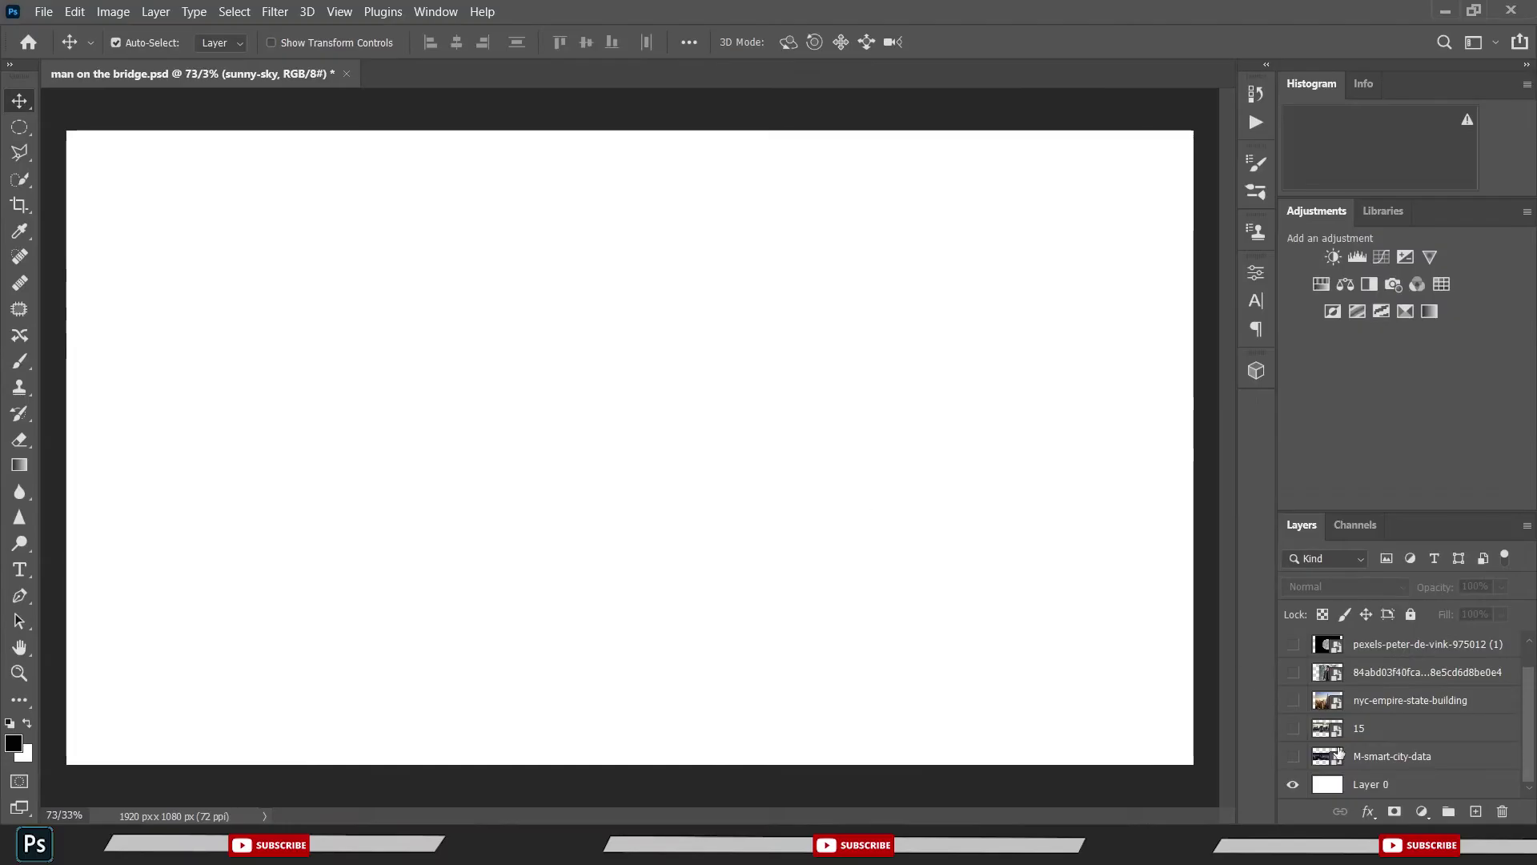
- Select Layer 0 in the Layers panel as the working layer
{"action": "left_click", "coordinate": [521, 420]}
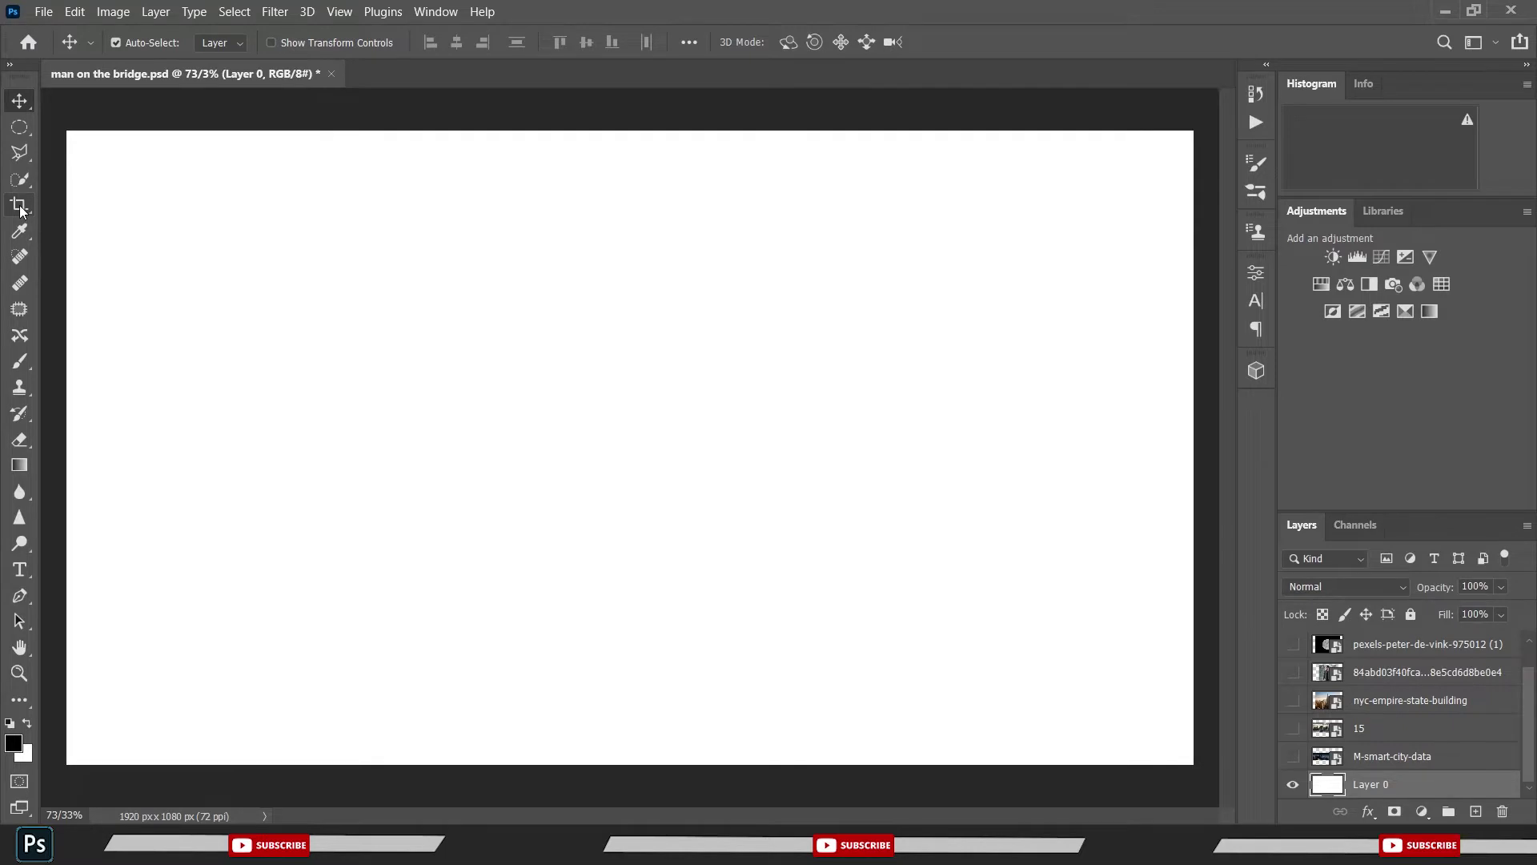
- Crop-extend the canvas top upward to 1920 × 1261 px and confirm the crop
{"action": "key", "text": "c"}
{"action": "scroll", "coordinate": [663, 401], "scroll_direction": "down", "scroll_amount": 2}
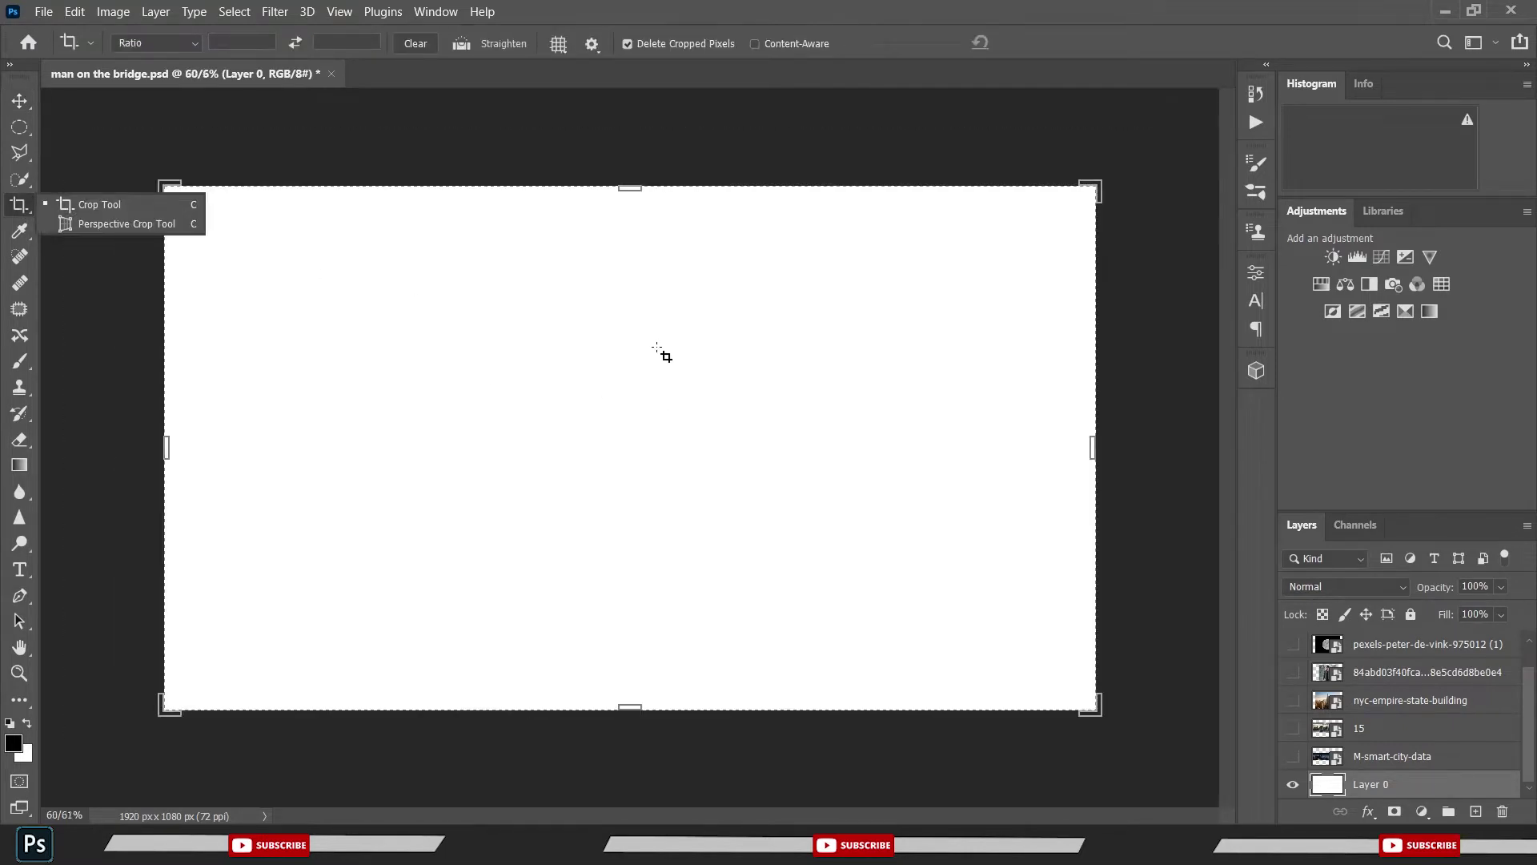
{"action": "left_click_drag", "start_coordinate": [631, 182], "coordinate": [625, 106]}
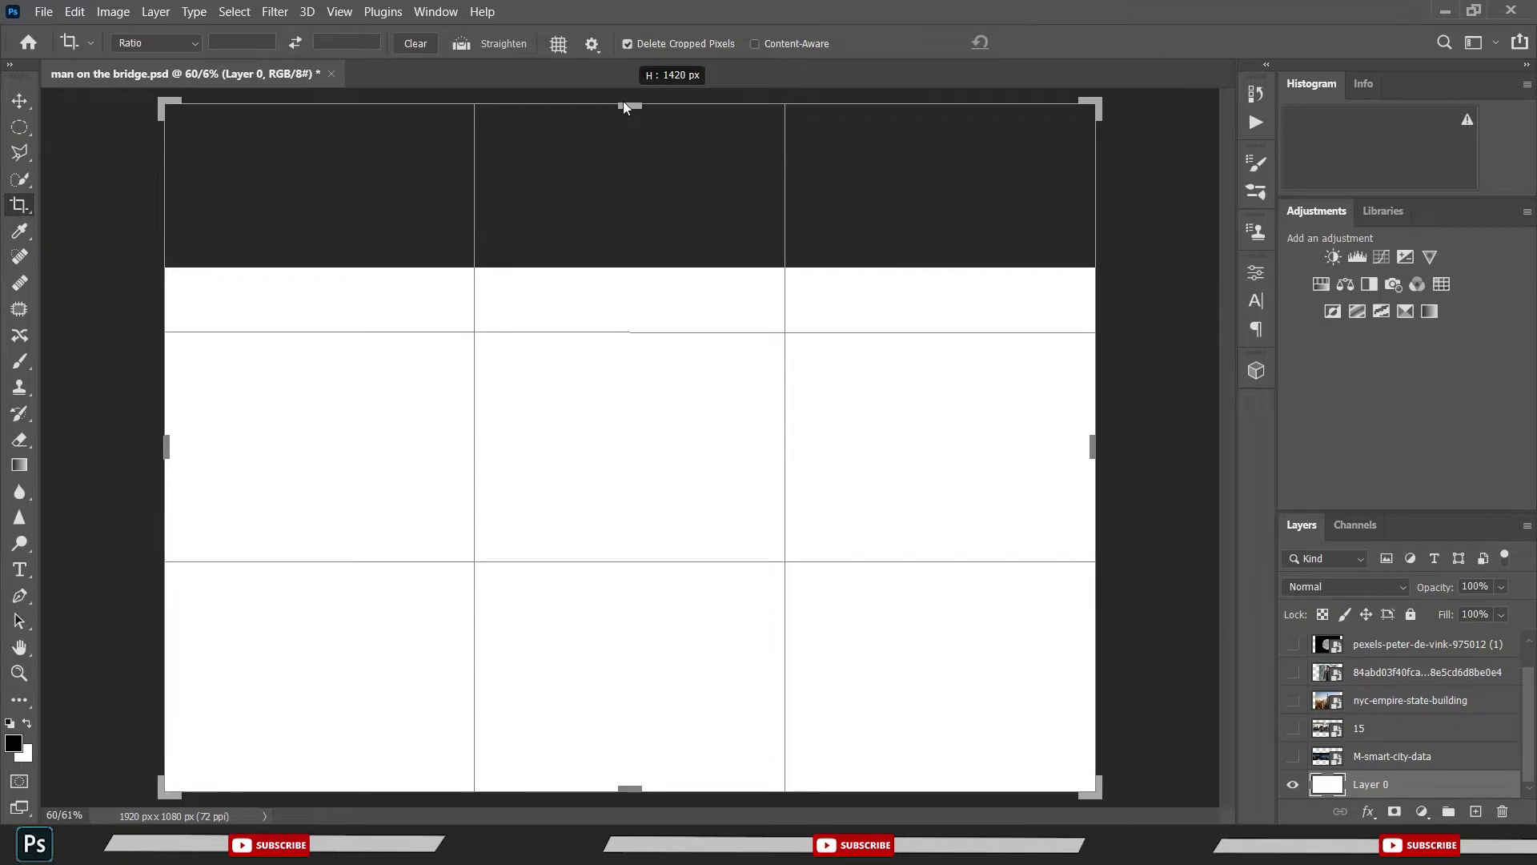
{"action": "left_click_drag", "start_coordinate": [623, 101], "coordinate": [623, 95]}
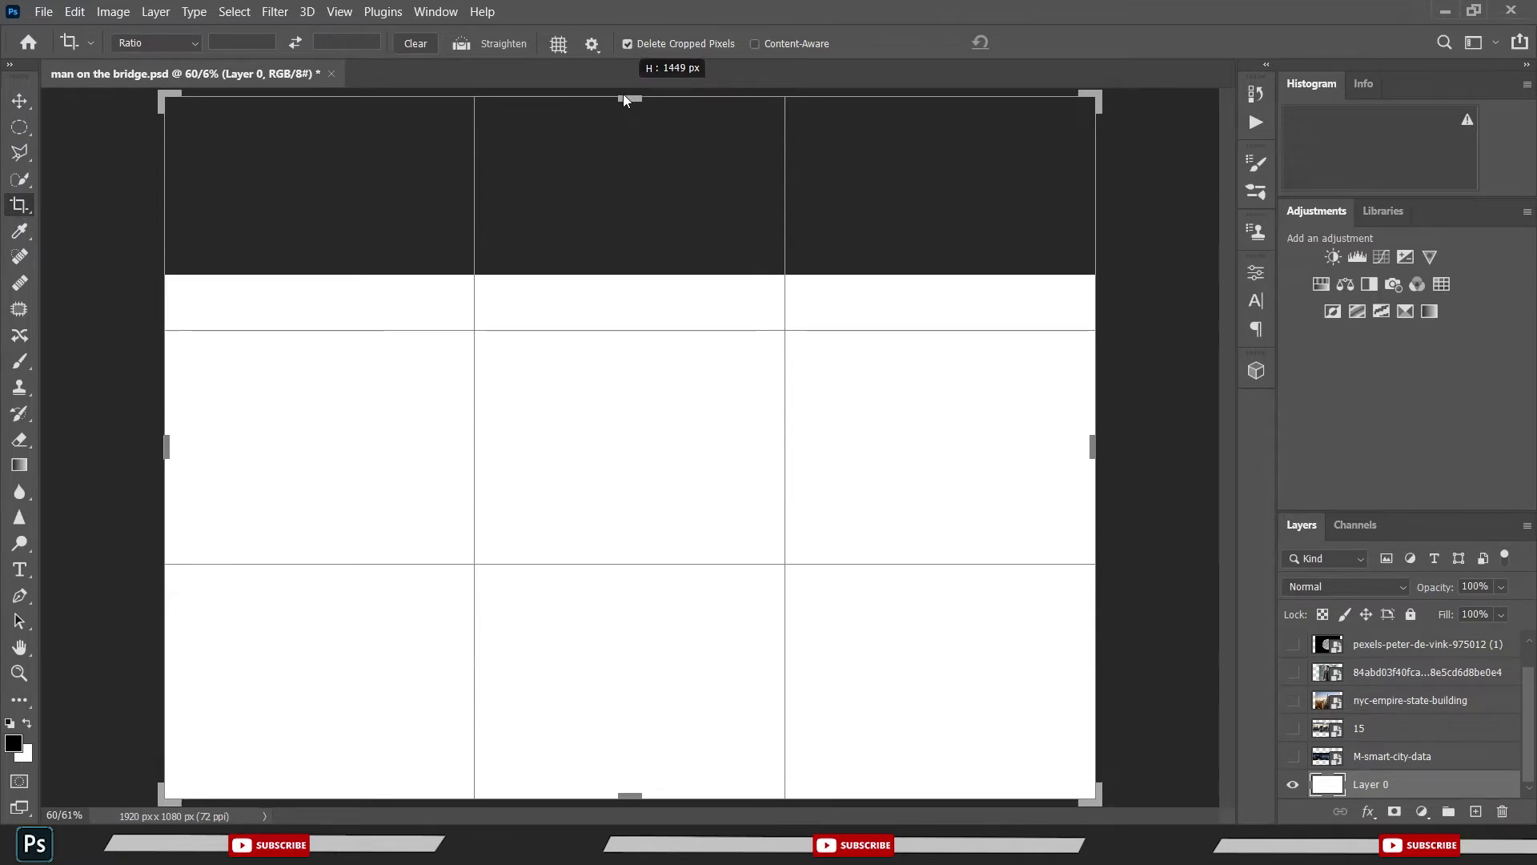
{"action": "left_click_drag", "start_coordinate": [623, 94], "coordinate": [624, 94]}
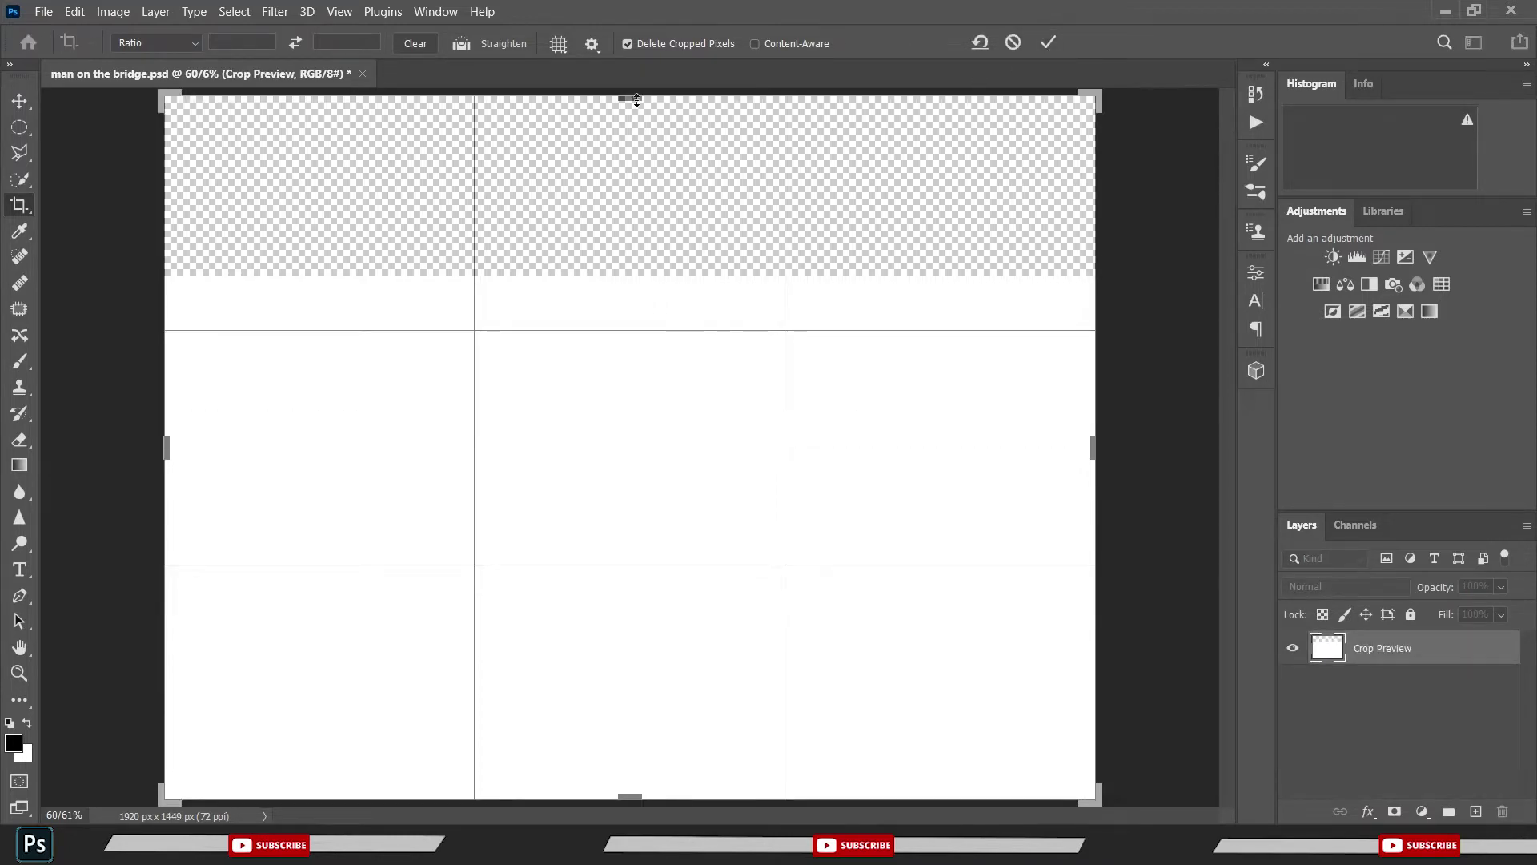
{"action": "left_click_drag", "start_coordinate": [637, 99], "coordinate": [636, 187]}
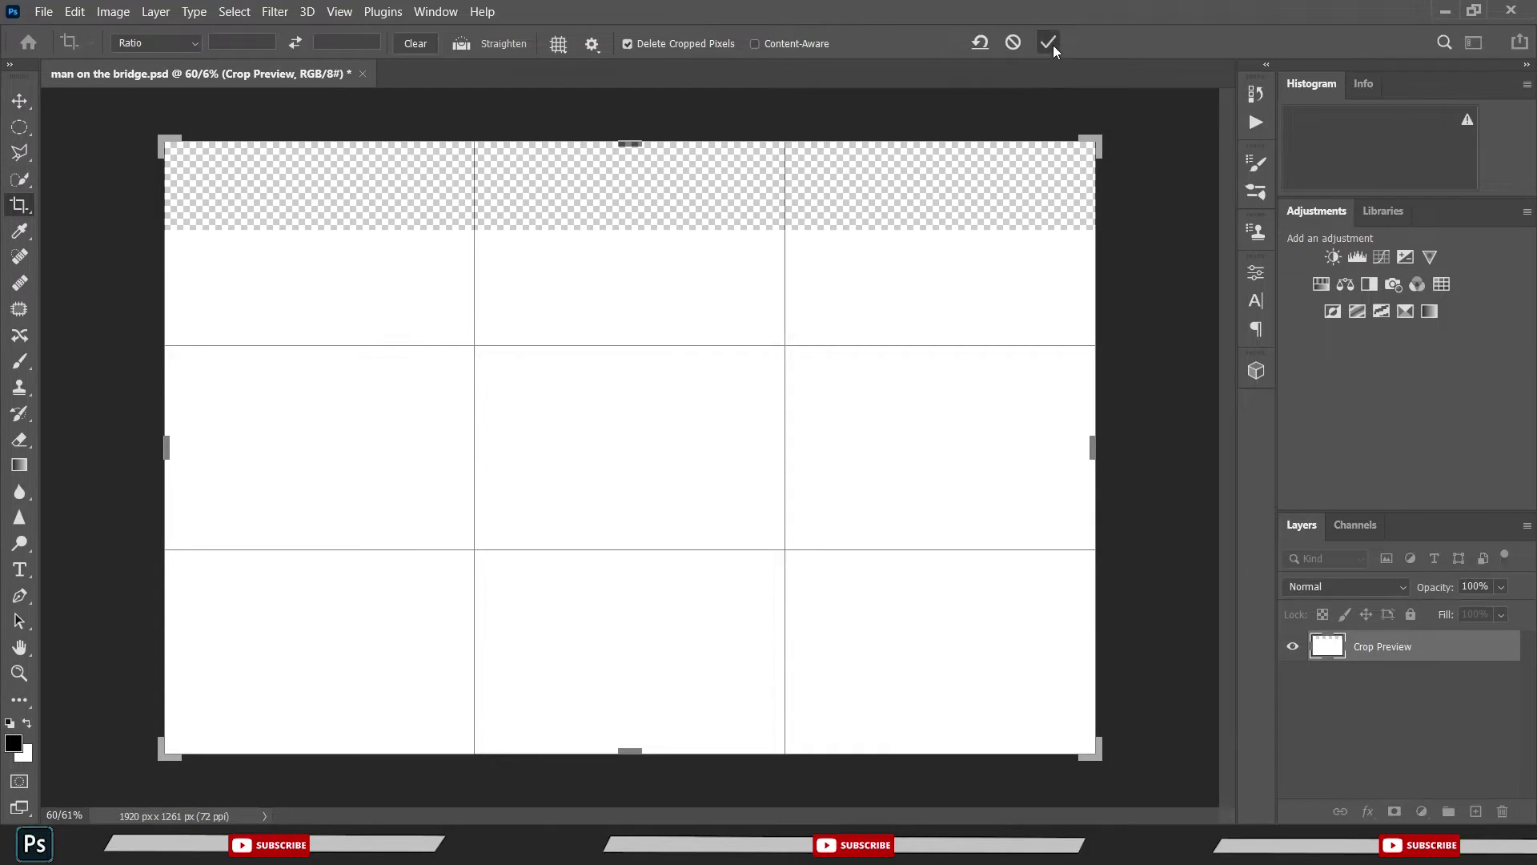
{"action": "left_click", "coordinate": [1051, 43]}
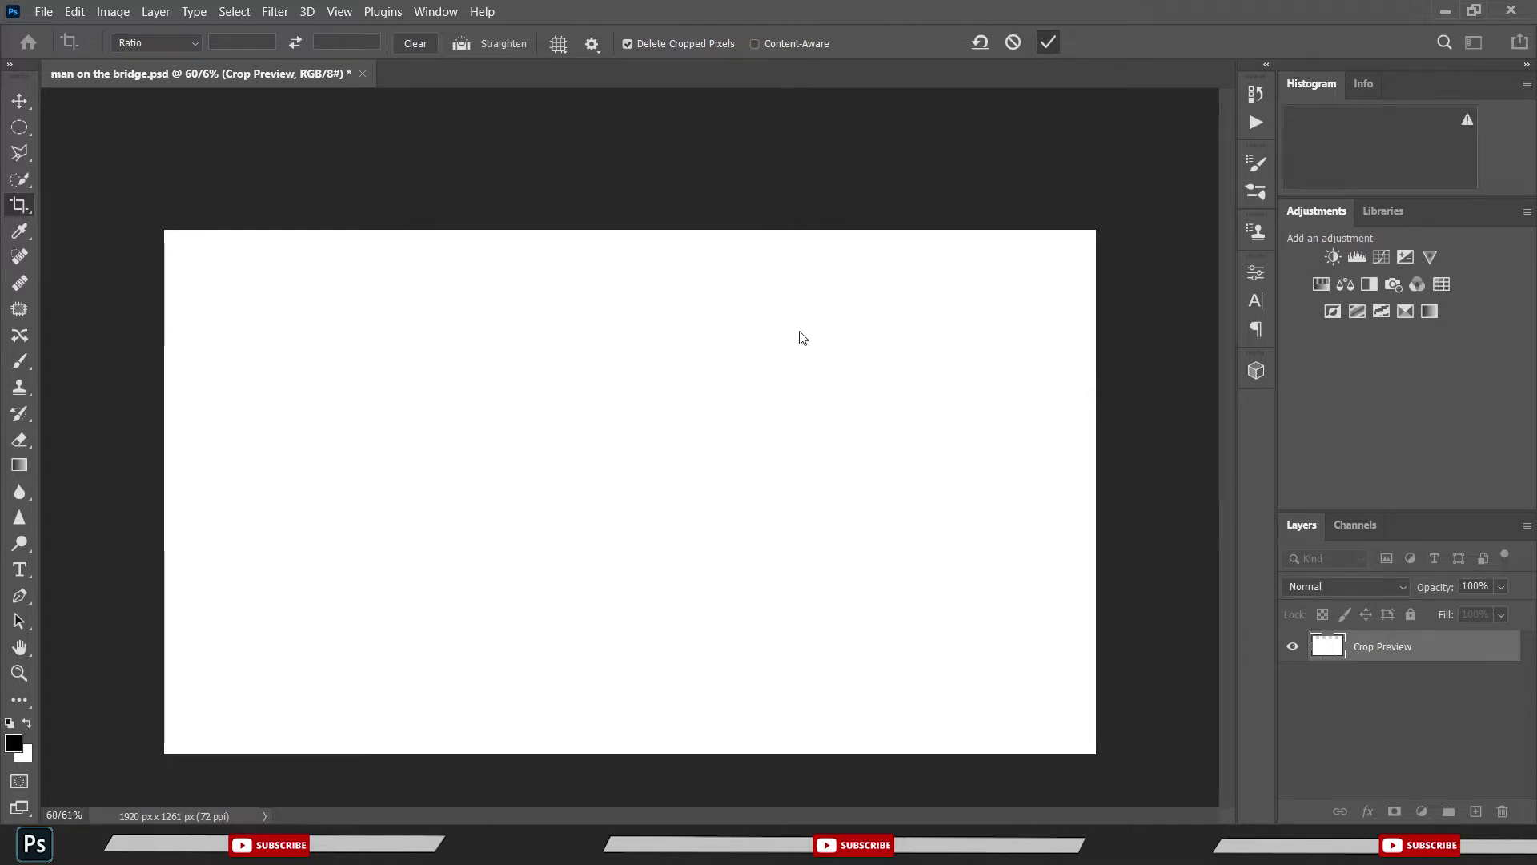
- Commit the taller canvas and try dark brush strokes across the top band, undoing them
{"action": "key", "text": "Return"}
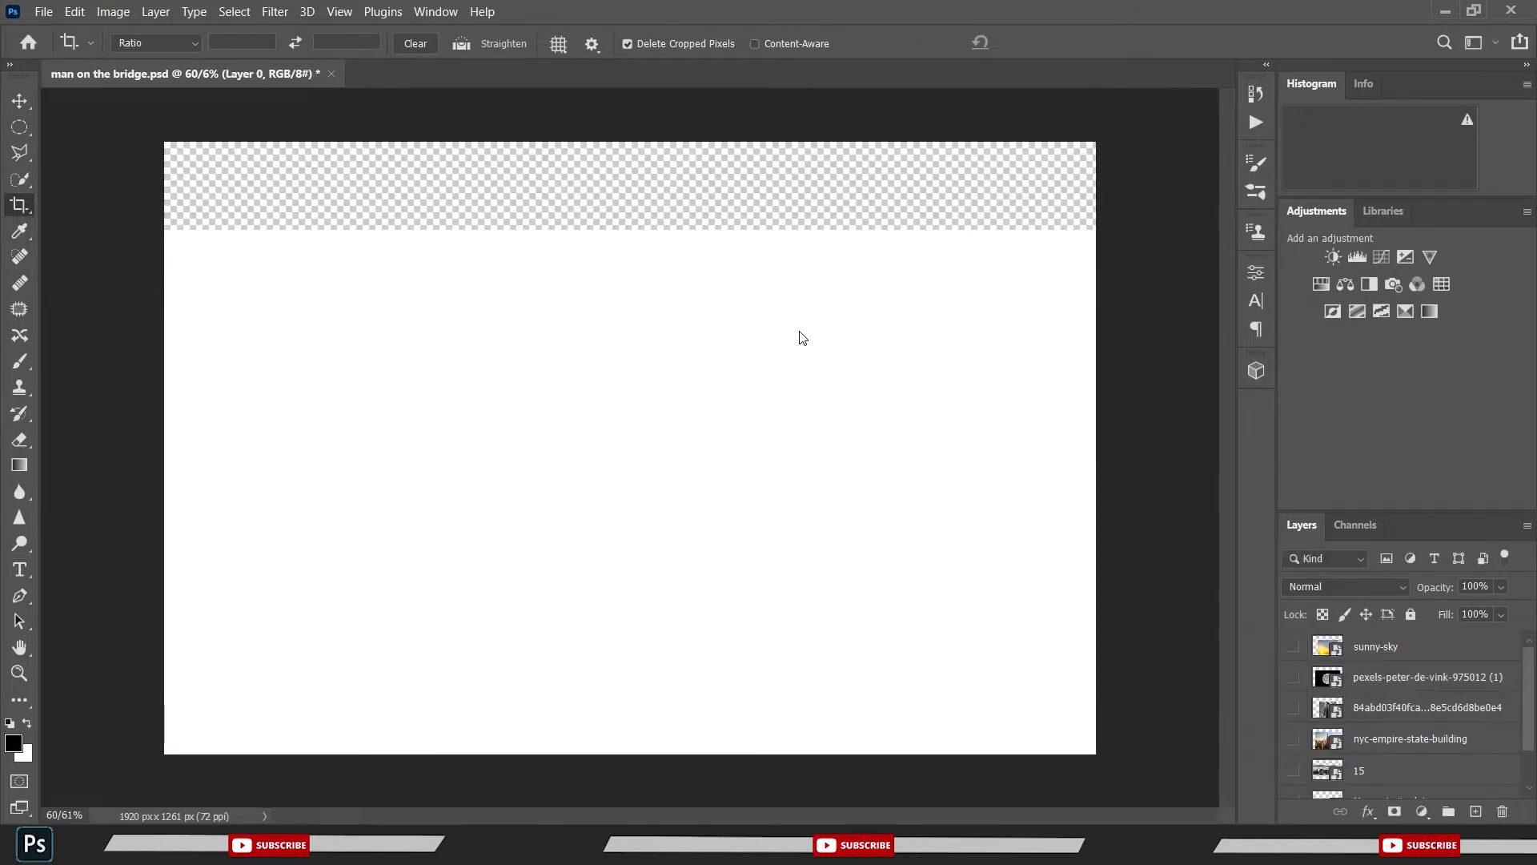
{"action": "key", "text": "b"}
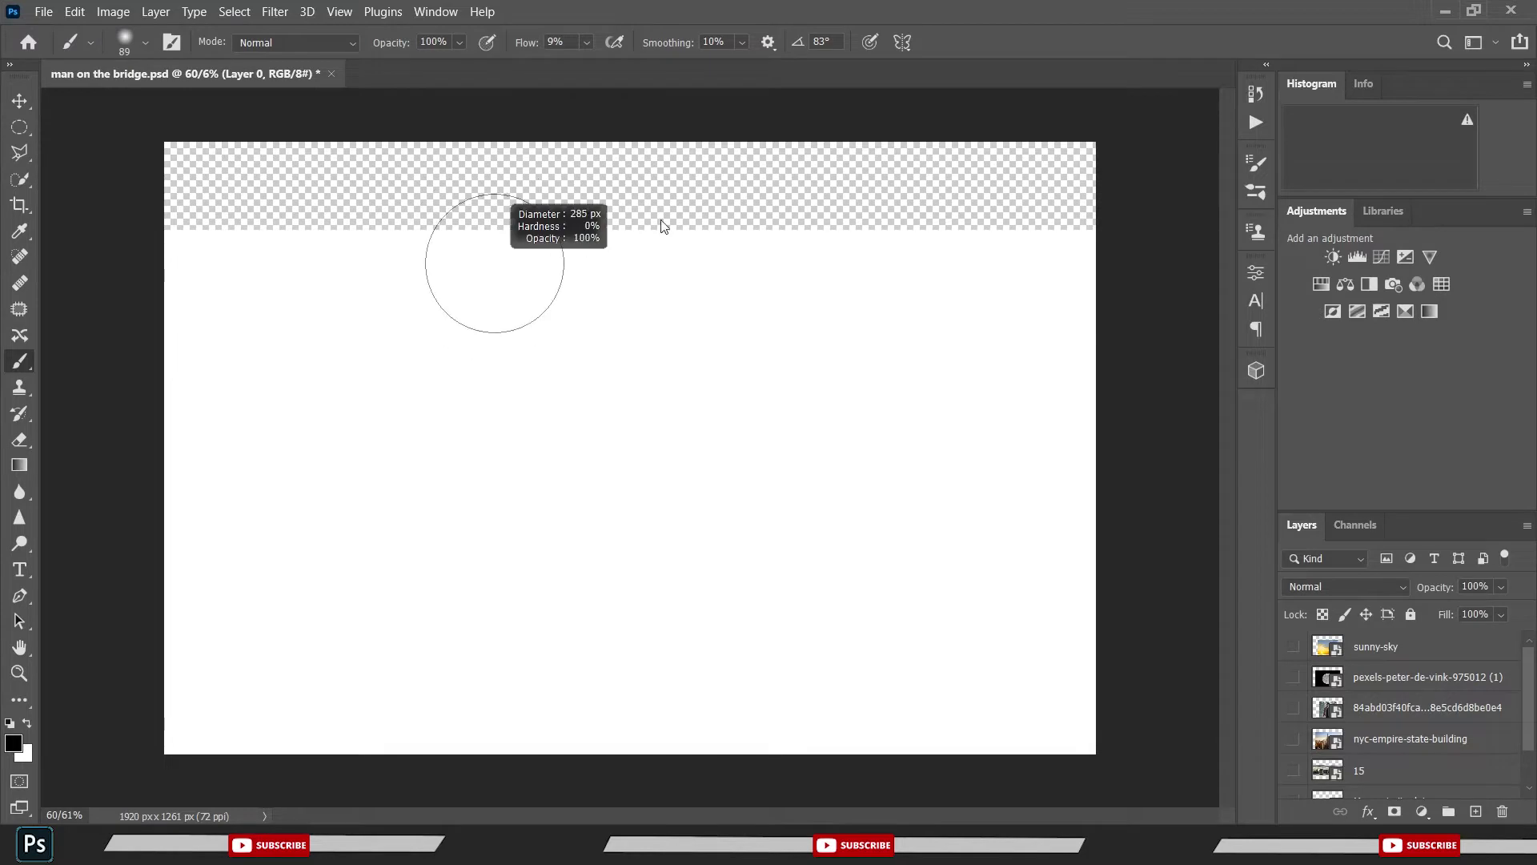
{"action": "left_click_drag", "start_coordinate": [432, 227], "coordinate": [788, 216]}
{"action": "key", "text": "ctrl+z"}
{"action": "mouse_move", "coordinate": [557, 234]}
{"action": "left_mouse_down"}
{"action": "mouse_move", "coordinate": [347, 240]}
{"action": "mouse_move", "coordinate": [449, 158]}
{"action": "mouse_move", "coordinate": [566, 223]}
{"action": "mouse_move", "coordinate": [596, 175]}
{"action": "left_mouse_up"}
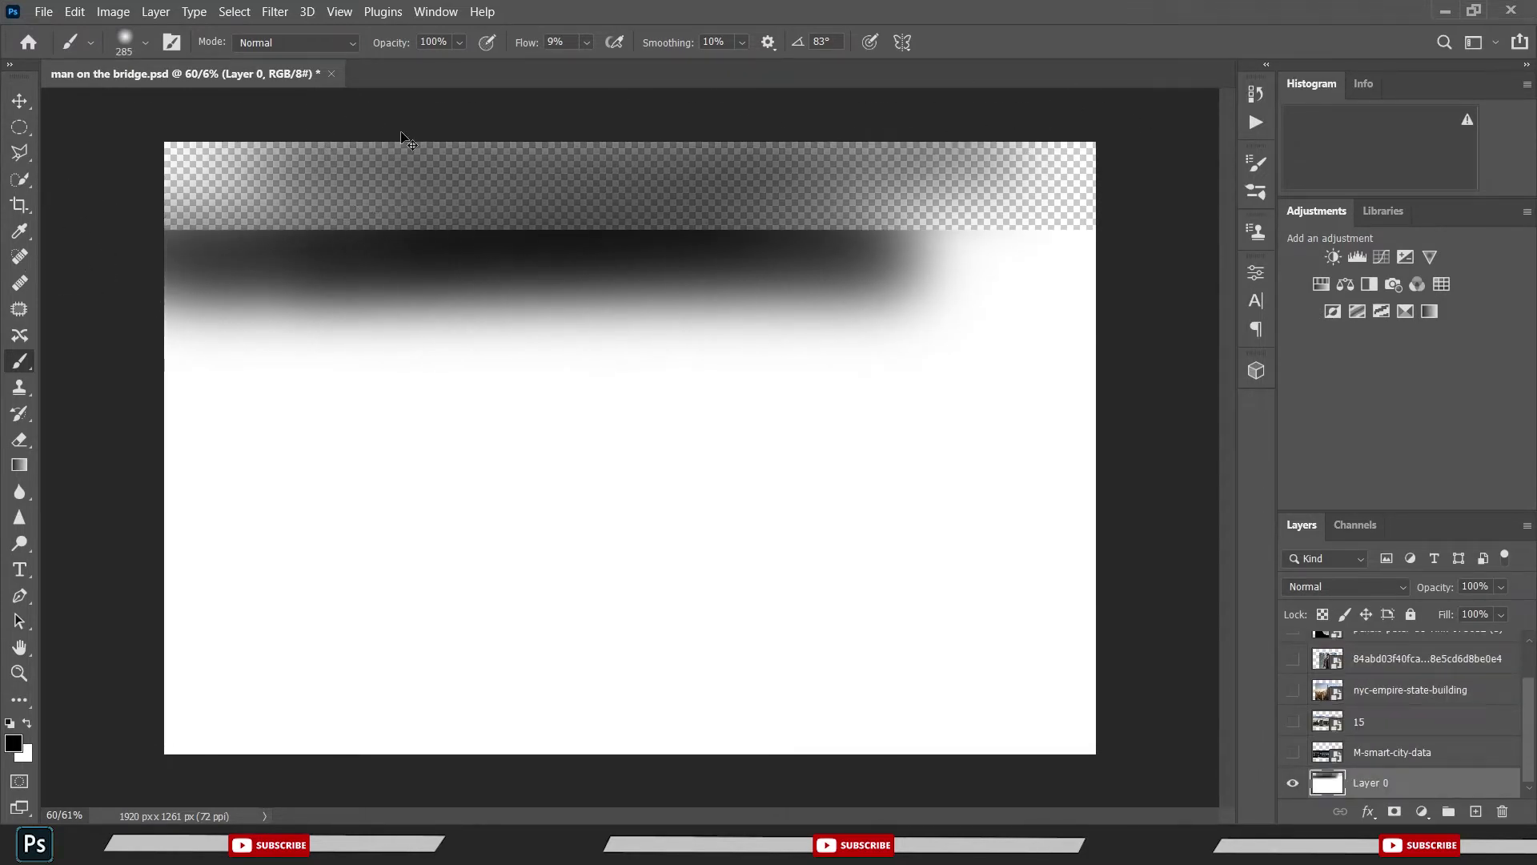
{"action": "key", "text": "ctrl+z"}
{"action": "left_click_drag", "start_coordinate": [527, 42], "coordinate": [561, 41]}
{"action": "left_click_drag", "start_coordinate": [1041, 192], "coordinate": [167, 229]}
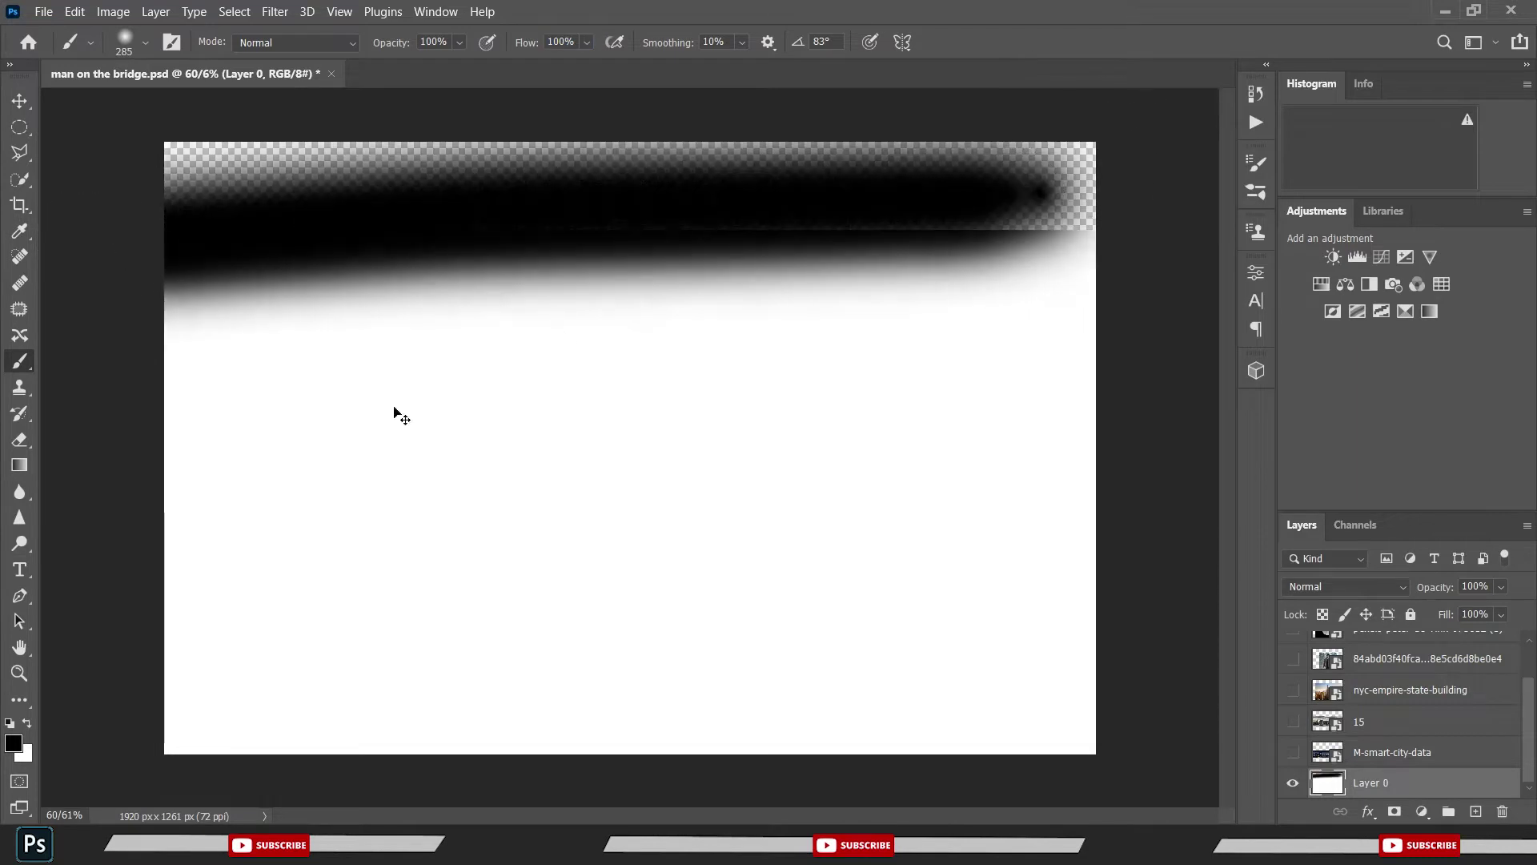
{"action": "key", "text": "ctrl+z"}
- Paint the empty top band white, save the file, and show skyline layer 15
{"action": "left_click", "coordinate": [26, 723]}
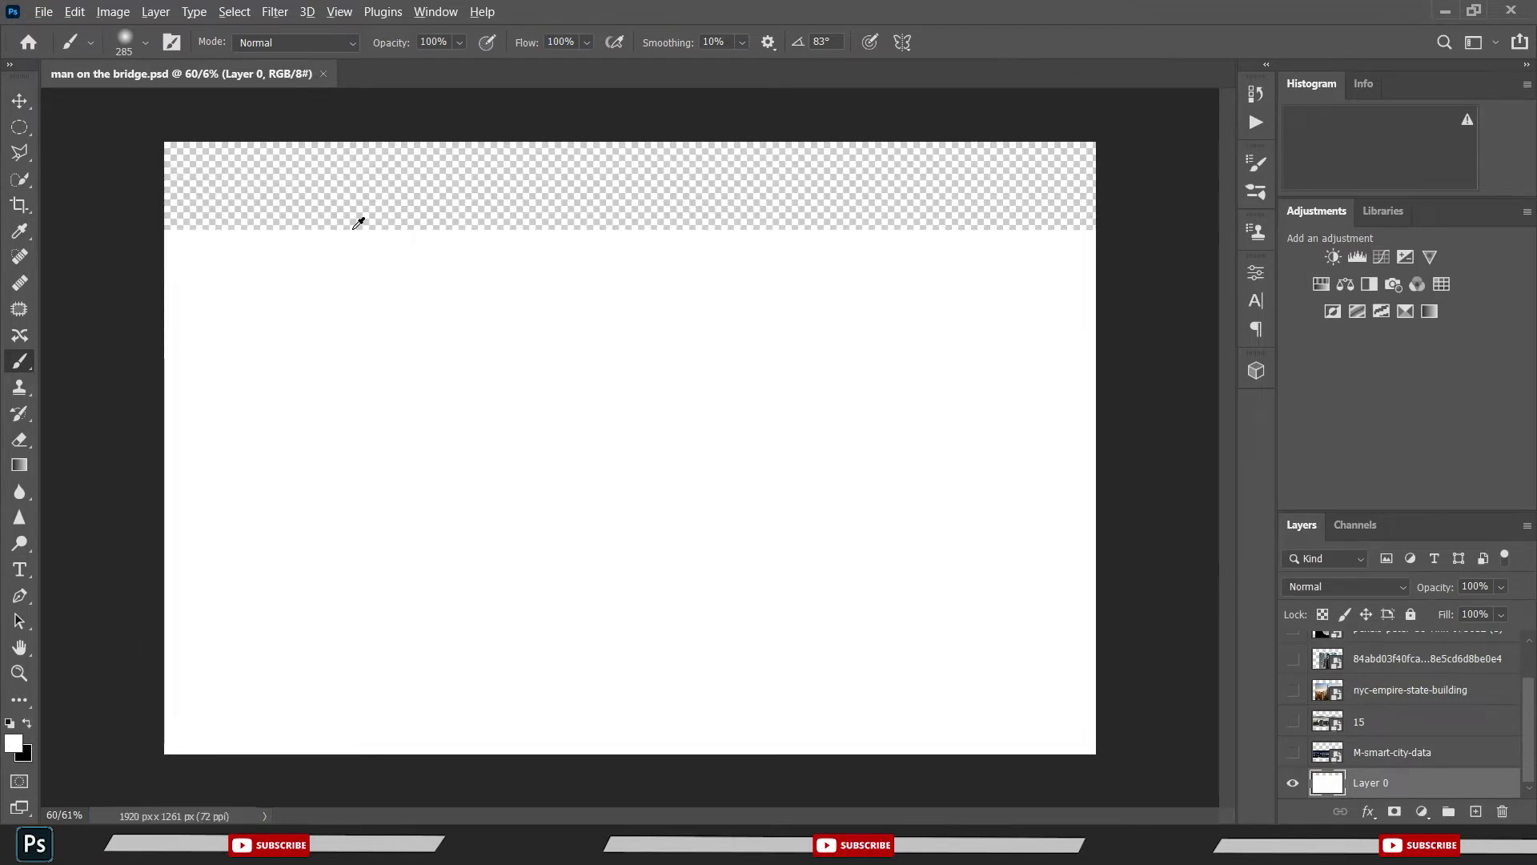
{"action": "left_click_drag", "start_coordinate": [325, 190], "coordinate": [841, 189]}
{"action": "left_click_drag", "start_coordinate": [372, 190], "coordinate": [1161, 192]}
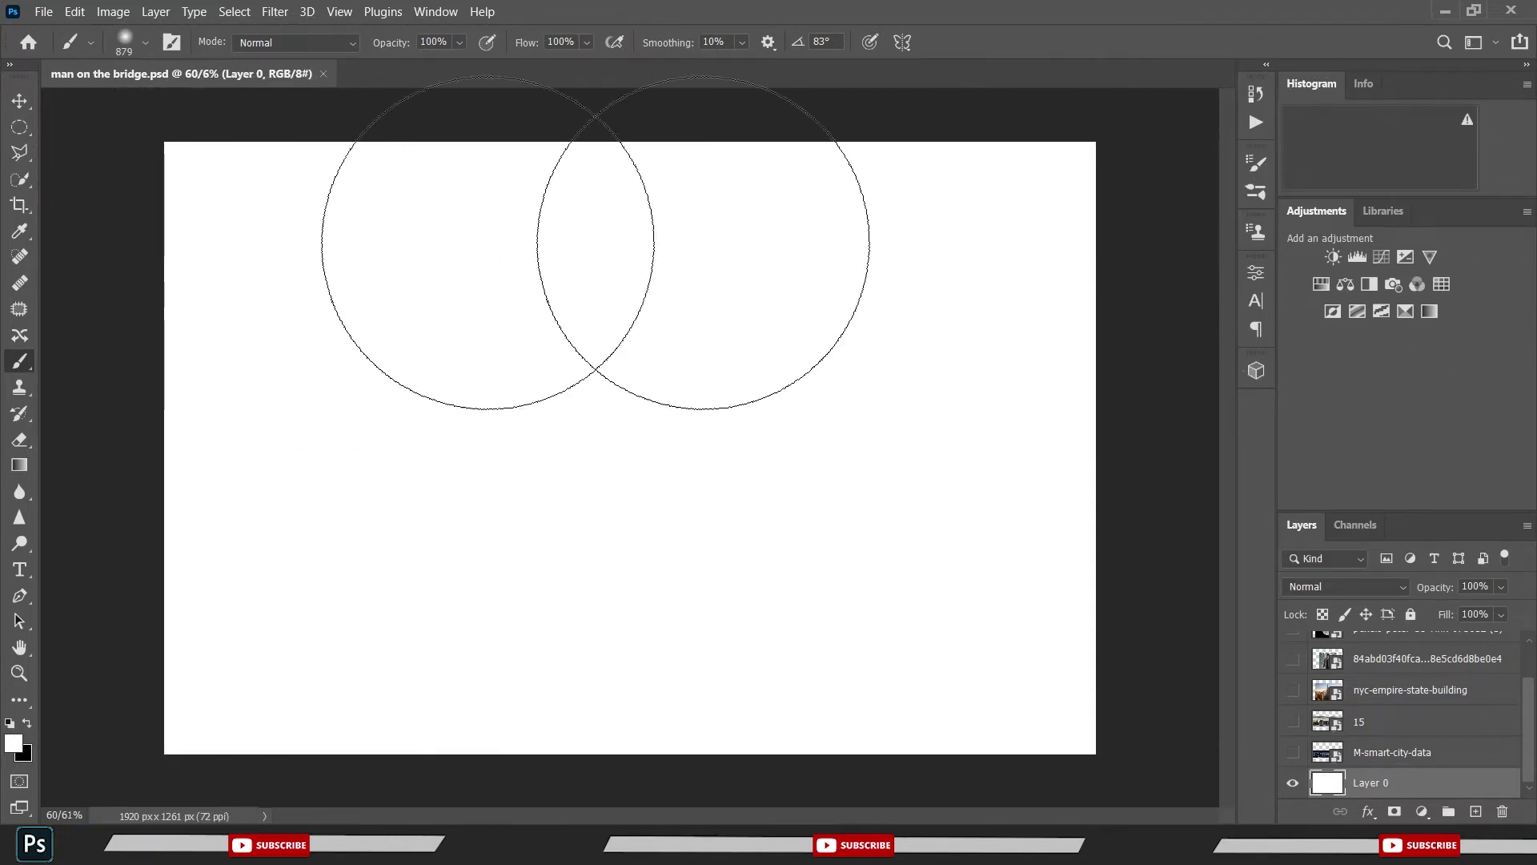
{"action": "key", "text": "ctrl+s"}
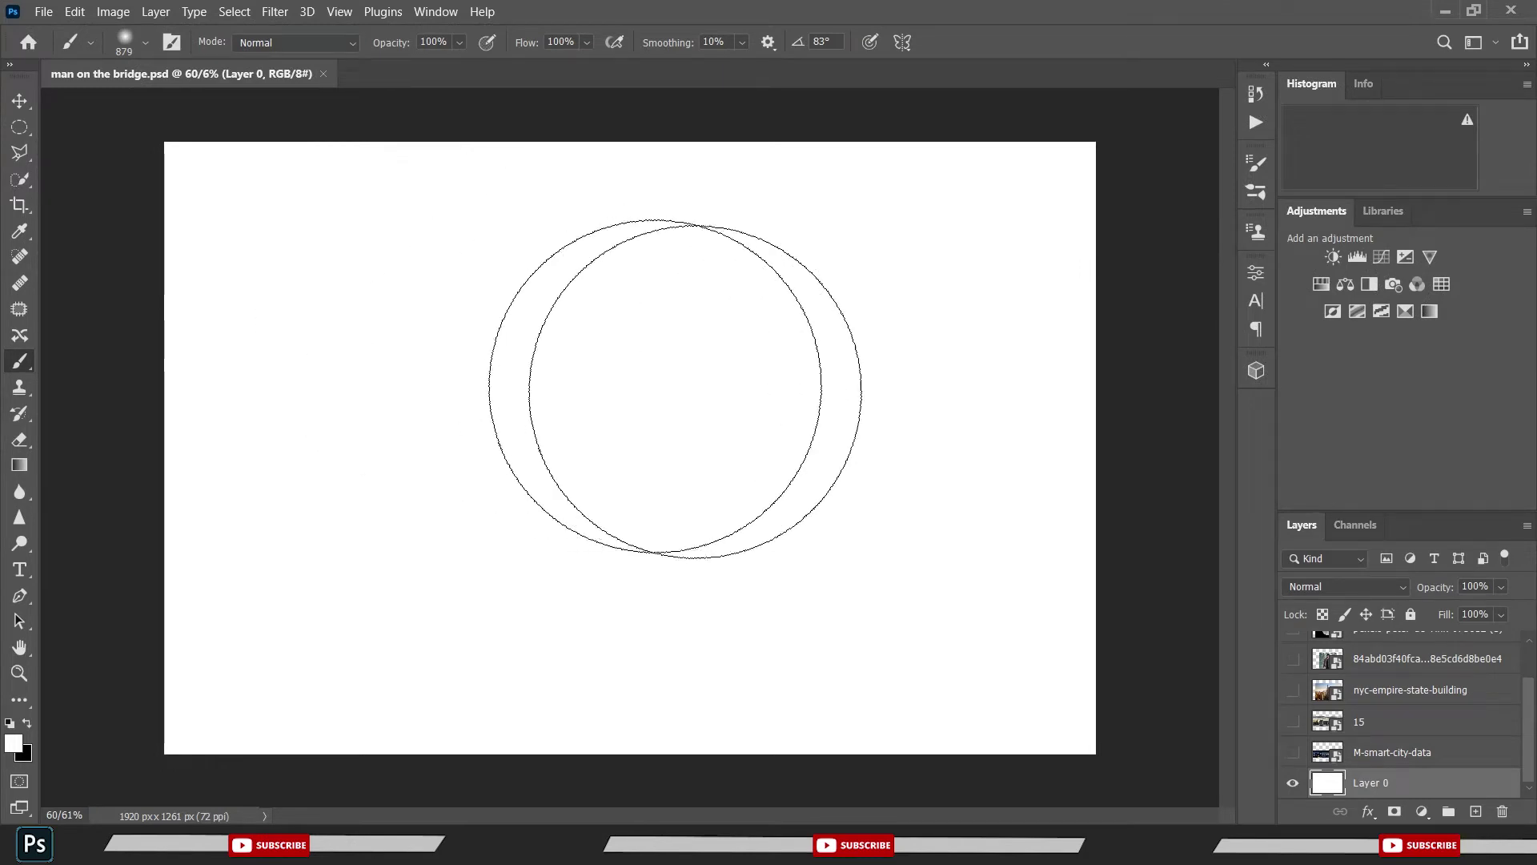
{"action": "left_click", "coordinate": [1293, 722]}
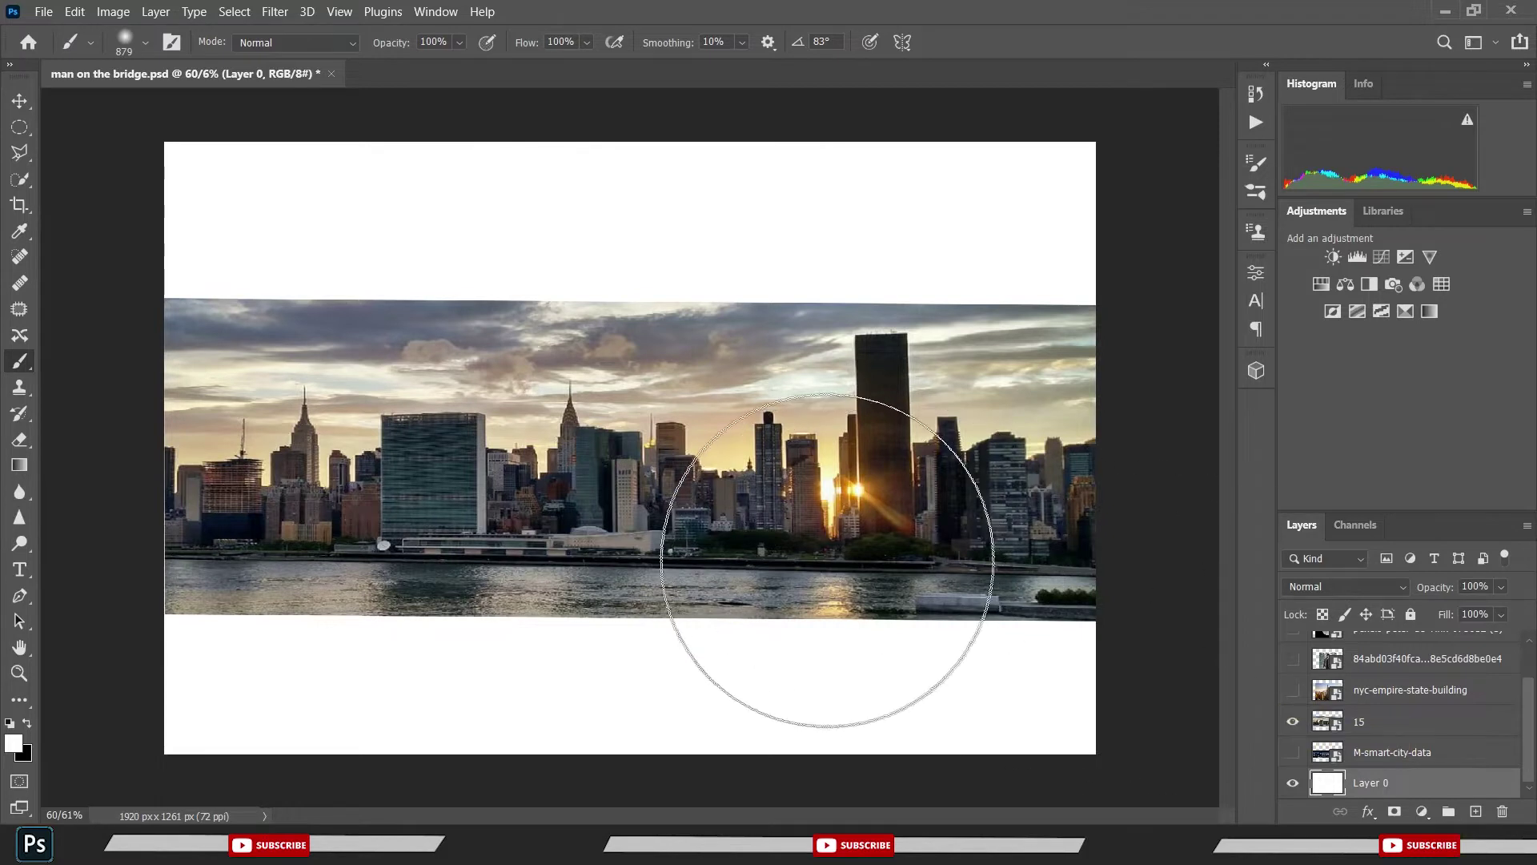
- Scale the skyline layer 15 down proportionally, nudge it into place, and apply
{"action": "key", "text": "v"}
{"action": "mouse_move", "coordinate": [718, 524]}
{"action": "left_mouse_down"}
{"action": "mouse_move", "coordinate": [719, 502]}
{"action": "mouse_move", "coordinate": [718, 528]}
{"action": "left_mouse_up"}
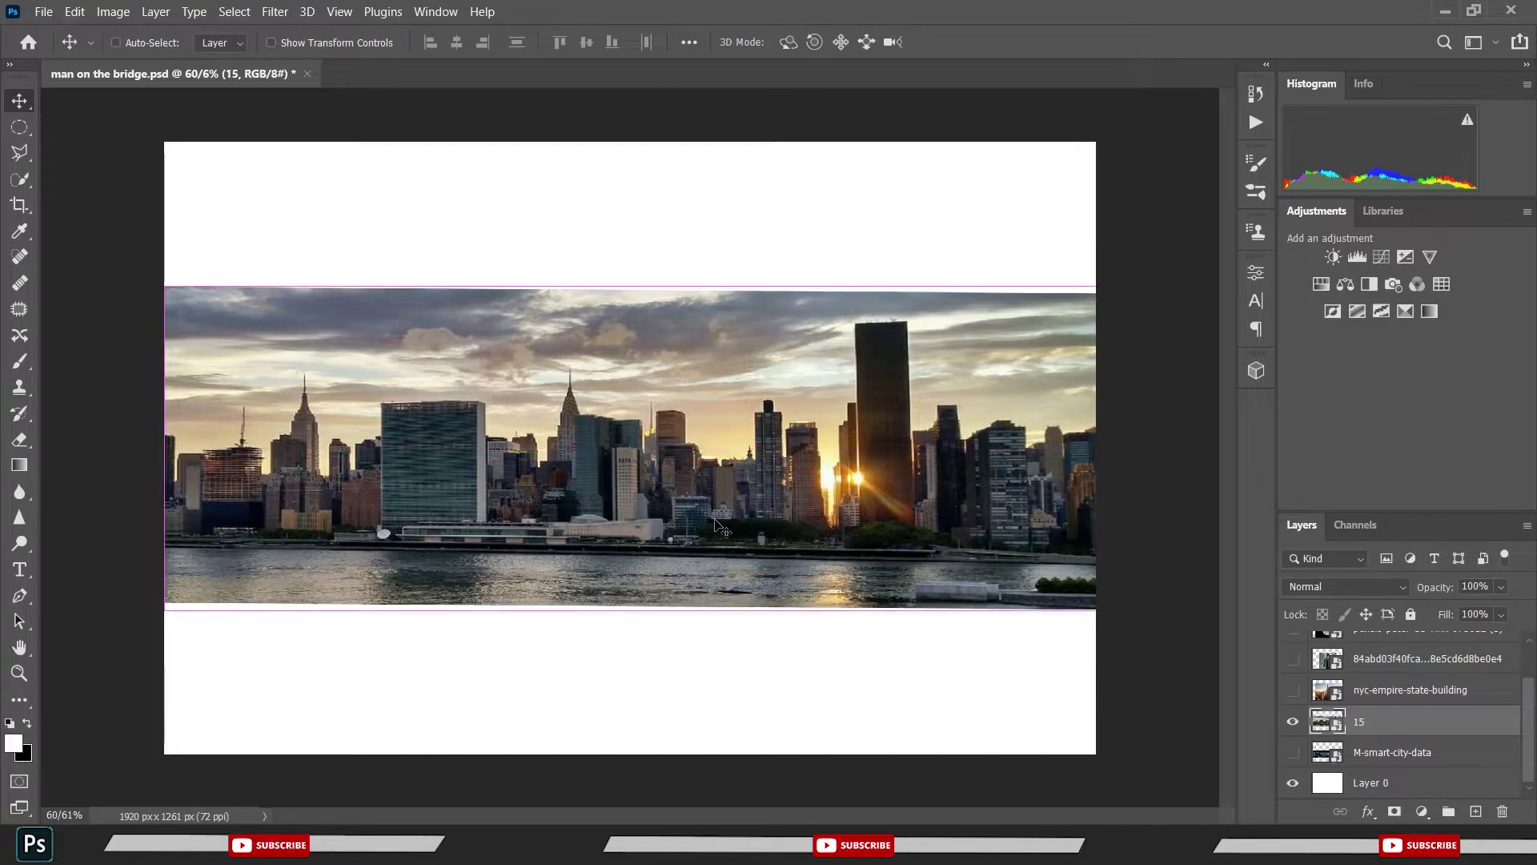
{"action": "key", "text": "ctrl+t"}
{"action": "left_click_drag", "start_coordinate": [1095, 472], "coordinate": [916, 477]}
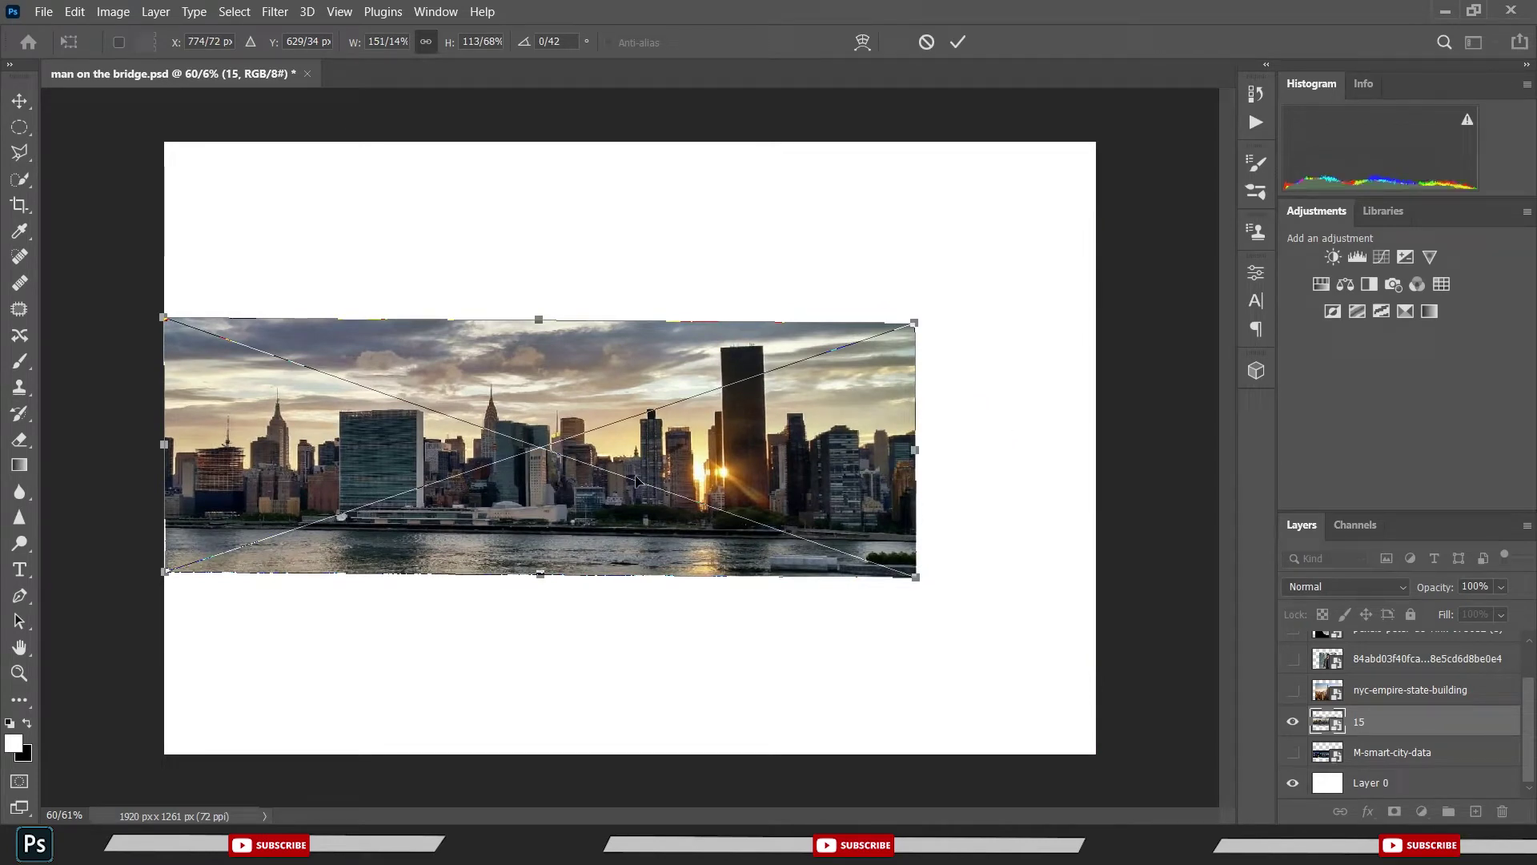
{"action": "left_click_drag", "start_coordinate": [635, 483], "coordinate": [635, 492]}
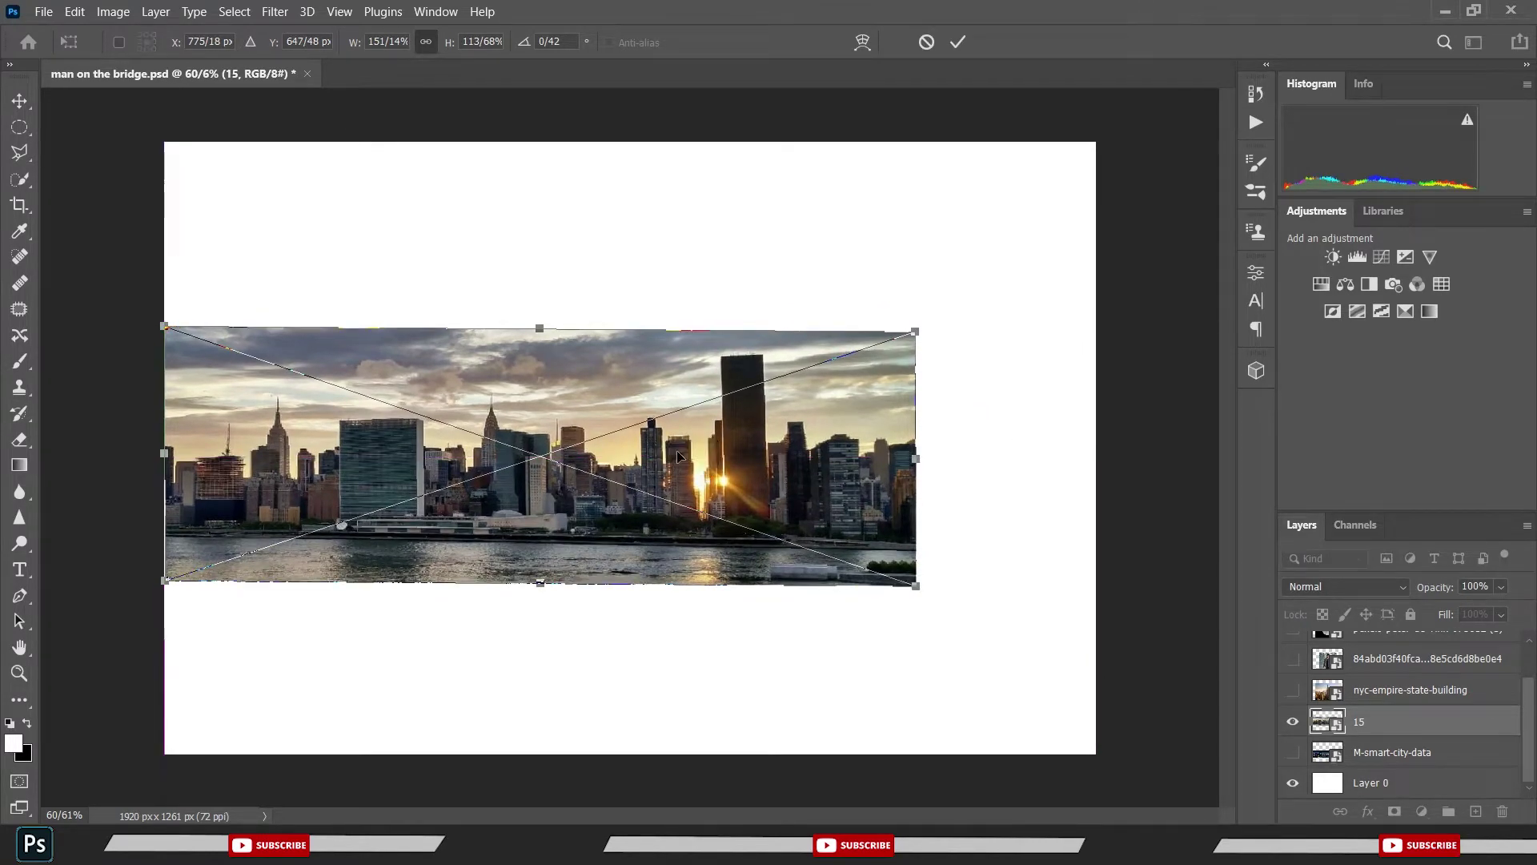
{"action": "left_click", "coordinate": [957, 41]}
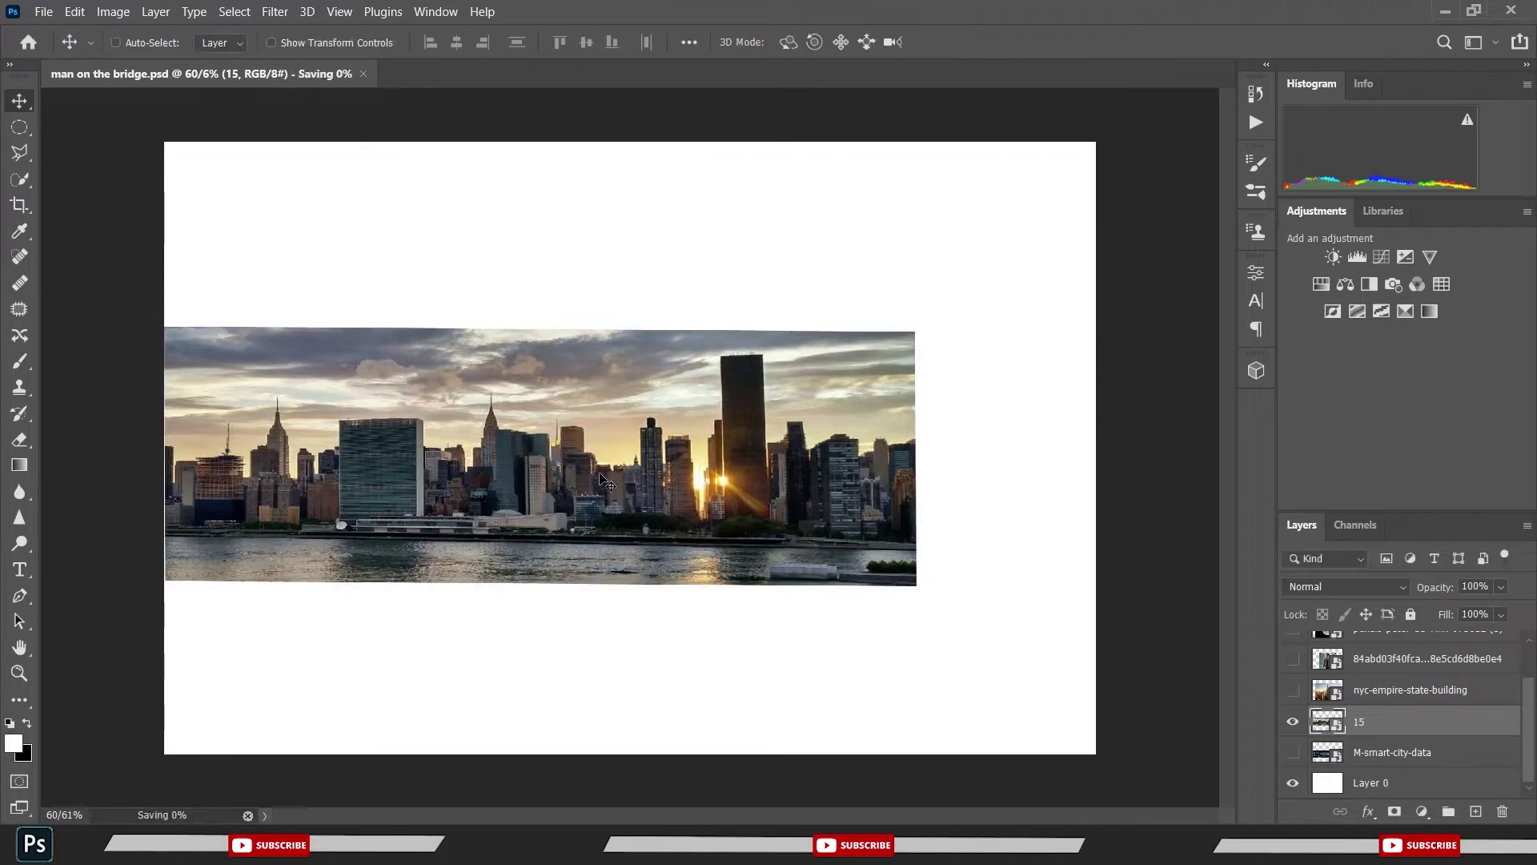
- Fit the whole document in view, then reopen and apply the skyline transform
{"action": "key", "text": "p"}
{"action": "scroll", "coordinate": [227, 472], "scroll_direction": "up", "scroll_amount": 5}
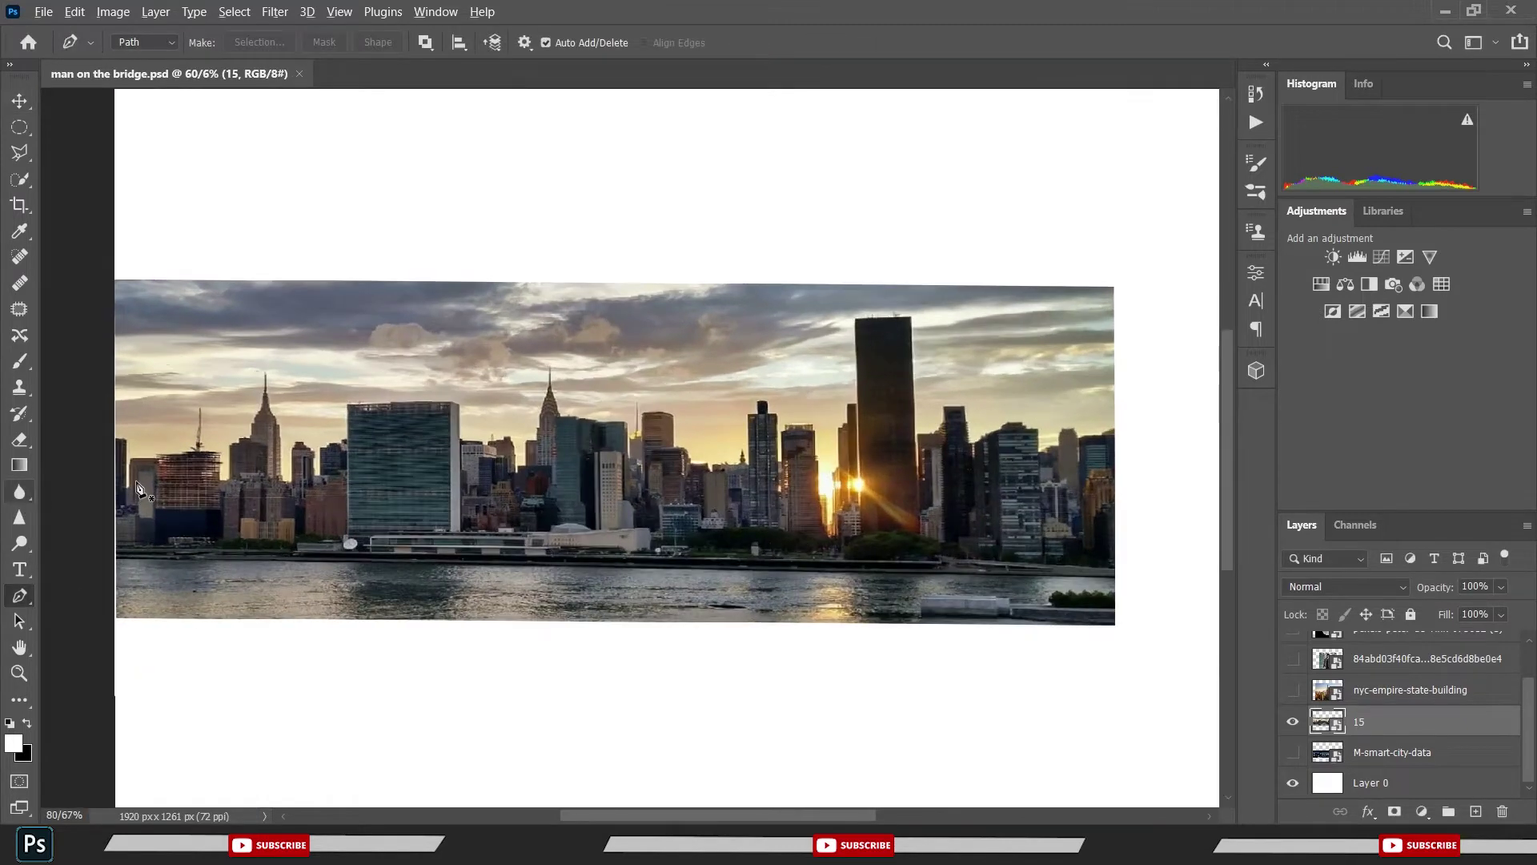
{"action": "scroll", "coordinate": [140, 488], "scroll_direction": "up", "scroll_amount": 2}
{"action": "scroll", "coordinate": [141, 489], "scroll_direction": "down", "scroll_amount": 2}
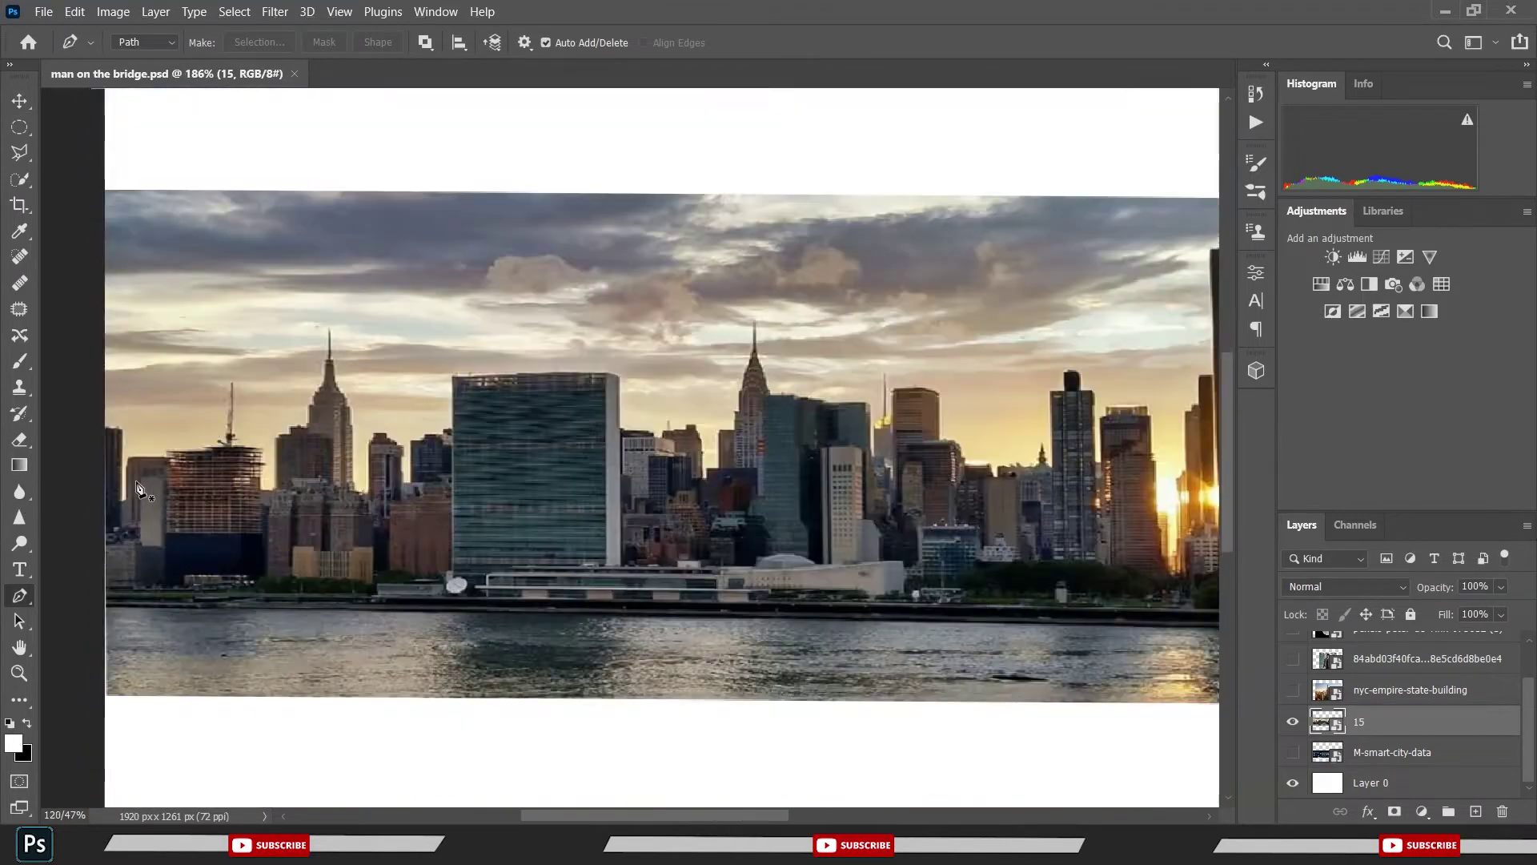
{"action": "scroll", "coordinate": [140, 488], "scroll_direction": "up", "scroll_amount": 1}
{"action": "scroll", "coordinate": [140, 489], "scroll_direction": "down", "scroll_amount": 1}
{"action": "scroll", "coordinate": [140, 489], "scroll_direction": "down", "scroll_amount": 2}
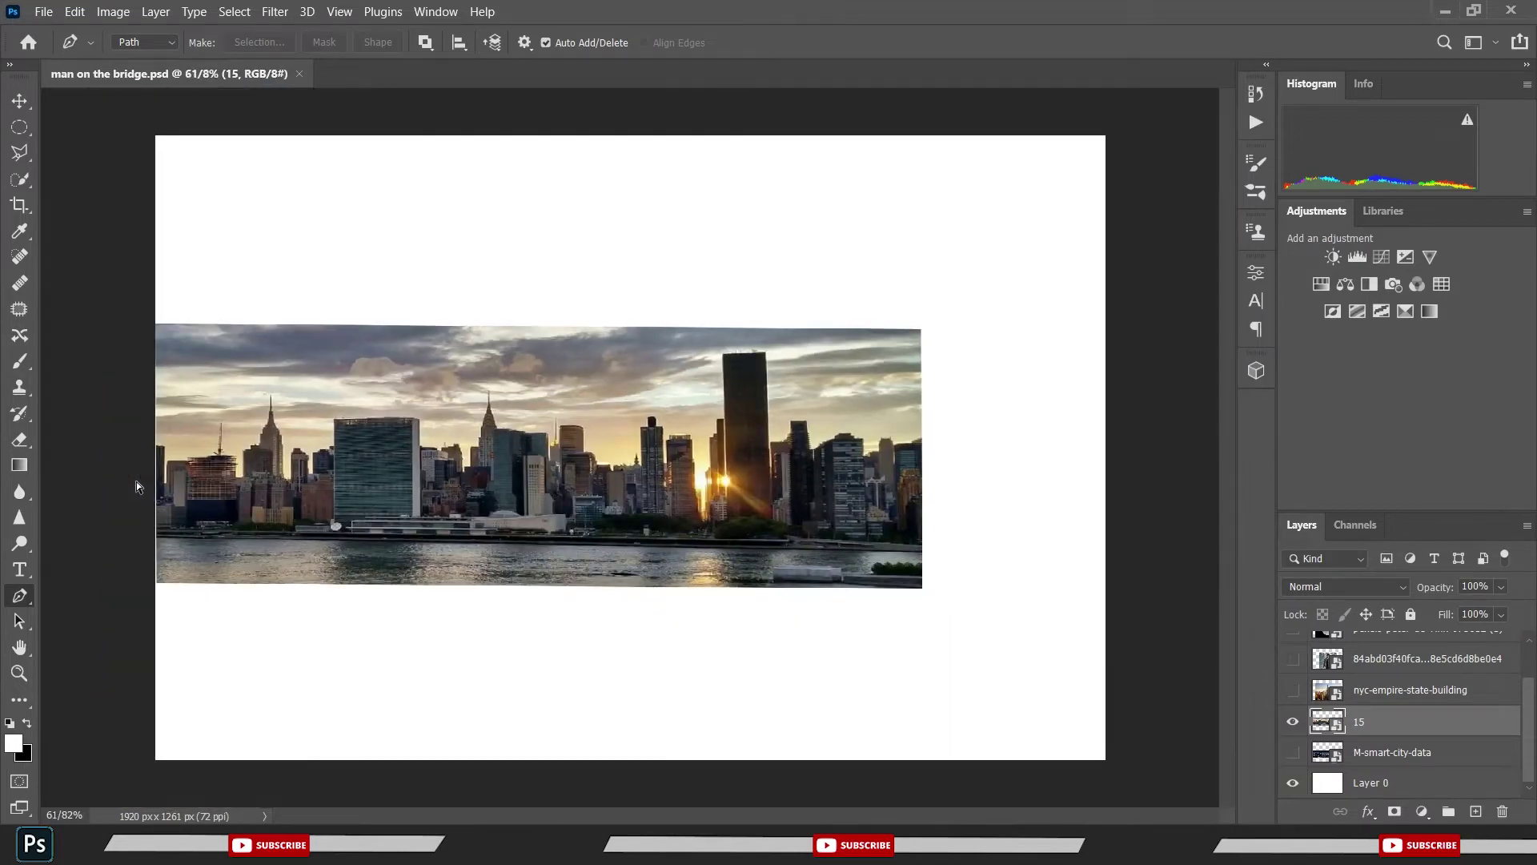
{"action": "key", "text": "ctrl+t"}
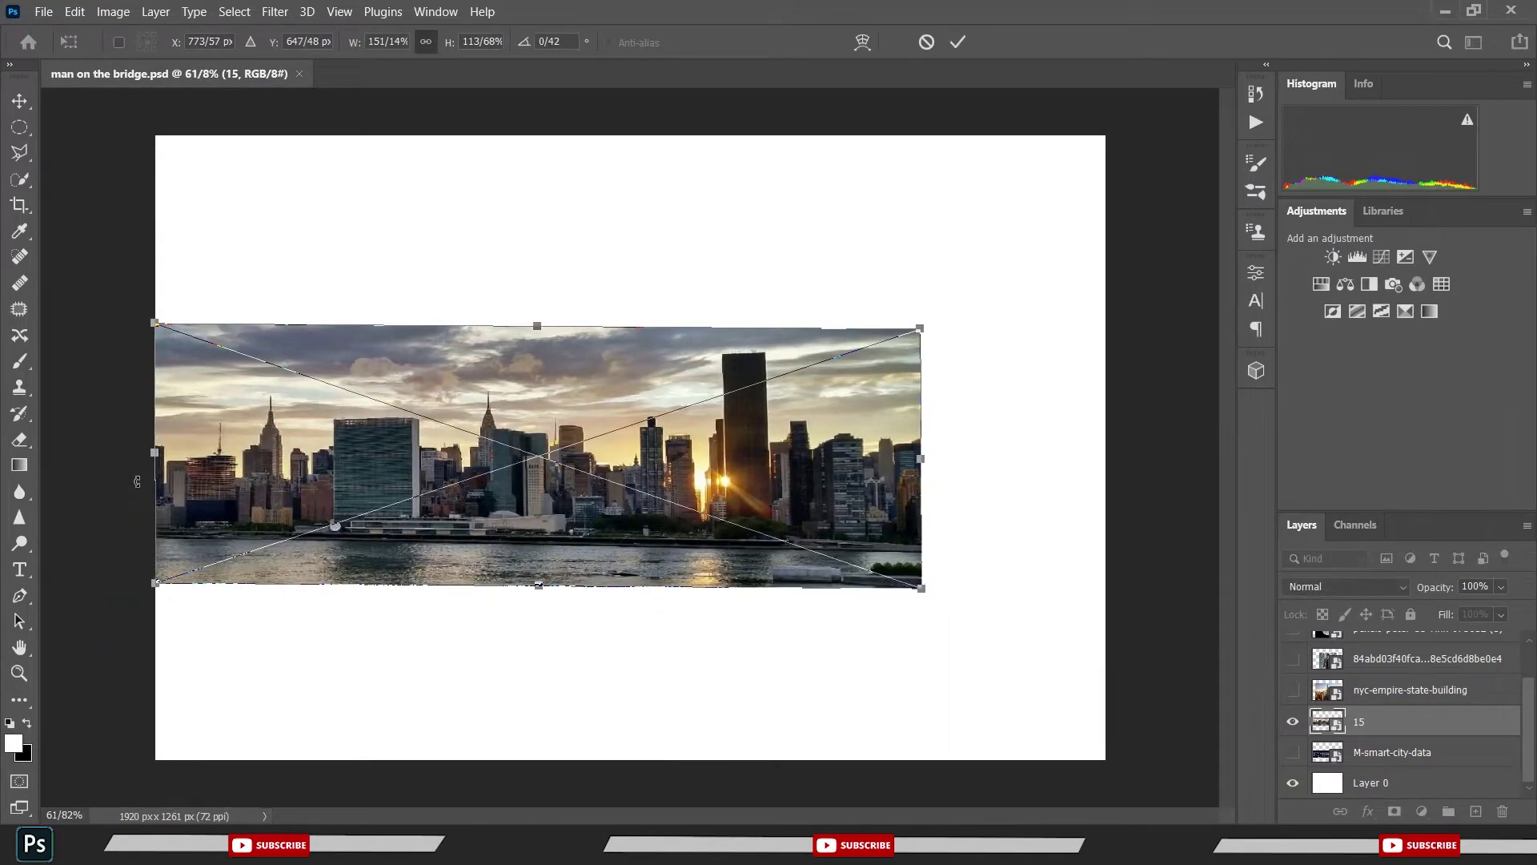
{"action": "key", "text": "p"}
{"action": "key", "text": "ctrl+0"}
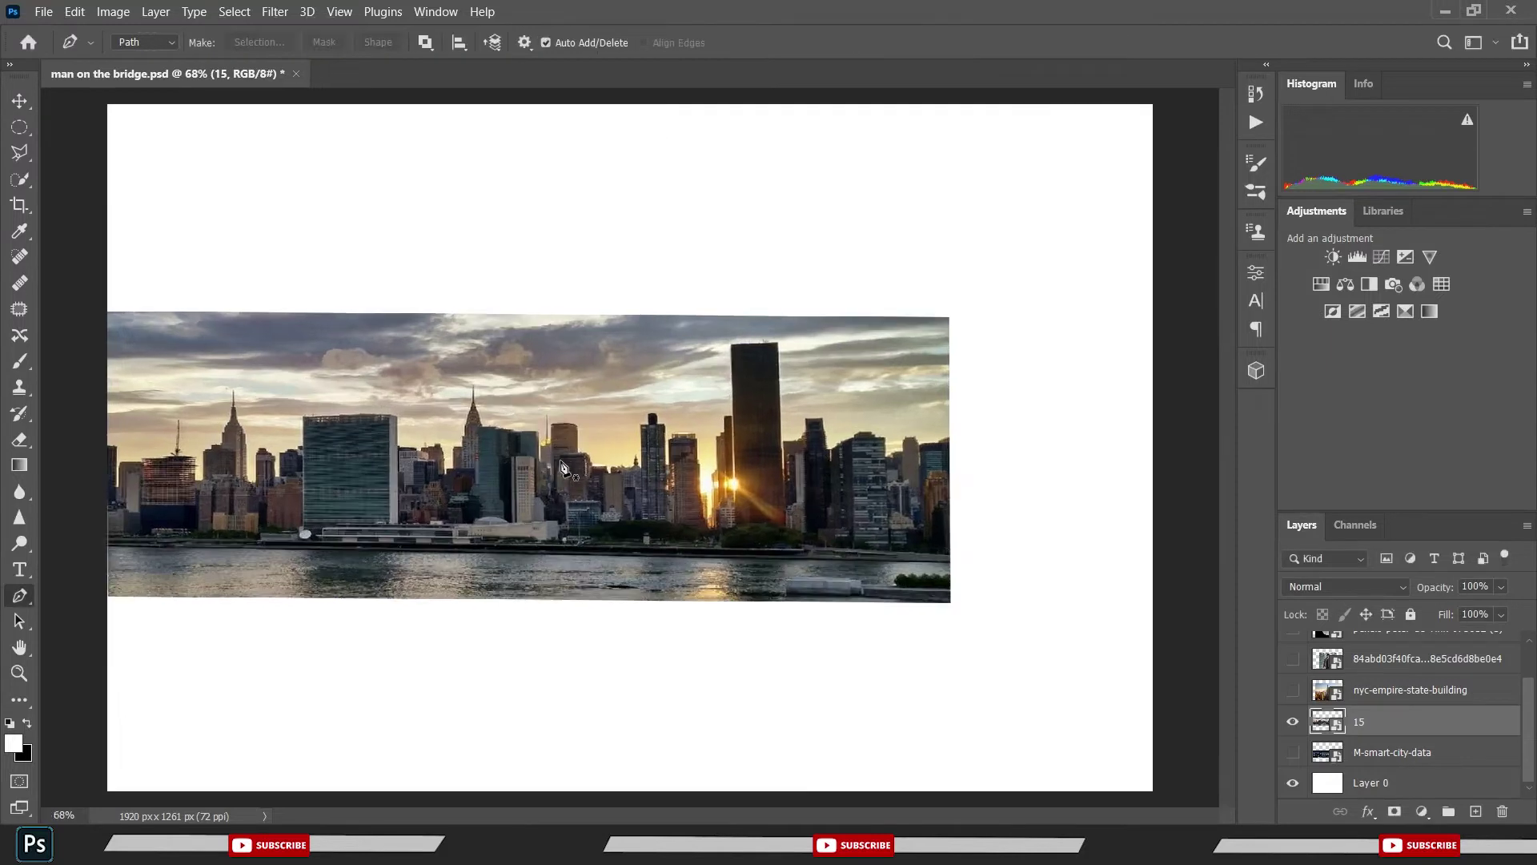
{"action": "key", "text": "ctrl+t"}
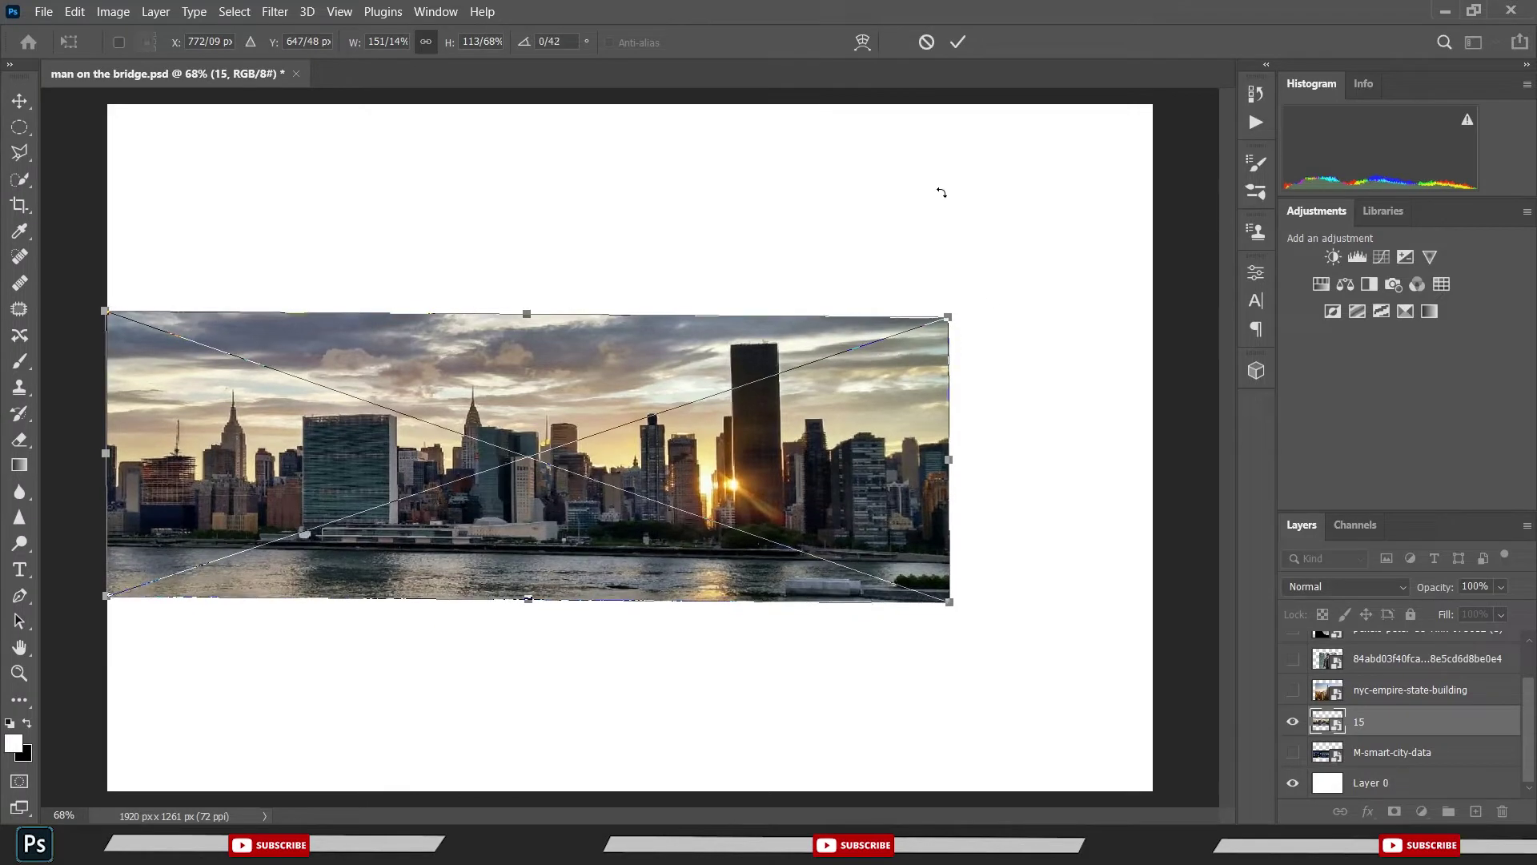
{"action": "left_click", "coordinate": [958, 41]}
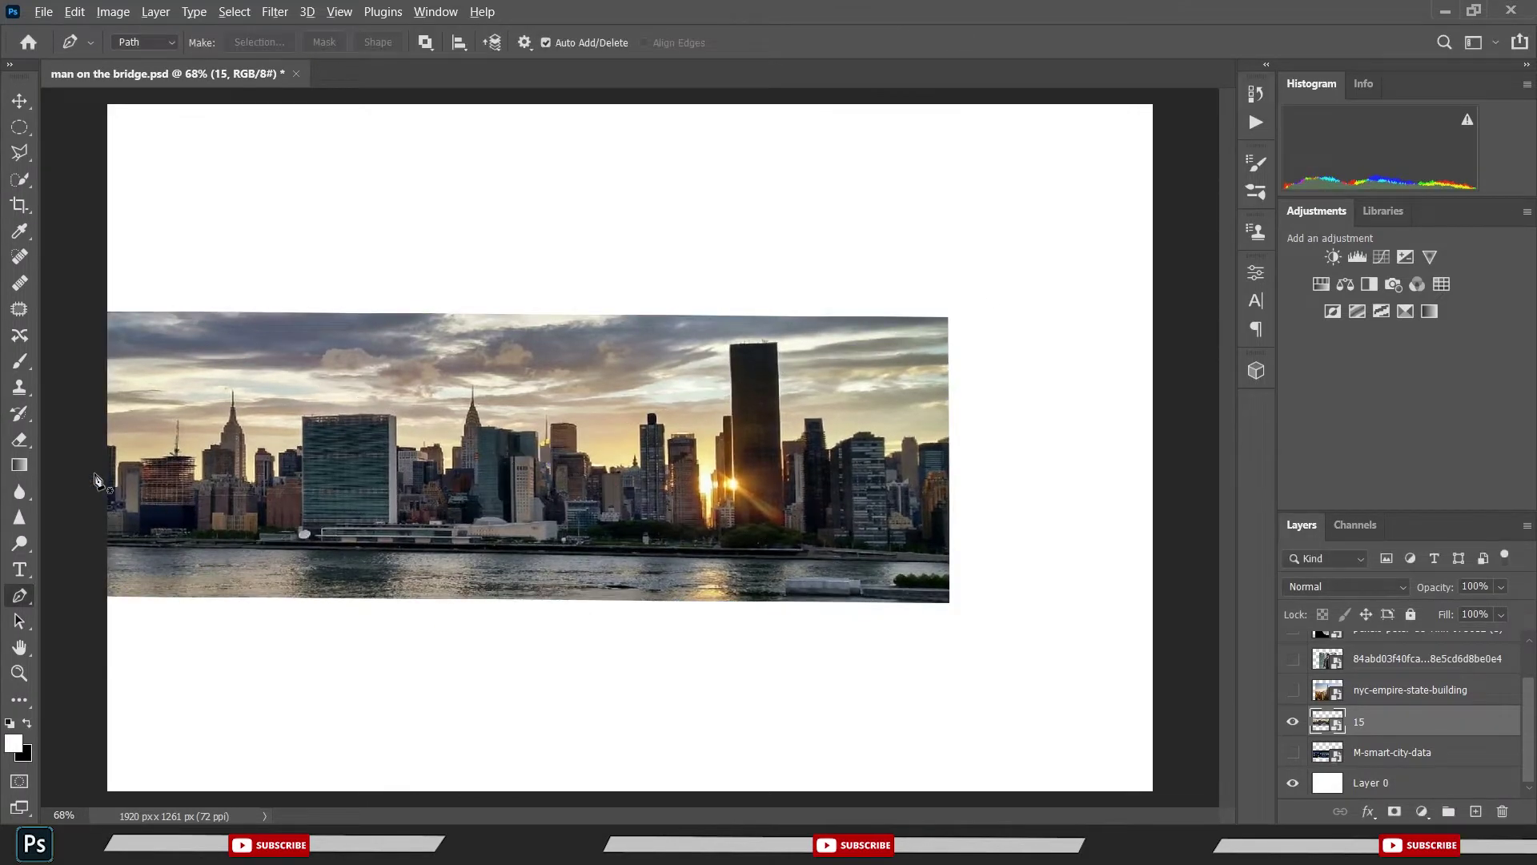
- Zoom in to 676% and start the path at the left roofline, down the tall building's right edge
{"action": "scroll", "coordinate": [72, 472], "scroll_direction": "up", "scroll_amount": 3}
{"action": "scroll", "coordinate": [72, 473], "scroll_direction": "up", "scroll_amount": 2}
{"action": "scroll", "coordinate": [76, 438], "scroll_direction": "up", "scroll_amount": 2}
{"action": "scroll", "coordinate": [206, 408], "scroll_direction": "up", "scroll_amount": 2}
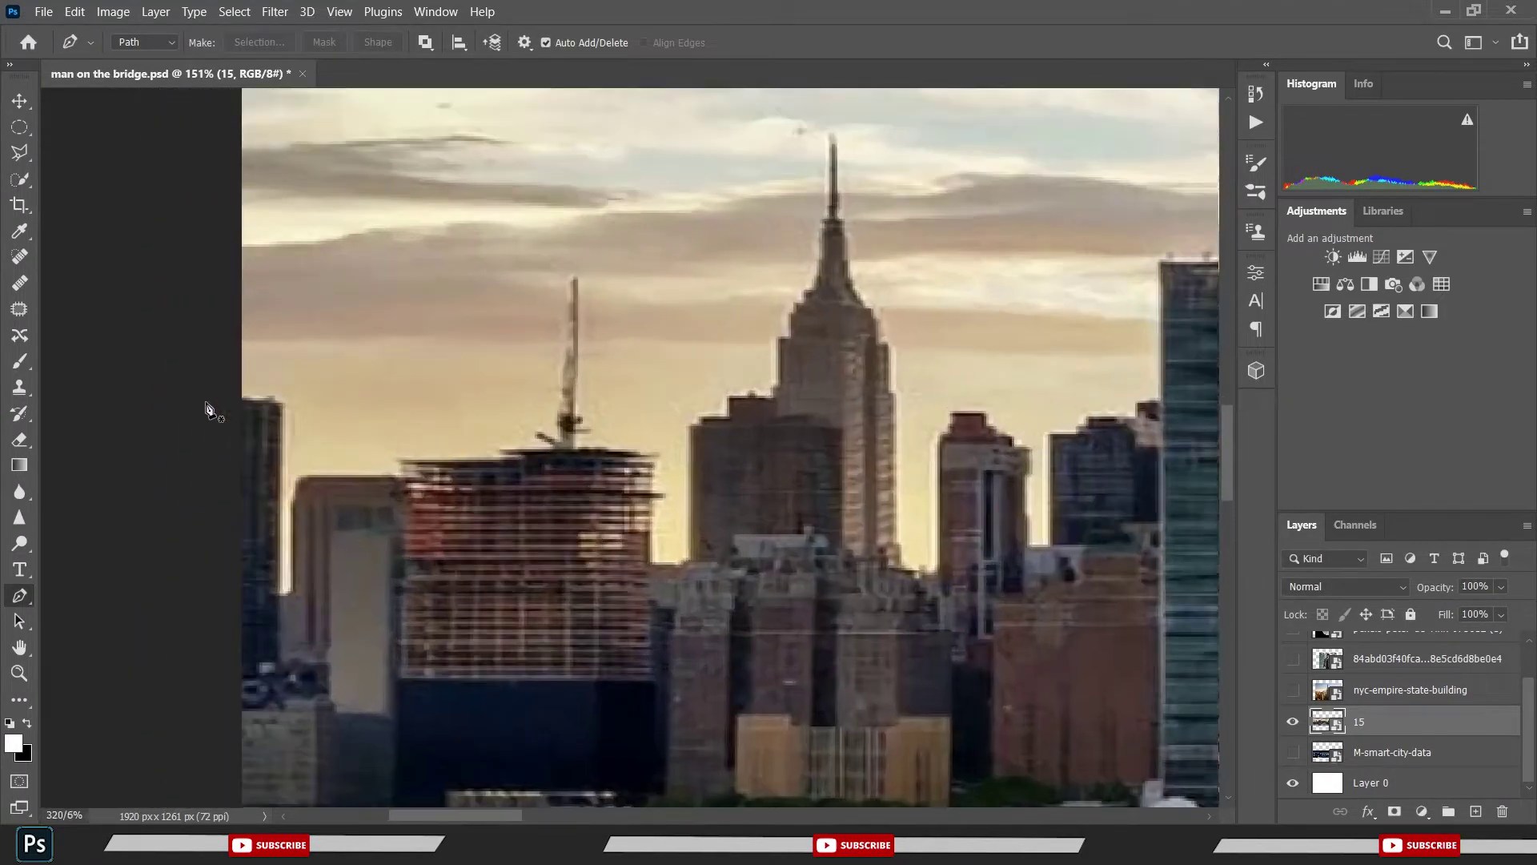
{"action": "scroll", "coordinate": [244, 415], "scroll_direction": "up", "scroll_amount": 2}
{"action": "scroll", "coordinate": [244, 417], "scroll_direction": "up", "scroll_amount": 2}
{"action": "scroll", "coordinate": [256, 424], "scroll_direction": "up", "scroll_amount": 2}
{"action": "scroll", "coordinate": [360, 336], "scroll_direction": "up", "scroll_amount": 3}
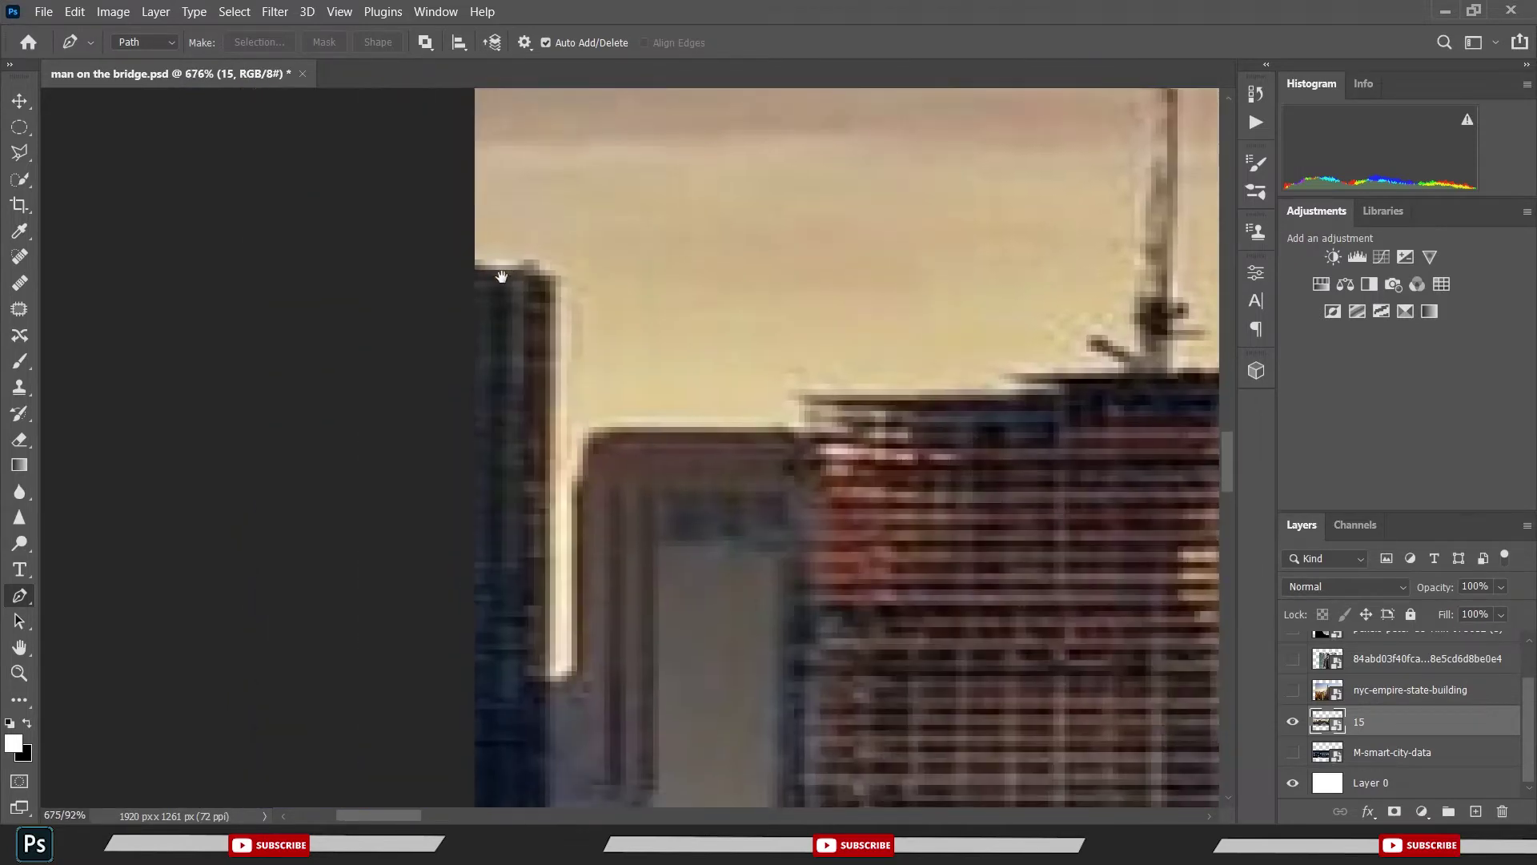
{"action": "scroll", "coordinate": [496, 268], "scroll_direction": "up", "scroll_amount": 2}
{"action": "left_click", "coordinate": [461, 271]}
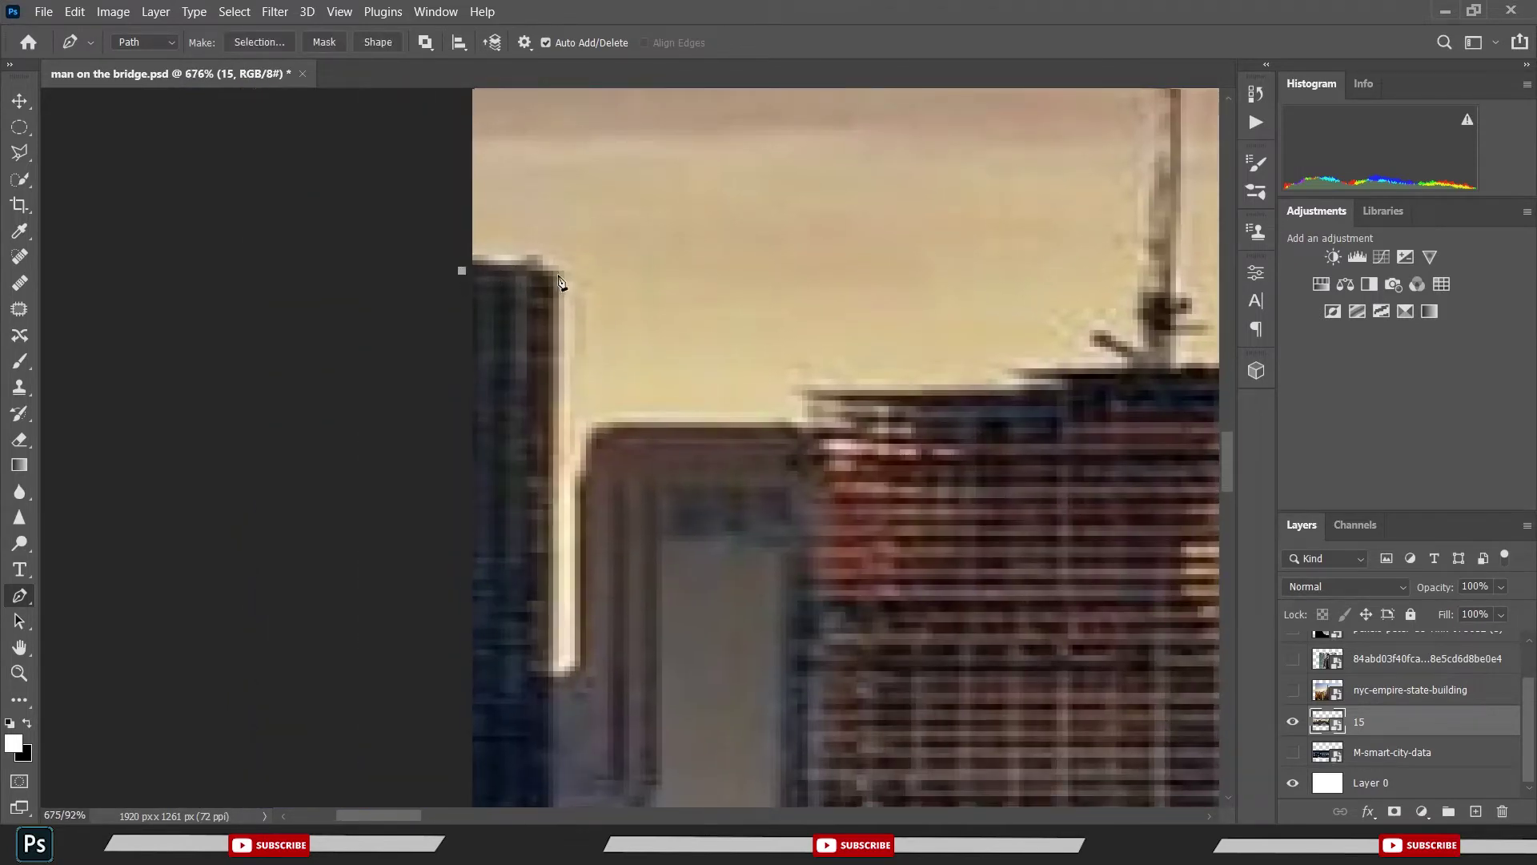
{"action": "left_click", "coordinate": [560, 275]}
{"action": "left_click", "coordinate": [549, 676]}
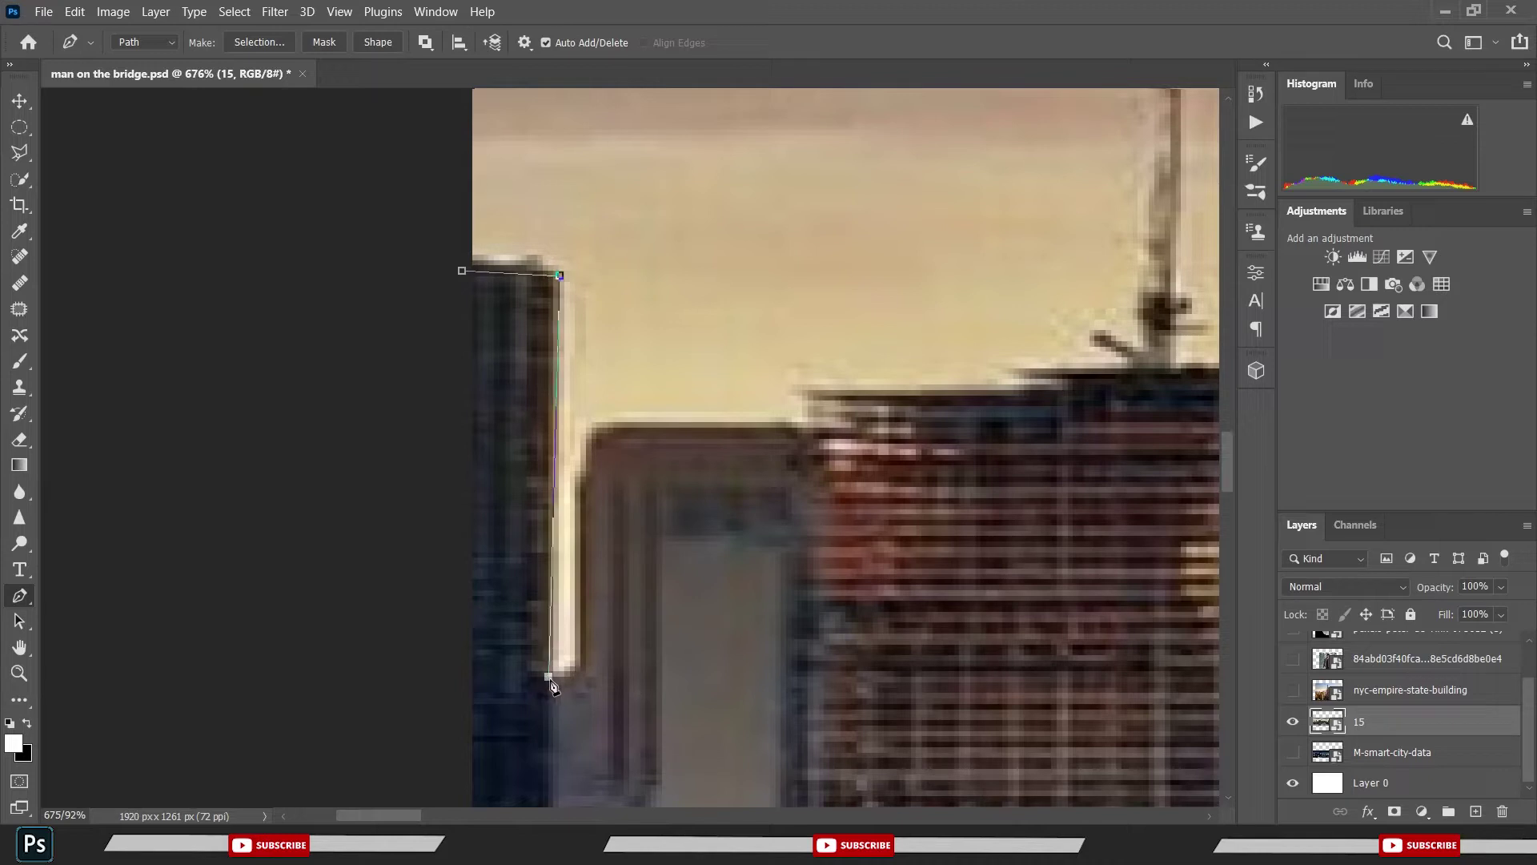
{"action": "left_click", "coordinate": [570, 675]}
- Trace the path up the next building's left edge and around its top corner
{"action": "left_click", "coordinate": [576, 658]}
{"action": "left_click", "coordinate": [581, 558]}
{"action": "left_click", "coordinate": [581, 519]}
{"action": "left_click", "coordinate": [580, 491]}
{"action": "left_click", "coordinate": [585, 470]}
{"action": "left_click", "coordinate": [591, 443]}
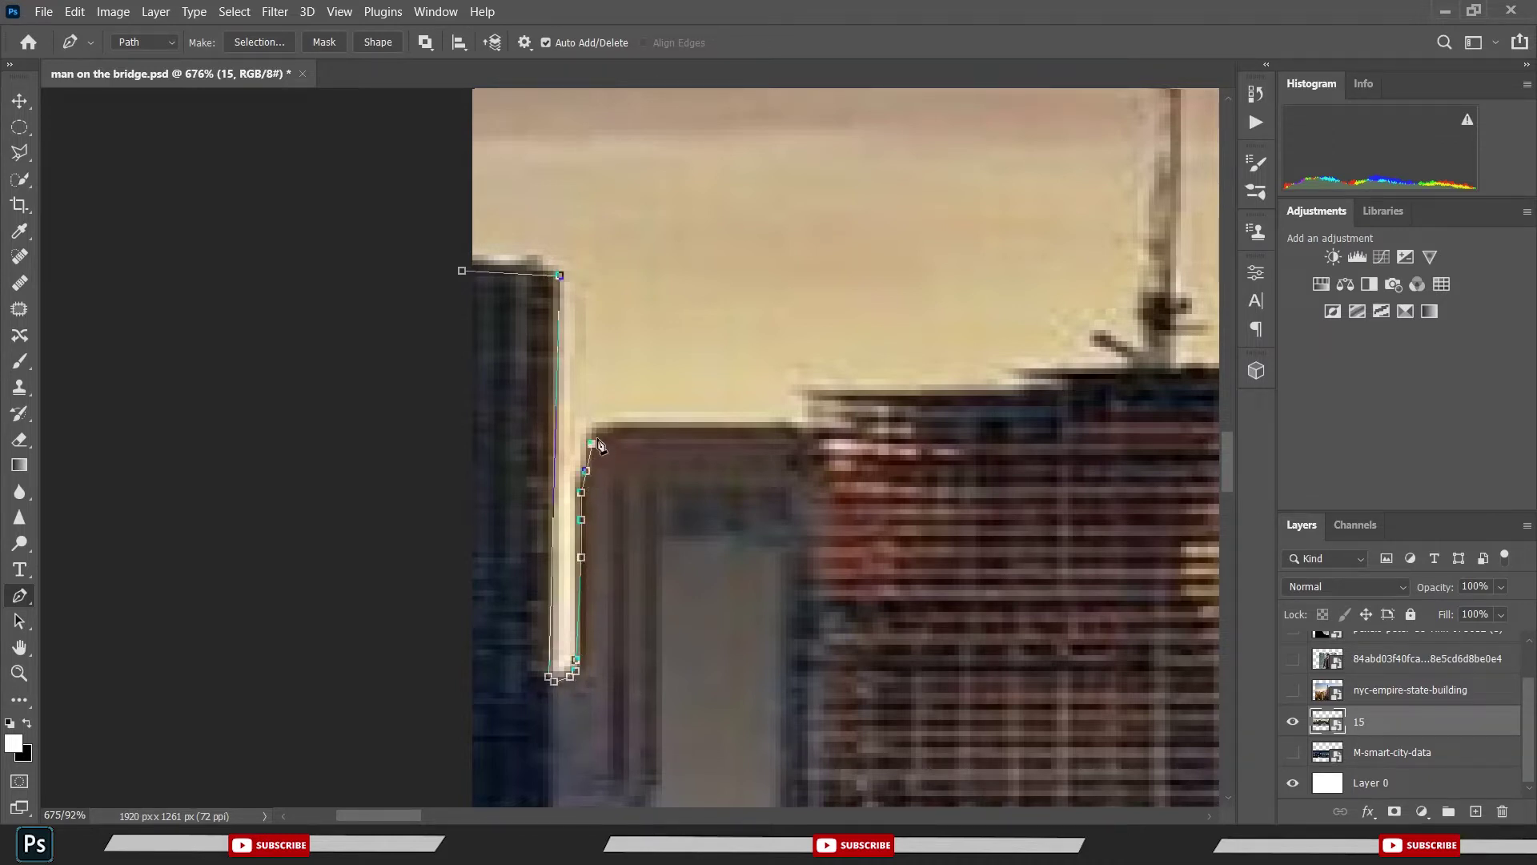
{"action": "left_click", "coordinate": [619, 428]}
{"action": "left_click", "coordinate": [803, 433]}
- Follow the rooftops across the construction tower's roof and down its right side
{"action": "left_click_drag", "start_coordinate": [804, 399], "coordinate": [615, 466]}
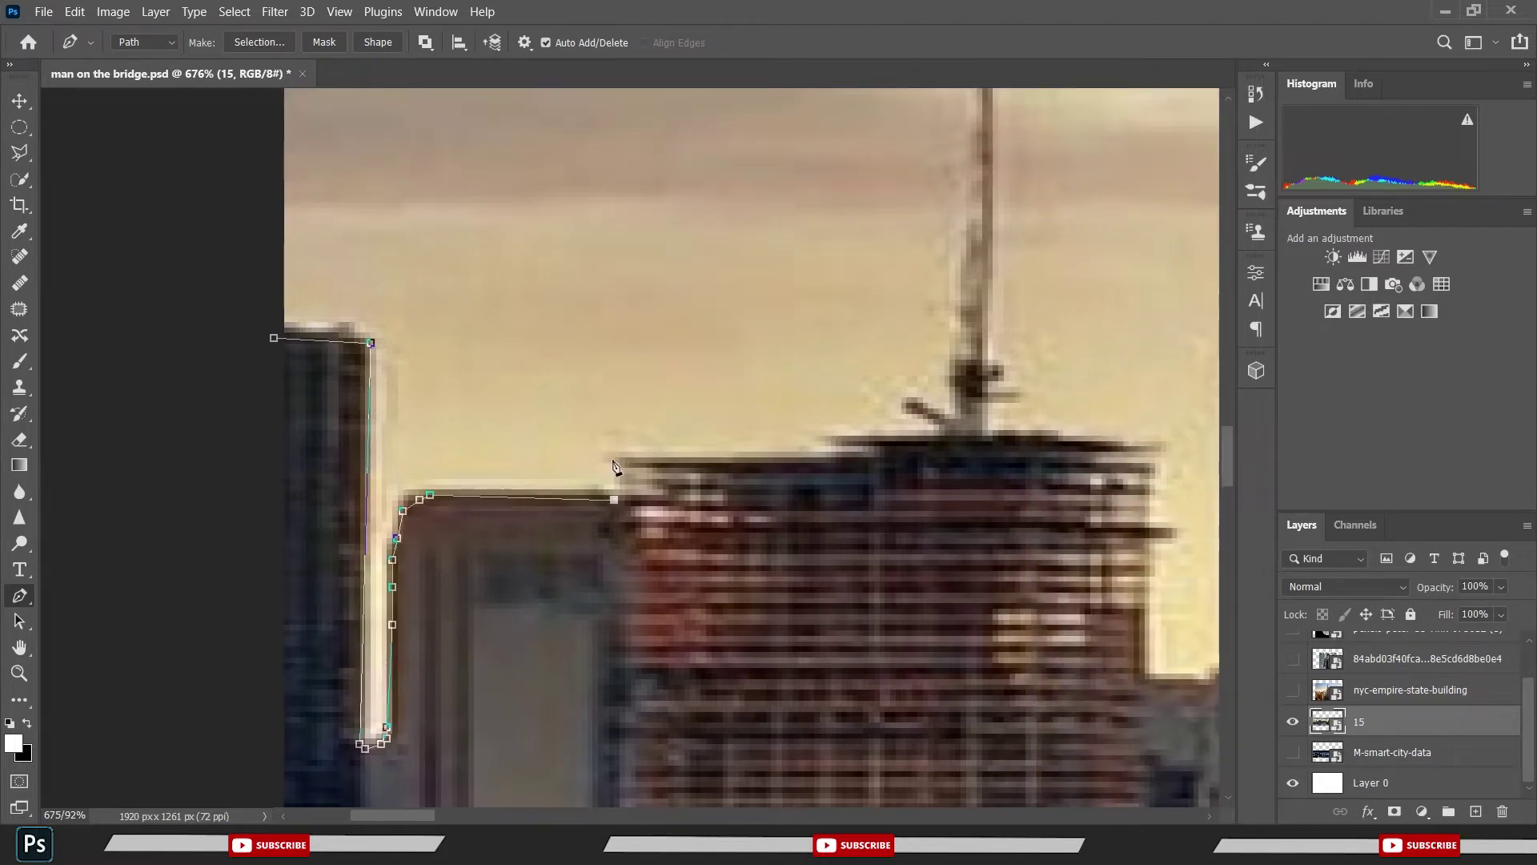
{"action": "left_click", "coordinate": [620, 456]}
{"action": "left_click", "coordinate": [830, 462]}
{"action": "left_click", "coordinate": [843, 441]}
{"action": "left_click", "coordinate": [1151, 447]}
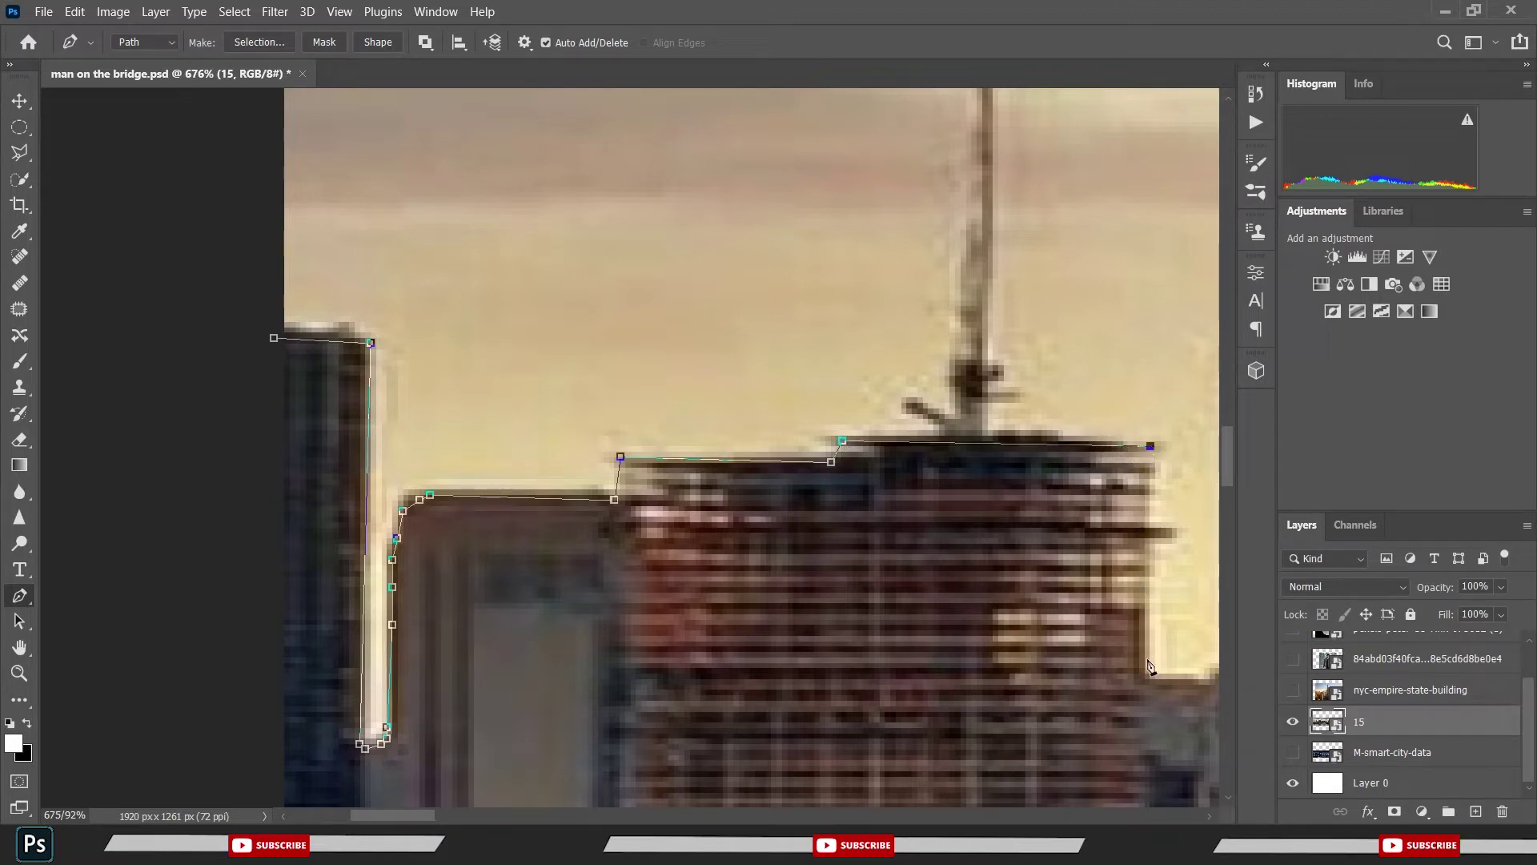
{"action": "left_click", "coordinate": [1145, 679]}
{"action": "mouse_move", "coordinate": [1148, 705]}
{"action": "left_mouse_down"}
{"action": "mouse_move", "coordinate": [649, 544]}
{"action": "mouse_move", "coordinate": [670, 495]}
{"action": "mouse_move", "coordinate": [670, 381]}
{"action": "left_mouse_up"}
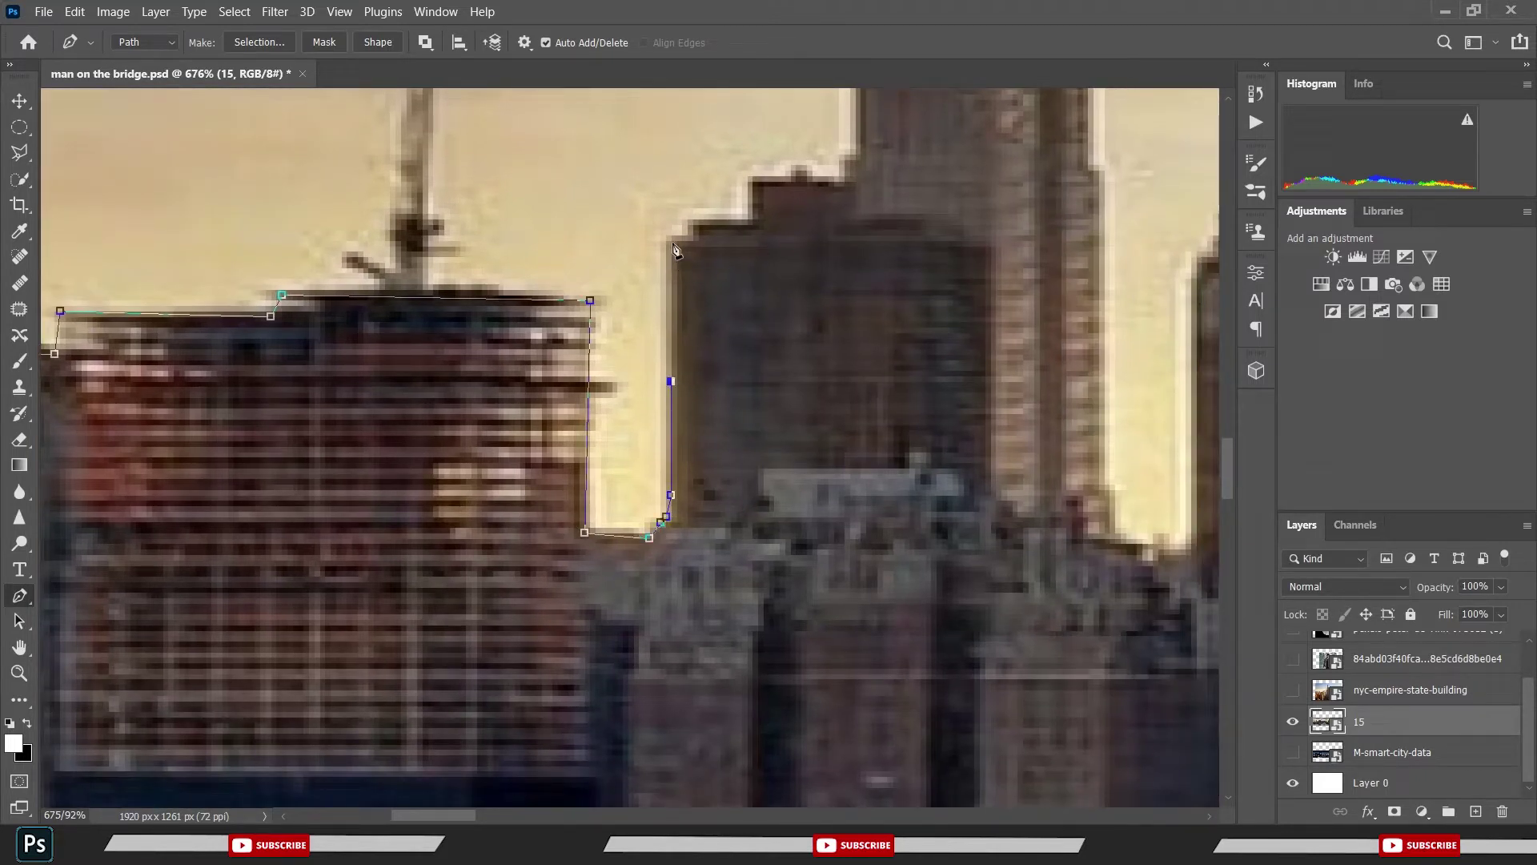
- Trace the next building's stepped roof up the tower's left edge
{"action": "left_click_drag", "start_coordinate": [671, 239], "coordinate": [690, 238]}
{"action": "left_click", "coordinate": [751, 217]}
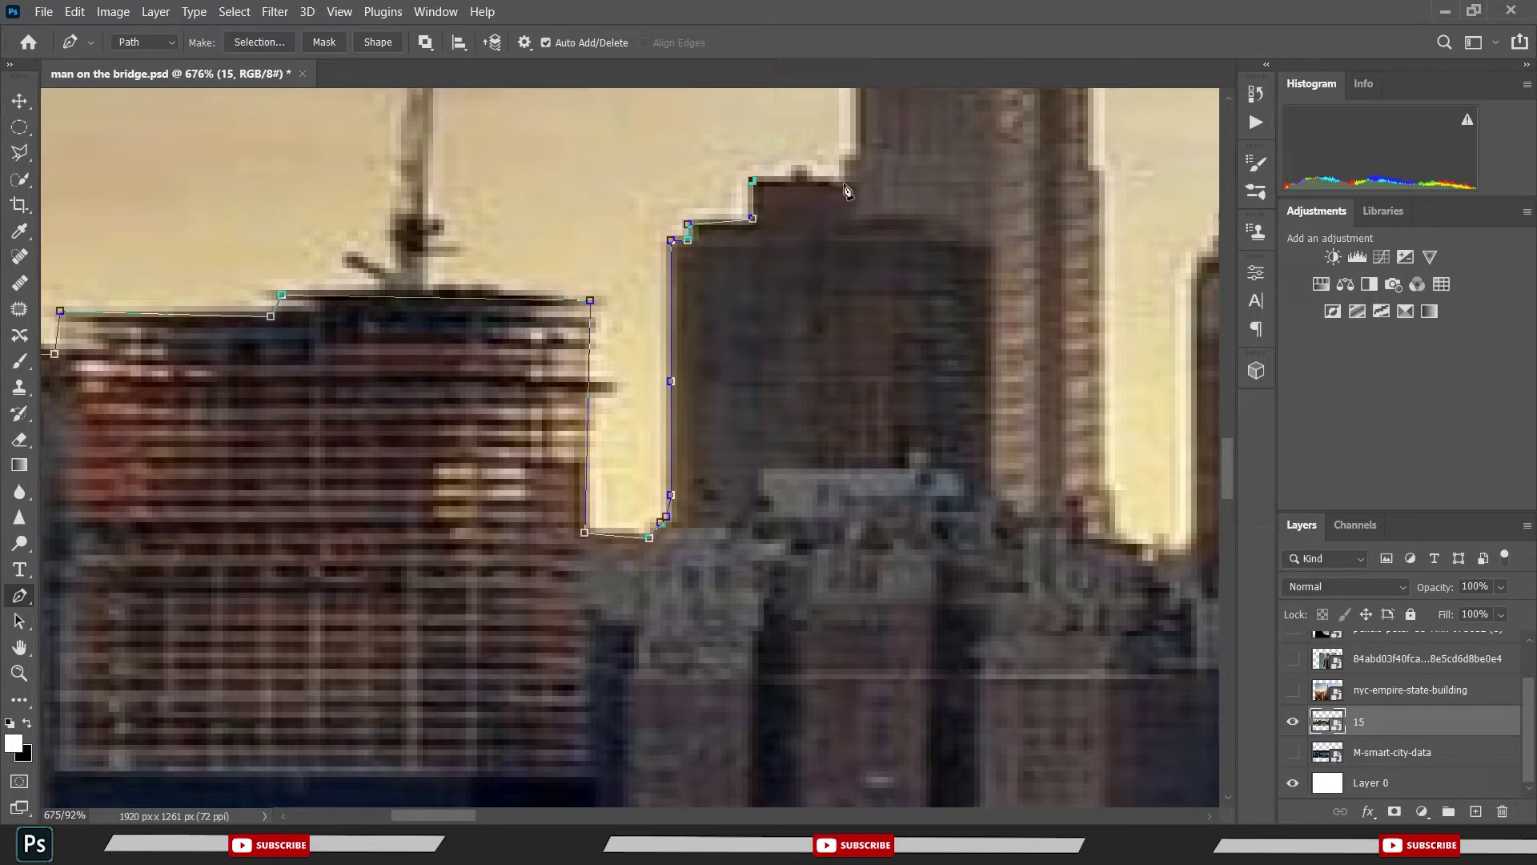
{"action": "left_click", "coordinate": [844, 181]}
{"action": "left_click", "coordinate": [850, 153]}
{"action": "left_click", "coordinate": [855, 104]}
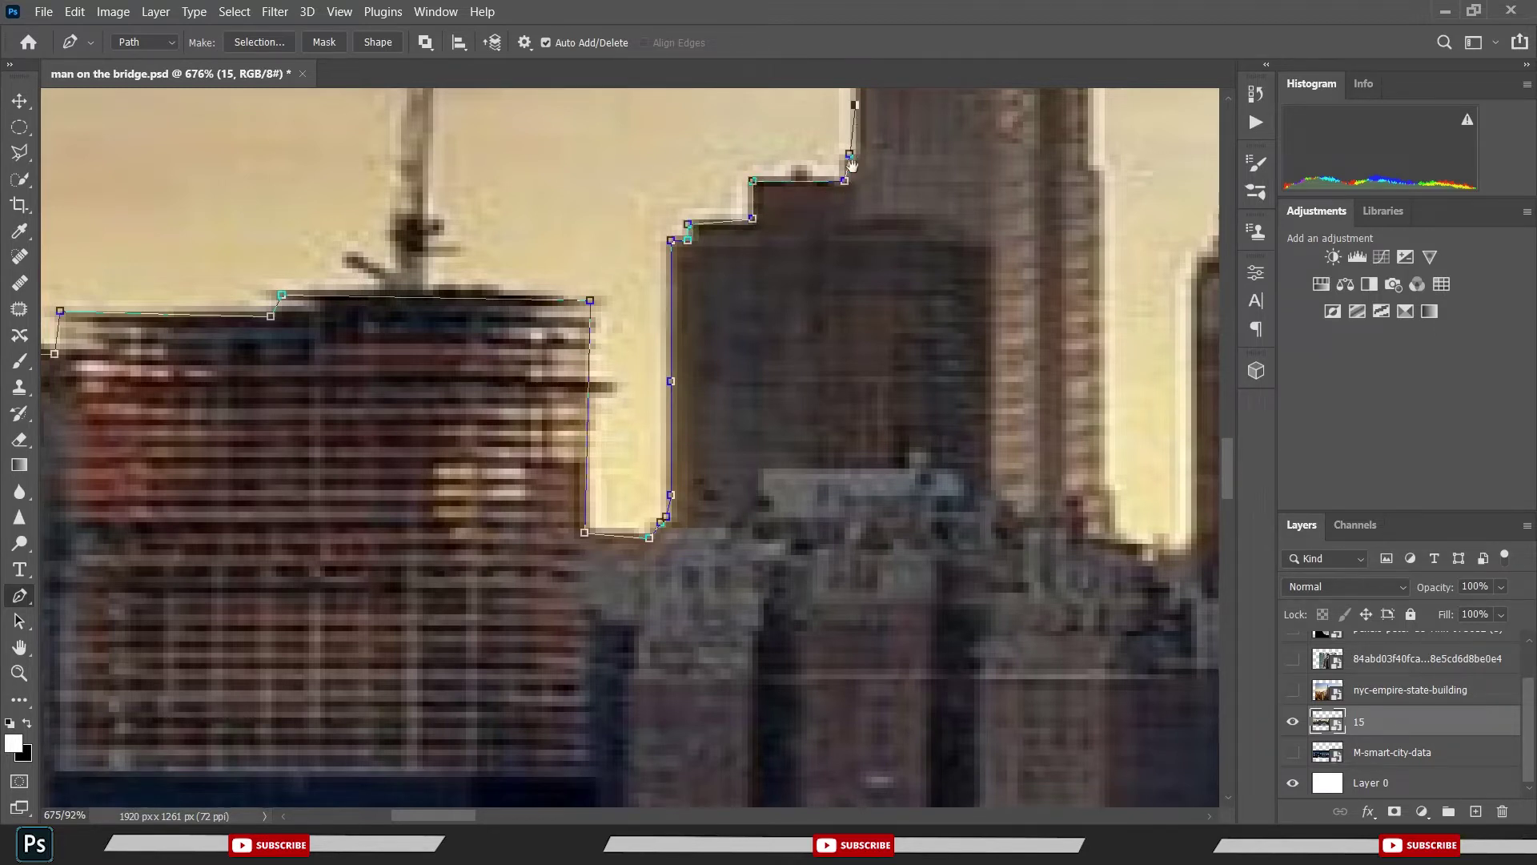
- Trace the Empire State Building's setbacks up to the spire's tip
{"action": "left_click_drag", "start_coordinate": [858, 108], "coordinate": [709, 556]}
{"action": "left_click", "coordinate": [713, 508]}
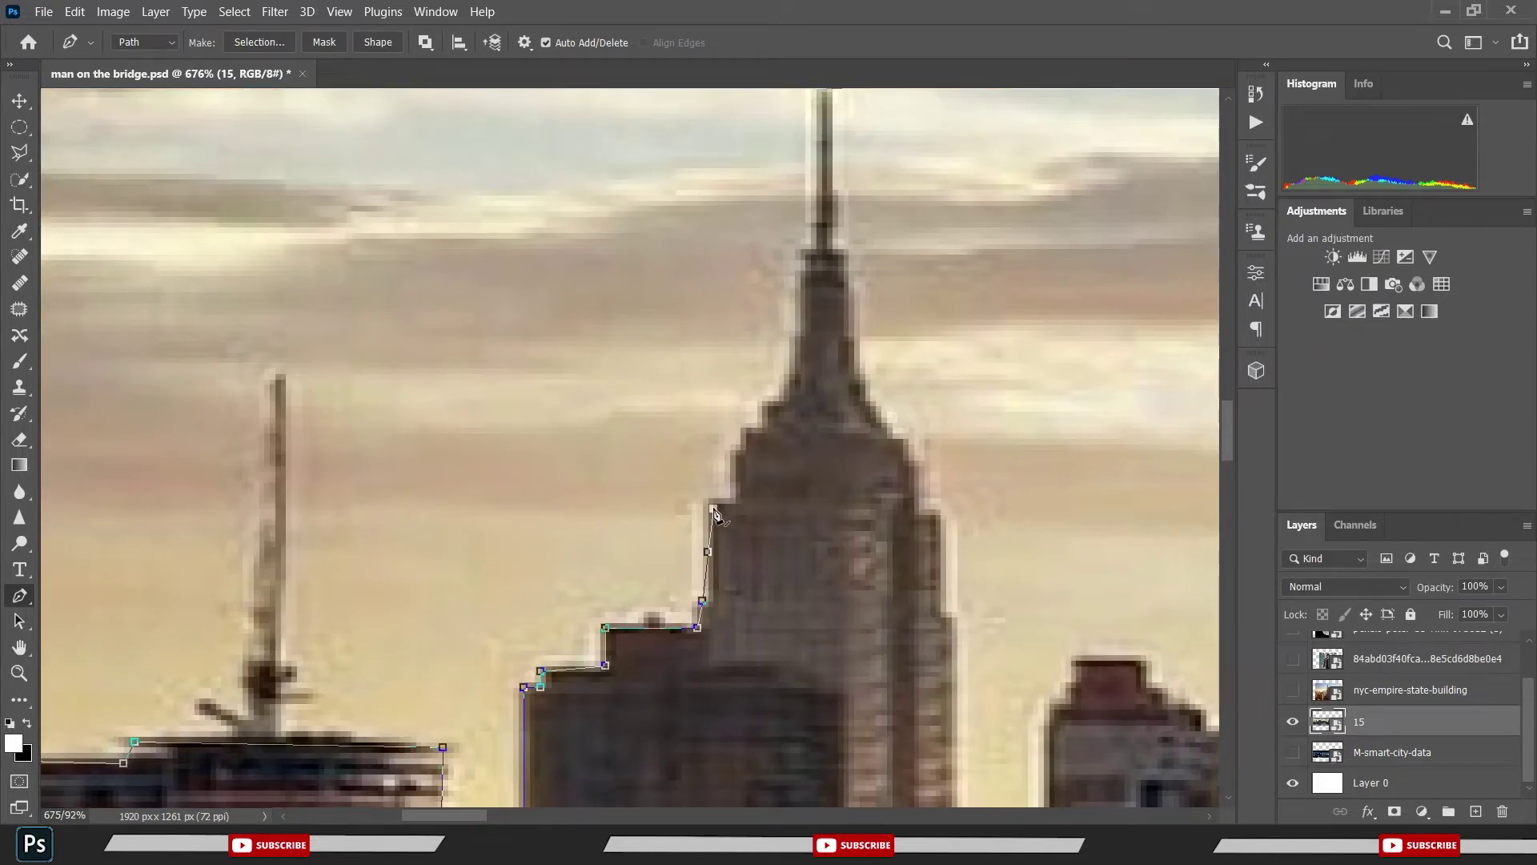
{"action": "left_click", "coordinate": [735, 504]}
{"action": "left_click", "coordinate": [735, 450]}
{"action": "left_click", "coordinate": [746, 433]}
{"action": "left_click", "coordinate": [763, 434]}
{"action": "left_click", "coordinate": [762, 406]}
{"action": "left_click", "coordinate": [805, 271]}
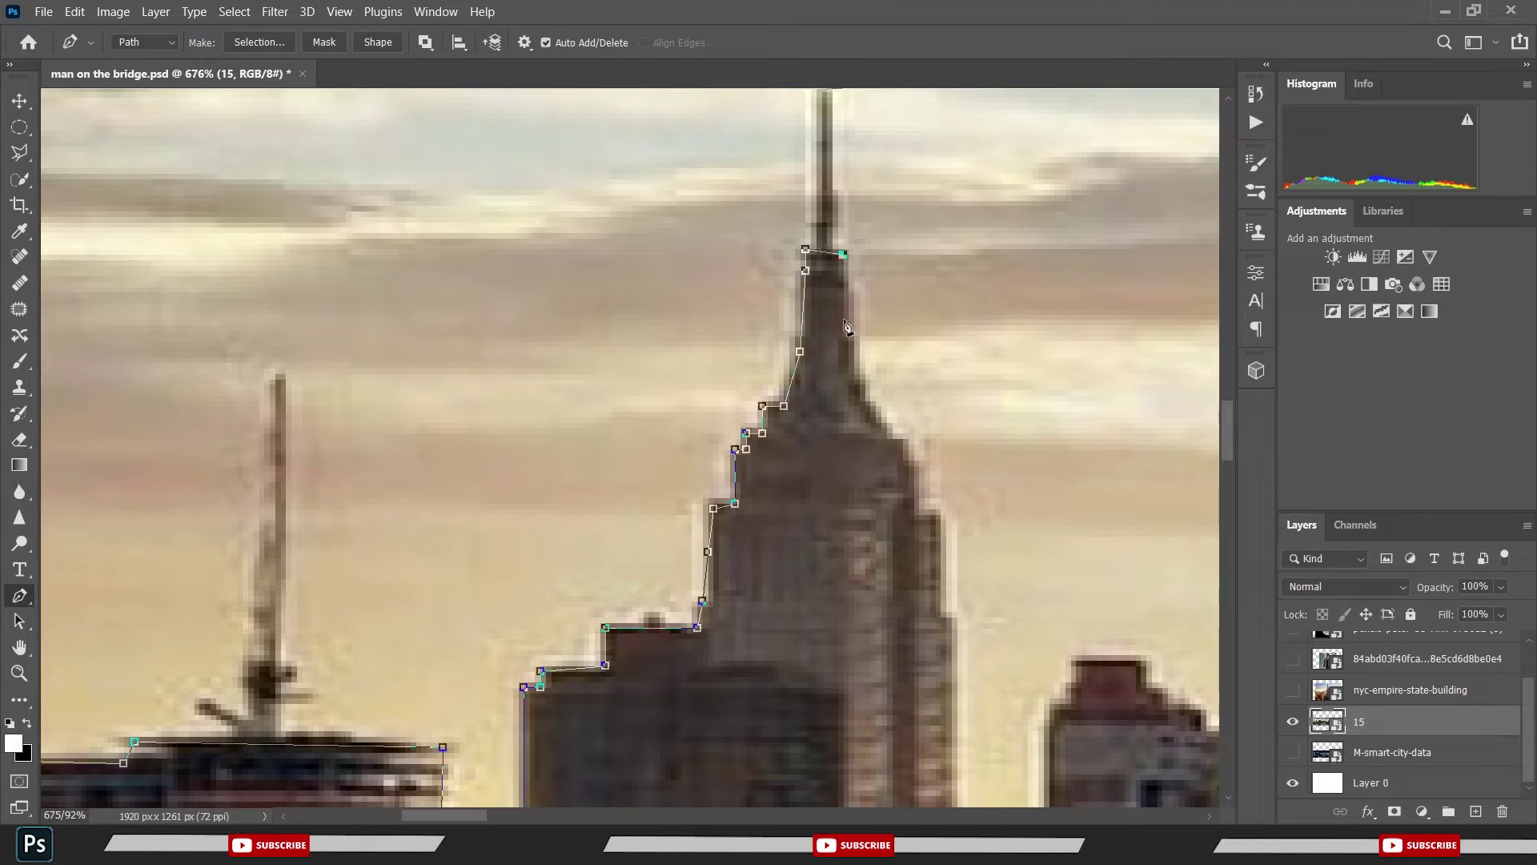
- Run the path down the spire's right side to the base and into the next building
{"action": "left_click_drag", "start_coordinate": [891, 437], "coordinate": [910, 451]}
{"action": "left_click", "coordinate": [908, 471]}
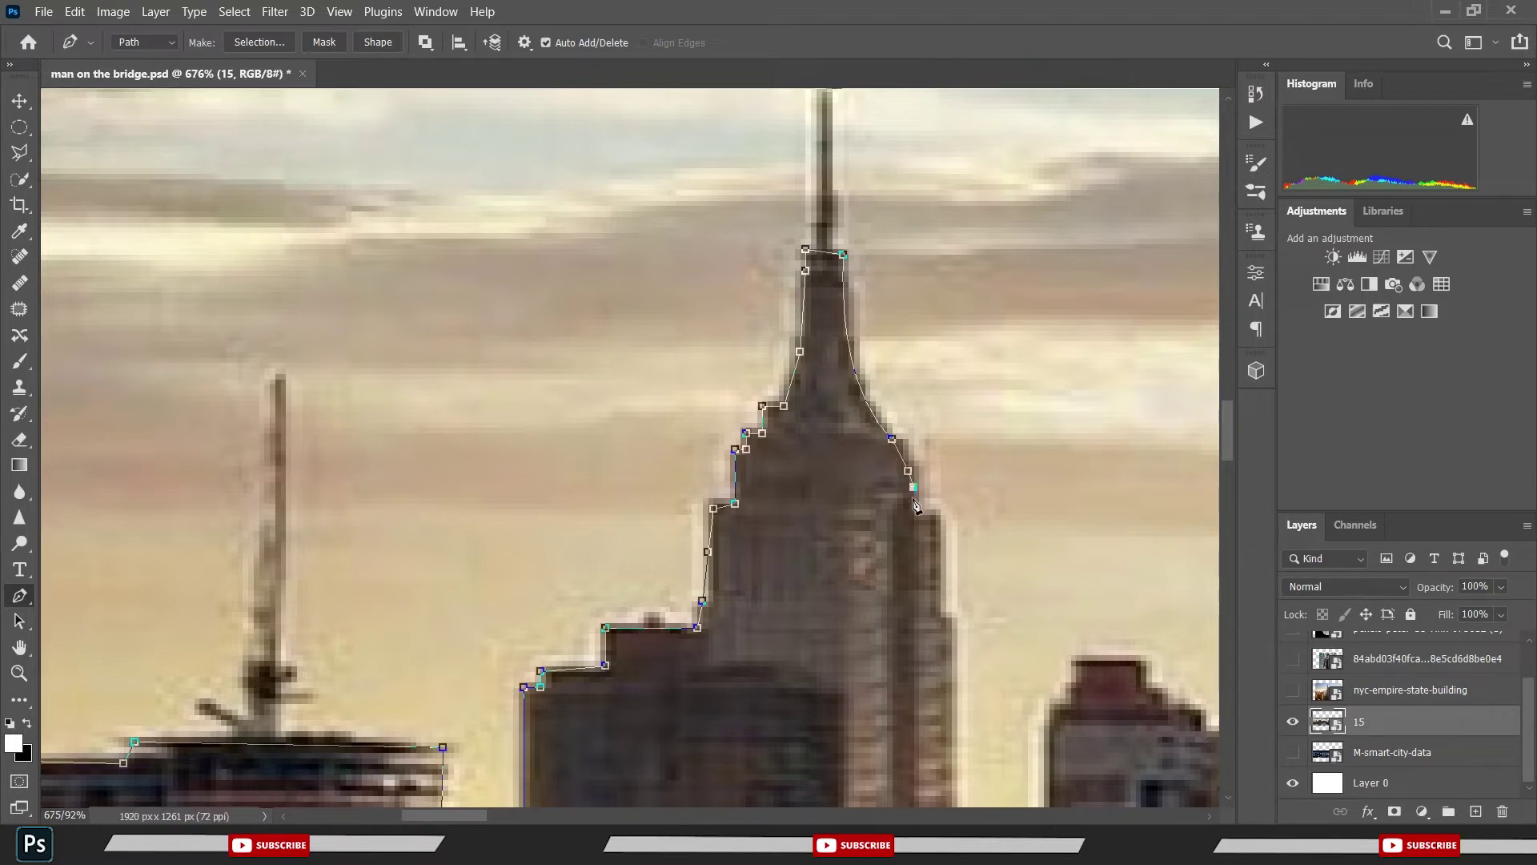
{"action": "left_click", "coordinate": [913, 498]}
{"action": "left_click", "coordinate": [914, 514]}
{"action": "left_click", "coordinate": [941, 612]}
{"action": "left_click_drag", "start_coordinate": [952, 696], "coordinate": [917, 457]}
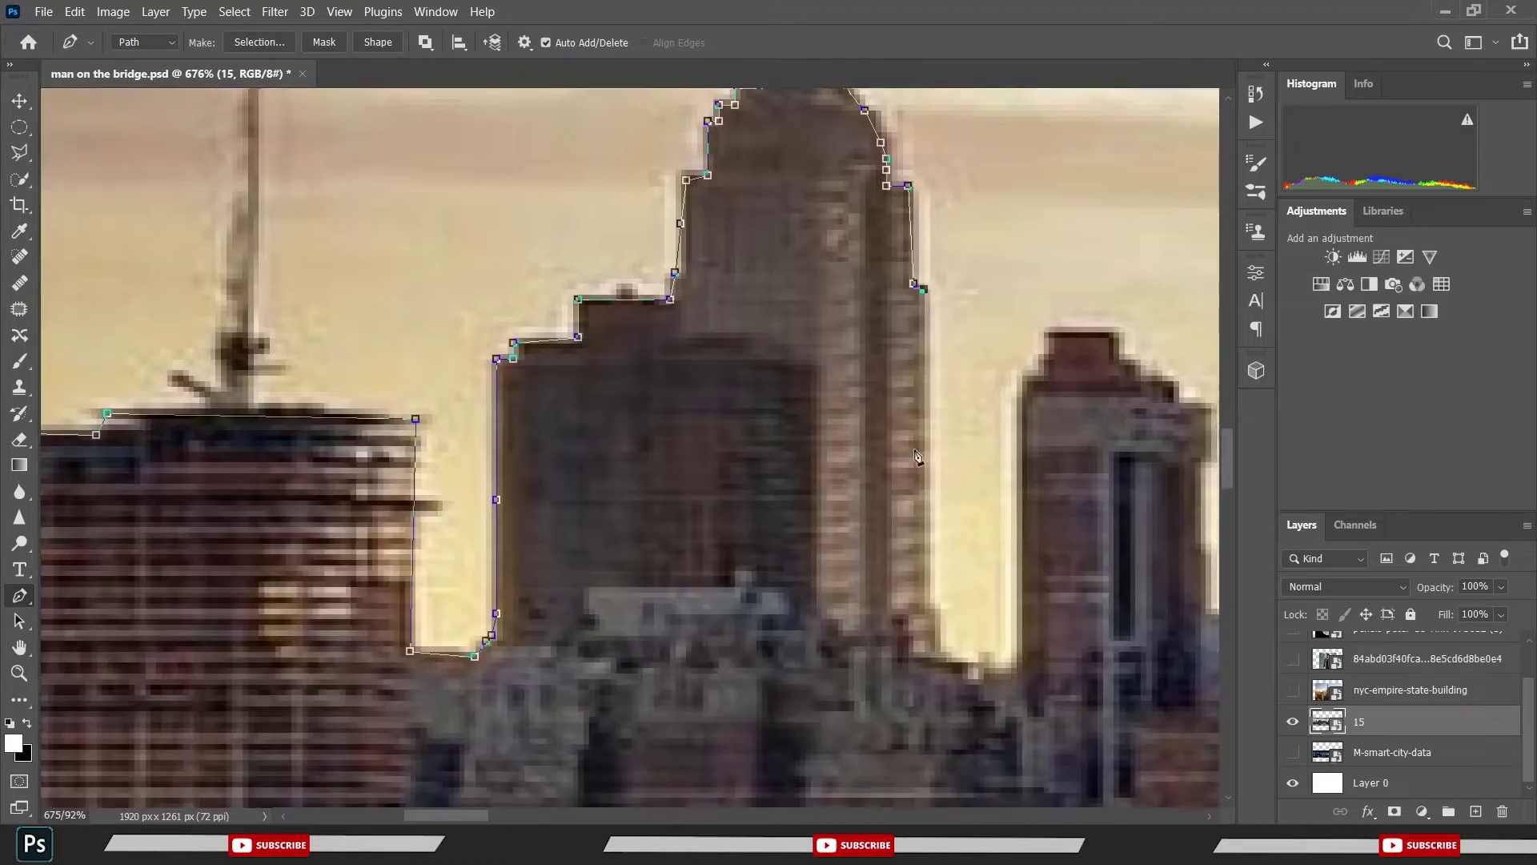
{"action": "left_click", "coordinate": [928, 603]}
{"action": "left_click", "coordinate": [935, 655]}
{"action": "left_click", "coordinate": [962, 668]}
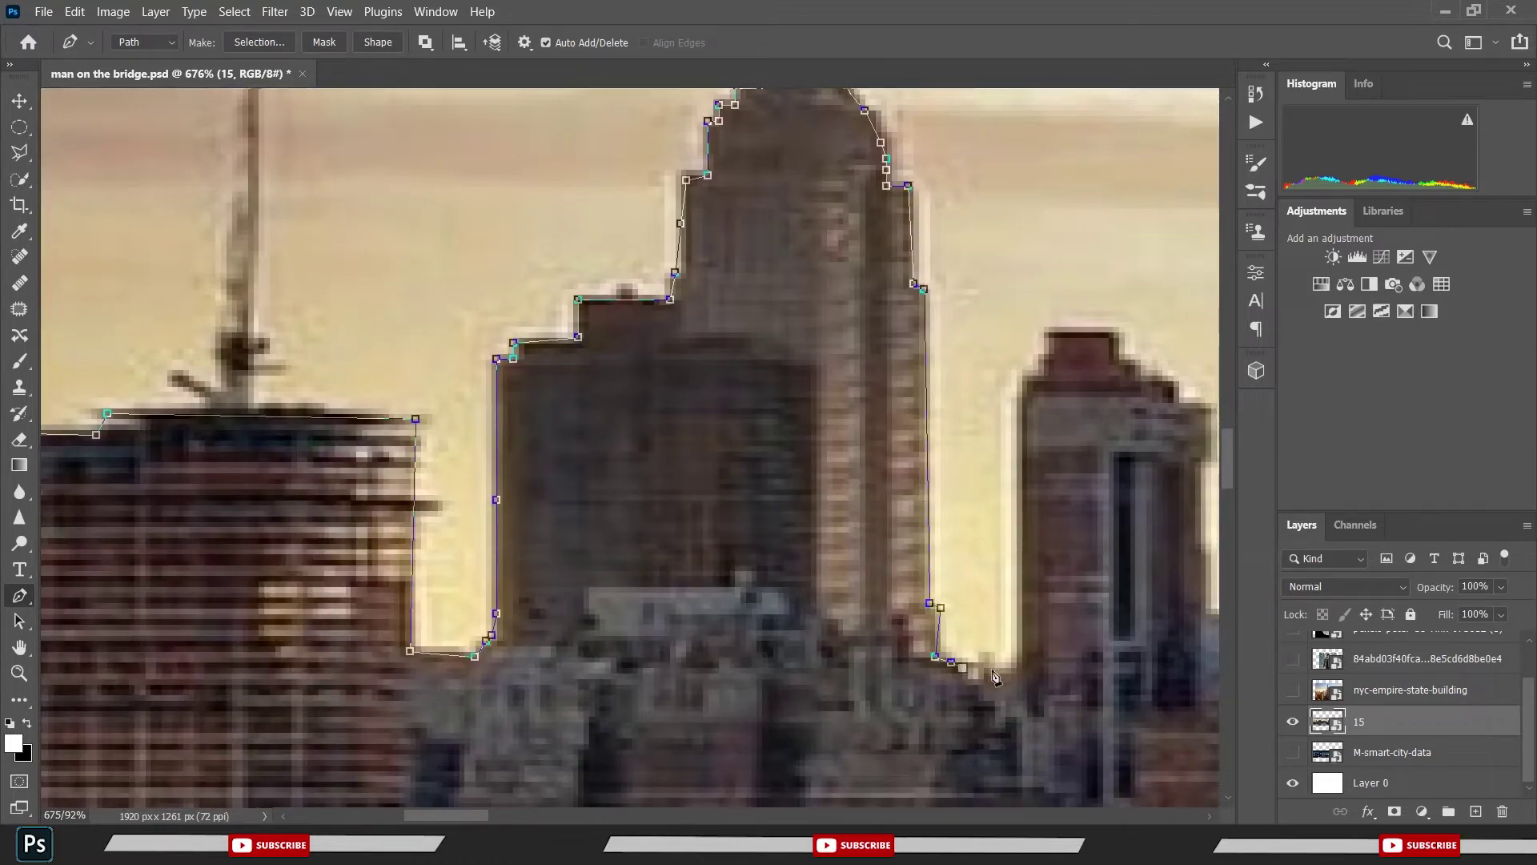
{"action": "left_click", "coordinate": [994, 672]}
{"action": "left_click", "coordinate": [1012, 656]}
- Trace up the brick building's left edge, across its roof, and down the stepped right side
{"action": "left_click", "coordinate": [1021, 398]}
{"action": "left_click", "coordinate": [1043, 364]}
{"action": "left_click", "coordinate": [1049, 330]}
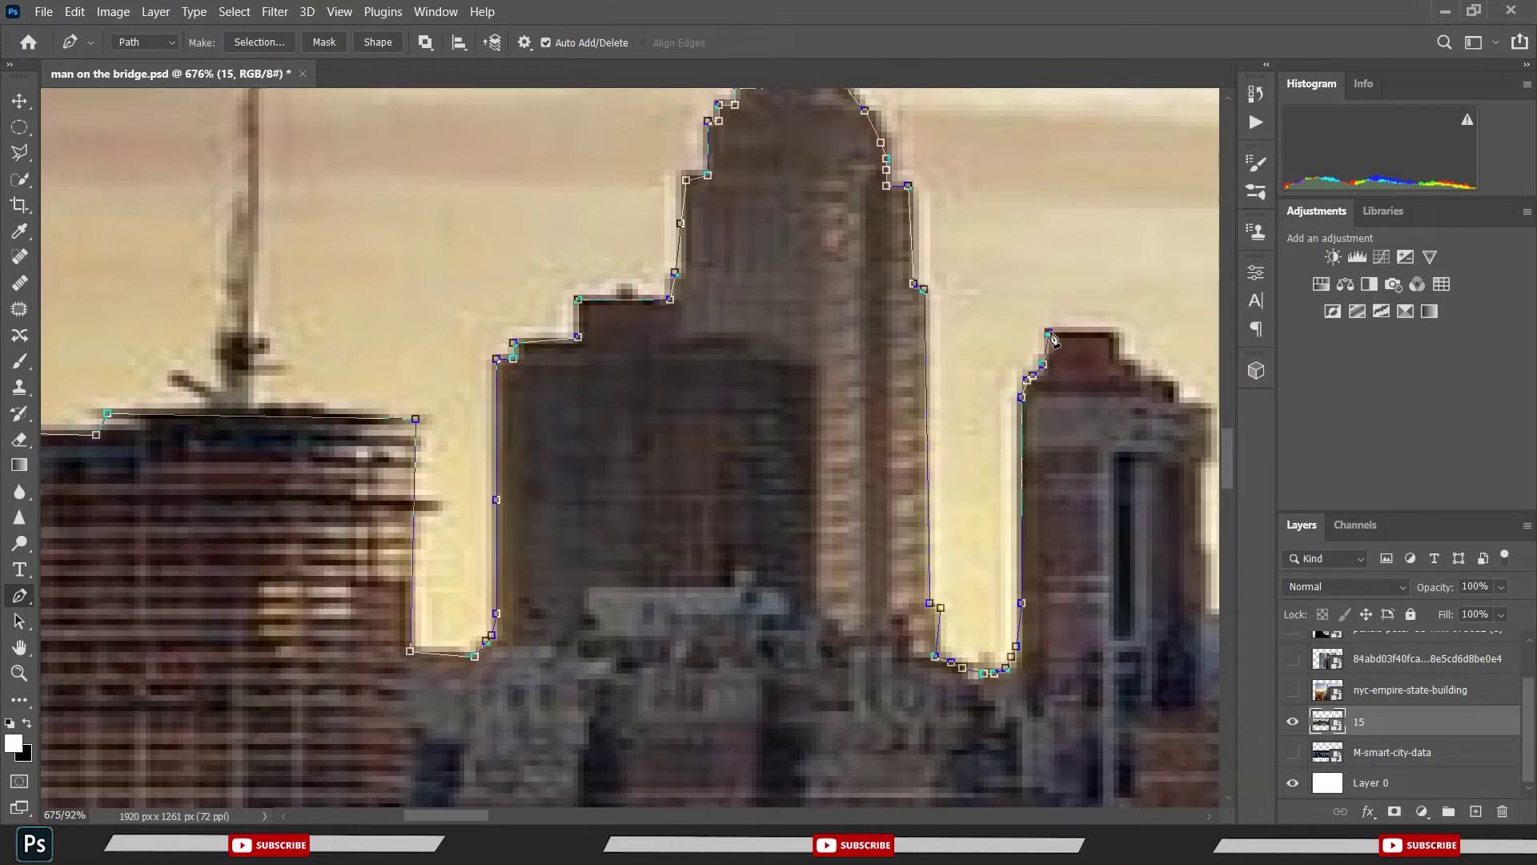
{"action": "left_click", "coordinate": [1118, 331]}
{"action": "left_click", "coordinate": [1129, 358]}
{"action": "left_click", "coordinate": [1147, 376]}
{"action": "left_click_drag", "start_coordinate": [1183, 408], "coordinate": [931, 400]}
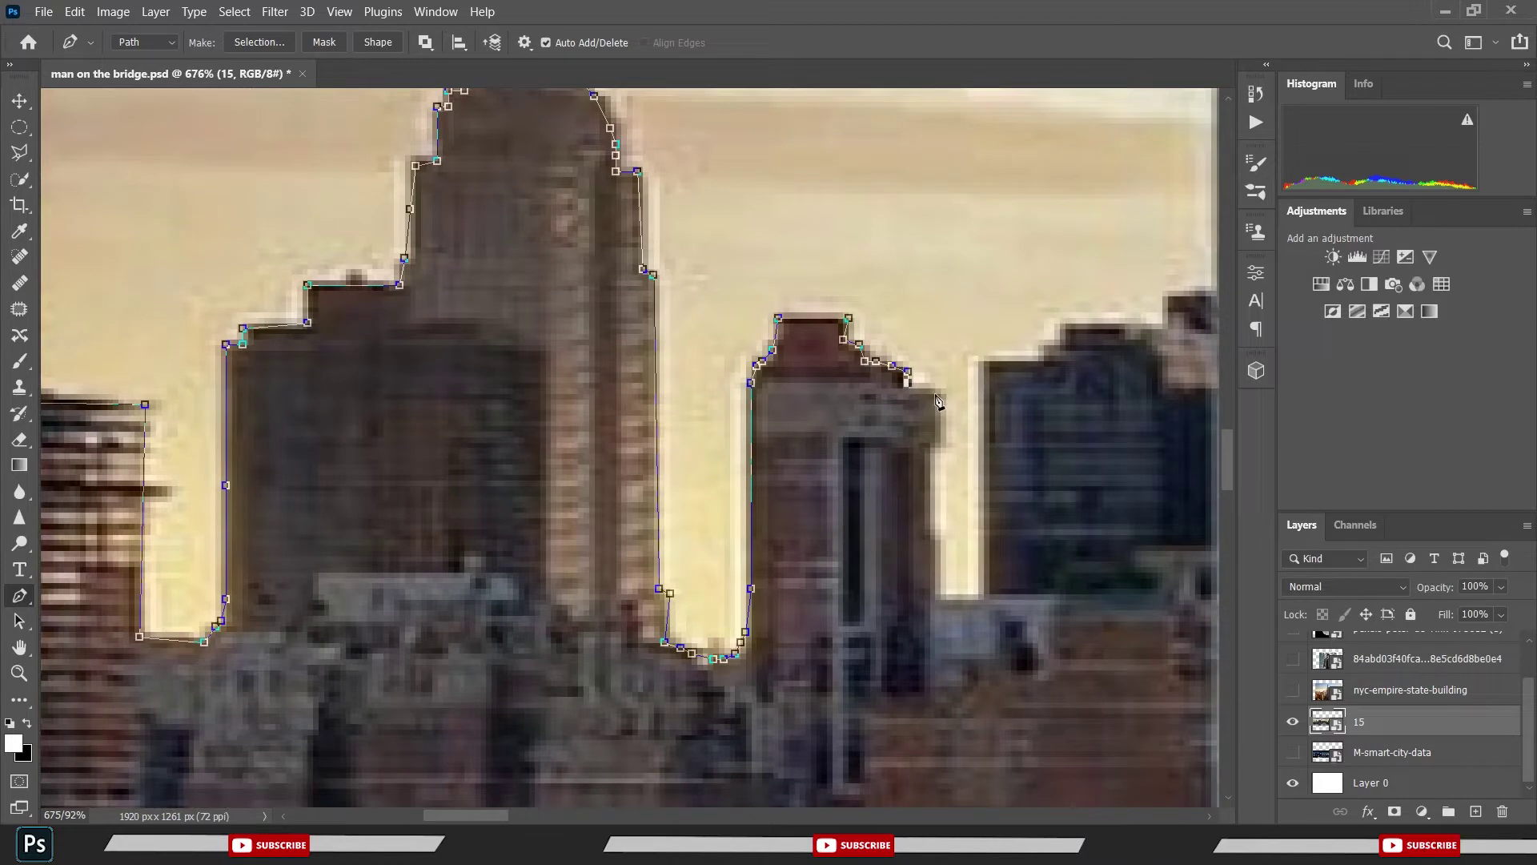
- Cross the gap and trace the dark building's roof to its top-right corner
{"action": "left_click", "coordinate": [935, 442]}
{"action": "left_click", "coordinate": [935, 599]}
{"action": "left_click", "coordinate": [983, 594]}
{"action": "left_click", "coordinate": [979, 361]}
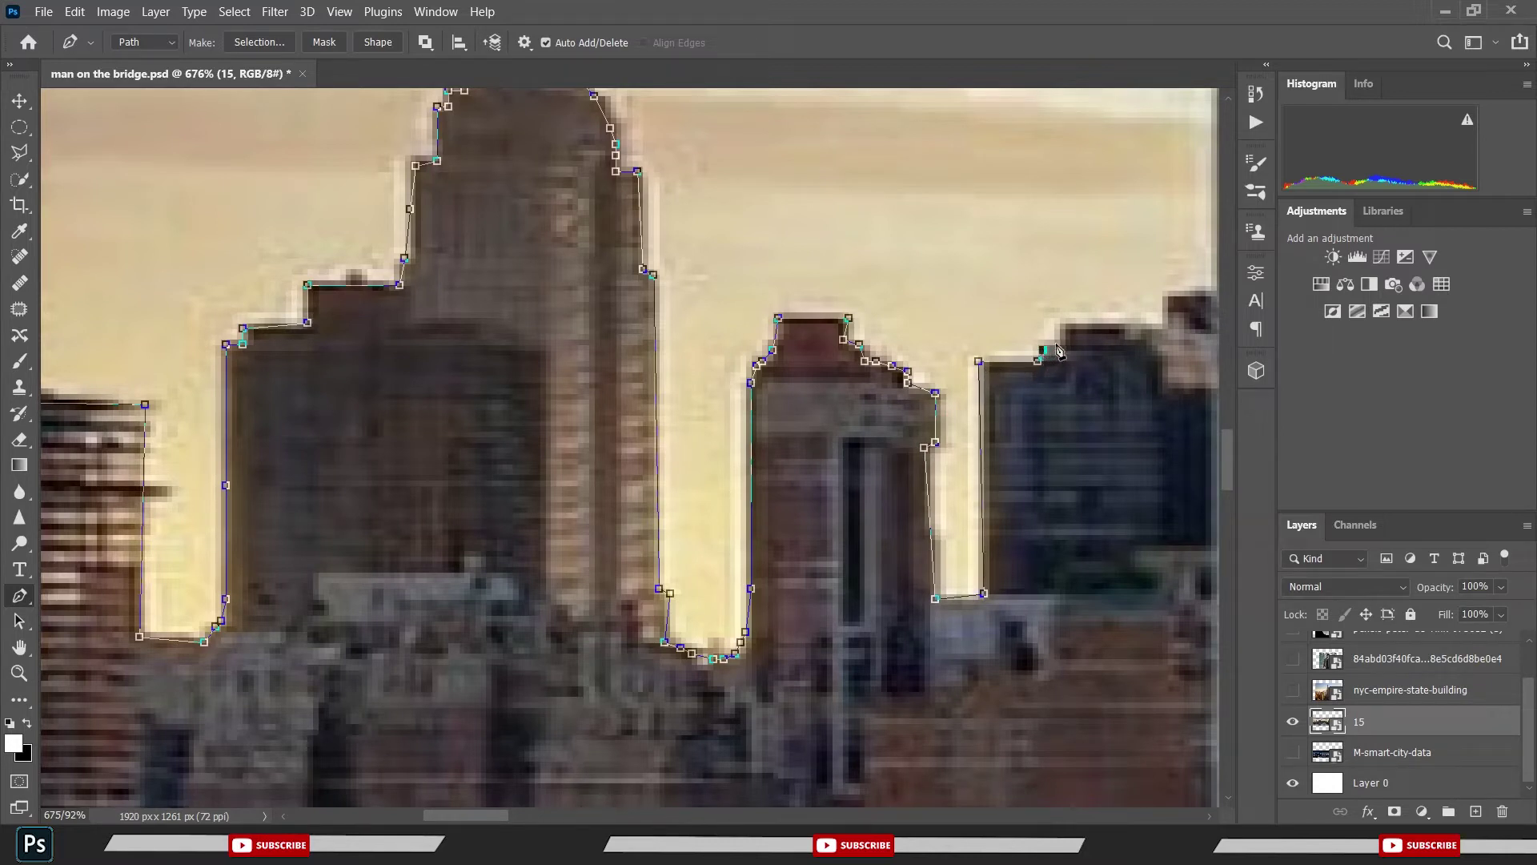
{"action": "left_click", "coordinate": [1058, 343]}
{"action": "left_click", "coordinate": [1163, 327]}
{"action": "left_click", "coordinate": [1167, 295]}
{"action": "left_click_drag", "start_coordinate": [1170, 309], "coordinate": [508, 367]}
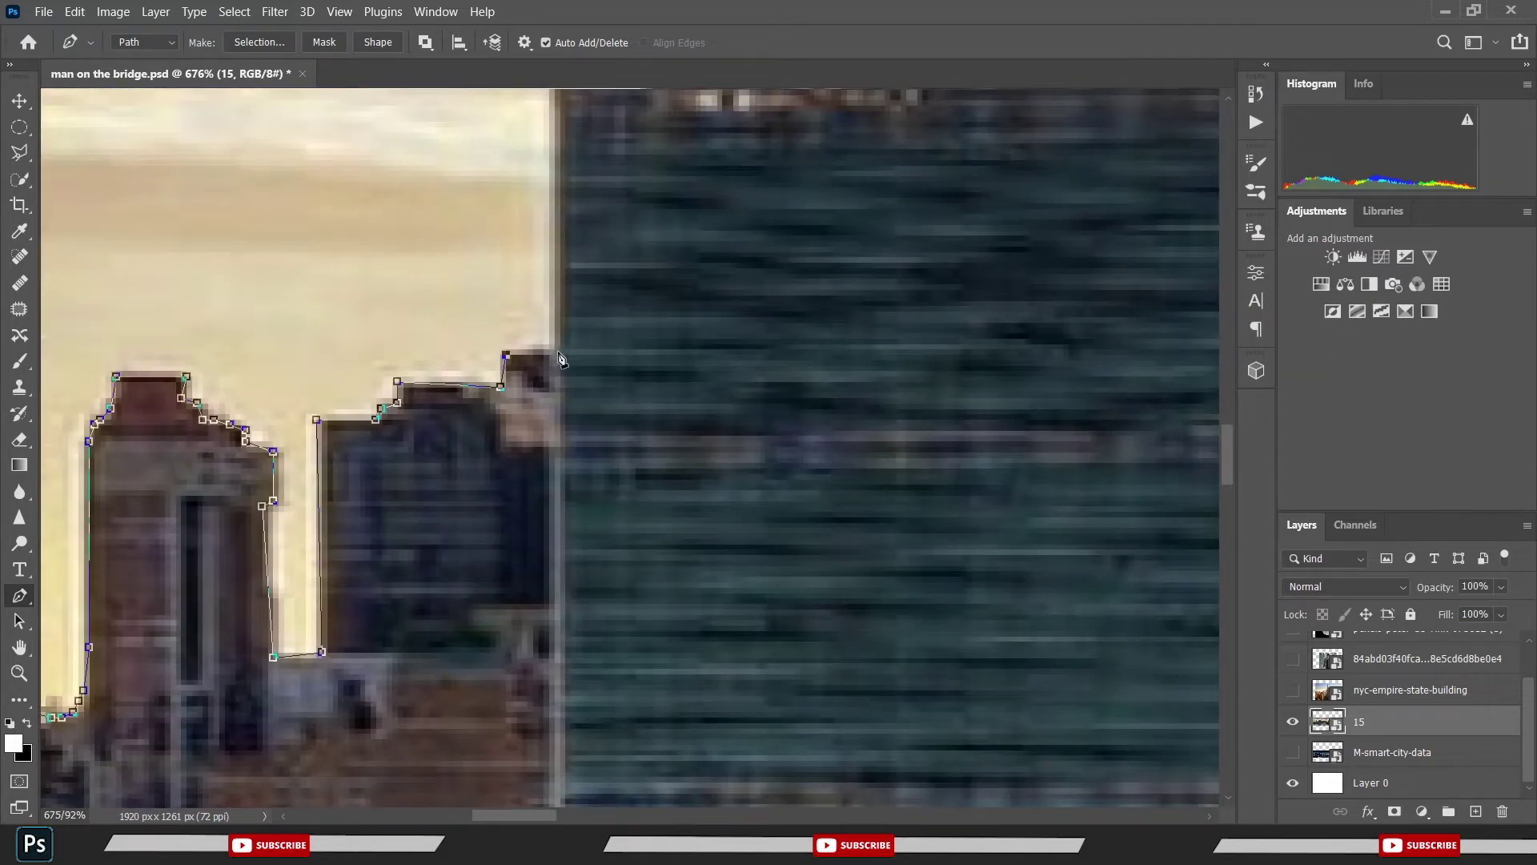
- Trace the glass tower's flat roof and right side down to the lower rooftop
{"action": "left_click", "coordinate": [559, 351]}
{"action": "scroll", "coordinate": [568, 384], "scroll_direction": "up", "scroll_amount": 1}
{"action": "scroll", "coordinate": [576, 442], "scroll_direction": "up", "scroll_amount": 4}
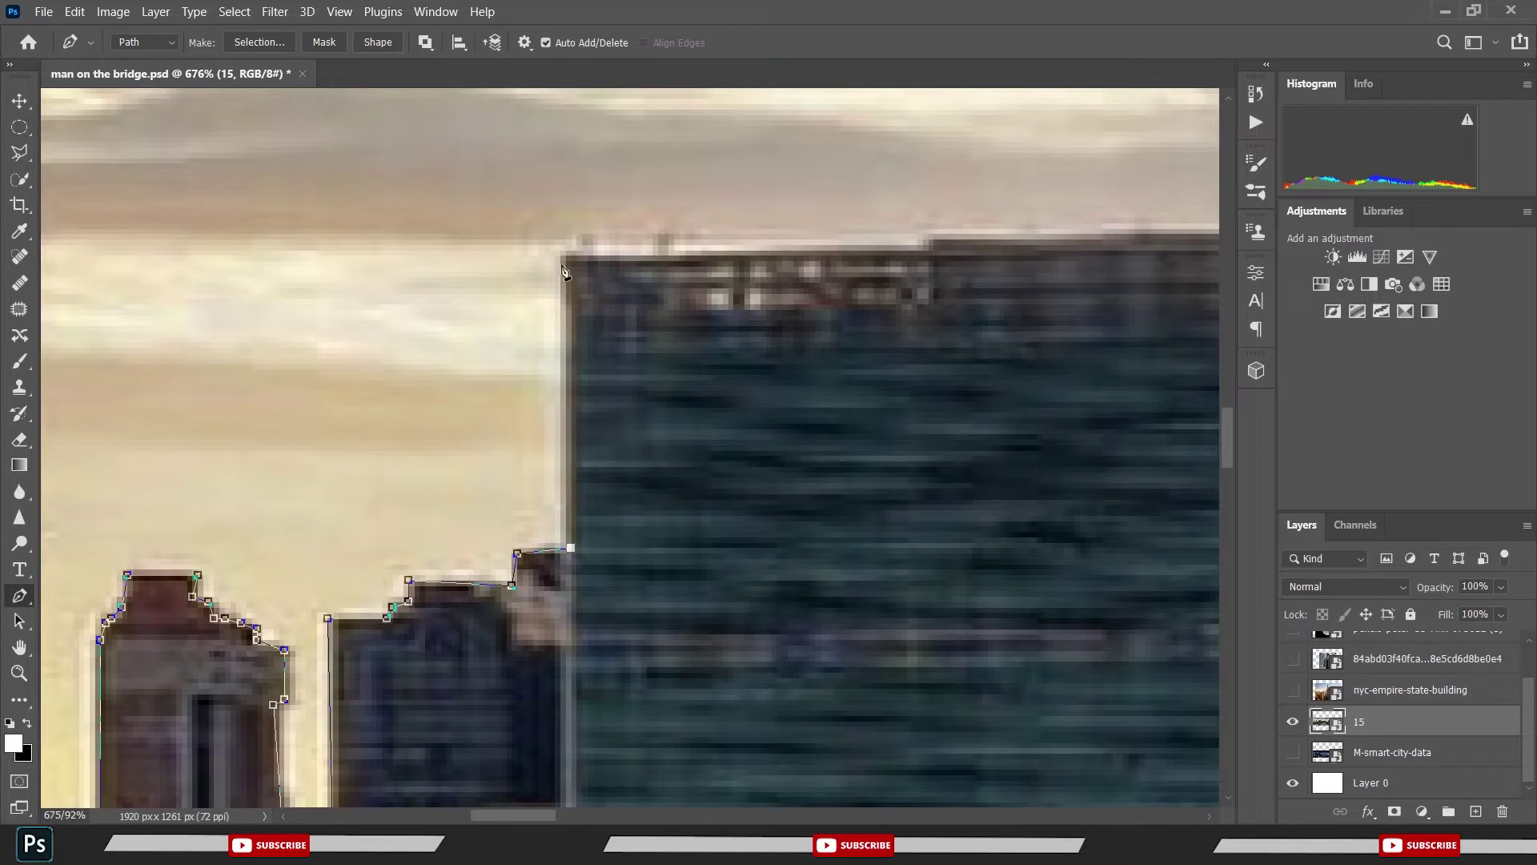
{"action": "left_click", "coordinate": [570, 257]}
{"action": "left_click_drag", "start_coordinate": [570, 259], "coordinate": [231, 378]}
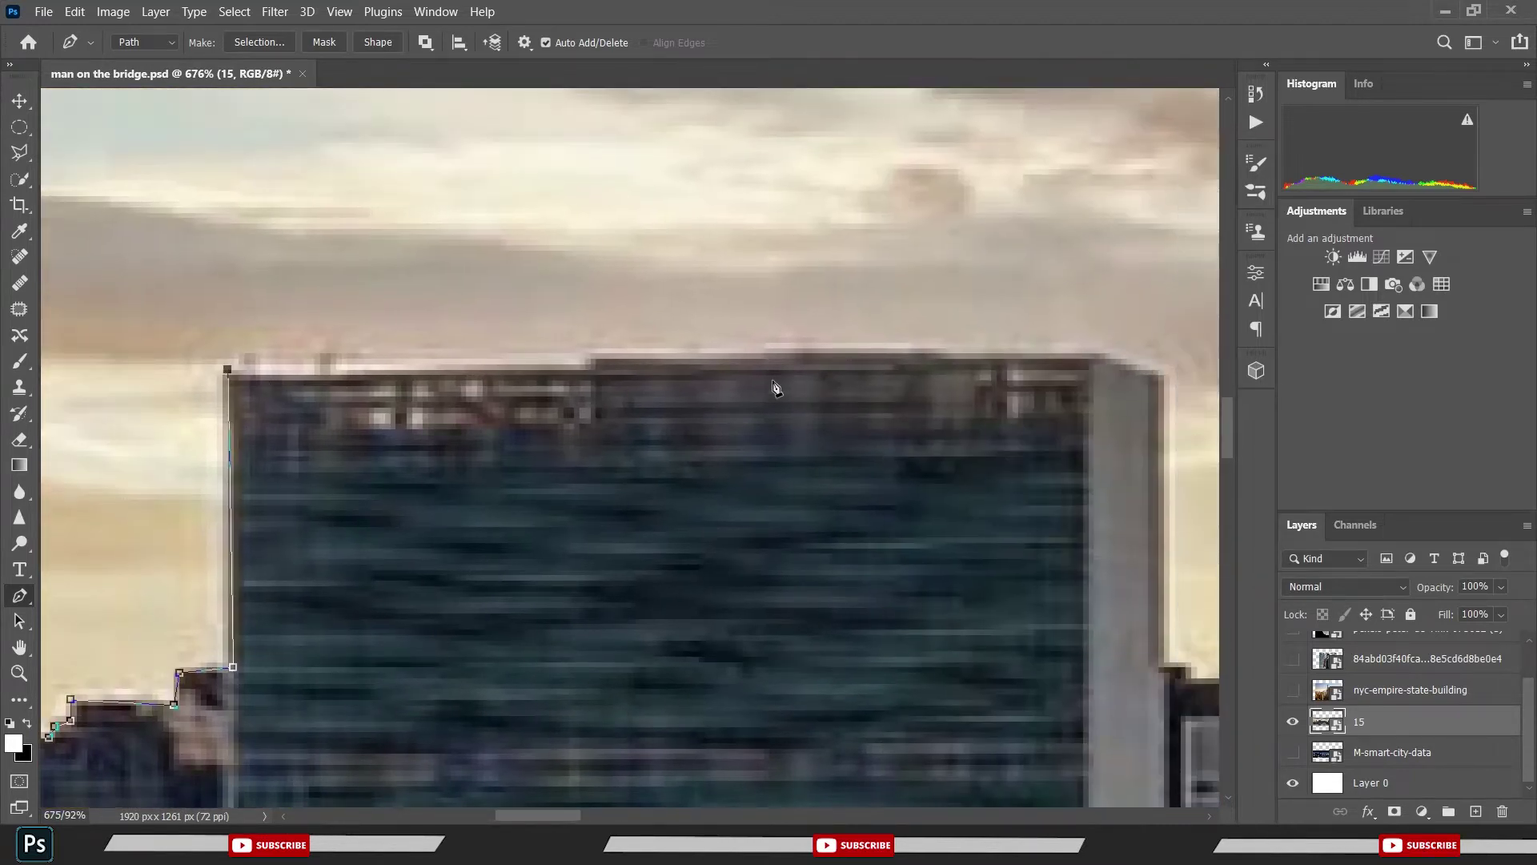
{"action": "left_click", "coordinate": [746, 359]}
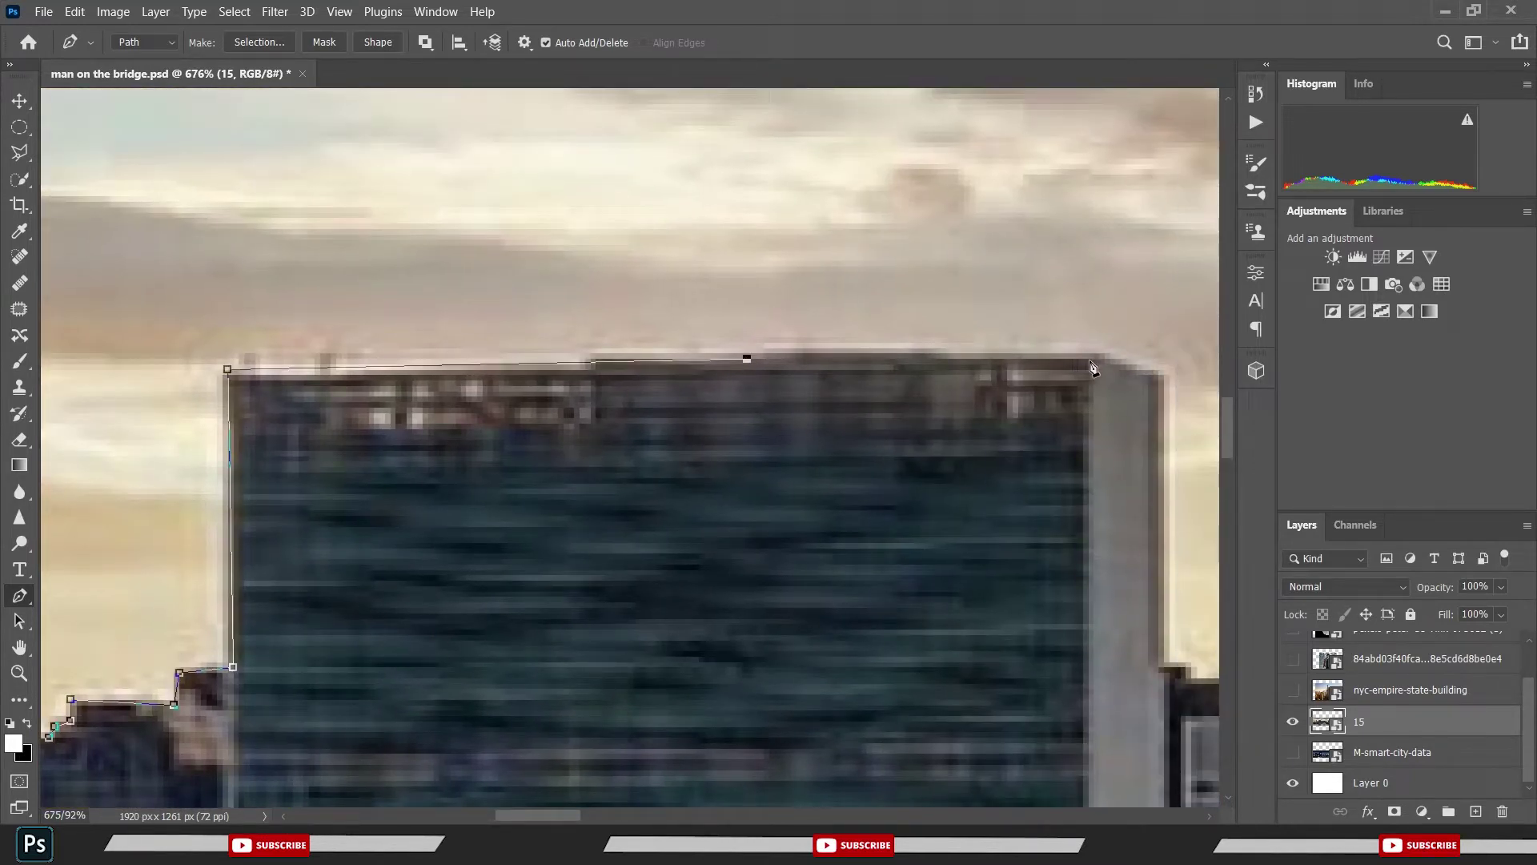
{"action": "left_click", "coordinate": [1087, 359]}
{"action": "left_click", "coordinate": [1159, 385]}
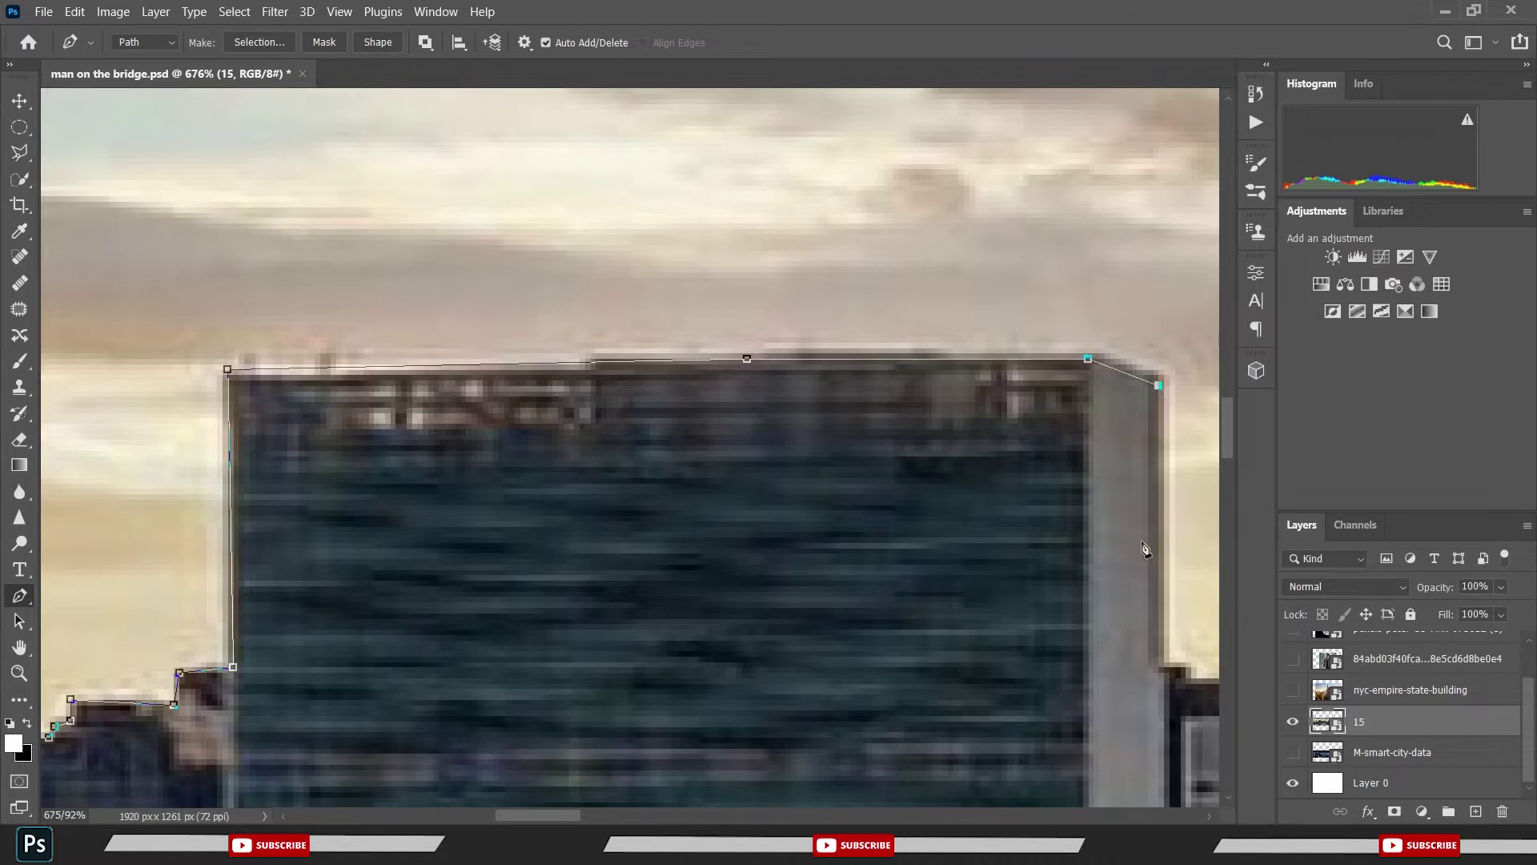
{"action": "left_click", "coordinate": [1159, 666]}
{"action": "left_click", "coordinate": [1191, 667]}
- Follow the low building's roof, the brick building's raised roof, and its right edge down
{"action": "scroll", "coordinate": [714, 576], "scroll_direction": "right", "scroll_amount": 8}
{"action": "scroll", "coordinate": [714, 577], "scroll_direction": "down", "scroll_amount": 2}
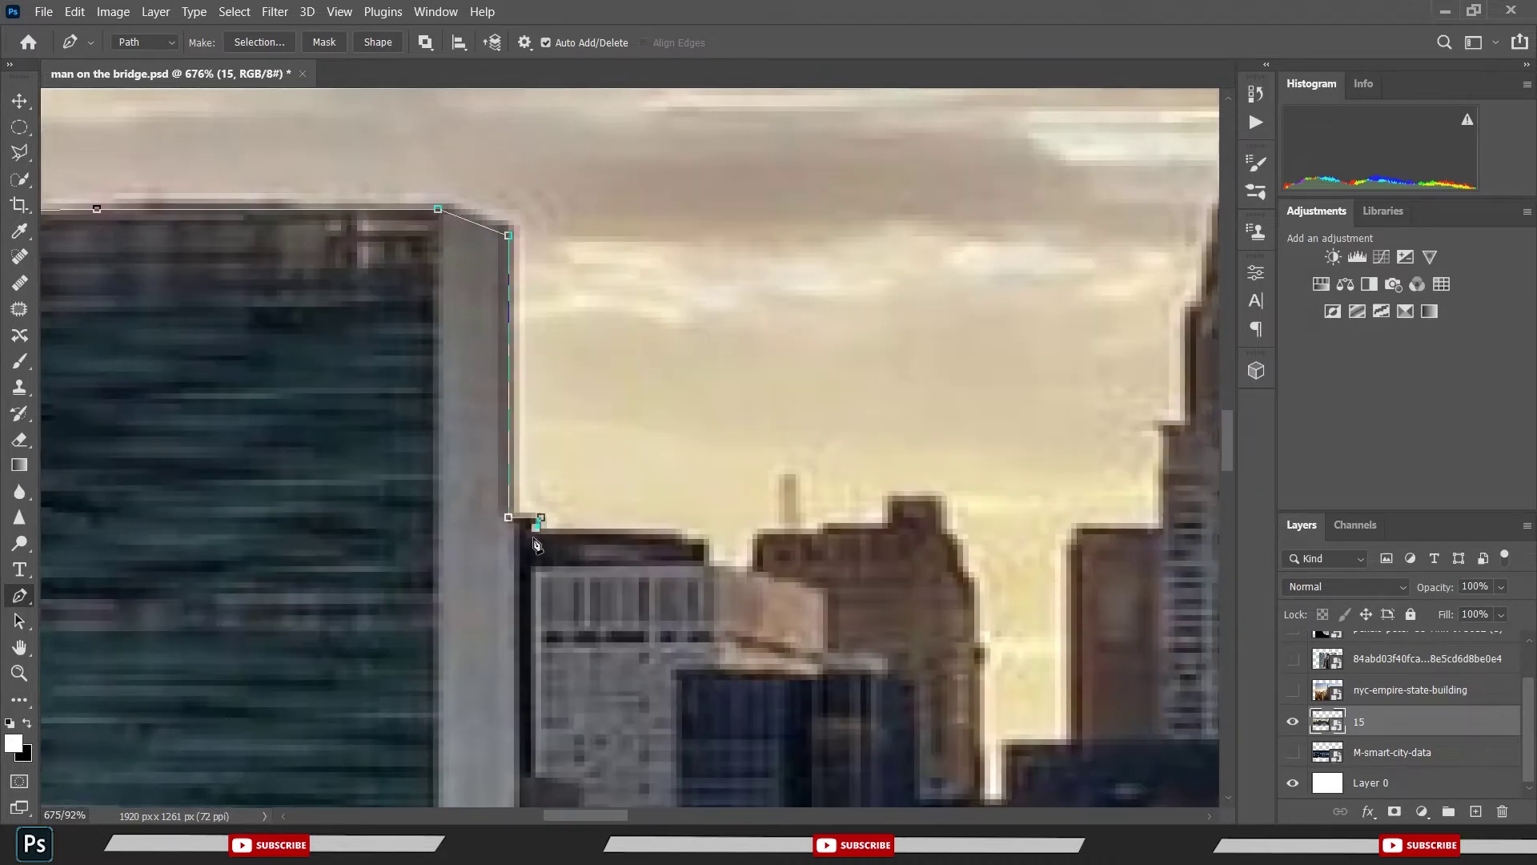
{"action": "left_click", "coordinate": [703, 538]}
{"action": "left_click", "coordinate": [708, 565]}
{"action": "left_click", "coordinate": [757, 533]}
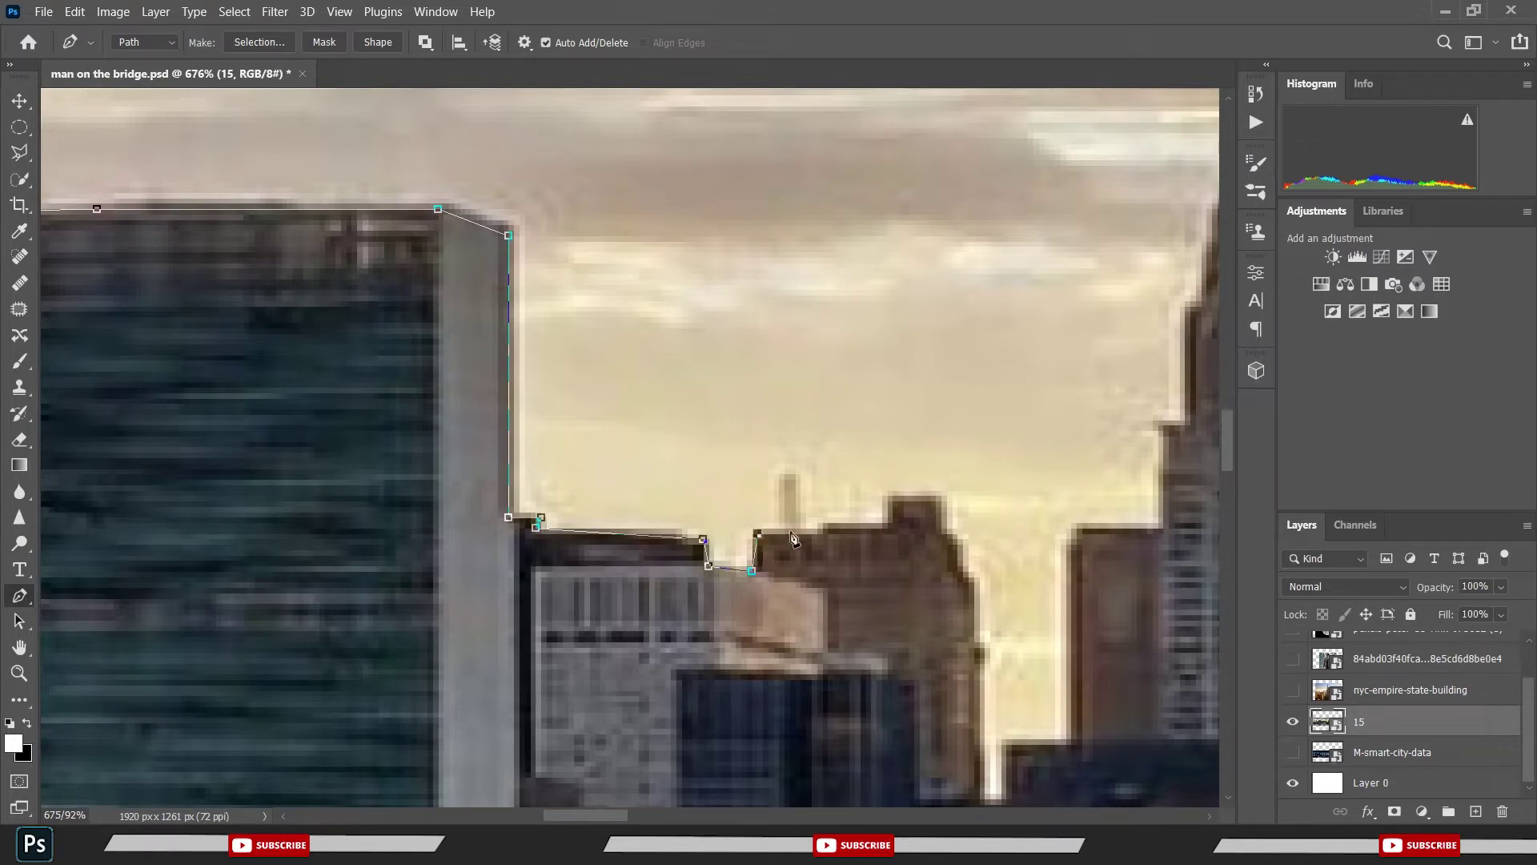
{"action": "left_click", "coordinate": [887, 527]}
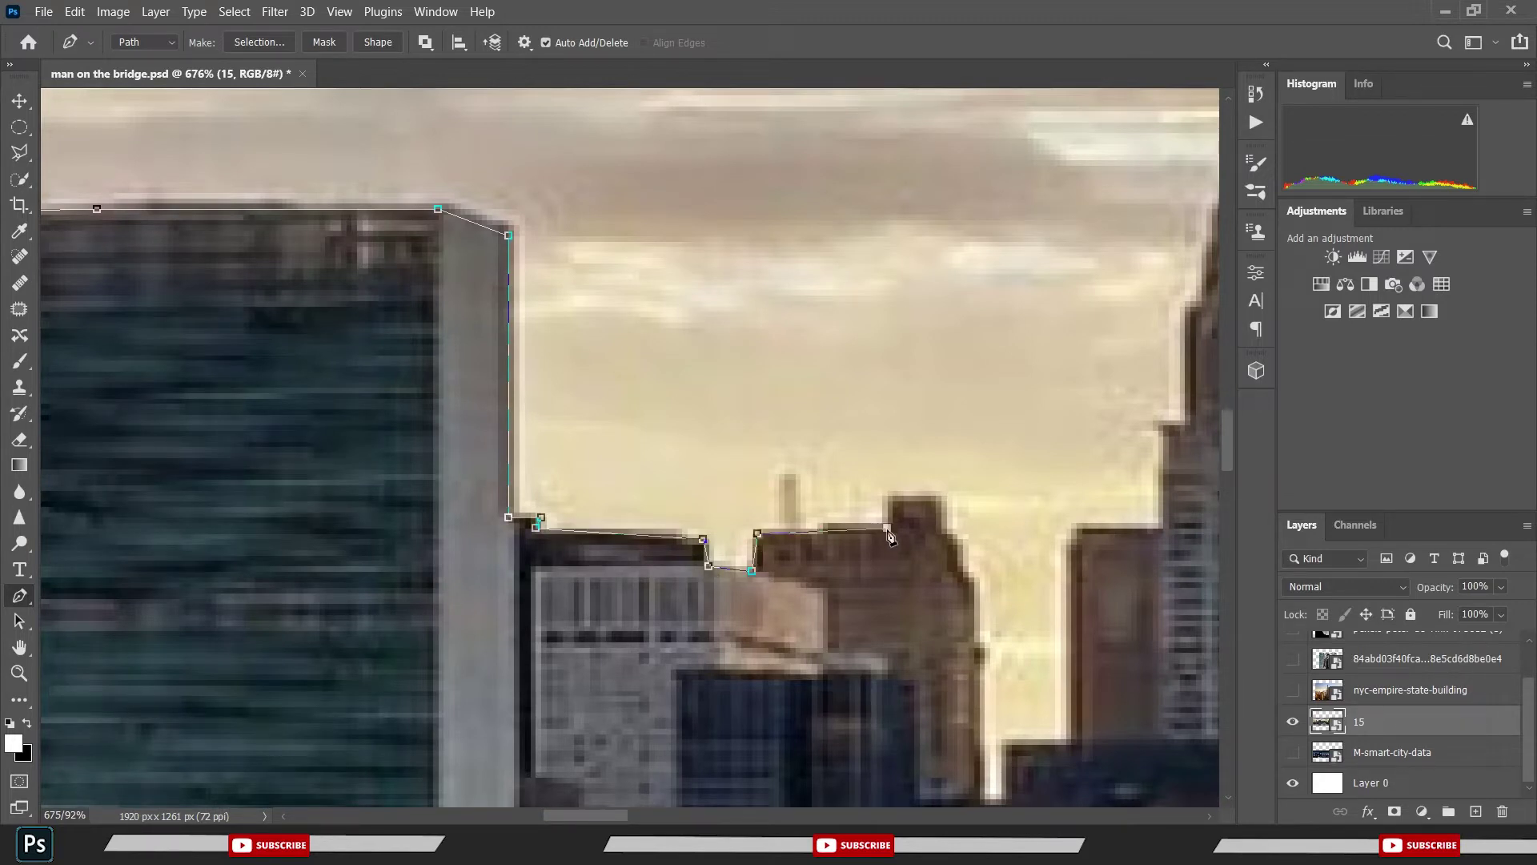
{"action": "left_click", "coordinate": [941, 501]}
{"action": "left_click", "coordinate": [954, 539]}
{"action": "left_click", "coordinate": [961, 566]}
{"action": "left_click", "coordinate": [965, 575]}
{"action": "left_click", "coordinate": [973, 593]}
{"action": "left_click", "coordinate": [973, 654]}
{"action": "left_click", "coordinate": [973, 765]}
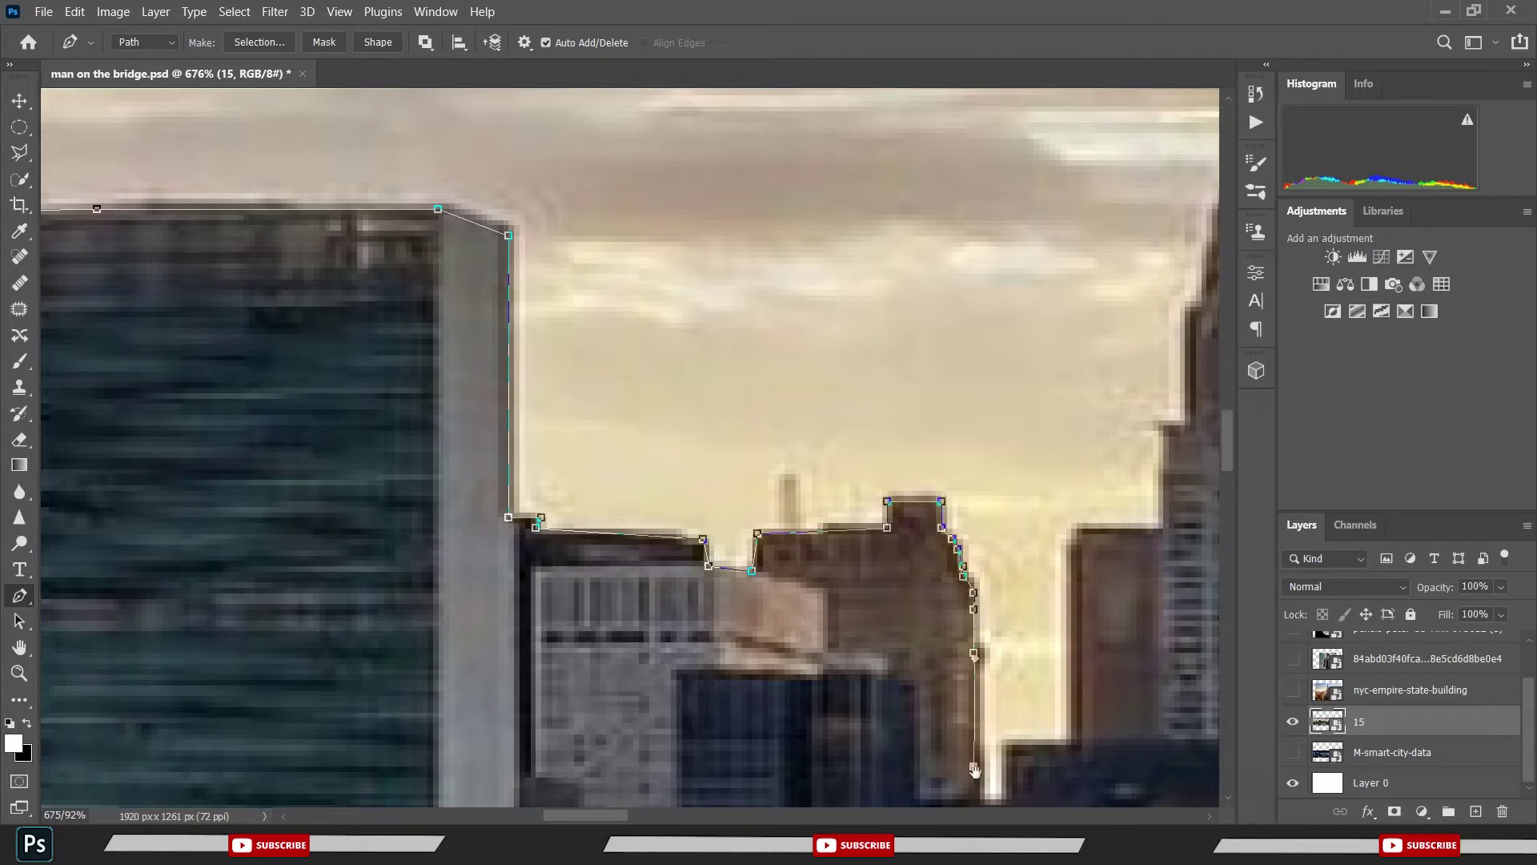
- Cross to the next building, trace its flat roof, and climb the taller tower's edge
{"action": "left_click_drag", "start_coordinate": [975, 769], "coordinate": [912, 506]}
{"action": "left_click", "coordinate": [922, 540]}
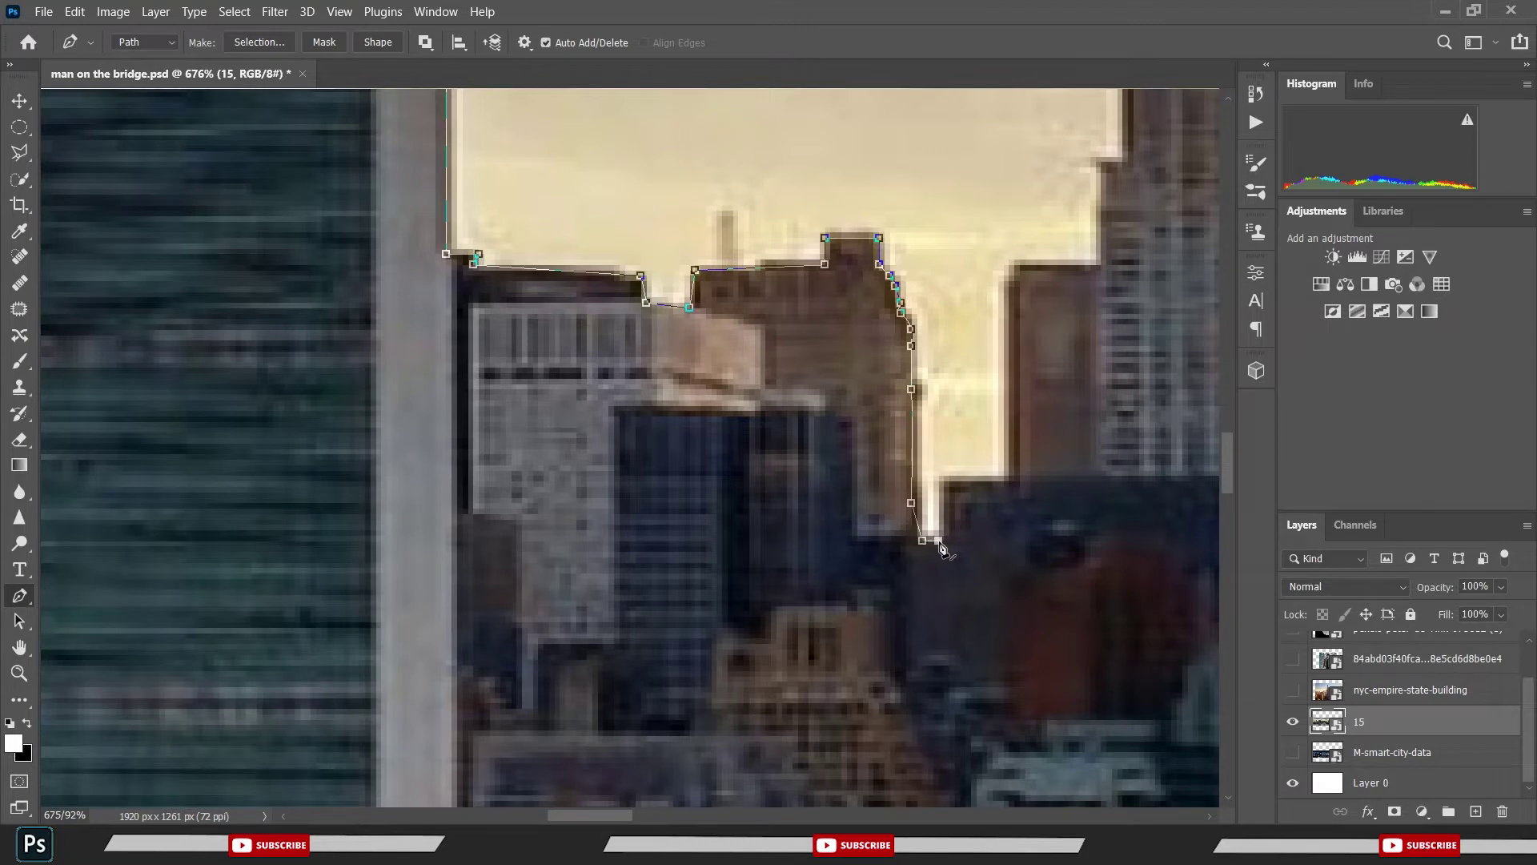
{"action": "left_click", "coordinate": [944, 481]}
{"action": "left_click", "coordinate": [1015, 476]}
{"action": "left_click", "coordinate": [1013, 272]}
{"action": "left_click", "coordinate": [1100, 270]}
{"action": "left_click", "coordinate": [1101, 162]}
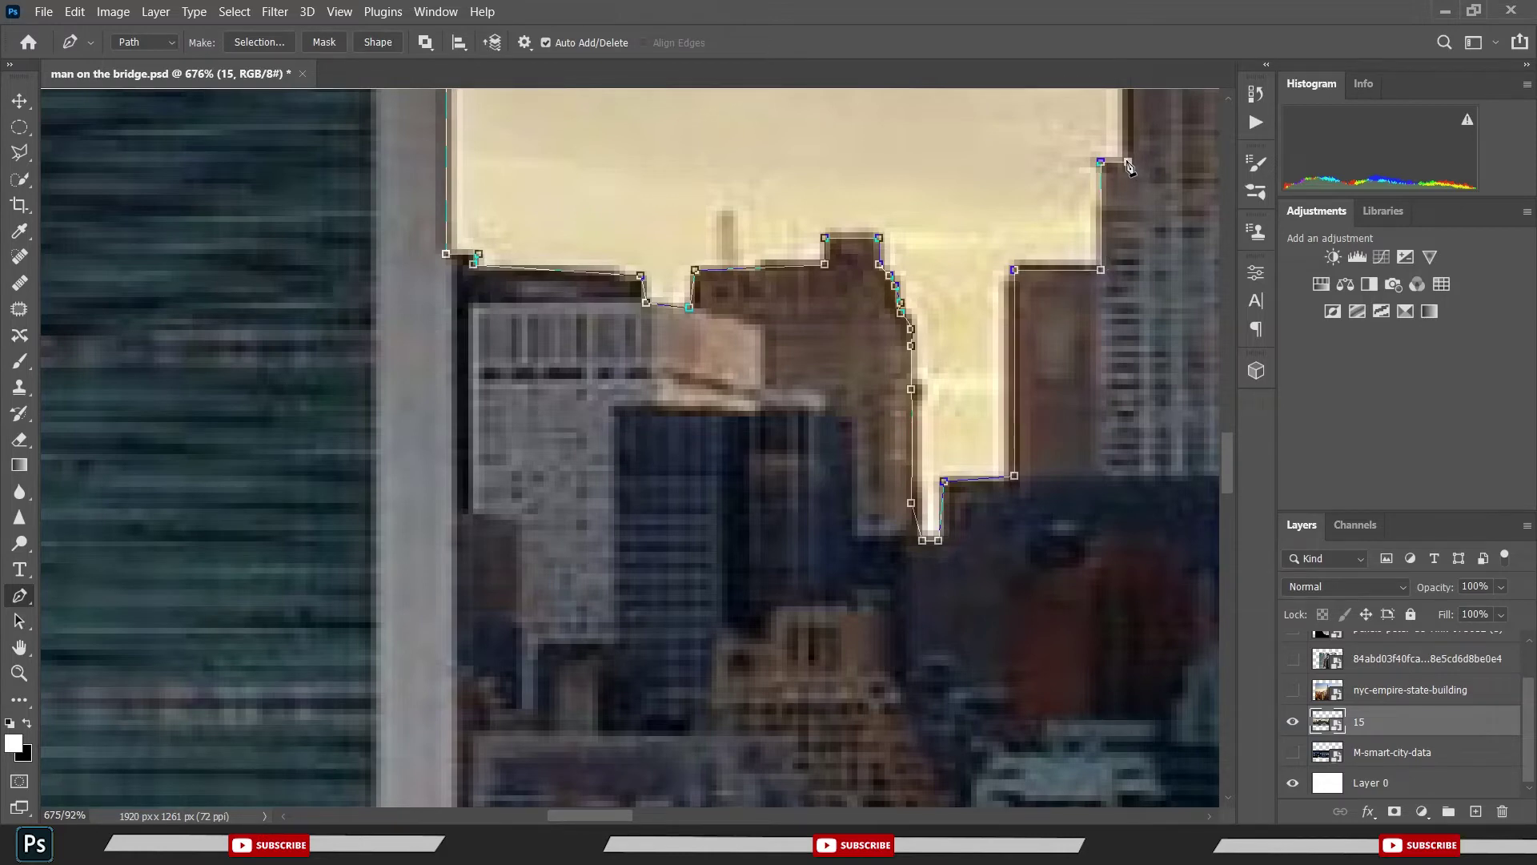
{"action": "left_click_drag", "start_coordinate": [1129, 166], "coordinate": [993, 487]}
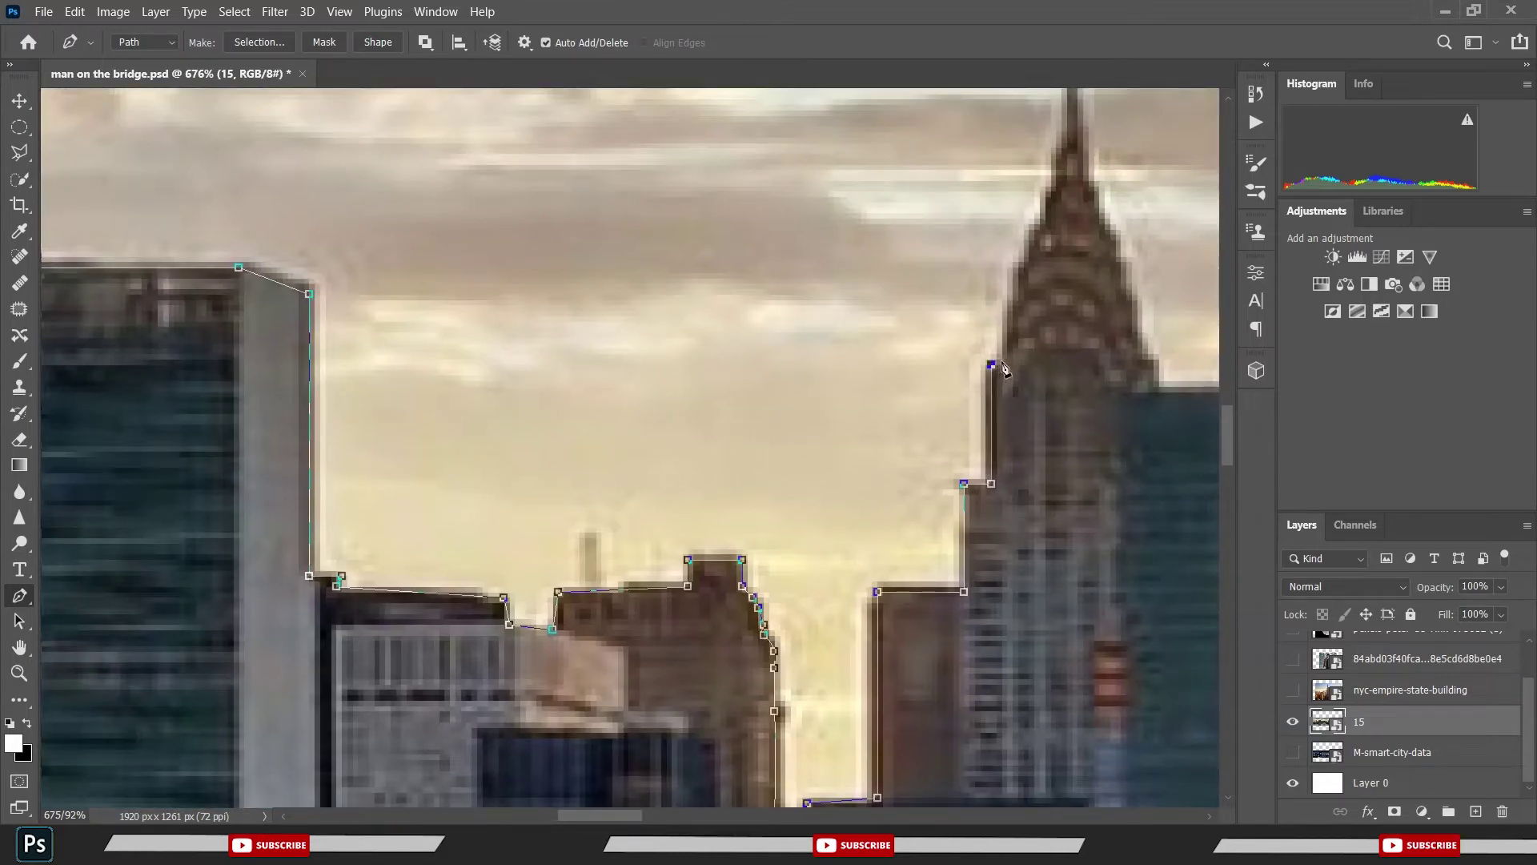
- Trace the path up the Chrysler spire's left edge to its tip
{"action": "left_click", "coordinate": [1012, 283]}
{"action": "left_click", "coordinate": [1018, 262]}
{"action": "left_click", "coordinate": [1034, 234]}
{"action": "left_click", "coordinate": [1044, 218]}
{"action": "left_click", "coordinate": [1049, 191]}
{"action": "left_click", "coordinate": [1055, 158]}
{"action": "left_click_drag", "start_coordinate": [1065, 134], "coordinate": [991, 348]}
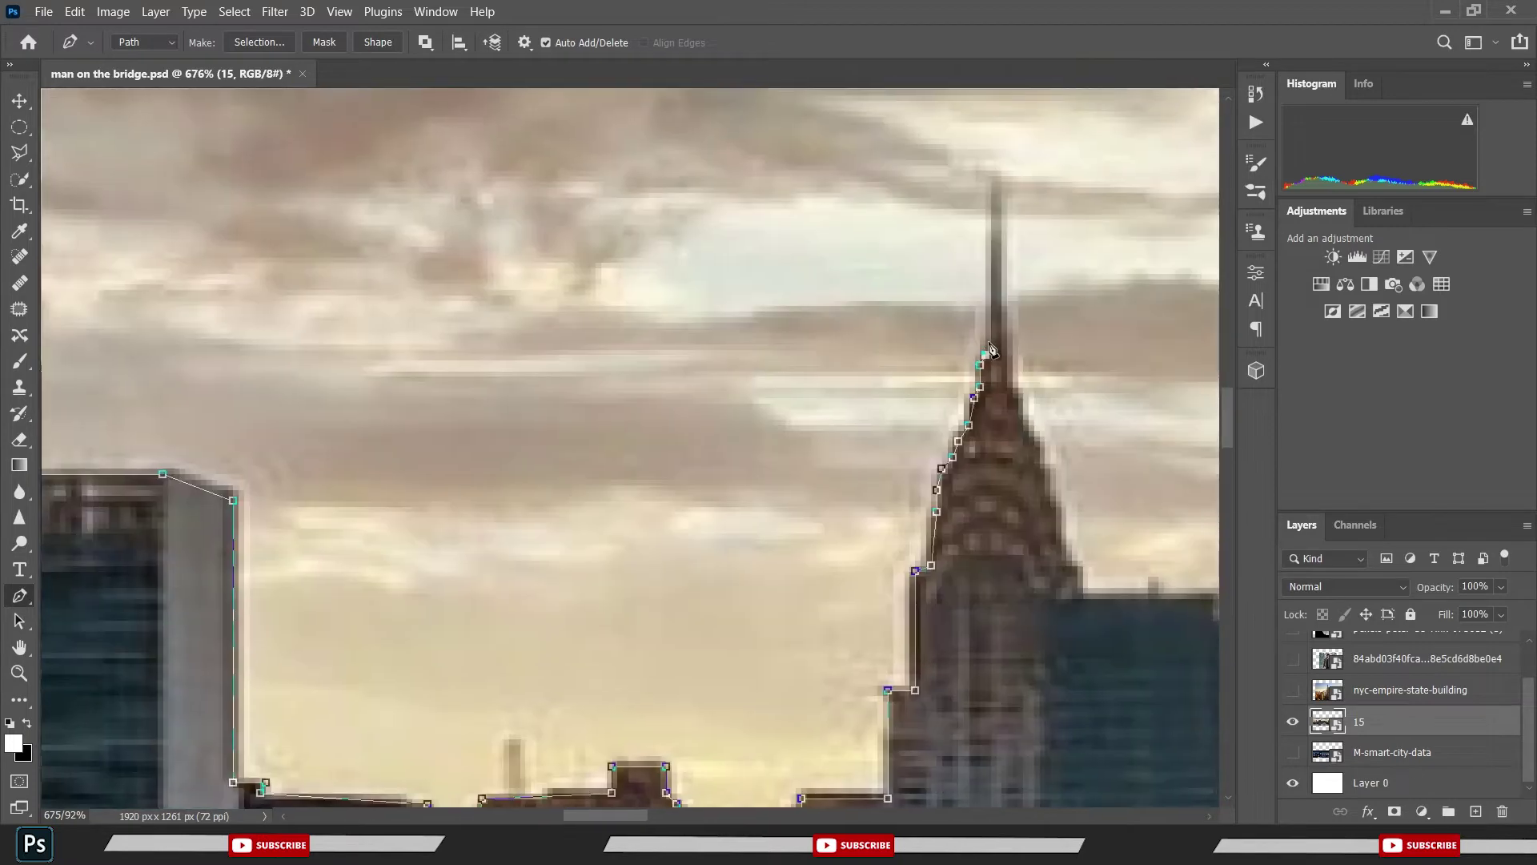
{"action": "left_click", "coordinate": [991, 321]}
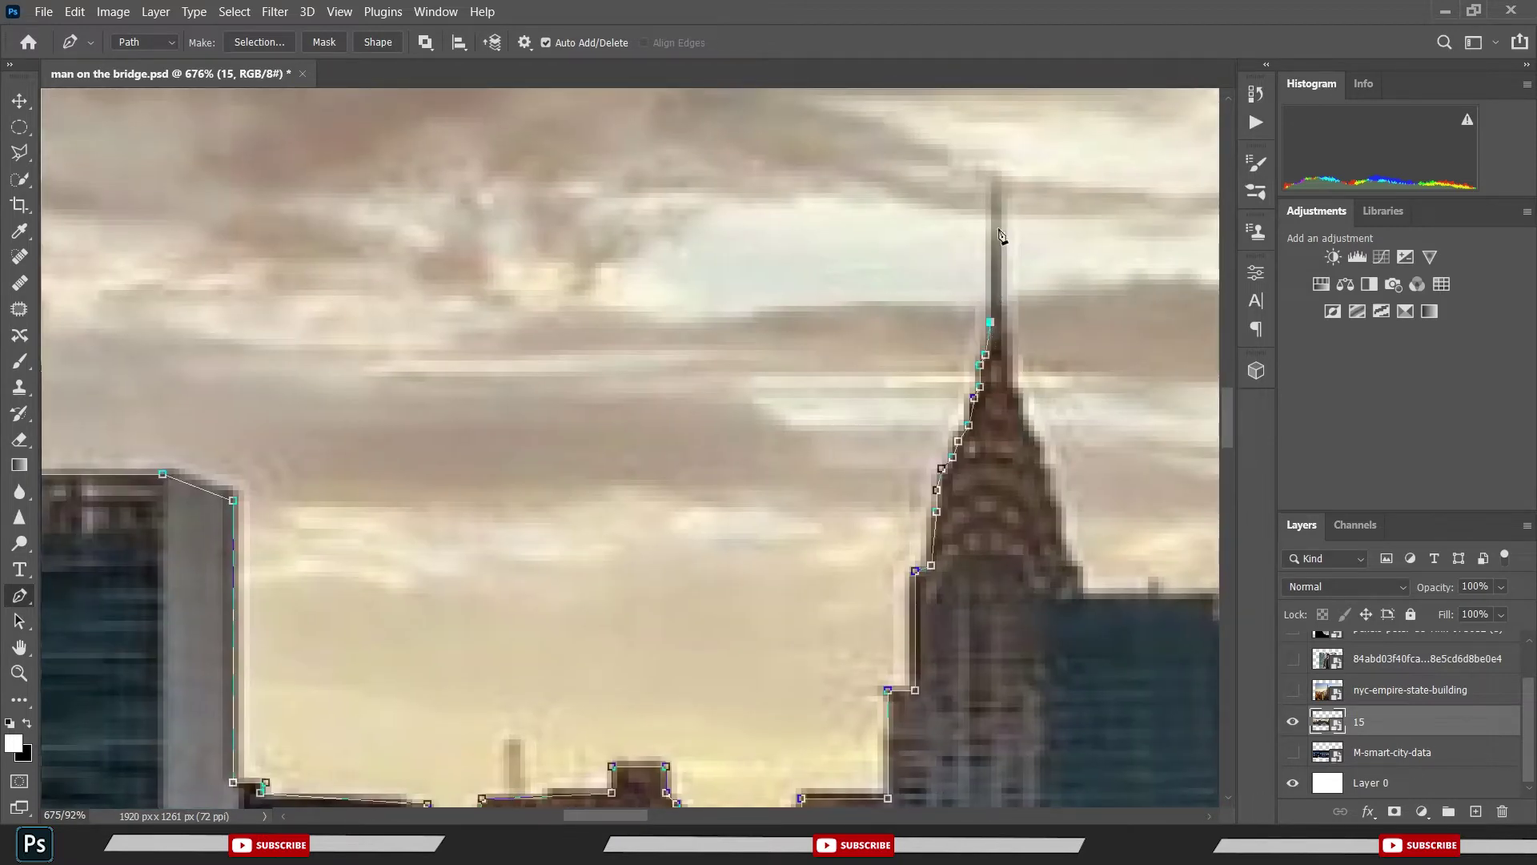
{"action": "left_click", "coordinate": [995, 182]}
- Trace down the spire's stepped right side to where it meets the next roof
{"action": "left_click", "coordinate": [1000, 344]}
{"action": "left_click", "coordinate": [1017, 403]}
{"action": "left_click", "coordinate": [1017, 420]}
{"action": "left_click", "coordinate": [1039, 452]}
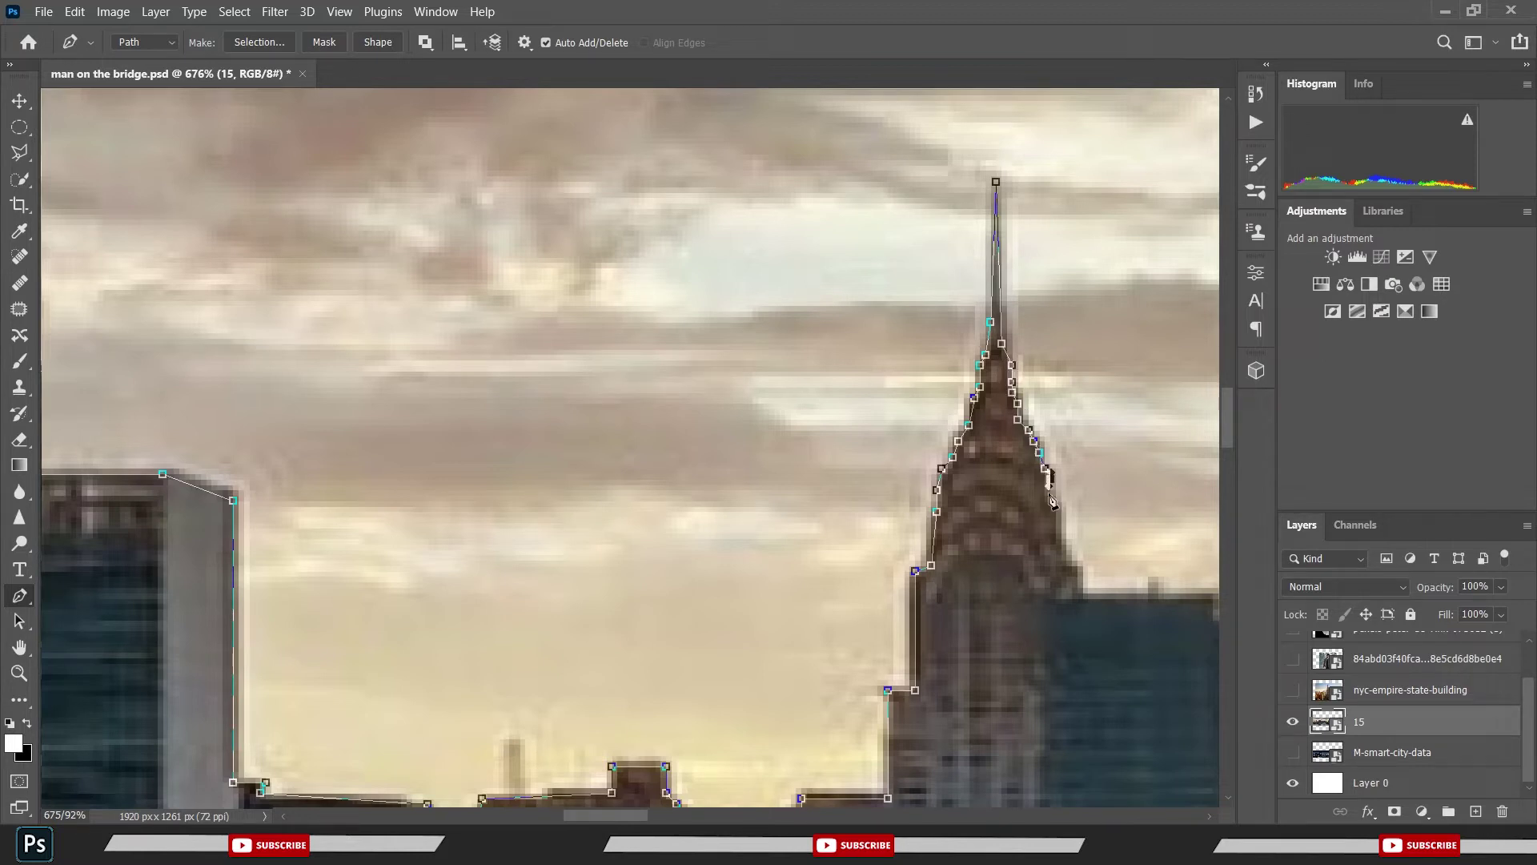
{"action": "left_click", "coordinate": [1051, 497]}
{"action": "left_click", "coordinate": [1055, 511]}
{"action": "left_click", "coordinate": [1062, 543]}
{"action": "left_click", "coordinate": [1080, 570]}
{"action": "left_click", "coordinate": [1109, 603]}
- Run the path across the neighbouring rooftop, down the blue building's edge, up to the yellow building
{"action": "left_click_drag", "start_coordinate": [1121, 599], "coordinate": [688, 474]}
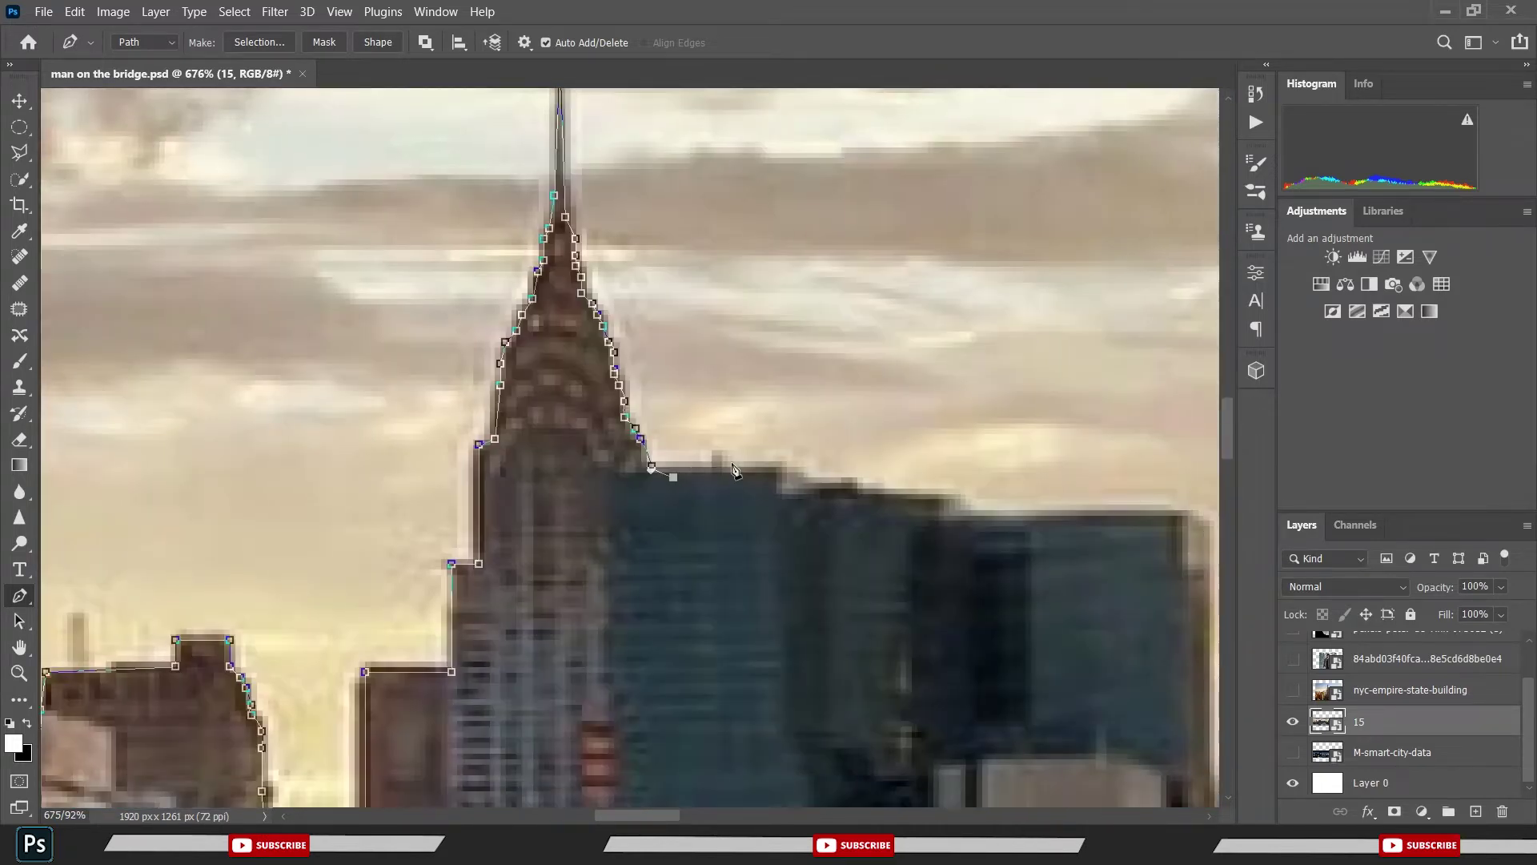
{"action": "left_click", "coordinate": [782, 467]}
{"action": "left_click", "coordinate": [814, 483]}
{"action": "left_click", "coordinate": [901, 499]}
{"action": "left_click", "coordinate": [966, 499]}
{"action": "left_click", "coordinate": [1182, 514]}
{"action": "left_click_drag", "start_coordinate": [1177, 528], "coordinate": [724, 442]}
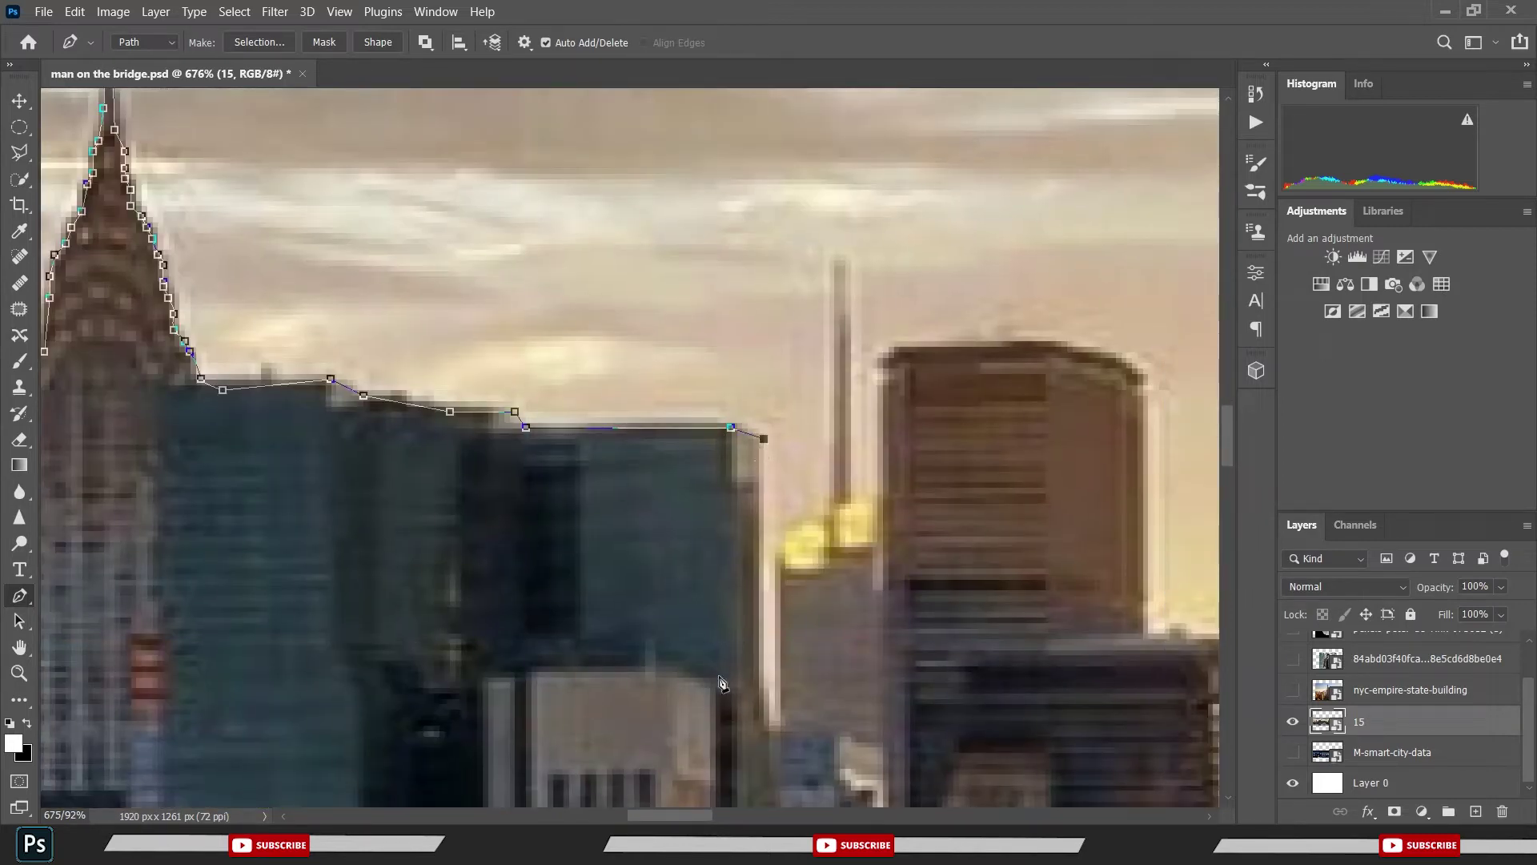
{"action": "left_click", "coordinate": [753, 721]}
{"action": "left_click", "coordinate": [780, 557]}
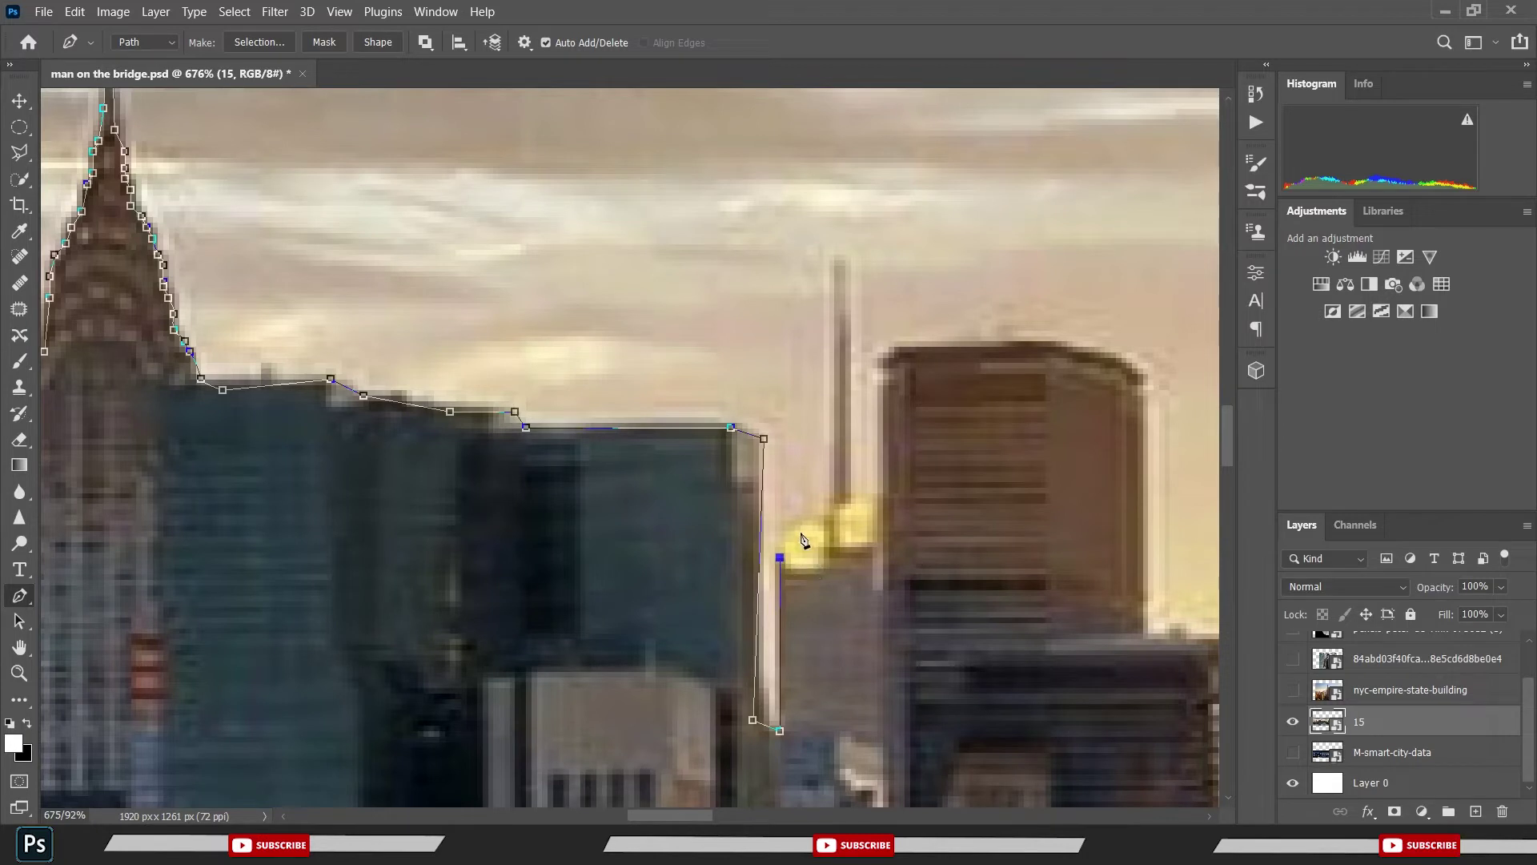
- Follow the yellow building's curved top and climb the brown building's left edge
{"action": "left_click", "coordinate": [786, 530]}
{"action": "left_click", "coordinate": [795, 525]}
{"action": "left_click", "coordinate": [829, 509]}
{"action": "left_click", "coordinate": [862, 498]}
{"action": "left_click", "coordinate": [877, 482]}
{"action": "left_click", "coordinate": [879, 369]}
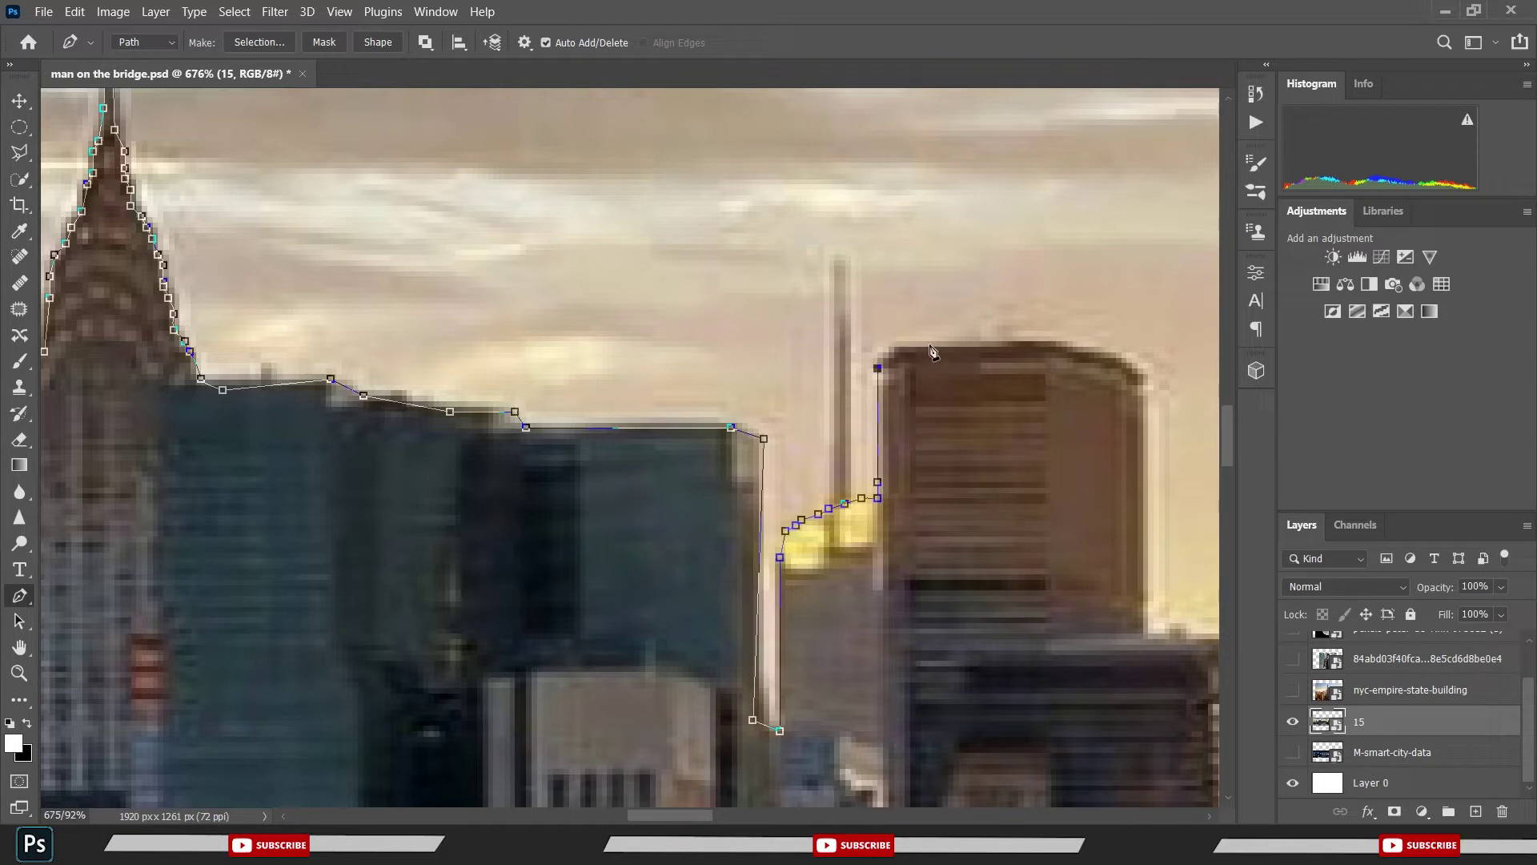
- Curve the path across the brown building's rounded top, undoing a misplaced anchor
{"action": "left_click_drag", "start_coordinate": [931, 346], "coordinate": [979, 358]}
{"action": "left_click", "coordinate": [1023, 347]}
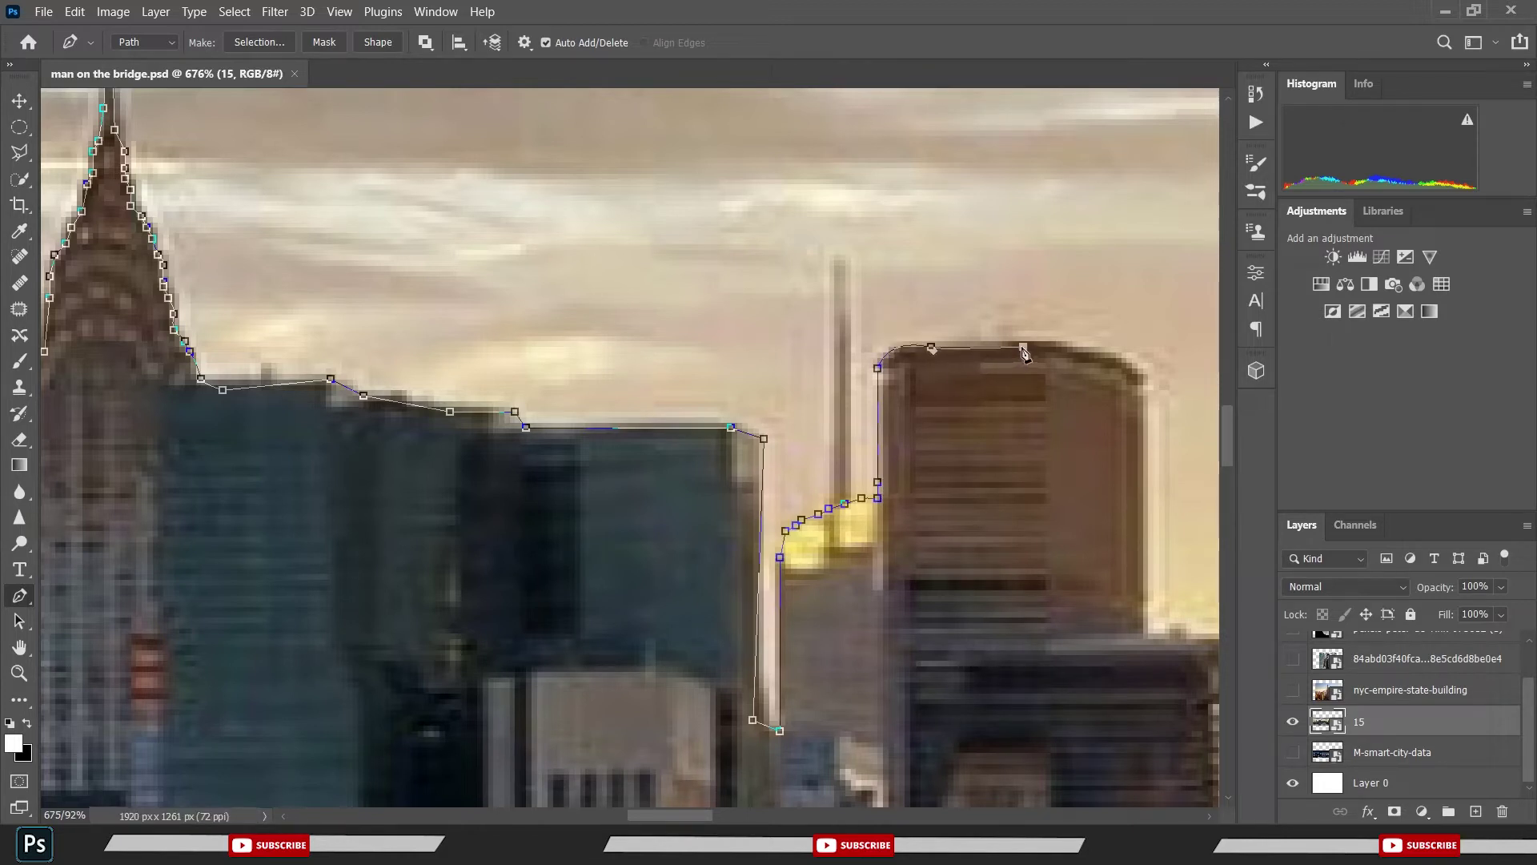
{"action": "left_click", "coordinate": [1083, 352]}
{"action": "left_click", "coordinate": [1147, 607]}
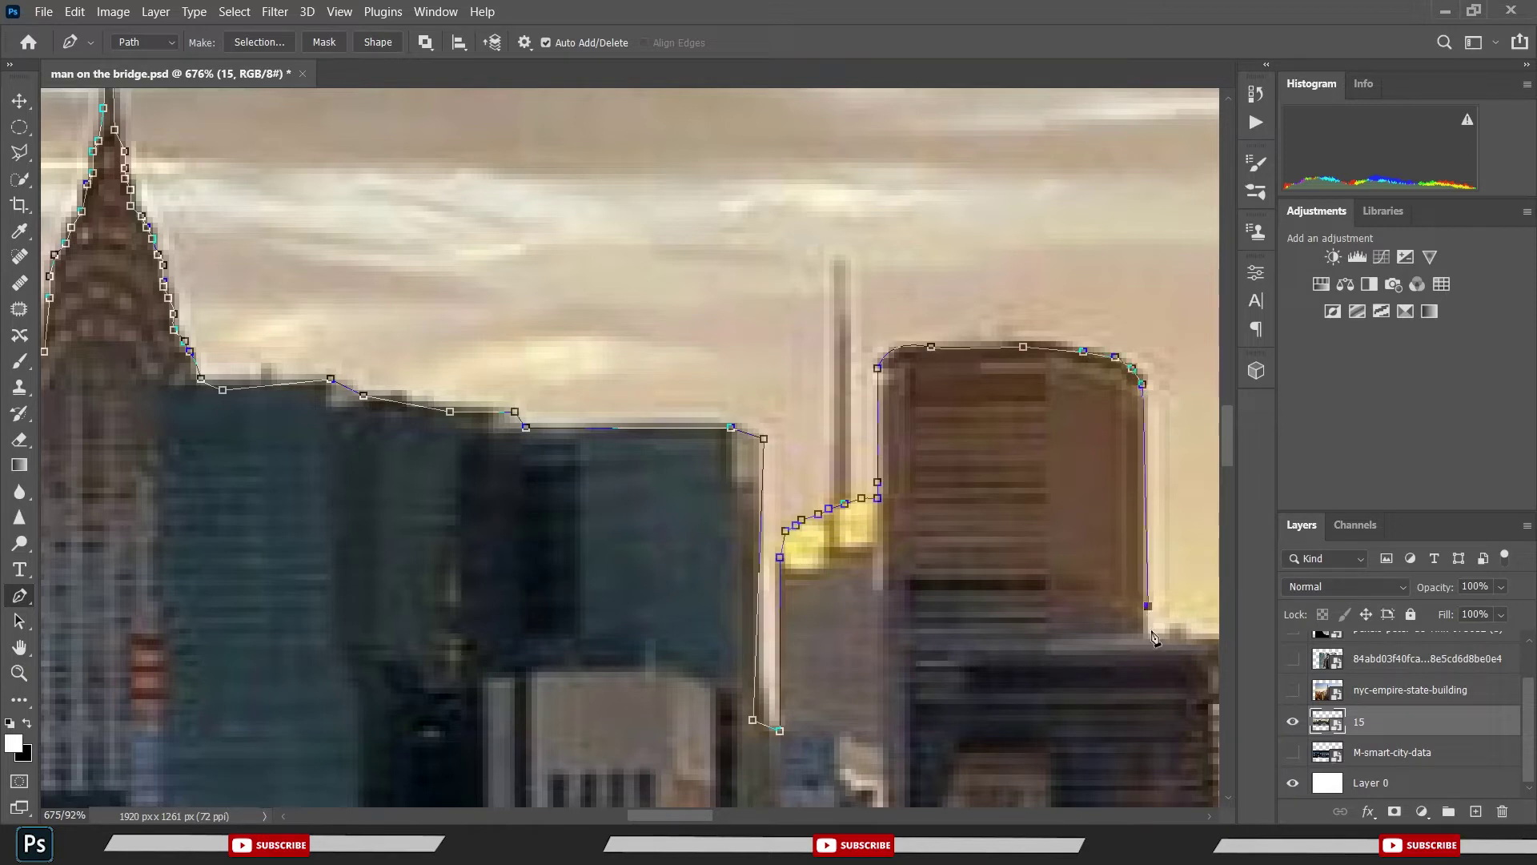
{"action": "key", "text": "ctrl+z"}
- Trace along the next rooftop and down its stepped edge
{"action": "left_click_drag", "start_coordinate": [1146, 636], "coordinate": [676, 435]}
{"action": "left_click", "coordinate": [712, 437]}
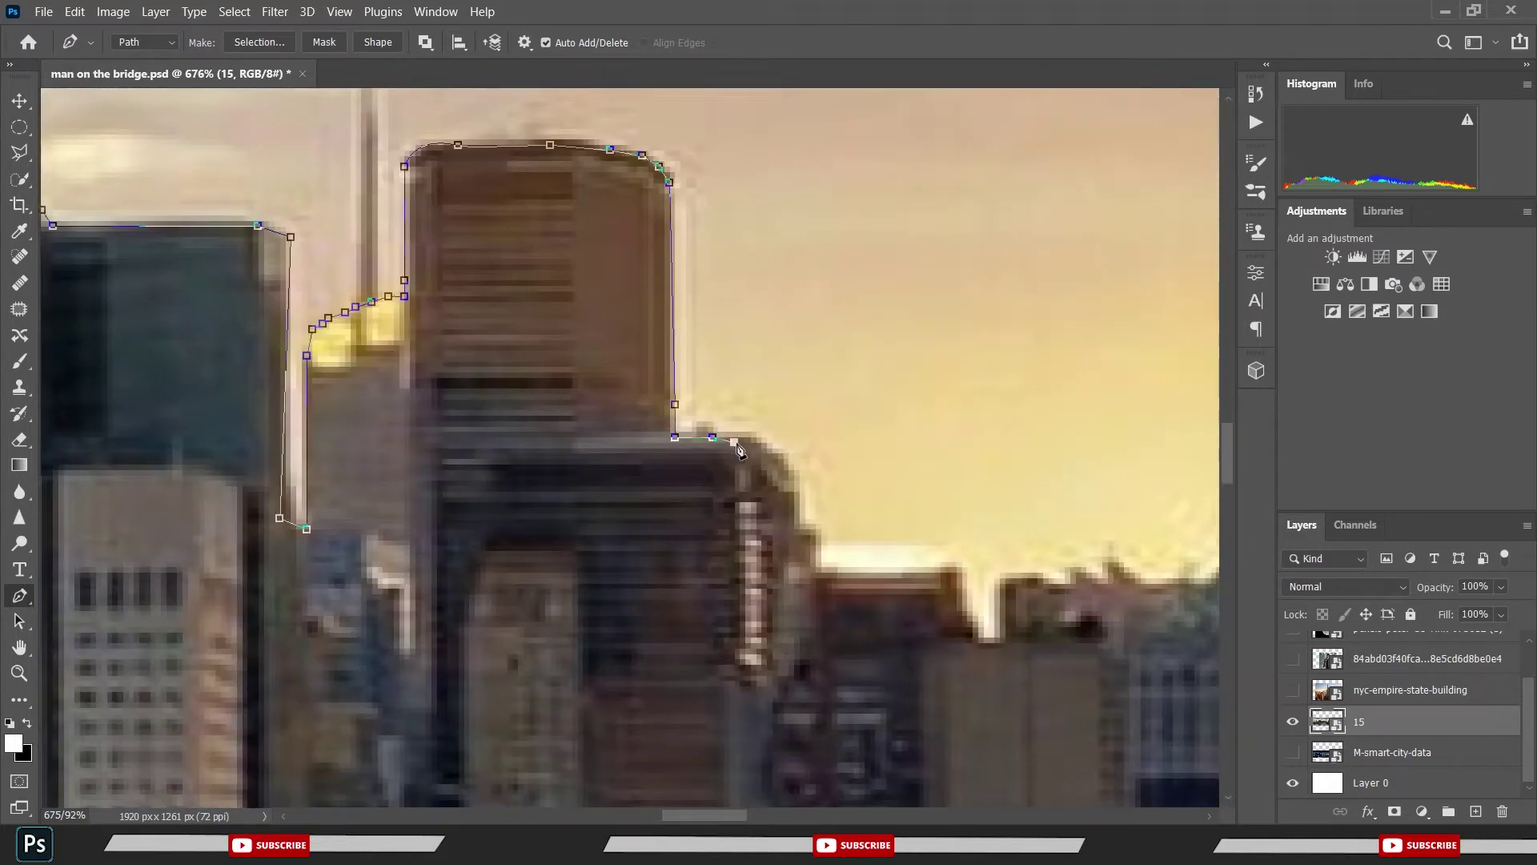
{"action": "left_click", "coordinate": [772, 459]}
{"action": "left_click", "coordinate": [793, 490]}
{"action": "left_click", "coordinate": [796, 518]}
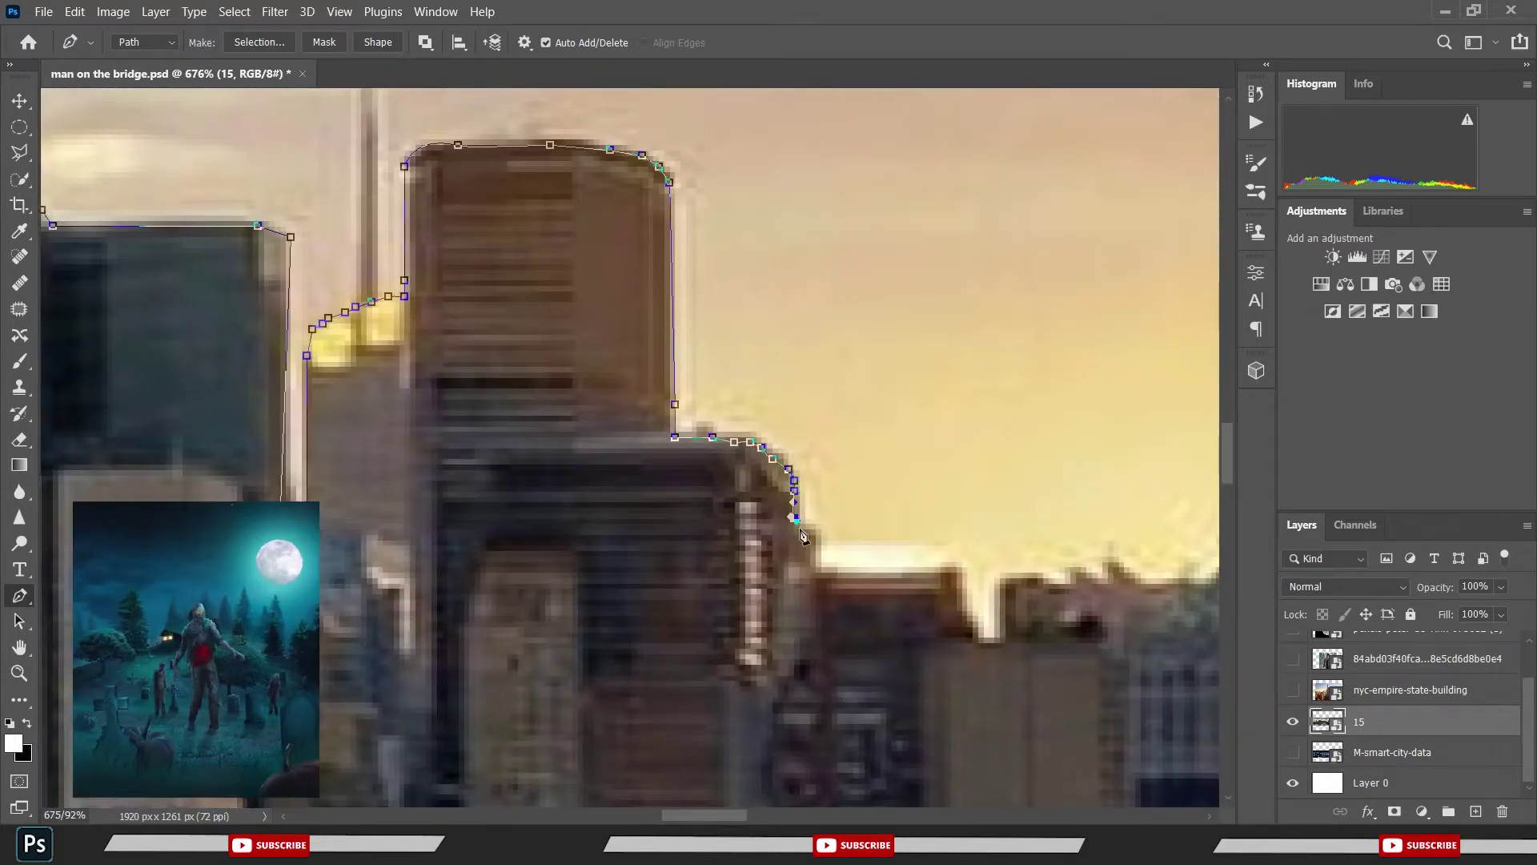
{"action": "left_click", "coordinate": [816, 539]}
{"action": "left_click", "coordinate": [821, 555]}
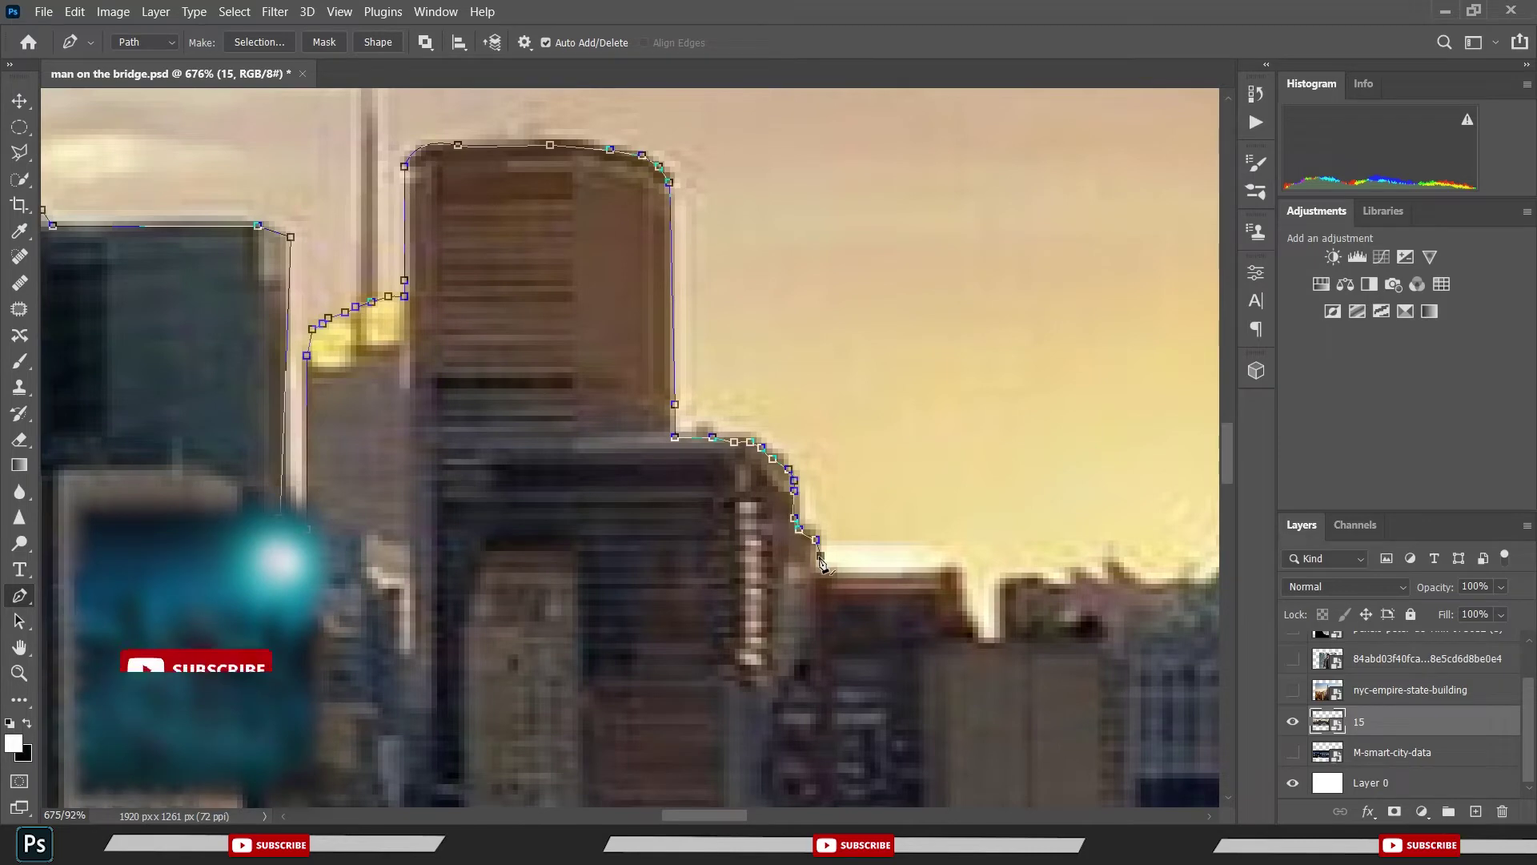
- Follow the lower roofline rightward, dipping down and back up the next building edge
{"action": "left_click", "coordinate": [897, 572]}
{"action": "left_click", "coordinate": [961, 573]}
{"action": "left_click", "coordinate": [963, 599]}
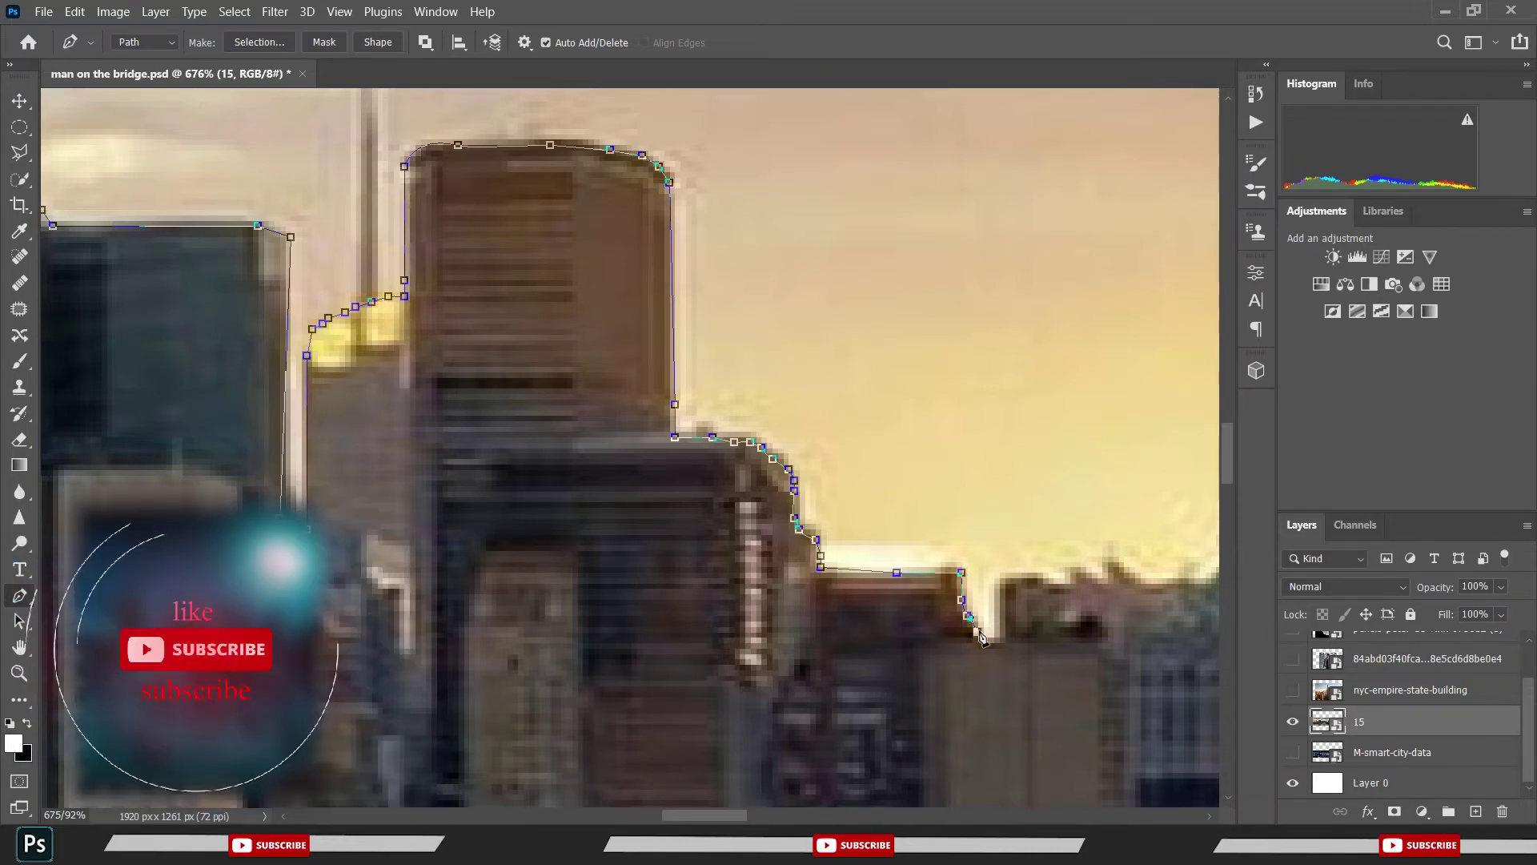
{"action": "left_click", "coordinate": [977, 632]}
{"action": "left_click", "coordinate": [983, 638]}
{"action": "left_click", "coordinate": [1004, 581]}
{"action": "left_click", "coordinate": [1016, 577]}
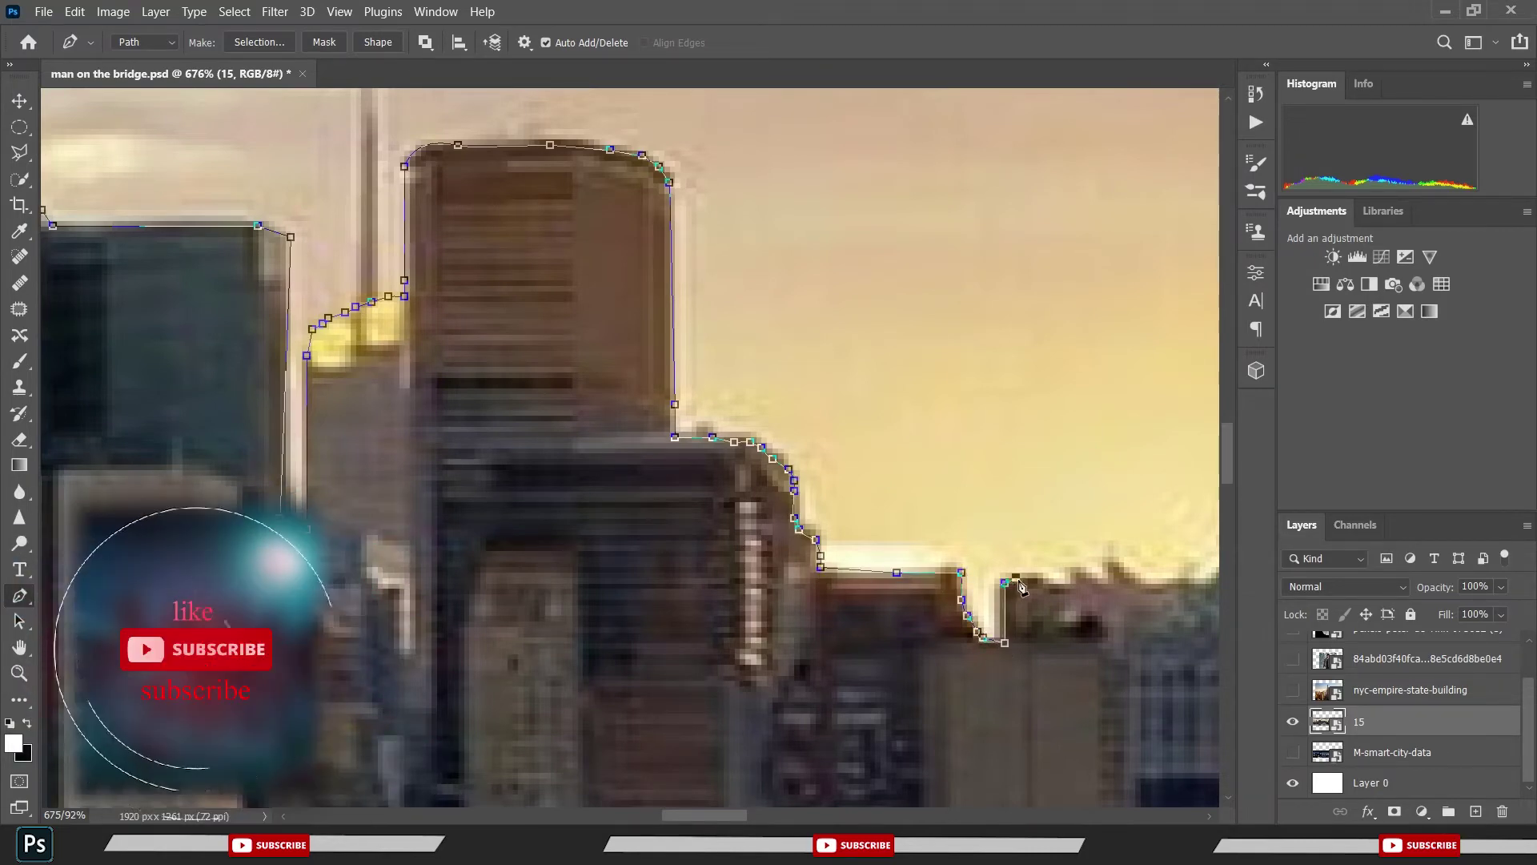
{"action": "left_click", "coordinate": [1060, 594]}
- Trace the low roofline over the small spire to the tall tower's base
{"action": "left_click_drag", "start_coordinate": [975, 578], "coordinate": [292, 500]}
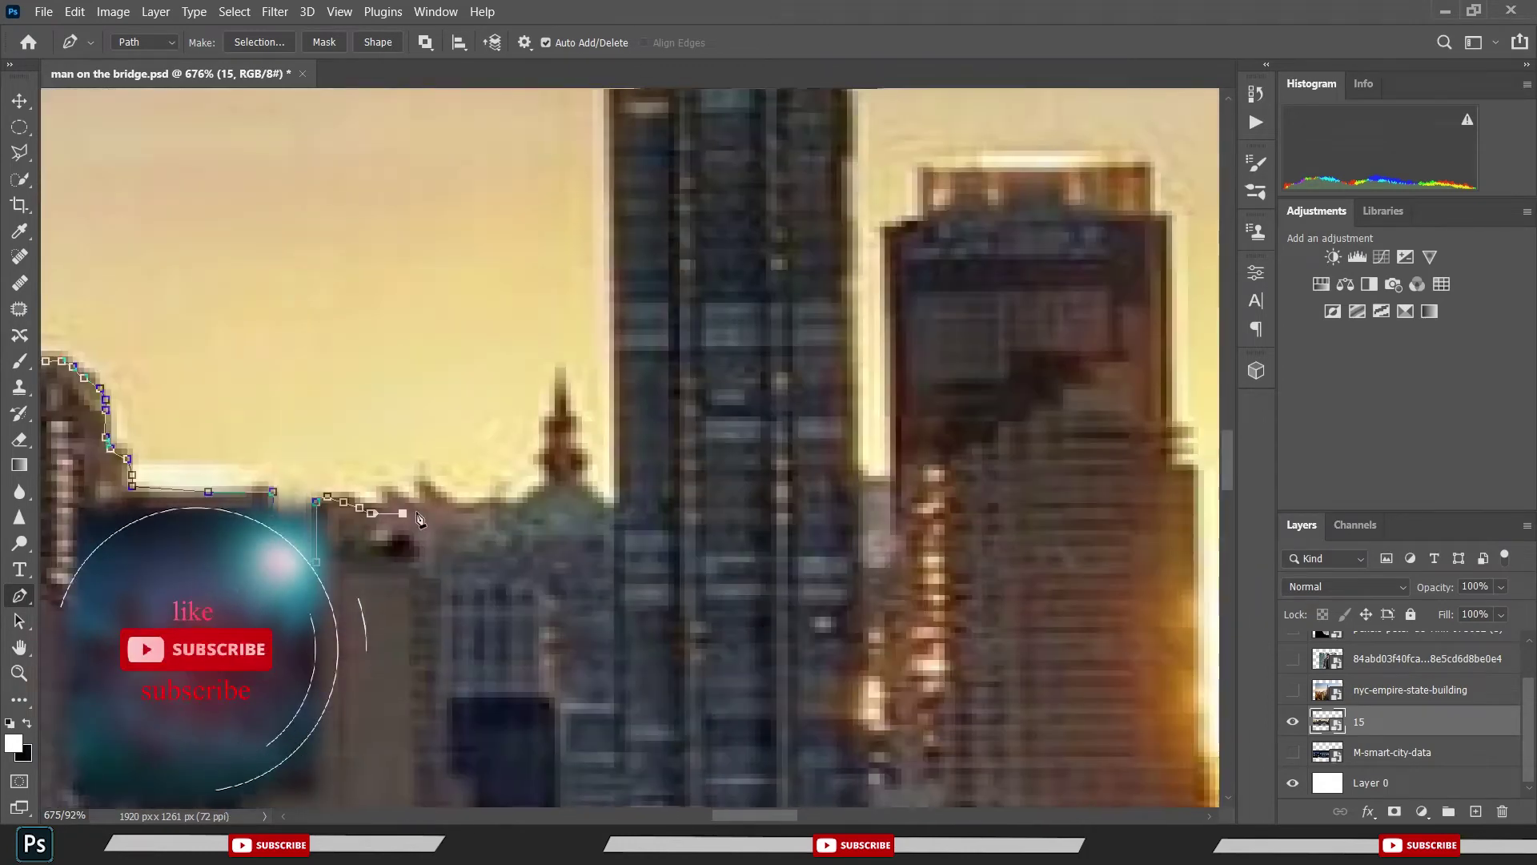
{"action": "left_click", "coordinate": [484, 508]}
{"action": "left_click", "coordinate": [527, 496]}
{"action": "left_click", "coordinate": [537, 486]}
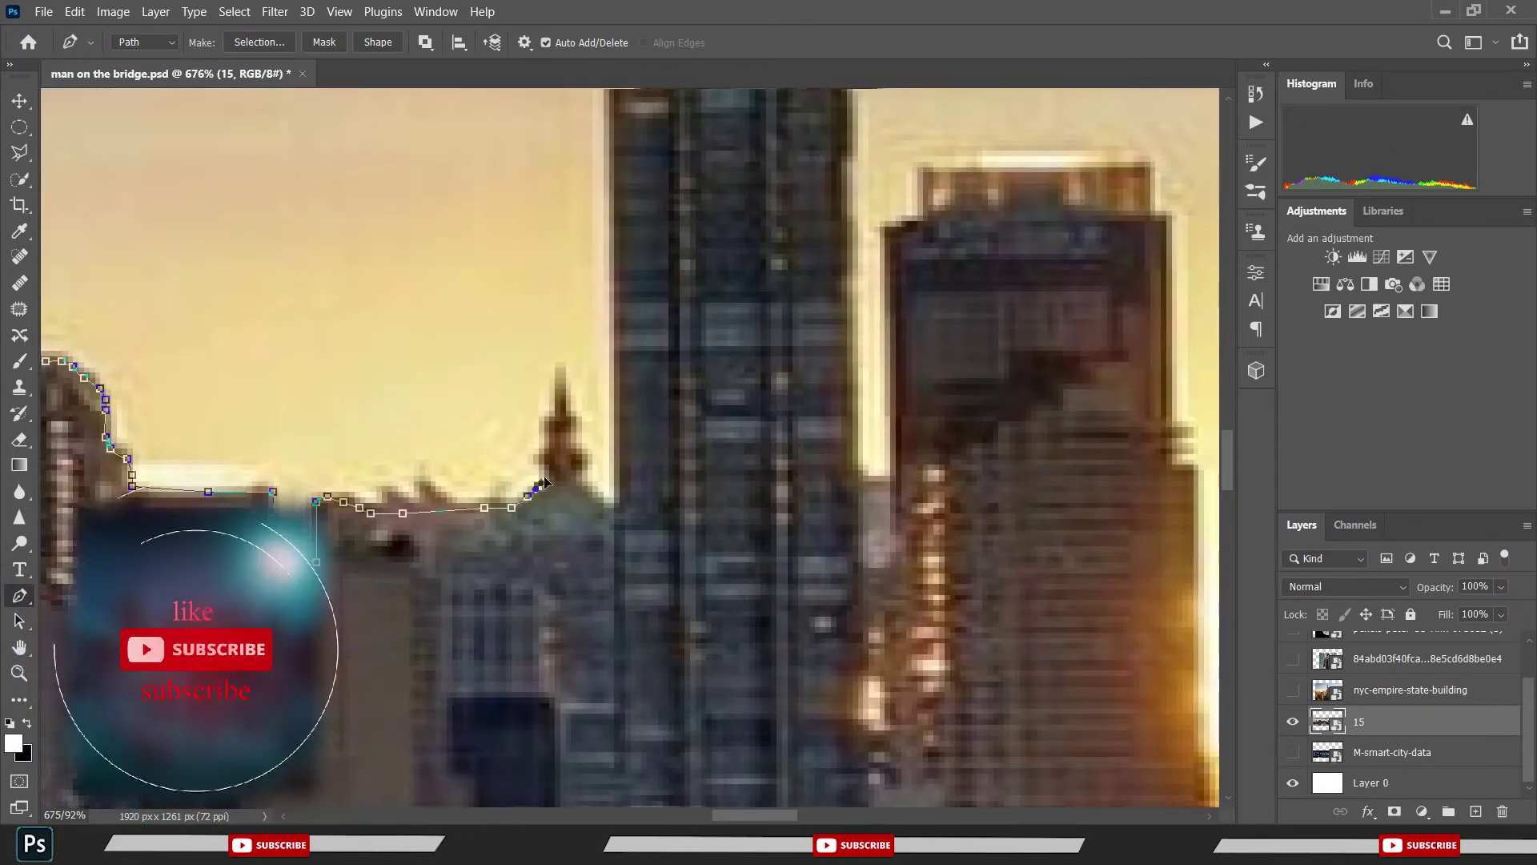
{"action": "left_click", "coordinate": [570, 476]}
{"action": "left_click", "coordinate": [587, 486]}
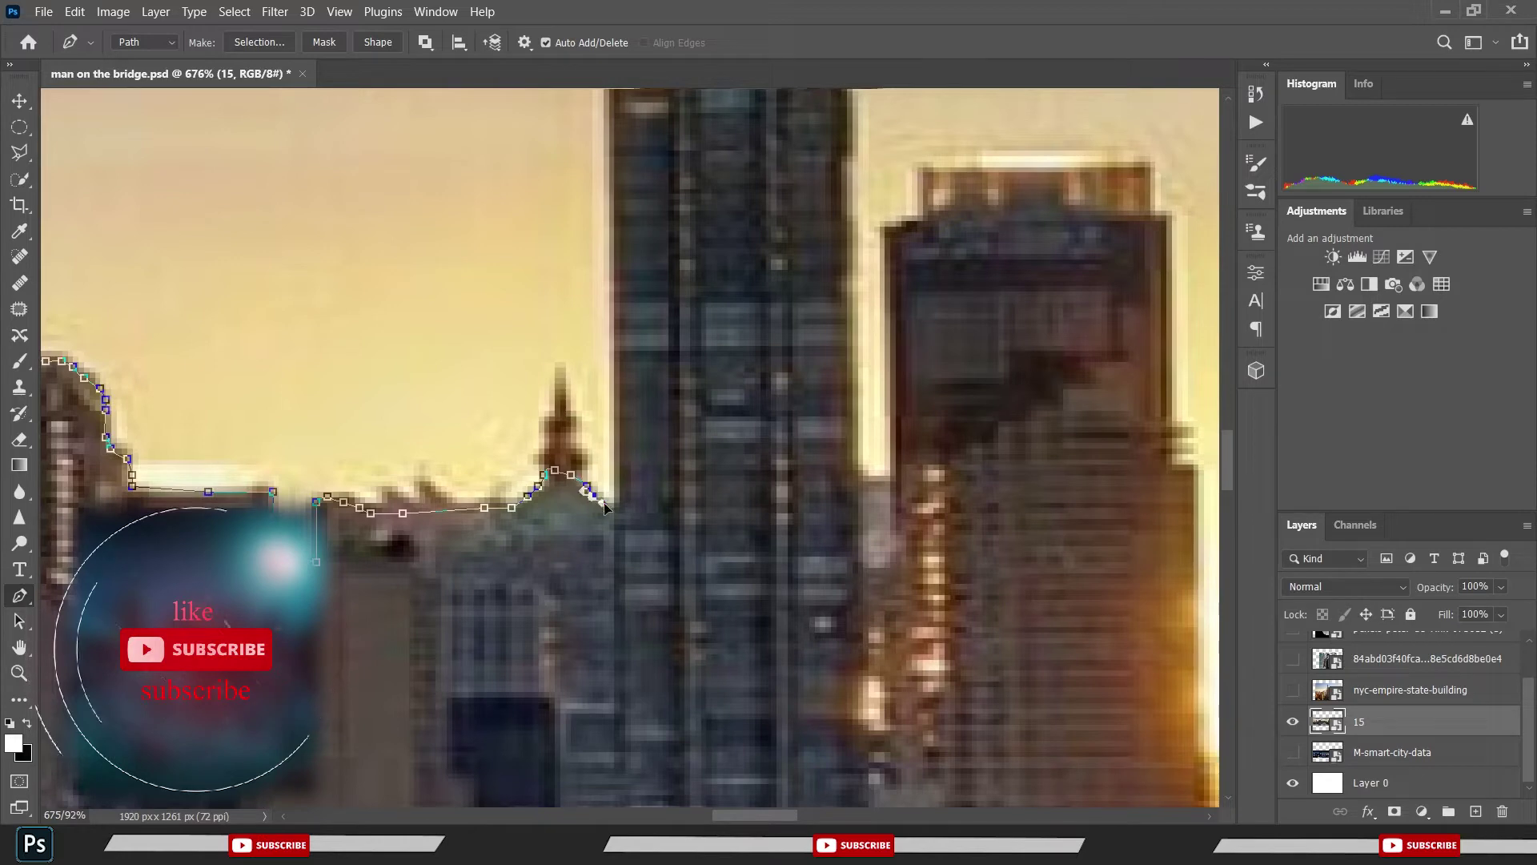
{"action": "left_click", "coordinate": [610, 502]}
{"action": "left_click", "coordinate": [614, 237]}
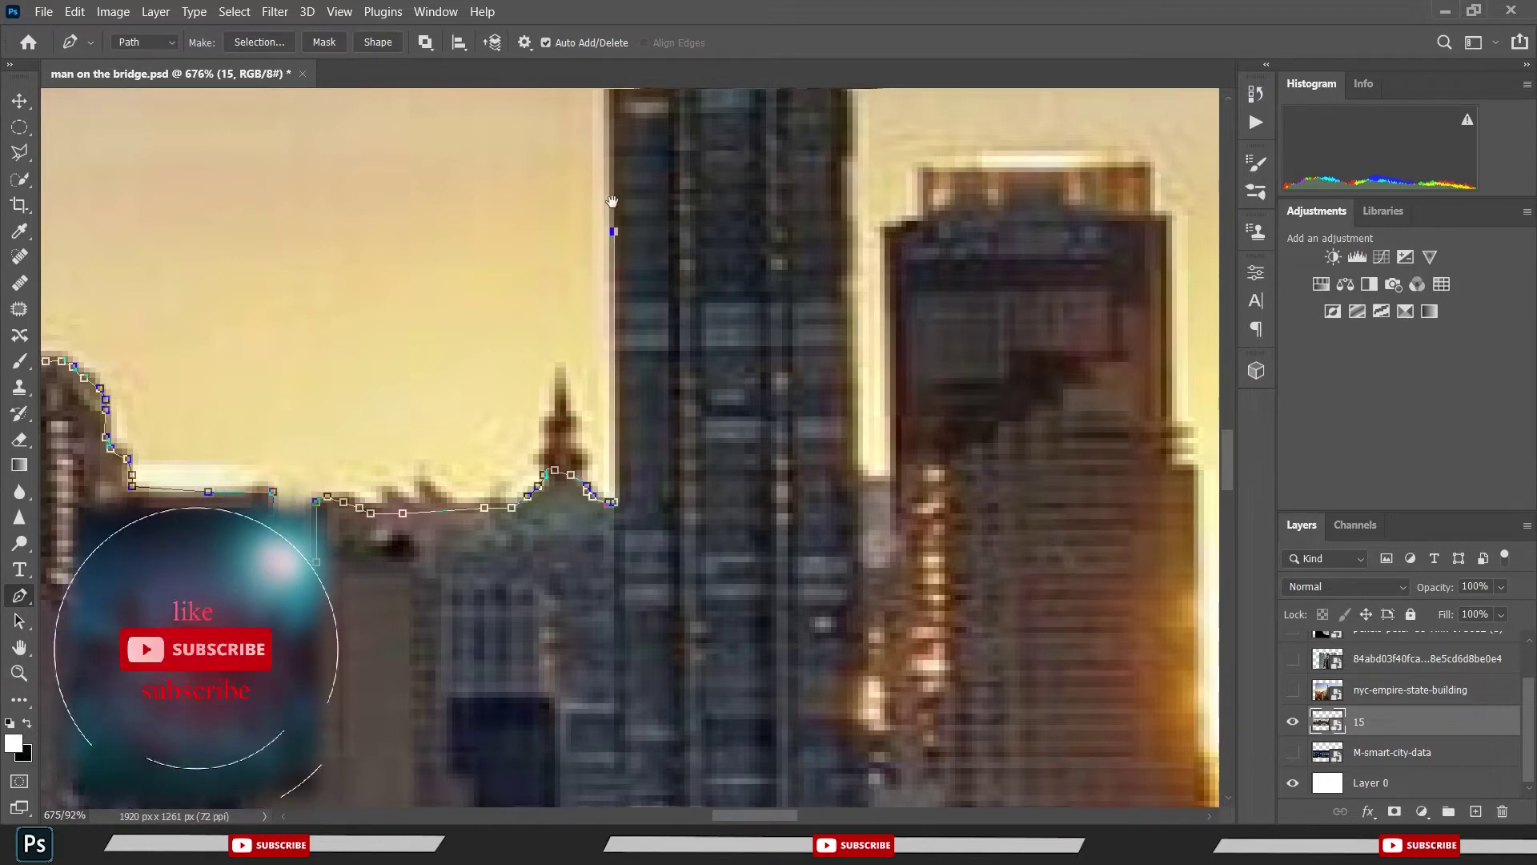
- Trace the tower from its top-left corner around its rounded top and down its right side
{"action": "left_click_drag", "start_coordinate": [614, 237], "coordinate": [645, 567]}
{"action": "left_click", "coordinate": [639, 417]}
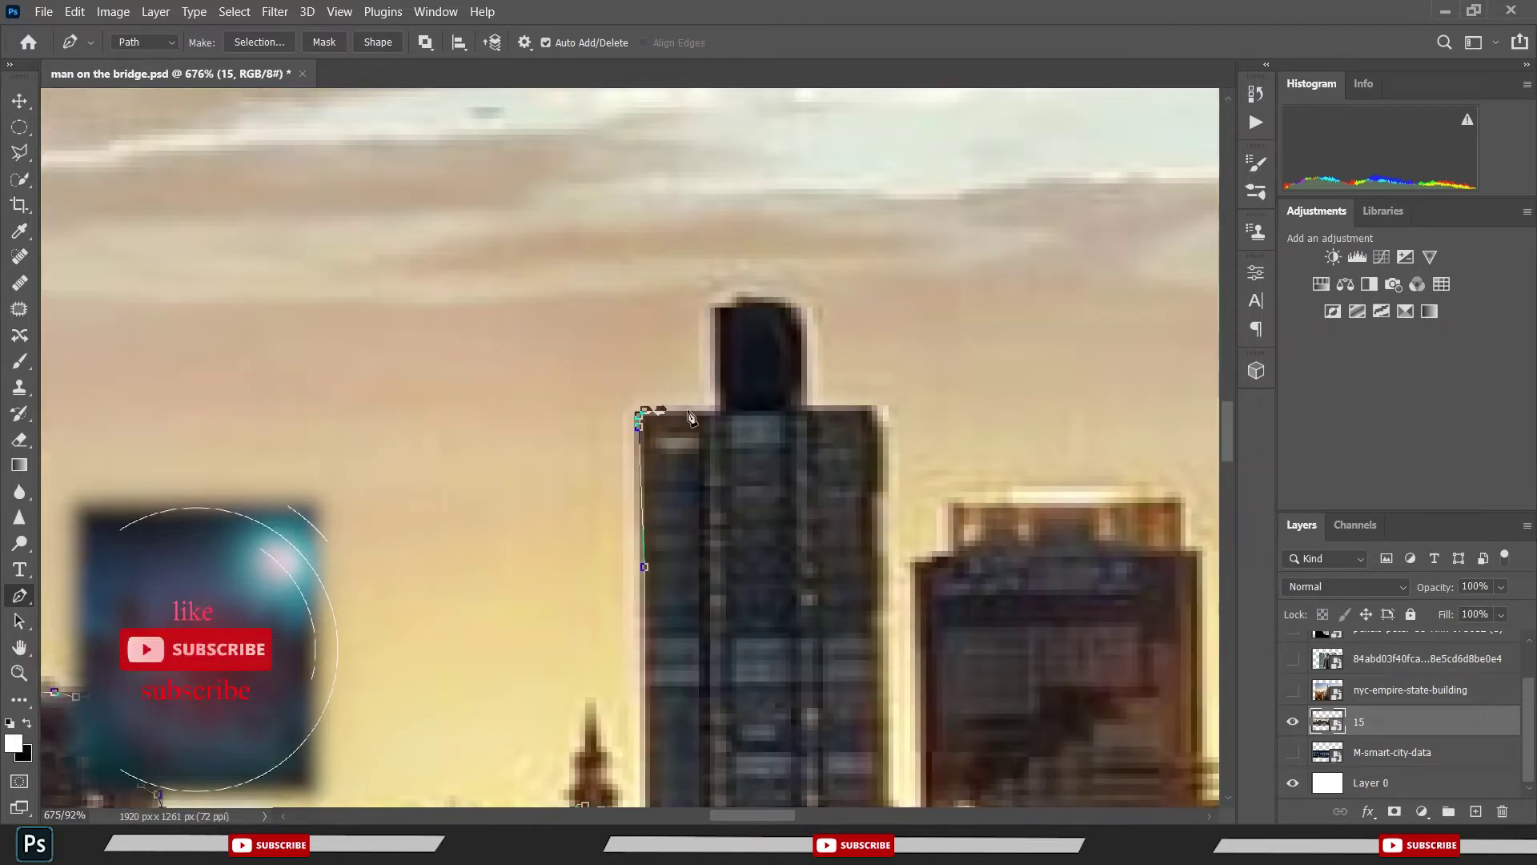
{"action": "left_click", "coordinate": [720, 415]}
{"action": "left_click", "coordinate": [721, 345]}
{"action": "left_click", "coordinate": [714, 317]}
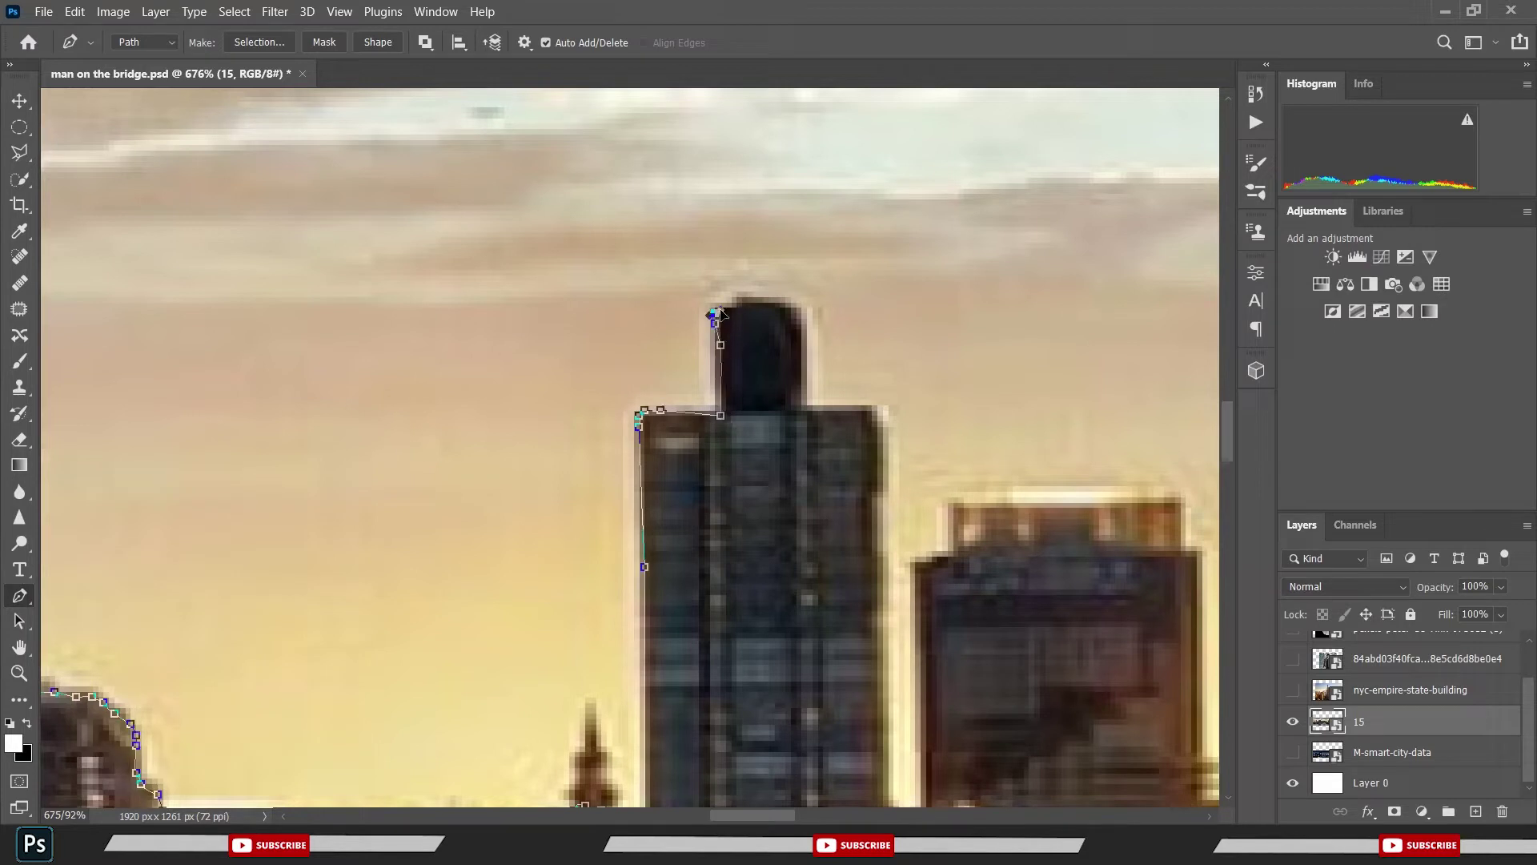
{"action": "left_click", "coordinate": [752, 302]}
{"action": "left_click", "coordinate": [775, 307]}
{"action": "left_click", "coordinate": [795, 322]}
{"action": "left_click", "coordinate": [795, 334]}
- Follow the building's top edge around the rounded corner and down its right edge
{"action": "left_click", "coordinate": [795, 371]}
{"action": "left_click", "coordinate": [795, 398]}
{"action": "left_click", "coordinate": [806, 410]}
{"action": "left_click_drag", "start_coordinate": [833, 410], "coordinate": [844, 410]}
{"action": "left_click", "coordinate": [867, 410]}
{"action": "left_click", "coordinate": [877, 415]}
{"action": "left_click", "coordinate": [877, 431]}
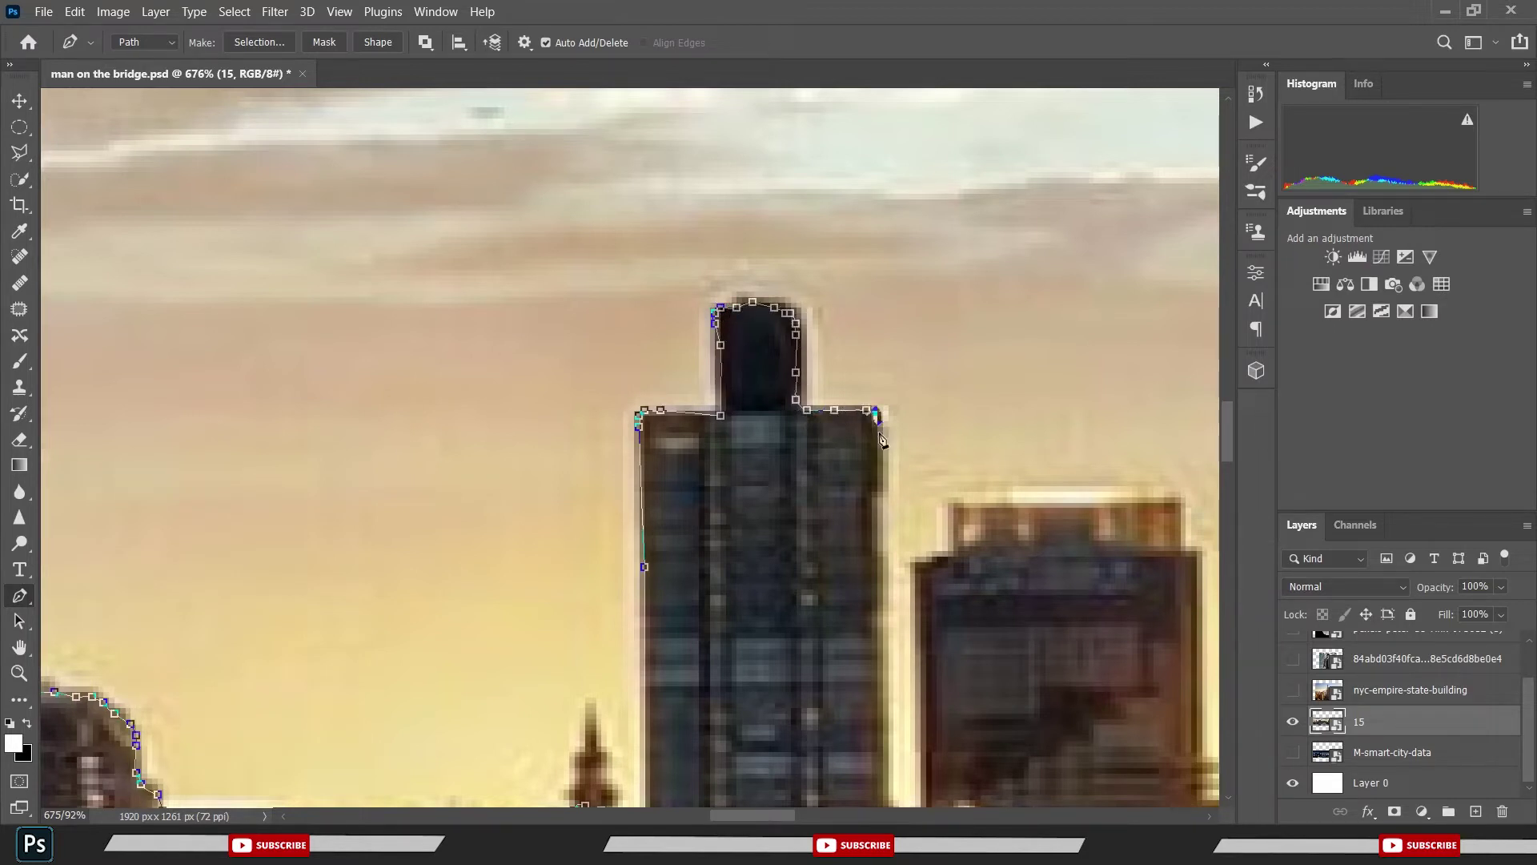
{"action": "left_click_drag", "start_coordinate": [878, 492], "coordinate": [878, 503]}
{"action": "left_click", "coordinate": [879, 766]}
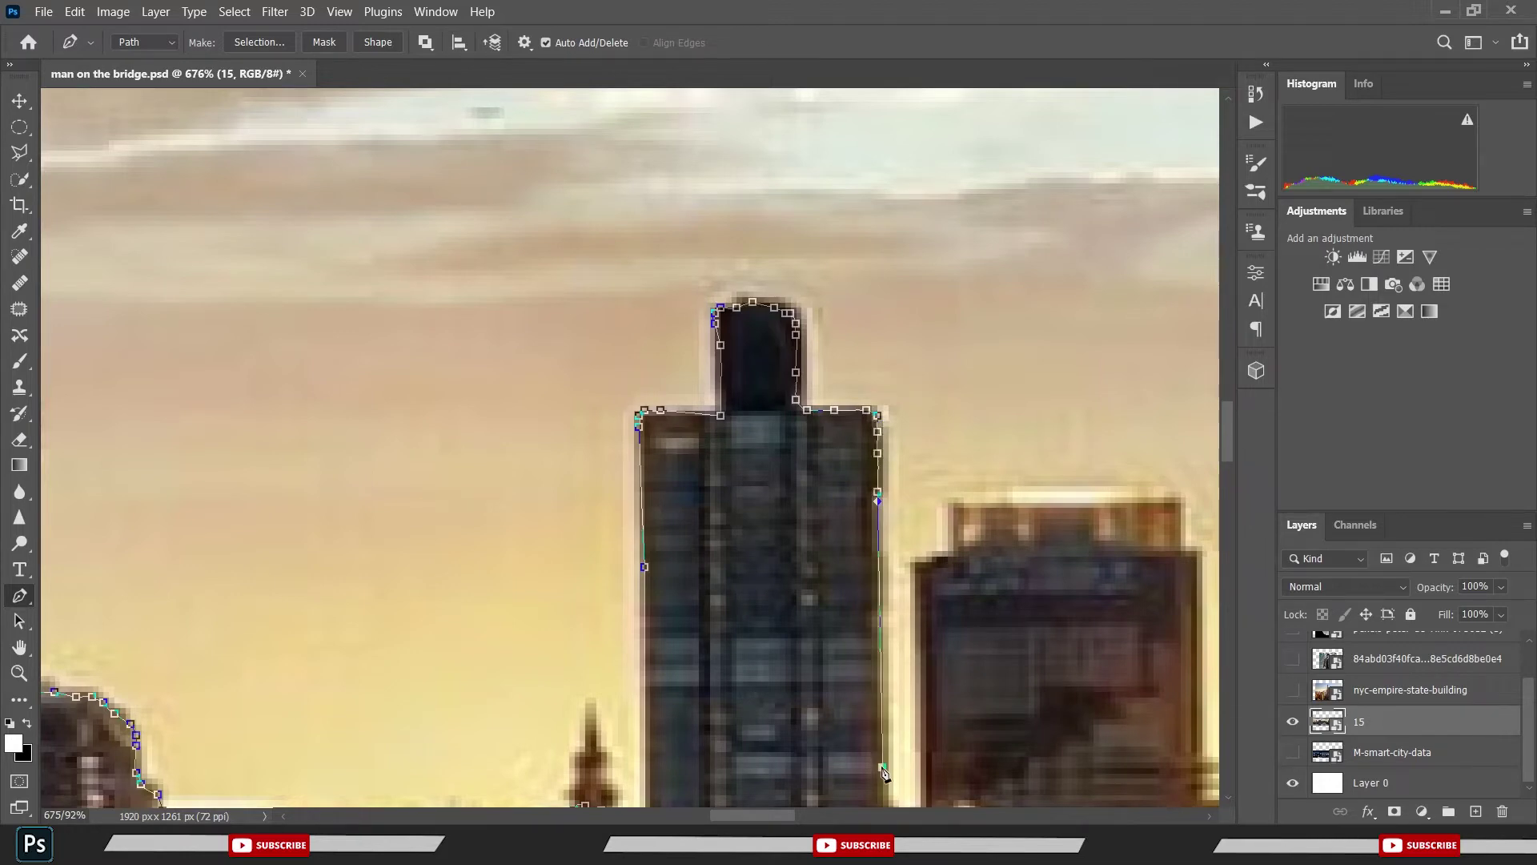
- Trace the building's base corners and up the next building's left edge
{"action": "left_click_drag", "start_coordinate": [879, 767], "coordinate": [828, 343]}
{"action": "left_click", "coordinate": [839, 386]}
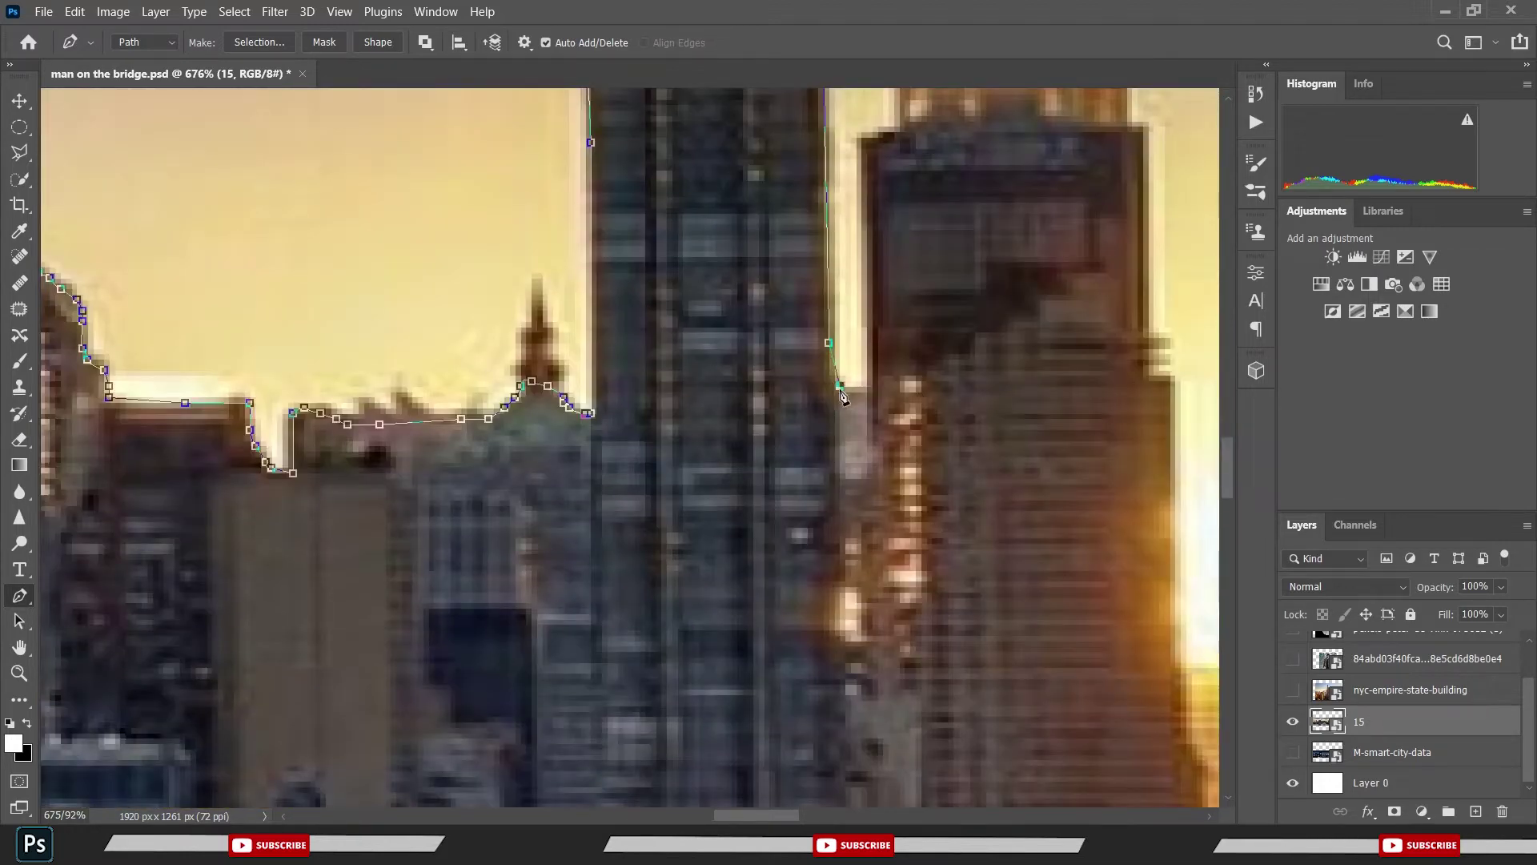
{"action": "left_click", "coordinate": [862, 262]}
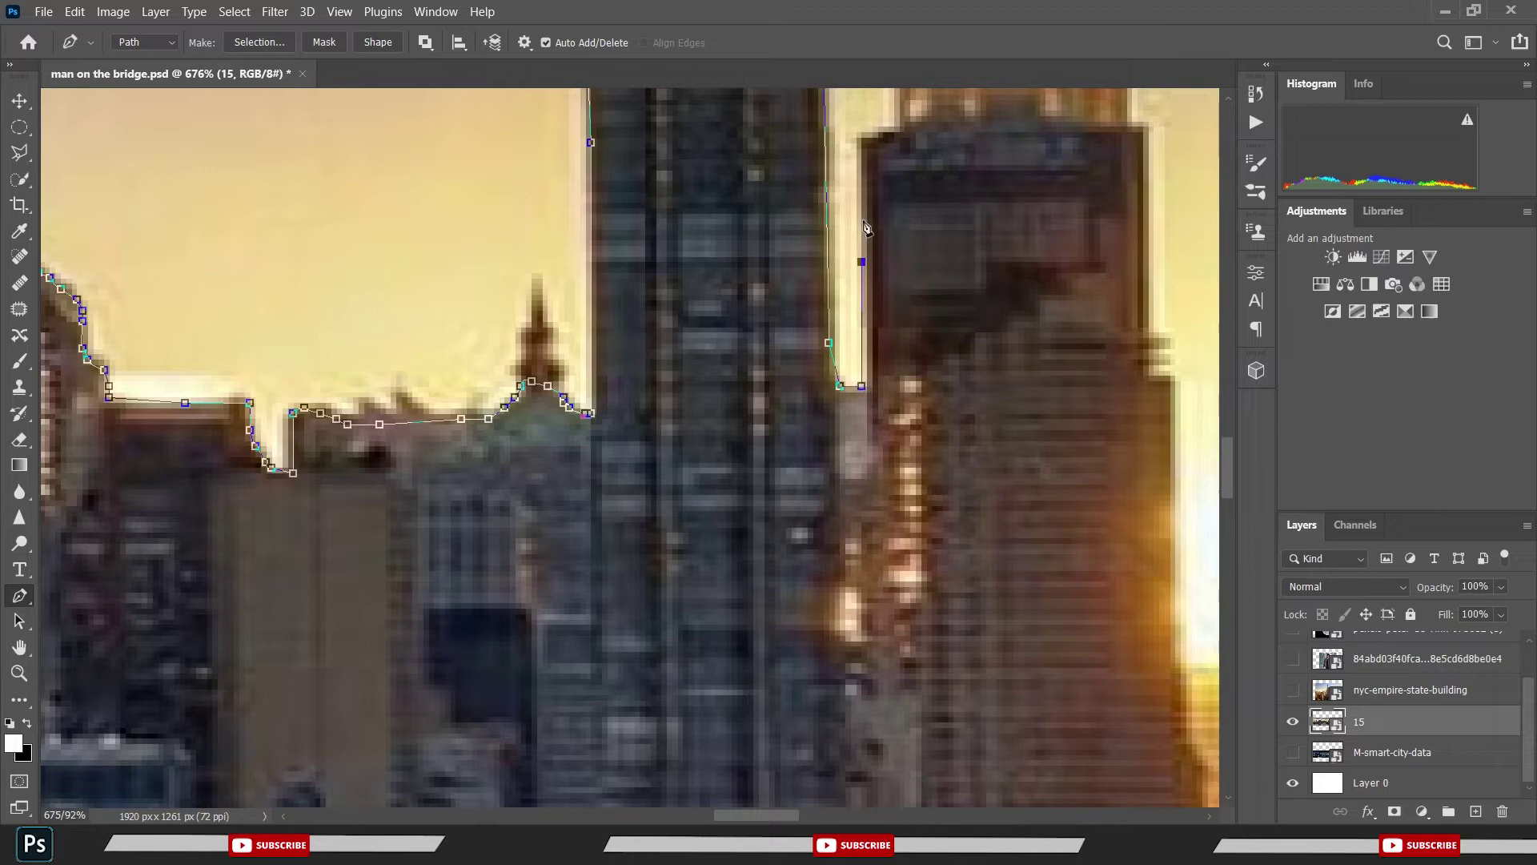
{"action": "left_click", "coordinate": [857, 143]}
- Trace up the next building, across its top, and down its right edge to the lower corner
{"action": "left_click_drag", "start_coordinate": [745, 253], "coordinate": [528, 417]}
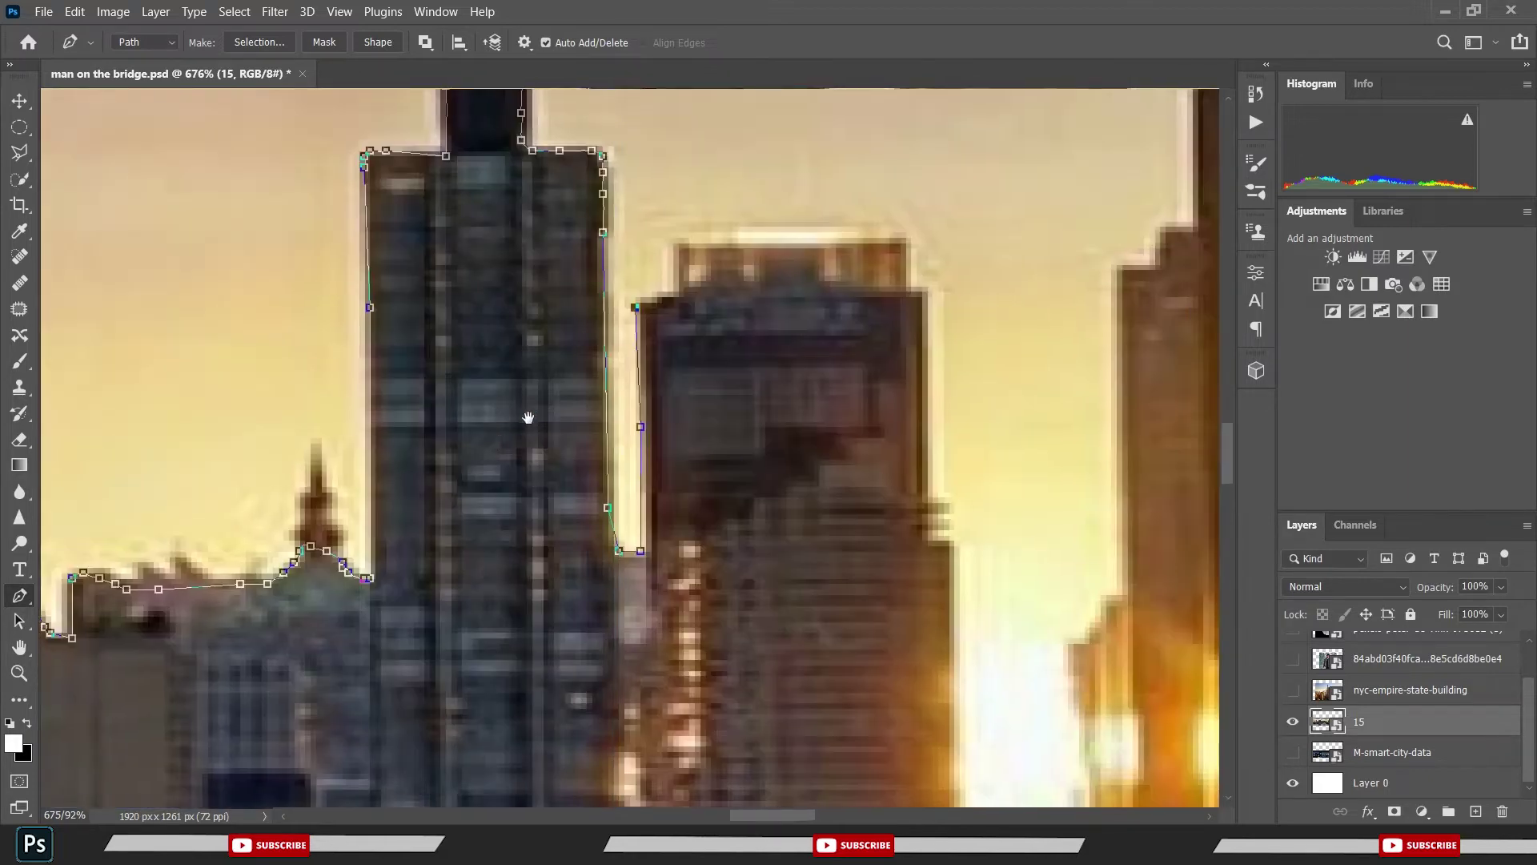
{"action": "left_click", "coordinate": [663, 302]}
{"action": "left_click", "coordinate": [673, 291]}
{"action": "left_click", "coordinate": [673, 237]}
{"action": "left_click", "coordinate": [907, 233]}
{"action": "left_click", "coordinate": [920, 546]}
{"action": "left_click", "coordinate": [953, 547]}
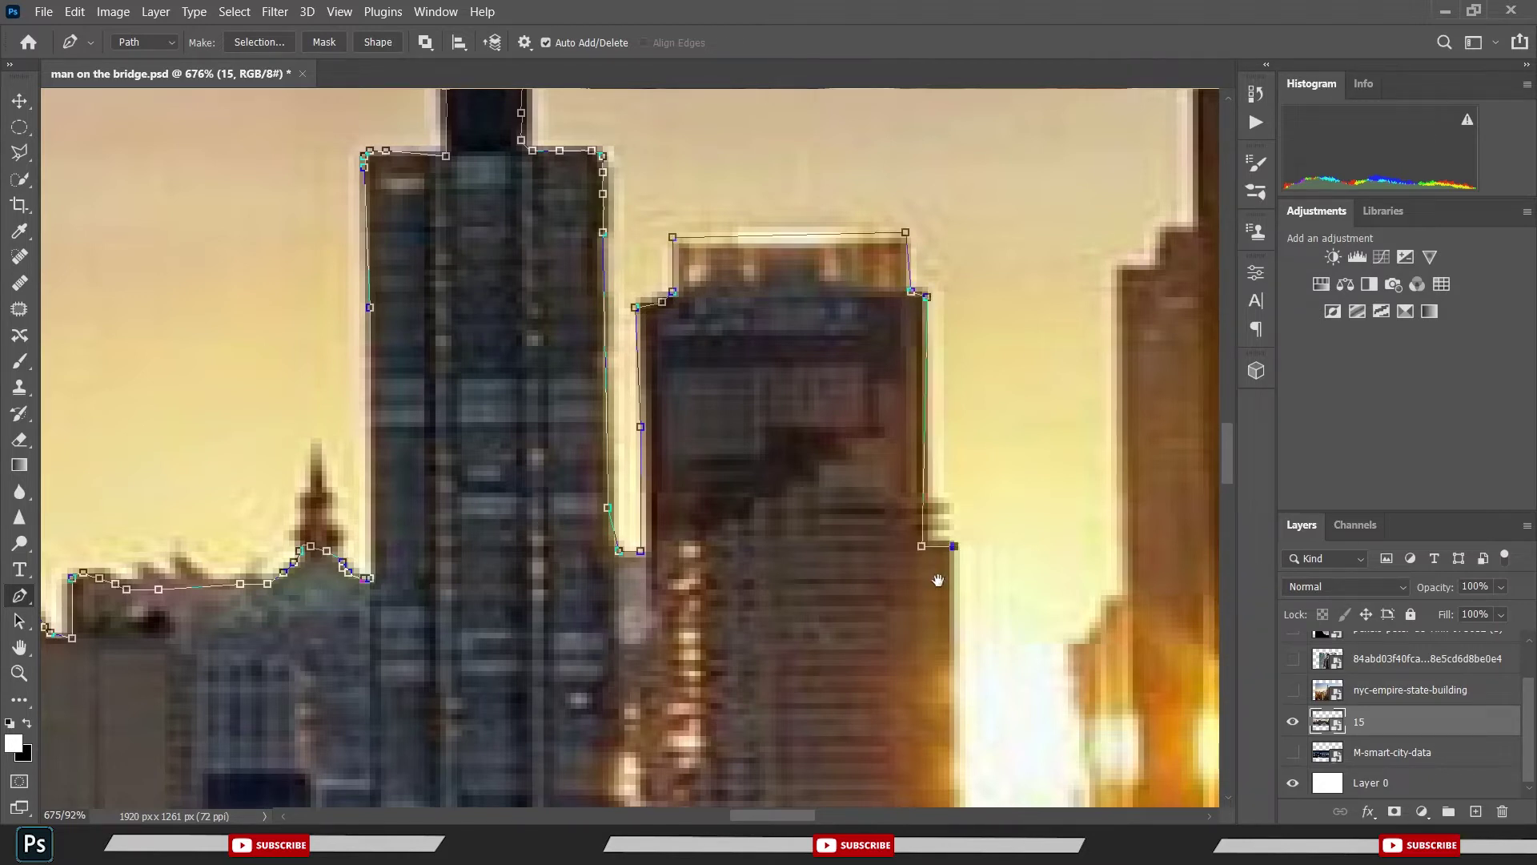
- Extend the path down the building edge and around its bottom corner
{"action": "left_click_drag", "start_coordinate": [954, 552], "coordinate": [934, 324]}
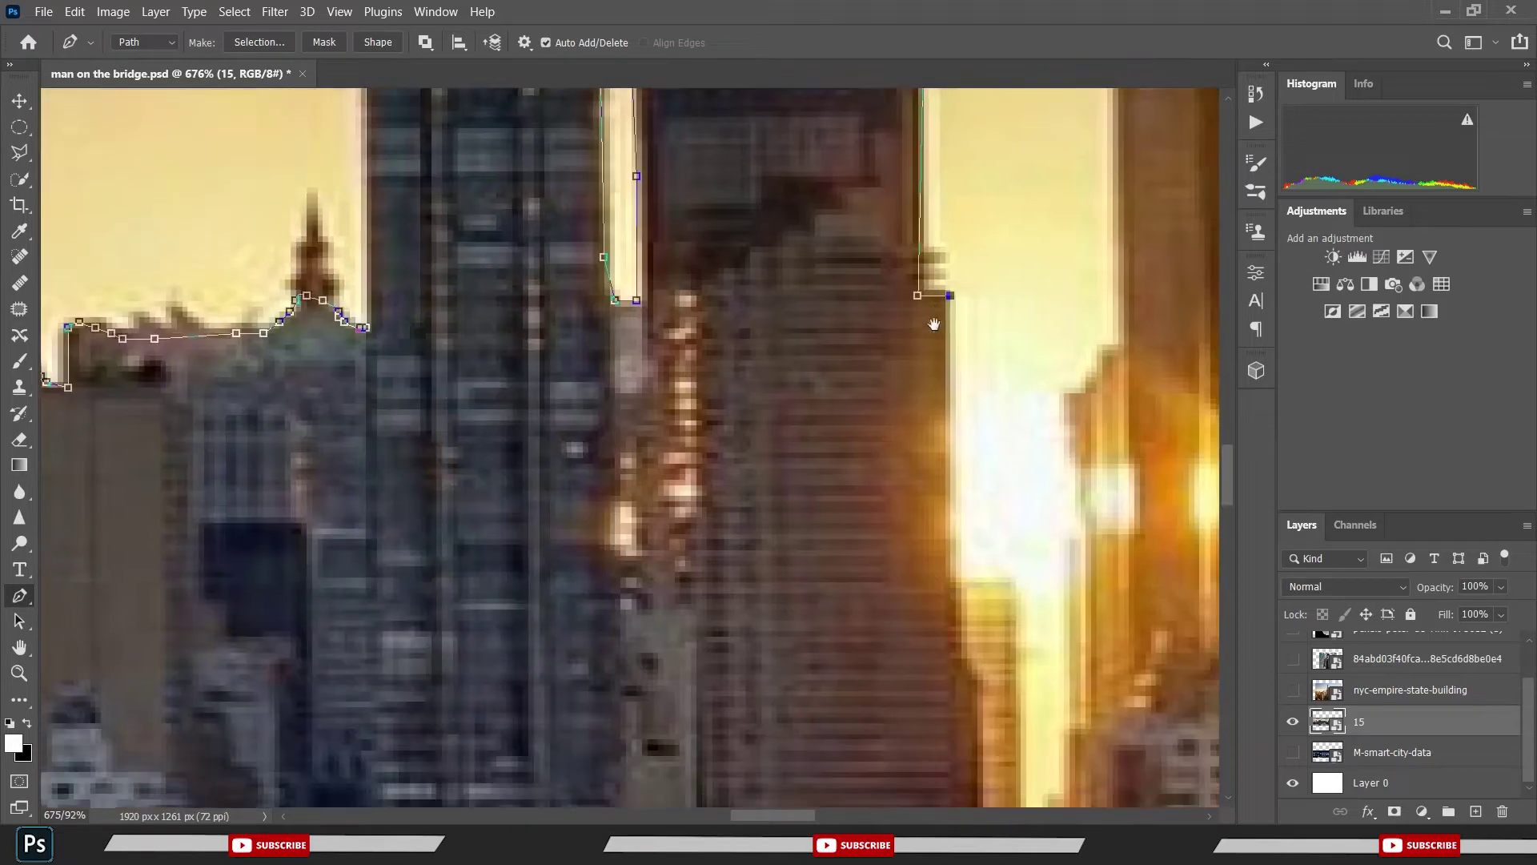
{"action": "left_click", "coordinate": [956, 589]}
{"action": "left_click_drag", "start_coordinate": [967, 597], "coordinate": [907, 408]}
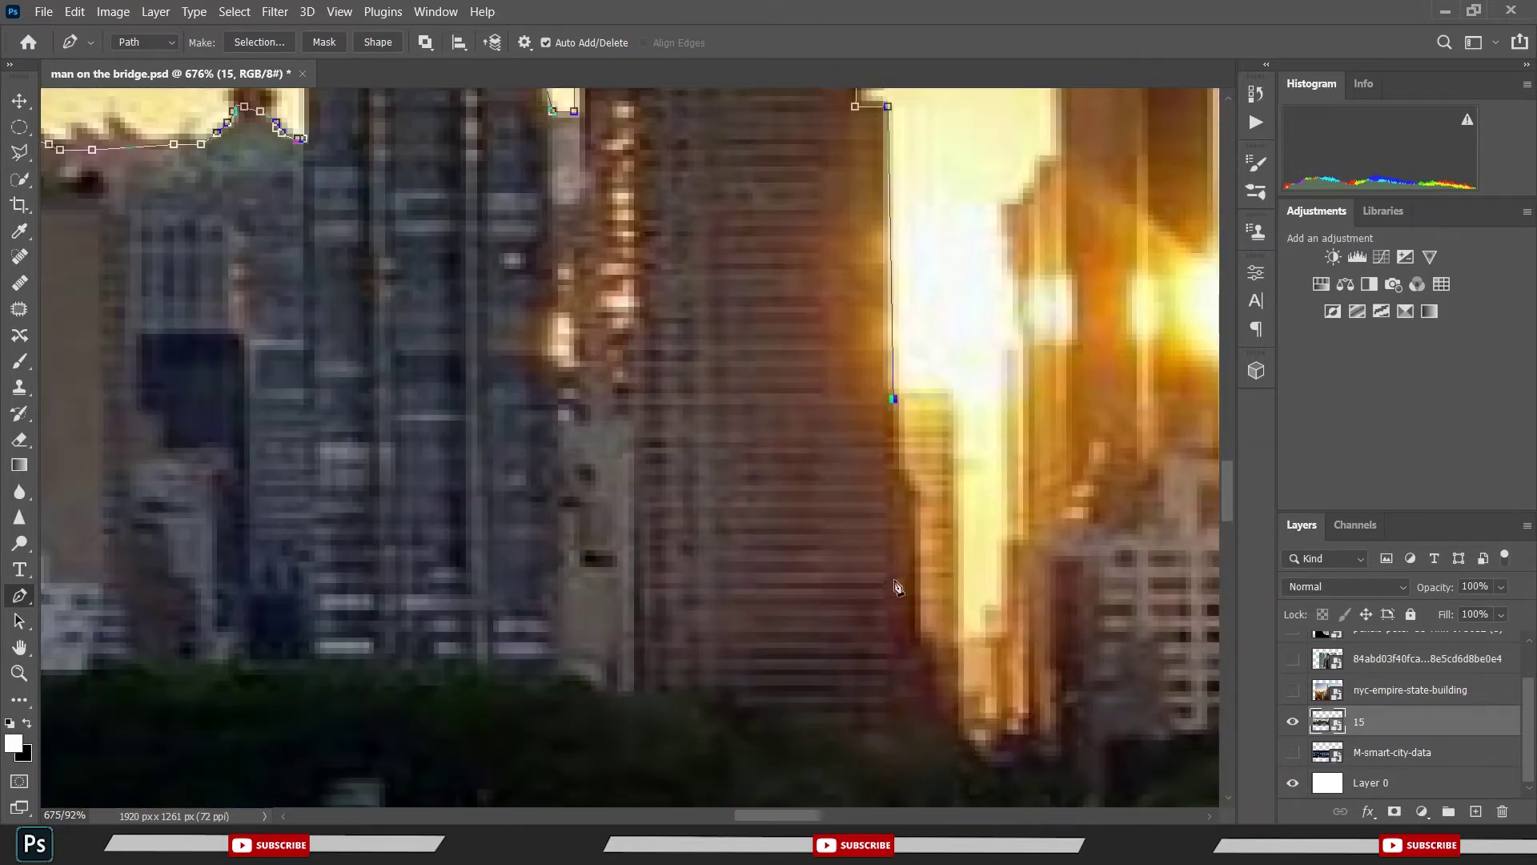
{"action": "mouse_move", "coordinate": [909, 491]}
{"action": "left_mouse_down"}
{"action": "mouse_move", "coordinate": [920, 640]}
{"action": "mouse_move", "coordinate": [968, 720]}
{"action": "left_mouse_up"}
{"action": "left_click", "coordinate": [975, 707]}
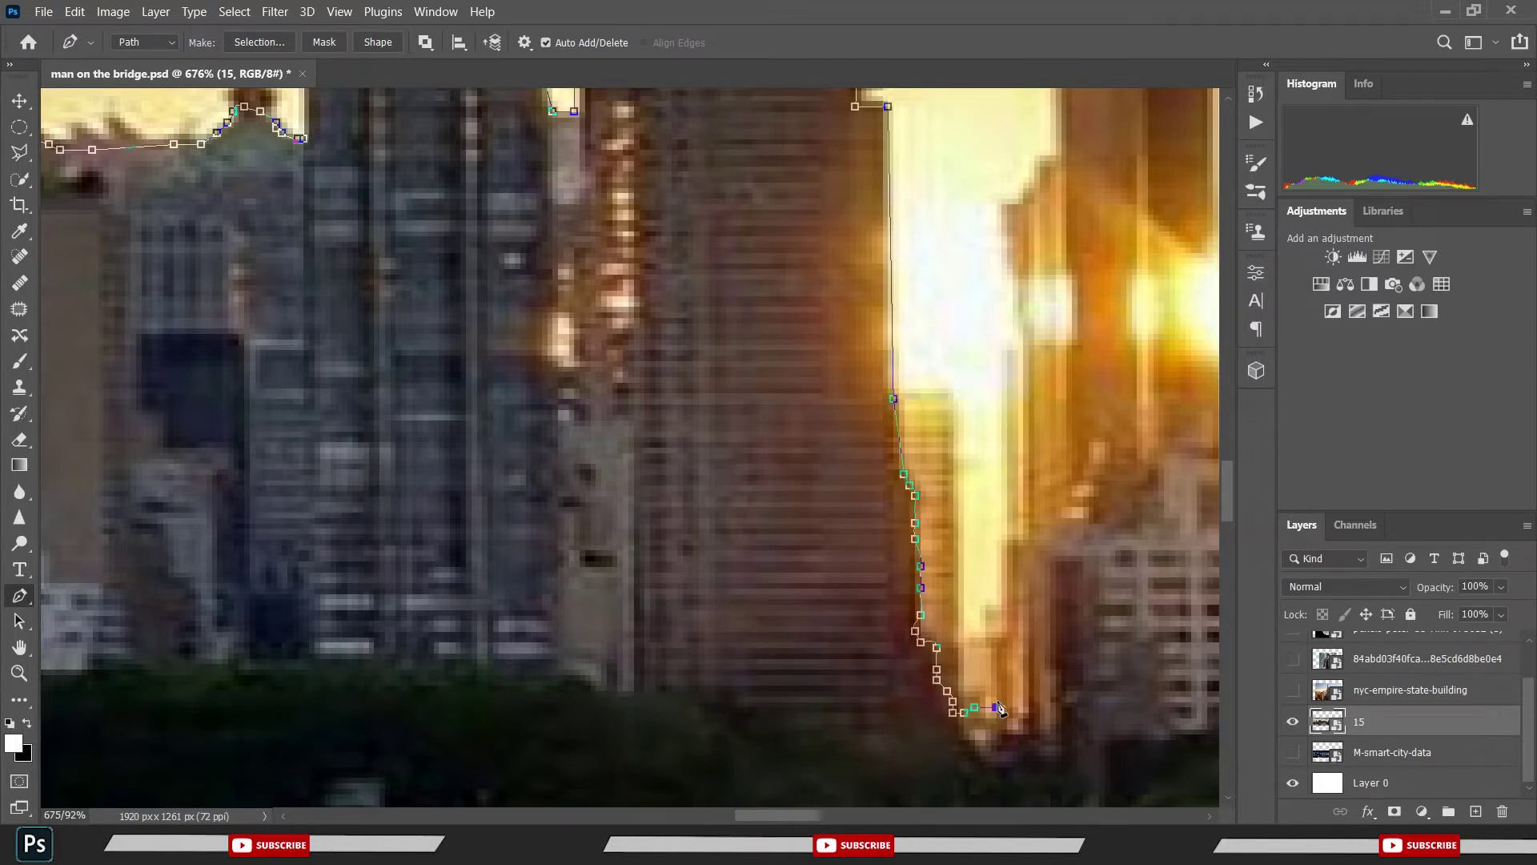
{"action": "left_click", "coordinate": [1002, 689]}
{"action": "left_click", "coordinate": [1007, 653]}
- Run the path straight up the bright gap and onto the building's stepped edge
{"action": "left_click", "coordinate": [1006, 609]}
{"action": "left_click", "coordinate": [1008, 426]}
{"action": "left_click", "coordinate": [1008, 203]}
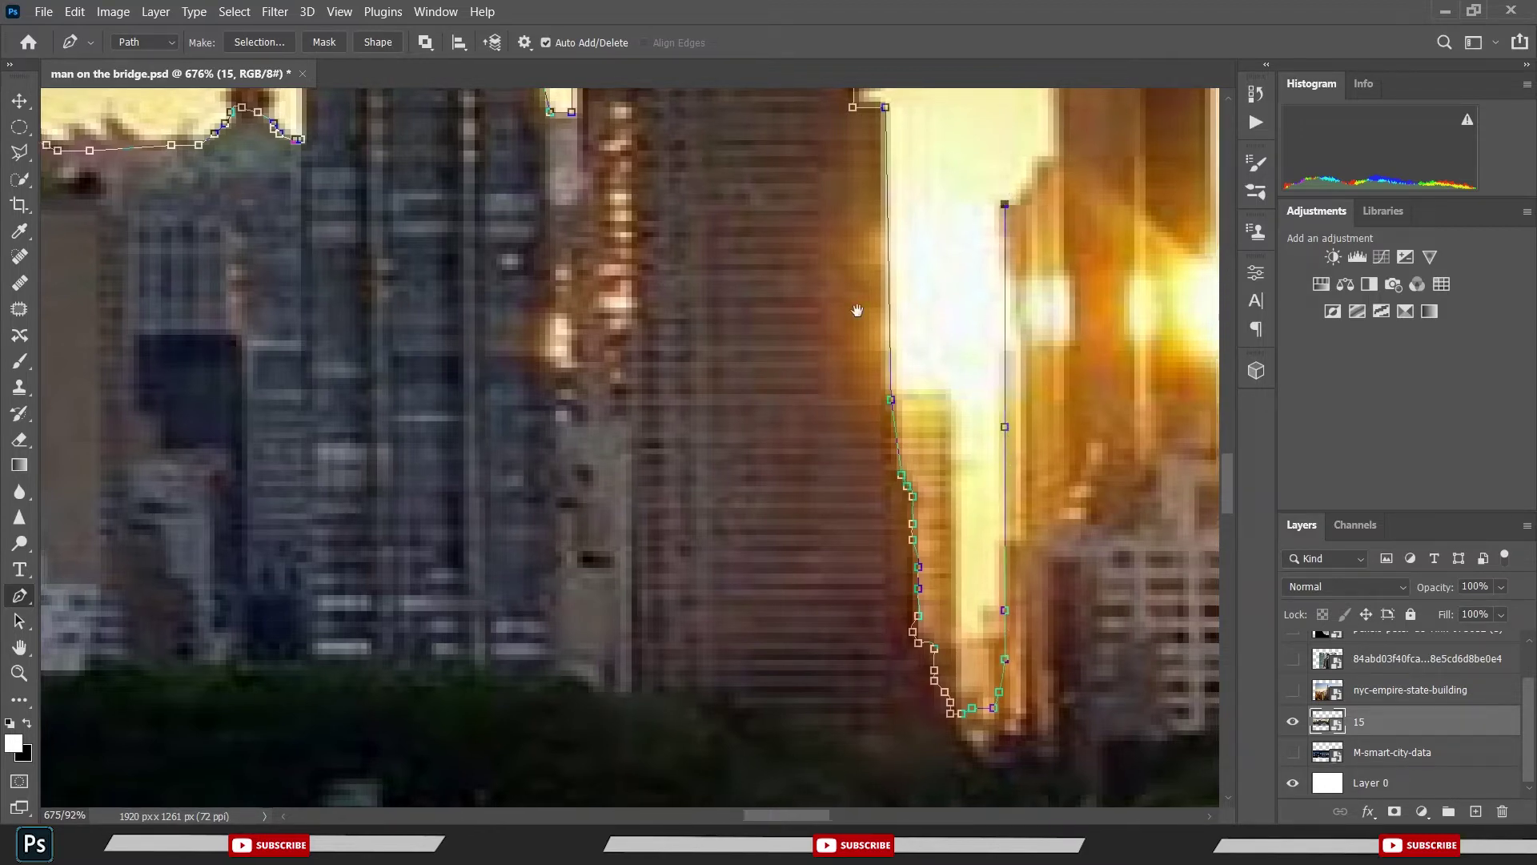
{"action": "left_click_drag", "start_coordinate": [1006, 210], "coordinate": [871, 328]}
{"action": "left_click", "coordinate": [859, 325]}
{"action": "left_click", "coordinate": [881, 287]}
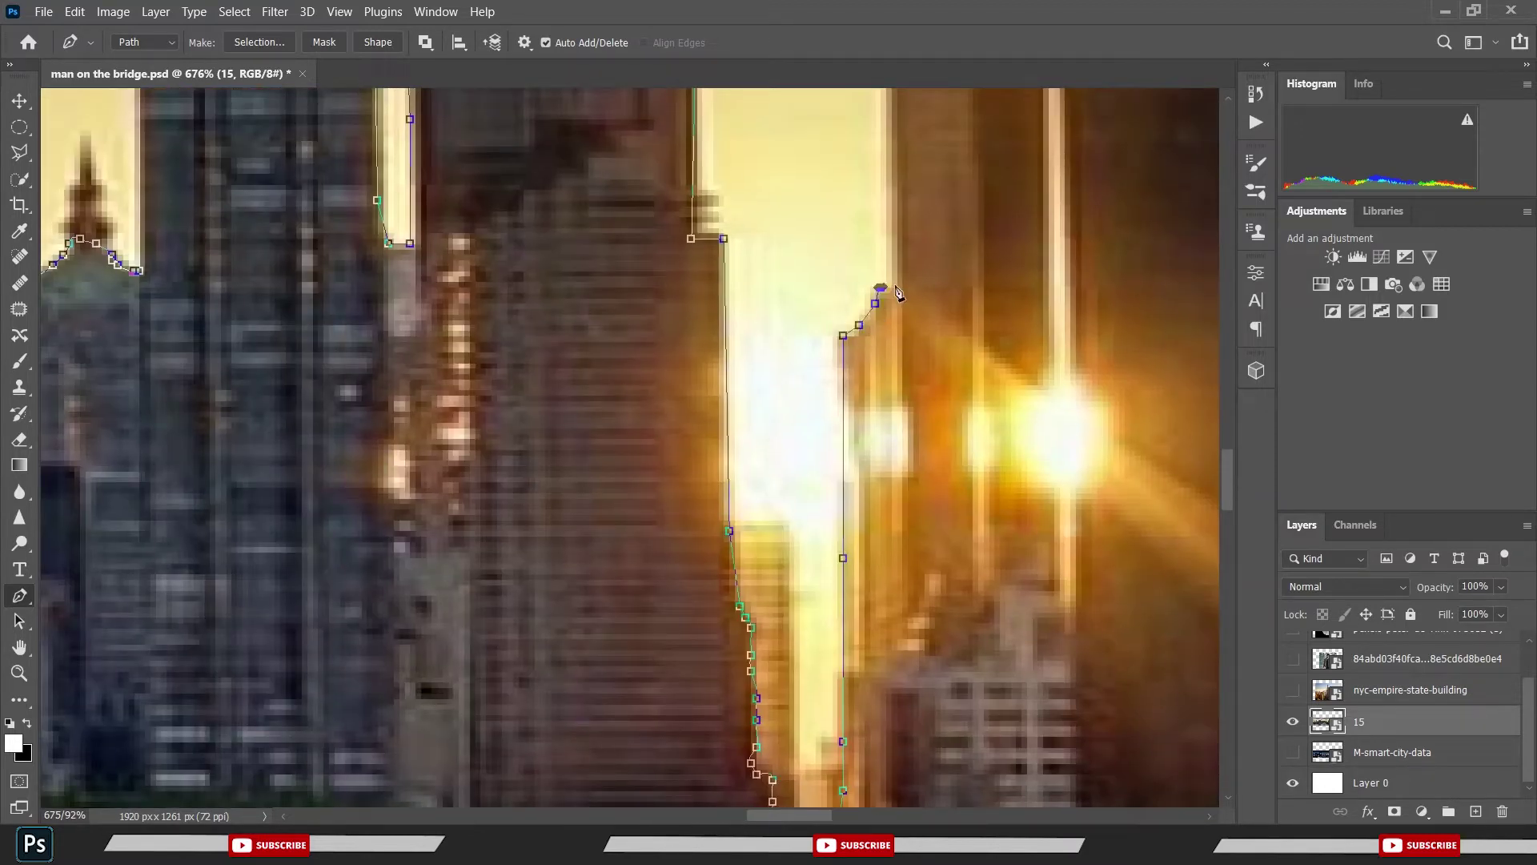
- Anchor at the building's top corners, then up and down the higher tower's edge
{"action": "left_click_drag", "start_coordinate": [893, 260], "coordinate": [728, 533]}
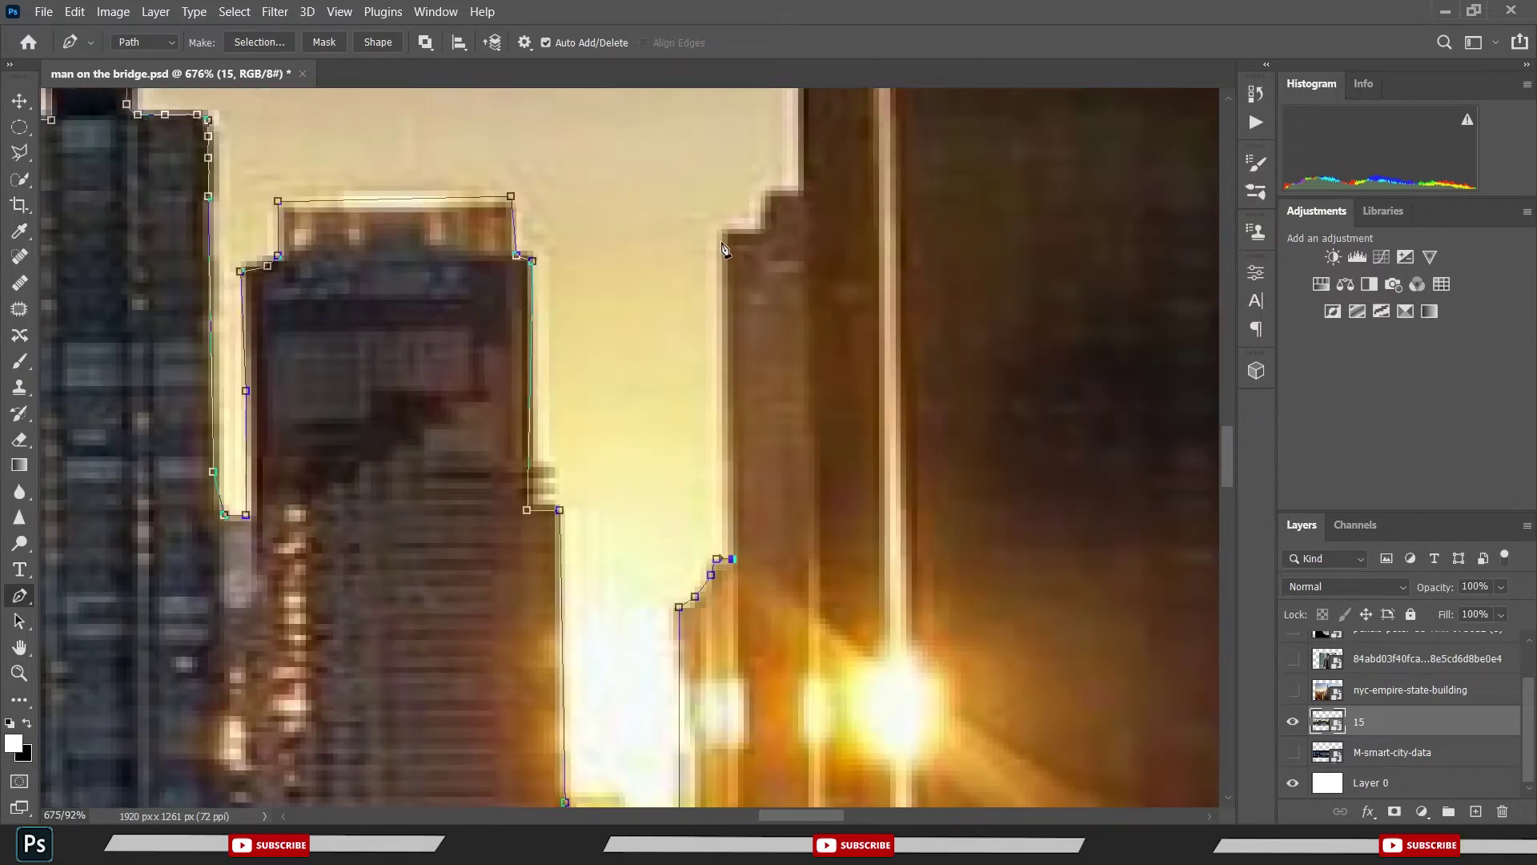
{"action": "left_click", "coordinate": [723, 233]}
{"action": "left_click", "coordinate": [798, 191]}
{"action": "left_click_drag", "start_coordinate": [799, 197], "coordinate": [766, 600]}
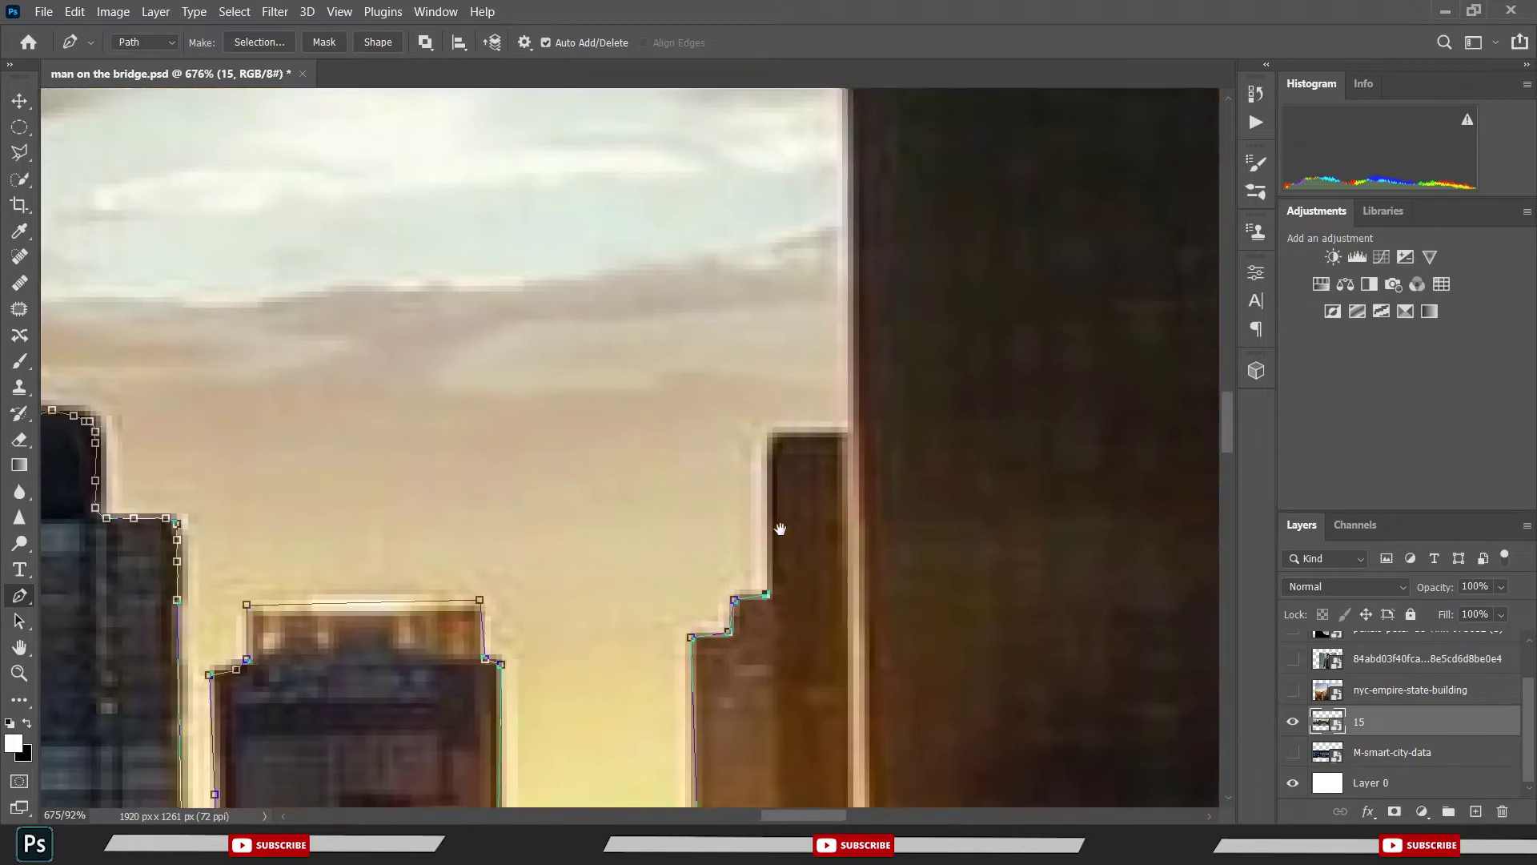
{"action": "left_click", "coordinate": [766, 432]}
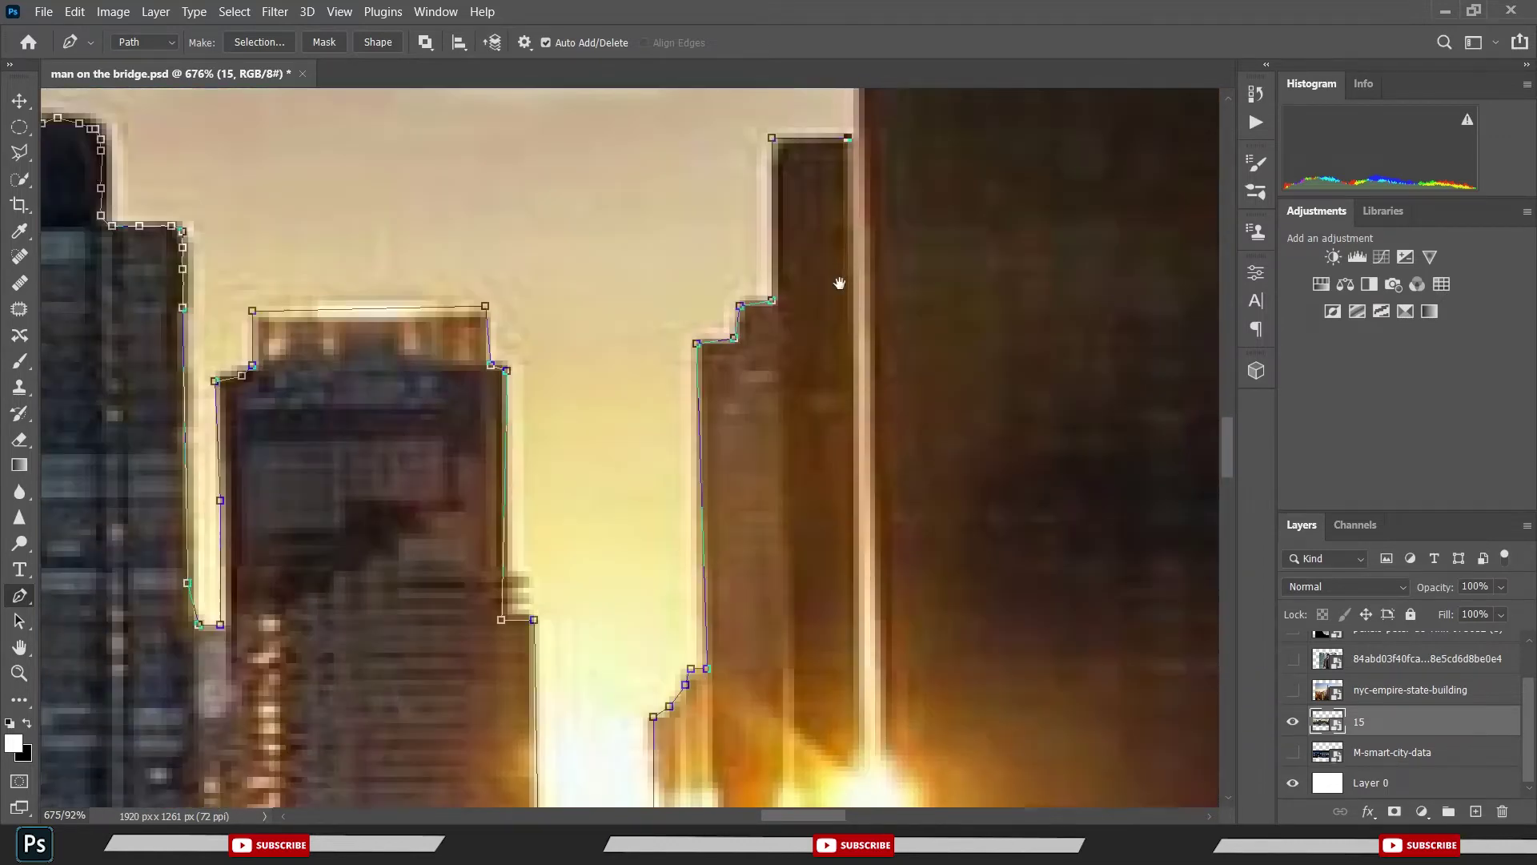
{"action": "left_click_drag", "start_coordinate": [834, 521], "coordinate": [855, 111]}
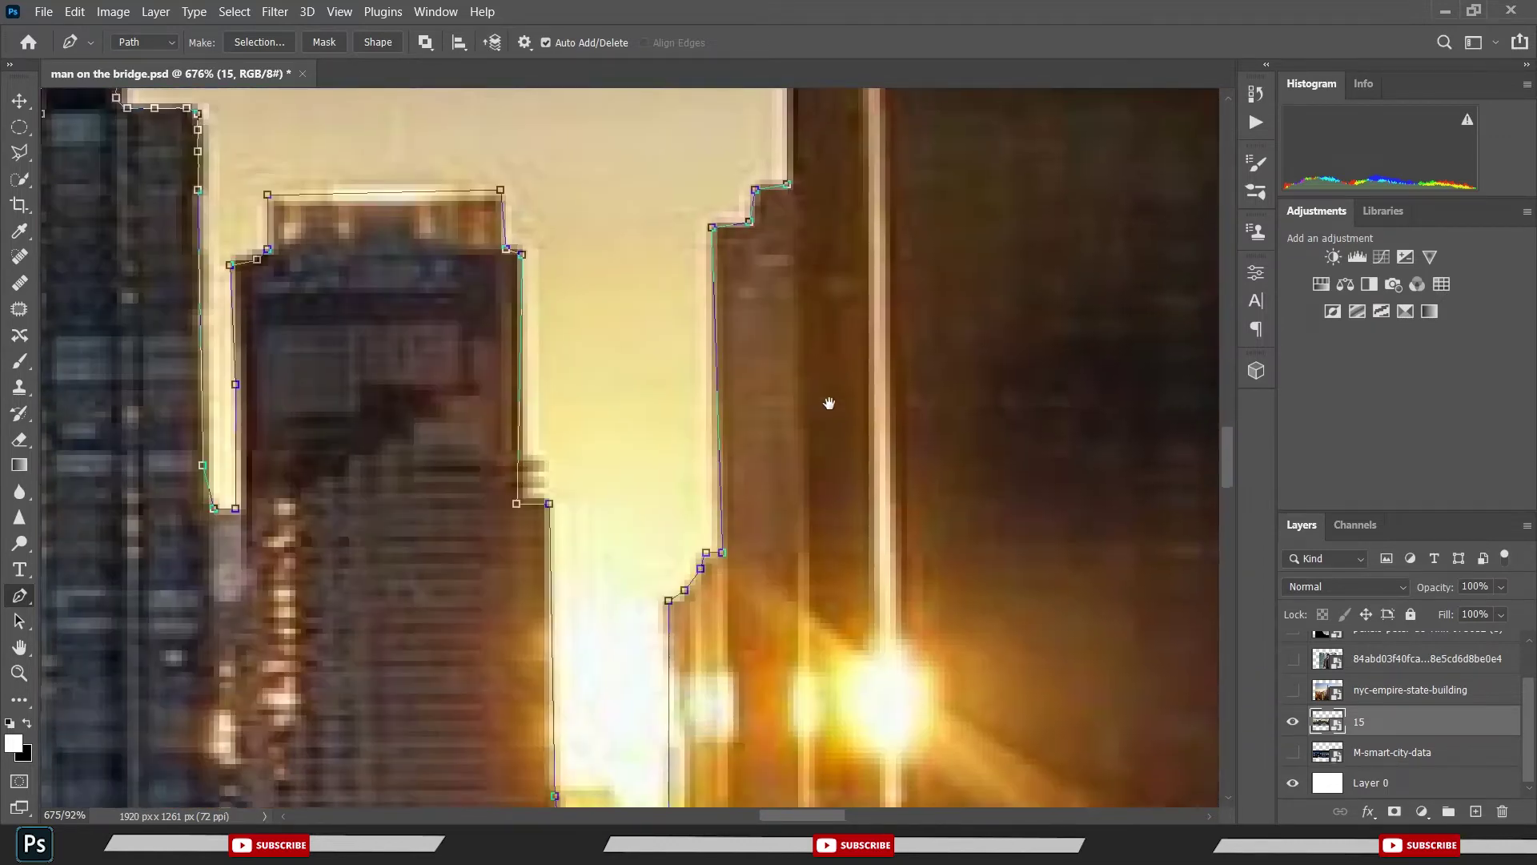
{"action": "left_click", "coordinate": [869, 542]}
- Add anchors down the tower toward the glare, then up the thin tower near its top
{"action": "scroll", "coordinate": [872, 546], "scroll_direction": "down", "scroll_amount": 4}
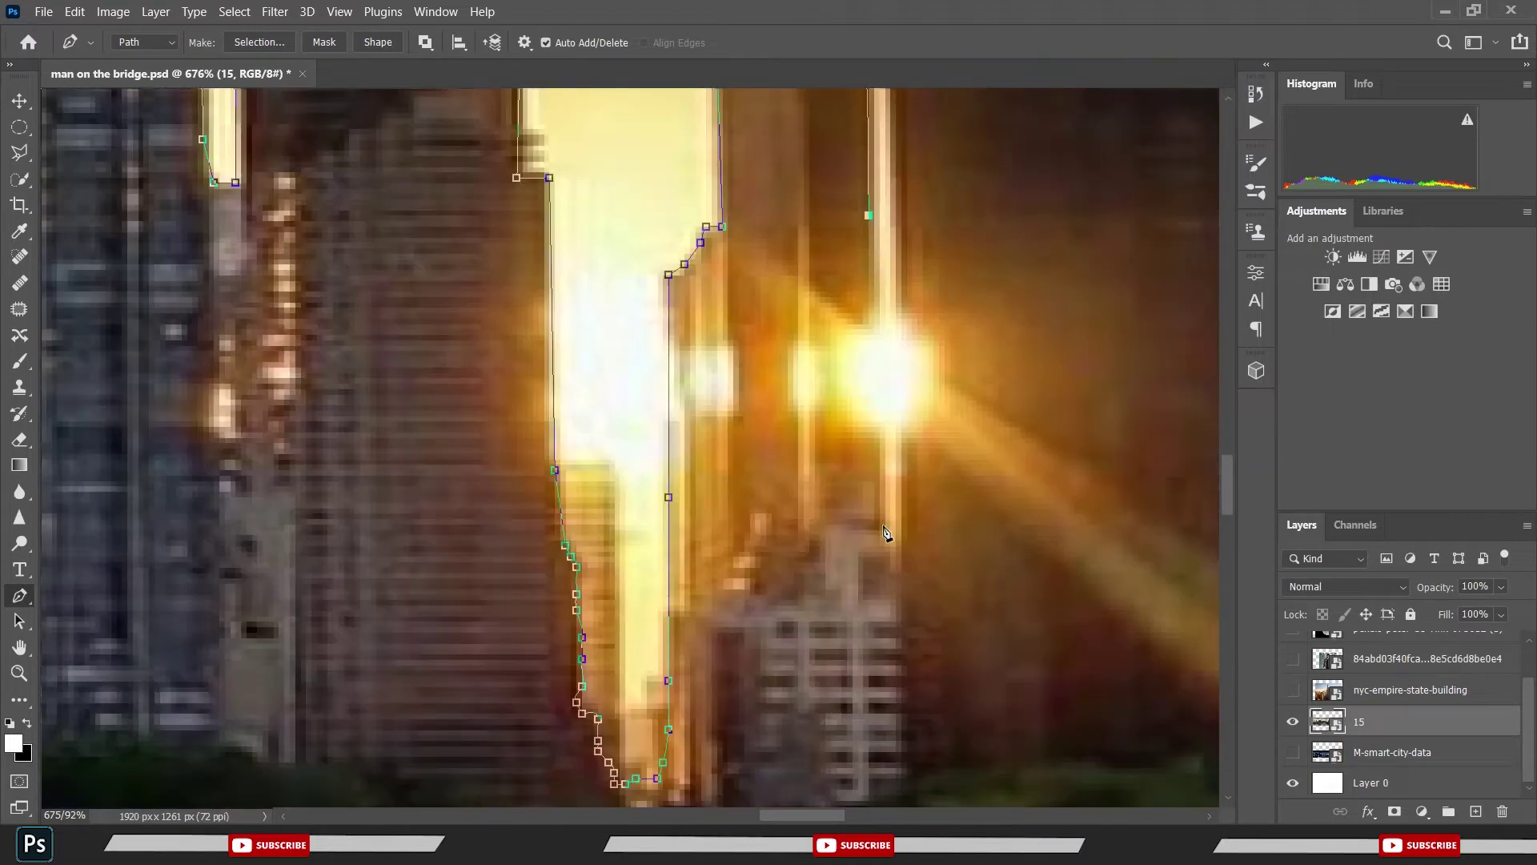
{"action": "left_click", "coordinate": [885, 524]}
{"action": "left_click", "coordinate": [885, 551]}
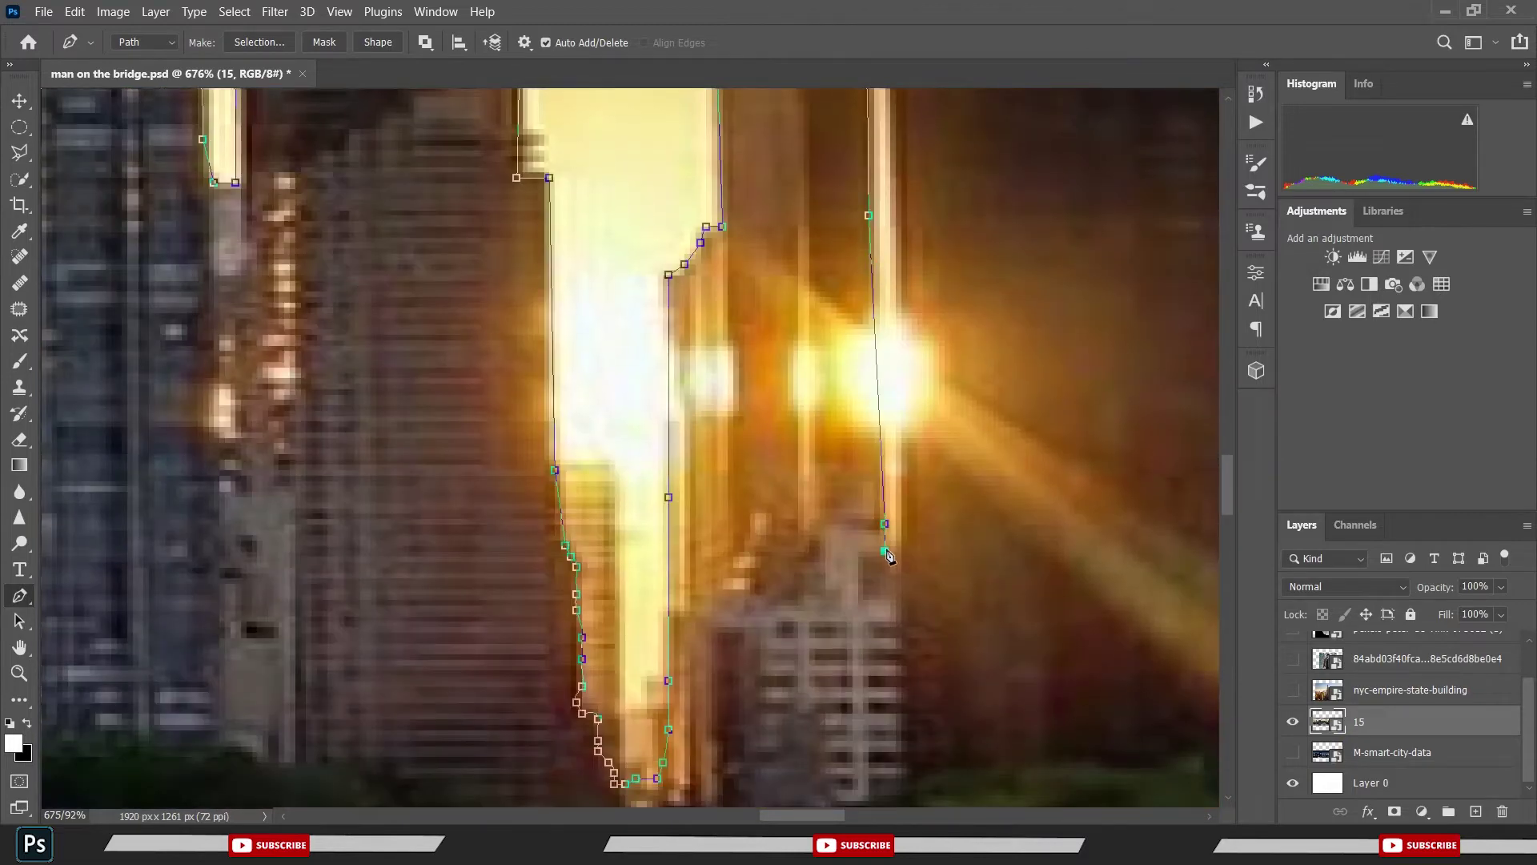
{"action": "left_click", "coordinate": [899, 280]}
{"action": "left_click_drag", "start_coordinate": [913, 206], "coordinate": [848, 569]}
{"action": "left_click", "coordinate": [818, 205]}
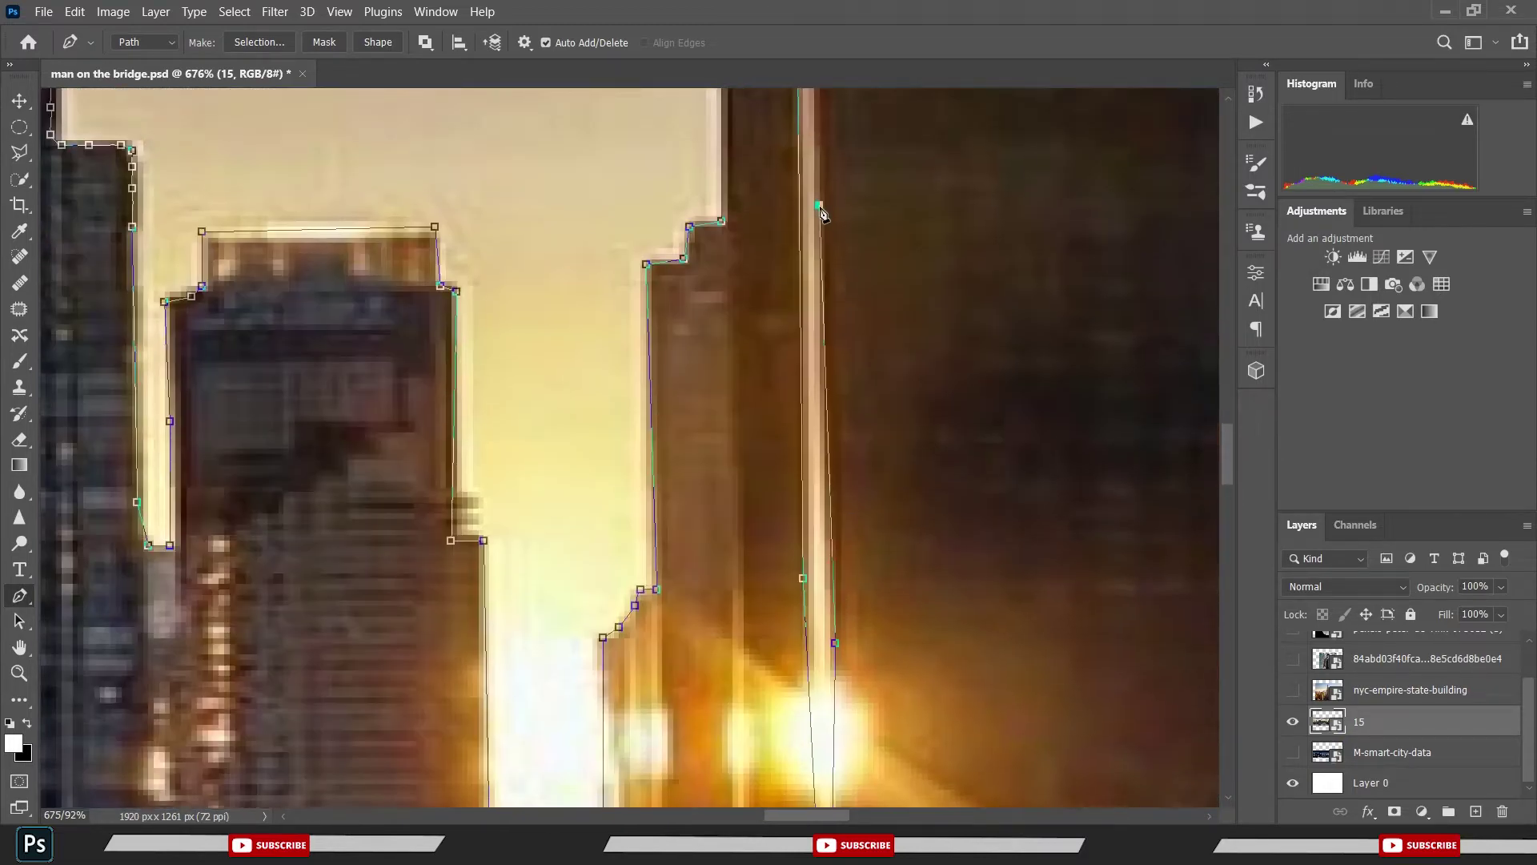
{"action": "scroll", "coordinate": [822, 212], "scroll_direction": "up", "scroll_amount": 2}
- Trace the tall dark tower's flat top from its left to right corner
{"action": "scroll", "coordinate": [793, 241], "scroll_direction": "up", "scroll_amount": 5}
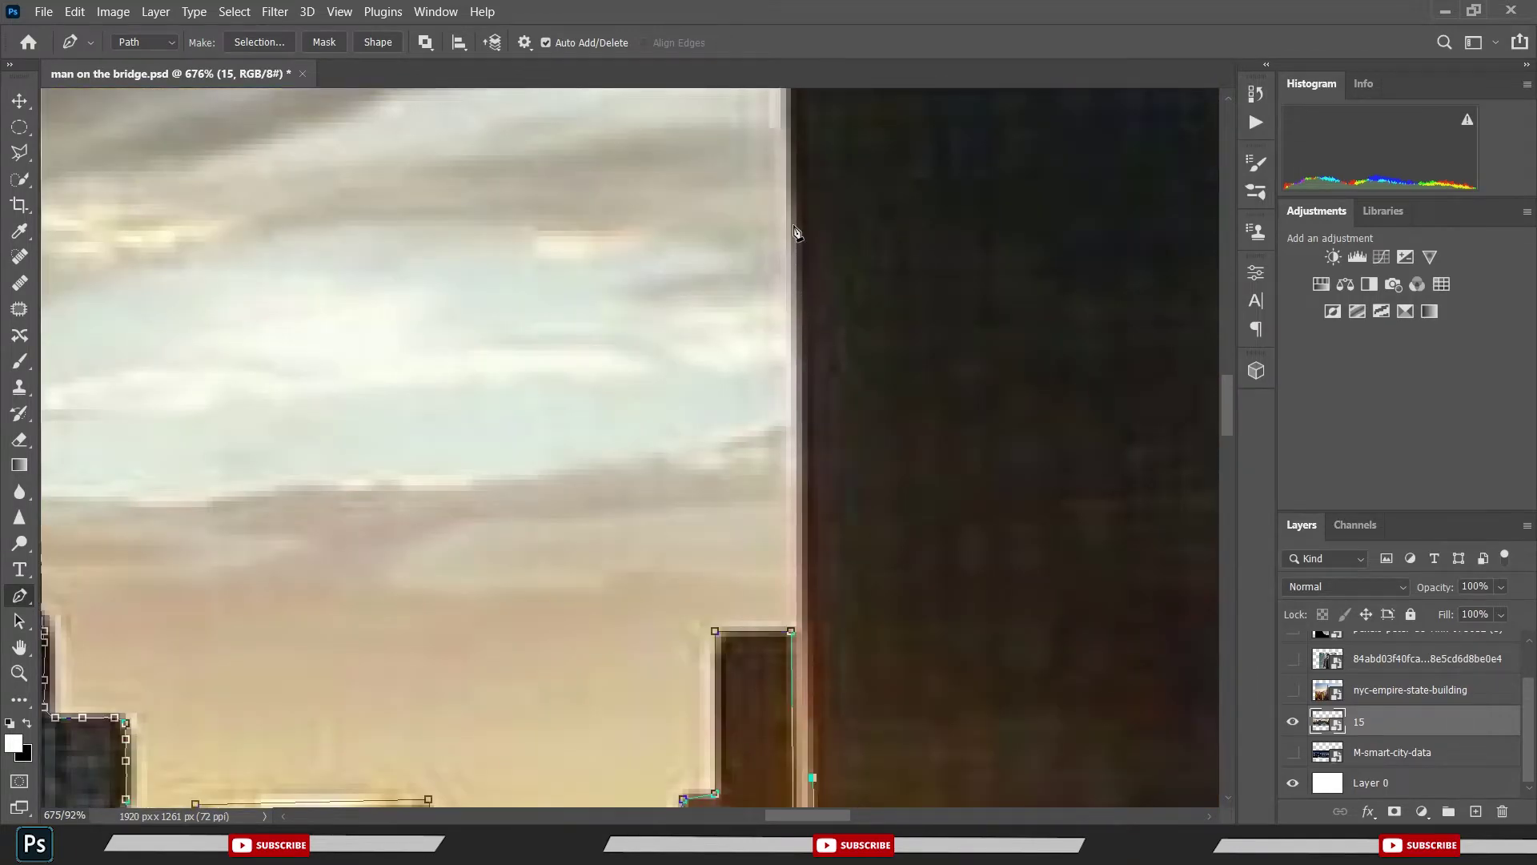
{"action": "left_click_drag", "start_coordinate": [792, 228], "coordinate": [714, 633]}
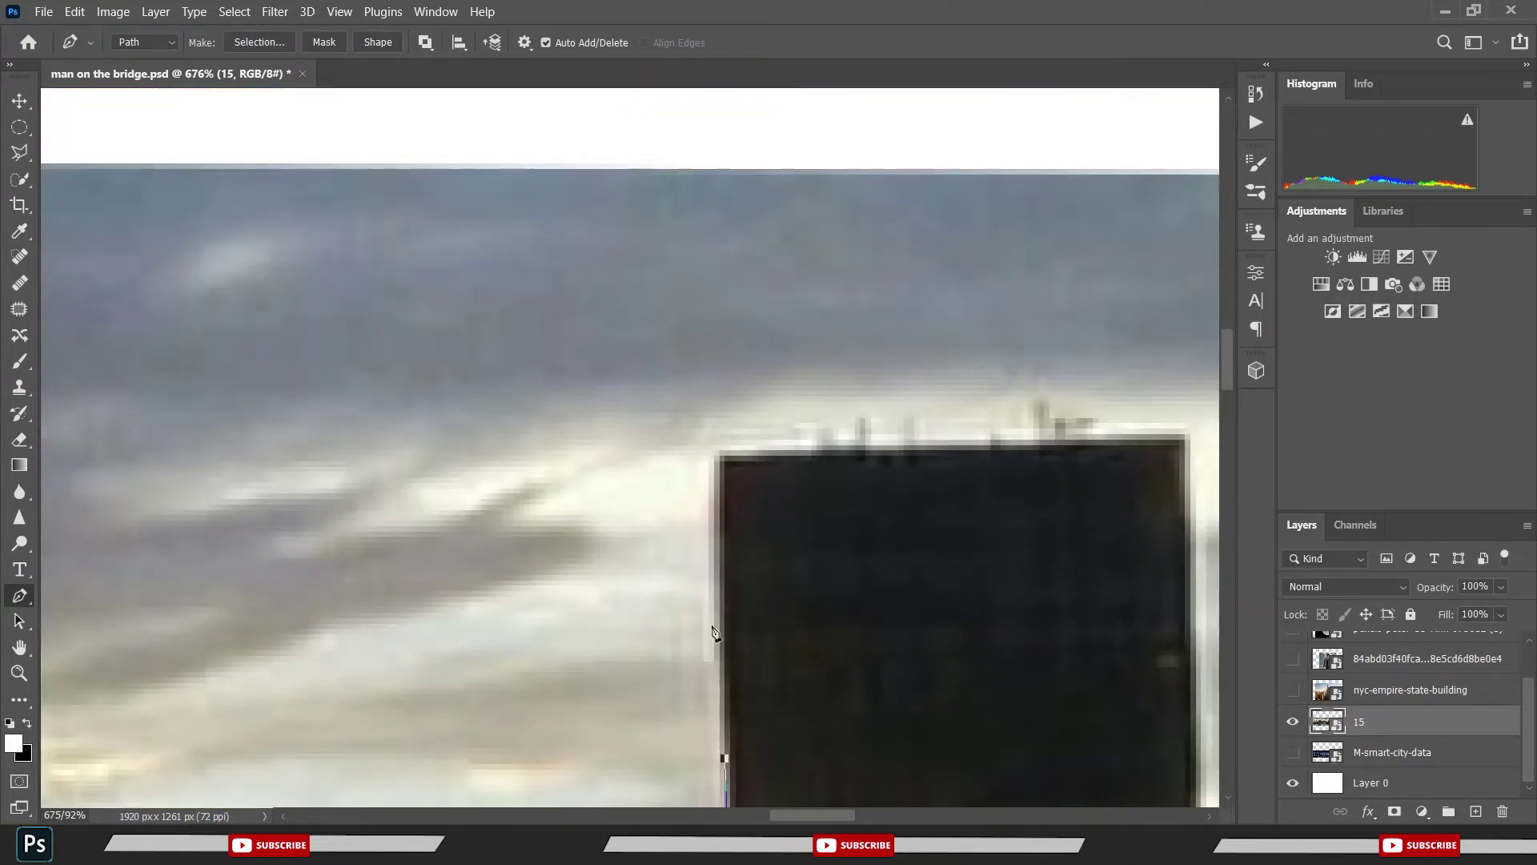
{"action": "left_click", "coordinate": [719, 455]}
{"action": "left_click", "coordinate": [1016, 444]}
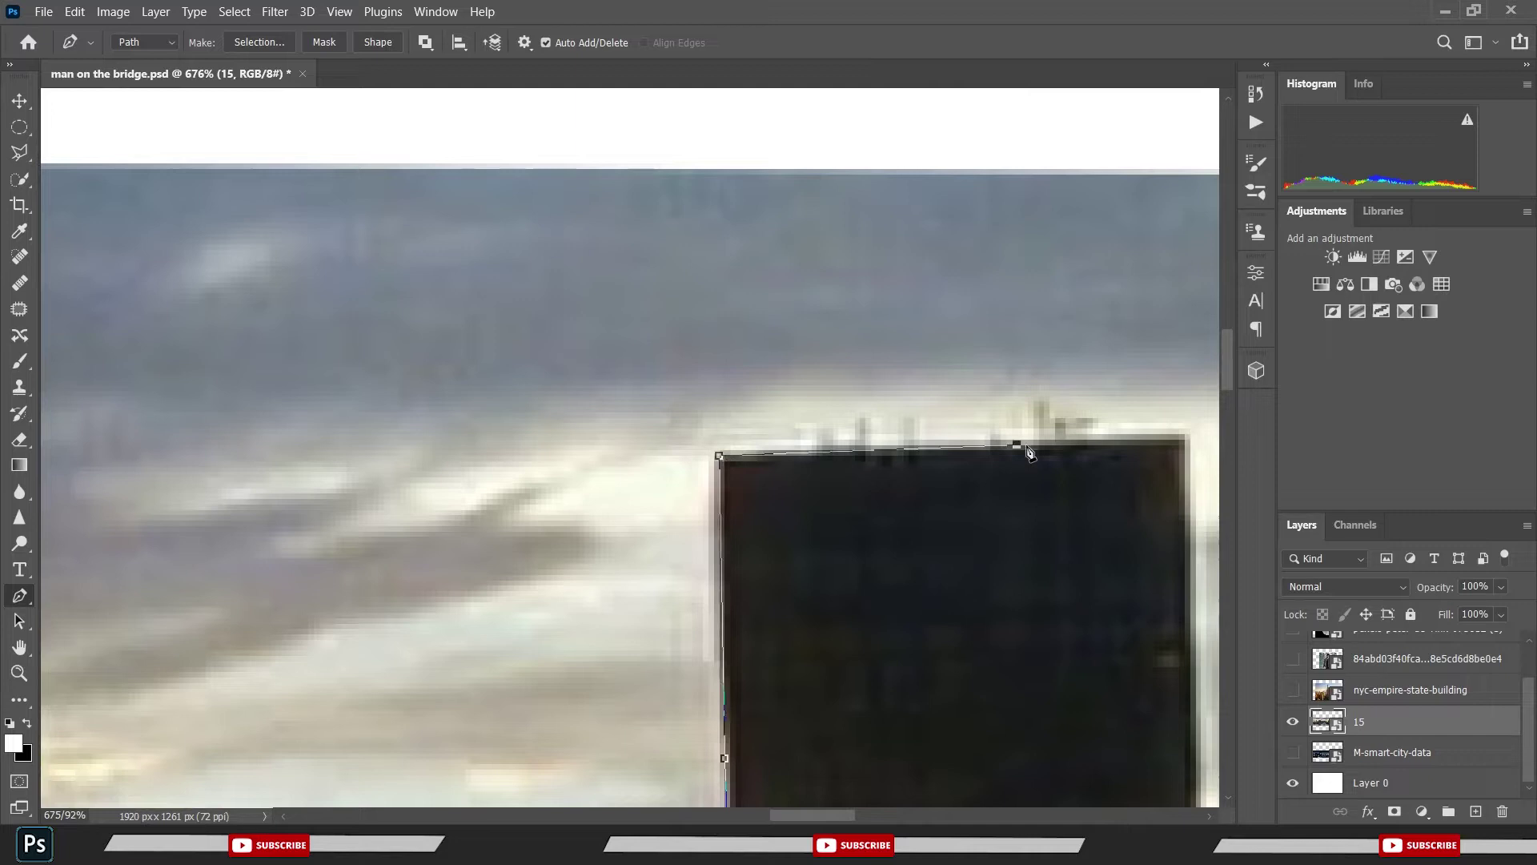
{"action": "left_click", "coordinate": [1186, 440]}
- Add anchors down the tall tower's right edge
{"action": "scroll", "coordinate": [1121, 520], "scroll_direction": "down", "scroll_amount": 3}
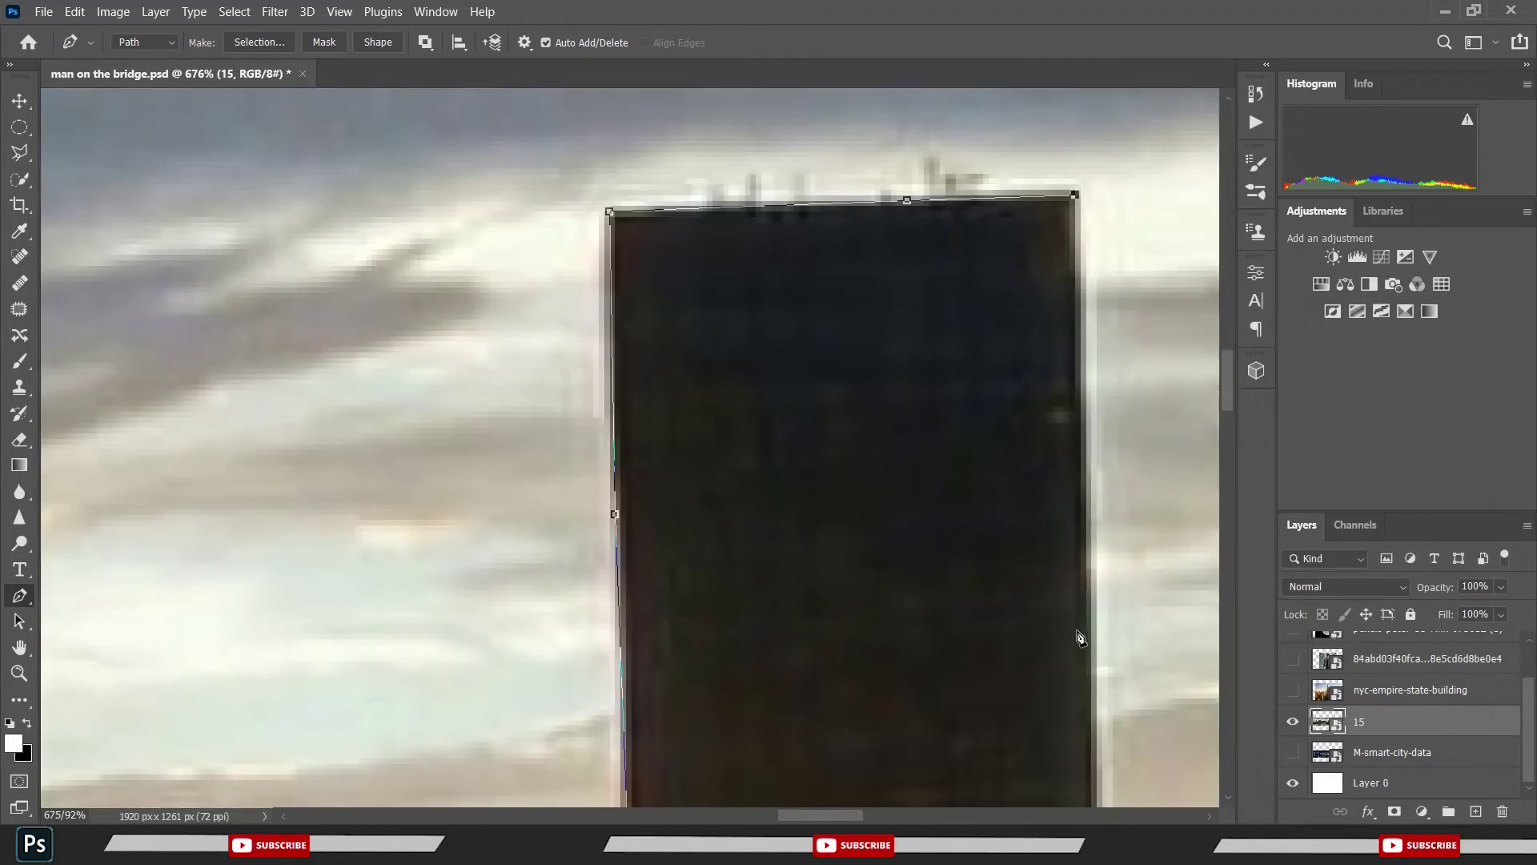
{"action": "left_click", "coordinate": [1092, 679]}
{"action": "scroll", "coordinate": [1046, 665], "scroll_direction": "down", "scroll_amount": 5}
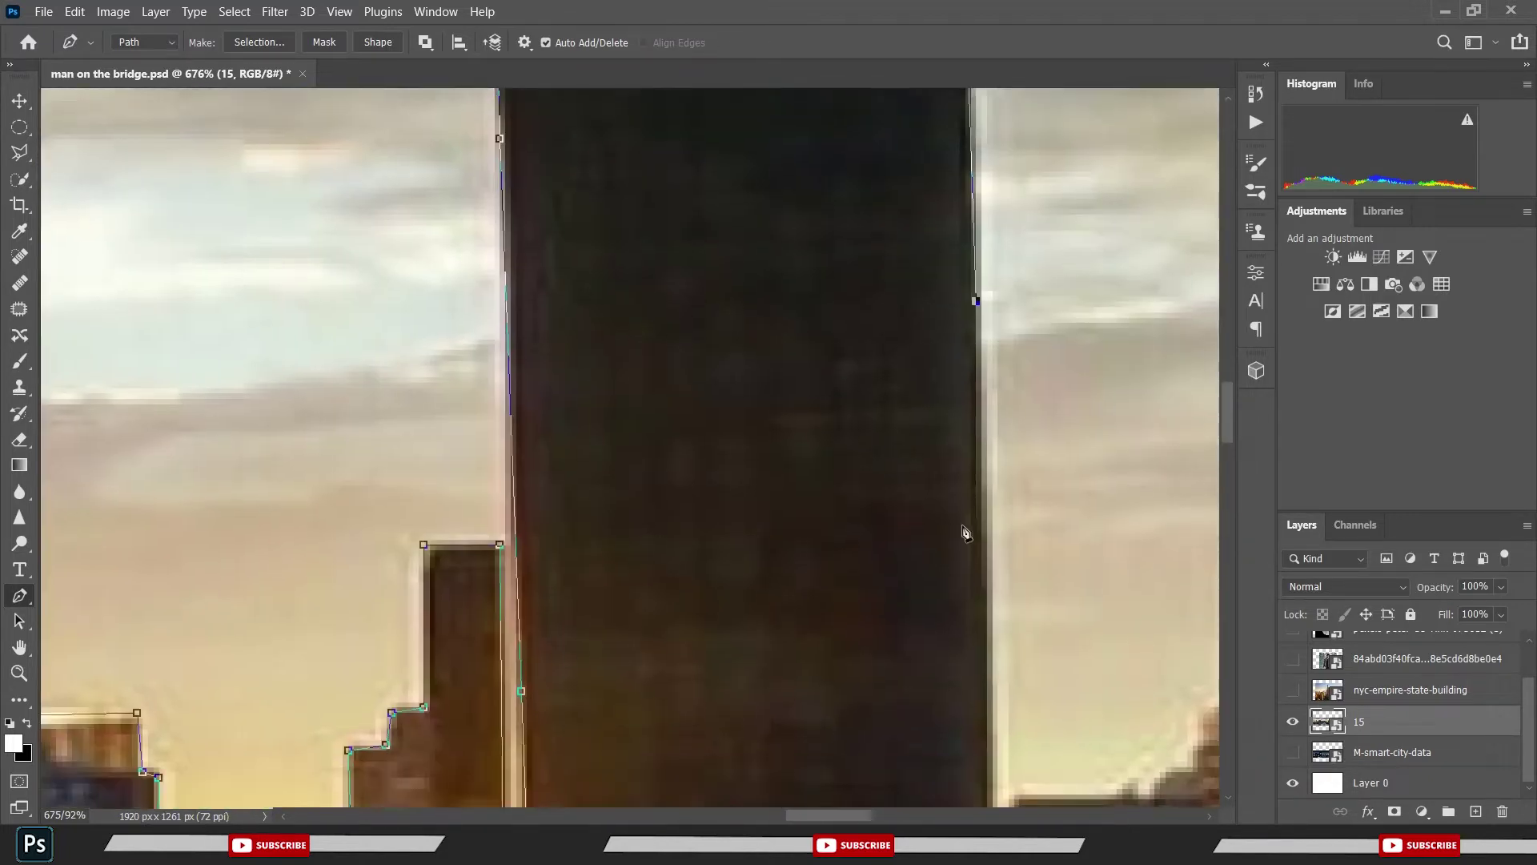
{"action": "scroll", "coordinate": [947, 264], "scroll_direction": "down", "scroll_amount": 5}
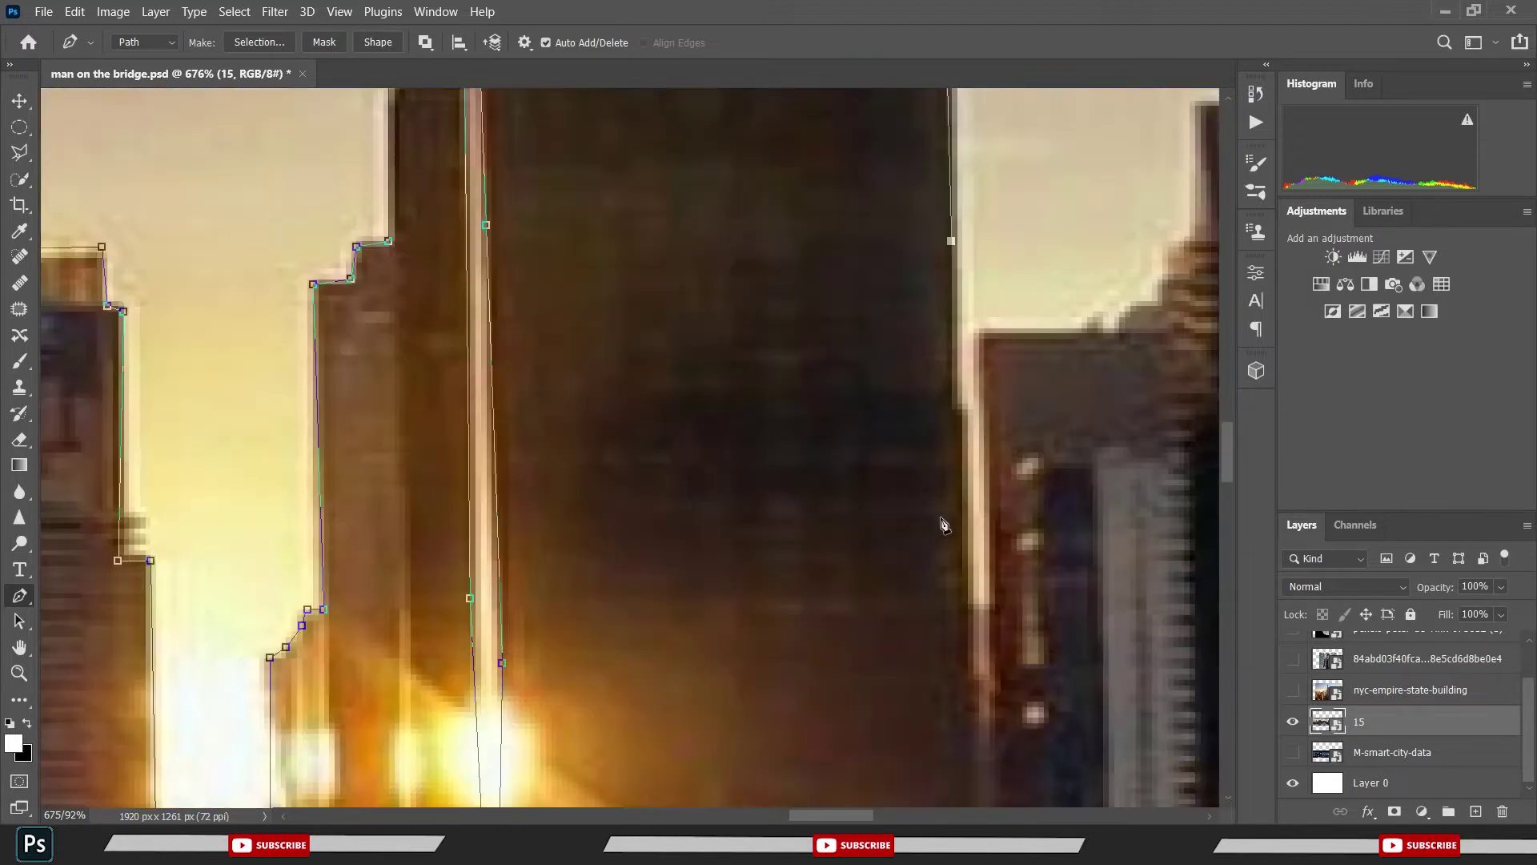
{"action": "left_click", "coordinate": [973, 634]}
{"action": "scroll", "coordinate": [973, 632], "scroll_direction": "down", "scroll_amount": 3}
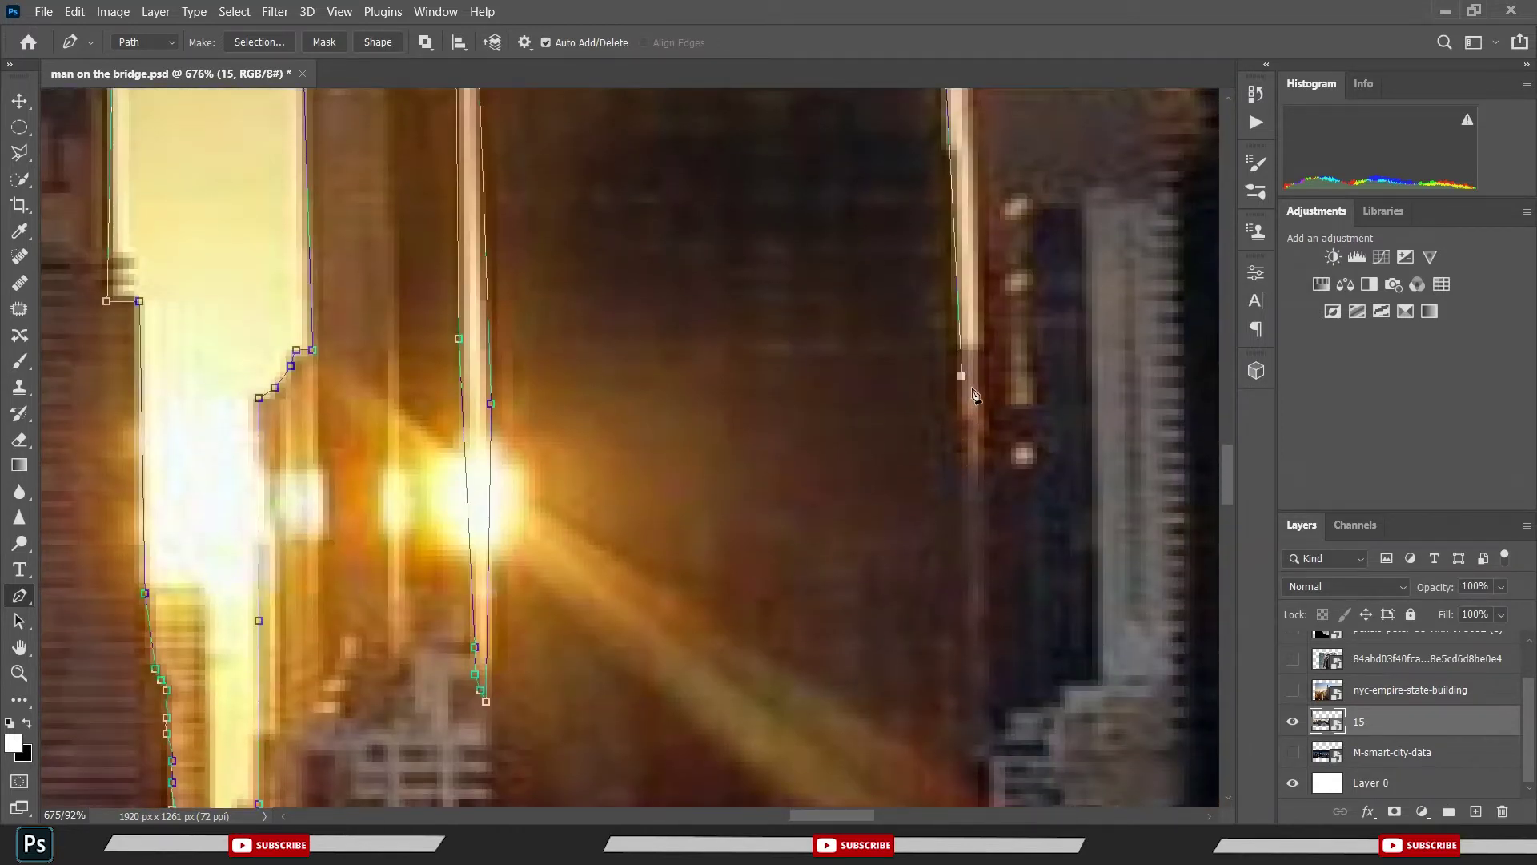
{"action": "scroll", "coordinate": [980, 390], "scroll_direction": "up", "scroll_amount": 4}
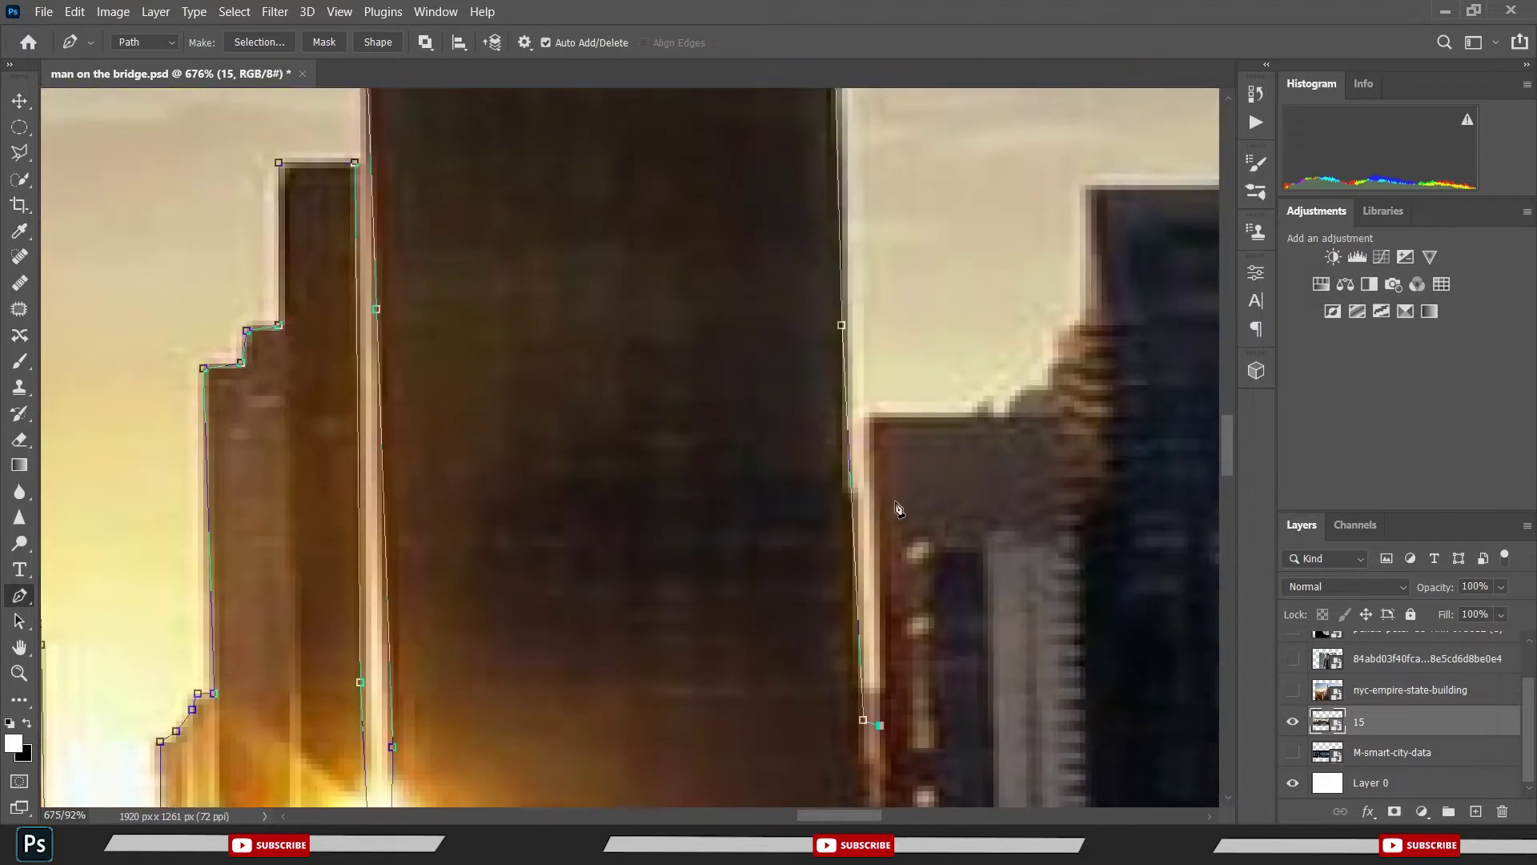
- Climb the stepped rooftop up to the next building's top corner
{"action": "left_click", "coordinate": [868, 415]}
{"action": "left_click", "coordinate": [1003, 415]}
{"action": "left_click", "coordinate": [1031, 382]}
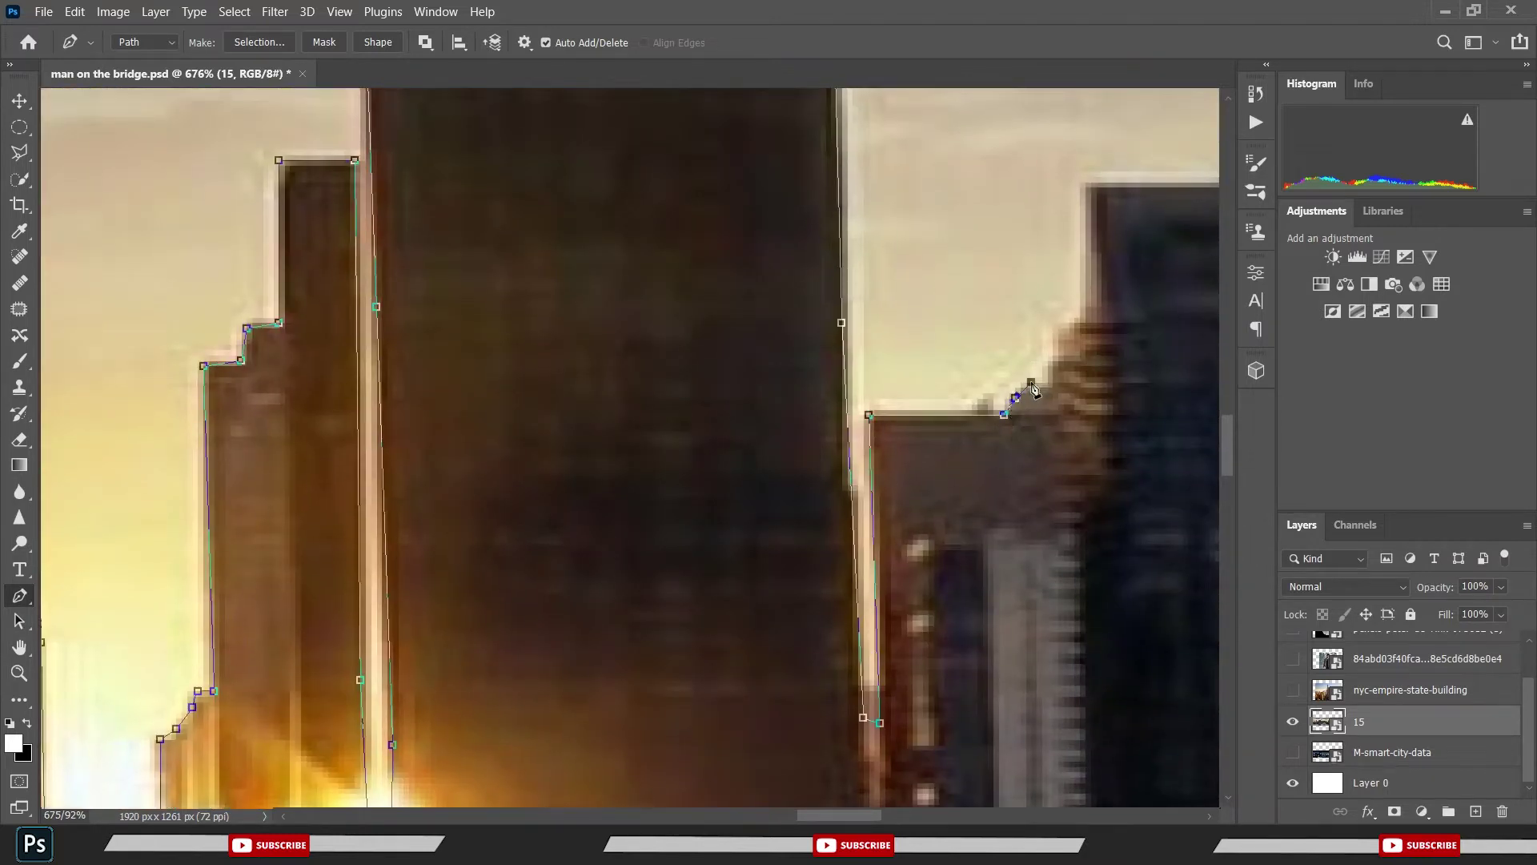
{"action": "left_click", "coordinate": [1058, 360]}
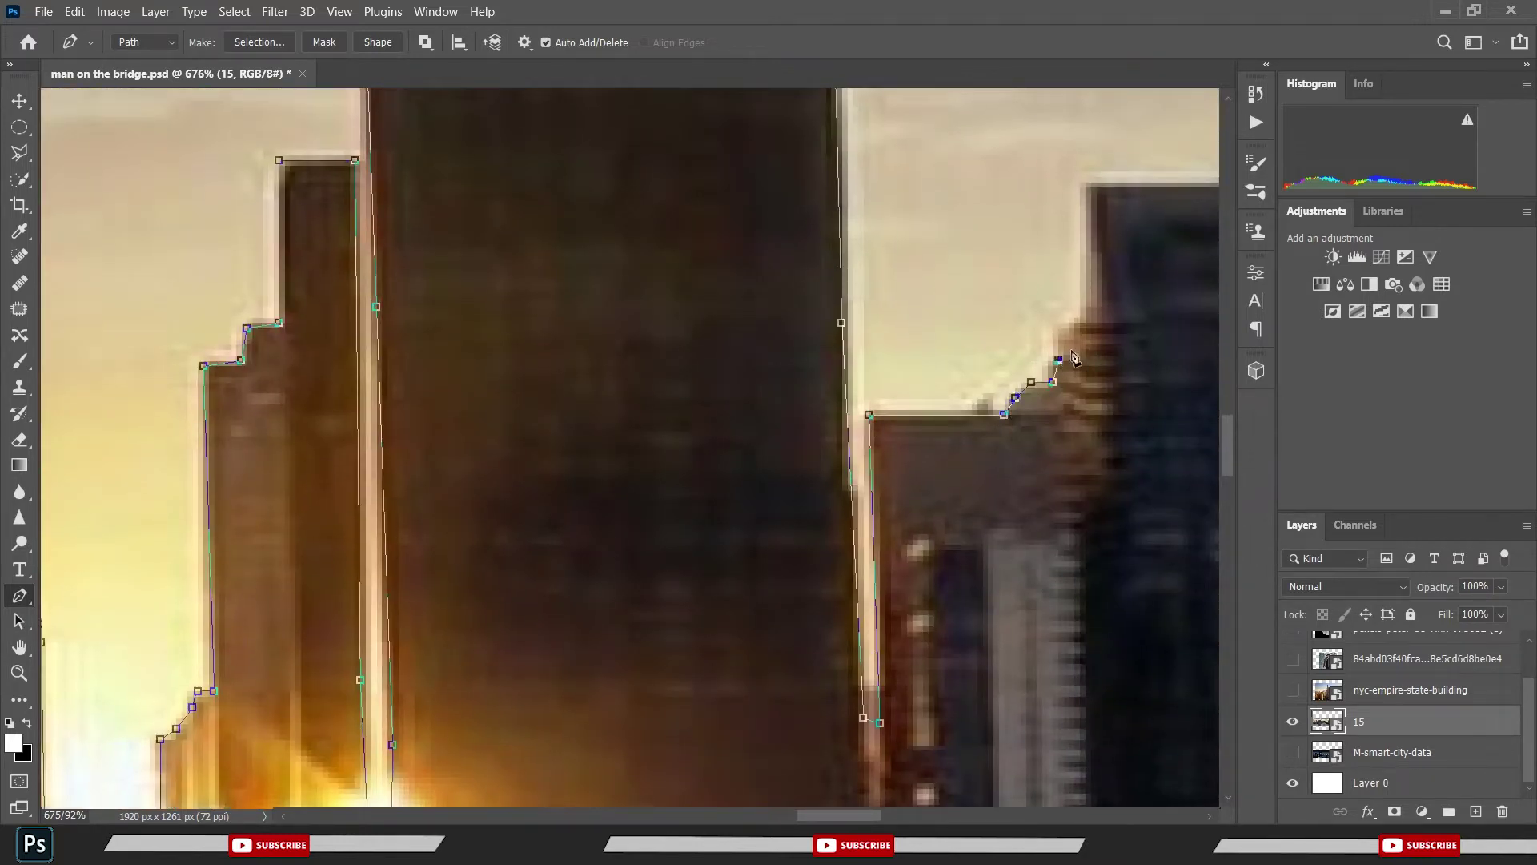
{"action": "left_click", "coordinate": [1086, 272]}
{"action": "left_click", "coordinate": [1085, 181]}
- Anchor the path at the next building's top-right corner and trace its right edge downward
{"action": "scroll", "coordinate": [481, 301], "scroll_direction": "right", "scroll_amount": 9}
{"action": "scroll", "coordinate": [480, 301], "scroll_direction": "up", "scroll_amount": 1}
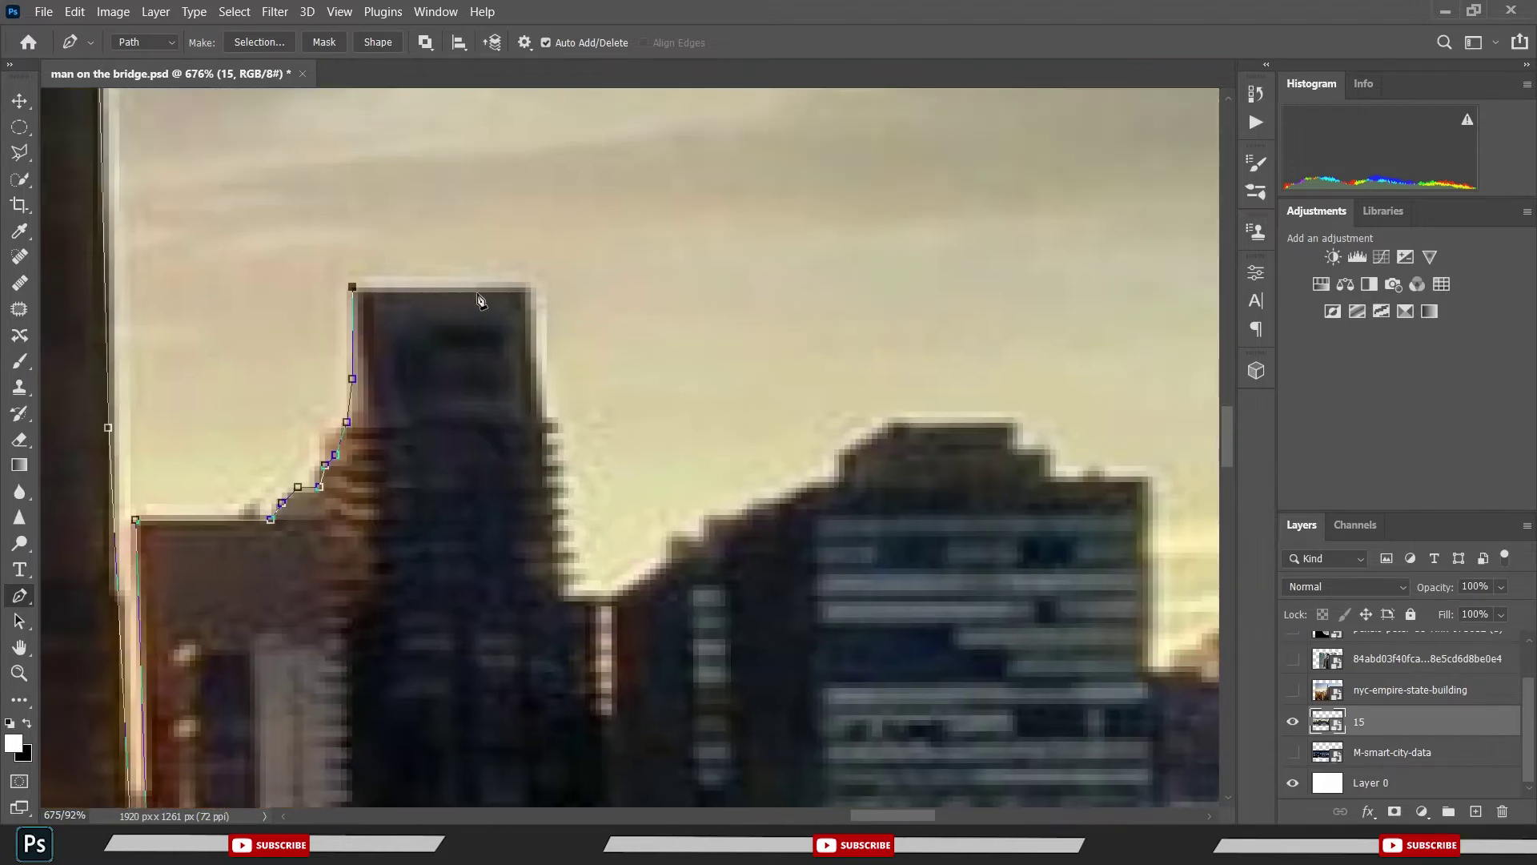
{"action": "left_click", "coordinate": [525, 286]}
{"action": "left_click", "coordinate": [541, 412]}
{"action": "left_click", "coordinate": [547, 427]}
{"action": "left_click", "coordinate": [547, 455]}
{"action": "left_click", "coordinate": [553, 493]}
{"action": "left_click", "coordinate": [558, 531]}
{"action": "left_click", "coordinate": [558, 576]}
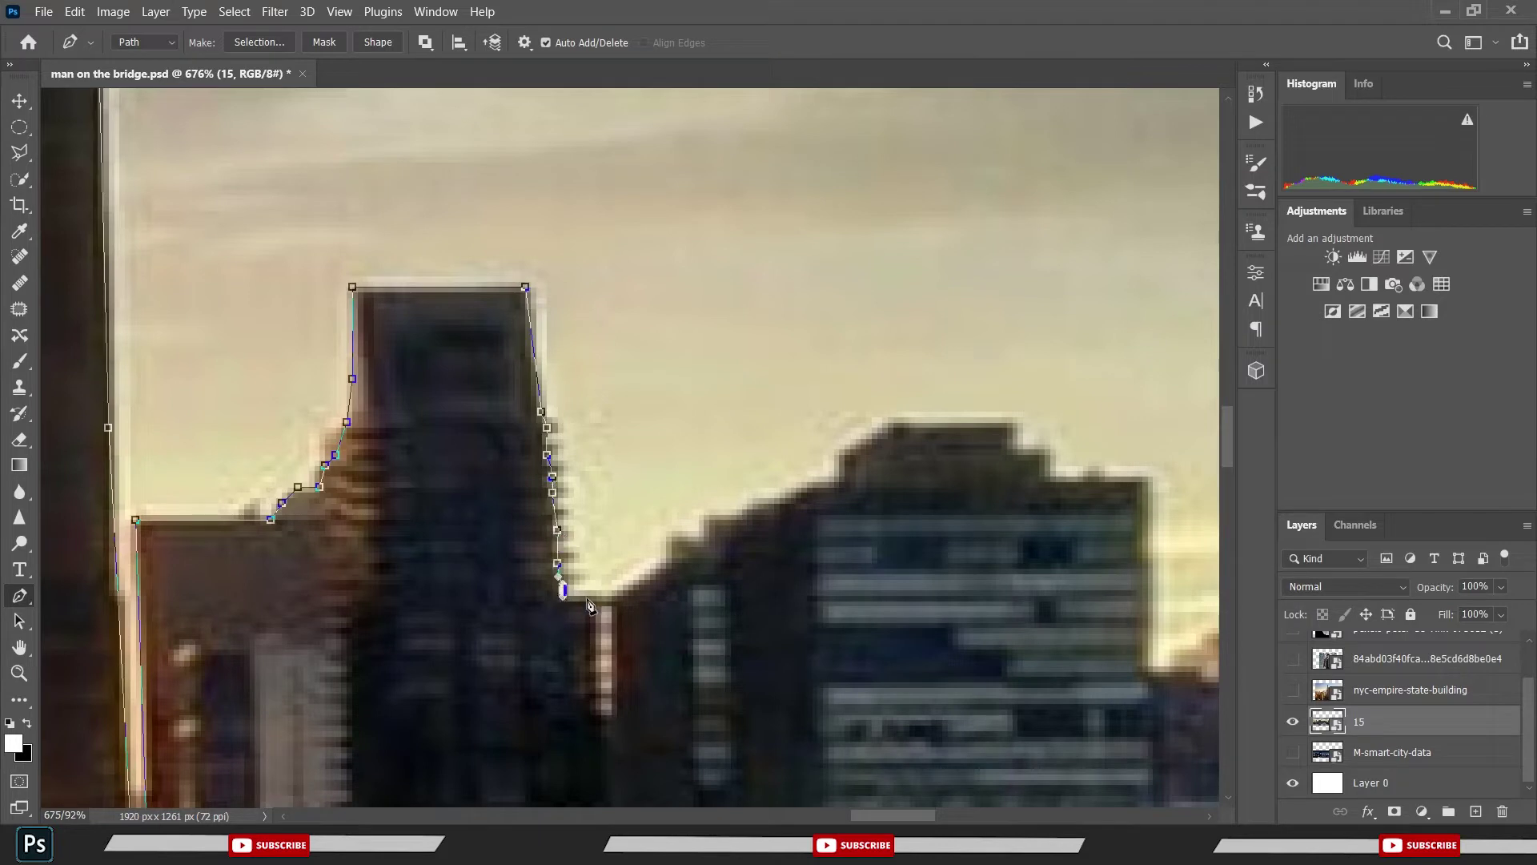
- Add Pen anchors along the low rooftops and up the sloping roofs
{"action": "left_click", "coordinate": [584, 594]}
{"action": "left_click", "coordinate": [611, 590]}
{"action": "left_click", "coordinate": [655, 569]}
{"action": "left_click", "coordinate": [688, 541]}
{"action": "left_click", "coordinate": [742, 519]}
{"action": "left_click", "coordinate": [757, 508]}
{"action": "left_click", "coordinate": [818, 482]}
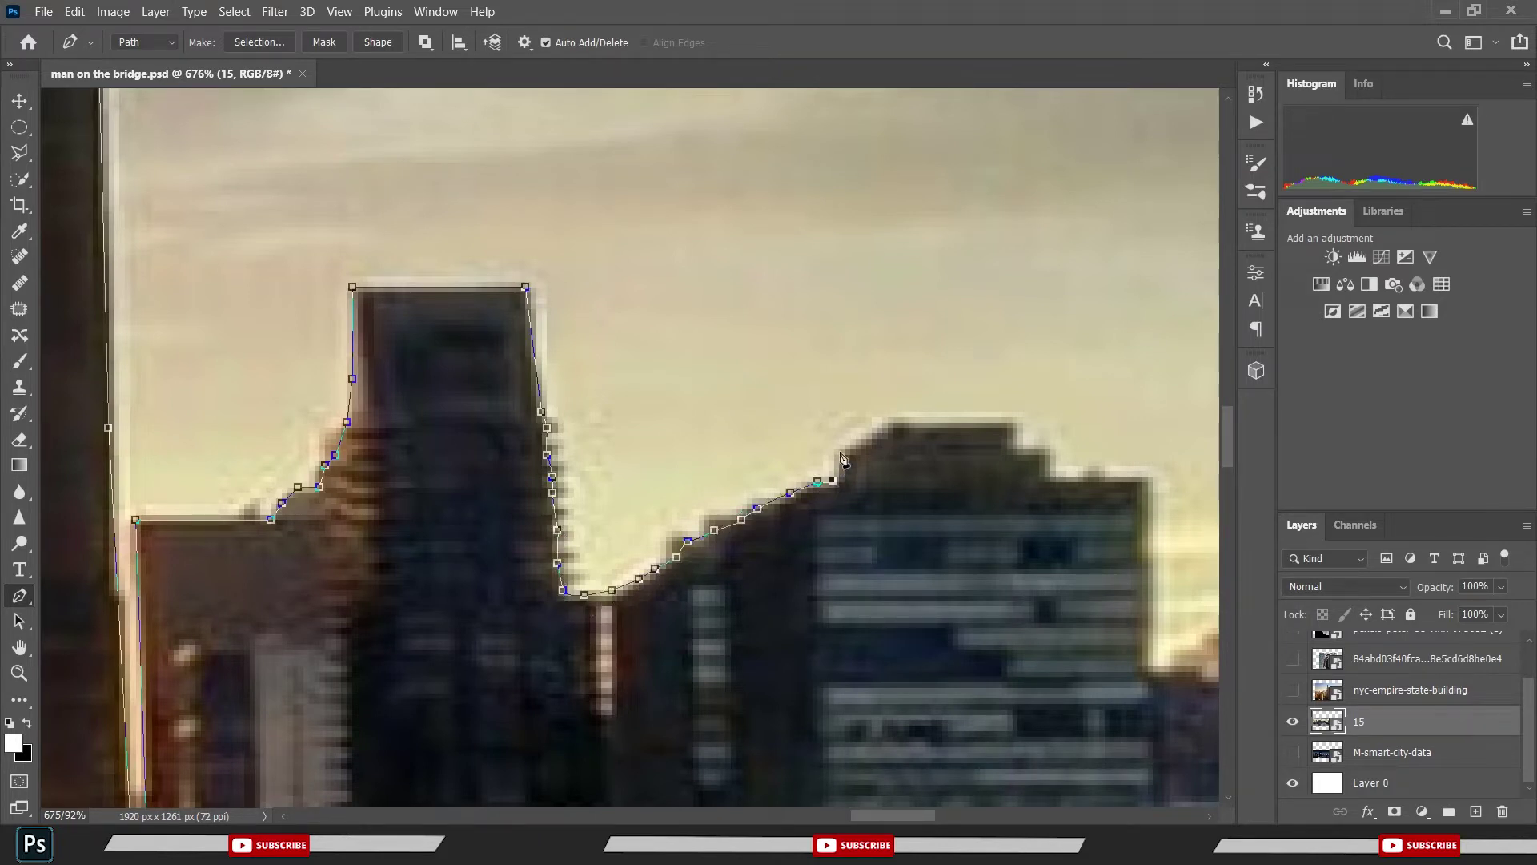
- Trace up the next building, across its top and down its corner
{"action": "left_click", "coordinate": [839, 449]}
{"action": "left_click", "coordinate": [889, 422]}
{"action": "left_click", "coordinate": [1012, 426]}
{"action": "left_click", "coordinate": [1046, 454]}
{"action": "left_click_drag", "start_coordinate": [1049, 479], "coordinate": [664, 480]}
{"action": "left_click", "coordinate": [665, 484]}
{"action": "left_click", "coordinate": [768, 483]}
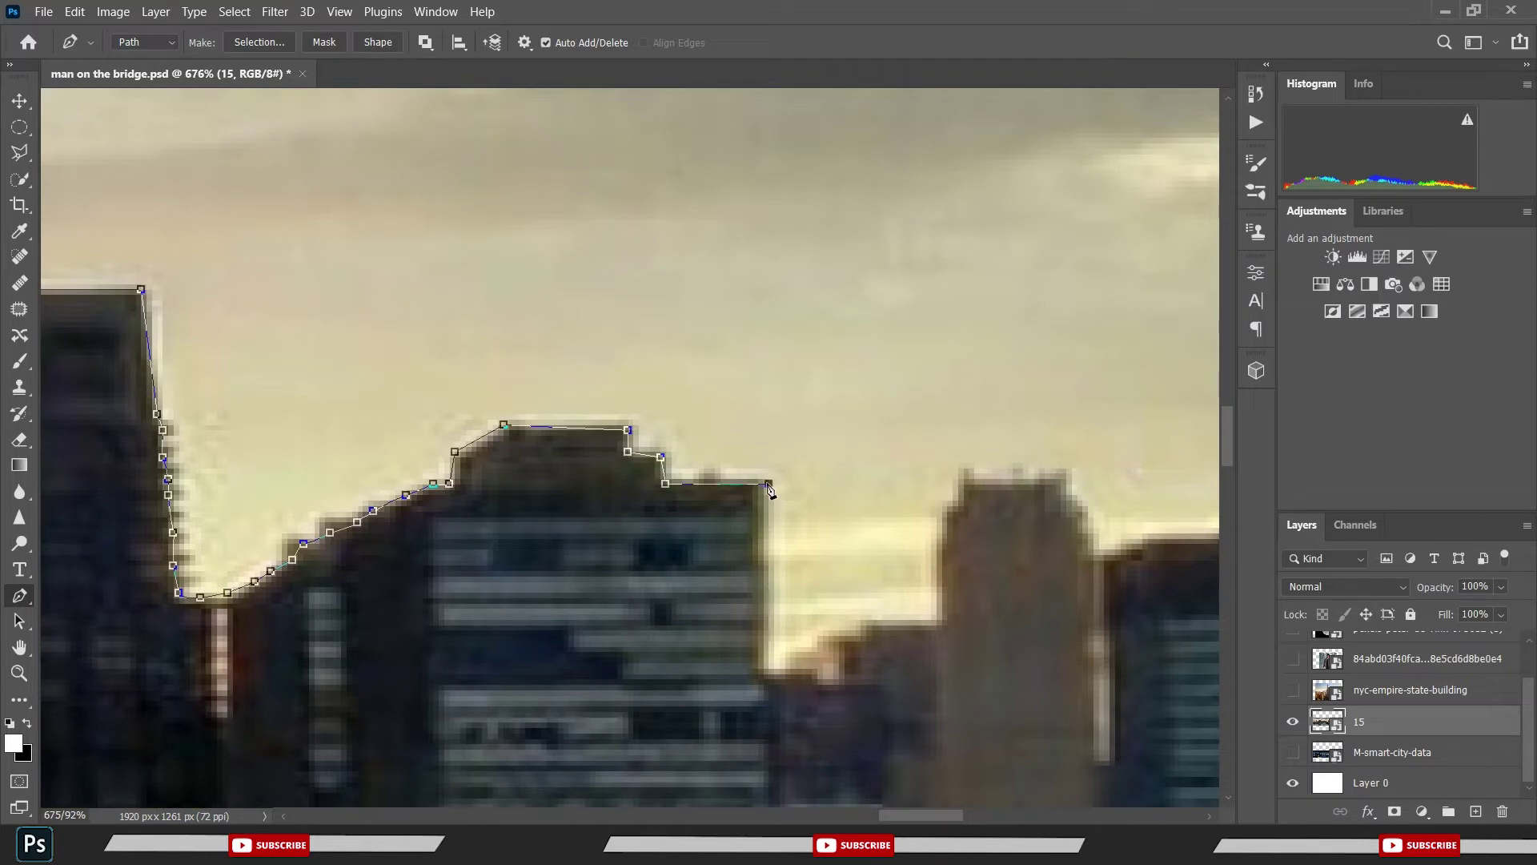
- Trace down the building's right edge, along the low rooftop, and up around the next rooftop corner
{"action": "left_click", "coordinate": [763, 673]}
{"action": "left_click", "coordinate": [795, 663]}
{"action": "left_click", "coordinate": [866, 640]}
{"action": "left_click", "coordinate": [936, 543]}
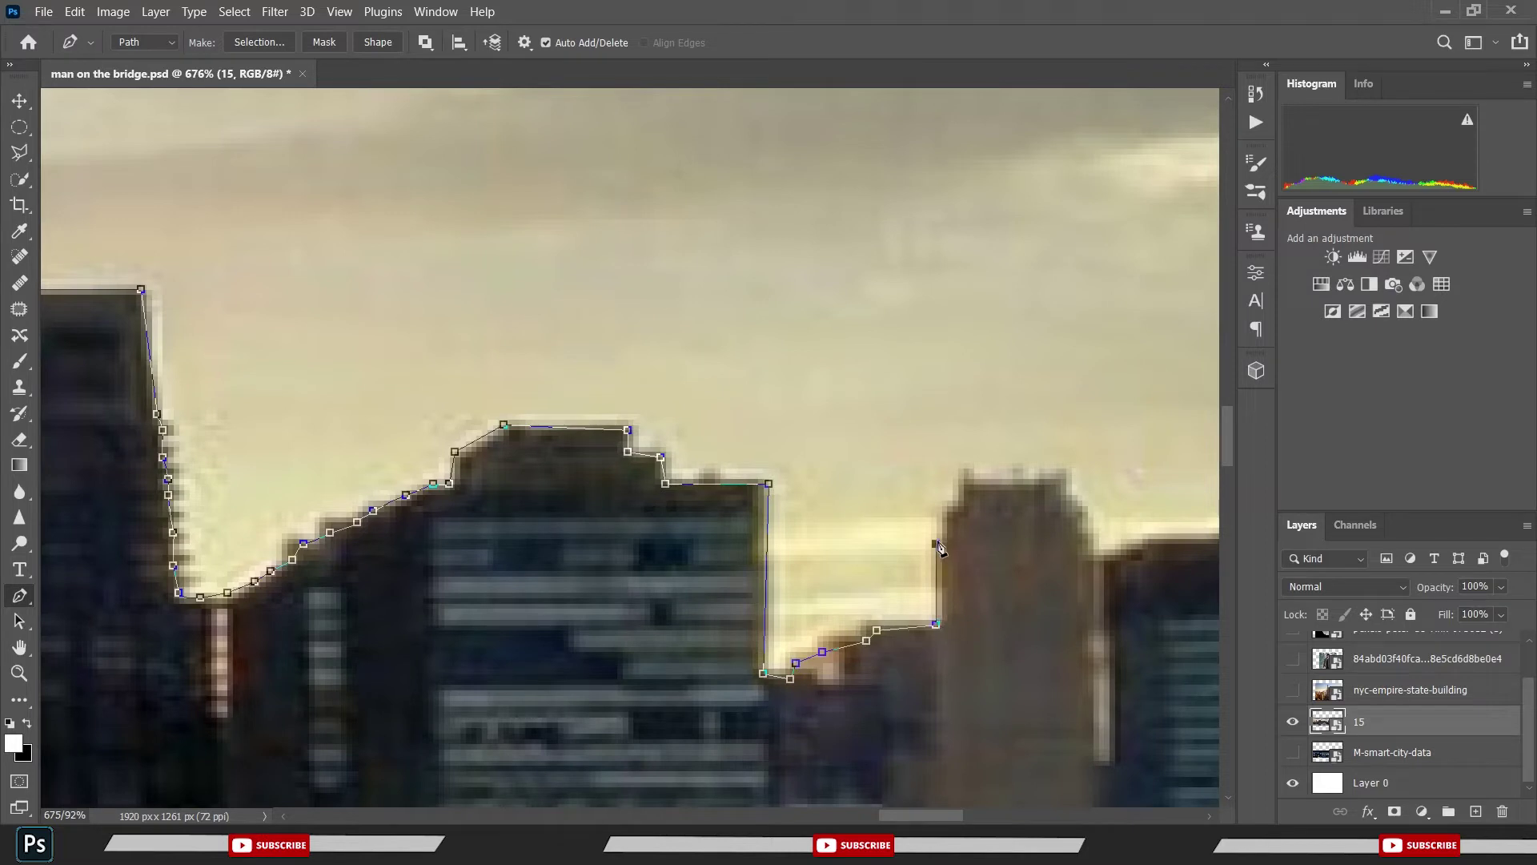
{"action": "left_click", "coordinate": [942, 514]}
{"action": "left_click", "coordinate": [947, 505]}
{"action": "left_click", "coordinate": [955, 503]}
- Extend the path across the building top and down the rooftop steps to the photo's edge
{"action": "left_click", "coordinate": [1065, 473]}
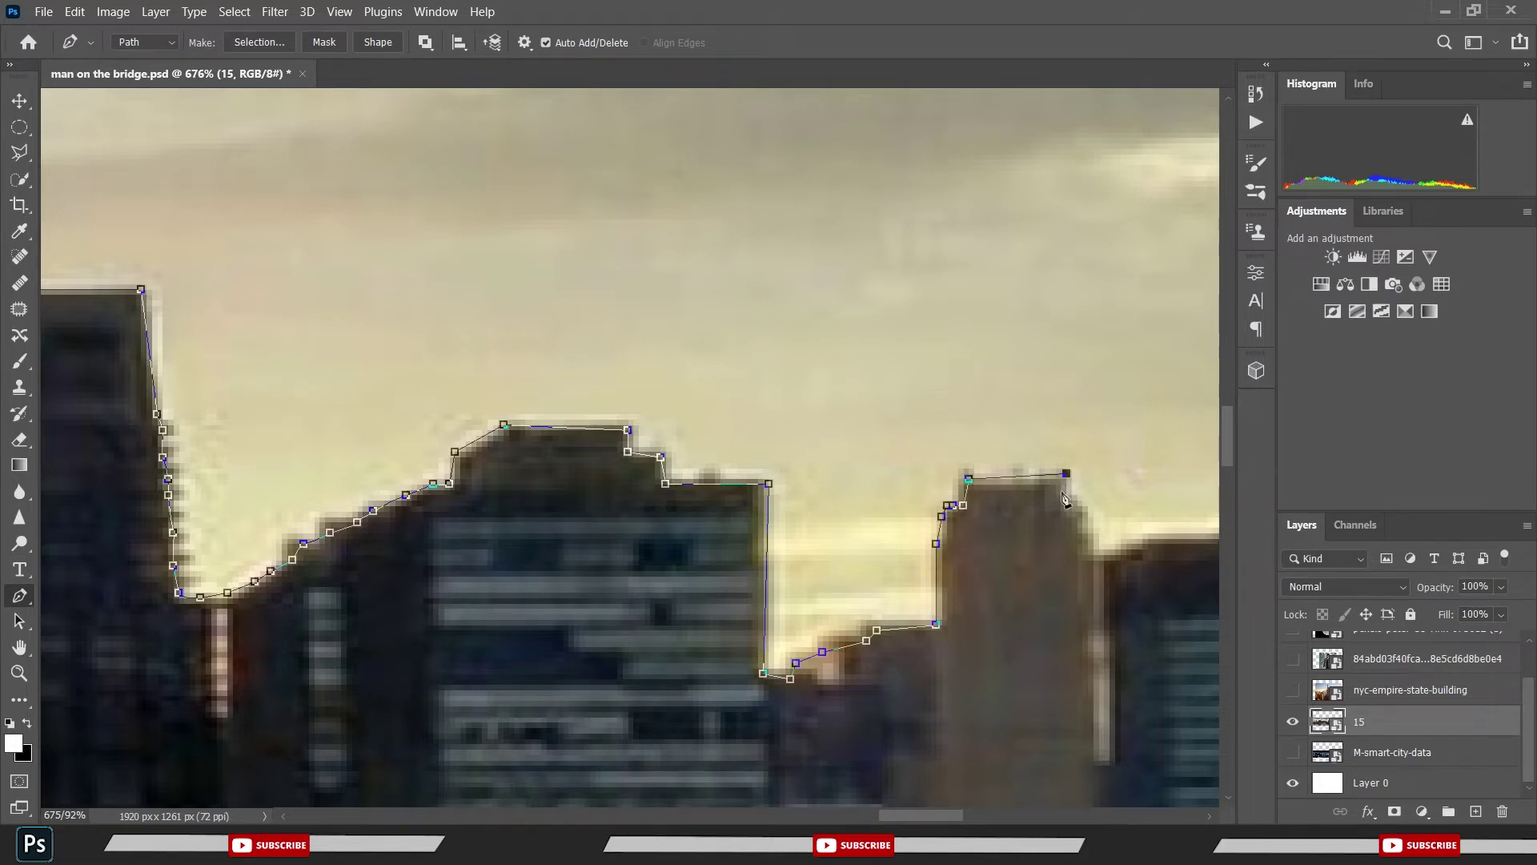
{"action": "left_click", "coordinate": [1087, 531]}
{"action": "left_click", "coordinate": [1092, 553]}
{"action": "left_click", "coordinate": [1142, 553]}
{"action": "left_click_drag", "start_coordinate": [1177, 551], "coordinate": [600, 485]}
{"action": "left_click", "coordinate": [723, 470]}
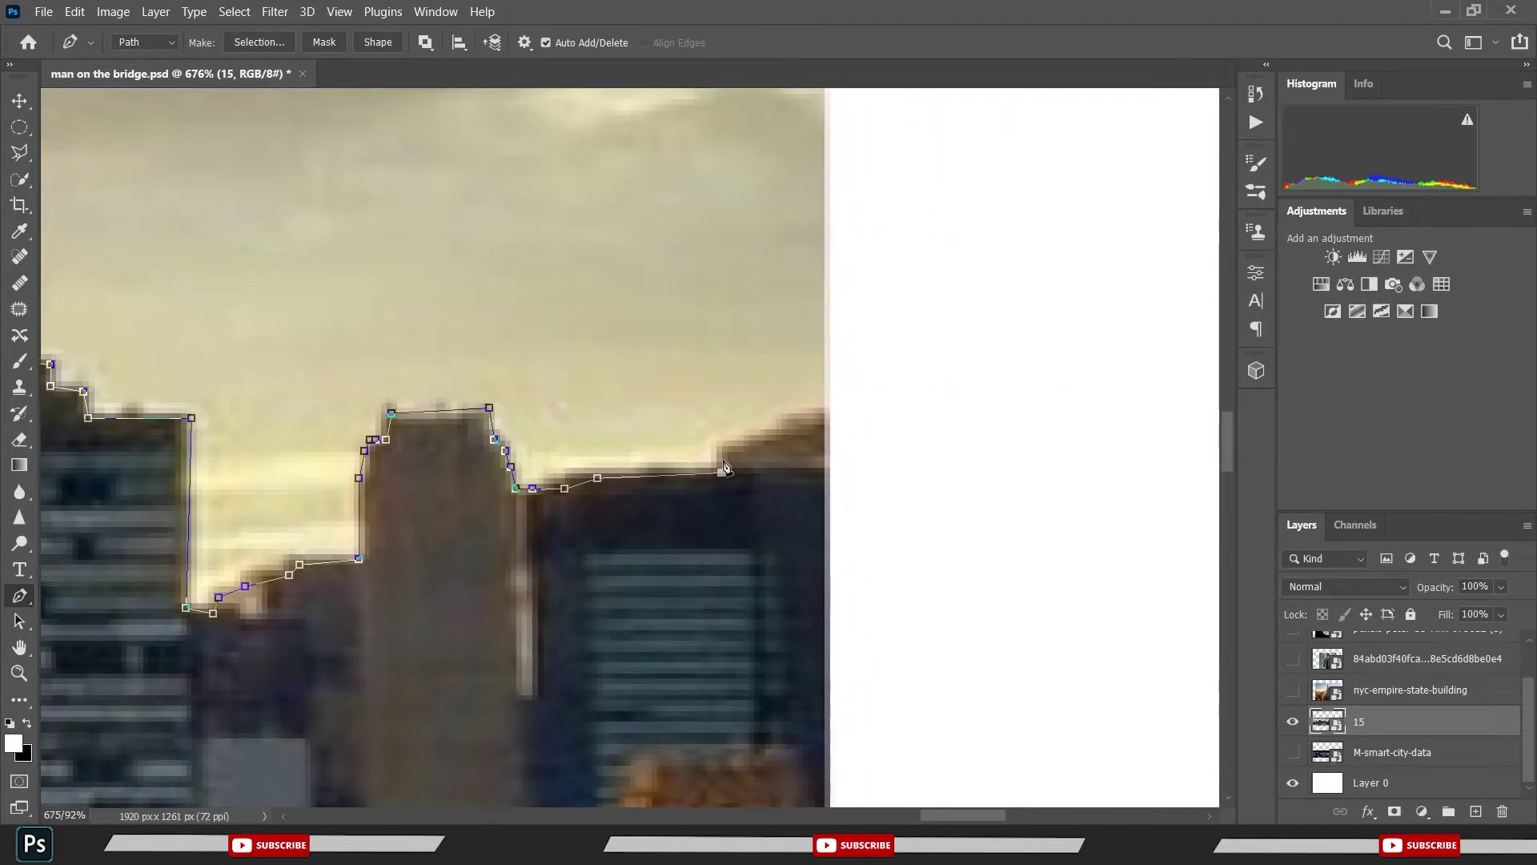
- Zoom out and carry the path down past the photo's right side
{"action": "scroll", "coordinate": [863, 527], "scroll_direction": "down", "scroll_amount": 2}
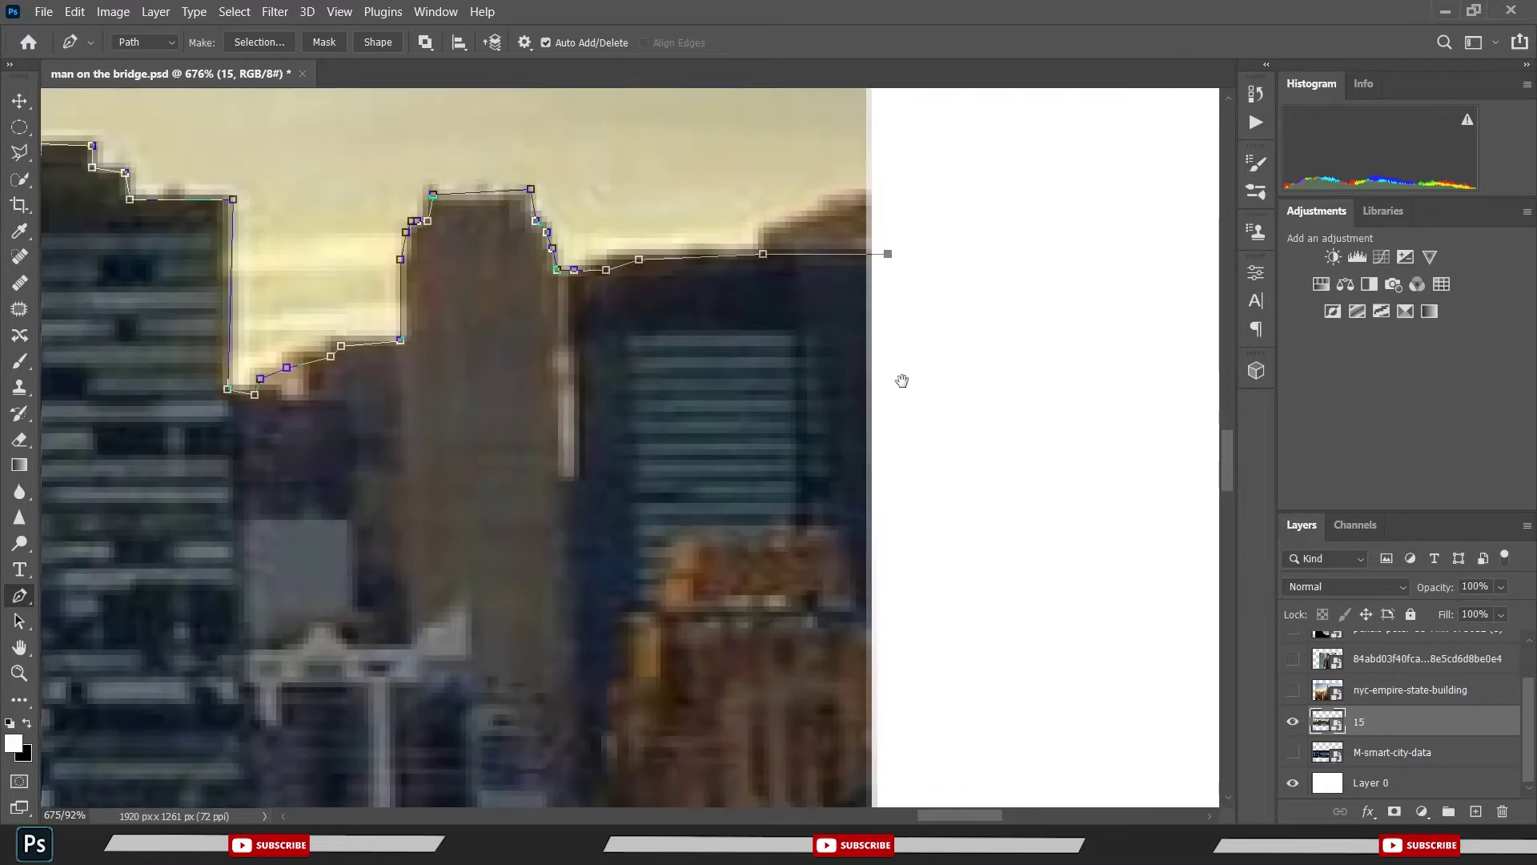
{"action": "scroll", "coordinate": [902, 377], "scroll_direction": "down", "scroll_amount": 2}
{"action": "scroll", "coordinate": [926, 470], "scroll_direction": "down", "scroll_amount": 2}
{"action": "scroll", "coordinate": [937, 491], "scroll_direction": "down", "scroll_amount": 1}
{"action": "left_click", "coordinate": [985, 632]}
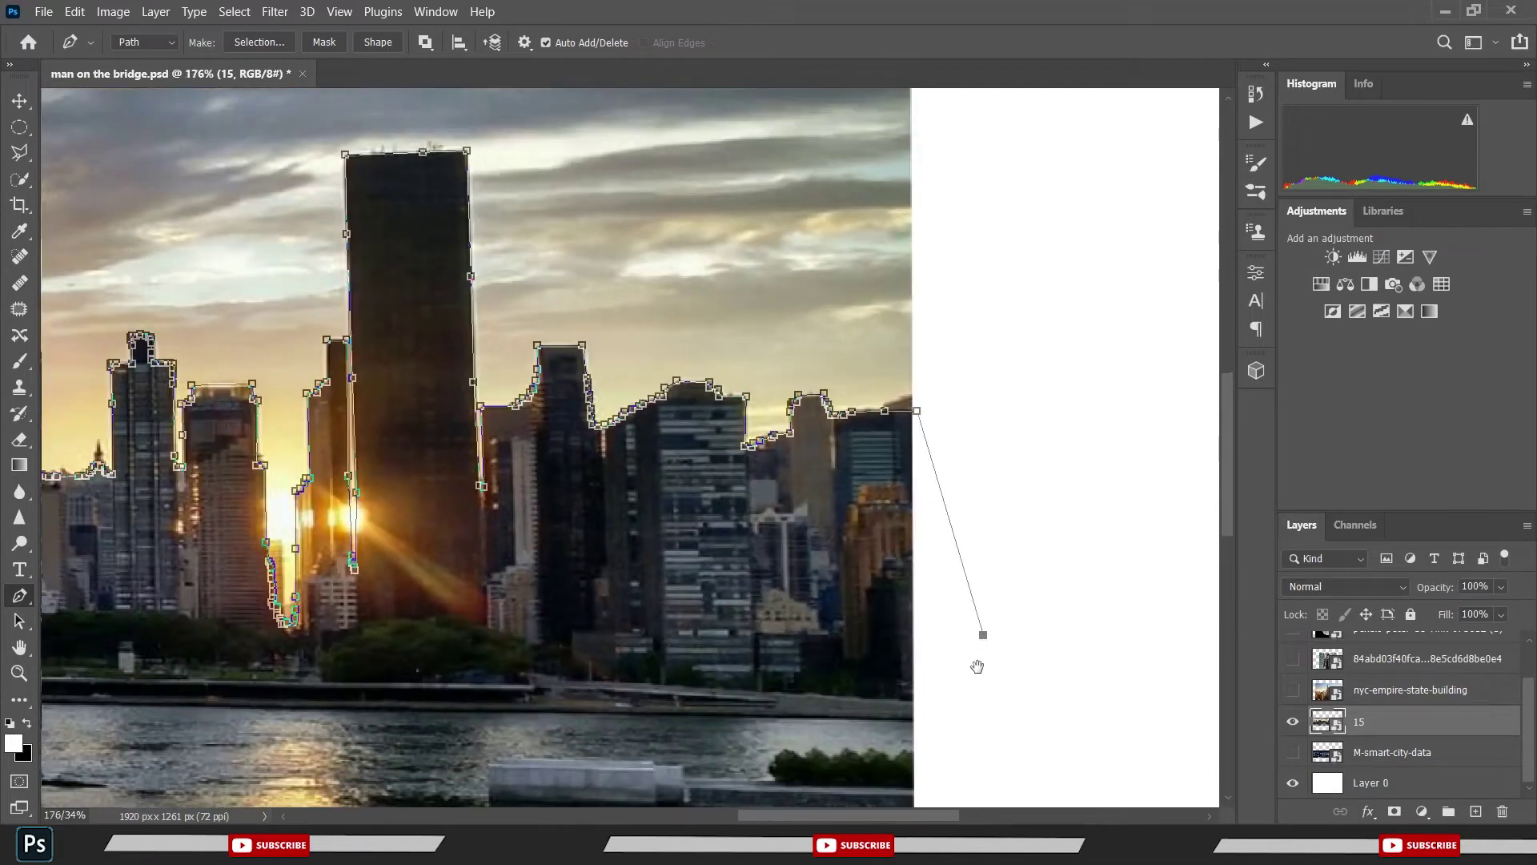
{"action": "scroll", "coordinate": [981, 641], "scroll_direction": "down", "scroll_amount": 5}
- Run the path leftward with anchors beneath the bottom of the photo
{"action": "left_click", "coordinate": [991, 501]}
{"action": "left_click_drag", "start_coordinate": [863, 592], "coordinate": [841, 590]}
{"action": "left_click", "coordinate": [656, 594]}
{"action": "left_click_drag", "start_coordinate": [438, 599], "coordinate": [415, 600]}
{"action": "left_click", "coordinate": [271, 603]}
{"action": "left_click", "coordinate": [205, 596]}
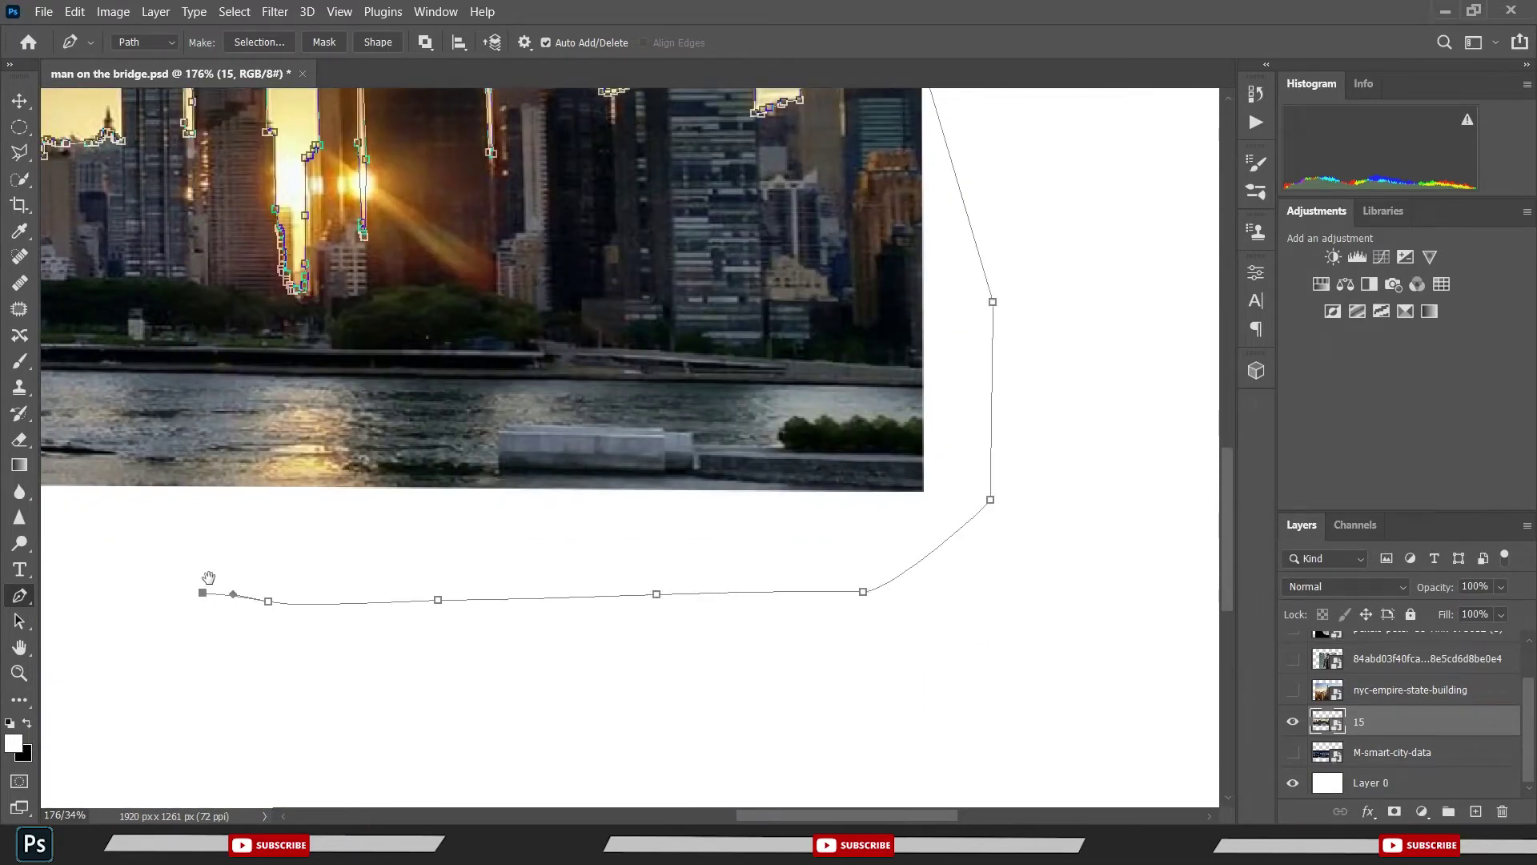
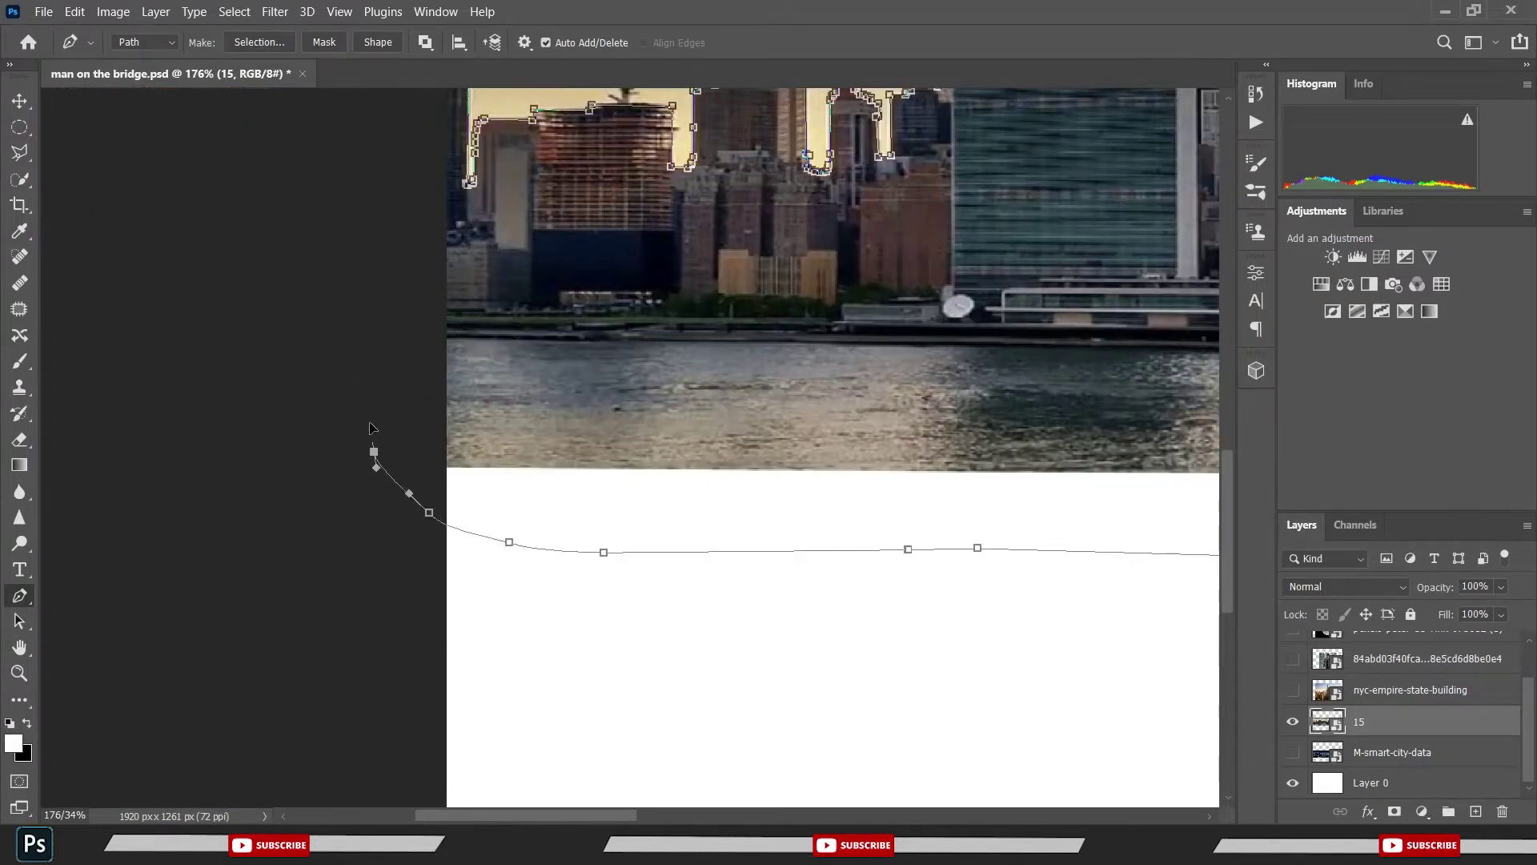
- Finish the Pen path up the skyline's left side and close it at the starting anchor
{"action": "left_click", "coordinate": [363, 350]}
{"action": "left_click", "coordinate": [363, 264]}
{"action": "left_click_drag", "start_coordinate": [409, 382], "coordinate": [430, 751]}
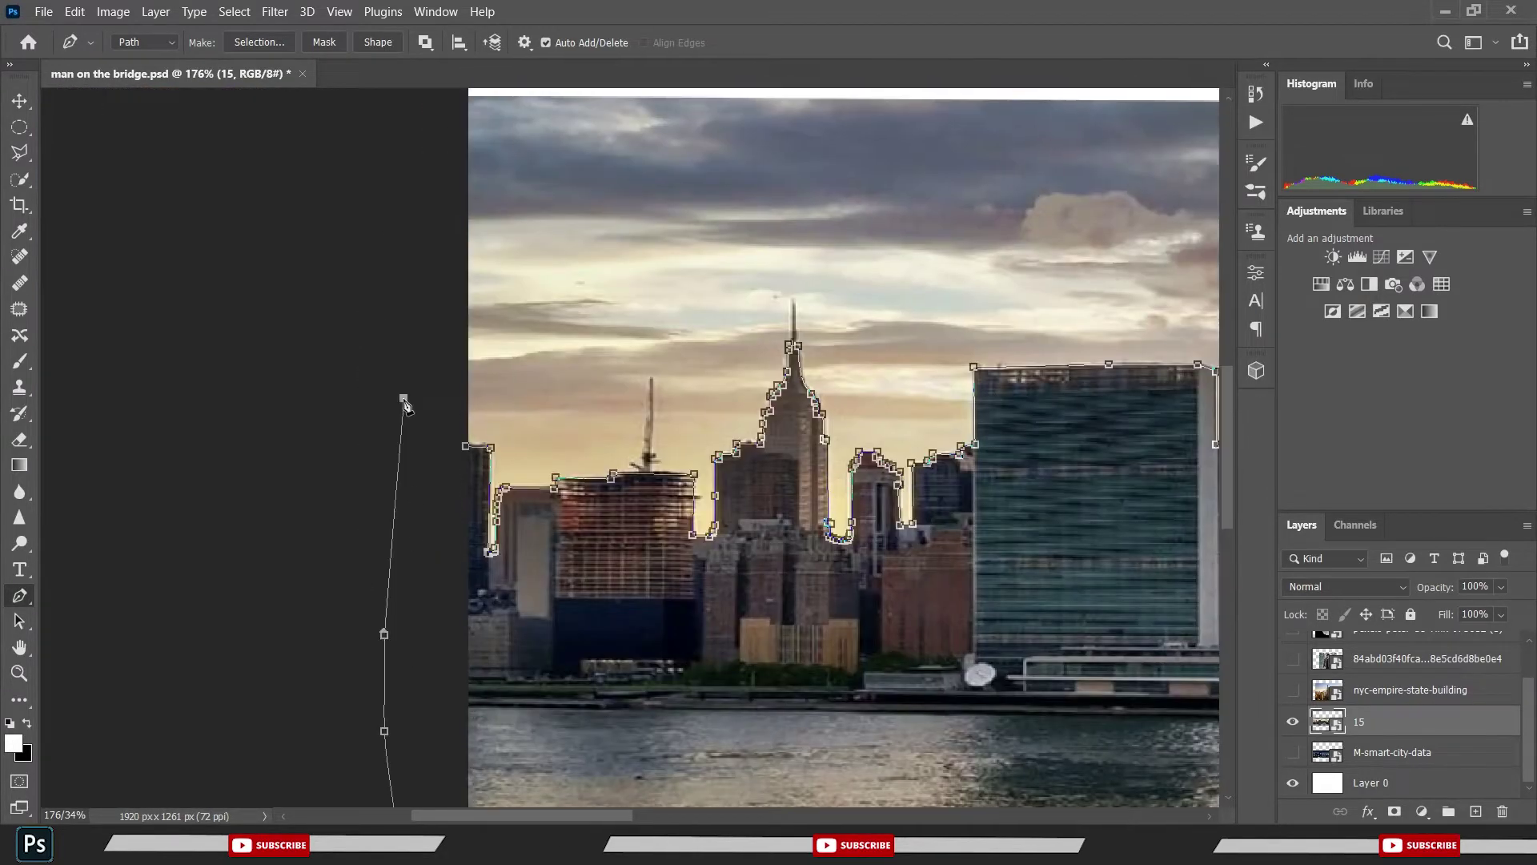
{"action": "left_click", "coordinate": [469, 450]}
{"action": "scroll", "coordinate": [602, 376], "scroll_direction": "down", "scroll_amount": 5}
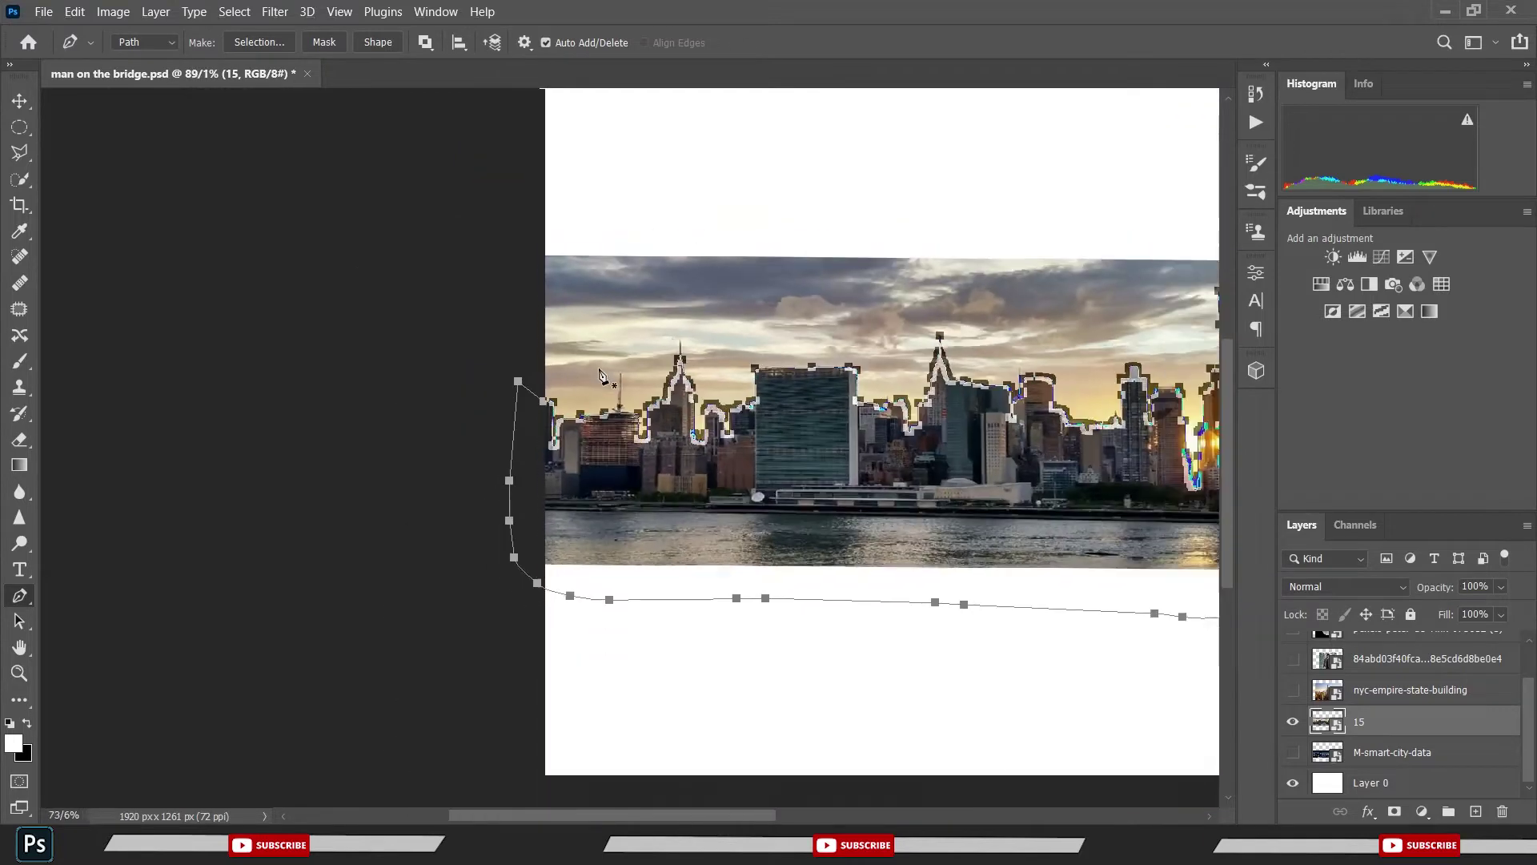
- Turn the path into a 0-feather selection, mask layer 15 with it, and save
{"action": "right_click", "coordinate": [593, 381]}
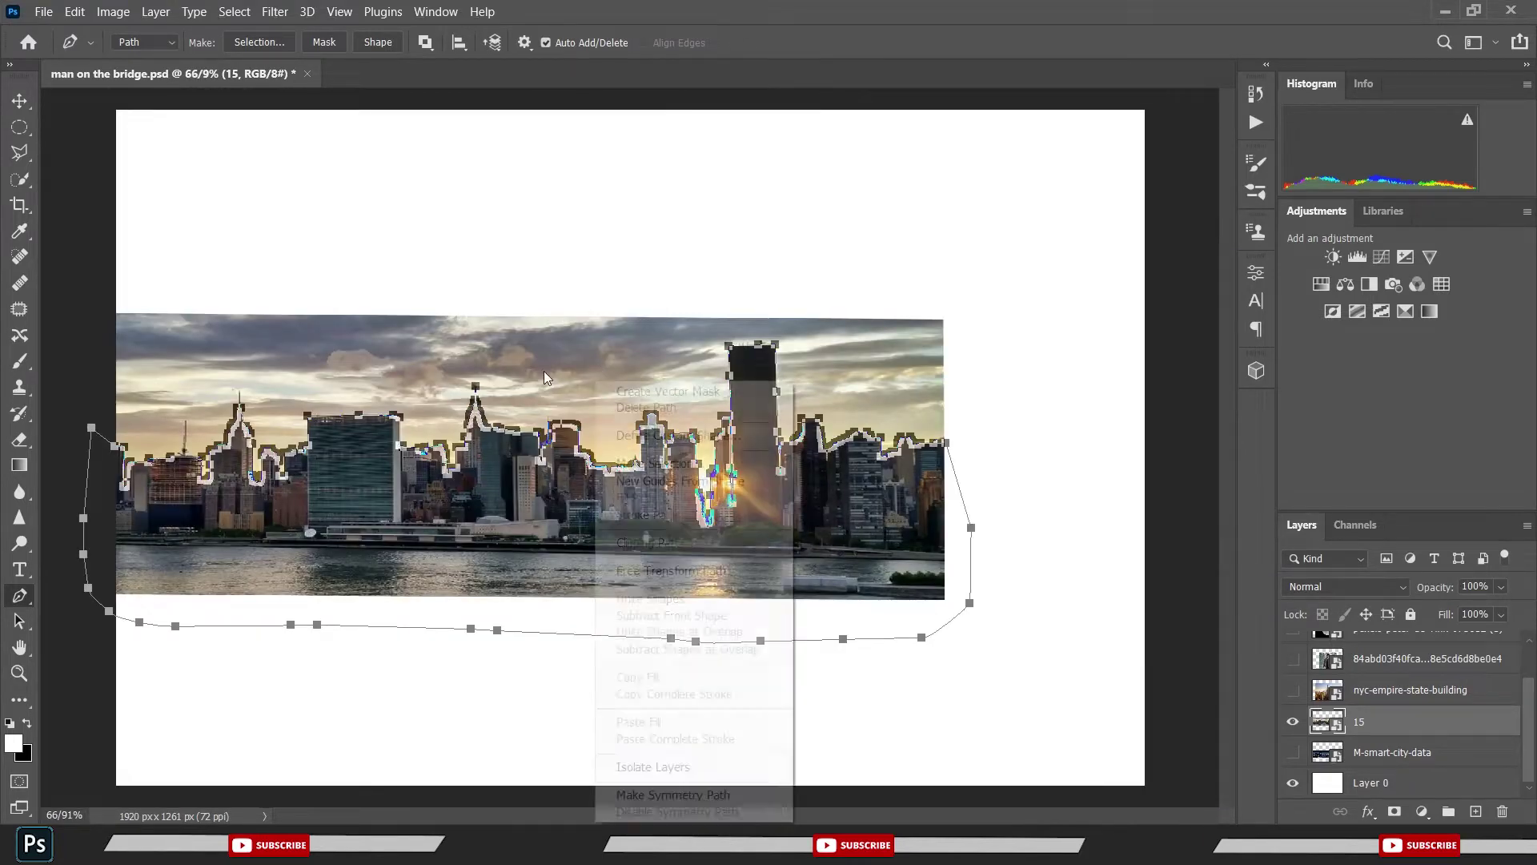
{"action": "left_click", "coordinate": [665, 469]}
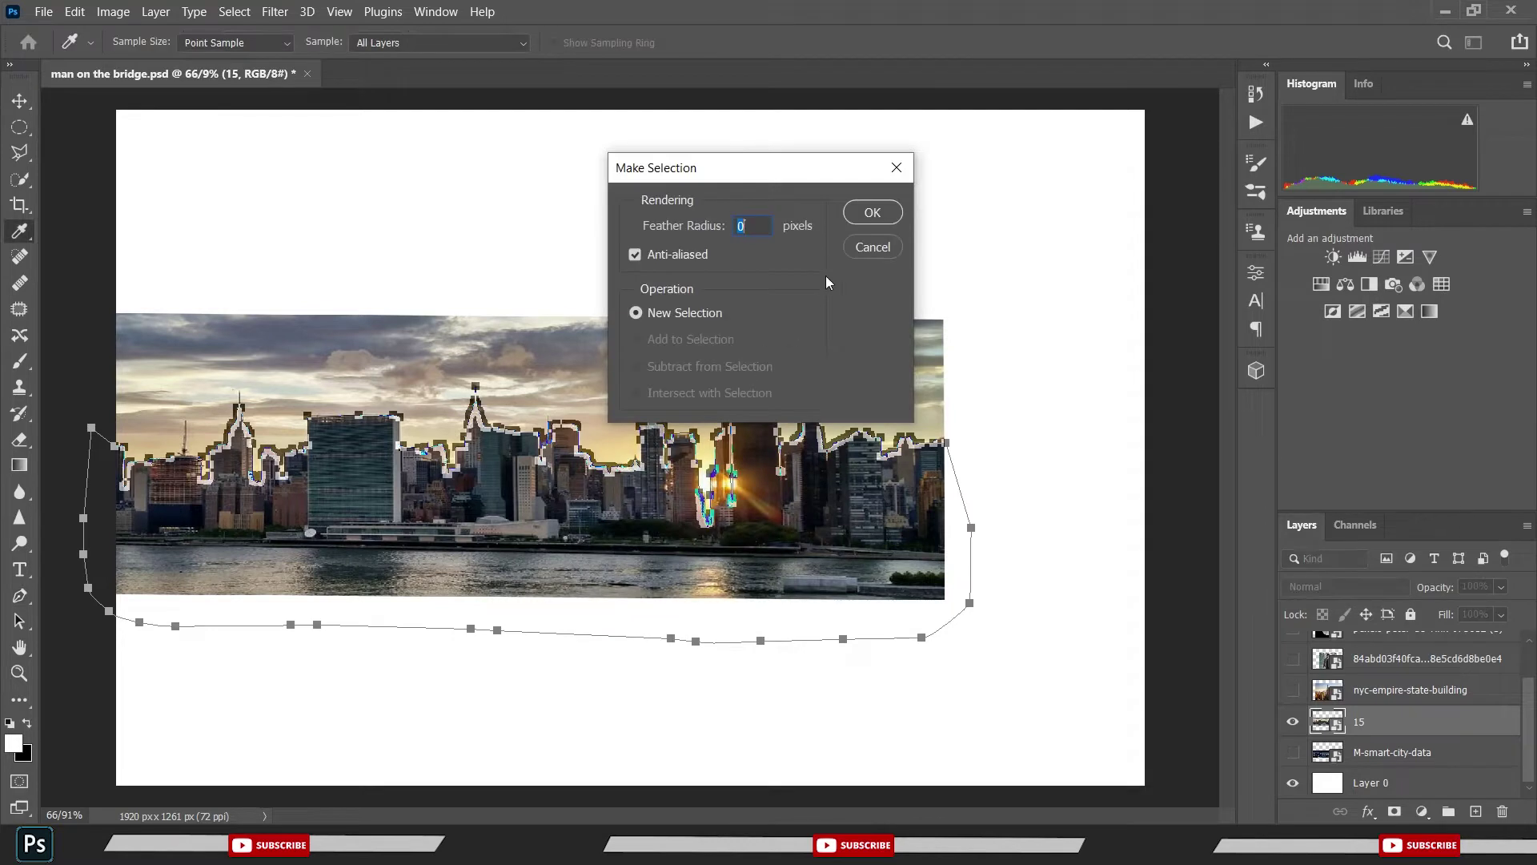
{"action": "left_click", "coordinate": [871, 213]}
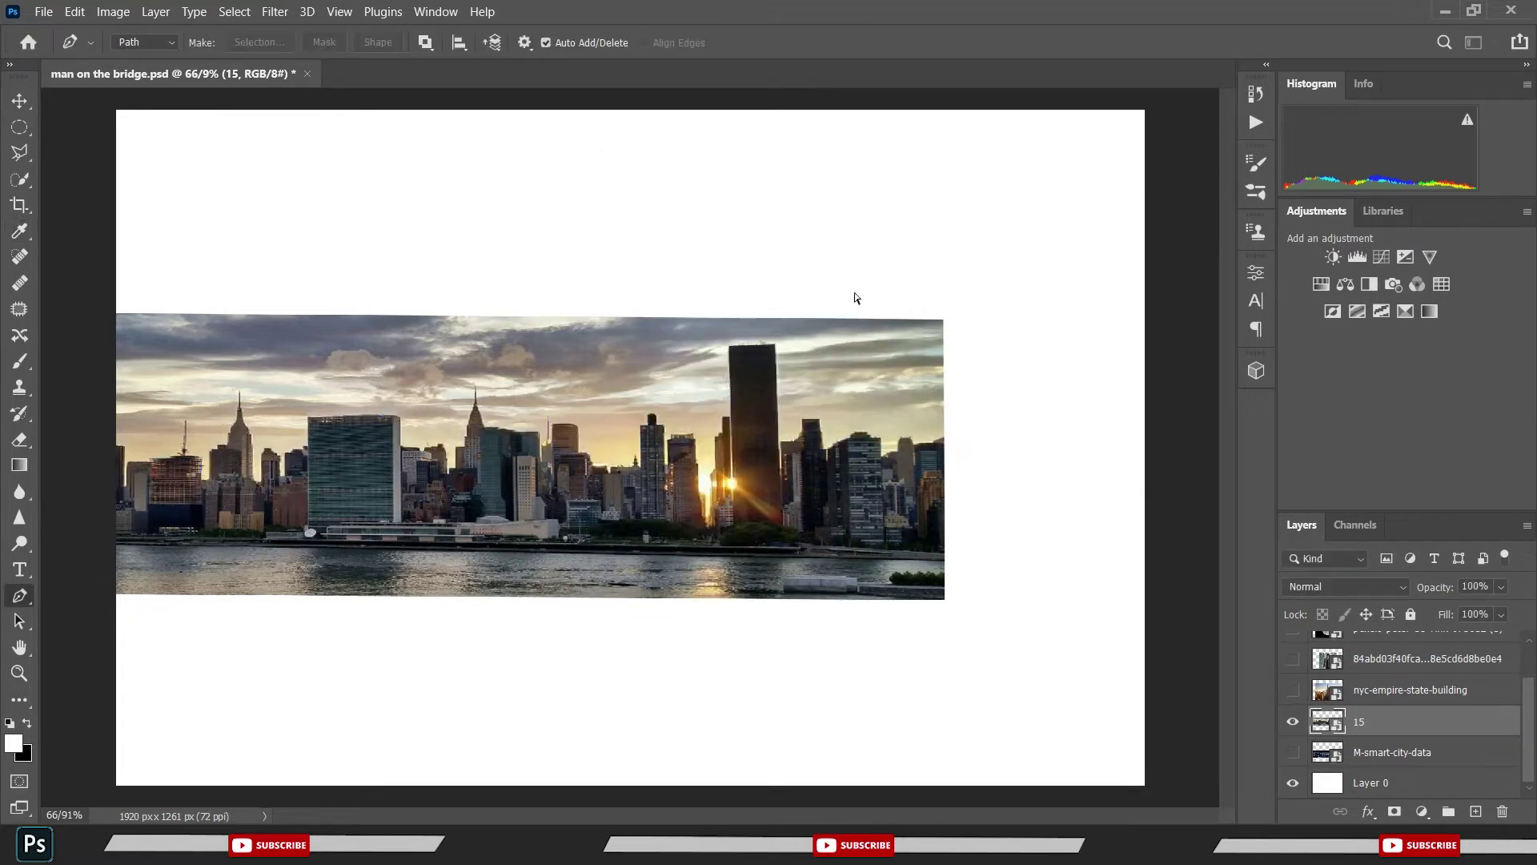
{"action": "left_click", "coordinate": [1394, 813]}
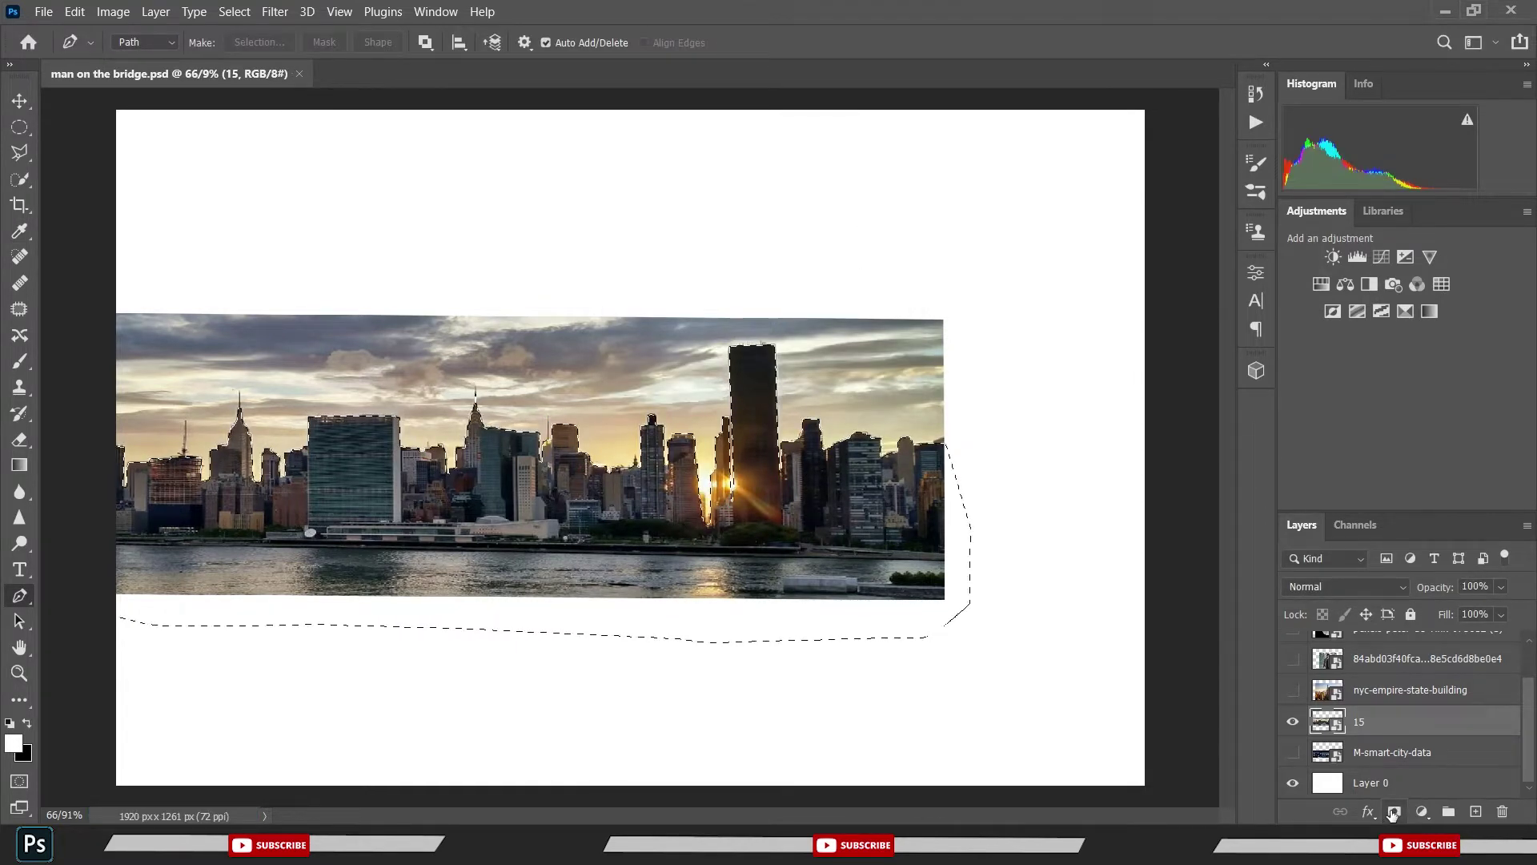
{"action": "key", "text": "ctrl+s"}
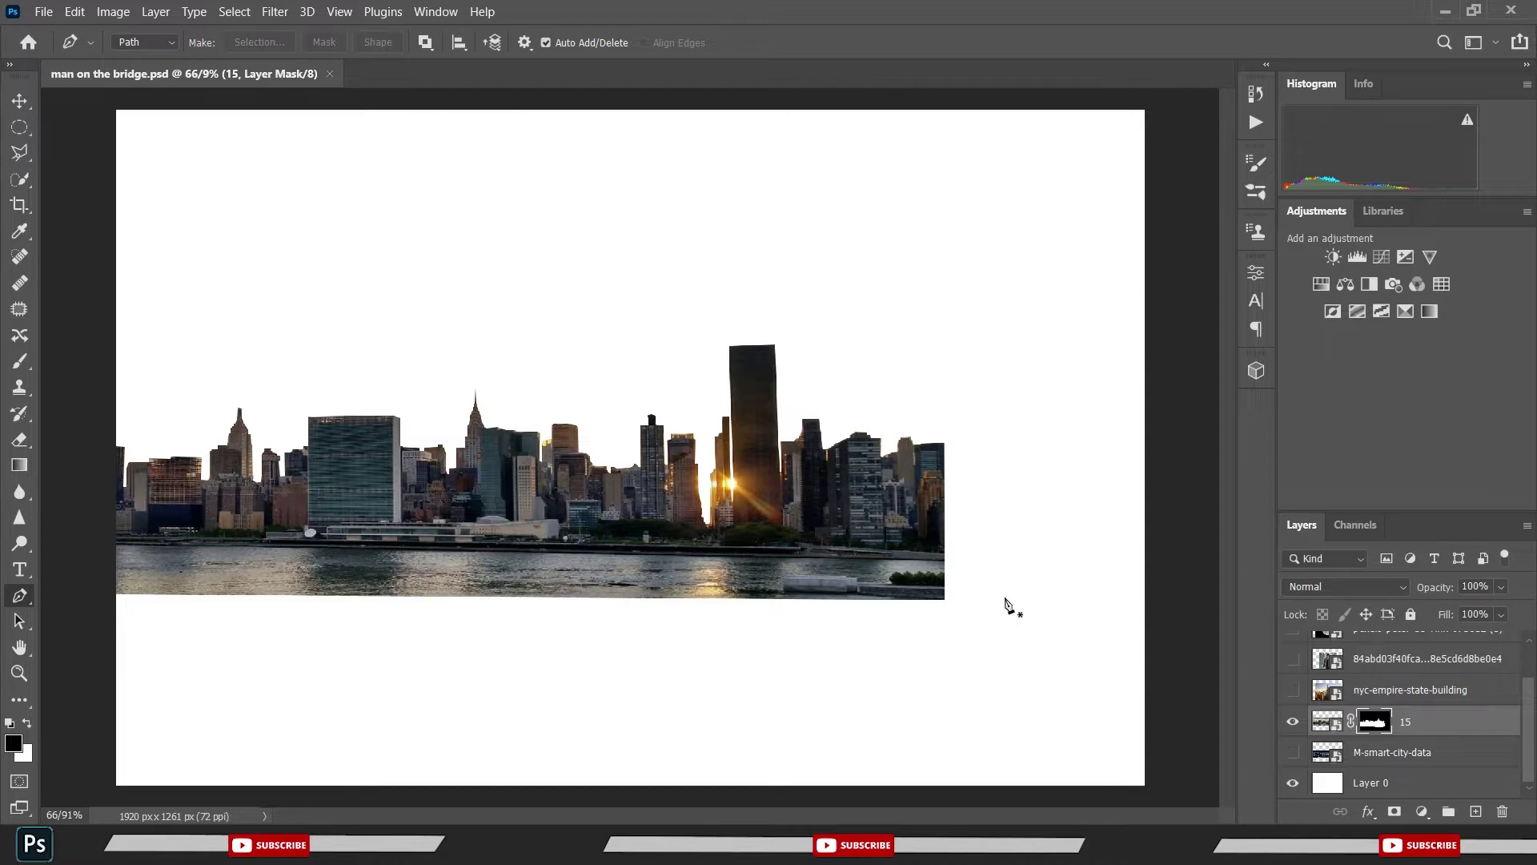
- Duplicate the masked skyline layer as '15 copy' and save
{"action": "key", "text": "ctrl+t"}
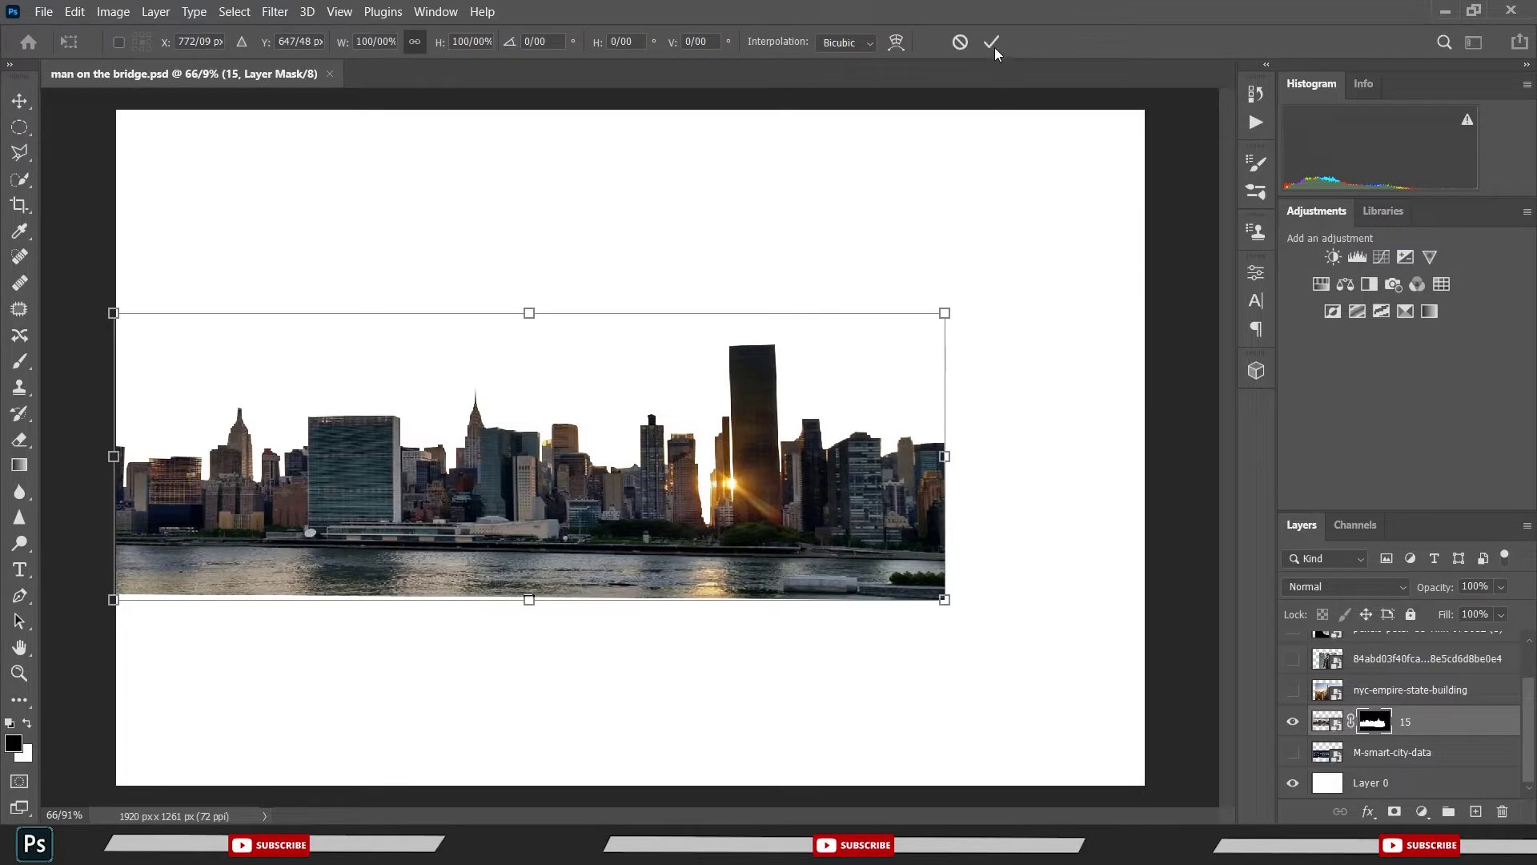
{"action": "left_click", "coordinate": [992, 45]}
{"action": "key", "text": "ctrl+j"}
{"action": "key", "text": "ctrl+s"}
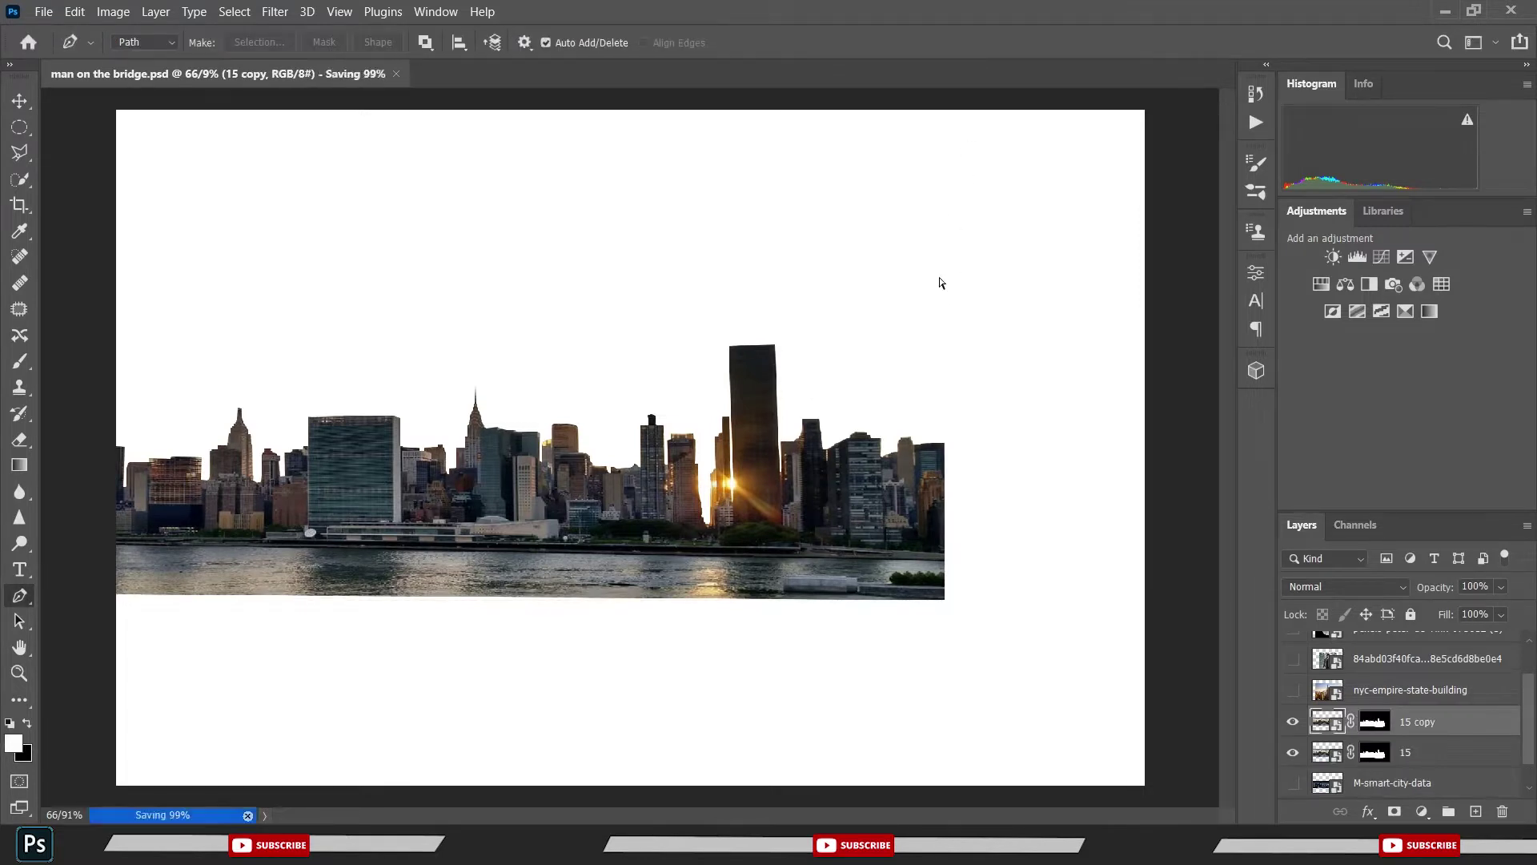
- Move '15 copy' to the right edge of the canvas in its original orientation
{"action": "key", "text": "ctrl+t"}
{"action": "right_click", "coordinate": [699, 481]}
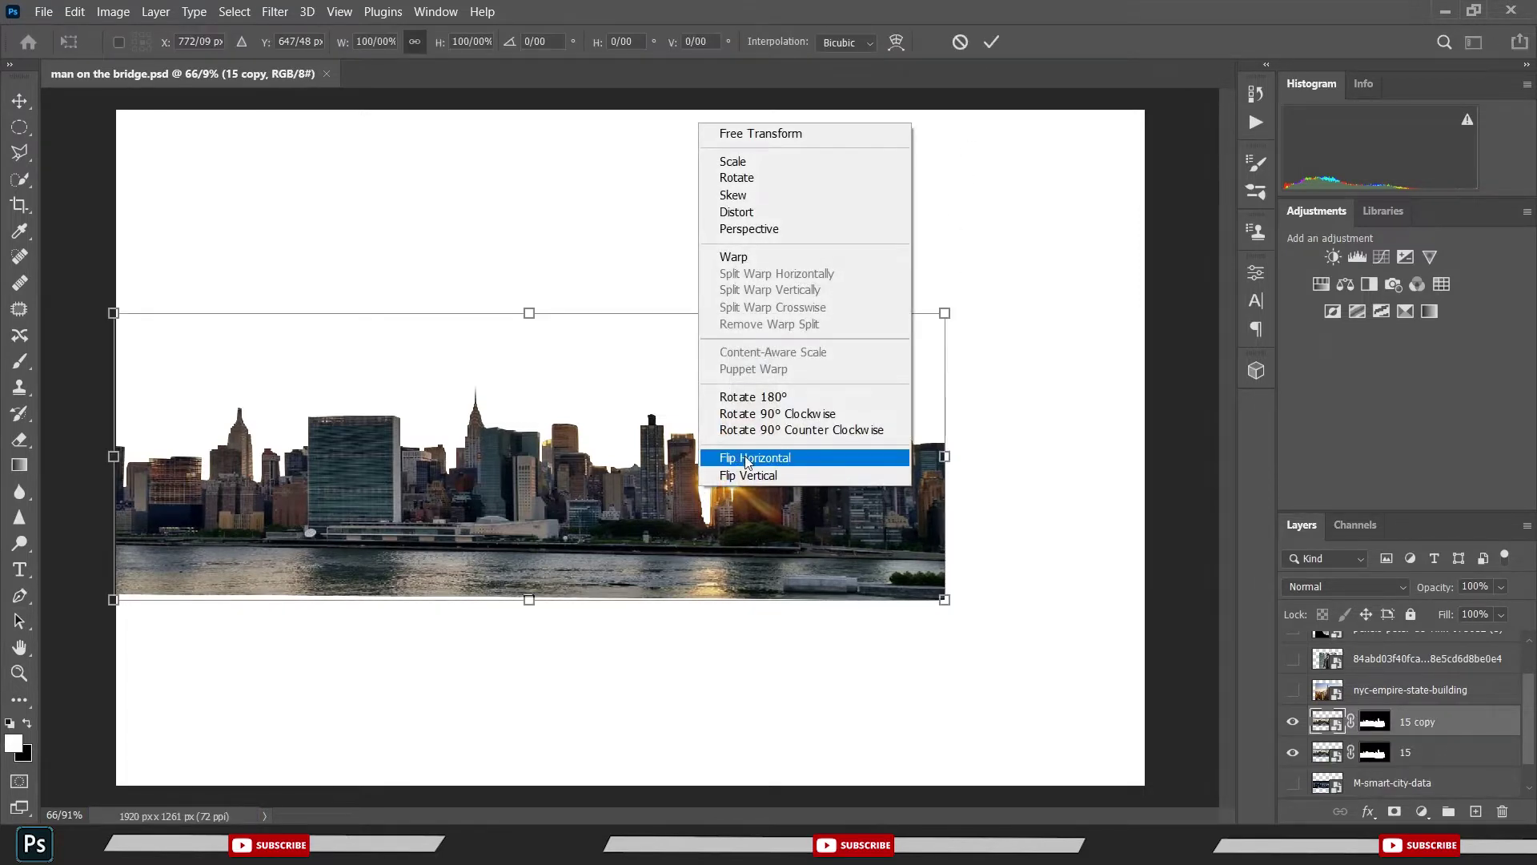
{"action": "left_click", "coordinate": [745, 462]}
{"action": "mouse_move", "coordinate": [304, 481]}
{"action": "left_mouse_down"}
{"action": "mouse_move", "coordinate": [891, 481]}
{"action": "mouse_move", "coordinate": [1039, 516]}
{"action": "mouse_move", "coordinate": [893, 522]}
{"action": "mouse_move", "coordinate": [1001, 520]}
{"action": "mouse_move", "coordinate": [916, 507]}
{"action": "left_mouse_up"}
{"action": "right_click", "coordinate": [916, 507]}
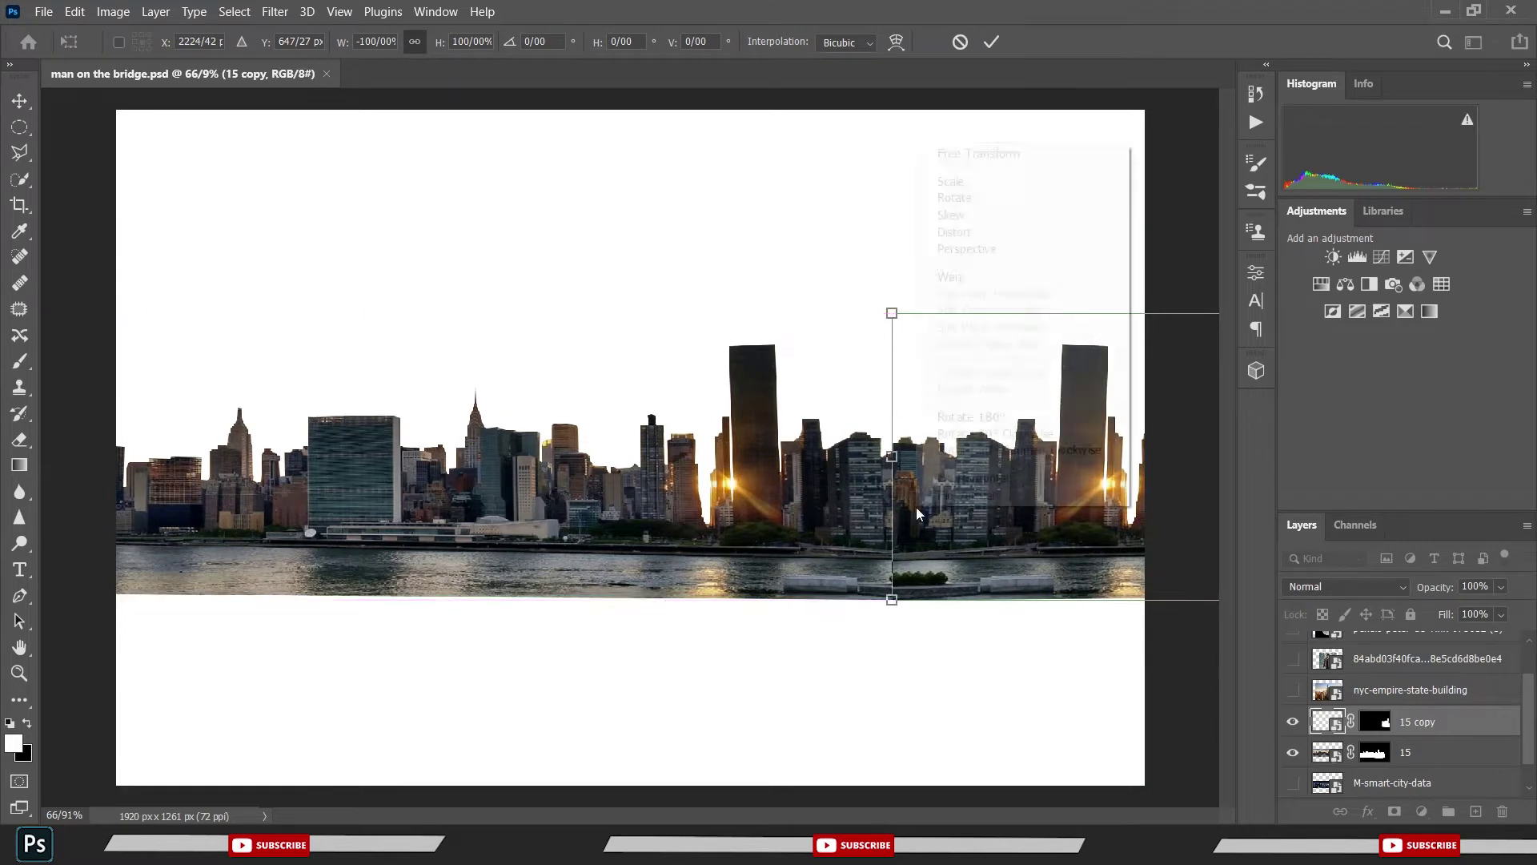
{"action": "left_click", "coordinate": [952, 479]}
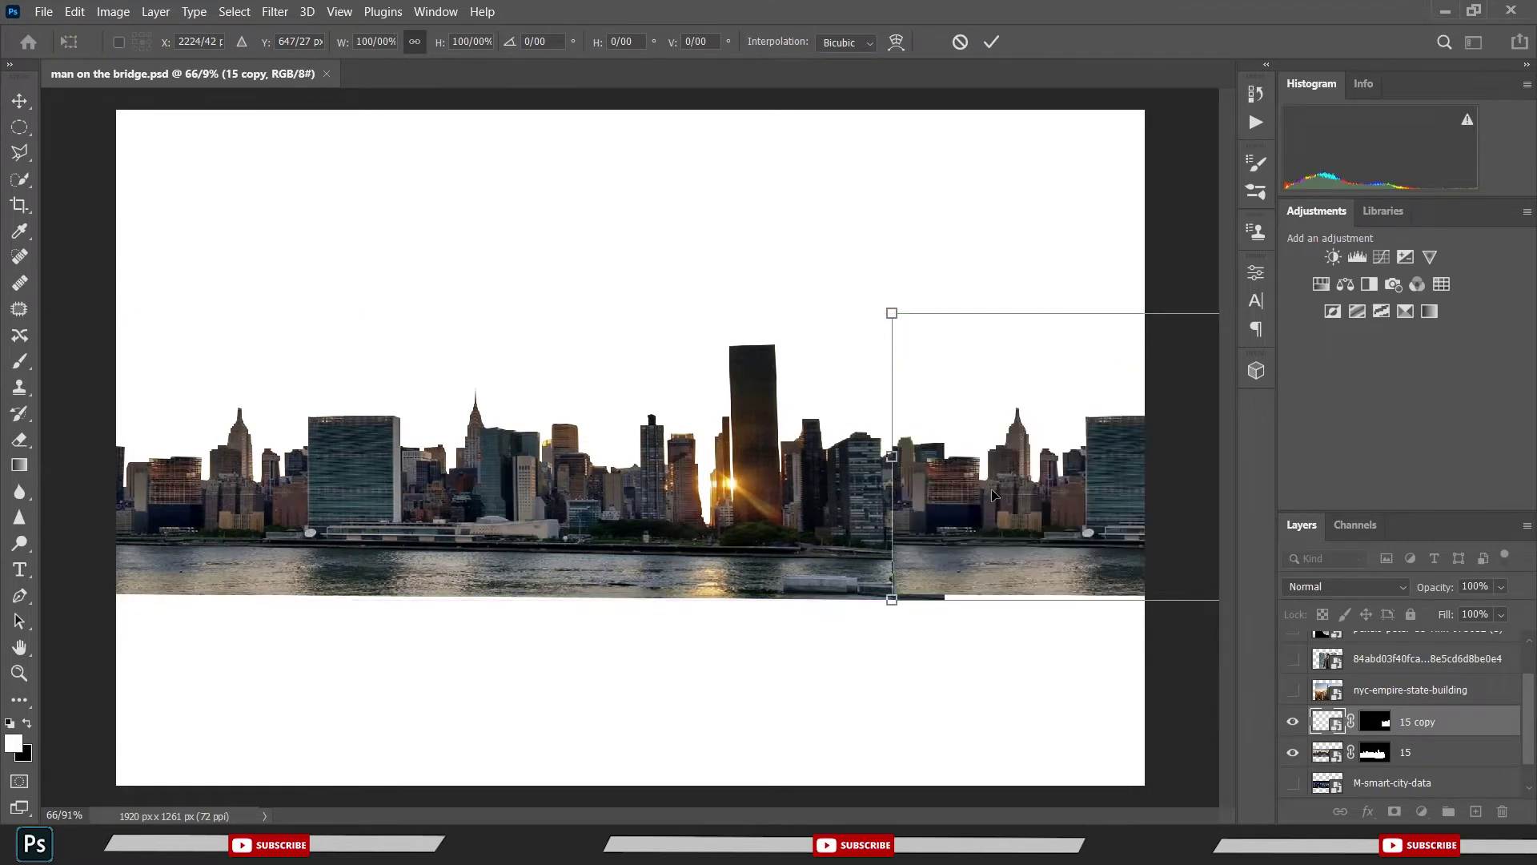
{"action": "mouse_move", "coordinate": [992, 495]}
{"action": "left_mouse_down"}
{"action": "mouse_move", "coordinate": [1049, 488]}
{"action": "mouse_move", "coordinate": [1039, 498]}
{"action": "left_mouse_up"}
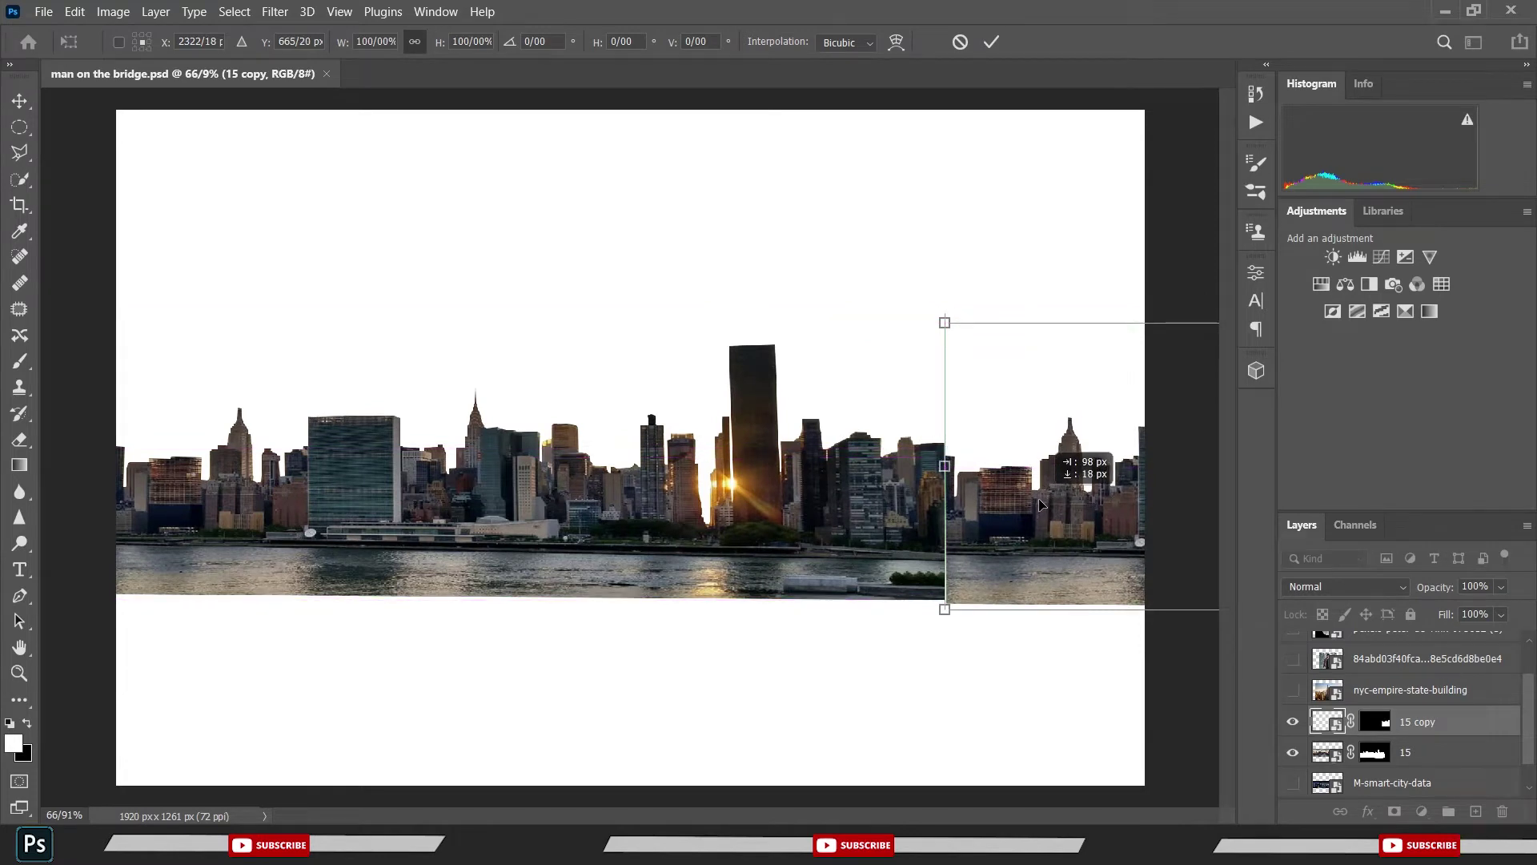
{"action": "left_click", "coordinate": [993, 41]}
{"action": "key", "text": "p"}
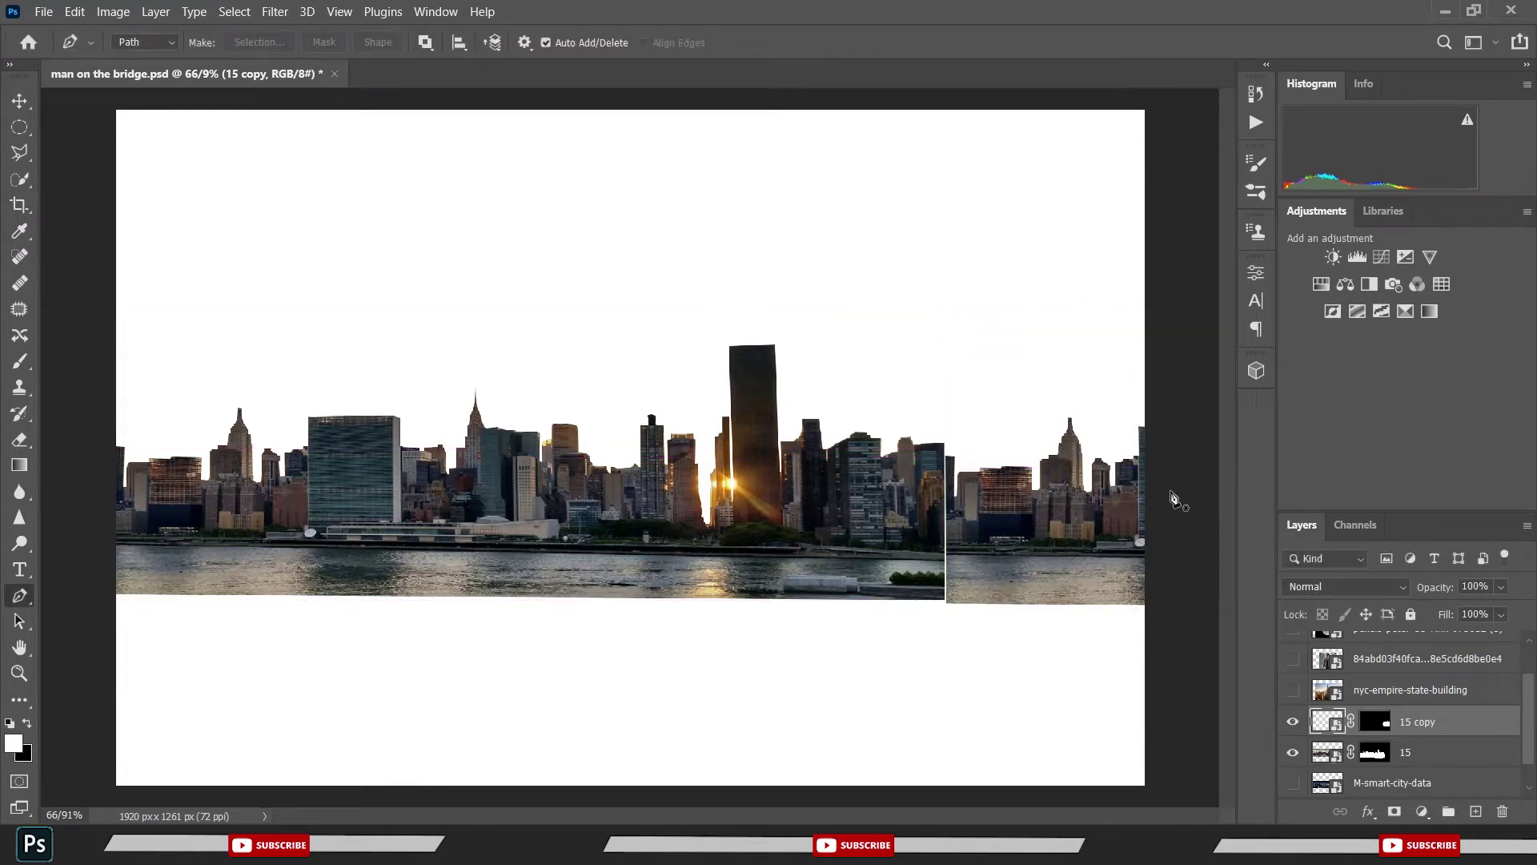
- Nudge the right skyline copy up 3 pixels and left 2 pixels
{"action": "key", "text": "ctrl+t"}
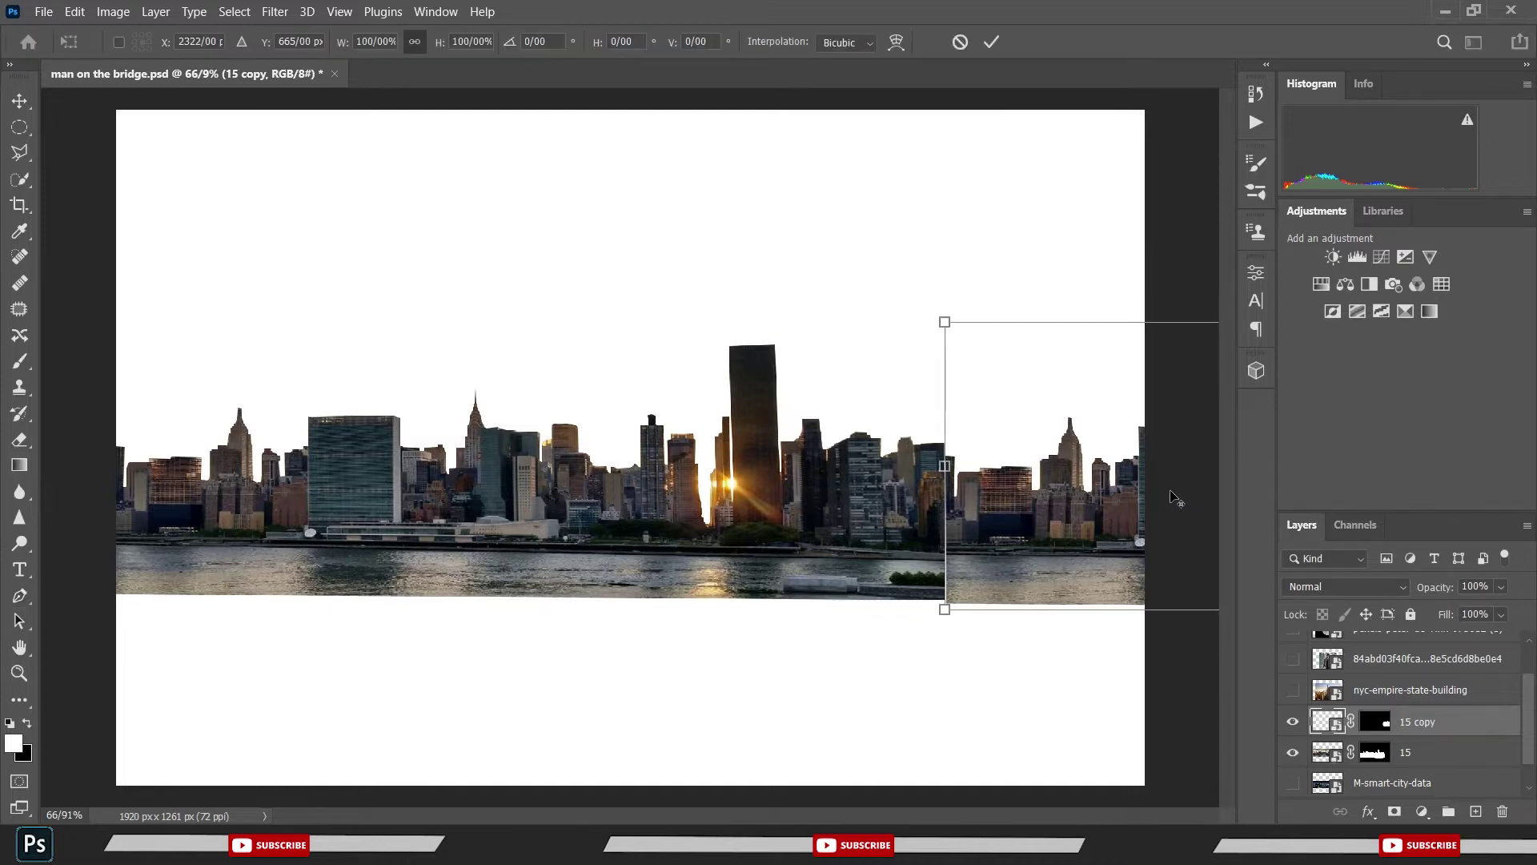
{"action": "scroll", "coordinate": [916, 629], "scroll_direction": "up", "scroll_amount": 2}
{"action": "scroll", "coordinate": [993, 580], "scroll_direction": "up", "scroll_amount": 1}
{"action": "scroll", "coordinate": [989, 574], "scroll_direction": "up", "scroll_amount": 1}
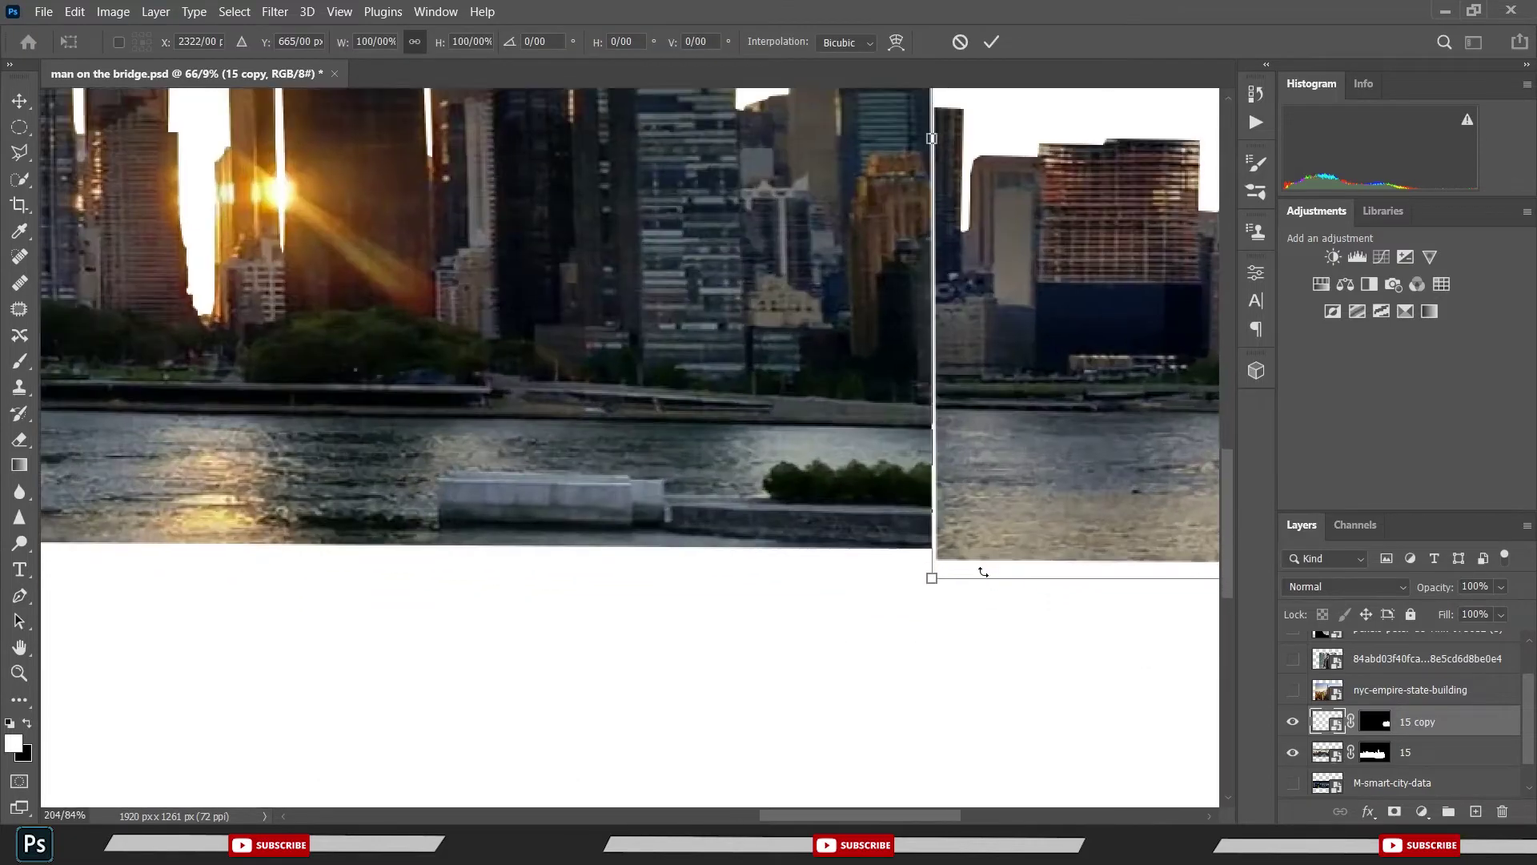
{"action": "scroll", "coordinate": [983, 570], "scroll_direction": "up", "scroll_amount": 1}
{"action": "scroll", "coordinate": [983, 572], "scroll_direction": "up", "scroll_amount": 1}
{"action": "key", "text": "alt+space"}
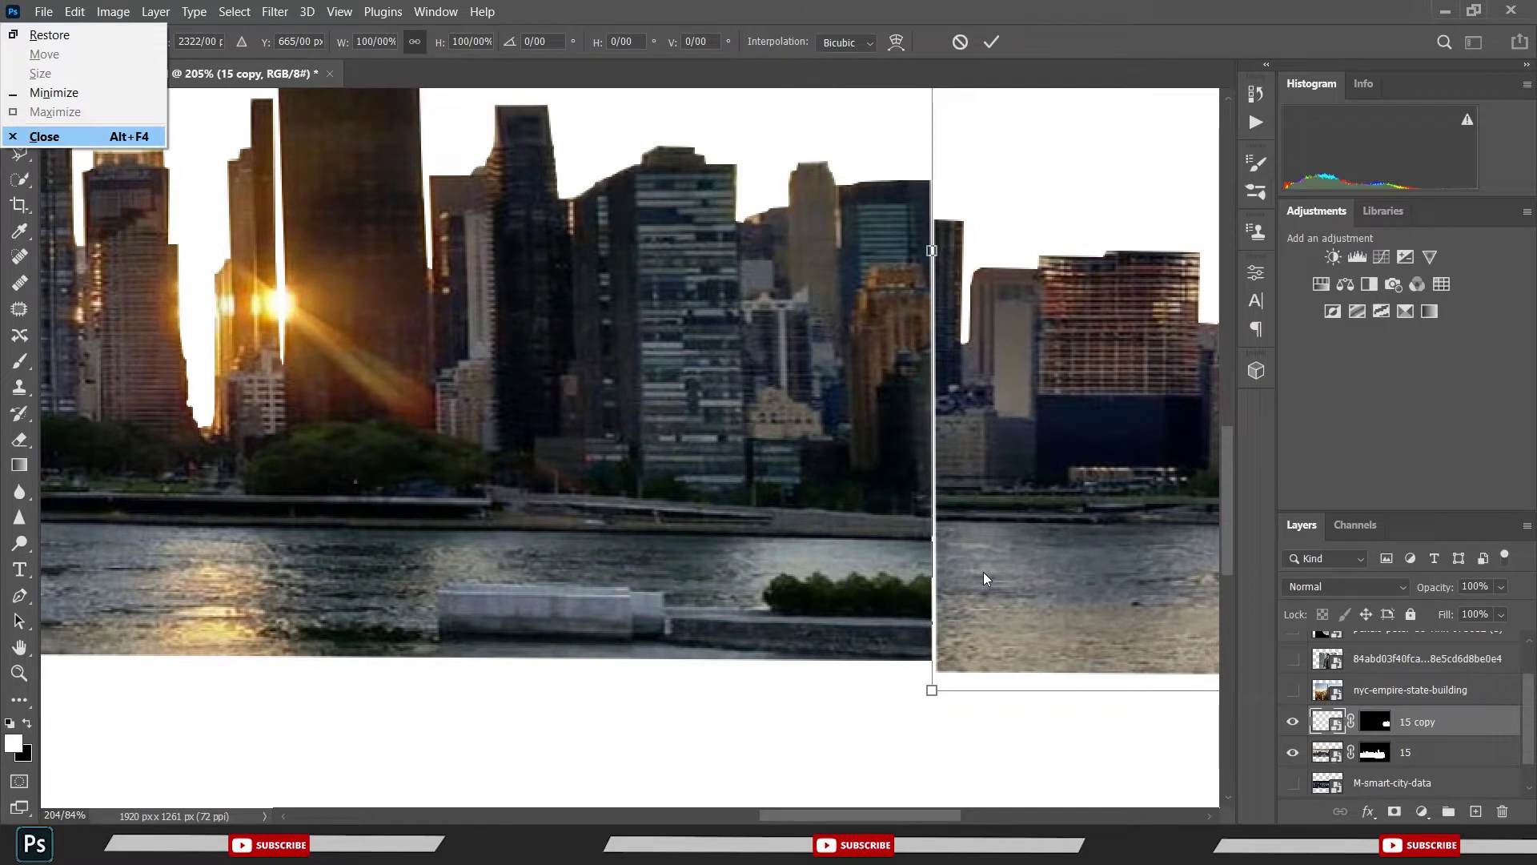
{"action": "key", "text": "Escape"}
{"action": "key", "text": "Up"}
{"action": "key", "text": "Up"}
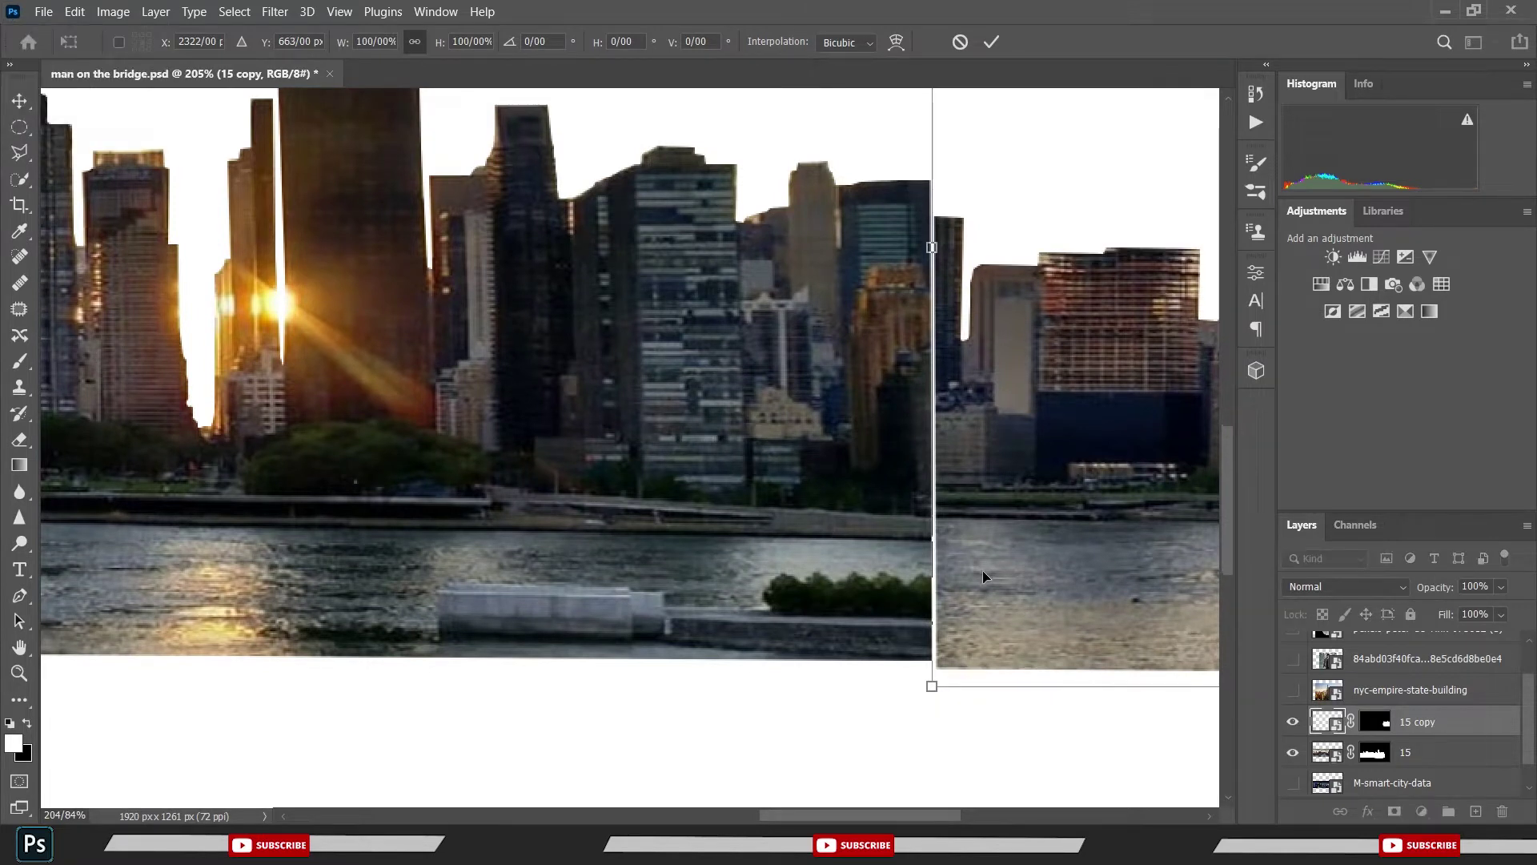
{"action": "key", "text": "Up"}
{"action": "key", "text": "Up"}
{"action": "key", "text": "Up"}
{"action": "key", "text": "Left"}
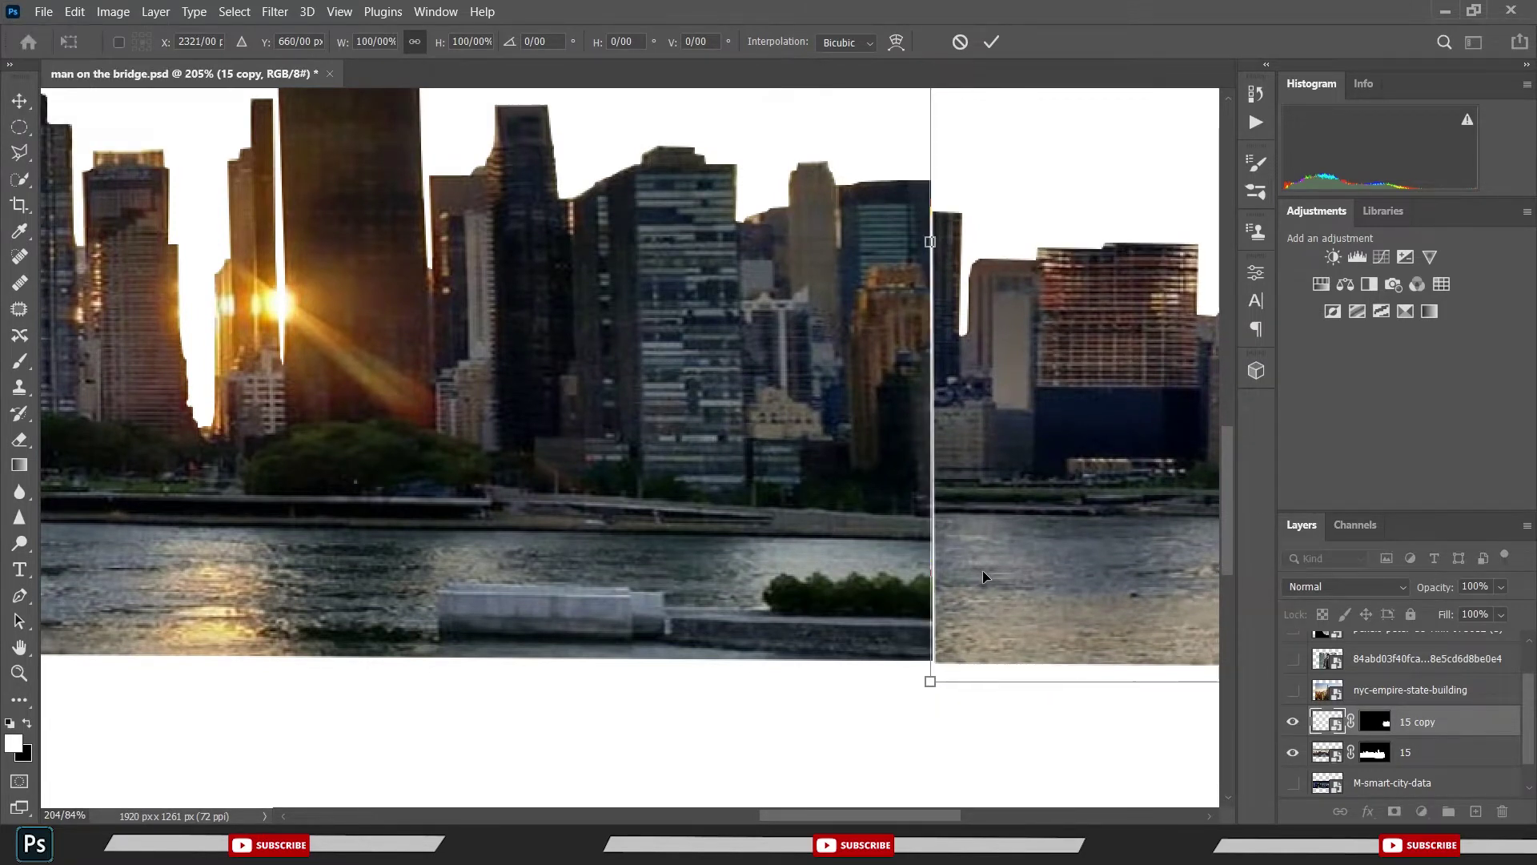
{"action": "key", "text": "Left"}
{"action": "key", "text": "Left"}
{"action": "key", "text": "Up"}
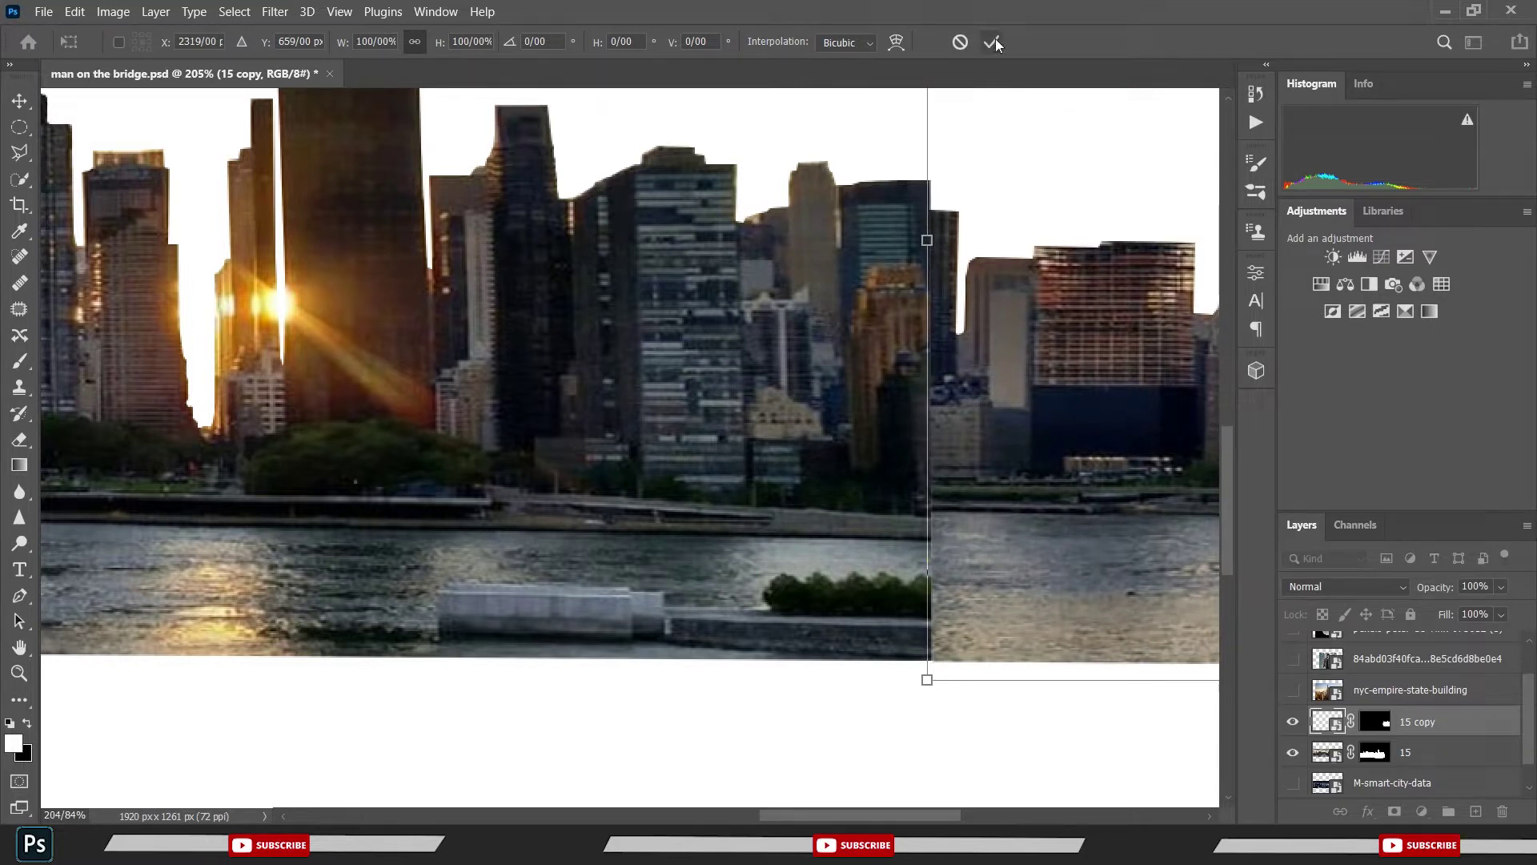
{"action": "key", "text": "Return"}
{"action": "key", "text": "p"}
- Lower the copy slightly so its waterline matches the original, then save
{"action": "scroll", "coordinate": [1011, 193], "scroll_direction": "down", "scroll_amount": 2}
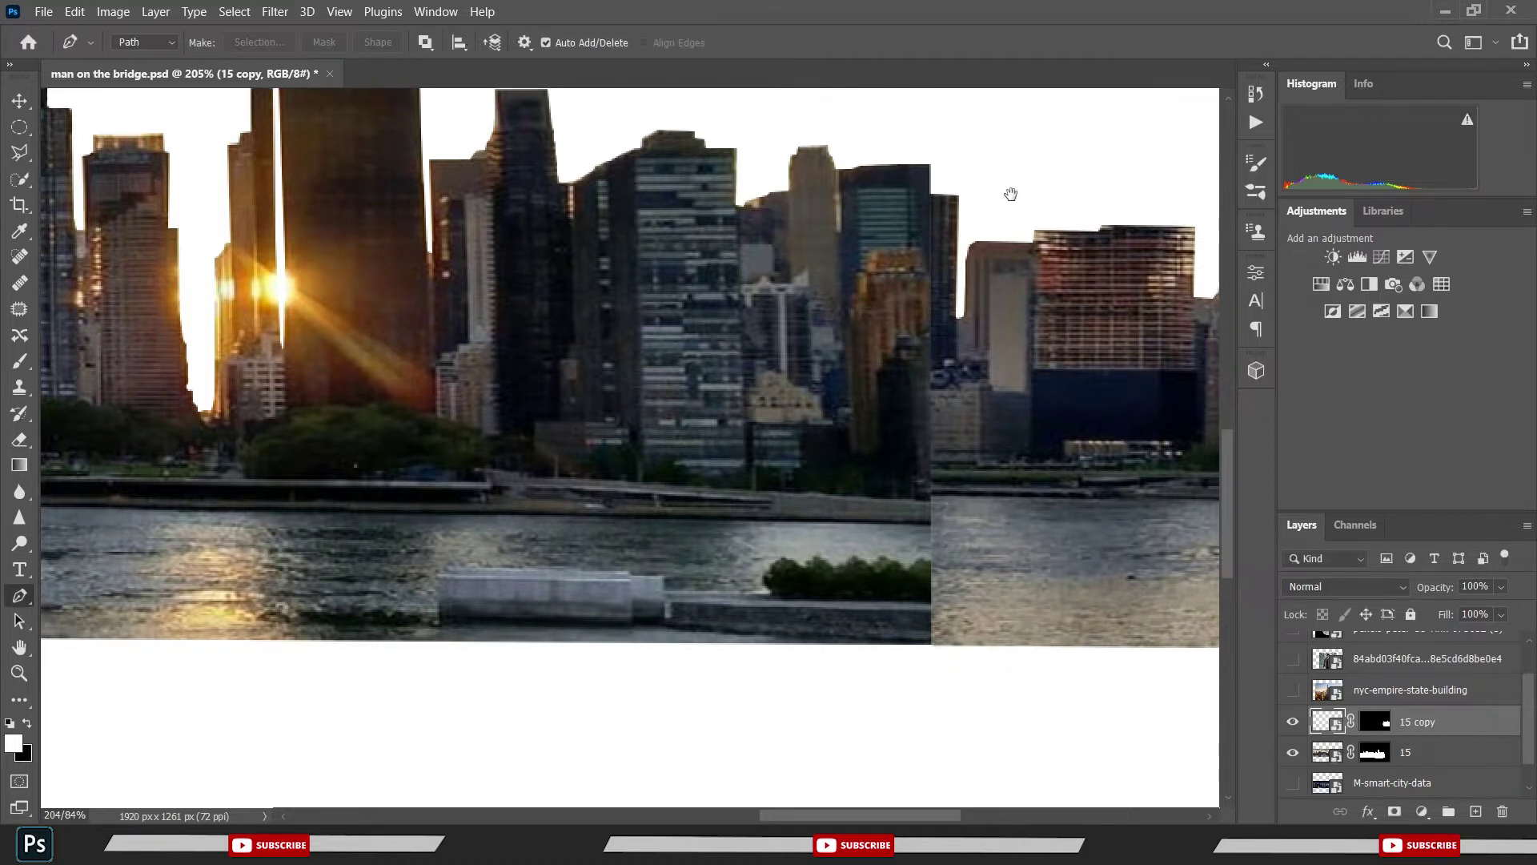
{"action": "key", "text": "ctrl+t"}
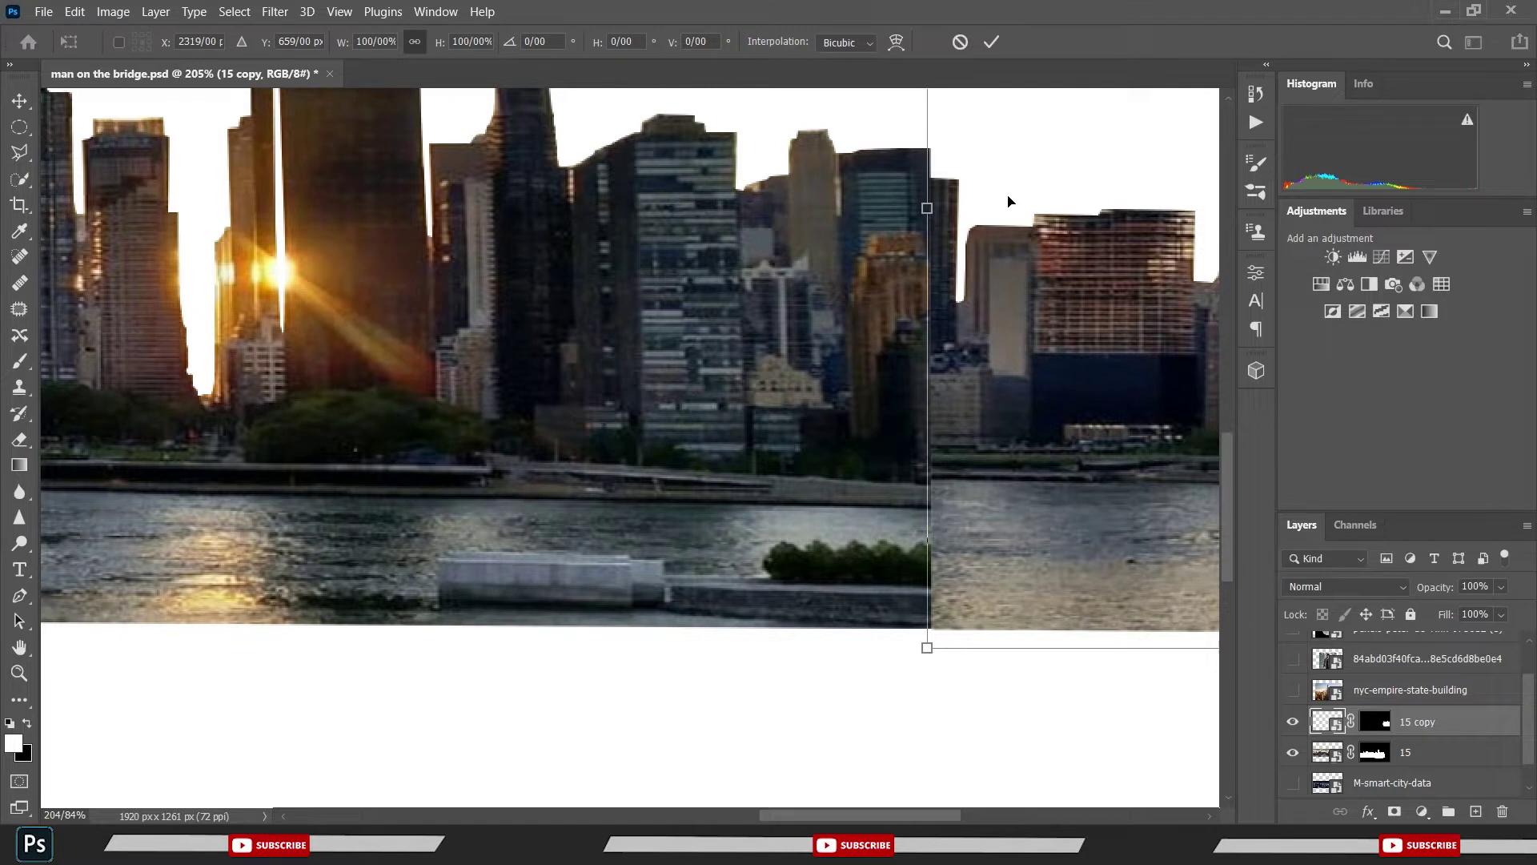
{"action": "left_click_drag", "start_coordinate": [998, 440], "coordinate": [999, 451]}
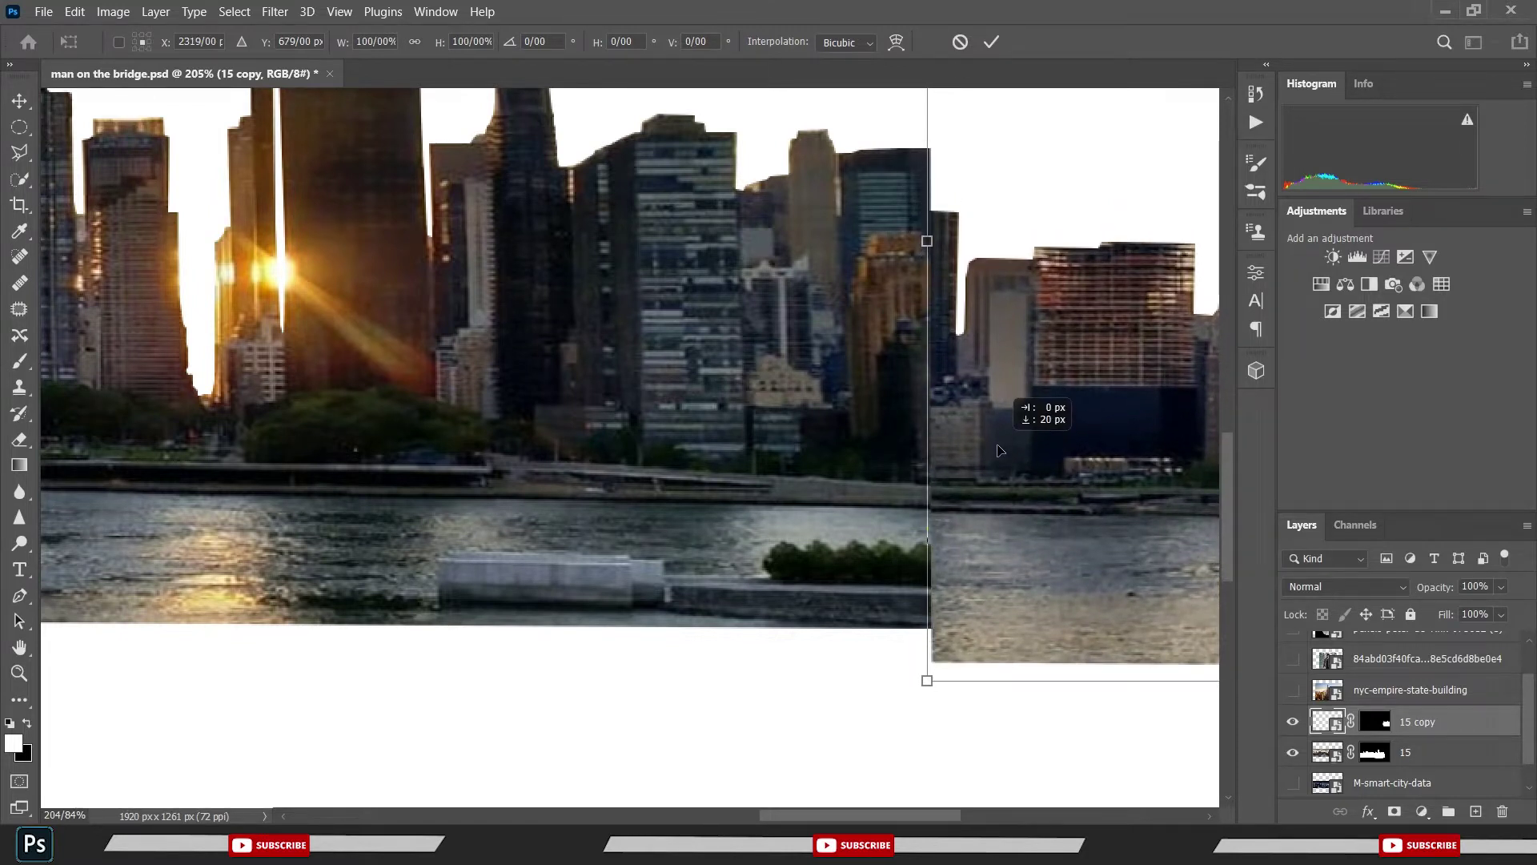
{"action": "left_click", "coordinate": [991, 42]}
{"action": "scroll", "coordinate": [775, 223], "scroll_direction": "down", "scroll_amount": 3, "text": "alt"}
{"action": "key", "text": "p"}
{"action": "scroll", "coordinate": [775, 223], "scroll_direction": "down", "scroll_amount": 3}
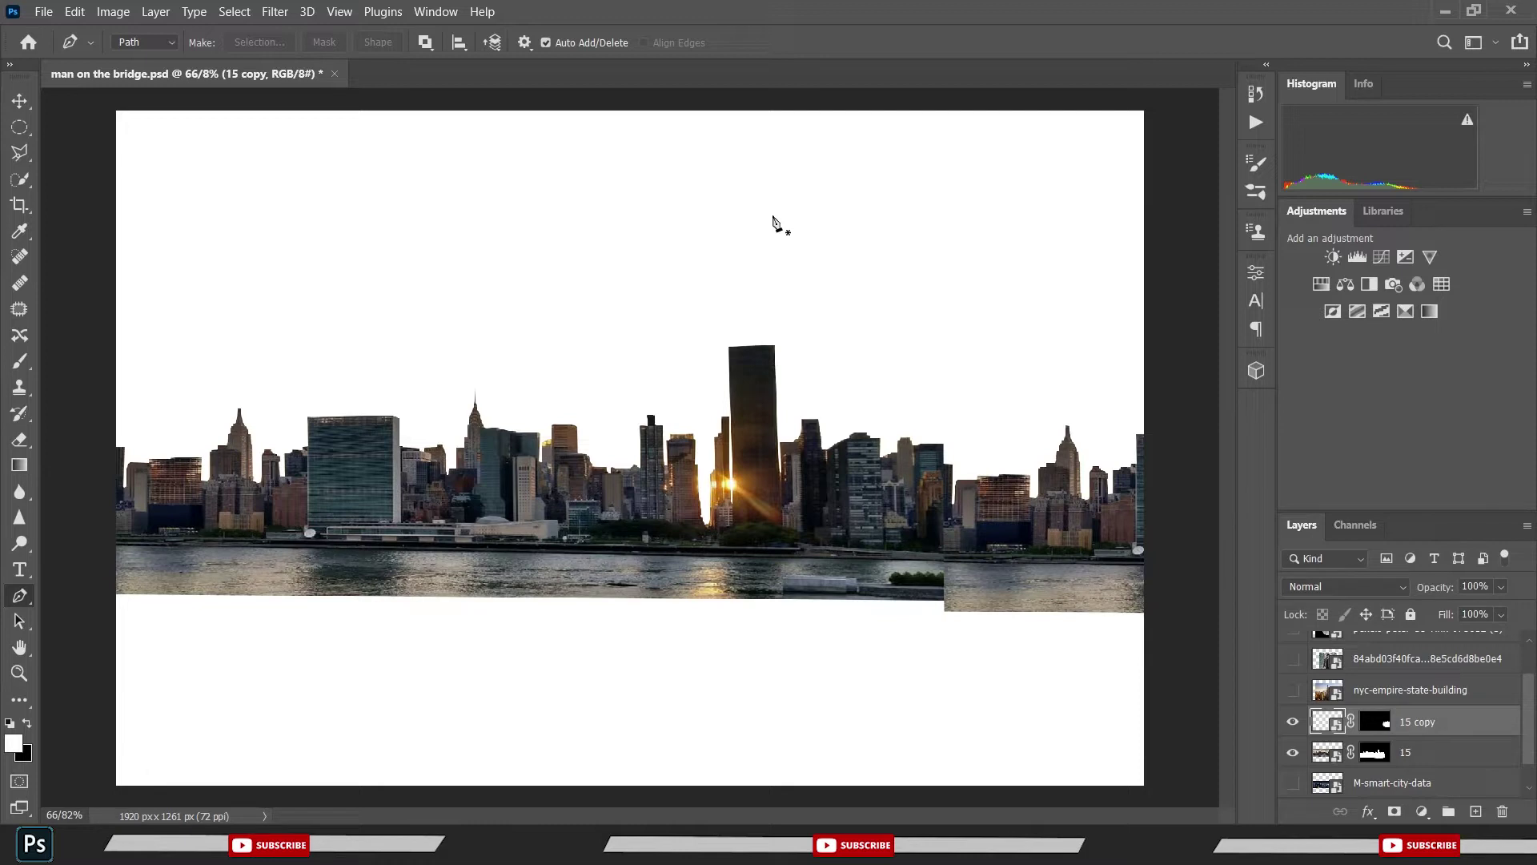
{"action": "key", "text": "ctrl+s"}
- Convert layers 15 and '15 copy' together into a single smart object
{"action": "left_click", "coordinate": [1419, 762], "text": "shift"}
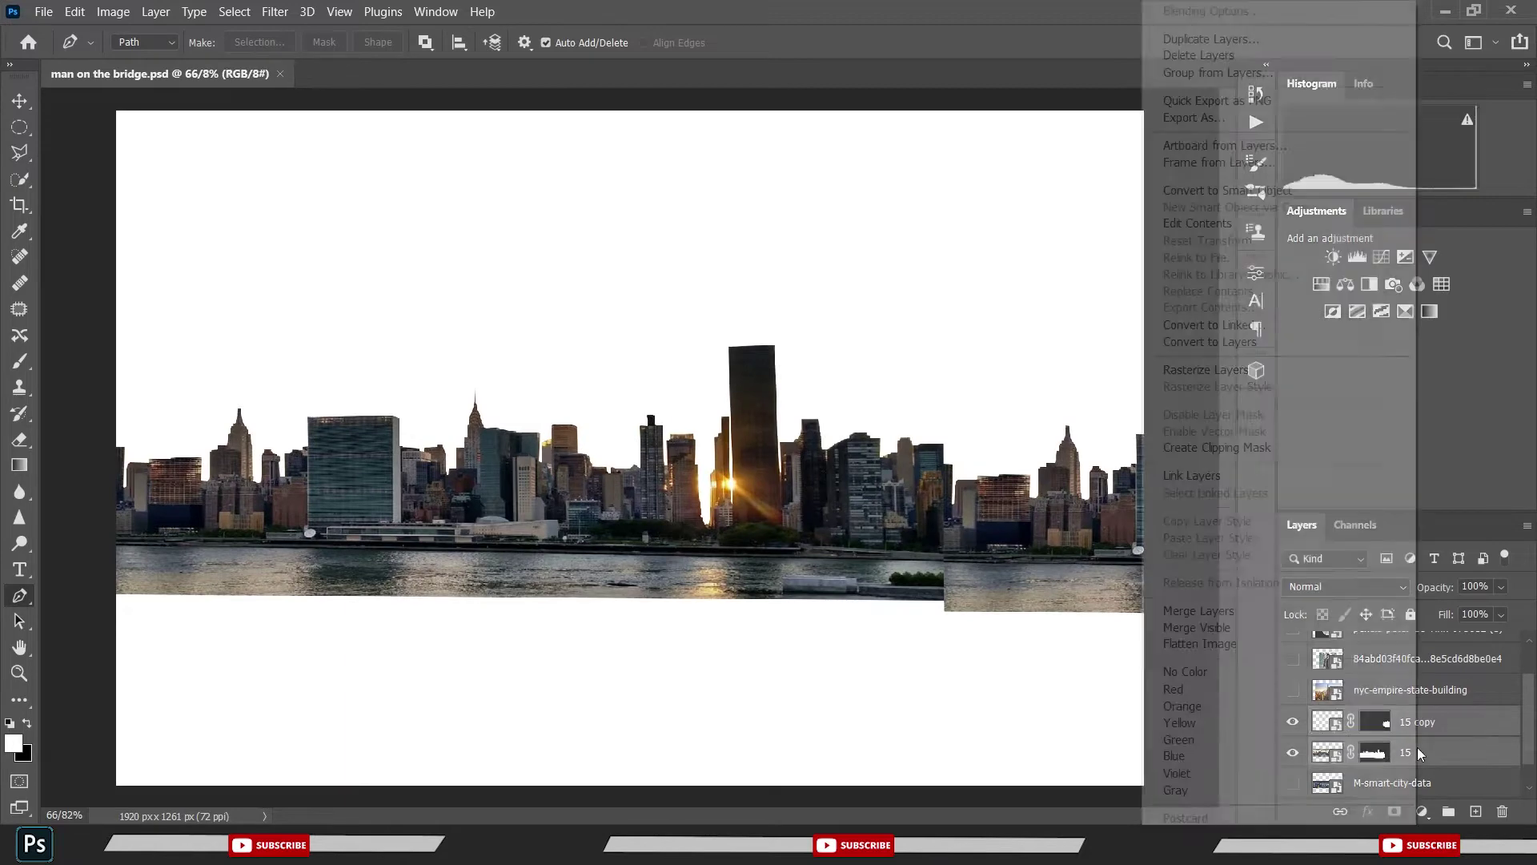
{"action": "right_click", "coordinate": [1419, 762]}
{"action": "left_click", "coordinate": [1192, 192]}
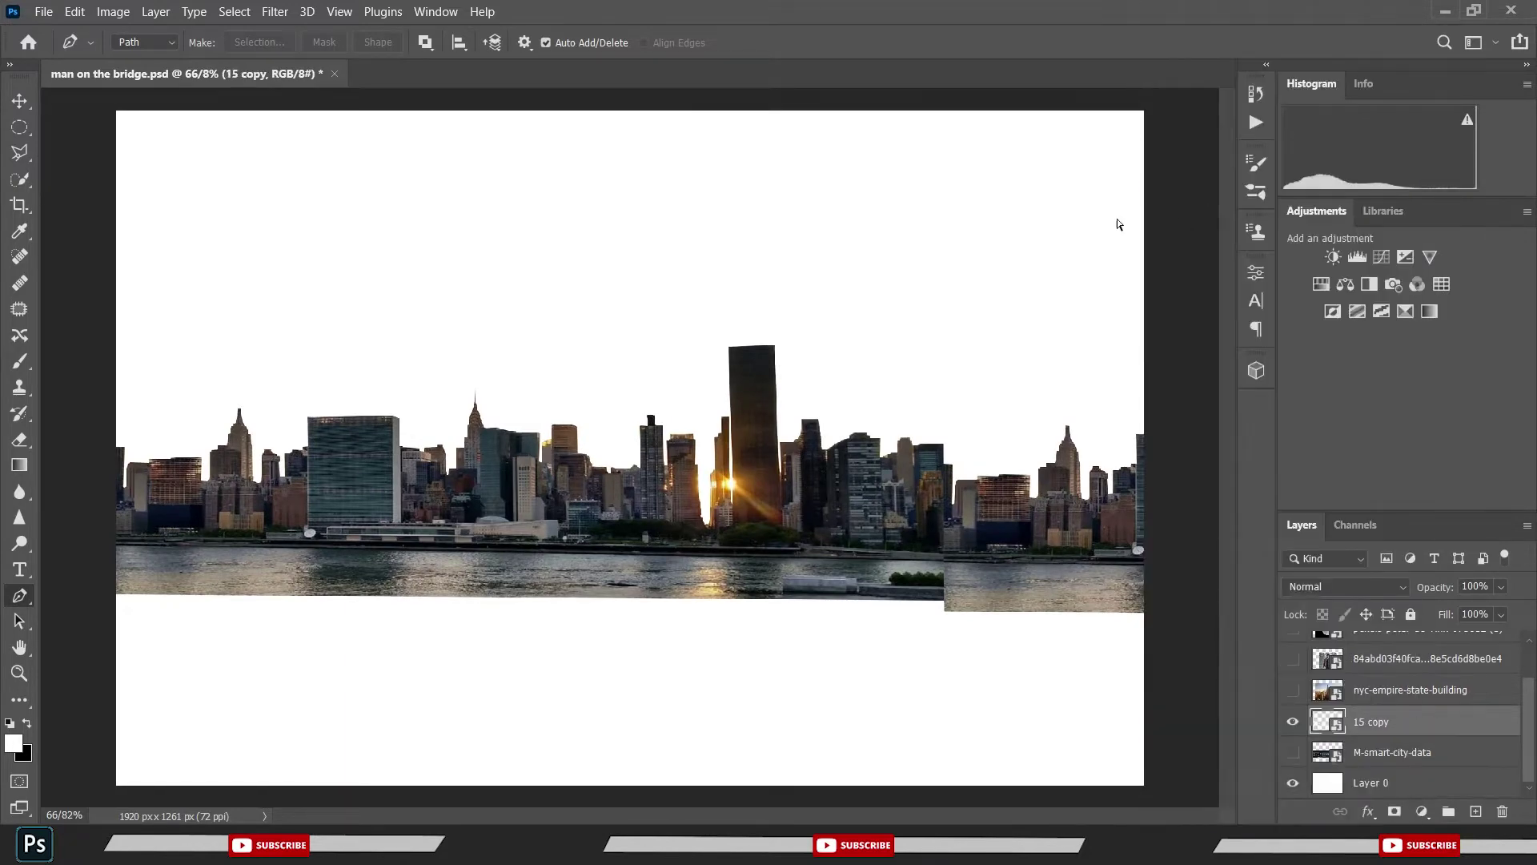
- Turn on the nyc-empire-state-building layer, make it active, and save
{"action": "left_click", "coordinate": [1298, 693]}
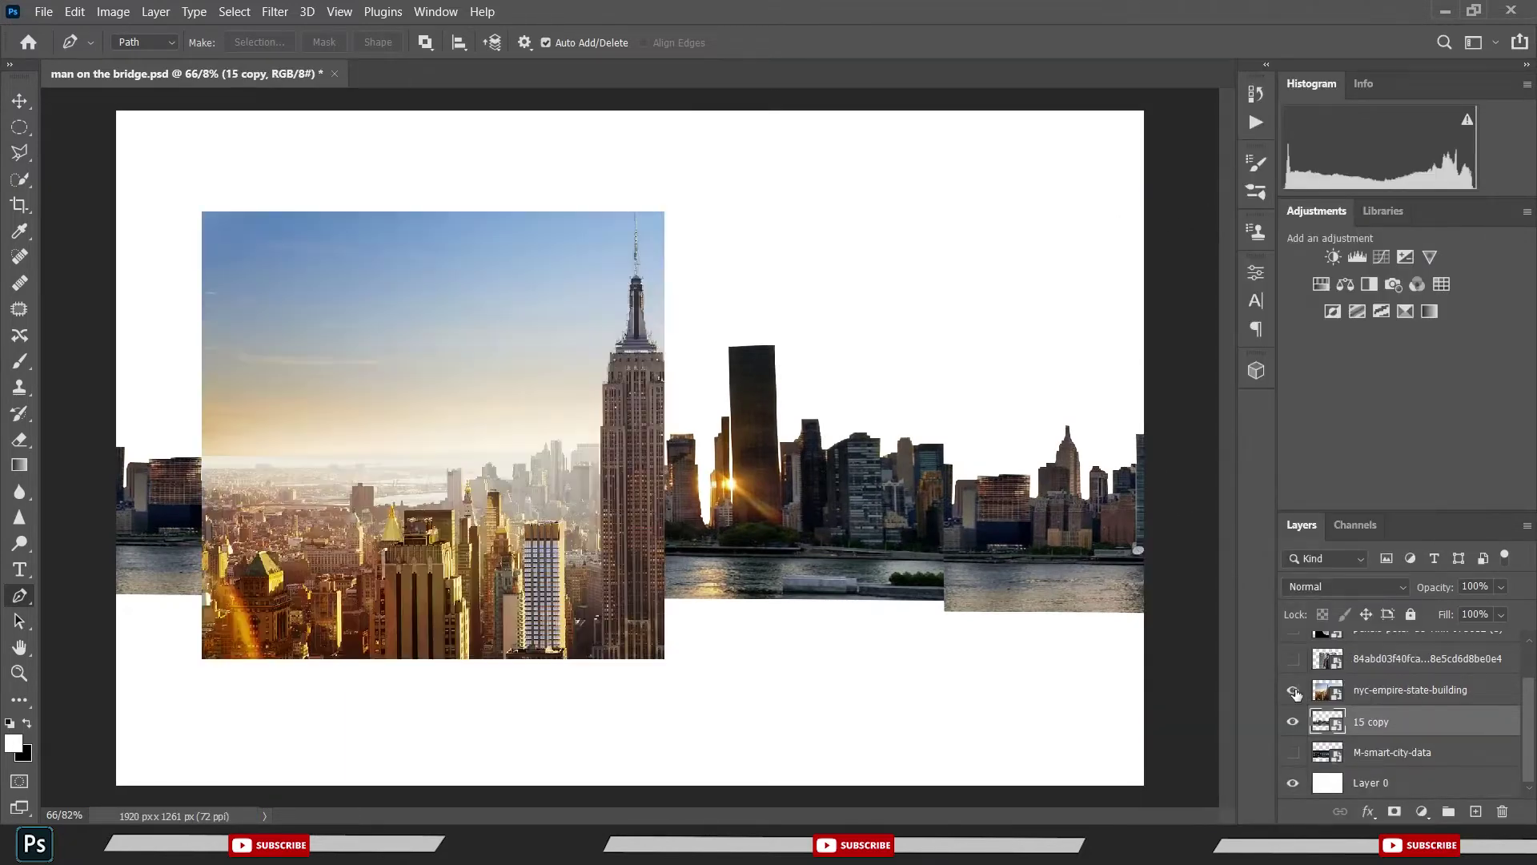
{"action": "left_click", "coordinate": [1297, 693]}
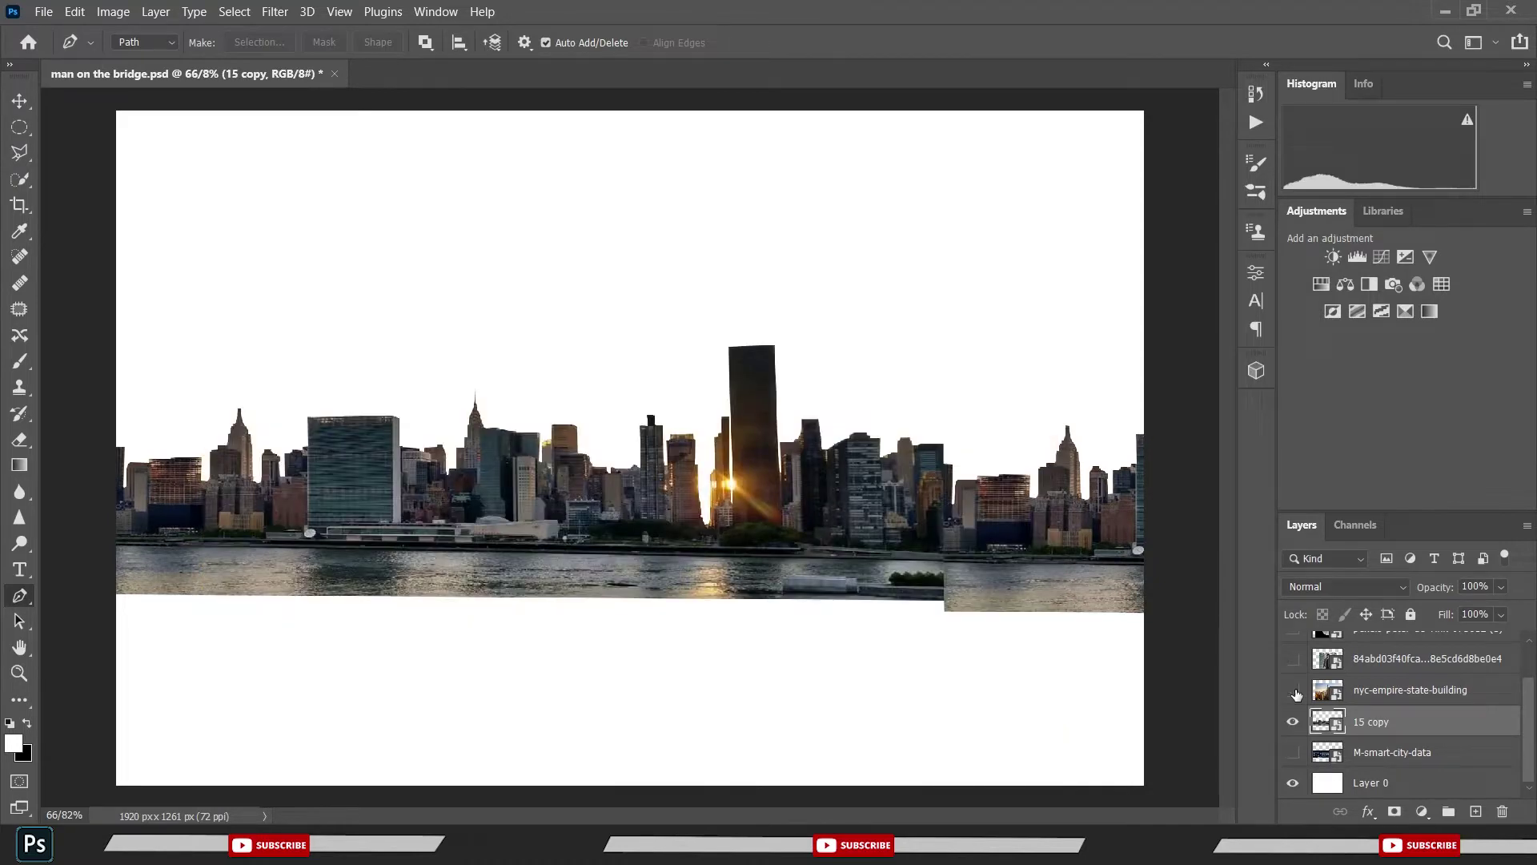
{"action": "left_click", "coordinate": [1293, 690]}
{"action": "left_click", "coordinate": [1393, 690]}
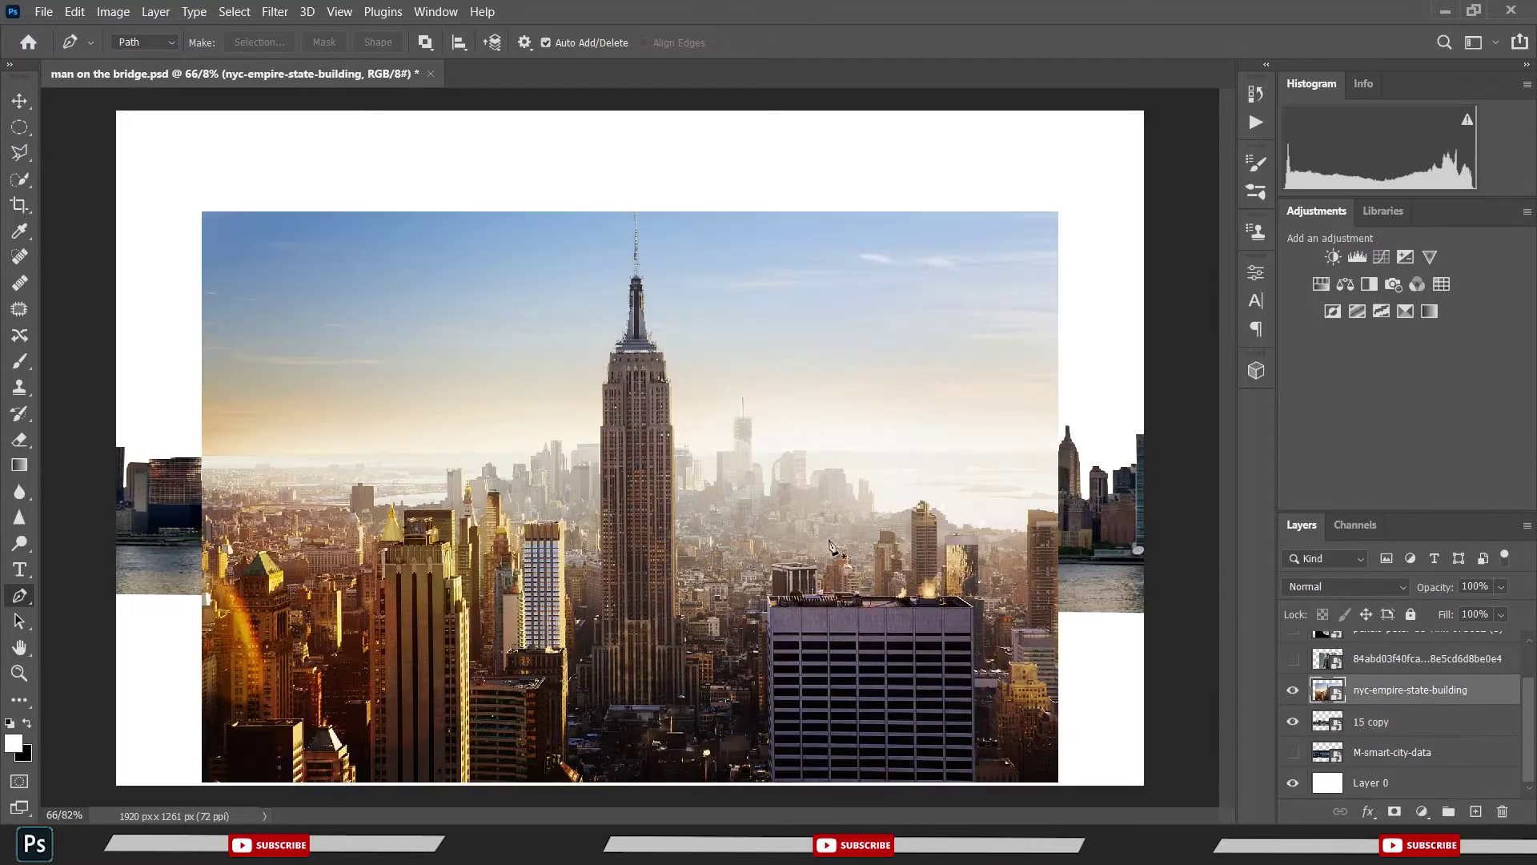
{"action": "key", "text": "ctrl+s"}
- Zoom in and start the pen path with points up the tower's lower left edge
{"action": "scroll", "coordinate": [767, 506], "scroll_direction": "up", "scroll_amount": 1}
{"action": "scroll", "coordinate": [708, 542], "scroll_direction": "up", "scroll_amount": 2}
{"action": "scroll", "coordinate": [649, 577], "scroll_direction": "up", "scroll_amount": 2}
{"action": "scroll", "coordinate": [589, 613], "scroll_direction": "up", "scroll_amount": 2}
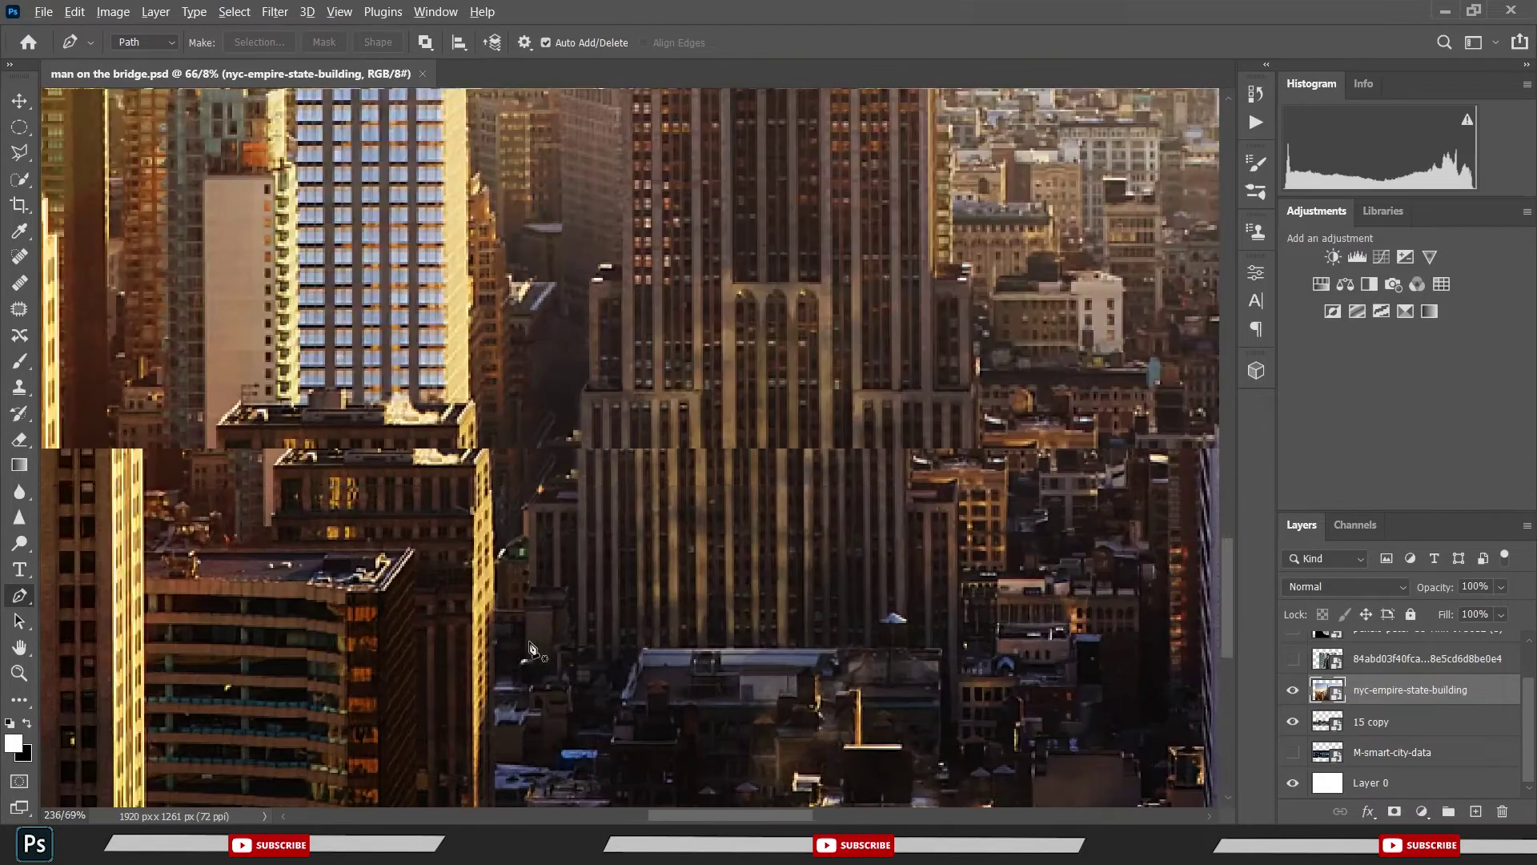
{"action": "scroll", "coordinate": [513, 609], "scroll_direction": "up", "scroll_amount": 2}
{"action": "scroll", "coordinate": [480, 512], "scroll_direction": "up", "scroll_amount": 2}
{"action": "scroll", "coordinate": [456, 480], "scroll_direction": "up", "scroll_amount": 2}
{"action": "scroll", "coordinate": [445, 528], "scroll_direction": "up", "scroll_amount": 1}
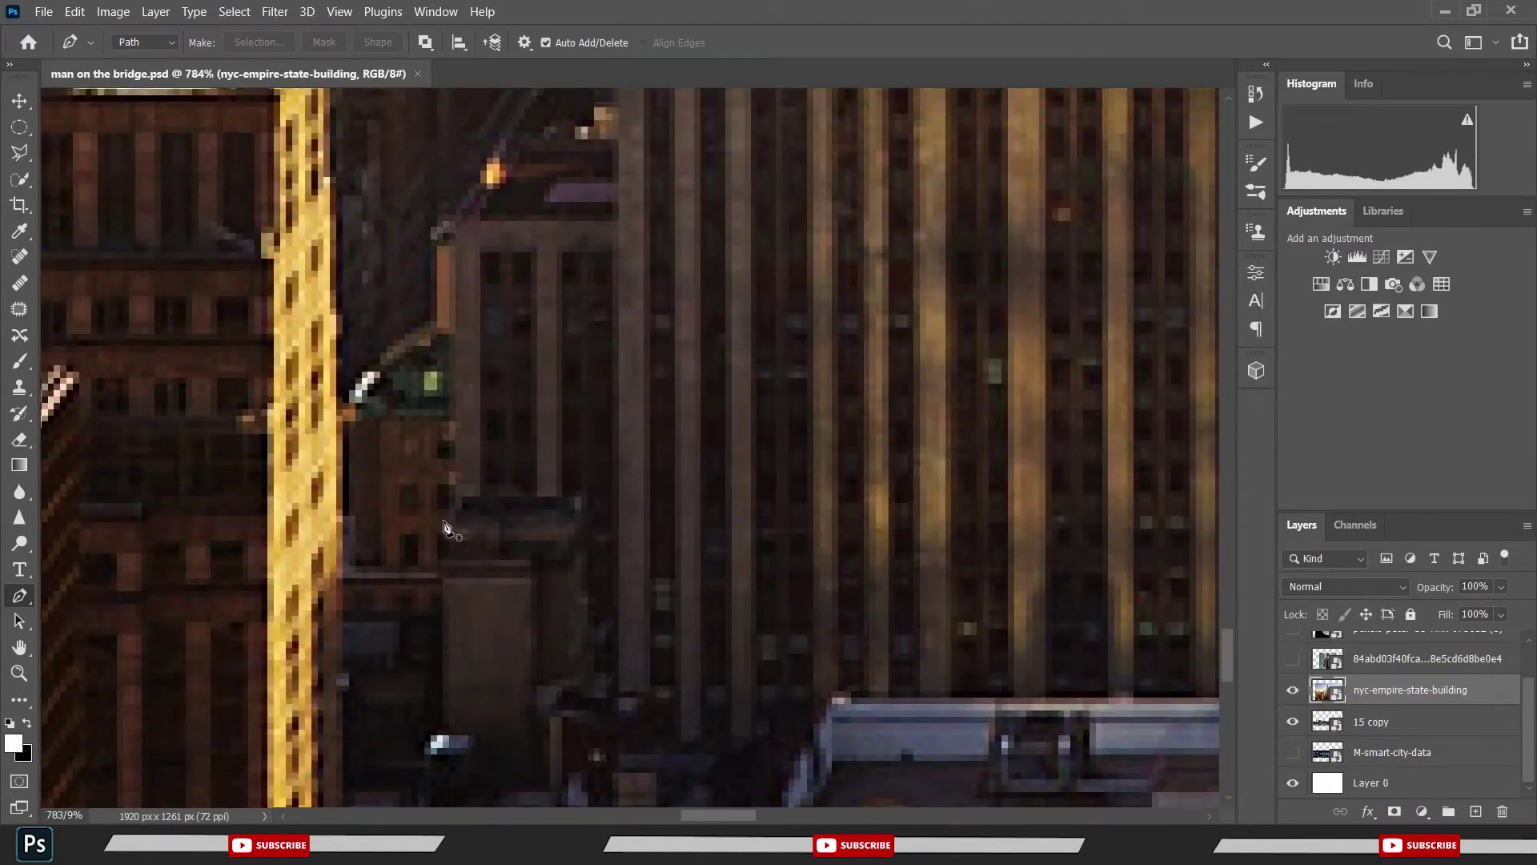
{"action": "left_click", "coordinate": [442, 558]}
{"action": "left_click", "coordinate": [455, 515]}
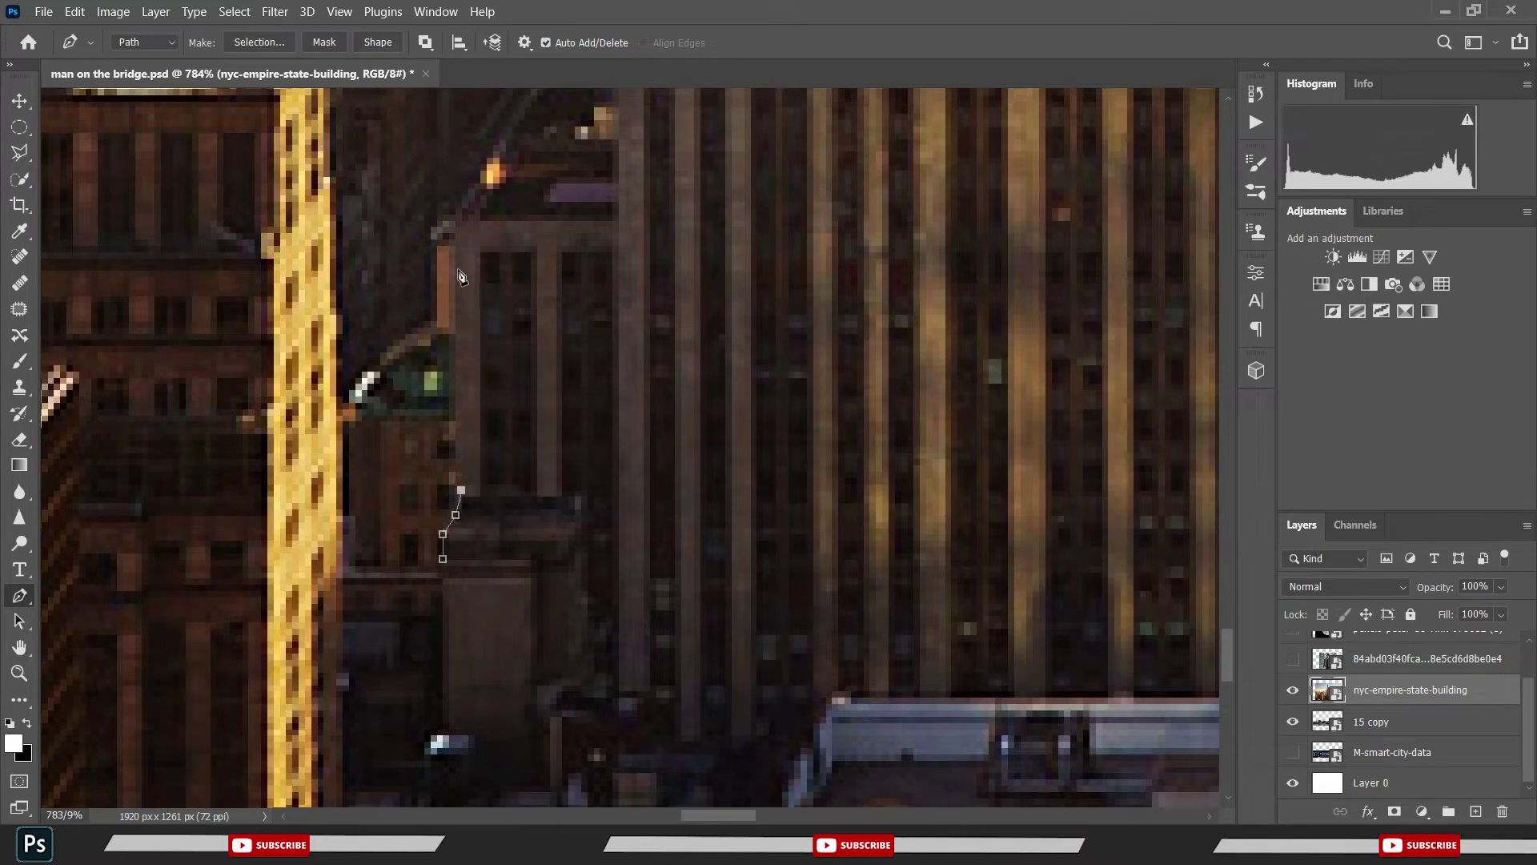
{"action": "left_click", "coordinate": [456, 228]}
- Extend the path across the rooftop ledge and along the stepped left edge
{"action": "left_click_drag", "start_coordinate": [459, 229], "coordinate": [686, 499]}
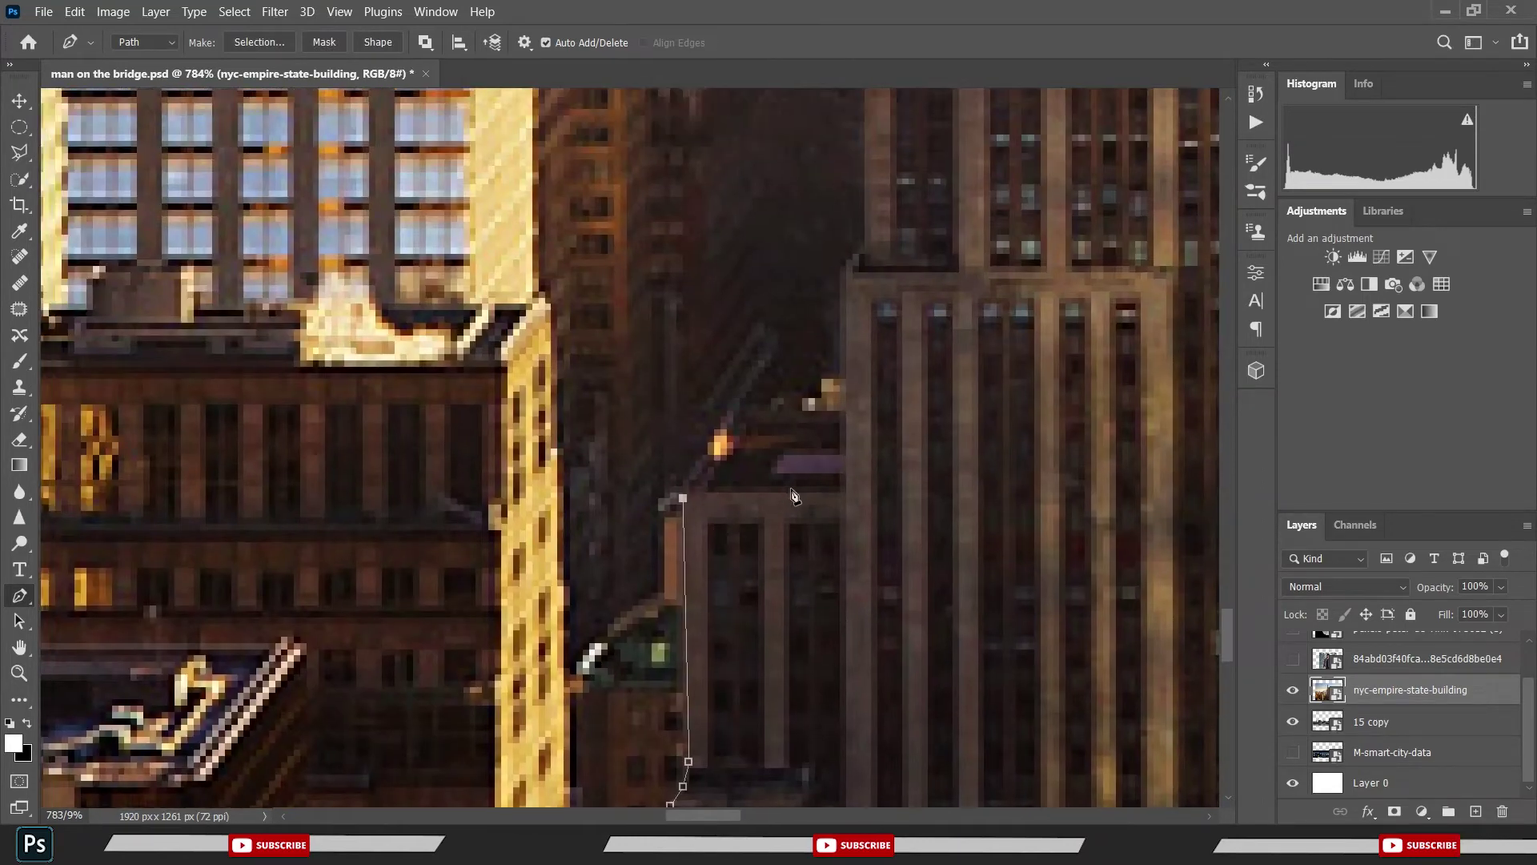
{"action": "left_click", "coordinate": [758, 416]}
{"action": "left_click", "coordinate": [808, 411]}
{"action": "left_click", "coordinate": [846, 416]}
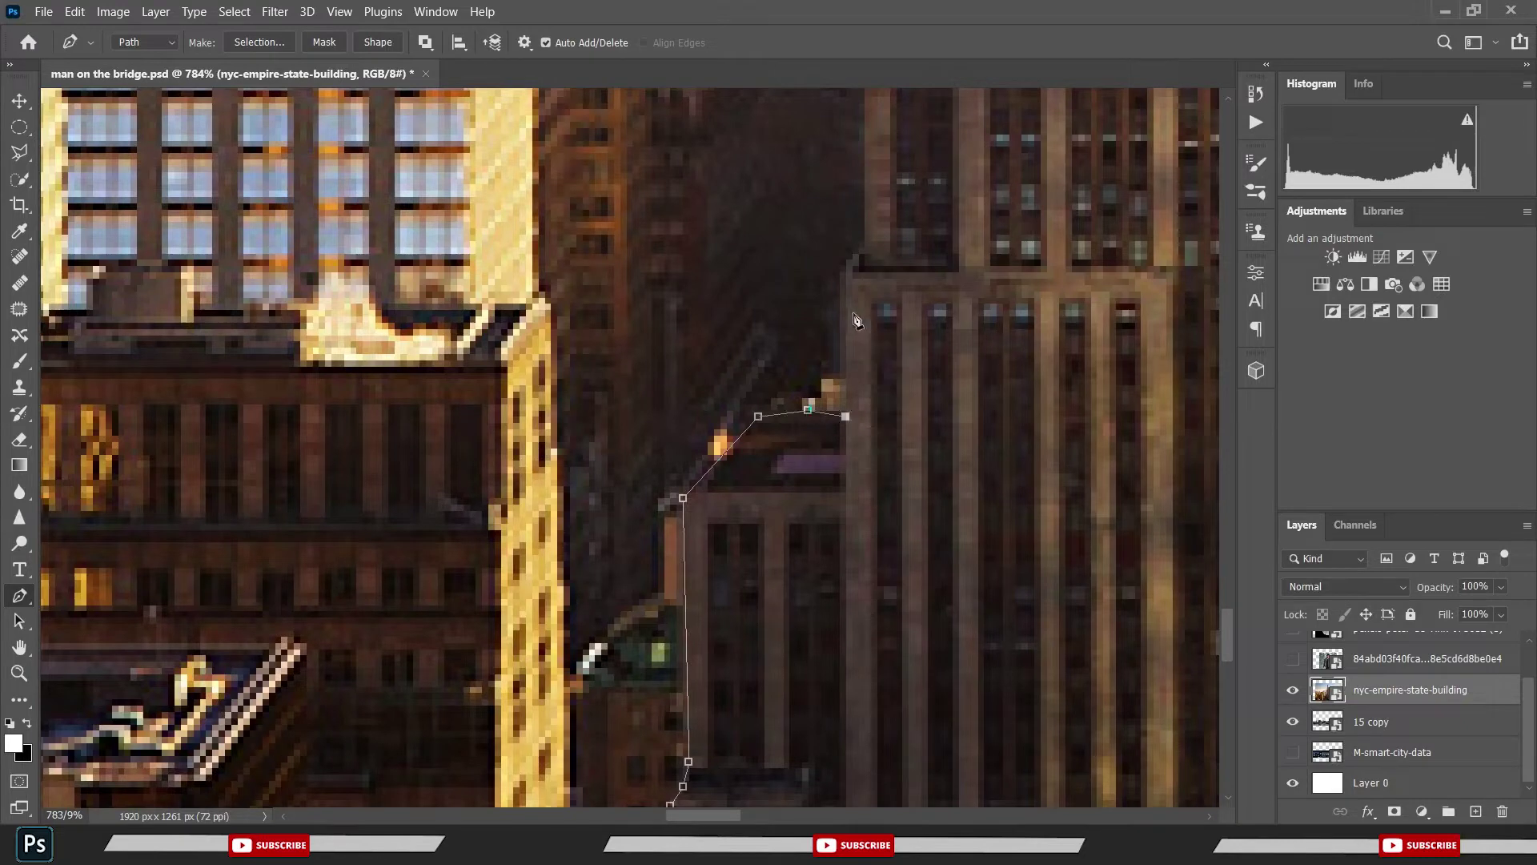
{"action": "left_click", "coordinate": [845, 266]}
{"action": "left_click", "coordinate": [864, 240]}
{"action": "left_click_drag", "start_coordinate": [863, 142], "coordinate": [790, 545]}
{"action": "left_click", "coordinate": [797, 372]}
{"action": "left_click", "coordinate": [815, 353]}
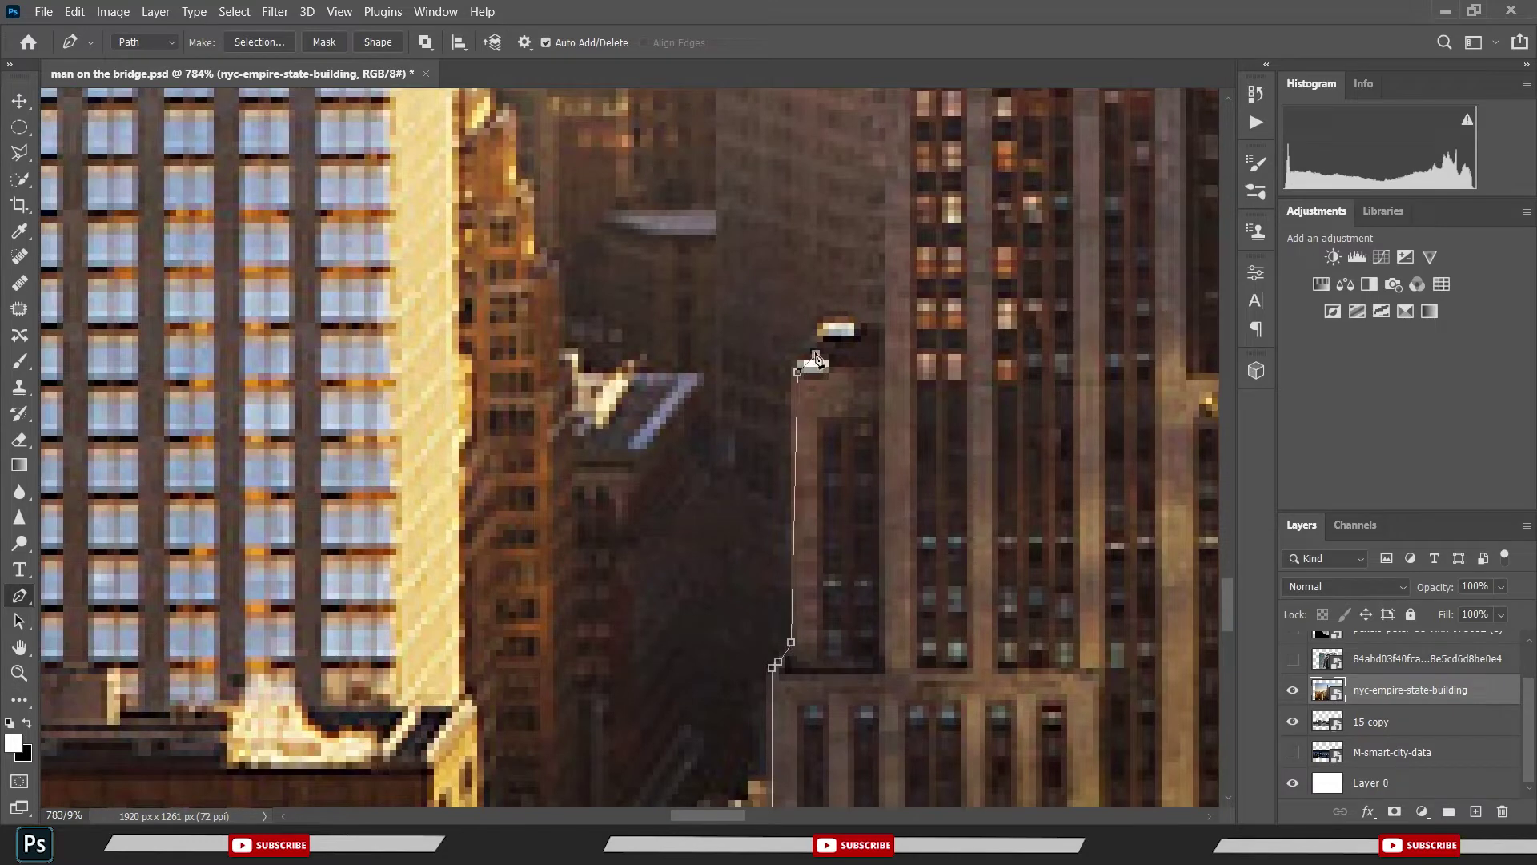
{"action": "left_click", "coordinate": [890, 328]}
- Follow the tower's left edge upward, adding points to its upper setback corner
{"action": "left_click_drag", "start_coordinate": [897, 138], "coordinate": [833, 416]}
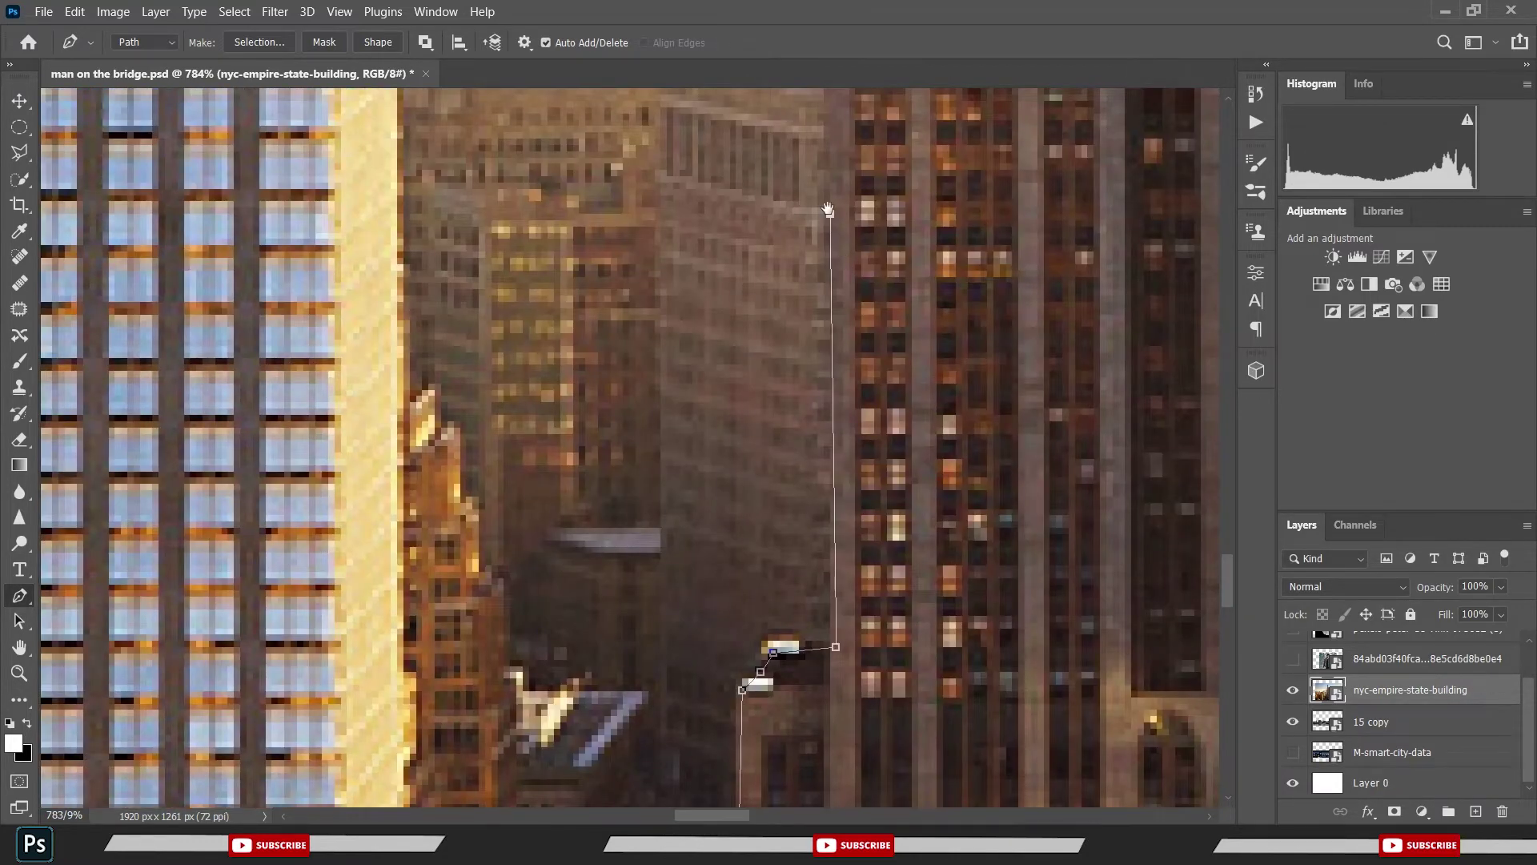
{"action": "left_click_drag", "start_coordinate": [823, 205], "coordinate": [792, 424]}
{"action": "left_click", "coordinate": [792, 429]}
{"action": "left_click_drag", "start_coordinate": [795, 71], "coordinate": [775, 249]}
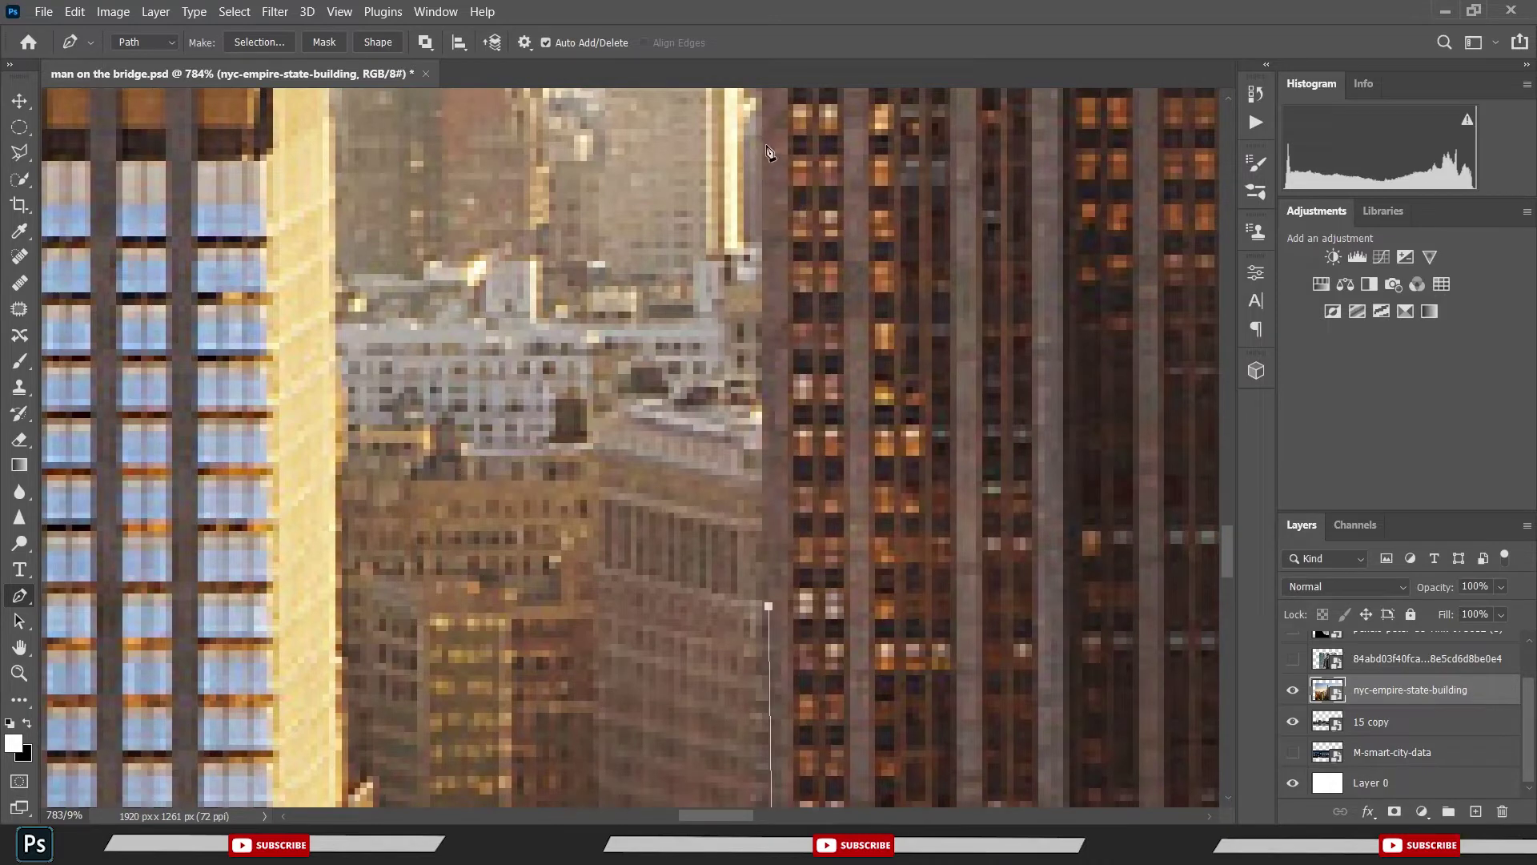
{"action": "left_click_drag", "start_coordinate": [771, 148], "coordinate": [797, 560]}
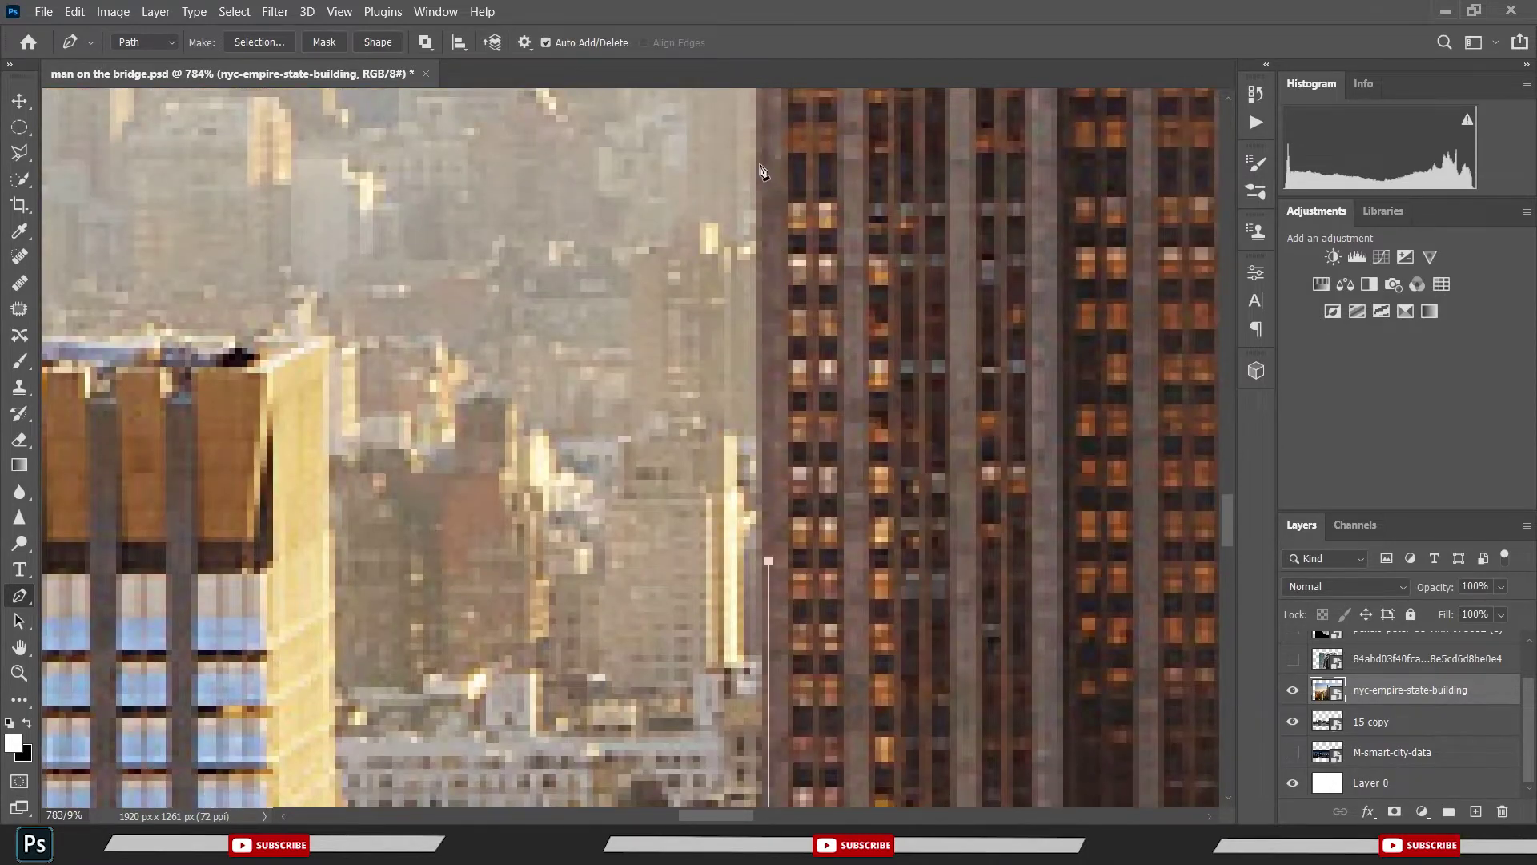
{"action": "left_click_drag", "start_coordinate": [761, 170], "coordinate": [744, 124]}
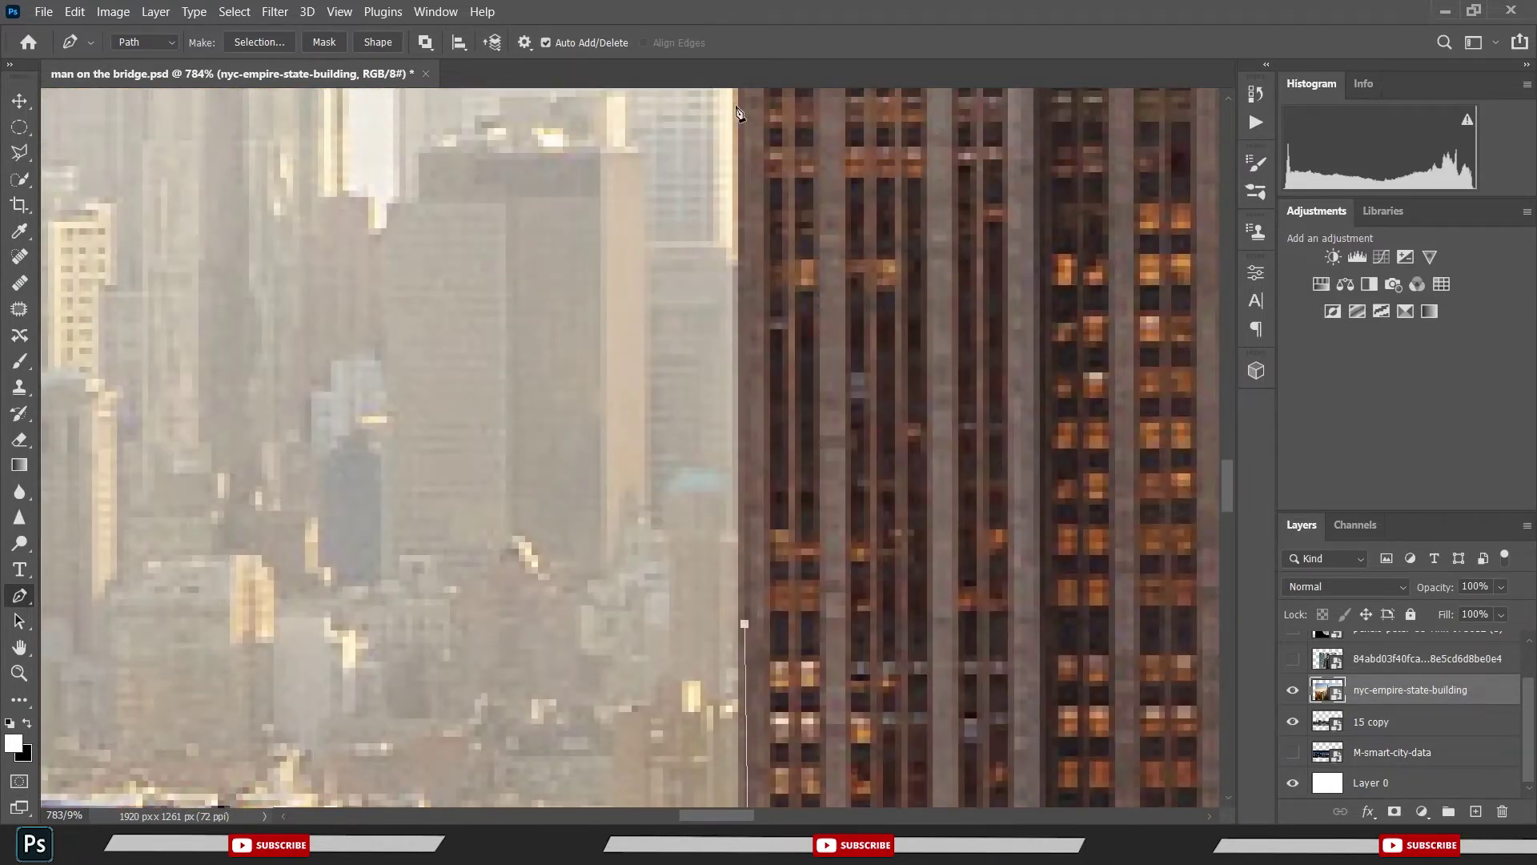
{"action": "left_click_drag", "start_coordinate": [789, 223], "coordinate": [815, 597]}
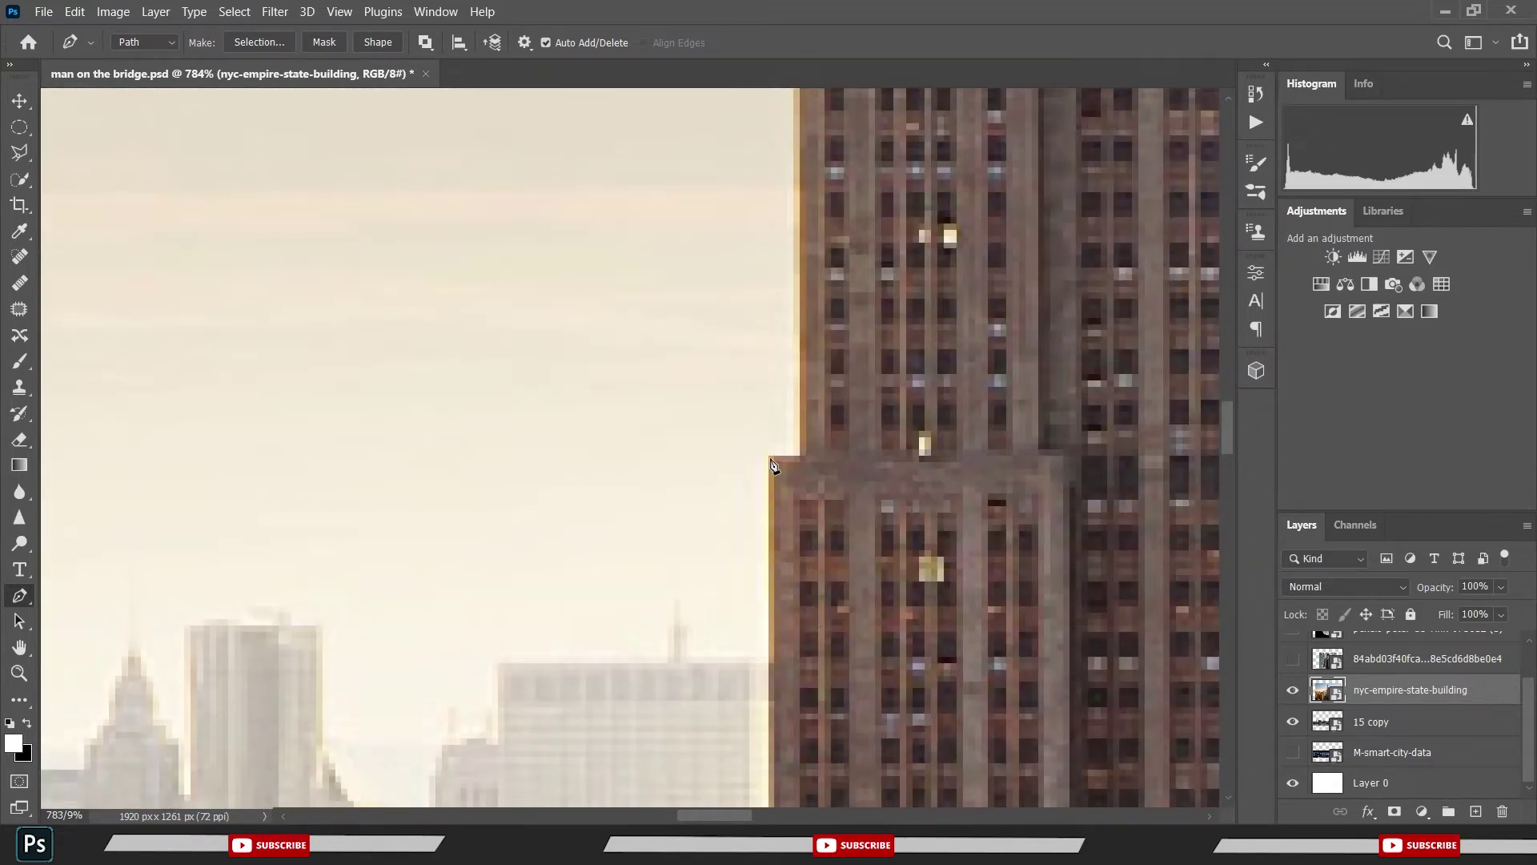
{"action": "left_click", "coordinate": [768, 456]}
{"action": "left_click", "coordinate": [803, 125]}
- Trace the next setbacks and ledge top up to the crown's left side
{"action": "scroll", "coordinate": [789, 264], "scroll_direction": "up", "scroll_amount": 5}
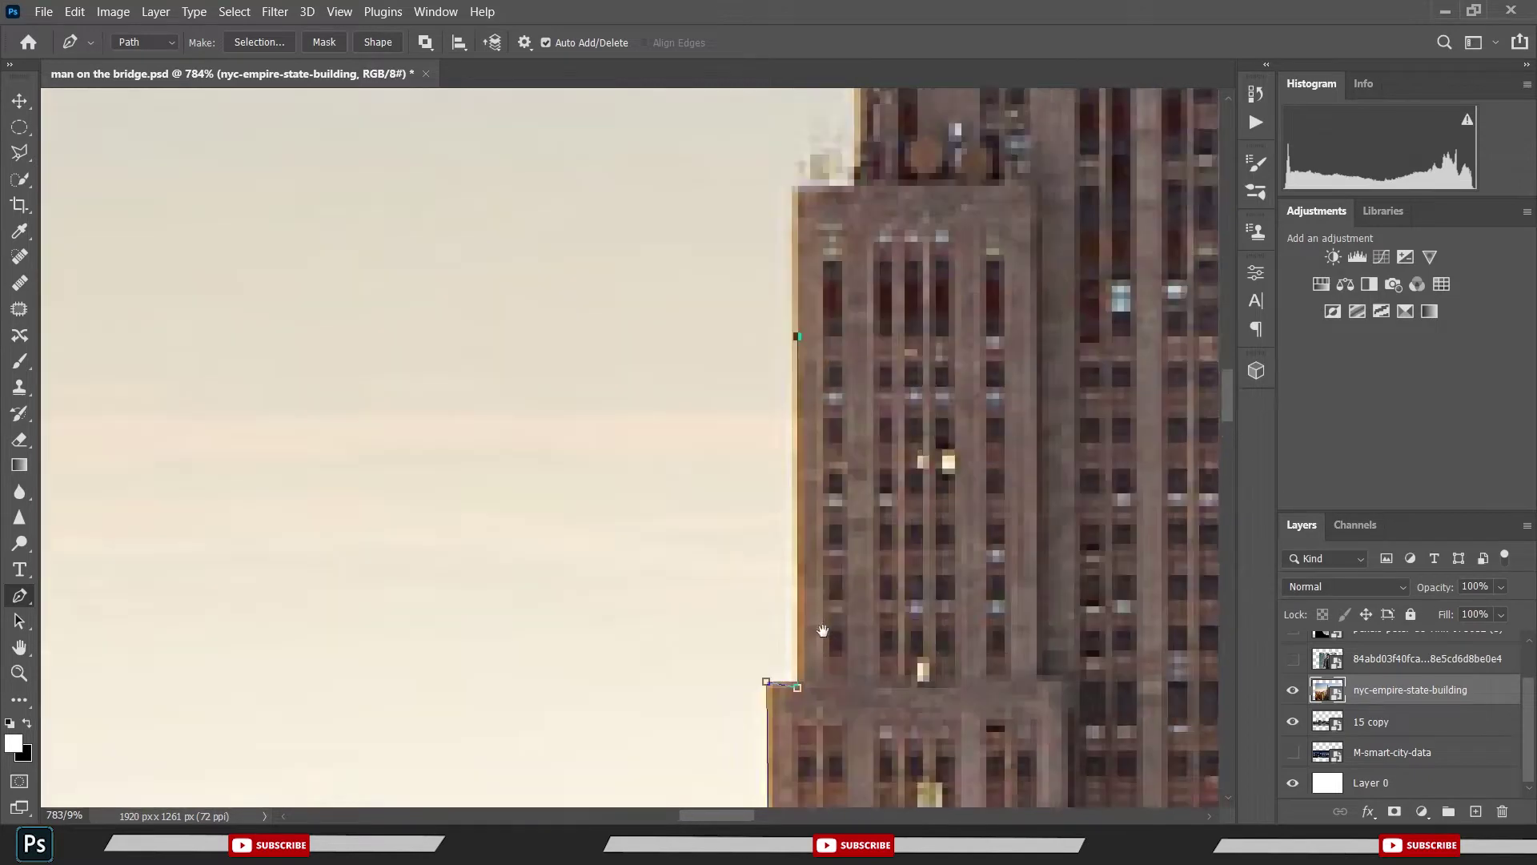
{"action": "left_click", "coordinate": [760, 405]}
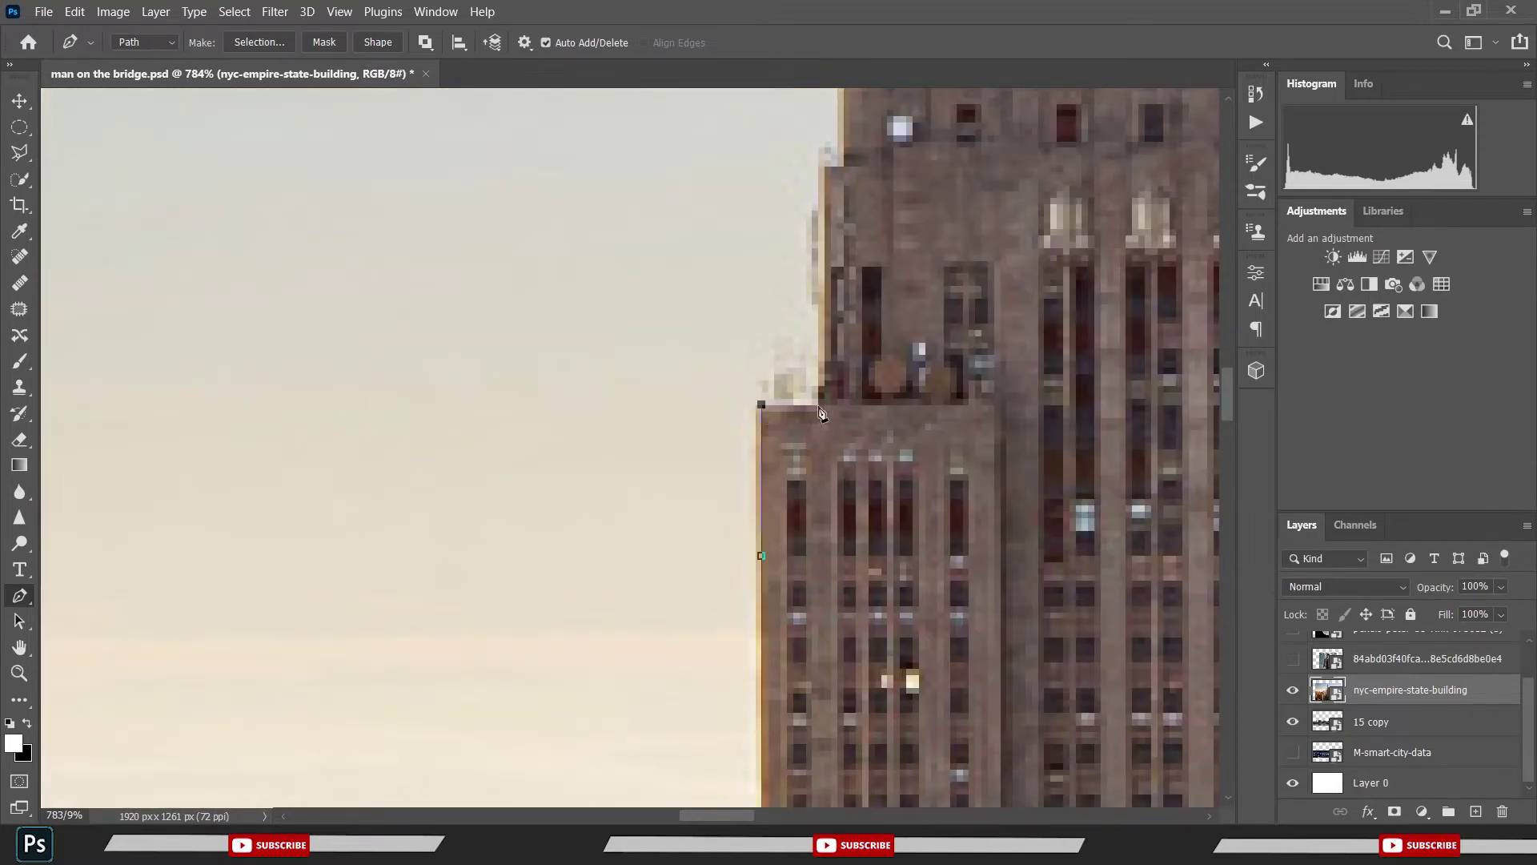
{"action": "left_click", "coordinate": [825, 168]}
{"action": "left_click", "coordinate": [850, 168]}
{"action": "scroll", "coordinate": [850, 173], "scroll_direction": "up", "scroll_amount": 5}
{"action": "left_click", "coordinate": [849, 462]}
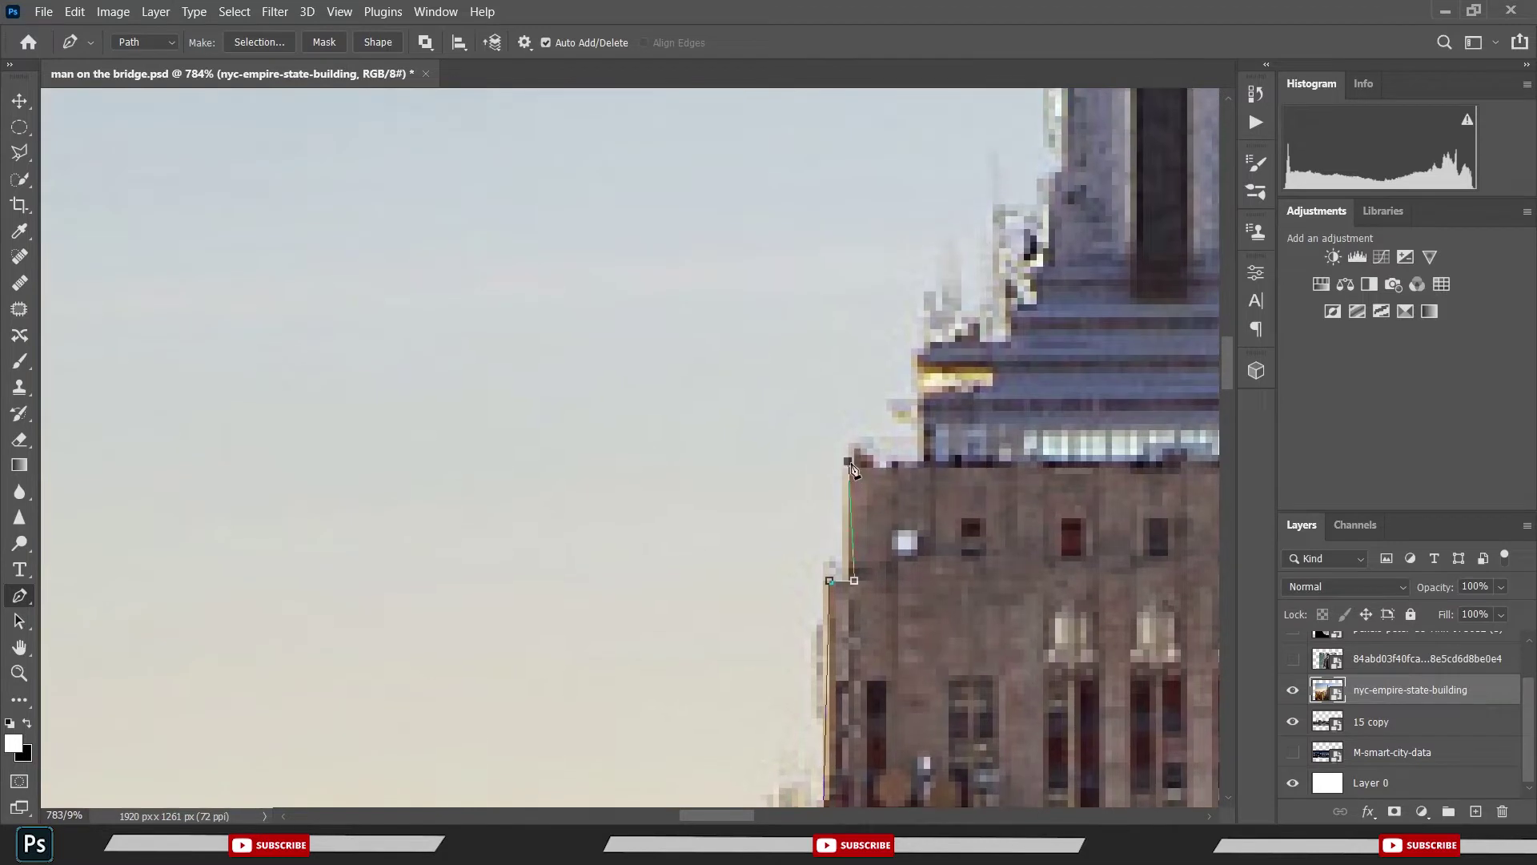
{"action": "left_click", "coordinate": [918, 463]}
{"action": "left_click", "coordinate": [923, 353]}
- Trace up the spire's left side and around over its dome top
{"action": "left_click", "coordinate": [1011, 309]}
{"action": "left_click", "coordinate": [1018, 298]}
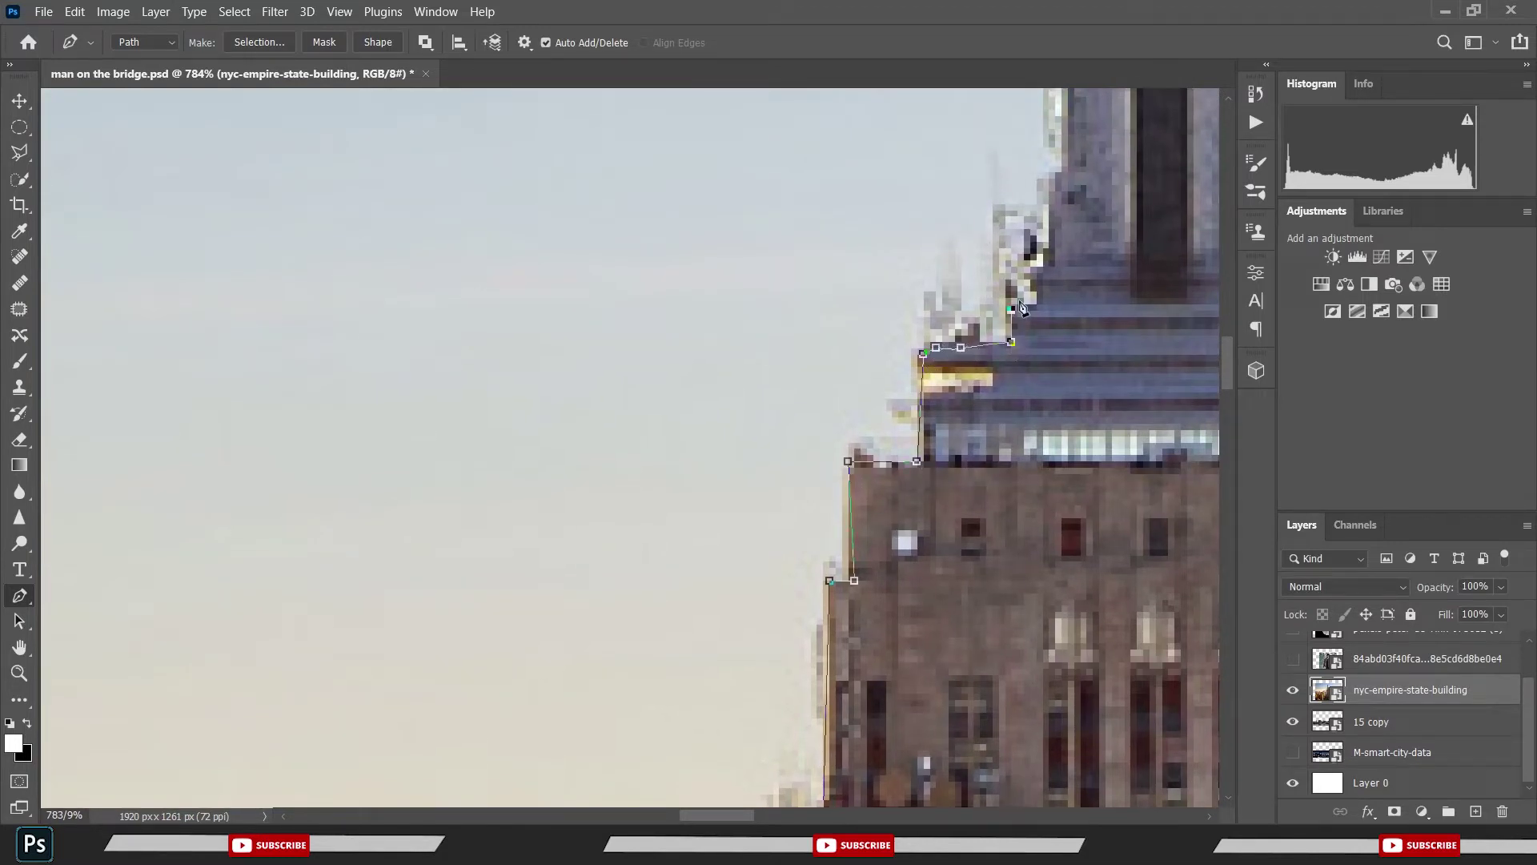
{"action": "left_click", "coordinate": [1036, 261]}
{"action": "left_click_drag", "start_coordinate": [1065, 110], "coordinate": [931, 526]}
{"action": "left_click", "coordinate": [946, 455]}
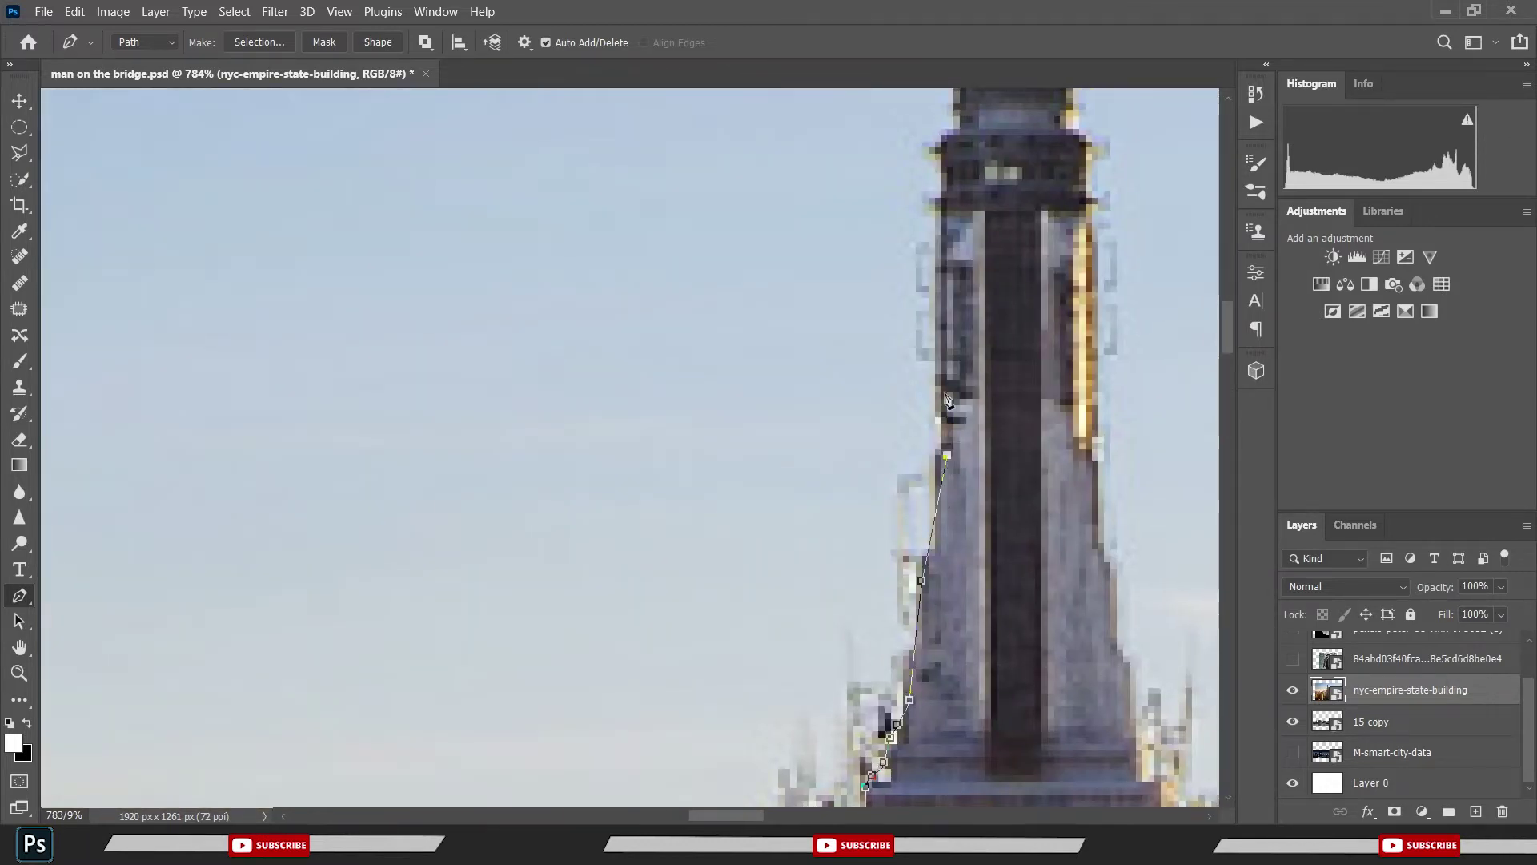
{"action": "left_click", "coordinate": [946, 267]}
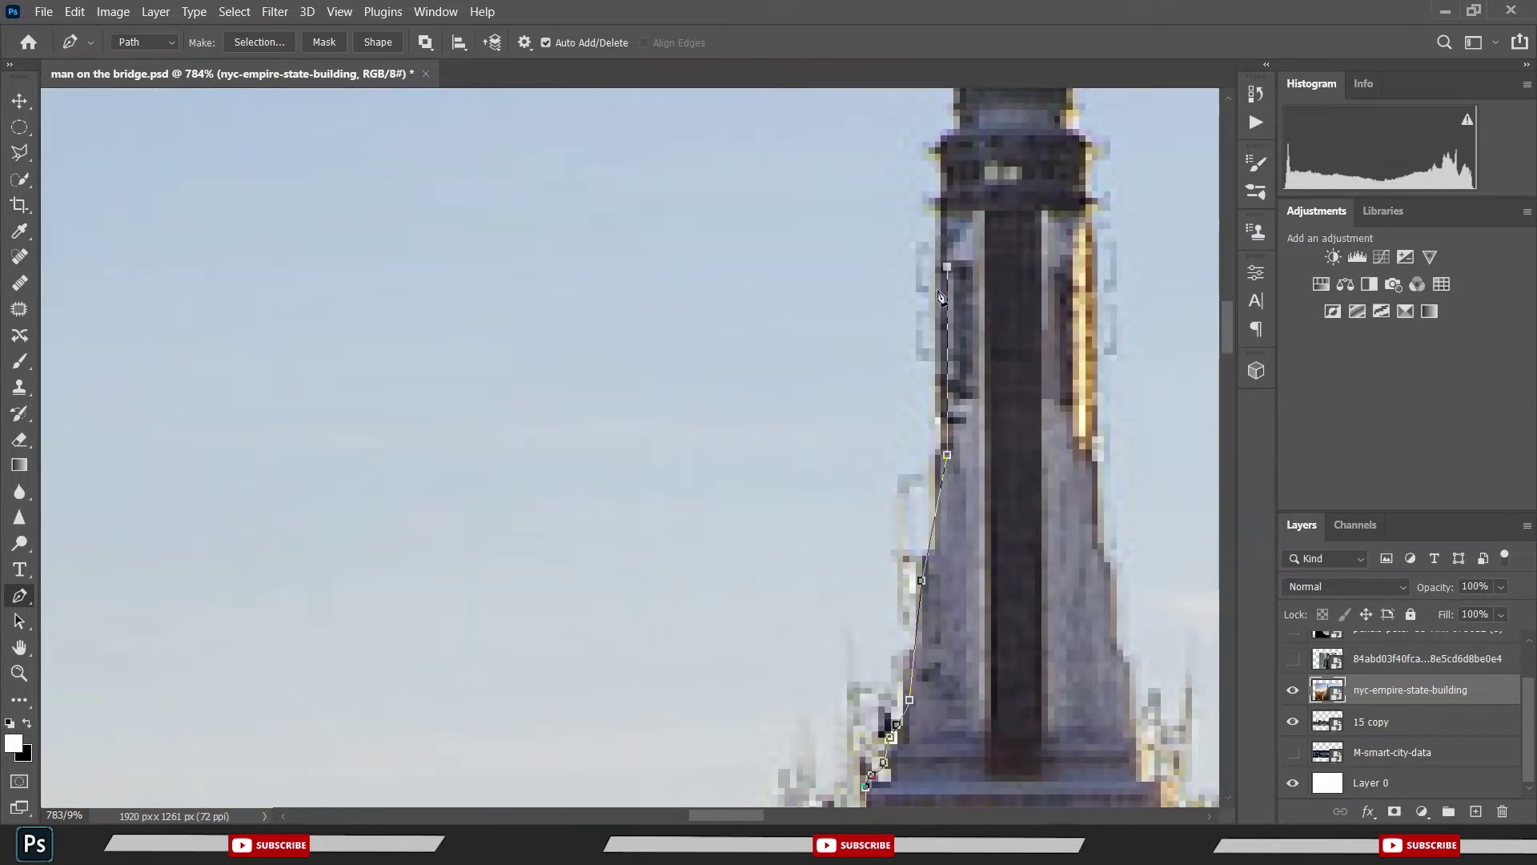
{"action": "left_click", "coordinate": [946, 146]}
{"action": "left_click_drag", "start_coordinate": [959, 128], "coordinate": [903, 409]}
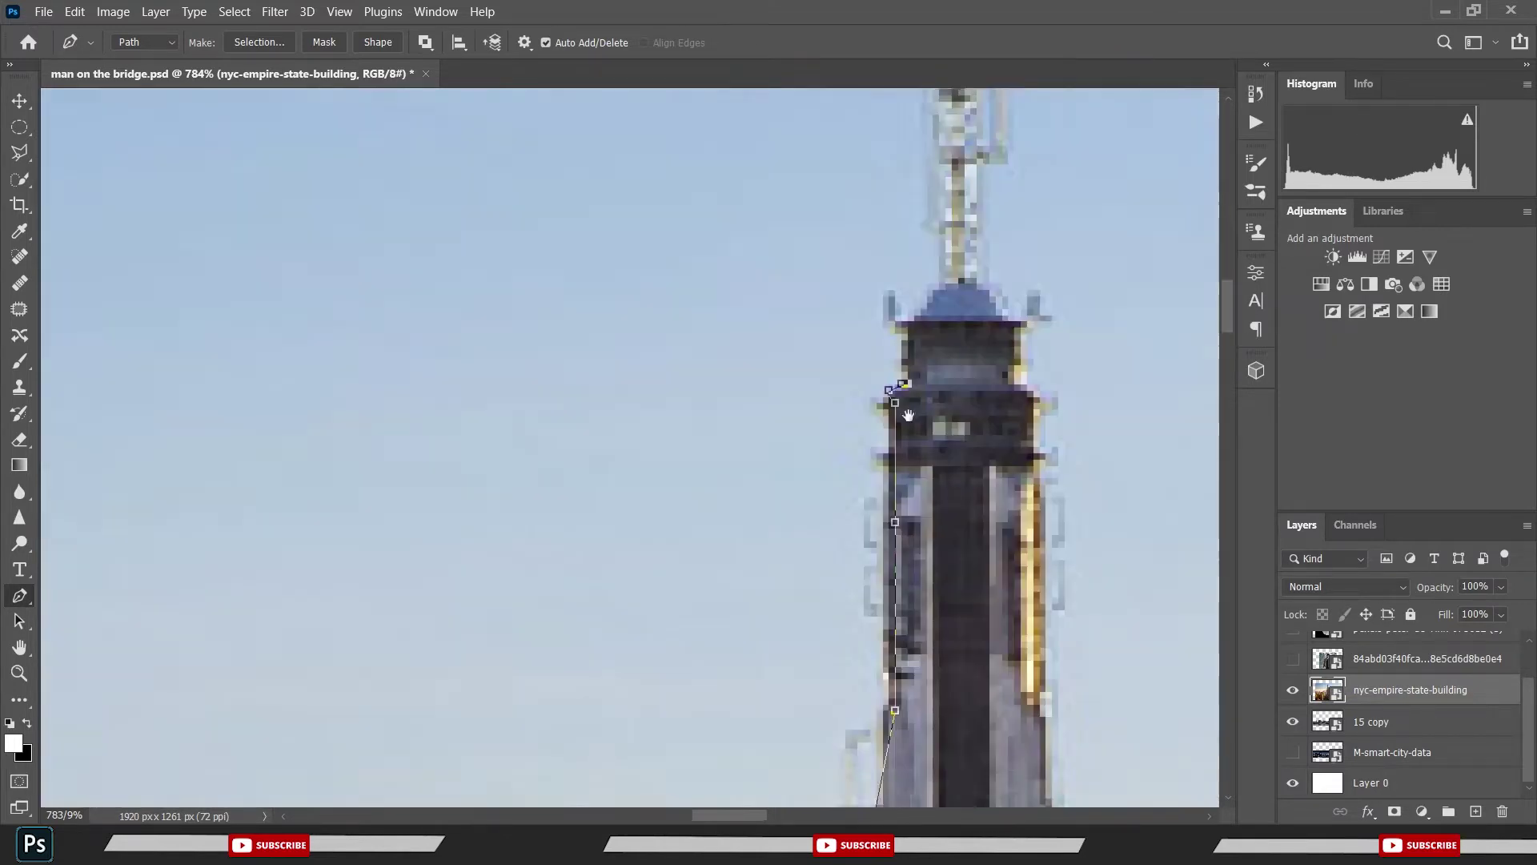
{"action": "left_click", "coordinate": [903, 371]}
{"action": "left_click", "coordinate": [909, 341]}
{"action": "left_click", "coordinate": [929, 326]}
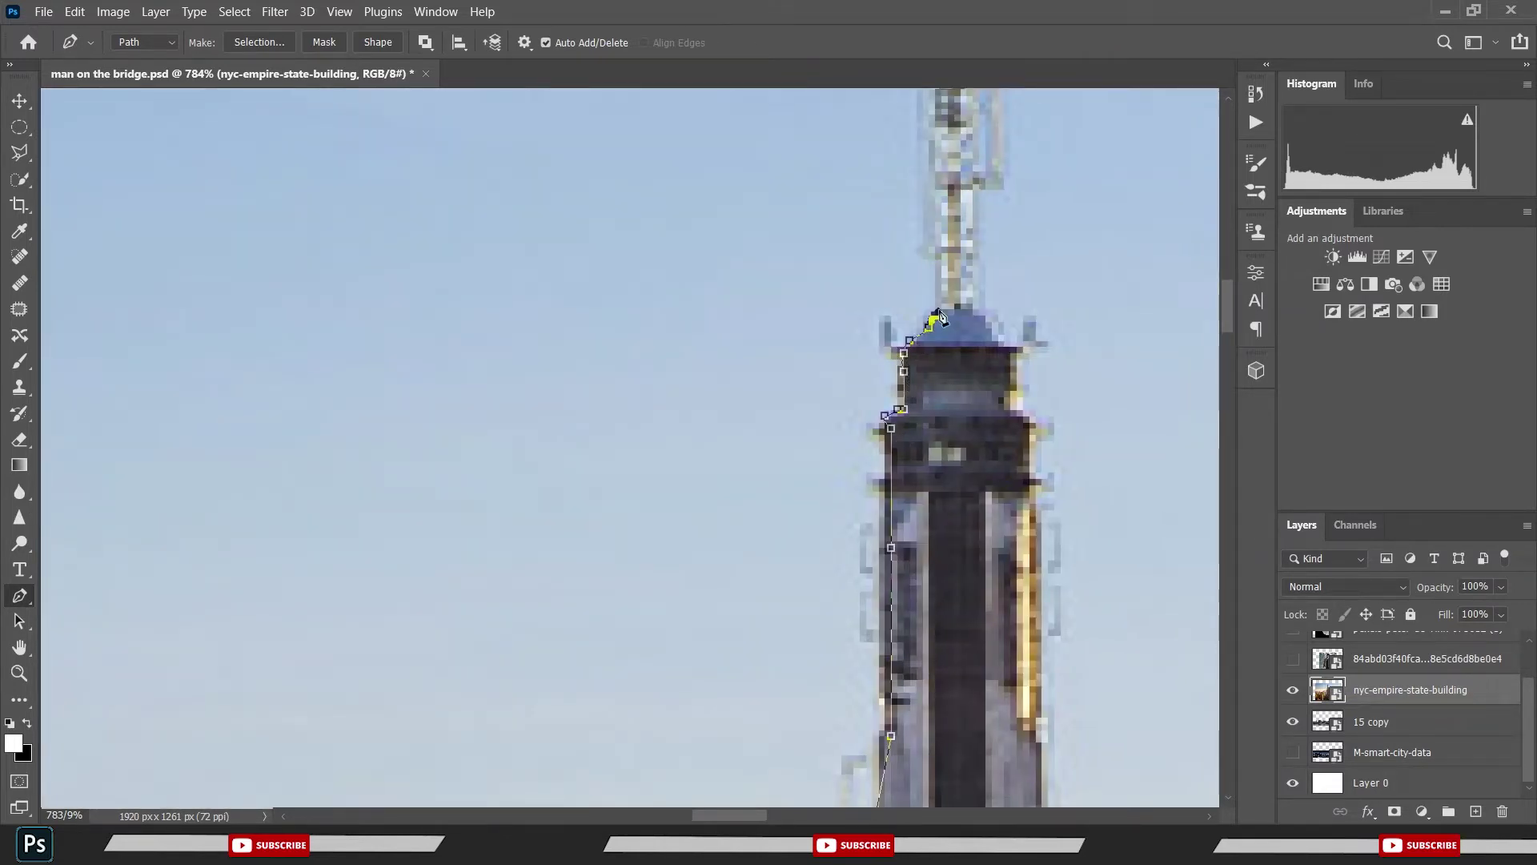
{"action": "left_click", "coordinate": [954, 303]}
{"action": "left_click", "coordinate": [999, 344]}
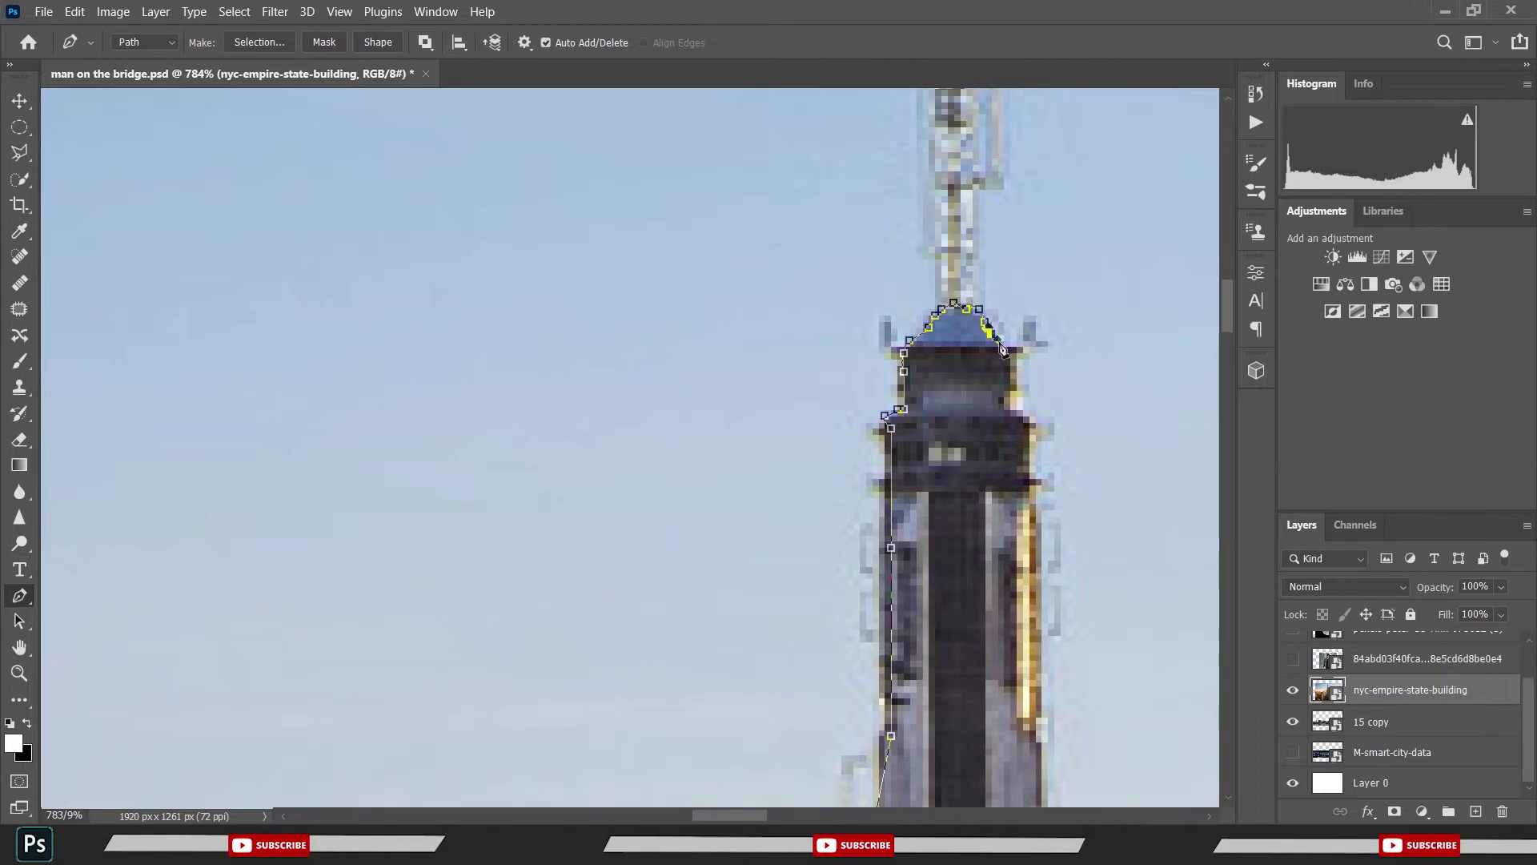
- Trace down the spire's right side and save the document
{"action": "left_click", "coordinate": [1010, 384]}
{"action": "left_click", "coordinate": [1004, 408]}
{"action": "left_click", "coordinate": [1029, 452]}
{"action": "left_click", "coordinate": [1029, 485]}
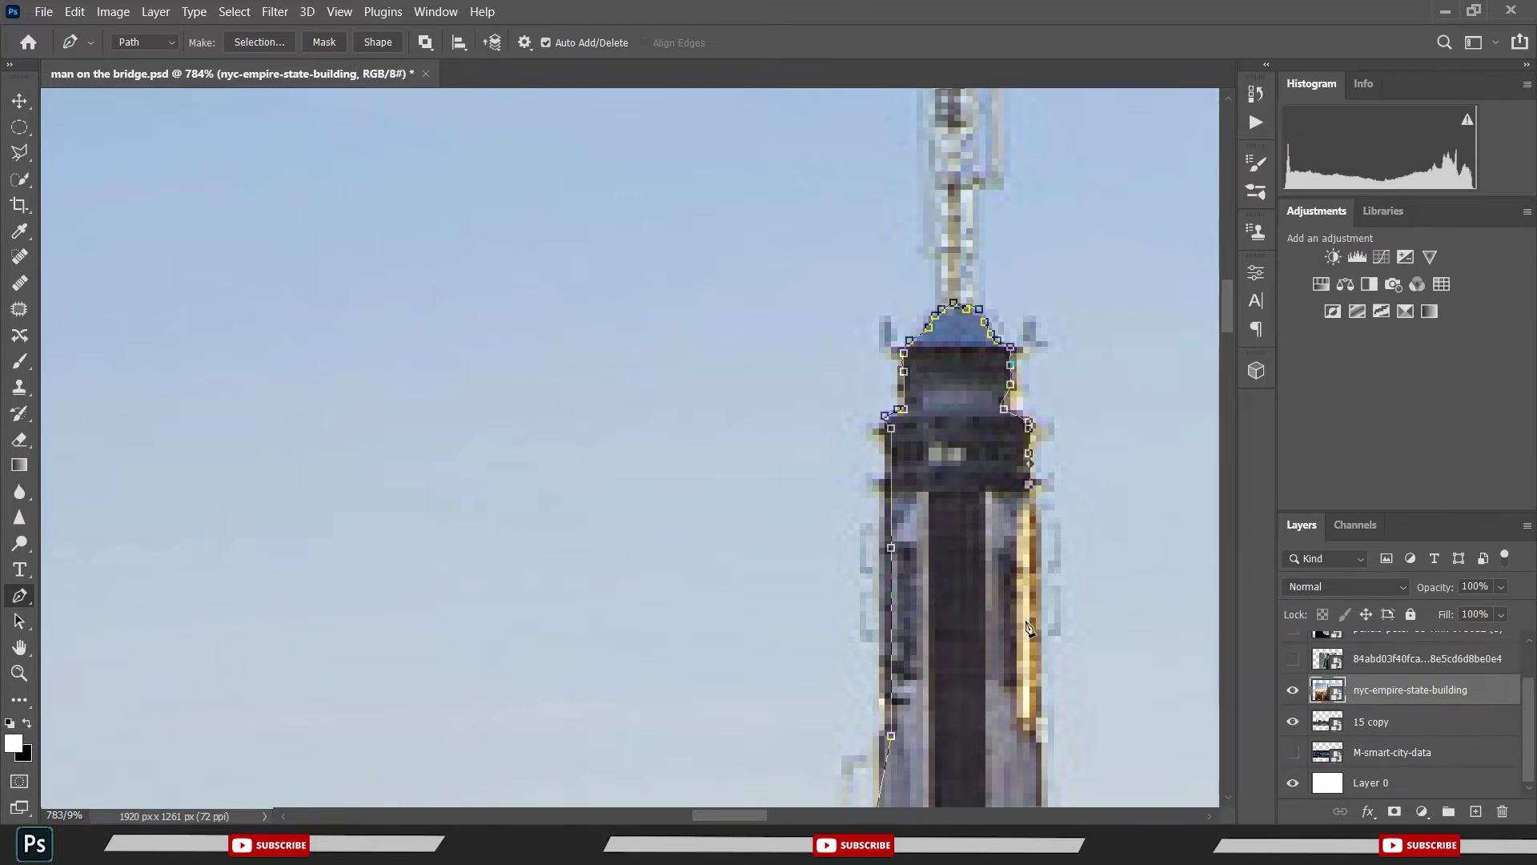
{"action": "left_click", "coordinate": [1041, 678]}
{"action": "key", "text": "ctrl+s"}
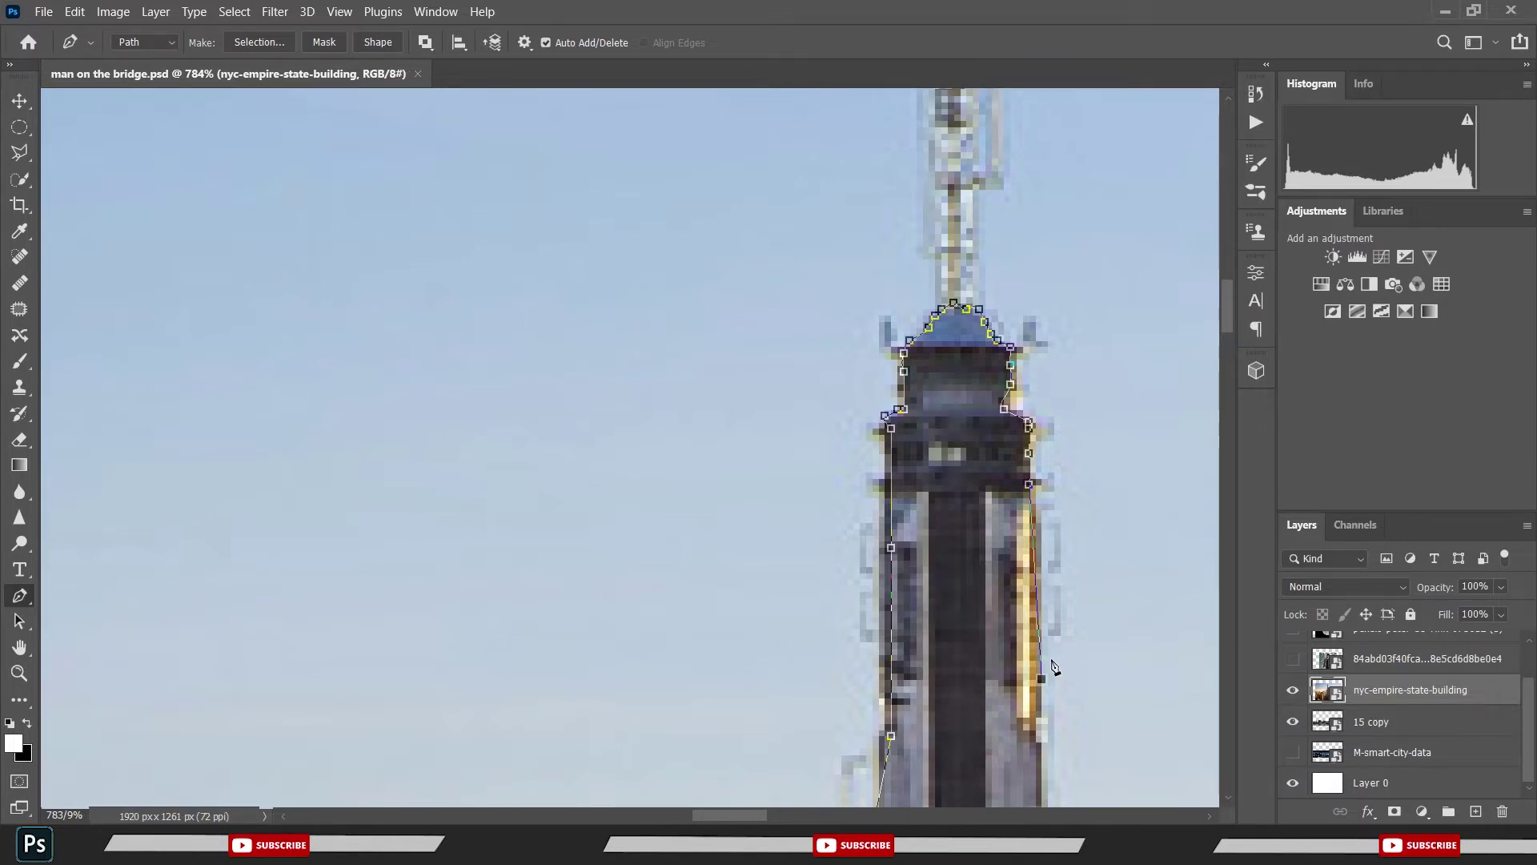
{"action": "scroll", "coordinate": [1043, 454], "scroll_direction": "down", "scroll_amount": 3}
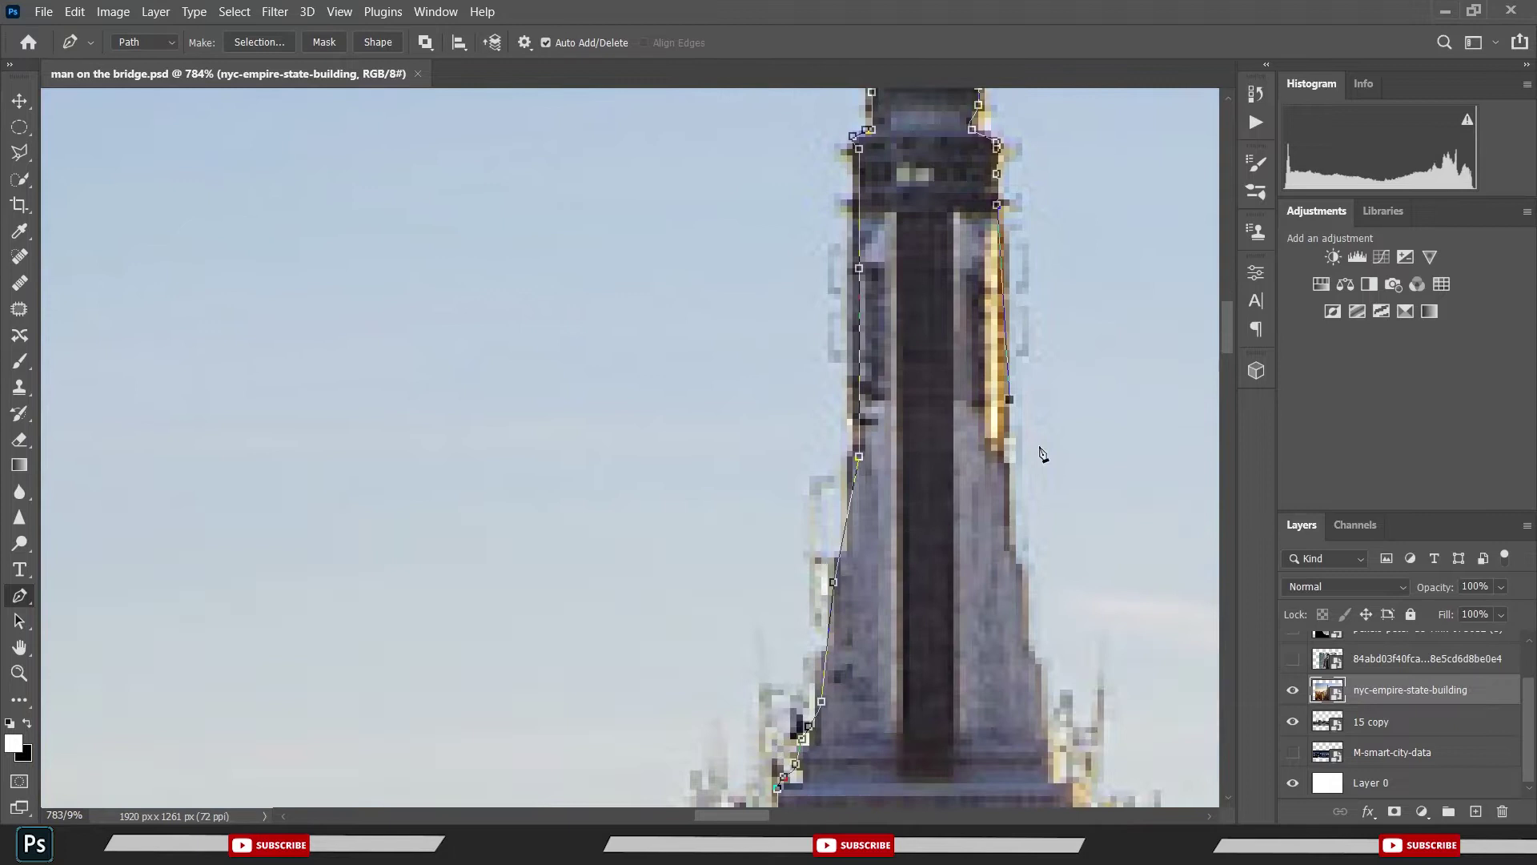
- Continue the path down the spire's right edge to its base
{"action": "left_click", "coordinate": [1015, 556]}
{"action": "left_click", "coordinate": [1029, 600]}
{"action": "left_click", "coordinate": [1028, 638]}
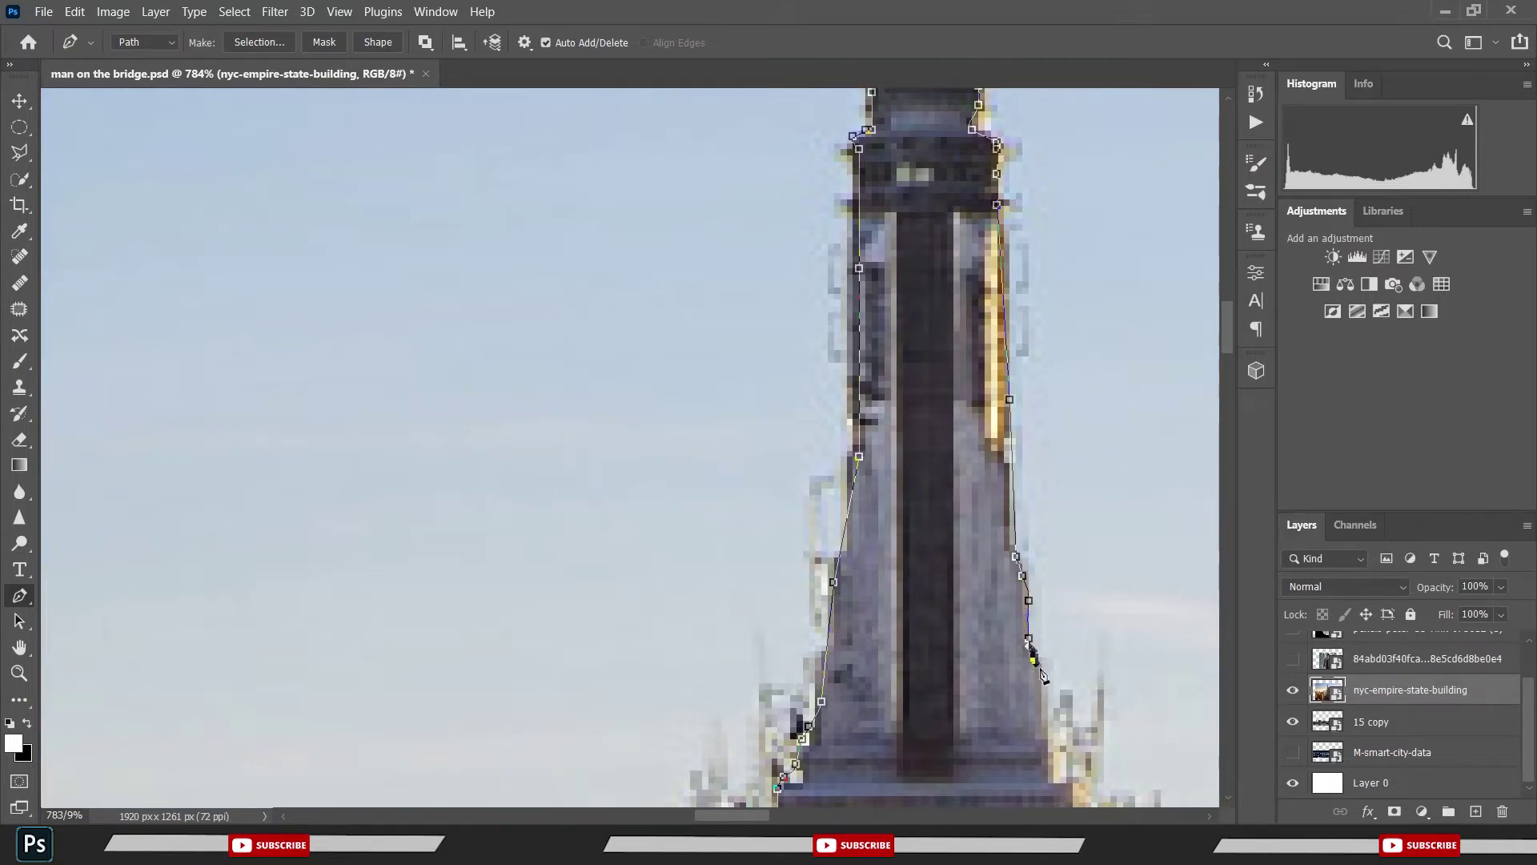
{"action": "left_click", "coordinate": [1040, 667]}
{"action": "left_click", "coordinate": [1039, 688]}
{"action": "left_click", "coordinate": [1046, 738]}
{"action": "left_click", "coordinate": [1053, 781]}
{"action": "left_click", "coordinate": [1066, 793]}
{"action": "left_click_drag", "start_coordinate": [1066, 793], "coordinate": [971, 345]}
- Outline the crown's right ledge and the stepped right edge of the building
{"action": "left_click", "coordinate": [1005, 439]}
{"action": "left_click", "coordinate": [1026, 468]}
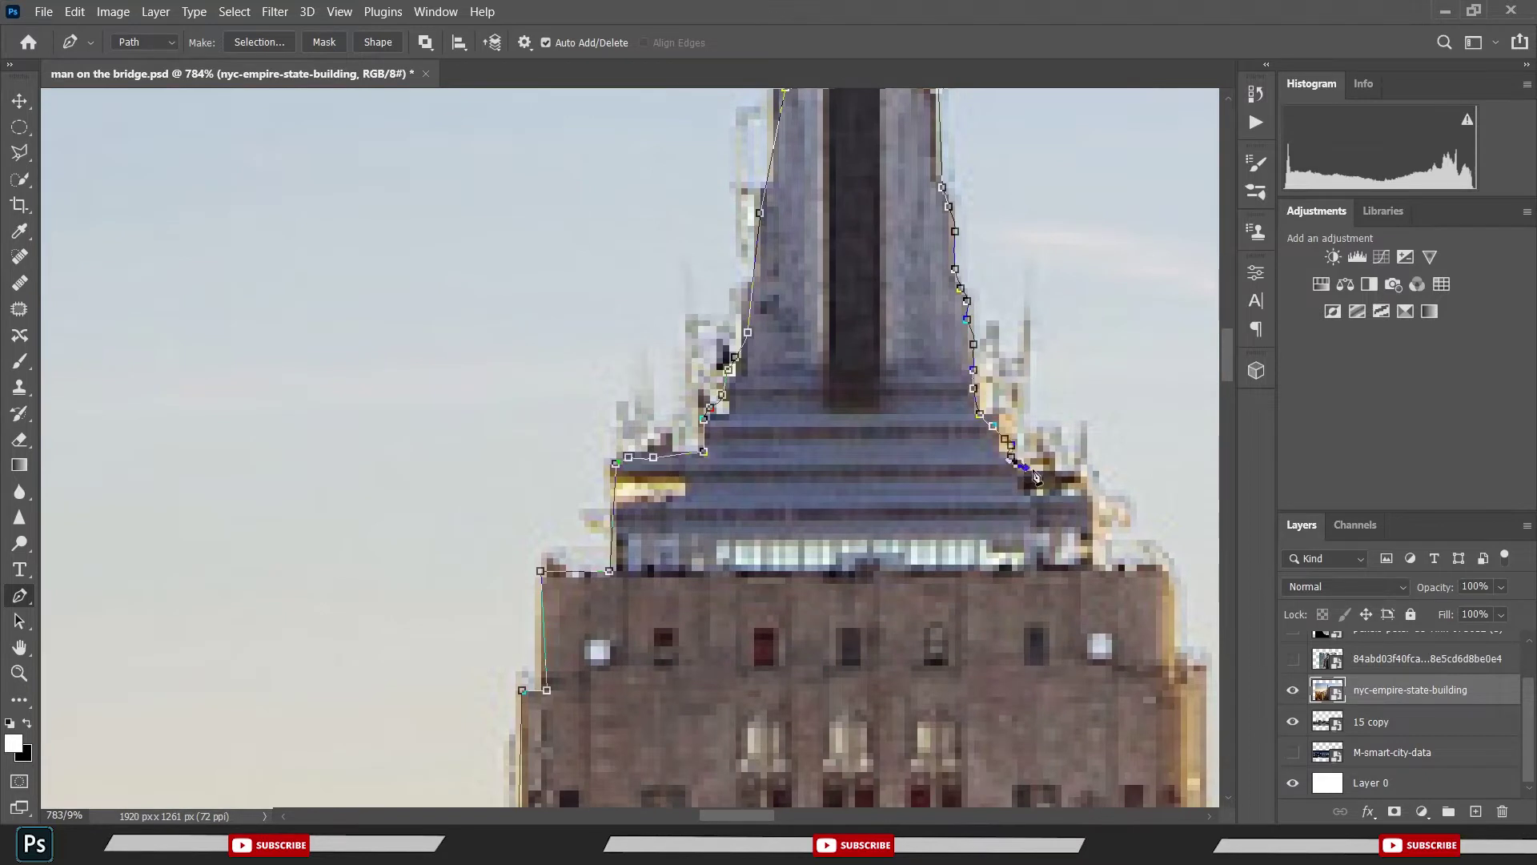
{"action": "left_click", "coordinate": [1080, 477]}
{"action": "left_click", "coordinate": [1106, 514]}
{"action": "left_click", "coordinate": [1111, 545]}
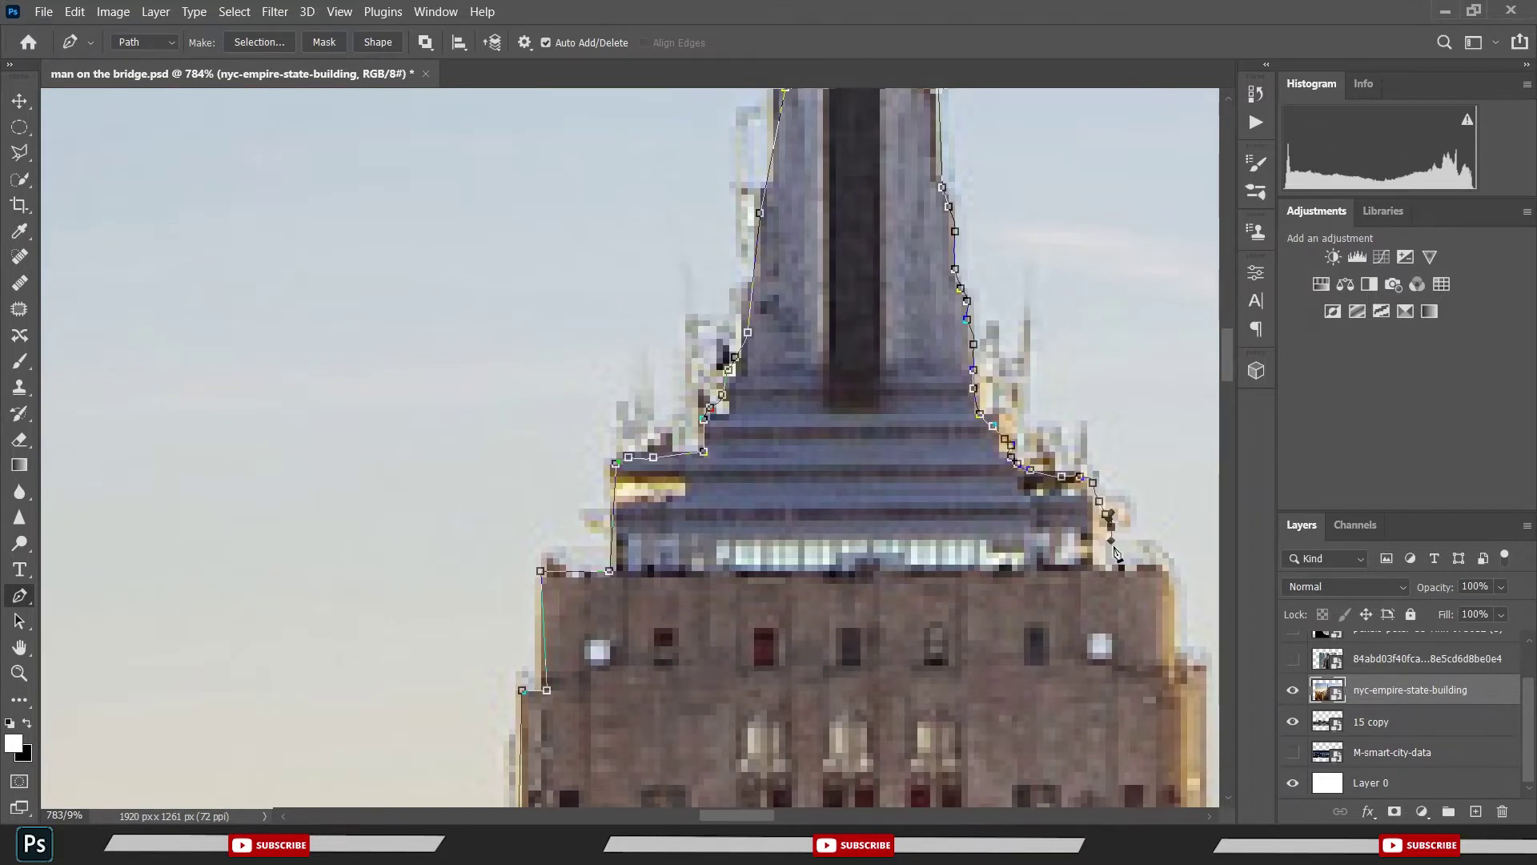
{"action": "left_click", "coordinate": [1160, 566]}
{"action": "left_click", "coordinate": [1167, 575]}
{"action": "left_click", "coordinate": [1175, 609]}
{"action": "left_click", "coordinate": [1174, 619]}
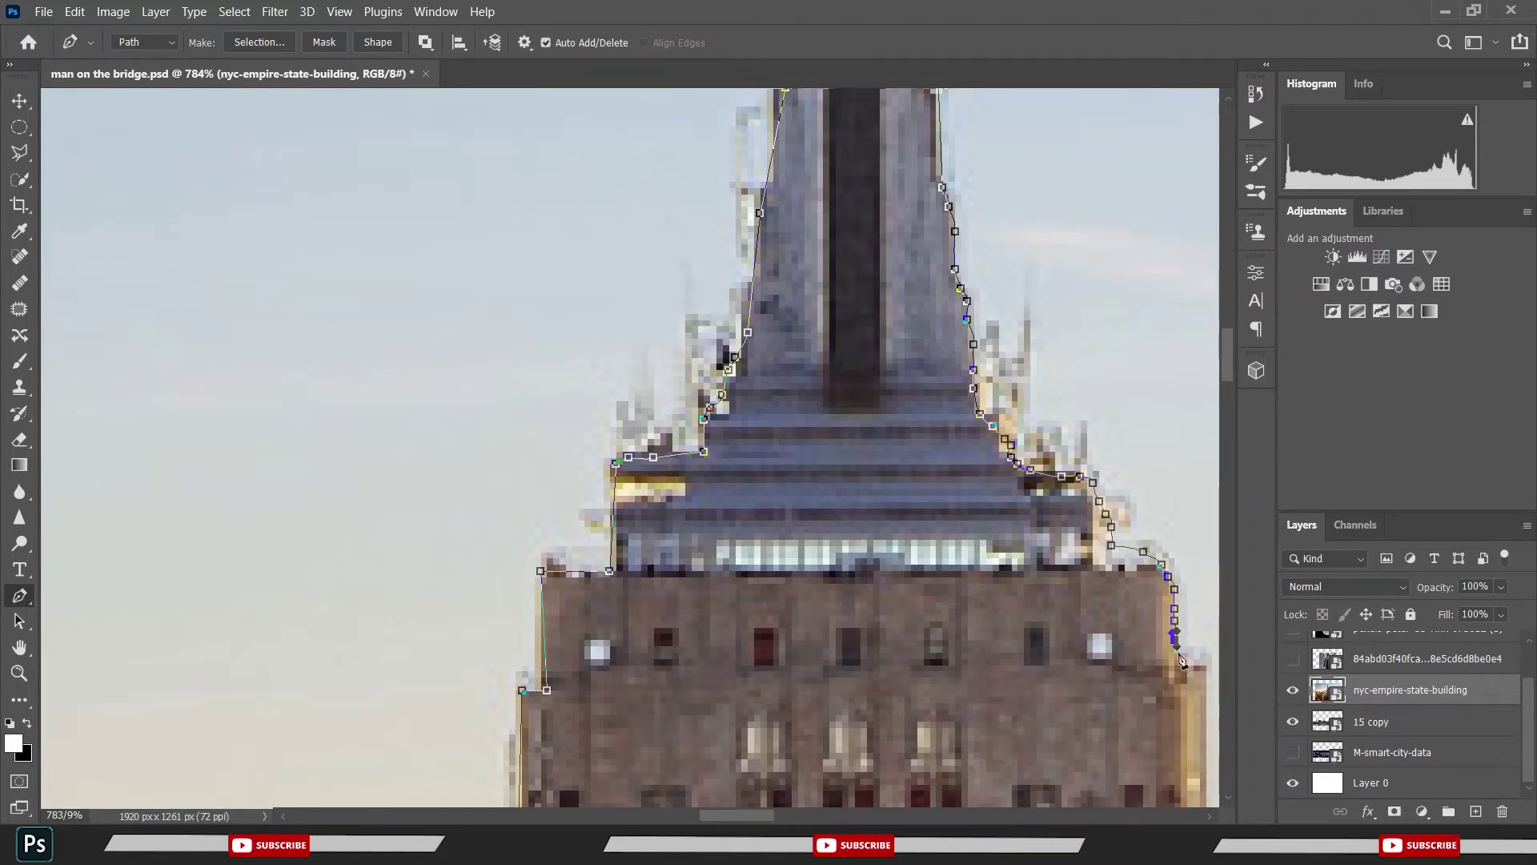
{"action": "left_click", "coordinate": [1181, 651]}
{"action": "left_click", "coordinate": [1187, 658]}
{"action": "left_click", "coordinate": [1205, 671]}
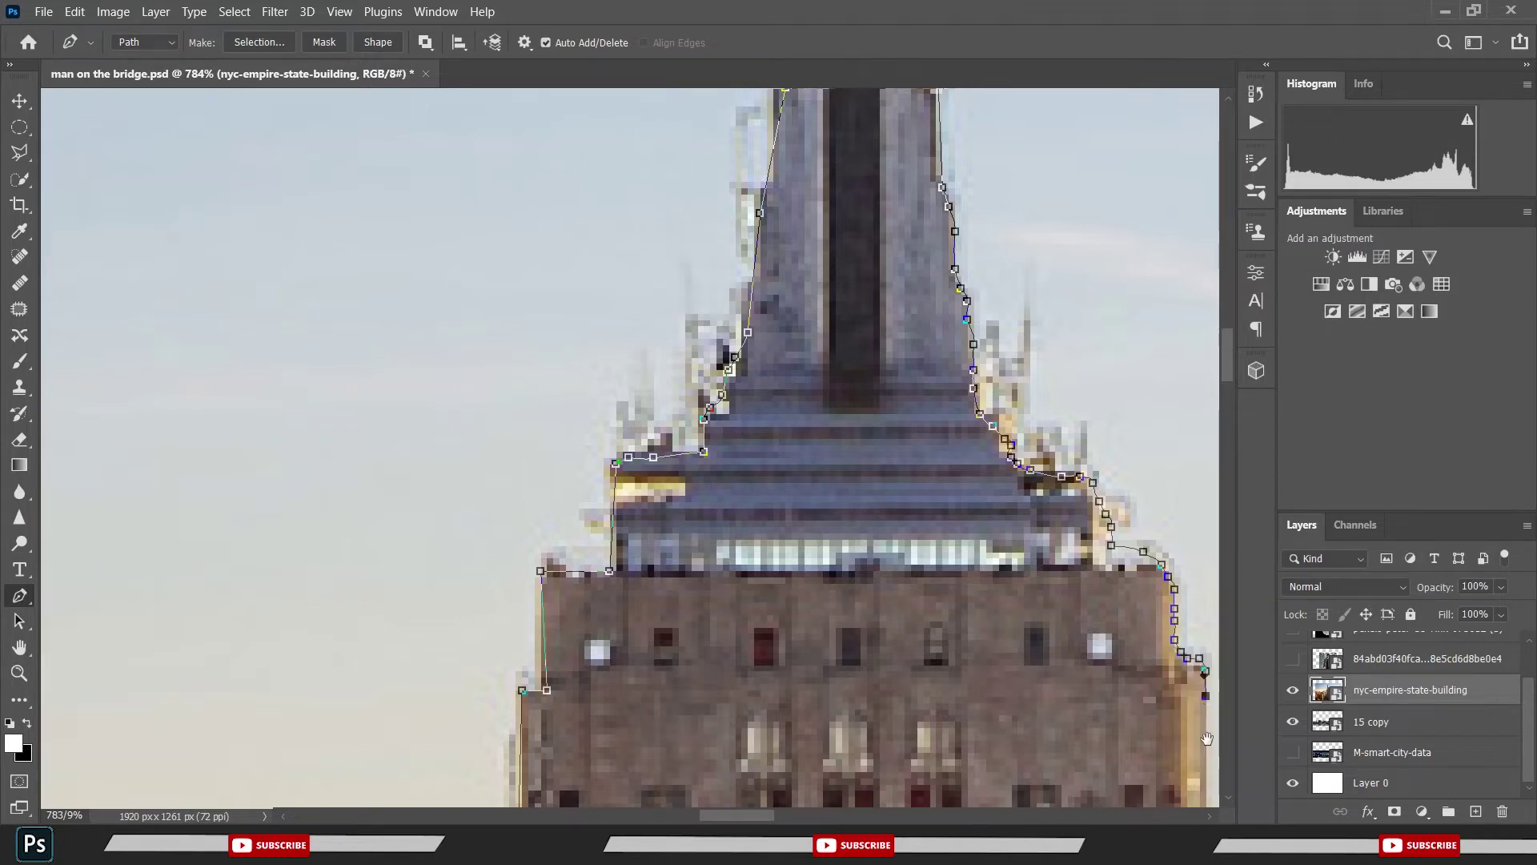
{"action": "left_click_drag", "start_coordinate": [1205, 738], "coordinate": [835, 315]}
- Add points down the tower's right side, across the right-side setback ledge
{"action": "left_click", "coordinate": [841, 442]}
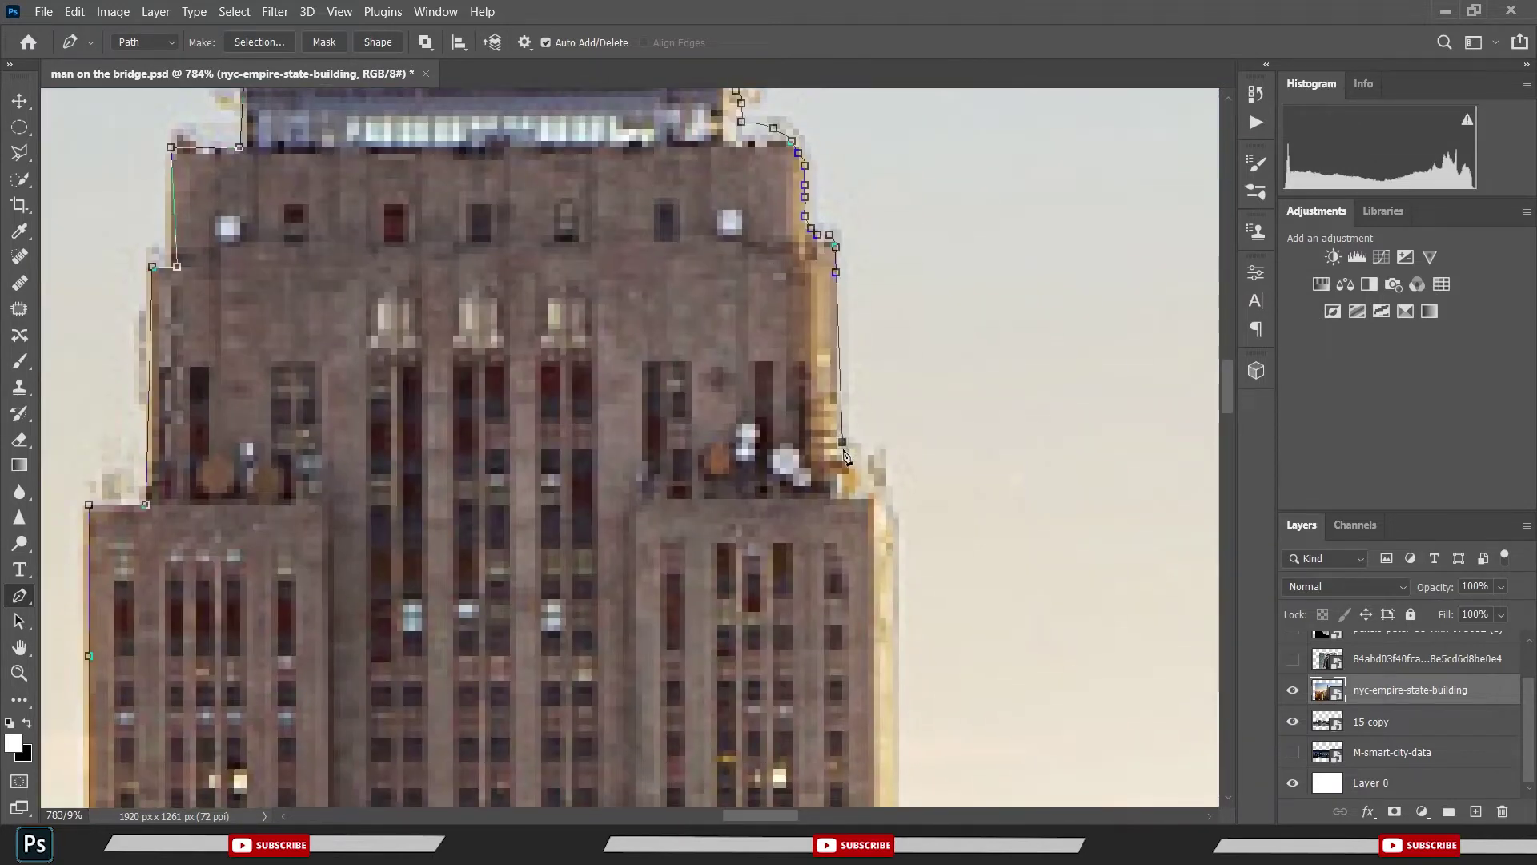
{"action": "left_click", "coordinate": [874, 492]}
{"action": "left_click", "coordinate": [886, 505]}
{"action": "left_click", "coordinate": [892, 535]}
{"action": "left_click", "coordinate": [894, 743]}
{"action": "left_click_drag", "start_coordinate": [897, 746], "coordinate": [903, 343]}
{"action": "left_click", "coordinate": [894, 510]}
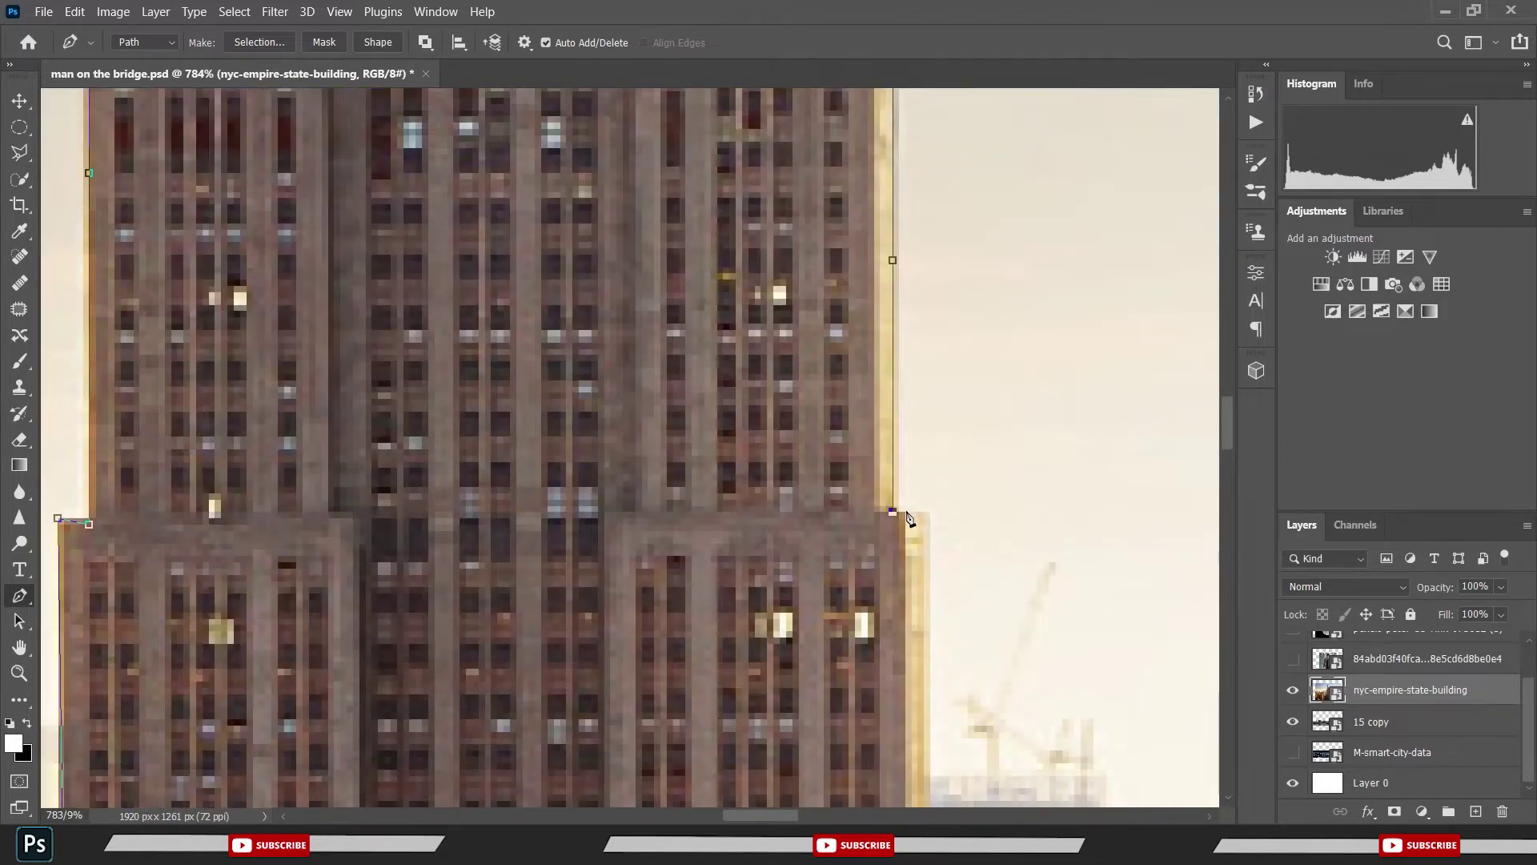
{"action": "left_click", "coordinate": [924, 512]}
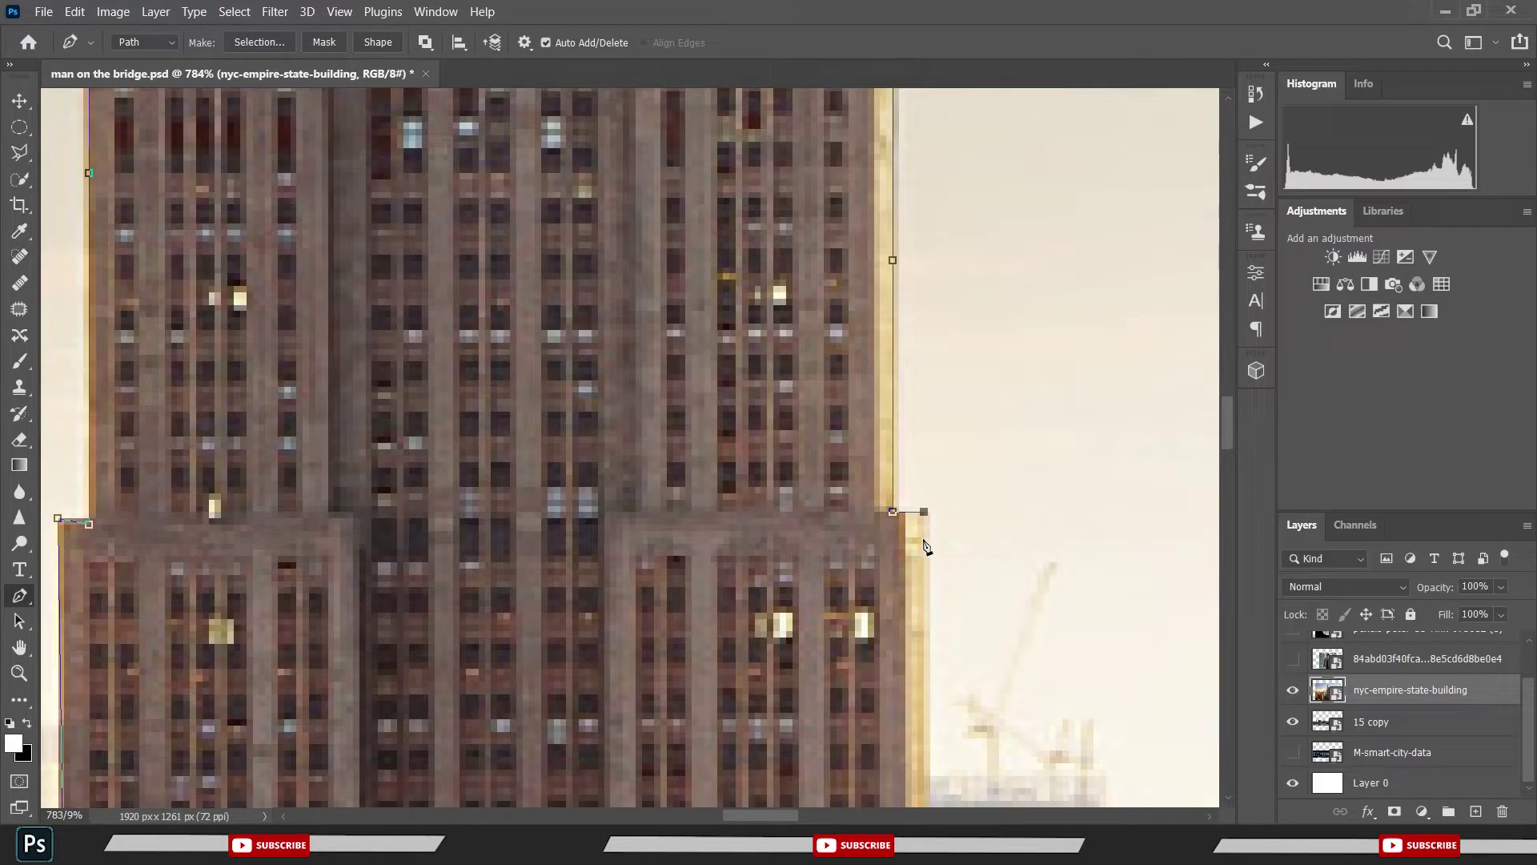
{"action": "left_click", "coordinate": [925, 756]}
- Pan down the tower's right side and add another edge point
{"action": "left_click_drag", "start_coordinate": [913, 678], "coordinate": [877, 342]}
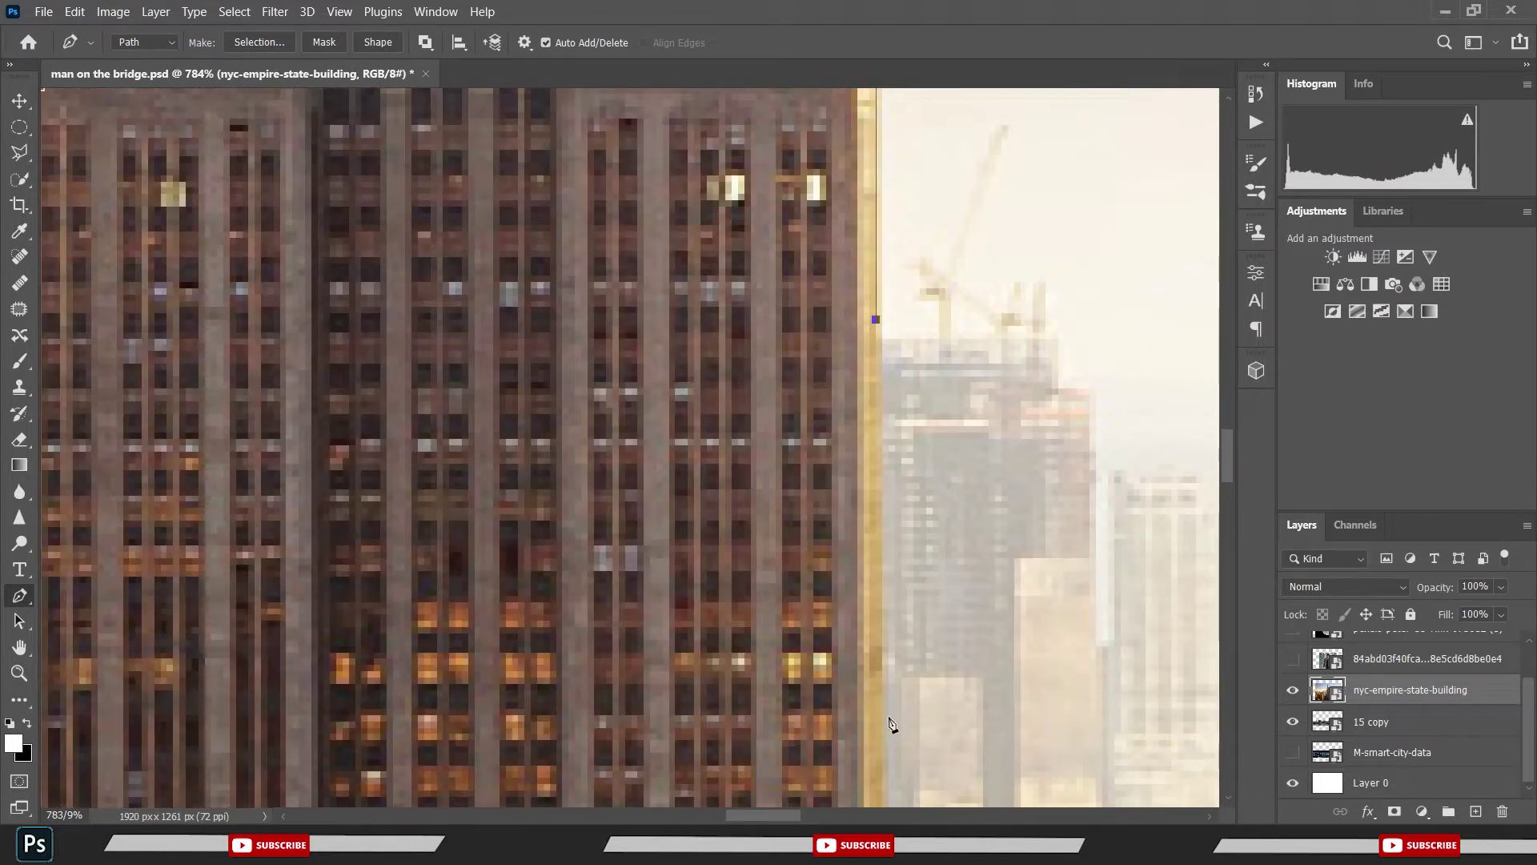
{"action": "left_click_drag", "start_coordinate": [855, 550], "coordinate": [840, 474]}
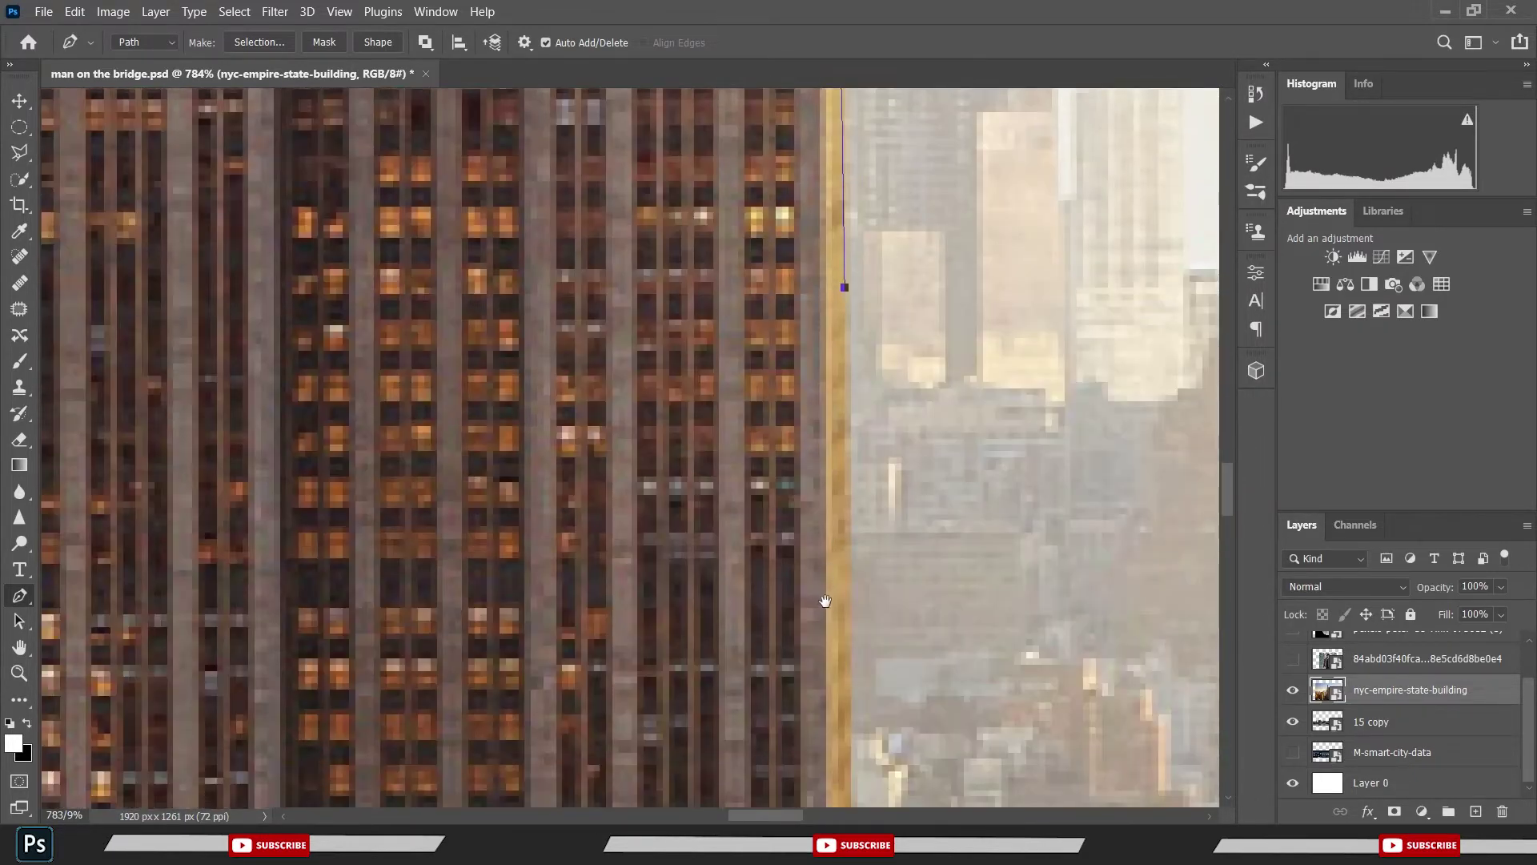
{"action": "mouse_move", "coordinate": [824, 600]}
{"action": "left_mouse_down"}
{"action": "mouse_move", "coordinate": [796, 508]}
{"action": "mouse_move", "coordinate": [828, 445]}
{"action": "left_mouse_up"}
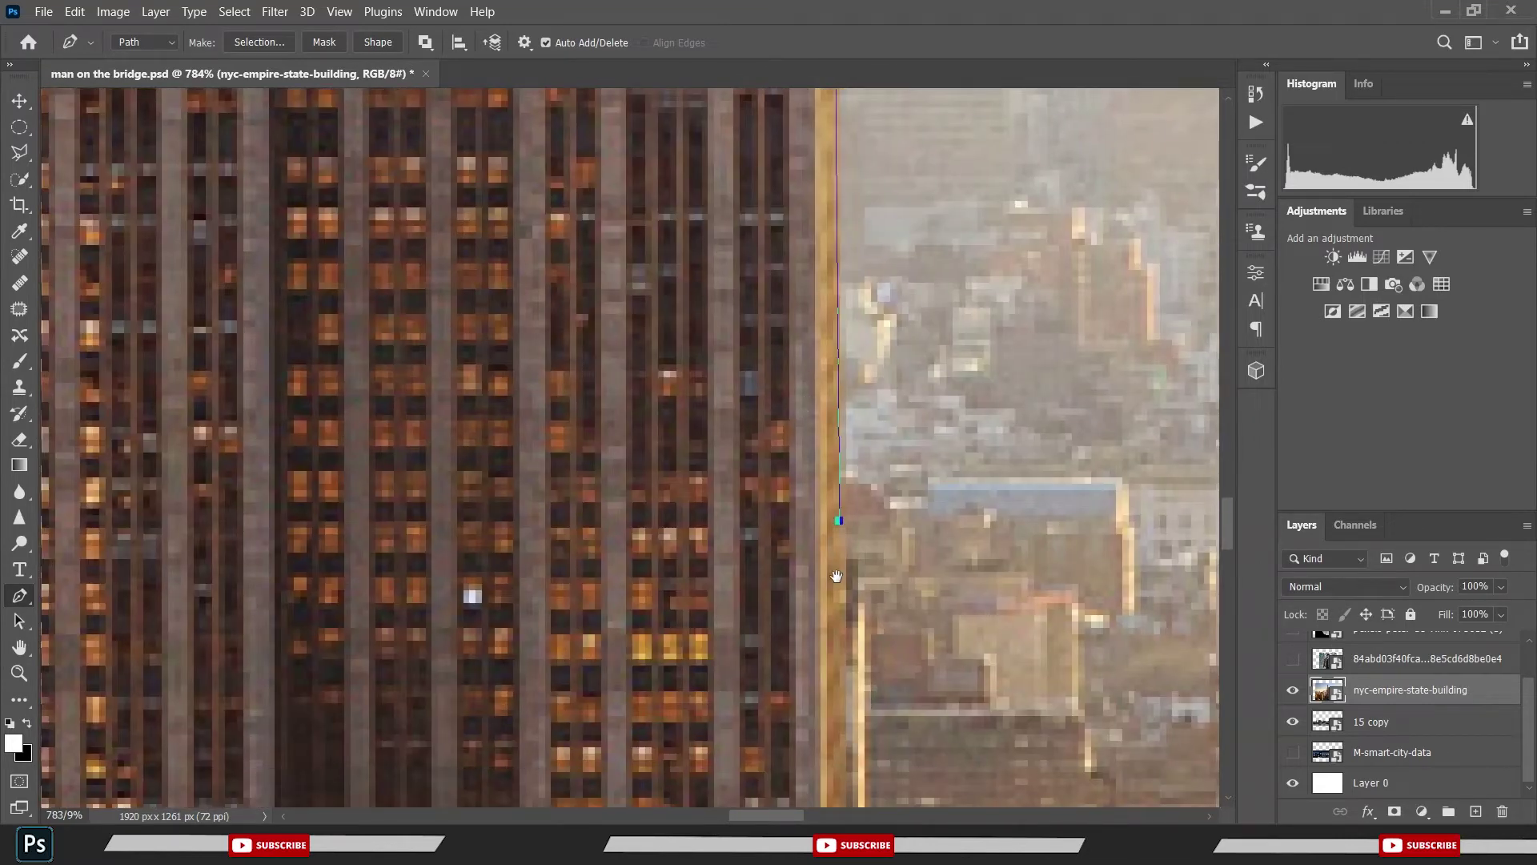
{"action": "left_click_drag", "start_coordinate": [841, 529], "coordinate": [837, 334]}
{"action": "left_click_drag", "start_coordinate": [837, 608], "coordinate": [833, 414]}
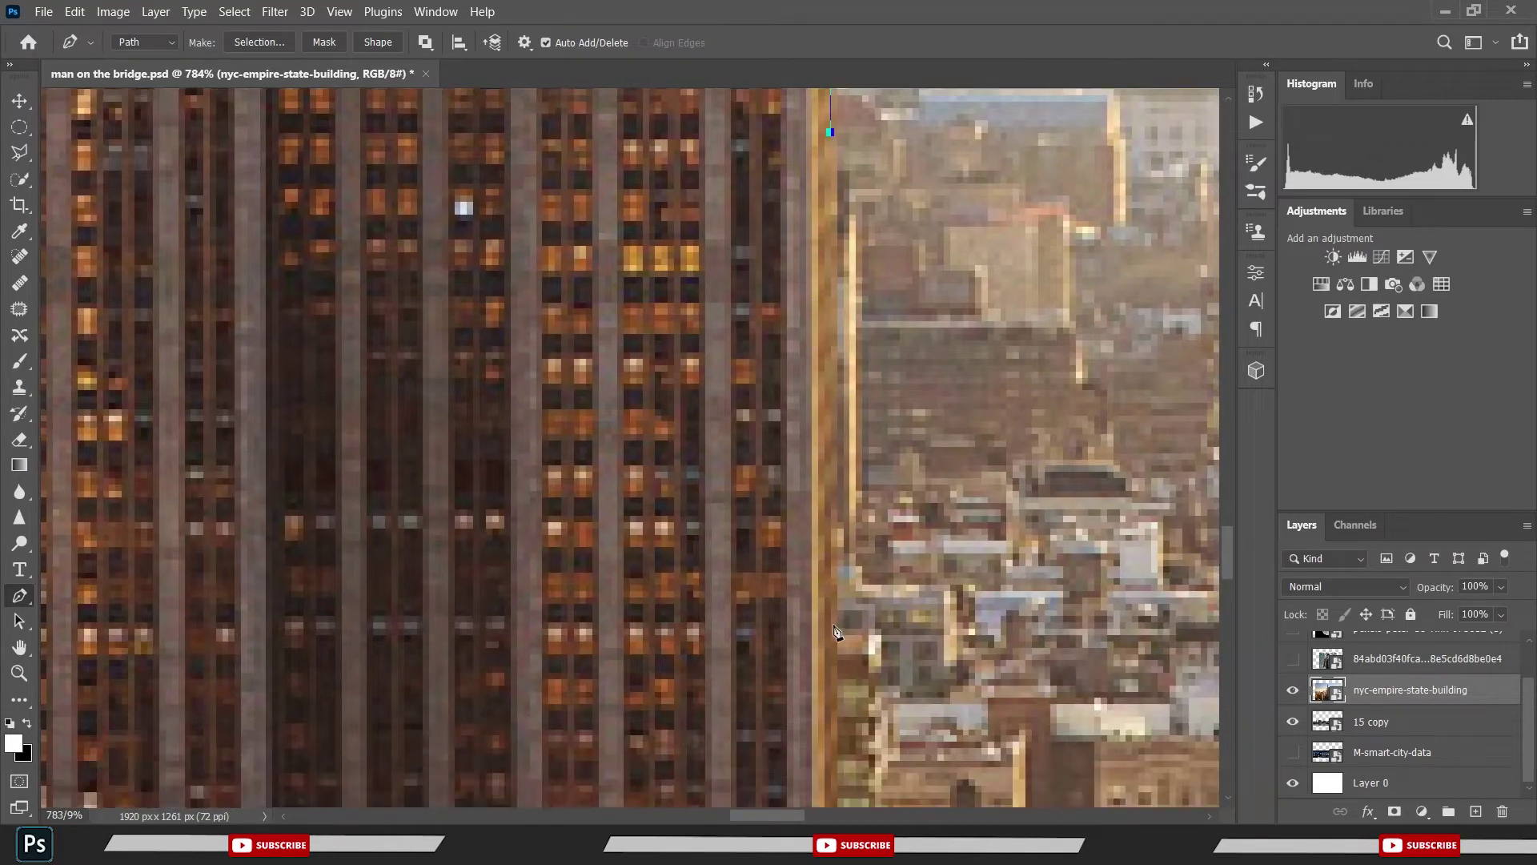
{"action": "left_click", "coordinate": [833, 630]}
- Extend the outline toward the arched base, re-placing one misplaced point, then save
{"action": "left_click_drag", "start_coordinate": [827, 617], "coordinate": [803, 330]}
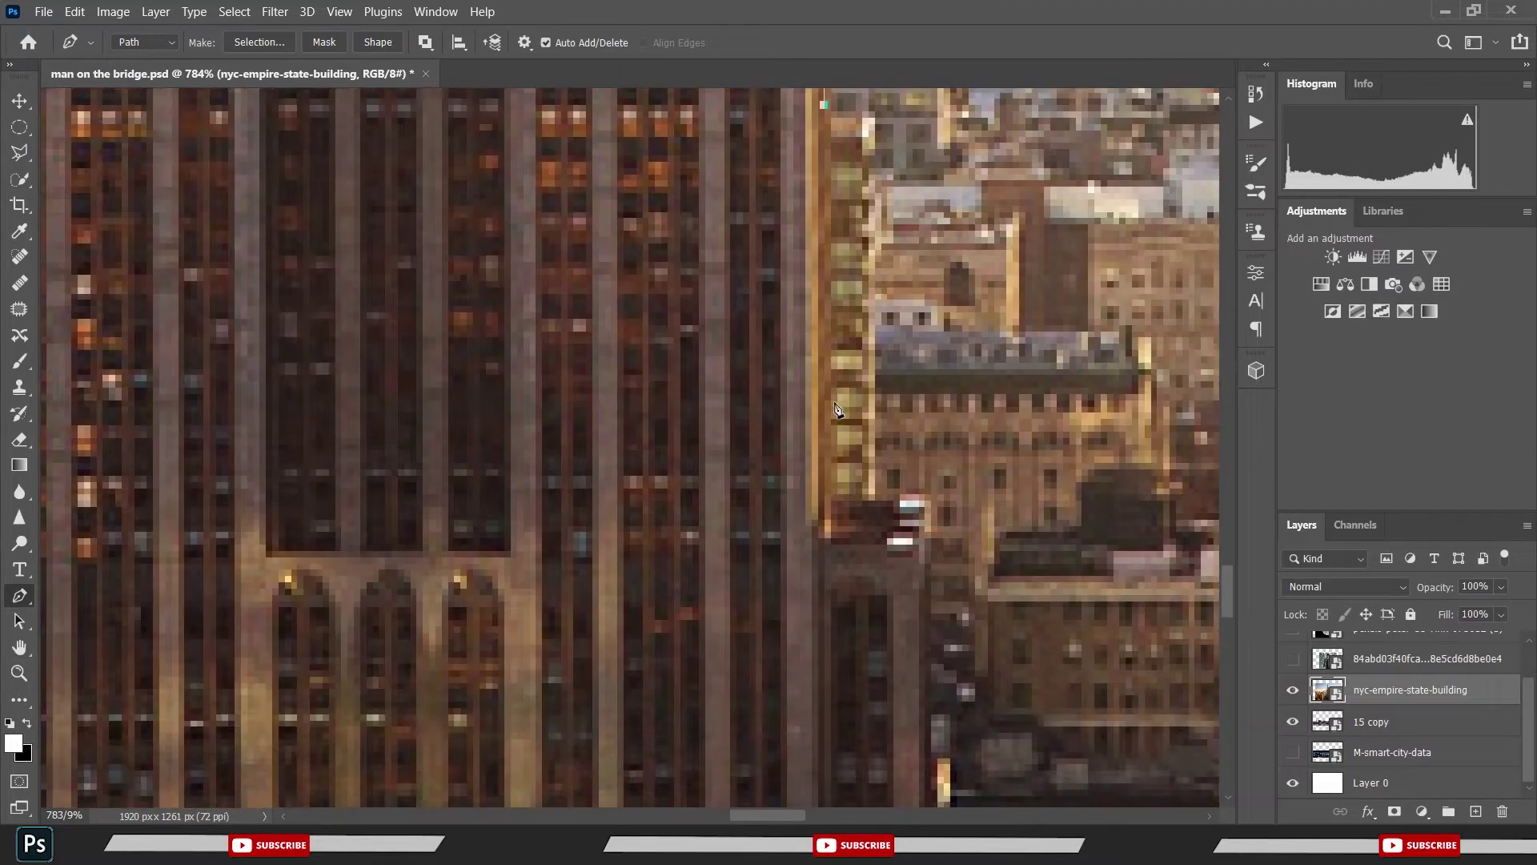
{"action": "left_click", "coordinate": [849, 501]}
{"action": "left_click", "coordinate": [926, 576]}
{"action": "left_click_drag", "start_coordinate": [923, 705], "coordinate": [923, 326]}
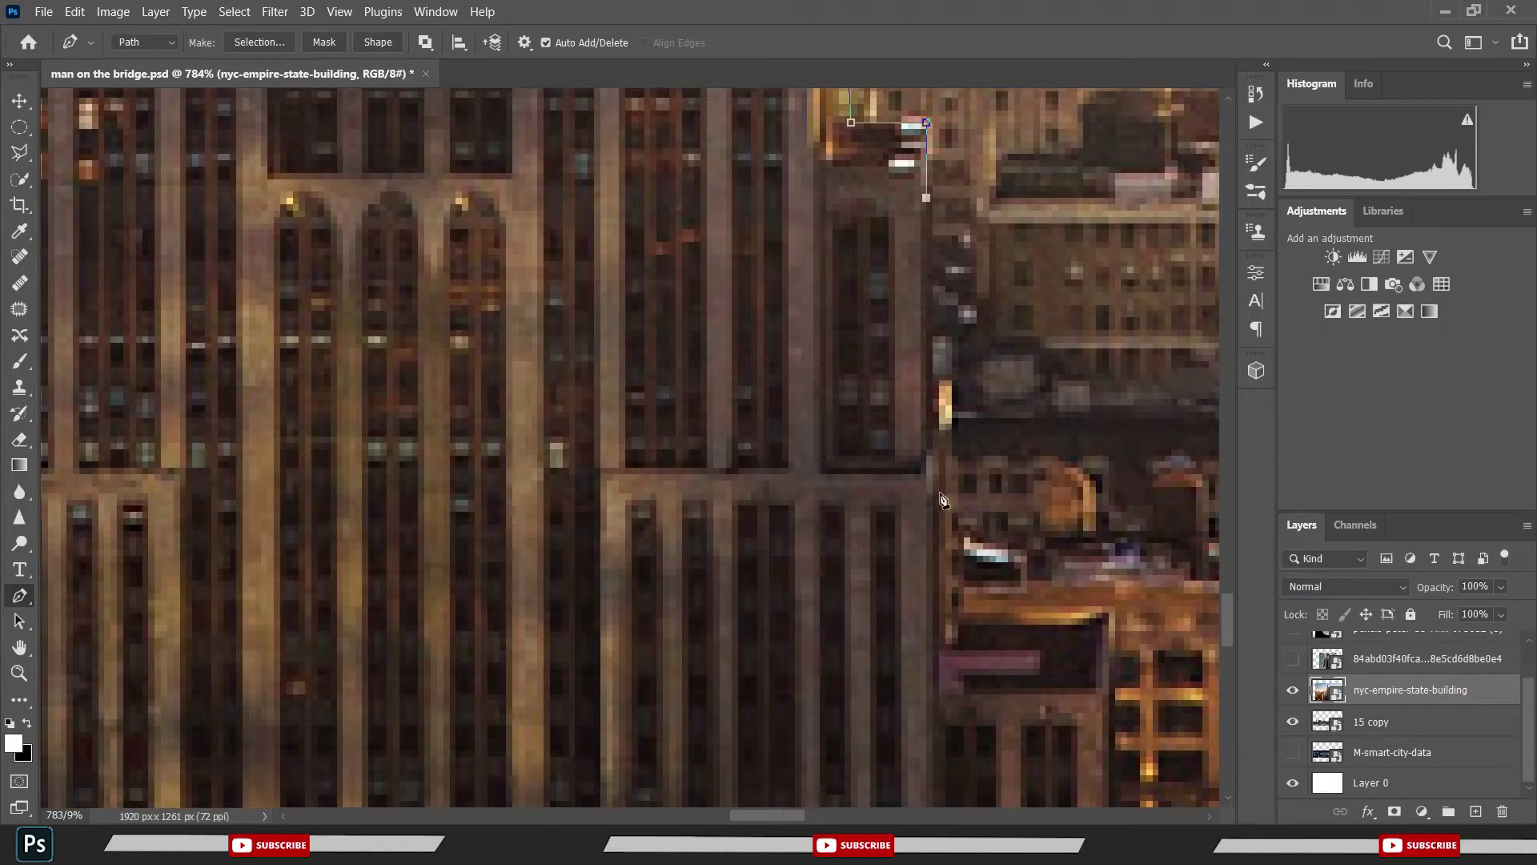
{"action": "left_click", "coordinate": [939, 492]}
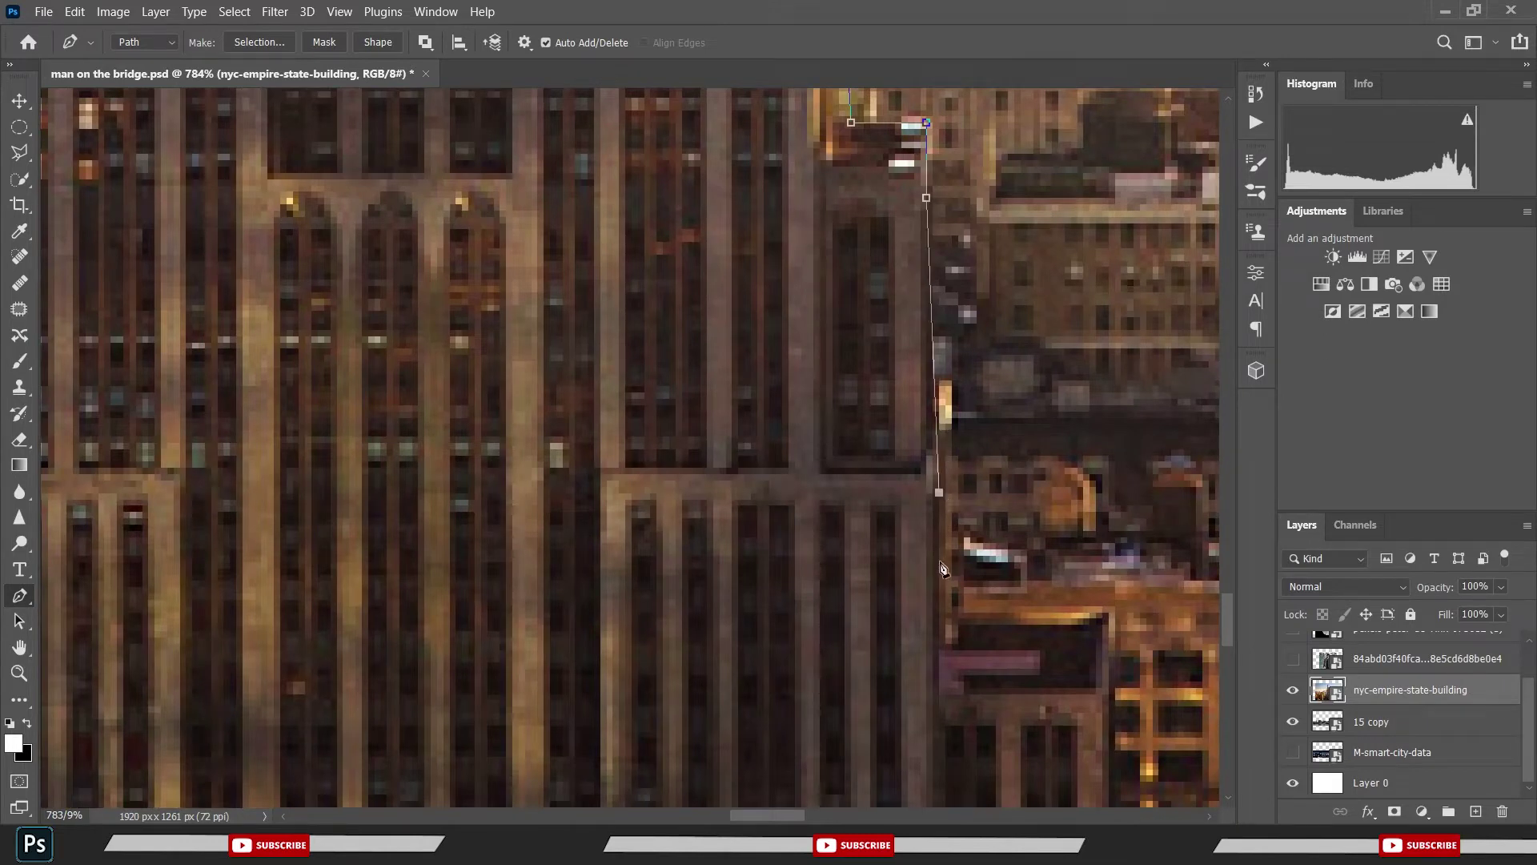
{"action": "left_click", "coordinate": [941, 714]}
{"action": "key", "text": "ctrl+z"}
{"action": "left_click", "coordinate": [951, 619]}
{"action": "key", "text": "ctrl+s"}
- Outline the lower building's corner, then zoom back out
{"action": "left_click", "coordinate": [1113, 610]}
{"action": "left_click", "coordinate": [1108, 741]}
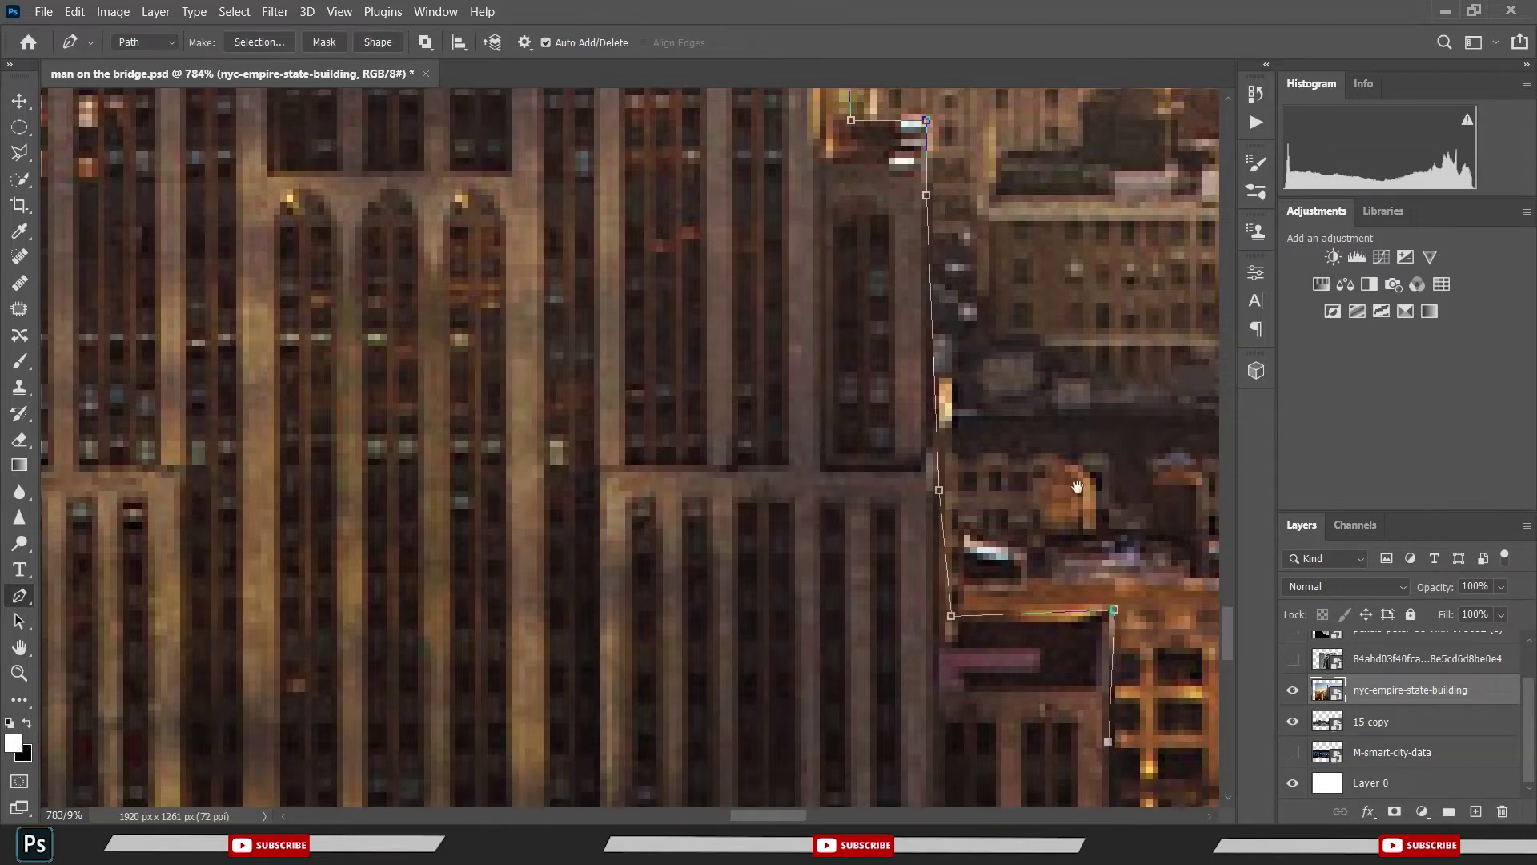
{"action": "scroll", "coordinate": [1078, 486], "scroll_direction": "down", "scroll_amount": 5}
{"action": "scroll", "coordinate": [1078, 513], "scroll_direction": "down", "scroll_amount": 3}
{"action": "left_click", "coordinate": [1079, 567]}
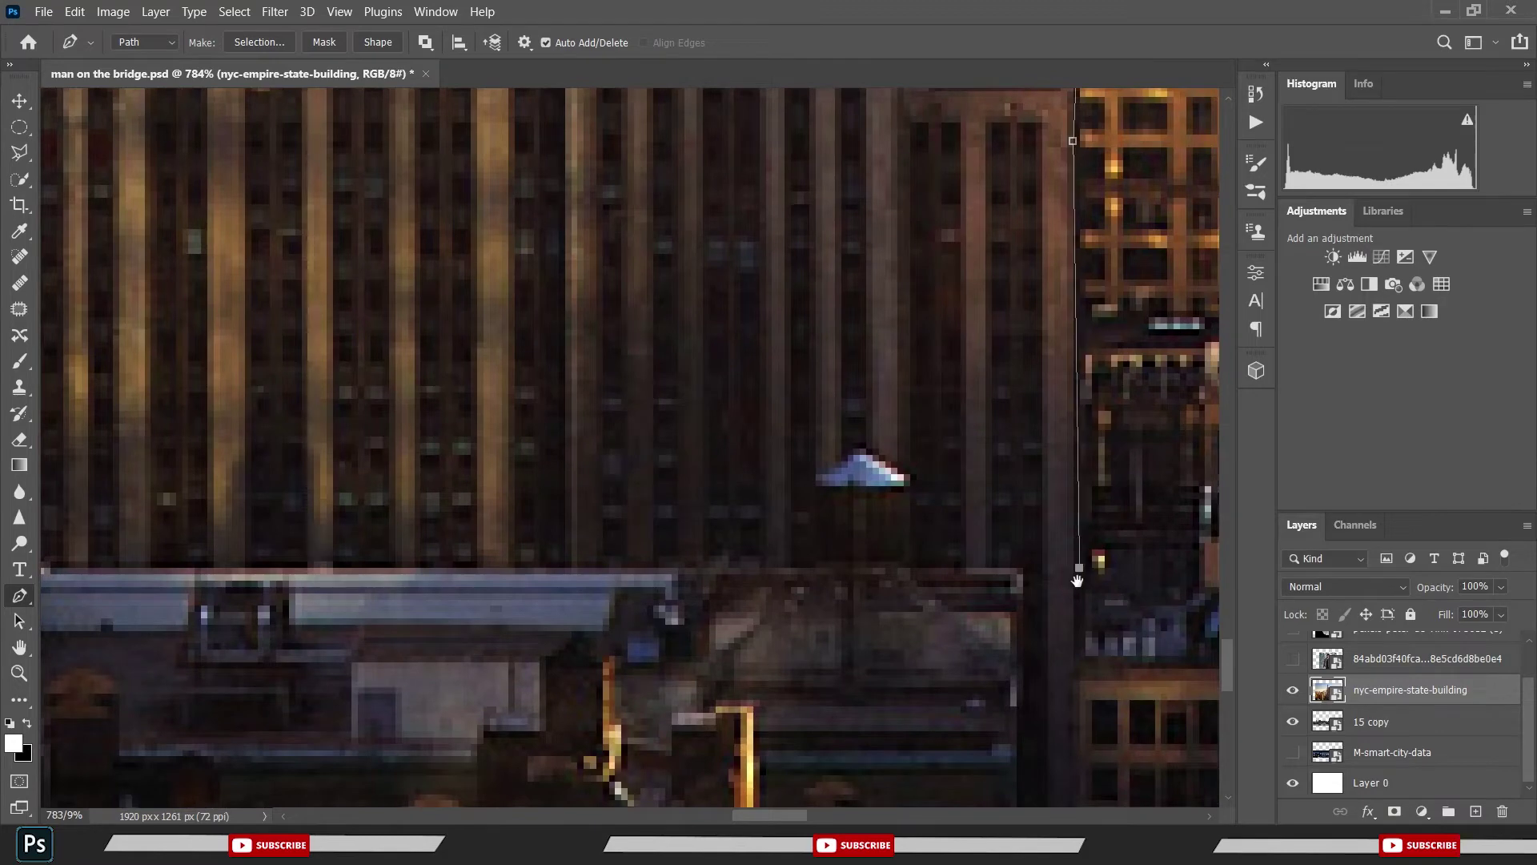
{"action": "scroll", "coordinate": [1077, 579], "scroll_direction": "down", "scroll_amount": 4}
{"action": "scroll", "coordinate": [969, 350], "scroll_direction": "down", "scroll_amount": 1}
{"action": "scroll", "coordinate": [969, 350], "scroll_direction": "down", "scroll_amount": 3}
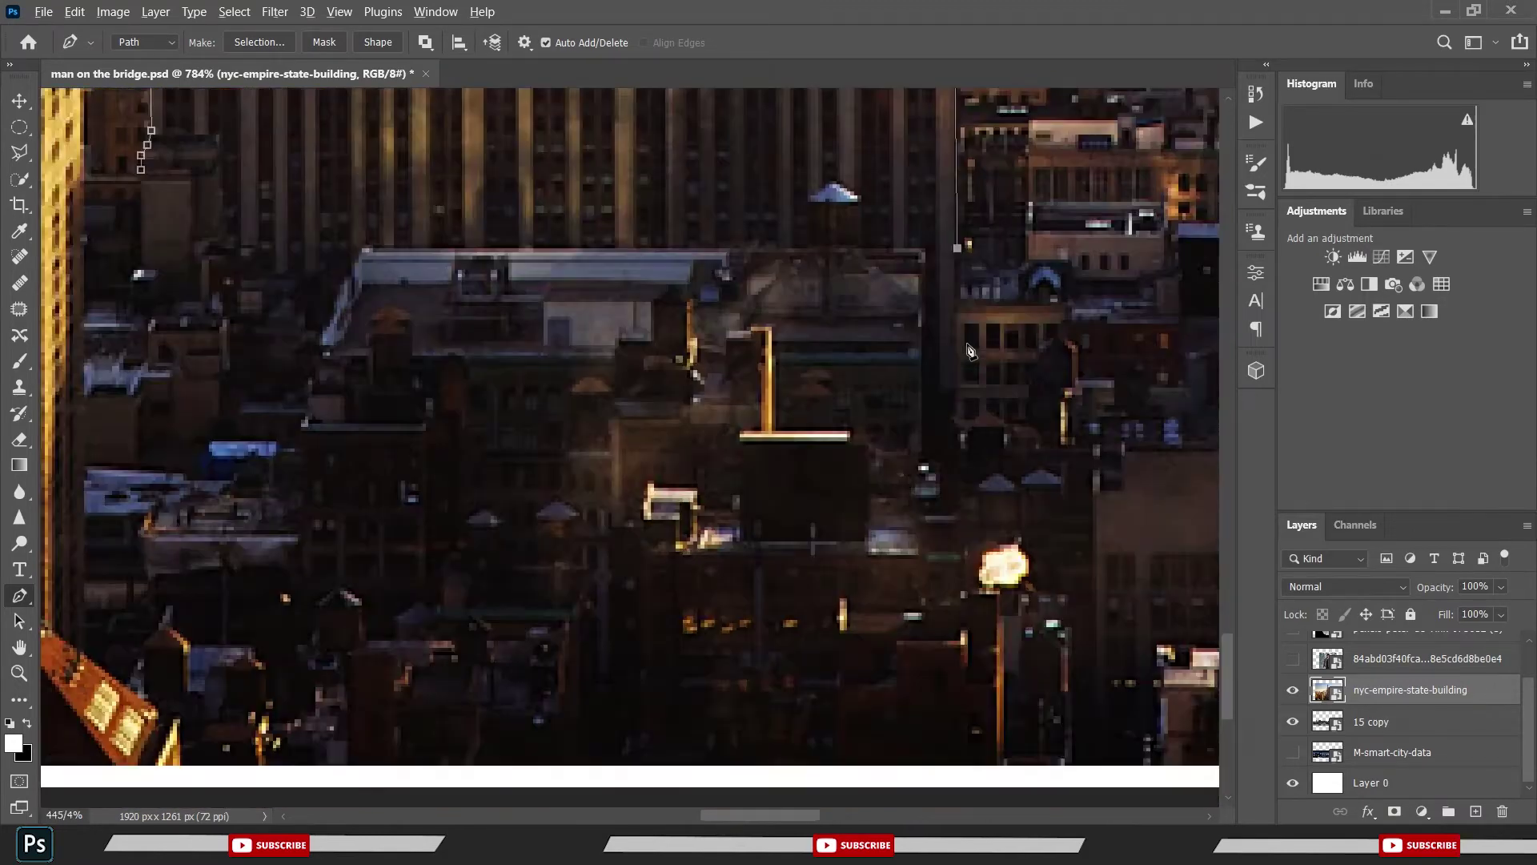
{"action": "scroll", "coordinate": [969, 350], "scroll_direction": "down", "scroll_amount": 2}
{"action": "scroll", "coordinate": [968, 350], "scroll_direction": "down", "scroll_amount": 1}
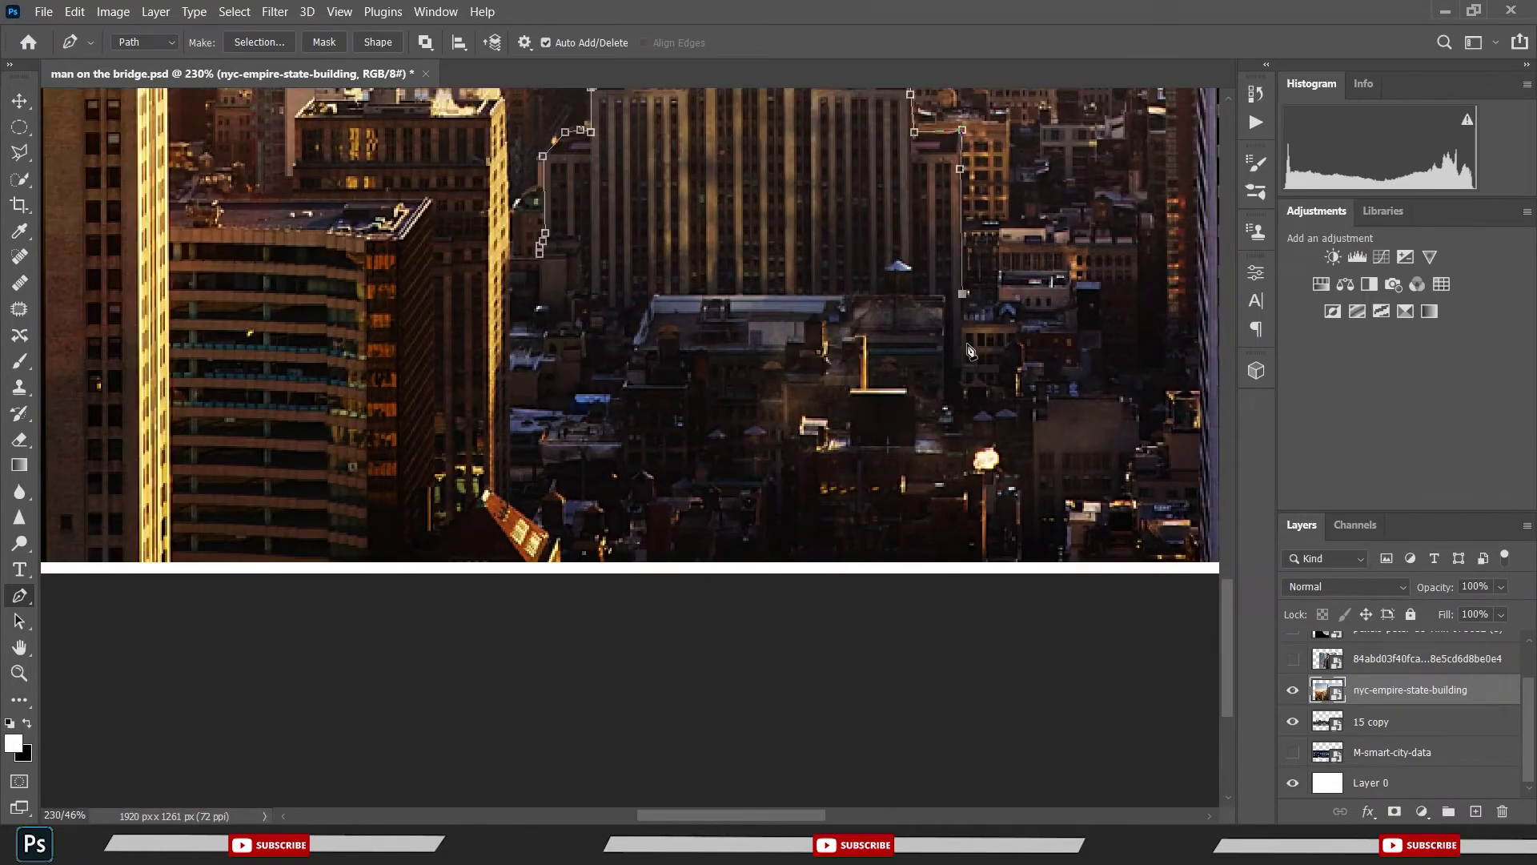
- Close the path, convert it to a 0-feather selection, and add a layer mask
{"action": "left_click", "coordinate": [541, 264]}
{"action": "right_click", "coordinate": [742, 192]}
{"action": "left_click", "coordinate": [813, 277]}
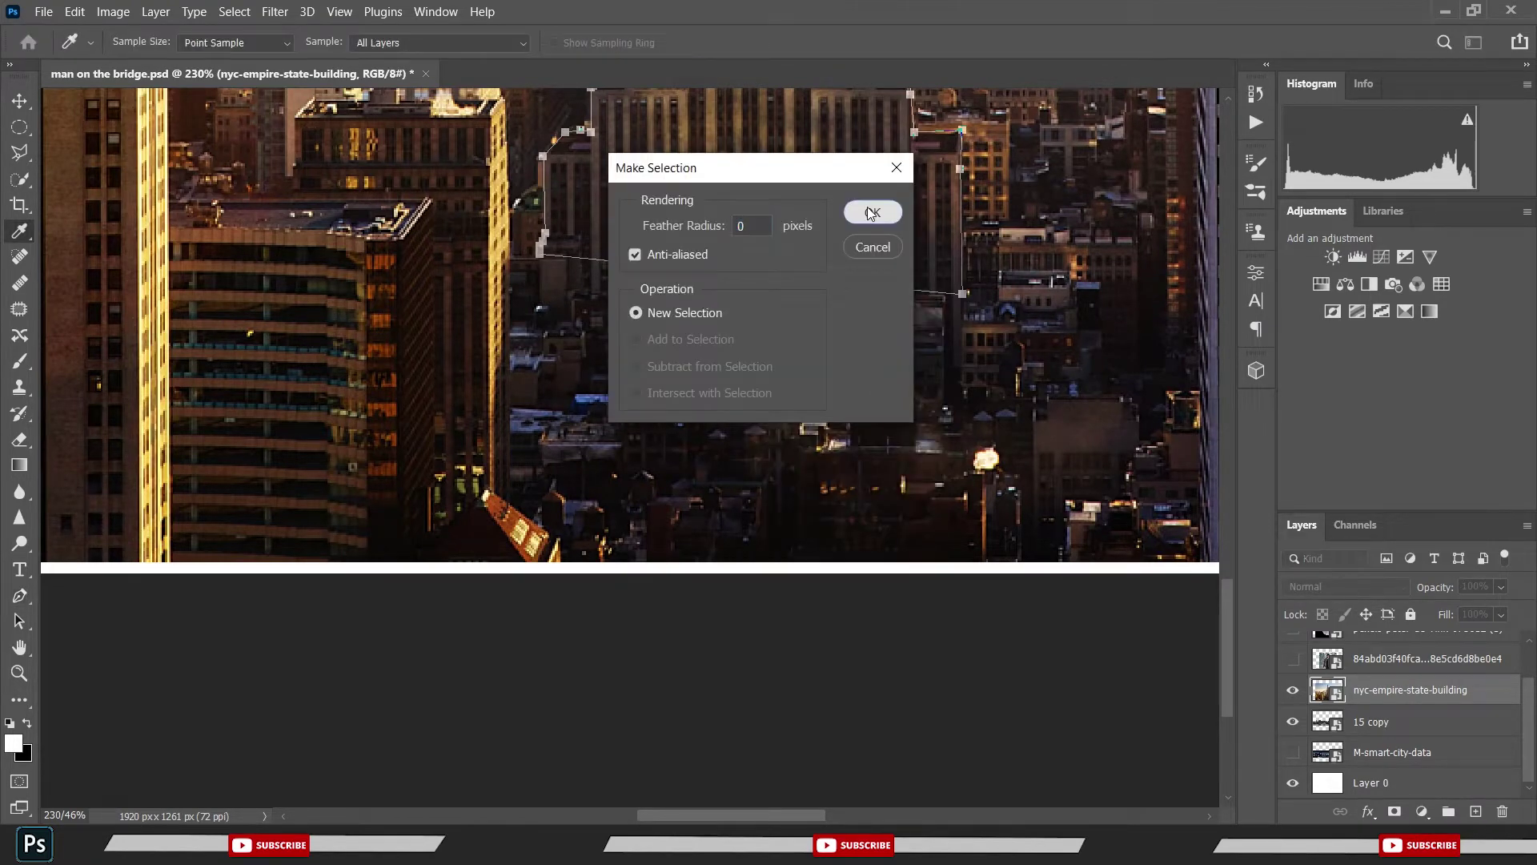
{"action": "left_click", "coordinate": [871, 211]}
{"action": "left_click", "coordinate": [1396, 812]}
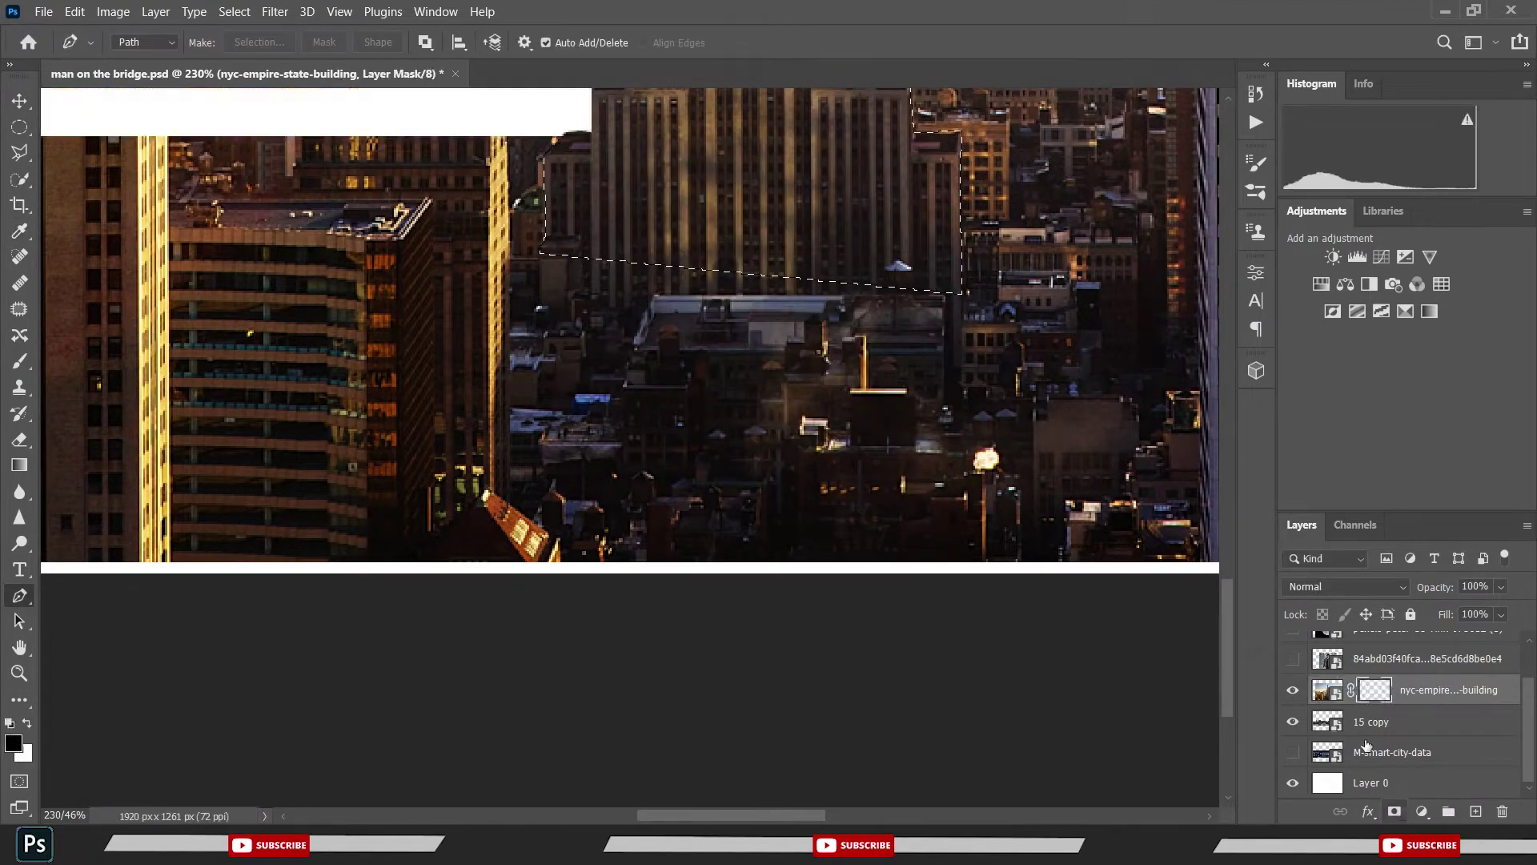
- Move the building layer below M-smart-city-data
{"action": "left_click_drag", "start_coordinate": [1389, 745], "coordinate": [1389, 767]}
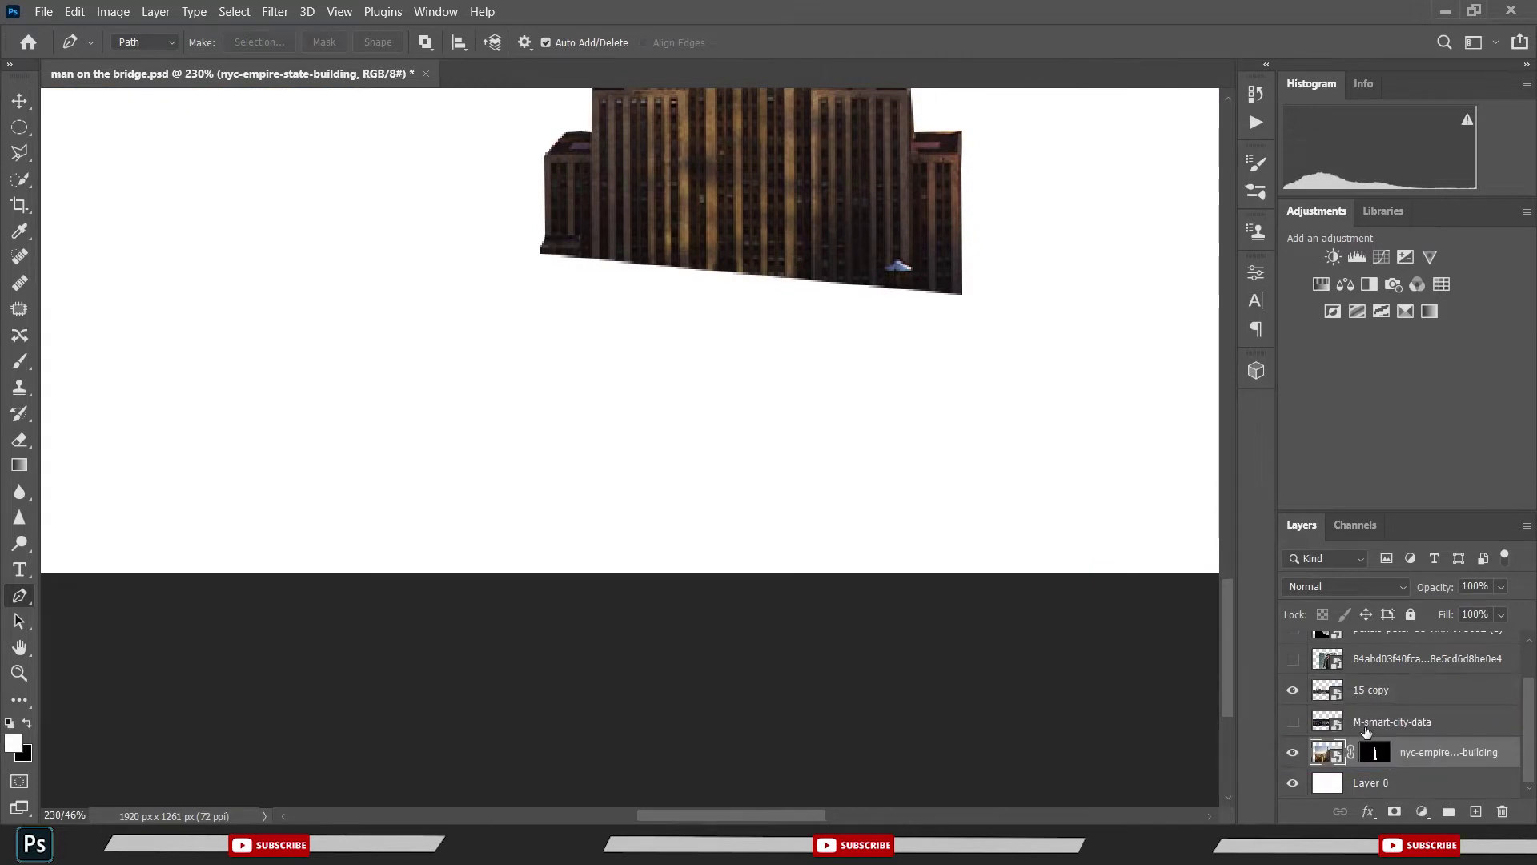
{"action": "scroll", "coordinate": [1065, 512], "scroll_direction": "down", "scroll_amount": 2}
{"action": "scroll", "coordinate": [1049, 505], "scroll_direction": "down", "scroll_amount": 3}
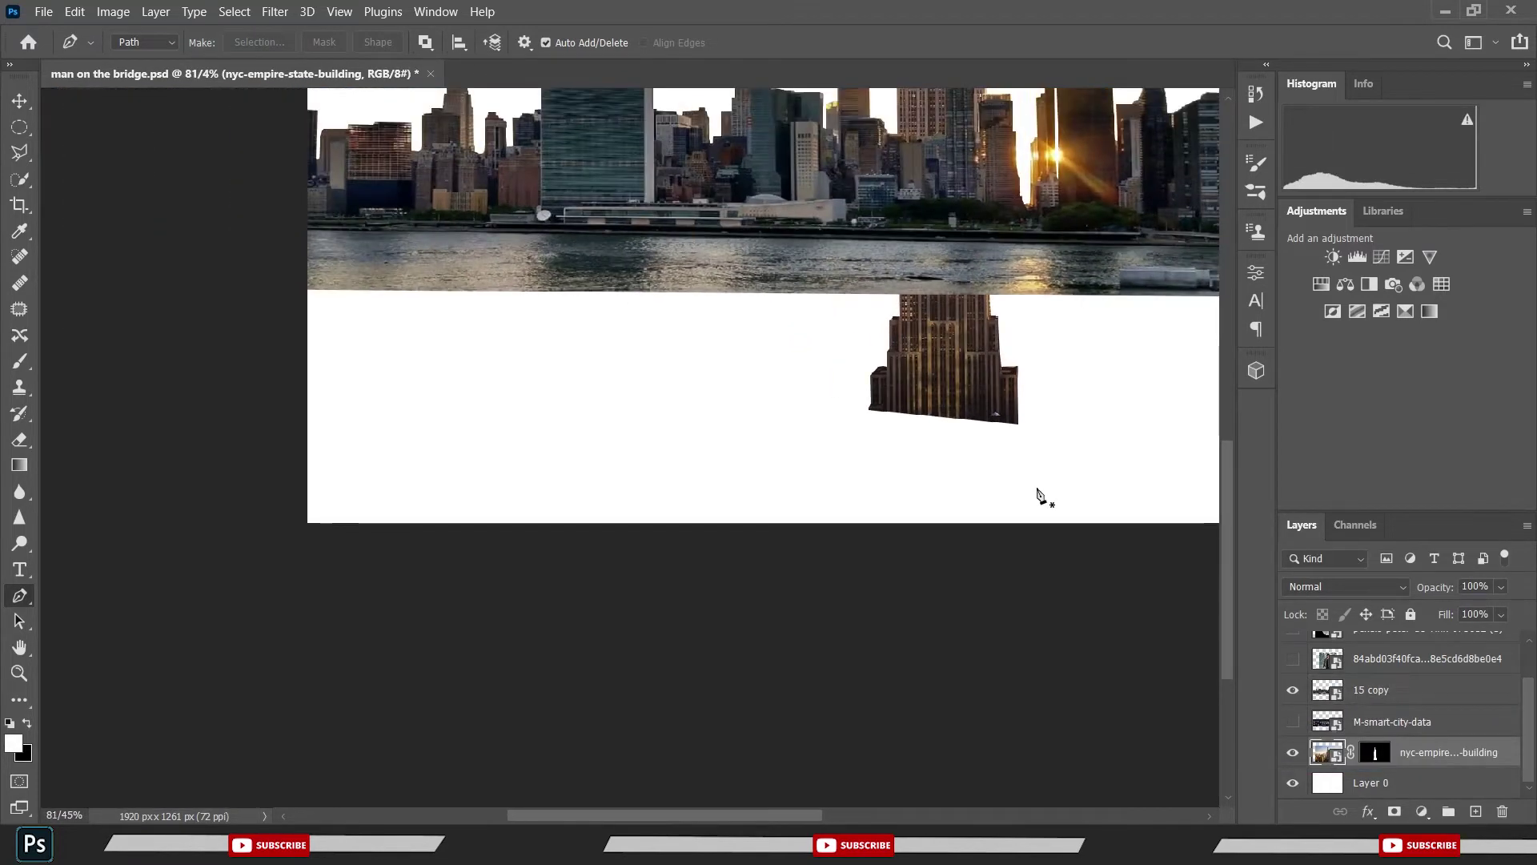
{"action": "scroll", "coordinate": [1037, 495], "scroll_direction": "down", "scroll_amount": 4}
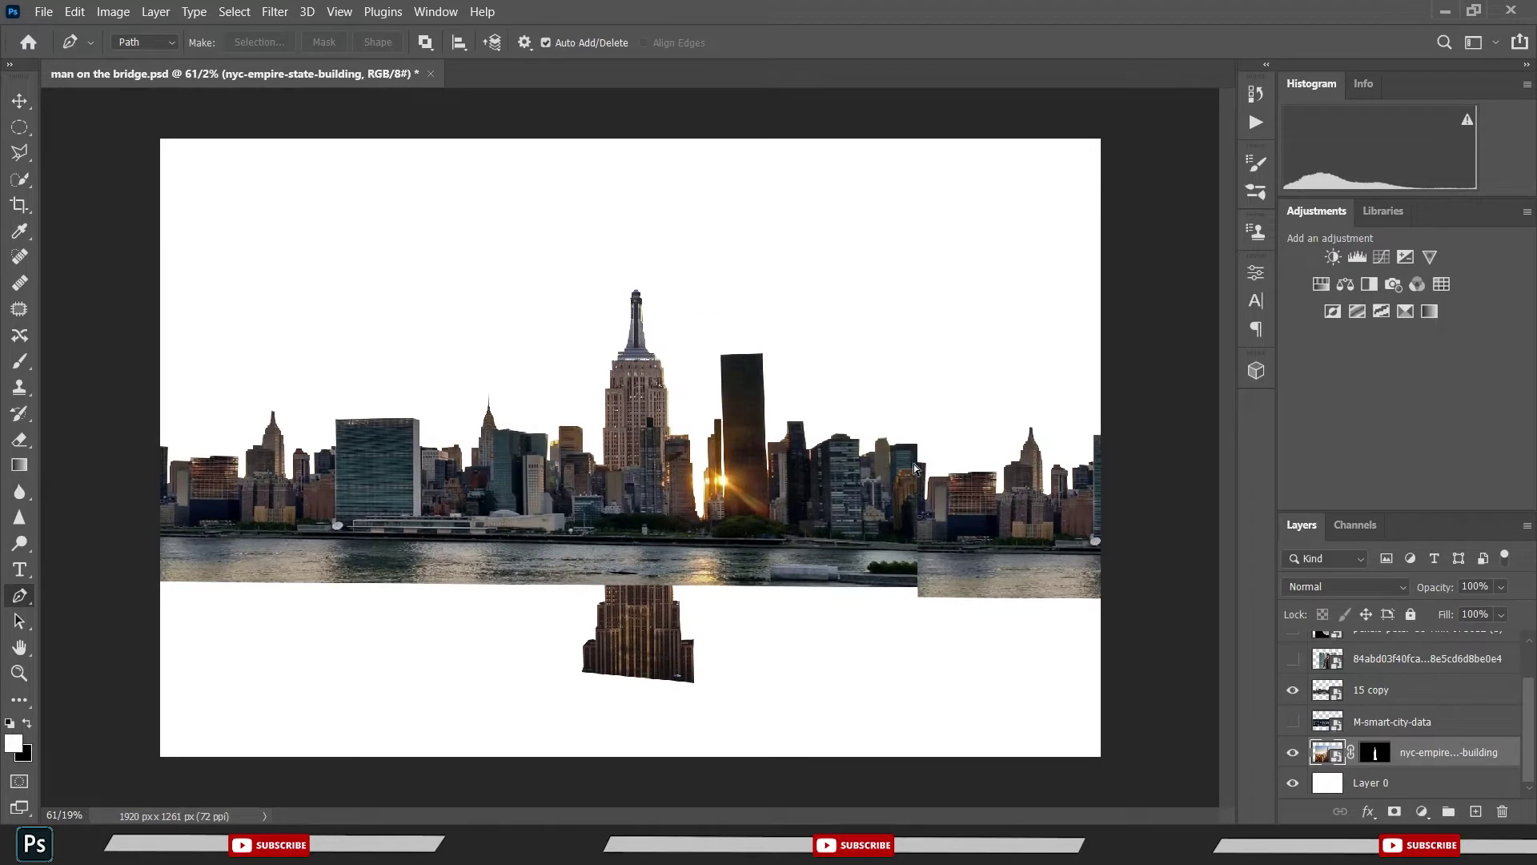
- Scale the building to about 37% and place it on the skyline's right side
{"action": "key", "text": "ctrl+t"}
{"action": "left_click_drag", "start_coordinate": [629, 231], "coordinate": [630, 557]}
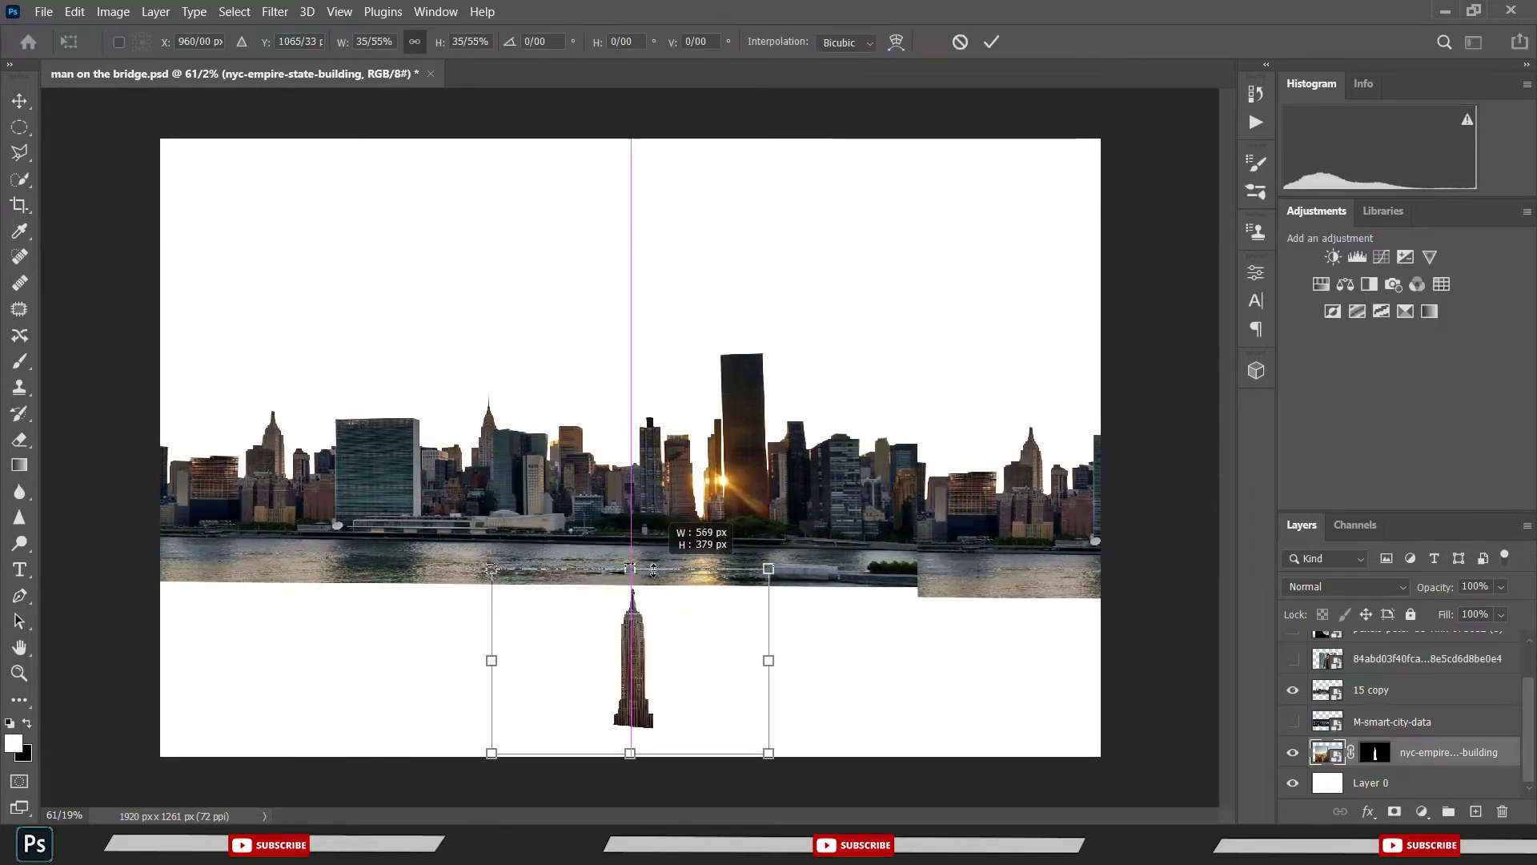
{"action": "left_click_drag", "start_coordinate": [658, 637], "coordinate": [627, 445]}
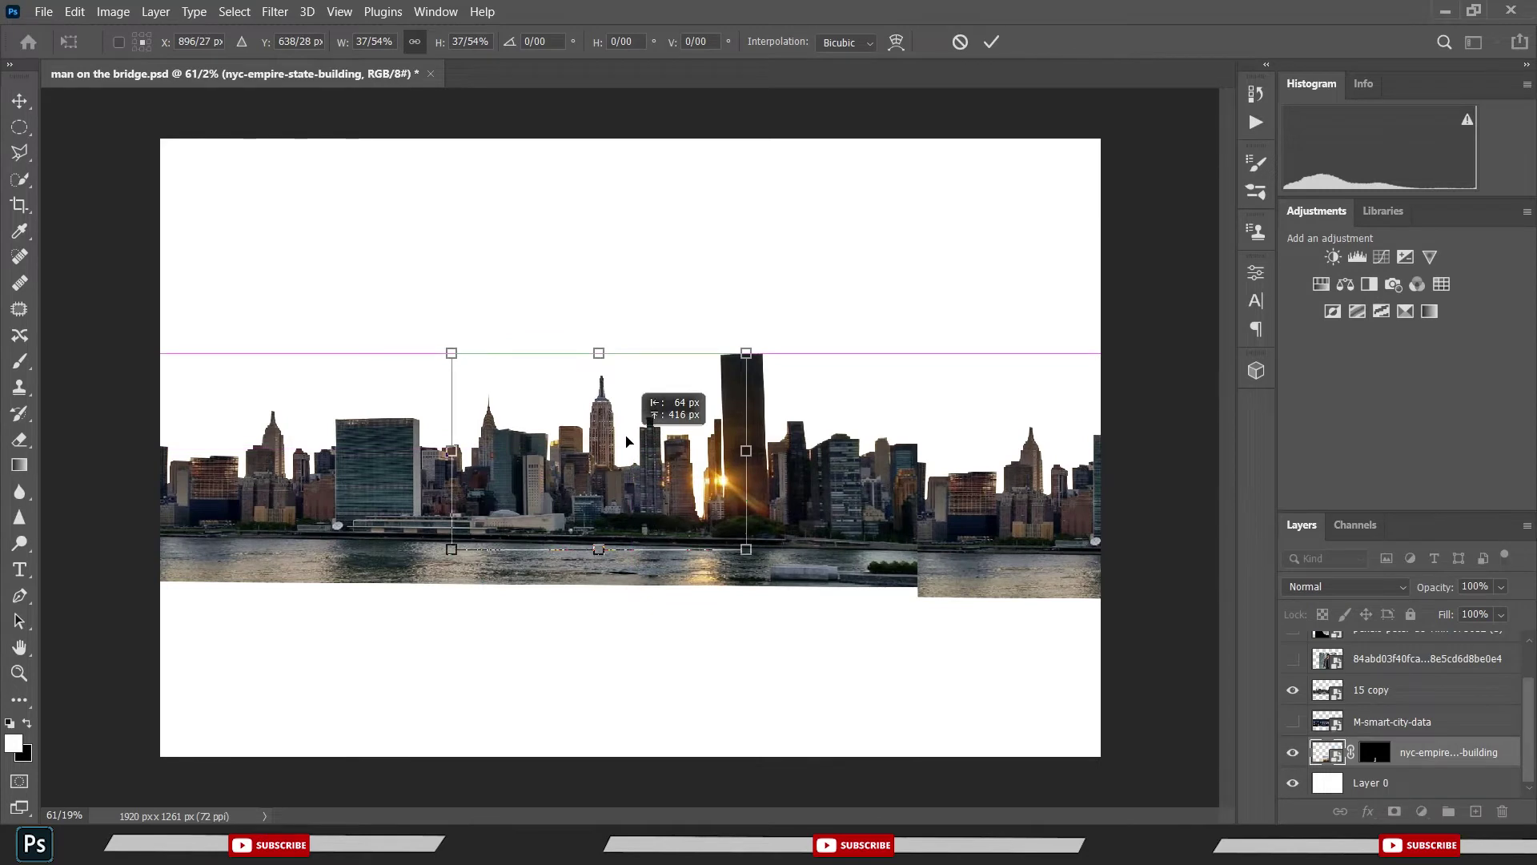
{"action": "mouse_move", "coordinate": [627, 441]}
{"action": "left_mouse_down"}
{"action": "mouse_move", "coordinate": [1055, 446]}
{"action": "mouse_move", "coordinate": [1053, 431]}
{"action": "left_mouse_up"}
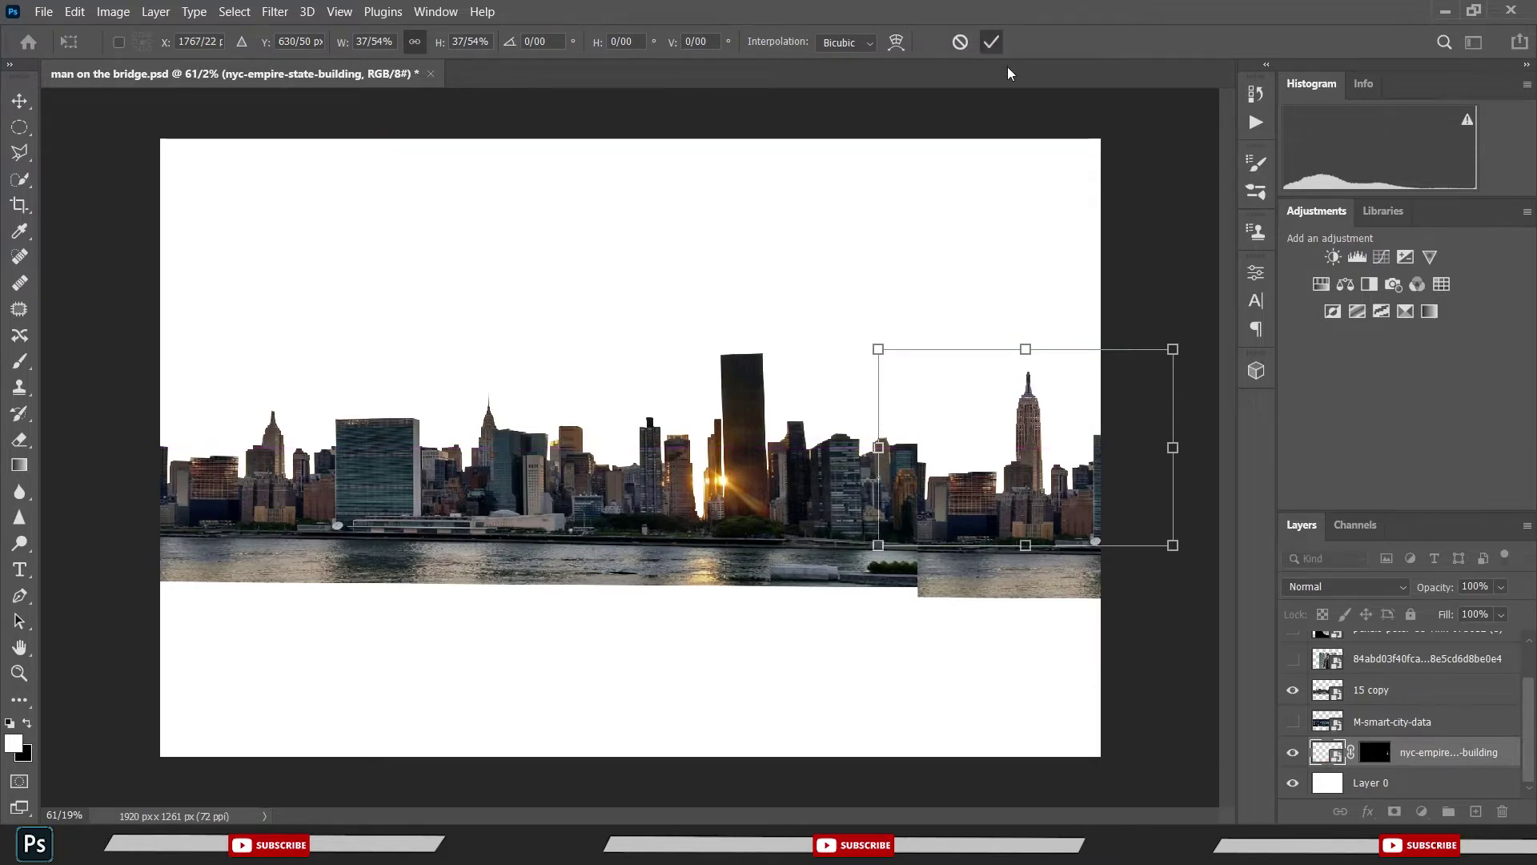
{"action": "key", "text": "Return"}
- With the Pen tool active, select the 15 copy layer and zoom in on the Empire State Building
{"action": "key", "text": "p"}
{"action": "scroll", "coordinate": [1061, 483], "scroll_direction": "up", "scroll_amount": 3}
{"action": "scroll", "coordinate": [1061, 483], "scroll_direction": "up", "scroll_amount": 2}
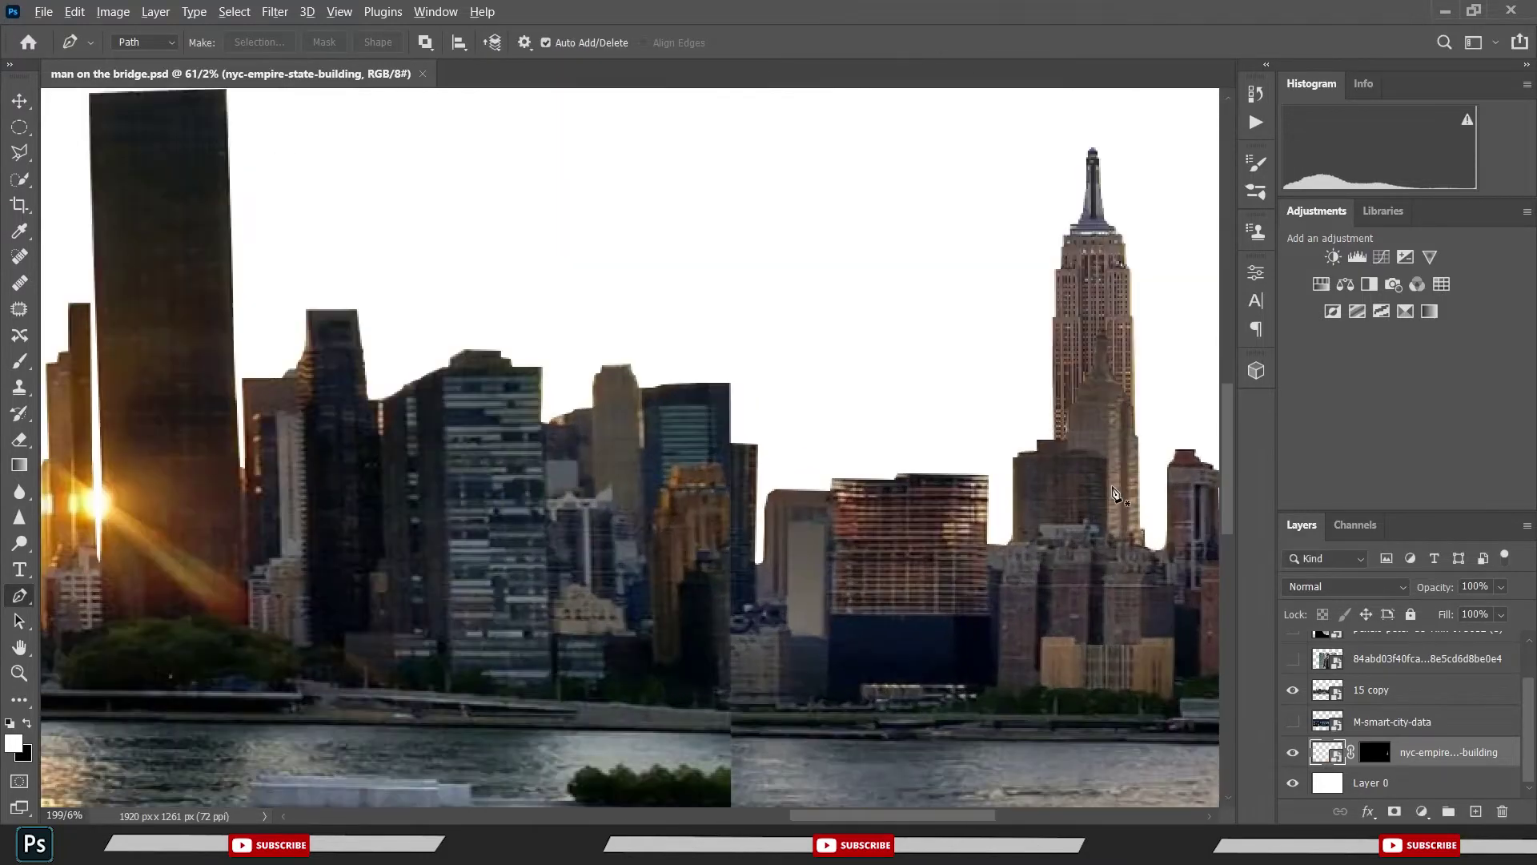
{"action": "scroll", "coordinate": [1049, 474], "scroll_direction": "up", "scroll_amount": 2}
{"action": "scroll", "coordinate": [1034, 463], "scroll_direction": "up", "scroll_amount": 2}
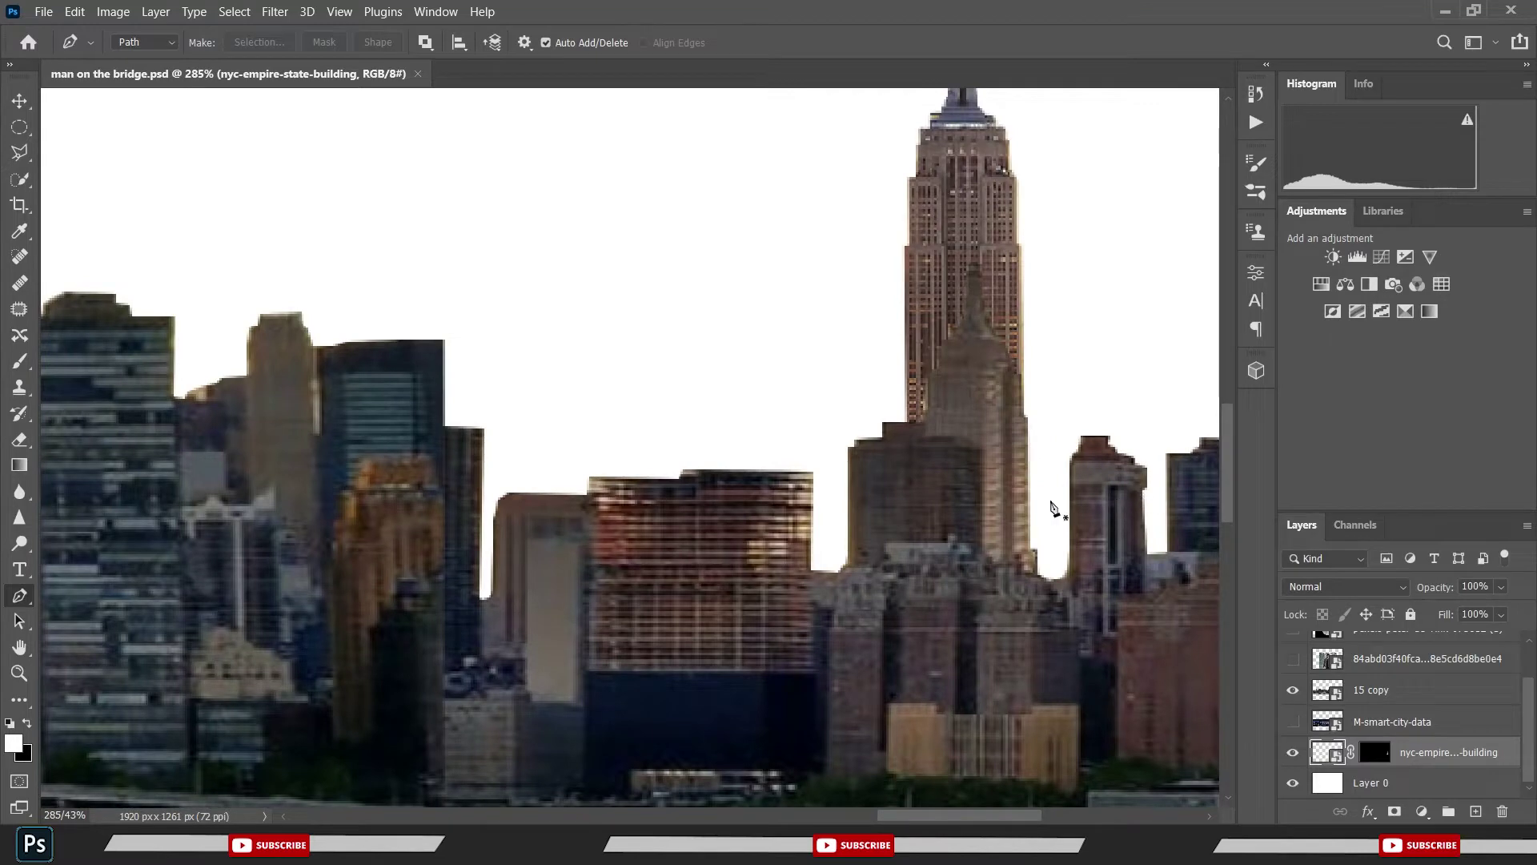
{"action": "scroll", "coordinate": [1047, 508], "scroll_direction": "up", "scroll_amount": 2}
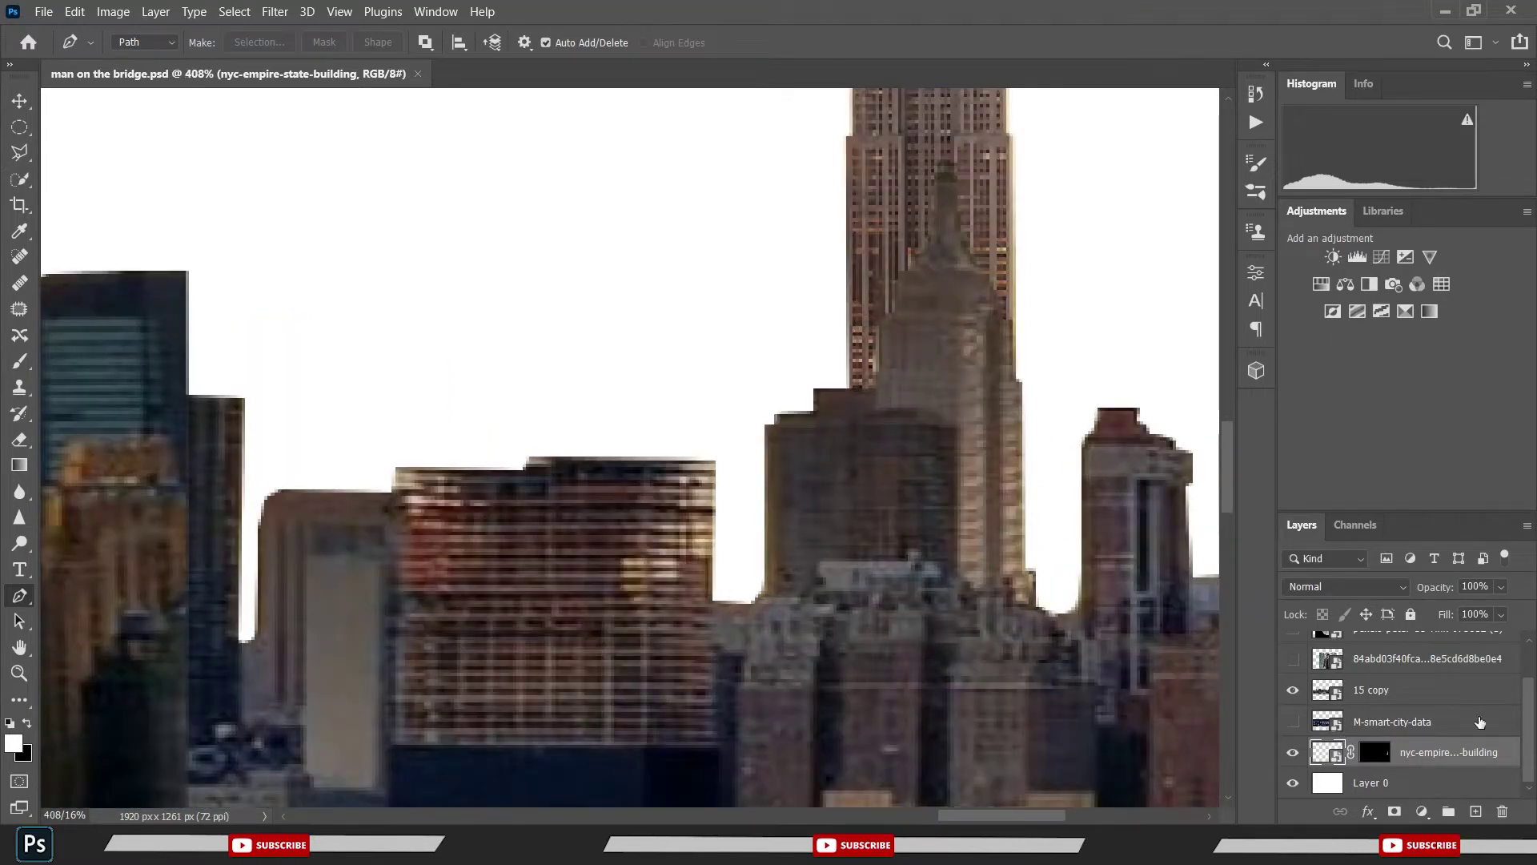
{"action": "left_click", "coordinate": [1374, 696]}
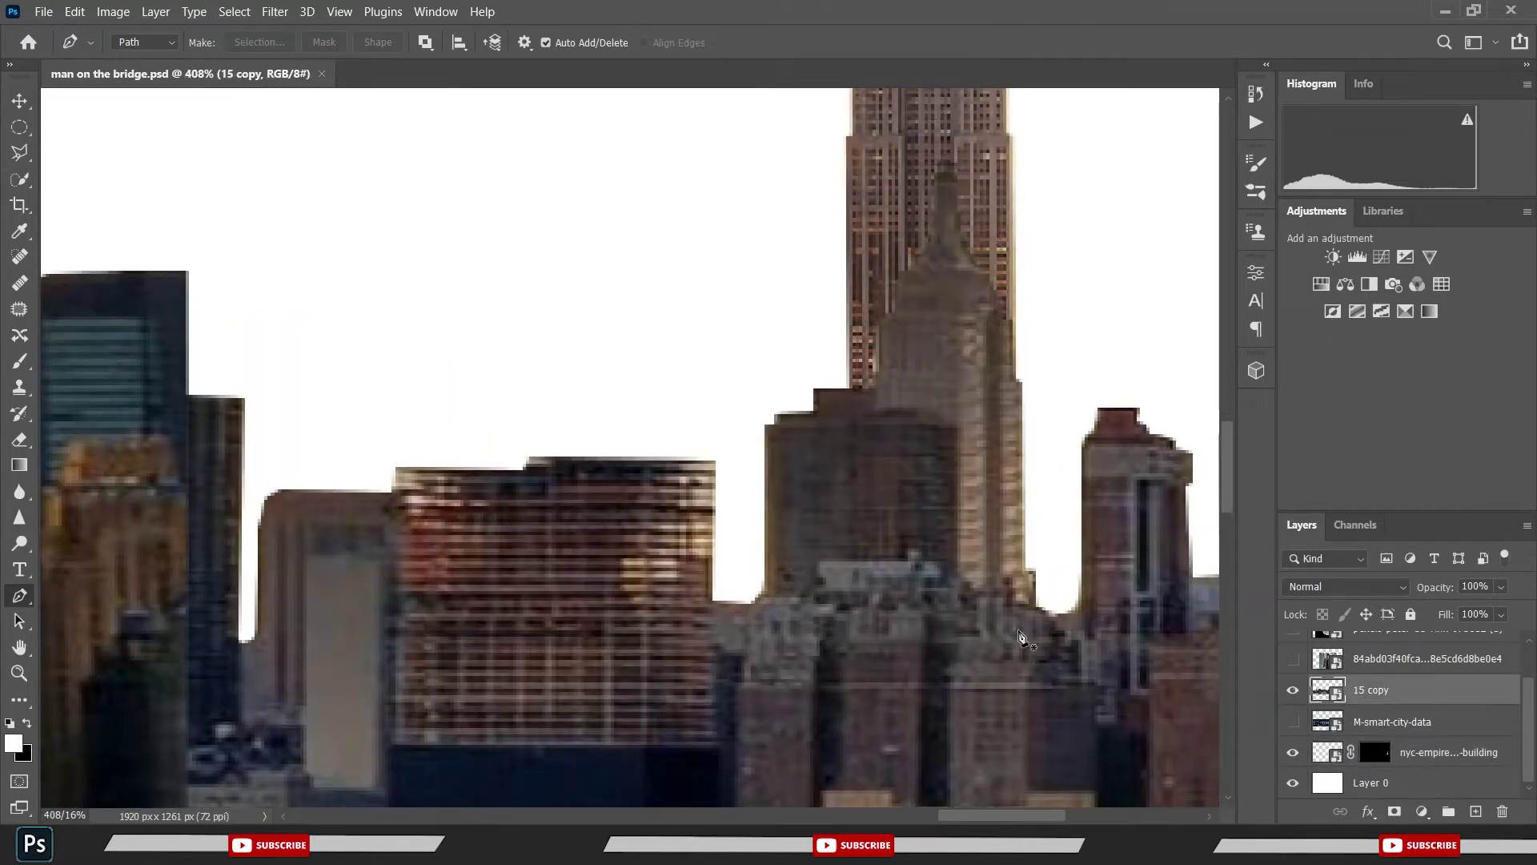
{"action": "scroll", "coordinate": [742, 600], "scroll_direction": "up", "scroll_amount": 1}
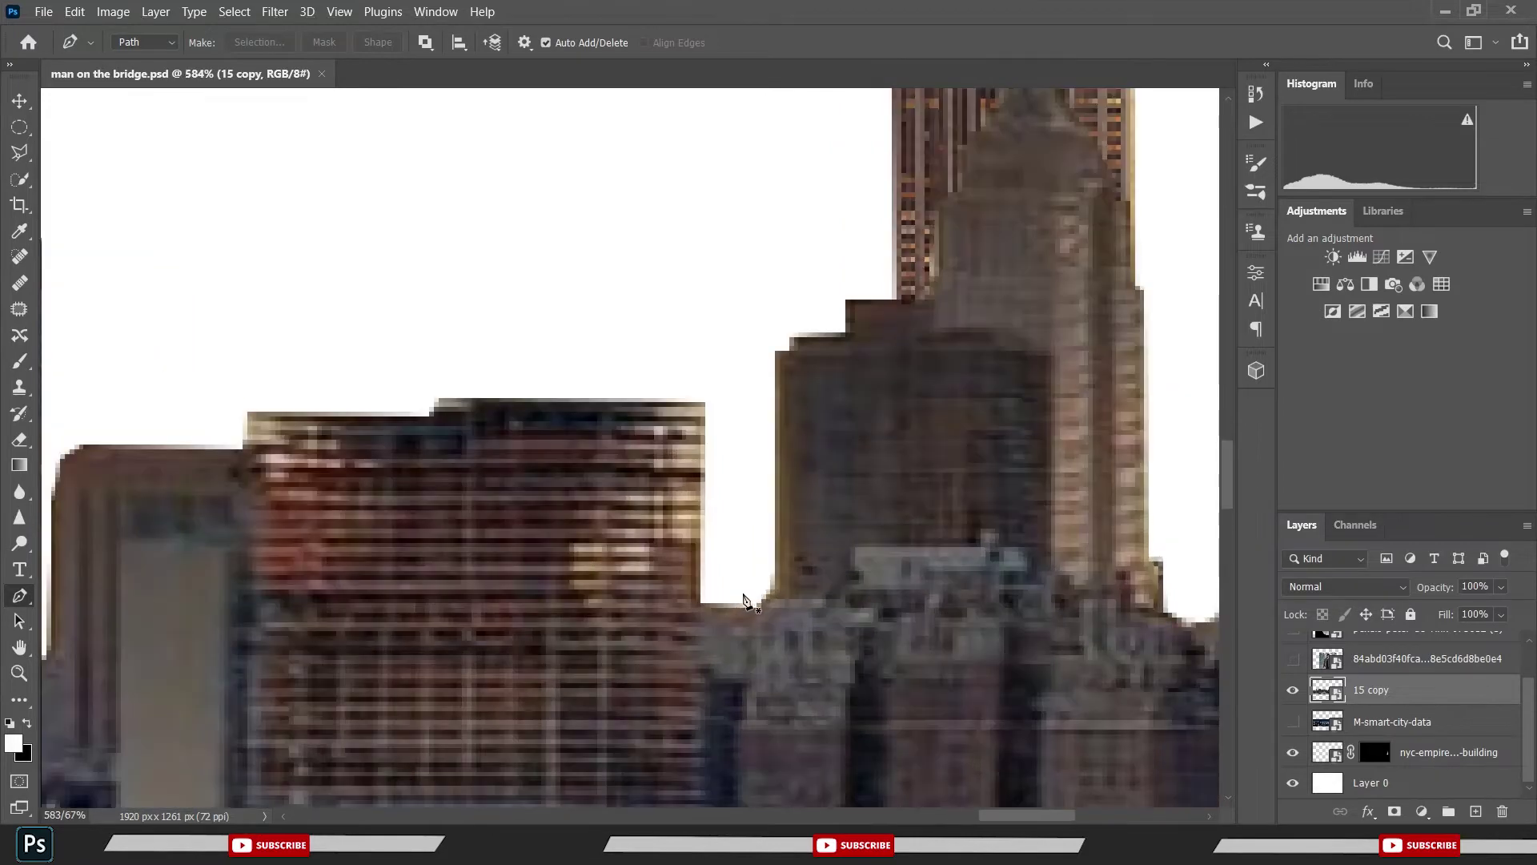
- Start the building outline at the gap and trace it along the rooftop
{"action": "left_click", "coordinate": [742, 594]}
{"action": "left_click", "coordinate": [812, 589]}
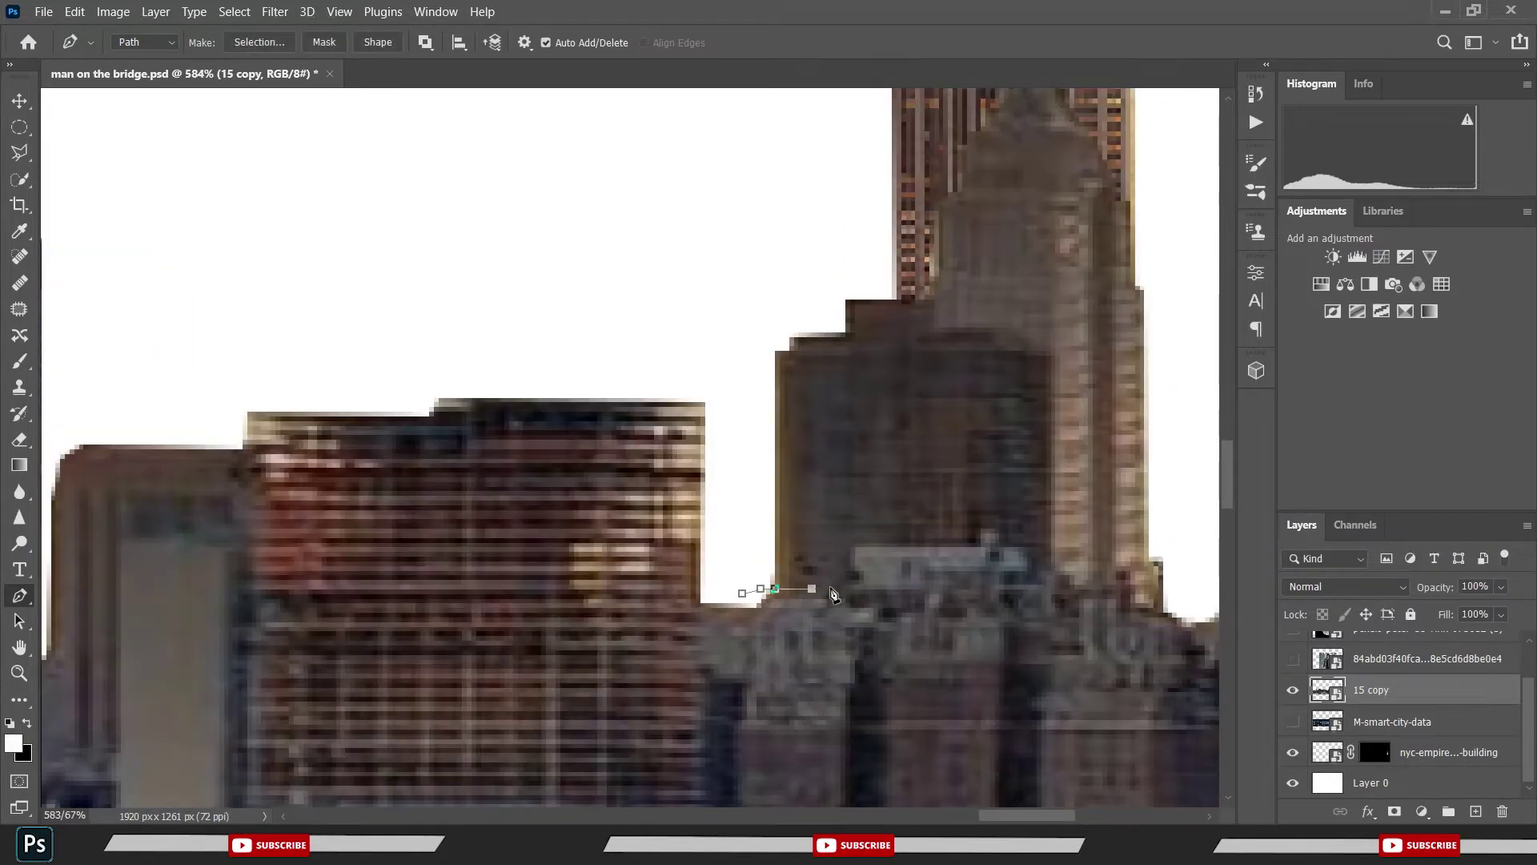
{"action": "left_click", "coordinate": [831, 585]}
{"action": "left_click", "coordinate": [849, 584]}
{"action": "left_click", "coordinate": [915, 575]}
{"action": "left_click", "coordinate": [971, 575]}
{"action": "left_click", "coordinate": [1009, 575]}
{"action": "left_click", "coordinate": [1031, 575]}
{"action": "left_click", "coordinate": [1129, 589]}
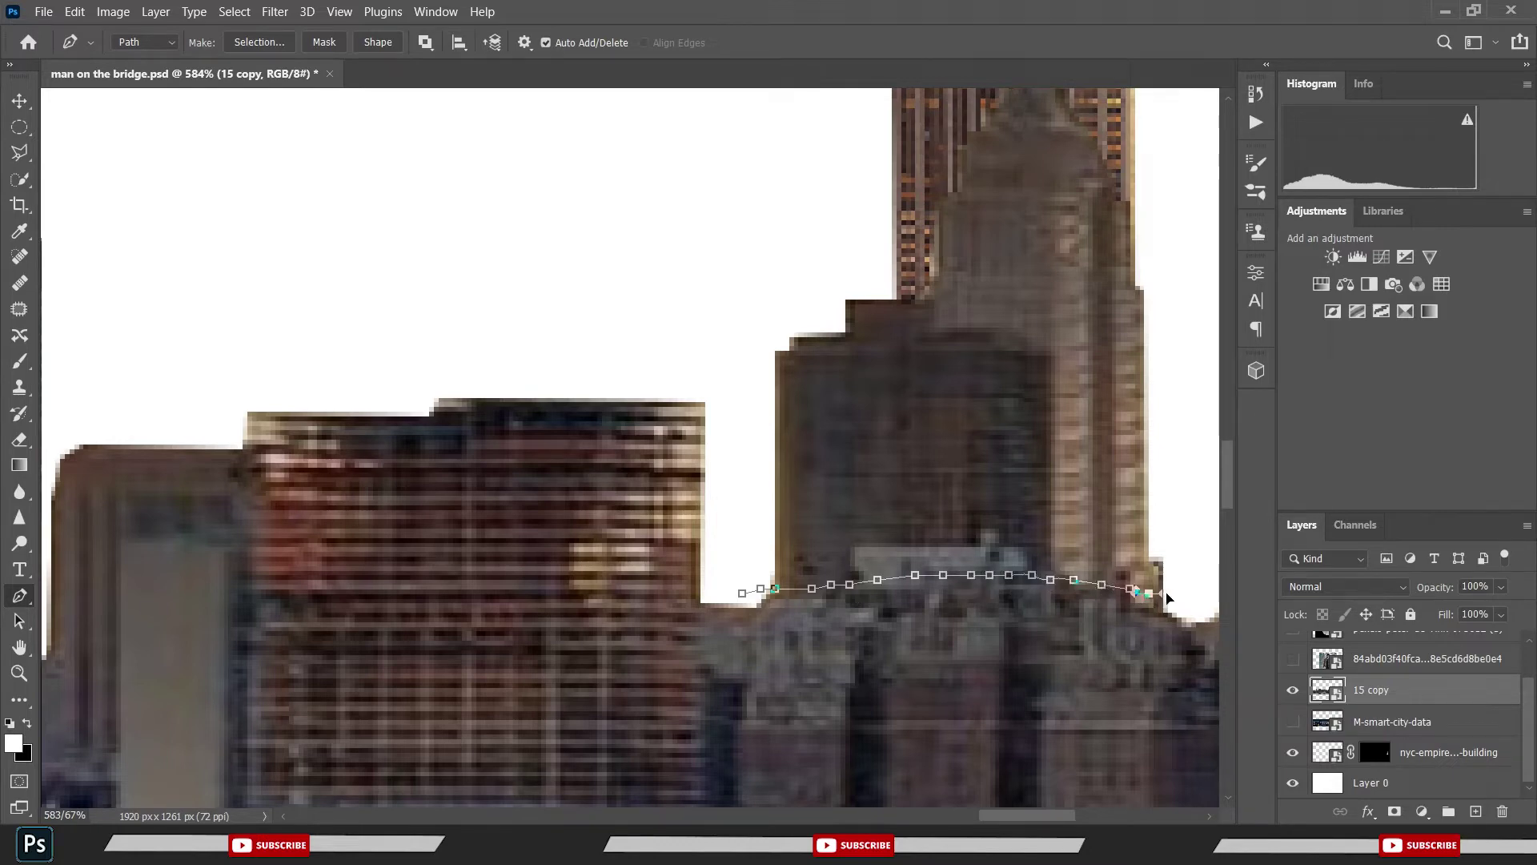
{"action": "left_click", "coordinate": [1185, 570]}
- Trace the outline up the building's right side and around the spire
{"action": "left_click", "coordinate": [1187, 542]}
{"action": "left_click", "coordinate": [1186, 472]}
{"action": "left_click", "coordinate": [1187, 378]}
{"action": "left_click", "coordinate": [1201, 225]}
{"action": "left_click", "coordinate": [1196, 112]}
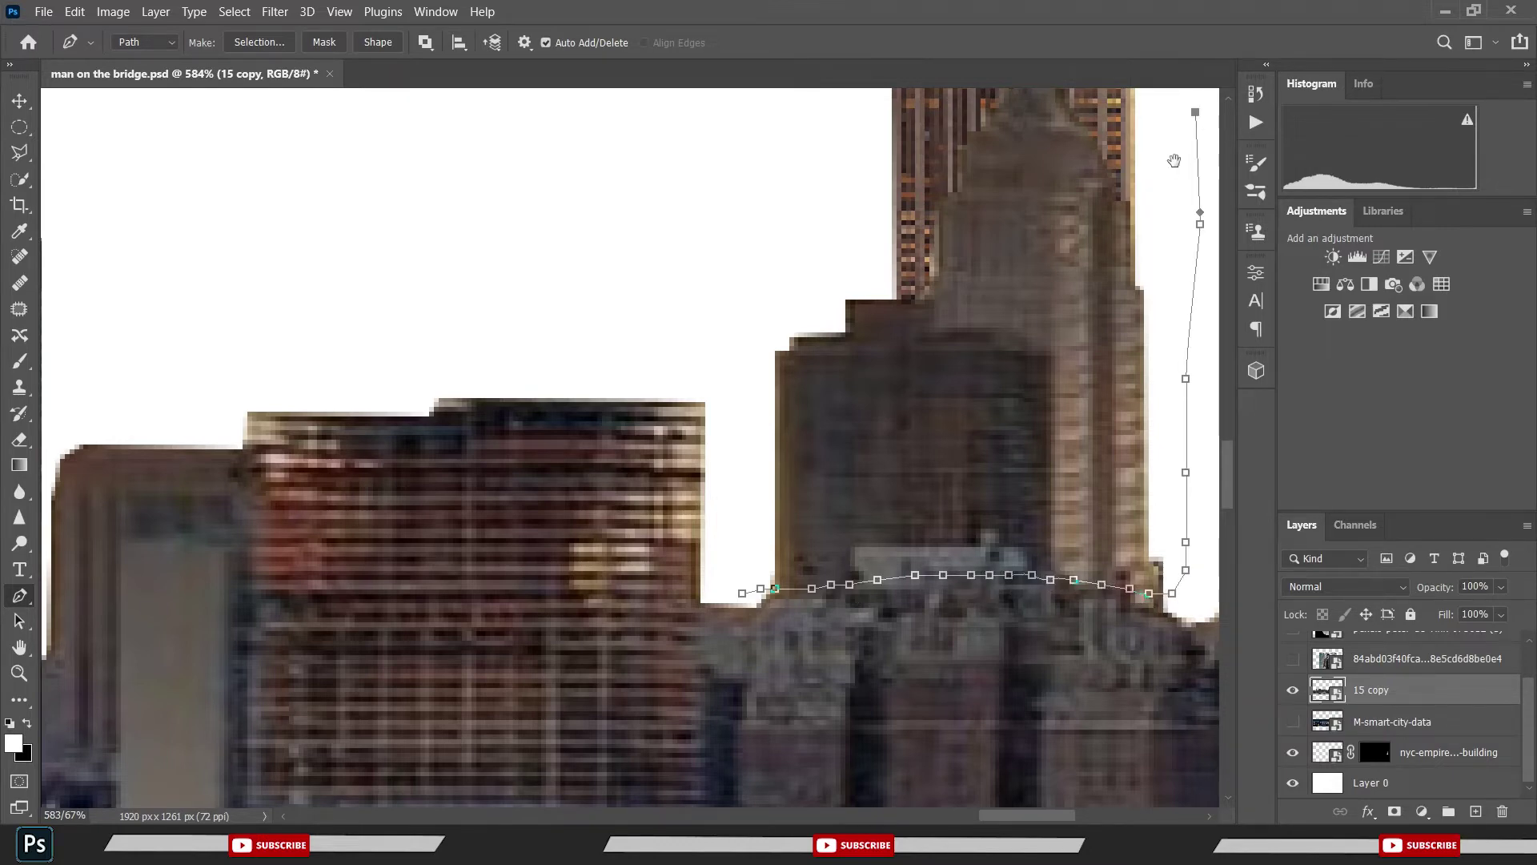
{"action": "left_click_drag", "start_coordinate": [1184, 155], "coordinate": [1056, 395]}
{"action": "left_click", "coordinate": [1055, 180]}
{"action": "scroll", "coordinate": [1040, 168], "scroll_direction": "up", "scroll_amount": 3}
{"action": "left_click", "coordinate": [1027, 241]}
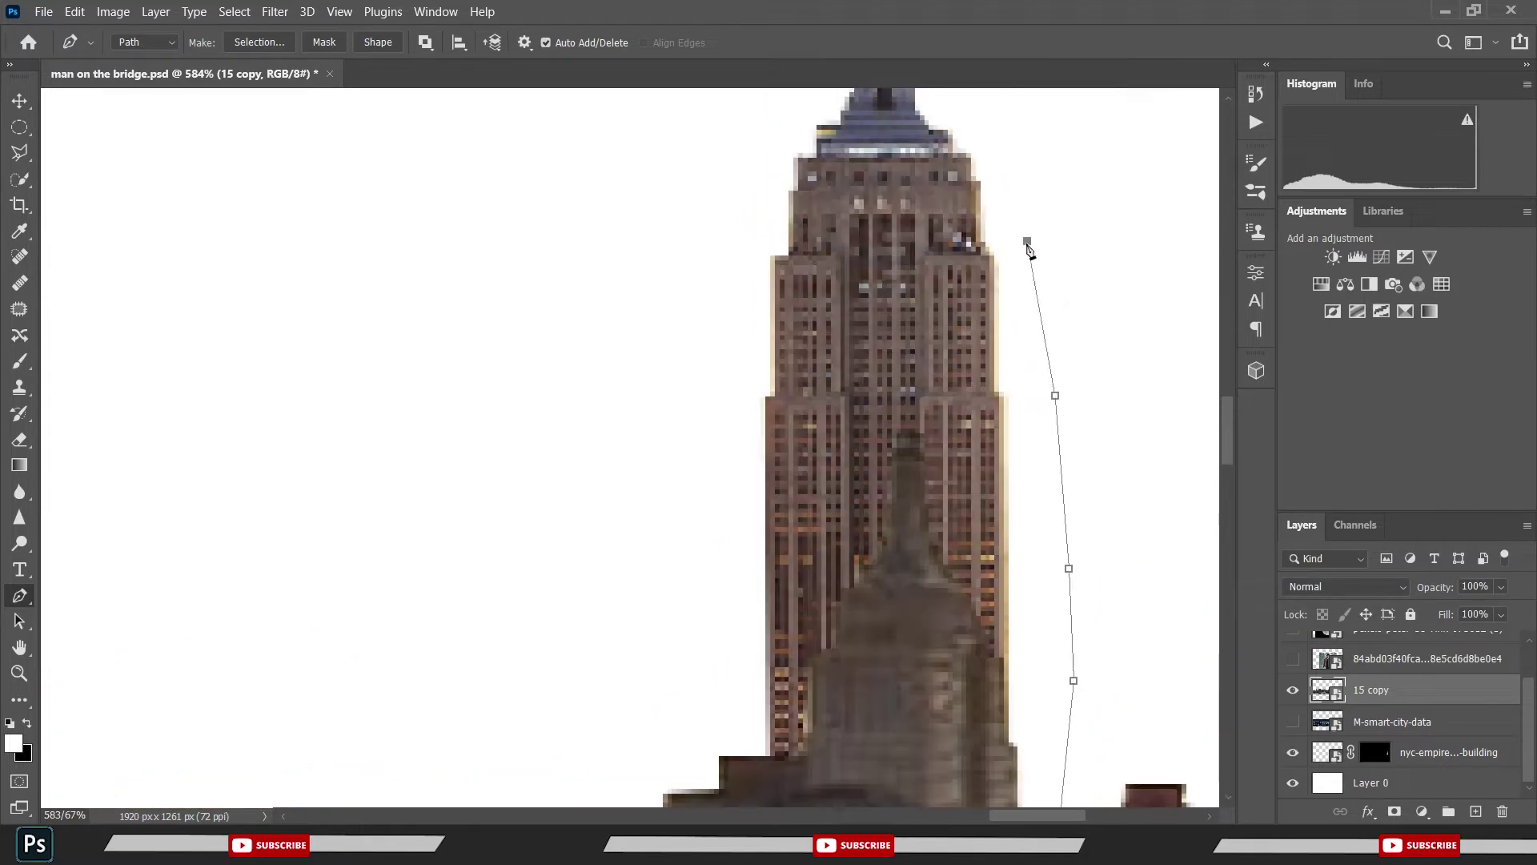
{"action": "left_click", "coordinate": [995, 209]}
{"action": "left_click", "coordinate": [687, 395]}
- Trace the outline down the left side and close the tower path at its start
{"action": "left_click_drag", "start_coordinate": [659, 507], "coordinate": [943, 140]}
{"action": "left_click", "coordinate": [904, 296]}
{"action": "left_click", "coordinate": [890, 389]}
{"action": "left_click", "coordinate": [880, 440]}
{"action": "left_click", "coordinate": [876, 483]}
{"action": "left_click", "coordinate": [885, 557]}
{"action": "left_click", "coordinate": [890, 608]}
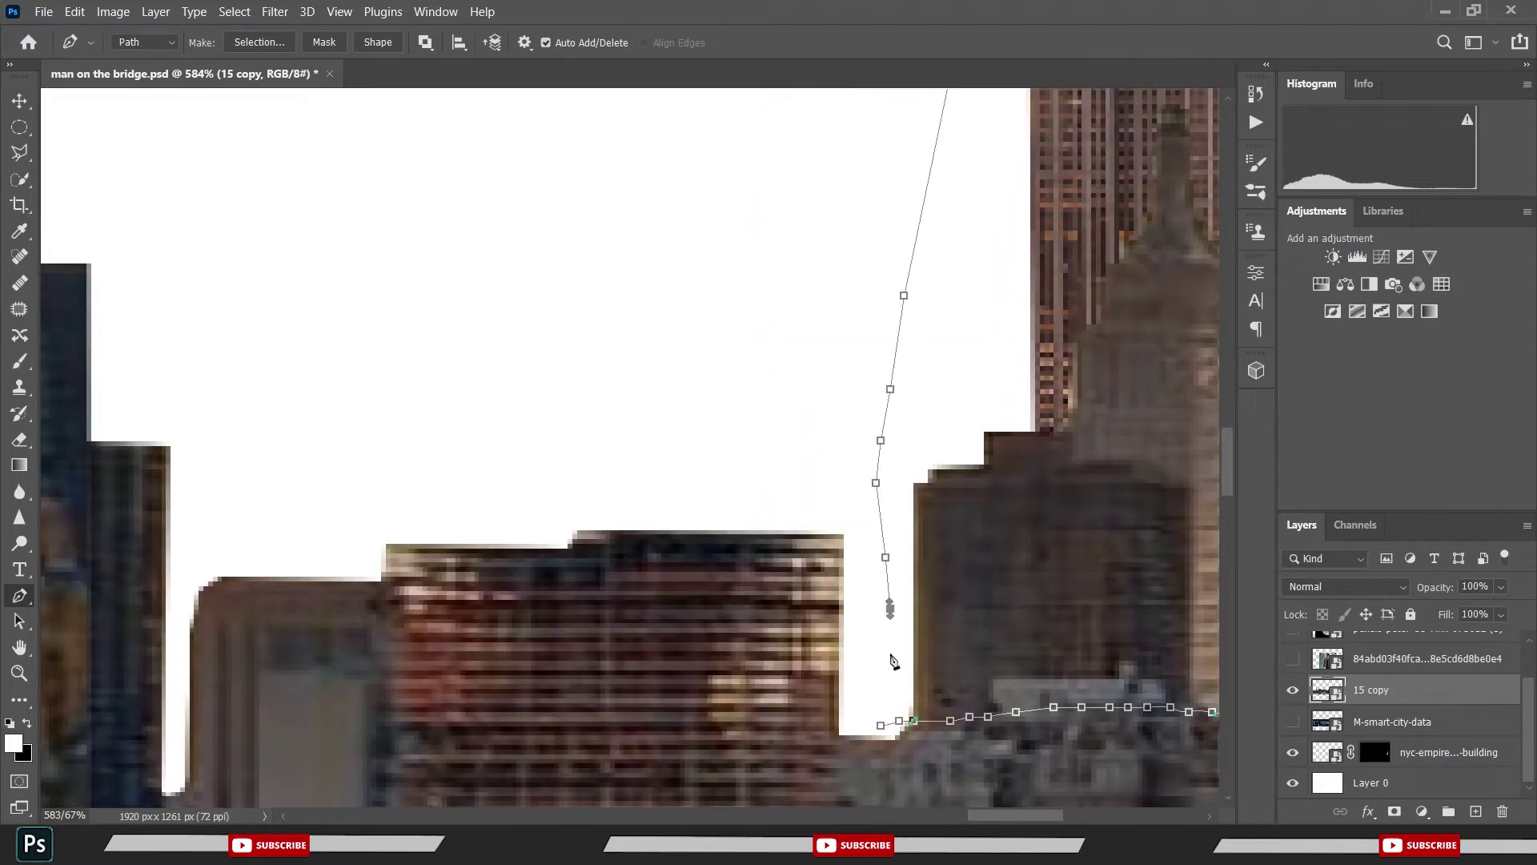
{"action": "left_click", "coordinate": [880, 727]}
{"action": "scroll", "coordinate": [1084, 409], "scroll_direction": "down", "scroll_amount": 3}
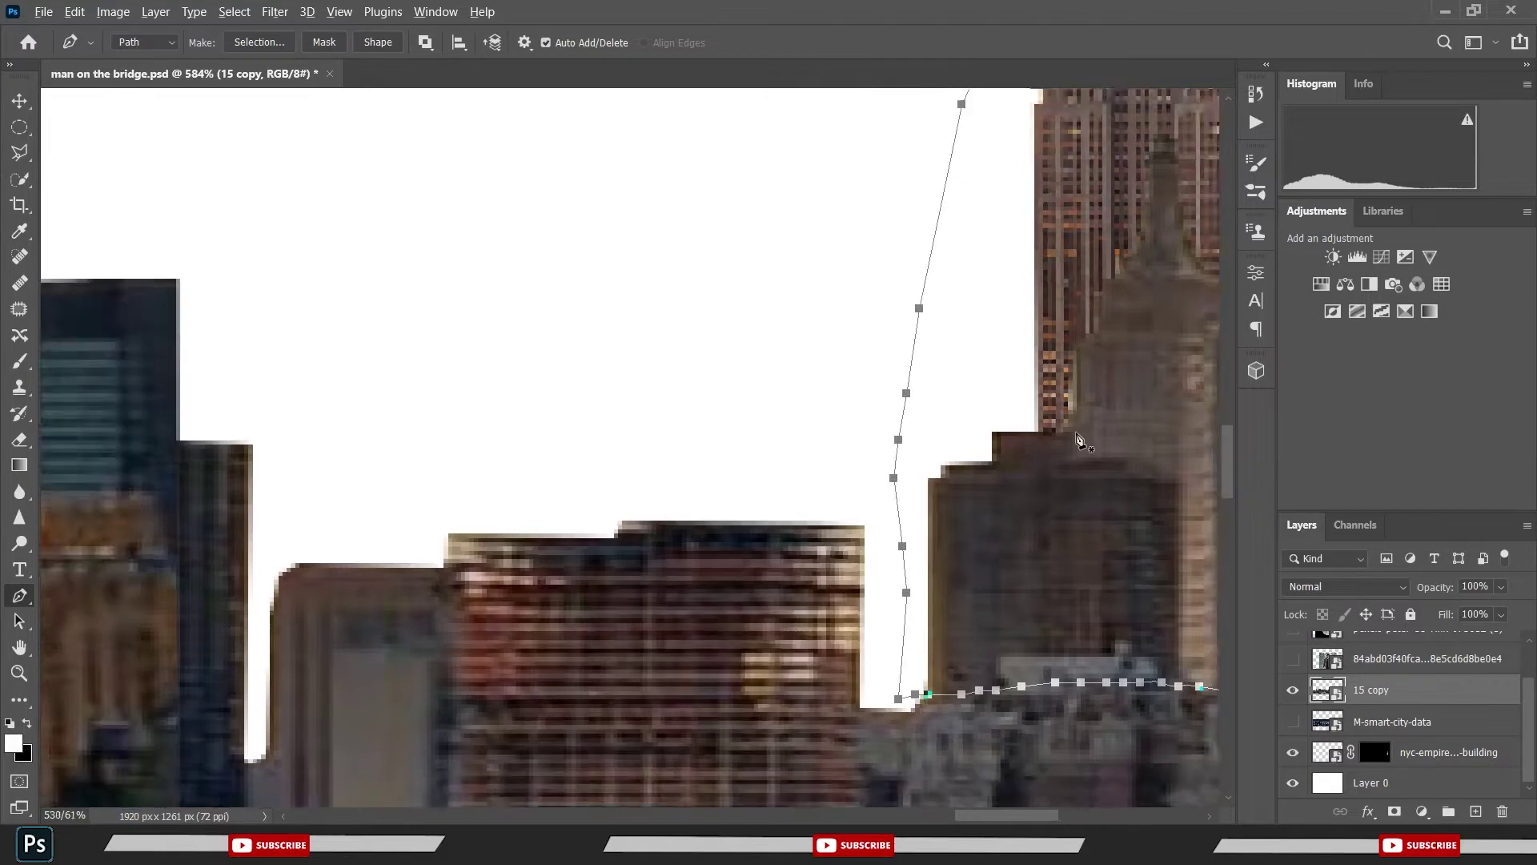
{"action": "left_click_drag", "start_coordinate": [1073, 387], "coordinate": [938, 402]}
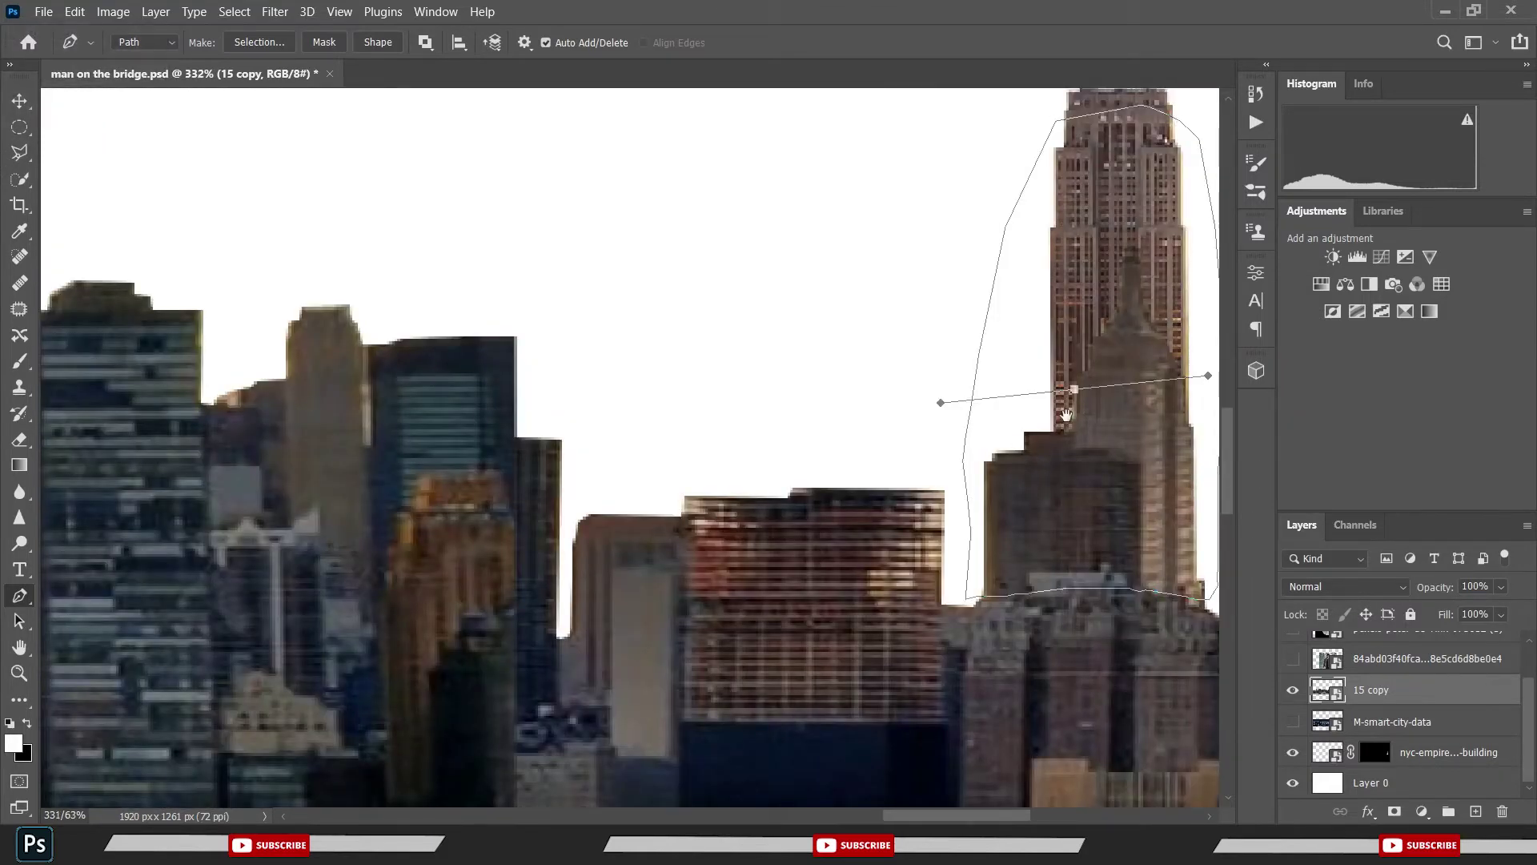
{"action": "left_click_drag", "start_coordinate": [1067, 417], "coordinate": [920, 448]}
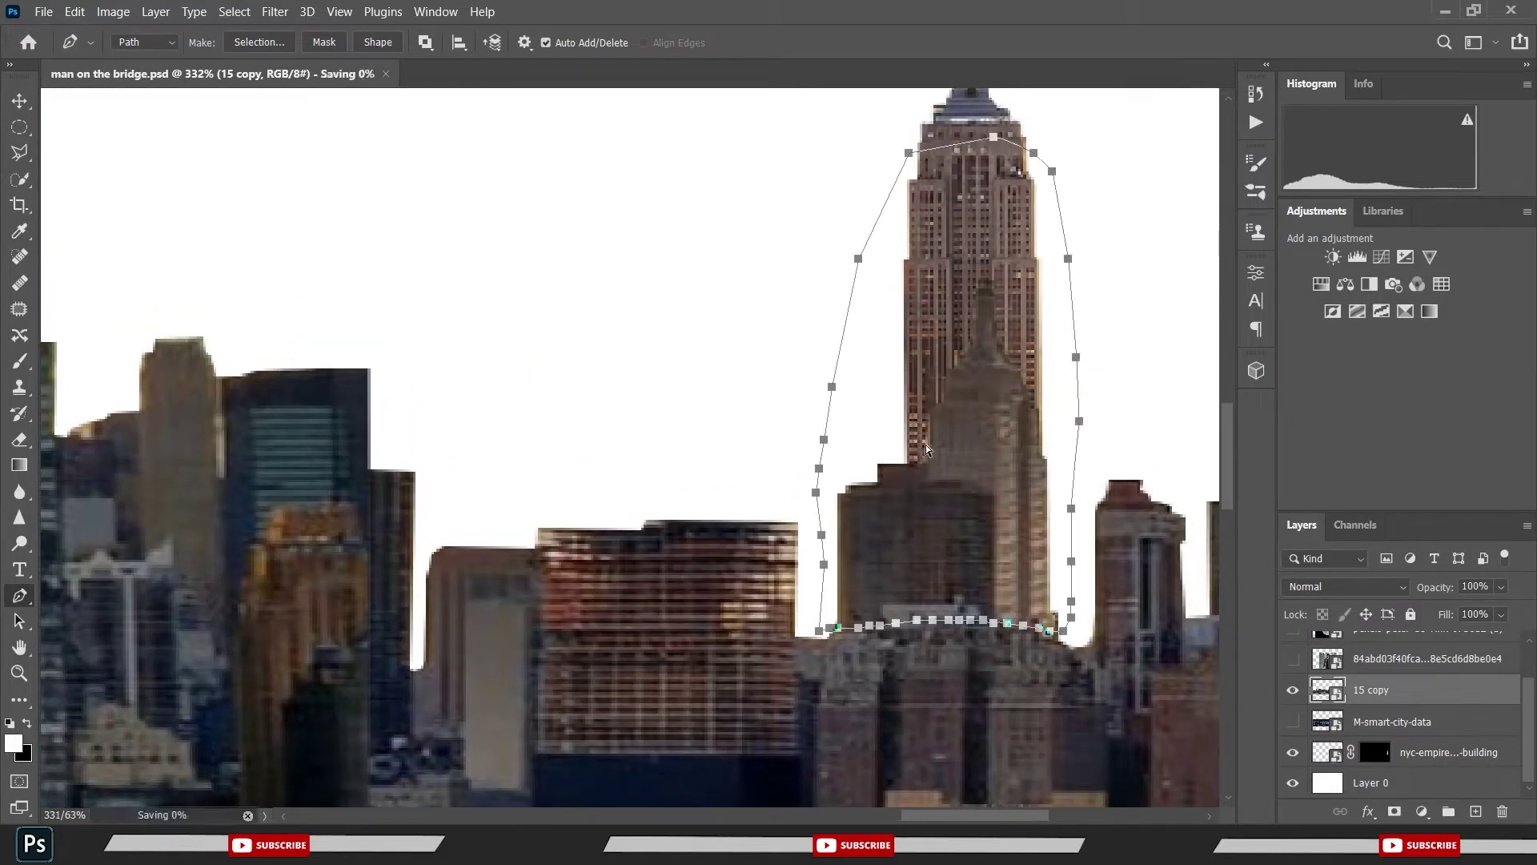
- Convert the tower path to a selection, undo a test mask, and invert the selection
{"action": "right_click", "coordinate": [943, 416]}
{"action": "left_click", "coordinate": [981, 468]}
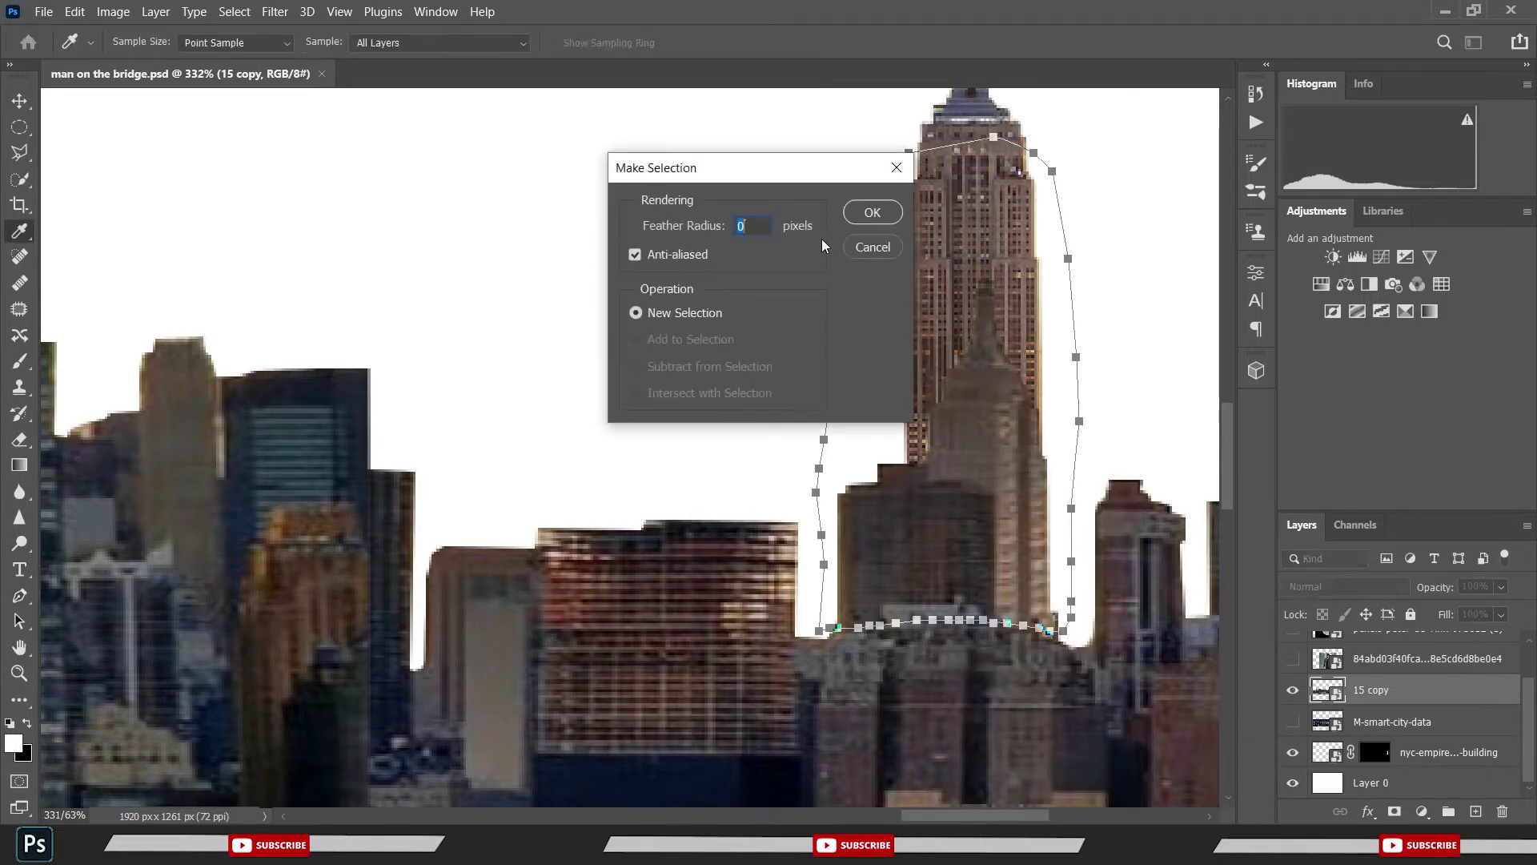
{"action": "left_click", "coordinate": [881, 214]}
{"action": "key", "text": "b"}
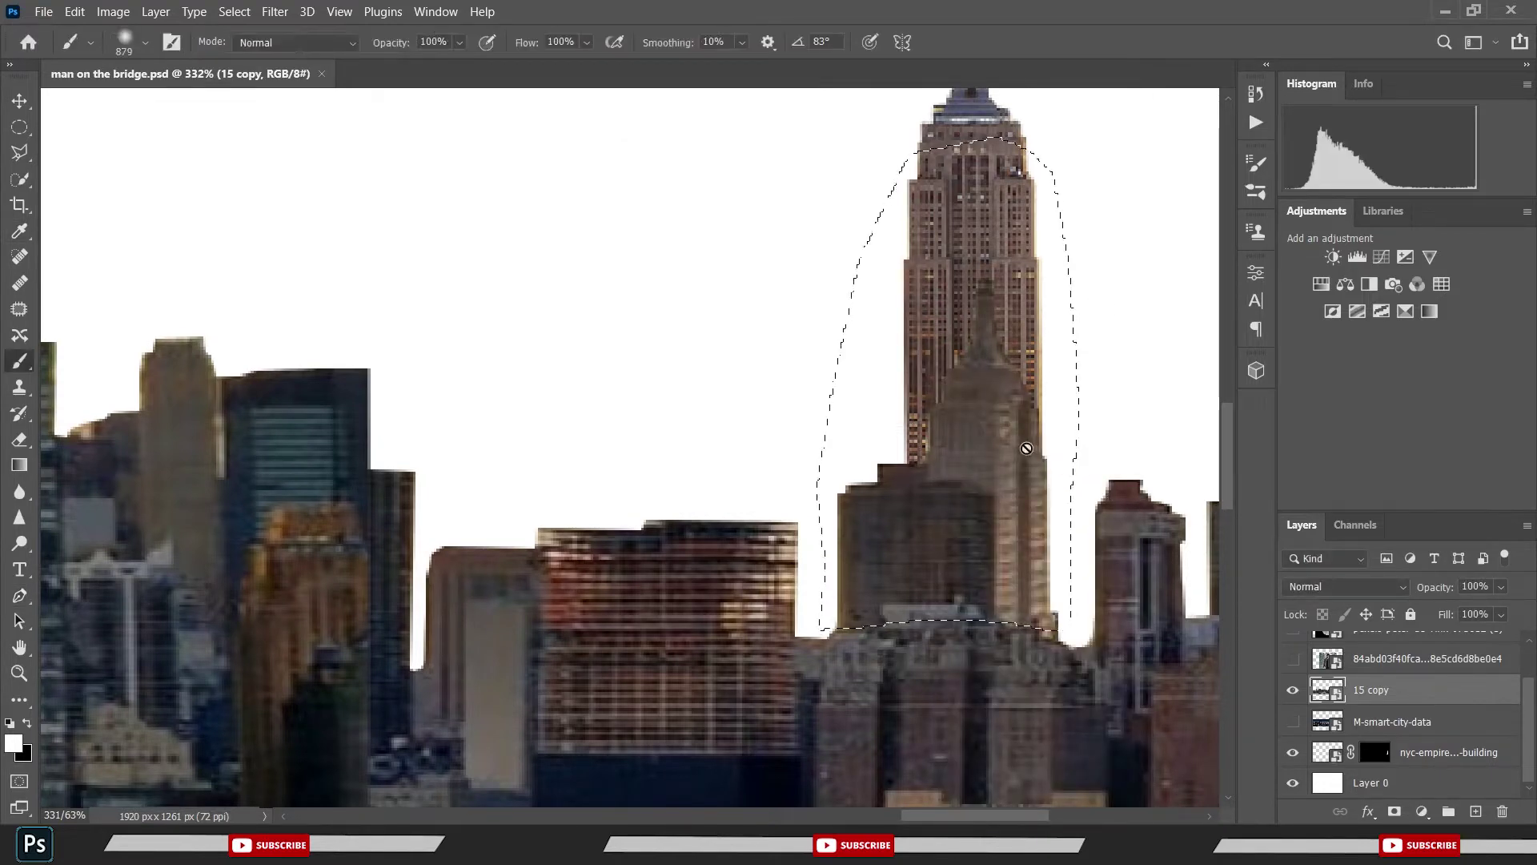
{"action": "left_click", "coordinate": [1394, 811]}
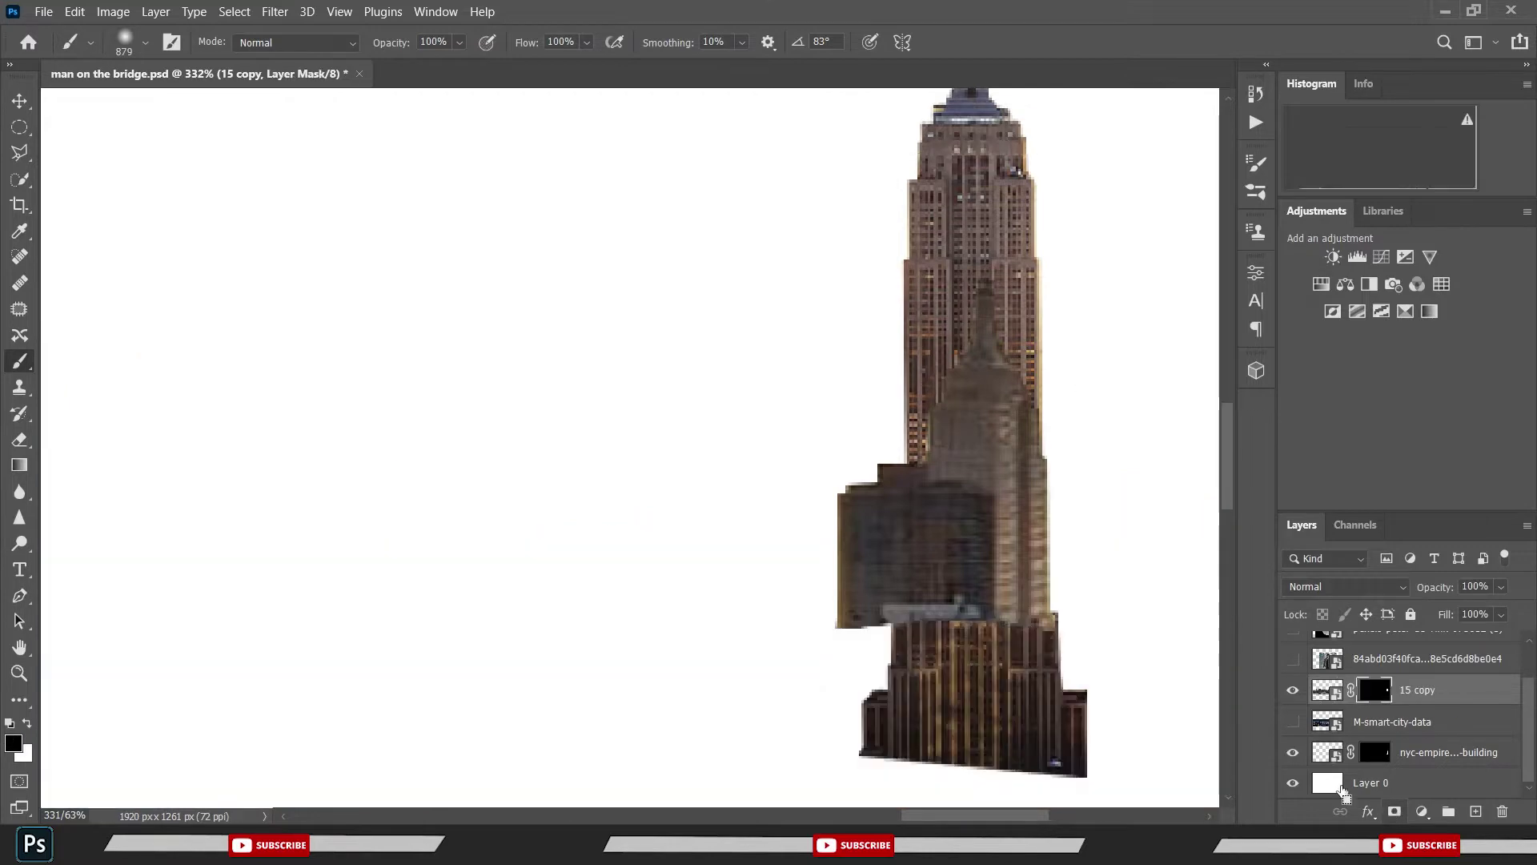
{"action": "key", "text": "ctrl+z"}
{"action": "left_click", "coordinate": [235, 12]}
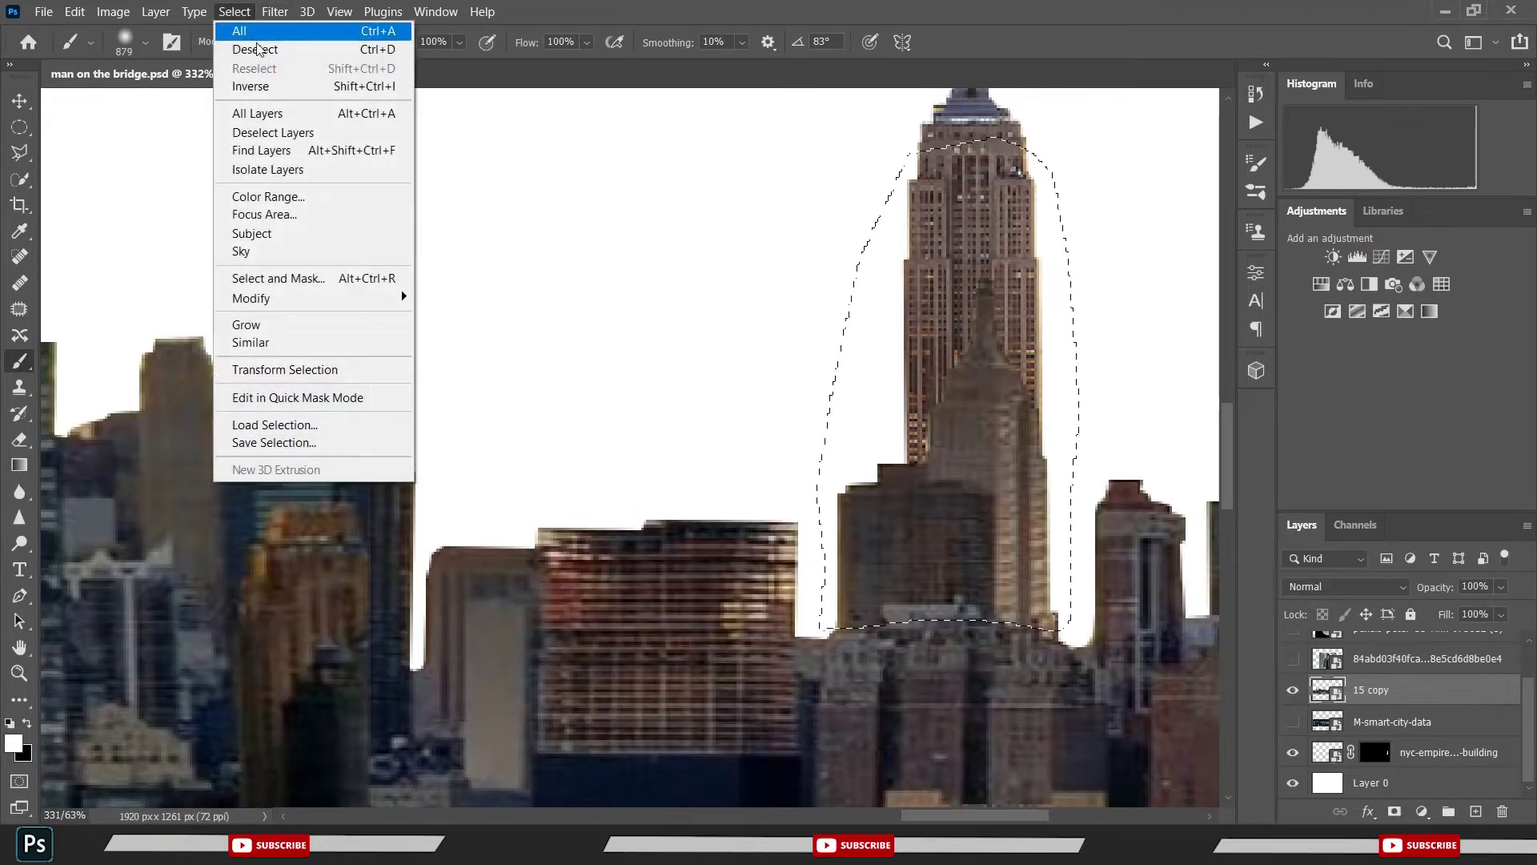
{"action": "left_click", "coordinate": [248, 83]}
- Mask the tower area out of 15 copy and save the document
{"action": "scroll", "coordinate": [671, 314], "scroll_direction": "down", "scroll_amount": 5}
{"action": "scroll", "coordinate": [669, 309], "scroll_direction": "down", "scroll_amount": 3}
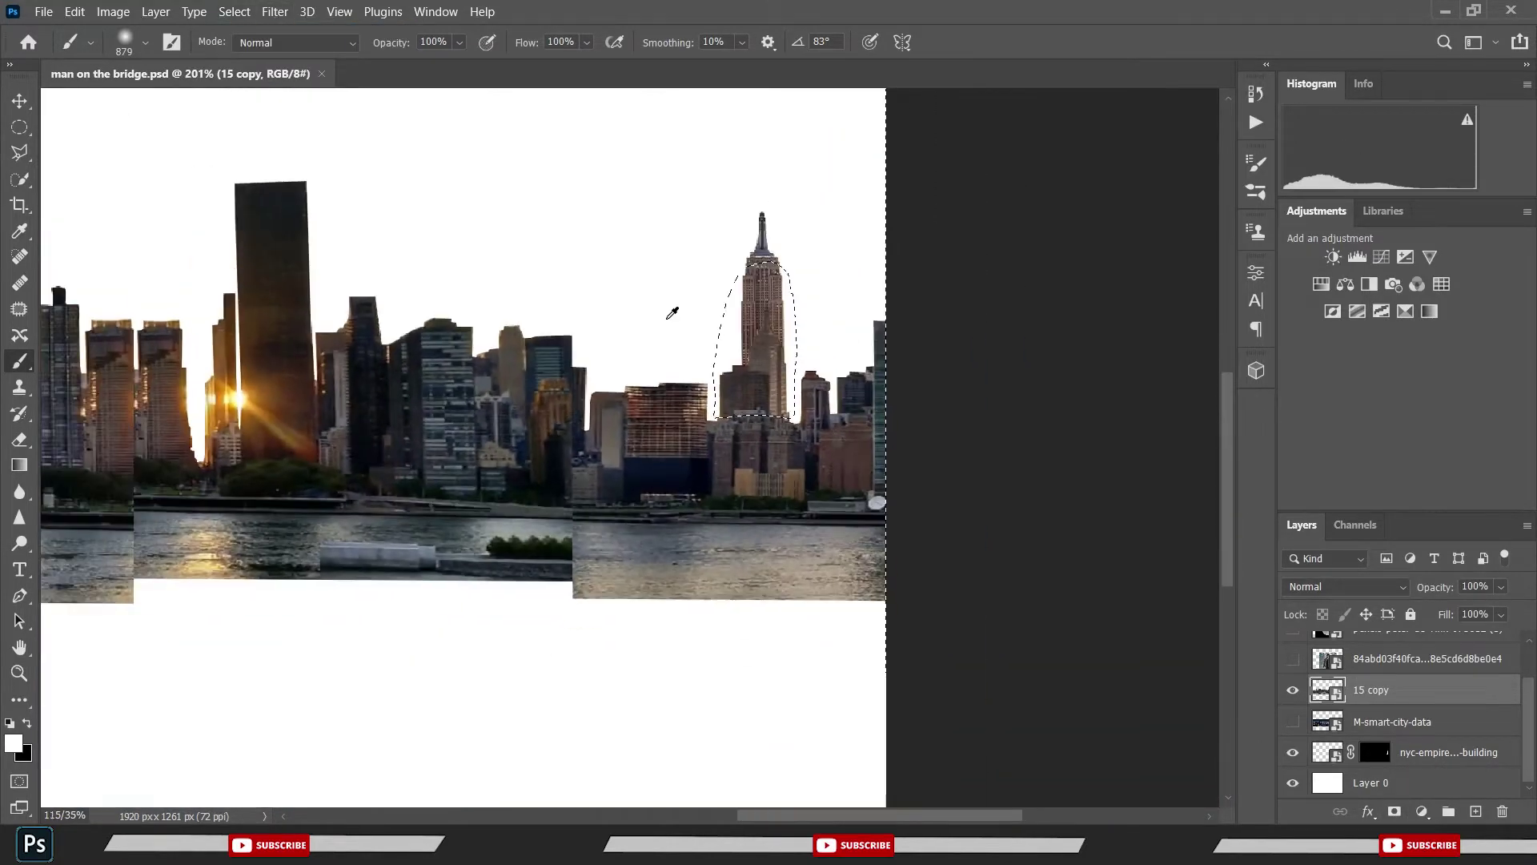
{"action": "scroll", "coordinate": [673, 316], "scroll_direction": "down", "scroll_amount": 2}
{"action": "scroll", "coordinate": [674, 320], "scroll_direction": "down", "scroll_amount": 1}
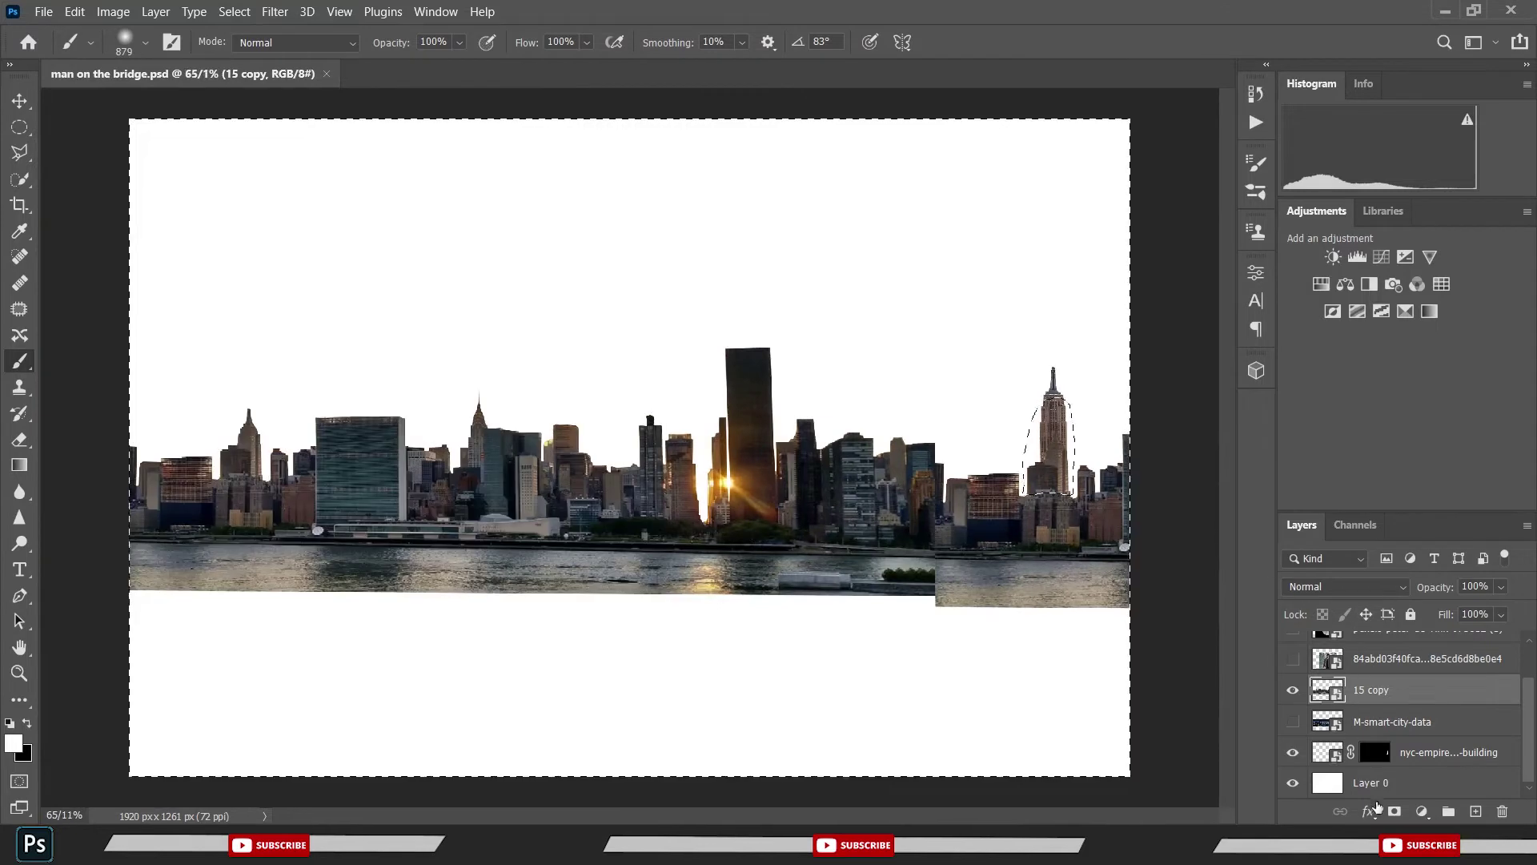
{"action": "left_click", "coordinate": [1394, 811]}
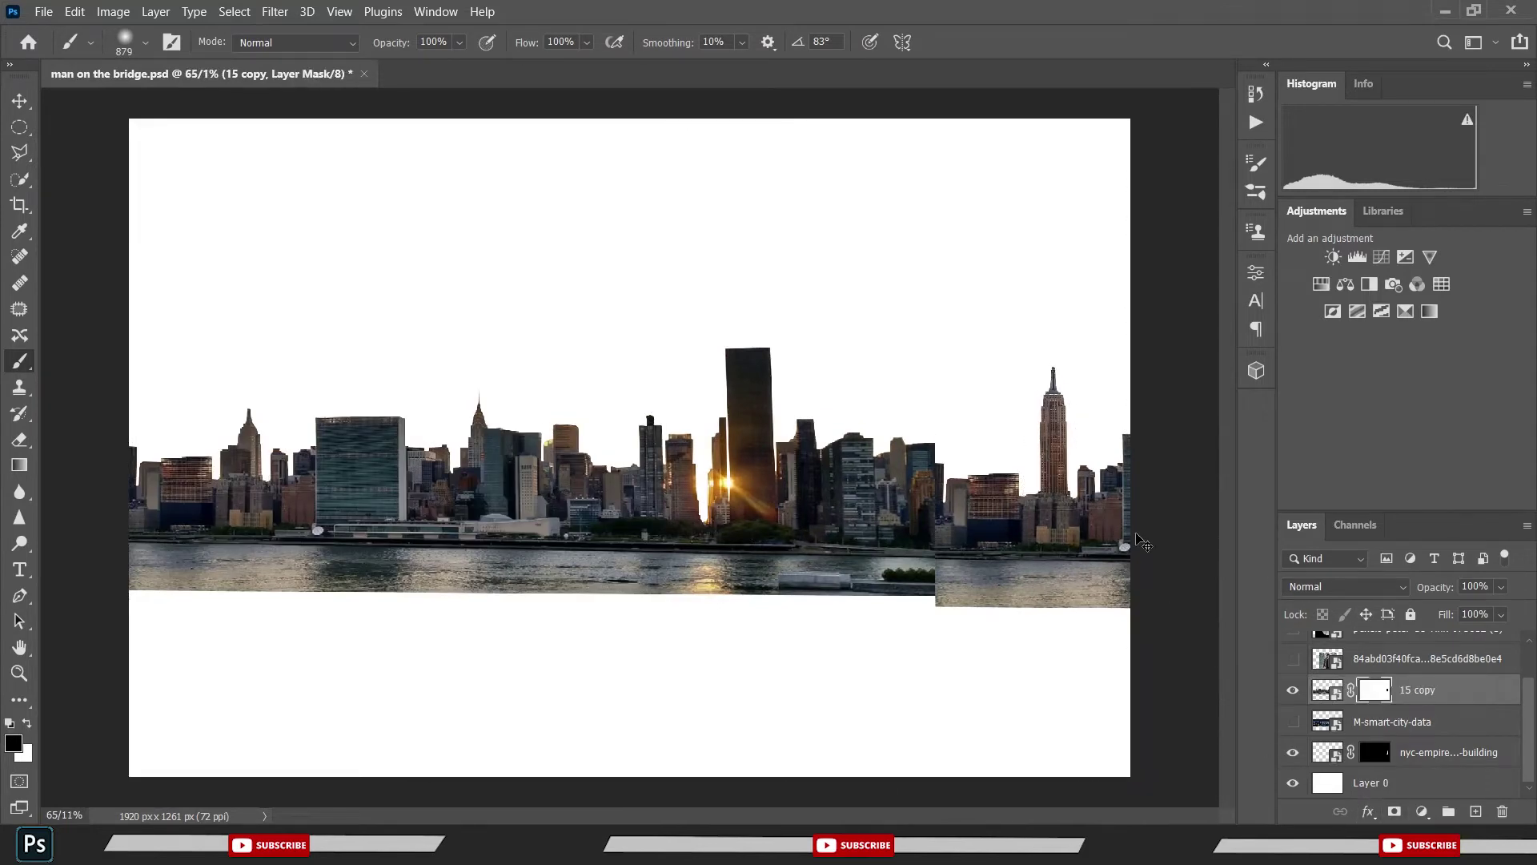
{"action": "key", "text": "ctrl+s"}
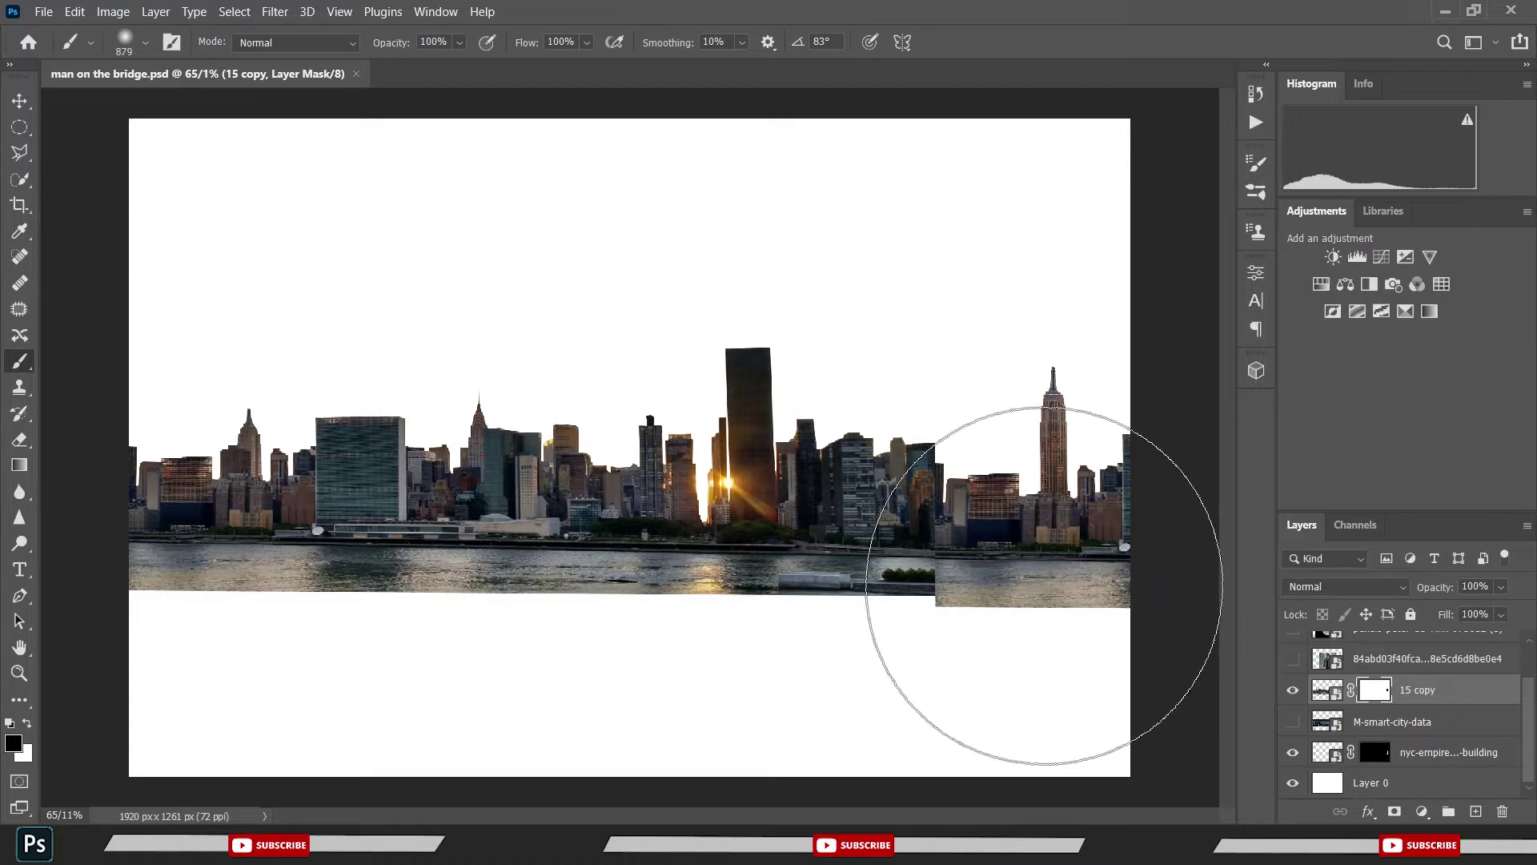
- Hide M-smart-city-data and move 15 copy just above nyc-empire-state-building
{"action": "left_click", "coordinate": [1383, 722]}
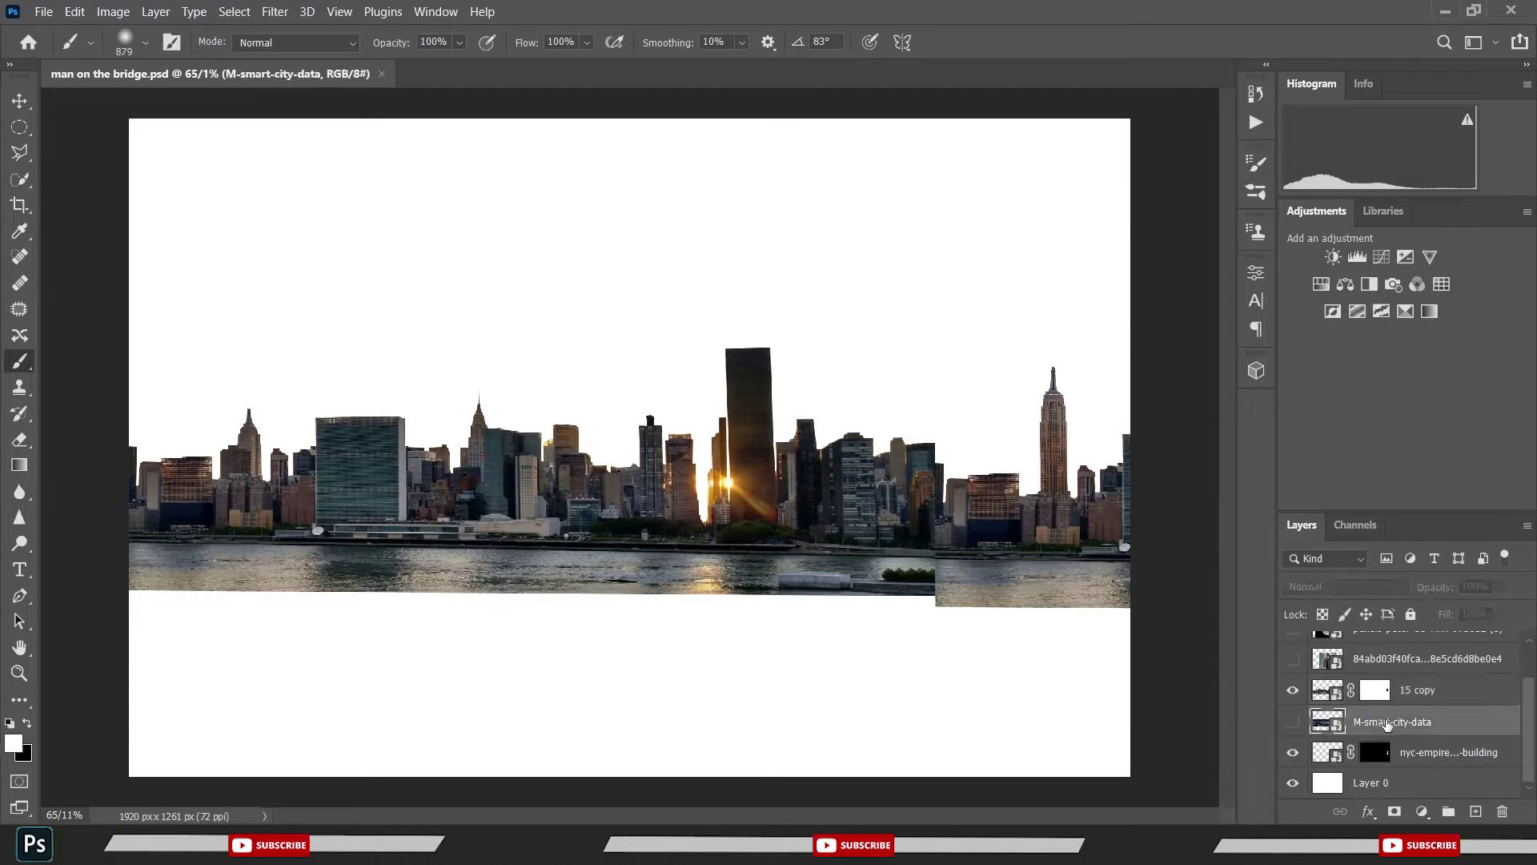
{"action": "left_click", "coordinate": [1293, 722]}
{"action": "left_click", "coordinate": [1421, 762]}
{"action": "left_click", "coordinate": [1288, 757]}
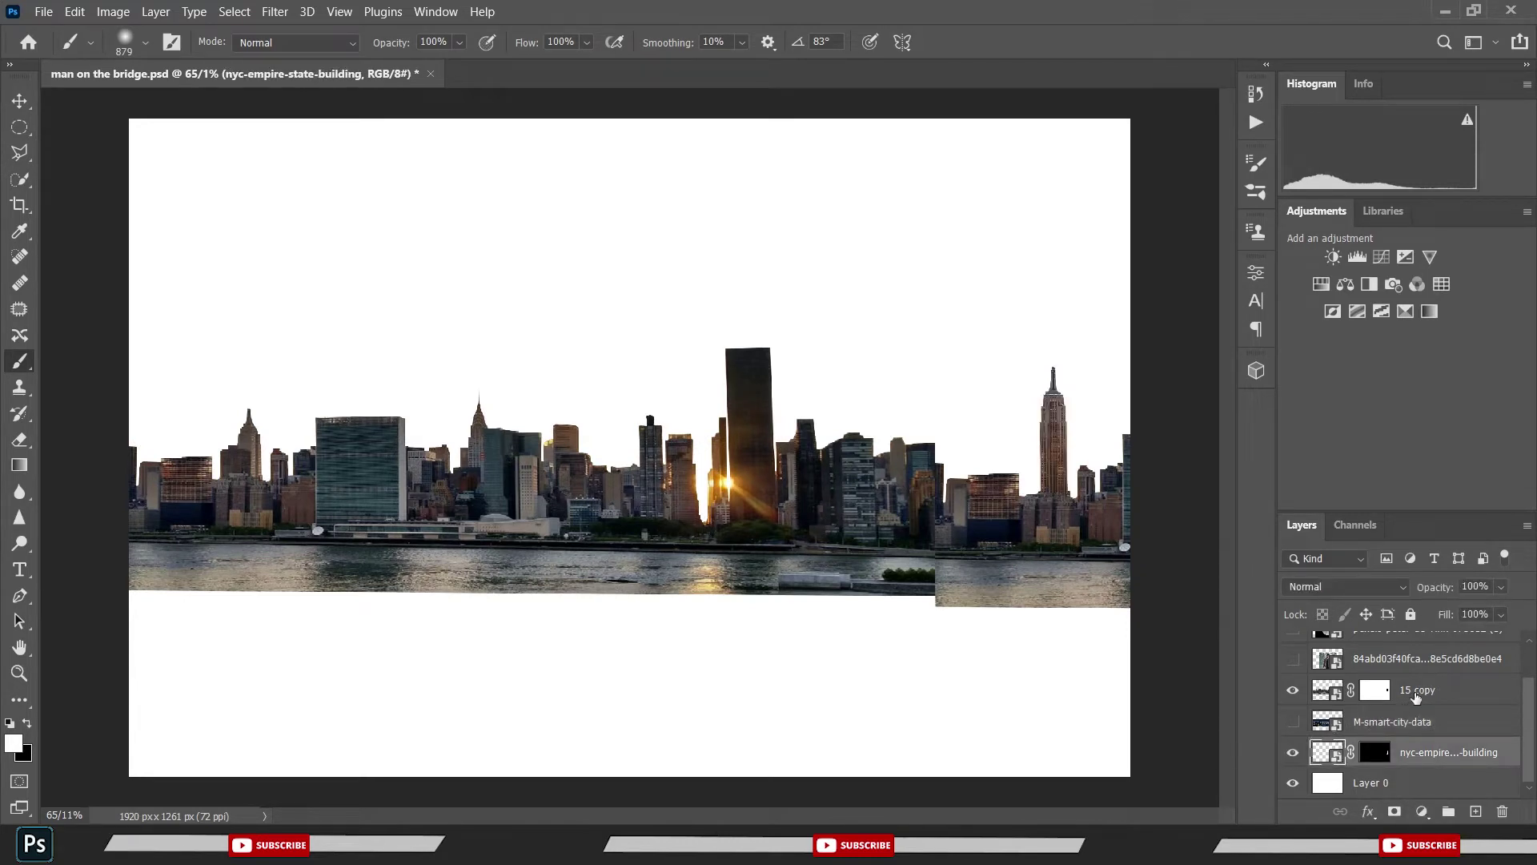
{"action": "left_click_drag", "start_coordinate": [1416, 698], "coordinate": [1424, 761]}
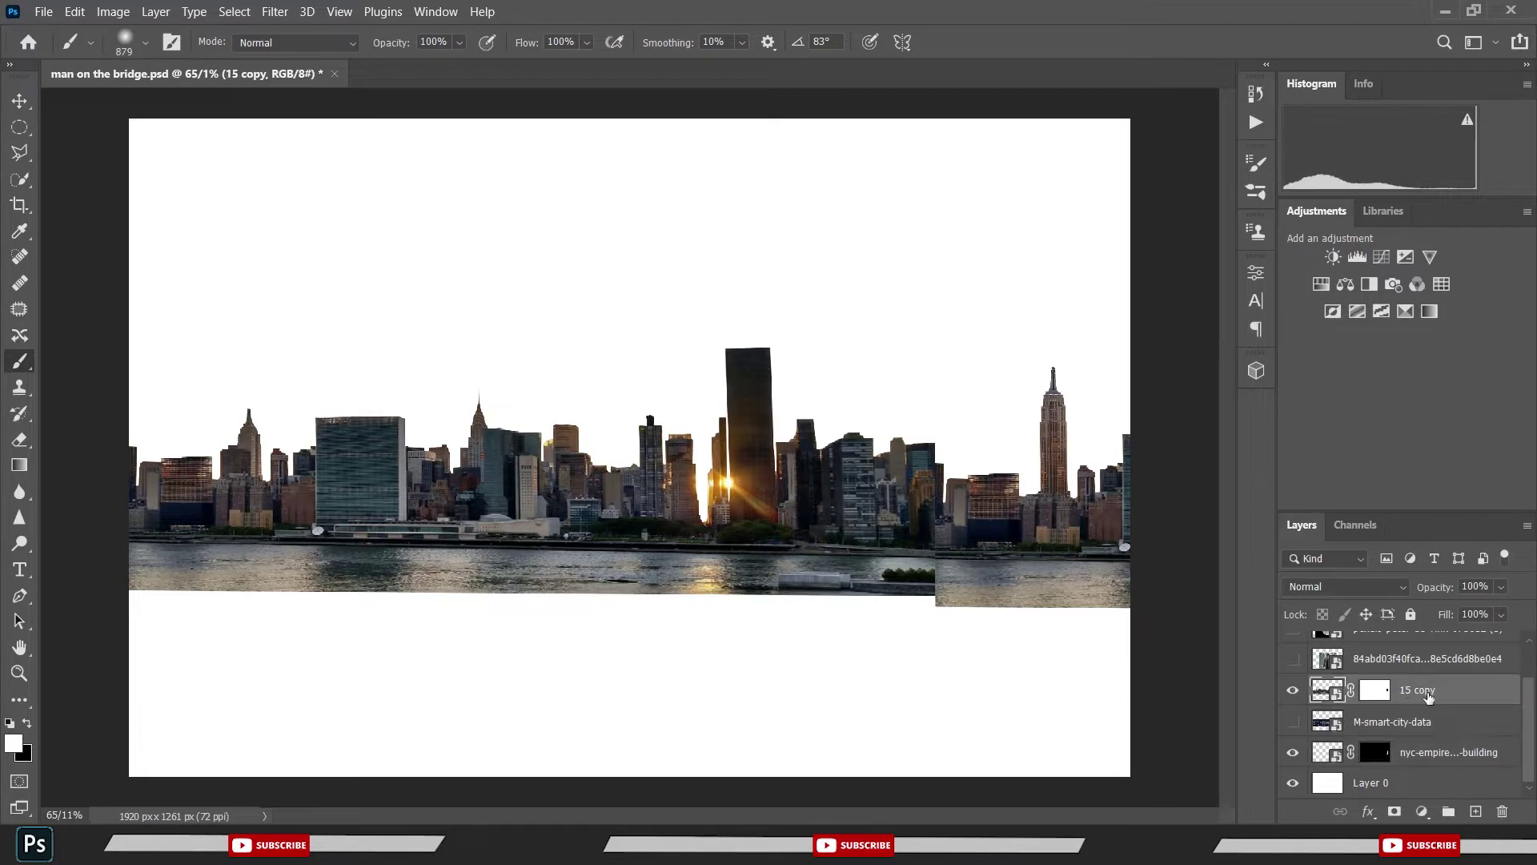
- Combine 15 copy and nyc-empire-state-building into one smart object
{"action": "left_click", "coordinate": [1423, 760], "text": "shift"}
{"action": "right_click", "coordinate": [1423, 761]}
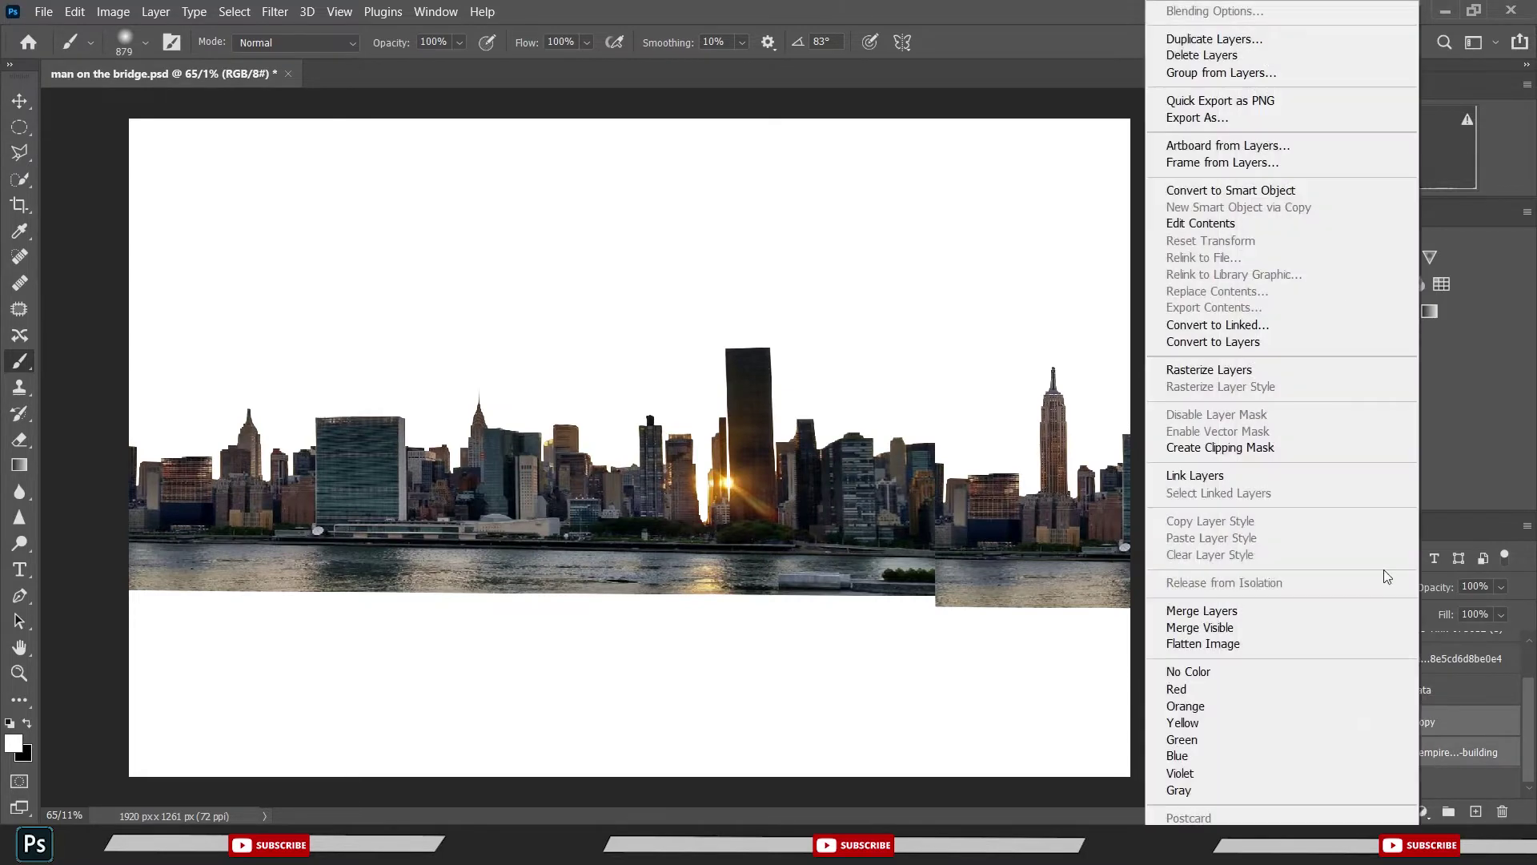
{"action": "left_click", "coordinate": [1244, 190]}
{"action": "scroll", "coordinate": [1101, 566], "scroll_direction": "up", "scroll_amount": 1}
{"action": "scroll", "coordinate": [1093, 573], "scroll_direction": "up", "scroll_amount": 2}
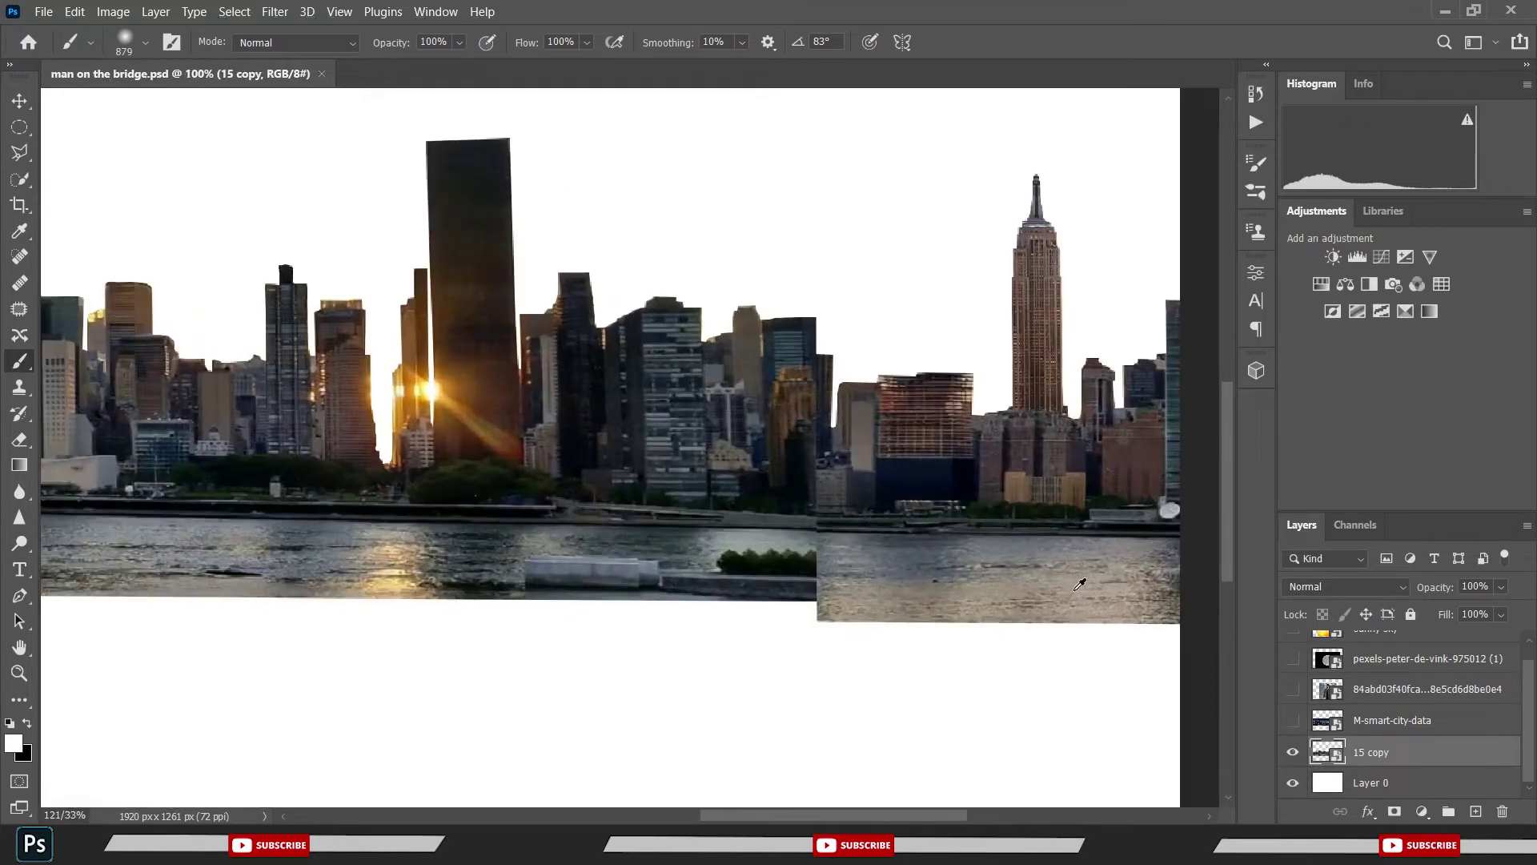
{"action": "scroll", "coordinate": [1085, 579], "scroll_direction": "up", "scroll_amount": 1}
{"action": "scroll", "coordinate": [1080, 585], "scroll_direction": "up", "scroll_amount": 1}
{"action": "scroll", "coordinate": [1057, 573], "scroll_direction": "up", "scroll_amount": 1}
{"action": "scroll", "coordinate": [1036, 560], "scroll_direction": "up", "scroll_amount": 2}
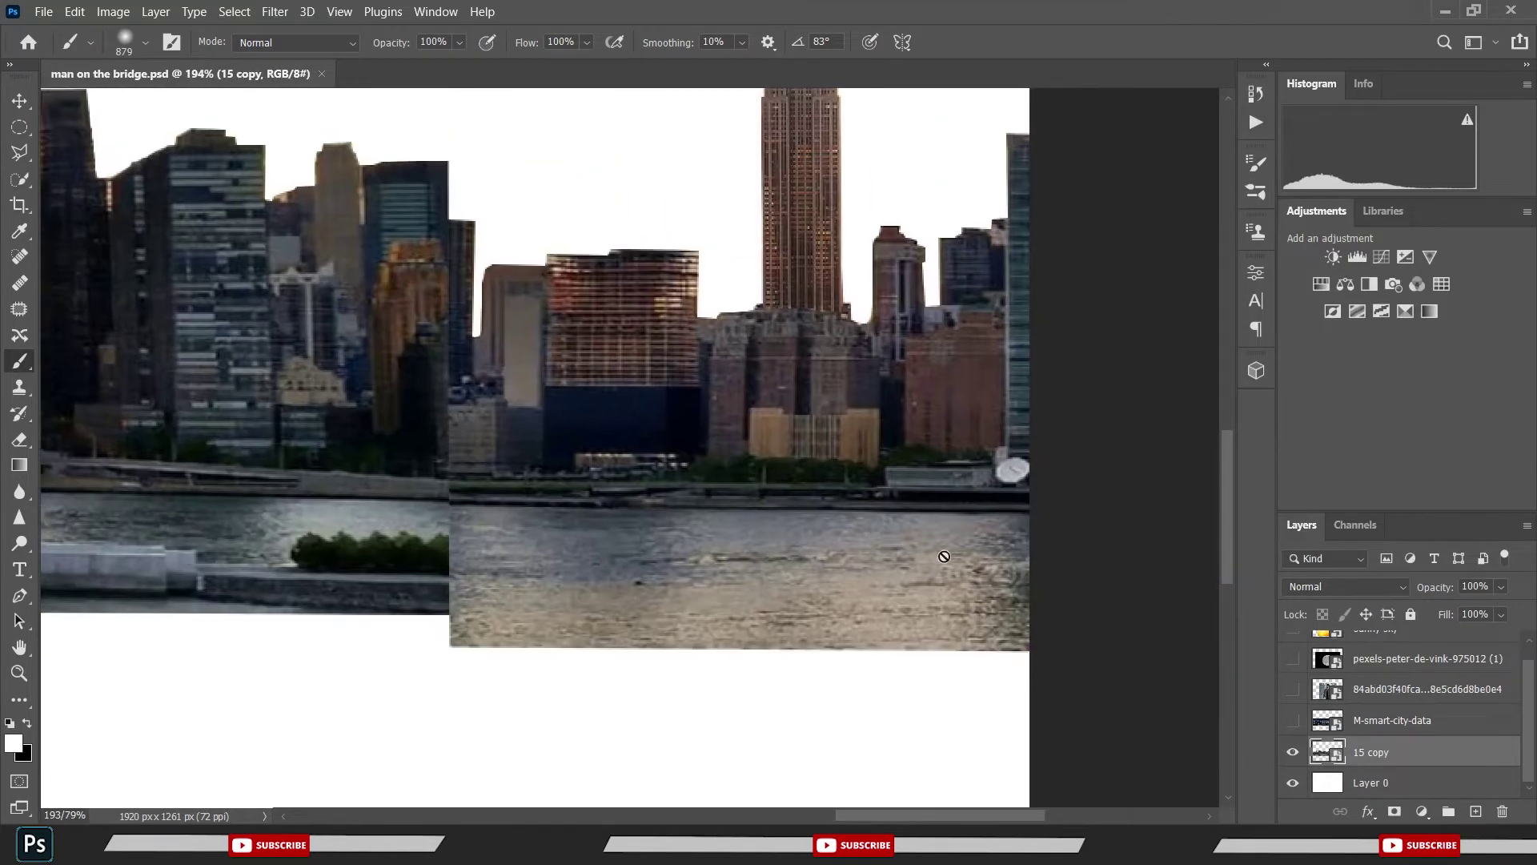
{"action": "scroll", "coordinate": [965, 552], "scroll_direction": "up", "scroll_amount": 1}
- Start a Pen path at the riverbank edge and pan to the far-left shoreline
{"action": "key", "text": "p"}
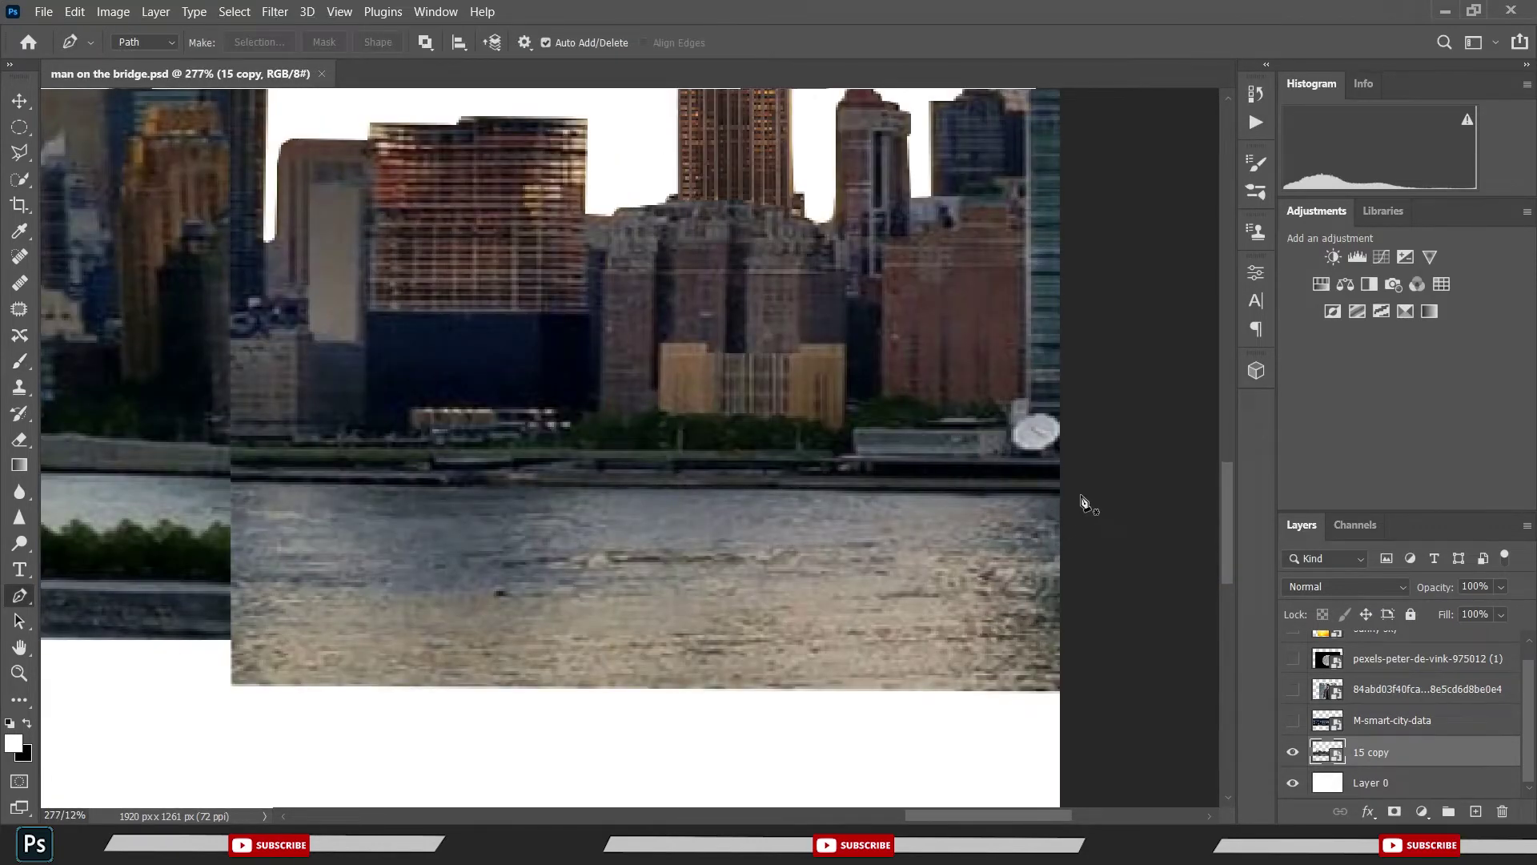
{"action": "scroll", "coordinate": [943, 503], "scroll_direction": "up", "scroll_amount": 1}
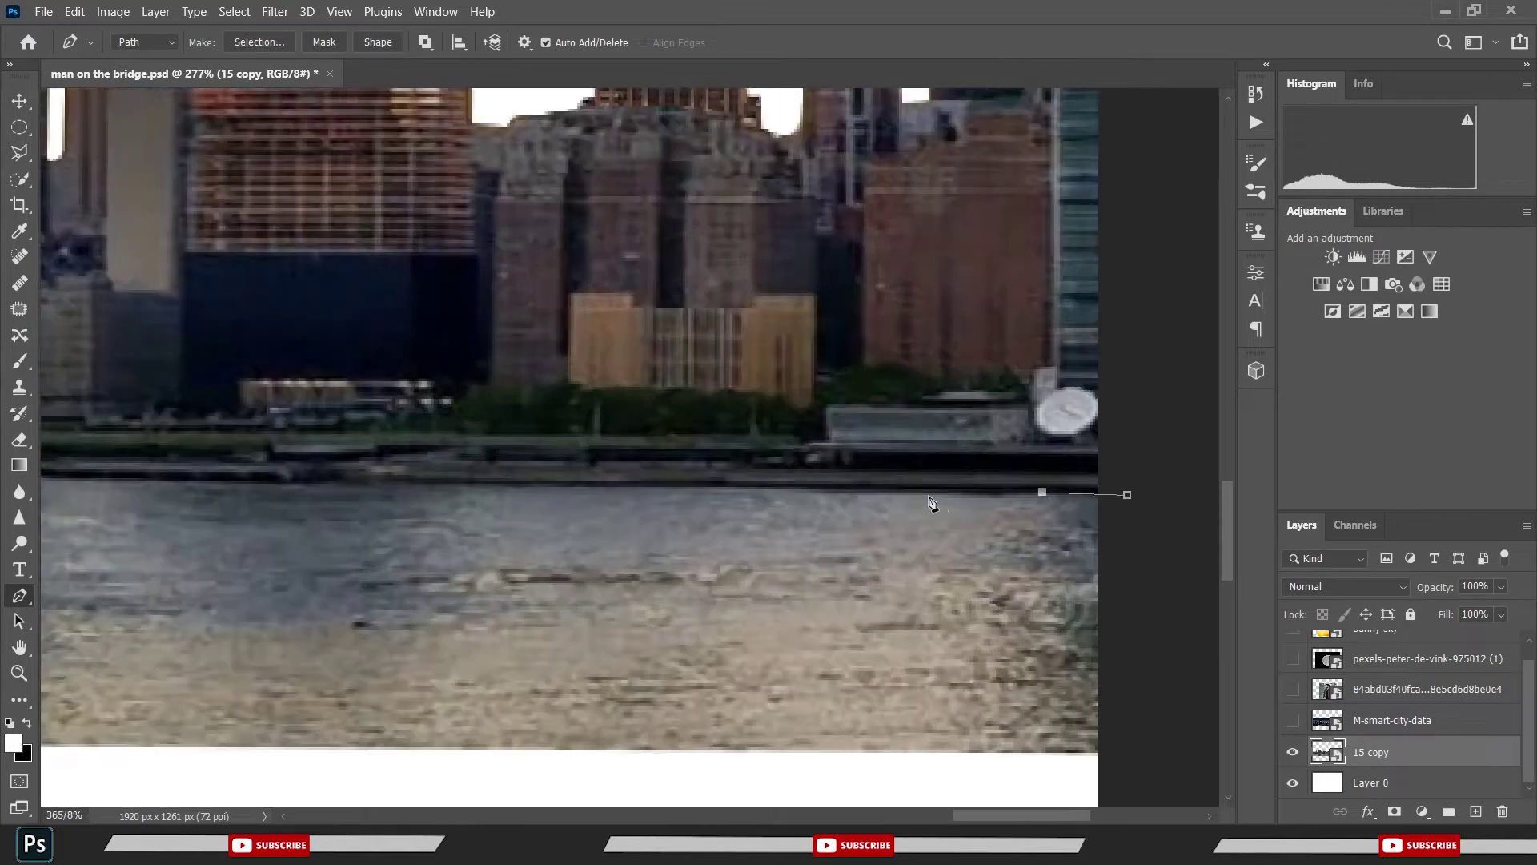
{"action": "scroll", "coordinate": [800, 493], "scroll_direction": "up", "scroll_amount": 1}
{"action": "left_click", "coordinate": [565, 485]}
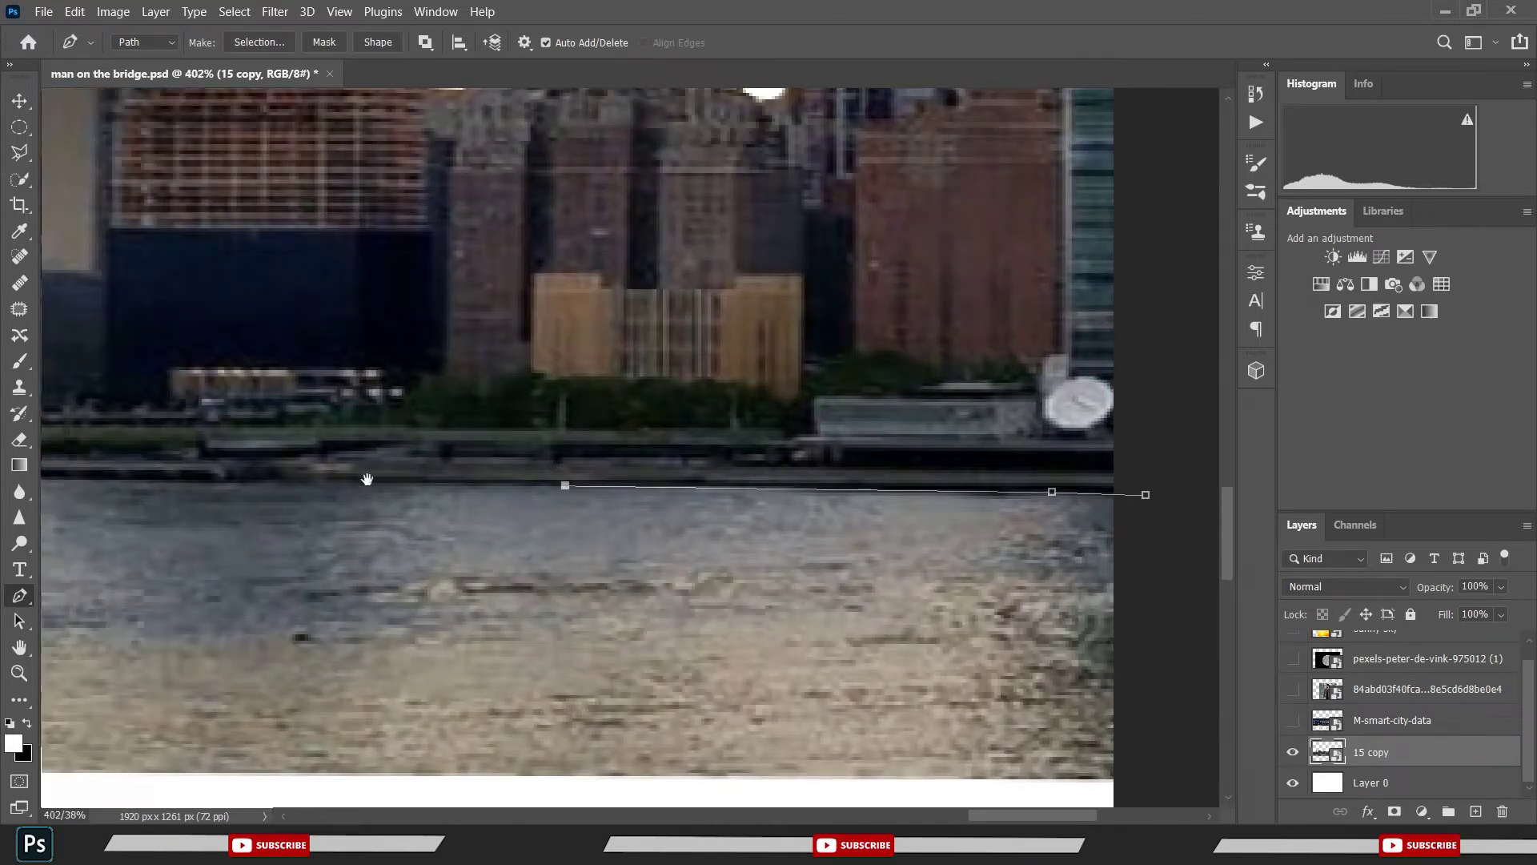
{"action": "left_click_drag", "start_coordinate": [367, 478], "coordinate": [847, 478]}
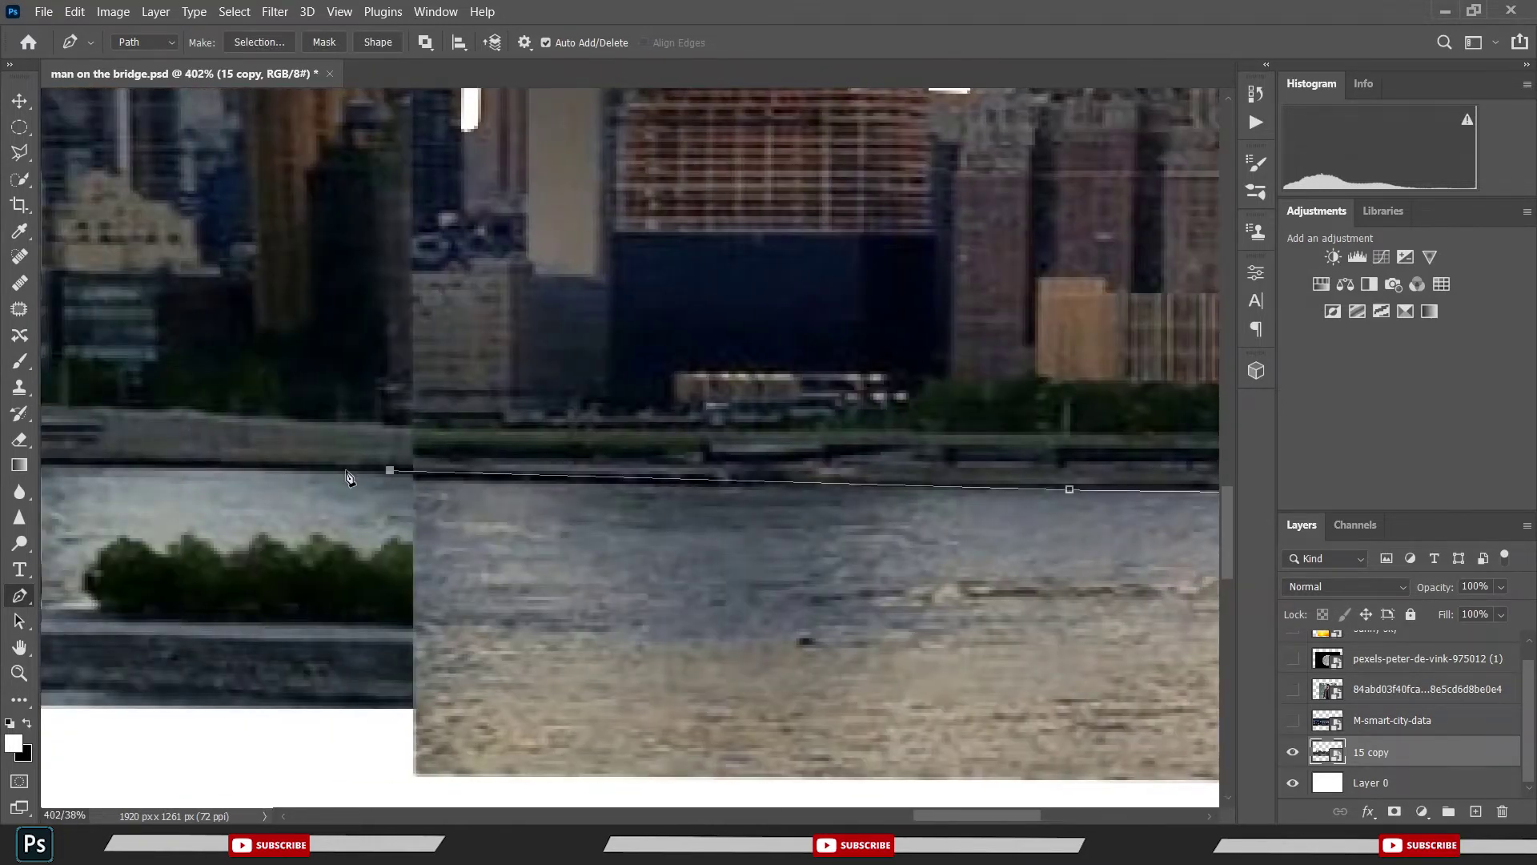
{"action": "left_click_drag", "start_coordinate": [154, 452], "coordinate": [589, 471]}
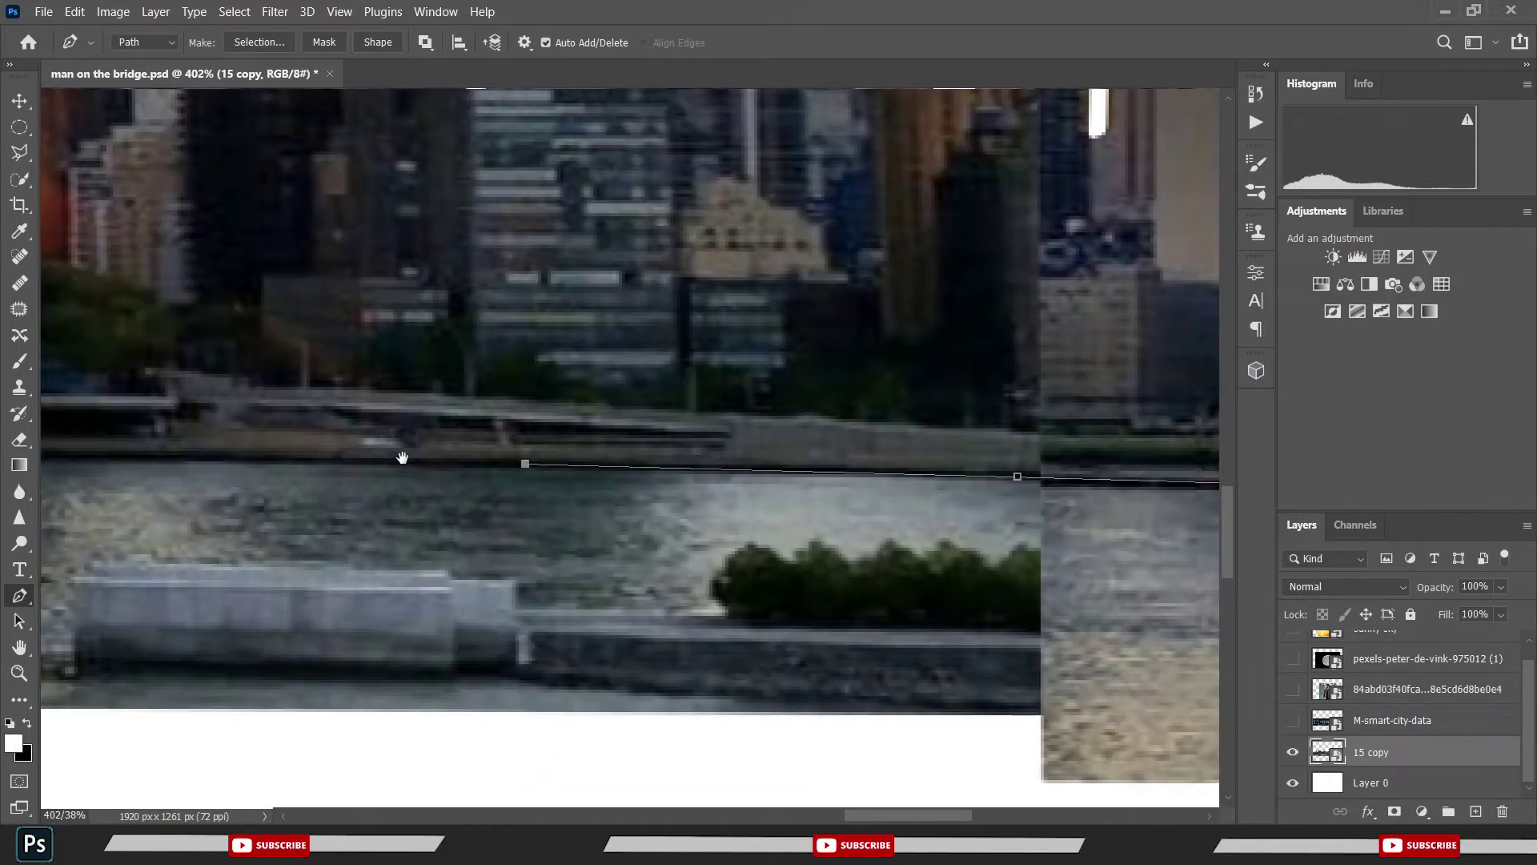
{"action": "left_click_drag", "start_coordinate": [401, 450], "coordinate": [1102, 441]}
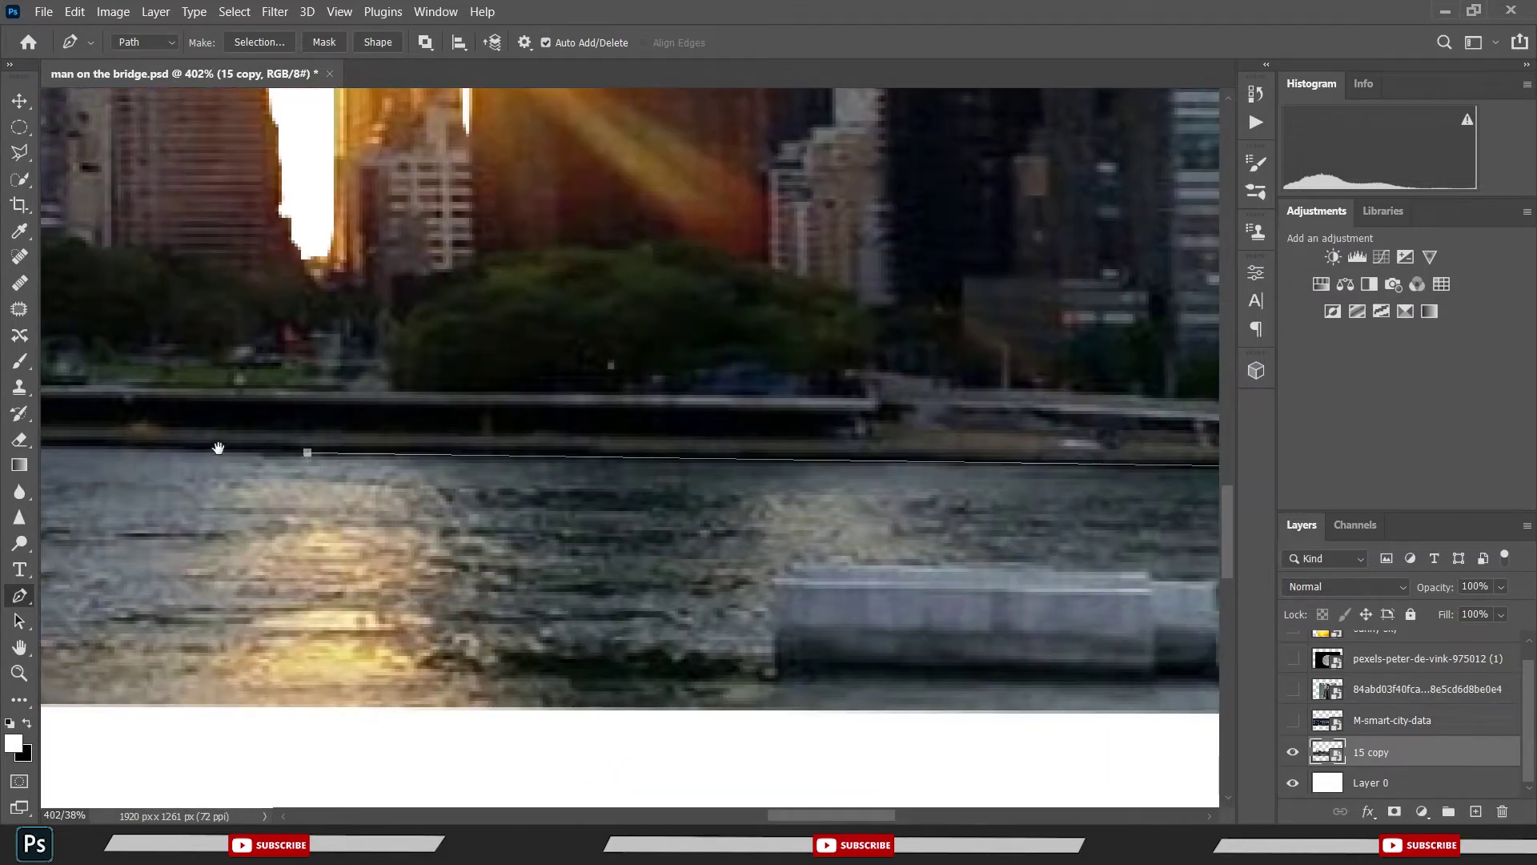
{"action": "left_click_drag", "start_coordinate": [219, 449], "coordinate": [977, 462]}
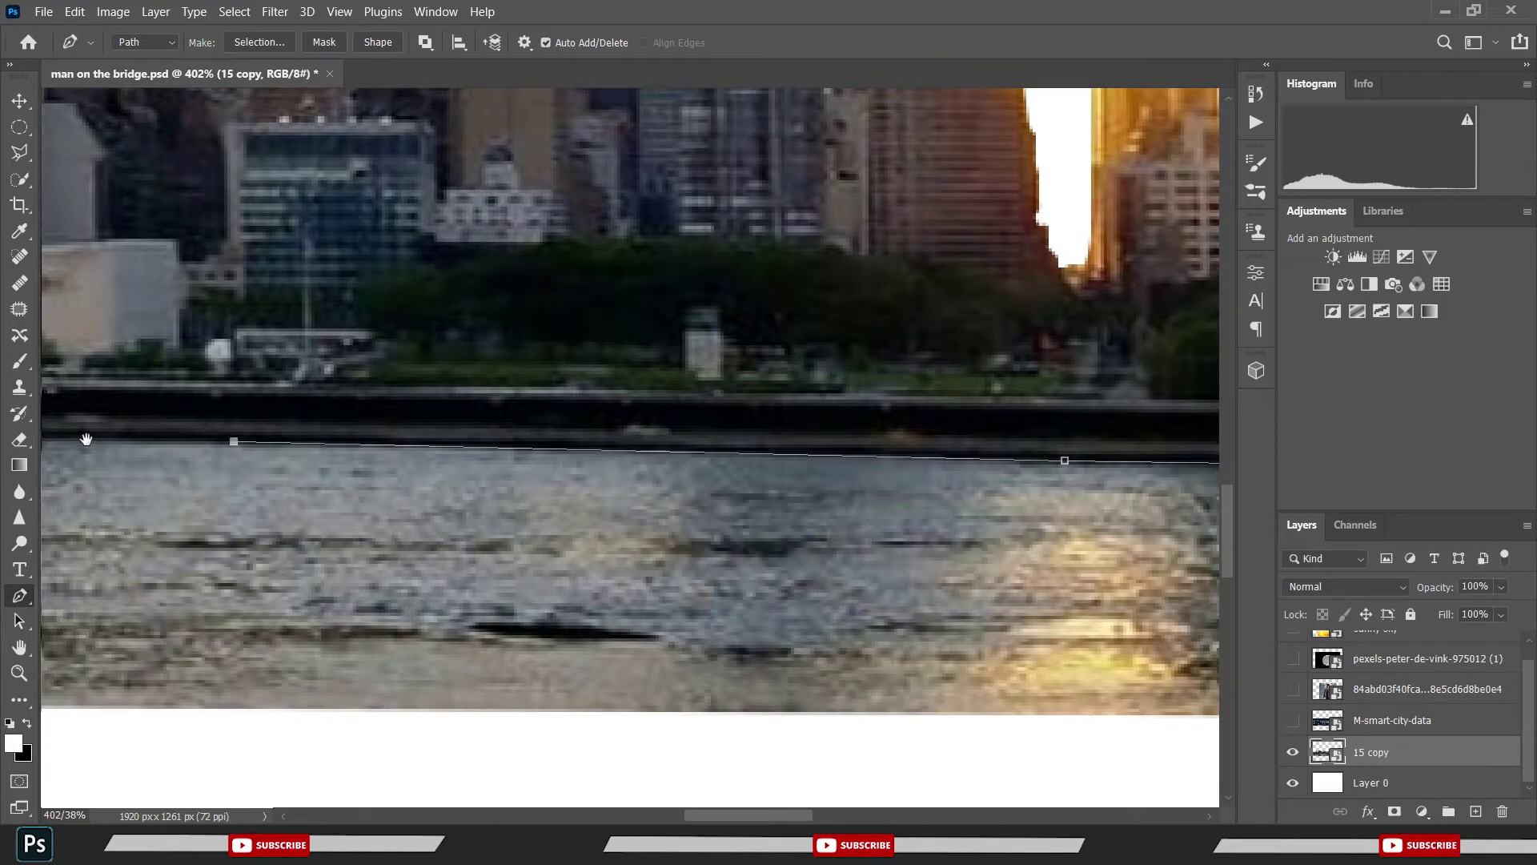
{"action": "left_click_drag", "start_coordinate": [86, 439], "coordinate": [833, 445]}
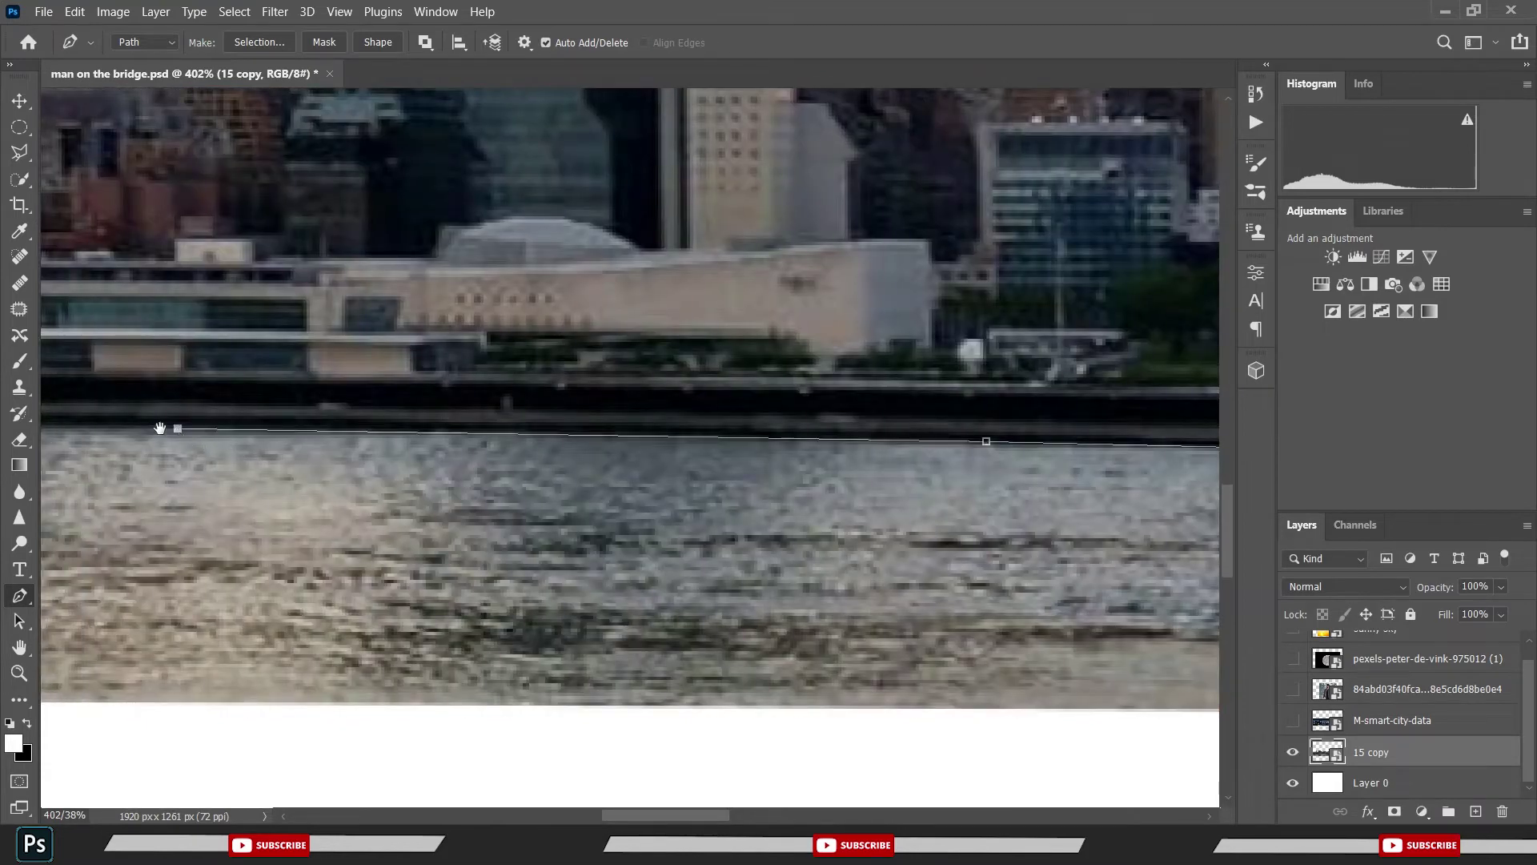
{"action": "left_click_drag", "start_coordinate": [128, 425], "coordinate": [1025, 425]}
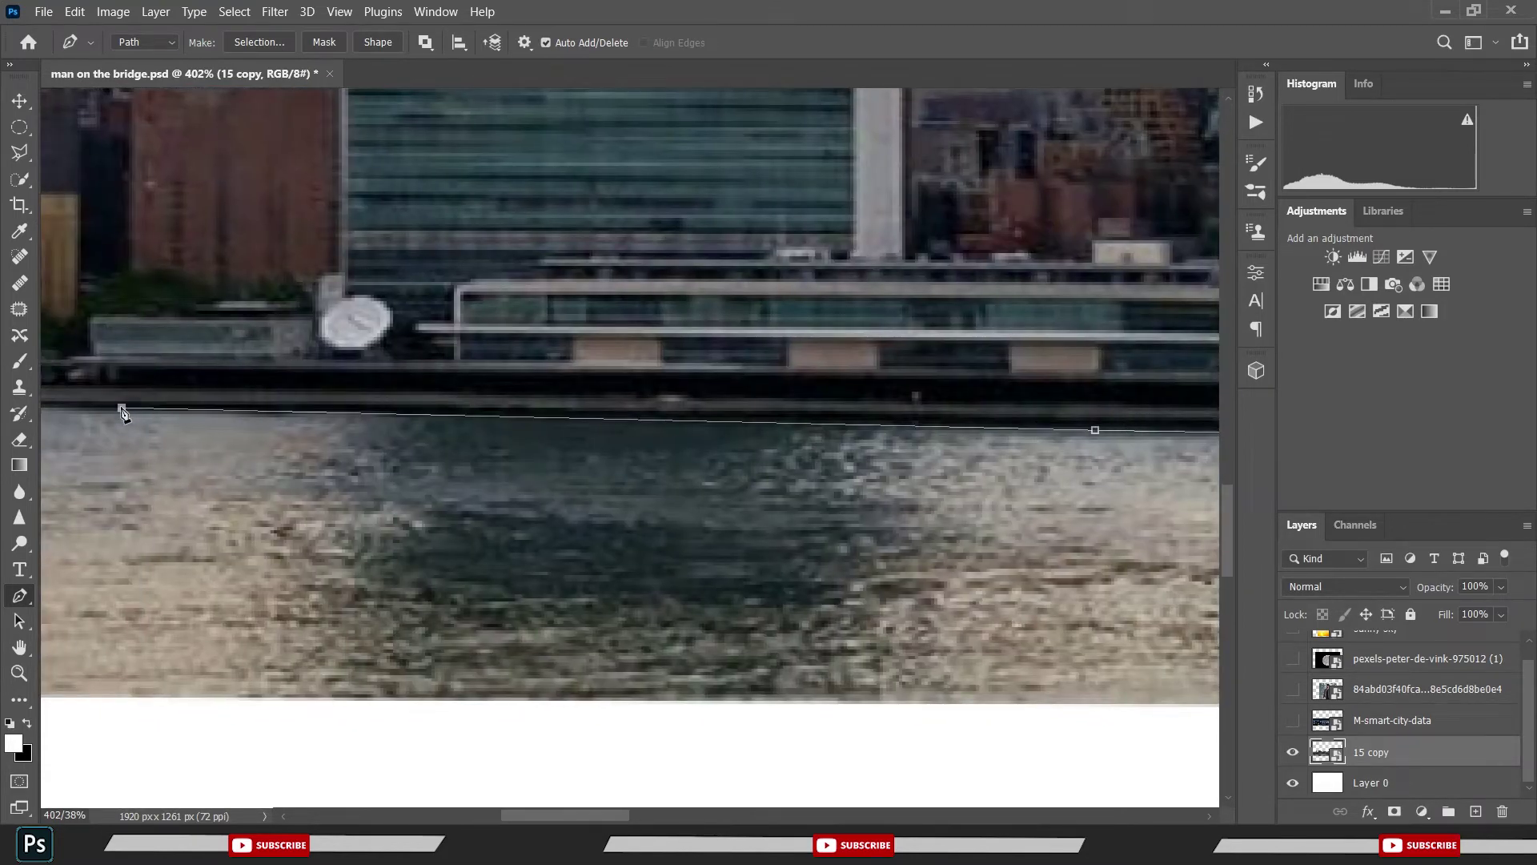
{"action": "left_click_drag", "start_coordinate": [124, 412], "coordinate": [1025, 435]}
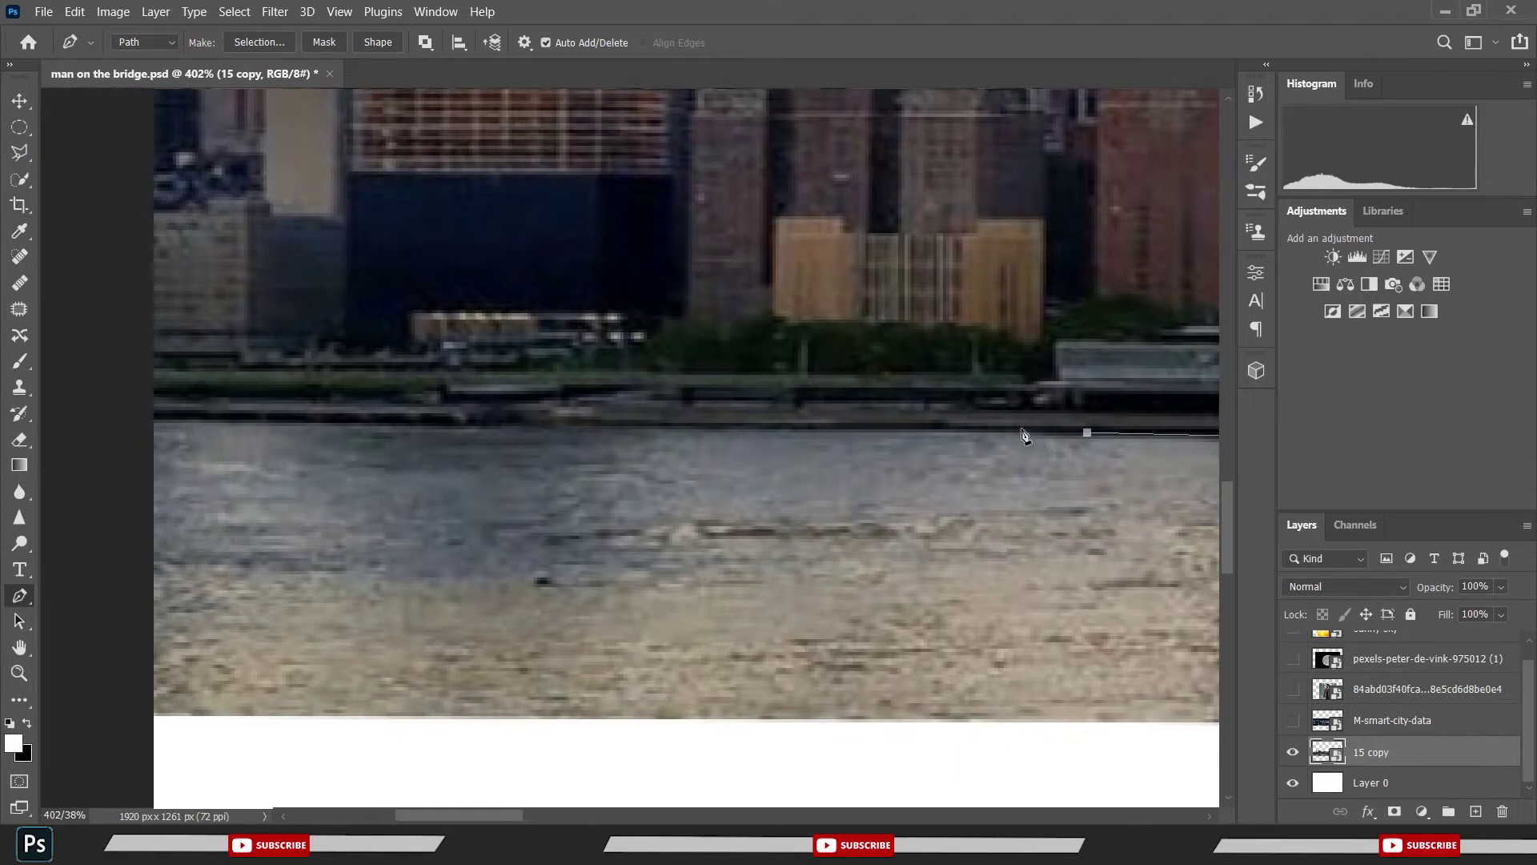
- Extend the path down the left edge and across the bottom white area
{"action": "left_click", "coordinate": [295, 417]}
{"action": "left_click", "coordinate": [77, 415]}
{"action": "left_click", "coordinate": [76, 542]}
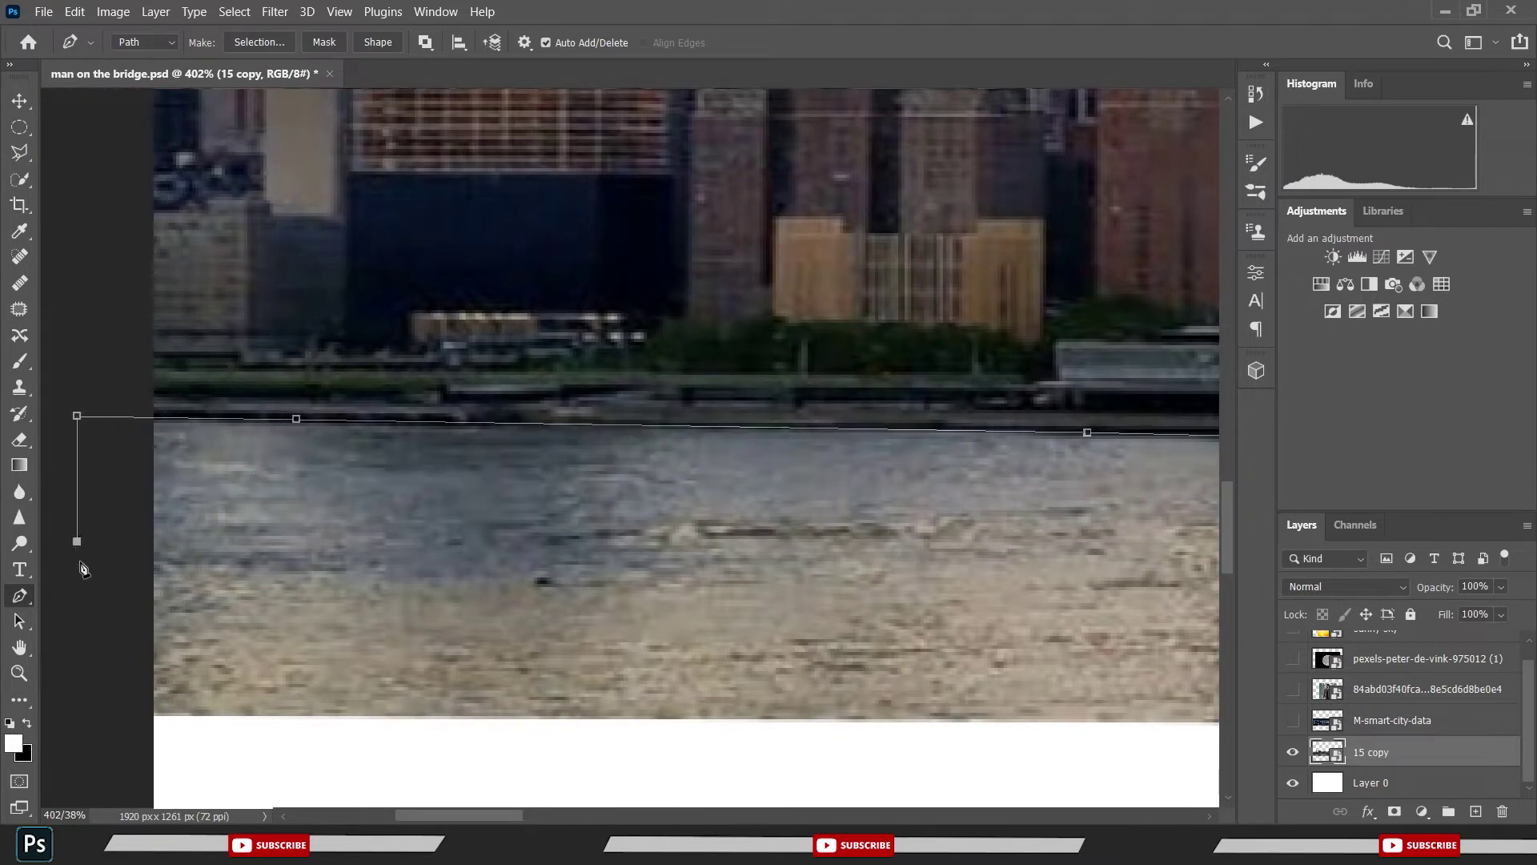
{"action": "left_click", "coordinate": [93, 602]}
{"action": "left_click", "coordinate": [106, 651]}
{"action": "left_click", "coordinate": [134, 710]}
{"action": "left_click", "coordinate": [225, 757]}
{"action": "left_click", "coordinate": [286, 764]}
{"action": "left_click", "coordinate": [429, 767]}
{"action": "left_click", "coordinate": [576, 764]}
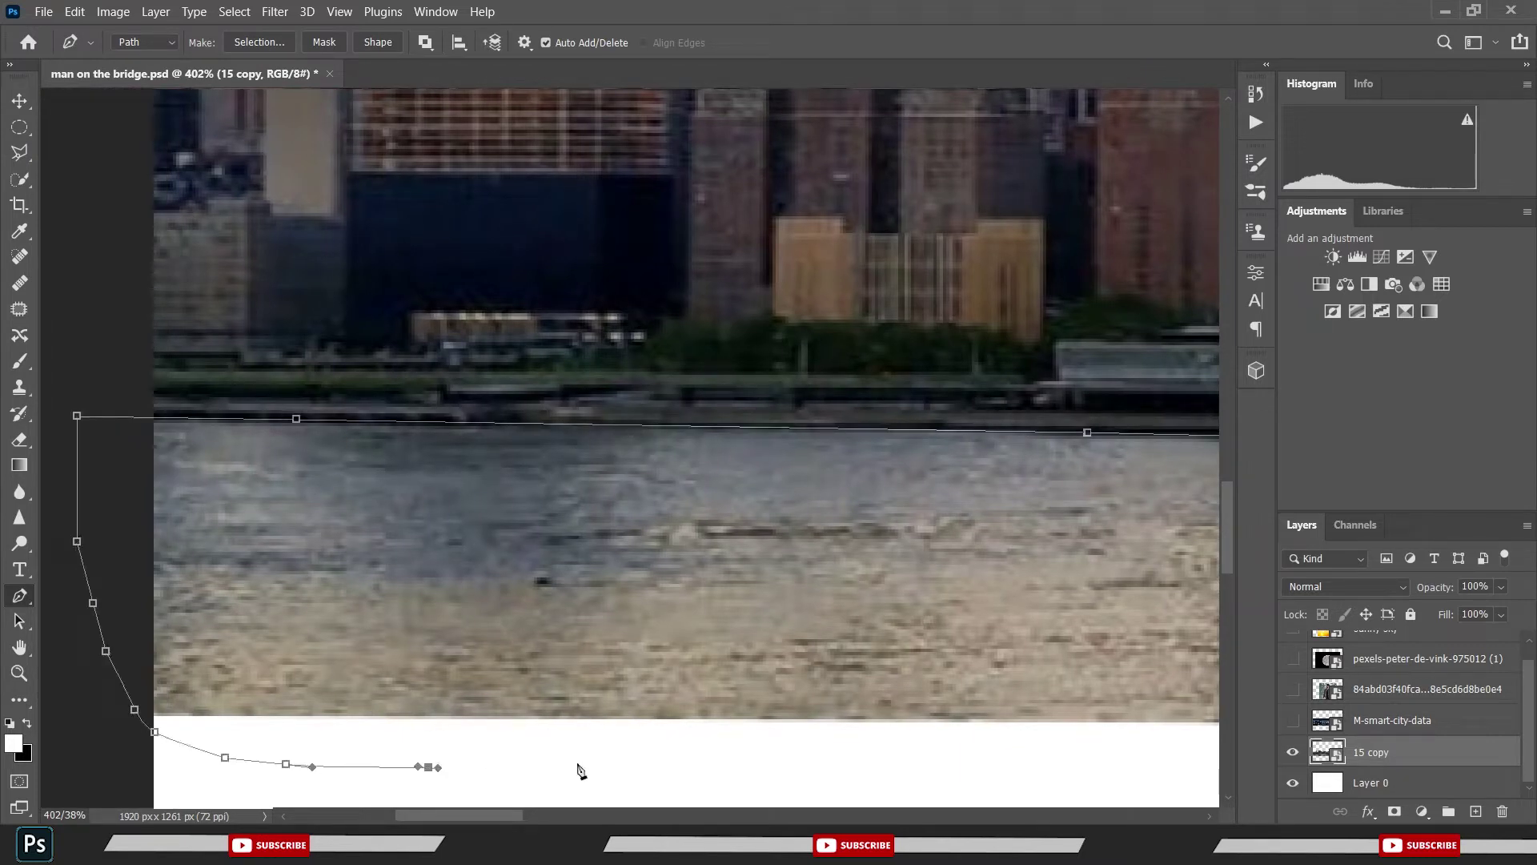
{"action": "left_click", "coordinate": [709, 764]}
{"action": "left_click", "coordinate": [979, 767]}
{"action": "left_click", "coordinate": [1131, 761]}
- Continue the path with curved anchors along the bottom of the image
{"action": "left_click_drag", "start_coordinate": [1131, 761], "coordinate": [408, 569]}
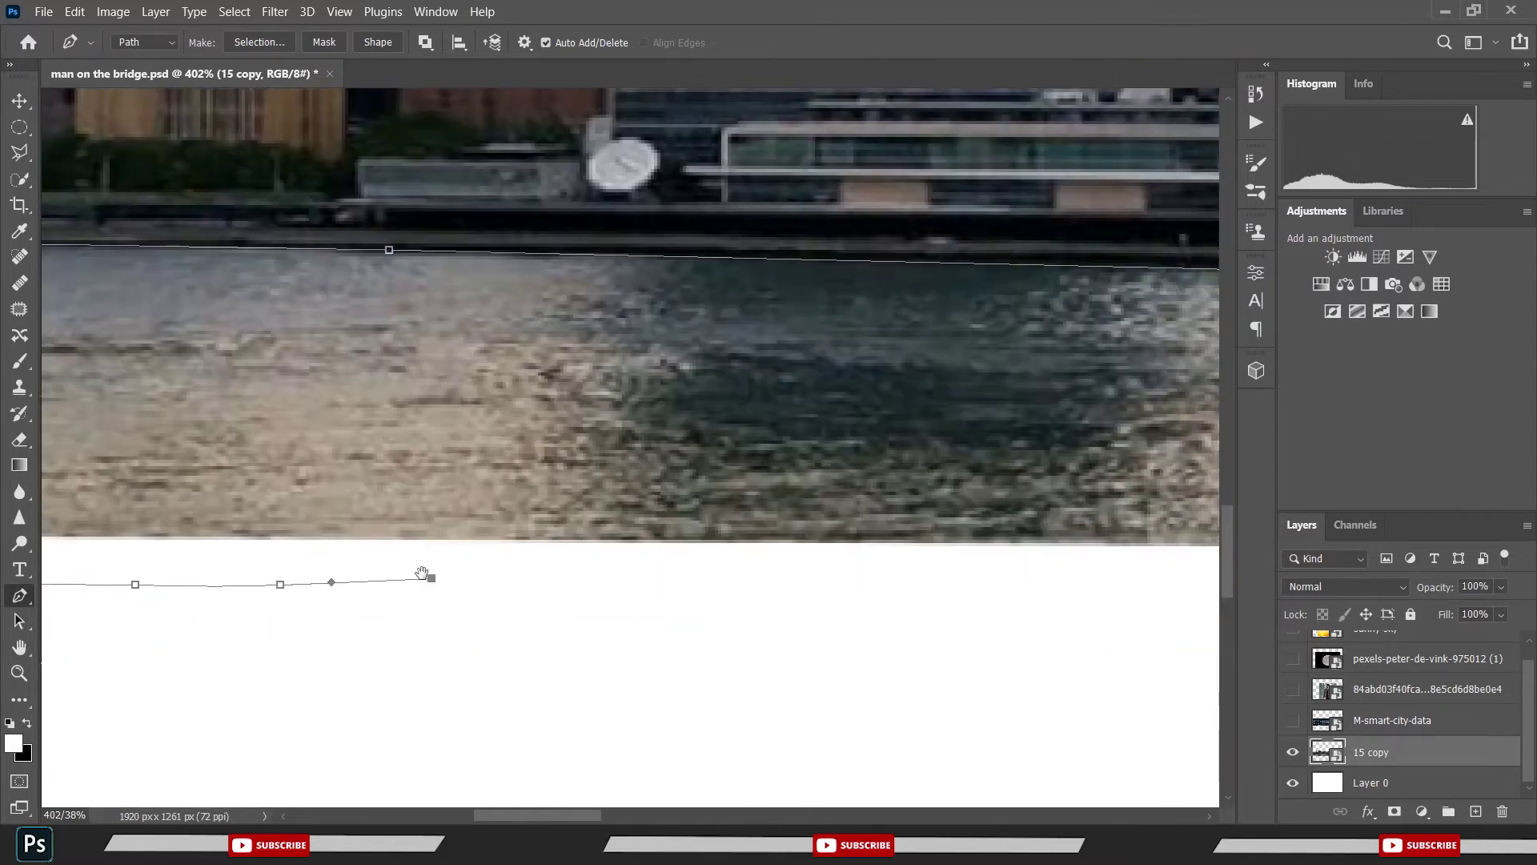
{"action": "left_click_drag", "start_coordinate": [765, 652], "coordinate": [816, 665]}
{"action": "left_click", "coordinate": [1145, 664]}
{"action": "mouse_move", "coordinate": [1042, 684]}
{"action": "left_mouse_down"}
{"action": "mouse_move", "coordinate": [1080, 678]}
{"action": "mouse_move", "coordinate": [722, 634]}
{"action": "mouse_move", "coordinate": [330, 558]}
{"action": "left_mouse_up"}
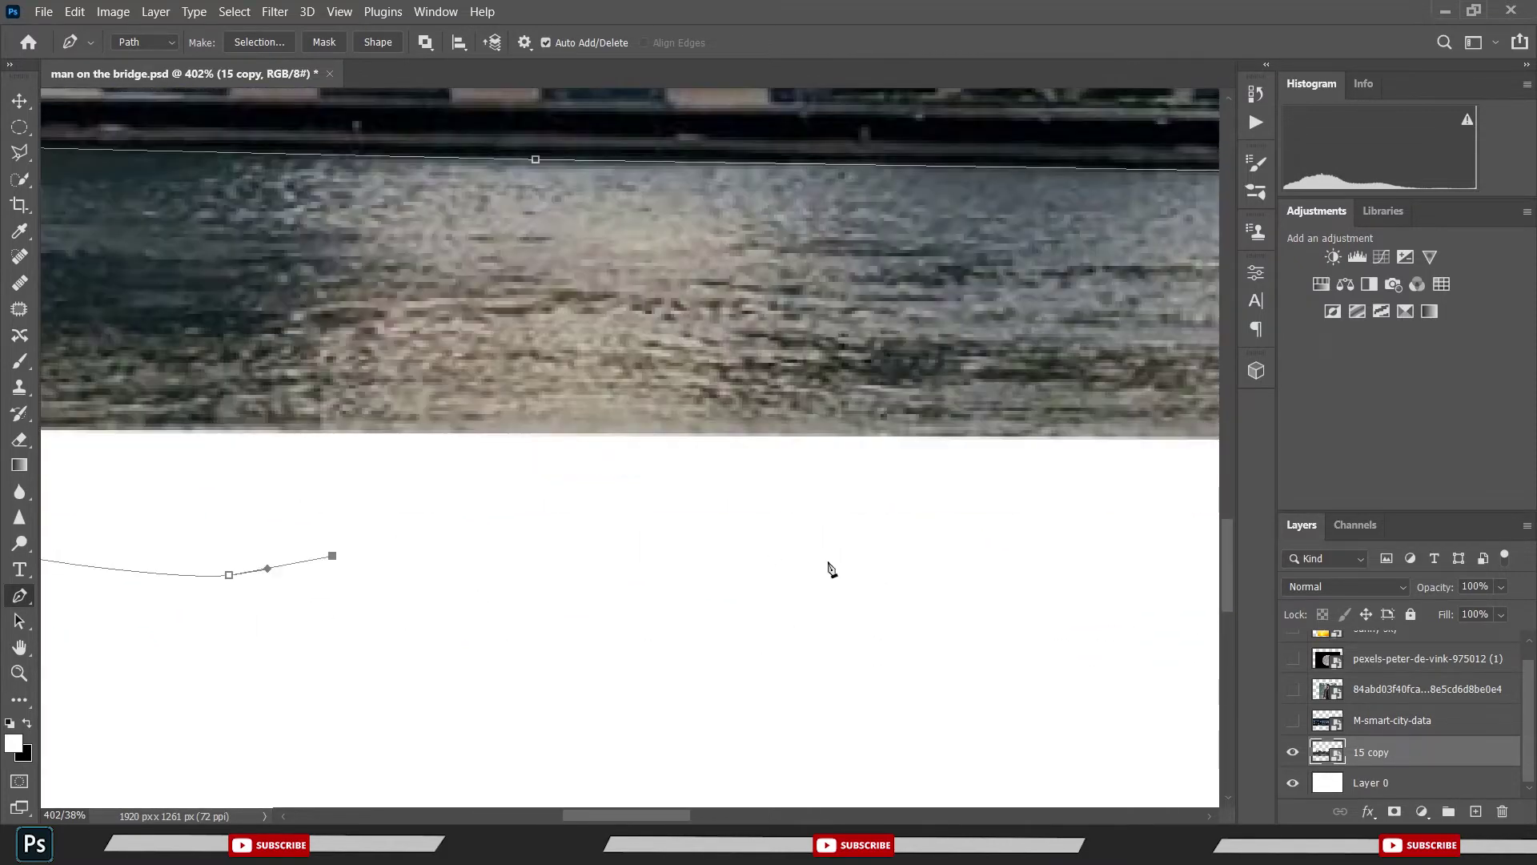
{"action": "left_click", "coordinate": [830, 558]}
{"action": "left_click_drag", "start_coordinate": [1075, 563], "coordinate": [1117, 563]}
{"action": "left_click", "coordinate": [1145, 563]}
{"action": "left_click_drag", "start_coordinate": [440, 494], "coordinate": [184, 465]}
{"action": "left_click", "coordinate": [971, 554]}
{"action": "left_click", "coordinate": [1115, 555]}
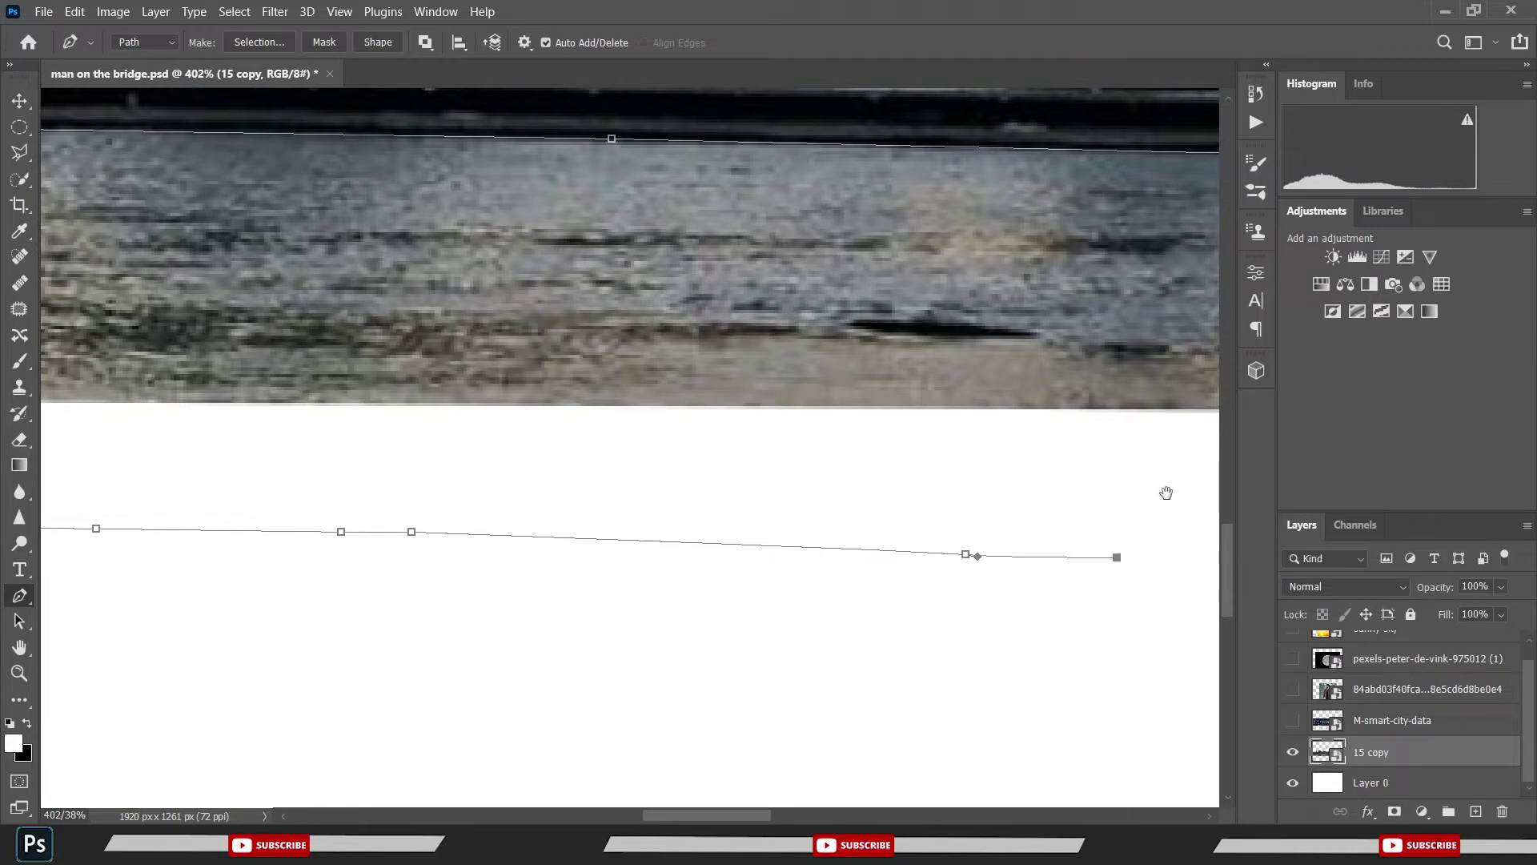
{"action": "left_click_drag", "start_coordinate": [1167, 491], "coordinate": [385, 494]}
{"action": "left_click", "coordinate": [929, 595]}
{"action": "left_click", "coordinate": [1100, 605]}
- Carry the path along the water's lower edge and curve around its right end
{"action": "left_click_drag", "start_coordinate": [1100, 609], "coordinate": [514, 559]}
{"action": "left_click_drag", "start_coordinate": [1087, 515], "coordinate": [795, 514]}
{"action": "left_click", "coordinate": [796, 515]}
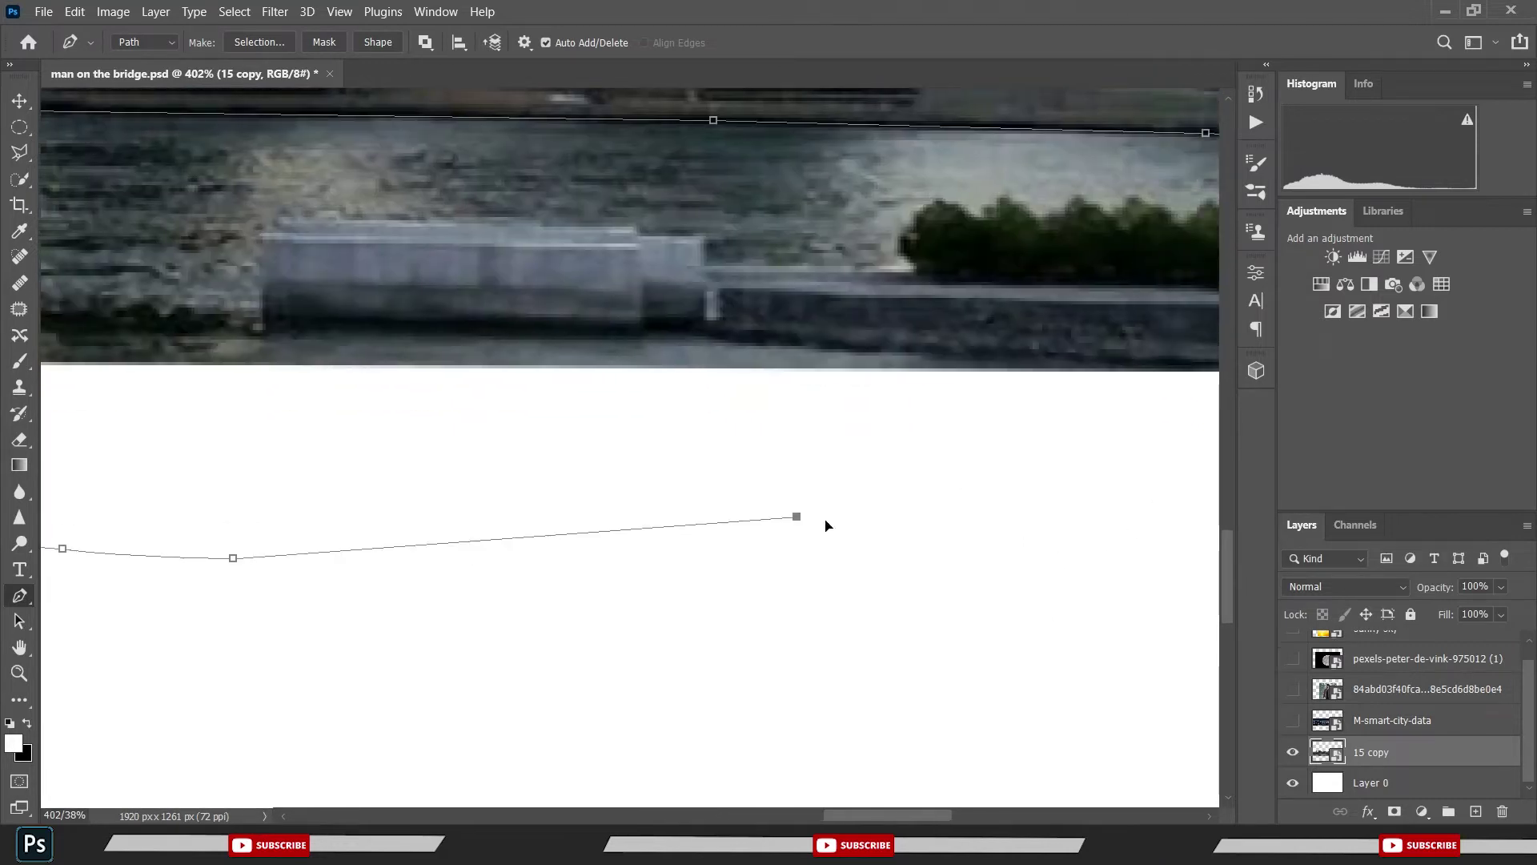
{"action": "left_click", "coordinate": [1064, 521]}
{"action": "left_click_drag", "start_coordinate": [923, 505], "coordinate": [481, 458]}
{"action": "left_click_drag", "start_coordinate": [1138, 555], "coordinate": [687, 509]}
{"action": "left_click", "coordinate": [686, 503]}
{"action": "left_click", "coordinate": [903, 511]}
{"action": "left_click_drag", "start_coordinate": [1009, 504], "coordinate": [120, 450]}
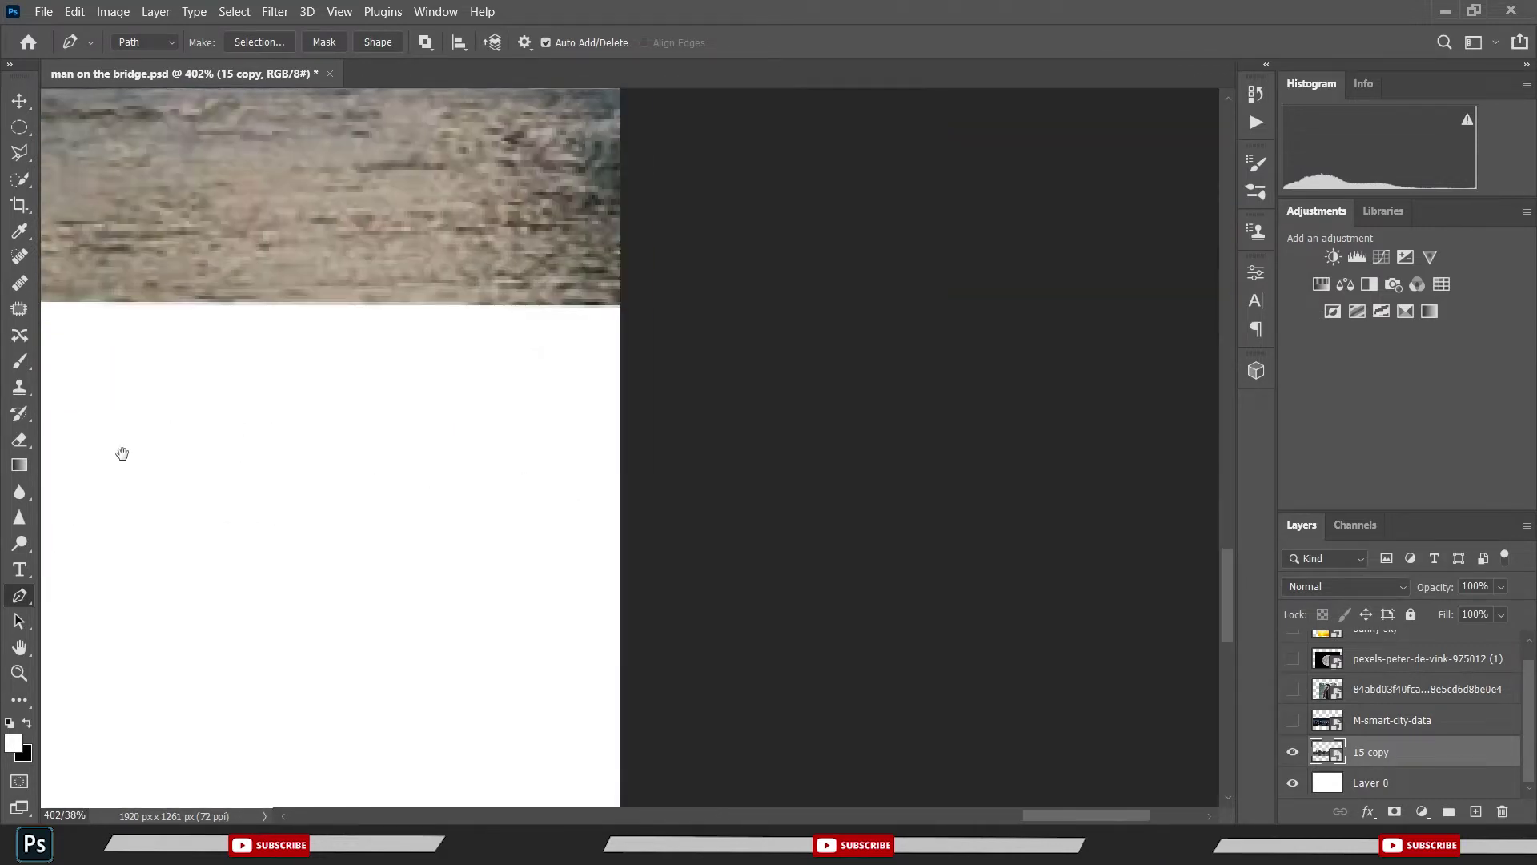
{"action": "left_click", "coordinate": [514, 478]}
{"action": "left_click", "coordinate": [748, 465]}
{"action": "left_click", "coordinate": [745, 324]}
{"action": "left_click", "coordinate": [764, 217]}
{"action": "left_click_drag", "start_coordinate": [717, 213], "coordinate": [751, 614]}
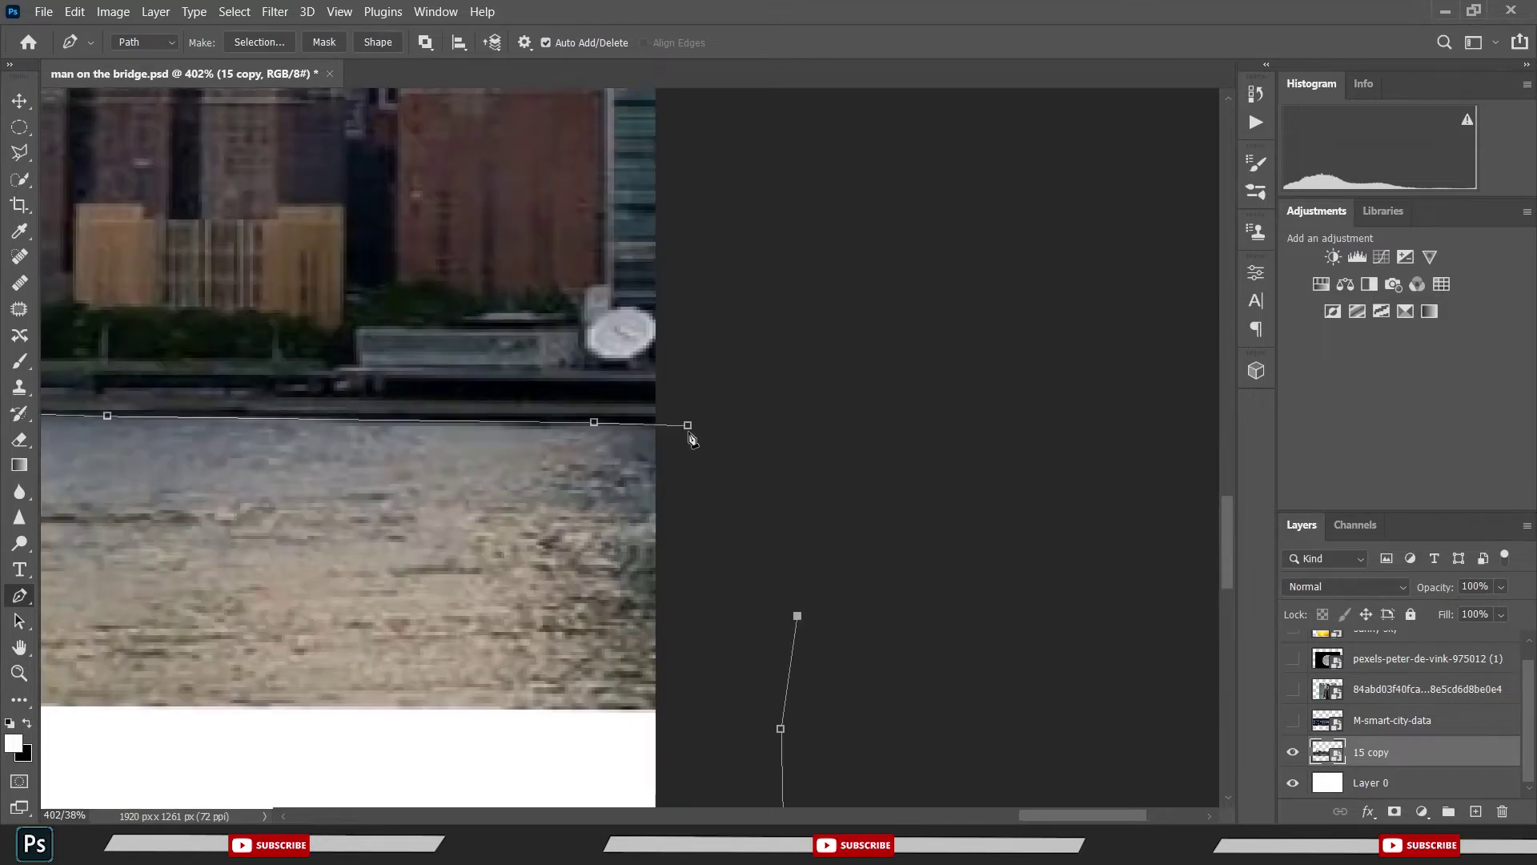
- Close the path around the river strip and zoom out to see it whole
{"action": "left_click", "coordinate": [687, 425]}
{"action": "scroll", "coordinate": [576, 453], "scroll_direction": "down", "scroll_amount": 3}
{"action": "scroll", "coordinate": [577, 453], "scroll_direction": "down", "scroll_amount": 3}
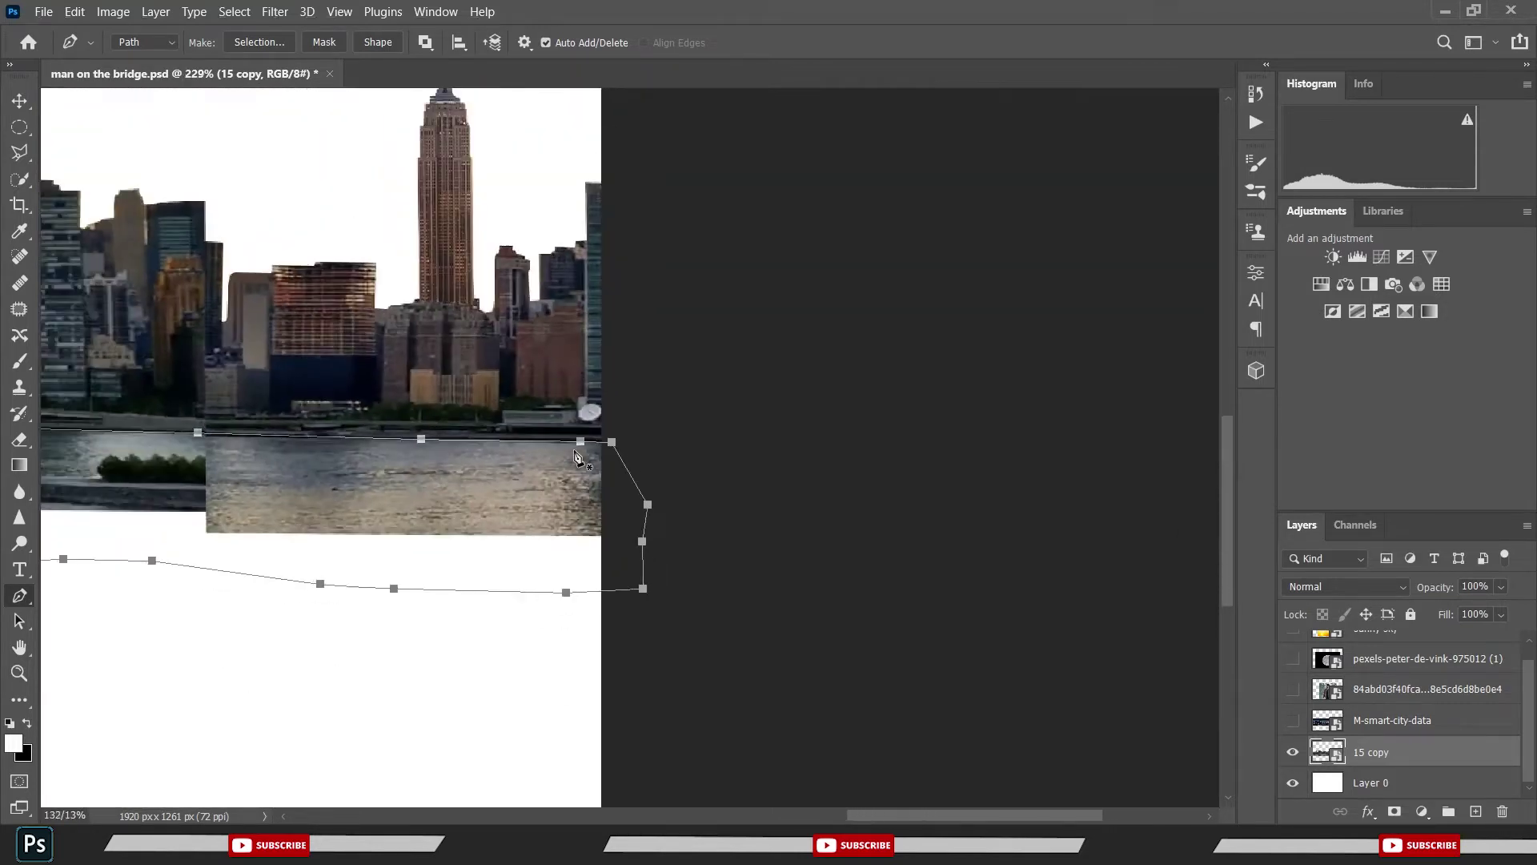
{"action": "scroll", "coordinate": [569, 455], "scroll_direction": "down", "scroll_amount": 2}
{"action": "scroll", "coordinate": [560, 456], "scroll_direction": "down", "scroll_amount": 2}
{"action": "scroll", "coordinate": [564, 454], "scroll_direction": "up", "scroll_amount": 1}
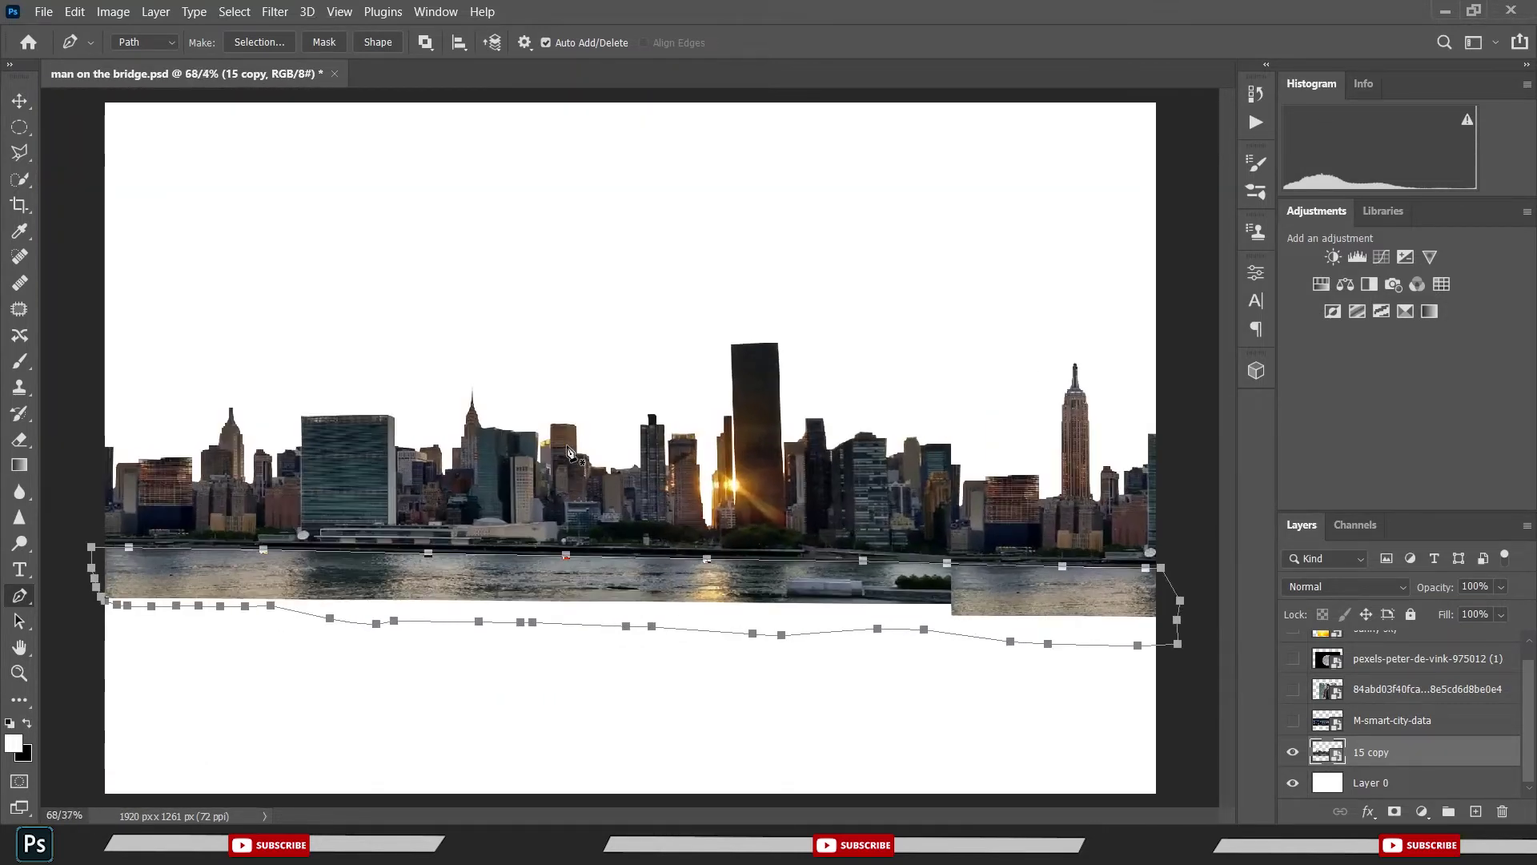
- Load the traced water path as a selection and trial a mask on 15 copy, then undo it
{"action": "right_click", "coordinate": [598, 340]}
{"action": "left_click", "coordinate": [697, 415]}
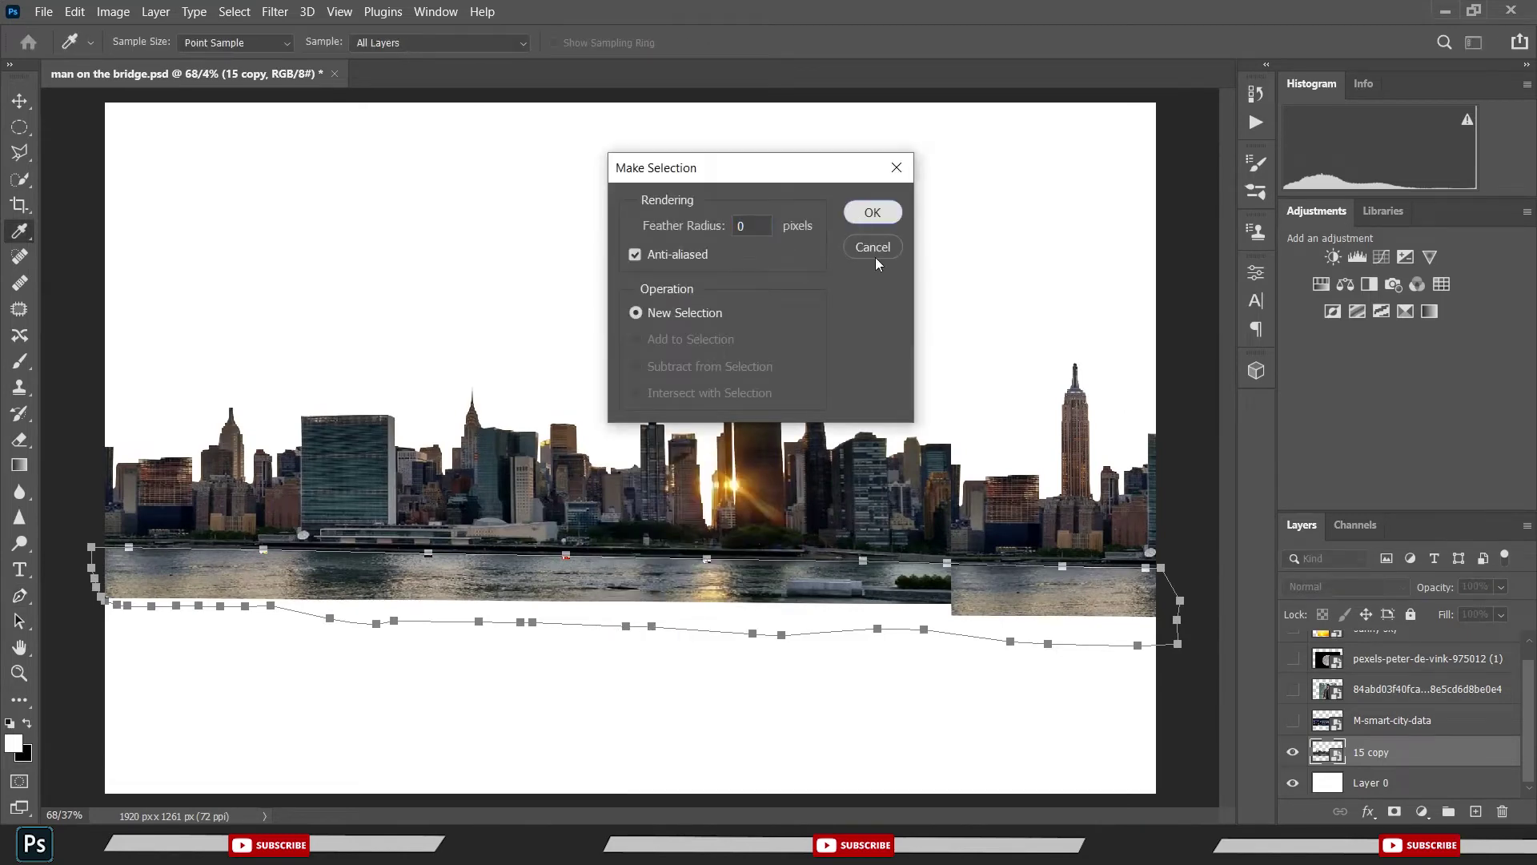
{"action": "key", "text": "Return"}
{"action": "left_click", "coordinate": [1394, 811]}
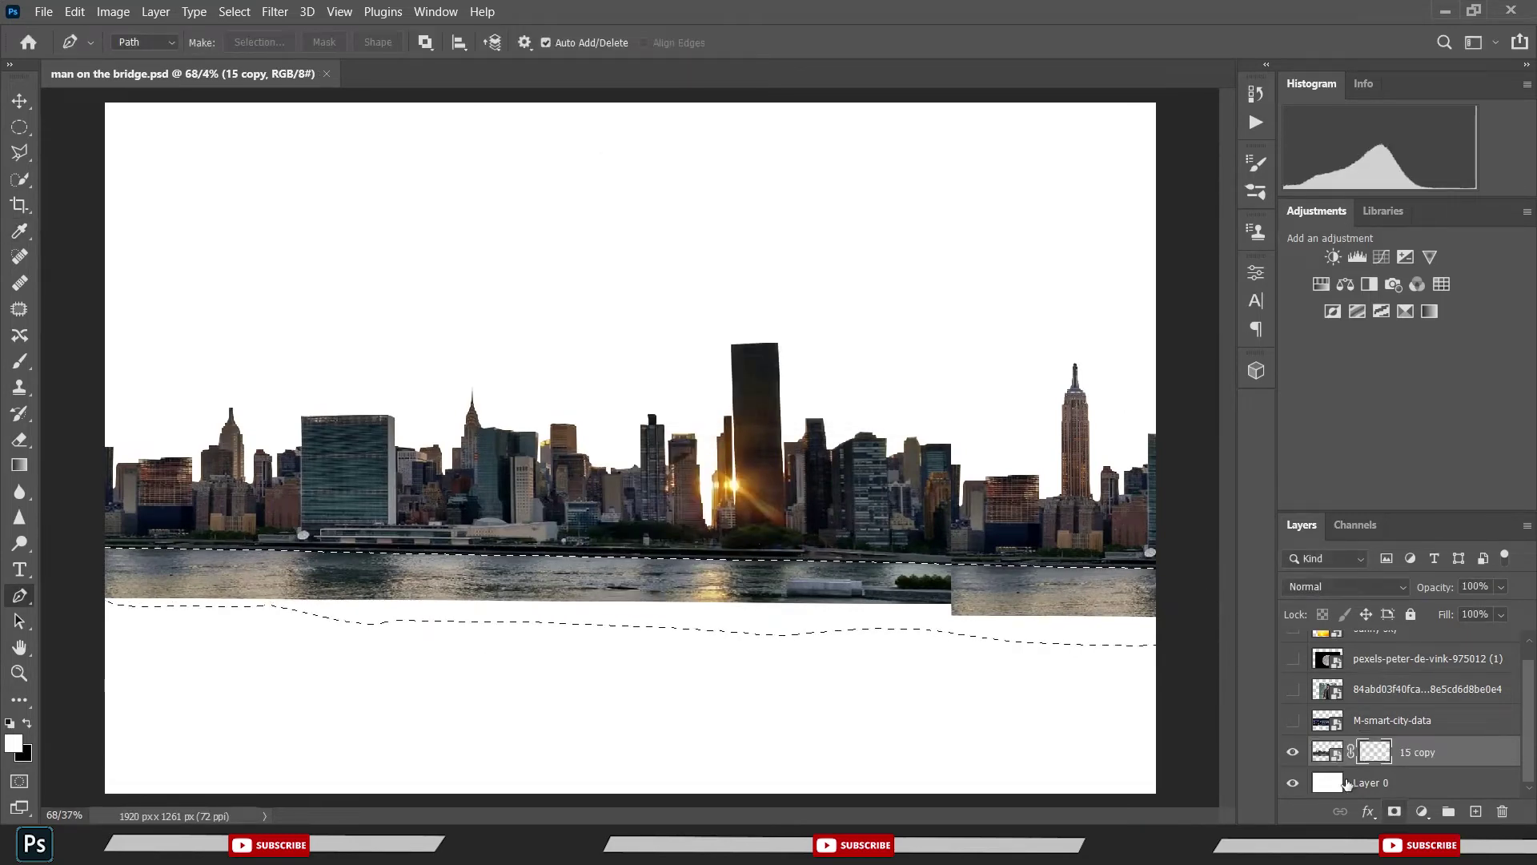
{"action": "key", "text": "ctrl+z"}
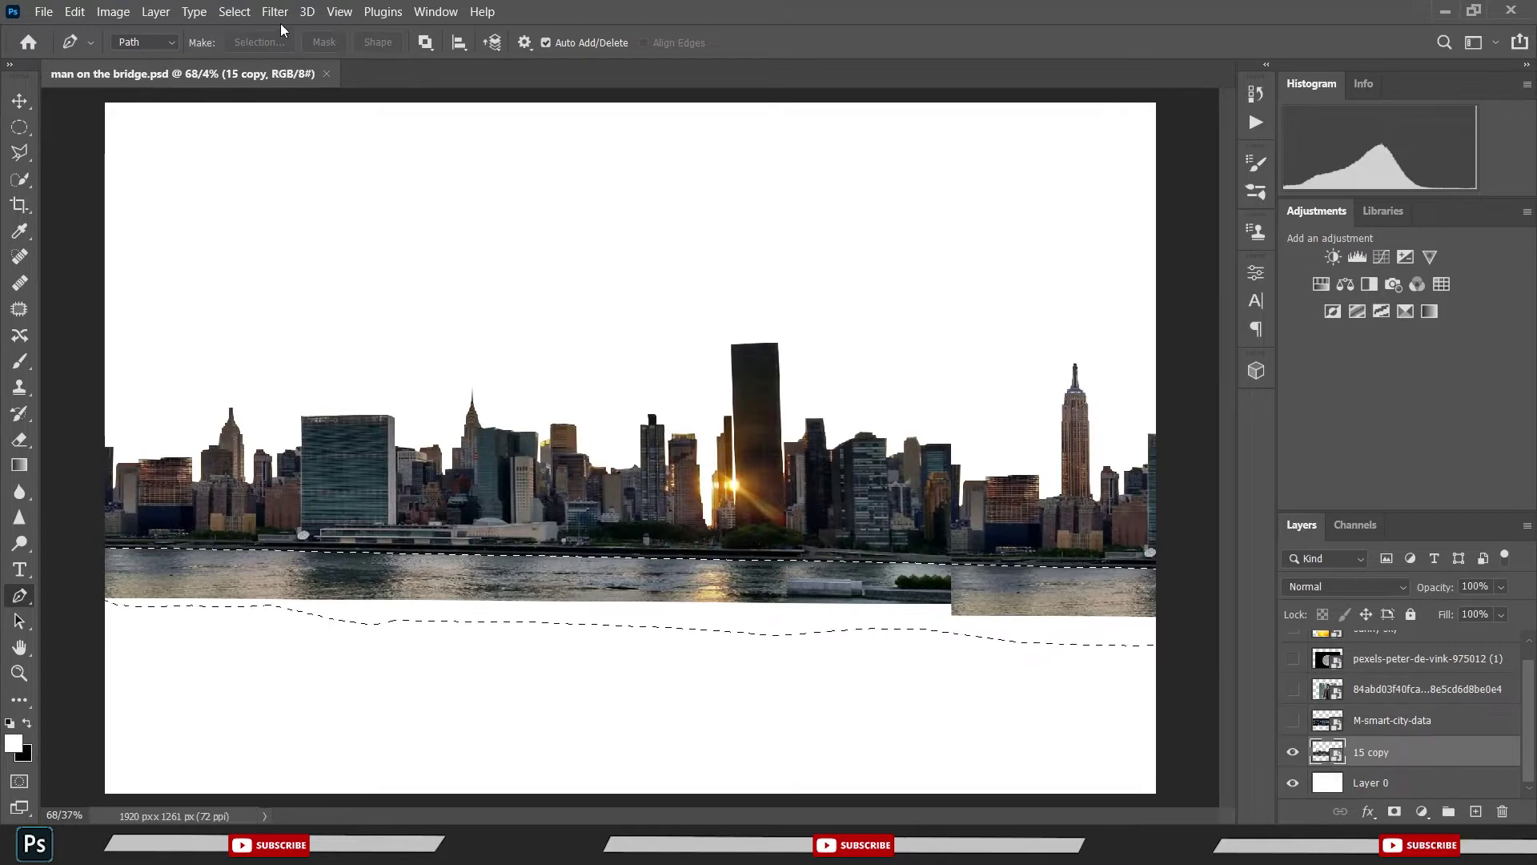
- Invert the selection, mask the river water off 15 copy, and save
{"action": "left_click", "coordinate": [274, 12]}
{"action": "left_click", "coordinate": [235, 11]}
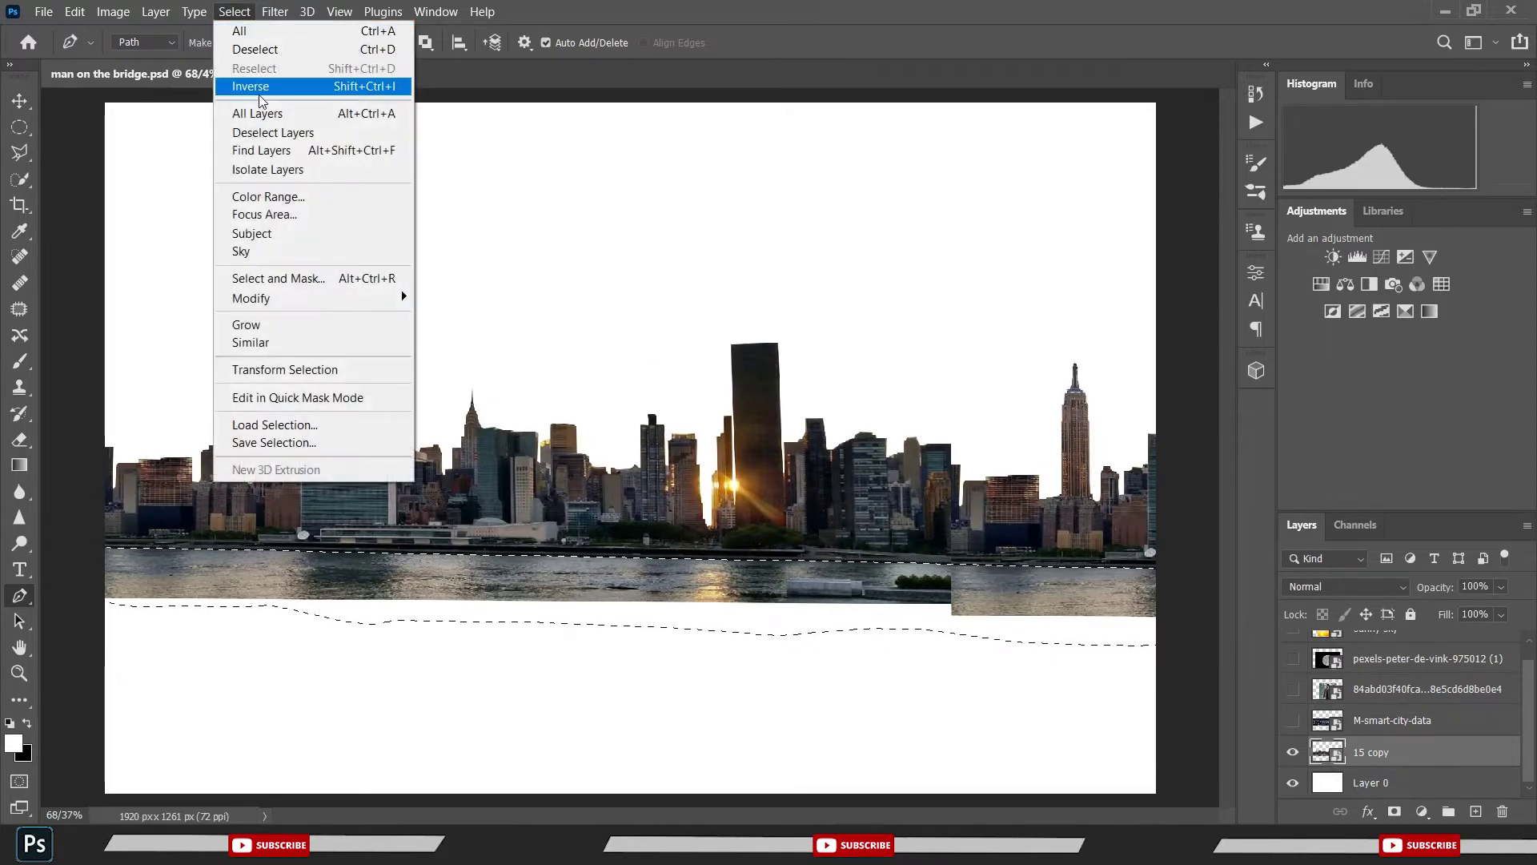
{"action": "left_click", "coordinate": [250, 87]}
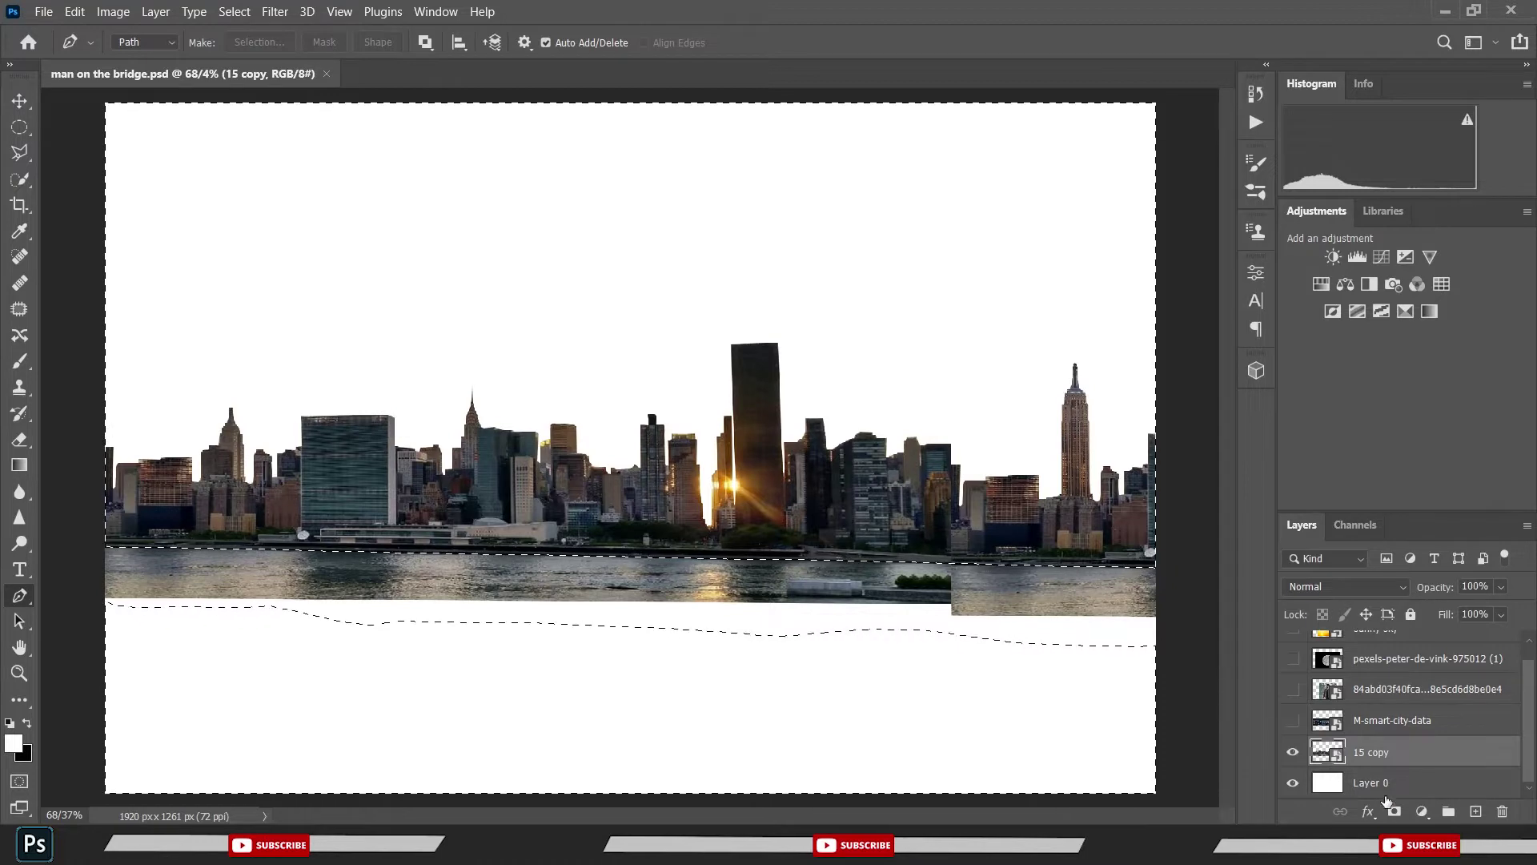
{"action": "left_click", "coordinate": [1395, 813]}
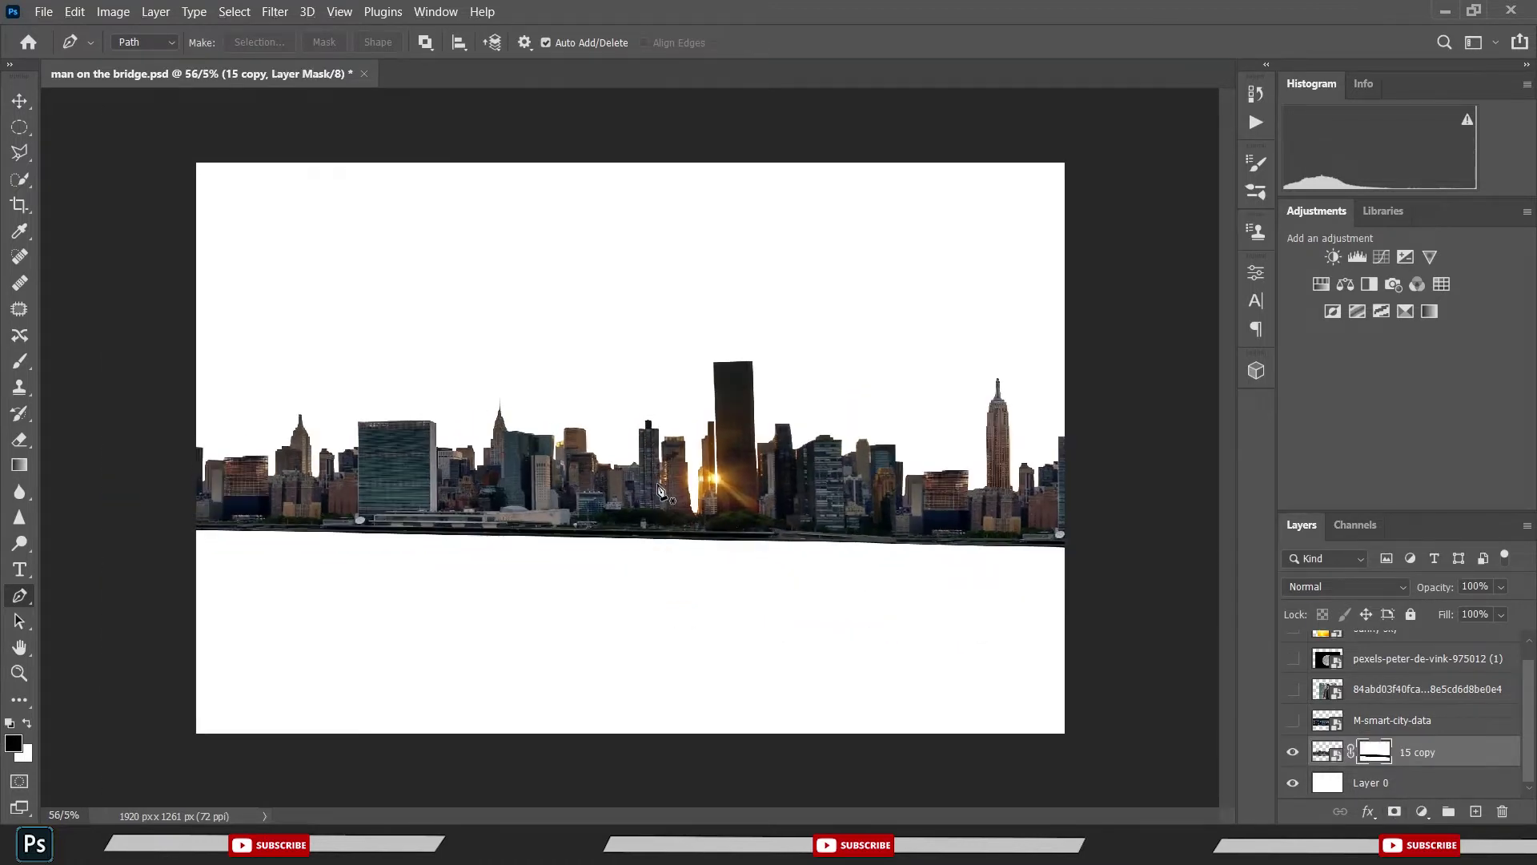
{"action": "scroll", "coordinate": [659, 431], "scroll_direction": "down", "scroll_amount": 1}
{"action": "scroll", "coordinate": [657, 428], "scroll_direction": "up", "scroll_amount": 1}
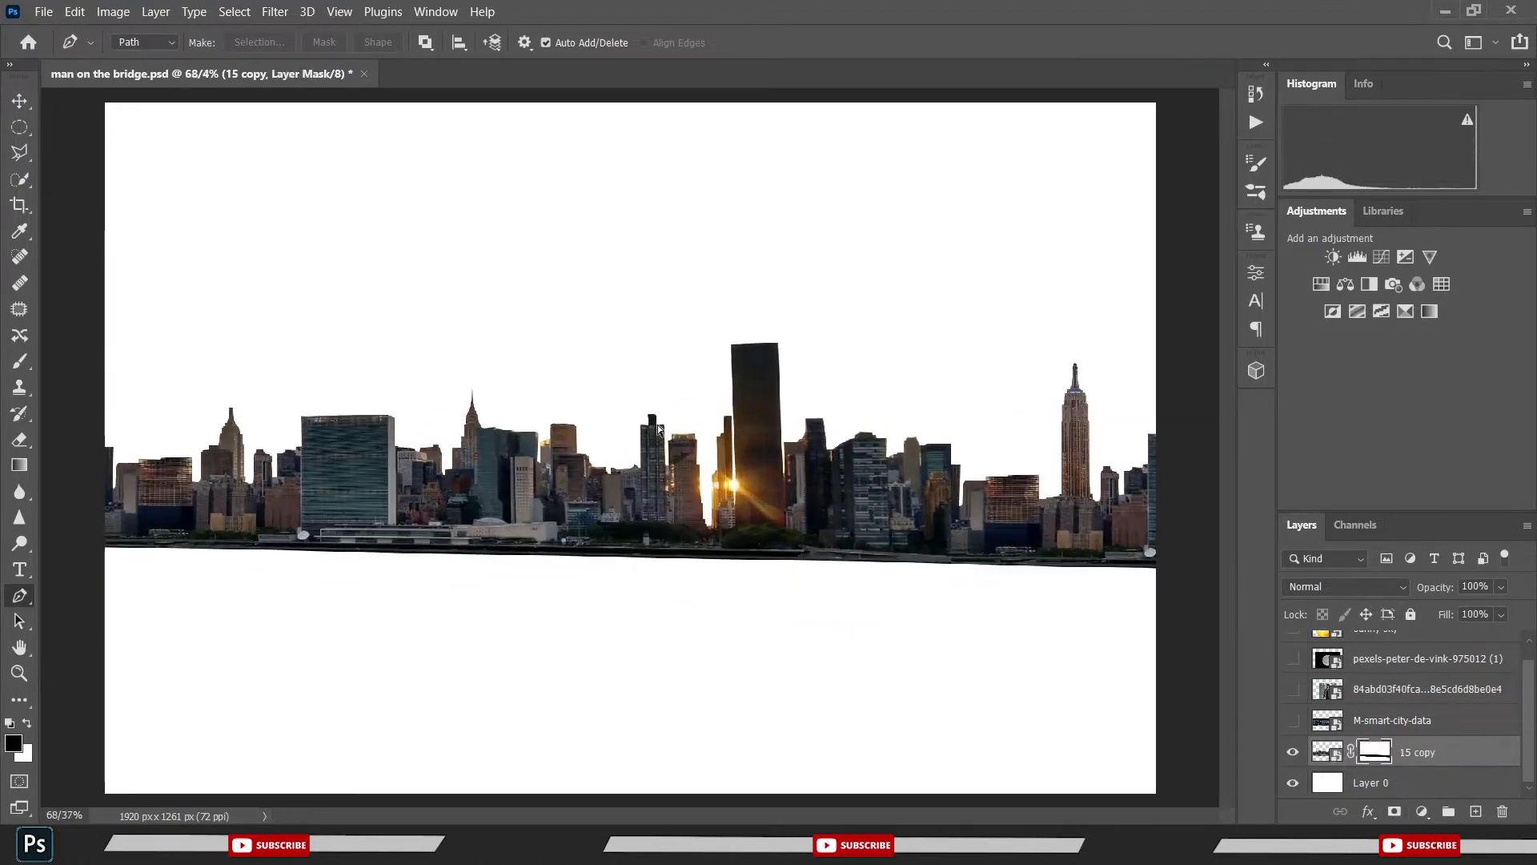
{"action": "key", "text": "ctrl+s"}
{"action": "scroll", "coordinate": [693, 419], "scroll_direction": "down", "scroll_amount": 2}
{"action": "scroll", "coordinate": [693, 419], "scroll_direction": "up", "scroll_amount": 1}
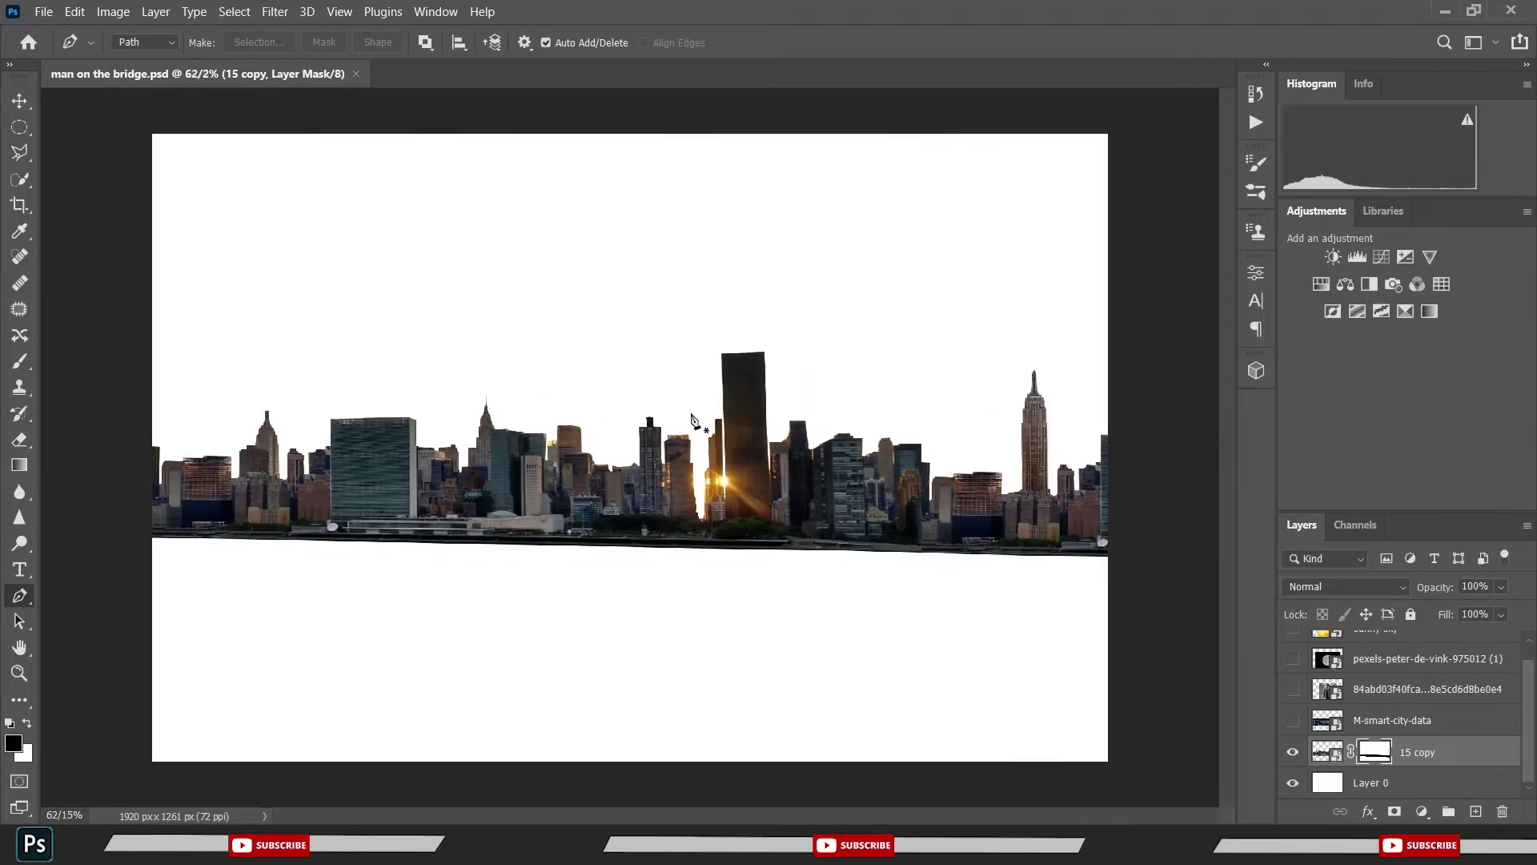
{"action": "scroll", "coordinate": [693, 420], "scroll_direction": "up", "scroll_amount": 1}
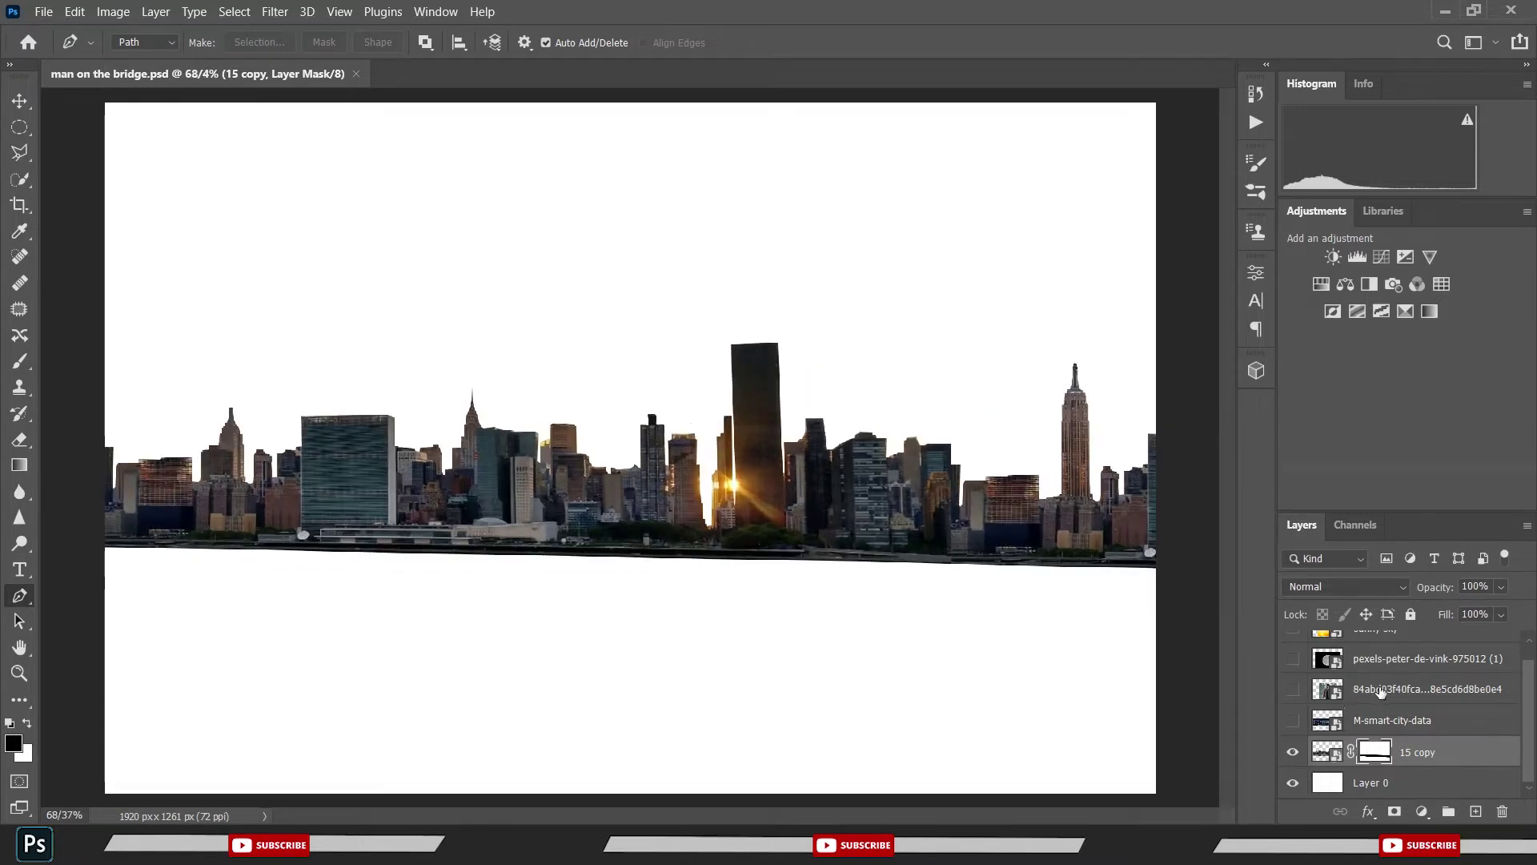
{"action": "scroll", "coordinate": [1380, 690], "scroll_direction": "up", "scroll_amount": 1}
- Show the sunny-sky layer and move it beneath 15 copy
{"action": "left_click", "coordinate": [1375, 655]}
{"action": "left_click", "coordinate": [1292, 646]}
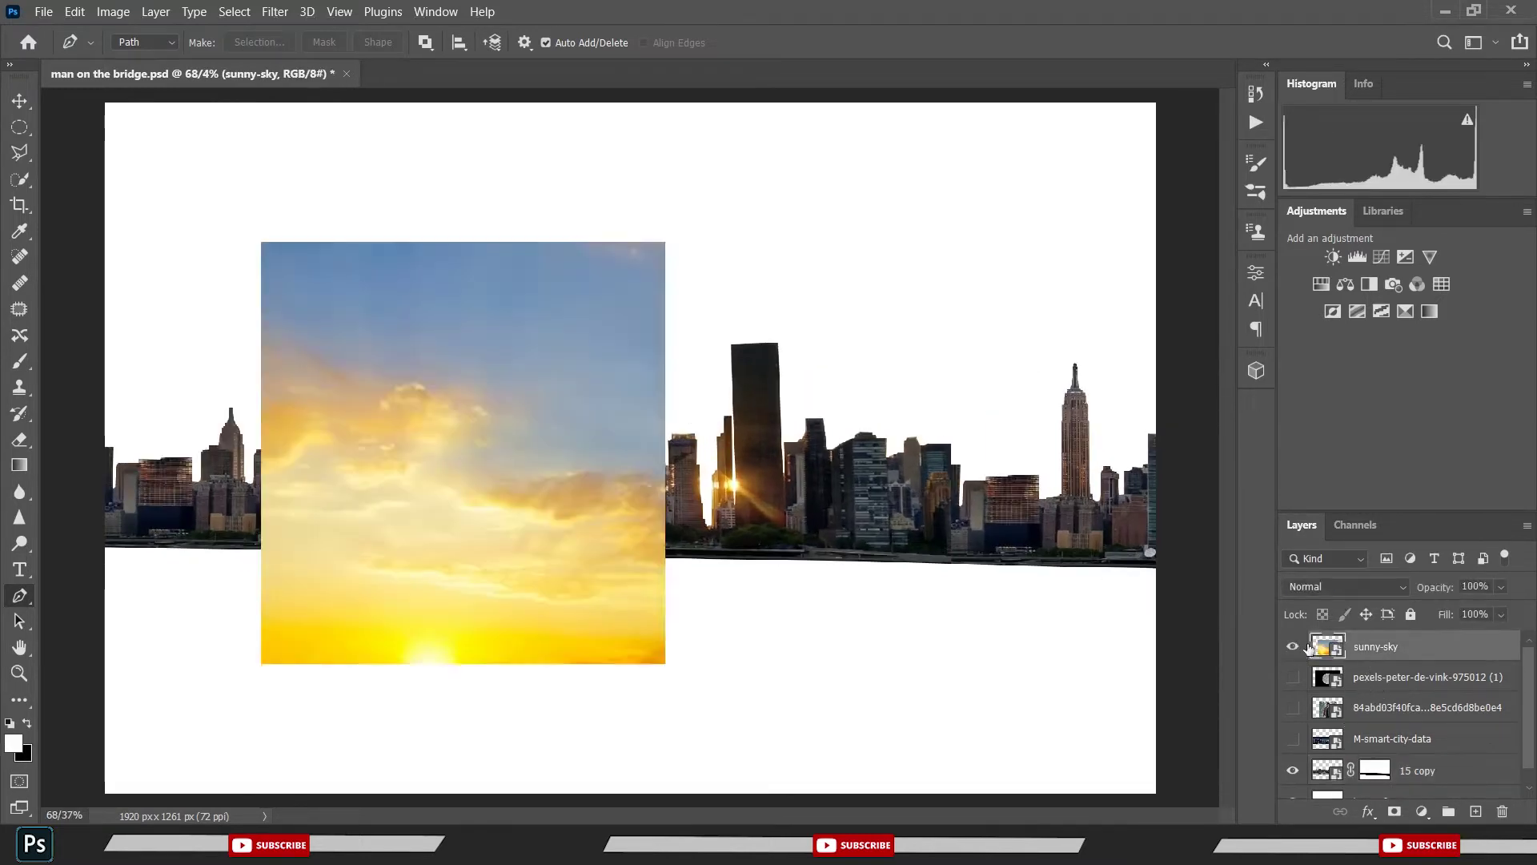
{"action": "left_click_drag", "start_coordinate": [1363, 646], "coordinate": [1367, 779]}
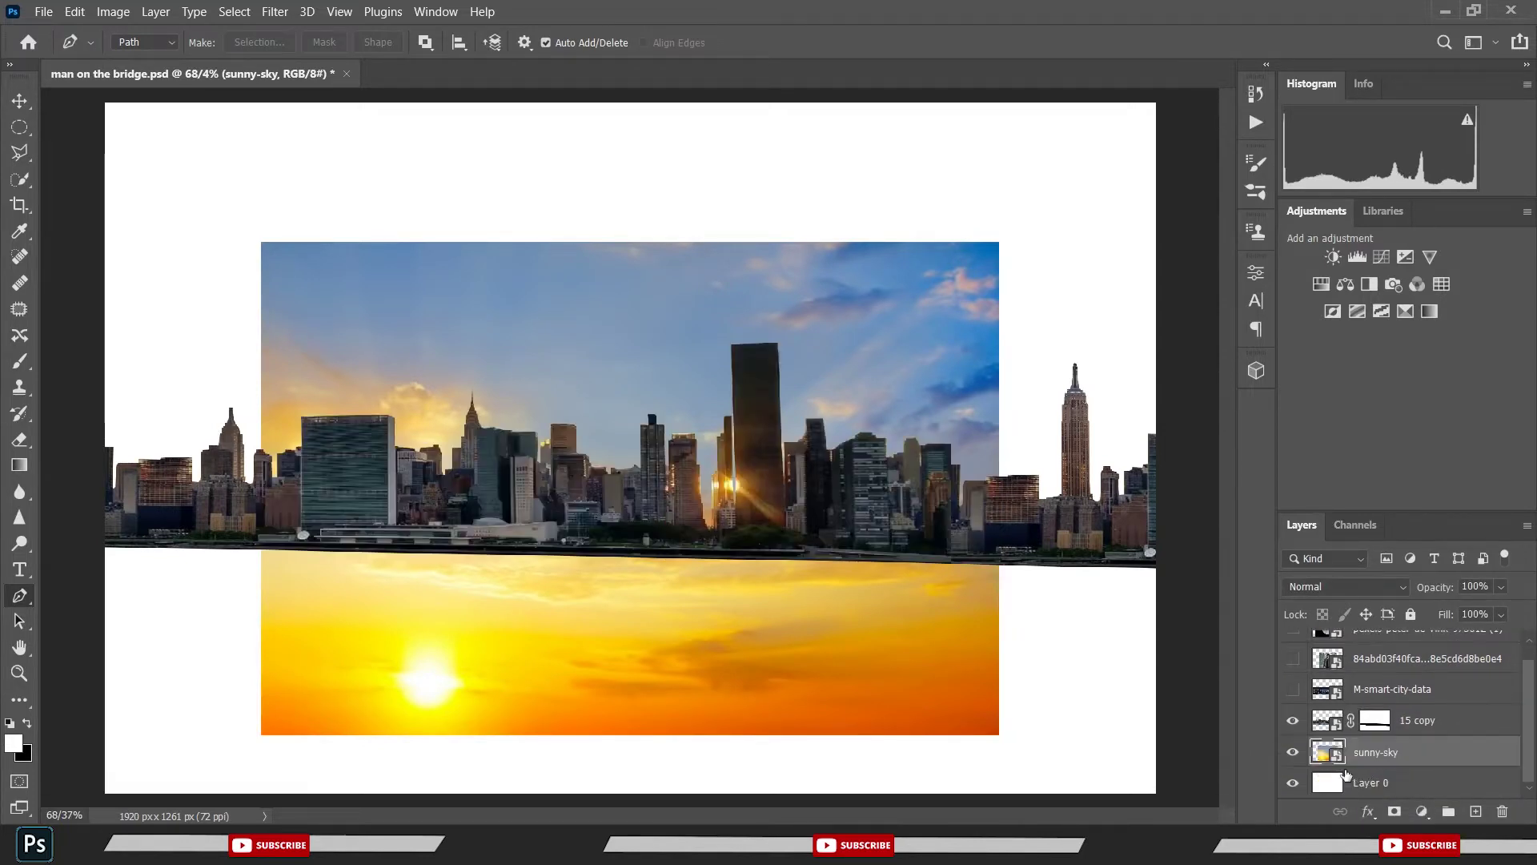
- Enlarge the sky image to about 171% toward the top-left, commit it, and save
{"action": "key", "text": "ctrl+t"}
{"action": "left_click_drag", "start_coordinate": [575, 241], "coordinate": [538, 216]}
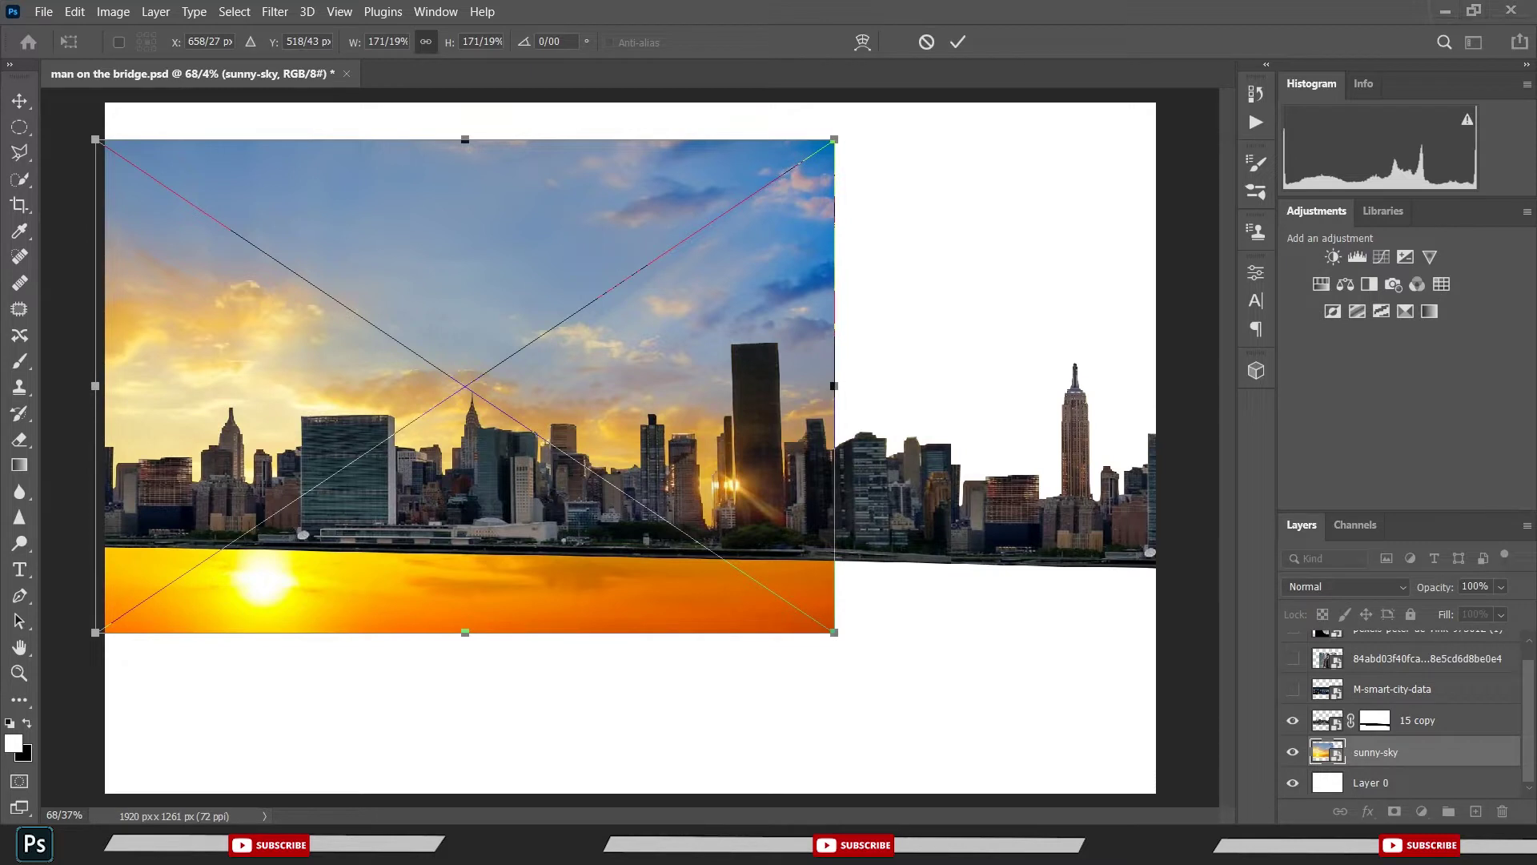
{"action": "left_click", "coordinate": [1136, 642]}
{"action": "key", "text": "ctrl+s"}
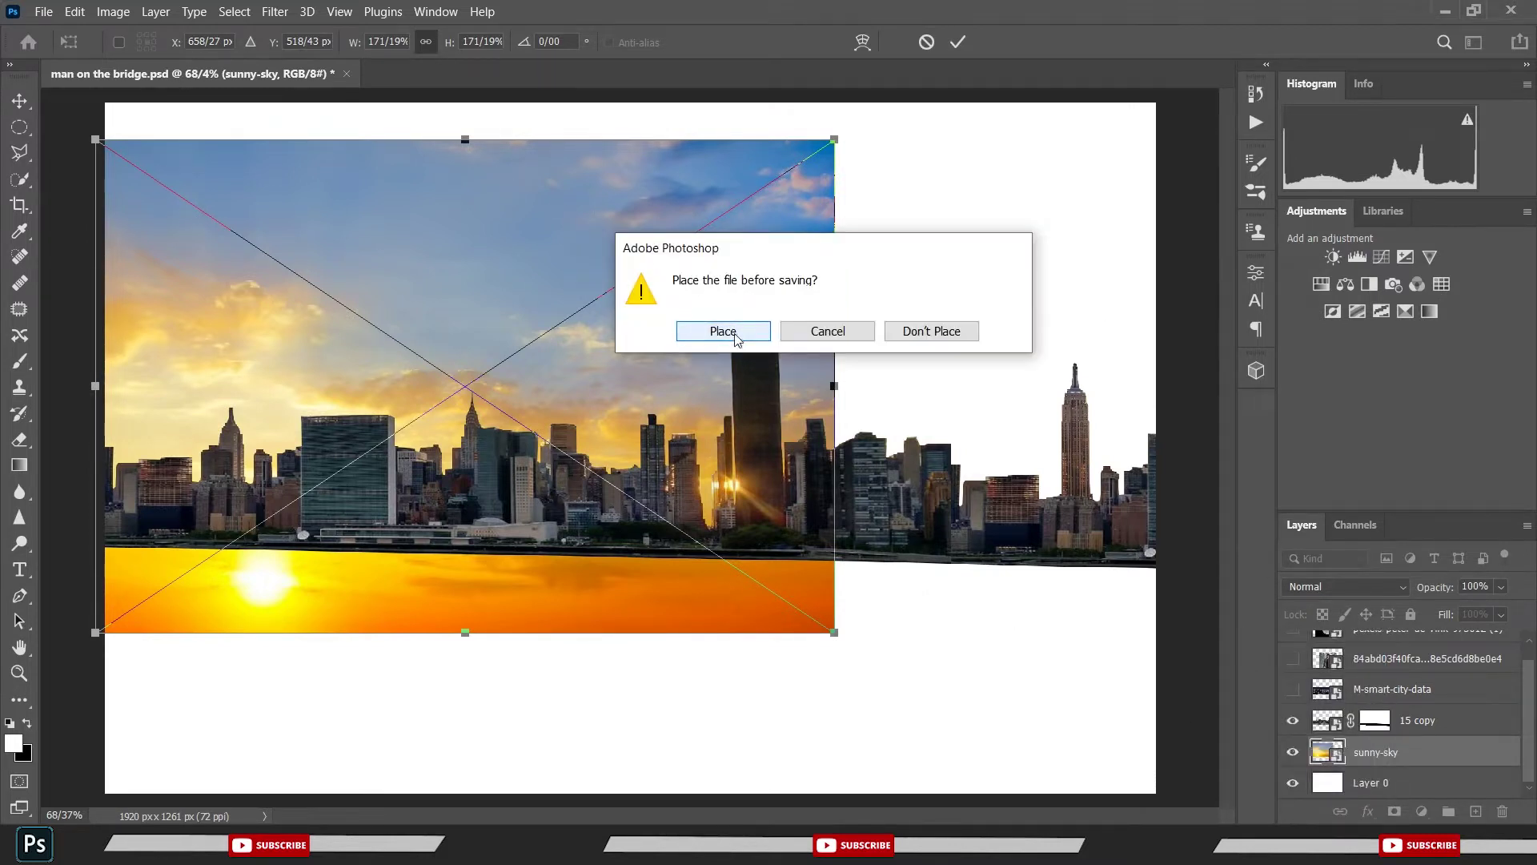
{"action": "left_click", "coordinate": [723, 331]}
{"action": "key", "text": "p"}
{"action": "scroll", "coordinate": [410, 364], "scroll_direction": "up", "scroll_amount": 1}
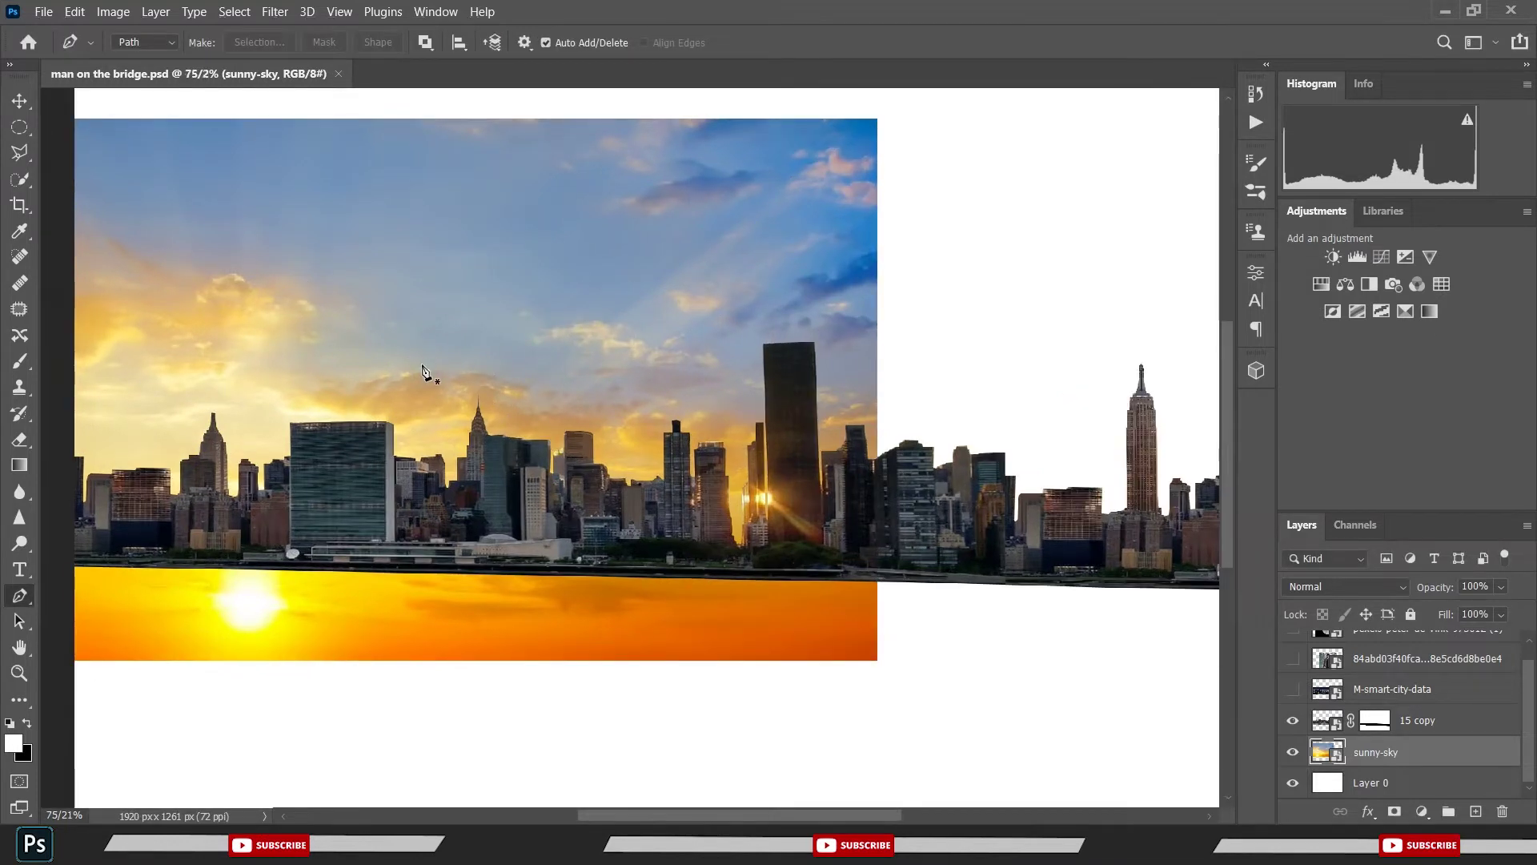
- Shift the sky image up to the canvas top and save
{"action": "key", "text": "v"}
{"action": "mouse_move", "coordinate": [421, 323]}
{"action": "left_mouse_down"}
{"action": "mouse_move", "coordinate": [417, 193]}
{"action": "mouse_move", "coordinate": [421, 311]}
{"action": "left_mouse_up"}
{"action": "scroll", "coordinate": [420, 311], "scroll_direction": "down", "scroll_amount": 2}
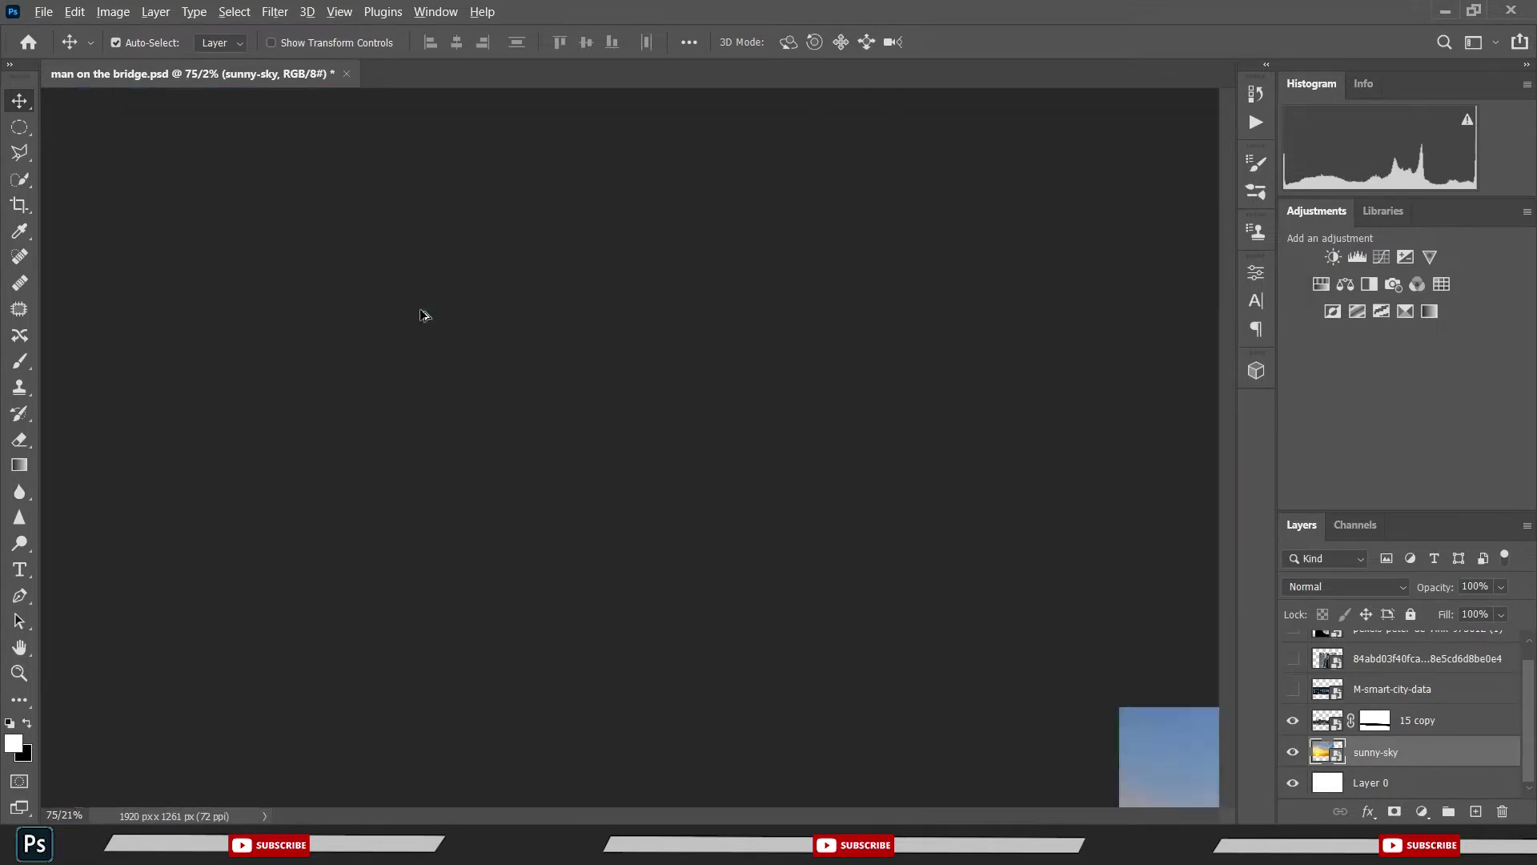
{"action": "key", "text": "ctrl+s"}
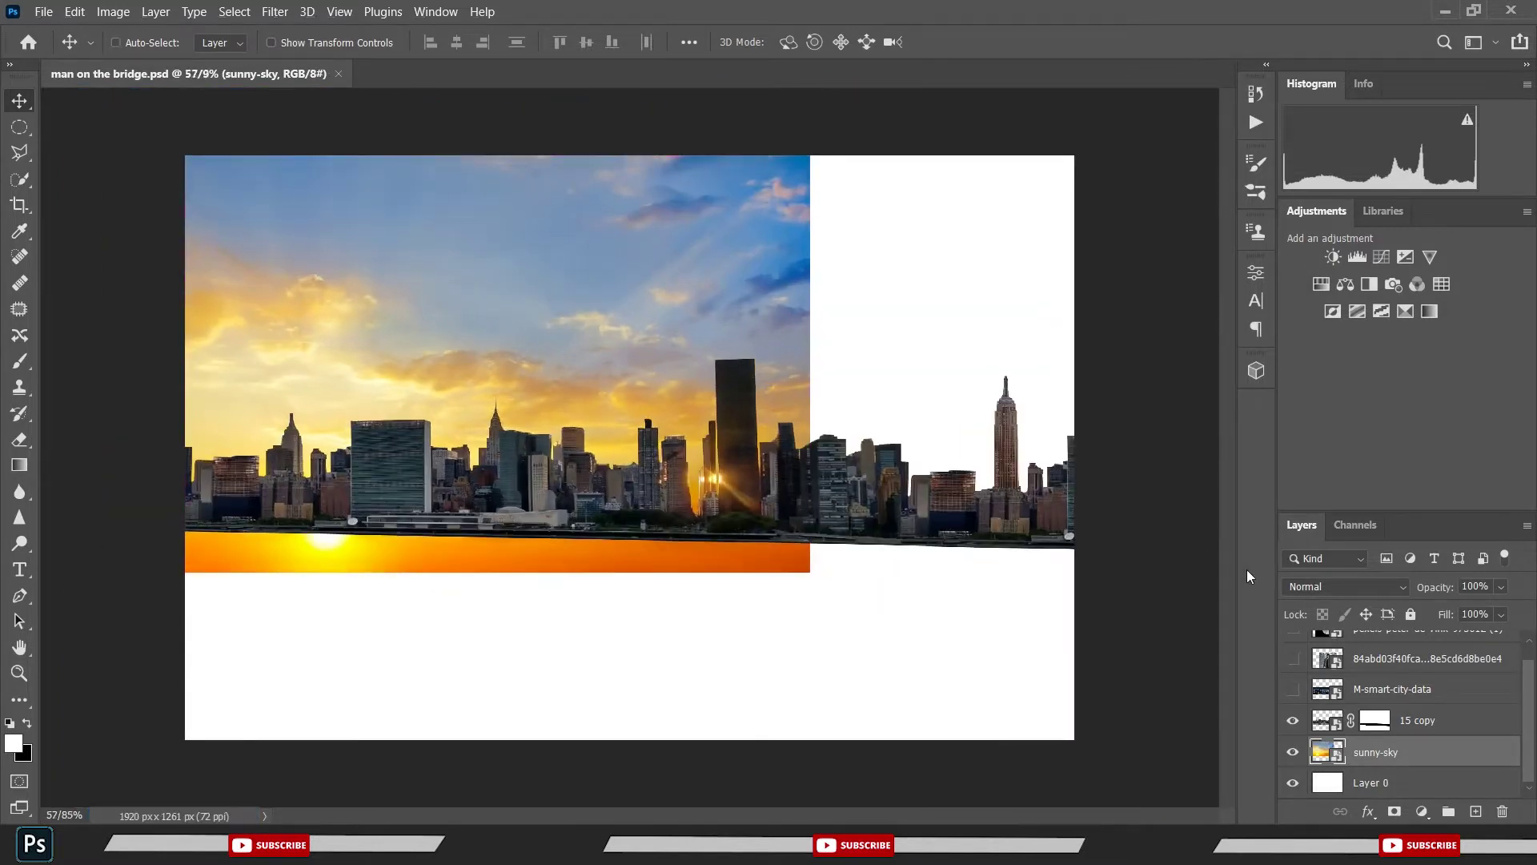
{"action": "key", "text": "ctrl+t"}
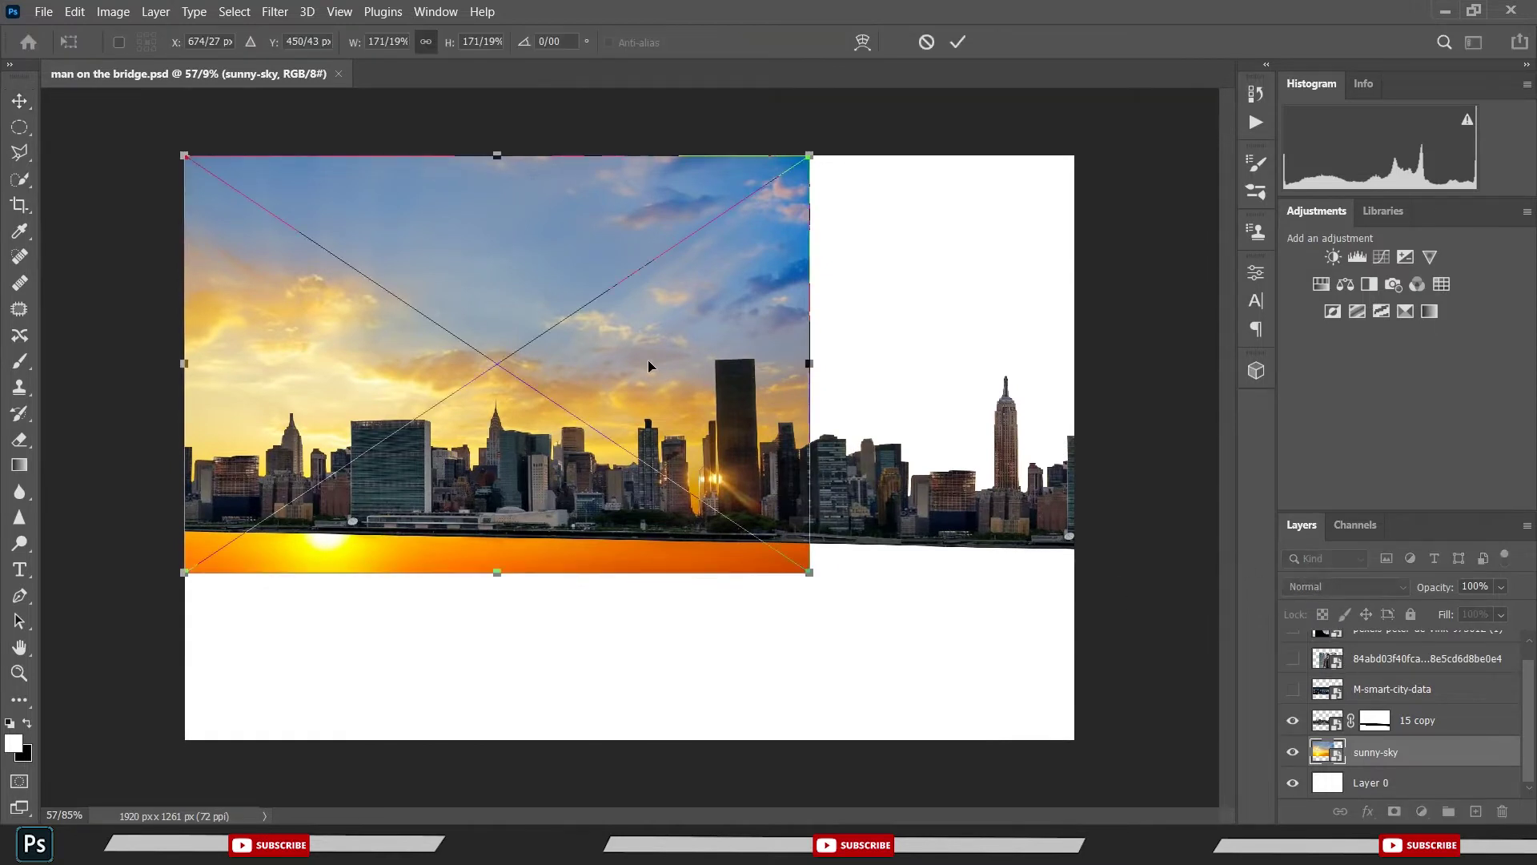
{"action": "right_click", "coordinate": [634, 364]}
{"action": "left_click", "coordinate": [672, 668]}
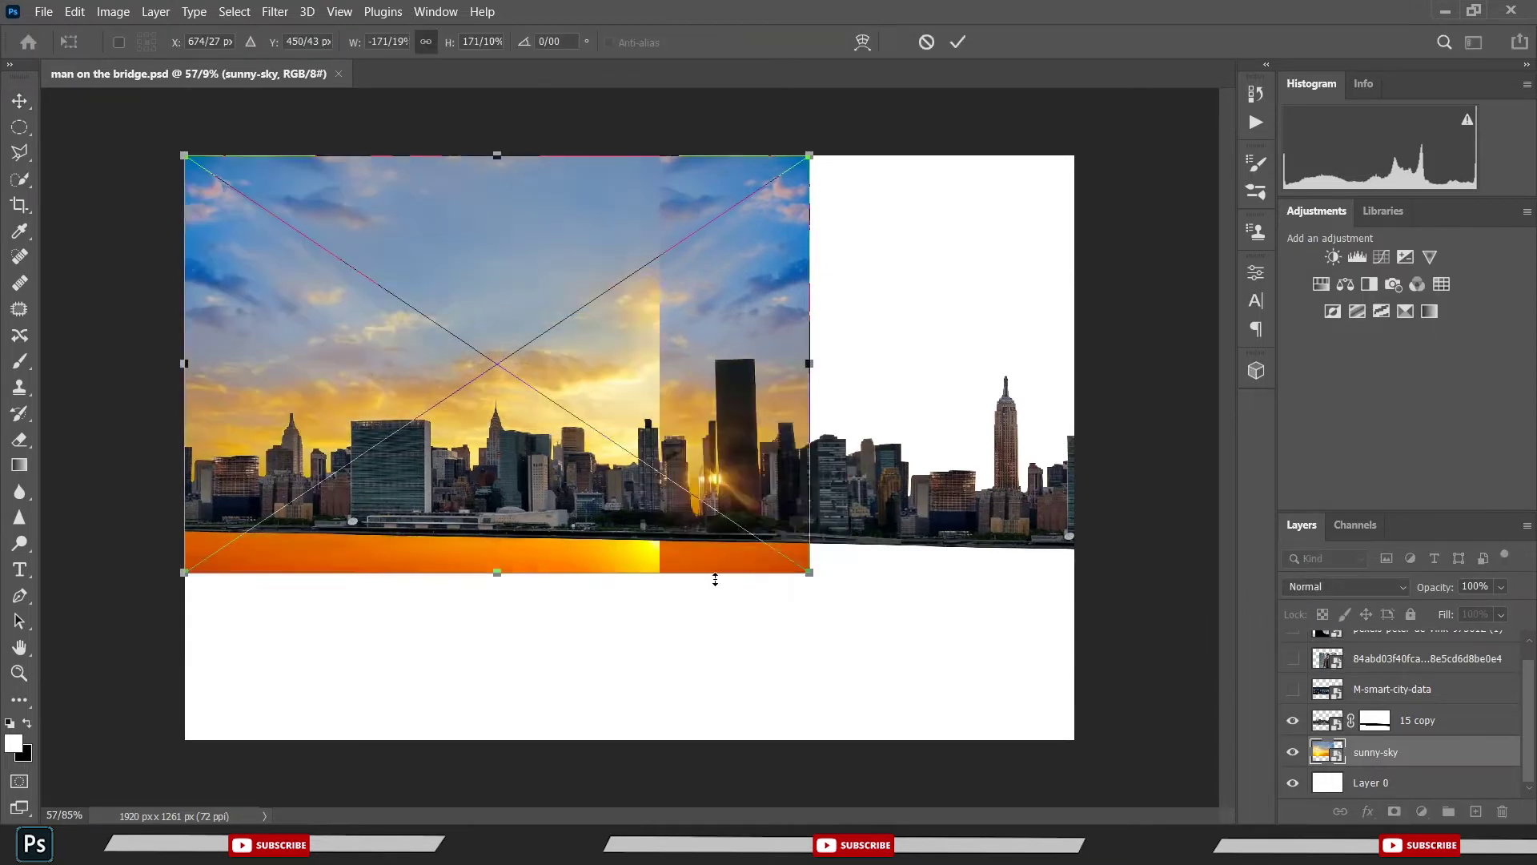
{"action": "key", "text": "ctrl+z"}
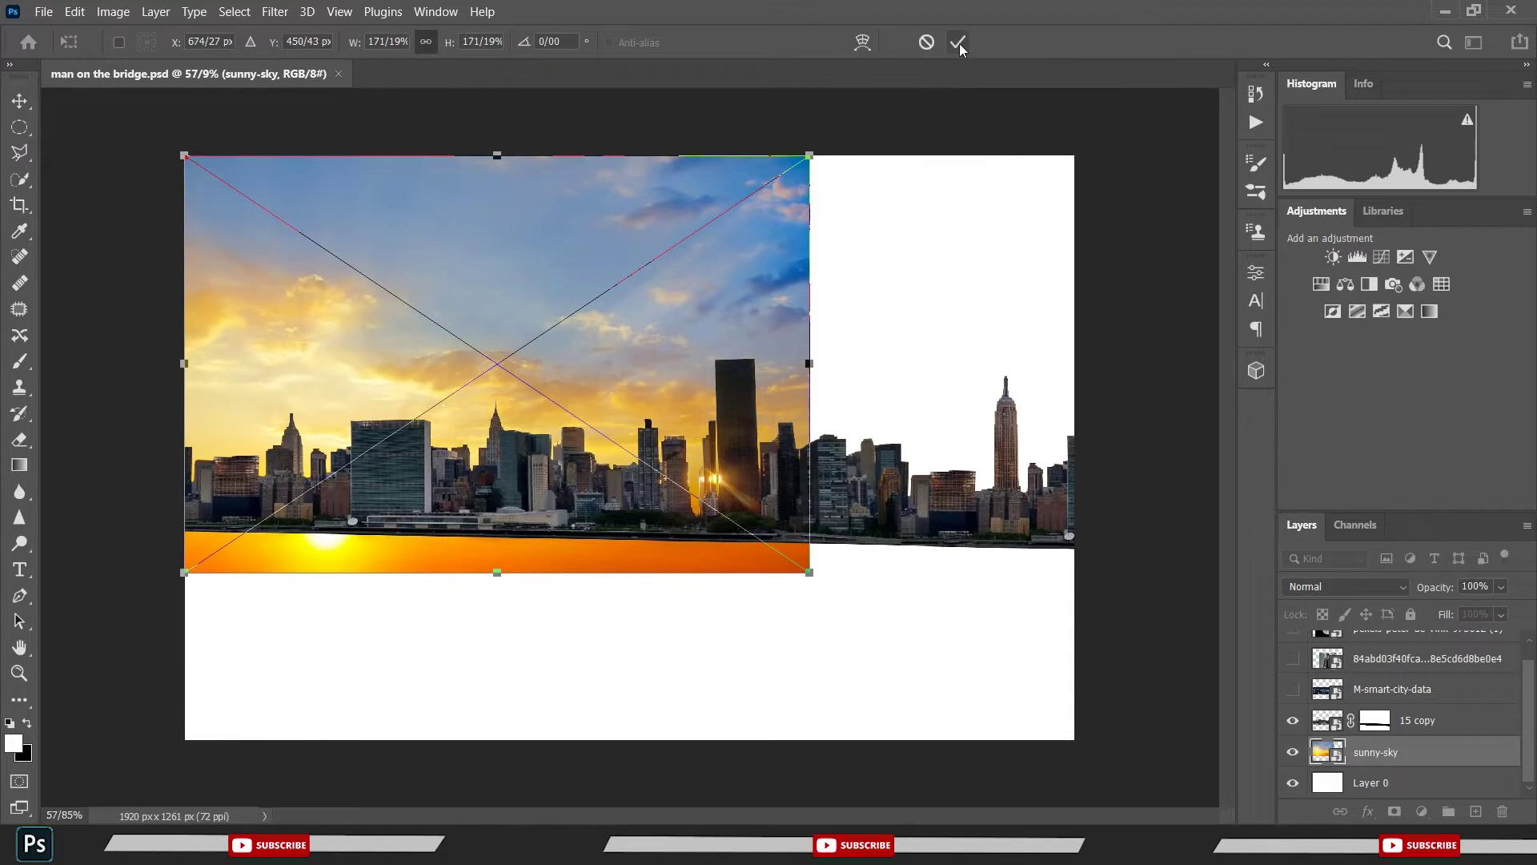
{"action": "left_click", "coordinate": [959, 44]}
- Duplicate the sky, flip the copy horizontally, and move it to the right side
{"action": "key", "text": "ctrl+j"}
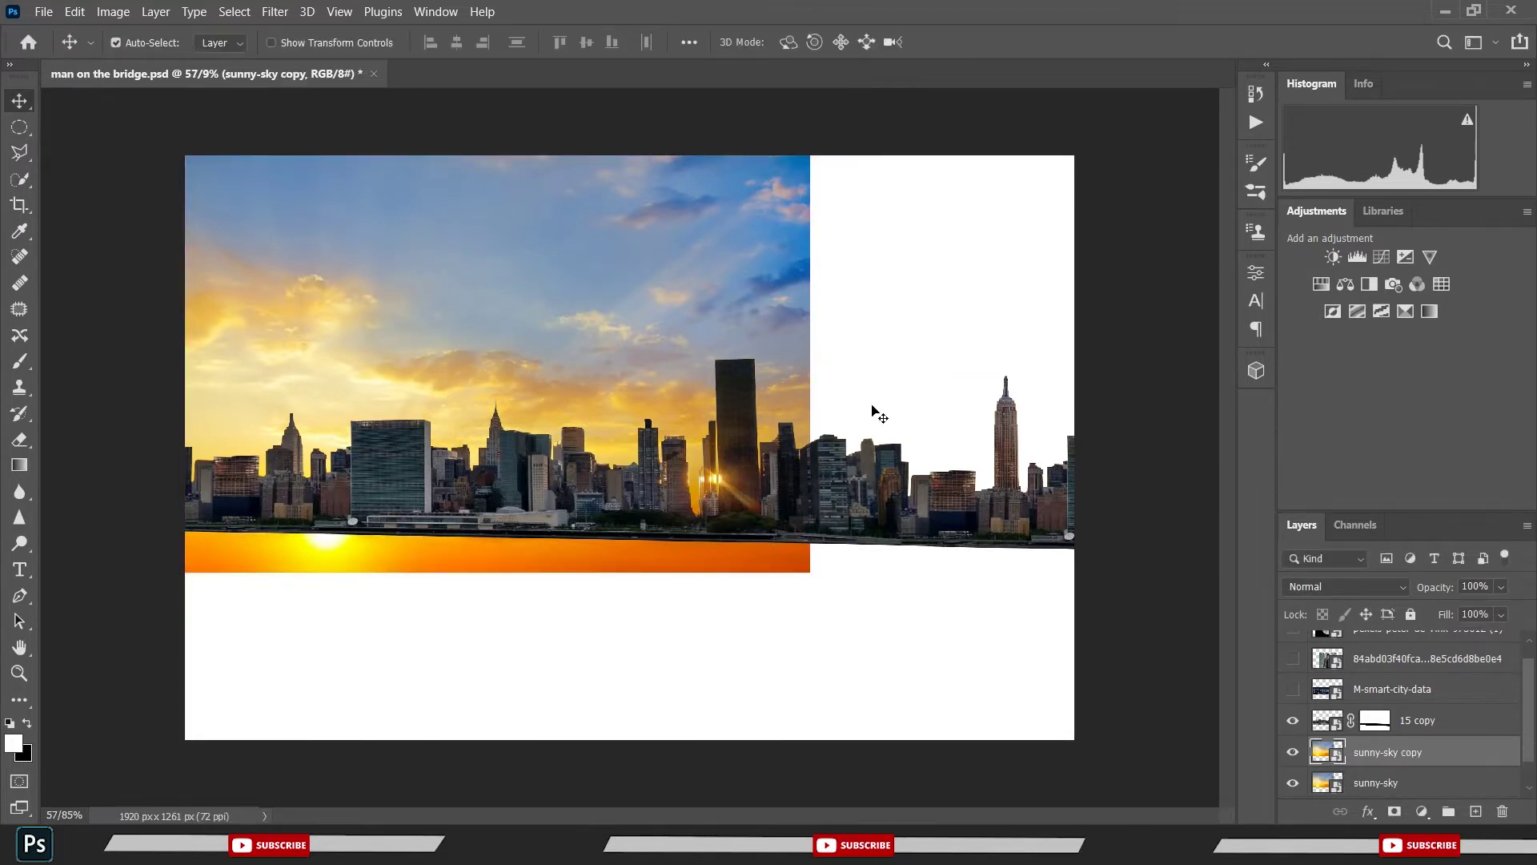
{"action": "key", "text": "ctrl+t"}
{"action": "right_click", "coordinate": [616, 350]}
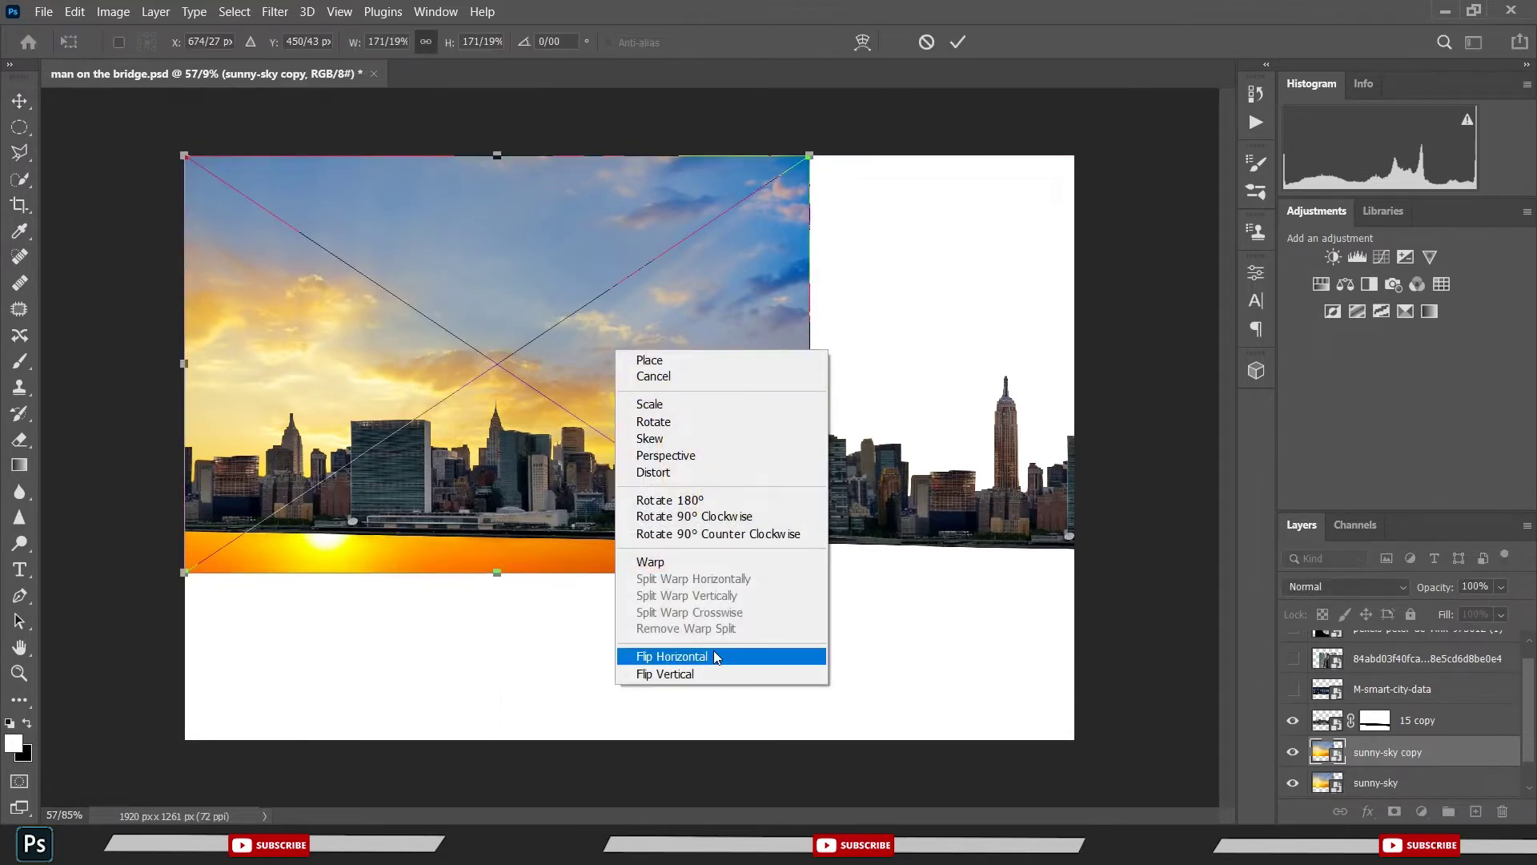
{"action": "left_click", "coordinate": [715, 657]}
{"action": "mouse_move", "coordinate": [596, 453]}
{"action": "left_mouse_down"}
{"action": "mouse_move", "coordinate": [1173, 453]}
{"action": "mouse_move", "coordinate": [949, 447]}
{"action": "left_mouse_up"}
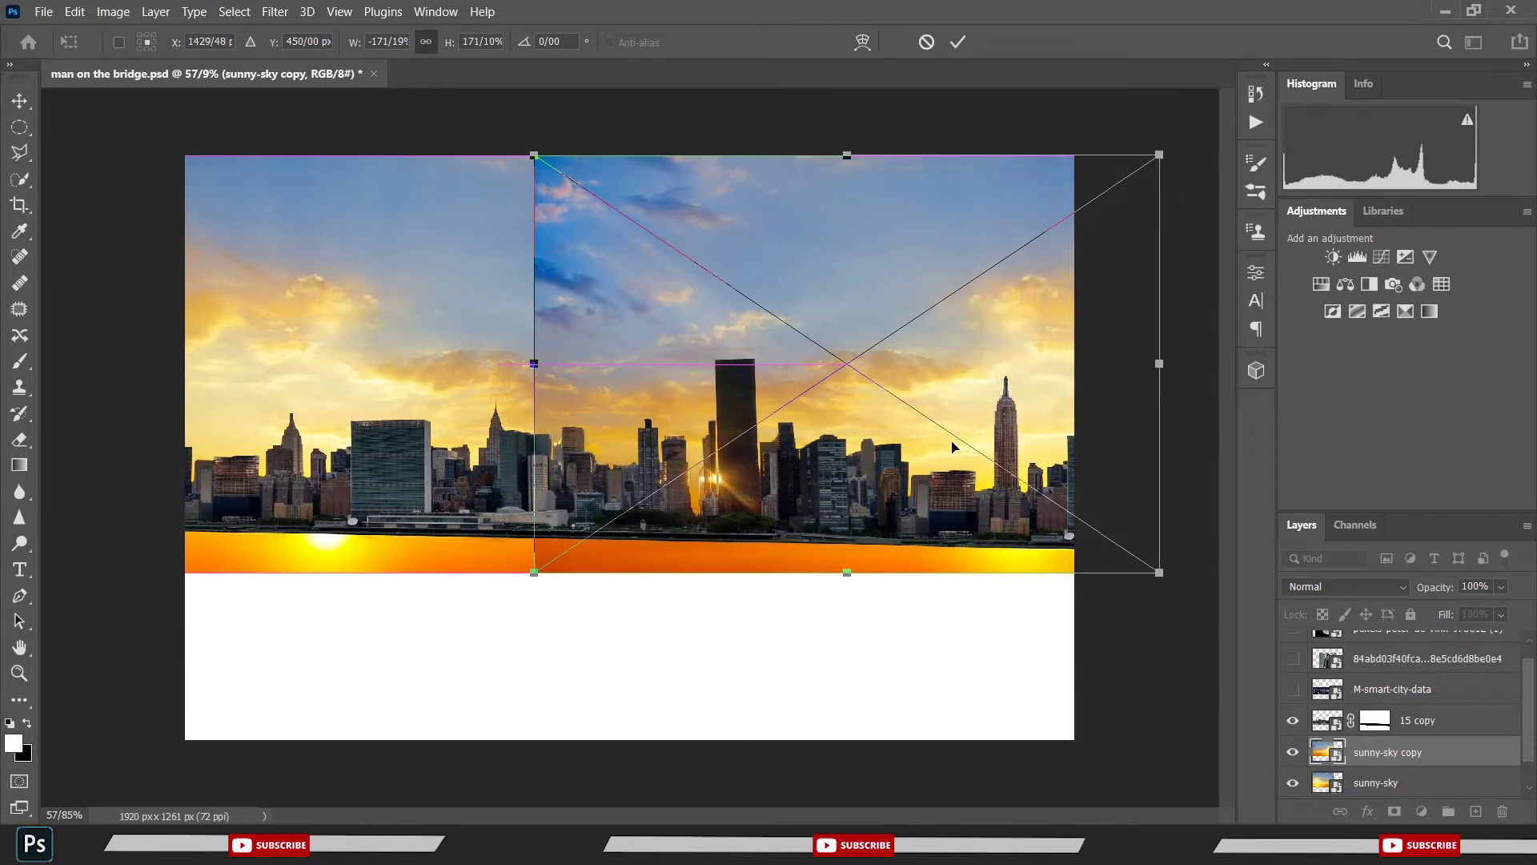
{"action": "left_click", "coordinate": [959, 40]}
- Mask the sky copy, brush out the seam and dark blue cloud patch, and save
{"action": "left_click", "coordinate": [1393, 811]}
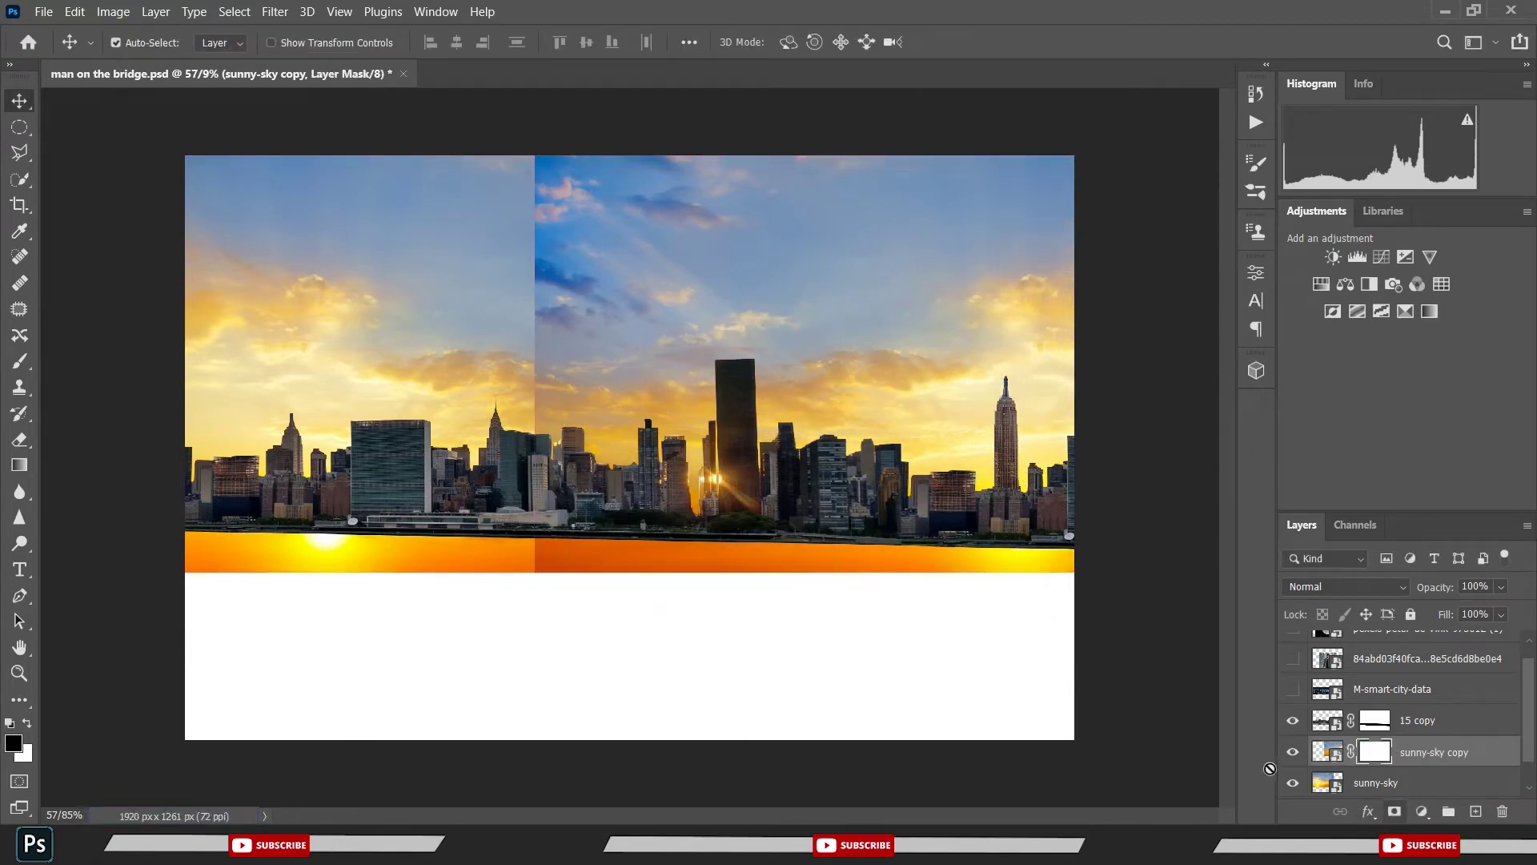
{"action": "key", "text": "b"}
{"action": "key", "text": "x"}
{"action": "mouse_move", "coordinate": [505, 222]}
{"action": "left_mouse_down"}
{"action": "mouse_move", "coordinate": [497, 189]}
{"action": "mouse_move", "coordinate": [508, 425]}
{"action": "mouse_move", "coordinate": [531, 189]}
{"action": "mouse_move", "coordinate": [573, 237]}
{"action": "mouse_move", "coordinate": [704, 138]}
{"action": "mouse_move", "coordinate": [900, 171]}
{"action": "left_mouse_up"}
{"action": "key", "text": "x"}
{"action": "mouse_move", "coordinate": [741, 159]}
{"action": "left_mouse_down"}
{"action": "mouse_move", "coordinate": [669, 144]}
{"action": "mouse_move", "coordinate": [652, 192]}
{"action": "mouse_move", "coordinate": [777, 234]}
{"action": "left_mouse_up"}
{"action": "scroll", "coordinate": [777, 235], "scroll_direction": "up", "scroll_amount": 1}
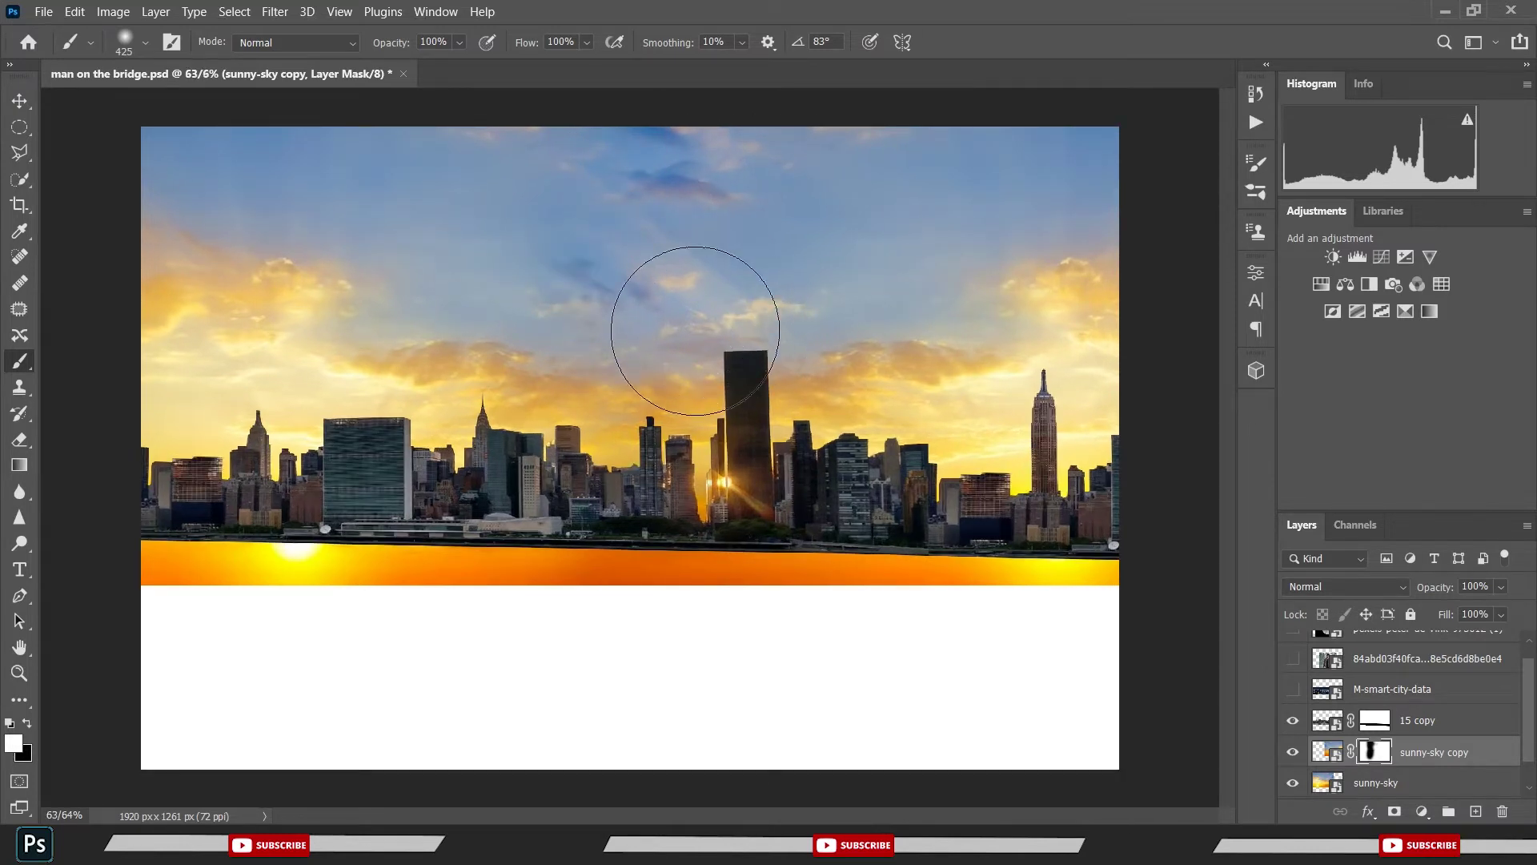
{"action": "key", "text": "x"}
{"action": "left_click_drag", "start_coordinate": [515, 264], "coordinate": [576, 292]}
{"action": "key", "text": "ctrl+s"}
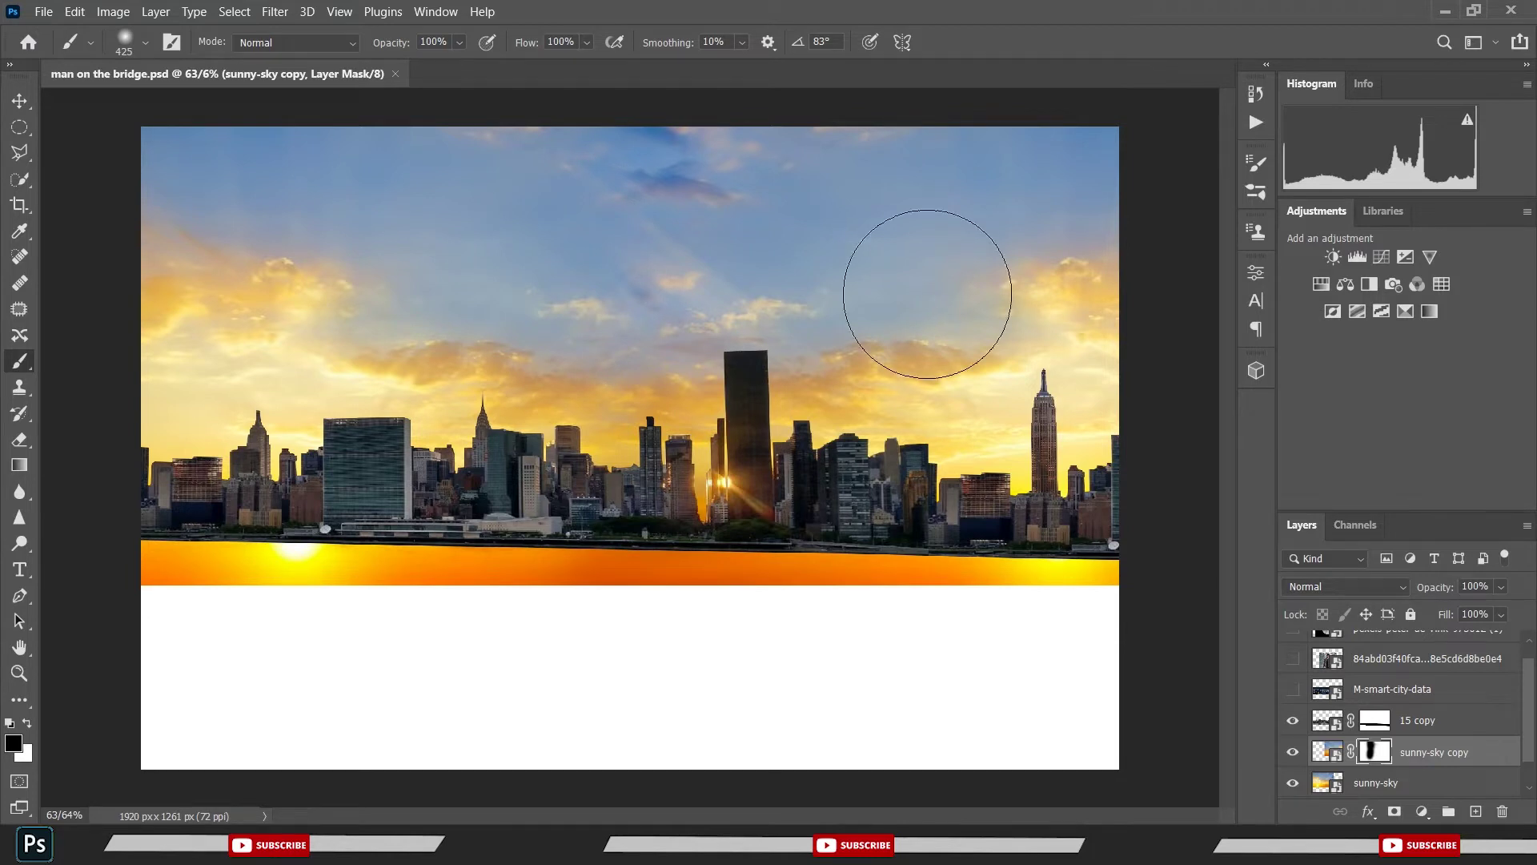
- Convert both sunny-sky layers to one smart object and raise it 71 px
{"action": "scroll", "coordinate": [1419, 754], "scroll_direction": "down", "scroll_amount": 1}
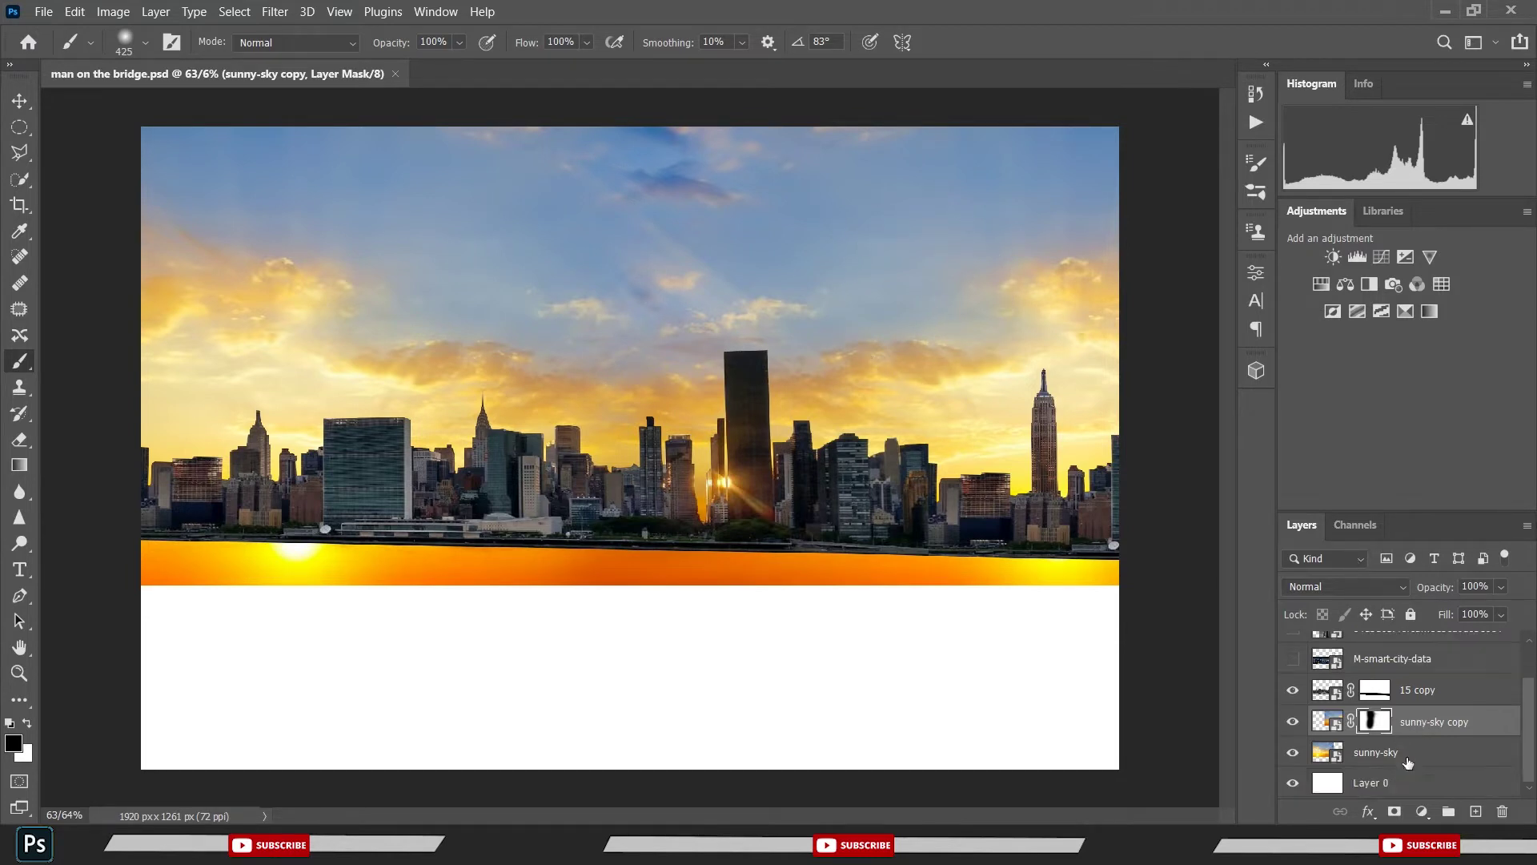
{"action": "left_click", "coordinate": [1378, 756], "text": "shift"}
{"action": "right_click", "coordinate": [1398, 747]}
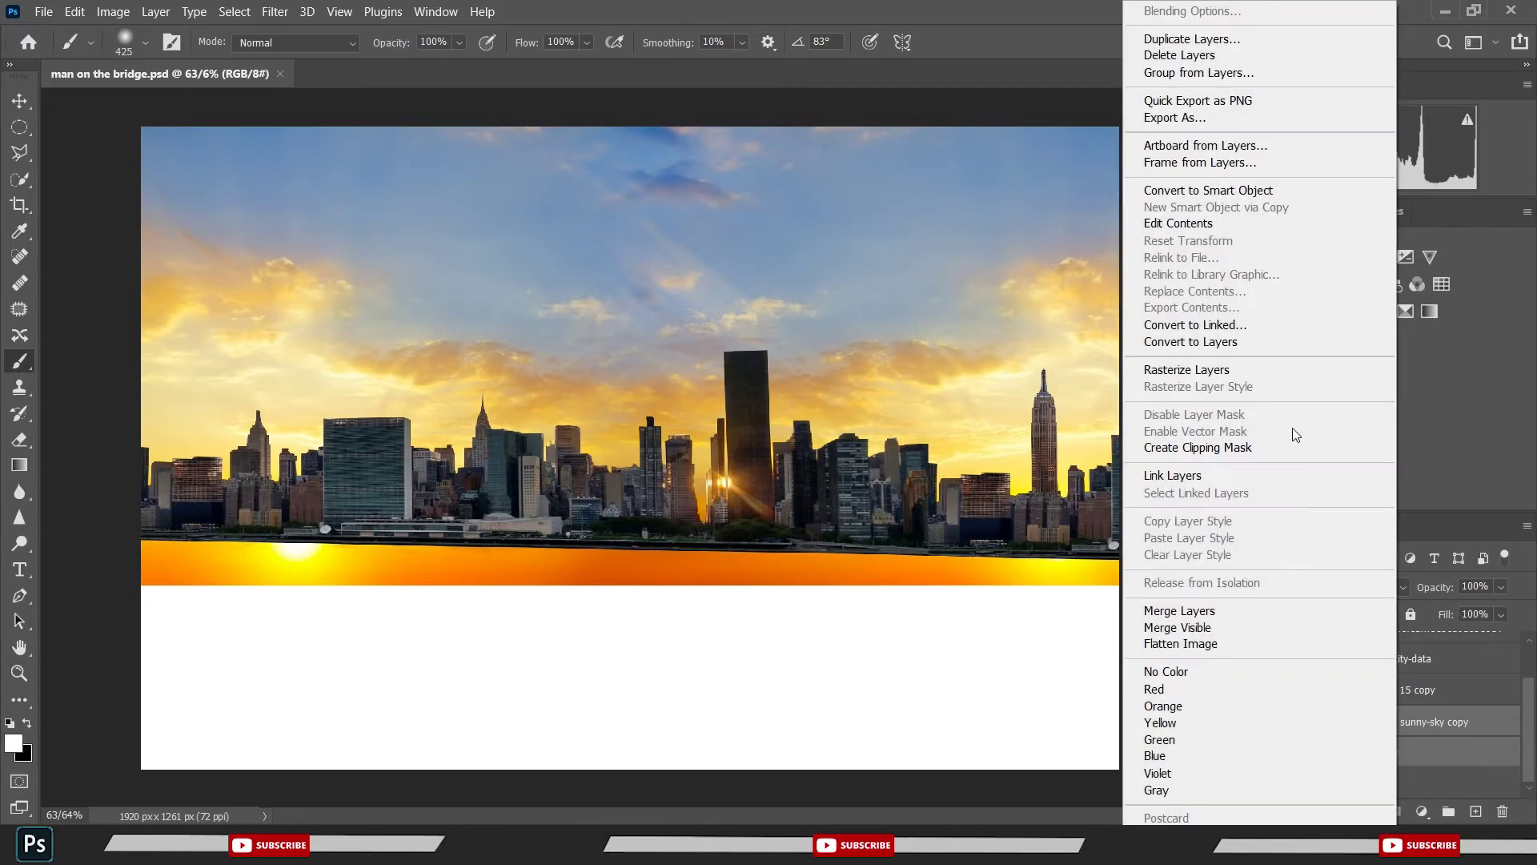
{"action": "left_click", "coordinate": [1207, 192]}
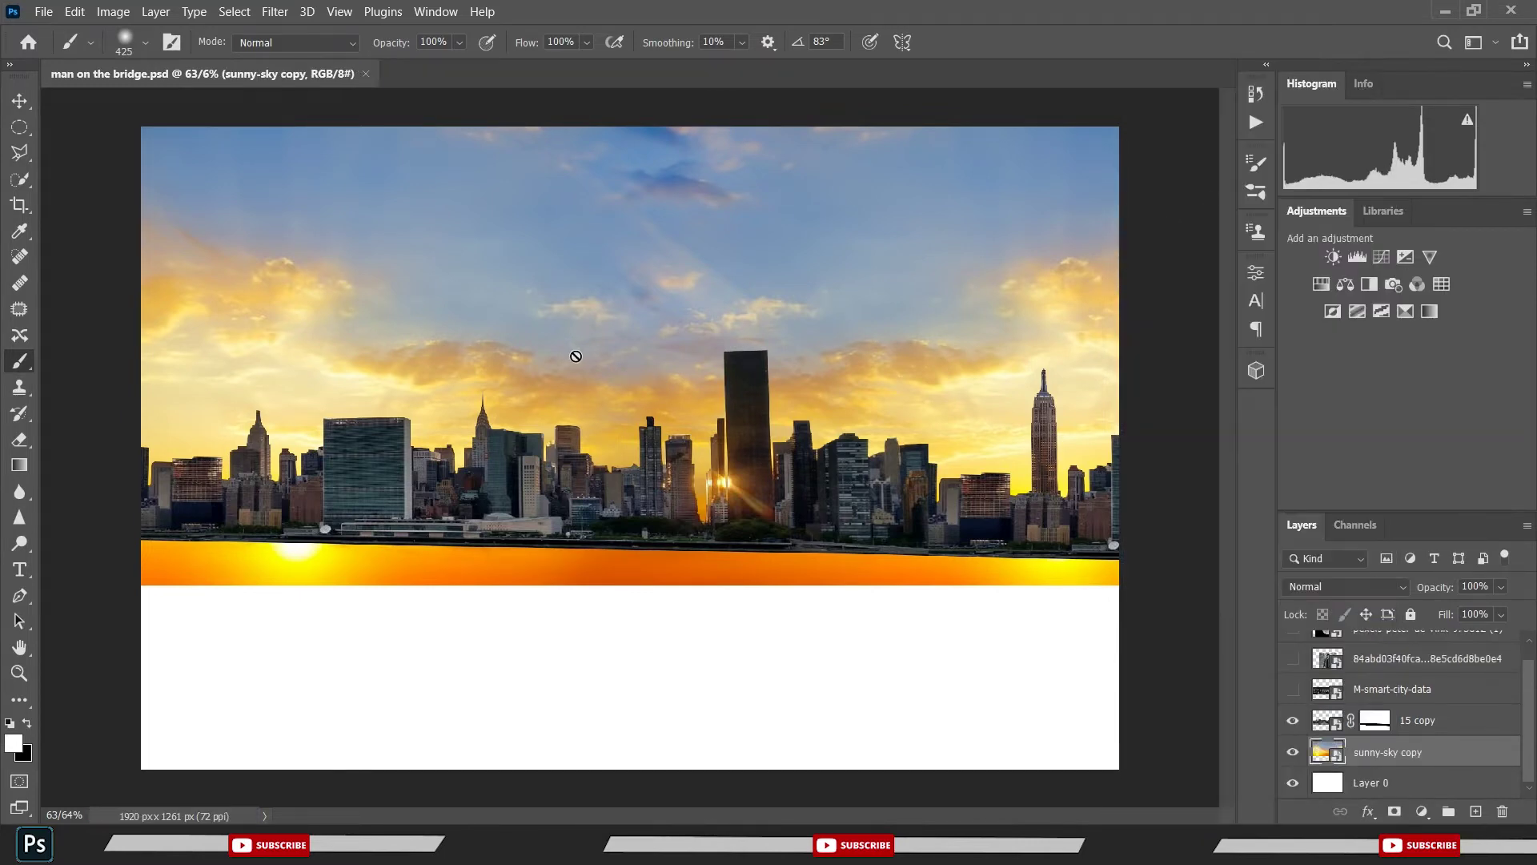
{"action": "key", "text": "v"}
{"action": "left_click_drag", "start_coordinate": [579, 358], "coordinate": [578, 328]}
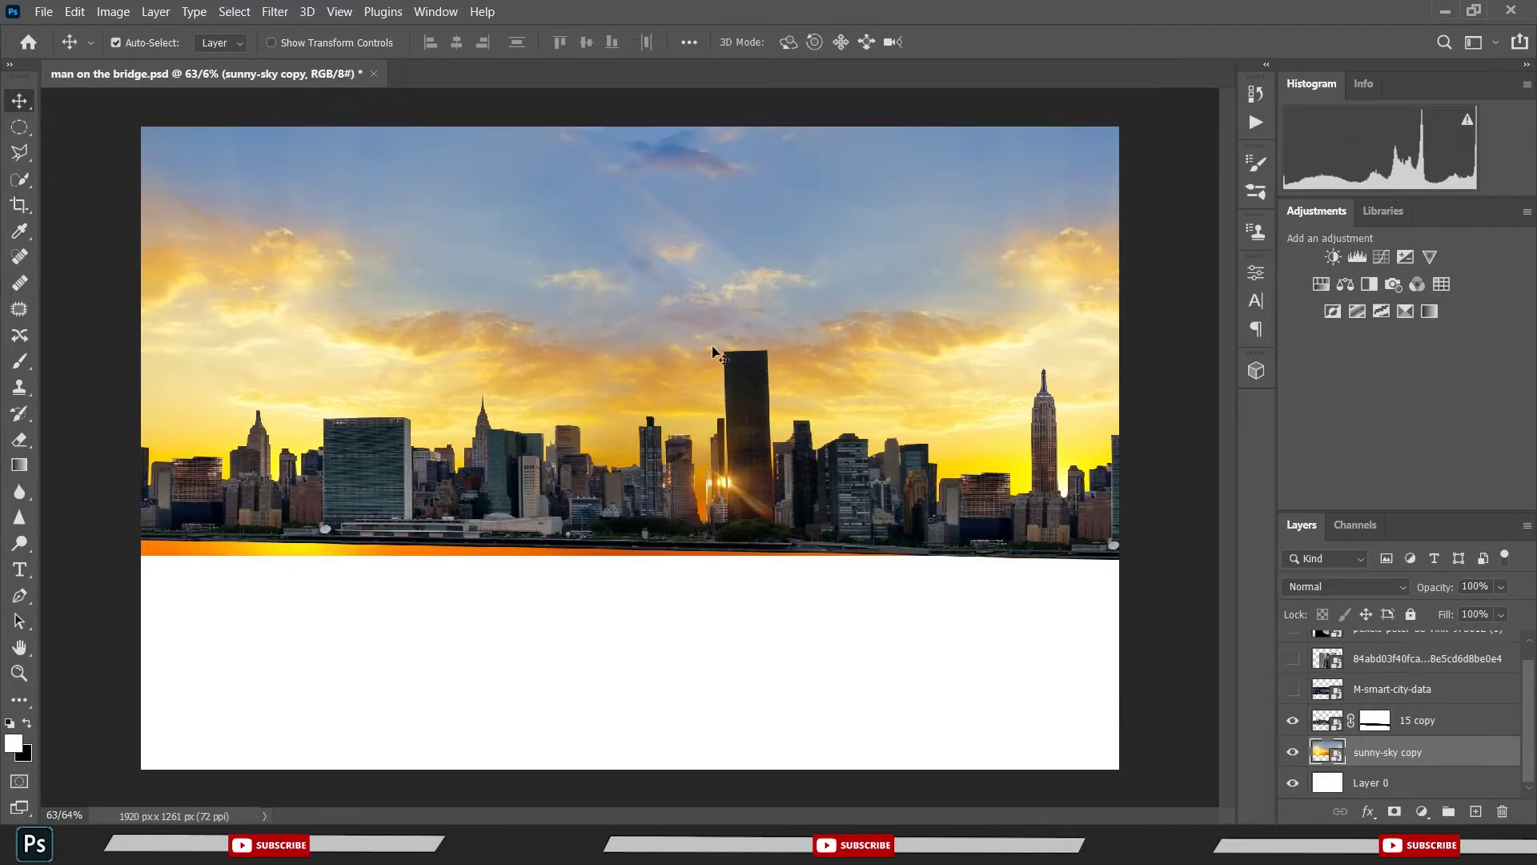
- Trace a pen path around the orange strip beneath the waterfront
{"action": "key", "text": "ctrl+s"}
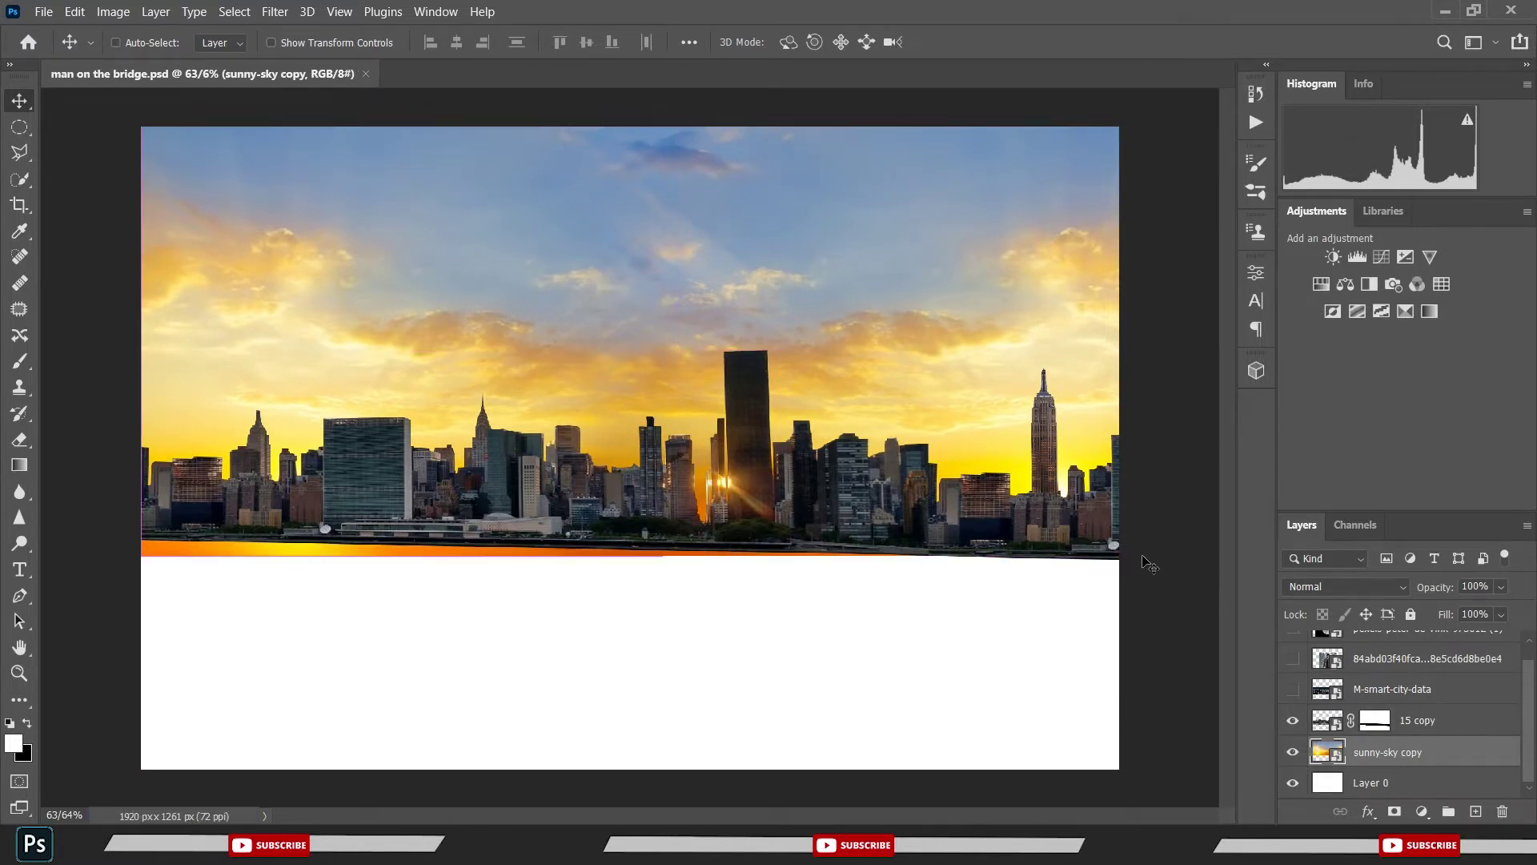
{"action": "key", "text": "ctrl"}
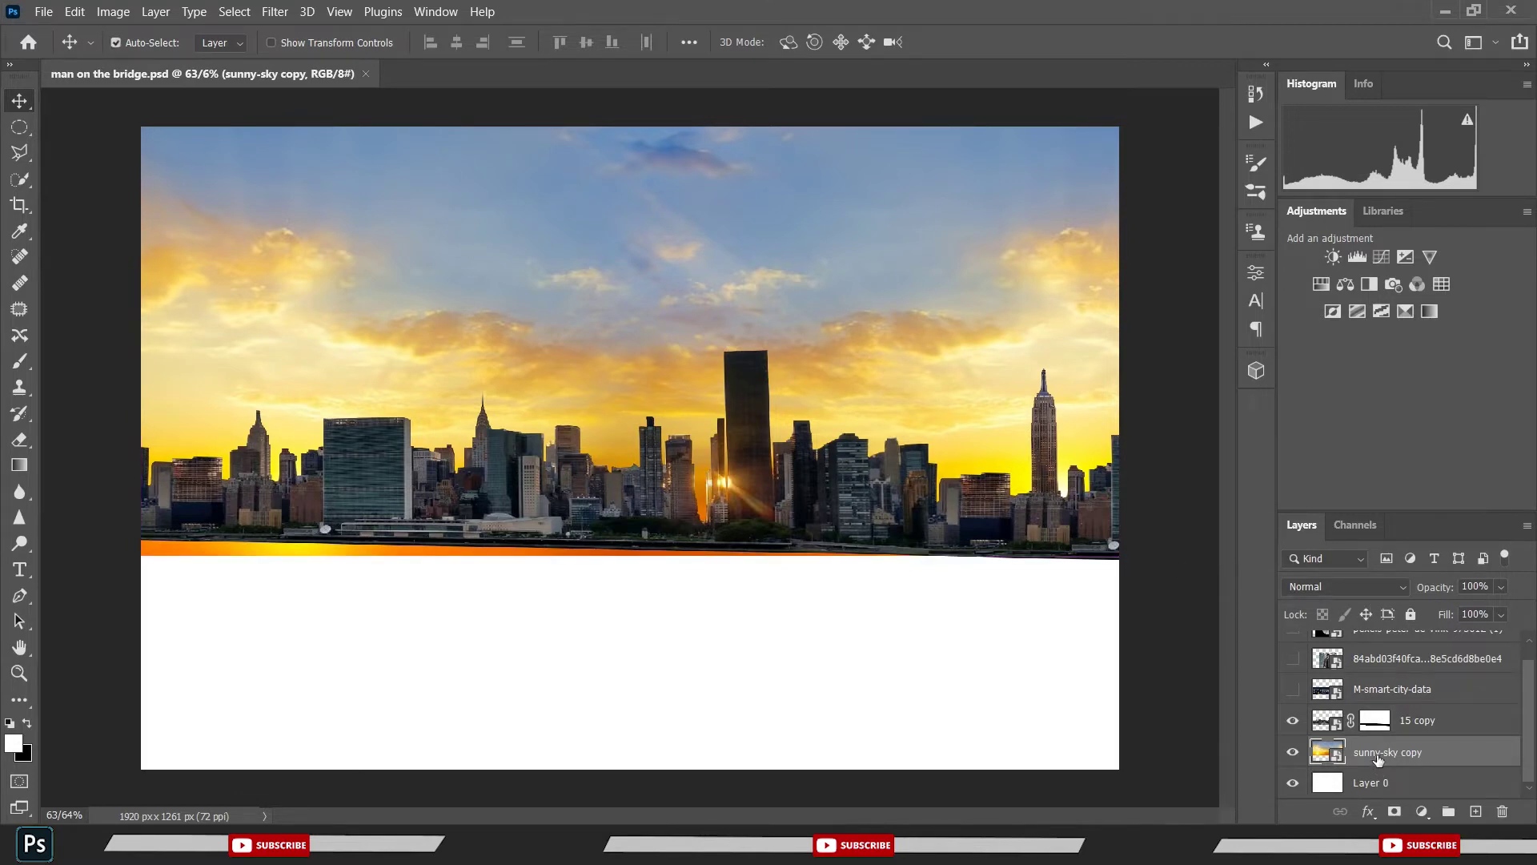
{"action": "scroll", "coordinate": [410, 521], "scroll_direction": "up", "scroll_amount": 3}
{"action": "scroll", "coordinate": [411, 522], "scroll_direction": "left", "scroll_amount": 5}
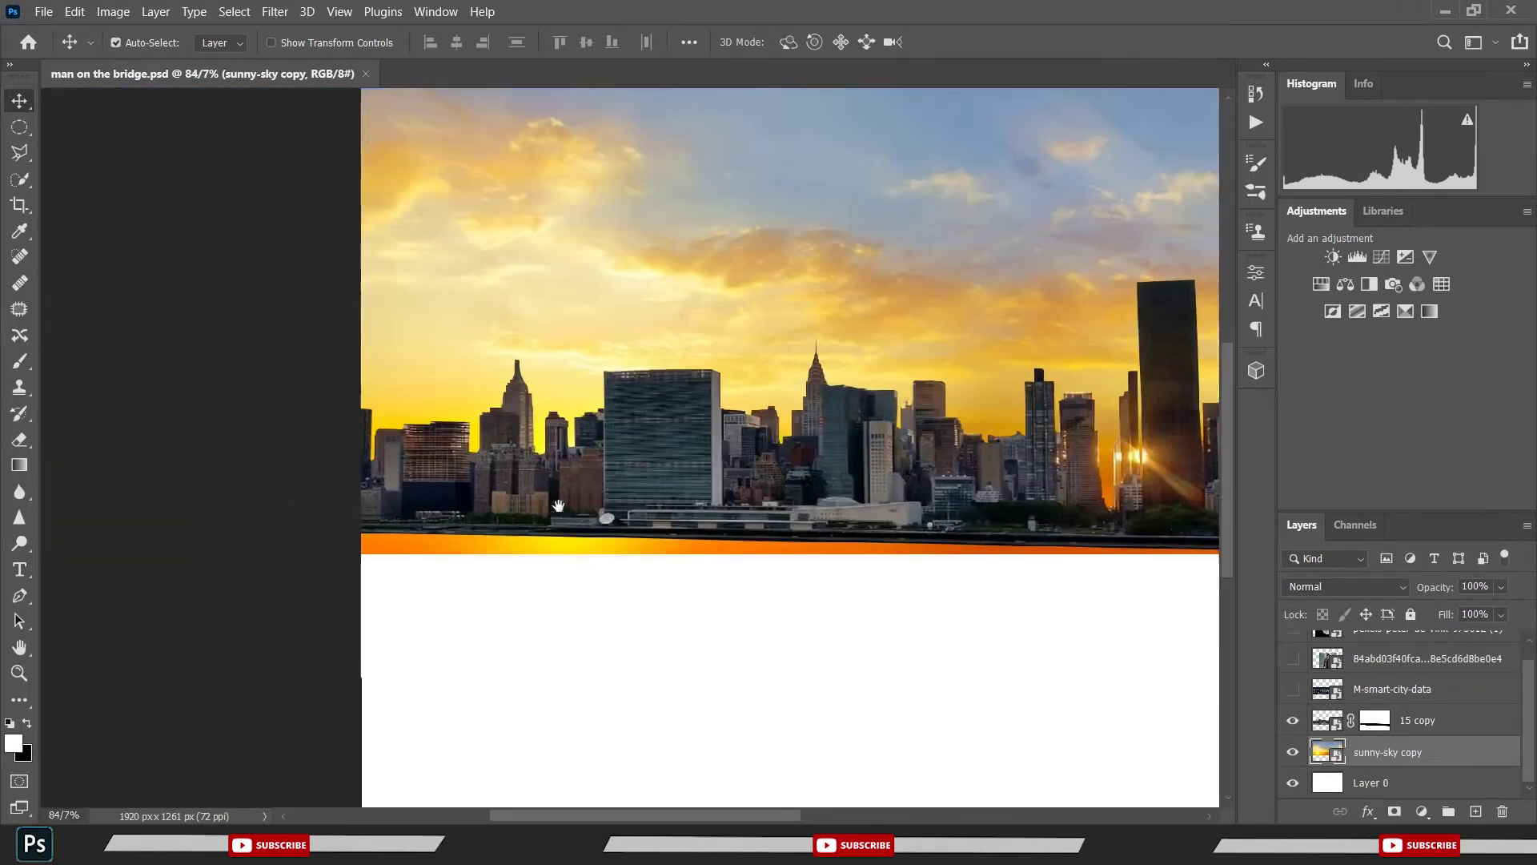
{"action": "scroll", "coordinate": [410, 521], "scroll_direction": "up", "scroll_amount": 2}
{"action": "key", "text": "p"}
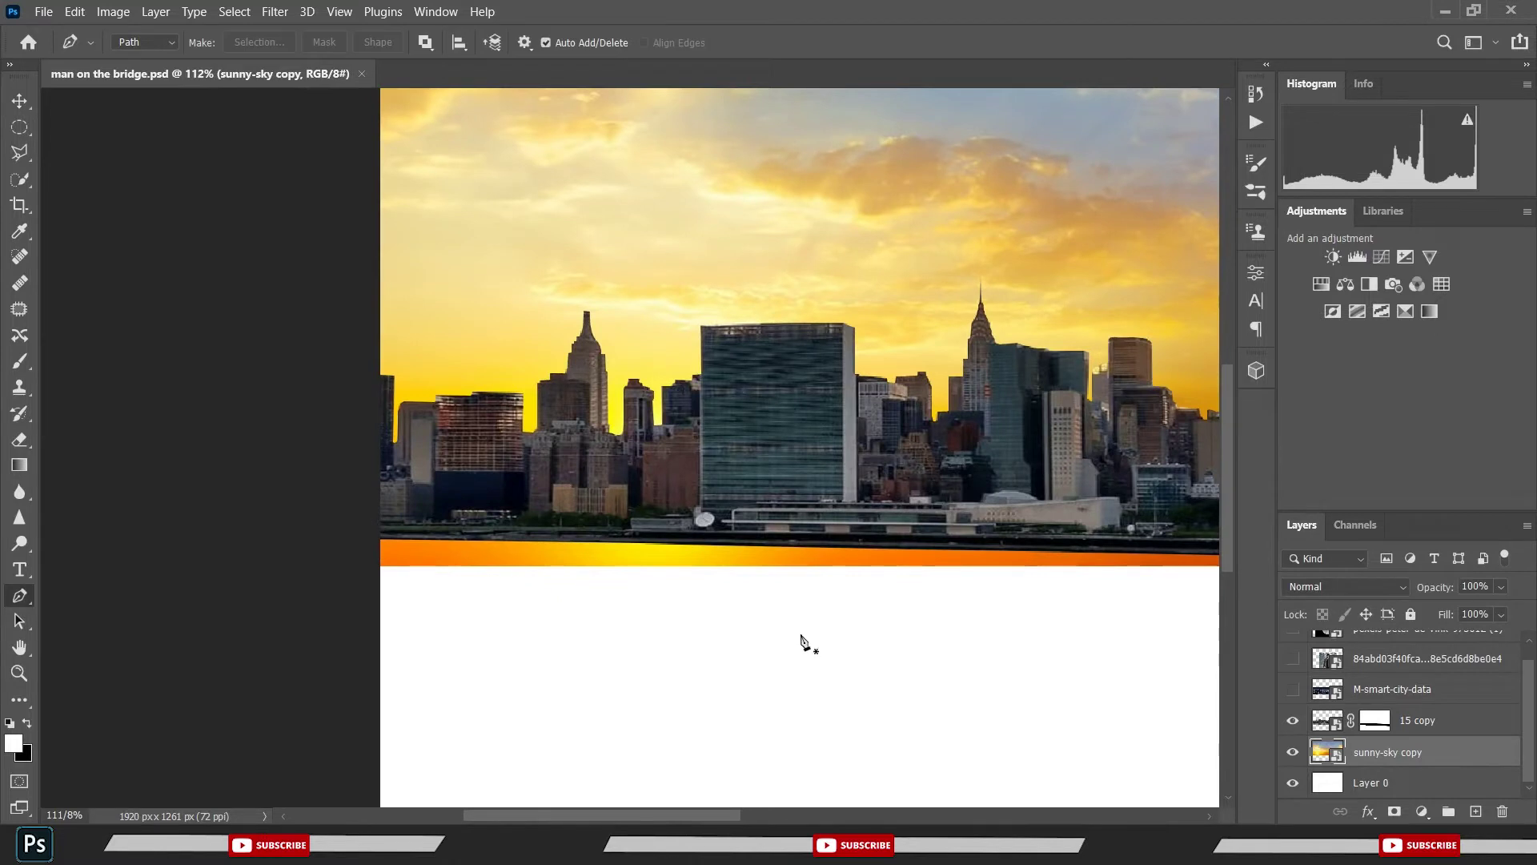
{"action": "left_click", "coordinate": [337, 485]}
{"action": "left_click", "coordinate": [937, 485]}
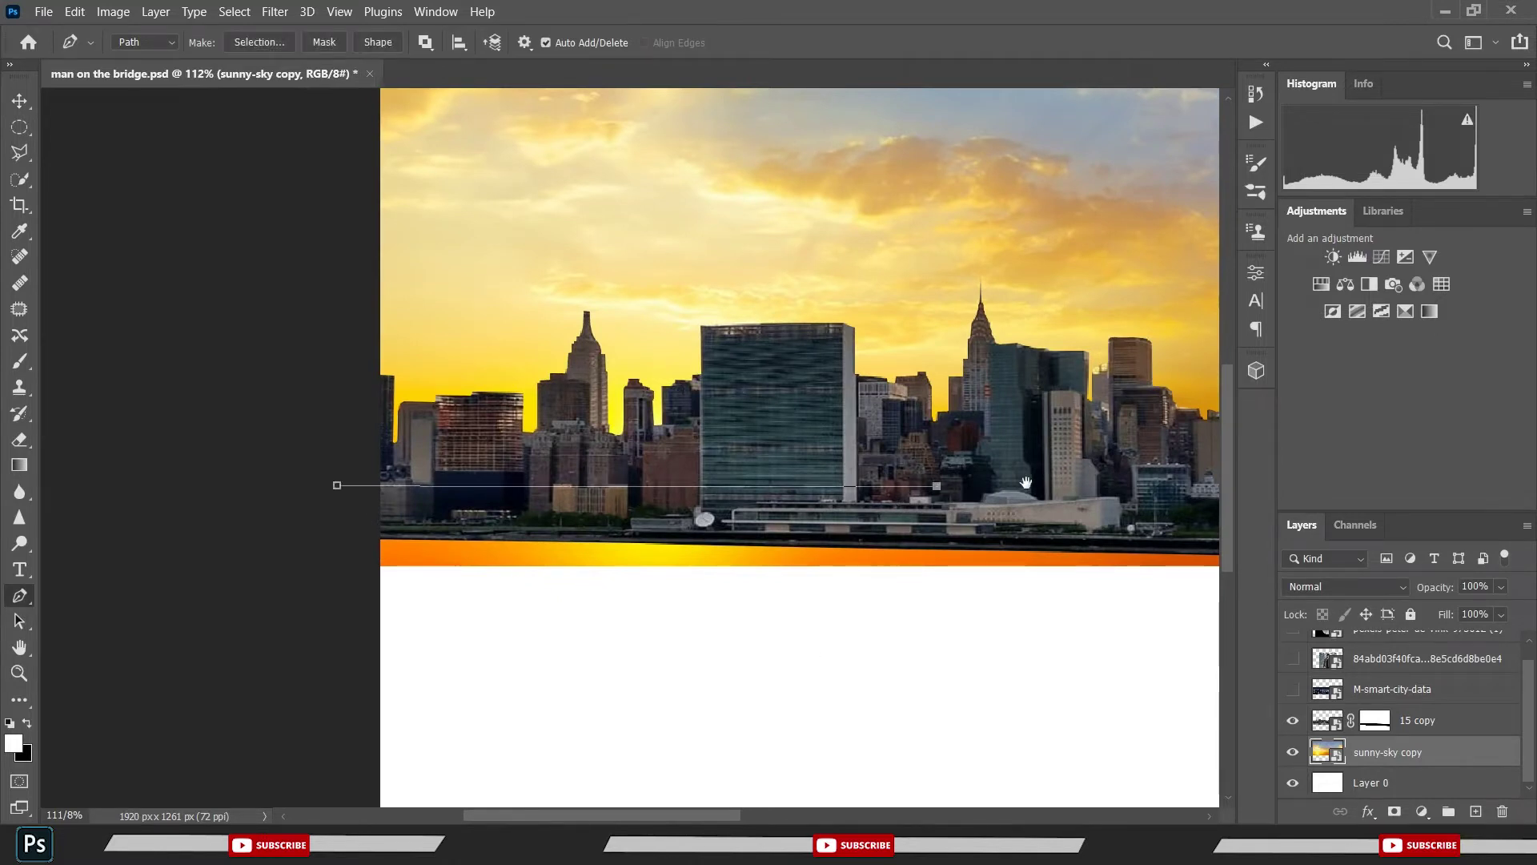
{"action": "scroll", "coordinate": [807, 491], "scroll_direction": "right", "scroll_amount": 5}
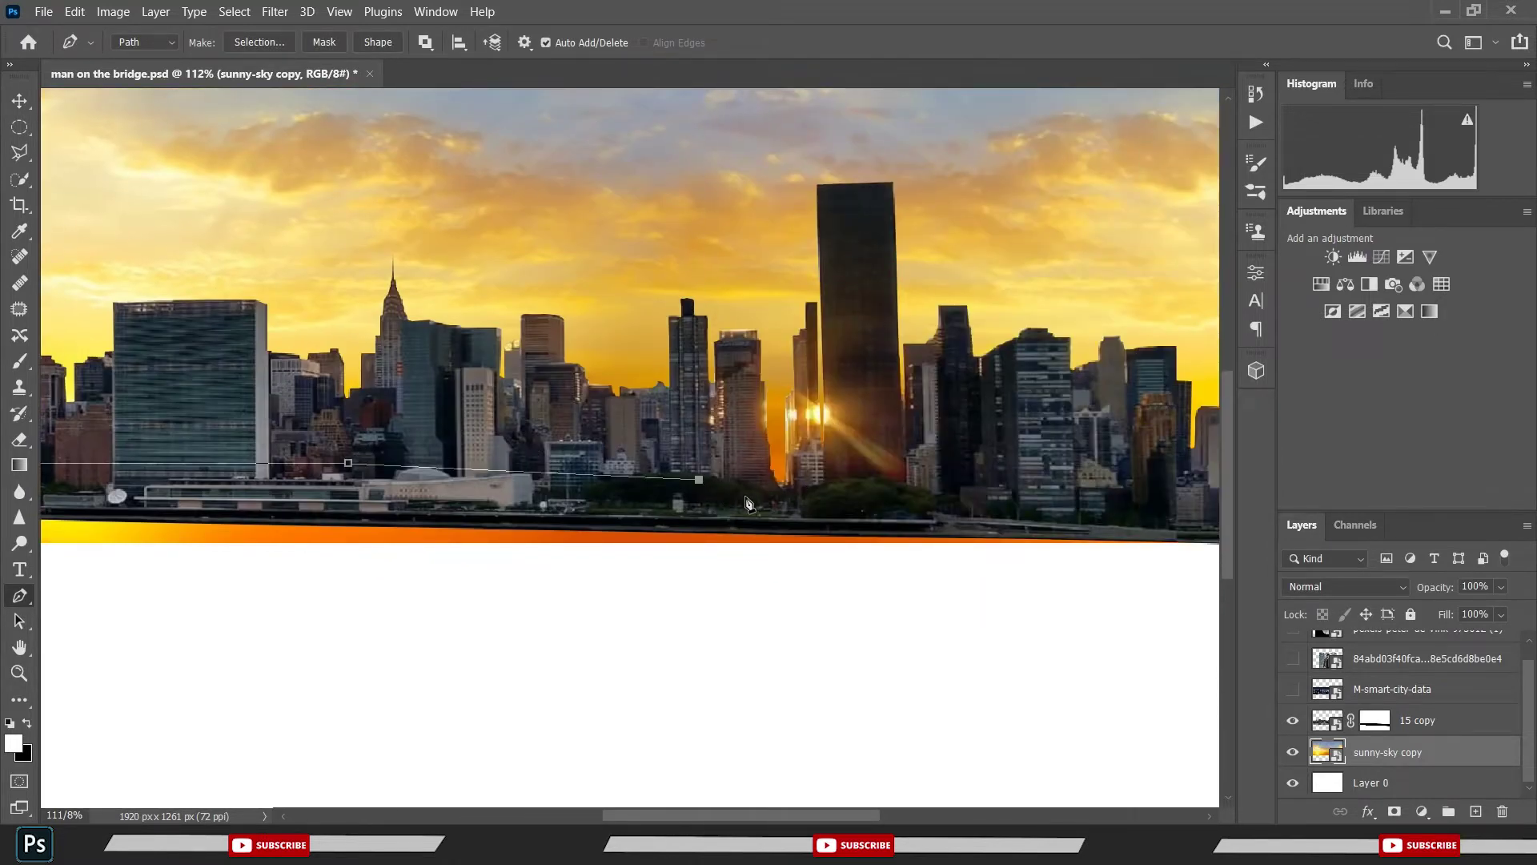
{"action": "scroll", "coordinate": [1036, 491], "scroll_direction": "right", "scroll_amount": 3}
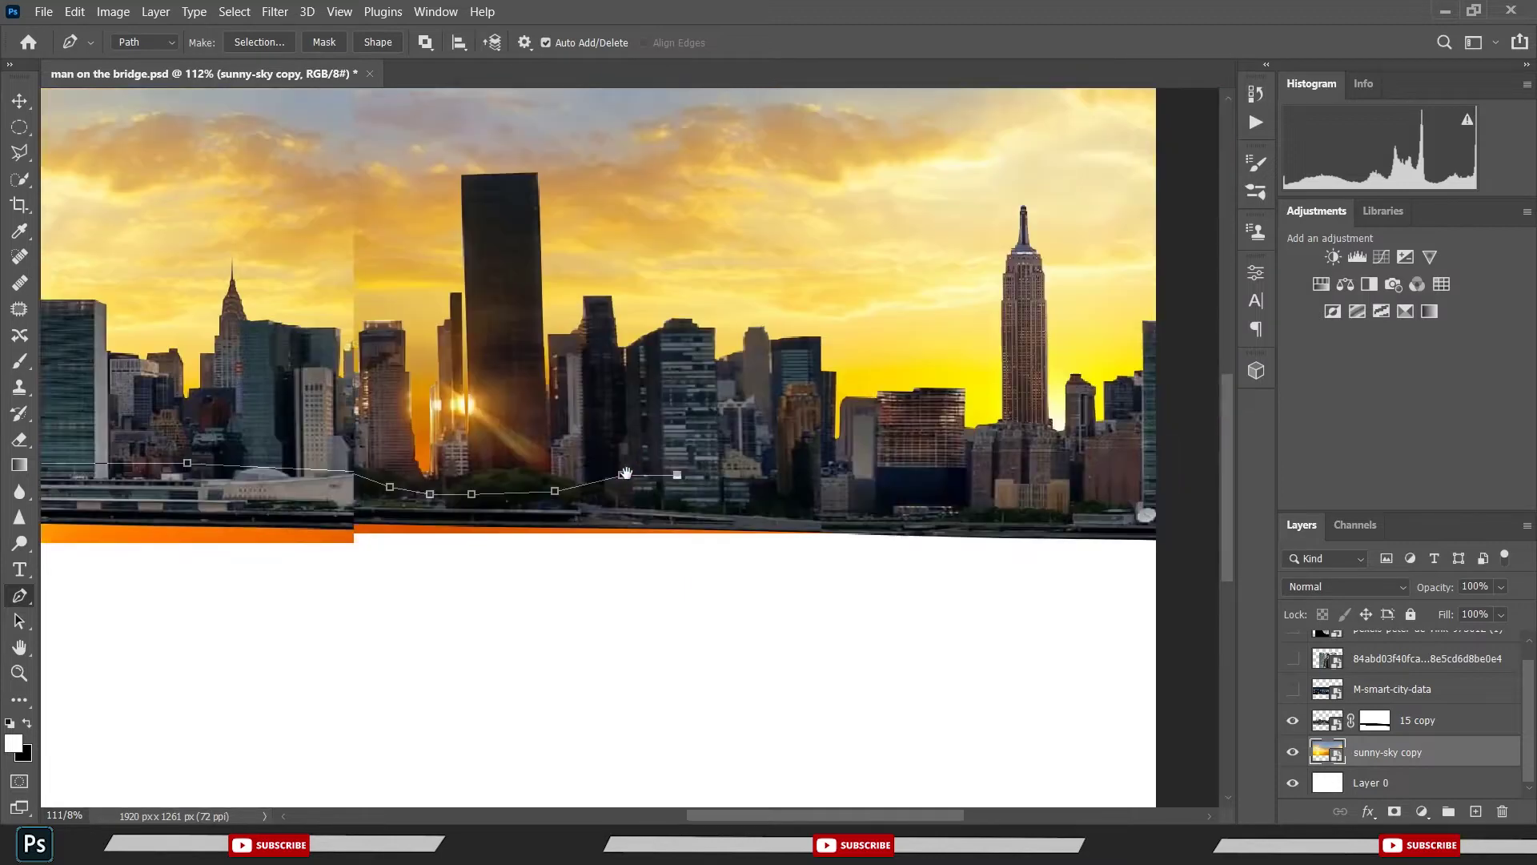
{"action": "scroll", "coordinate": [1036, 491], "scroll_direction": "right", "scroll_amount": 2}
{"action": "left_click", "coordinate": [841, 478]}
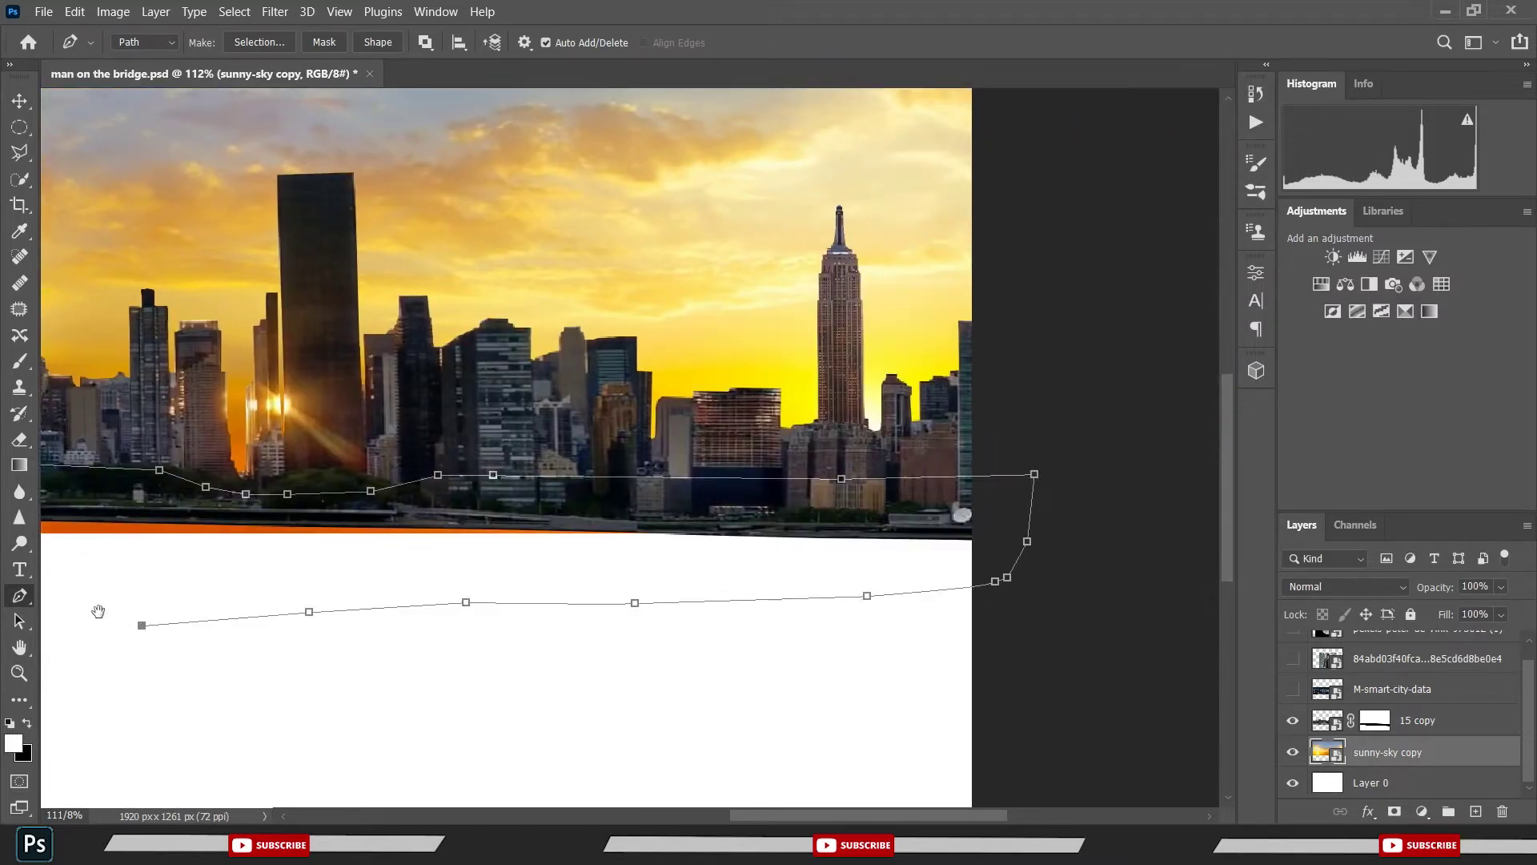
{"action": "scroll", "coordinate": [97, 611], "scroll_direction": "left", "scroll_amount": 7}
{"action": "left_click", "coordinate": [240, 628]}
{"action": "scroll", "coordinate": [678, 627], "scroll_direction": "left", "scroll_amount": 4}
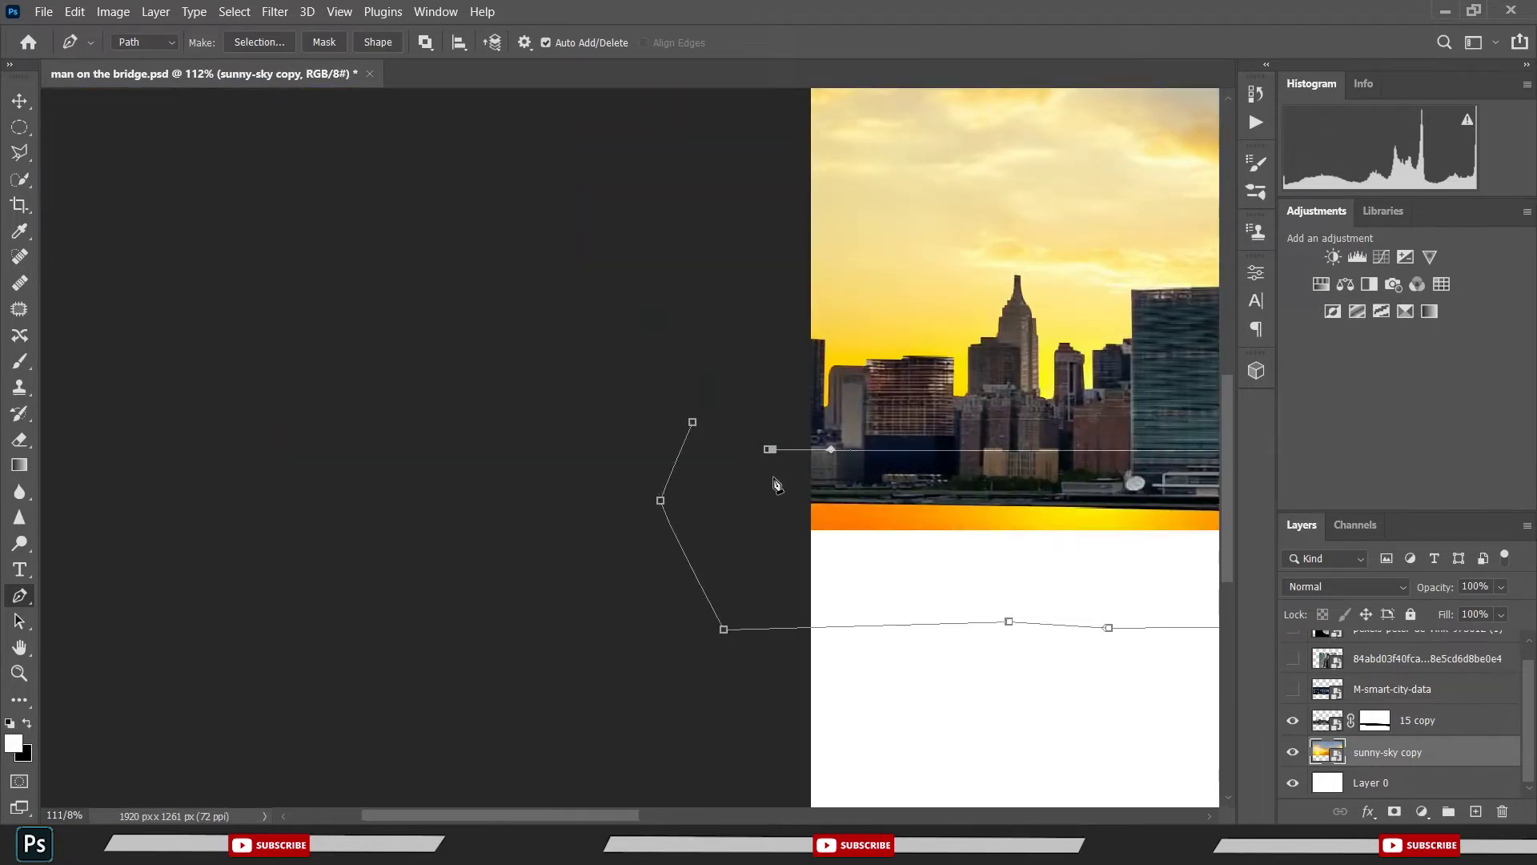
- Turn the path into a selection, fit the image in view, and save
{"action": "right_click", "coordinate": [767, 502]}
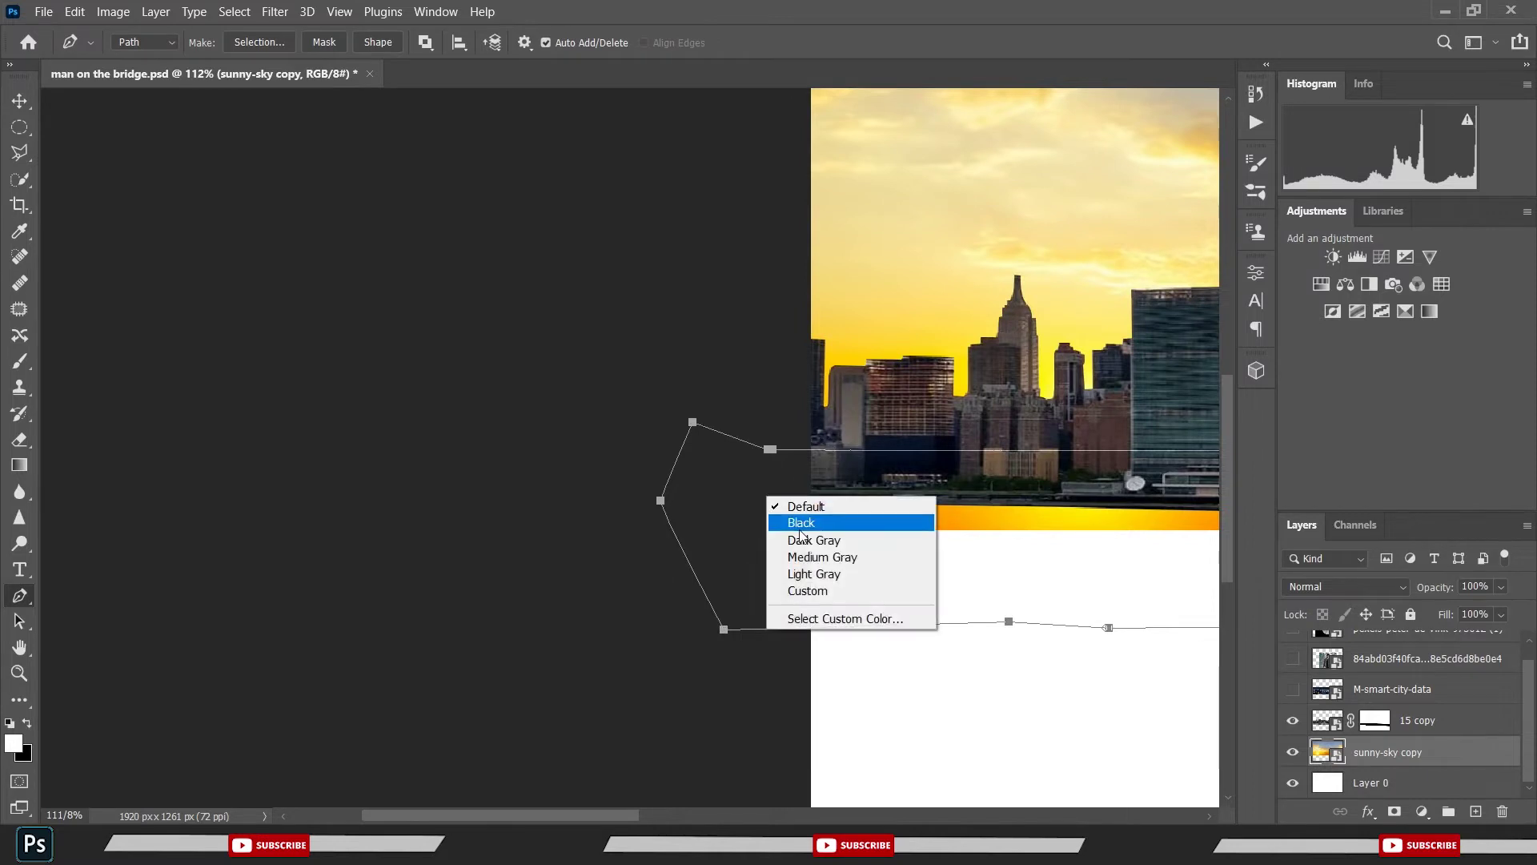
{"action": "right_click", "coordinate": [958, 522]}
{"action": "left_click", "coordinate": [1022, 161]}
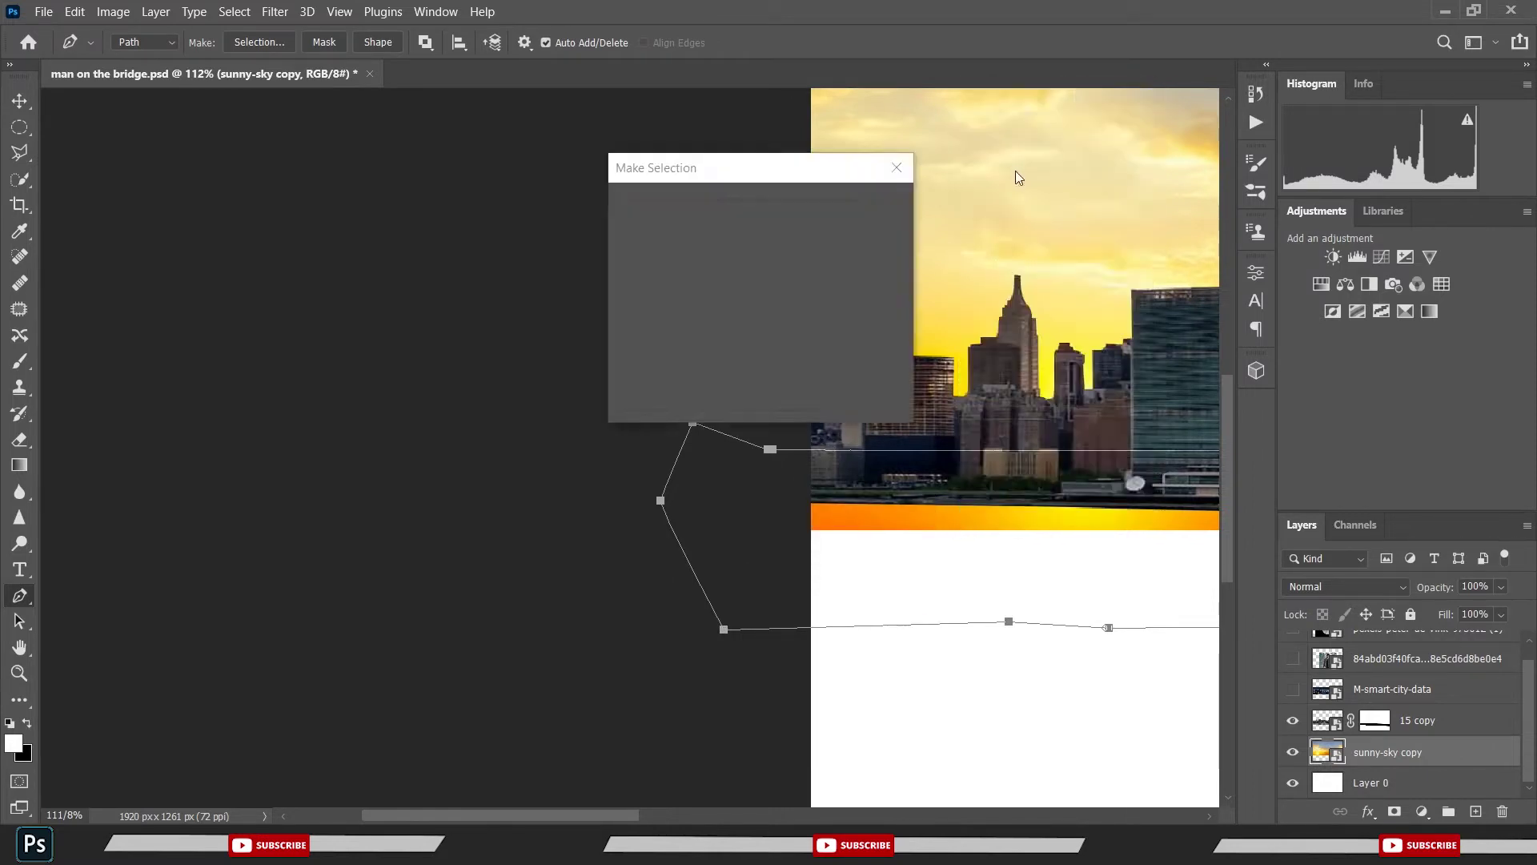
{"action": "key", "text": "Return"}
{"action": "key", "text": "ctrl+0"}
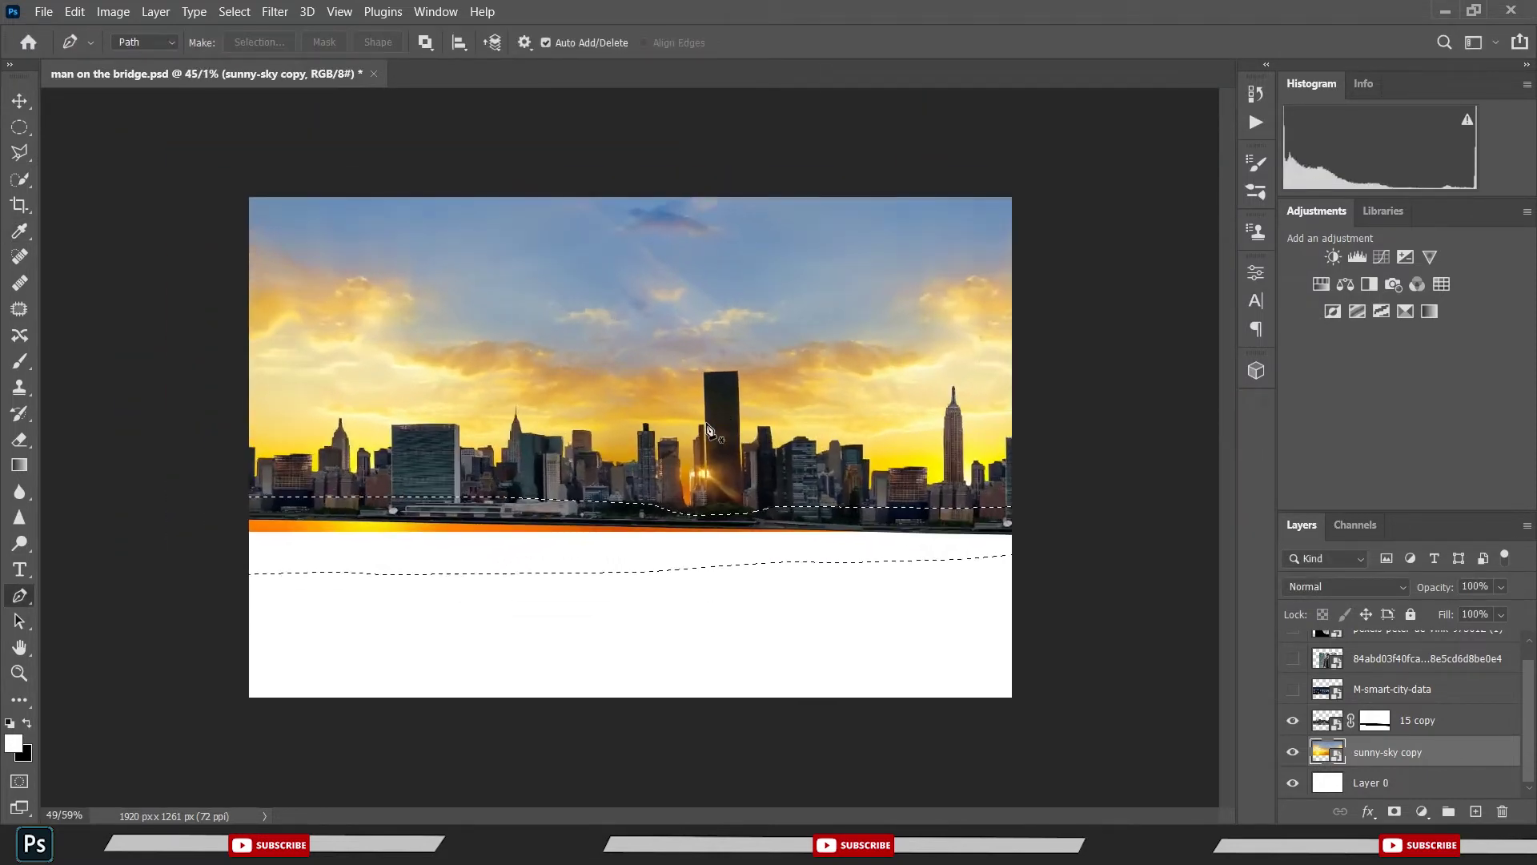
{"action": "key", "text": "ctrl+s"}
- Rasterize and paint the selected orange strip white, then deselect and save
{"action": "key", "text": "b"}
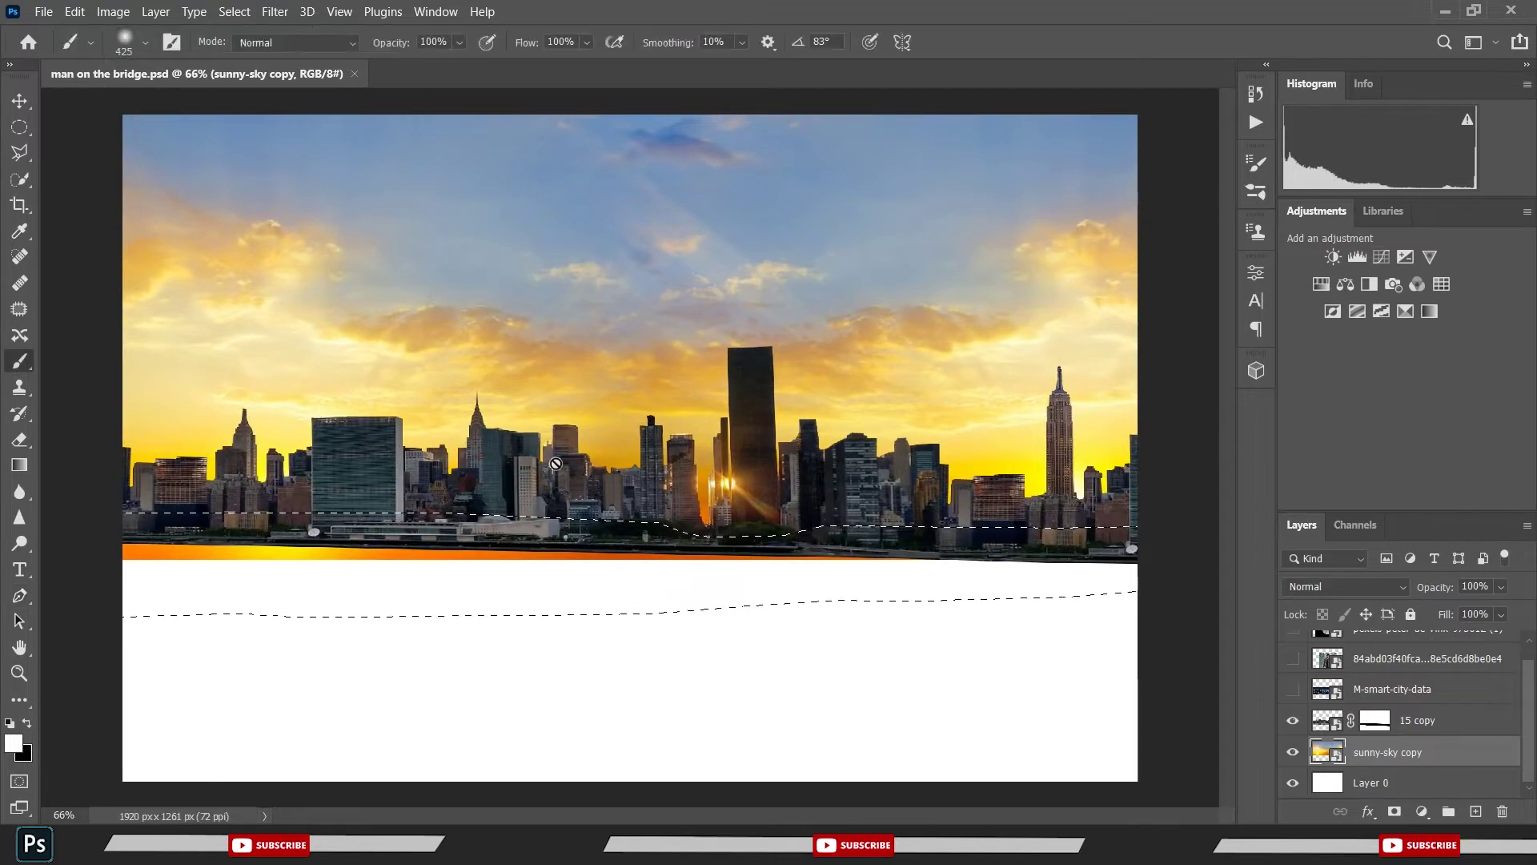
{"action": "left_click", "coordinate": [674, 365]}
{"action": "left_click", "coordinate": [780, 345]}
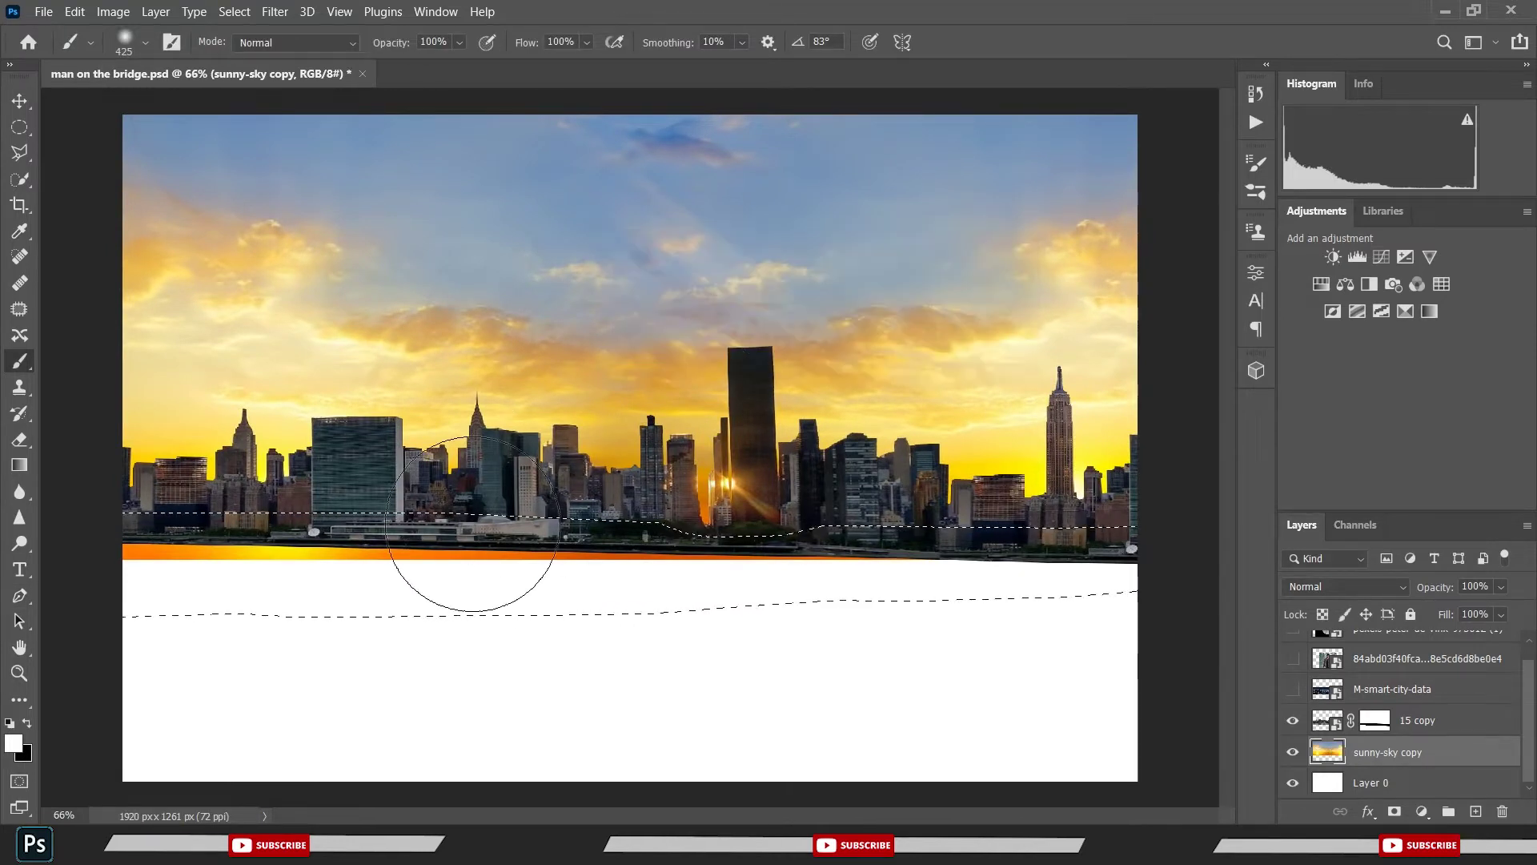
{"action": "mouse_move", "coordinate": [464, 566]}
{"action": "left_mouse_down"}
{"action": "mouse_move", "coordinate": [297, 594]}
{"action": "mouse_move", "coordinate": [549, 628]}
{"action": "mouse_move", "coordinate": [713, 549]}
{"action": "left_mouse_up"}
{"action": "key", "text": "ctrl+d"}
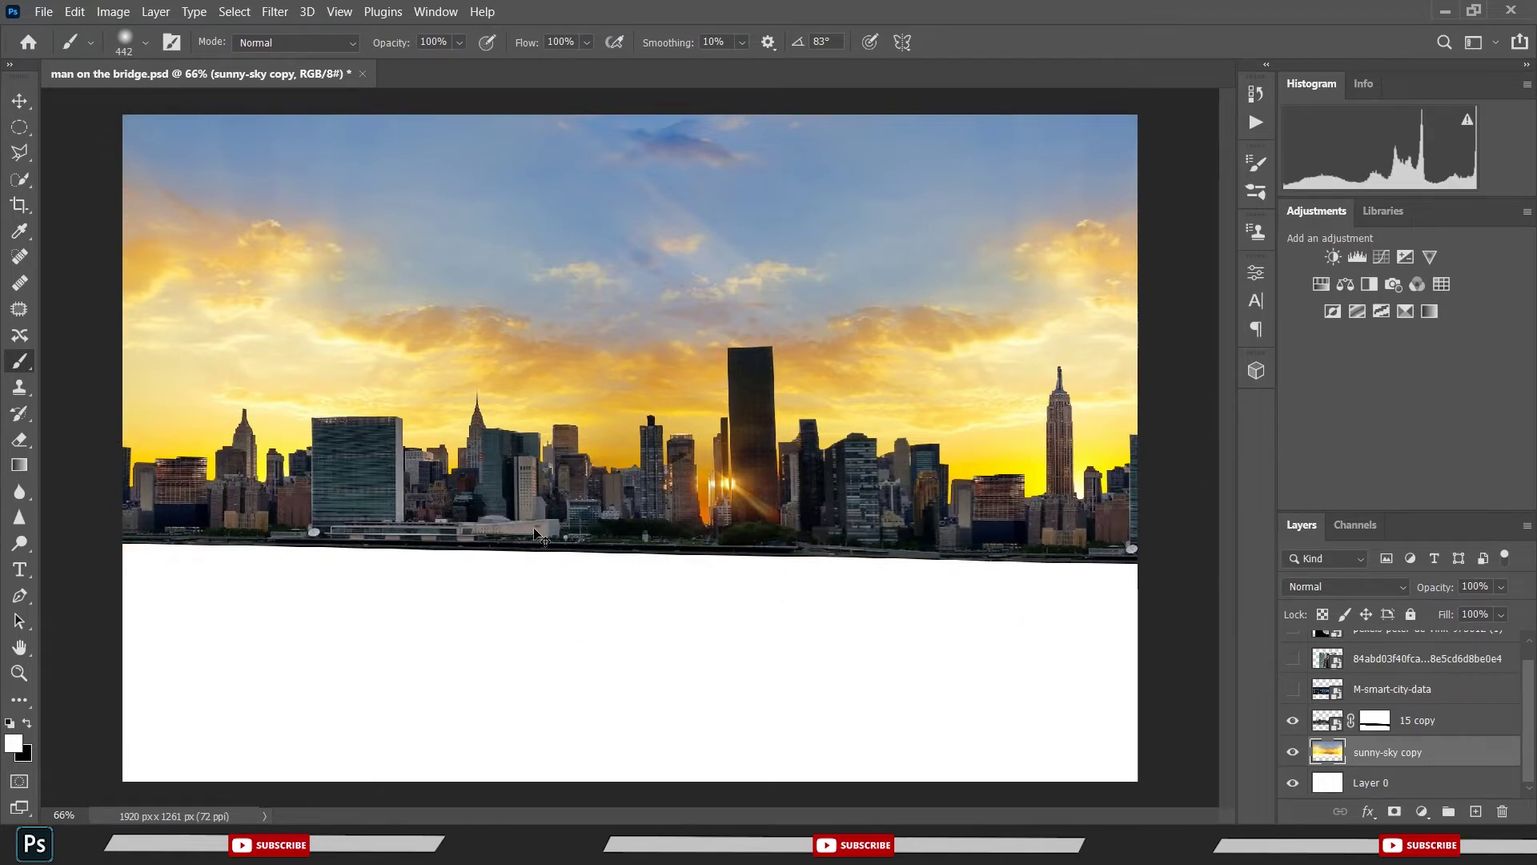
{"action": "key", "text": "ctrl+s"}
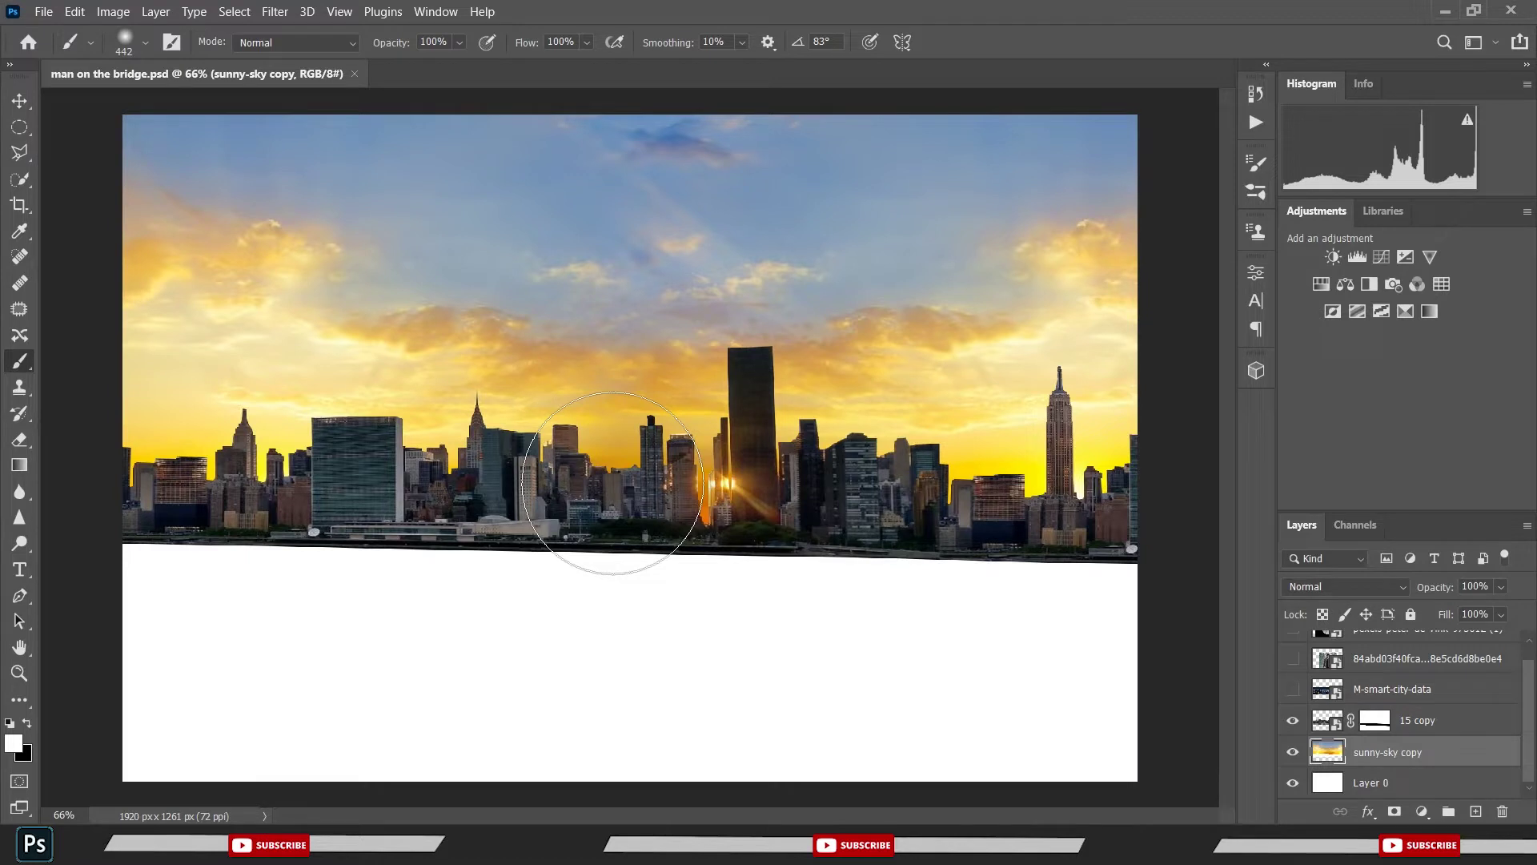
- Add a Hue/Saturation layer clipped to sunny-sky copy with hue set to -85
{"action": "left_click", "coordinate": [1422, 812]}
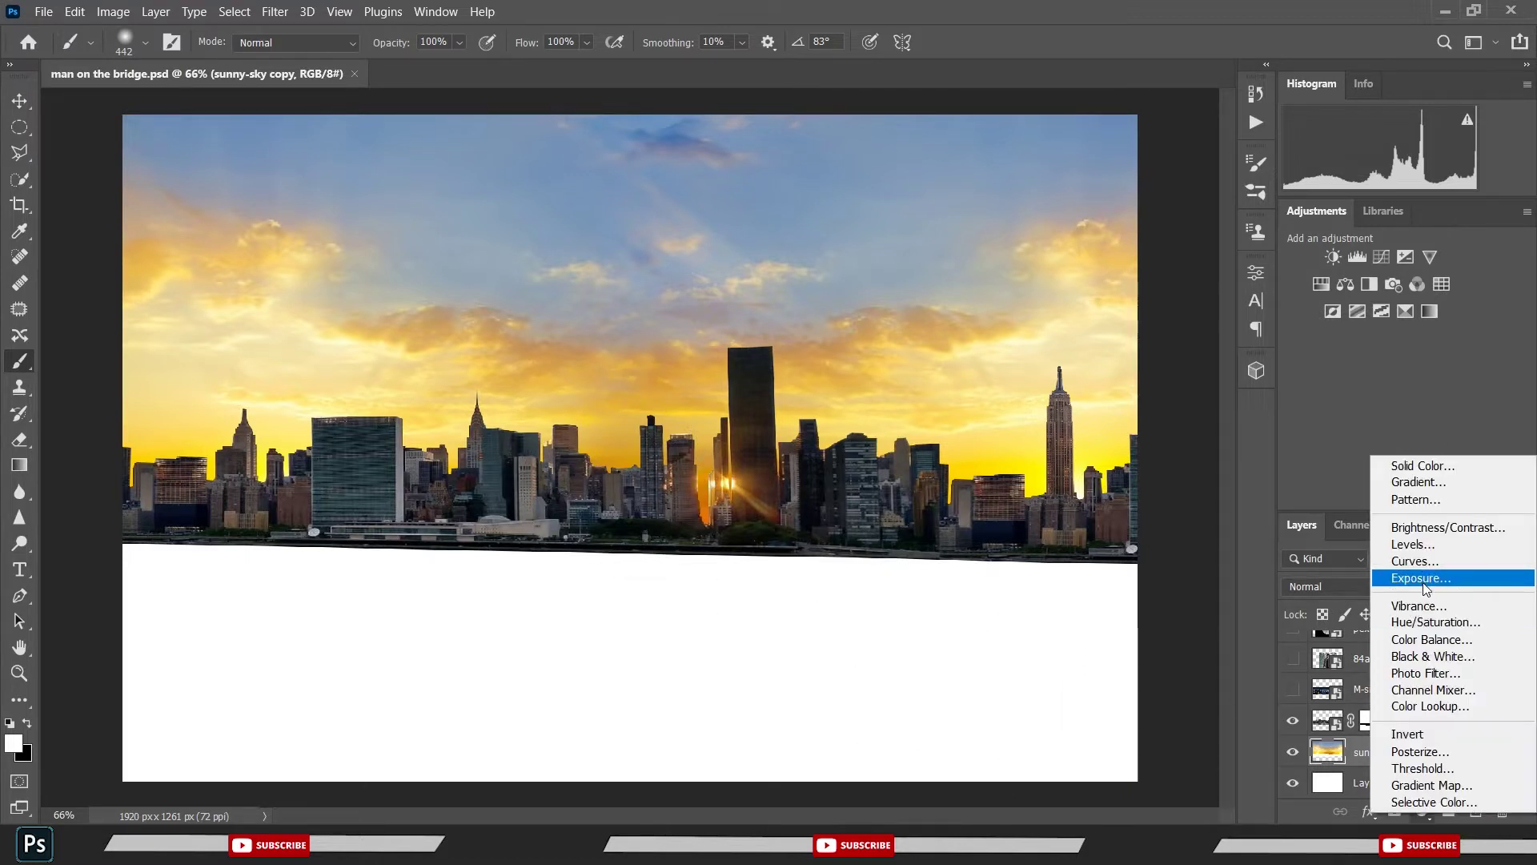
{"action": "left_click", "coordinate": [1125, 585]}
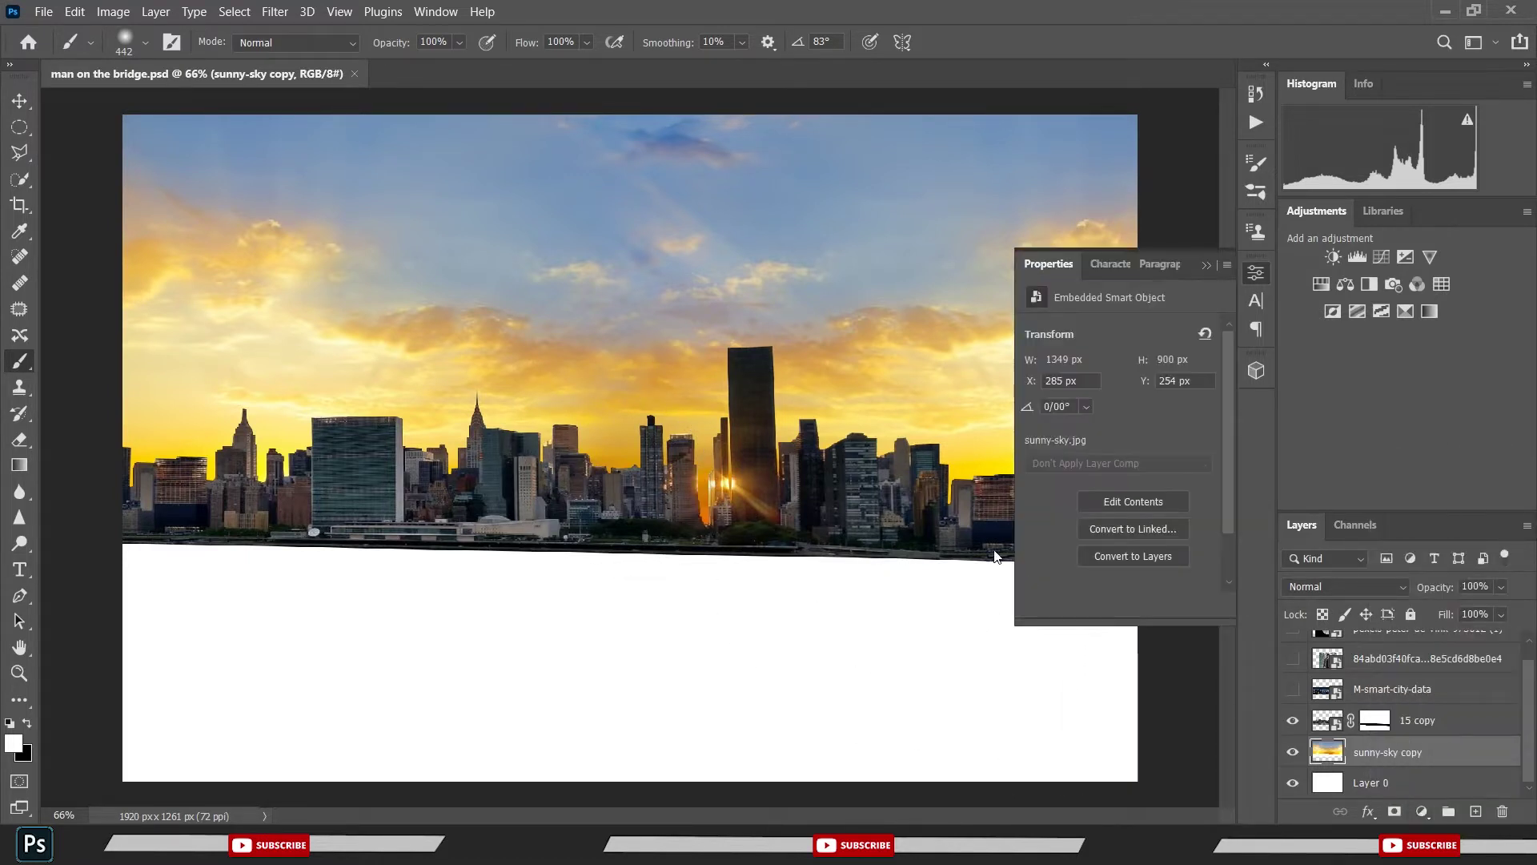
{"action": "left_click", "coordinate": [1085, 606]}
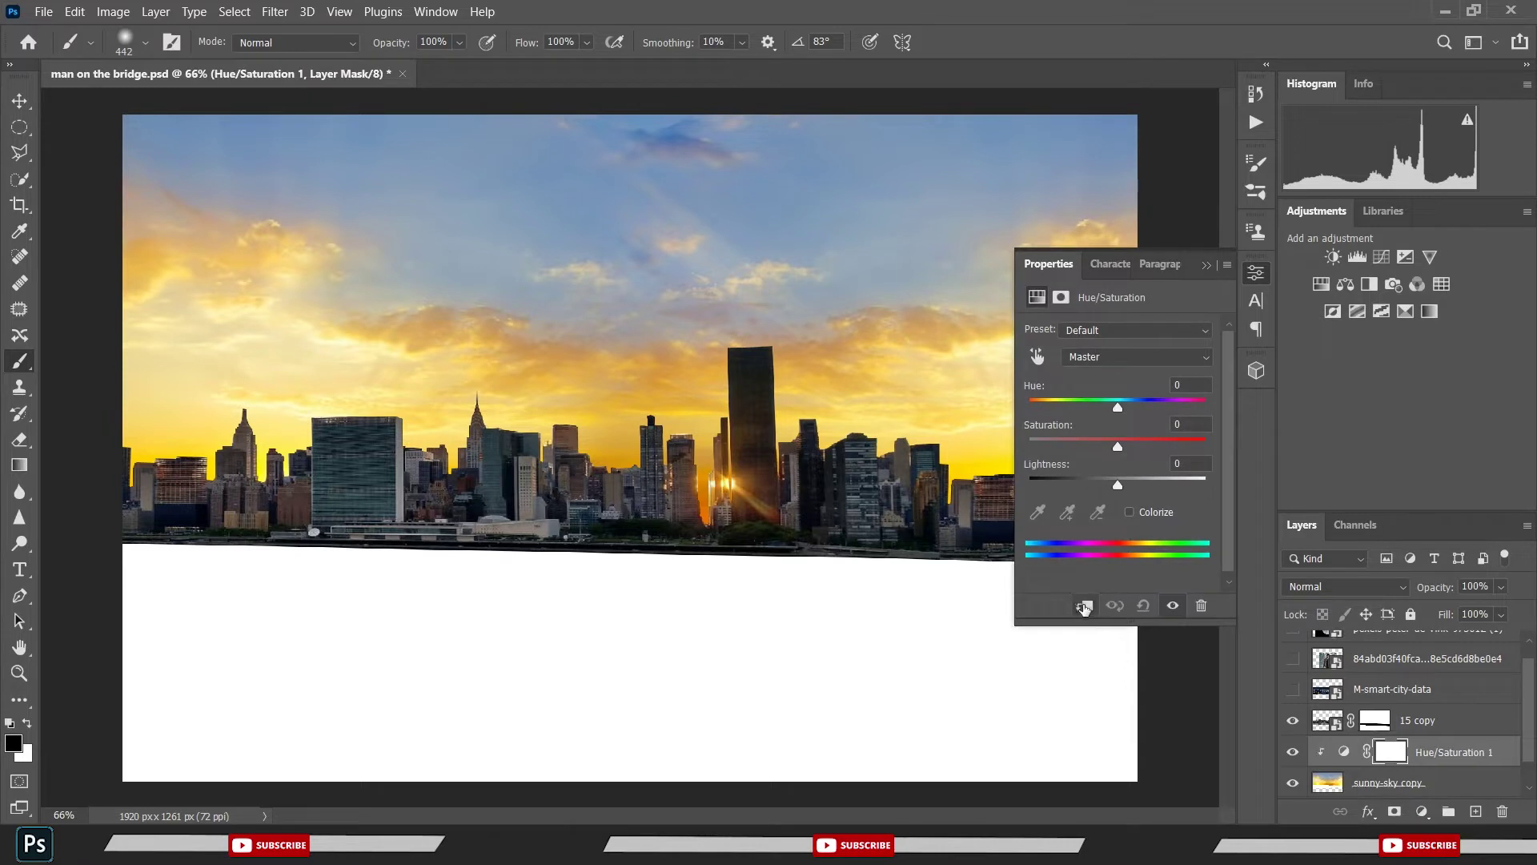
{"action": "left_click", "coordinate": [1085, 607]}
{"action": "left_click_drag", "start_coordinate": [1115, 405], "coordinate": [1059, 404]}
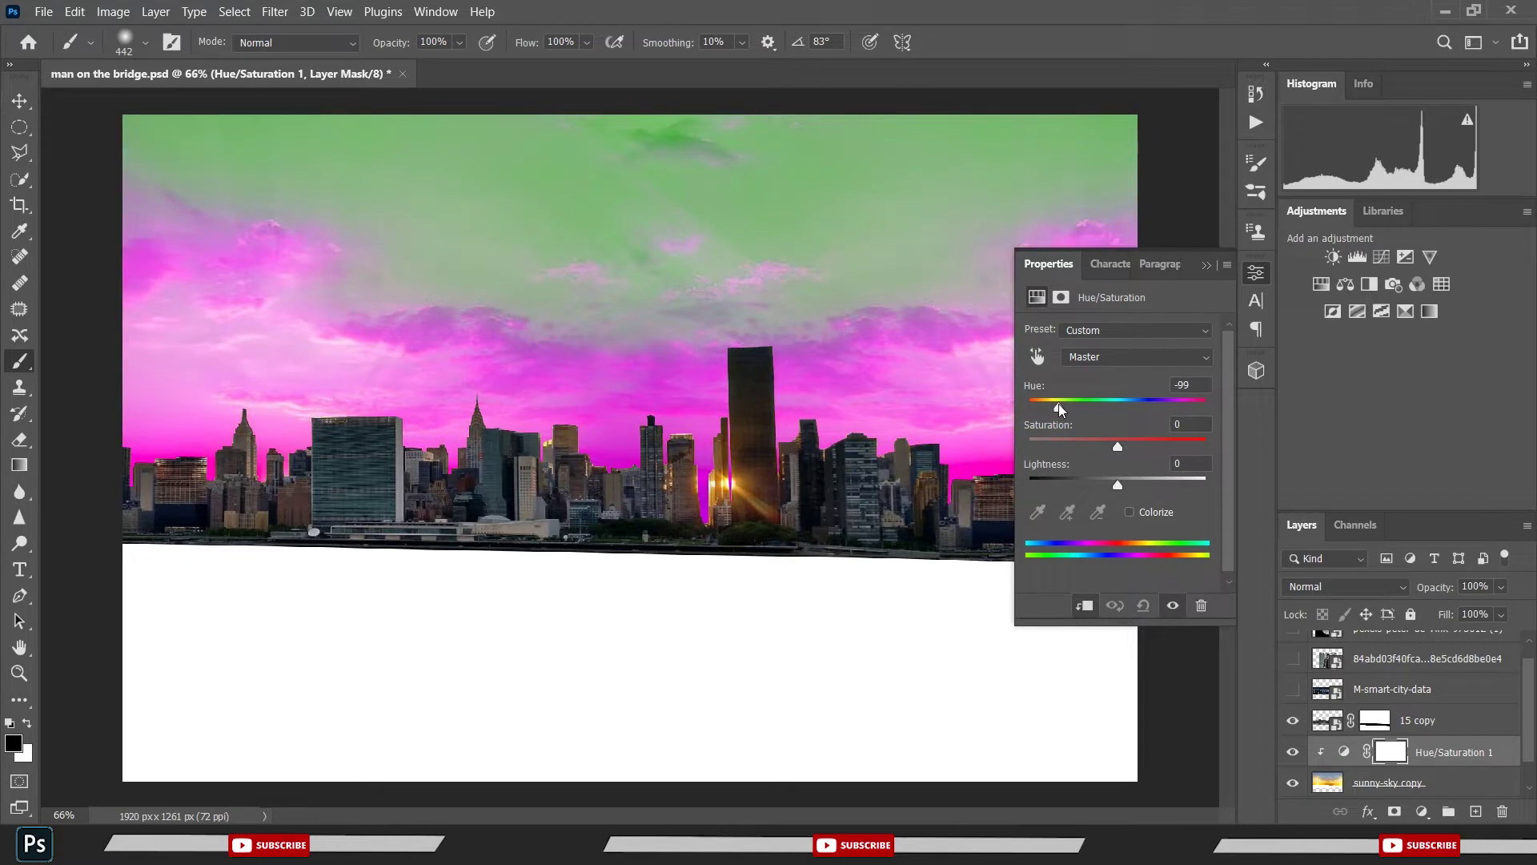
{"action": "left_click_drag", "start_coordinate": [1060, 403], "coordinate": [1063, 404]}
{"action": "left_click", "coordinate": [1204, 266]}
{"action": "scroll", "coordinate": [1373, 732], "scroll_direction": "down", "scroll_amount": 1}
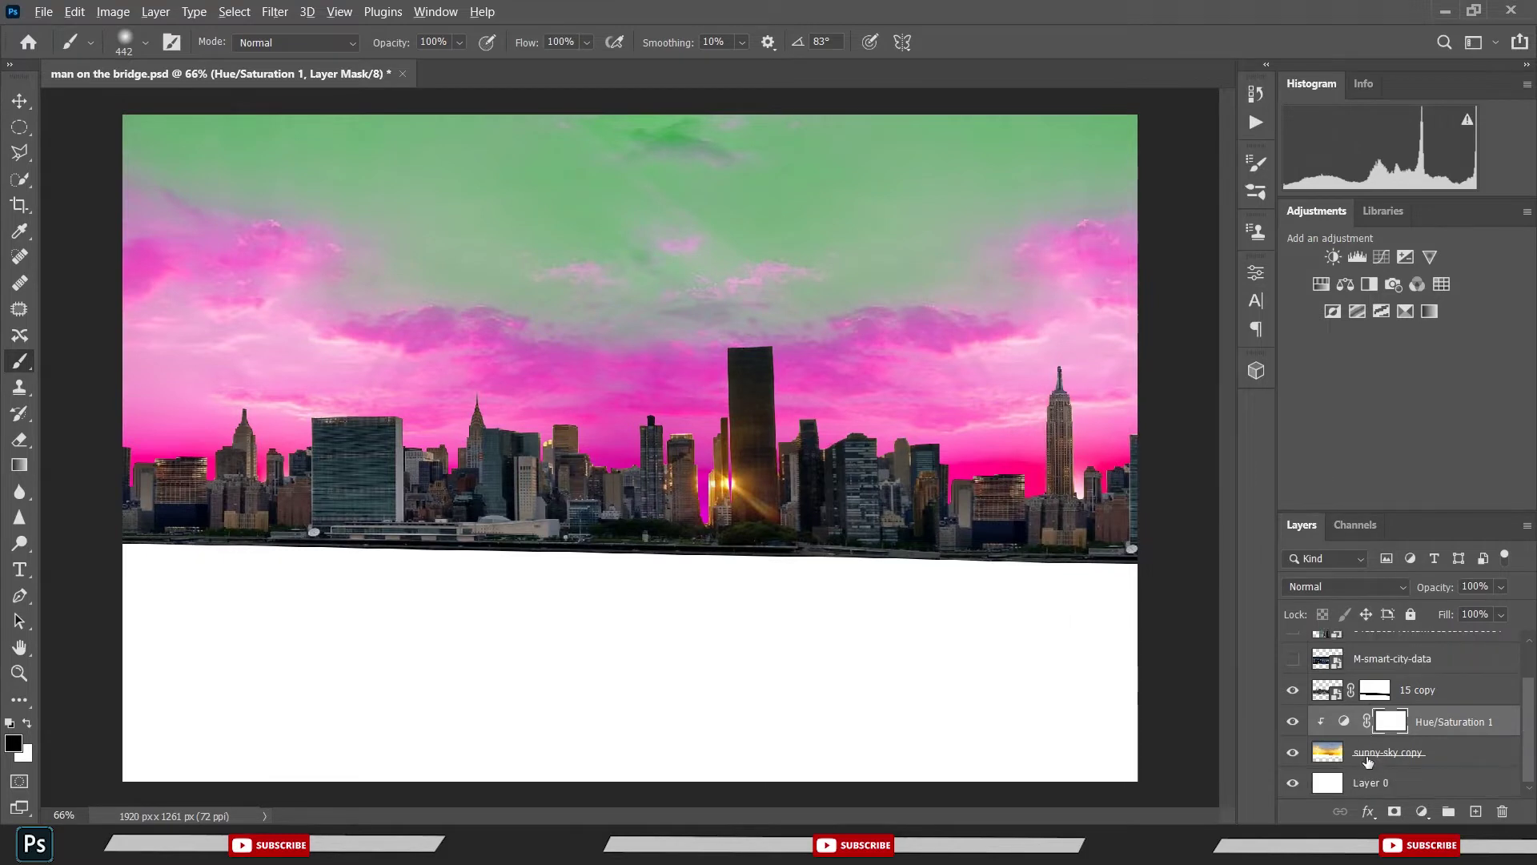
- Duplicate the sunny-sky copy layer, lower the upper copy to 64% opacity, and save
{"action": "left_click", "coordinate": [1368, 761]}
{"action": "key", "text": "ctrl+j"}
{"action": "key", "text": "ctrl+bracketleft"}
{"action": "left_click", "coordinate": [1373, 756]}
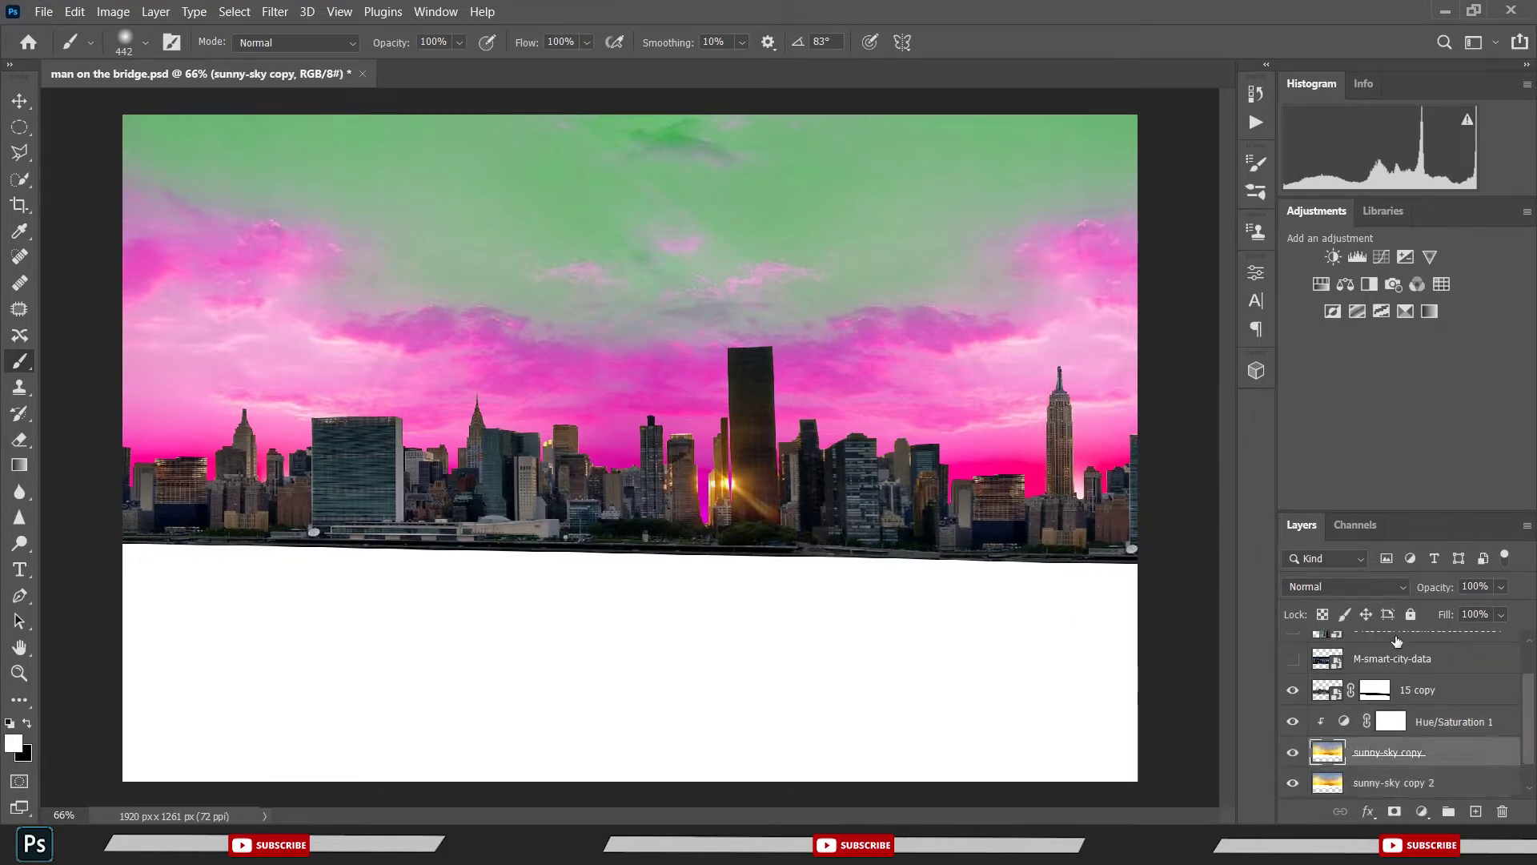
{"action": "mouse_move", "coordinate": [1433, 586]}
{"action": "left_mouse_down"}
{"action": "mouse_move", "coordinate": [1333, 597]}
{"action": "mouse_move", "coordinate": [1383, 596]}
{"action": "left_mouse_up"}
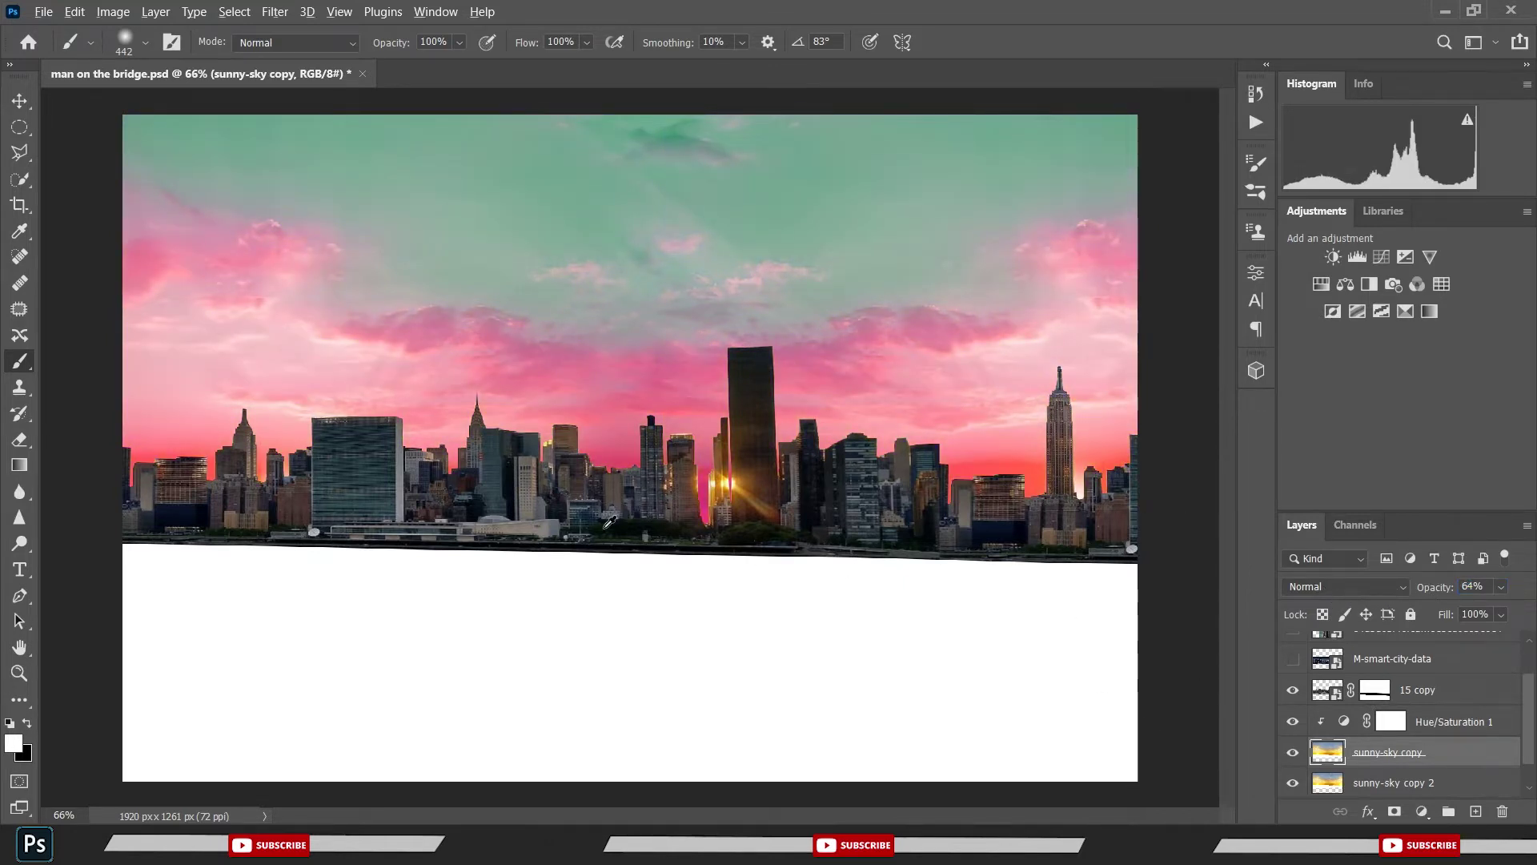
{"action": "key", "text": "ctrl+s"}
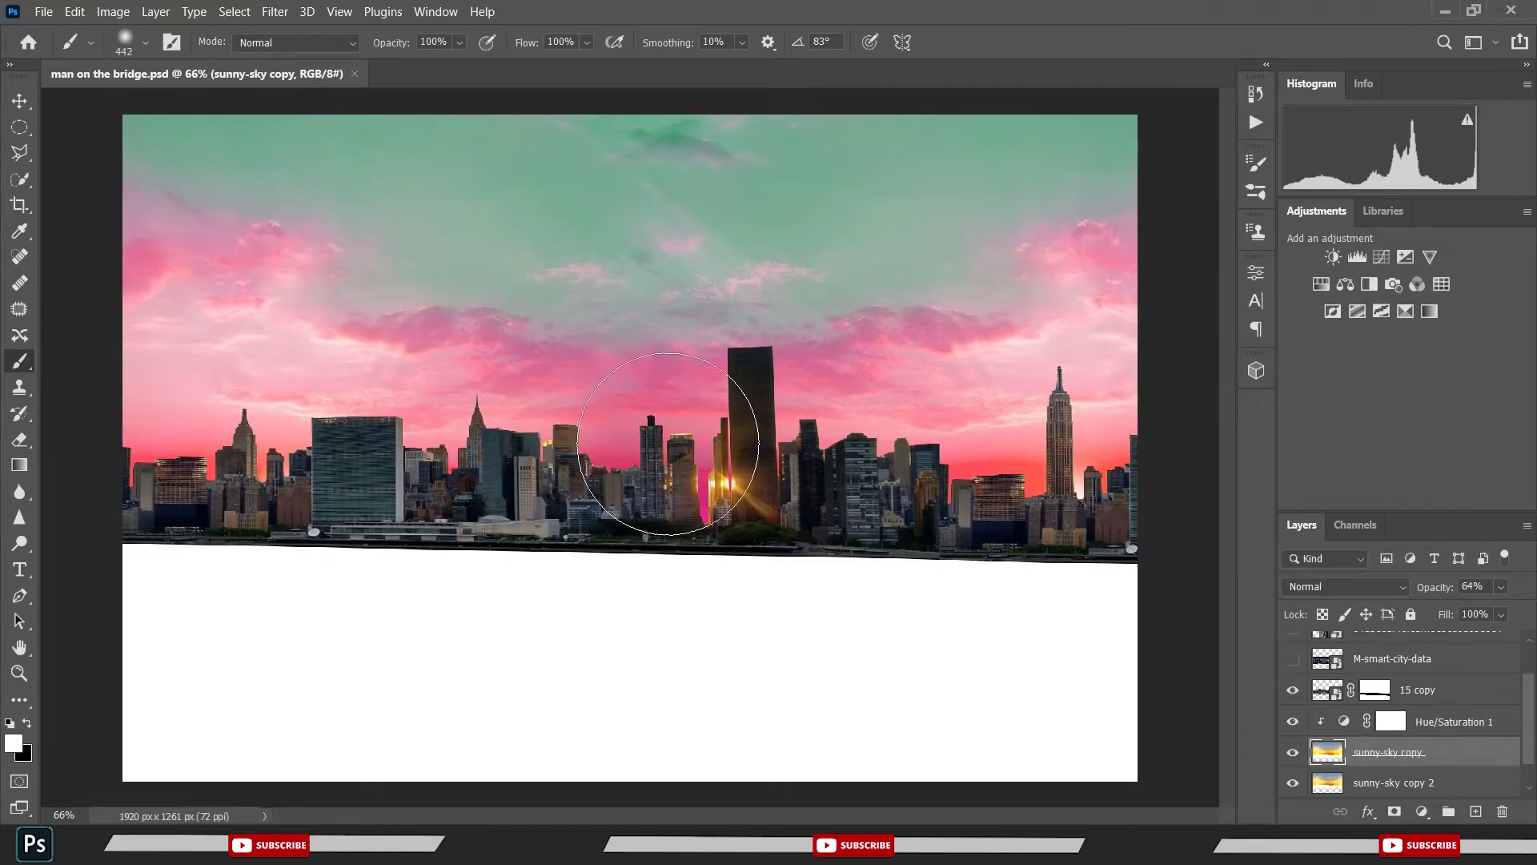
- Shrink the brush to 40 px
{"action": "scroll", "coordinate": [735, 508], "scroll_direction": "up", "scroll_amount": 5}
{"action": "scroll", "coordinate": [738, 390], "scroll_direction": "up", "scroll_amount": 3}
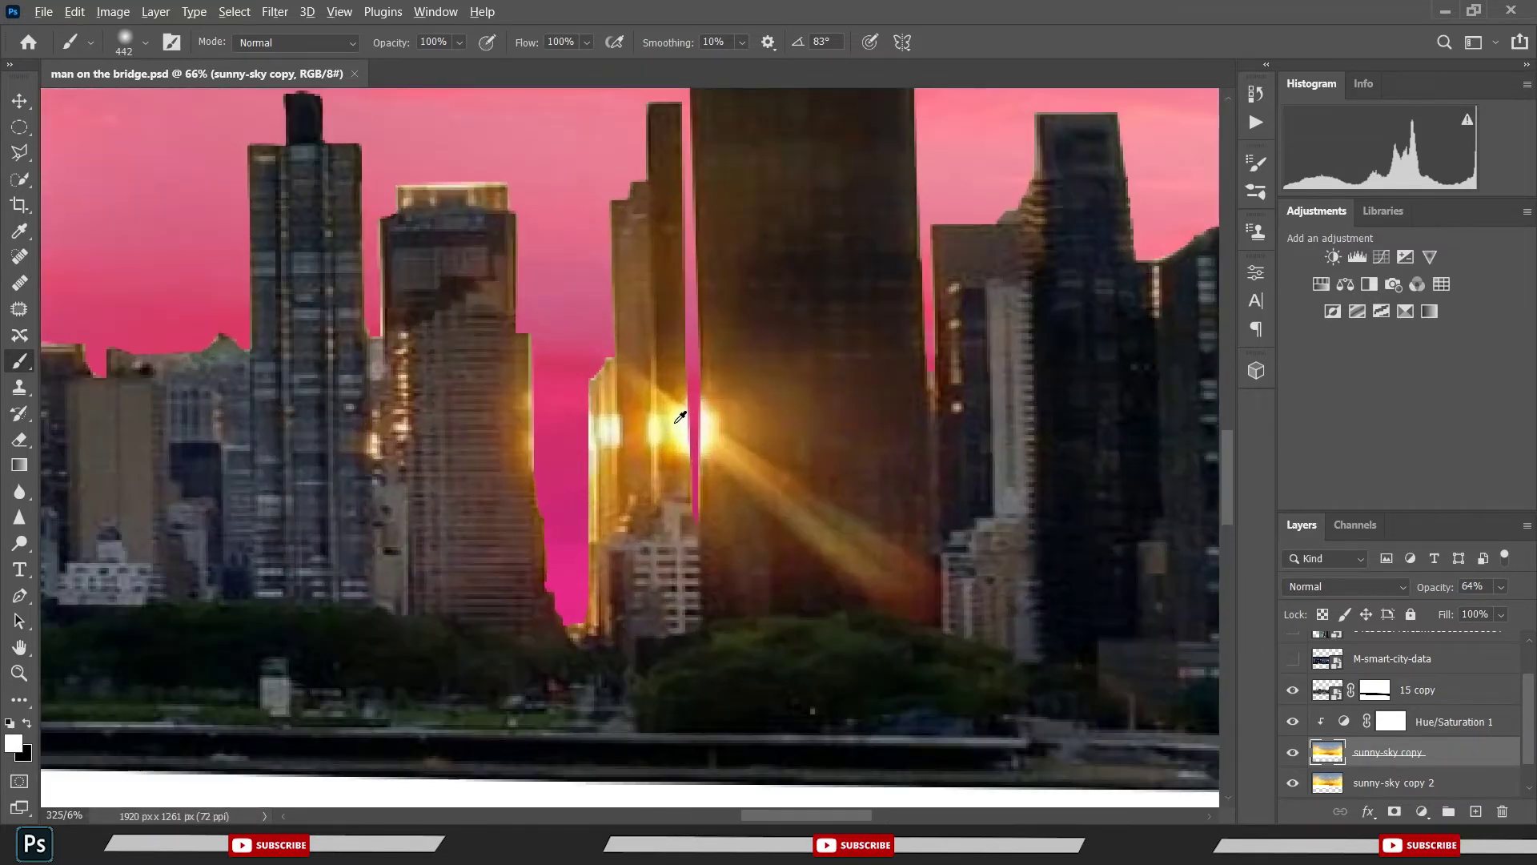
{"action": "scroll", "coordinate": [744, 396], "scroll_direction": "up", "scroll_amount": 3}
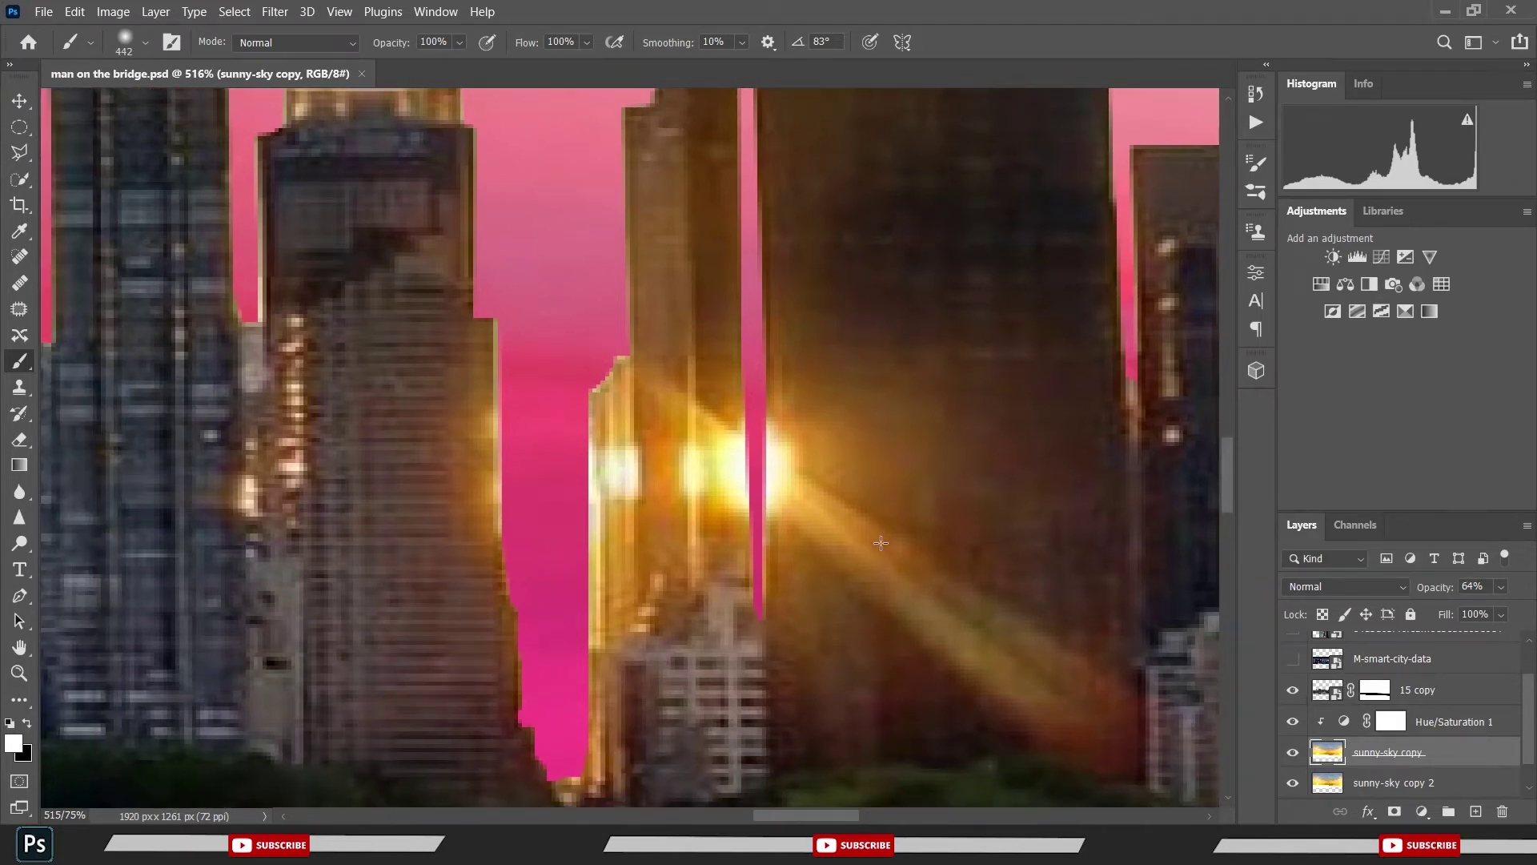
{"action": "scroll", "coordinate": [935, 524], "scroll_direction": "down", "scroll_amount": 1}
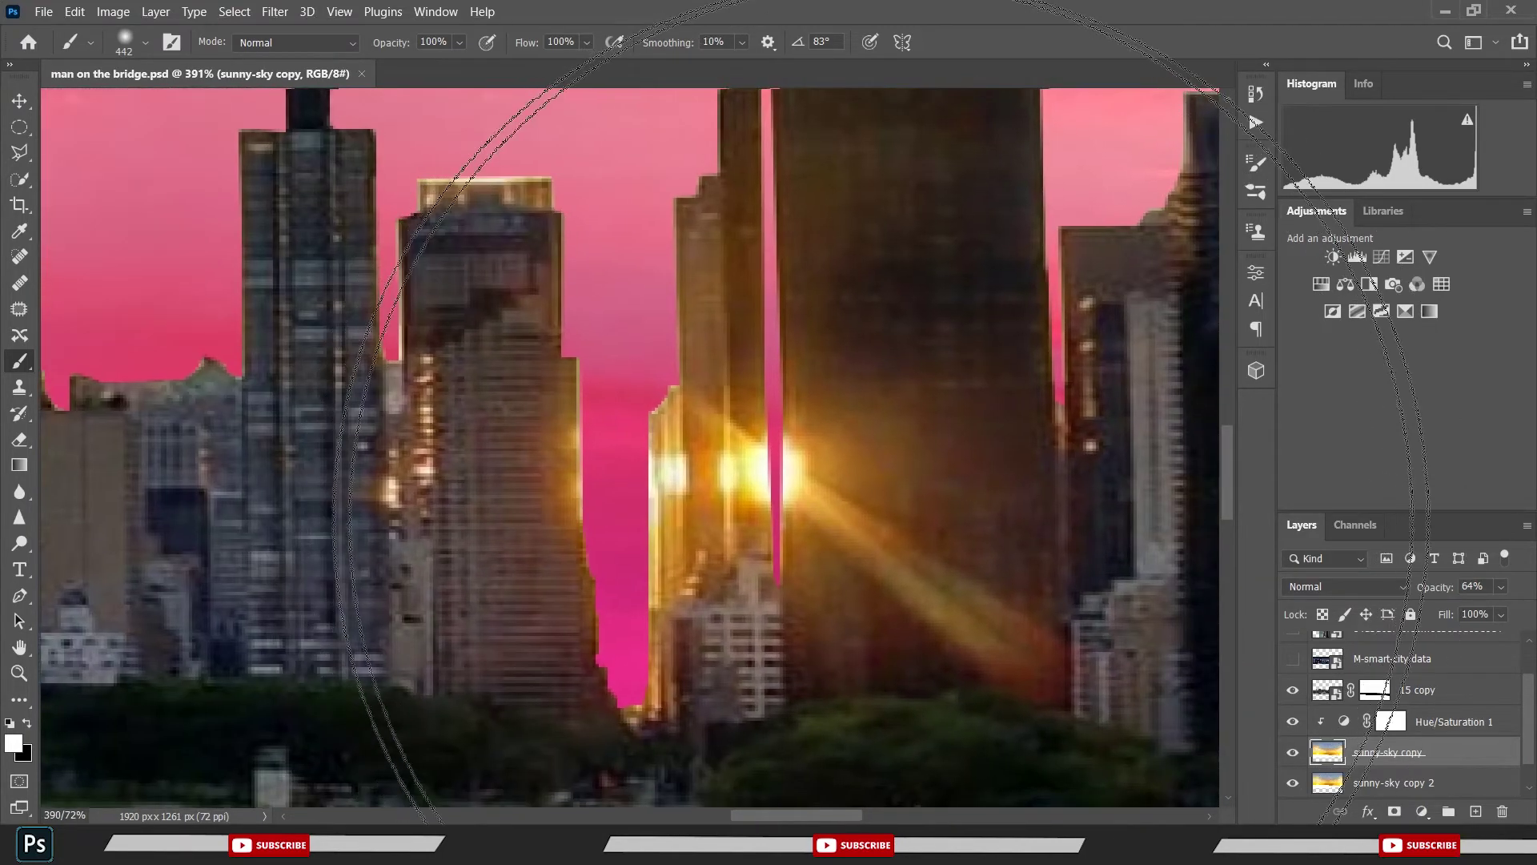
{"action": "left_click_drag", "start_coordinate": [887, 582], "coordinate": [783, 480]}
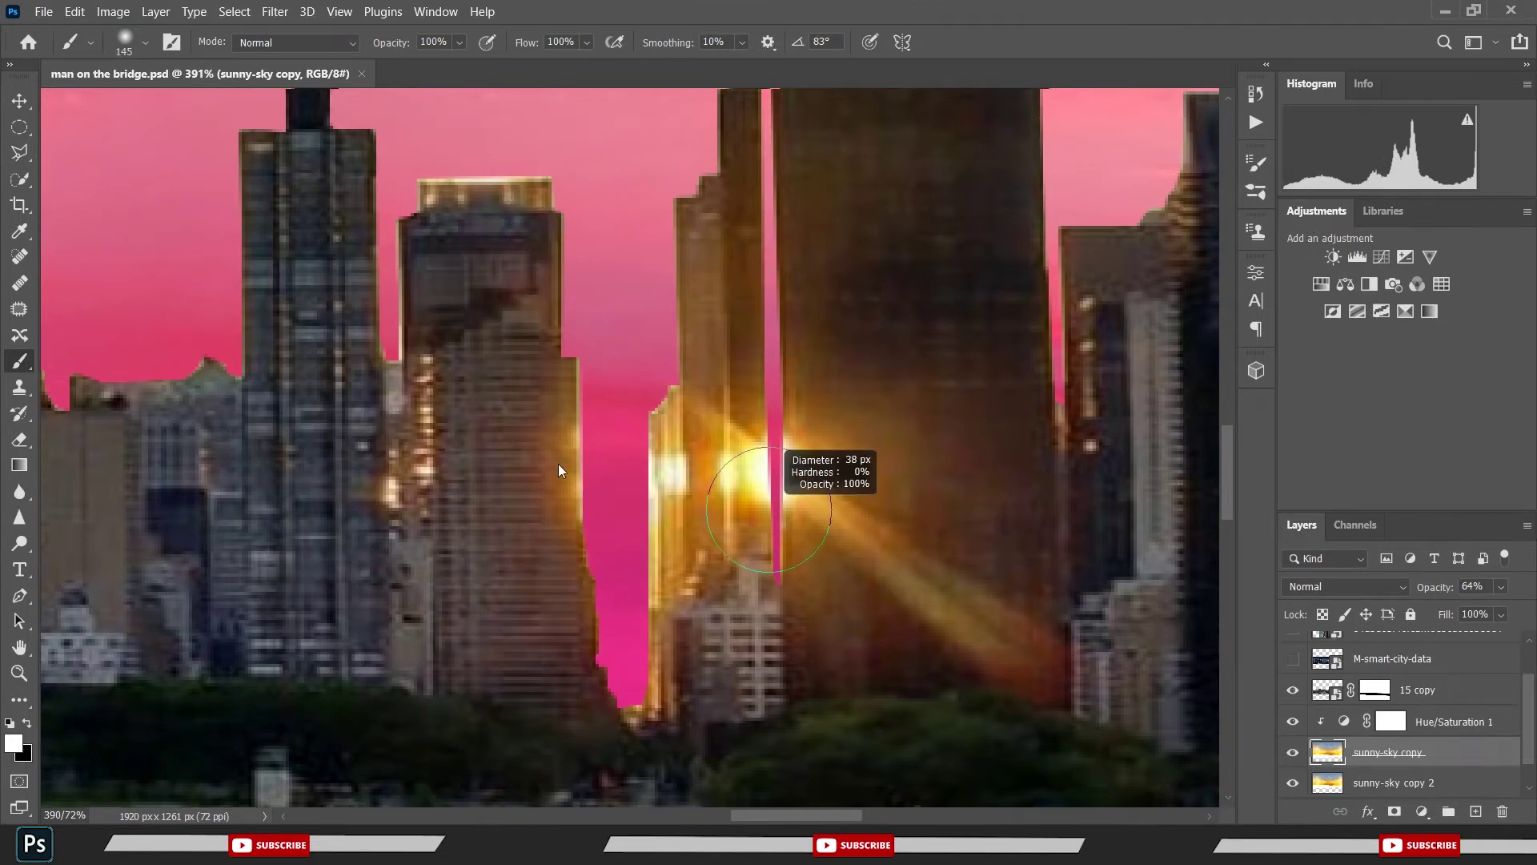
{"action": "scroll", "coordinate": [1349, 727], "scroll_direction": "down", "scroll_amount": 1}
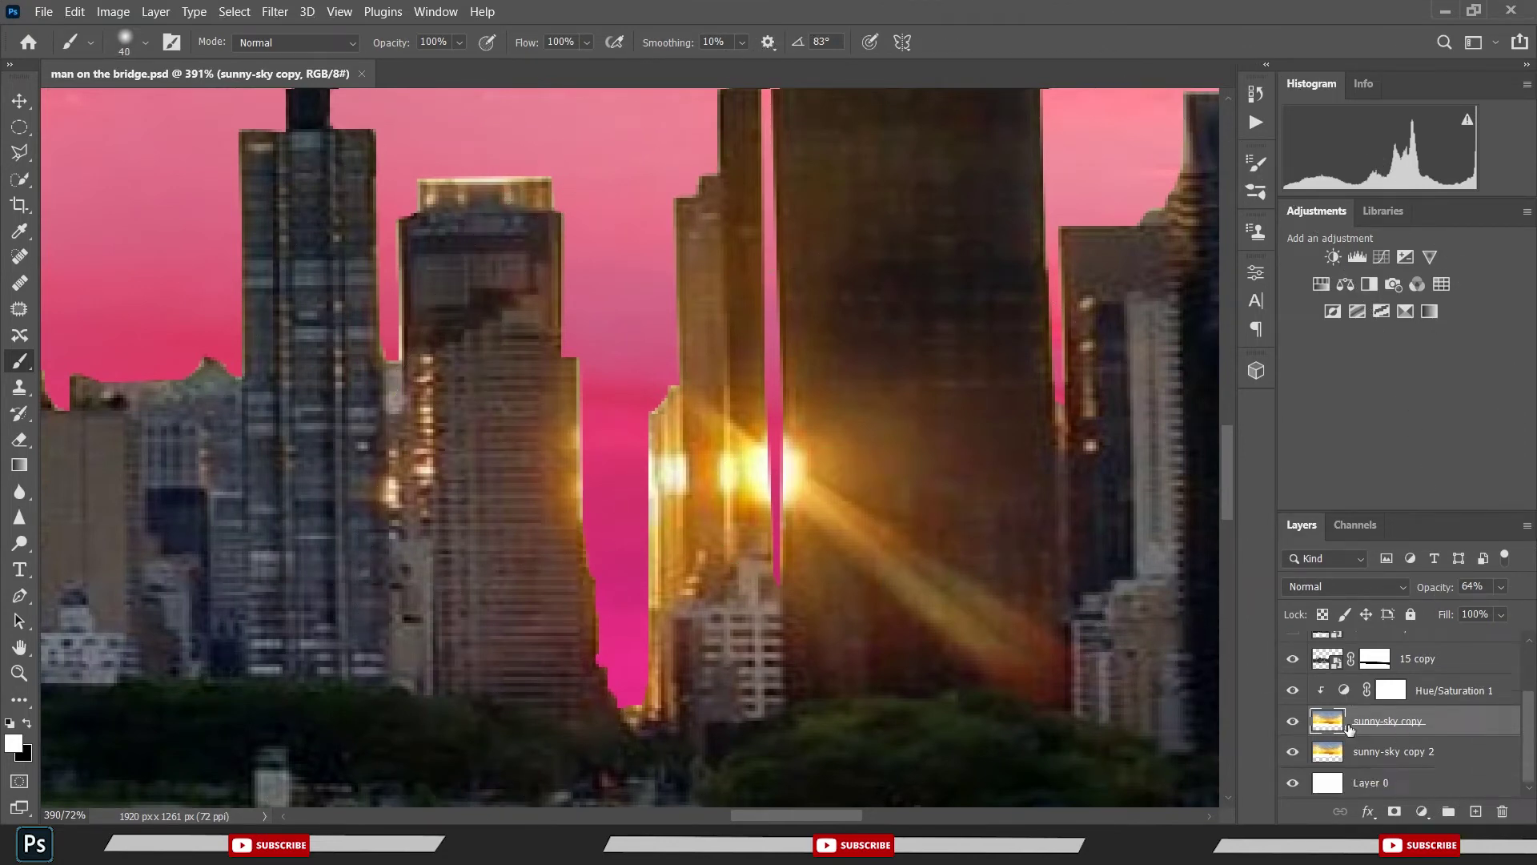
{"action": "scroll", "coordinate": [1377, 721], "scroll_direction": "up", "scroll_amount": 1}
{"action": "scroll", "coordinate": [1411, 715], "scroll_direction": "up", "scroll_amount": 1}
- Add a bright magenta Solid Color fill layer above 15 copy
{"action": "left_click", "coordinate": [1421, 720]}
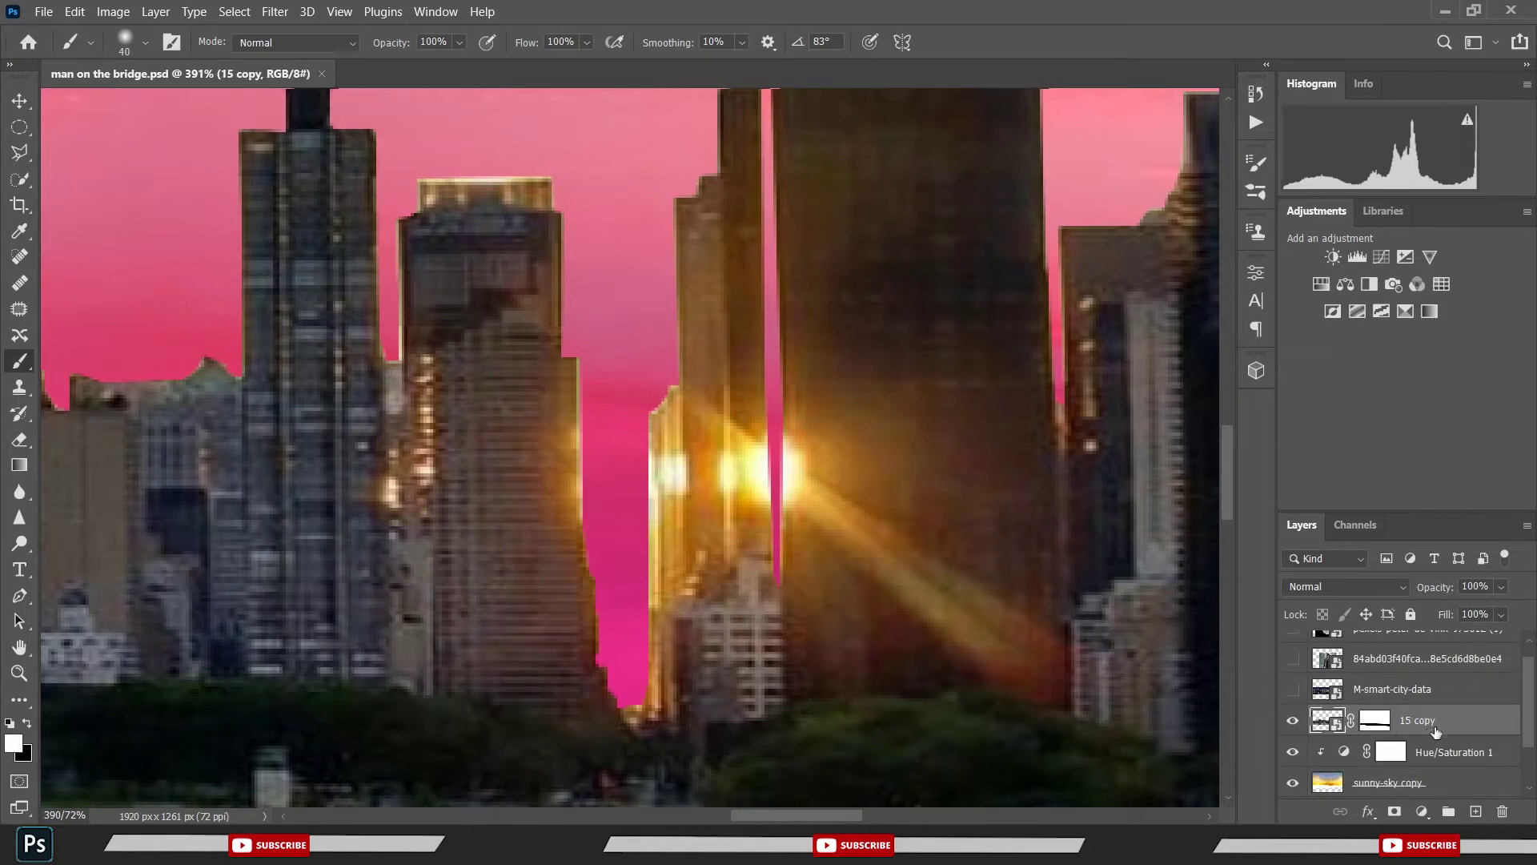
{"action": "left_click", "coordinate": [1421, 811]}
{"action": "left_click", "coordinate": [1421, 463]}
{"action": "left_click_drag", "start_coordinate": [1018, 411], "coordinate": [1169, 254]}
{"action": "left_click", "coordinate": [1194, 293]}
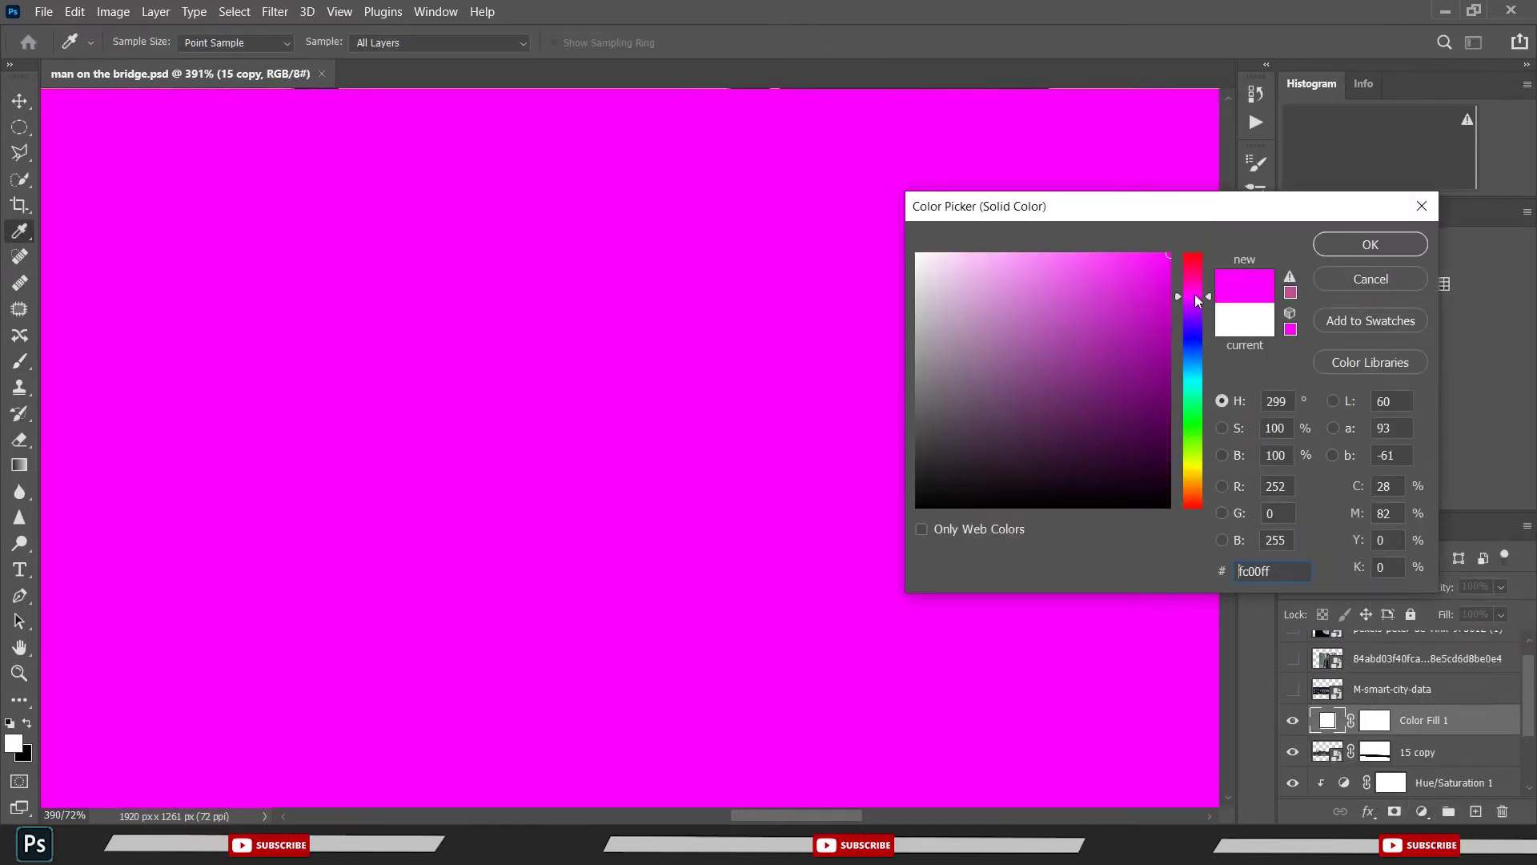
{"action": "left_click", "coordinate": [1361, 244]}
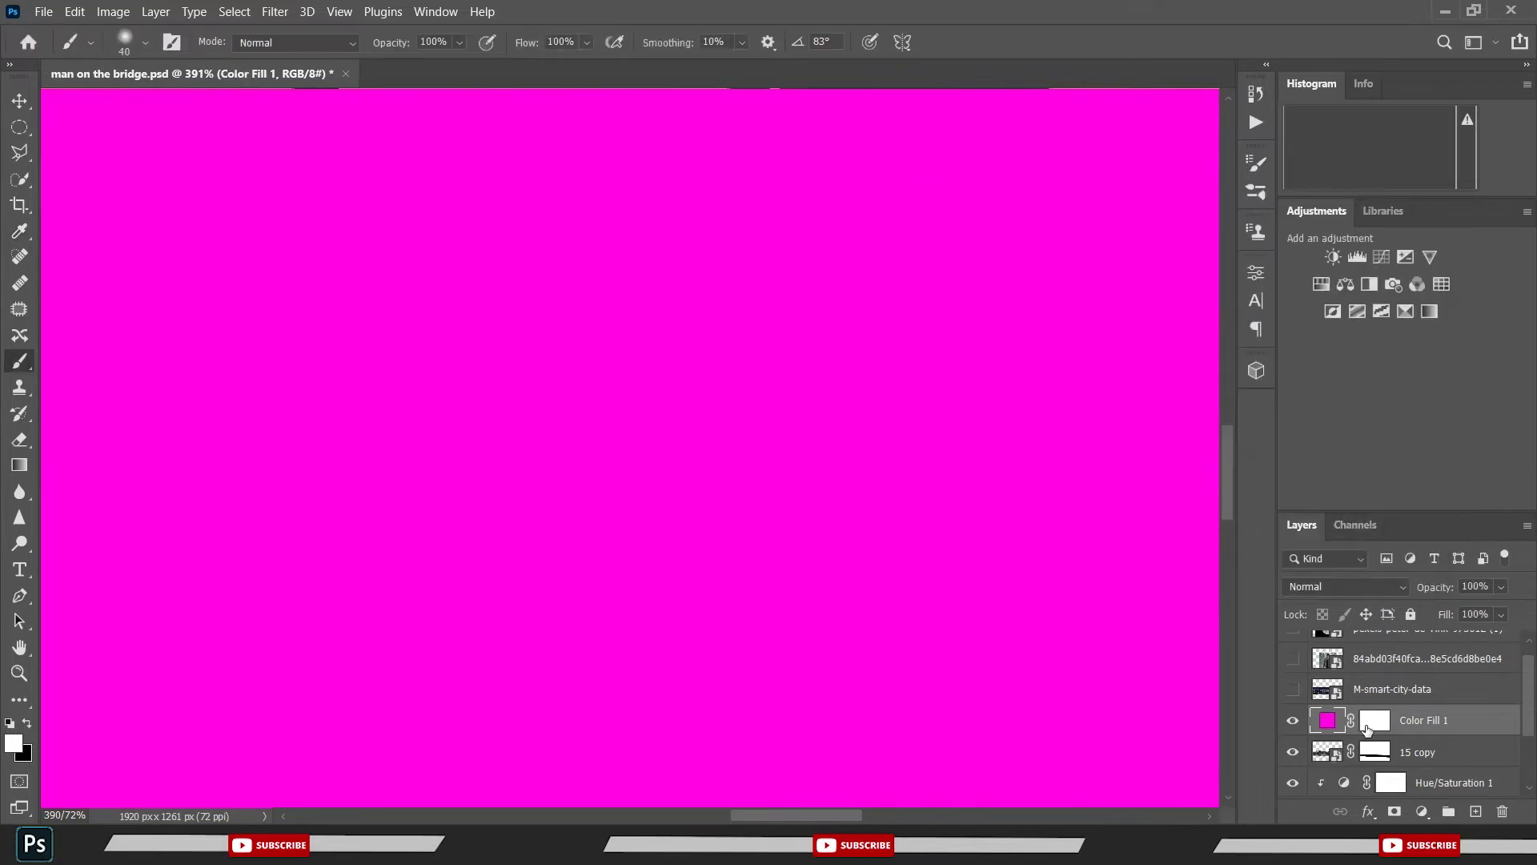
- Invert the fill mask to black and dab soft magenta onto the sun glow
{"action": "left_click", "coordinate": [1374, 720]}
{"action": "key", "text": "x"}
{"action": "key", "text": "alt+BackSpace"}
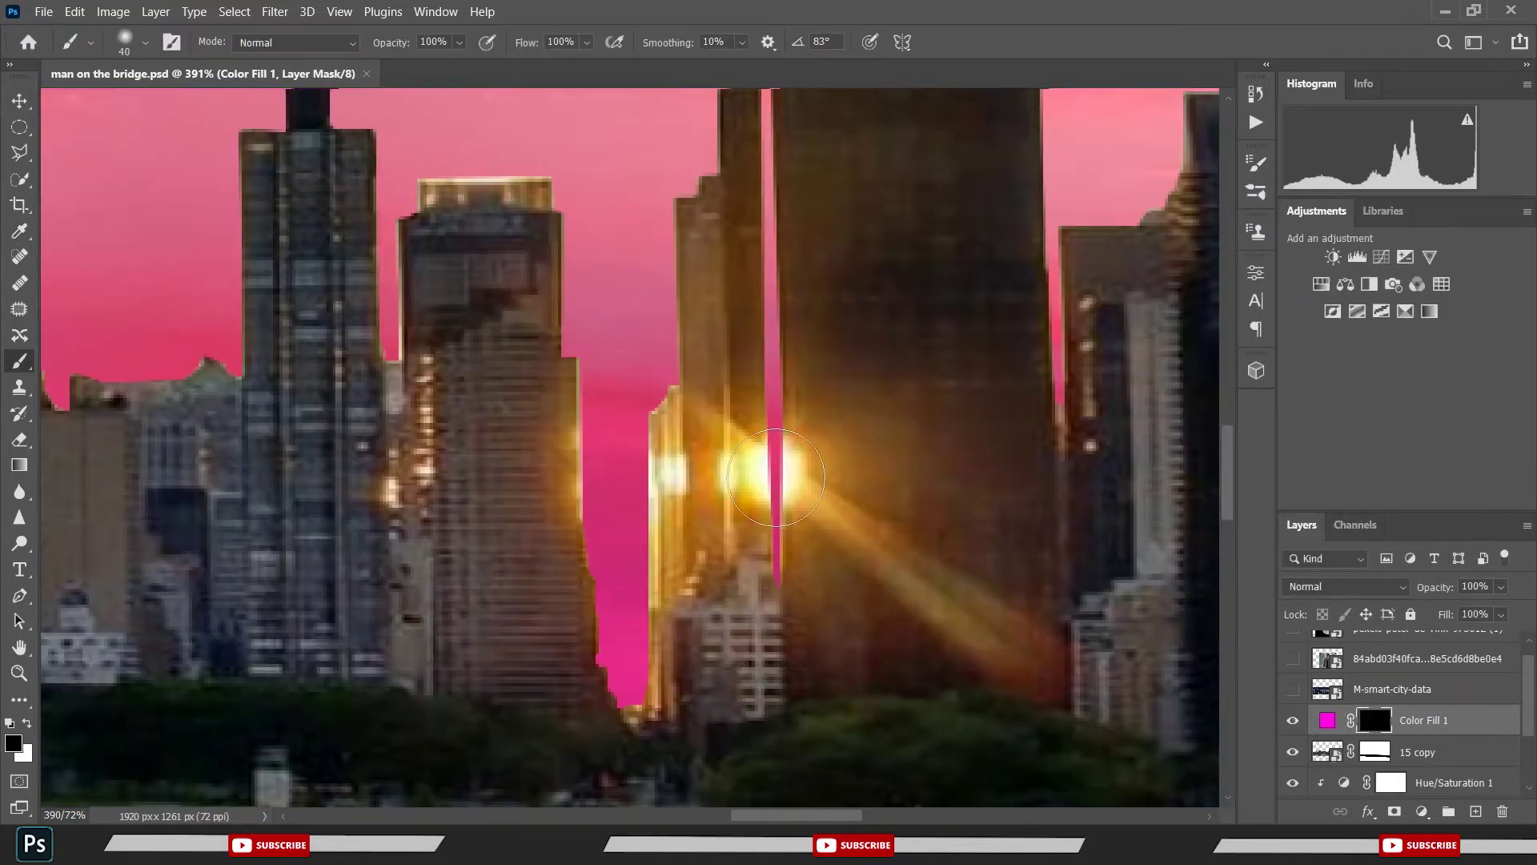
{"action": "key", "text": "x"}
{"action": "left_click_drag", "start_coordinate": [773, 472], "coordinate": [807, 475]}
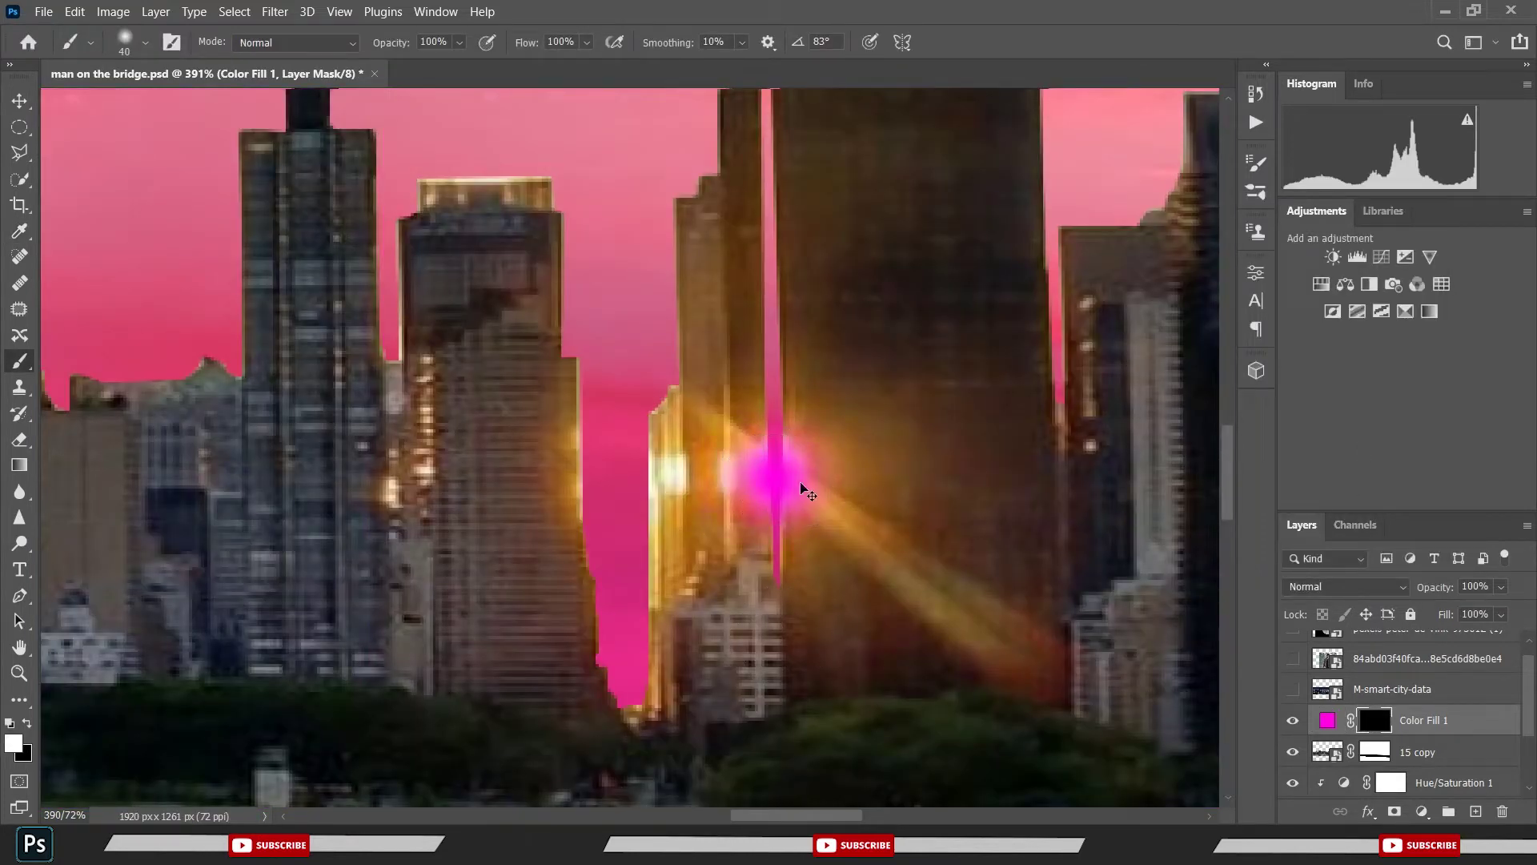
{"action": "key", "text": "ctrl+z"}
{"action": "left_click", "coordinate": [775, 483]}
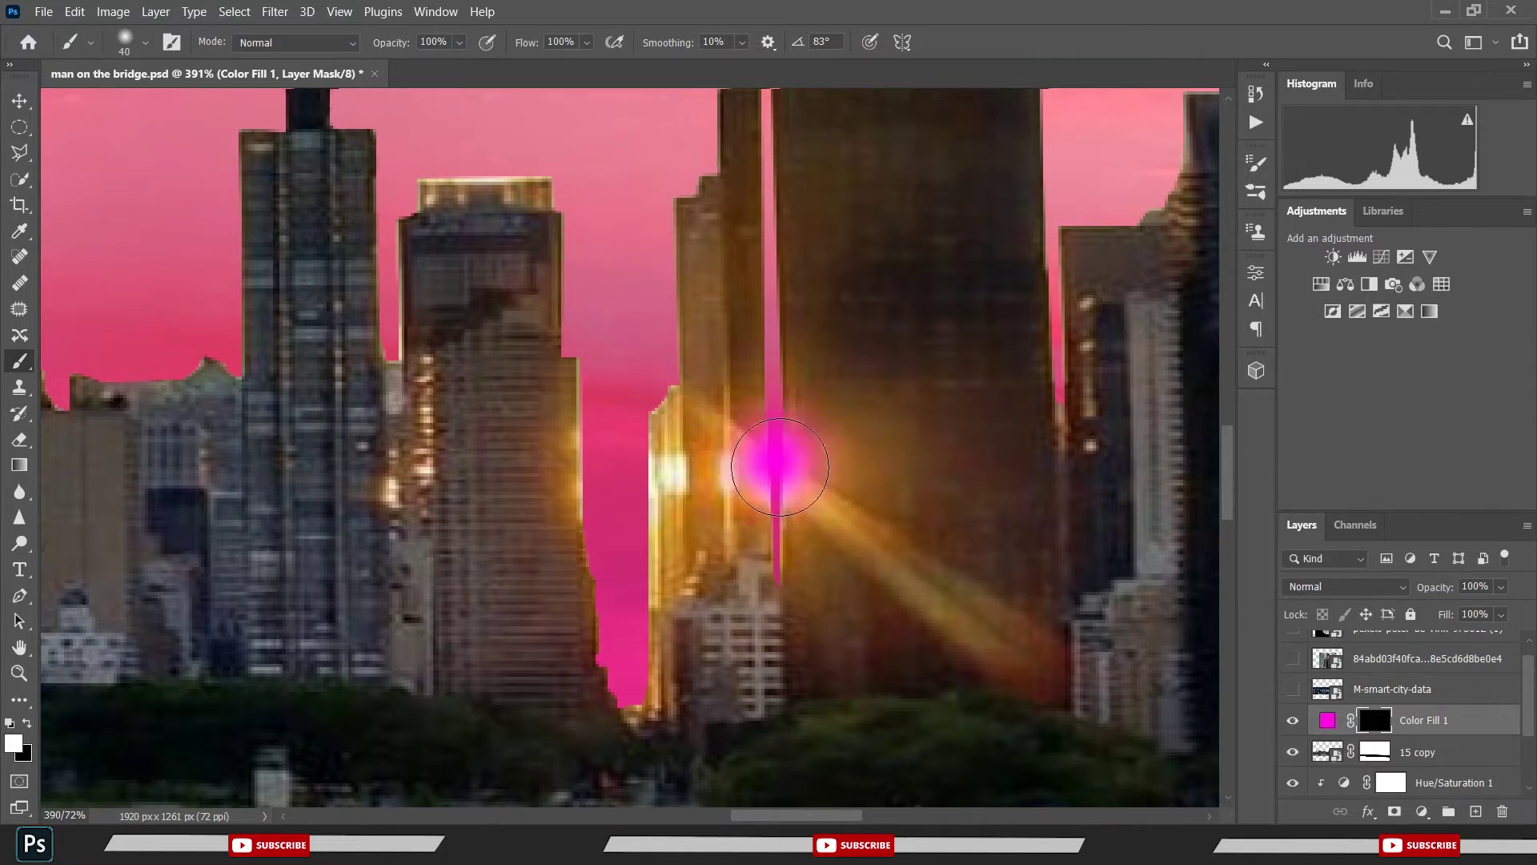
{"action": "key", "text": "ctrl+z"}
{"action": "type", "text": "15"}
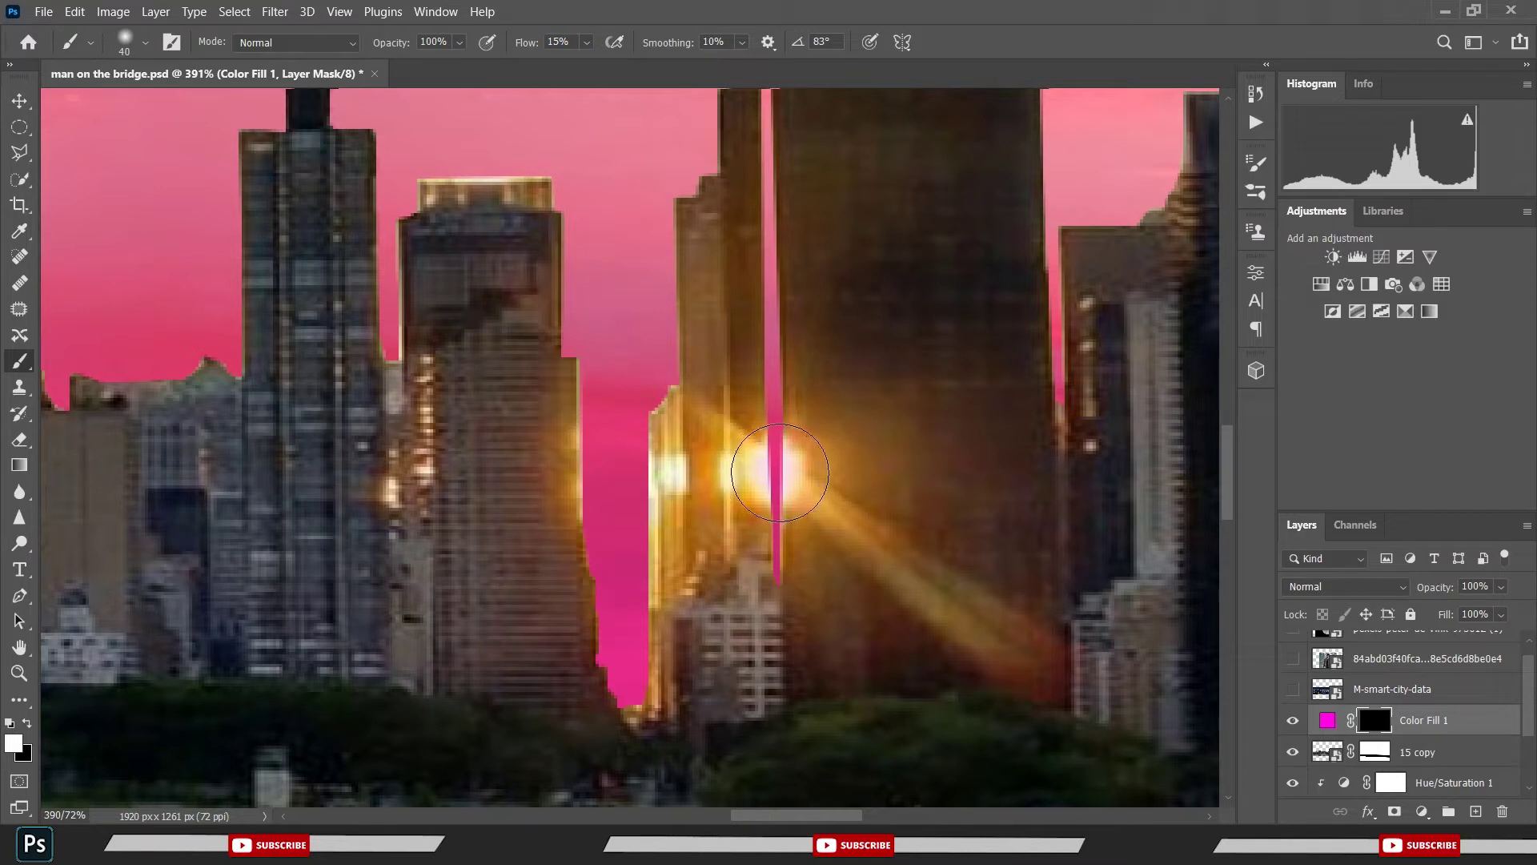
{"action": "left_click", "coordinate": [778, 472]}
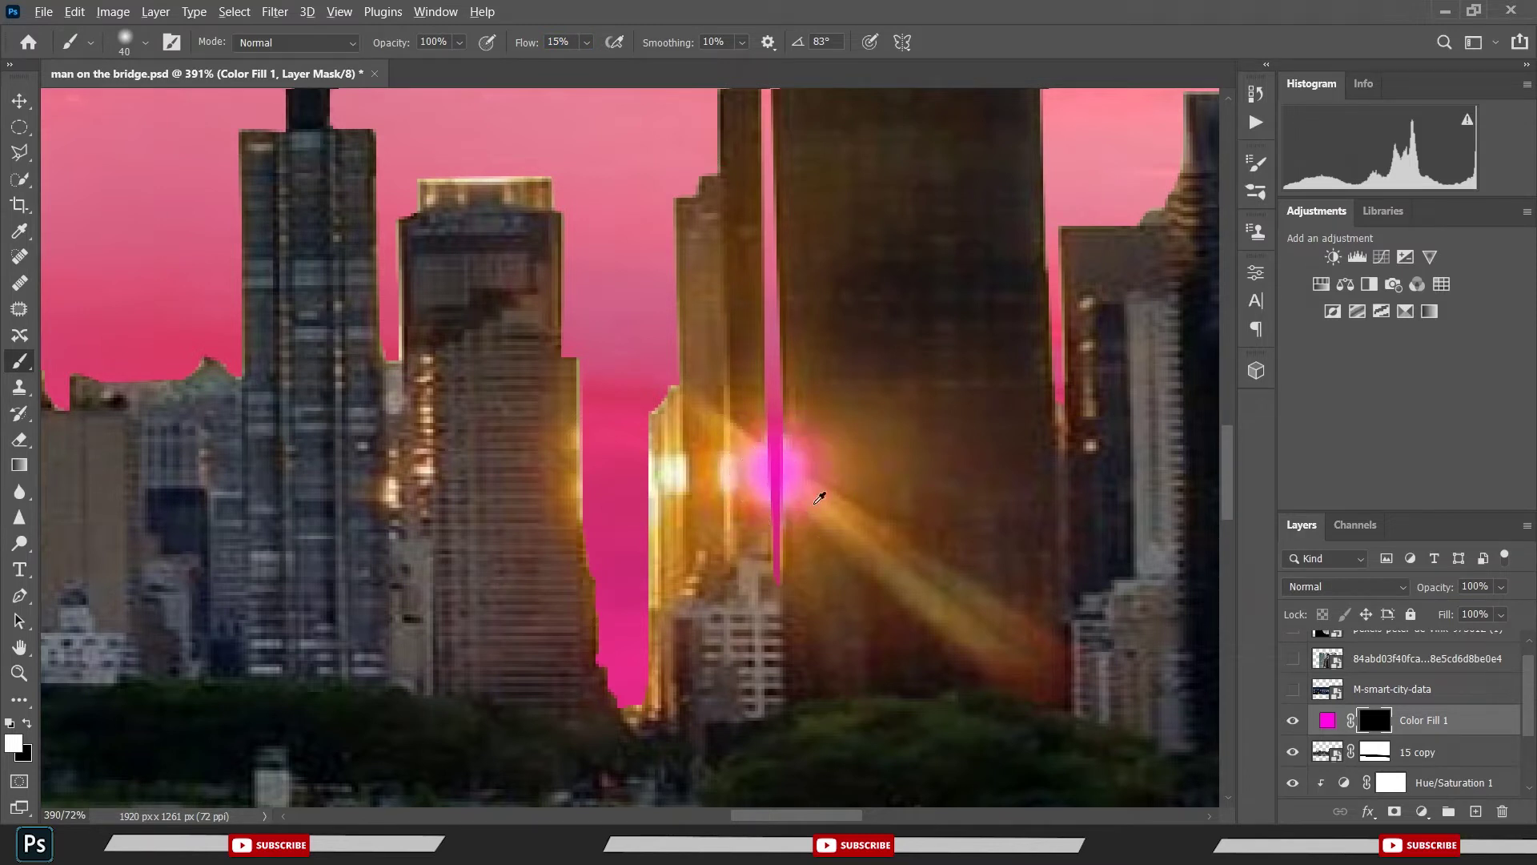
- Paint magenta into the building-edge glow and orange light ray with a 62 px brush, then save
{"action": "left_click_drag", "start_coordinate": [650, 487], "coordinate": [668, 552]}
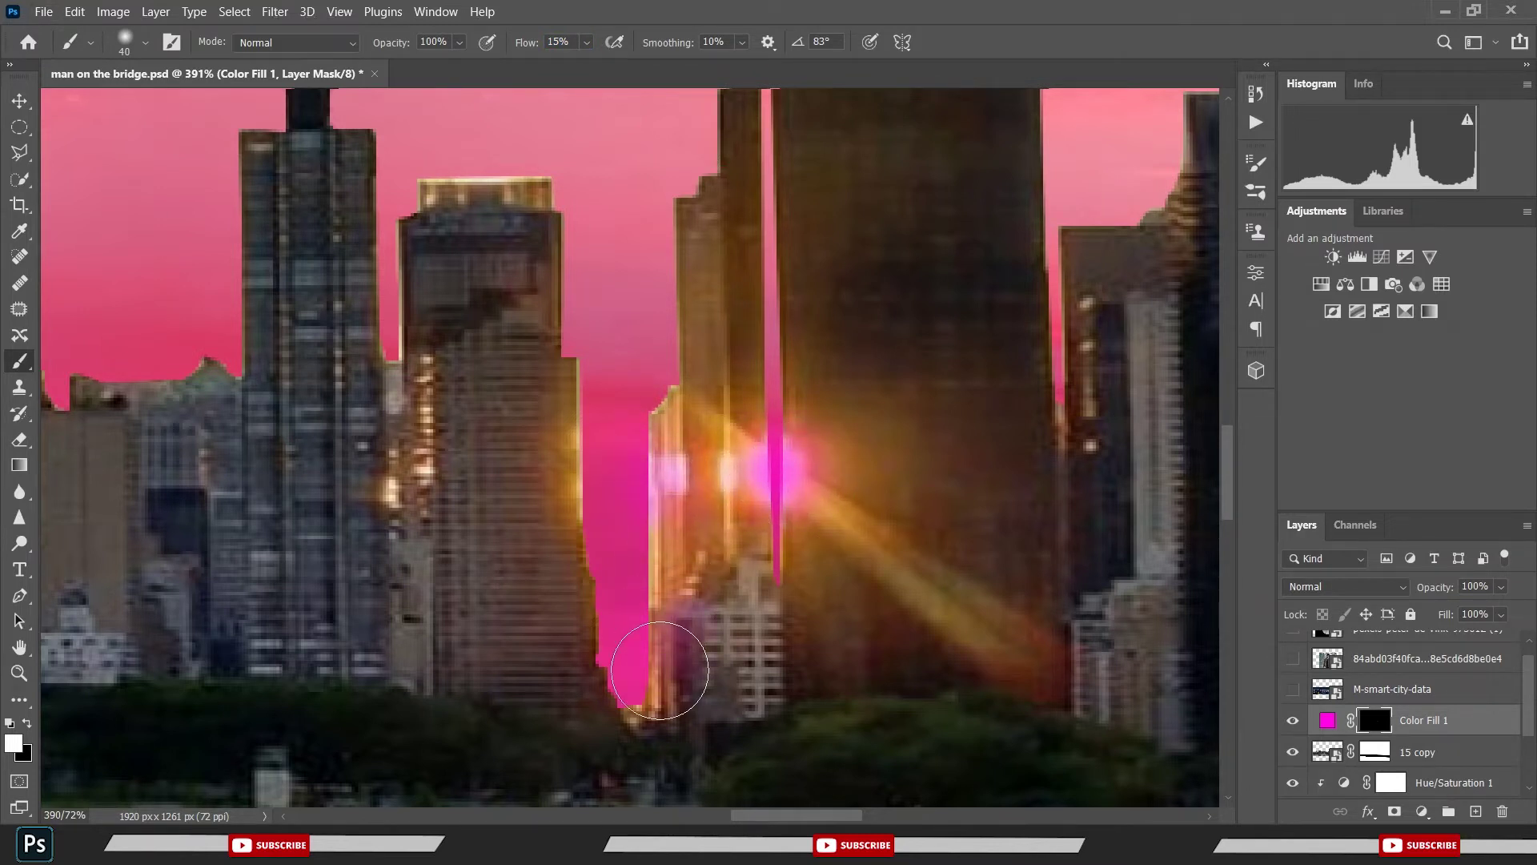
{"action": "left_click_drag", "start_coordinate": [660, 671], "coordinate": [604, 705]}
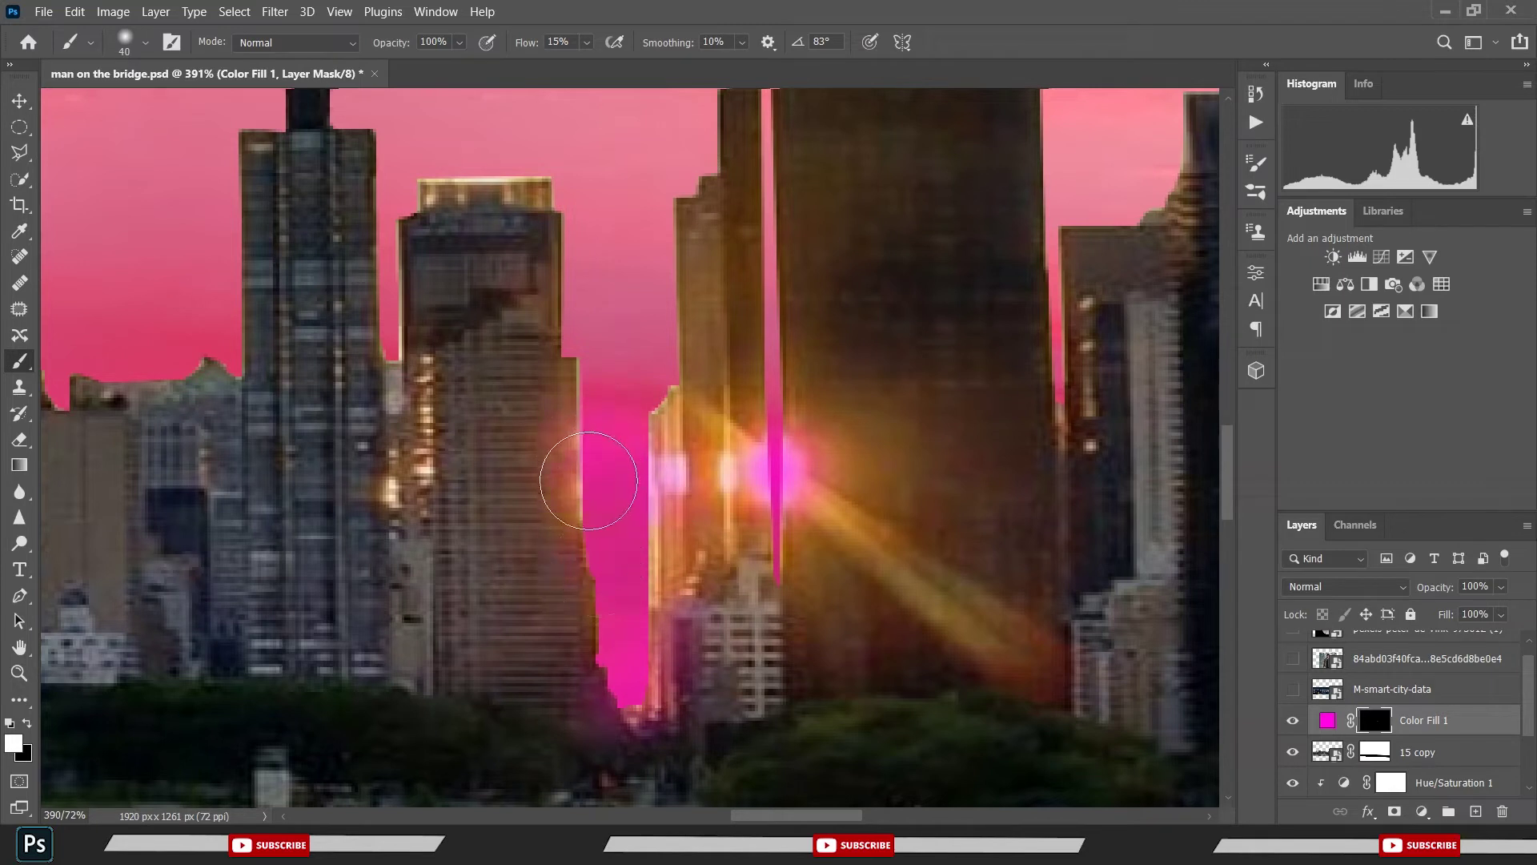
{"action": "left_click_drag", "start_coordinate": [588, 480], "coordinate": [638, 474]}
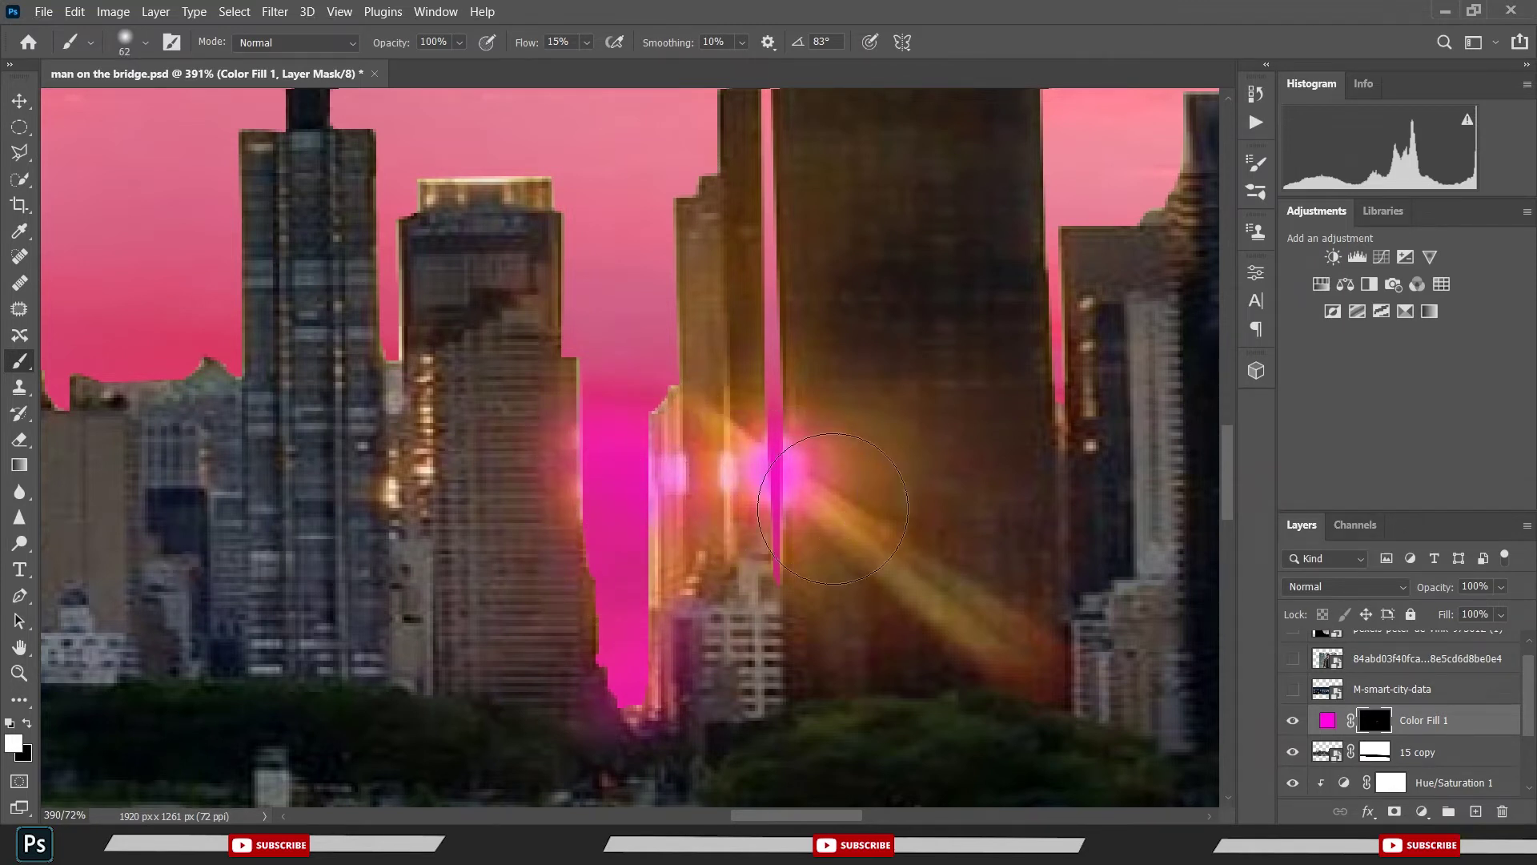
{"action": "mouse_move", "coordinate": [832, 508]}
{"action": "left_mouse_down"}
{"action": "mouse_move", "coordinate": [875, 515]}
{"action": "mouse_move", "coordinate": [857, 532]}
{"action": "mouse_move", "coordinate": [875, 497]}
{"action": "mouse_move", "coordinate": [995, 618]}
{"action": "mouse_move", "coordinate": [875, 515]}
{"action": "left_mouse_up"}
{"action": "scroll", "coordinate": [685, 316], "scroll_direction": "down", "scroll_amount": 3, "text": "alt"}
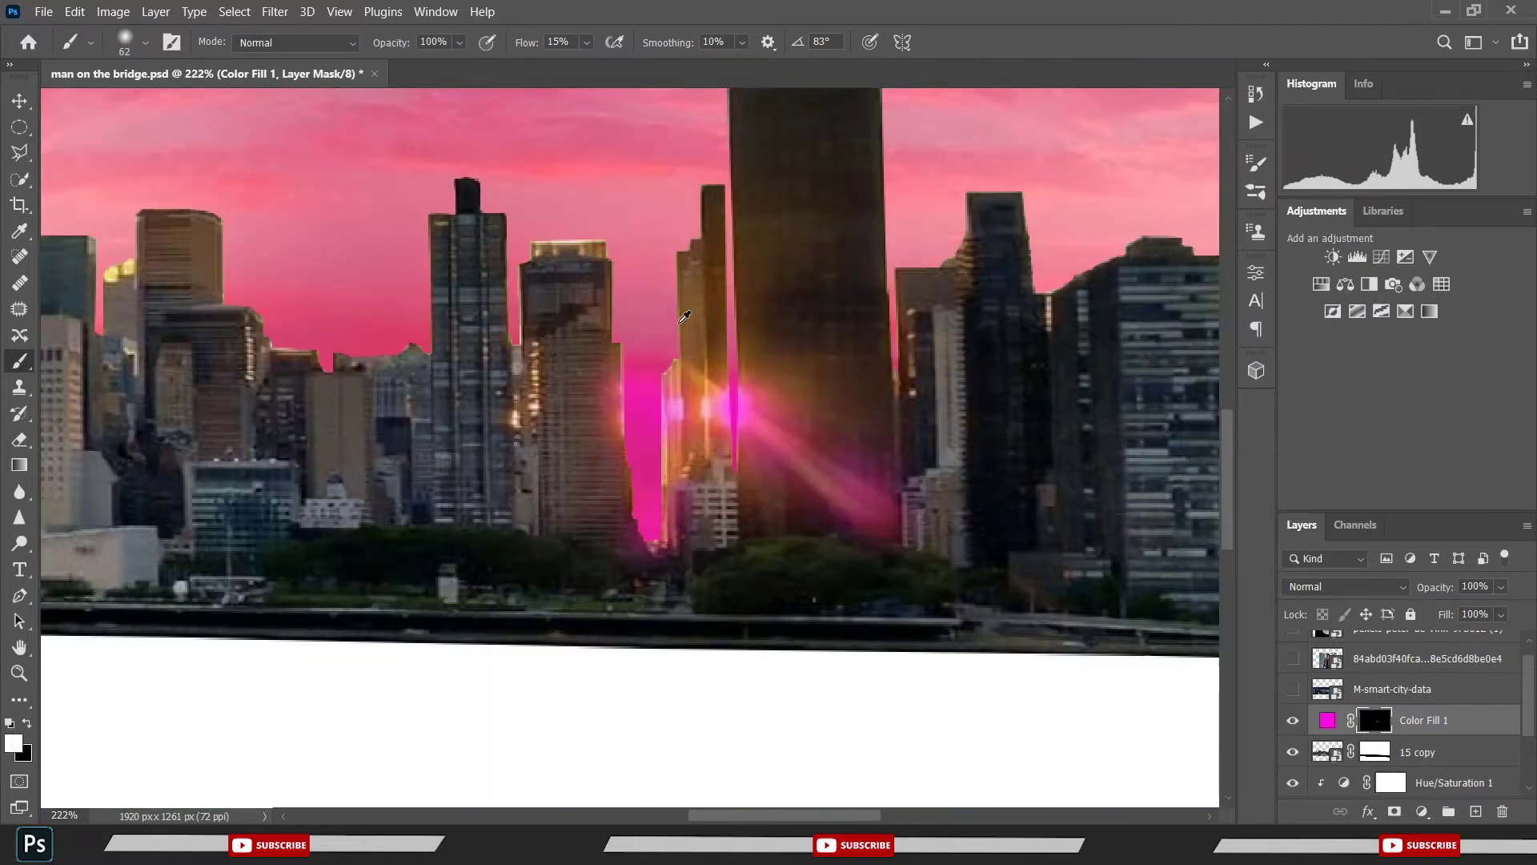
{"action": "scroll", "coordinate": [685, 316], "scroll_direction": "down", "scroll_amount": 2, "text": "alt"}
{"action": "scroll", "coordinate": [684, 316], "scroll_direction": "down", "scroll_amount": 2, "text": "alt"}
{"action": "scroll", "coordinate": [685, 316], "scroll_direction": "down", "scroll_amount": 1, "text": "alt"}
{"action": "scroll", "coordinate": [684, 316], "scroll_direction": "down", "scroll_amount": 2, "text": "alt"}
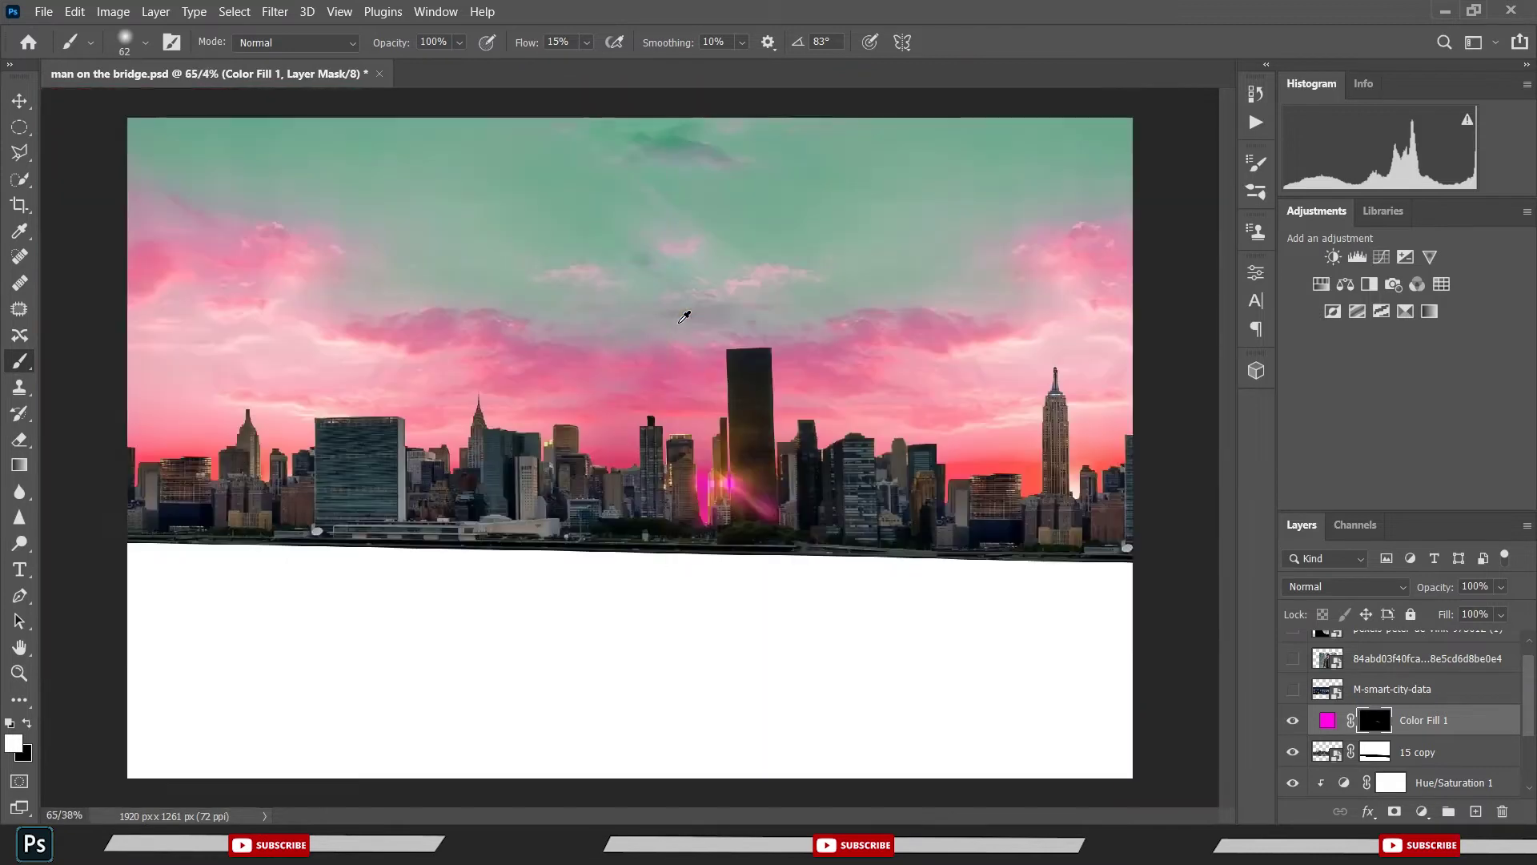
{"action": "key", "text": "ctrl+s"}
- Tint the left and middle skyline buildings pink and save
{"action": "left_click_drag", "start_coordinate": [436, 448], "coordinate": [427, 501]}
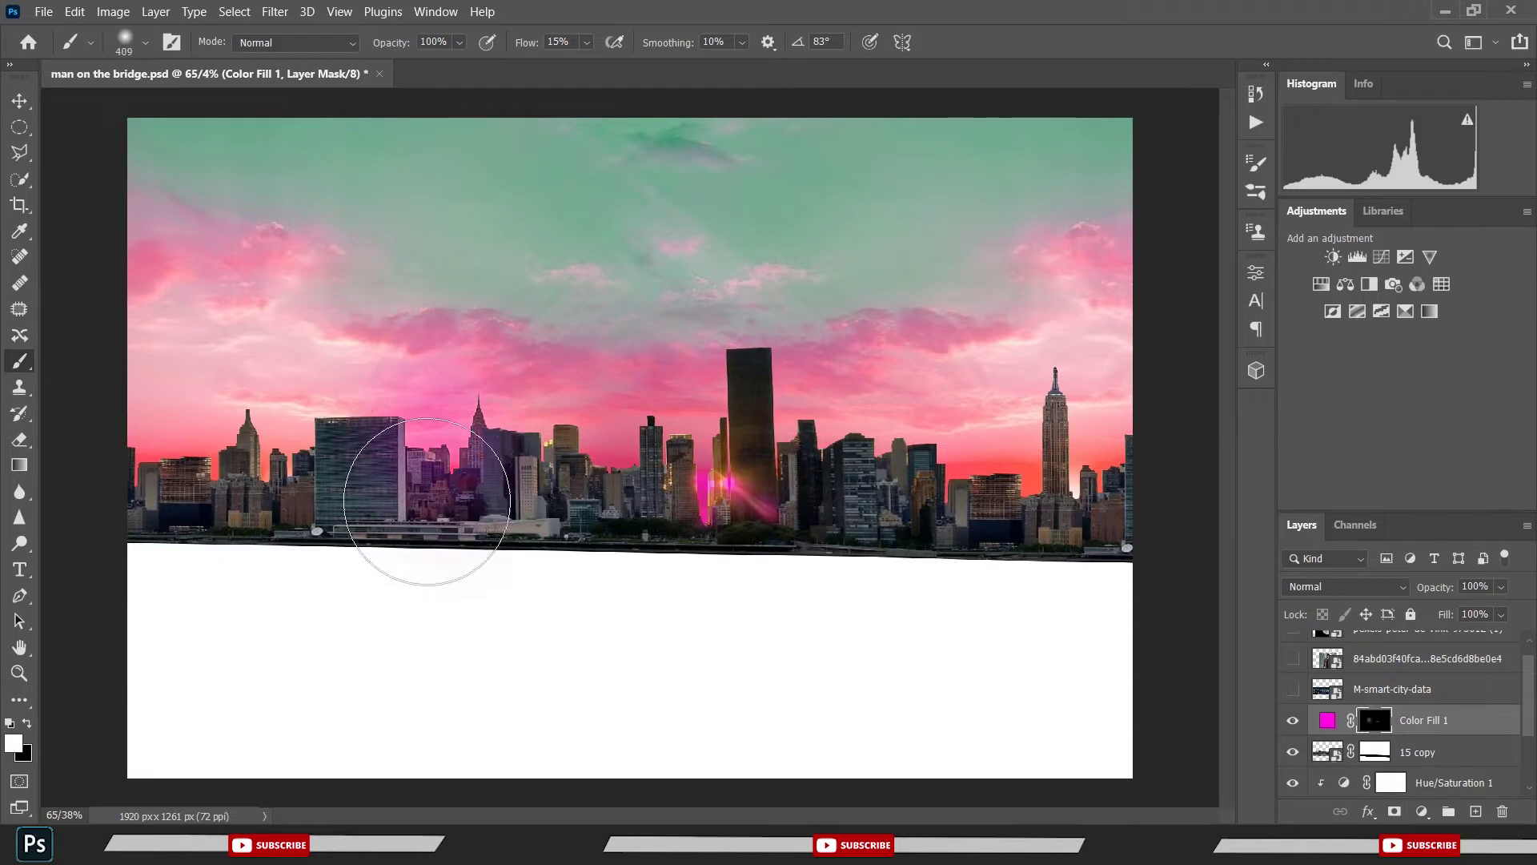
{"action": "mouse_move", "coordinate": [761, 481]}
{"action": "left_mouse_down"}
{"action": "mouse_move", "coordinate": [945, 497]}
{"action": "mouse_move", "coordinate": [1082, 454]}
{"action": "left_mouse_up"}
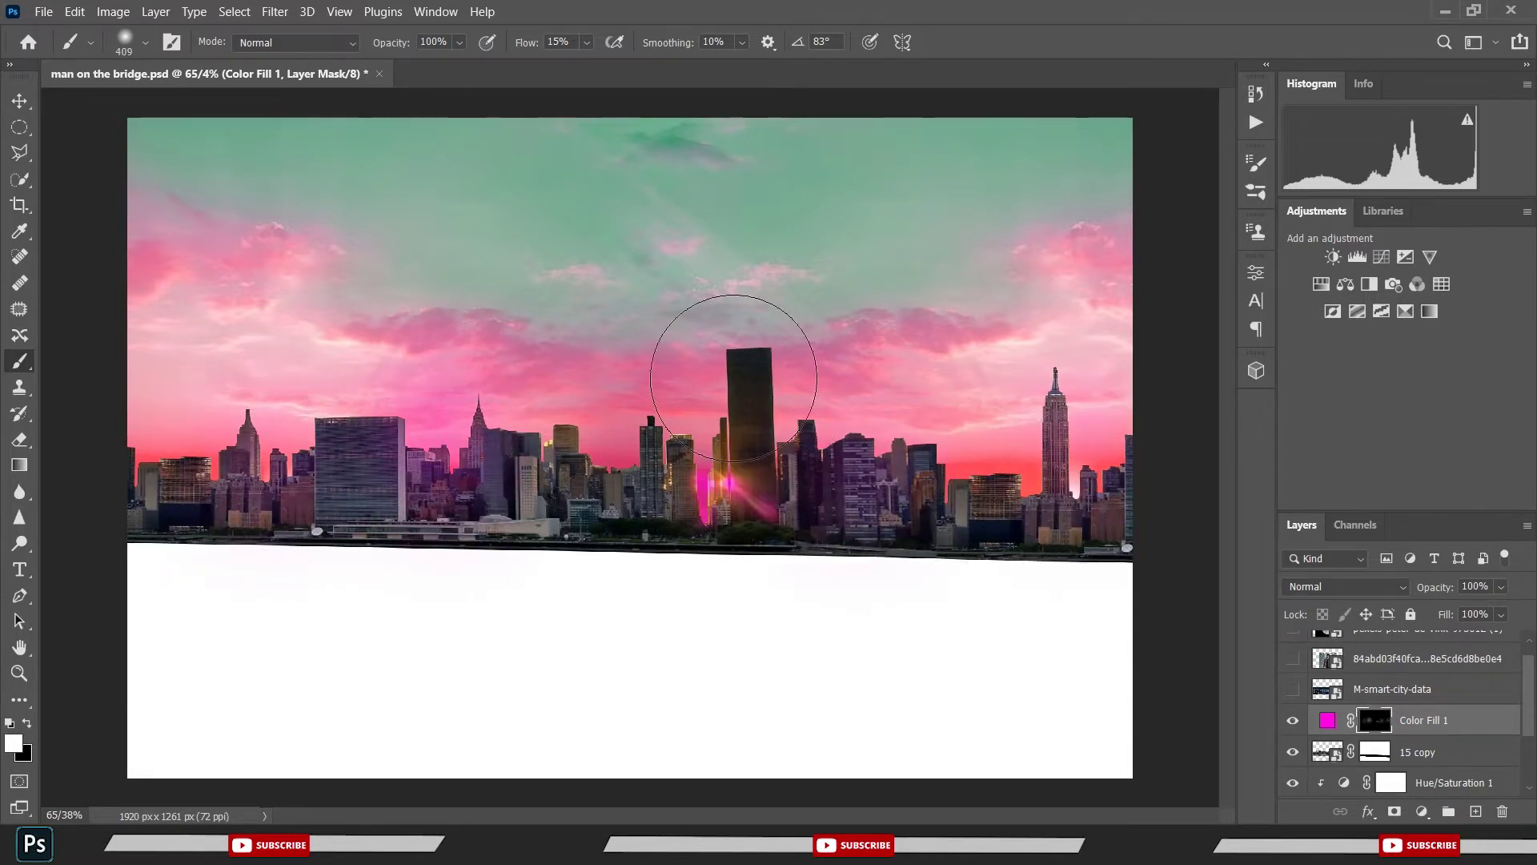
{"action": "key", "text": "ctrl+s"}
{"action": "left_click", "coordinate": [1420, 757]}
{"action": "left_click", "coordinate": [1422, 811]}
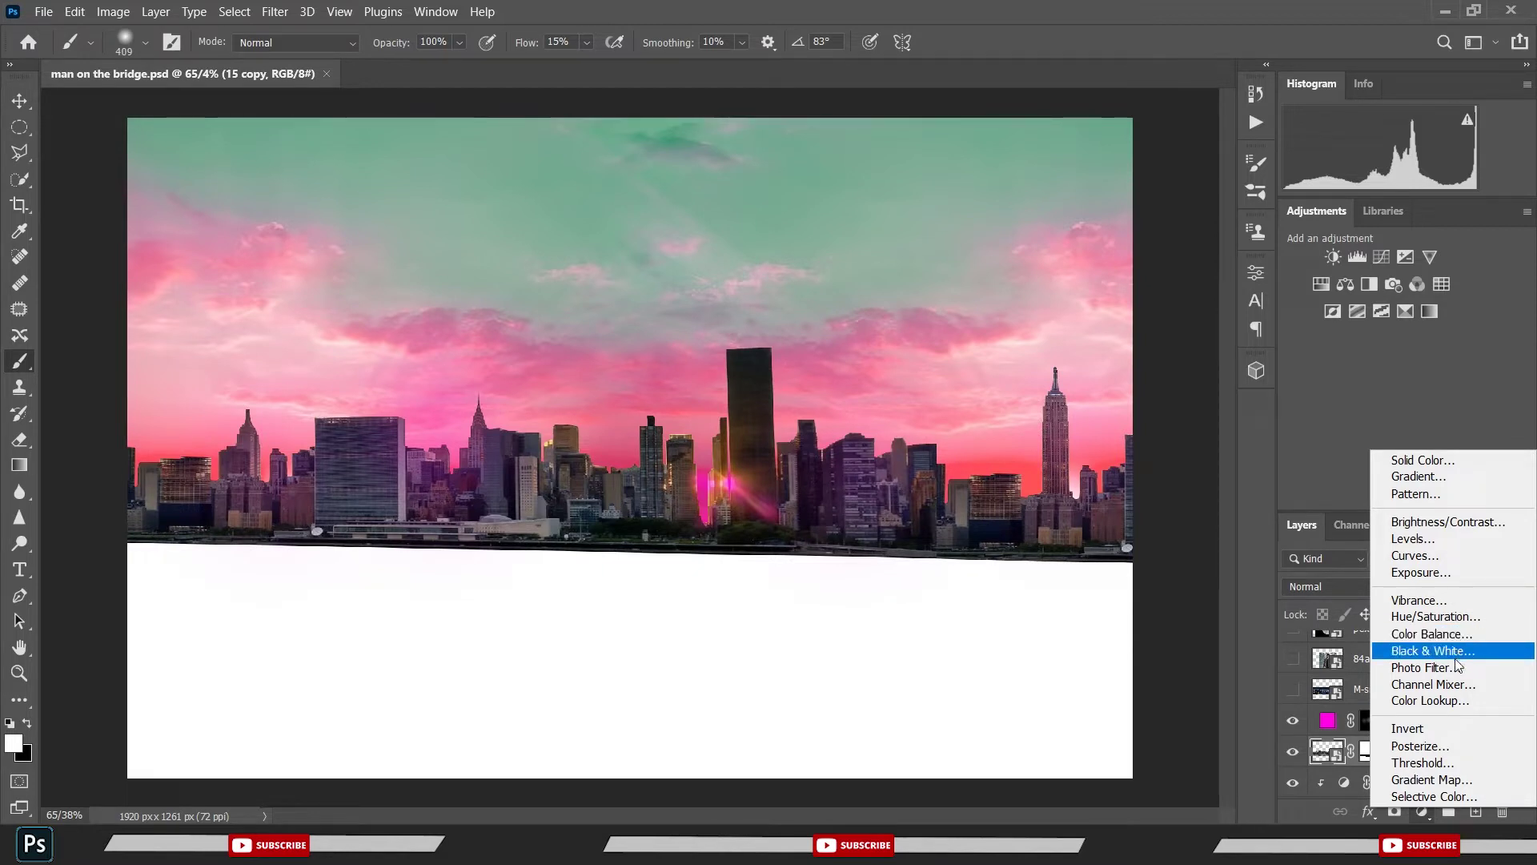
- Add a Color Lookup clipped to 15 copy using Moonlight.3DL at 49% opacity, then save
{"action": "left_click", "coordinate": [1448, 698]}
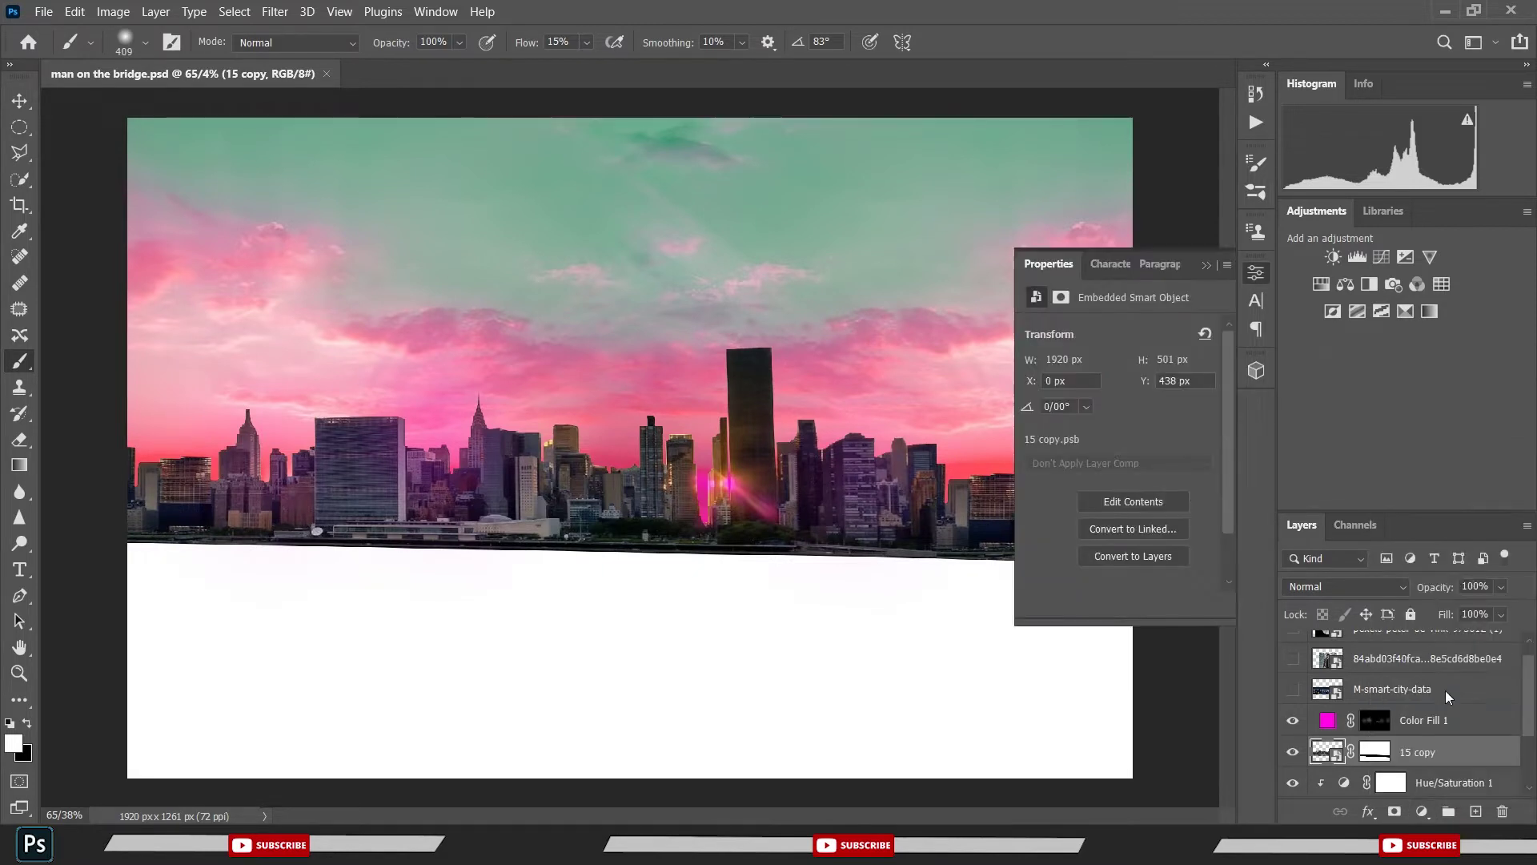
{"action": "left_click", "coordinate": [1085, 606]}
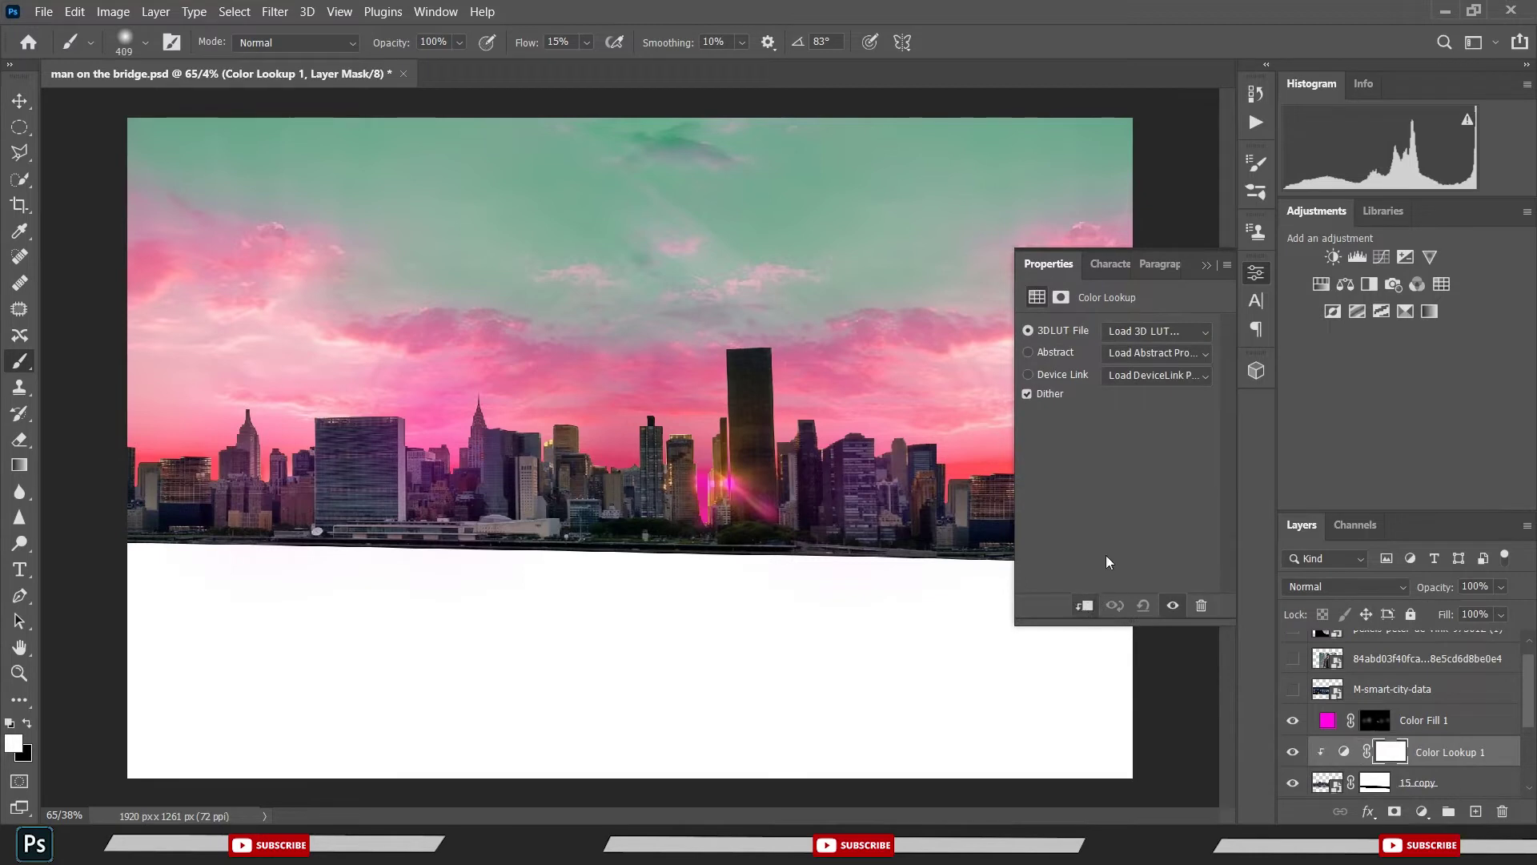
{"action": "left_click", "coordinate": [1160, 333]}
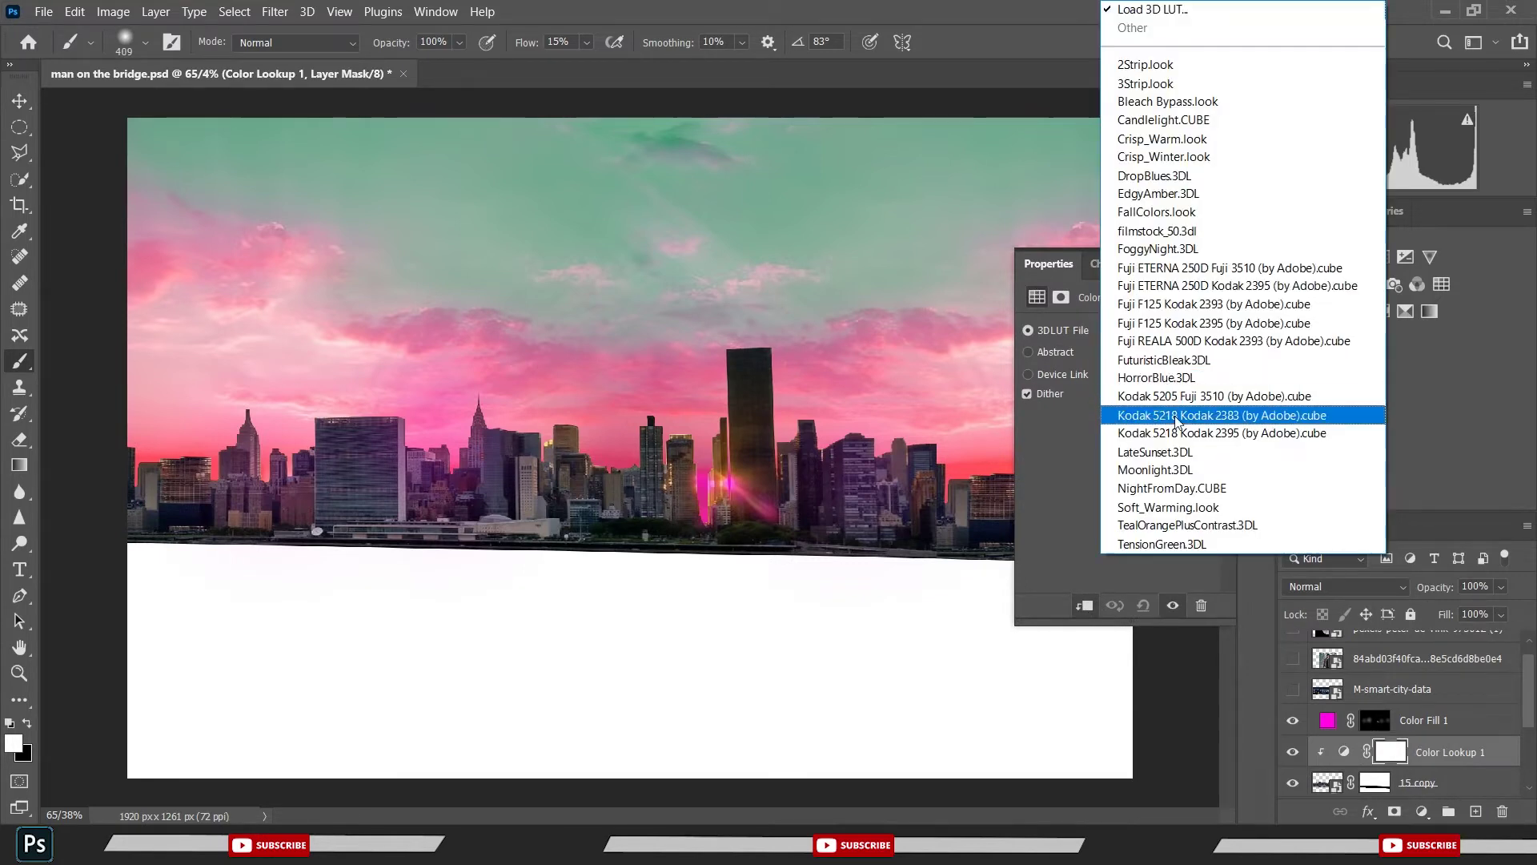
{"action": "left_click", "coordinate": [1187, 472]}
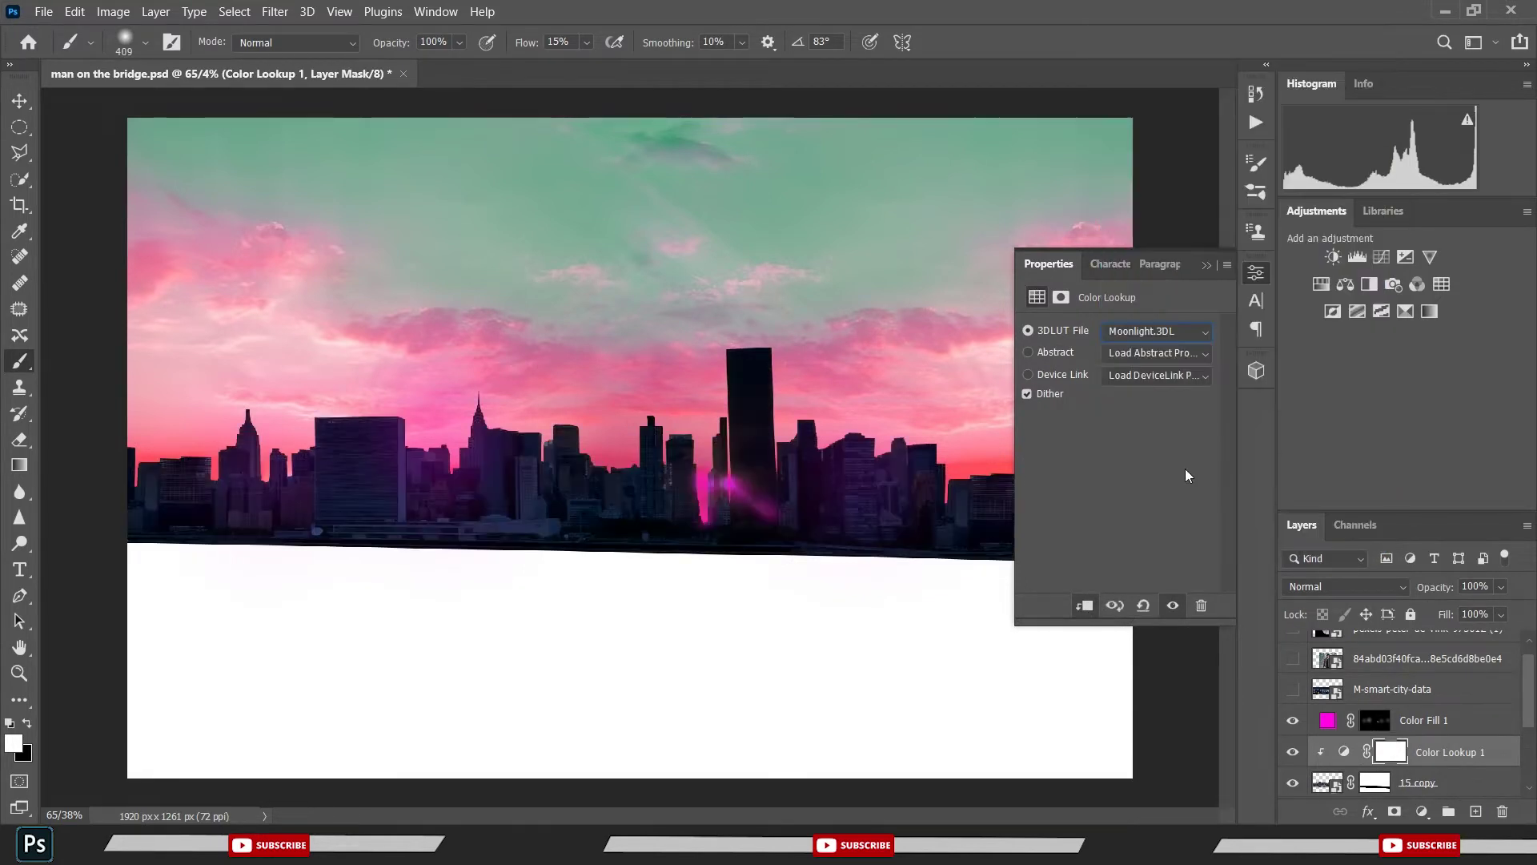
{"action": "left_click", "coordinate": [1206, 265]}
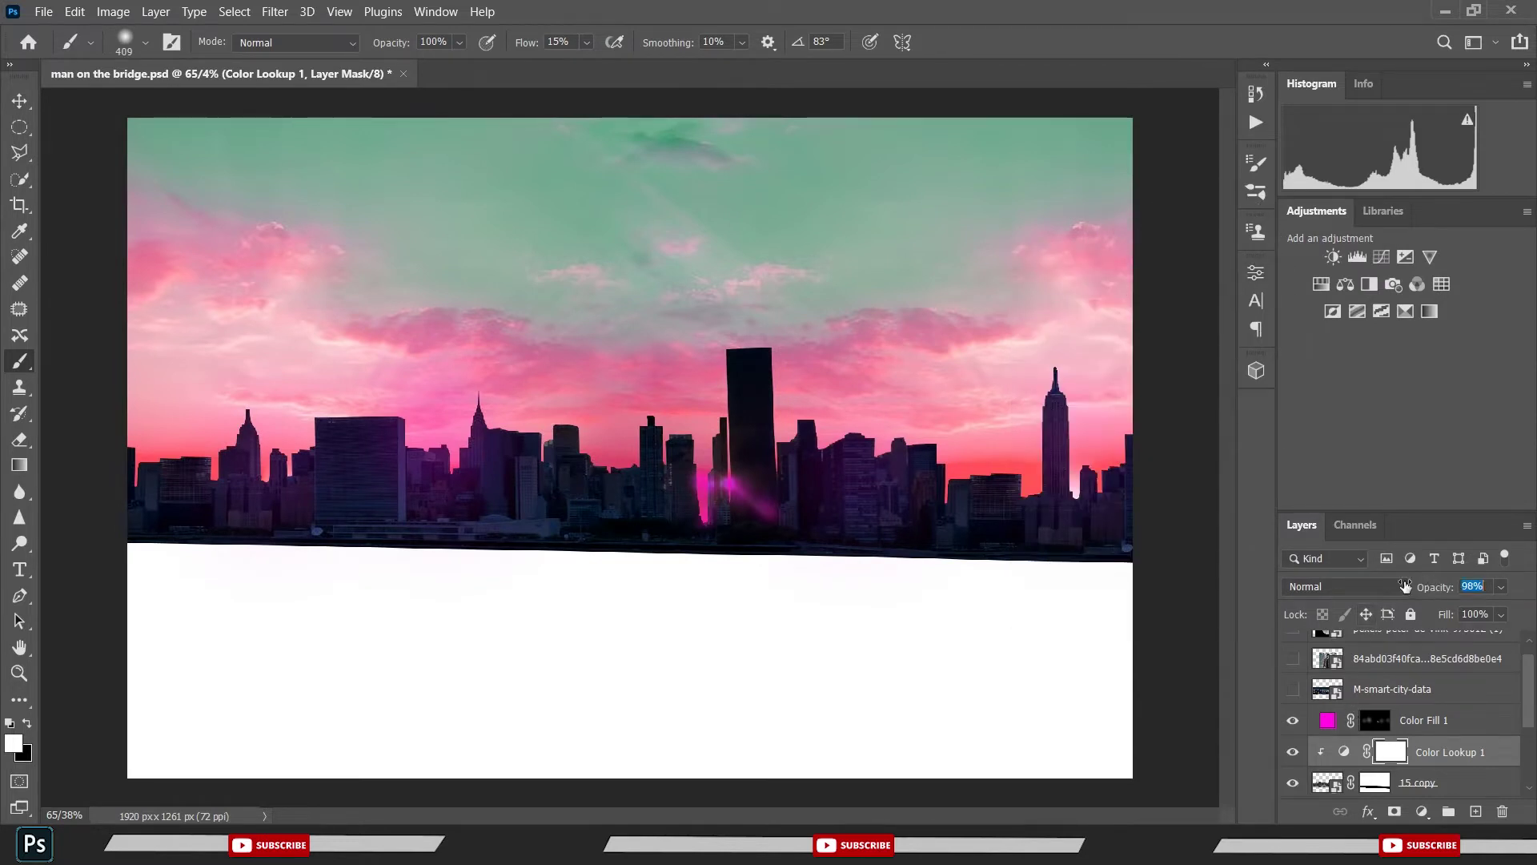
{"action": "left_click_drag", "start_coordinate": [1405, 586], "coordinate": [1378, 590]}
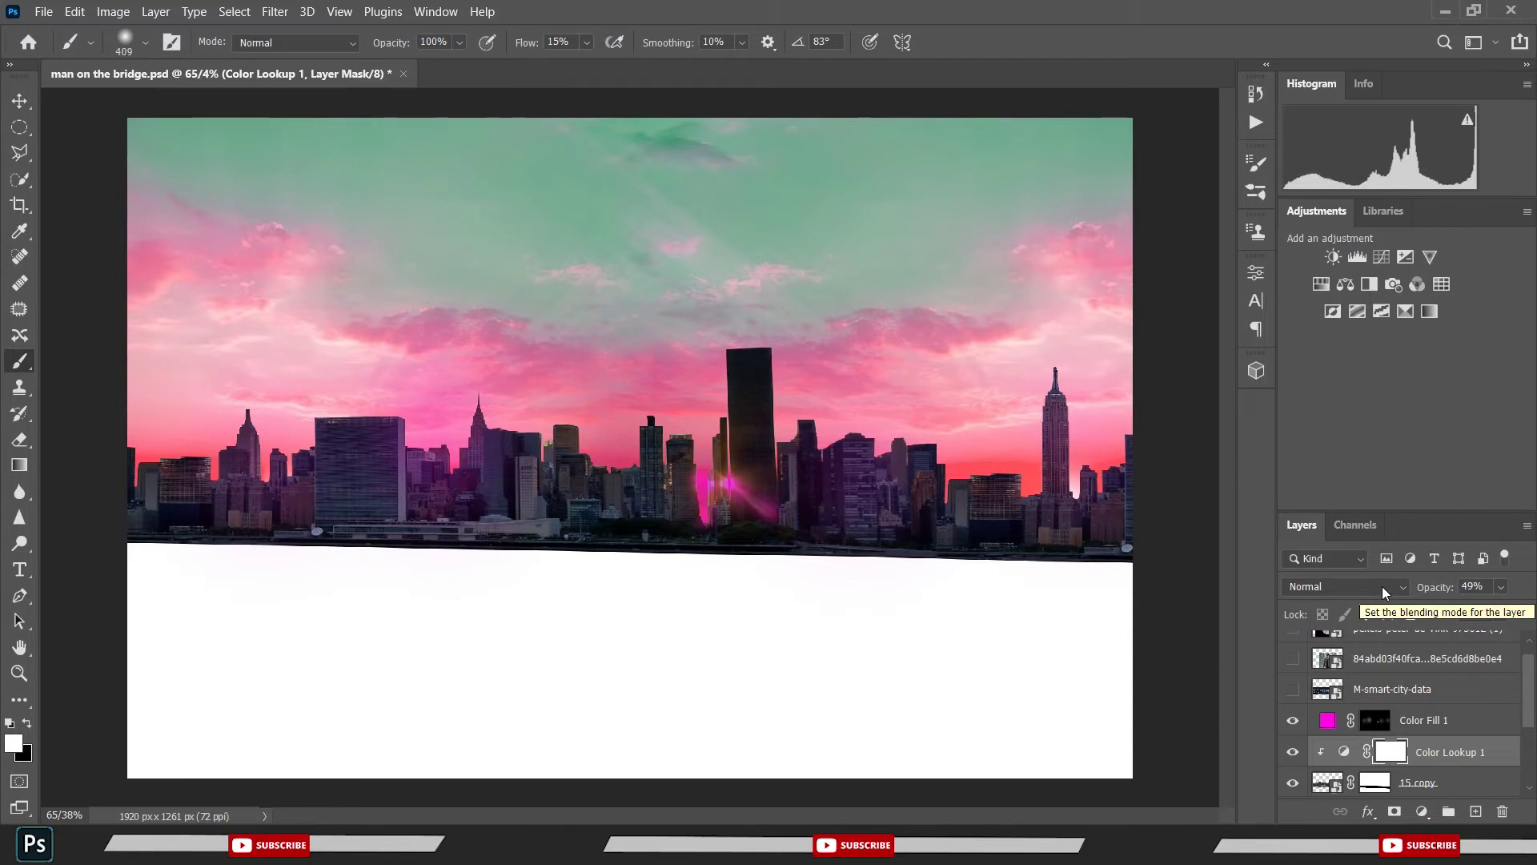
{"action": "key", "text": "ctrl+s"}
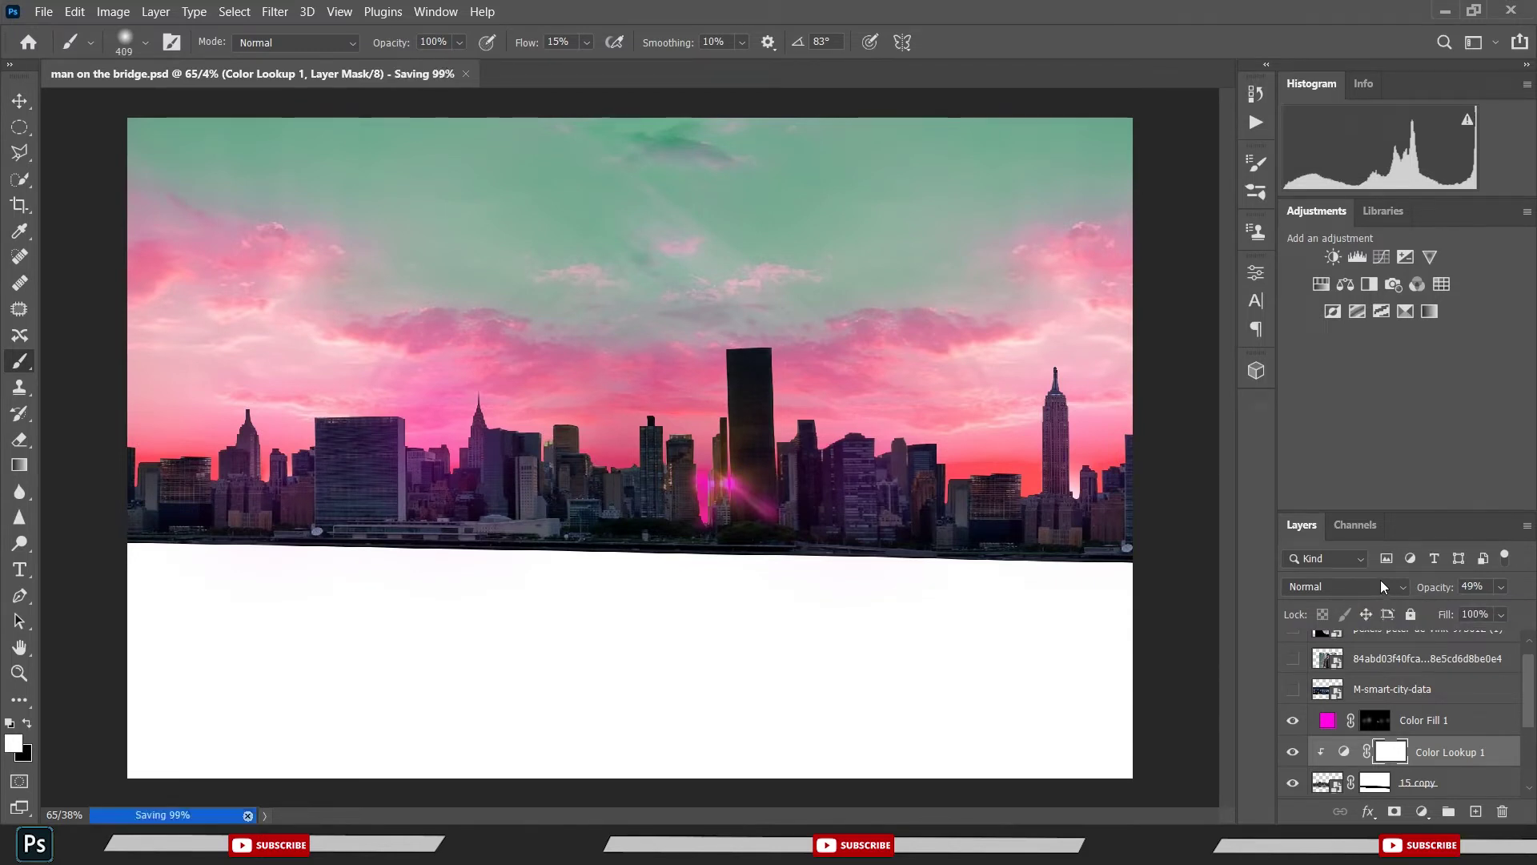
{"action": "scroll", "coordinate": [1380, 726], "scroll_direction": "up", "scroll_amount": 1}
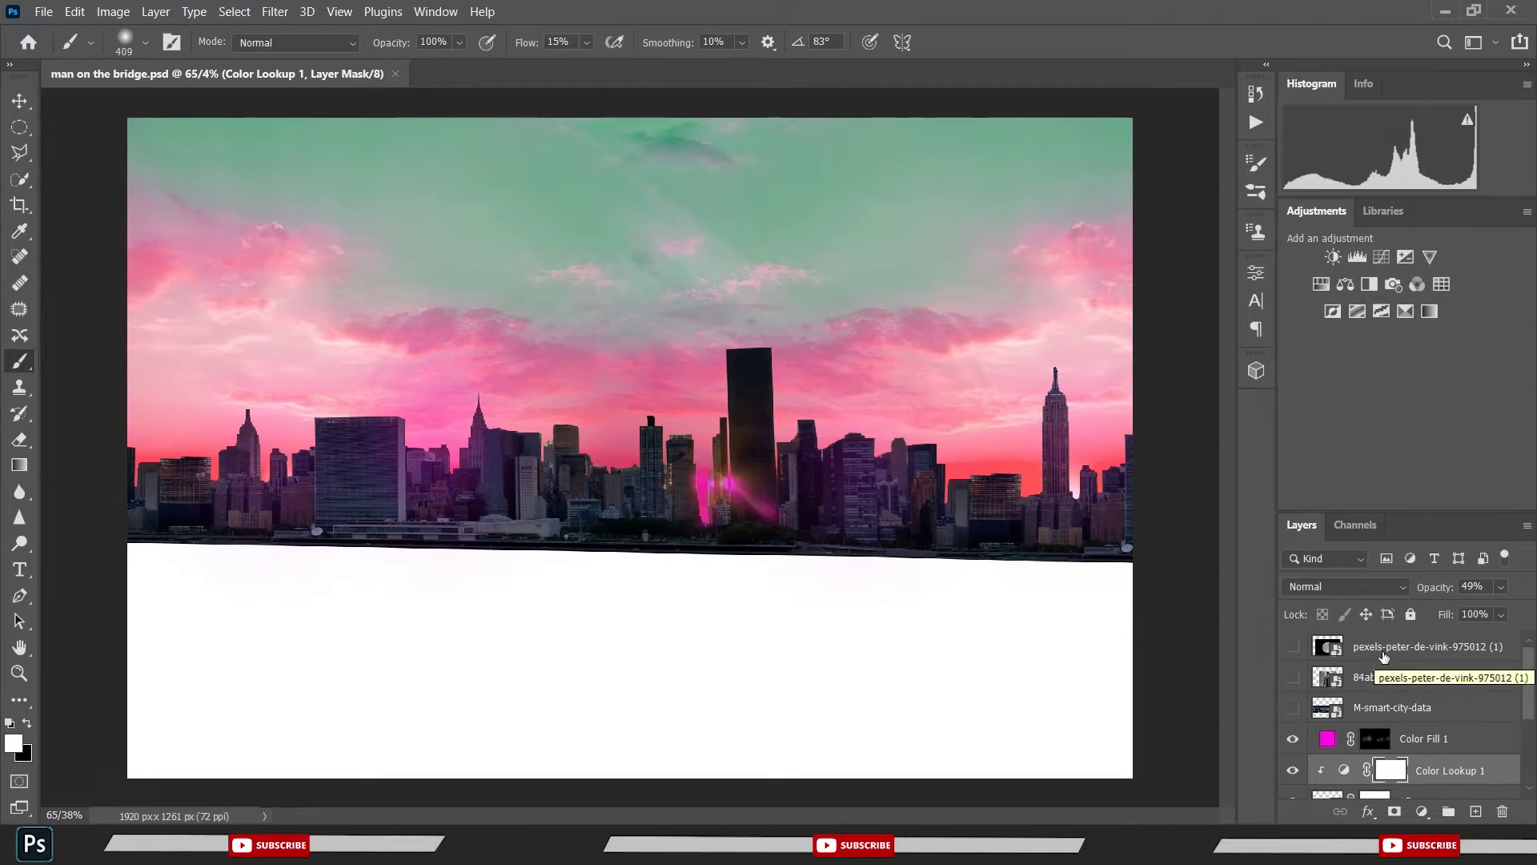
- Toggle visibility of the night-city layer and the layer above it, then save the composite
{"action": "left_click", "coordinate": [1381, 716]}
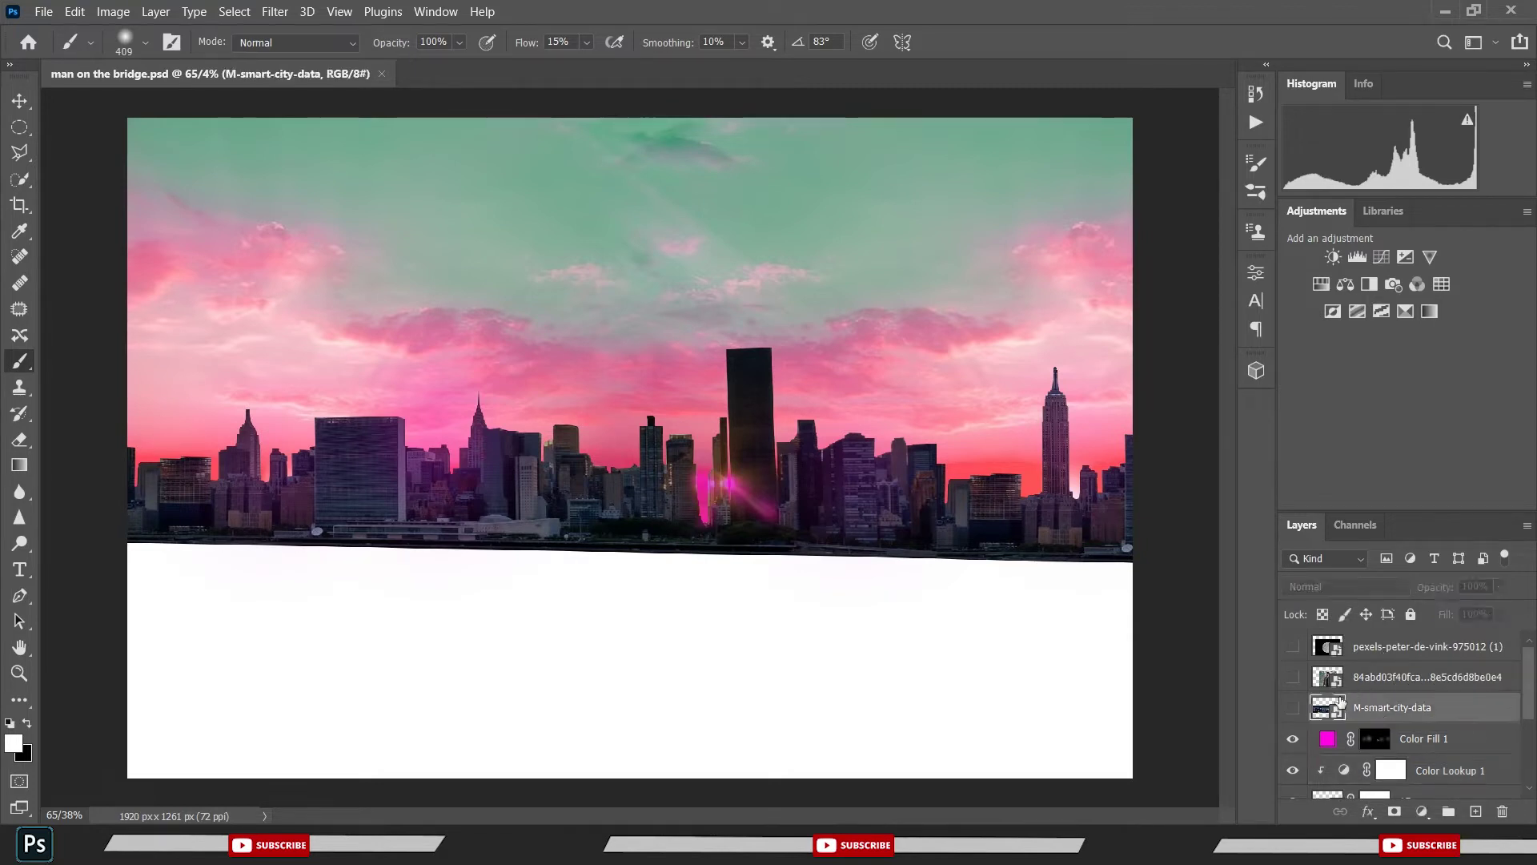
{"action": "left_click", "coordinate": [1289, 709]}
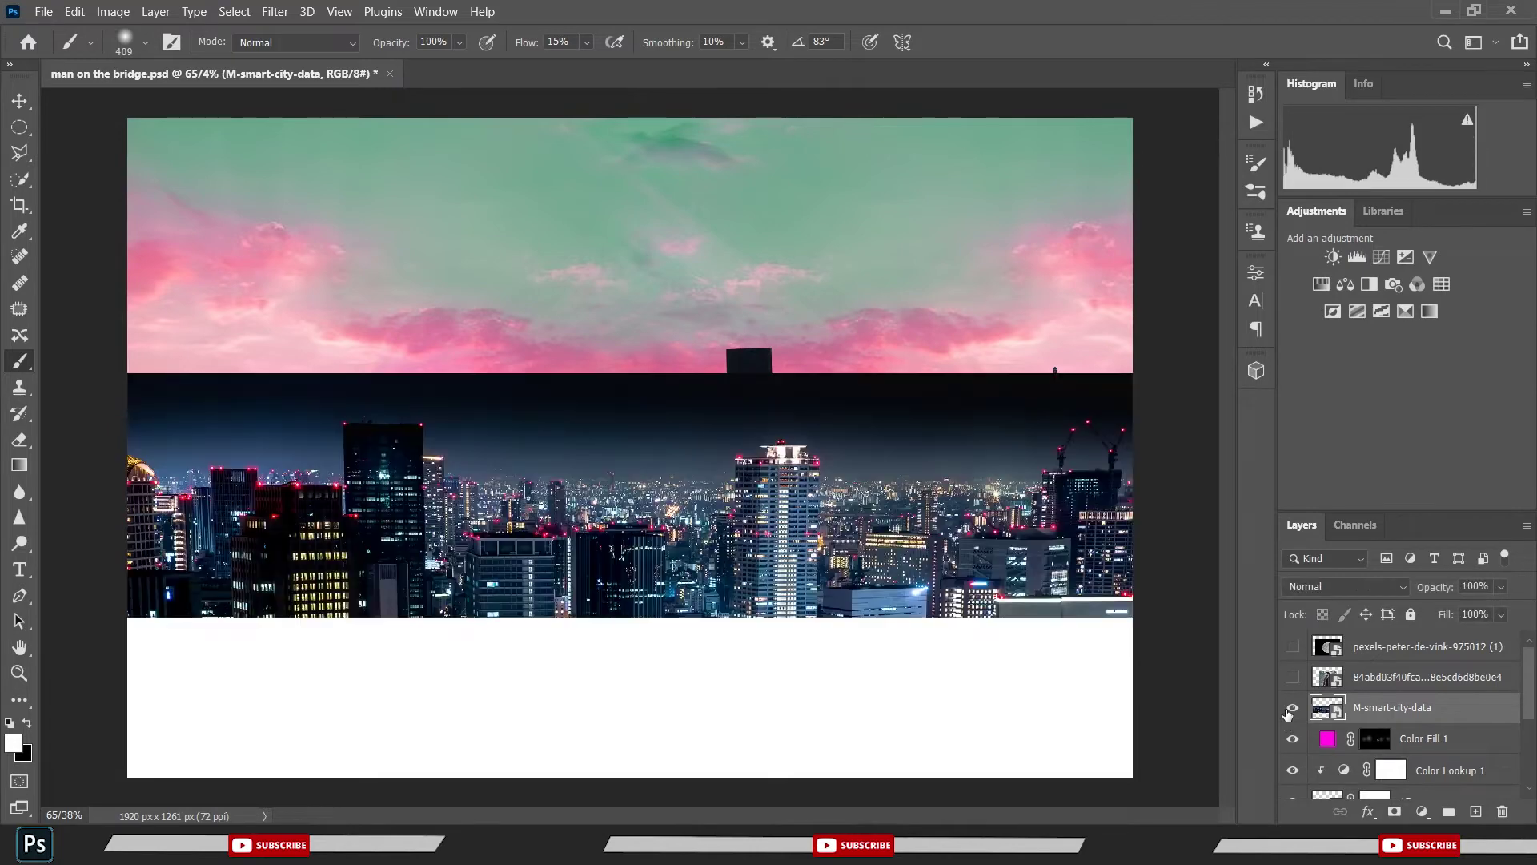
{"action": "left_click", "coordinate": [1293, 682]}
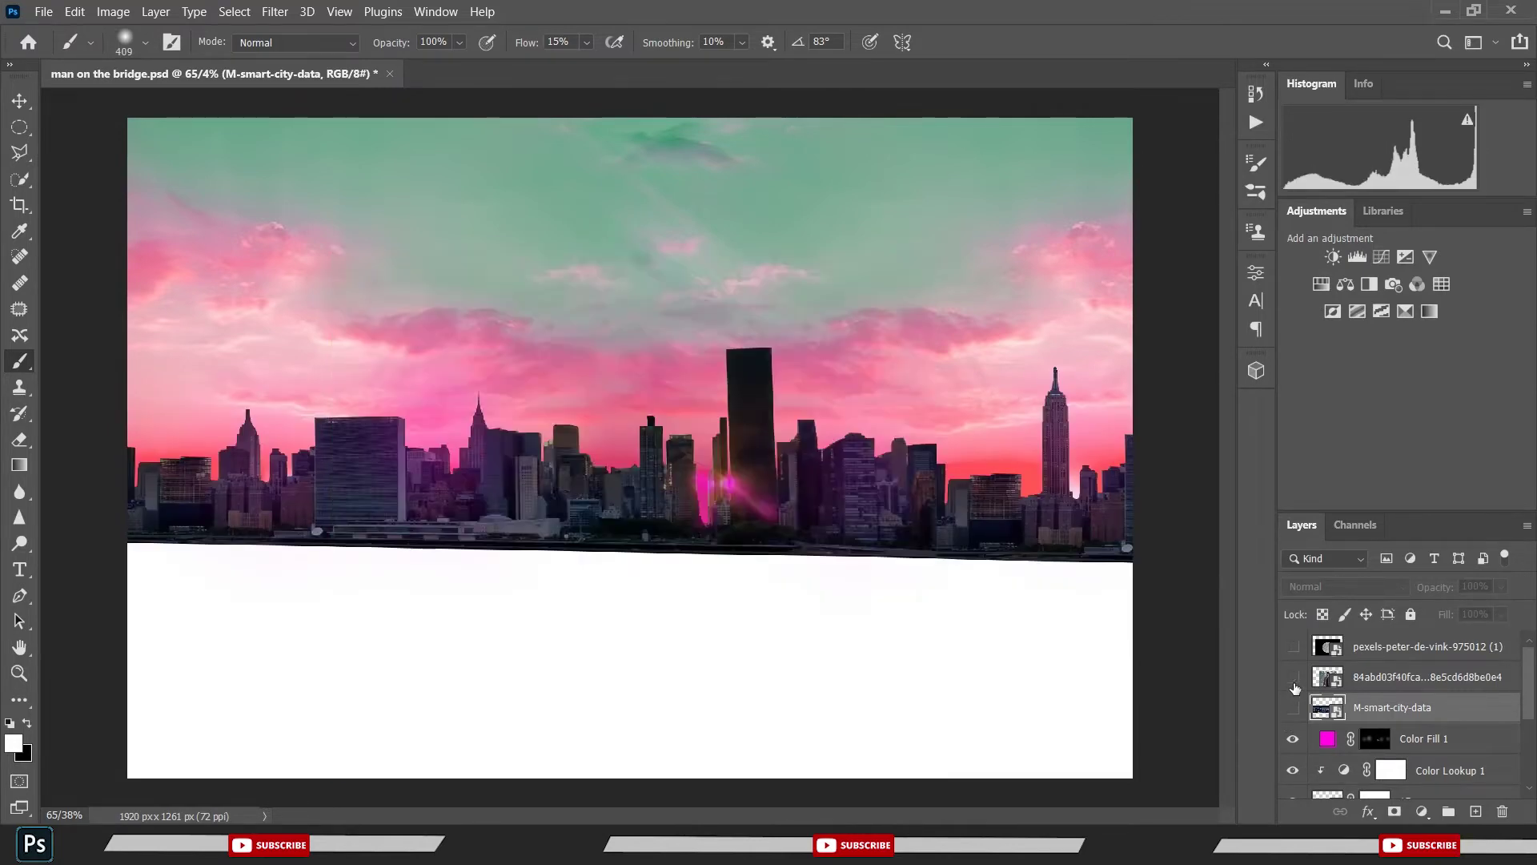
{"action": "key", "text": "ctrl+s"}
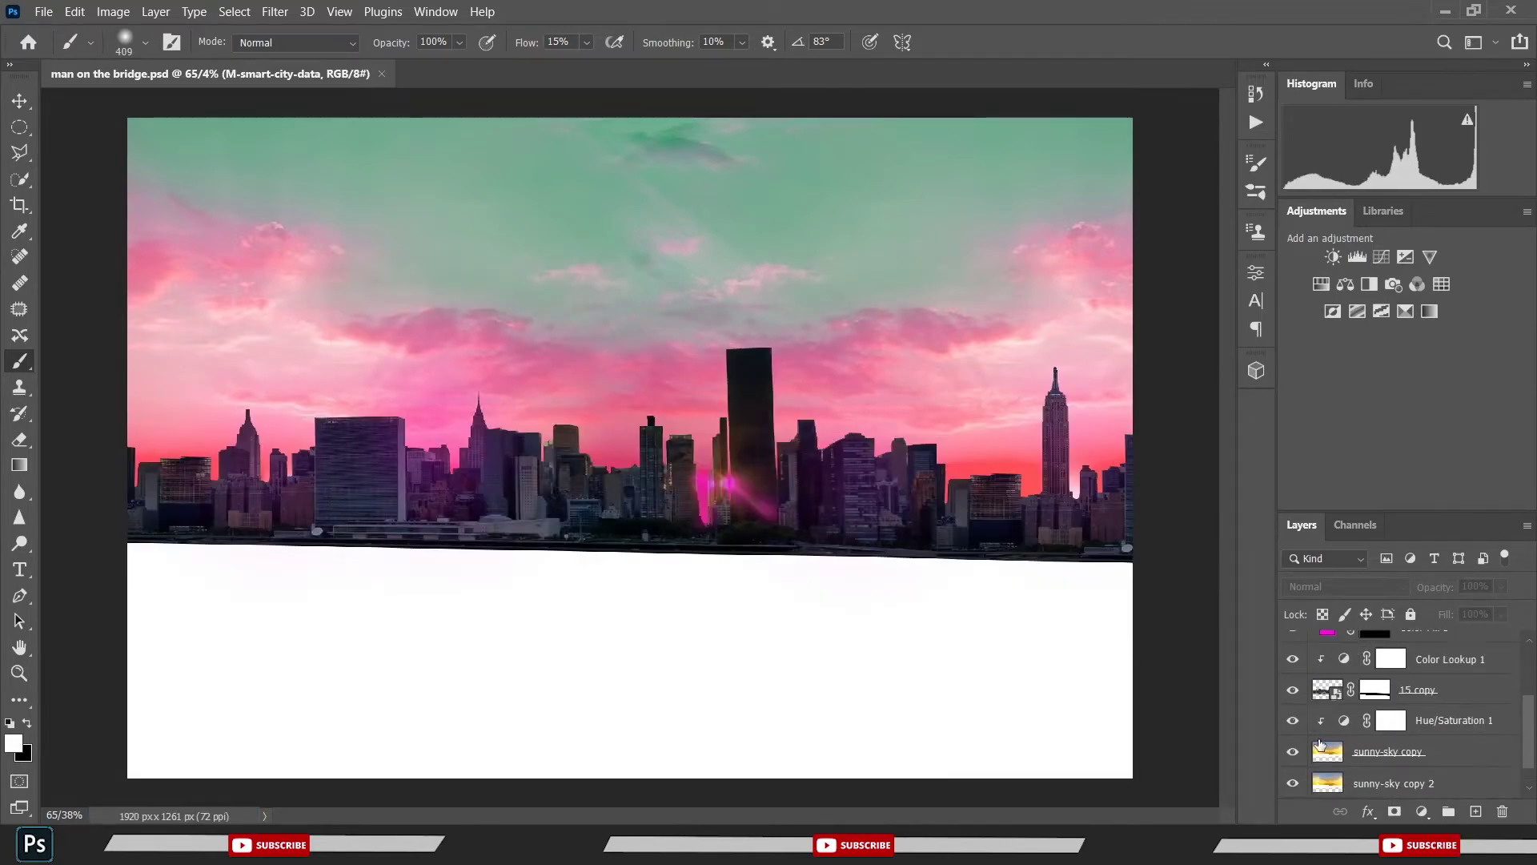
- Select the skyline photo layer and cycle through the Clone Stamp, Quick Selection and Brush tools
{"action": "left_click", "coordinate": [1388, 647]}
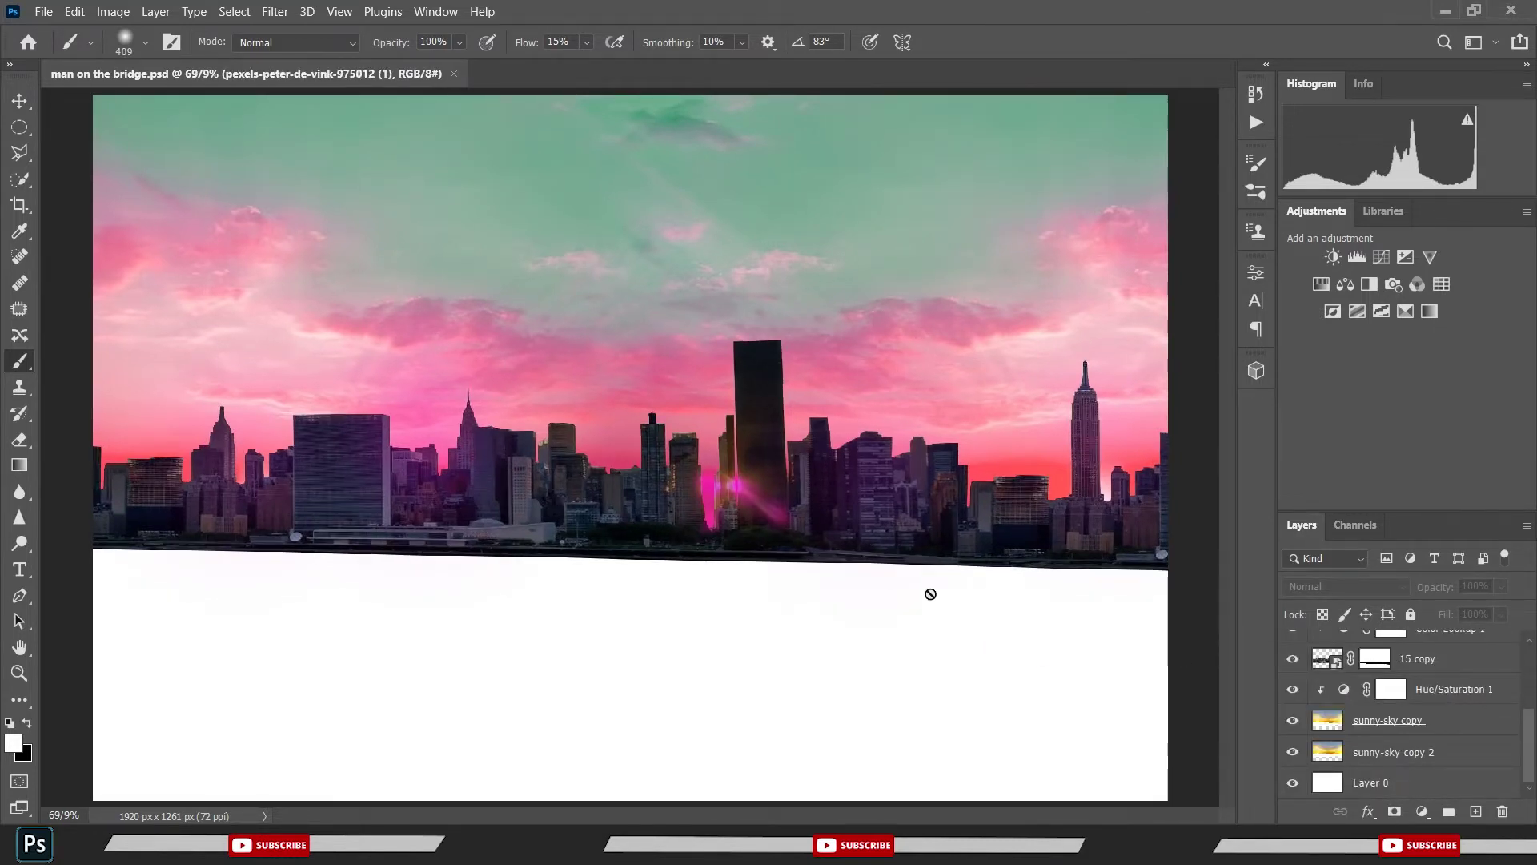
{"action": "key", "text": "s"}
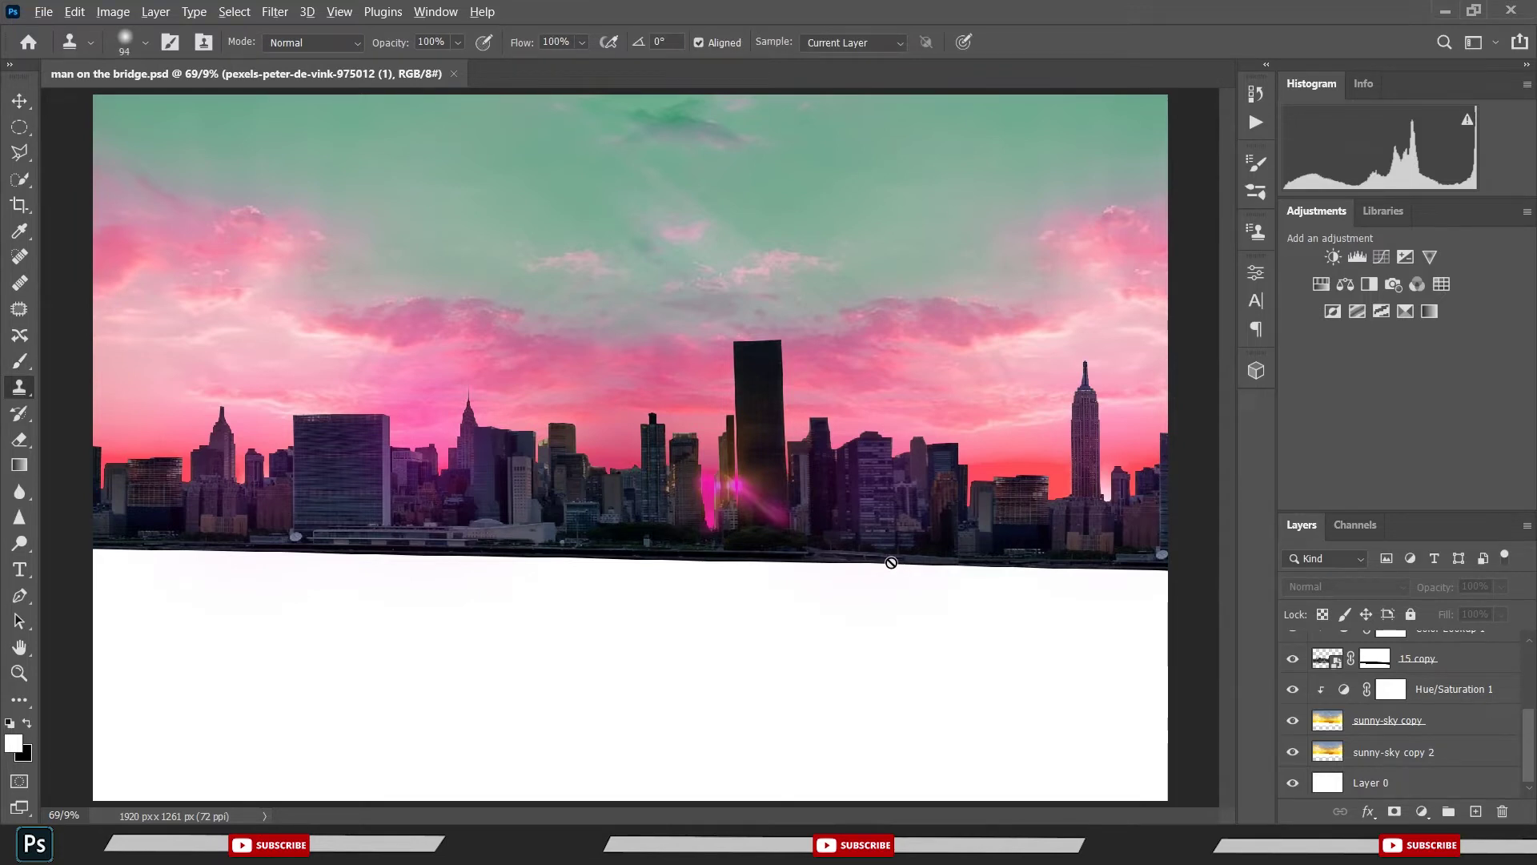
{"action": "scroll", "coordinate": [891, 562], "scroll_direction": "down", "scroll_amount": 1}
{"action": "scroll", "coordinate": [795, 542], "scroll_direction": "down", "scroll_amount": 1}
{"action": "scroll", "coordinate": [751, 534], "scroll_direction": "down", "scroll_amount": 1}
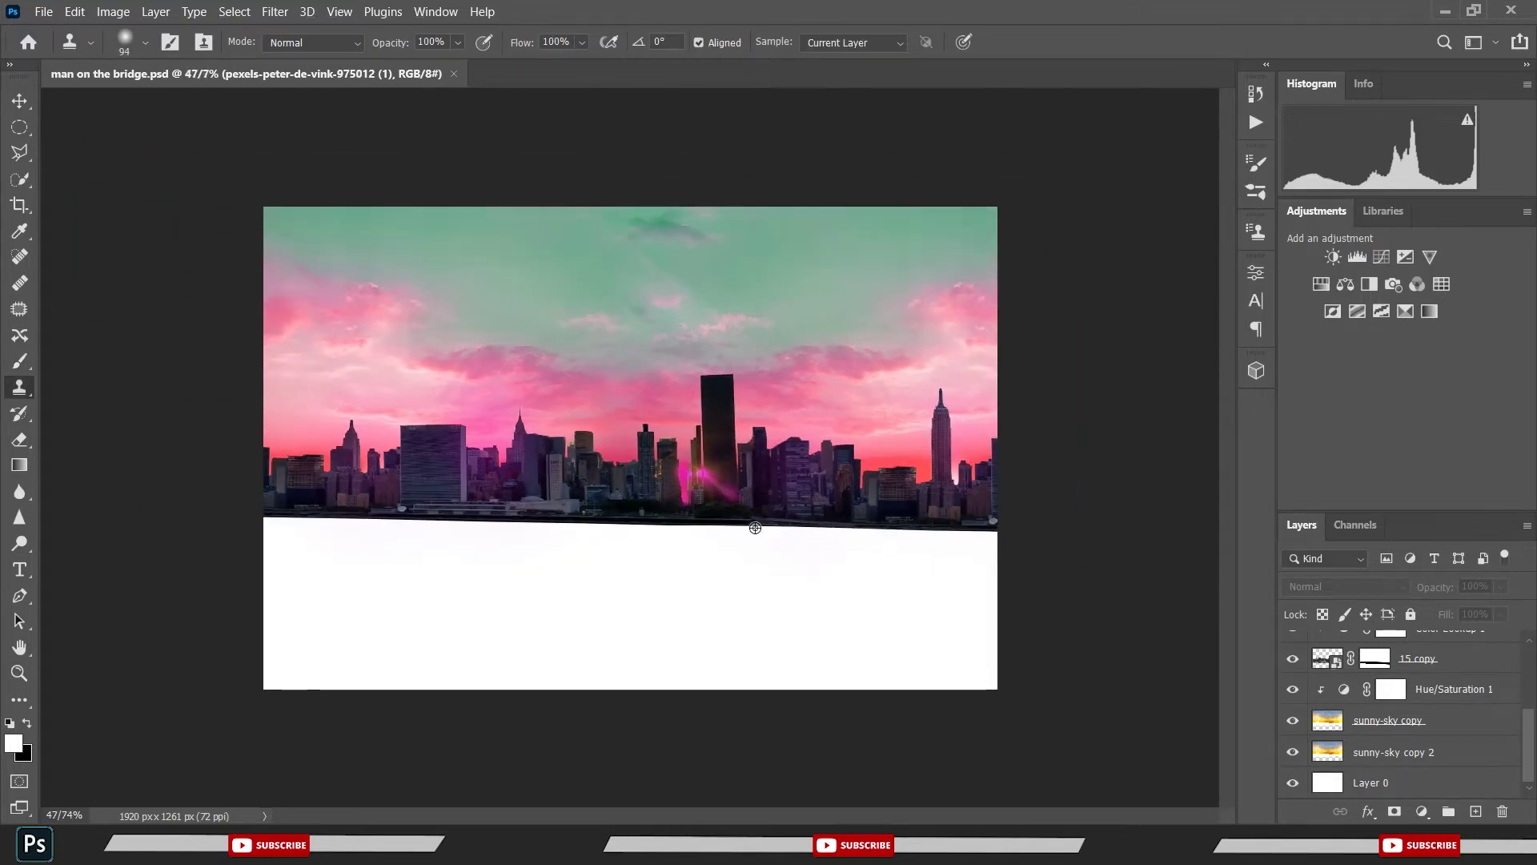
{"action": "key", "text": "w"}
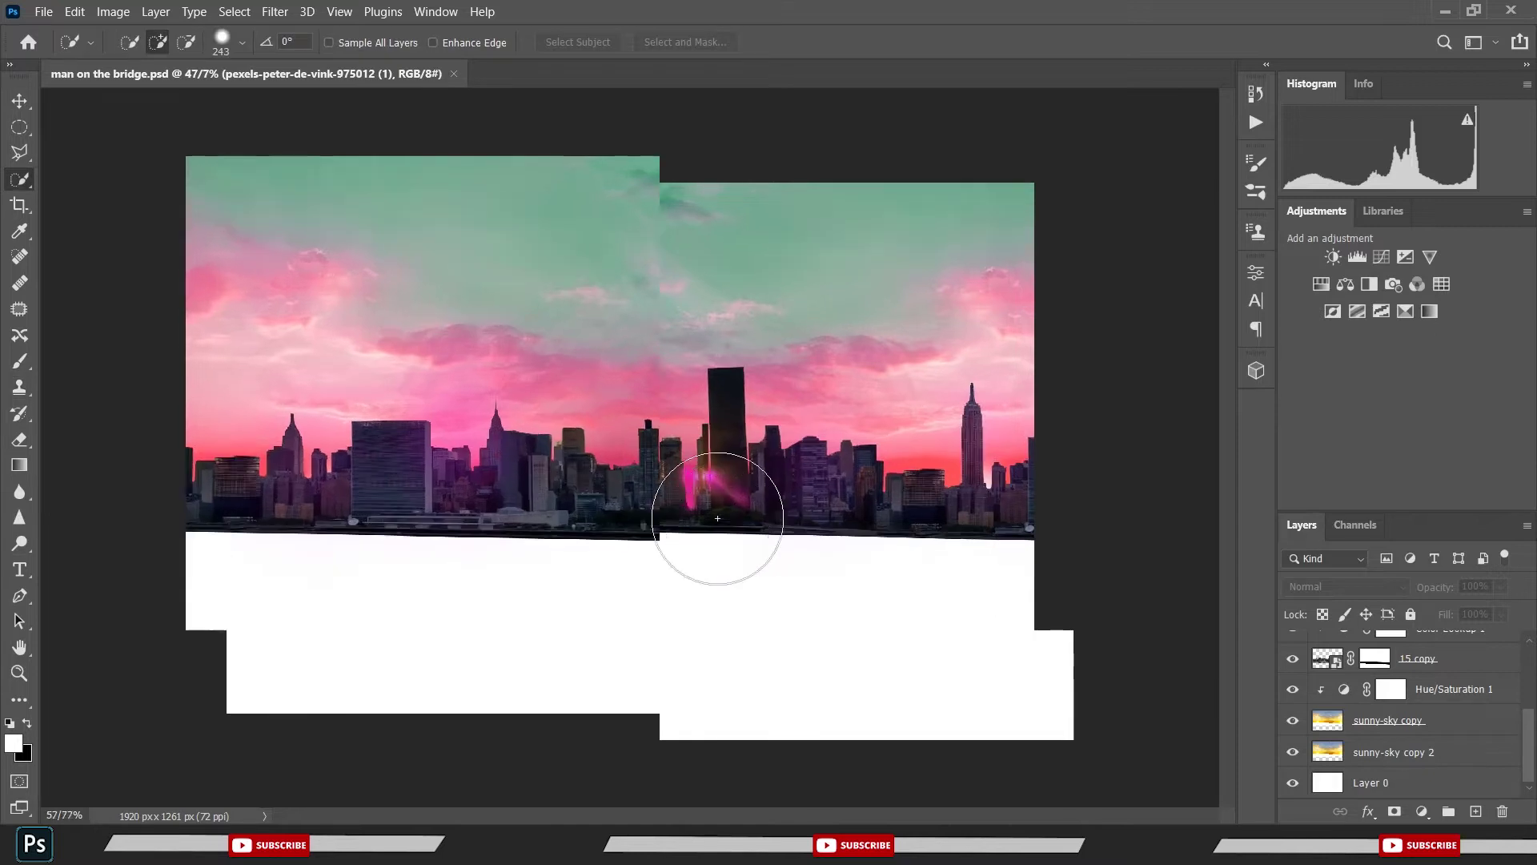
{"action": "scroll", "coordinate": [719, 512], "scroll_direction": "up", "scroll_amount": 3}
{"action": "scroll", "coordinate": [718, 519], "scroll_direction": "down", "scroll_amount": 1}
{"action": "key", "text": "b"}
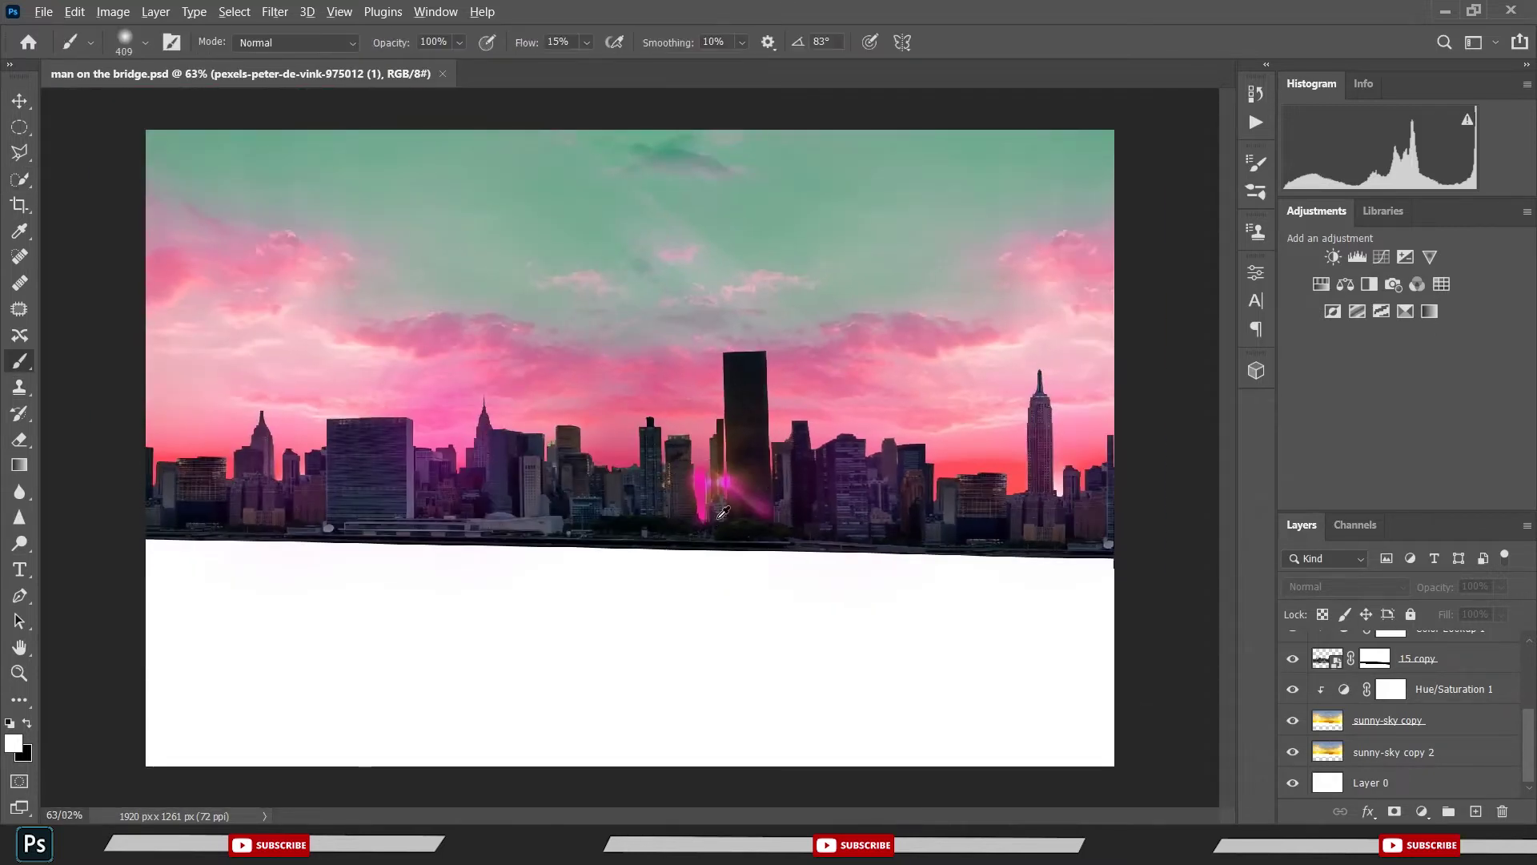
{"action": "scroll", "coordinate": [723, 512], "scroll_direction": "up", "scroll_amount": 1}
{"action": "scroll", "coordinate": [753, 511], "scroll_direction": "up", "scroll_amount": 1}
{"action": "scroll", "coordinate": [800, 509], "scroll_direction": "up", "scroll_amount": 2}
{"action": "scroll", "coordinate": [873, 506], "scroll_direction": "up", "scroll_amount": 2}
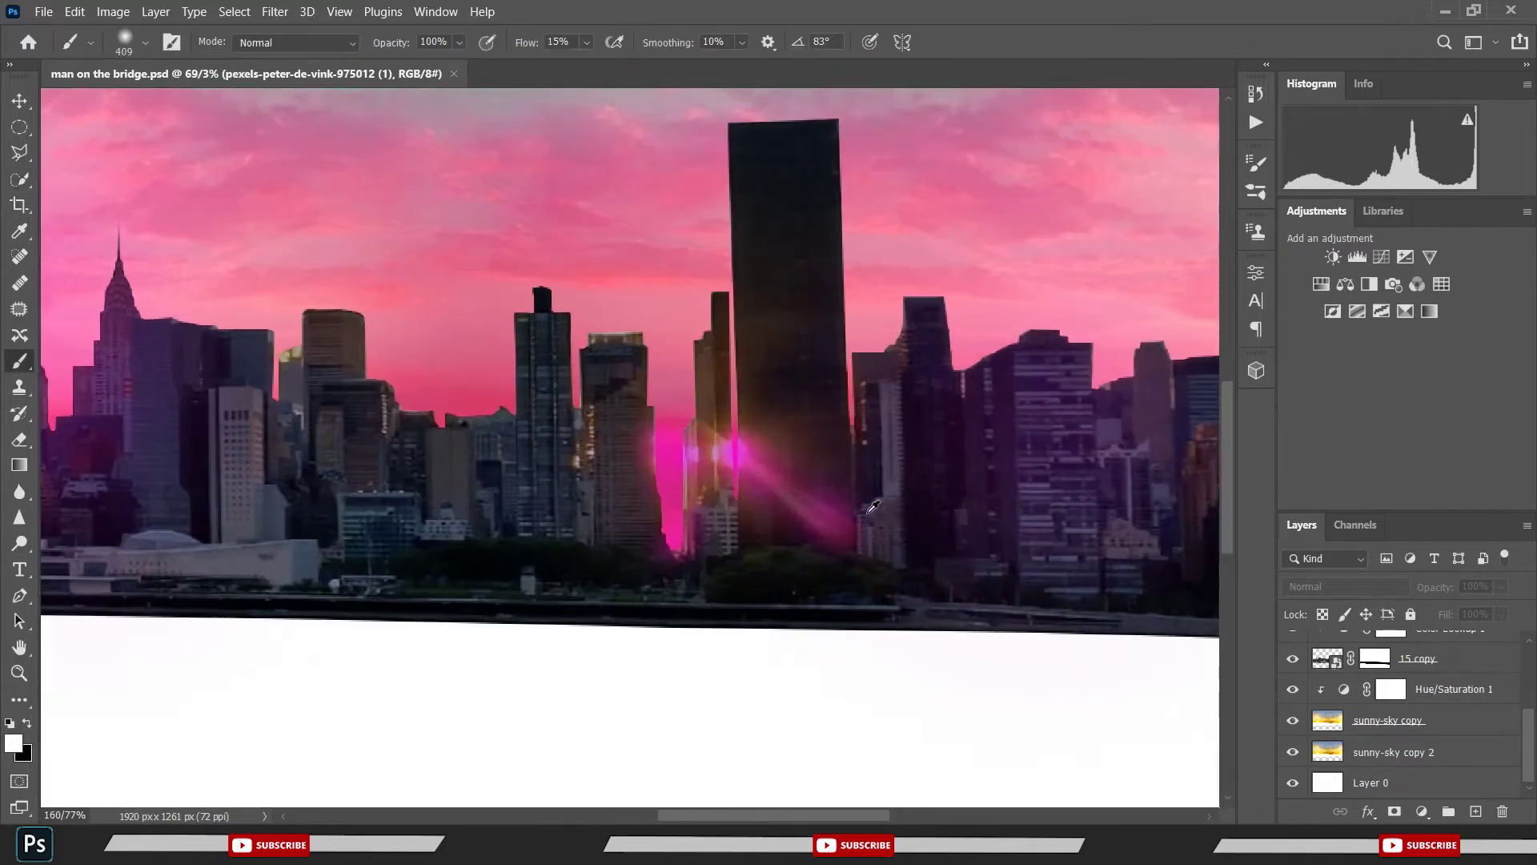
{"action": "scroll", "coordinate": [1343, 730], "scroll_direction": "up", "scroll_amount": 2}
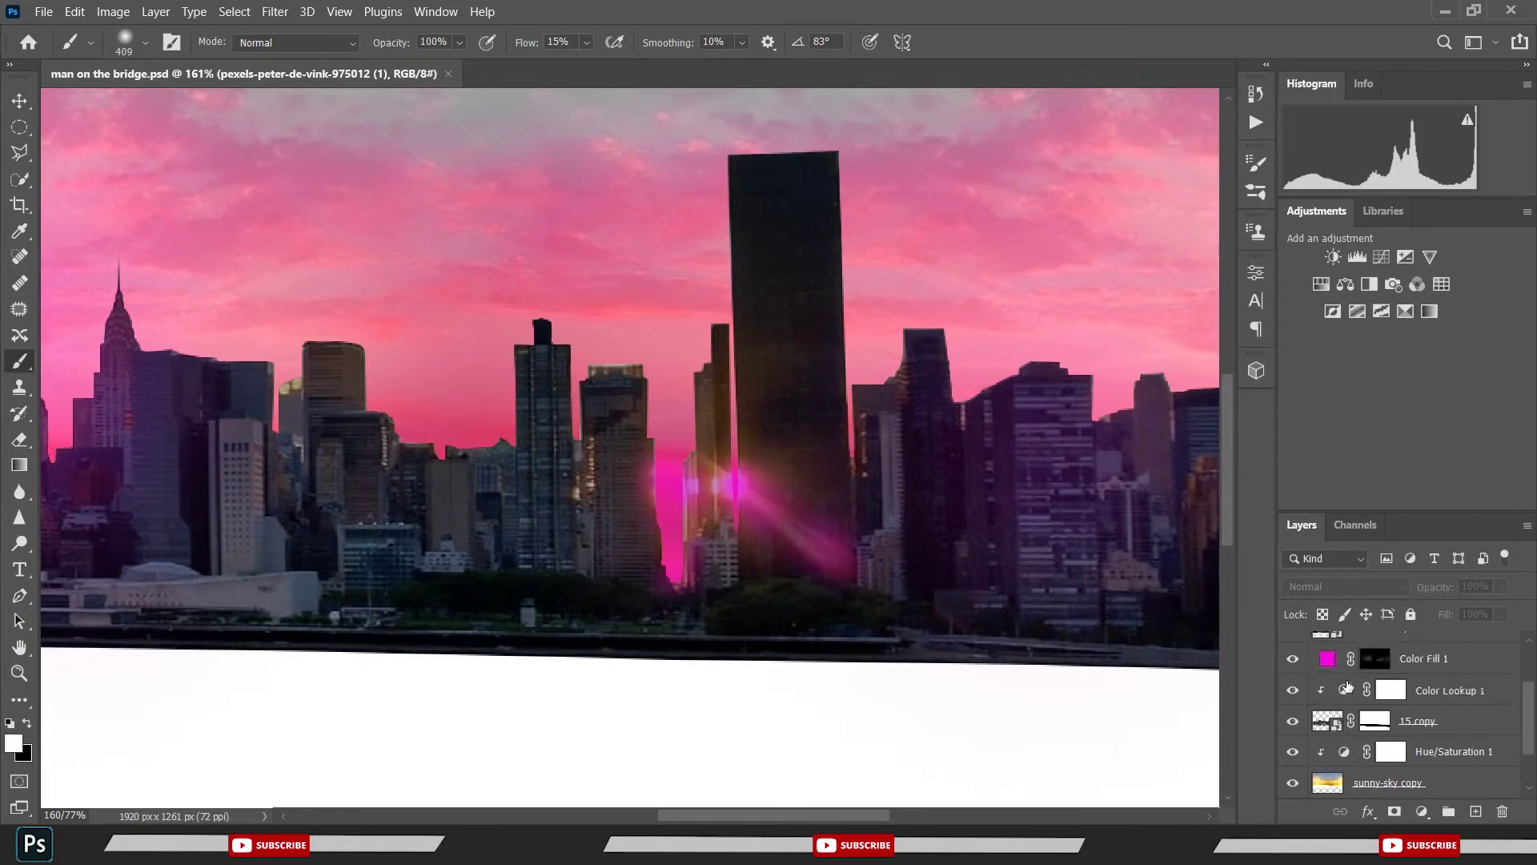
- Delete the pink Color Fill 1 layer so the sun rays show orange again
{"action": "left_click", "coordinate": [1418, 658]}
{"action": "key", "text": "Delete"}
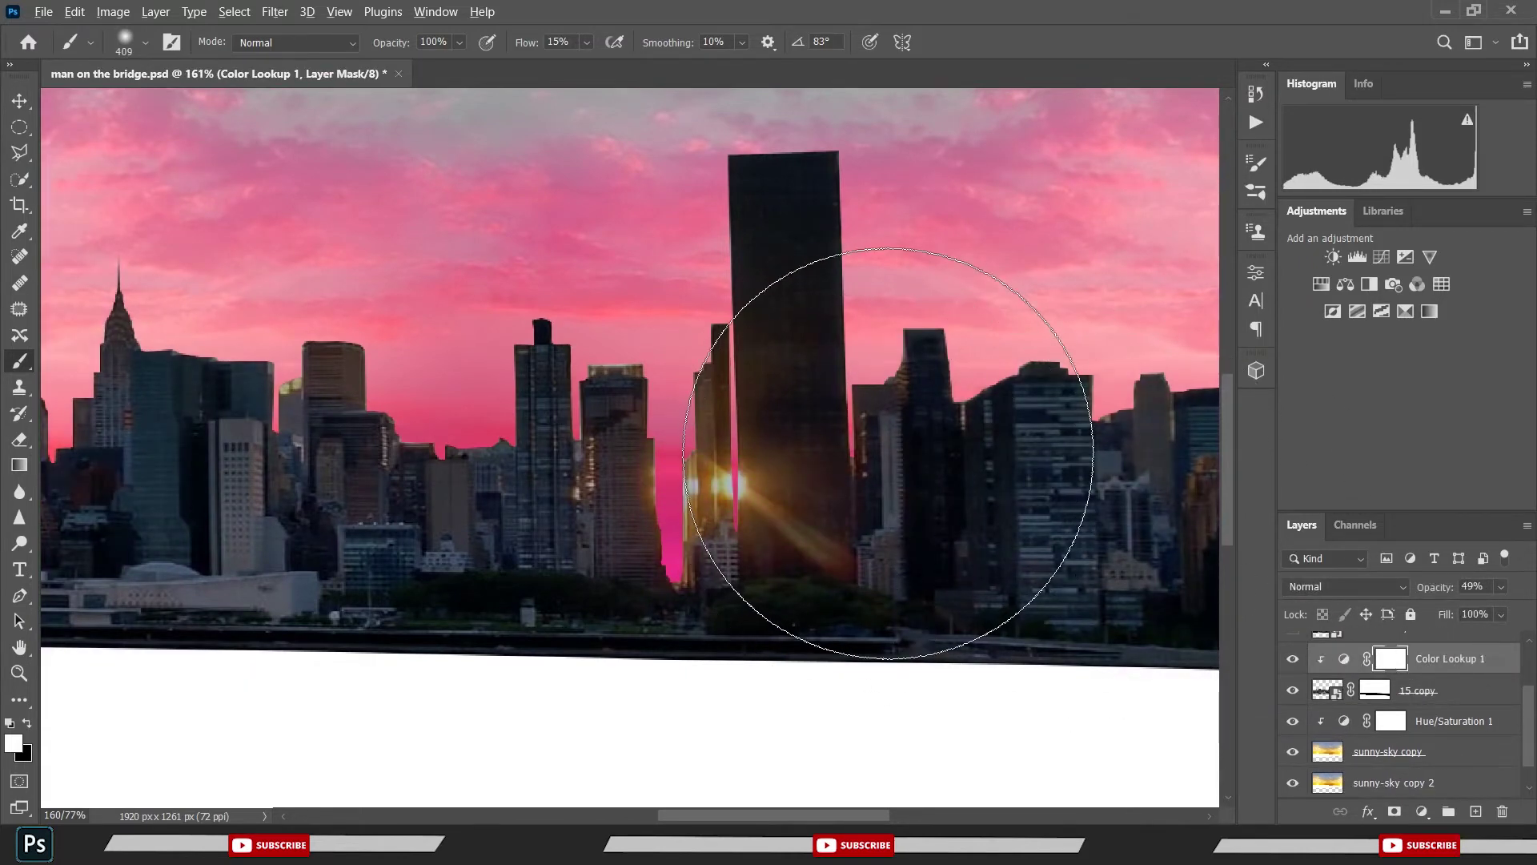
{"action": "scroll", "coordinate": [893, 457], "scroll_direction": "down", "scroll_amount": 3}
{"action": "scroll", "coordinate": [889, 453], "scroll_direction": "down", "scroll_amount": 3}
{"action": "scroll", "coordinate": [750, 462], "scroll_direction": "up", "scroll_amount": 1}
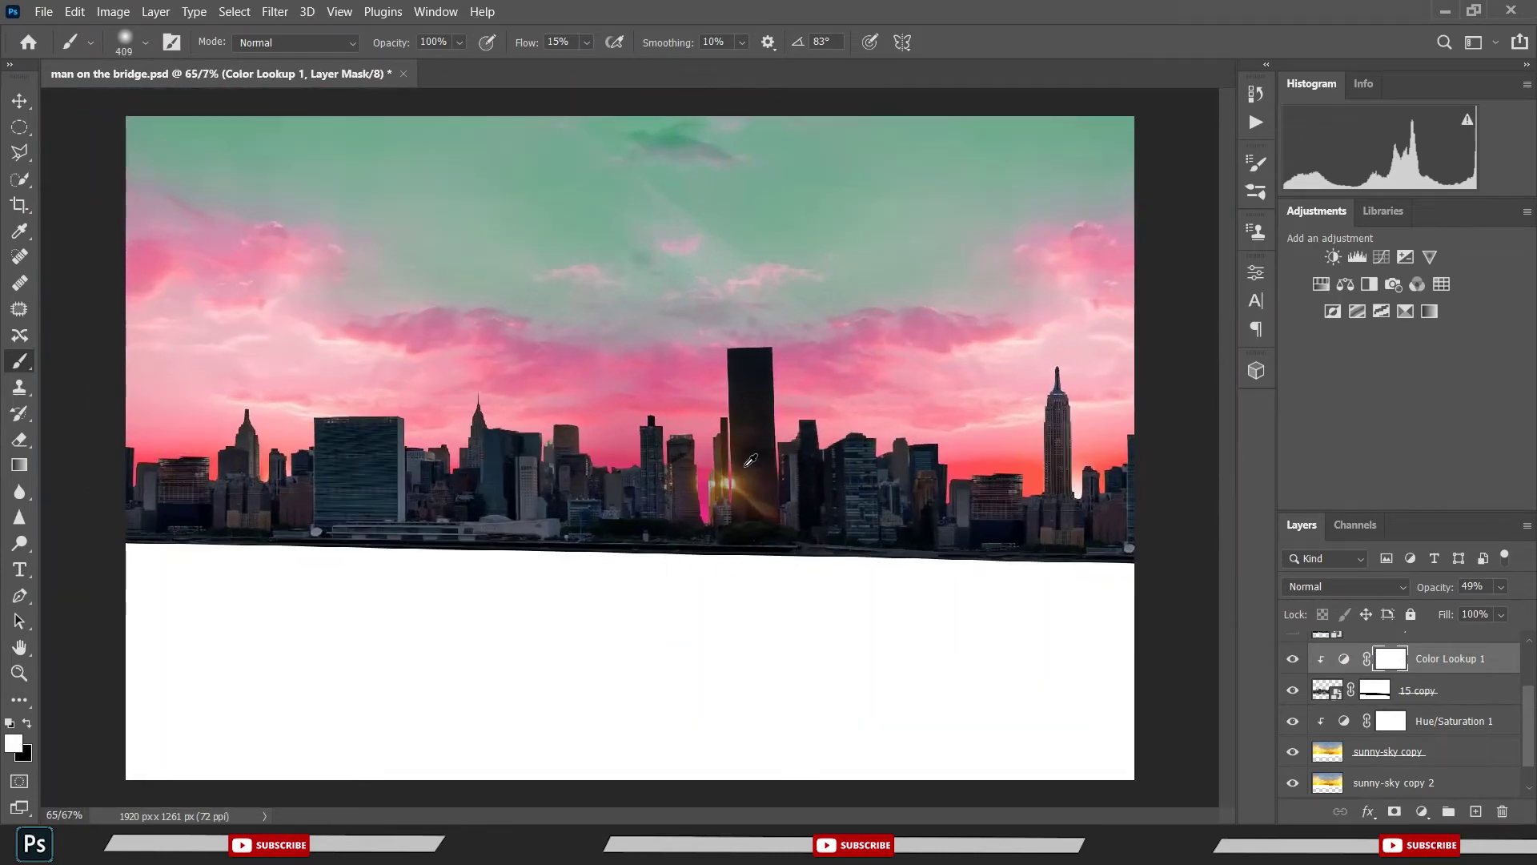
{"action": "scroll", "coordinate": [747, 480], "scroll_direction": "up", "scroll_amount": 2}
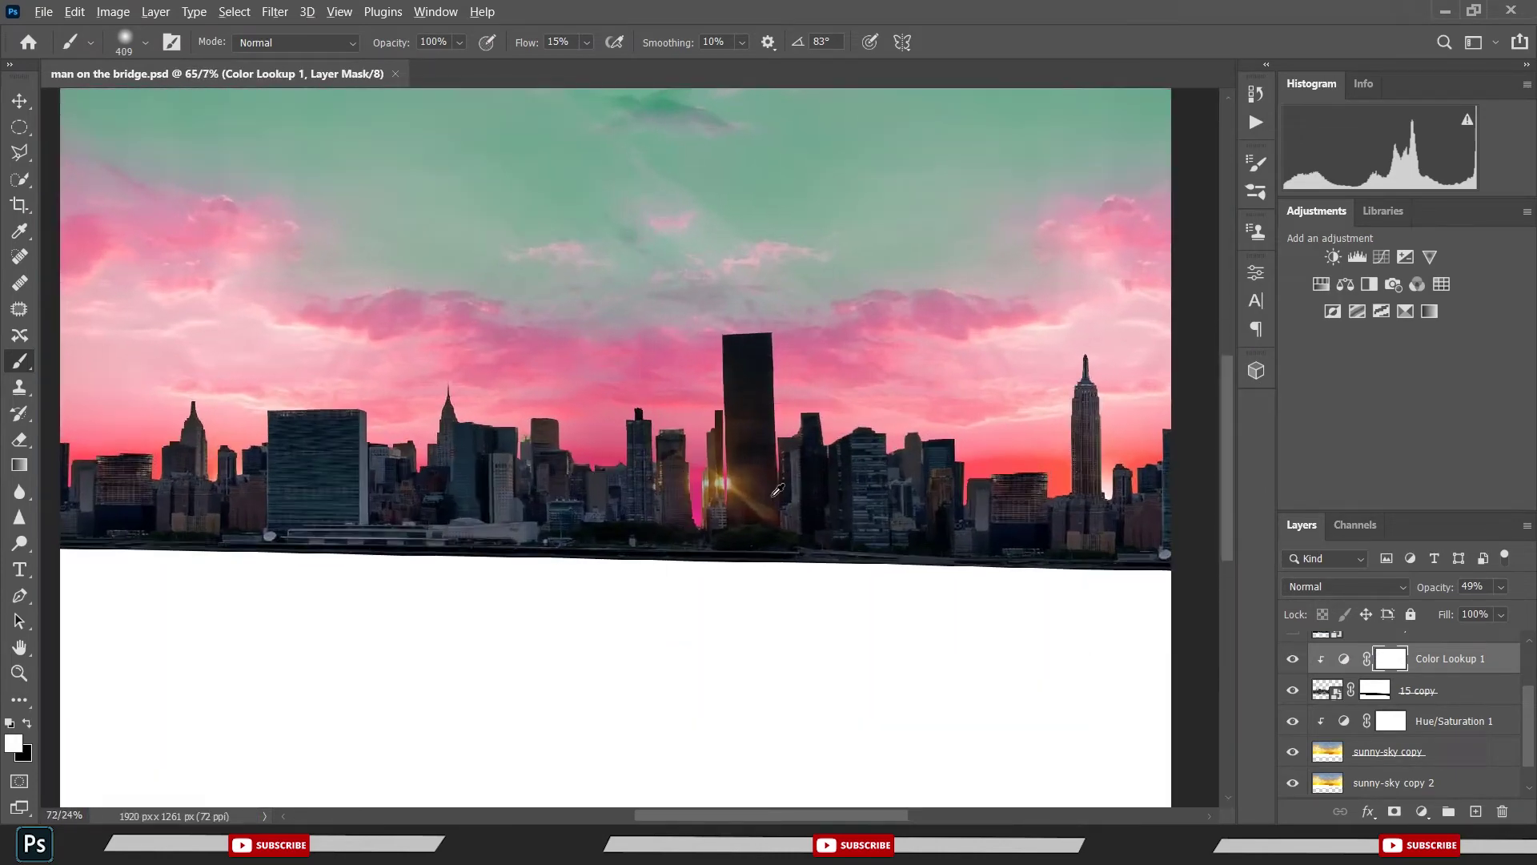
{"action": "scroll", "coordinate": [671, 517], "scroll_direction": "up", "scroll_amount": 3}
{"action": "scroll", "coordinate": [671, 516], "scroll_direction": "up", "scroll_amount": 2}
- Switch to the Clone Stamp tool with 15 copy as the active layer
{"action": "key", "text": "s"}
{"action": "scroll", "coordinate": [710, 521], "scroll_direction": "up", "scroll_amount": 2}
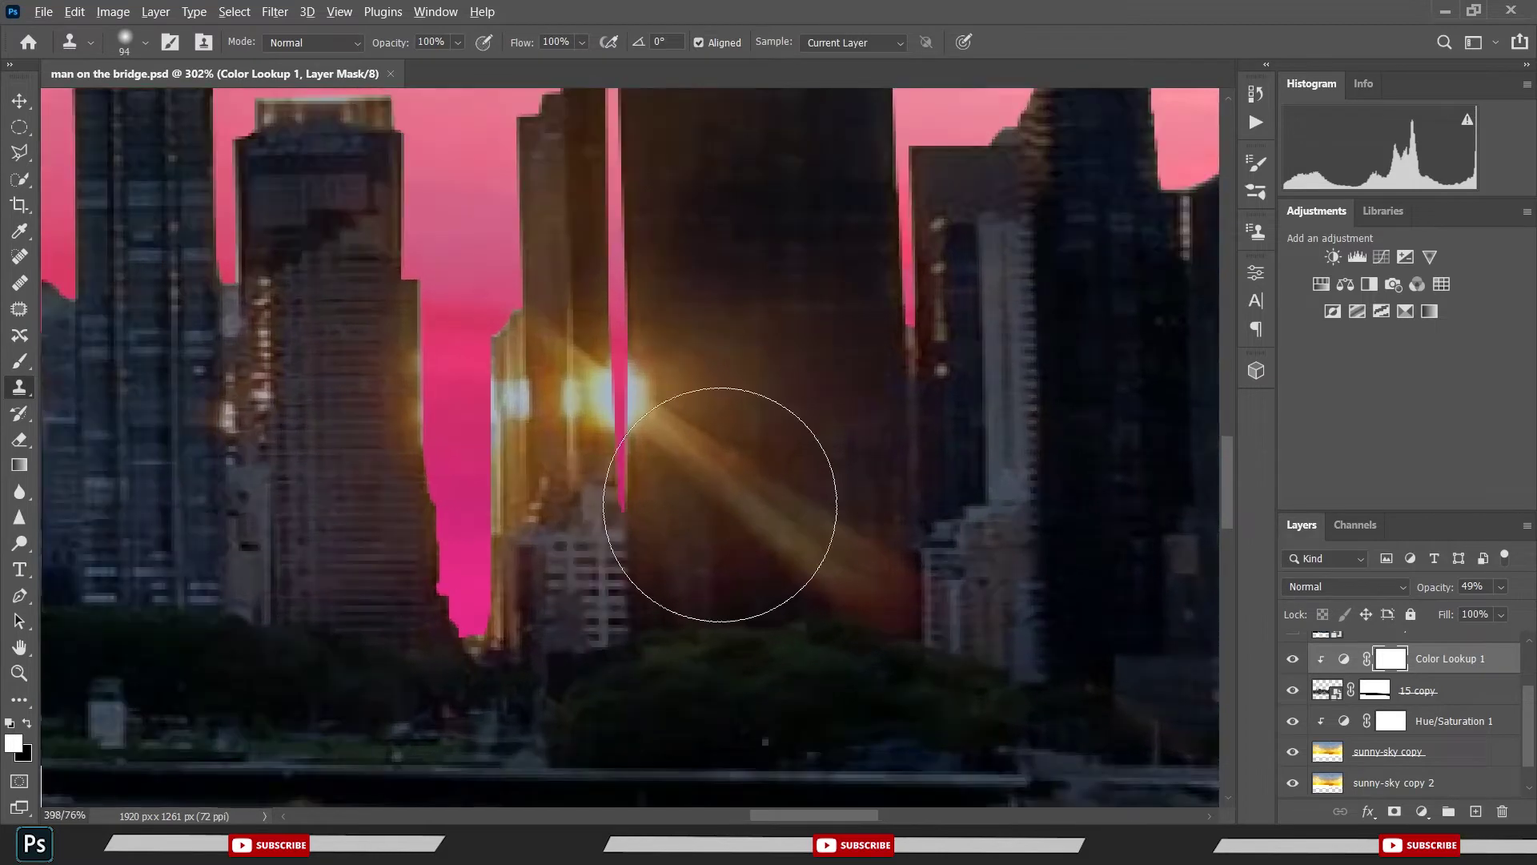
{"action": "scroll", "coordinate": [1380, 728], "scroll_direction": "down", "scroll_amount": 1}
{"action": "scroll", "coordinate": [1393, 716], "scroll_direction": "up", "scroll_amount": 1}
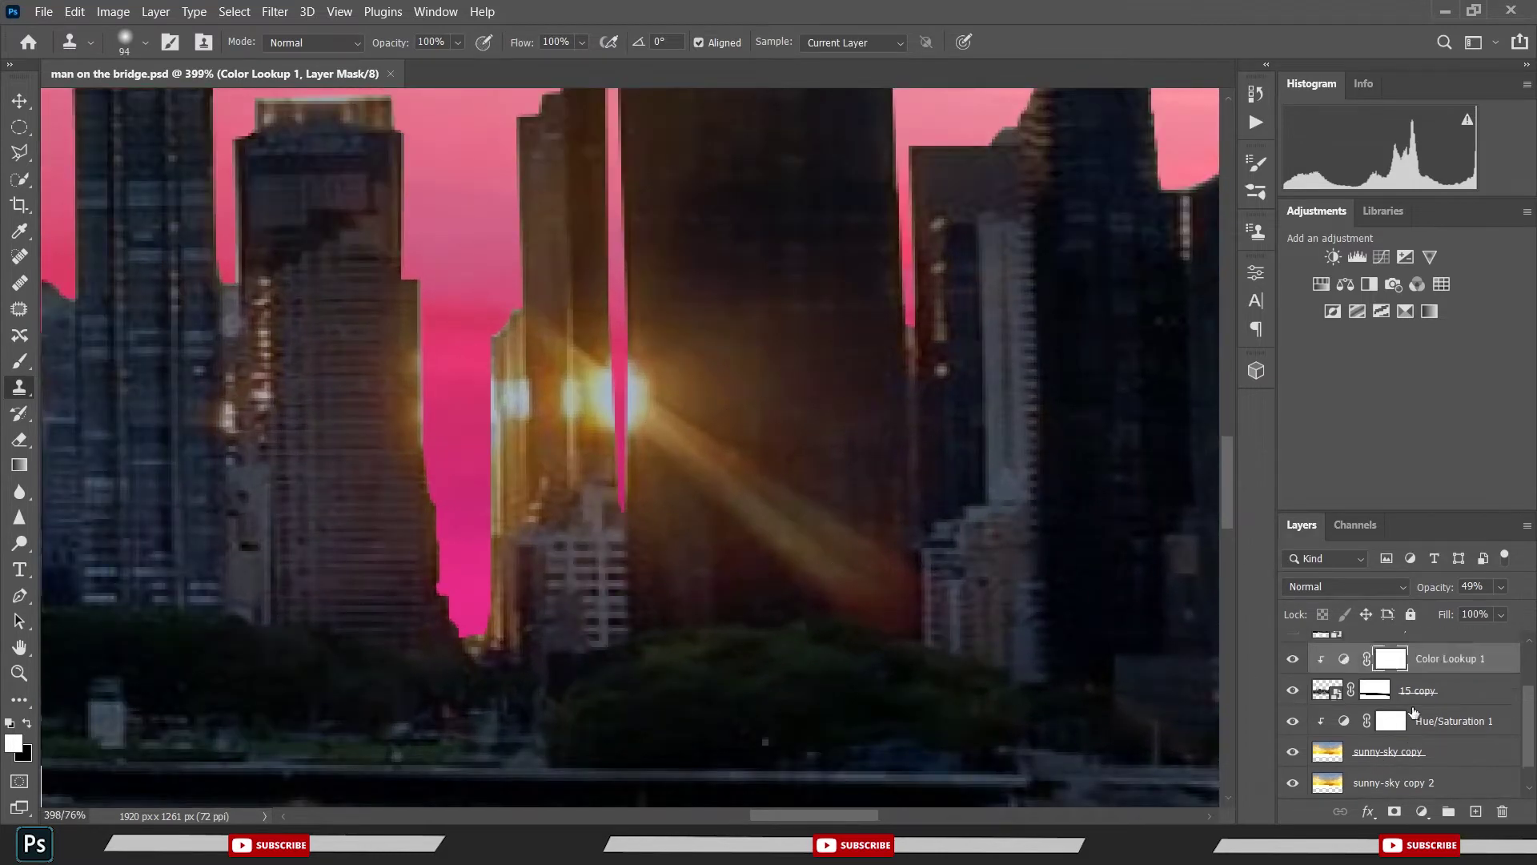
{"action": "left_click", "coordinate": [1418, 692]}
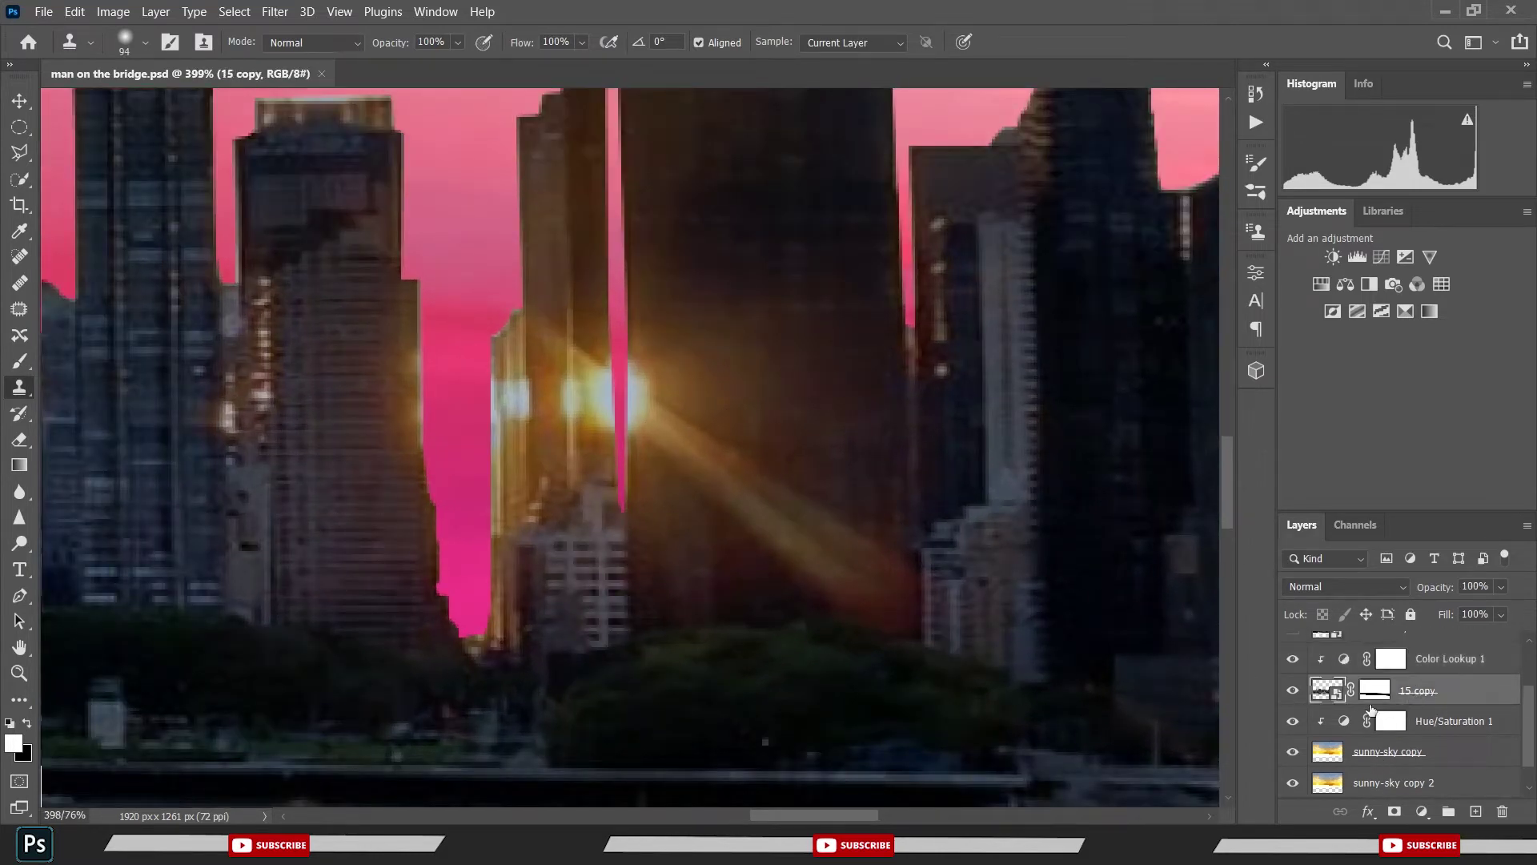
- Sample dark tower texture, rasterize 15 copy, and clone over the first light ray
{"action": "left_click", "coordinate": [709, 432]}
{"action": "left_click", "coordinate": [809, 340]}
{"action": "left_click", "coordinate": [775, 522]}
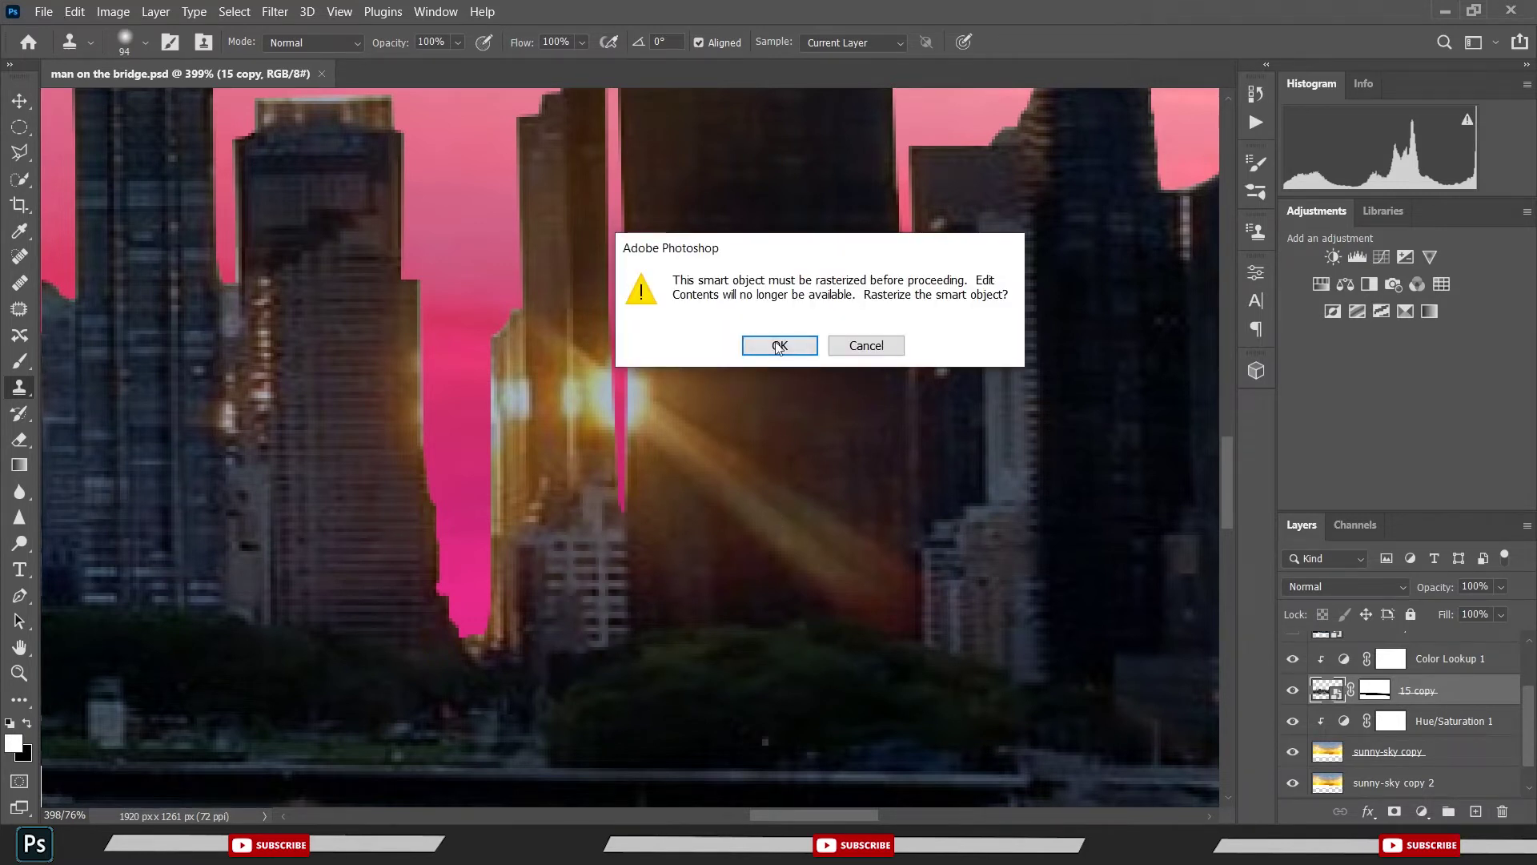
{"action": "left_click", "coordinate": [778, 346]}
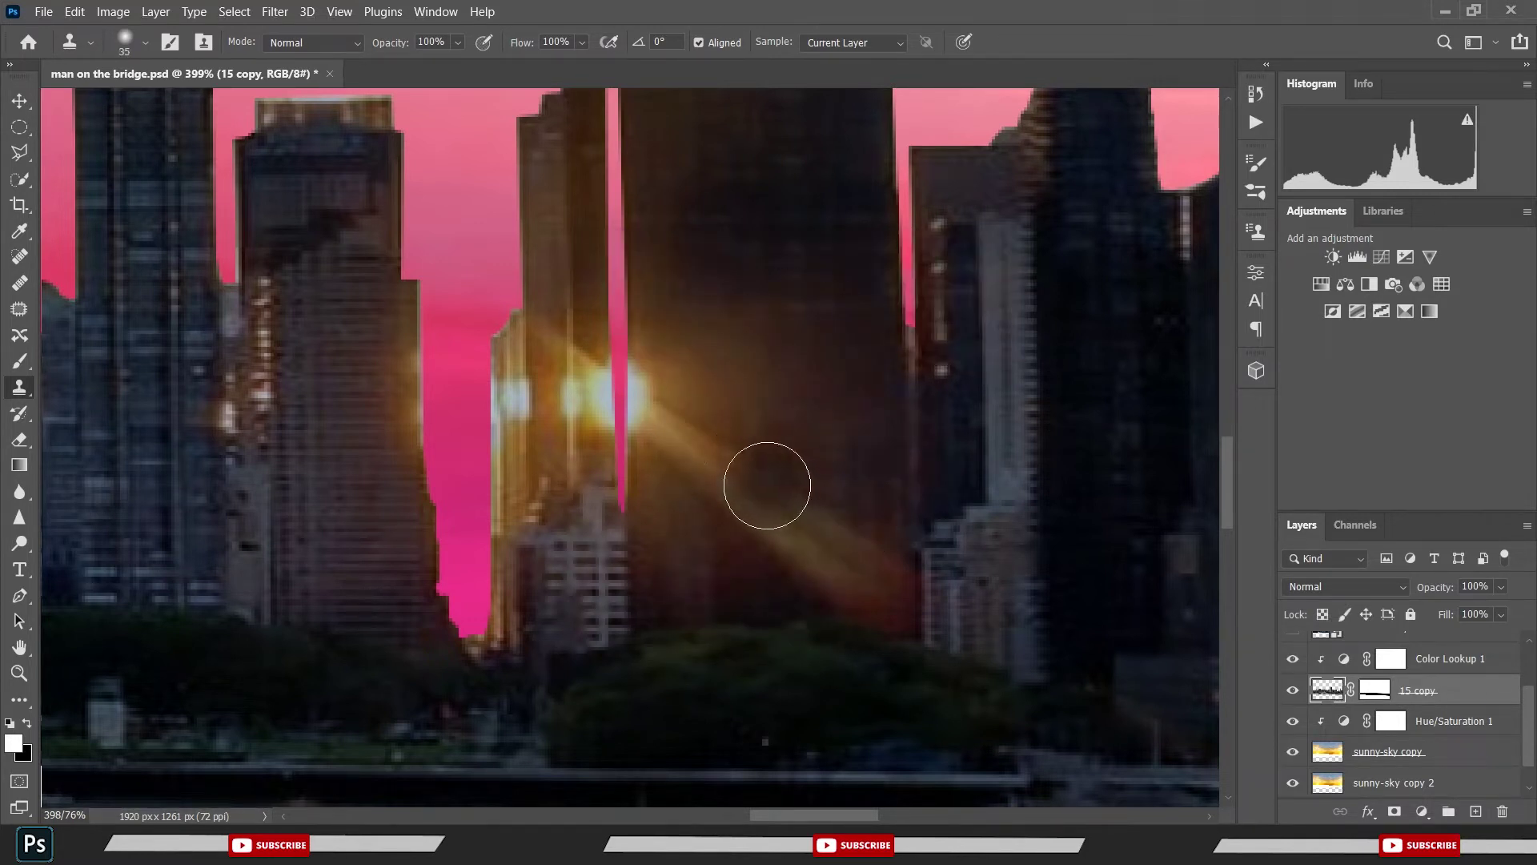
{"action": "left_click_drag", "start_coordinate": [767, 485], "coordinate": [703, 436]}
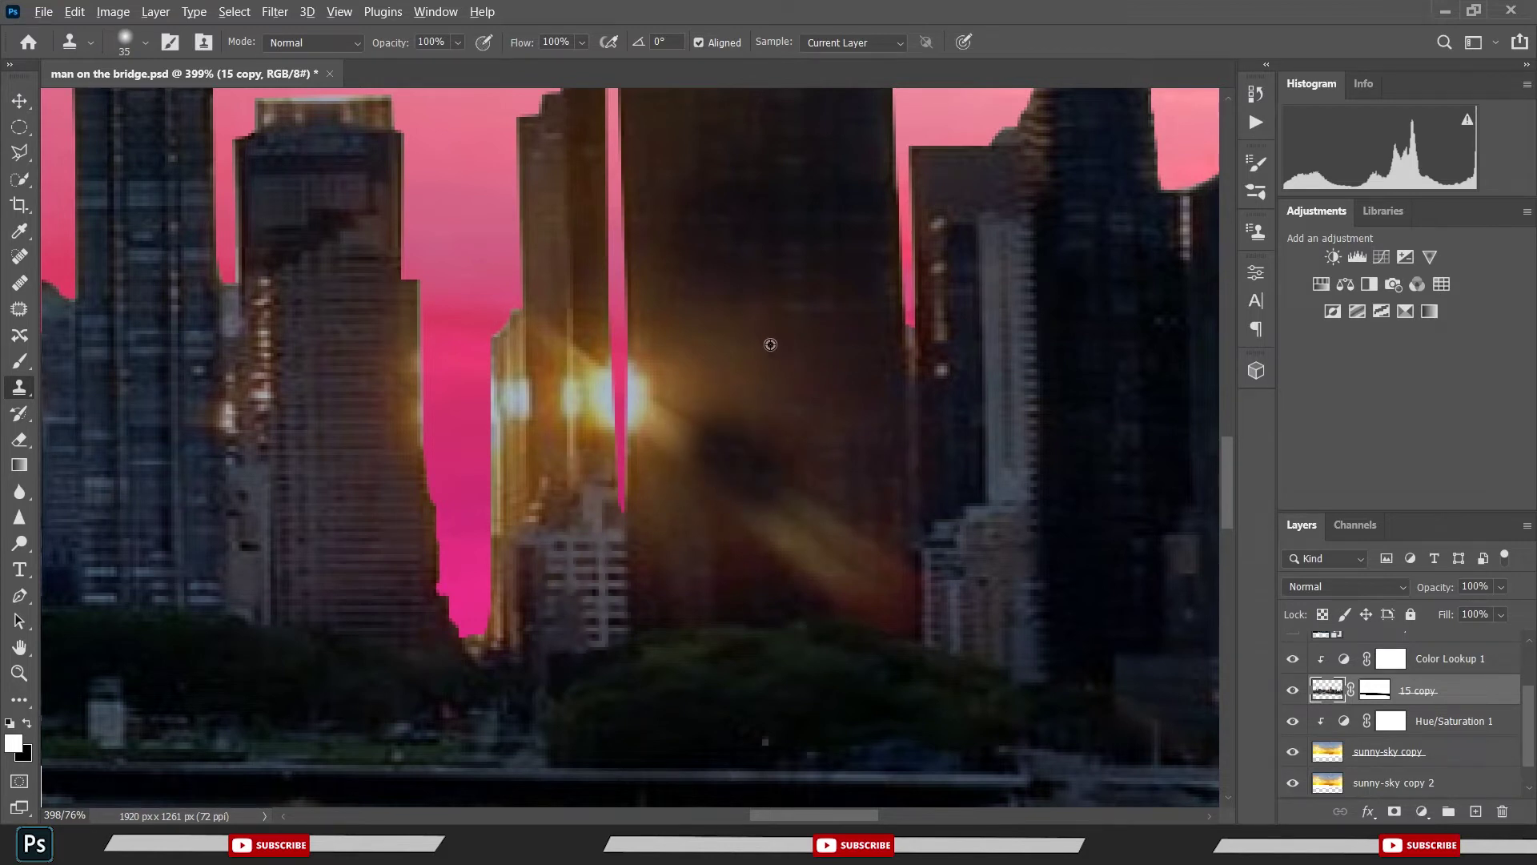
- Enlarge the brush and clone dark tower texture over the upper and lower rays
{"action": "left_click", "coordinate": [765, 203], "text": "alt"}
{"action": "key", "text": "bracketright"}
{"action": "left_click_drag", "start_coordinate": [755, 301], "coordinate": [742, 330]}
{"action": "left_click", "coordinate": [773, 205], "text": "alt"}
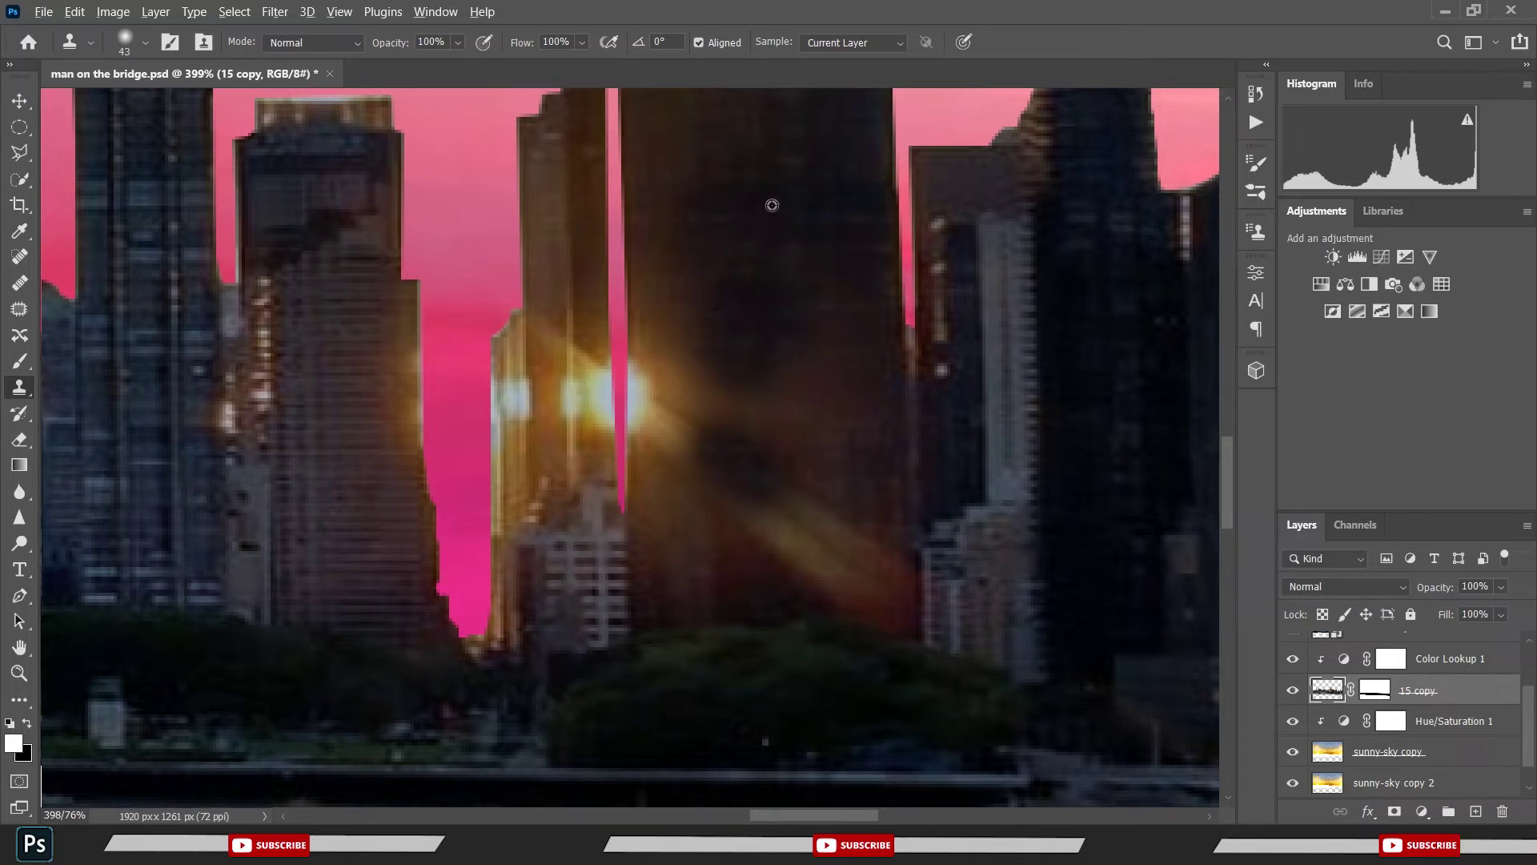
{"action": "mouse_move", "coordinate": [834, 343]}
{"action": "left_mouse_down"}
{"action": "mouse_move", "coordinate": [789, 406]}
{"action": "mouse_move", "coordinate": [851, 556]}
{"action": "left_mouse_up"}
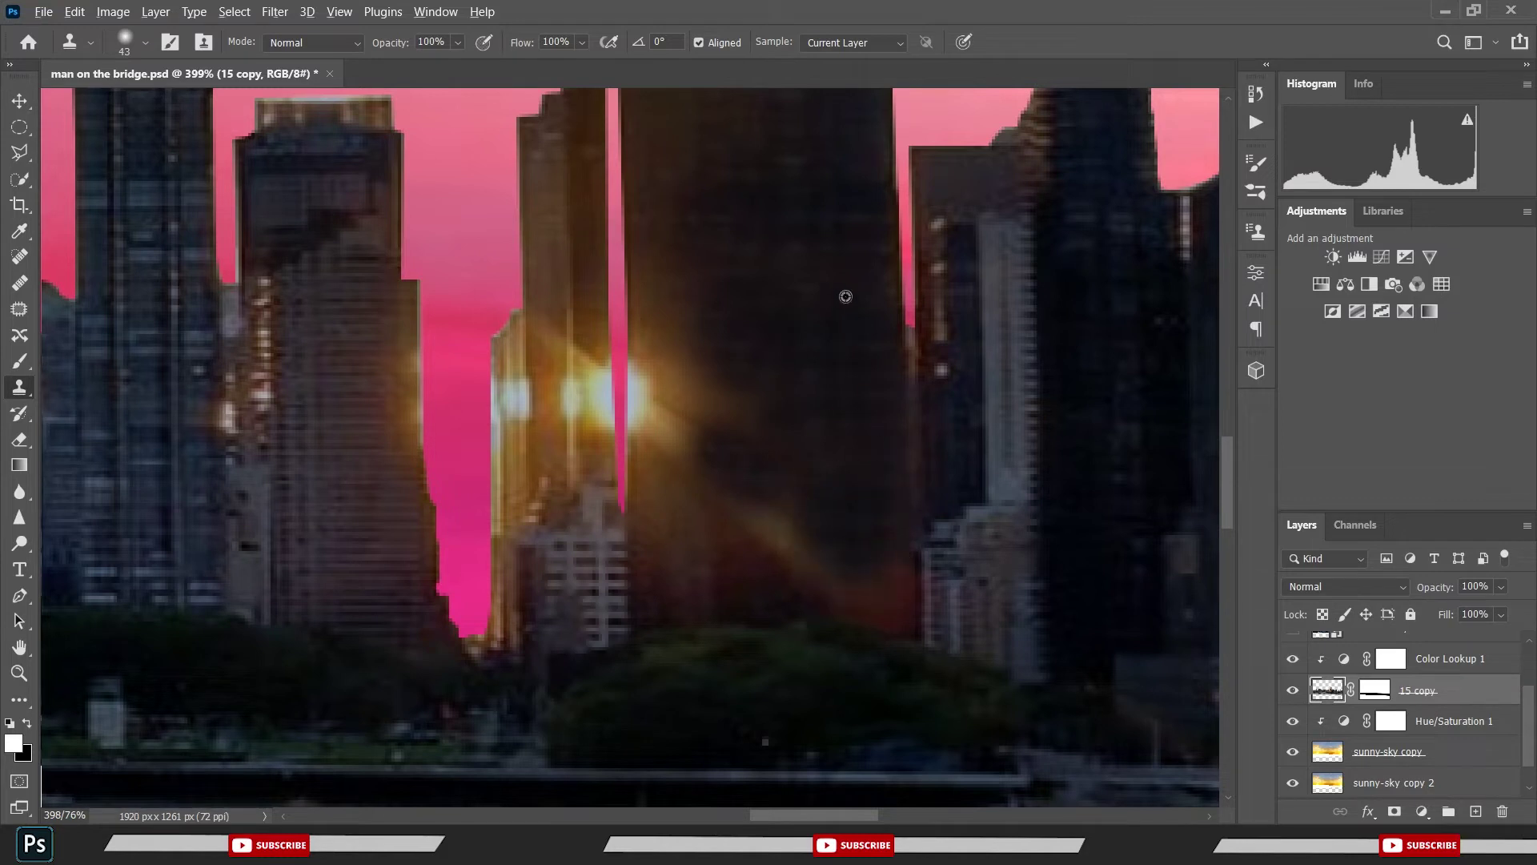
- Clone out the lens-flare streak and orange glow, then load 15 copy's pixels as a selection
{"action": "left_click", "coordinate": [848, 365], "text": "alt"}
{"action": "left_click_drag", "start_coordinate": [872, 539], "coordinate": [823, 572]}
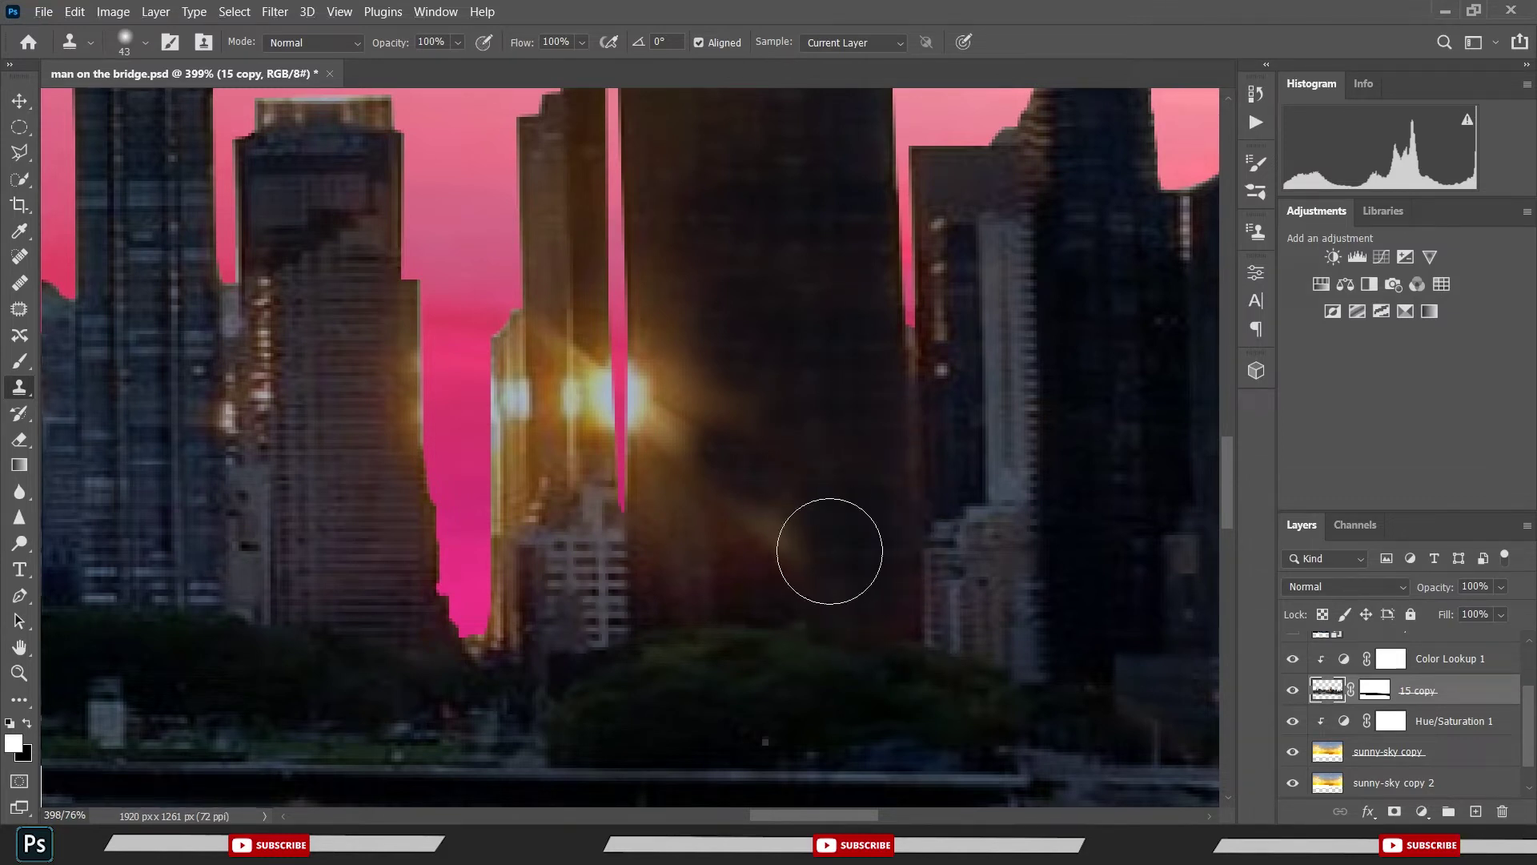
{"action": "mouse_move", "coordinate": [830, 542]}
{"action": "left_mouse_down"}
{"action": "mouse_move", "coordinate": [765, 532]}
{"action": "mouse_move", "coordinate": [857, 570]}
{"action": "left_mouse_up"}
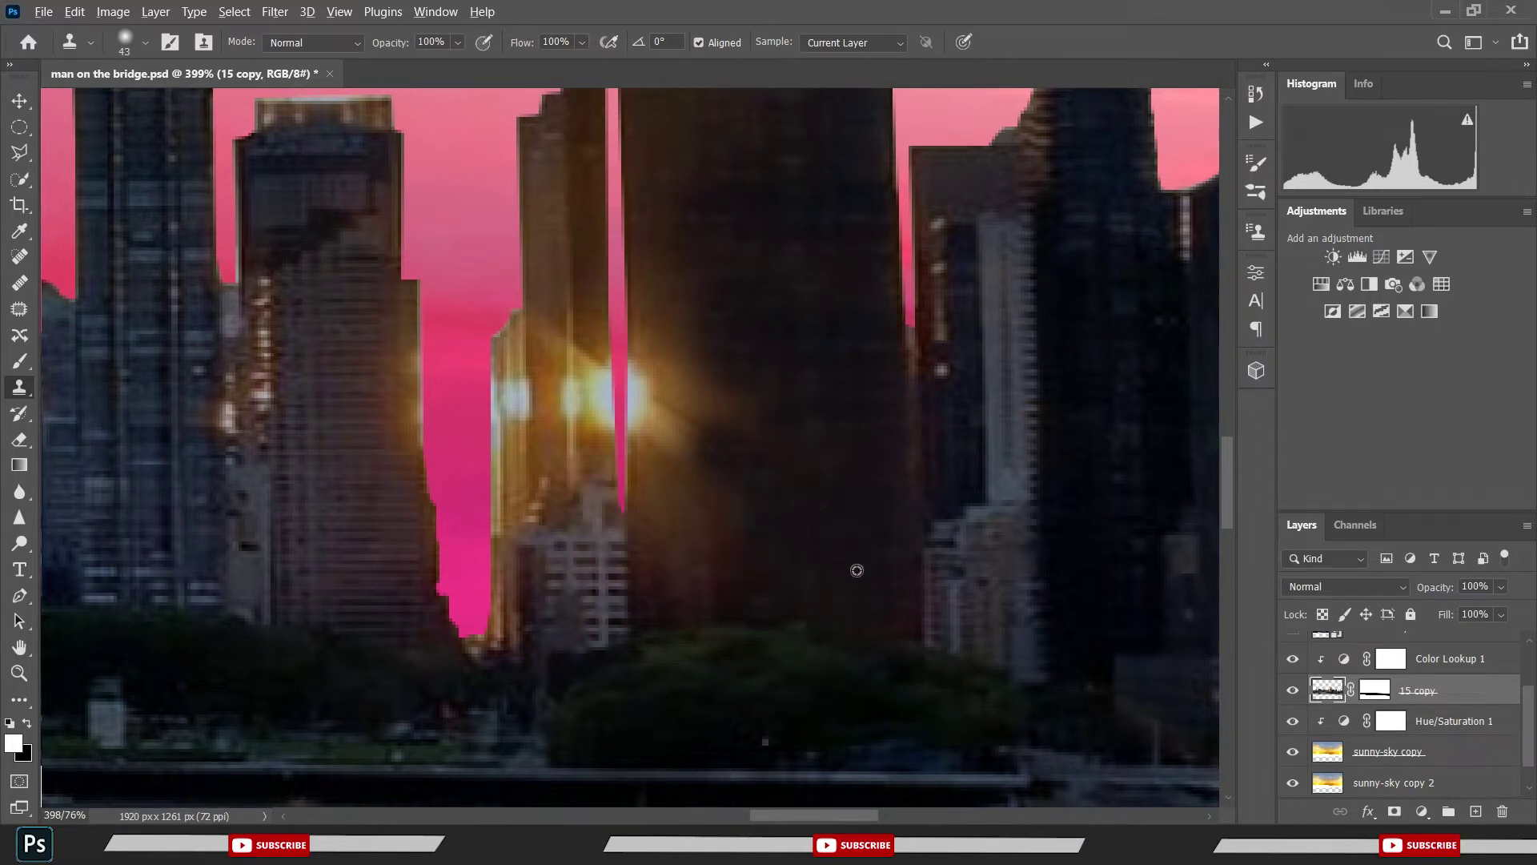
{"action": "left_click_drag", "start_coordinate": [748, 514], "coordinate": [727, 480]}
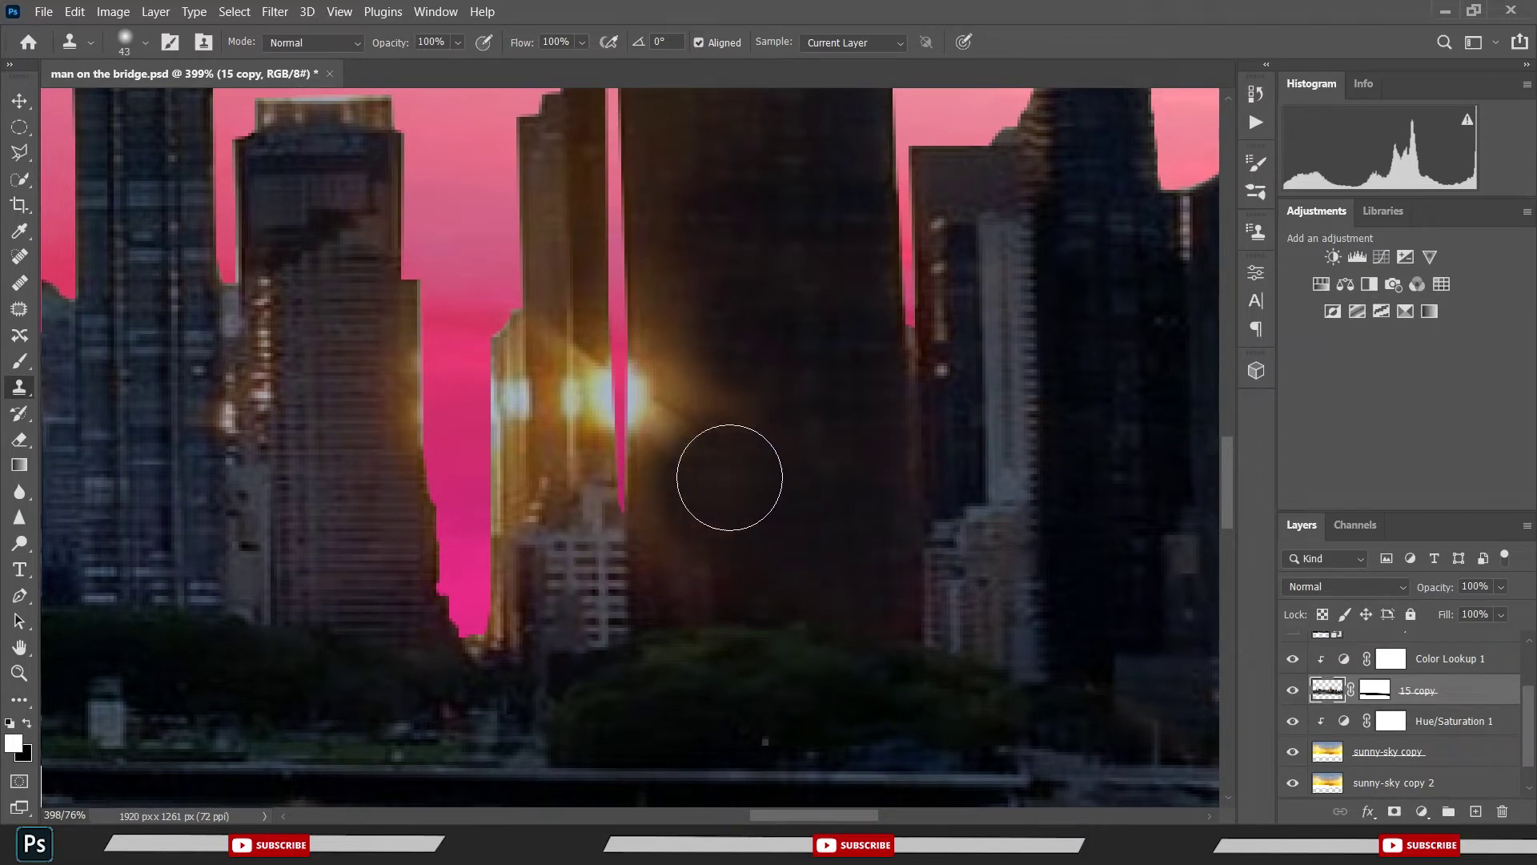
{"action": "left_click", "coordinate": [1333, 696], "text": "ctrl"}
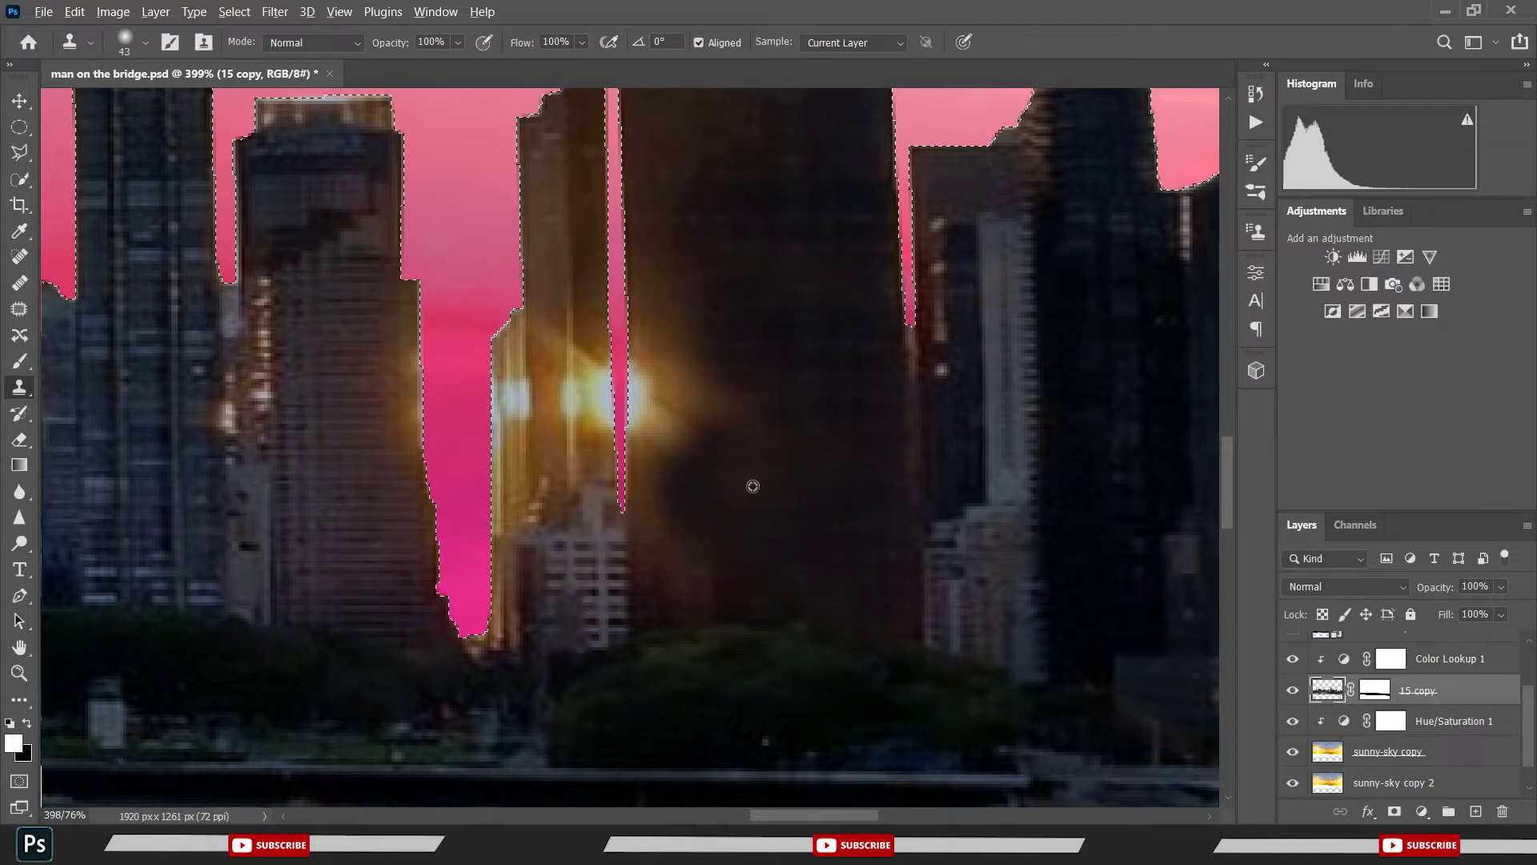
- Clone dark tower texture over the glow beside the pink sky sliver and blend the streaks
{"action": "mouse_move", "coordinate": [736, 430]}
{"action": "left_mouse_down"}
{"action": "mouse_move", "coordinate": [679, 418]}
{"action": "mouse_move", "coordinate": [680, 371]}
{"action": "mouse_move", "coordinate": [663, 369]}
{"action": "mouse_move", "coordinate": [704, 405]}
{"action": "left_mouse_up"}
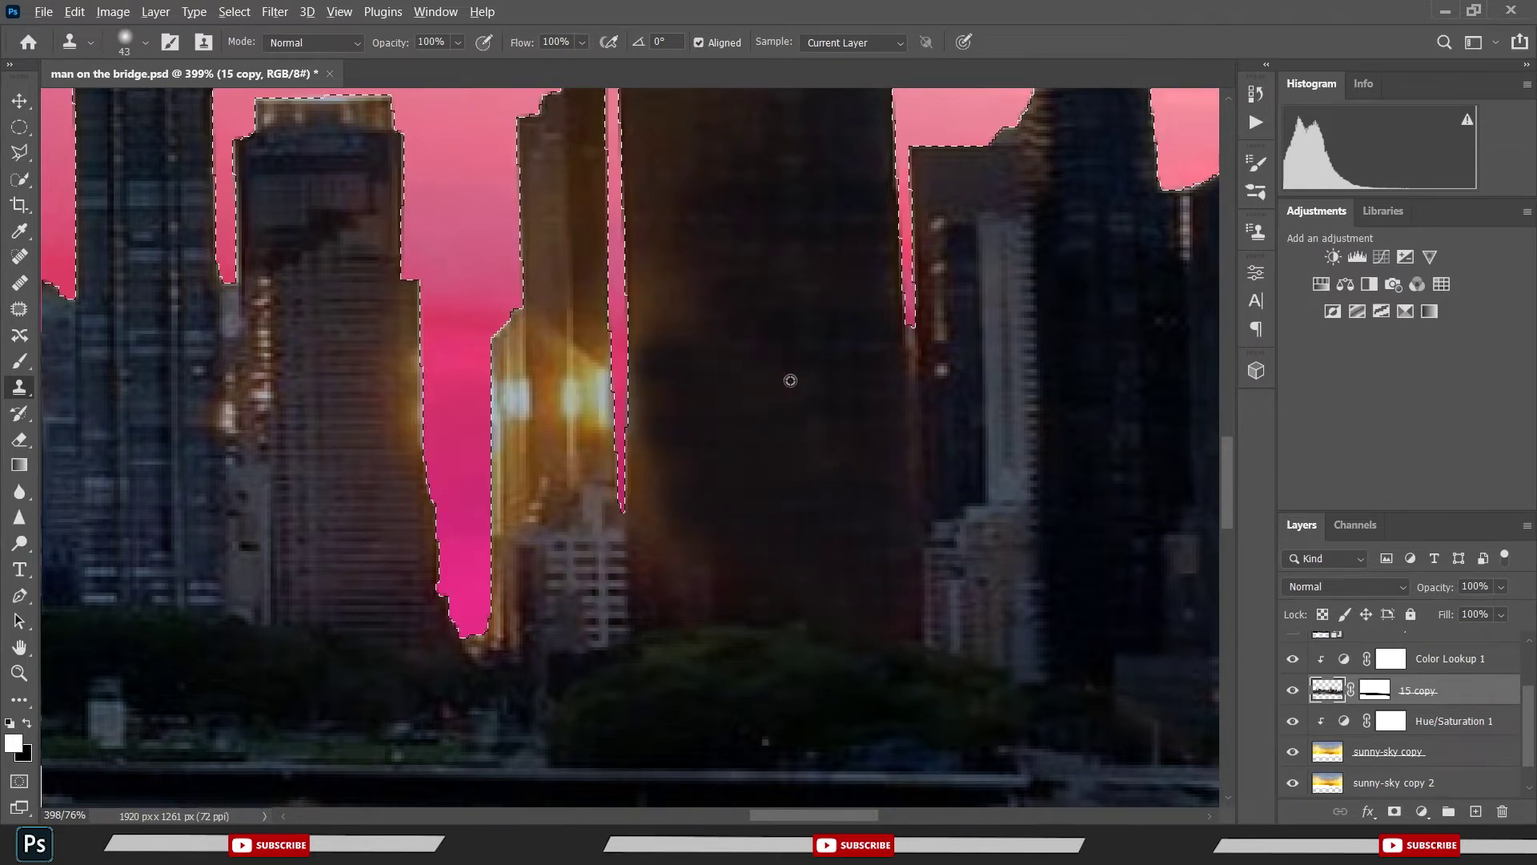
{"action": "mouse_move", "coordinate": [823, 374]}
{"action": "left_mouse_down"}
{"action": "mouse_move", "coordinate": [738, 360]}
{"action": "mouse_move", "coordinate": [683, 325]}
{"action": "mouse_move", "coordinate": [718, 377]}
{"action": "left_mouse_up"}
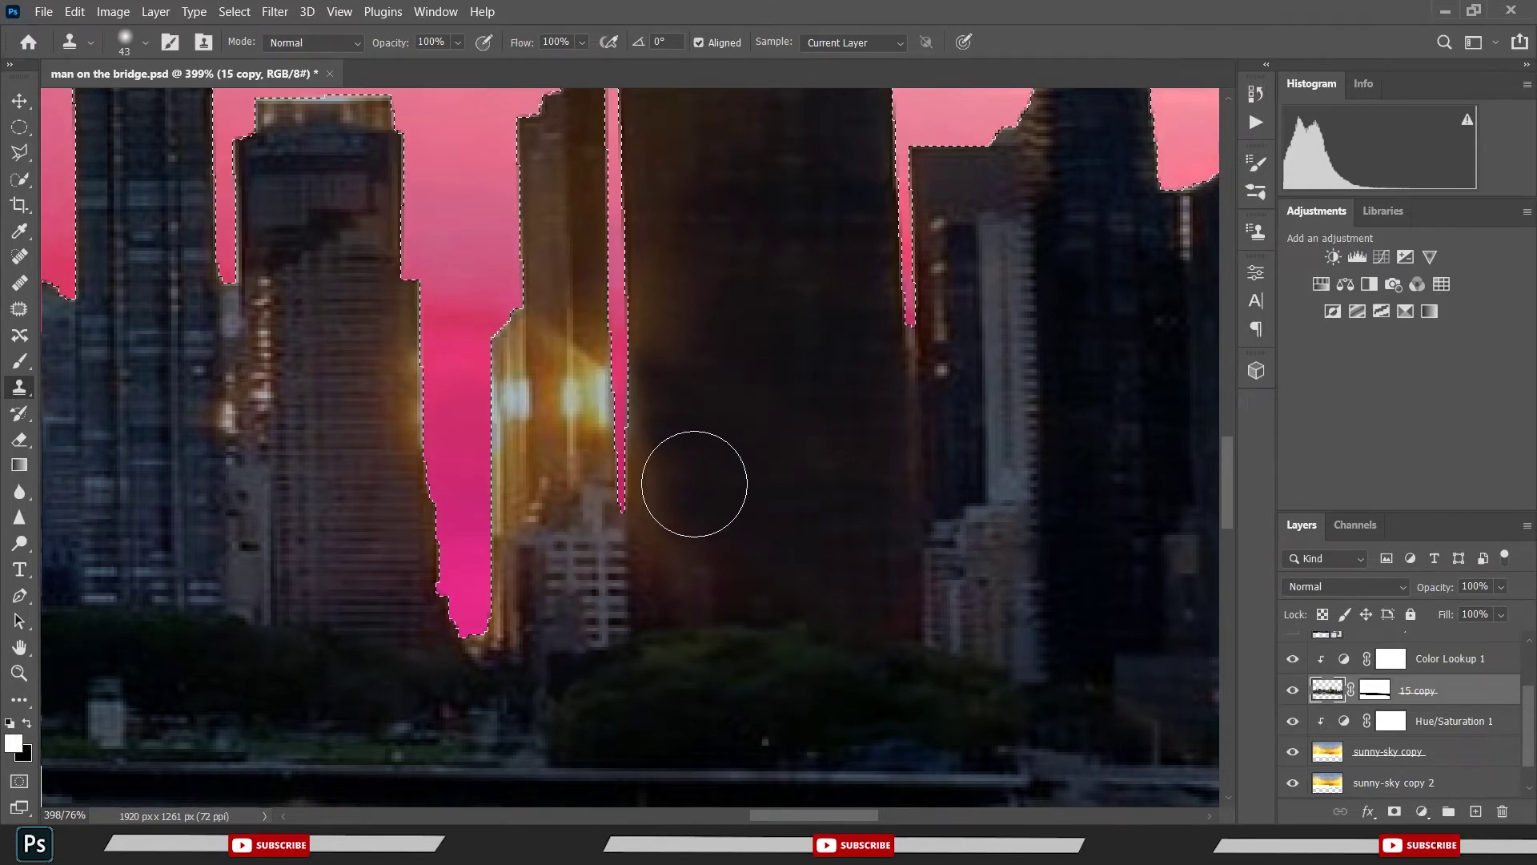
{"action": "left_click_drag", "start_coordinate": [663, 457], "coordinate": [654, 432]}
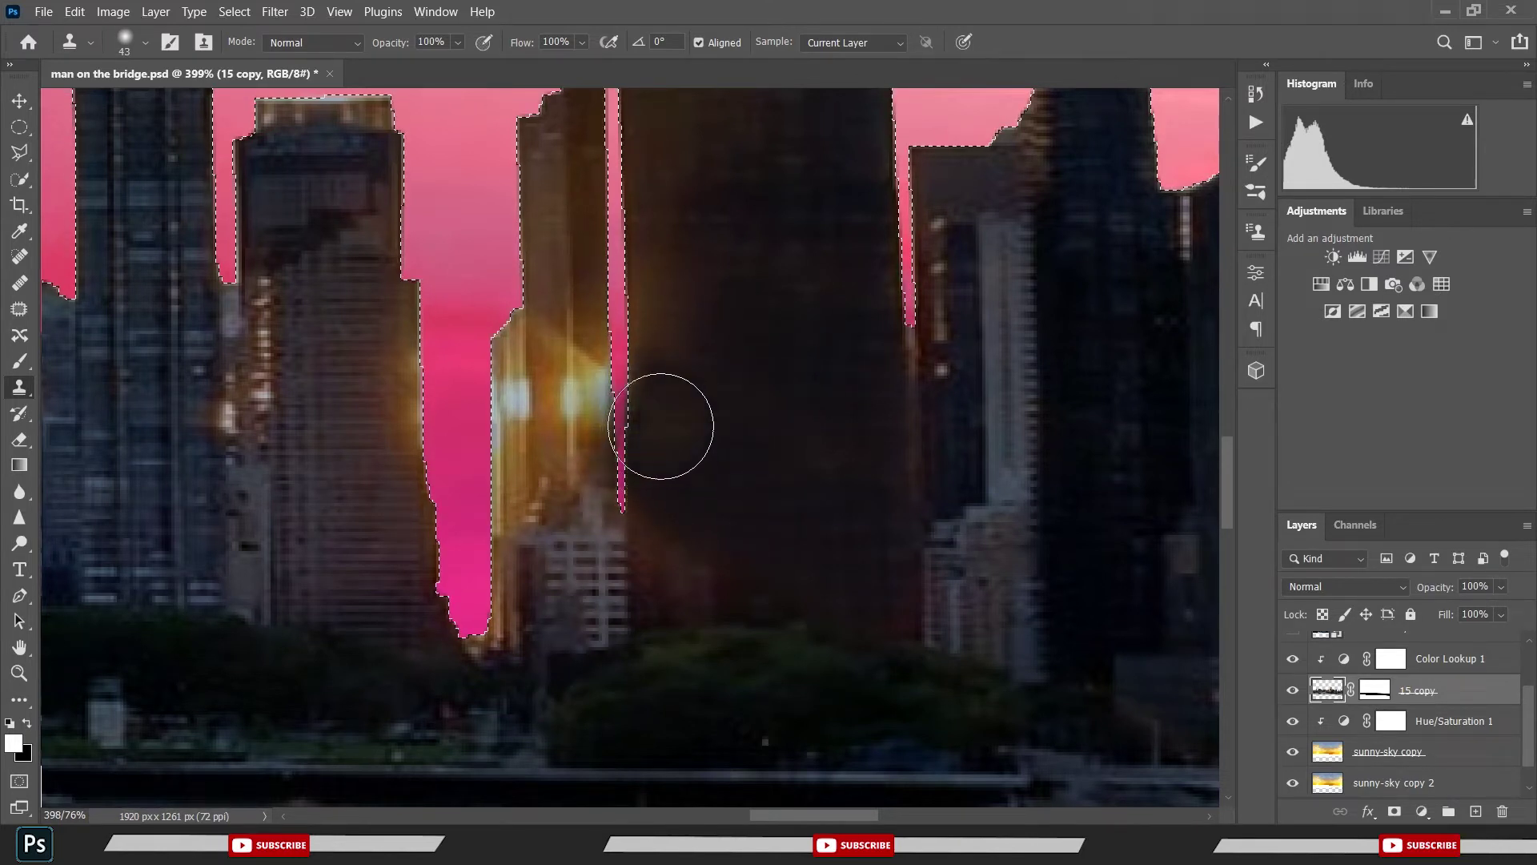
{"action": "mouse_move", "coordinate": [736, 324]}
{"action": "left_mouse_down"}
{"action": "mouse_move", "coordinate": [662, 326]}
{"action": "mouse_move", "coordinate": [659, 368]}
{"action": "mouse_move", "coordinate": [662, 161]}
{"action": "mouse_move", "coordinate": [744, 532]}
{"action": "left_mouse_up"}
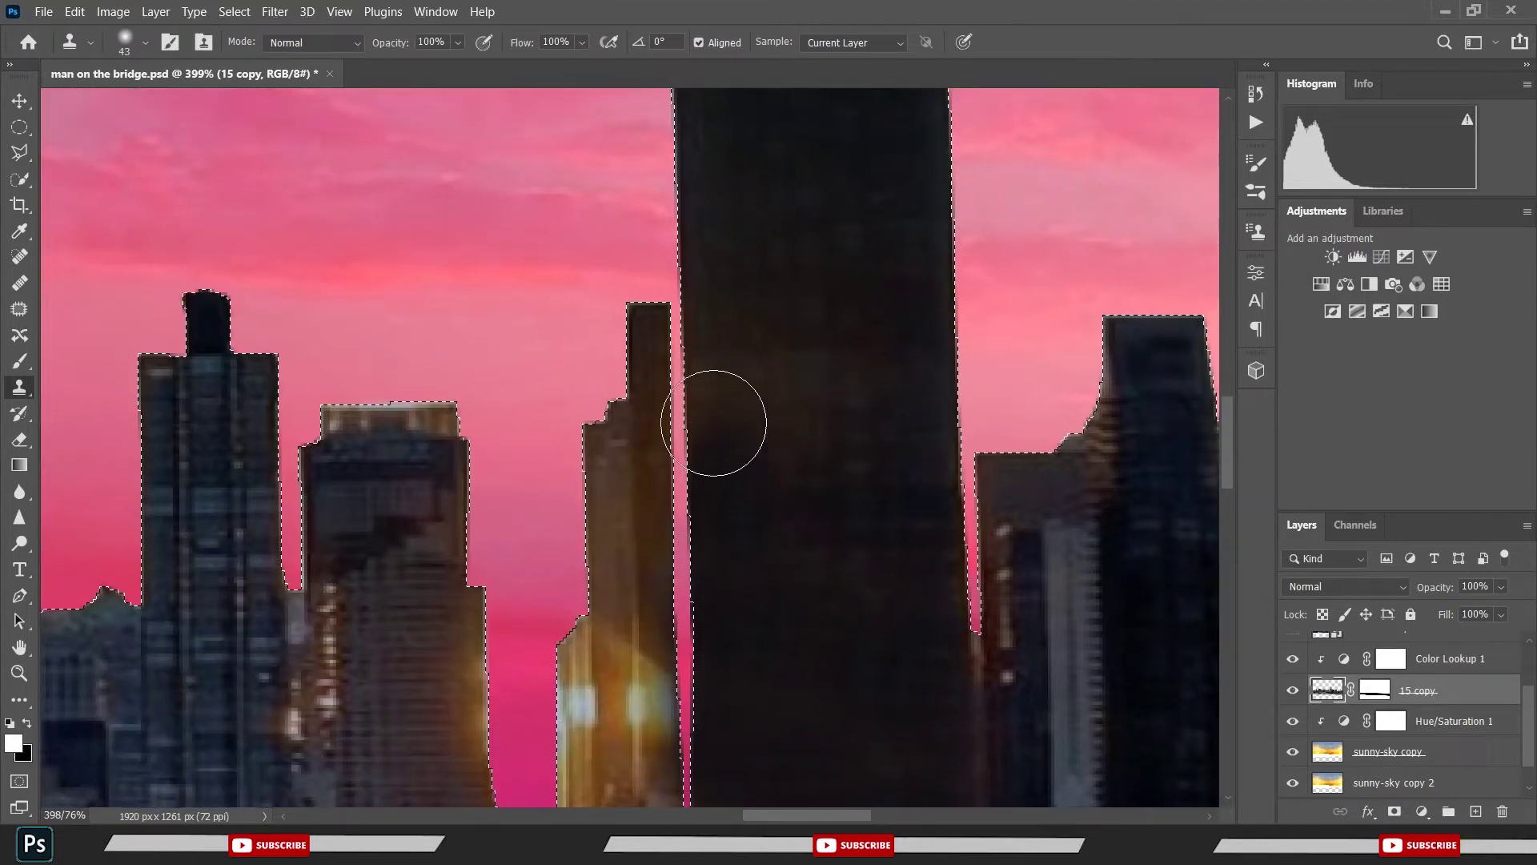
{"action": "mouse_move", "coordinate": [756, 401]}
{"action": "left_mouse_down"}
{"action": "mouse_move", "coordinate": [772, 401]}
{"action": "mouse_move", "coordinate": [834, 518]}
{"action": "left_mouse_up"}
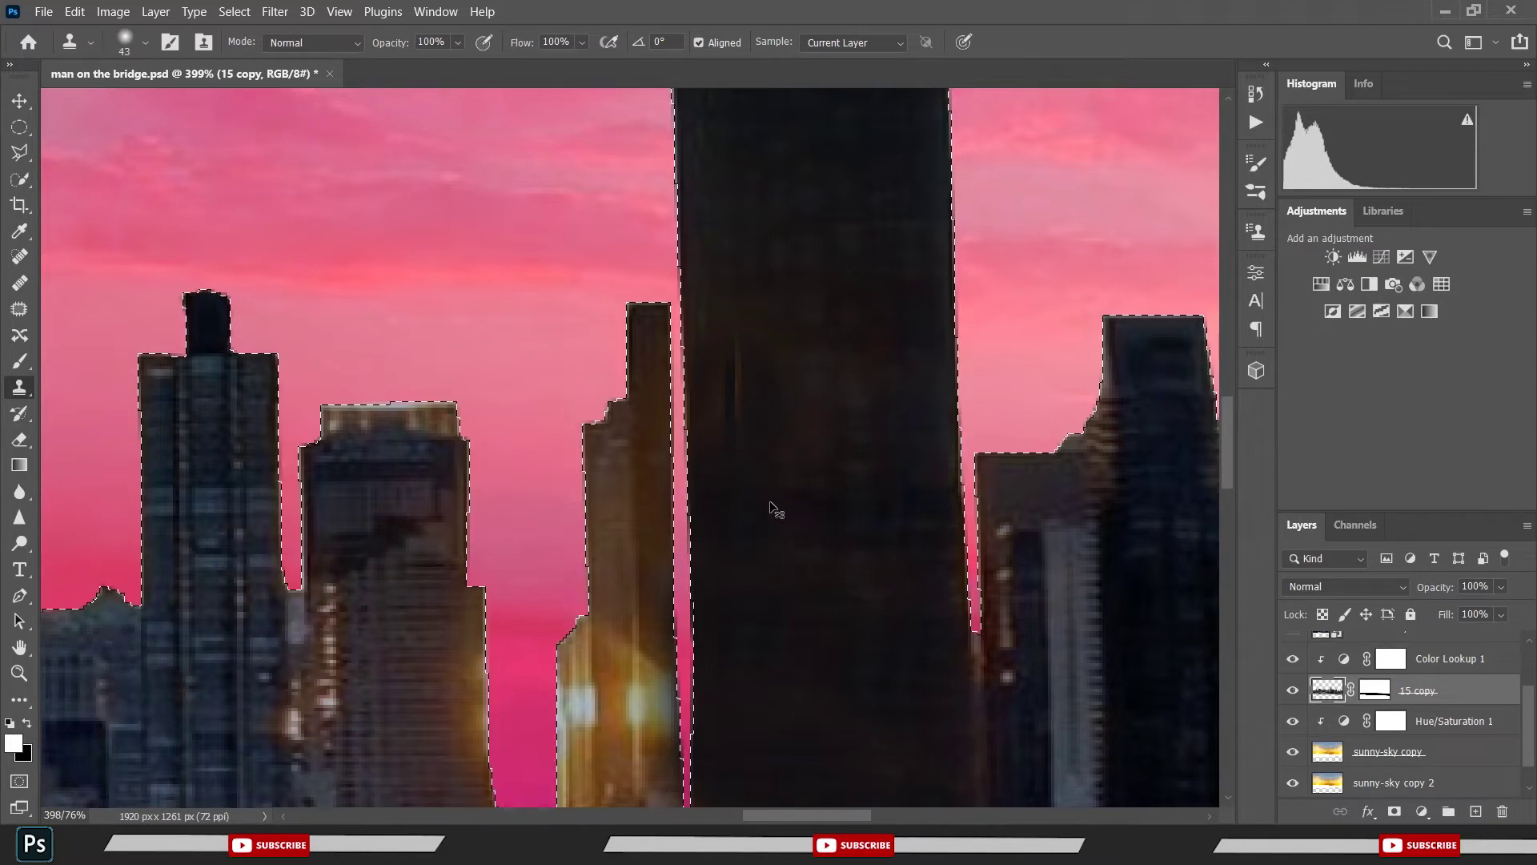
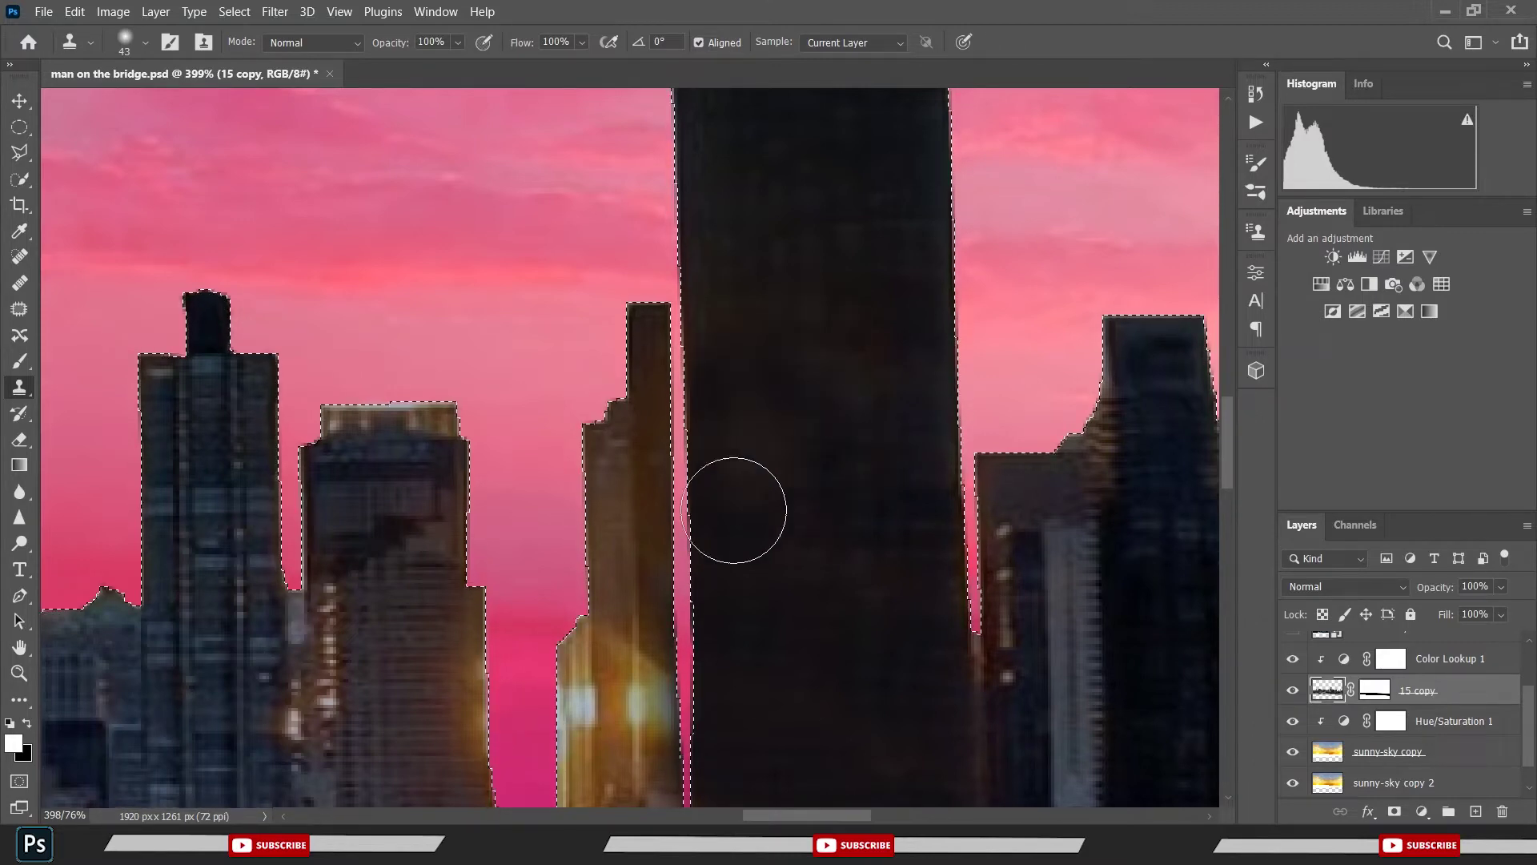
- Clone dark texture over the central buildings' glowing lights with a 24 px Clone Stamp brush
{"action": "scroll", "coordinate": [738, 505], "scroll_direction": "down", "scroll_amount": 5}
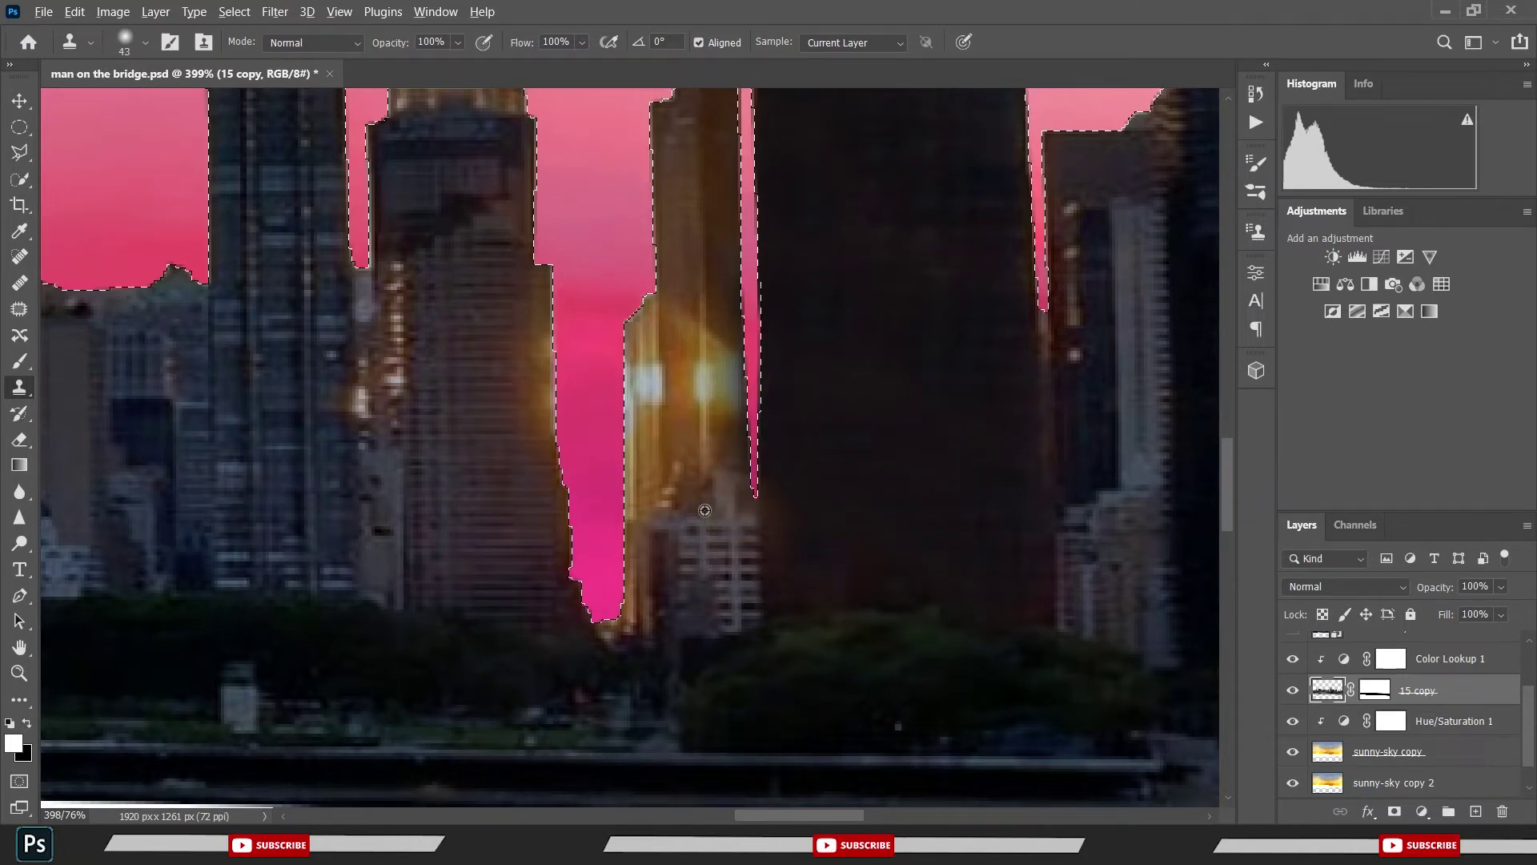
{"action": "right_click", "coordinate": [713, 285], "text": "alt"}
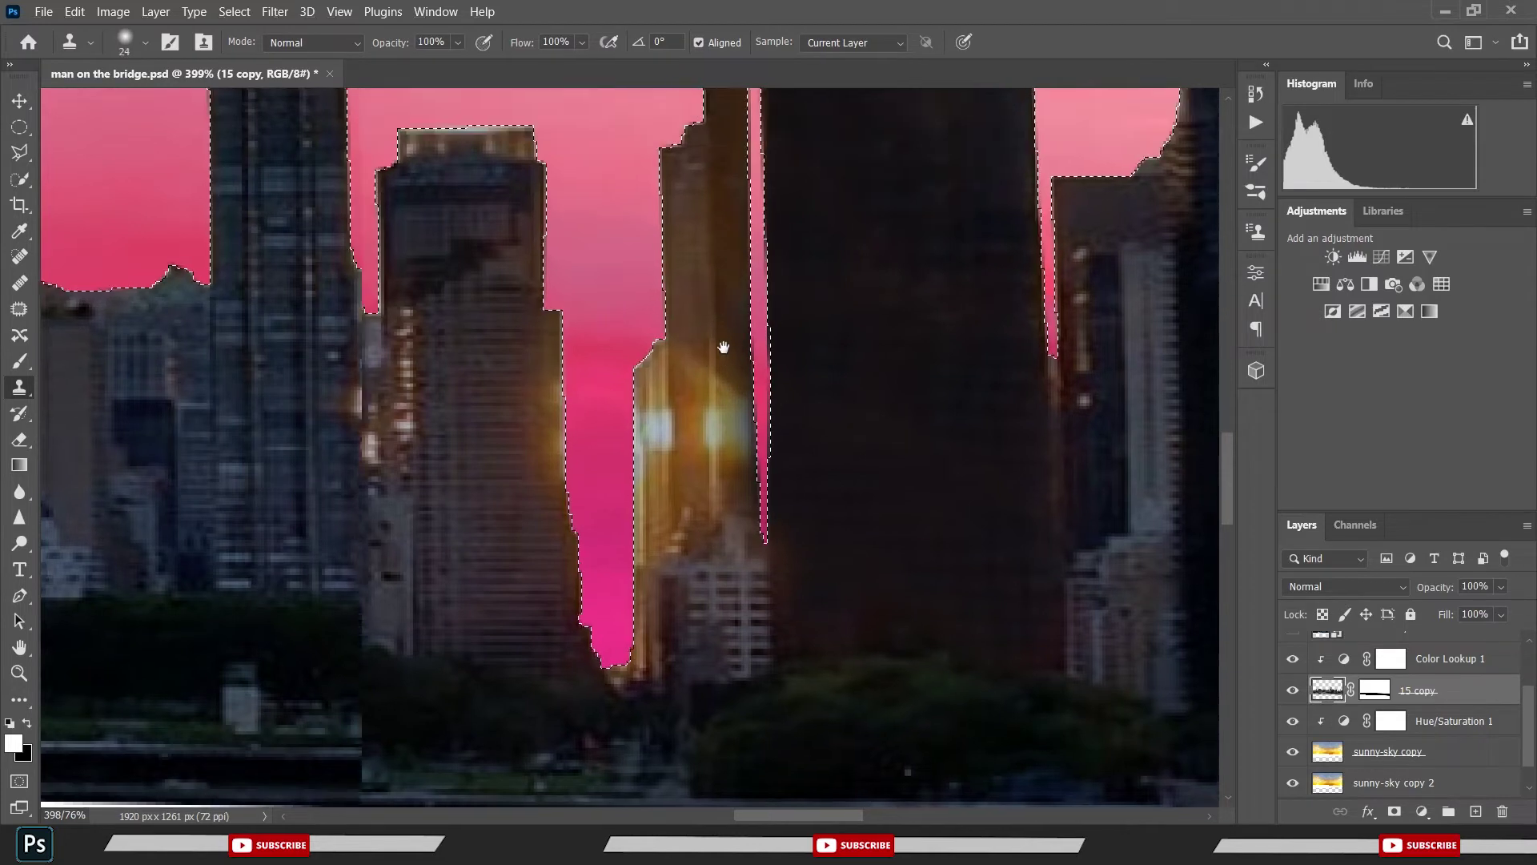
{"action": "mouse_move", "coordinate": [730, 436]}
{"action": "left_mouse_down"}
{"action": "mouse_move", "coordinate": [739, 527]}
{"action": "mouse_move", "coordinate": [743, 156]}
{"action": "mouse_move", "coordinate": [750, 360]}
{"action": "mouse_move", "coordinate": [739, 293]}
{"action": "left_mouse_up"}
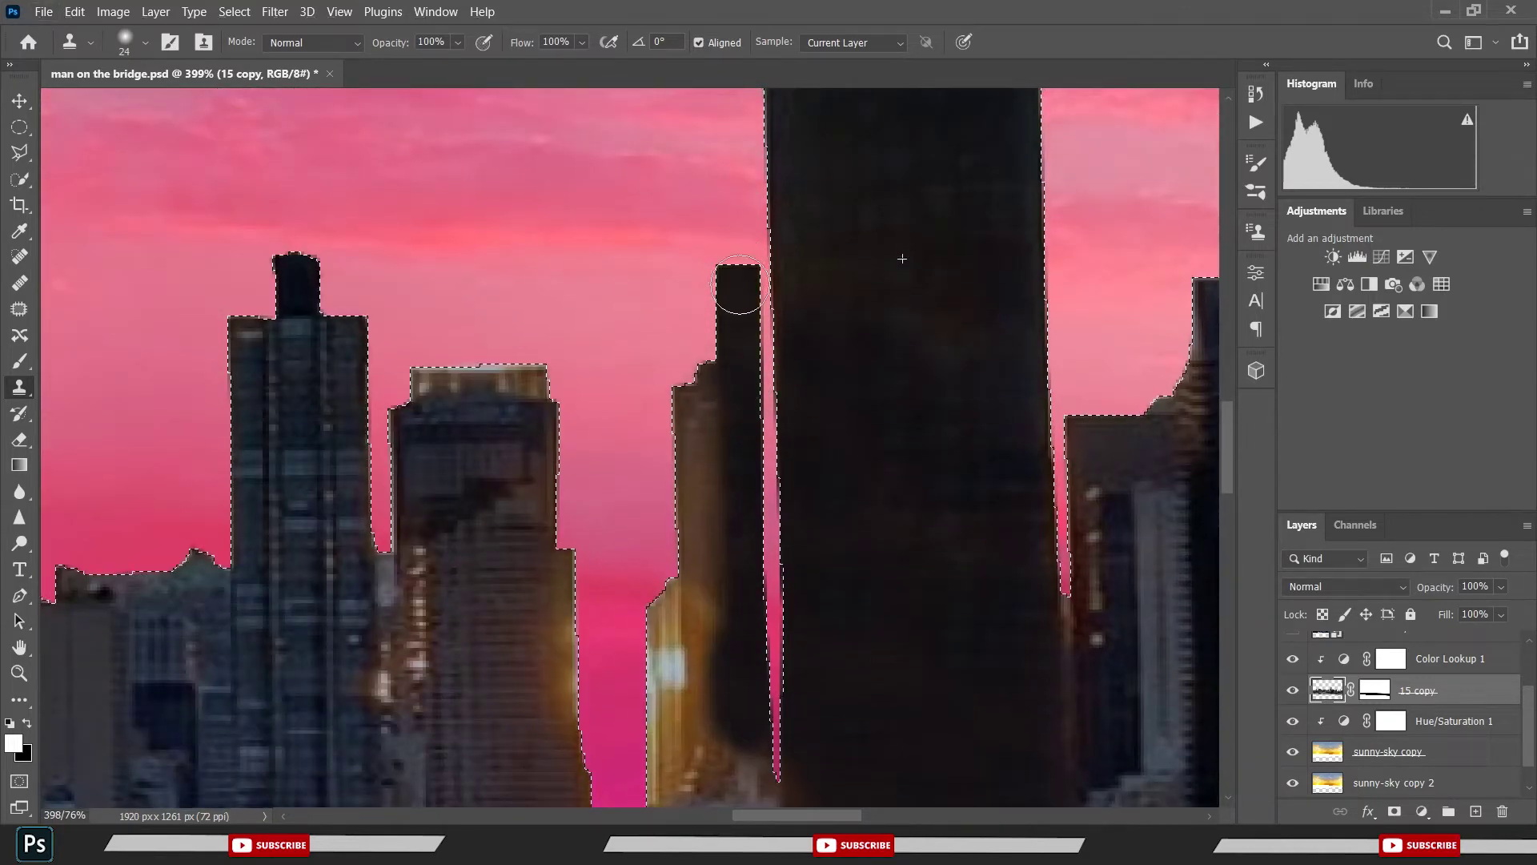
{"action": "mouse_move", "coordinate": [726, 370]}
{"action": "left_mouse_down"}
{"action": "mouse_move", "coordinate": [690, 433]}
{"action": "mouse_move", "coordinate": [708, 639]}
{"action": "mouse_move", "coordinate": [672, 604]}
{"action": "mouse_move", "coordinate": [704, 662]}
{"action": "mouse_move", "coordinate": [723, 481]}
{"action": "mouse_move", "coordinate": [673, 549]}
{"action": "mouse_move", "coordinate": [707, 470]}
{"action": "mouse_move", "coordinate": [704, 550]}
{"action": "mouse_move", "coordinate": [756, 547]}
{"action": "mouse_move", "coordinate": [676, 611]}
{"action": "mouse_move", "coordinate": [669, 710]}
{"action": "mouse_move", "coordinate": [658, 649]}
{"action": "left_mouse_up"}
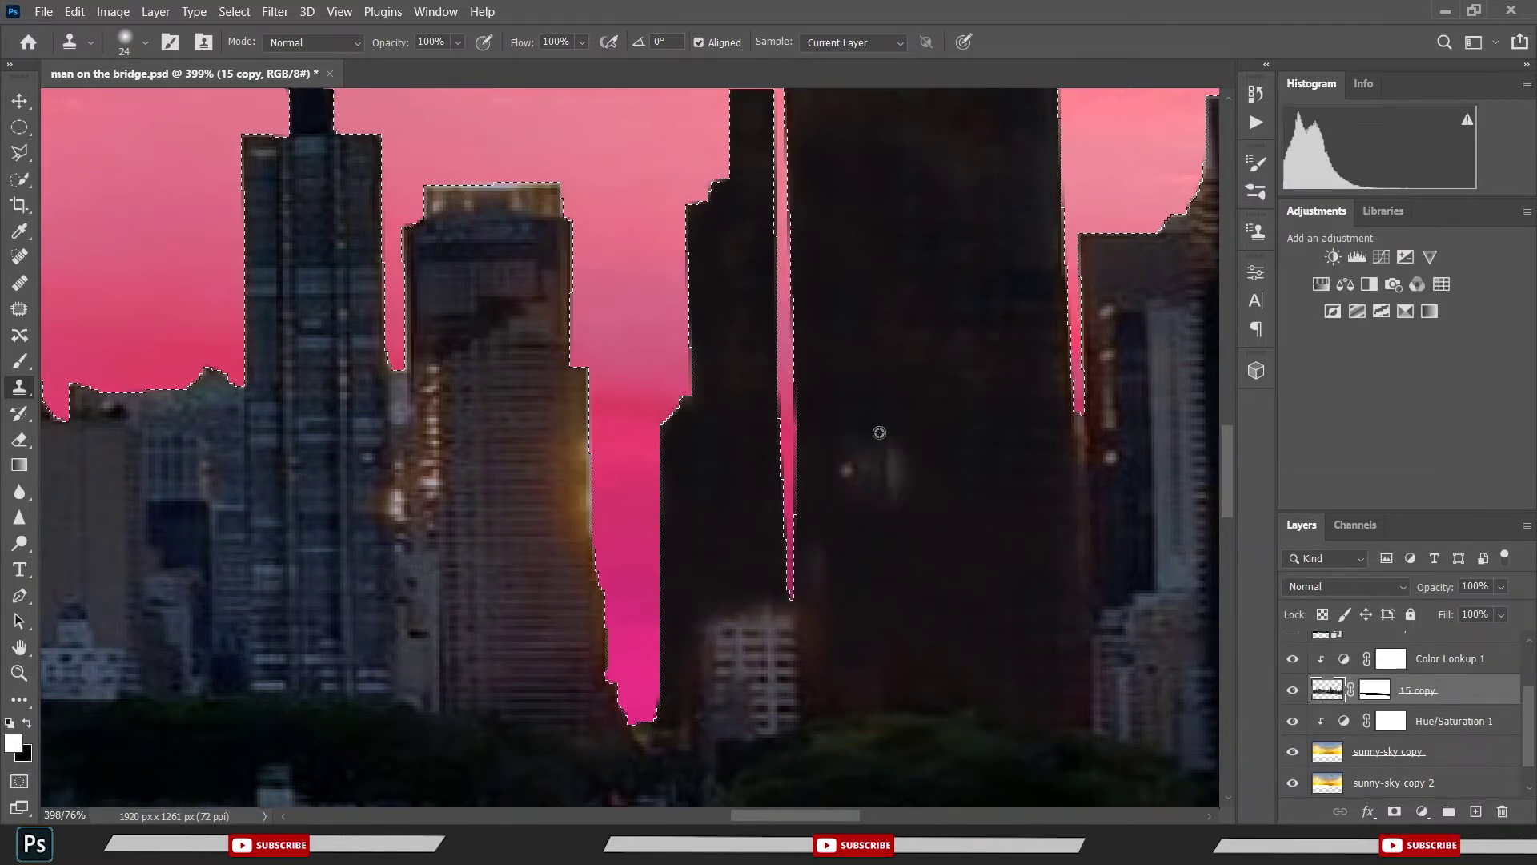
{"action": "scroll", "coordinate": [881, 432], "scroll_direction": "down", "scroll_amount": 3}
{"action": "scroll", "coordinate": [880, 432], "scroll_direction": "down", "scroll_amount": 2}
{"action": "scroll", "coordinate": [872, 437], "scroll_direction": "down", "scroll_amount": 2}
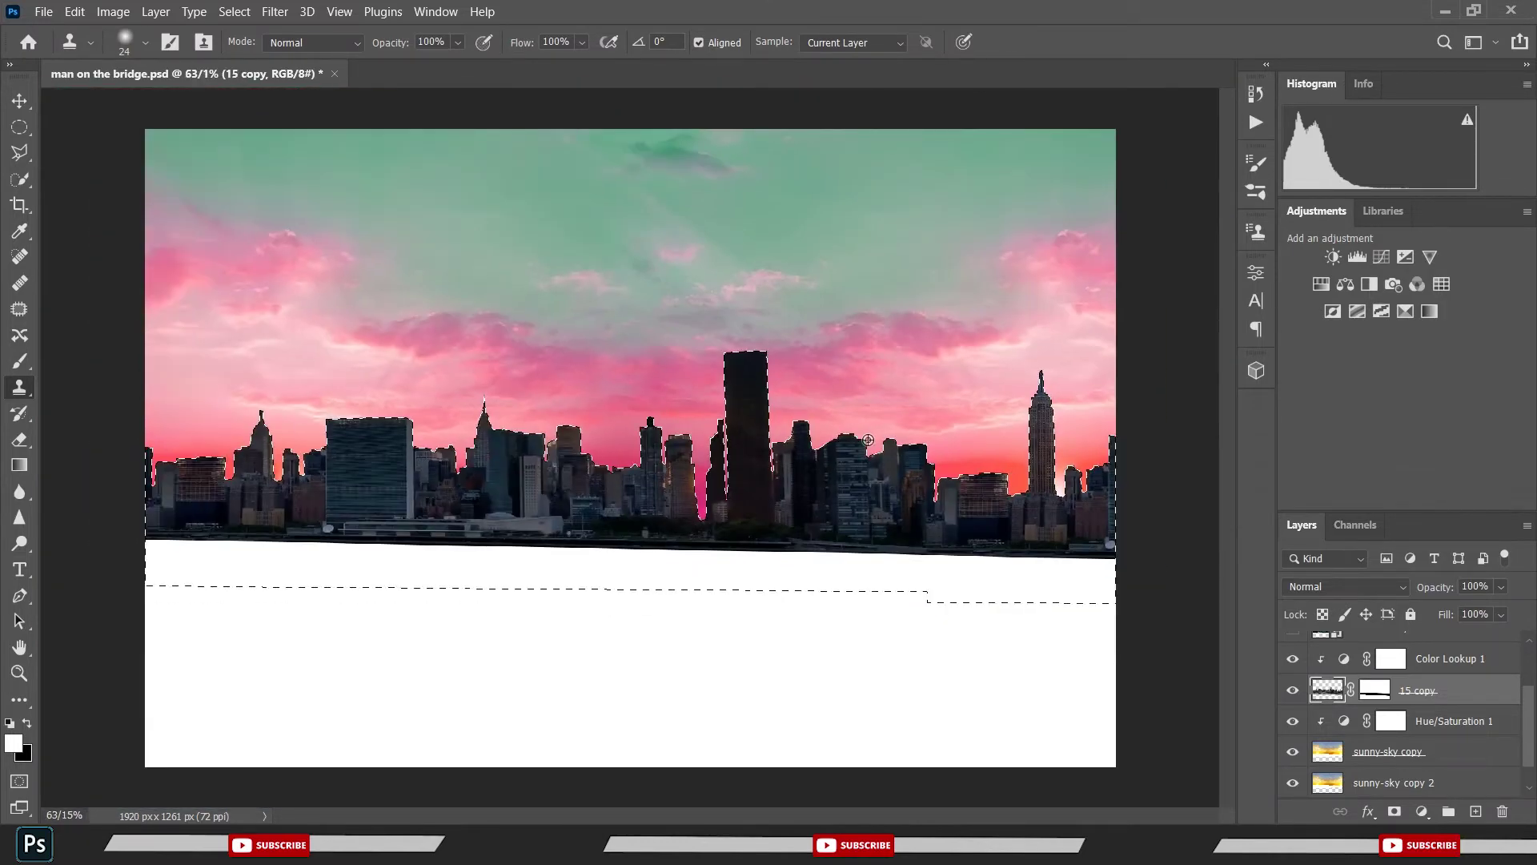
- Drop the building selection and save the document
{"action": "key", "text": "ctrl+d"}
{"action": "key", "text": "ctrl+s"}
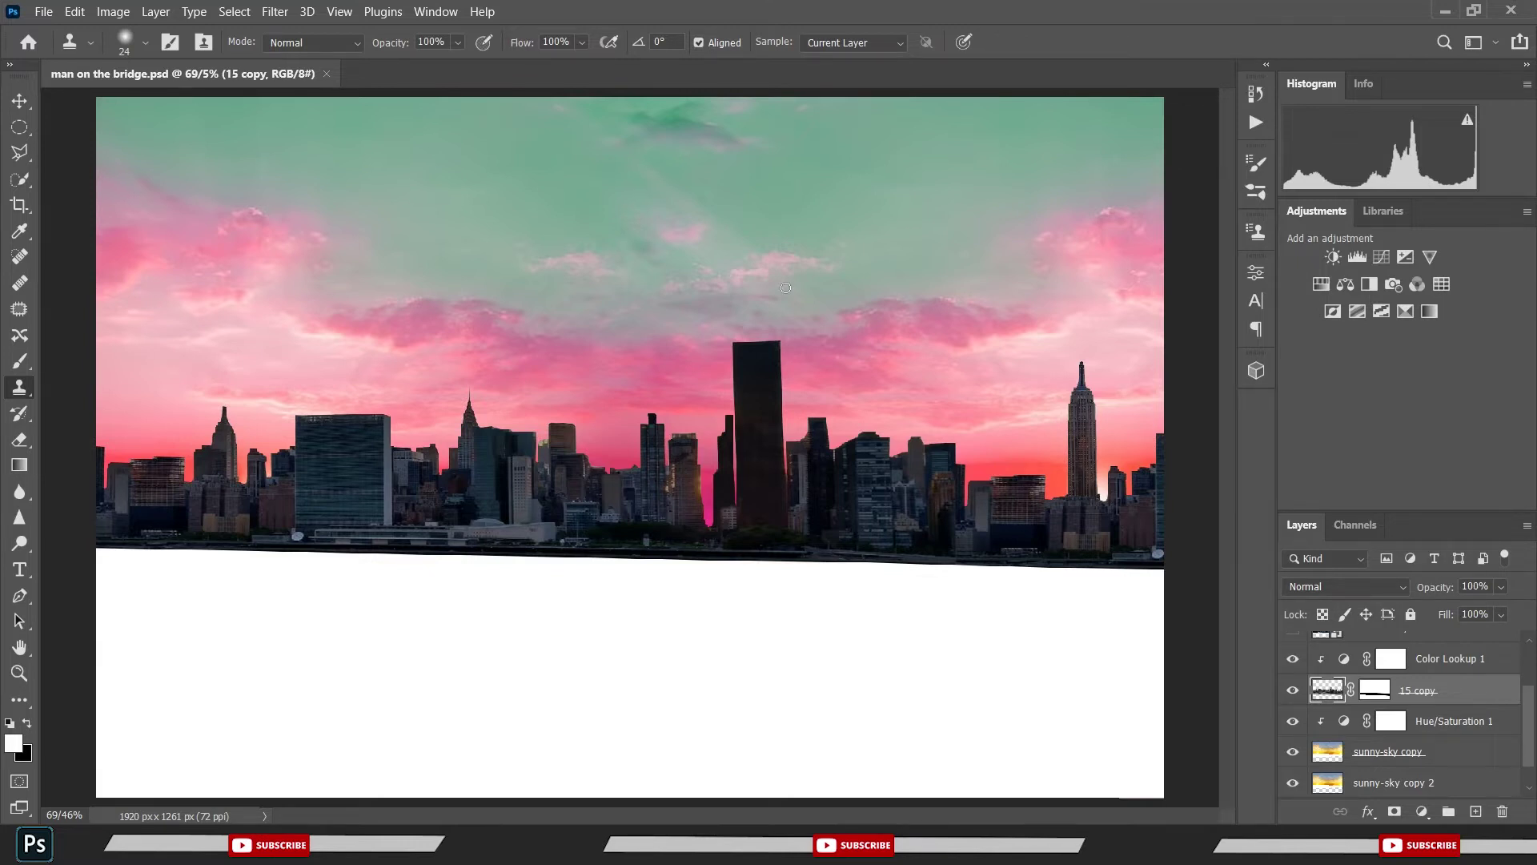
{"action": "scroll", "coordinate": [858, 440], "scroll_direction": "down", "scroll_amount": 2}
{"action": "scroll", "coordinate": [707, 465], "scroll_direction": "up", "scroll_amount": 1}
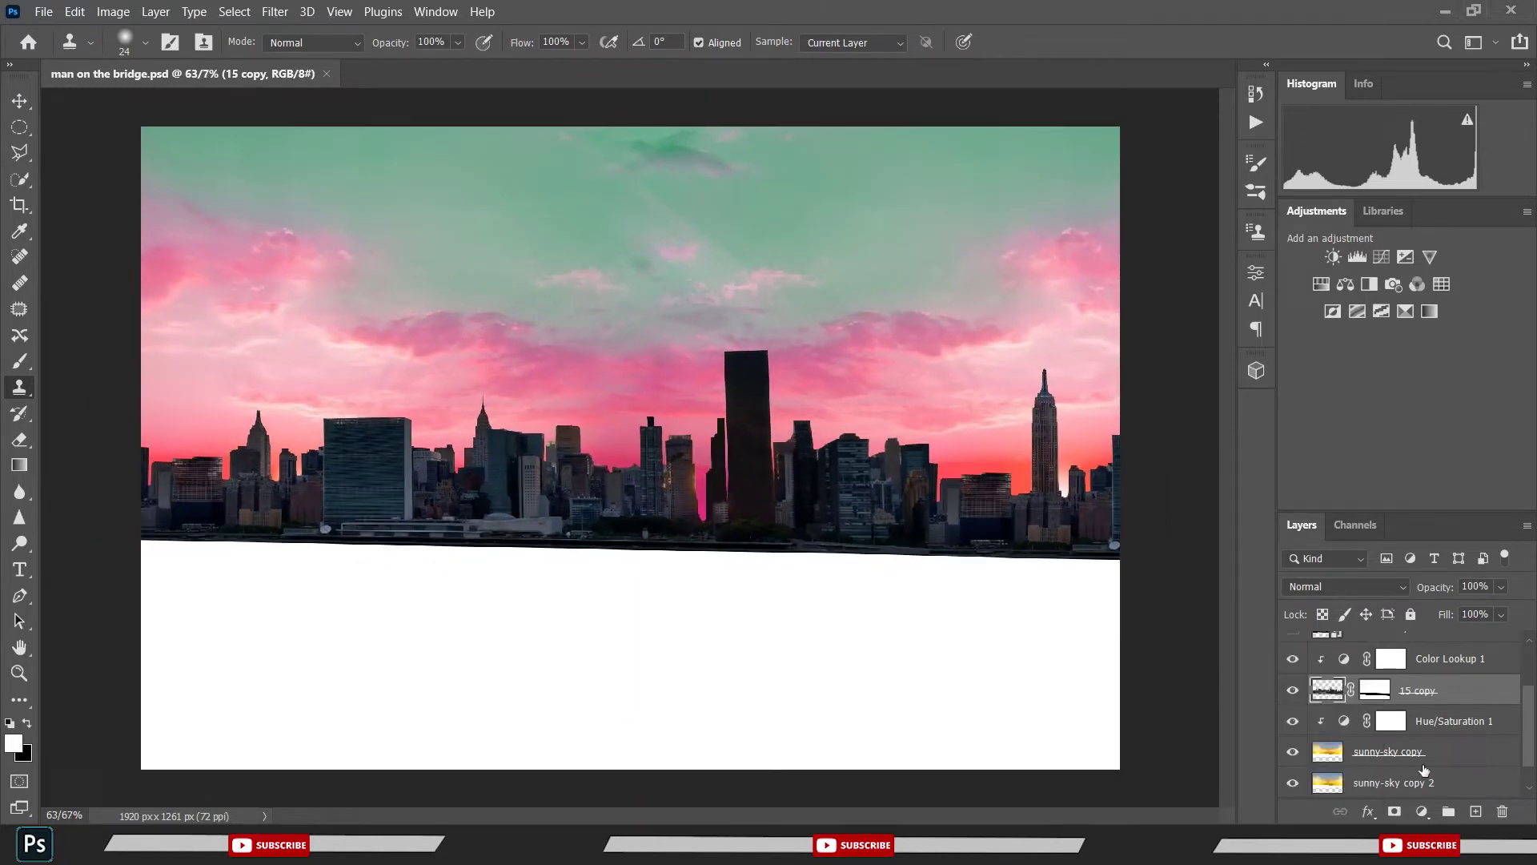
- Toggle the 15 copy skyline layer off and on to compare, then save
{"action": "left_click", "coordinate": [1292, 692]}
{"action": "left_click", "coordinate": [1292, 692]}
{"action": "left_click", "coordinate": [1292, 692]}
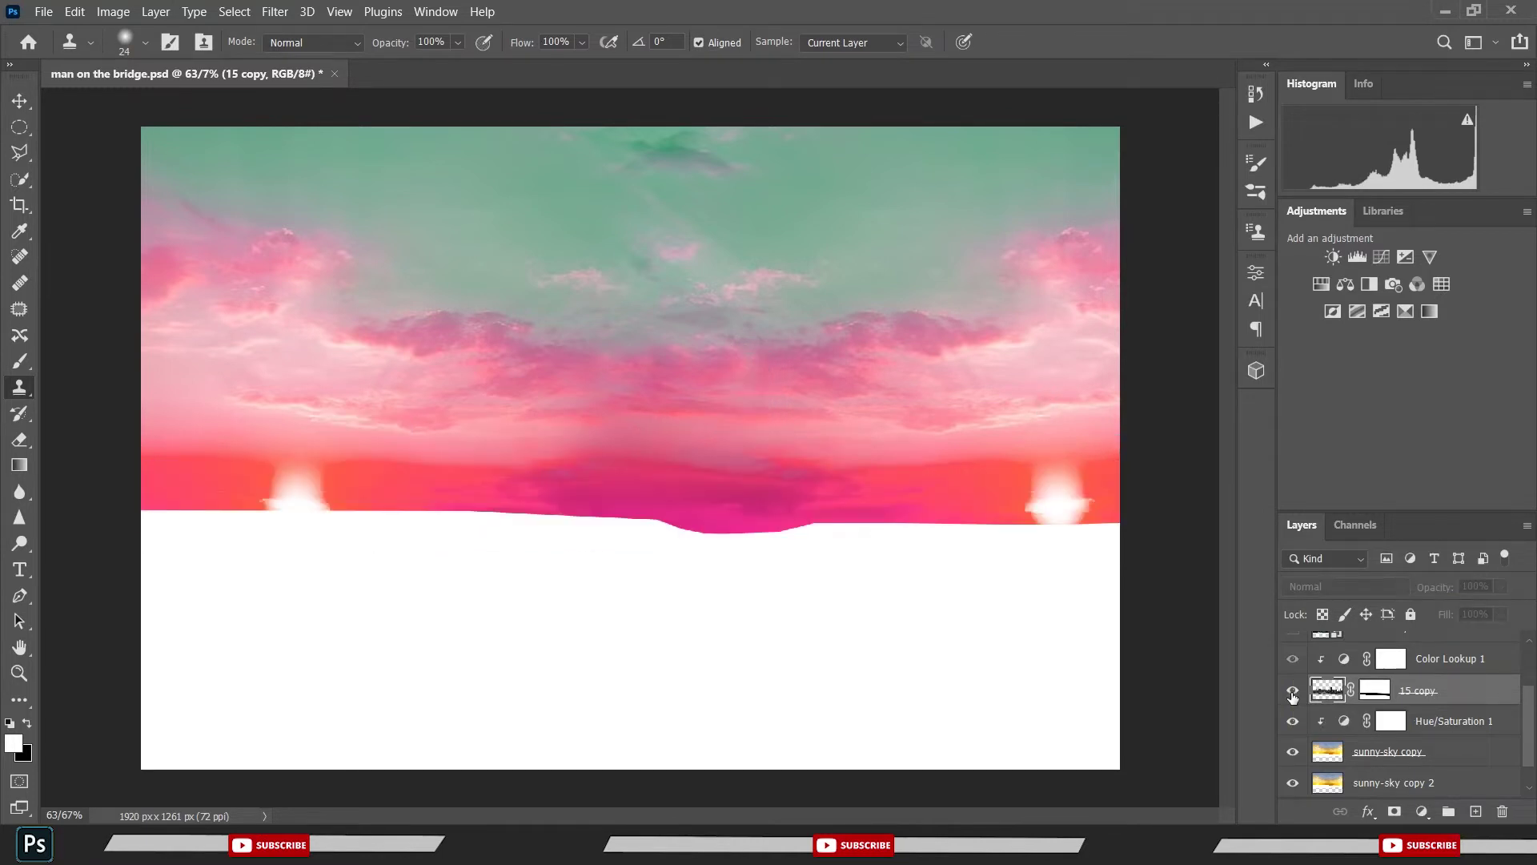
{"action": "left_click", "coordinate": [1293, 691]}
{"action": "key", "text": "ctrl+s"}
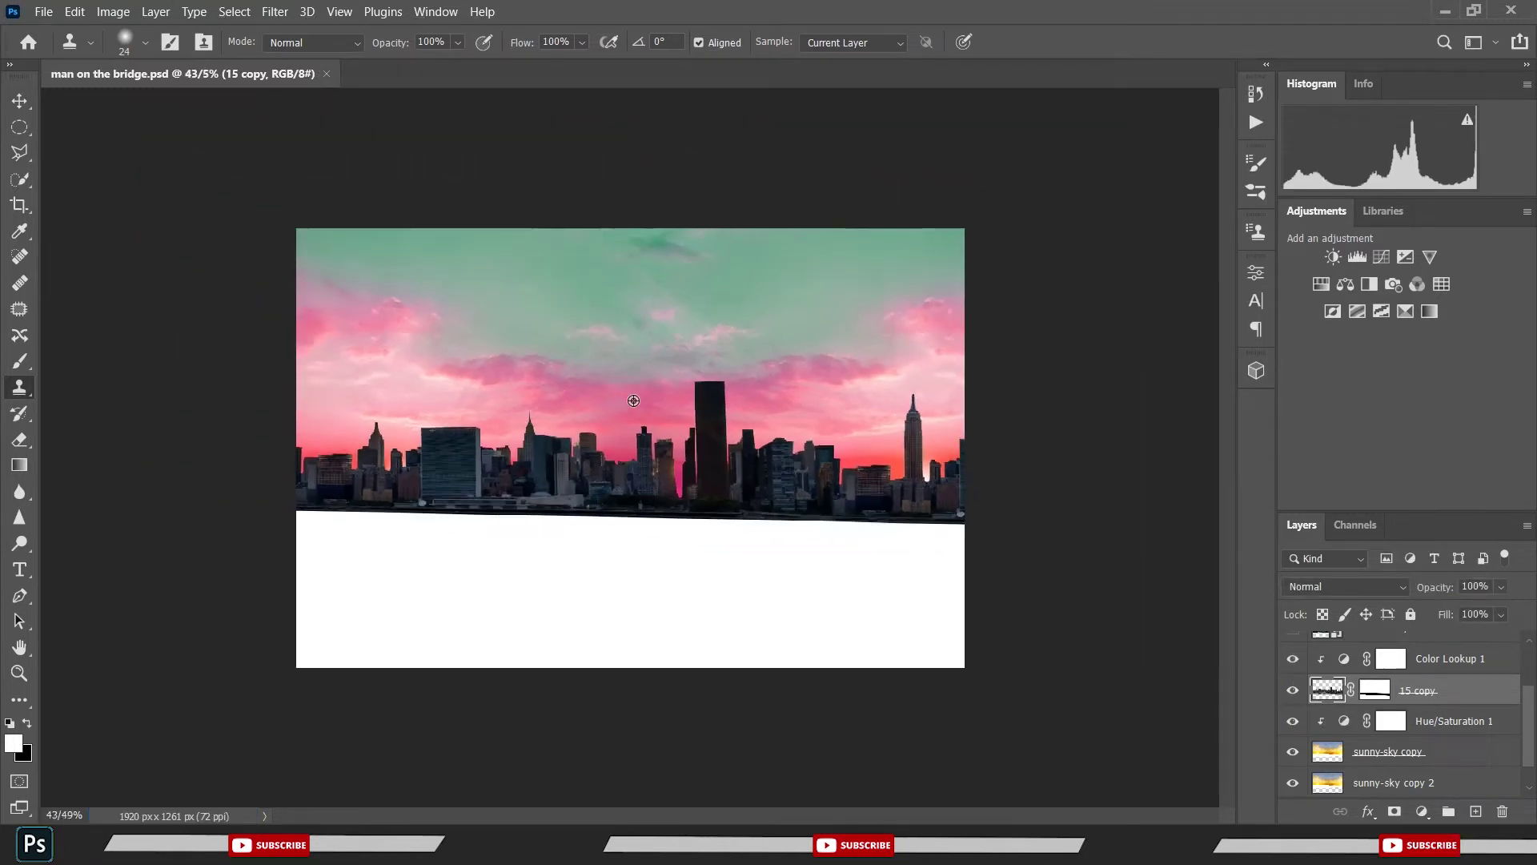
- Toggle sunny-sky copy 2 off and on to compare the sky, then select Hue/Saturation 1
{"action": "scroll", "coordinate": [1414, 706], "scroll_direction": "down", "scroll_amount": 1}
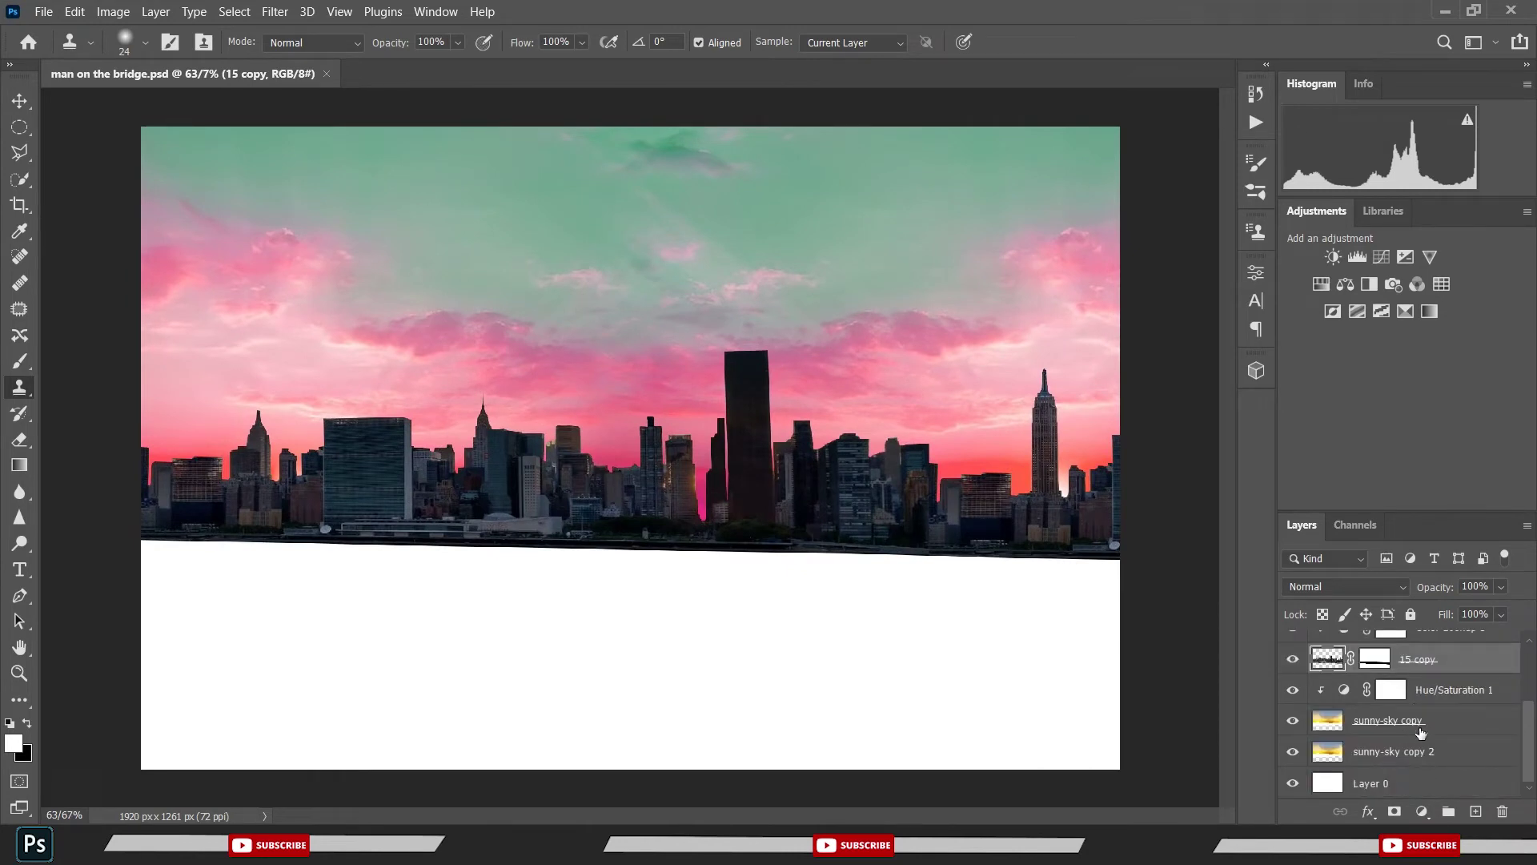
{"action": "left_click", "coordinate": [1294, 751]}
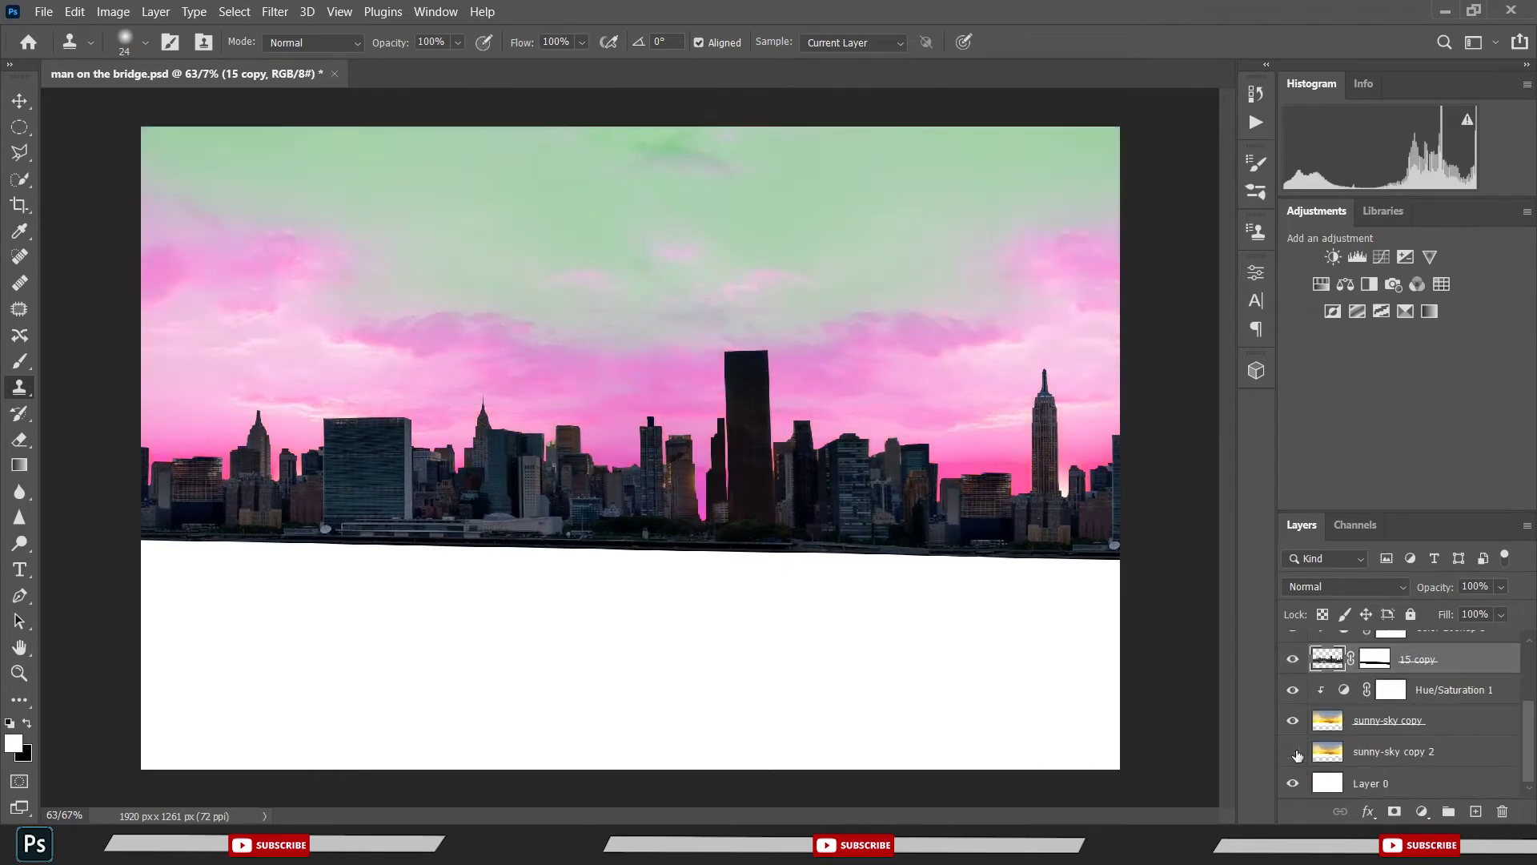
{"action": "left_click", "coordinate": [1294, 753]}
{"action": "left_click", "coordinate": [1298, 752]}
{"action": "left_click", "coordinate": [1298, 752]}
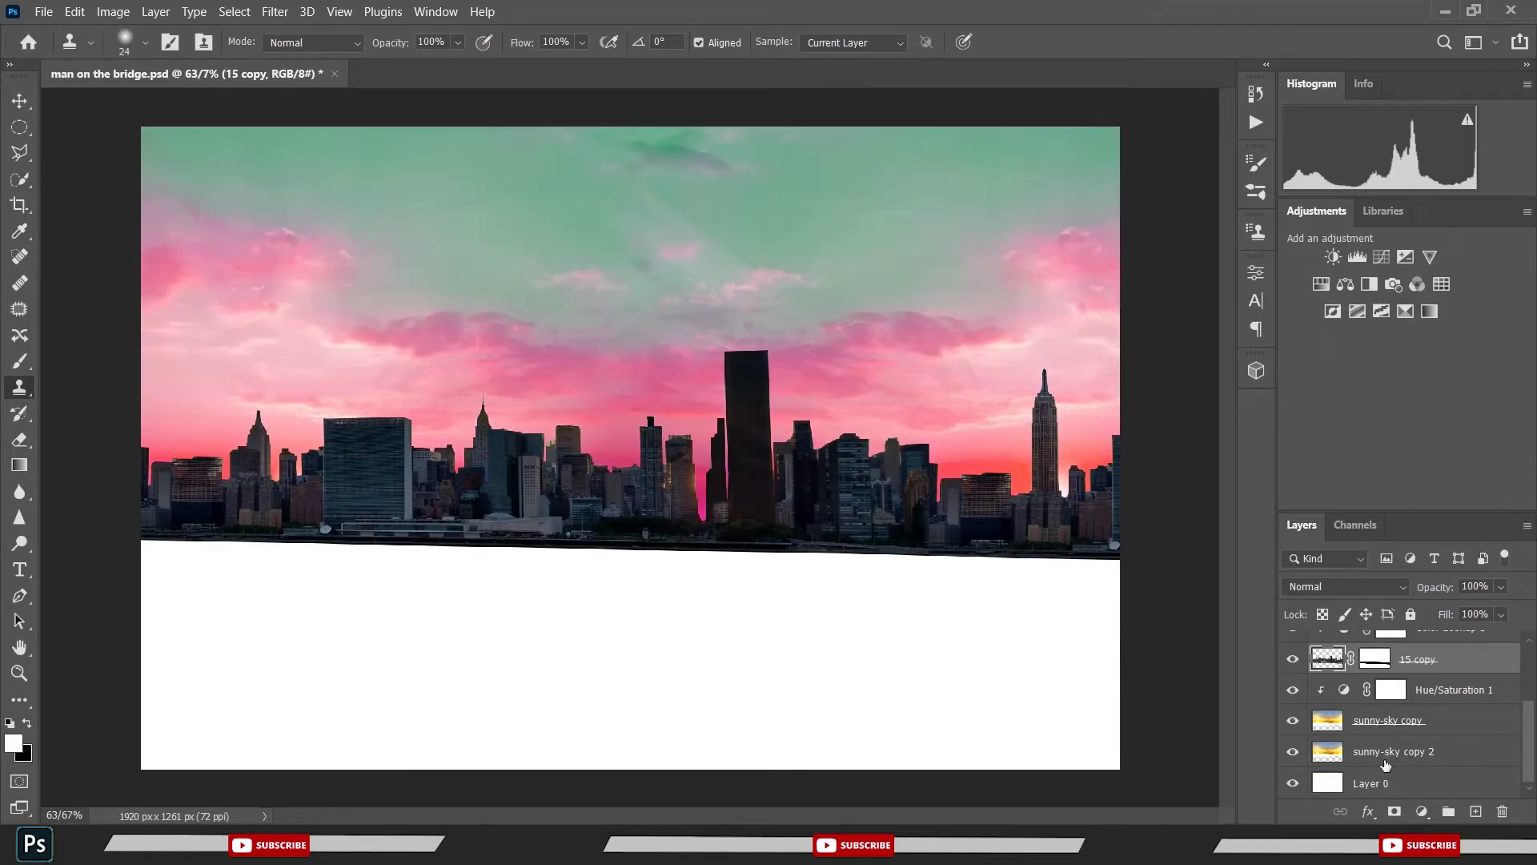
{"action": "left_click", "coordinate": [1434, 695]}
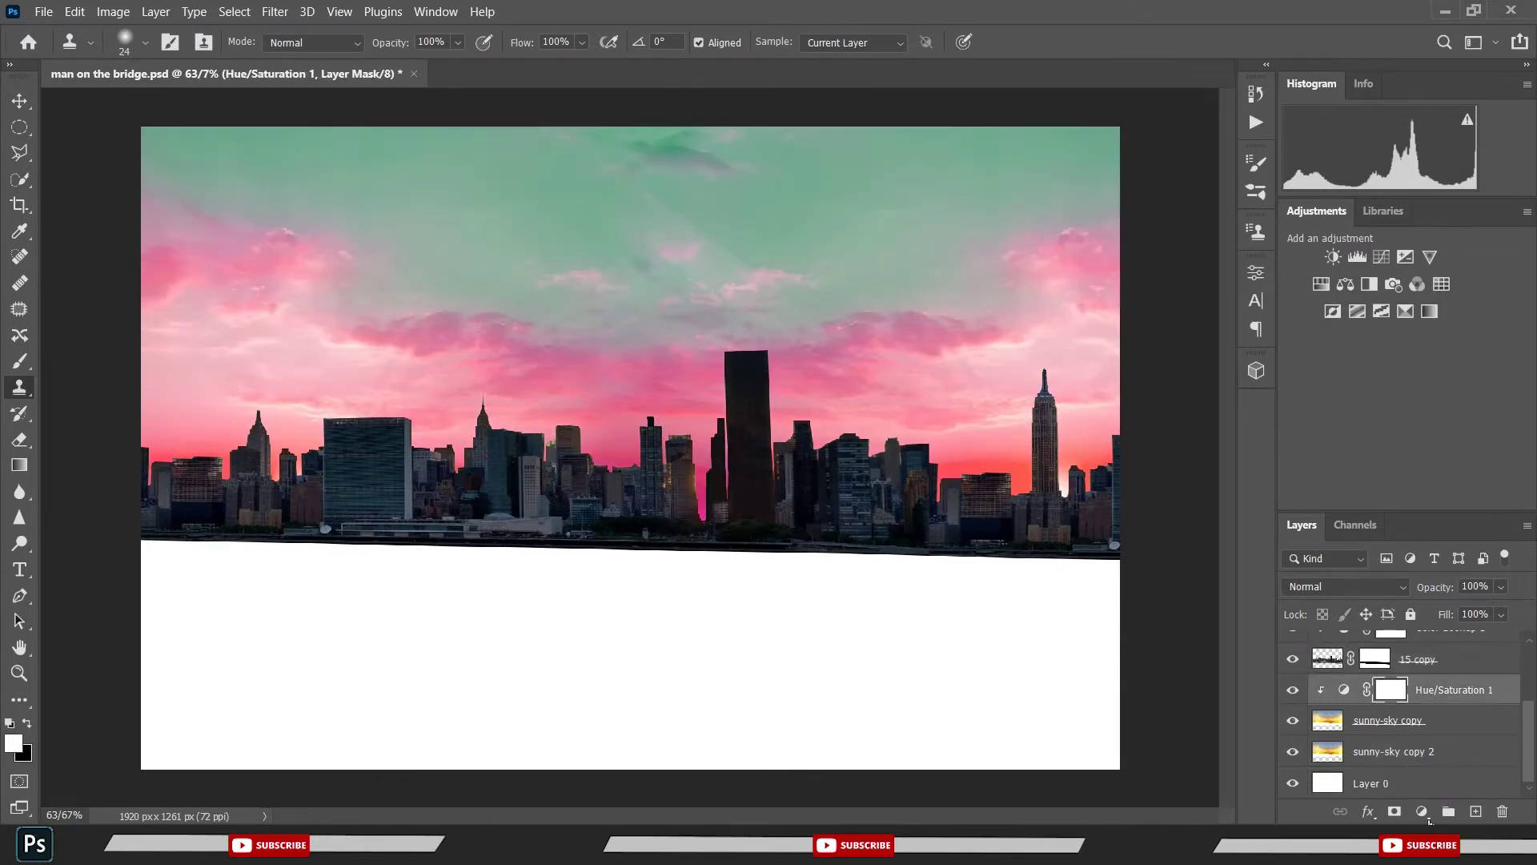
- Add a Color Lookup adjustment layer using the Moonlight.3DL preset
{"action": "left_click", "coordinate": [1422, 812]}
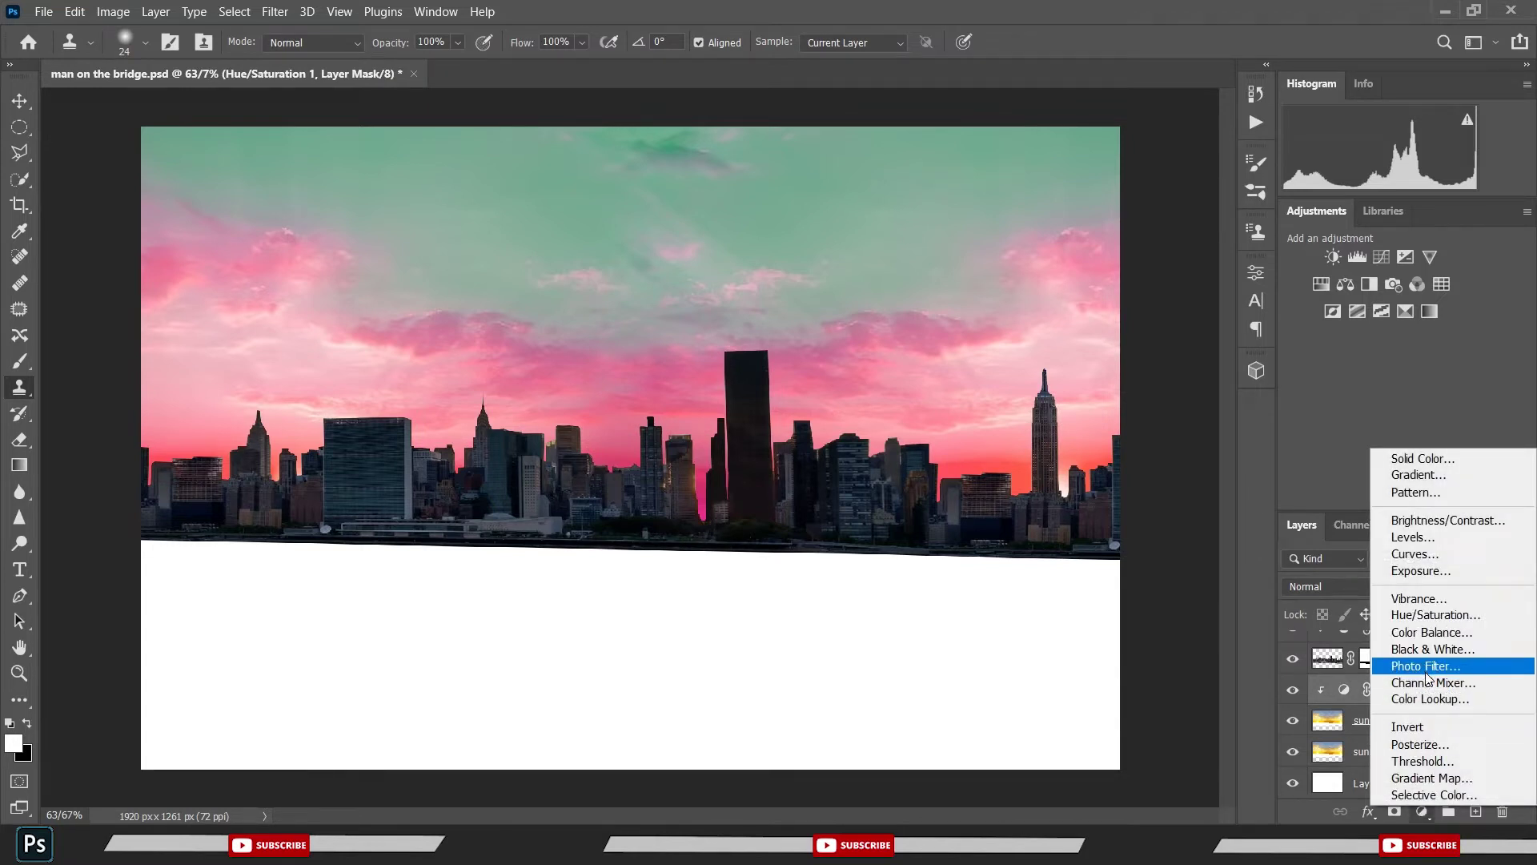
{"action": "left_click", "coordinate": [1432, 699]}
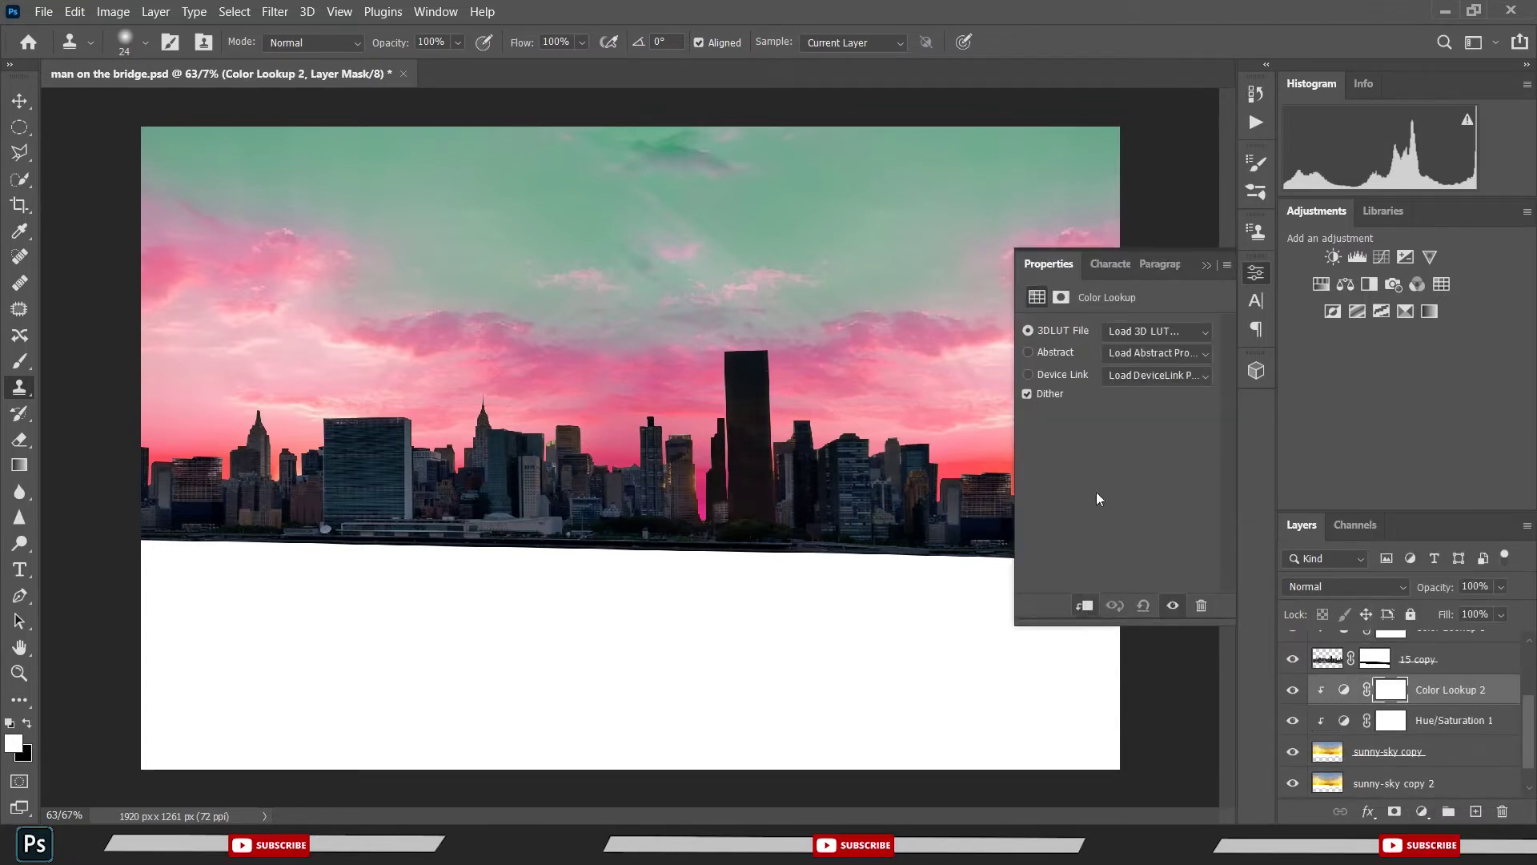
{"action": "left_click", "coordinate": [1137, 331]}
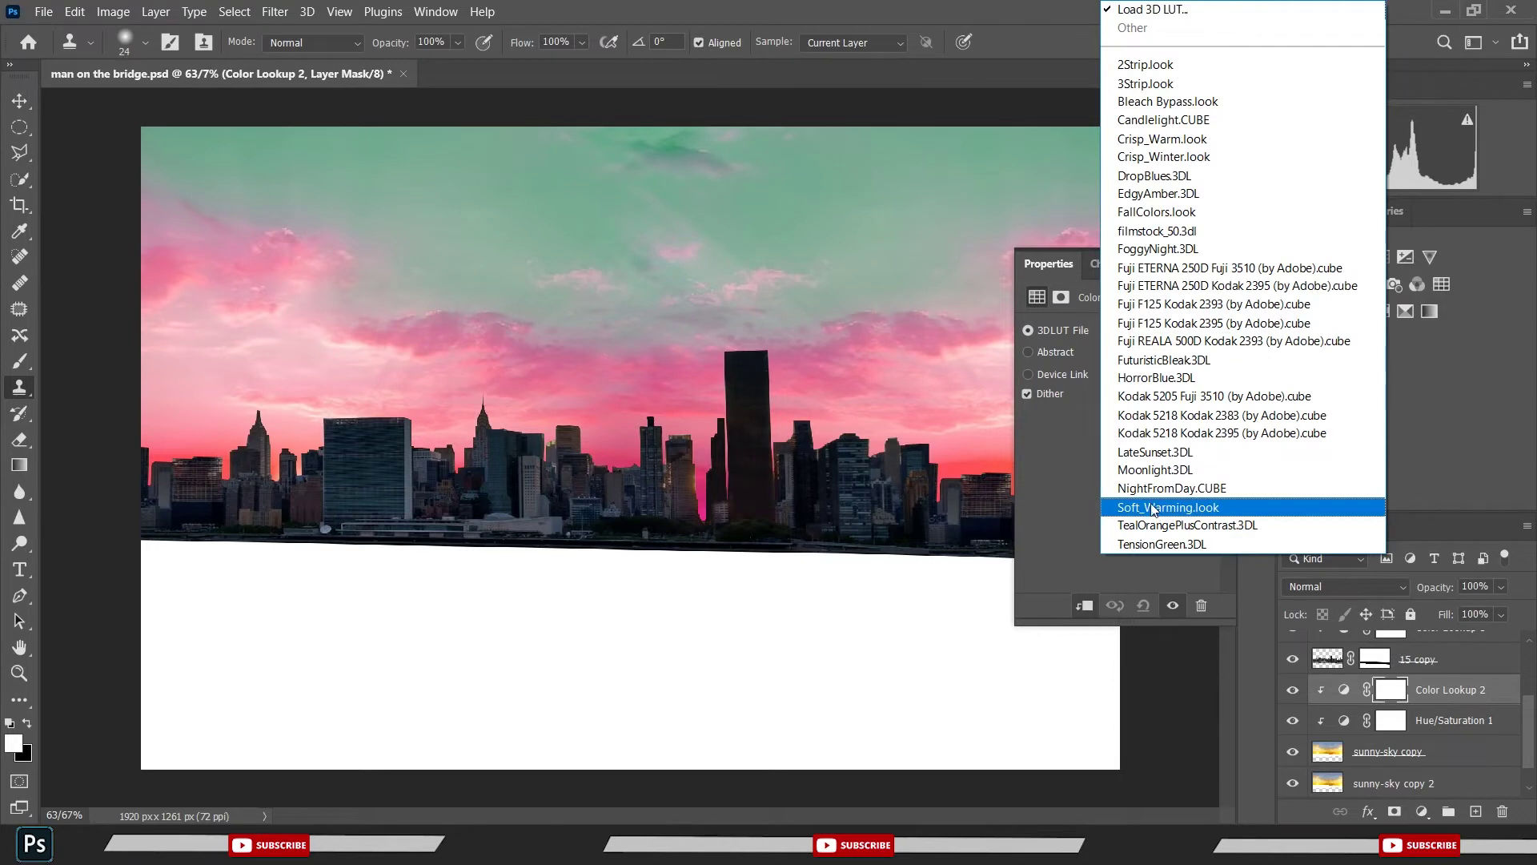
{"action": "left_click", "coordinate": [1155, 469]}
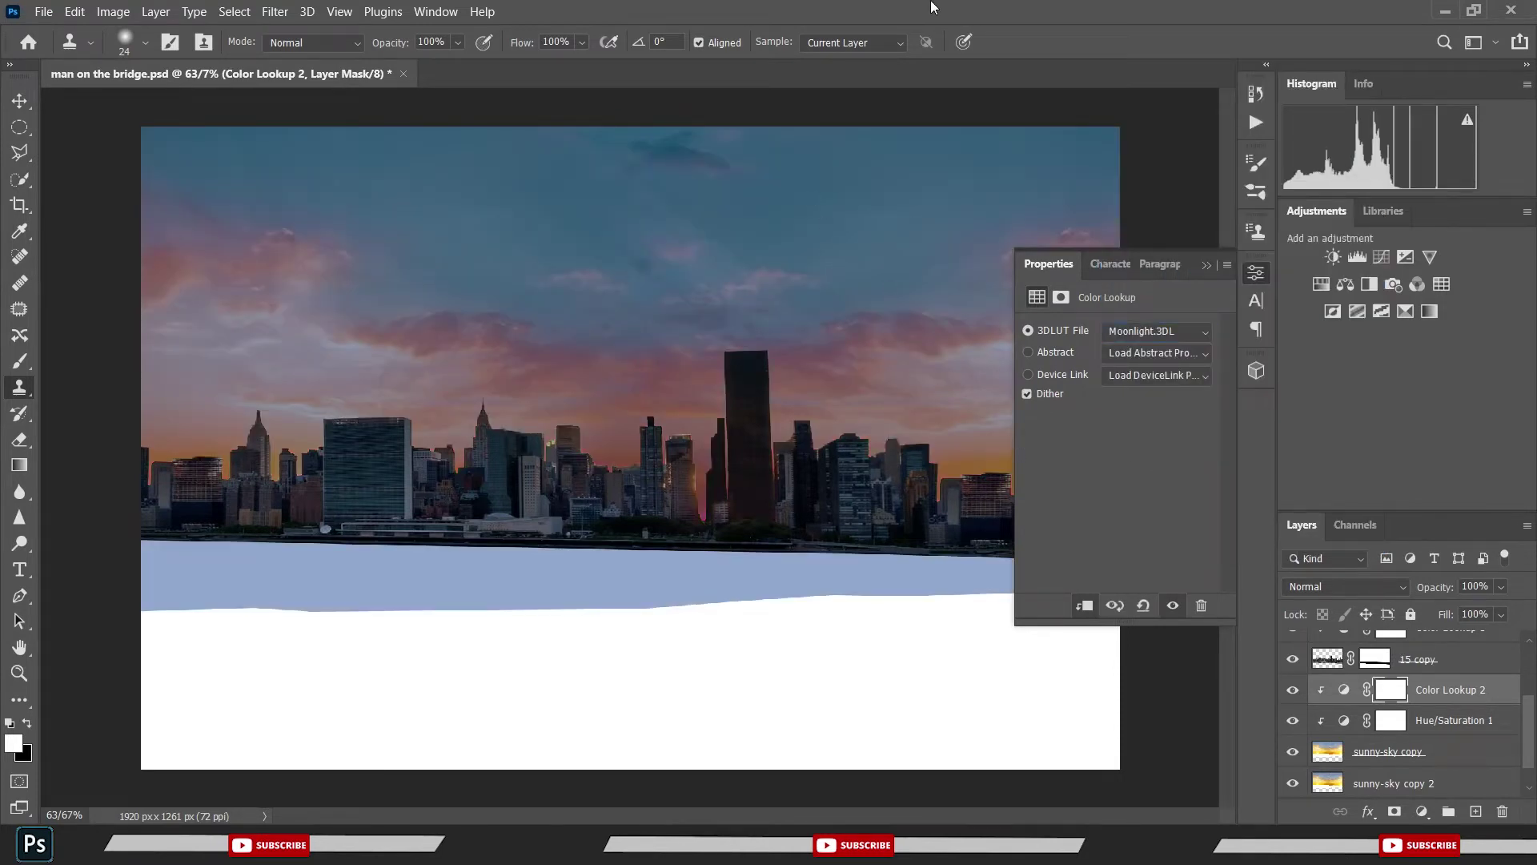
{"action": "left_click", "coordinate": [1206, 263]}
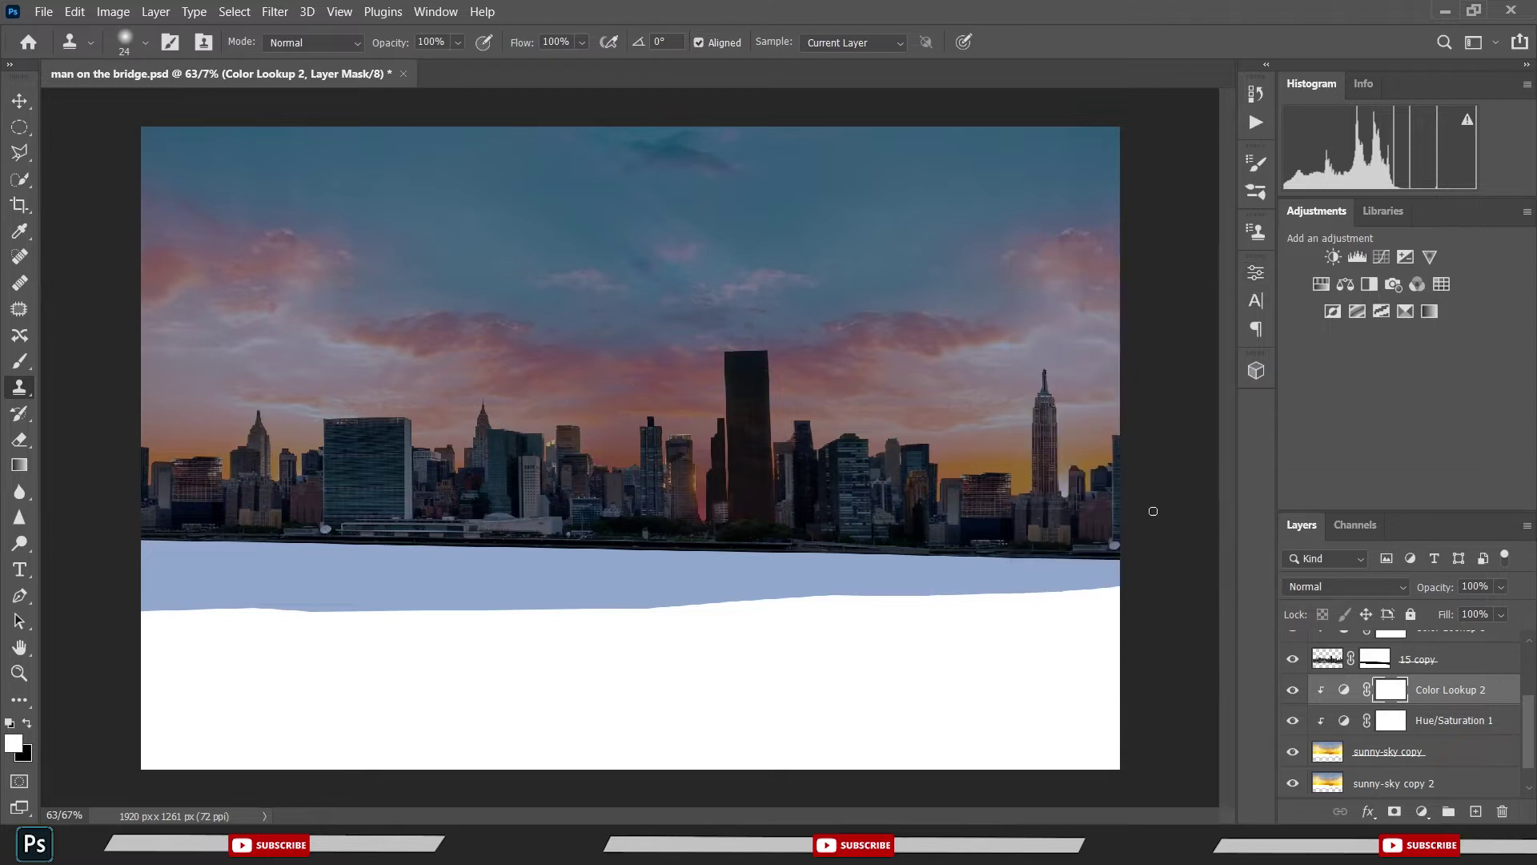
- Select sunny-sky copy, undo an accidental move of it, and save
{"action": "left_click", "coordinate": [1385, 754]}
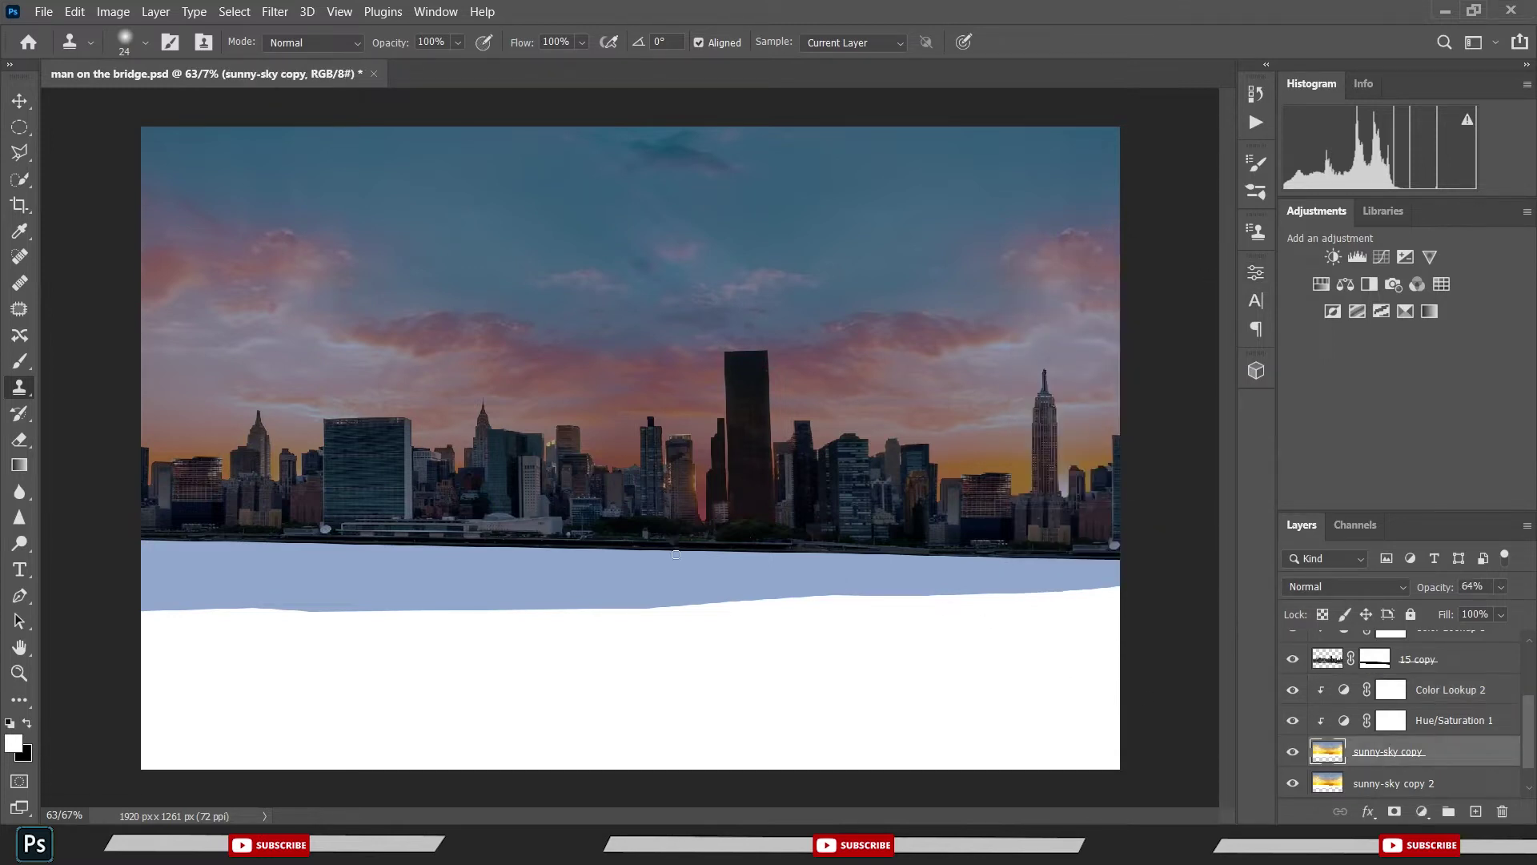
{"action": "key", "text": "v"}
{"action": "left_click_drag", "start_coordinate": [635, 604], "coordinate": [830, 655]}
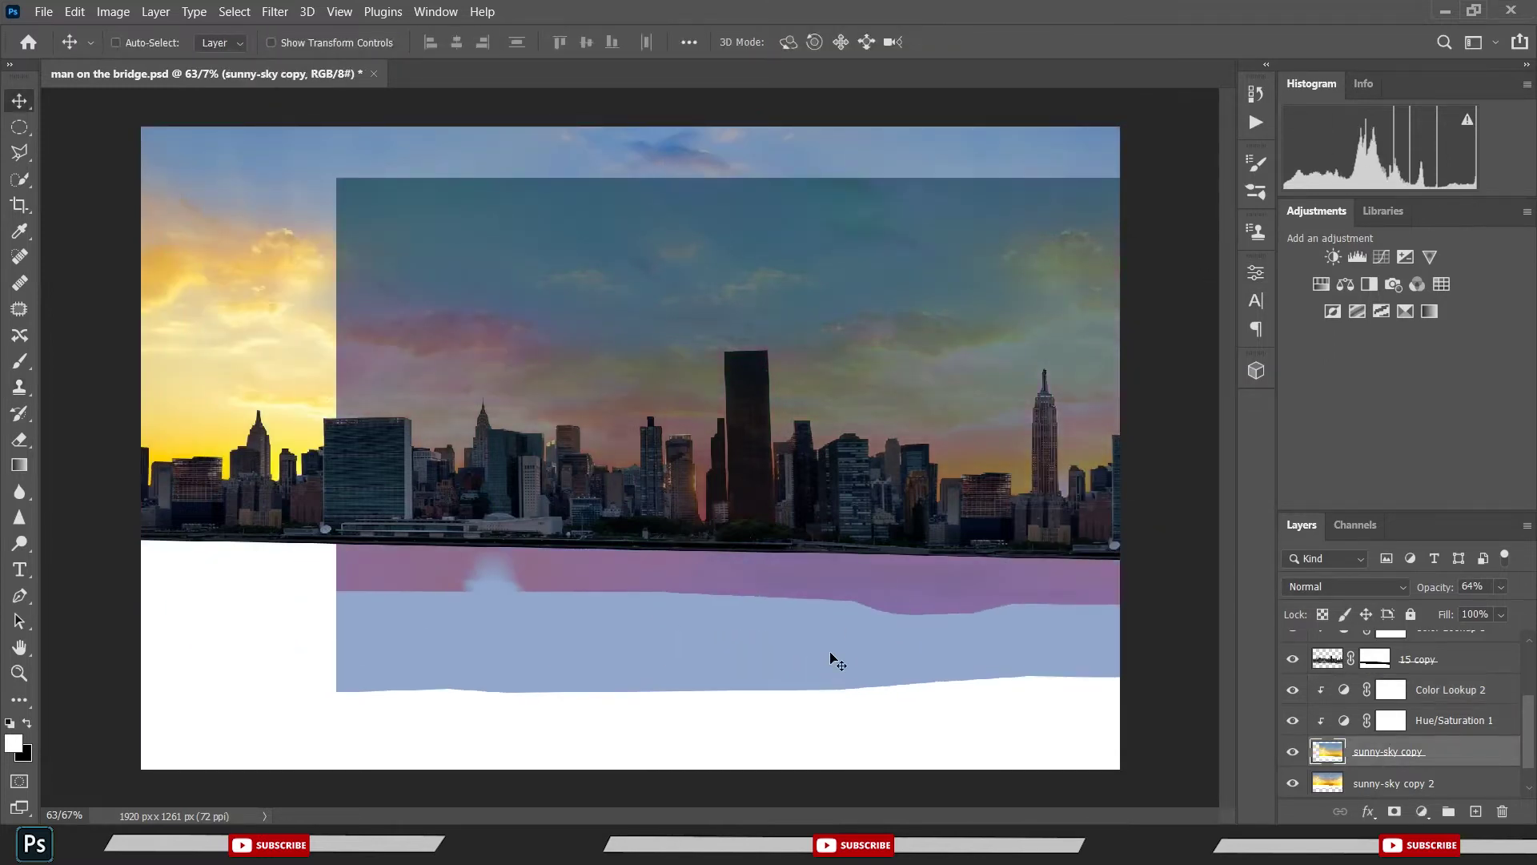
{"action": "key", "text": "ctrl+z"}
{"action": "key", "text": "ctrl+s"}
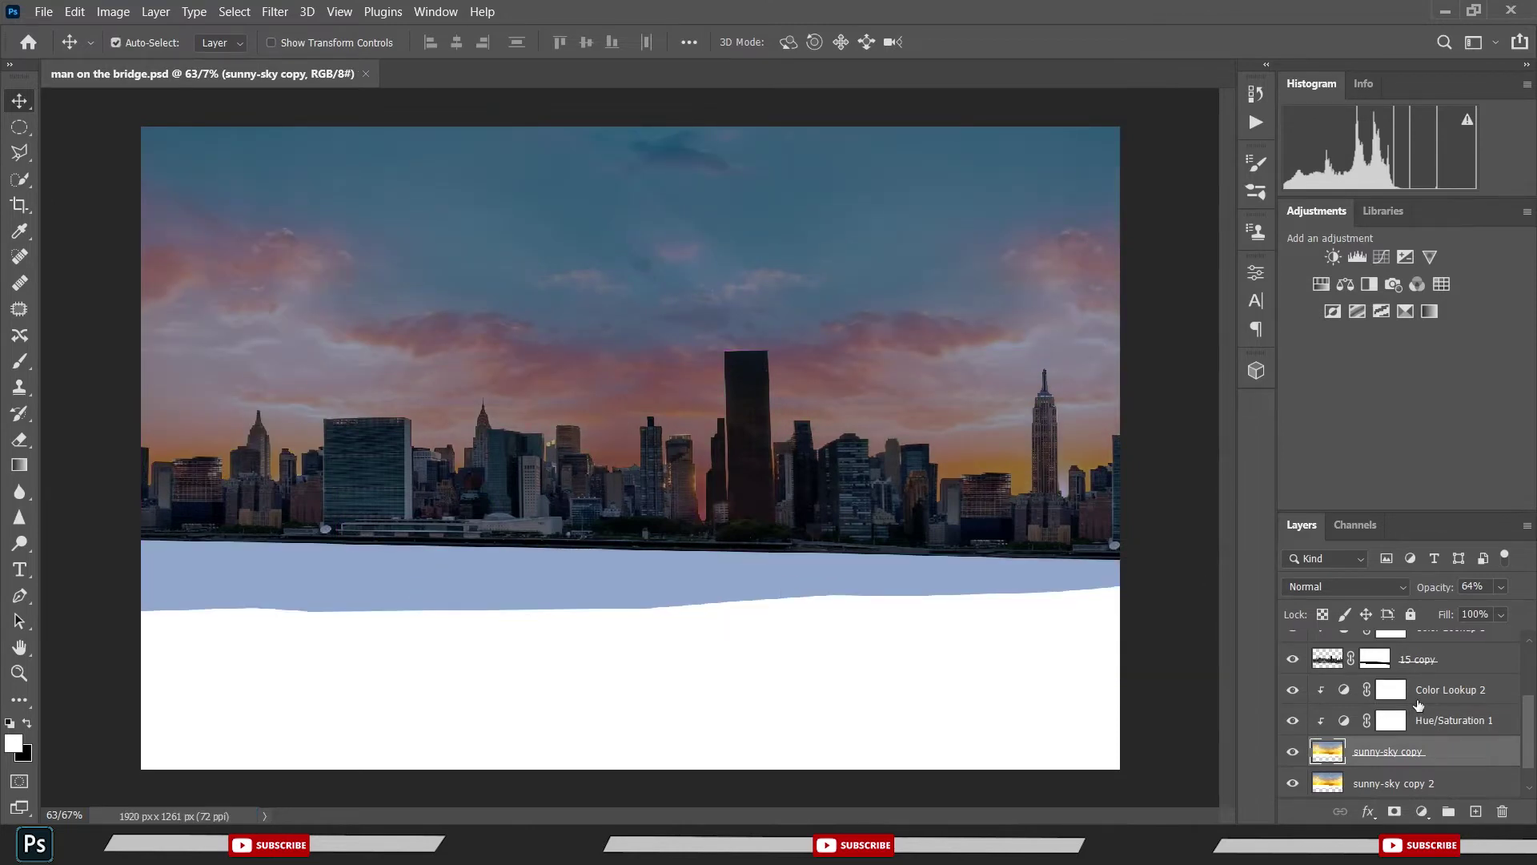
- Lower Color Lookup 2 to 50% opacity and add a blank mask to sunny-sky copy
{"action": "left_click", "coordinate": [1420, 694]}
{"action": "left_click_drag", "start_coordinate": [1433, 591], "coordinate": [1382, 591]}
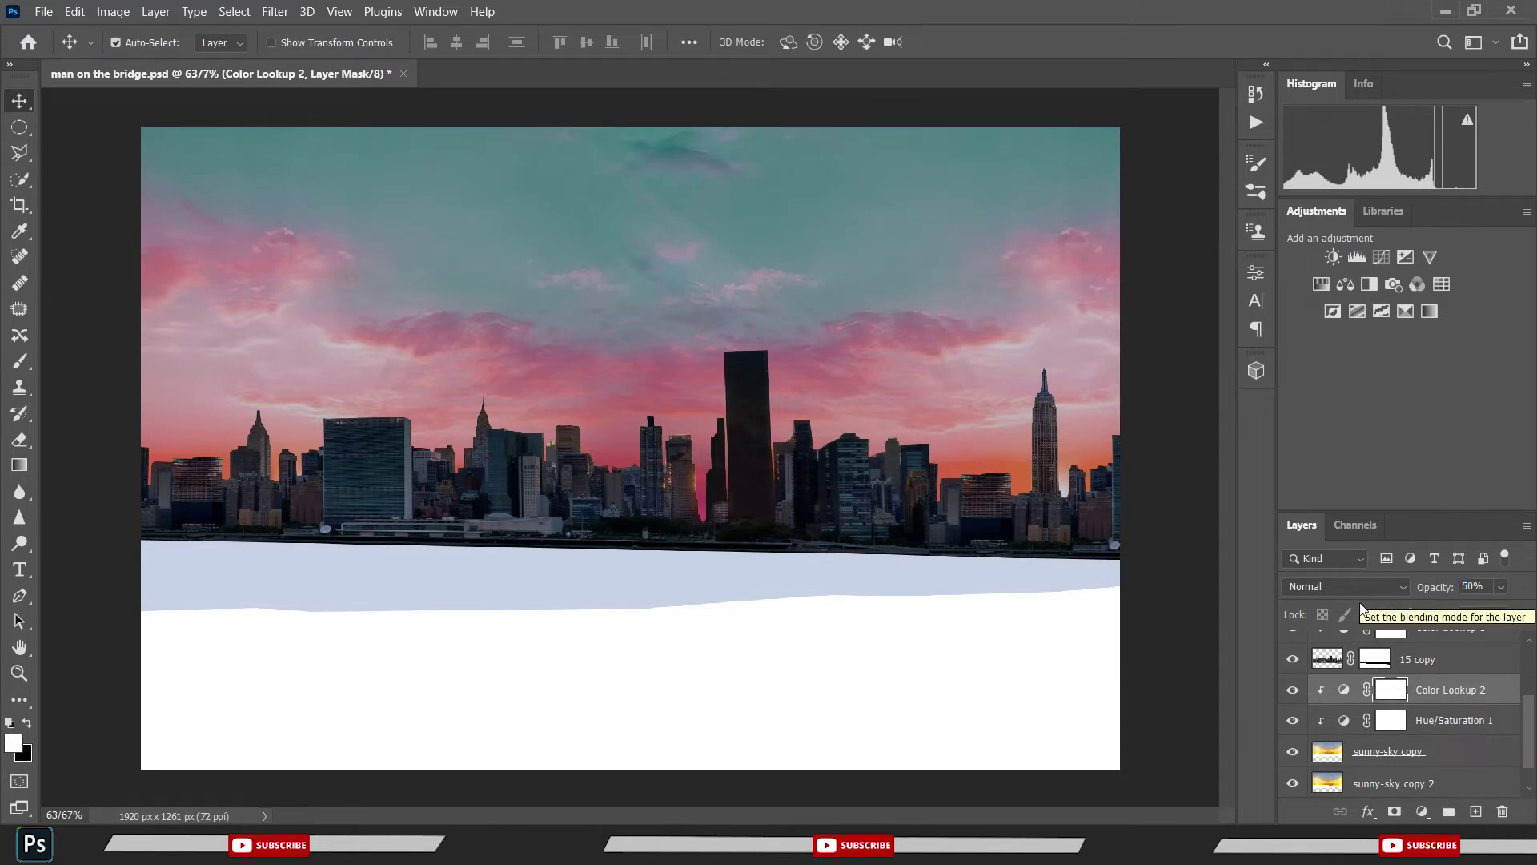
{"action": "left_click", "coordinate": [1374, 764]}
{"action": "left_click", "coordinate": [1393, 811]}
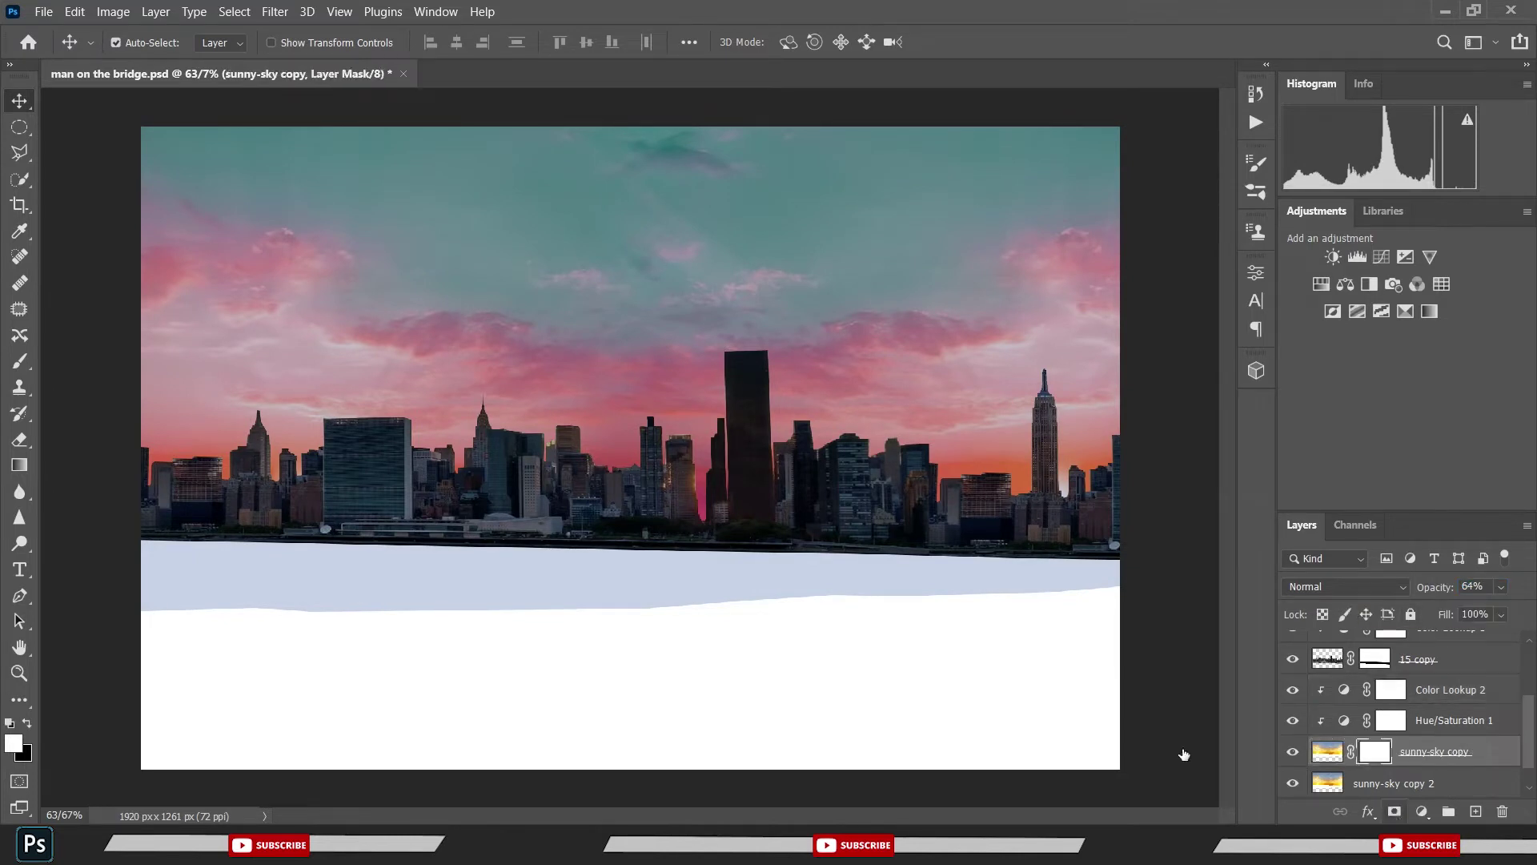
- Trace a closed pen path along the waterline and around the water below the skyline
{"action": "key", "text": "p"}
{"action": "left_click", "coordinate": [1170, 522]}
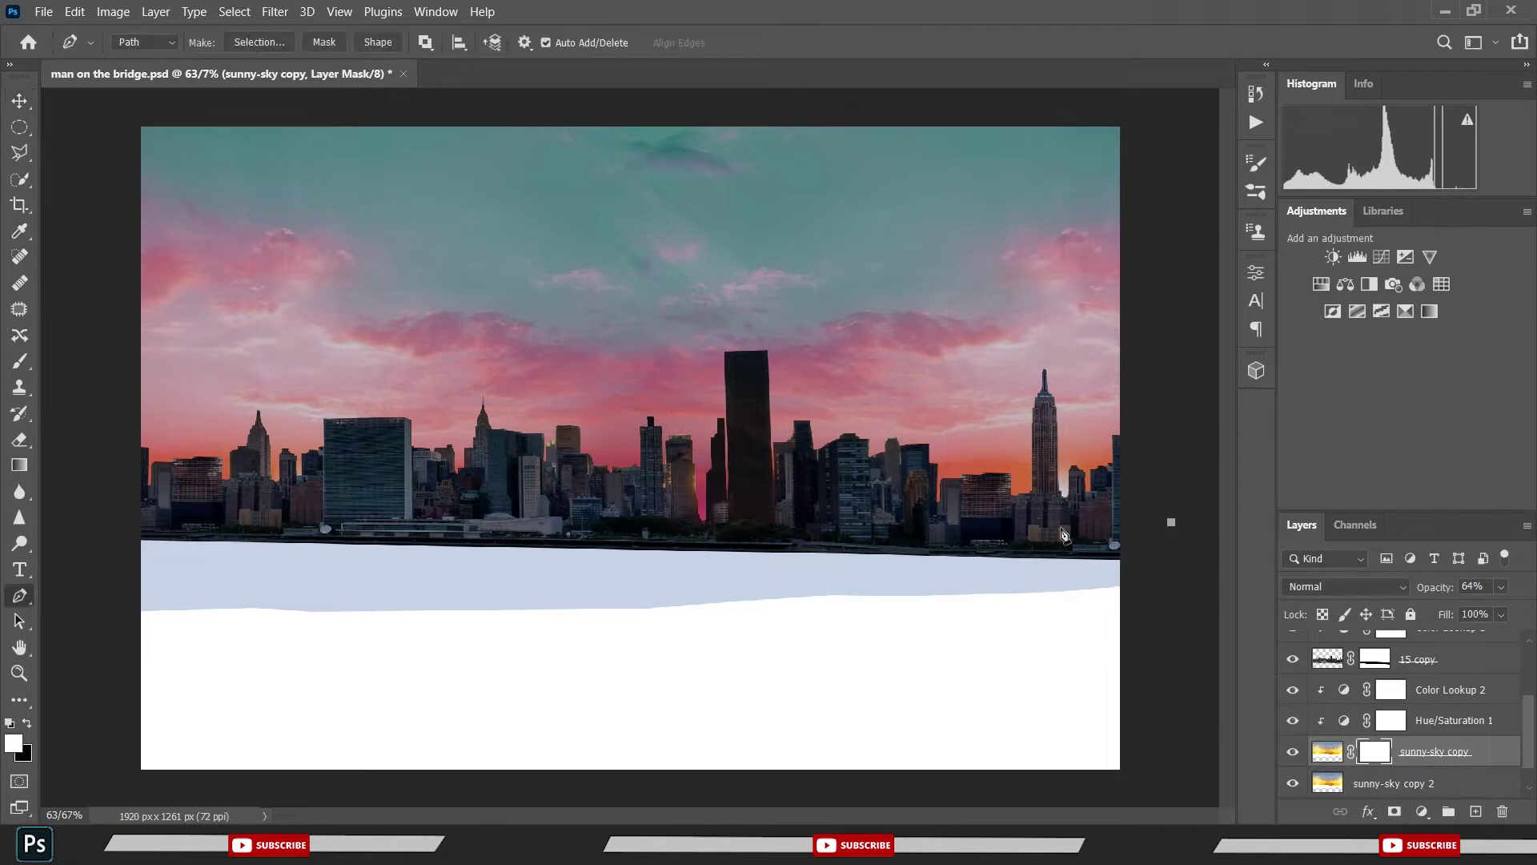
{"action": "left_click", "coordinate": [885, 519]}
{"action": "left_click", "coordinate": [731, 521]}
{"action": "left_click", "coordinate": [693, 532]}
{"action": "left_click", "coordinate": [625, 523]}
{"action": "left_click", "coordinate": [548, 524]}
{"action": "left_click", "coordinate": [476, 513]}
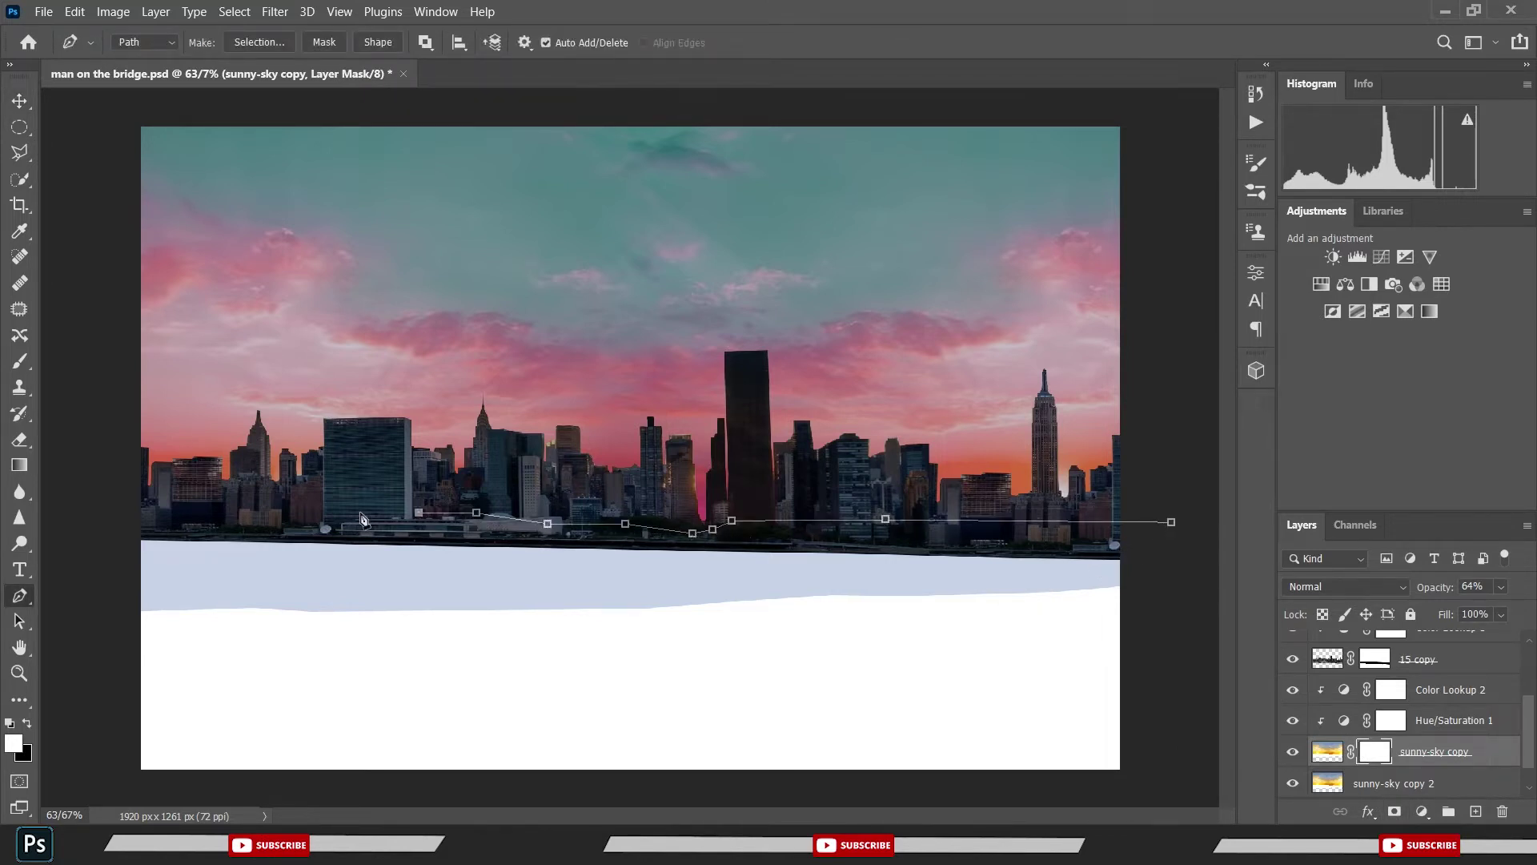
{"action": "left_click", "coordinate": [325, 512]}
{"action": "left_click", "coordinate": [224, 511]}
{"action": "left_click", "coordinate": [160, 510]}
{"action": "left_click", "coordinate": [80, 510]}
{"action": "left_click", "coordinate": [78, 556]}
{"action": "left_click", "coordinate": [94, 632]}
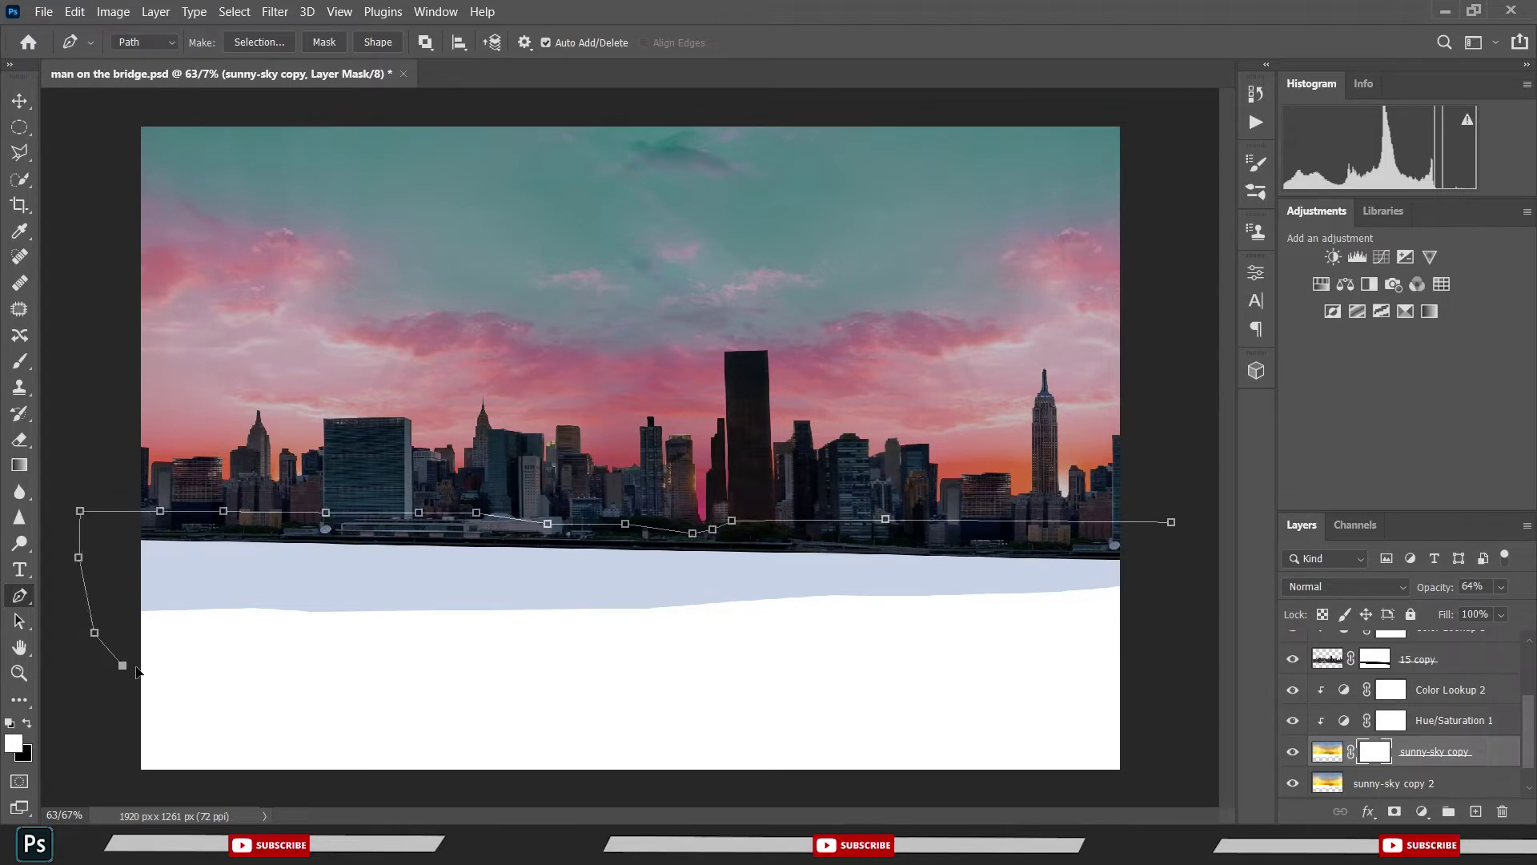
{"action": "left_click", "coordinate": [319, 668]}
{"action": "left_click", "coordinate": [503, 687]}
{"action": "left_click", "coordinate": [753, 692]}
{"action": "left_click", "coordinate": [946, 679]}
{"action": "left_click", "coordinate": [1077, 653]}
{"action": "left_click", "coordinate": [1105, 651]}
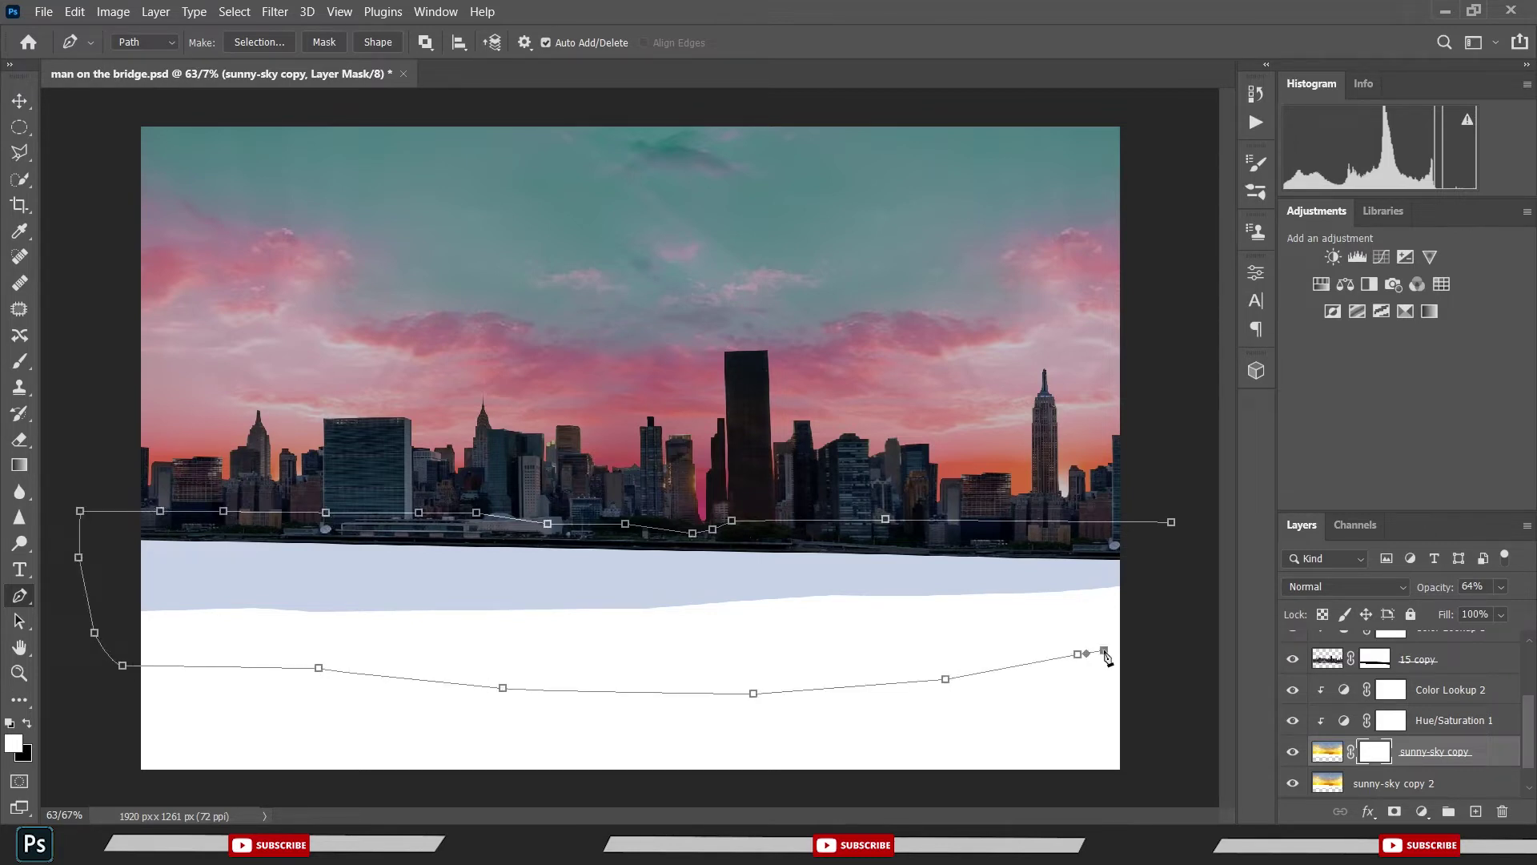
{"action": "left_click", "coordinate": [1142, 610]}
{"action": "left_click", "coordinate": [1152, 589]}
{"action": "left_click", "coordinate": [1172, 522]}
- Turn the path into a selection and paint black on the sky mask to hide the bluish band
{"action": "right_click", "coordinate": [887, 426]}
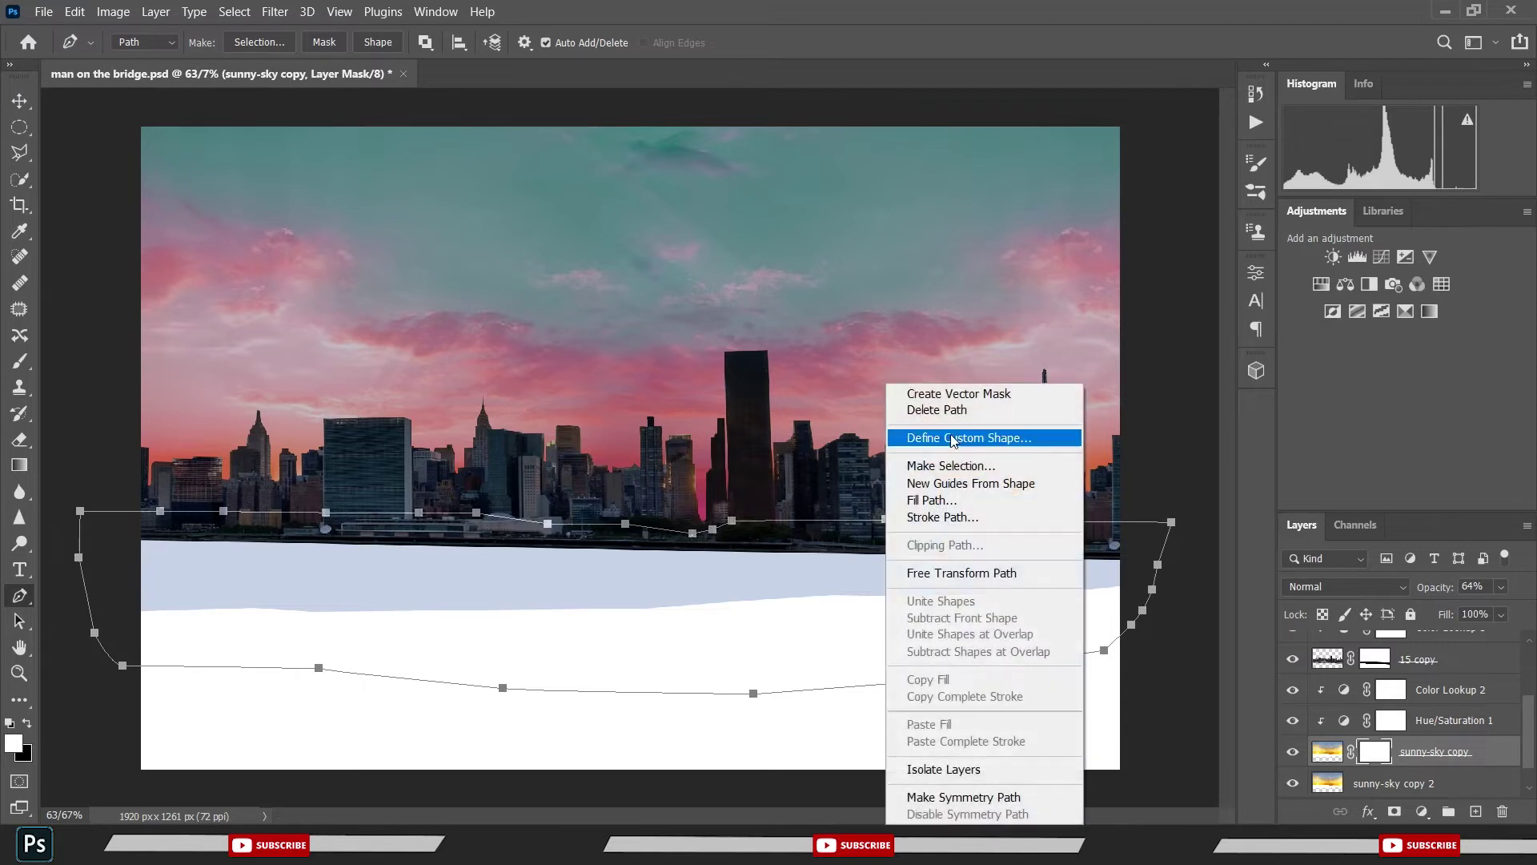
{"action": "left_click", "coordinate": [951, 465]}
{"action": "left_click", "coordinate": [872, 216]}
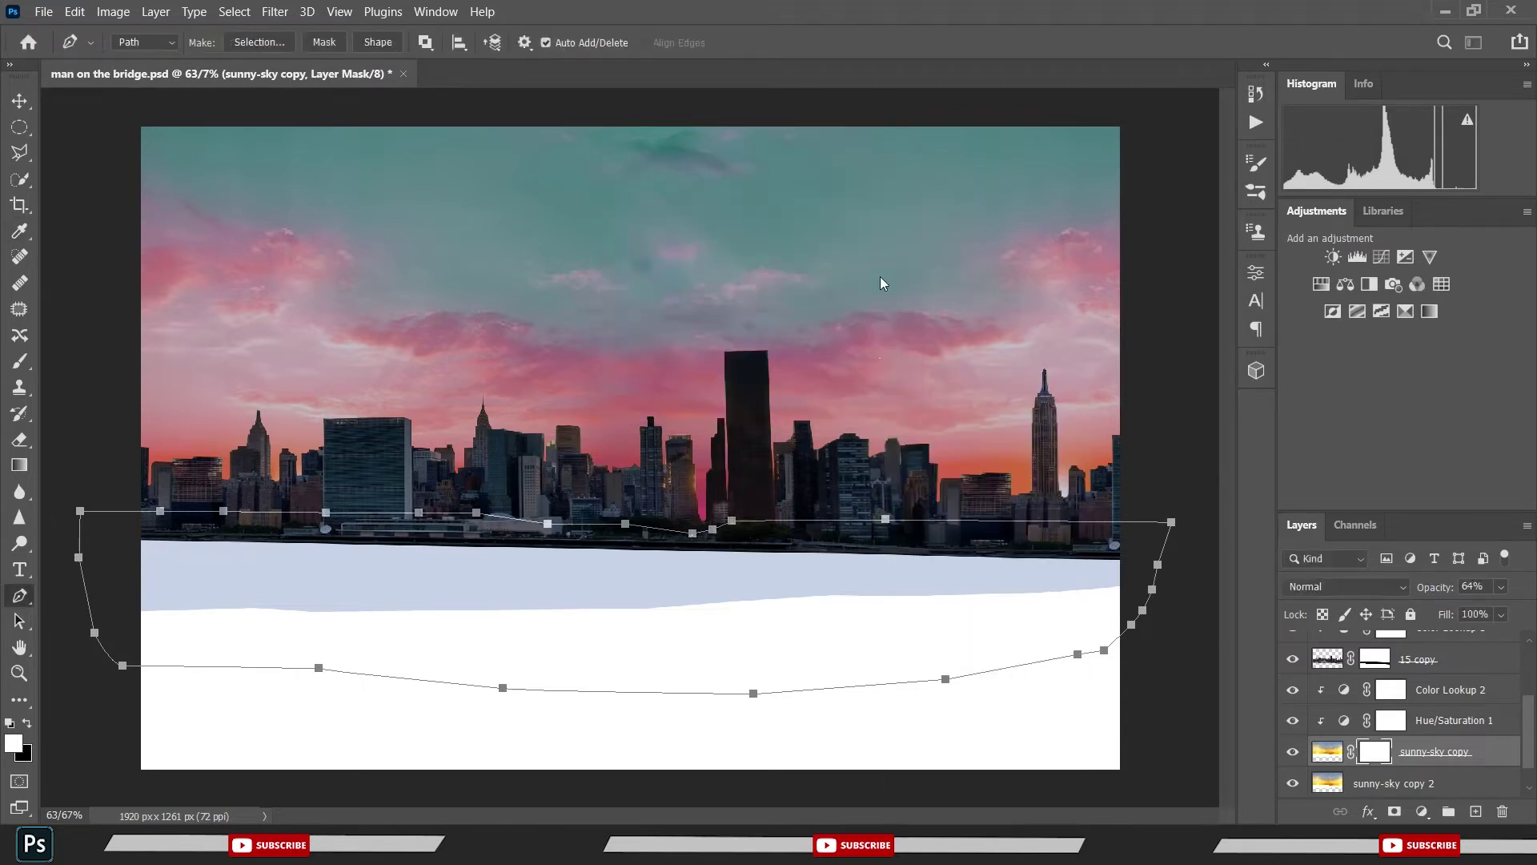
{"action": "key", "text": "b"}
{"action": "key", "text": "x"}
{"action": "mouse_move", "coordinate": [996, 567]}
{"action": "left_mouse_down"}
{"action": "mouse_move", "coordinate": [1132, 560]}
{"action": "mouse_move", "coordinate": [801, 601]}
{"action": "left_mouse_up"}
{"action": "left_click_drag", "start_coordinate": [524, 50], "coordinate": [592, 48]}
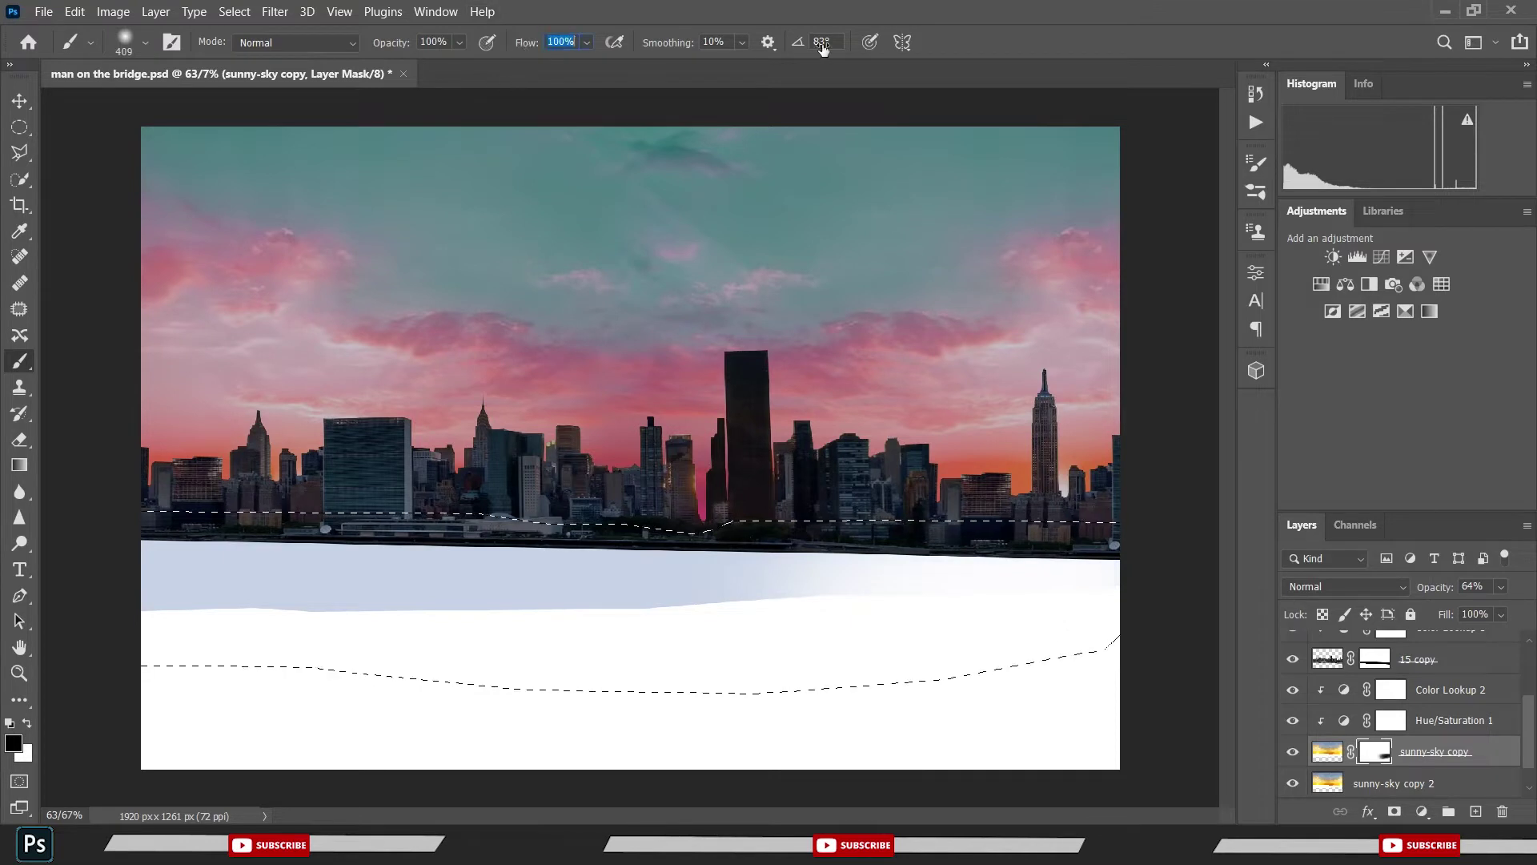
{"action": "left_click_drag", "start_coordinate": [1056, 531], "coordinate": [80, 585]}
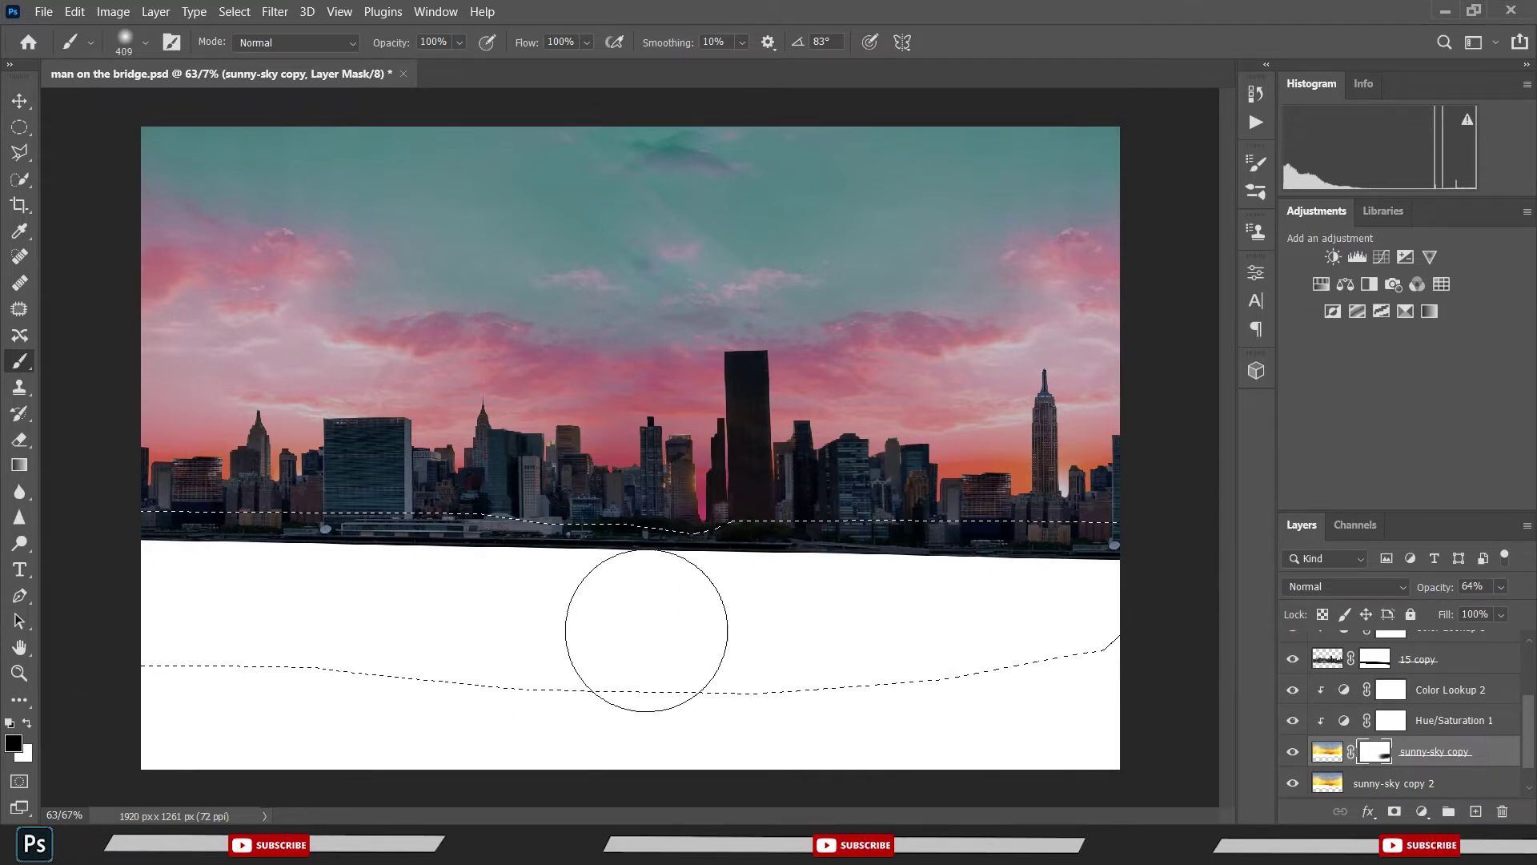
- Drop the selection on the sky mask and save the composite
{"action": "key", "text": "ctrl+d"}
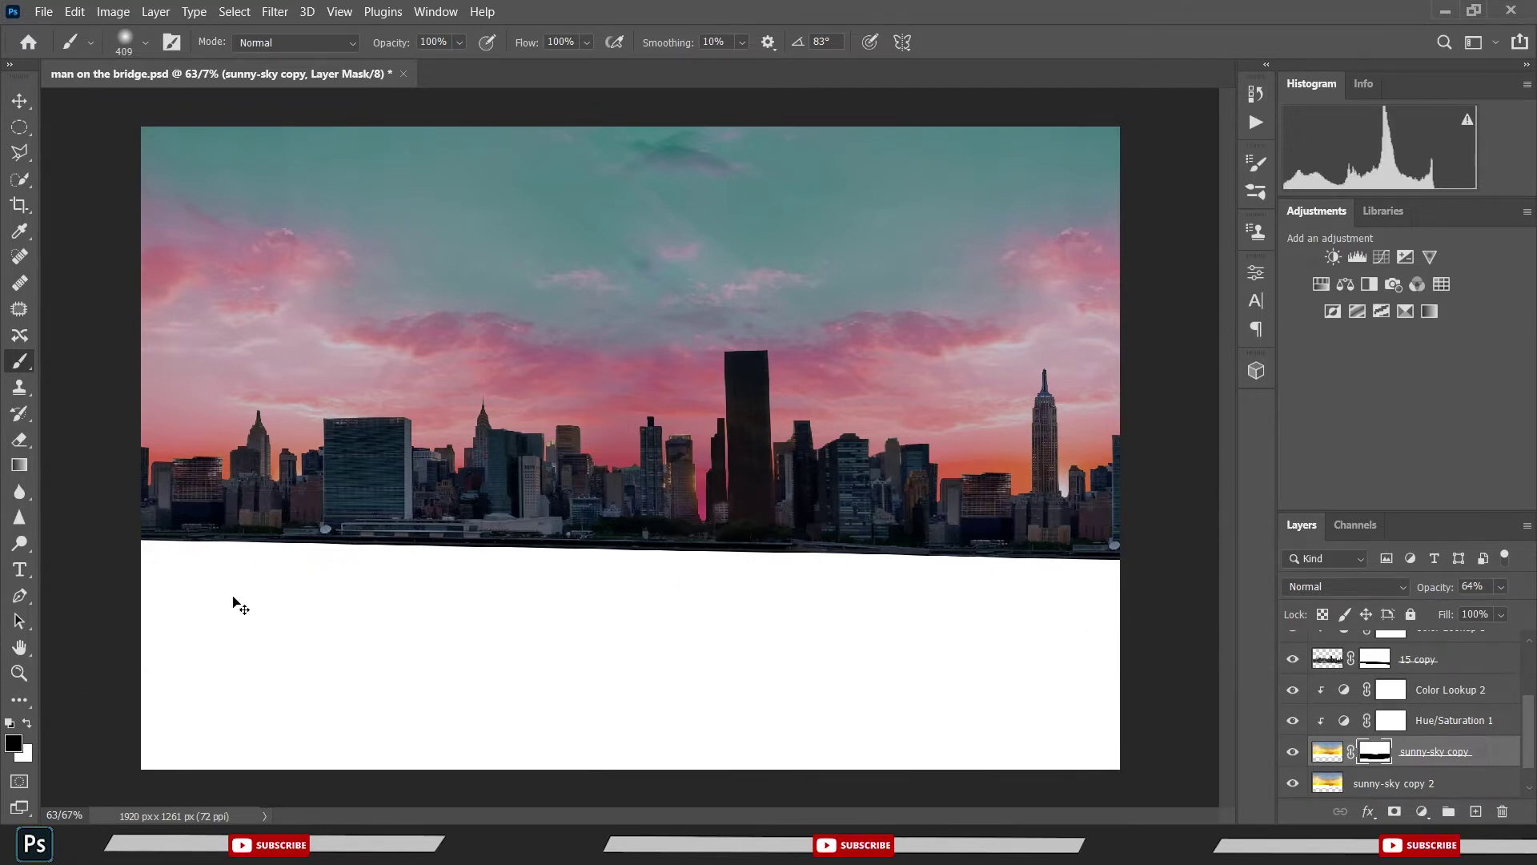
{"action": "key", "text": "ctrl+s"}
{"action": "scroll", "coordinate": [573, 409], "scroll_direction": "down", "scroll_amount": 3}
{"action": "scroll", "coordinate": [573, 409], "scroll_direction": "up", "scroll_amount": 2}
{"action": "scroll", "coordinate": [573, 409], "scroll_direction": "up", "scroll_amount": 2}
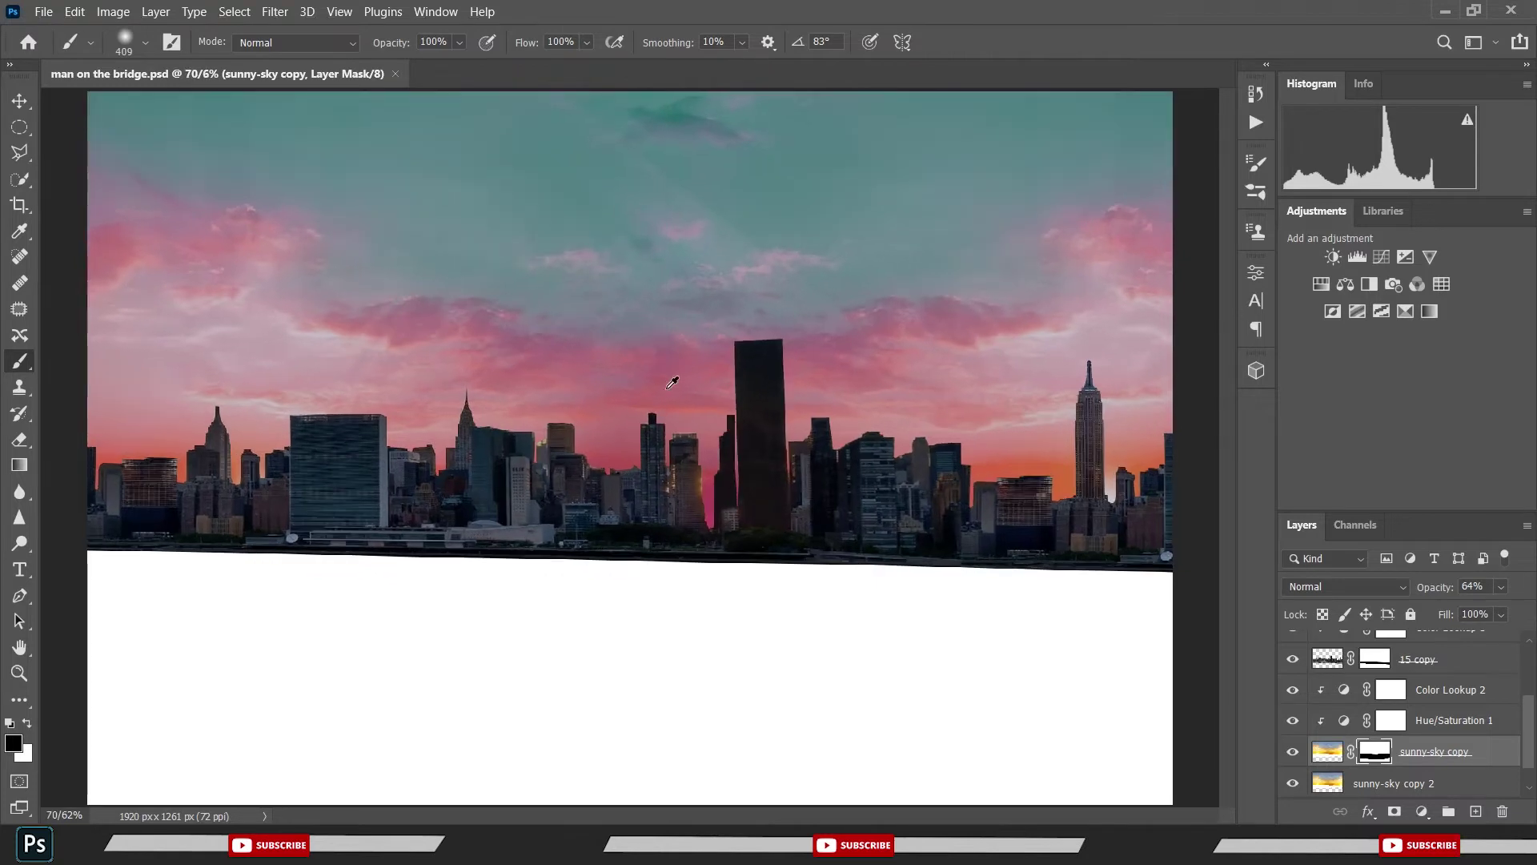
{"action": "scroll", "coordinate": [1374, 713], "scroll_direction": "up", "scroll_amount": 1}
- Show the moon photo layer, move it below M-smart-city-data, and save
{"action": "scroll", "coordinate": [1374, 713], "scroll_direction": "up", "scroll_amount": 2}
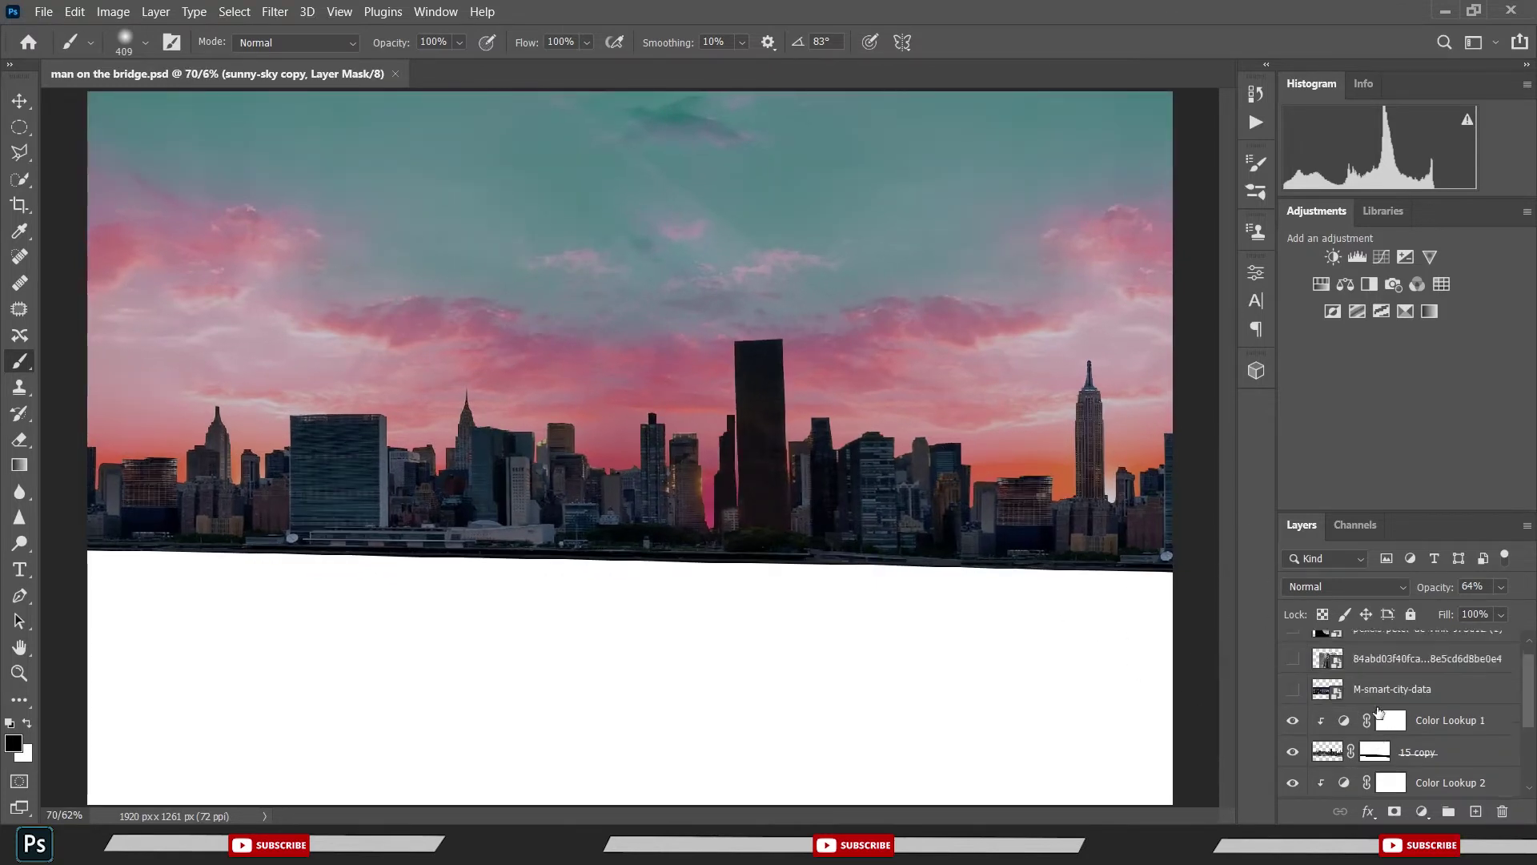
{"action": "scroll", "coordinate": [1358, 701], "scroll_direction": "up", "scroll_amount": 1}
{"action": "left_click", "coordinate": [1292, 646]}
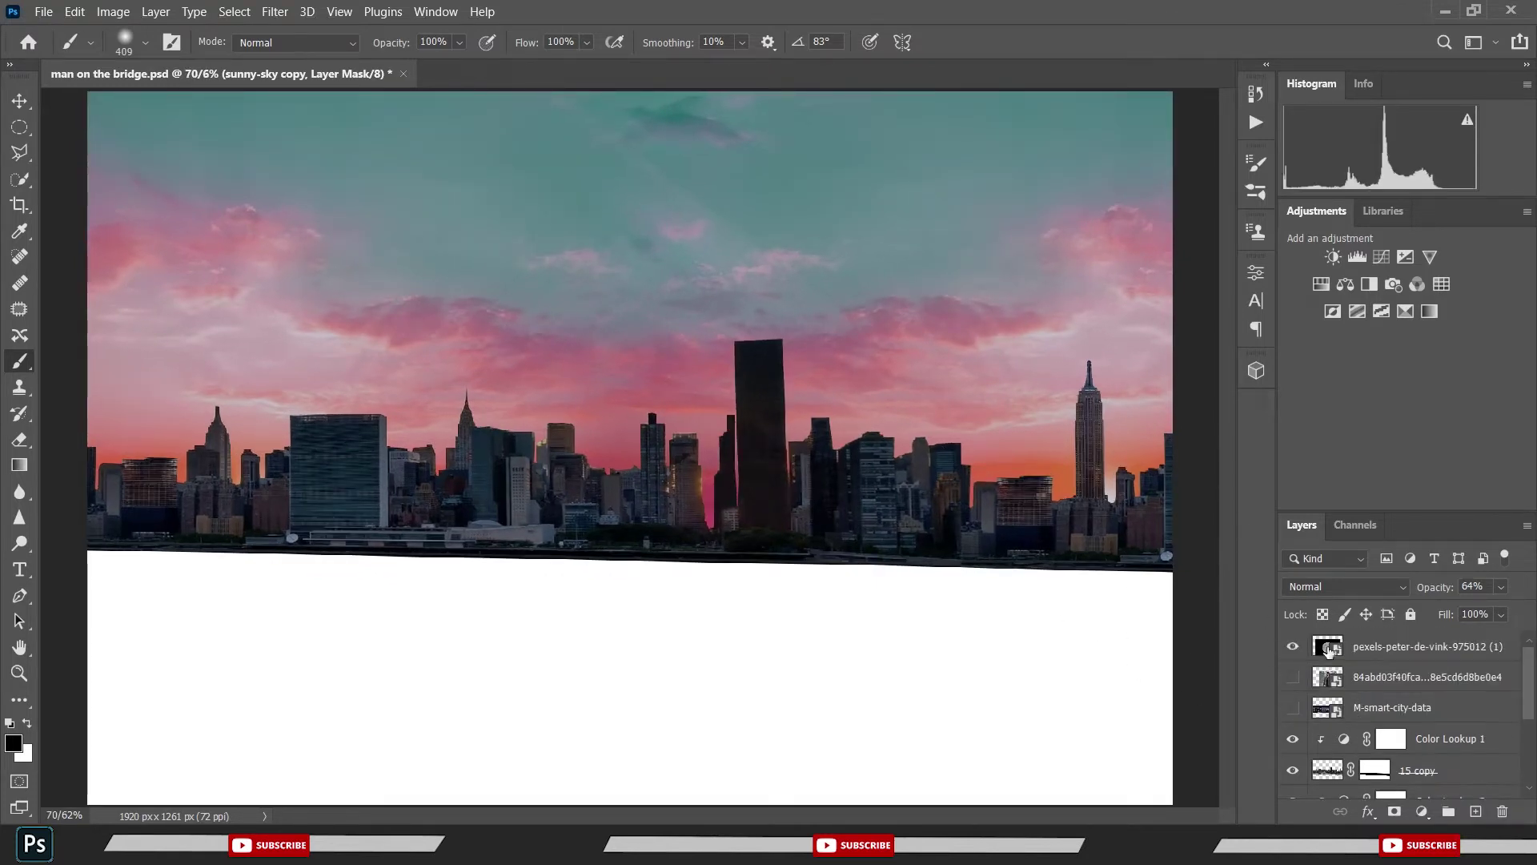
{"action": "double_click", "coordinate": [1417, 646]}
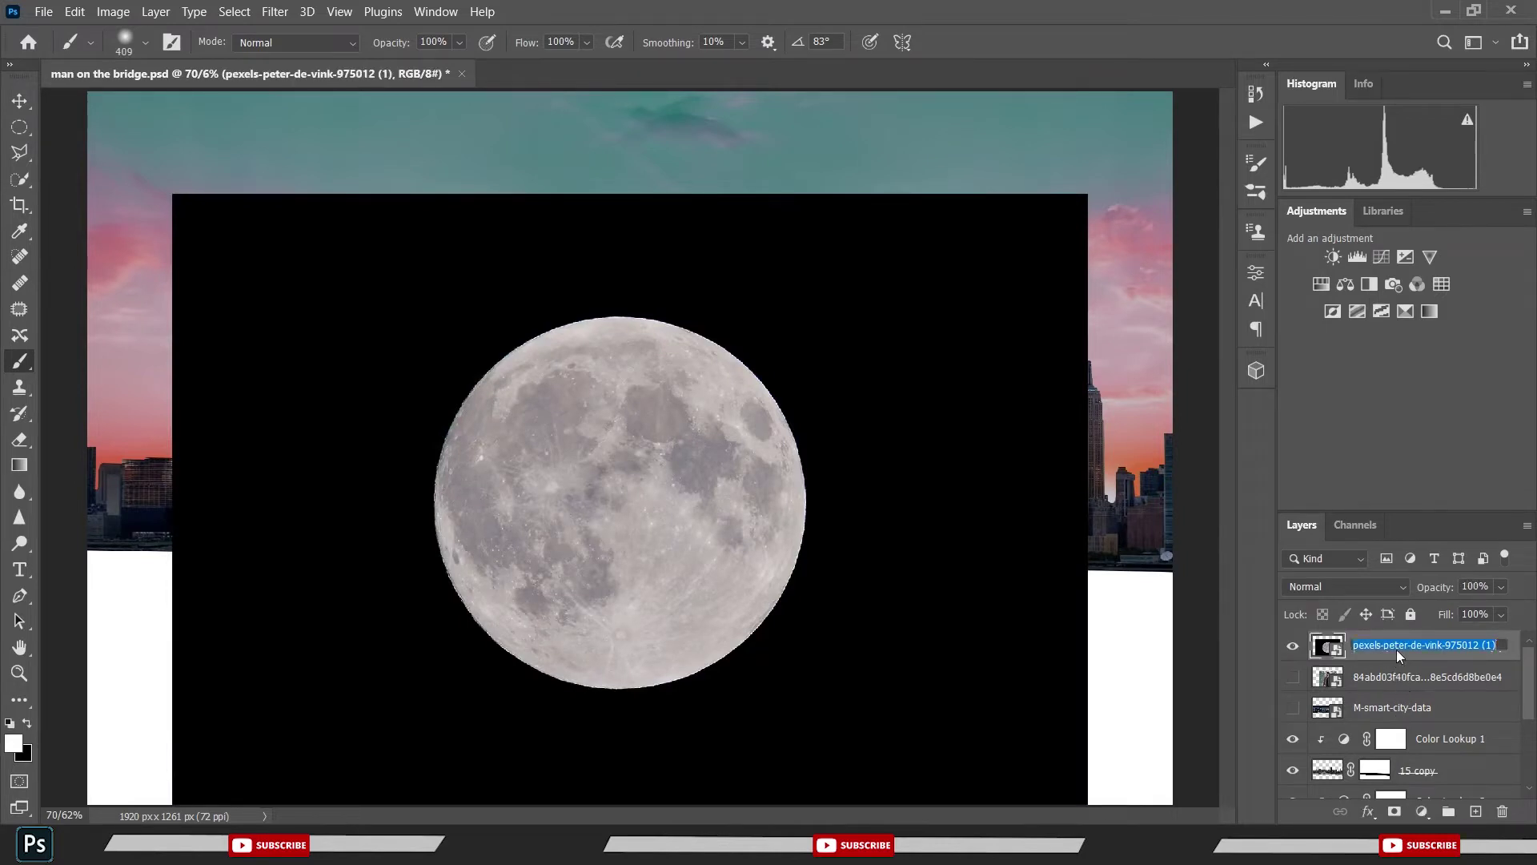
{"action": "left_click", "coordinate": [1362, 655]}
{"action": "left_click_drag", "start_coordinate": [1377, 652], "coordinate": [1371, 718]}
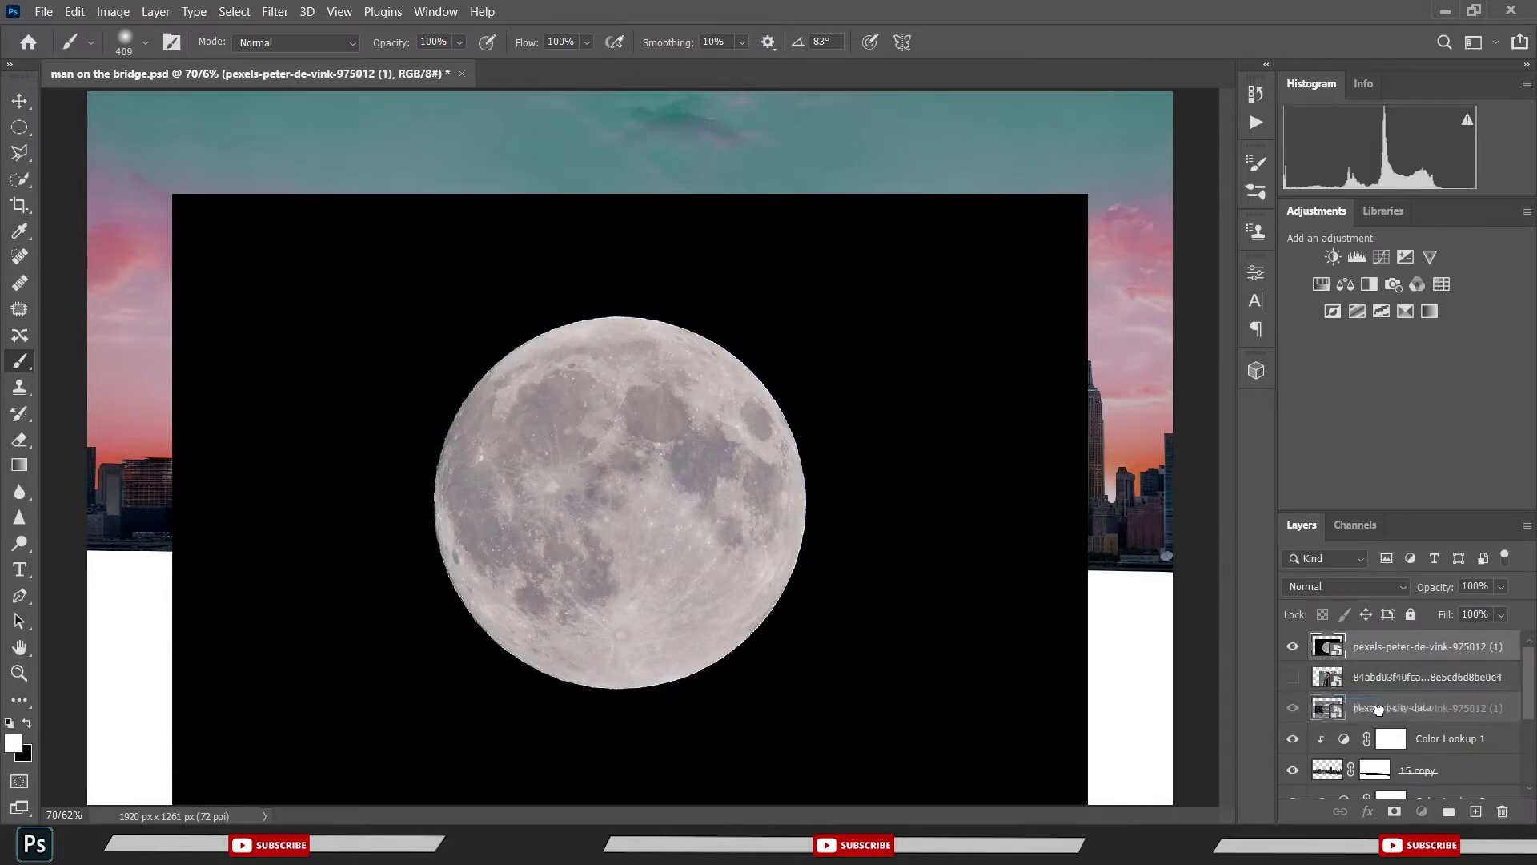
{"action": "key", "text": "ctrl+s"}
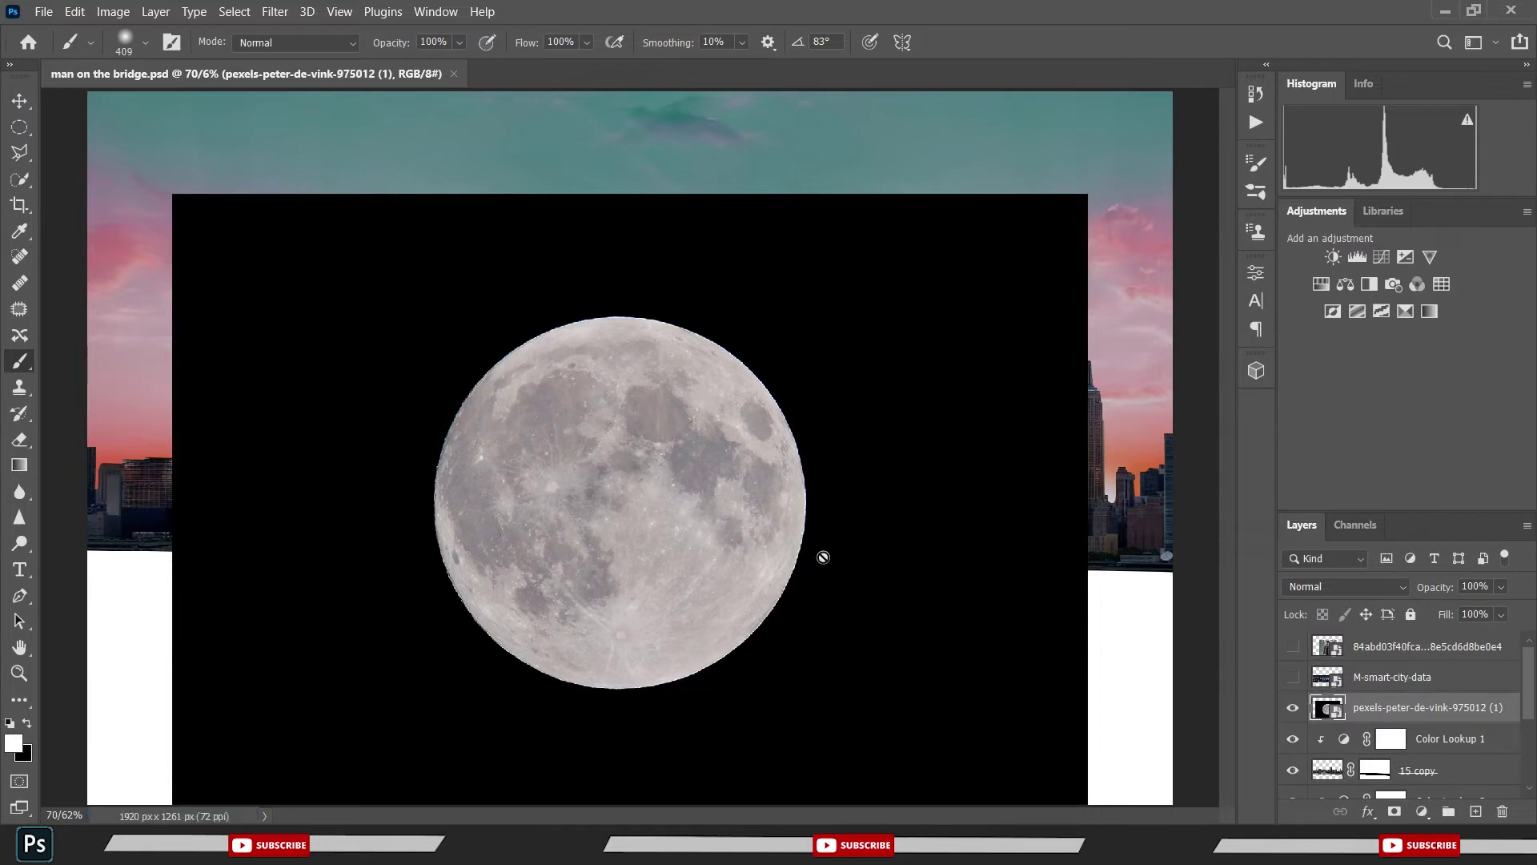
- Draw an elliptical selection fitted to the moon and turn it into a layer mask
{"action": "left_click", "coordinate": [20, 126]}
{"action": "mouse_move", "coordinate": [517, 464]}
{"action": "left_mouse_down"}
{"action": "mouse_move", "coordinate": [708, 590]}
{"action": "mouse_move", "coordinate": [927, 606]}
{"action": "left_mouse_up"}
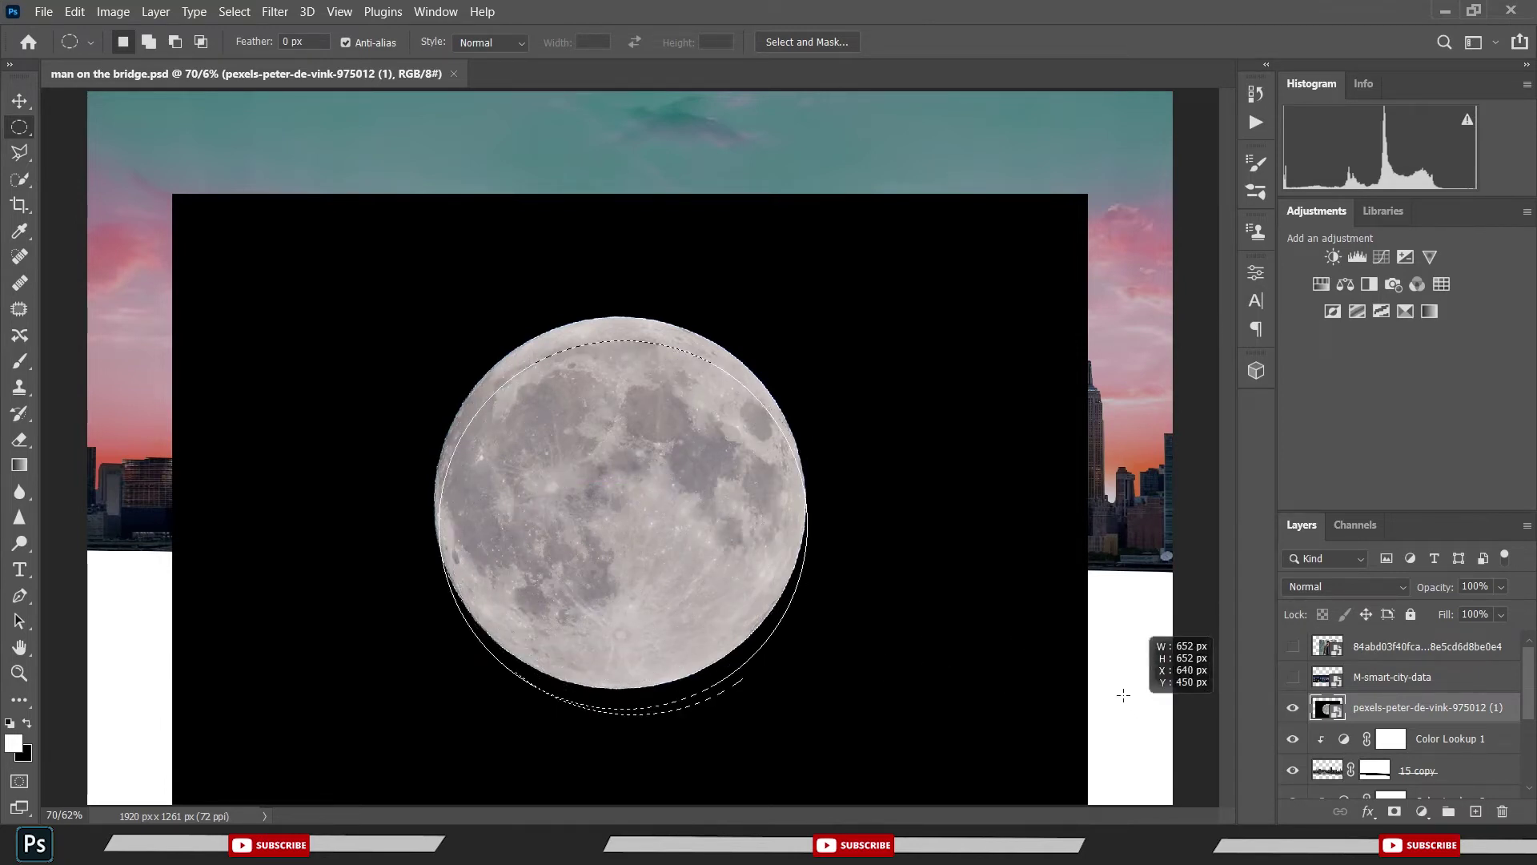
{"action": "left_click_drag", "start_coordinate": [927, 606], "coordinate": [1130, 686]}
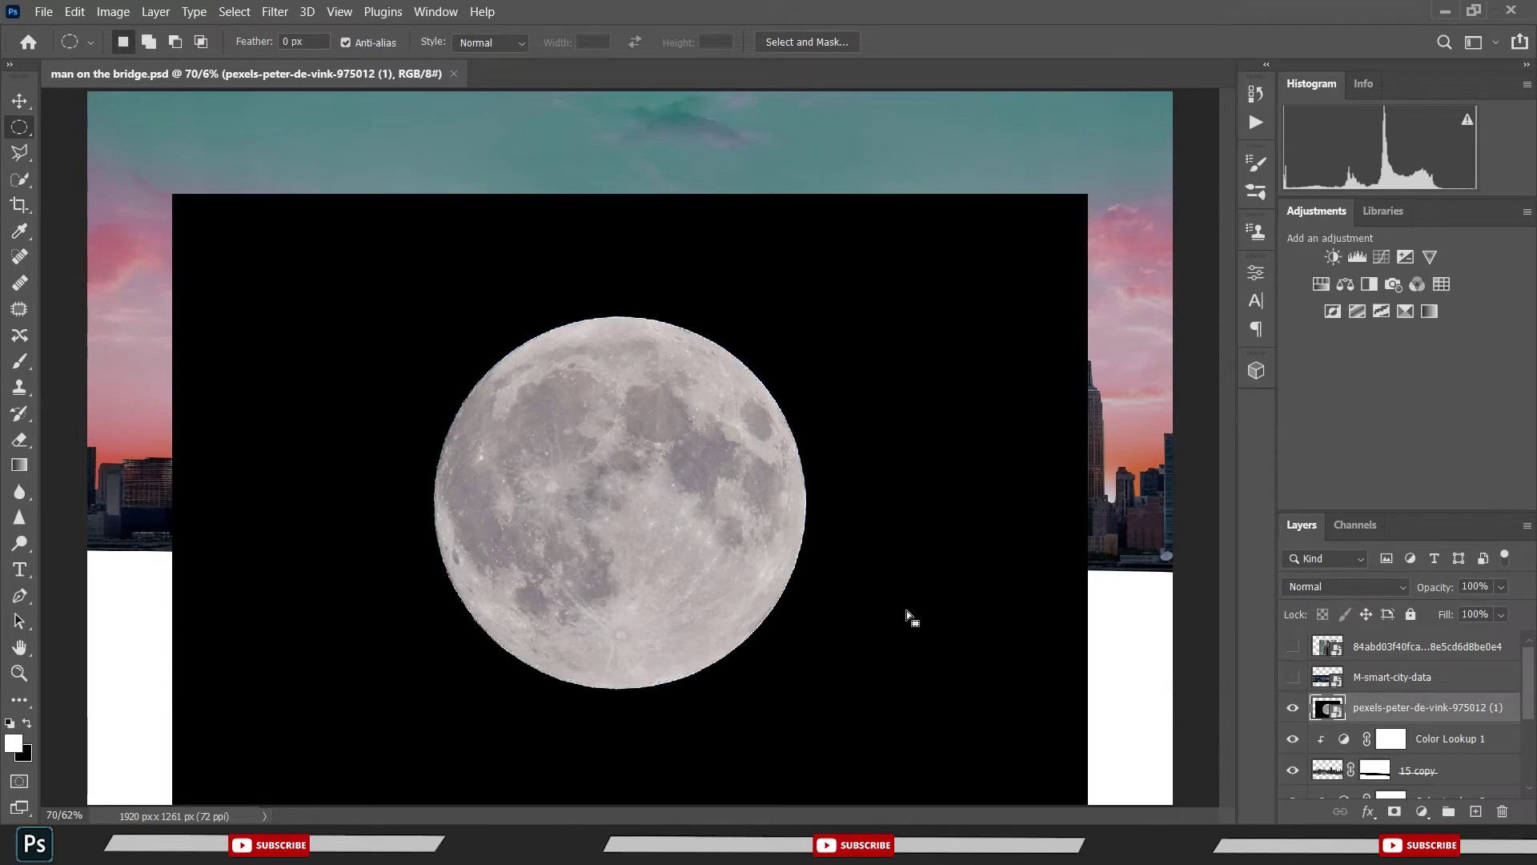
{"action": "scroll", "coordinate": [645, 512], "scroll_direction": "down", "scroll_amount": 3}
{"action": "scroll", "coordinate": [644, 508], "scroll_direction": "up", "scroll_amount": 2}
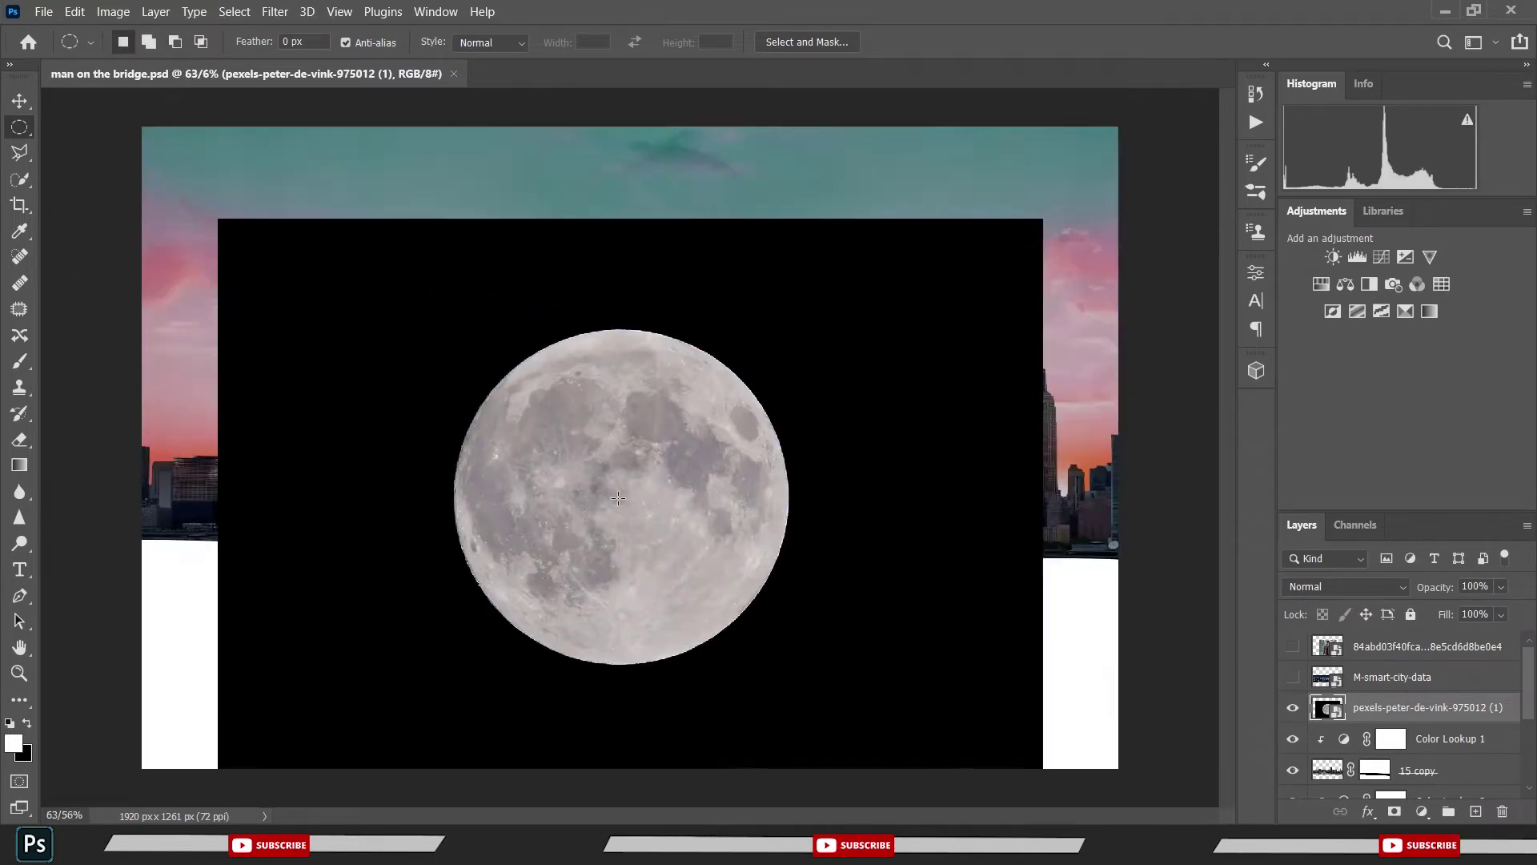
{"action": "left_click_drag", "start_coordinate": [377, 282], "coordinate": [776, 577]}
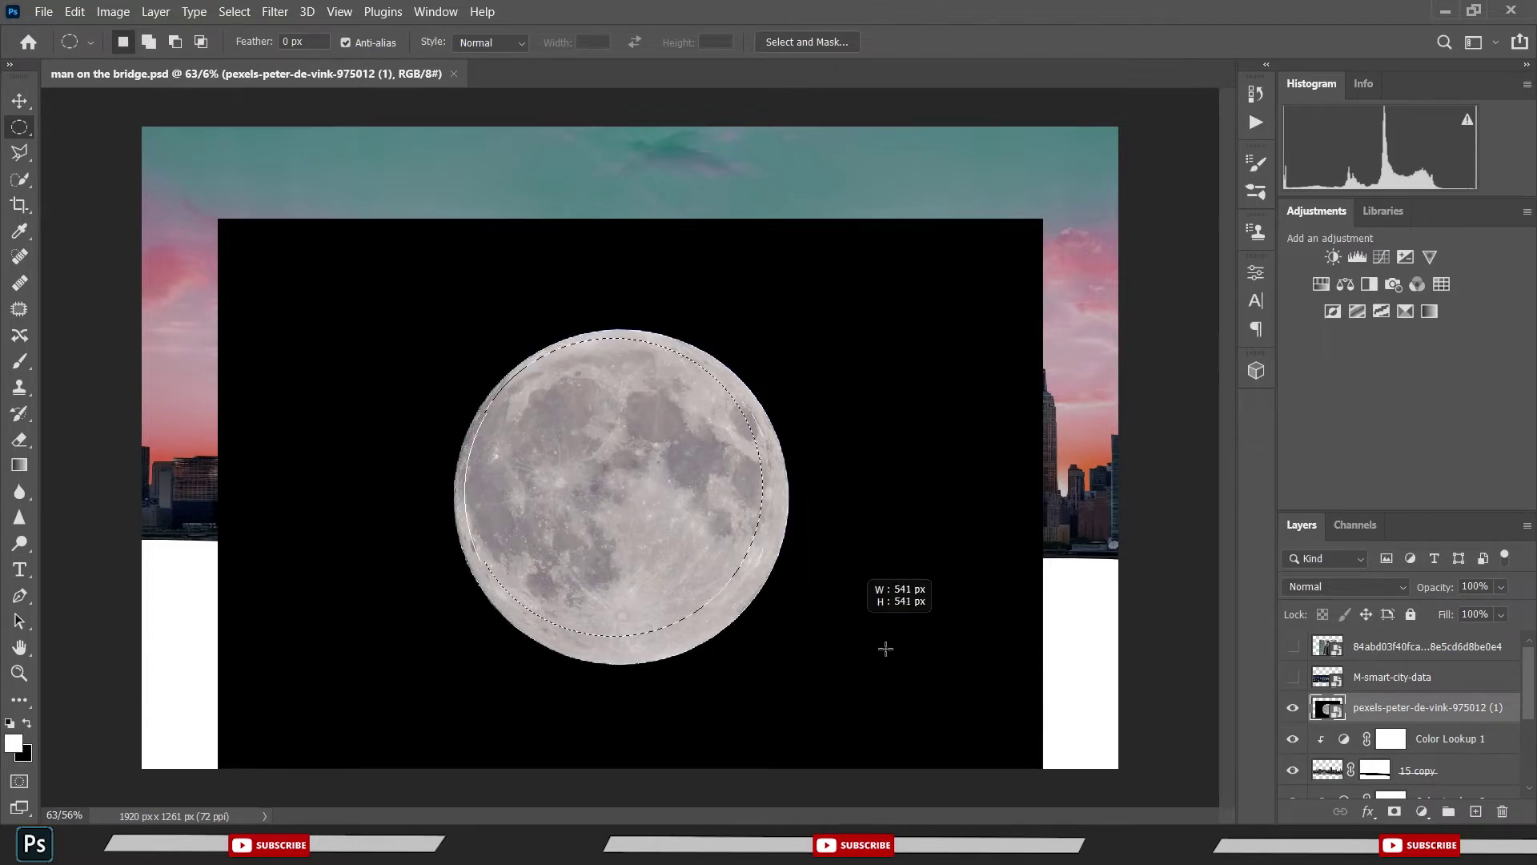
{"action": "left_click_drag", "start_coordinate": [776, 577], "coordinate": [915, 660]}
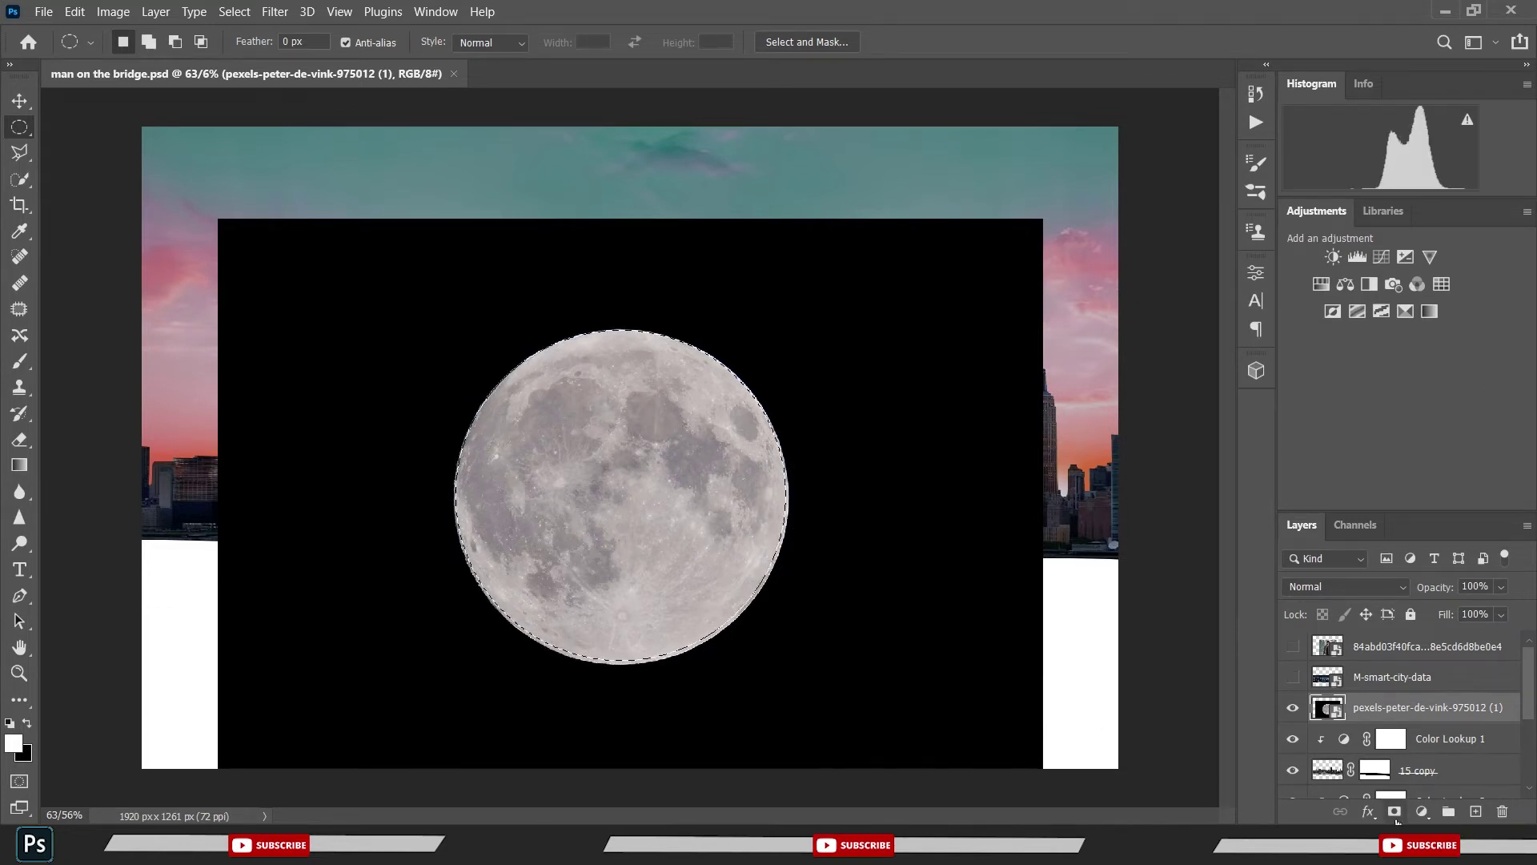
{"action": "left_click", "coordinate": [1395, 814]}
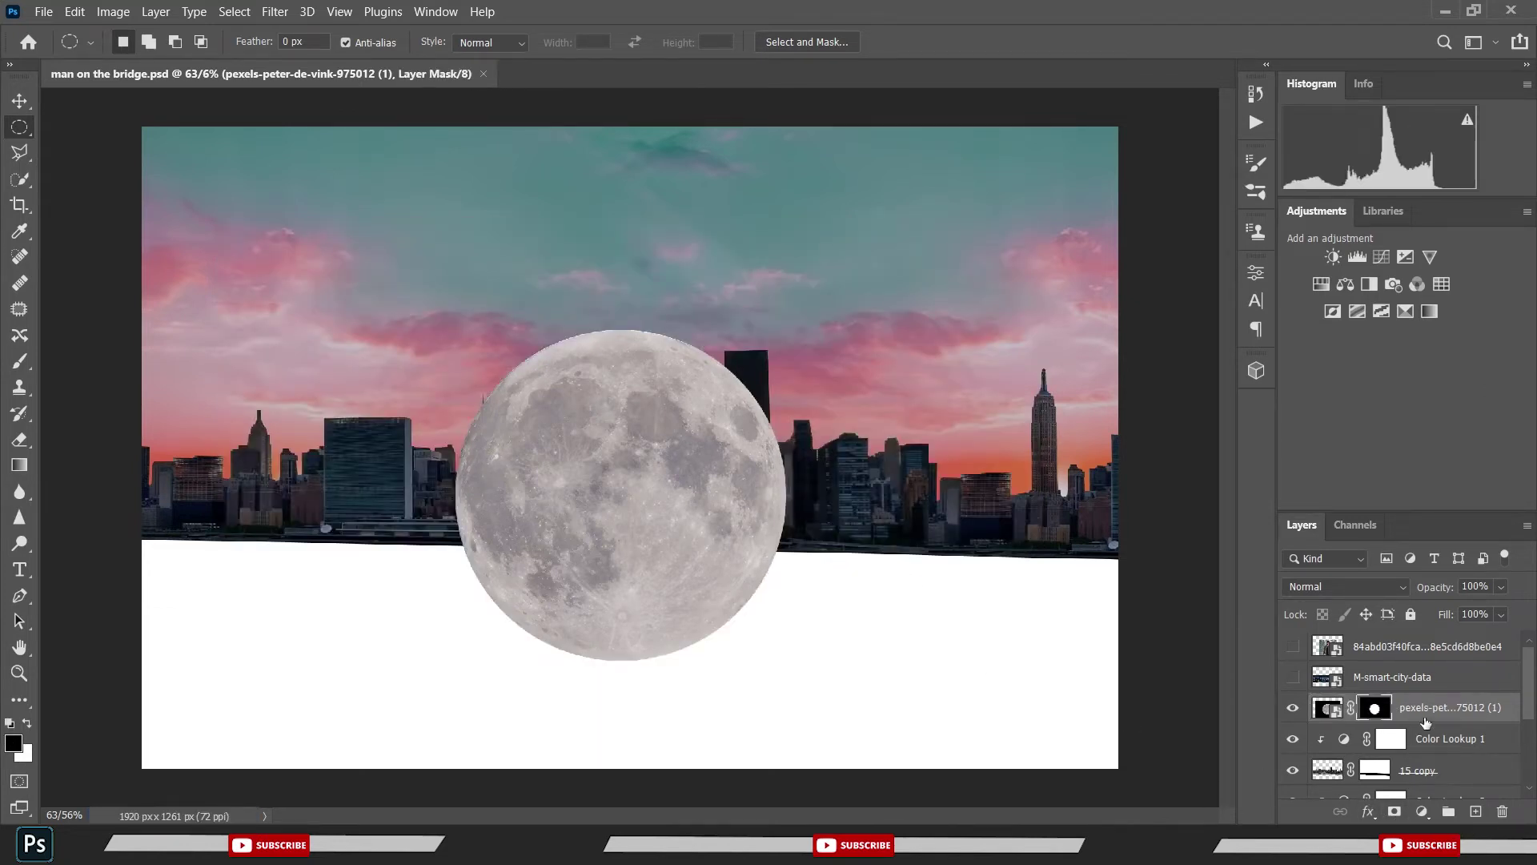
- Move the moon layer below the buildings in the layer stack and save
{"action": "left_click_drag", "start_coordinate": [1425, 722], "coordinate": [1441, 661]}
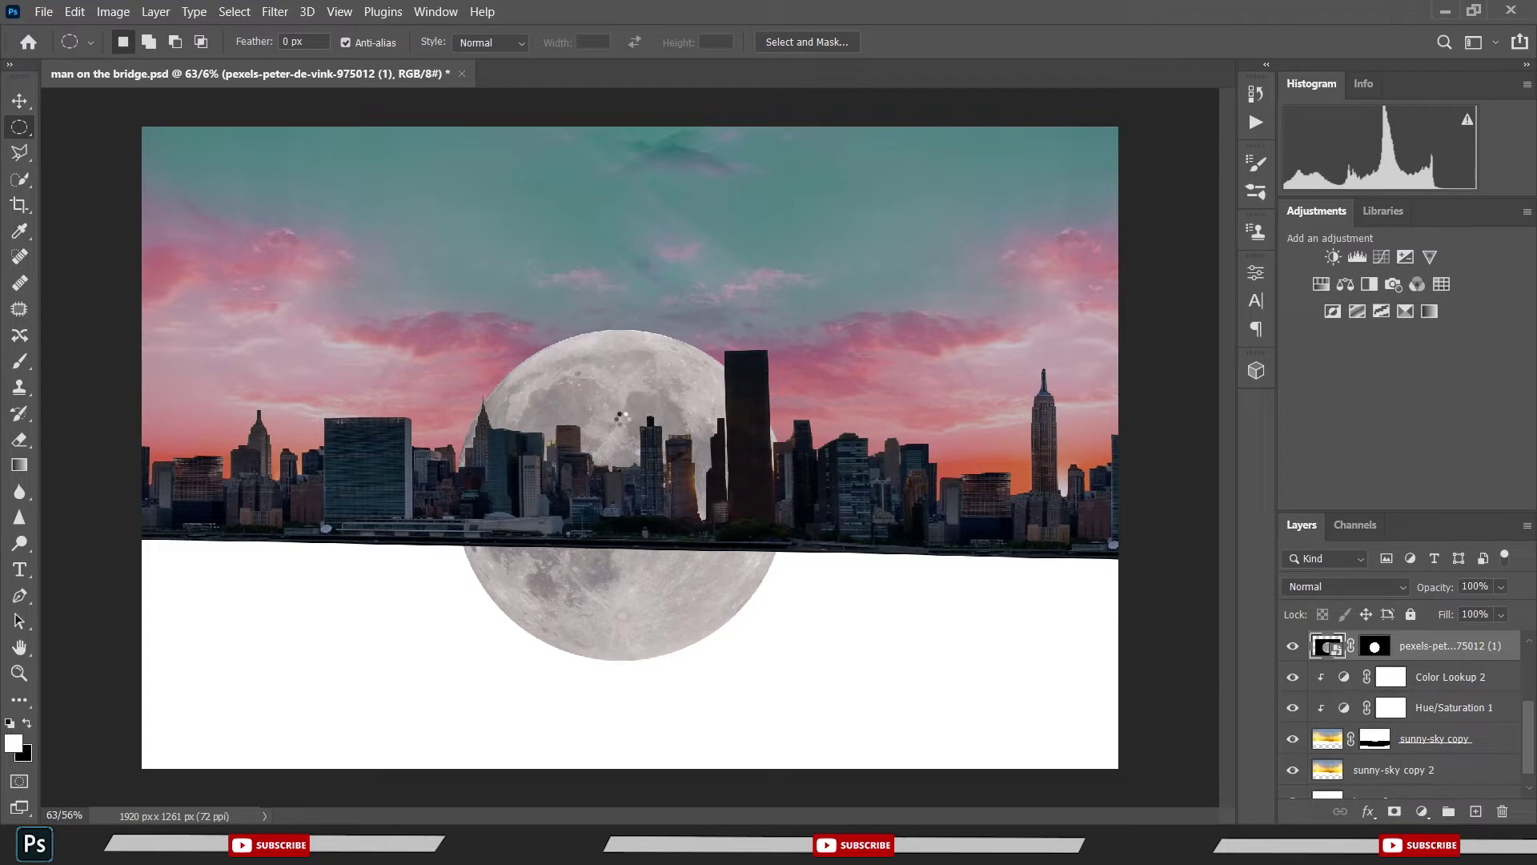
{"action": "key", "text": "t"}
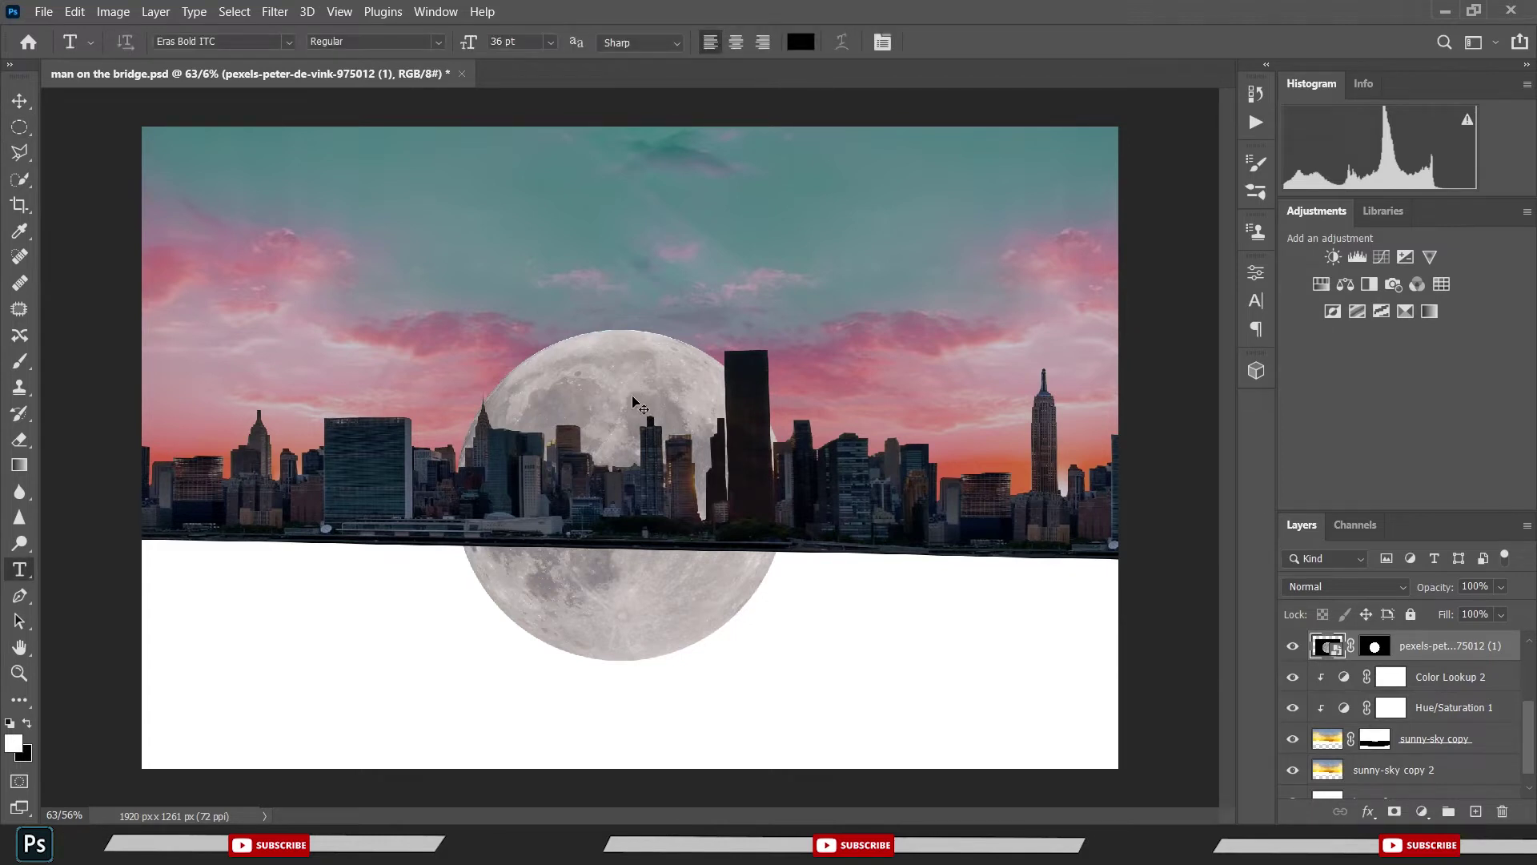
{"action": "key", "text": "ctrl+s"}
- Scale the moon to about 64% and position it rising behind the skyline
{"action": "key", "text": "ctrl+t"}
{"action": "left_click_drag", "start_coordinate": [623, 392], "coordinate": [673, 304]}
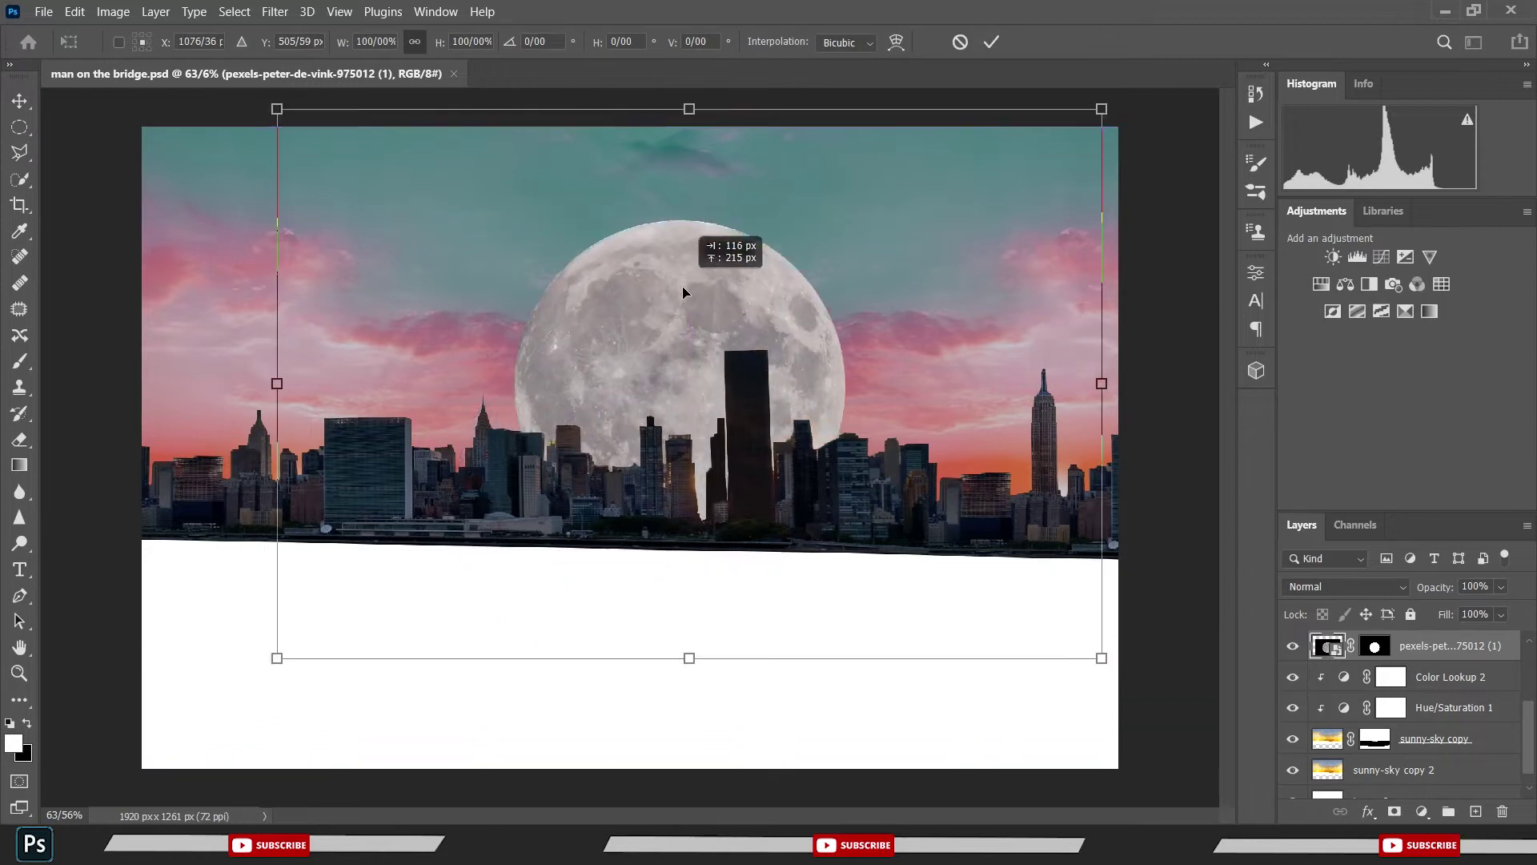
{"action": "left_click_drag", "start_coordinate": [676, 128], "coordinate": [665, 301]}
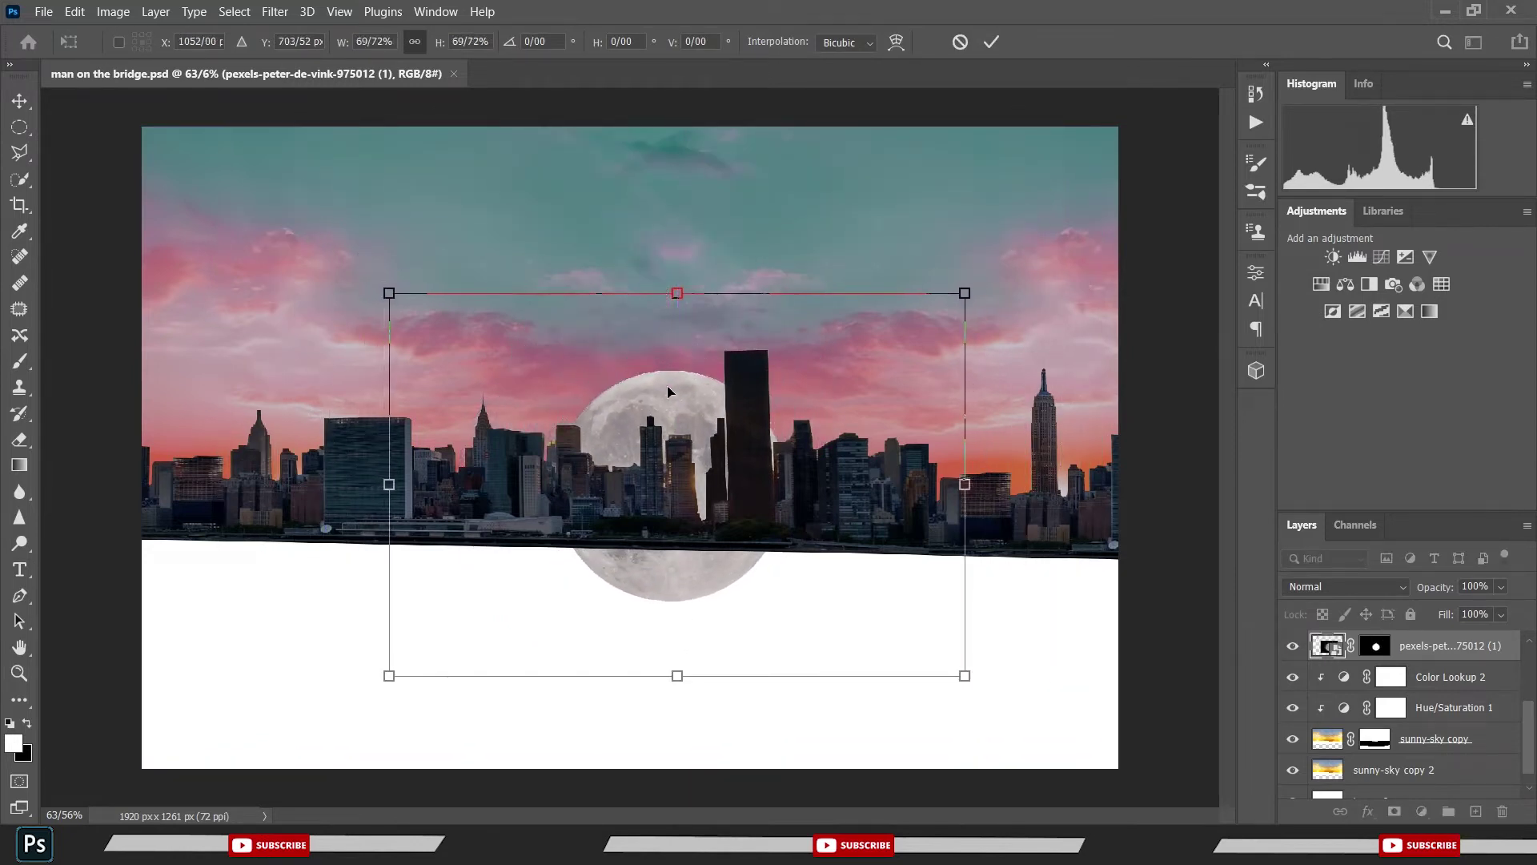
{"action": "left_click_drag", "start_coordinate": [668, 410], "coordinate": [645, 345]}
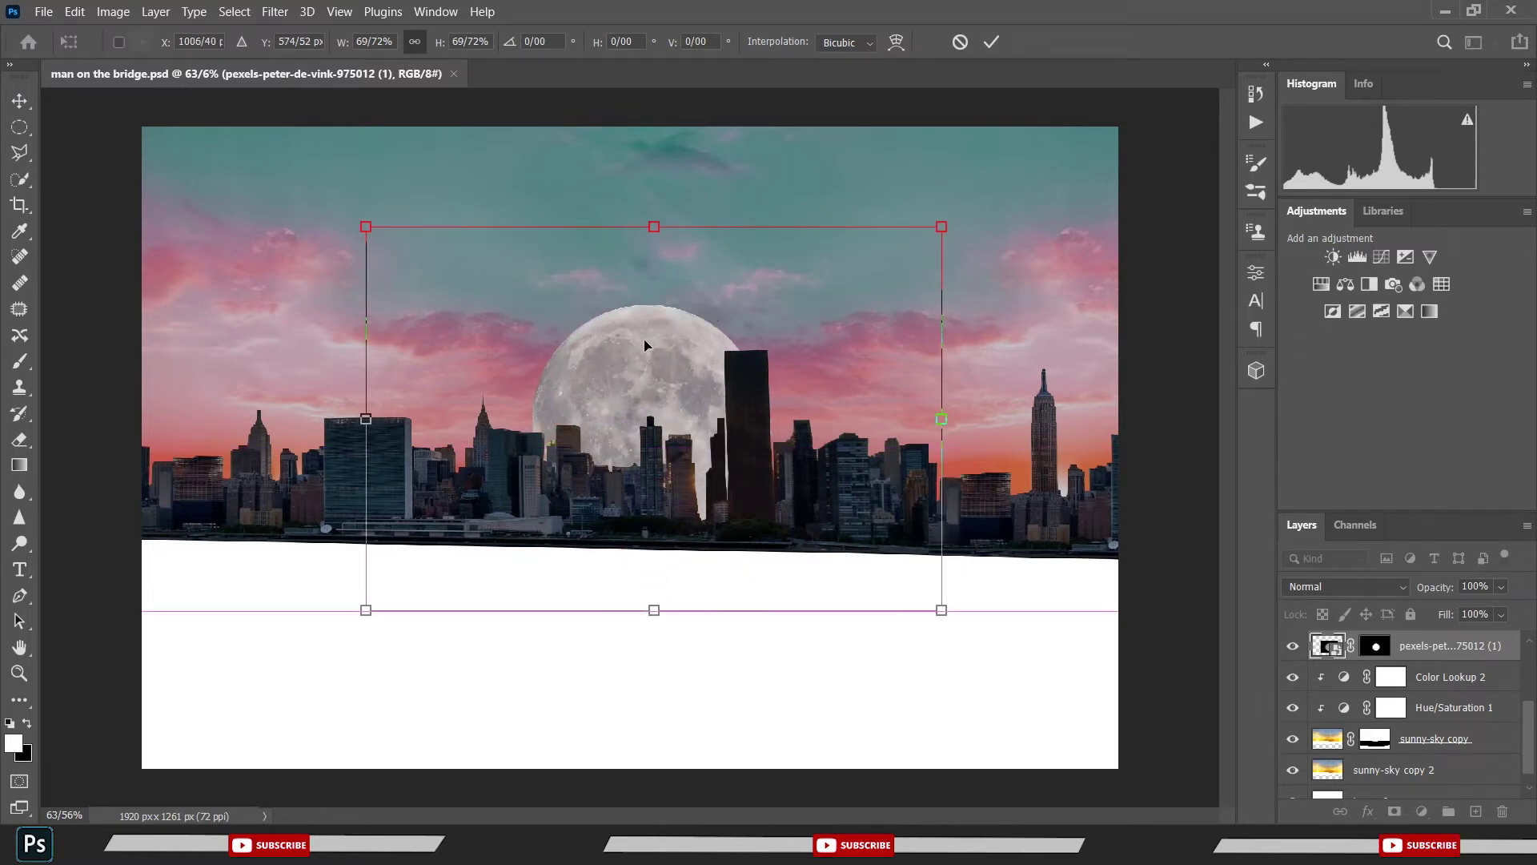
{"action": "left_click_drag", "start_coordinate": [653, 228], "coordinate": [651, 324]}
{"action": "left_click_drag", "start_coordinate": [652, 375], "coordinate": [649, 303]}
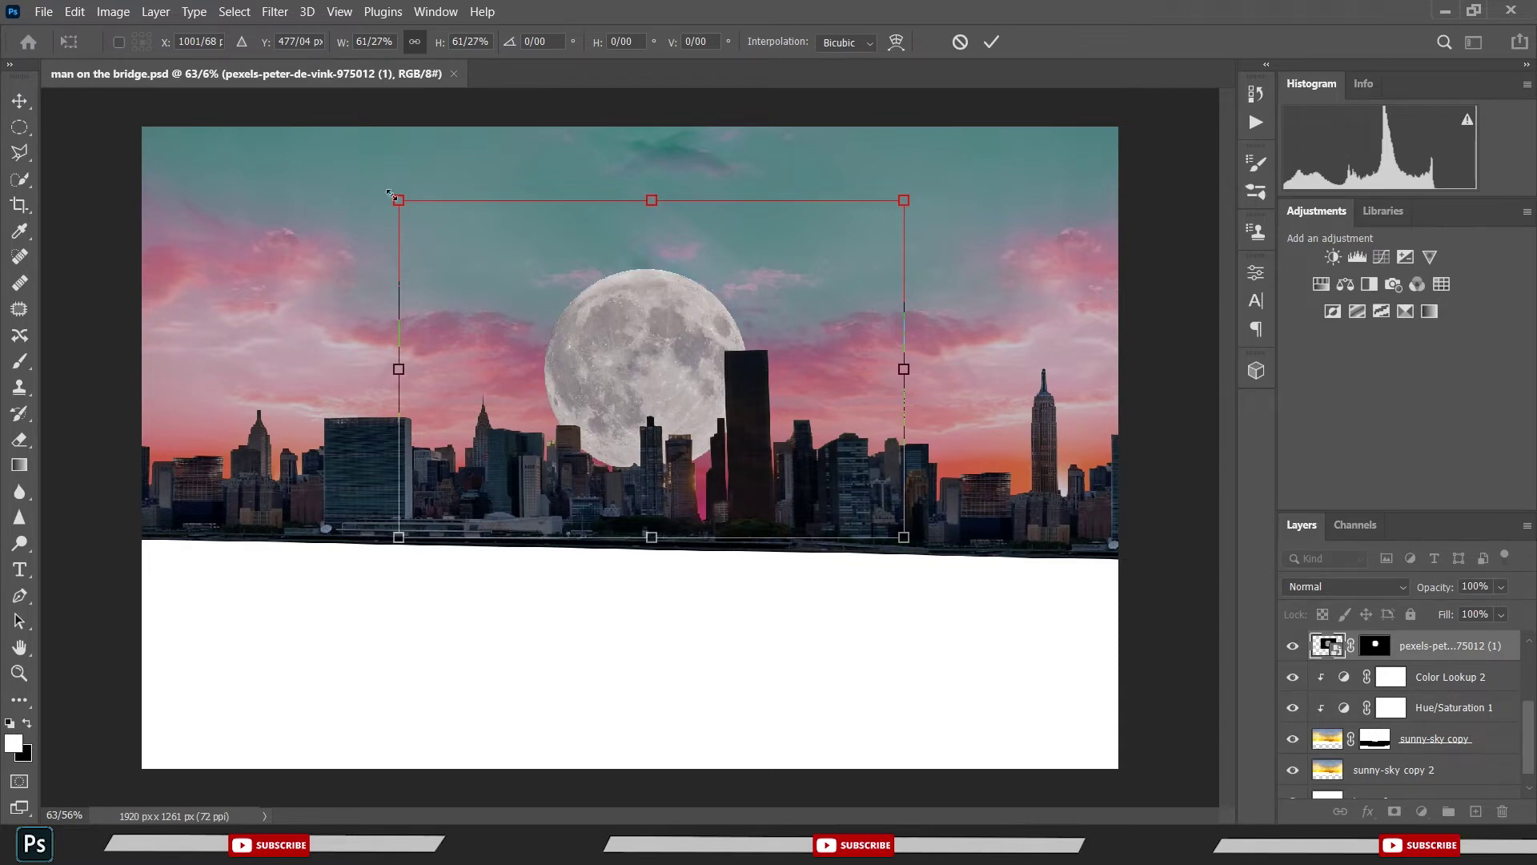
{"action": "left_click_drag", "start_coordinate": [390, 196], "coordinate": [372, 183]}
{"action": "left_click_drag", "start_coordinate": [720, 381], "coordinate": [737, 419]}
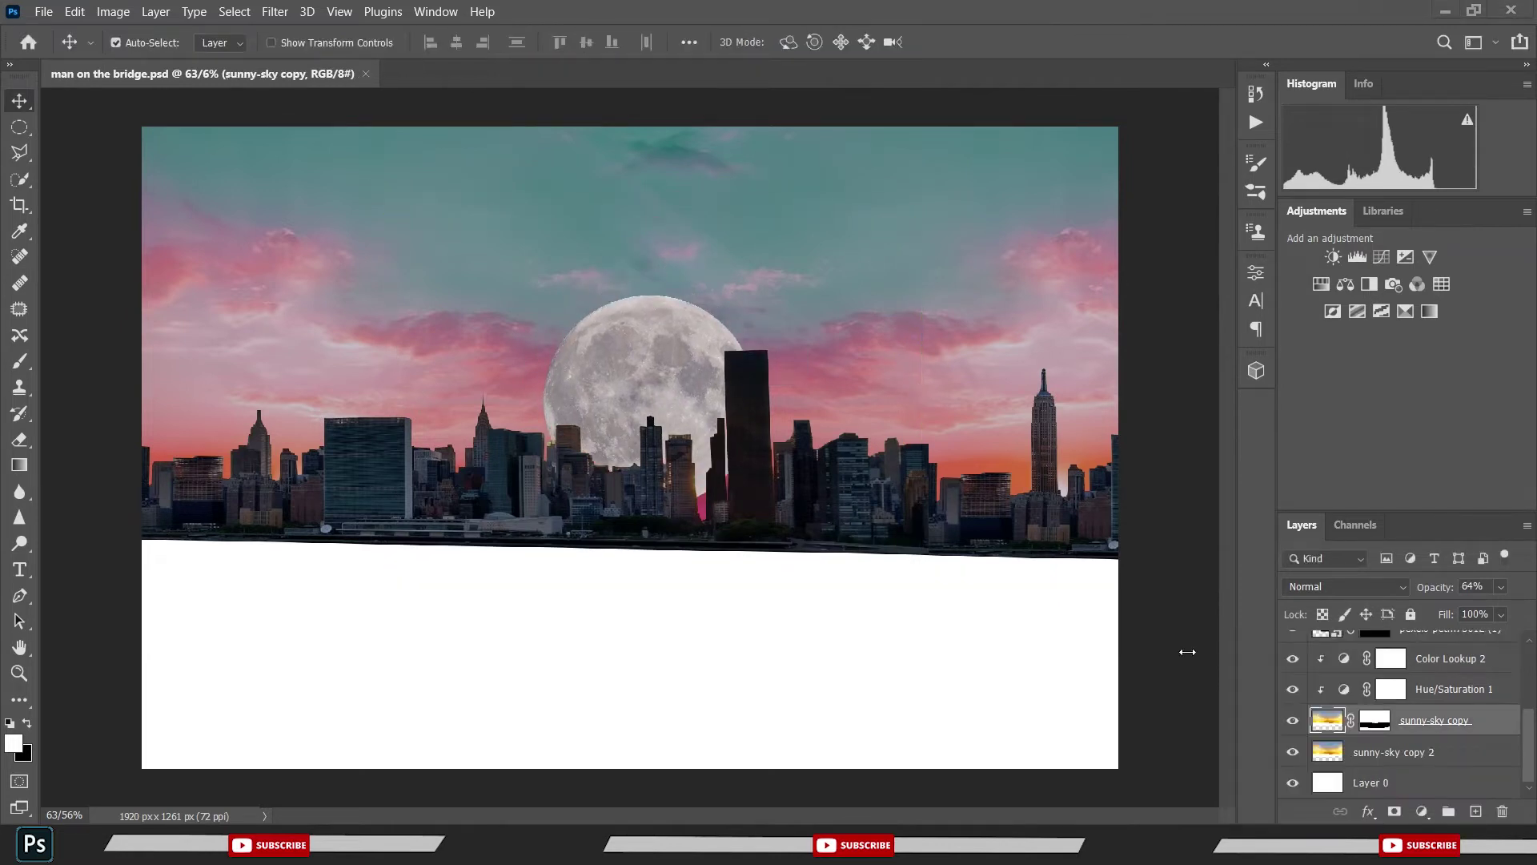
- Combine sunny-sky copy and sunny-sky copy 2 into a smart object, then undo it
{"action": "left_click", "coordinate": [1403, 757], "text": "ctrl"}
{"action": "right_click", "coordinate": [1402, 758]}
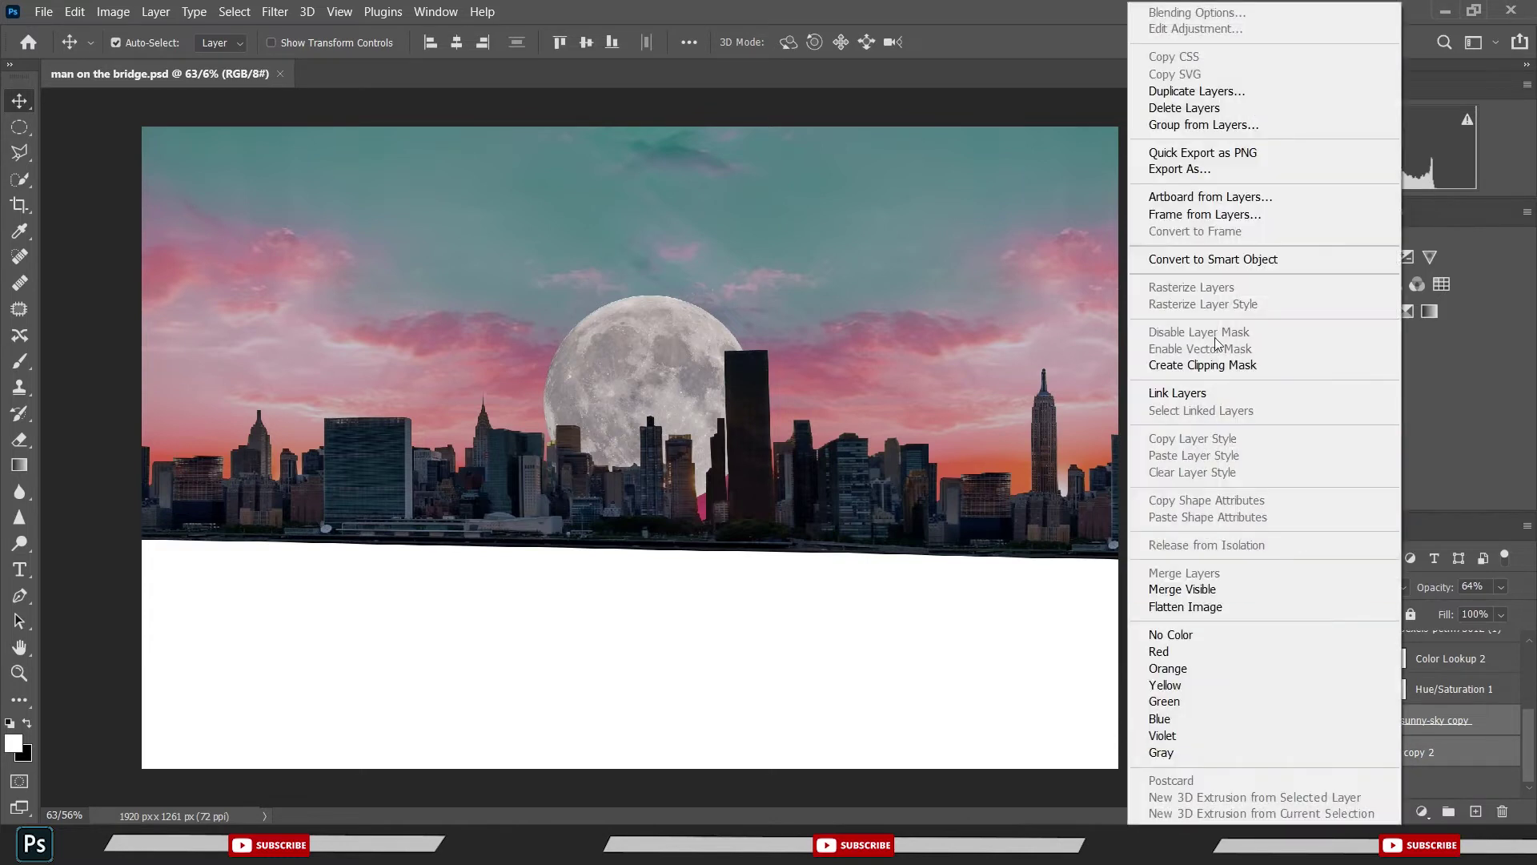
{"action": "left_click", "coordinate": [1219, 261]}
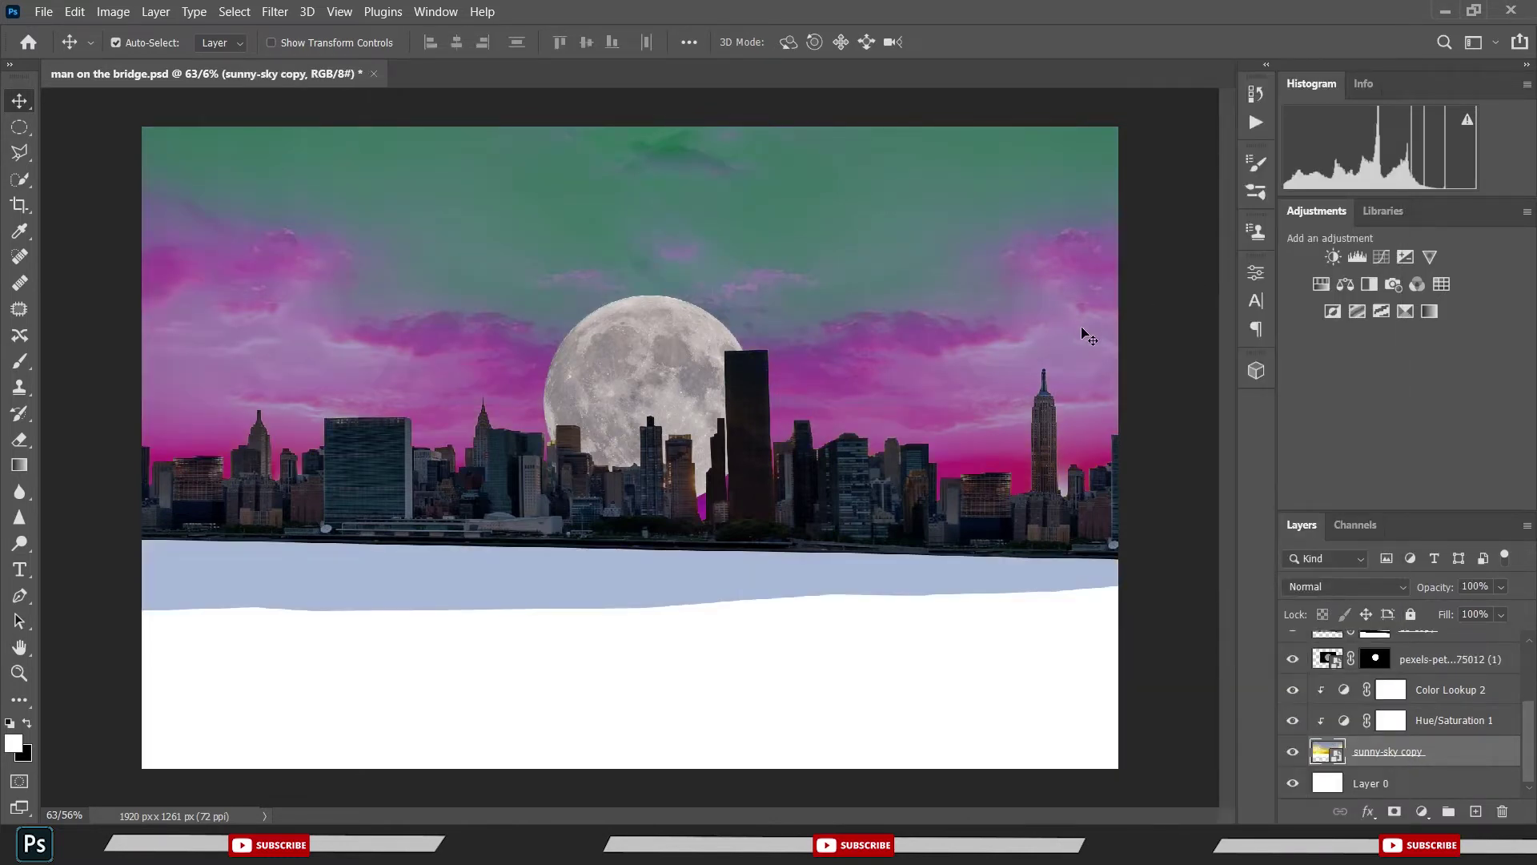
{"action": "key", "text": "ctrl"}
{"action": "key", "text": "ctrl+z"}
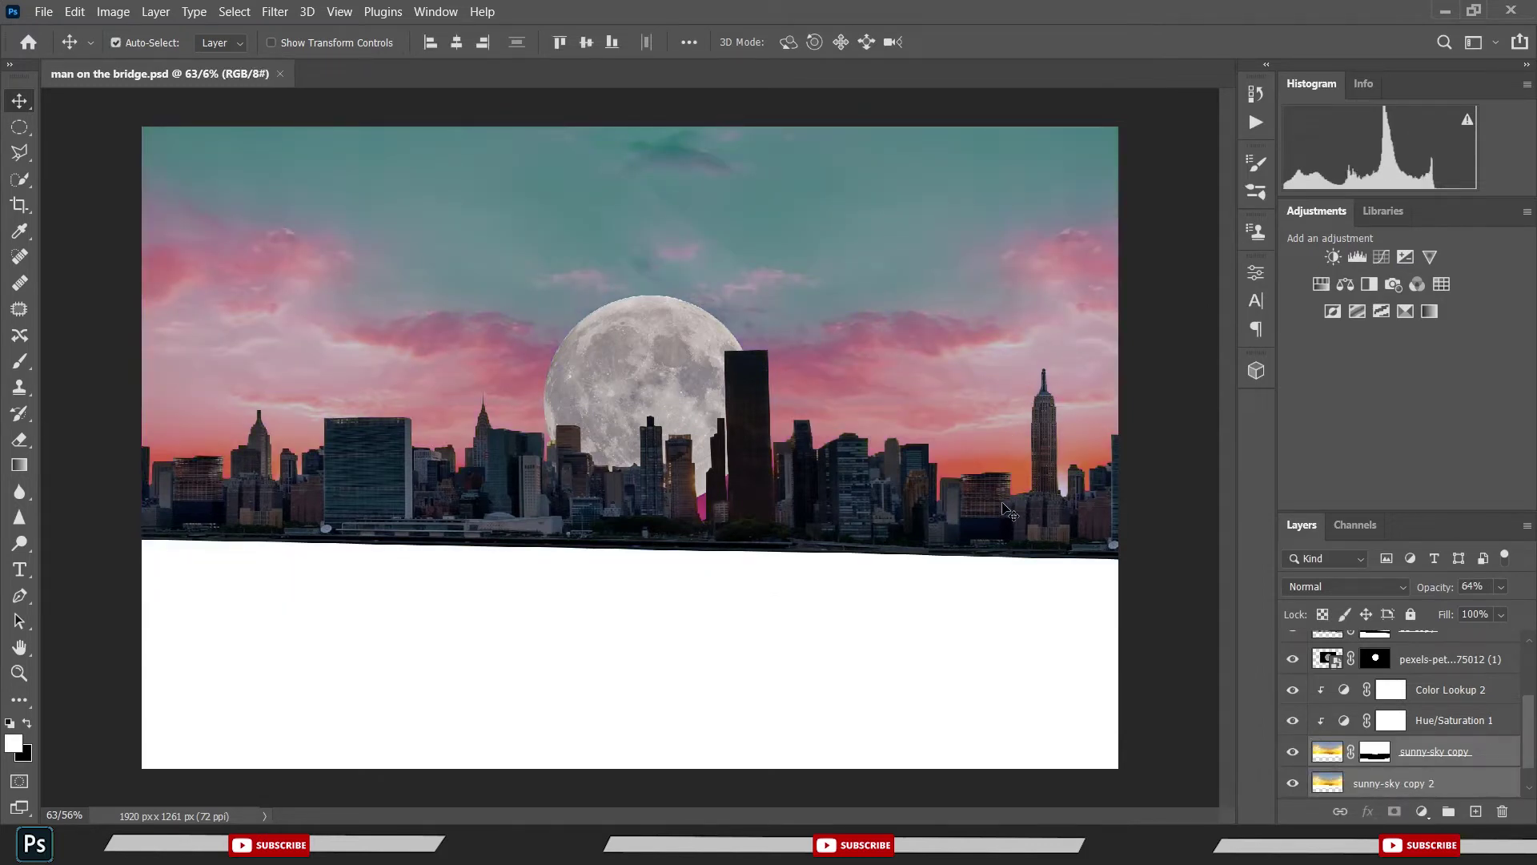
- Click between Color Lookup 2, Hue/Saturation 1 and the two sky layers to compare them
{"action": "left_click", "coordinate": [1433, 725]}
{"action": "left_click", "coordinate": [1421, 754]}
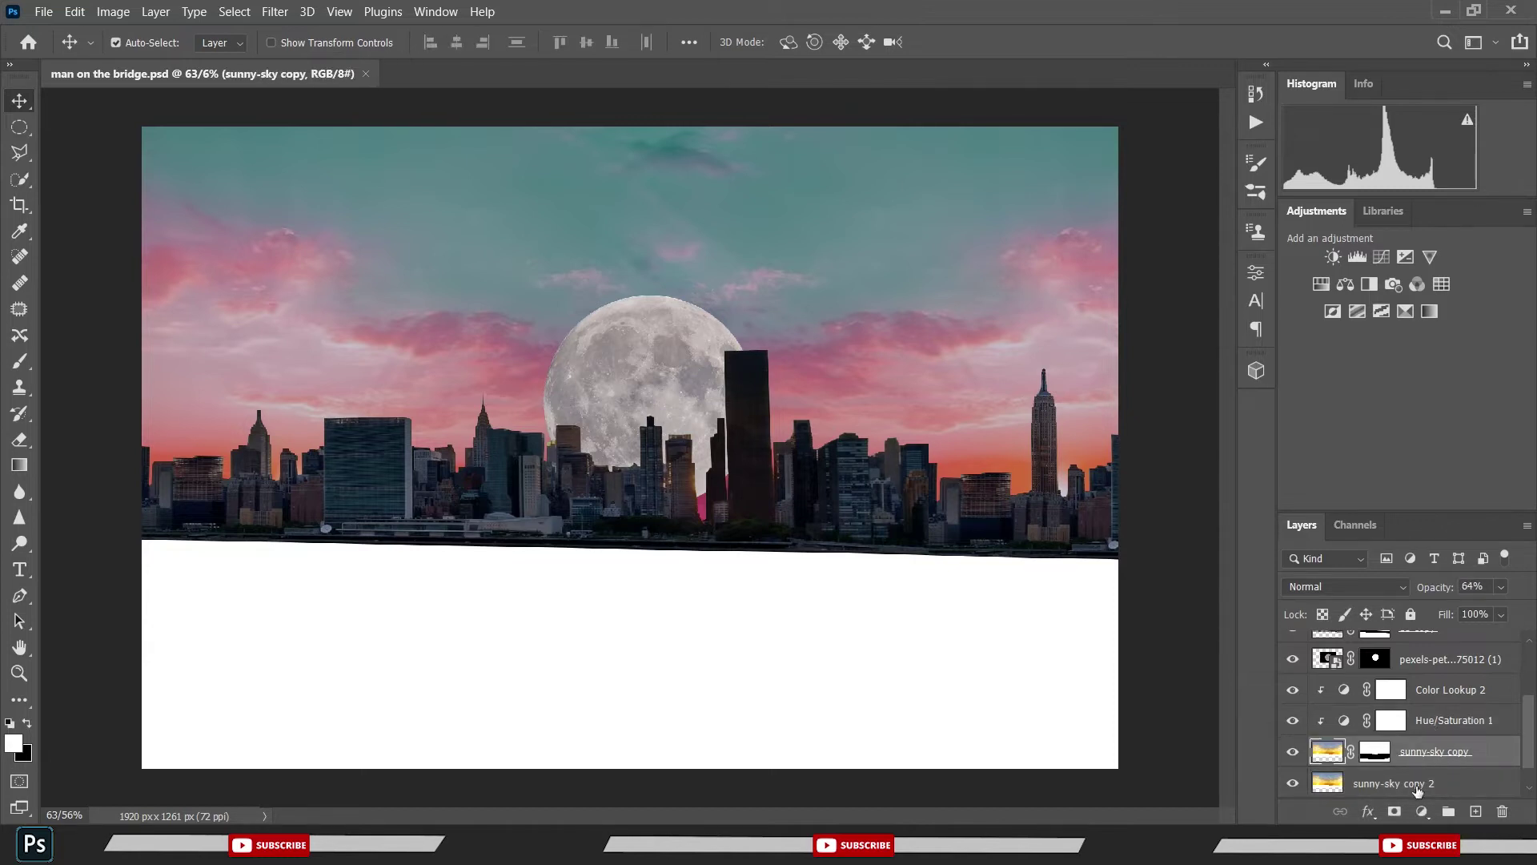
{"action": "left_click", "coordinate": [1418, 788]}
{"action": "left_click", "coordinate": [1409, 754]}
{"action": "left_click", "coordinate": [1452, 690]}
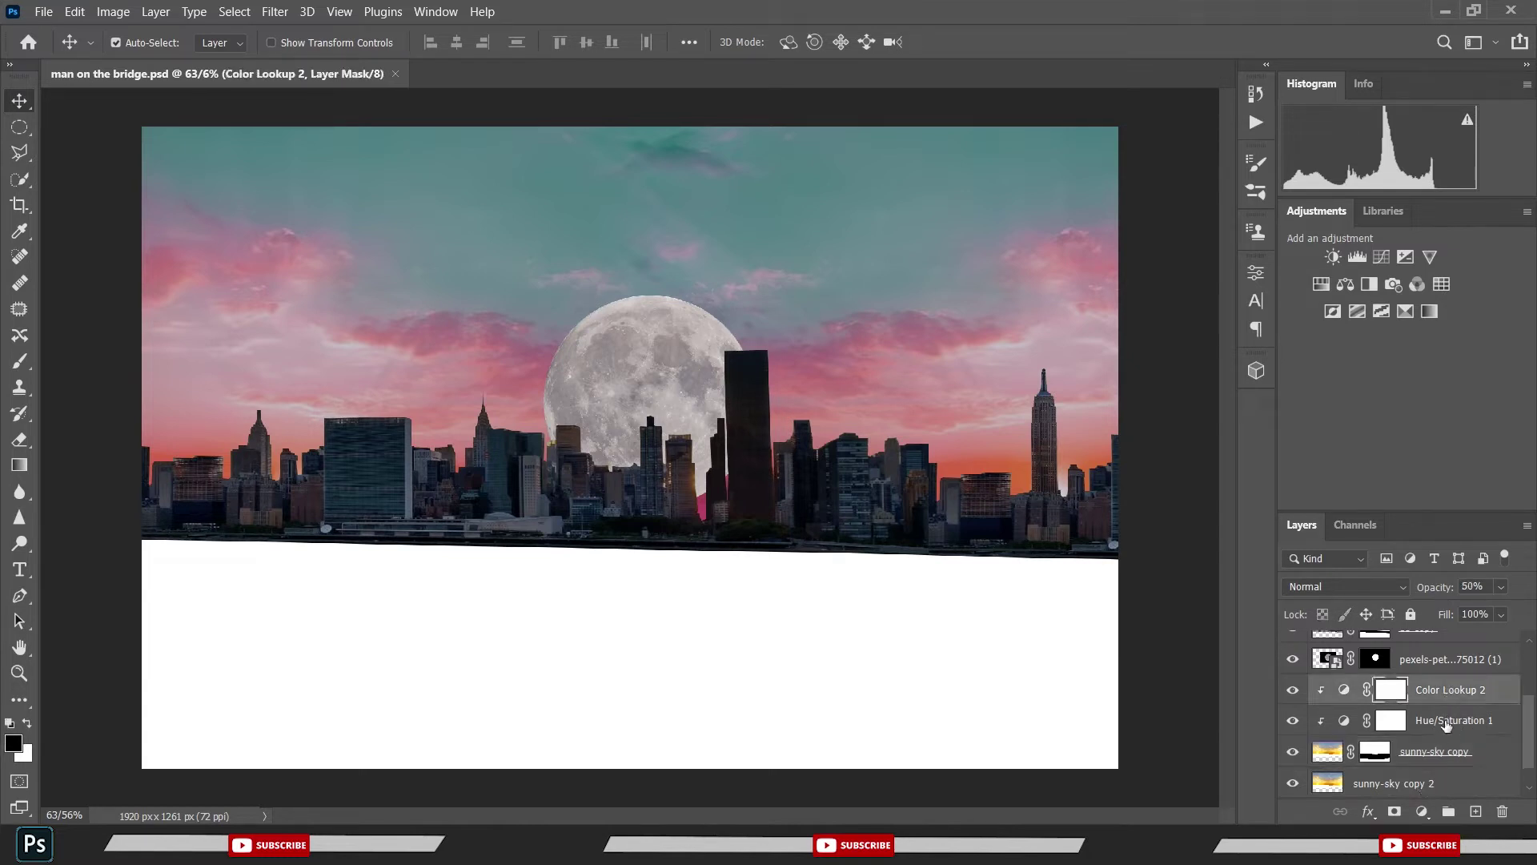
{"action": "left_click", "coordinate": [1439, 727]}
{"action": "left_click", "coordinate": [1435, 754]}
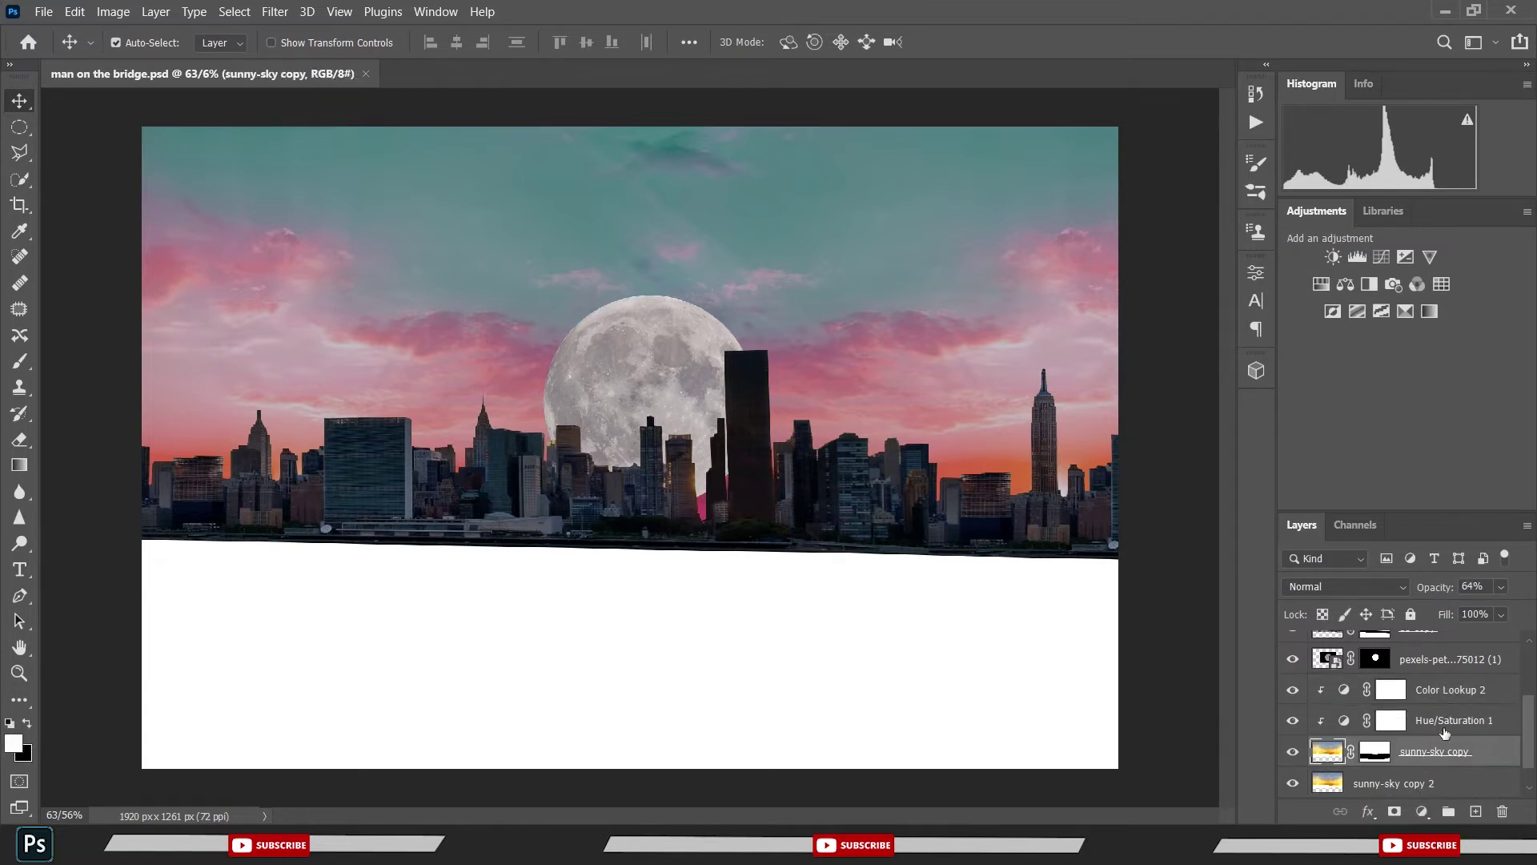
{"action": "left_click", "coordinate": [1450, 721]}
{"action": "left_click", "coordinate": [1443, 750]}
- Merge both sky layers into a smart object, enter 64% opacity, and save
{"action": "left_click", "coordinate": [1405, 789], "text": "shift"}
{"action": "right_click", "coordinate": [1409, 785]}
{"action": "left_click", "coordinate": [1232, 260]}
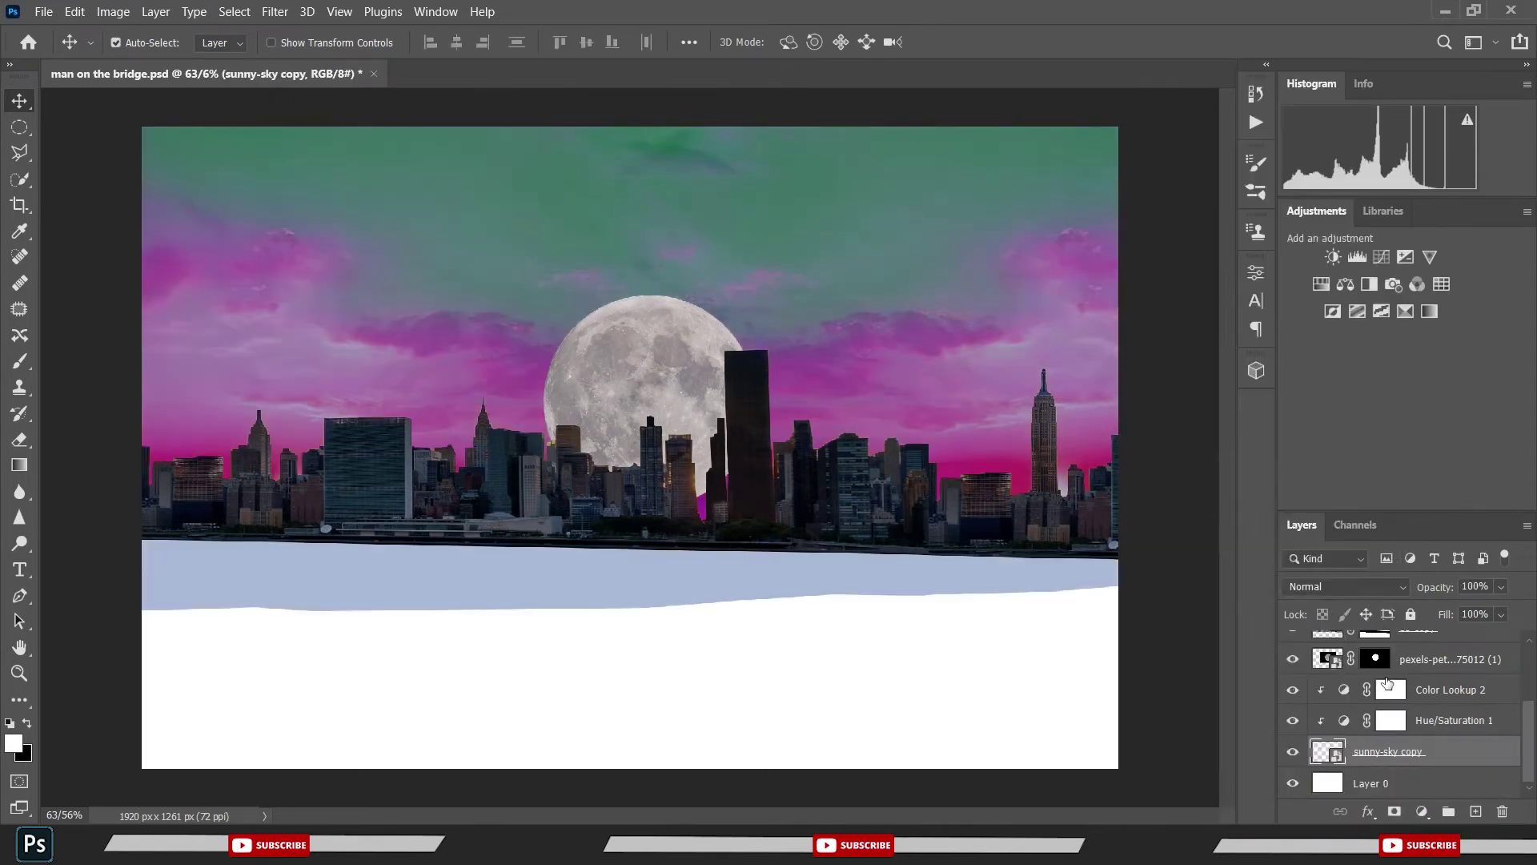
{"action": "left_click", "coordinate": [1427, 721]}
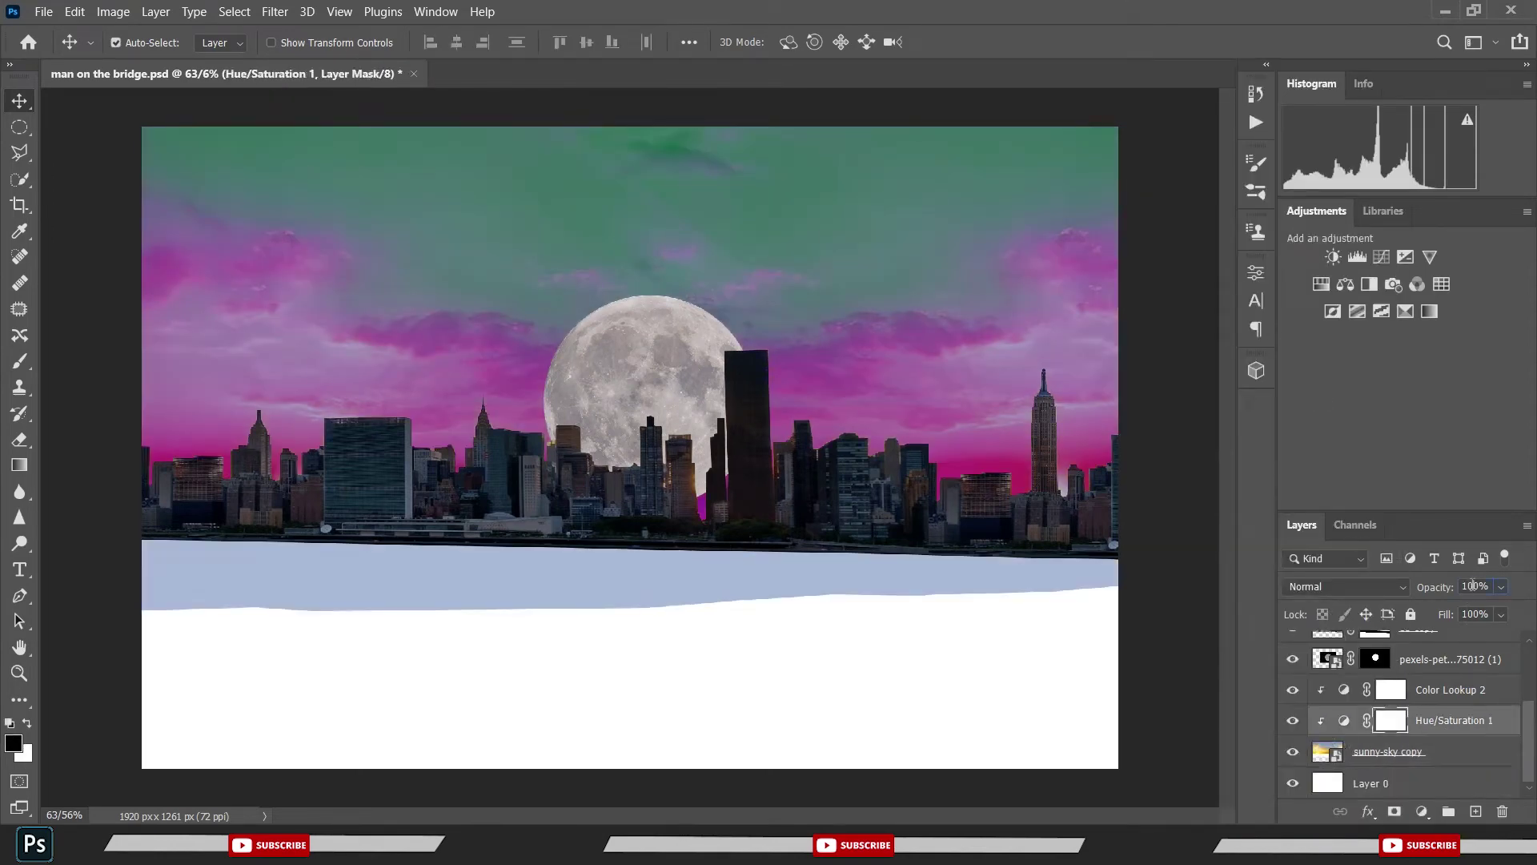
{"action": "type", "text": "64"}
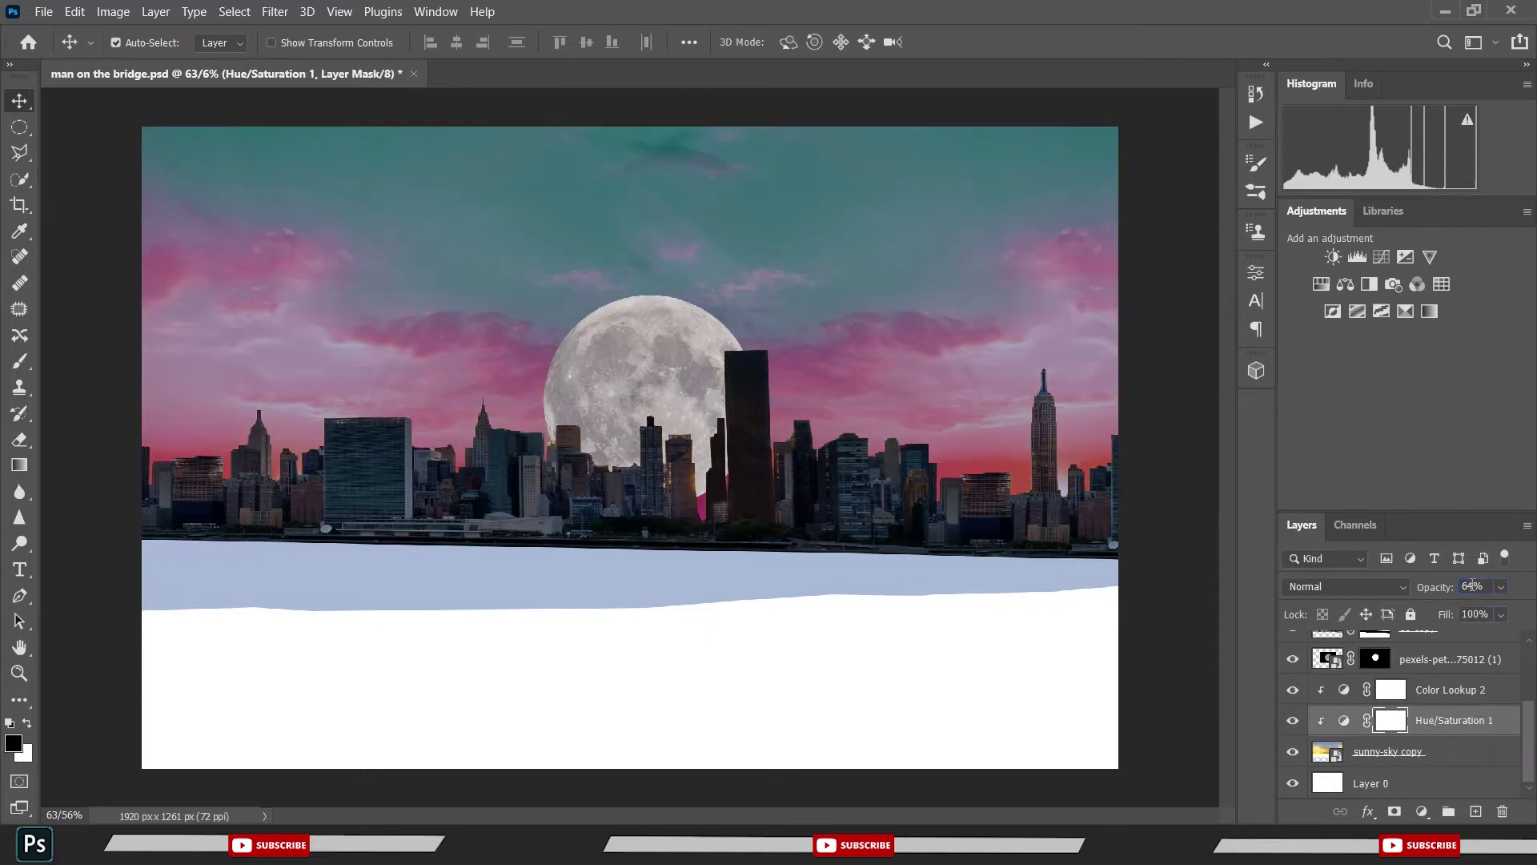
{"action": "key", "text": "alt+bracketleft"}
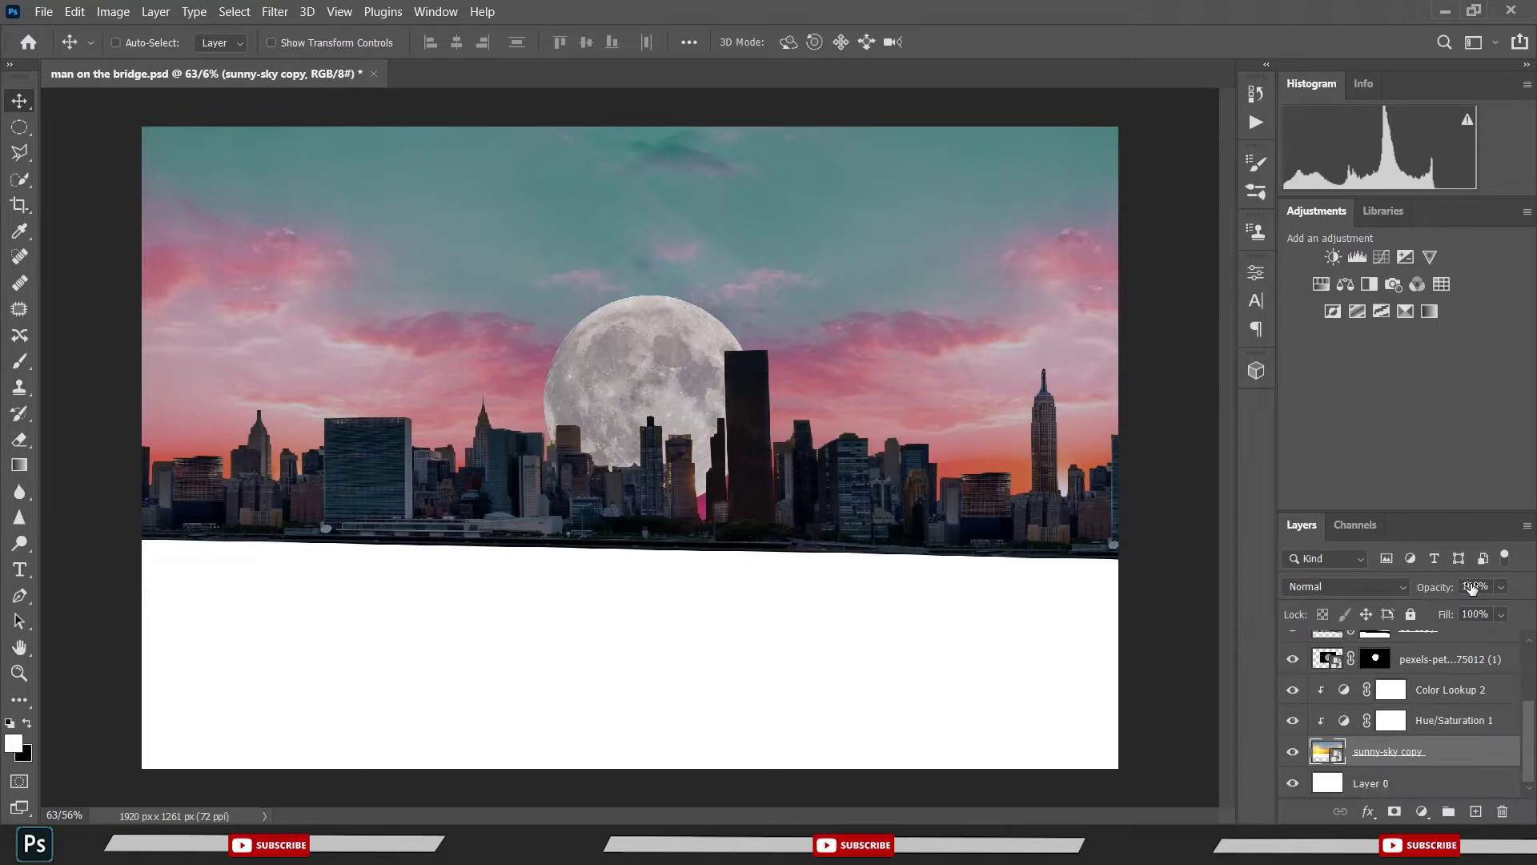
{"action": "key", "text": "ctrl+s"}
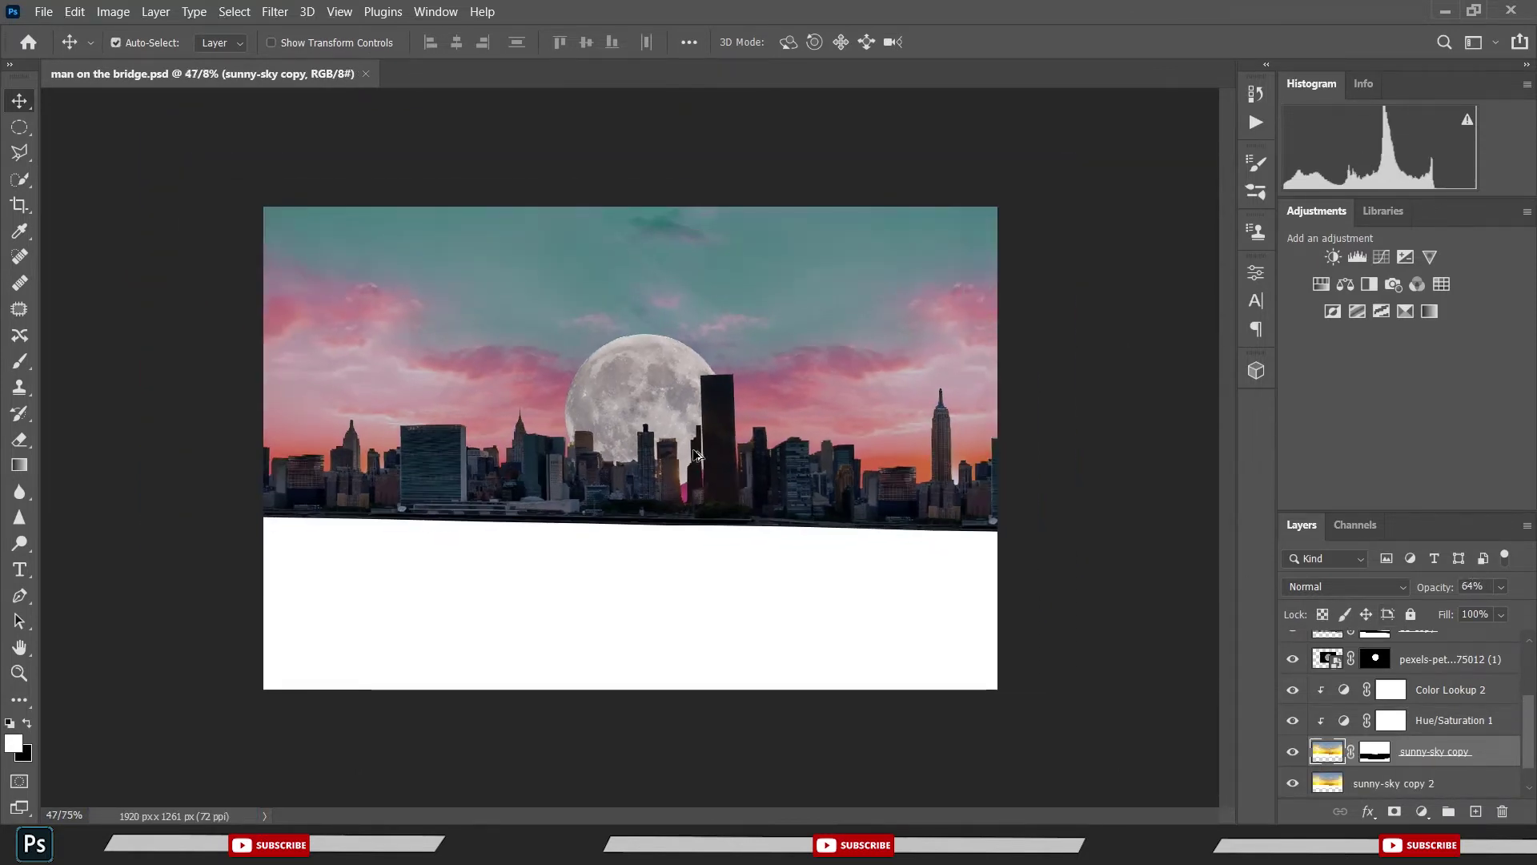
- Convert the sky copy layer to a smart object
{"action": "scroll", "coordinate": [665, 422], "scroll_direction": "up", "scroll_amount": 1}
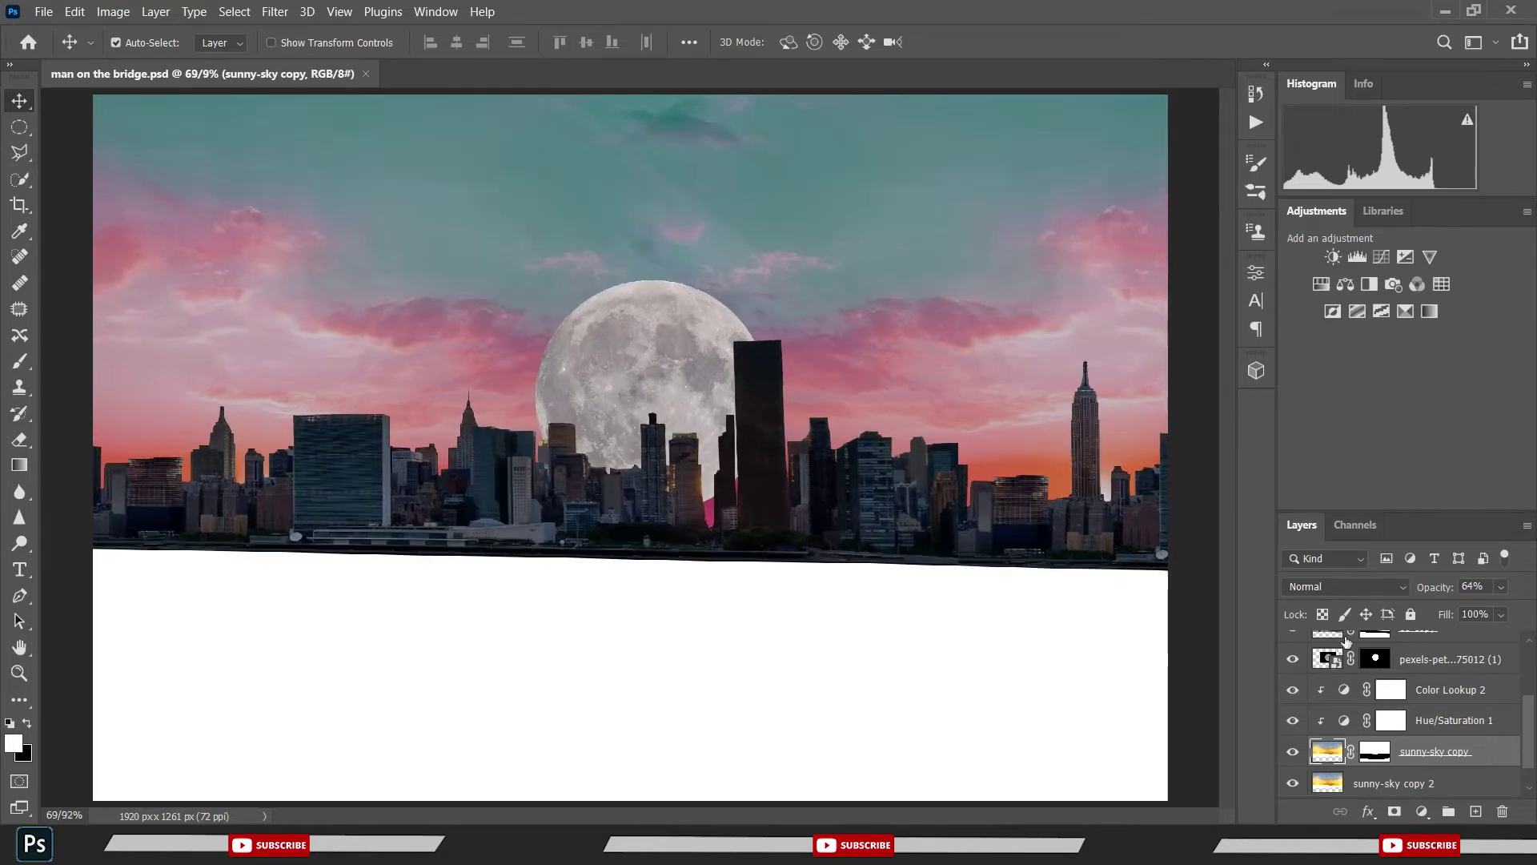
{"action": "right_click", "coordinate": [1415, 756]}
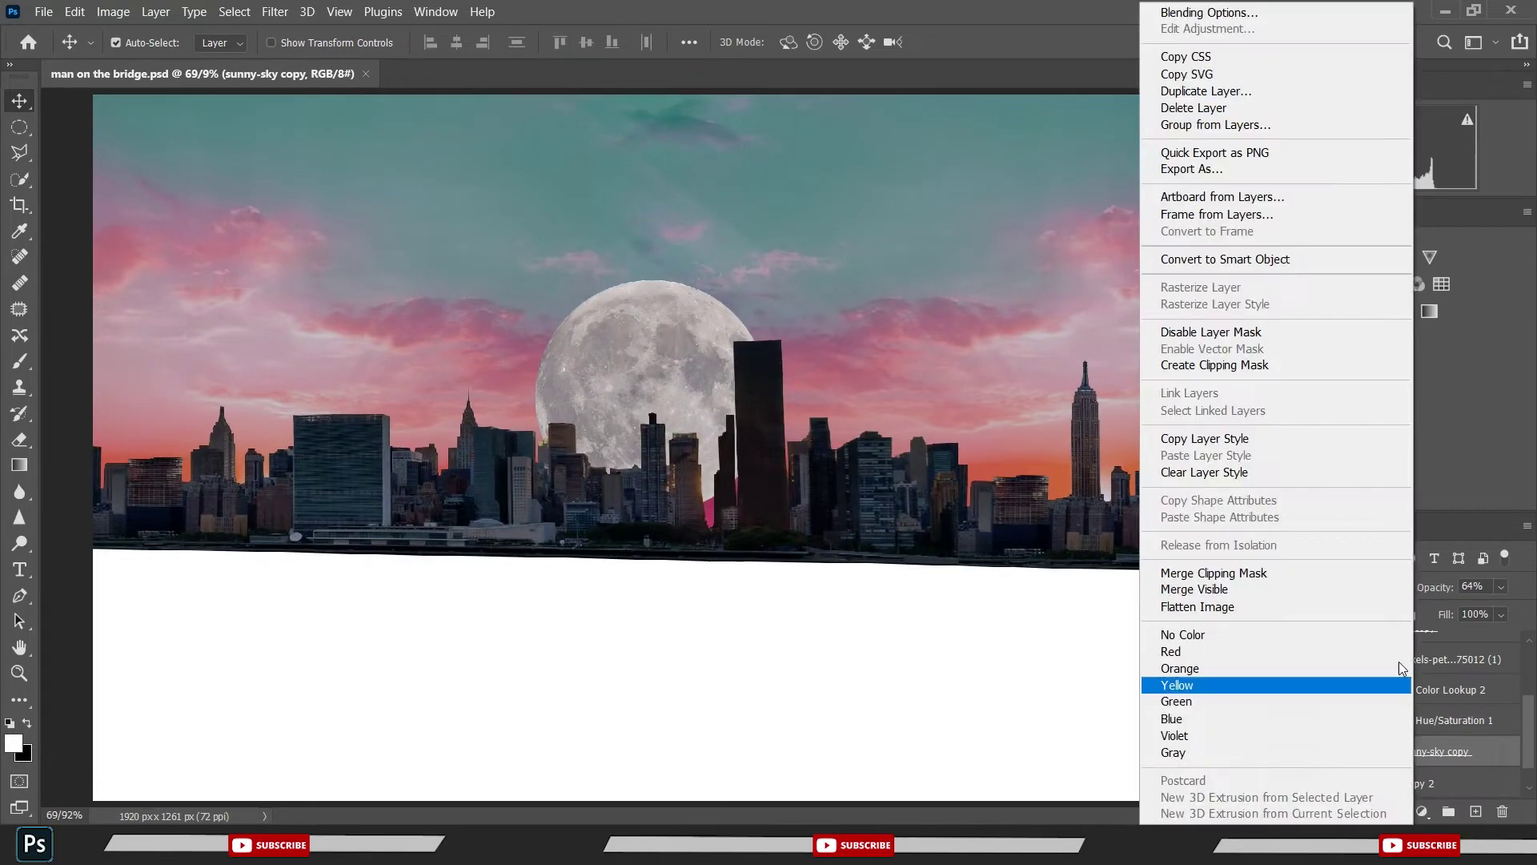
{"action": "left_click", "coordinate": [1275, 258]}
{"action": "scroll", "coordinate": [1102, 560], "scroll_direction": "up", "scroll_amount": 5}
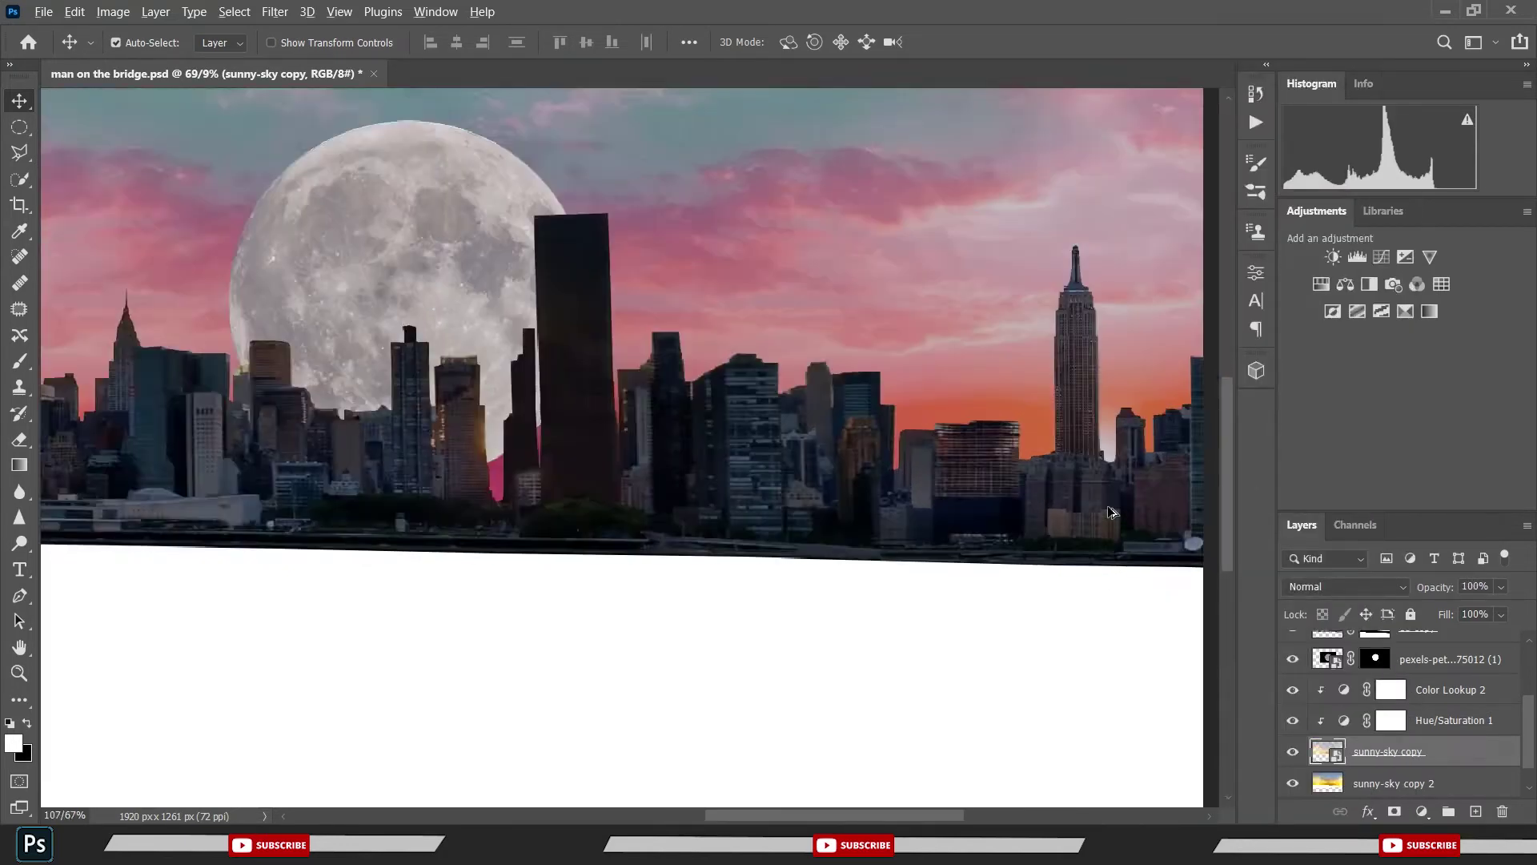
{"action": "scroll", "coordinate": [1104, 477], "scroll_direction": "up", "scroll_amount": 5}
{"action": "scroll", "coordinate": [1103, 477], "scroll_direction": "up", "scroll_amount": 3}
{"action": "scroll", "coordinate": [1103, 478], "scroll_direction": "up", "scroll_amount": 2}
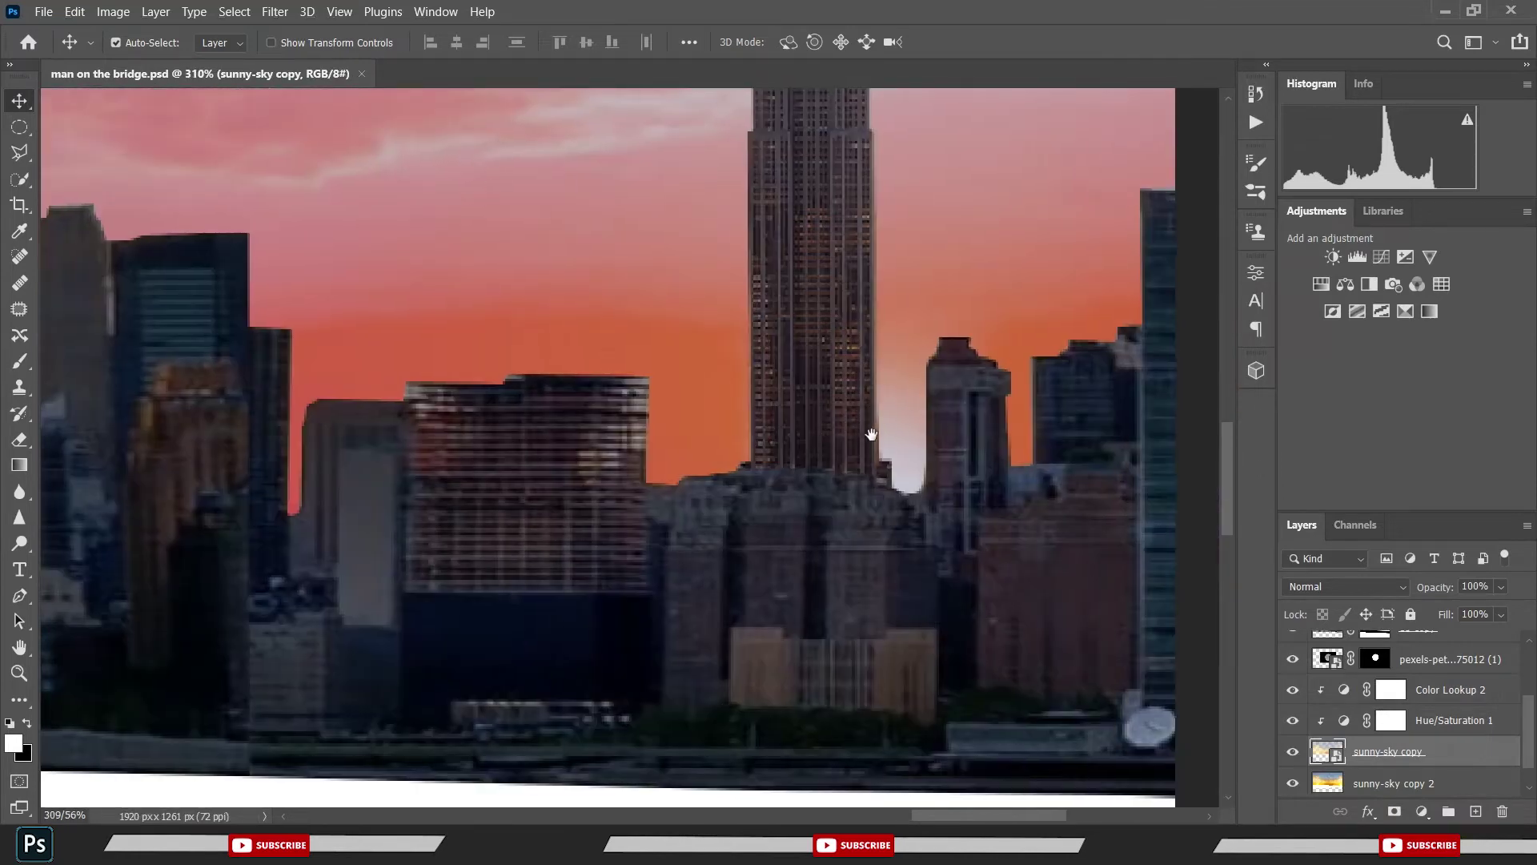
- Rasterize the sky copy layer and clone sky colour over the pale gap beside the tower
{"action": "key", "text": "s"}
{"action": "scroll", "coordinate": [743, 414], "scroll_direction": "up", "scroll_amount": 1}
{"action": "scroll", "coordinate": [720, 412], "scroll_direction": "up", "scroll_amount": 1}
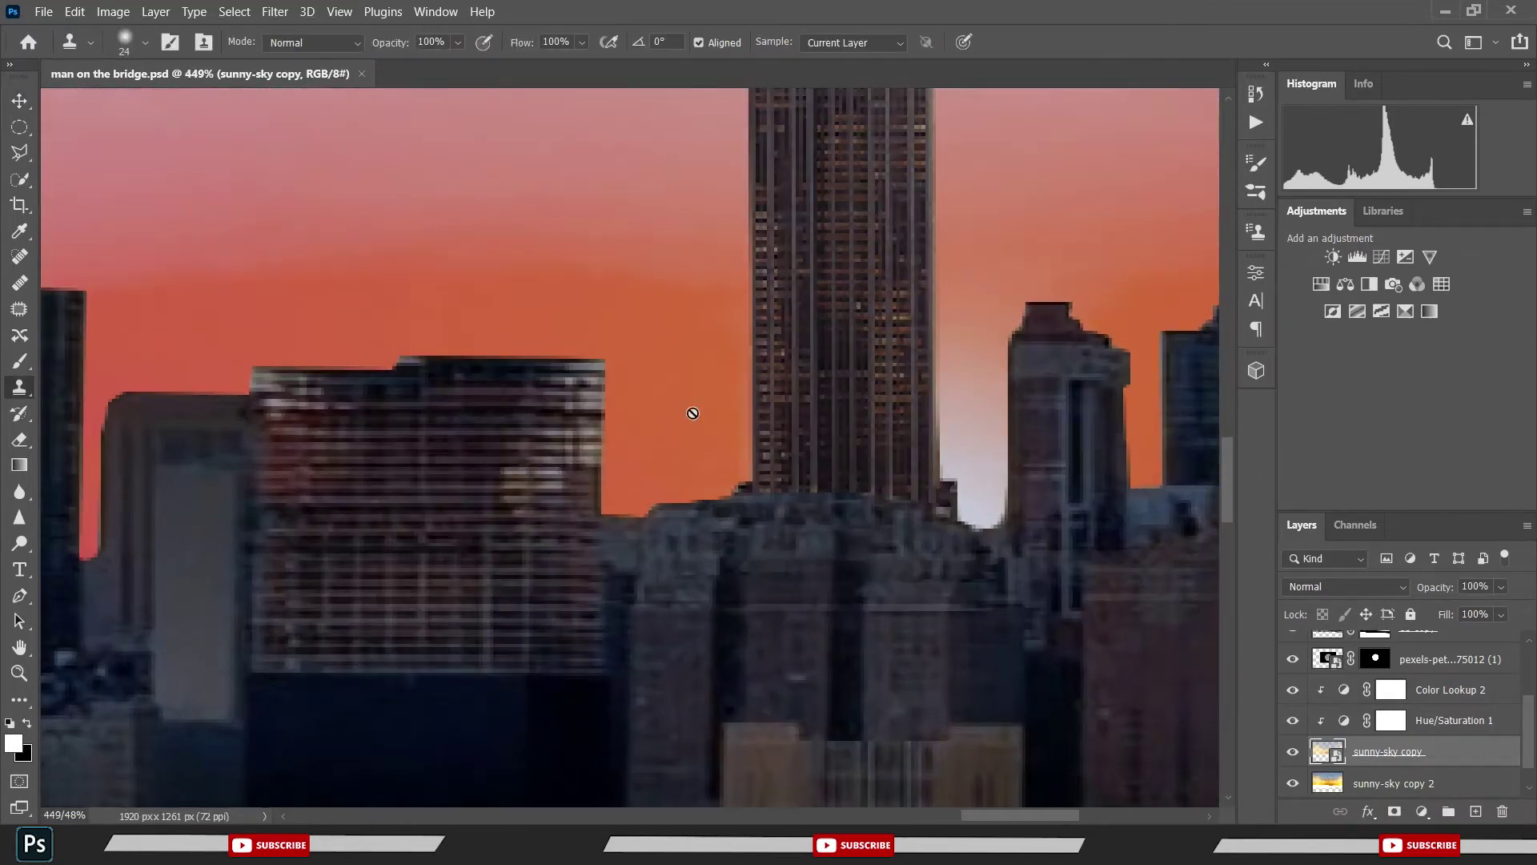
{"action": "left_click", "coordinate": [940, 429], "text": "alt"}
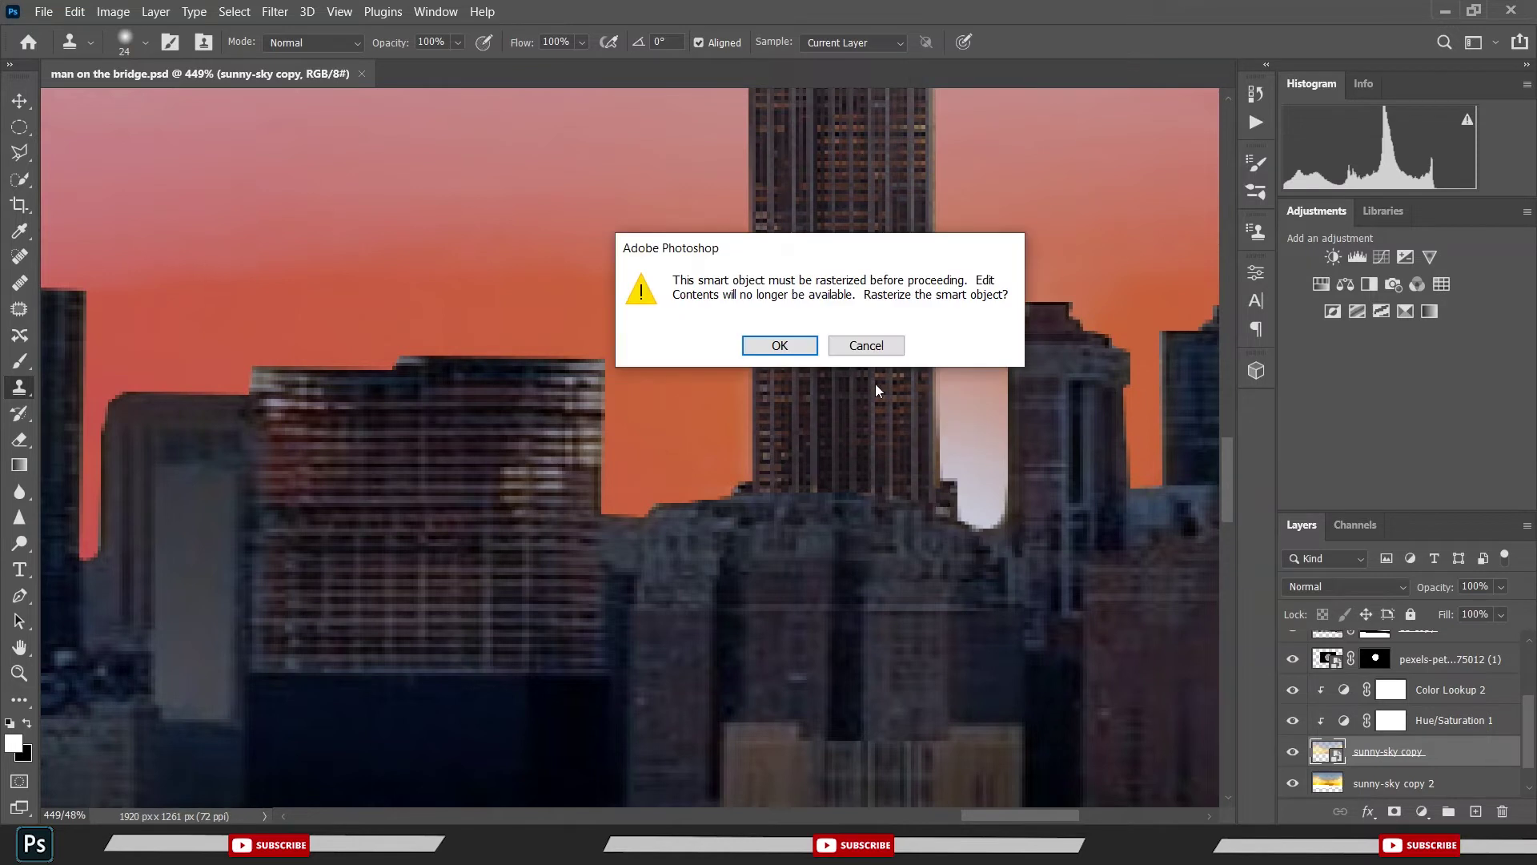
{"action": "left_click", "coordinate": [782, 345]}
{"action": "mouse_move", "coordinate": [947, 438]}
{"action": "left_mouse_down"}
{"action": "mouse_move", "coordinate": [909, 396]}
{"action": "mouse_move", "coordinate": [1002, 497]}
{"action": "left_mouse_up"}
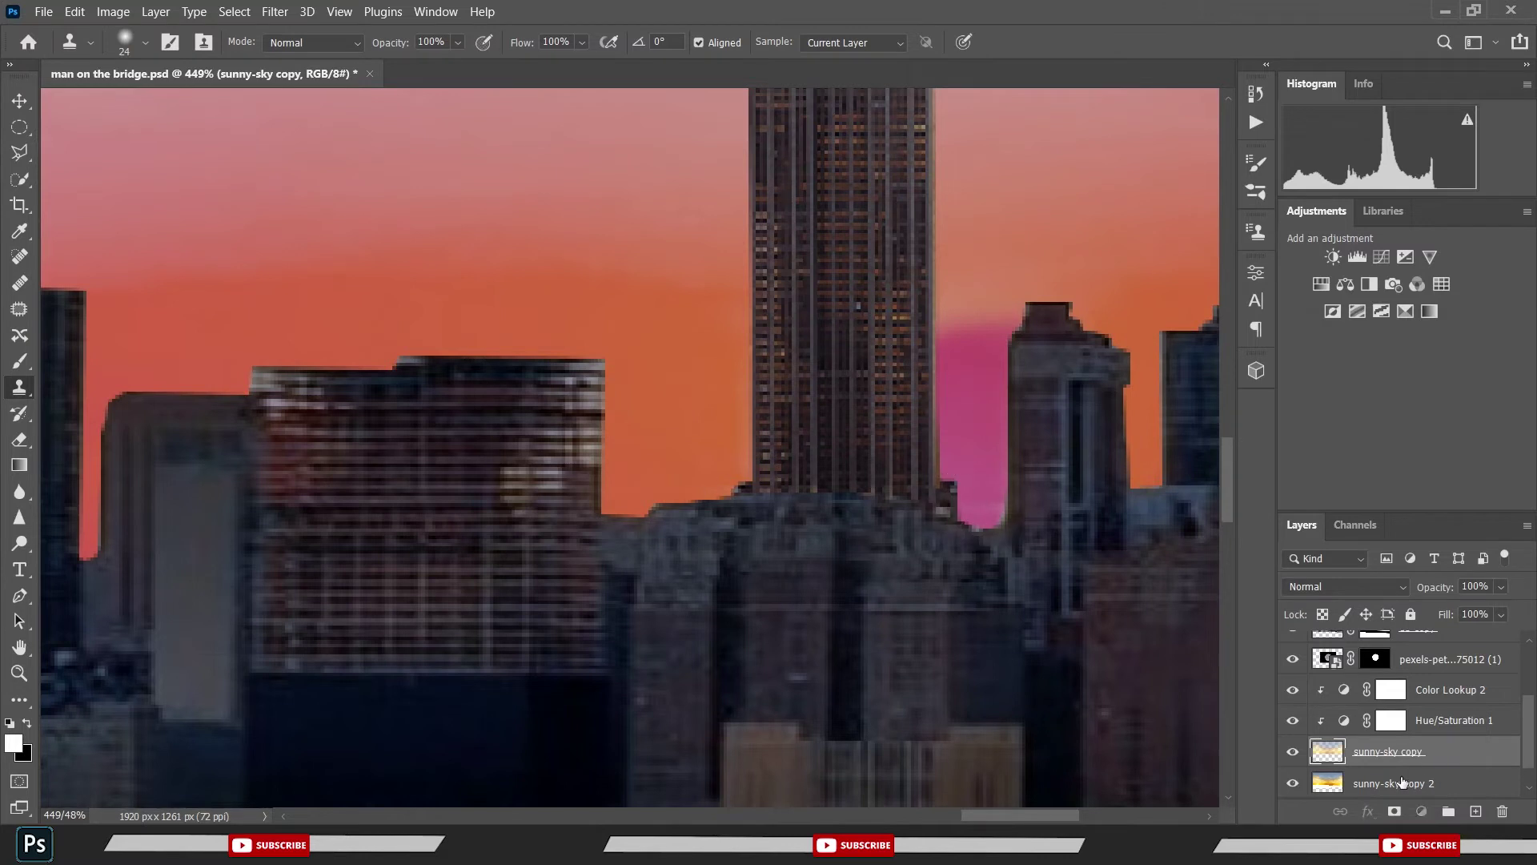
- On sunny-sky copy 2, sample nearby sky and clone over the magenta patch beside the tower
{"action": "left_click", "coordinate": [1401, 783]}
{"action": "left_click_drag", "start_coordinate": [808, 400], "coordinate": [849, 402]}
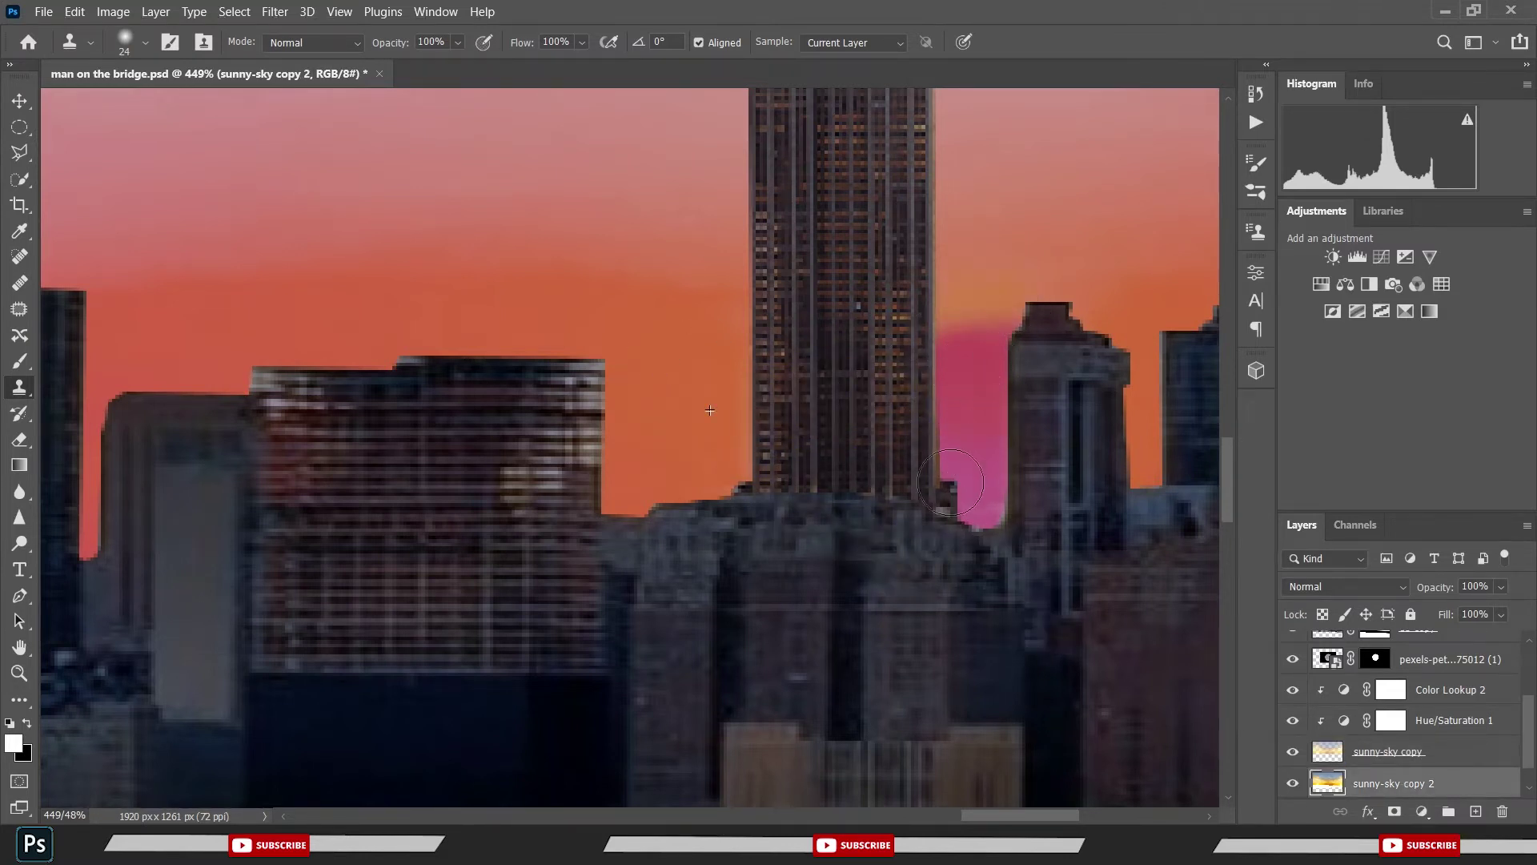
{"action": "left_click_drag", "start_coordinate": [1001, 309], "coordinate": [961, 517]}
{"action": "left_click_drag", "start_coordinate": [892, 426], "coordinate": [754, 374]}
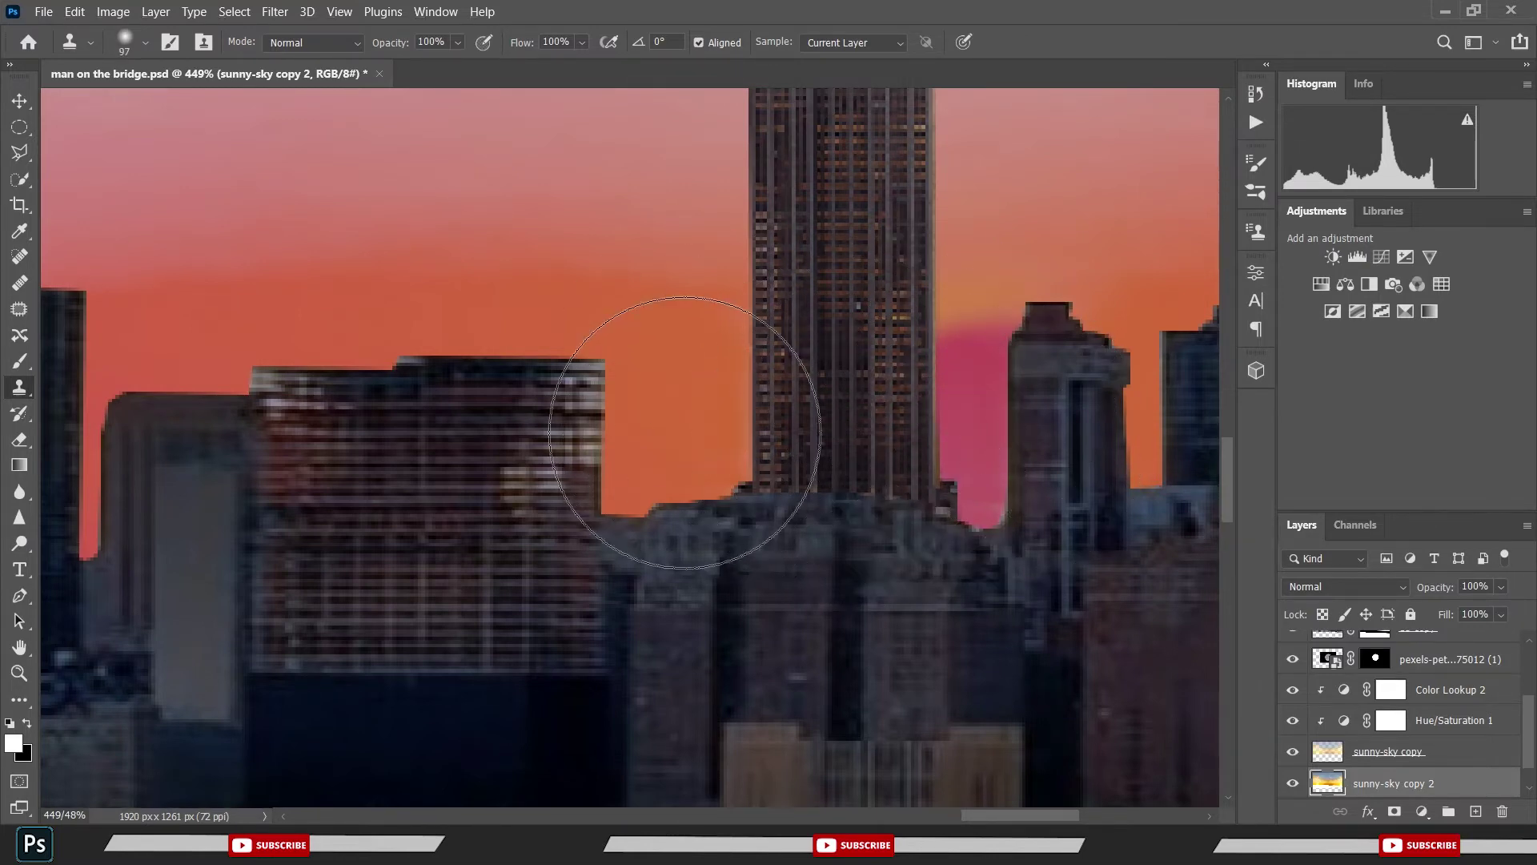
- Save the document with the cloned sky
{"action": "scroll", "coordinate": [680, 404], "scroll_direction": "down", "scroll_amount": 3}
{"action": "scroll", "coordinate": [684, 405], "scroll_direction": "down", "scroll_amount": 3}
{"action": "scroll", "coordinate": [684, 406], "scroll_direction": "down", "scroll_amount": 3}
{"action": "scroll", "coordinate": [683, 406], "scroll_direction": "down", "scroll_amount": 2}
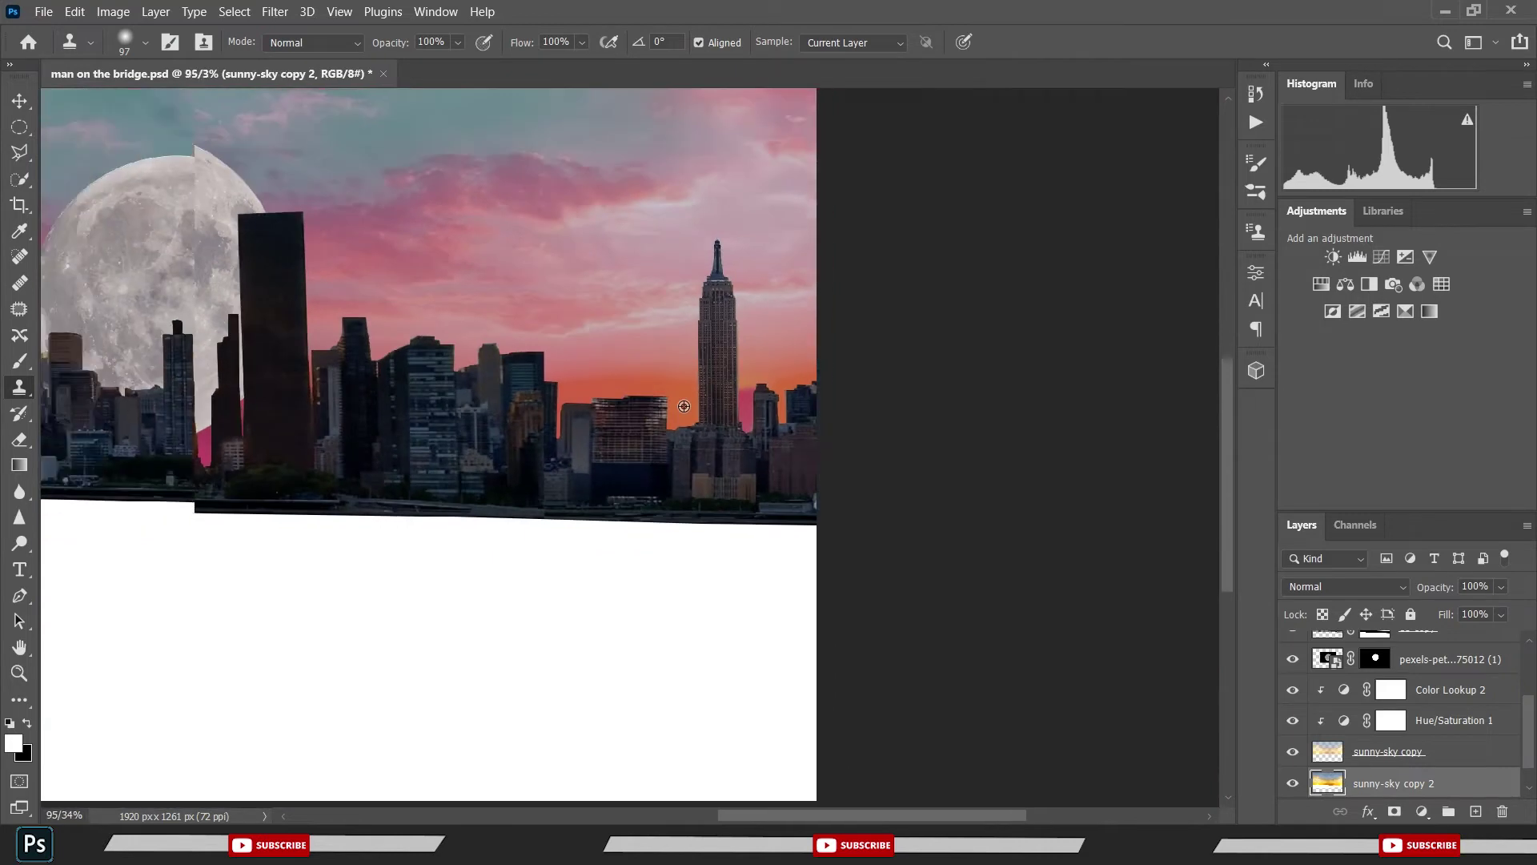
{"action": "key", "text": "ctrl+s"}
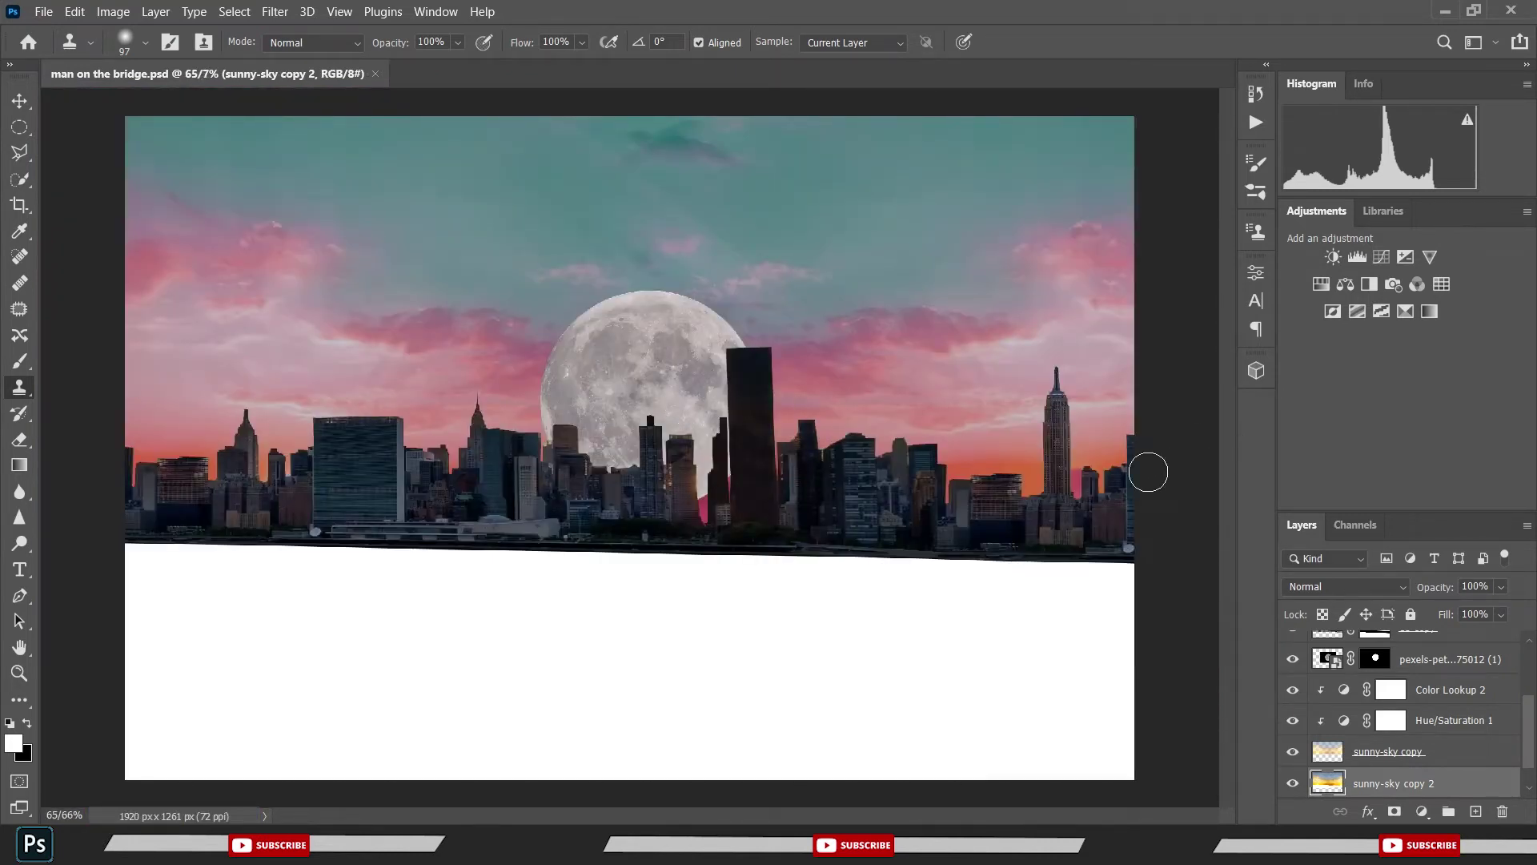
{"action": "scroll", "coordinate": [1136, 473], "scroll_direction": "up", "scroll_amount": 1}
{"action": "scroll", "coordinate": [1121, 470], "scroll_direction": "up", "scroll_amount": 3}
{"action": "scroll", "coordinate": [1041, 467], "scroll_direction": "up", "scroll_amount": 2}
{"action": "scroll", "coordinate": [923, 462], "scroll_direction": "up", "scroll_amount": 2}
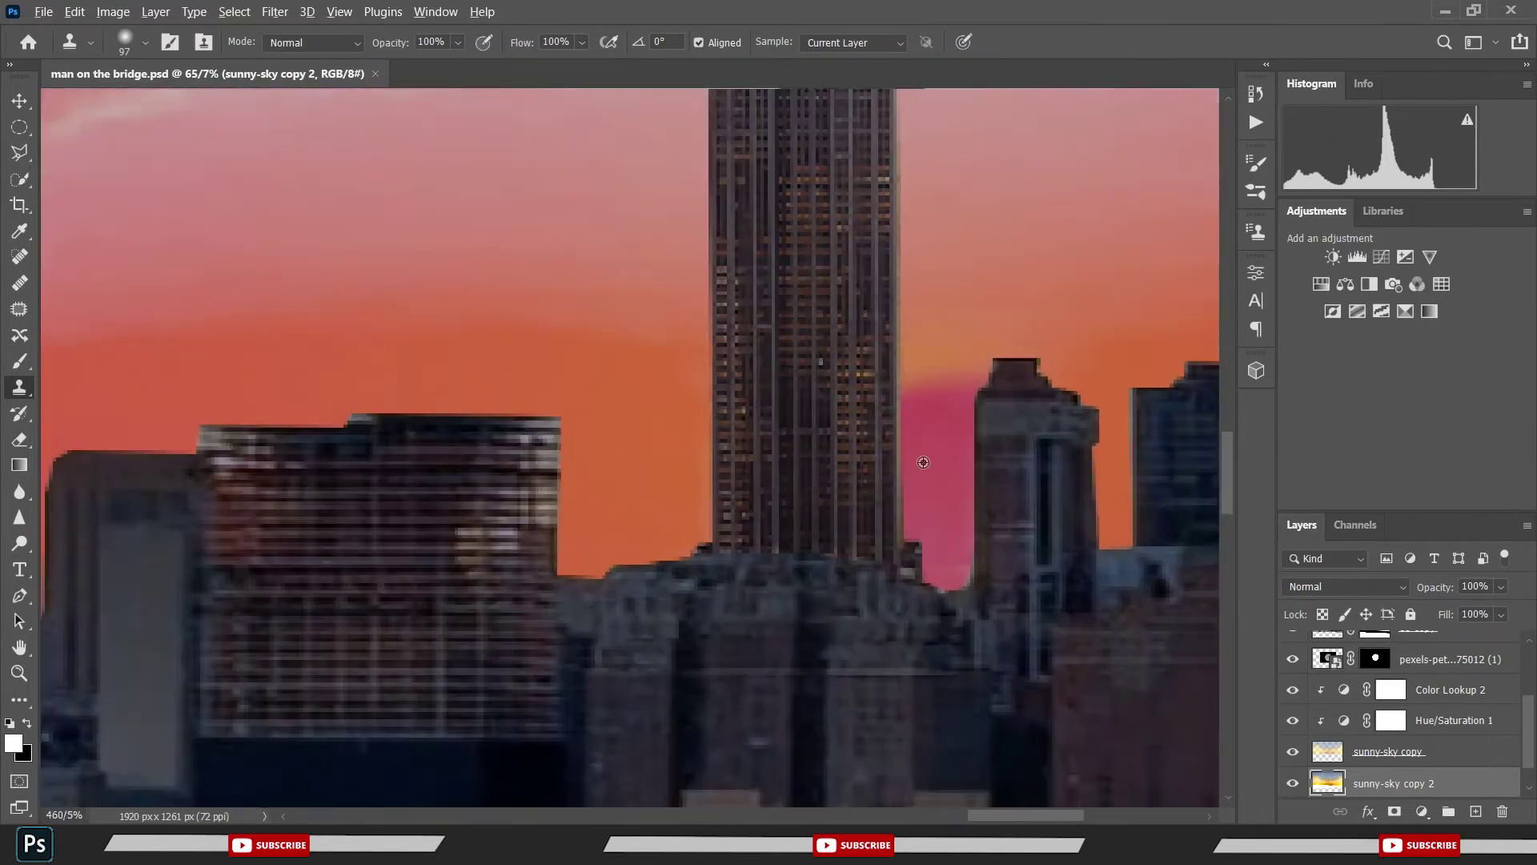
- Strengthen the magenta glow beside the tower, undoing the stray yellow glow and magenta stroke
{"action": "left_click", "coordinate": [658, 565]}
{"action": "key", "text": "ctrl+z"}
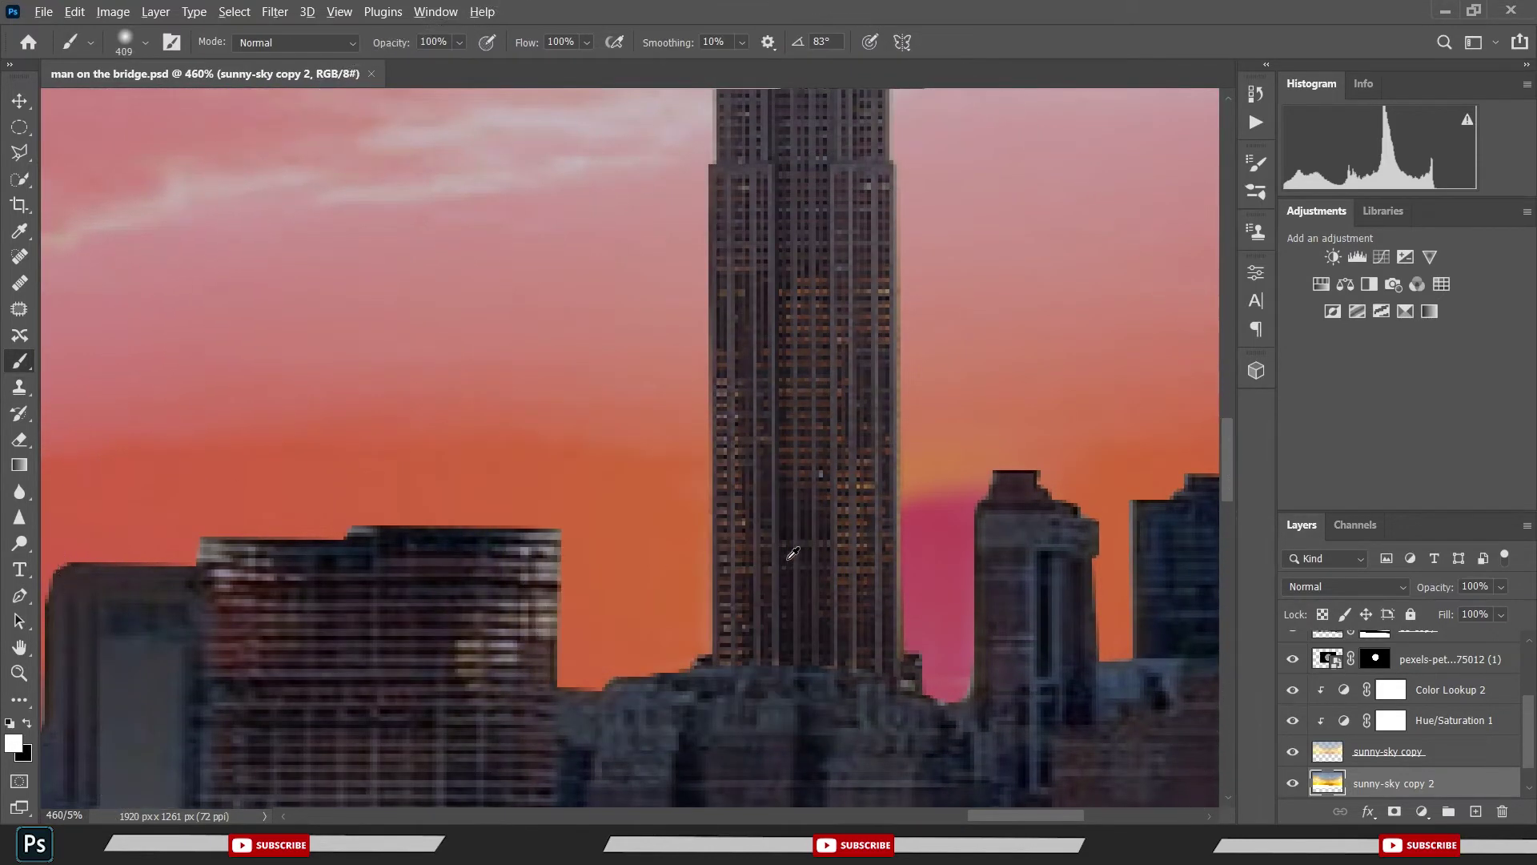
{"action": "left_click_drag", "start_coordinate": [715, 627], "coordinate": [623, 568]}
{"action": "left_click_drag", "start_coordinate": [857, 549], "coordinate": [824, 539]}
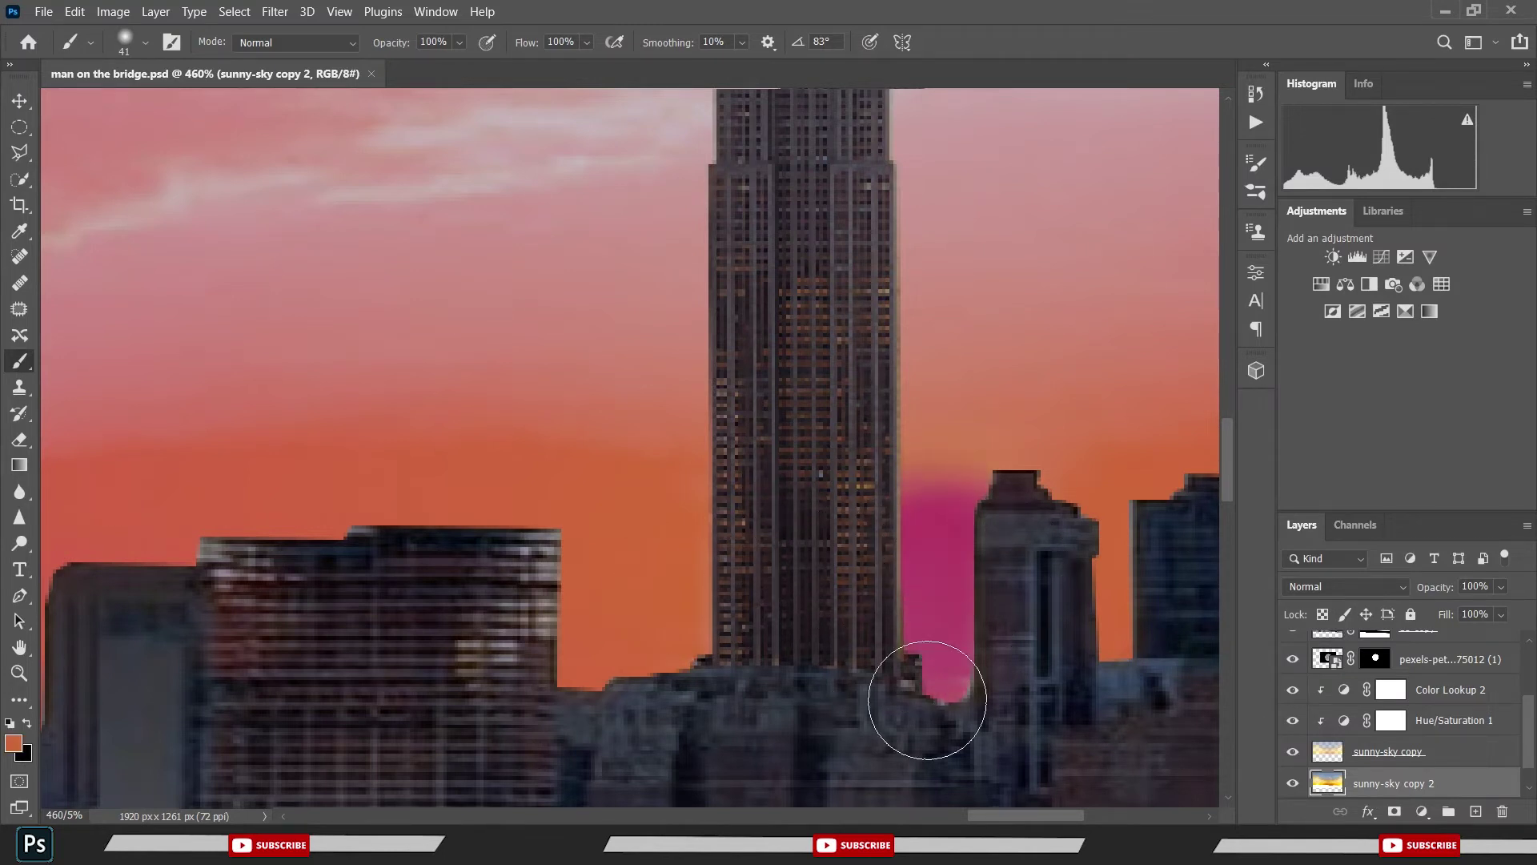
{"action": "left_click_drag", "start_coordinate": [1026, 568], "coordinate": [549, 412]}
{"action": "key", "text": "ctrl+z"}
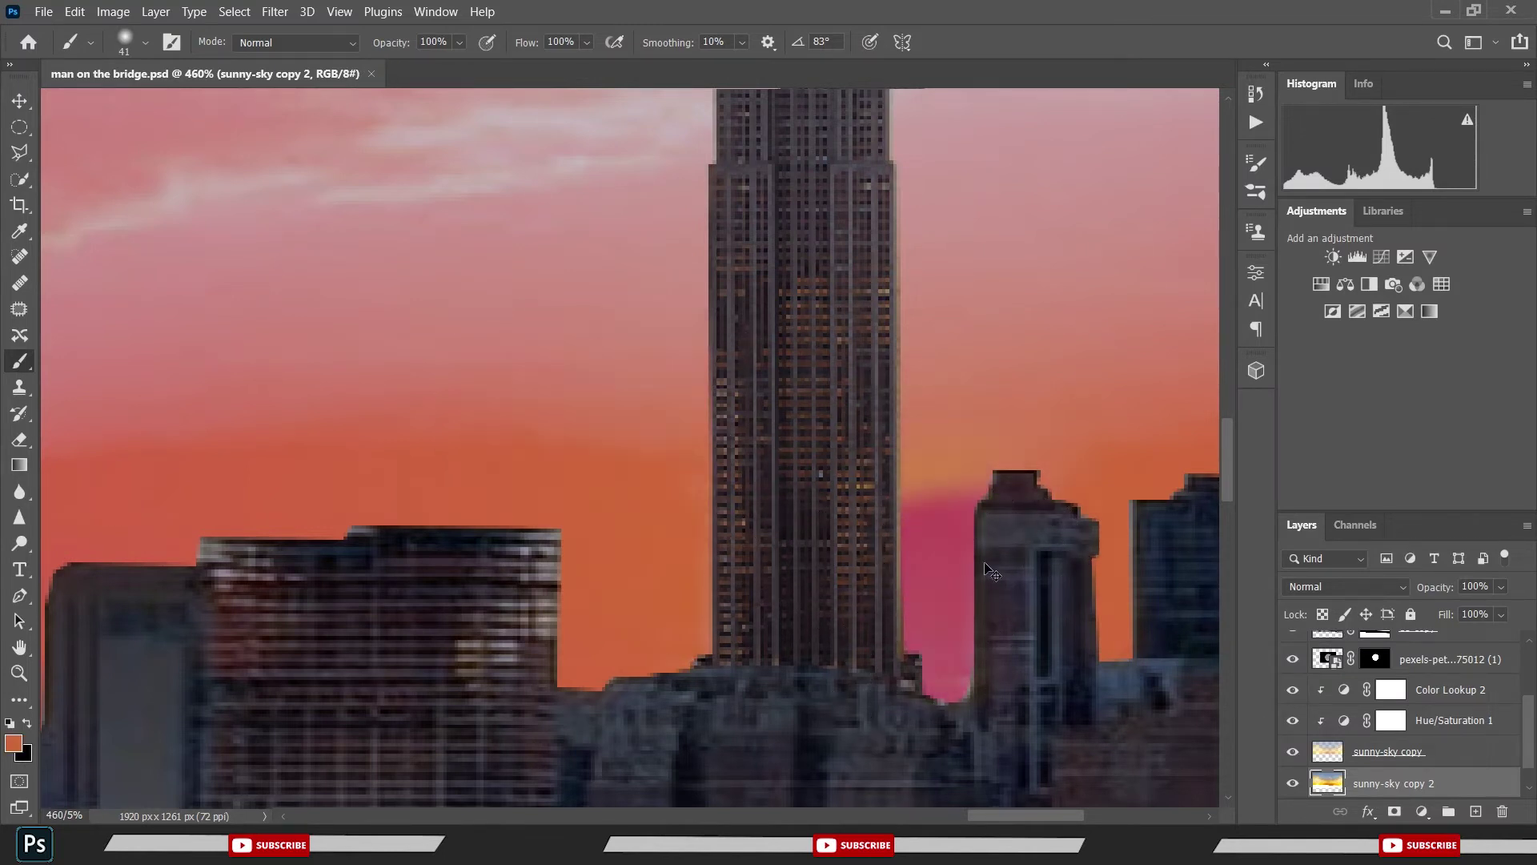
- On the sunny-sky copy layer, discard a stray purple stroke and zoom out
{"action": "left_click", "coordinate": [1368, 756]}
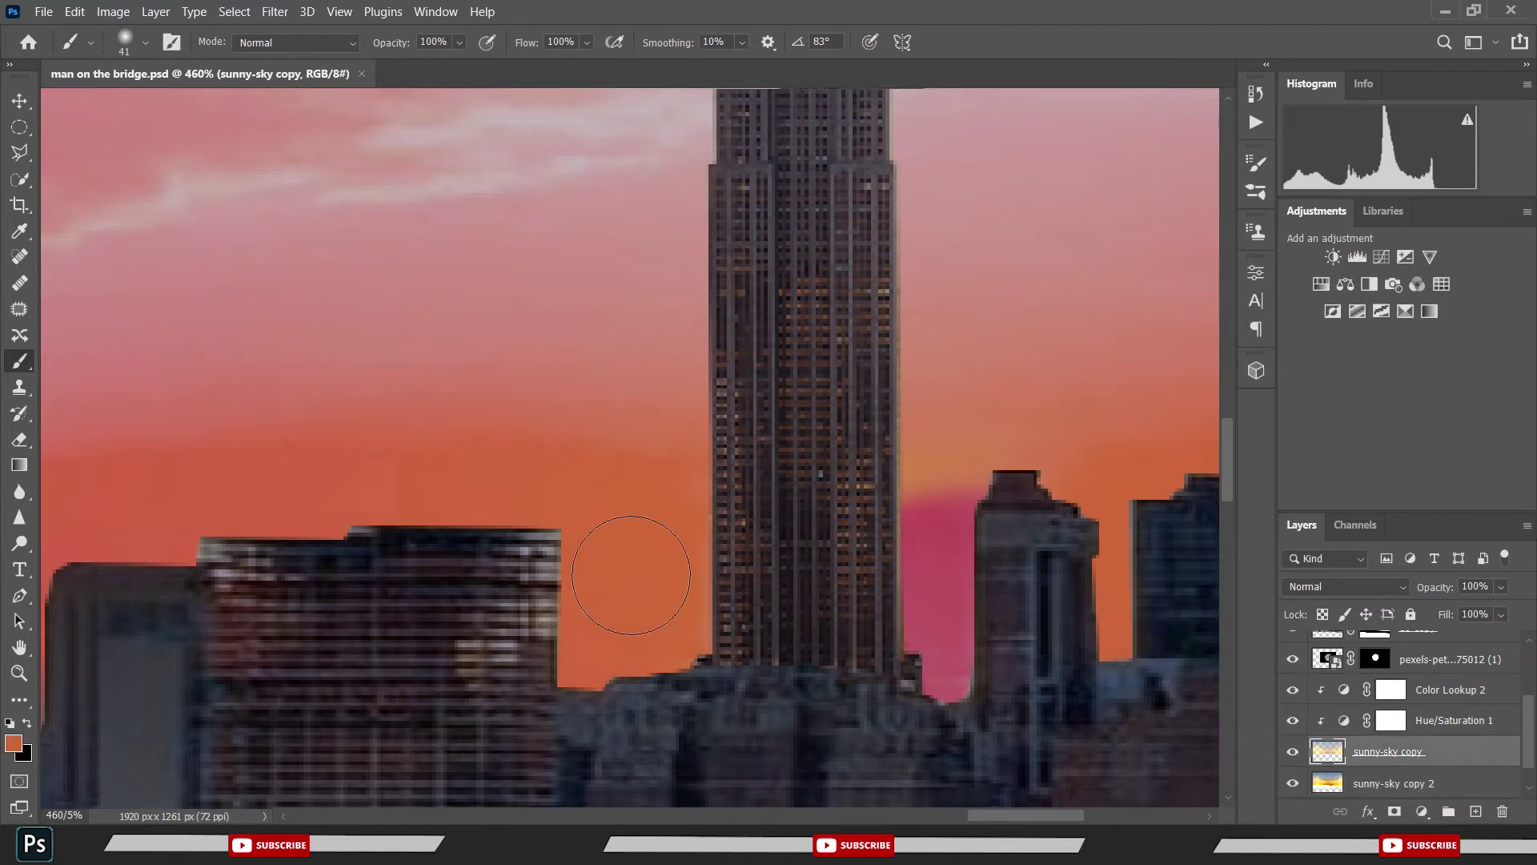
{"action": "left_click_drag", "start_coordinate": [948, 533], "coordinate": [957, 699]}
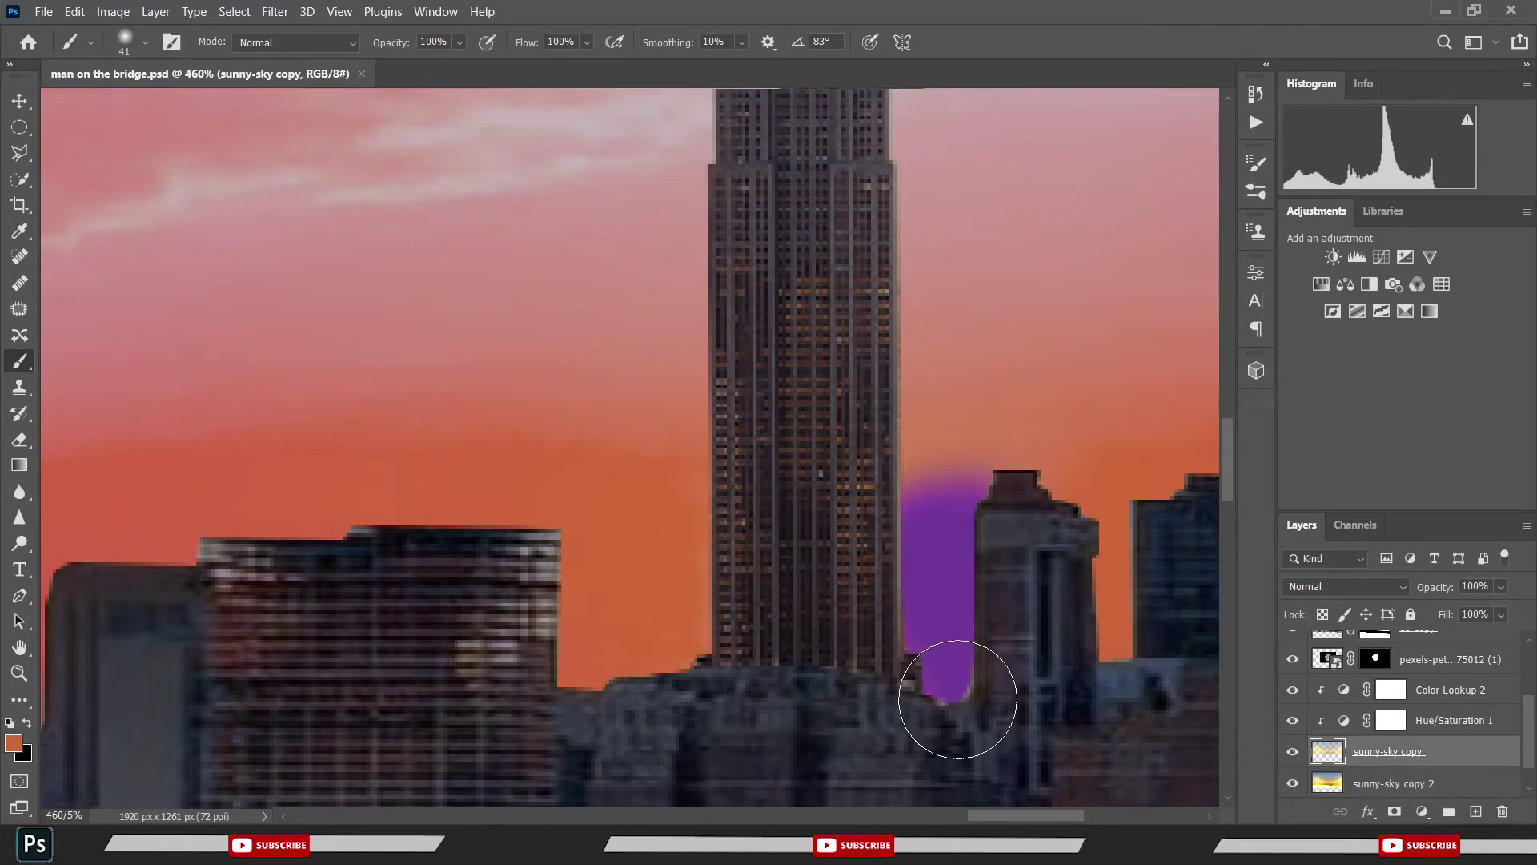
{"action": "key", "text": "ctrl+z"}
{"action": "scroll", "coordinate": [732, 504], "scroll_direction": "down", "scroll_amount": 3}
{"action": "scroll", "coordinate": [731, 498], "scroll_direction": "down", "scroll_amount": 2}
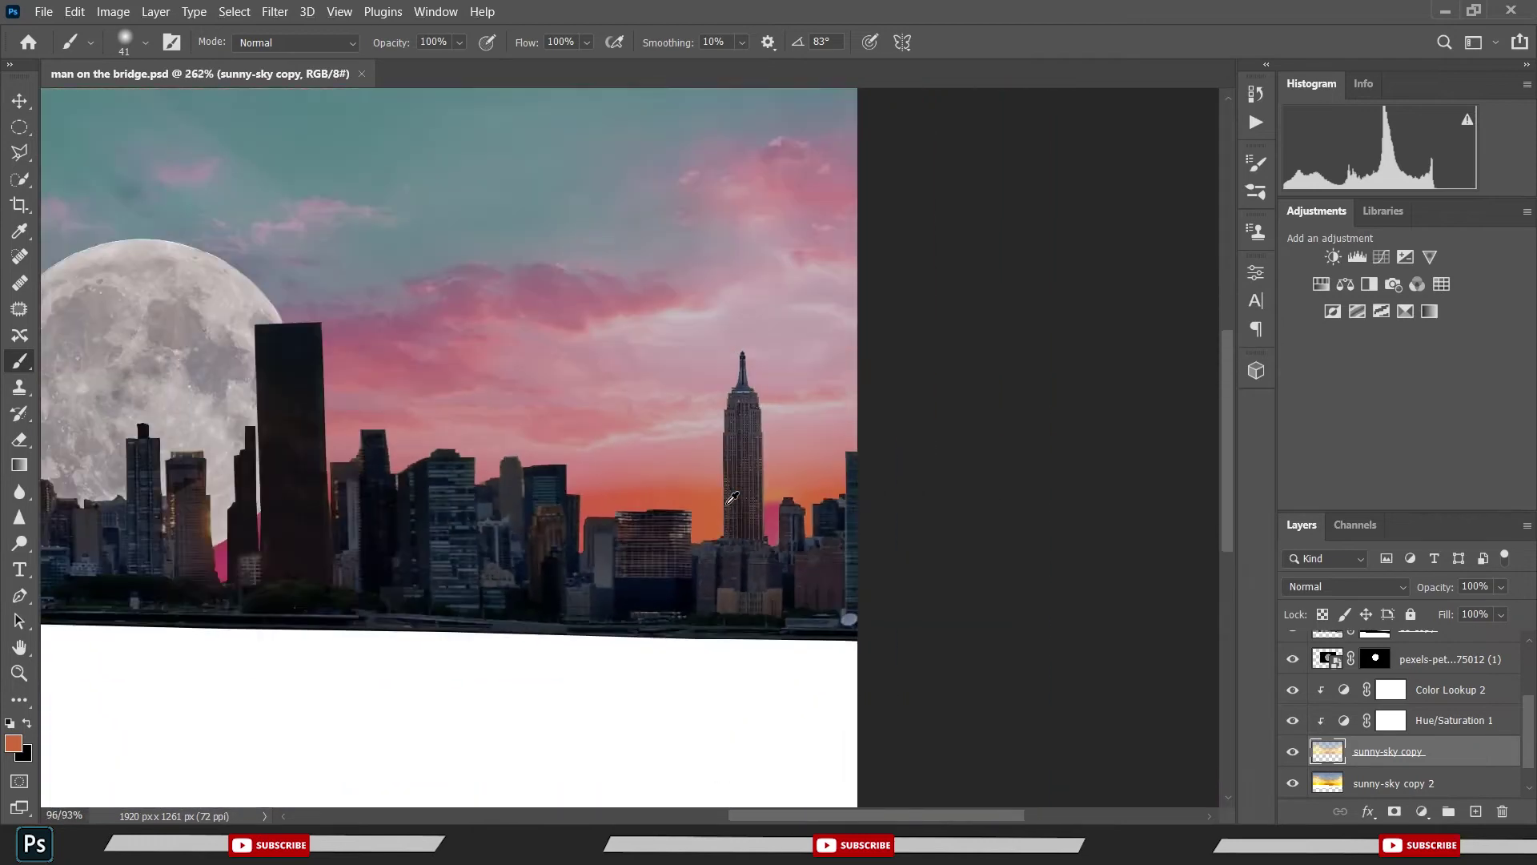
{"action": "scroll", "coordinate": [732, 498], "scroll_direction": "down", "scroll_amount": 3}
{"action": "scroll", "coordinate": [731, 498], "scroll_direction": "down", "scroll_amount": 3}
{"action": "scroll", "coordinate": [732, 498], "scroll_direction": "up", "scroll_amount": 1}
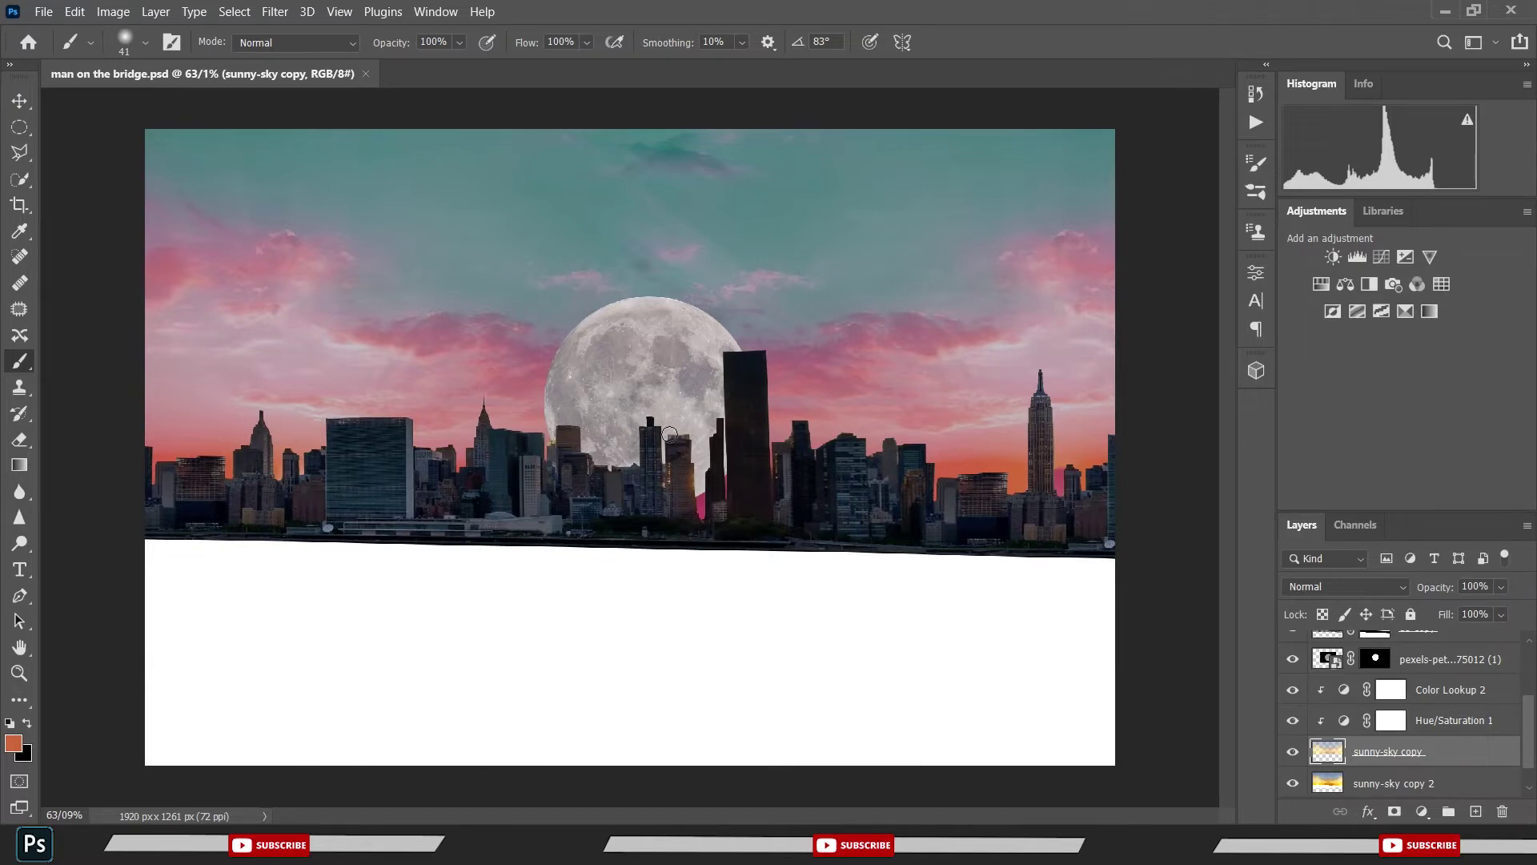
- Convert the pexels moon layer to a smart object and save
{"action": "left_click", "coordinate": [1478, 659]}
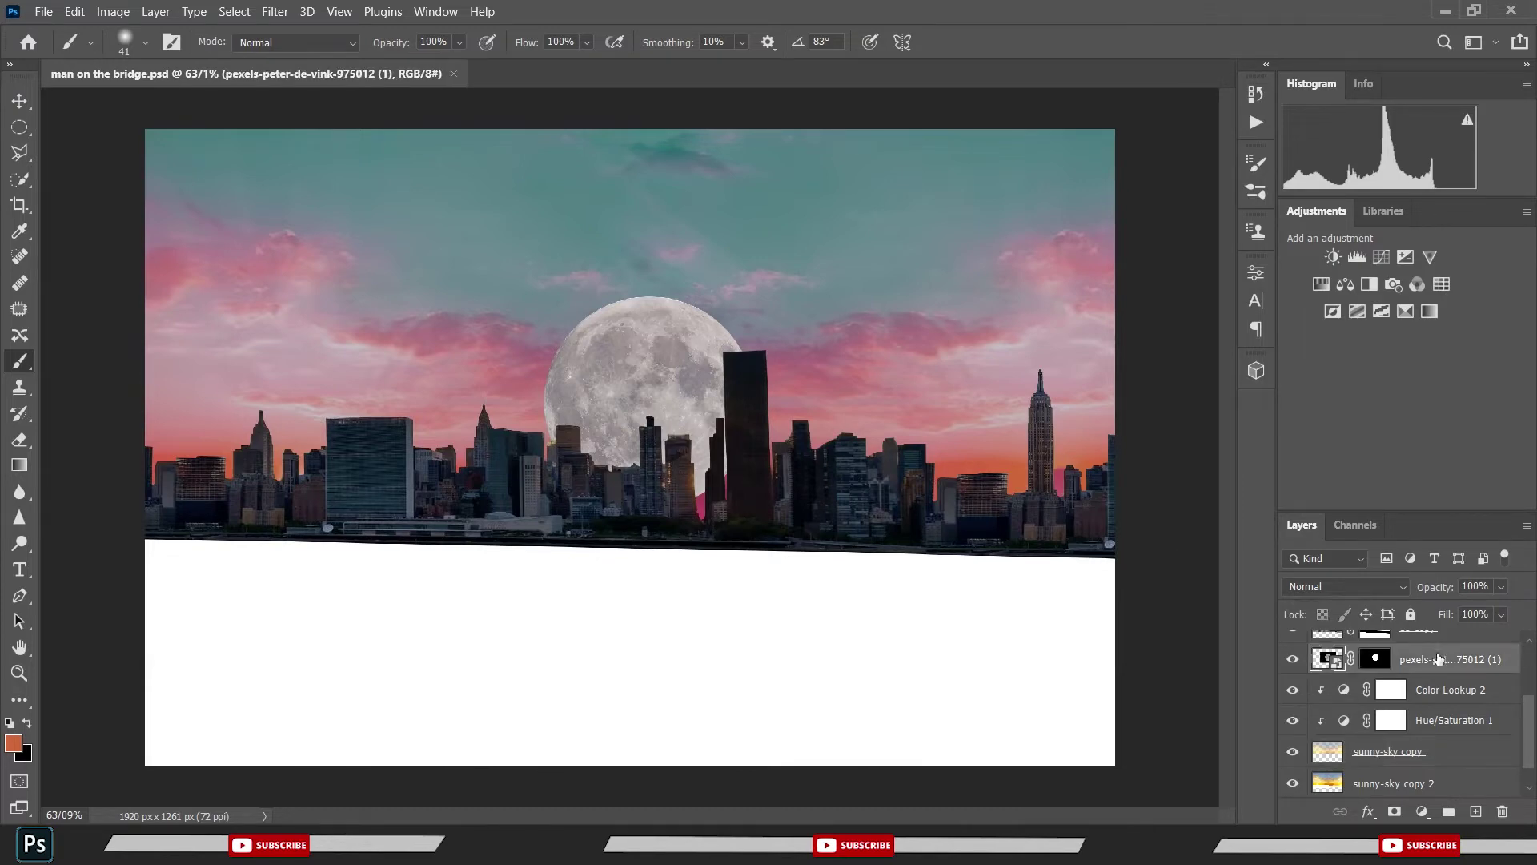
{"action": "right_click", "coordinate": [1477, 660]}
{"action": "left_click", "coordinate": [1225, 193]}
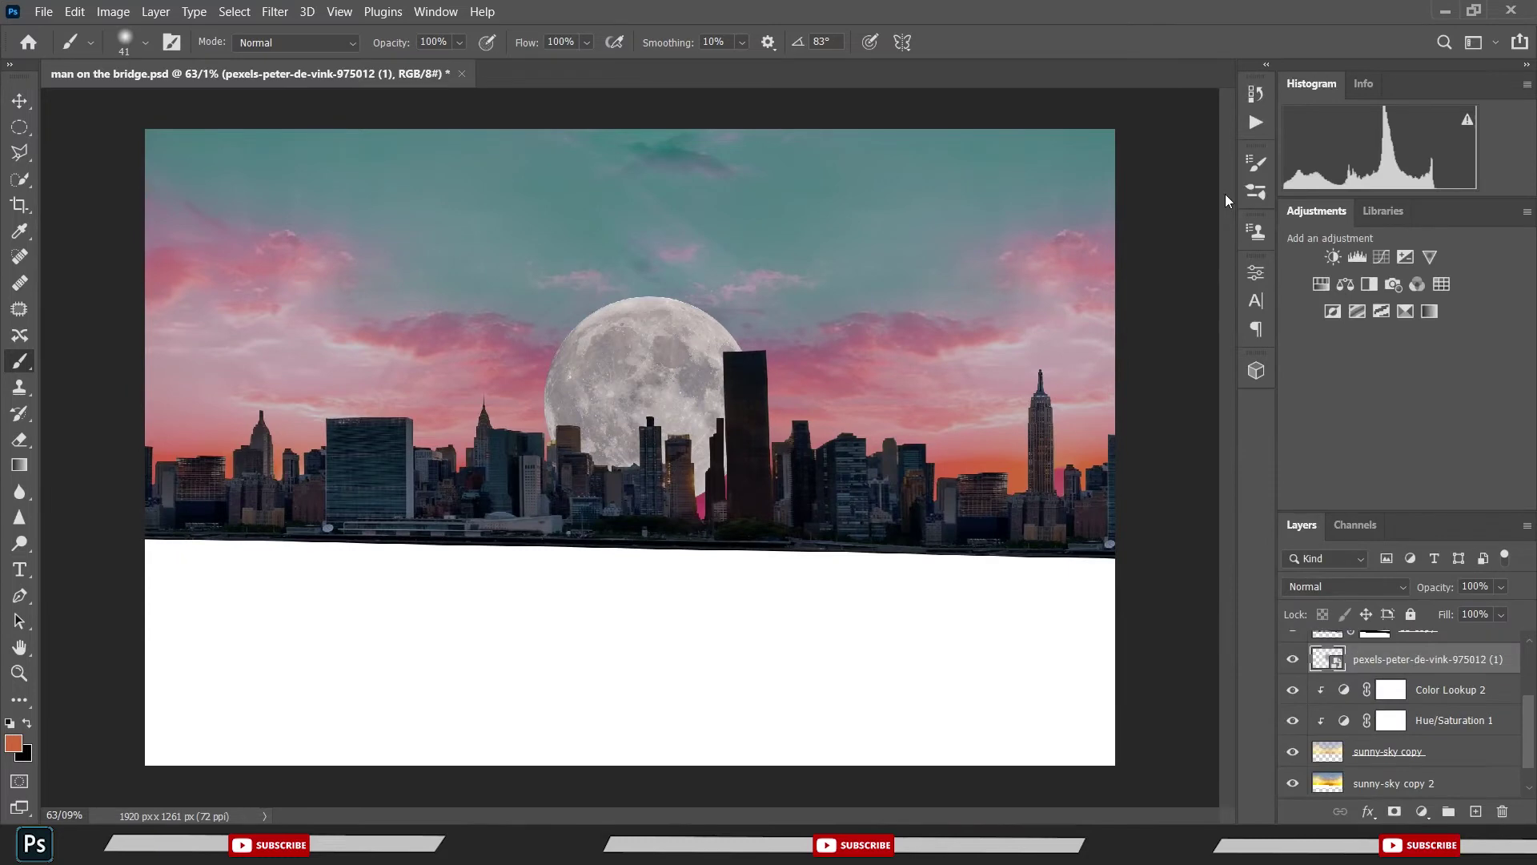
{"action": "key", "text": "ctrl+s"}
- Split the moon layer's Underlying Layer black slider to 116/142 in Blending Options, then save
{"action": "right_click", "coordinate": [1387, 658]}
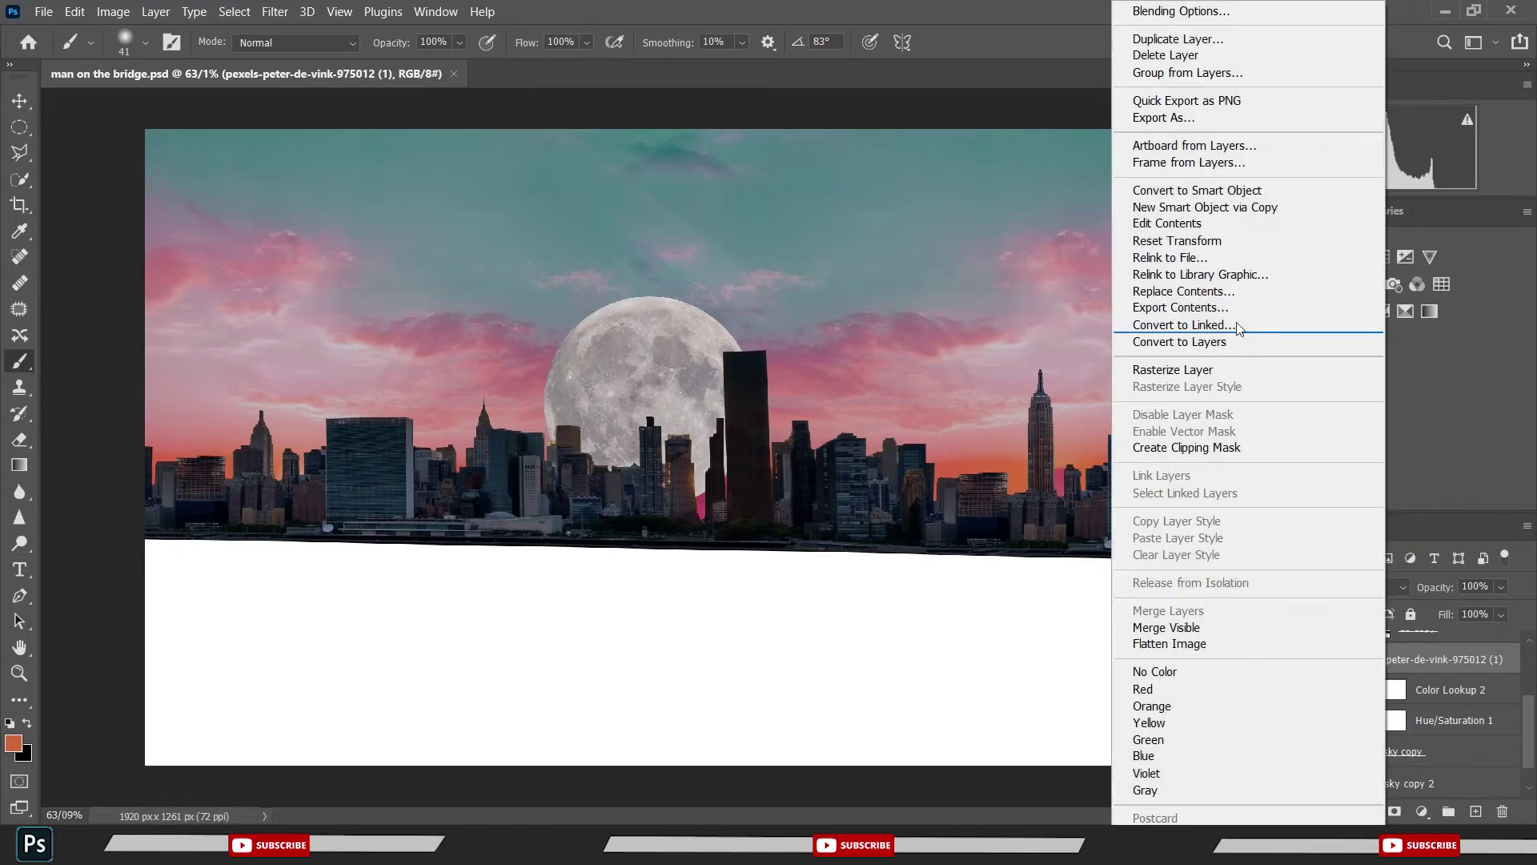
{"action": "left_click", "coordinate": [1171, 11]}
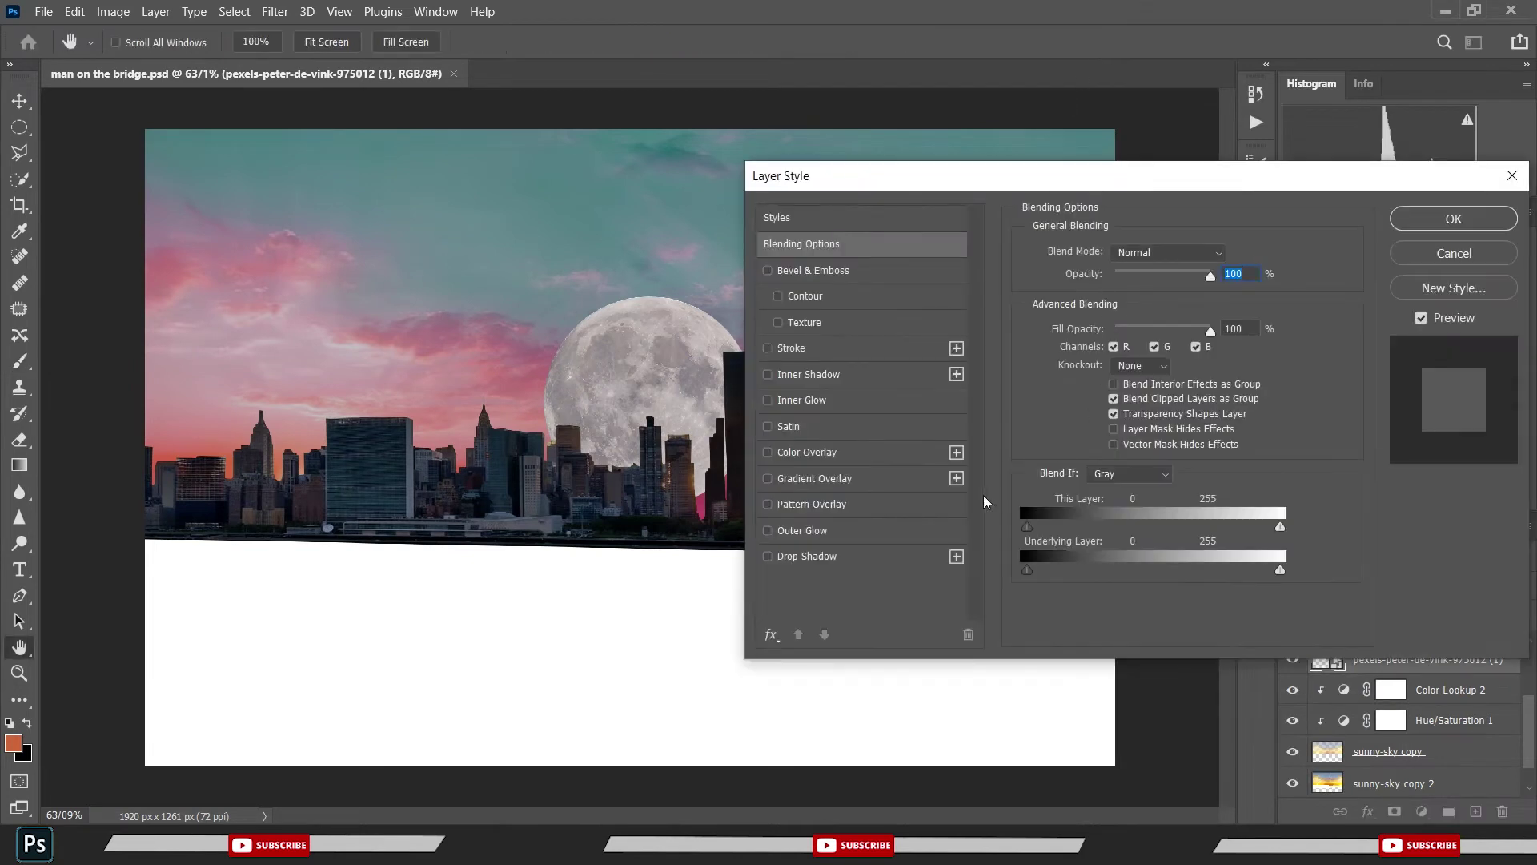
{"action": "left_click_drag", "start_coordinate": [1028, 570], "coordinate": [1169, 579]}
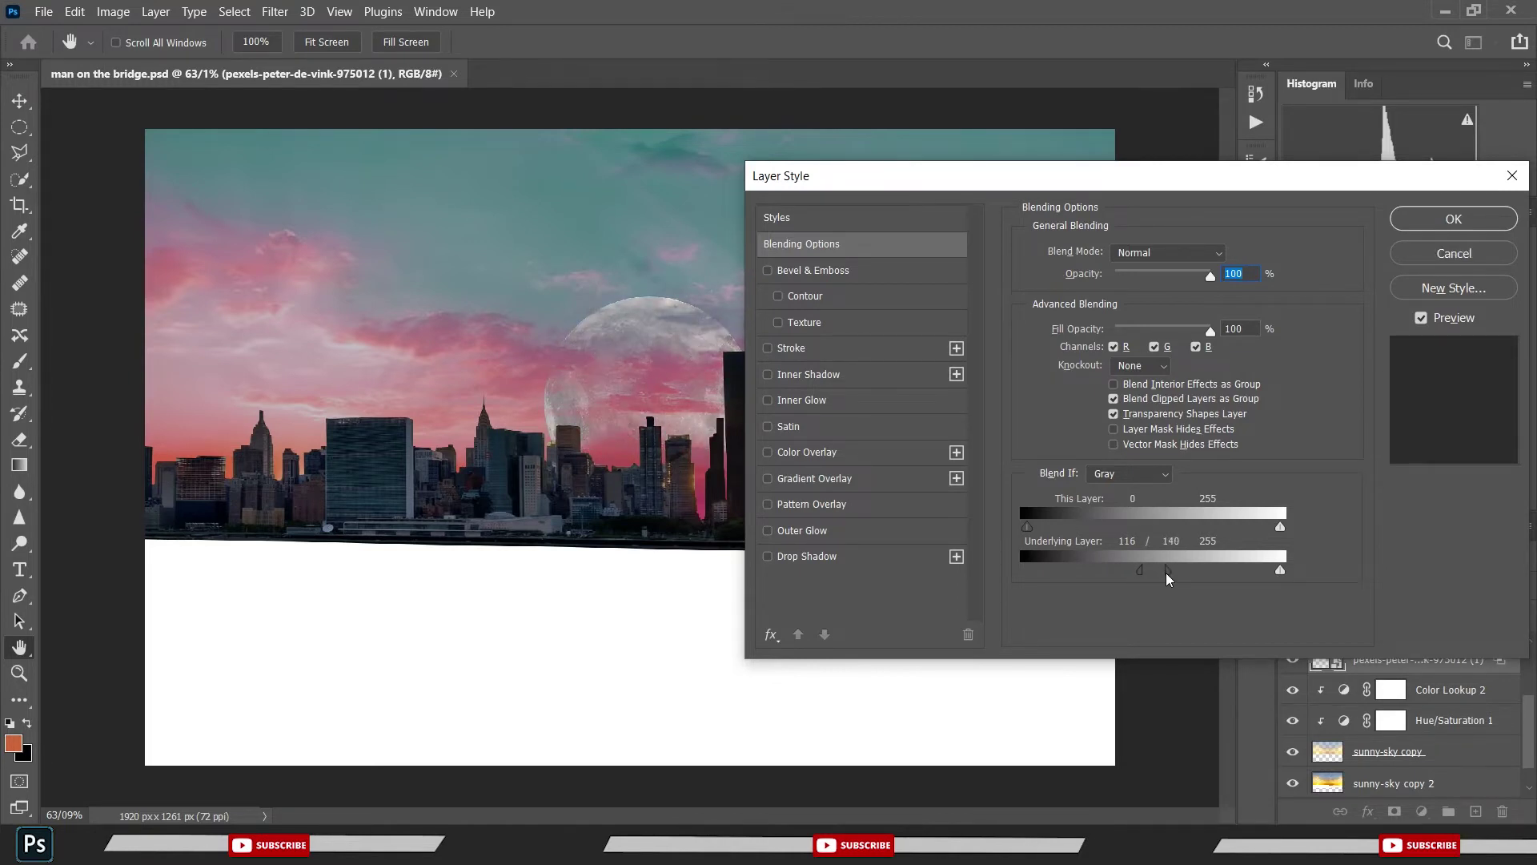
{"action": "left_click", "coordinate": [1403, 226]}
{"action": "key", "text": "ctrl+s"}
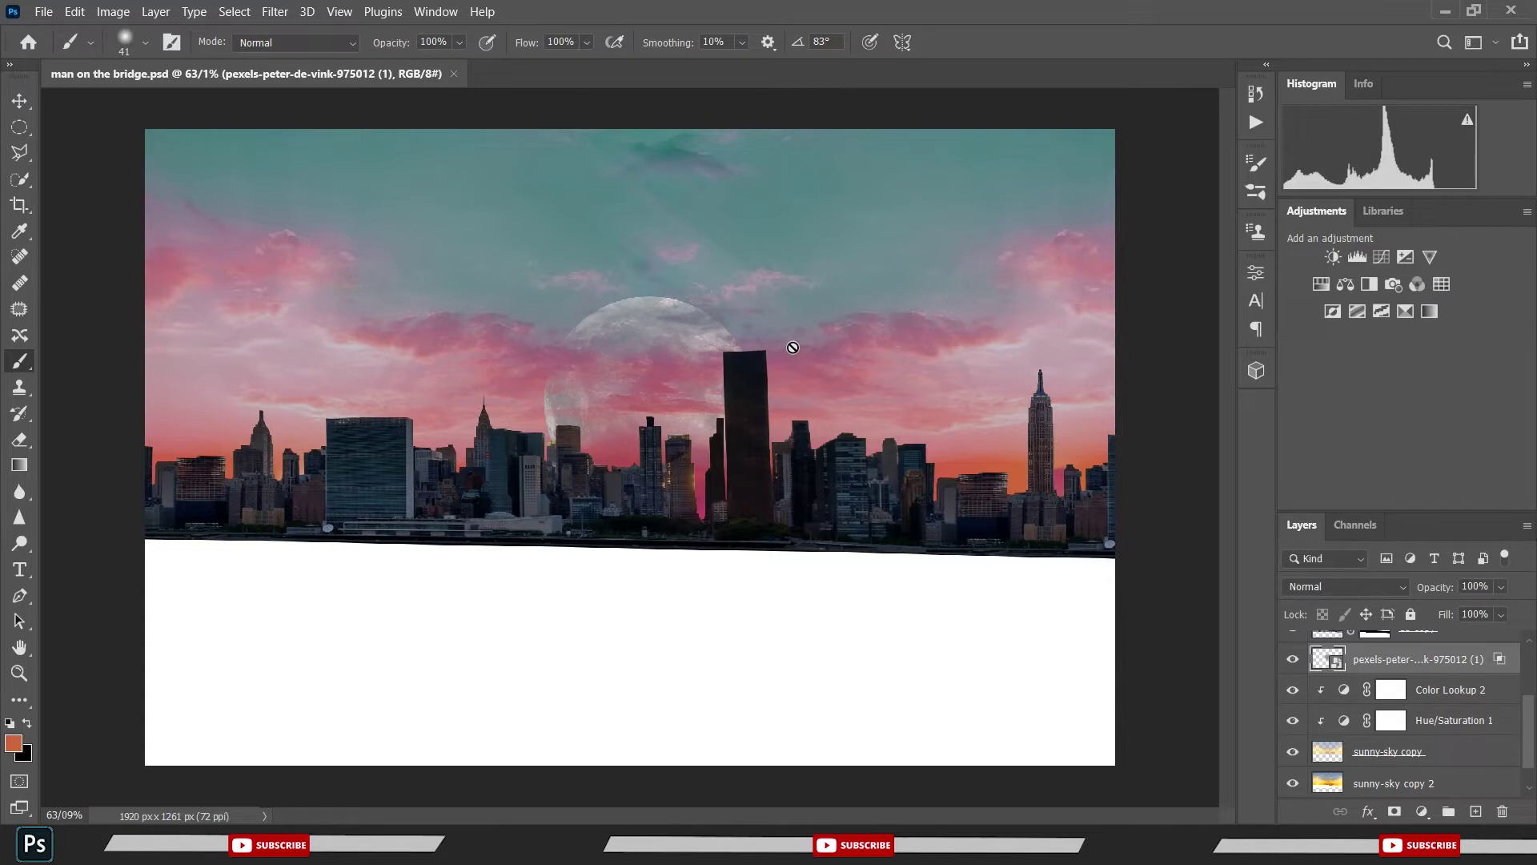
- Add a magenta solid Color Fill layer above Color Lookup 1
{"action": "scroll", "coordinate": [791, 345], "scroll_direction": "up", "scroll_amount": 1}
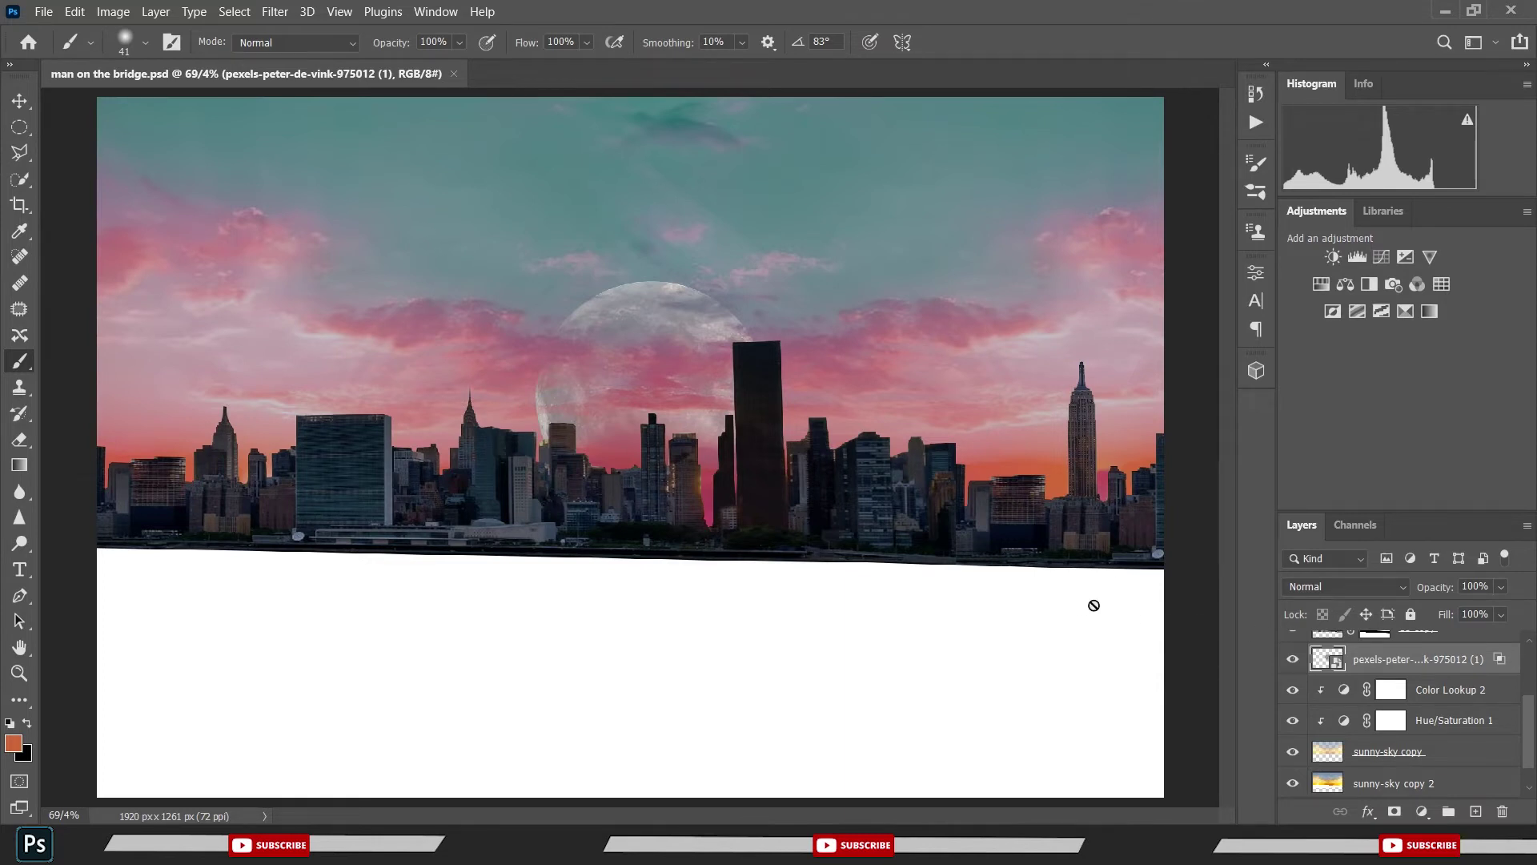
{"action": "scroll", "coordinate": [1395, 695], "scroll_direction": "up", "scroll_amount": 1}
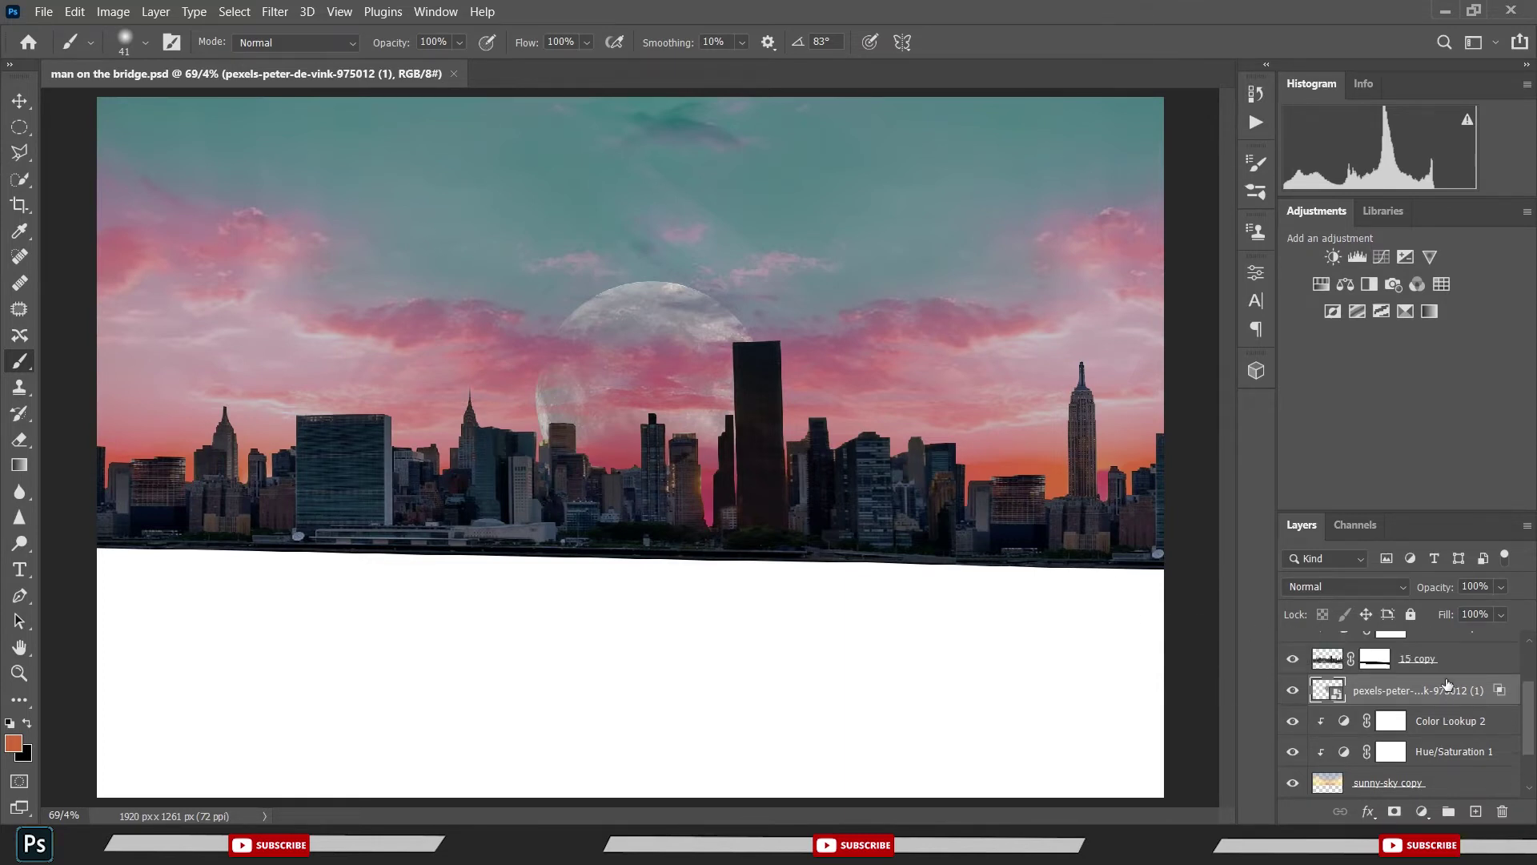
{"action": "scroll", "coordinate": [1395, 695], "scroll_direction": "up", "scroll_amount": 2}
{"action": "left_click", "coordinate": [1436, 713]}
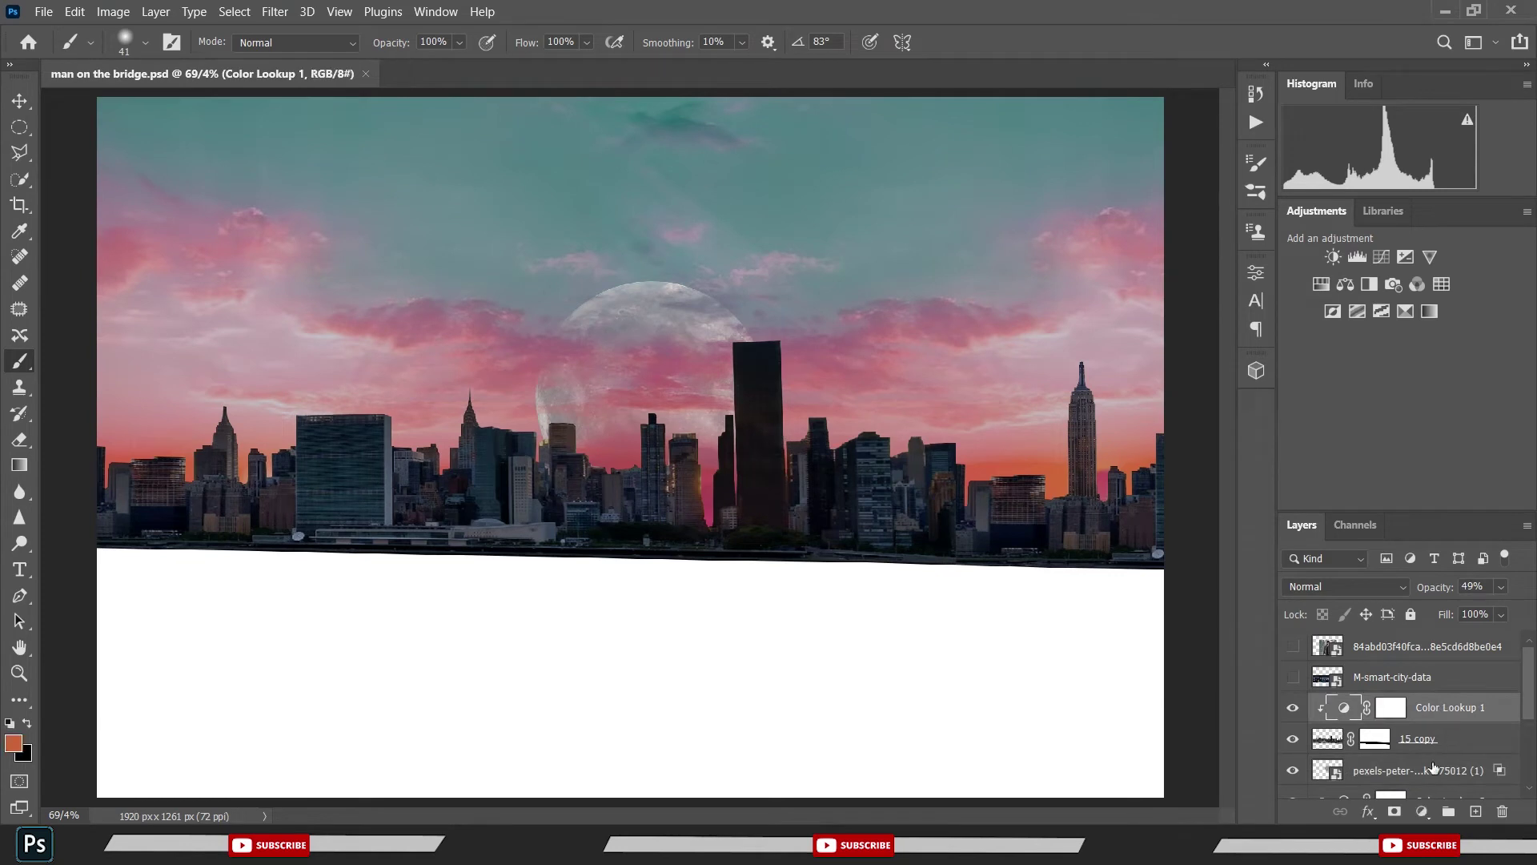
{"action": "left_click", "coordinate": [1423, 812]}
{"action": "left_click", "coordinate": [1406, 459]}
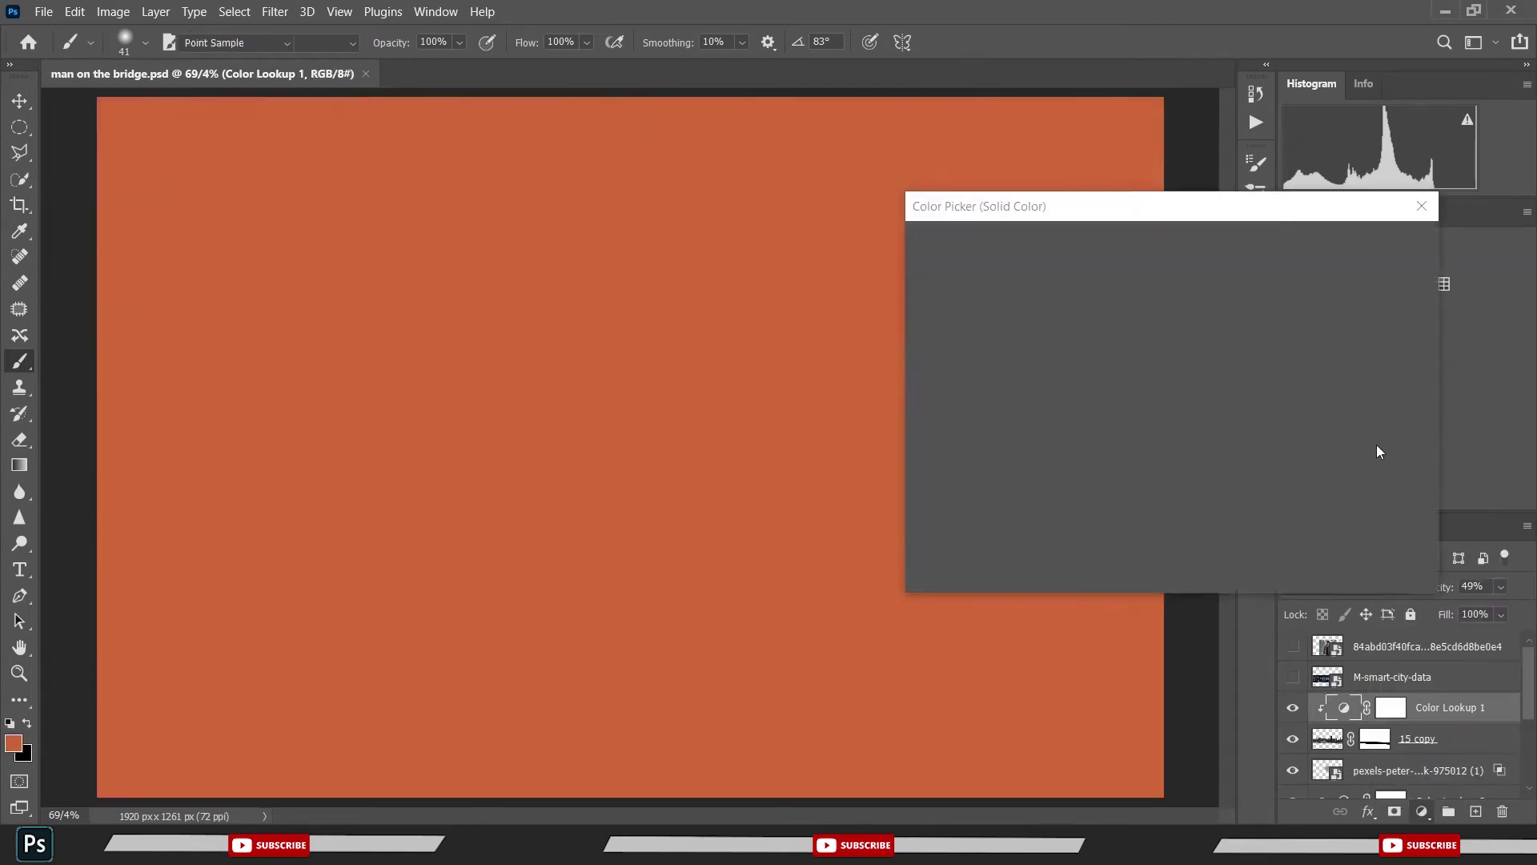
{"action": "left_click", "coordinate": [1194, 300]}
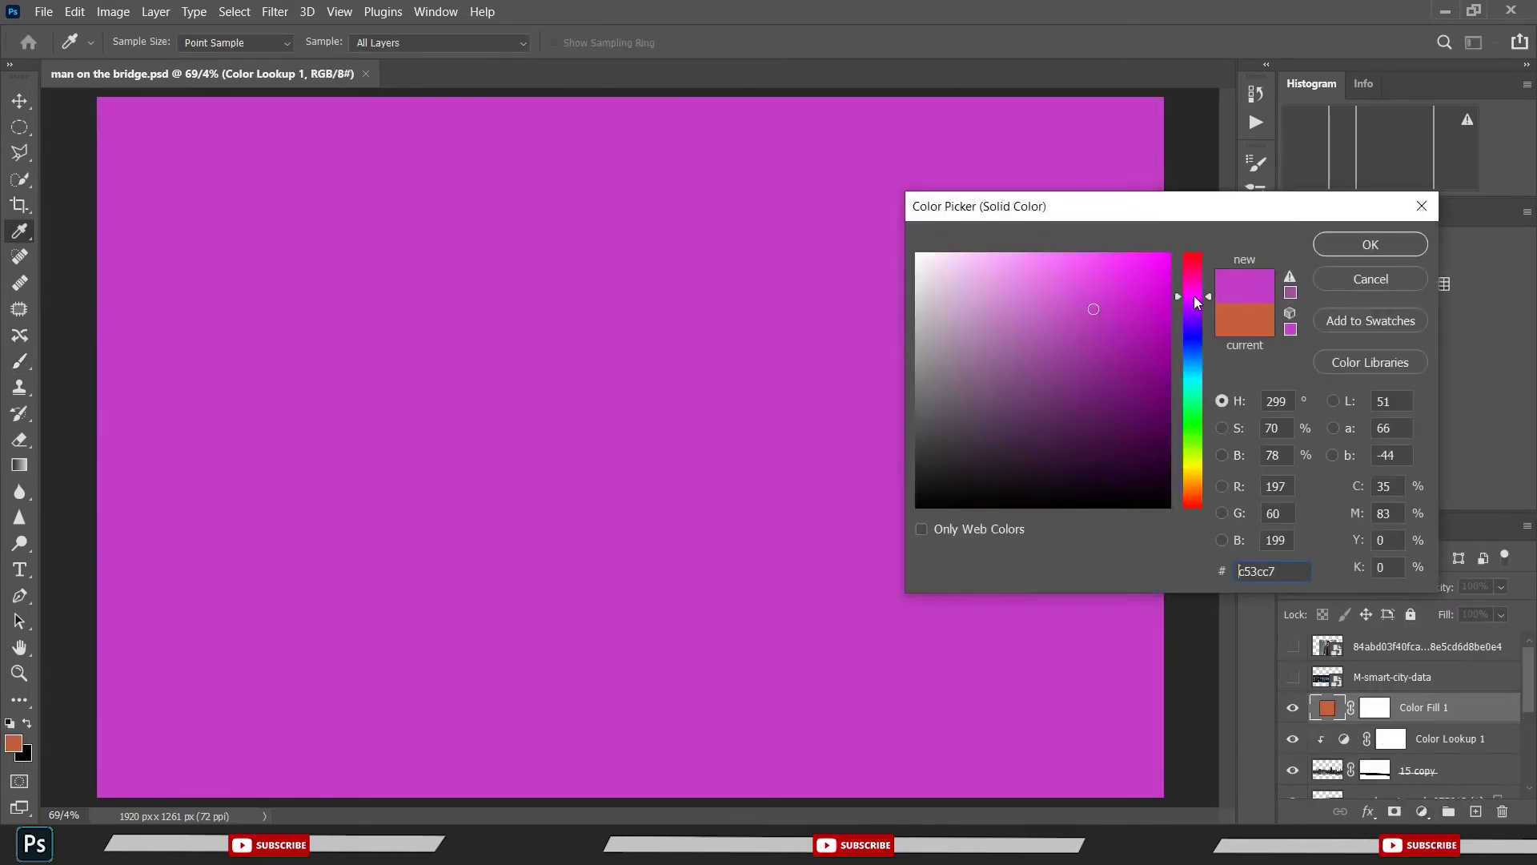
{"action": "left_click", "coordinate": [1369, 244]}
- Set Color Fill 1 to Linear Dodge (Add) and invert its mask to black
{"action": "left_click", "coordinate": [1353, 580]}
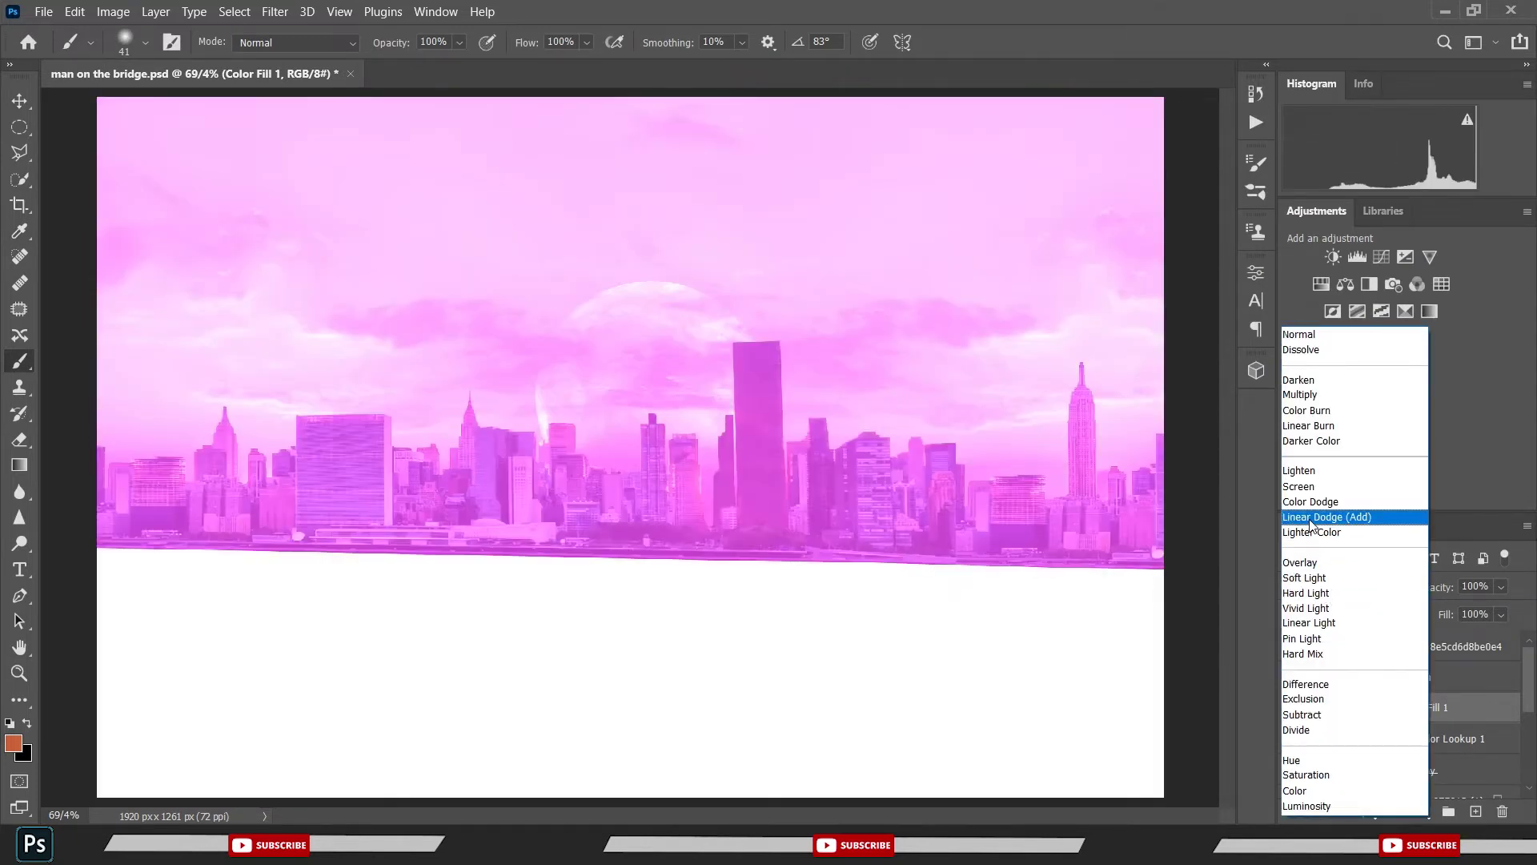
{"action": "left_click", "coordinate": [1310, 518]}
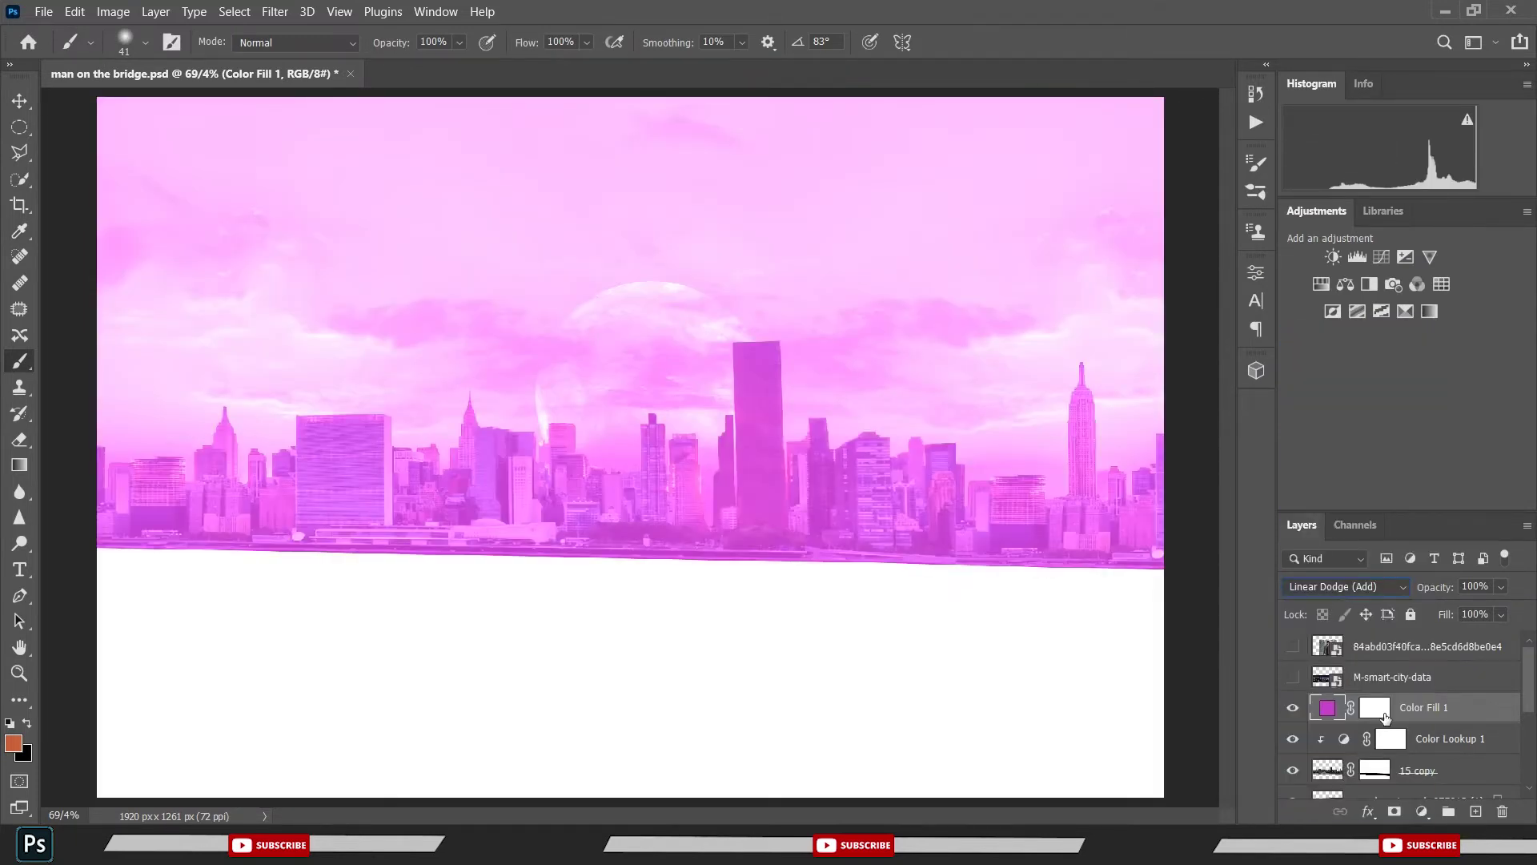
{"action": "left_click", "coordinate": [1386, 716]}
{"action": "key", "text": "d"}
{"action": "key", "text": "ctrl+i"}
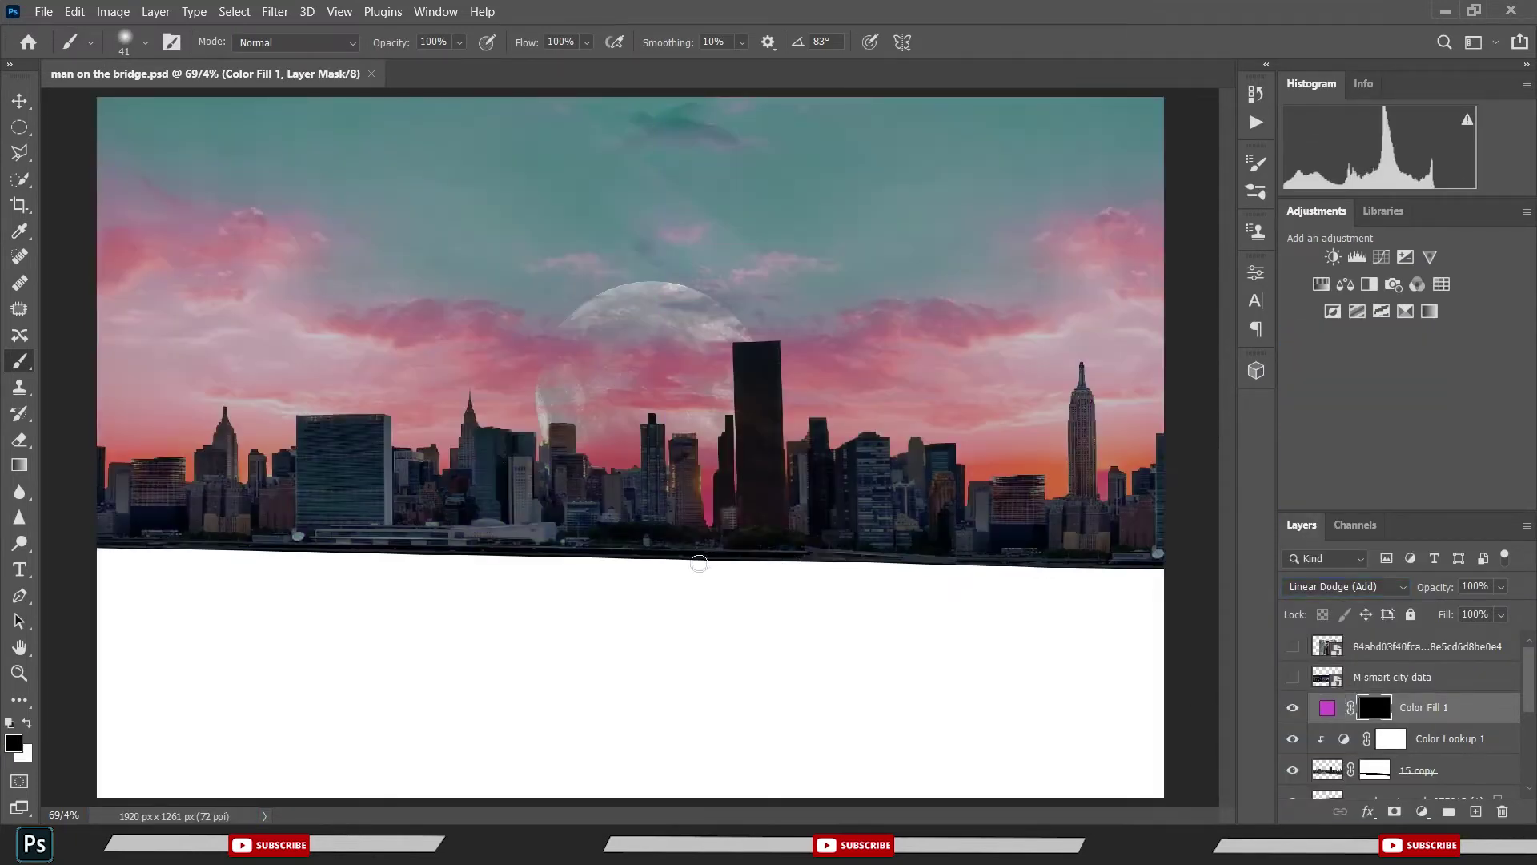
- Paint white at 38% flow on the fill mask over the UN, Empire State and central buildings
{"action": "key", "text": "x"}
{"action": "left_click", "coordinate": [449, 432]}
{"action": "key", "text": "ctrl+z"}
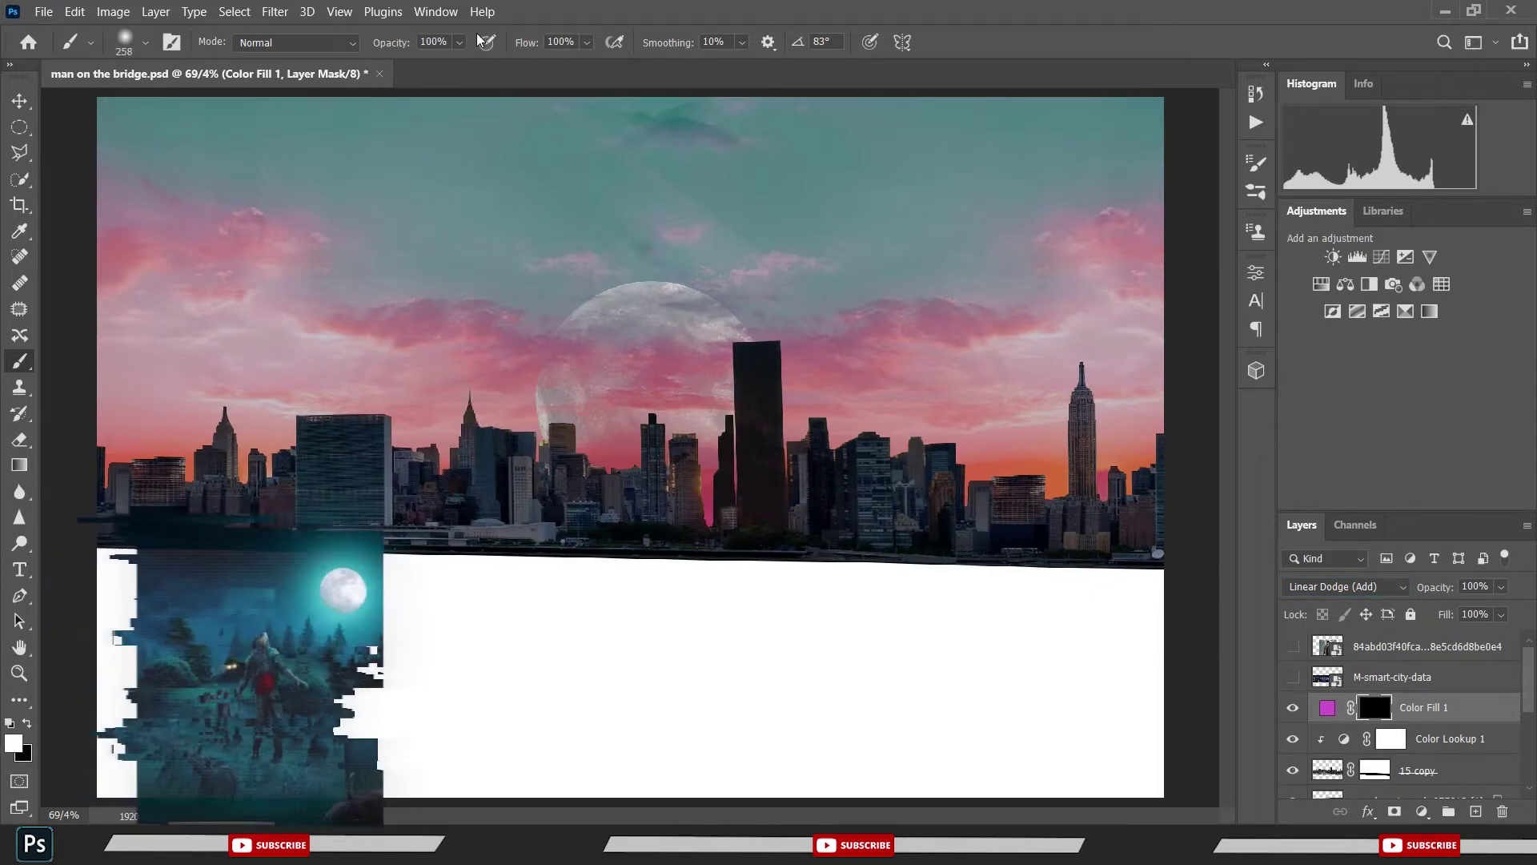
{"action": "left_click_drag", "start_coordinate": [527, 48], "coordinate": [478, 49]}
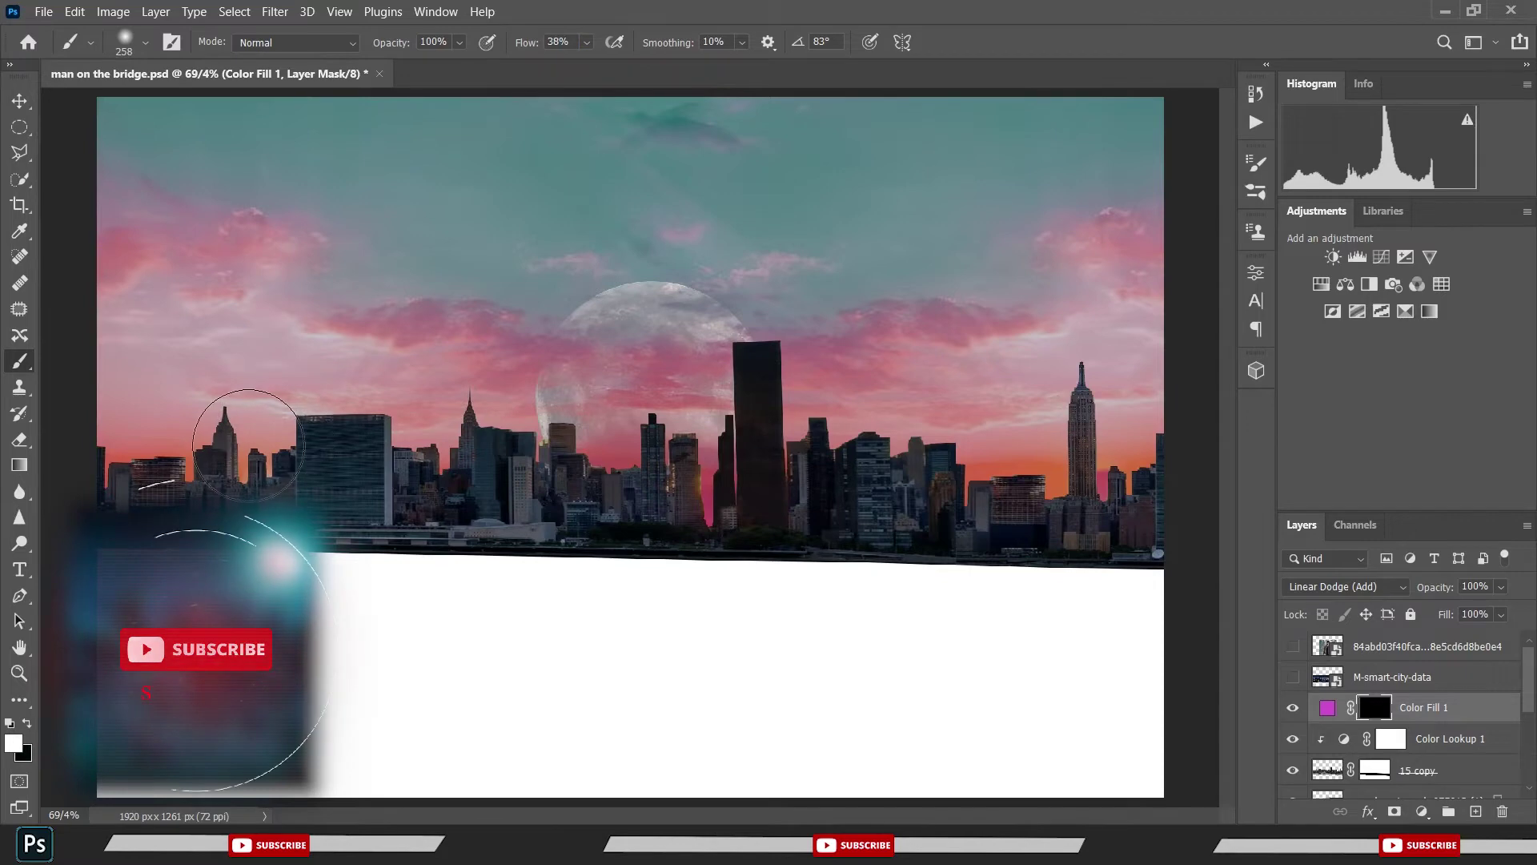
{"action": "left_click_drag", "start_coordinate": [257, 449], "coordinate": [328, 461]}
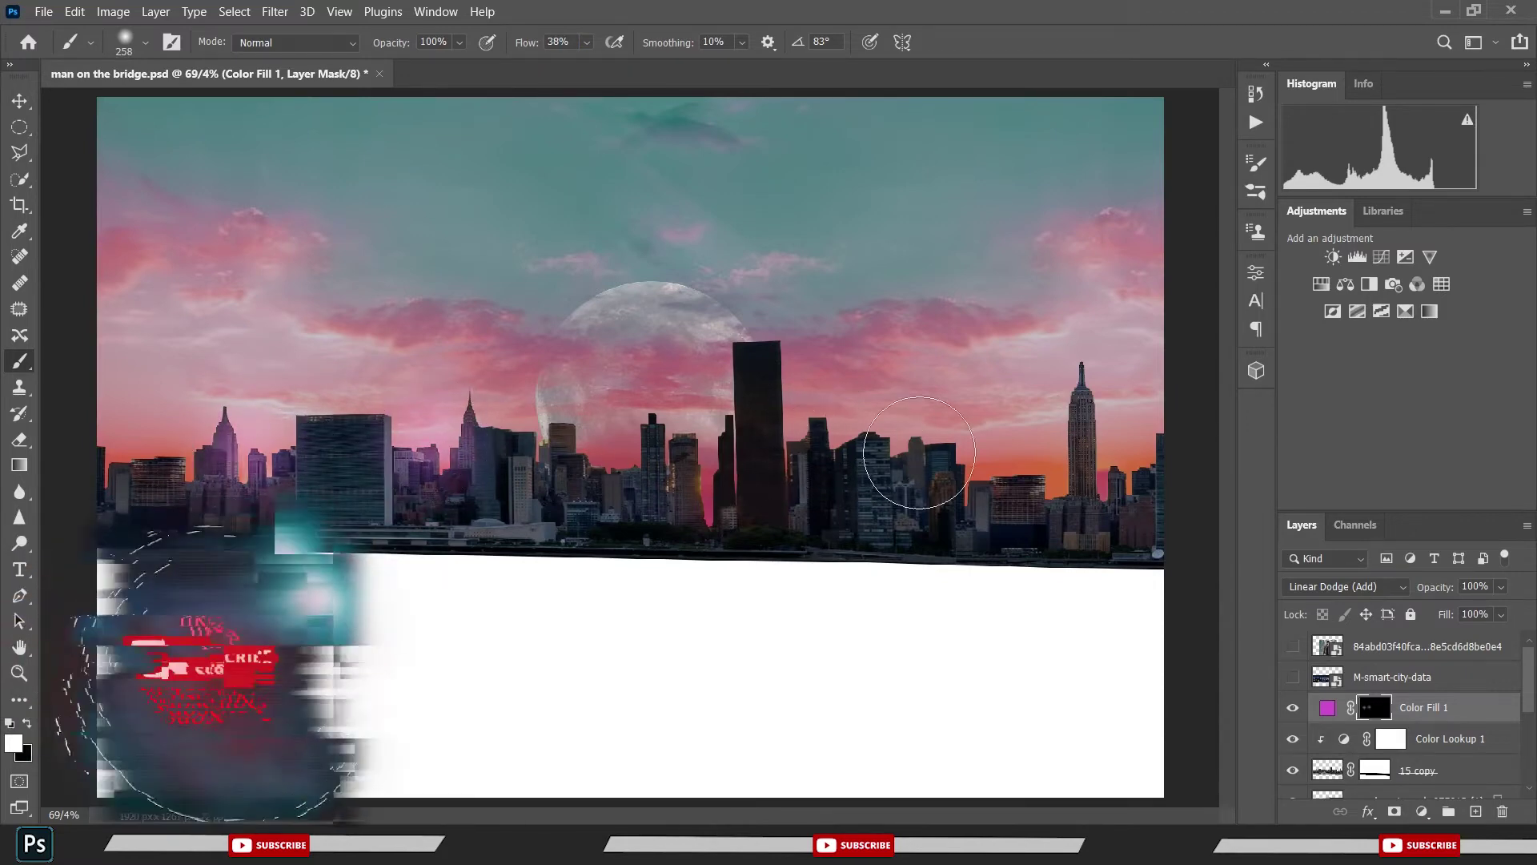
{"action": "left_click_drag", "start_coordinate": [1041, 472], "coordinate": [961, 481]}
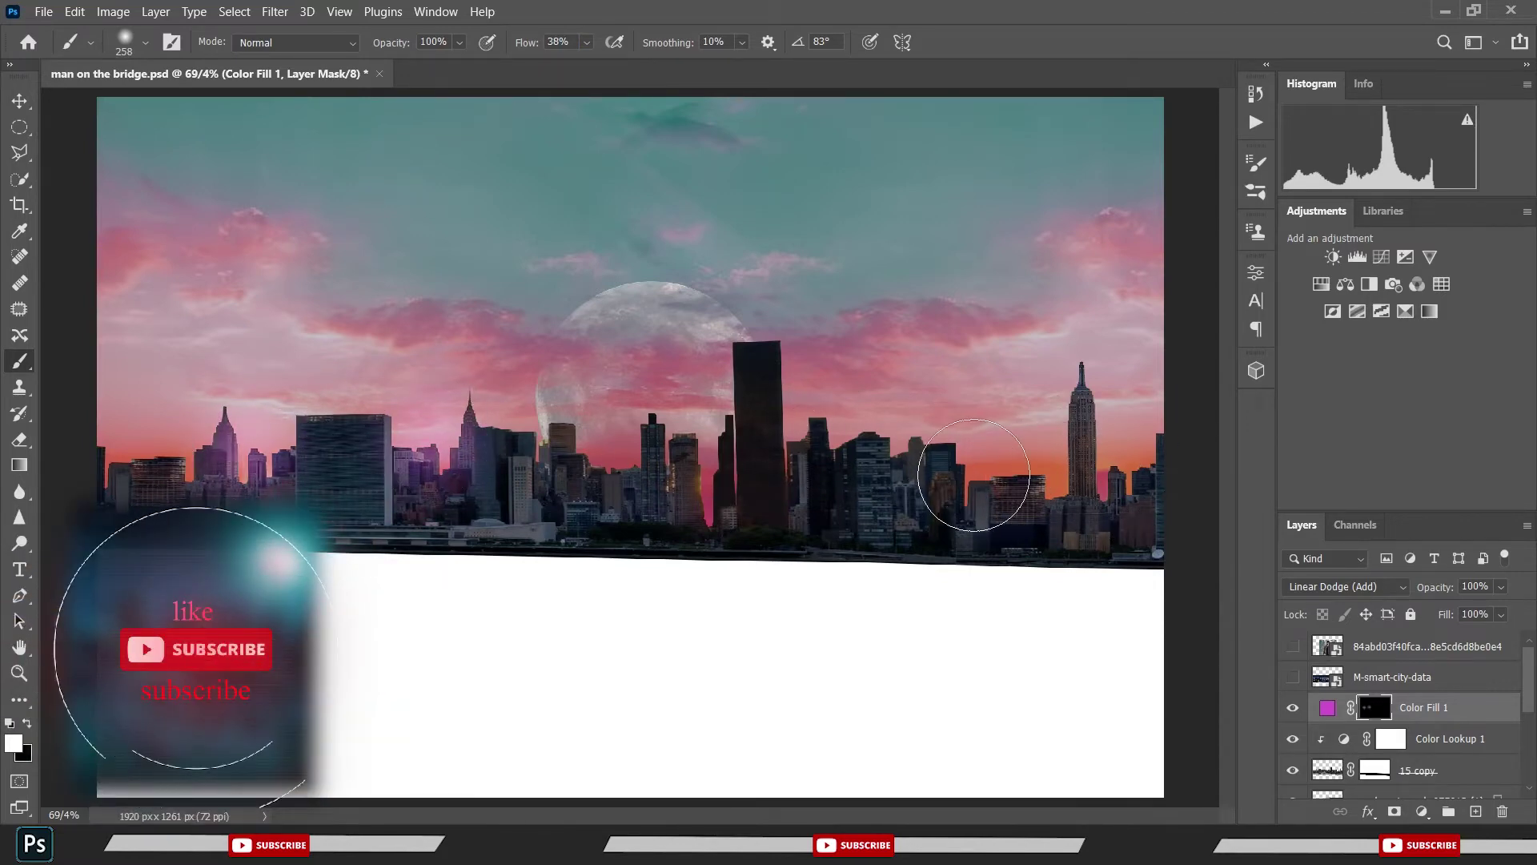
{"action": "left_click_drag", "start_coordinate": [703, 480], "coordinate": [696, 457]}
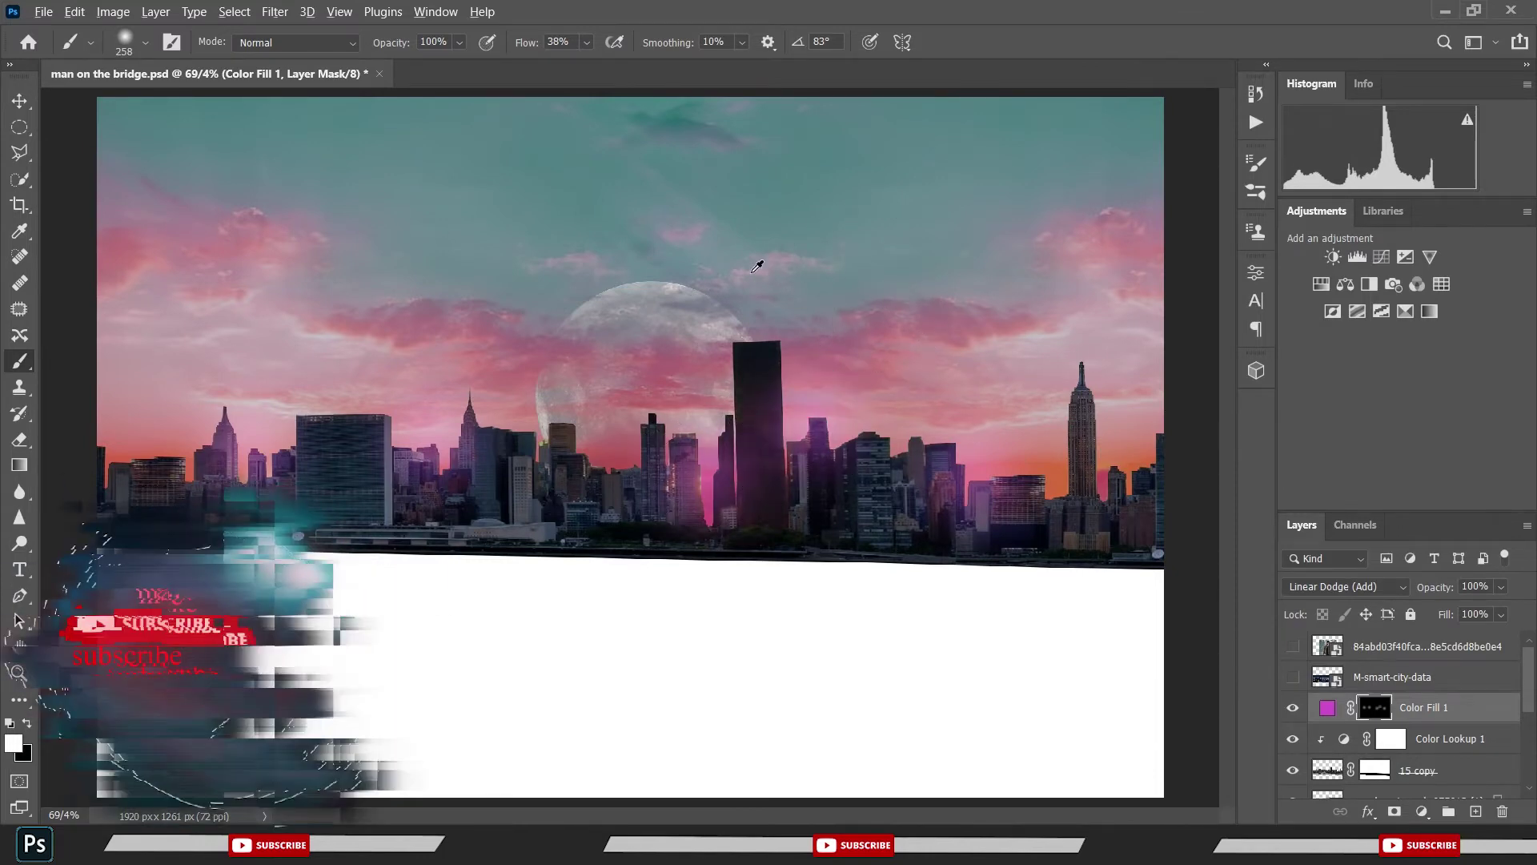
{"action": "scroll", "coordinate": [613, 391], "scroll_direction": "down", "scroll_amount": 2, "text": "alt"}
{"action": "mouse_move", "coordinate": [613, 391]}
{"action": "left_mouse_down"}
{"action": "mouse_move", "coordinate": [784, 337]}
{"action": "mouse_move", "coordinate": [720, 344]}
{"action": "left_mouse_up"}
{"action": "scroll", "coordinate": [630, 445], "scroll_direction": "up", "scroll_amount": 2}
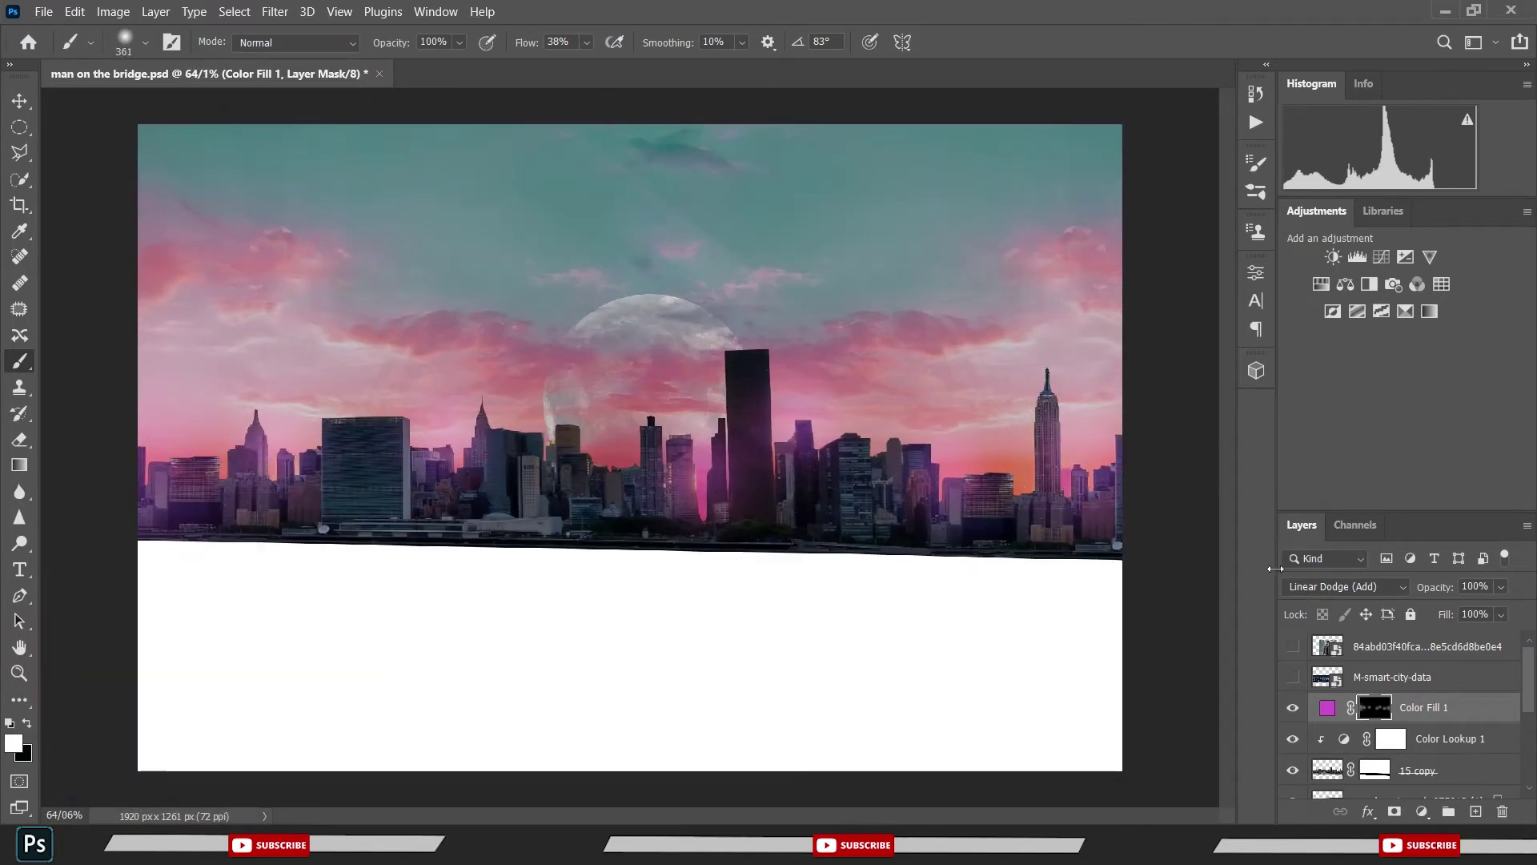
- Lower Color Fill 1 opacity to 49% and save
{"action": "left_click_drag", "start_coordinate": [1424, 587], "coordinate": [1411, 587]}
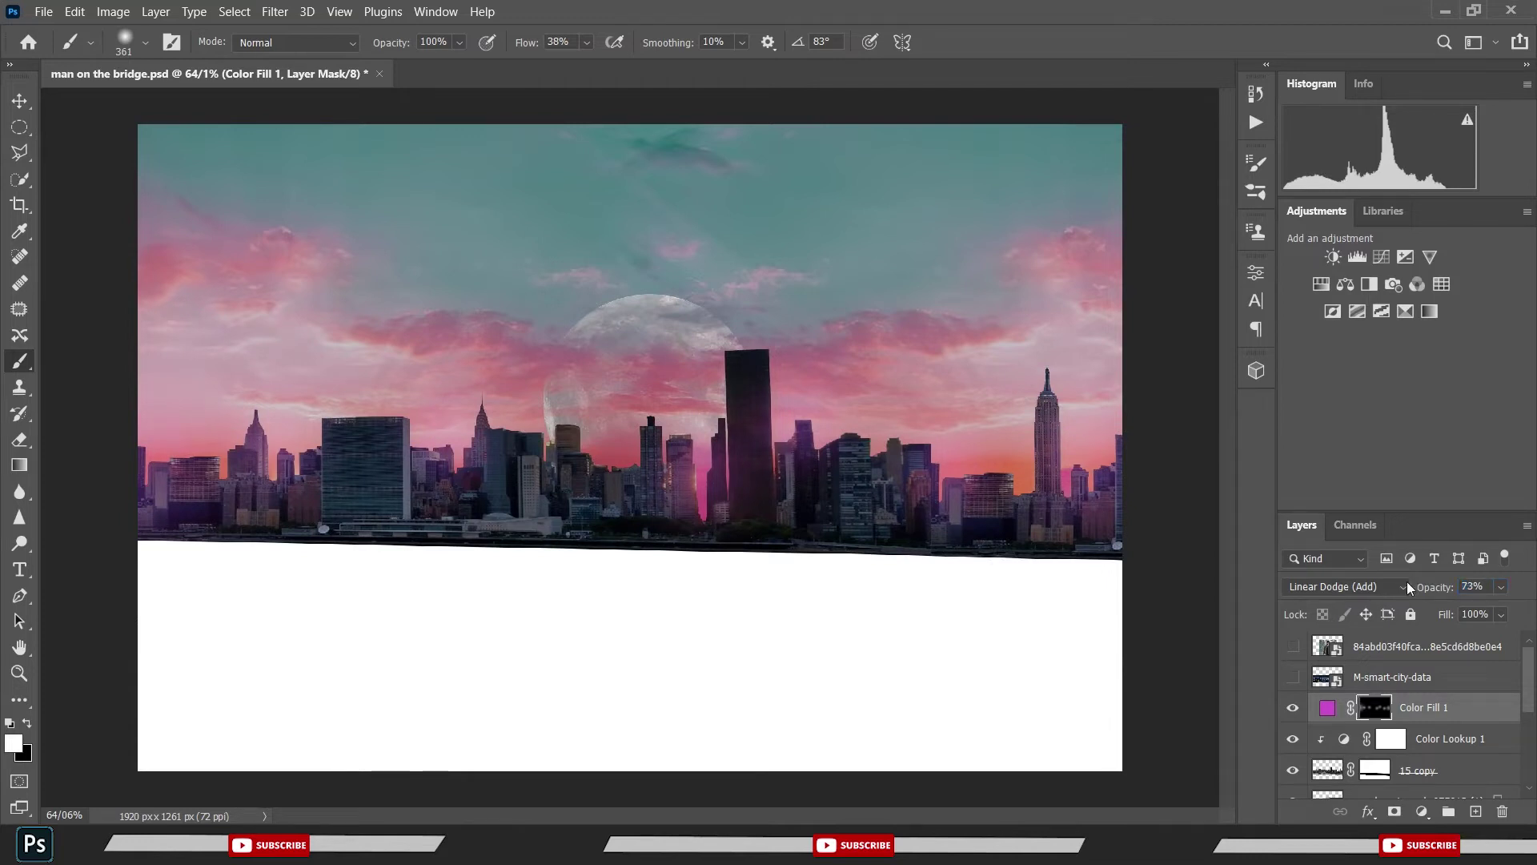
{"action": "key", "text": "ctrl+s"}
{"action": "left_click_drag", "start_coordinate": [1436, 587], "coordinate": [1411, 586]}
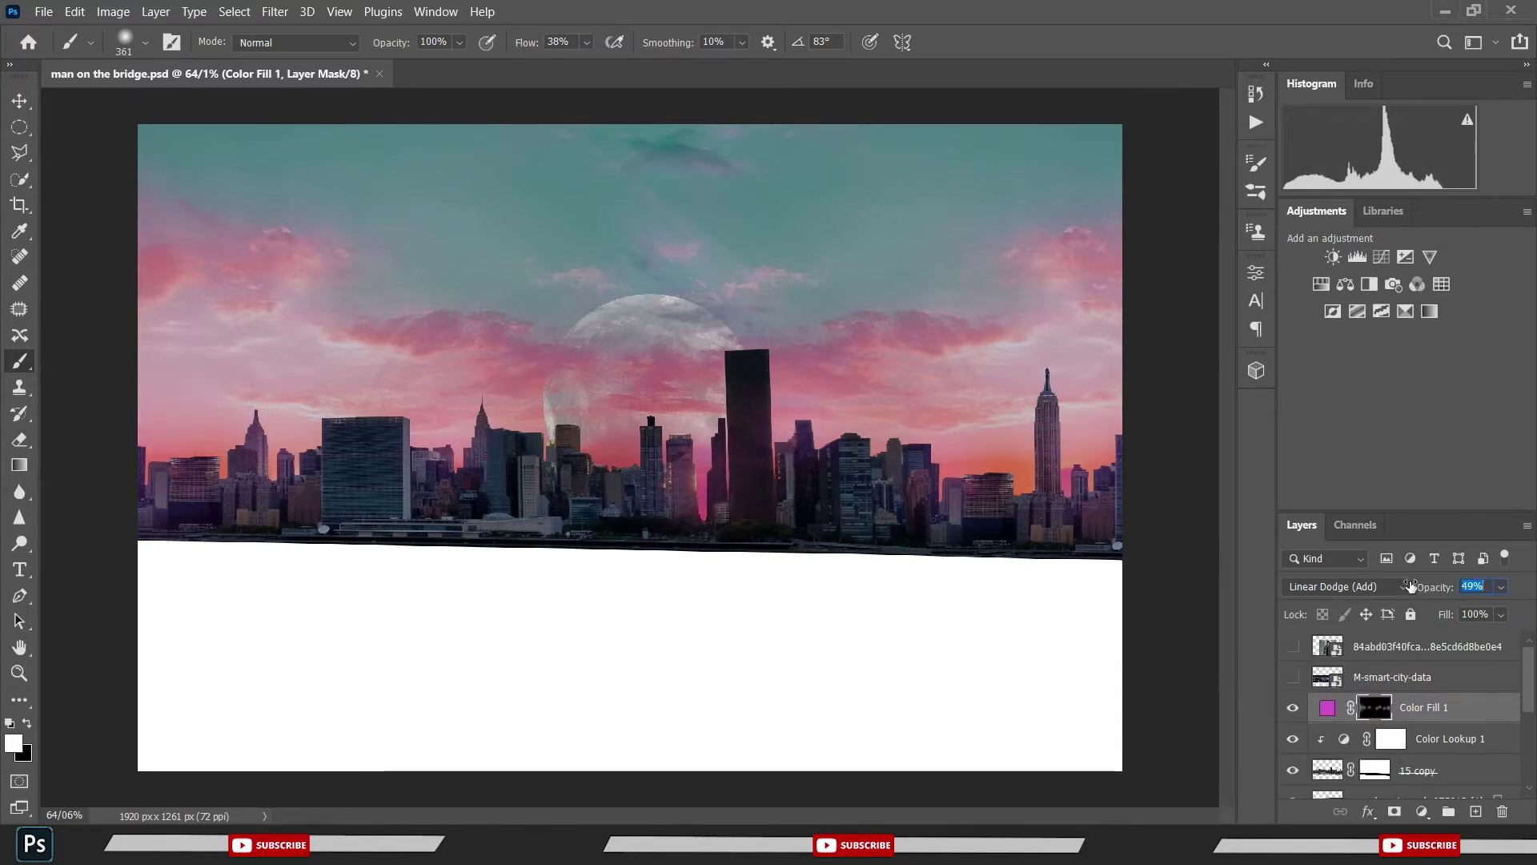
- Set Color Lookup 1 opacity to 70% and save
{"action": "key", "text": "ctrl+s"}
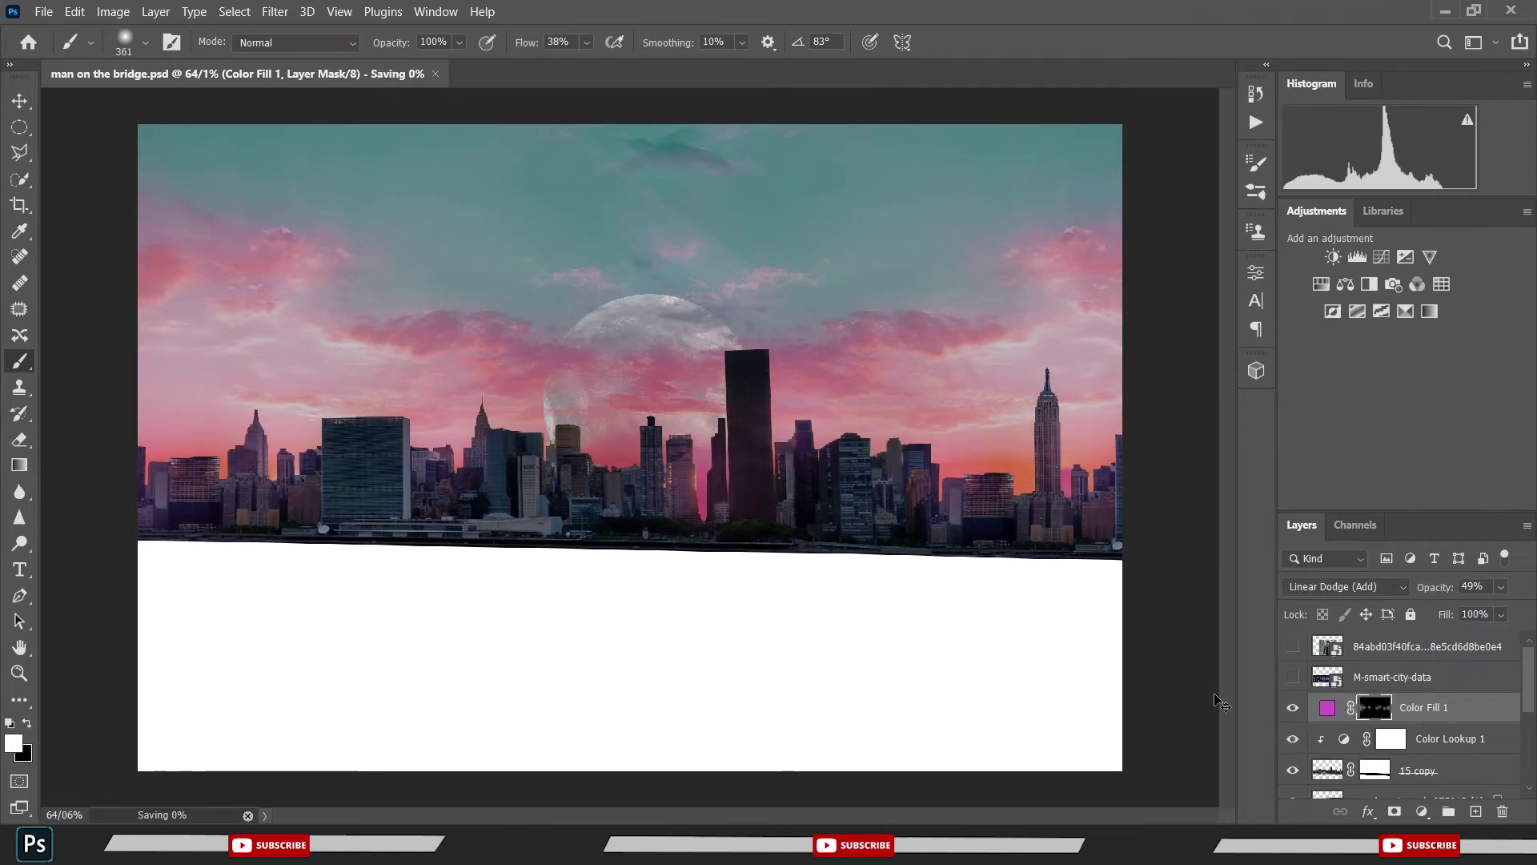
{"action": "left_click", "coordinate": [1392, 751]}
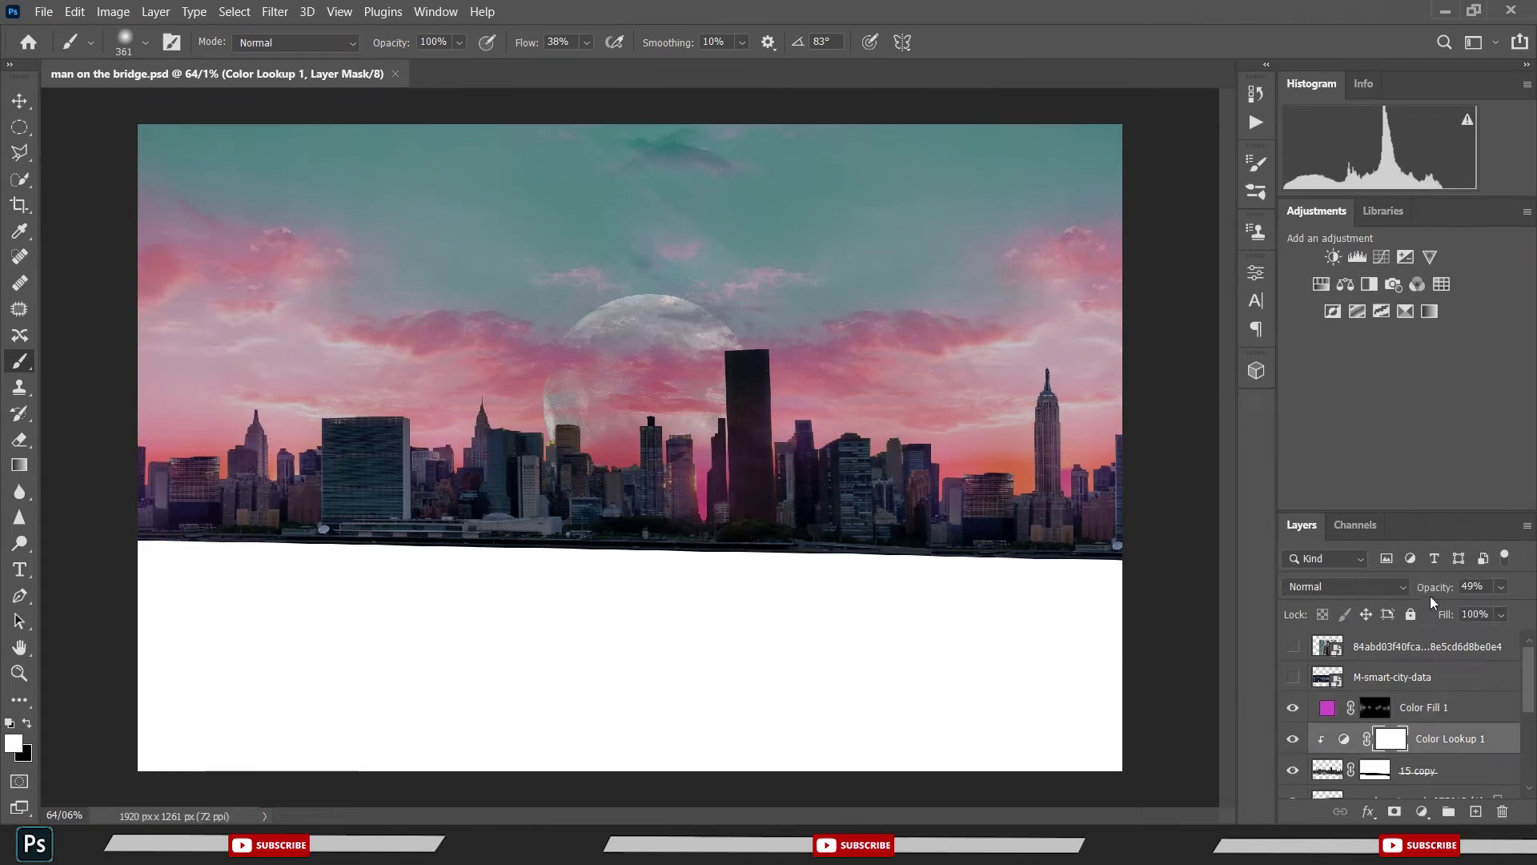
{"action": "left_click_drag", "start_coordinate": [1437, 591], "coordinate": [1457, 593]}
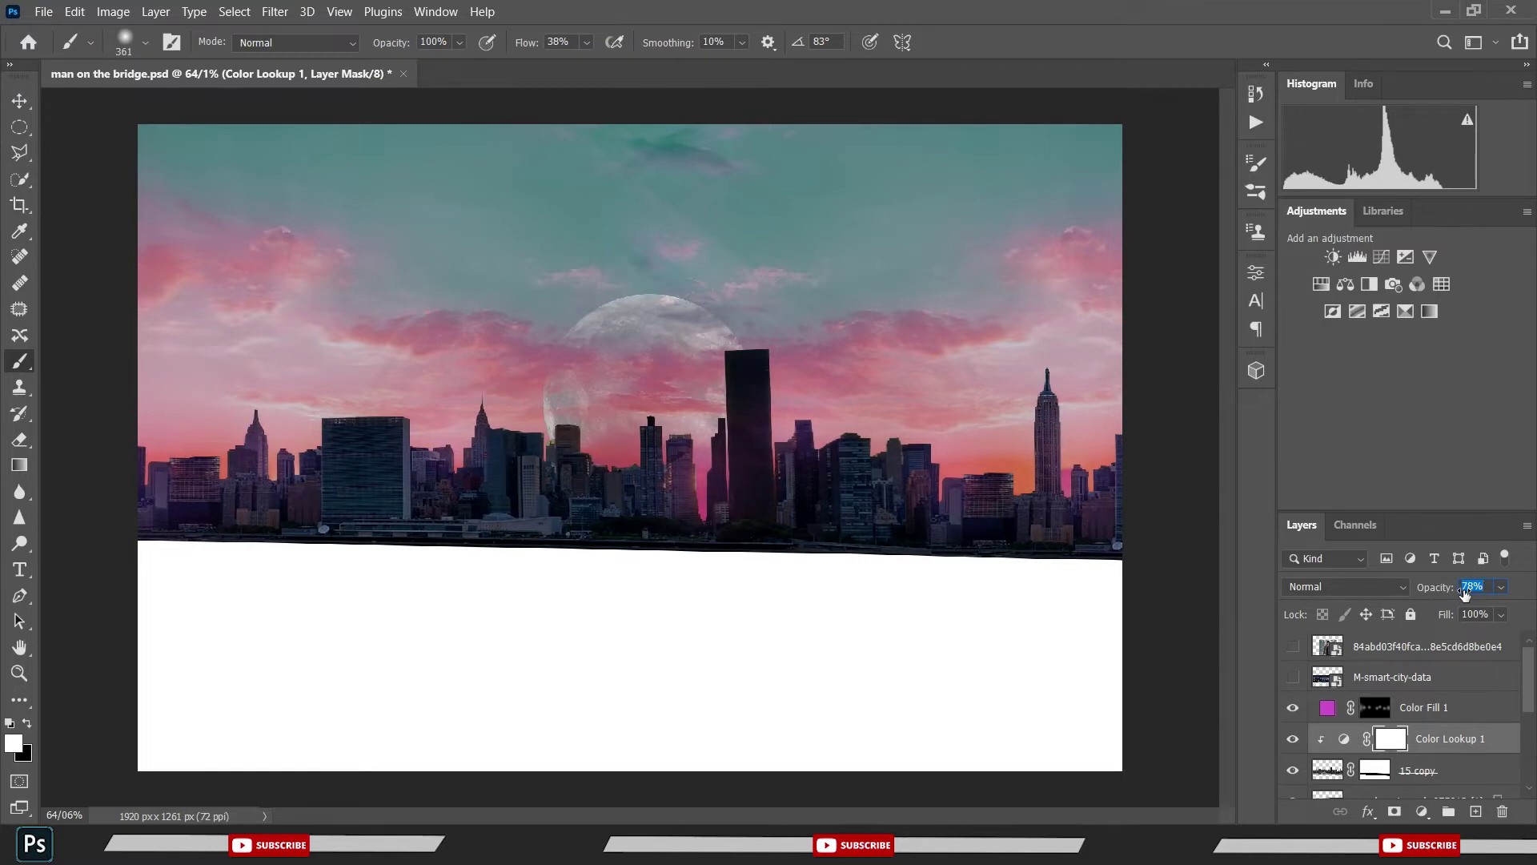
{"action": "key", "text": "ctrl+s"}
- Set Color Lookup 2 opacity to 67%
{"action": "scroll", "coordinate": [1361, 665], "scroll_direction": "down", "scroll_amount": 2}
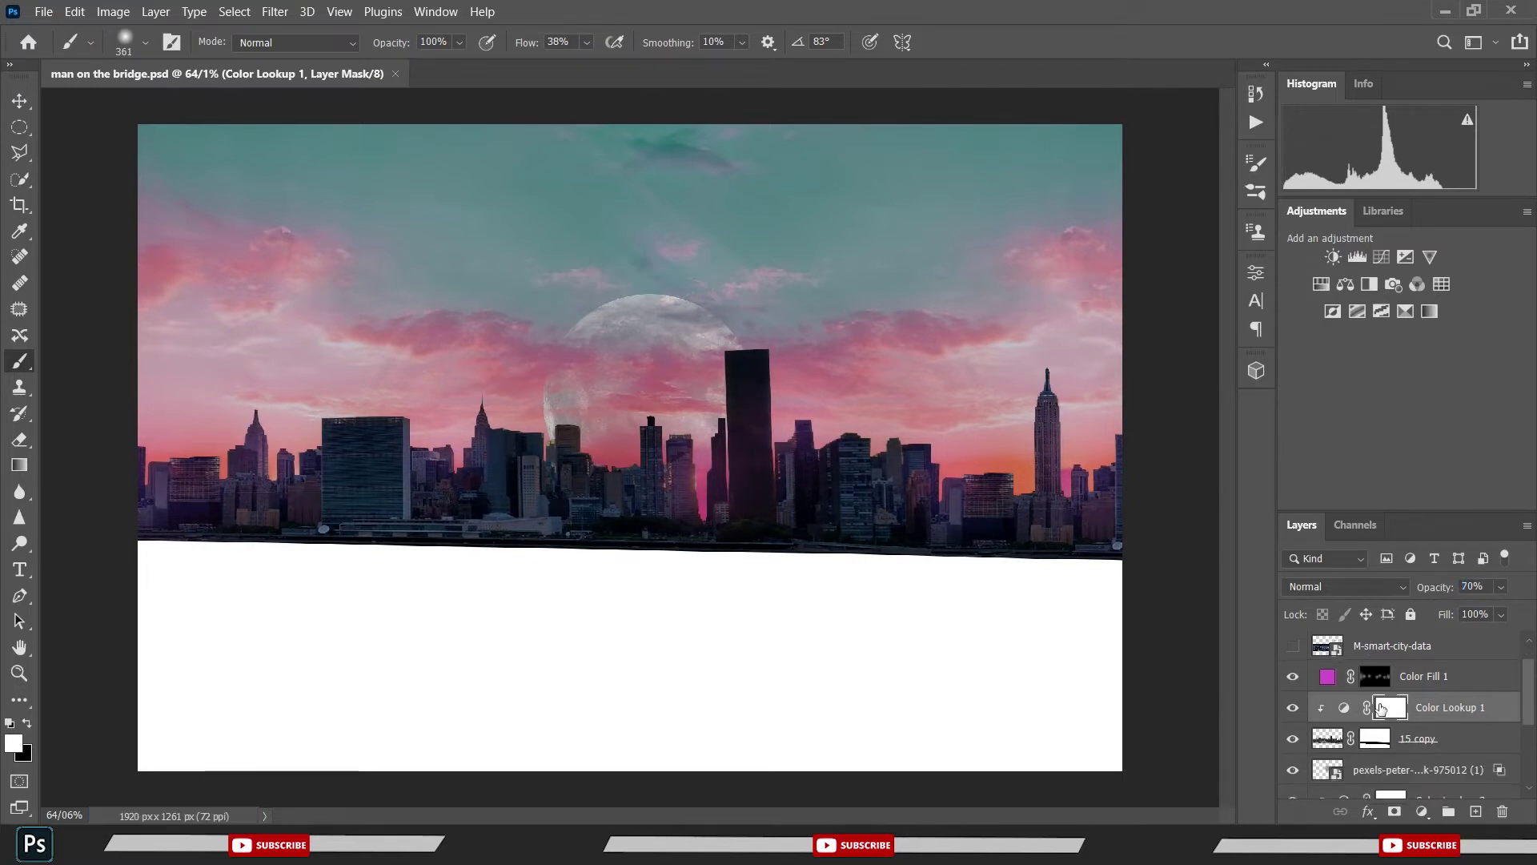
{"action": "scroll", "coordinate": [1377, 697], "scroll_direction": "down", "scroll_amount": 2}
{"action": "left_click", "coordinate": [1435, 723]}
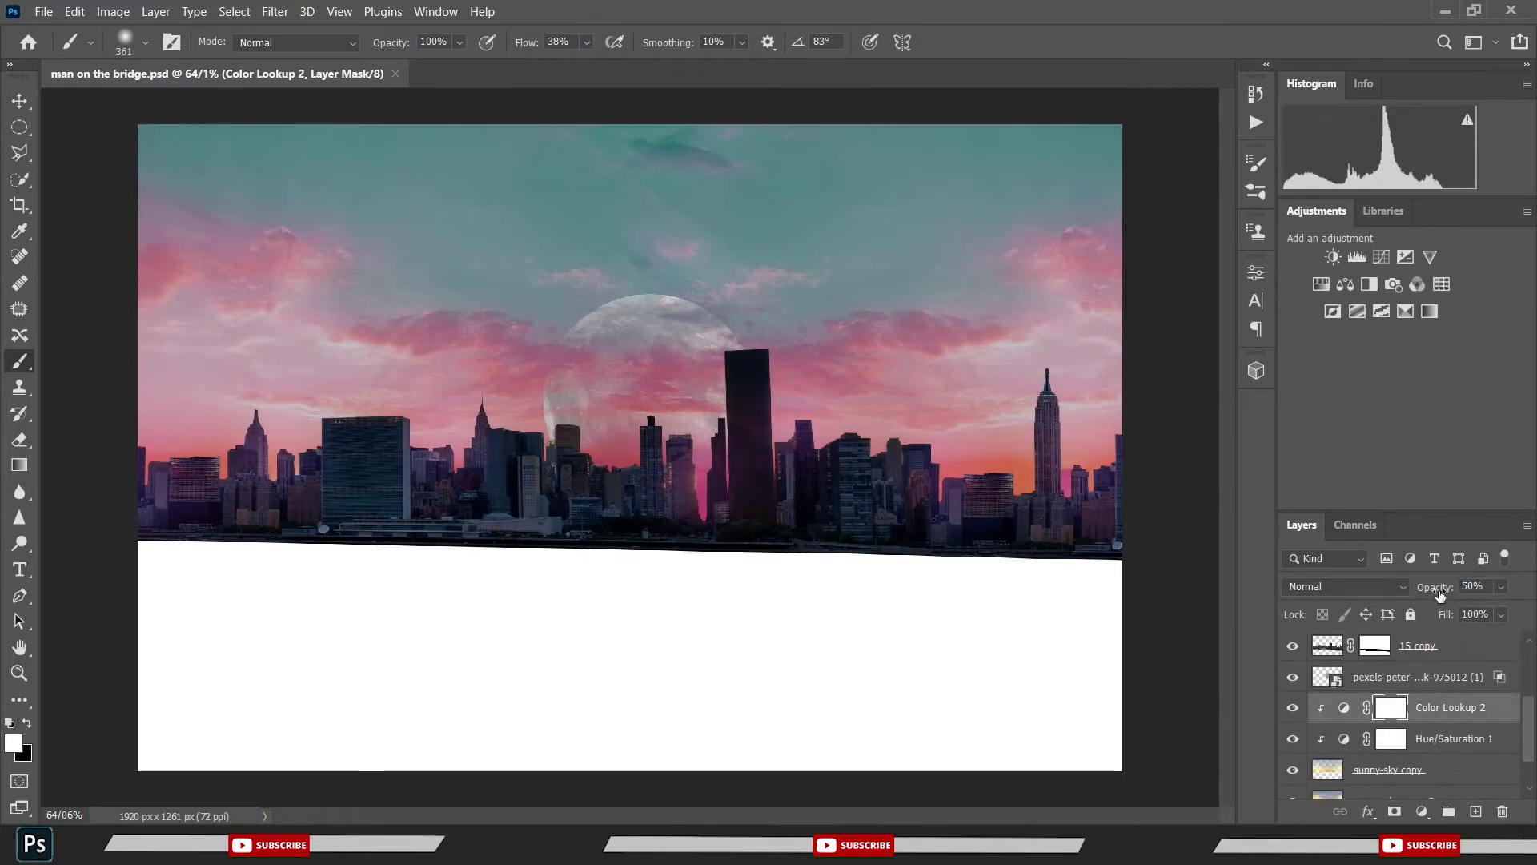
{"action": "left_click_drag", "start_coordinate": [1465, 594], "coordinate": [1457, 596]}
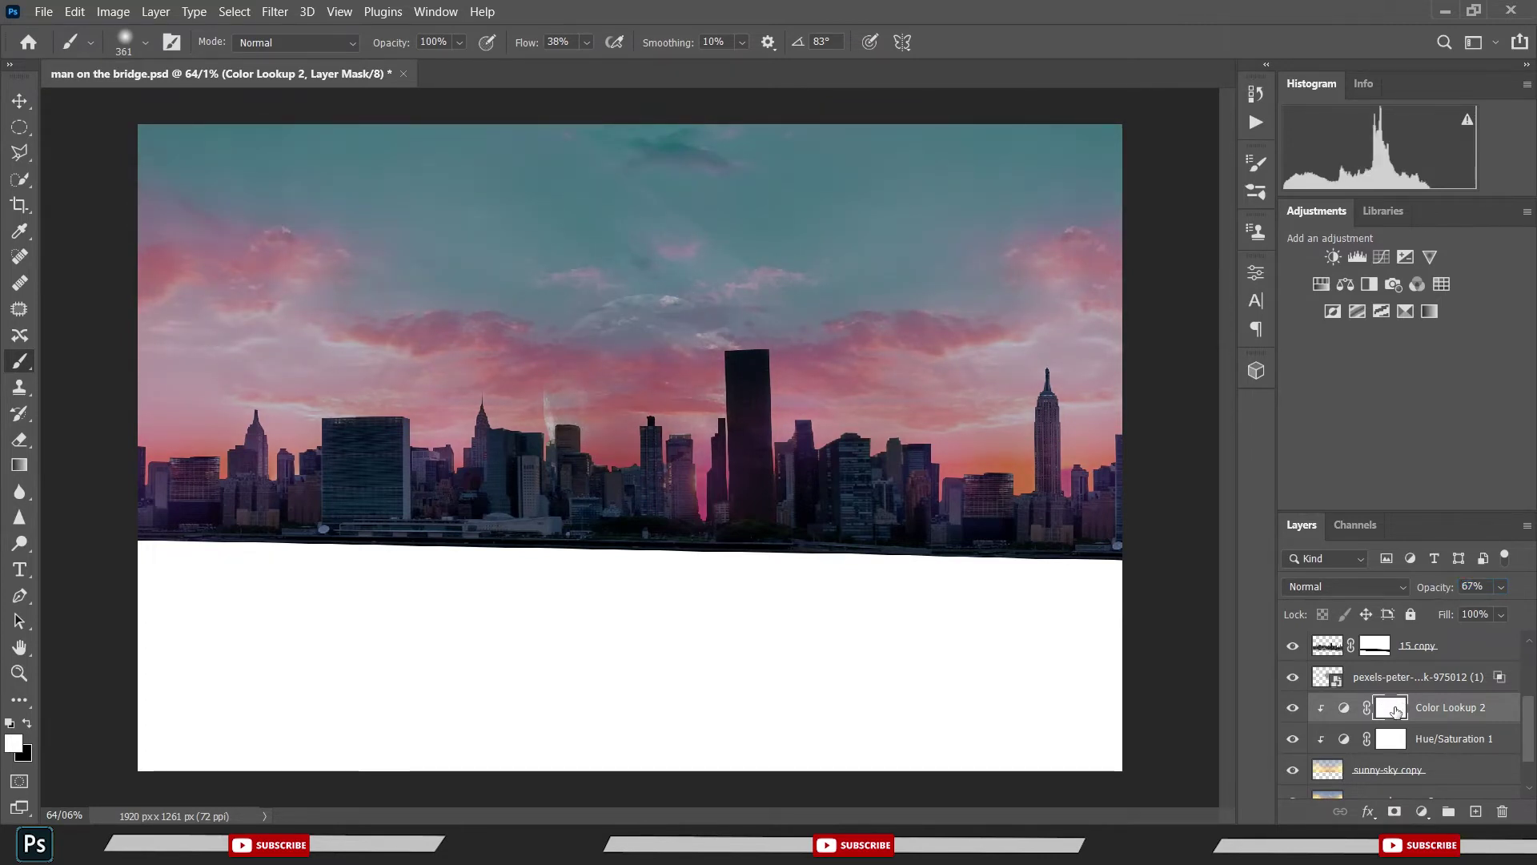
{"action": "scroll", "coordinate": [1396, 712], "scroll_direction": "up", "scroll_amount": 1}
{"action": "scroll", "coordinate": [1408, 691], "scroll_direction": "up", "scroll_amount": 2}
{"action": "scroll", "coordinate": [1401, 671], "scroll_direction": "up", "scroll_amount": 1}
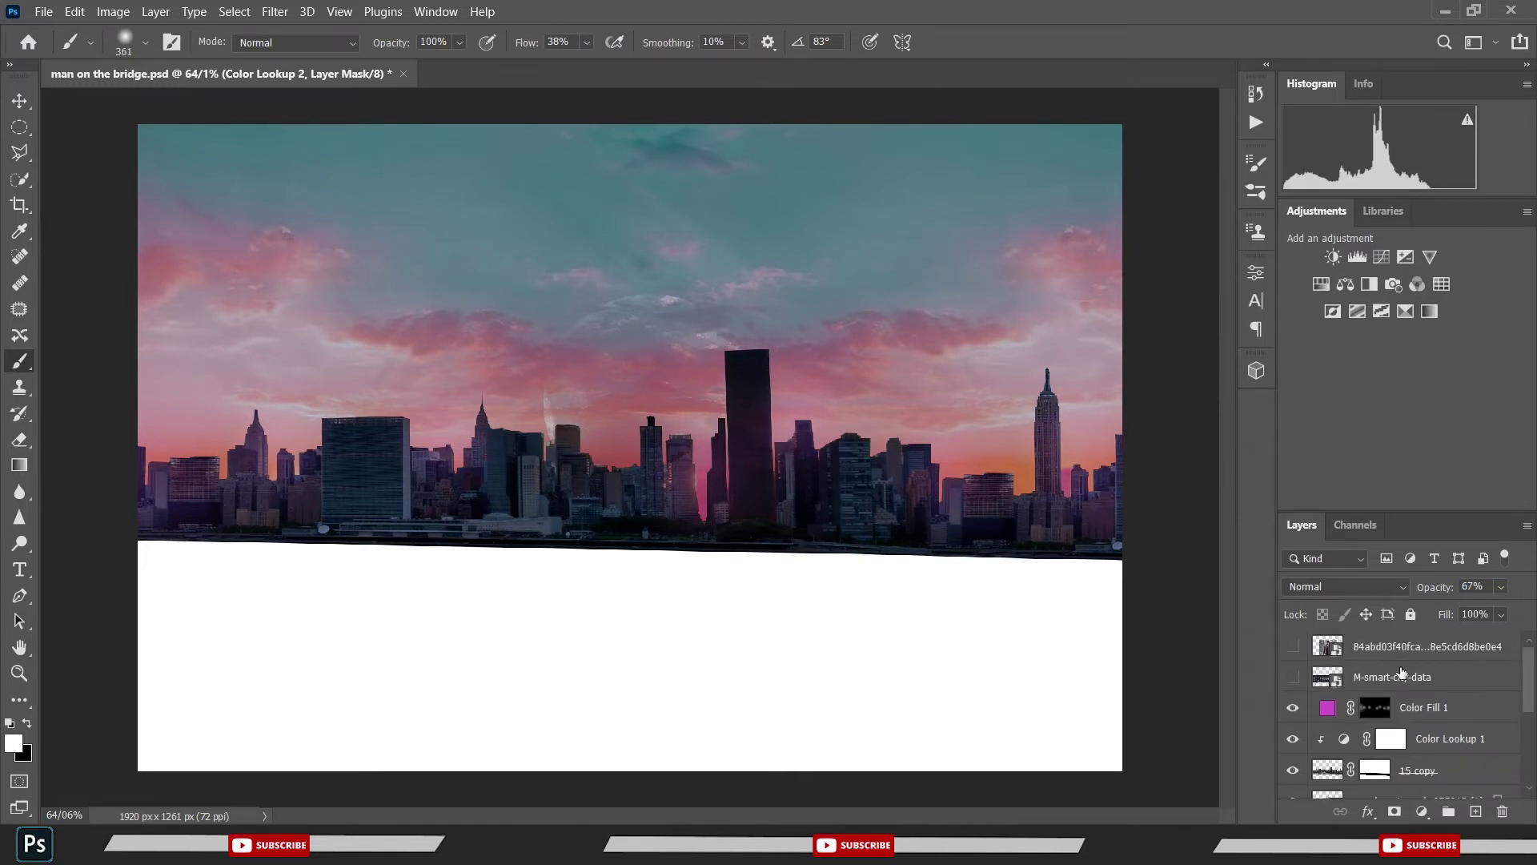
{"action": "scroll", "coordinate": [1401, 672], "scroll_direction": "down", "scroll_amount": 1}
{"action": "scroll", "coordinate": [1399, 676], "scroll_direction": "down", "scroll_amount": 2}
{"action": "scroll", "coordinate": [1398, 682], "scroll_direction": "down", "scroll_amount": 1}
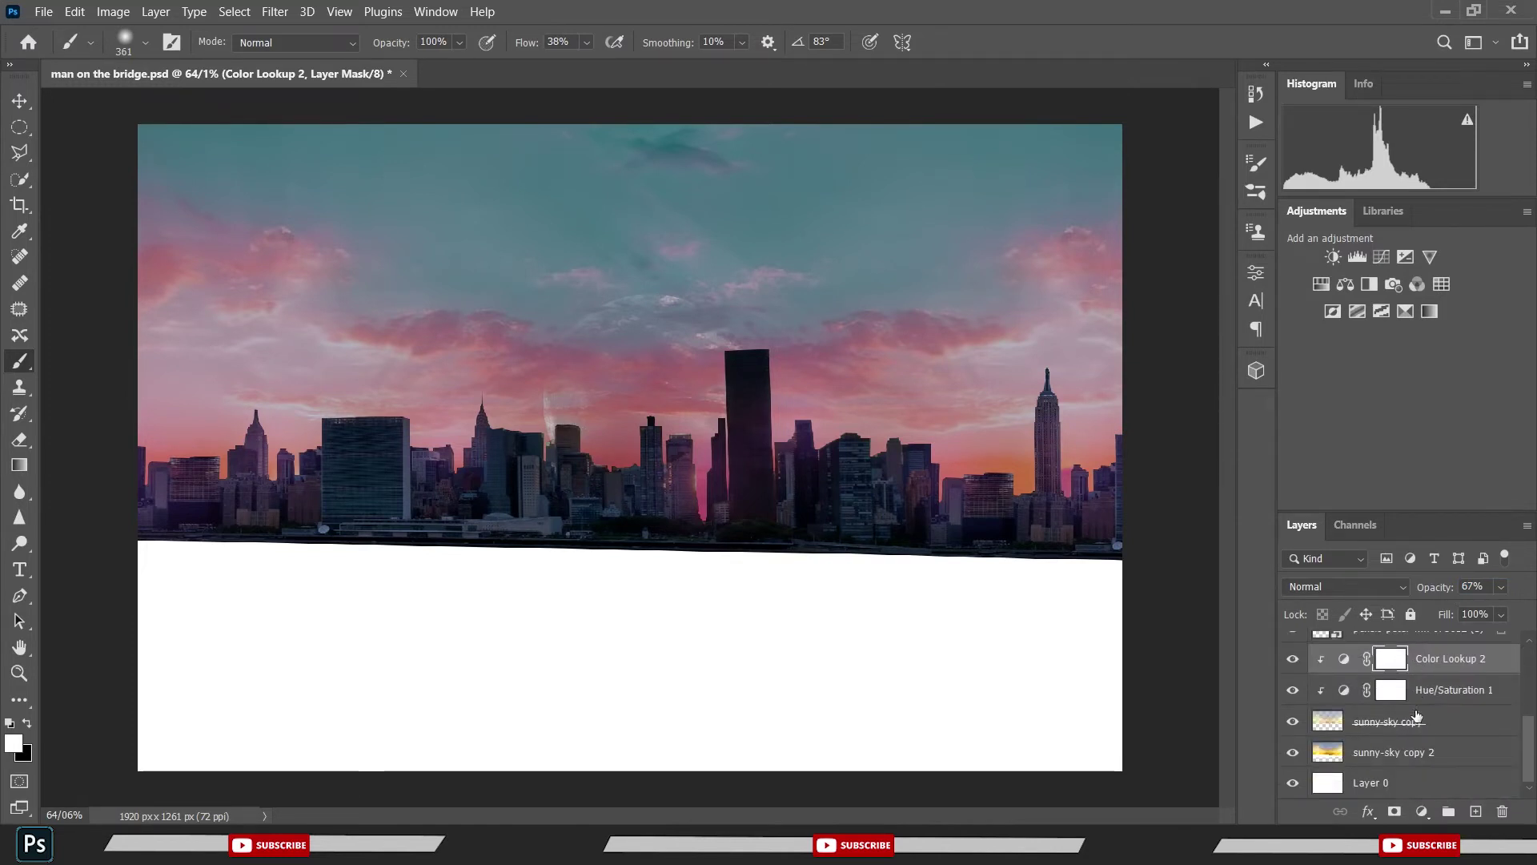
{"action": "scroll", "coordinate": [1397, 688], "scroll_direction": "down", "scroll_amount": 1}
- Drop the moon layer's Underlying Layer blend threshold from 116 to 104, then save
{"action": "right_click", "coordinate": [1402, 658]}
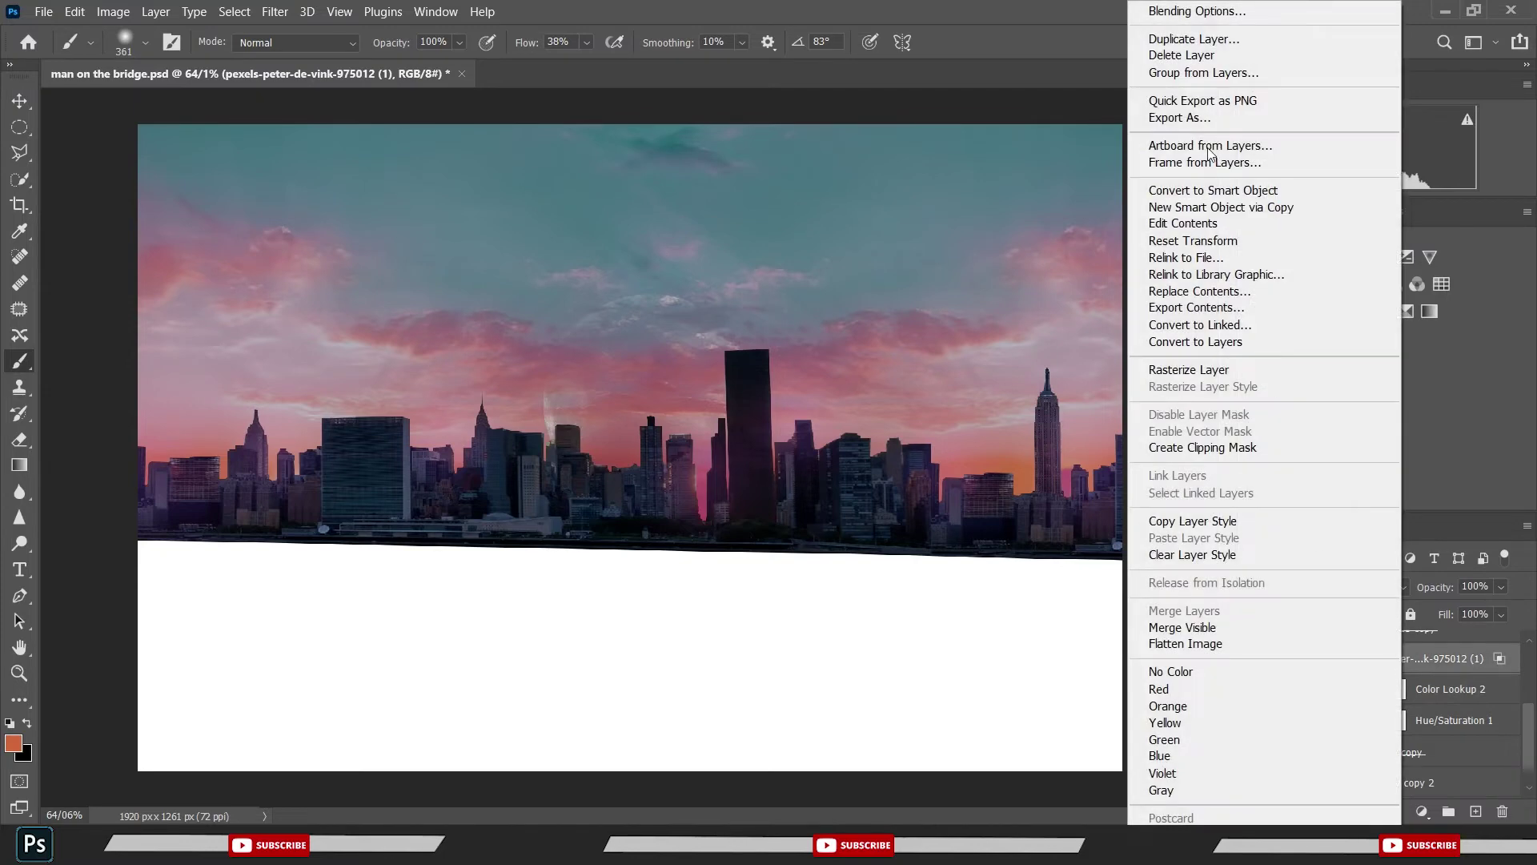
{"action": "left_click", "coordinate": [1169, 30]}
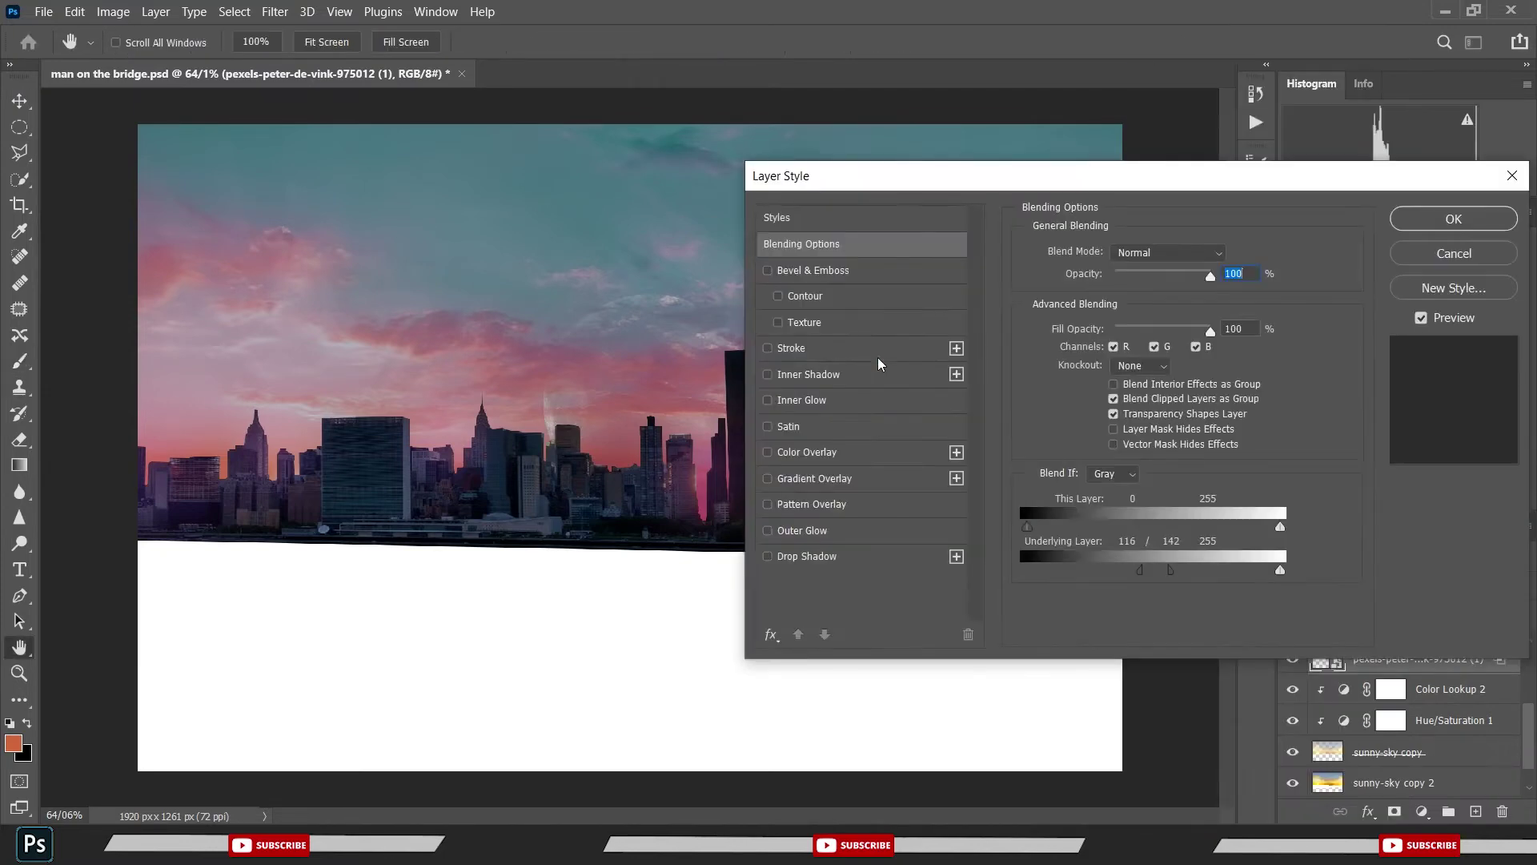
{"action": "left_click_drag", "start_coordinate": [1139, 568], "coordinate": [1126, 572]}
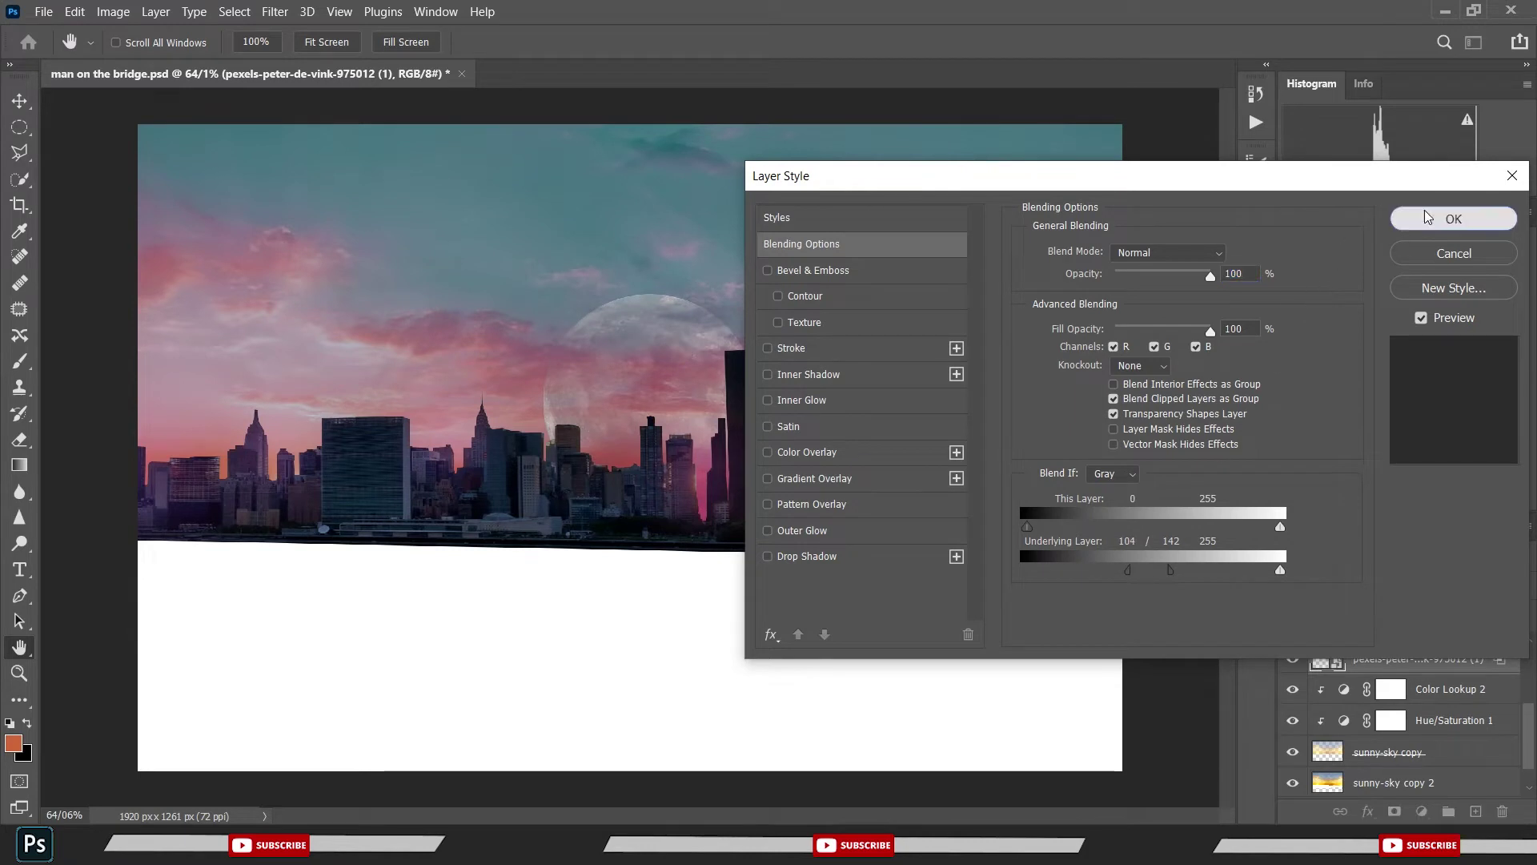
{"action": "left_click", "coordinate": [1453, 219]}
{"action": "key", "text": "ctrl+s"}
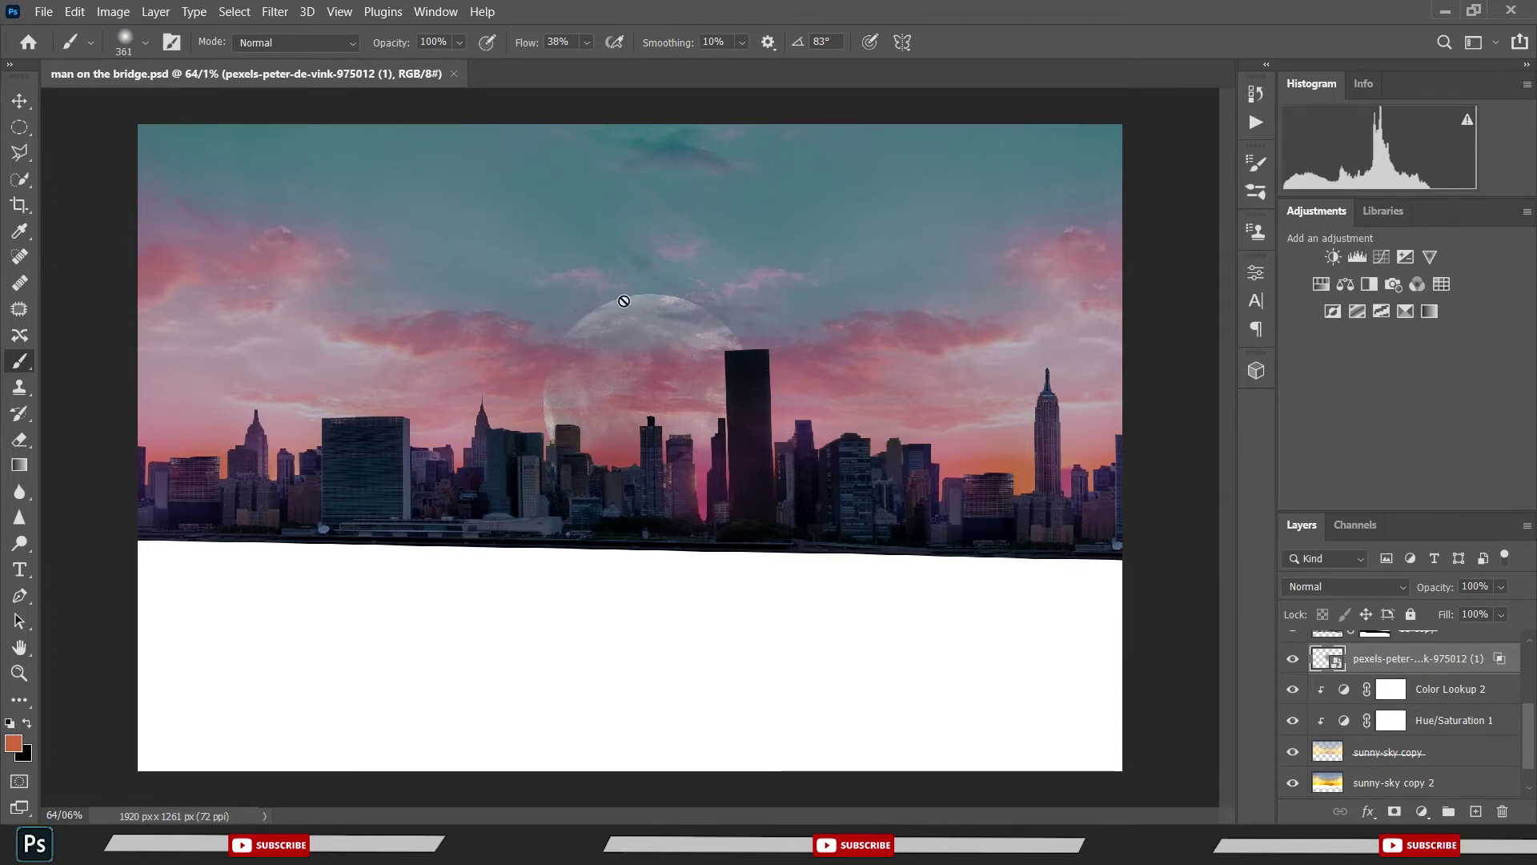
- Show the pexels-free-nature-stock-127577 starfield layer and scale it to cover the whole canvas
{"action": "scroll", "coordinate": [1409, 641], "scroll_direction": "up", "scroll_amount": 2}
{"action": "scroll", "coordinate": [1361, 638], "scroll_direction": "up", "scroll_amount": 2}
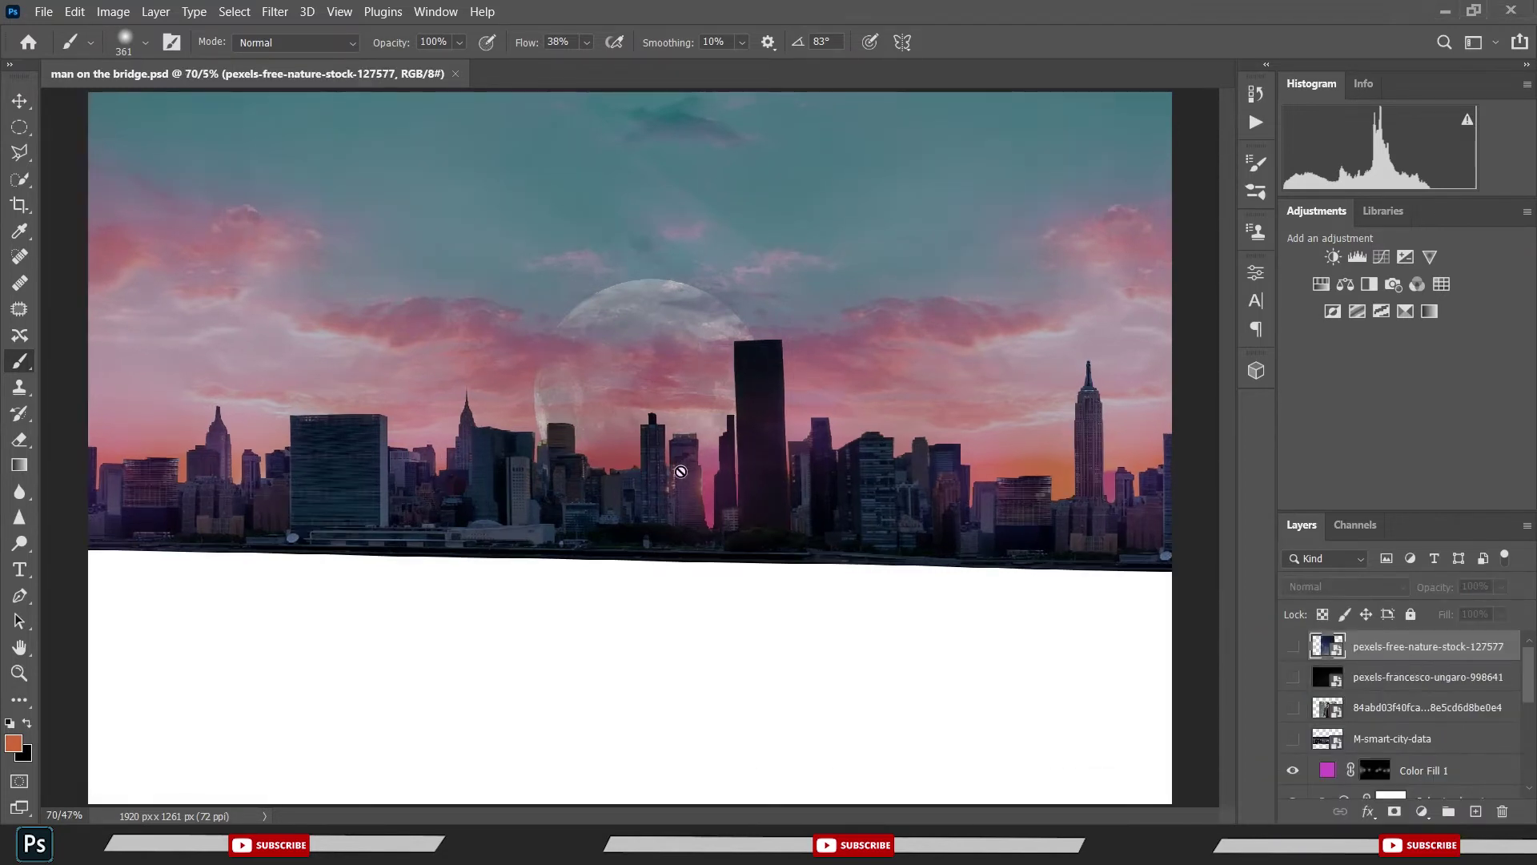
{"action": "scroll", "coordinate": [680, 471], "scroll_direction": "down", "scroll_amount": 1}
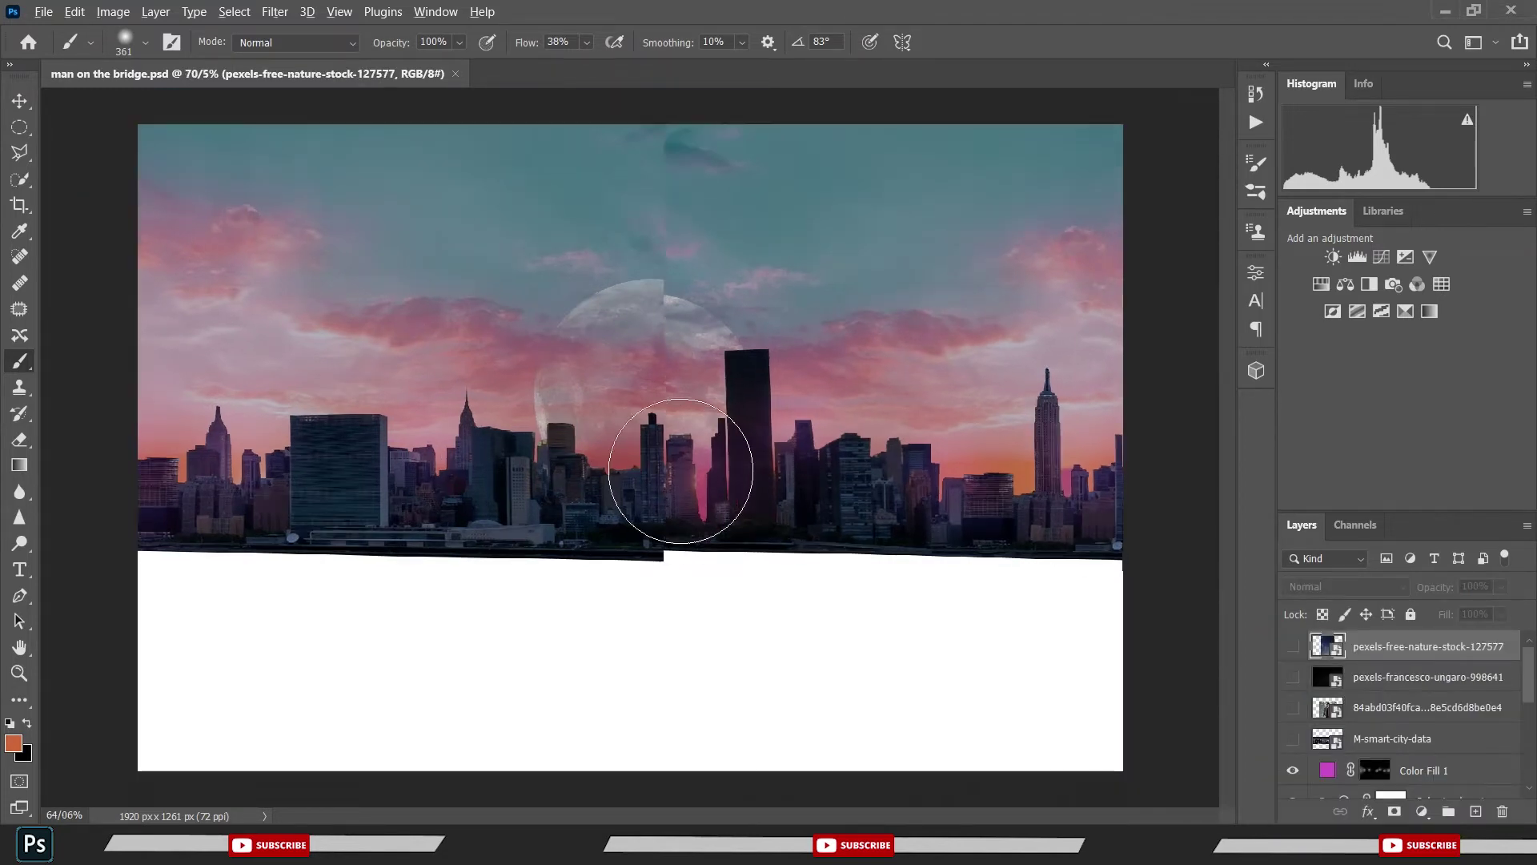
{"action": "scroll", "coordinate": [681, 471], "scroll_direction": "down", "scroll_amount": 2}
{"action": "scroll", "coordinate": [683, 469], "scroll_direction": "up", "scroll_amount": 3}
{"action": "scroll", "coordinate": [686, 465], "scroll_direction": "down", "scroll_amount": 2}
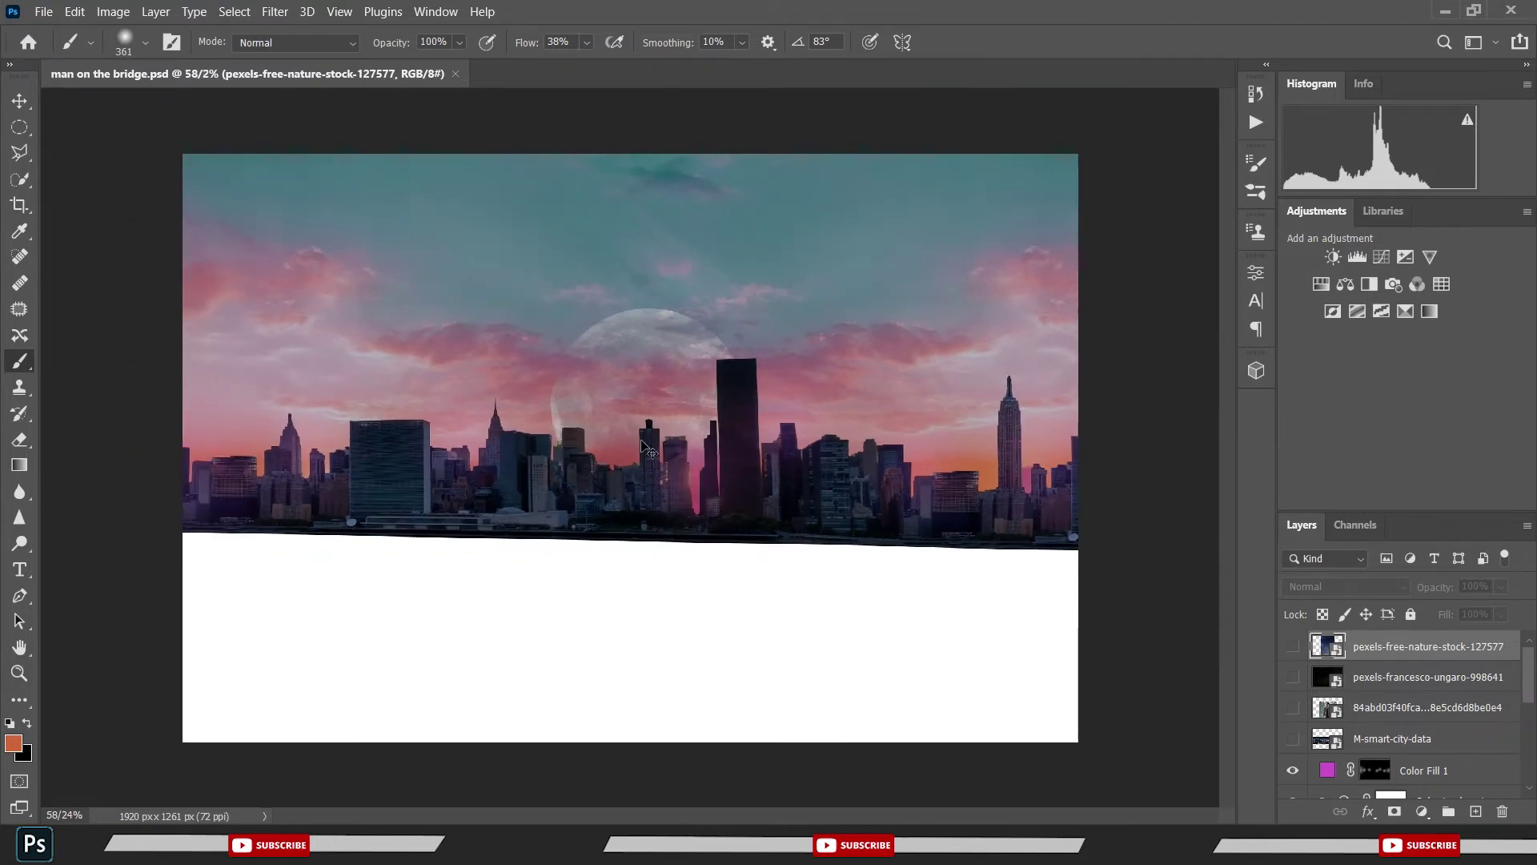
{"action": "scroll", "coordinate": [602, 449], "scroll_direction": "up", "scroll_amount": 2}
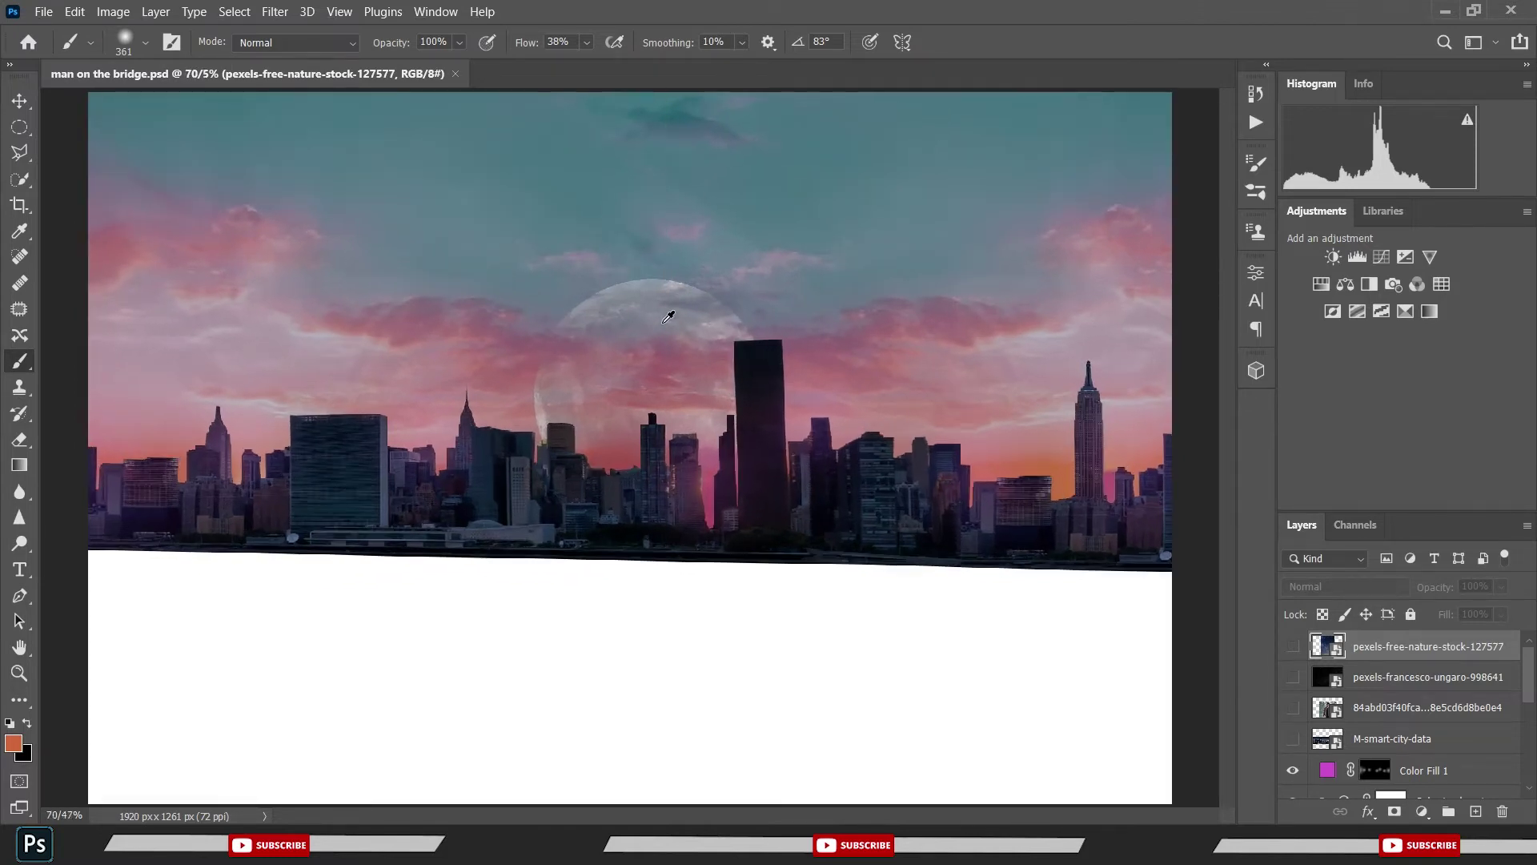
{"action": "scroll", "coordinate": [668, 317], "scroll_direction": "down", "scroll_amount": 1}
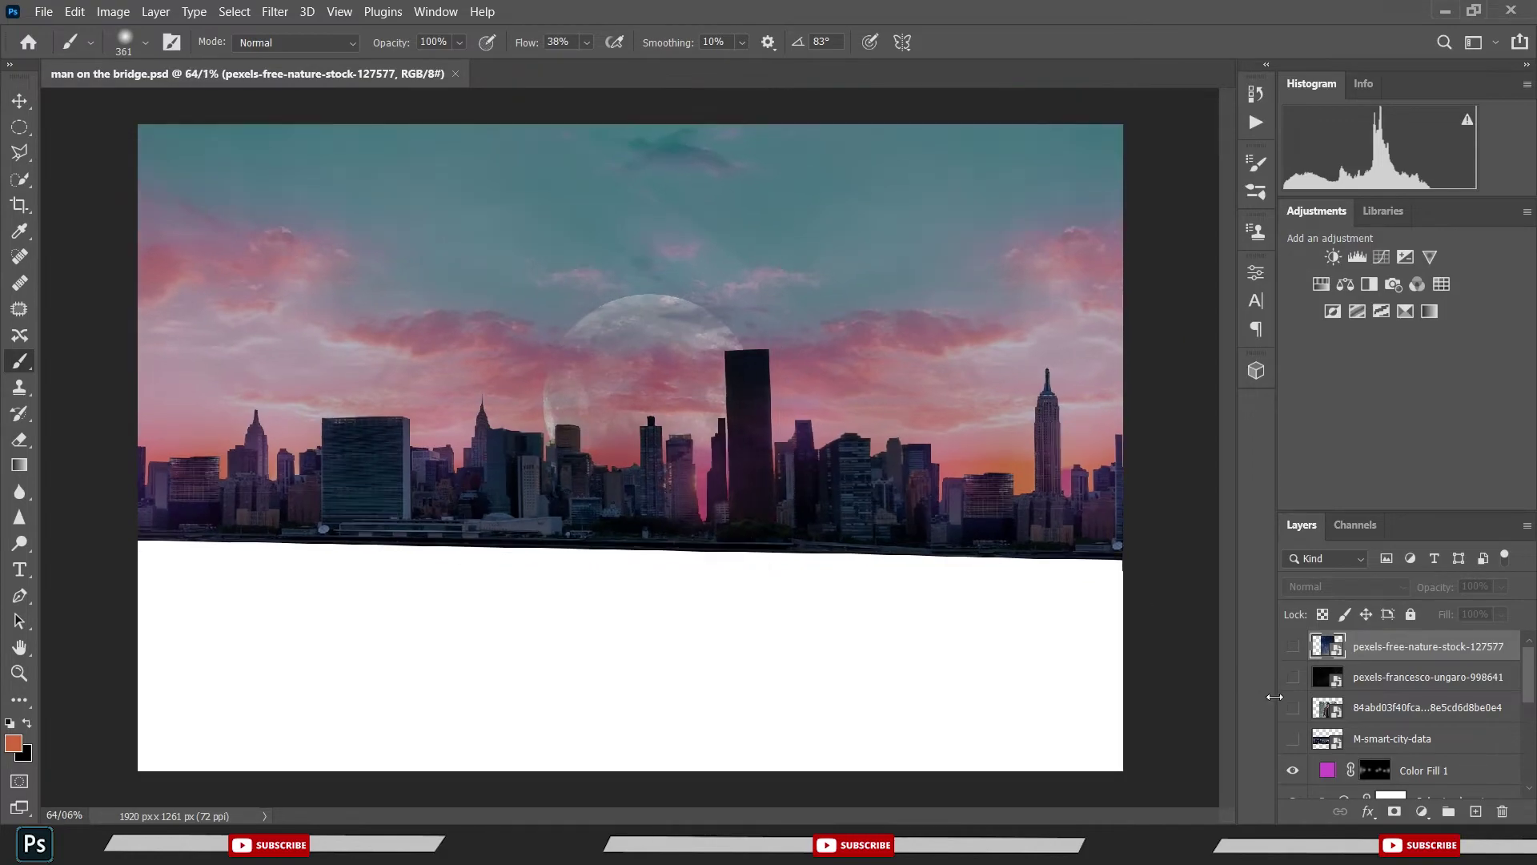
{"action": "left_click", "coordinate": [1293, 647]}
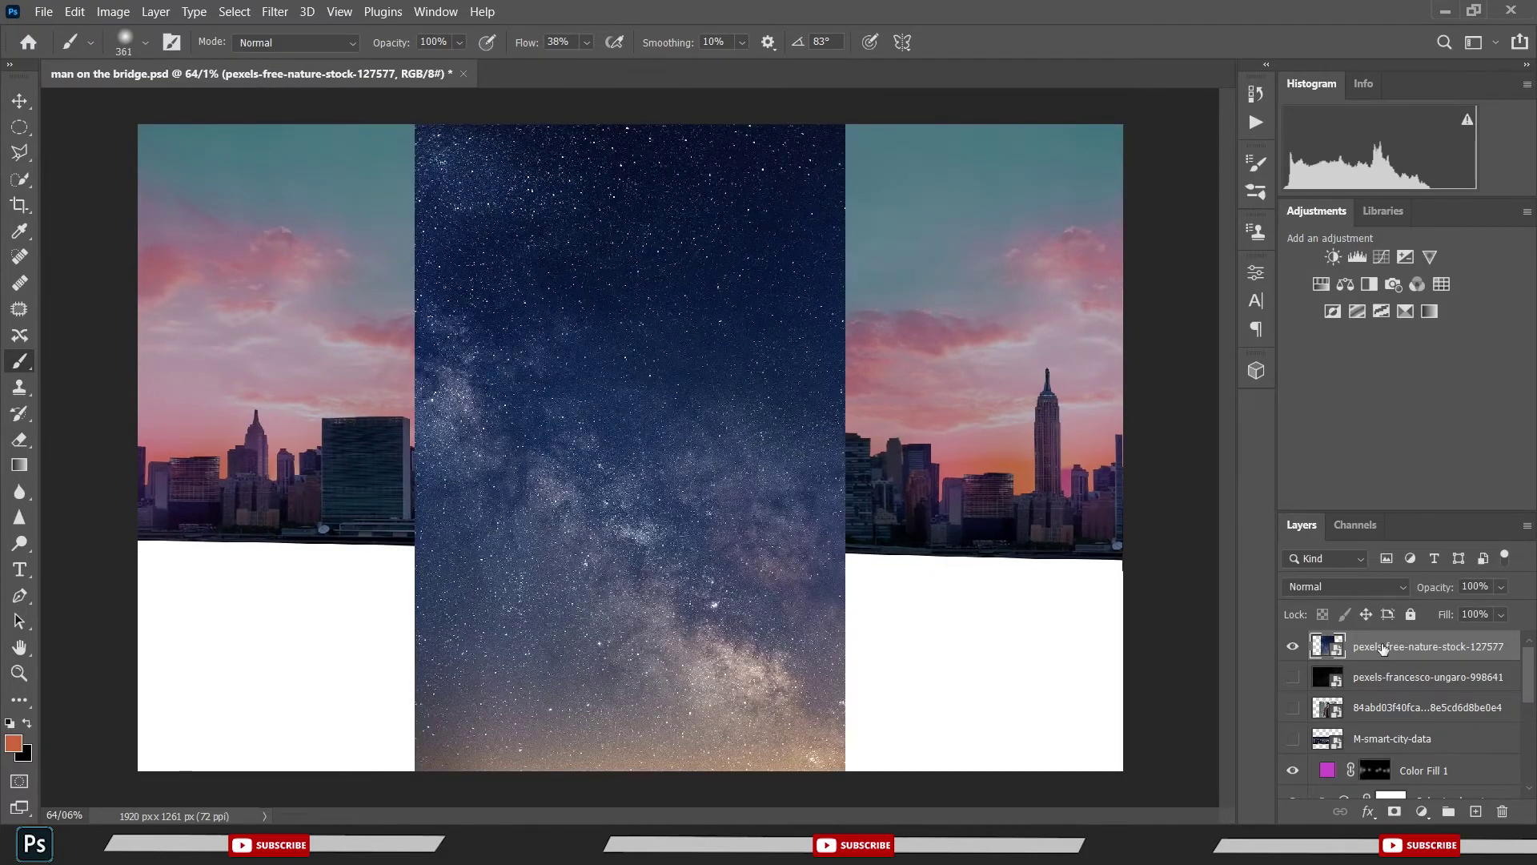
{"action": "key", "text": "ctrl+t"}
{"action": "left_click_drag", "start_coordinate": [849, 451], "coordinate": [1122, 447]}
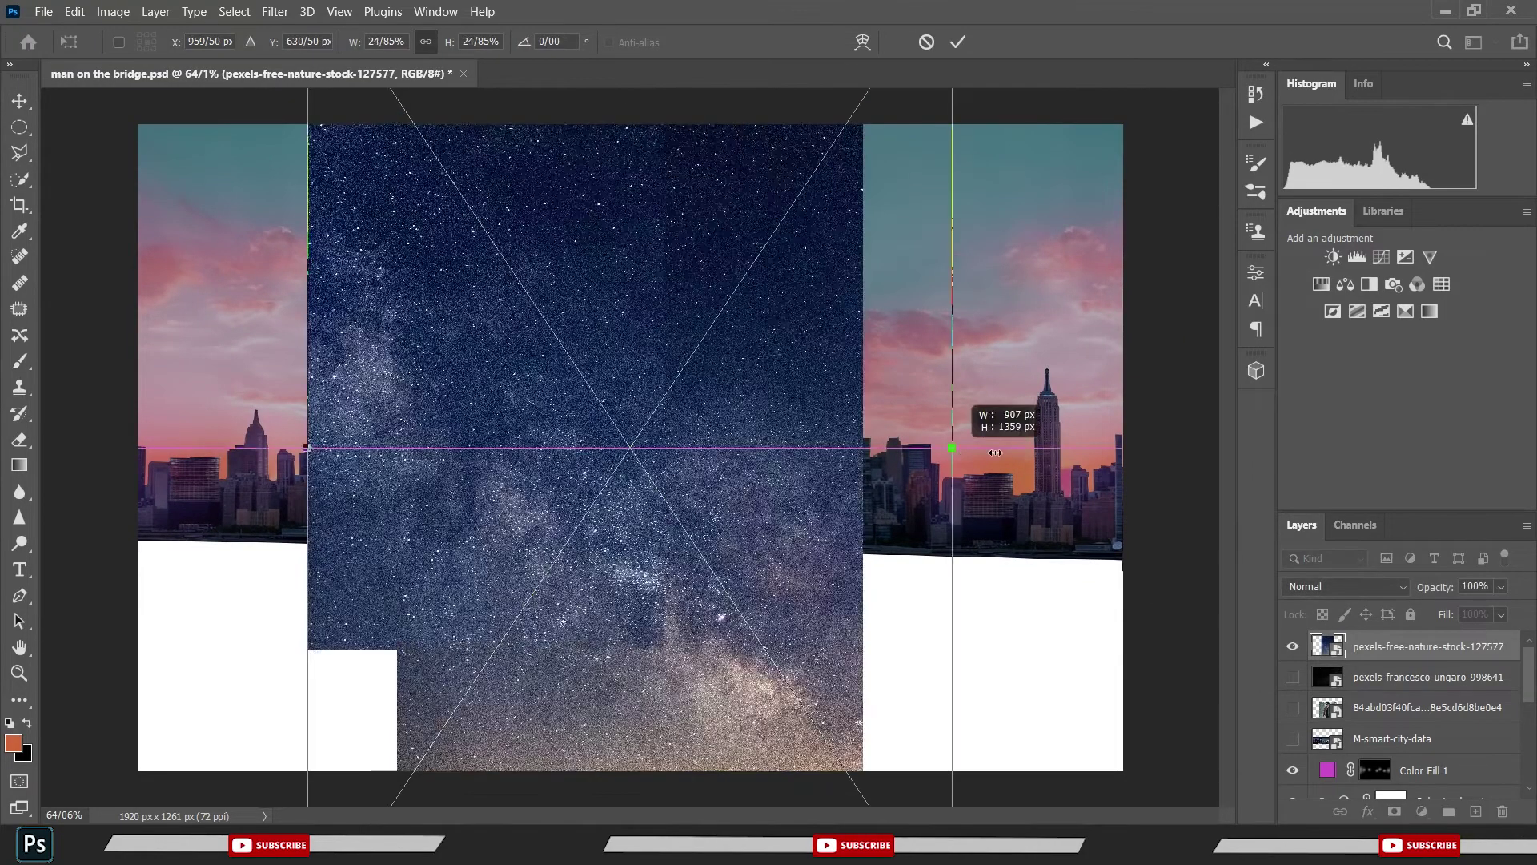
{"action": "left_click", "coordinate": [958, 43]}
- Give the starfield layer an inverted black mask and paint stars into the upper sky
{"action": "key", "text": "b"}
{"action": "key", "text": "ctrl+s"}
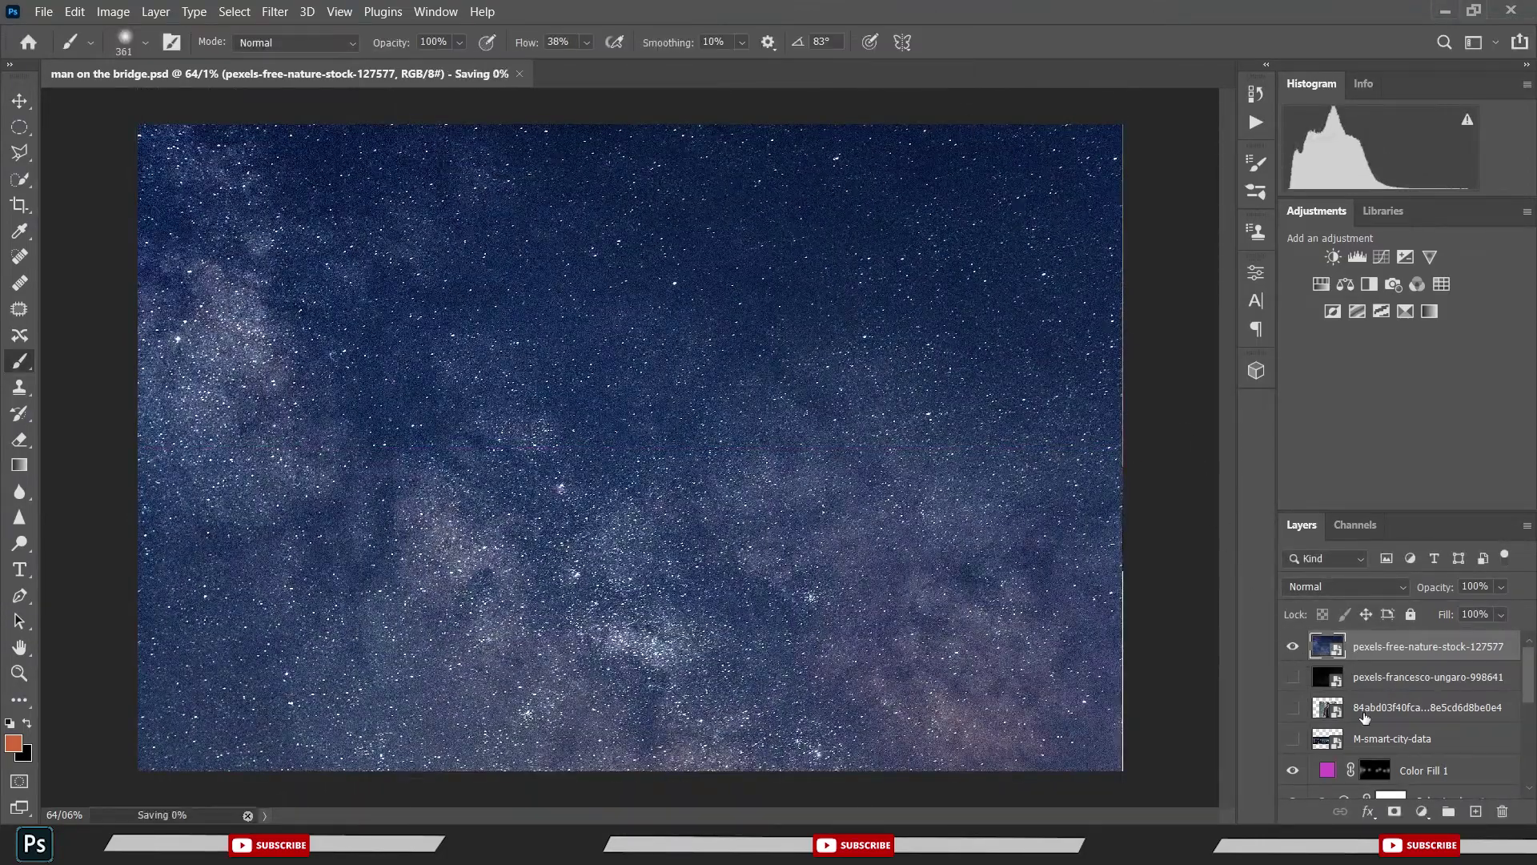
{"action": "scroll", "coordinate": [834, 438], "scroll_direction": "down", "scroll_amount": 2}
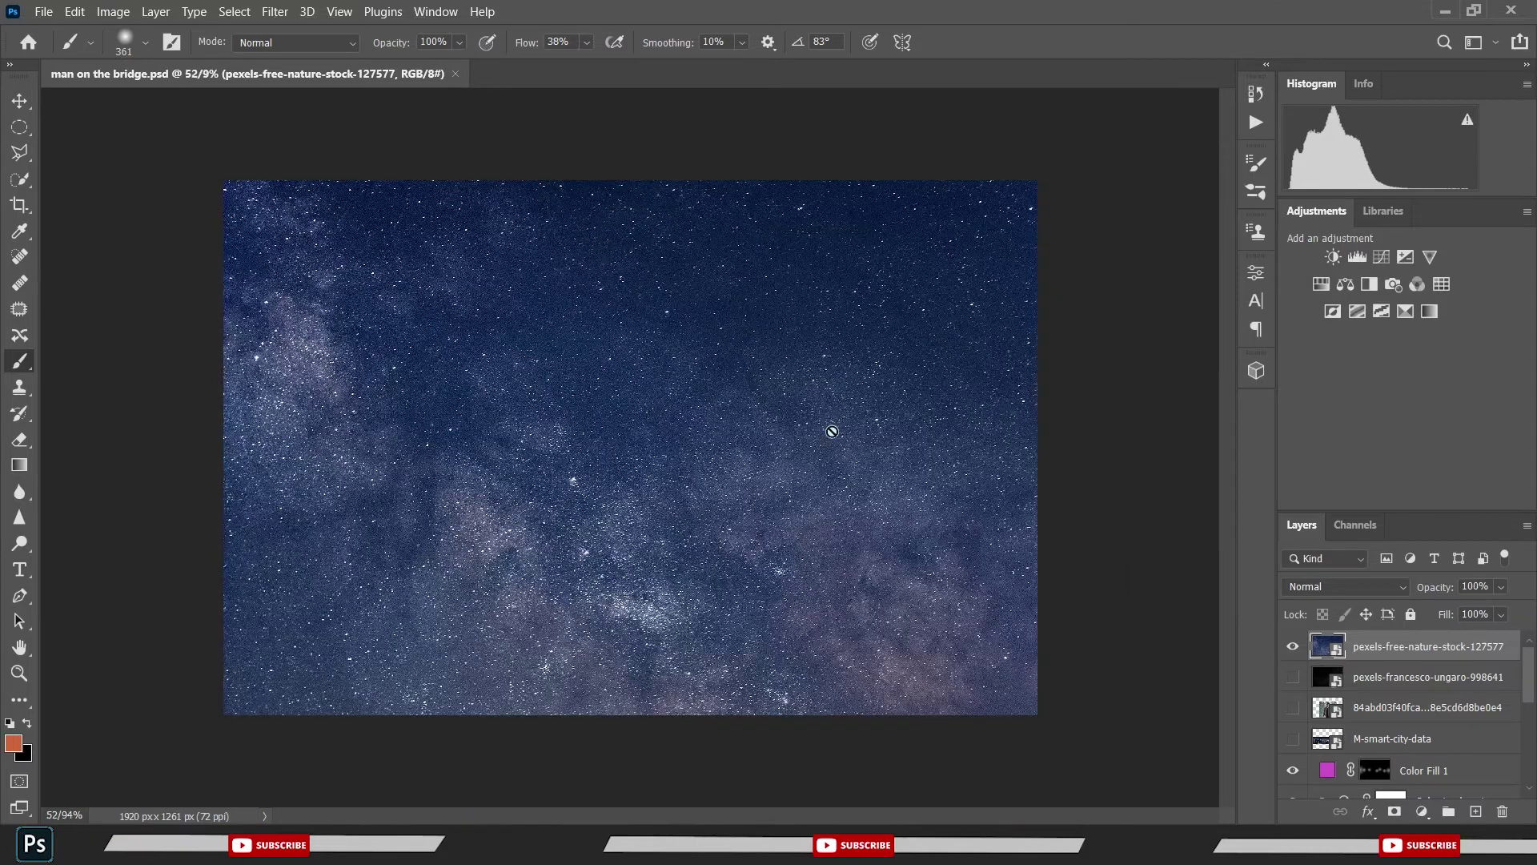
{"action": "left_click", "coordinate": [1394, 812]}
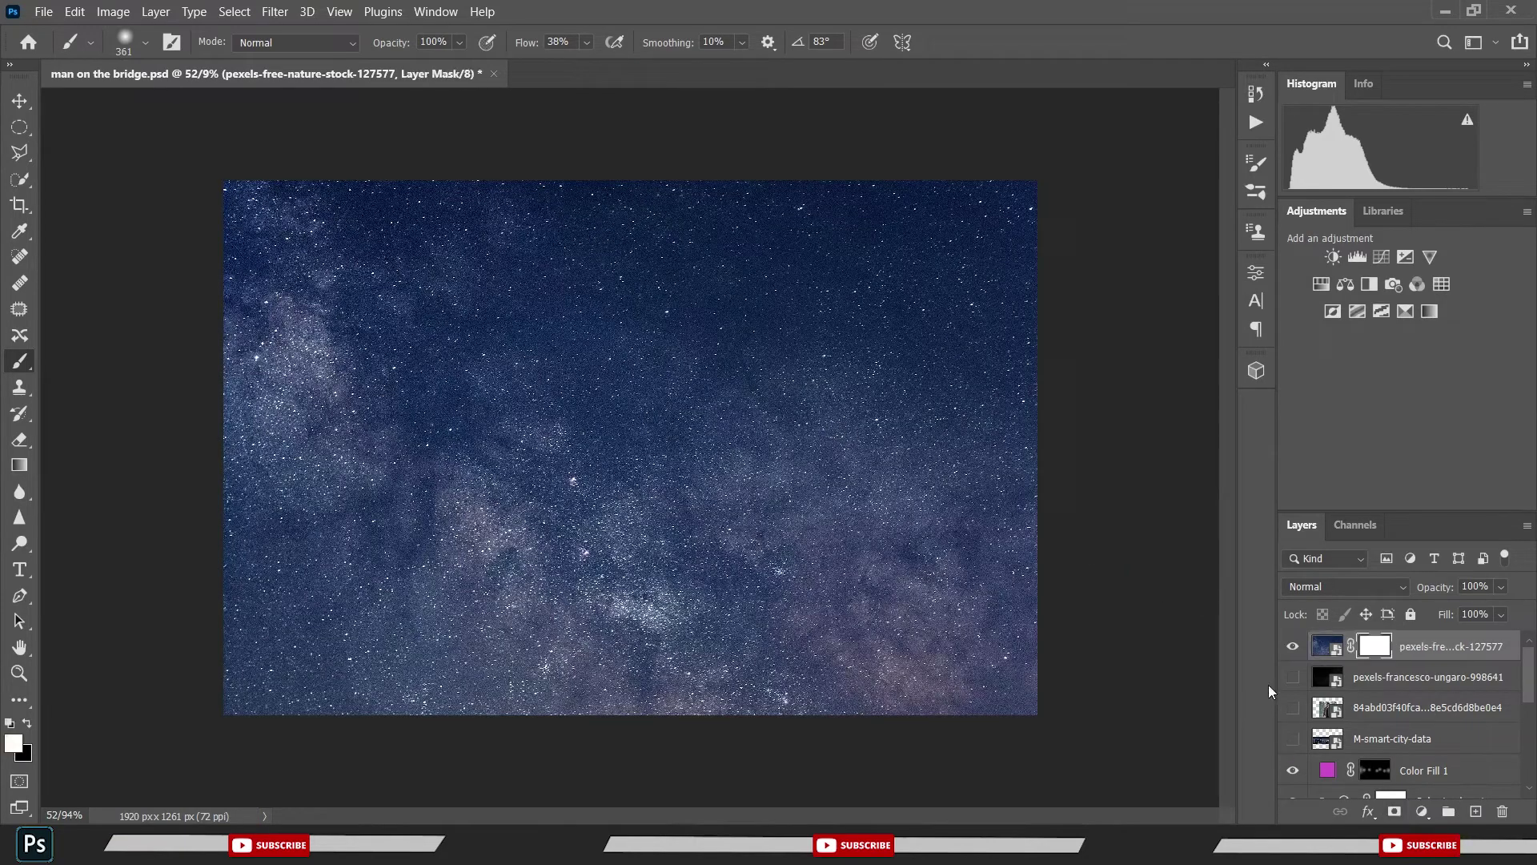
{"action": "key", "text": "ctrl+i"}
{"action": "key", "text": "ctrl+s"}
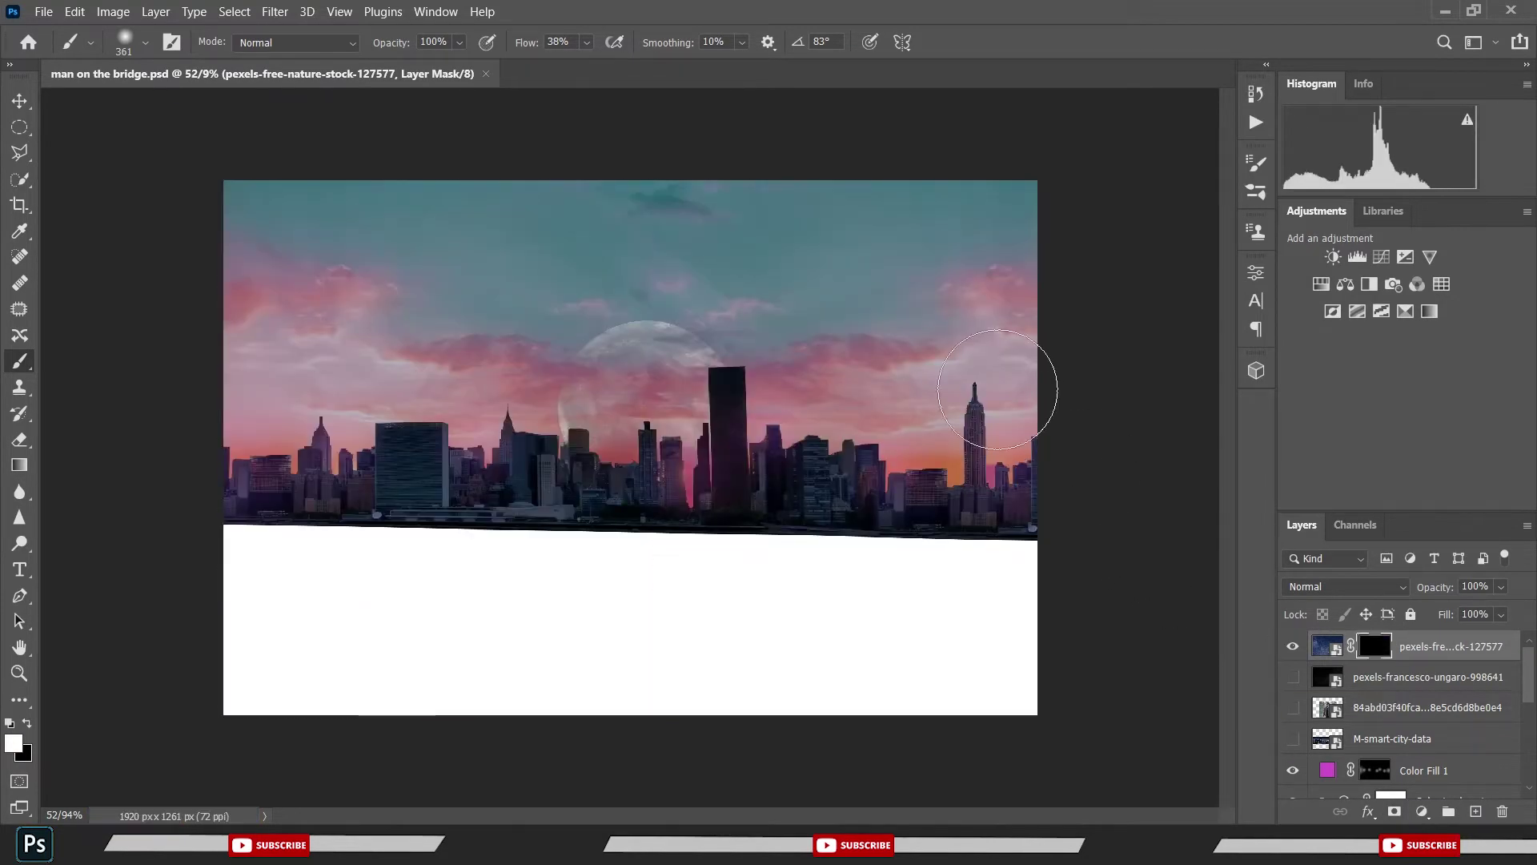
{"action": "mouse_move", "coordinate": [576, 233]}
{"action": "left_mouse_down"}
{"action": "mouse_move", "coordinate": [328, 204]}
{"action": "mouse_move", "coordinate": [961, 216]}
{"action": "mouse_move", "coordinate": [1073, 240]}
{"action": "mouse_move", "coordinate": [638, 290]}
{"action": "mouse_move", "coordinate": [103, 291]}
{"action": "mouse_move", "coordinate": [1019, 275]}
{"action": "mouse_move", "coordinate": [142, 315]}
{"action": "mouse_move", "coordinate": [1276, 344]}
{"action": "left_mouse_up"}
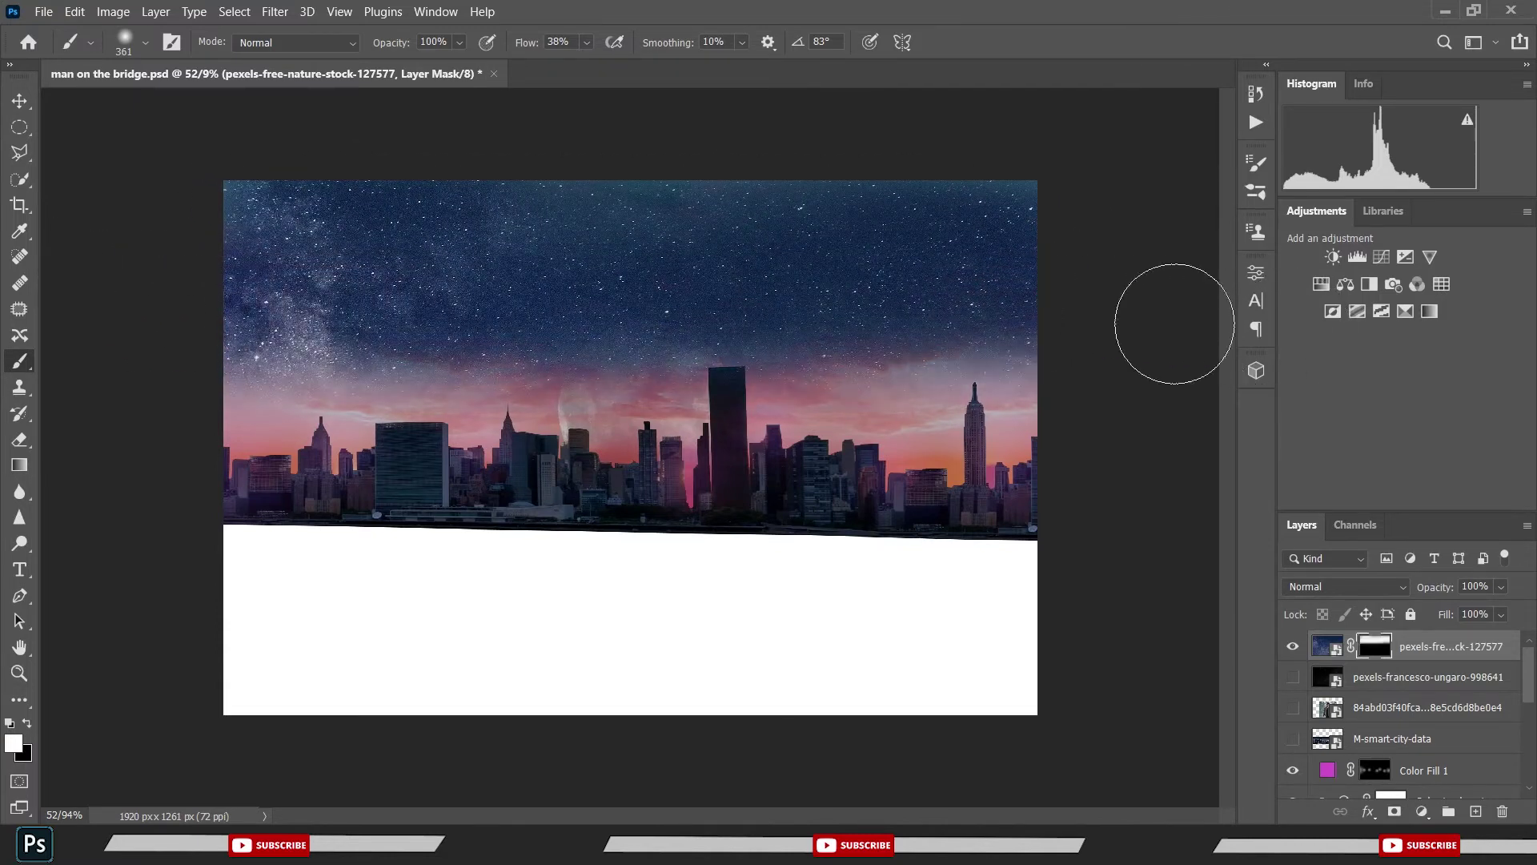
{"action": "key", "text": "ctrl+z"}
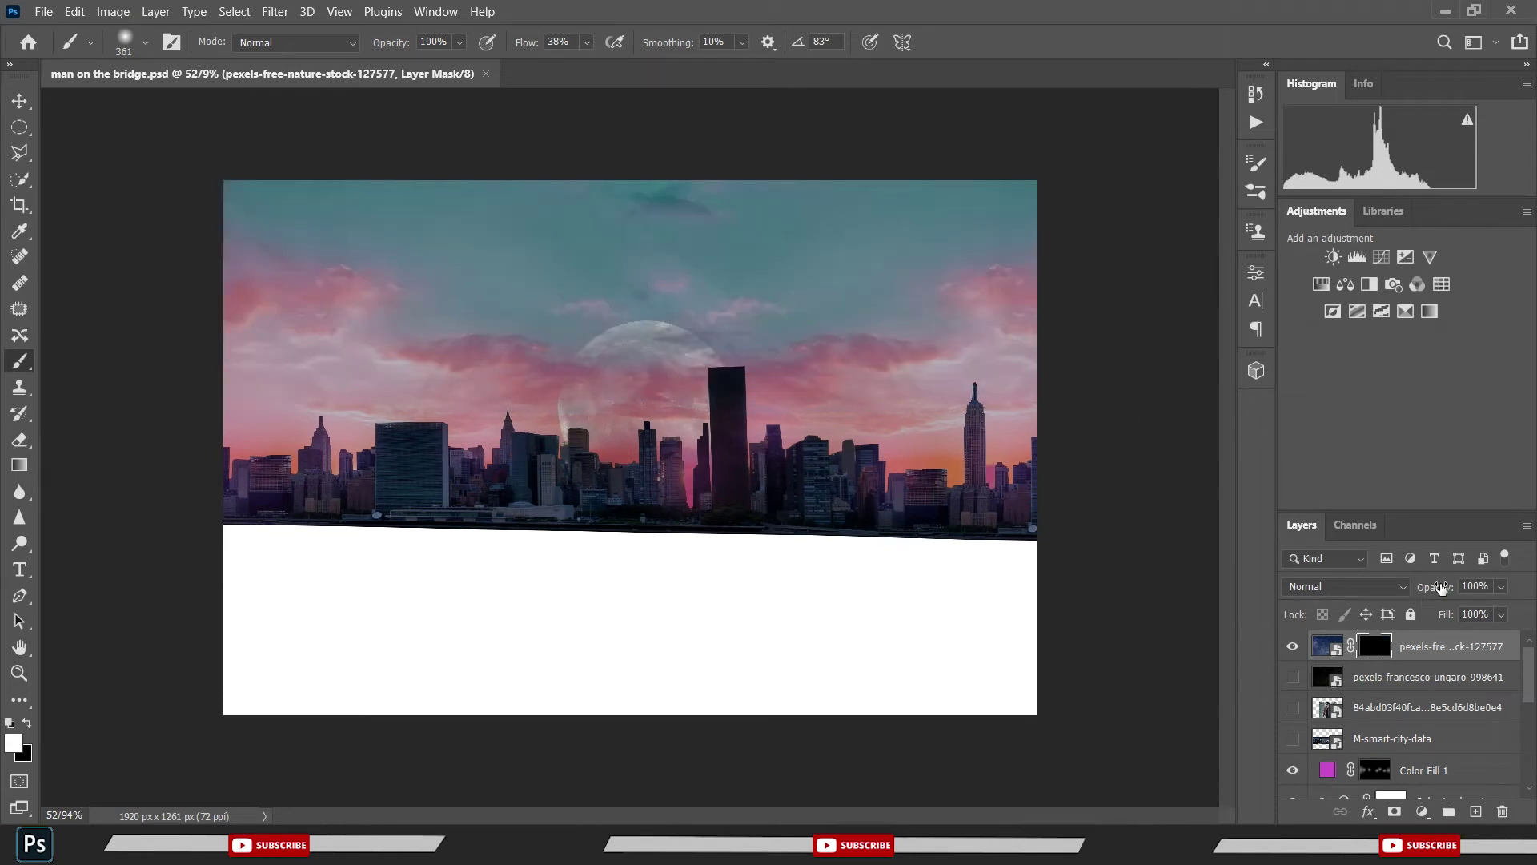
- Set the starfield to 55% opacity; reveal stars across the sky, hiding them over the skyline
{"action": "left_click_drag", "start_coordinate": [1441, 588], "coordinate": [1409, 590]}
{"action": "mouse_move", "coordinate": [1009, 237]}
{"action": "left_mouse_down"}
{"action": "mouse_move", "coordinate": [823, 206]}
{"action": "mouse_move", "coordinate": [377, 213]}
{"action": "mouse_move", "coordinate": [211, 233]}
{"action": "mouse_move", "coordinate": [1033, 324]}
{"action": "left_mouse_up"}
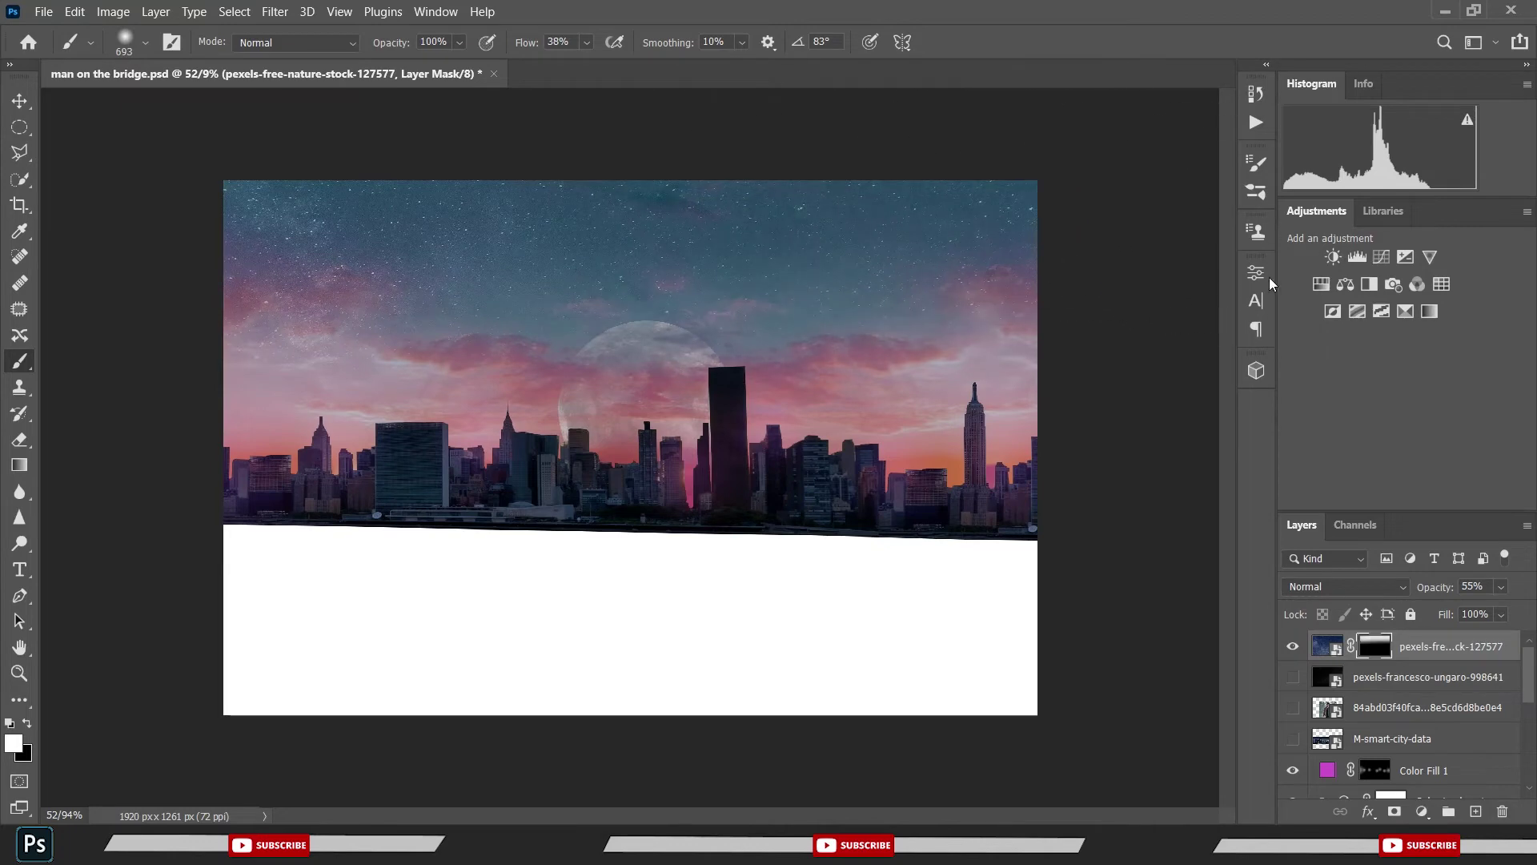
{"action": "key", "text": "x"}
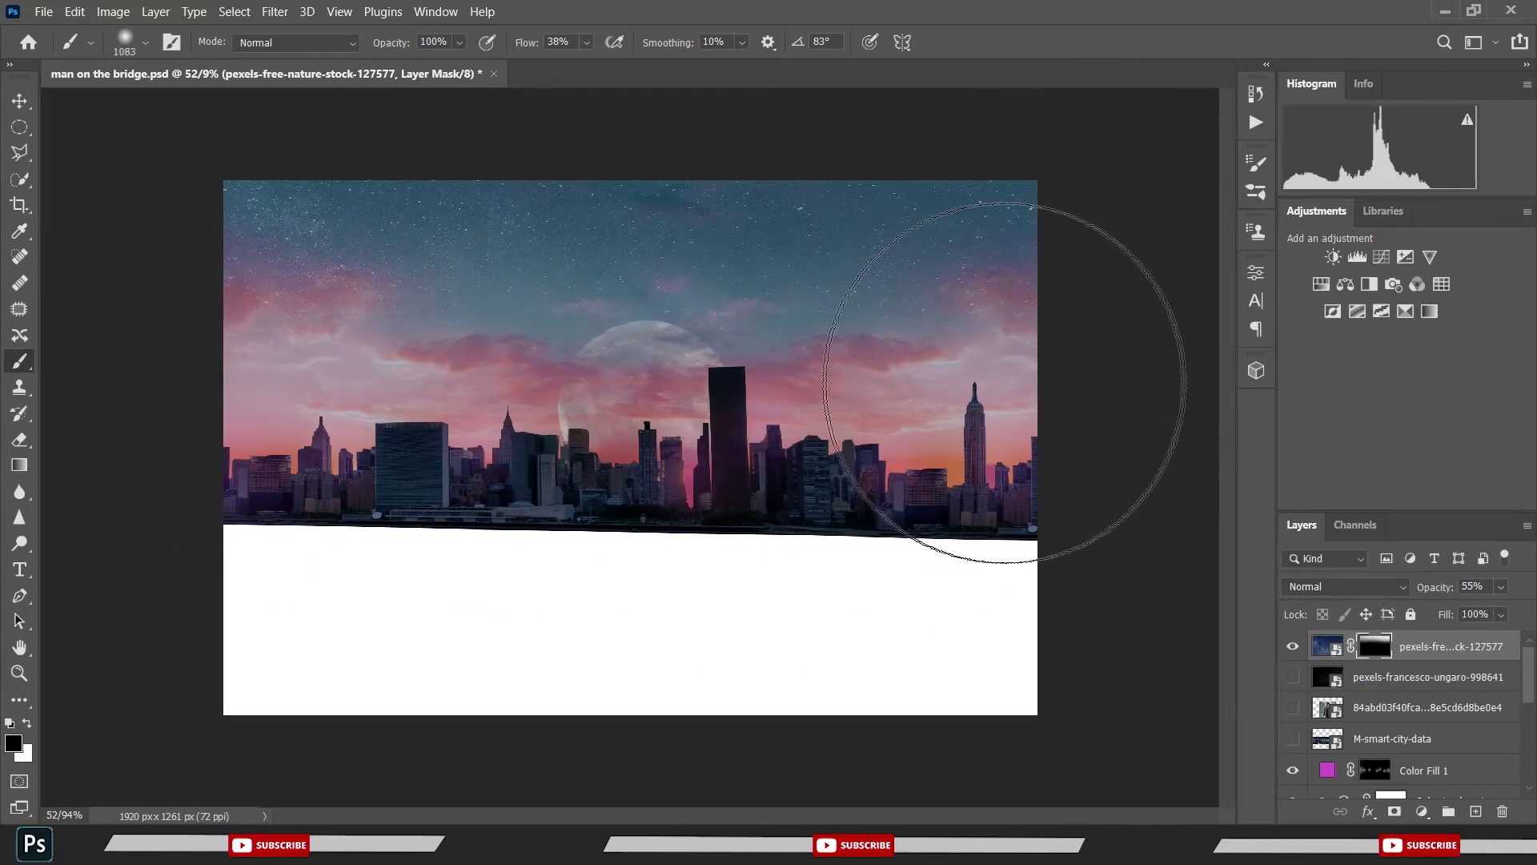
{"action": "key", "text": "x"}
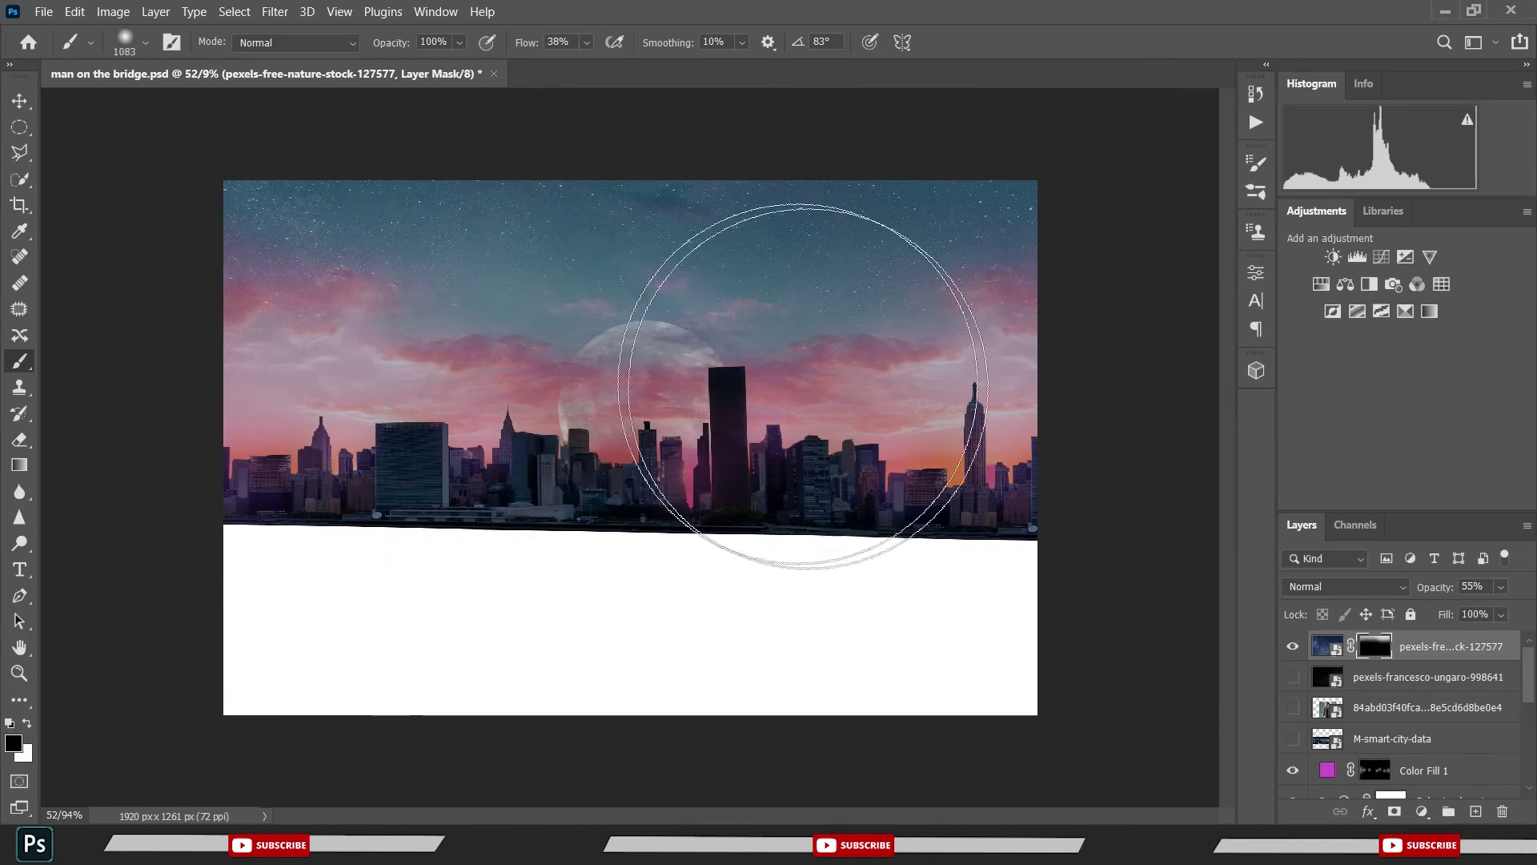
{"action": "left_click_drag", "start_coordinate": [891, 278], "coordinate": [590, 318]}
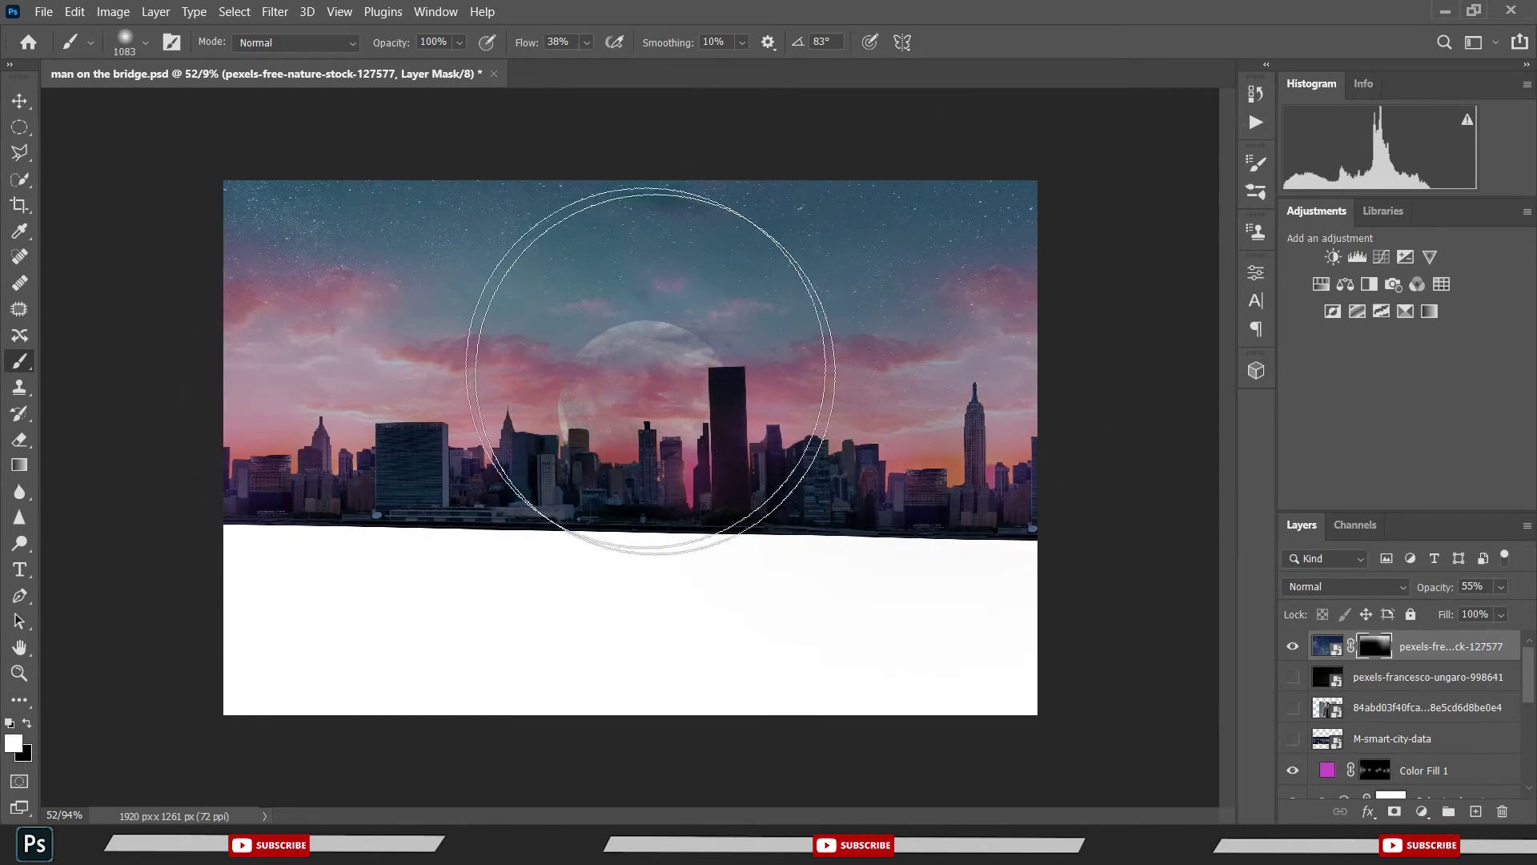
{"action": "key", "text": "x"}
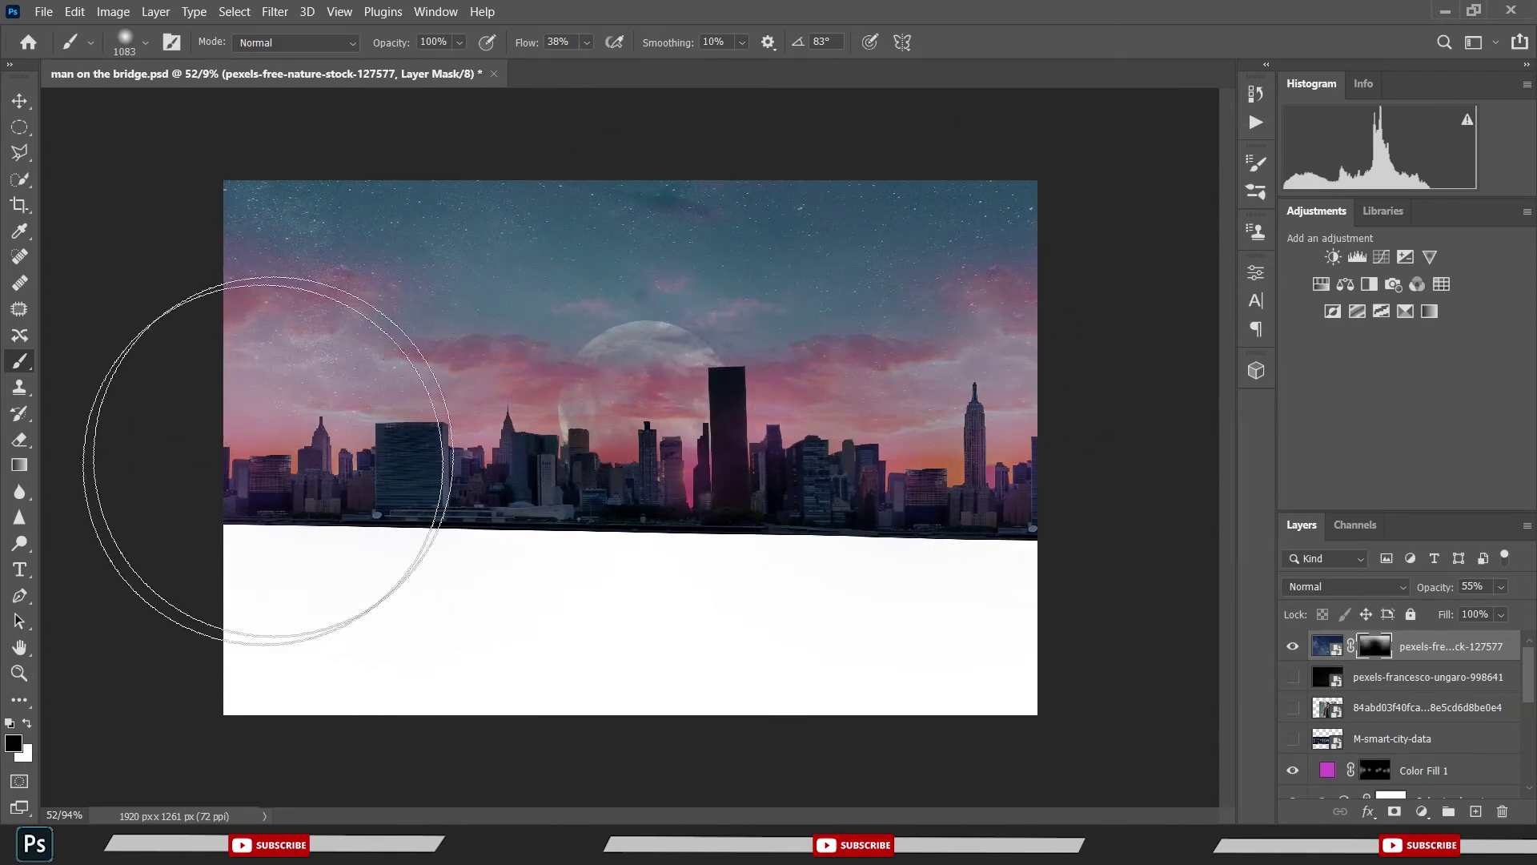
{"action": "left_click_drag", "start_coordinate": [275, 206], "coordinate": [812, 290]}
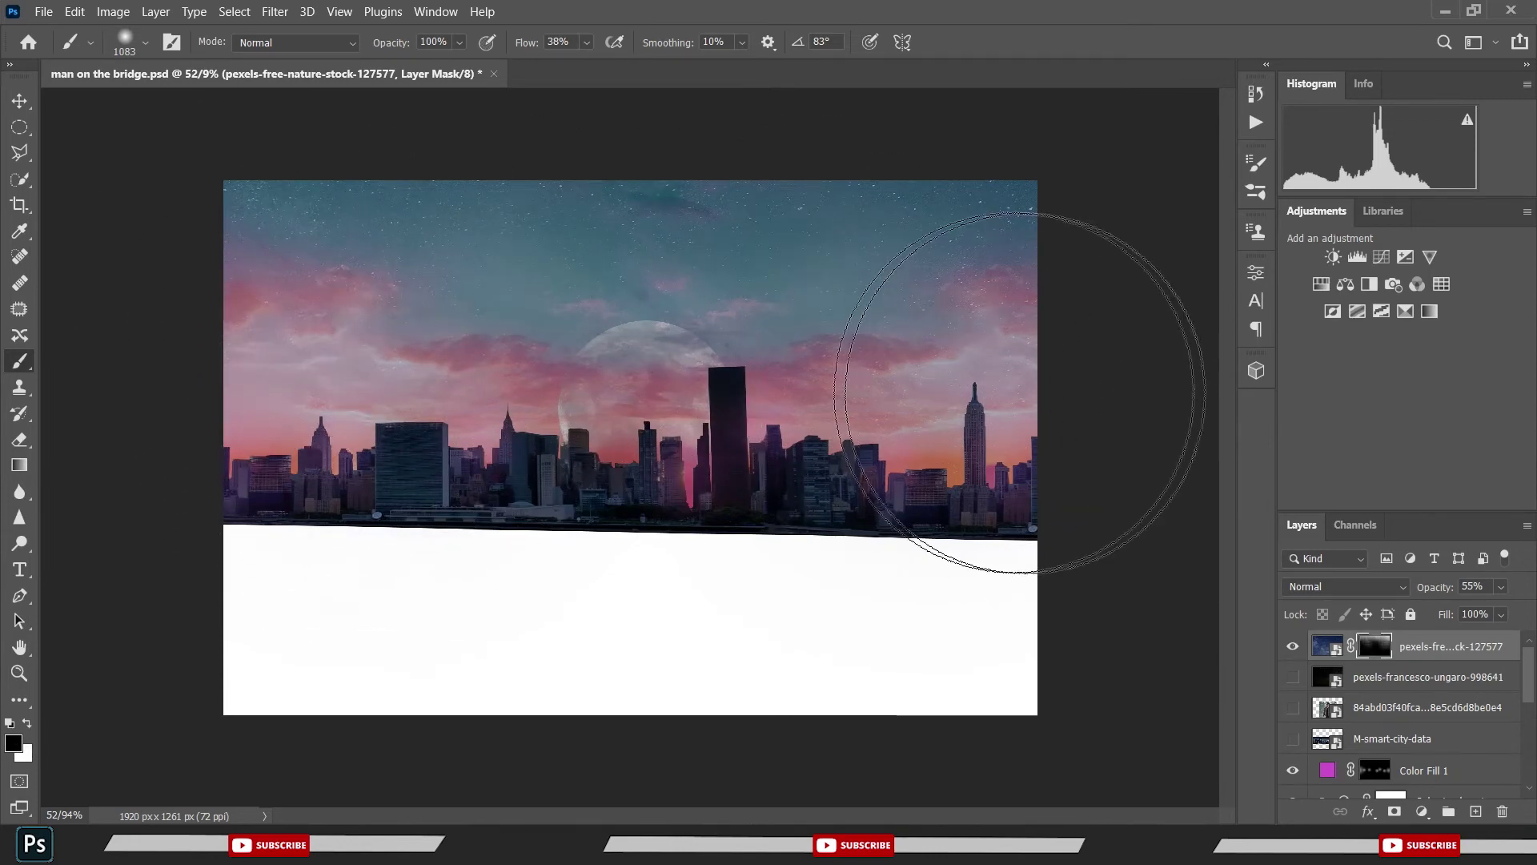
{"action": "scroll", "coordinate": [689, 309], "scroll_direction": "down", "scroll_amount": 1}
{"action": "scroll", "coordinate": [689, 309], "scroll_direction": "up", "scroll_amount": 2}
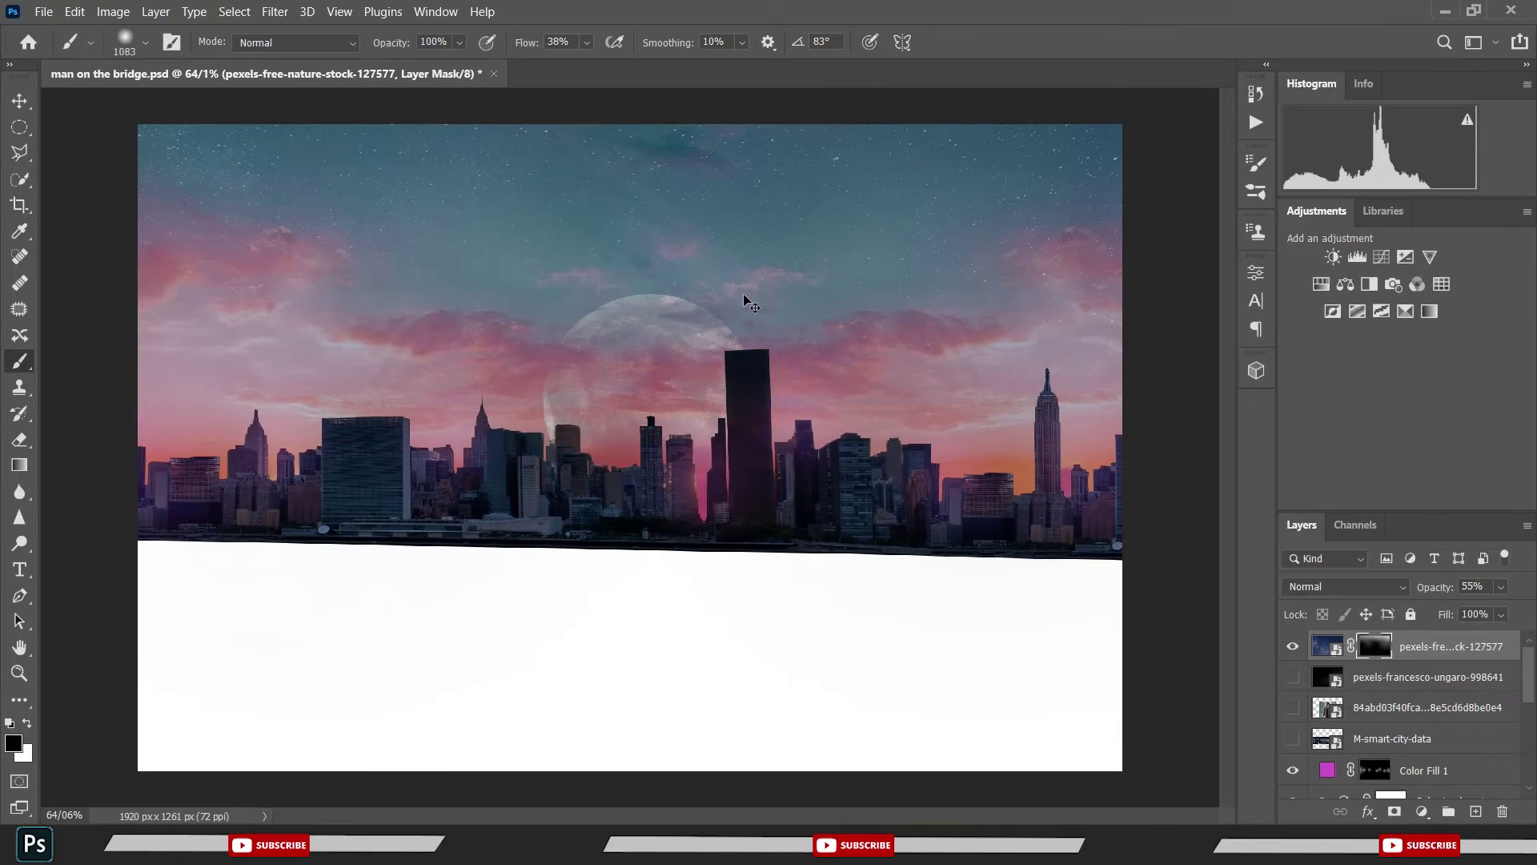
- Repaint the starfield mask with a 334 px brush to reveal stars across the top of the sky
{"action": "key", "text": "ctrl+s"}
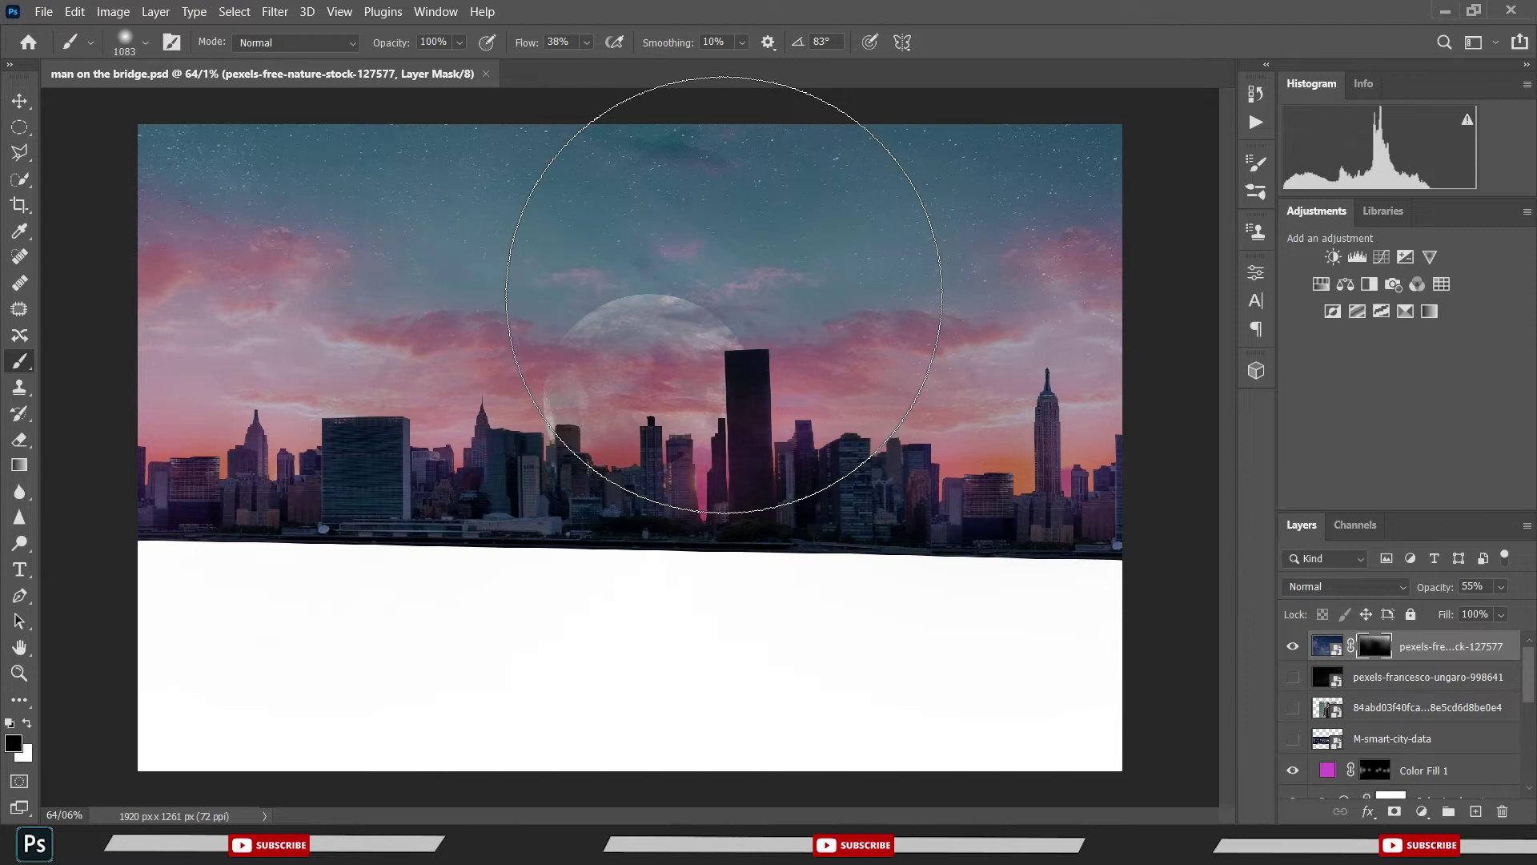
{"action": "left_click_drag", "start_coordinate": [621, 322], "coordinate": [444, 287]}
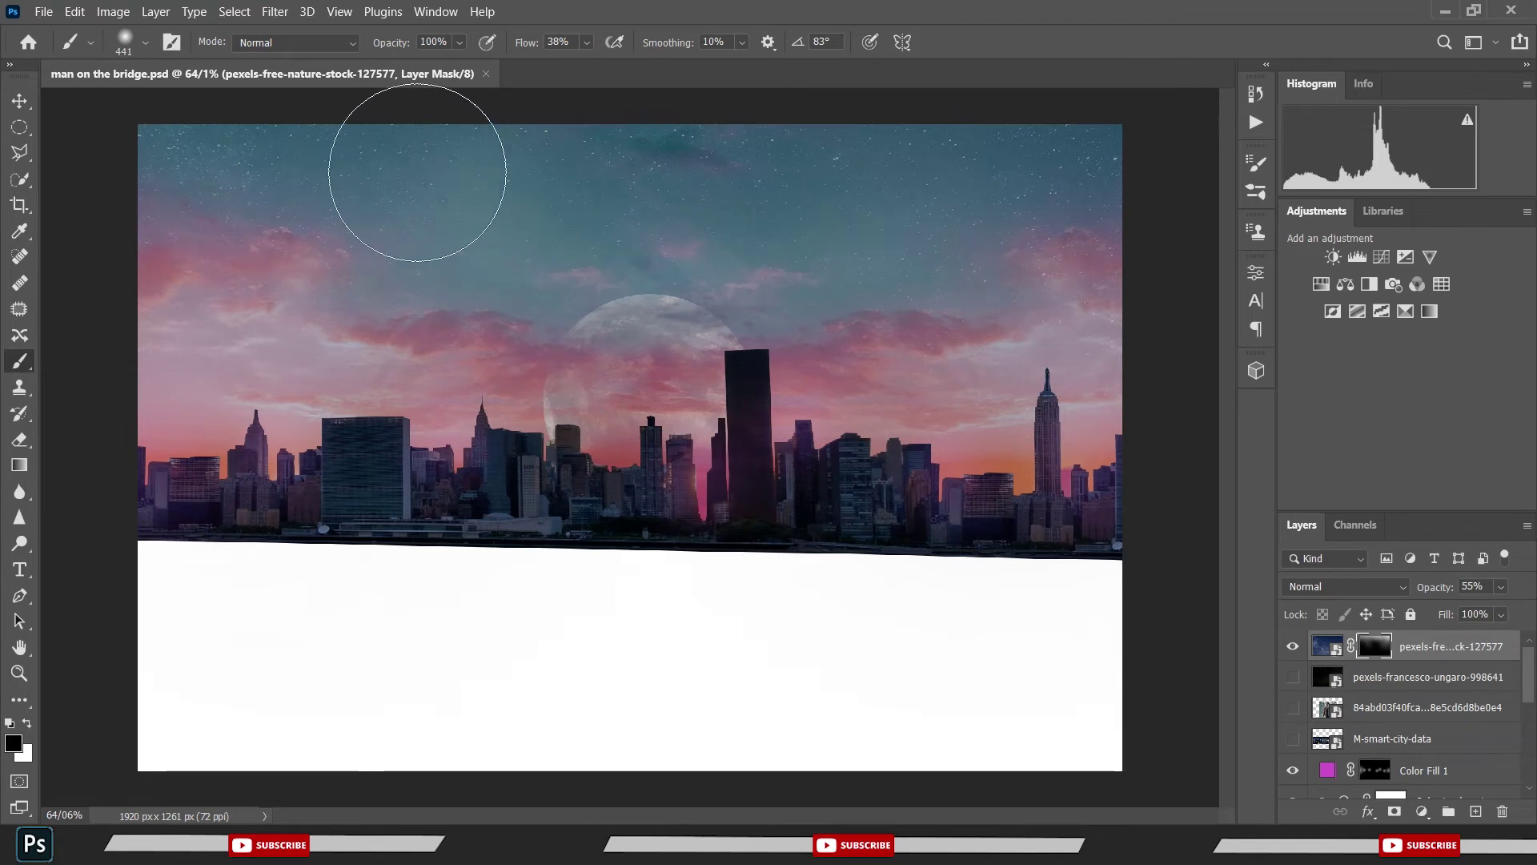
{"action": "key", "text": "x"}
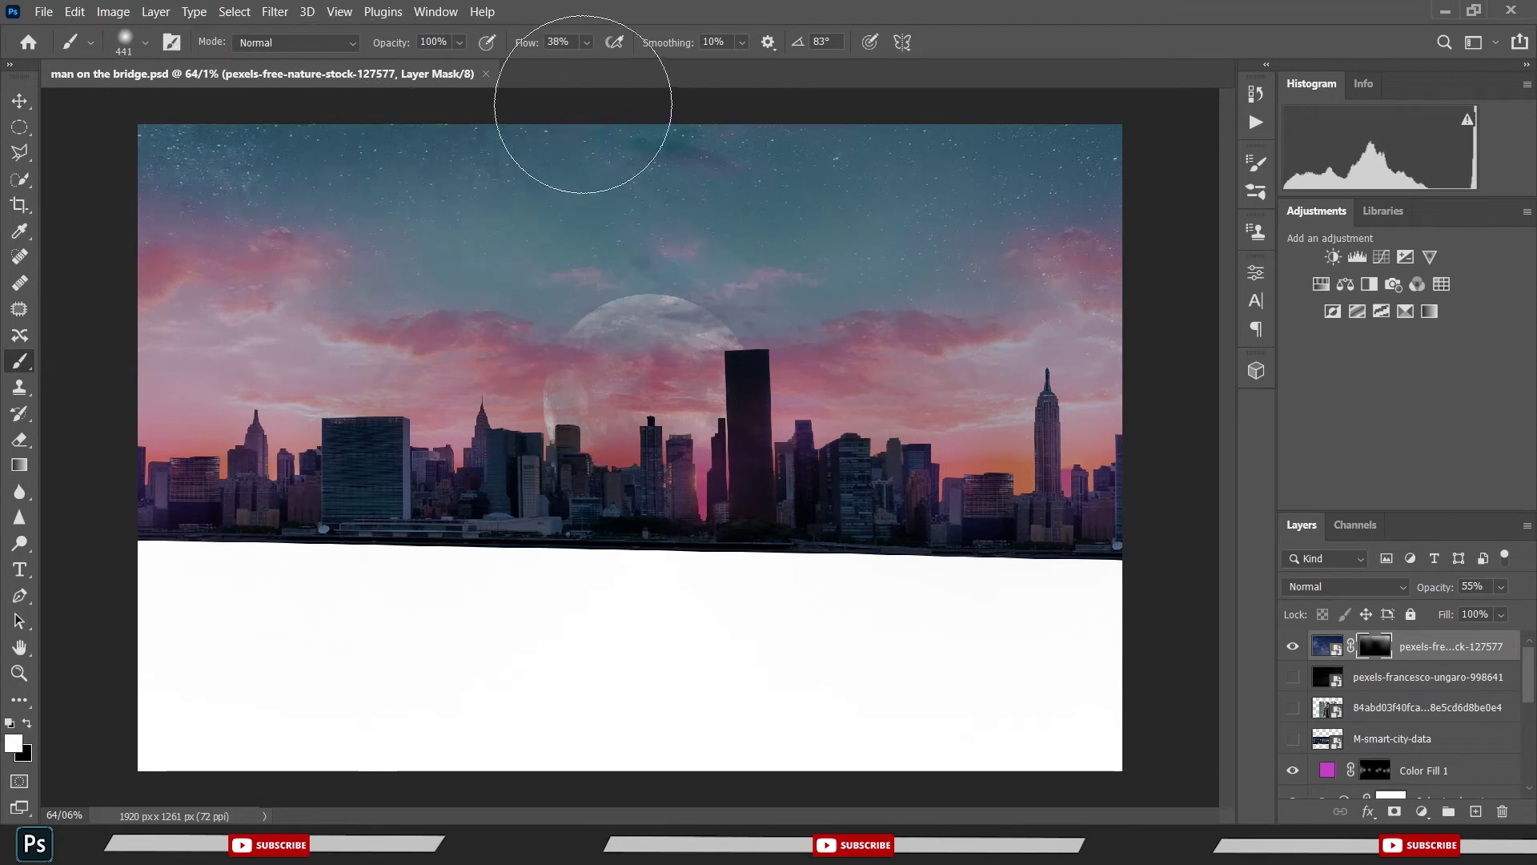
{"action": "left_click_drag", "start_coordinate": [488, 151], "coordinate": [342, 142]}
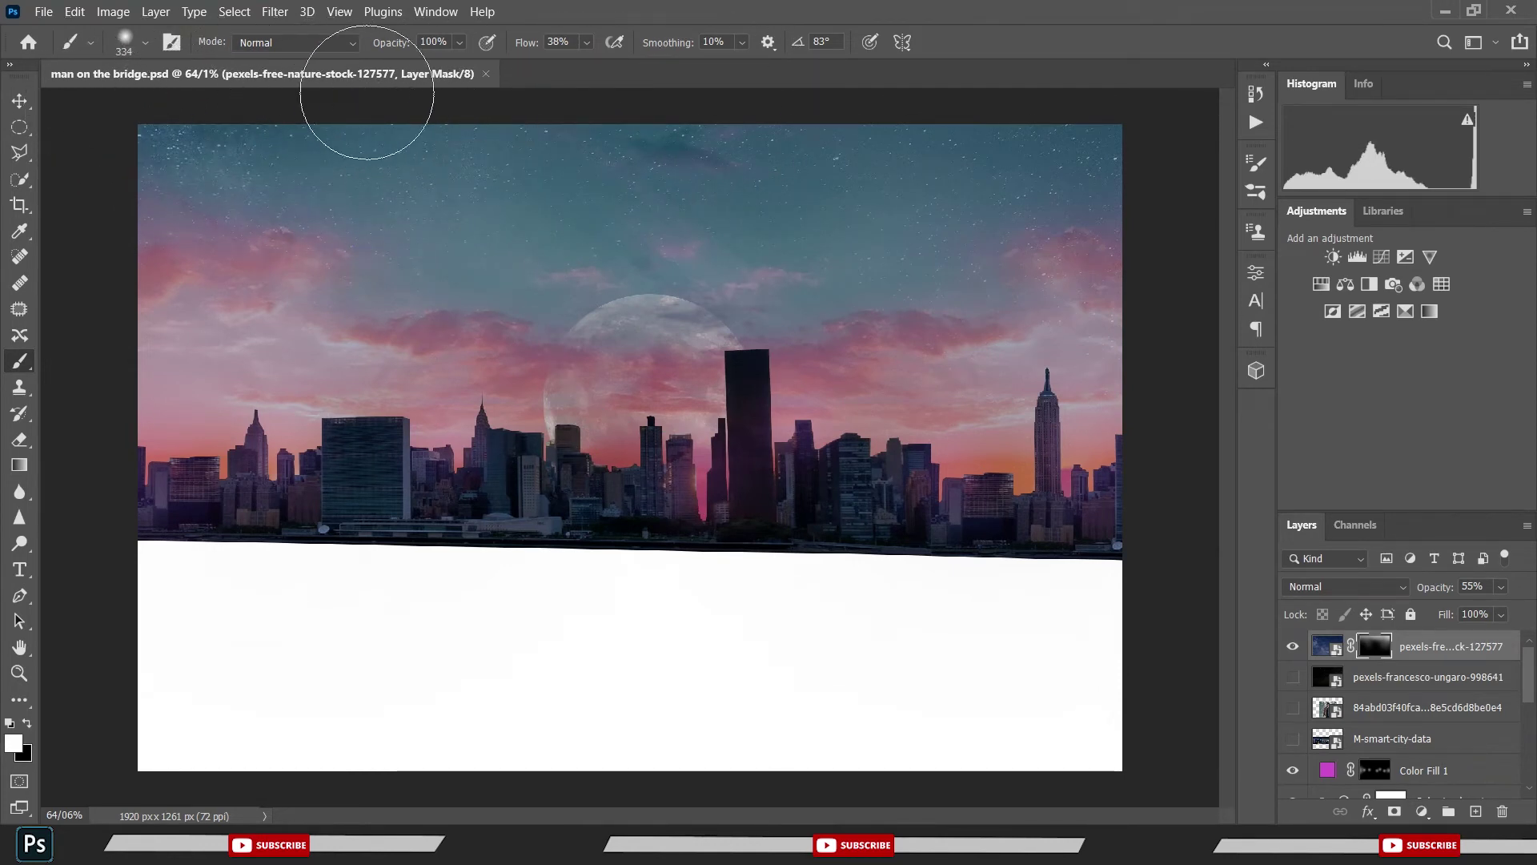
{"action": "left_click_drag", "start_coordinate": [782, 86], "coordinate": [1183, 86]}
{"action": "key", "text": "x"}
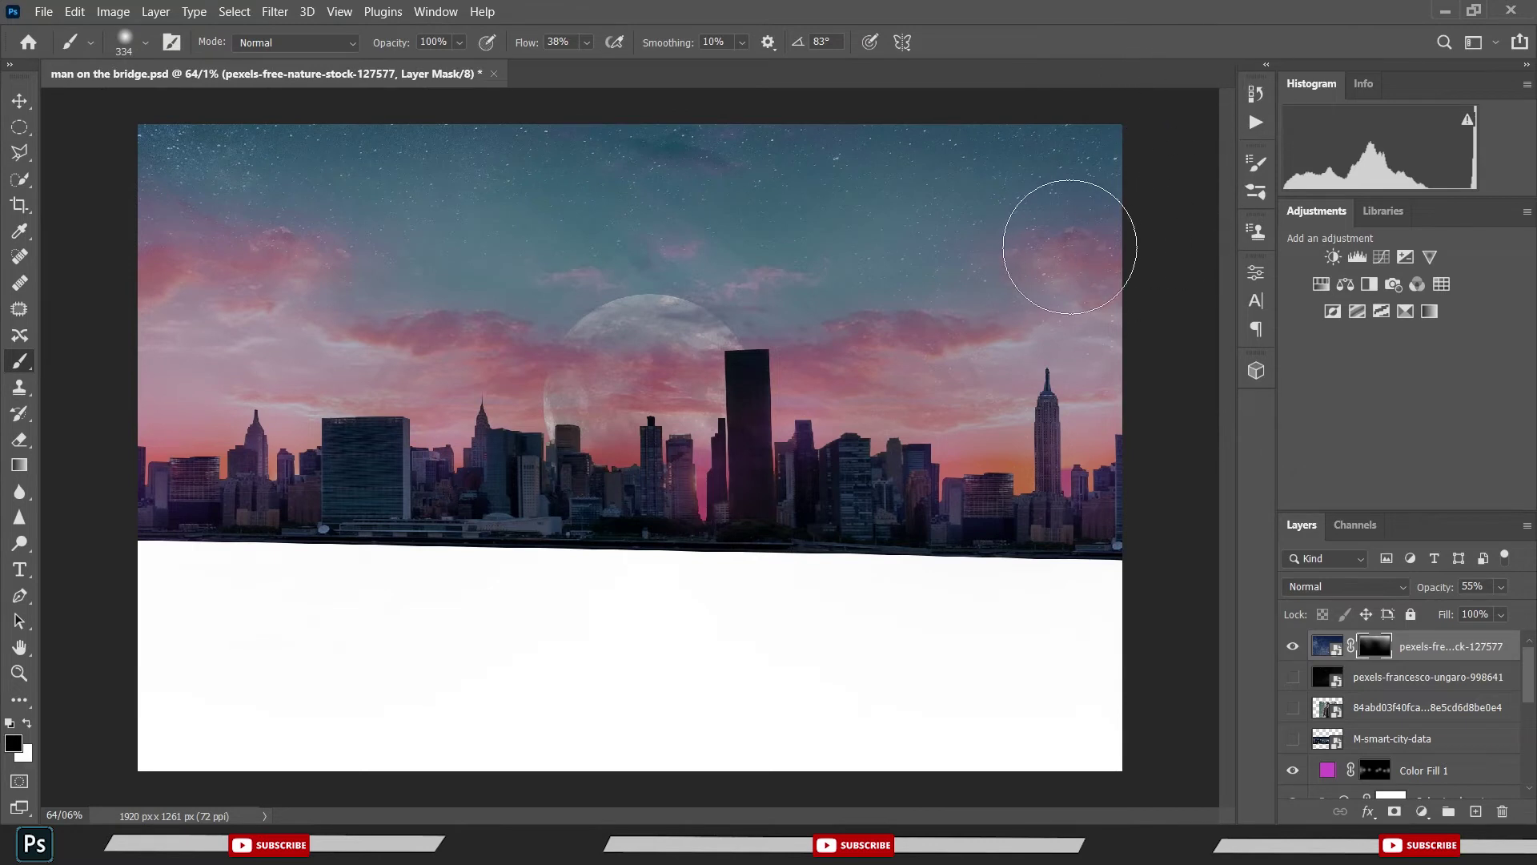
{"action": "mouse_move", "coordinate": [625, 296]}
{"action": "left_mouse_down"}
{"action": "mouse_move", "coordinate": [610, 286]}
{"action": "mouse_move", "coordinate": [644, 212]}
{"action": "left_mouse_up"}
{"action": "key", "text": "x"}
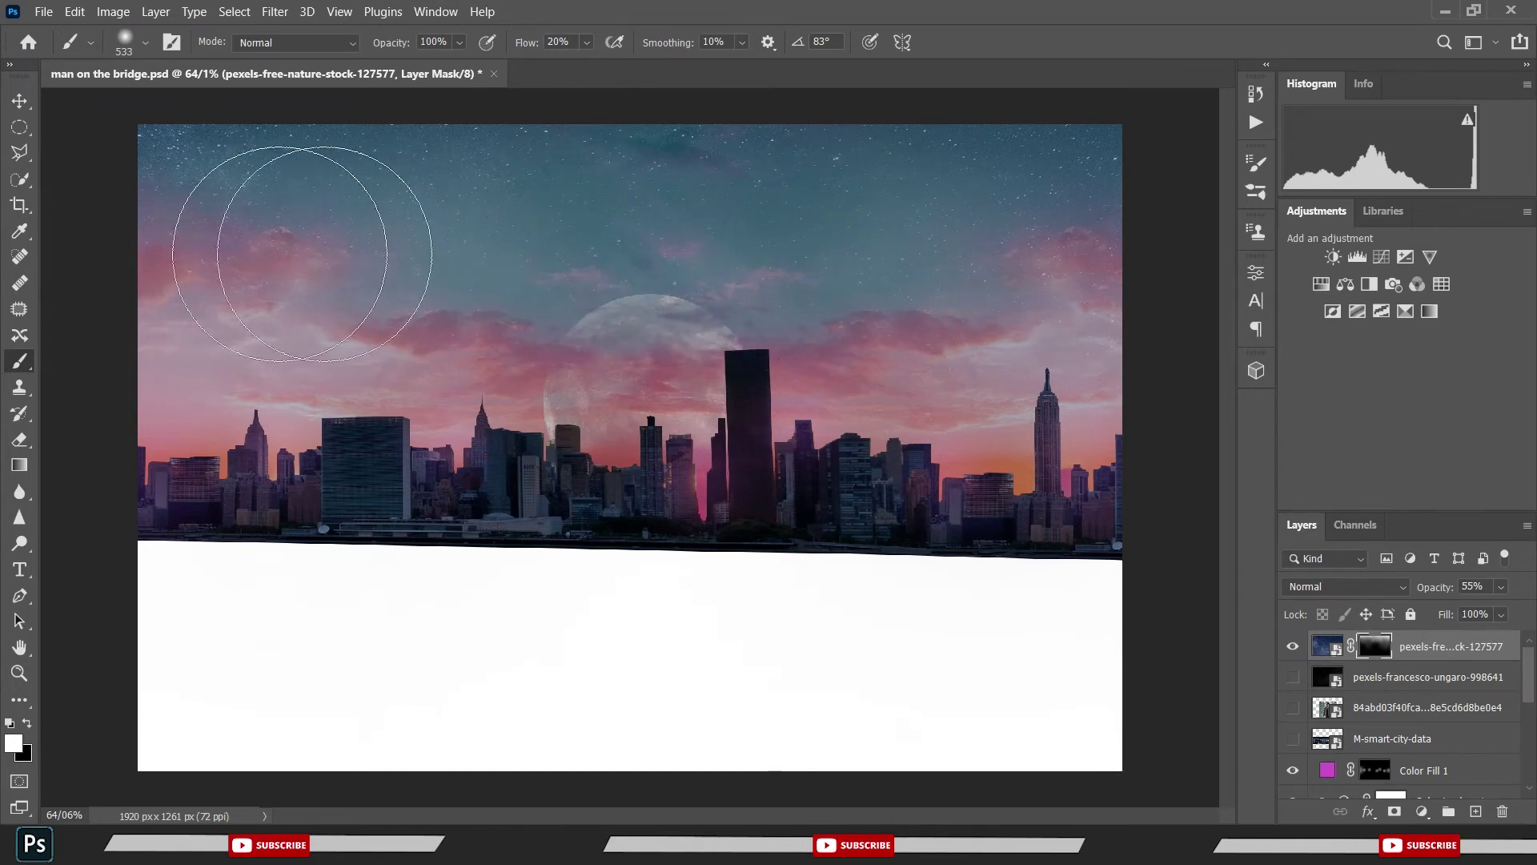
{"action": "scroll", "coordinate": [665, 235], "scroll_direction": "down", "scroll_amount": 3}
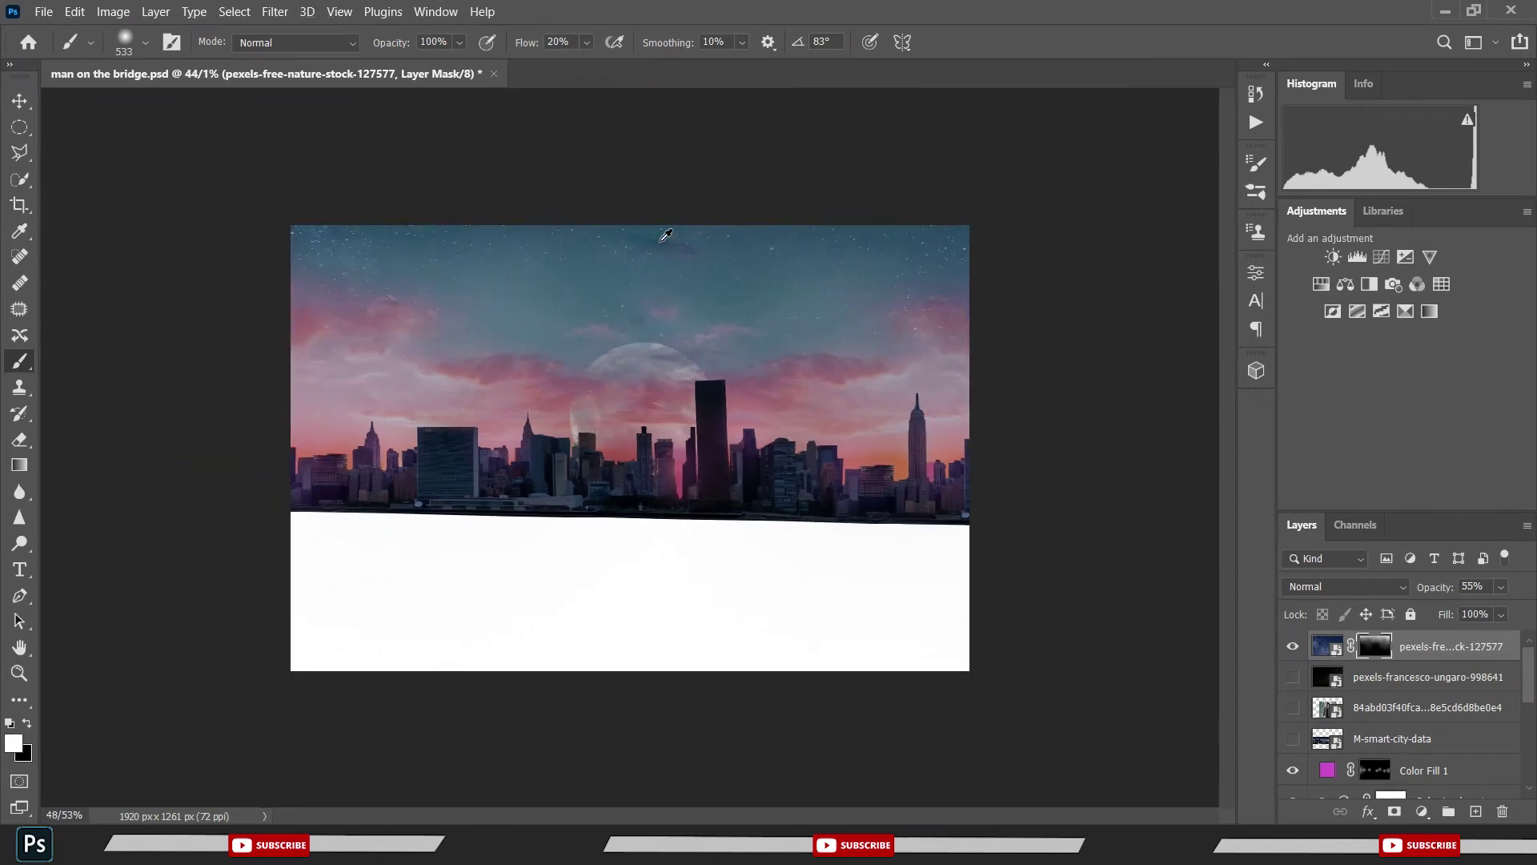
{"action": "key", "text": "ctrl+0"}
{"action": "key", "text": "ctrl+s"}
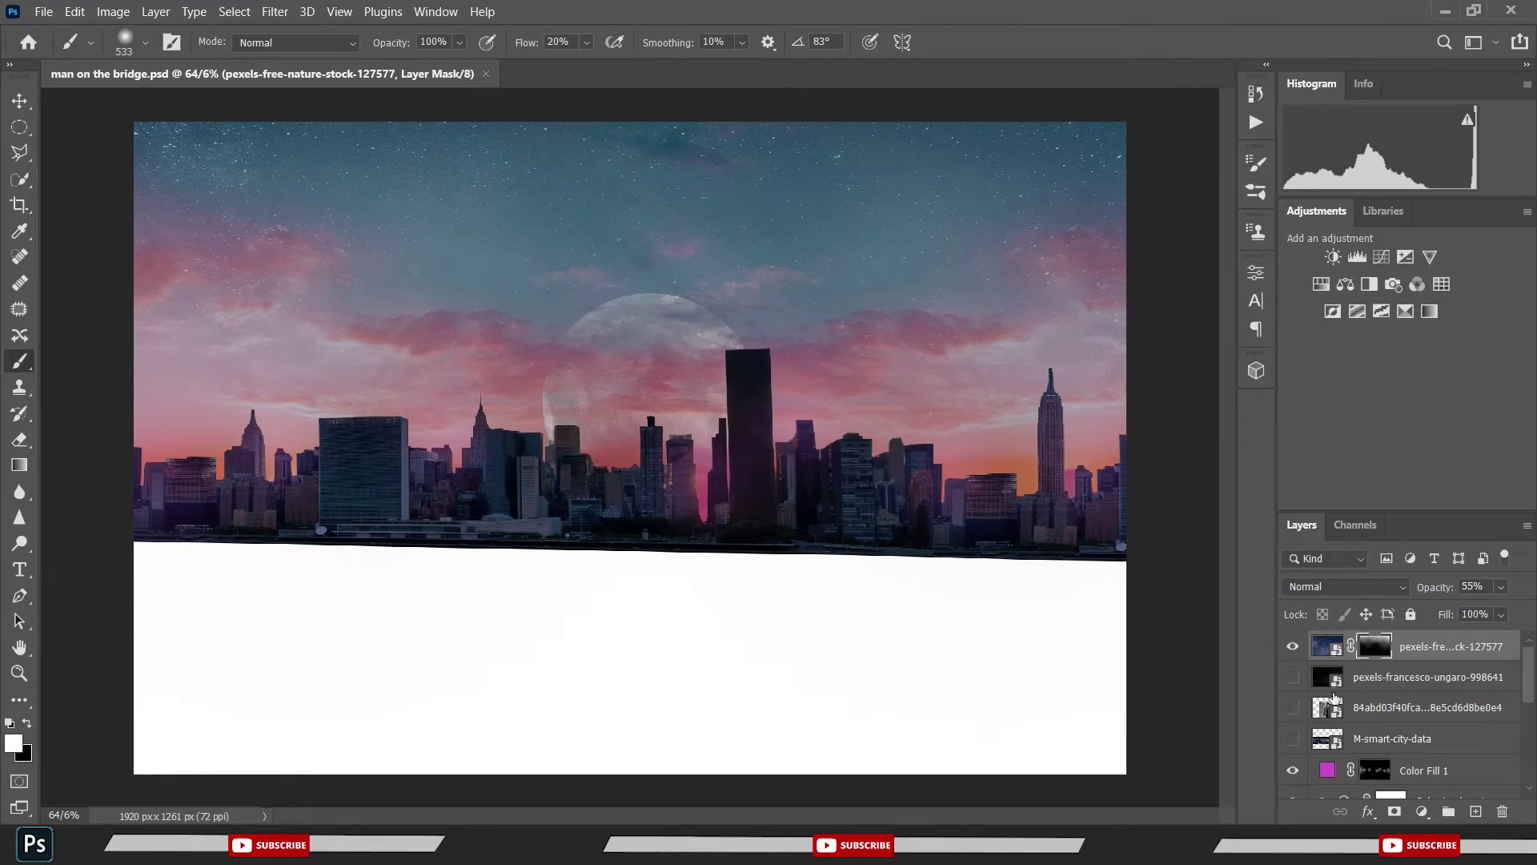
- Move the star layer directly above Color Fill 1 in the layer stack
{"action": "left_click_drag", "start_coordinate": [1419, 659], "coordinate": [1419, 754]}
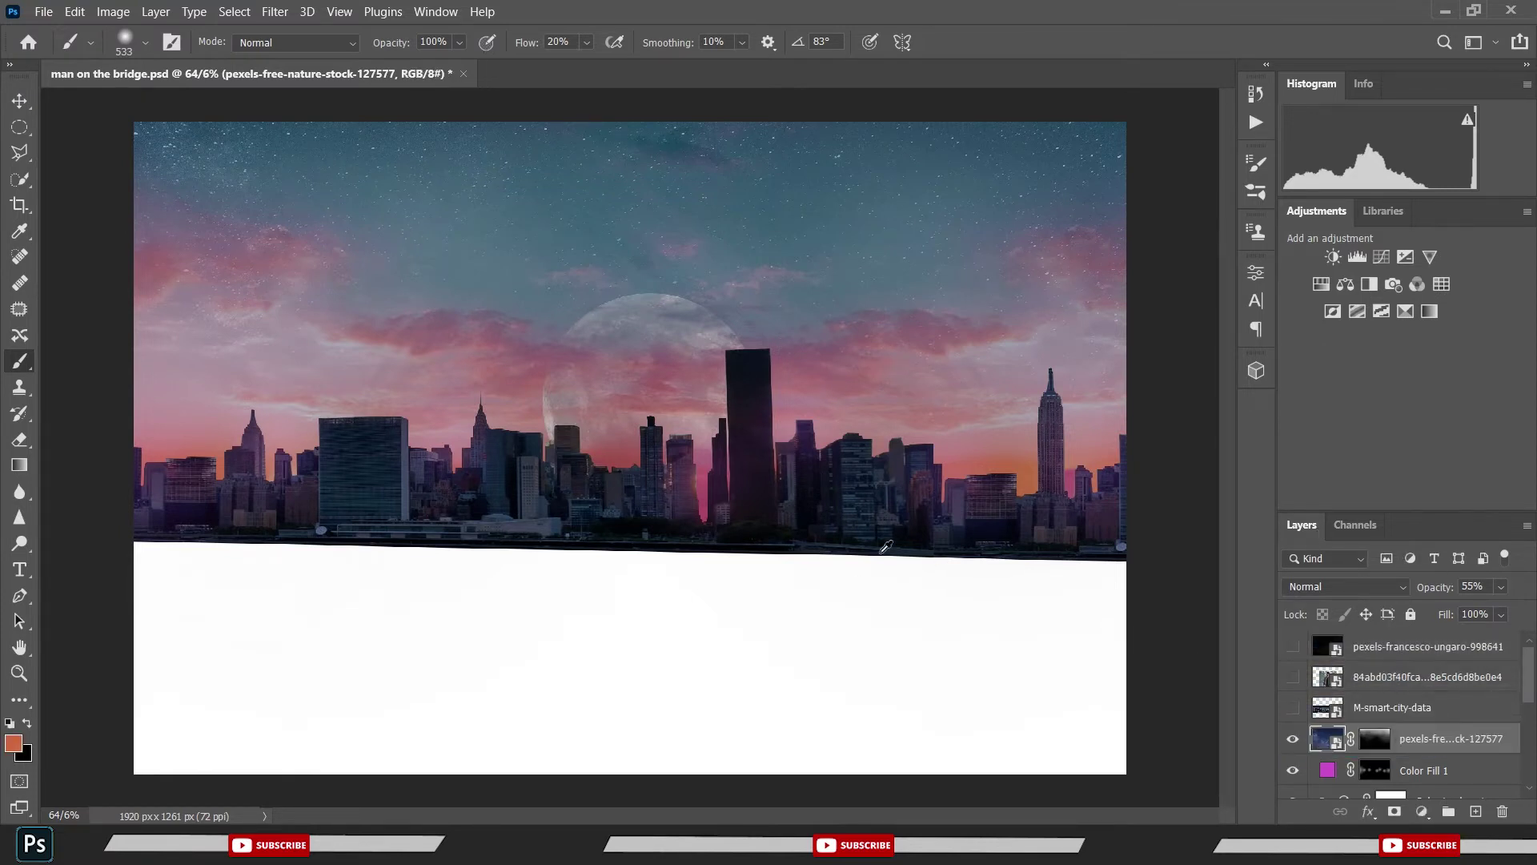
{"action": "scroll", "coordinate": [719, 508], "scroll_direction": "down", "scroll_amount": 3}
{"action": "scroll", "coordinate": [705, 501], "scroll_direction": "down", "scroll_amount": 1}
{"action": "scroll", "coordinate": [705, 501], "scroll_direction": "up", "scroll_amount": 3}
{"action": "scroll", "coordinate": [640, 481], "scroll_direction": "up", "scroll_amount": 3}
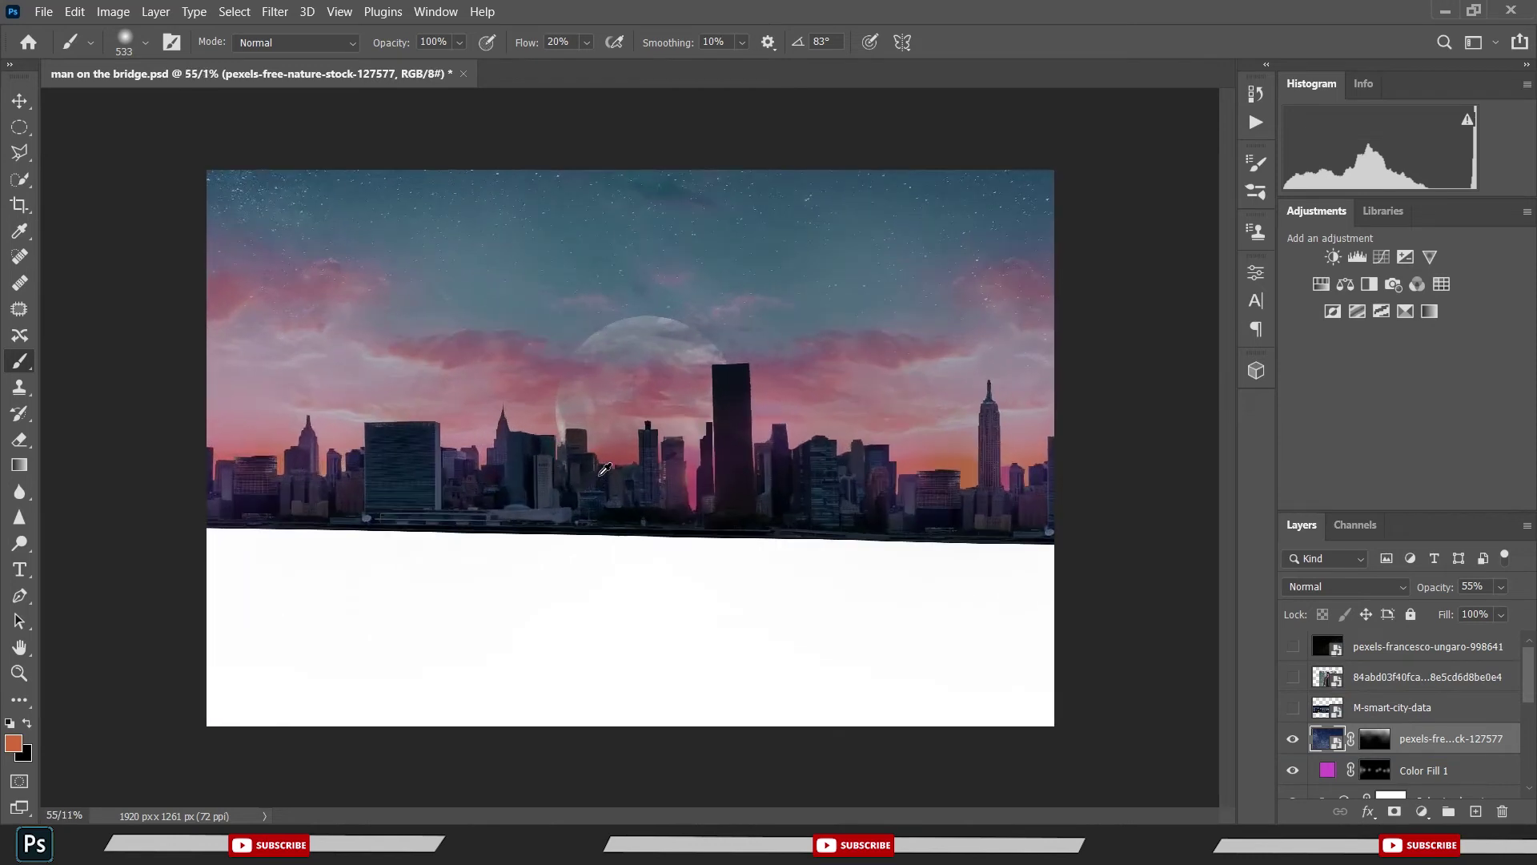
{"action": "scroll", "coordinate": [605, 470], "scroll_direction": "up", "scroll_amount": 1}
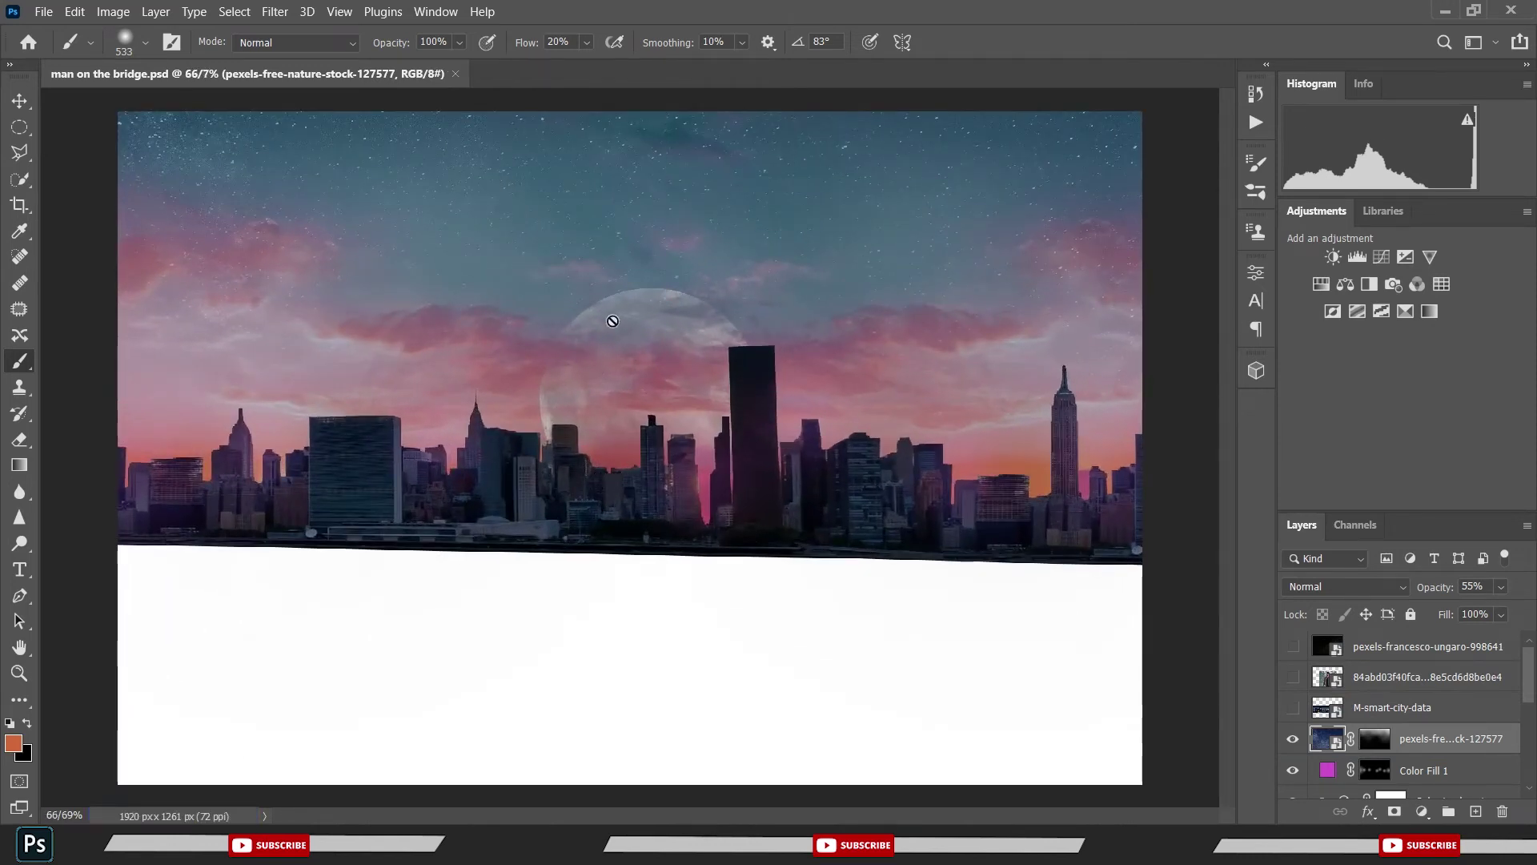
{"action": "scroll", "coordinate": [623, 308], "scroll_direction": "down", "scroll_amount": 1}
{"action": "scroll", "coordinate": [658, 350], "scroll_direction": "up", "scroll_amount": 1}
{"action": "scroll", "coordinate": [1398, 668], "scroll_direction": "down", "scroll_amount": 1}
{"action": "scroll", "coordinate": [1413, 709], "scroll_direction": "down", "scroll_amount": 2}
{"action": "scroll", "coordinate": [1405, 701], "scroll_direction": "down", "scroll_amount": 2}
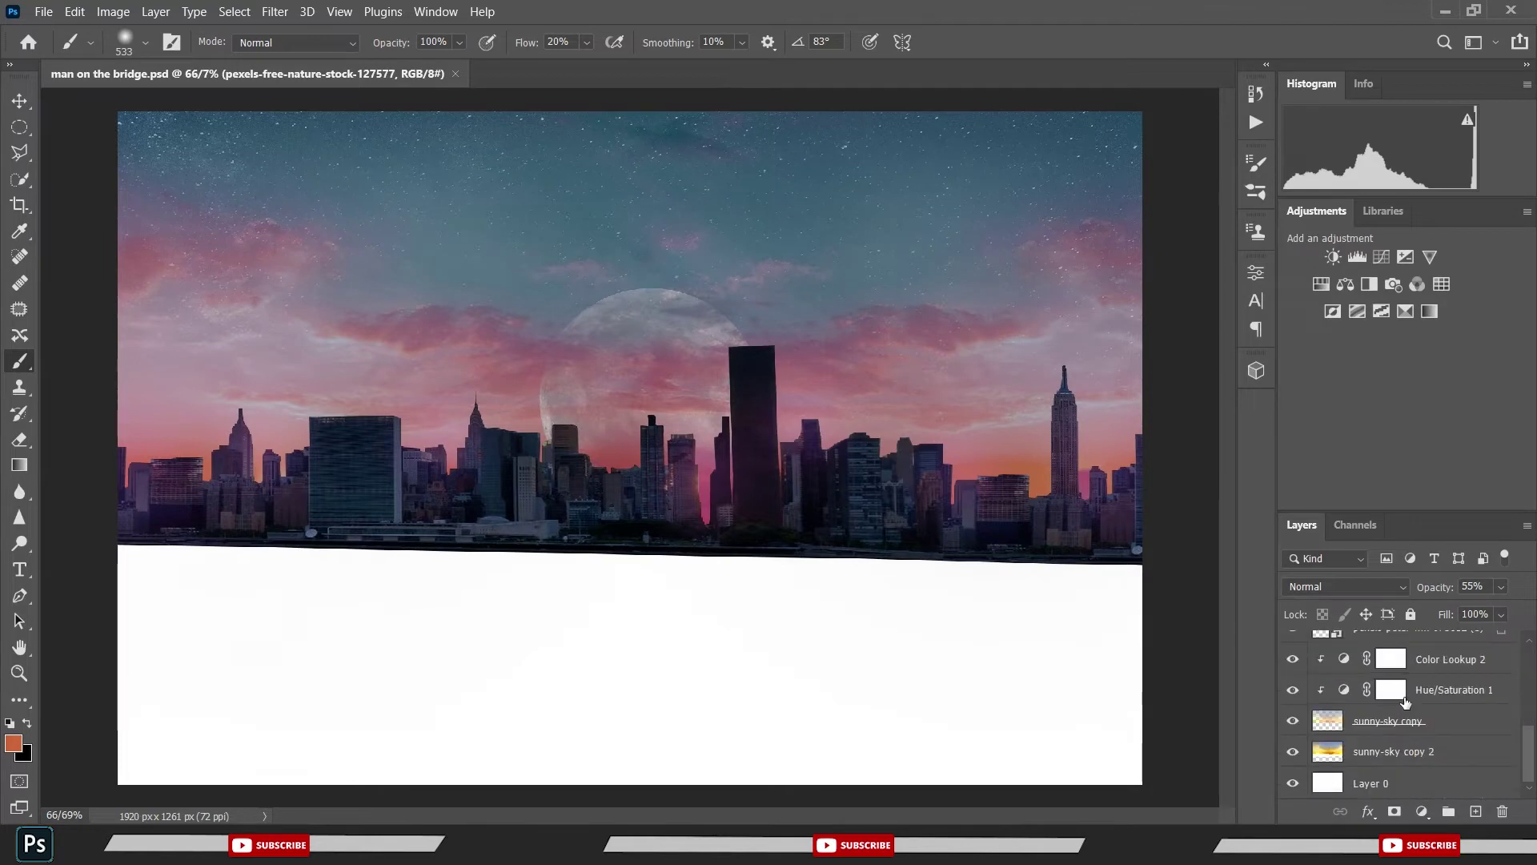
- Convert the selected star and sky layers into a single smart object and save
{"action": "right_click", "coordinate": [1389, 754]}
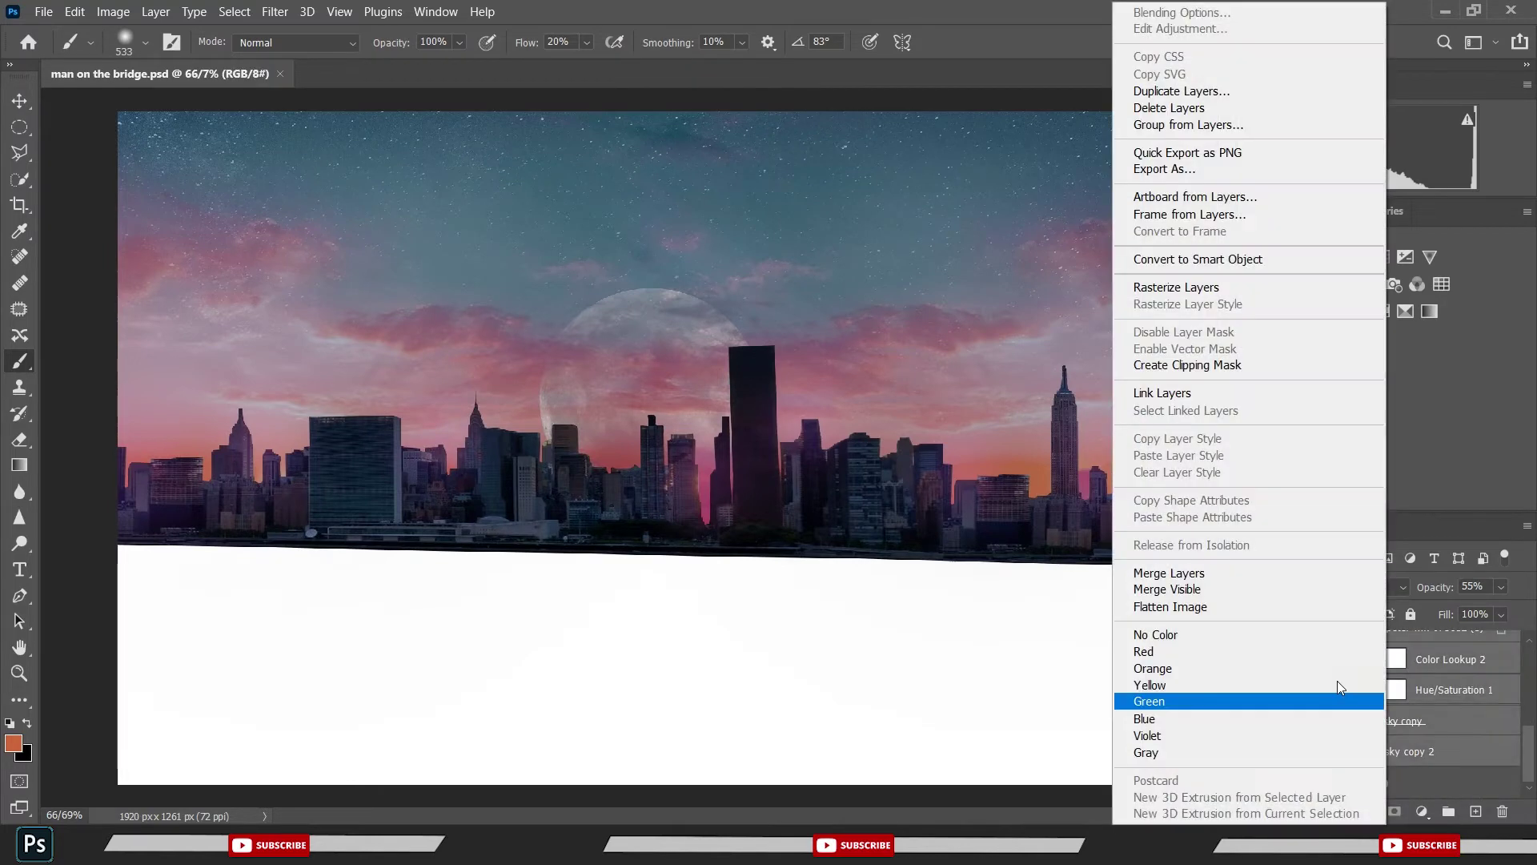
{"action": "left_click", "coordinate": [1189, 264]}
{"action": "key", "text": "ctrl+s"}
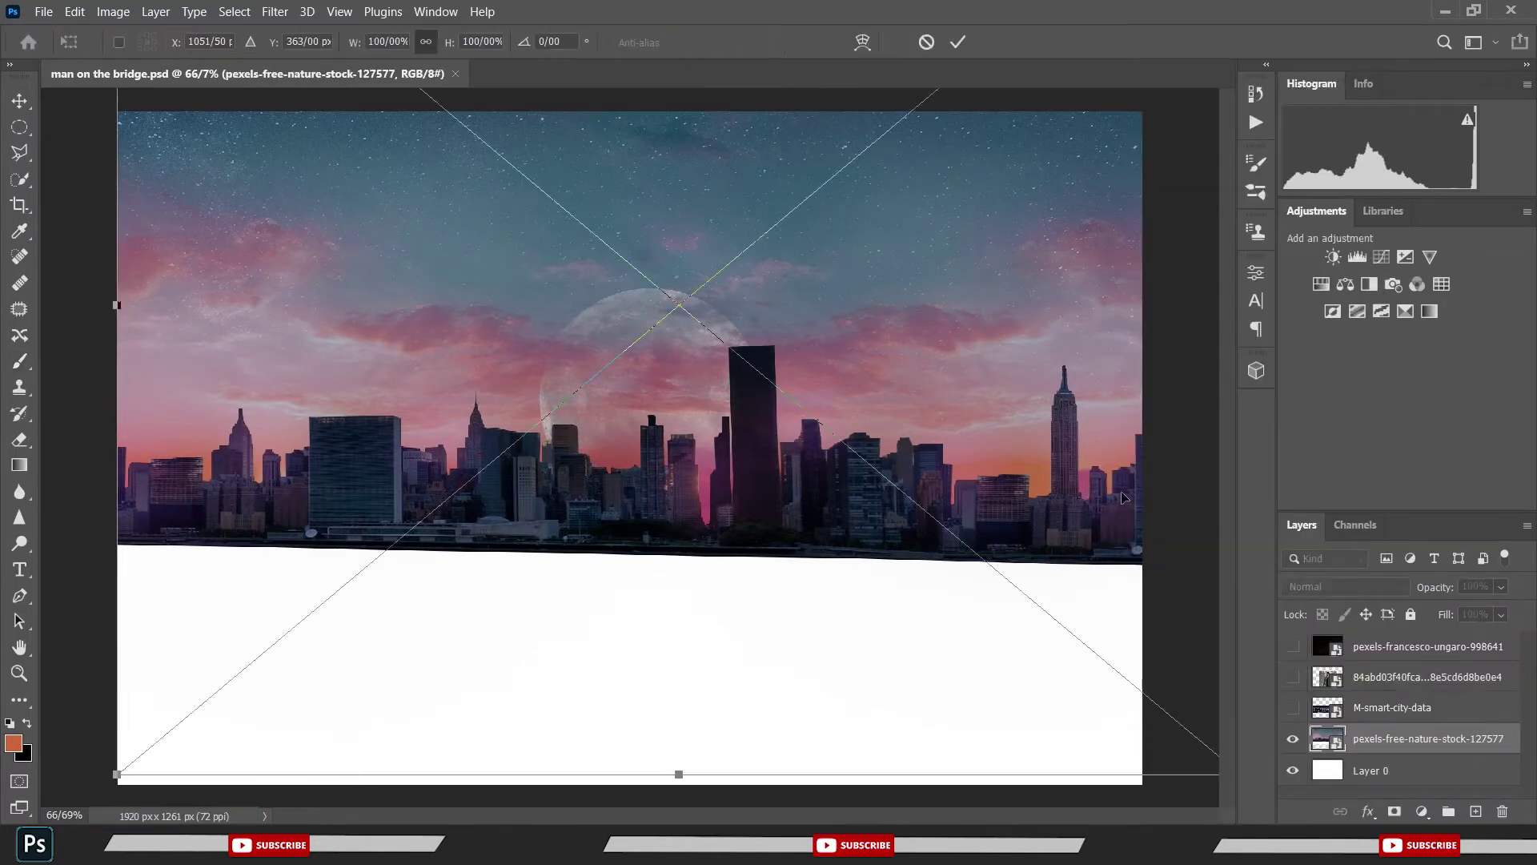
- Apply Free Transform to the new smart object and commit it unchanged
{"action": "key", "text": "ctrl+t"}
{"action": "left_click", "coordinate": [955, 46]}
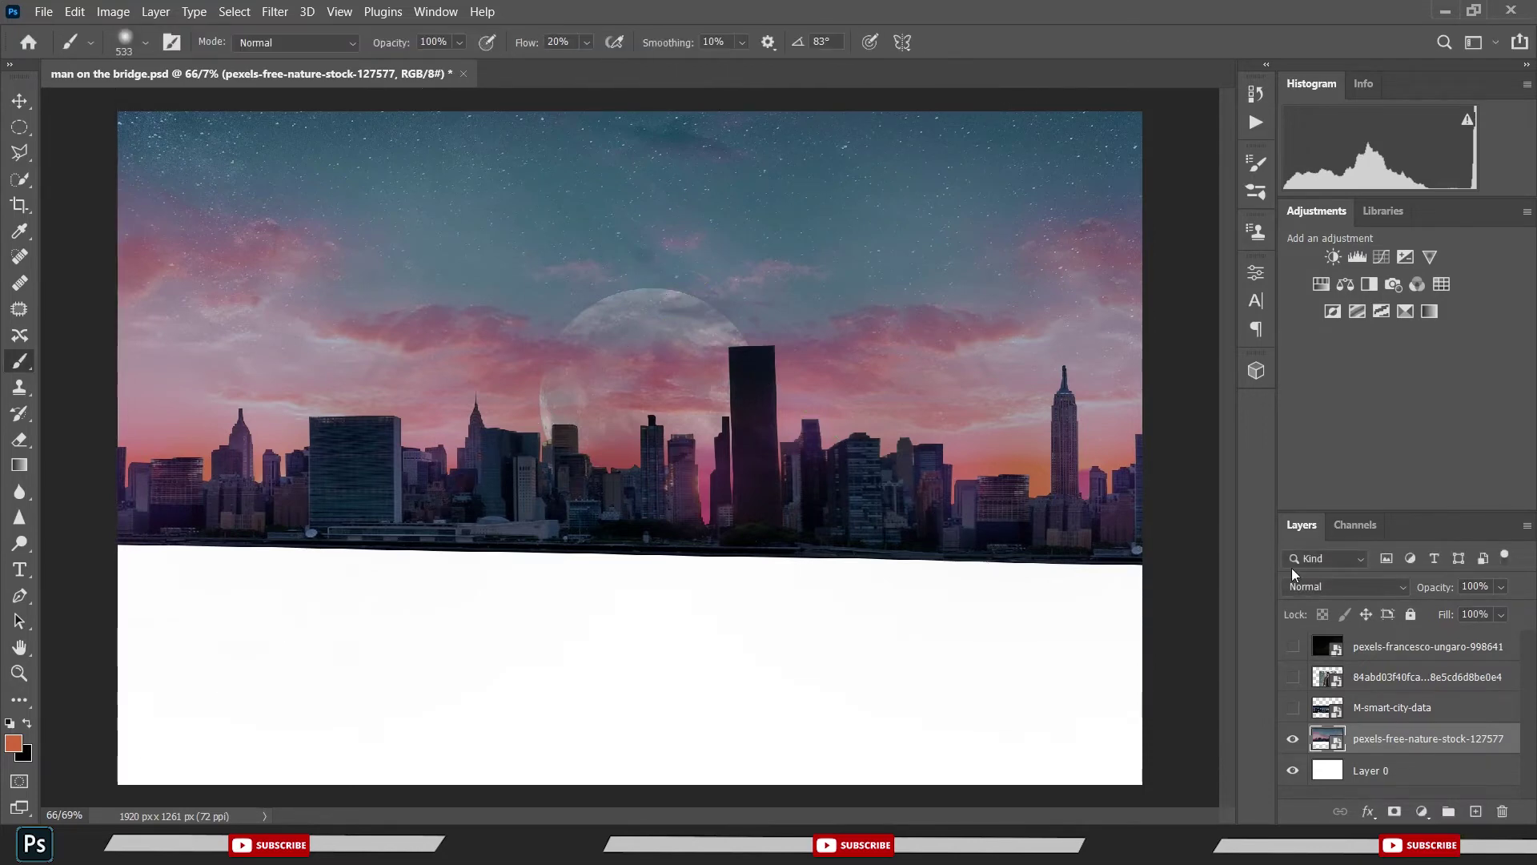
{"action": "scroll", "coordinate": [757, 463], "scroll_direction": "down", "scroll_amount": 2}
{"action": "key", "text": "ctrl+t"}
{"action": "scroll", "coordinate": [756, 469], "scroll_direction": "down", "scroll_amount": 2}
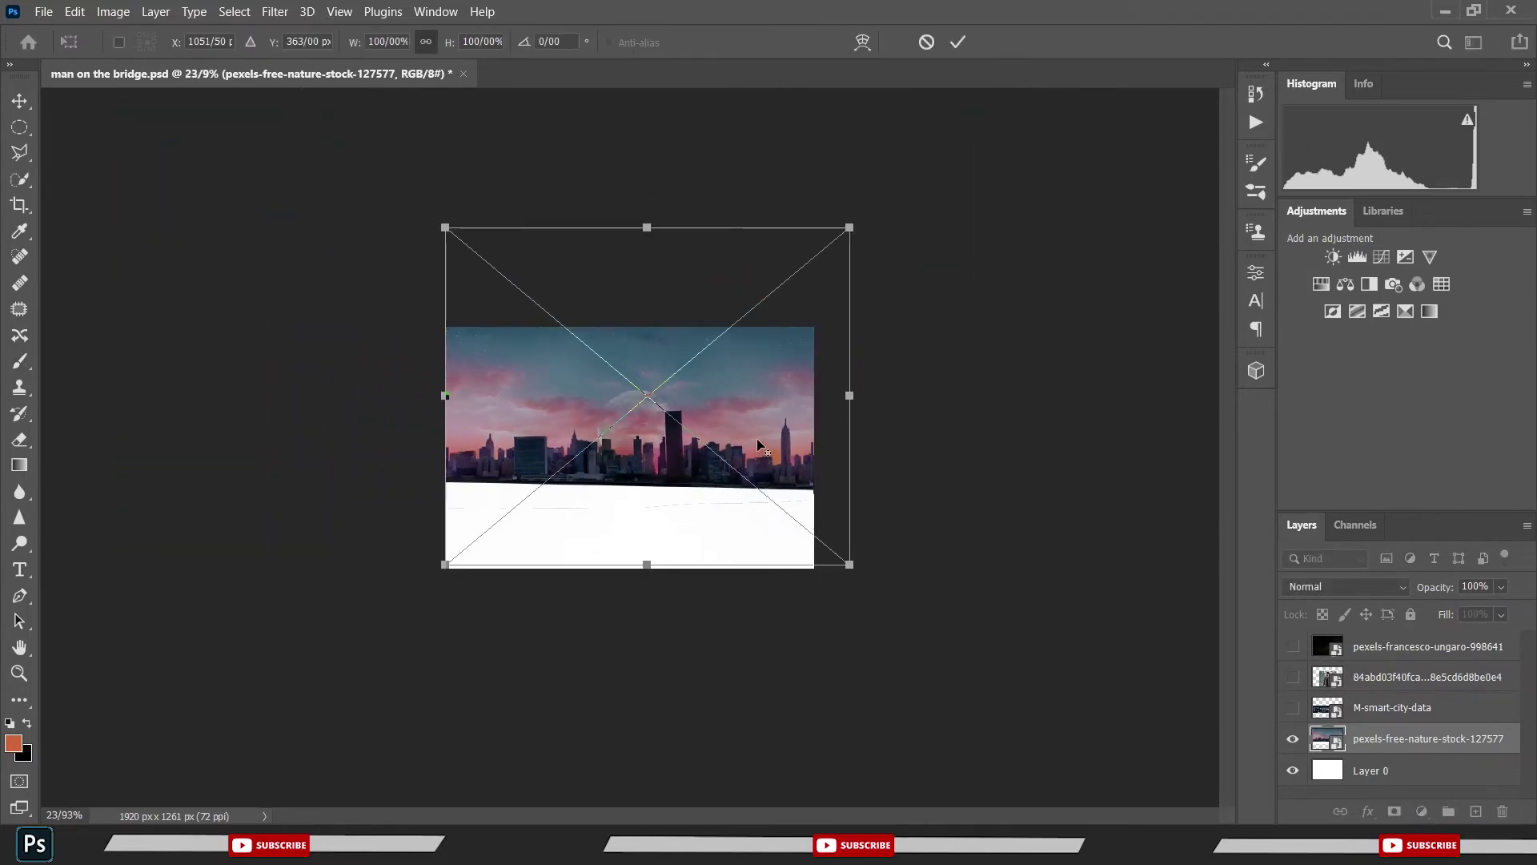
{"action": "scroll", "coordinate": [756, 468], "scroll_direction": "up", "scroll_amount": 3}
{"action": "scroll", "coordinate": [759, 445], "scroll_direction": "up", "scroll_amount": 1}
{"action": "scroll", "coordinate": [759, 445], "scroll_direction": "up", "scroll_amount": 1}
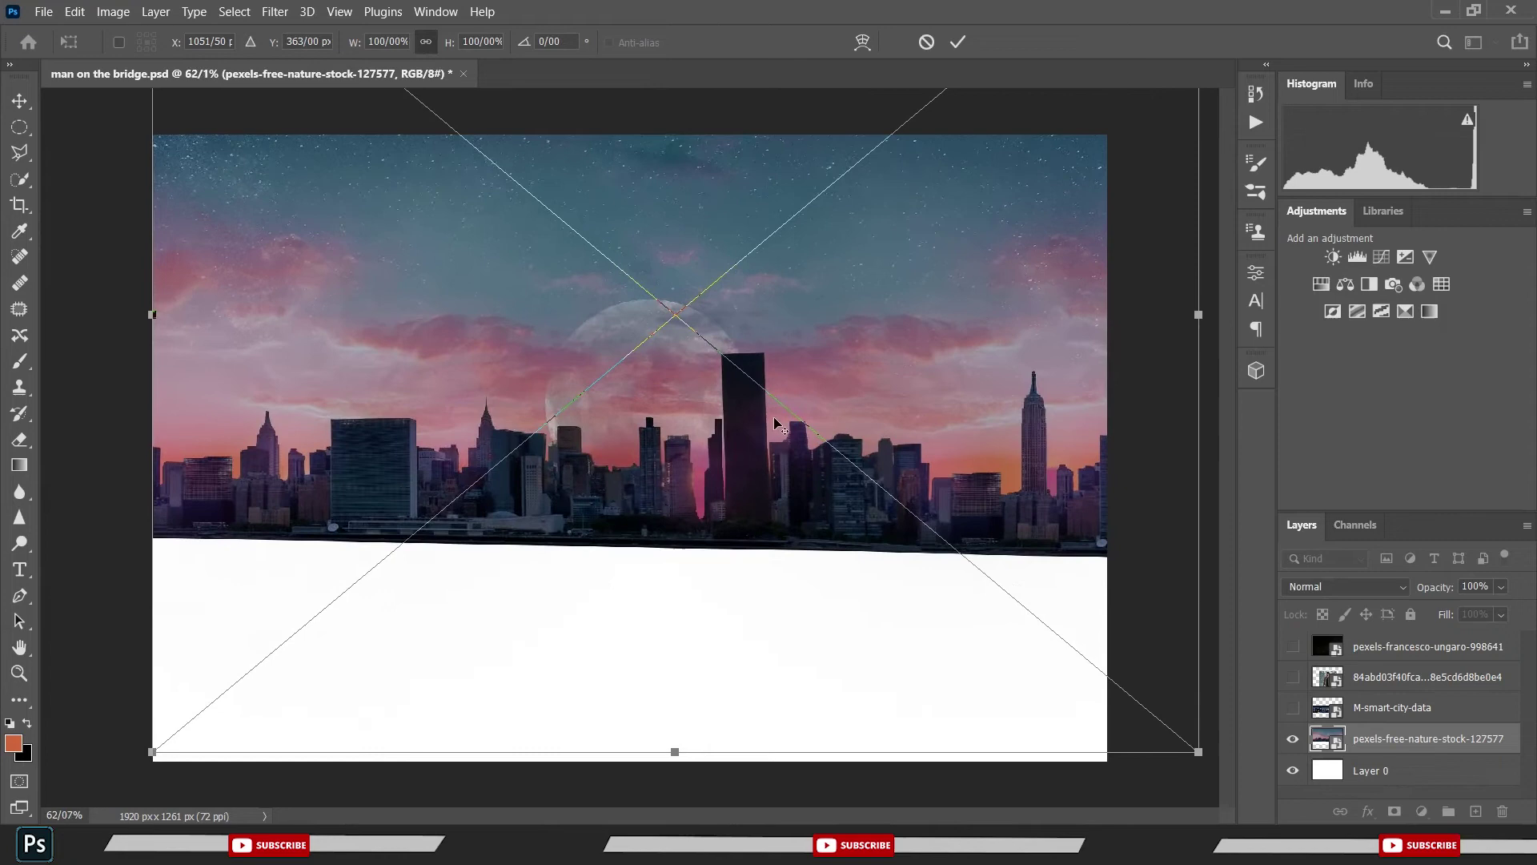
{"action": "left_click", "coordinate": [957, 41]}
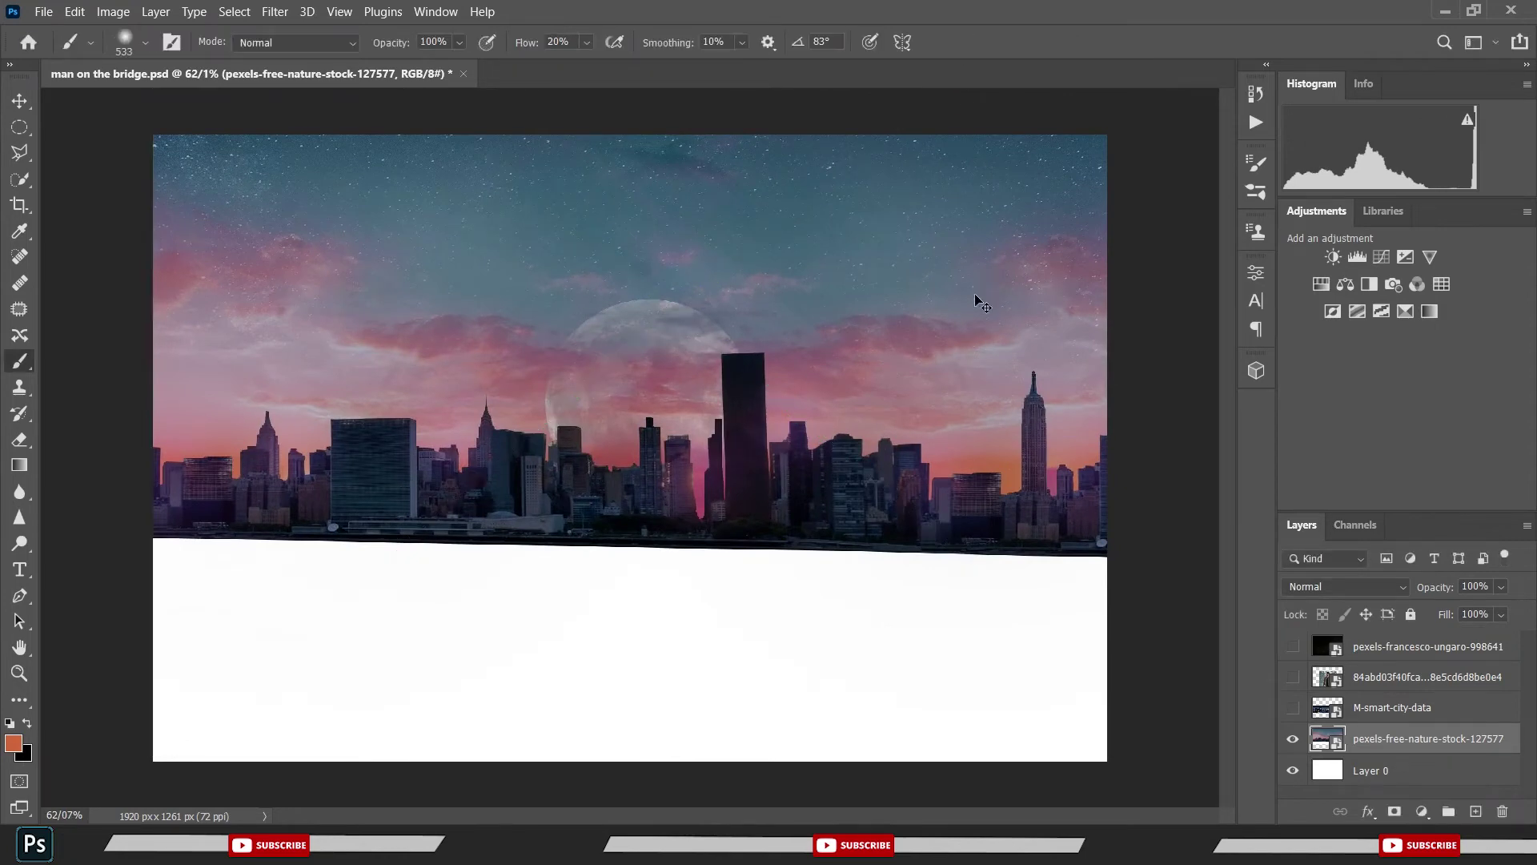
- Change an option from the skyline layer's context menu and commit an unchanged transform
{"action": "right_click", "coordinate": [1380, 741]}
{"action": "left_click", "coordinate": [1131, 192]}
{"action": "key", "text": "ctrl+t"}
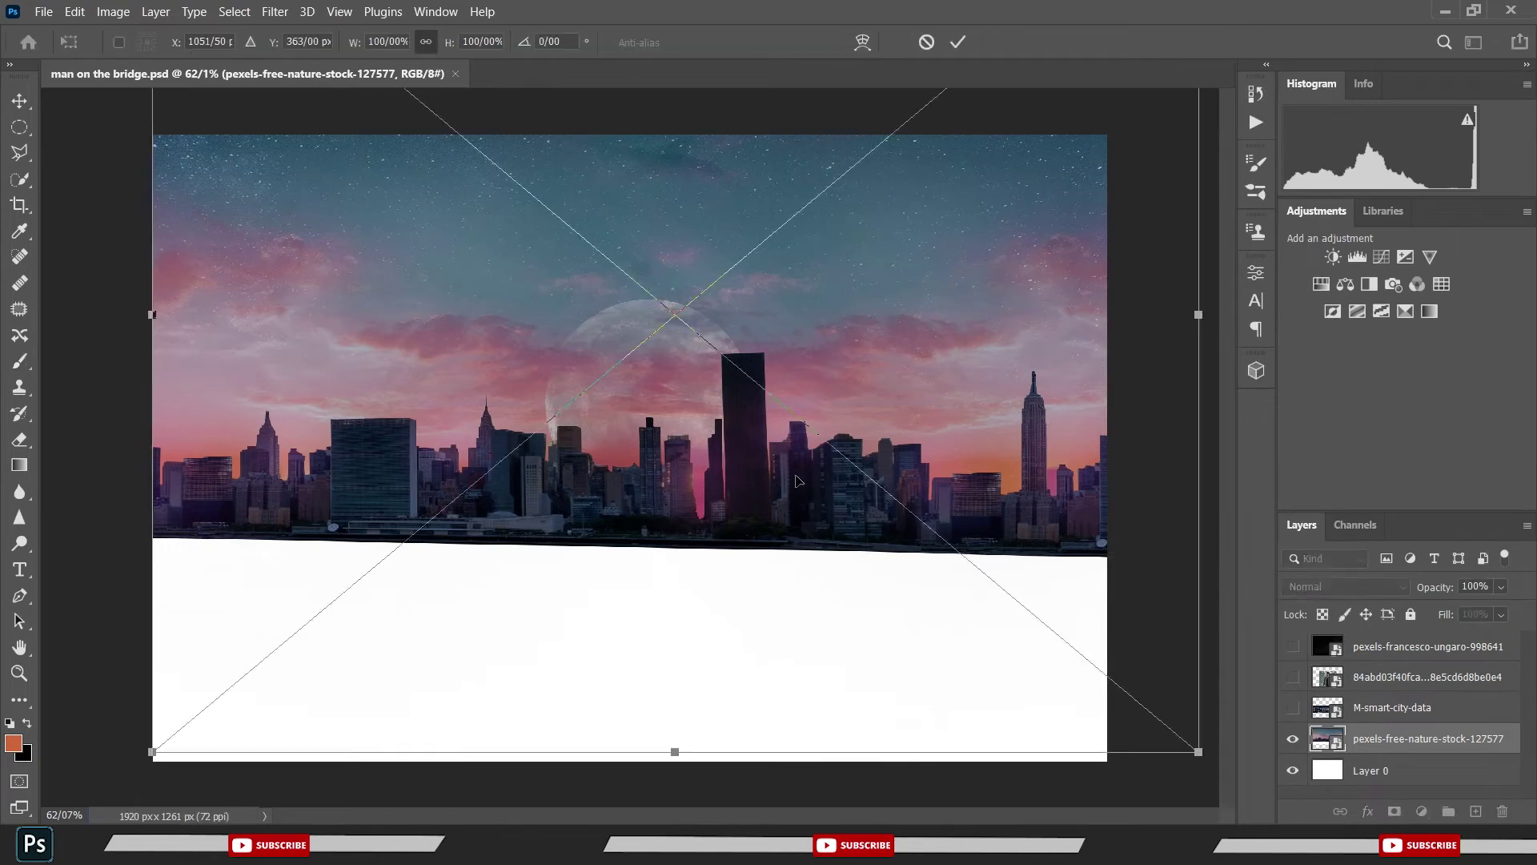
{"action": "left_click", "coordinate": [955, 45]}
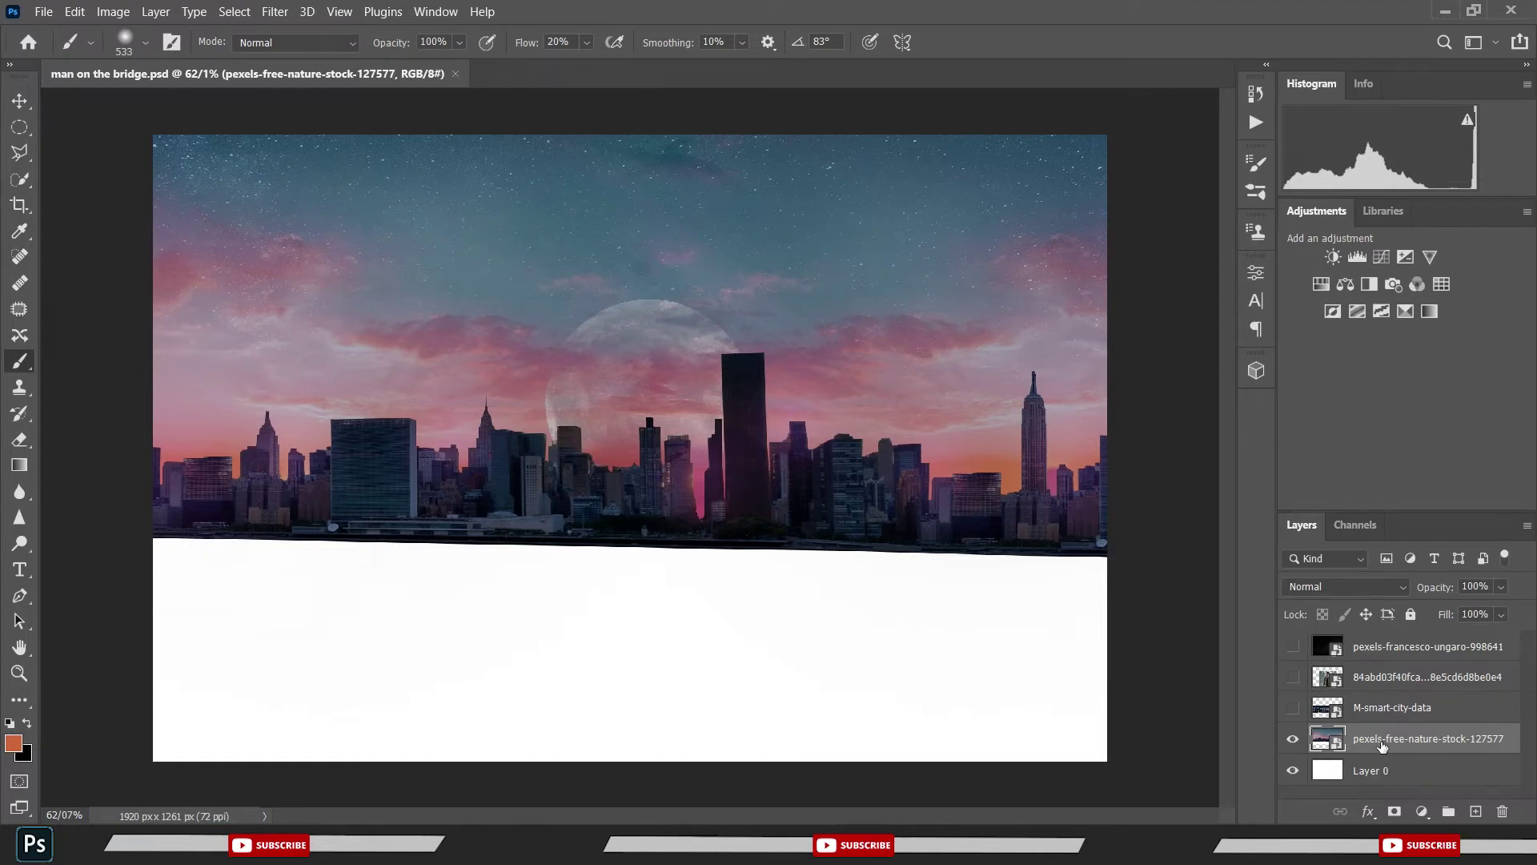
- Duplicate the city skyline layer, flip the copy vertically and drag it below the skyline
{"action": "key", "text": "ctrl+j"}
{"action": "key", "text": "ctrl+t"}
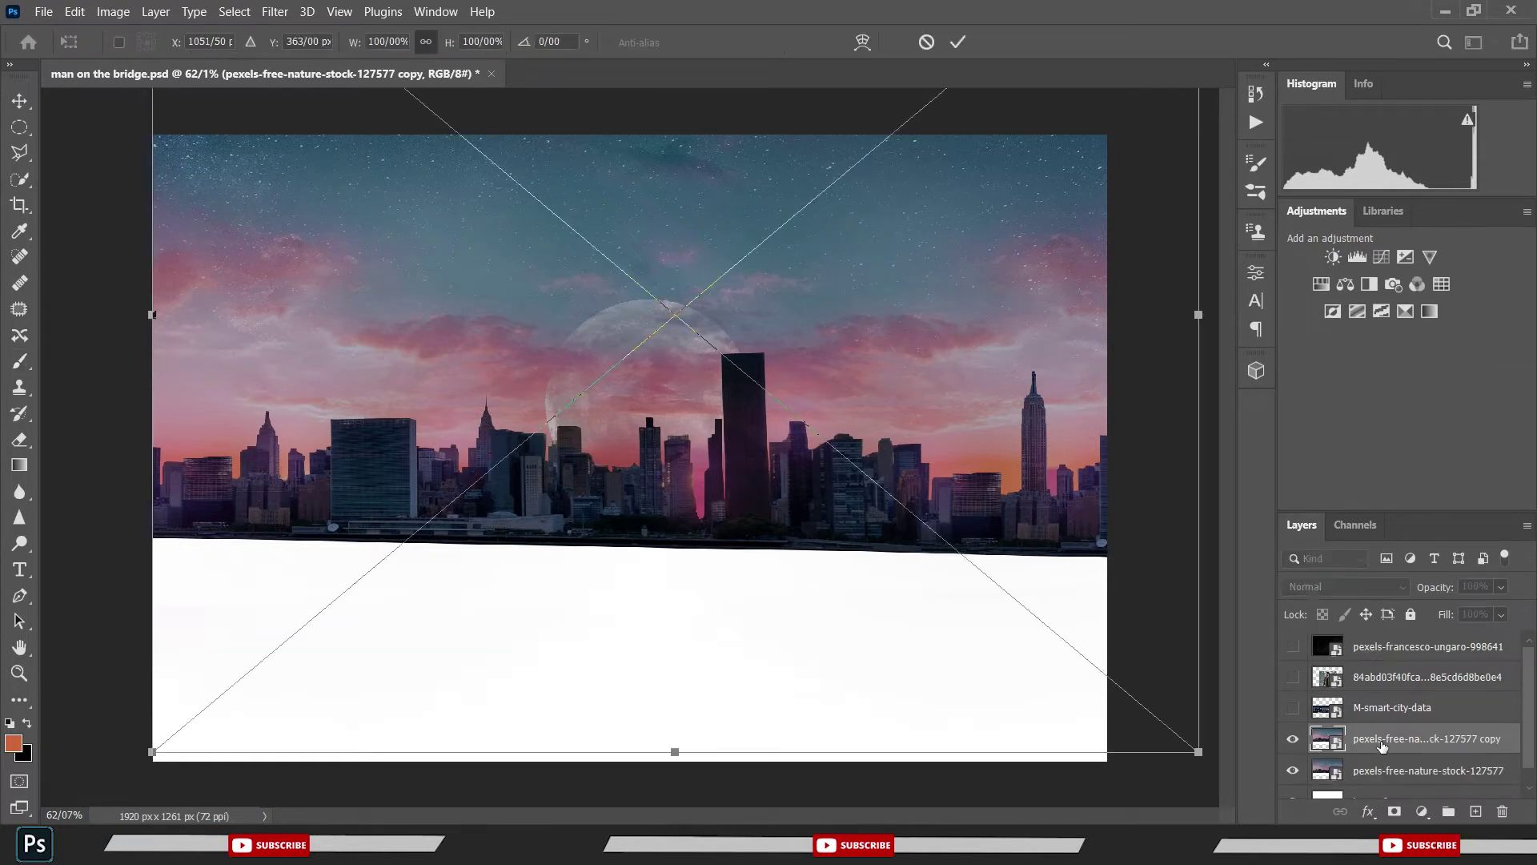
{"action": "right_click", "coordinate": [821, 330]}
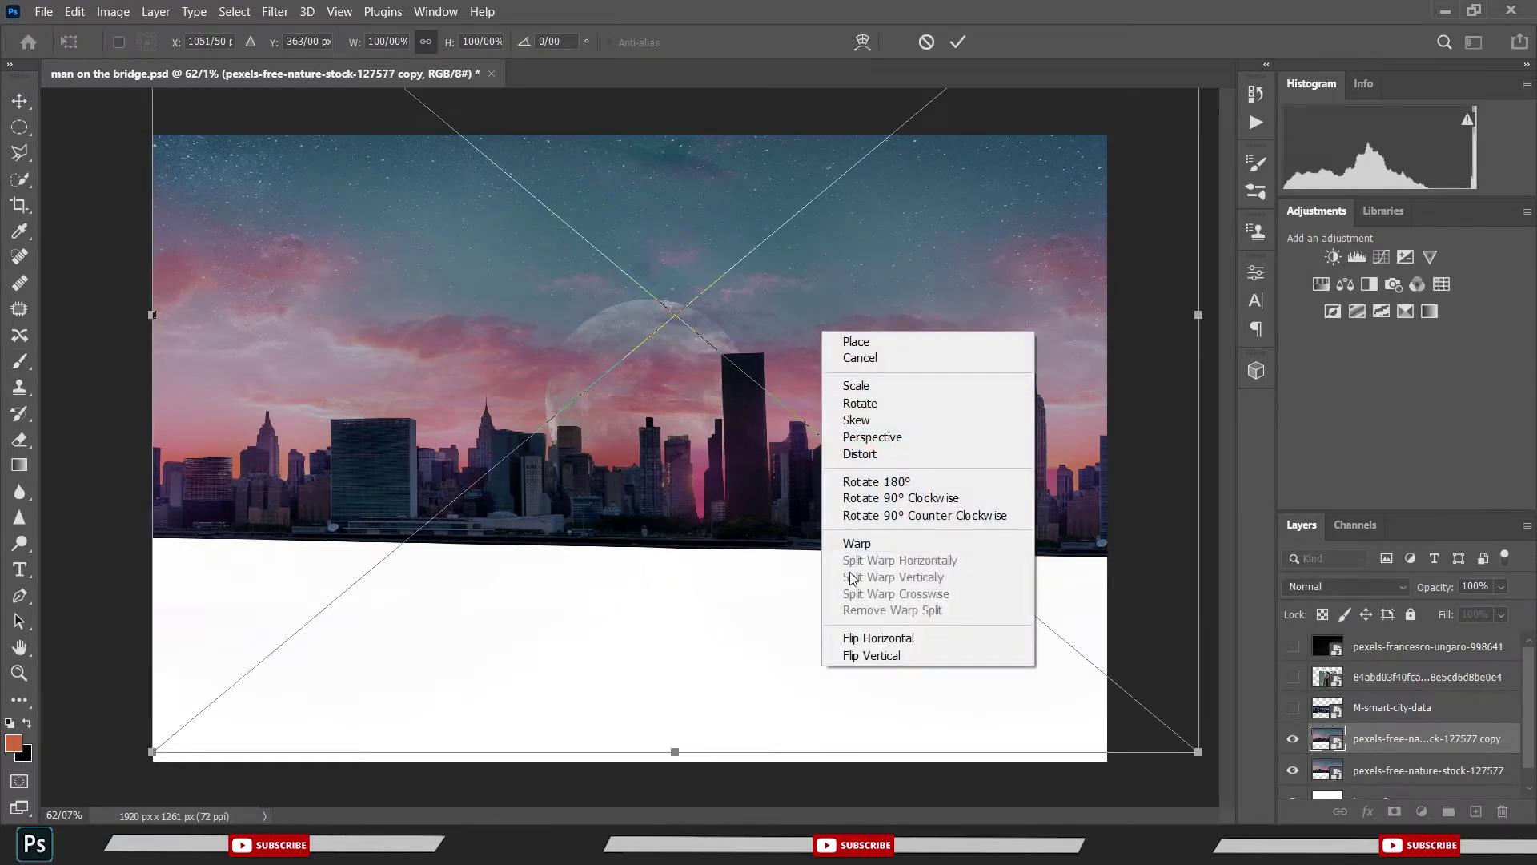
{"action": "left_click", "coordinate": [875, 655]}
{"action": "scroll", "coordinate": [782, 429], "scroll_direction": "down", "scroll_amount": 3}
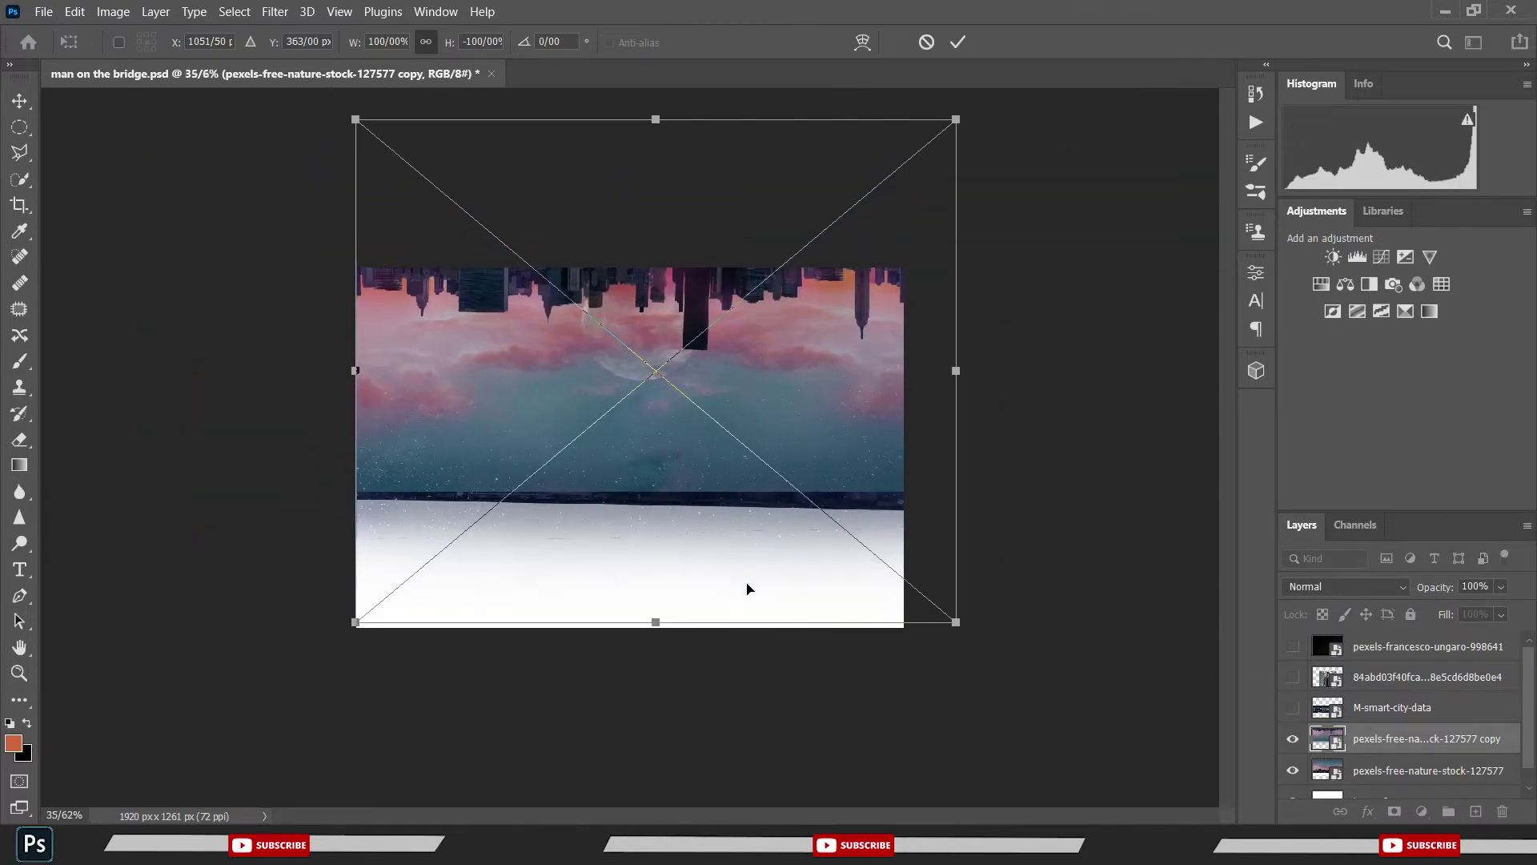
{"action": "left_click_drag", "start_coordinate": [700, 377], "coordinate": [705, 633]}
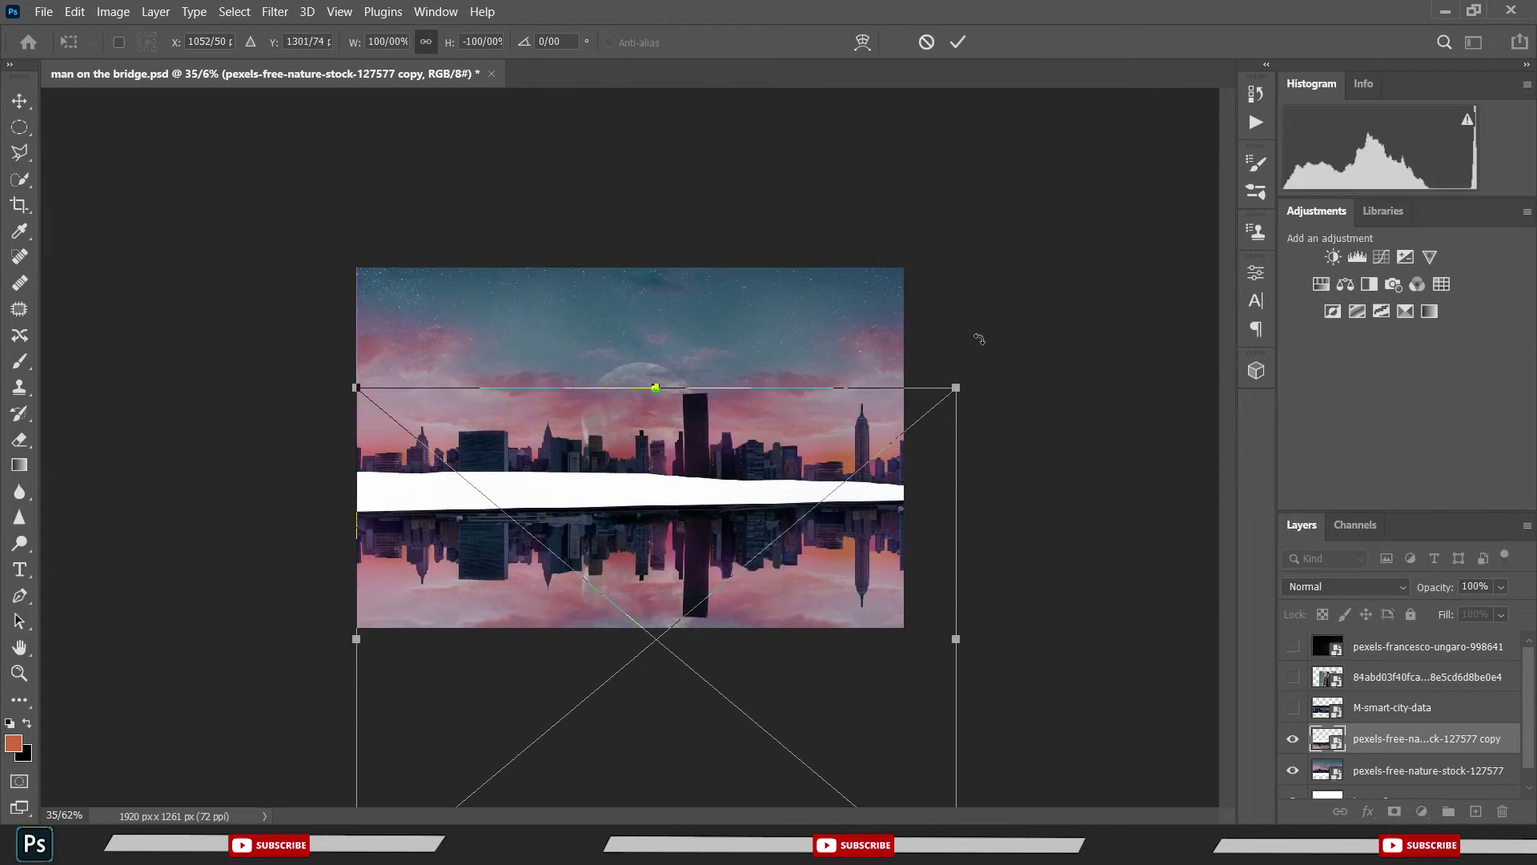
{"action": "left_click", "coordinate": [959, 42]}
- Place the reflection copy beneath the original layer, nudge it slightly lower, and save
{"action": "scroll", "coordinate": [644, 453], "scroll_direction": "up", "scroll_amount": 2}
{"action": "scroll", "coordinate": [645, 453], "scroll_direction": "up", "scroll_amount": 1}
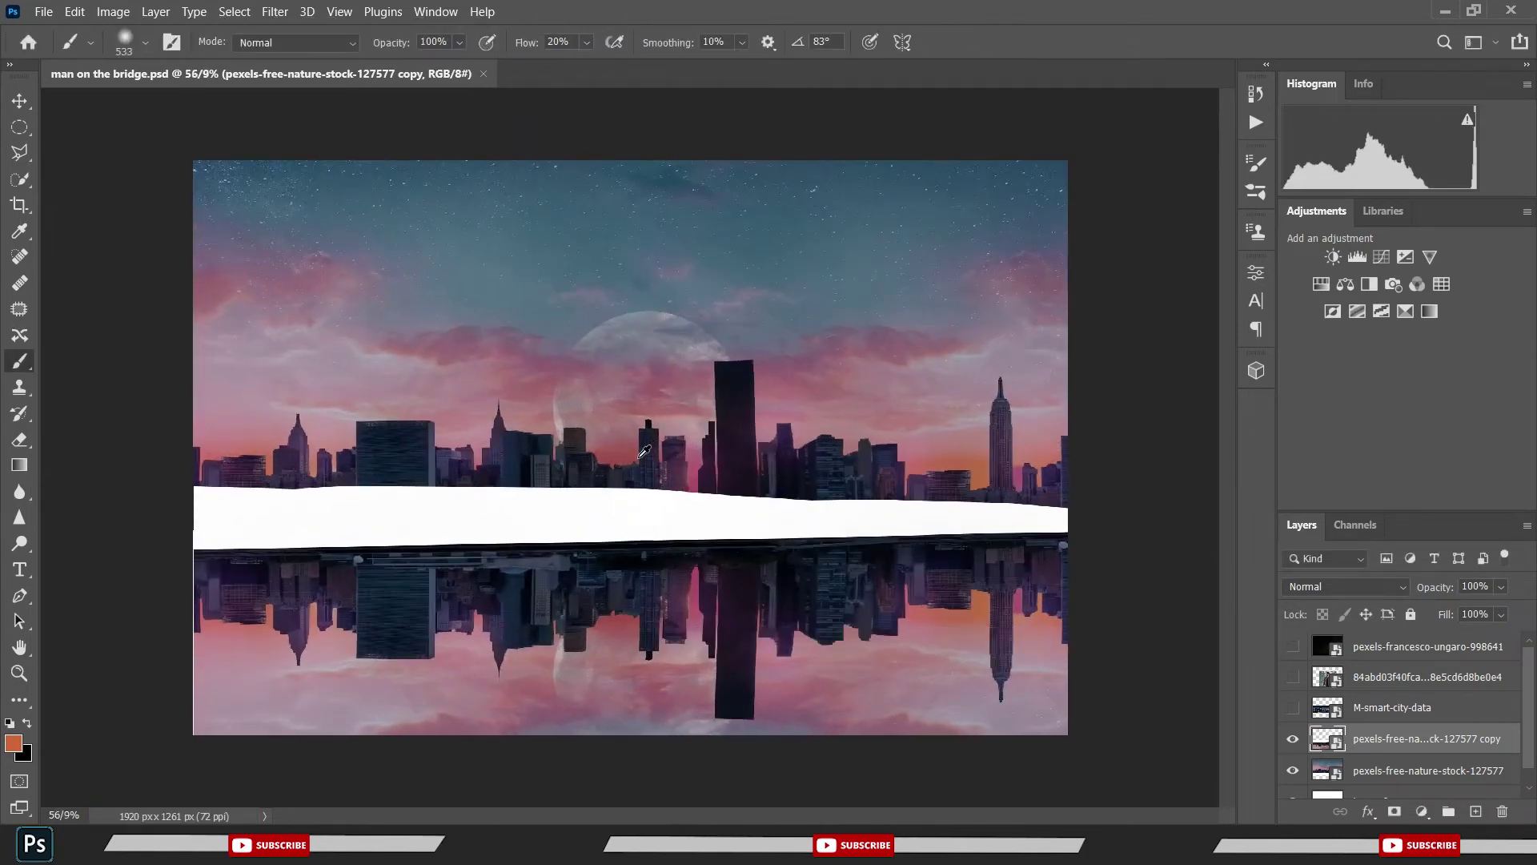
{"action": "scroll", "coordinate": [645, 452], "scroll_direction": "up", "scroll_amount": 1}
{"action": "left_click_drag", "start_coordinate": [1414, 750], "coordinate": [1392, 777]}
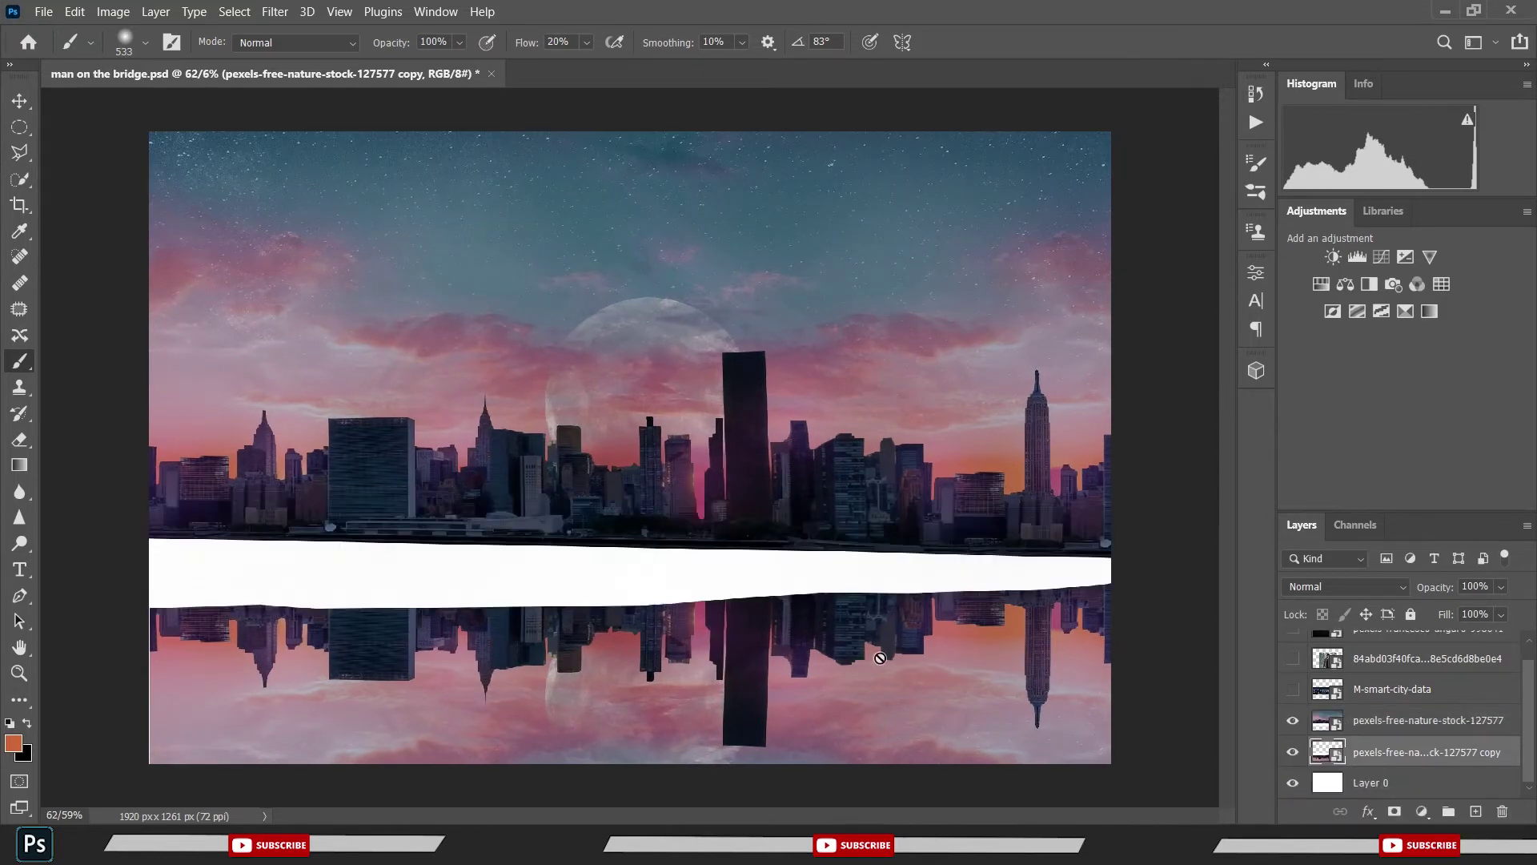
{"action": "key", "text": "v"}
{"action": "left_click_drag", "start_coordinate": [737, 633], "coordinate": [735, 706]}
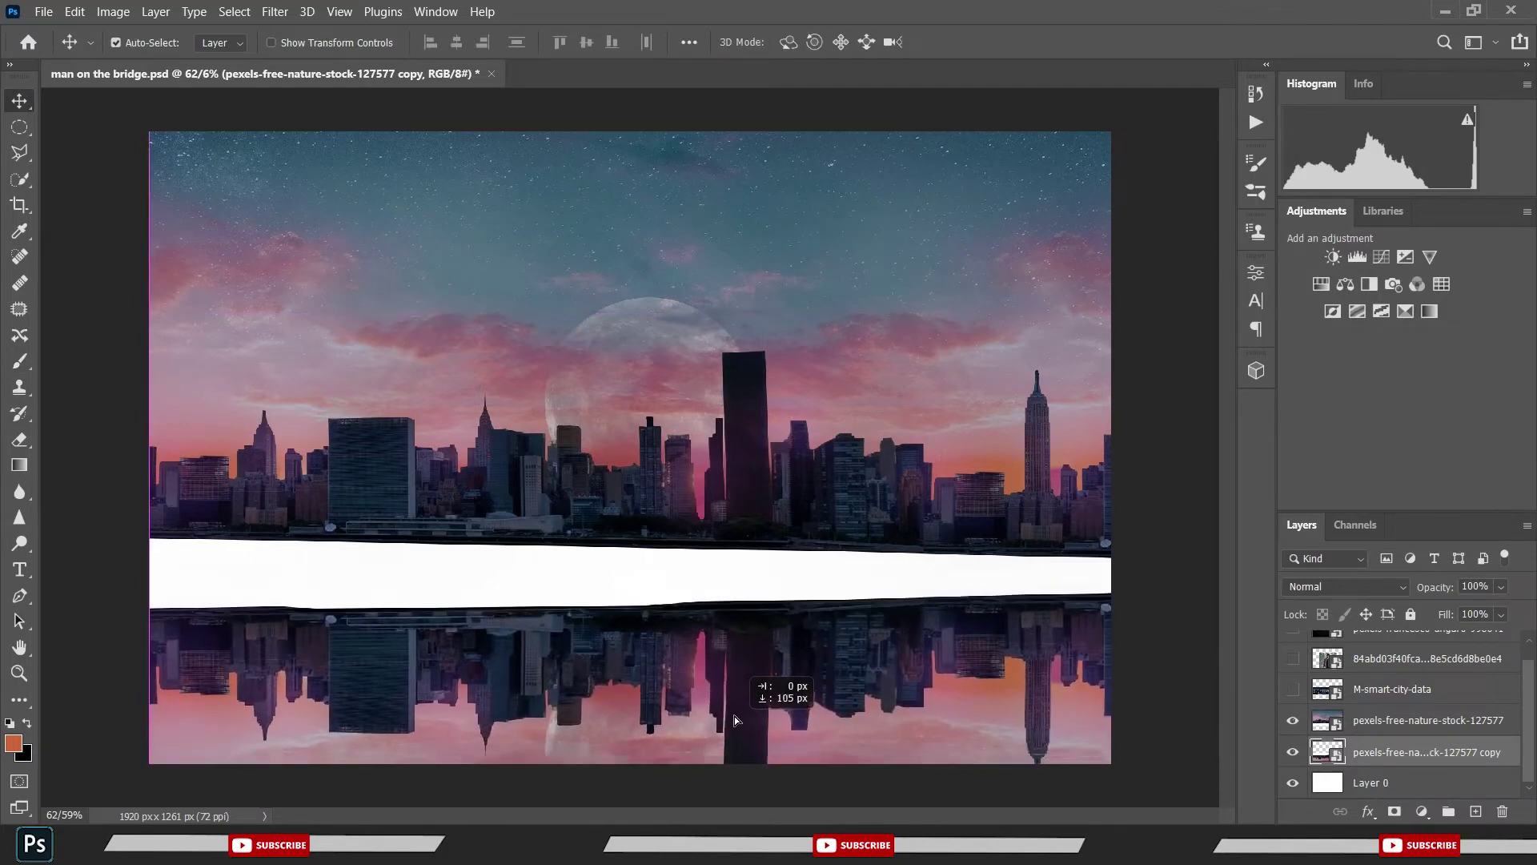
{"action": "scroll", "coordinate": [735, 705], "scroll_direction": "up", "scroll_amount": 2}
{"action": "key", "text": "ctrl+s"}
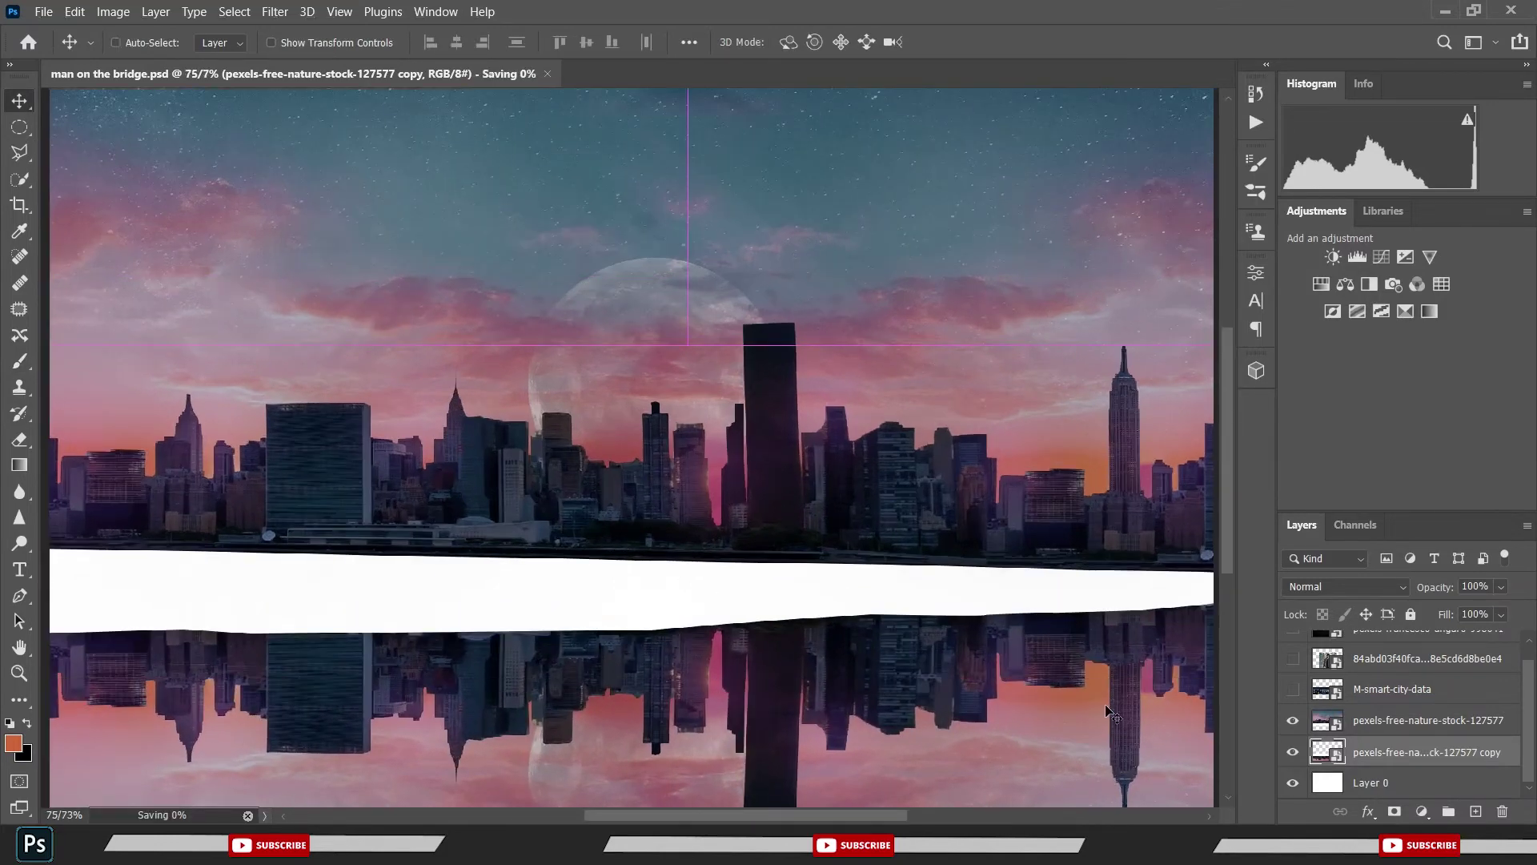
{"action": "left_click", "coordinate": [1376, 725]}
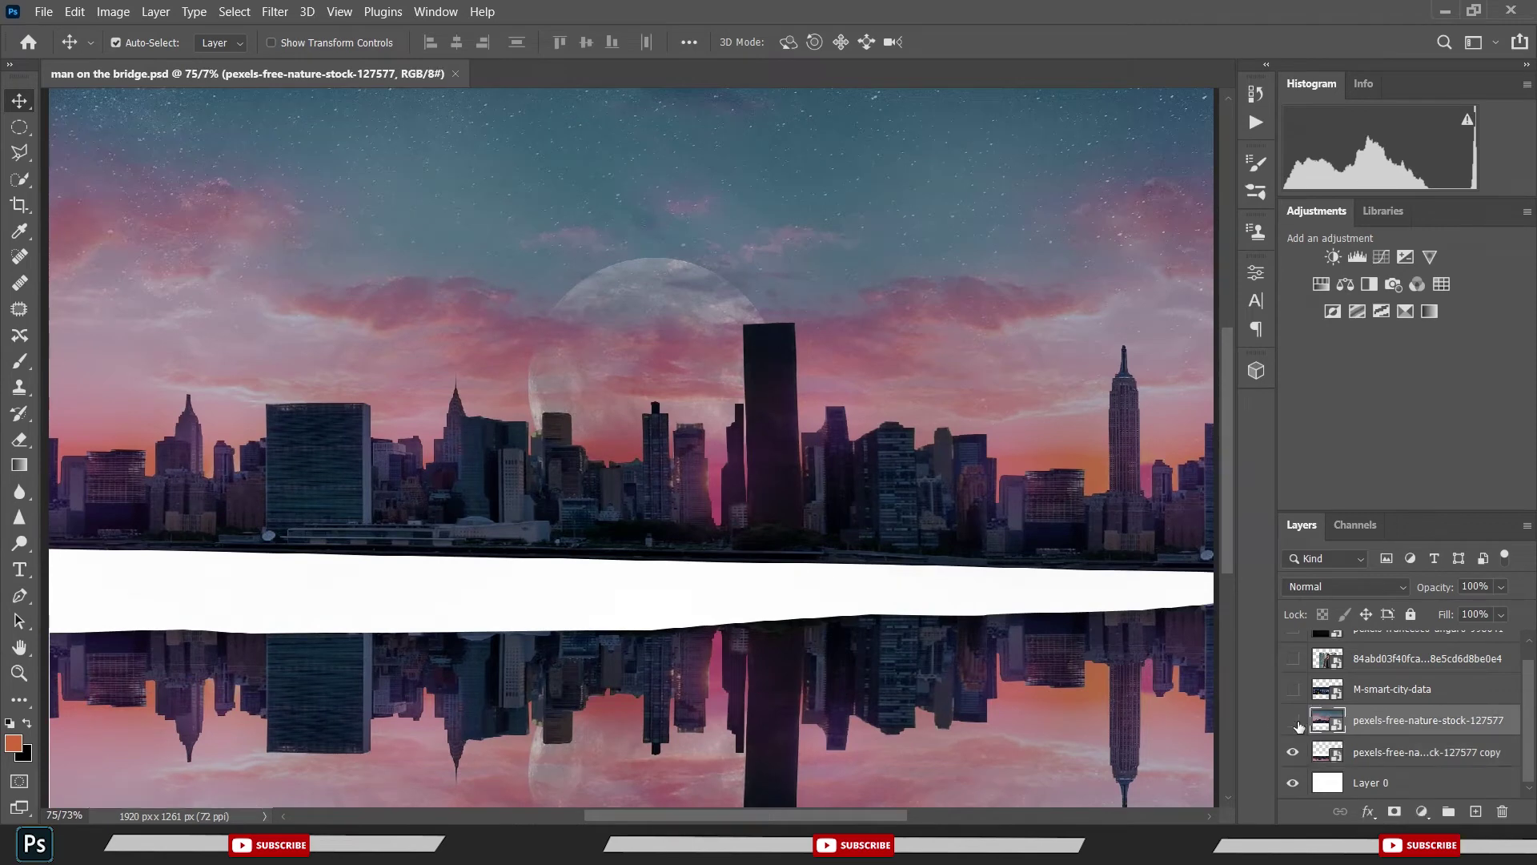
- Briefly hide the original layer to check it, pan to the skyline's right side, and save
{"action": "left_click", "coordinate": [1293, 719]}
{"action": "scroll", "coordinate": [1148, 611], "scroll_direction": "up", "scroll_amount": 3}
{"action": "left_click_drag", "start_coordinate": [1143, 607], "coordinate": [851, 589]}
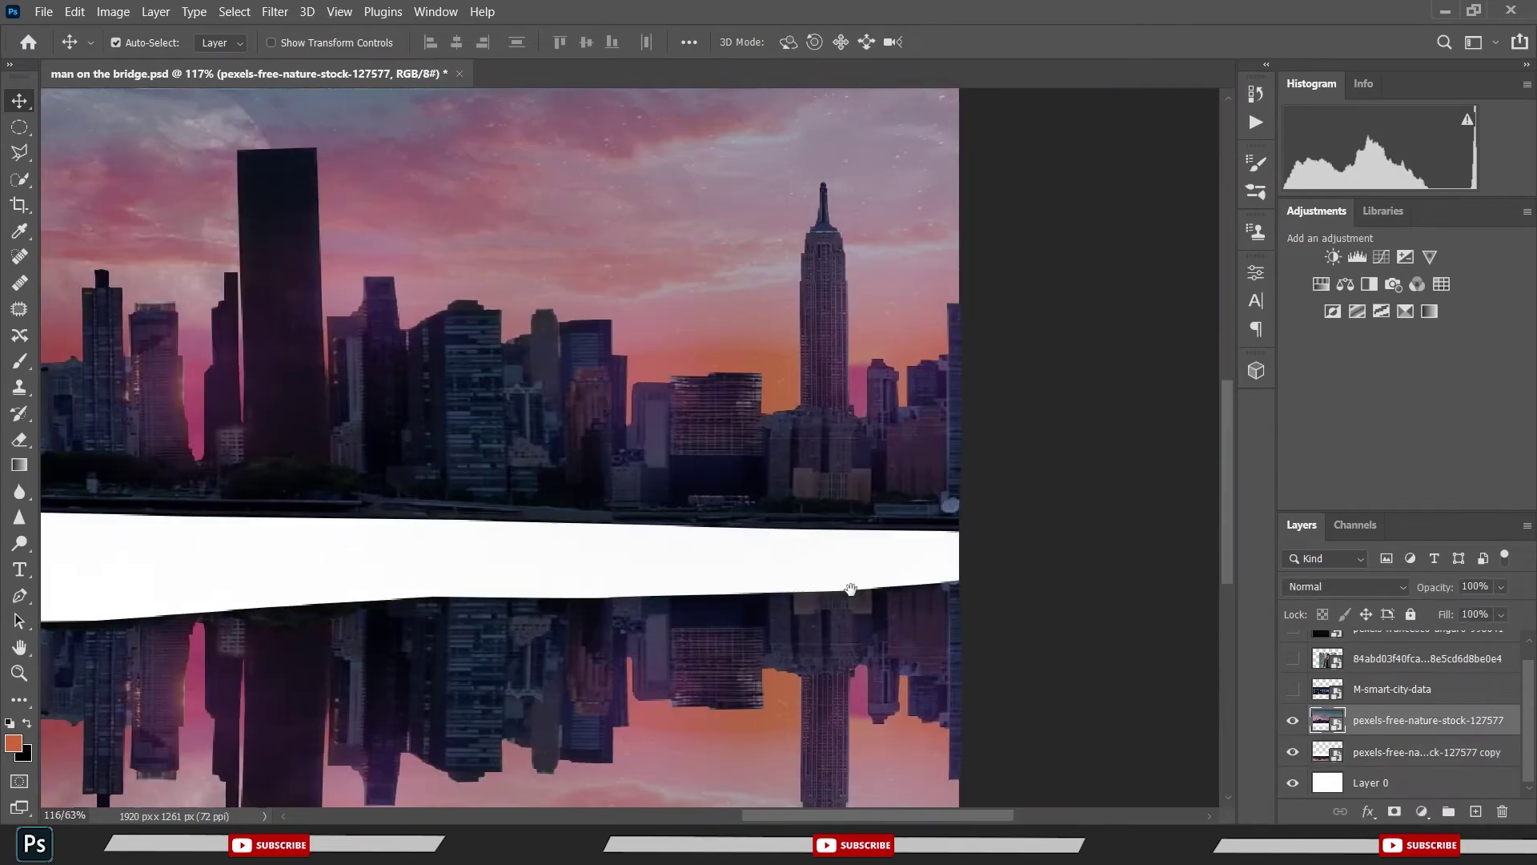
{"action": "key", "text": "ctrl+s"}
{"action": "key", "text": "p"}
{"action": "scroll", "coordinate": [991, 560], "scroll_direction": "up", "scroll_amount": 1}
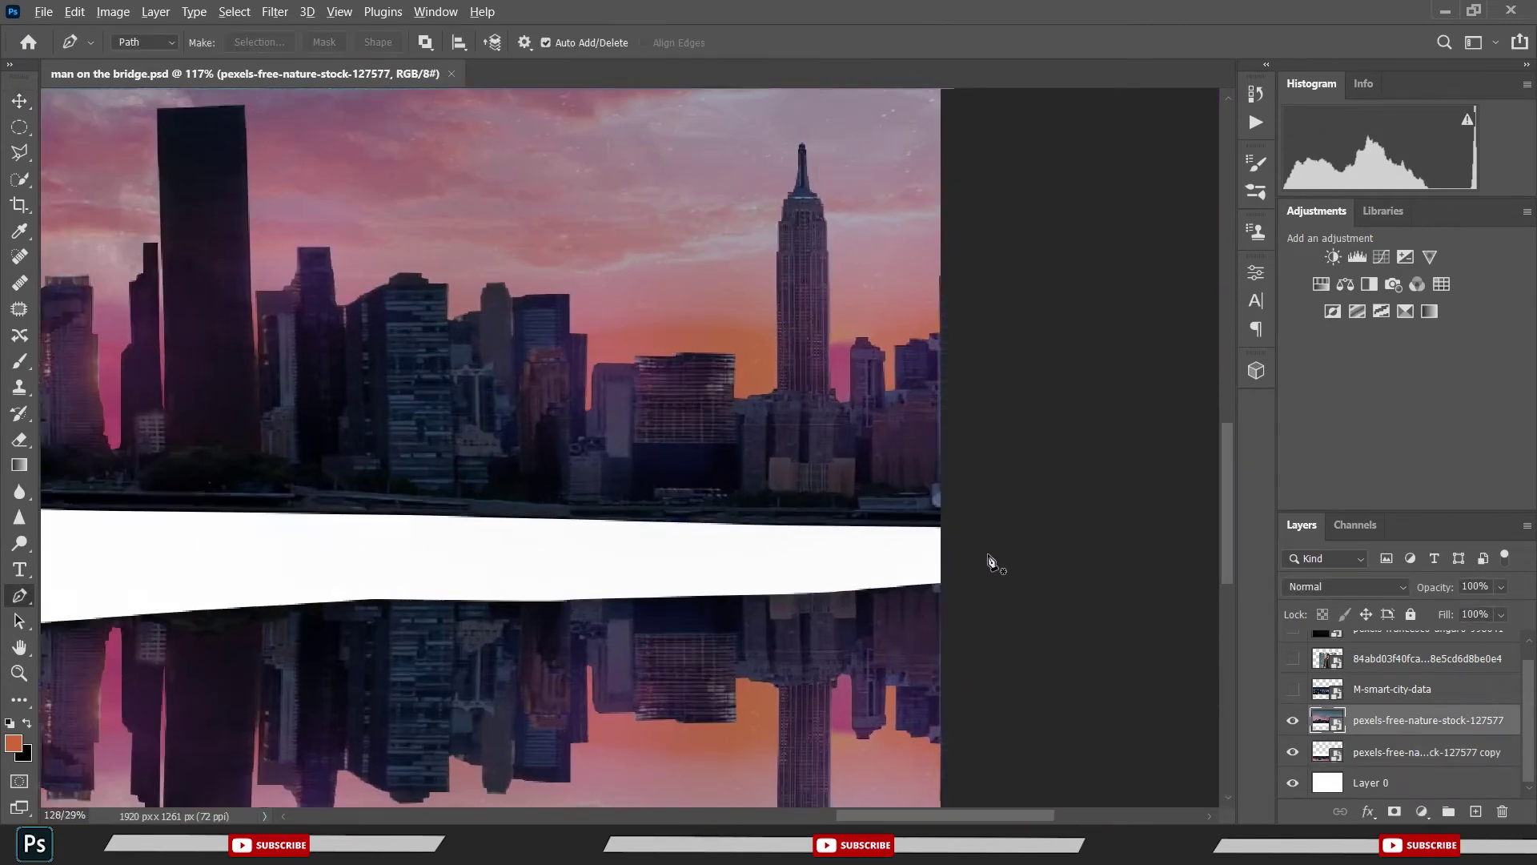
{"action": "scroll", "coordinate": [990, 560], "scroll_direction": "up", "scroll_amount": 3}
{"action": "scroll", "coordinate": [973, 541], "scroll_direction": "up", "scroll_amount": 3}
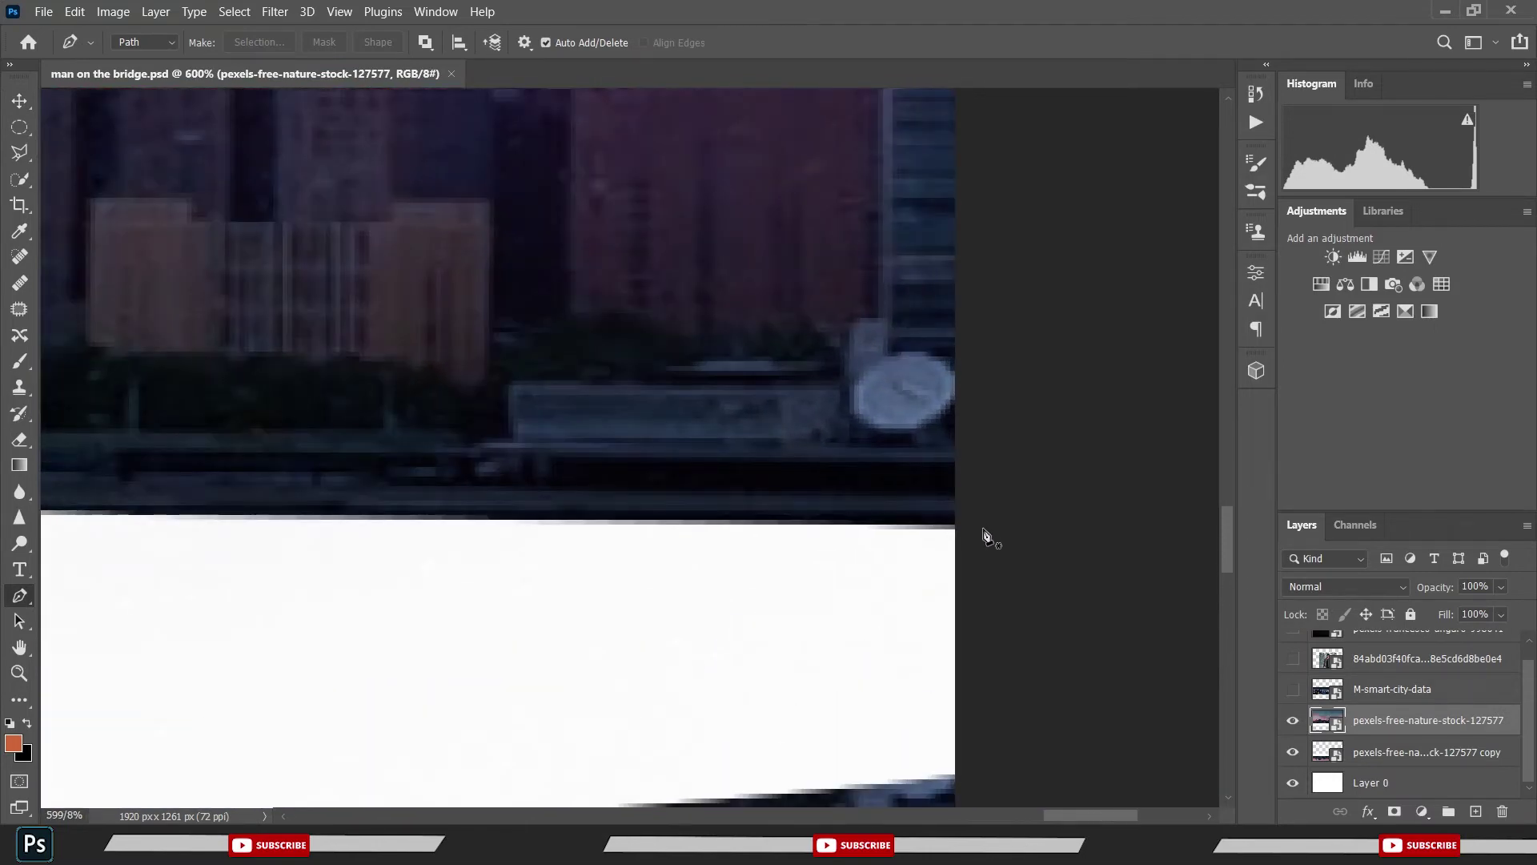
- Trace a Pen path along the waterline from its right end to the image's left edge
{"action": "left_click", "coordinate": [984, 529]}
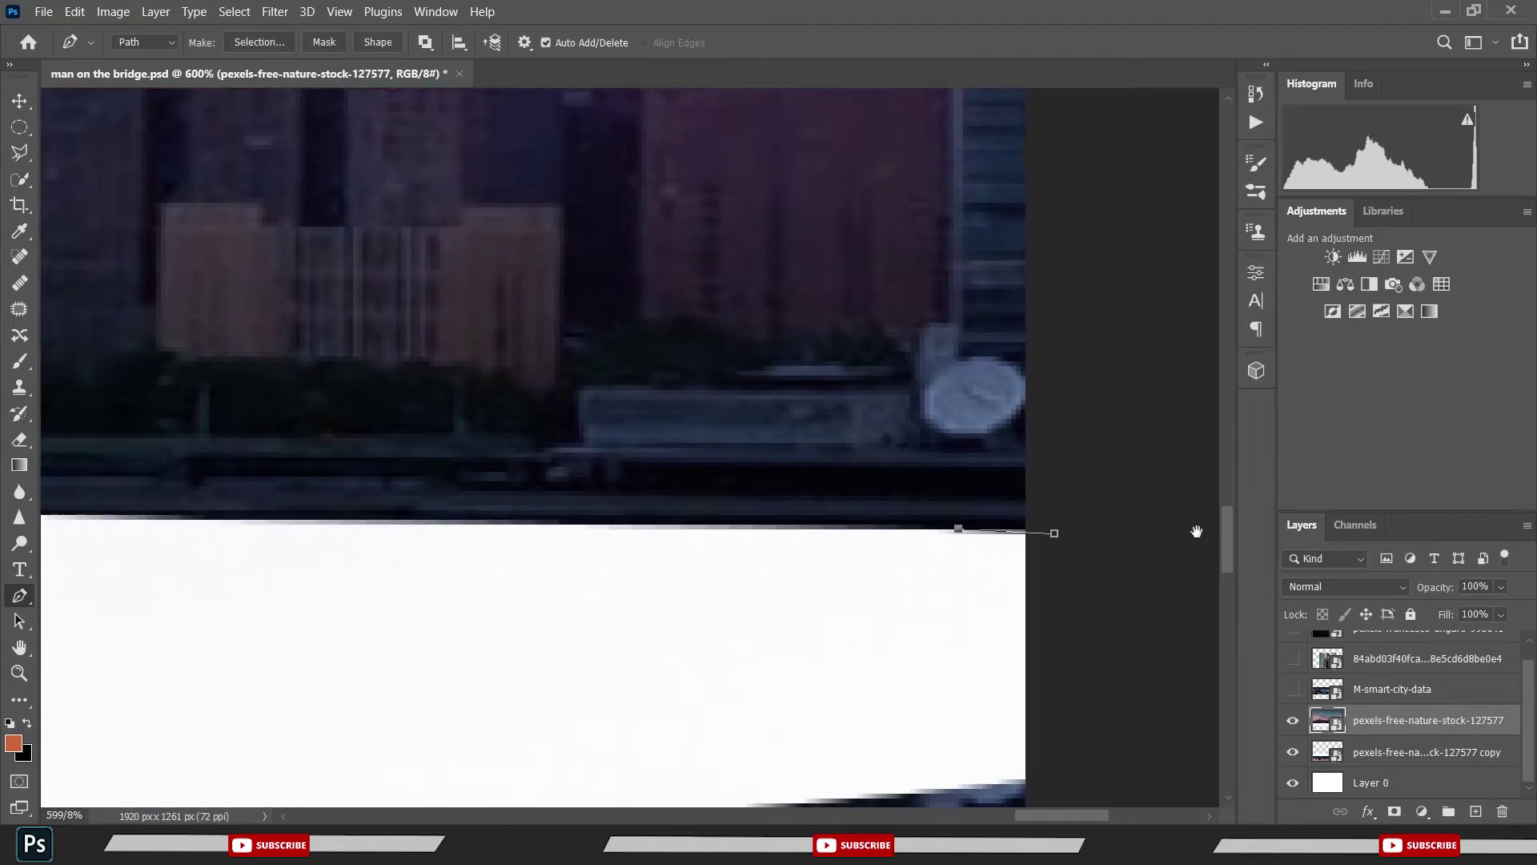
{"action": "left_click_drag", "start_coordinate": [822, 526], "coordinate": [988, 532]}
{"action": "left_click_drag", "start_coordinate": [347, 536], "coordinate": [945, 477]}
{"action": "mouse_move", "coordinate": [168, 480]}
{"action": "left_mouse_down"}
{"action": "mouse_move", "coordinate": [496, 486]}
{"action": "mouse_move", "coordinate": [752, 456]}
{"action": "mouse_move", "coordinate": [1176, 457]}
{"action": "left_mouse_up"}
{"action": "left_click", "coordinate": [439, 463]}
{"action": "left_click", "coordinate": [432, 424]}
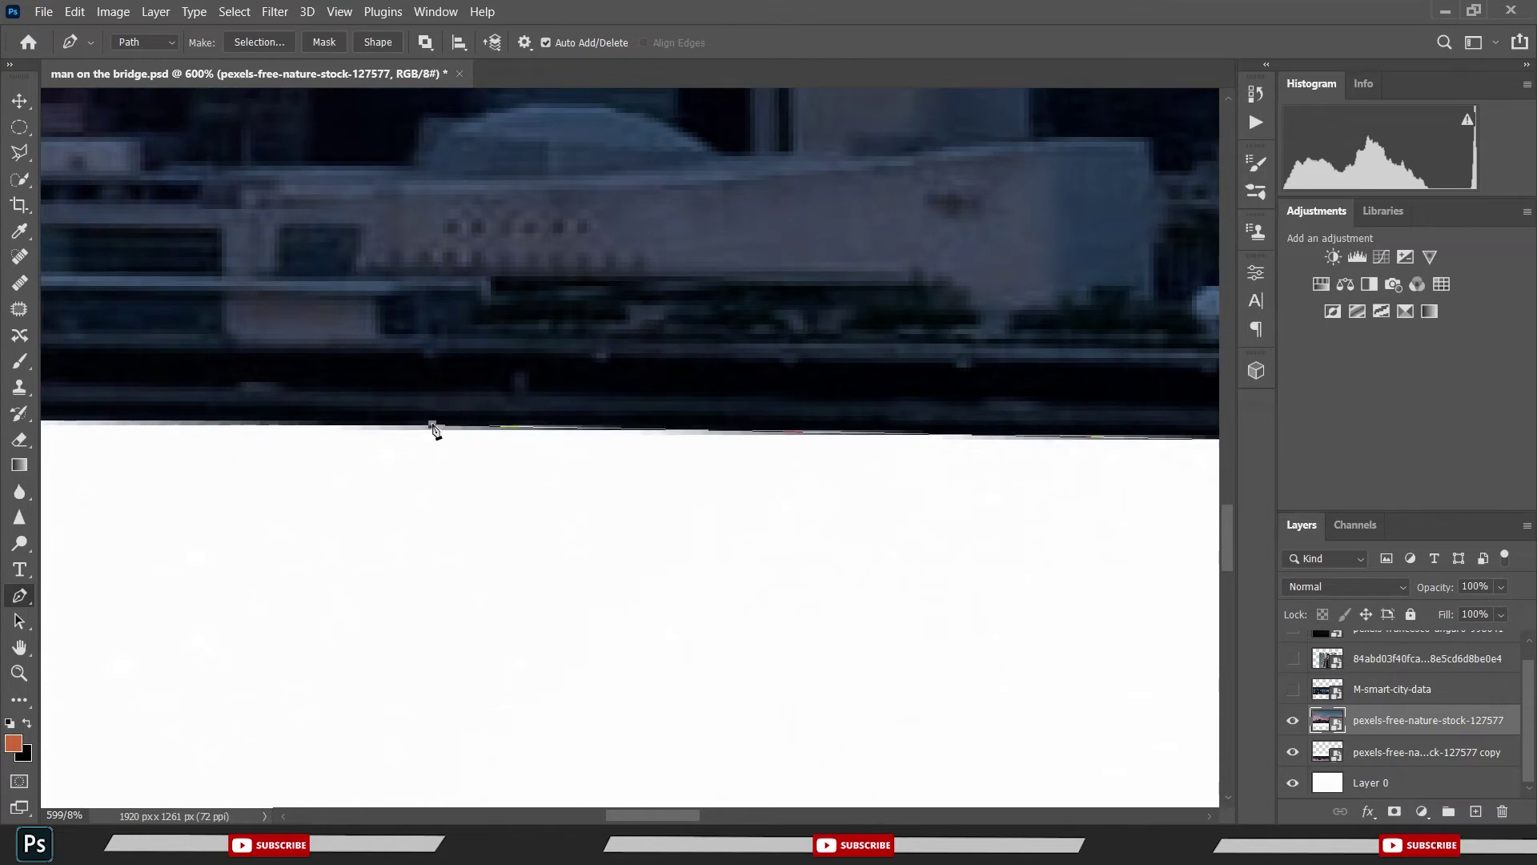
{"action": "left_click_drag", "start_coordinate": [345, 424], "coordinate": [796, 419]}
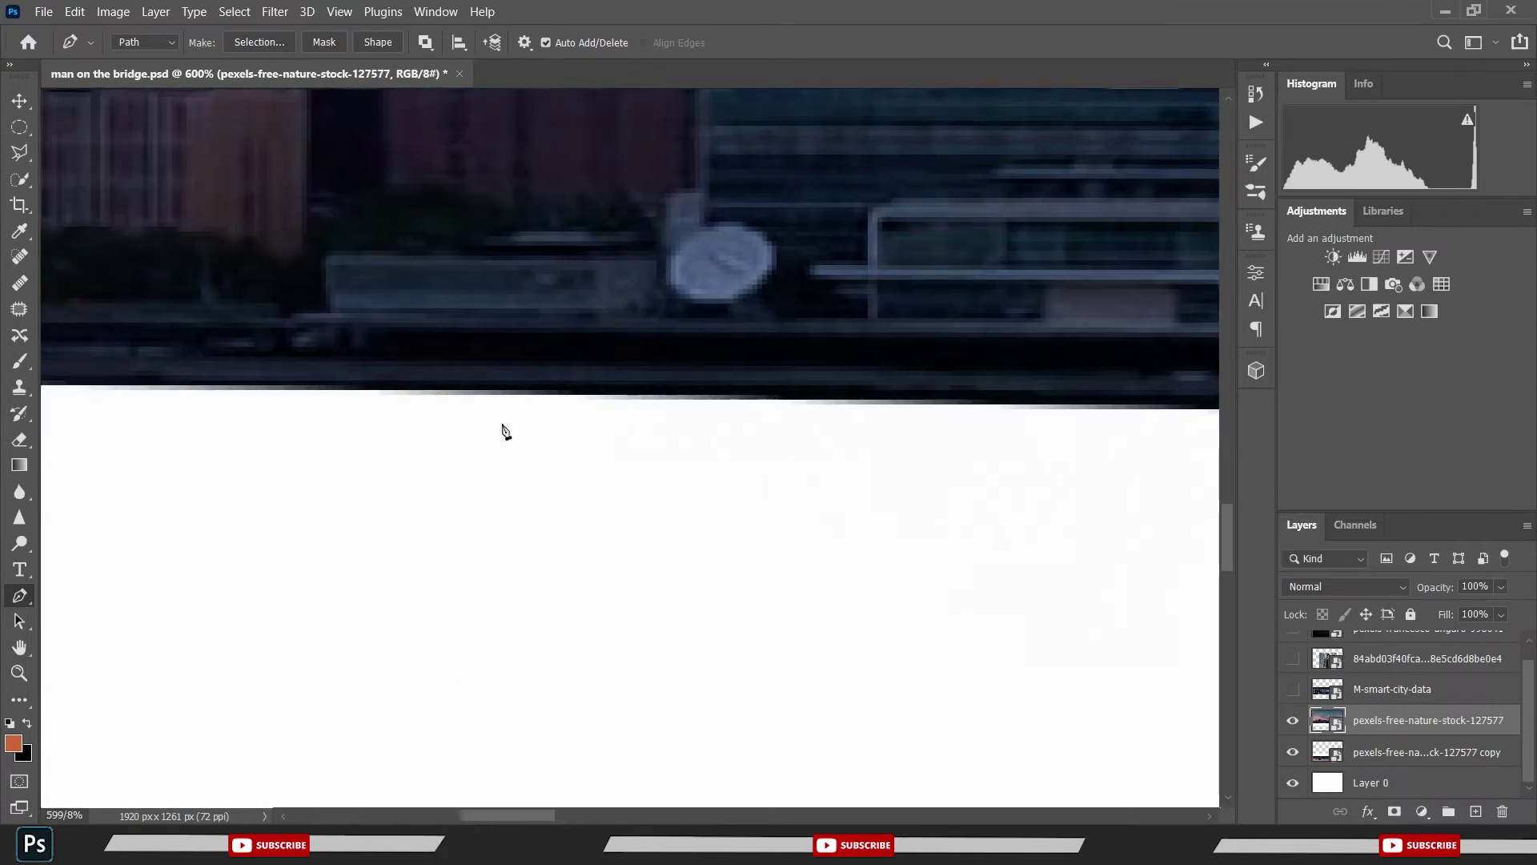
{"action": "left_click", "coordinate": [421, 387]}
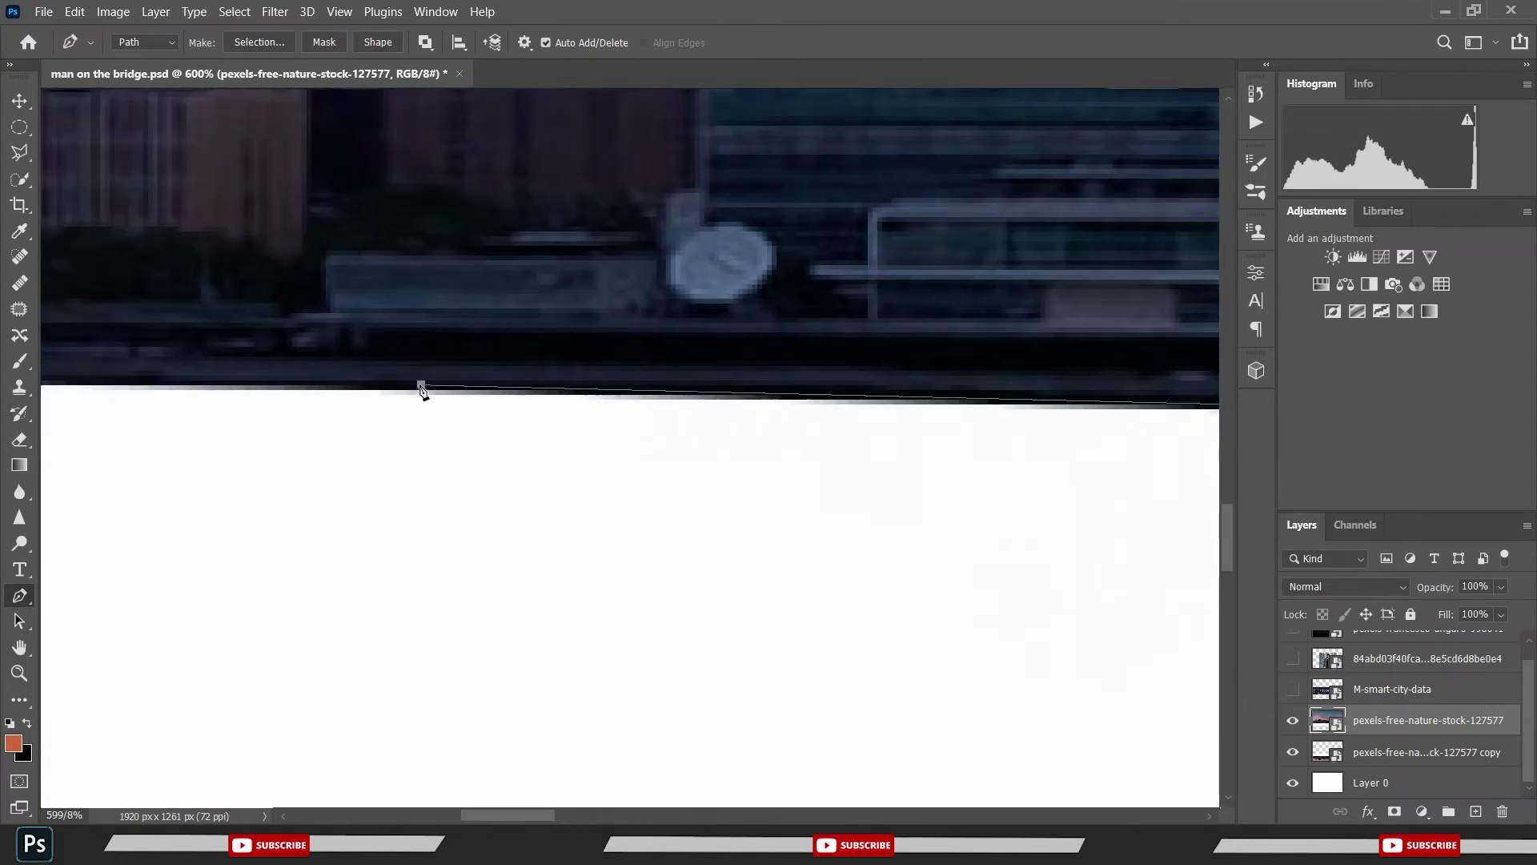
{"action": "left_click", "coordinate": [329, 390]}
{"action": "left_click_drag", "start_coordinate": [251, 385], "coordinate": [560, 412]}
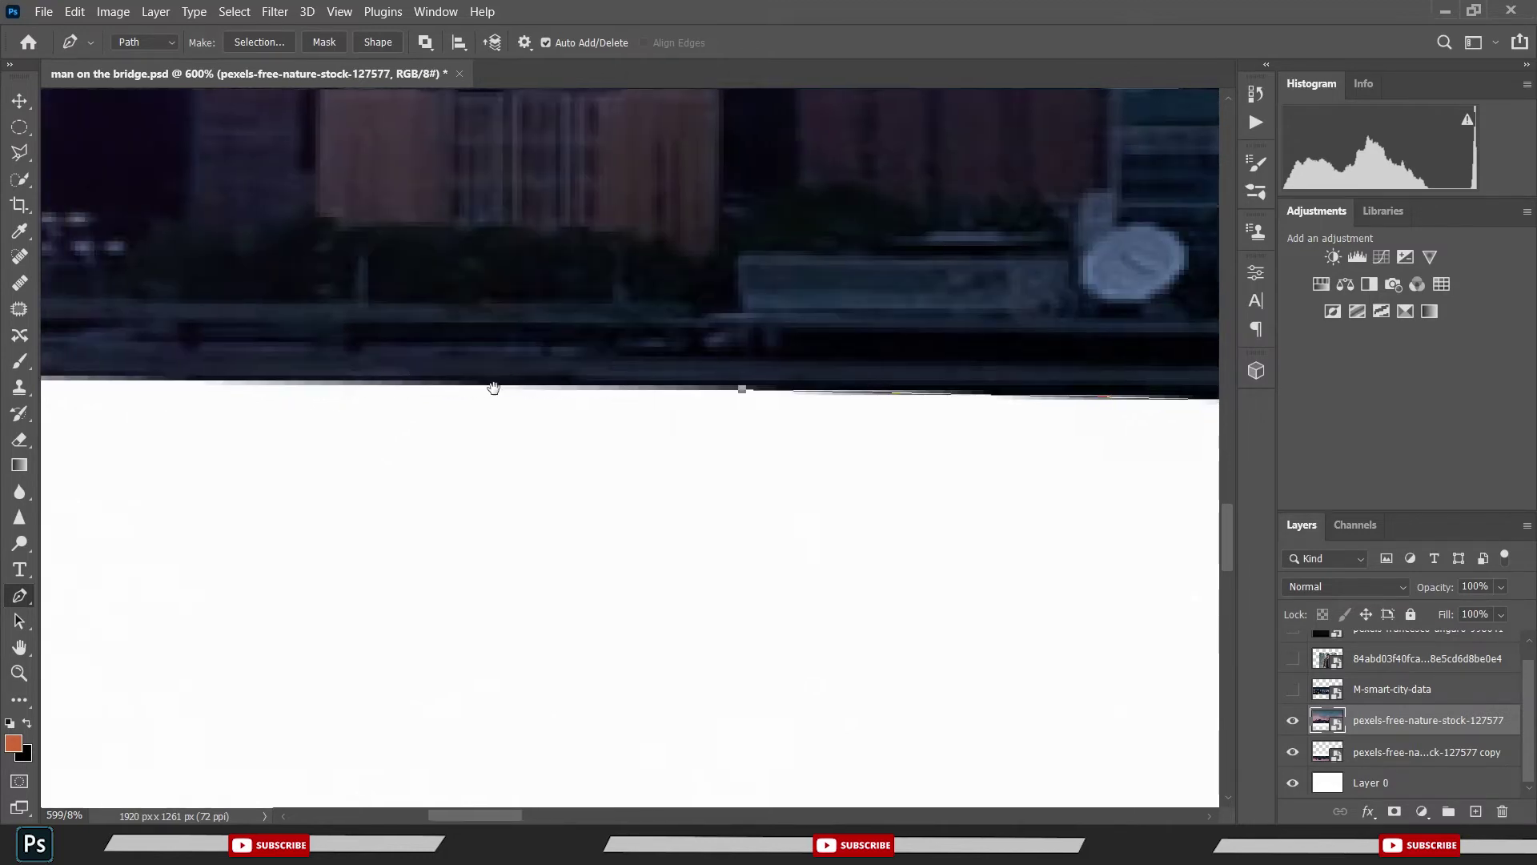
{"action": "left_click", "coordinate": [453, 365]}
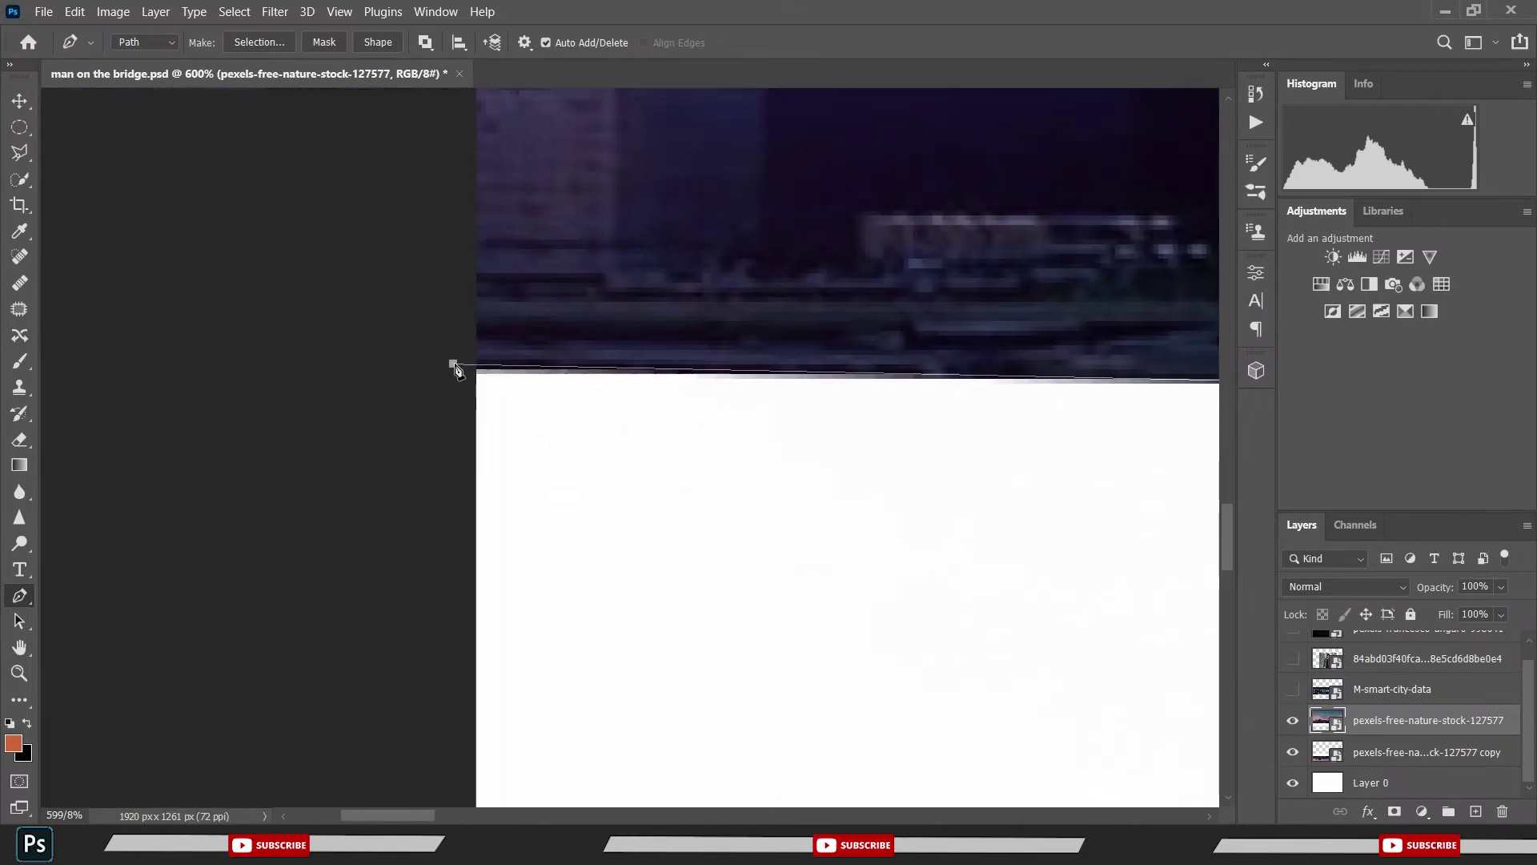
- Continue the path down along the reflected building line and close it at the start
{"action": "scroll", "coordinate": [407, 573], "scroll_direction": "down", "scroll_amount": 1, "text": "alt"}
{"action": "scroll", "coordinate": [377, 597], "scroll_direction": "down", "scroll_amount": 2, "text": "alt"}
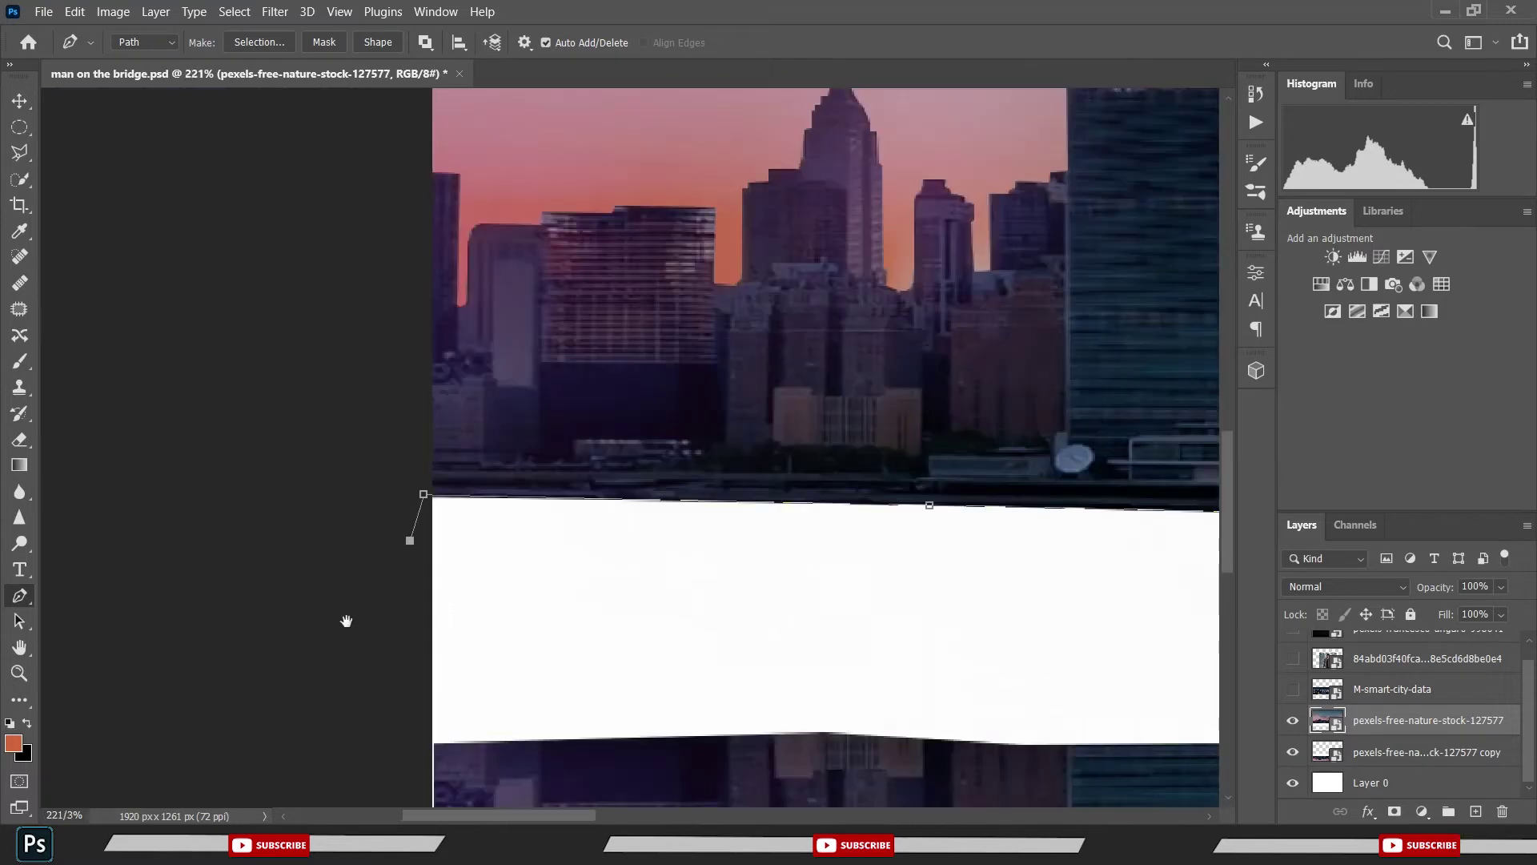
{"action": "scroll", "coordinate": [343, 621], "scroll_direction": "down", "scroll_amount": 2, "text": "alt"}
{"action": "left_click", "coordinate": [271, 509]}
{"action": "left_click", "coordinate": [380, 668]}
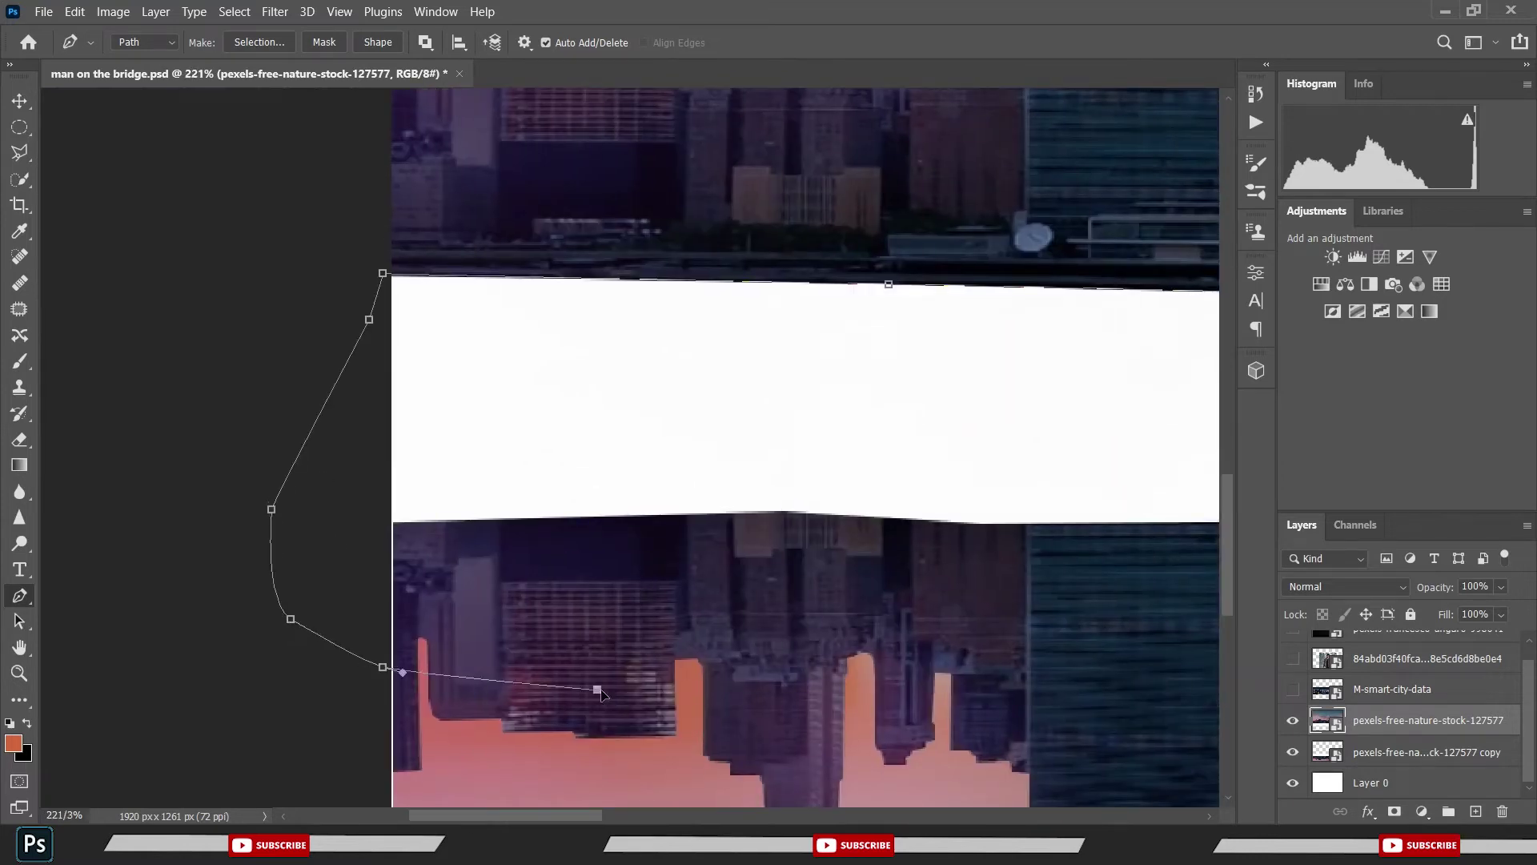
{"action": "left_click", "coordinate": [993, 694]}
{"action": "scroll", "coordinate": [993, 693], "scroll_direction": "right", "scroll_amount": 5}
{"action": "left_click", "coordinate": [877, 696]}
{"action": "scroll", "coordinate": [974, 683], "scroll_direction": "right", "scroll_amount": 3}
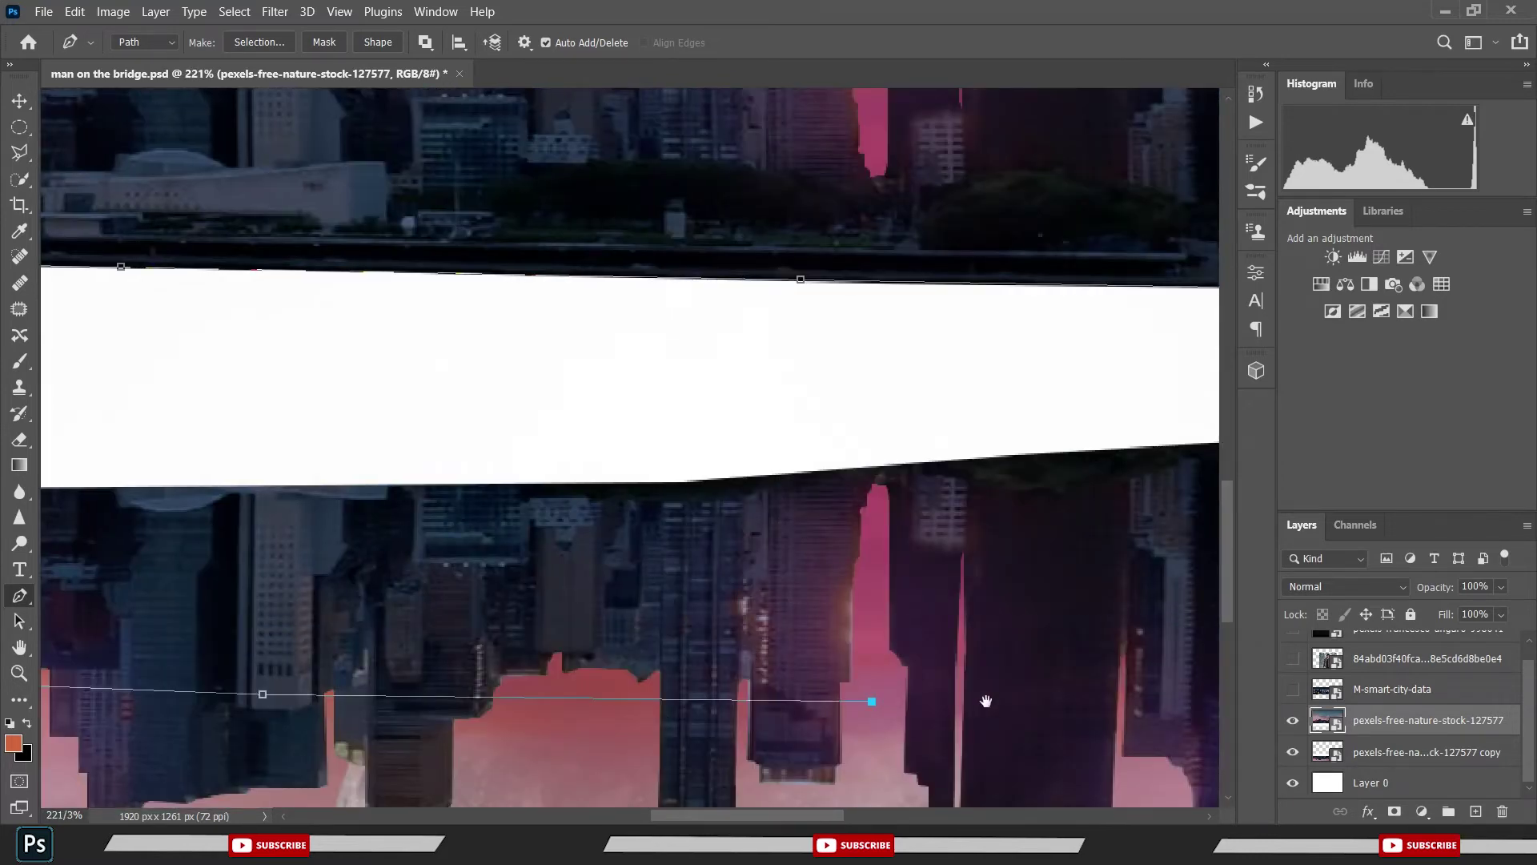
{"action": "scroll", "coordinate": [984, 700], "scroll_direction": "down", "scroll_amount": 1}
{"action": "scroll", "coordinate": [1098, 666], "scroll_direction": "right", "scroll_amount": 5}
{"action": "left_click", "coordinate": [930, 692]}
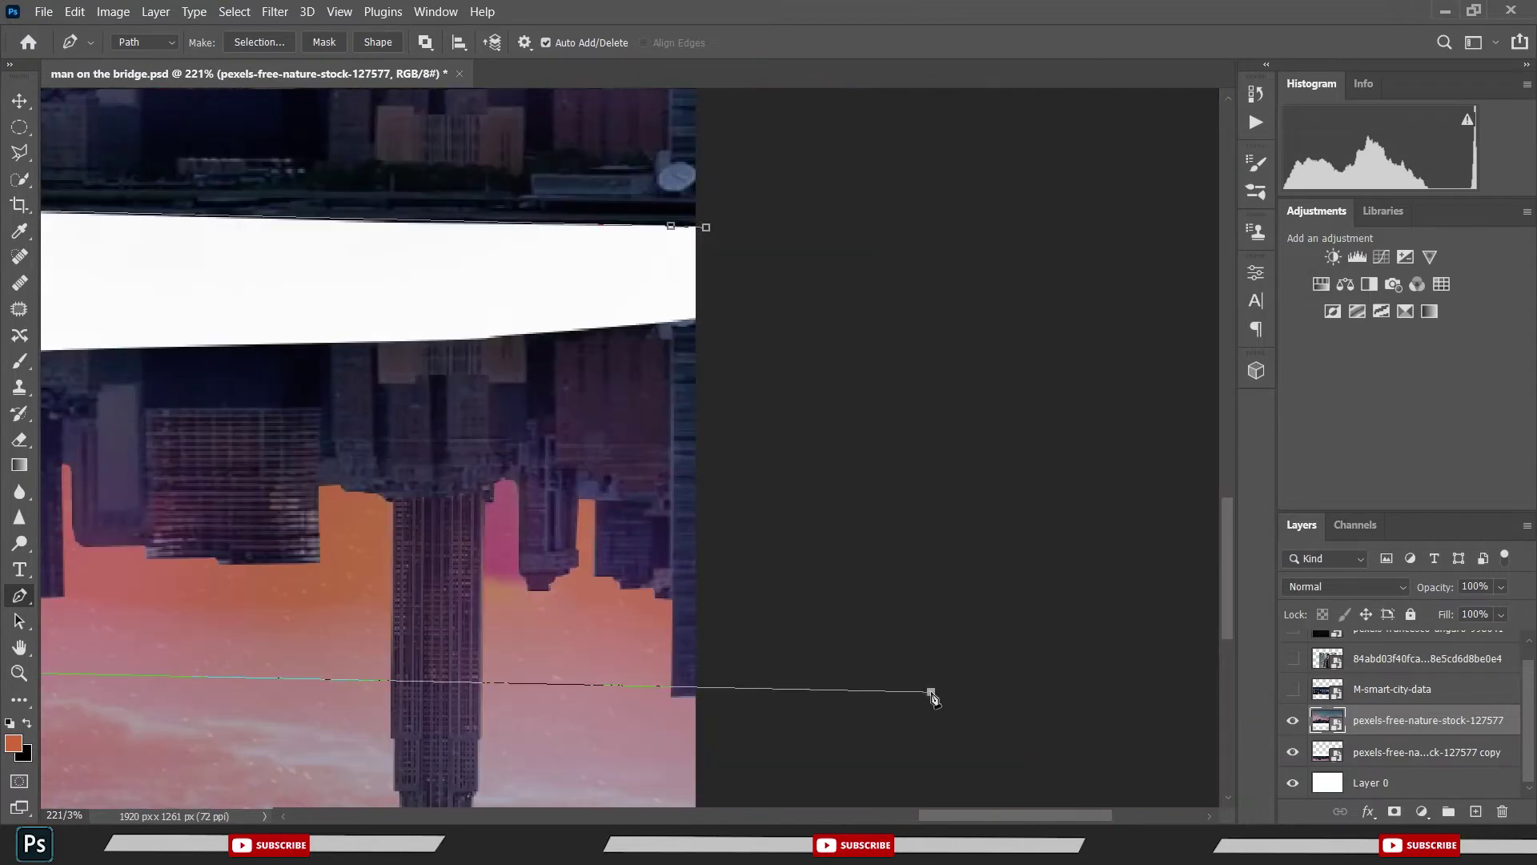
{"action": "left_click", "coordinate": [706, 228]}
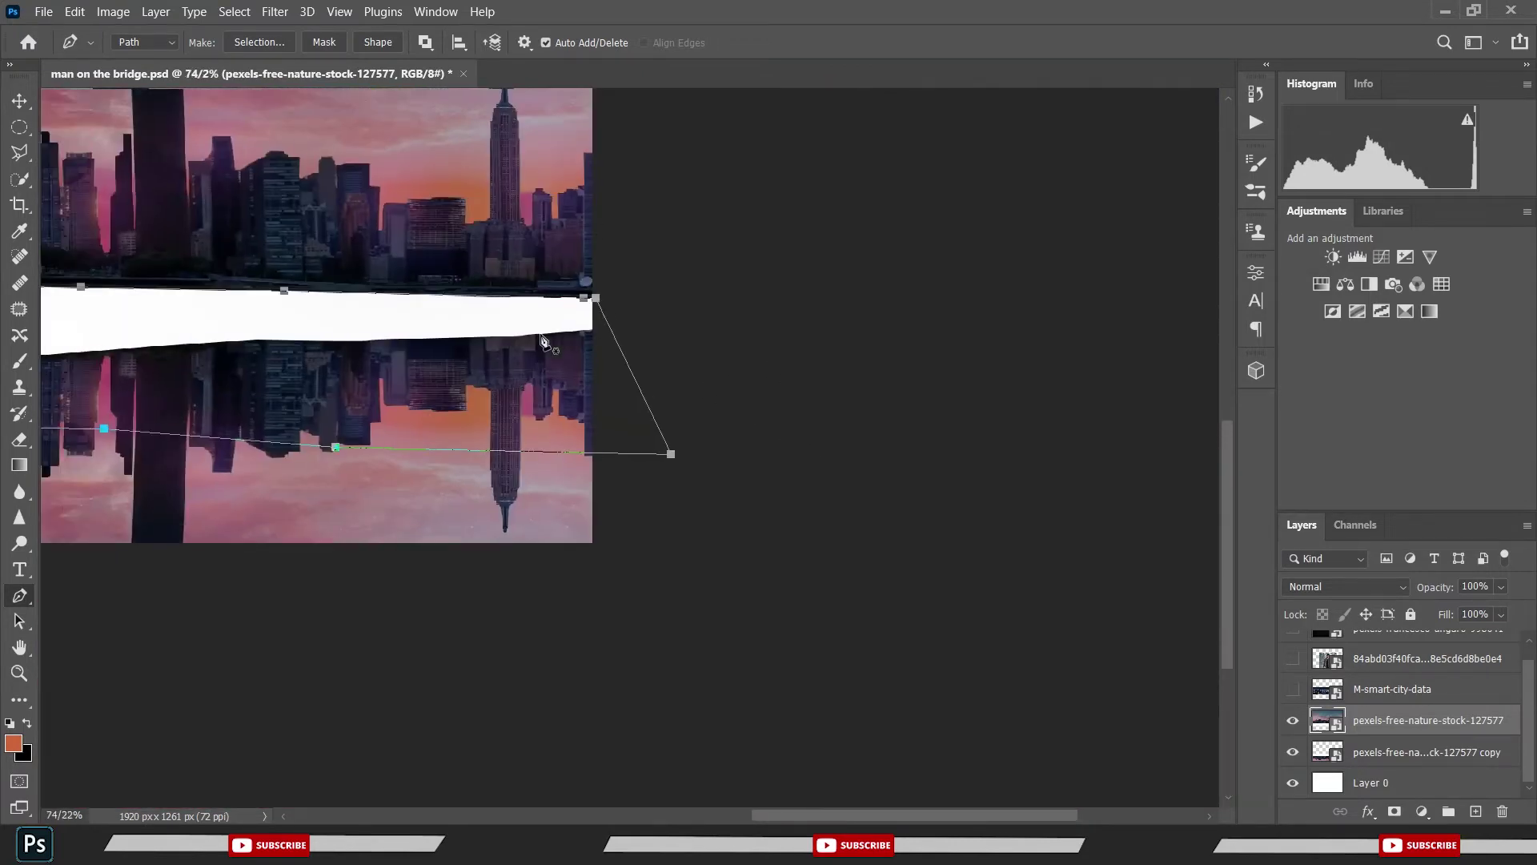
{"action": "scroll", "coordinate": [637, 377], "scroll_direction": "down", "scroll_amount": 6}
{"action": "scroll", "coordinate": [637, 376], "scroll_direction": "up", "scroll_amount": 1}
- Turn the waterline path into a selection, undoing a first trial mask
{"action": "right_click", "coordinate": [641, 367]}
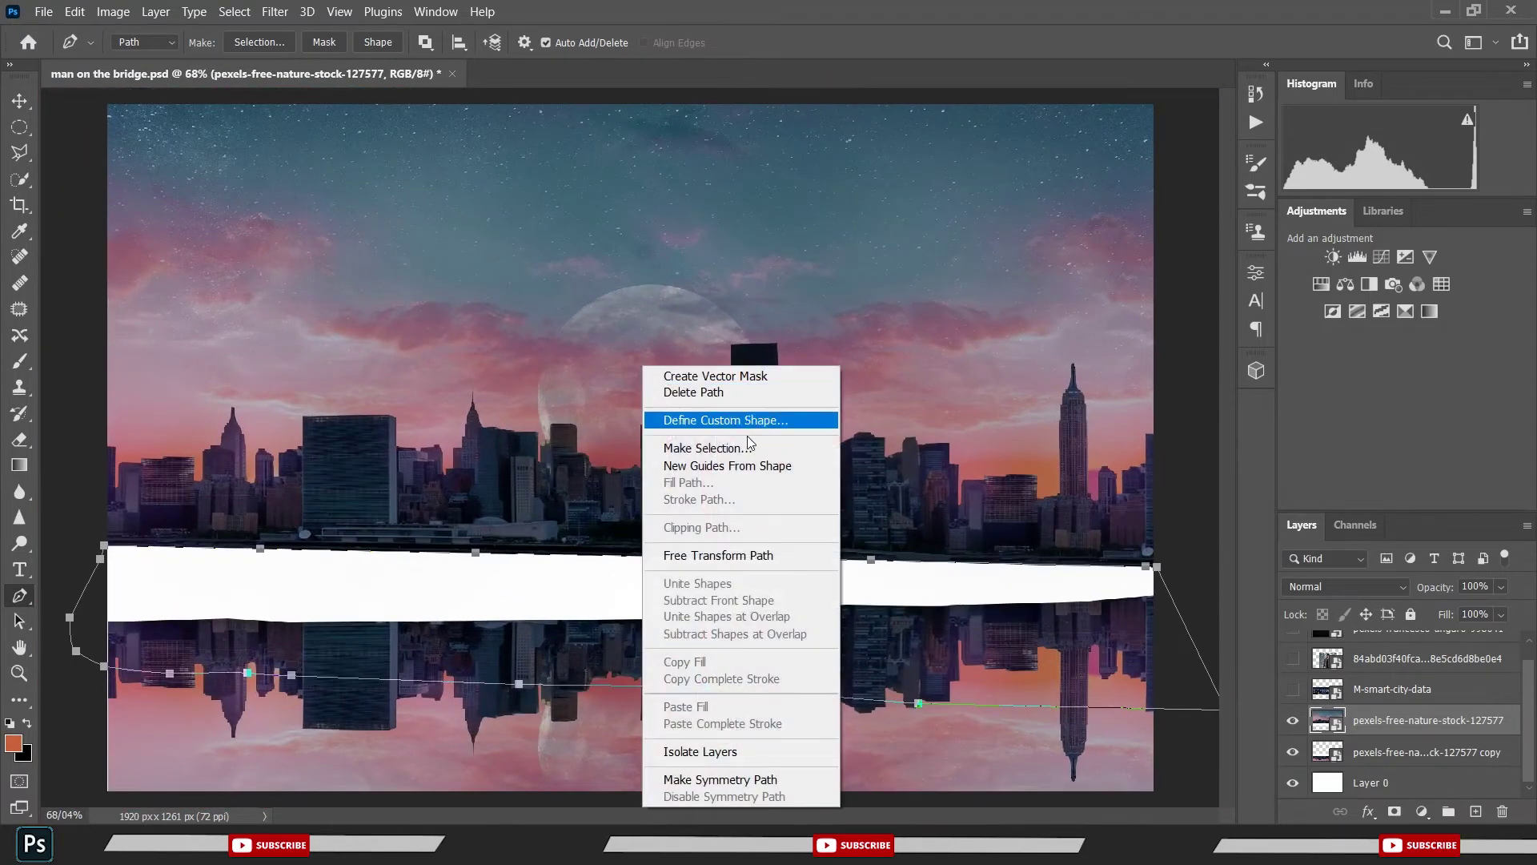
{"action": "left_click", "coordinate": [747, 437]}
{"action": "left_click", "coordinate": [865, 213]}
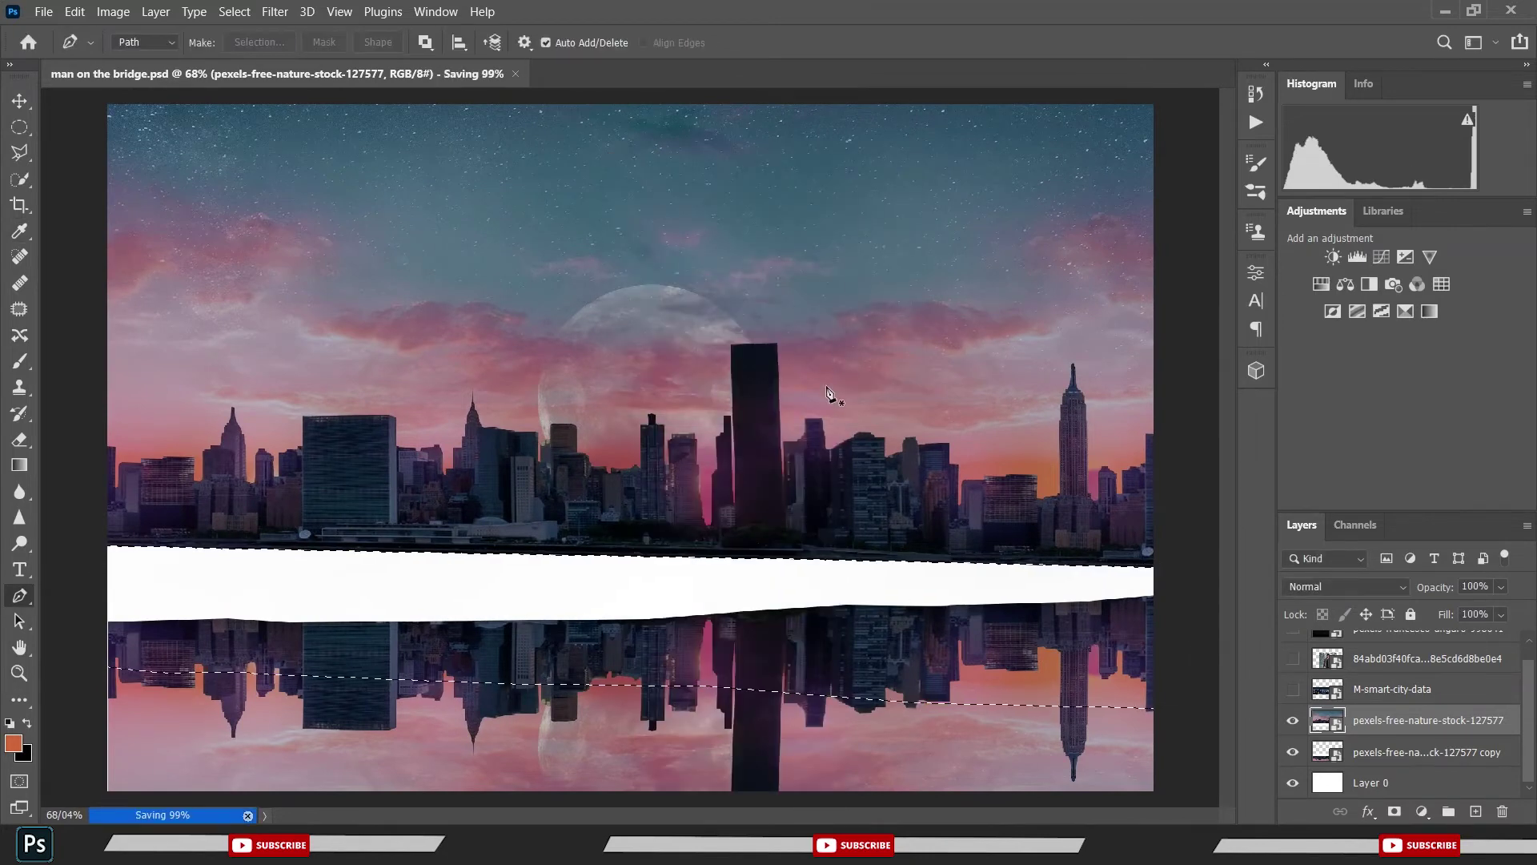
{"action": "key", "text": "b"}
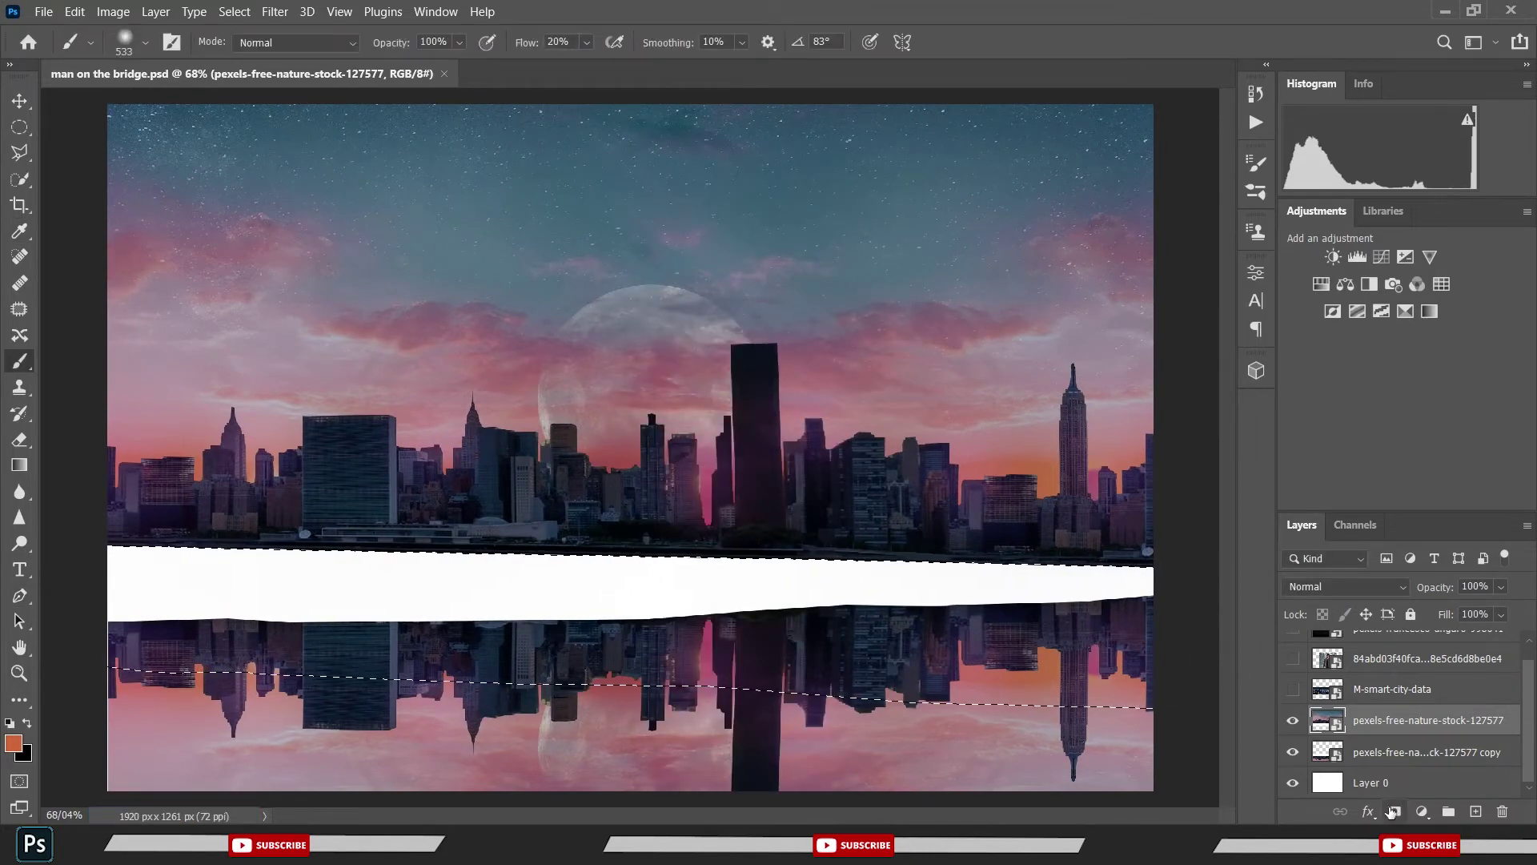
{"action": "left_click", "coordinate": [1393, 811]}
{"action": "key", "text": "ctrl+z"}
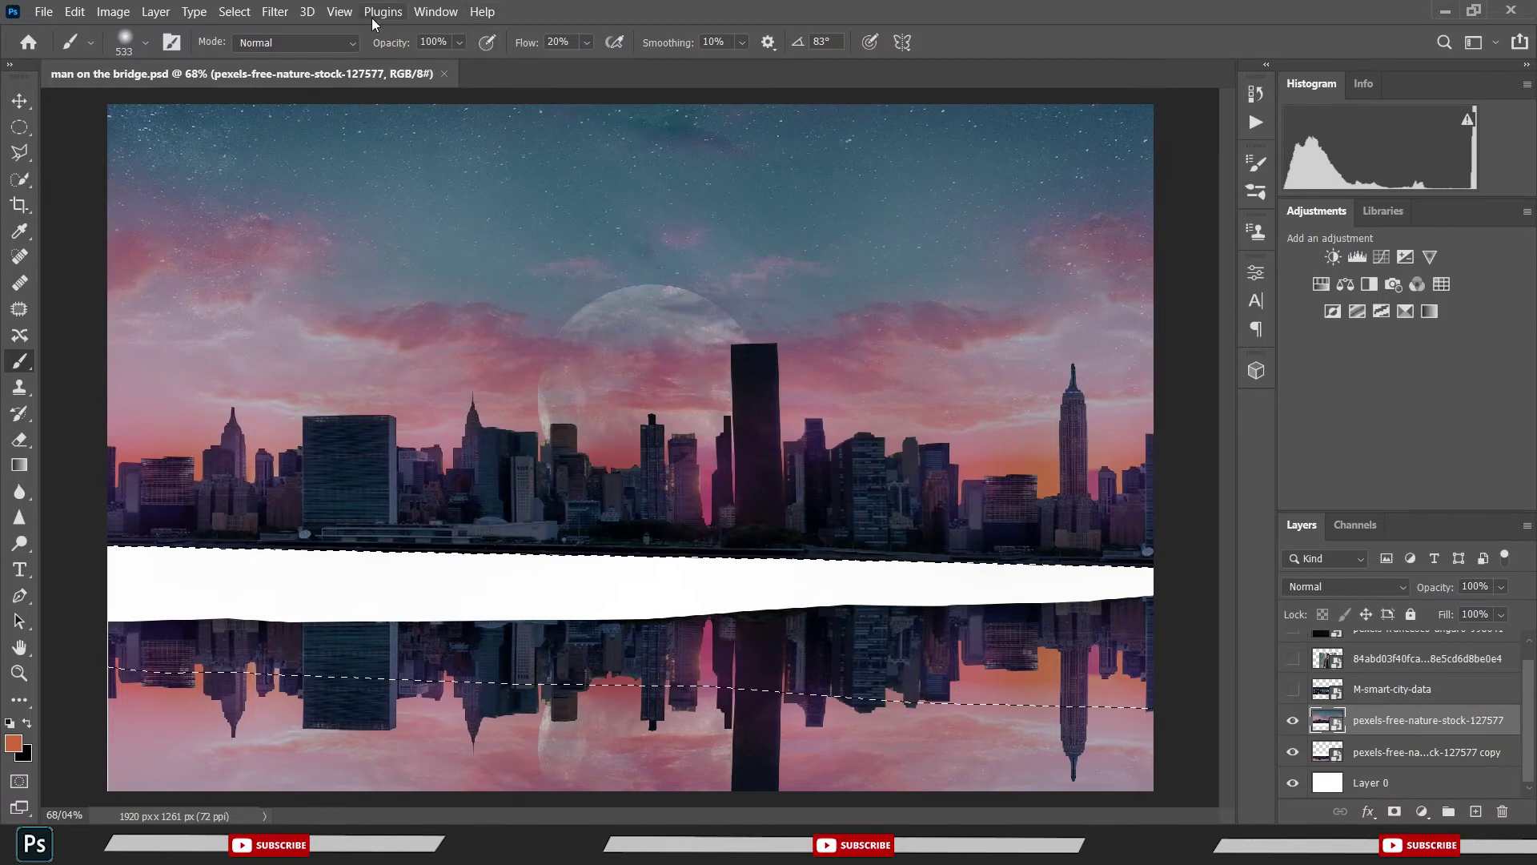
- Invert the selection, mask out the white strip, and raise the reflection 26 px
{"action": "left_click", "coordinate": [274, 12]}
{"action": "left_click", "coordinate": [257, 85]}
{"action": "left_click", "coordinate": [1394, 811]}
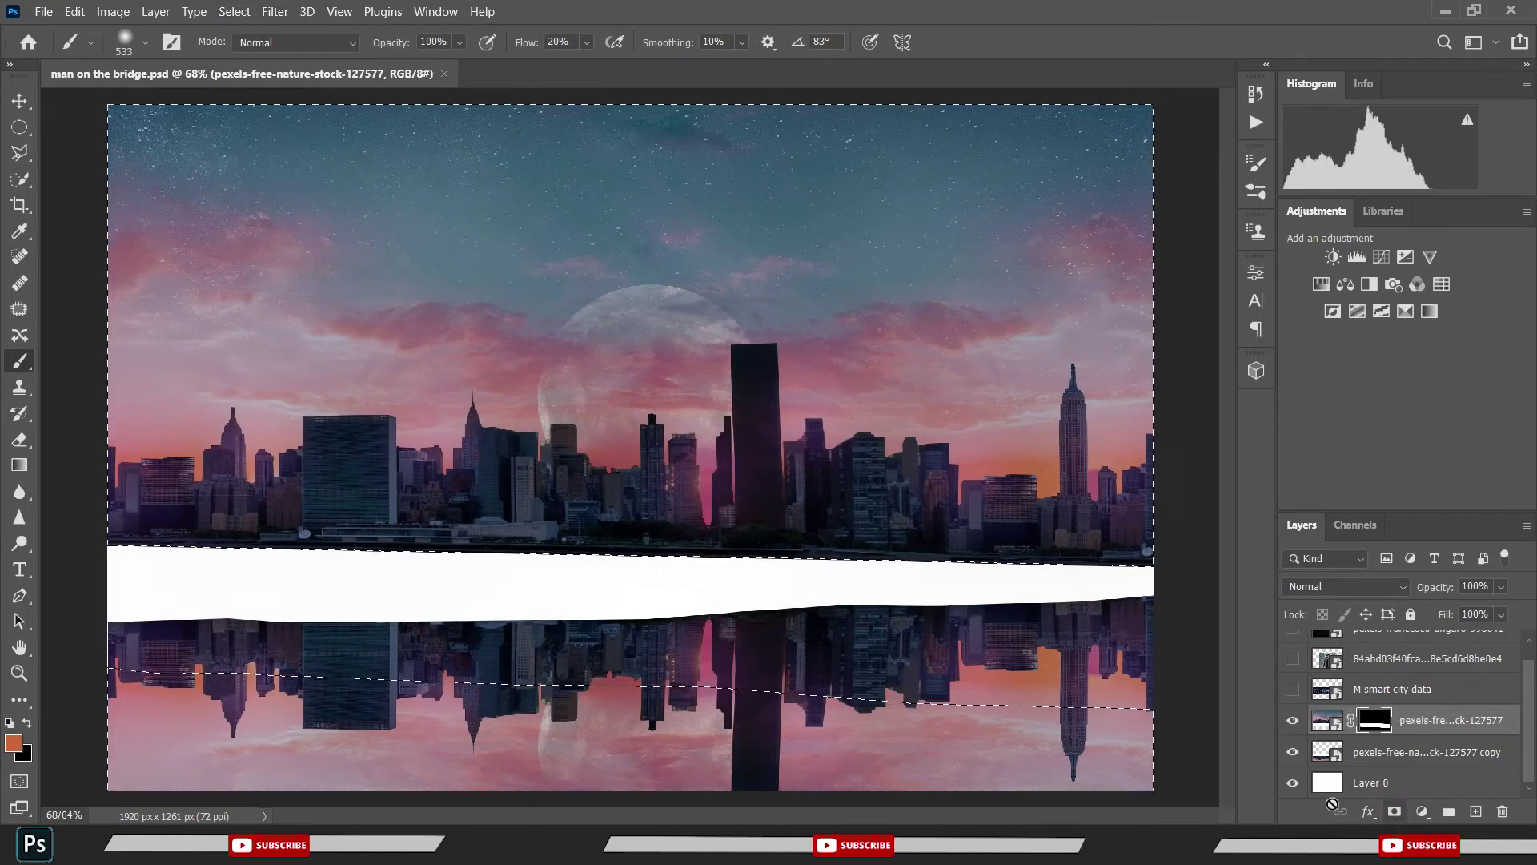
{"action": "key", "text": "v"}
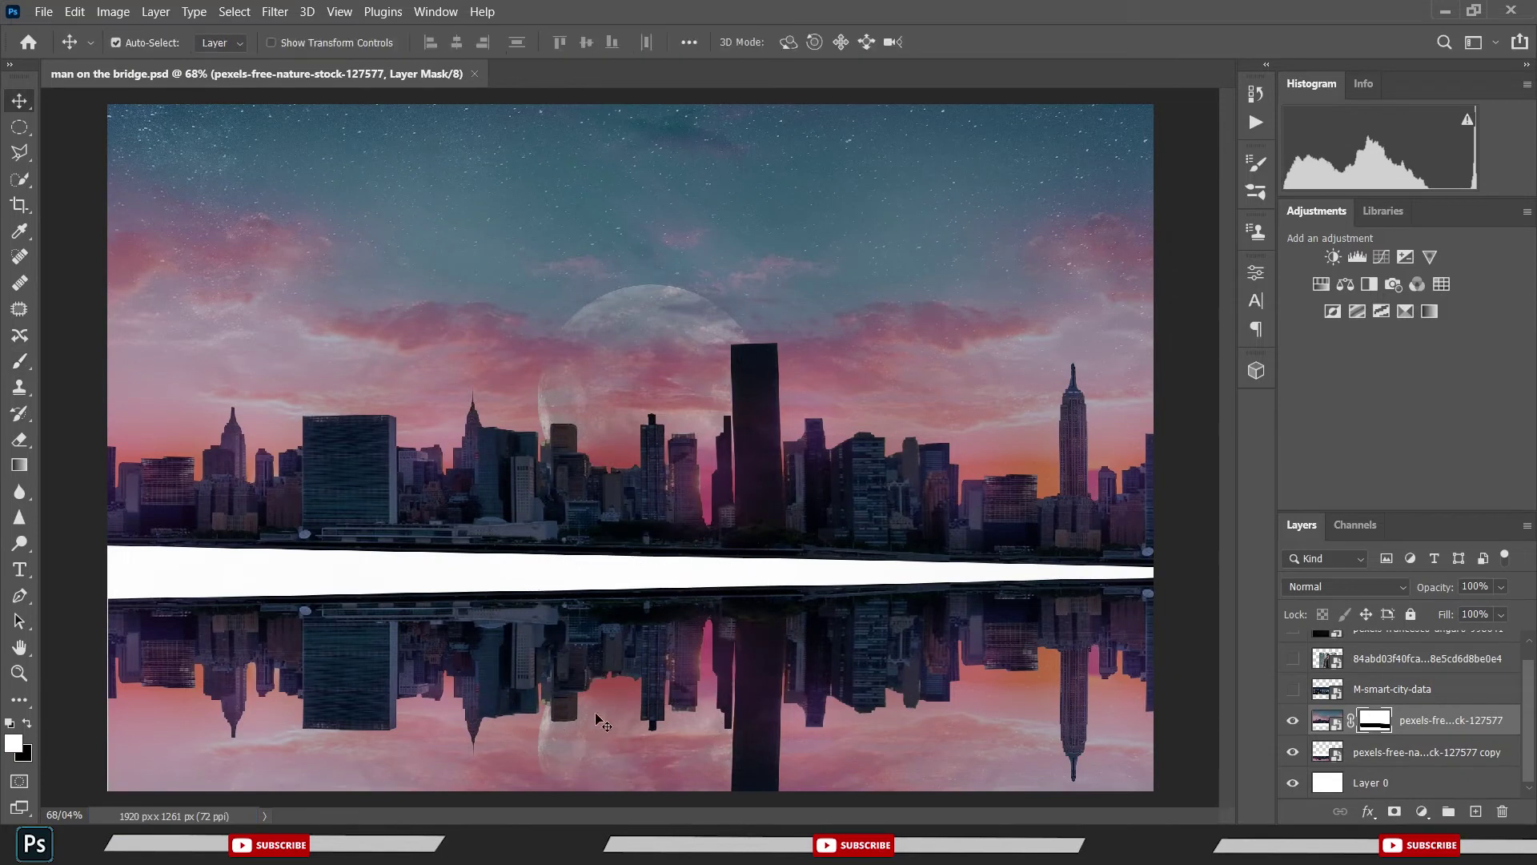
{"action": "left_click_drag", "start_coordinate": [594, 712], "coordinate": [598, 660]}
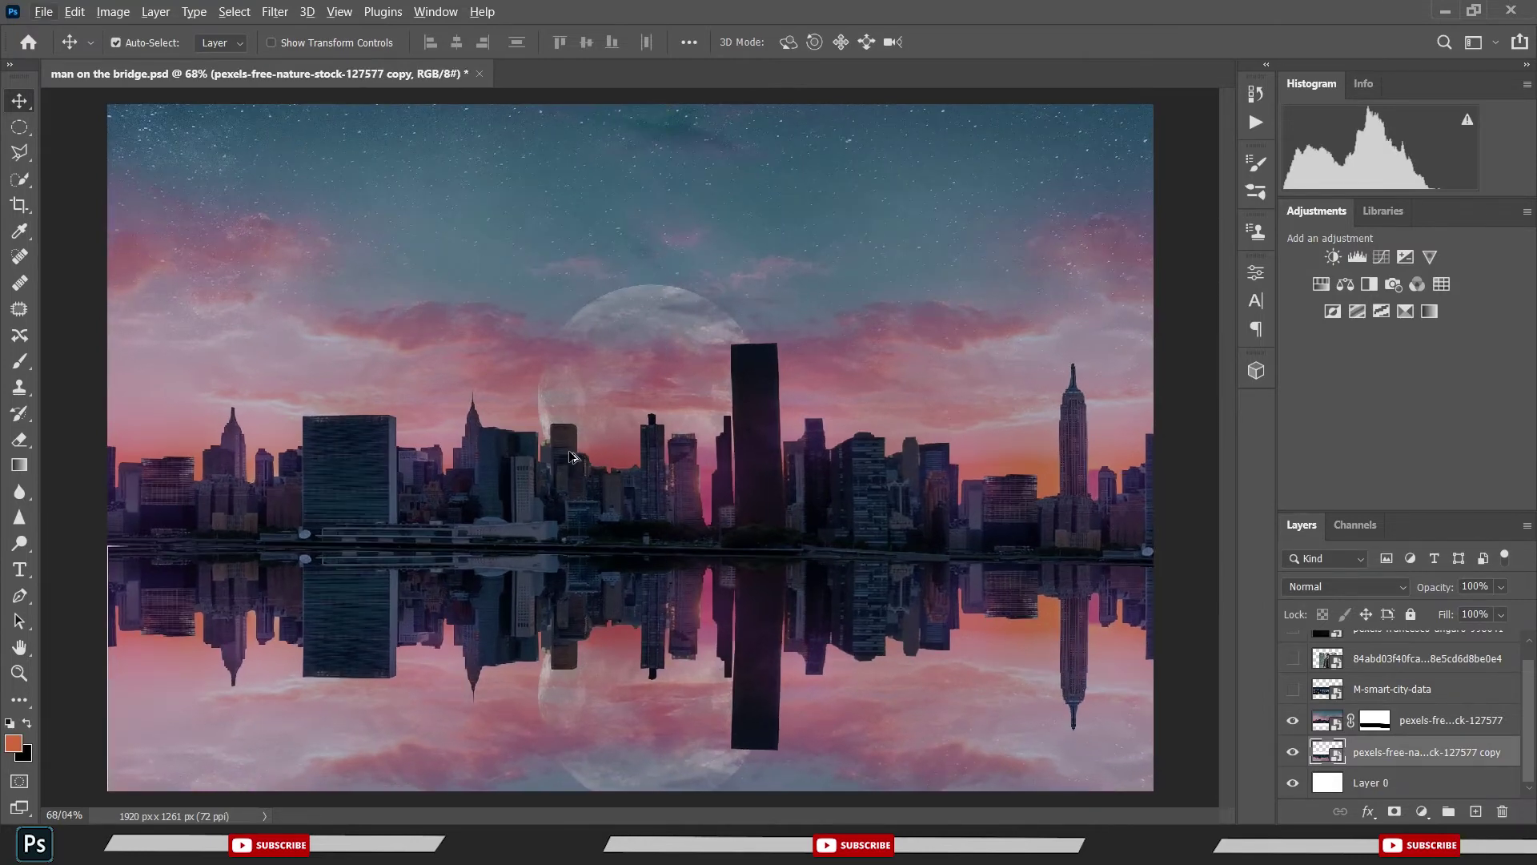
- Nudge the reflection copy slightly up and left with Free Transform, then save
{"action": "key", "text": "ctrl+s"}
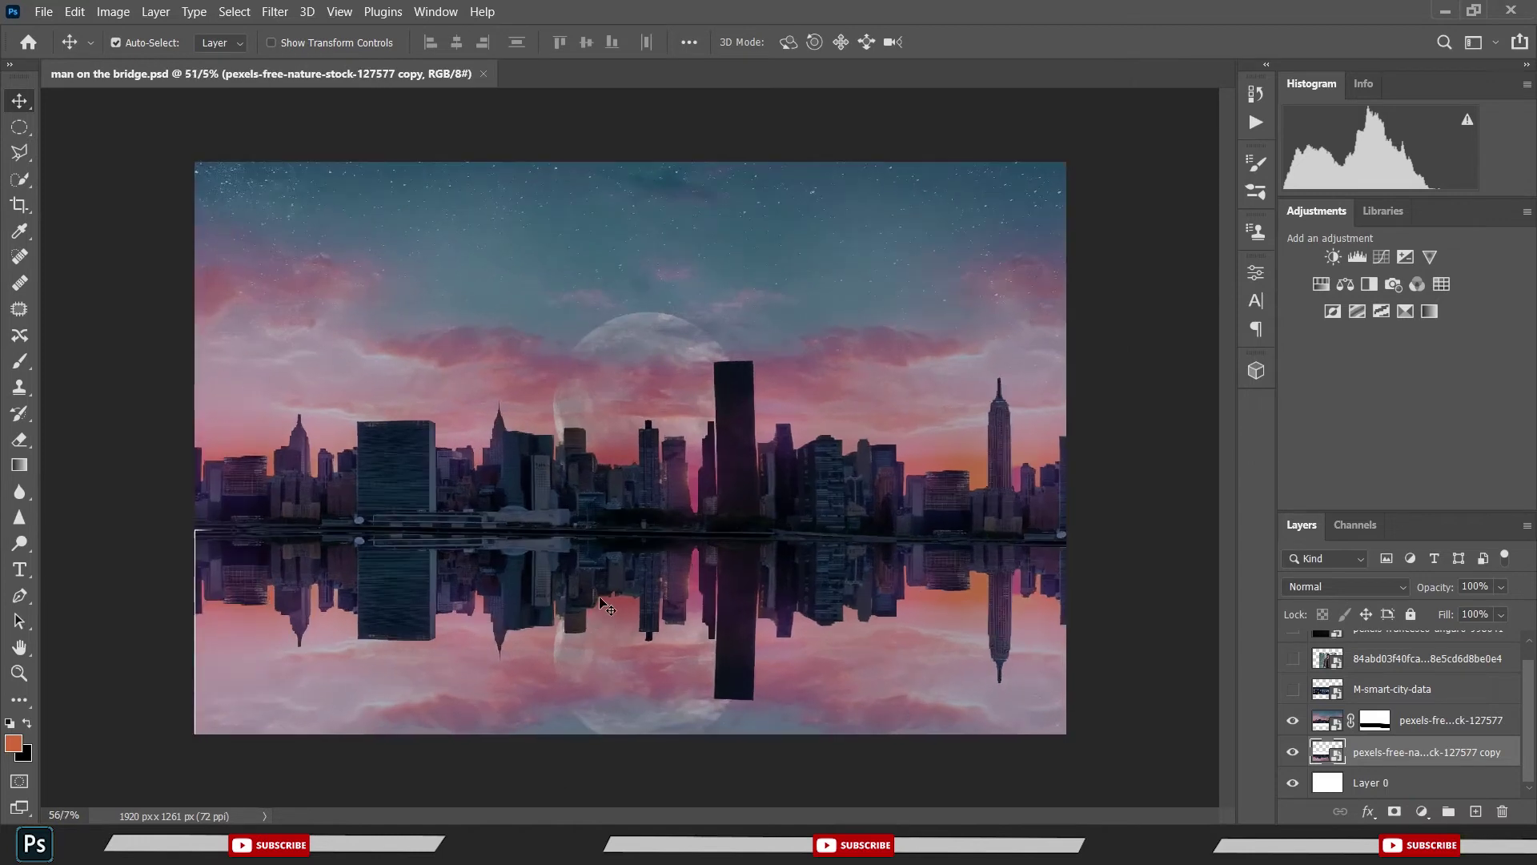
{"action": "key", "text": "ctrl+t"}
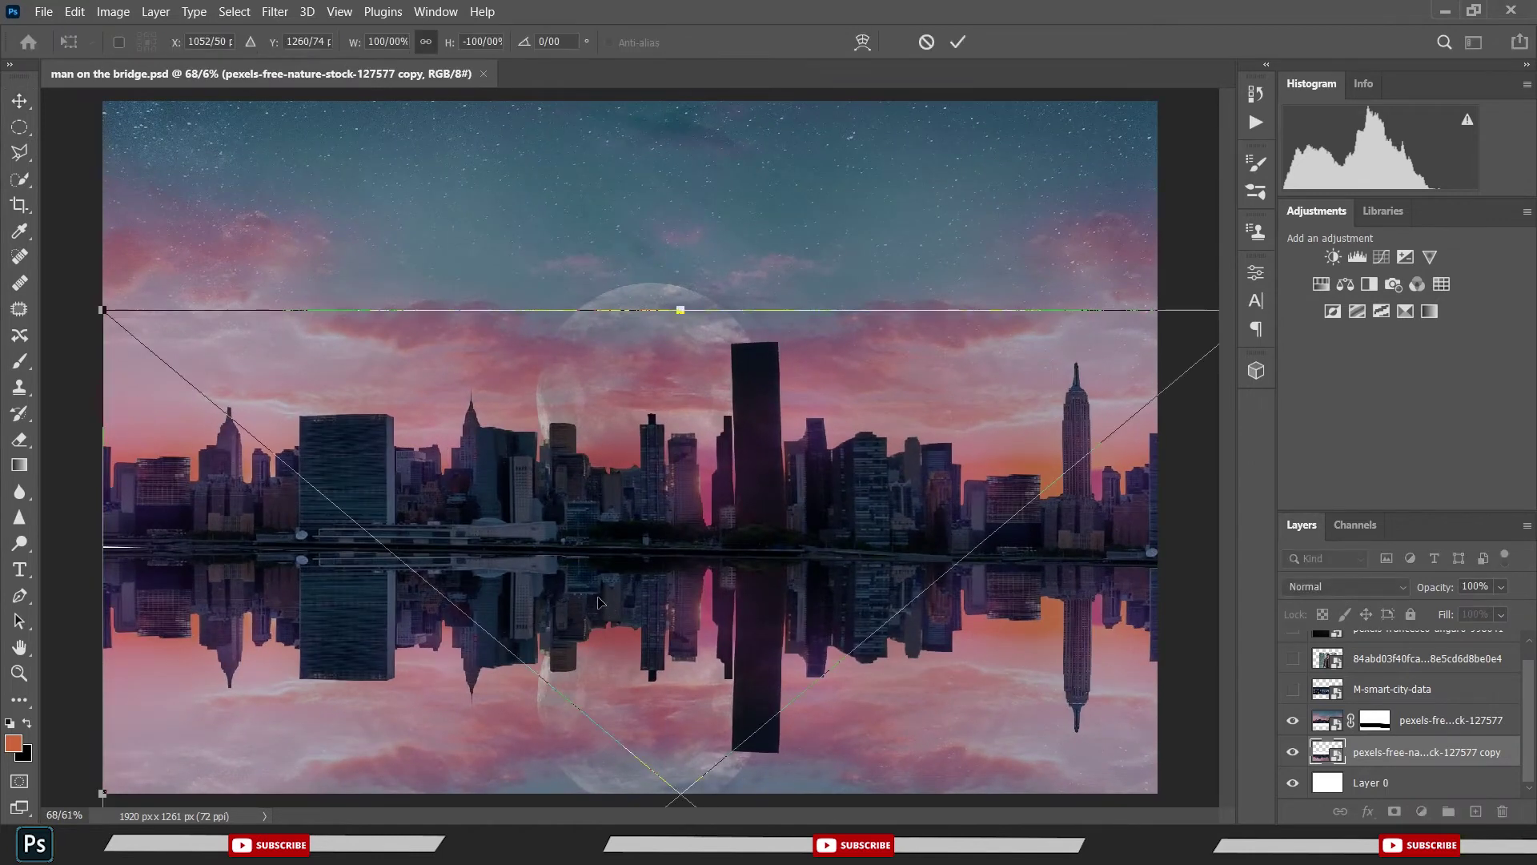
{"action": "left_click_drag", "start_coordinate": [602, 606], "coordinate": [599, 601]}
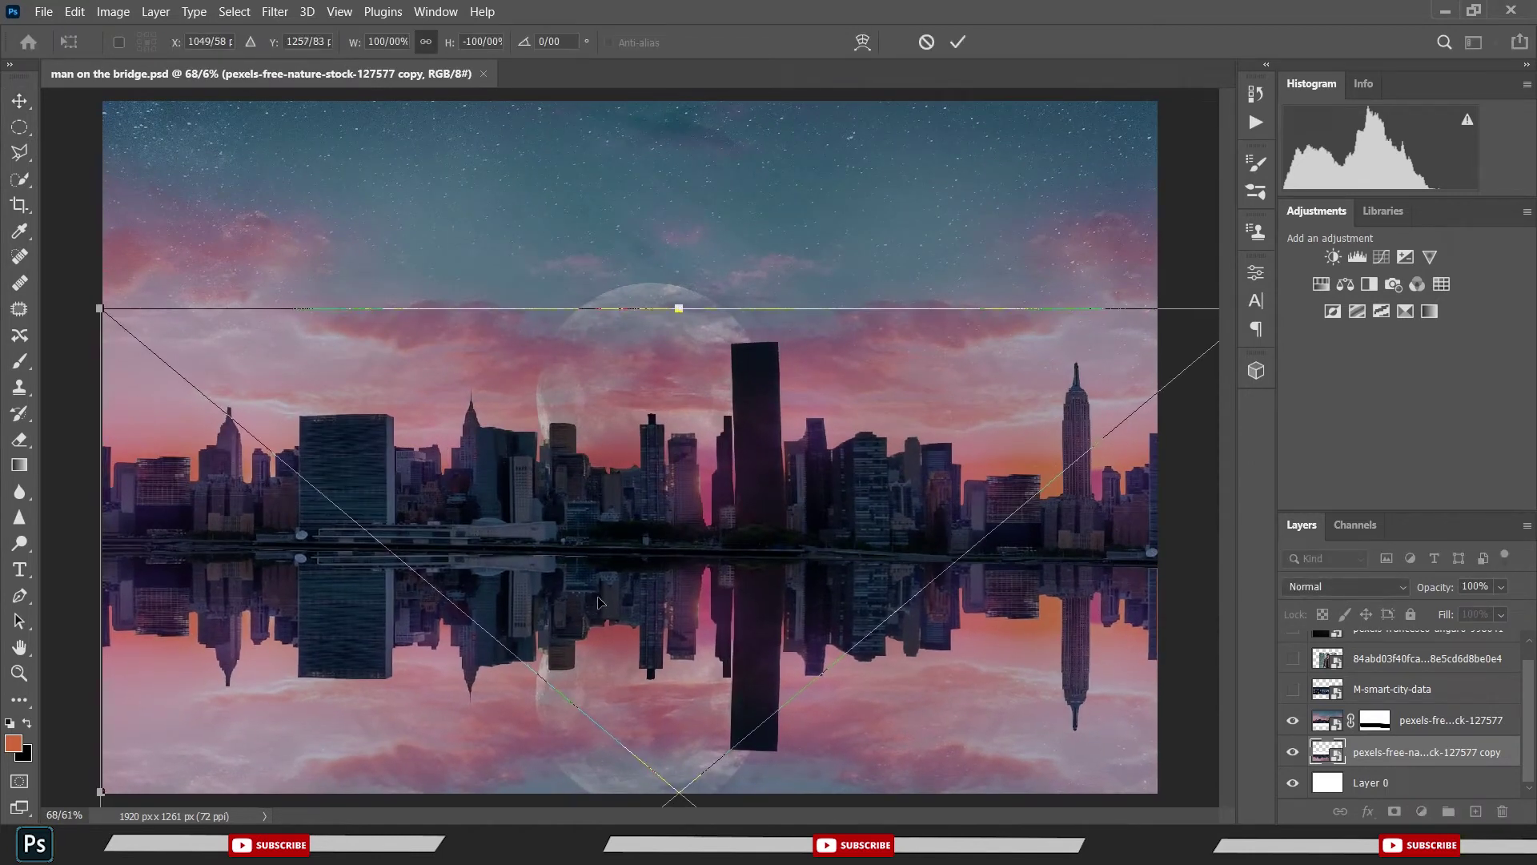
{"action": "left_click", "coordinate": [958, 42]}
{"action": "key", "text": "ctrl+s"}
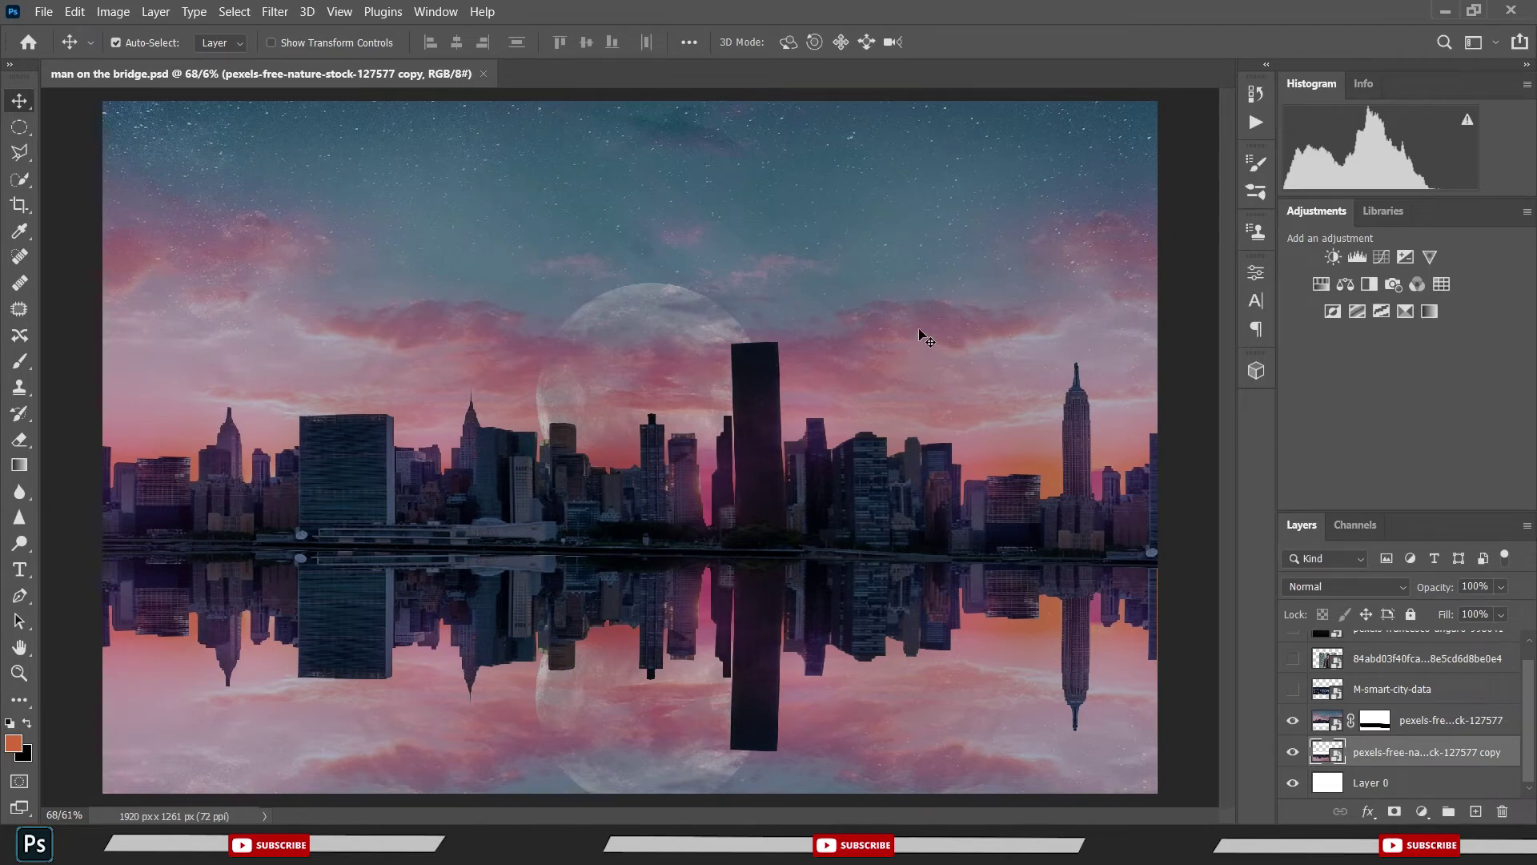
{"action": "key", "text": "ctrl+minus"}
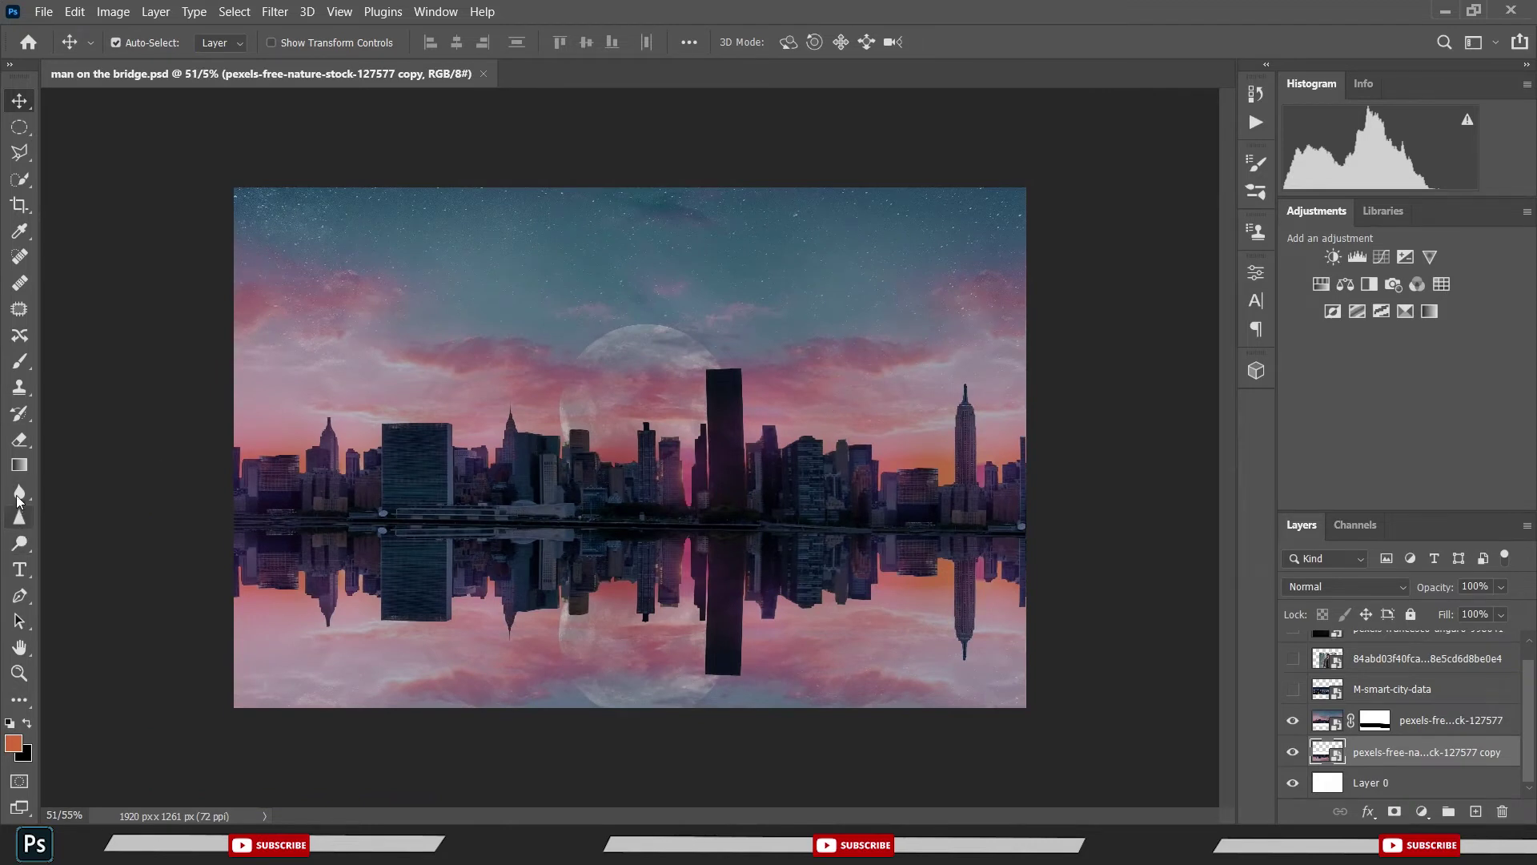
- Rasterize the reflection copy, soften it with Blur tool strokes, and save
{"action": "left_click", "coordinate": [19, 491]}
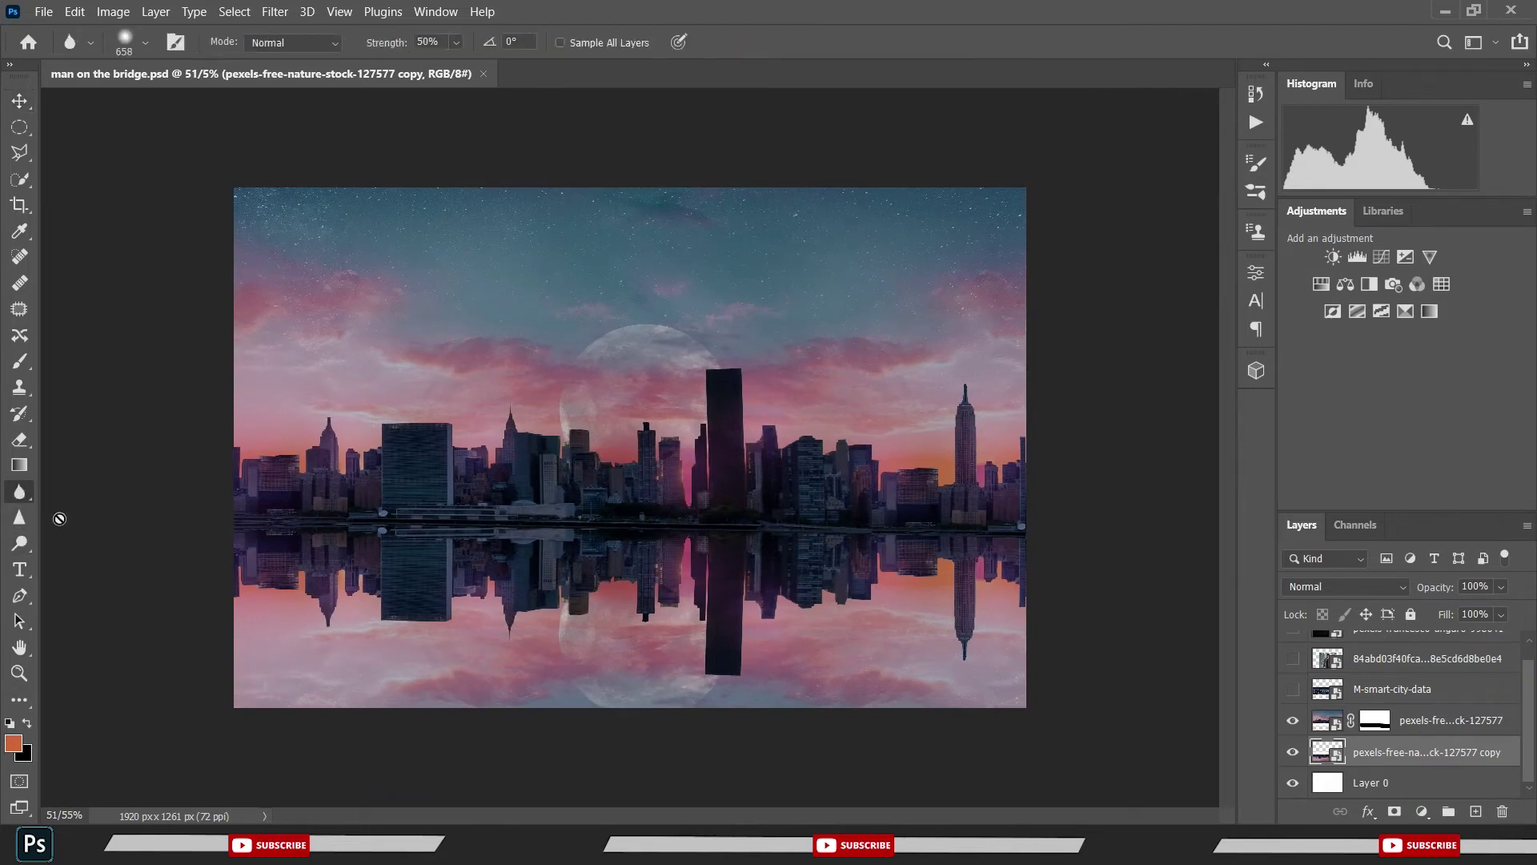
{"action": "left_click", "coordinate": [505, 590]}
{"action": "left_click", "coordinate": [769, 345]}
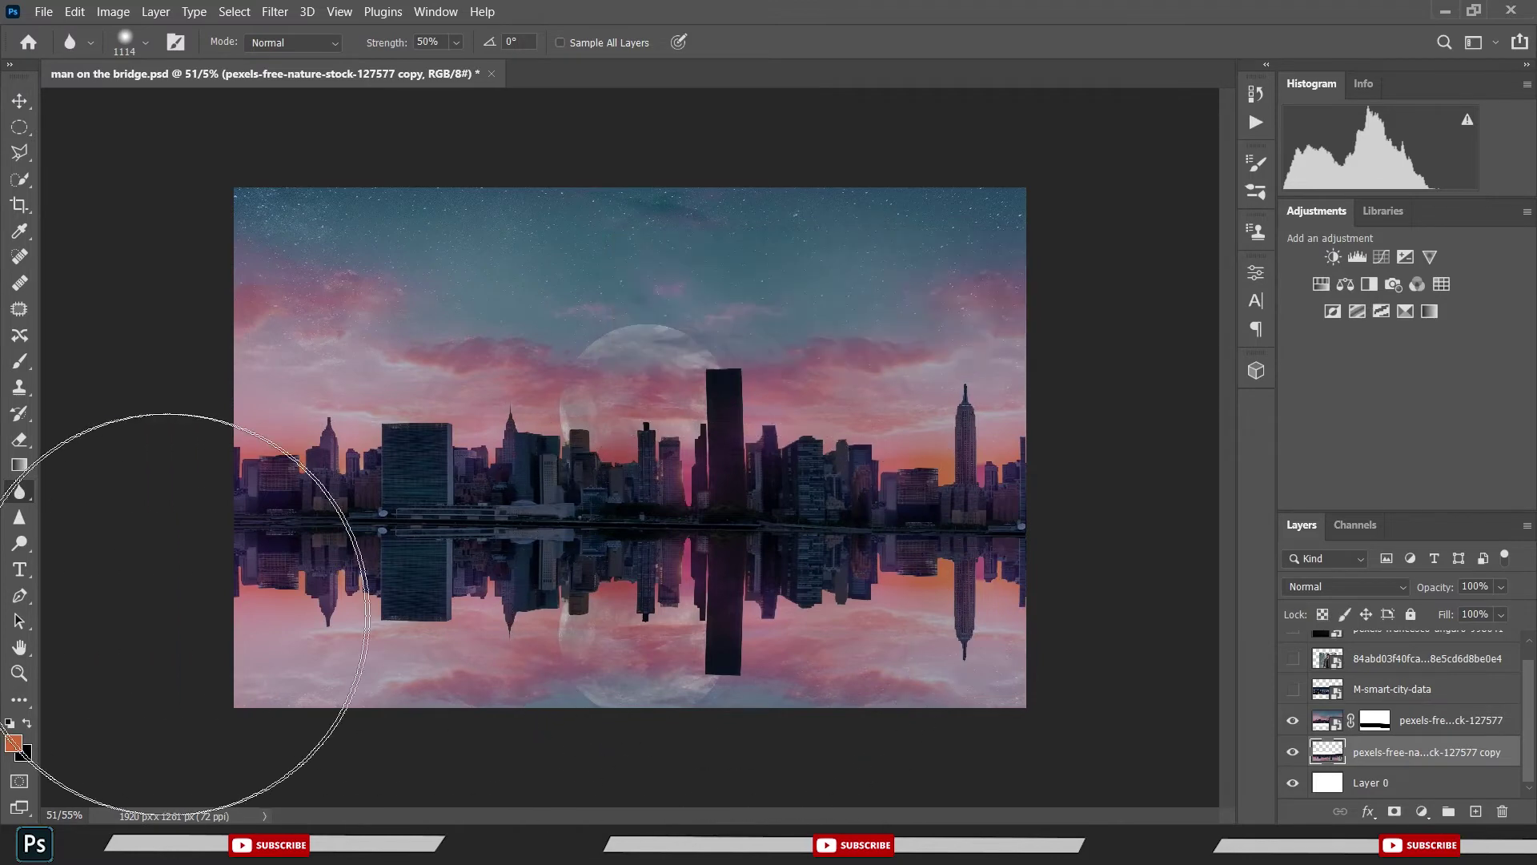
{"action": "mouse_move", "coordinate": [633, 653]}
{"action": "left_mouse_down"}
{"action": "mouse_move", "coordinate": [515, 669]}
{"action": "mouse_move", "coordinate": [977, 686]}
{"action": "mouse_move", "coordinate": [100, 644]}
{"action": "mouse_move", "coordinate": [824, 705]}
{"action": "mouse_move", "coordinate": [412, 583]}
{"action": "mouse_move", "coordinate": [635, 481]}
{"action": "mouse_move", "coordinate": [611, 523]}
{"action": "mouse_move", "coordinate": [651, 344]}
{"action": "mouse_move", "coordinate": [674, 381]}
{"action": "mouse_move", "coordinate": [926, 377]}
{"action": "mouse_move", "coordinate": [737, 515]}
{"action": "mouse_move", "coordinate": [635, 428]}
{"action": "mouse_move", "coordinate": [673, 364]}
{"action": "mouse_move", "coordinate": [673, 384]}
{"action": "mouse_move", "coordinate": [758, 440]}
{"action": "left_mouse_up"}
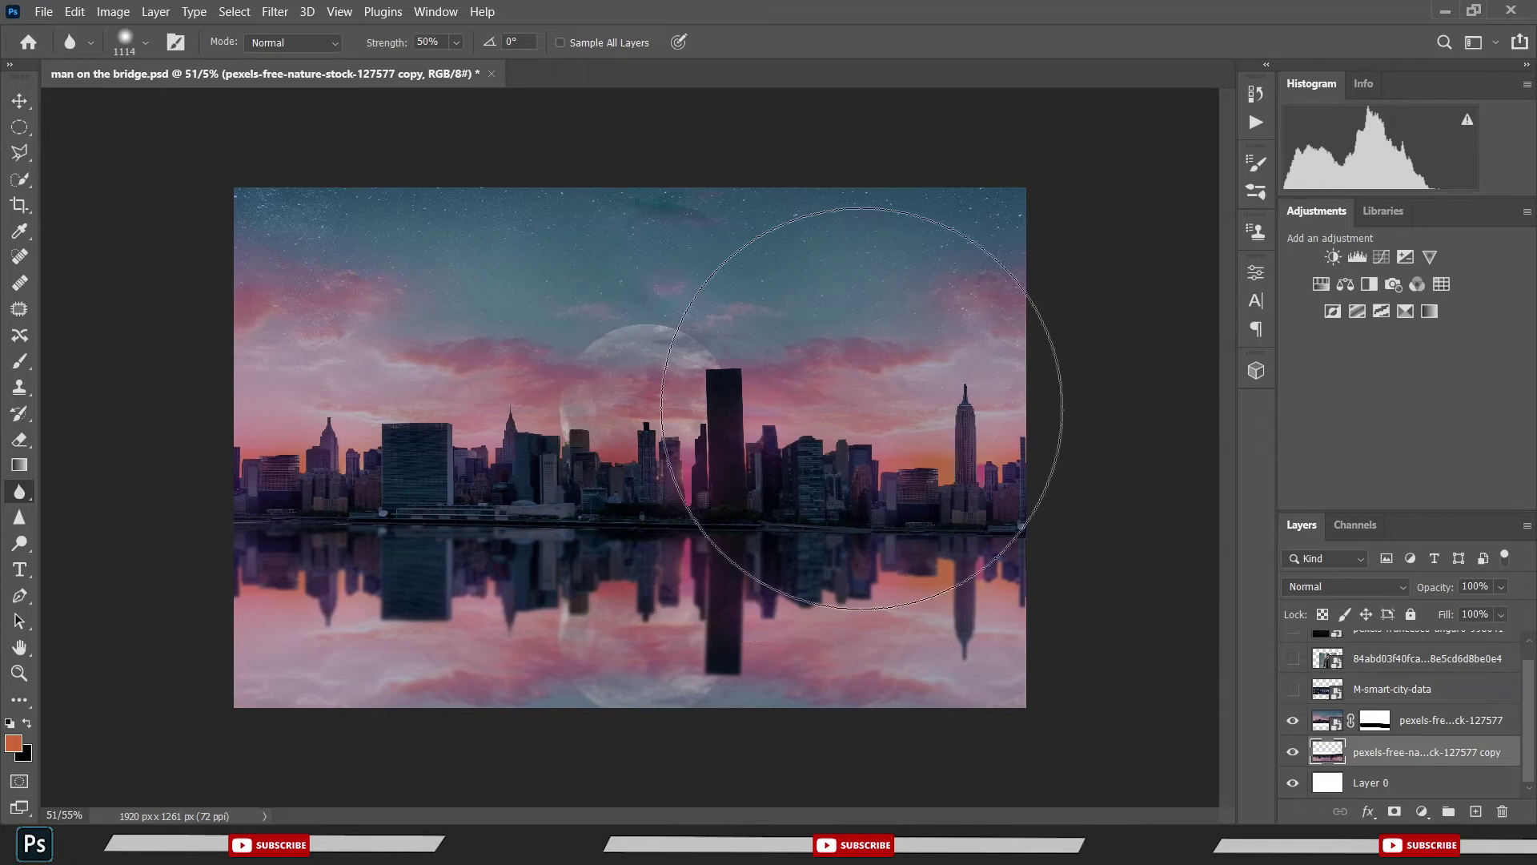
{"action": "scroll", "coordinate": [629, 453], "scroll_direction": "up", "scroll_amount": 2}
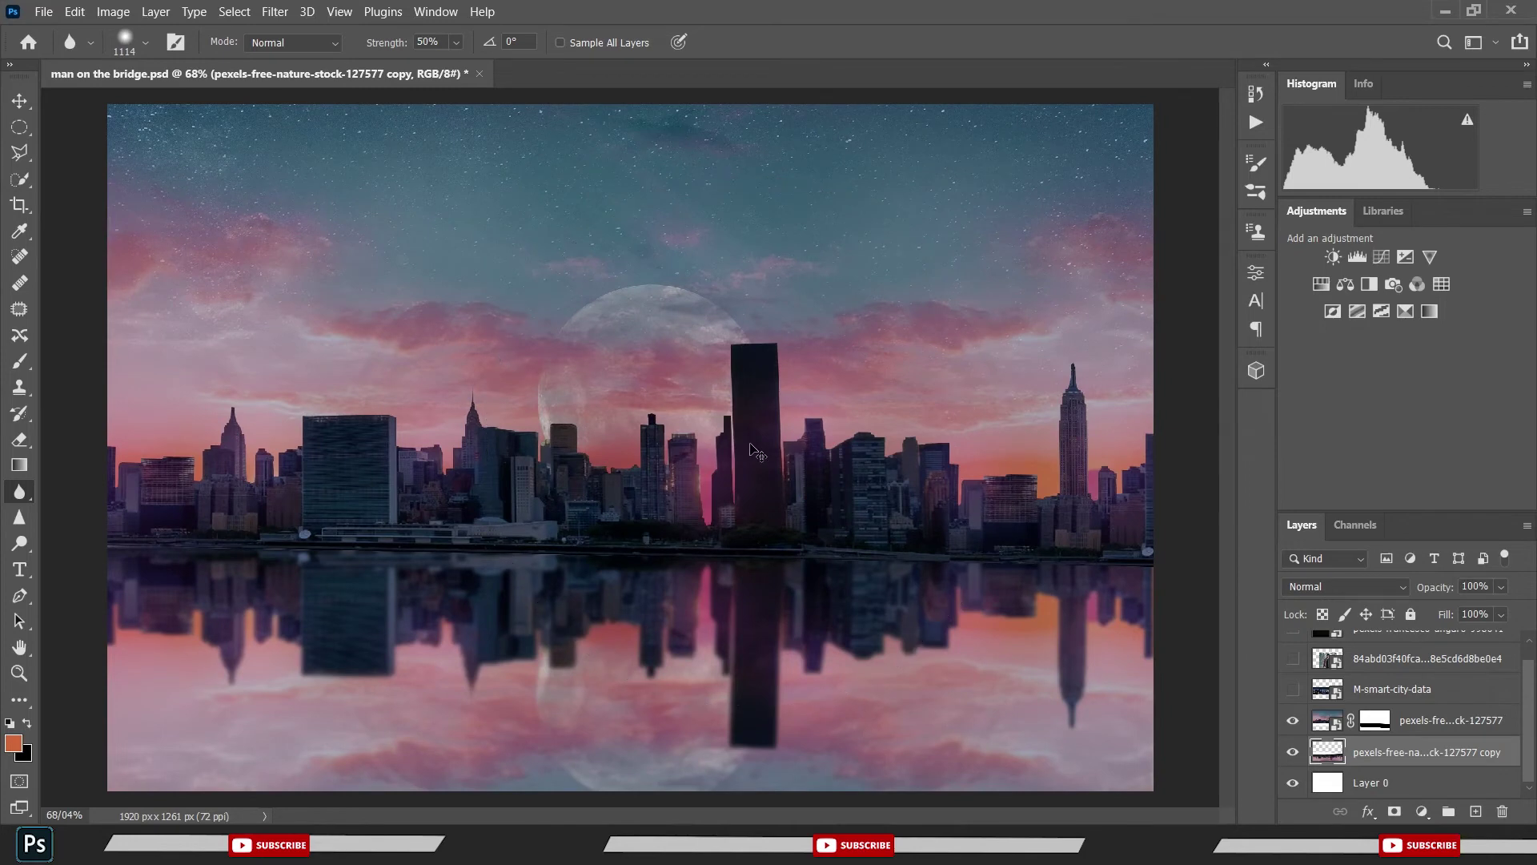
{"action": "key", "text": "ctrl+s"}
{"action": "left_click", "coordinate": [274, 11]}
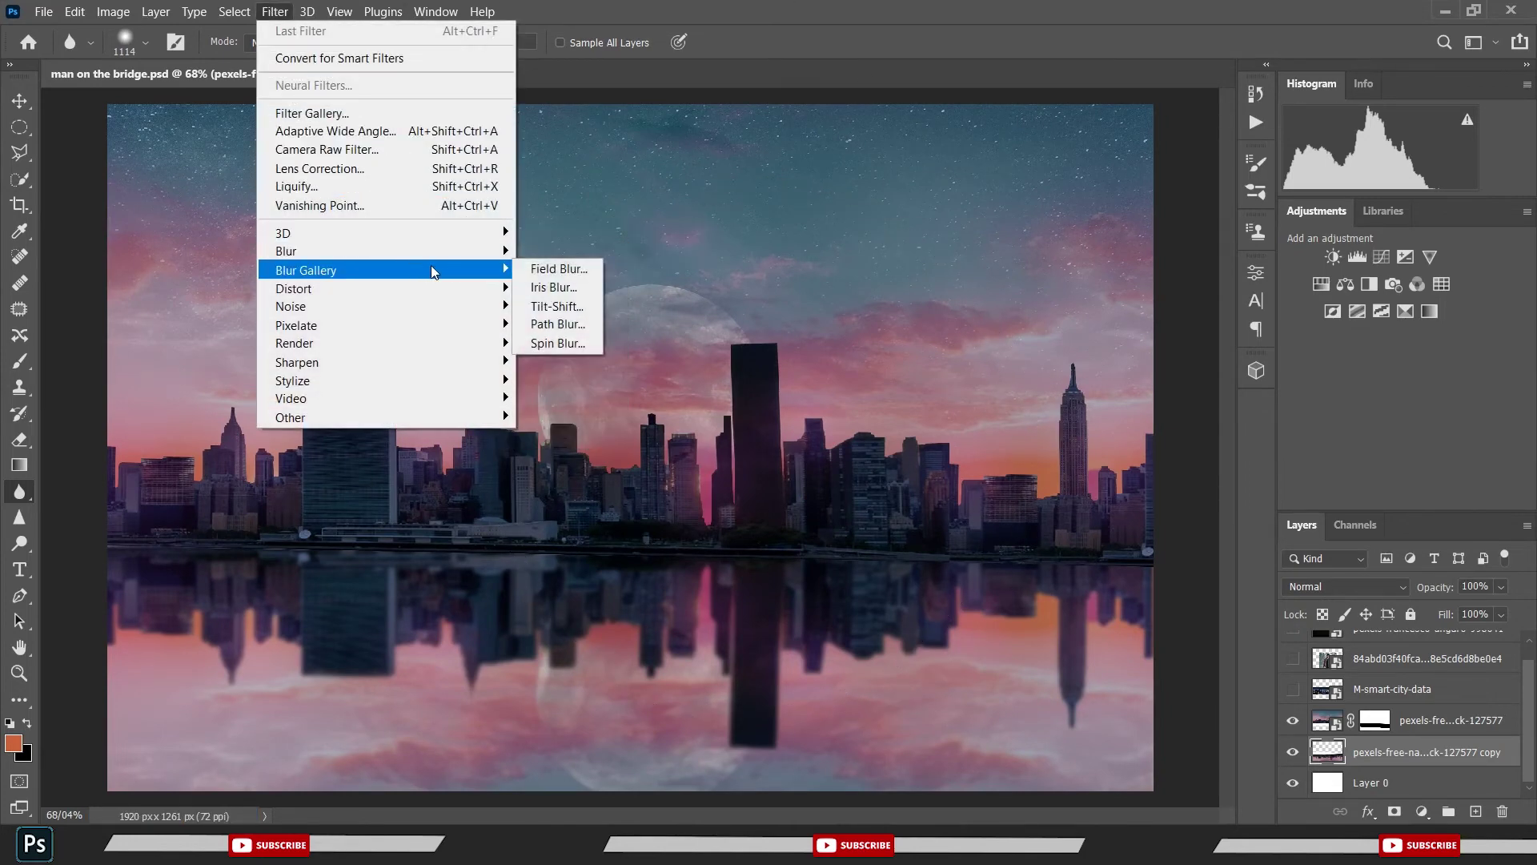
{"action": "mouse_move", "coordinate": [306, 271]}
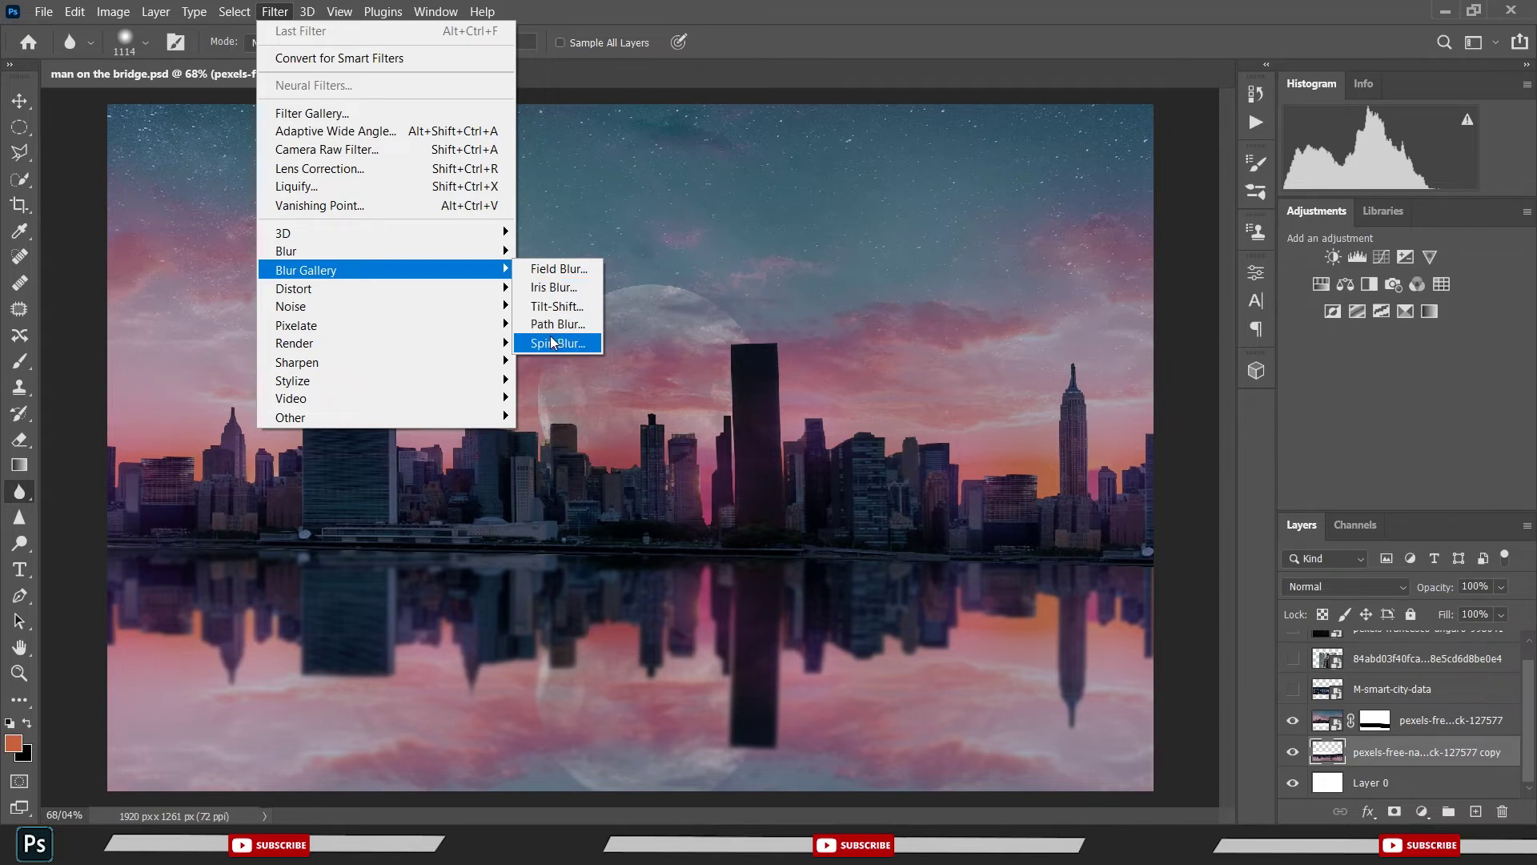
- Apply a 15 px Iris Blur from the Blur Gallery to the reflection copy
{"action": "left_click", "coordinate": [553, 293]}
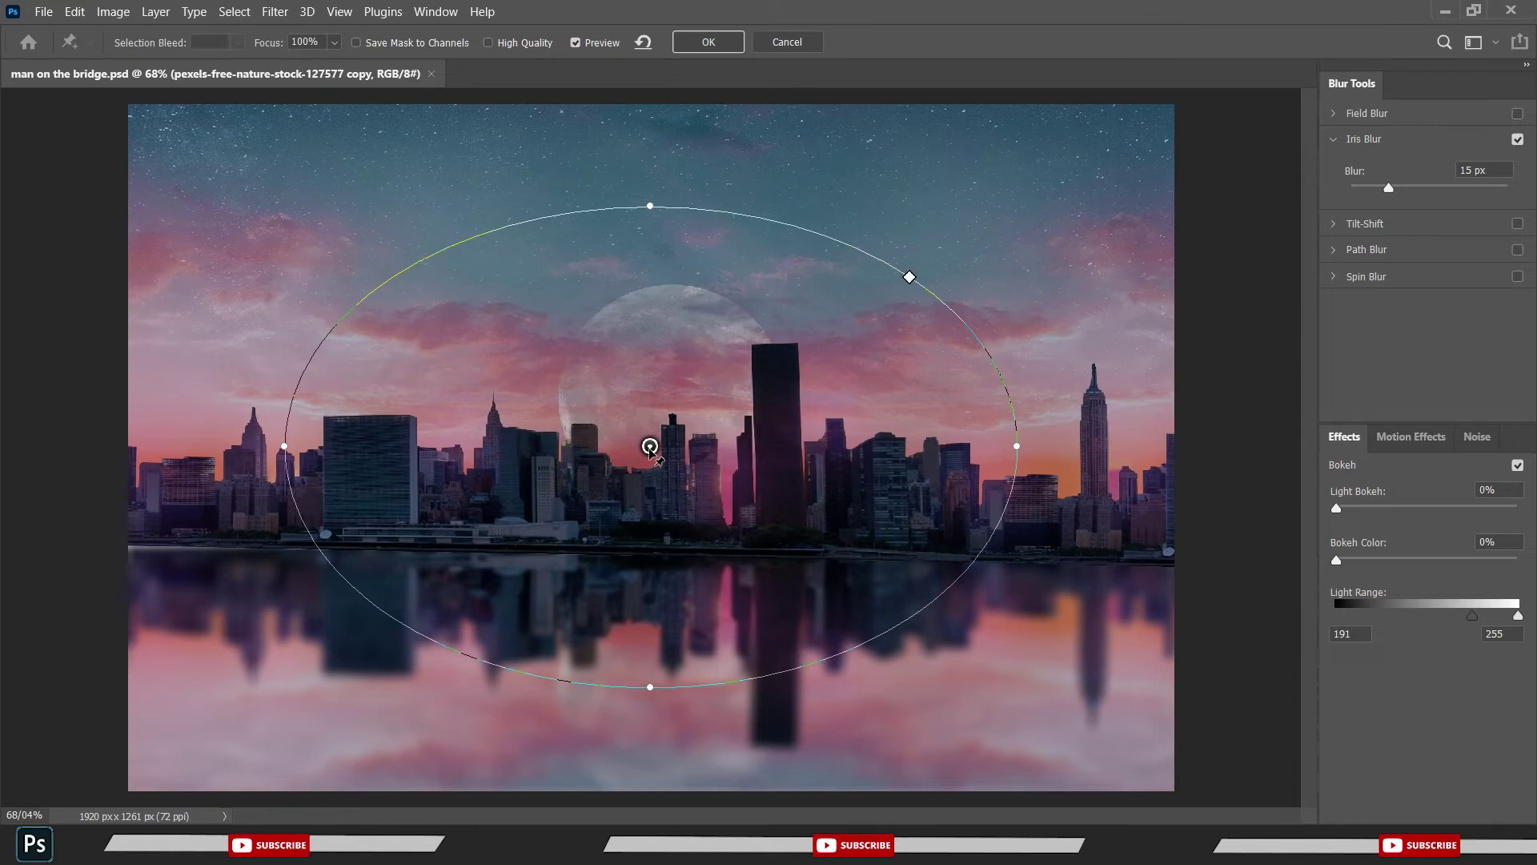
{"action": "left_click", "coordinate": [709, 42]}
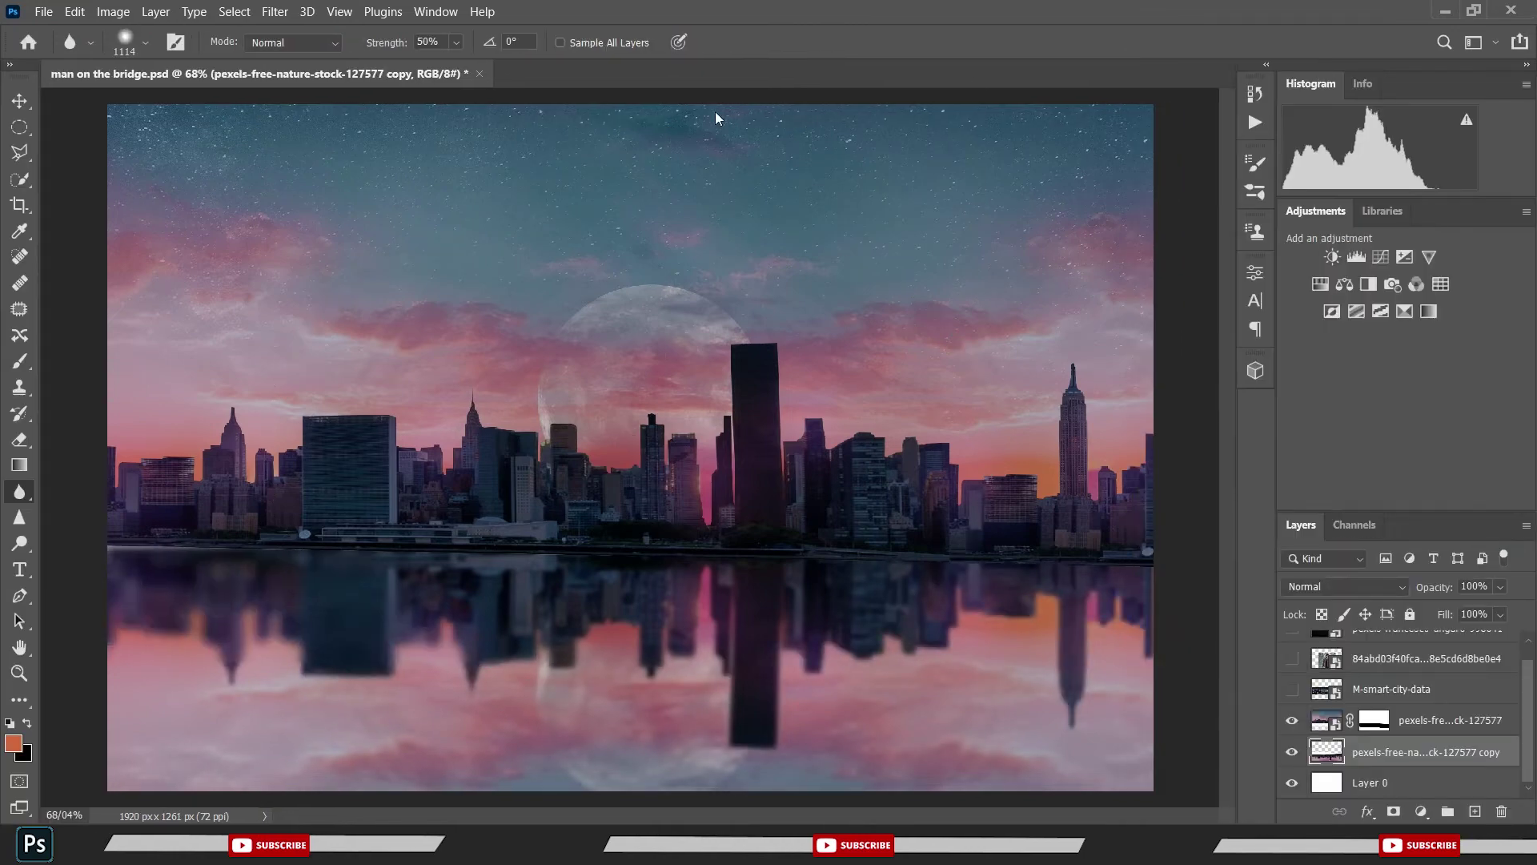
- Select the masked skyline with its blurred reflection copy and convert both into one smart object
{"action": "scroll", "coordinate": [647, 315], "scroll_direction": "down", "scroll_amount": 1}
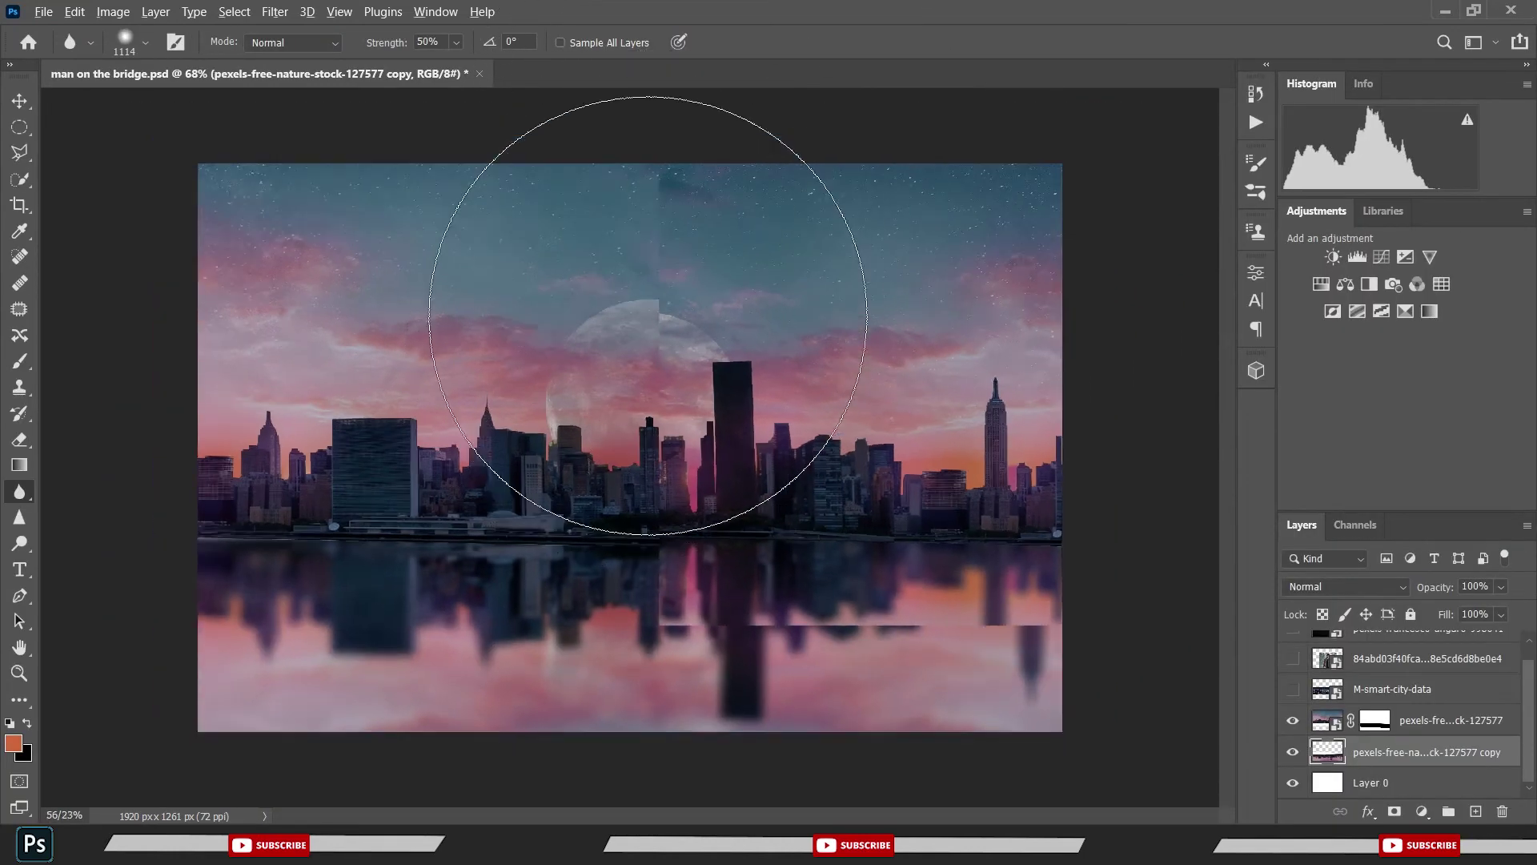
{"action": "scroll", "coordinate": [648, 315], "scroll_direction": "up", "scroll_amount": 1}
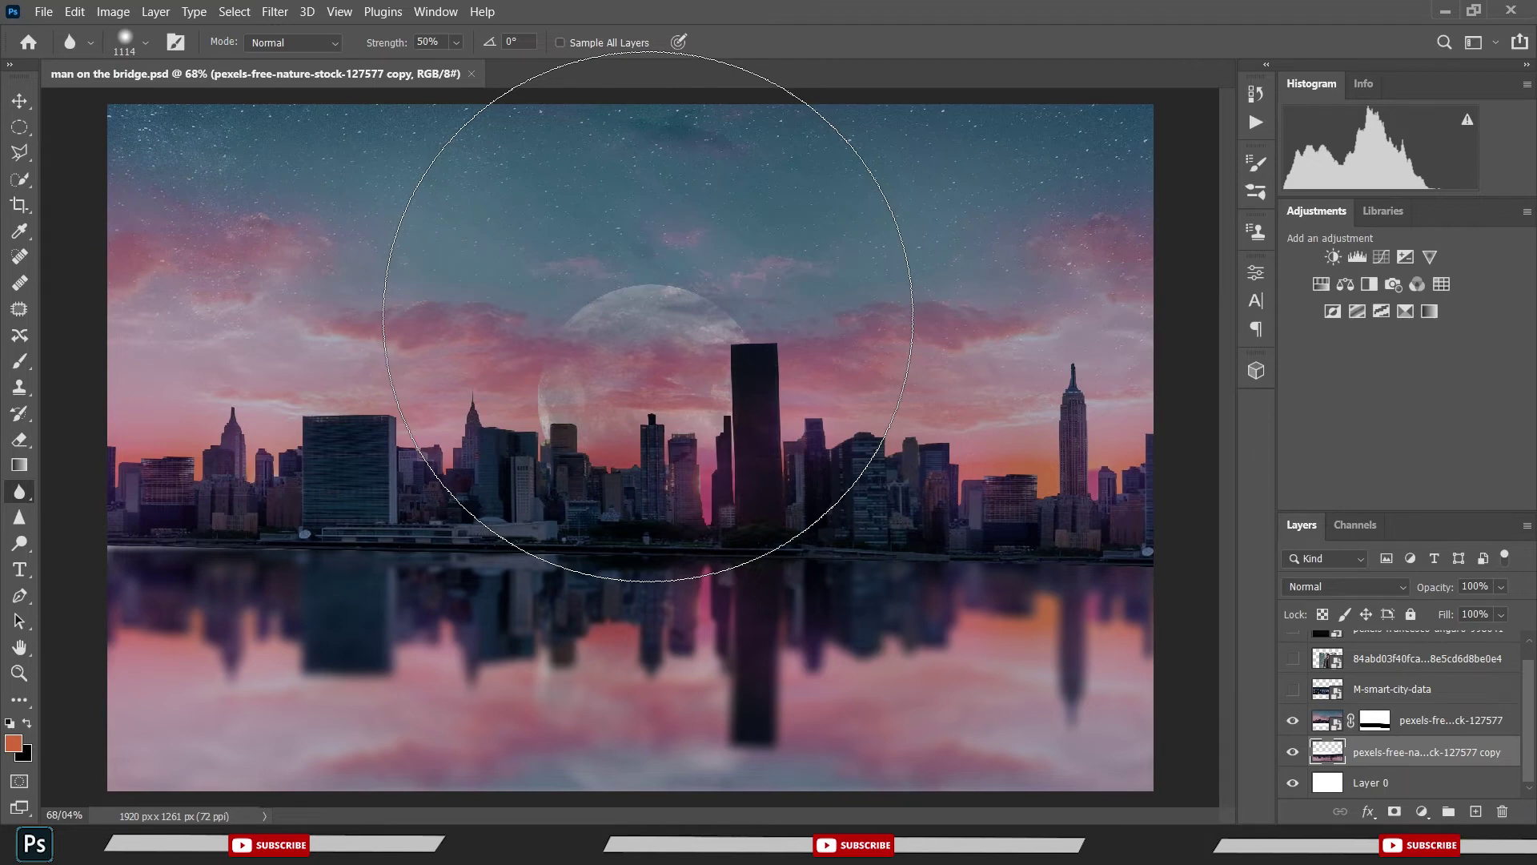
{"action": "left_click", "coordinate": [1411, 722], "text": "ctrl"}
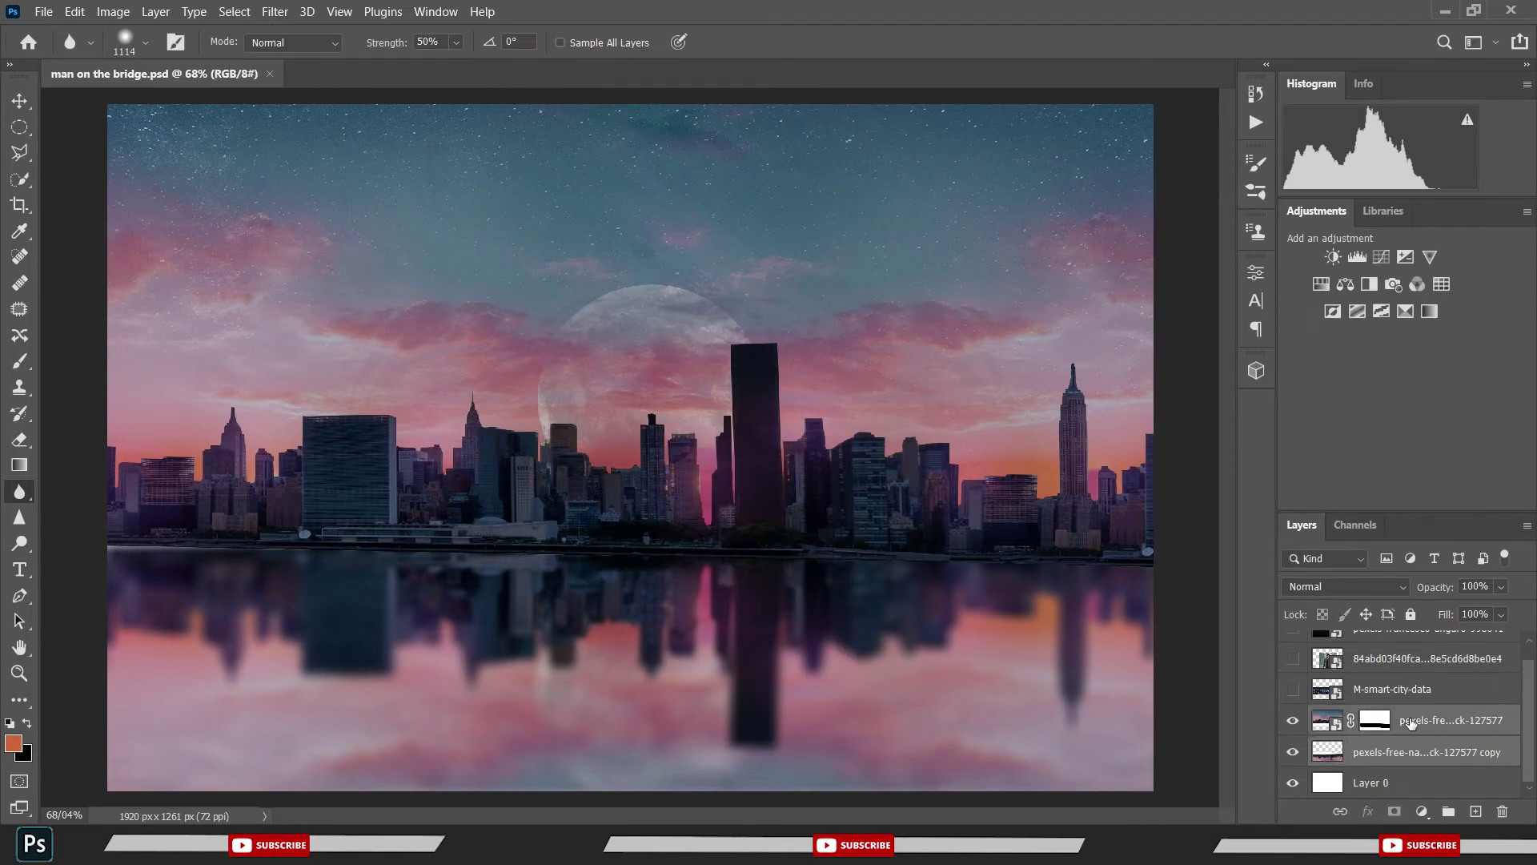
{"action": "right_click", "coordinate": [1411, 722]}
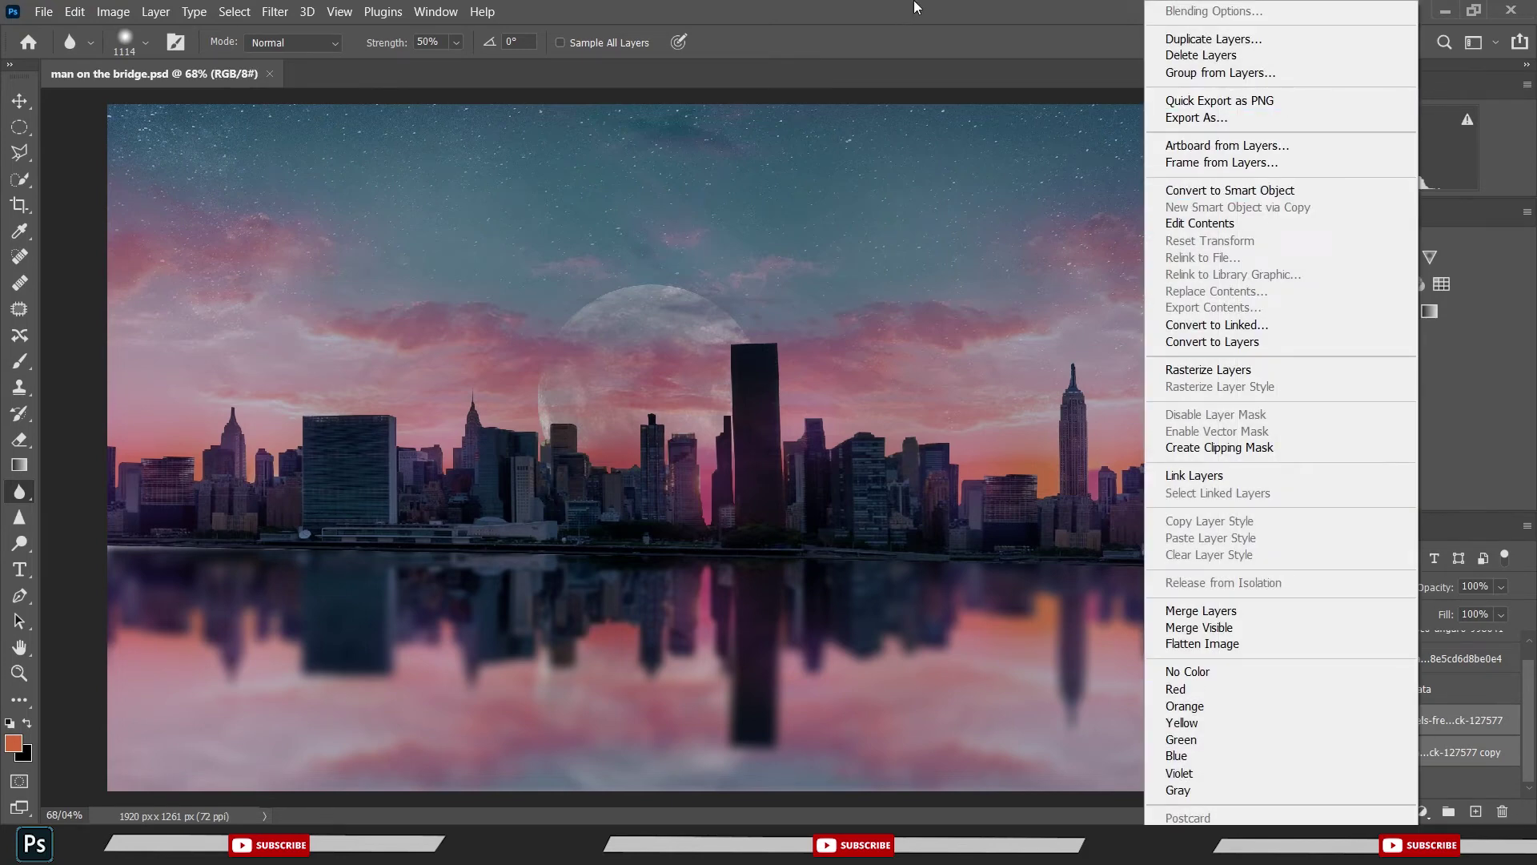
{"action": "left_click", "coordinate": [1213, 191]}
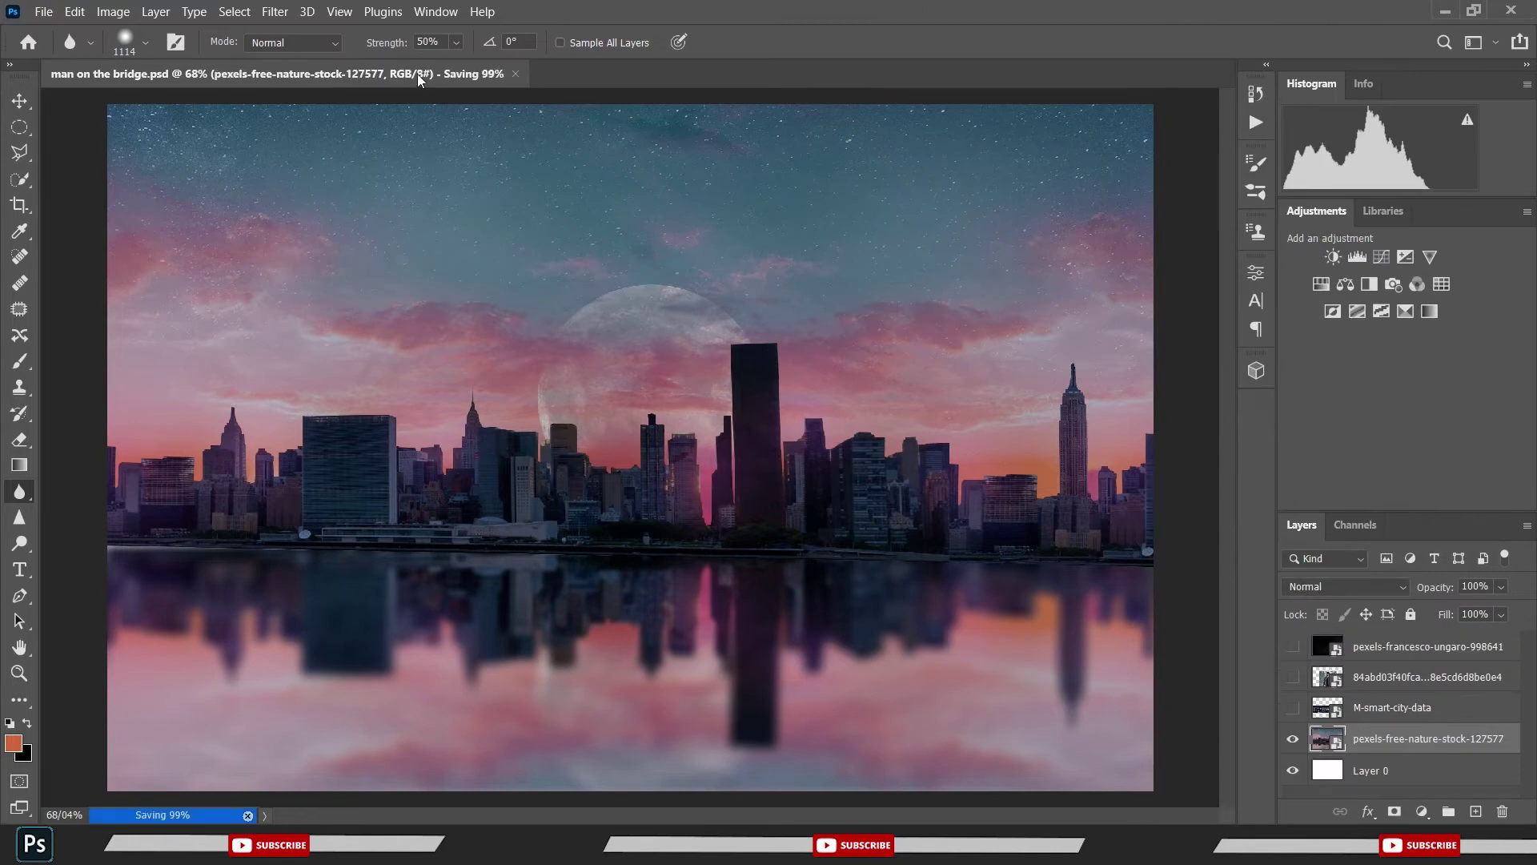
{"action": "left_click", "coordinate": [274, 13]}
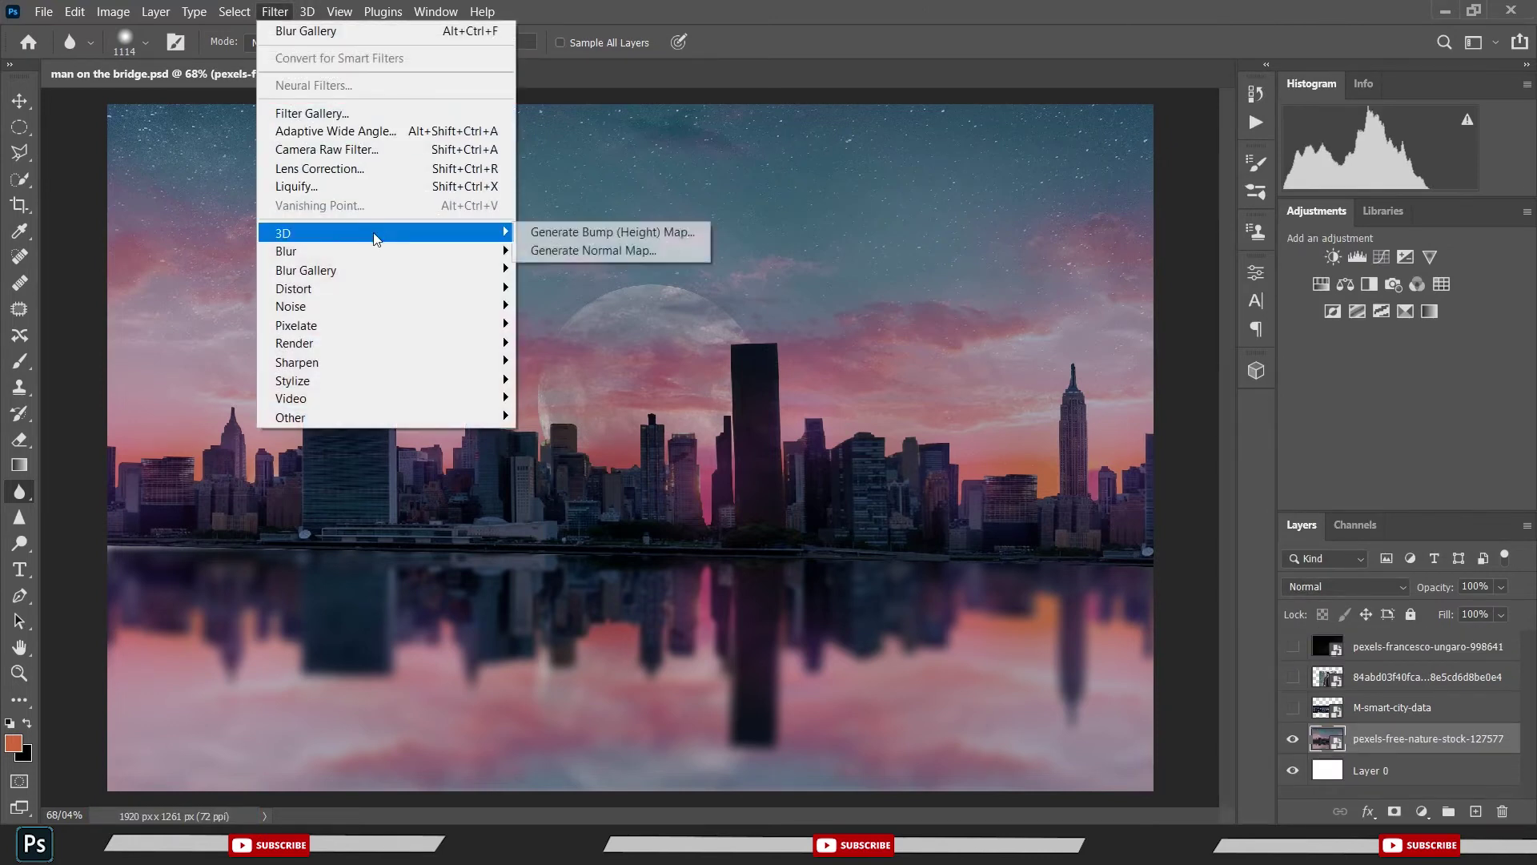
{"action": "left_click", "coordinate": [563, 272]}
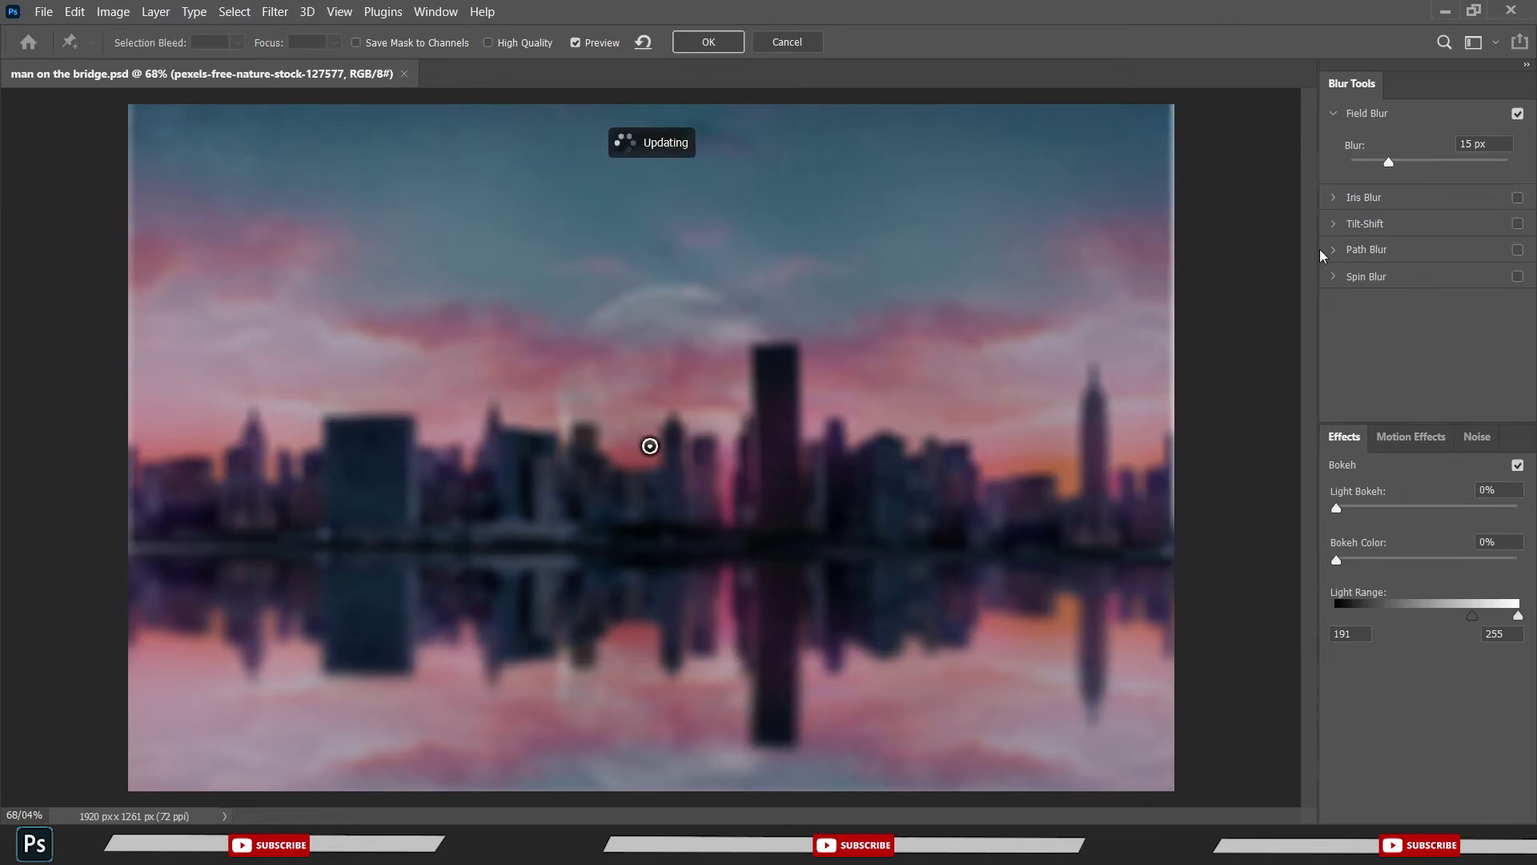
{"action": "left_click_drag", "start_coordinate": [1388, 175], "coordinate": [1374, 168]}
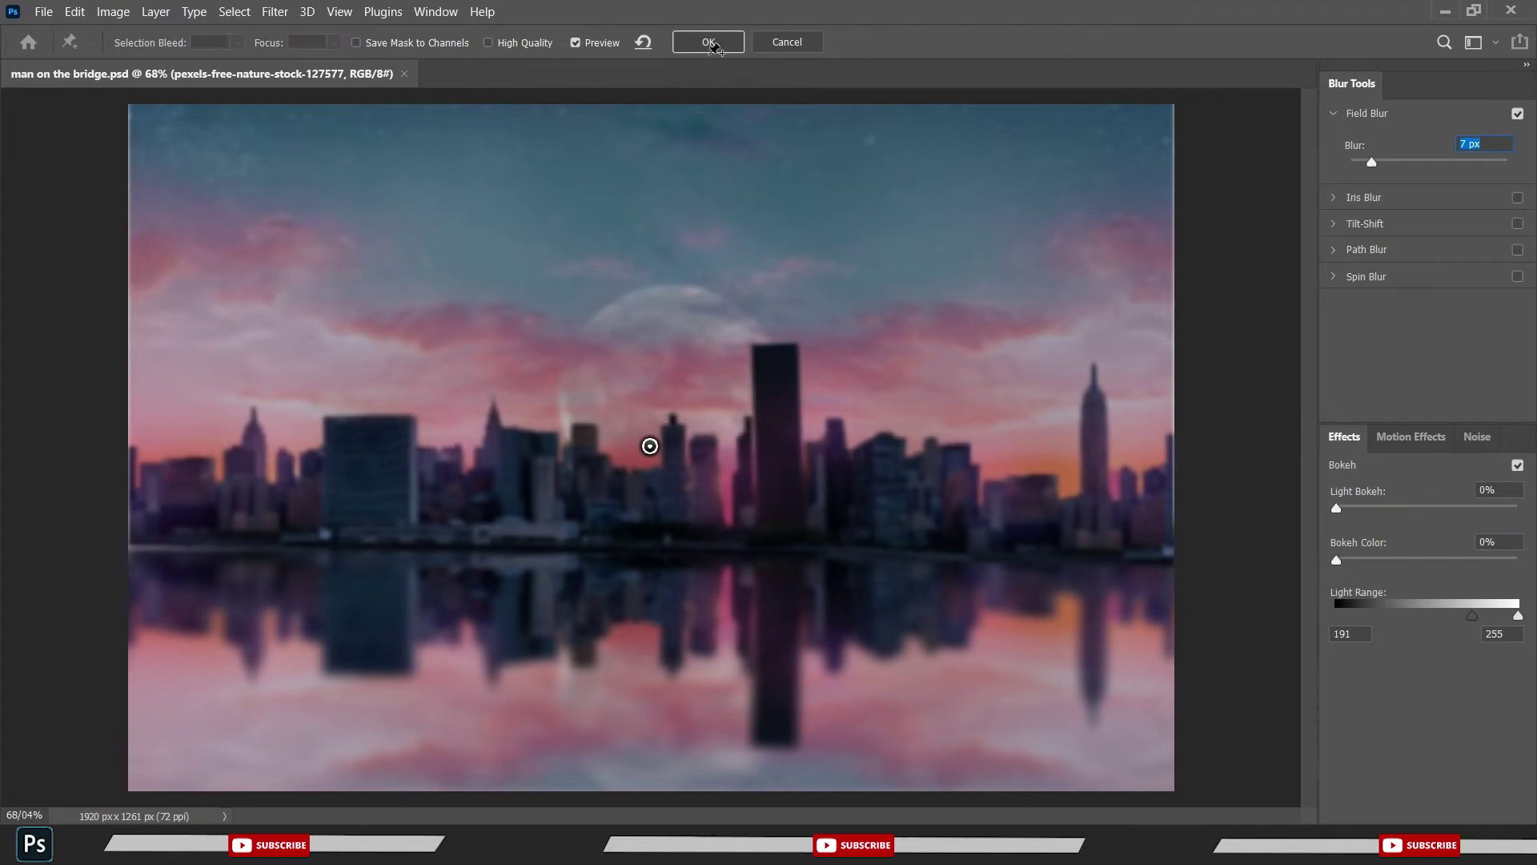
{"action": "left_click", "coordinate": [712, 48]}
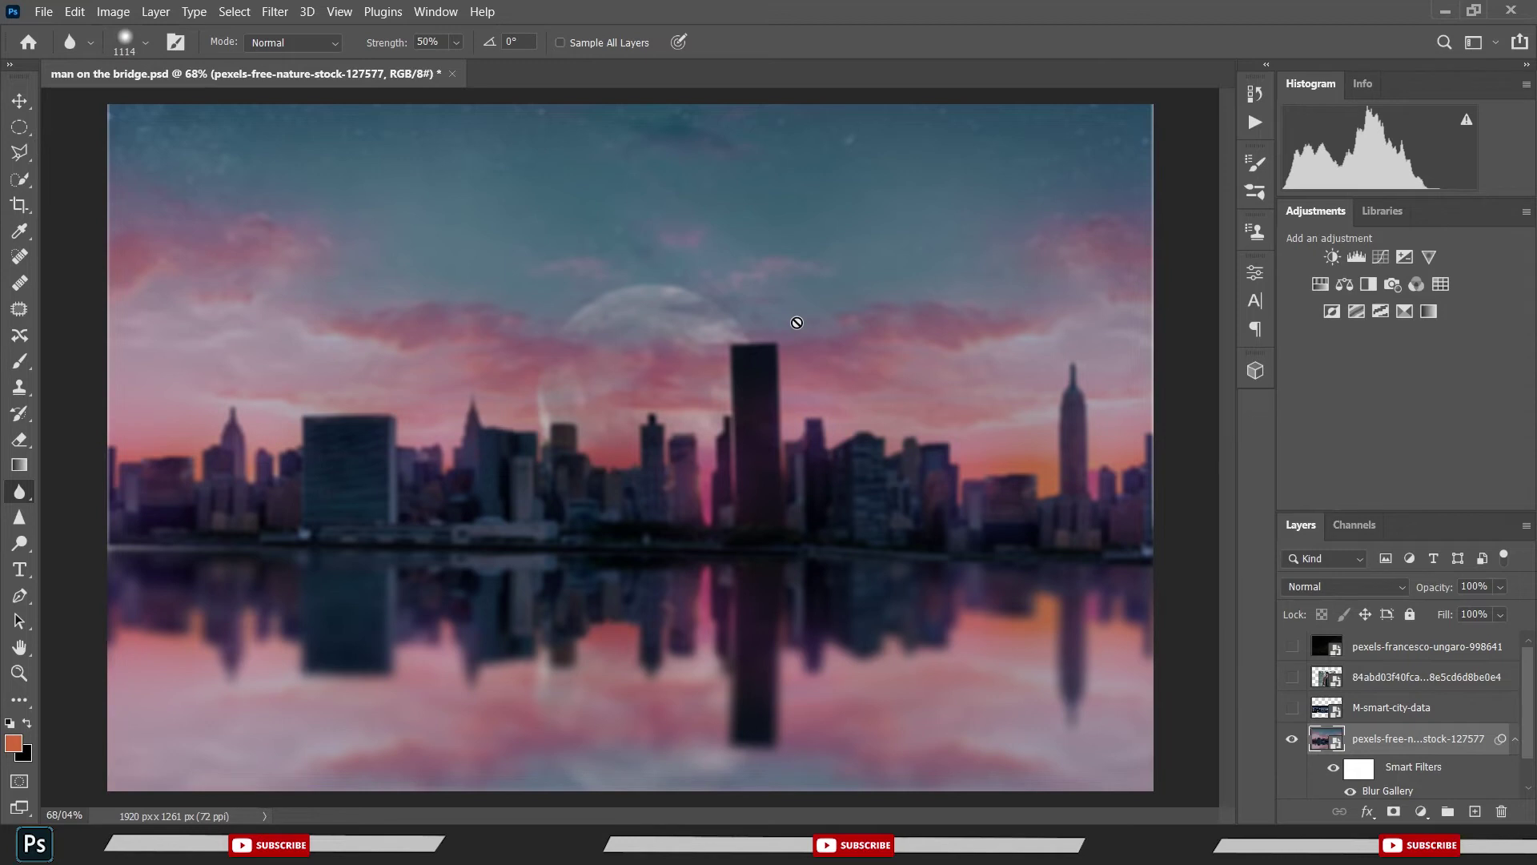
{"action": "key", "text": "ctrl+z"}
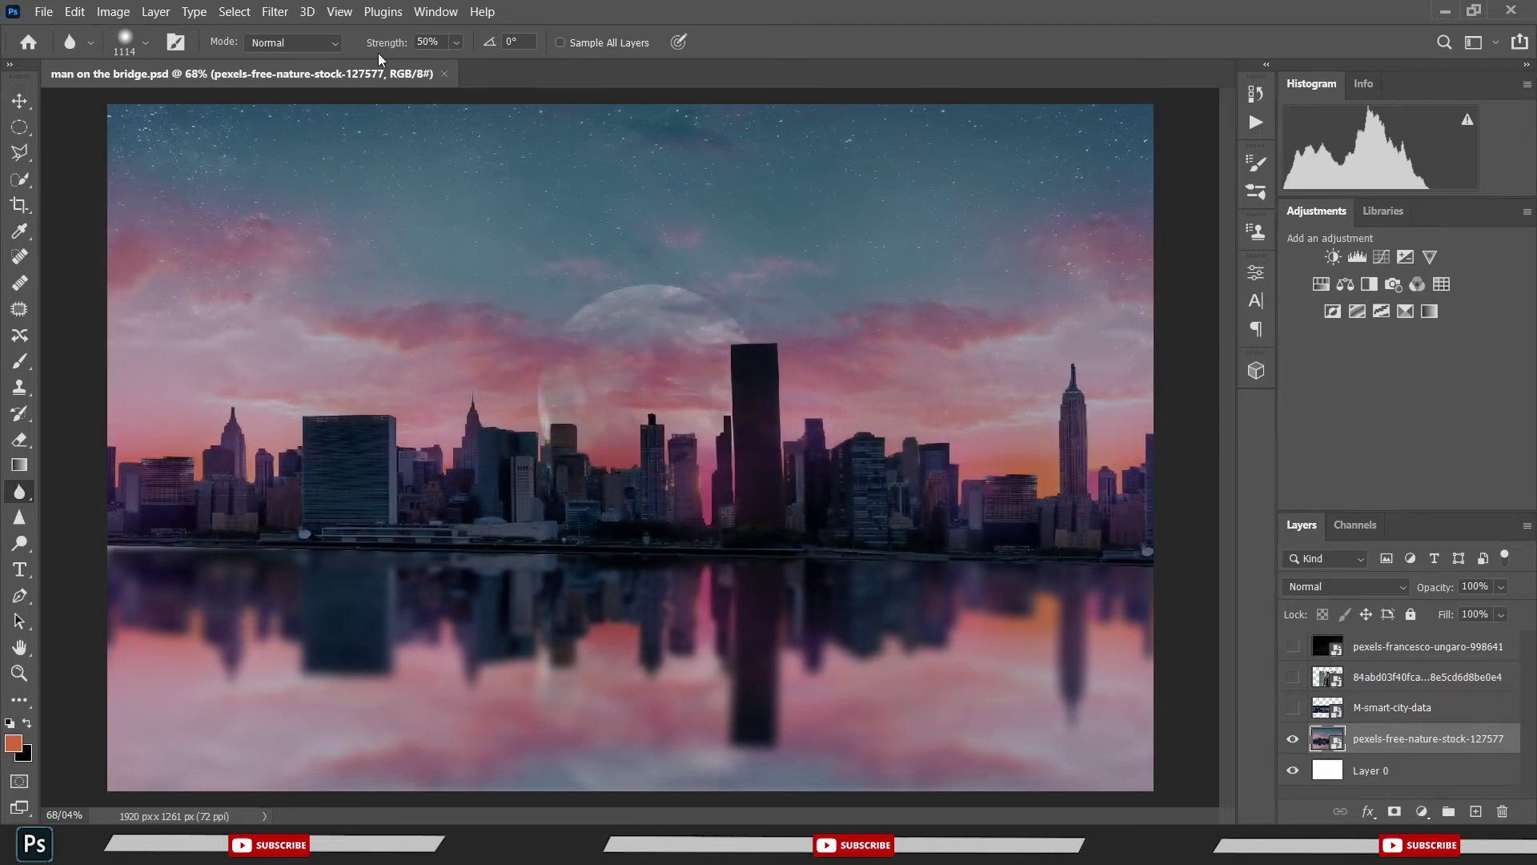
- Apply a 4 px Blur Gallery Field Blur to the combined skyline smart object
{"action": "left_click", "coordinate": [274, 11]}
{"action": "mouse_move", "coordinate": [360, 271]}
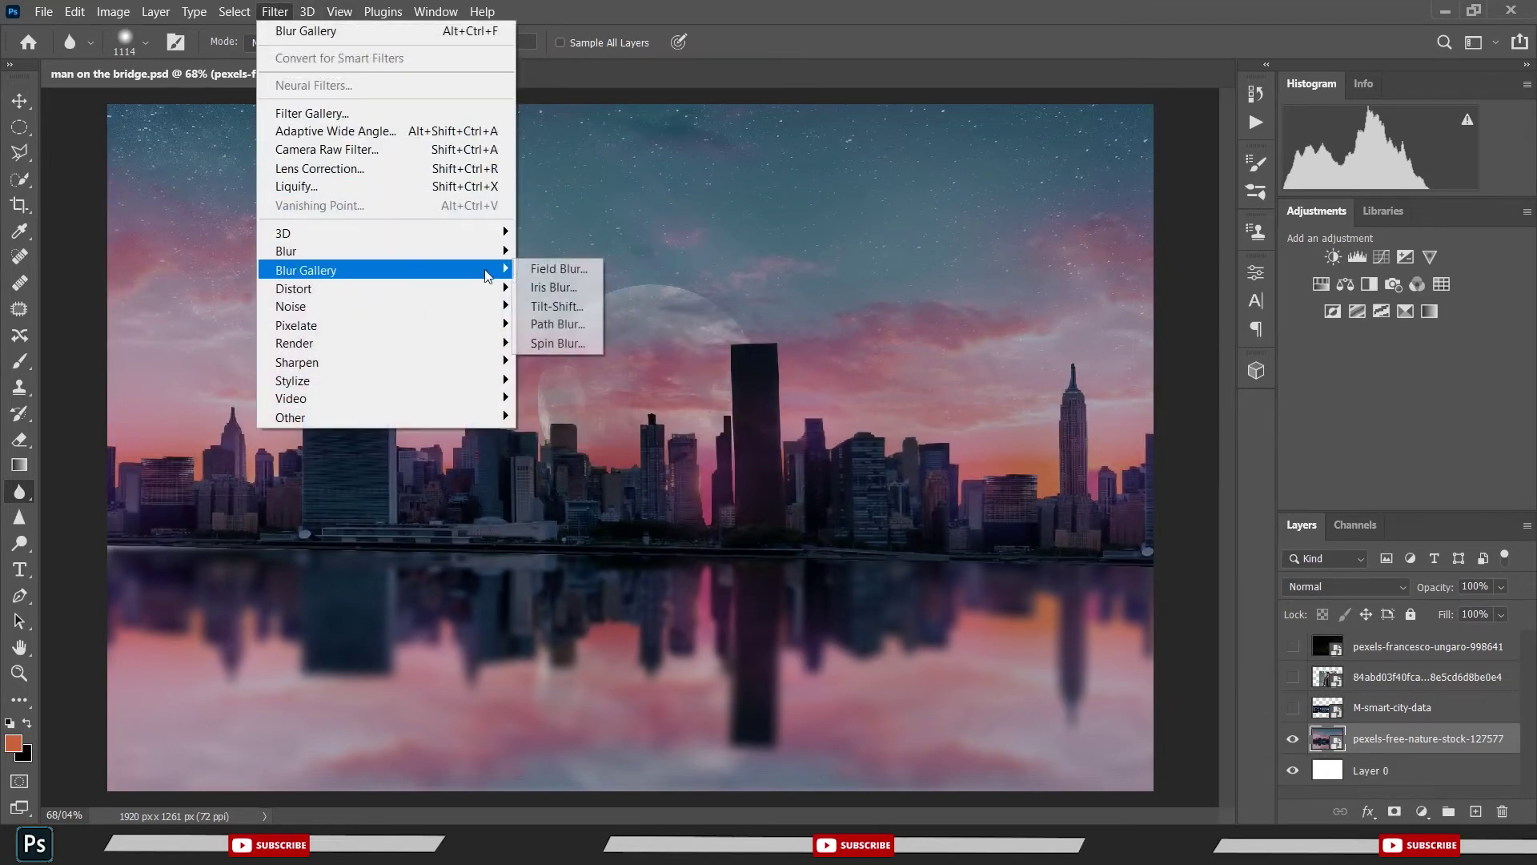
{"action": "left_click", "coordinate": [559, 269]}
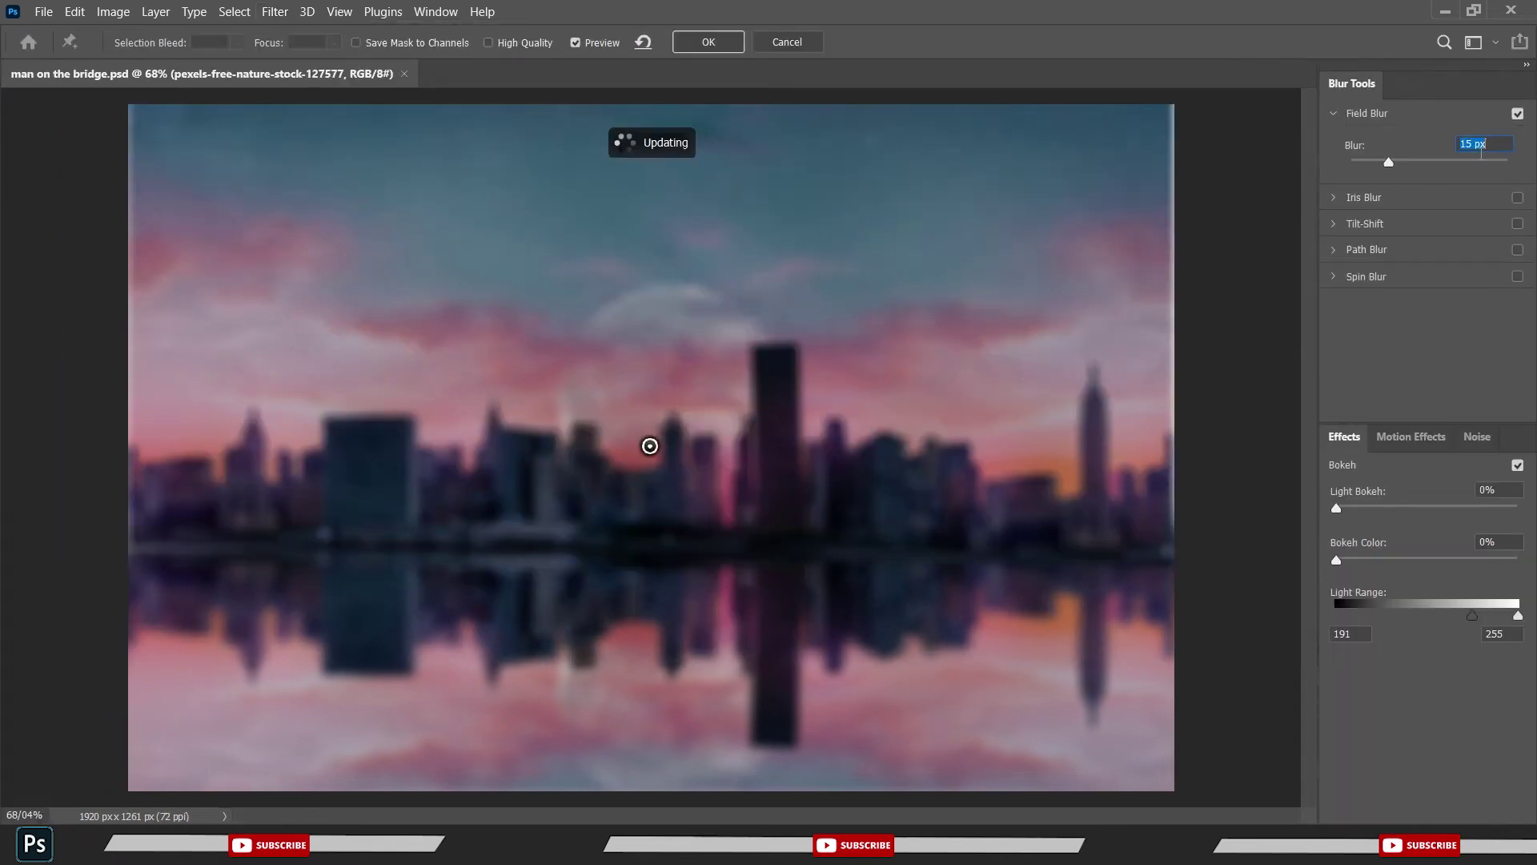
{"action": "type", "text": "3"}
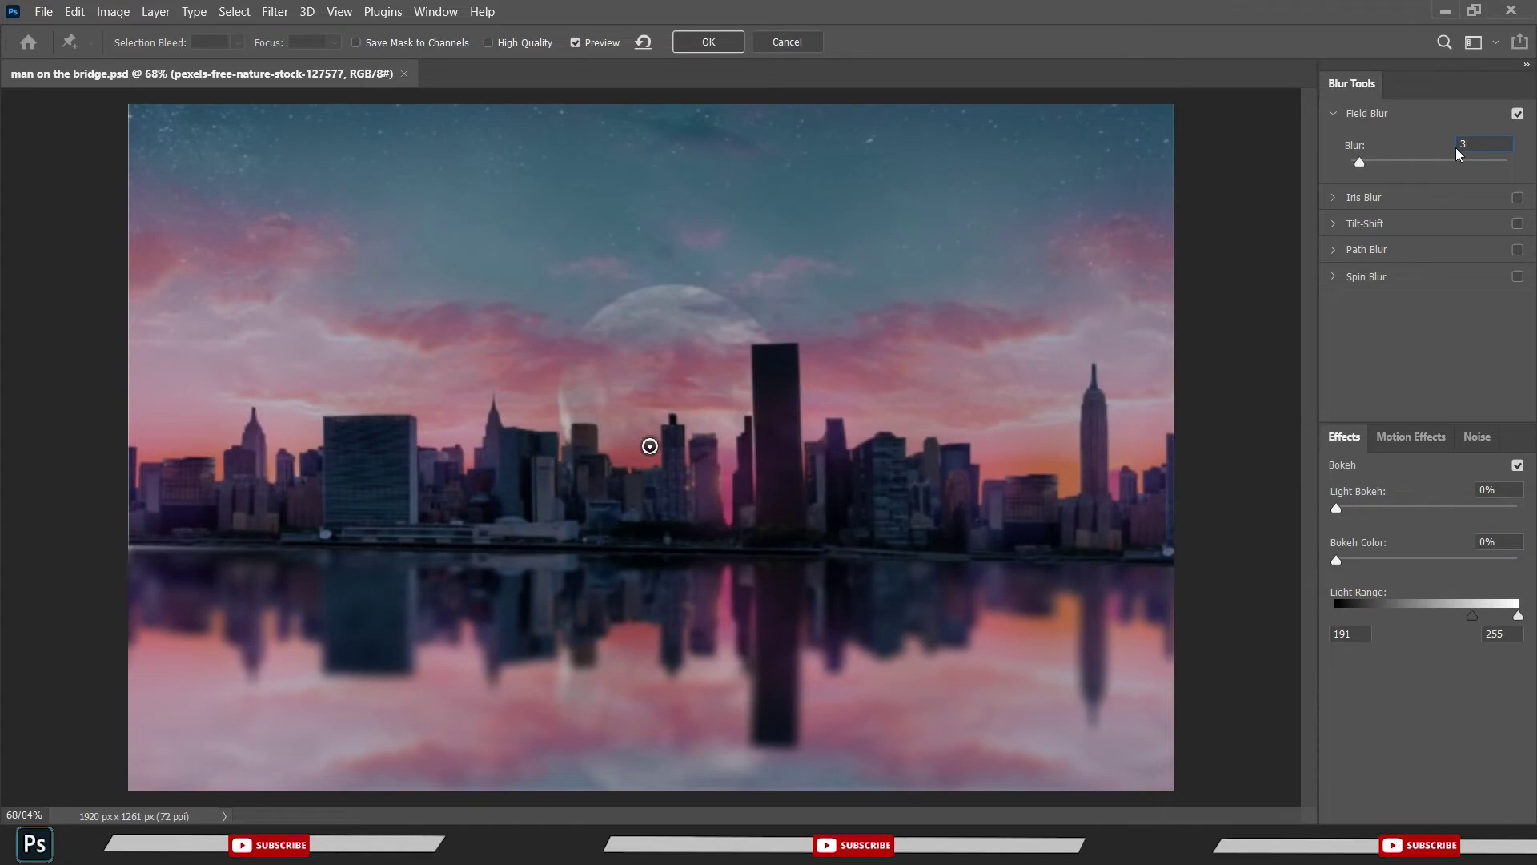
{"action": "key", "text": "BackSpace"}
{"action": "type", "text": "4"}
{"action": "key", "text": "BackSpace"}
{"action": "type", "text": "5"}
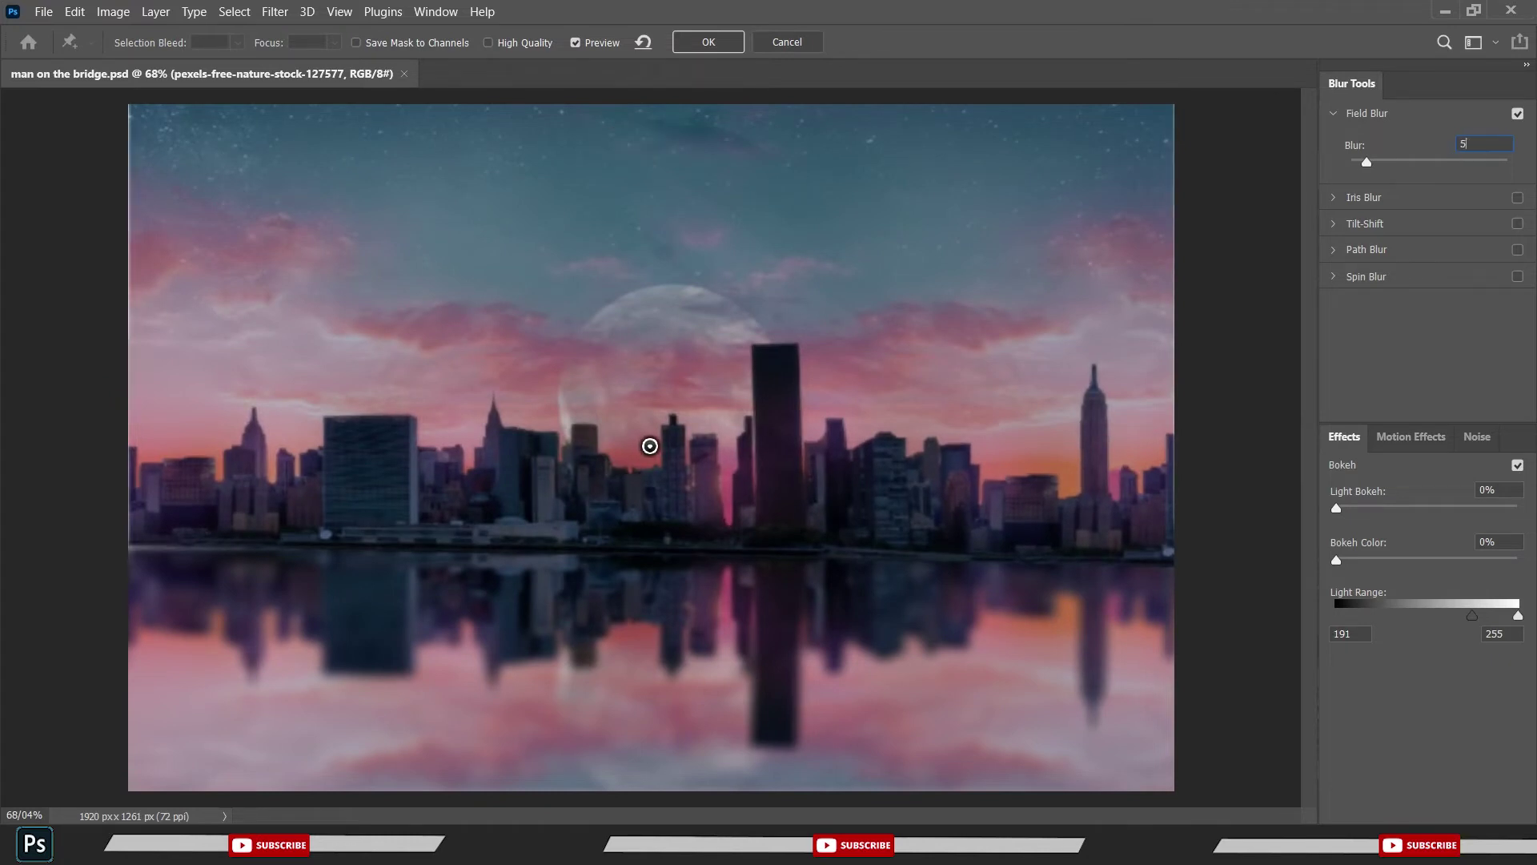
{"action": "key", "text": "BackSpace"}
{"action": "type", "text": "4"}
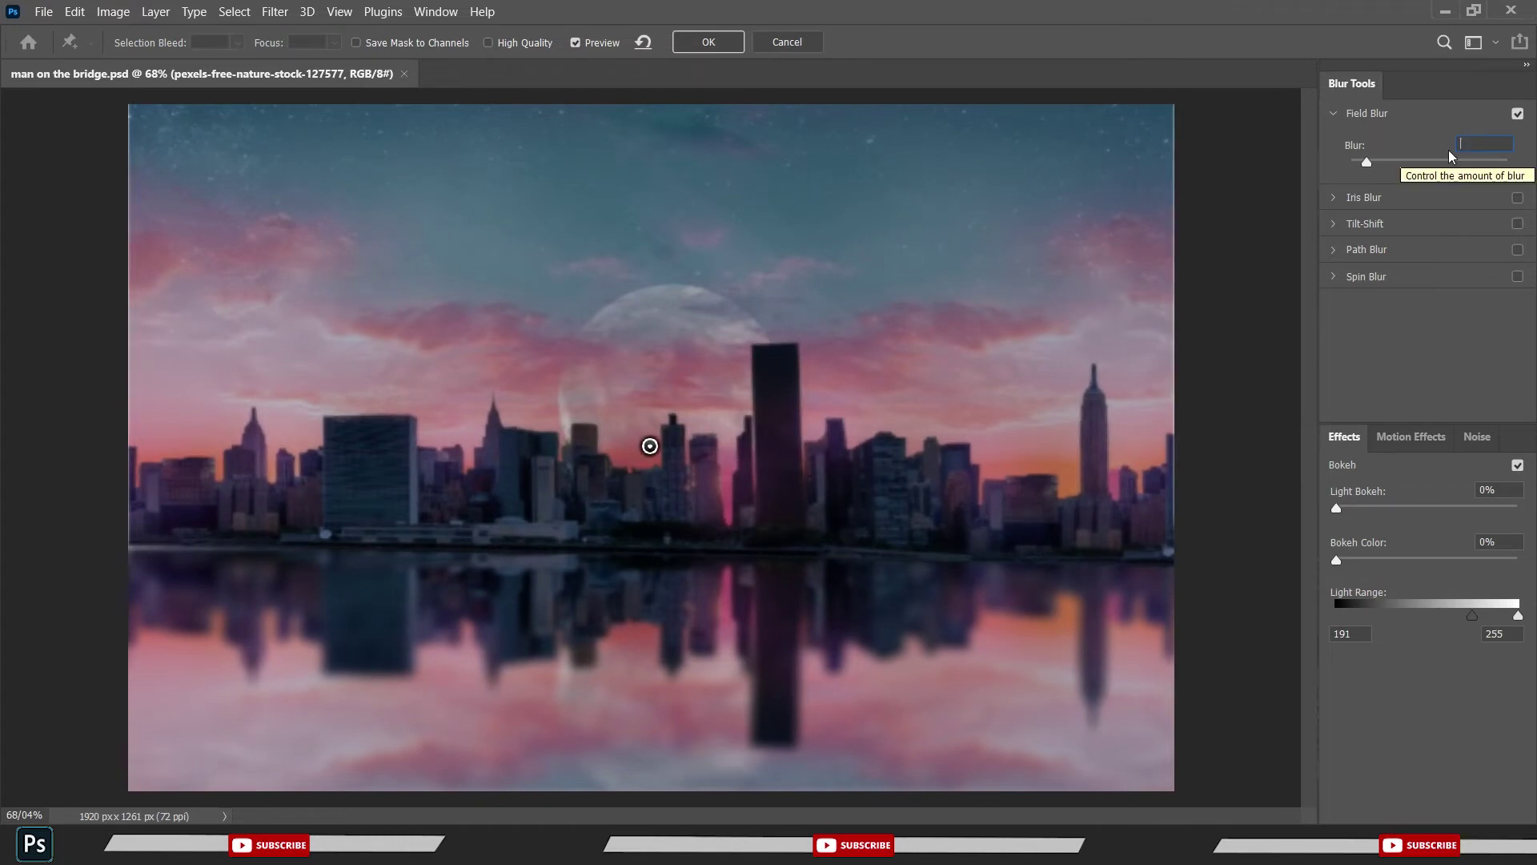
{"action": "left_click", "coordinate": [709, 42]}
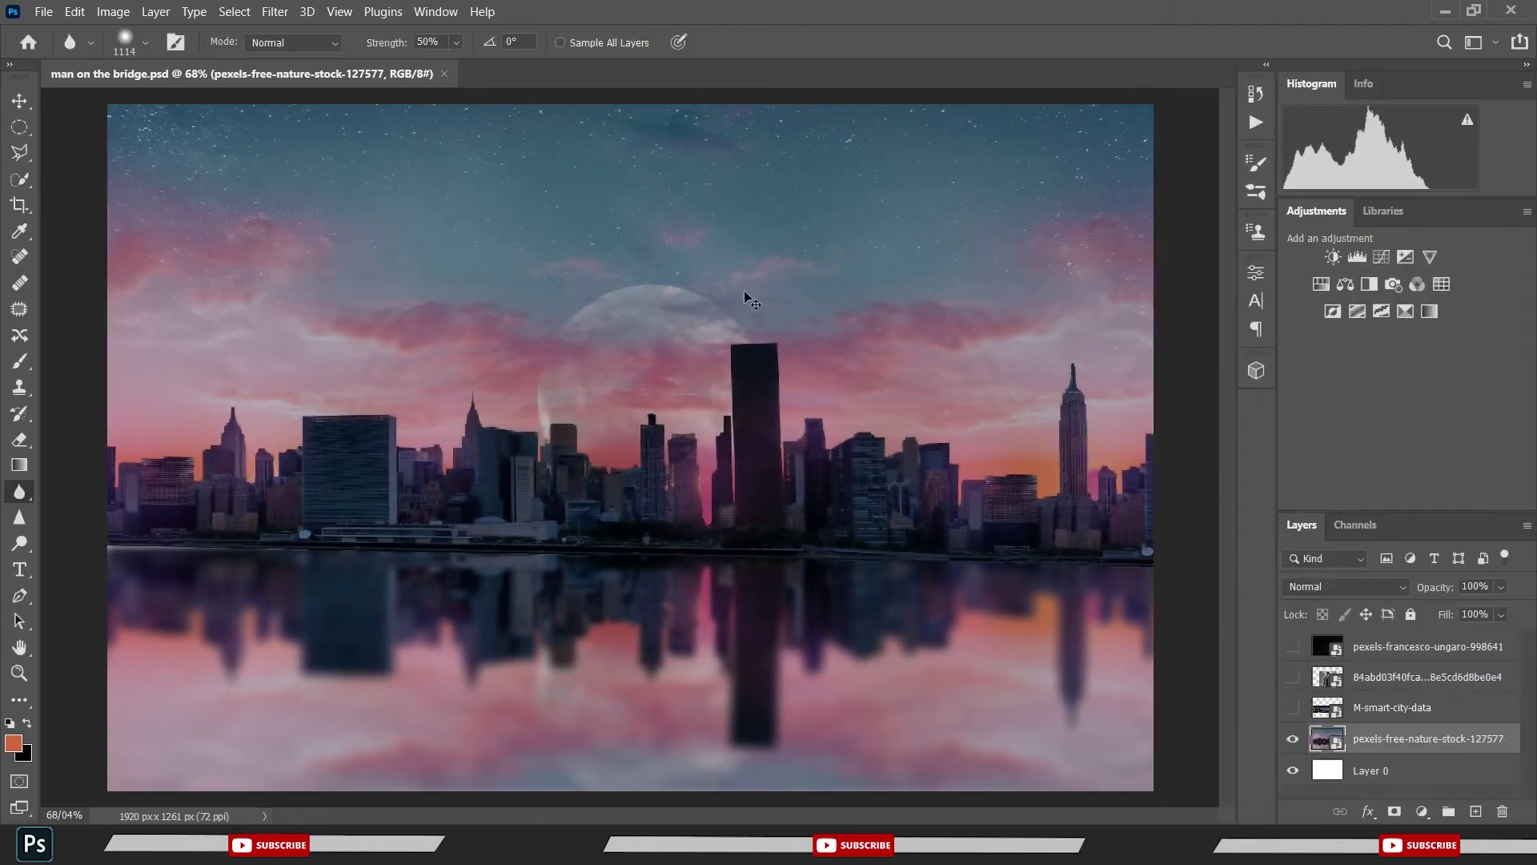
- Save, then nudge the blurred skyline layer left and back right with Free Transform
{"action": "key", "text": "ctrl+s"}
{"action": "scroll", "coordinate": [694, 309], "scroll_direction": "down", "scroll_amount": 1}
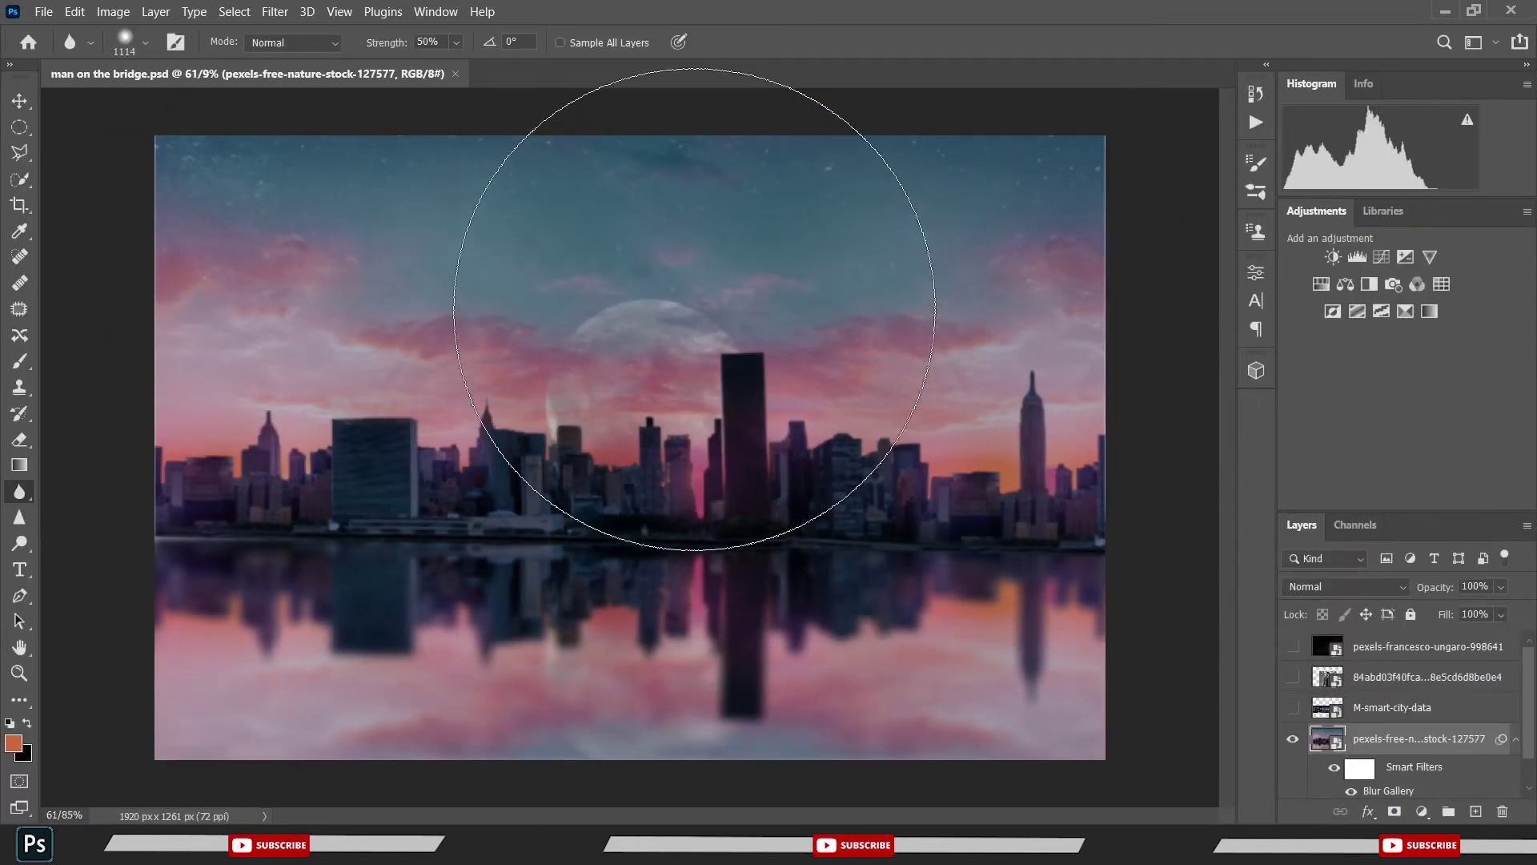
{"action": "scroll", "coordinate": [694, 309], "scroll_direction": "up", "scroll_amount": 1}
{"action": "scroll", "coordinate": [694, 309], "scroll_direction": "down", "scroll_amount": 1}
{"action": "scroll", "coordinate": [694, 309], "scroll_direction": "up", "scroll_amount": 1}
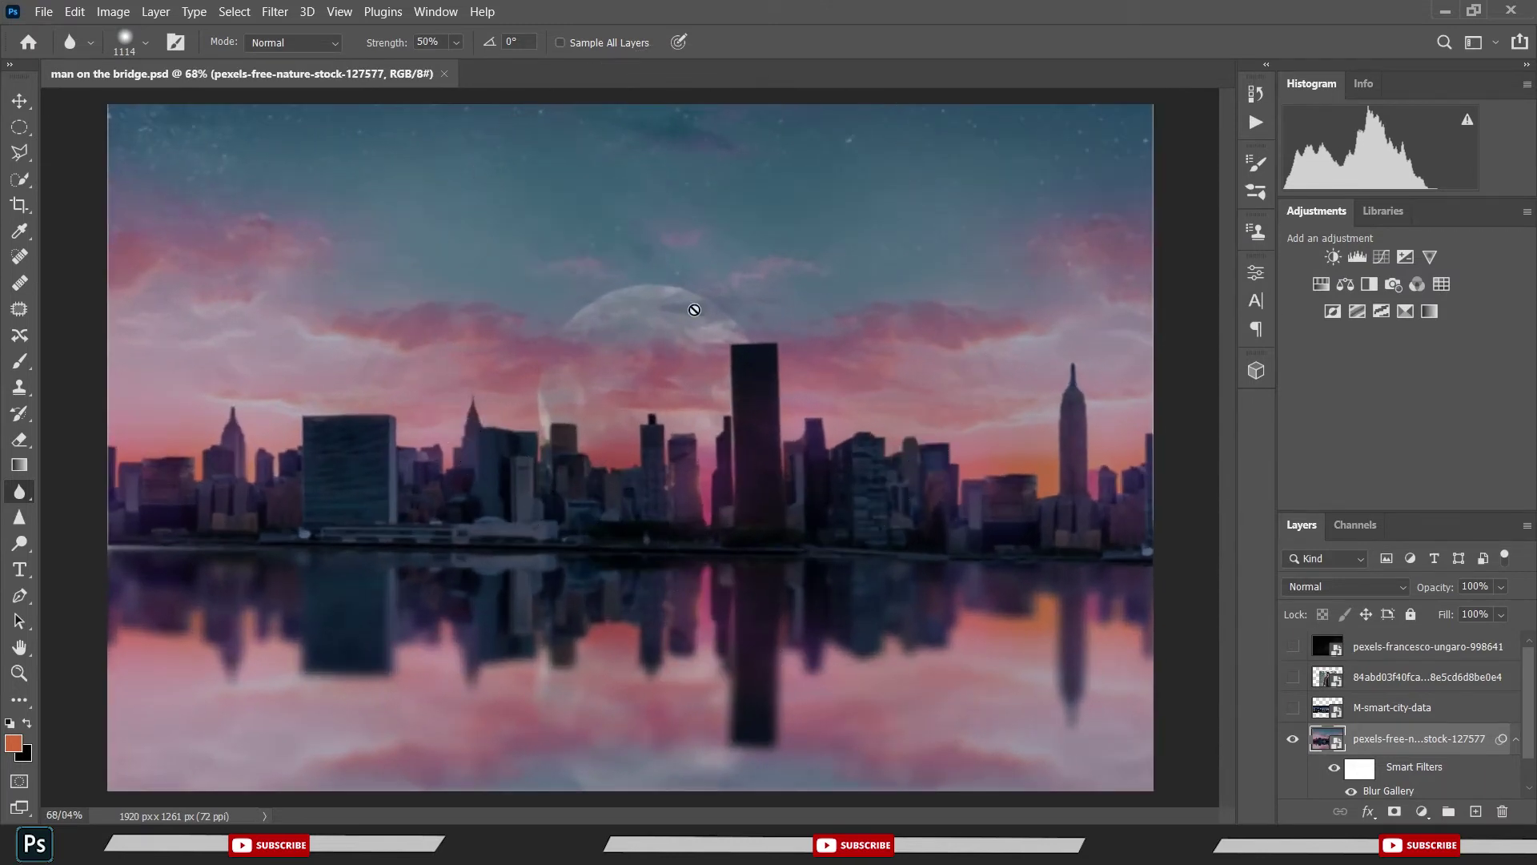
{"action": "key", "text": "ctrl+t"}
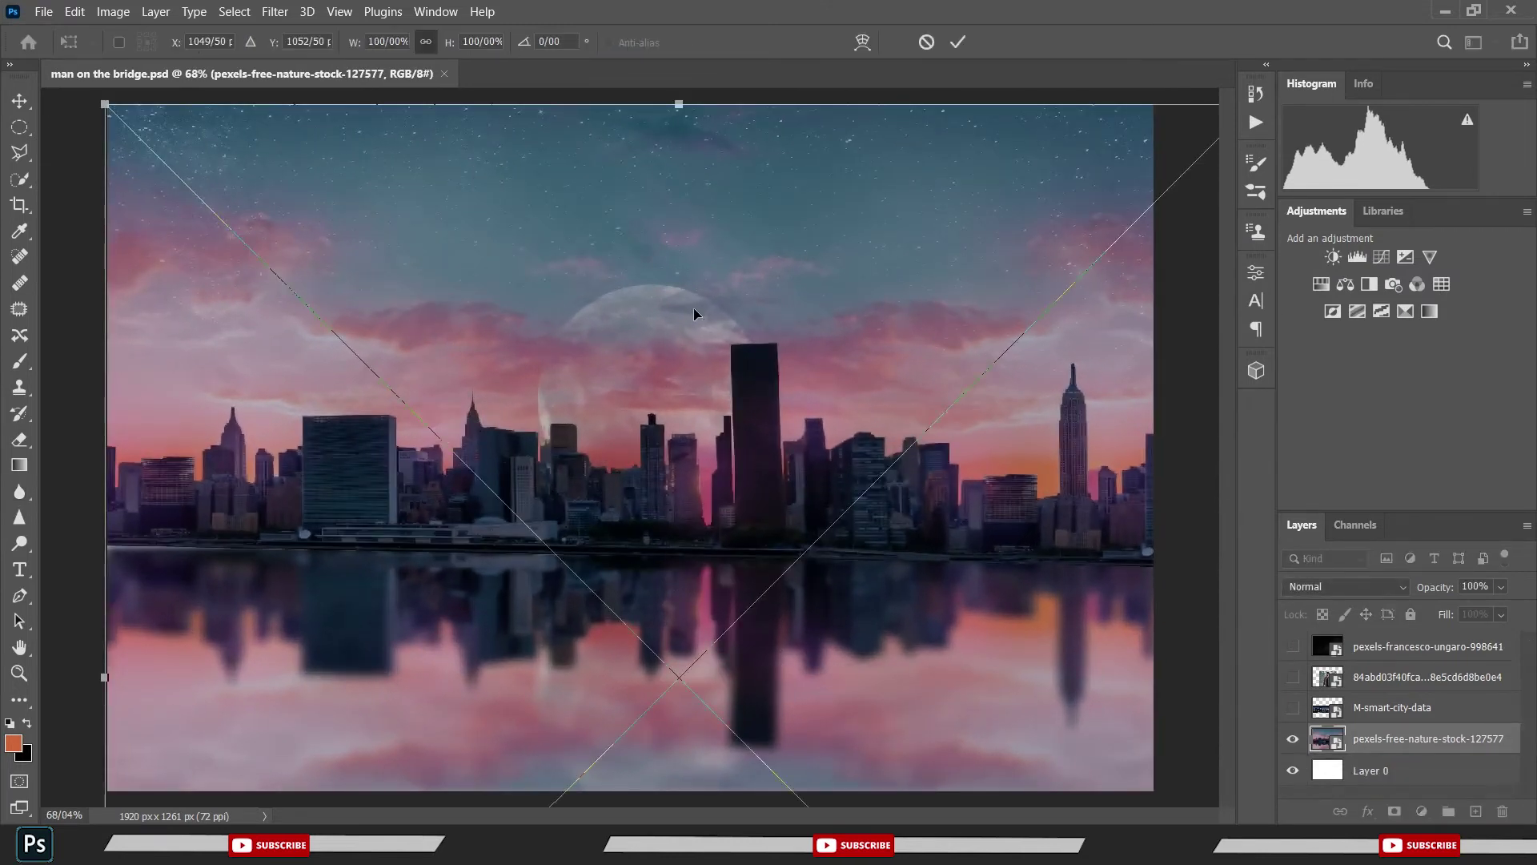
{"action": "key", "text": "Left"}
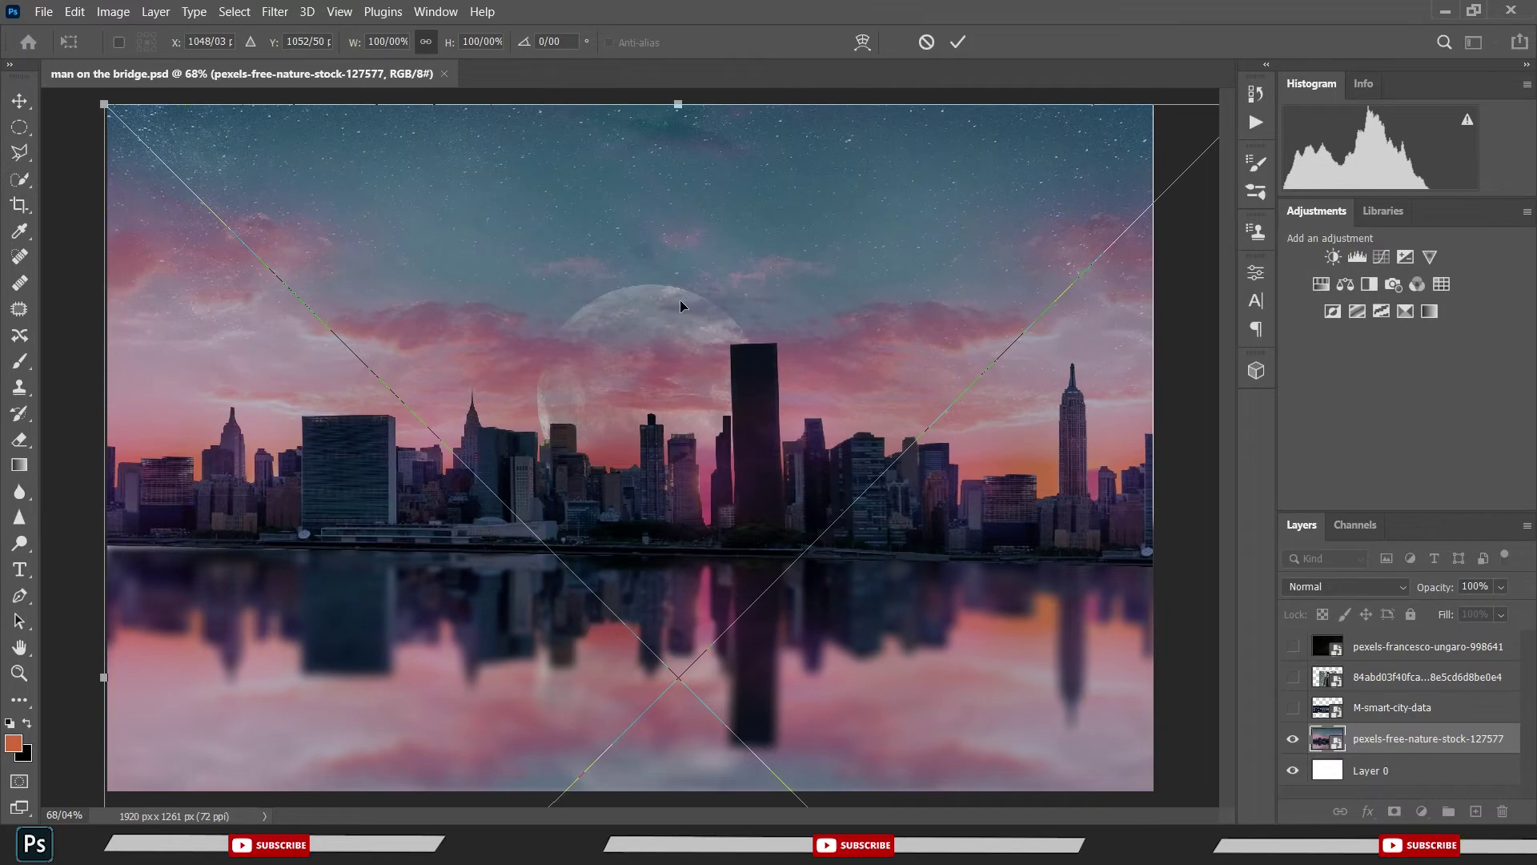
{"action": "key", "text": "Right"}
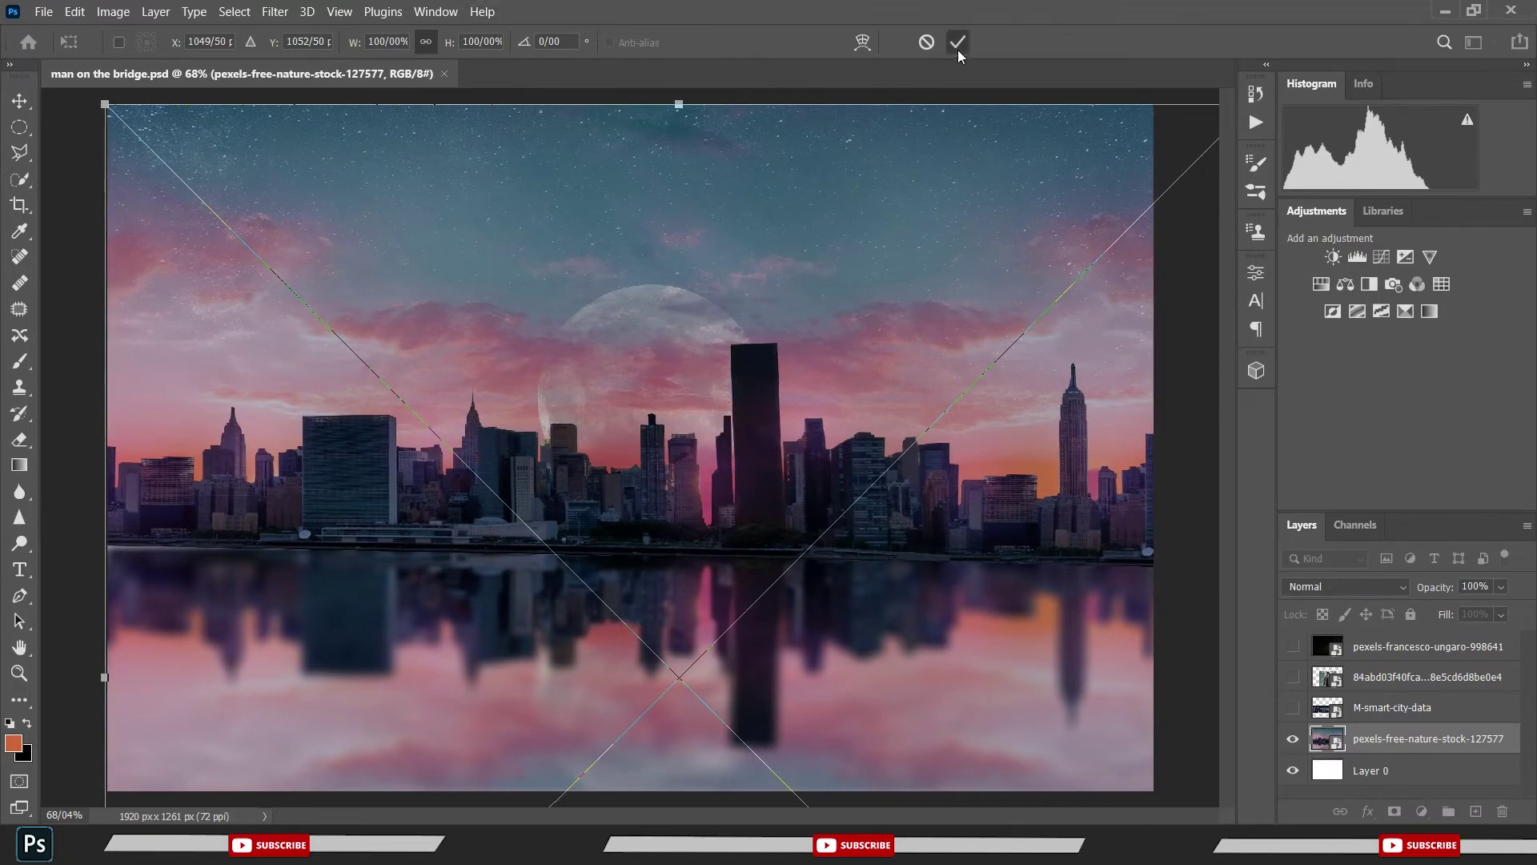
{"action": "left_click", "coordinate": [957, 42]}
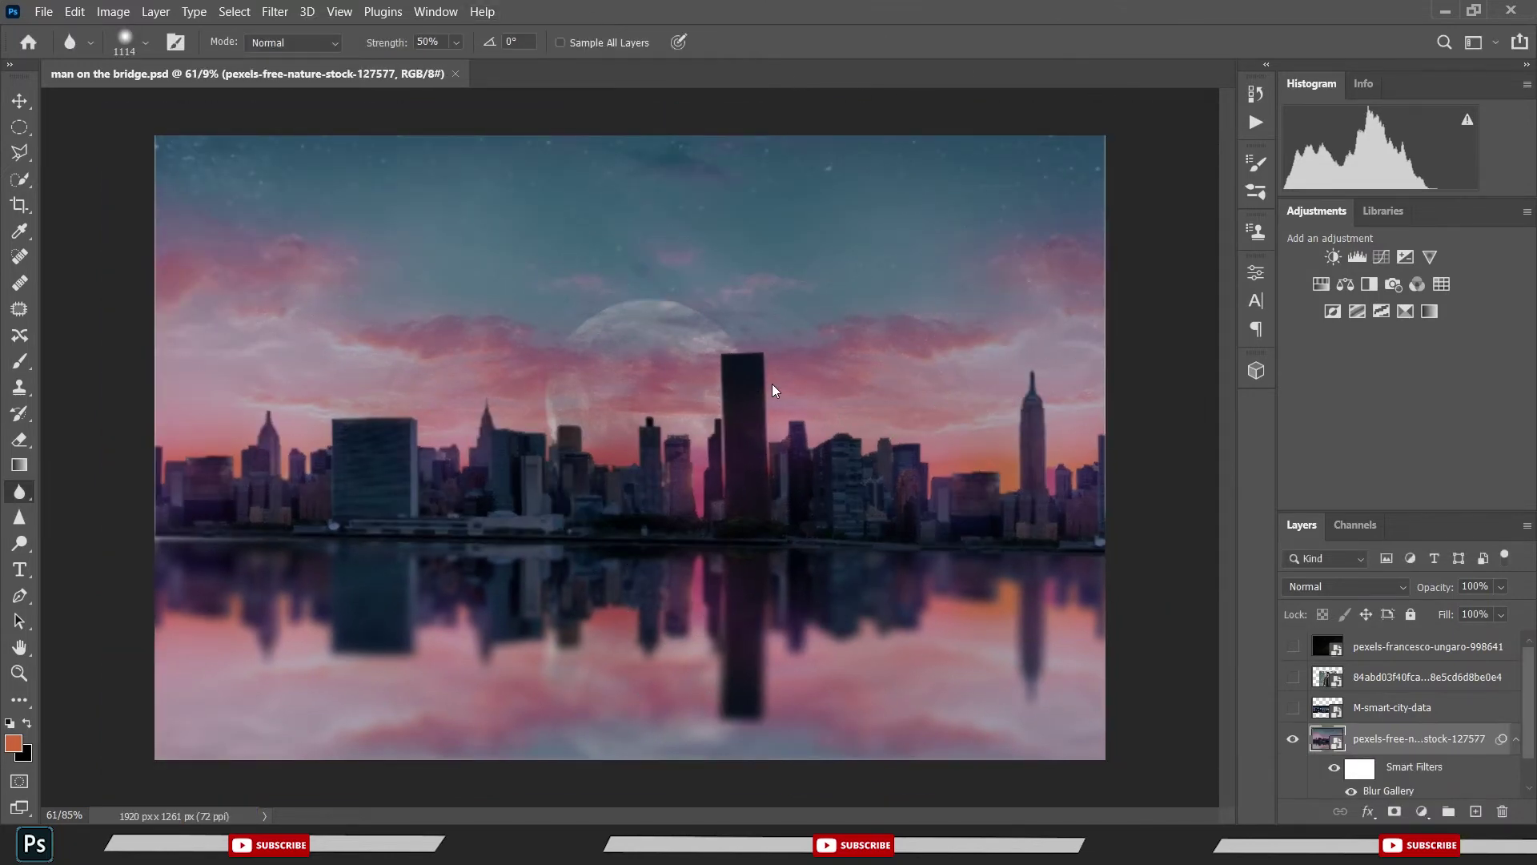
- Duplicate the blurred skyline layer, nudge the copy one step right, and save
{"action": "scroll", "coordinate": [772, 382], "scroll_direction": "up", "scroll_amount": 1}
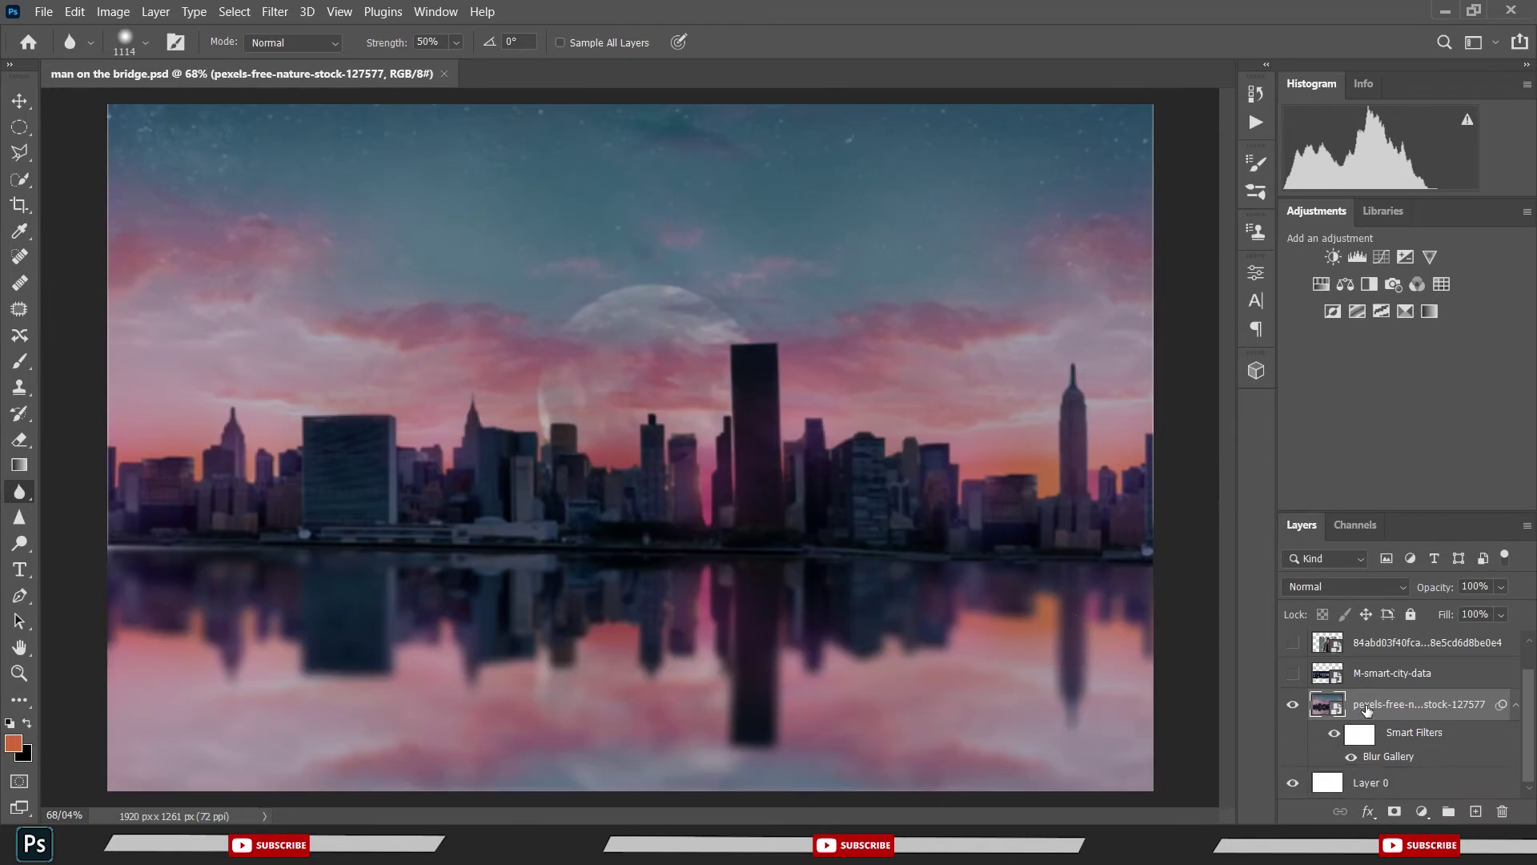
{"action": "left_click_drag", "start_coordinate": [1366, 728], "coordinate": [1377, 744]}
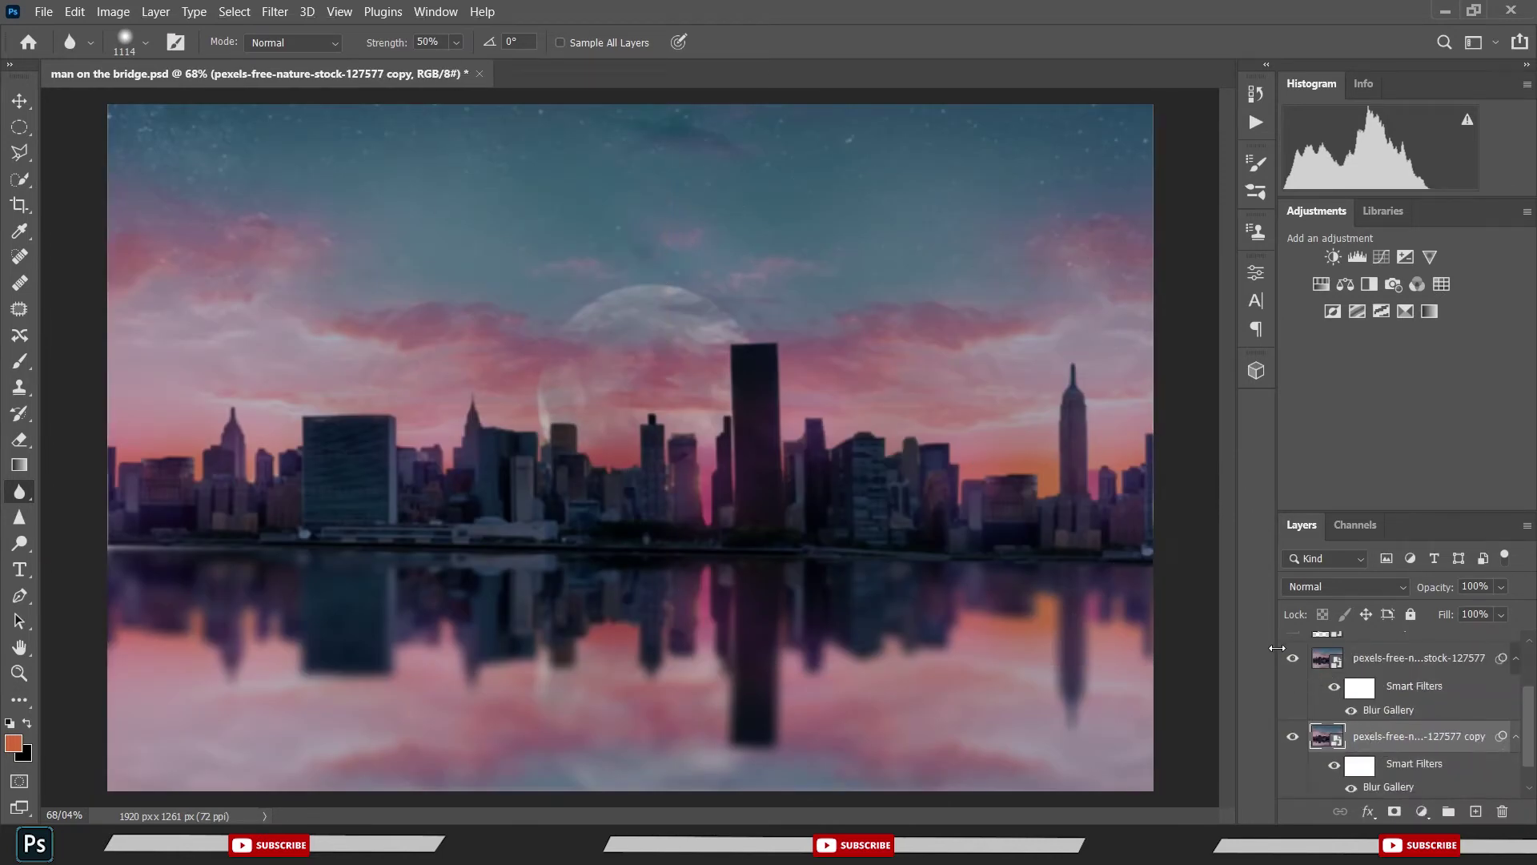
{"action": "key", "text": "ctrl+t"}
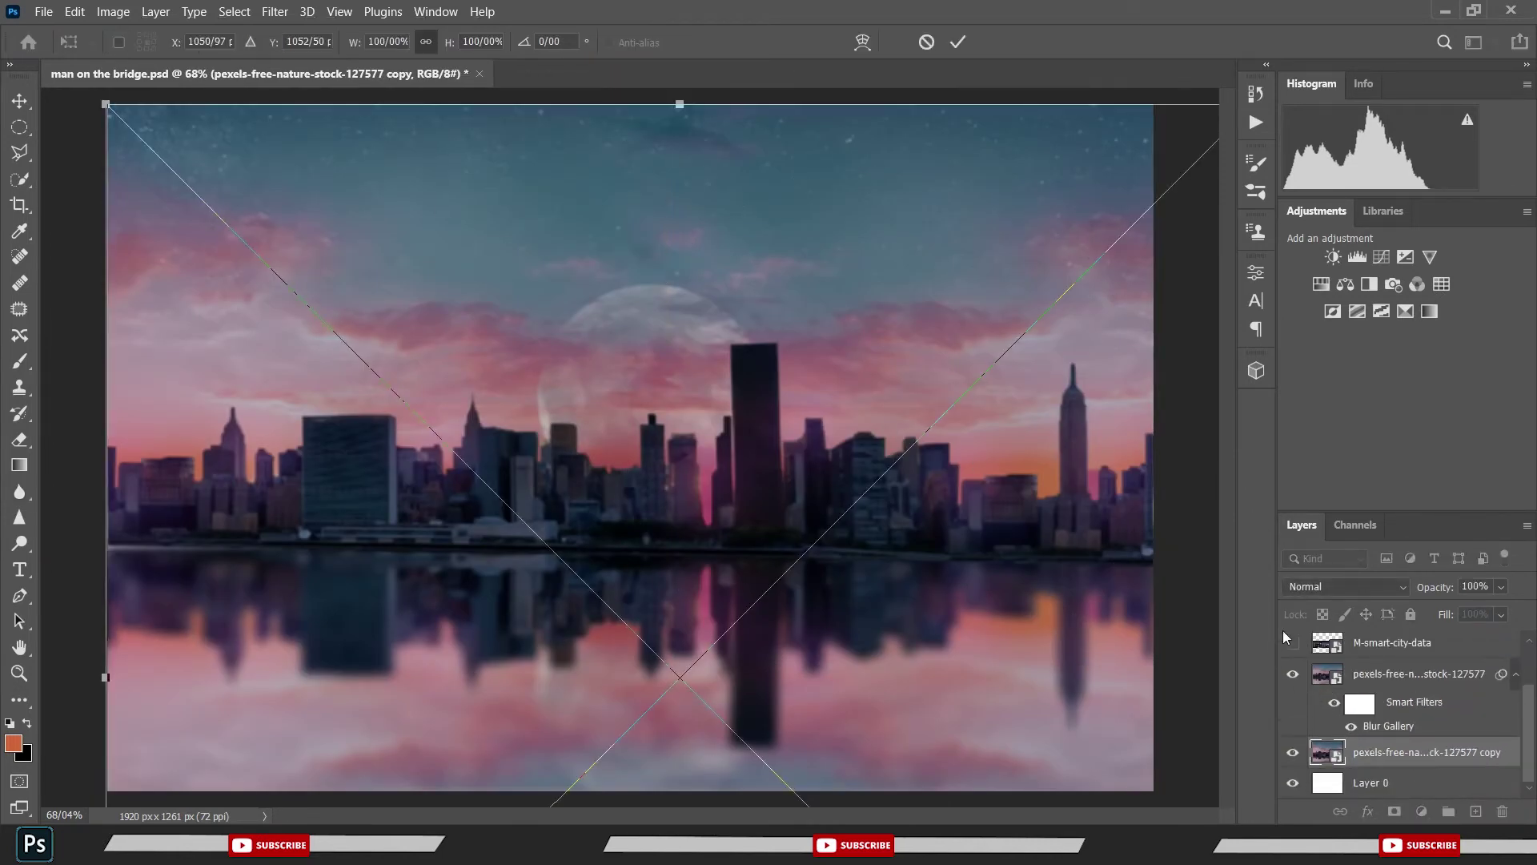
{"action": "key", "text": "Right"}
{"action": "key", "text": "Right"}
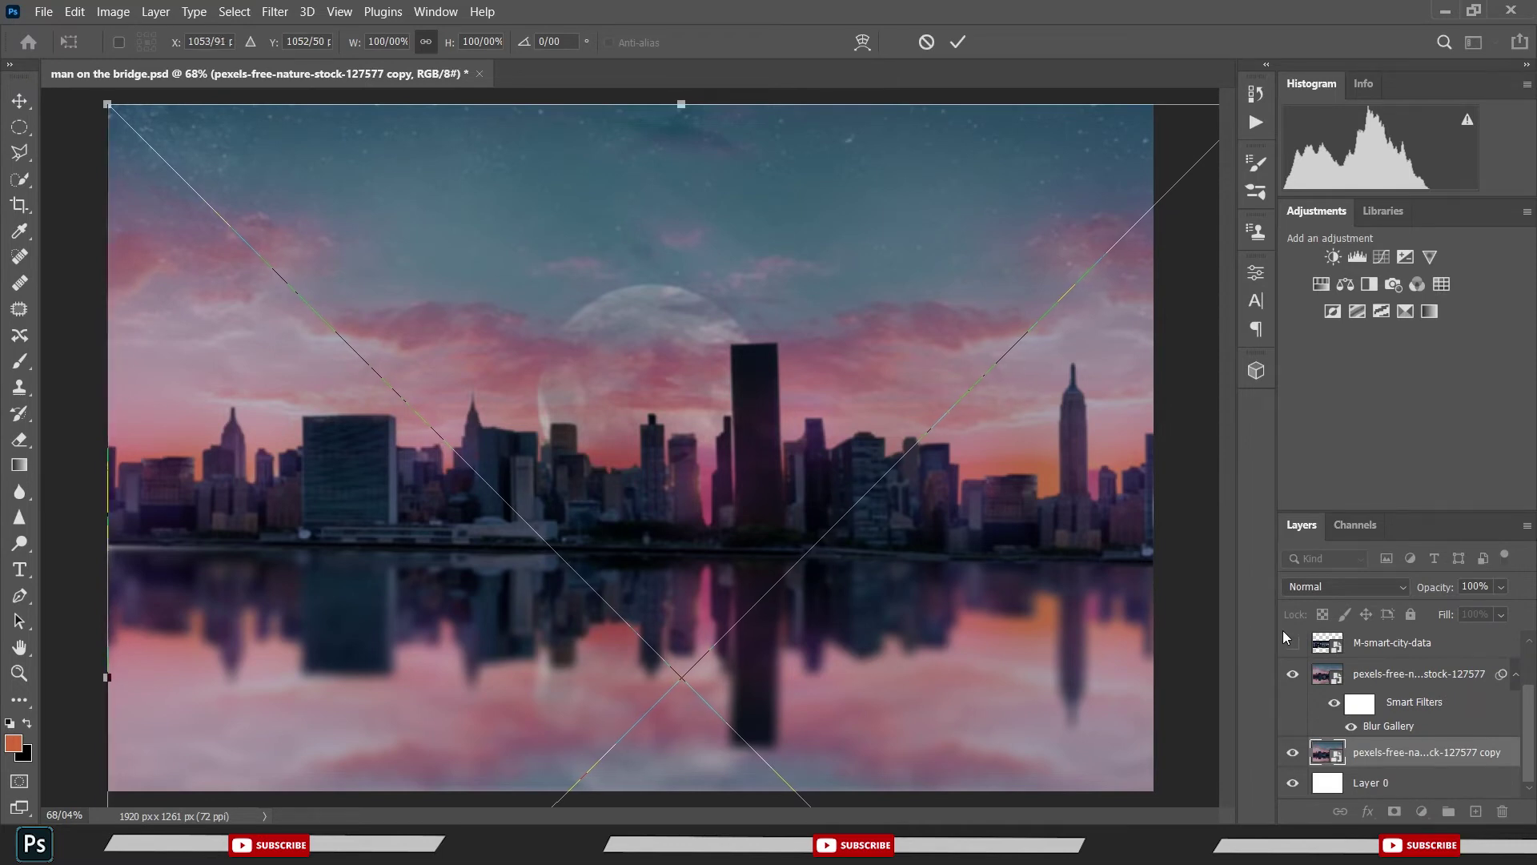
{"action": "left_click", "coordinate": [960, 44]}
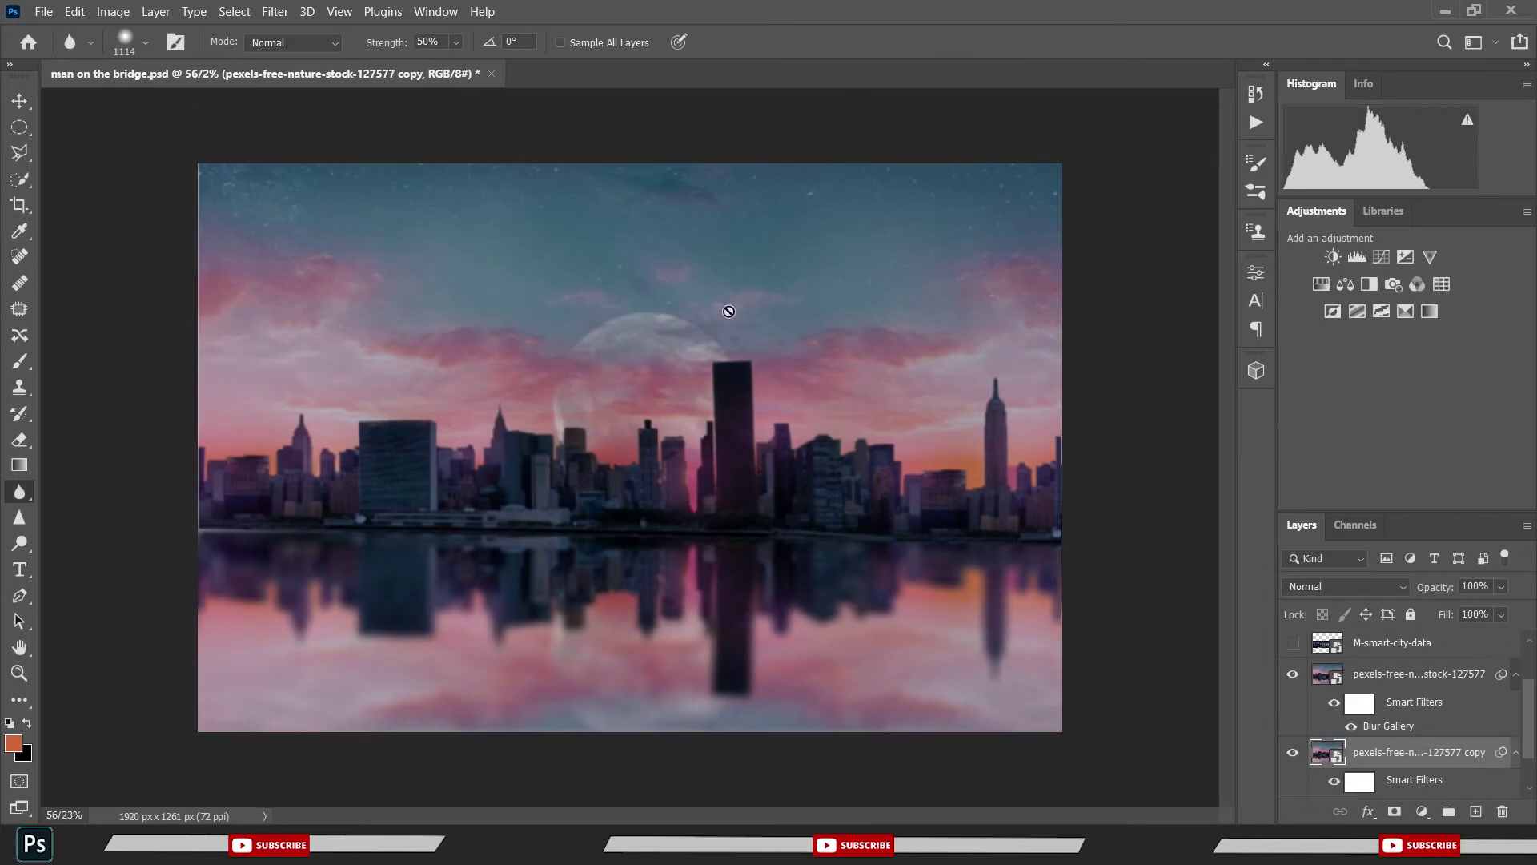
{"action": "scroll", "coordinate": [728, 311], "scroll_direction": "up", "scroll_amount": 3}
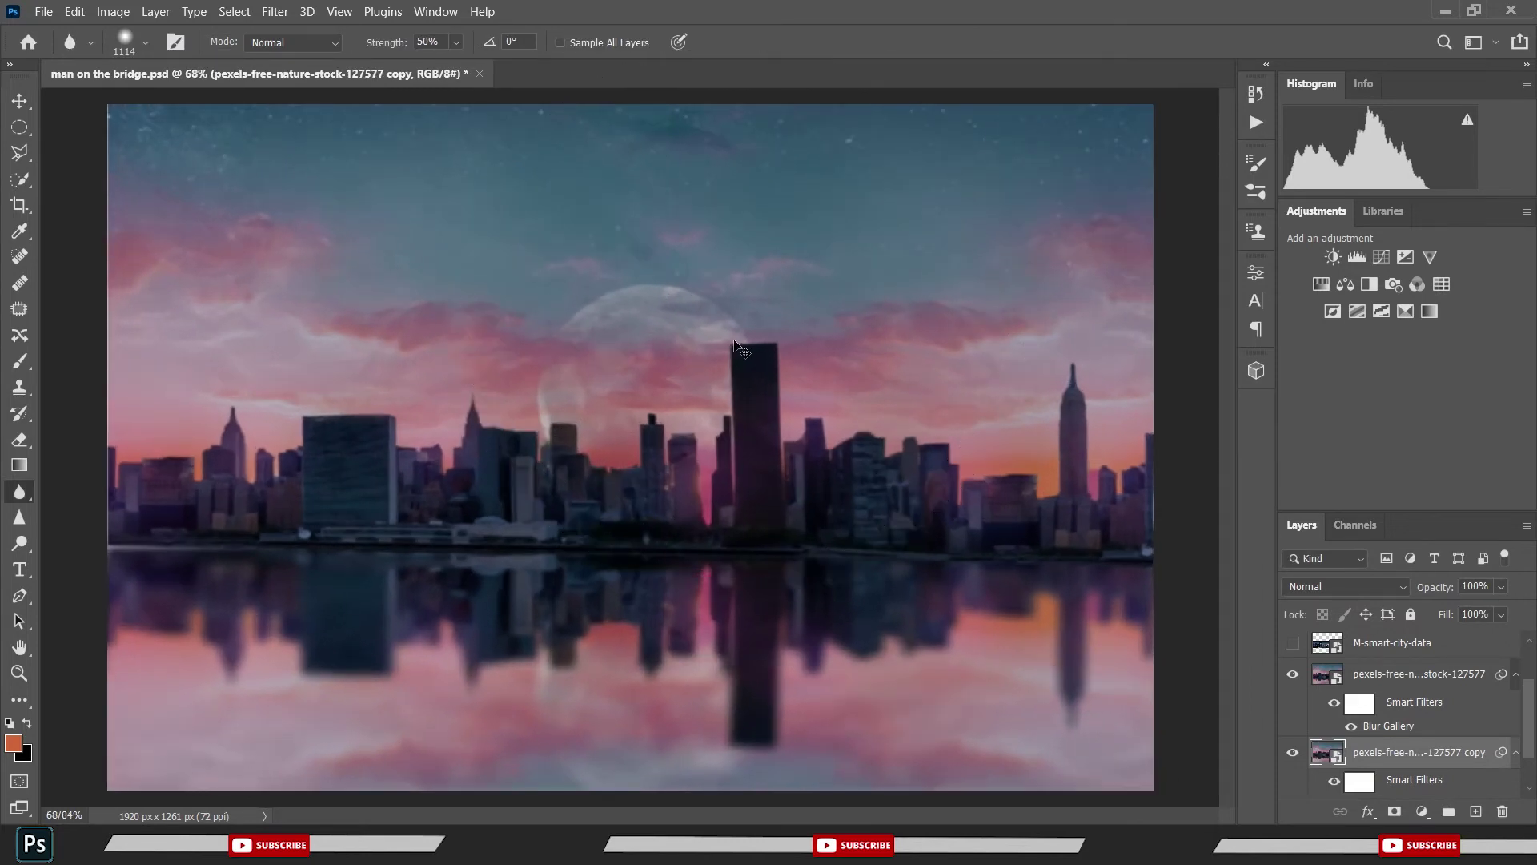
{"action": "key", "text": "ctrl+s"}
{"action": "scroll", "coordinate": [1409, 704], "scroll_direction": "up", "scroll_amount": 2}
- Add a Solid Color fill layer in bright, saturated magenta above the blurred city photo
{"action": "left_click", "coordinate": [1409, 735]}
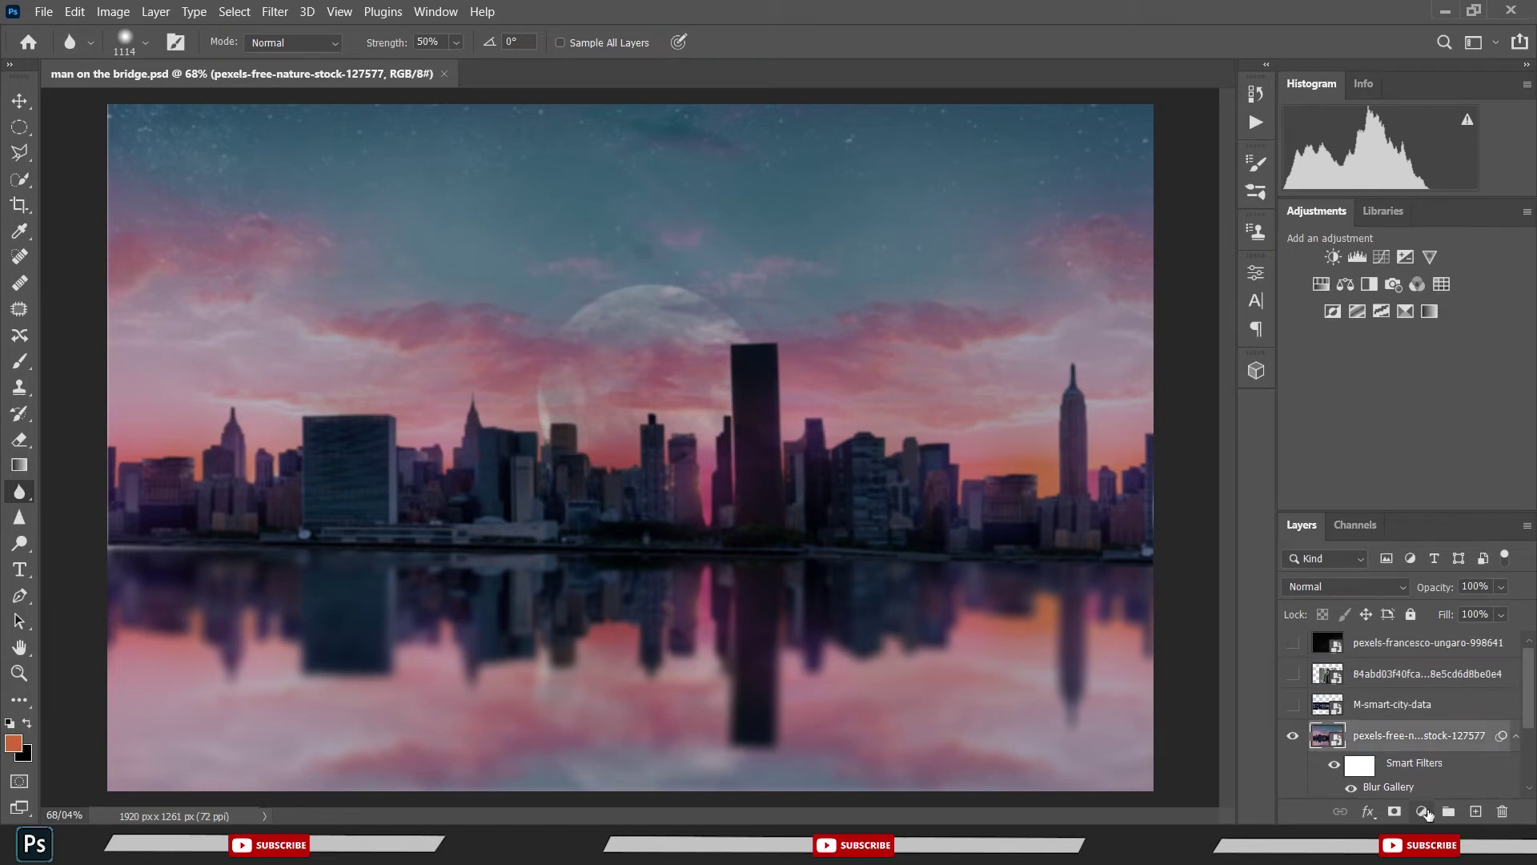
{"action": "left_click", "coordinate": [1424, 812]}
{"action": "left_click", "coordinate": [1393, 465]}
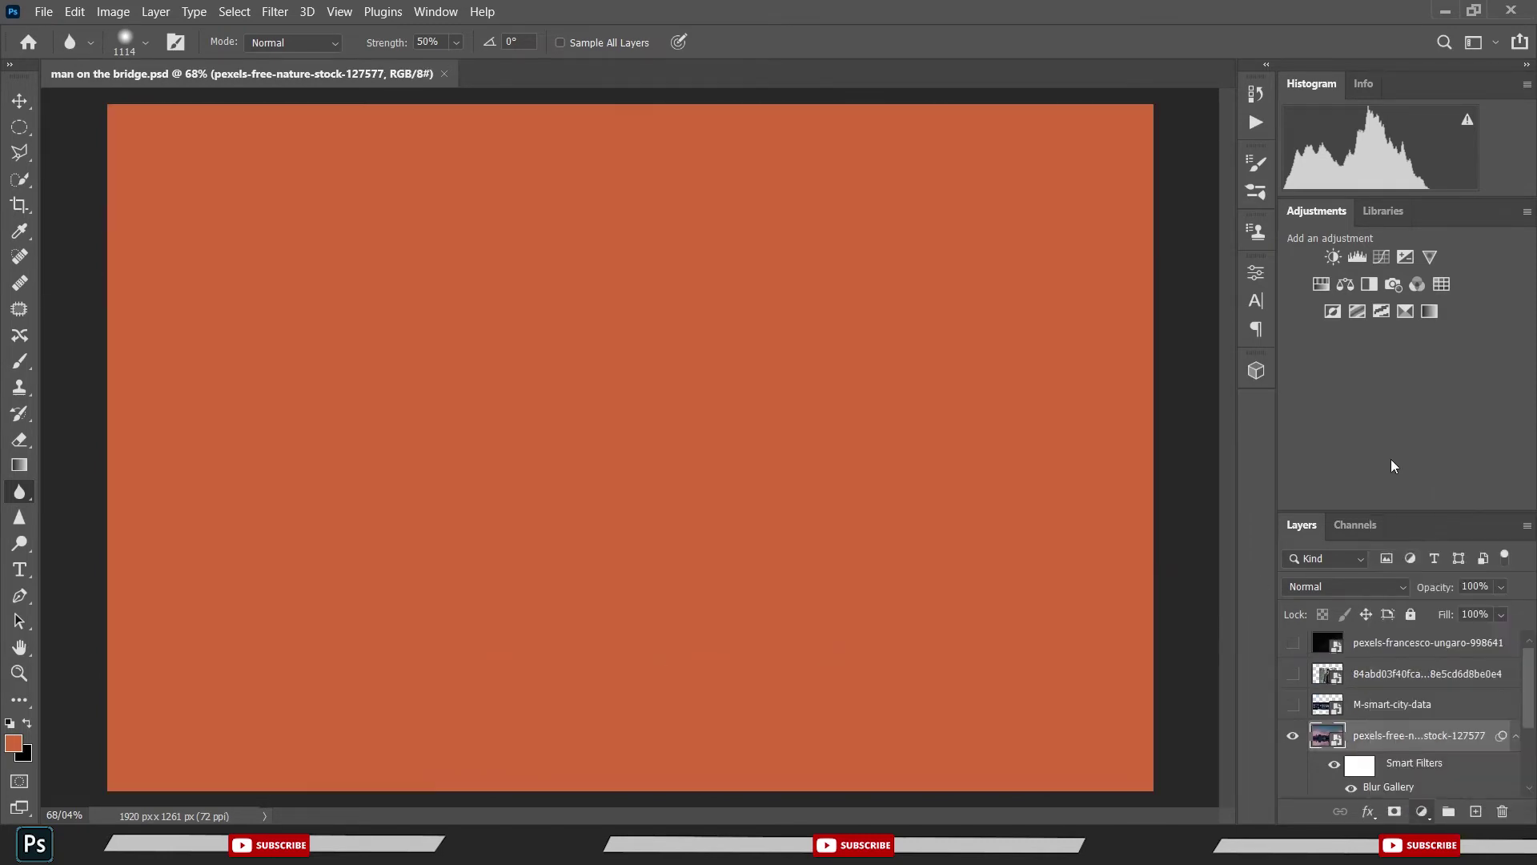
{"action": "left_click", "coordinate": [1190, 291]}
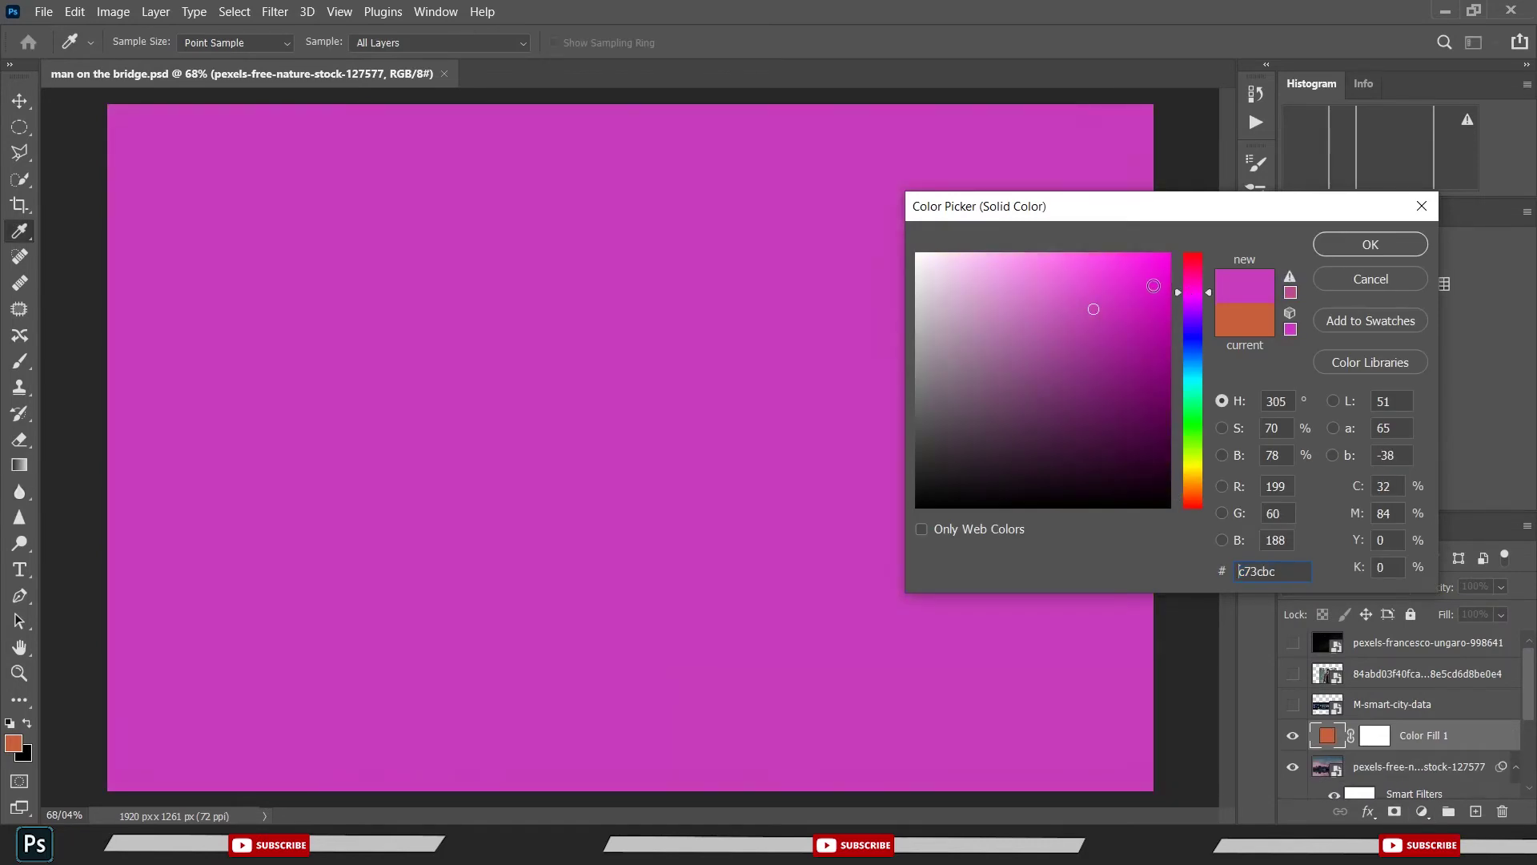
{"action": "left_click", "coordinate": [1170, 254]}
{"action": "left_click", "coordinate": [1371, 244]}
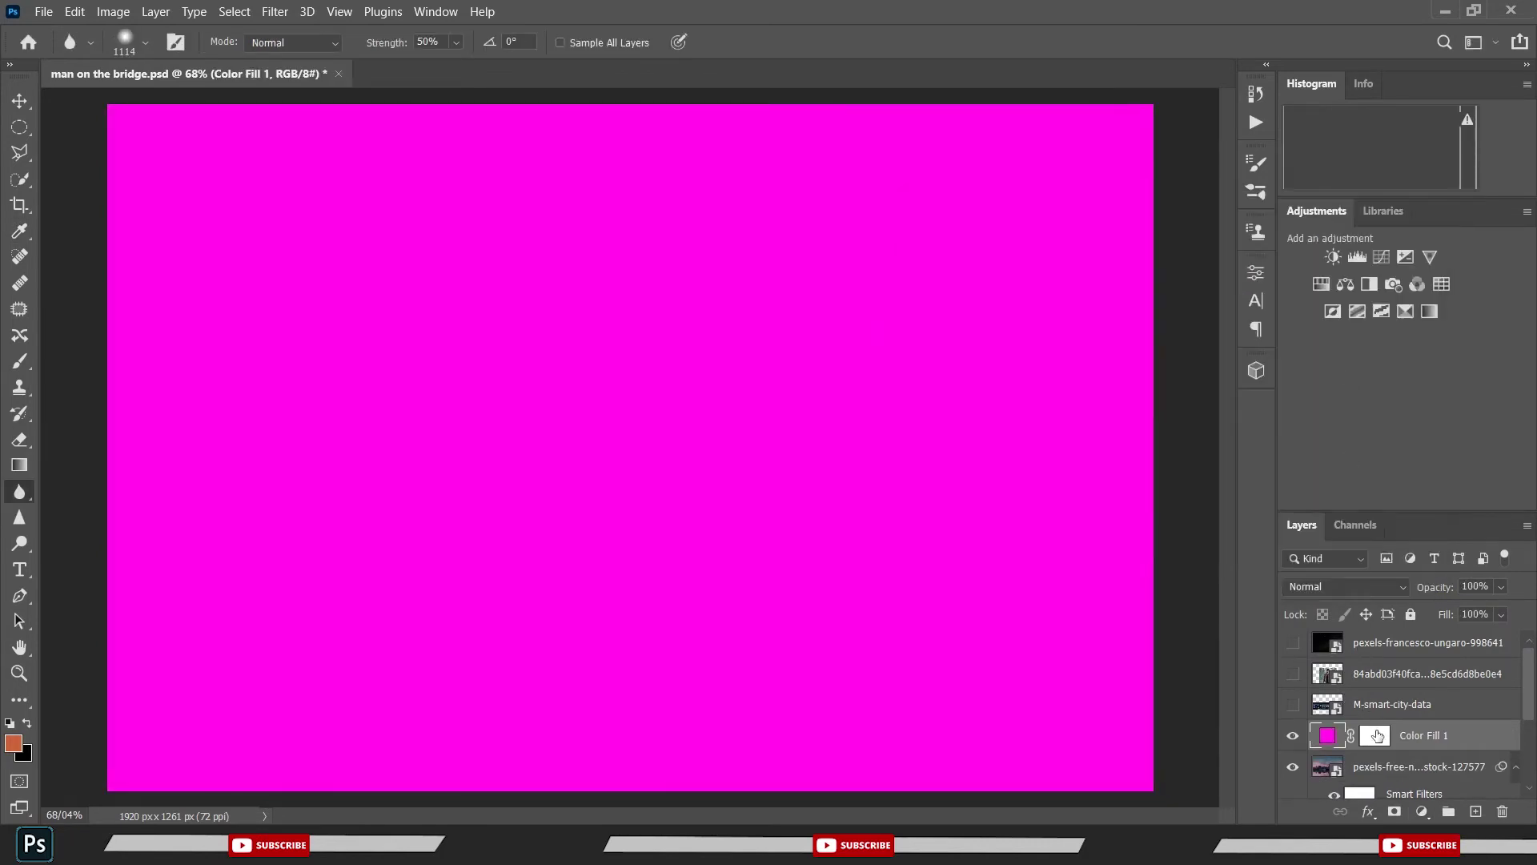
- Invert the magenta fill's mask, paint white glow over the left and central skyline, and save
{"action": "left_click", "coordinate": [1377, 735]}
{"action": "key", "text": "ctrl+i"}
{"action": "key", "text": "ctrl+s"}
{"action": "key", "text": "b"}
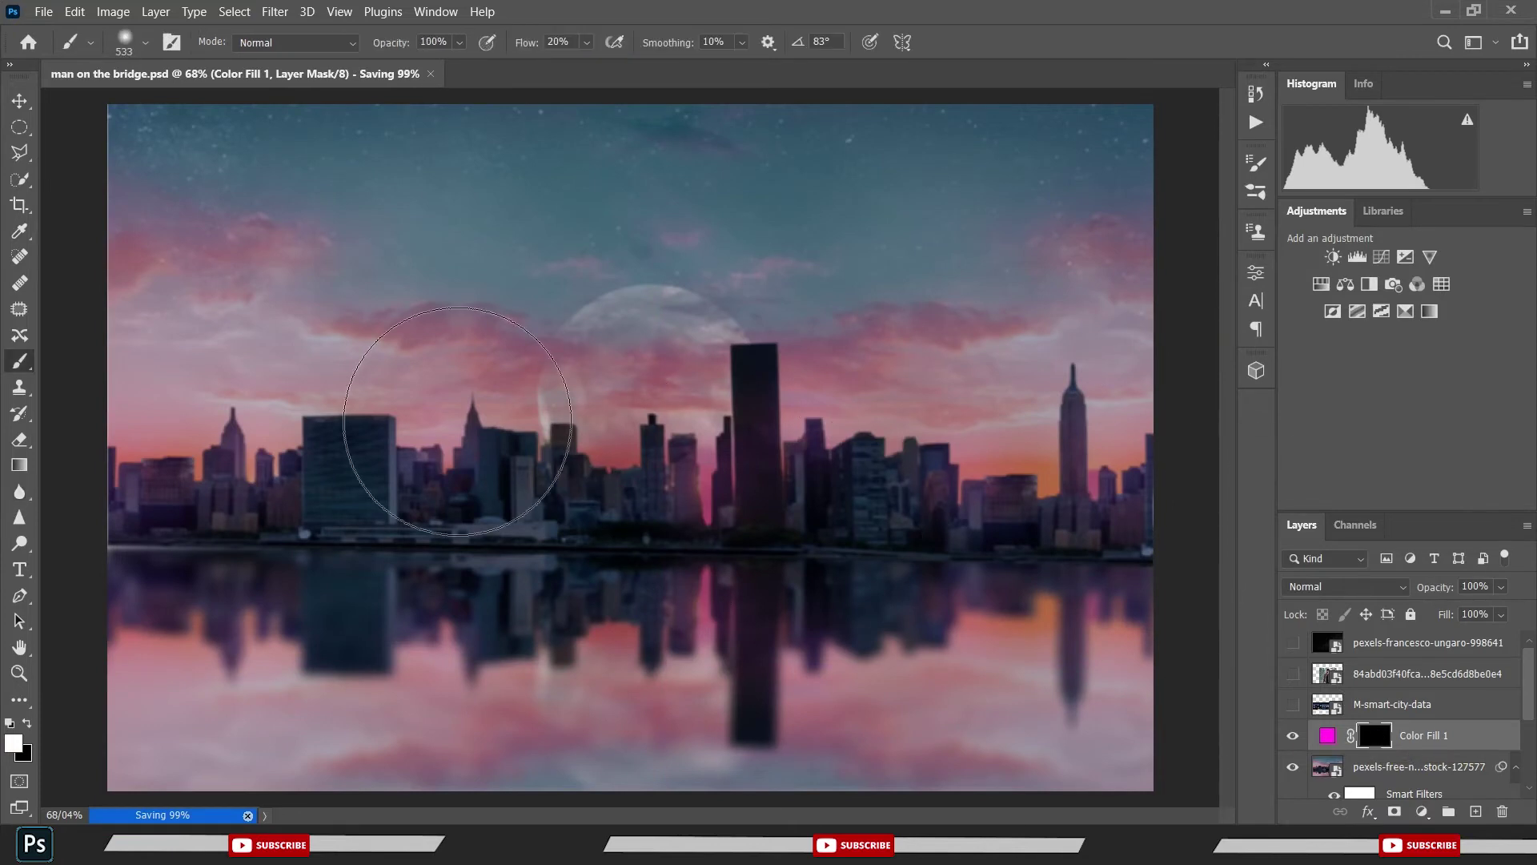
{"action": "left_click_drag", "start_coordinate": [480, 433], "coordinate": [395, 446]}
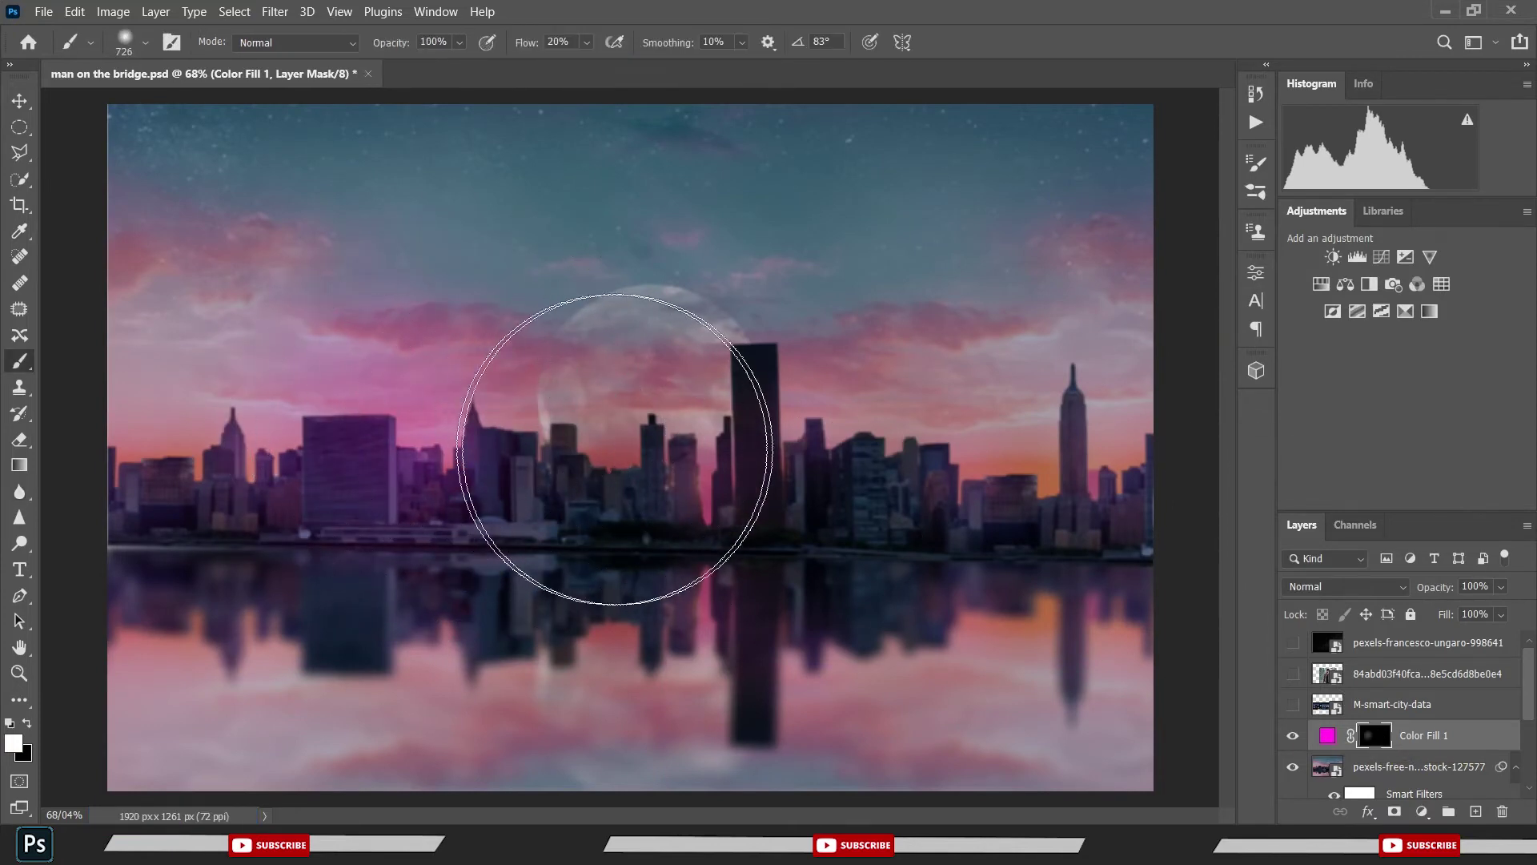
{"action": "mouse_move", "coordinate": [615, 449]}
{"action": "left_mouse_down"}
{"action": "mouse_move", "coordinate": [1002, 480]}
{"action": "mouse_move", "coordinate": [261, 464]}
{"action": "left_mouse_up"}
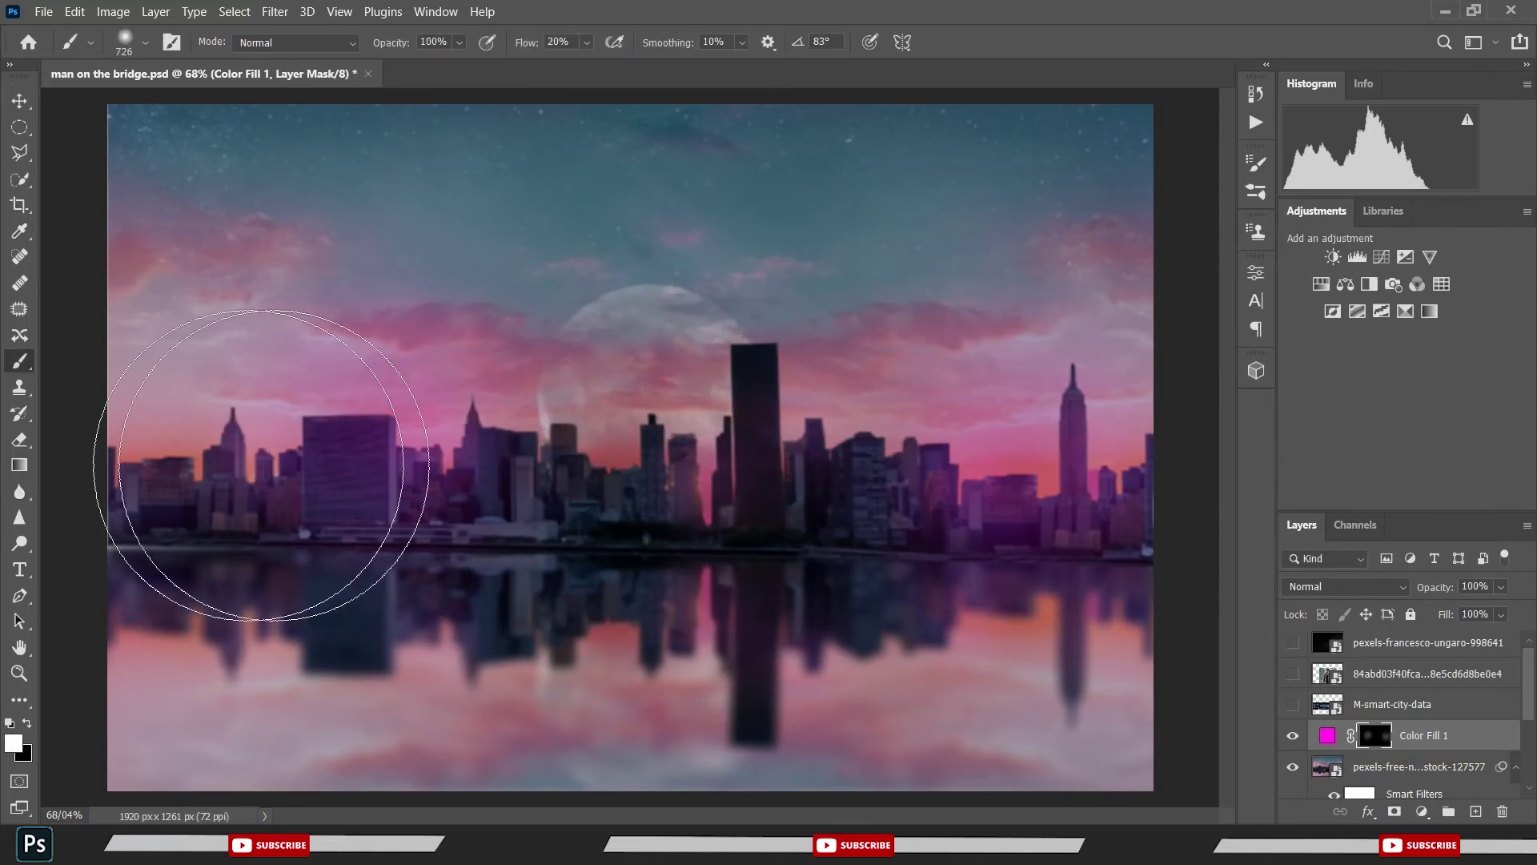
{"action": "scroll", "coordinate": [223, 433], "scroll_direction": "down", "scroll_amount": 3}
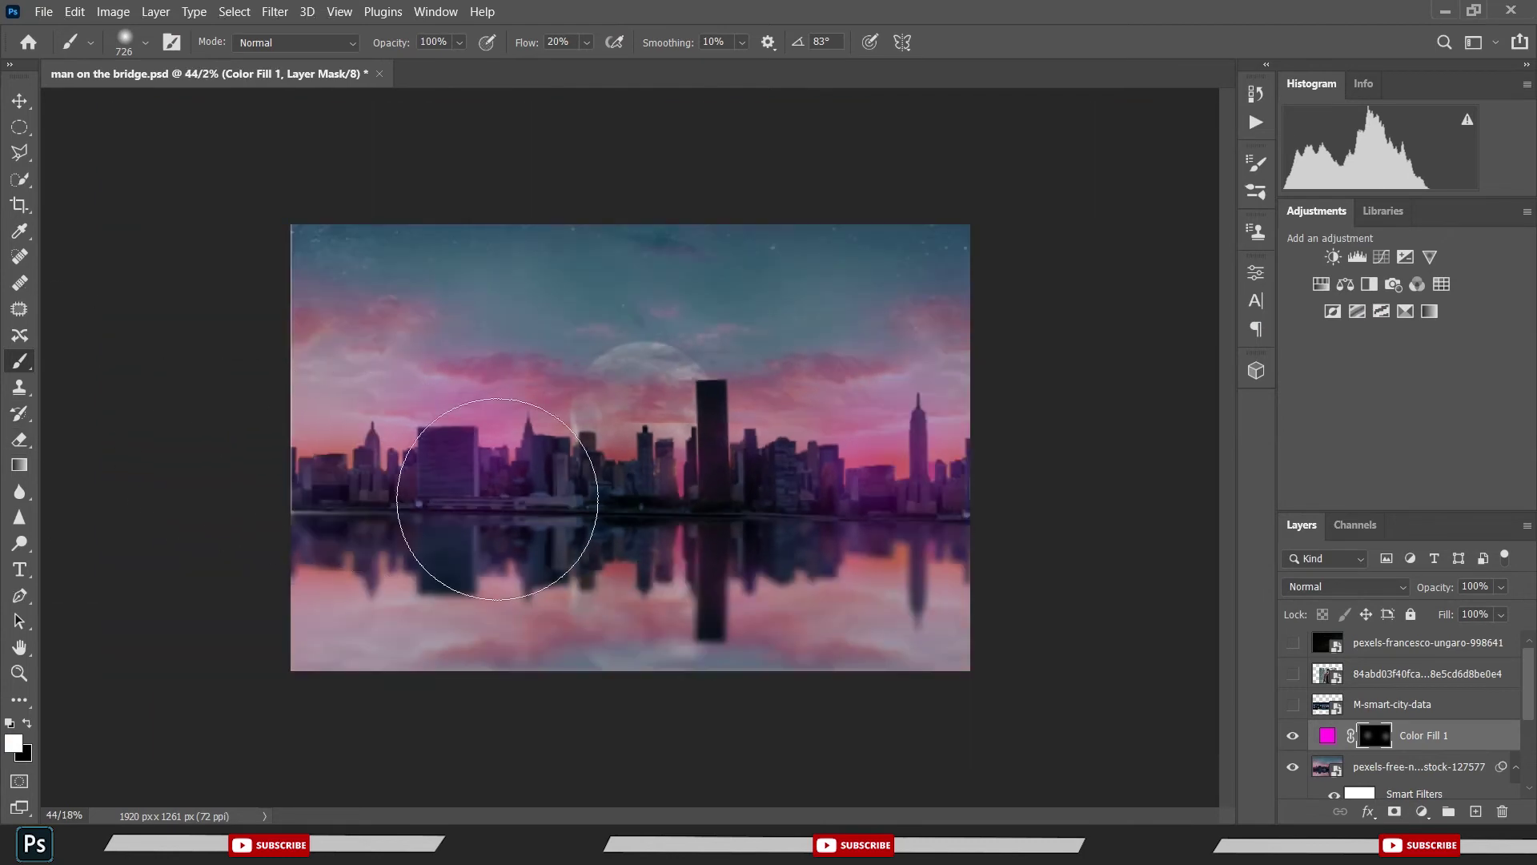
{"action": "key", "text": "ctrl+s"}
- Add a second Solid Color fill in bright orange using the Linear Dodge (Add) blend mode
{"action": "left_click", "coordinate": [1422, 811]}
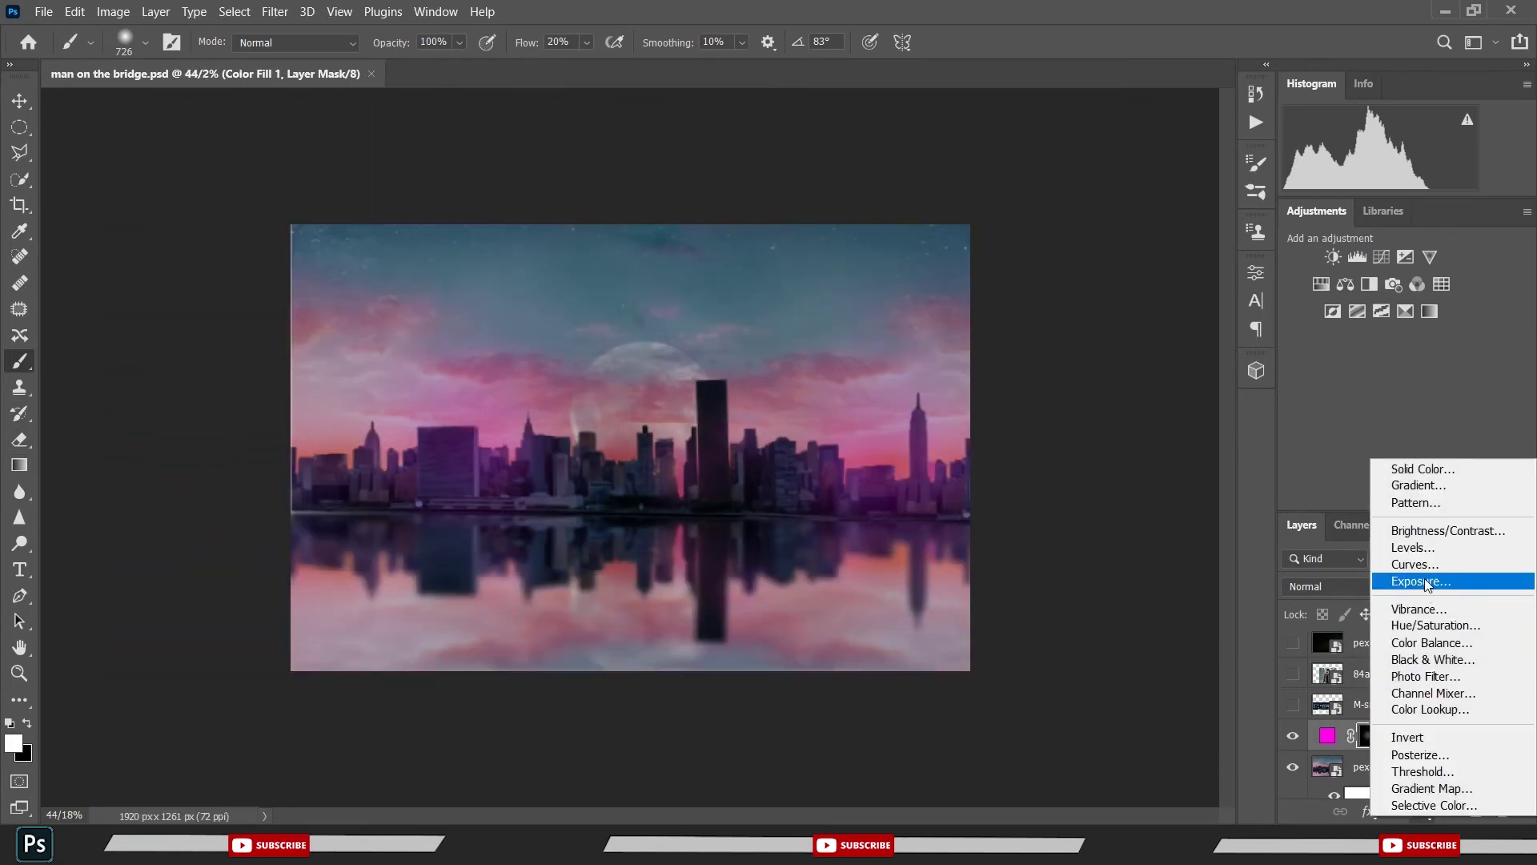
{"action": "left_click", "coordinate": [1404, 469]}
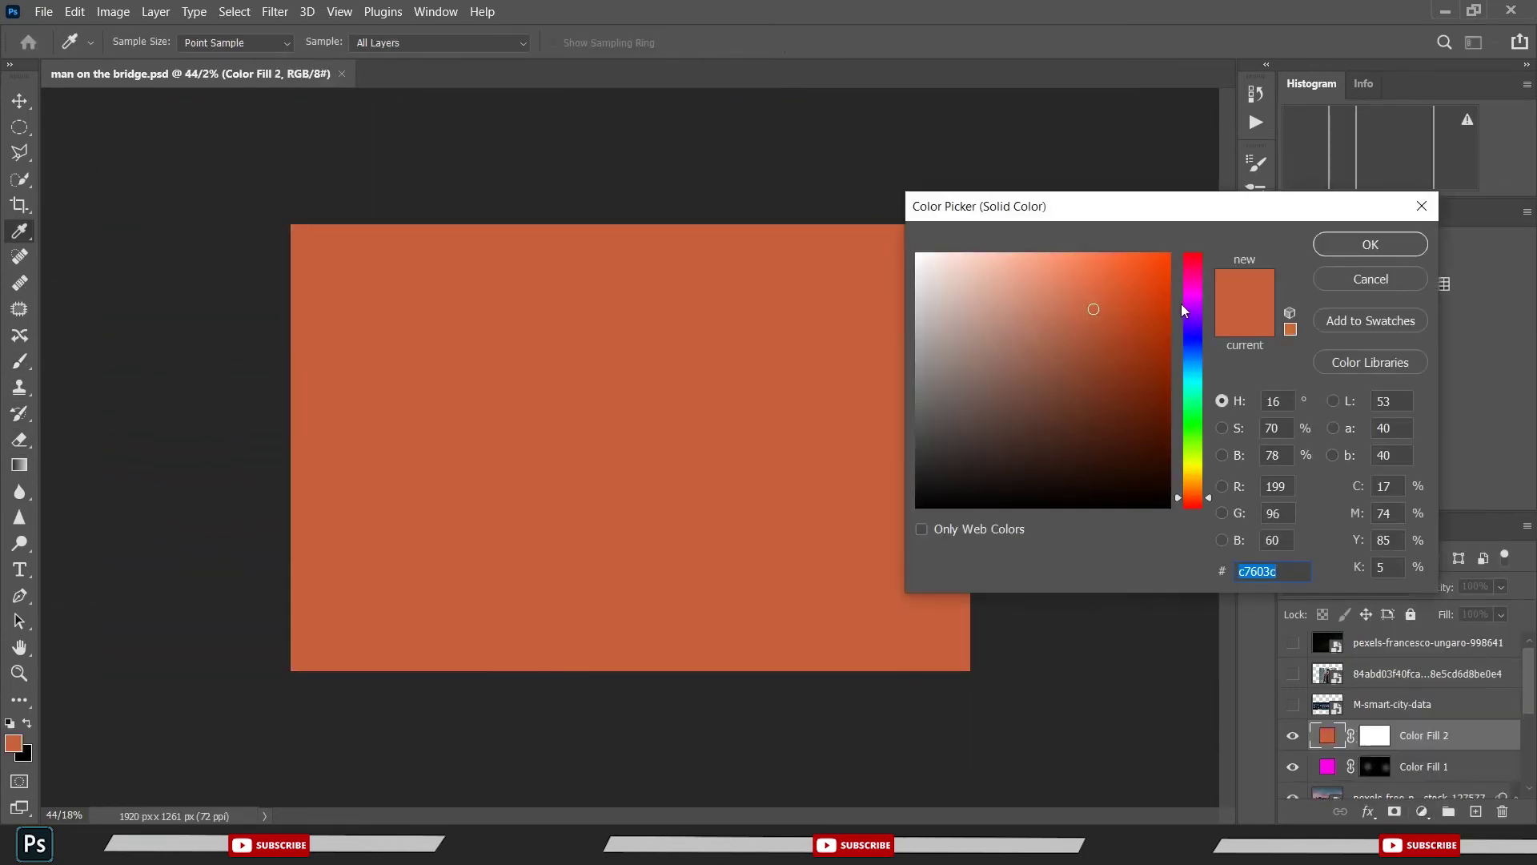
{"action": "left_click_drag", "start_coordinate": [1193, 503], "coordinate": [1192, 483]}
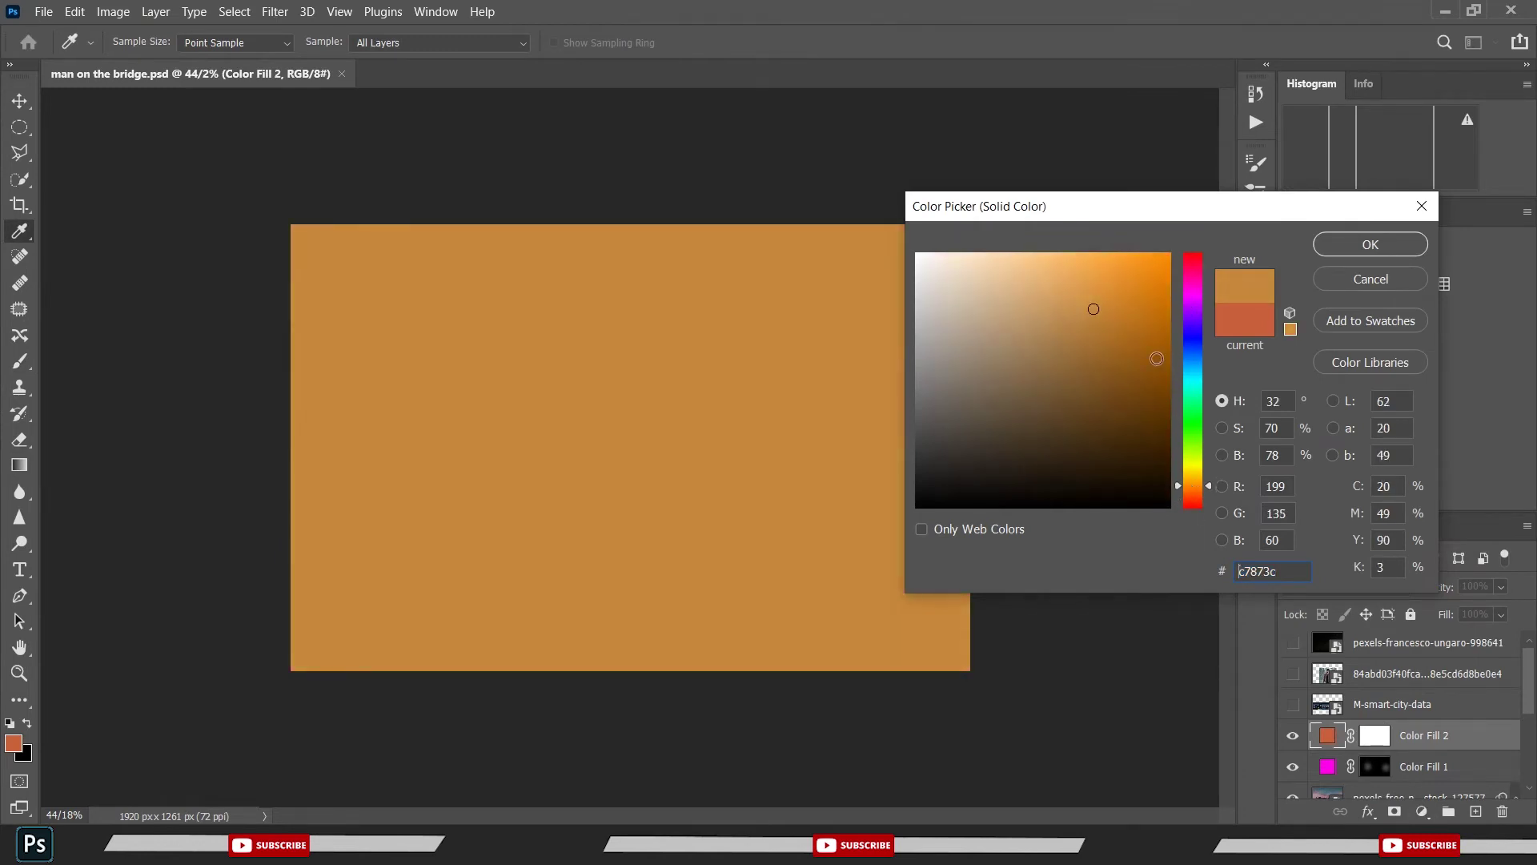
{"action": "left_click", "coordinate": [1170, 254]}
{"action": "left_click", "coordinate": [1370, 245]}
{"action": "left_click", "coordinate": [1313, 586]}
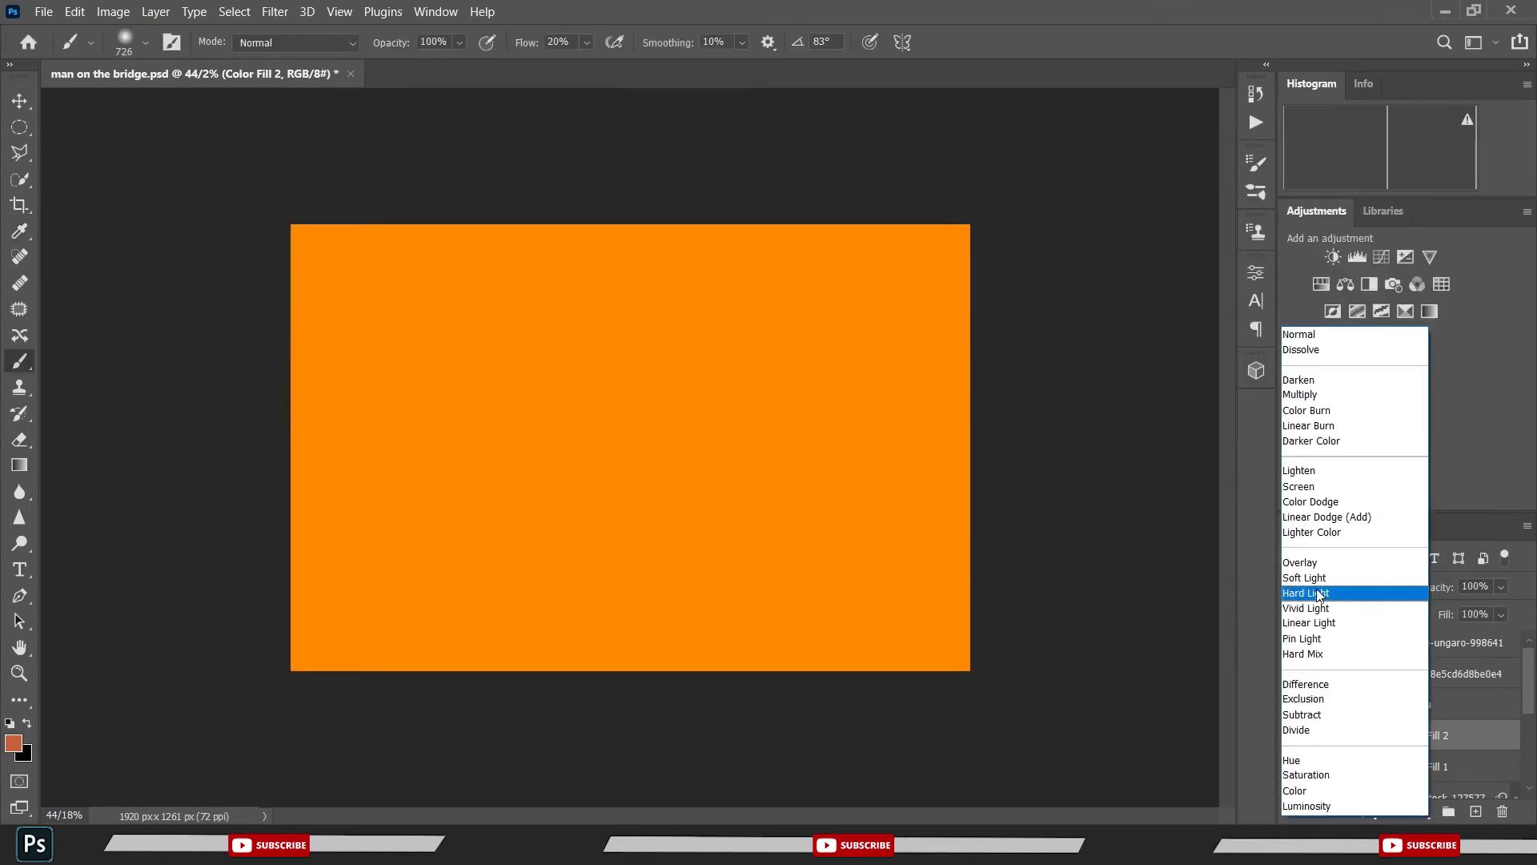
{"action": "left_click", "coordinate": [1317, 516]}
- Invert the orange mask, paint it onto the central skyline, set opacity to 85%, and save
{"action": "left_click", "coordinate": [1376, 739]}
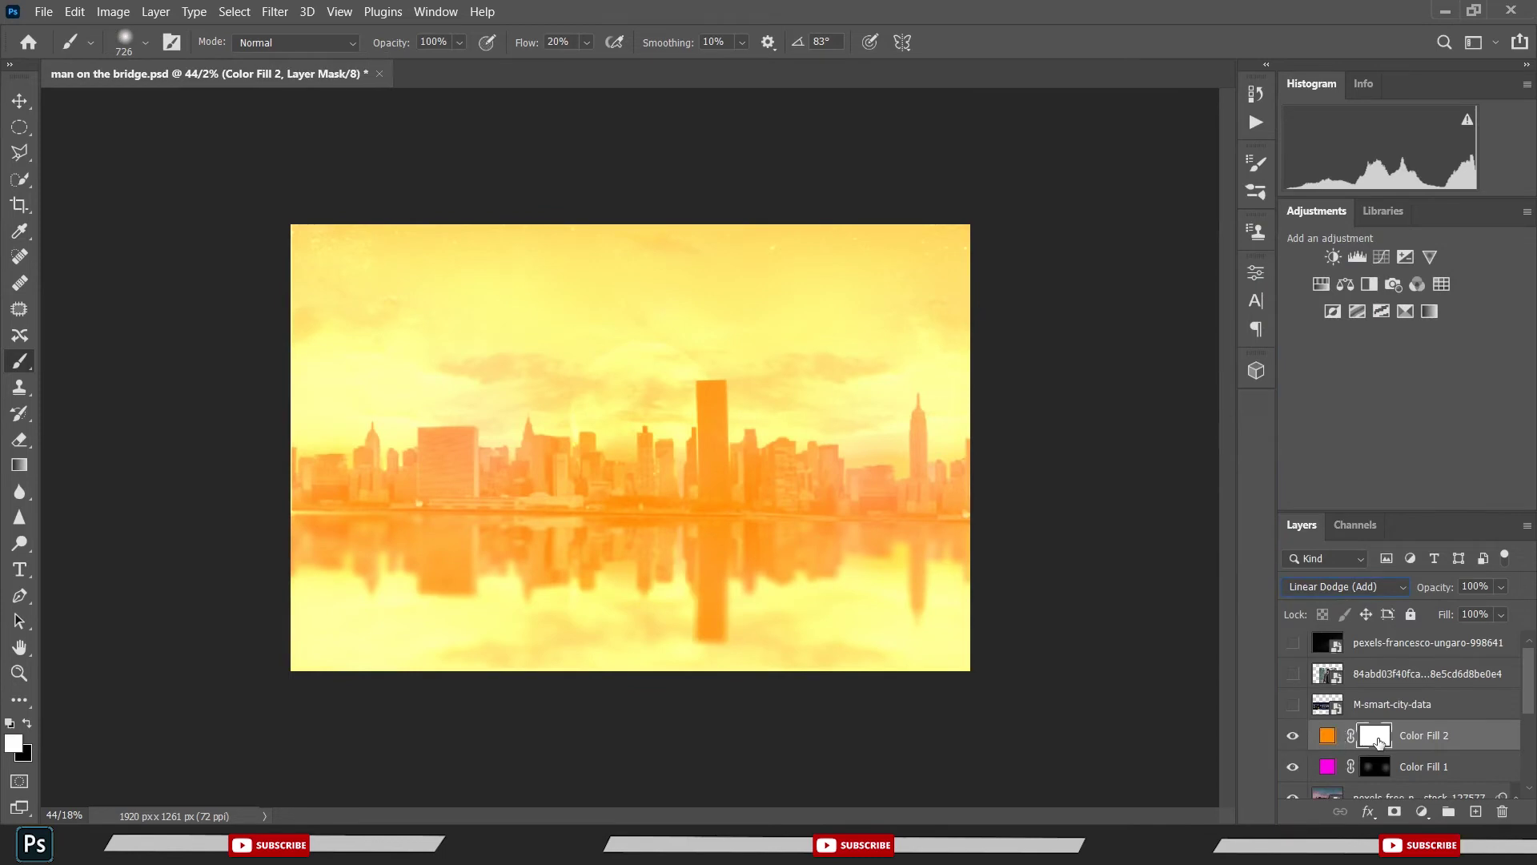
{"action": "key", "text": "ctrl+i"}
{"action": "scroll", "coordinate": [186, 436], "scroll_direction": "up", "scroll_amount": 2}
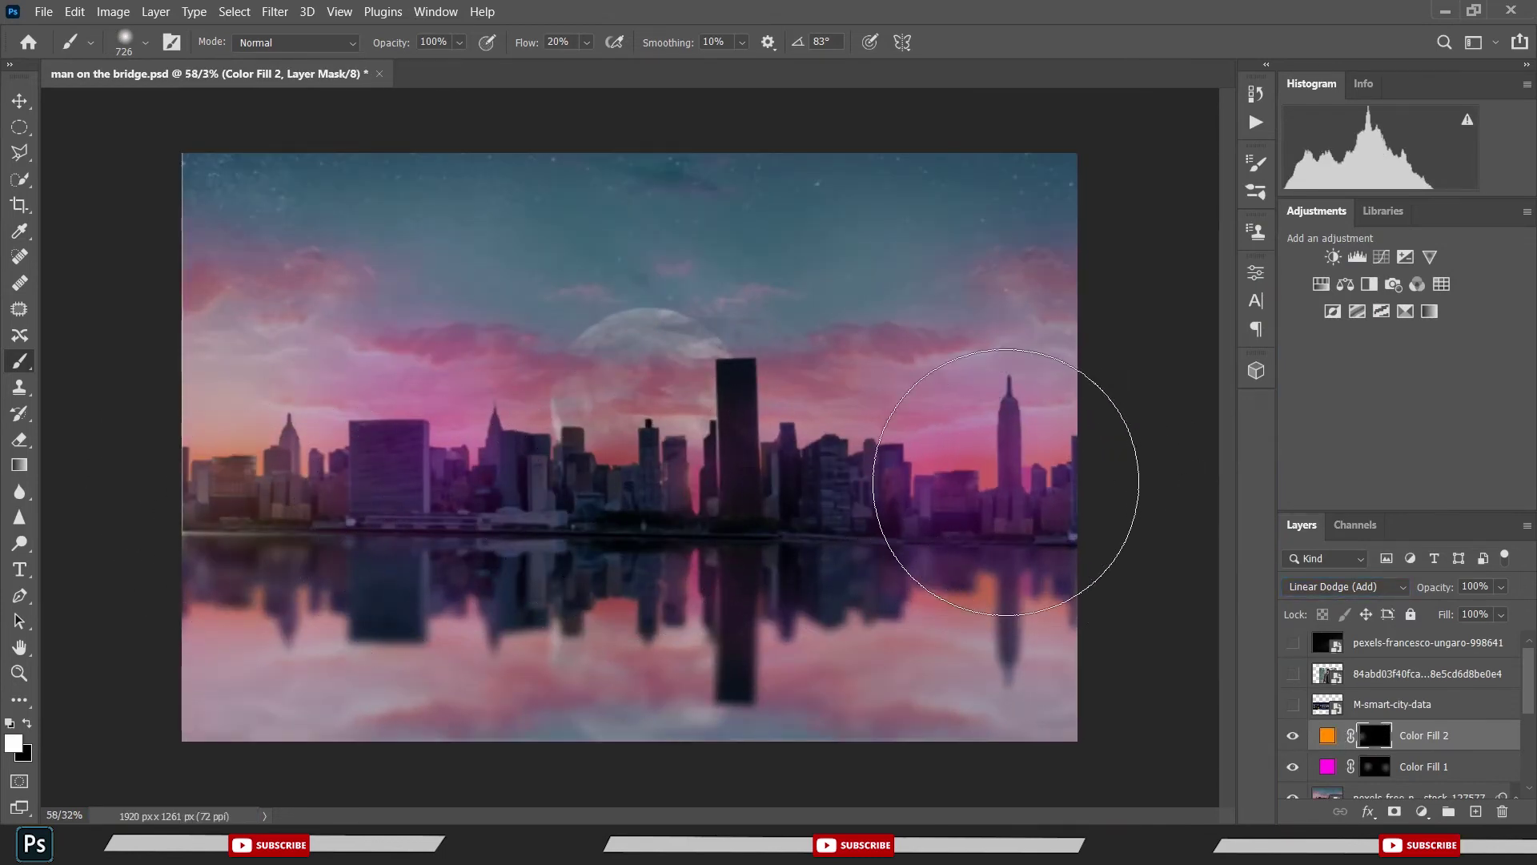
{"action": "left_click", "coordinate": [1005, 485]}
{"action": "mouse_move", "coordinate": [608, 469]}
{"action": "left_mouse_down"}
{"action": "mouse_move", "coordinate": [516, 441]}
{"action": "mouse_move", "coordinate": [641, 449]}
{"action": "left_mouse_up"}
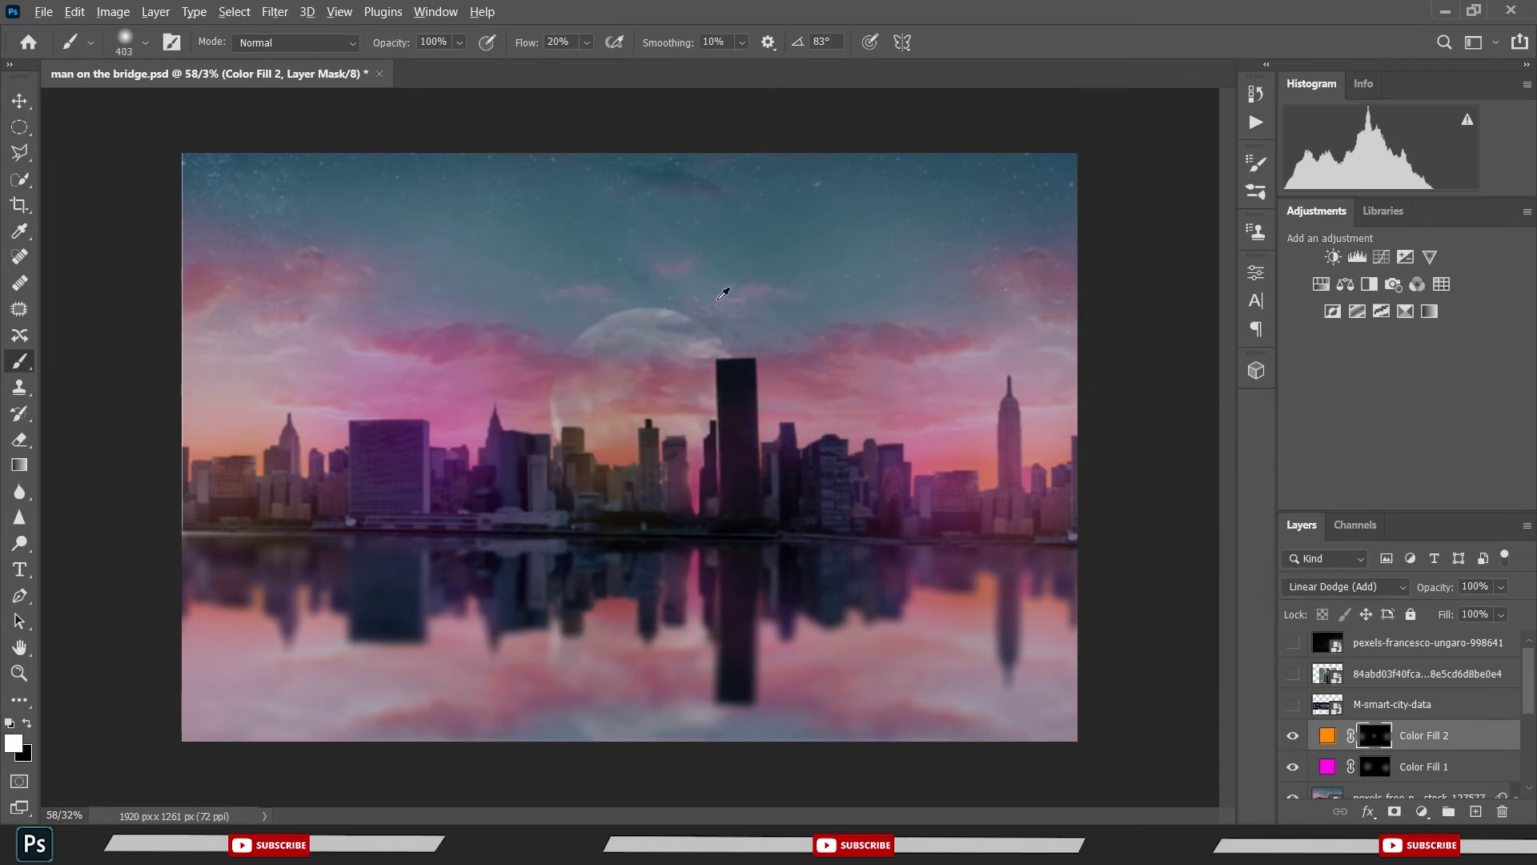
{"action": "scroll", "coordinate": [618, 448], "scroll_direction": "up", "scroll_amount": 1}
{"action": "scroll", "coordinate": [723, 293], "scroll_direction": "down", "scroll_amount": 1}
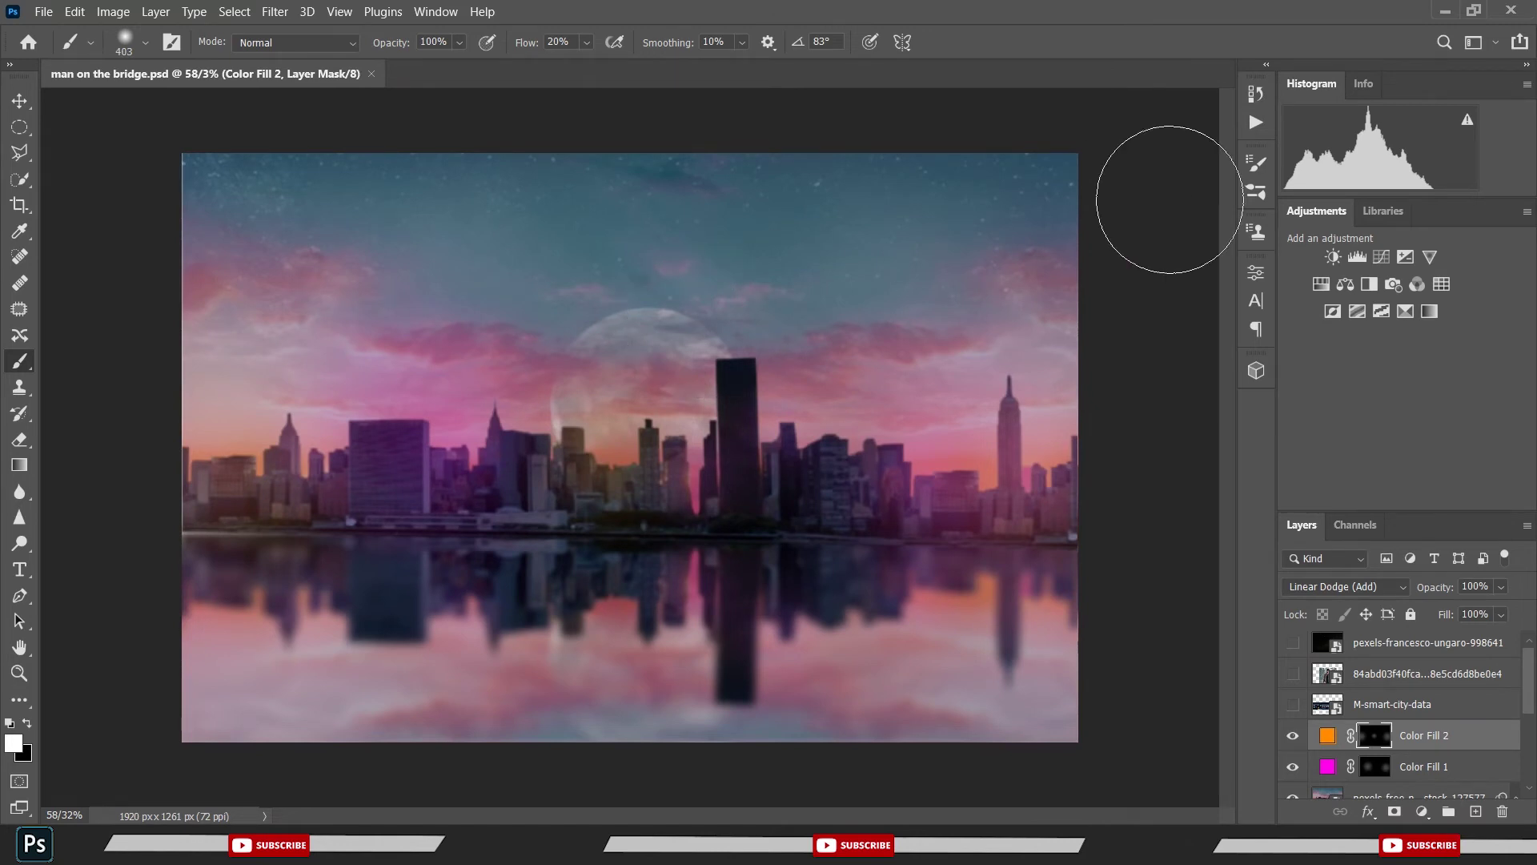
{"action": "left_click_drag", "start_coordinate": [1439, 587], "coordinate": [1426, 590]}
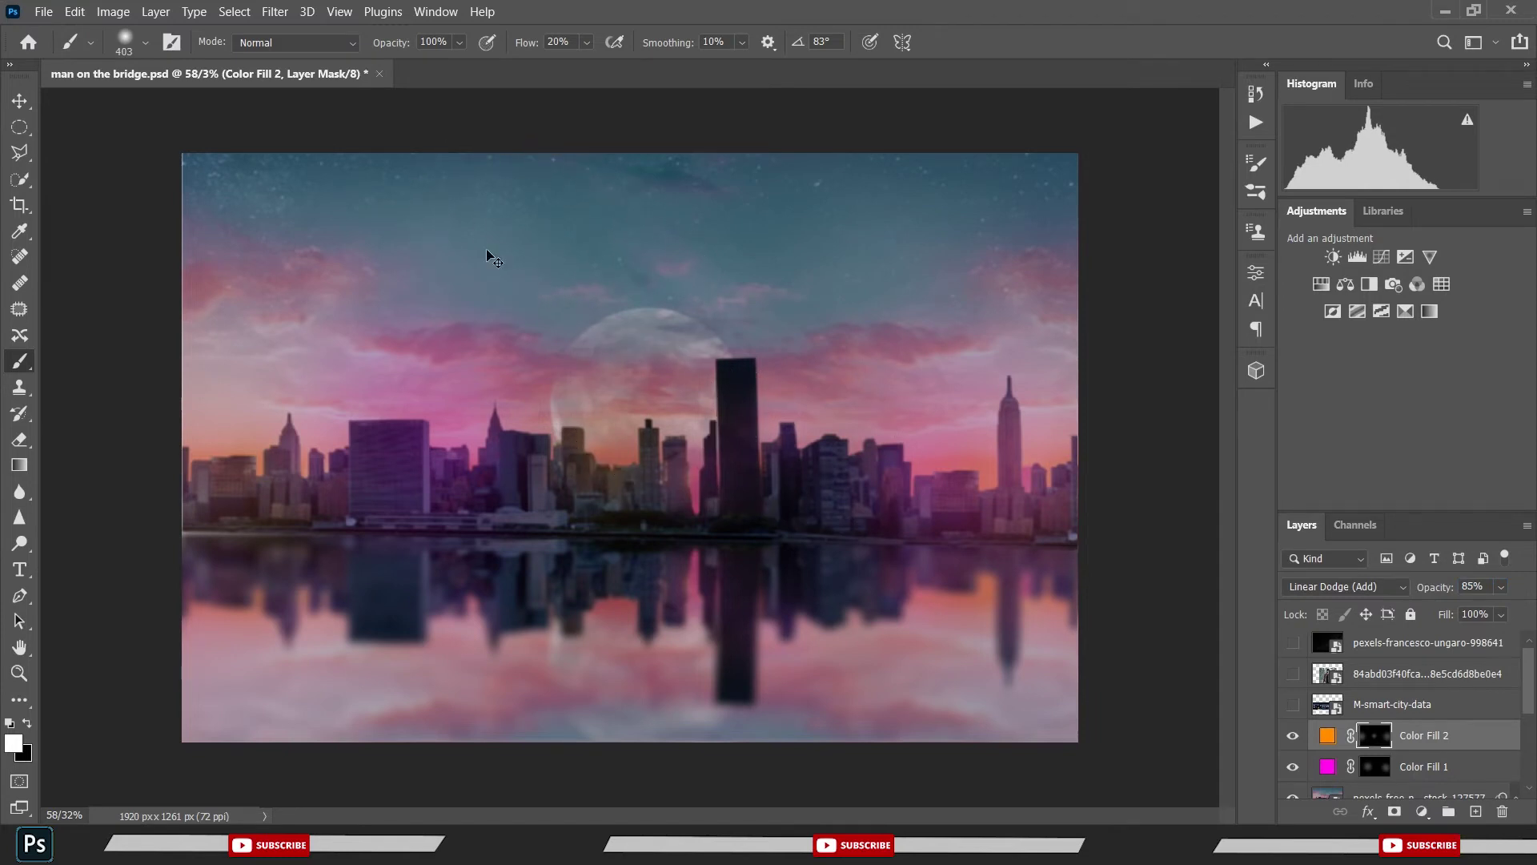
{"action": "key", "text": "ctrl+s"}
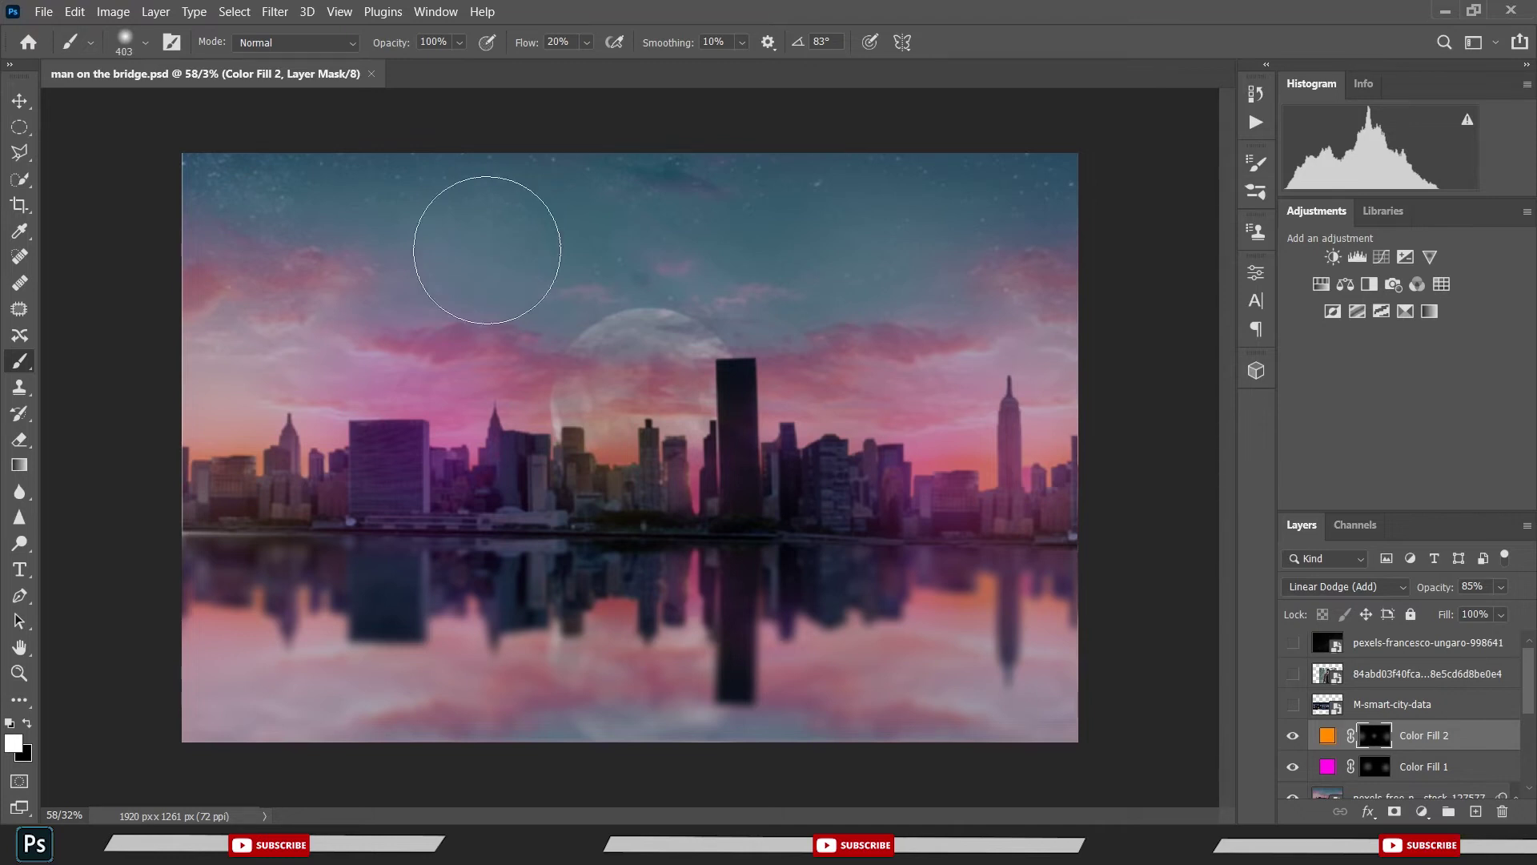
- Turn on visibility of the man-in-brown-jacket photo layer above the sunset skyline
{"action": "scroll", "coordinate": [569, 336], "scroll_direction": "down", "scroll_amount": 2}
{"action": "scroll", "coordinate": [620, 366], "scroll_direction": "up", "scroll_amount": 3}
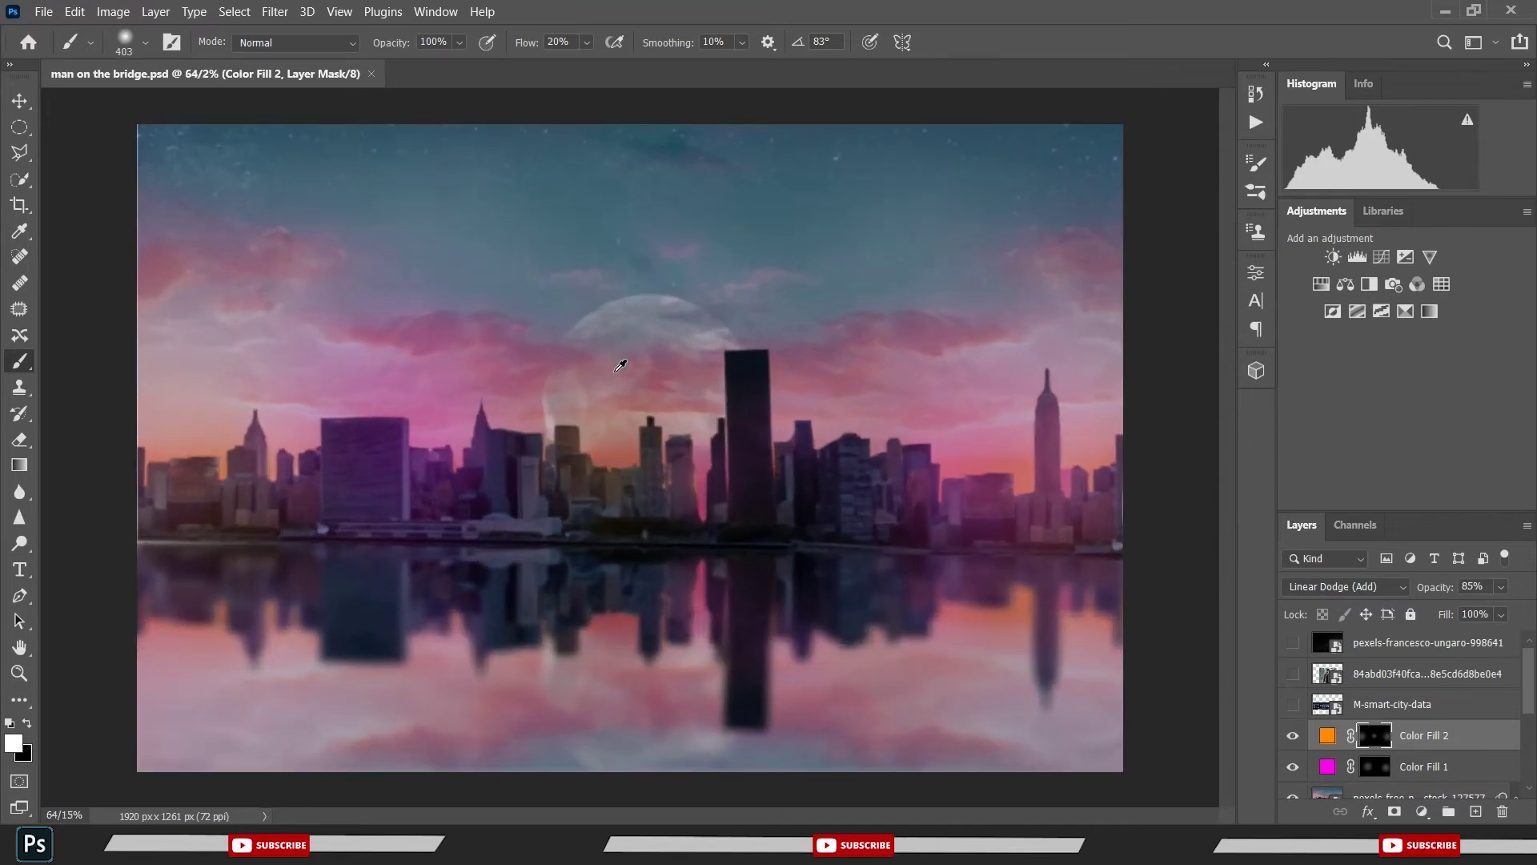
{"action": "left_click", "coordinate": [1291, 674]}
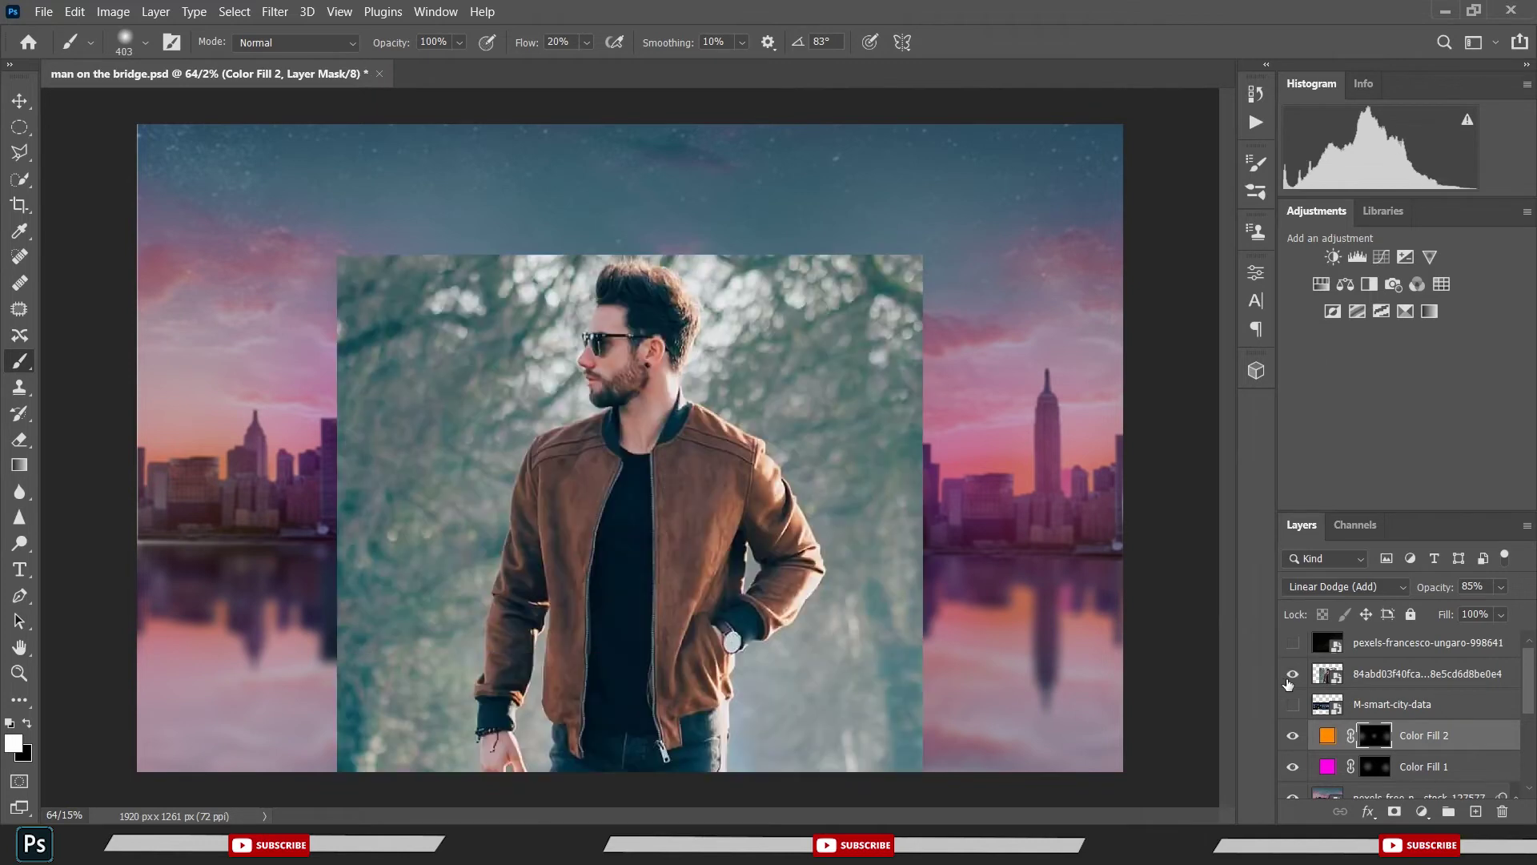
- Free-transform the man photo layer, scaling it and moving it upward, then save
{"action": "left_click", "coordinate": [1378, 678]}
{"action": "key", "text": "ctrl+t"}
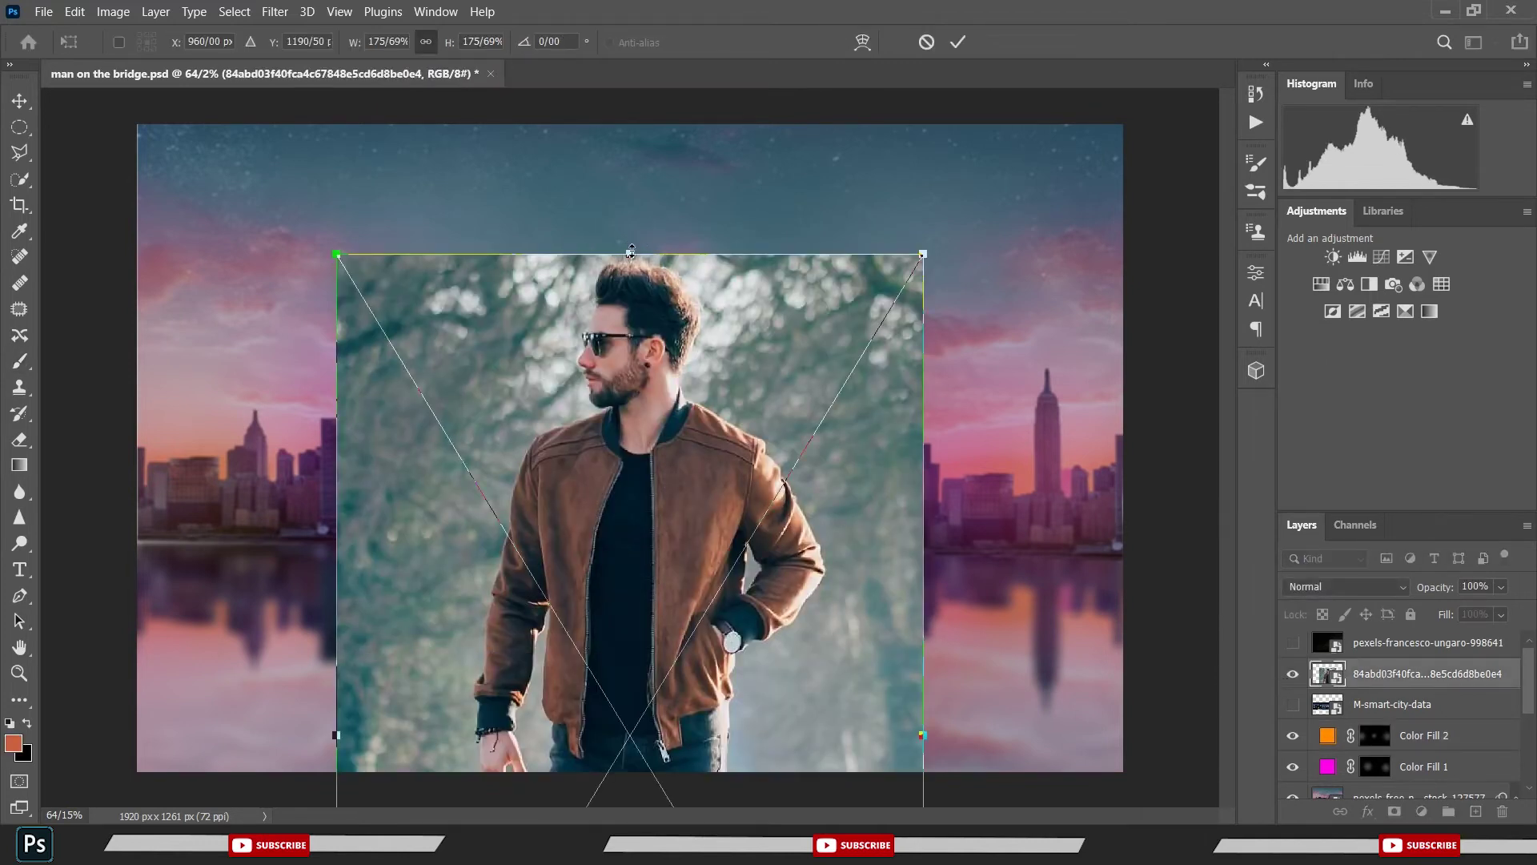
{"action": "left_click_drag", "start_coordinate": [631, 252], "coordinate": [635, 401]}
{"action": "left_click_drag", "start_coordinate": [648, 568], "coordinate": [666, 397]}
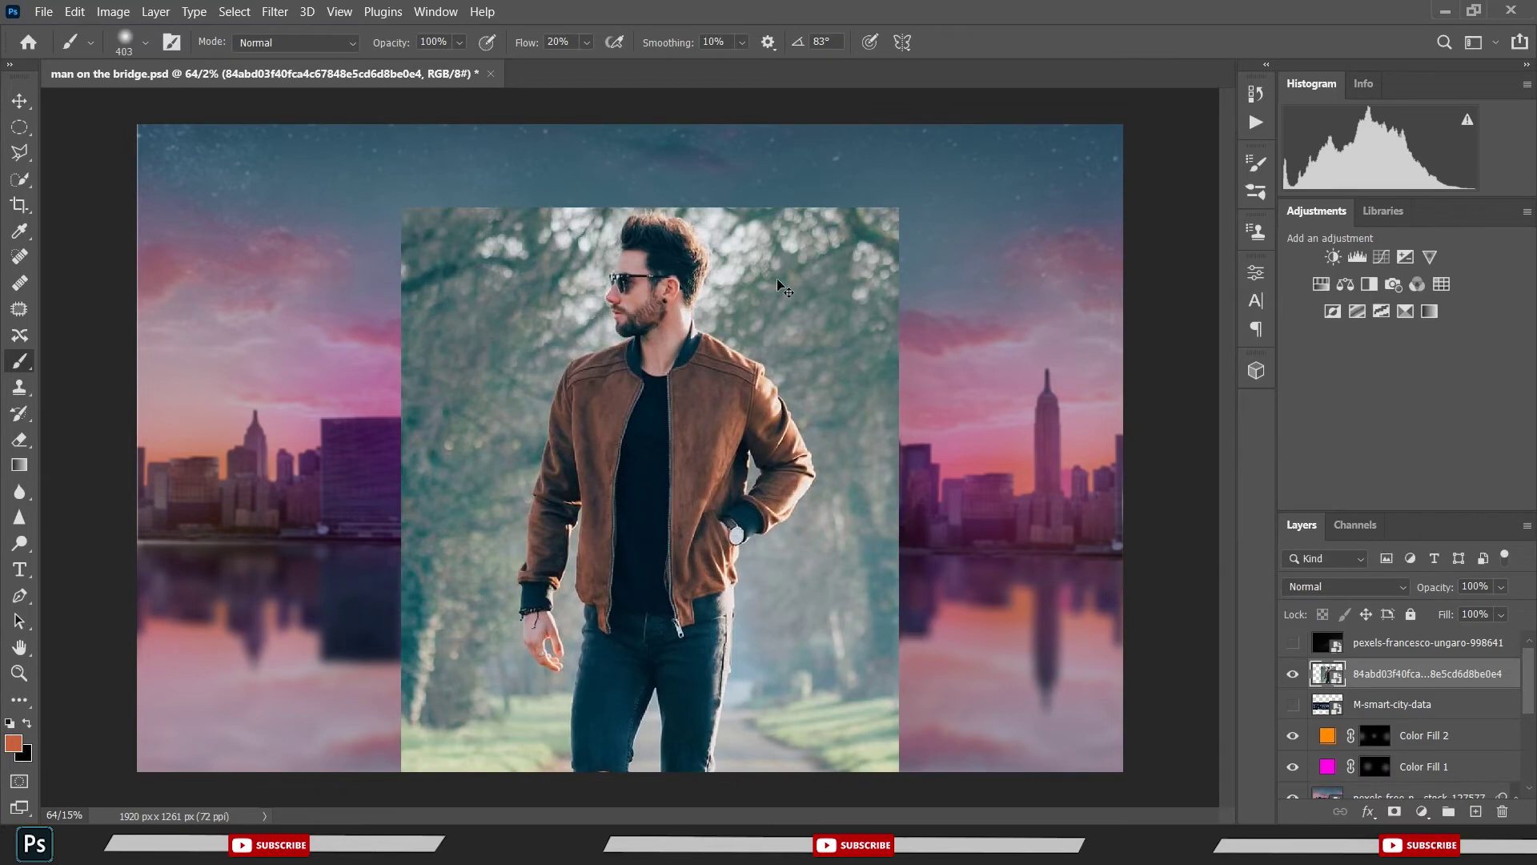
{"action": "key", "text": "ctrl+s"}
- Rescale the man photo so his full figure spans the canvas height, and commit
{"action": "key", "text": "p"}
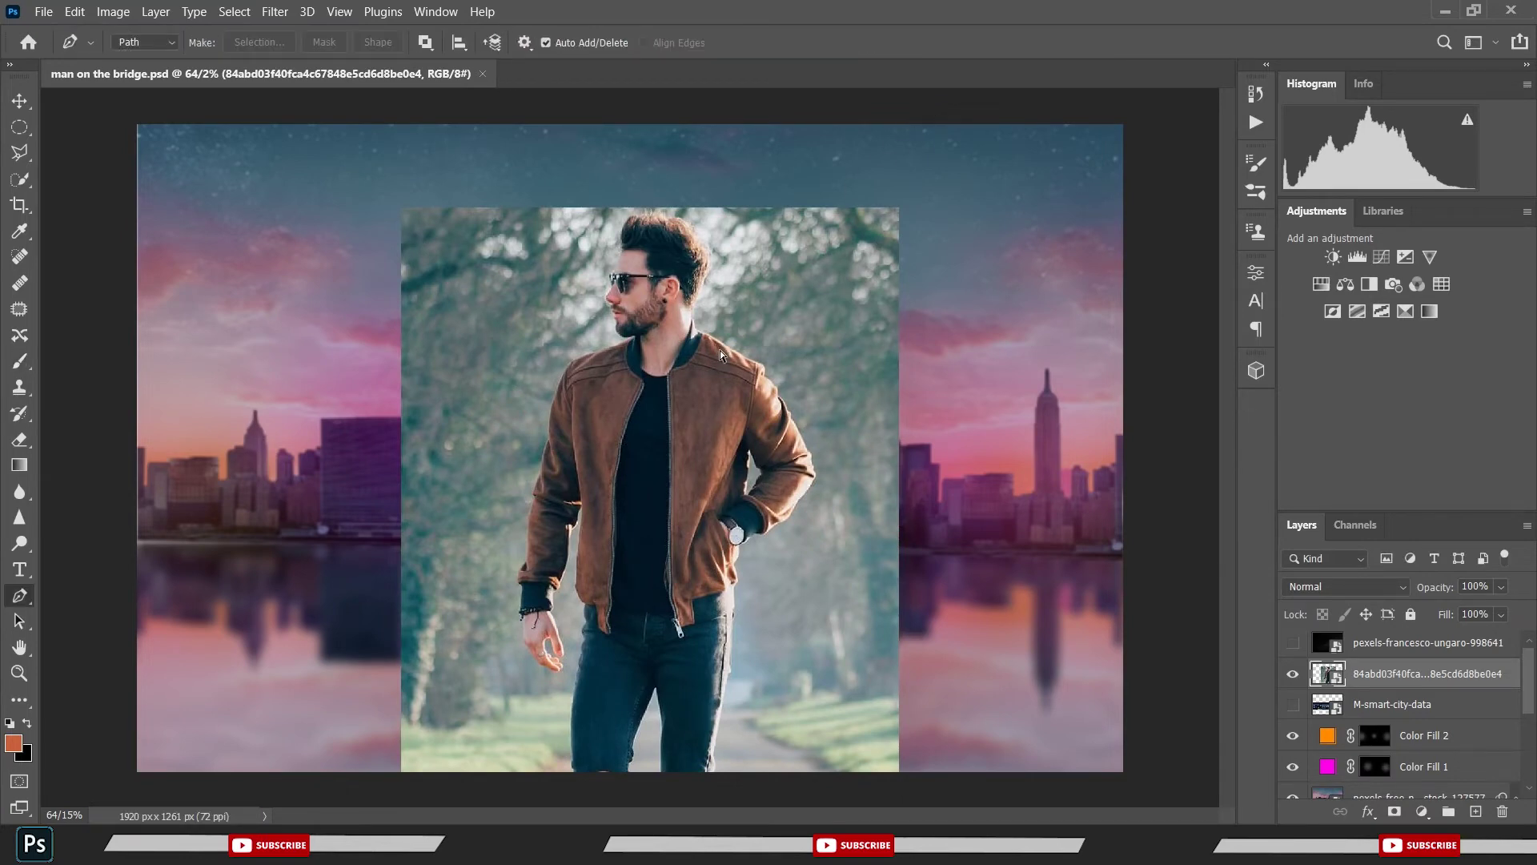
{"action": "key", "text": "ctrl+t"}
{"action": "mouse_move", "coordinate": [897, 209]}
{"action": "left_mouse_down"}
{"action": "mouse_move", "coordinate": [746, 423]}
{"action": "mouse_move", "coordinate": [864, 190]}
{"action": "left_mouse_up"}
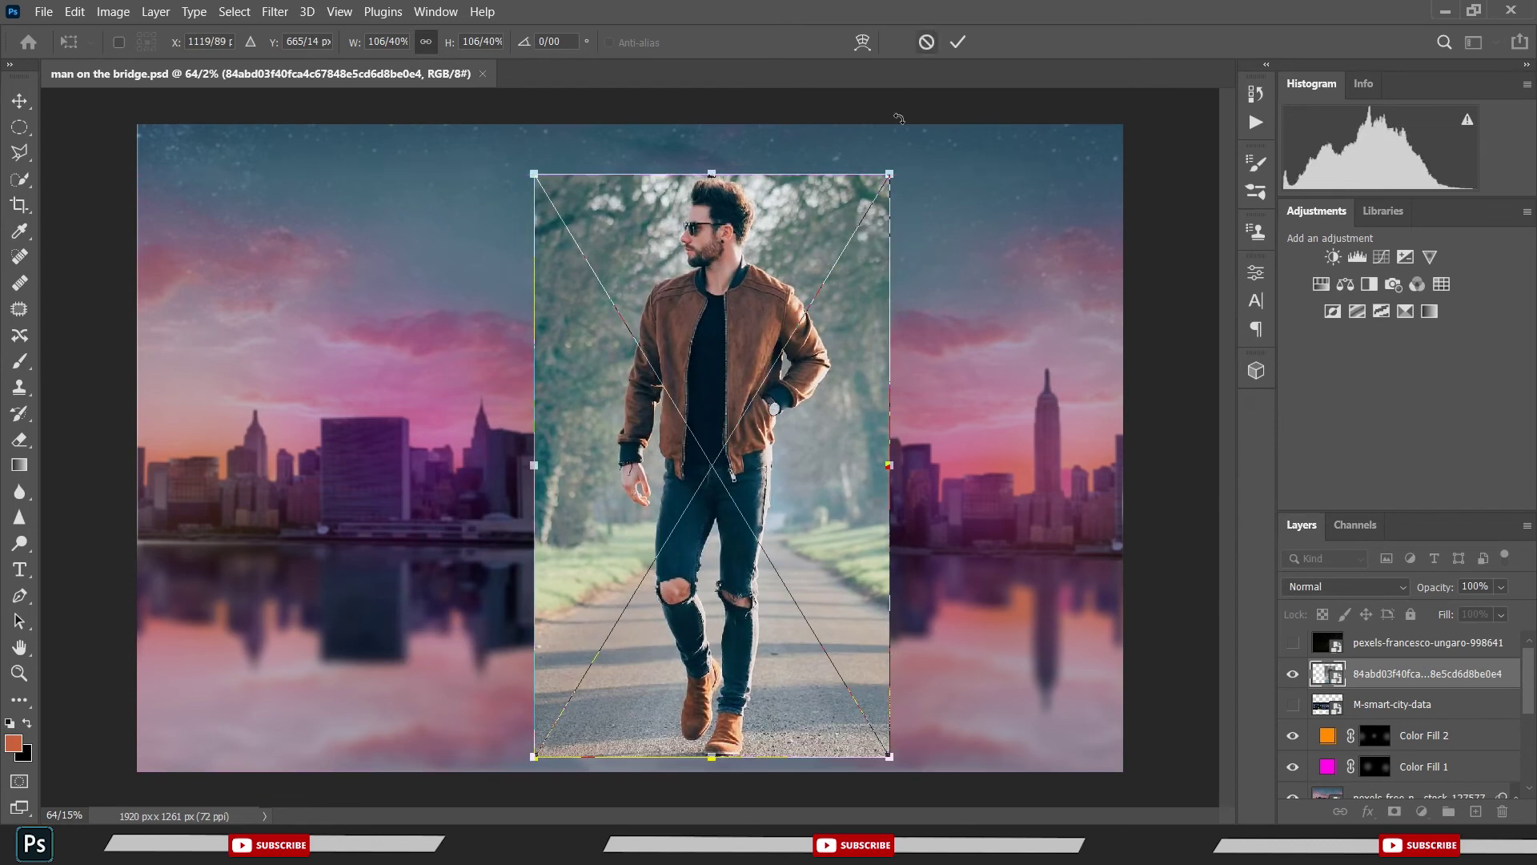
{"action": "left_click_drag", "start_coordinate": [711, 173], "coordinate": [710, 121]}
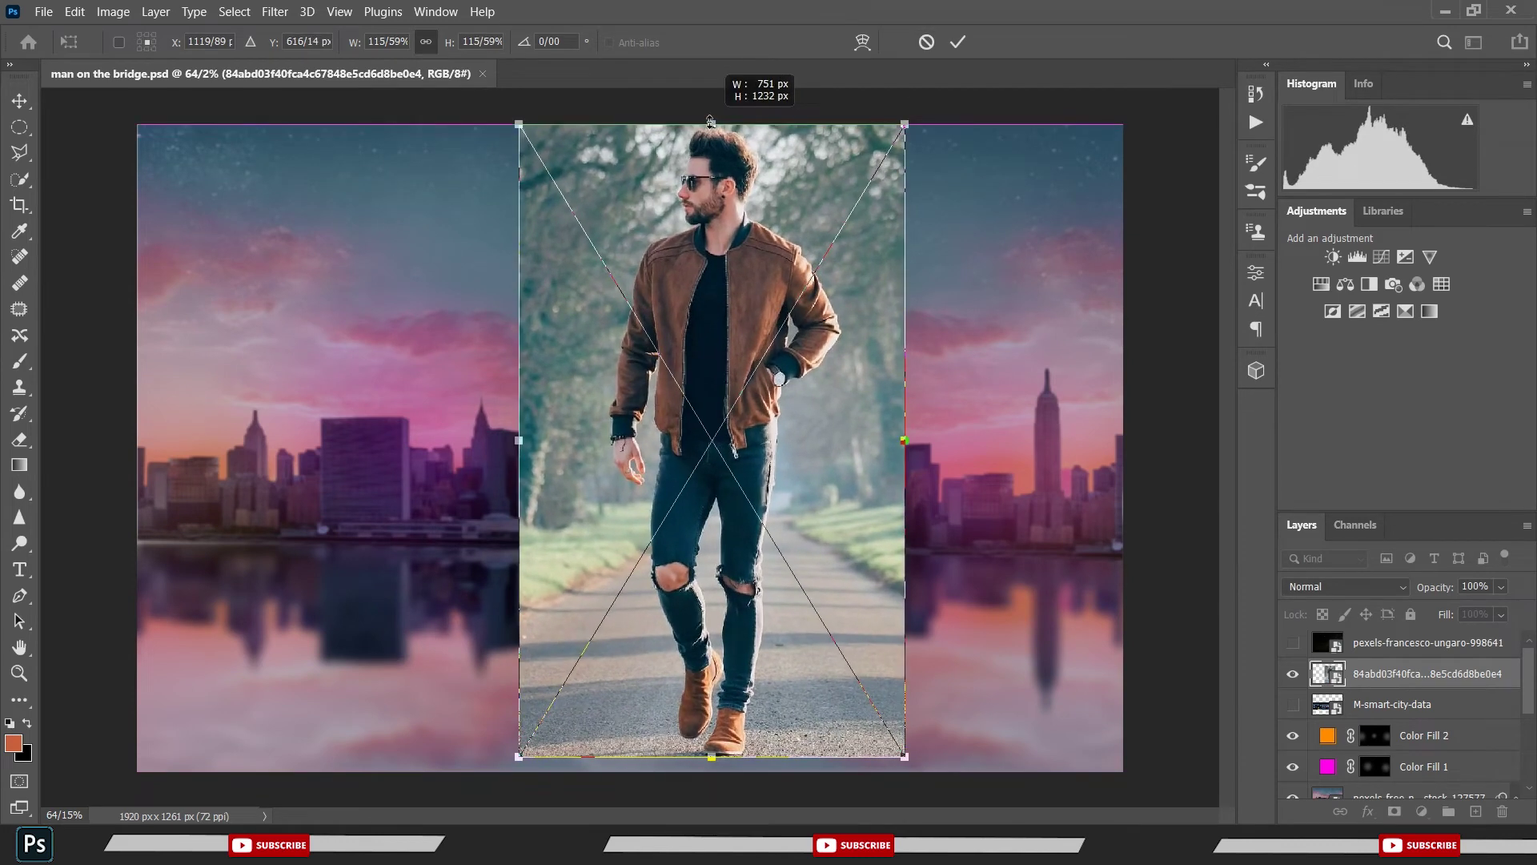
{"action": "left_click", "coordinate": [959, 43]}
- Save, zoom in on the man's head, and start a pen path up the hairline
{"action": "key", "text": "p"}
{"action": "key", "text": "ctrl+s"}
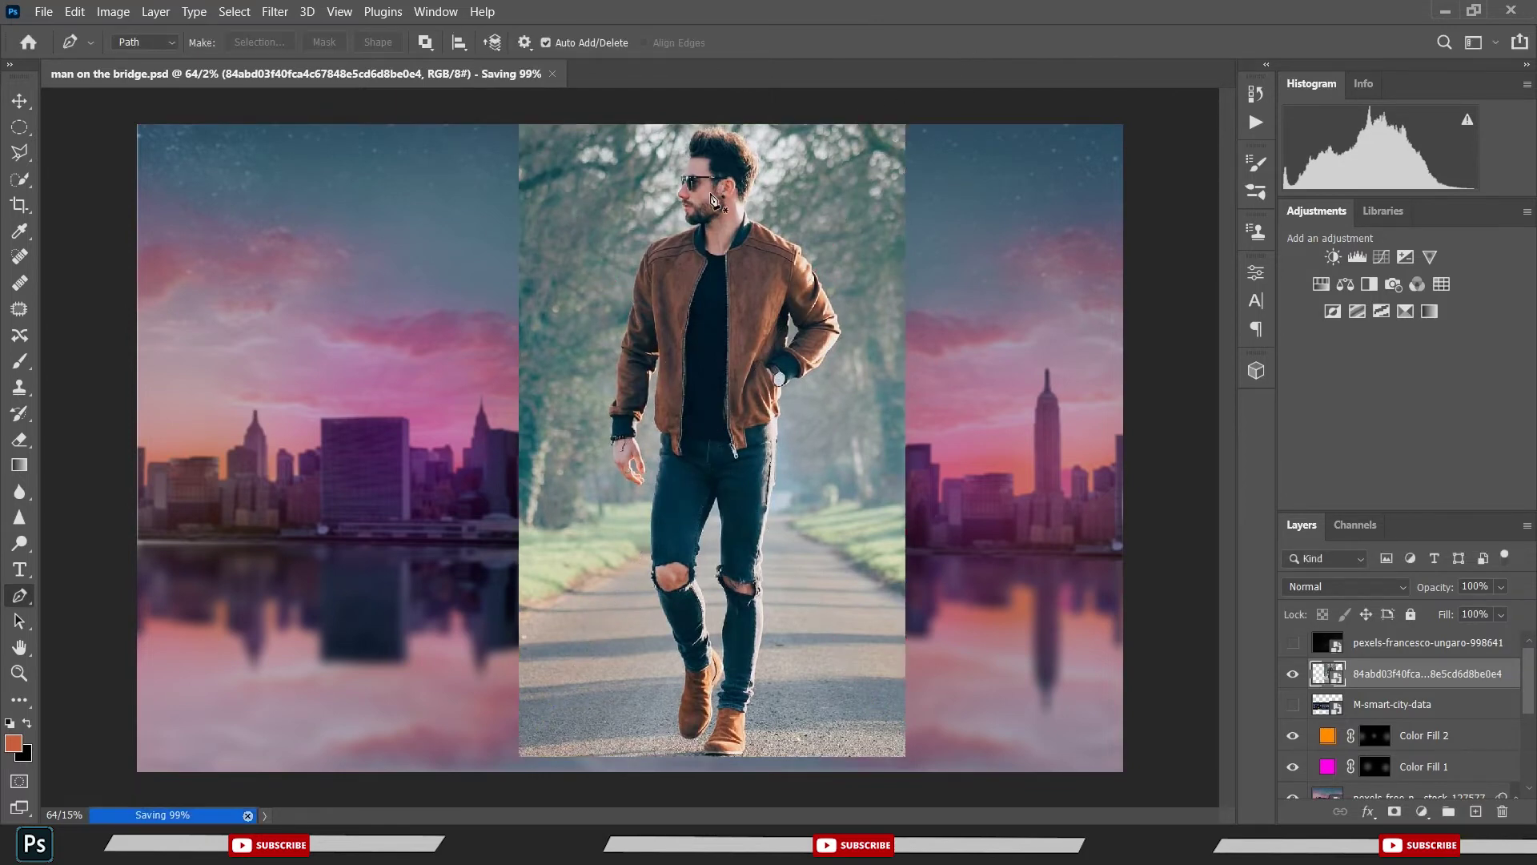
{"action": "scroll", "coordinate": [711, 198], "scroll_direction": "up", "scroll_amount": 2}
{"action": "scroll", "coordinate": [706, 180], "scroll_direction": "up", "scroll_amount": 2}
{"action": "scroll", "coordinate": [698, 164], "scroll_direction": "up", "scroll_amount": 2}
{"action": "scroll", "coordinate": [693, 152], "scroll_direction": "up", "scroll_amount": 2}
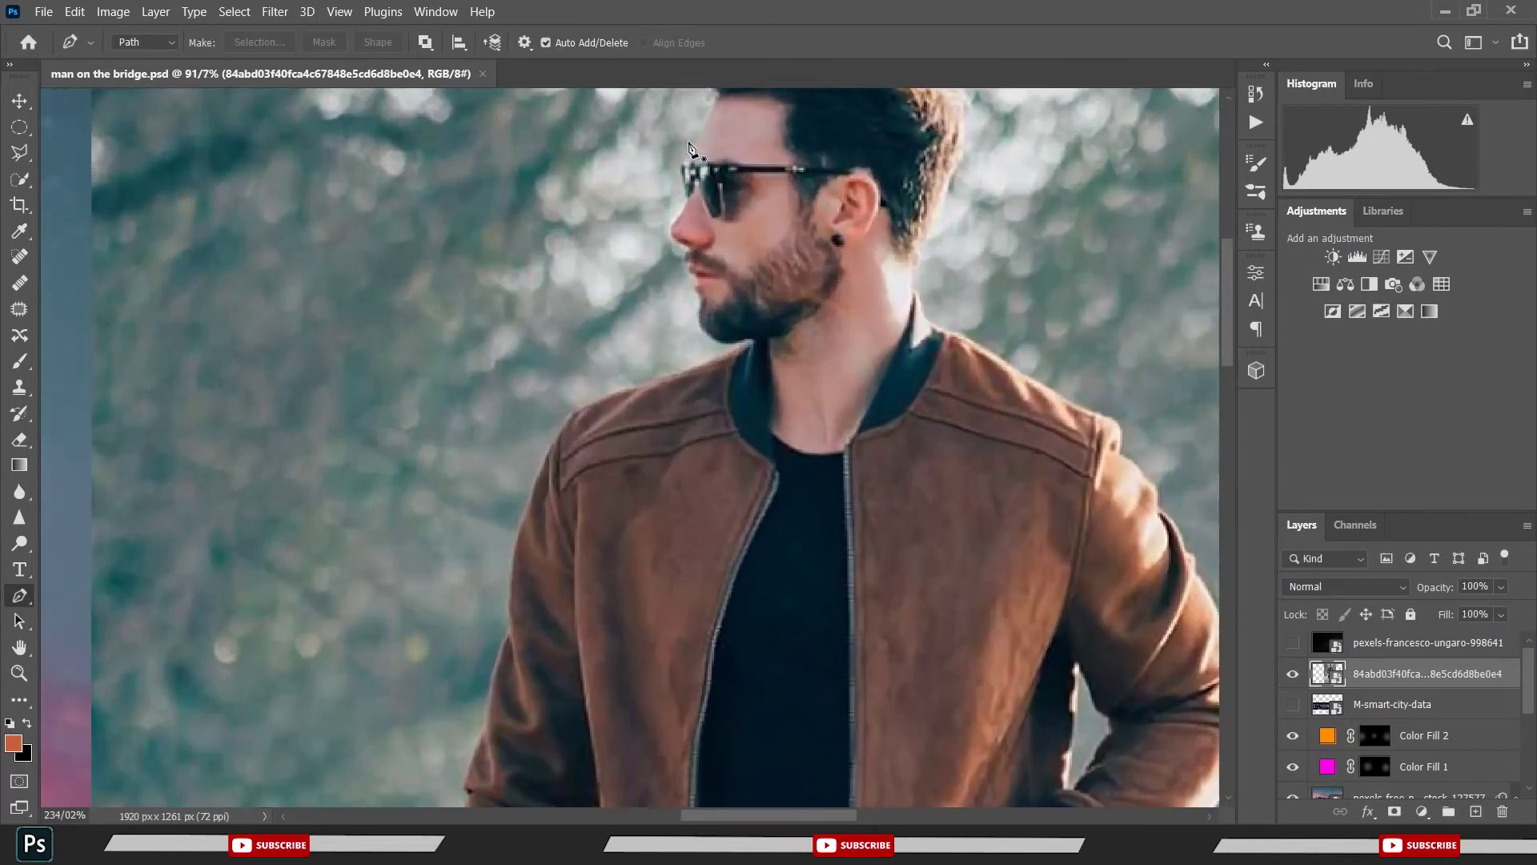
{"action": "scroll", "coordinate": [695, 148], "scroll_direction": "up", "scroll_amount": 2}
{"action": "scroll", "coordinate": [748, 189], "scroll_direction": "up", "scroll_amount": 2}
{"action": "scroll", "coordinate": [786, 223], "scroll_direction": "up", "scroll_amount": 2}
{"action": "mouse_move", "coordinate": [787, 233]}
{"action": "left_mouse_down"}
{"action": "mouse_move", "coordinate": [708, 385]}
{"action": "mouse_move", "coordinate": [671, 412]}
{"action": "left_mouse_up"}
{"action": "scroll", "coordinate": [645, 400], "scroll_direction": "up", "scroll_amount": 2}
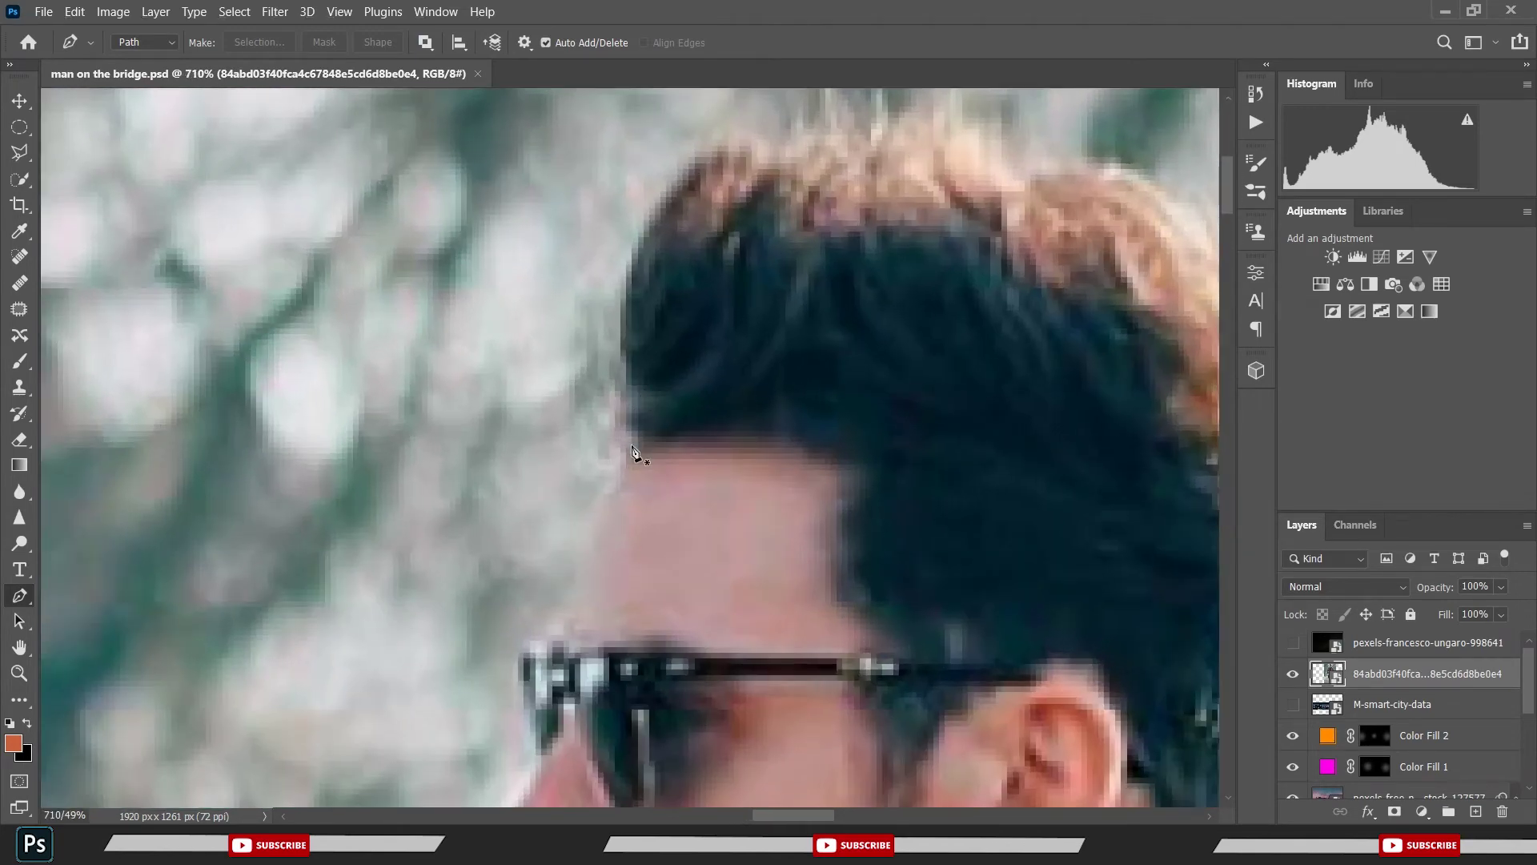
{"action": "left_click", "coordinate": [643, 441]}
{"action": "left_click", "coordinate": [632, 390]}
{"action": "left_click", "coordinate": [631, 350]}
{"action": "left_click", "coordinate": [626, 339]}
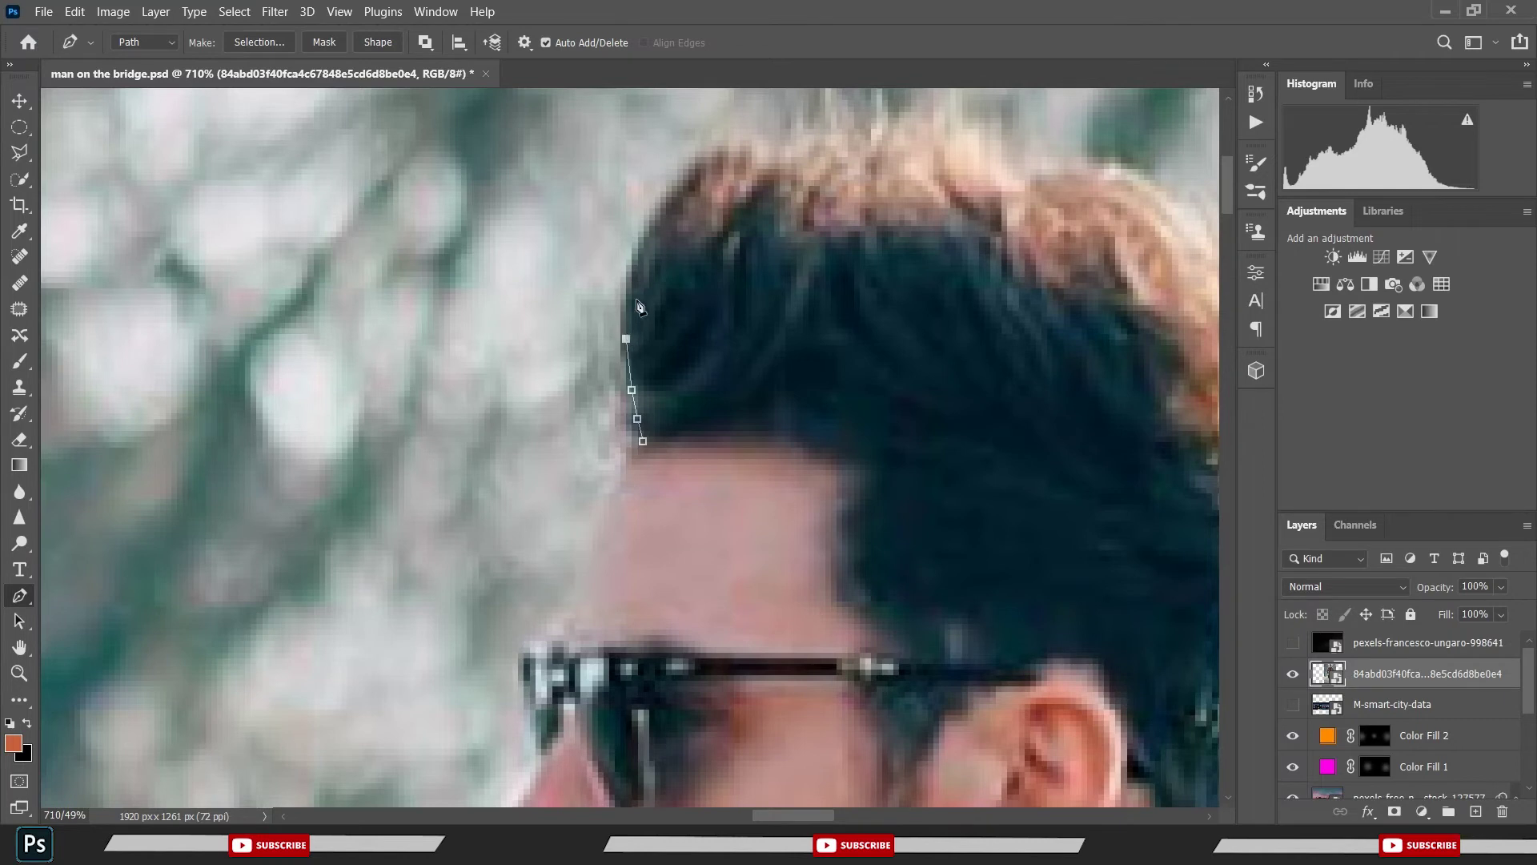
- Continue the path with a curve and points across the top of the hair
{"action": "mouse_move", "coordinate": [703, 154]}
{"action": "left_mouse_down"}
{"action": "mouse_move", "coordinate": [789, 154]}
{"action": "mouse_move", "coordinate": [794, 136]}
{"action": "left_mouse_up"}
{"action": "left_click_drag", "start_coordinate": [803, 219], "coordinate": [733, 286]}
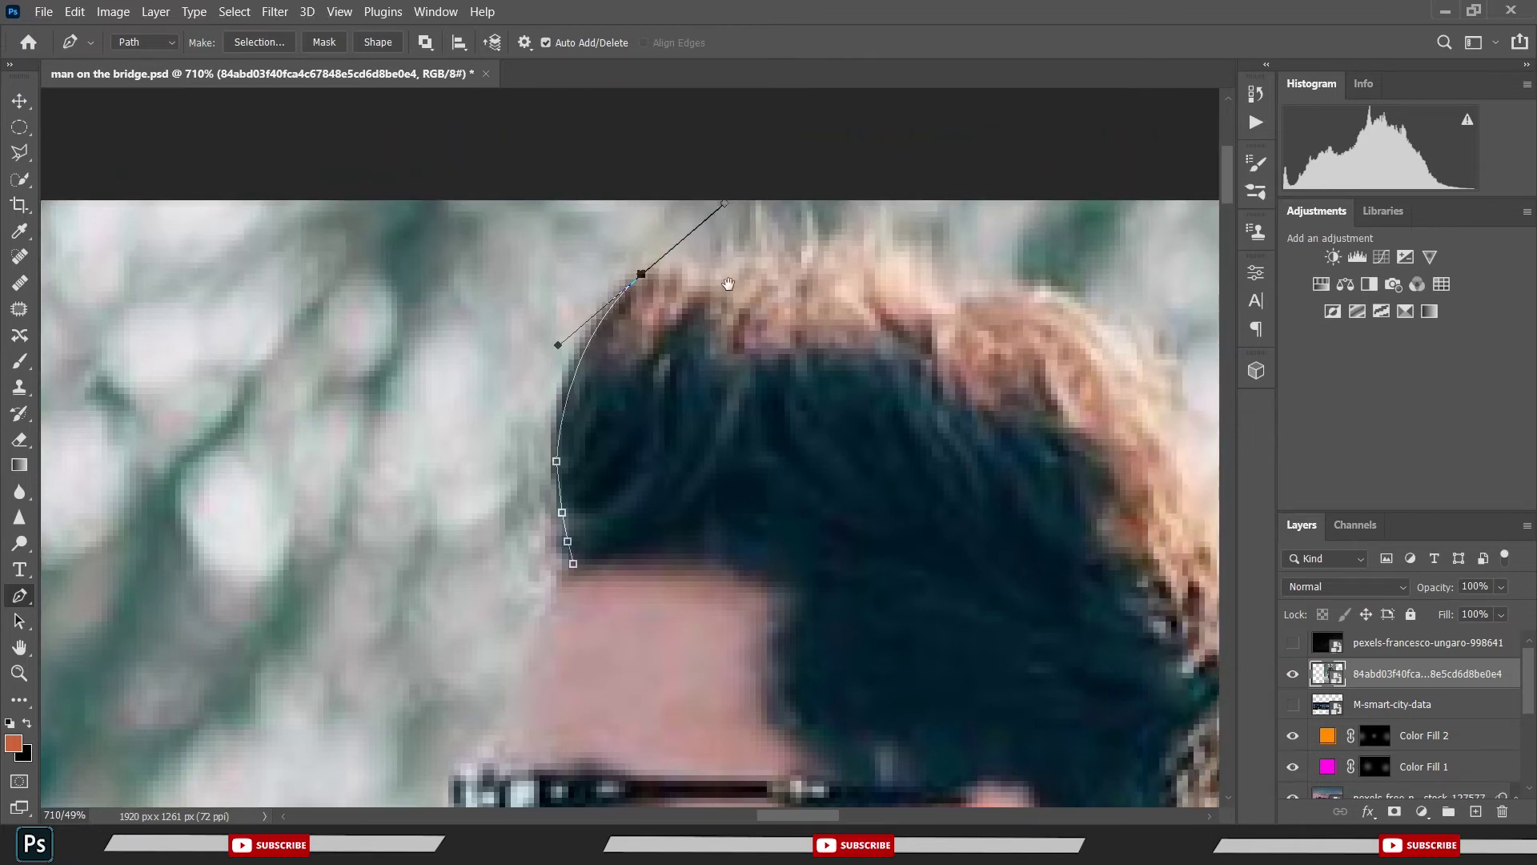
{"action": "left_click_drag", "start_coordinate": [728, 283], "coordinate": [654, 314]}
{"action": "left_click", "coordinate": [630, 292]}
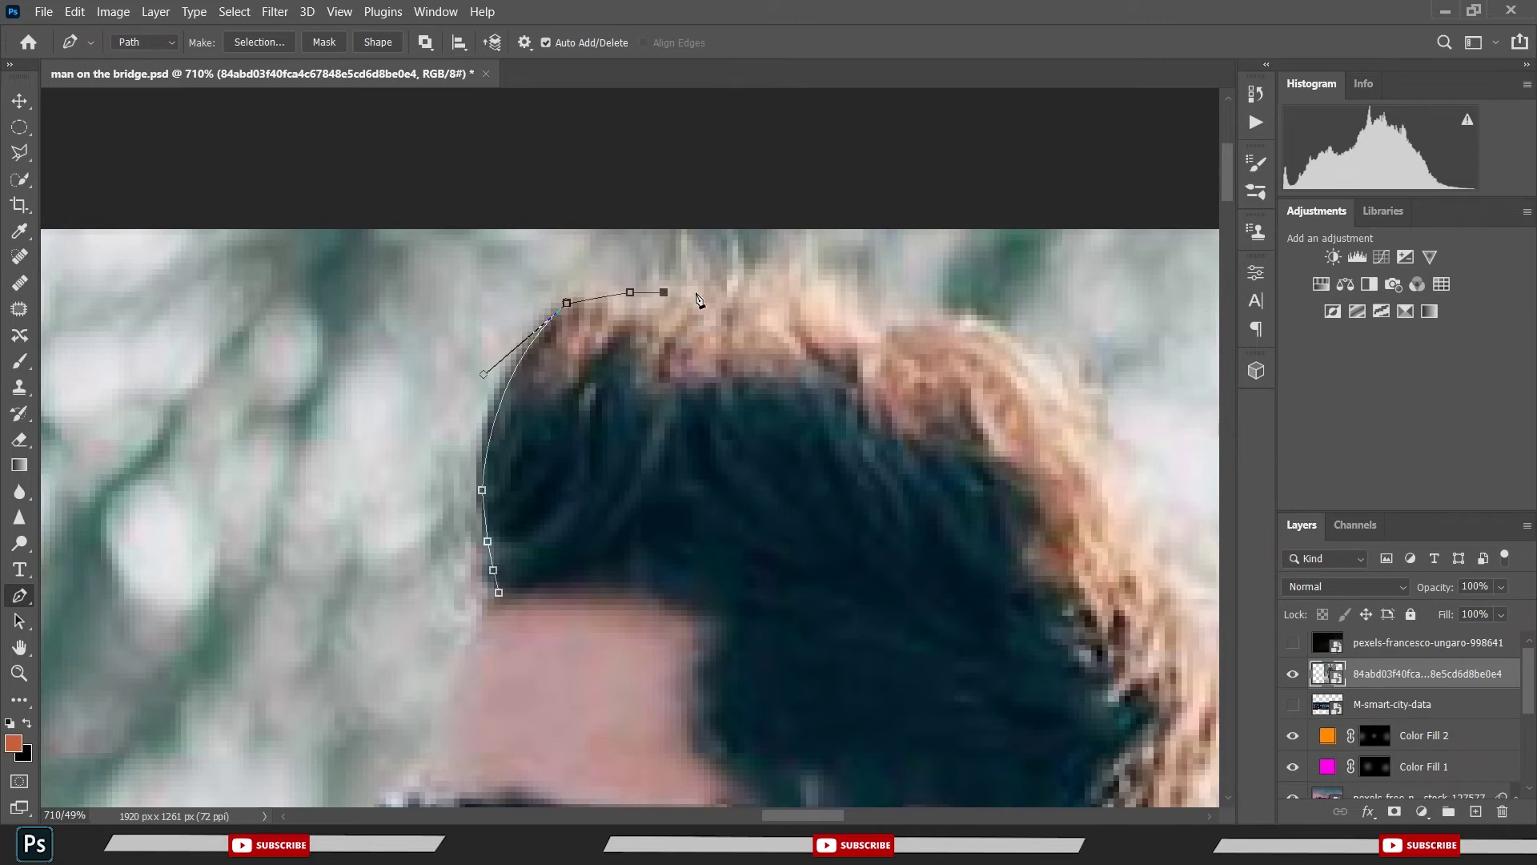
{"action": "left_click", "coordinate": [699, 292]}
{"action": "left_click", "coordinate": [715, 292]}
{"action": "left_click", "coordinate": [778, 298]}
{"action": "left_click", "coordinate": [828, 309]}
{"action": "left_click", "coordinate": [903, 331]}
{"action": "left_click", "coordinate": [925, 331]}
{"action": "left_click", "coordinate": [971, 337]}
{"action": "left_click", "coordinate": [1029, 361]}
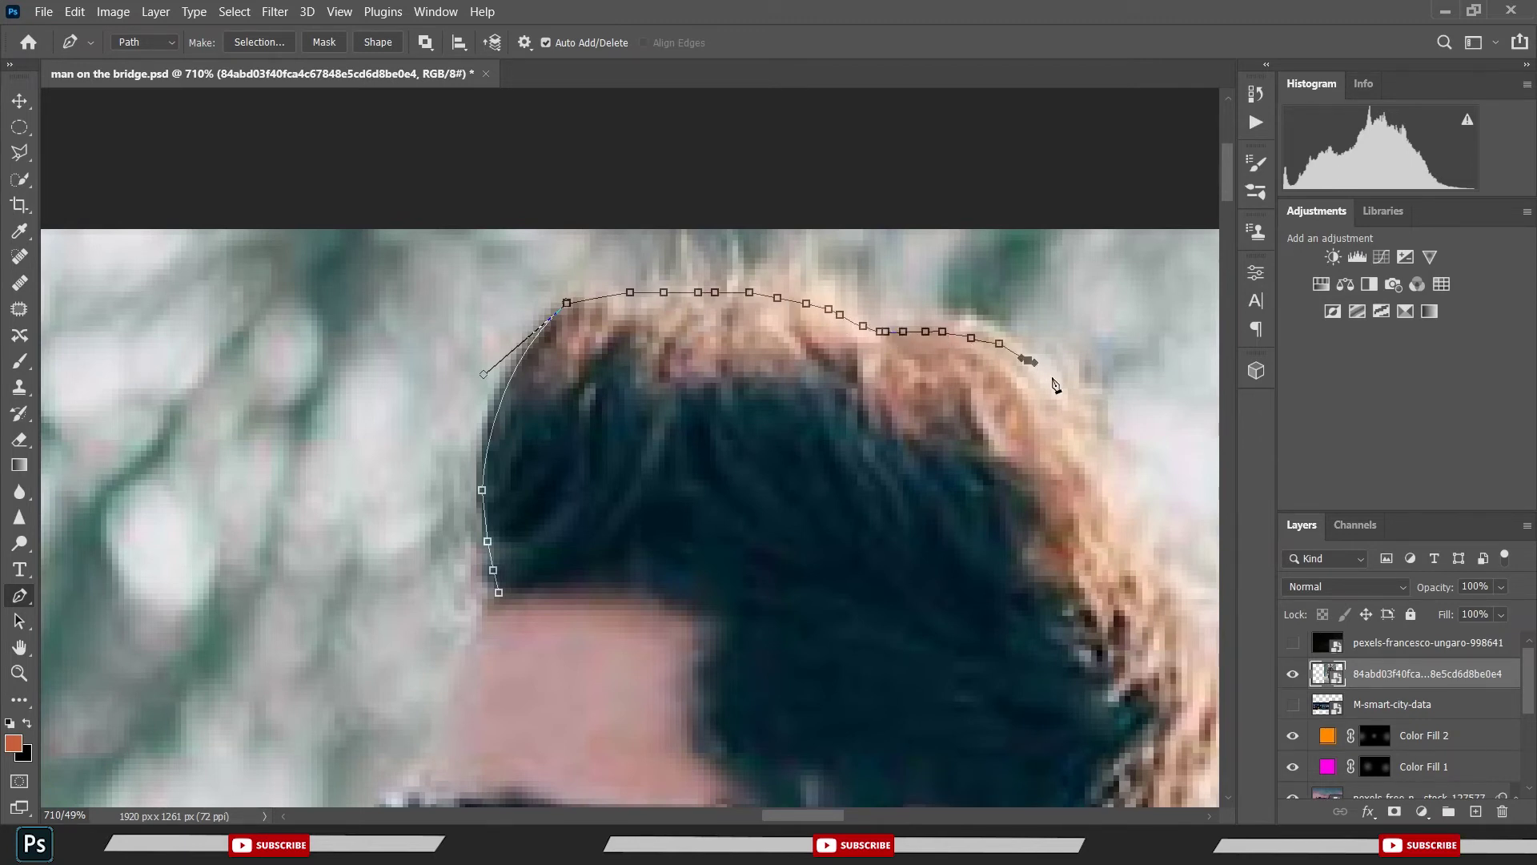
- Add path points down the back of the man's hair
{"action": "left_click_drag", "start_coordinate": [792, 358], "coordinate": [291, 236]}
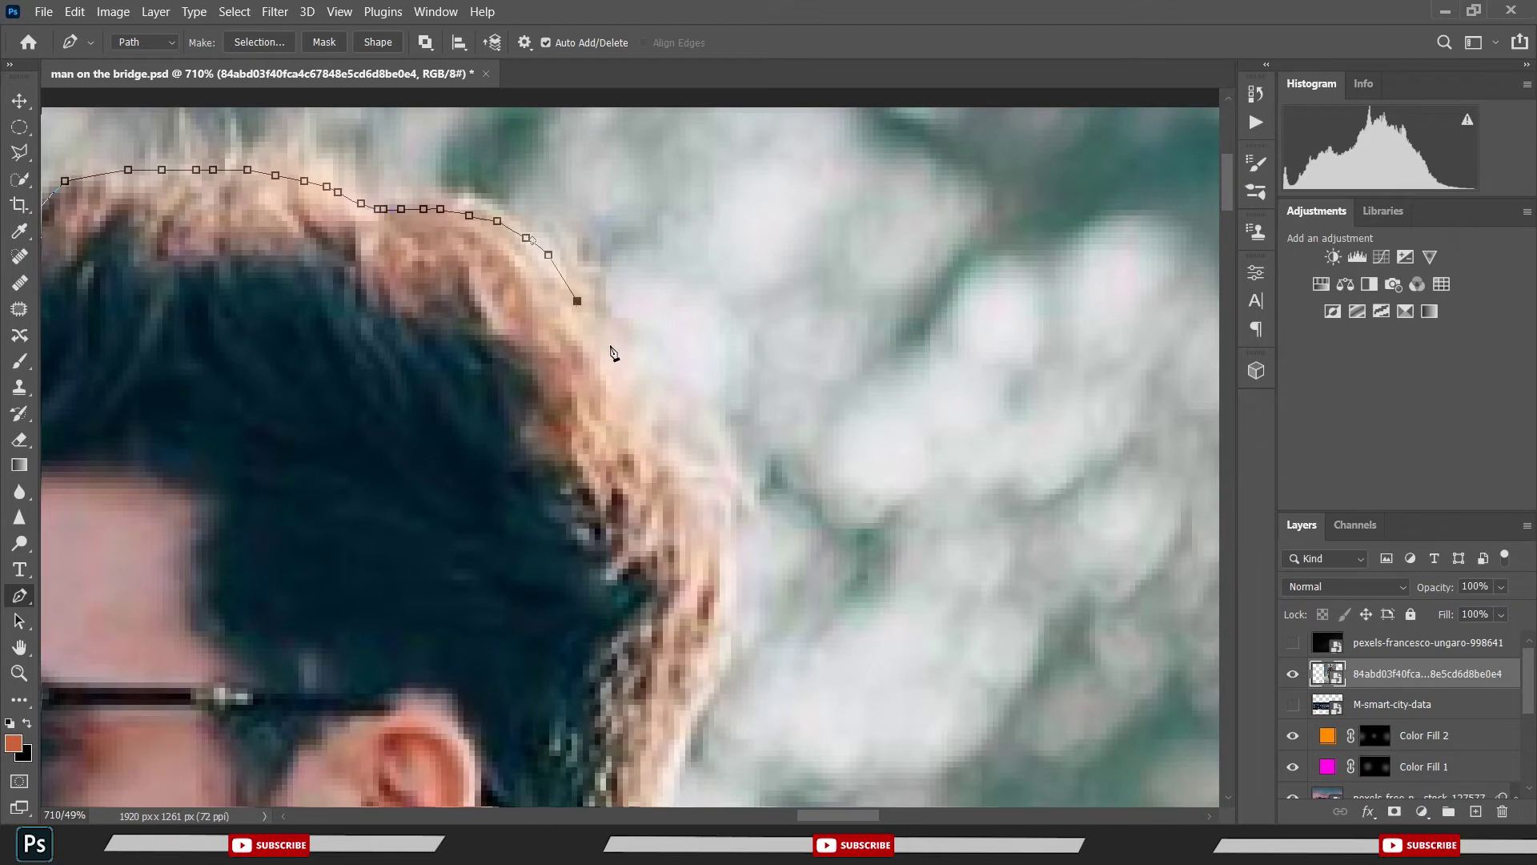
{"action": "left_click", "coordinate": [634, 426]}
{"action": "left_click", "coordinate": [668, 477]}
{"action": "left_click", "coordinate": [685, 511]}
{"action": "left_click", "coordinate": [702, 557]}
{"action": "left_click", "coordinate": [702, 591]}
{"action": "left_click", "coordinate": [703, 620]}
{"action": "left_click", "coordinate": [696, 654]}
{"action": "left_click", "coordinate": [680, 682]}
{"action": "left_click", "coordinate": [662, 710]}
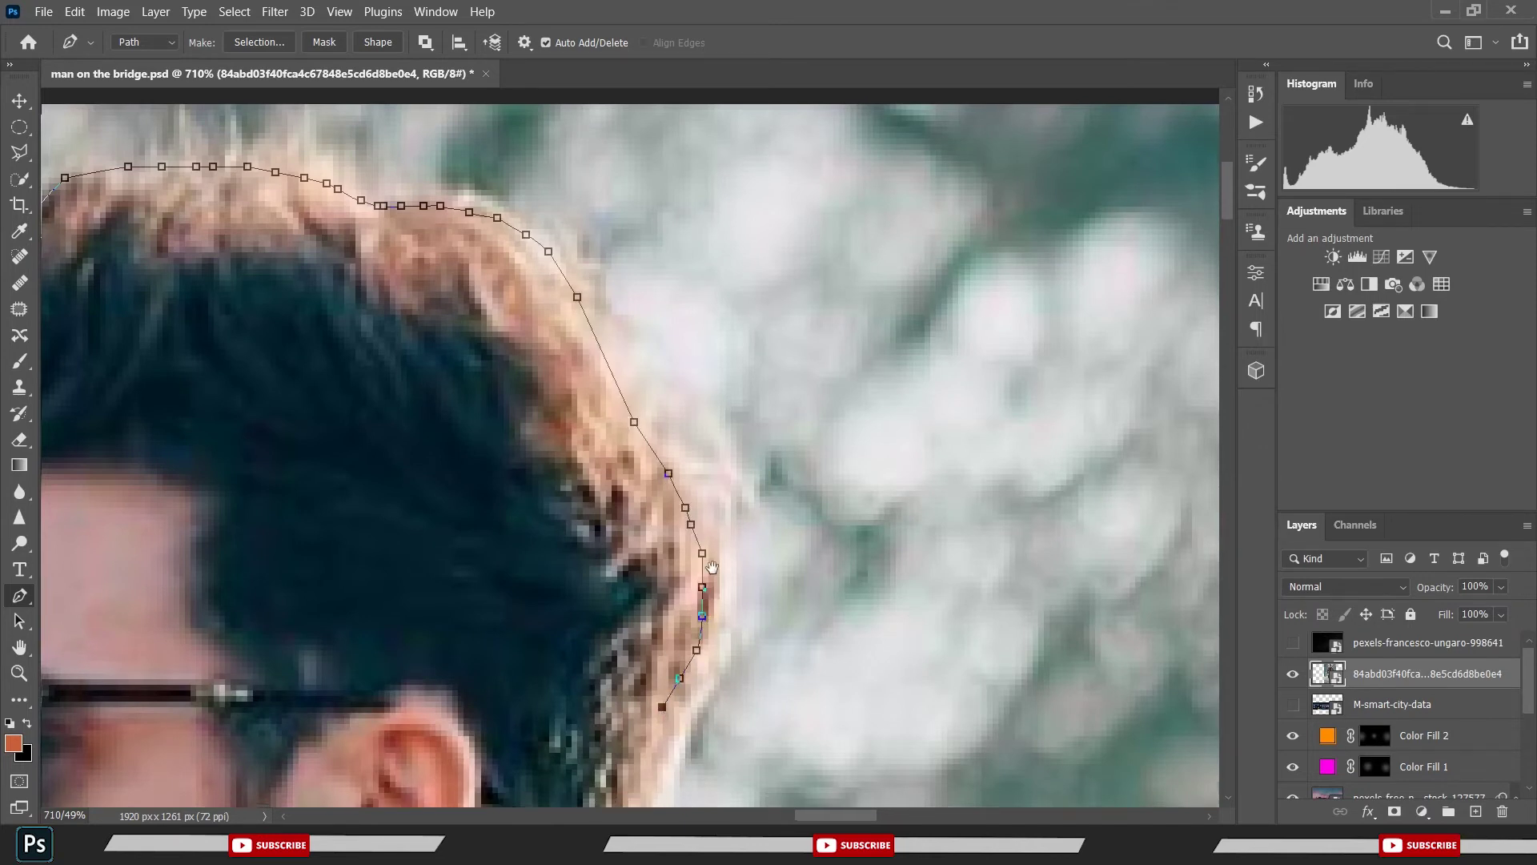
- Undo the misplaced points and retrace the lower hair edge with new points
{"action": "left_click_drag", "start_coordinate": [642, 750], "coordinate": [844, 340]}
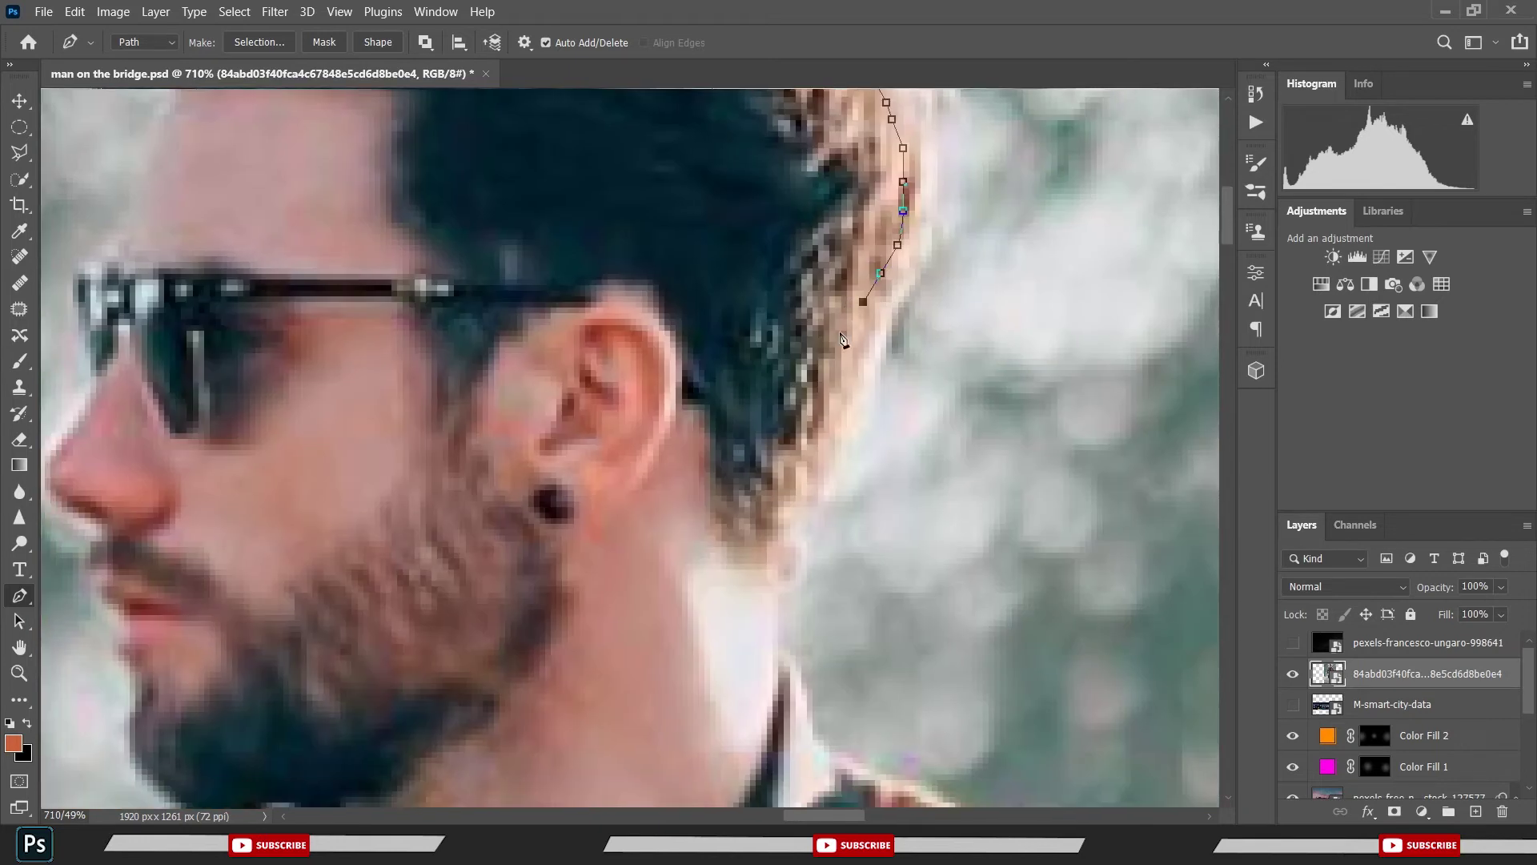
{"action": "key", "text": "ctrl+z"}
{"action": "key", "text": "ctrl+z"}
{"action": "key", "text": "ctrl+z"}
{"action": "left_click", "coordinate": [914, 205]}
{"action": "left_click", "coordinate": [915, 245]}
{"action": "left_click", "coordinate": [898, 279]}
{"action": "left_click", "coordinate": [886, 307]}
{"action": "left_click", "coordinate": [869, 335]}
{"action": "left_click", "coordinate": [863, 364]}
{"action": "left_click", "coordinate": [851, 404]}
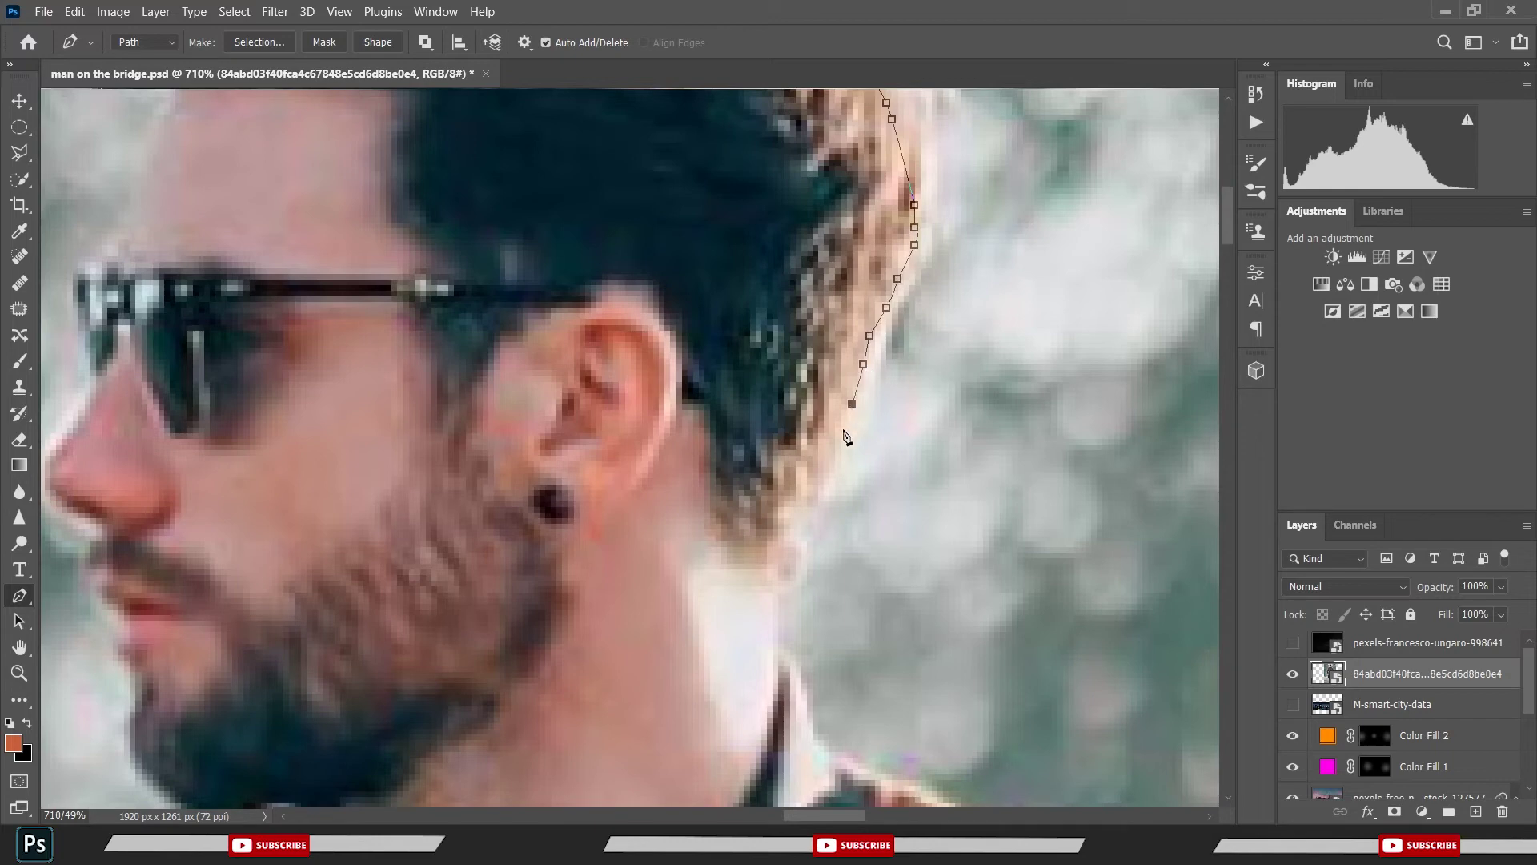
- Extend the path down the neck edge to where it meets the jacket collar
{"action": "left_click", "coordinate": [823, 484]}
{"action": "left_click", "coordinate": [795, 546]}
{"action": "left_click", "coordinate": [778, 587]}
{"action": "left_click_drag", "start_coordinate": [789, 658], "coordinate": [761, 430]}
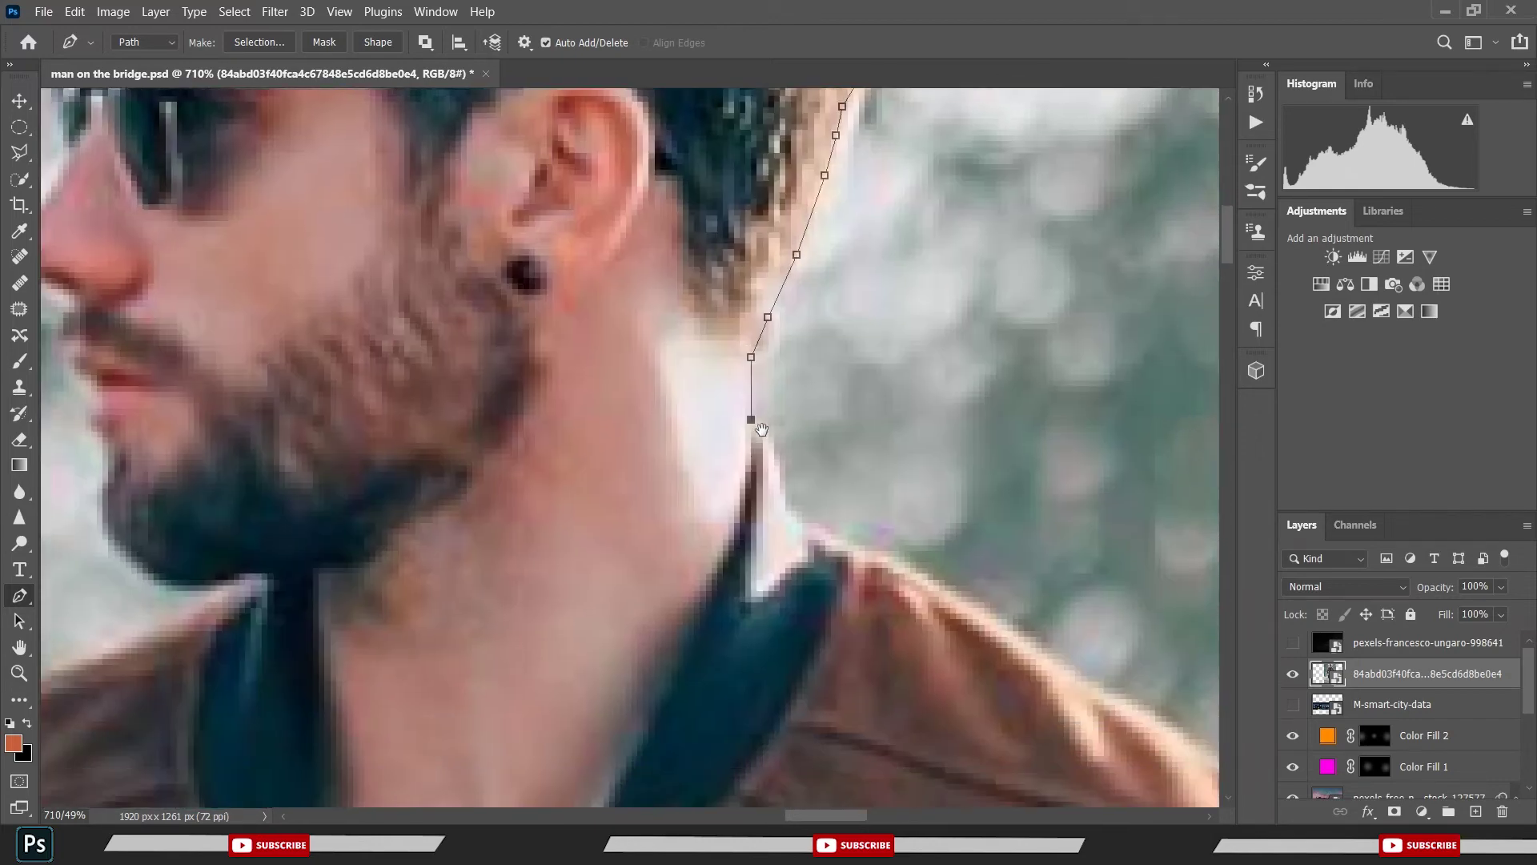
{"action": "left_click_drag", "start_coordinate": [786, 509], "coordinate": [791, 578]}
{"action": "left_click", "coordinate": [807, 526]}
- Trace the path from the collar along the jacket shoulder, breaking curves at the corners
{"action": "left_click_drag", "start_coordinate": [902, 579], "coordinate": [671, 460]}
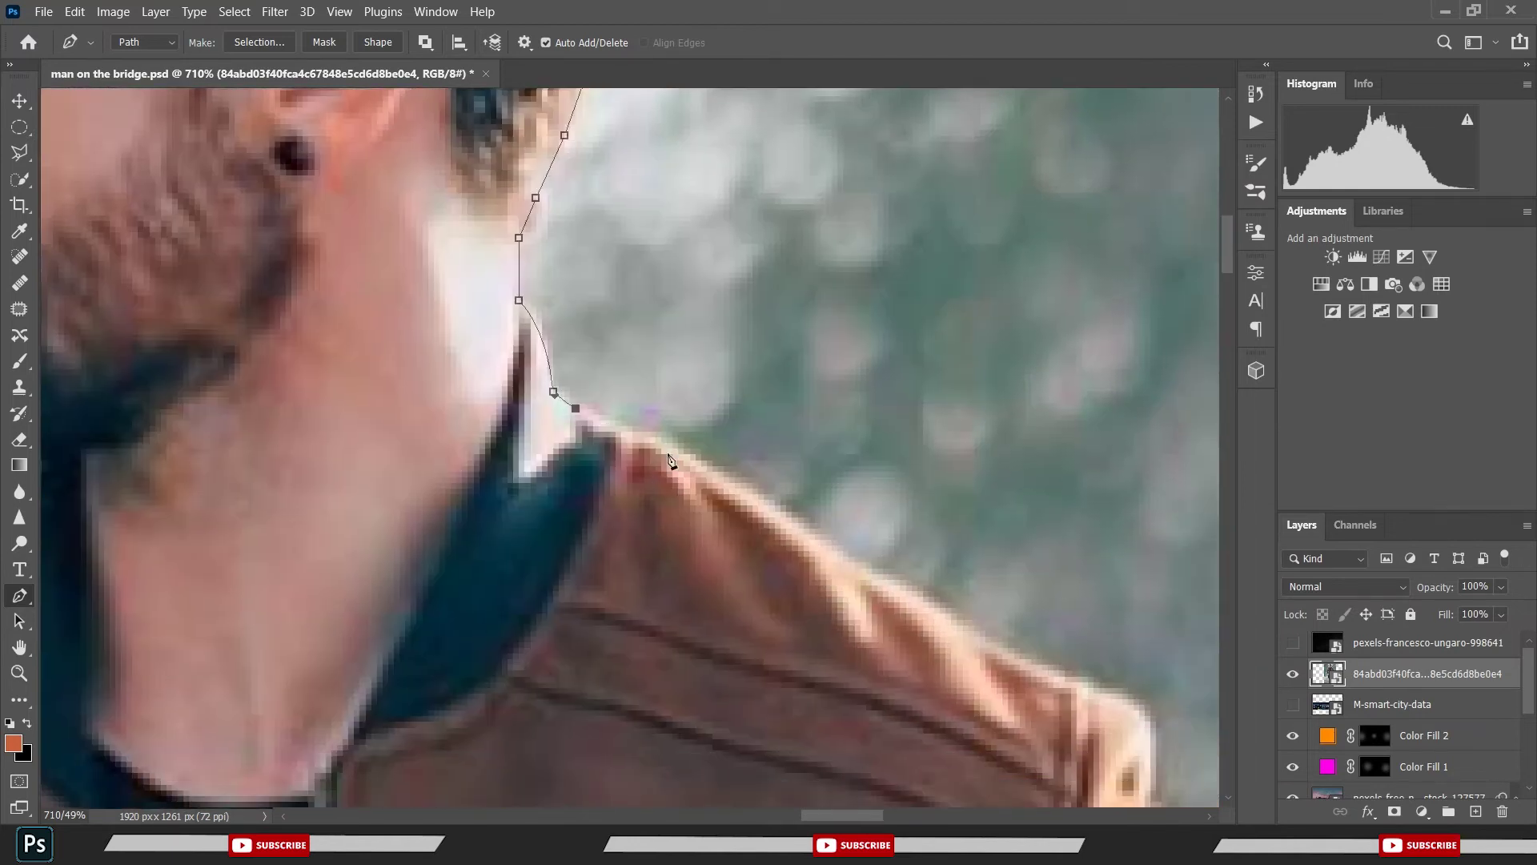
{"action": "left_click", "coordinate": [678, 454]}
{"action": "left_click", "coordinate": [780, 516]}
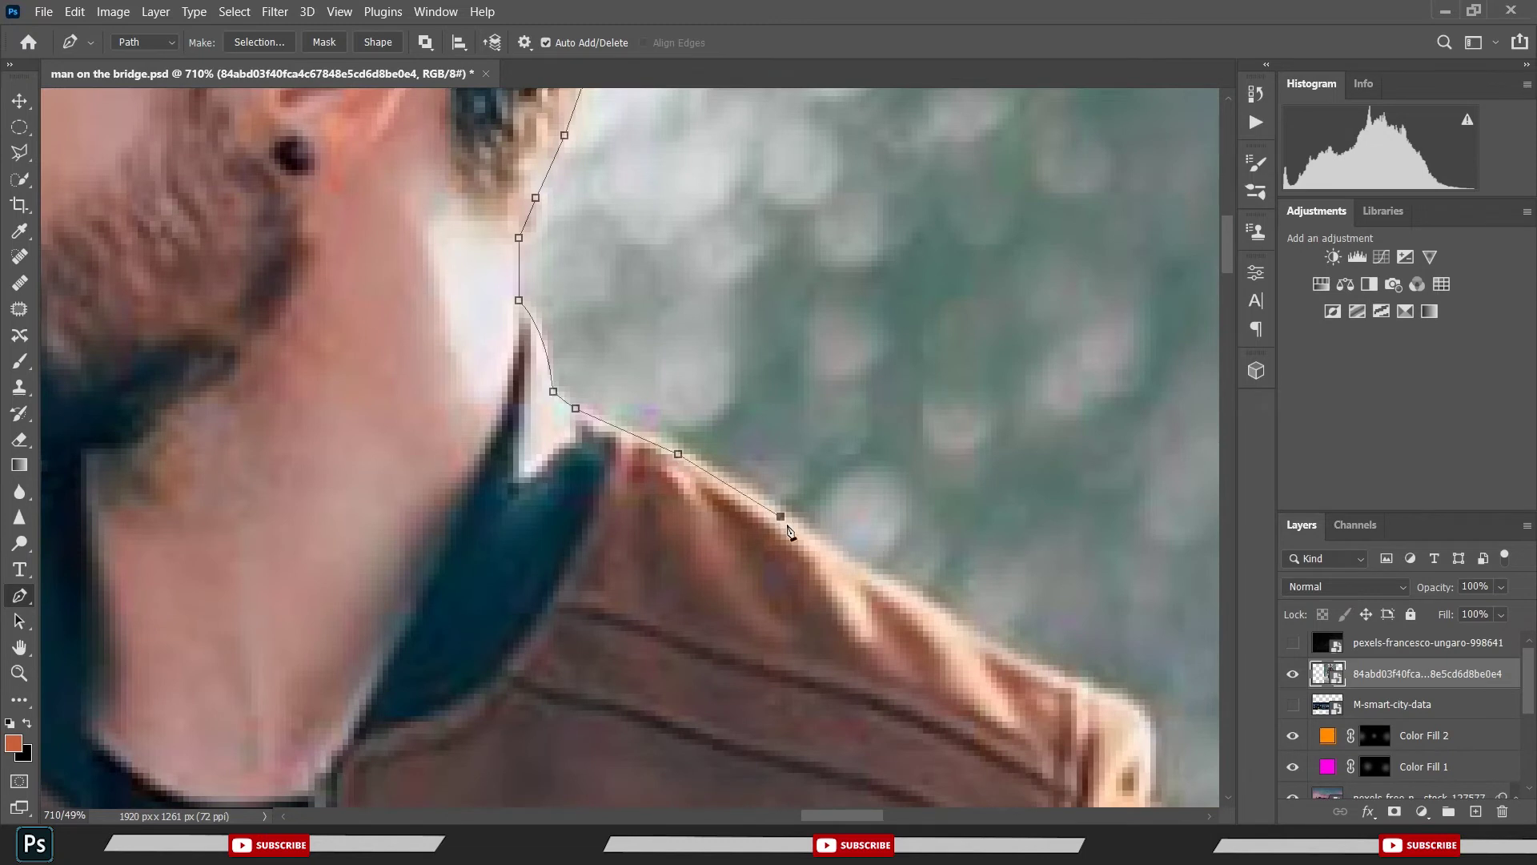
{"action": "left_click", "coordinate": [877, 579]}
{"action": "left_click", "coordinate": [968, 631]}
{"action": "left_click", "coordinate": [1094, 693]}
{"action": "scroll", "coordinate": [961, 609], "scroll_direction": "down", "scroll_amount": 3}
{"action": "scroll", "coordinate": [961, 609], "scroll_direction": "right", "scroll_amount": 3}
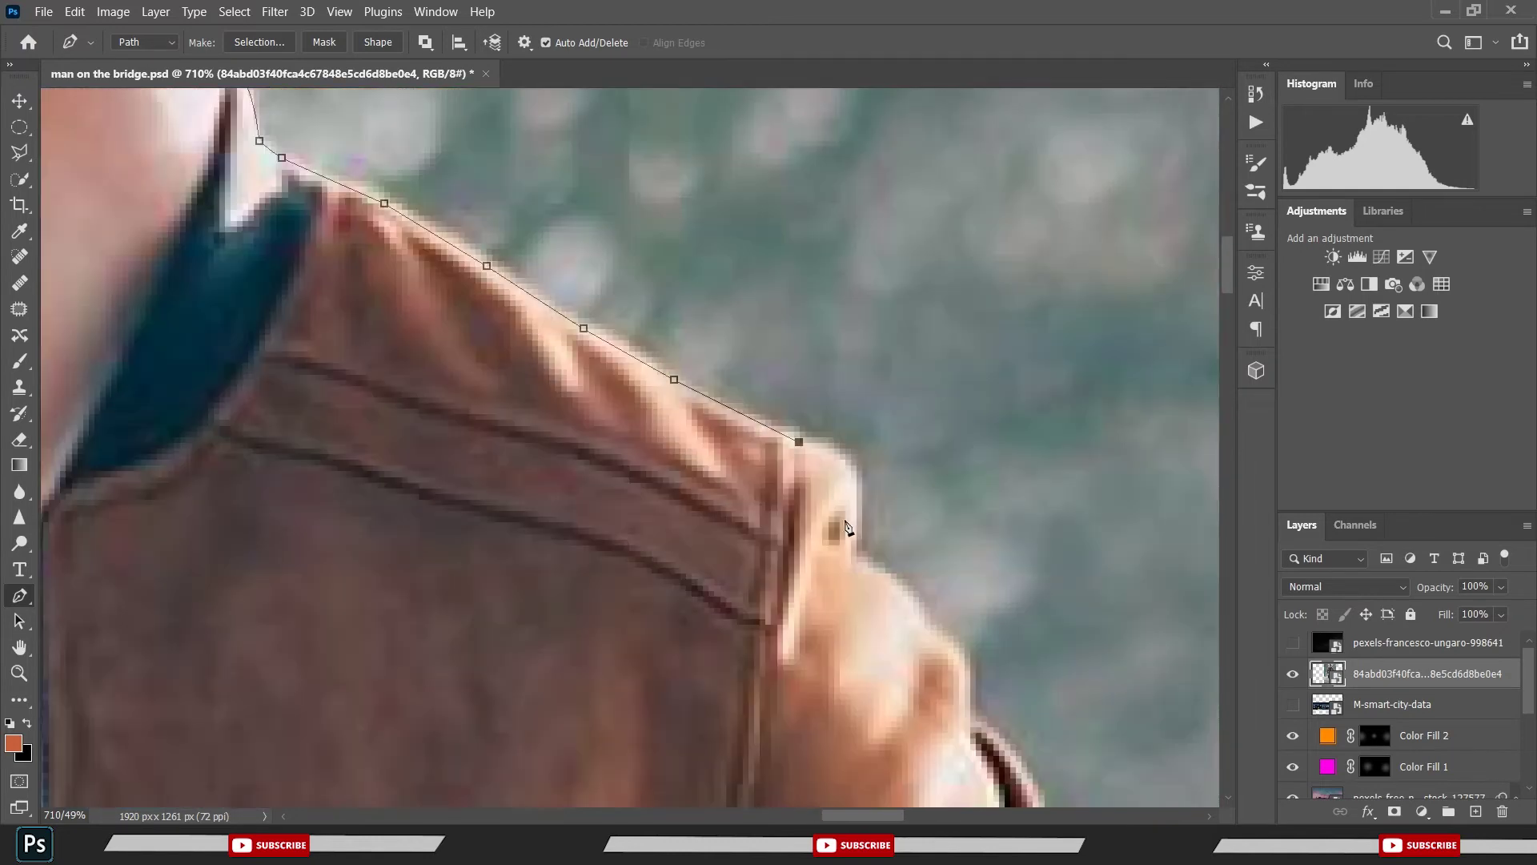
{"action": "left_click_drag", "start_coordinate": [857, 517], "coordinate": [845, 576]}
{"action": "left_click", "coordinate": [858, 517], "text": "alt"}
{"action": "left_click", "coordinate": [850, 557]}
{"action": "mouse_move", "coordinate": [931, 636]}
{"action": "left_mouse_down"}
{"action": "mouse_move", "coordinate": [951, 695]}
{"action": "mouse_move", "coordinate": [879, 472]}
{"action": "mouse_move", "coordinate": [901, 522]}
{"action": "mouse_move", "coordinate": [827, 358]}
{"action": "left_mouse_up"}
- Continue the path down the upper arm and along the sleeve edge
{"action": "left_click_drag", "start_coordinate": [862, 454], "coordinate": [868, 464]}
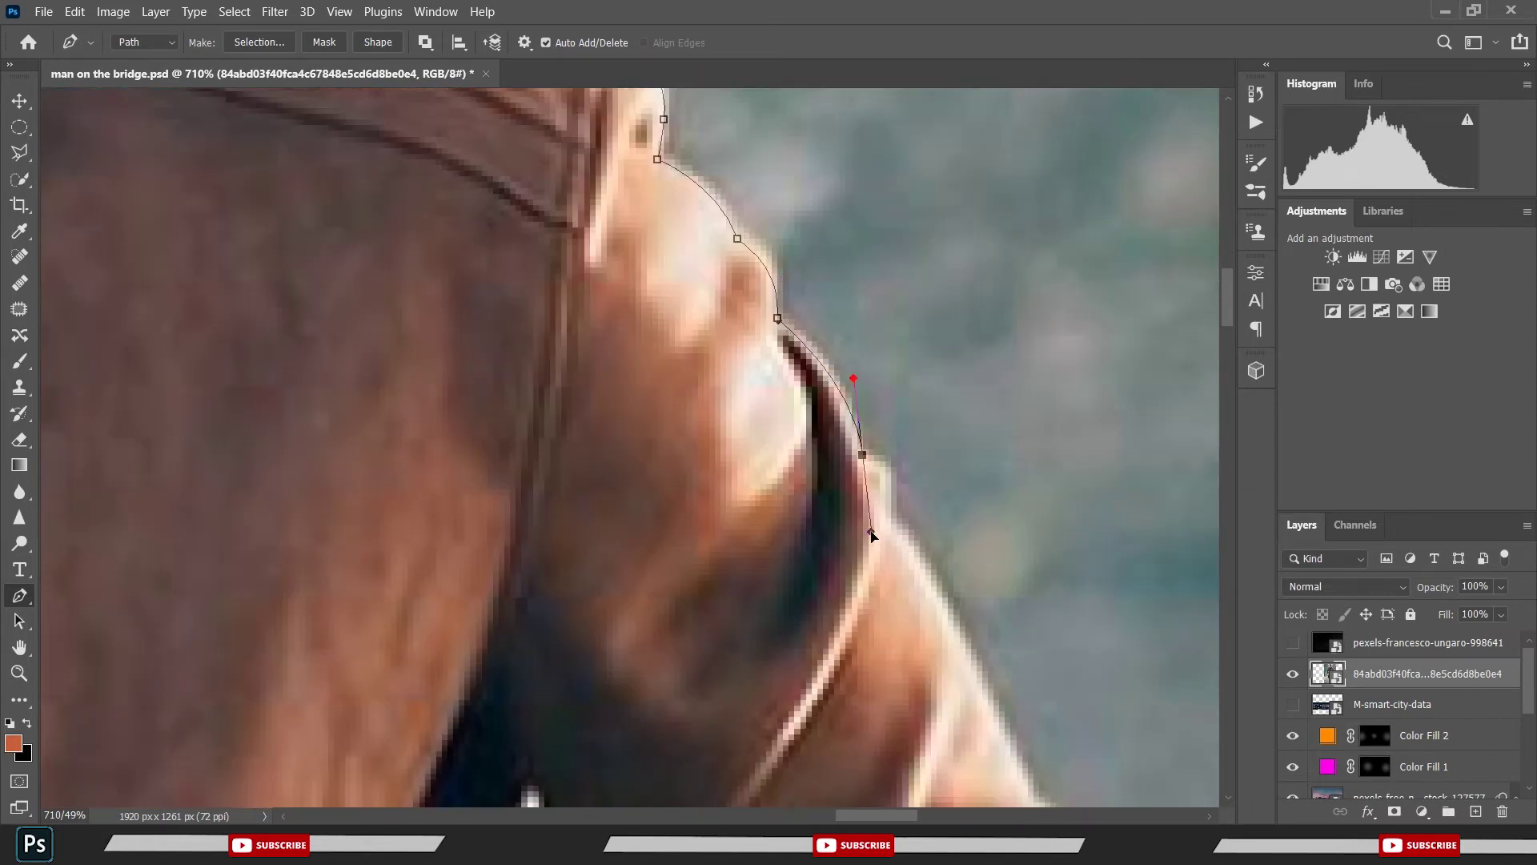
{"action": "left_click", "coordinate": [874, 461]}
{"action": "left_click", "coordinate": [885, 471]}
{"action": "left_click", "coordinate": [892, 517]}
{"action": "left_click_drag", "start_coordinate": [931, 570], "coordinate": [733, 343]}
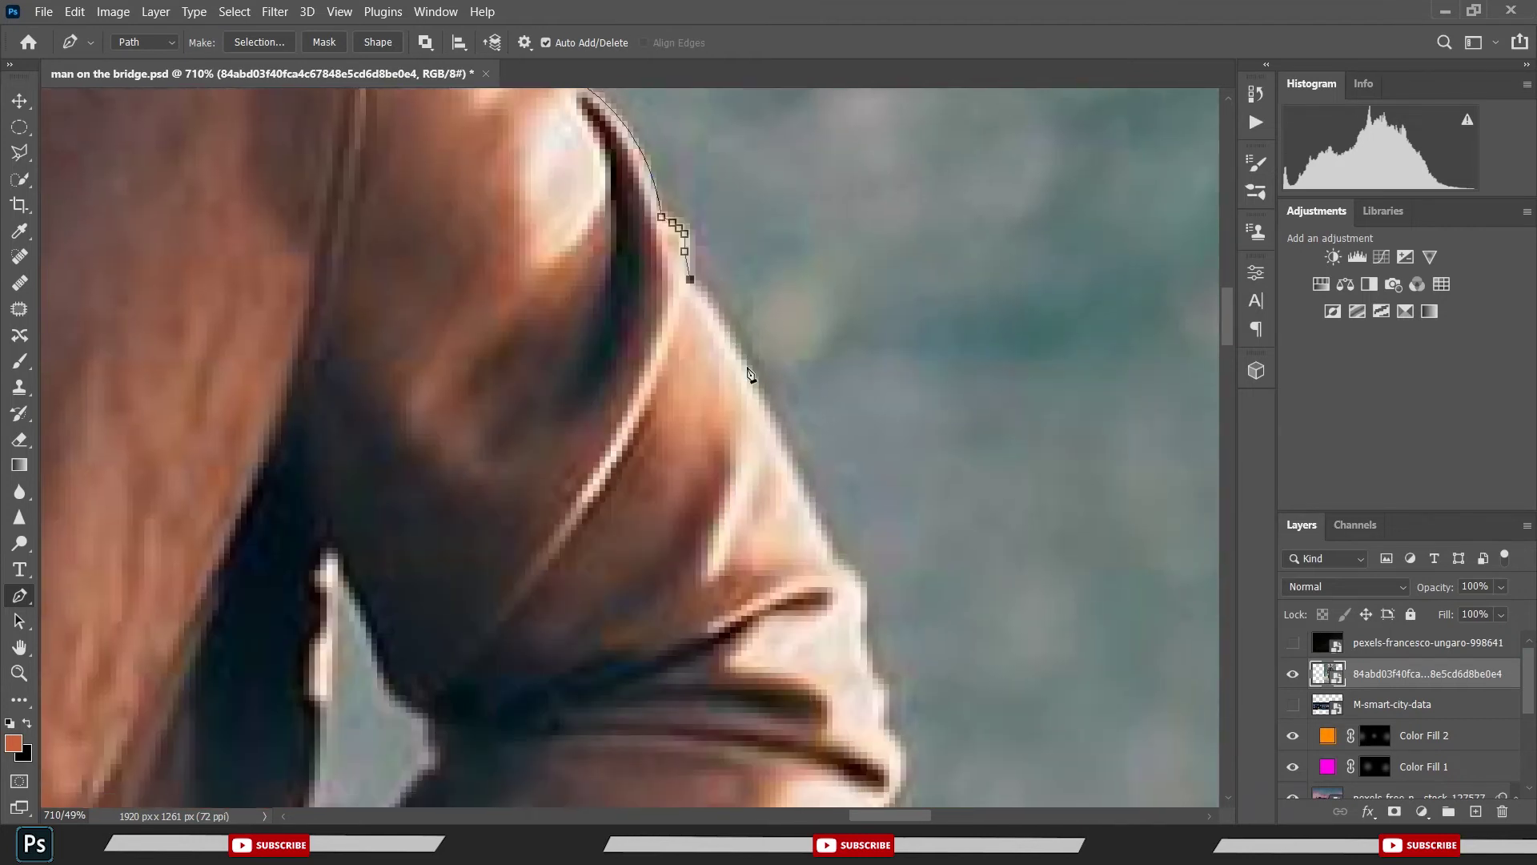
{"action": "left_click", "coordinate": [748, 382]}
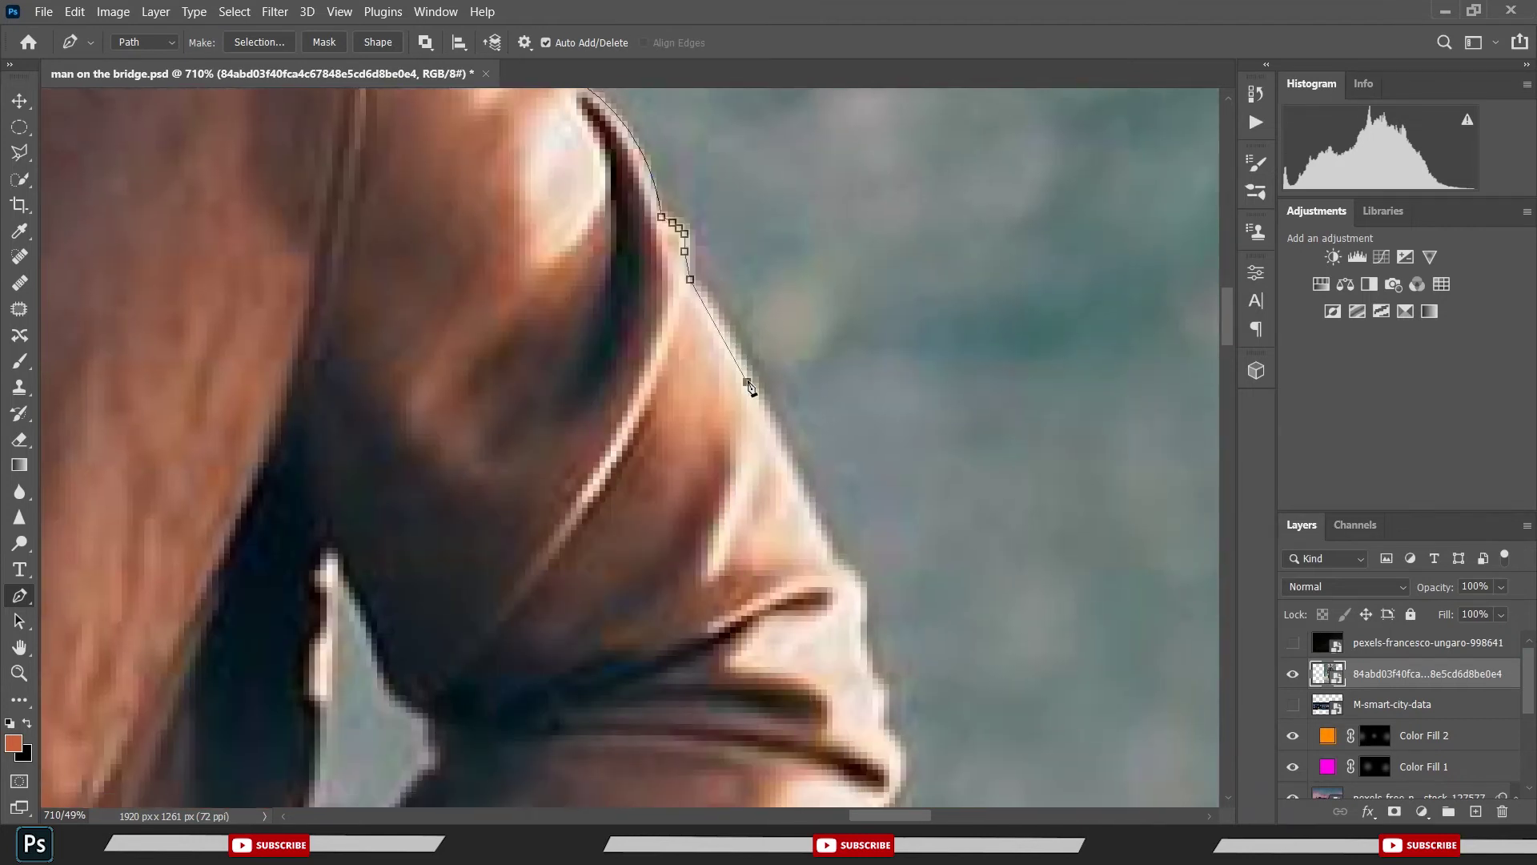
{"action": "left_click", "coordinate": [836, 556]}
{"action": "left_click", "coordinate": [855, 576]}
{"action": "left_click", "coordinate": [872, 678]}
{"action": "left_click", "coordinate": [883, 723]}
{"action": "left_click", "coordinate": [887, 780]}
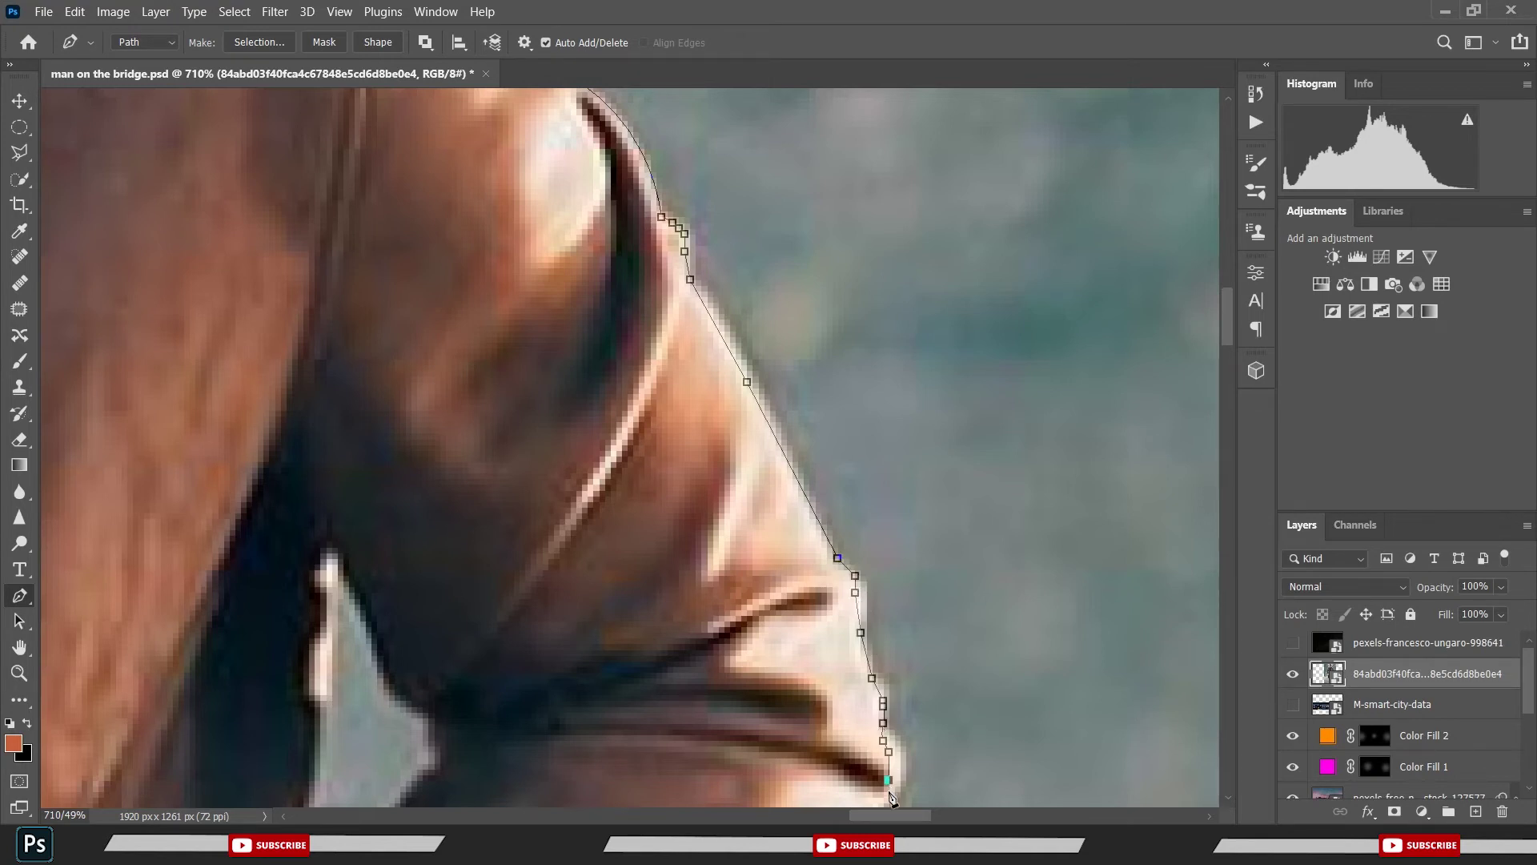
{"action": "left_click_drag", "start_coordinate": [895, 789], "coordinate": [888, 412]}
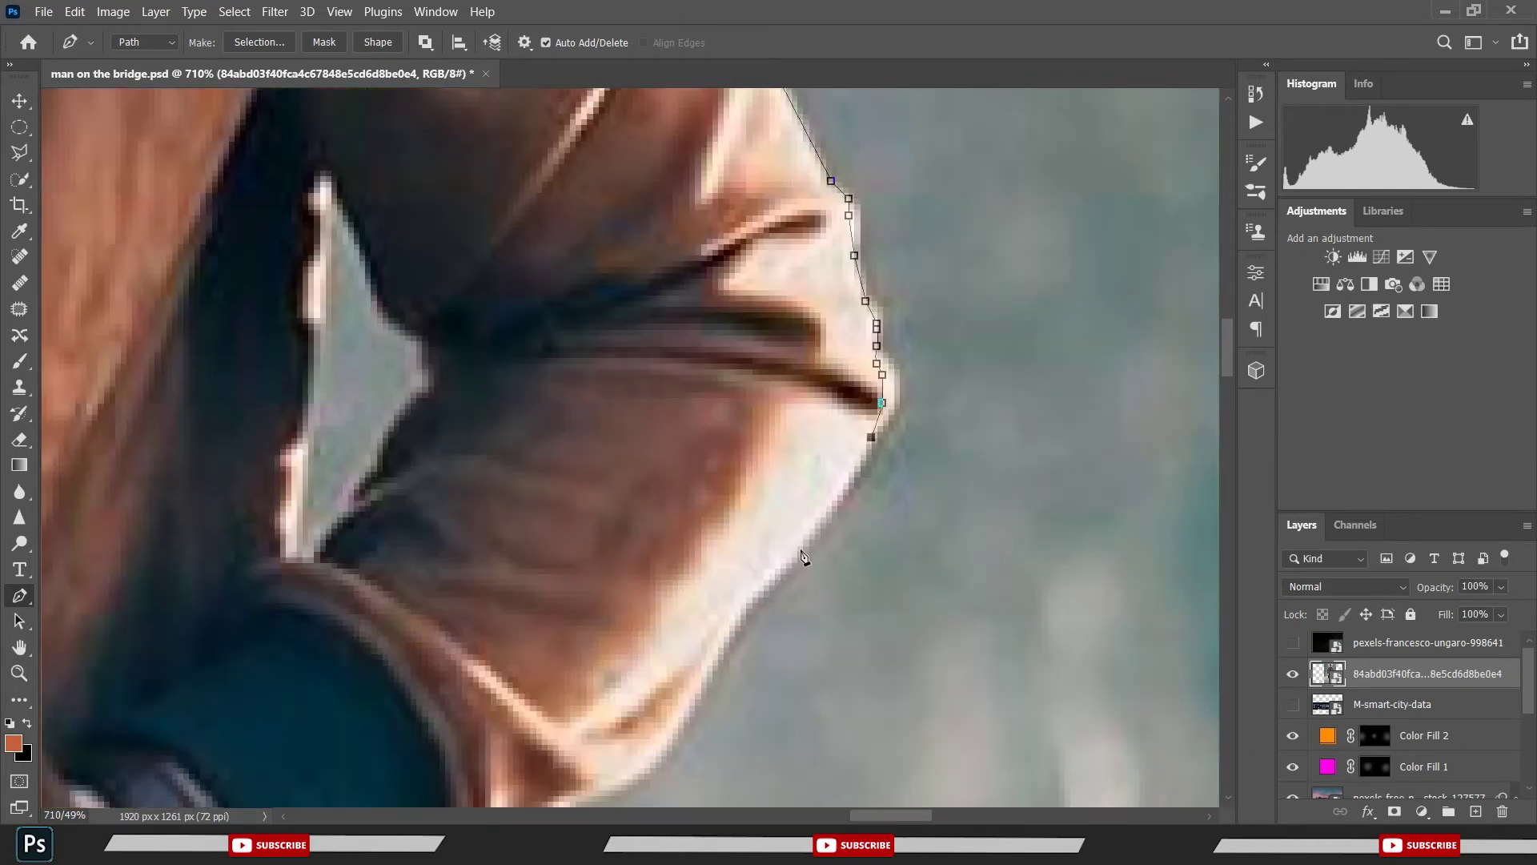
- Trace past the elbow around the jacket cuff and curve around the wristwatch
{"action": "left_click", "coordinate": [799, 552]}
{"action": "left_click_drag", "start_coordinate": [695, 694], "coordinate": [677, 744]}
{"action": "left_click_drag", "start_coordinate": [672, 669], "coordinate": [698, 503]}
{"action": "left_click_drag", "start_coordinate": [649, 558], "coordinate": [550, 569]}
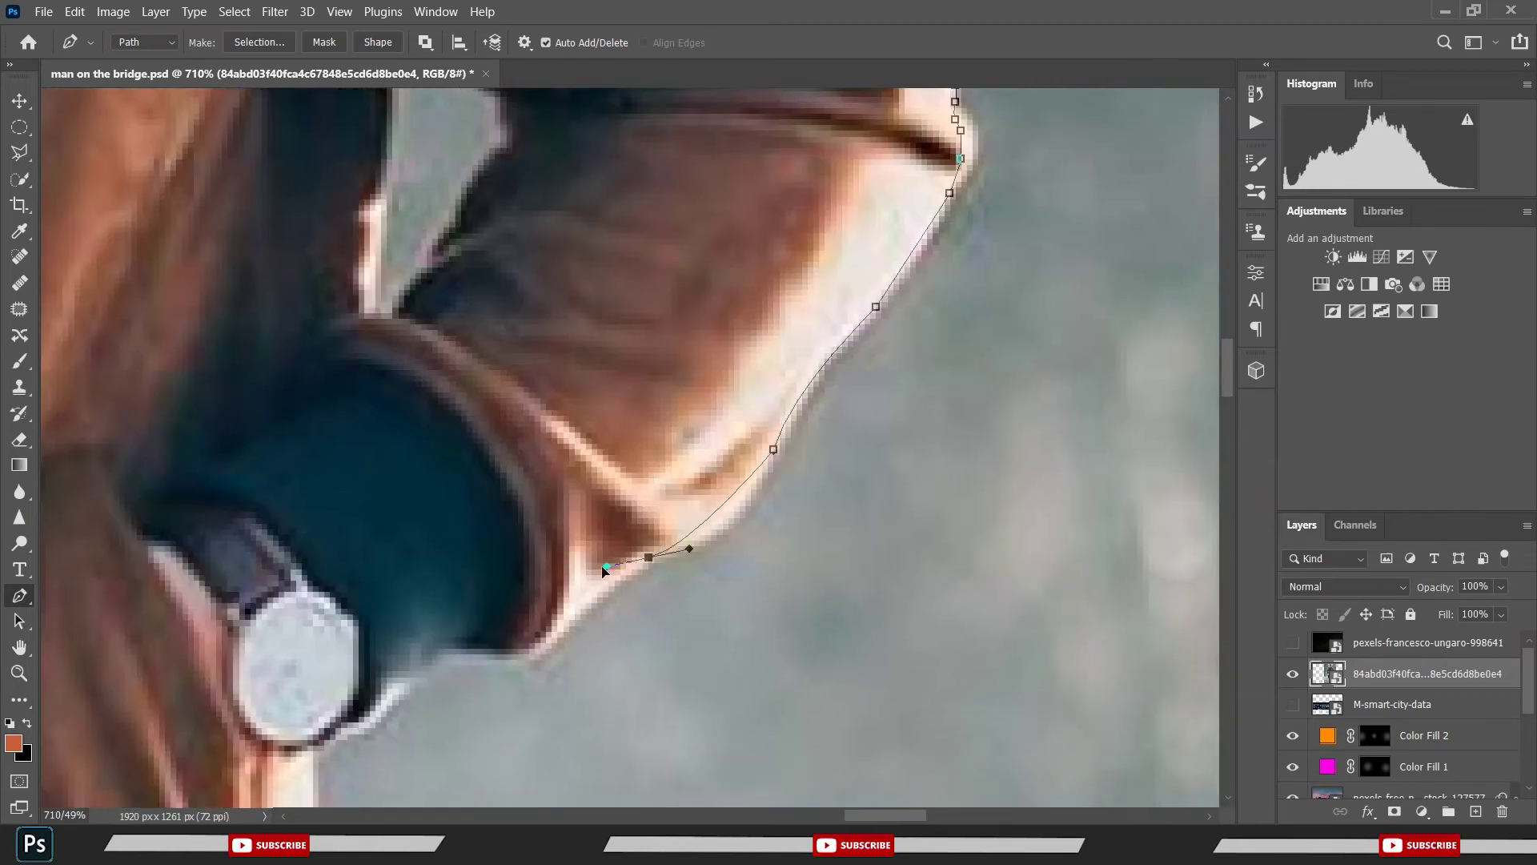
{"action": "left_click", "coordinate": [649, 557], "text": "alt"}
{"action": "left_click_drag", "start_coordinate": [563, 630], "coordinate": [545, 668]}
{"action": "left_click", "coordinate": [540, 648]}
{"action": "left_click", "coordinate": [489, 654]}
{"action": "left_click", "coordinate": [448, 649]}
{"action": "mouse_move", "coordinate": [415, 678]}
{"action": "left_mouse_down"}
{"action": "mouse_move", "coordinate": [398, 710]}
{"action": "mouse_move", "coordinate": [502, 497]}
{"action": "left_mouse_up"}
{"action": "mouse_move", "coordinate": [432, 562]}
{"action": "left_mouse_down"}
{"action": "mouse_move", "coordinate": [390, 568]}
{"action": "mouse_move", "coordinate": [496, 463]}
{"action": "left_mouse_up"}
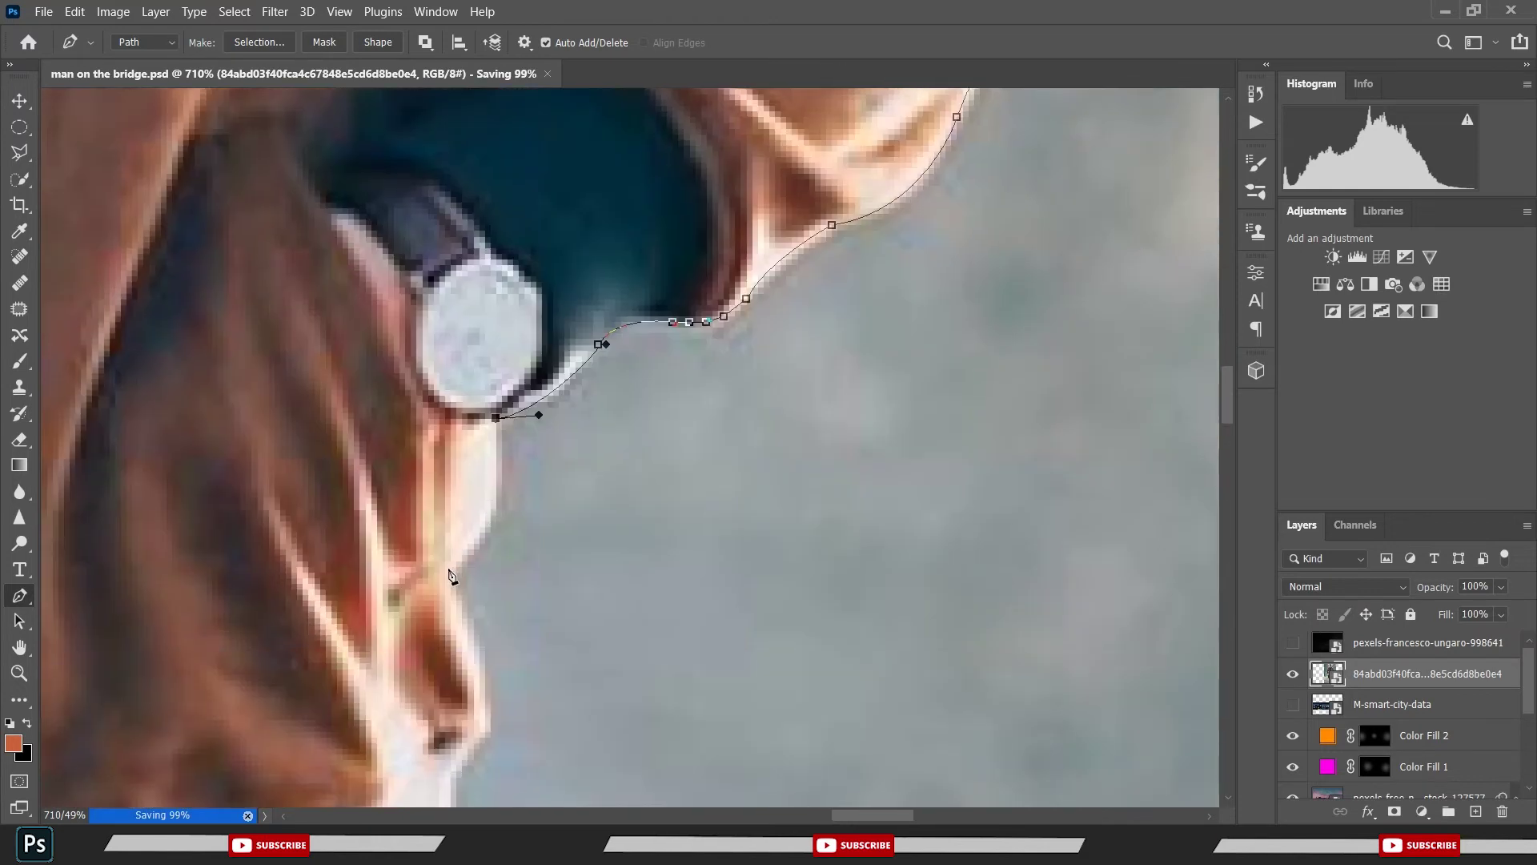
{"action": "left_click_drag", "start_coordinate": [450, 577], "coordinate": [396, 637]}
- Break the curve and place corner anchors down the arm edge below the wristwatch
{"action": "left_click", "coordinate": [452, 578], "text": "alt"}
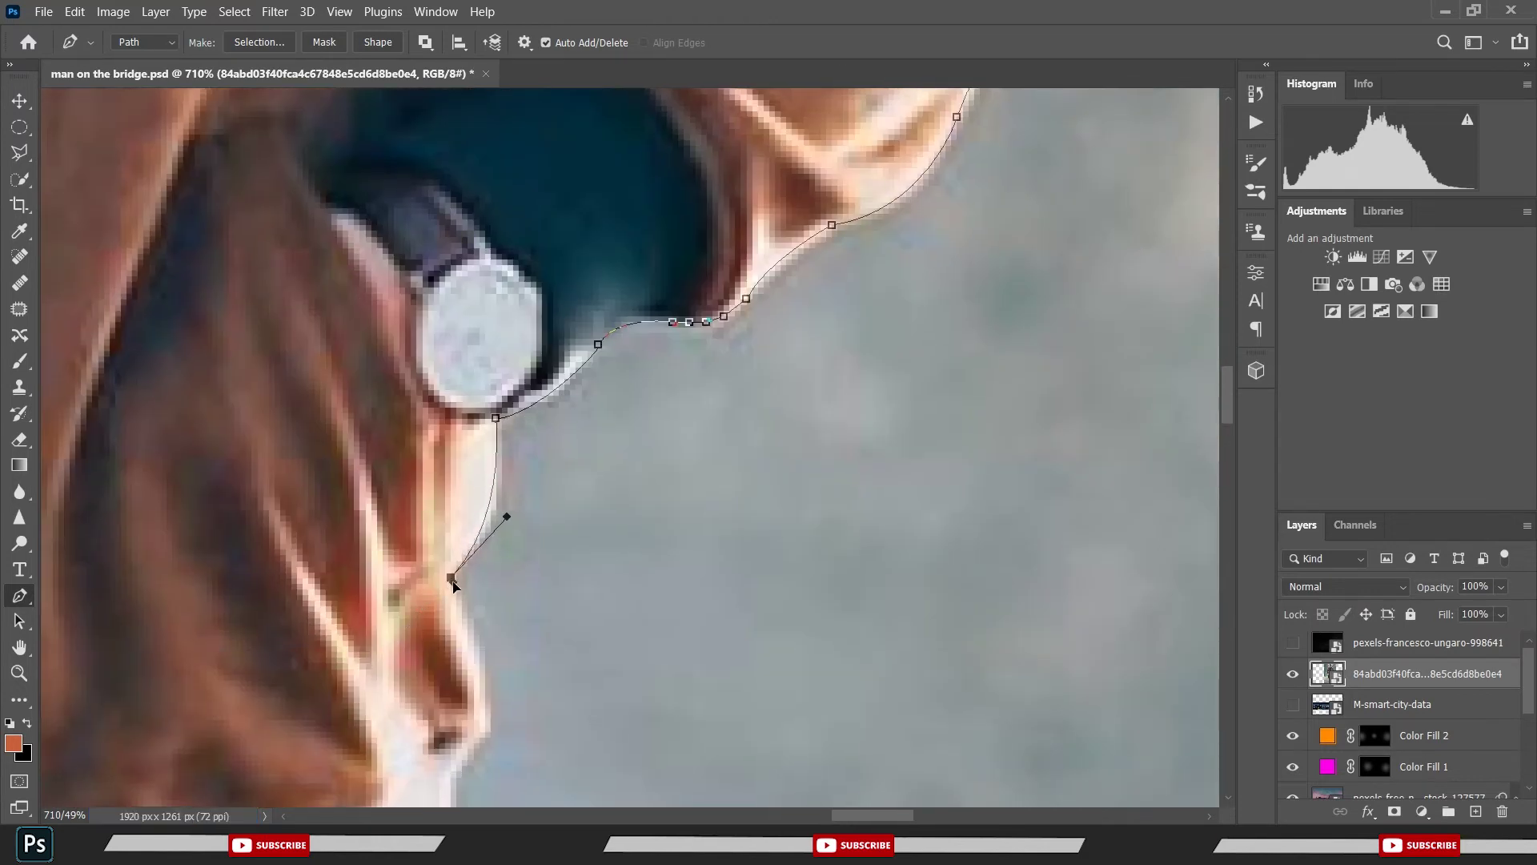
{"action": "left_click", "coordinate": [462, 612]}
{"action": "left_click", "coordinate": [485, 674]}
{"action": "left_click", "coordinate": [490, 708]}
{"action": "left_click", "coordinate": [479, 749]}
{"action": "left_click", "coordinate": [463, 771]}
{"action": "left_click", "coordinate": [452, 790]}
{"action": "left_click_drag", "start_coordinate": [452, 792], "coordinate": [538, 386]}
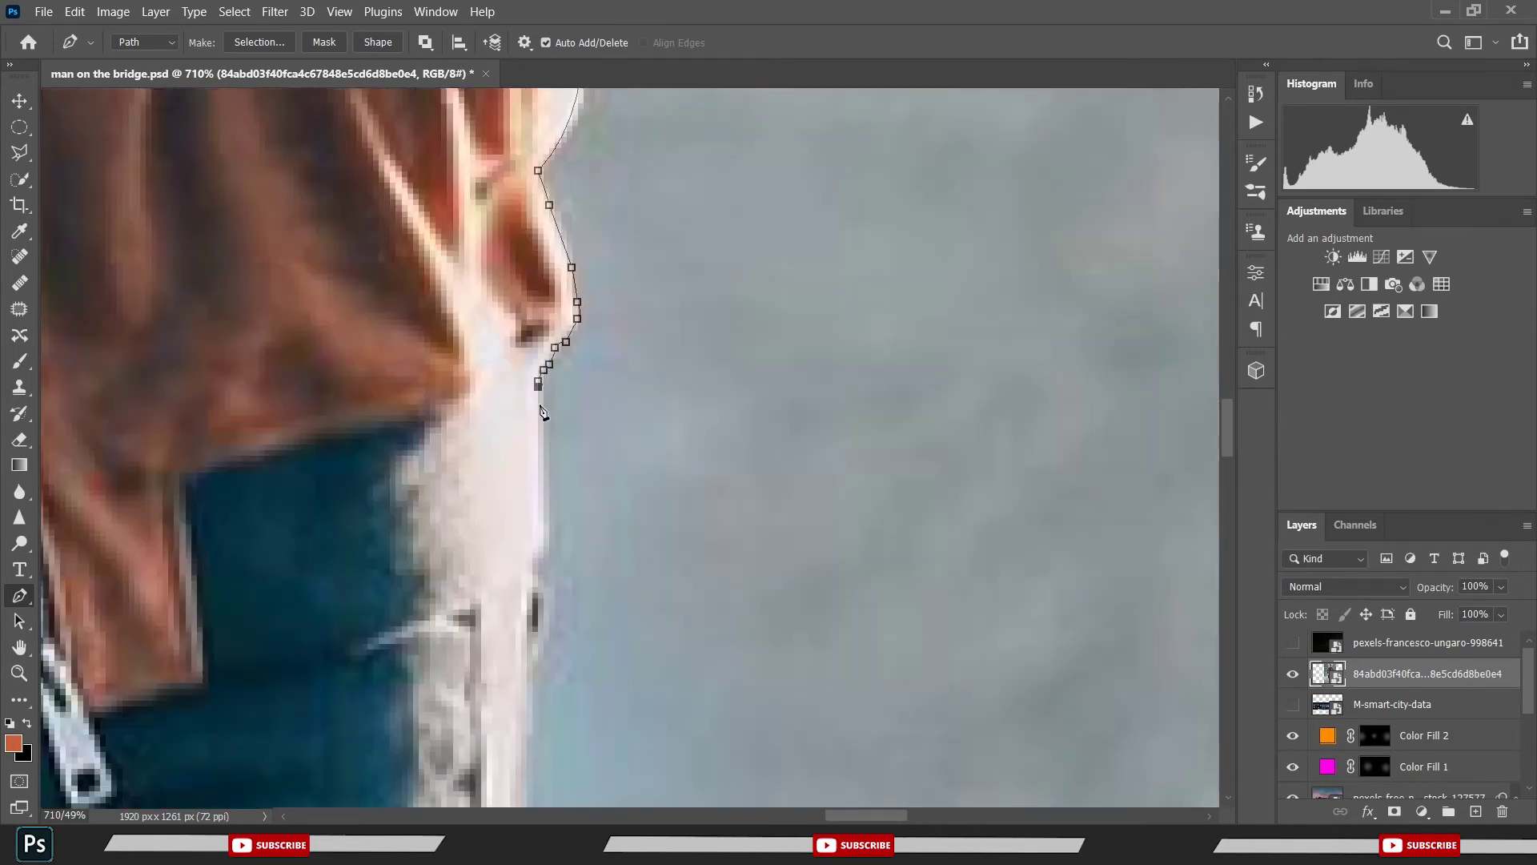
- Extend the outline down the lower arm and along the jacket edge
{"action": "left_click", "coordinate": [526, 663]}
{"action": "left_click_drag", "start_coordinate": [528, 665], "coordinate": [585, 528]}
{"action": "left_click", "coordinate": [576, 622]}
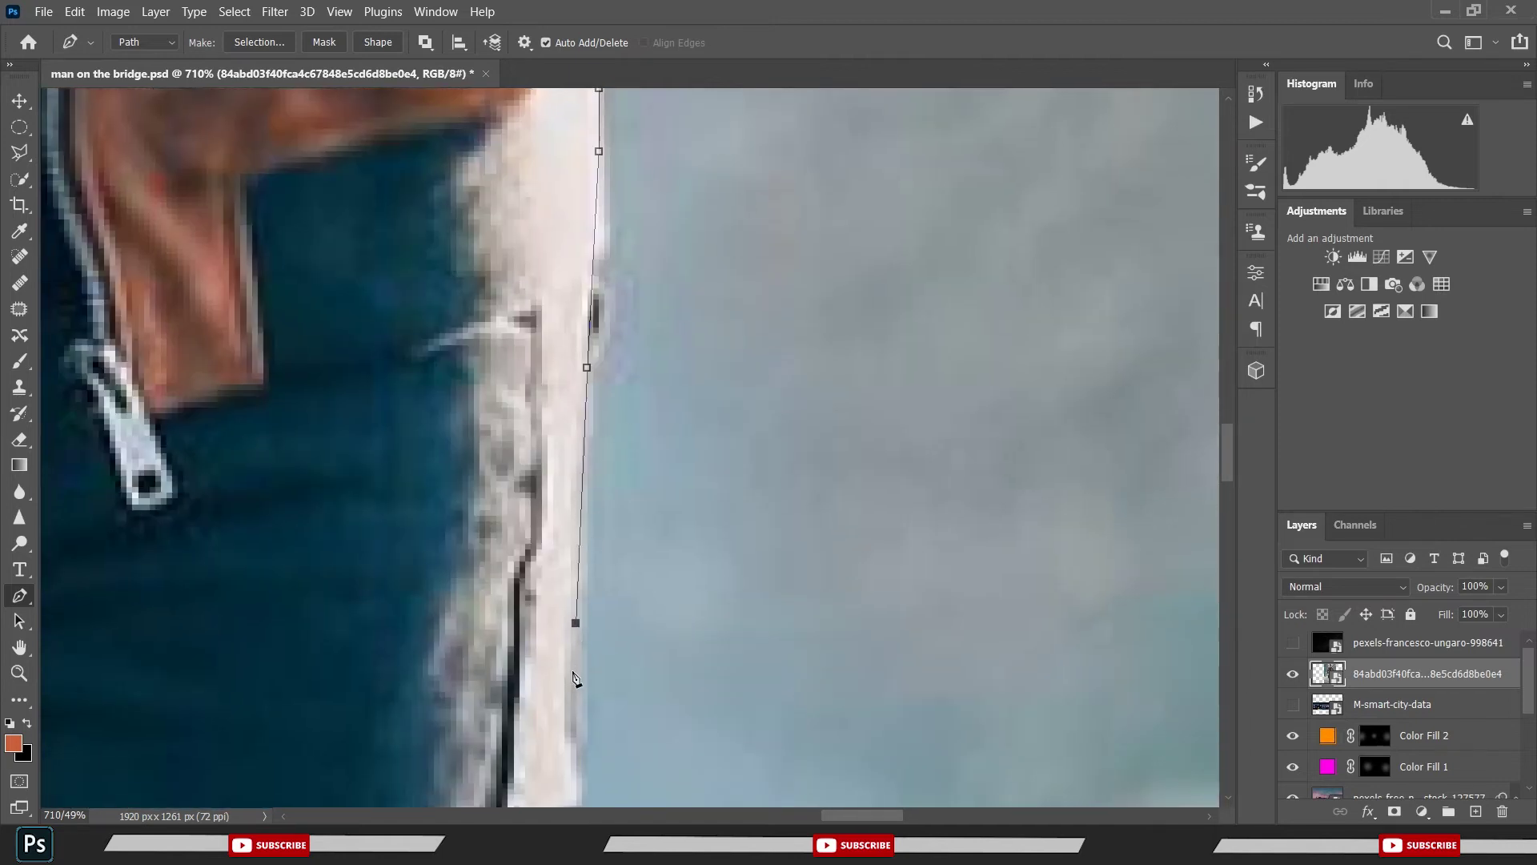
{"action": "left_click", "coordinate": [576, 765]}
{"action": "left_click_drag", "start_coordinate": [575, 753], "coordinate": [599, 394]}
{"action": "left_click", "coordinate": [585, 435]}
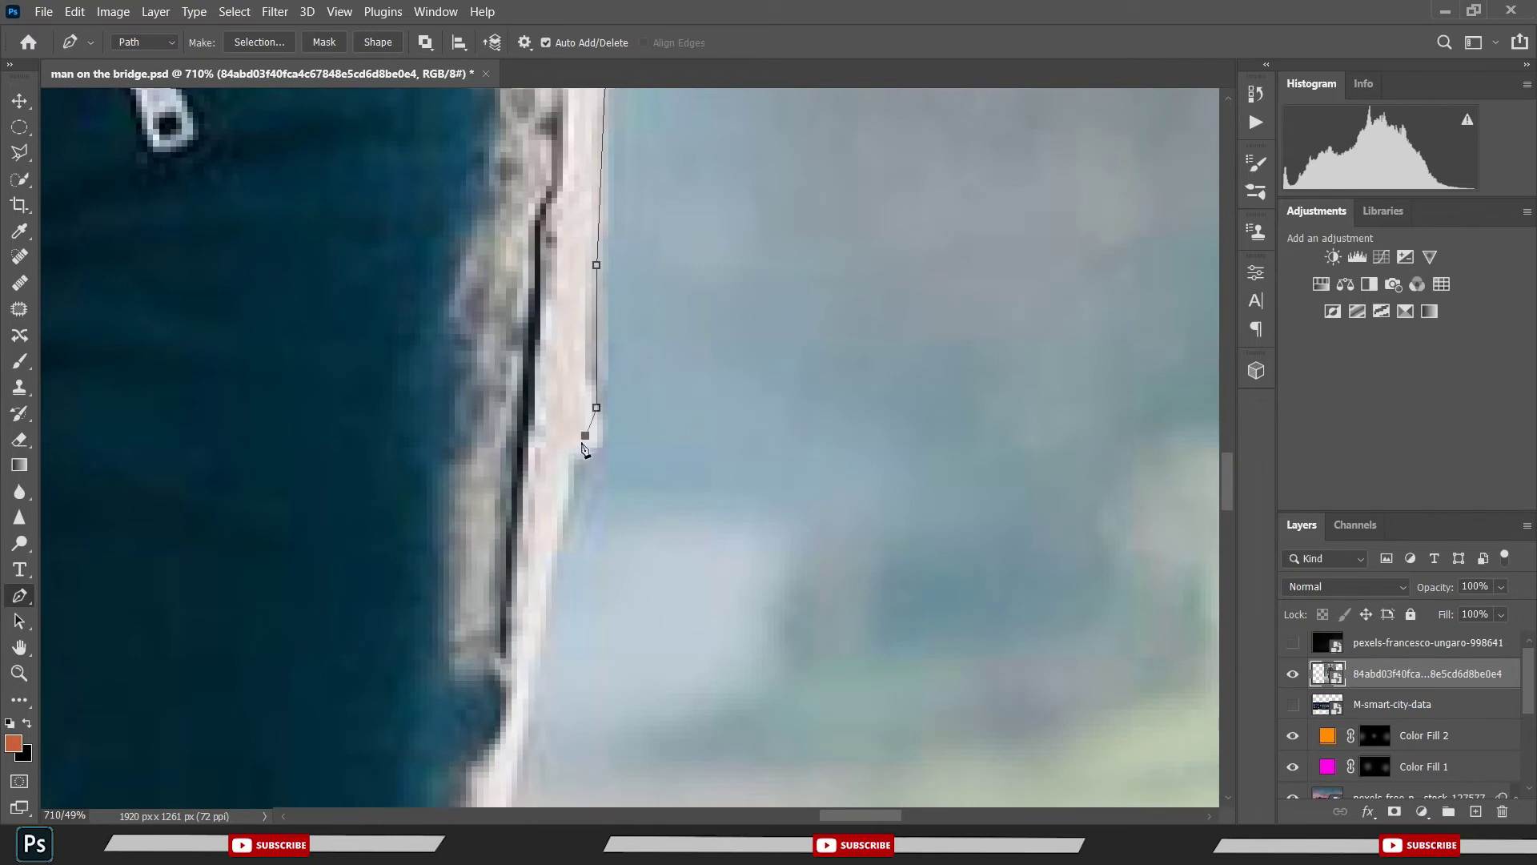
{"action": "left_click", "coordinate": [573, 452]}
{"action": "left_click", "coordinate": [568, 469]}
{"action": "left_click", "coordinate": [537, 644]}
- Trace the bumpy jeans edge down the upper leg with closely spaced anchors
{"action": "left_click_drag", "start_coordinate": [536, 644], "coordinate": [646, 235]}
{"action": "left_click", "coordinate": [593, 573]}
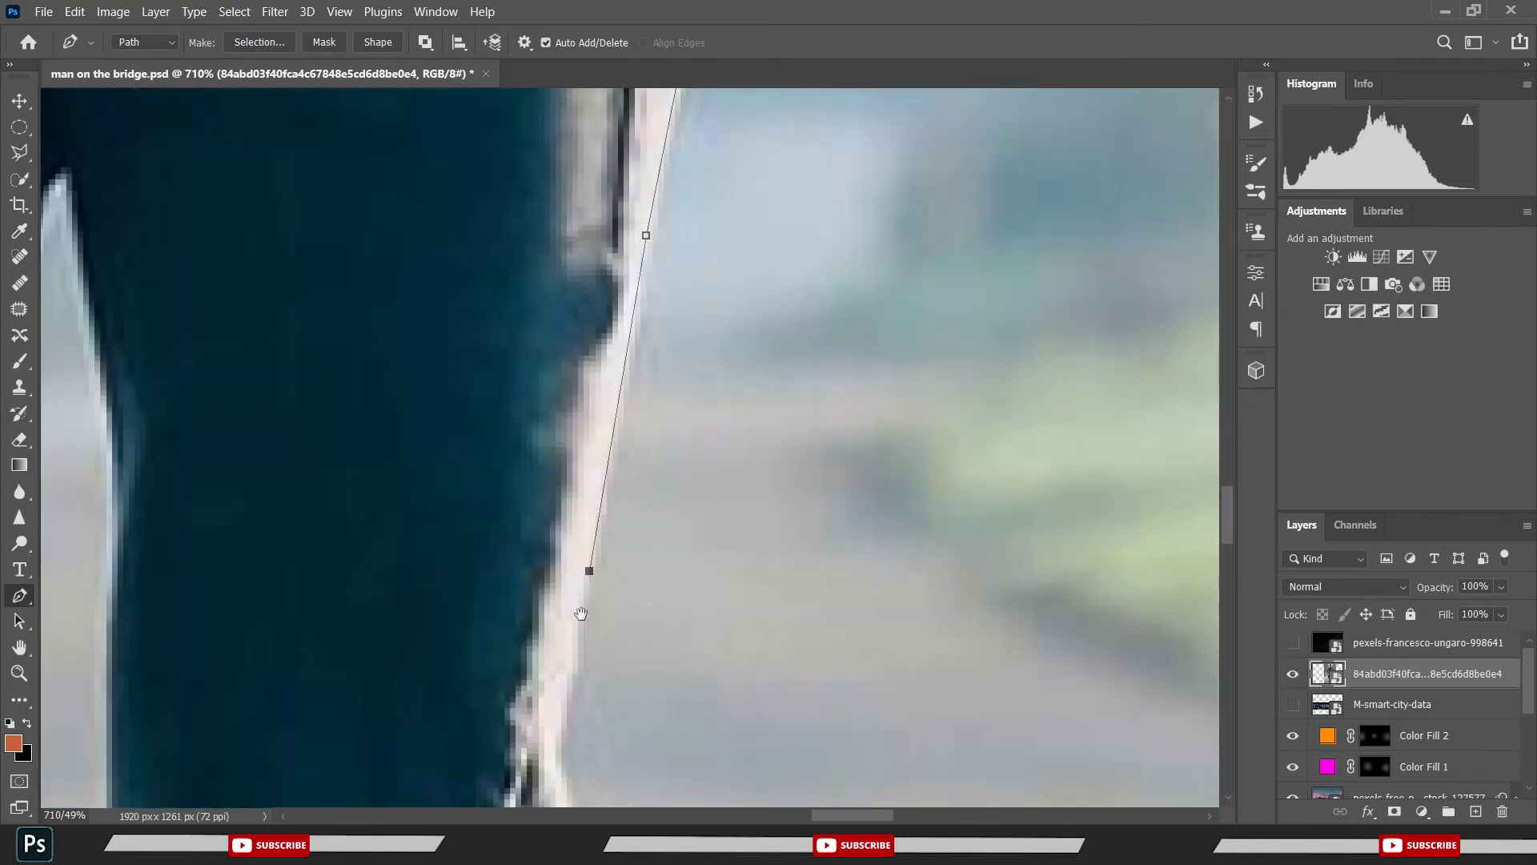
{"action": "left_click_drag", "start_coordinate": [572, 671], "coordinate": [682, 361]}
{"action": "left_click", "coordinate": [668, 459]}
{"action": "left_click", "coordinate": [674, 481]}
{"action": "left_click", "coordinate": [680, 515]}
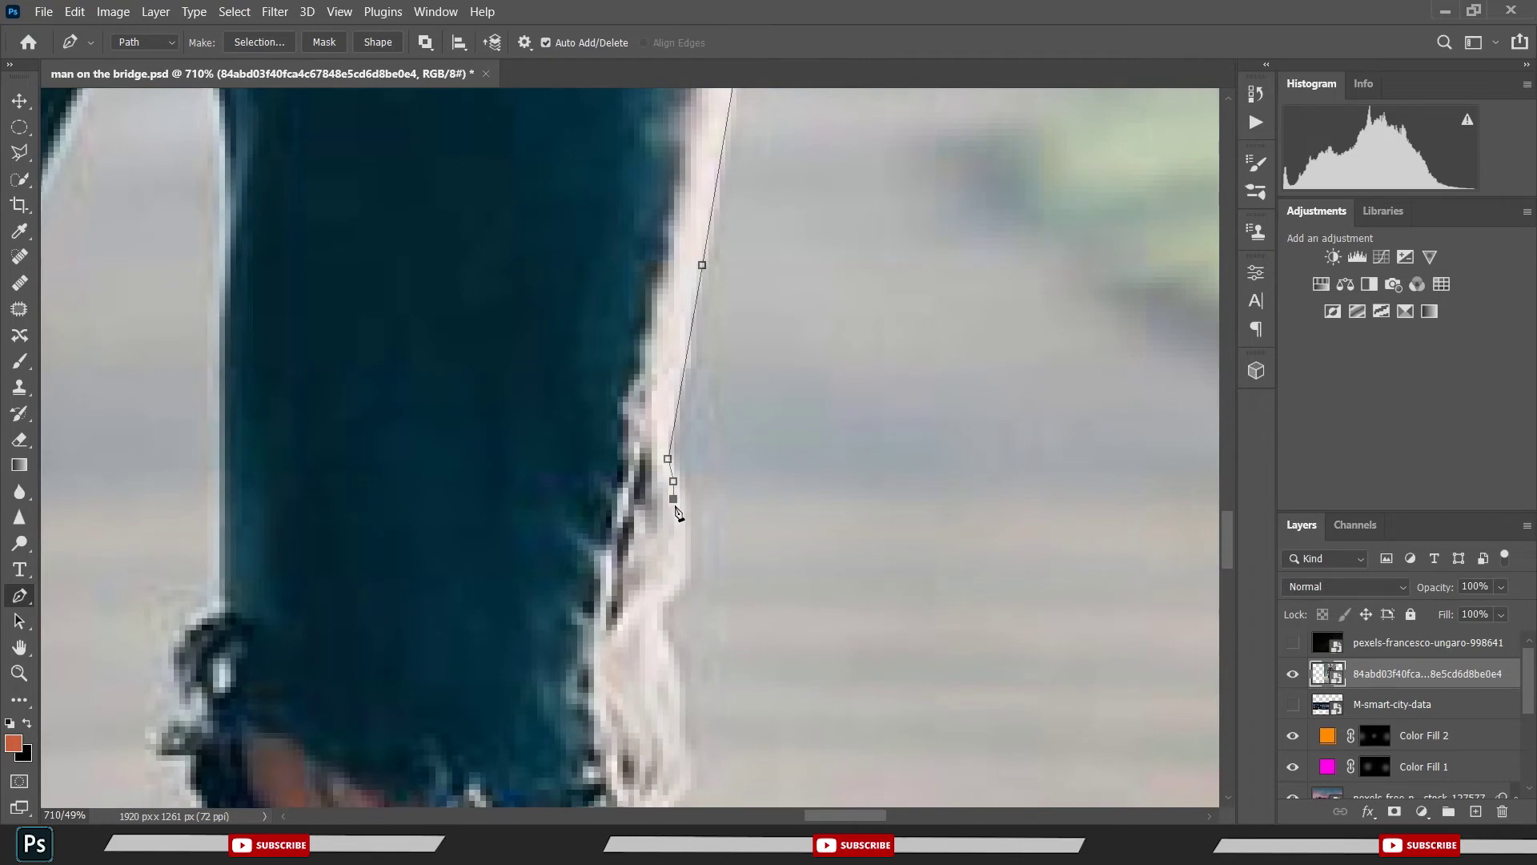
{"action": "left_click", "coordinate": [680, 550]}
{"action": "left_click", "coordinate": [674, 584]}
{"action": "left_click", "coordinate": [657, 618]}
{"action": "left_click", "coordinate": [656, 635]}
{"action": "left_click", "coordinate": [668, 675]}
- Undo a misplaced anchor and re-trace the lower jeans edge down the straight stretch
{"action": "scroll", "coordinate": [747, 590], "scroll_direction": "down", "scroll_amount": 3}
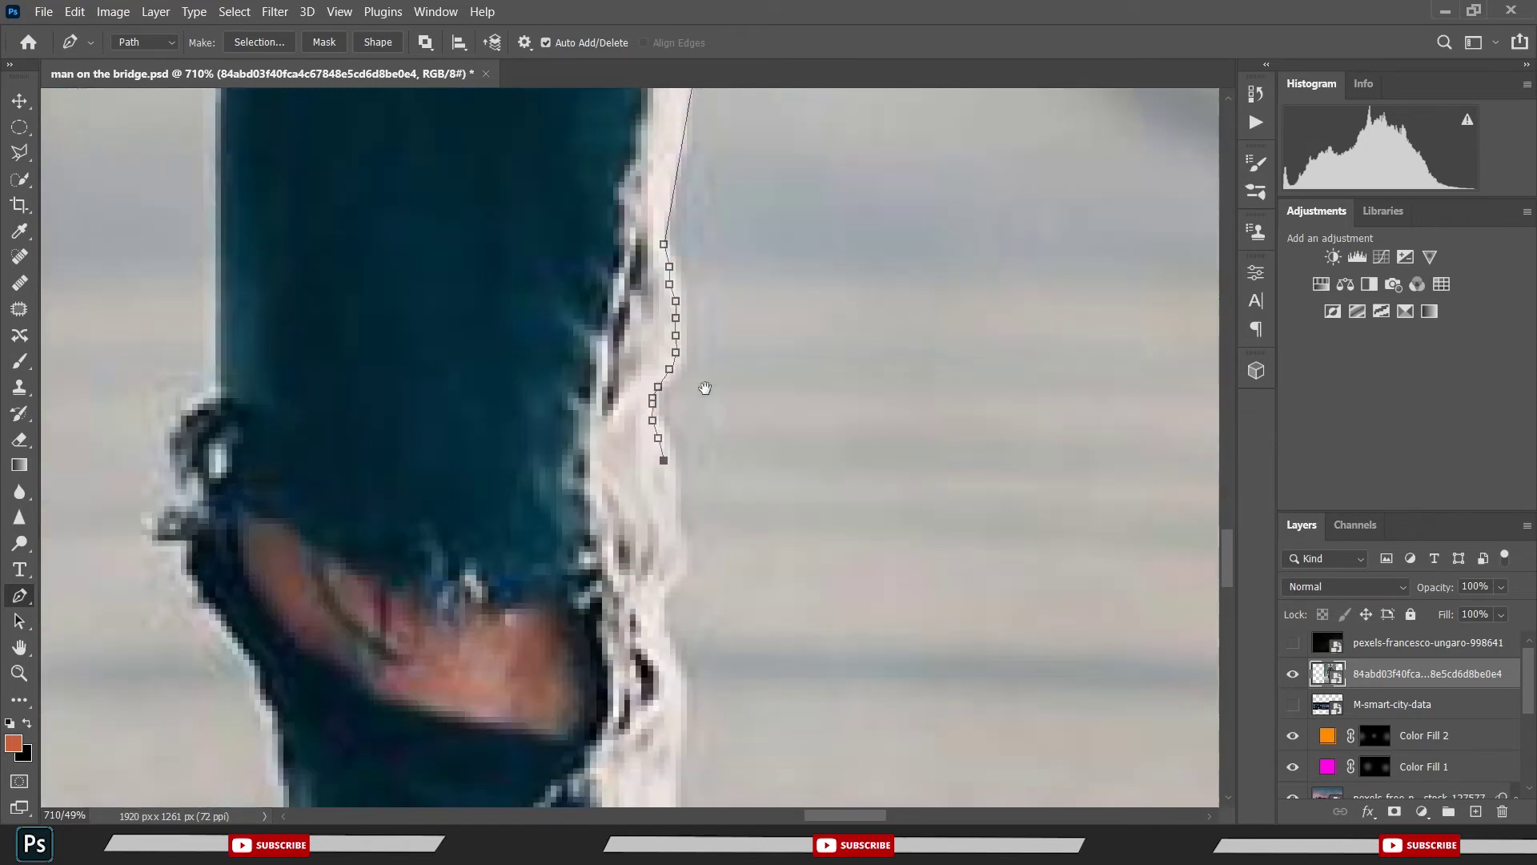
{"action": "left_click", "coordinate": [676, 486]}
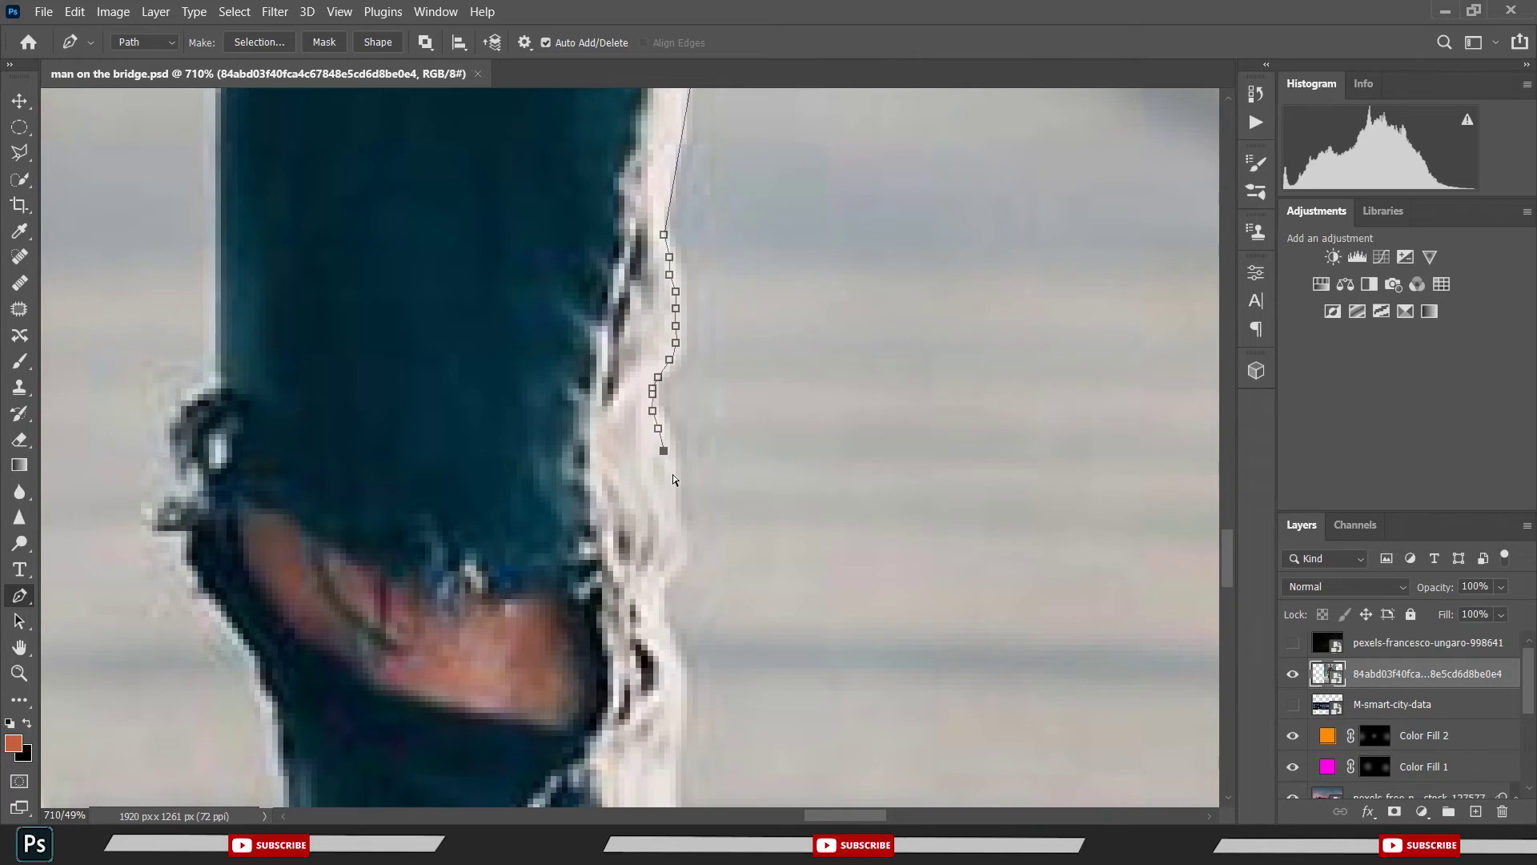
{"action": "key", "text": "ctrl+z"}
{"action": "left_click", "coordinate": [670, 474]}
{"action": "left_click", "coordinate": [675, 513]}
{"action": "left_click", "coordinate": [681, 542]}
{"action": "left_click", "coordinate": [682, 553]}
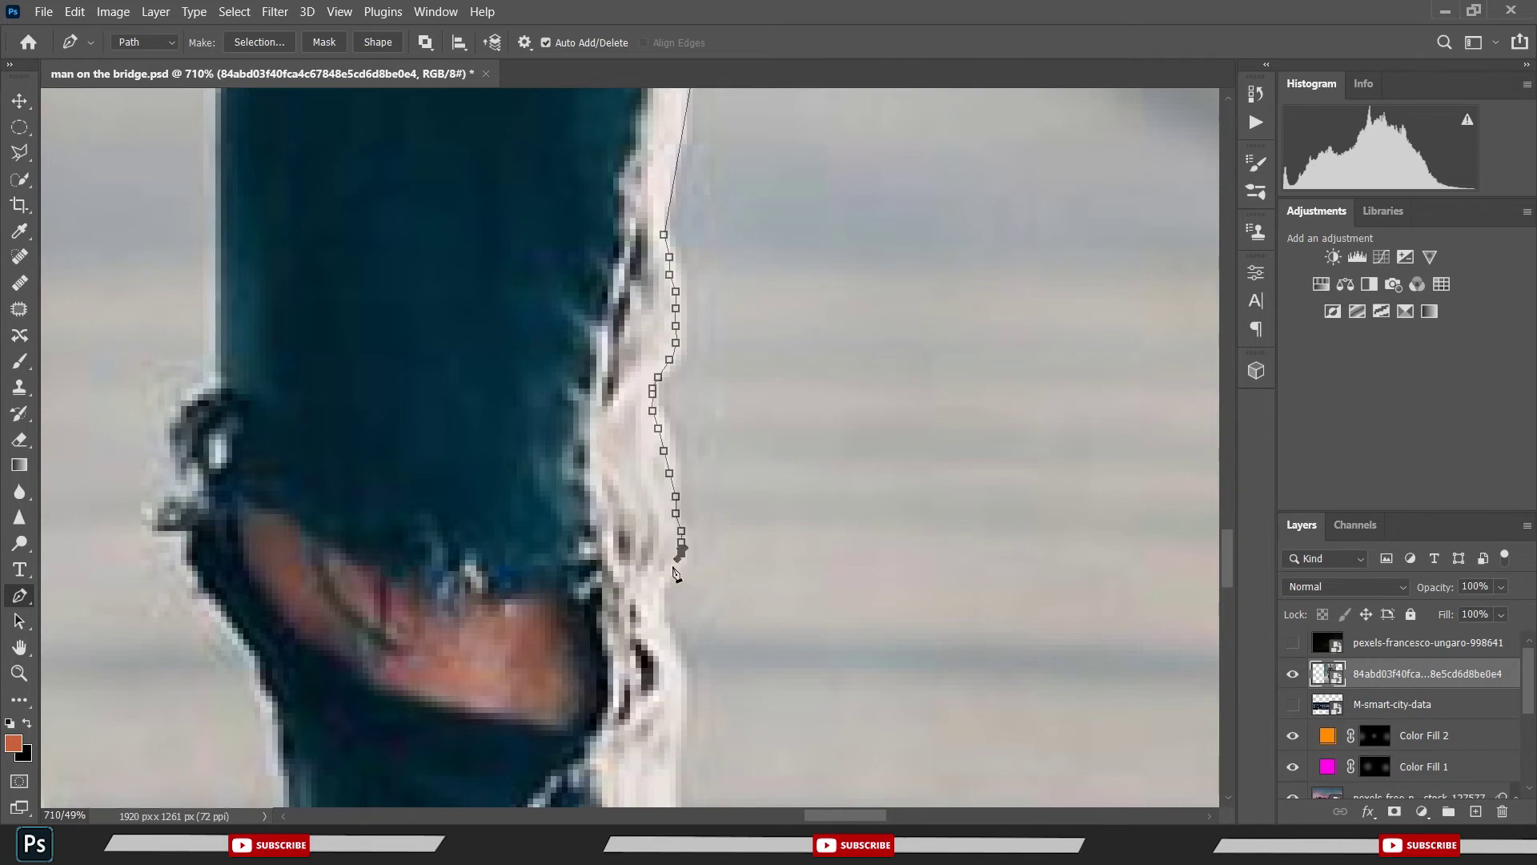
{"action": "left_click", "coordinate": [658, 599]}
{"action": "left_click", "coordinate": [669, 633]}
{"action": "left_click", "coordinate": [681, 673]}
{"action": "left_click", "coordinate": [682, 730]}
- Continue down the leg, replacing an unwanted curved segment with a better curved anchor
{"action": "left_click_drag", "start_coordinate": [676, 770], "coordinate": [705, 394]}
{"action": "left_click", "coordinate": [710, 600]}
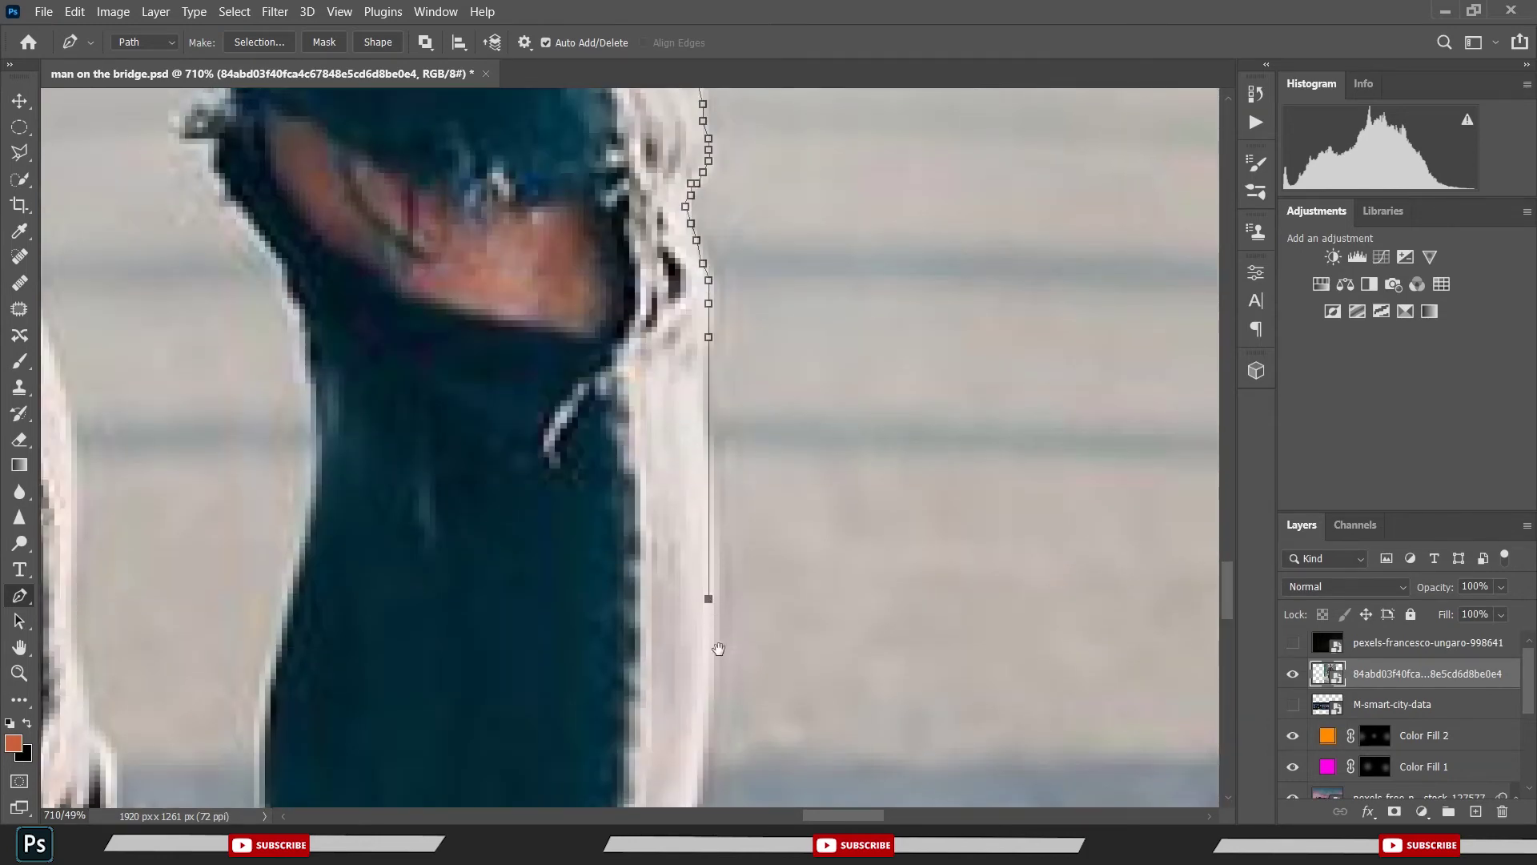
{"action": "left_click_drag", "start_coordinate": [710, 600], "coordinate": [762, 259]}
{"action": "left_click_drag", "start_coordinate": [750, 422], "coordinate": [754, 457]}
{"action": "key", "text": "ctrl+z"}
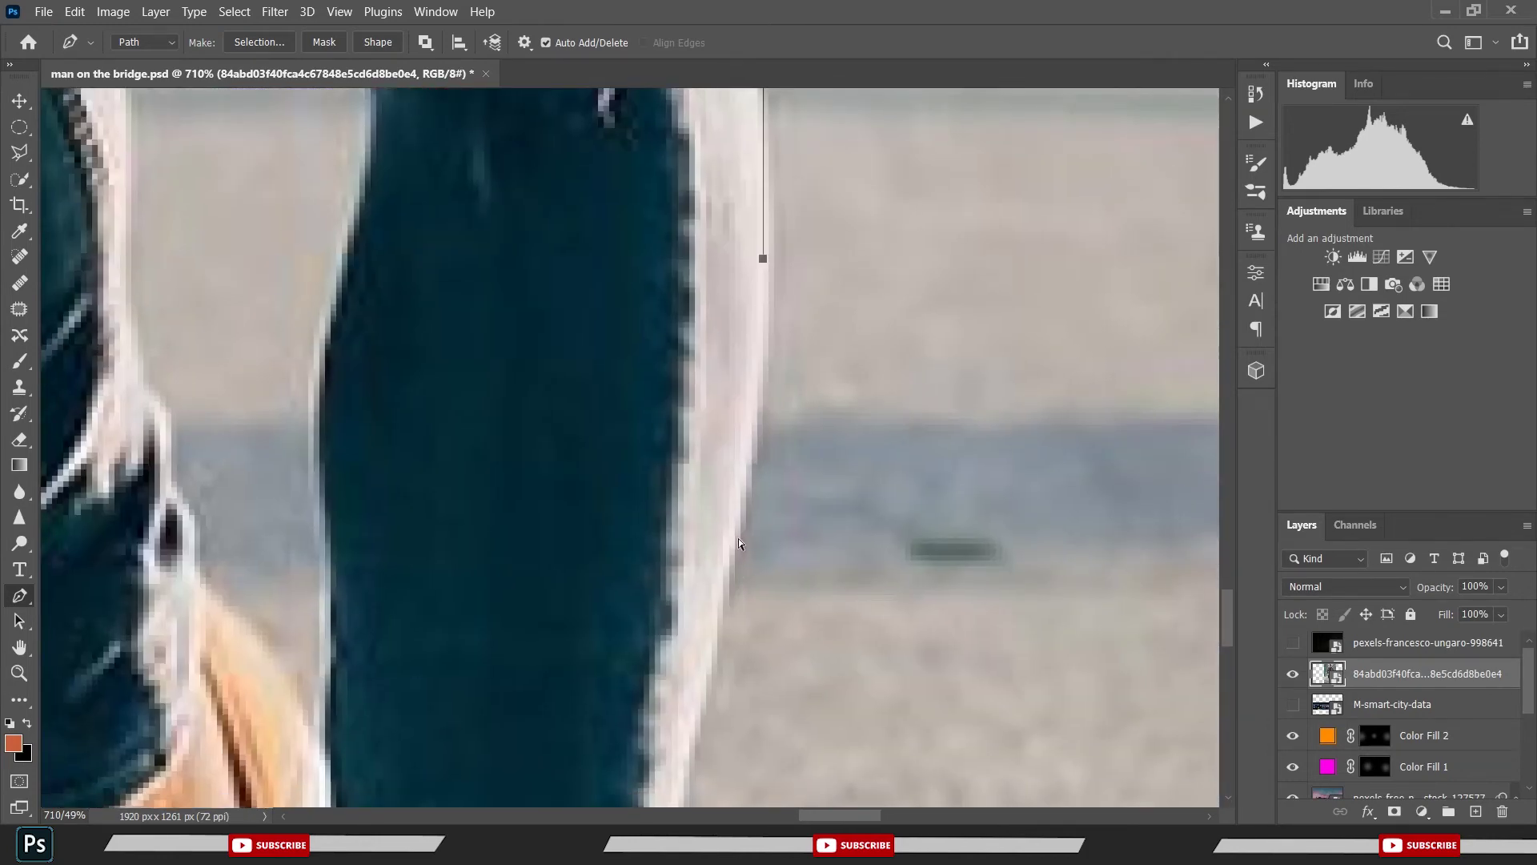
{"action": "left_click_drag", "start_coordinate": [719, 595], "coordinate": [677, 680]}
{"action": "left_click_drag", "start_coordinate": [718, 595], "coordinate": [776, 313]}
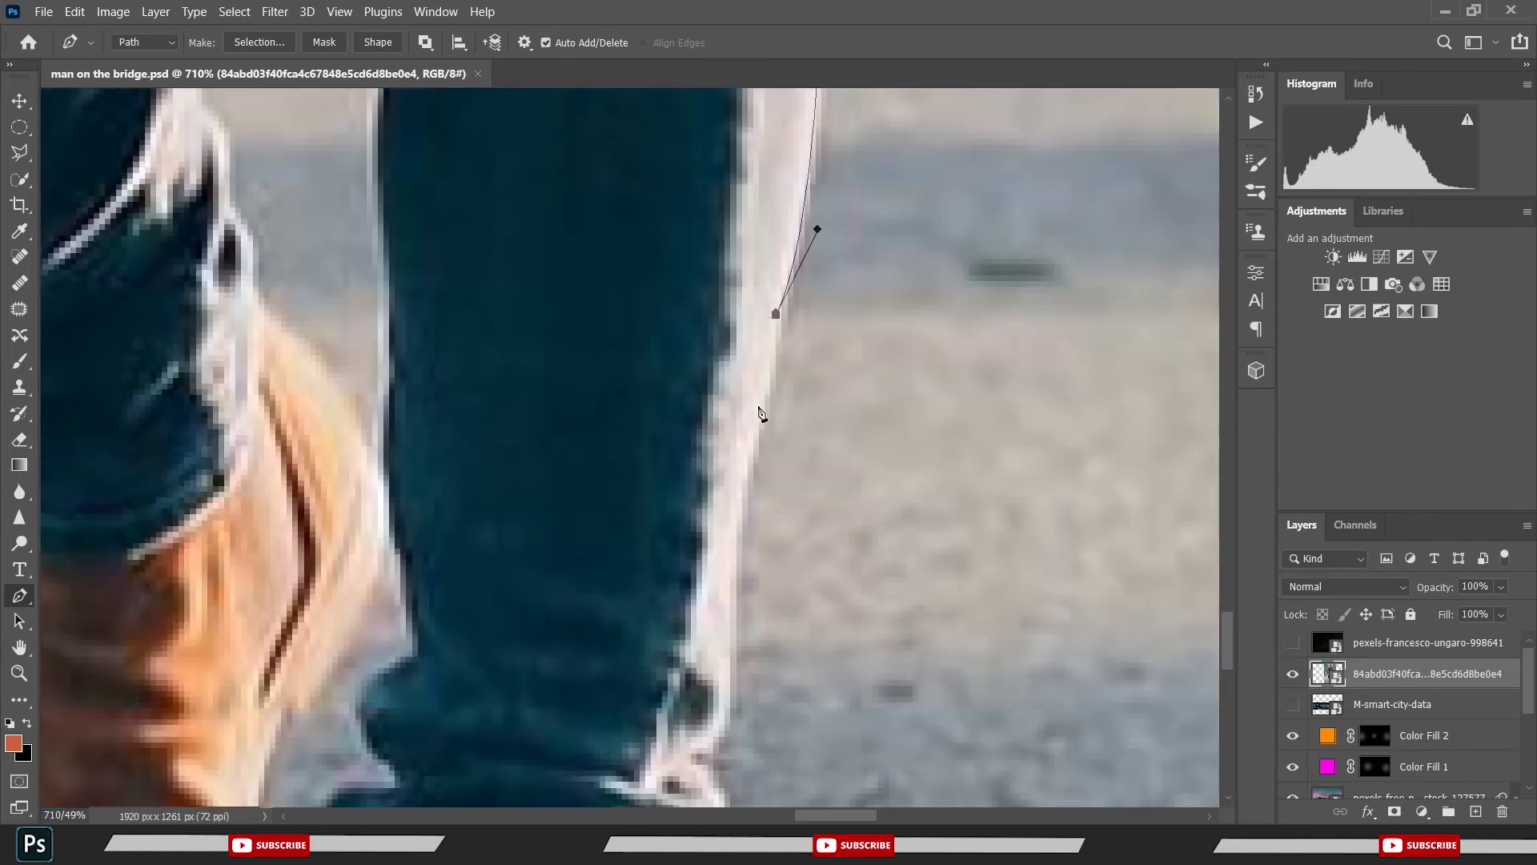
{"action": "left_click", "coordinate": [759, 406]}
{"action": "left_click", "coordinate": [736, 525]}
- Trace the leg edge down to where it bends inward above the cuff
{"action": "left_click", "coordinate": [729, 582]}
{"action": "left_click", "coordinate": [729, 605]}
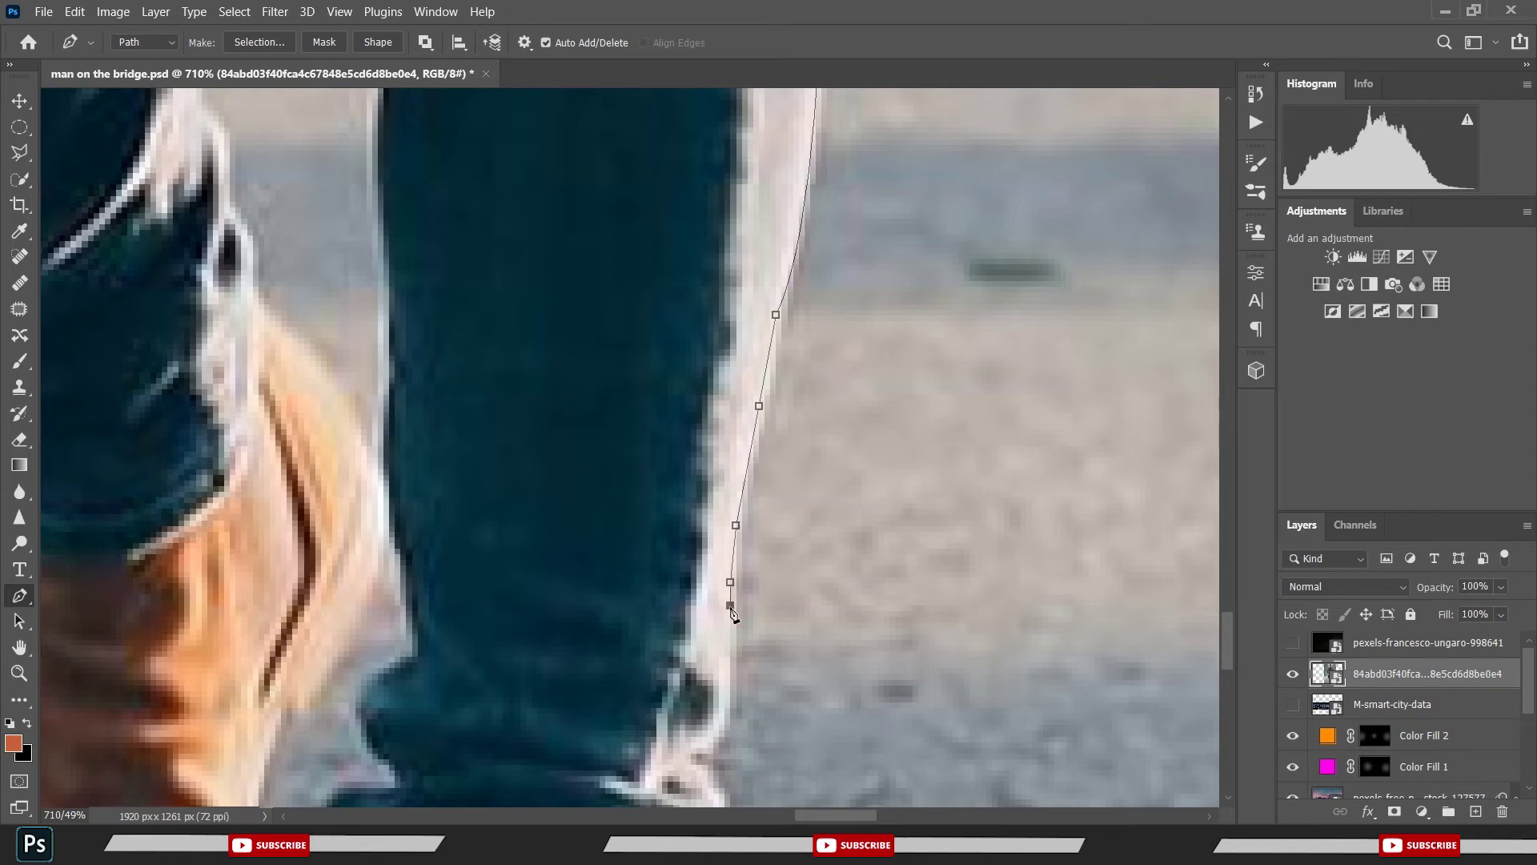
{"action": "left_click", "coordinate": [724, 644]}
{"action": "left_click", "coordinate": [724, 674]}
{"action": "left_click", "coordinate": [719, 713]}
{"action": "left_click", "coordinate": [695, 741]}
- Outline the rolled jeans cuff with anchors following its edge
{"action": "left_click_drag", "start_coordinate": [695, 741], "coordinate": [746, 363]}
{"action": "left_click", "coordinate": [742, 373]}
{"action": "left_click", "coordinate": [747, 397]}
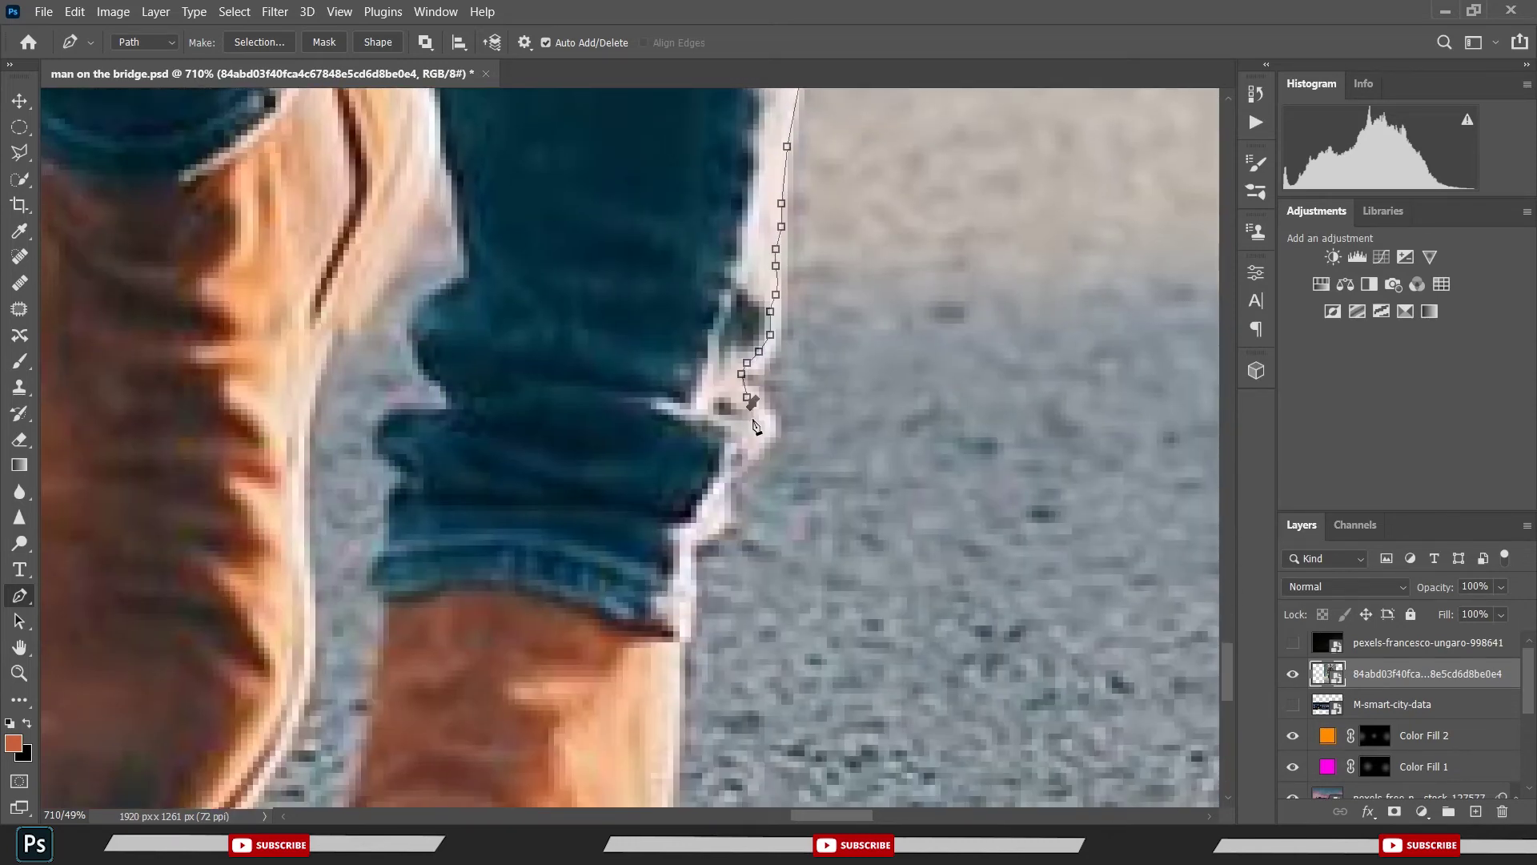
{"action": "left_click", "coordinate": [753, 433]}
{"action": "left_click", "coordinate": [754, 442]}
{"action": "left_click", "coordinate": [734, 484]}
{"action": "left_click", "coordinate": [724, 521]}
{"action": "left_click", "coordinate": [708, 540]}
{"action": "left_click", "coordinate": [686, 616]}
{"action": "left_click", "coordinate": [680, 672]}
- Trace down the right side of the brown boot
{"action": "left_click_drag", "start_coordinate": [738, 404], "coordinate": [760, 283]}
{"action": "left_click_drag", "start_coordinate": [721, 641], "coordinate": [797, 322]}
{"action": "left_click", "coordinate": [771, 311]}
{"action": "left_click", "coordinate": [771, 357]}
{"action": "left_click", "coordinate": [766, 375]}
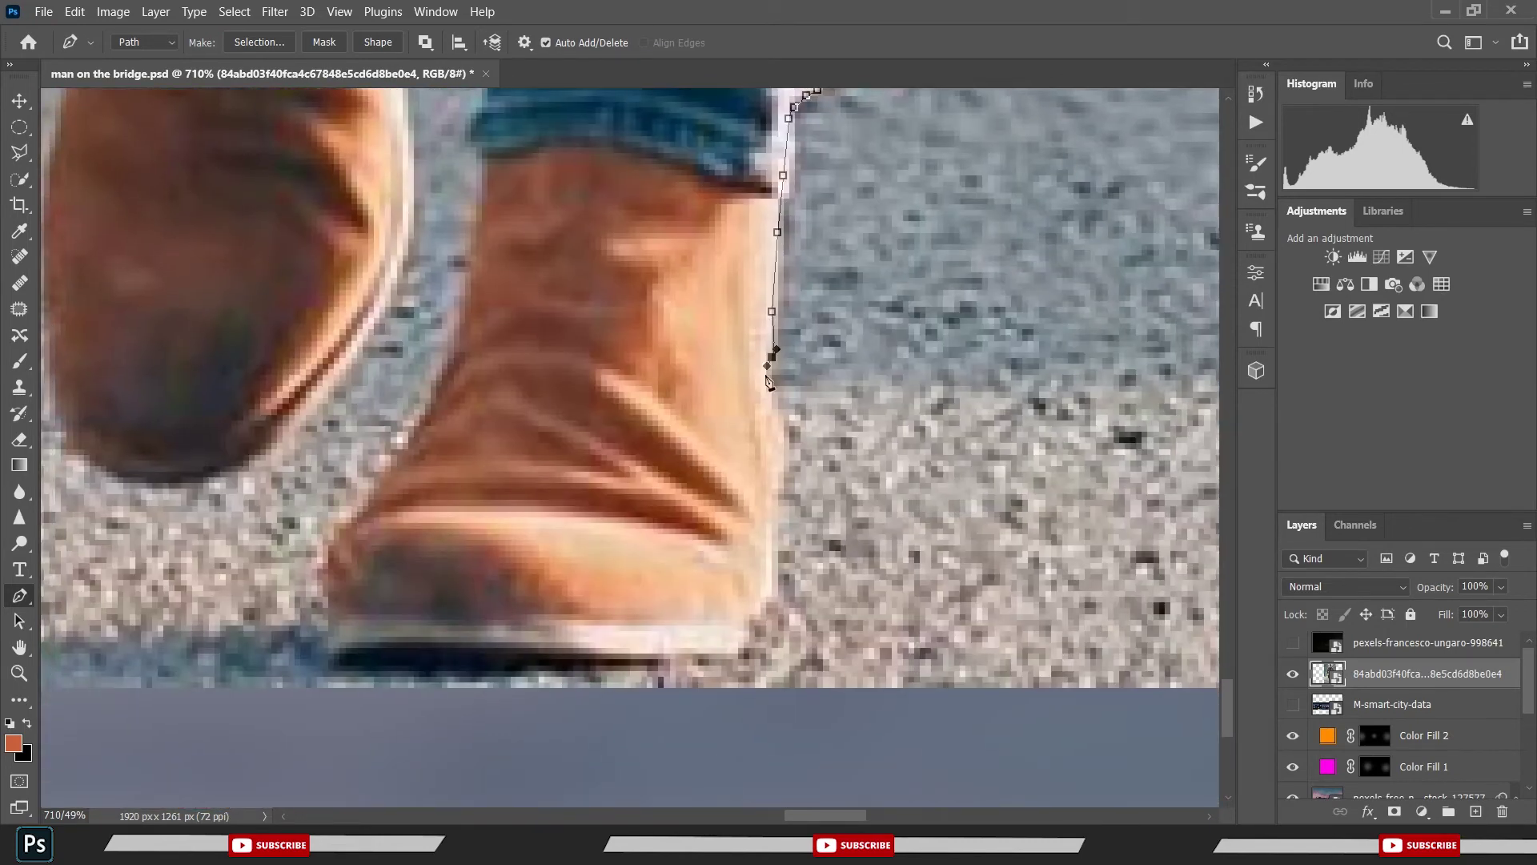
{"action": "left_click", "coordinate": [767, 403]}
{"action": "left_click", "coordinate": [771, 417]}
{"action": "left_click", "coordinate": [767, 458]}
- Round the boot's corner and trace along the bottom of the sole
{"action": "left_click", "coordinate": [766, 533]}
{"action": "left_click", "coordinate": [761, 562]}
{"action": "left_click", "coordinate": [743, 613]}
{"action": "left_click", "coordinate": [726, 647]}
{"action": "left_click_drag", "start_coordinate": [717, 655], "coordinate": [713, 648]}
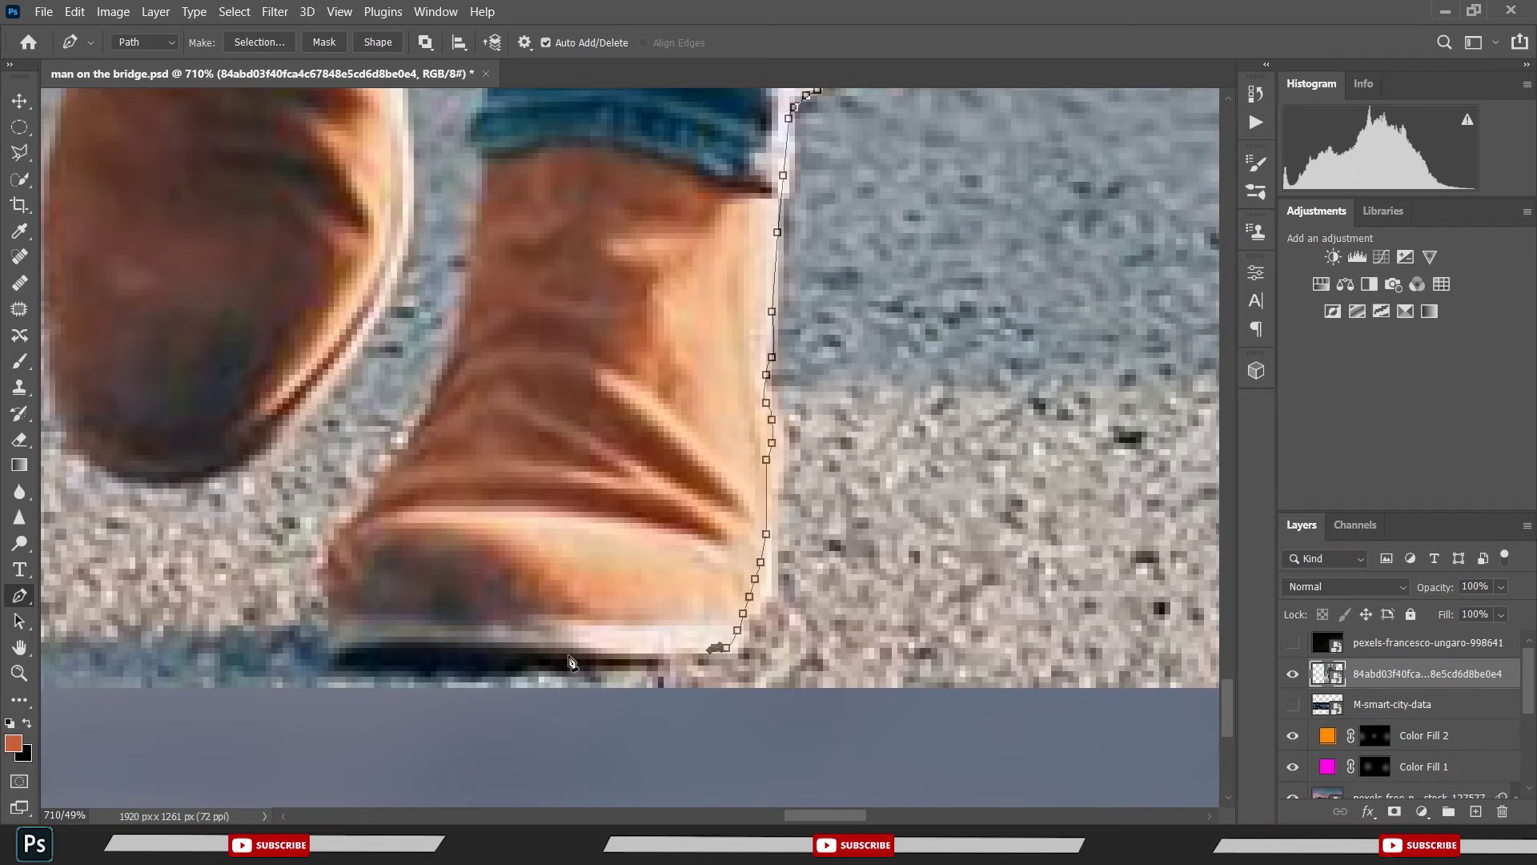
{"action": "left_click", "coordinate": [448, 653]}
{"action": "left_click", "coordinate": [385, 653]}
{"action": "left_click", "coordinate": [362, 647]}
- Trace up the boot's left edge to its top
{"action": "left_click", "coordinate": [334, 630]}
{"action": "left_click", "coordinate": [327, 585]}
{"action": "left_click", "coordinate": [328, 568]}
{"action": "left_click", "coordinate": [350, 534]}
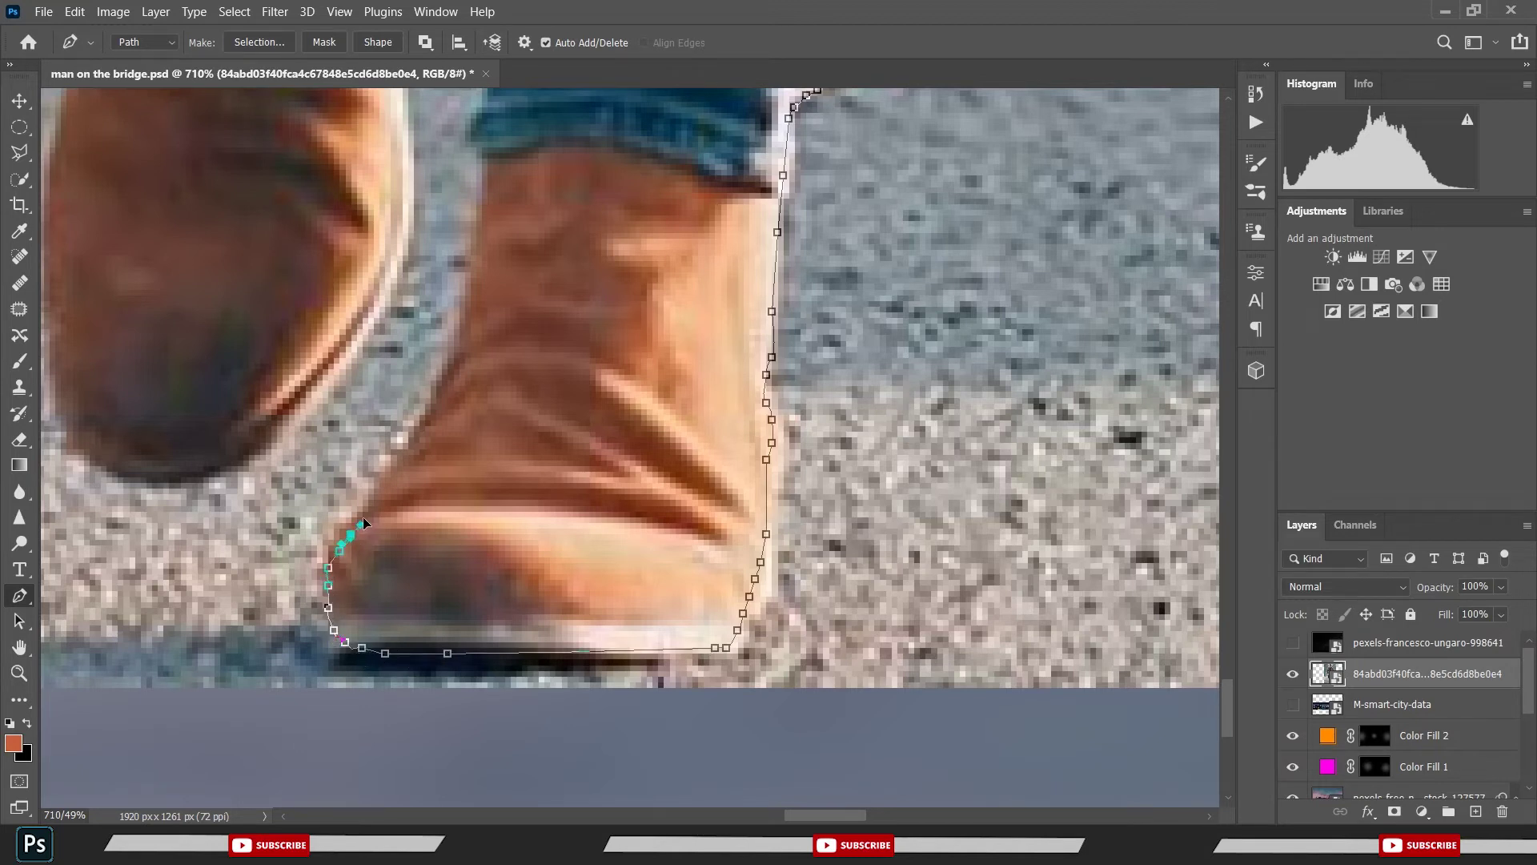
{"action": "left_click", "coordinate": [380, 494]}
{"action": "left_click", "coordinate": [436, 392]}
{"action": "left_click_drag", "start_coordinate": [469, 317], "coordinate": [468, 311]}
{"action": "left_click", "coordinate": [487, 197]}
{"action": "mouse_move", "coordinate": [491, 172]}
{"action": "left_mouse_down"}
{"action": "mouse_move", "coordinate": [703, 333]}
{"action": "mouse_move", "coordinate": [735, 290]}
{"action": "left_mouse_up"}
- Follow the inner jeans edge and cuff folds up to the top of the cuff
{"action": "left_click", "coordinate": [713, 368]}
{"action": "left_click", "coordinate": [707, 322]}
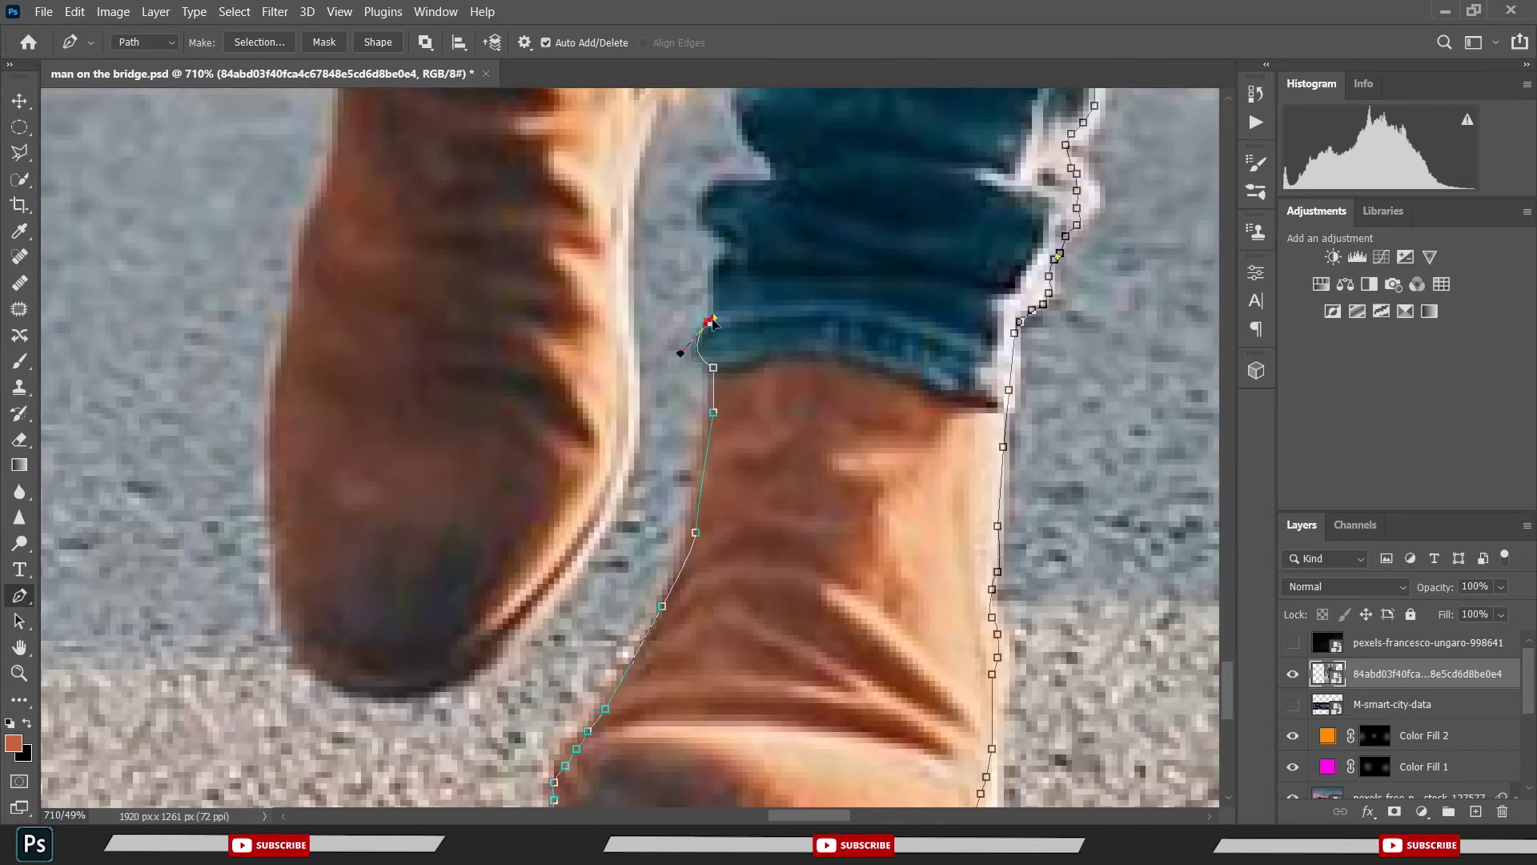
{"action": "left_click", "coordinate": [713, 299]}
{"action": "left_click", "coordinate": [713, 270]}
{"action": "left_click", "coordinate": [729, 248]}
{"action": "left_click", "coordinate": [718, 236]}
{"action": "left_click", "coordinate": [707, 195]}
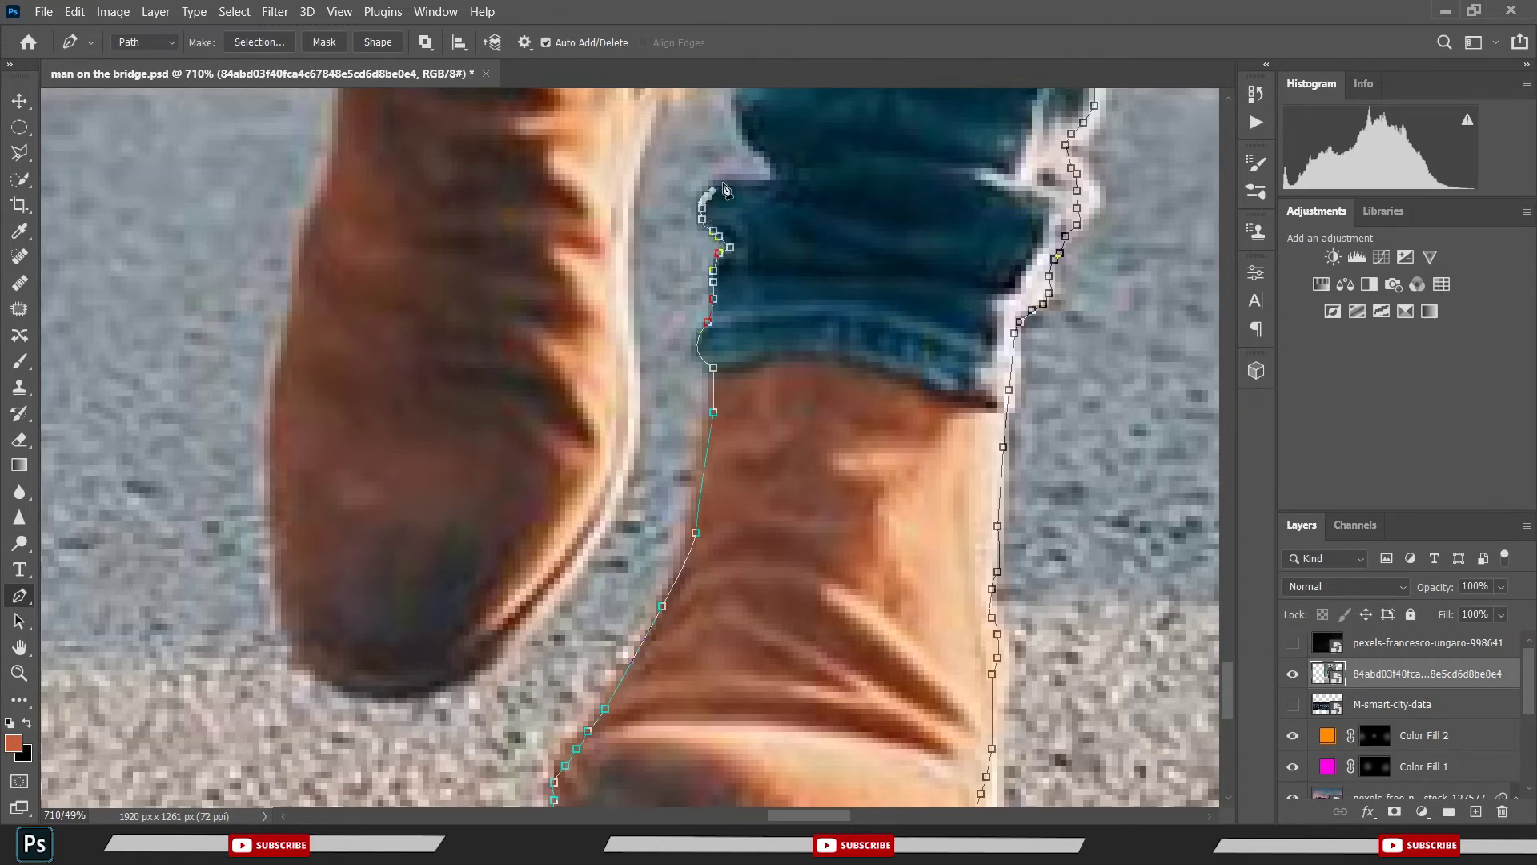
{"action": "left_click", "coordinate": [775, 174]}
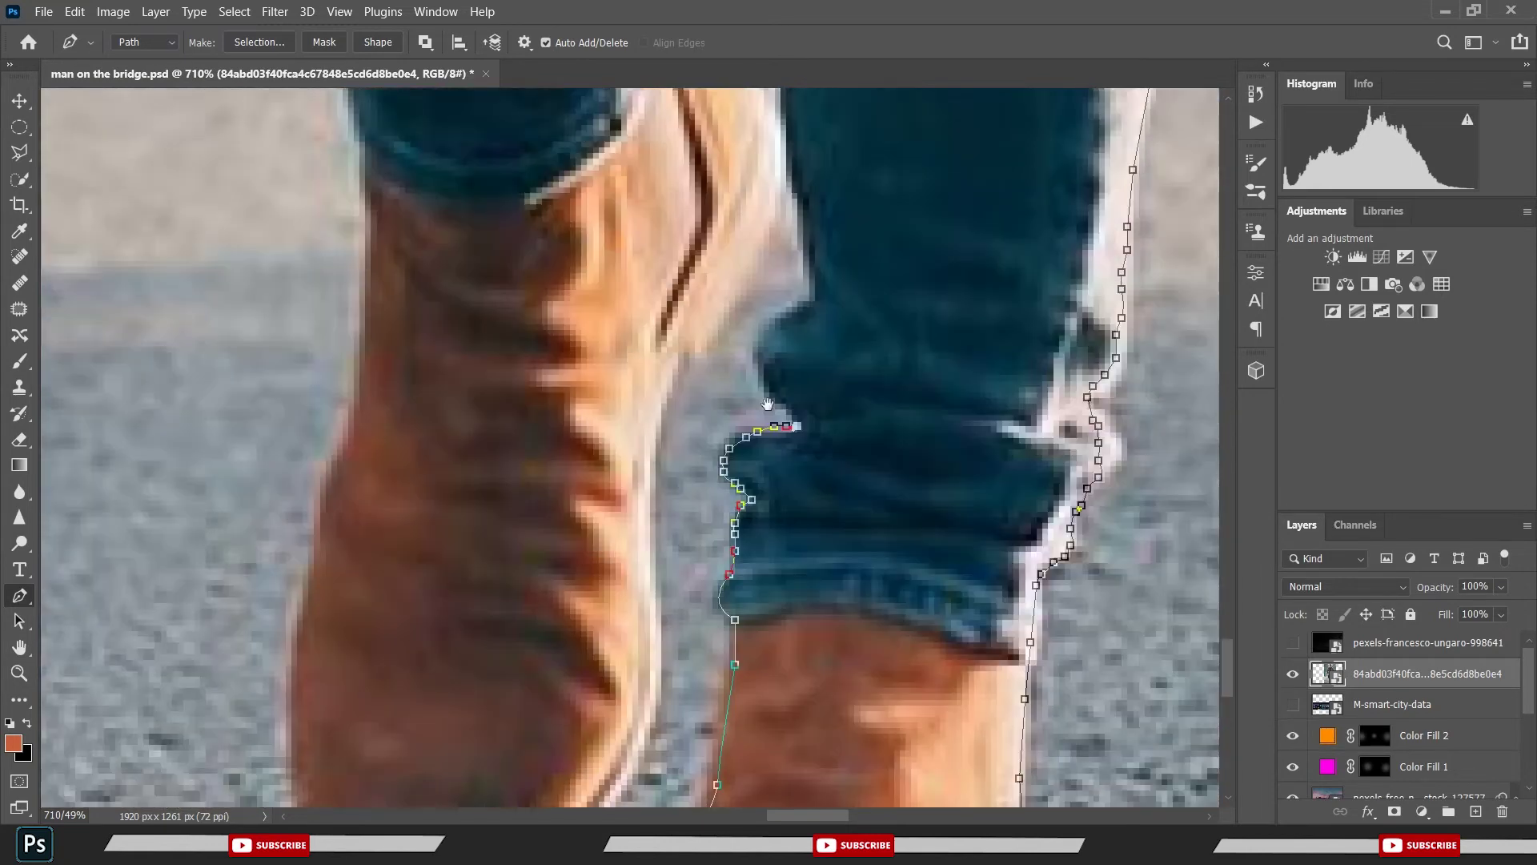
- Continue up the inner jeans edge, converting a curved anchor into a corner
{"action": "left_click_drag", "start_coordinate": [761, 151], "coordinate": [783, 425]}
{"action": "left_click_drag", "start_coordinate": [792, 324], "coordinate": [861, 282]}
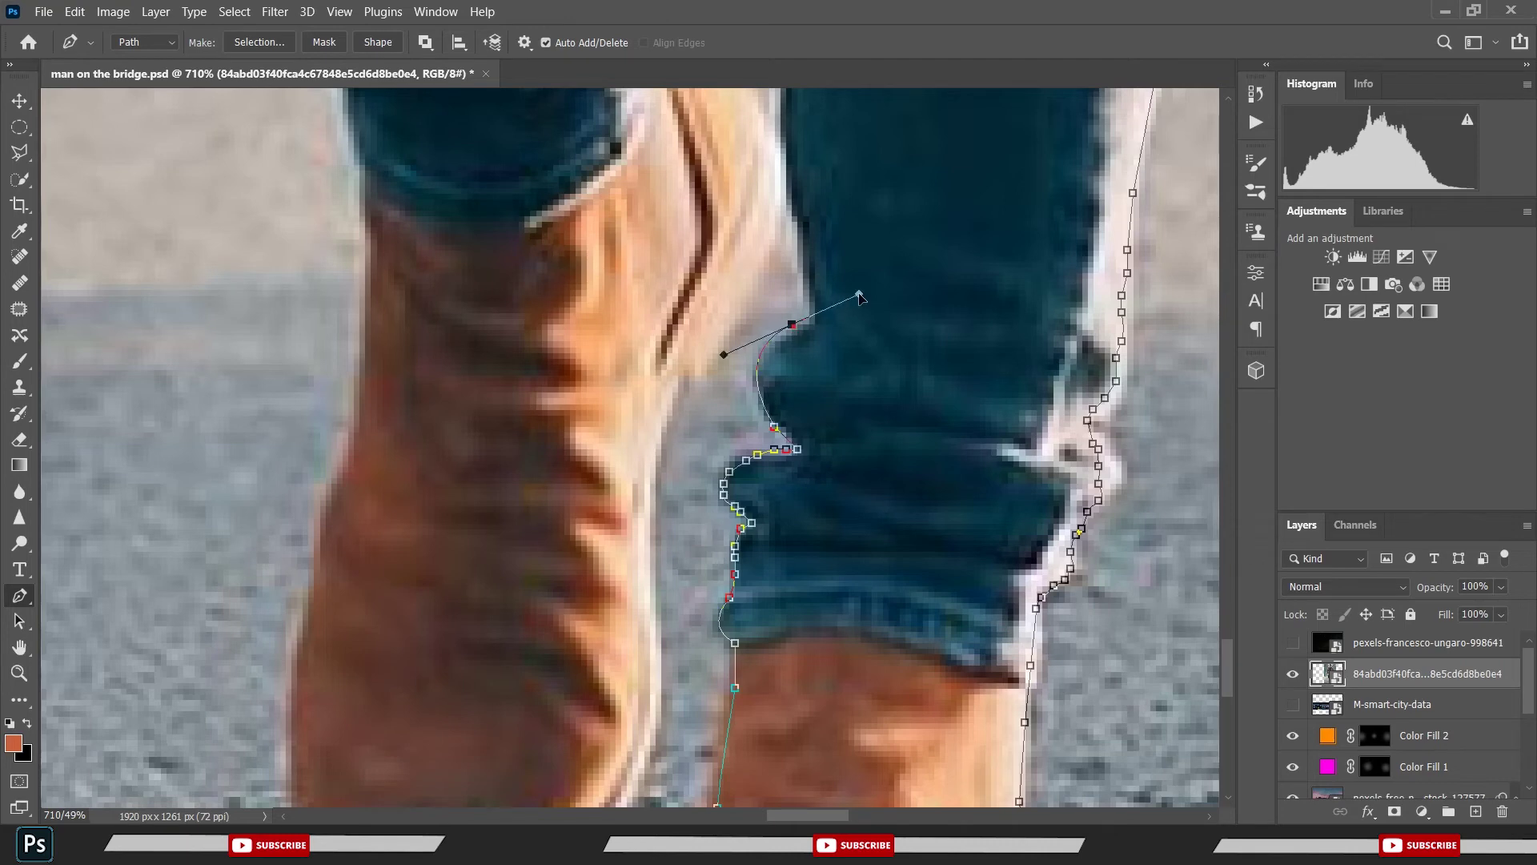
{"action": "left_click", "coordinate": [792, 324], "text": "alt"}
{"action": "left_click", "coordinate": [809, 323]}
{"action": "left_click_drag", "start_coordinate": [809, 228], "coordinate": [801, 488]}
{"action": "left_click", "coordinate": [785, 491]}
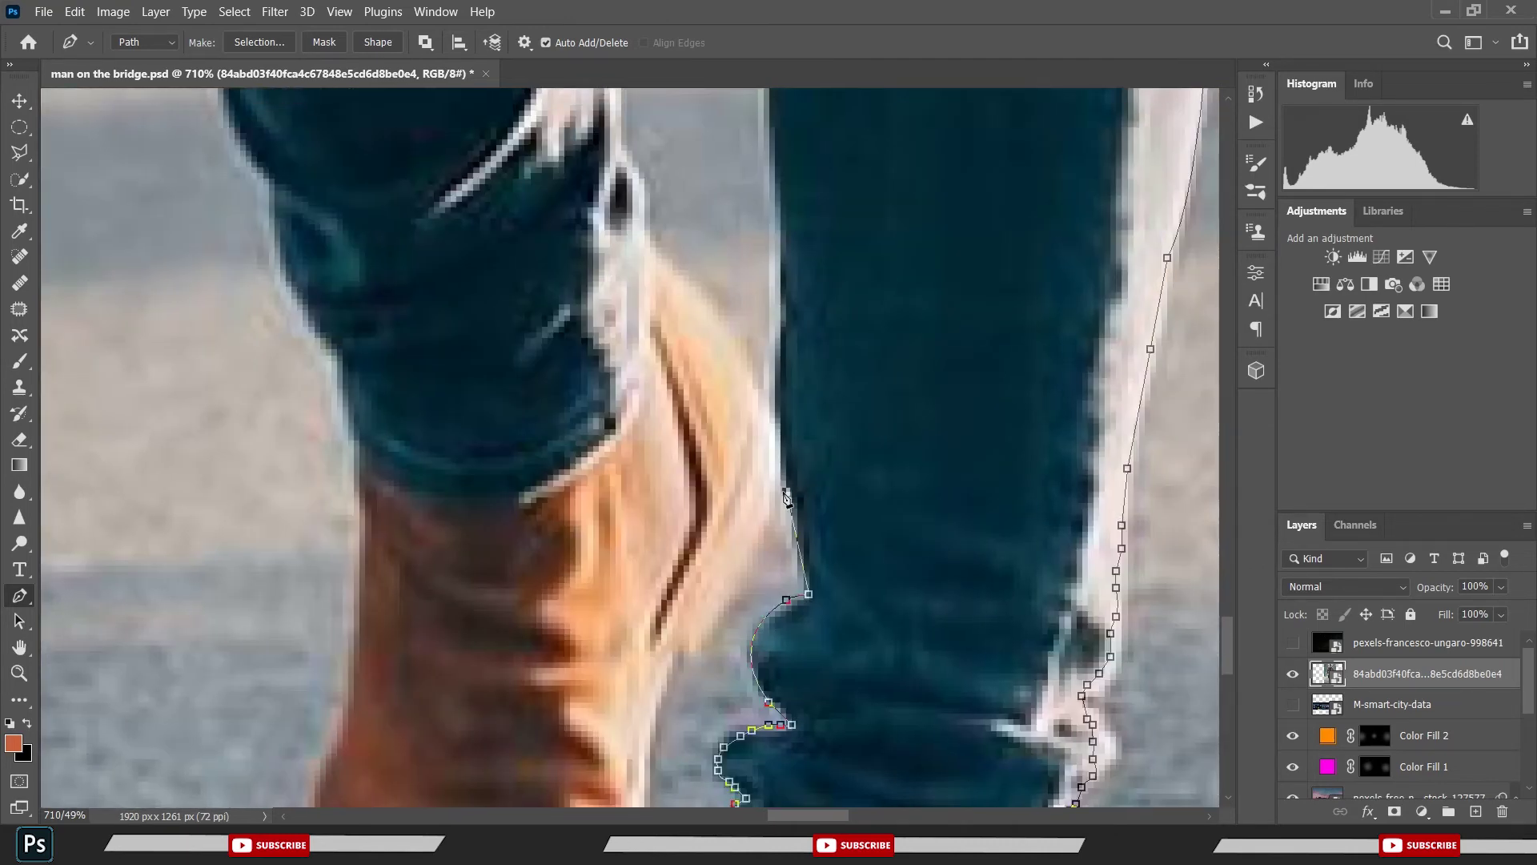
{"action": "left_click", "coordinate": [774, 475]}
- Save the document and curve the path along the other boot's edge toward its toe
{"action": "left_click_drag", "start_coordinate": [674, 656], "coordinate": [596, 702]}
{"action": "key", "text": "ctrl+s"}
{"action": "left_click_drag", "start_coordinate": [719, 708], "coordinate": [766, 498]}
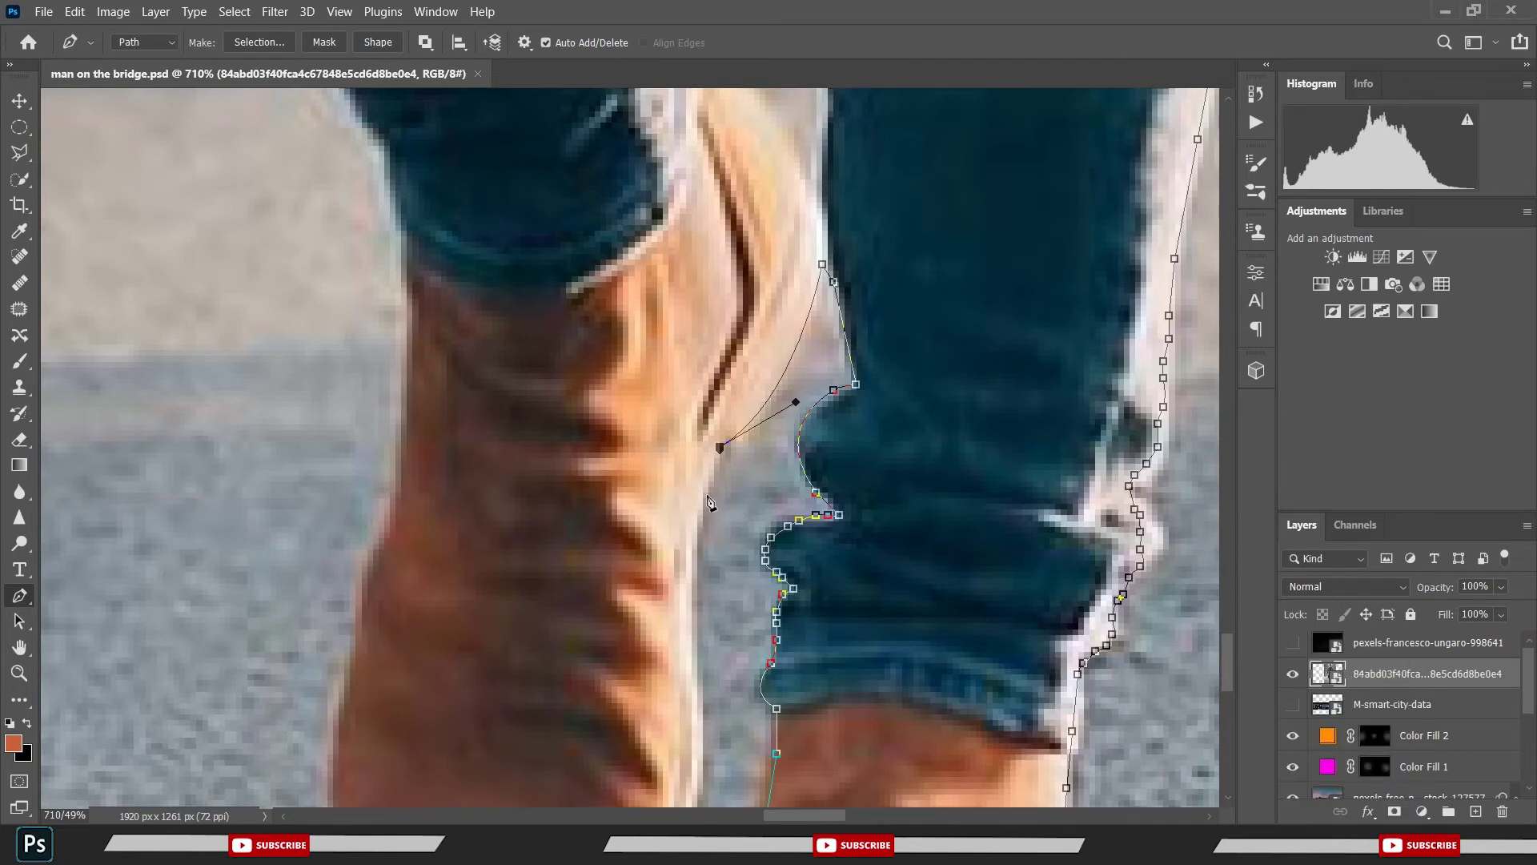
{"action": "left_click_drag", "start_coordinate": [696, 503], "coordinate": [696, 532]}
{"action": "mouse_move", "coordinate": [692, 612]}
{"action": "left_mouse_down"}
{"action": "mouse_move", "coordinate": [697, 702]}
{"action": "mouse_move", "coordinate": [823, 374]}
{"action": "left_mouse_up"}
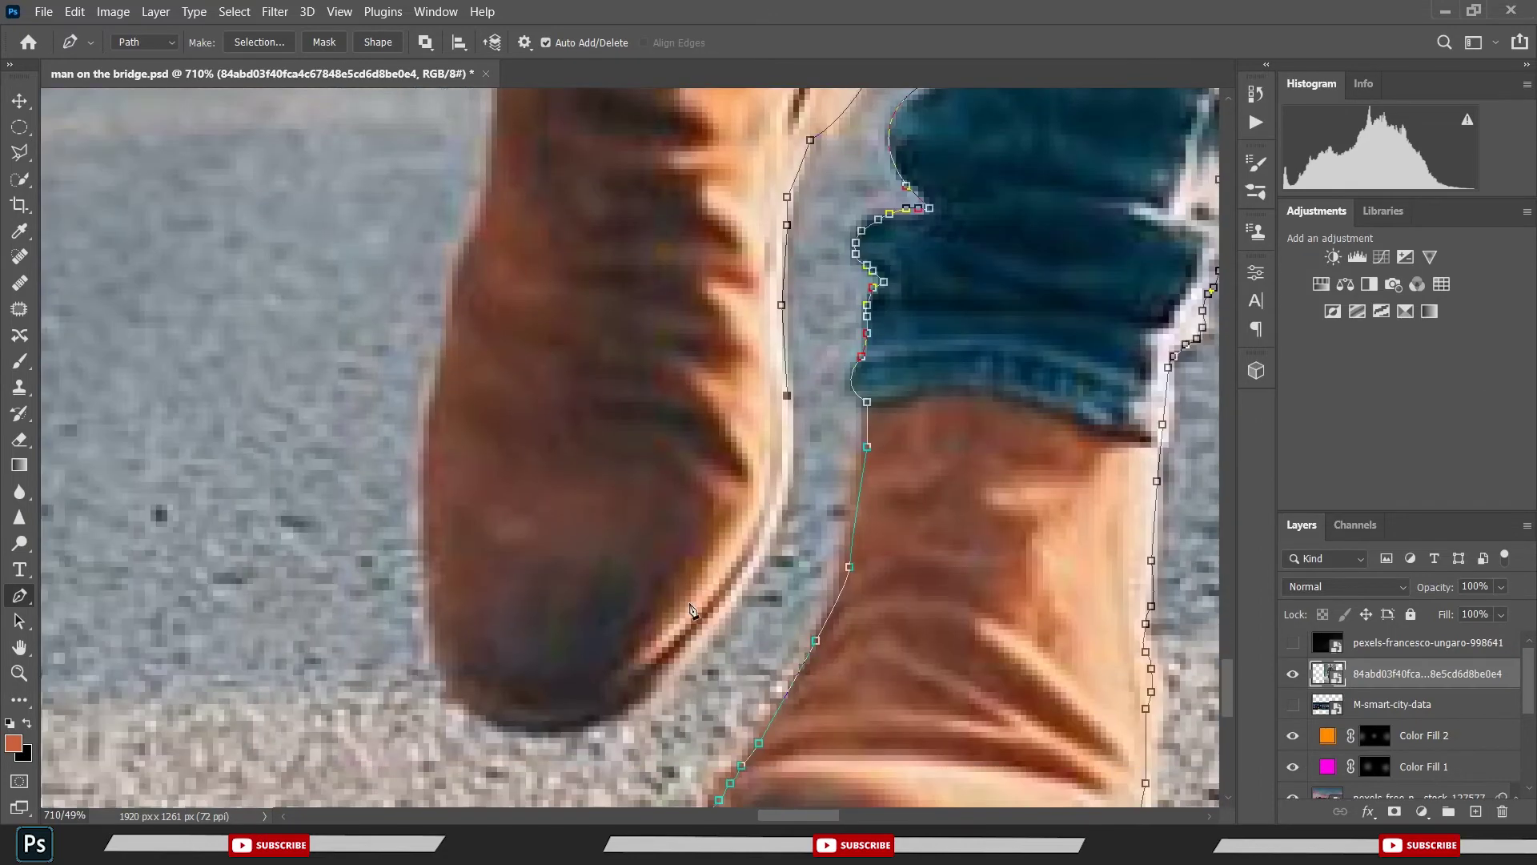
- Curve the path around the boot toe and trace up the boot's left edge to its top
{"action": "mouse_move", "coordinate": [532, 730]}
{"action": "left_mouse_down"}
{"action": "mouse_move", "coordinate": [264, 748]}
{"action": "mouse_move", "coordinate": [255, 780]}
{"action": "mouse_move", "coordinate": [519, 753]}
{"action": "left_mouse_up"}
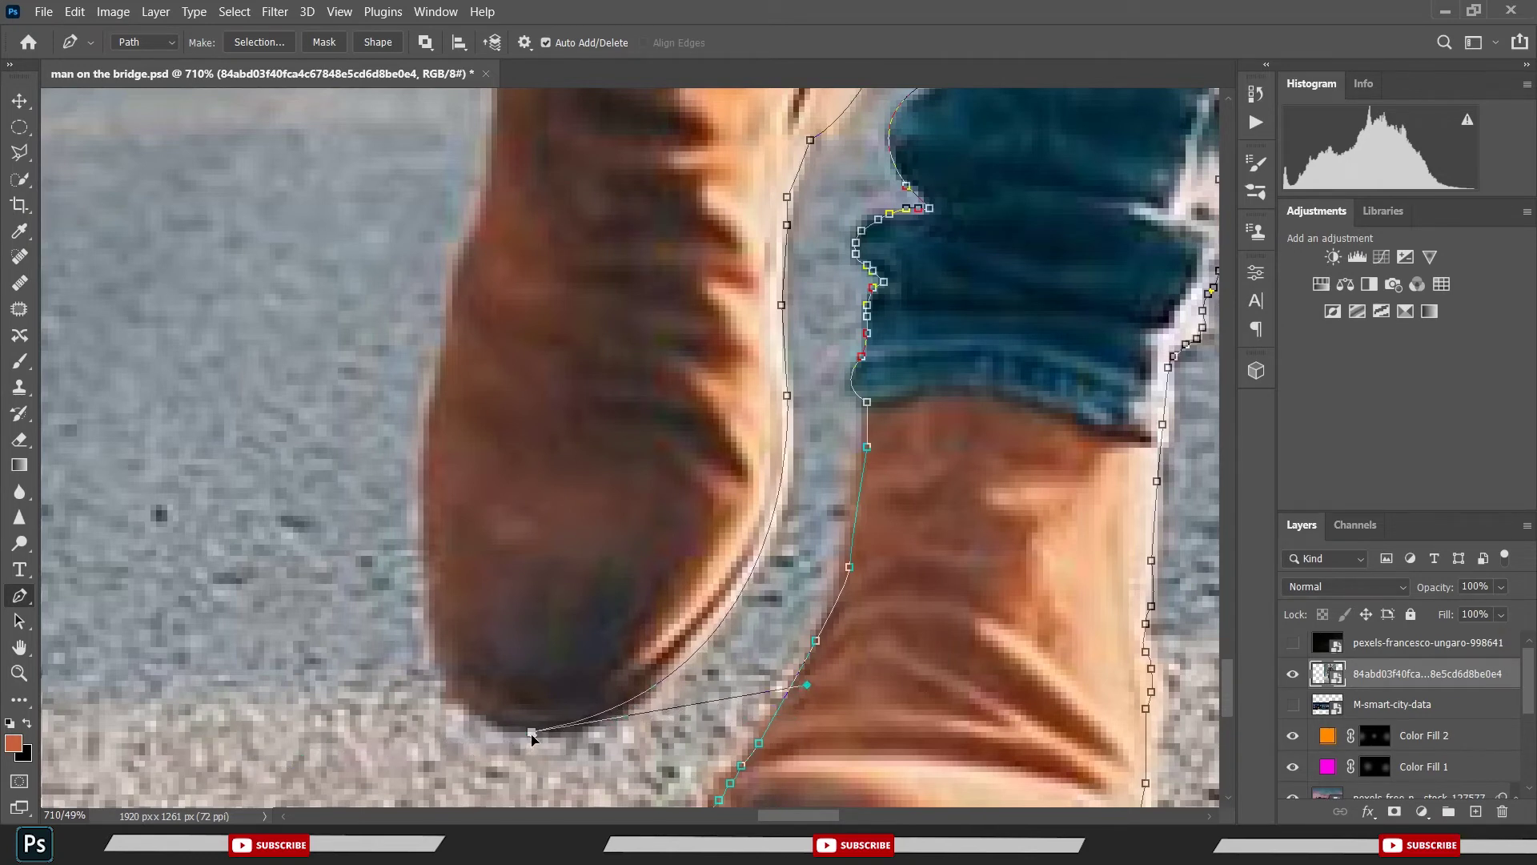
{"action": "mouse_move", "coordinate": [430, 486]}
{"action": "left_mouse_down"}
{"action": "mouse_move", "coordinate": [461, 239]}
{"action": "mouse_move", "coordinate": [429, 477]}
{"action": "left_mouse_up"}
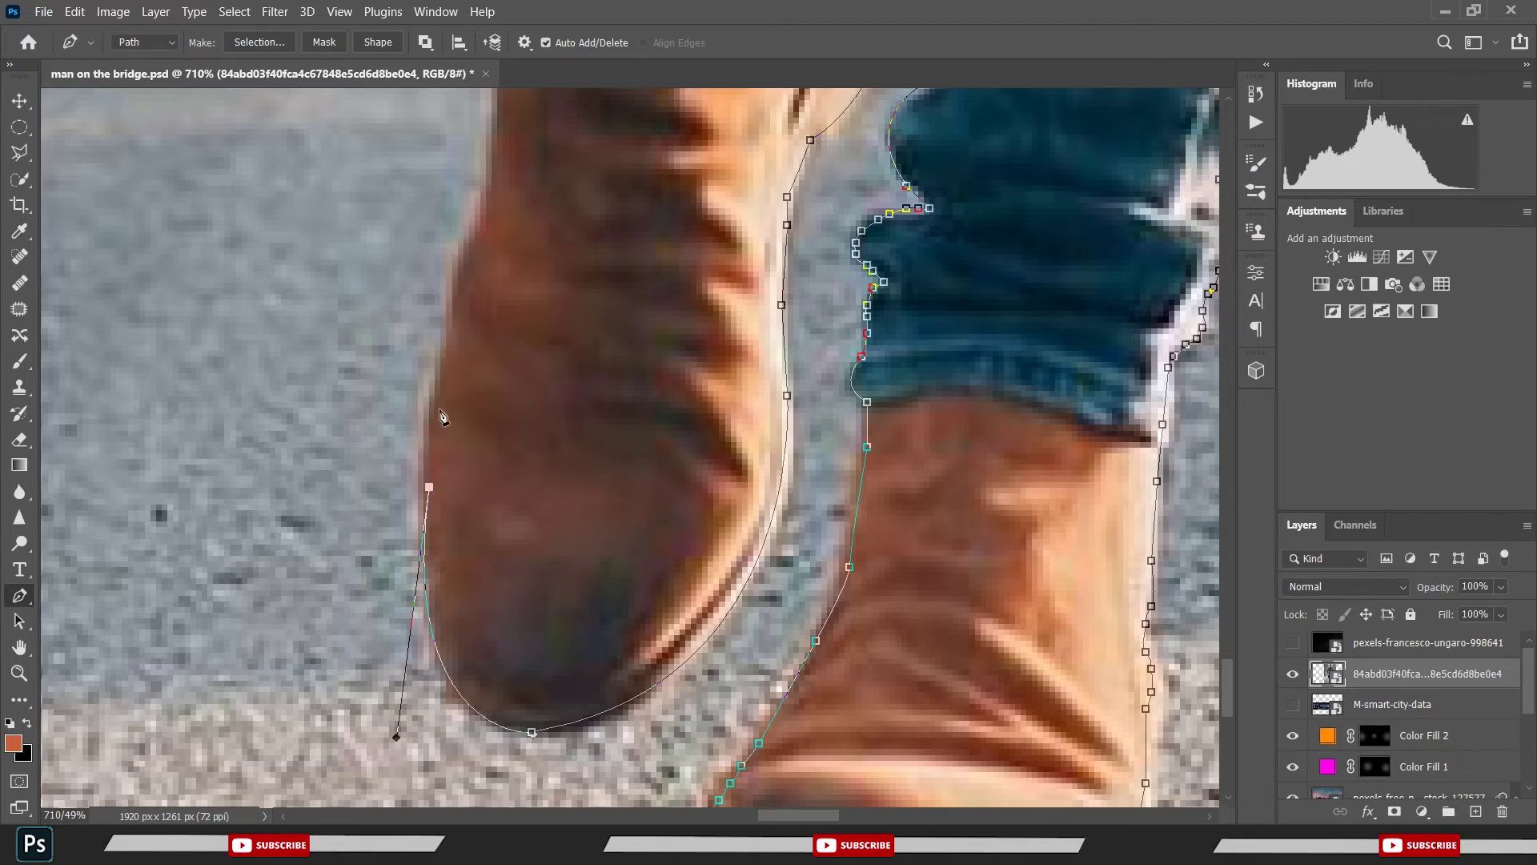
{"action": "left_click", "coordinate": [439, 385]}
{"action": "left_click", "coordinate": [446, 343]}
{"action": "left_click", "coordinate": [457, 304]}
{"action": "left_click", "coordinate": [468, 254]}
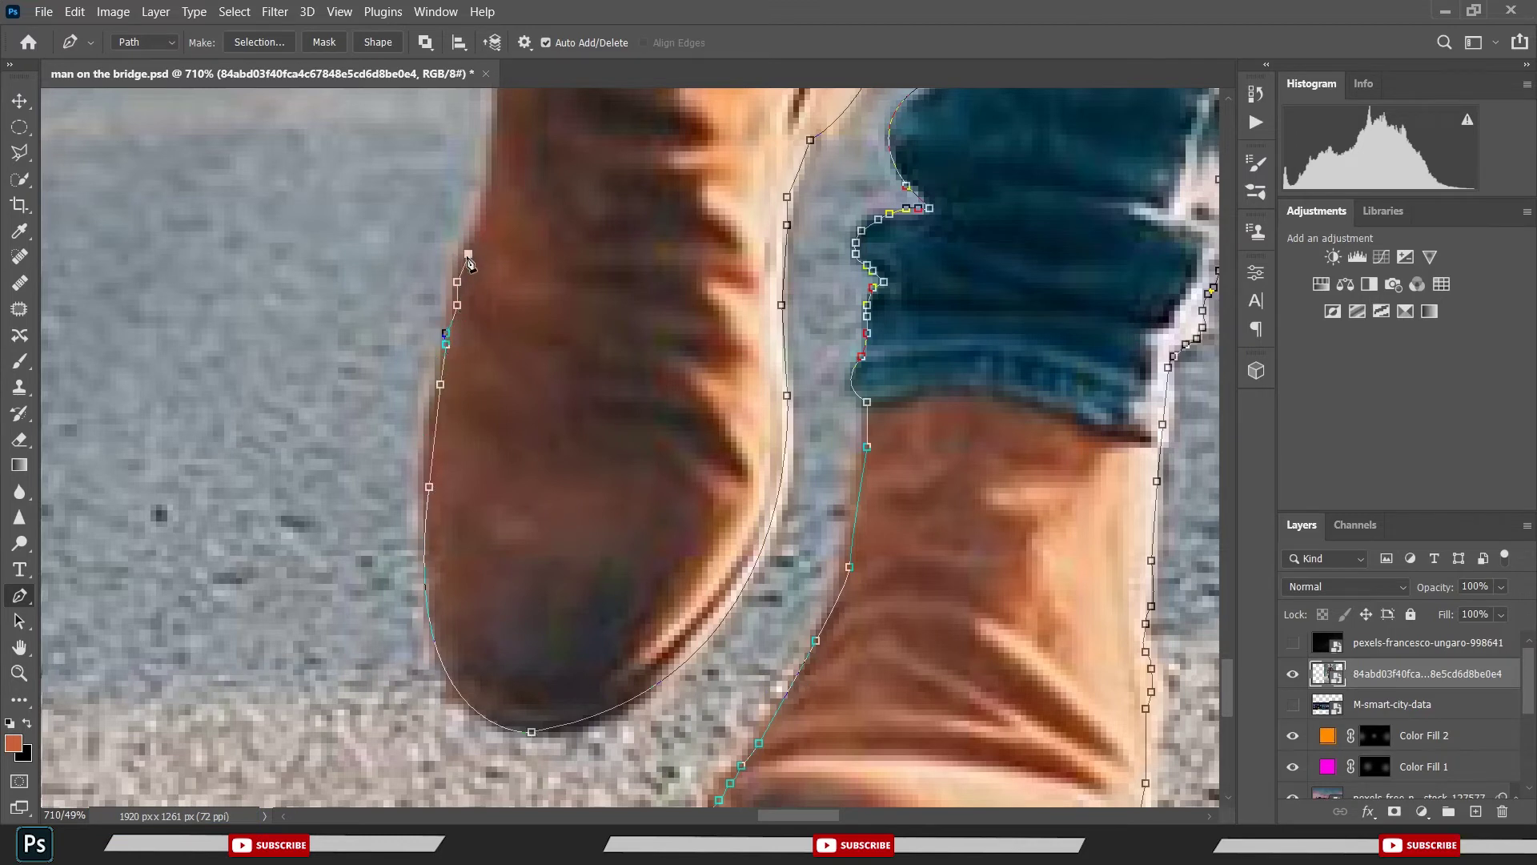
{"action": "left_click", "coordinate": [479, 219]}
{"action": "left_click", "coordinate": [493, 121]}
- Continue anchors up the boot's left side onto the jeans, ending with a corner point
{"action": "left_click_drag", "start_coordinate": [490, 124], "coordinate": [472, 517]}
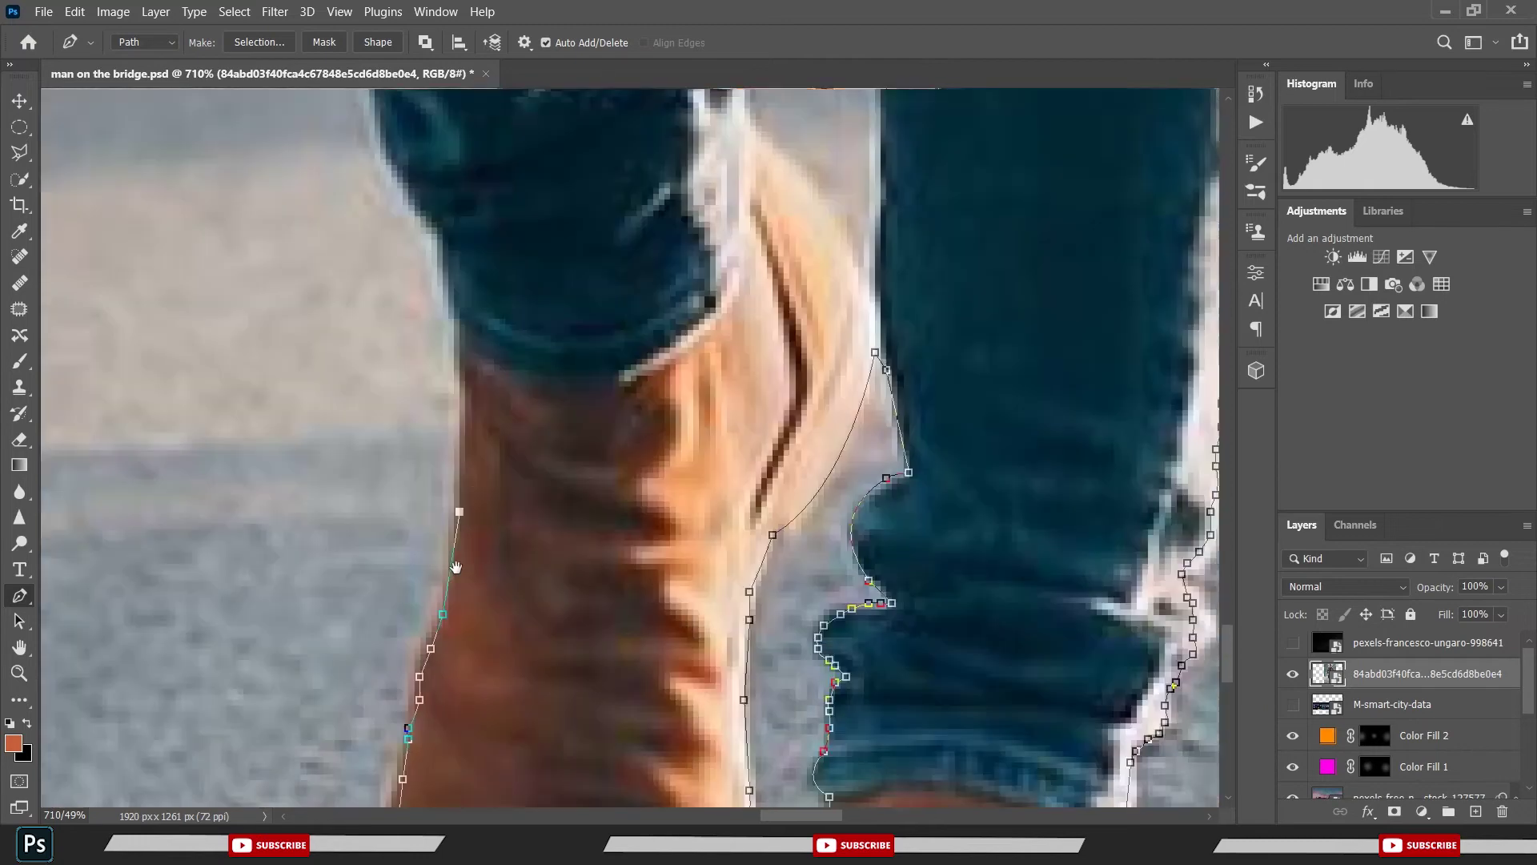
{"action": "left_click", "coordinate": [461, 385]}
{"action": "left_click", "coordinate": [455, 328]}
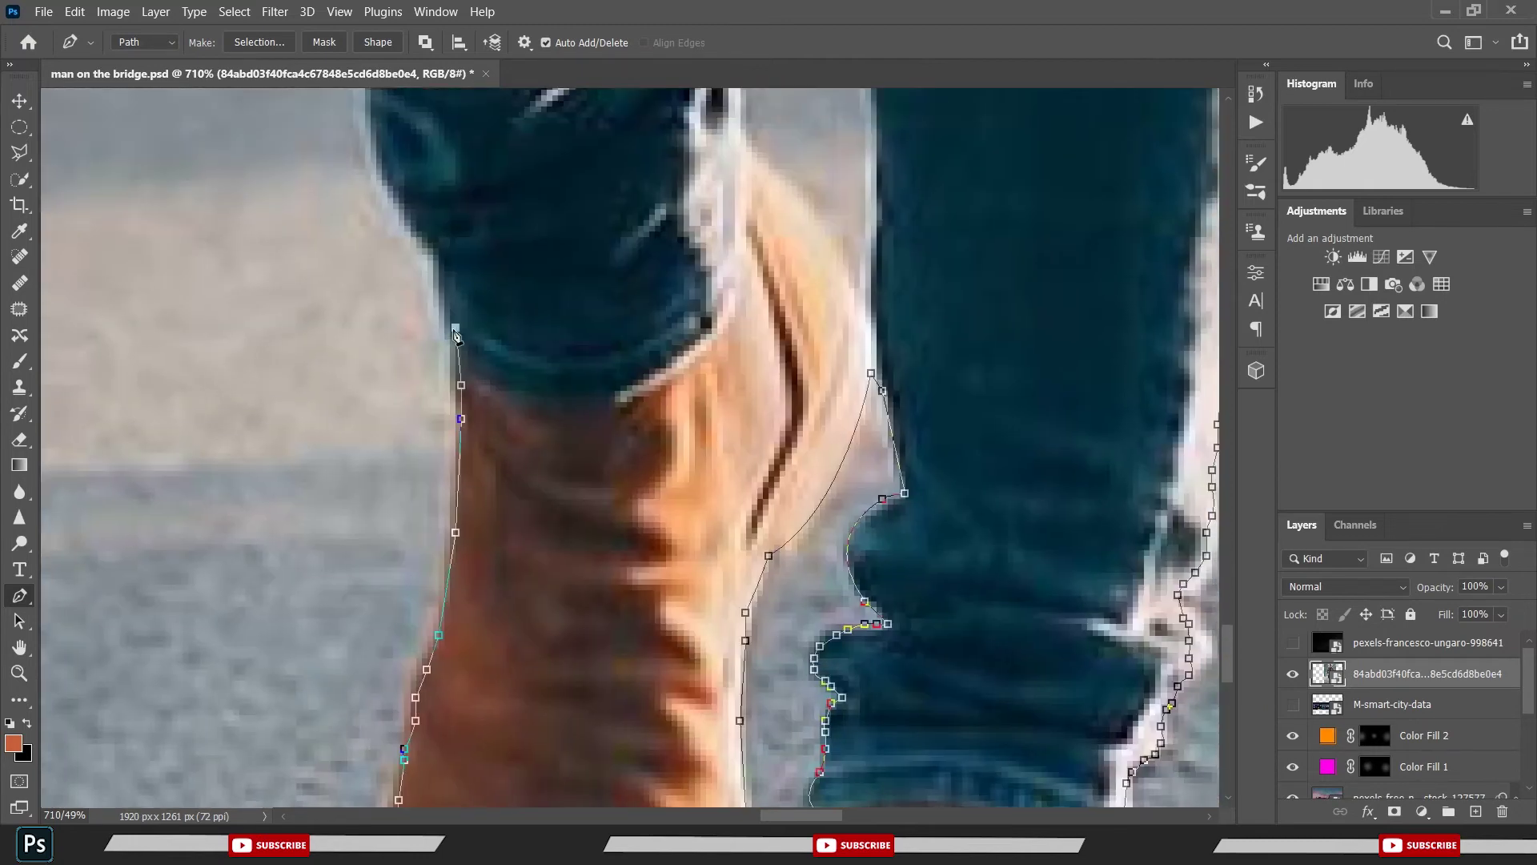
{"action": "left_click", "coordinate": [437, 265]}
{"action": "left_click_drag", "start_coordinate": [442, 270], "coordinate": [470, 449]}
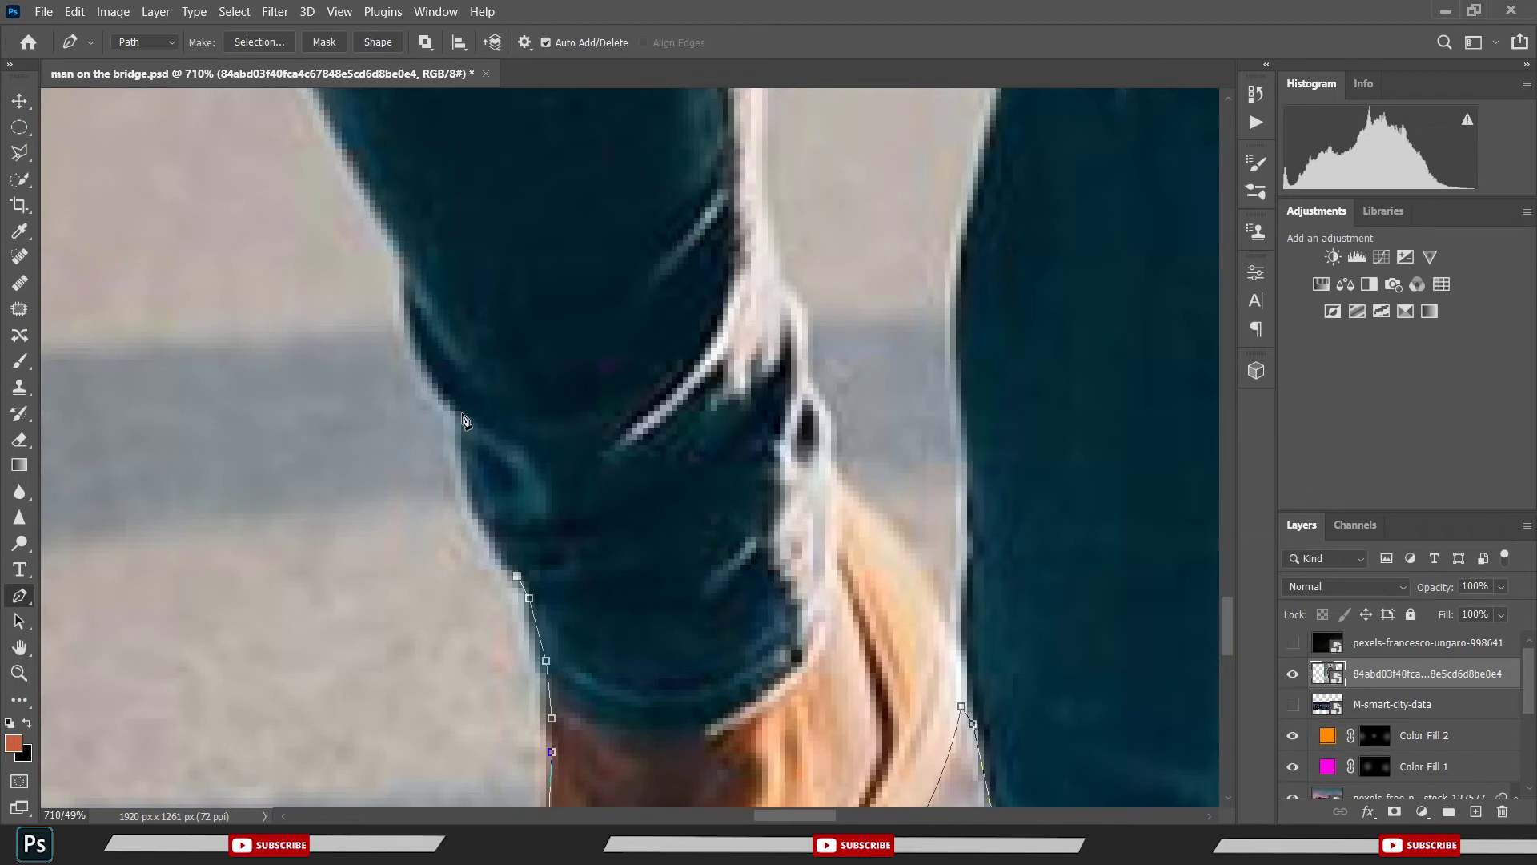
{"action": "left_click_drag", "start_coordinate": [459, 414], "coordinate": [463, 316]}
{"action": "left_click", "coordinate": [459, 413], "text": "alt"}
- Save, then add a smooth-turned-corner anchor and another corner anchor up the leg edge
{"action": "left_click_drag", "start_coordinate": [462, 415], "coordinate": [586, 526]}
{"action": "key", "text": "ctrl+s"}
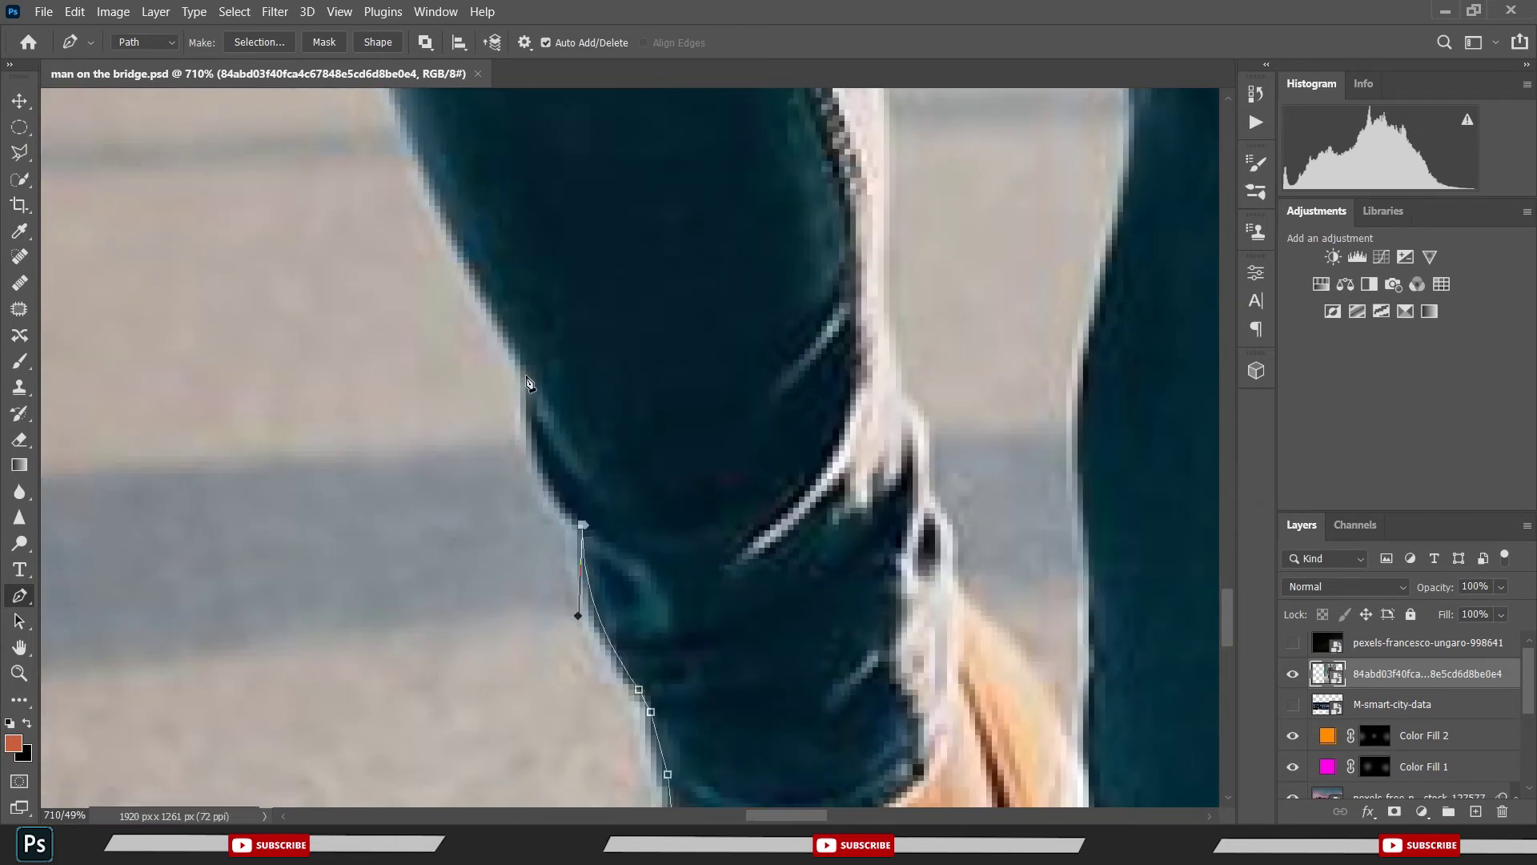
{"action": "left_click_drag", "start_coordinate": [523, 375], "coordinate": [542, 302]}
{"action": "left_click", "coordinate": [524, 375], "text": "alt"}
{"action": "left_click", "coordinate": [514, 350]}
- Trace anchors up the leg's outer edge toward and past the torn knee
{"action": "mouse_move", "coordinate": [424, 160]}
{"action": "left_mouse_down"}
{"action": "mouse_move", "coordinate": [464, 405]}
{"action": "mouse_move", "coordinate": [490, 300]}
{"action": "left_mouse_up"}
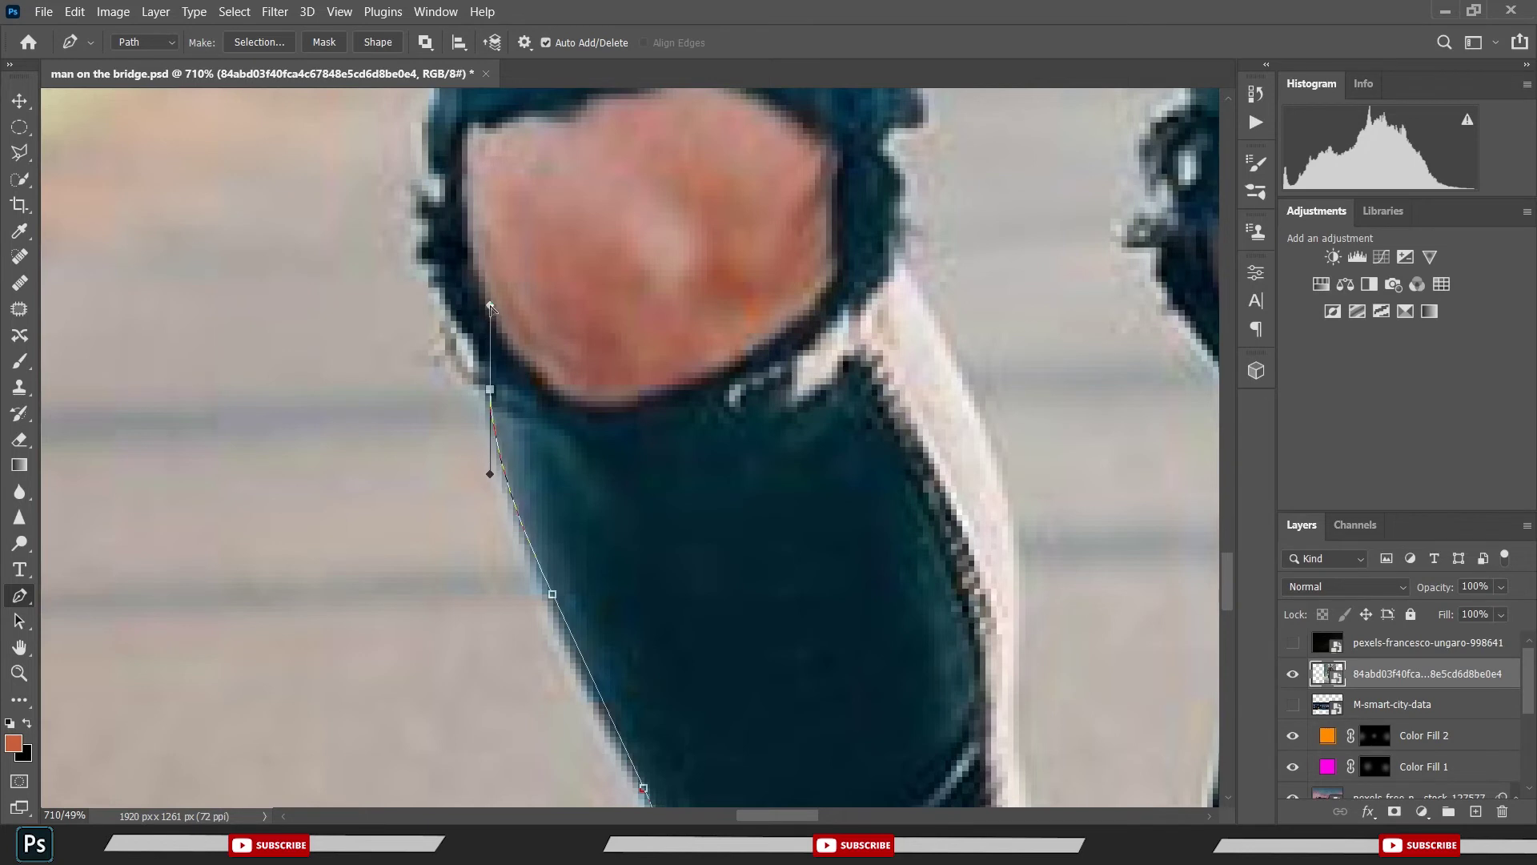
{"action": "left_click", "coordinate": [489, 387], "text": "alt"}
{"action": "left_click", "coordinate": [478, 355]}
{"action": "left_click", "coordinate": [455, 326]}
{"action": "left_click", "coordinate": [438, 290]}
{"action": "left_click", "coordinate": [428, 258]}
{"action": "left_click", "coordinate": [428, 230]}
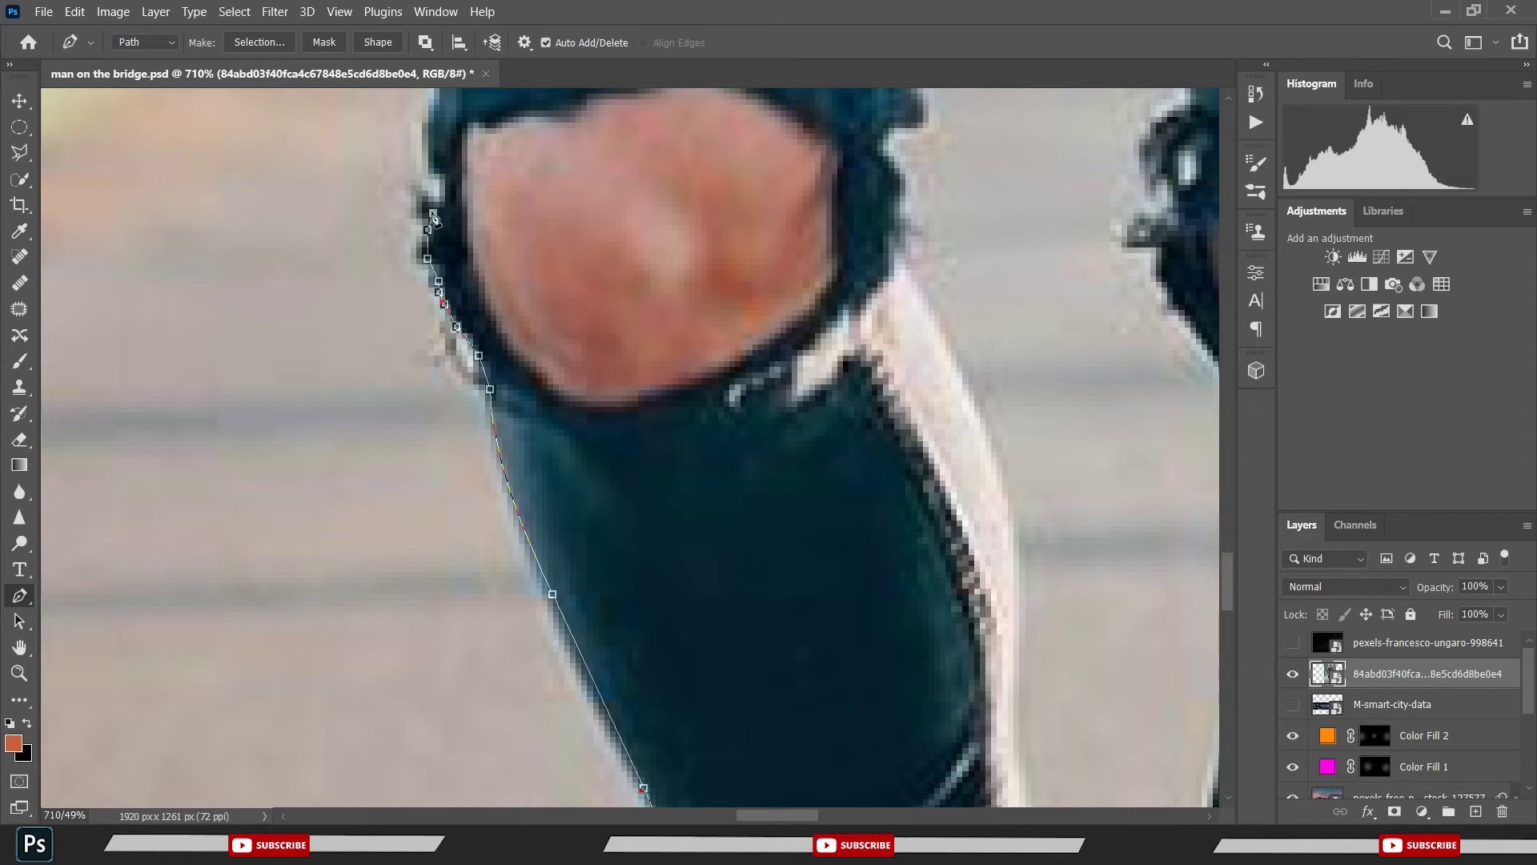
{"action": "left_click", "coordinate": [433, 213]}
{"action": "left_click", "coordinate": [444, 188]}
- Add anchors along the leg above the knee, bringing the thigh into view
{"action": "left_click_drag", "start_coordinate": [433, 156], "coordinate": [502, 497]}
{"action": "mouse_move", "coordinate": [506, 411]}
{"action": "left_mouse_down"}
{"action": "mouse_move", "coordinate": [533, 377]}
{"action": "mouse_move", "coordinate": [506, 390]}
{"action": "left_mouse_up"}
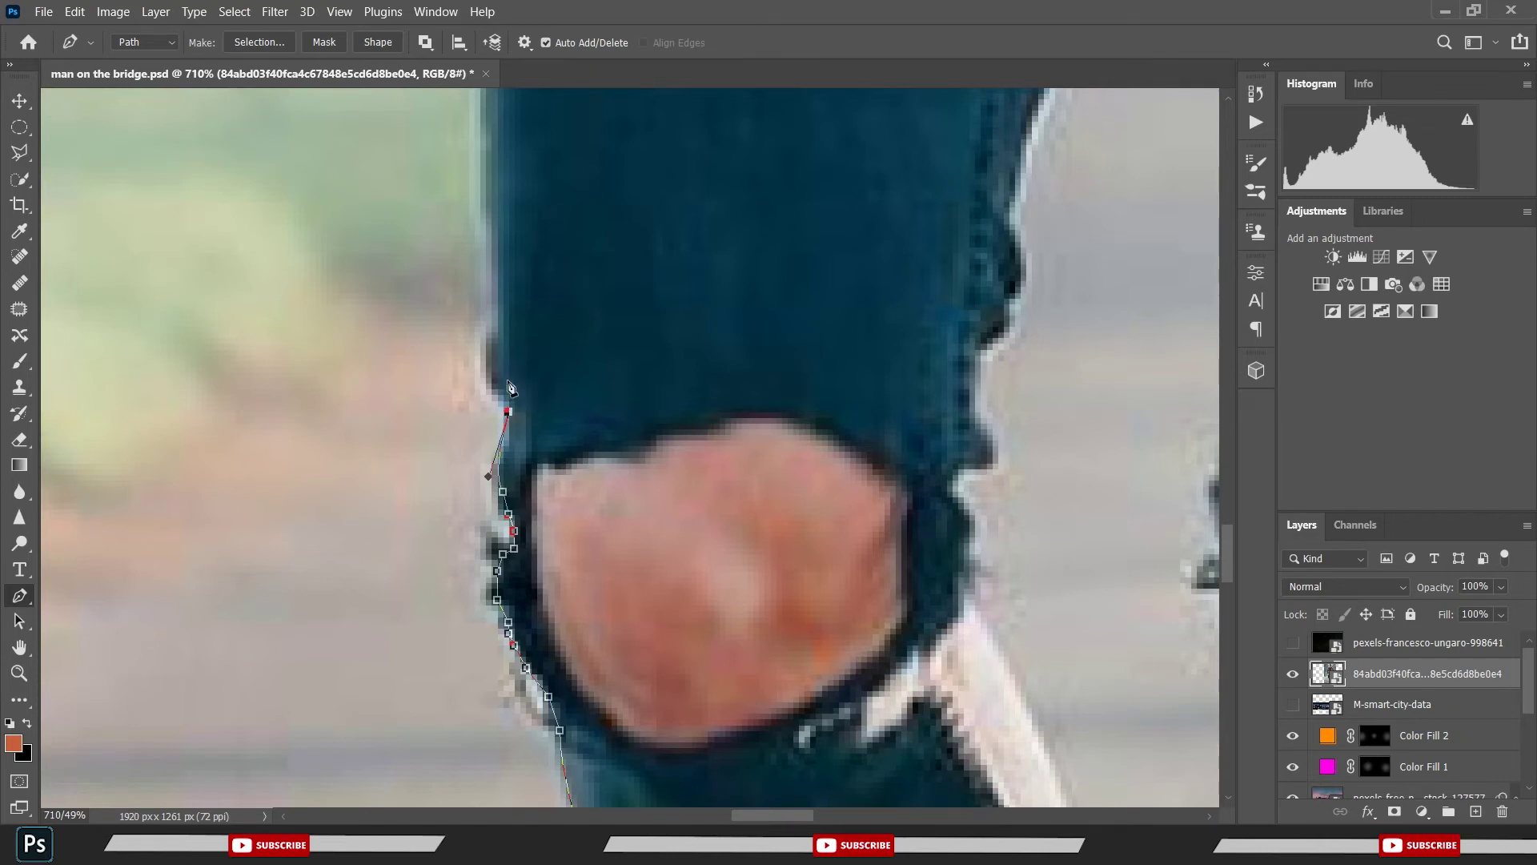
{"action": "left_click", "coordinate": [503, 360]}
{"action": "left_click", "coordinate": [497, 167]}
{"action": "left_click_drag", "start_coordinate": [505, 155], "coordinate": [546, 517]}
- Save, then place curved and corner anchors up the thigh's edge of the jeans
{"action": "scroll", "coordinate": [587, 383], "scroll_direction": "down", "scroll_amount": 3}
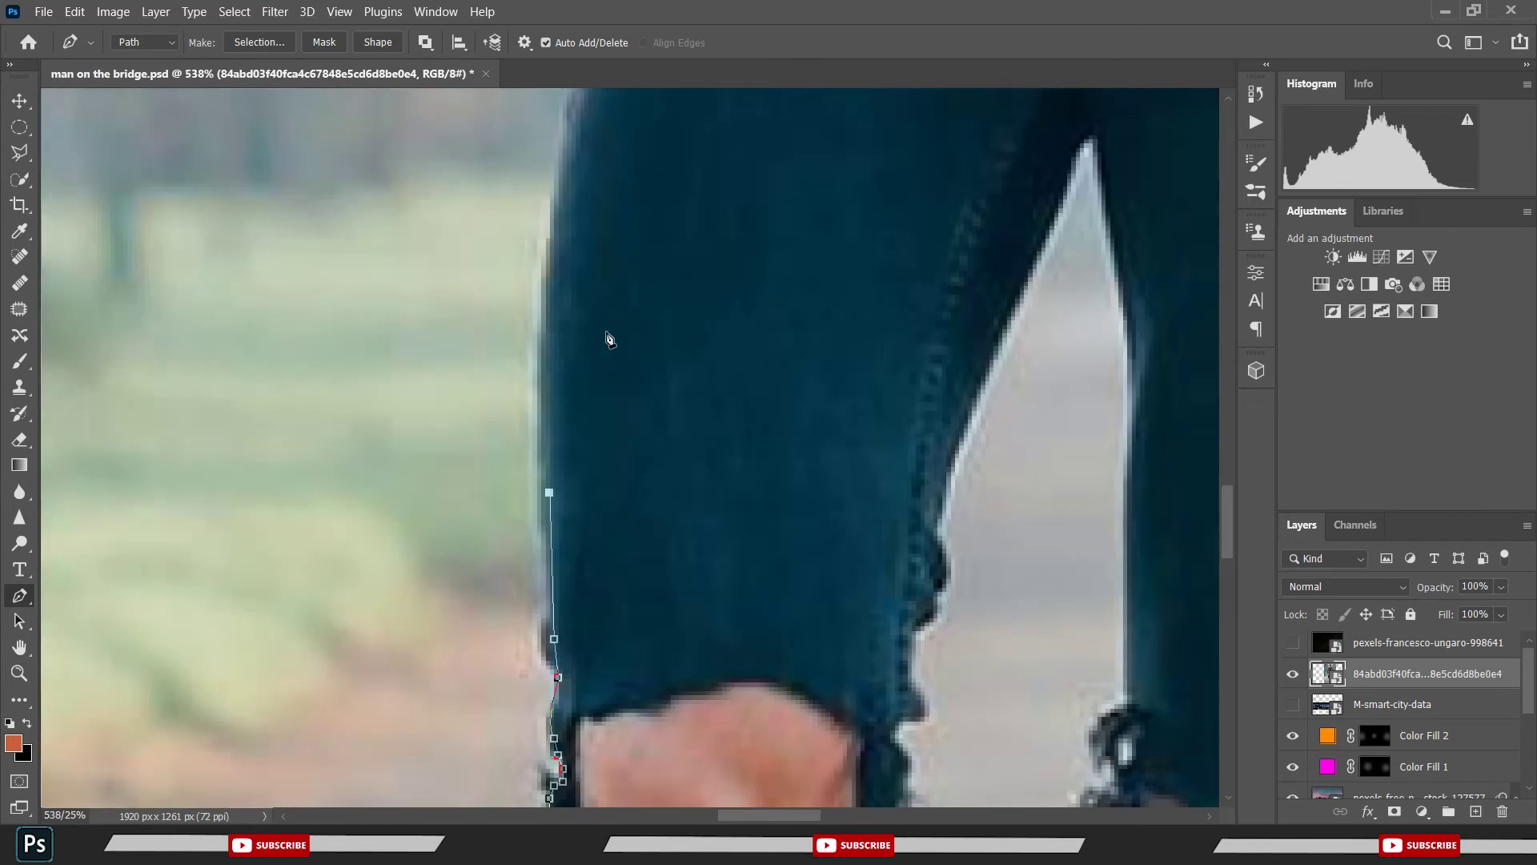
{"action": "scroll", "coordinate": [608, 337], "scroll_direction": "up", "scroll_amount": 2}
{"action": "key", "text": "ctrl+s"}
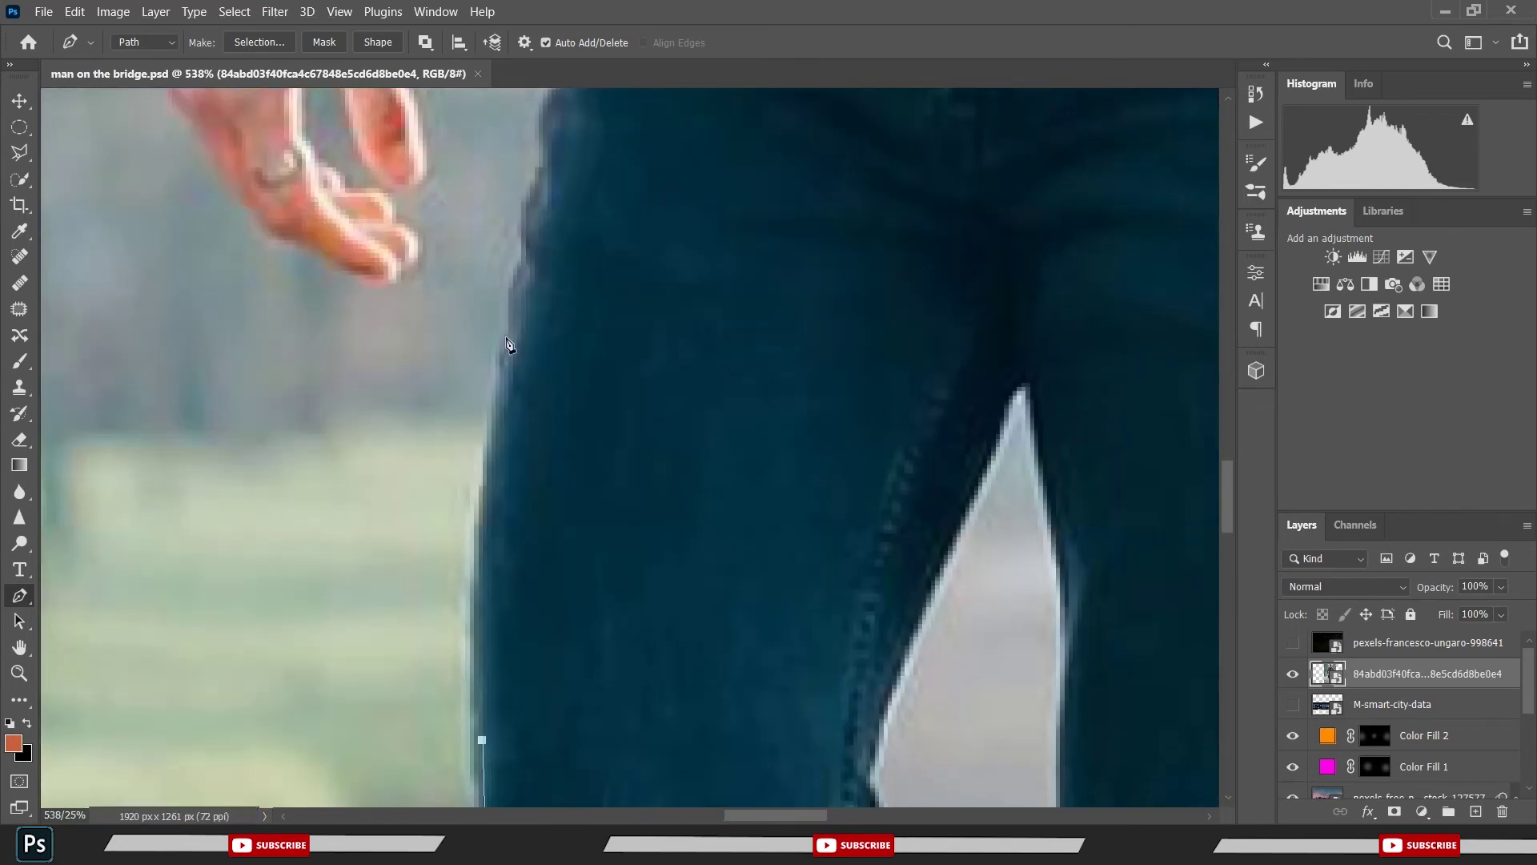
{"action": "left_click_drag", "start_coordinate": [513, 331], "coordinate": [566, 155]}
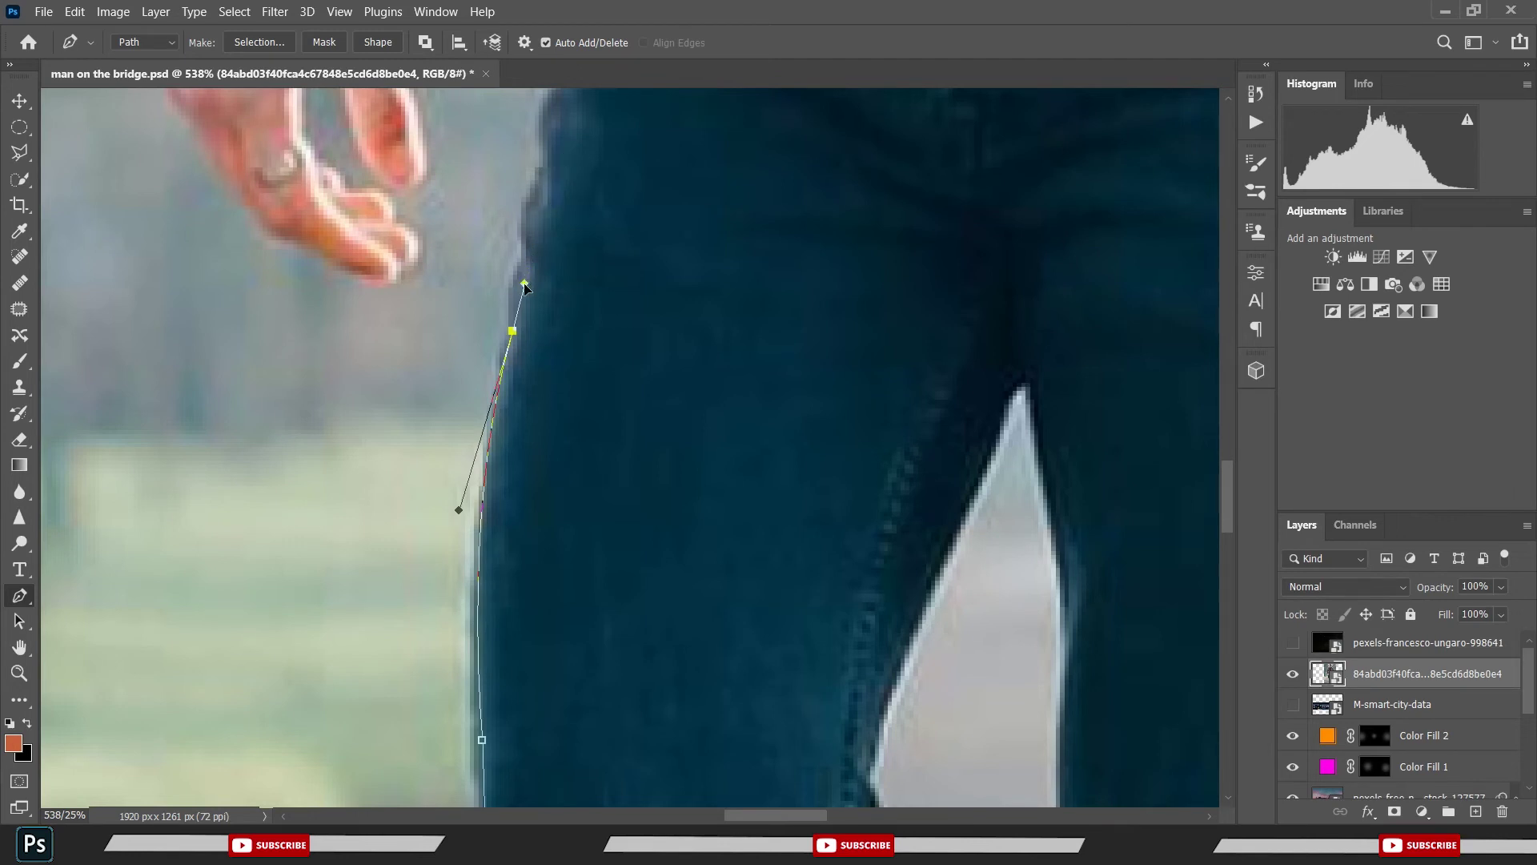
{"action": "left_click", "coordinate": [513, 330], "text": "alt"}
{"action": "left_click_drag", "start_coordinate": [525, 261], "coordinate": [525, 240]}
{"action": "left_click", "coordinate": [530, 214]}
{"action": "left_click", "coordinate": [538, 184]}
{"action": "left_click", "coordinate": [550, 150]}
- Add anchors up the upper jeans edge toward the jacket hem
{"action": "left_click_drag", "start_coordinate": [559, 139], "coordinate": [520, 349]}
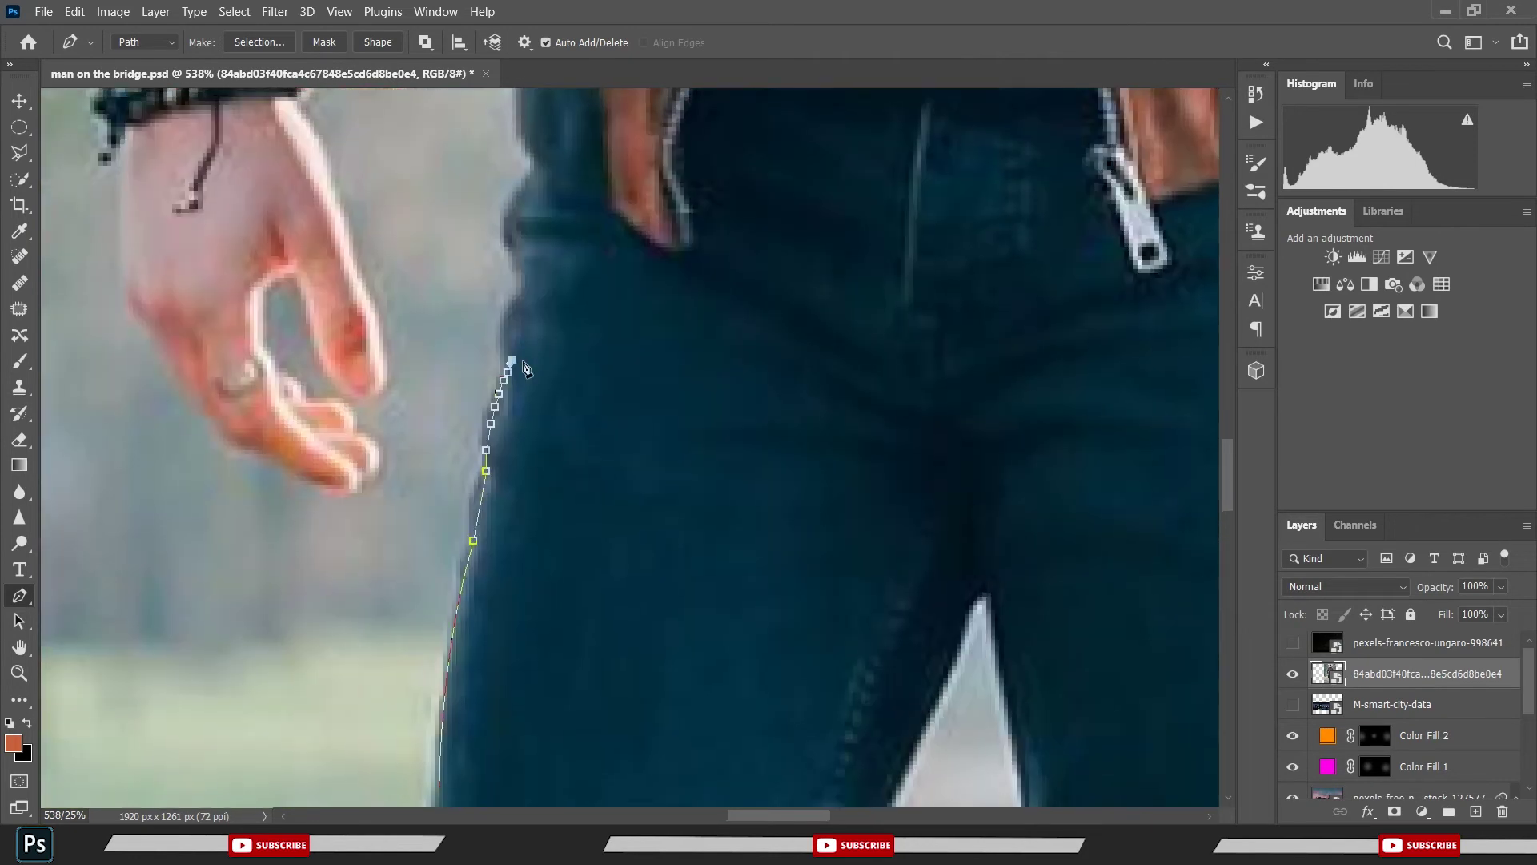
{"action": "left_click", "coordinate": [525, 286]}
{"action": "left_click", "coordinate": [516, 251]}
{"action": "left_click", "coordinate": [520, 212]}
{"action": "left_click", "coordinate": [534, 162]}
{"action": "left_click", "coordinate": [528, 142]}
{"action": "left_click", "coordinate": [525, 111]}
- Trace the path along the jacket's lower edge and up its side
{"action": "left_click_drag", "start_coordinate": [525, 111], "coordinate": [581, 488]}
{"action": "left_click", "coordinate": [578, 414]}
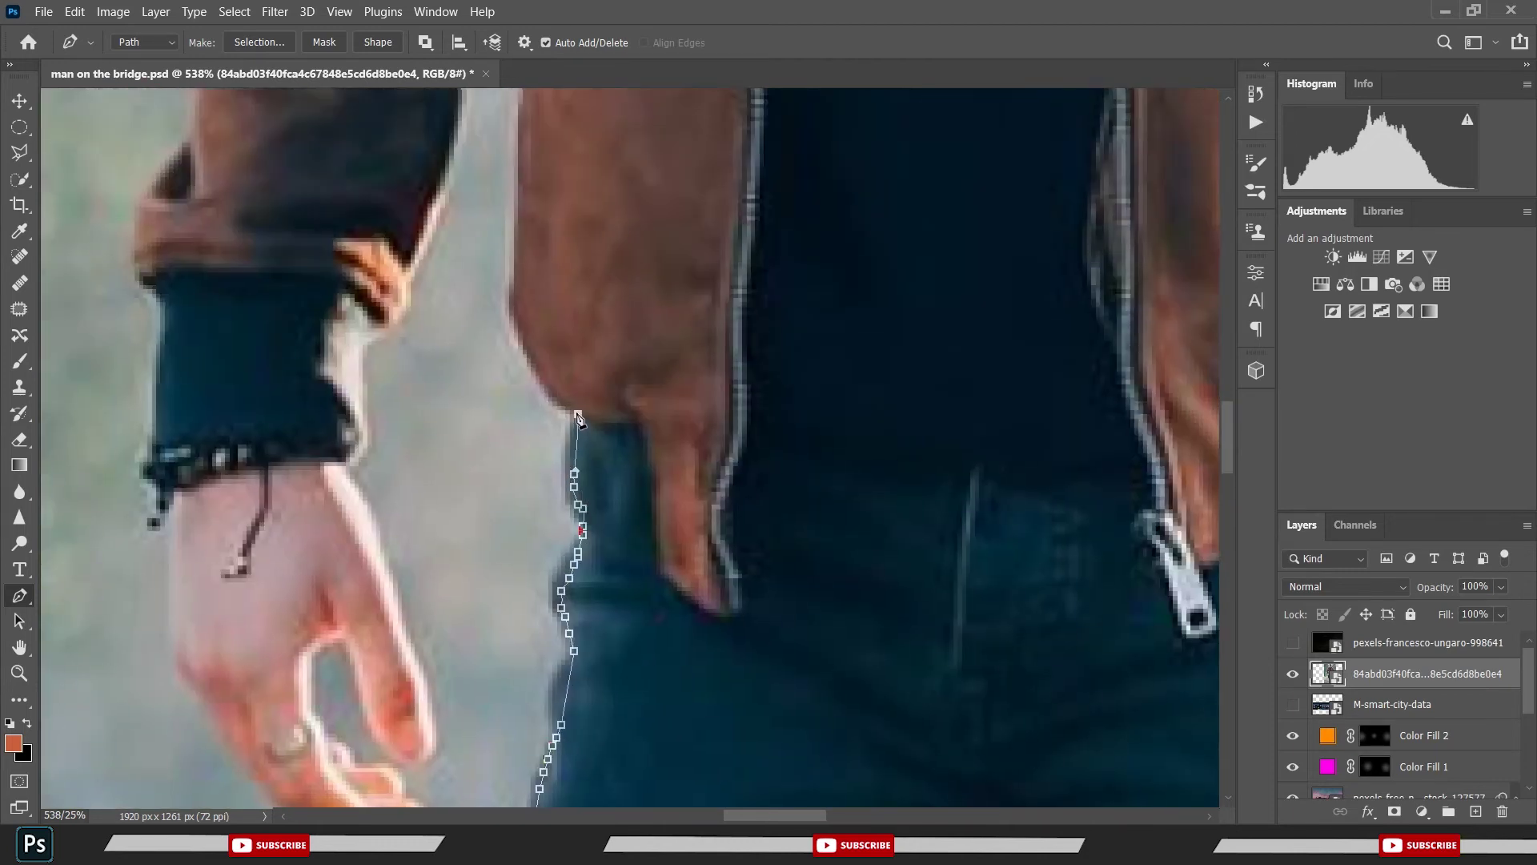
{"action": "left_click", "coordinate": [565, 401]}
{"action": "left_click", "coordinate": [538, 361]}
{"action": "left_click", "coordinate": [535, 353]}
{"action": "left_click", "coordinate": [530, 339]}
{"action": "left_click", "coordinate": [526, 311]}
{"action": "left_click", "coordinate": [520, 125]}
- Anchor up to where sleeve meets jacket, curve around the sleeve's inner edge, and save
{"action": "left_click_drag", "start_coordinate": [521, 129], "coordinate": [522, 499]}
{"action": "left_click", "coordinate": [546, 286]}
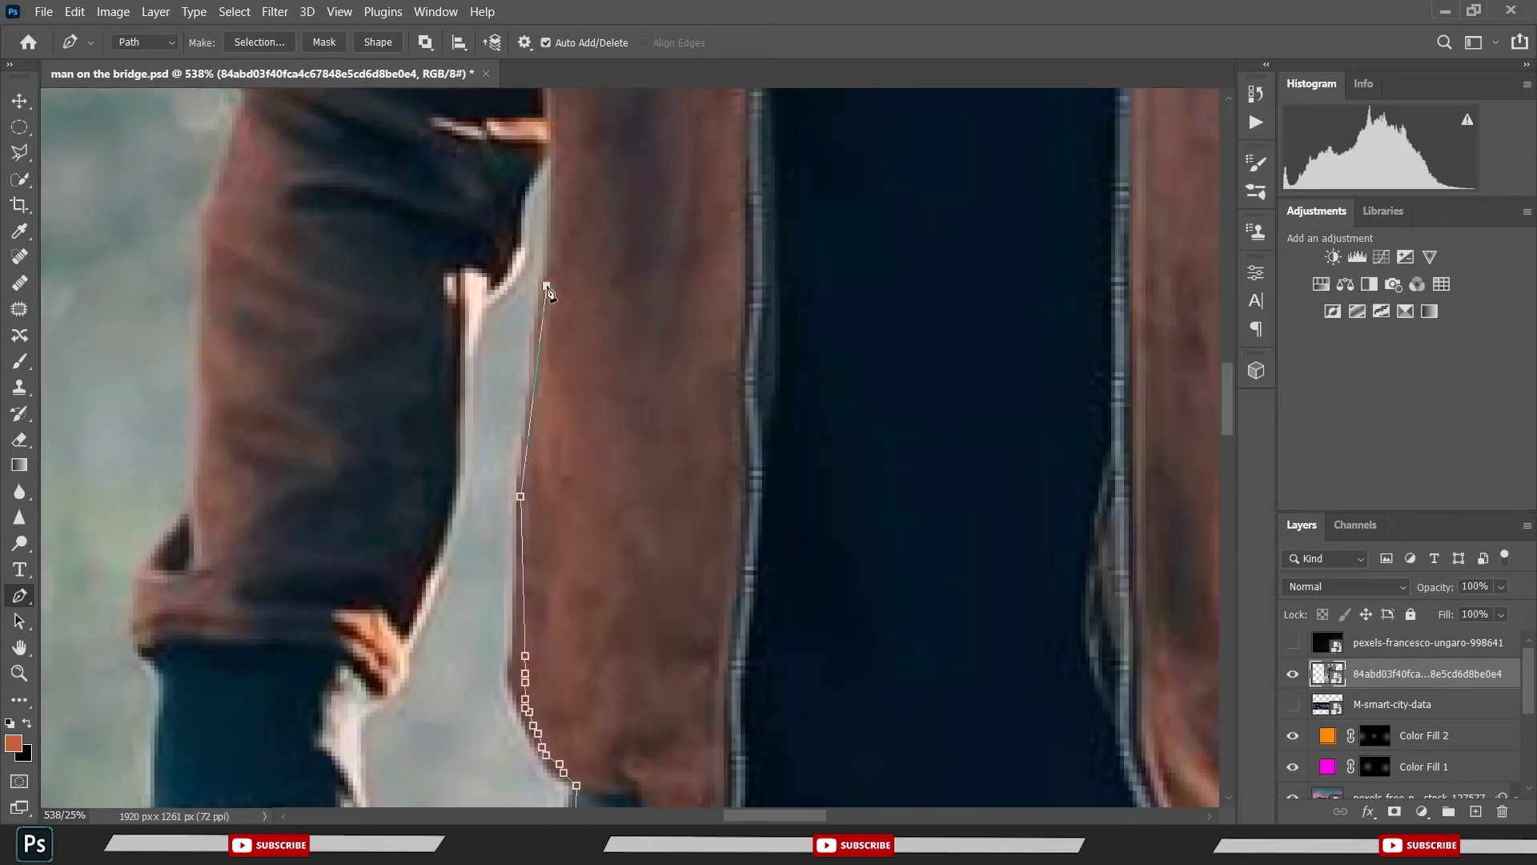
{"action": "left_click", "coordinate": [550, 157]}
{"action": "left_click_drag", "start_coordinate": [520, 238], "coordinate": [532, 289]}
{"action": "key", "text": "ctrl+s"}
- Add curved anchors down the sleeve edge to the cuff, ending in a corner point, saving along the way
{"action": "mouse_move", "coordinate": [482, 307]}
{"action": "left_mouse_down"}
{"action": "mouse_move", "coordinate": [437, 328]}
{"action": "mouse_move", "coordinate": [477, 318]}
{"action": "left_mouse_up"}
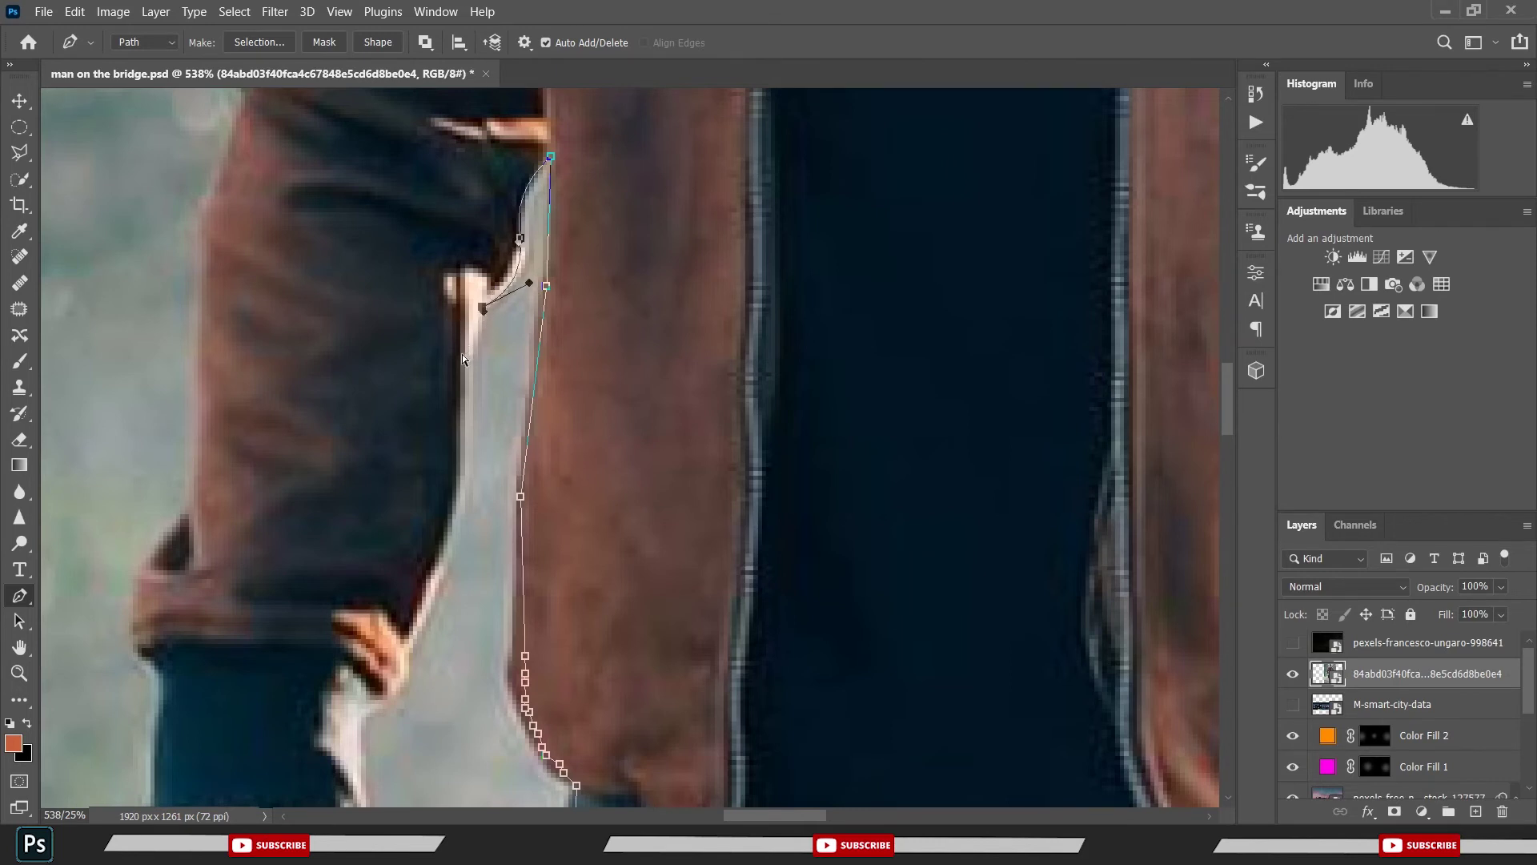
{"action": "key", "text": "ctrl+s"}
{"action": "mouse_move", "coordinate": [461, 393]}
{"action": "left_mouse_down"}
{"action": "mouse_move", "coordinate": [464, 432]}
{"action": "mouse_move", "coordinate": [462, 408]}
{"action": "left_mouse_up"}
{"action": "key", "text": "ctrl+s"}
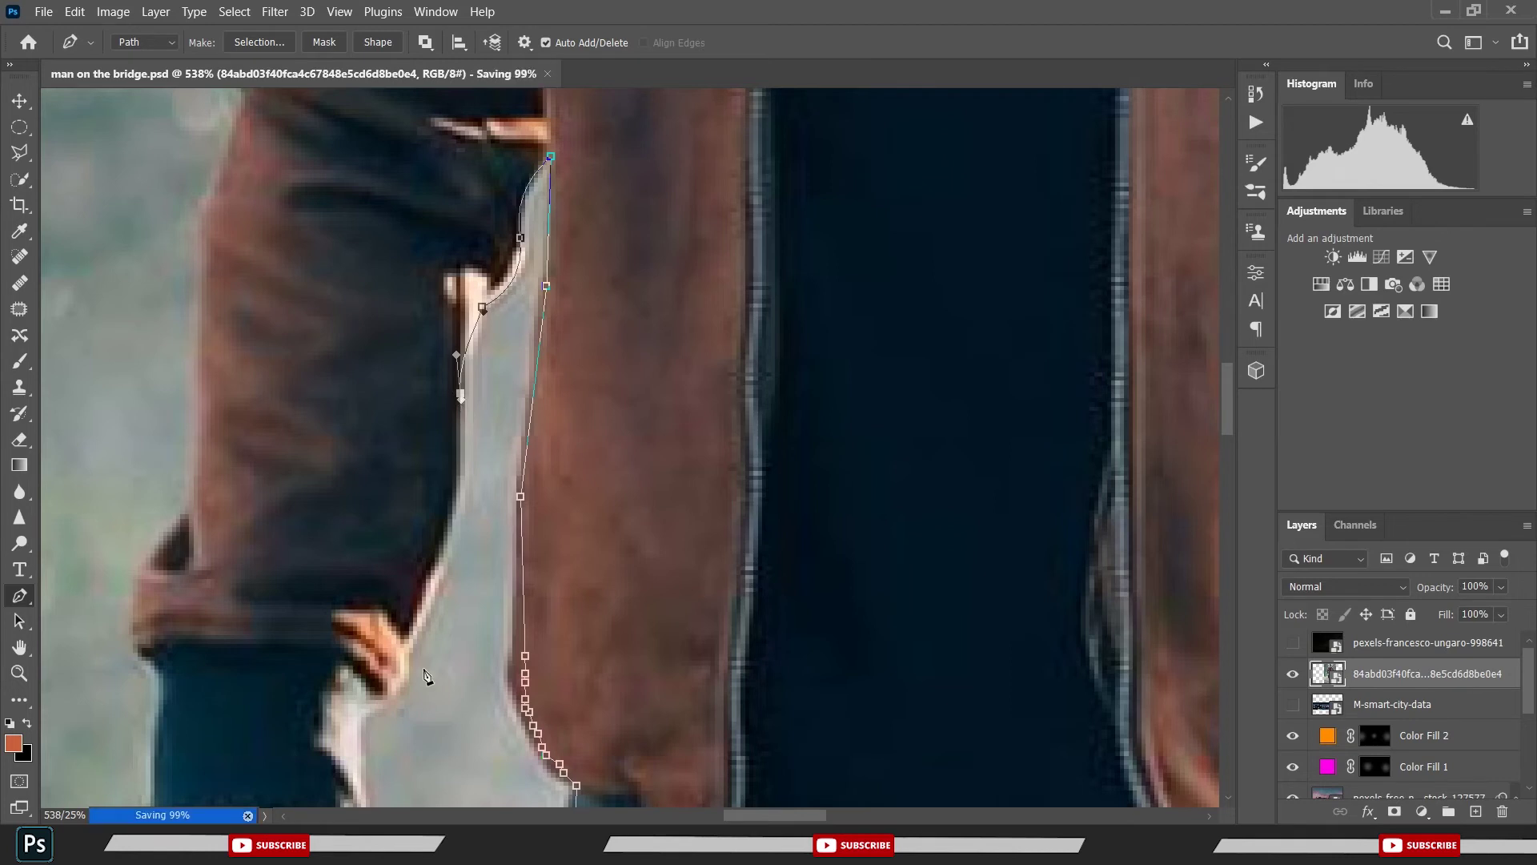
{"action": "left_click_drag", "start_coordinate": [405, 647], "coordinate": [339, 766]}
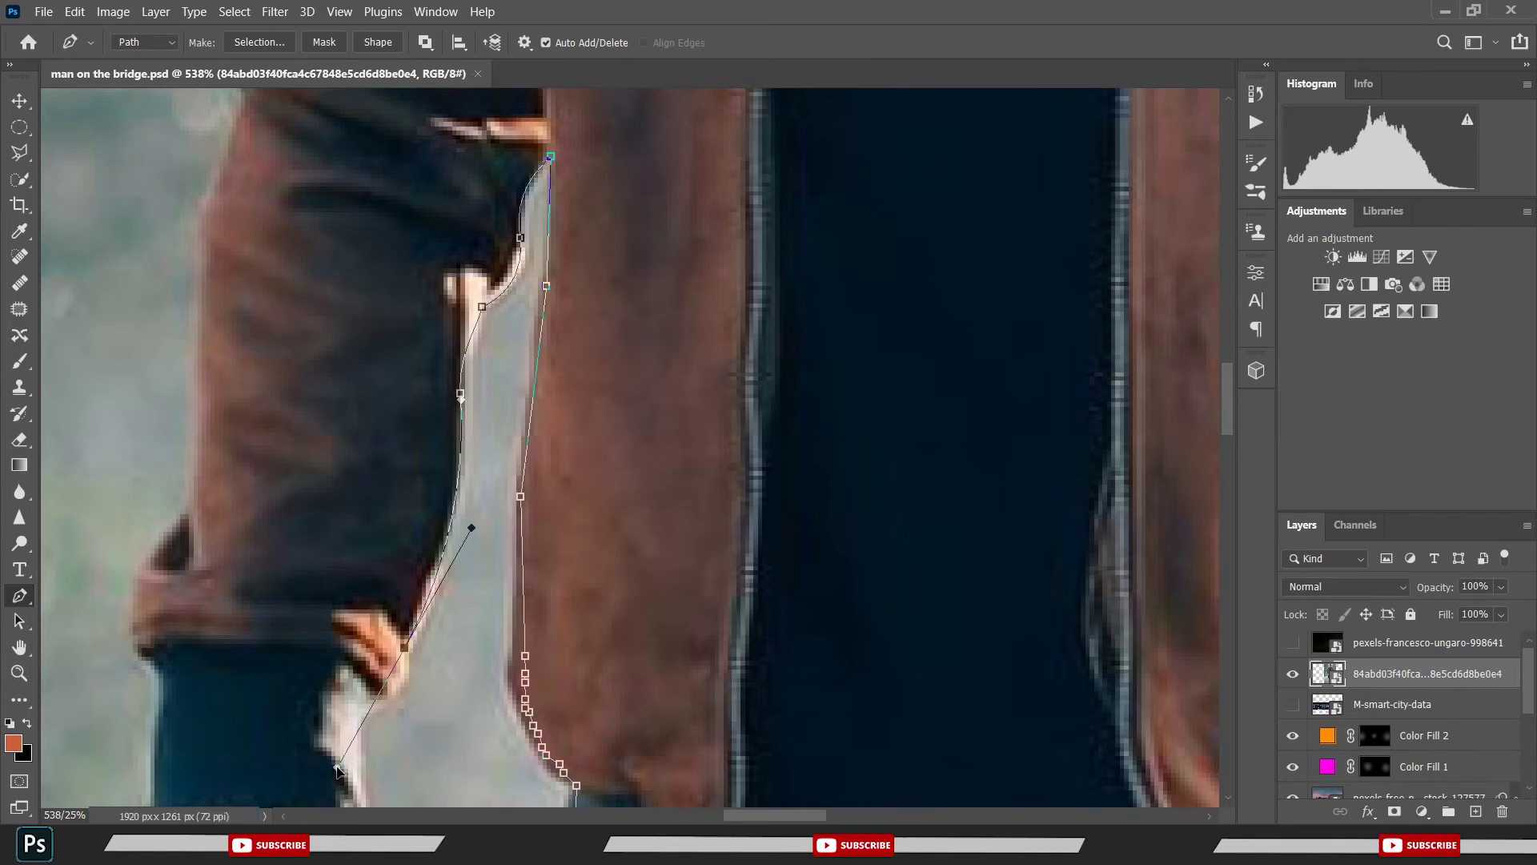
{"action": "left_click", "coordinate": [405, 649], "text": "alt"}
- Trace the pen path down the cuff's edge and bottom to the wrist
{"action": "left_click_drag", "start_coordinate": [382, 682], "coordinate": [435, 565]}
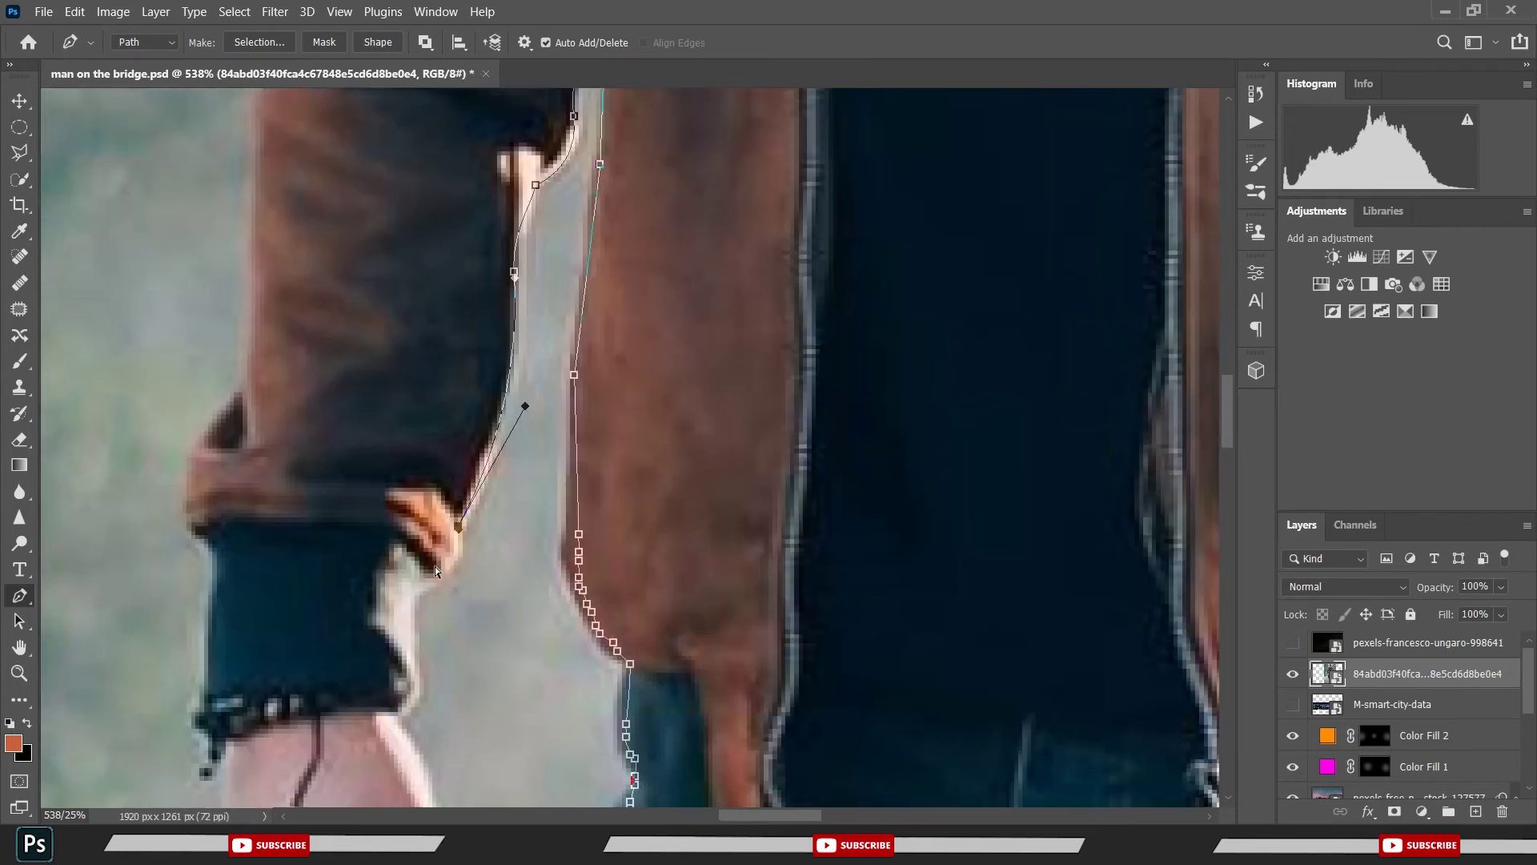
{"action": "key", "text": "ctrl+s"}
{"action": "left_click_drag", "start_coordinate": [414, 590], "coordinate": [390, 602]}
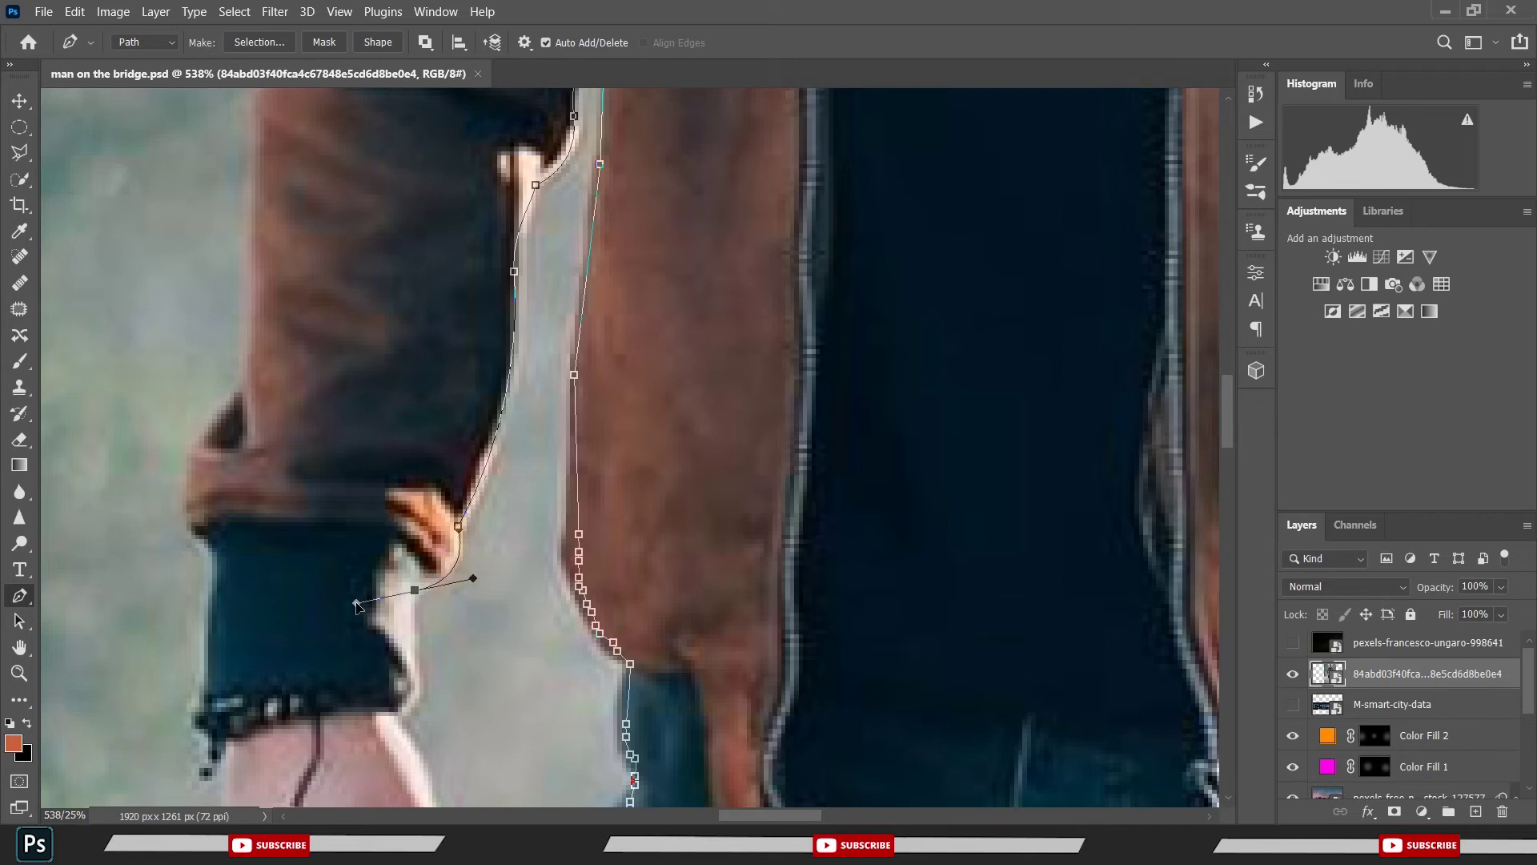
{"action": "left_click", "coordinate": [411, 633]}
{"action": "left_click", "coordinate": [411, 663]}
{"action": "left_click", "coordinate": [415, 699]}
{"action": "left_click", "coordinate": [411, 707]}
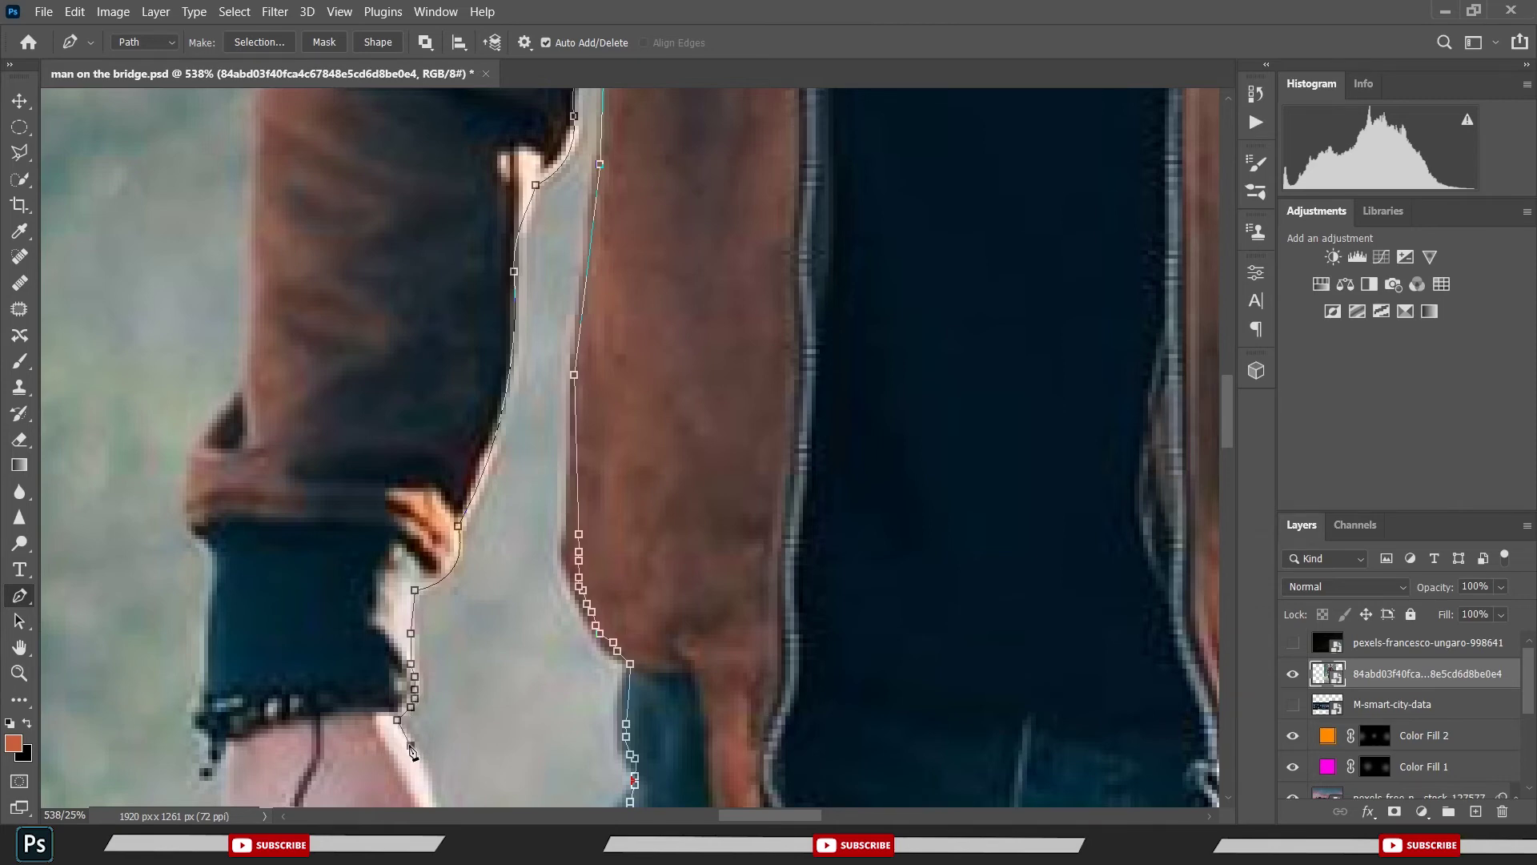
{"action": "left_click", "coordinate": [411, 748]}
{"action": "scroll", "coordinate": [474, 539], "scroll_direction": "down", "scroll_amount": 5}
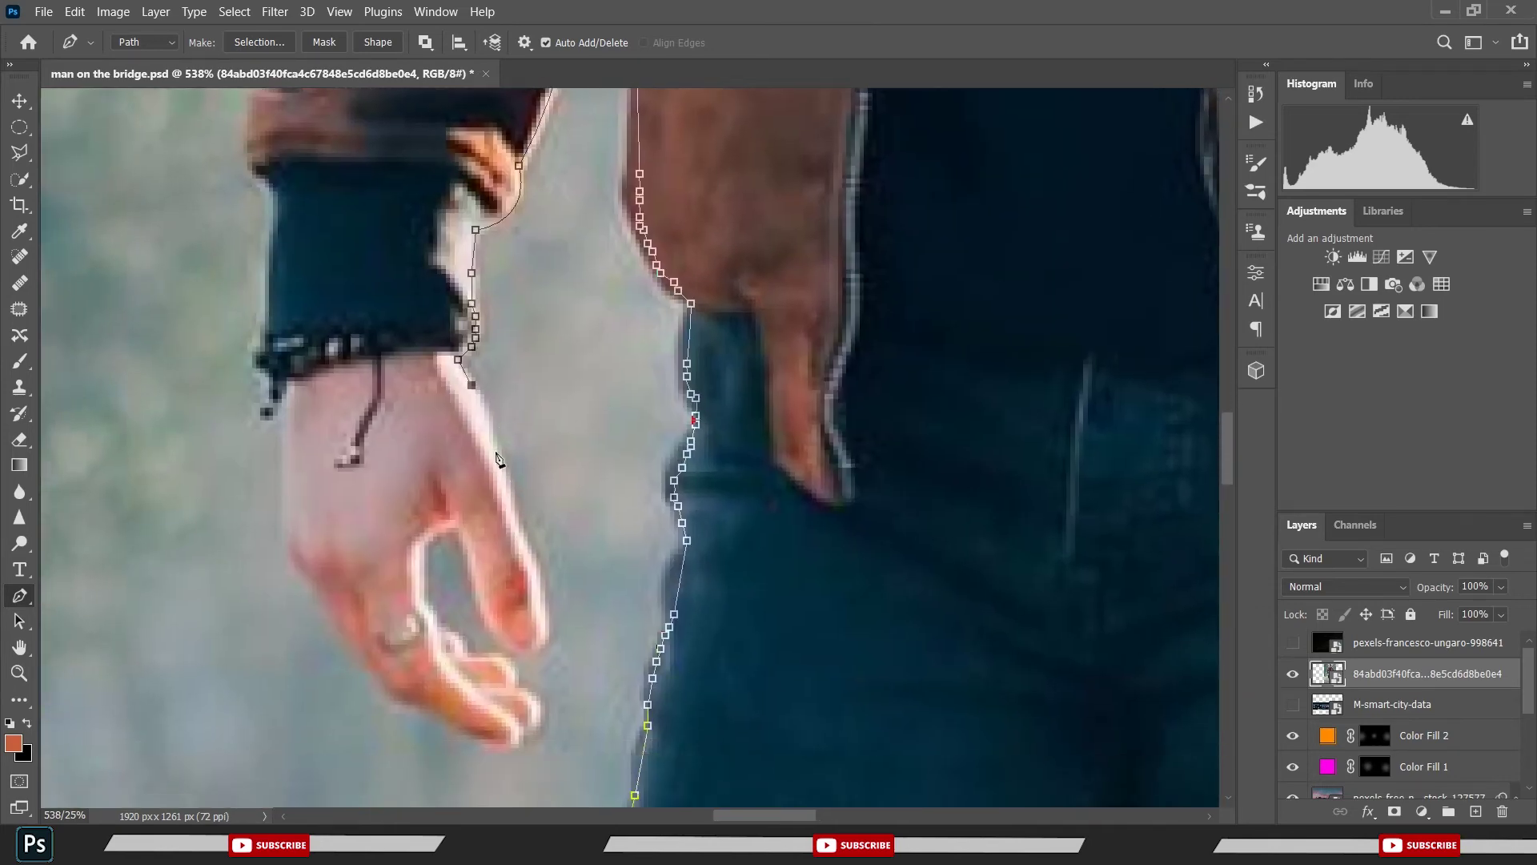
- Trace anchors along the finger's edge, around the fingertip and into the curled finger
{"action": "left_click", "coordinate": [501, 474]}
{"action": "left_click", "coordinate": [523, 530]}
{"action": "left_click", "coordinate": [535, 558]}
{"action": "left_click", "coordinate": [541, 587]}
{"action": "left_click", "coordinate": [541, 639]}
{"action": "mouse_move", "coordinate": [463, 535]}
{"action": "left_mouse_down"}
{"action": "mouse_move", "coordinate": [466, 522]}
{"action": "mouse_move", "coordinate": [418, 614]}
{"action": "left_mouse_up"}
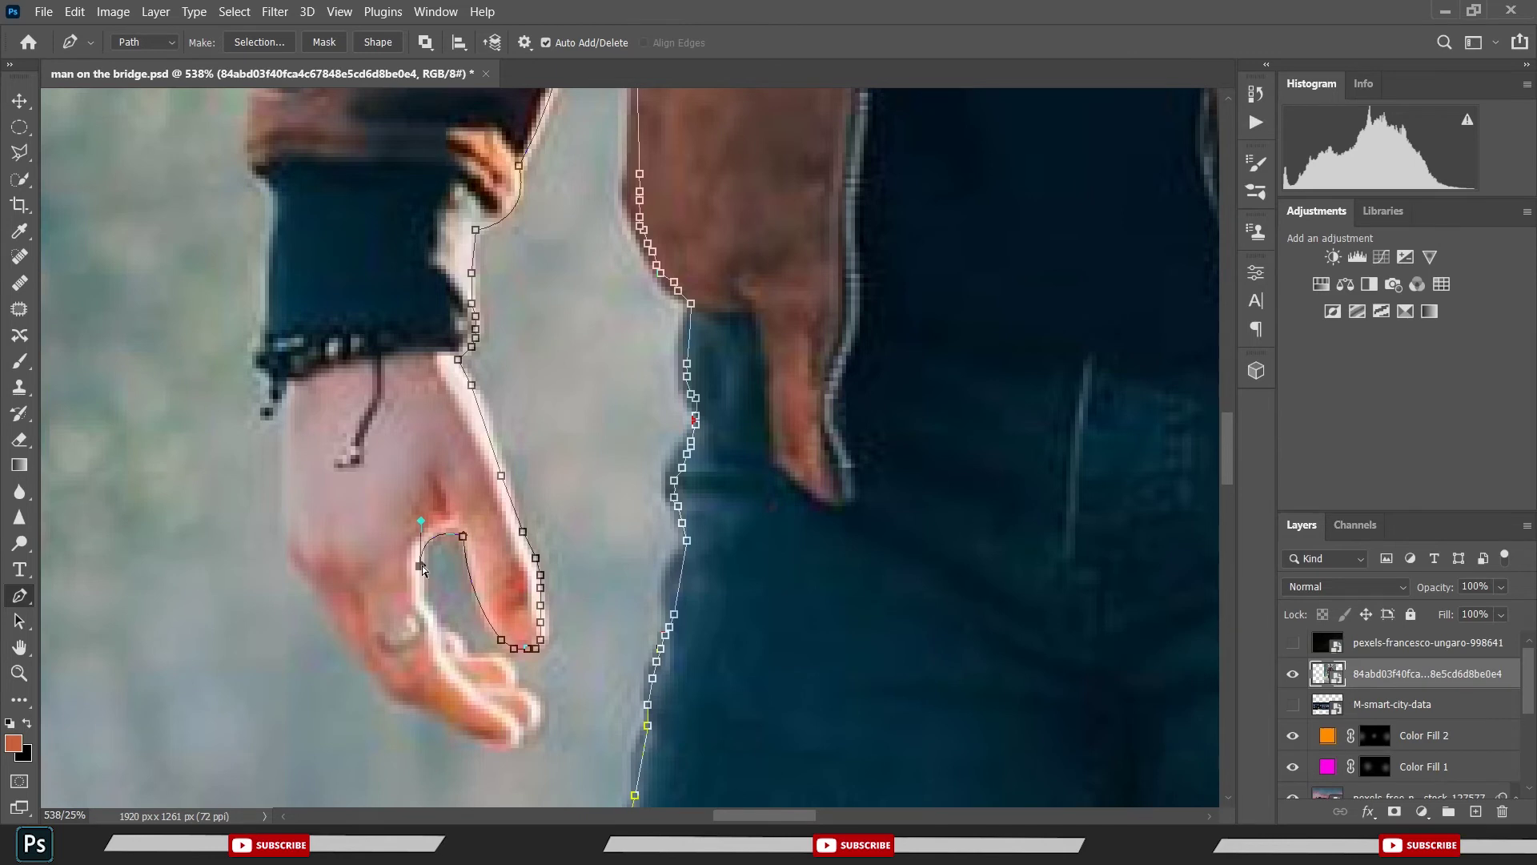
{"action": "left_click", "coordinate": [420, 582]}
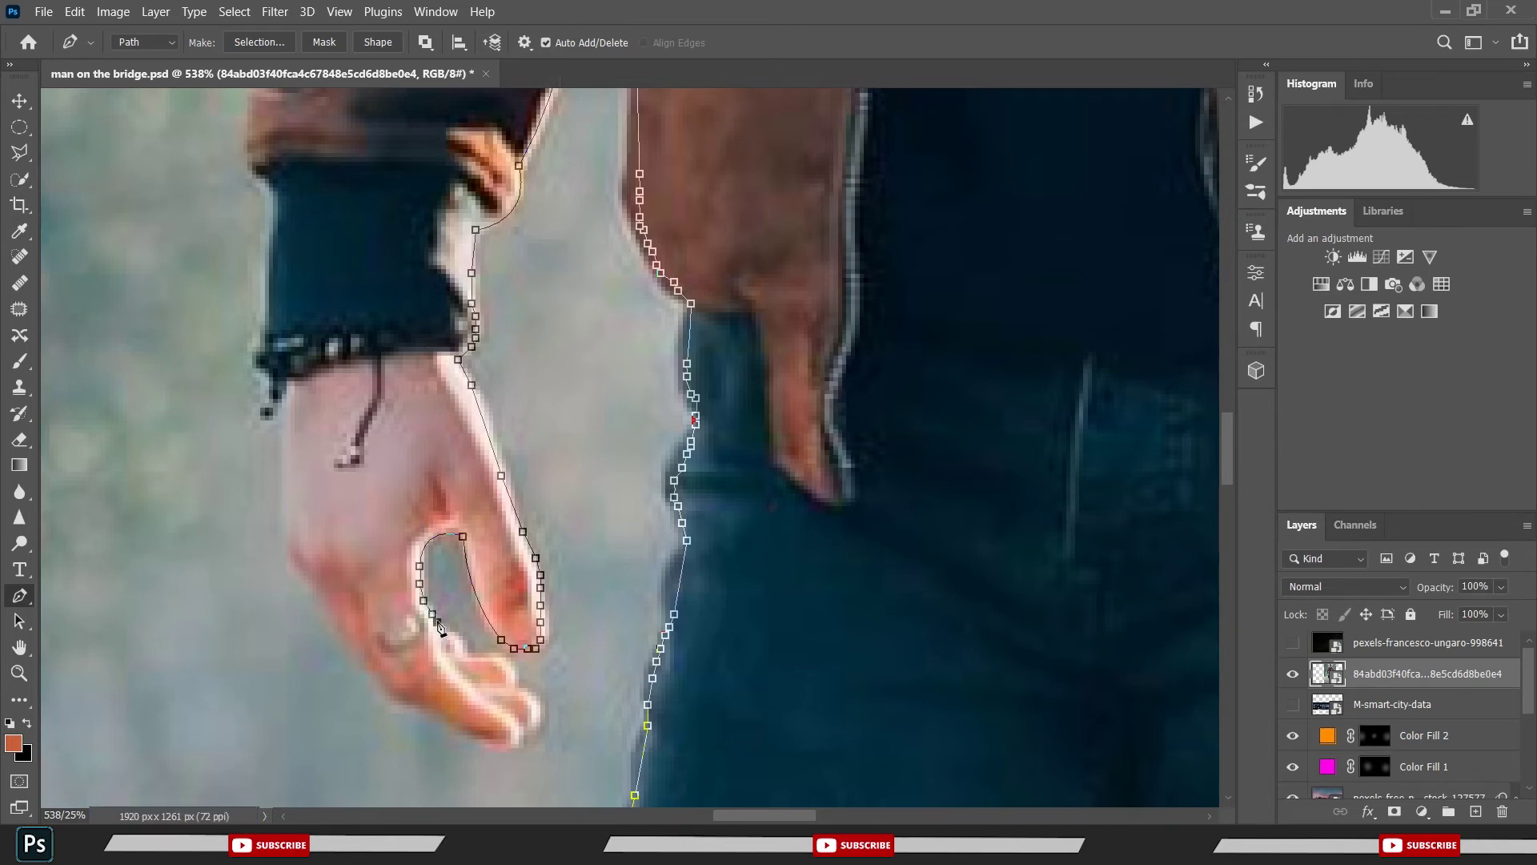
{"action": "left_click", "coordinate": [441, 635]}
{"action": "left_click_drag", "start_coordinate": [466, 652], "coordinate": [471, 677]}
{"action": "key", "text": "ctrl+s"}
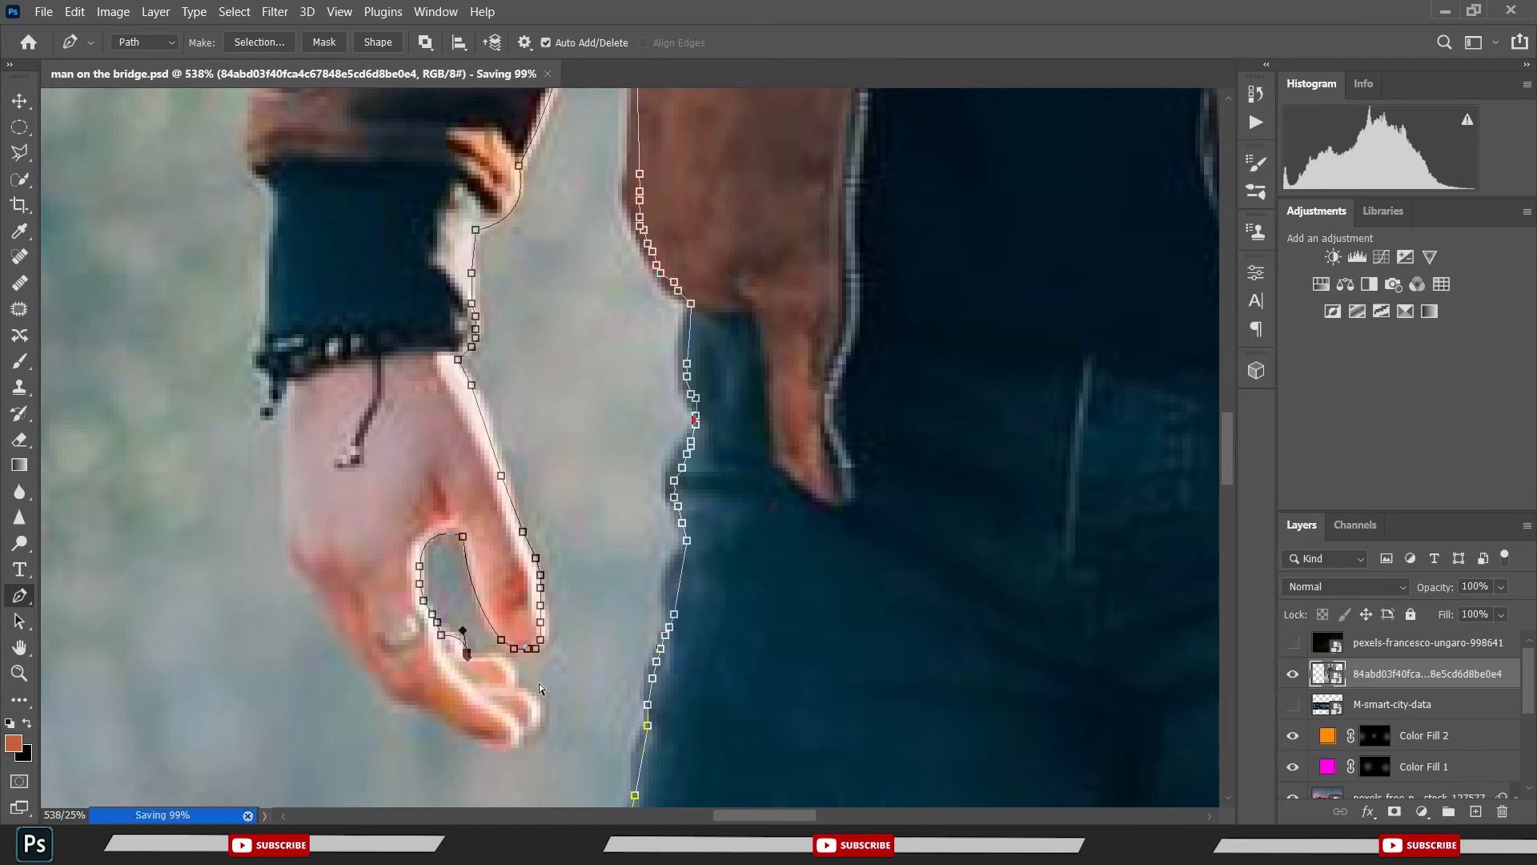
- Add corner anchors at the fingertips and continue along the hand's underside
{"action": "left_click_drag", "start_coordinate": [519, 686], "coordinate": [516, 727]}
{"action": "left_click", "coordinate": [519, 686], "text": "alt"}
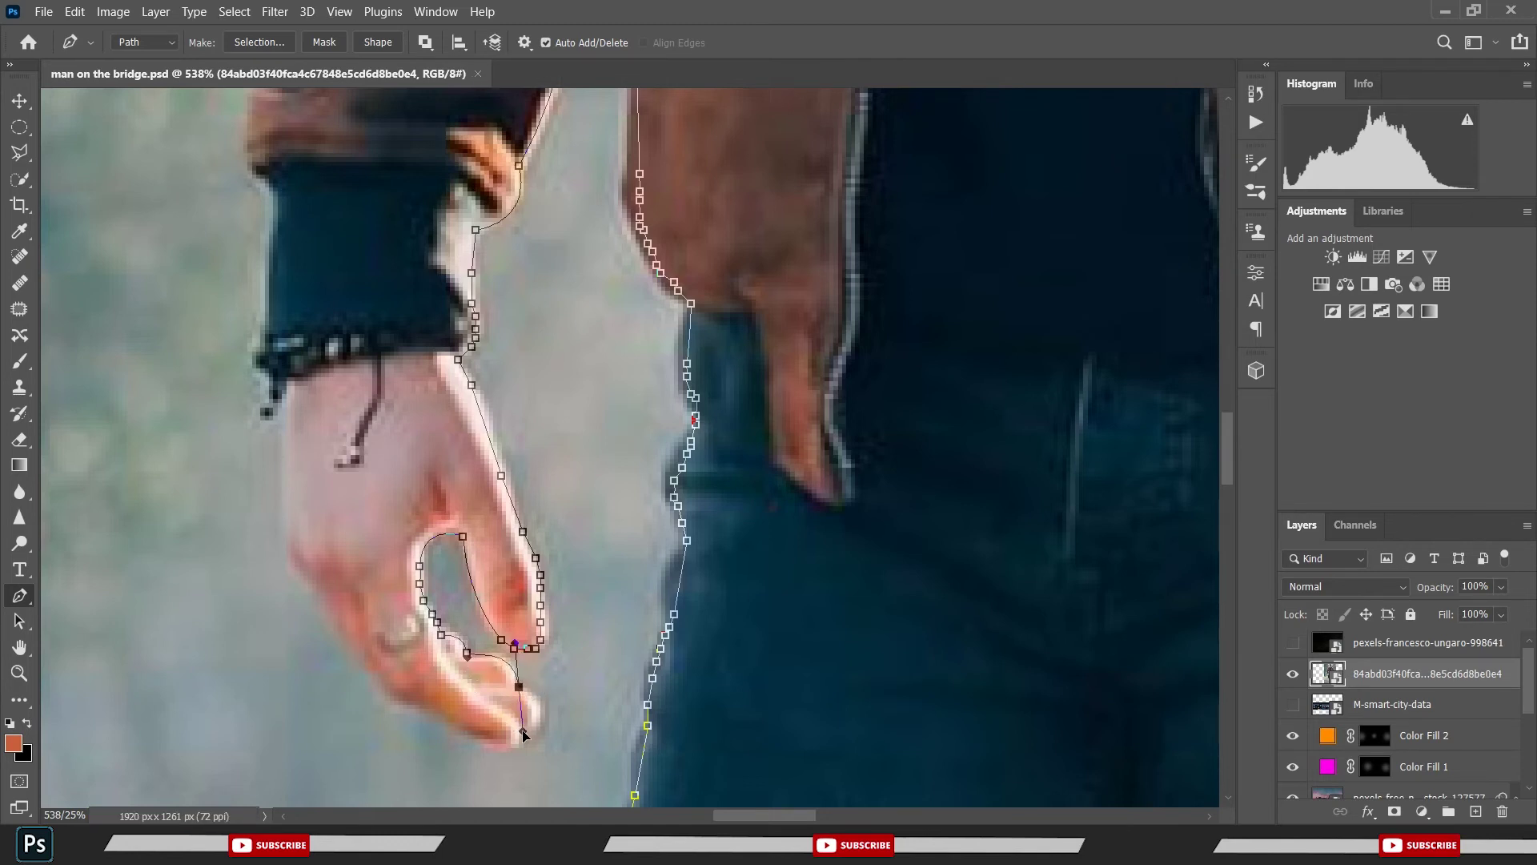
{"action": "key", "text": "ctrl+s"}
{"action": "left_click_drag", "start_coordinate": [519, 730], "coordinate": [468, 747]}
{"action": "left_click", "coordinate": [517, 731], "text": "alt"}
{"action": "key", "text": "ctrl+s"}
{"action": "left_click_drag", "start_coordinate": [438, 712], "coordinate": [441, 717]}
{"action": "left_click", "coordinate": [424, 708]}
{"action": "left_click", "coordinate": [380, 677]}
{"action": "left_click", "coordinate": [368, 665]}
- Trace up the hand's outer edge and wrist to the cuff's outer edge
{"action": "left_click", "coordinate": [286, 544]}
{"action": "left_click", "coordinate": [286, 528]}
{"action": "left_click", "coordinate": [279, 392]}
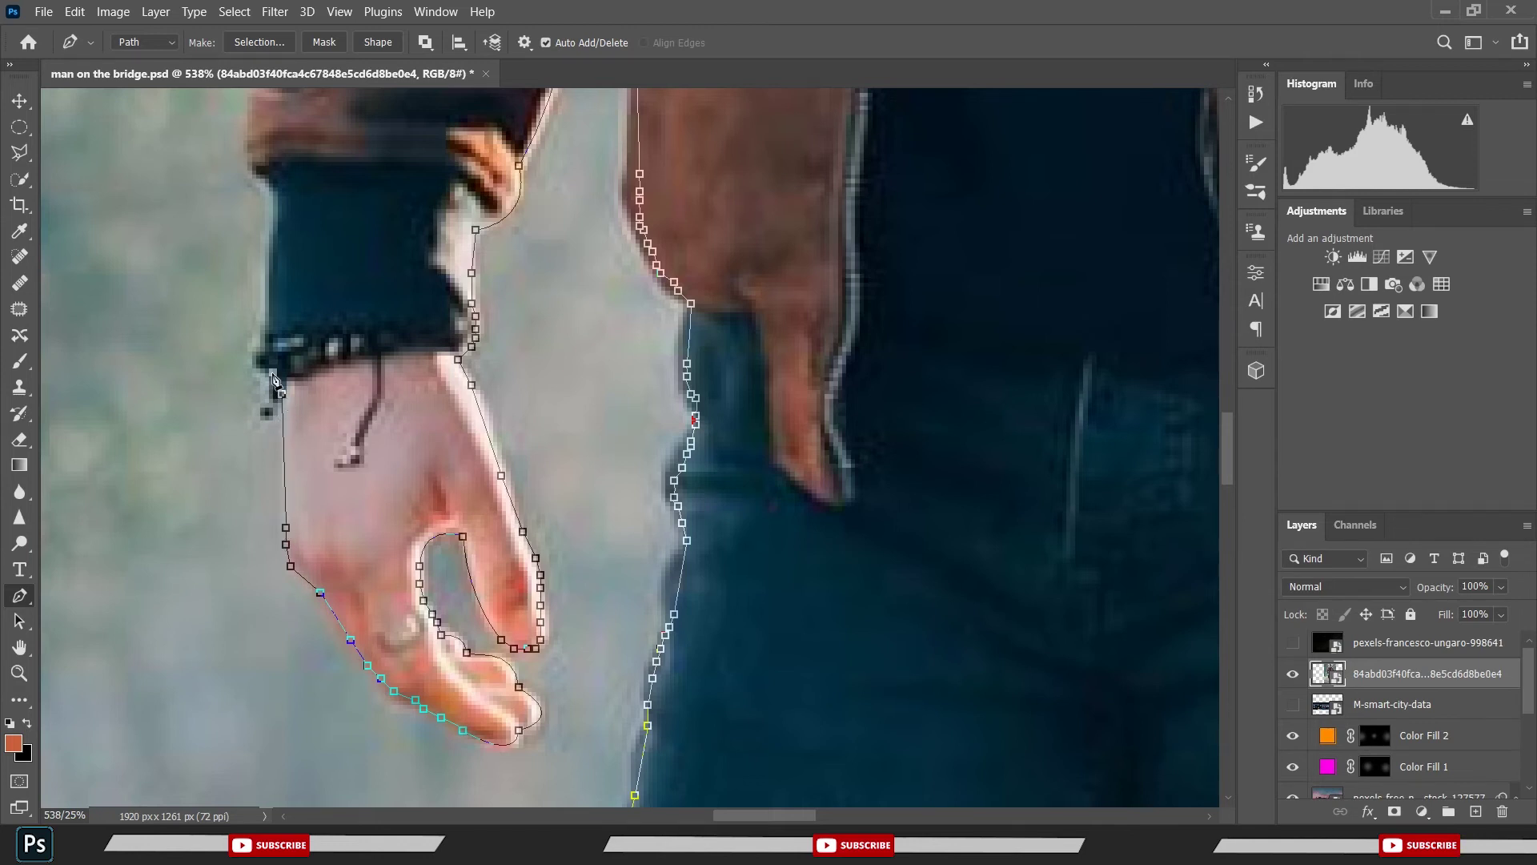
{"action": "left_click", "coordinate": [273, 373]}
{"action": "left_click", "coordinate": [264, 367]}
{"action": "left_click", "coordinate": [269, 326]}
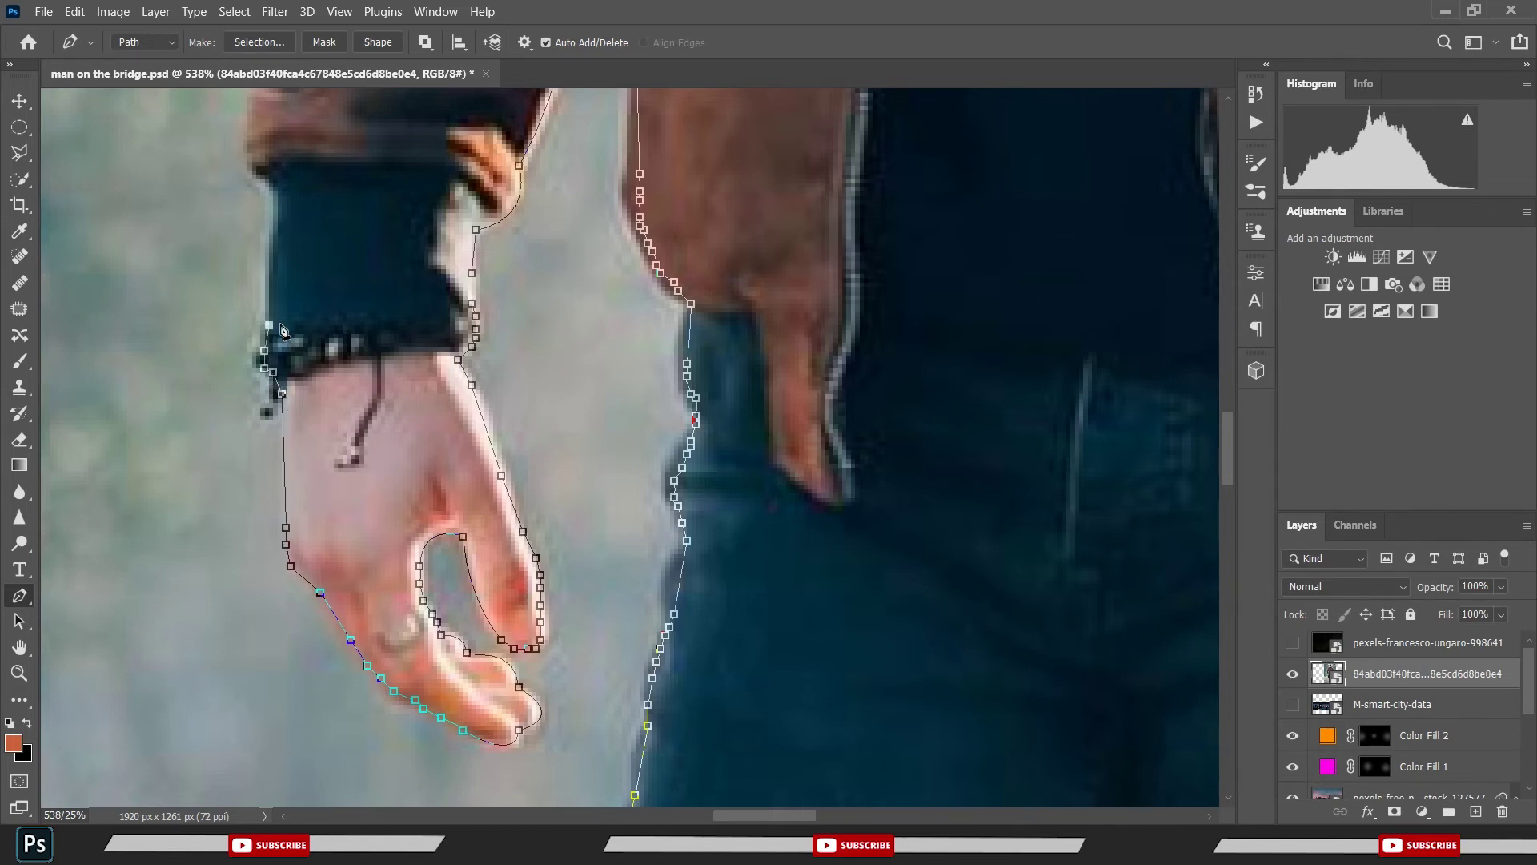
{"action": "left_click", "coordinate": [272, 229]}
{"action": "left_click", "coordinate": [255, 161]}
{"action": "left_click", "coordinate": [247, 118]}
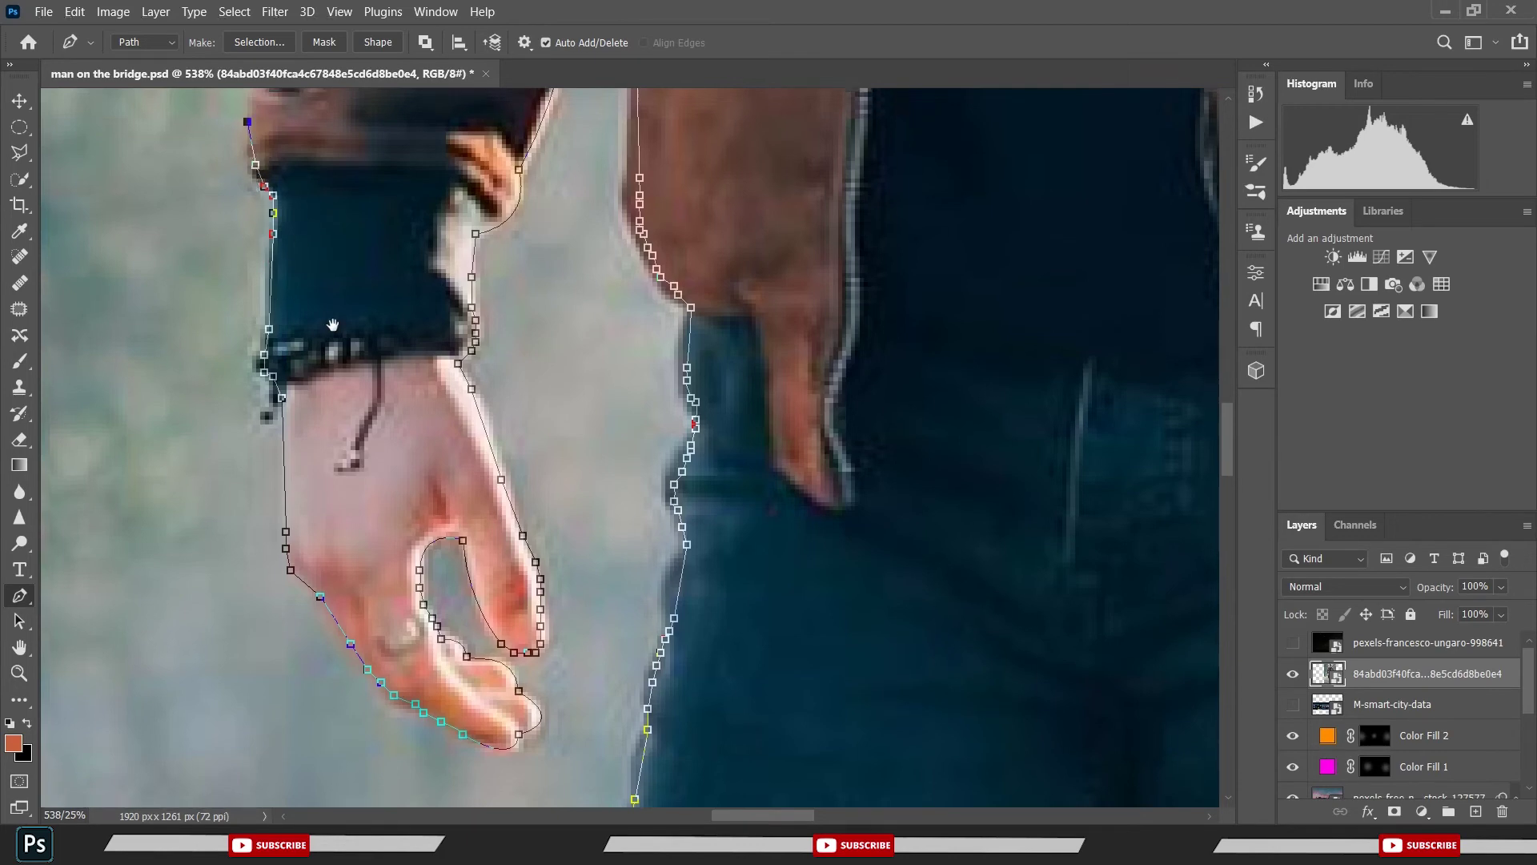
- Continue the outline up the sleeve's outer edge
{"action": "left_click_drag", "start_coordinate": [329, 243], "coordinate": [451, 588]}
{"action": "left_click", "coordinate": [377, 437]}
{"action": "left_click", "coordinate": [407, 393]}
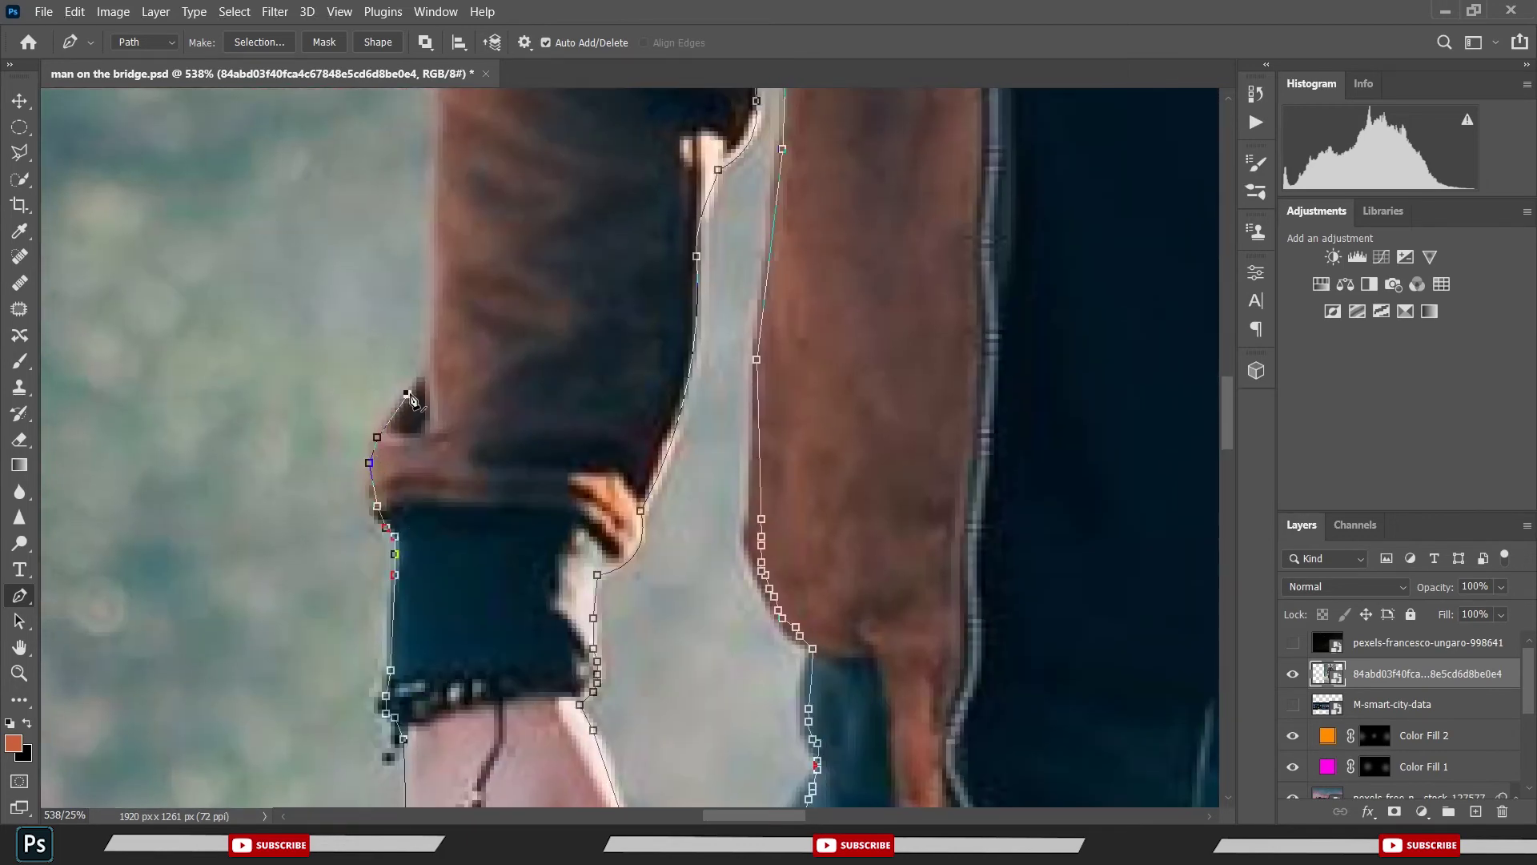
{"action": "left_click", "coordinate": [428, 364]}
{"action": "left_click_drag", "start_coordinate": [442, 236], "coordinate": [430, 591]}
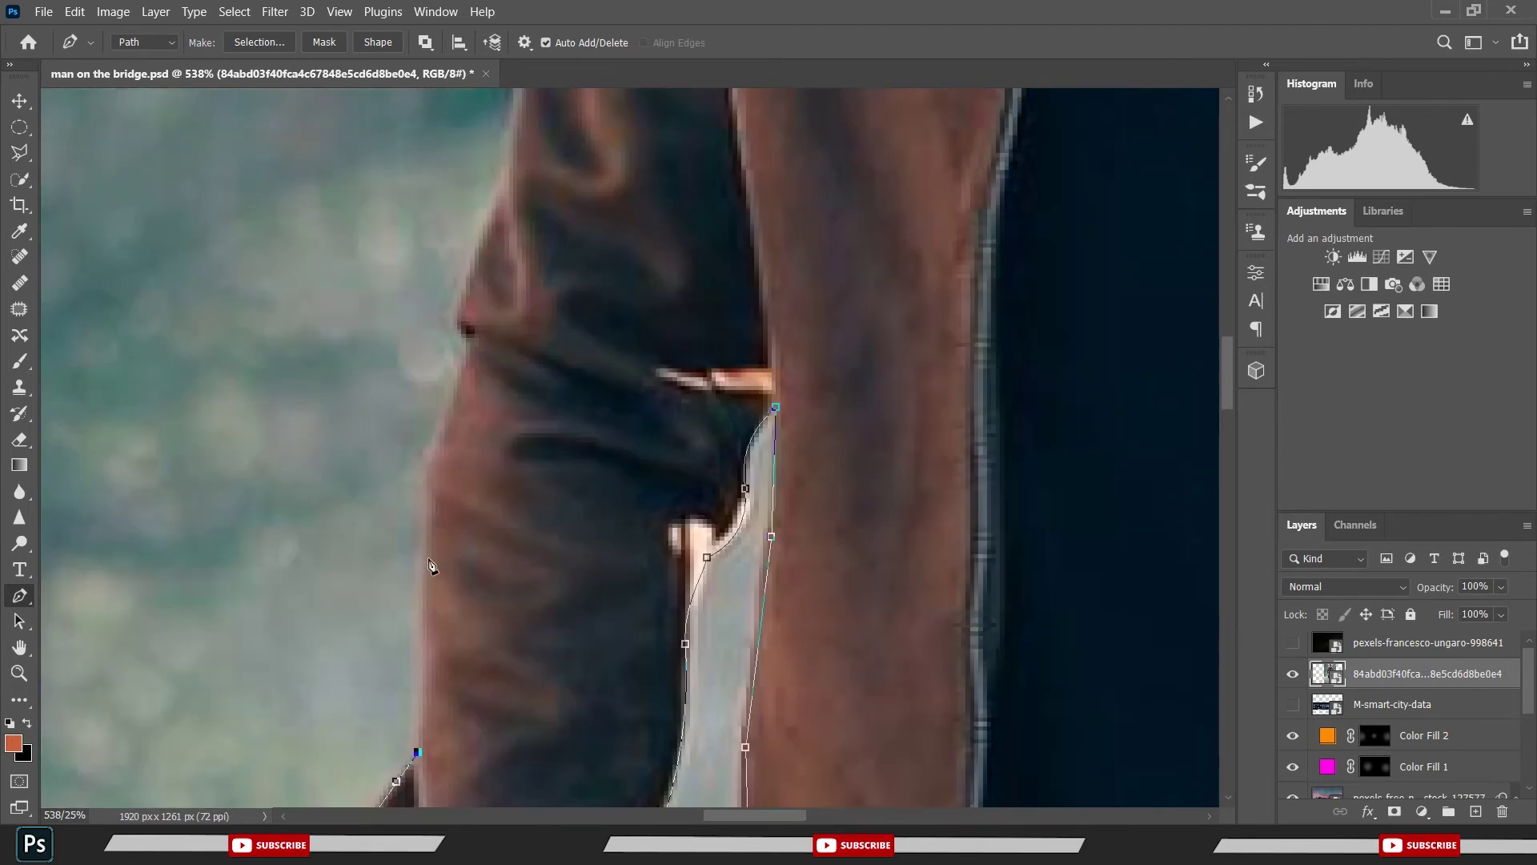
{"action": "left_click", "coordinate": [426, 557]}
{"action": "left_click", "coordinate": [430, 509]}
{"action": "left_click", "coordinate": [430, 487]}
{"action": "left_click", "coordinate": [443, 419]}
{"action": "left_click", "coordinate": [461, 362]}
{"action": "left_click_drag", "start_coordinate": [464, 320], "coordinate": [468, 429]}
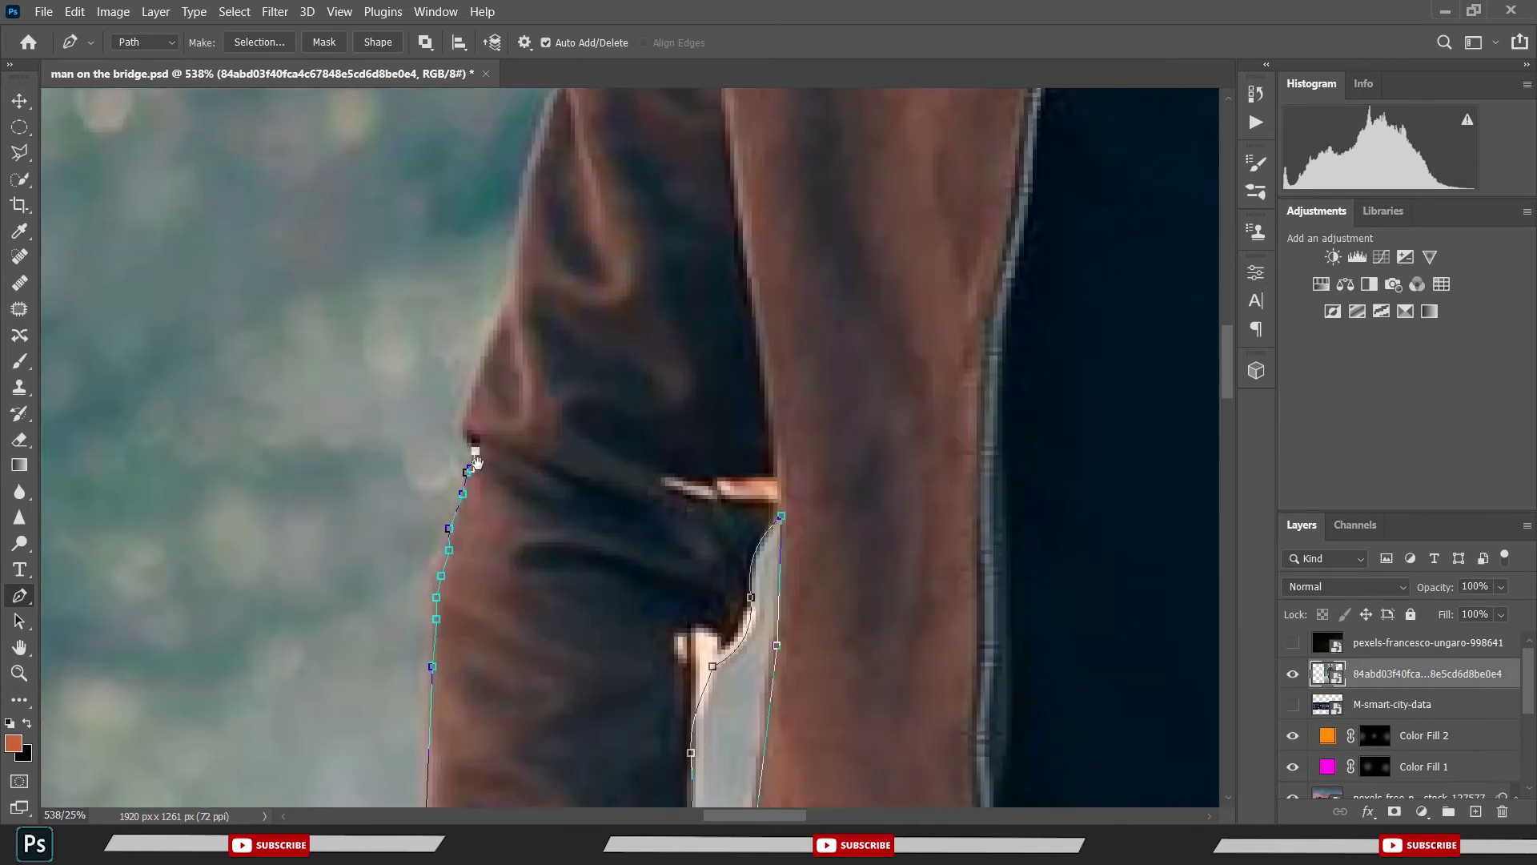
{"action": "key", "text": "ctrl+s"}
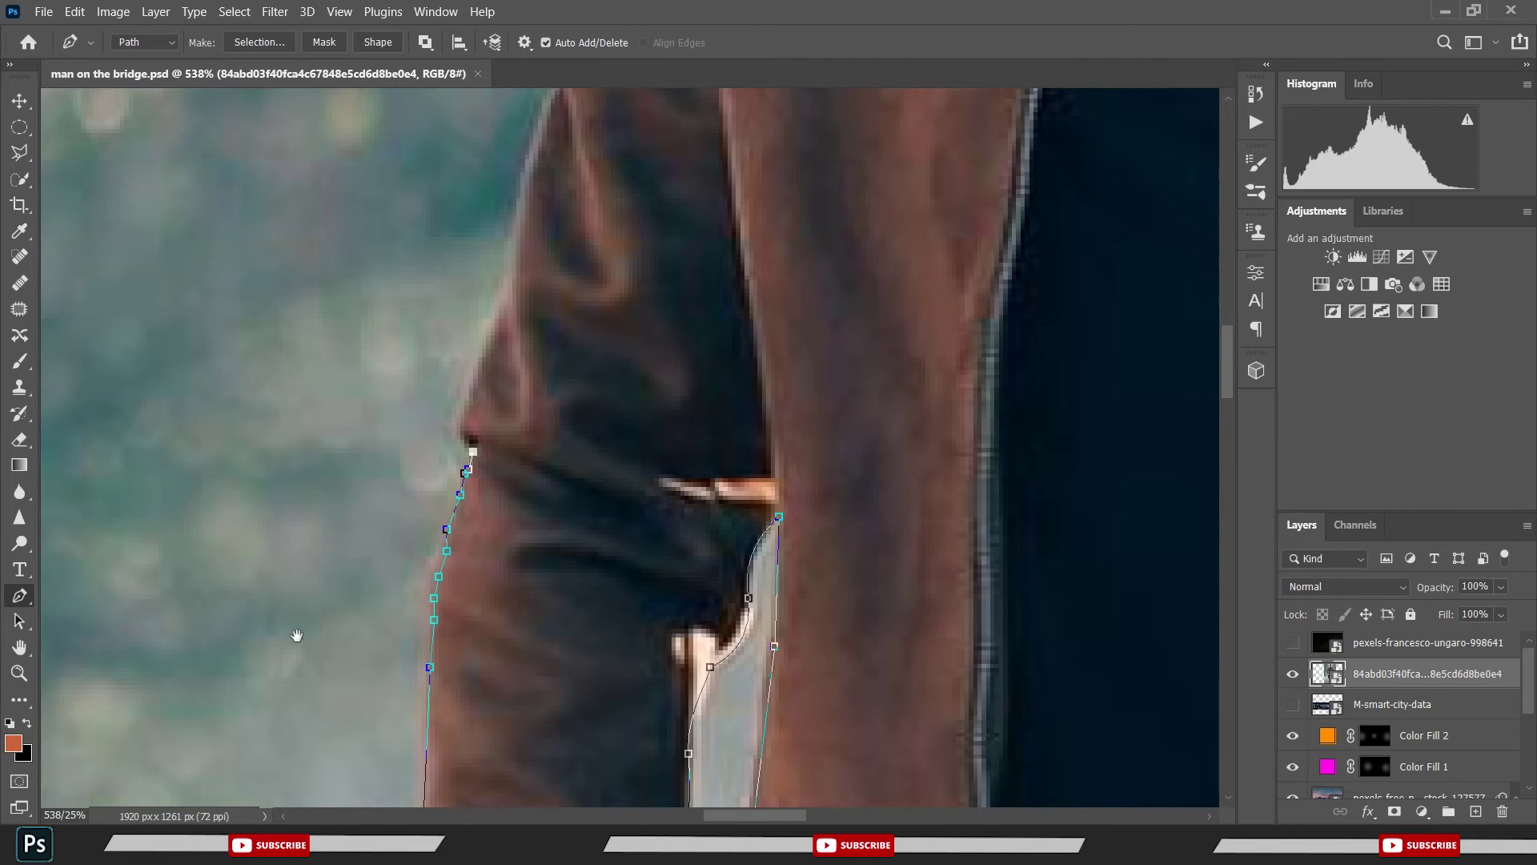
- Trace the upper arm to the shoulder with curved and corner anchors
{"action": "left_click_drag", "start_coordinate": [499, 348], "coordinate": [525, 406]}
{"action": "left_click", "coordinate": [525, 406]}
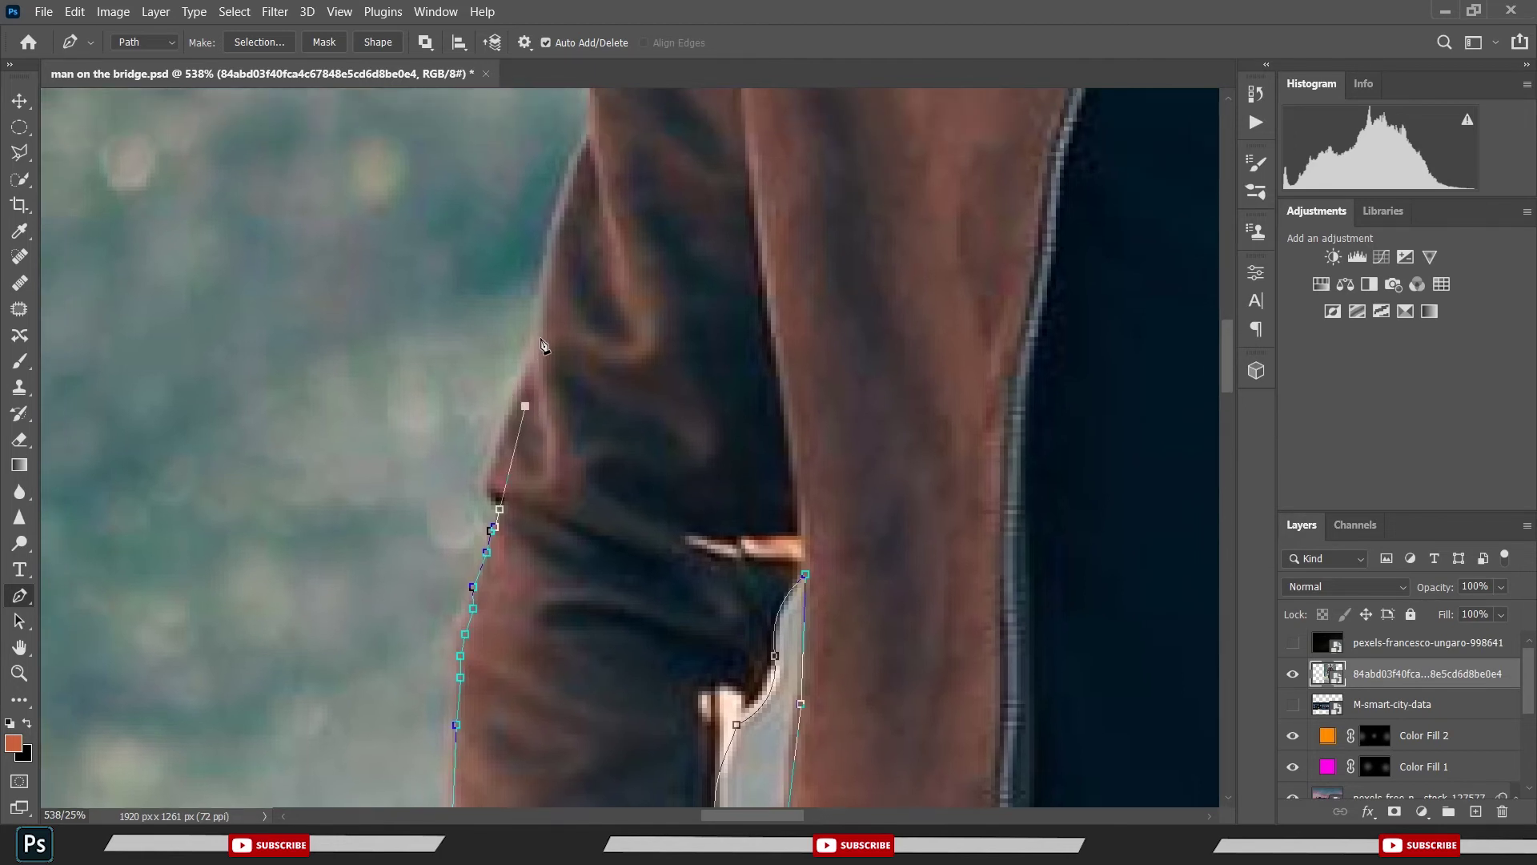
{"action": "left_click_drag", "start_coordinate": [564, 308], "coordinate": [543, 439]}
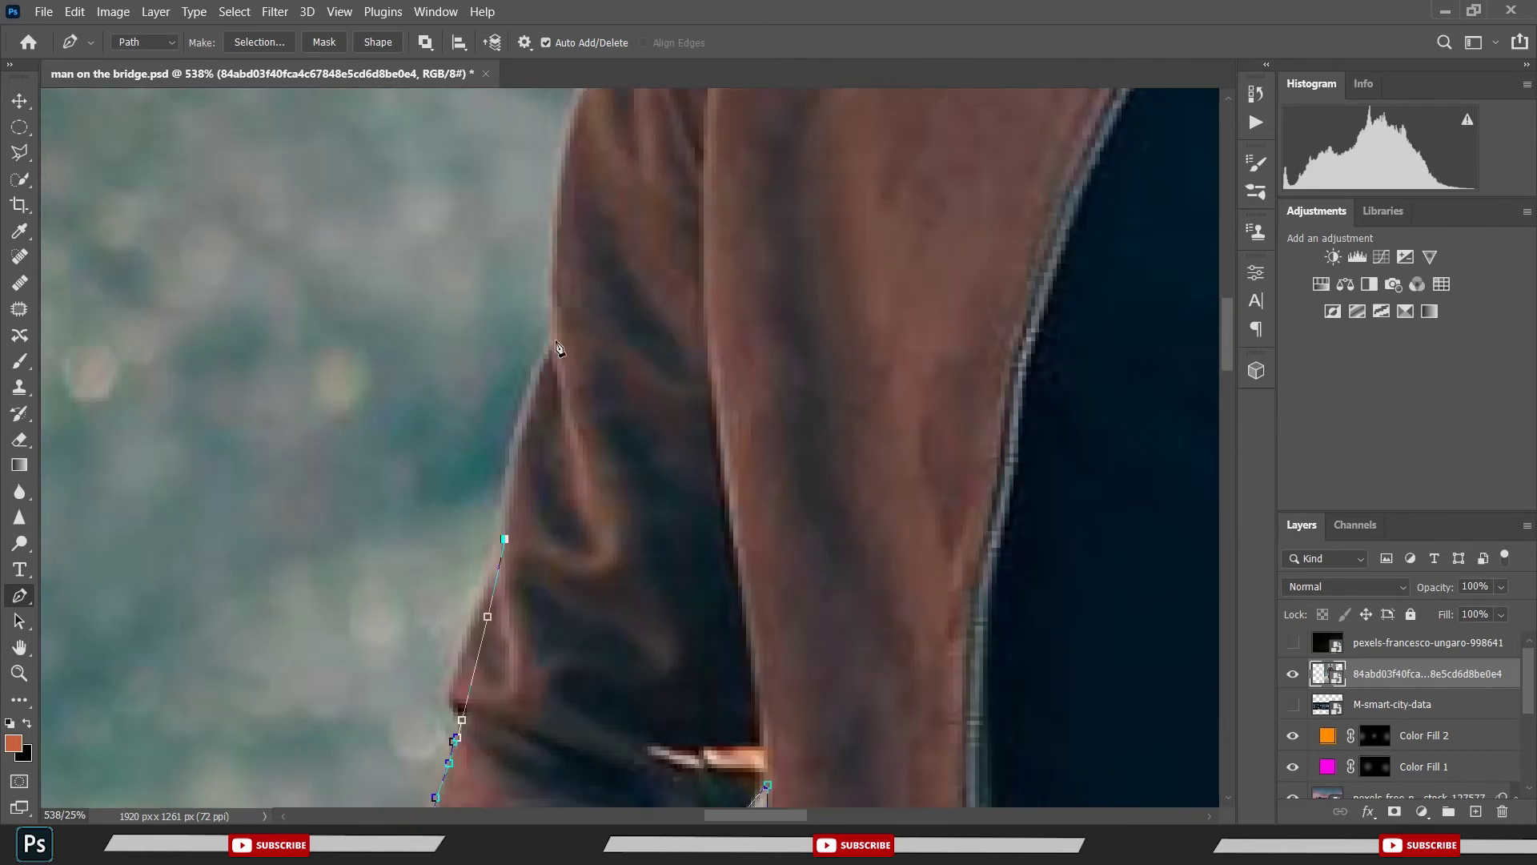
{"action": "left_click_drag", "start_coordinate": [558, 341], "coordinate": [602, 265]}
{"action": "left_click", "coordinate": [558, 342], "text": "alt"}
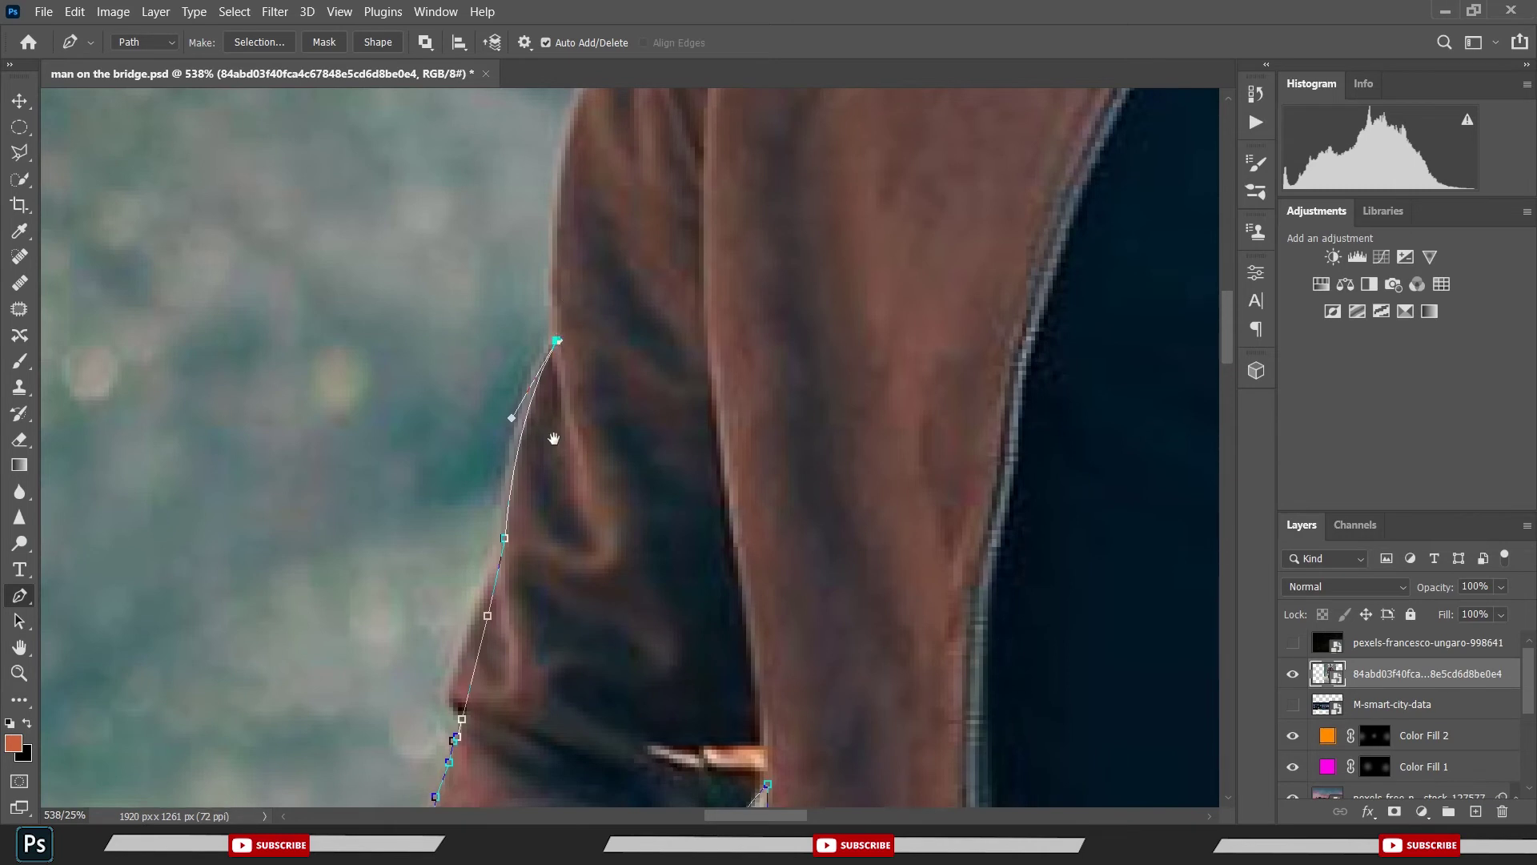
{"action": "left_click_drag", "start_coordinate": [554, 439], "coordinate": [504, 750]}
{"action": "left_click_drag", "start_coordinate": [550, 363], "coordinate": [621, 227]}
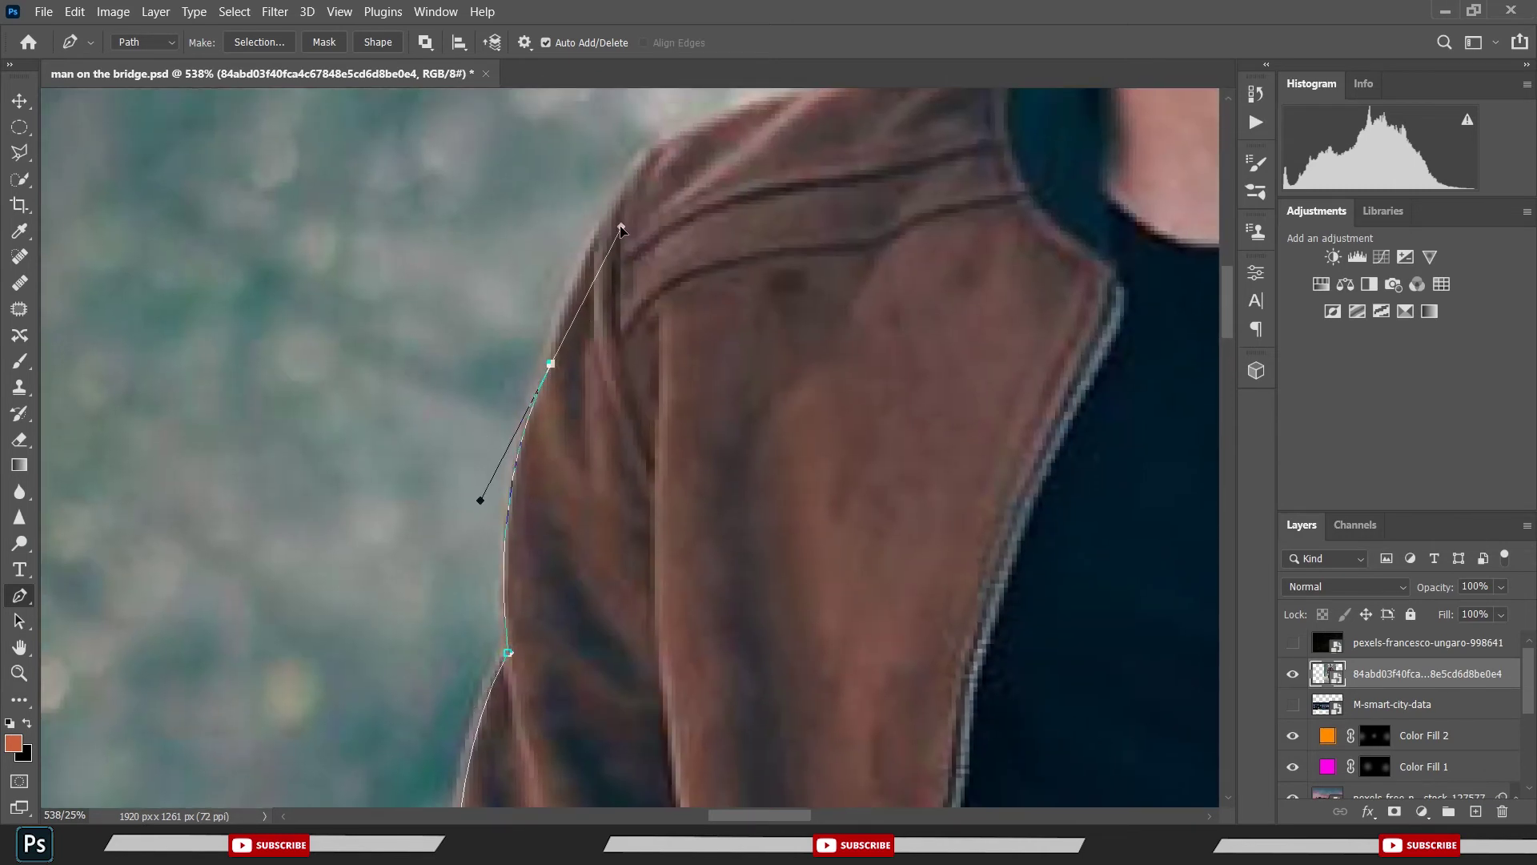
{"action": "left_click_drag", "start_coordinate": [561, 326], "coordinate": [451, 523]}
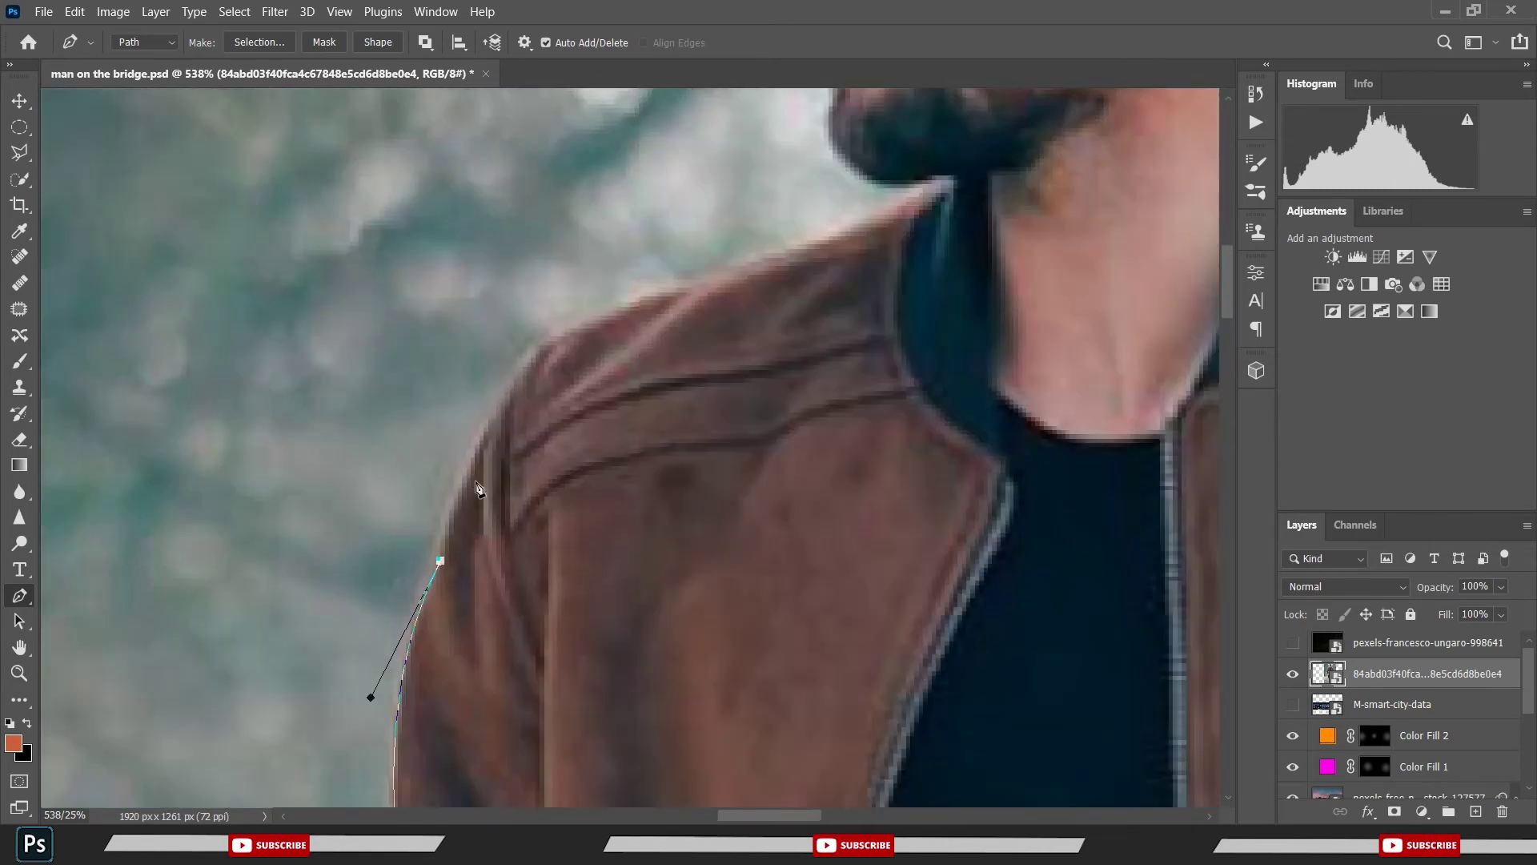
{"action": "left_click", "coordinate": [492, 418]}
{"action": "left_click_drag", "start_coordinate": [630, 301], "coordinate": [741, 266]}
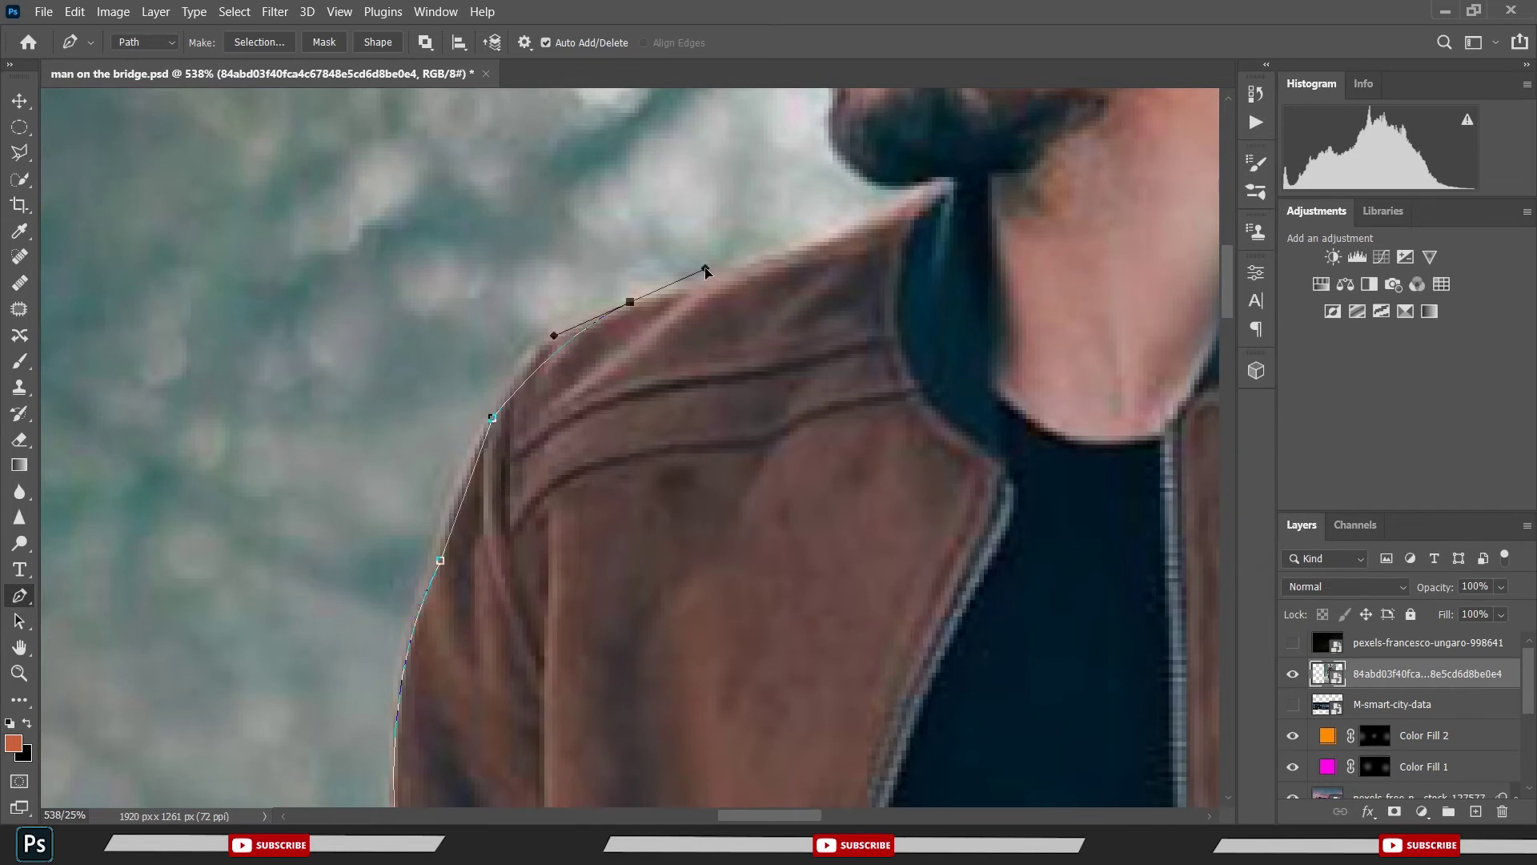
{"action": "left_click", "coordinate": [630, 303], "text": "alt"}
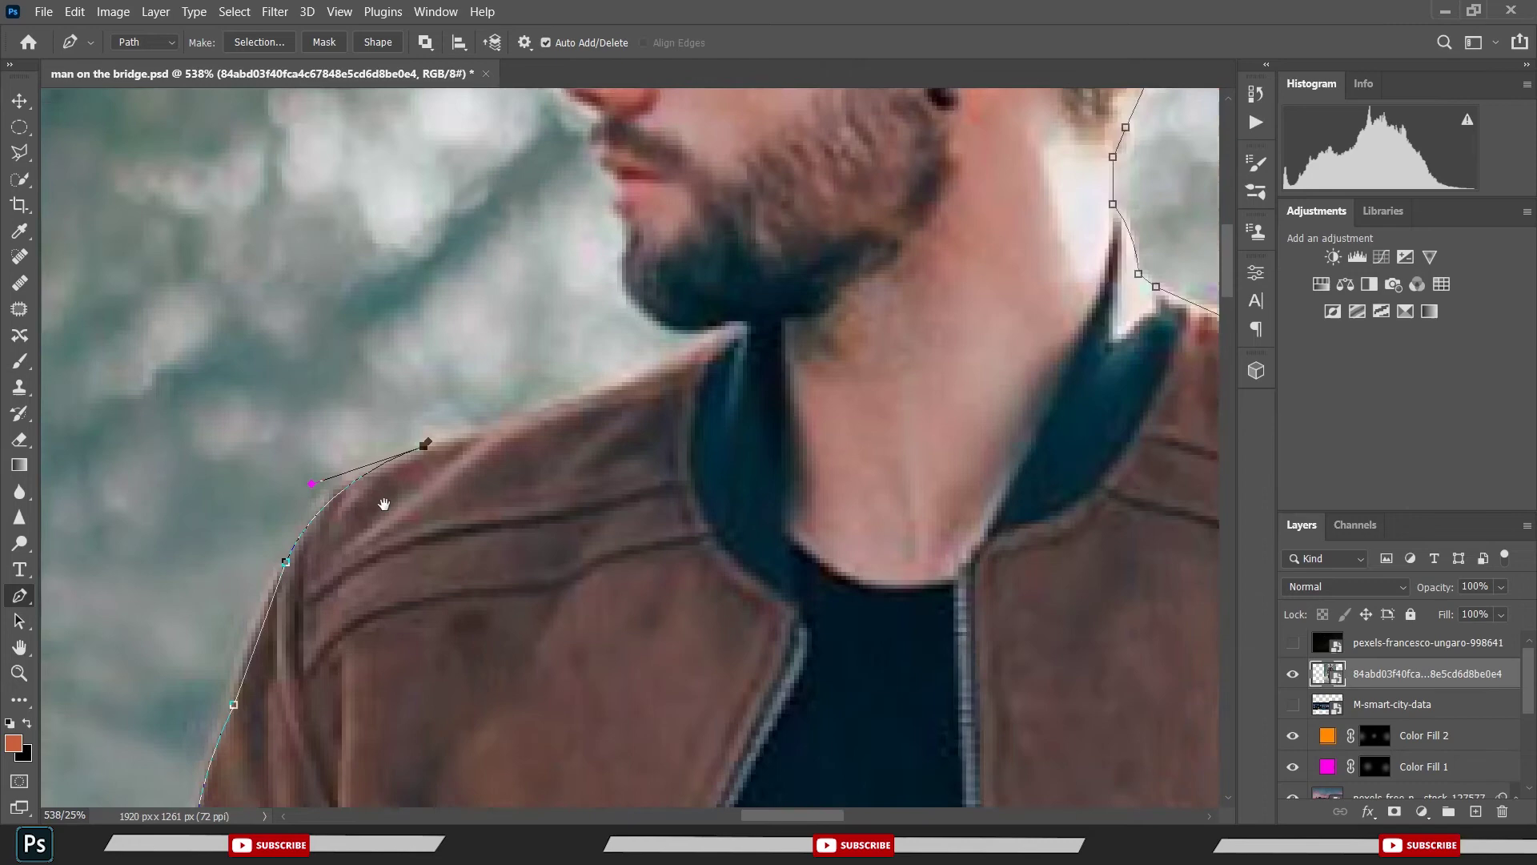
- Trace along the jacket collar, jawline and under the chin
{"action": "left_click_drag", "start_coordinate": [637, 304], "coordinate": [368, 512]}
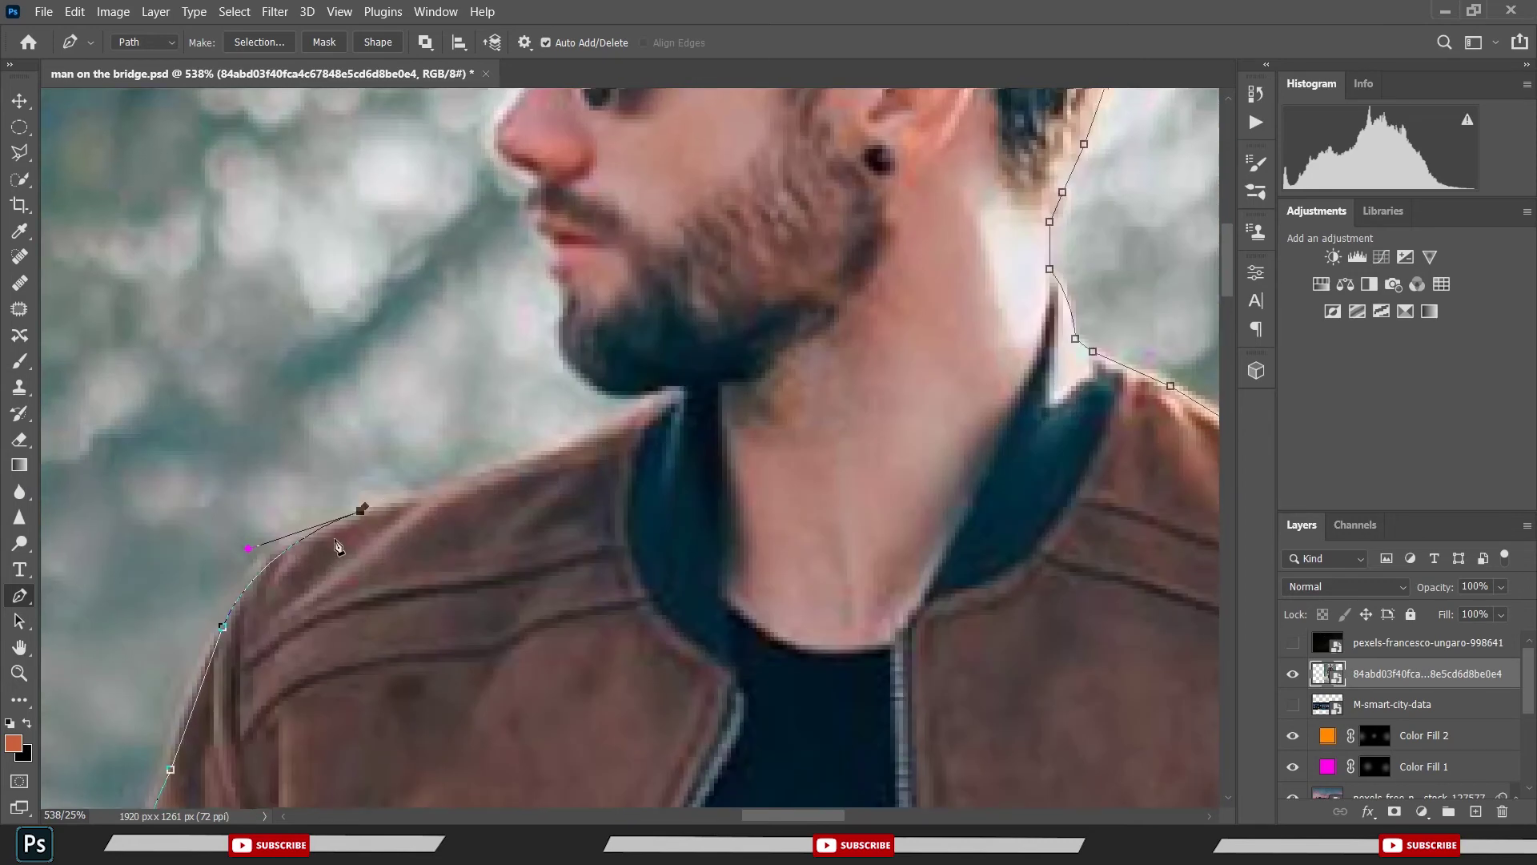
{"action": "left_click", "coordinate": [536, 454]}
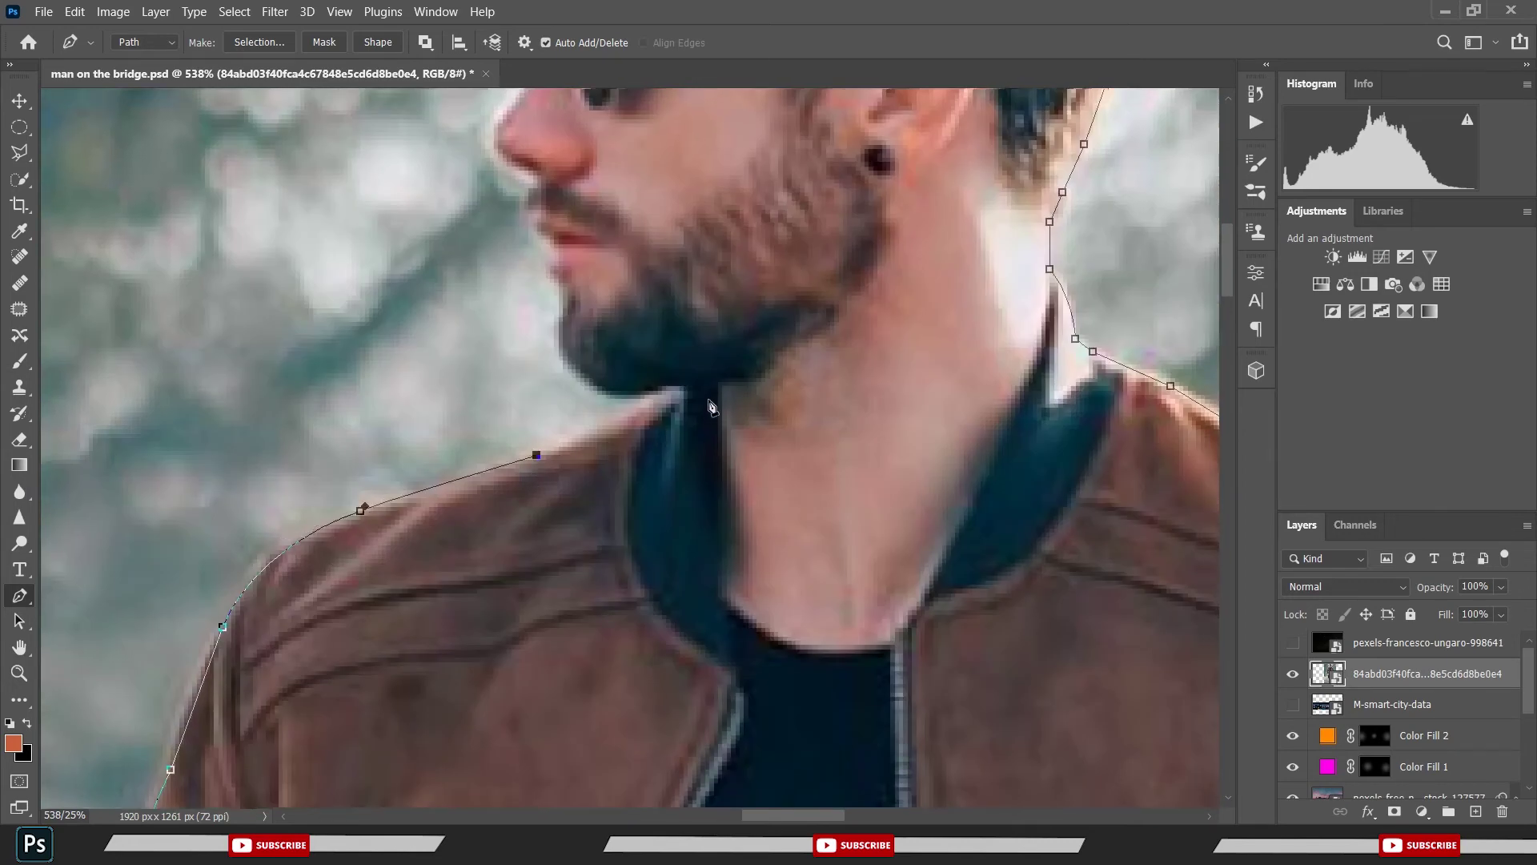
{"action": "left_click", "coordinate": [663, 391]}
{"action": "scroll", "coordinate": [641, 408], "scroll_direction": "up", "scroll_amount": 2}
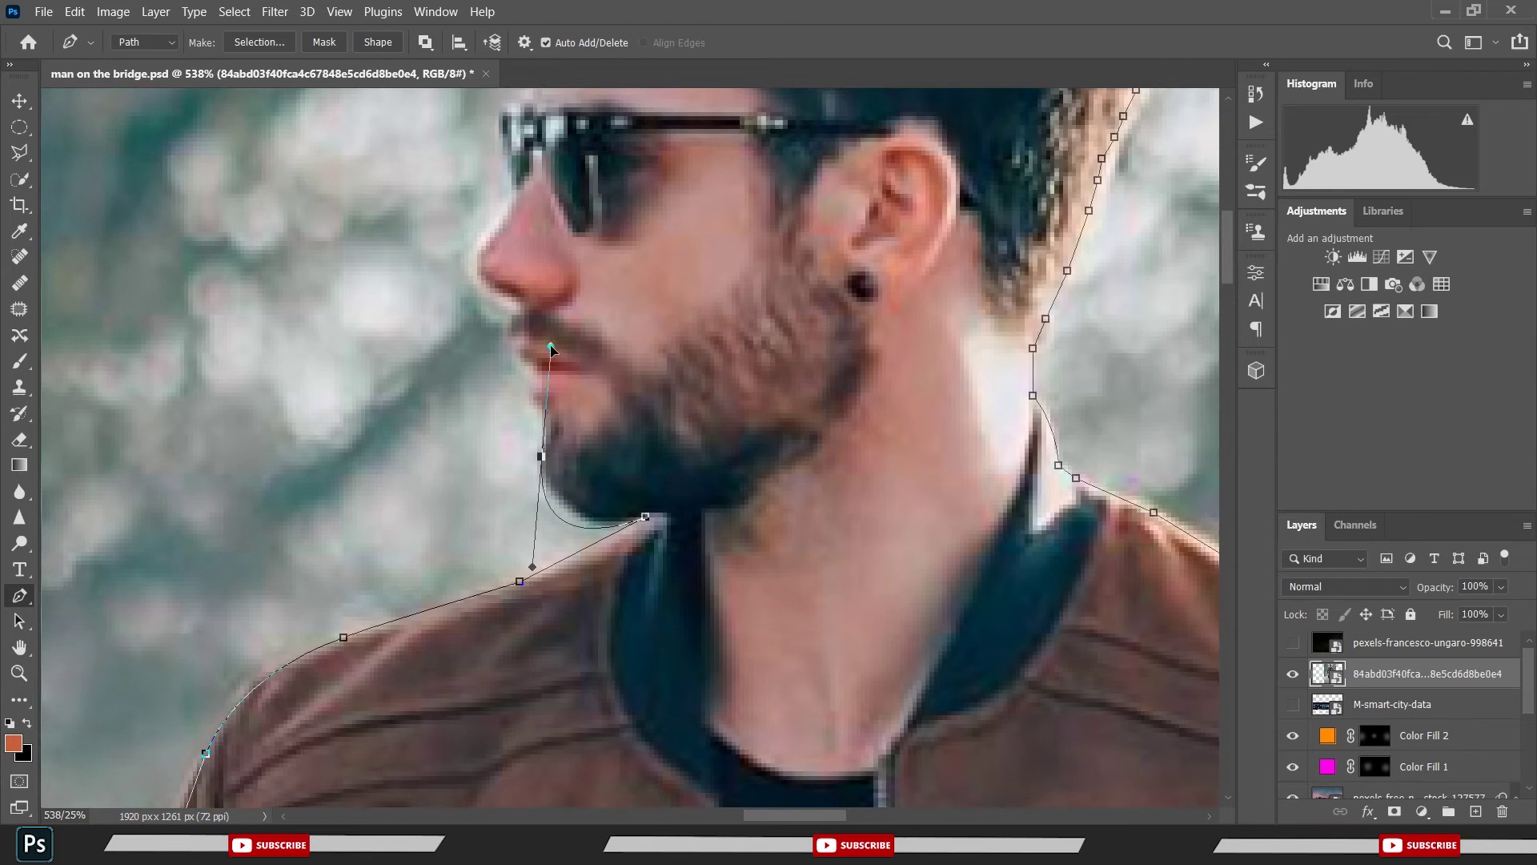
{"action": "left_click_drag", "start_coordinate": [541, 450], "coordinate": [528, 362]}
{"action": "left_click", "coordinate": [541, 450], "text": "alt"}
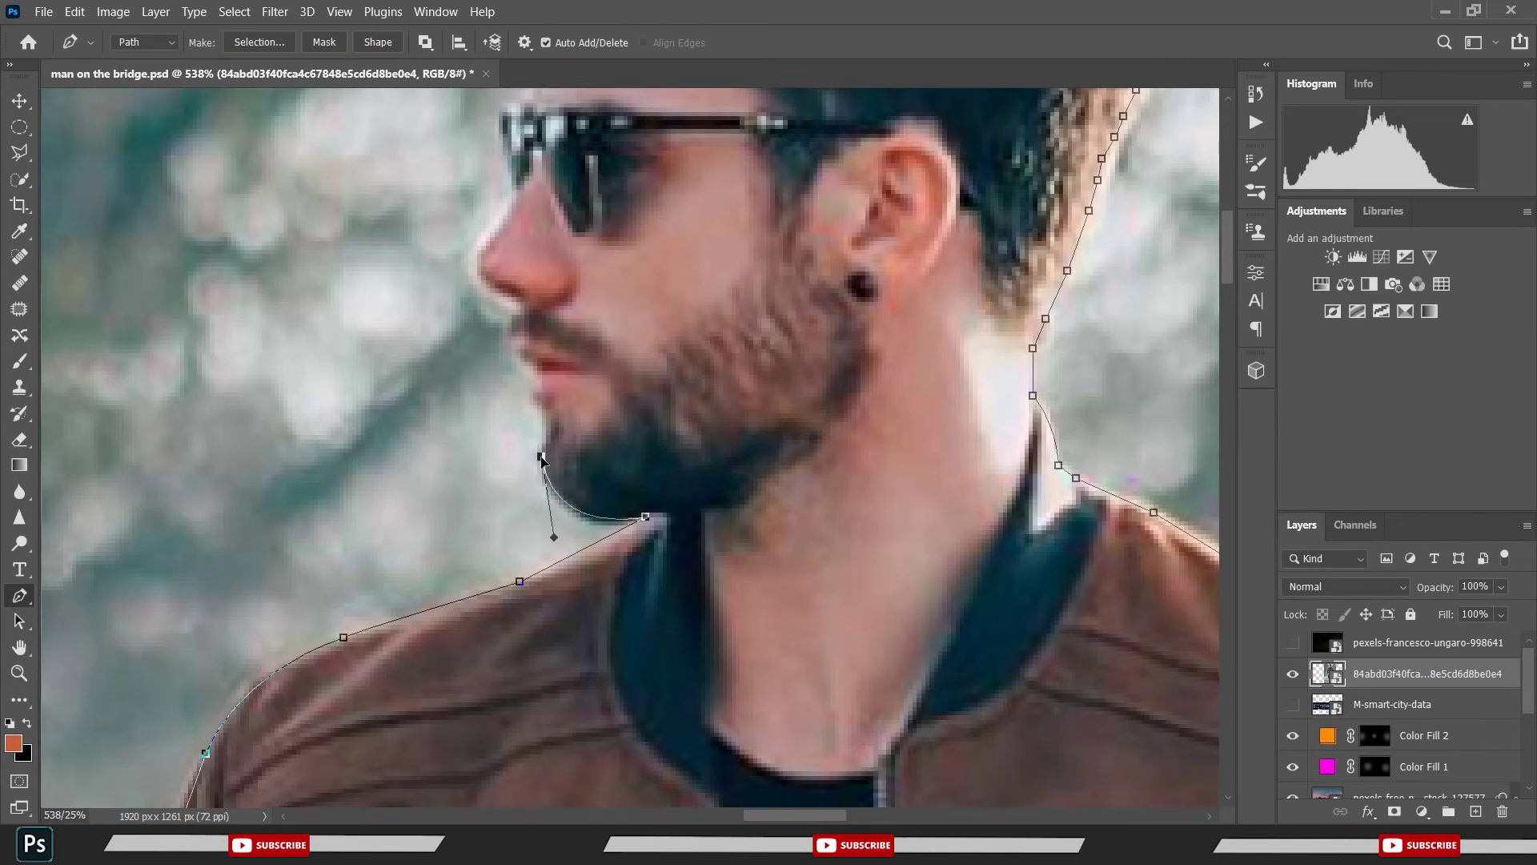
{"action": "left_click", "coordinate": [550, 438]}
- Curve the path around lips, nose and glasses top, closing it at the start
{"action": "mouse_move", "coordinate": [510, 334]}
{"action": "left_mouse_down"}
{"action": "mouse_move", "coordinate": [521, 309]}
{"action": "mouse_move", "coordinate": [432, 575]}
{"action": "left_mouse_up"}
{"action": "left_click_drag", "start_coordinate": [470, 548], "coordinate": [458, 529]}
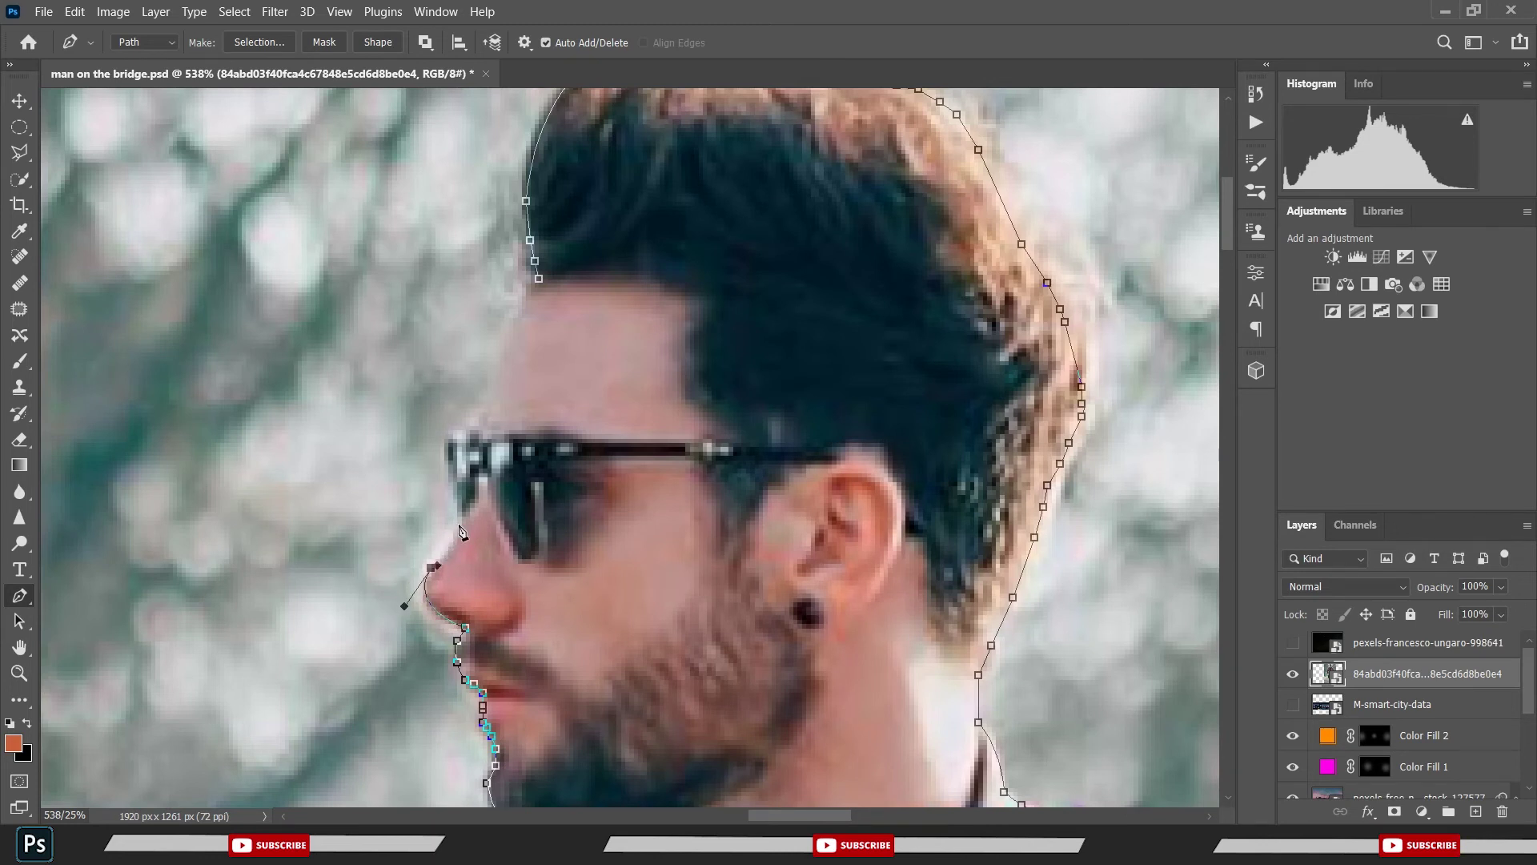
{"action": "left_click", "coordinate": [458, 526]}
{"action": "left_click", "coordinate": [452, 434]}
{"action": "left_click", "coordinate": [465, 430]}
{"action": "left_click_drag", "start_coordinate": [539, 280], "coordinate": [582, 225]}
- Zoom out and convert the closed path into a selection with Make Selection
{"action": "key", "text": "ctrl+Return"}
{"action": "scroll", "coordinate": [609, 304], "scroll_direction": "down", "scroll_amount": 5}
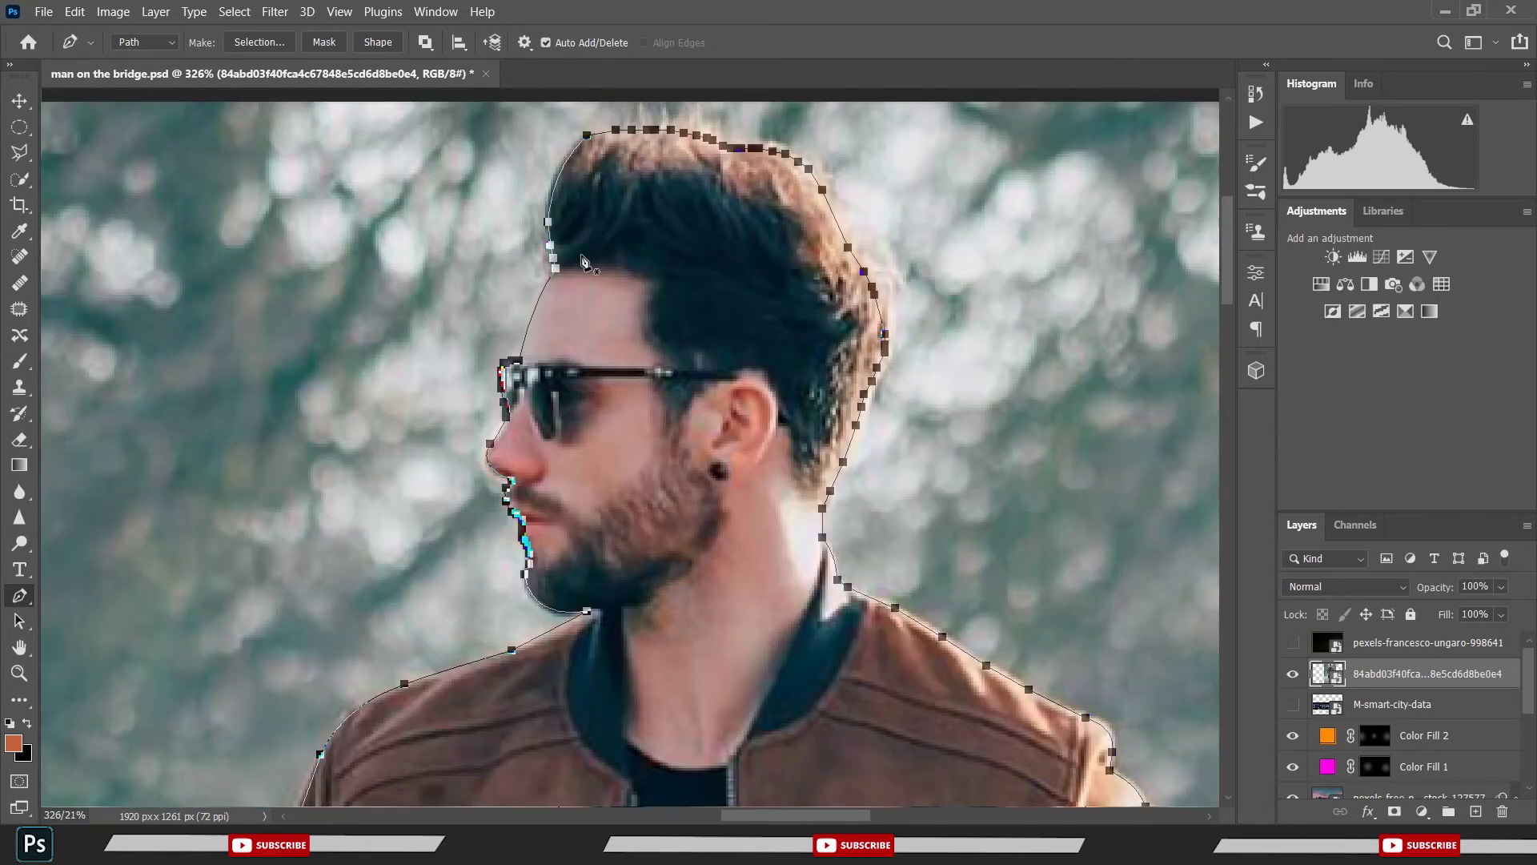
{"action": "scroll", "coordinate": [640, 329], "scroll_direction": "down", "scroll_amount": 3}
{"action": "scroll", "coordinate": [664, 352], "scroll_direction": "down", "scroll_amount": 3}
{"action": "scroll", "coordinate": [688, 368], "scroll_direction": "down", "scroll_amount": 3}
{"action": "scroll", "coordinate": [691, 366], "scroll_direction": "down", "scroll_amount": 2}
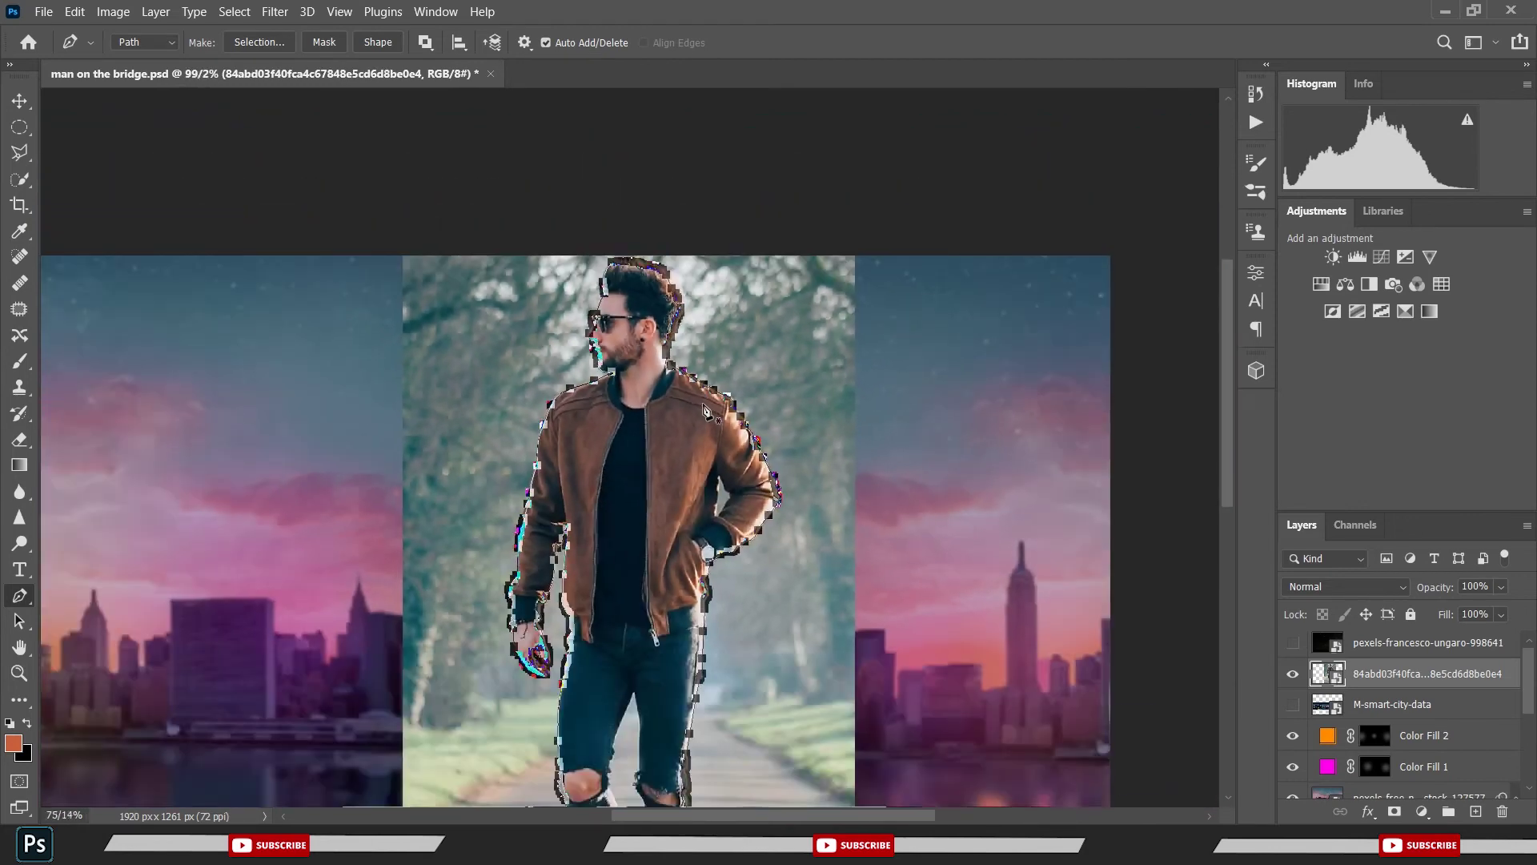
{"action": "scroll", "coordinate": [721, 377], "scroll_direction": "down", "scroll_amount": 2}
{"action": "right_click", "coordinate": [748, 382]}
{"action": "left_click", "coordinate": [790, 465]}
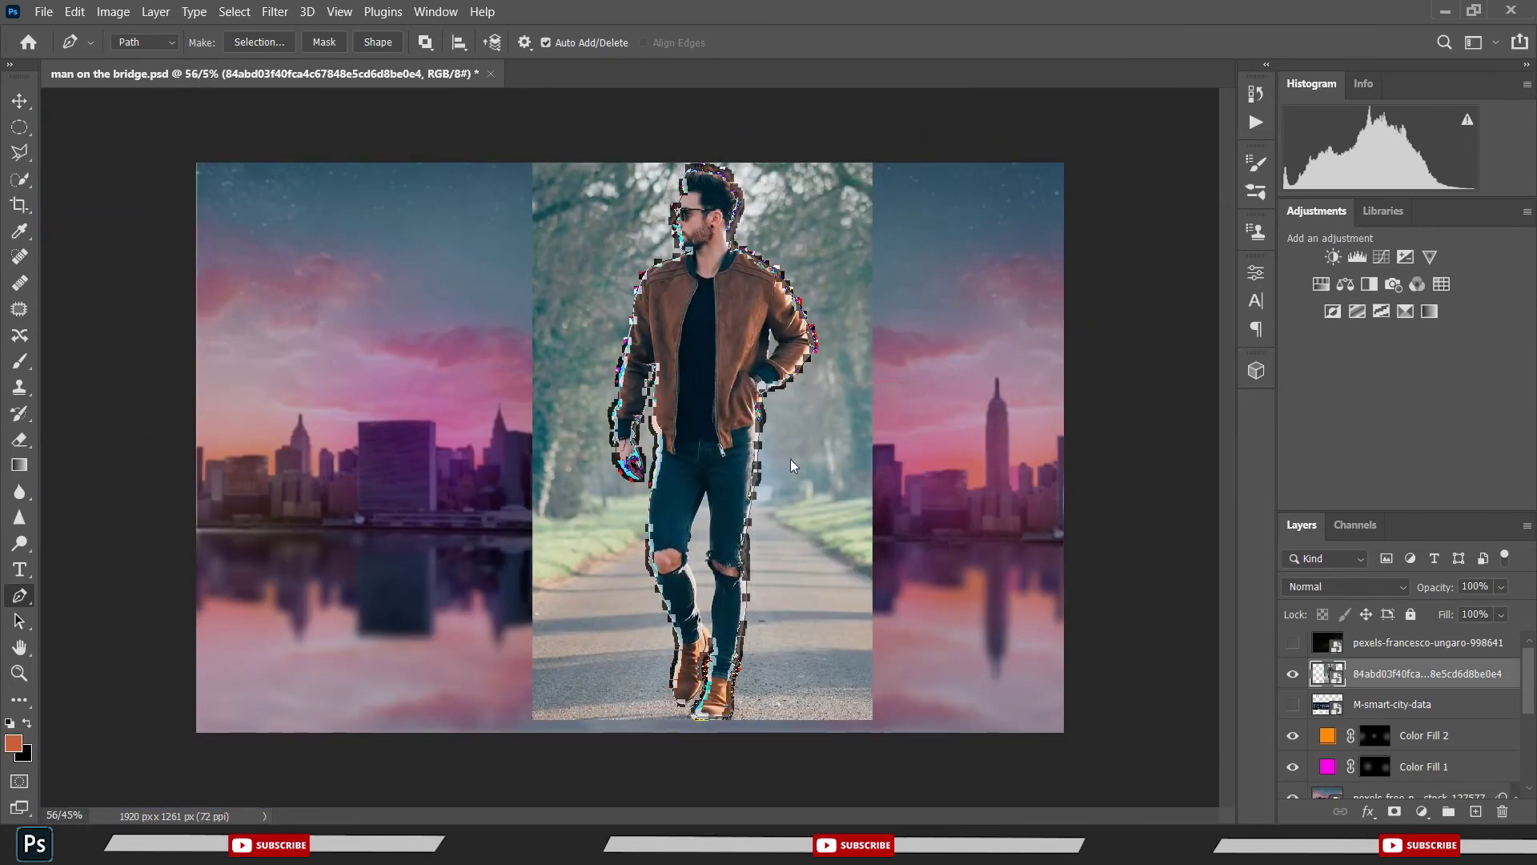
{"action": "left_click", "coordinate": [877, 213]}
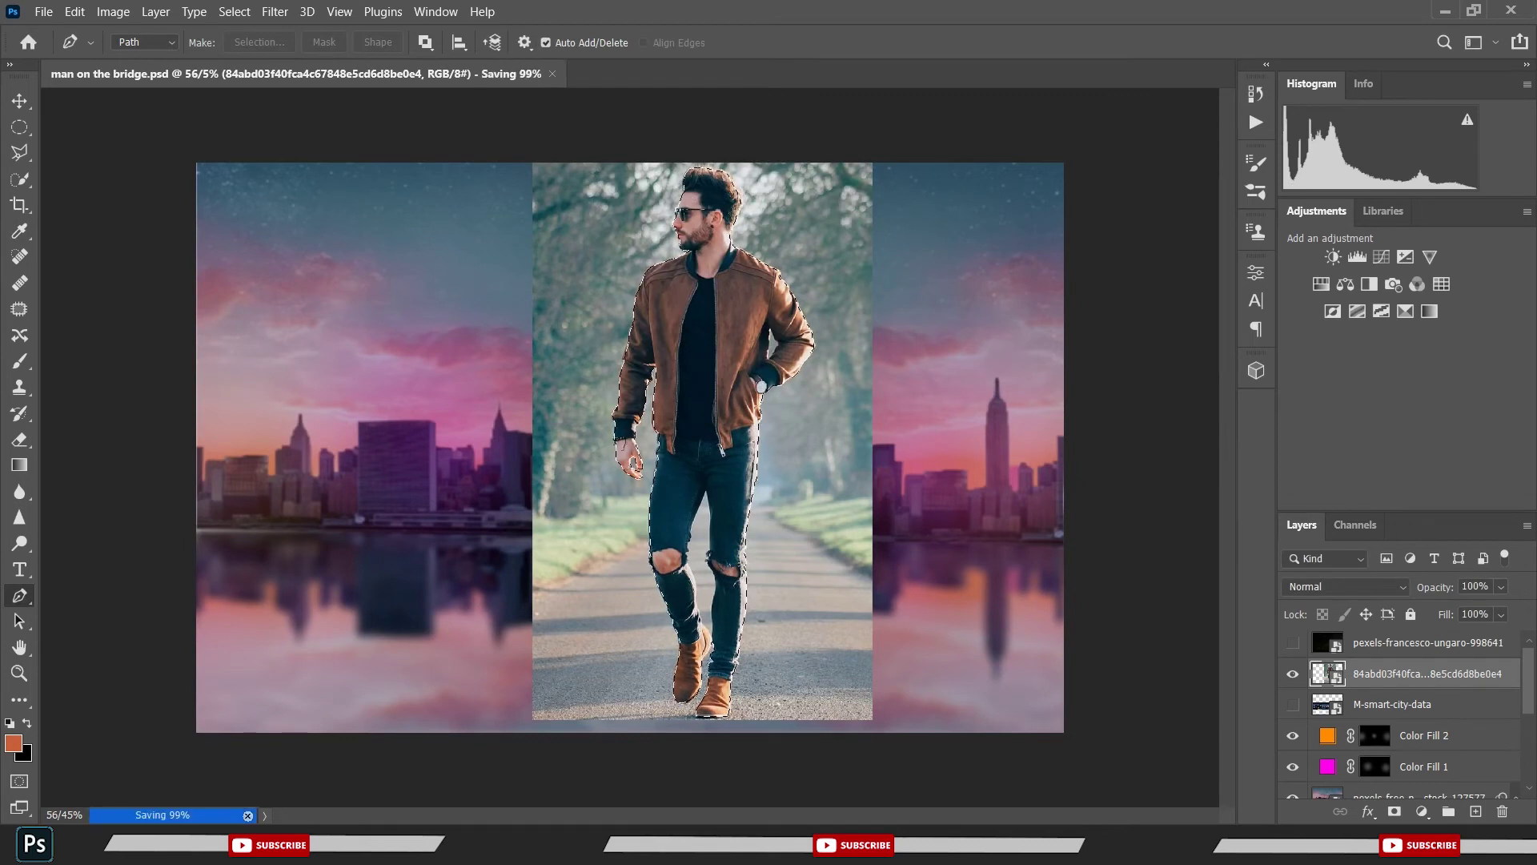
- Add a layer mask from the selection to hide the park, and save
{"action": "left_click", "coordinate": [1395, 812]}
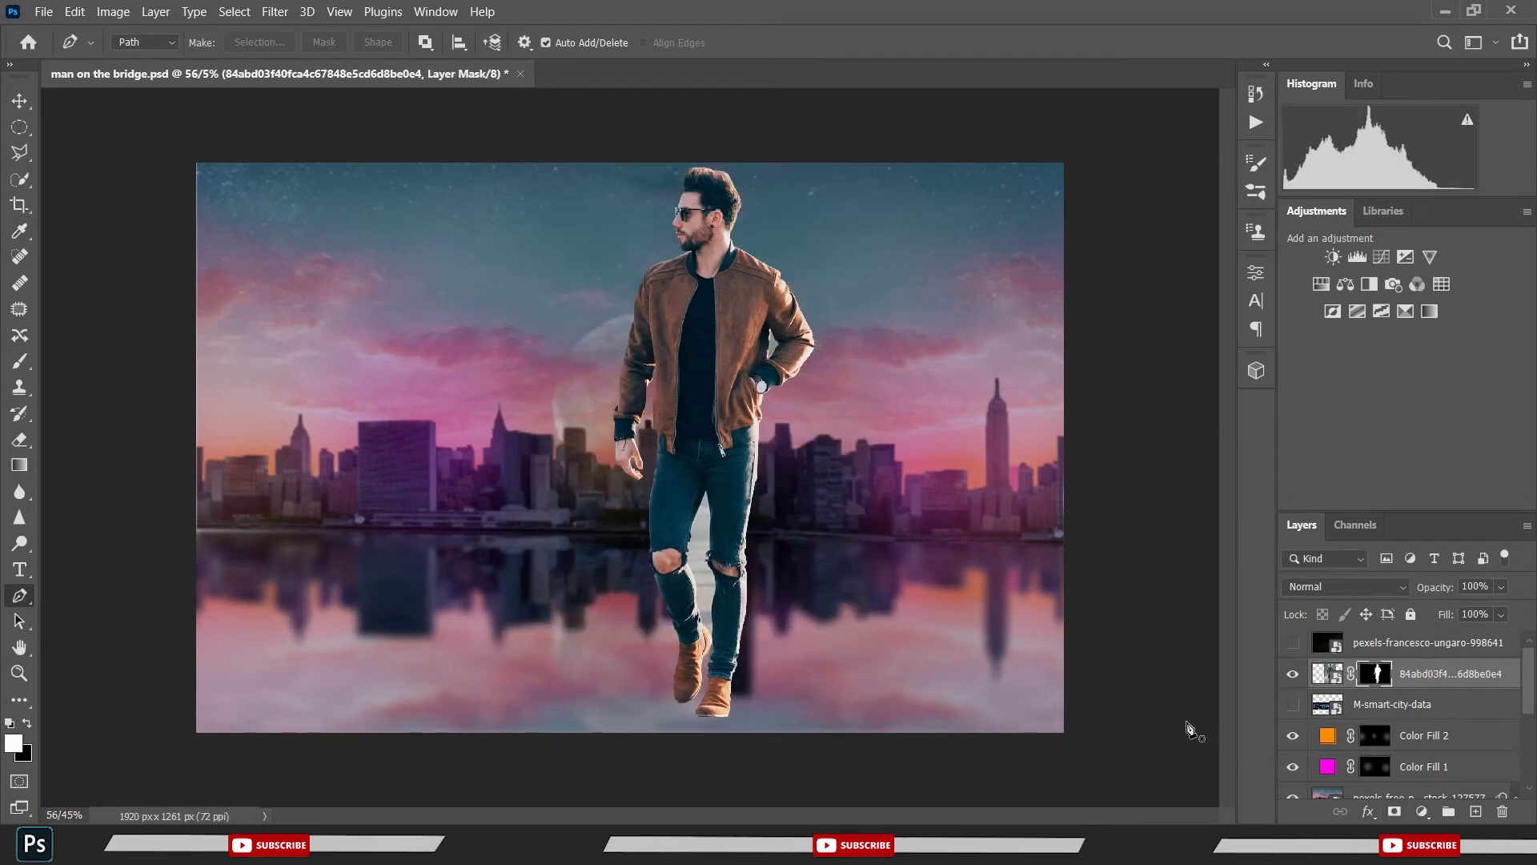
{"action": "key", "text": "ctrl+s"}
{"action": "scroll", "coordinate": [696, 595], "scroll_direction": "up", "scroll_amount": 3}
{"action": "scroll", "coordinate": [801, 224], "scroll_direction": "up", "scroll_amount": 1}
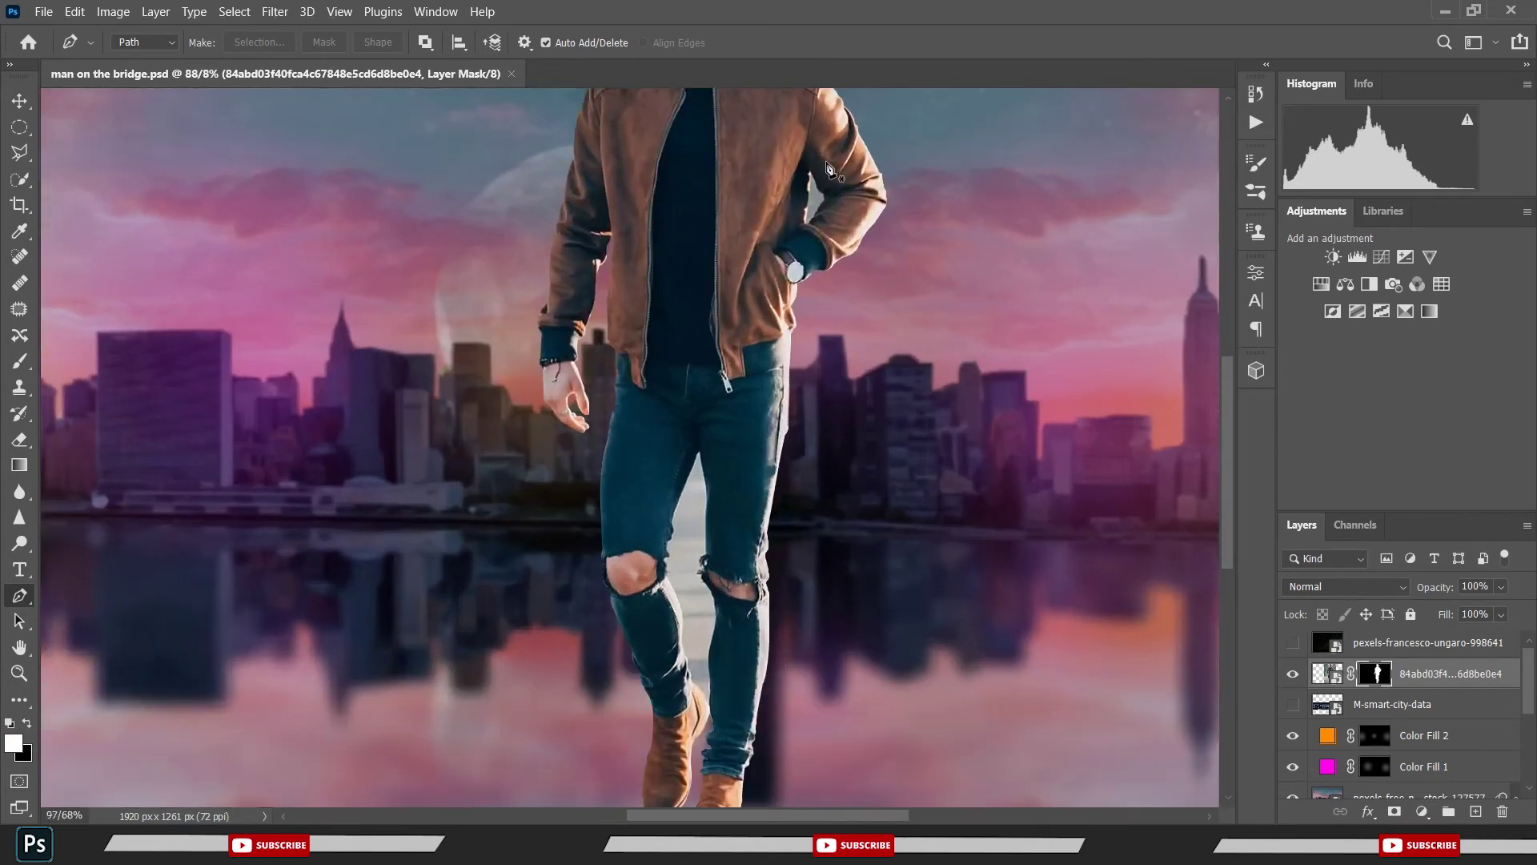
{"action": "scroll", "coordinate": [801, 224], "scroll_direction": "up", "scroll_amount": 2}
{"action": "scroll", "coordinate": [801, 225], "scroll_direction": "up", "scroll_amount": 2}
{"action": "scroll", "coordinate": [798, 225], "scroll_direction": "up", "scroll_amount": 2}
{"action": "scroll", "coordinate": [801, 224], "scroll_direction": "up", "scroll_amount": 2}
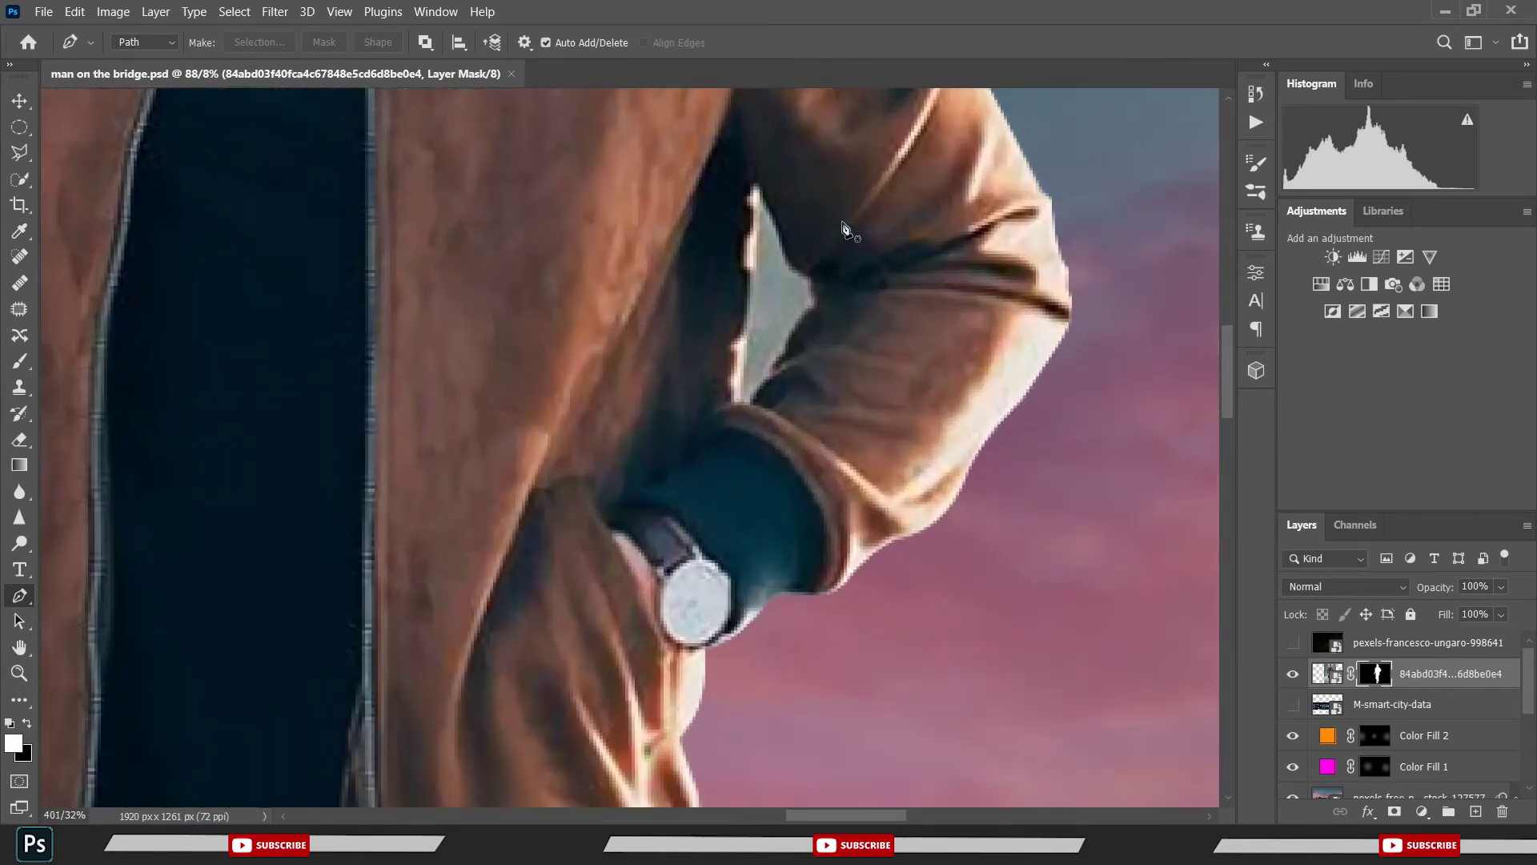
{"action": "scroll", "coordinate": [761, 221], "scroll_direction": "up", "scroll_amount": 2}
{"action": "scroll", "coordinate": [734, 218], "scroll_direction": "up", "scroll_amount": 2}
{"action": "scroll", "coordinate": [734, 217], "scroll_direction": "up", "scroll_amount": 1}
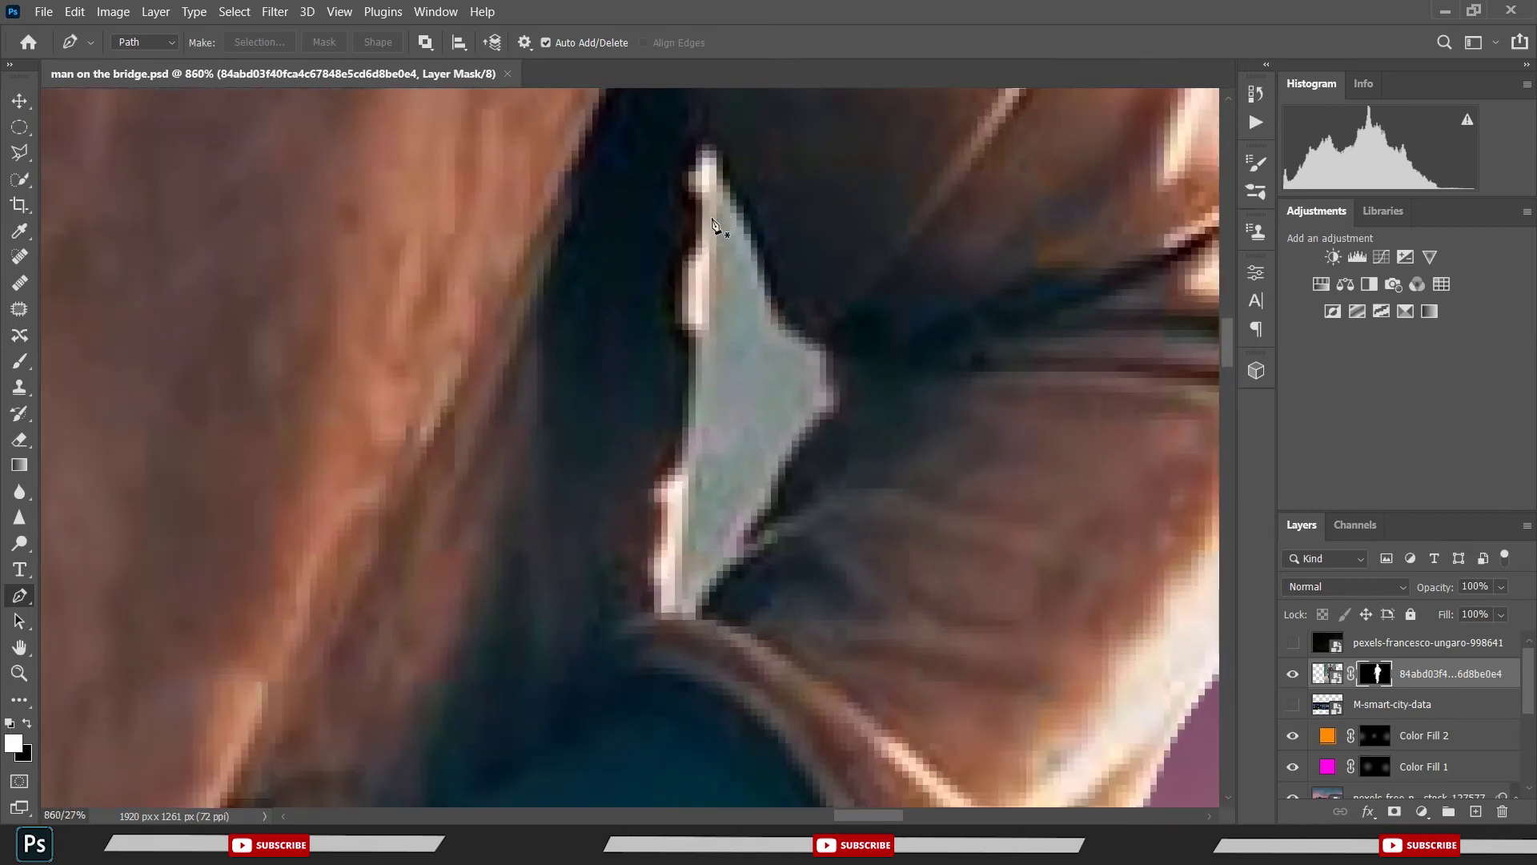
- Outline the gap between arm and jacket with a closed path and make it a selection
{"action": "left_click", "coordinate": [715, 171]}
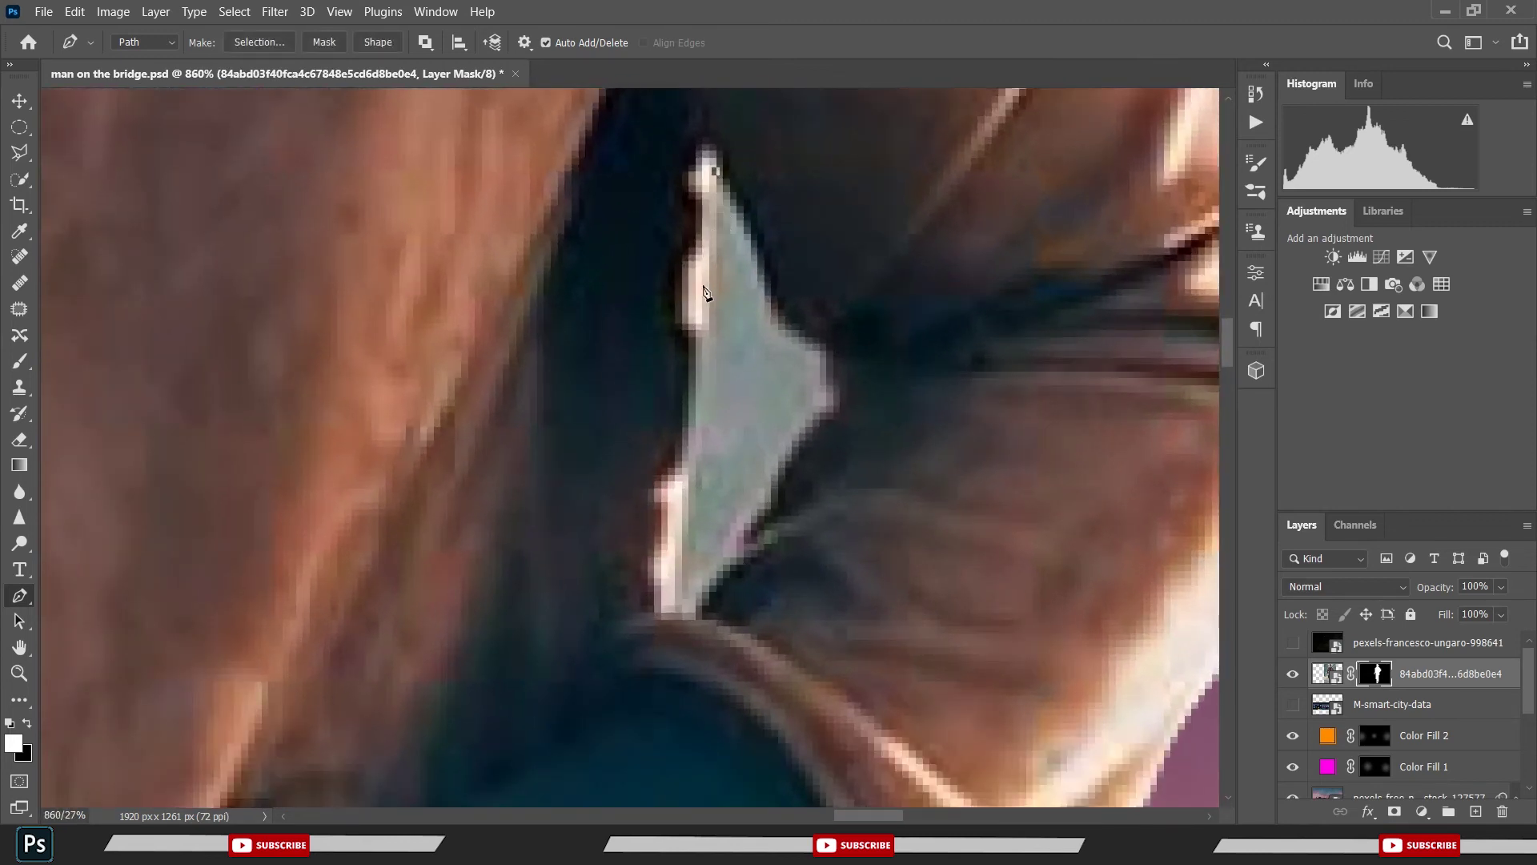
{"action": "left_click", "coordinate": [702, 350]}
{"action": "left_click", "coordinate": [687, 481]}
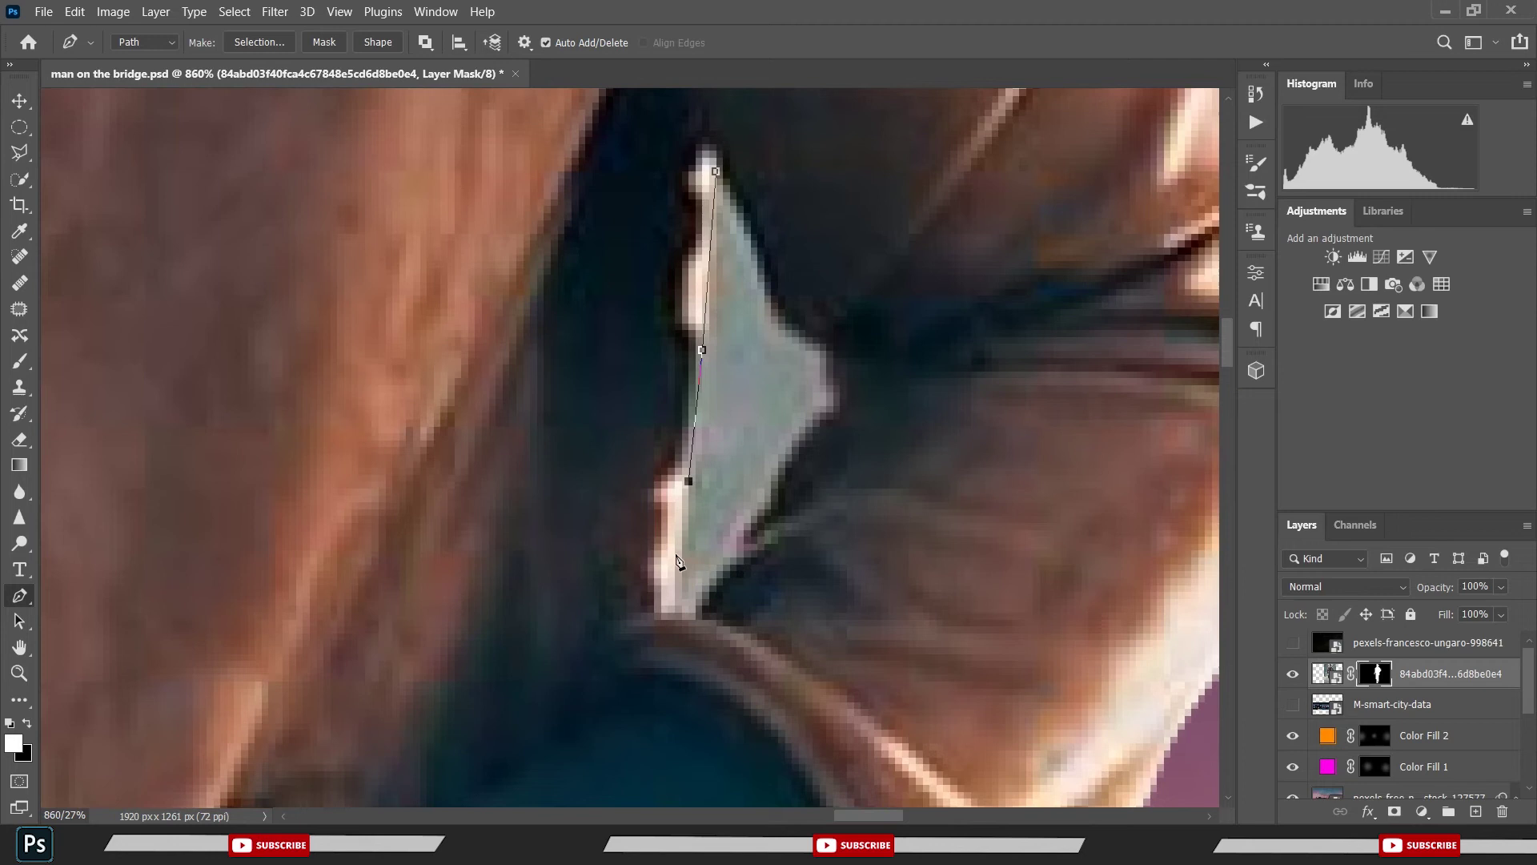
{"action": "left_click", "coordinate": [675, 614]}
{"action": "left_click", "coordinate": [702, 611]}
{"action": "left_click", "coordinate": [743, 543]}
{"action": "left_click", "coordinate": [770, 487]}
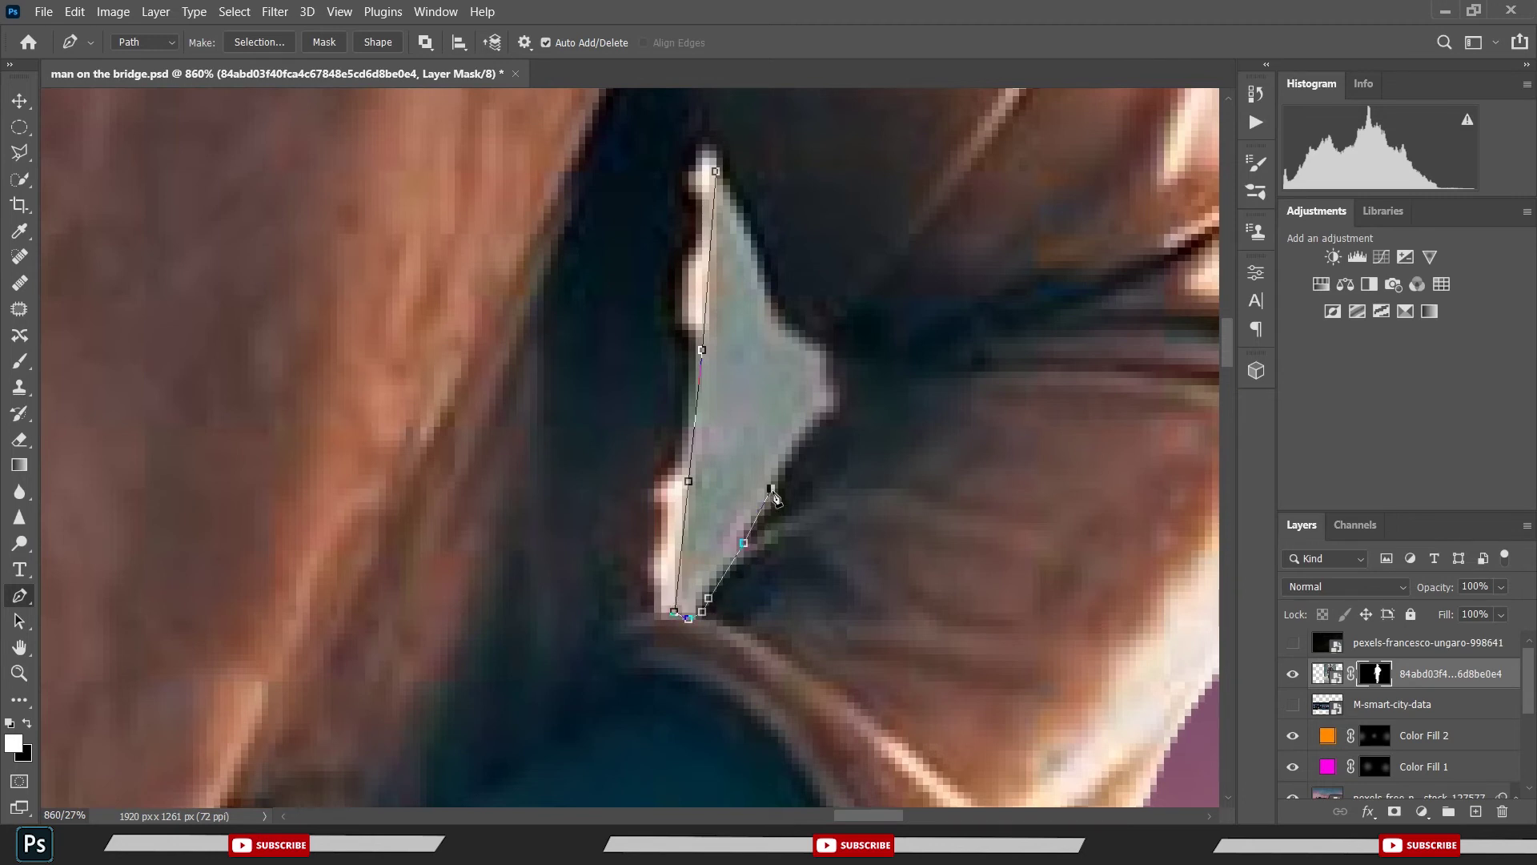
{"action": "left_click", "coordinate": [798, 446]}
{"action": "left_click", "coordinate": [819, 418]}
{"action": "left_click", "coordinate": [832, 412]}
{"action": "left_click", "coordinate": [819, 337]}
{"action": "left_click_drag", "start_coordinate": [757, 240], "coordinate": [737, 202]}
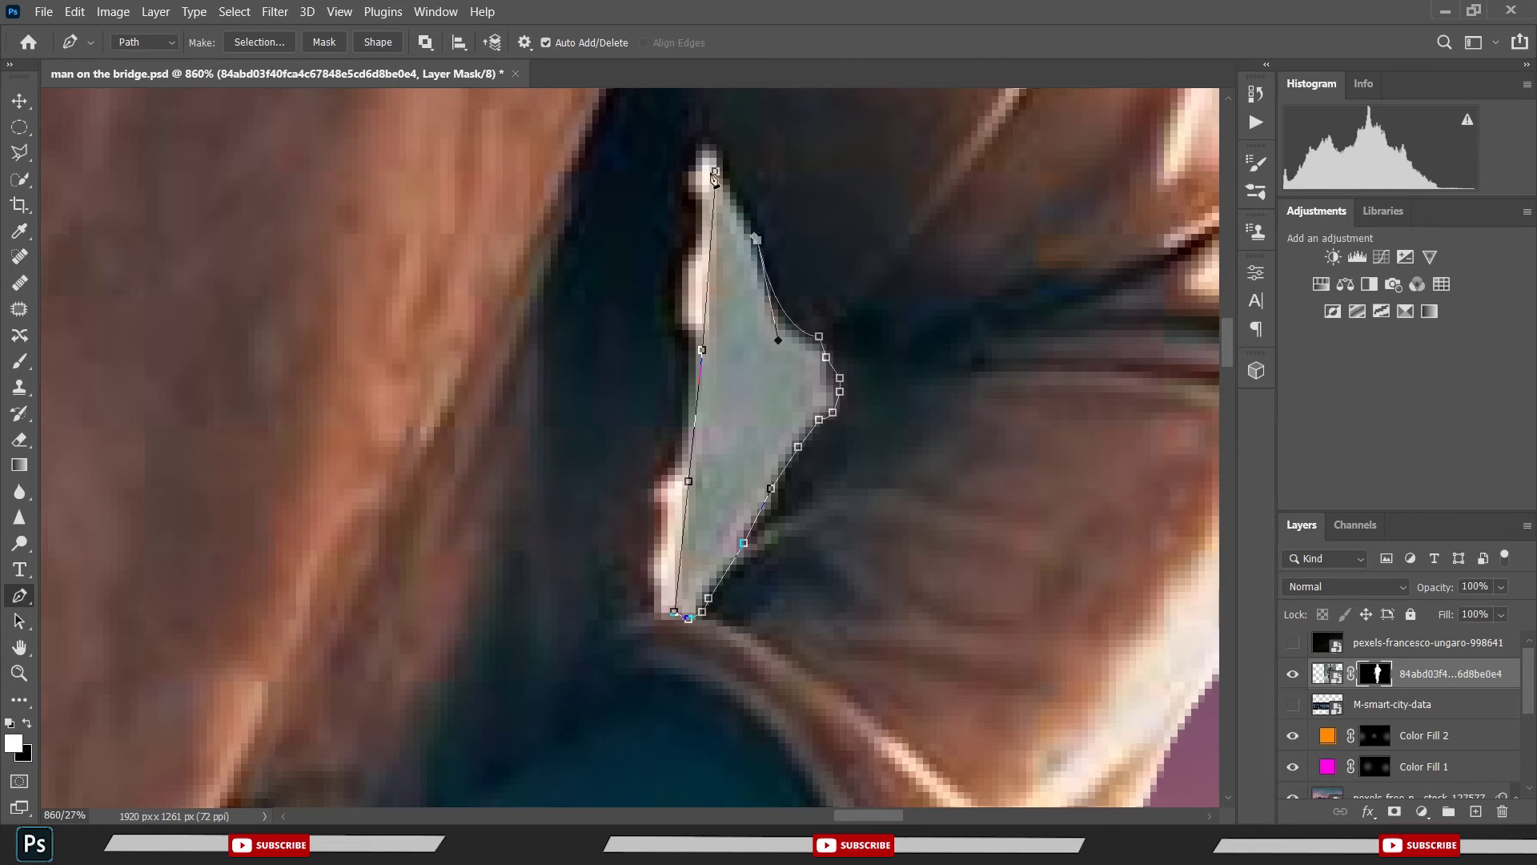
{"action": "left_click", "coordinate": [717, 172]}
{"action": "right_click", "coordinate": [775, 181]}
{"action": "left_click", "coordinate": [833, 280]}
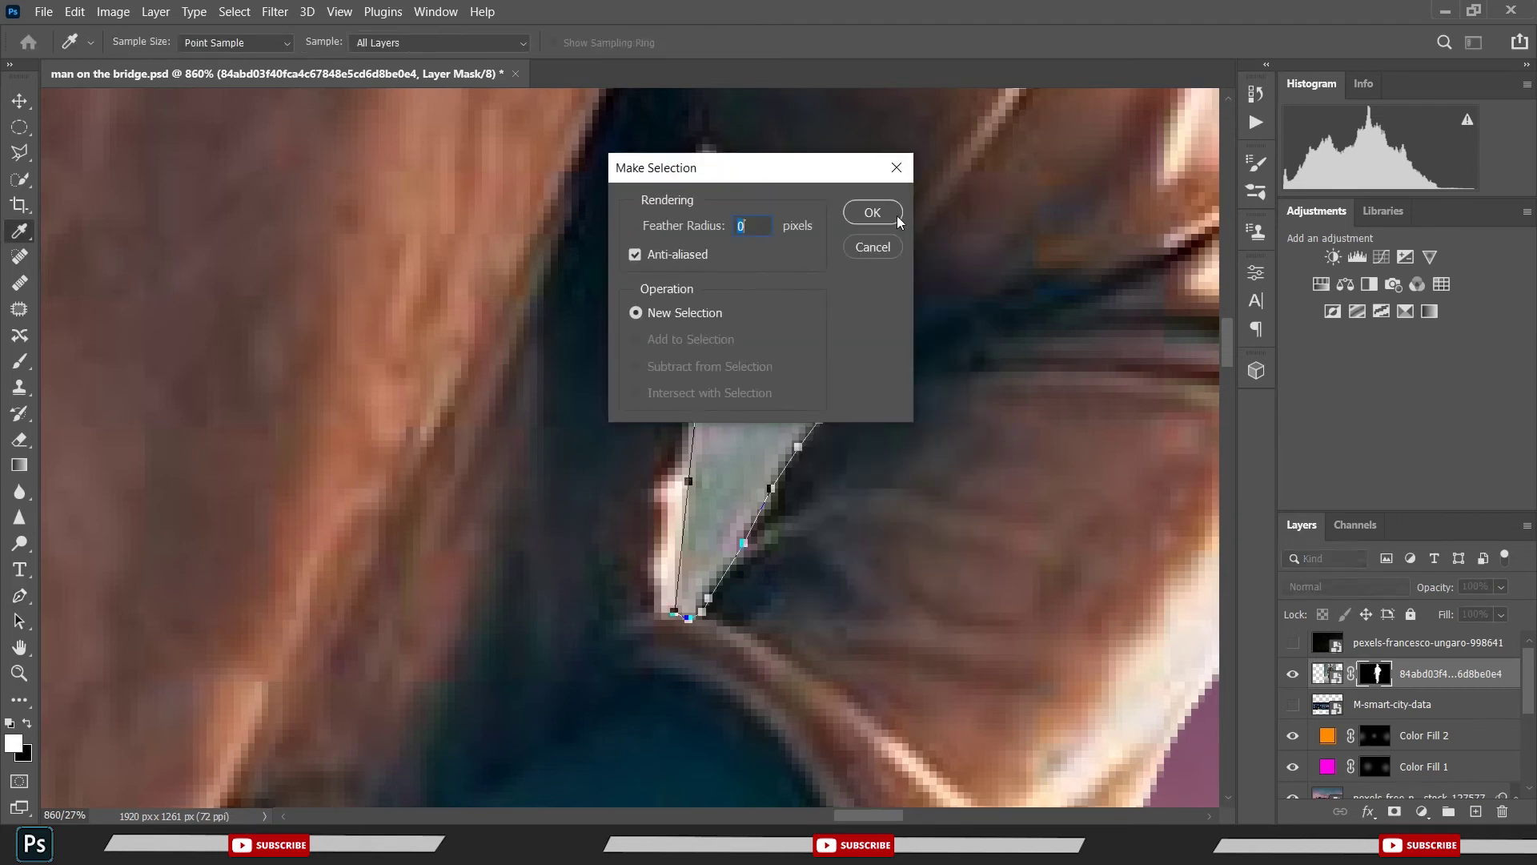
{"action": "left_click", "coordinate": [872, 212]}
- Paint black on the mask inside the gap, deselect, and save
{"action": "key", "text": "b"}
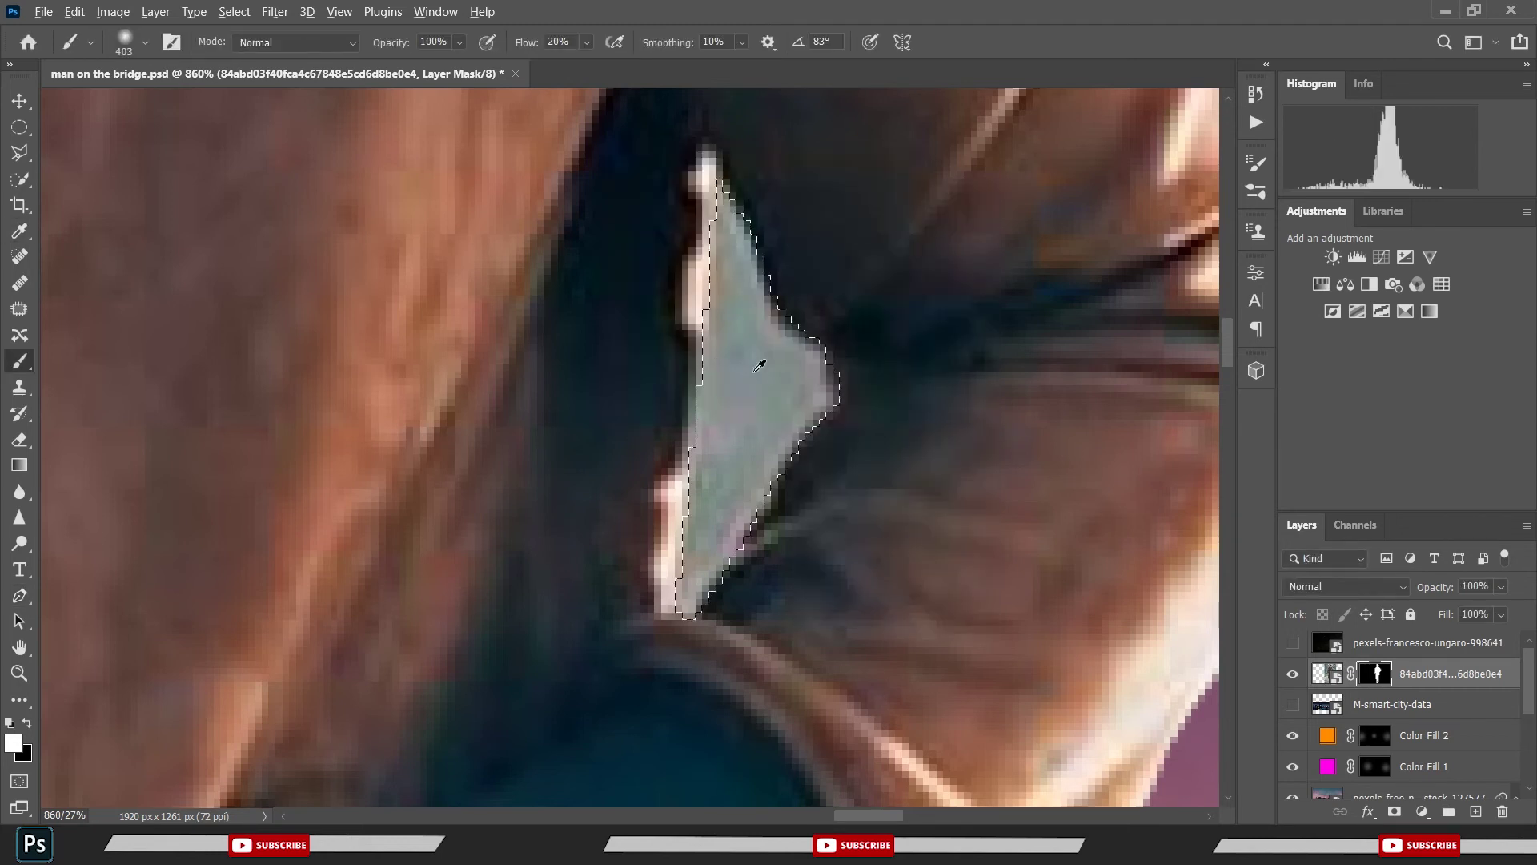
{"action": "key", "text": "x"}
{"action": "left_click_drag", "start_coordinate": [756, 447], "coordinate": [653, 514]}
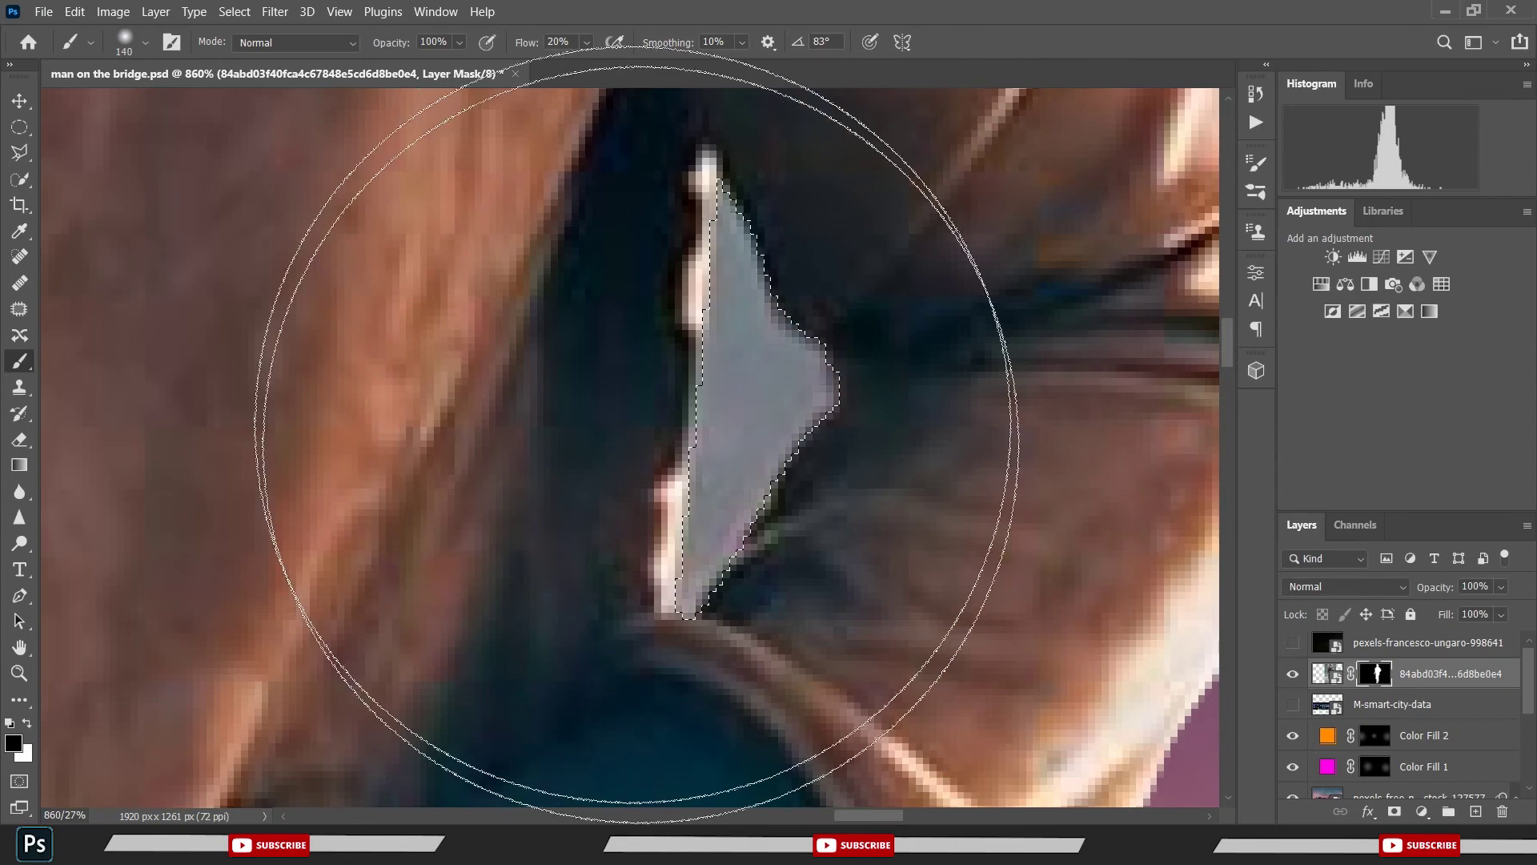
{"action": "left_click_drag", "start_coordinate": [533, 42], "coordinate": [597, 42]}
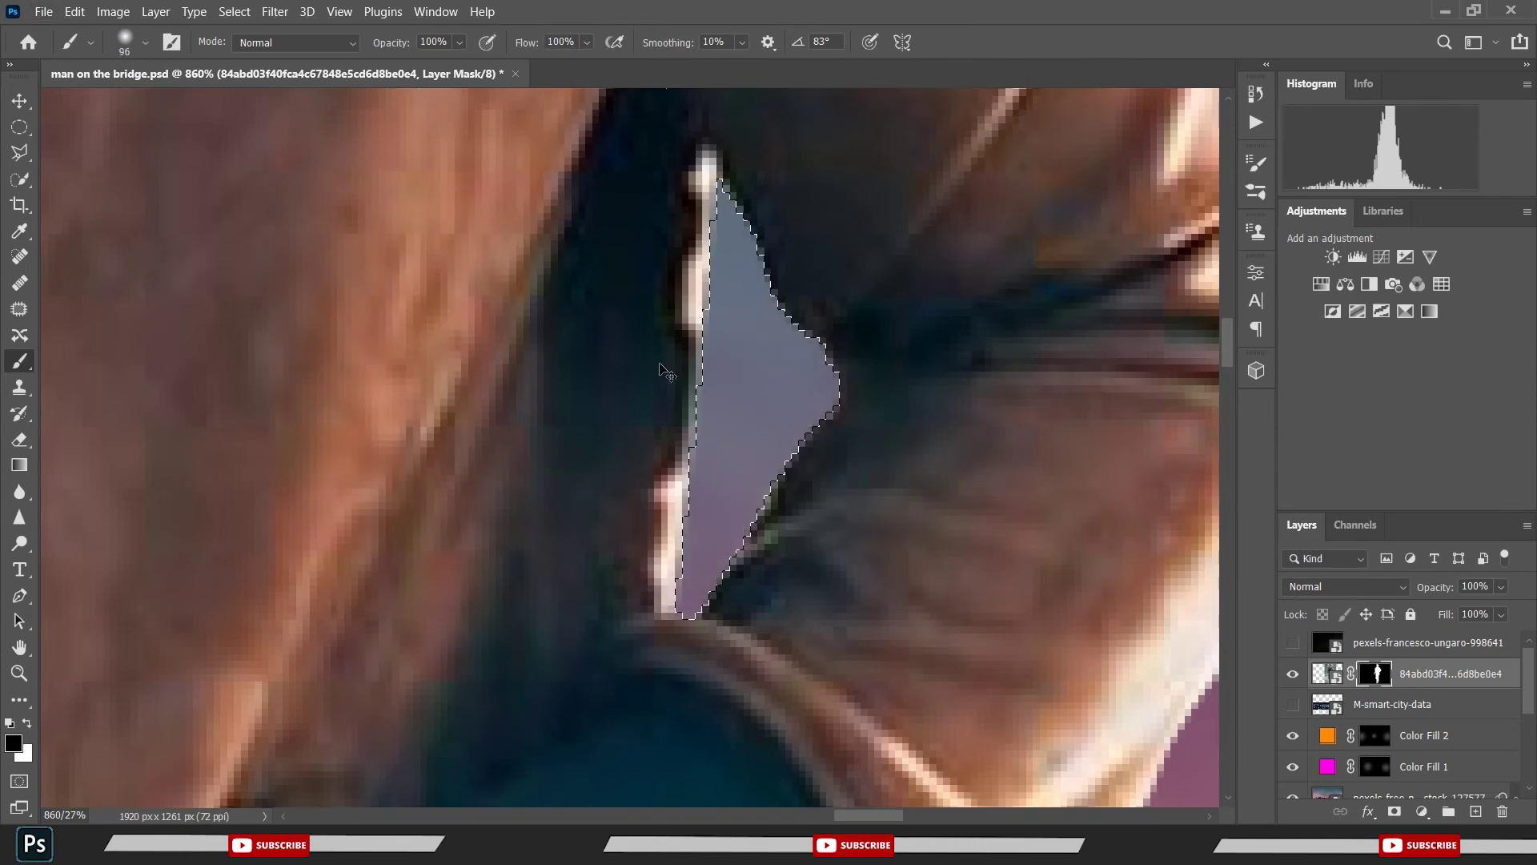
{"action": "key", "text": "ctrl+d"}
{"action": "key", "text": "ctrl+s"}
{"action": "scroll", "coordinate": [509, 427], "scroll_direction": "down", "scroll_amount": 3}
{"action": "left_click_drag", "start_coordinate": [320, 601], "coordinate": [850, 163]}
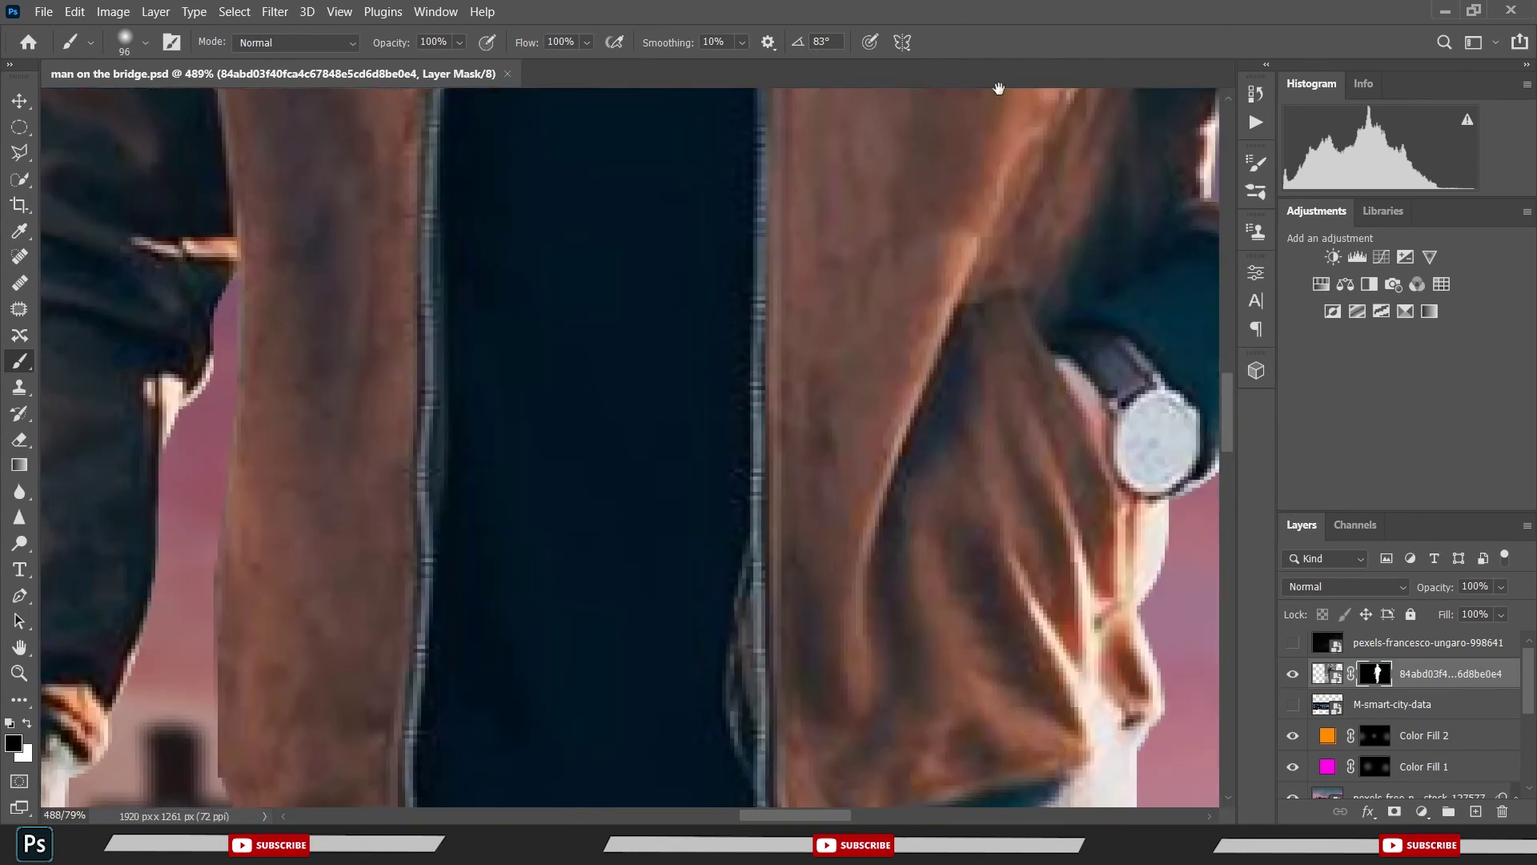
{"action": "scroll", "coordinate": [851, 163], "scroll_direction": "down", "scroll_amount": 5}
{"action": "scroll", "coordinate": [801, 289], "scroll_direction": "down", "scroll_amount": 1}
{"action": "scroll", "coordinate": [776, 268], "scroll_direction": "down", "scroll_amount": 4}
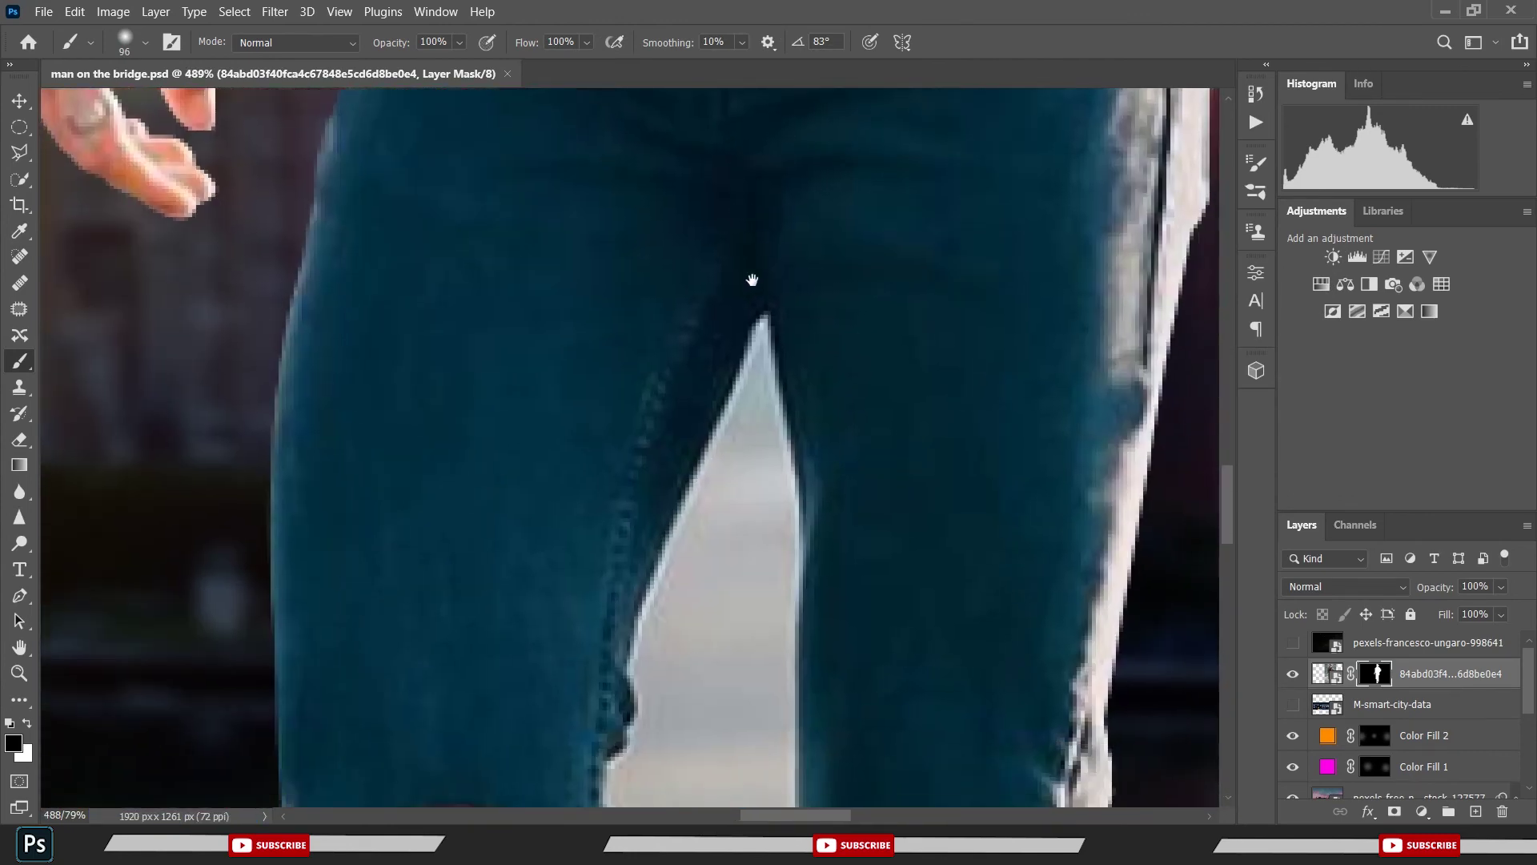
- Trace a Pen path from the crotch down one inner leg edge to the ankle
{"action": "key", "text": "p"}
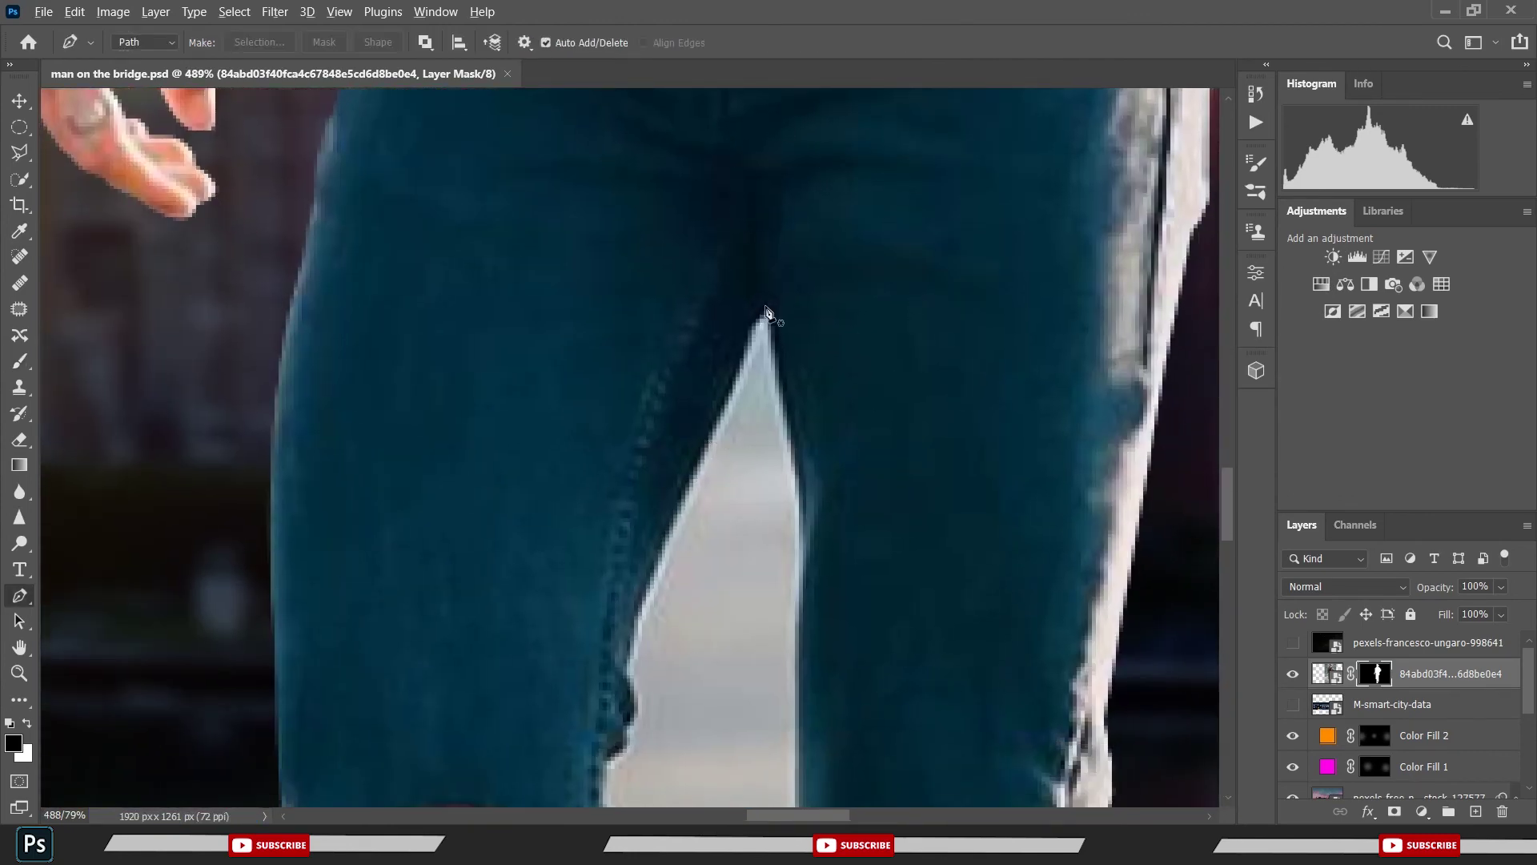
{"action": "scroll", "coordinate": [766, 312], "scroll_direction": "up", "scroll_amount": 1}
{"action": "left_click", "coordinate": [766, 313]}
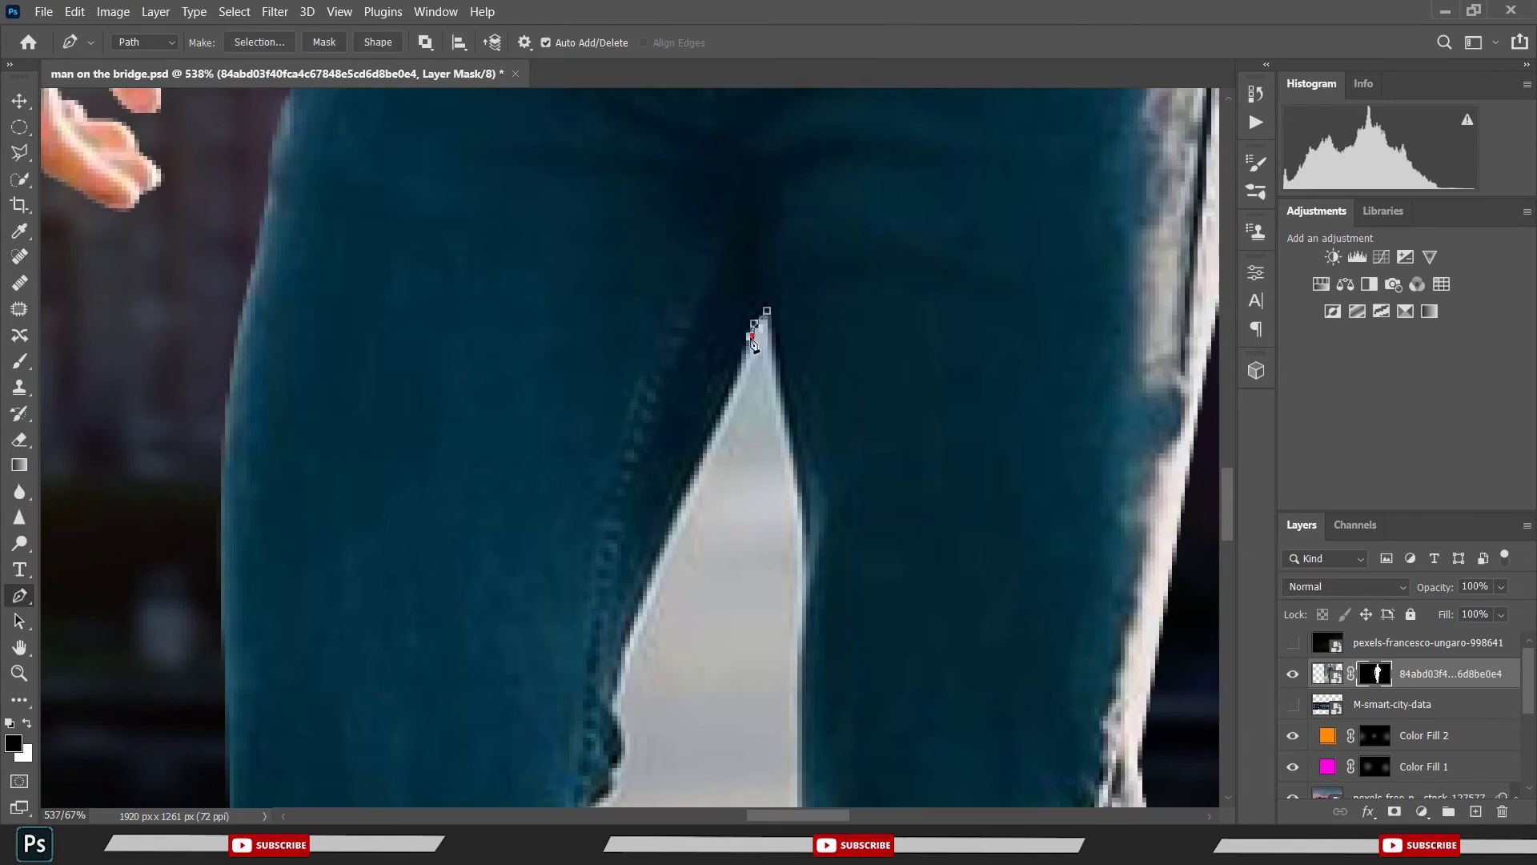
{"action": "left_click", "coordinate": [703, 444]}
{"action": "left_click", "coordinate": [643, 597]}
{"action": "left_click", "coordinate": [617, 681]}
{"action": "left_click", "coordinate": [618, 752]}
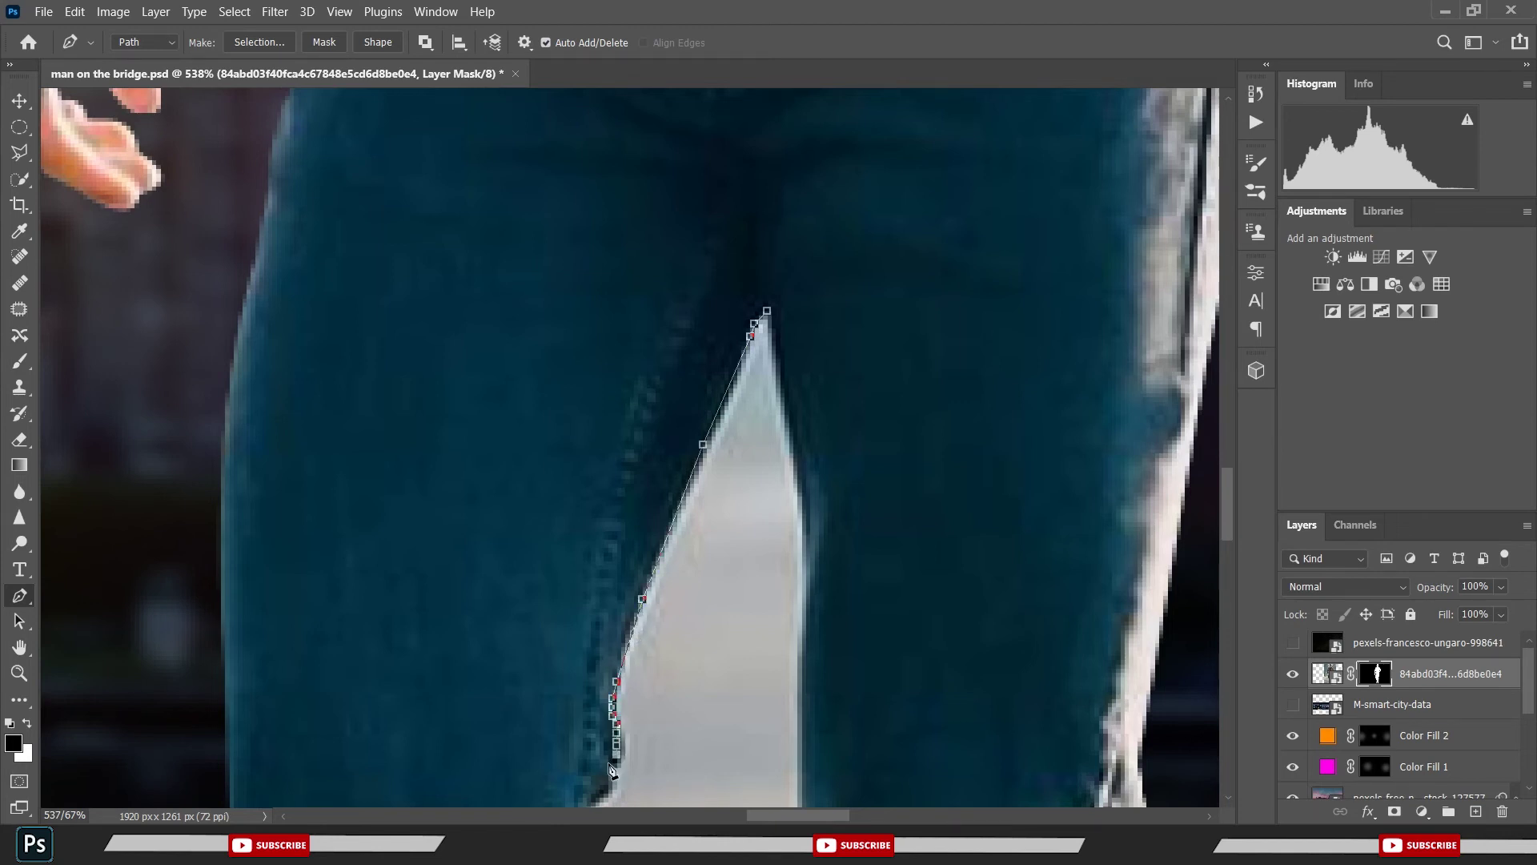
{"action": "mouse_move", "coordinate": [607, 783]}
{"action": "left_mouse_down"}
{"action": "mouse_move", "coordinate": [727, 524]}
{"action": "mouse_move", "coordinate": [680, 542]}
{"action": "left_mouse_up"}
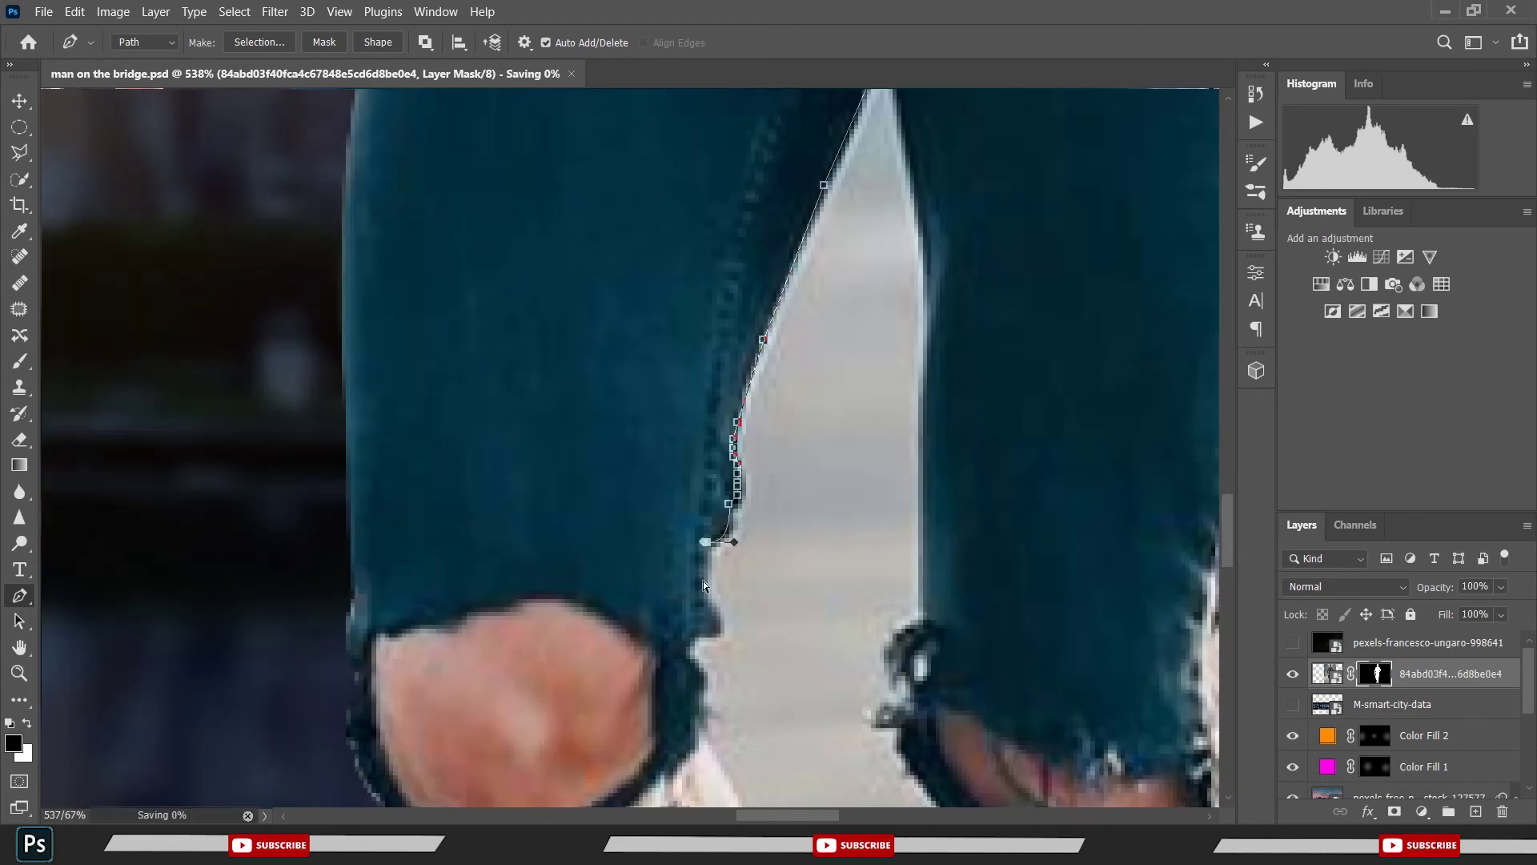
{"action": "left_click", "coordinate": [703, 580]}
{"action": "left_click", "coordinate": [707, 601]}
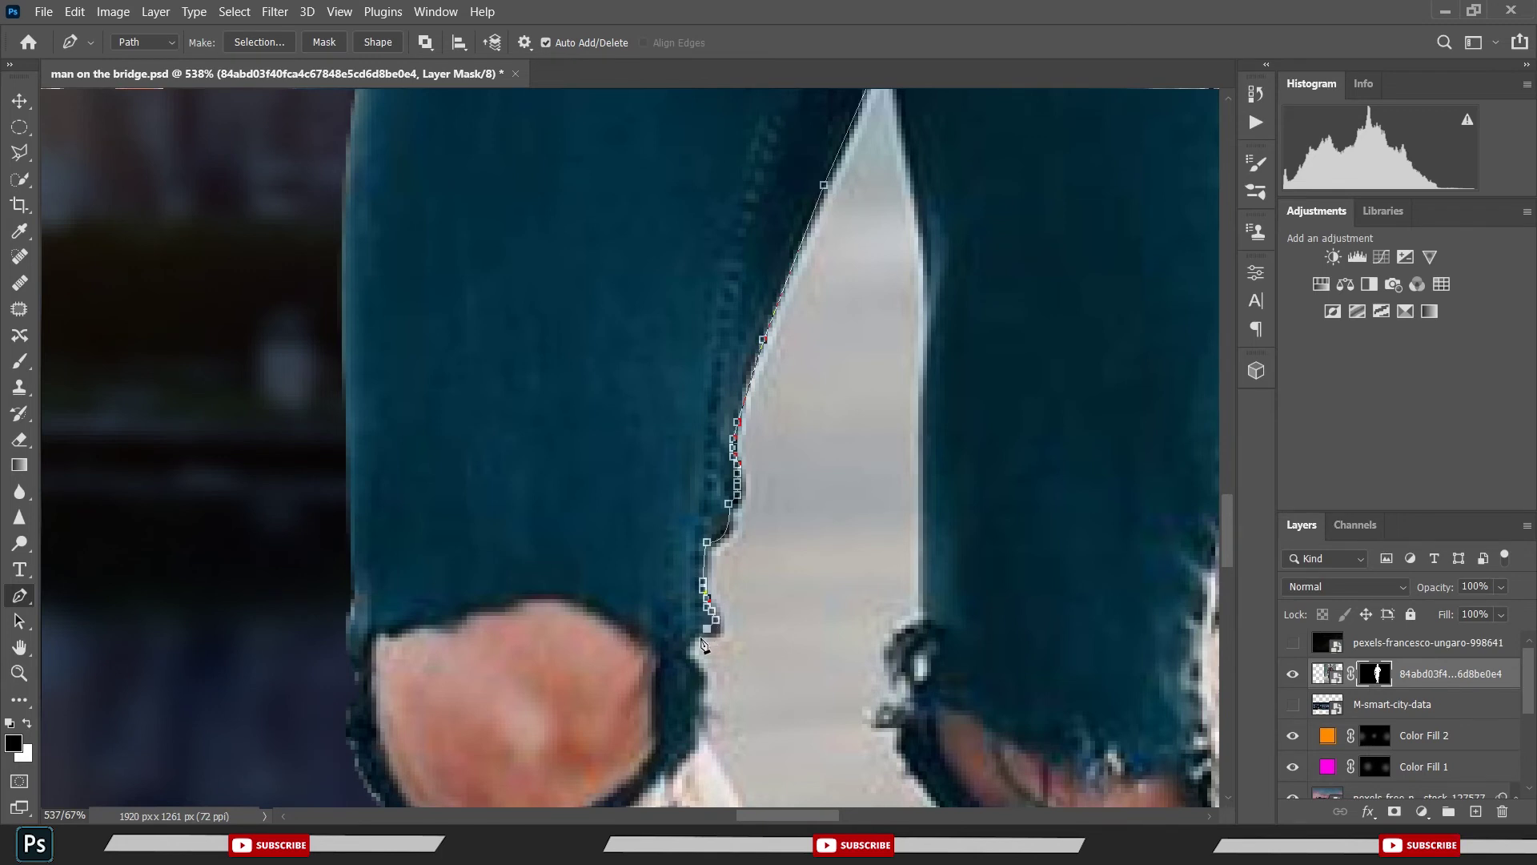
{"action": "left_click", "coordinate": [697, 638]}
{"action": "left_click", "coordinate": [689, 662]}
{"action": "left_click_drag", "start_coordinate": [699, 701], "coordinate": [701, 362]}
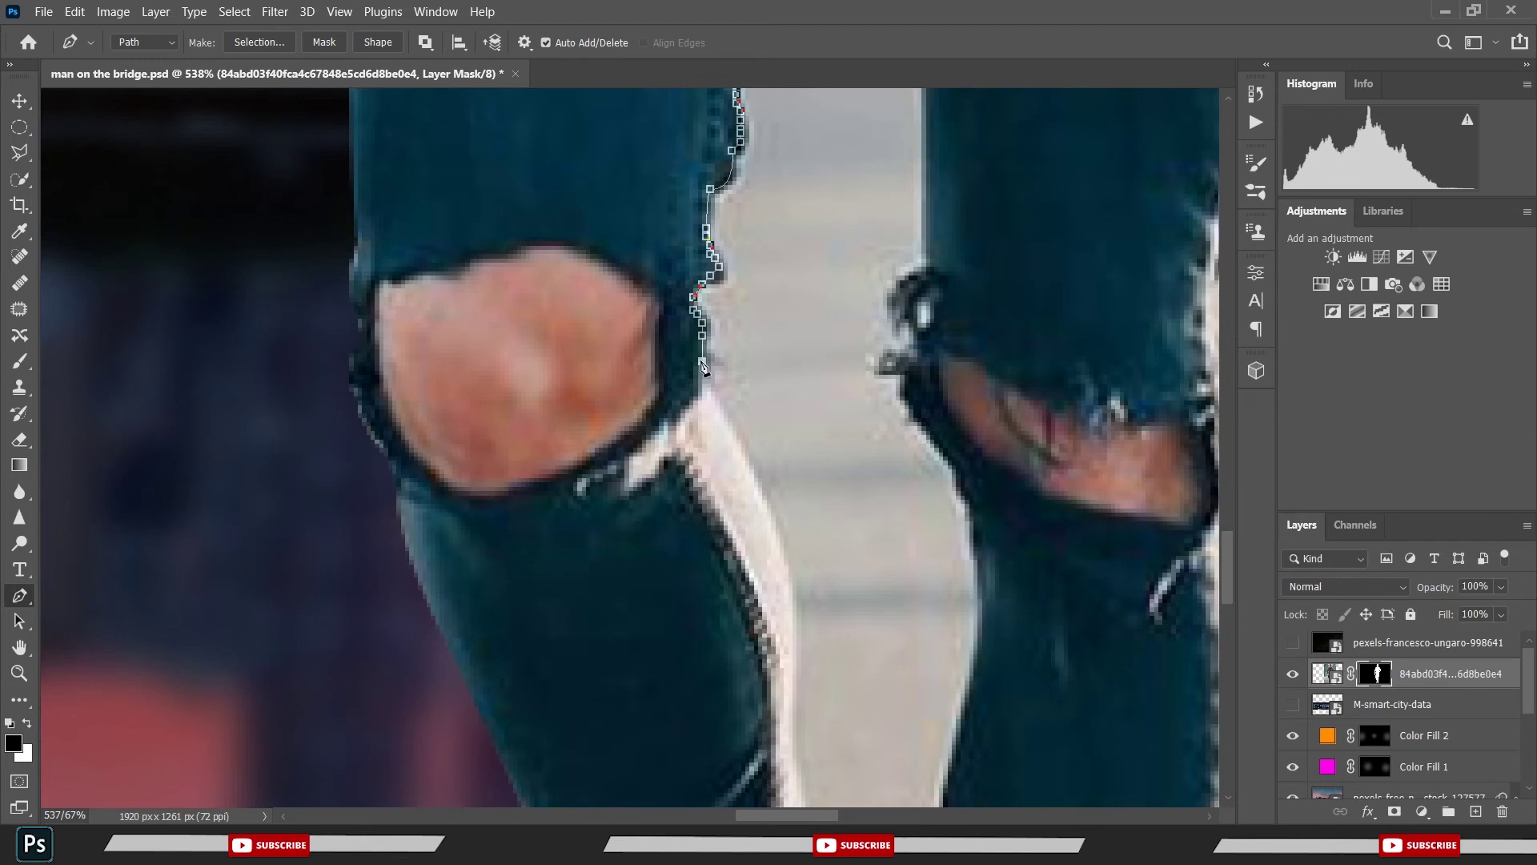
{"action": "left_click_drag", "start_coordinate": [755, 425], "coordinate": [755, 260]}
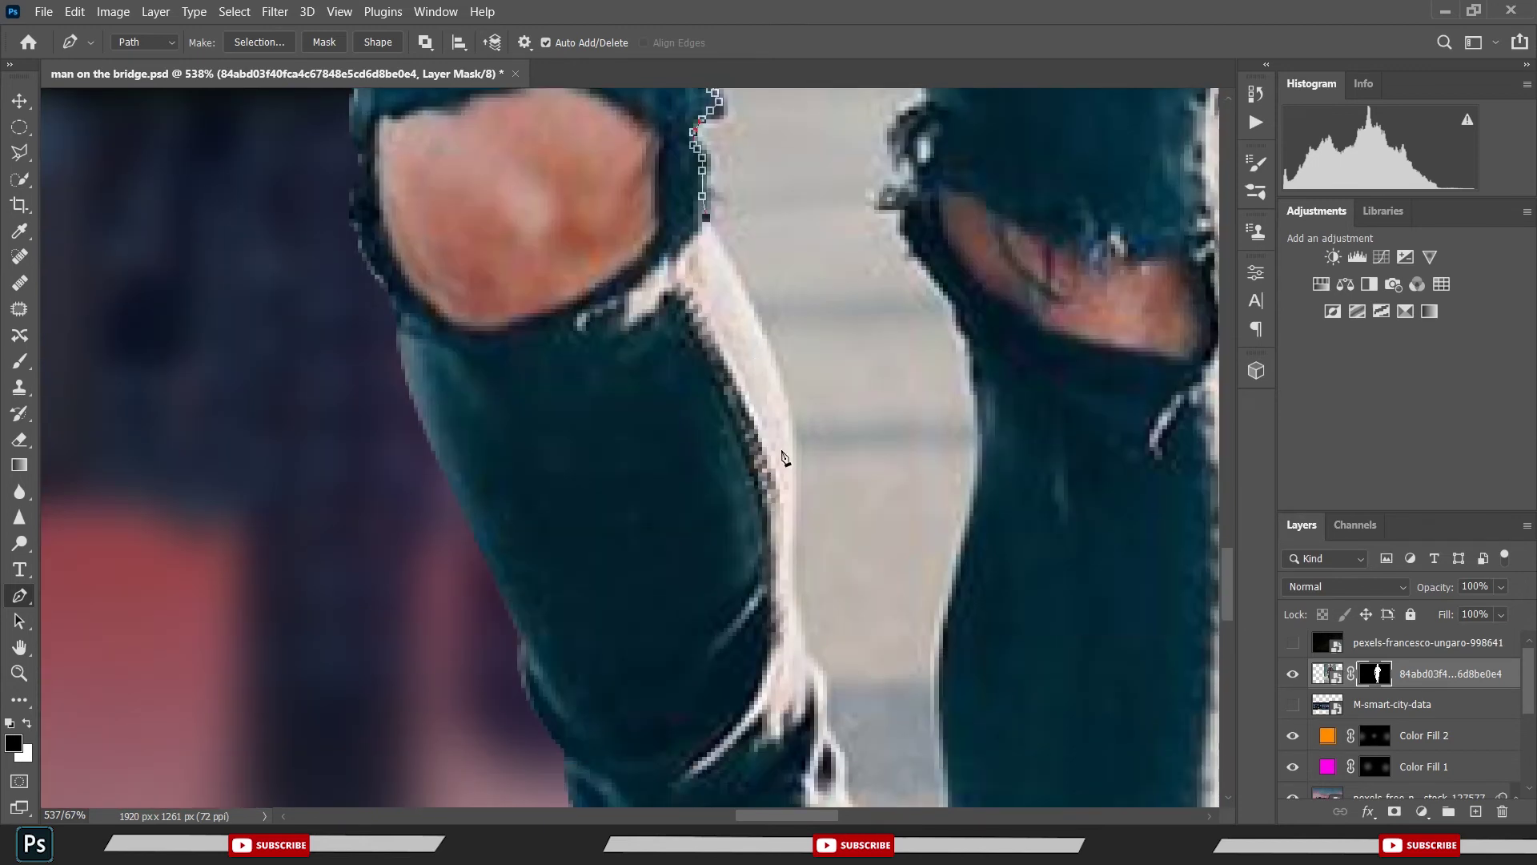
{"action": "left_click_drag", "start_coordinate": [792, 528], "coordinate": [781, 693]}
{"action": "left_click", "coordinate": [792, 529]}
{"action": "left_click", "coordinate": [793, 561]}
{"action": "left_click", "coordinate": [797, 614]}
{"action": "left_click", "coordinate": [800, 631]}
{"action": "left_click", "coordinate": [821, 682]}
{"action": "left_click", "coordinate": [827, 716]}
{"action": "left_click", "coordinate": [831, 728]}
{"action": "left_click", "coordinate": [844, 758]}
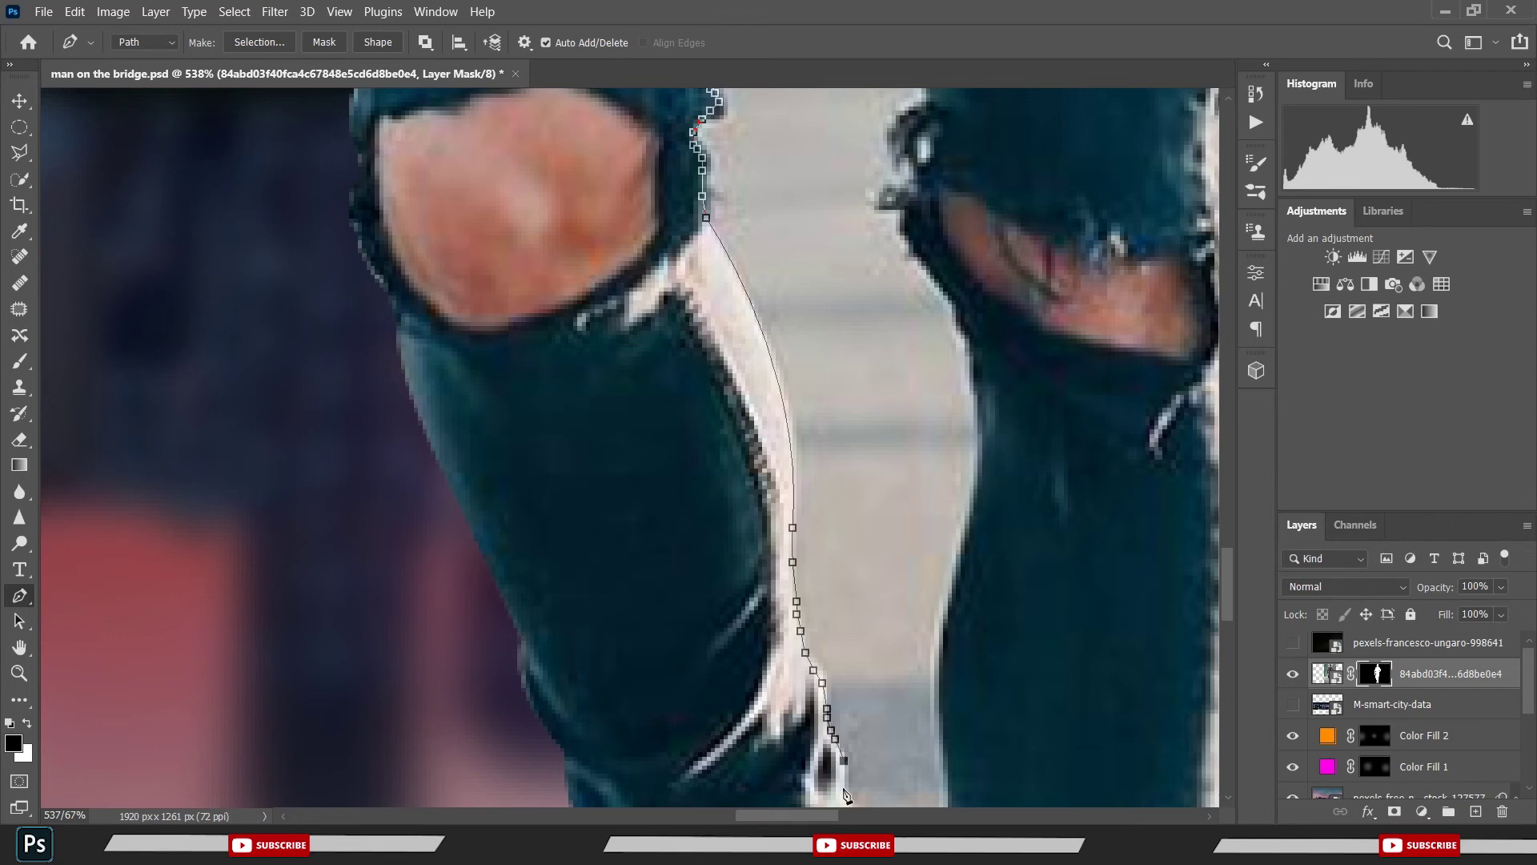
{"action": "left_click", "coordinate": [844, 785]}
- Continue the path around the boot, up the other leg, and close it at the start
{"action": "scroll", "coordinate": [851, 586], "scroll_direction": "down", "scroll_amount": 5}
{"action": "left_click", "coordinate": [837, 485]}
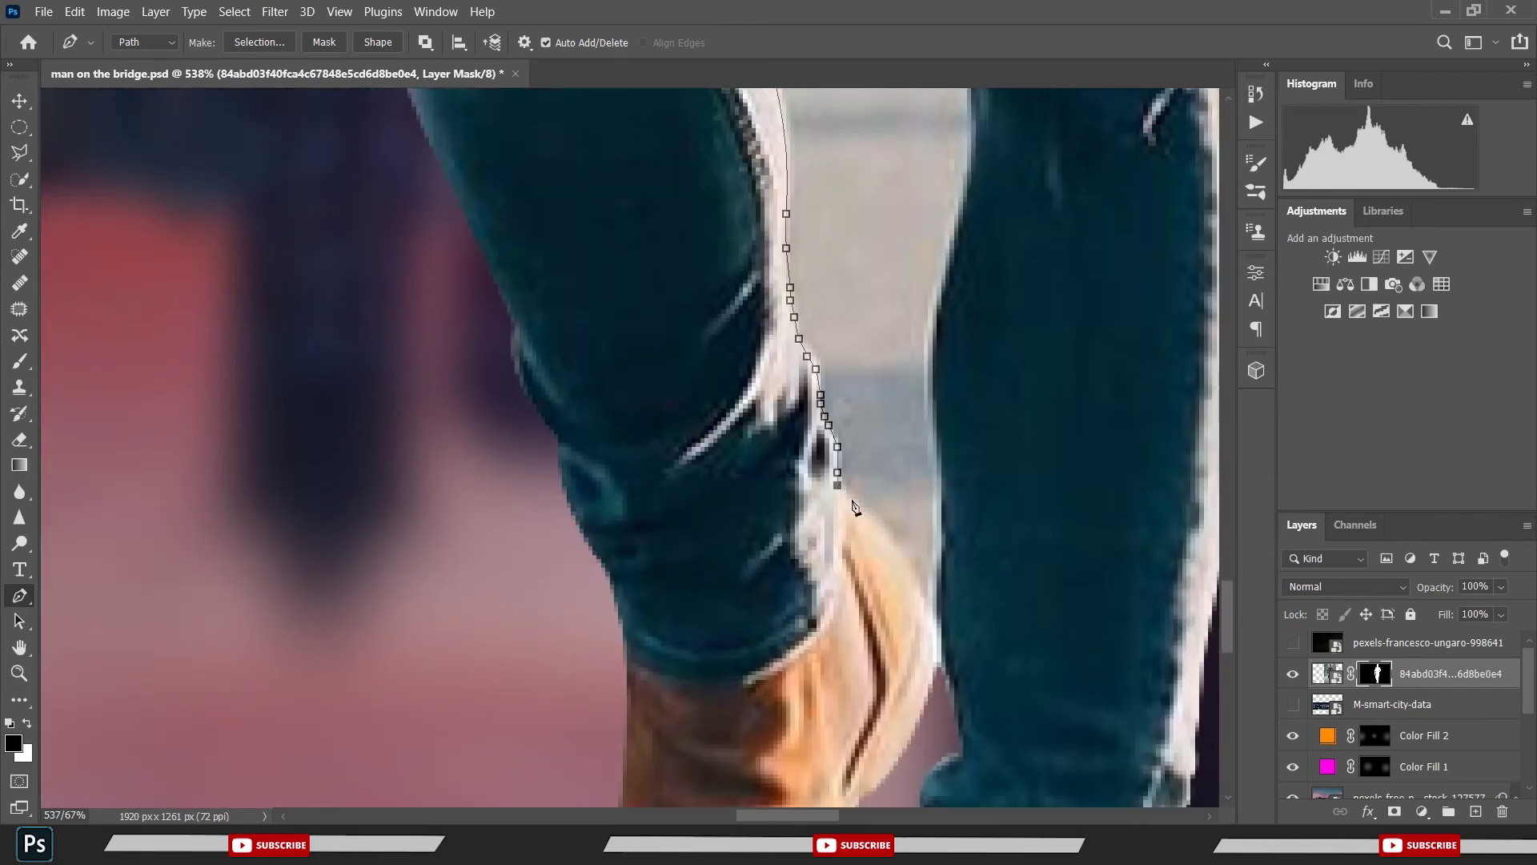
{"action": "left_click_drag", "start_coordinate": [932, 614], "coordinate": [948, 678]}
{"action": "left_click", "coordinate": [941, 559]}
{"action": "left_click", "coordinate": [940, 489]}
{"action": "left_click", "coordinate": [937, 455]}
{"action": "left_click", "coordinate": [937, 425]}
{"action": "left_click", "coordinate": [937, 407]}
{"action": "left_click", "coordinate": [937, 367]}
{"action": "left_click", "coordinate": [936, 348]}
{"action": "left_click", "coordinate": [950, 269]}
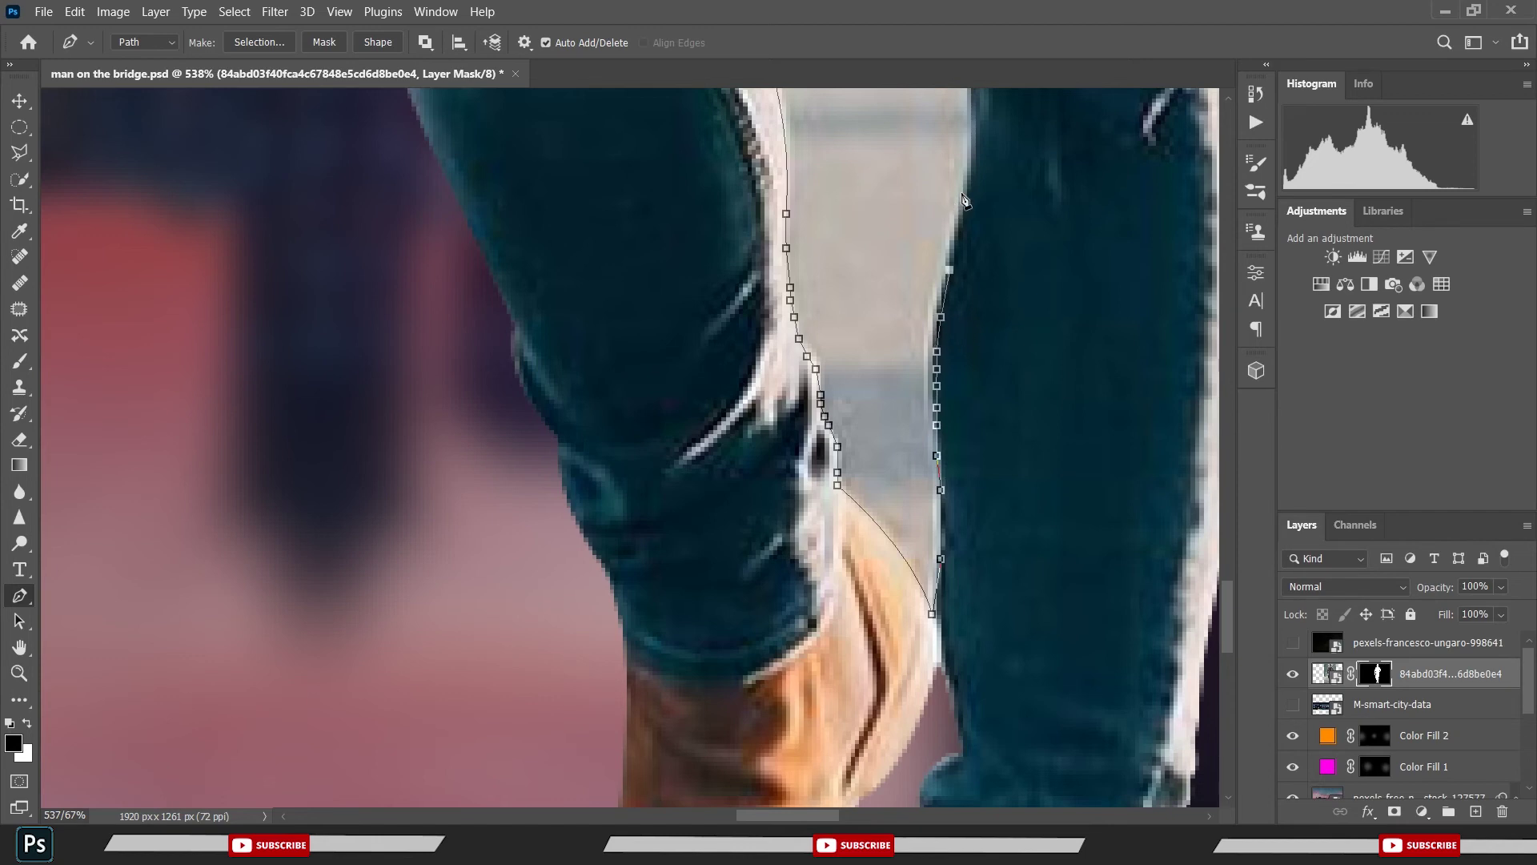
{"action": "left_click", "coordinate": [973, 185]}
{"action": "left_click_drag", "start_coordinate": [972, 185], "coordinate": [824, 606]}
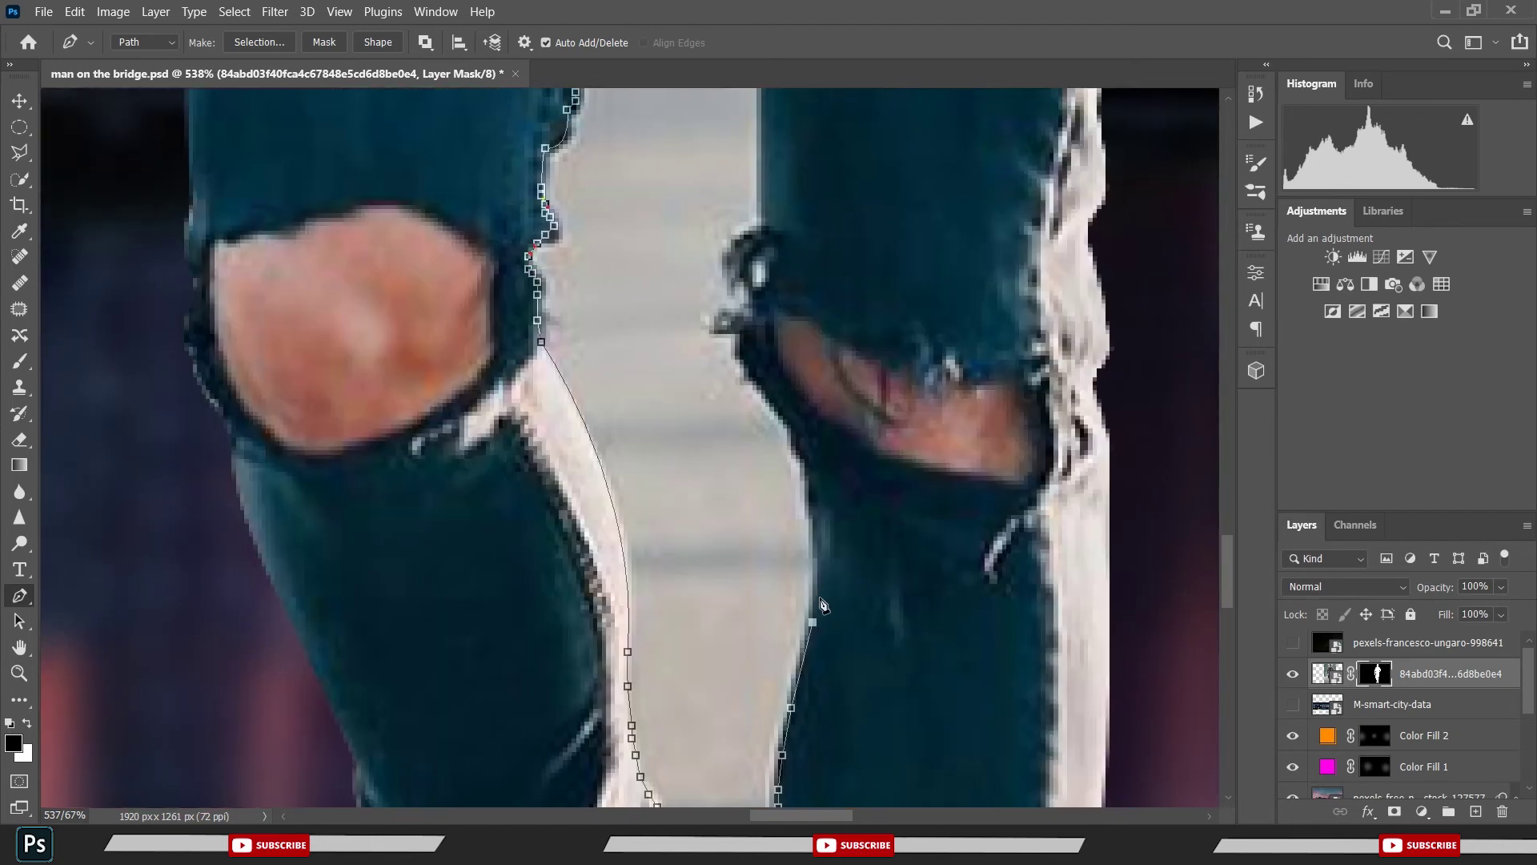
{"action": "mouse_move", "coordinate": [778, 410]}
{"action": "left_mouse_down"}
{"action": "mouse_move", "coordinate": [718, 324]}
{"action": "mouse_move", "coordinate": [735, 502]}
{"action": "left_mouse_up"}
{"action": "left_click", "coordinate": [713, 511]}
{"action": "left_click", "coordinate": [709, 489]}
{"action": "left_click", "coordinate": [718, 460]}
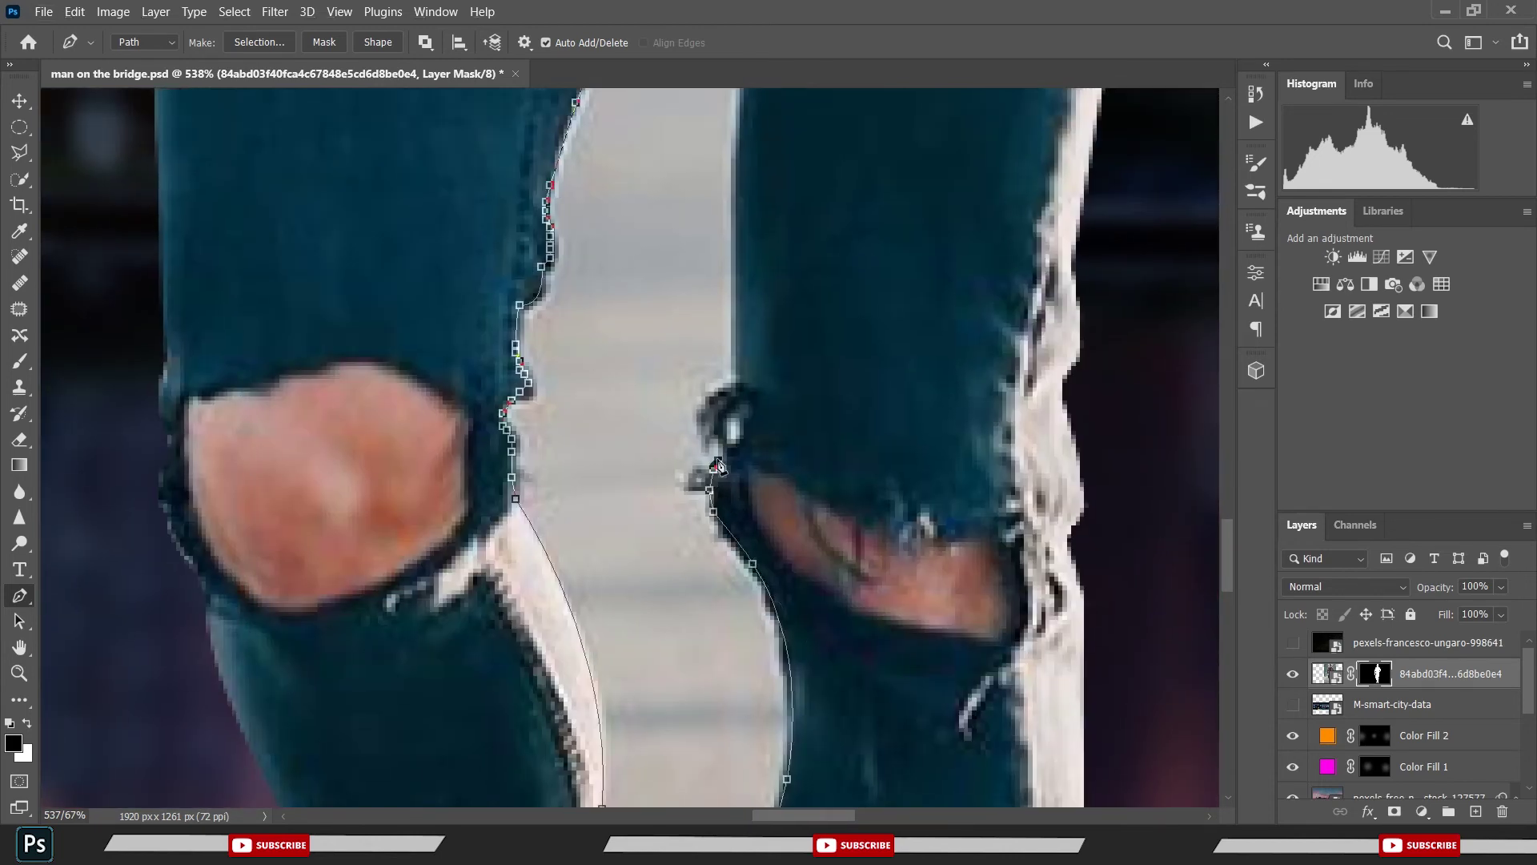
{"action": "left_click", "coordinate": [727, 417]}
{"action": "left_click", "coordinate": [738, 372]}
{"action": "left_click_drag", "start_coordinate": [717, 226], "coordinate": [702, 396]}
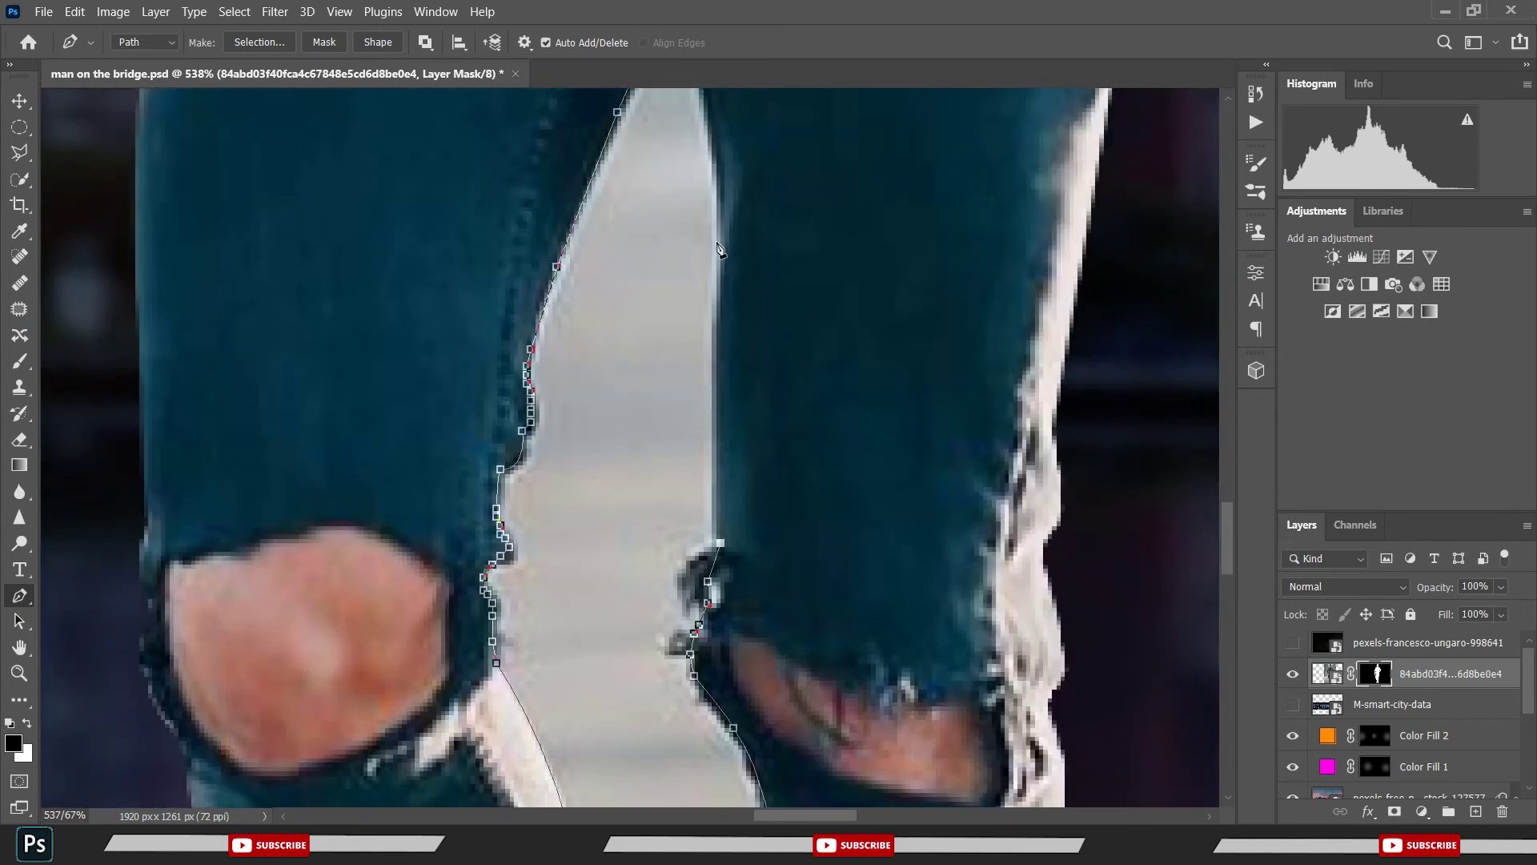
{"action": "left_click_drag", "start_coordinate": [722, 240], "coordinate": [731, 160]}
{"action": "left_click", "coordinate": [723, 240], "text": "alt"}
{"action": "left_click_drag", "start_coordinate": [725, 212], "coordinate": [717, 364]}
{"action": "left_click", "coordinate": [701, 305]}
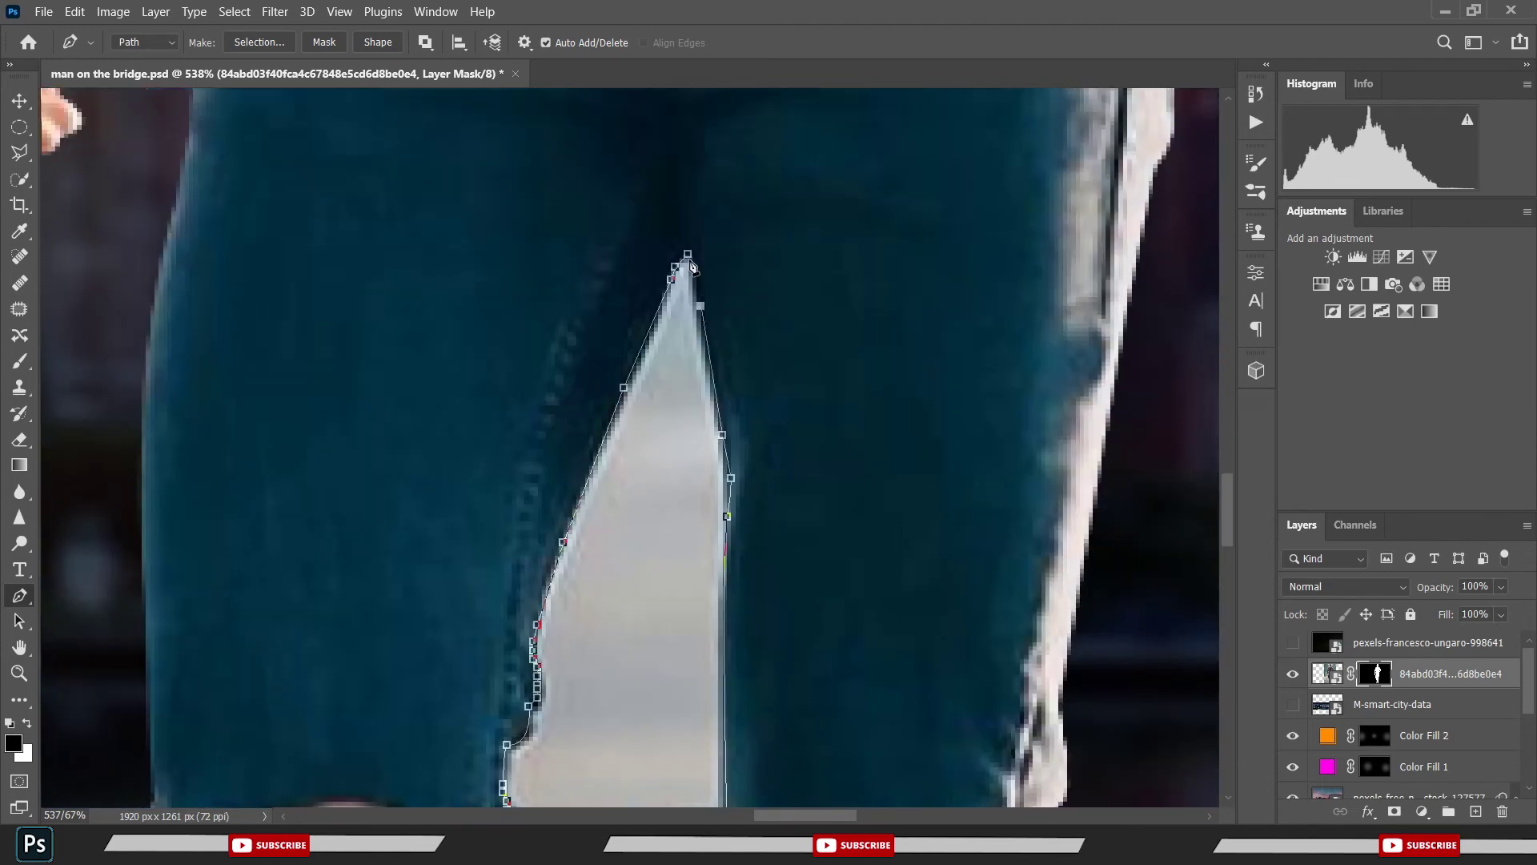
{"action": "left_click", "coordinate": [687, 256]}
- Make an unfeathered selection from the path and paint the leg gap black on the mask
{"action": "right_click", "coordinate": [688, 258]}
{"action": "left_click", "coordinate": [789, 342]}
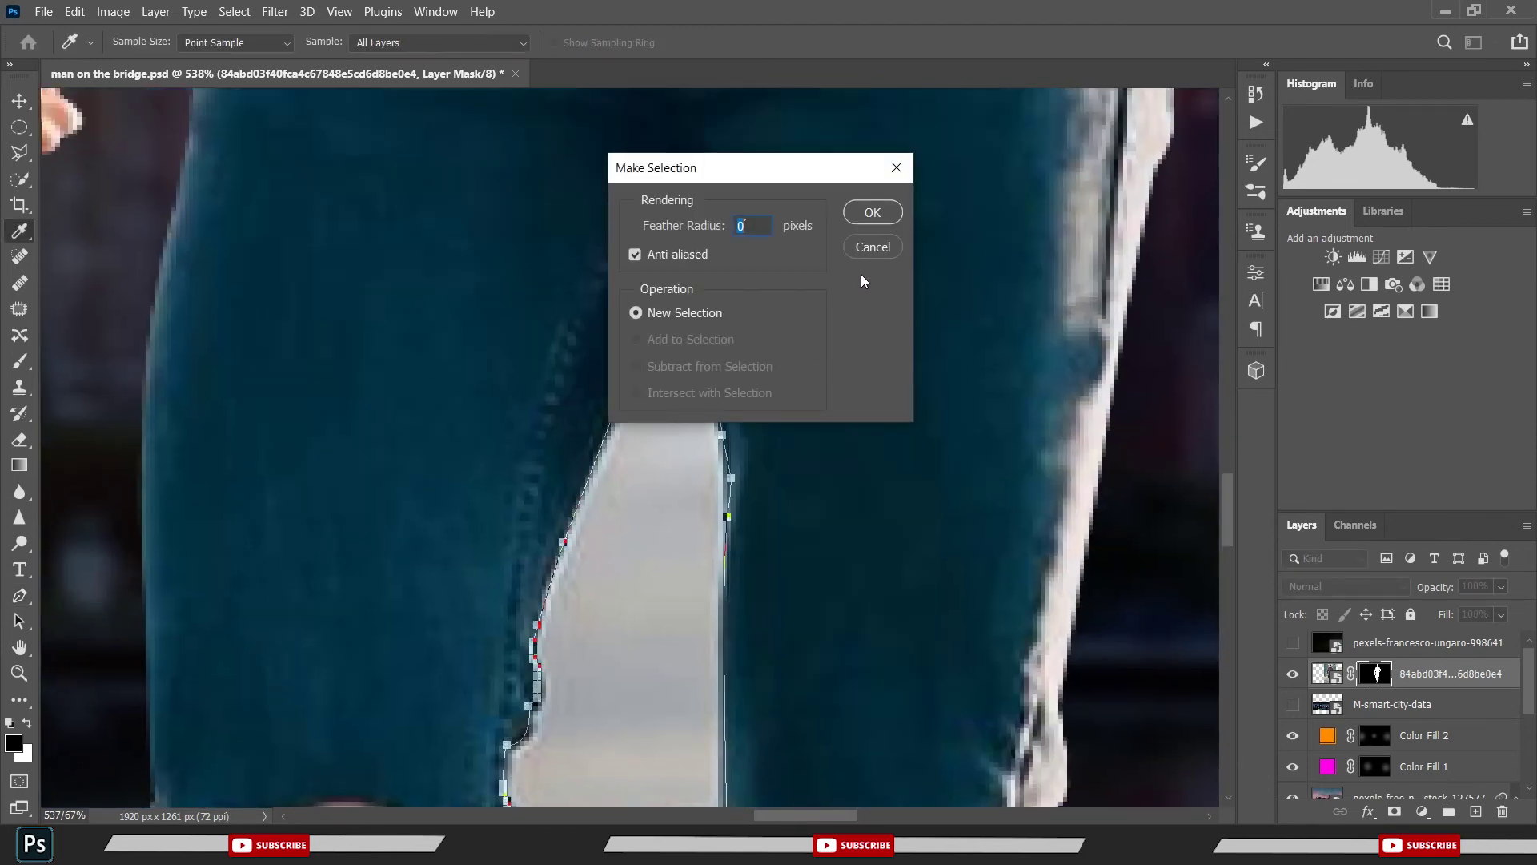
{"action": "left_click", "coordinate": [871, 227]}
{"action": "key", "text": "b"}
{"action": "mouse_move", "coordinate": [841, 274]}
{"action": "left_mouse_down"}
{"action": "mouse_move", "coordinate": [891, 188]}
{"action": "mouse_move", "coordinate": [428, 608]}
{"action": "left_mouse_up"}
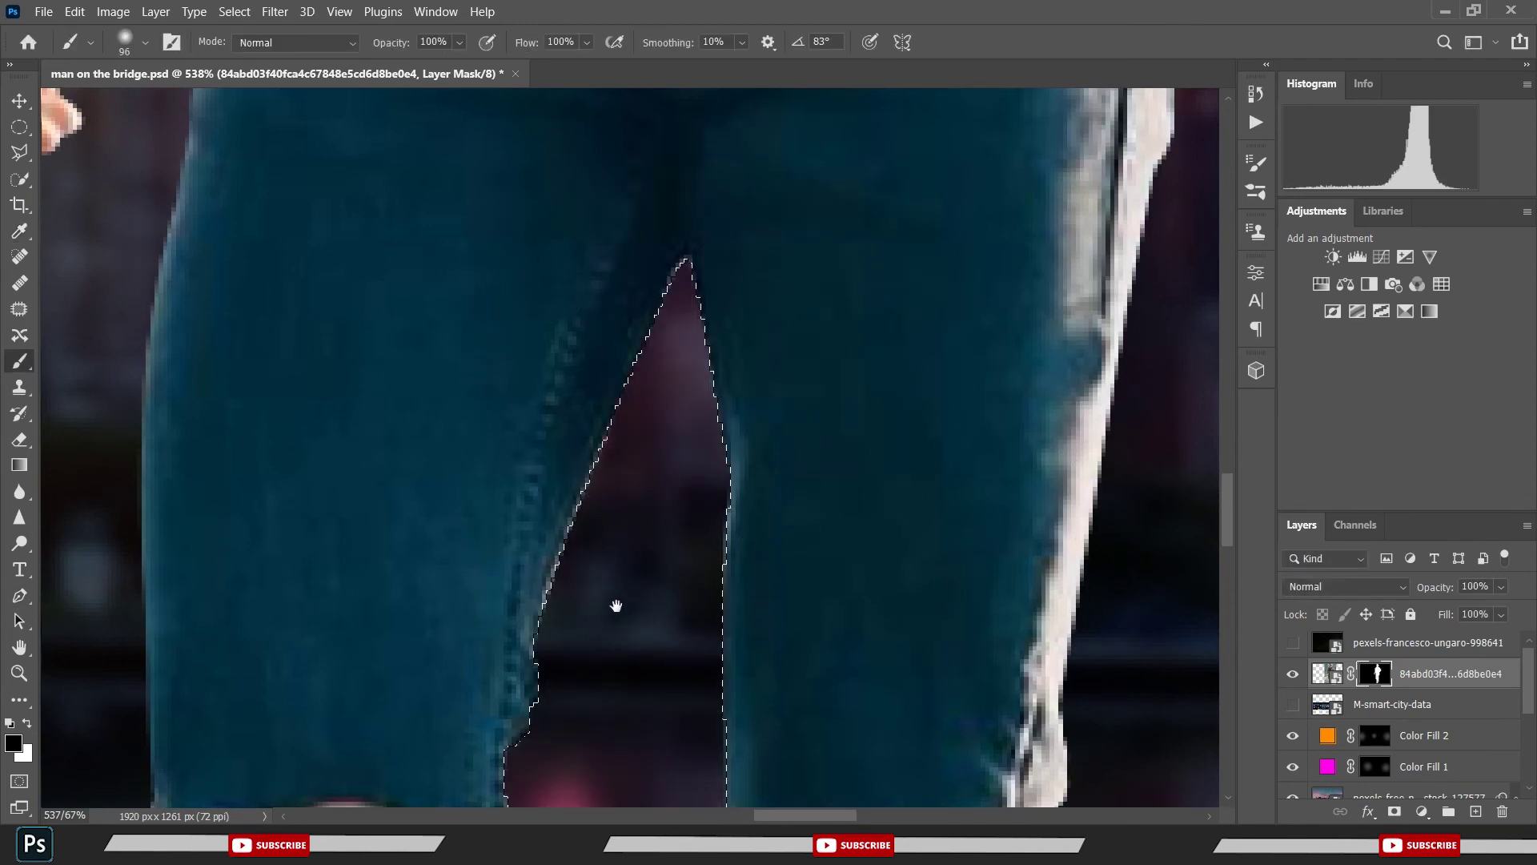
{"action": "scroll", "coordinate": [609, 576], "scroll_direction": "down", "scroll_amount": 5}
{"action": "left_click_drag", "start_coordinate": [606, 567], "coordinate": [705, 769]}
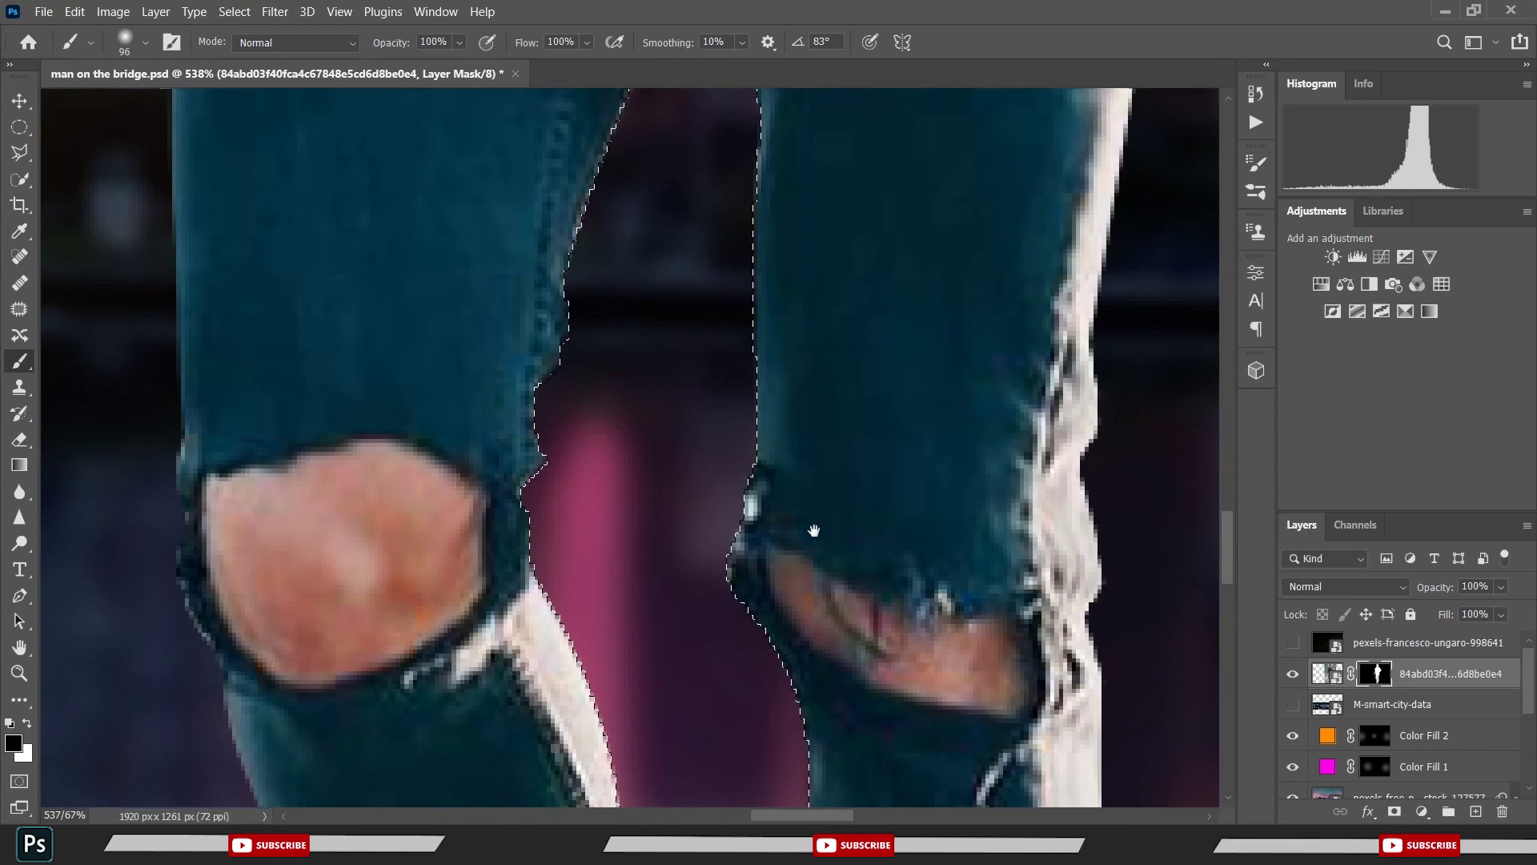
{"action": "scroll", "coordinate": [751, 478], "scroll_direction": "down", "scroll_amount": 5}
{"action": "mouse_move", "coordinate": [750, 478]}
{"action": "left_mouse_down"}
{"action": "mouse_move", "coordinate": [1064, 309]}
{"action": "mouse_move", "coordinate": [686, 584]}
{"action": "left_mouse_up"}
{"action": "scroll", "coordinate": [686, 584], "scroll_direction": "down", "scroll_amount": 5}
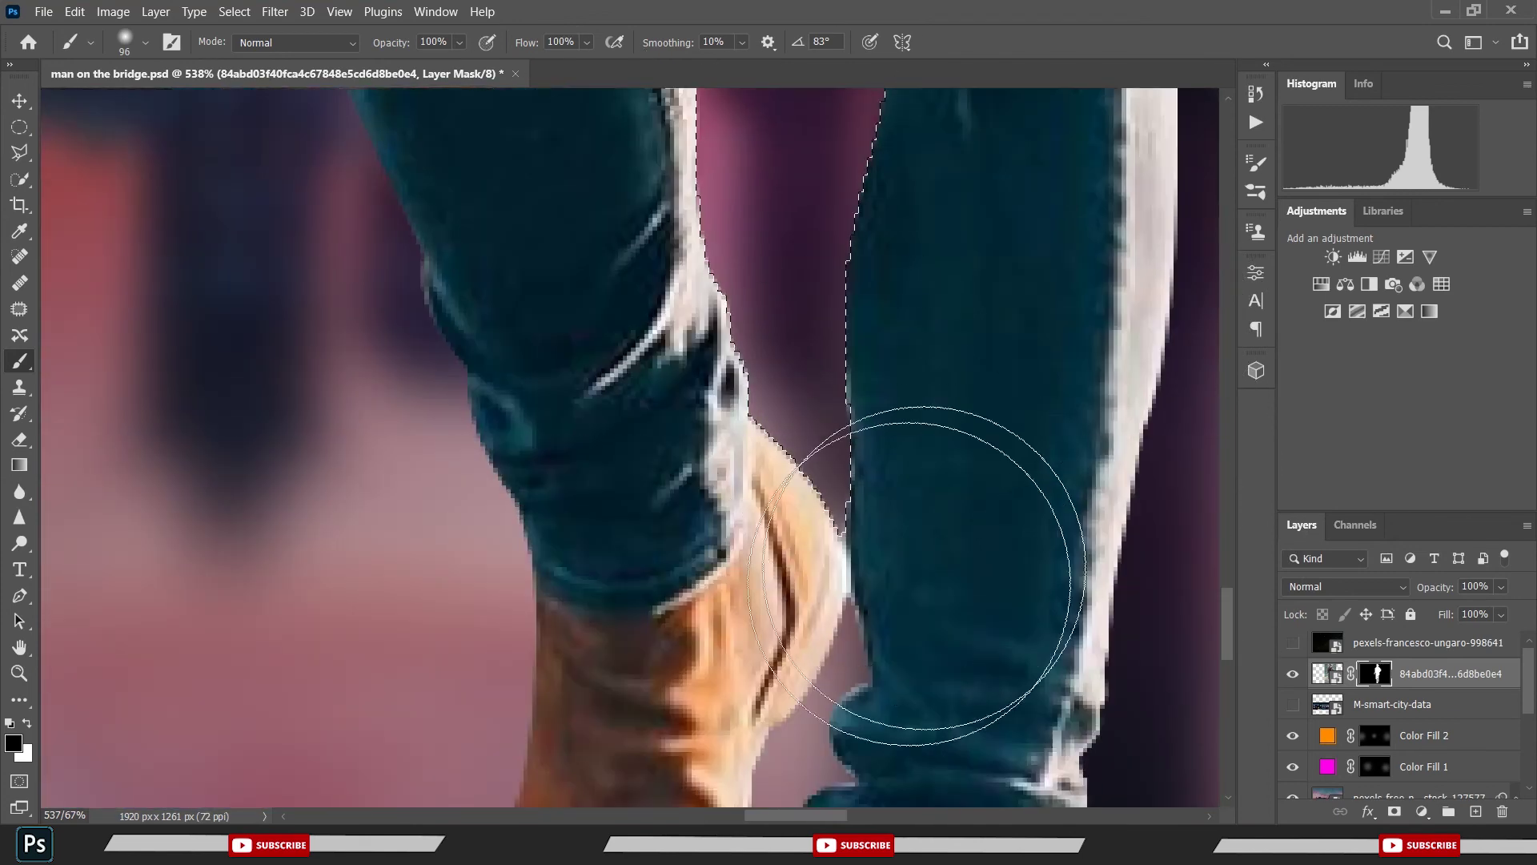
{"action": "scroll", "coordinate": [1054, 361], "scroll_direction": "down", "scroll_amount": 3}
- Deselect and save the document
{"action": "key", "text": "ctrl+d"}
{"action": "key", "text": "ctrl+s"}
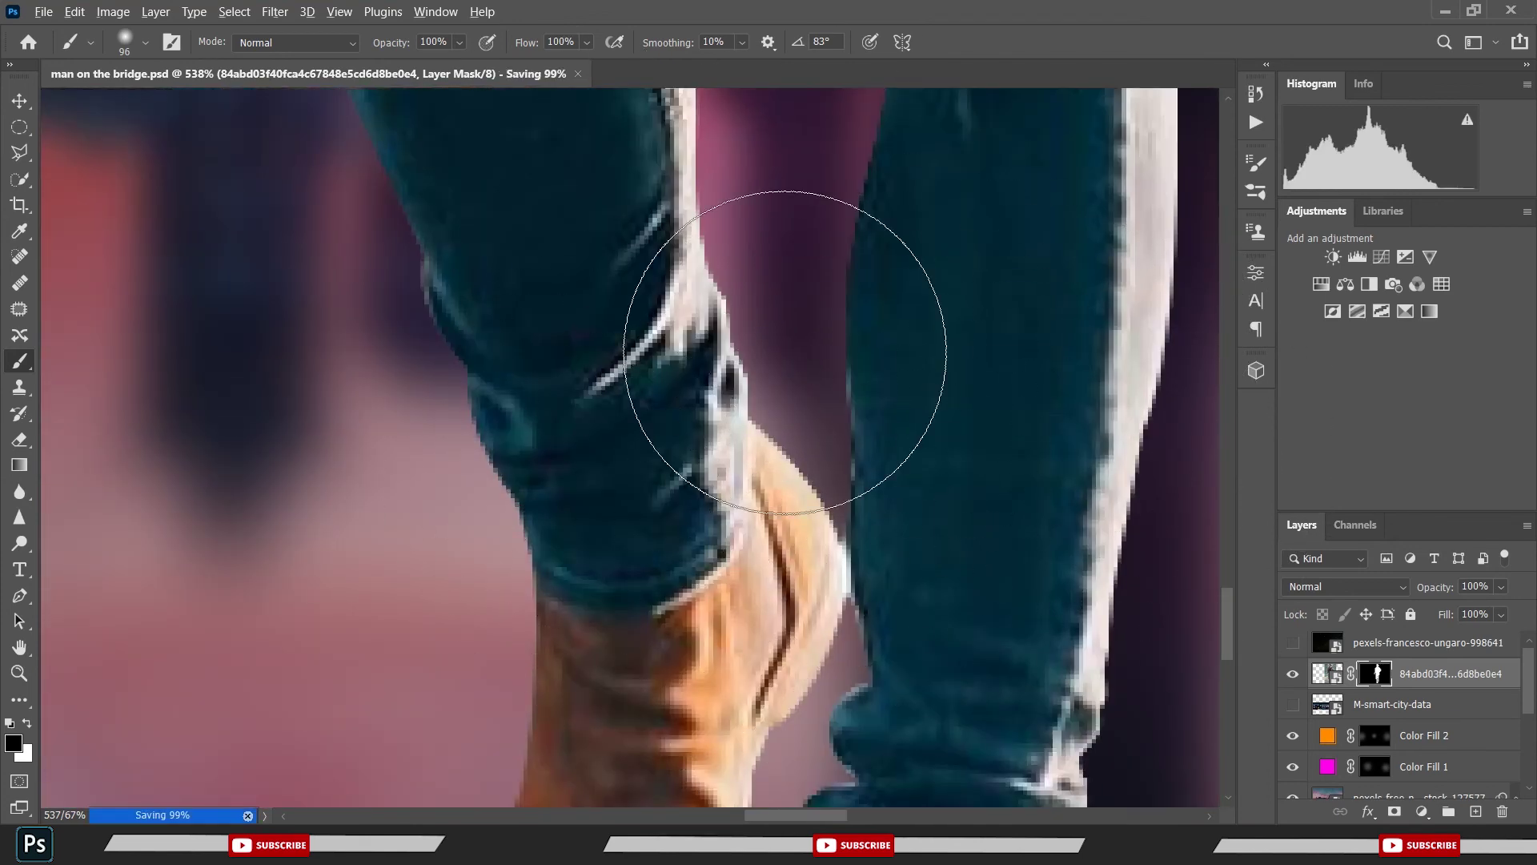
{"action": "scroll", "coordinate": [784, 352], "scroll_direction": "down", "scroll_amount": 2}
{"action": "scroll", "coordinate": [787, 350], "scroll_direction": "down", "scroll_amount": 2}
{"action": "scroll", "coordinate": [789, 349], "scroll_direction": "down", "scroll_amount": 2}
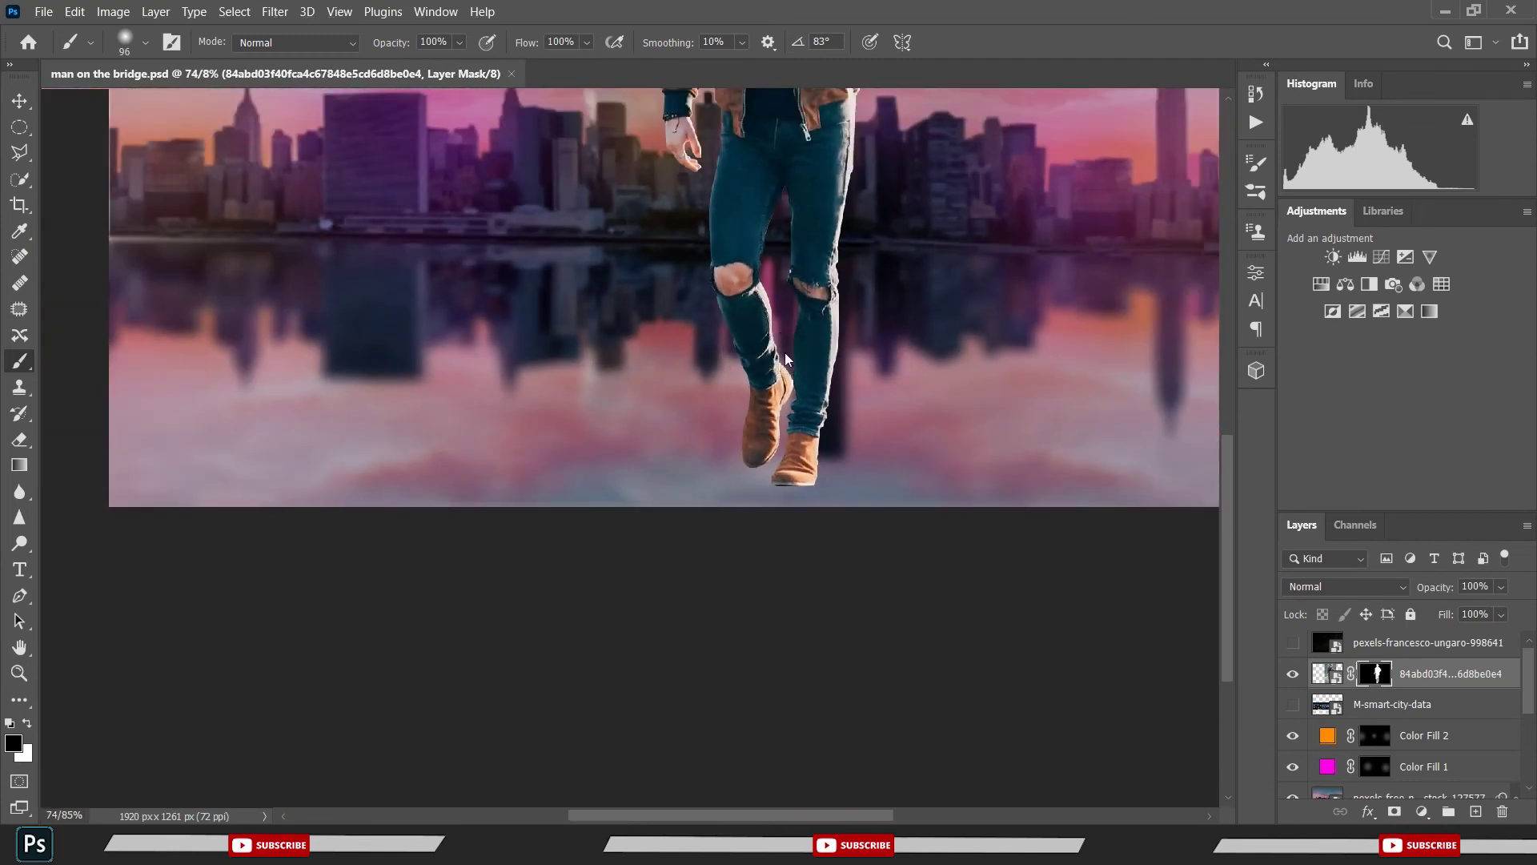
{"action": "scroll", "coordinate": [791, 346], "scroll_direction": "down", "scroll_amount": 1}
{"action": "scroll", "coordinate": [789, 353], "scroll_direction": "up", "scroll_amount": 1}
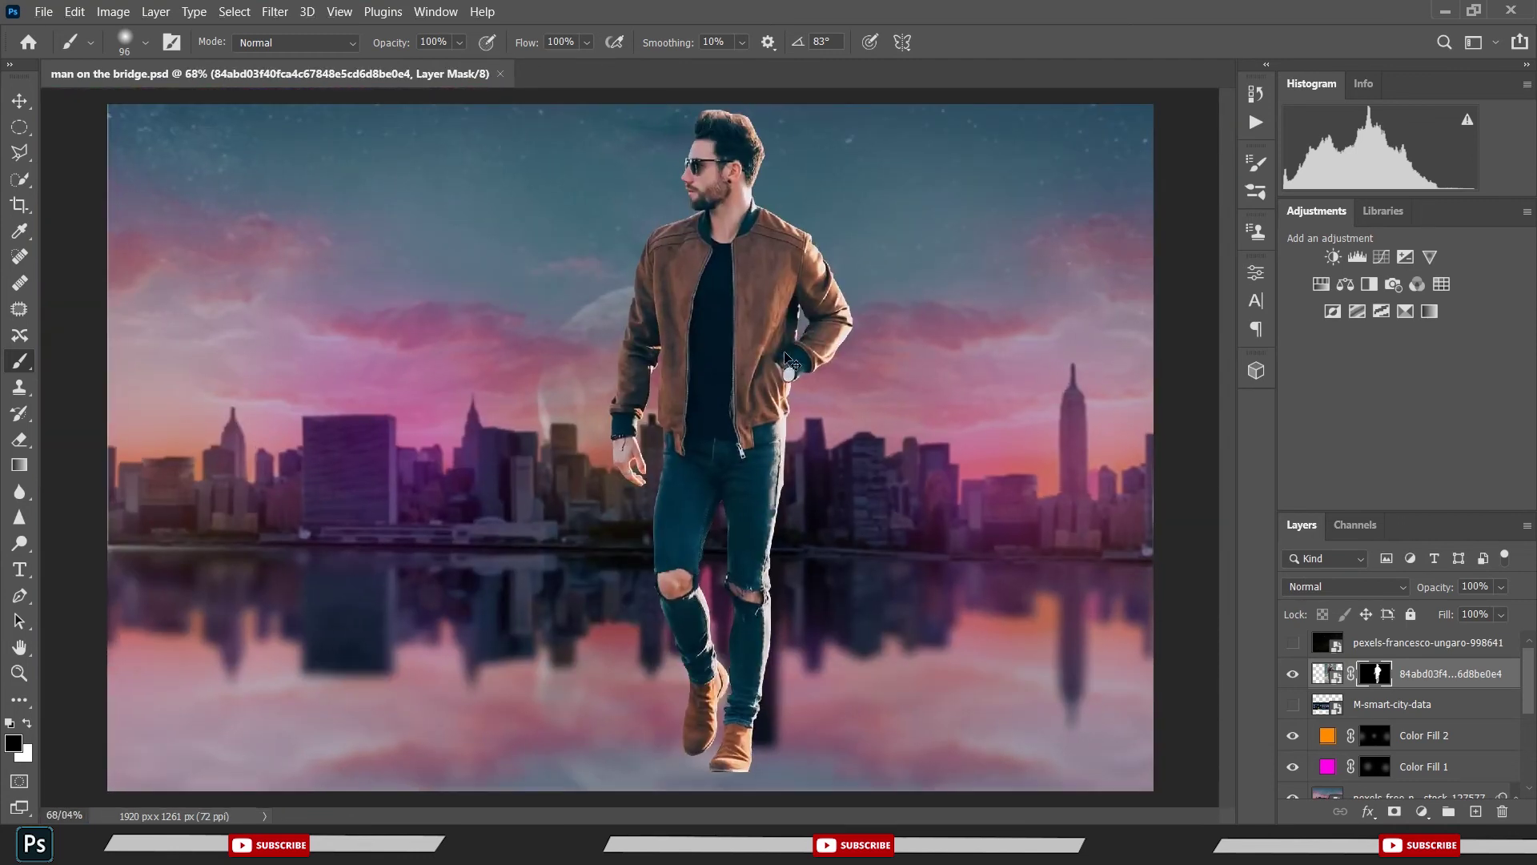
- Scale the man layer up to about 131.6%, move him lower, commit, and save
{"action": "key", "text": "ctrl+t"}
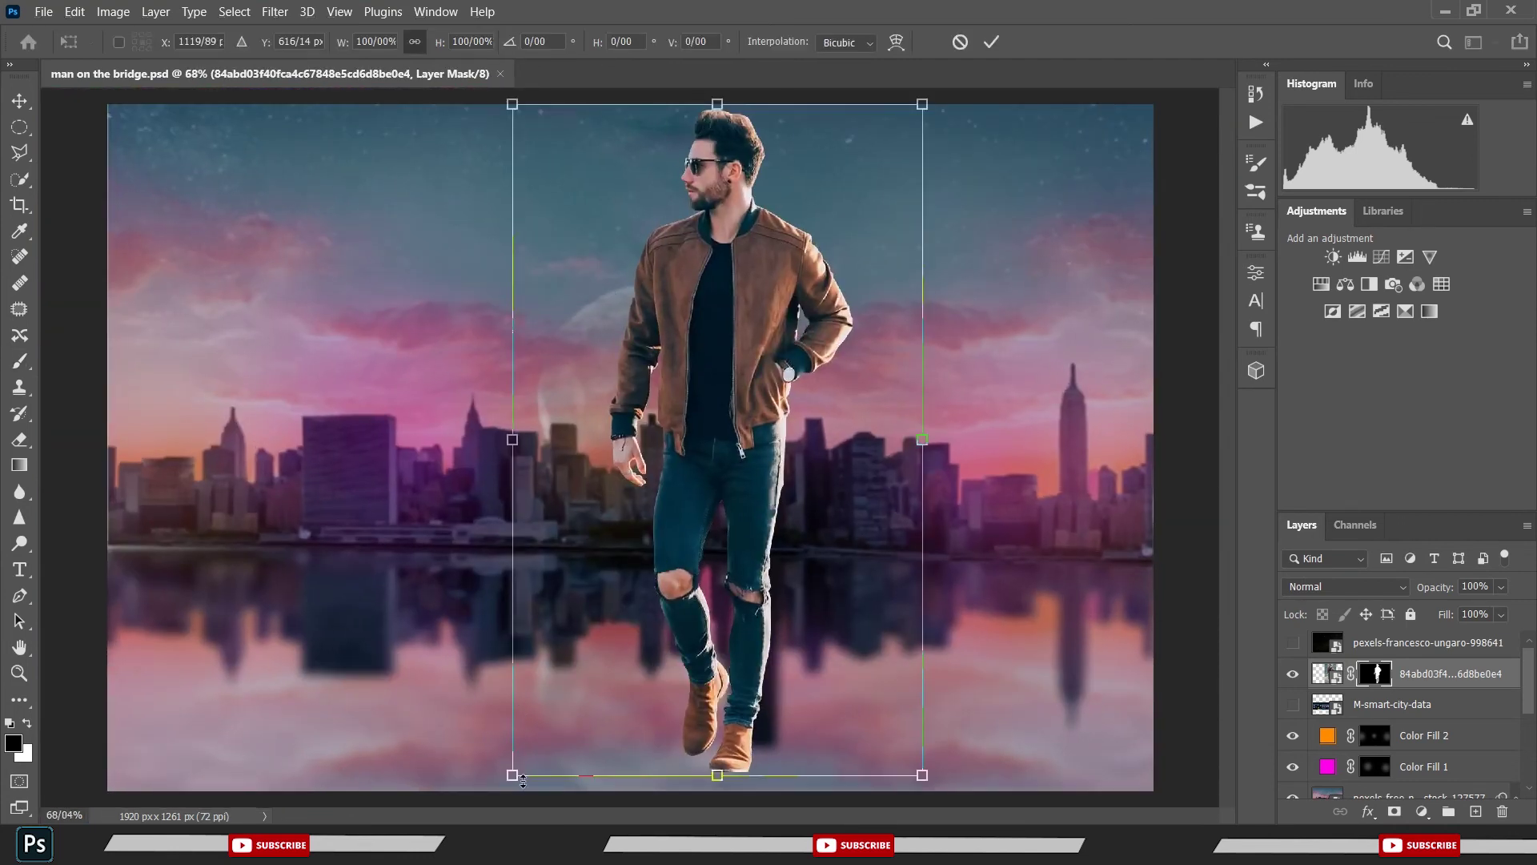
{"action": "left_click_drag", "start_coordinate": [522, 780], "coordinate": [470, 839]}
{"action": "scroll", "coordinate": [519, 587], "scroll_direction": "down", "scroll_amount": 5}
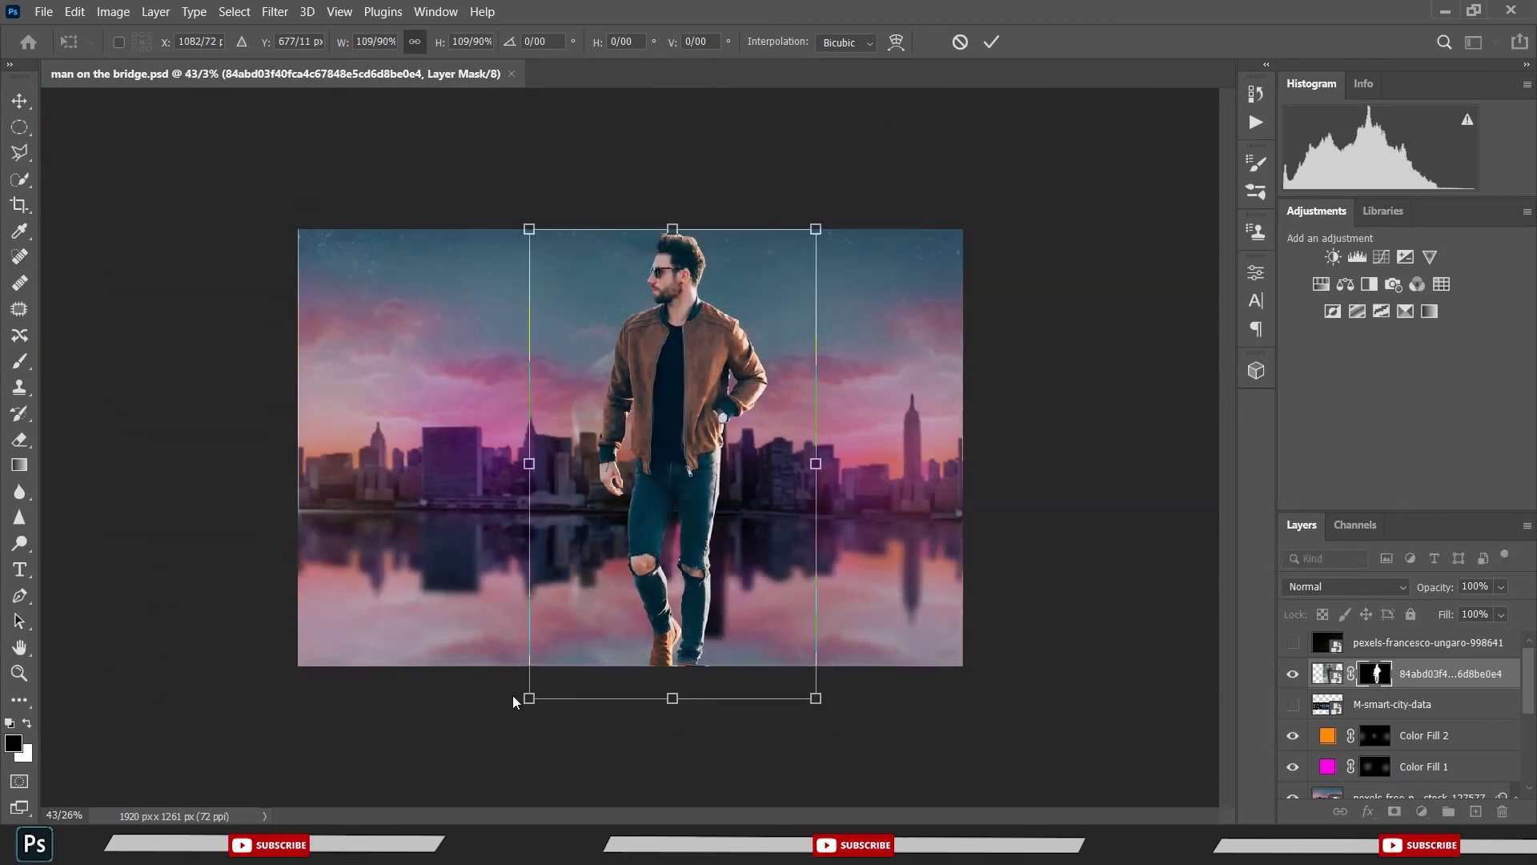
{"action": "left_click_drag", "start_coordinate": [527, 702], "coordinate": [472, 791]}
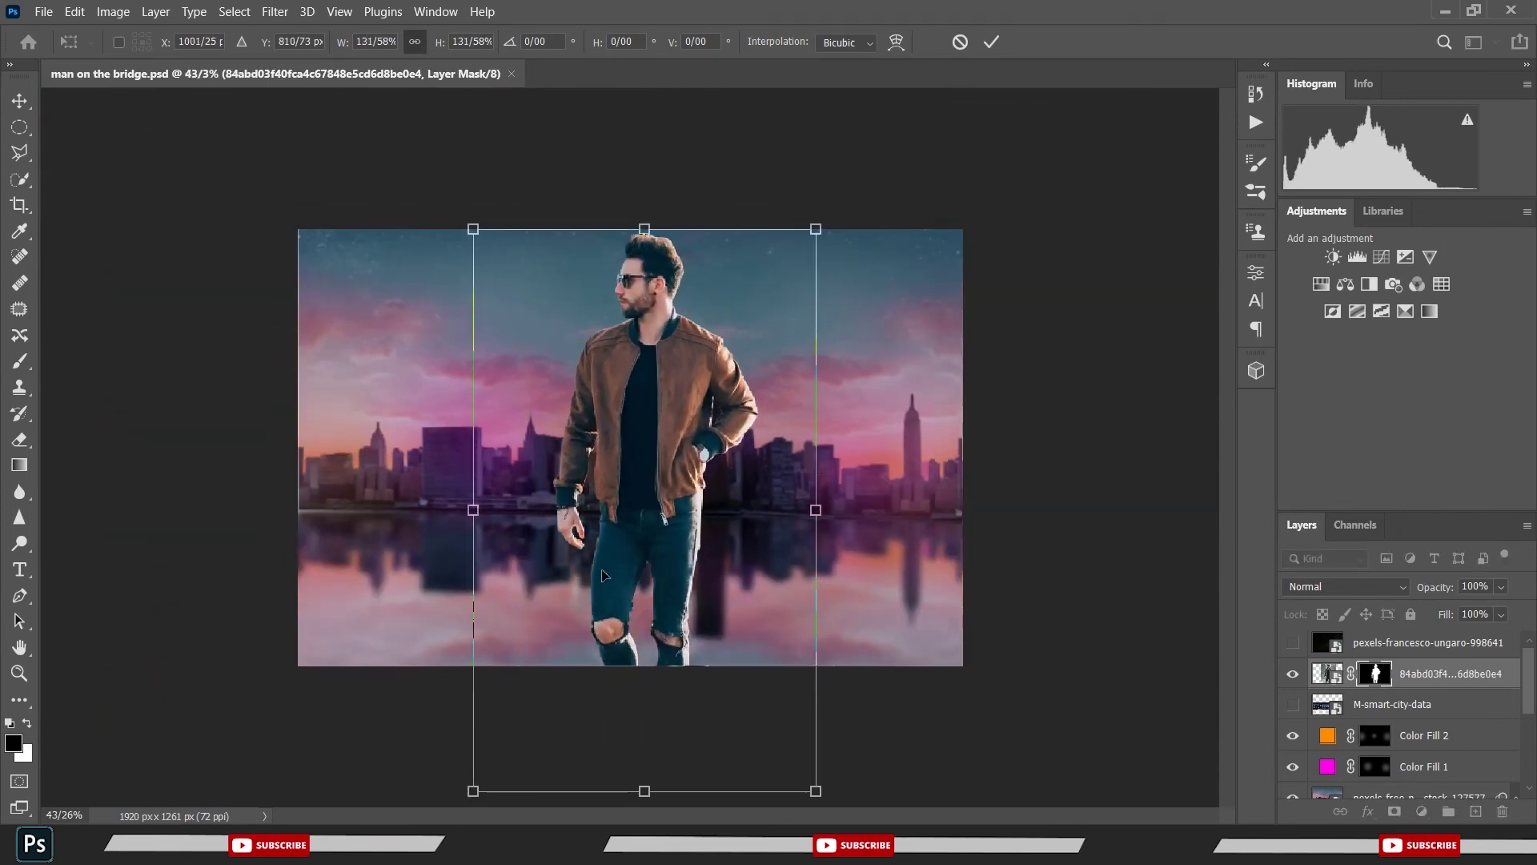
{"action": "mouse_move", "coordinate": [666, 468]}
{"action": "left_mouse_down"}
{"action": "mouse_move", "coordinate": [664, 535]}
{"action": "mouse_move", "coordinate": [652, 516]}
{"action": "left_mouse_up"}
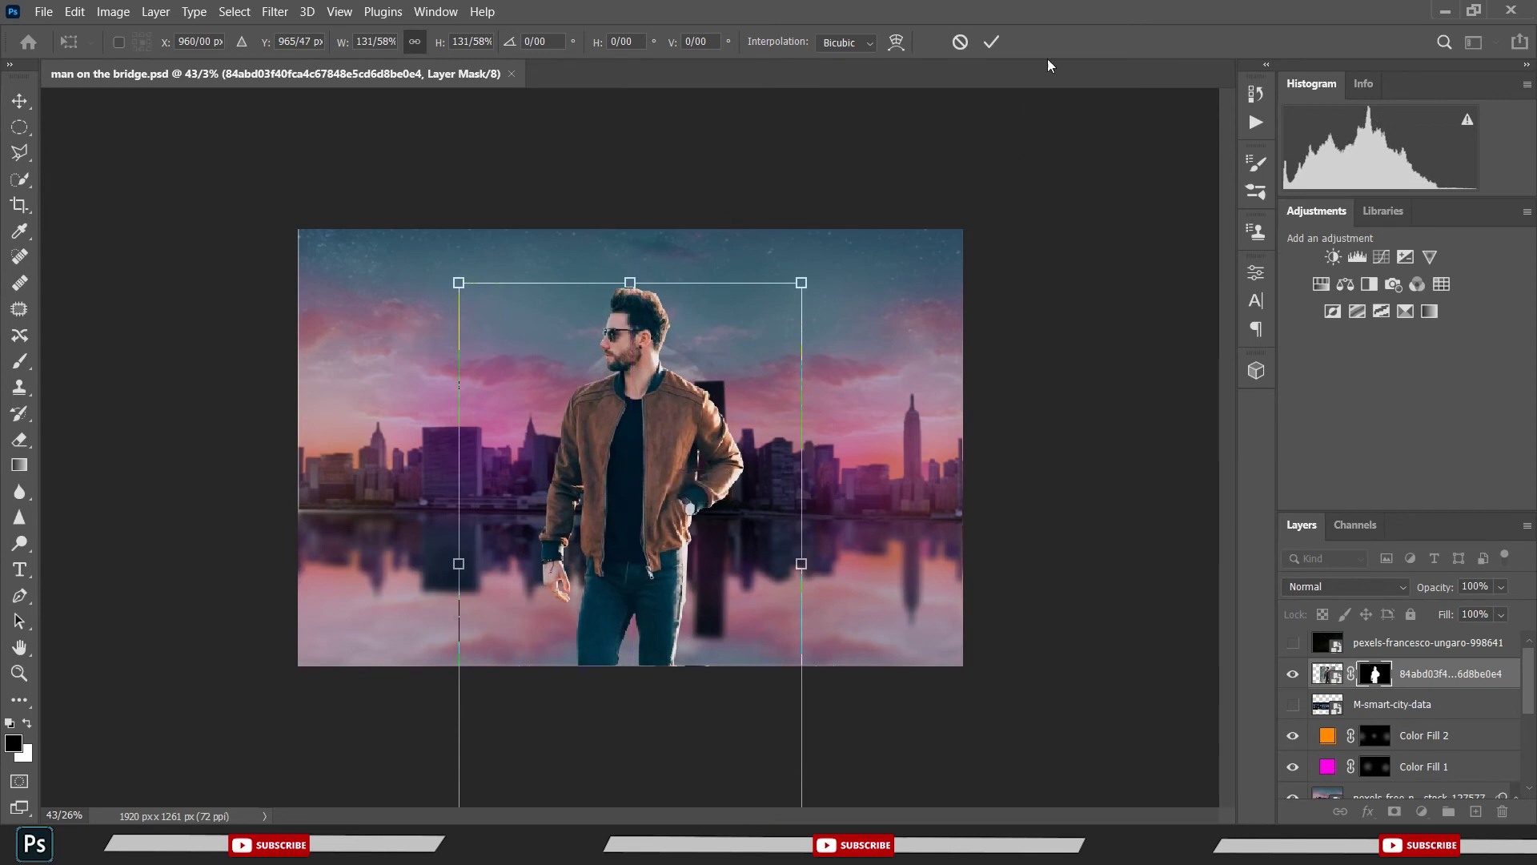
{"action": "left_click", "coordinate": [991, 42]}
{"action": "key", "text": "b"}
{"action": "scroll", "coordinate": [641, 424], "scroll_direction": "up", "scroll_amount": 2}
{"action": "scroll", "coordinate": [641, 424], "scroll_direction": "up", "scroll_amount": 2}
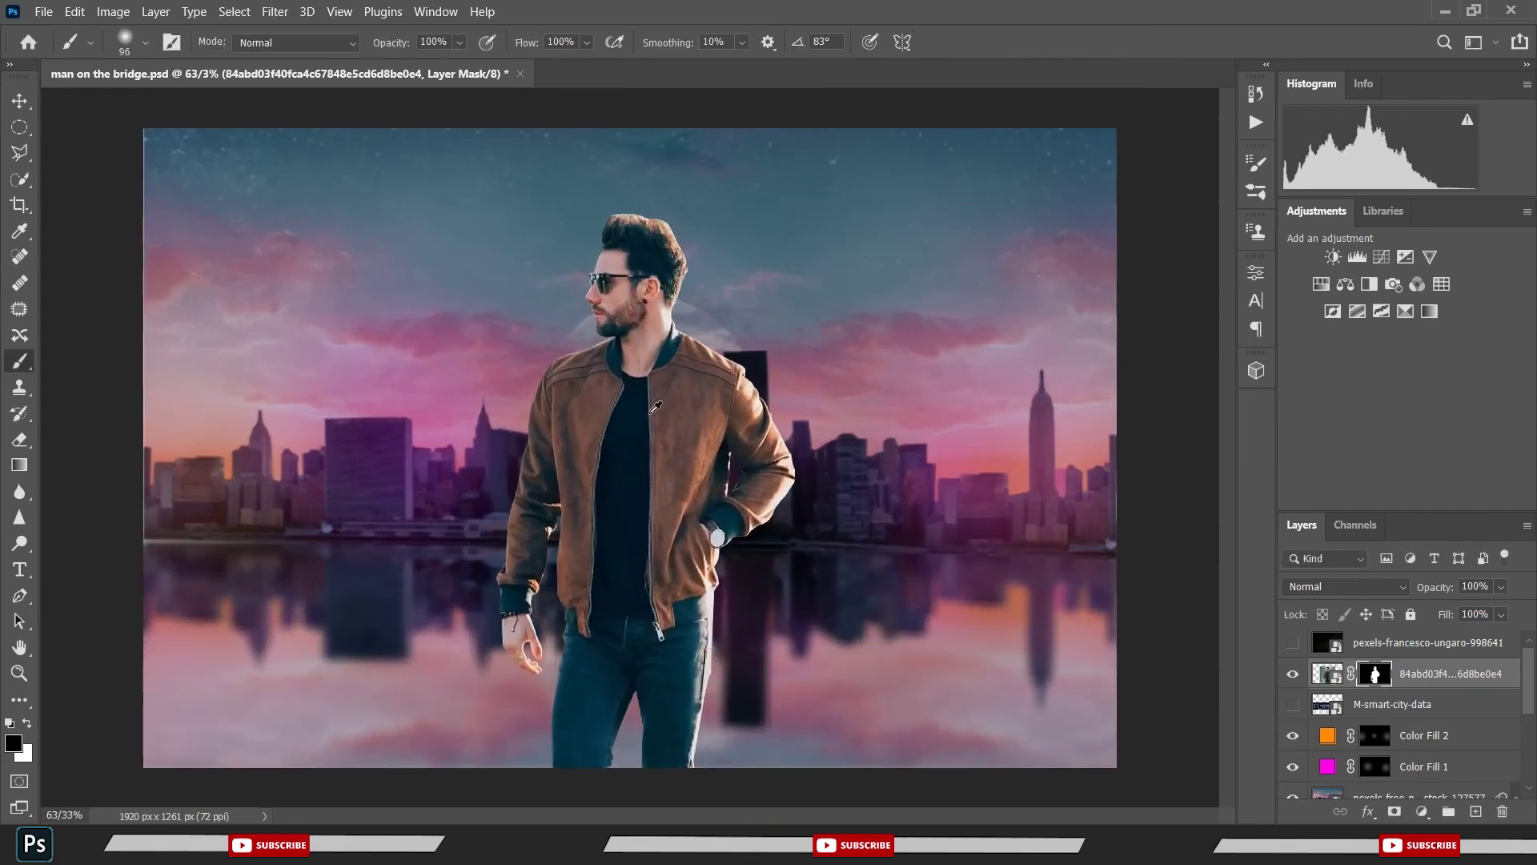
{"action": "scroll", "coordinate": [649, 412], "scroll_direction": "up", "scroll_amount": 2}
{"action": "key", "text": "ctrl+s"}
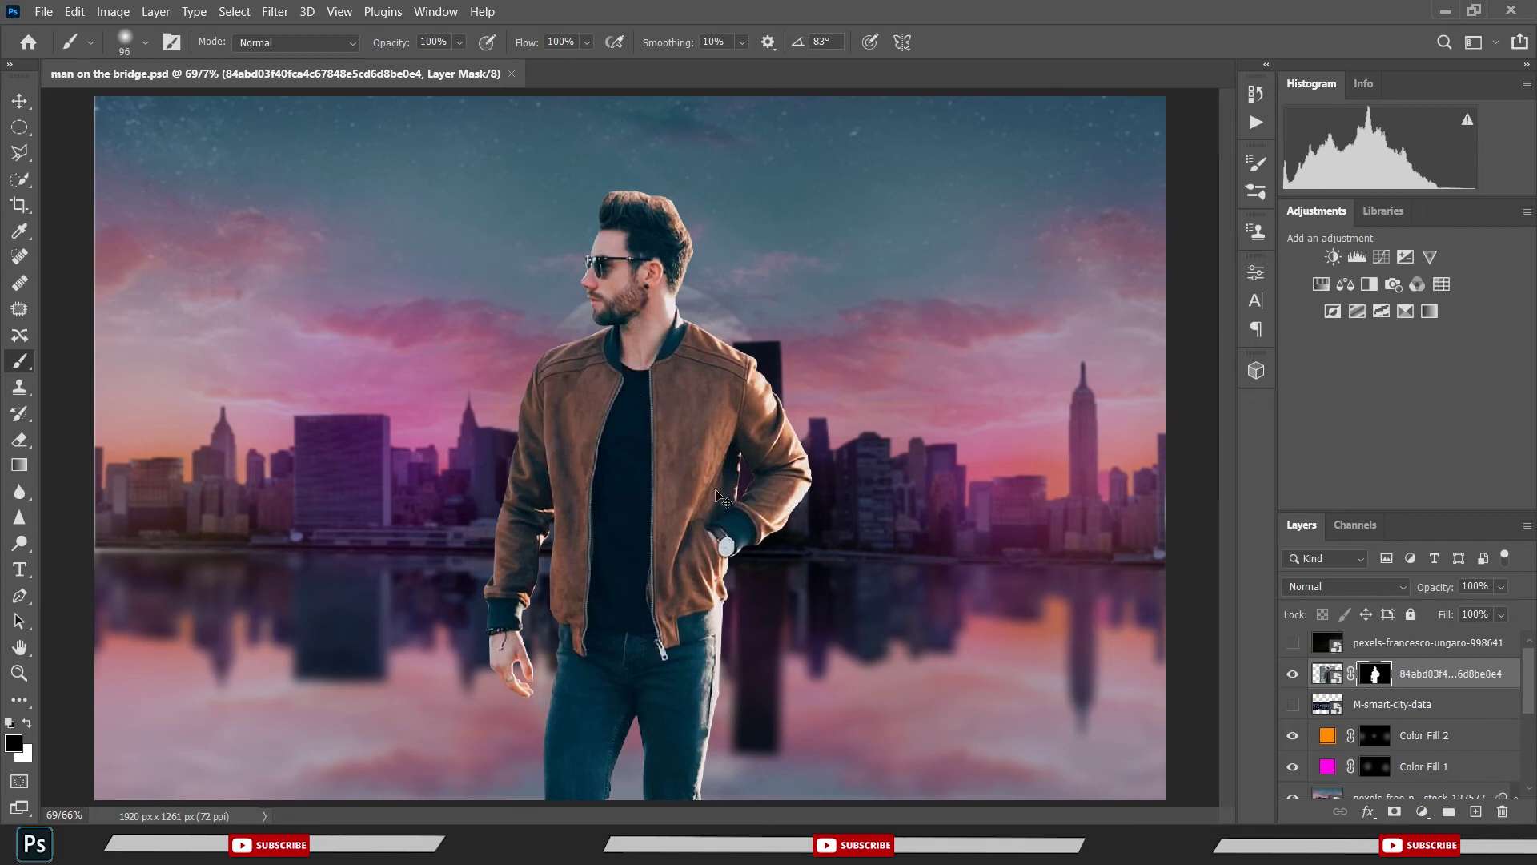
- Add a Levels adjustment with output white lowered to 200 and save
{"action": "left_click", "coordinate": [1422, 812]}
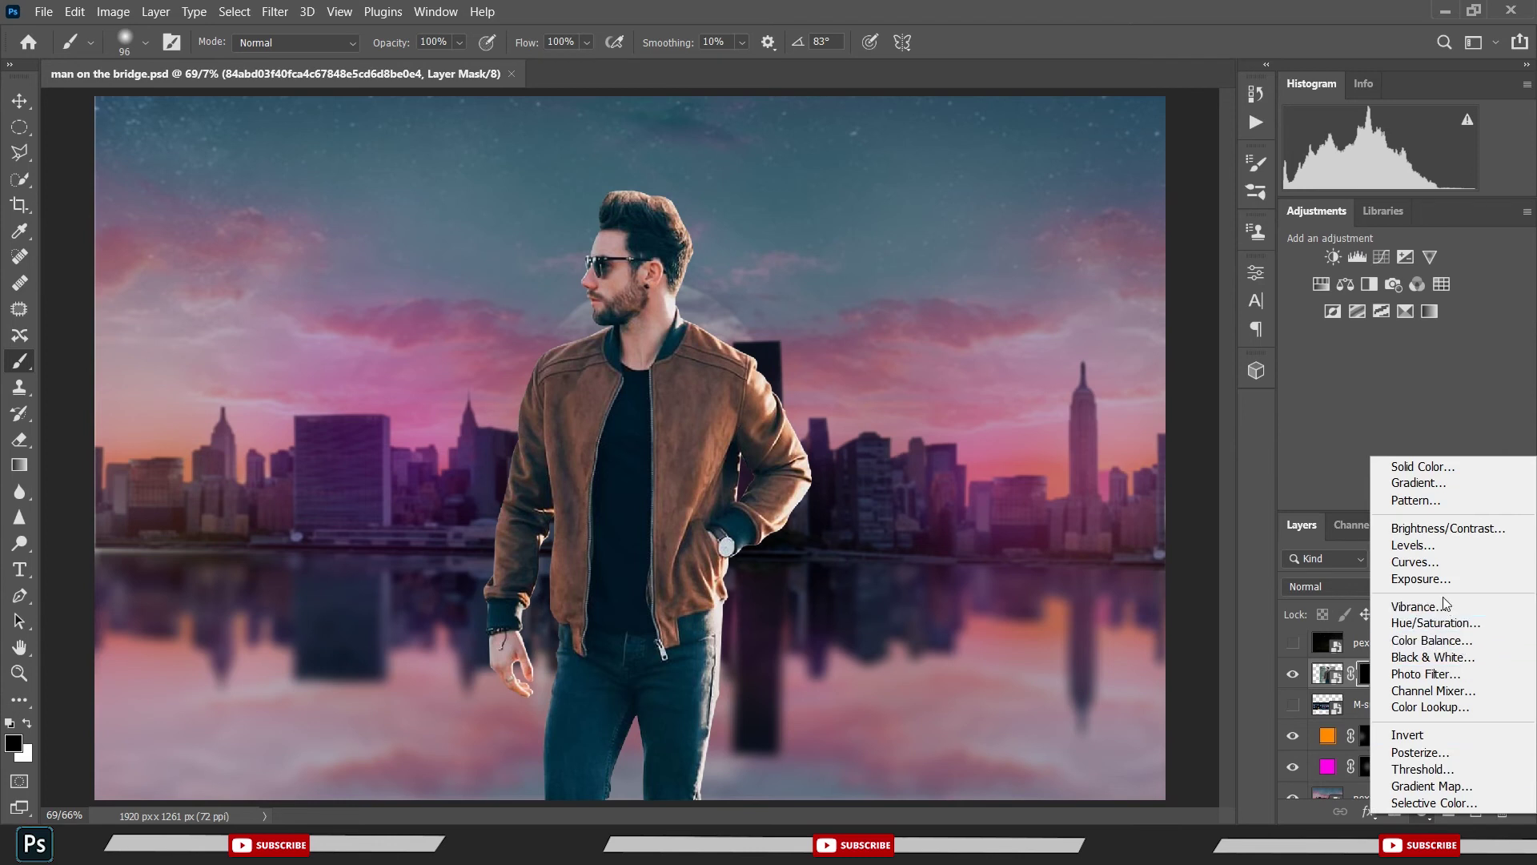
{"action": "left_click", "coordinate": [1447, 549]}
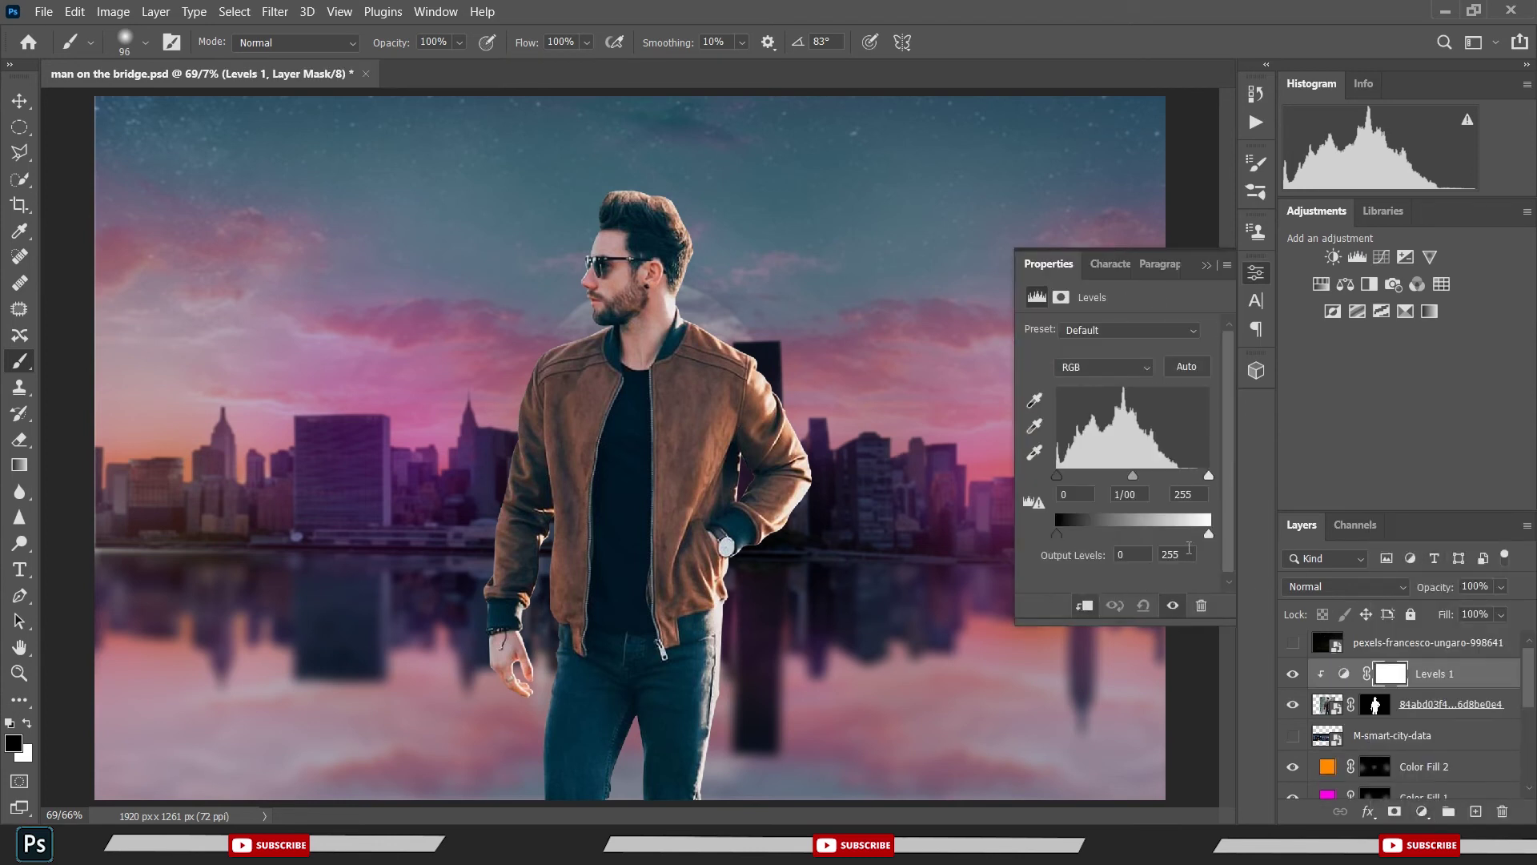
{"action": "mouse_move", "coordinate": [1209, 534]}
{"action": "left_mouse_down"}
{"action": "mouse_move", "coordinate": [1142, 534]}
{"action": "mouse_move", "coordinate": [1146, 553]}
{"action": "left_mouse_up"}
{"action": "left_click", "coordinate": [1207, 265]}
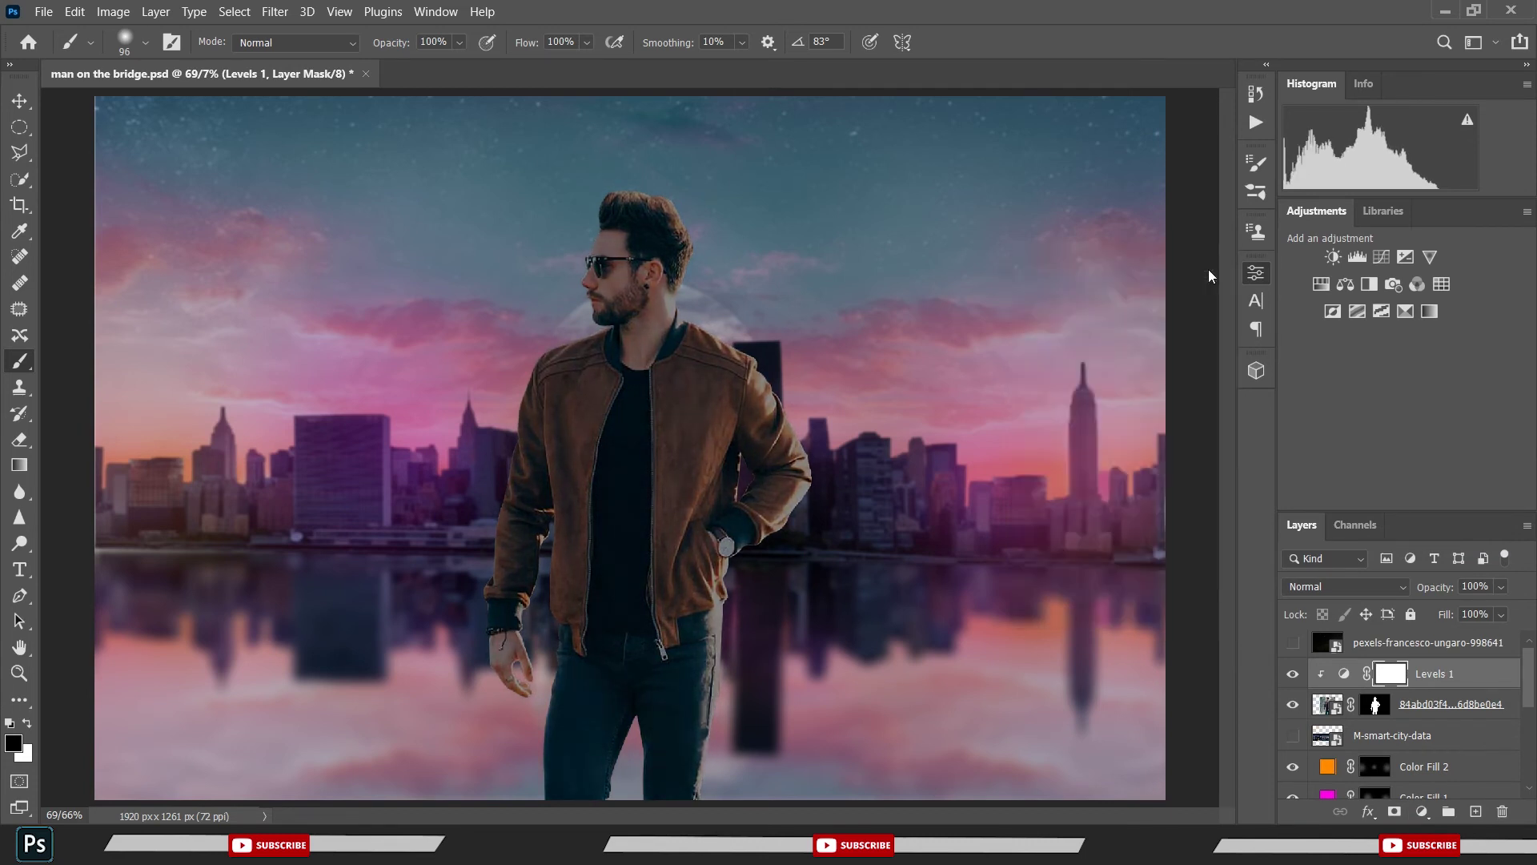
{"action": "key", "text": "ctrl+s"}
- Add an Exposure adjustment clipped to the man at -2.95, invert its mask, and save
{"action": "left_click", "coordinate": [1422, 811]}
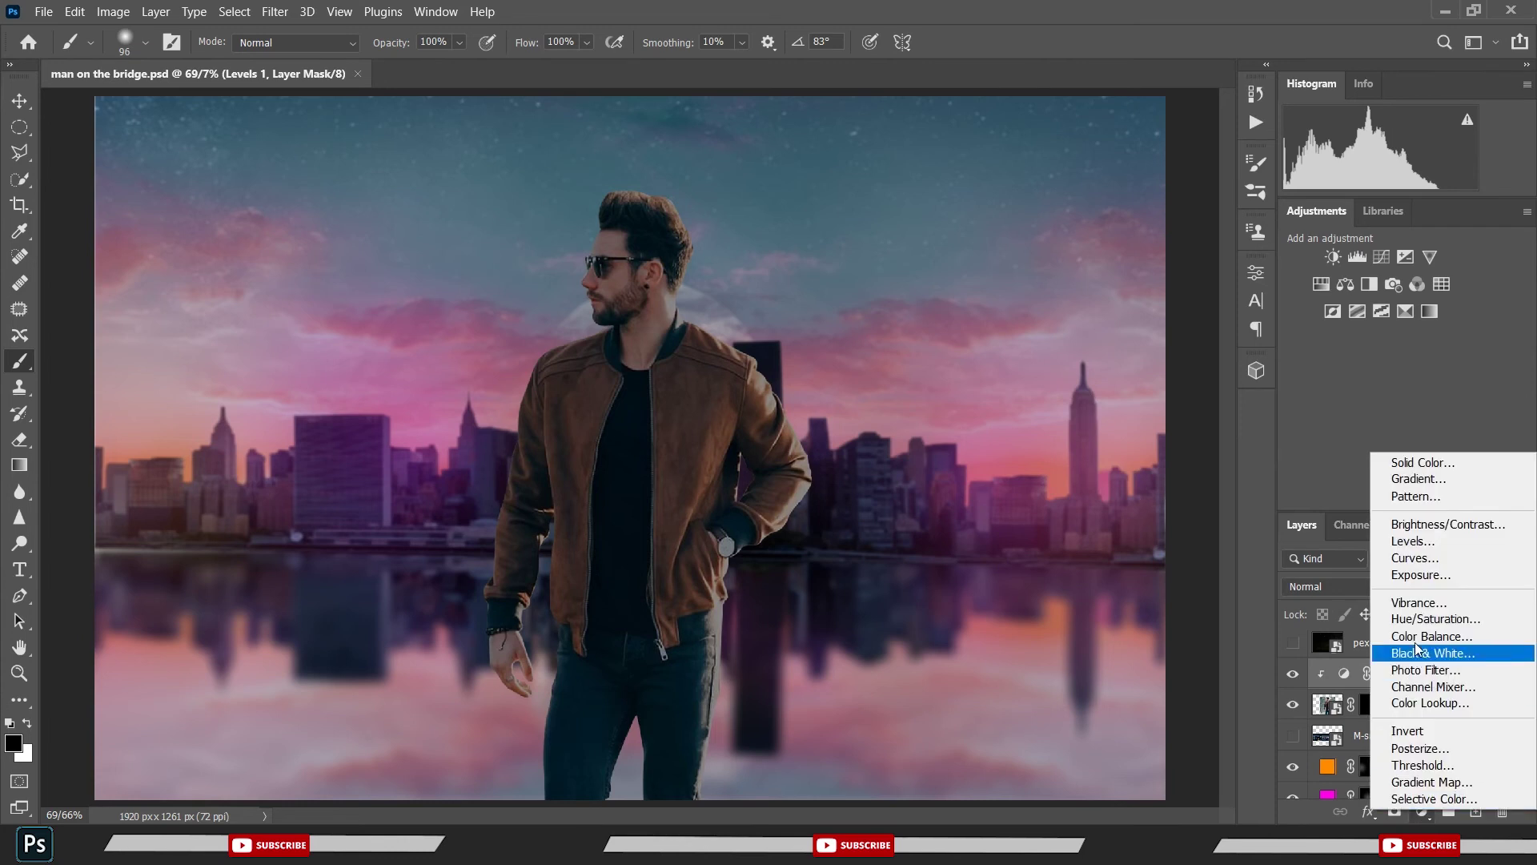
{"action": "left_click", "coordinate": [1409, 573]}
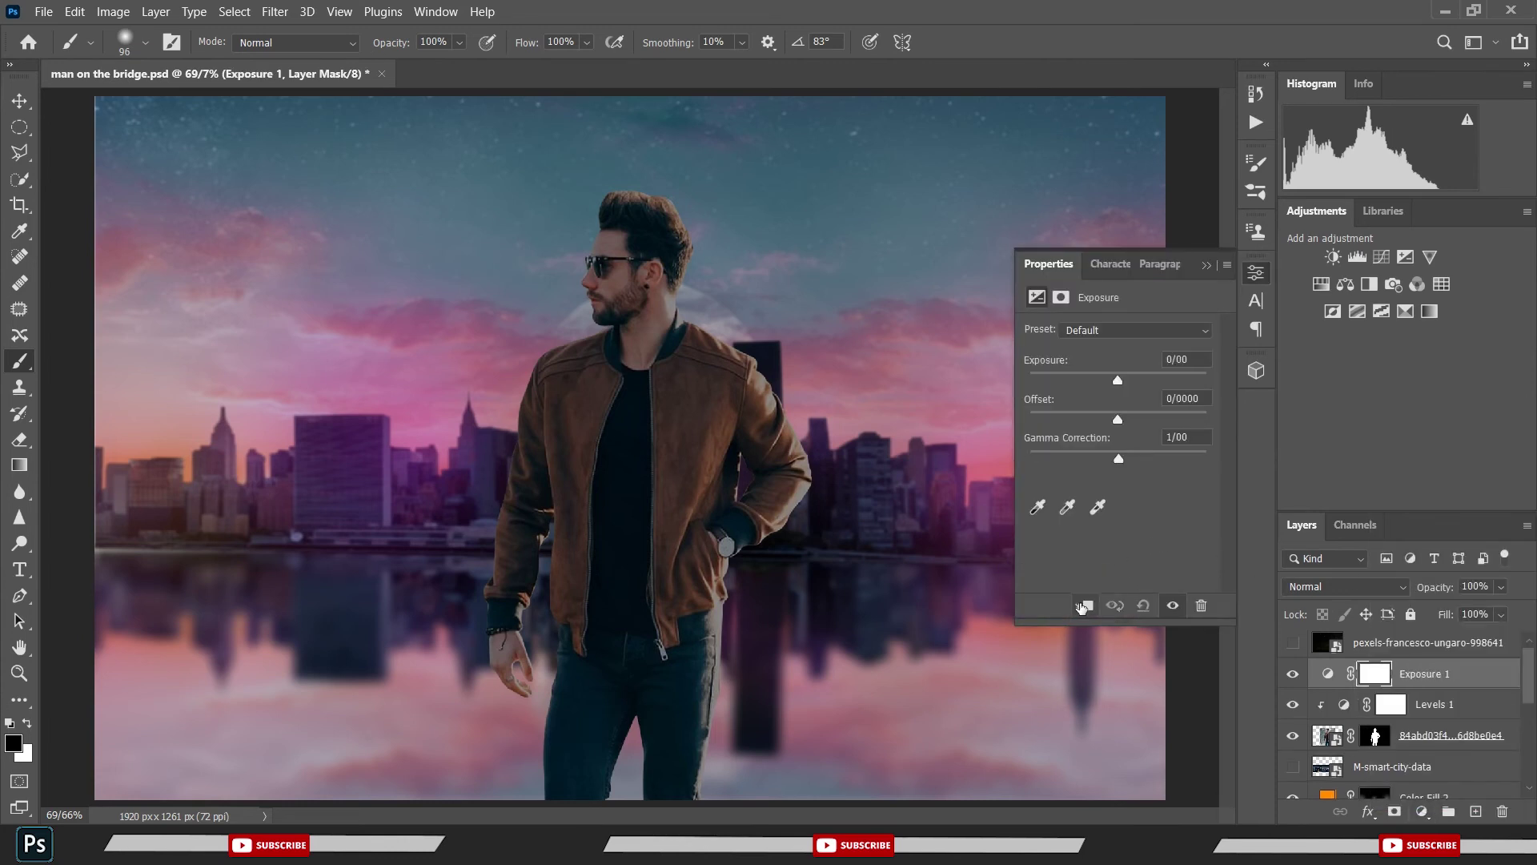
{"action": "left_click", "coordinate": [1084, 607]}
{"action": "left_click_drag", "start_coordinate": [1118, 381], "coordinate": [1079, 381]}
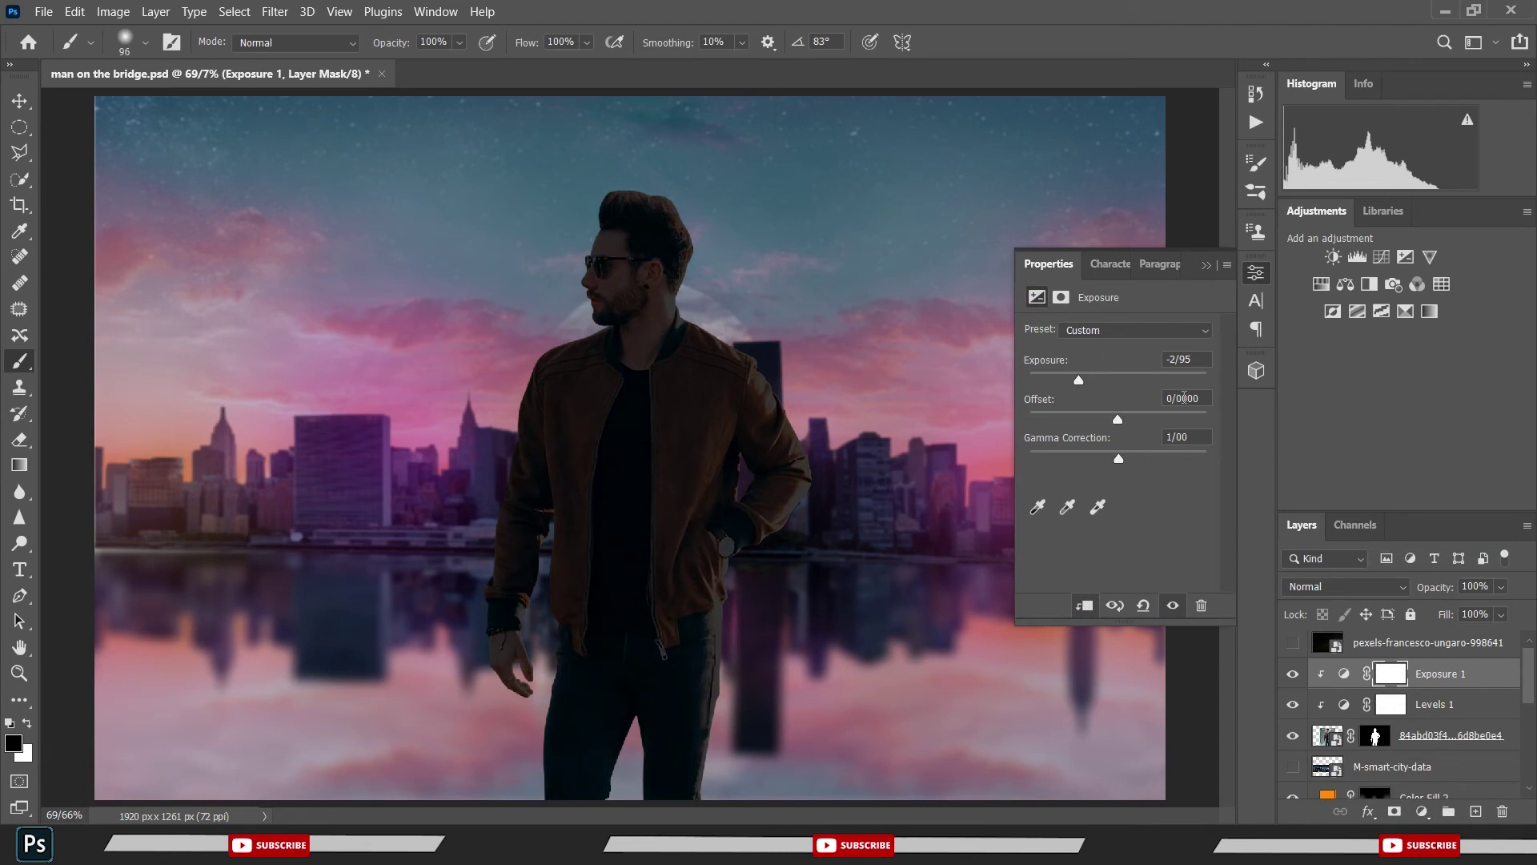
{"action": "left_click", "coordinate": [1207, 265]}
{"action": "key", "text": "ctrl+i"}
{"action": "key", "text": "ctrl+s"}
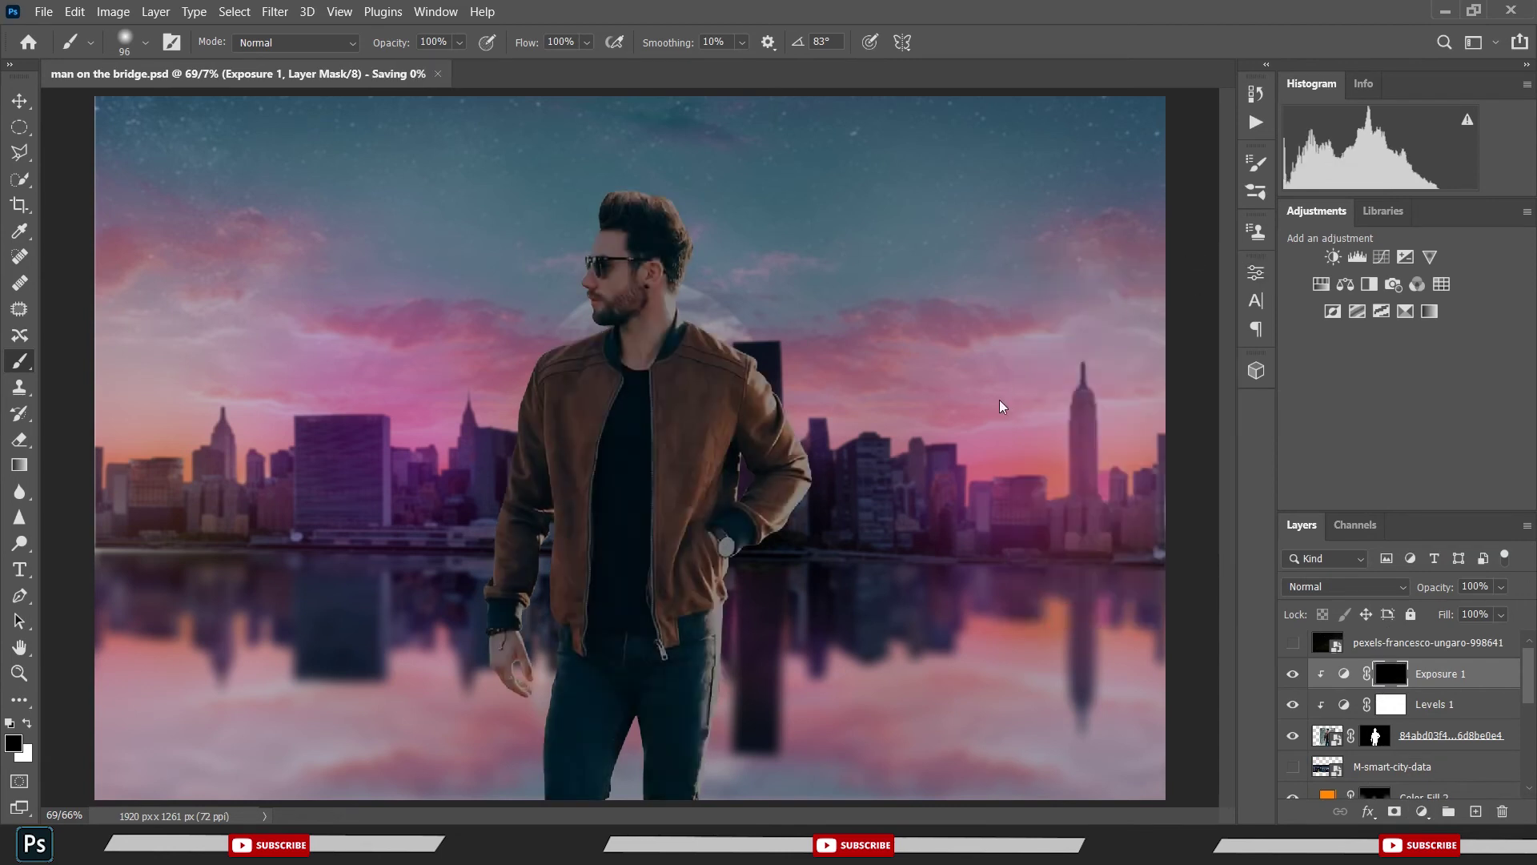
- In Select and Mask, brush the Refine Edge over the hair along the top of the head
{"action": "double_click", "coordinate": [1375, 735]}
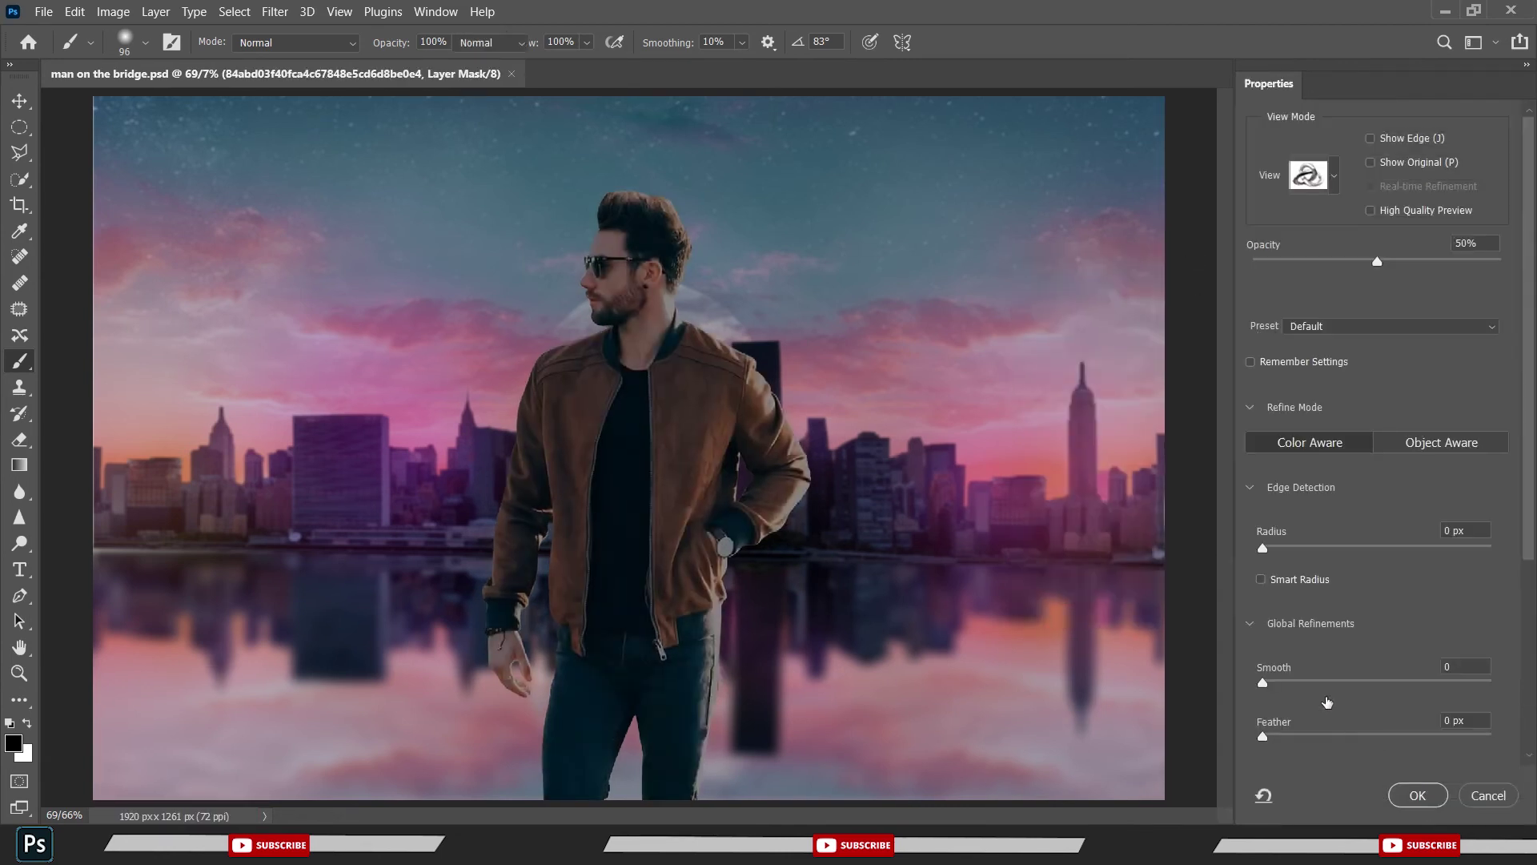
{"action": "scroll", "coordinate": [622, 192], "scroll_direction": "up", "scroll_amount": 2}
{"action": "scroll", "coordinate": [622, 192], "scroll_direction": "up", "scroll_amount": 2}
{"action": "scroll", "coordinate": [622, 192], "scroll_direction": "up", "scroll_amount": 2}
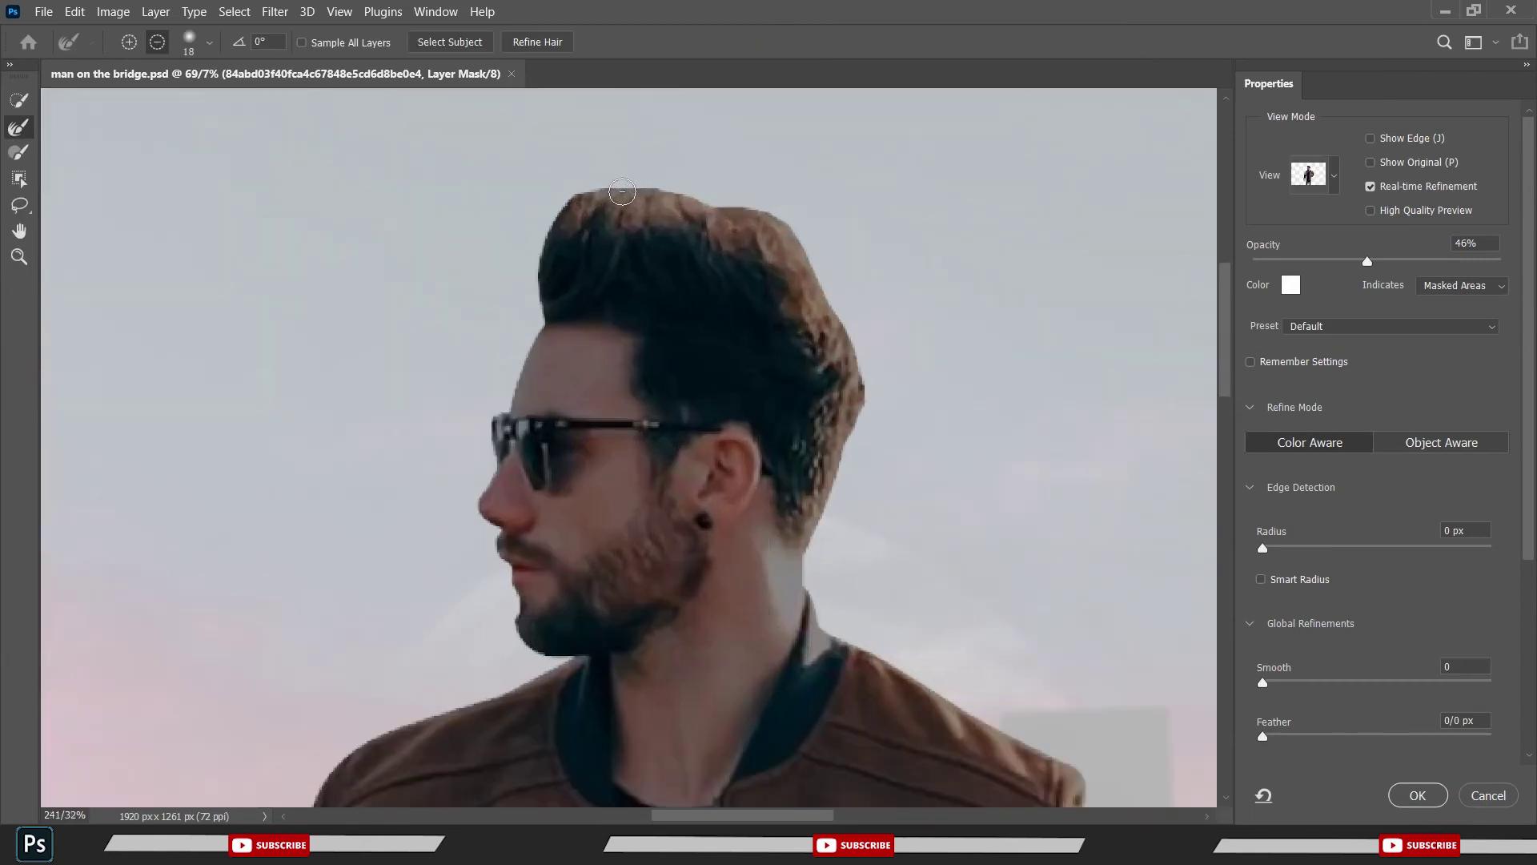
{"action": "scroll", "coordinate": [622, 192], "scroll_direction": "up", "scroll_amount": 2}
{"action": "scroll", "coordinate": [651, 268], "scroll_direction": "up", "scroll_amount": 2}
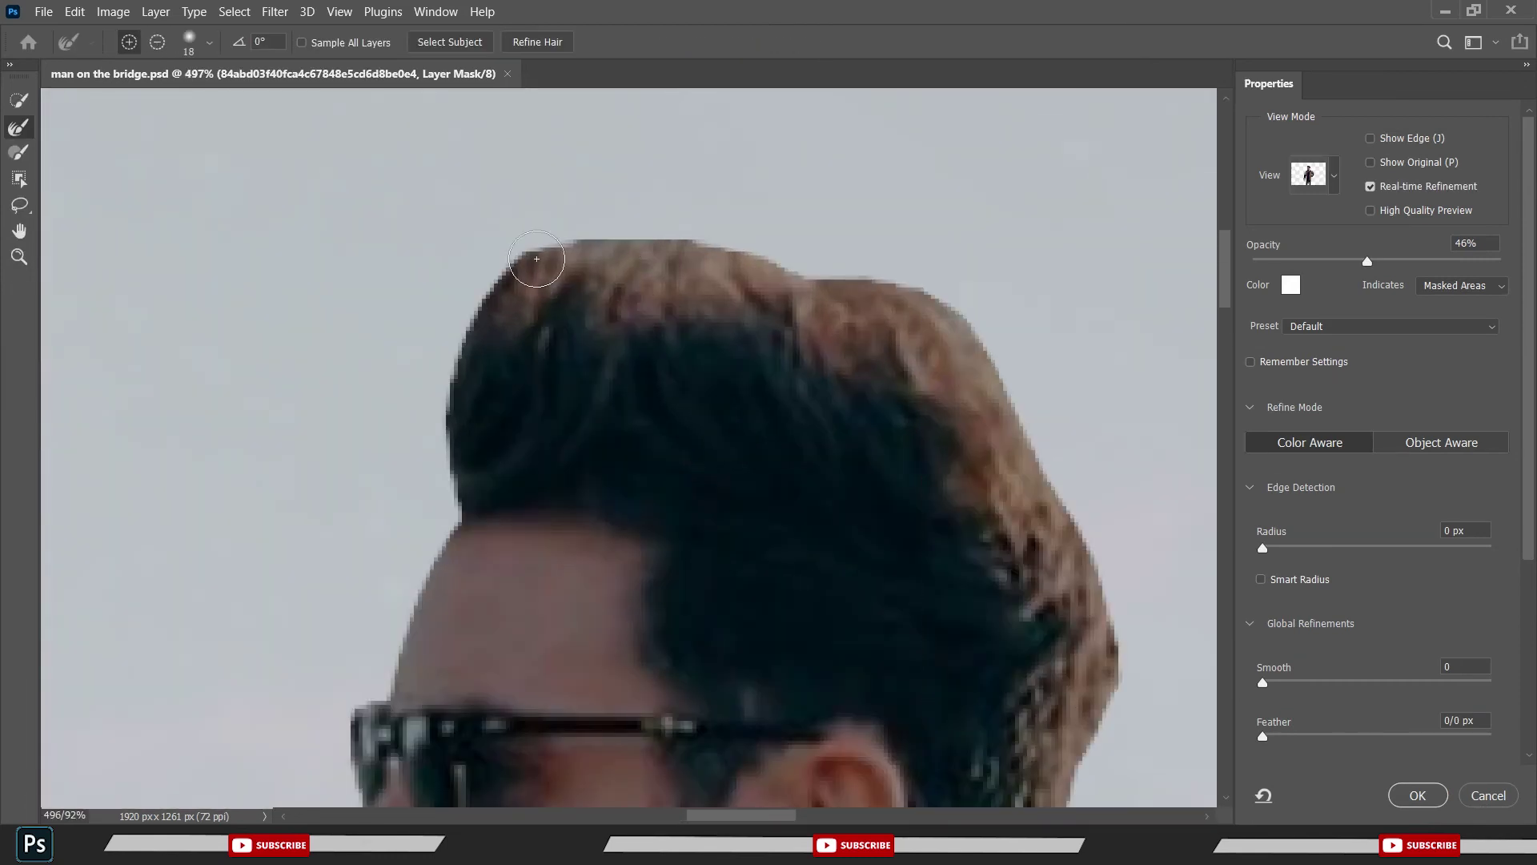
{"action": "mouse_move", "coordinate": [536, 259]}
{"action": "left_mouse_down"}
{"action": "mouse_move", "coordinate": [576, 281]}
{"action": "mouse_move", "coordinate": [670, 261]}
{"action": "mouse_move", "coordinate": [899, 297]}
{"action": "mouse_move", "coordinate": [977, 376]}
{"action": "mouse_move", "coordinate": [1088, 593]}
{"action": "mouse_move", "coordinate": [1116, 751]}
{"action": "left_mouse_up"}
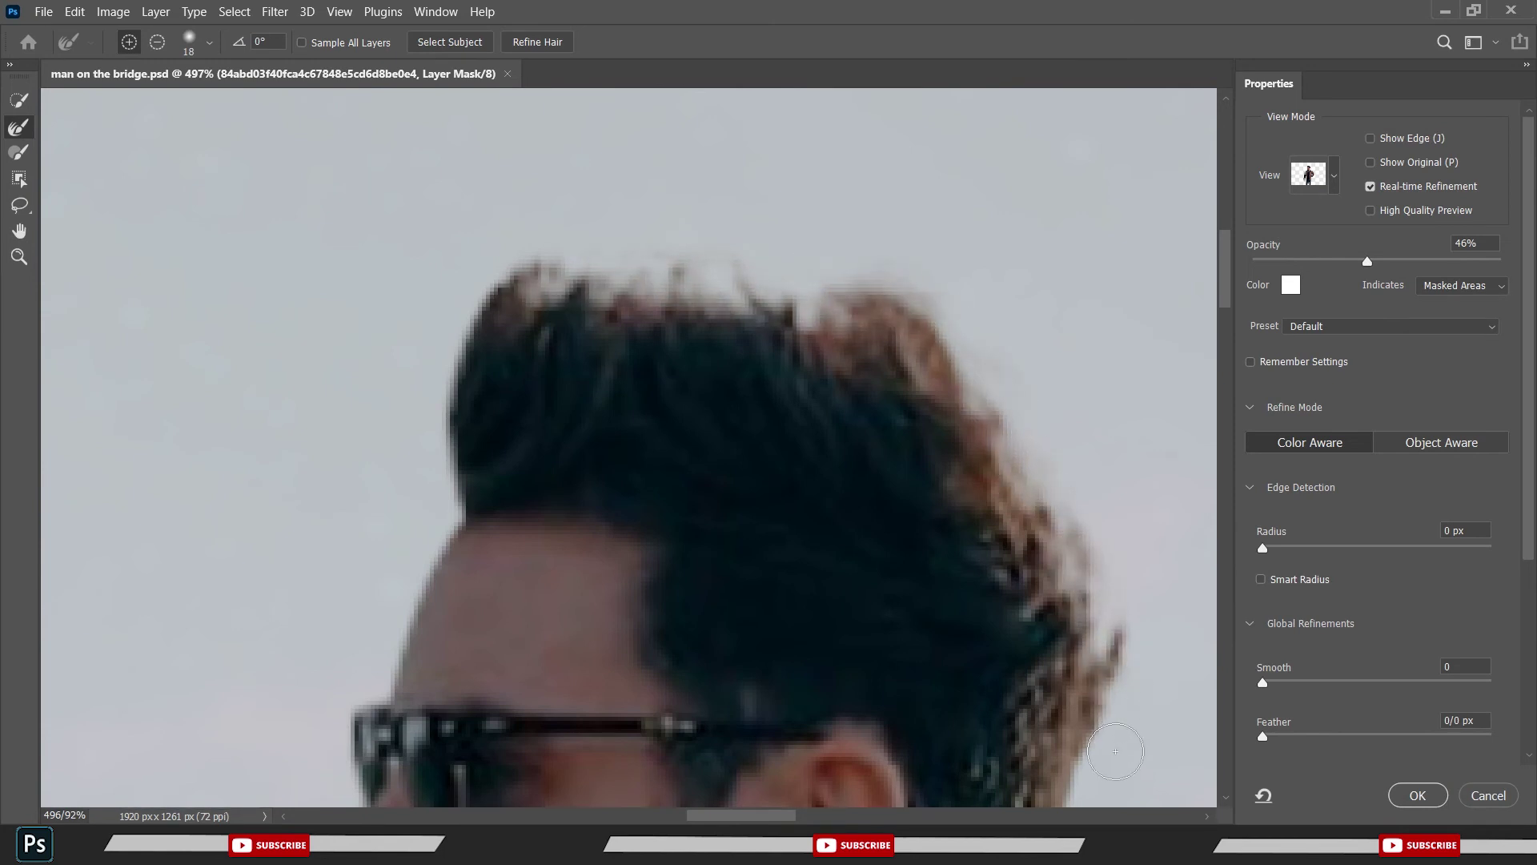
- Refine the remaining wispy hair strands, fit the image to the window, and apply with OK
{"action": "scroll", "coordinate": [1116, 751], "scroll_direction": "down", "scroll_amount": 2}
{"action": "scroll", "coordinate": [881, 560], "scroll_direction": "down", "scroll_amount": 2}
{"action": "scroll", "coordinate": [742, 368], "scroll_direction": "up", "scroll_amount": 1}
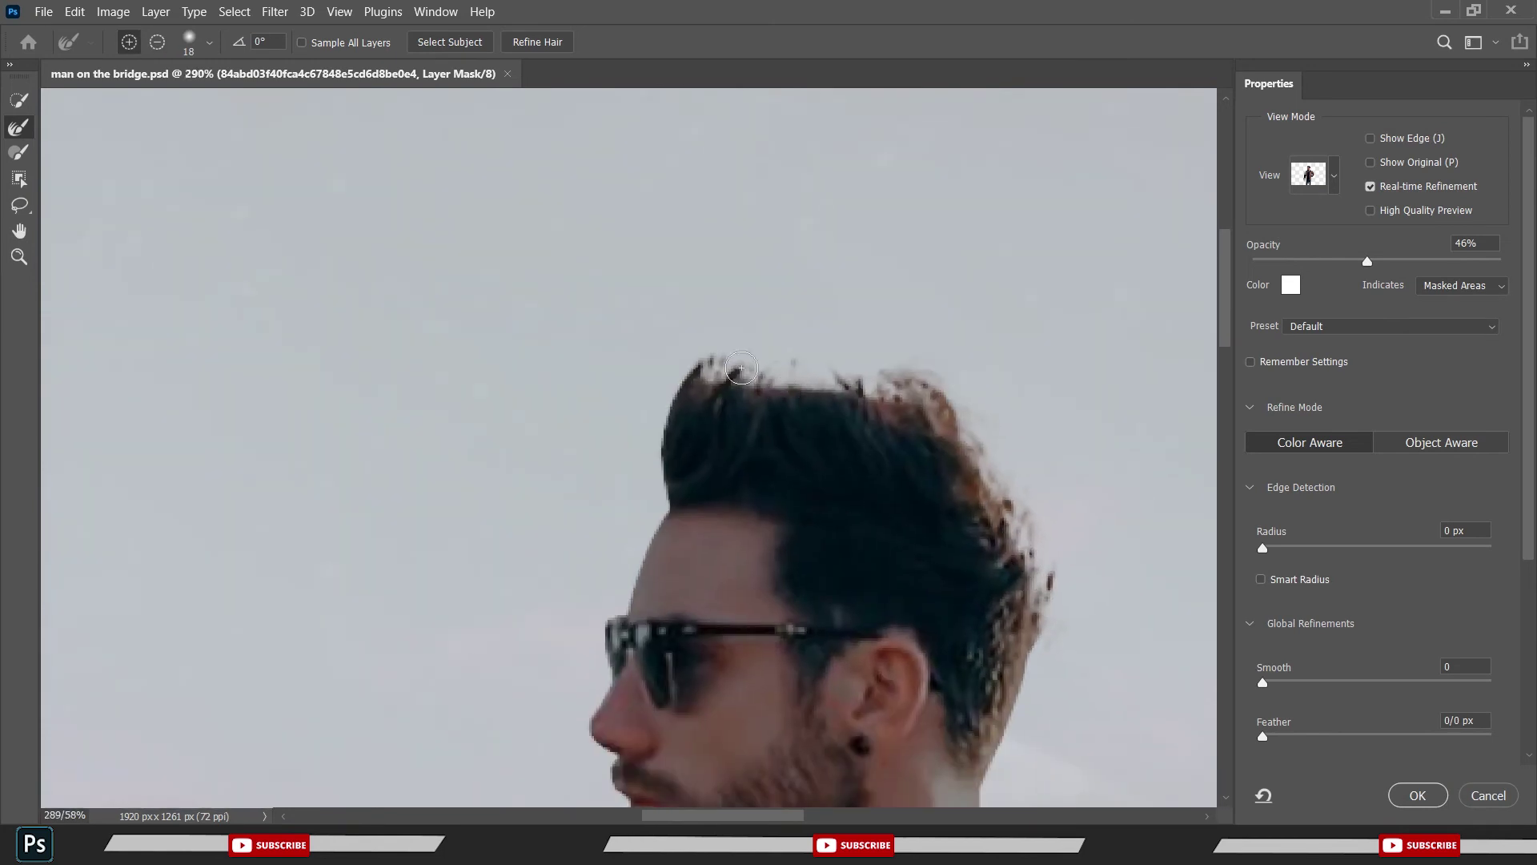
{"action": "scroll", "coordinate": [742, 369], "scroll_direction": "down", "scroll_amount": 1}
{"action": "left_click_drag", "start_coordinate": [705, 370], "coordinate": [673, 508]}
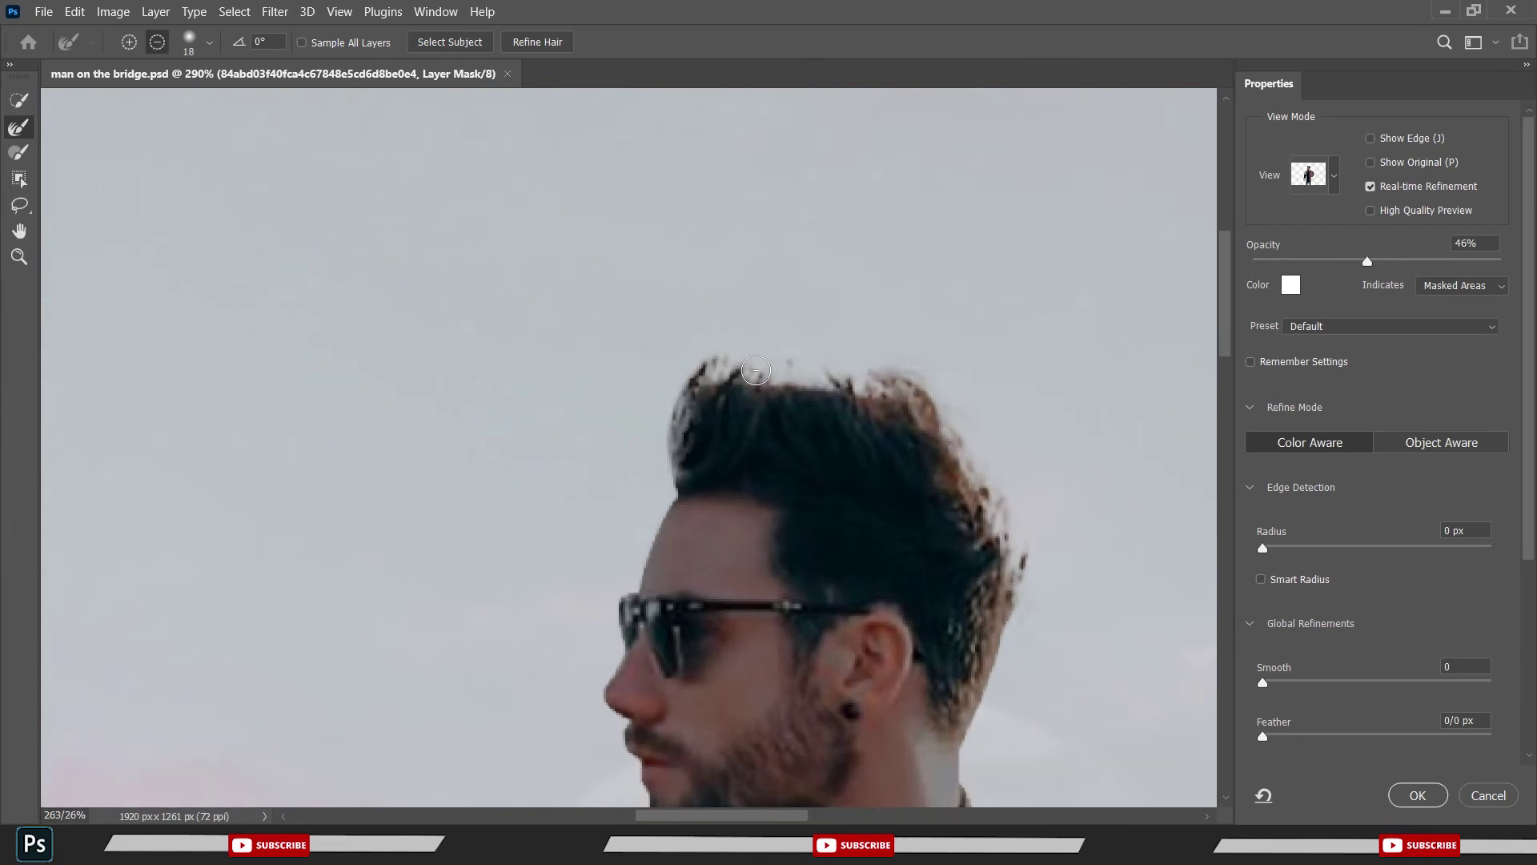
{"action": "scroll", "coordinate": [756, 370], "scroll_direction": "down", "scroll_amount": 2}
{"action": "key", "text": "ctrl+0"}
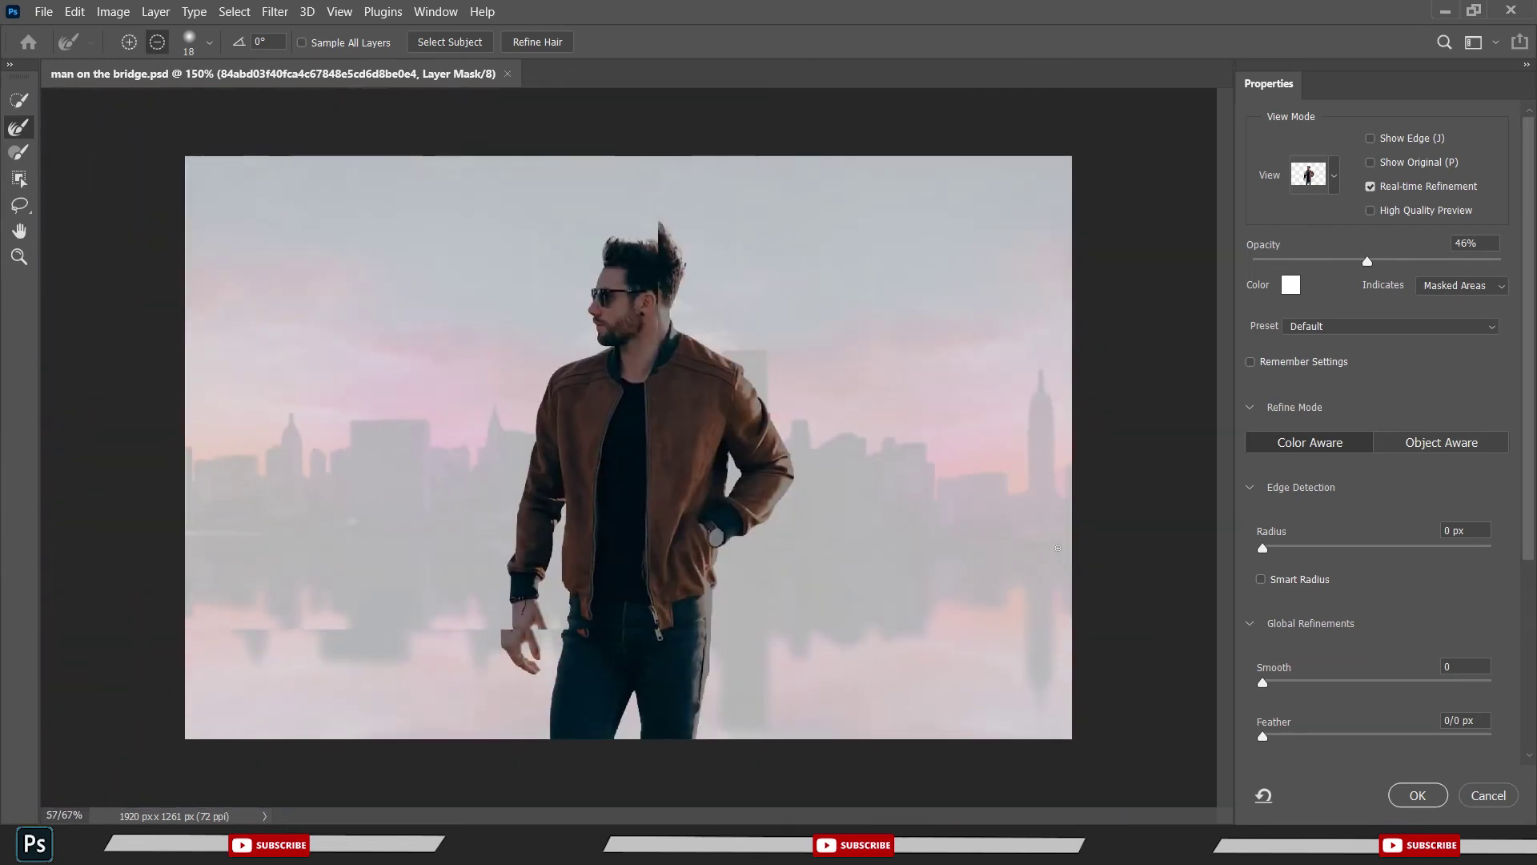
{"action": "left_click", "coordinate": [1416, 795]}
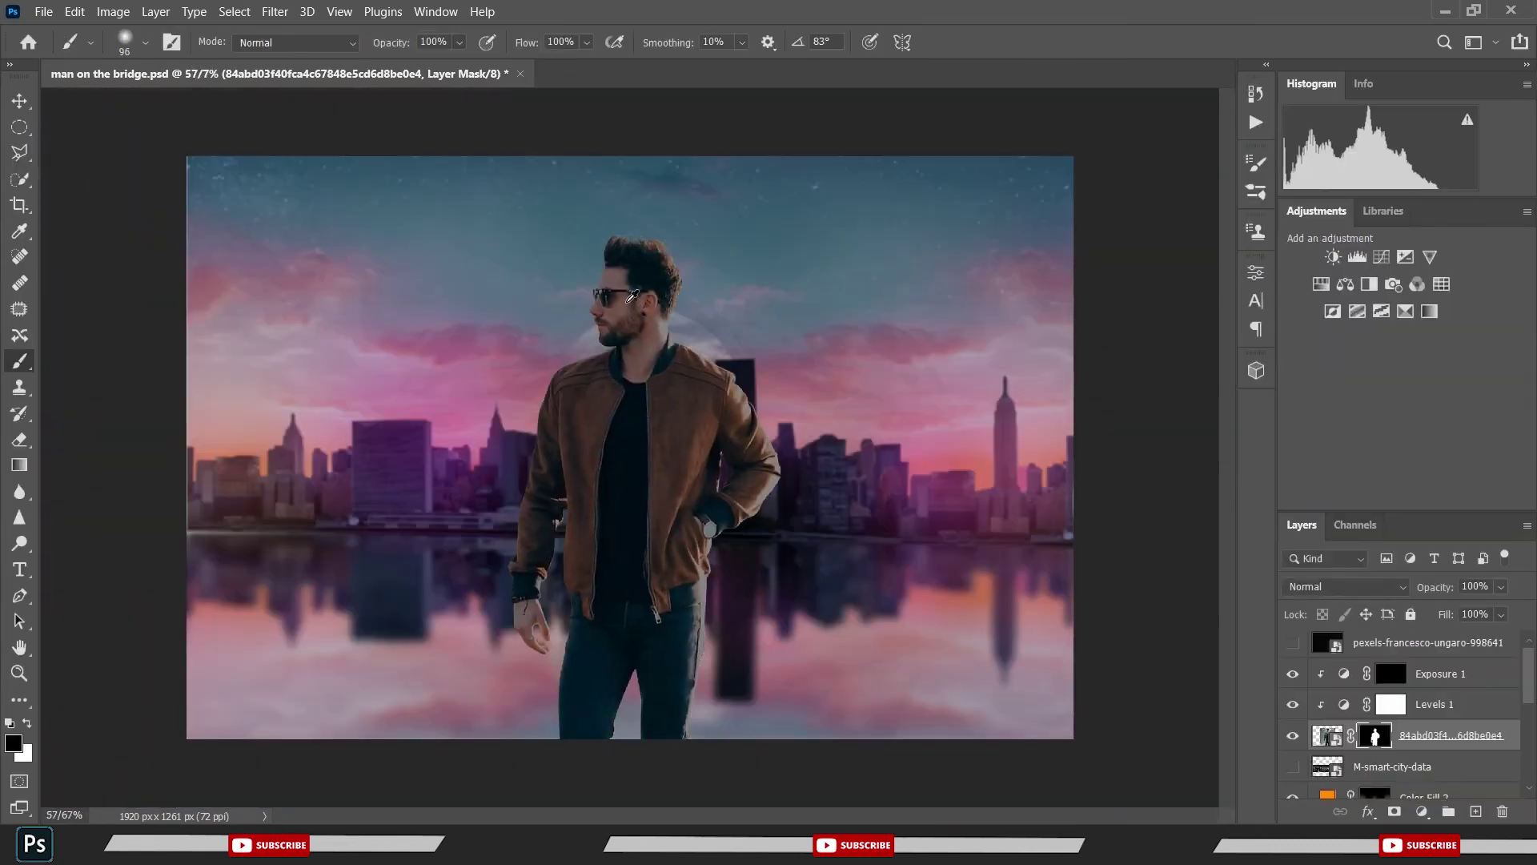
- On the Exposure 1 mask, paint white between arm and body, above the elbow, and down the left sleeve
{"action": "key", "text": "ctrl+s"}
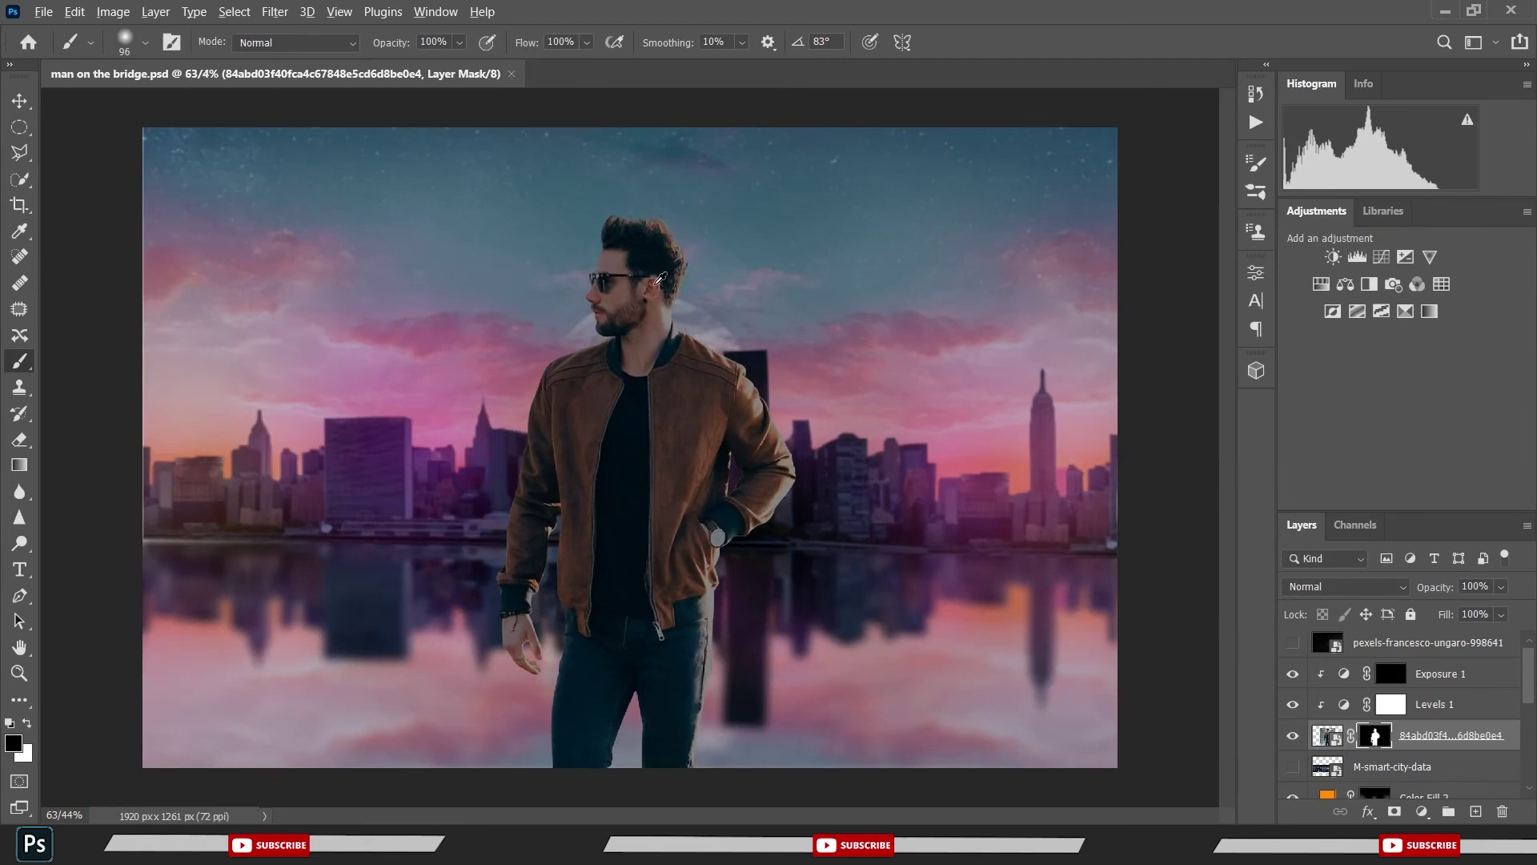
{"action": "scroll", "coordinate": [651, 296], "scroll_direction": "up", "scroll_amount": 1}
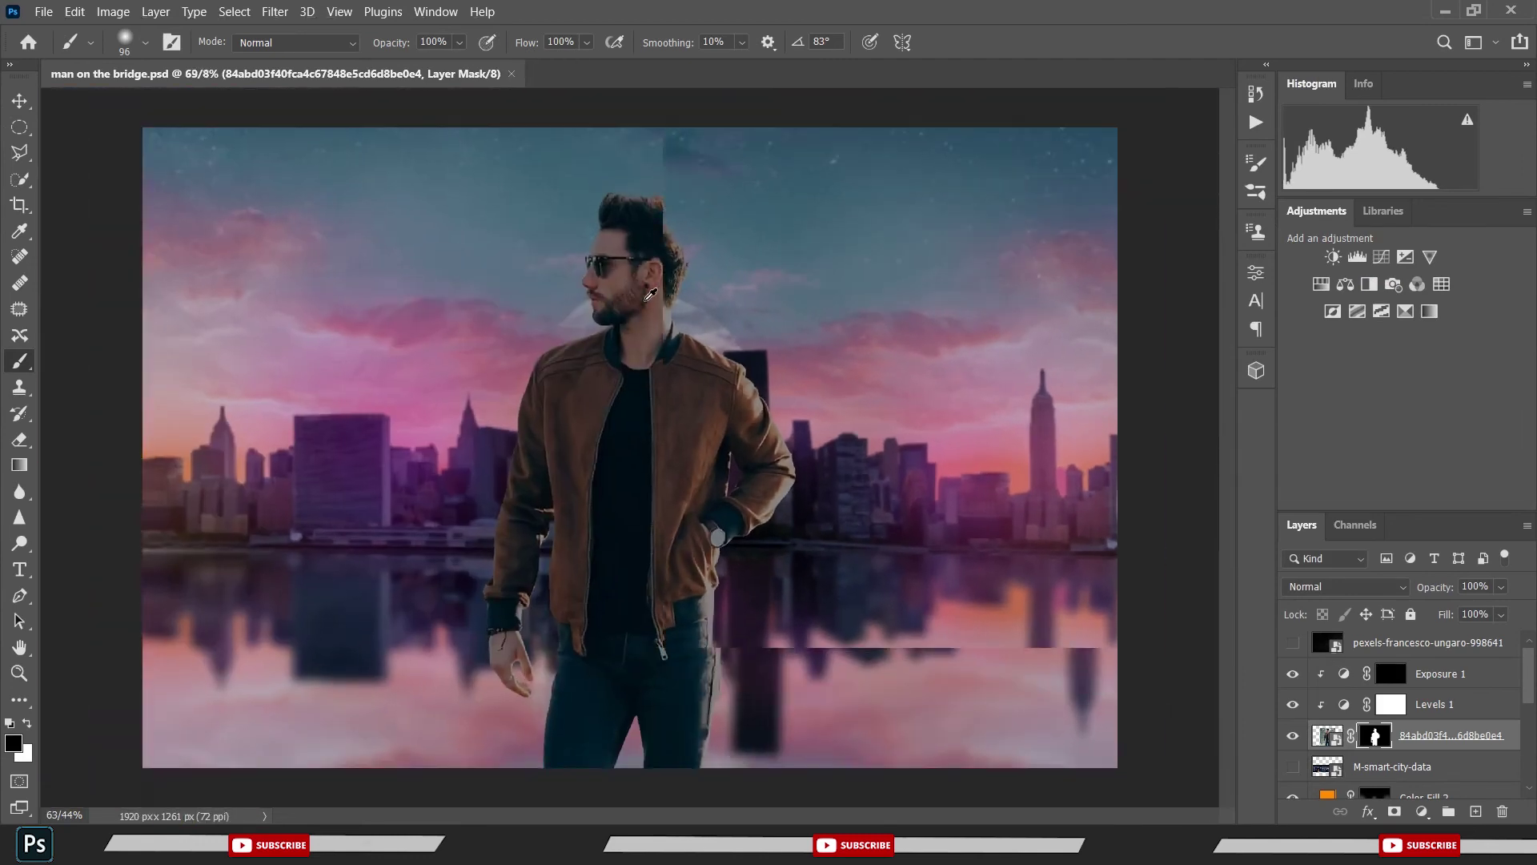
{"action": "key", "text": "ctrl+minus"}
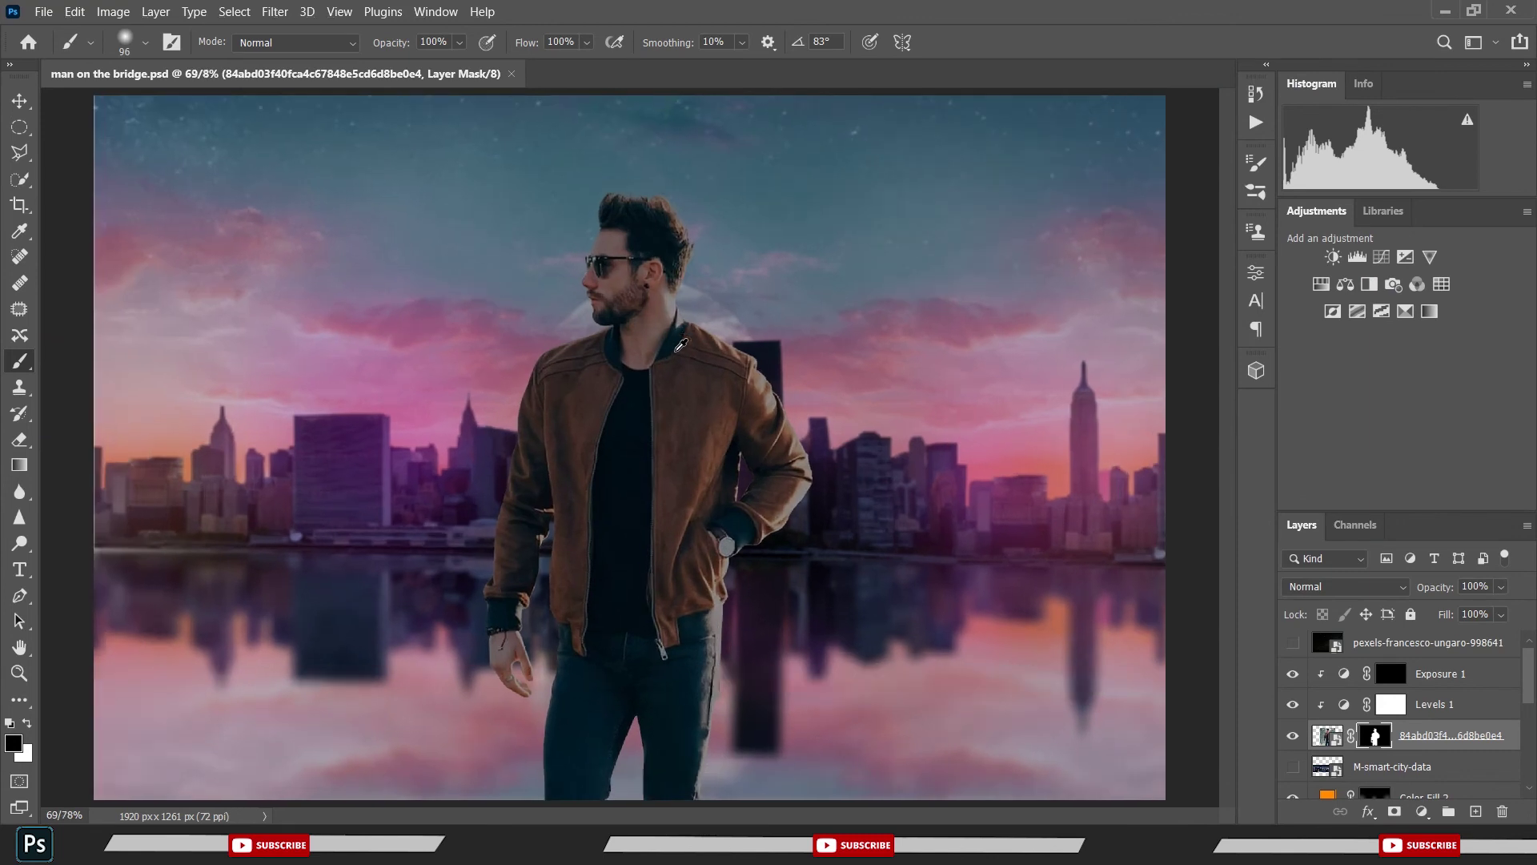
{"action": "left_click", "coordinate": [1389, 677]}
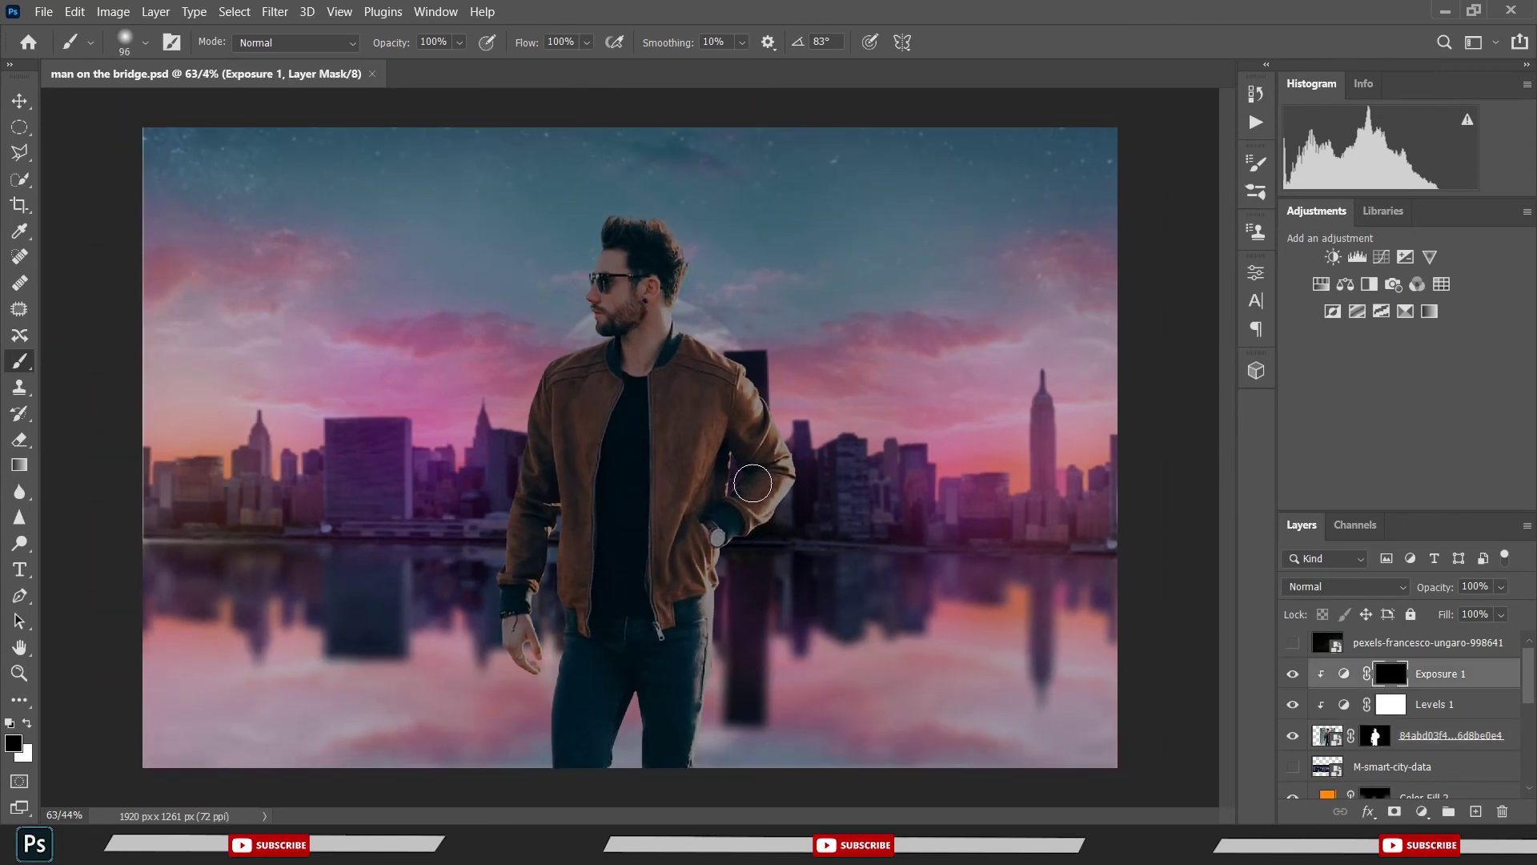
{"action": "scroll", "coordinate": [753, 483], "scroll_direction": "up", "scroll_amount": 3}
{"action": "scroll", "coordinate": [753, 489], "scroll_direction": "up", "scroll_amount": 3}
{"action": "scroll", "coordinate": [721, 472], "scroll_direction": "up", "scroll_amount": 3}
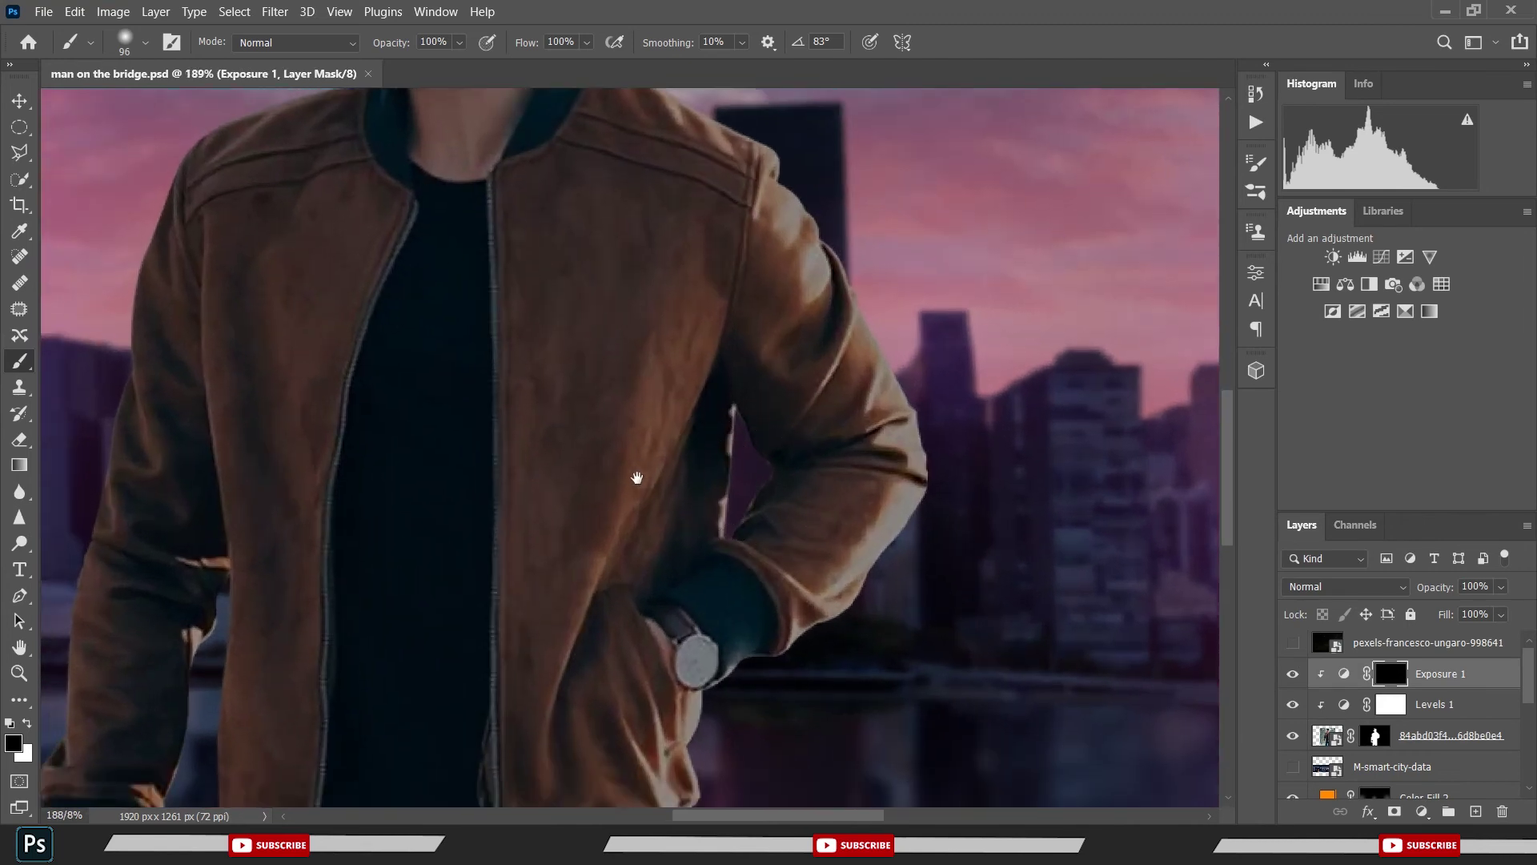
{"action": "mouse_move", "coordinate": [636, 478]}
{"action": "left_mouse_down"}
{"action": "mouse_move", "coordinate": [659, 442]}
{"action": "mouse_move", "coordinate": [706, 452]}
{"action": "mouse_move", "coordinate": [738, 525]}
{"action": "mouse_move", "coordinate": [704, 539]}
{"action": "mouse_move", "coordinate": [652, 627]}
{"action": "mouse_move", "coordinate": [659, 668]}
{"action": "left_mouse_up"}
{"action": "key", "text": "x"}
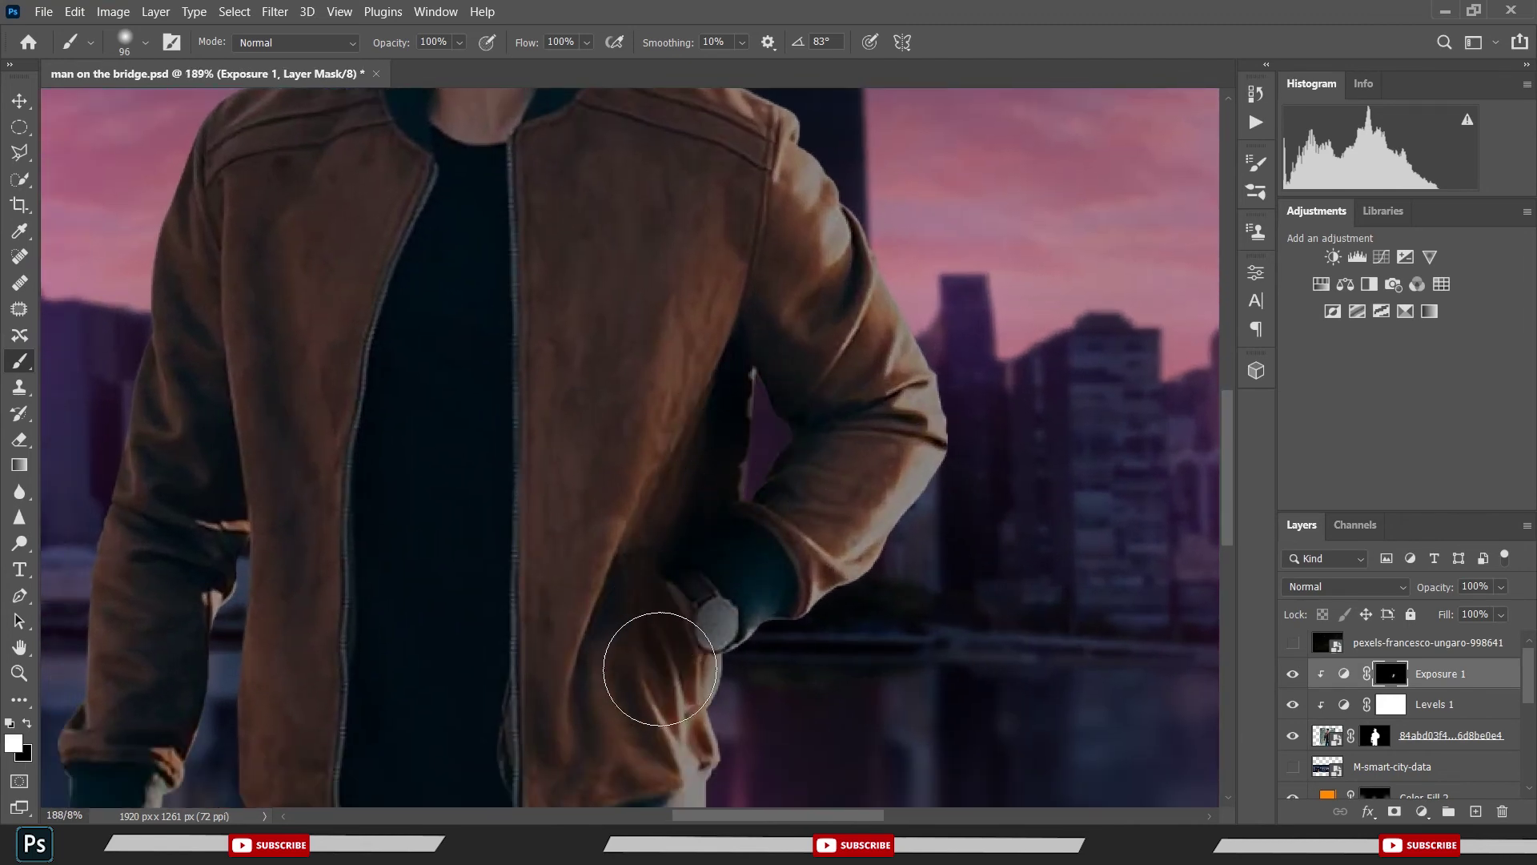
{"action": "mouse_move", "coordinate": [731, 405]}
{"action": "left_mouse_down"}
{"action": "mouse_move", "coordinate": [748, 326]}
{"action": "mouse_move", "coordinate": [740, 437]}
{"action": "left_mouse_up"}
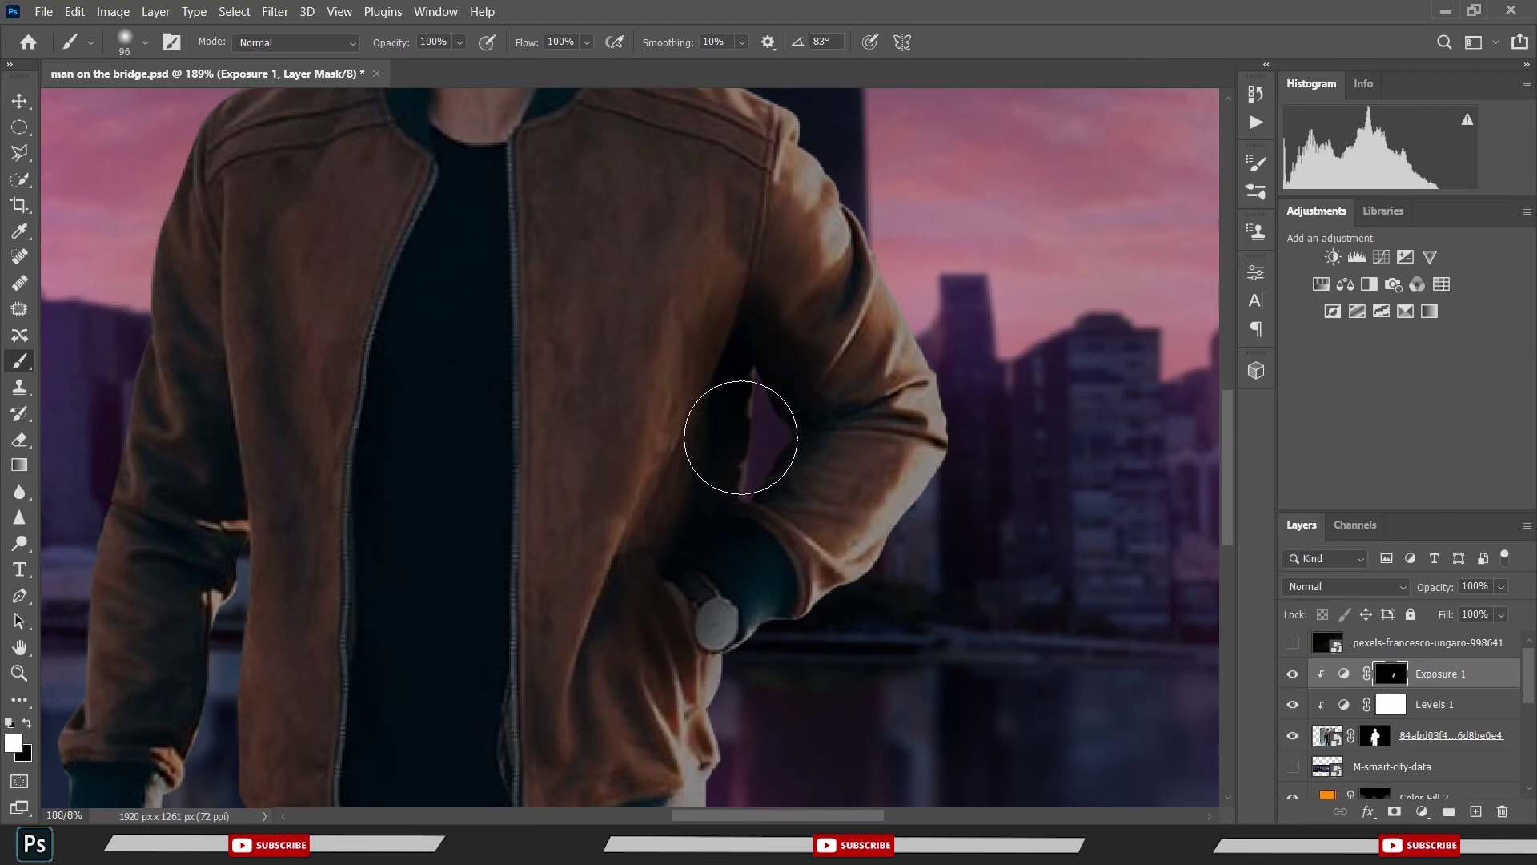
{"action": "left_click_drag", "start_coordinate": [745, 315], "coordinate": [717, 333]}
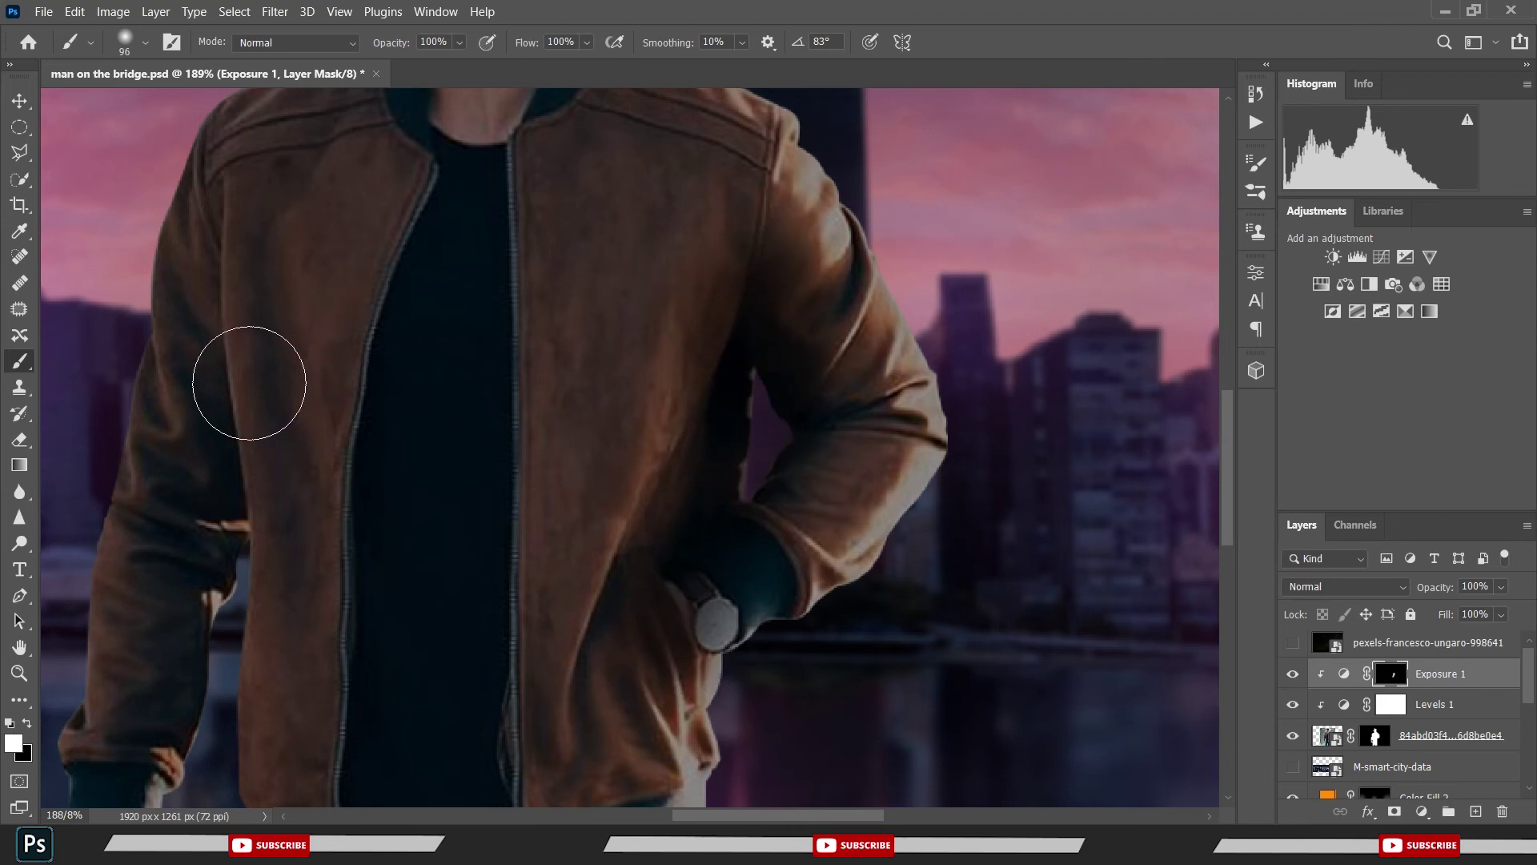
{"action": "mouse_move", "coordinate": [249, 383]}
{"action": "left_mouse_down"}
{"action": "mouse_move", "coordinate": [216, 446]}
{"action": "mouse_move", "coordinate": [233, 611]}
{"action": "mouse_move", "coordinate": [216, 333]}
{"action": "mouse_move", "coordinate": [238, 154]}
{"action": "left_mouse_up"}
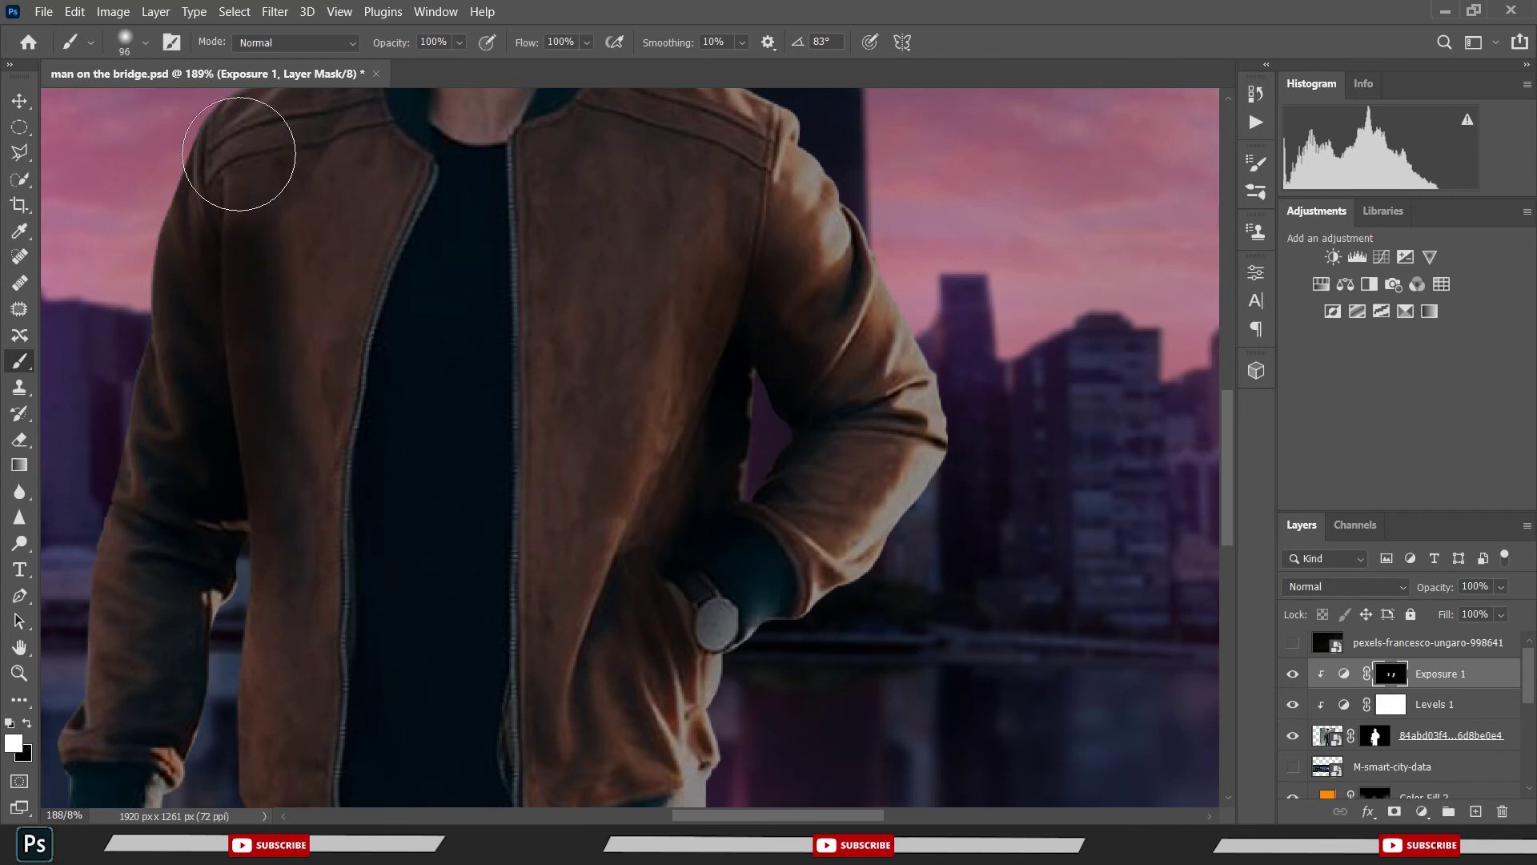
- Paint white on the Exposure 1 mask over the jeans and around the head and neck
{"action": "scroll", "coordinate": [301, 146], "scroll_direction": "down", "scroll_amount": 5}
{"action": "key", "text": "x"}
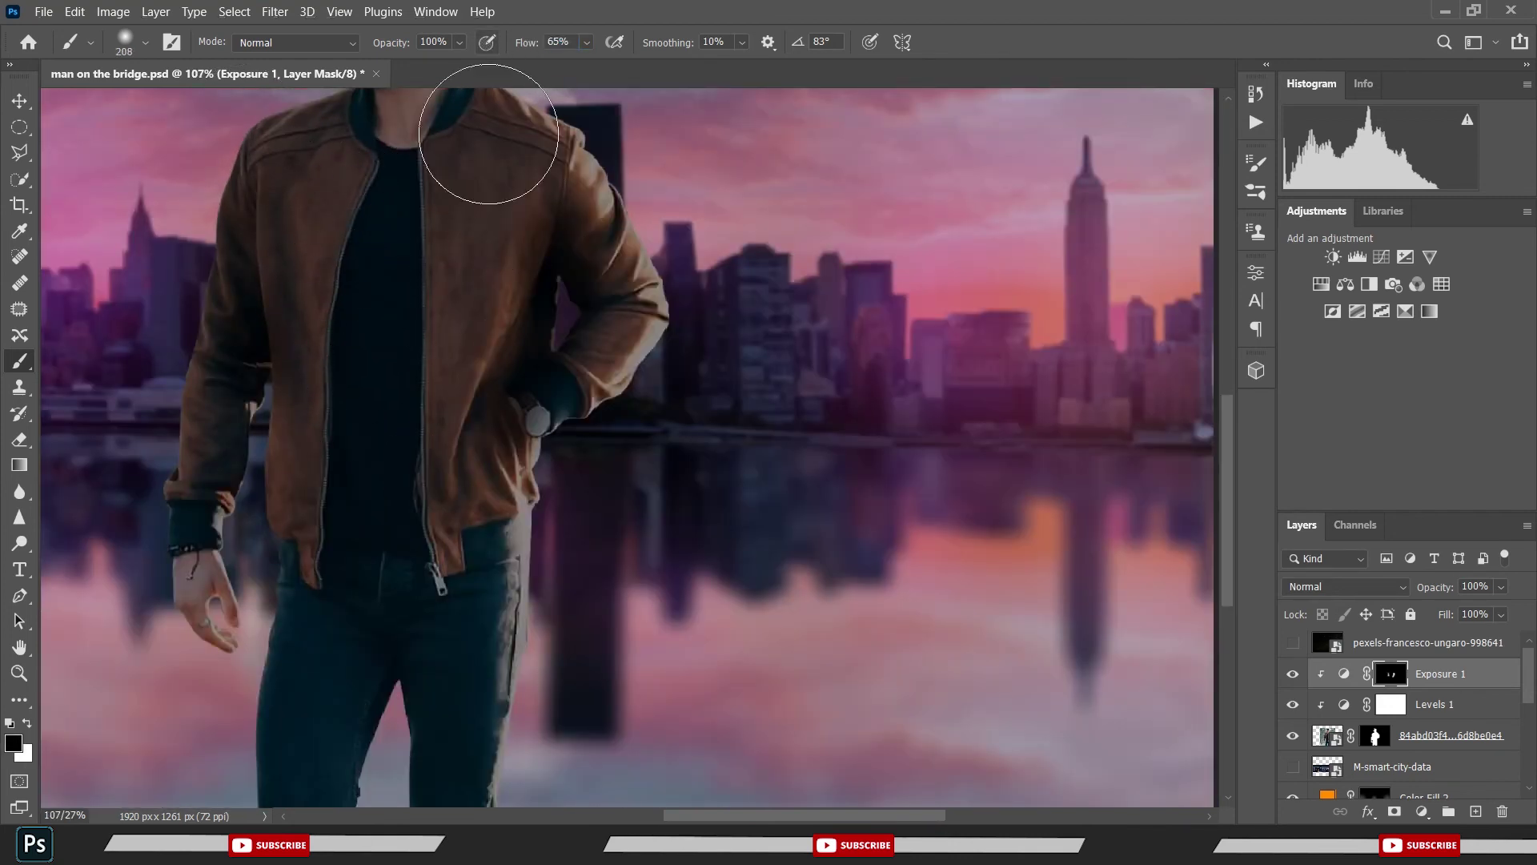
{"action": "left_click_drag", "start_coordinate": [488, 133], "coordinate": [534, 2]}
{"action": "key", "text": "x"}
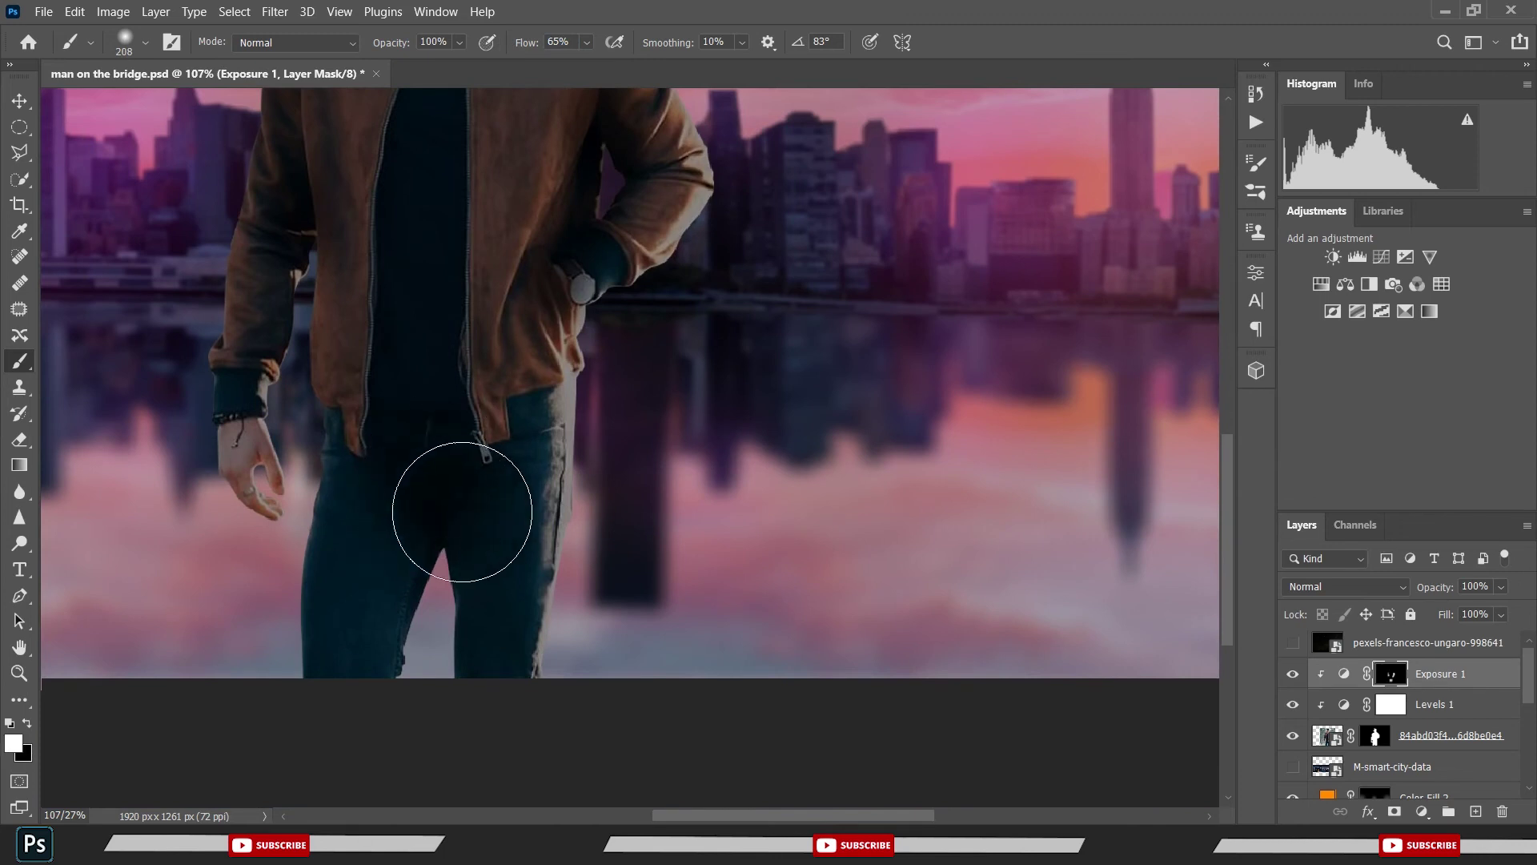
{"action": "mouse_move", "coordinate": [462, 510]}
{"action": "left_mouse_down"}
{"action": "mouse_move", "coordinate": [439, 435]}
{"action": "mouse_move", "coordinate": [408, 531]}
{"action": "mouse_move", "coordinate": [425, 590]}
{"action": "mouse_move", "coordinate": [432, 569]}
{"action": "left_mouse_up"}
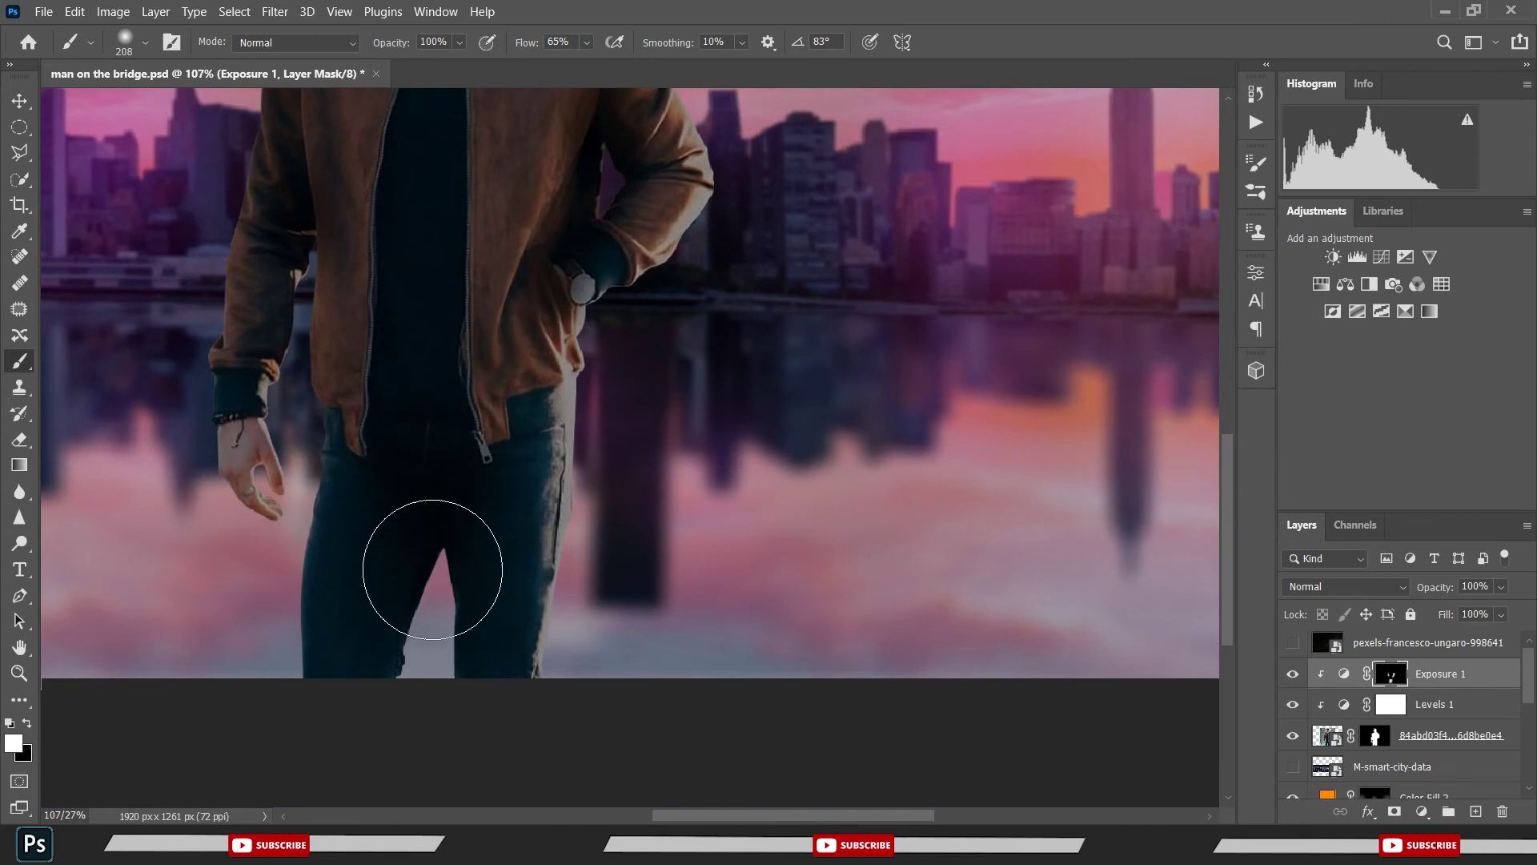
{"action": "scroll", "coordinate": [448, 346], "scroll_direction": "down", "scroll_amount": 3}
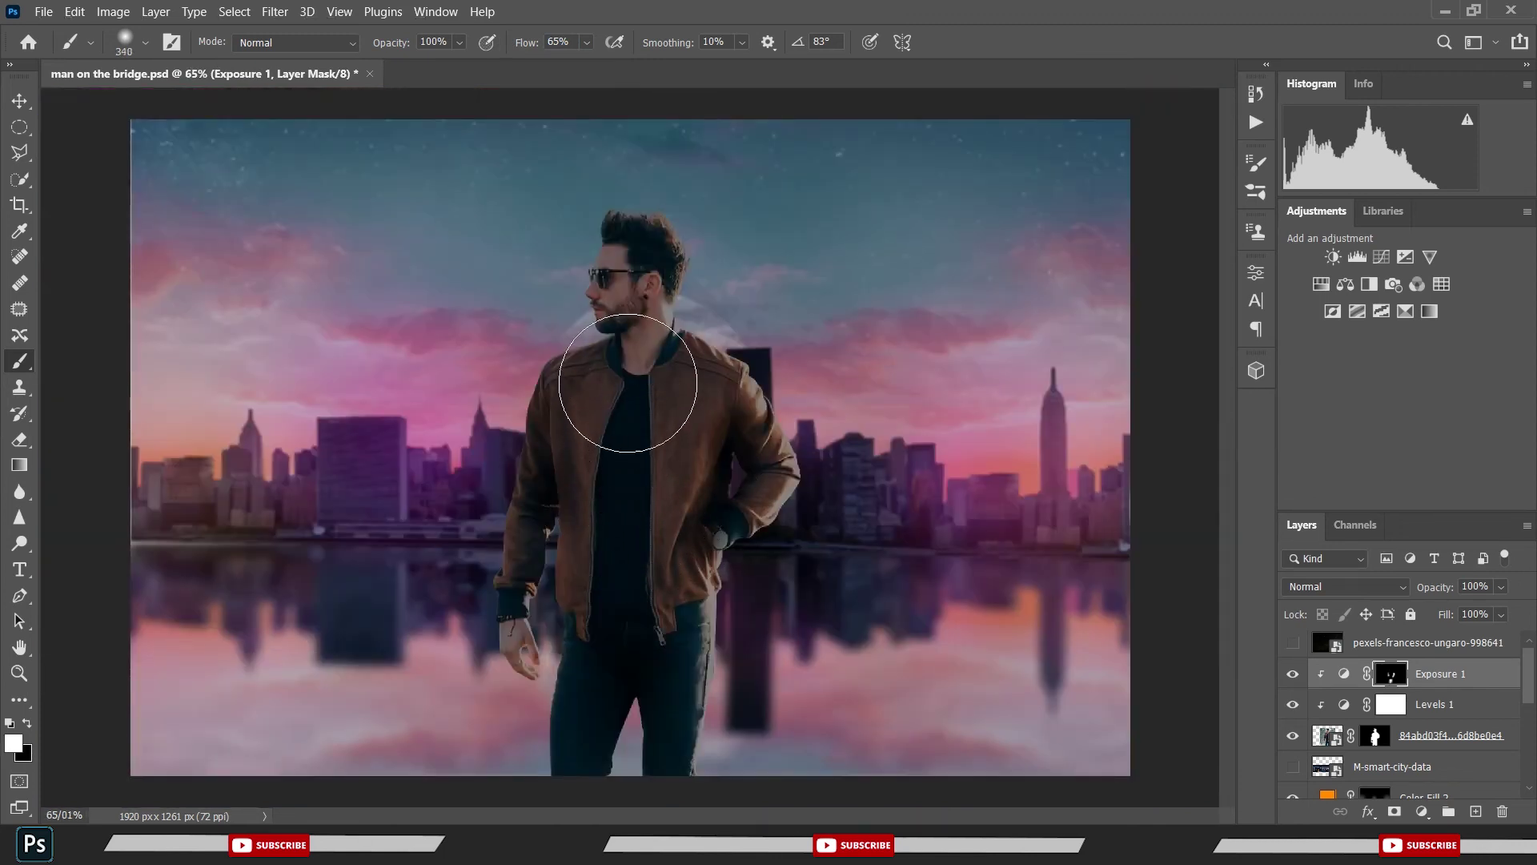
{"action": "mouse_move", "coordinate": [618, 394]}
{"action": "left_mouse_down"}
{"action": "mouse_move", "coordinate": [635, 401]}
{"action": "mouse_move", "coordinate": [618, 542]}
{"action": "mouse_move", "coordinate": [620, 468]}
{"action": "left_mouse_up"}
{"action": "left_click_drag", "start_coordinate": [632, 333], "coordinate": [628, 336]}
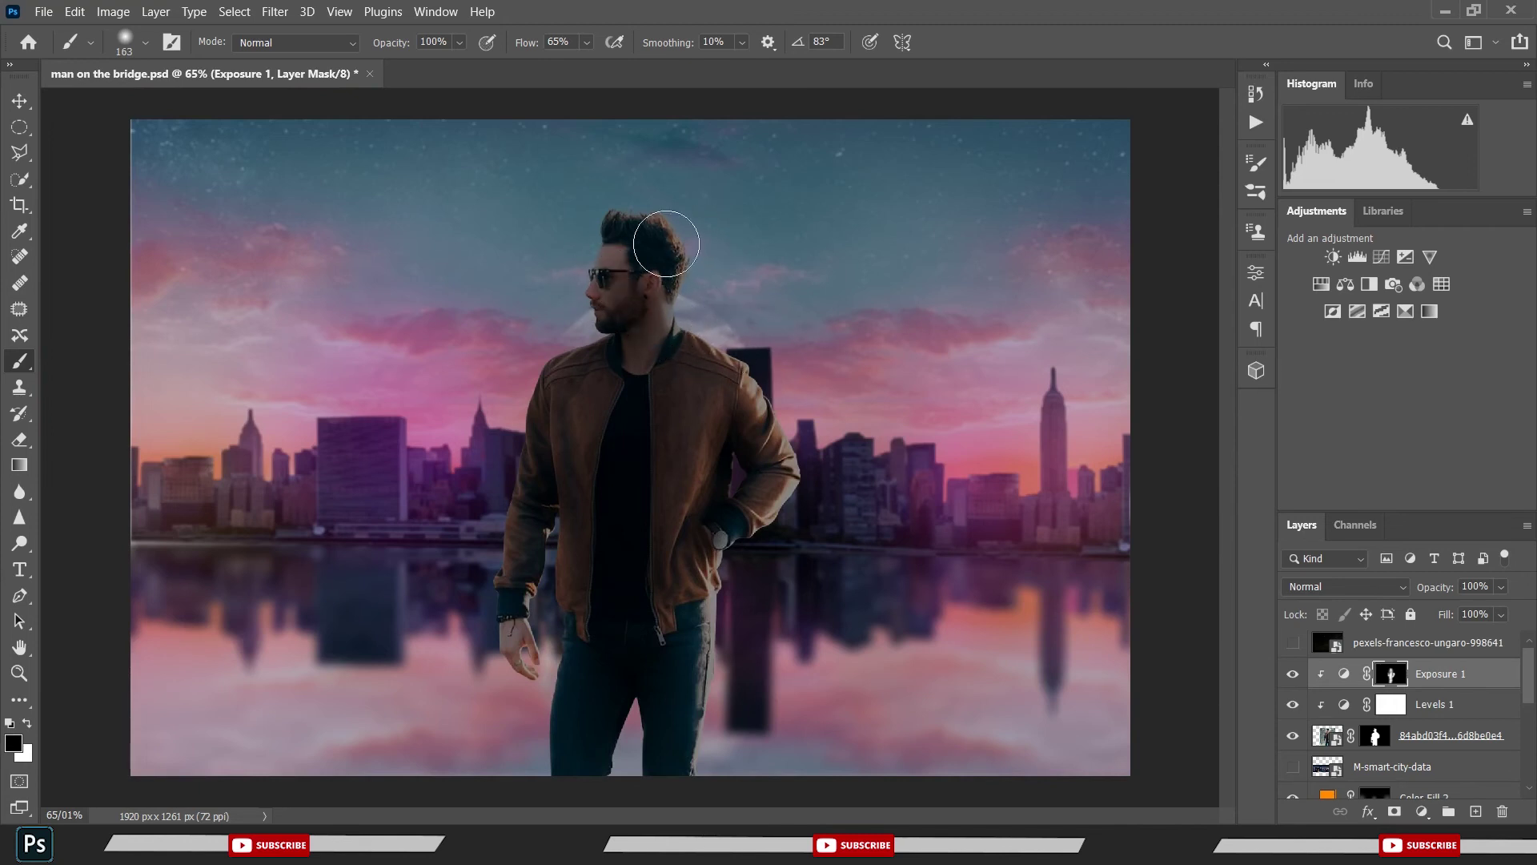
- Shrink the brush, save, and toggle Exposure 1 off and on to compare
{"action": "key", "text": "ctrl+s"}
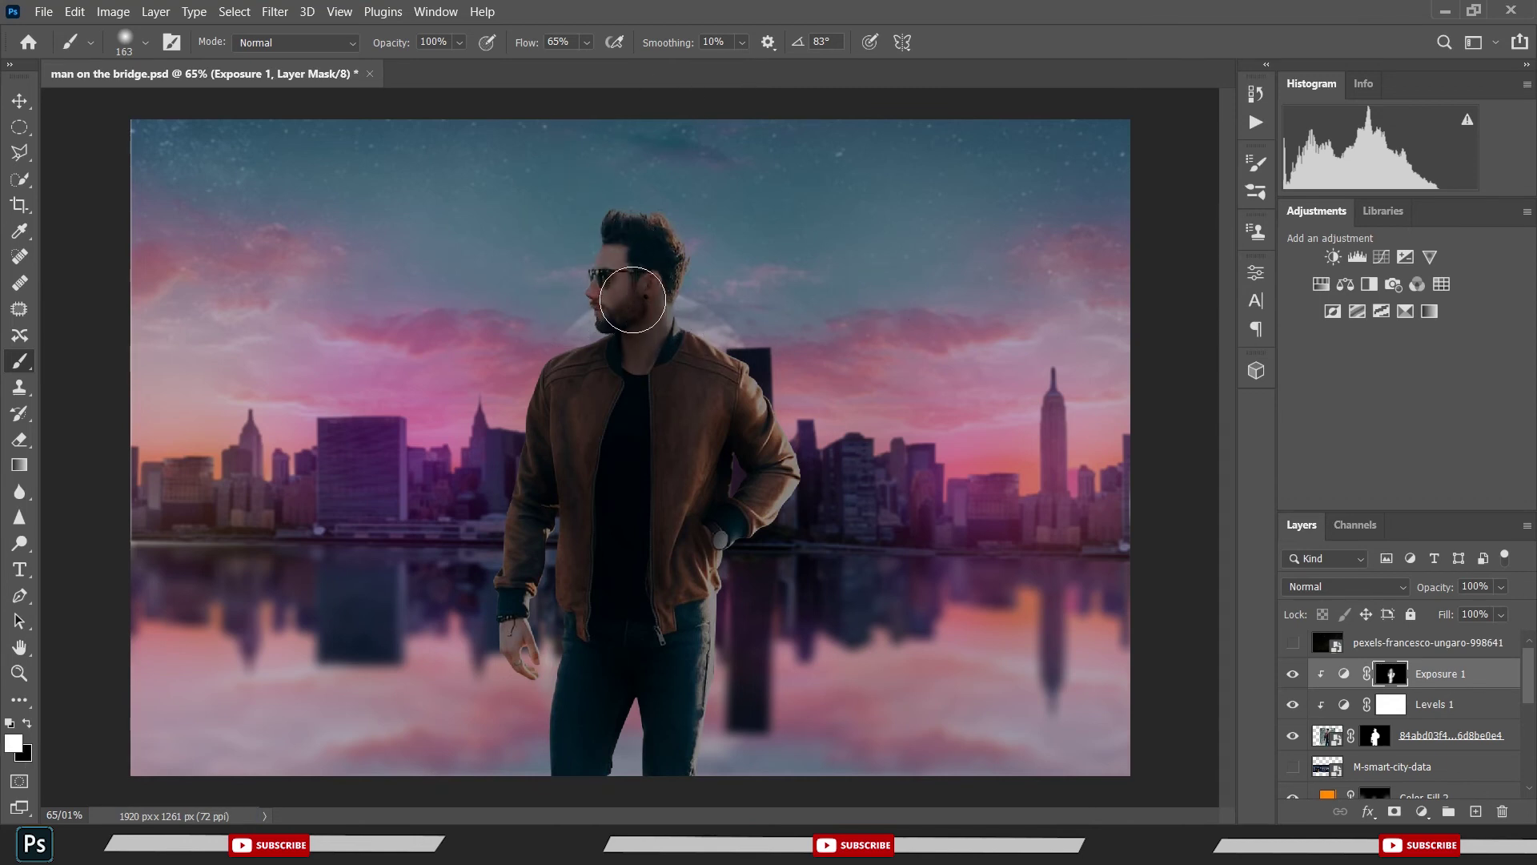
{"action": "left_click_drag", "start_coordinate": [632, 300], "coordinate": [624, 298]}
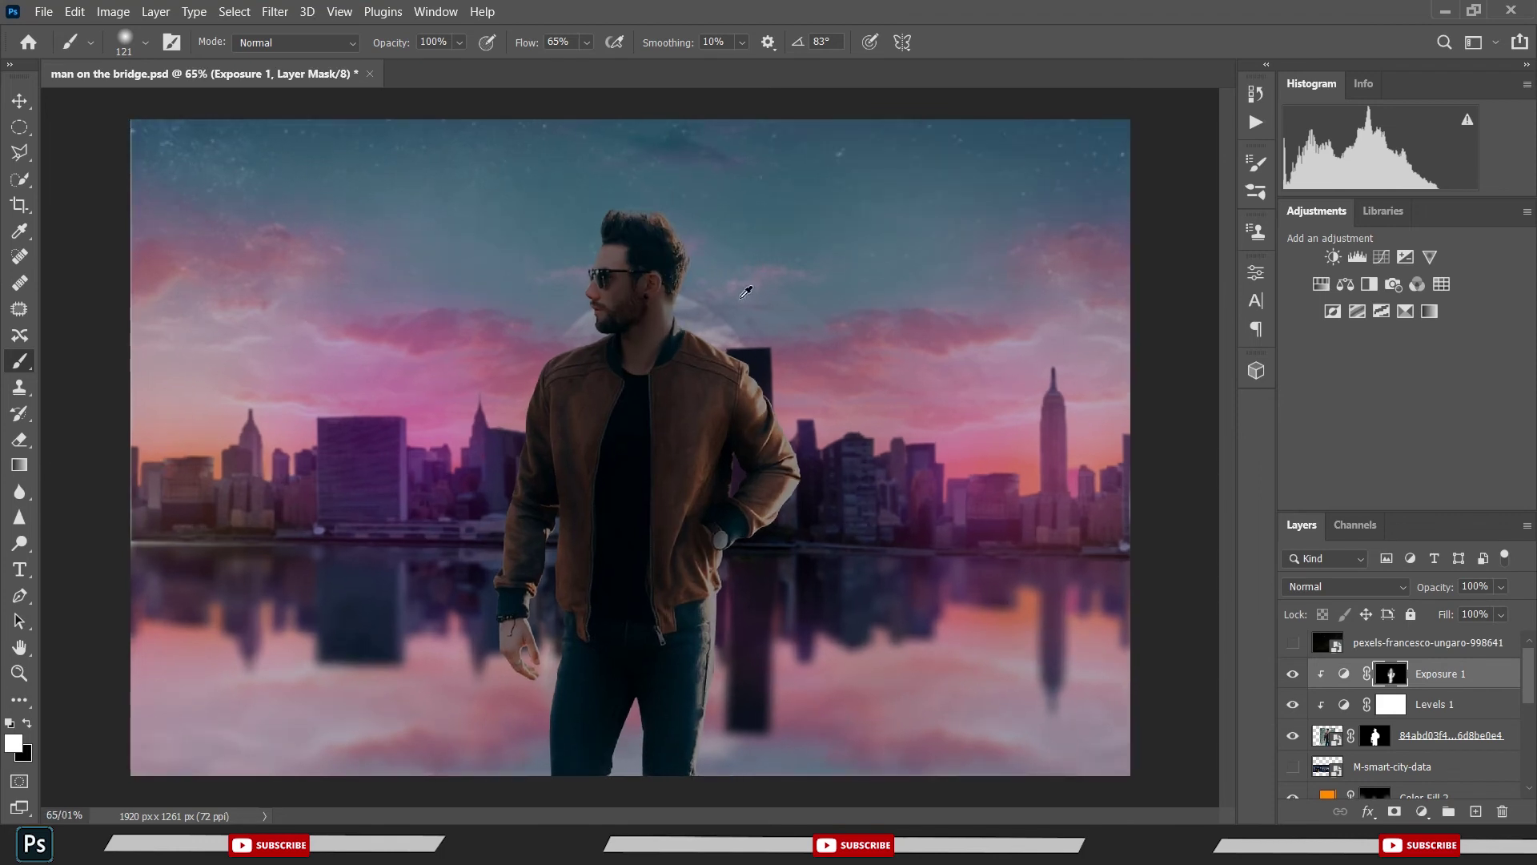
{"action": "key", "text": "ctrl+s"}
{"action": "left_click", "coordinate": [1292, 675]}
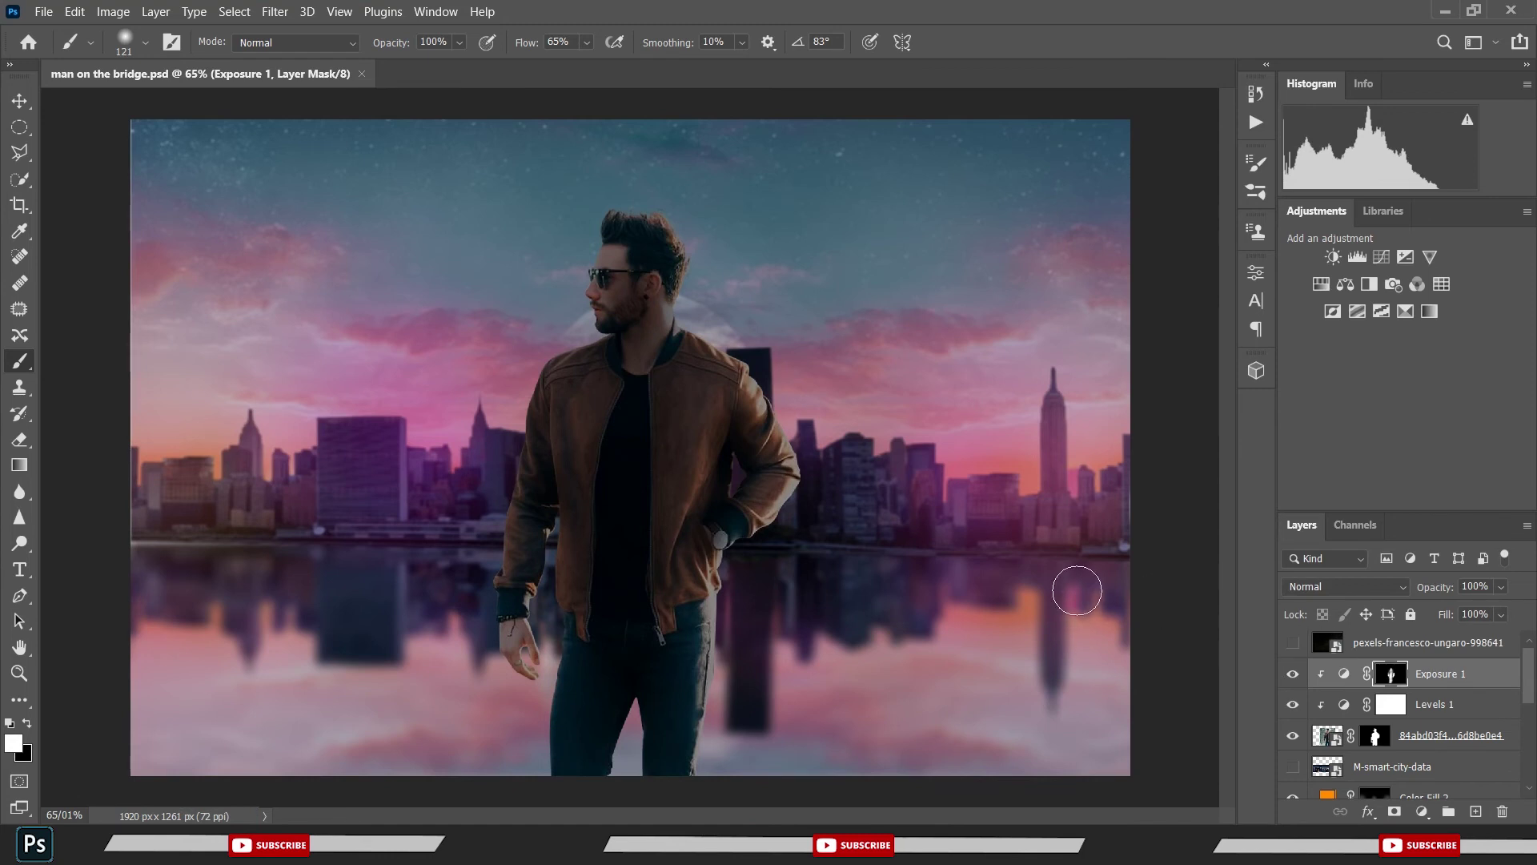
{"action": "left_click", "coordinate": [1423, 810]}
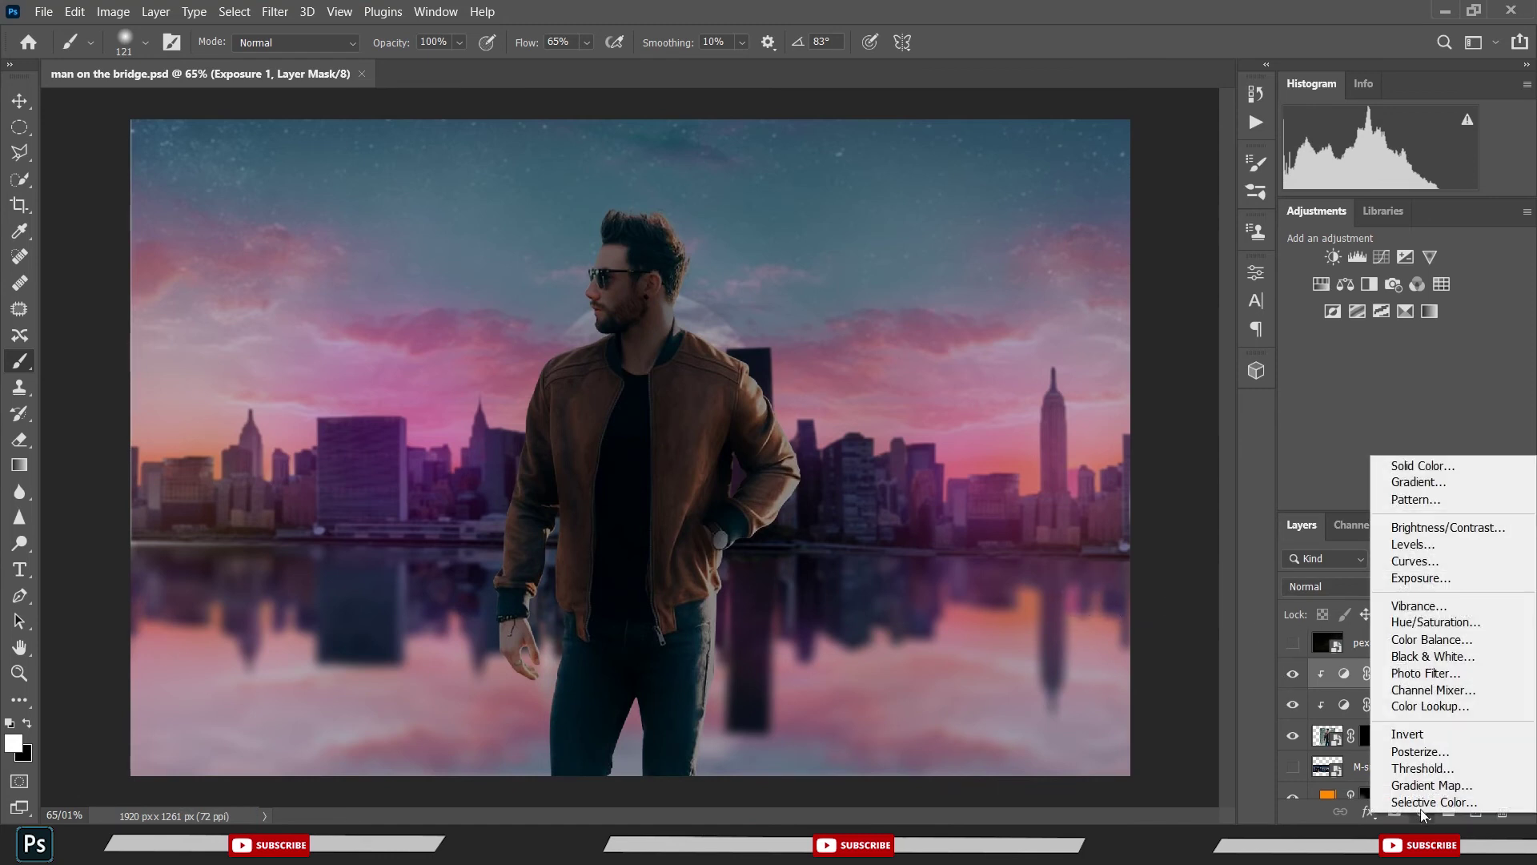
- Add a clipped Hue/Saturation layer colorizing the man magenta: Hue 327, Saturation 76, Lightness +33
{"action": "left_click", "coordinate": [1425, 622]}
{"action": "left_click", "coordinate": [1084, 606]}
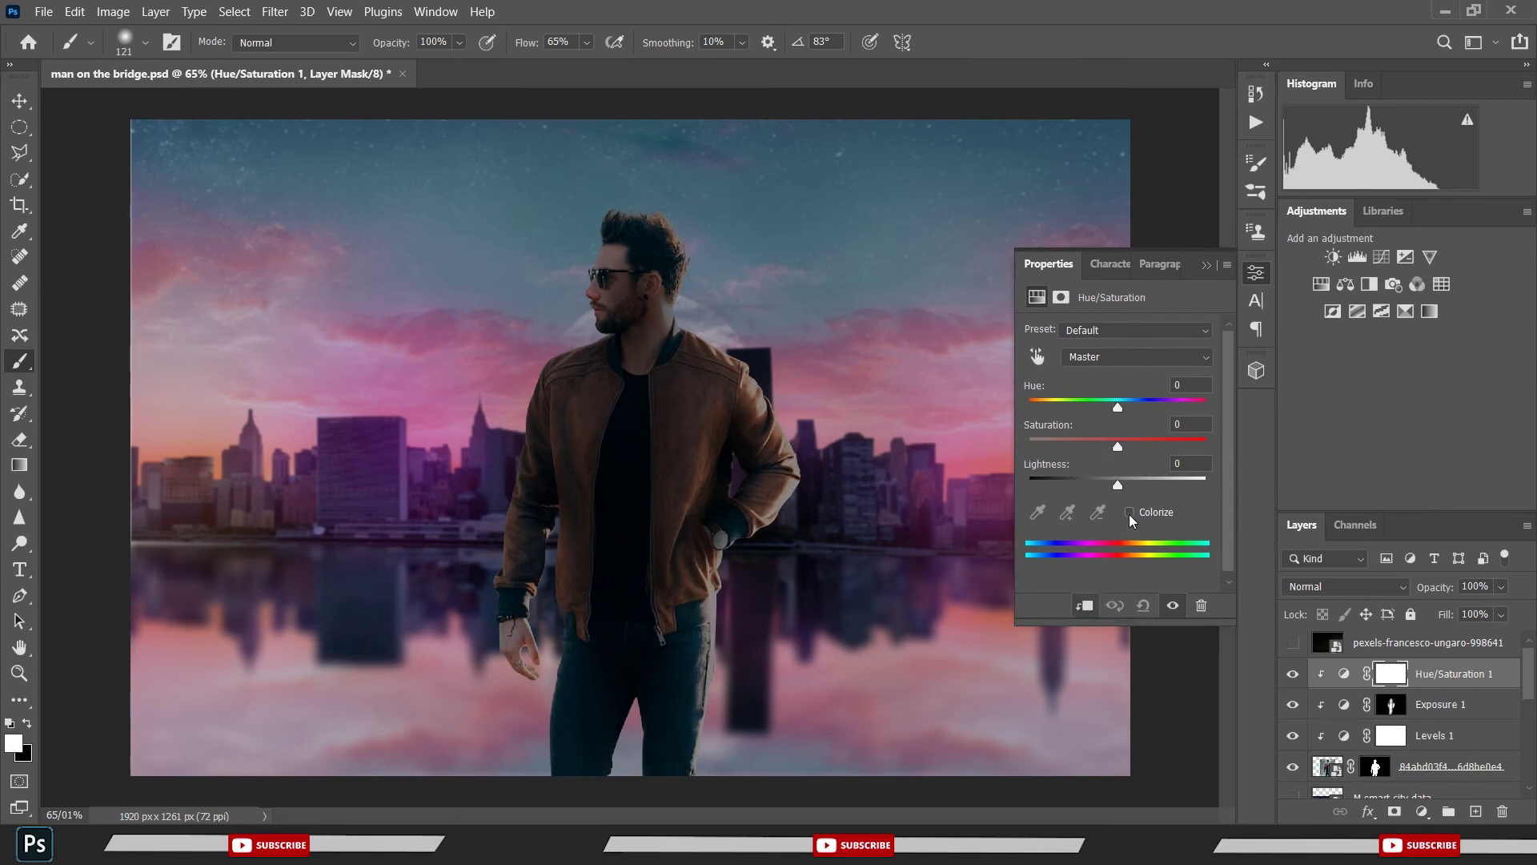
{"action": "left_click", "coordinate": [1129, 513]}
{"action": "left_click_drag", "start_coordinate": [1032, 406], "coordinate": [1051, 413]}
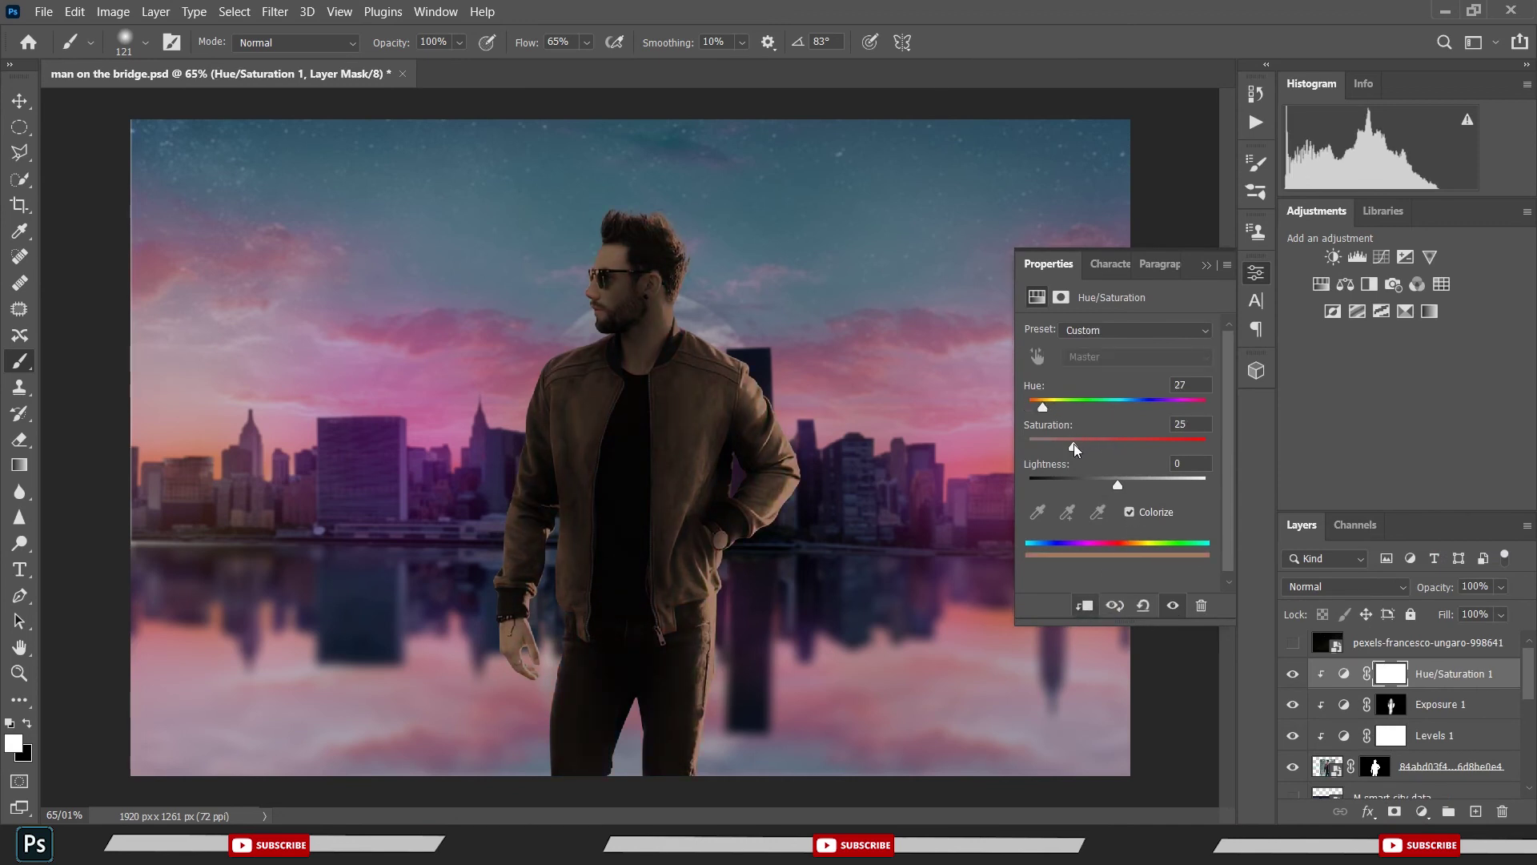
{"action": "mouse_move", "coordinate": [1151, 442]}
{"action": "left_mouse_down"}
{"action": "mouse_move", "coordinate": [1190, 442]}
{"action": "mouse_move", "coordinate": [1163, 442]}
{"action": "left_mouse_up"}
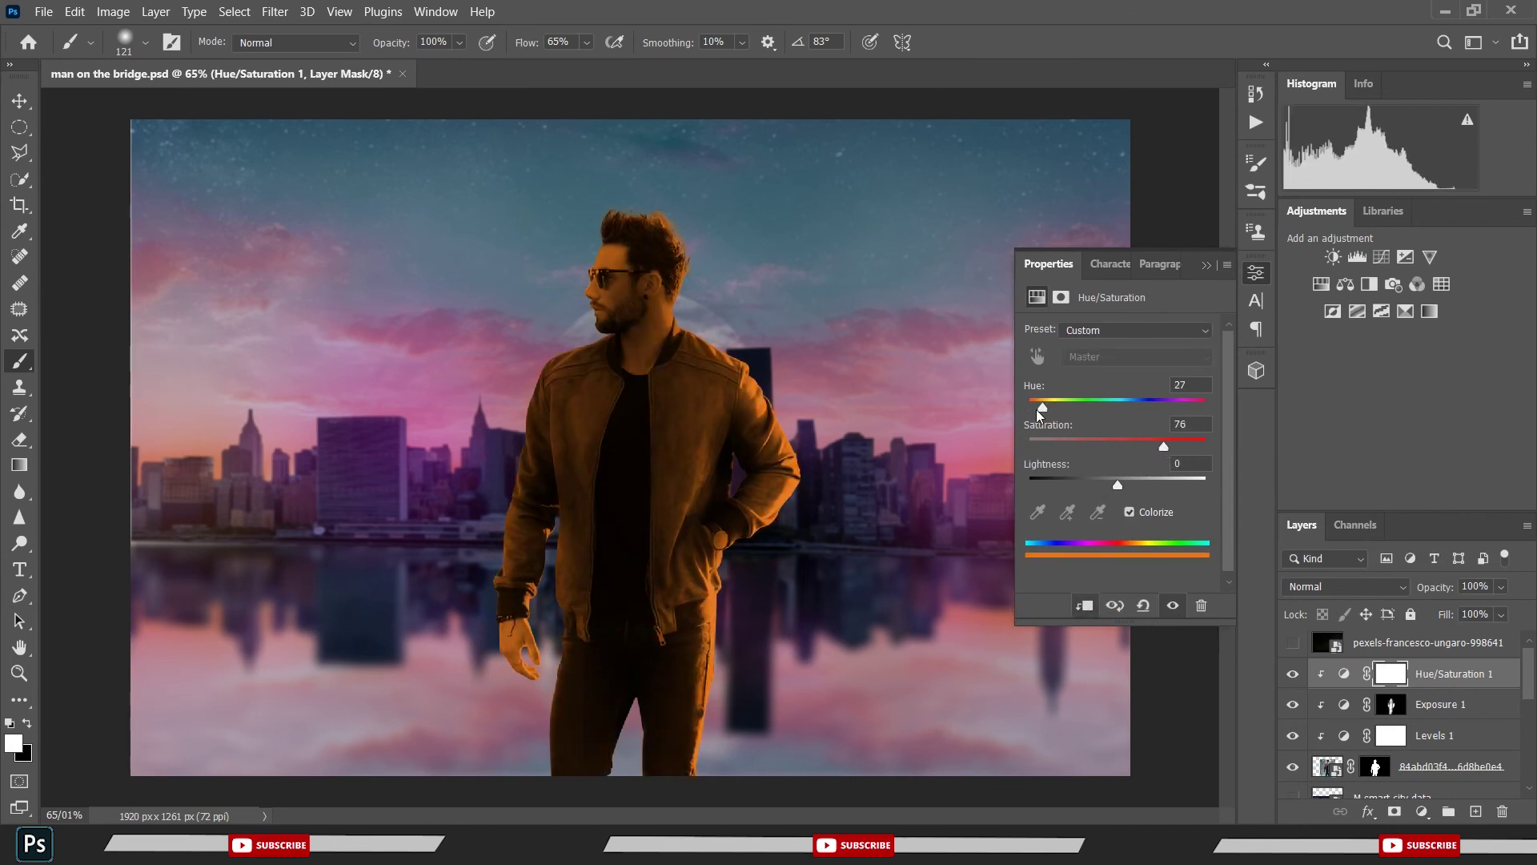
{"action": "left_click_drag", "start_coordinate": [1045, 412], "coordinate": [1187, 410]}
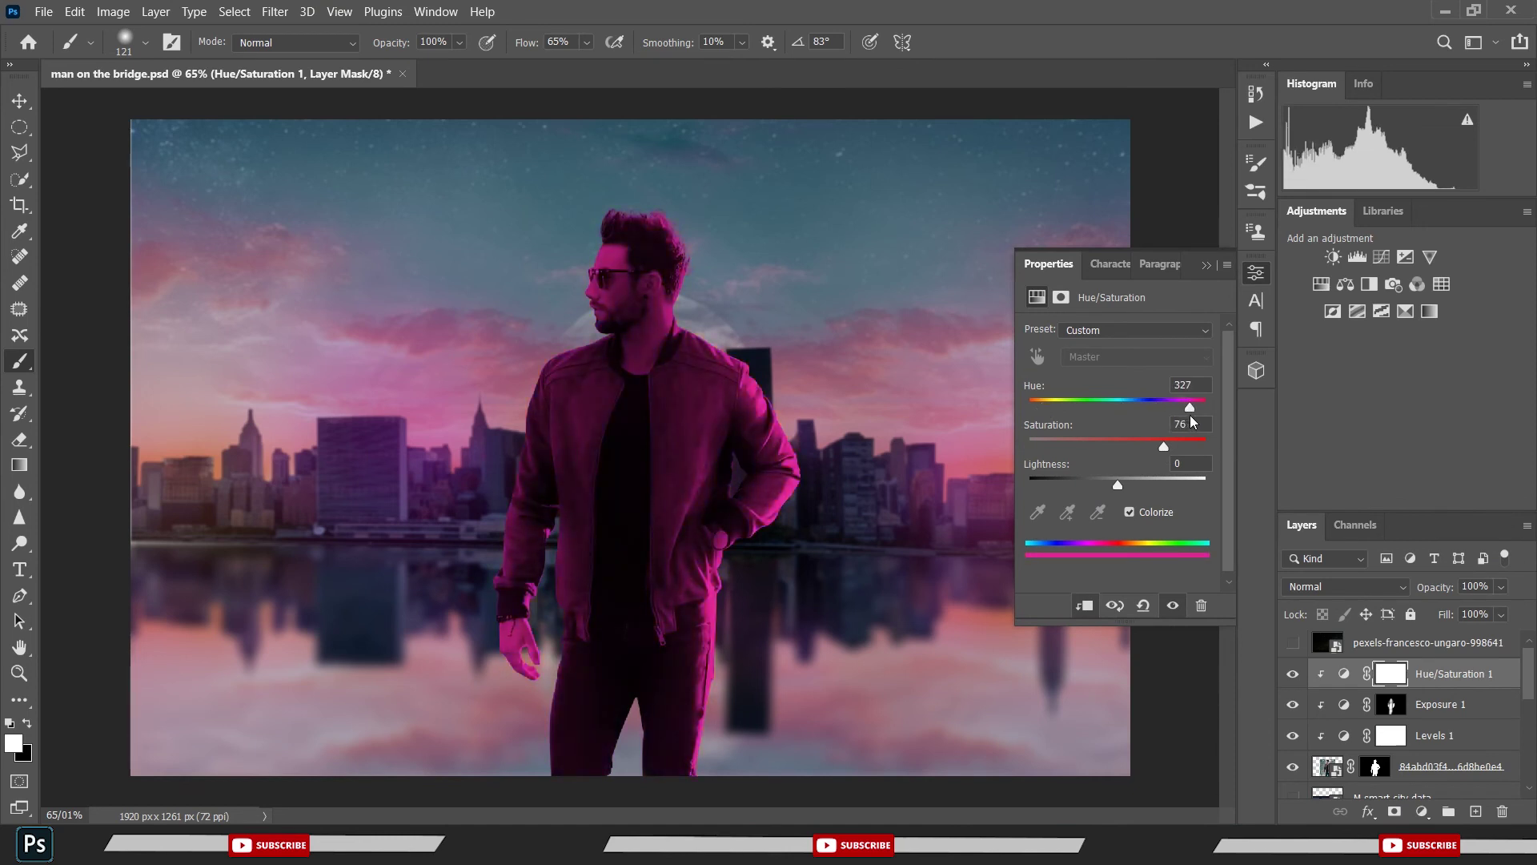
{"action": "left_click_drag", "start_coordinate": [1136, 488], "coordinate": [1147, 483]}
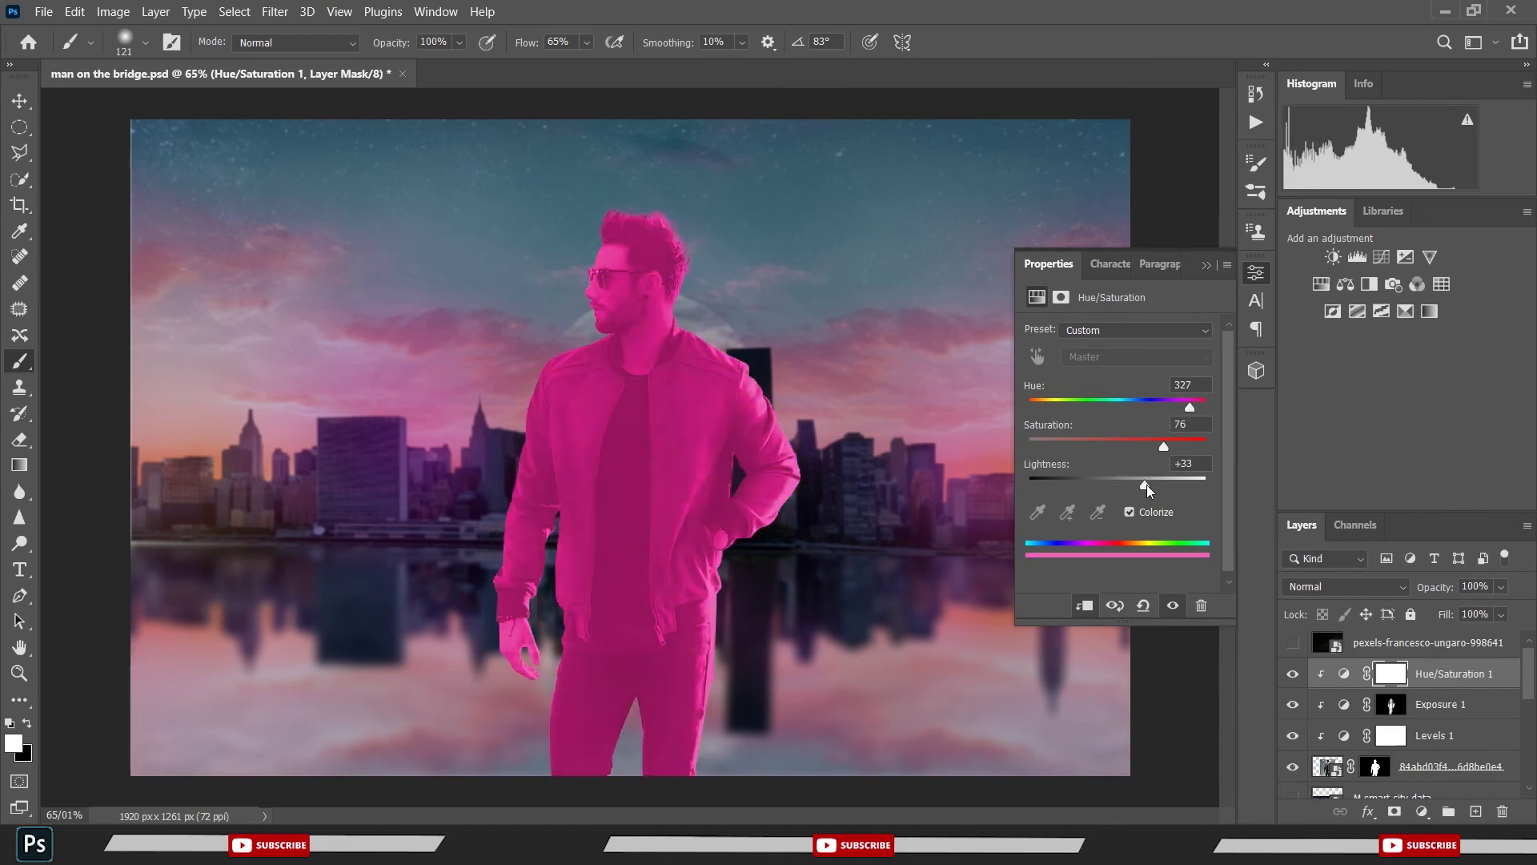
- Close the adjustment properties and save, keeping the pink tint visible
{"action": "left_click", "coordinate": [1203, 264]}
{"action": "key", "text": "ctrl+i"}
{"action": "key", "text": "ctrl+s"}
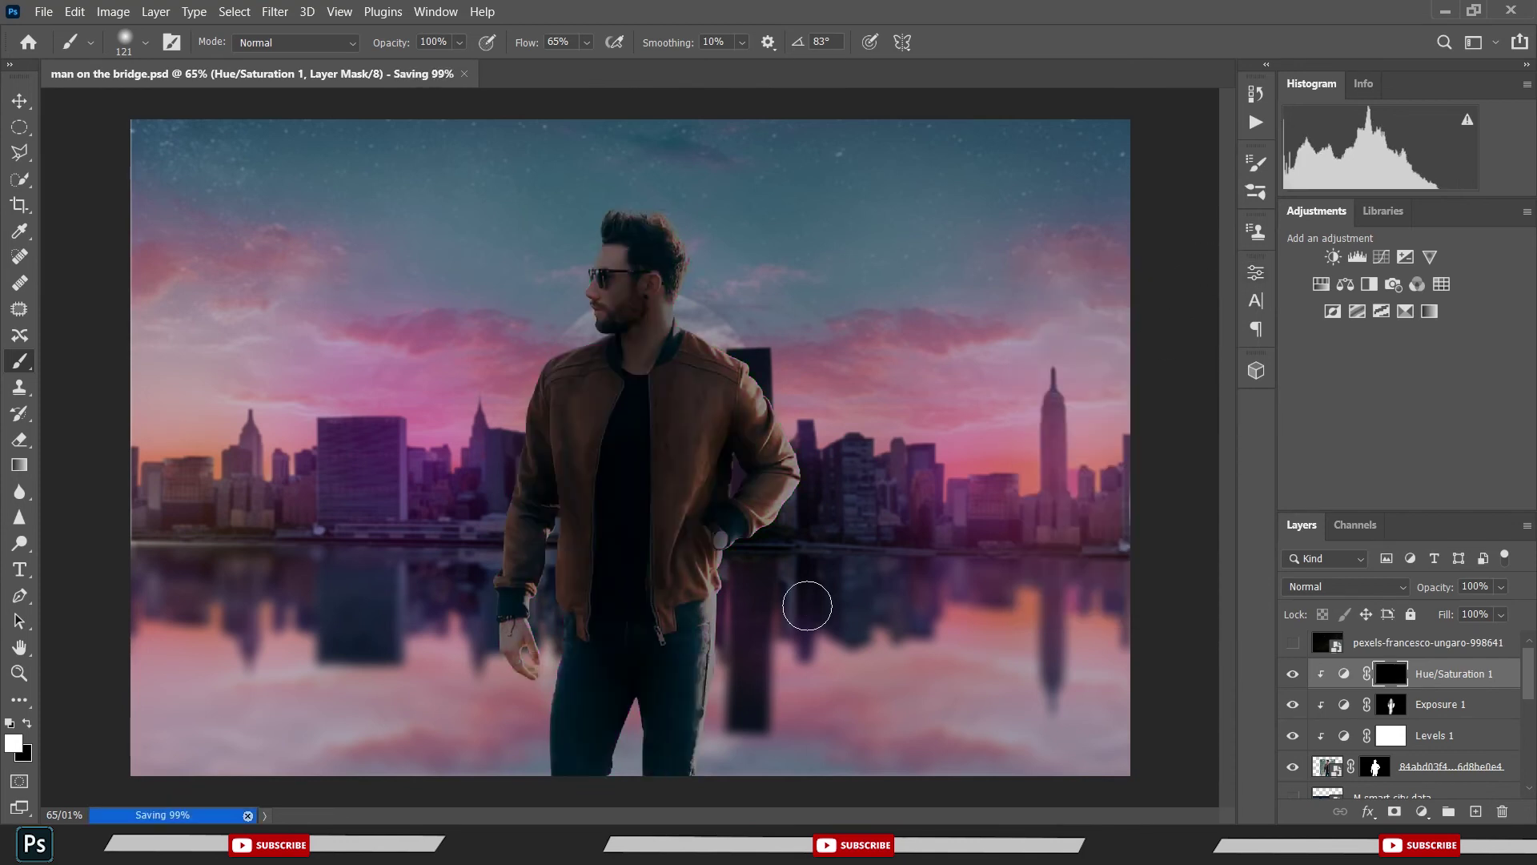
{"action": "key", "text": "ctrl+i"}
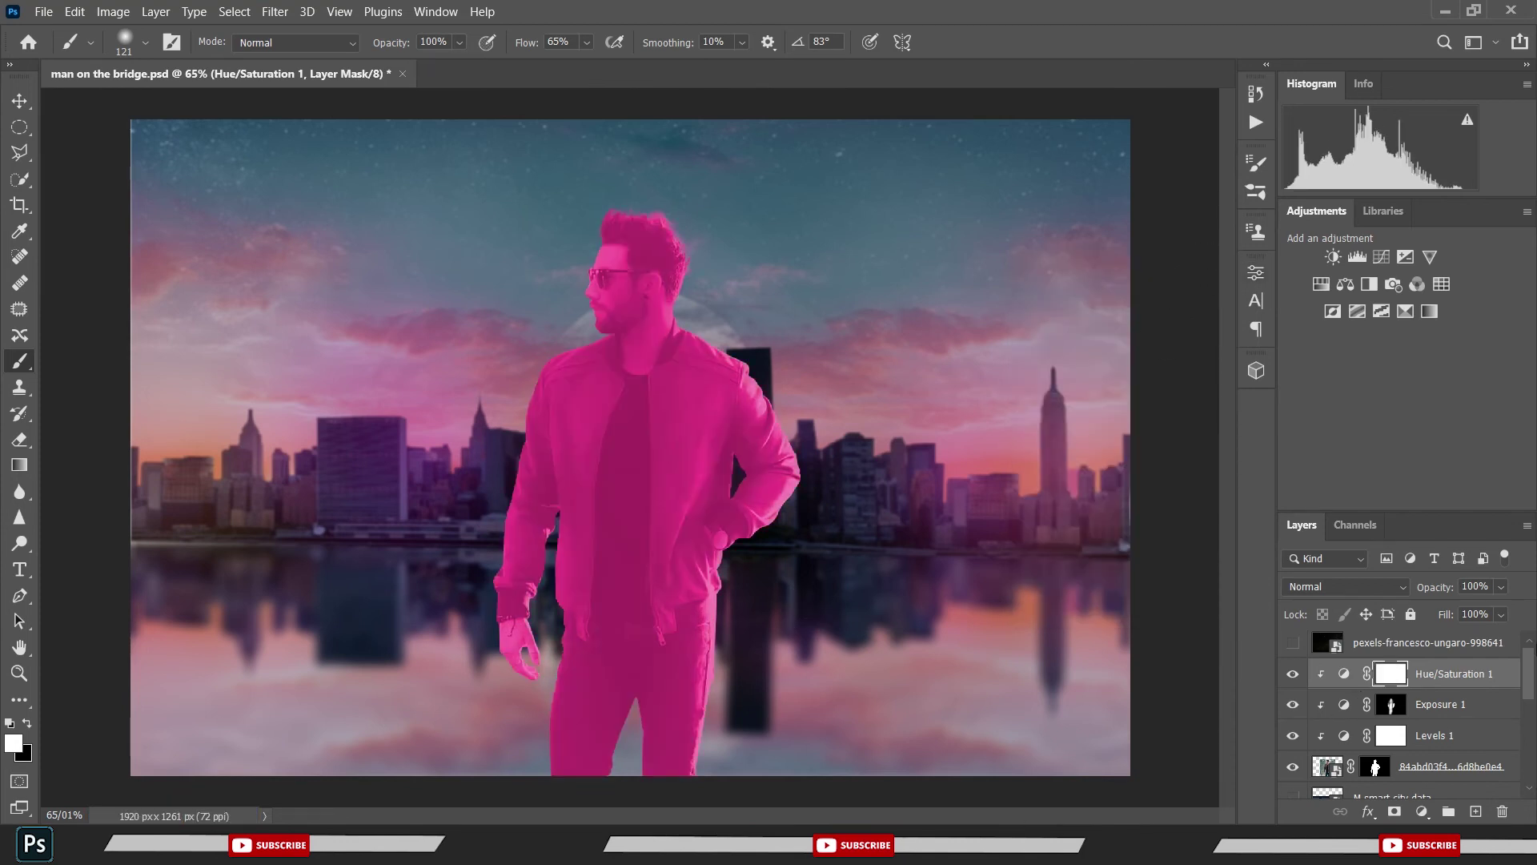
- Split the Hue/Saturation layer's Blend If underlying slider at 17/60, save, and target its mask with the Brush
{"action": "double_click", "coordinate": [1504, 675]}
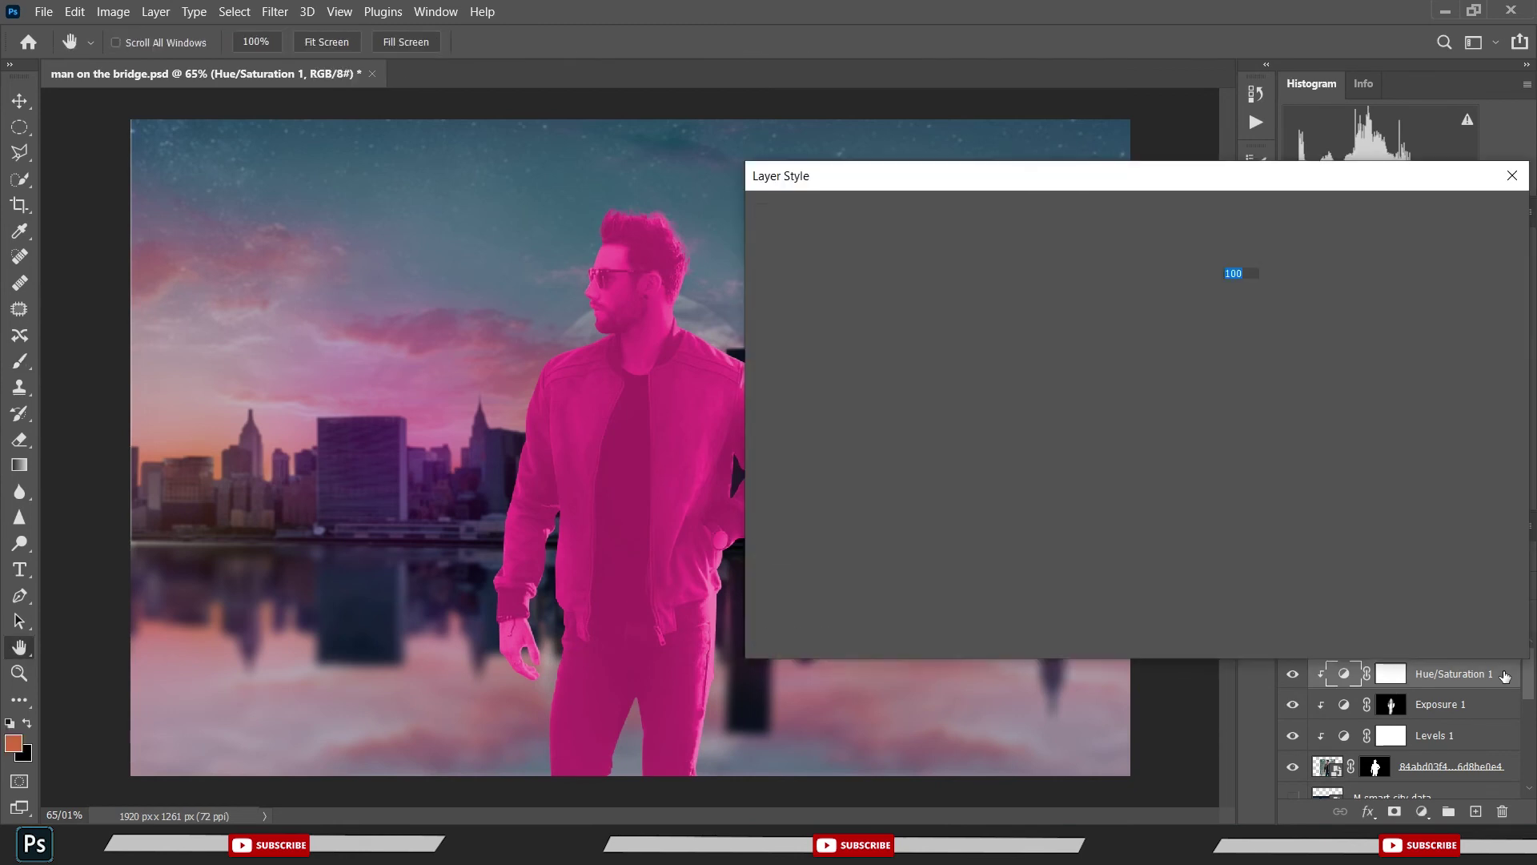
{"action": "left_click_drag", "start_coordinate": [1028, 572], "coordinate": [1089, 573]}
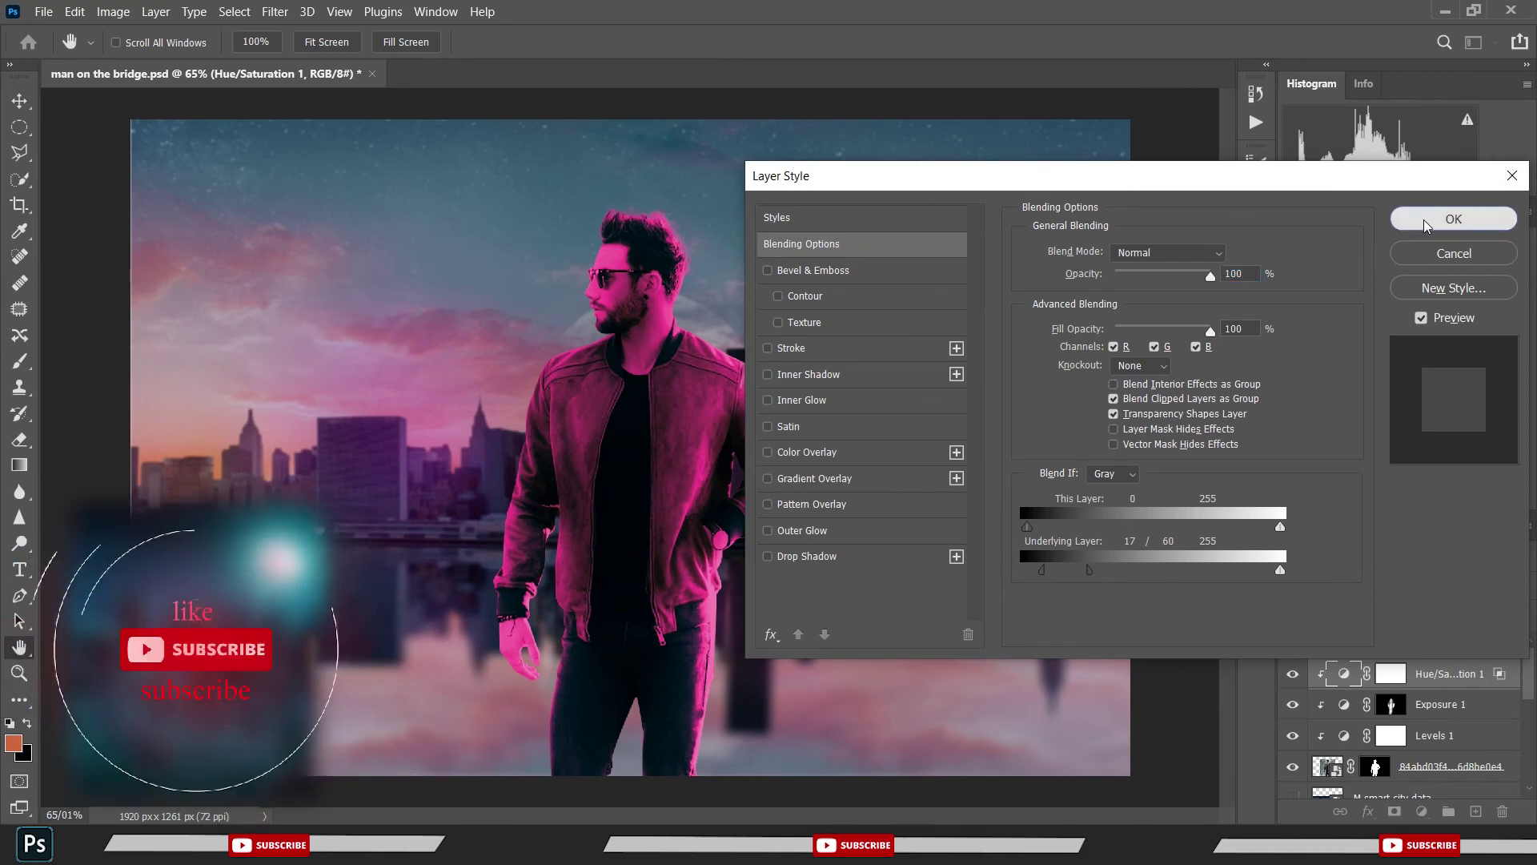
{"action": "key", "text": "Return"}
{"action": "key", "text": "b"}
{"action": "key", "text": "ctrl+s"}
{"action": "left_click", "coordinate": [1380, 678]}
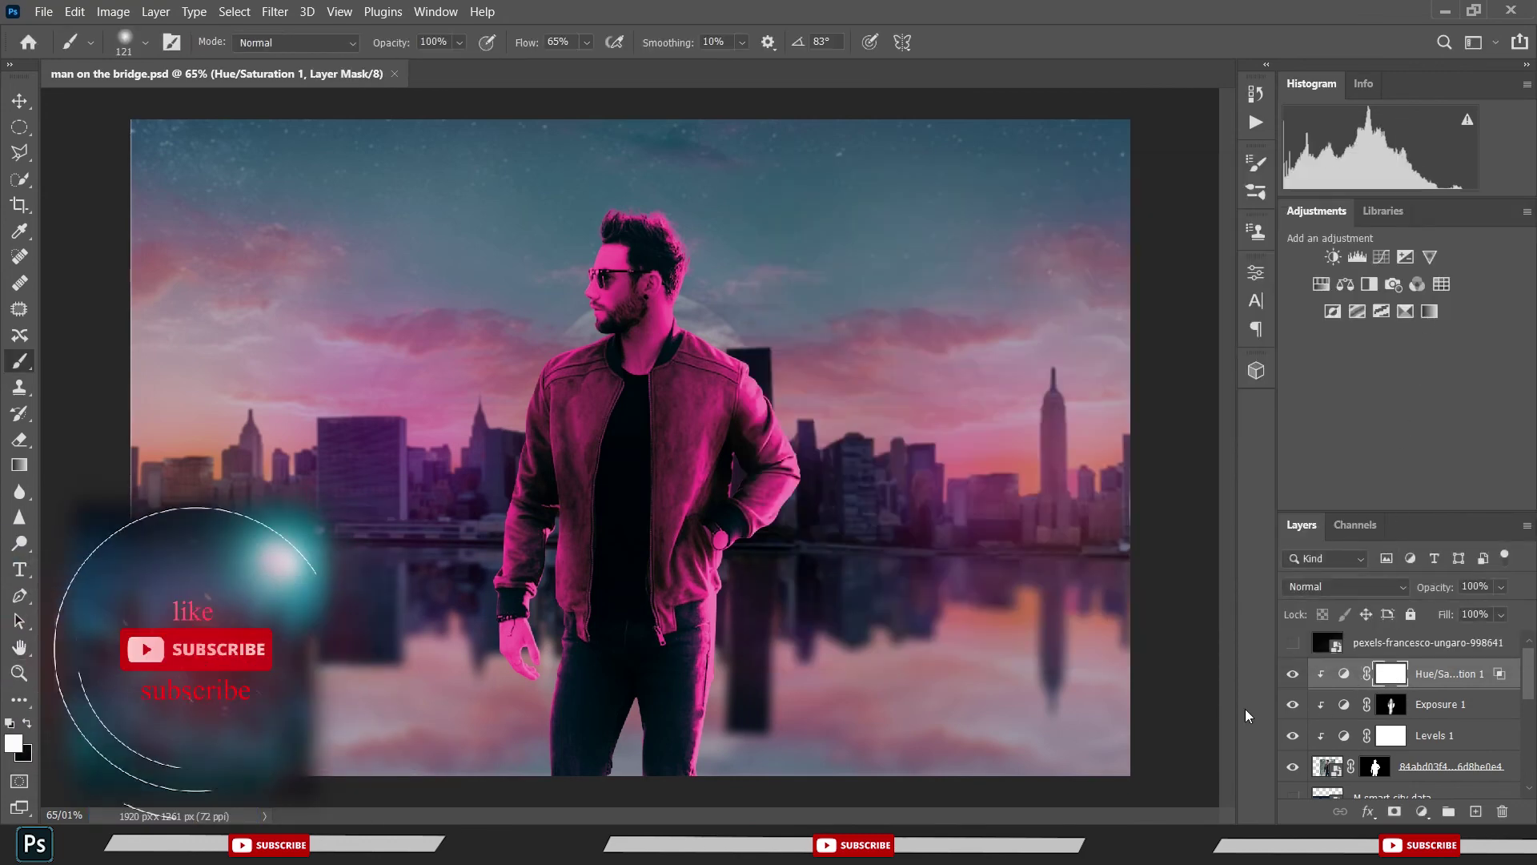
- Invert the tint mask, then paint pink rim light along the wrist, hand and cuff edges
{"action": "key", "text": "ctrl+i"}
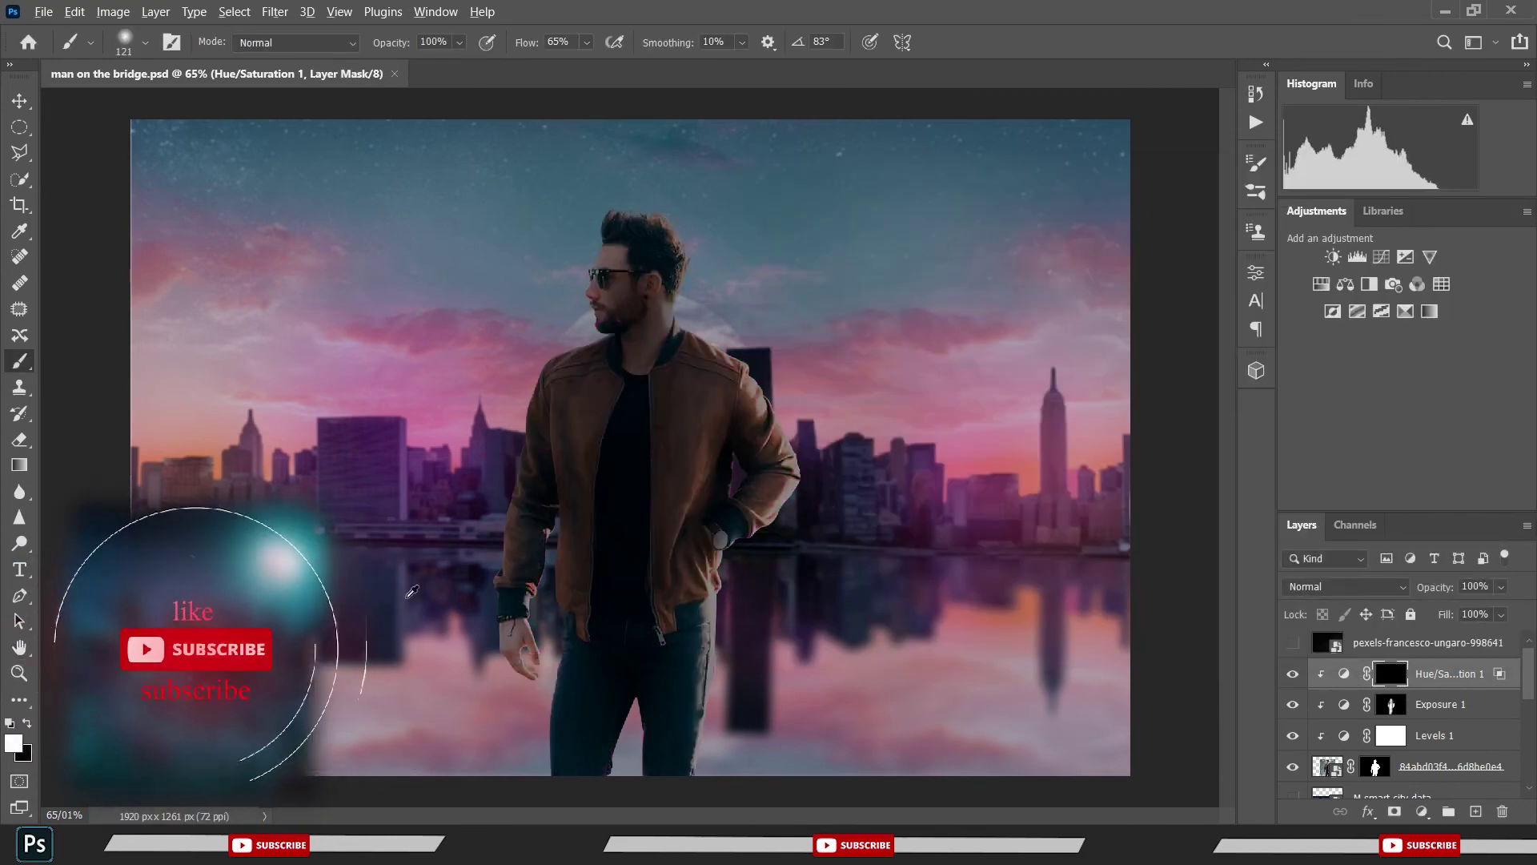
{"action": "scroll", "coordinate": [550, 703], "scroll_direction": "up", "scroll_amount": 2}
{"action": "scroll", "coordinate": [600, 727], "scroll_direction": "up", "scroll_amount": 2}
{"action": "scroll", "coordinate": [594, 725], "scroll_direction": "up", "scroll_amount": 2}
{"action": "scroll", "coordinate": [595, 735], "scroll_direction": "up", "scroll_amount": 2}
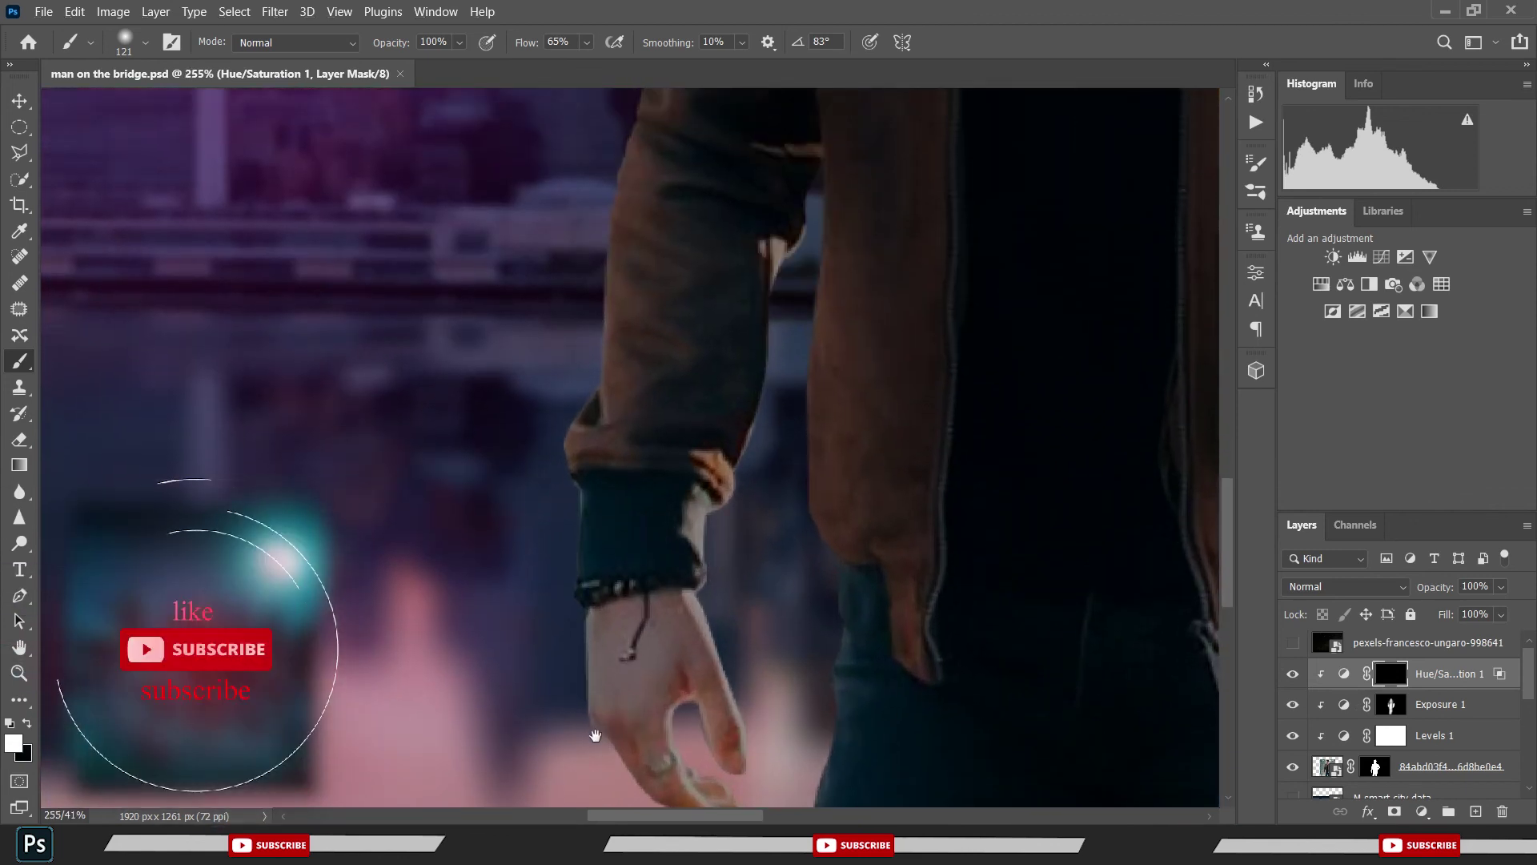
{"action": "mouse_move", "coordinate": [595, 735]}
{"action": "left_mouse_down"}
{"action": "mouse_move", "coordinate": [587, 552]}
{"action": "mouse_move", "coordinate": [532, 493]}
{"action": "left_mouse_up"}
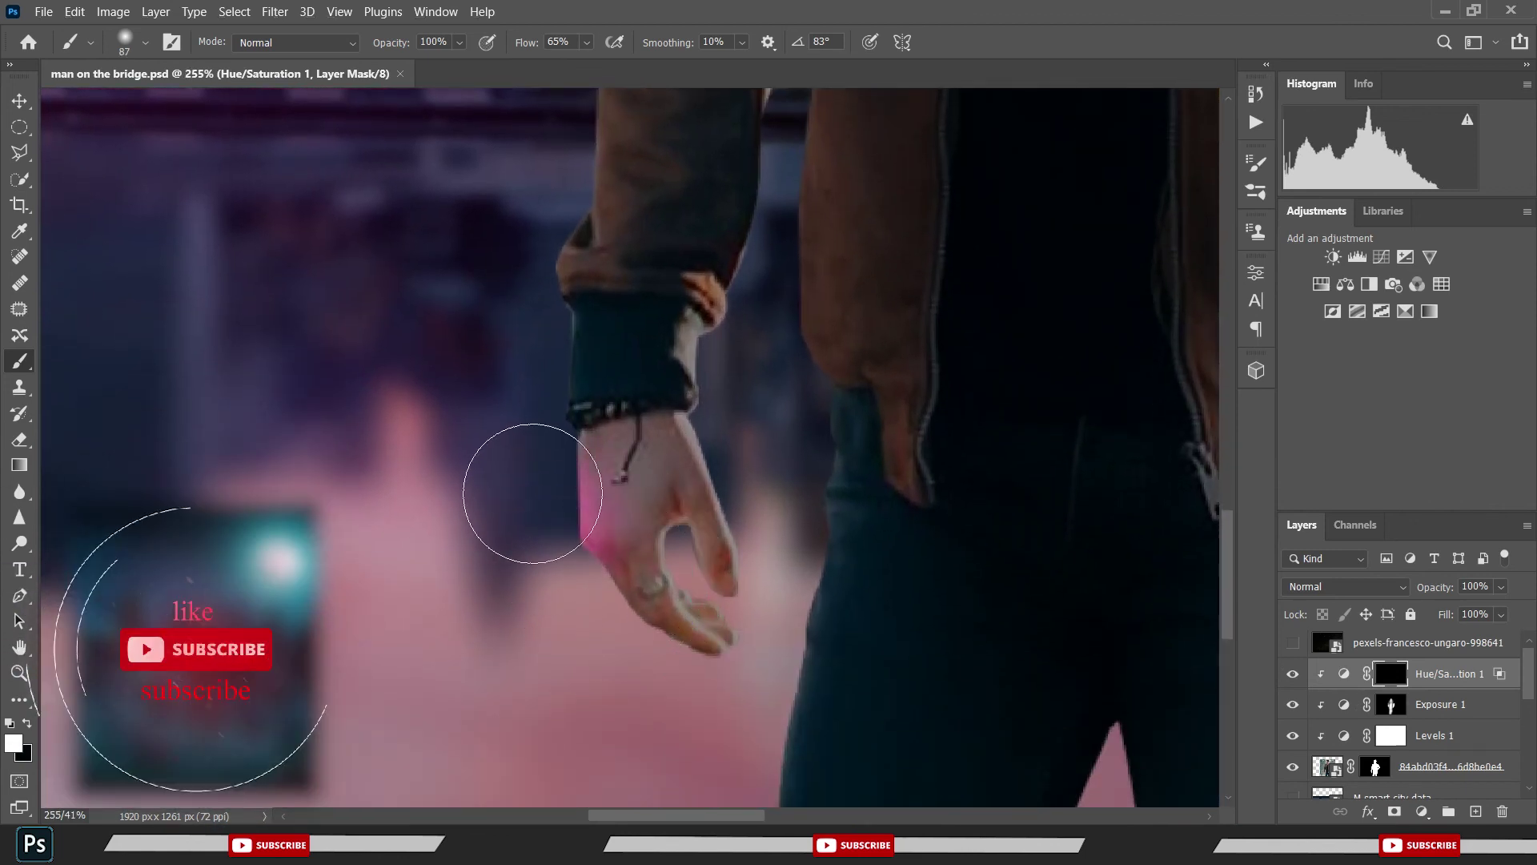
{"action": "key", "text": "bracketleft"}
{"action": "key", "text": "bracketleft"}
{"action": "key", "text": "bracketleft"}
{"action": "left_click_drag", "start_coordinate": [591, 538], "coordinate": [660, 663]}
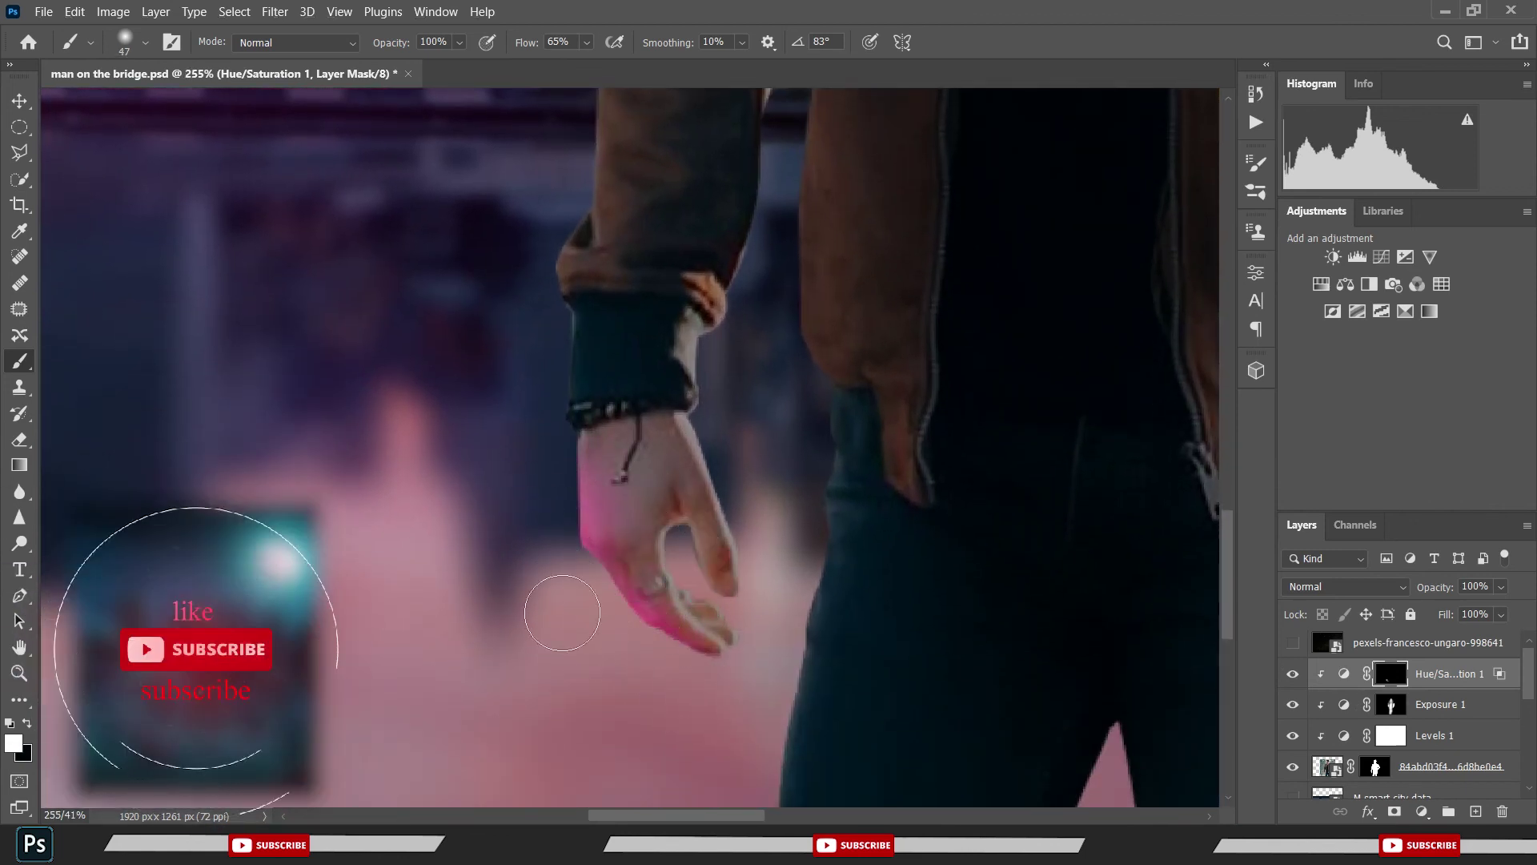
{"action": "mouse_move", "coordinate": [562, 612]}
{"action": "left_mouse_down"}
{"action": "mouse_move", "coordinate": [534, 281]}
{"action": "mouse_move", "coordinate": [559, 199]}
{"action": "mouse_move", "coordinate": [542, 389]}
{"action": "left_mouse_up"}
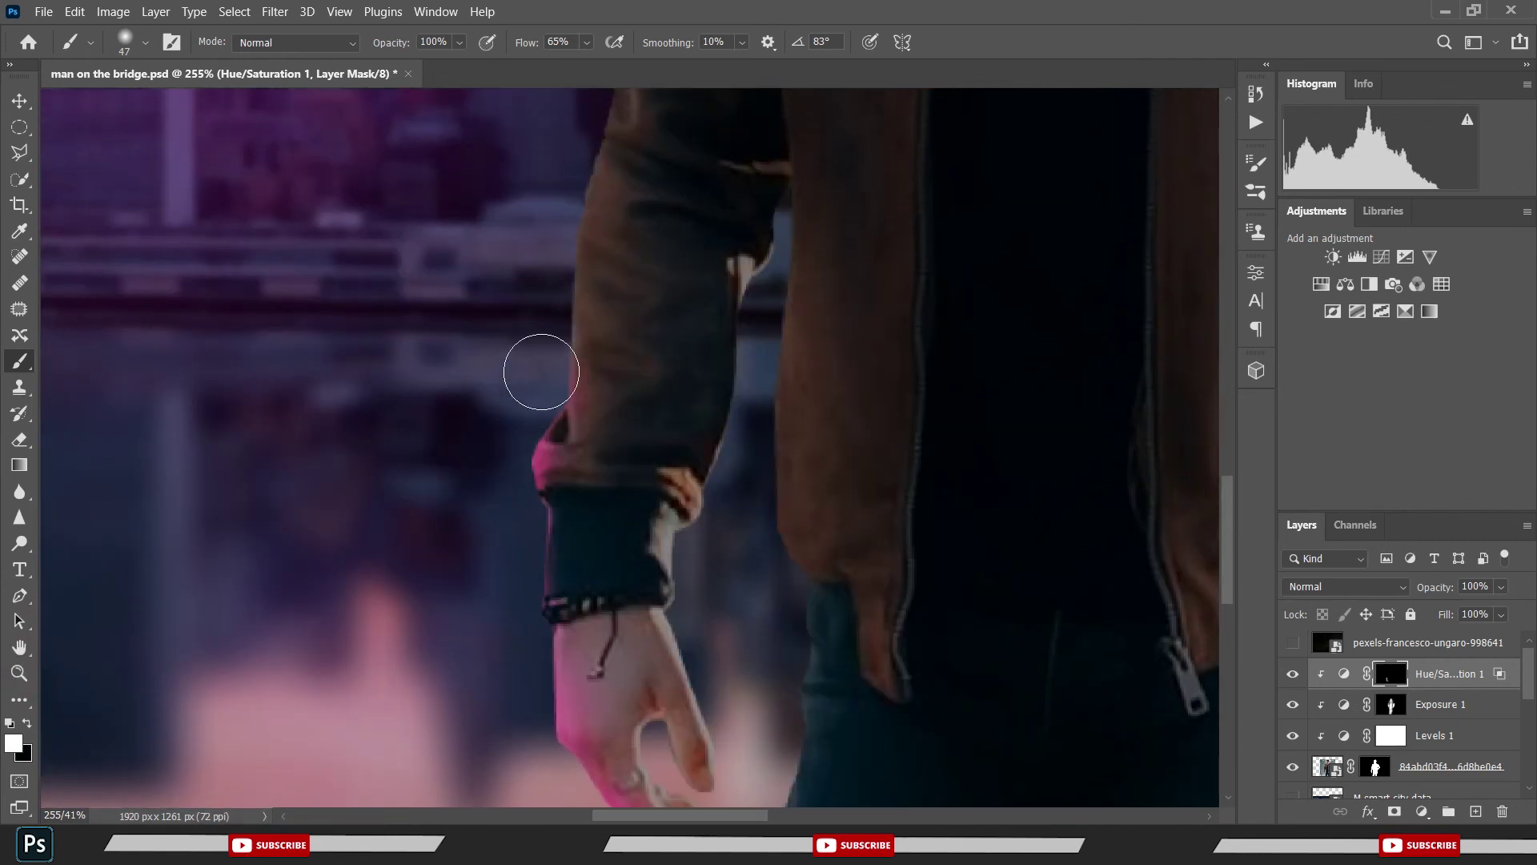
- Paint faint pink rim light along the upper arm, shoulder and face edge
{"action": "mouse_move", "coordinate": [564, 152]}
{"action": "left_mouse_down"}
{"action": "mouse_move", "coordinate": [509, 439]}
{"action": "mouse_move", "coordinate": [565, 169]}
{"action": "left_mouse_up"}
{"action": "left_click_drag", "start_coordinate": [566, 223], "coordinate": [529, 509]}
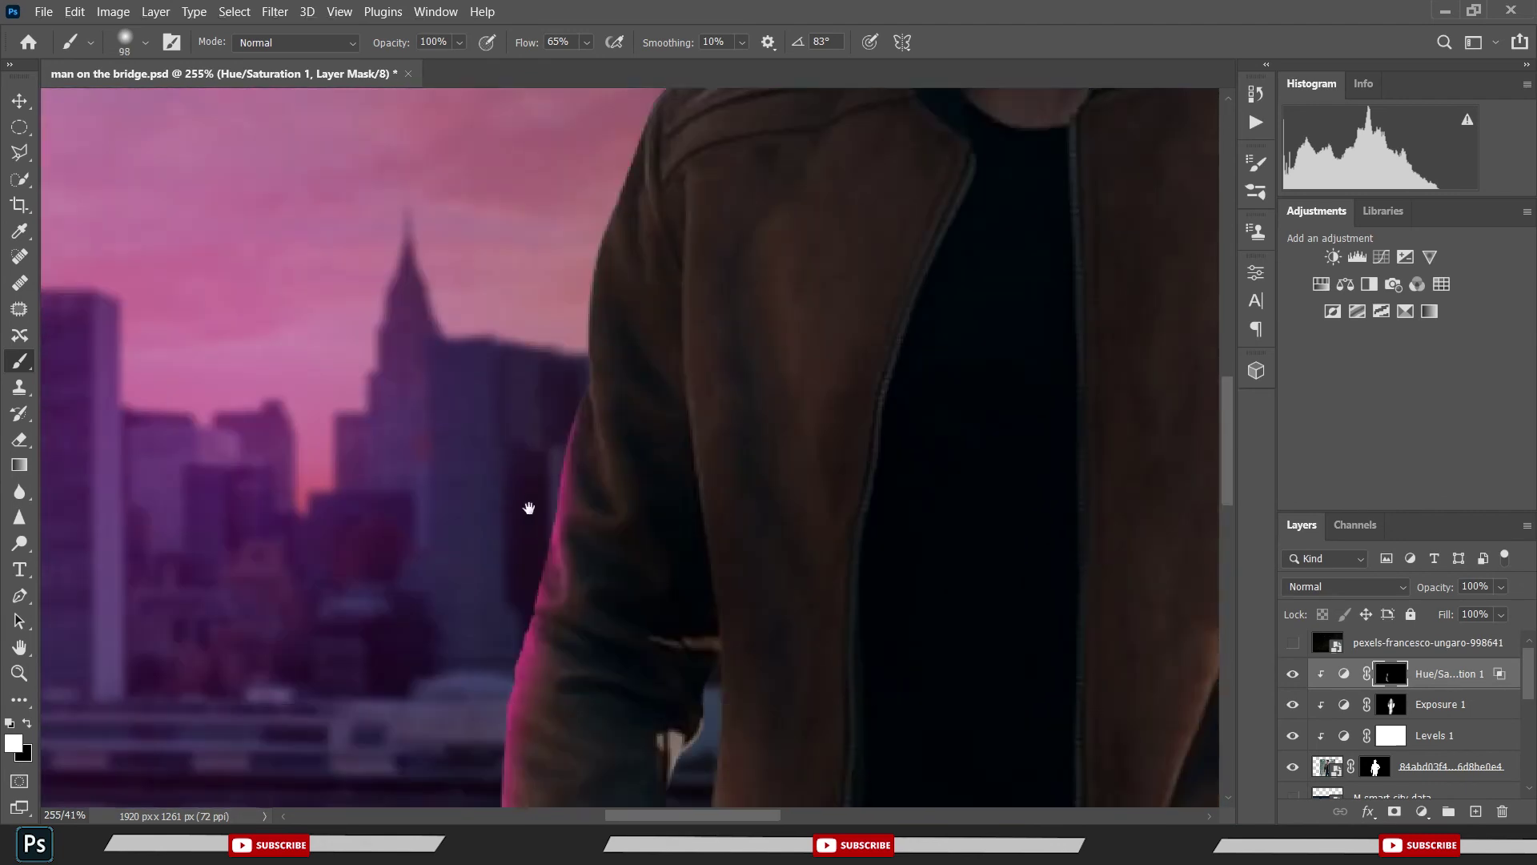
{"action": "left_click_drag", "start_coordinate": [530, 355], "coordinate": [557, 218]}
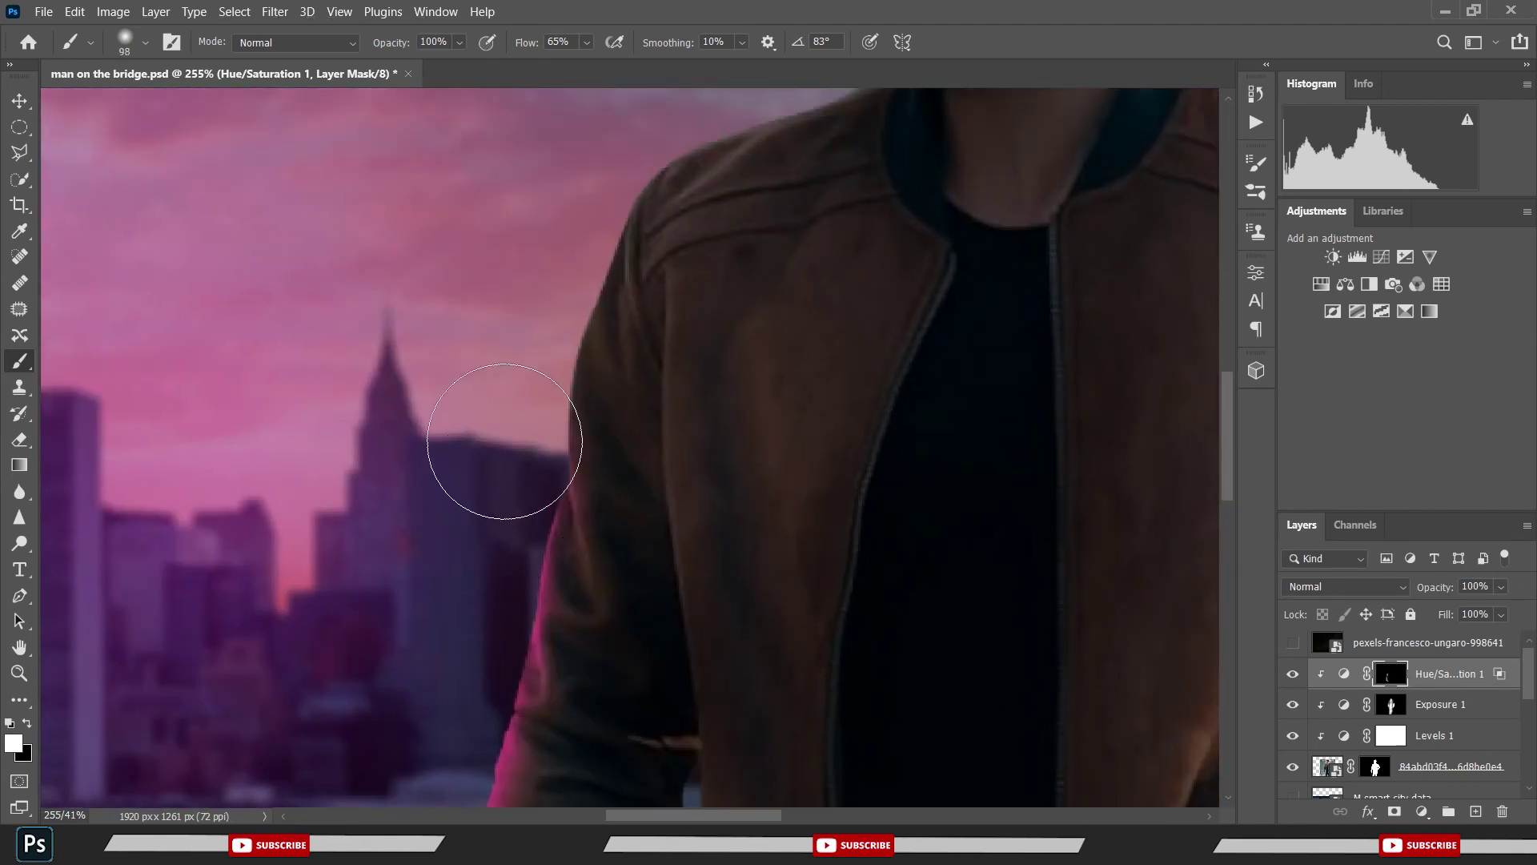
{"action": "left_click_drag", "start_coordinate": [590, 165], "coordinate": [477, 398]}
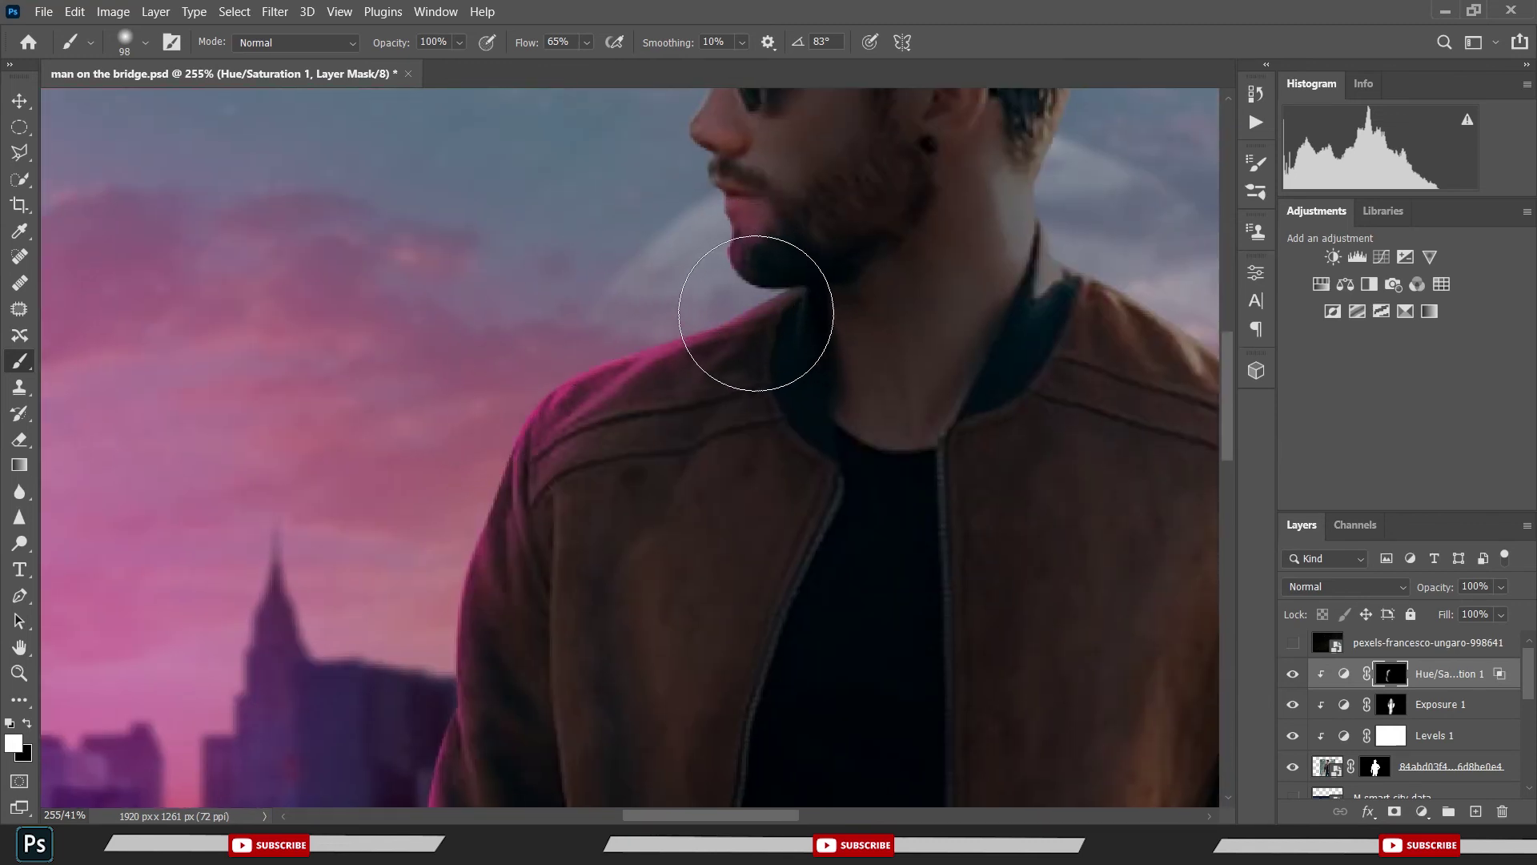
{"action": "left_click_drag", "start_coordinate": [722, 291], "coordinate": [679, 582]}
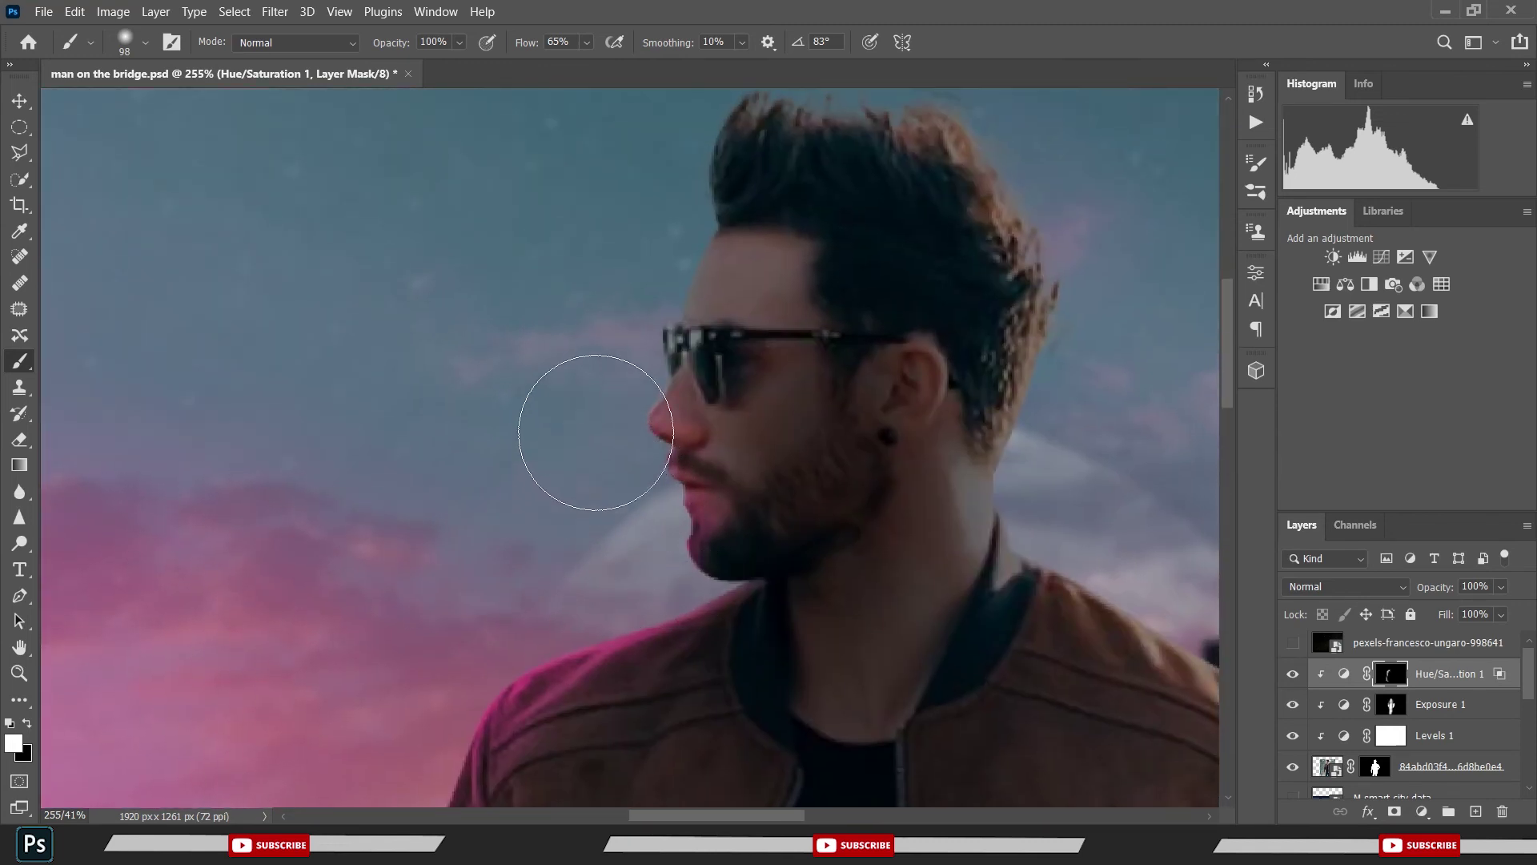
{"action": "left_click_drag", "start_coordinate": [606, 286], "coordinate": [628, 279]}
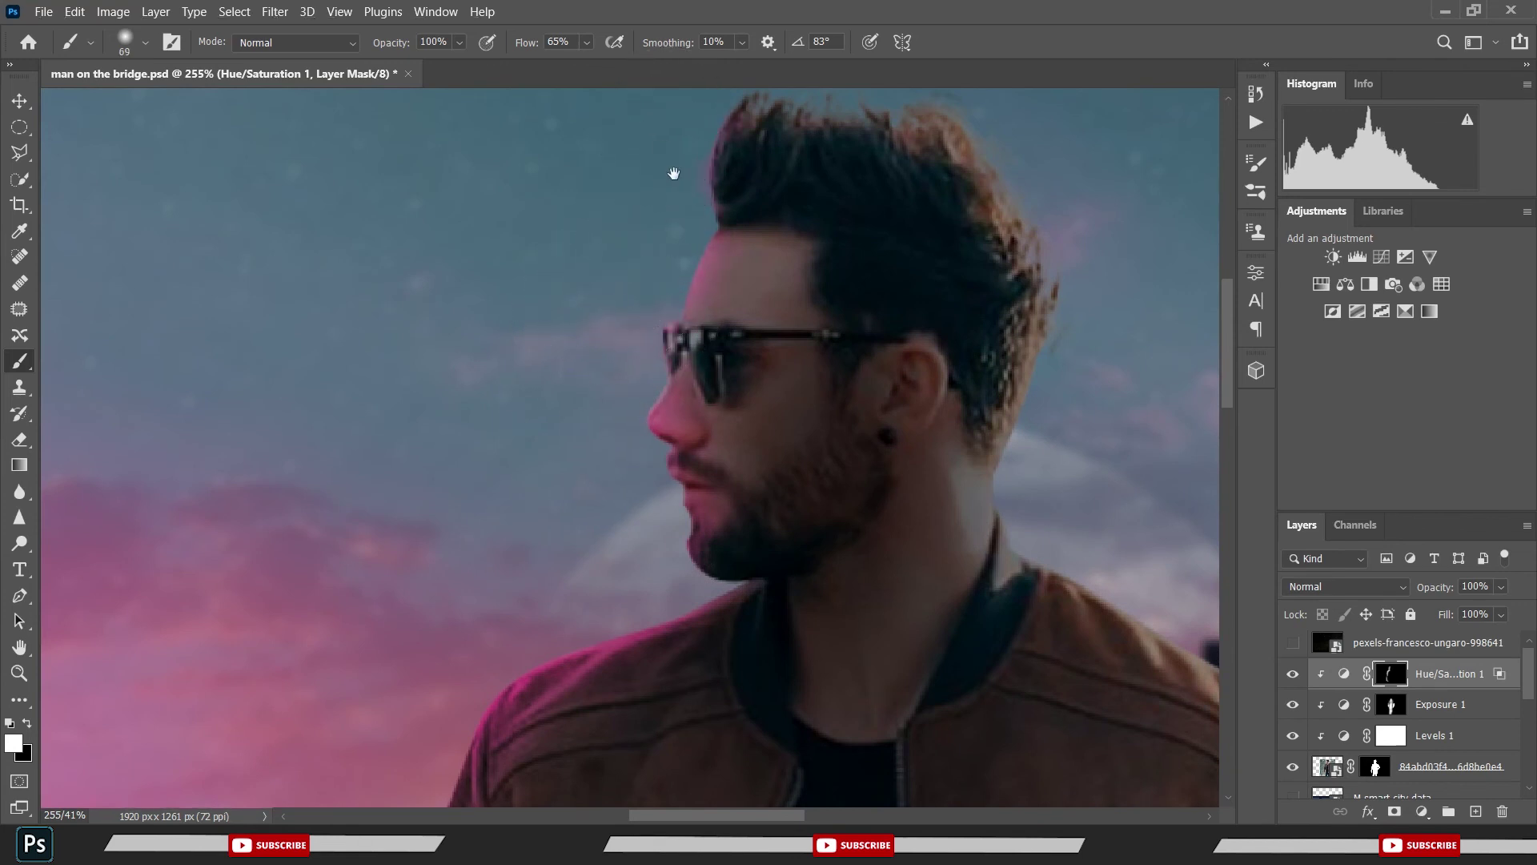
{"action": "left_click_drag", "start_coordinate": [674, 174], "coordinate": [619, 276]}
{"action": "scroll", "coordinate": [576, 315], "scroll_direction": "down", "scroll_amount": 2}
{"action": "scroll", "coordinate": [570, 317], "scroll_direction": "down", "scroll_amount": 2}
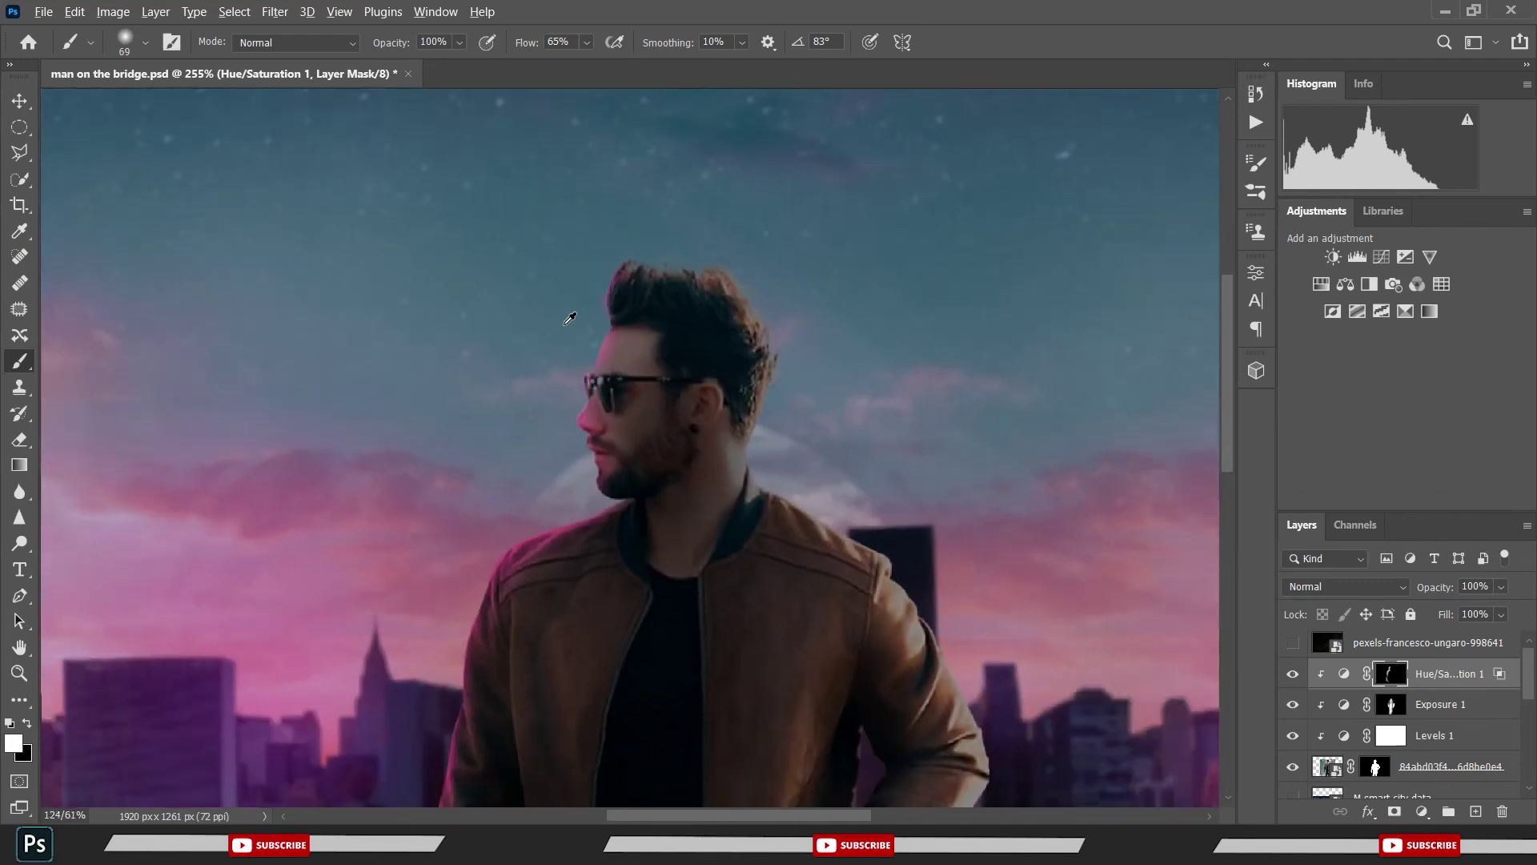
{"action": "scroll", "coordinate": [570, 318], "scroll_direction": "down", "scroll_amount": 2}
{"action": "scroll", "coordinate": [570, 319], "scroll_direction": "down", "scroll_amount": 1}
{"action": "scroll", "coordinate": [570, 318], "scroll_direction": "down", "scroll_amount": 1}
- Paint pink rim glow down the jacket's left edge and the jeans' left edge
{"action": "scroll", "coordinate": [570, 318], "scroll_direction": "up", "scroll_amount": 1}
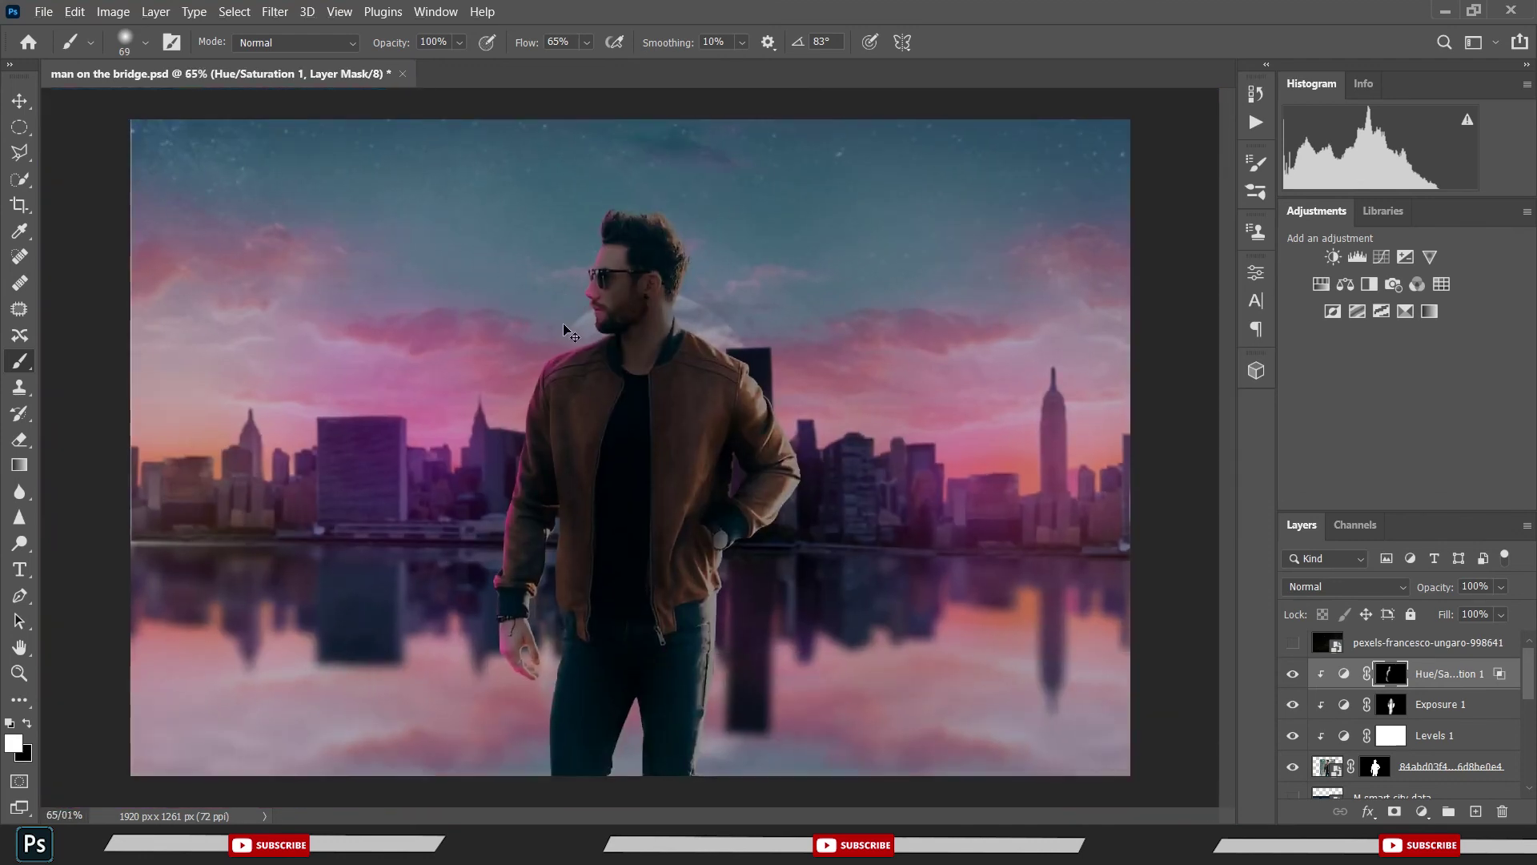
{"action": "key", "text": "ctrl+s"}
{"action": "scroll", "coordinate": [570, 719], "scroll_direction": "up", "scroll_amount": 1}
{"action": "scroll", "coordinate": [570, 719], "scroll_direction": "up", "scroll_amount": 3}
{"action": "scroll", "coordinate": [516, 709], "scroll_direction": "up", "scroll_amount": 1}
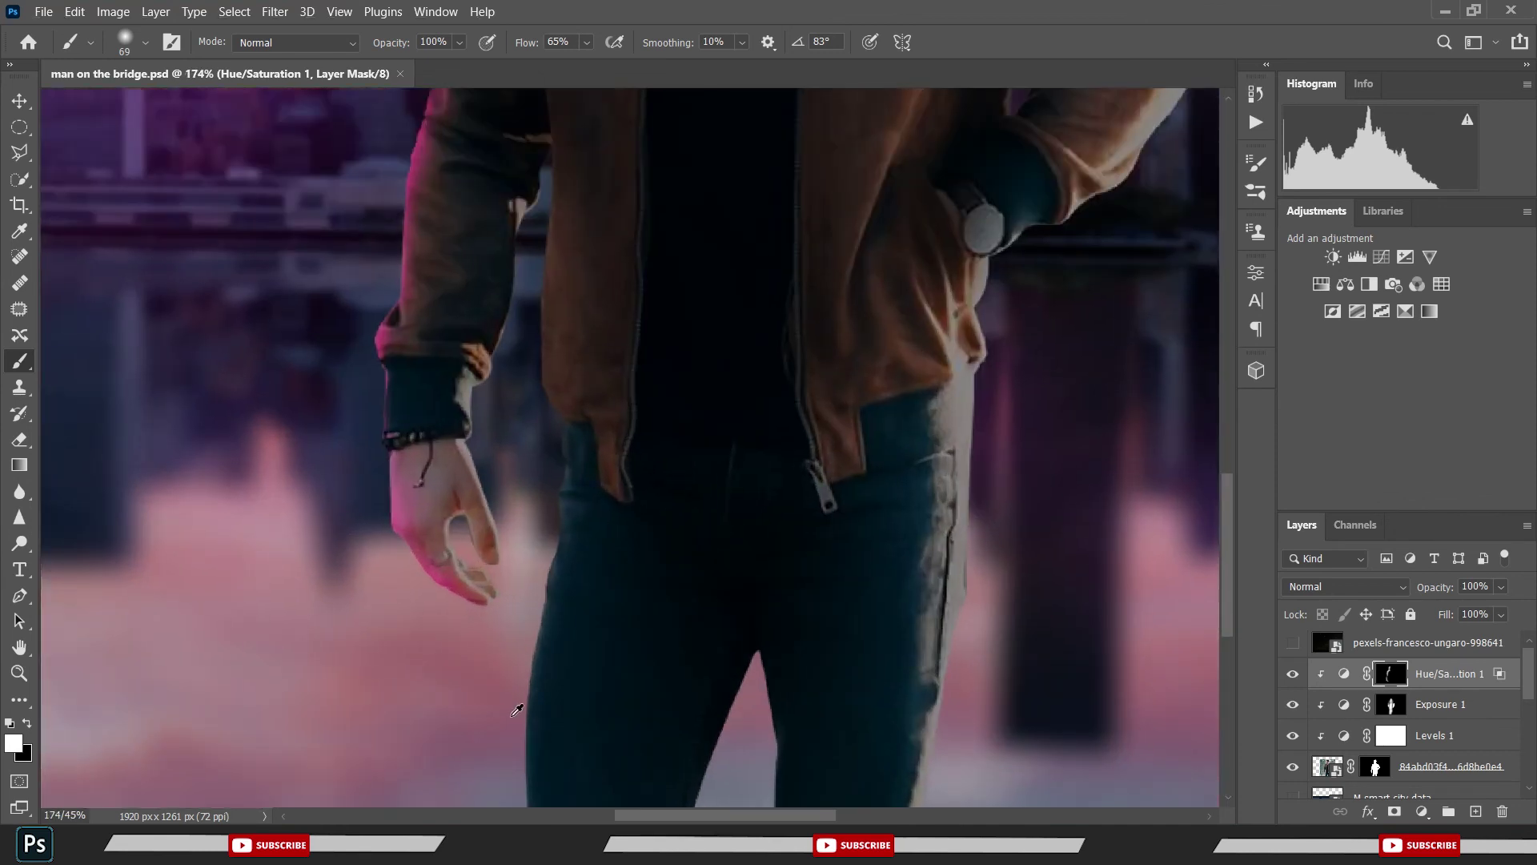
{"action": "scroll", "coordinate": [531, 395], "scroll_direction": "up", "scroll_amount": 1}
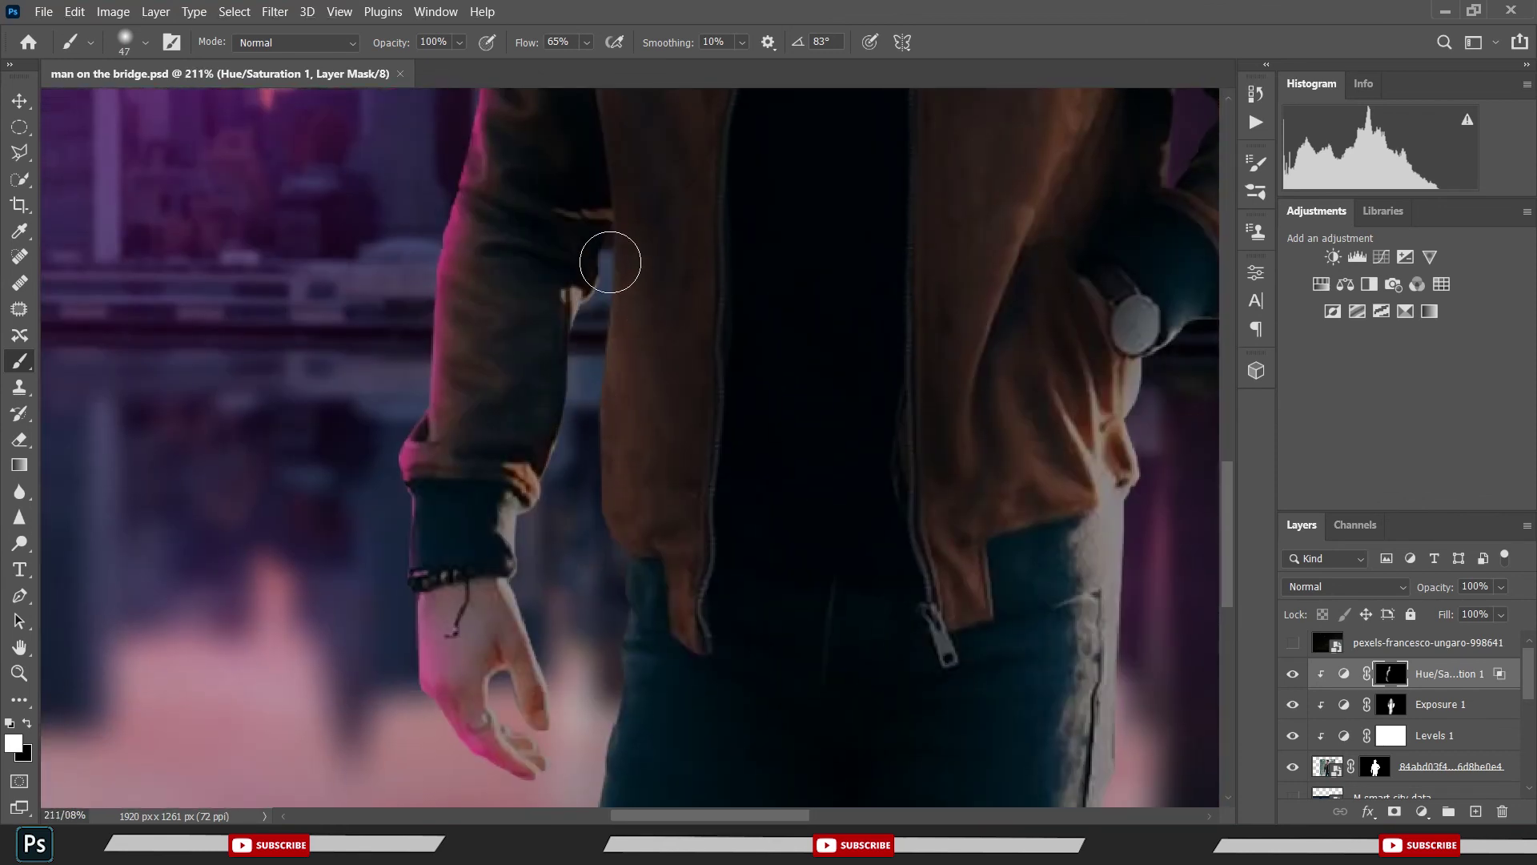
{"action": "left_click_drag", "start_coordinate": [596, 346], "coordinate": [596, 529]}
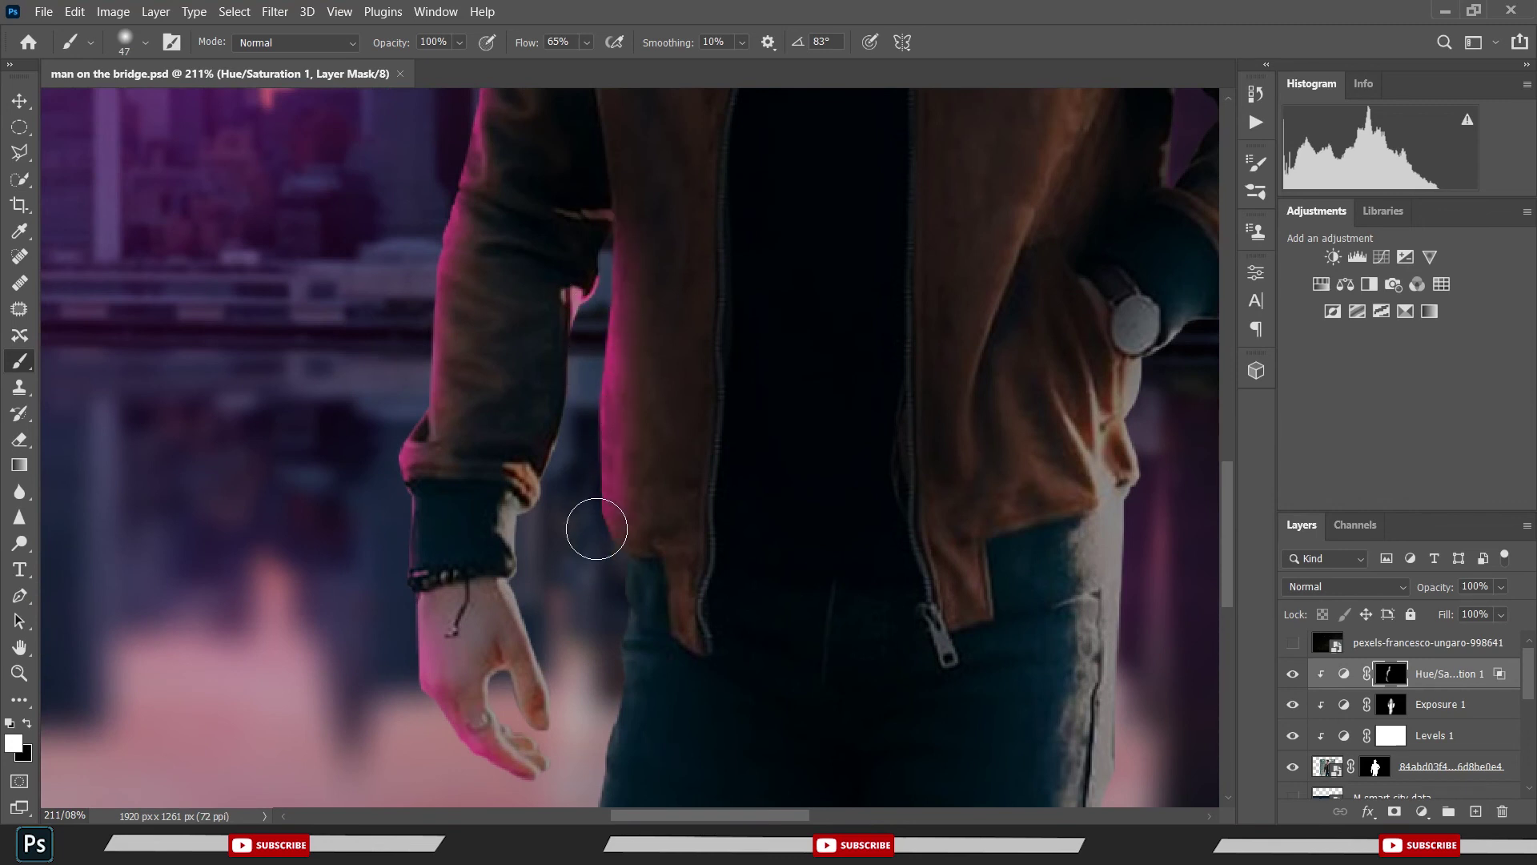
{"action": "left_click_drag", "start_coordinate": [608, 662], "coordinate": [706, 394]}
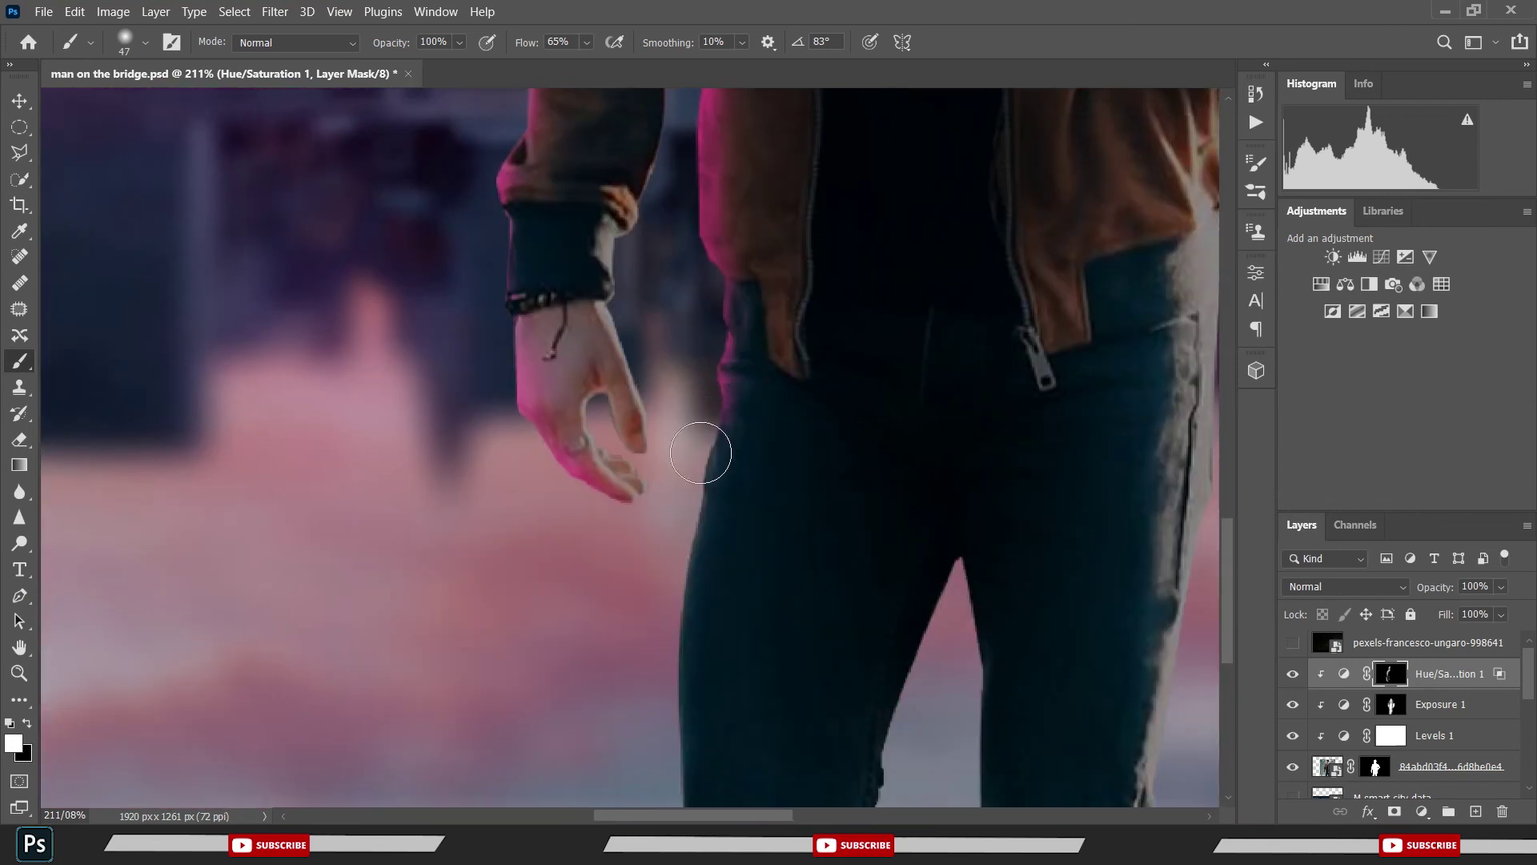
{"action": "left_click_drag", "start_coordinate": [701, 452], "coordinate": [668, 637]}
- With a larger brush, paint pink up the right leg's outer edge and the bent arm
{"action": "left_click_drag", "start_coordinate": [651, 726], "coordinate": [684, 416]}
{"action": "key", "text": "bracketright"}
{"action": "key", "text": "bracketright"}
{"action": "key", "text": "bracketright"}
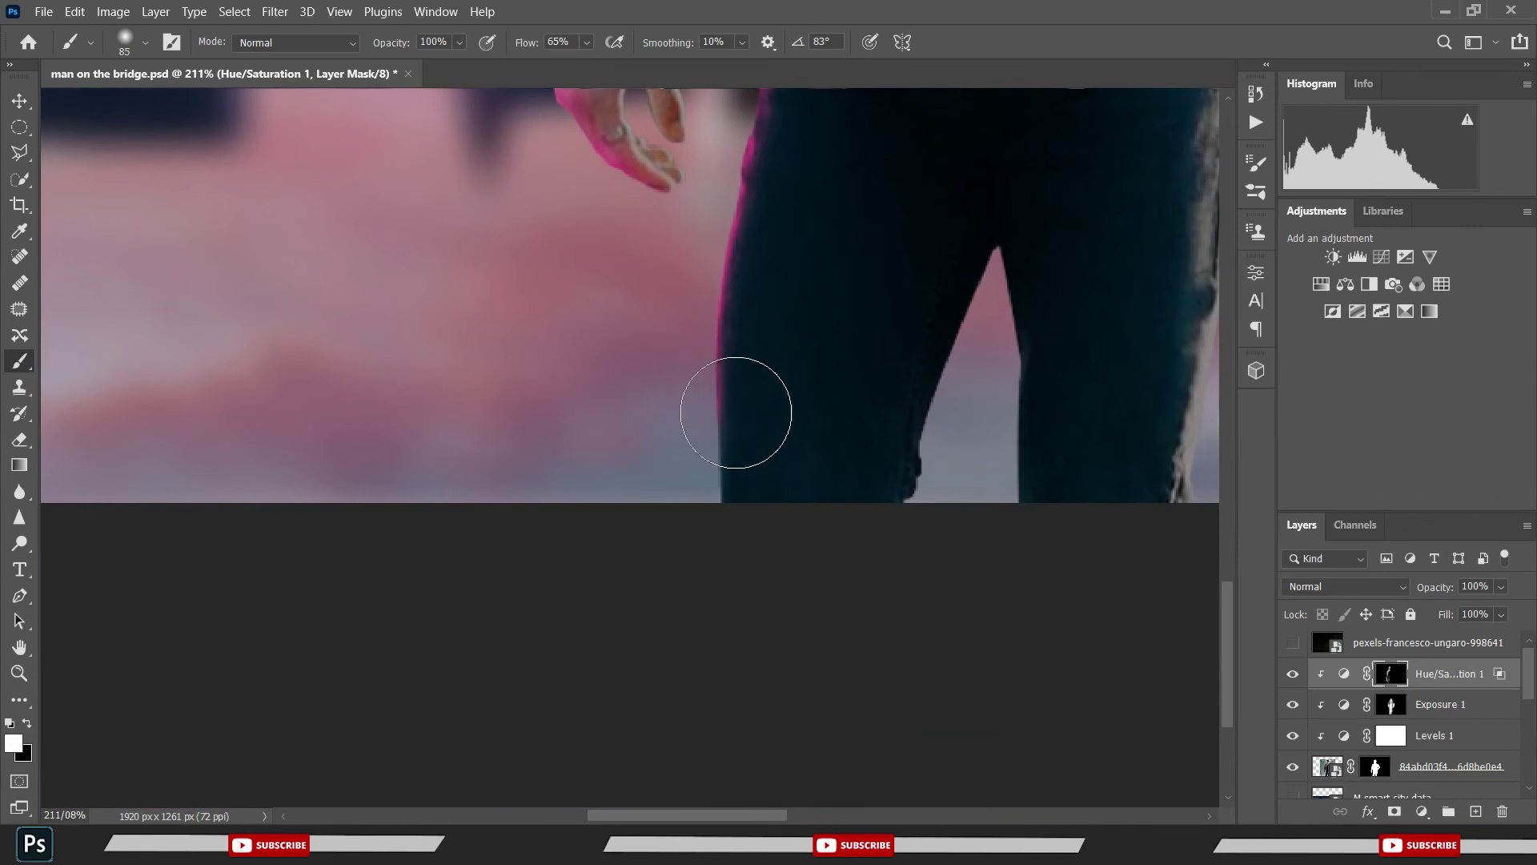
{"action": "left_click_drag", "start_coordinate": [844, 336], "coordinate": [512, 375]}
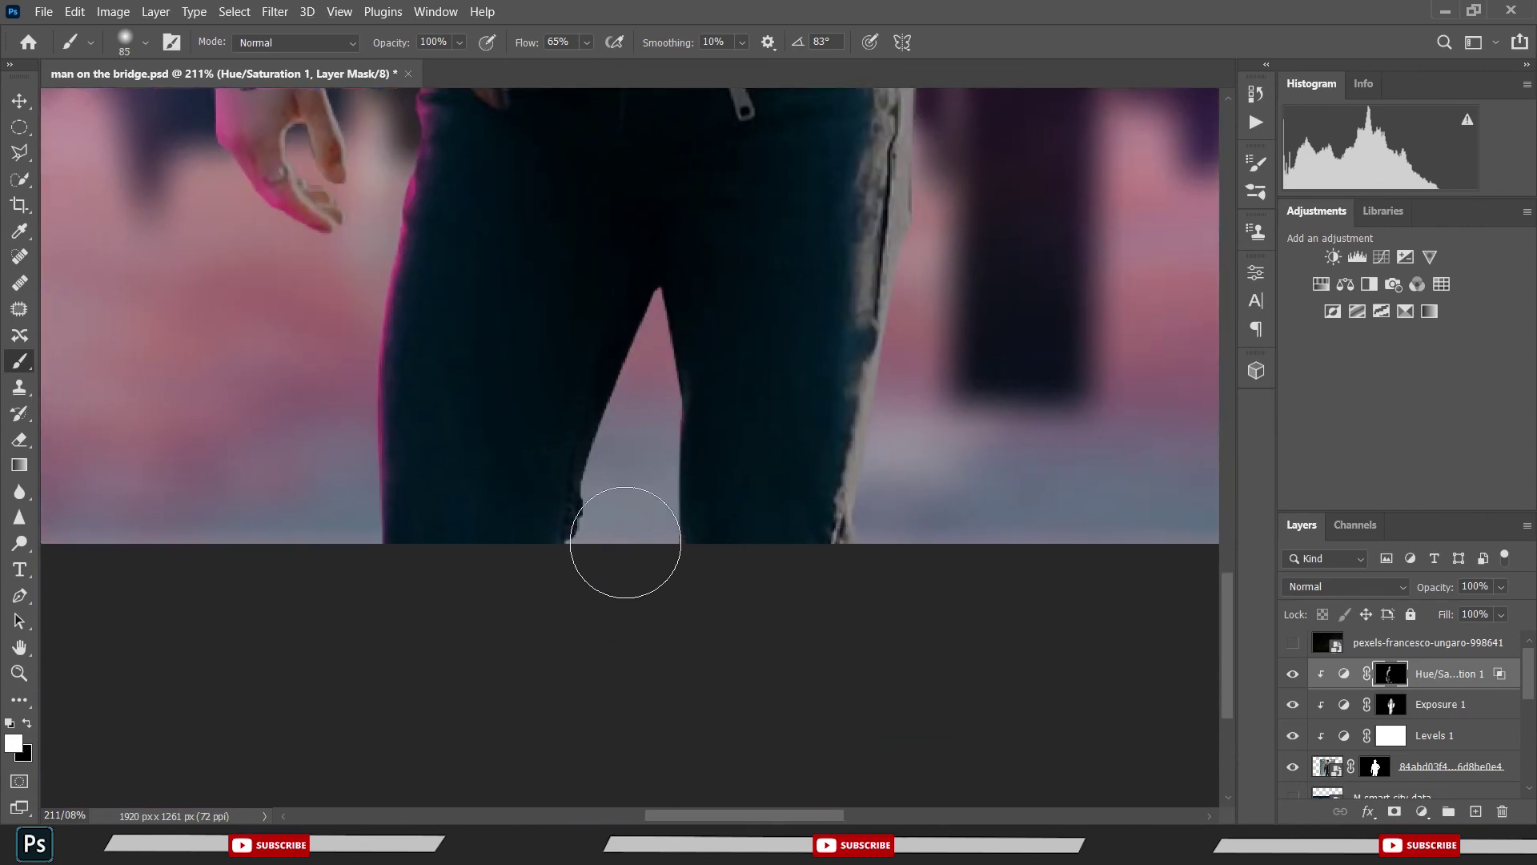
{"action": "left_click_drag", "start_coordinate": [840, 533], "coordinate": [900, 160]}
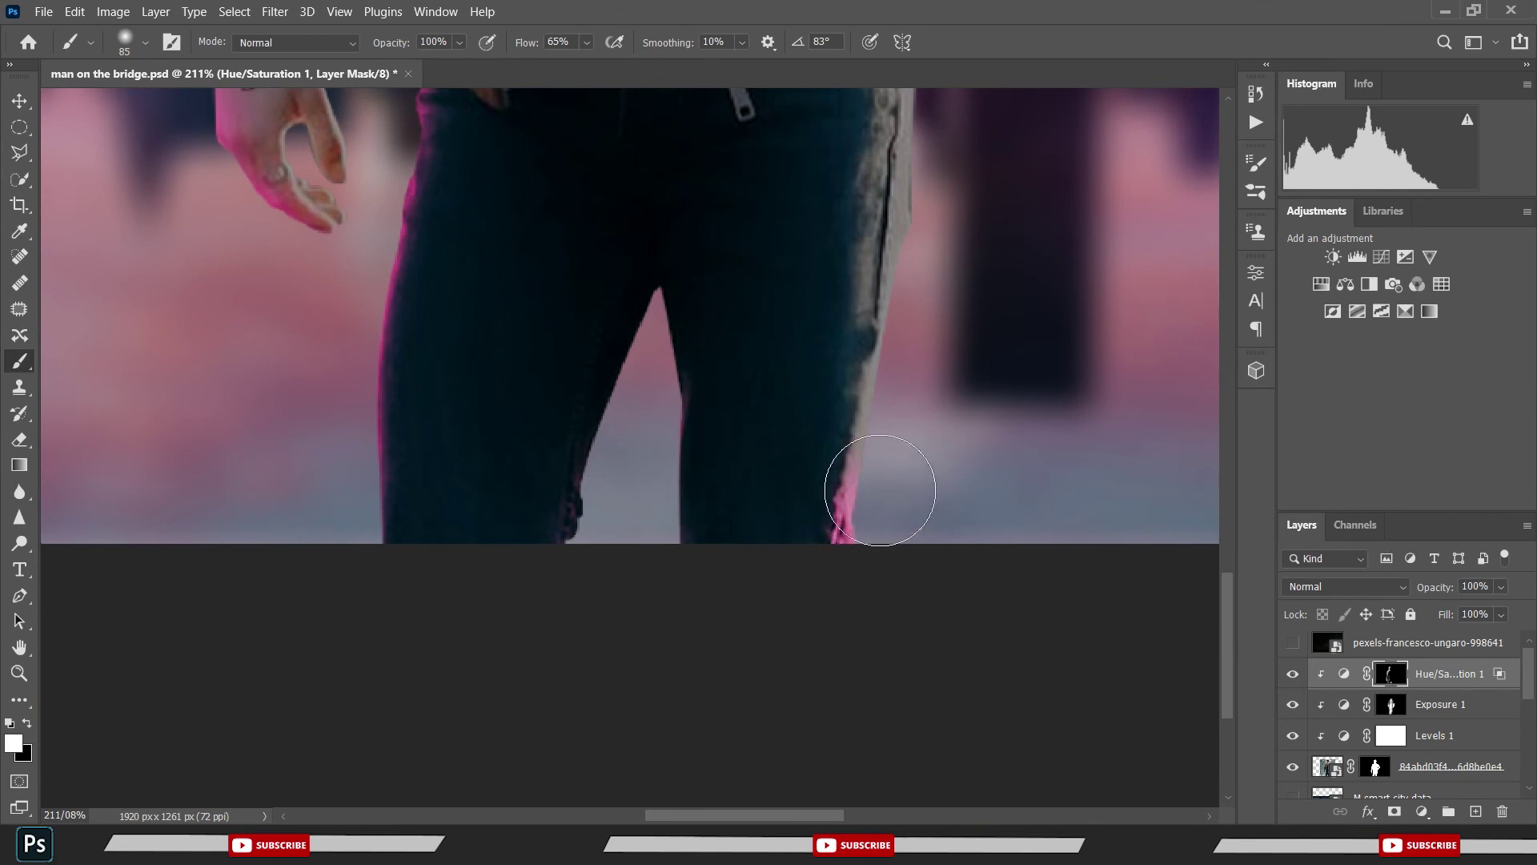
{"action": "left_click_drag", "start_coordinate": [940, 231], "coordinate": [795, 559]}
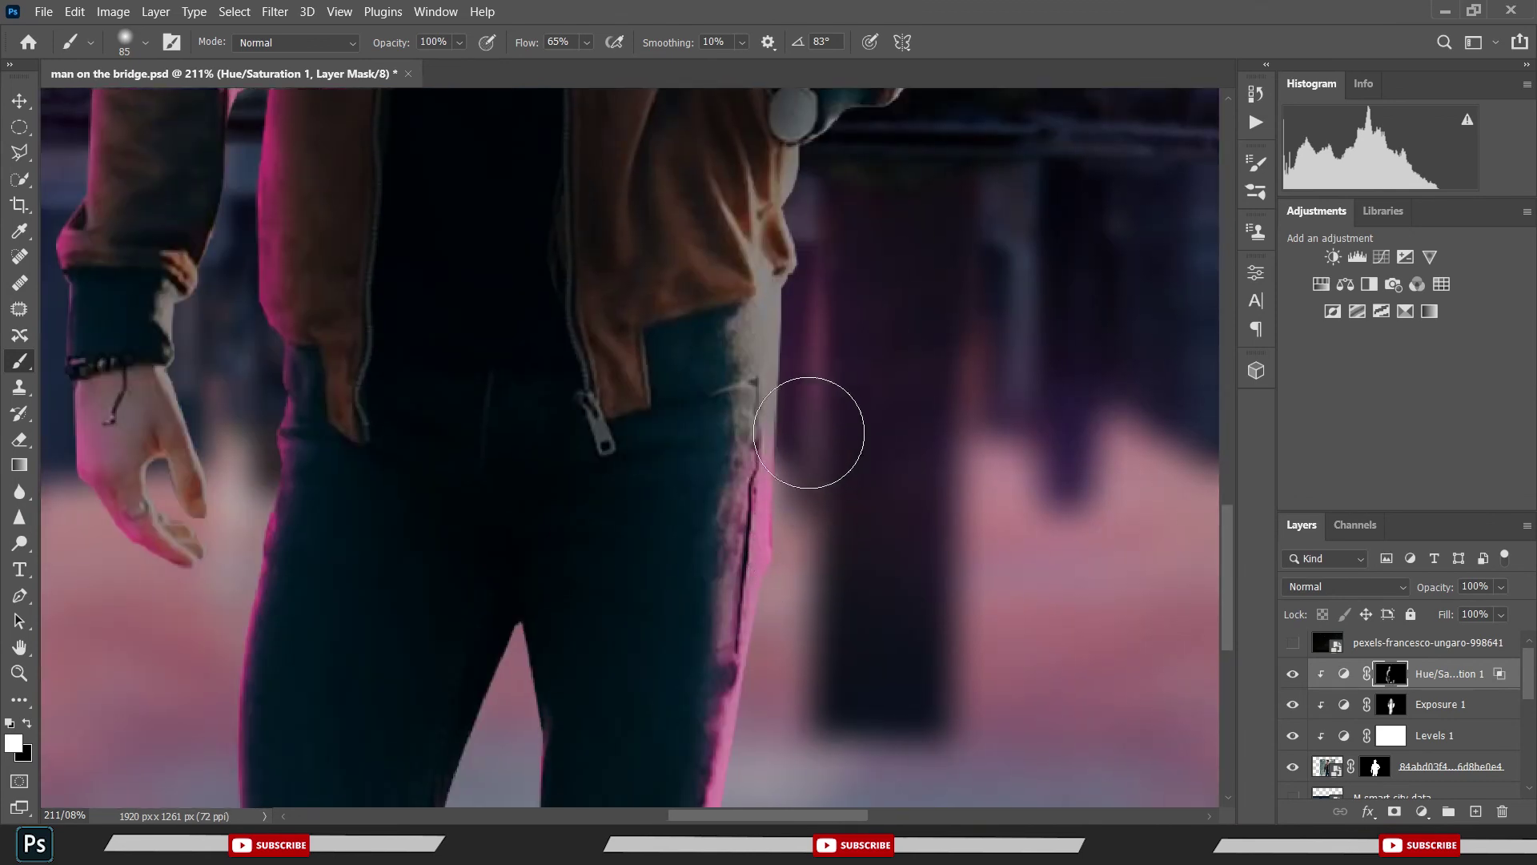
{"action": "left_click_drag", "start_coordinate": [828, 442], "coordinate": [820, 566]}
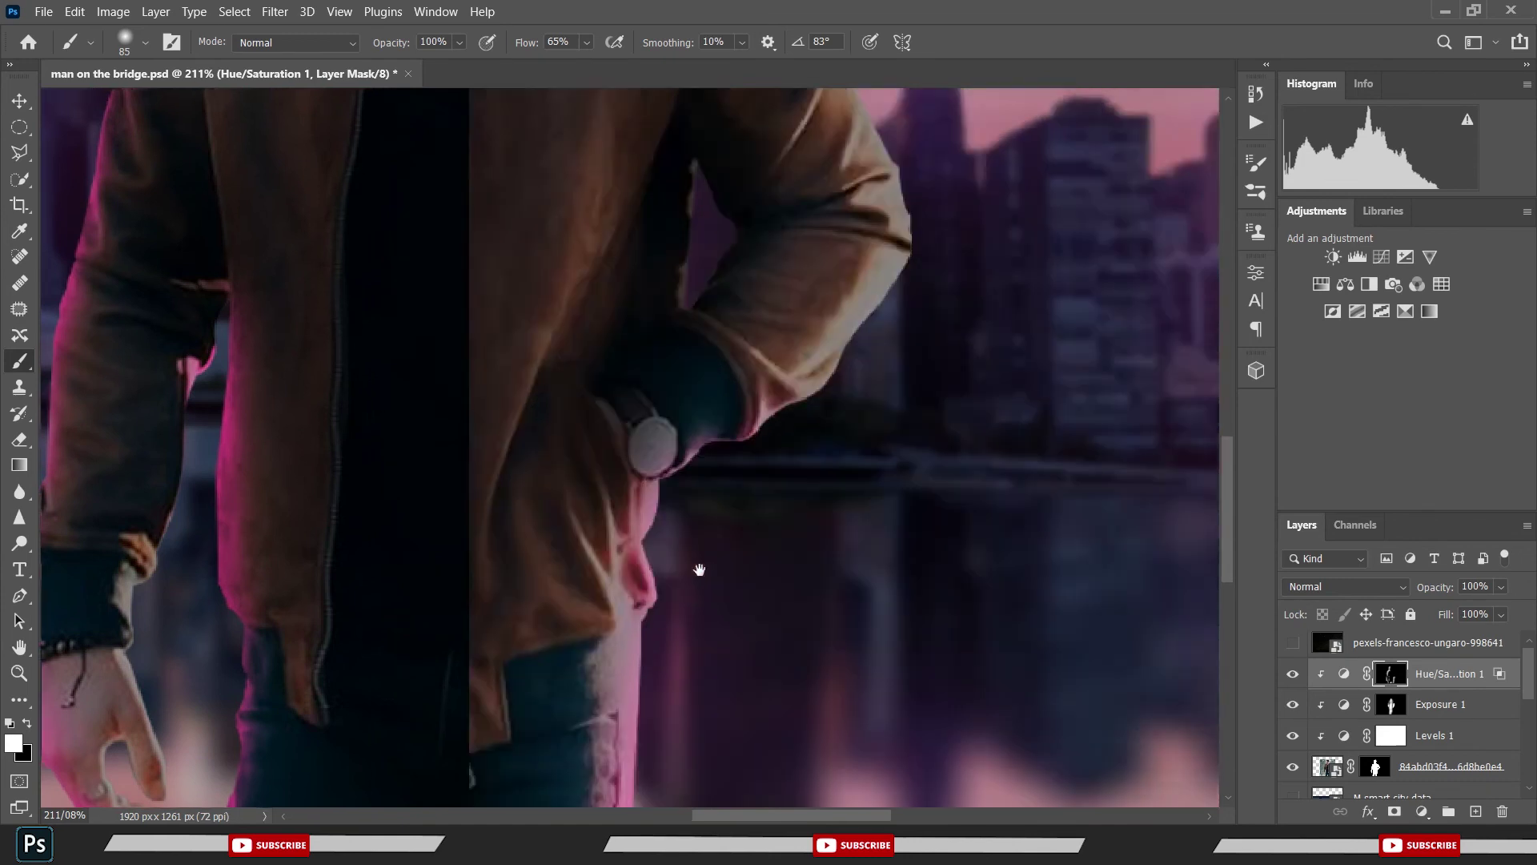
{"action": "left_click_drag", "start_coordinate": [893, 413], "coordinate": [705, 582]}
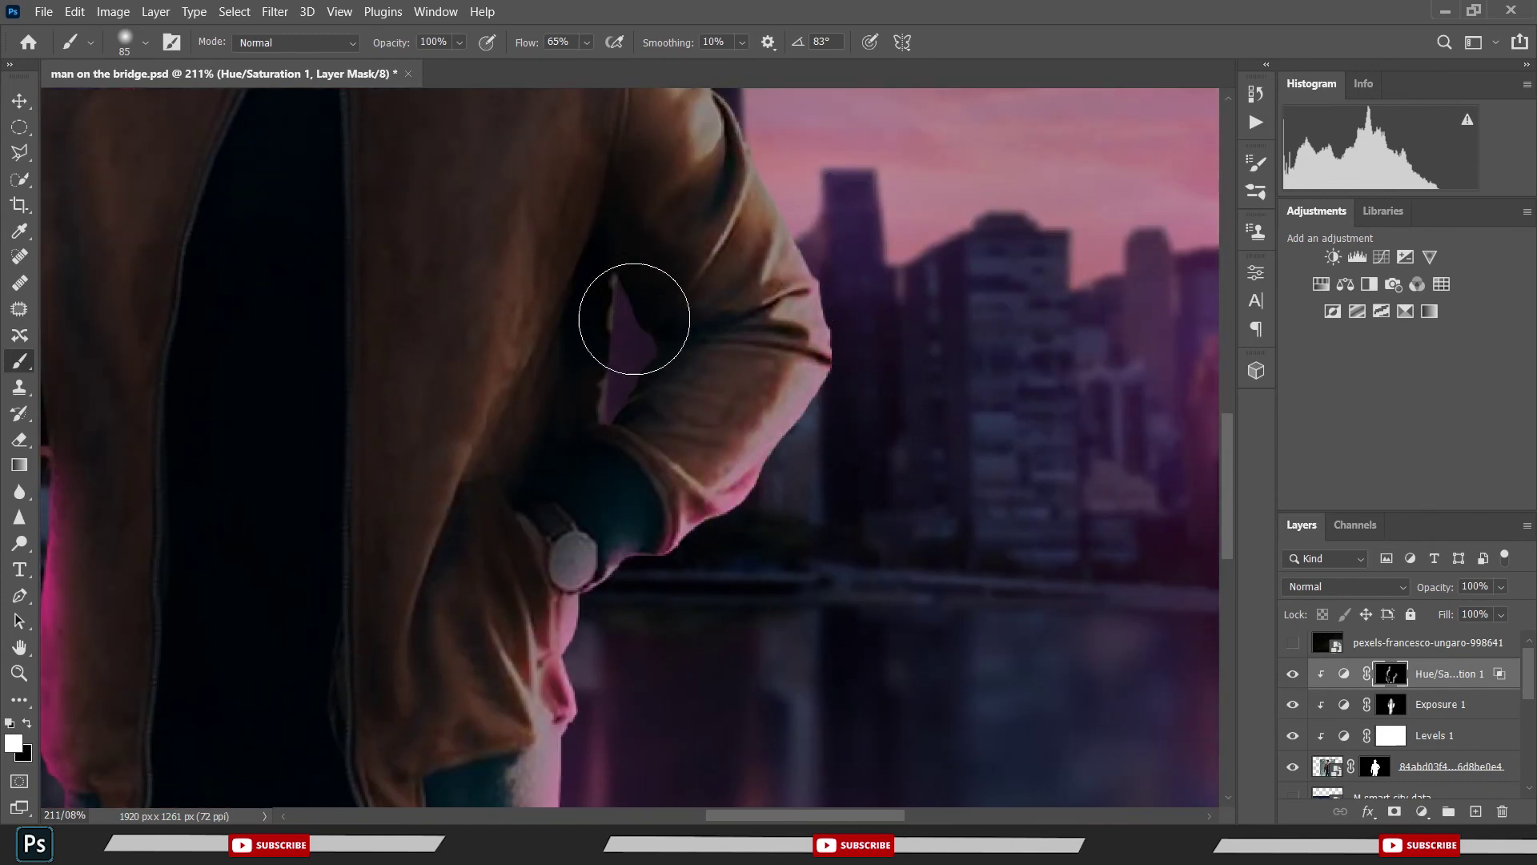
{"action": "scroll", "coordinate": [825, 446], "scroll_direction": "up", "scroll_amount": 2}
{"action": "scroll", "coordinate": [824, 480], "scroll_direction": "up", "scroll_amount": 2}
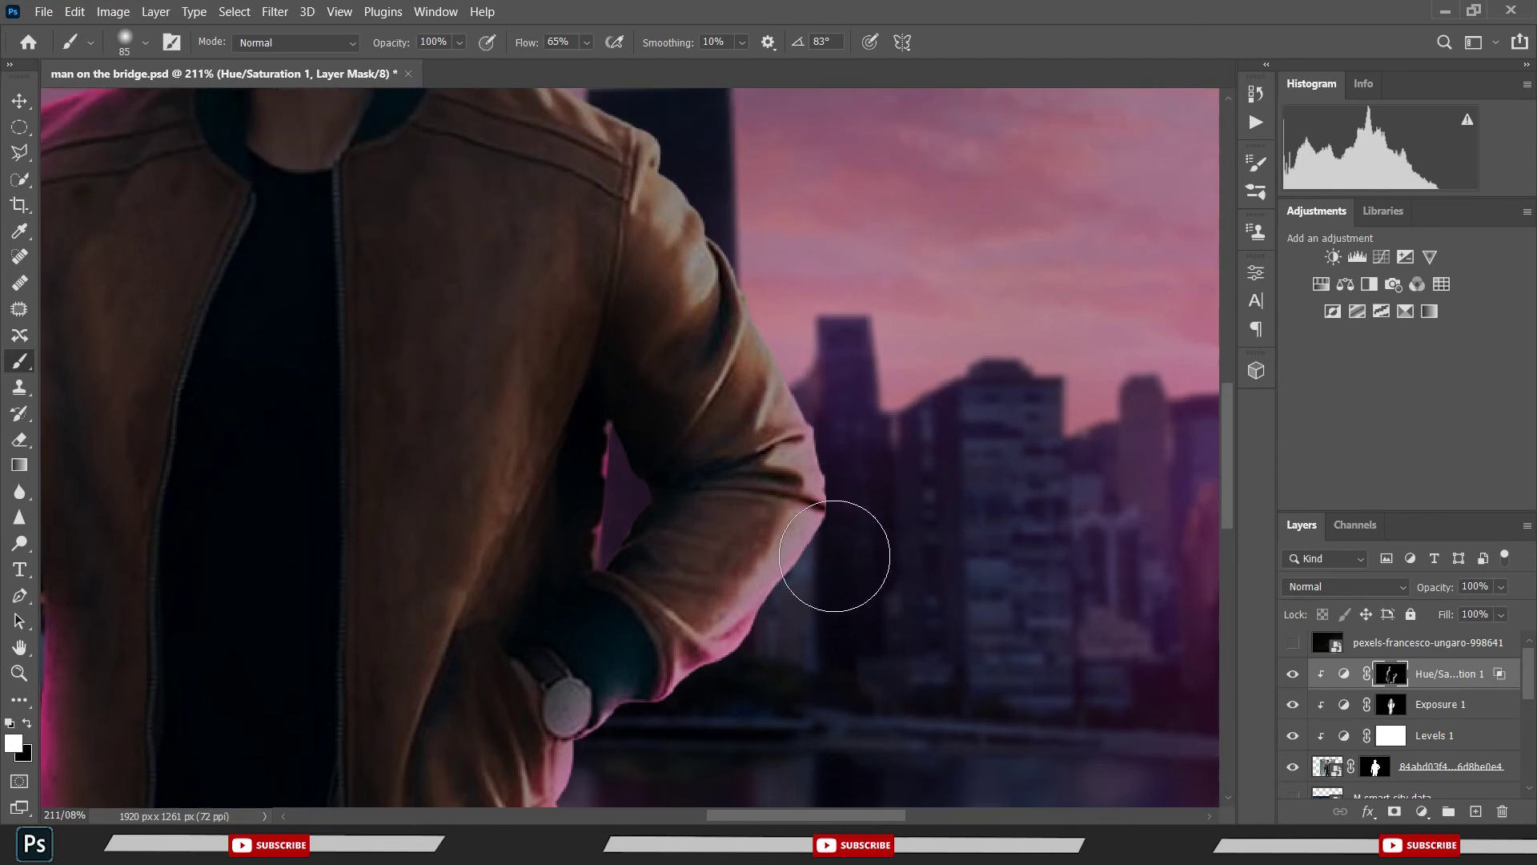
{"action": "left_click_drag", "start_coordinate": [813, 337], "coordinate": [899, 446]}
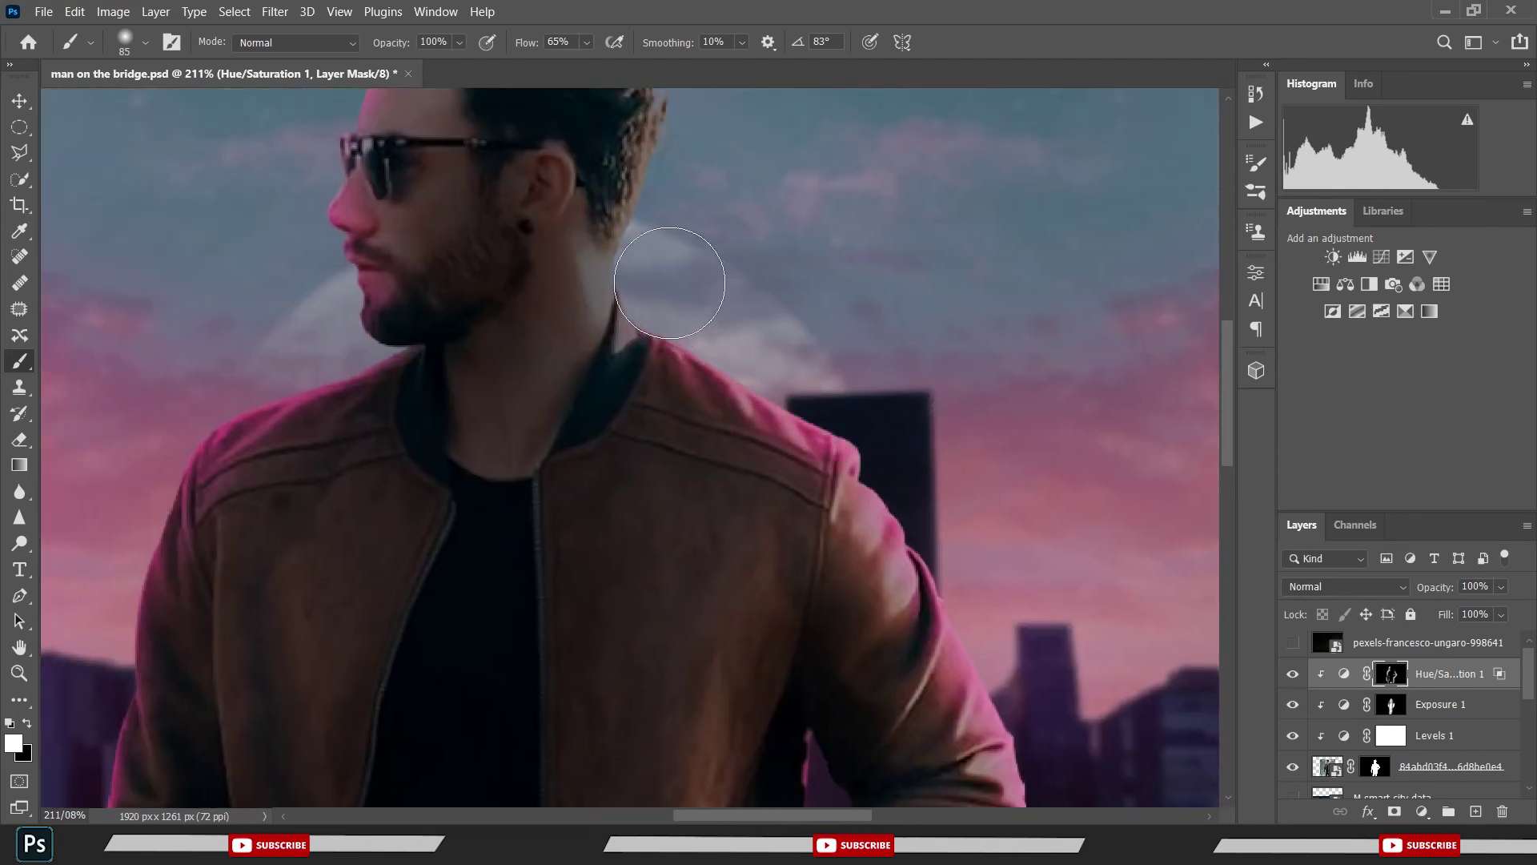
- Zoom back out to the whole composite and save the document
{"action": "scroll", "coordinate": [899, 302], "scroll_direction": "down", "scroll_amount": 3}
{"action": "scroll", "coordinate": [899, 303], "scroll_direction": "down", "scroll_amount": 2}
{"action": "scroll", "coordinate": [899, 303], "scroll_direction": "down", "scroll_amount": 2}
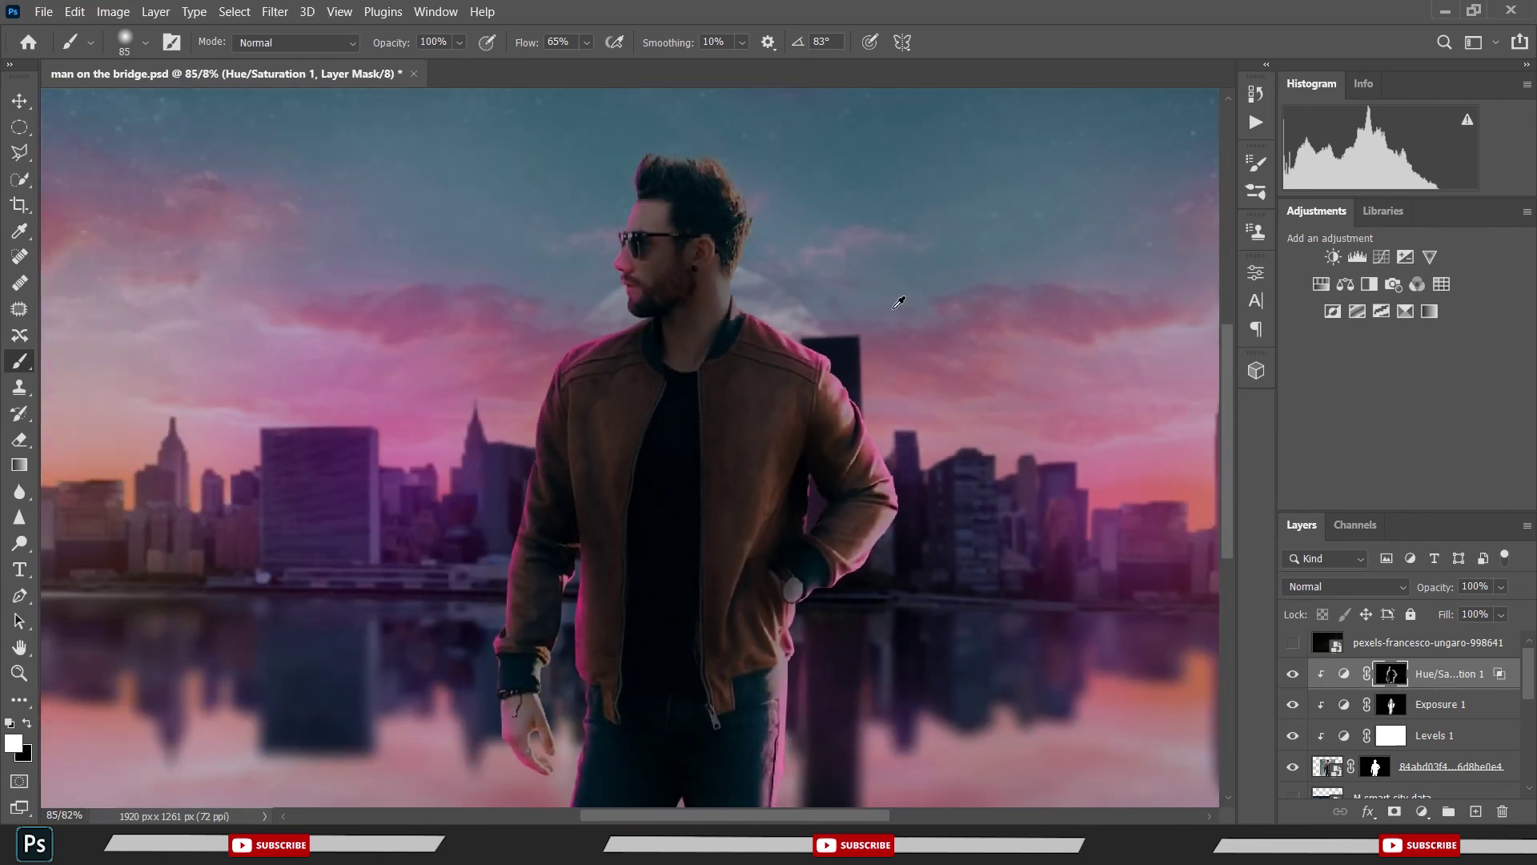
{"action": "scroll", "coordinate": [899, 303], "scroll_direction": "down", "scroll_amount": 2}
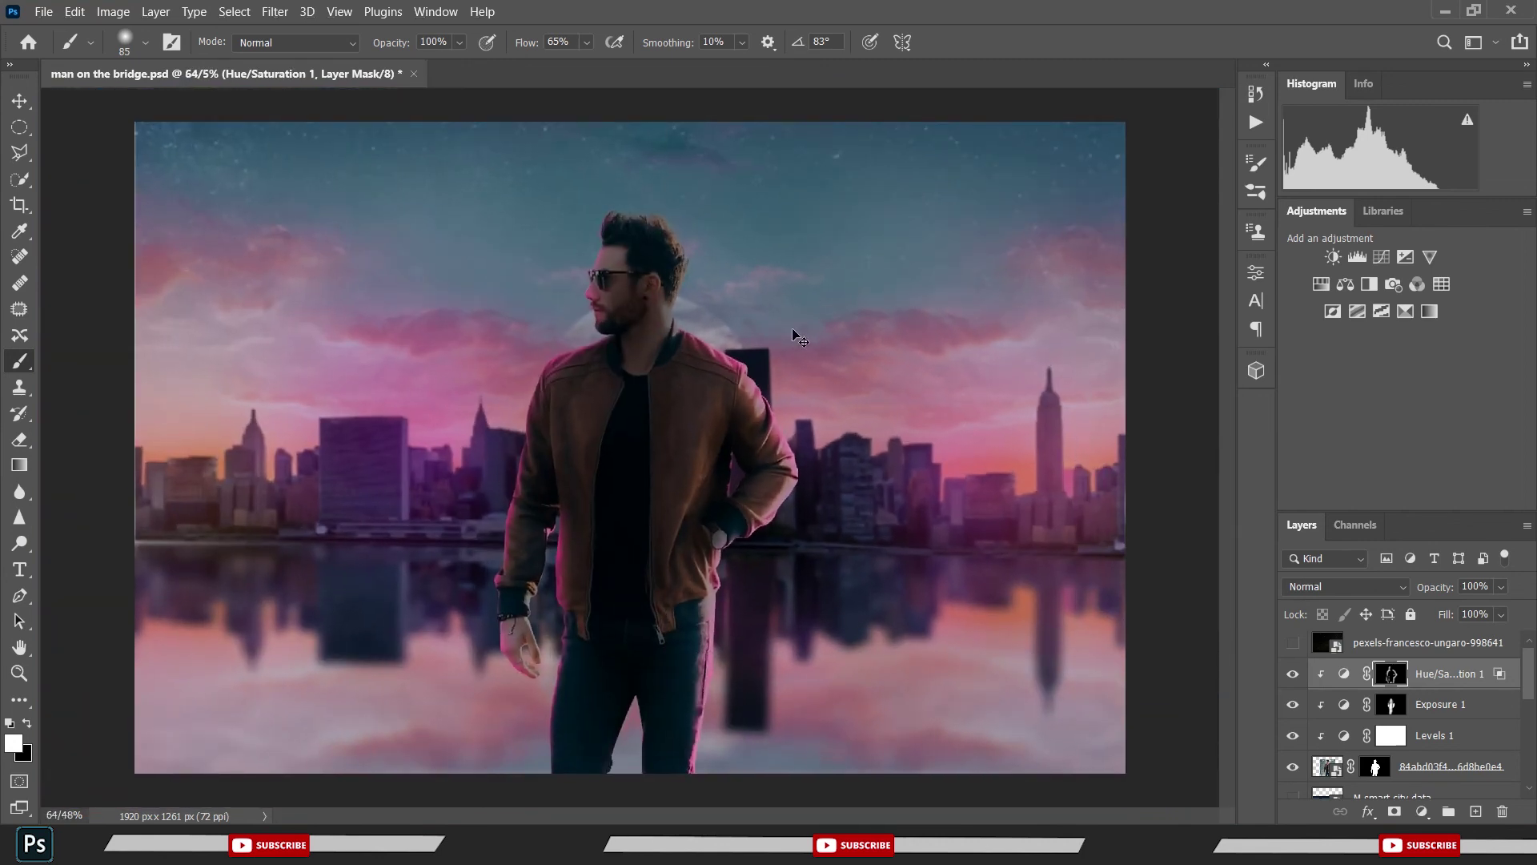
{"action": "key", "text": "ctrl+s"}
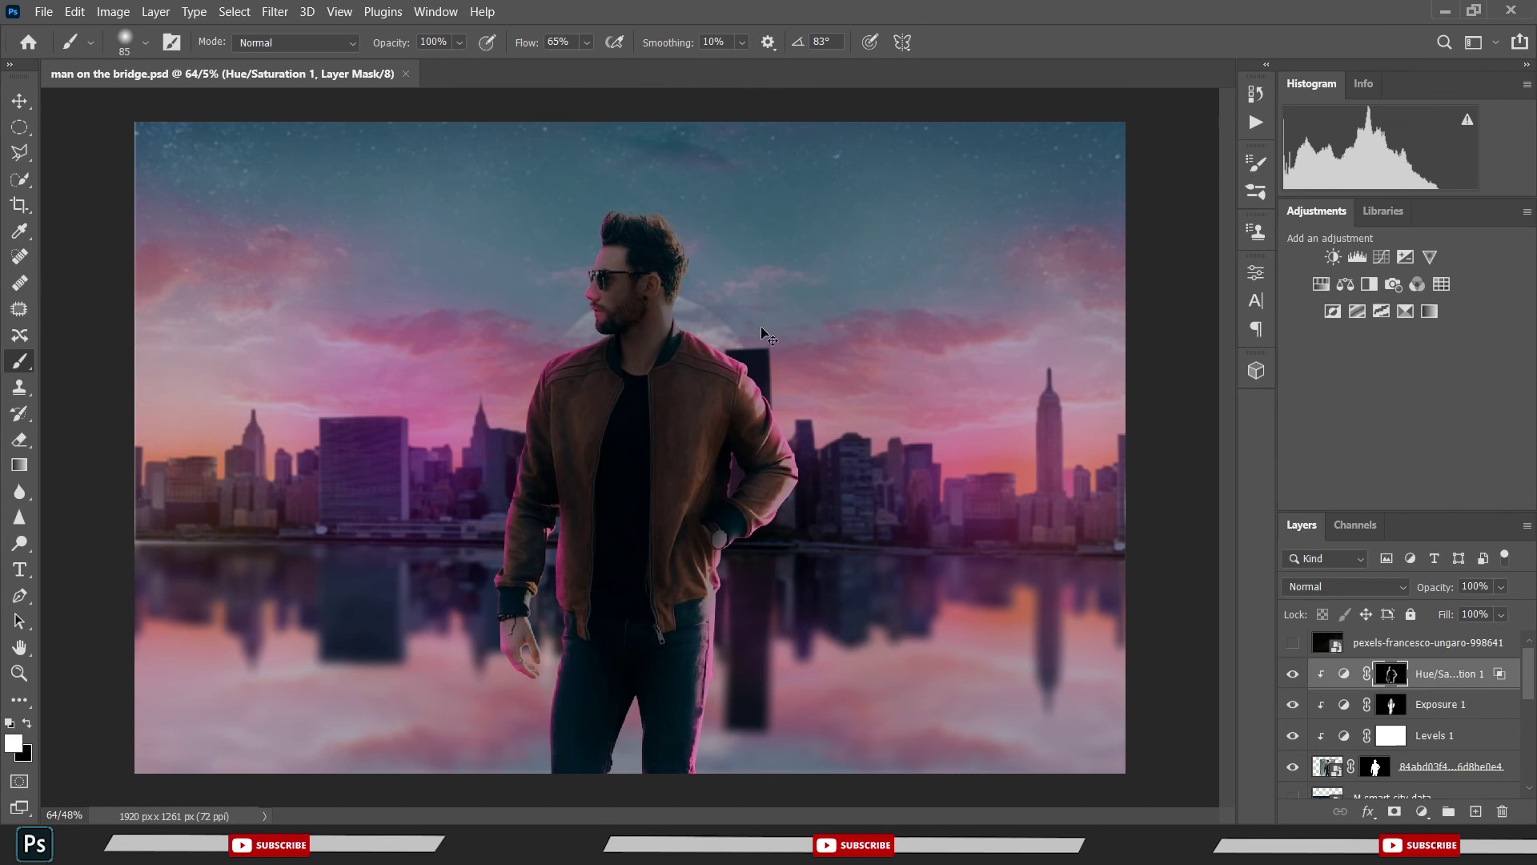
- Add a white Solid Color fill layer above M-smart-city-data
{"action": "scroll", "coordinate": [528, 262], "scroll_direction": "down", "scroll_amount": 3}
{"action": "scroll", "coordinate": [574, 386], "scroll_direction": "up", "scroll_amount": 4}
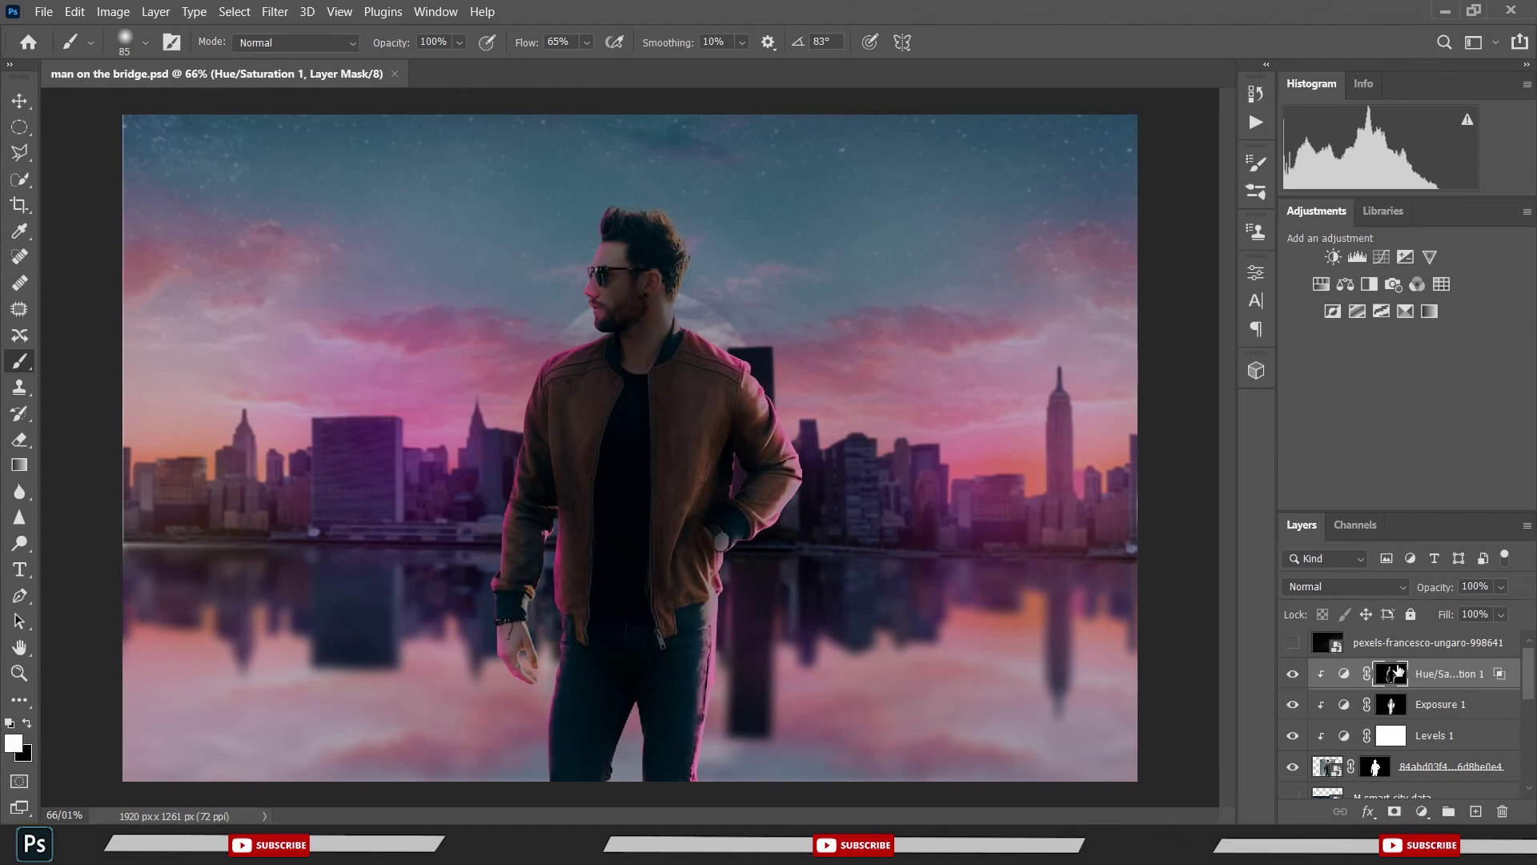
{"action": "scroll", "coordinate": [1401, 688], "scroll_direction": "down", "scroll_amount": 1}
{"action": "scroll", "coordinate": [1415, 734], "scroll_direction": "down", "scroll_amount": 1}
{"action": "left_click", "coordinate": [1421, 748]}
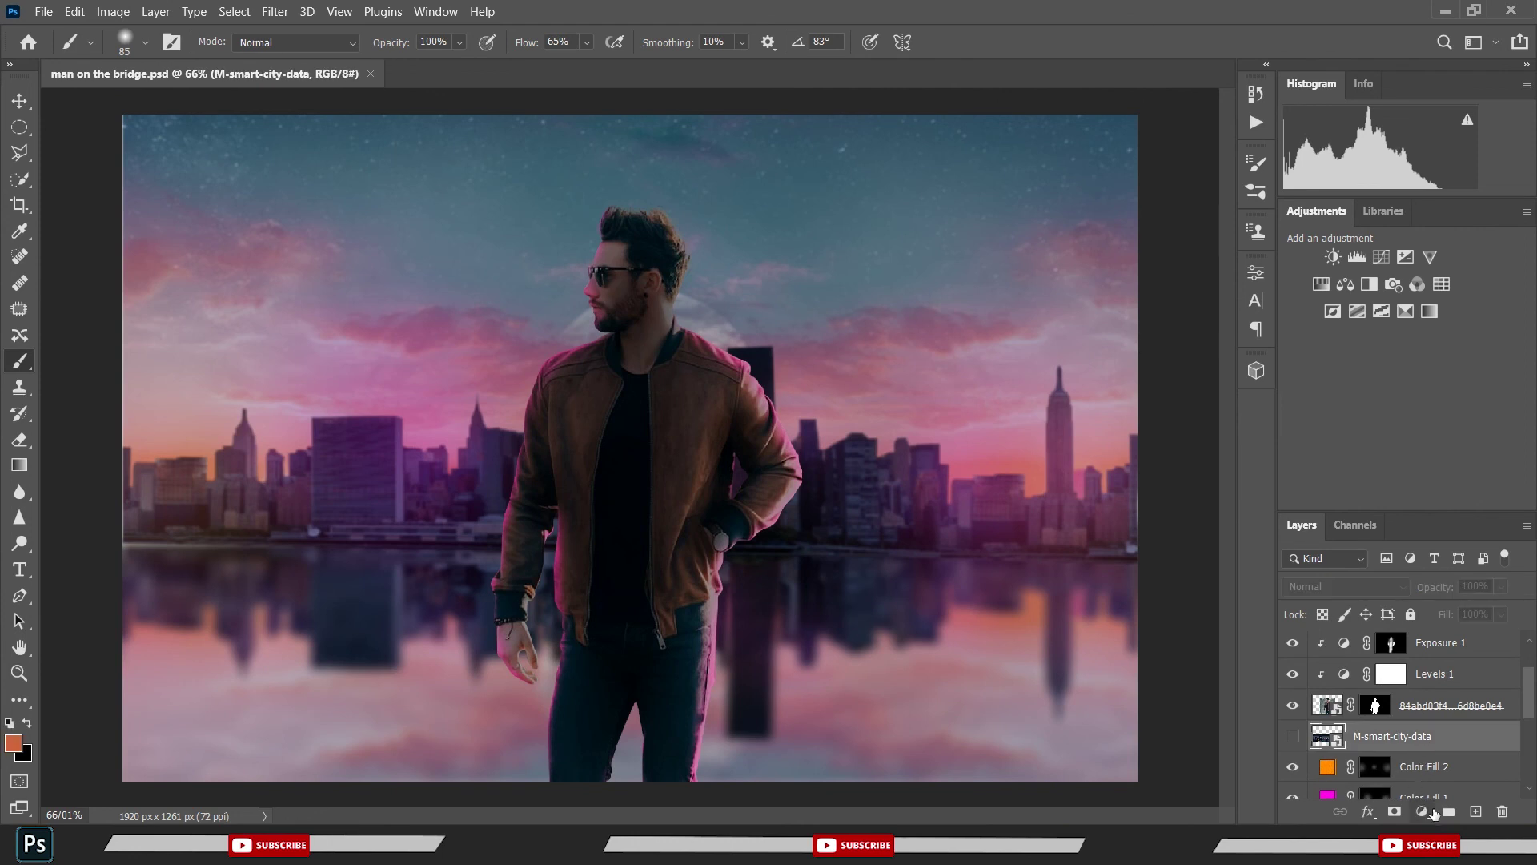
{"action": "left_click", "coordinate": [1422, 811]}
{"action": "left_click", "coordinate": [1415, 469]}
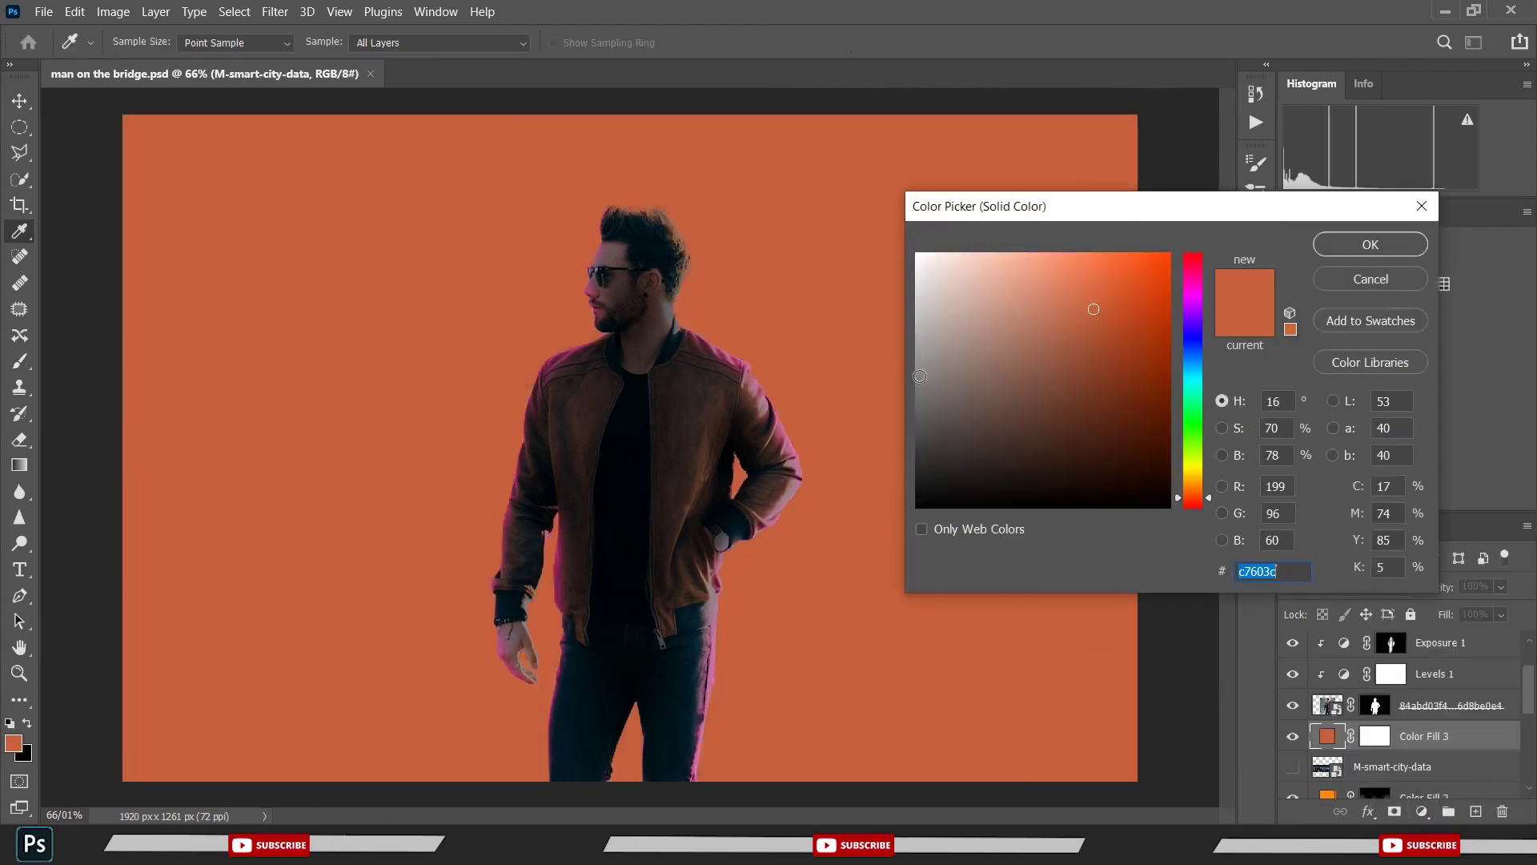
{"action": "left_click_drag", "start_coordinate": [916, 376], "coordinate": [920, 253]}
{"action": "left_click", "coordinate": [1365, 245]}
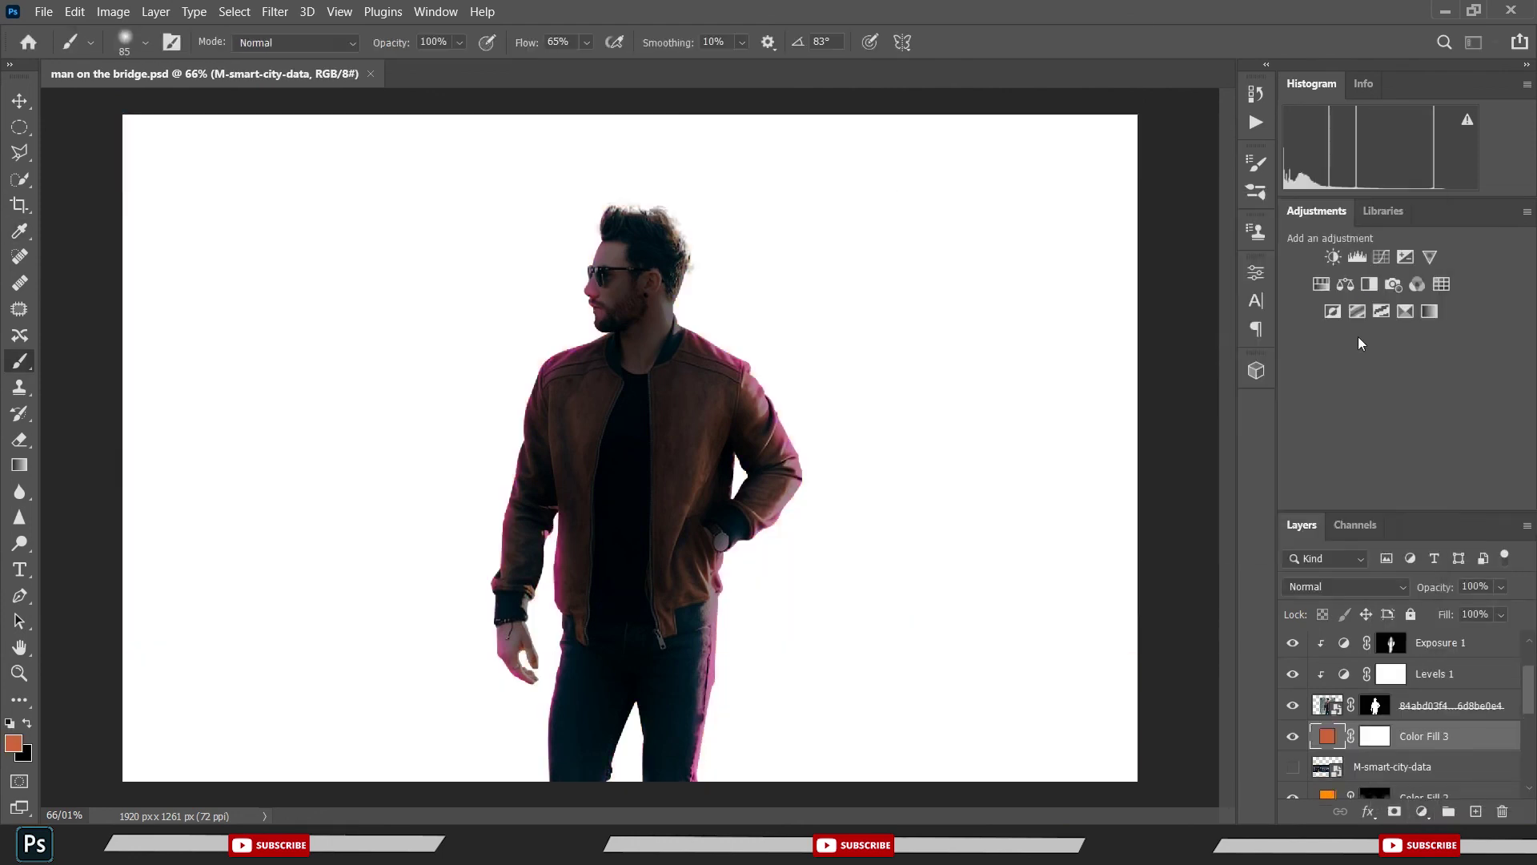
- Set Color Fill 3 to Linear Dodge (Add), invert its mask to black, and save
{"action": "left_click", "coordinate": [1343, 586]}
{"action": "left_click", "coordinate": [1319, 527]}
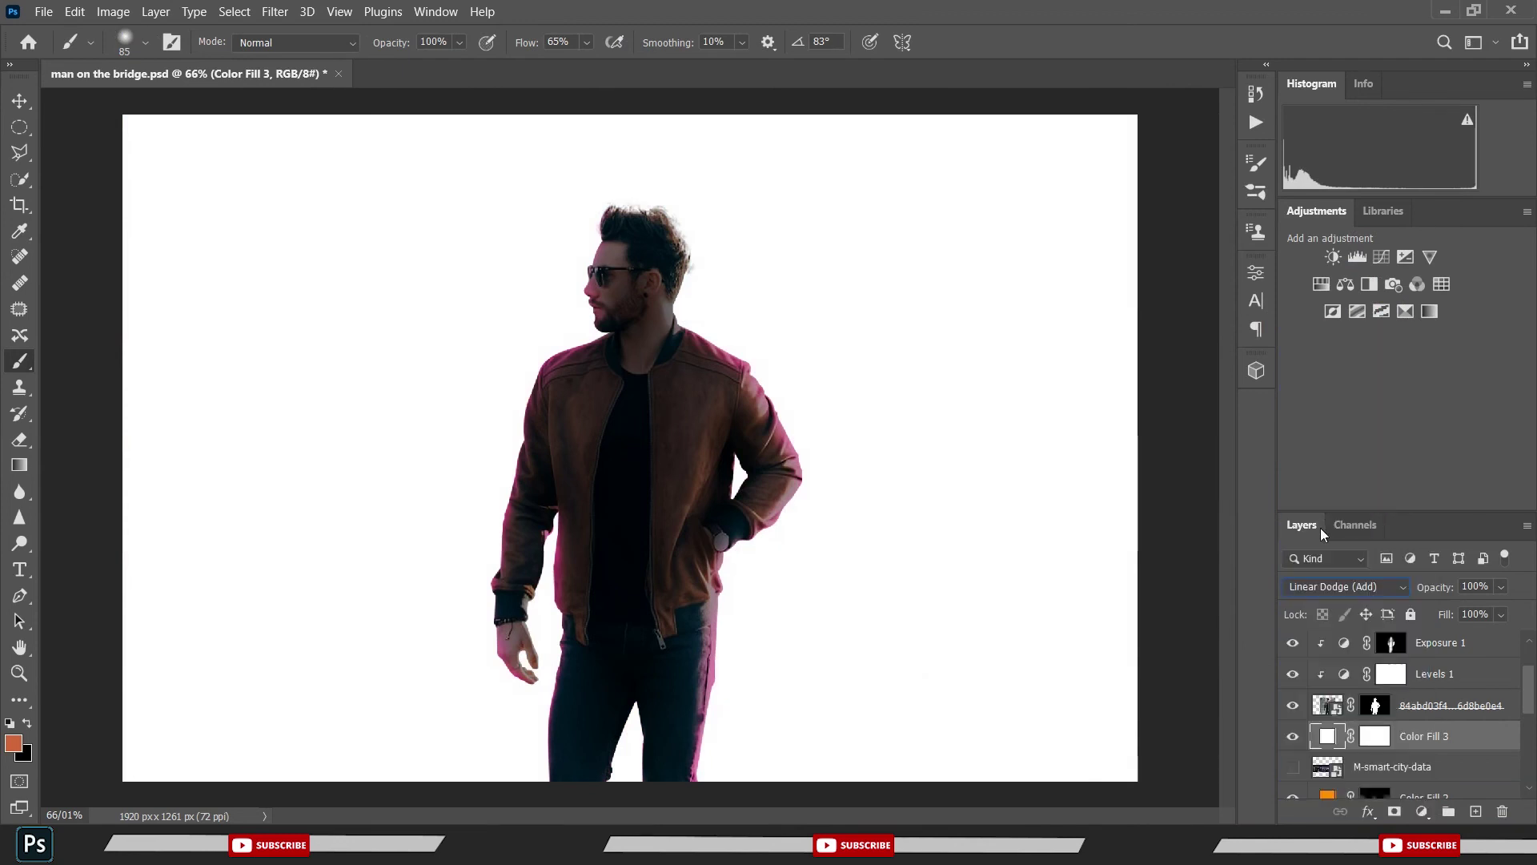
{"action": "left_click", "coordinate": [1378, 743]}
{"action": "key", "text": "ctrl+i"}
{"action": "key", "text": "ctrl+s"}
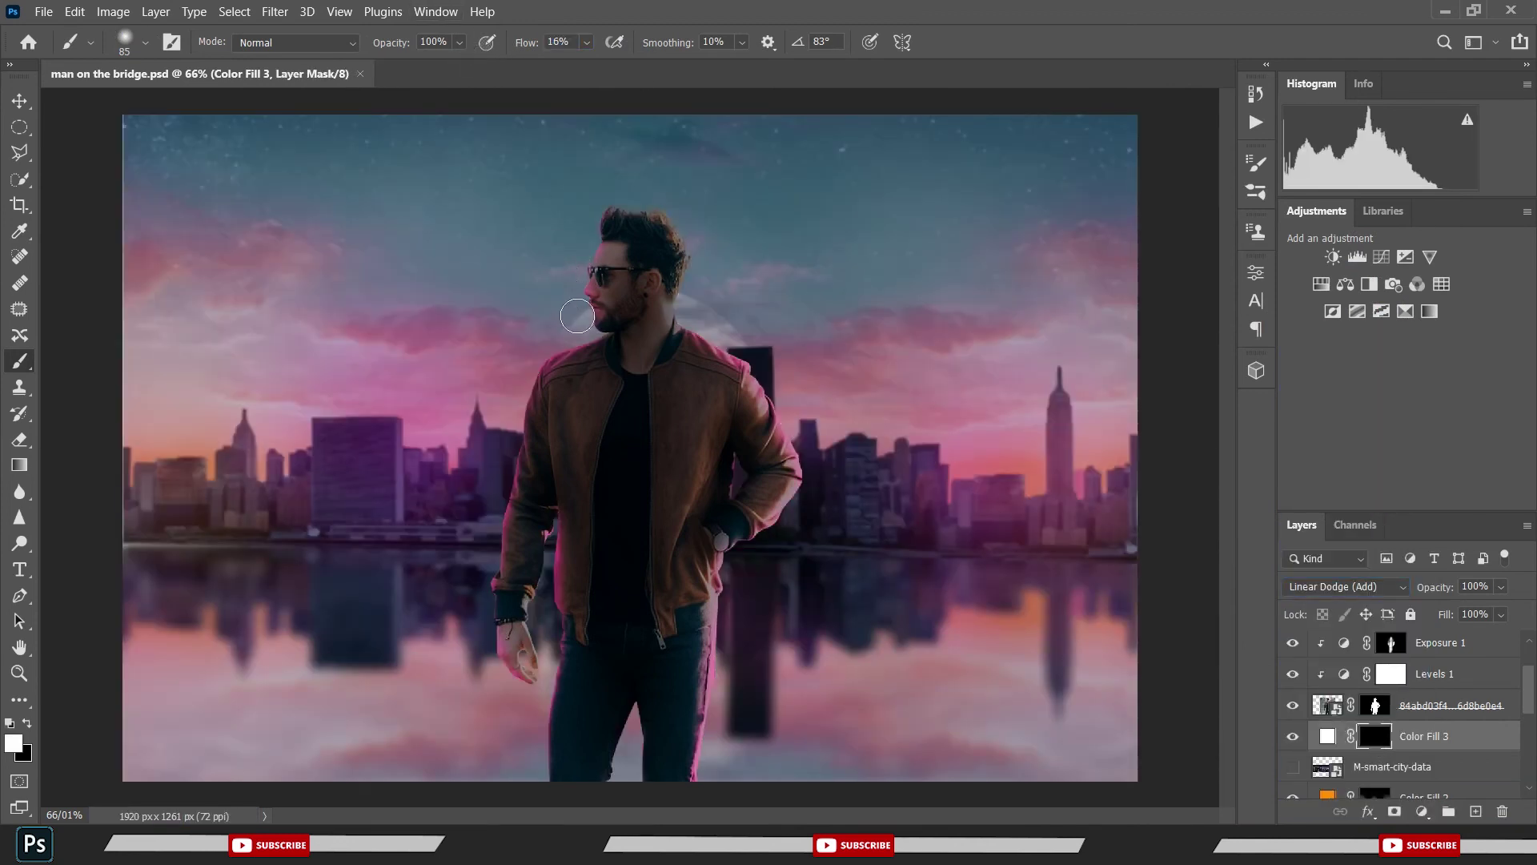
- Paint white glow around the neck, then along the shoulder and arm with a 55 px brush
{"action": "scroll", "coordinate": [584, 320], "scroll_direction": "up", "scroll_amount": 2}
{"action": "scroll", "coordinate": [624, 337], "scroll_direction": "up", "scroll_amount": 3}
{"action": "scroll", "coordinate": [665, 352], "scroll_direction": "up", "scroll_amount": 2}
{"action": "scroll", "coordinate": [693, 365], "scroll_direction": "up", "scroll_amount": 2}
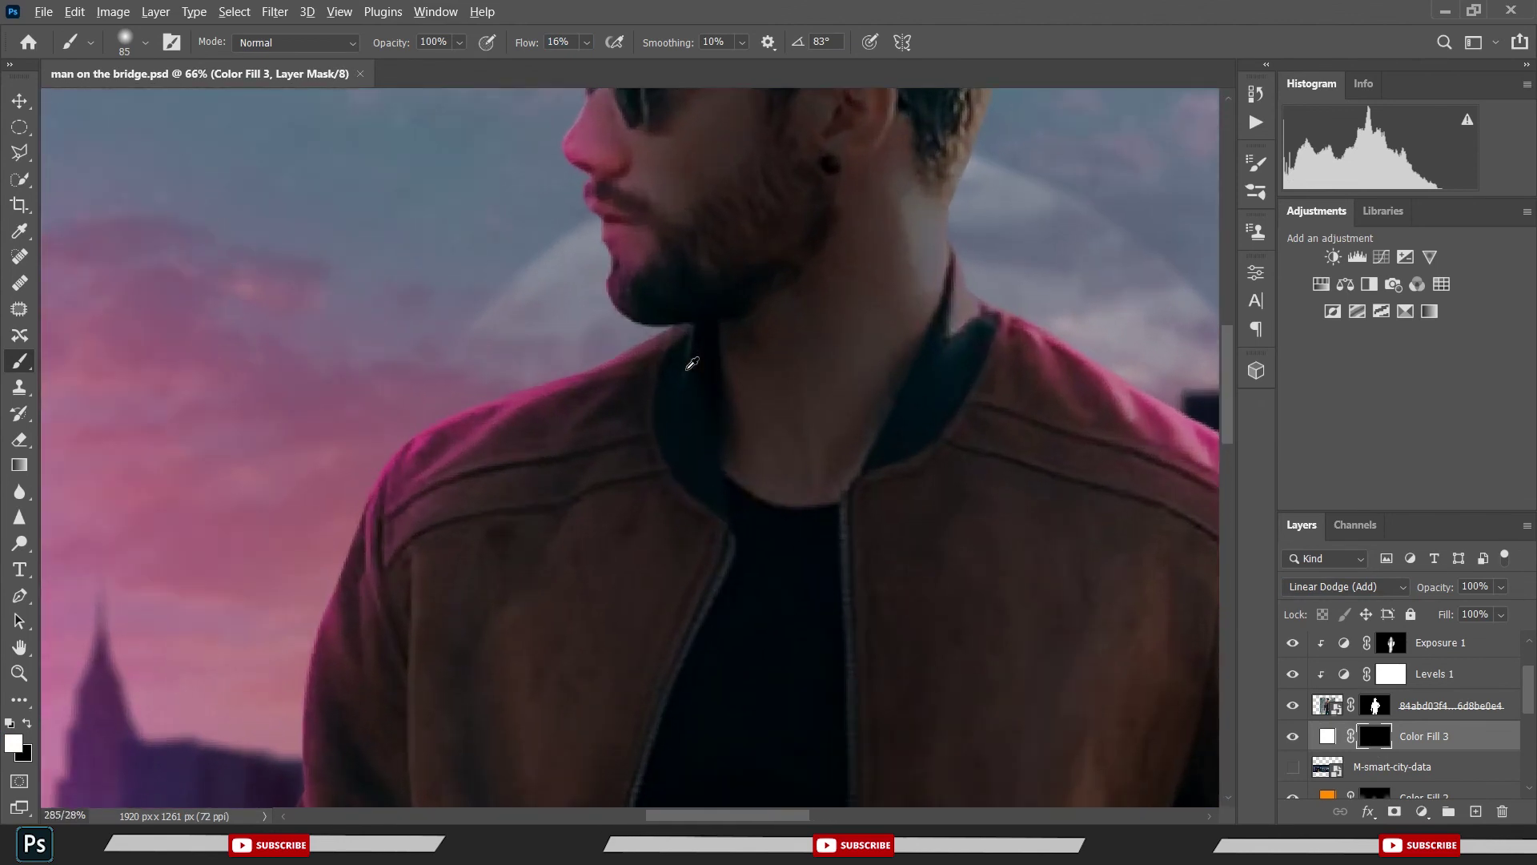
{"action": "scroll", "coordinate": [692, 365], "scroll_direction": "up", "scroll_amount": 1}
{"action": "mouse_move", "coordinate": [687, 368]}
{"action": "left_mouse_down"}
{"action": "mouse_move", "coordinate": [720, 333]}
{"action": "mouse_move", "coordinate": [712, 412]}
{"action": "left_mouse_up"}
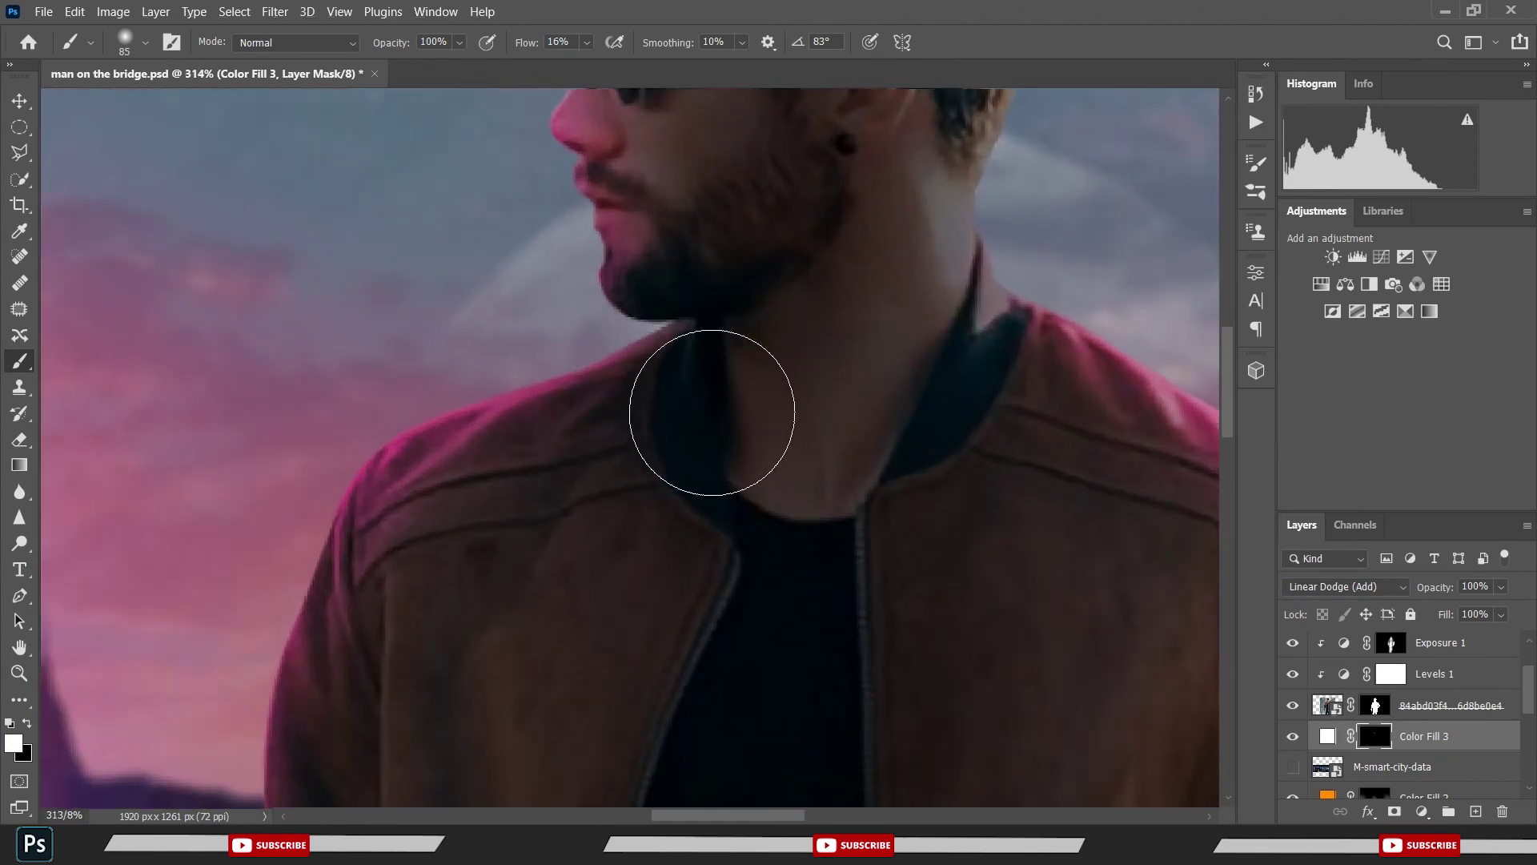
{"action": "right_click", "coordinate": [711, 413], "text": "alt"}
{"action": "mouse_move", "coordinate": [631, 384]}
{"action": "left_mouse_down"}
{"action": "mouse_move", "coordinate": [440, 456]}
{"action": "mouse_move", "coordinate": [377, 535]}
{"action": "mouse_move", "coordinate": [289, 790]}
{"action": "left_mouse_up"}
- Brighten the rim along the jacket's left edge and down the arm's left edge
{"action": "scroll", "coordinate": [290, 791], "scroll_direction": "down", "scroll_amount": 2}
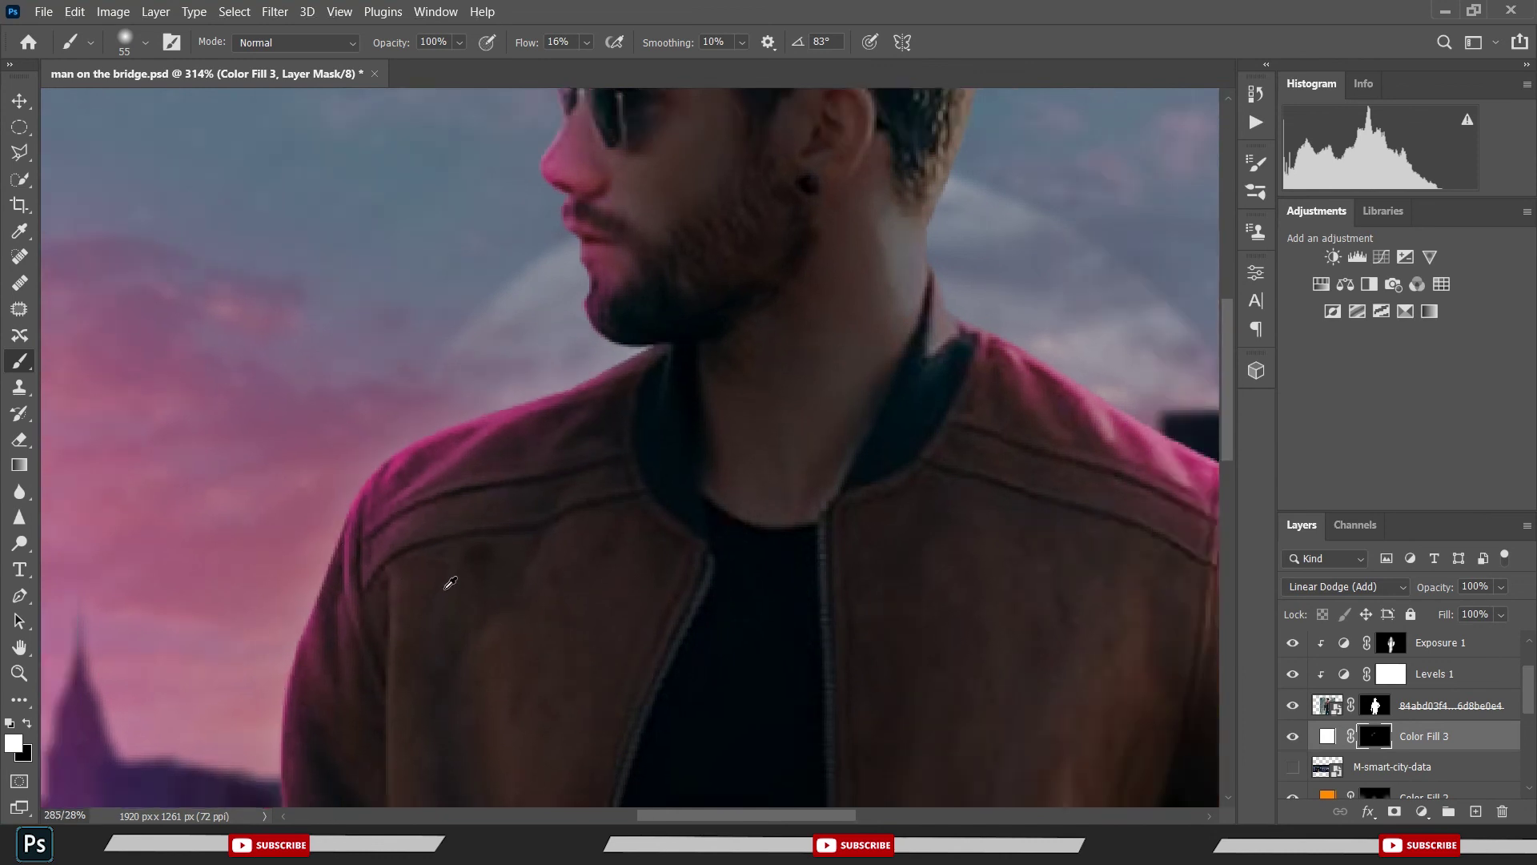
{"action": "scroll", "coordinate": [290, 790], "scroll_direction": "down", "scroll_amount": 2}
{"action": "scroll", "coordinate": [290, 790], "scroll_direction": "down", "scroll_amount": 2}
{"action": "scroll", "coordinate": [450, 583], "scroll_direction": "down", "scroll_amount": 2}
{"action": "scroll", "coordinate": [450, 583], "scroll_direction": "down", "scroll_amount": 3}
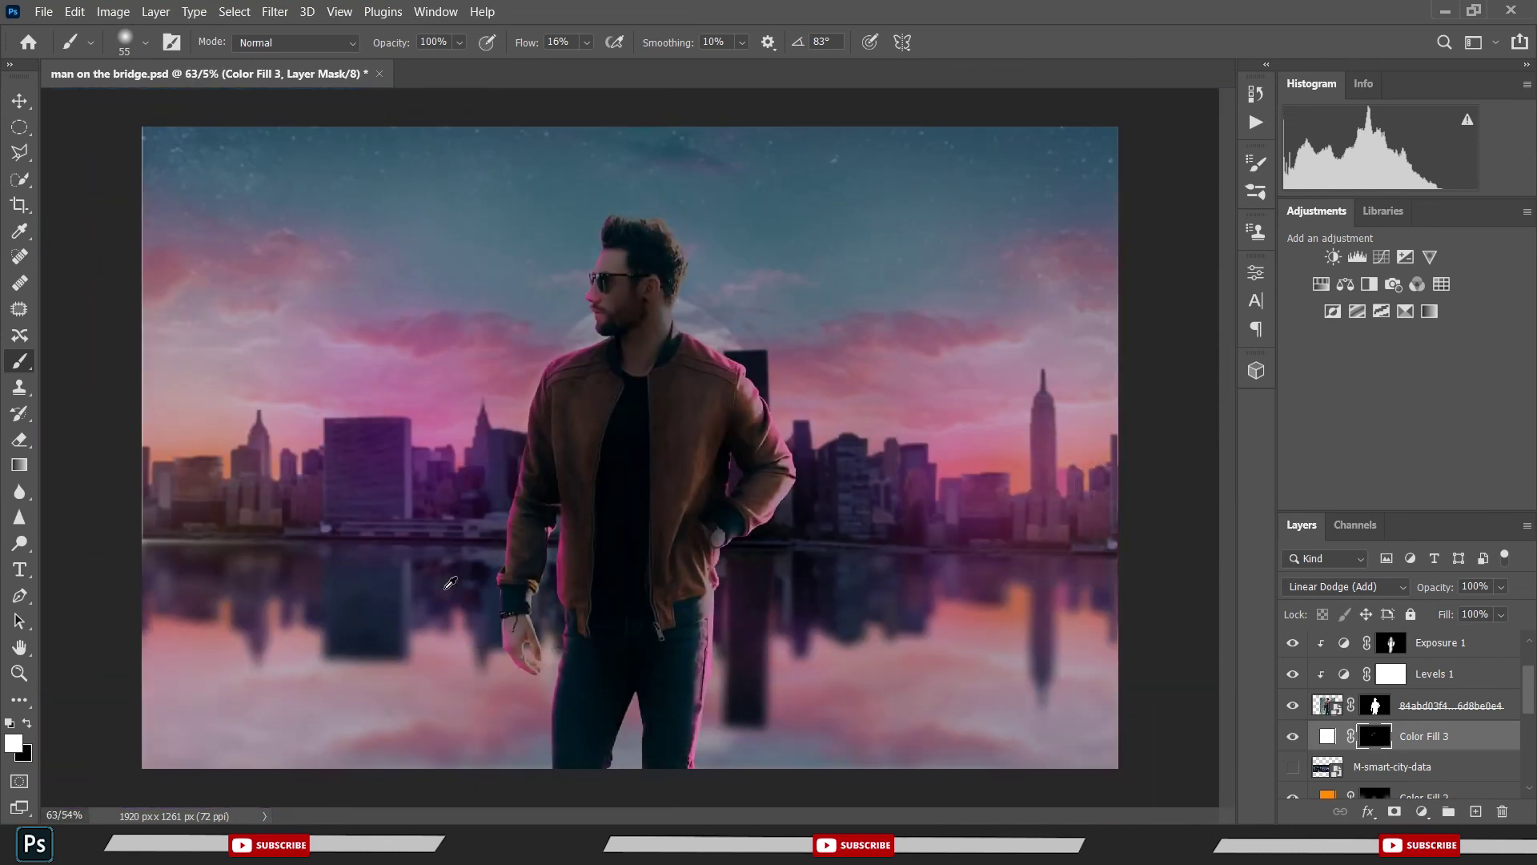
{"action": "scroll", "coordinate": [539, 486], "scroll_direction": "up", "scroll_amount": 2}
{"action": "scroll", "coordinate": [538, 461], "scroll_direction": "up", "scroll_amount": 2}
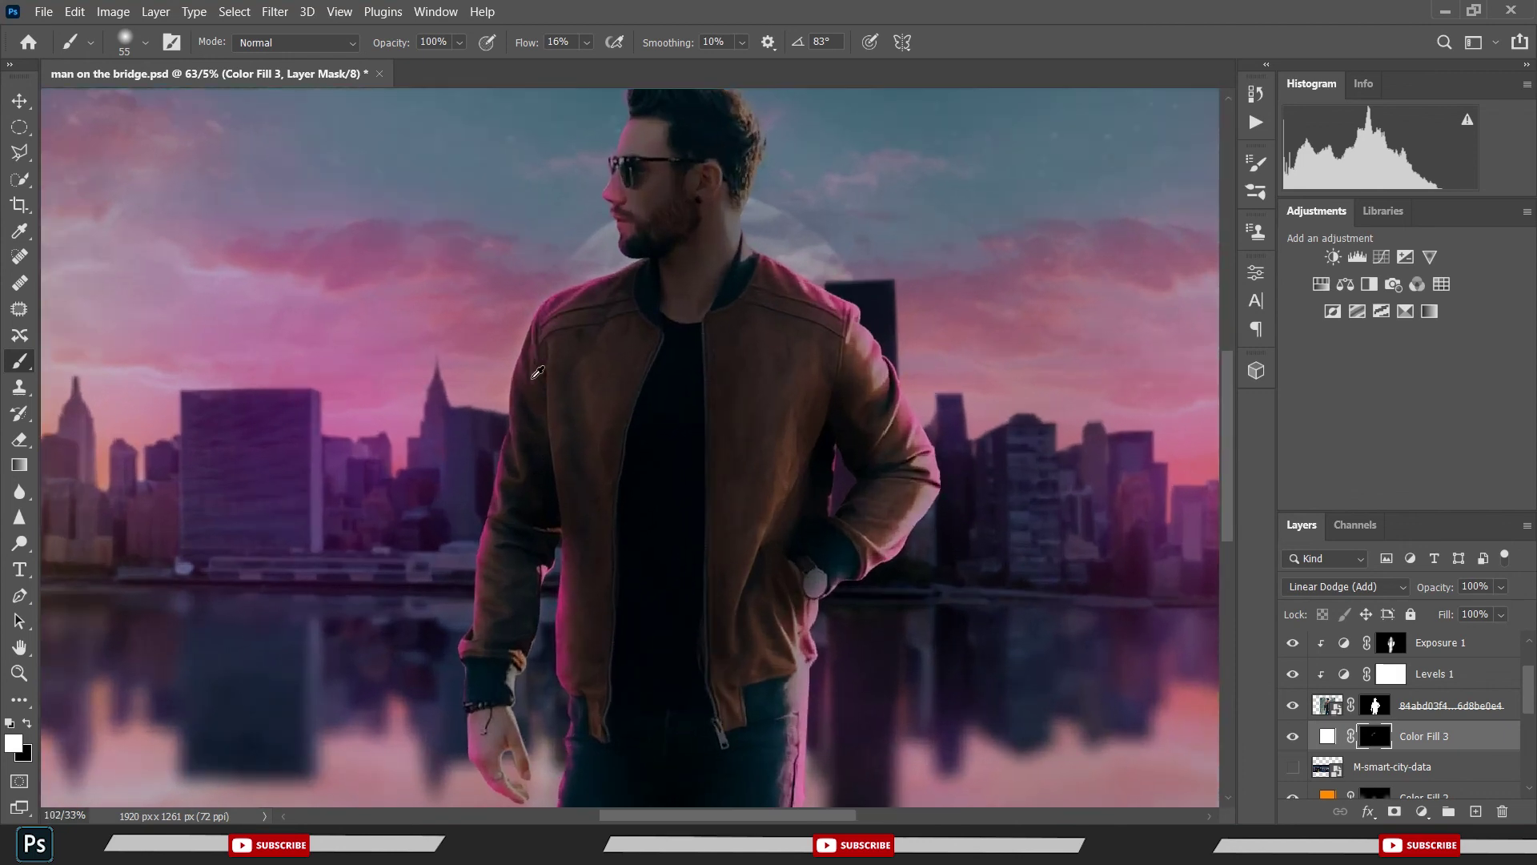
{"action": "scroll", "coordinate": [537, 437], "scroll_direction": "up", "scroll_amount": 2}
{"action": "scroll", "coordinate": [537, 412], "scroll_direction": "up", "scroll_amount": 2}
{"action": "scroll", "coordinate": [536, 385], "scroll_direction": "up", "scroll_amount": 1}
{"action": "scroll", "coordinate": [514, 429], "scroll_direction": "up", "scroll_amount": 1}
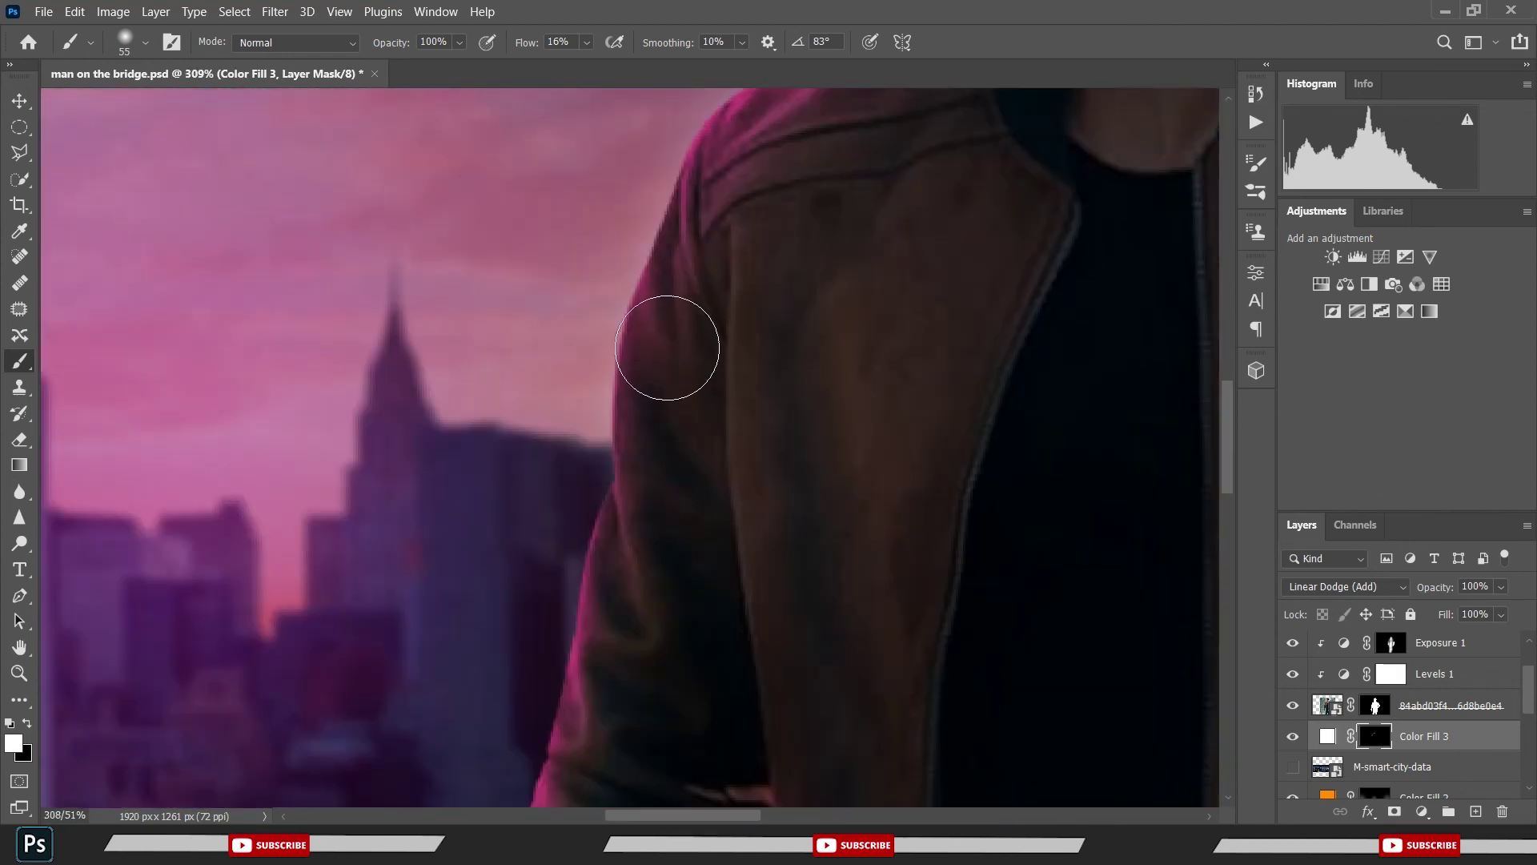
{"action": "mouse_move", "coordinate": [645, 439]}
{"action": "left_mouse_down"}
{"action": "mouse_move", "coordinate": [591, 731]}
{"action": "mouse_move", "coordinate": [789, 205]}
{"action": "mouse_move", "coordinate": [748, 463]}
{"action": "mouse_move", "coordinate": [755, 590]}
{"action": "mouse_move", "coordinate": [728, 652]}
{"action": "mouse_move", "coordinate": [816, 320]}
{"action": "mouse_move", "coordinate": [837, 561]}
{"action": "mouse_move", "coordinate": [861, 625]}
{"action": "mouse_move", "coordinate": [912, 683]}
{"action": "left_mouse_up"}
{"action": "left_click_drag", "start_coordinate": [995, 618], "coordinate": [889, 801]}
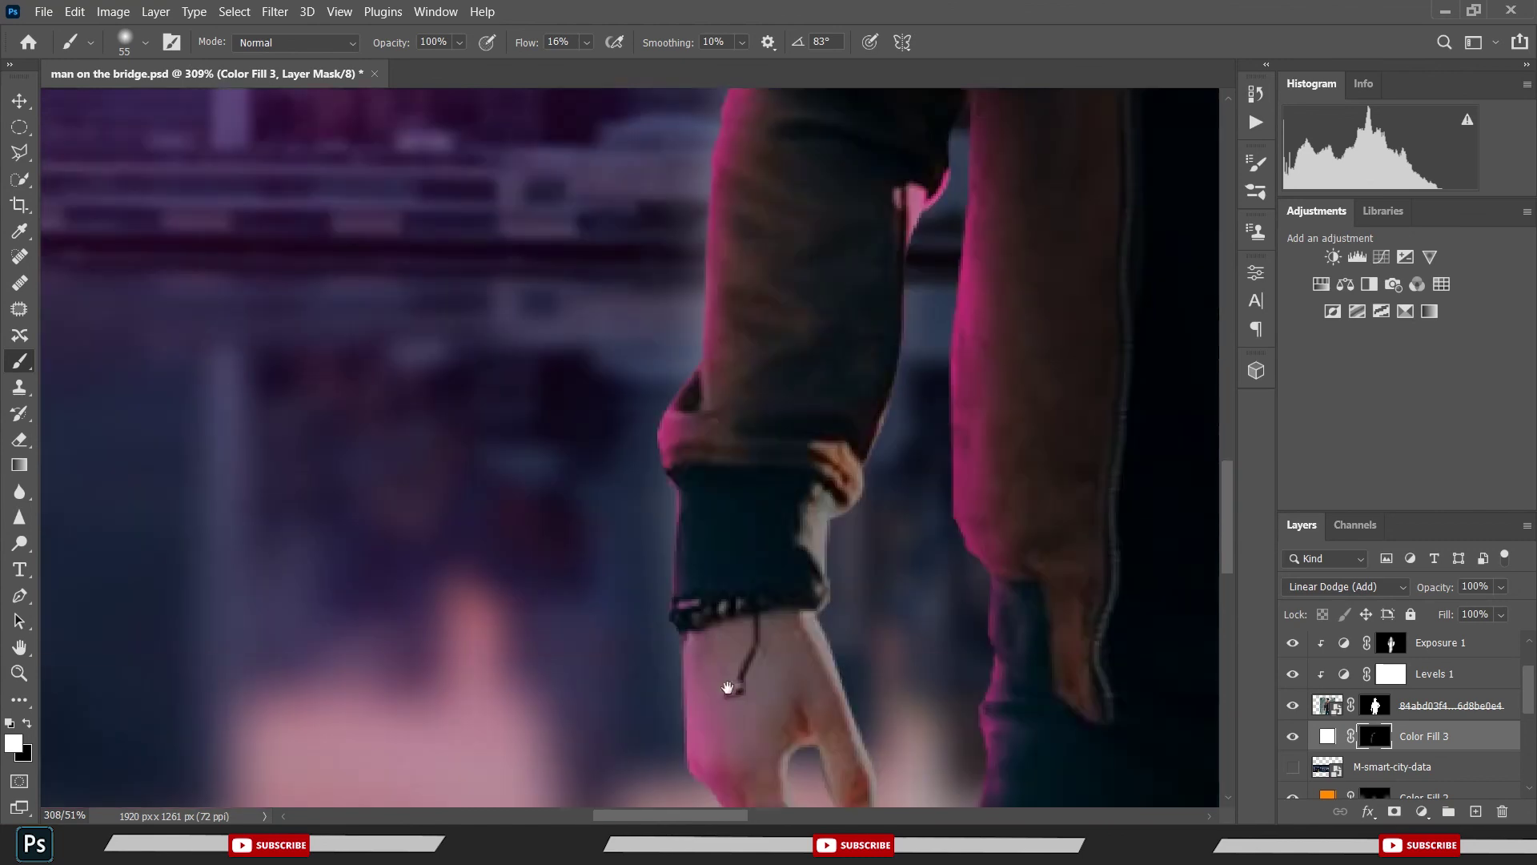
{"action": "mouse_move", "coordinate": [875, 371]}
{"action": "left_mouse_down"}
{"action": "mouse_move", "coordinate": [885, 621]}
{"action": "mouse_move", "coordinate": [885, 179]}
{"action": "mouse_move", "coordinate": [902, 446]}
{"action": "mouse_move", "coordinate": [902, 157]}
{"action": "mouse_move", "coordinate": [921, 205]}
{"action": "mouse_move", "coordinate": [919, 333]}
{"action": "mouse_move", "coordinate": [861, 621]}
{"action": "mouse_move", "coordinate": [850, 785]}
{"action": "mouse_move", "coordinate": [868, 480]}
{"action": "left_mouse_up"}
- With a 103 px brush, paint glow along the inner right leg and right pink edge
{"action": "key", "text": "bracketright"}
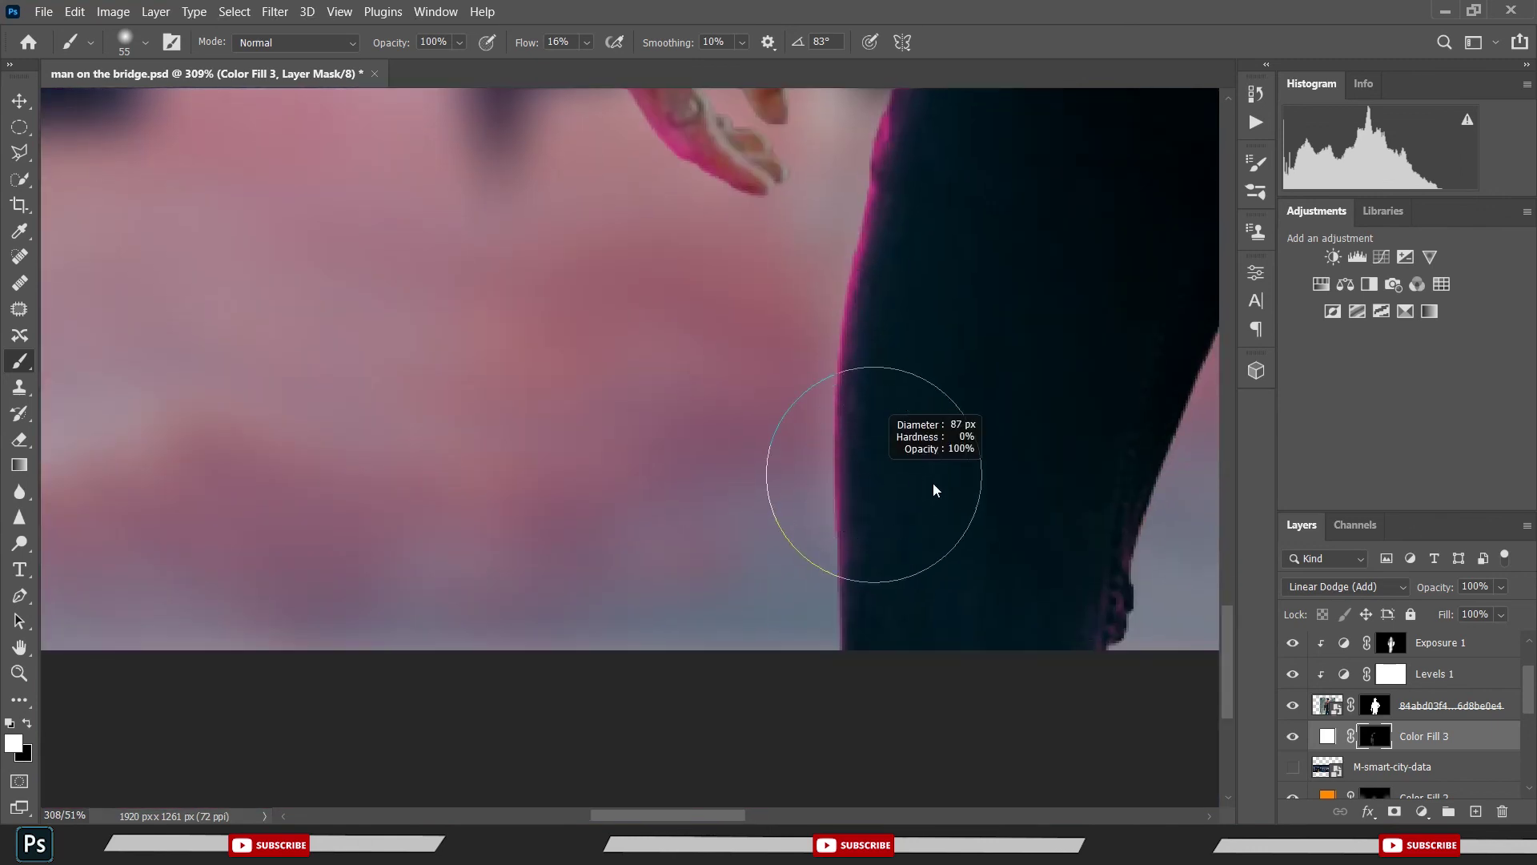
{"action": "scroll", "coordinate": [621, 539], "scroll_direction": "right", "scroll_amount": 5}
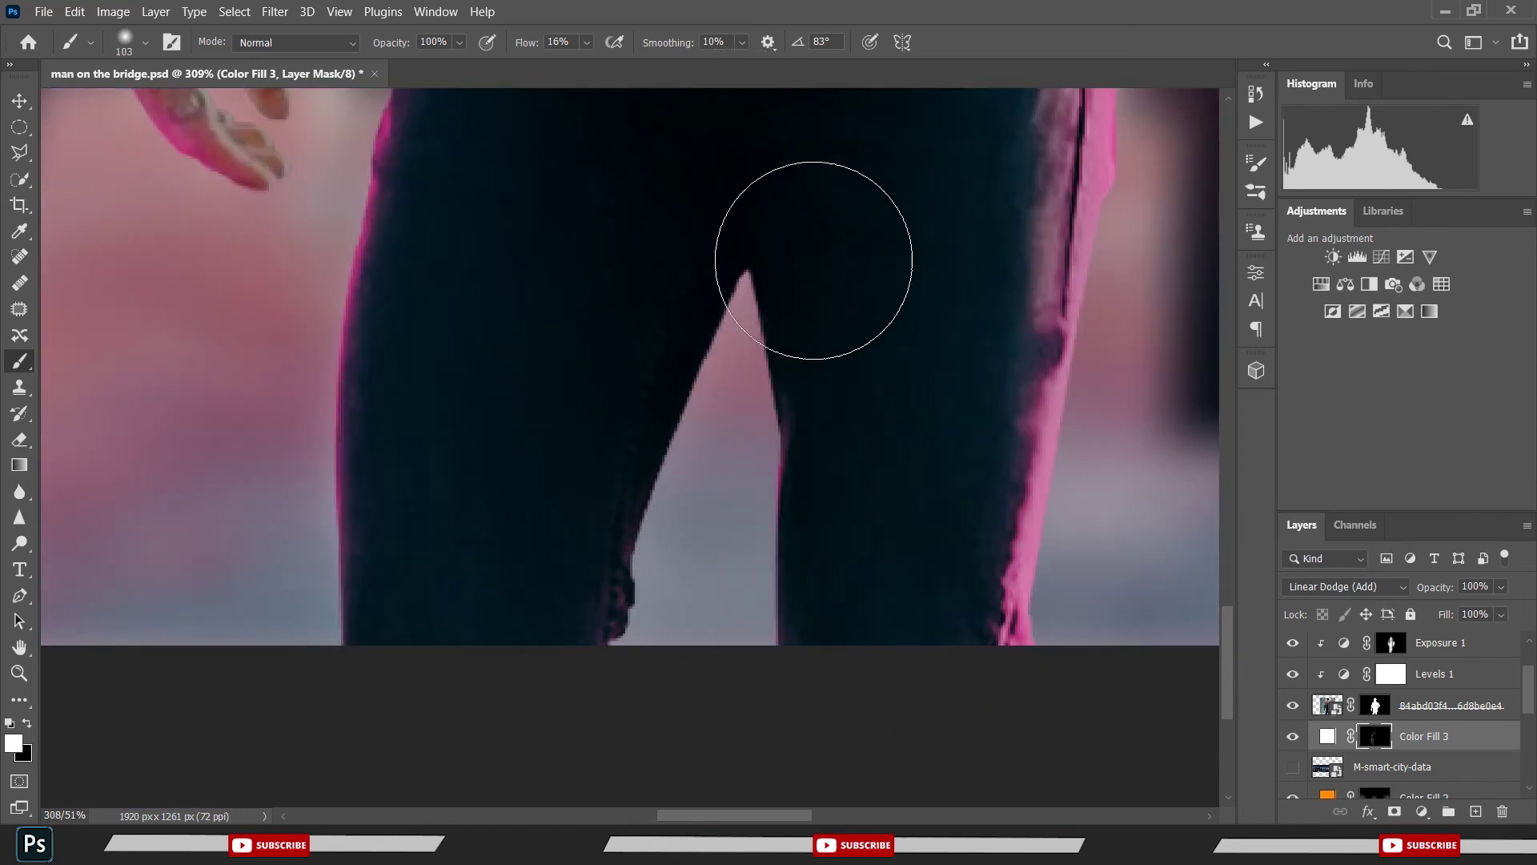
{"action": "mouse_move", "coordinate": [814, 257]}
{"action": "left_mouse_down"}
{"action": "mouse_move", "coordinate": [841, 457]}
{"action": "mouse_move", "coordinate": [907, 638]}
{"action": "mouse_move", "coordinate": [1019, 155]}
{"action": "left_mouse_up"}
{"action": "left_click_drag", "start_coordinate": [1004, 245], "coordinate": [793, 728]}
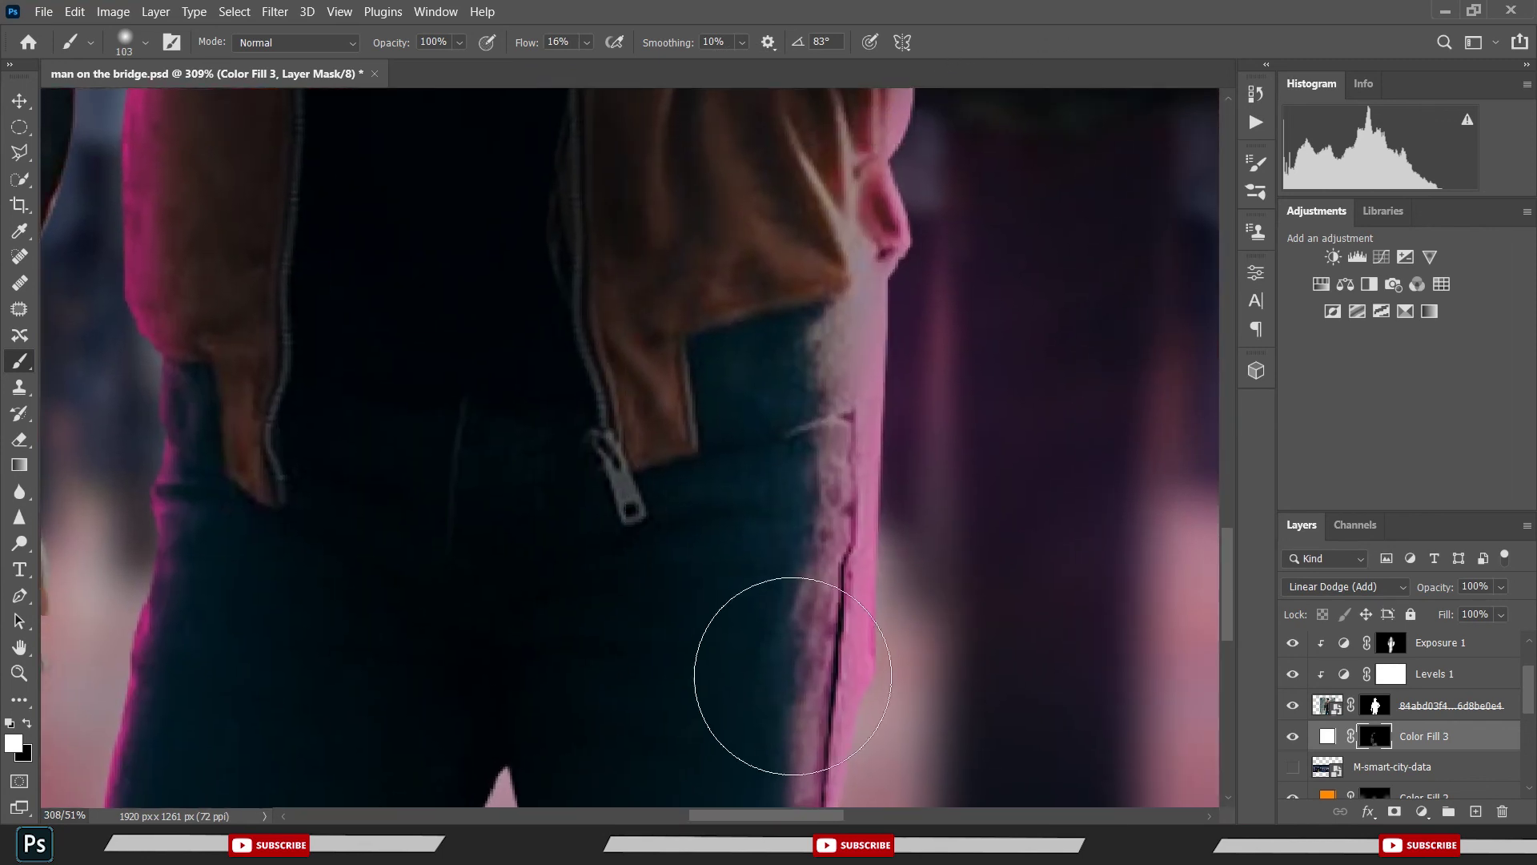
{"action": "mouse_move", "coordinate": [748, 676]}
{"action": "left_mouse_down"}
{"action": "mouse_move", "coordinate": [810, 550]}
{"action": "mouse_move", "coordinate": [816, 213]}
{"action": "mouse_move", "coordinate": [700, 473]}
{"action": "mouse_move", "coordinate": [653, 367]}
{"action": "mouse_move", "coordinate": [843, 228]}
{"action": "left_mouse_up"}
- With a 63 px brush, paint glow along the sleeve and upper sleeve edges
{"action": "left_click_drag", "start_coordinate": [886, 152], "coordinate": [508, 371]}
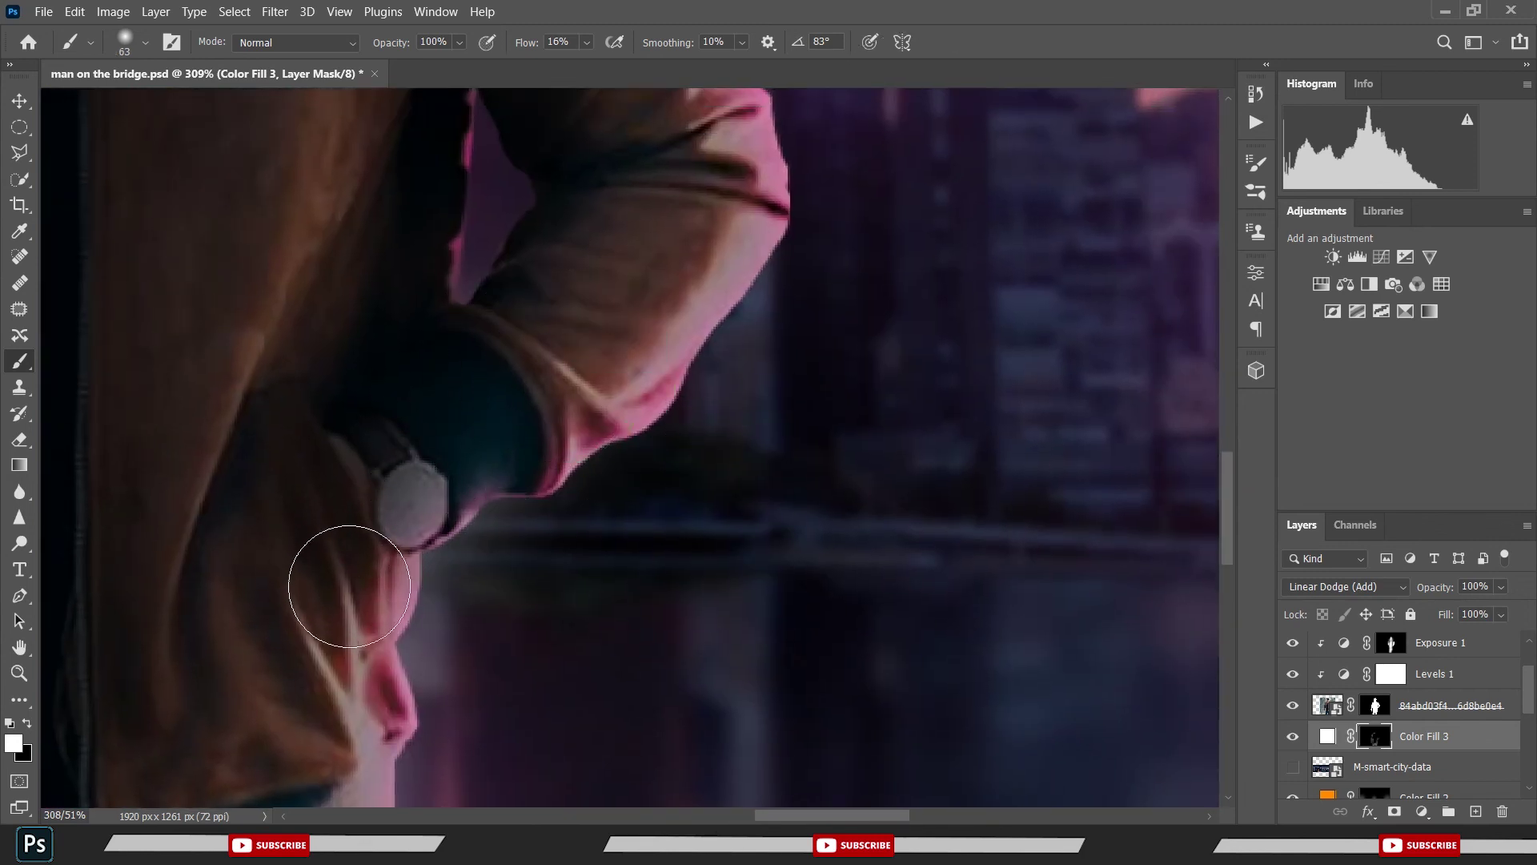
{"action": "mouse_move", "coordinate": [393, 501]}
{"action": "left_mouse_down"}
{"action": "mouse_move", "coordinate": [497, 429]}
{"action": "mouse_move", "coordinate": [598, 401]}
{"action": "mouse_move", "coordinate": [669, 333]}
{"action": "mouse_move", "coordinate": [734, 202]}
{"action": "left_mouse_up"}
{"action": "left_click_drag", "start_coordinate": [696, 320], "coordinate": [638, 604]}
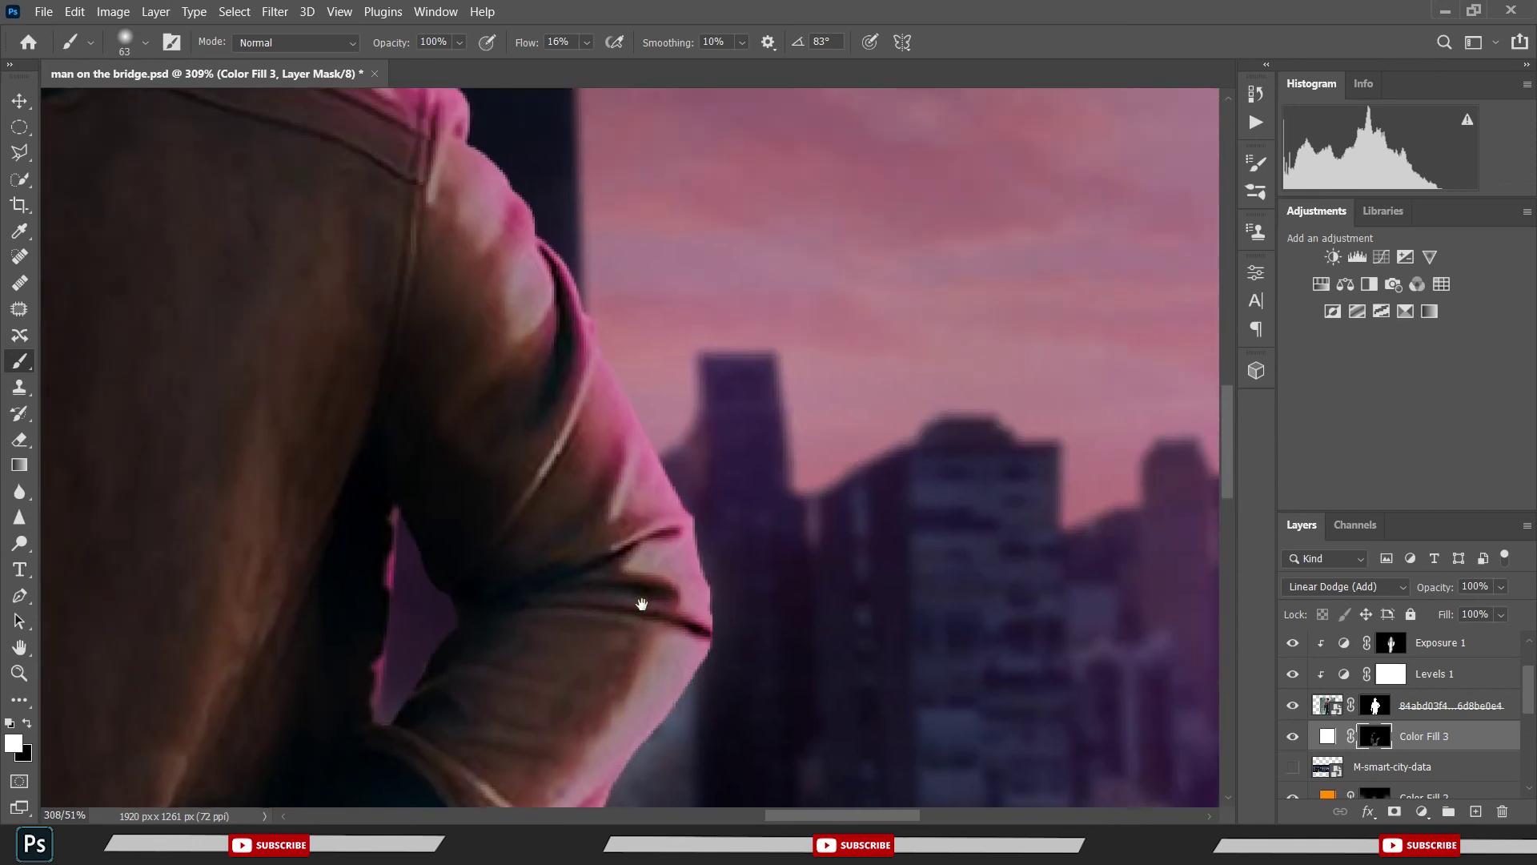
{"action": "mouse_move", "coordinate": [571, 408]}
{"action": "left_mouse_down"}
{"action": "mouse_move", "coordinate": [514, 309]}
{"action": "mouse_move", "coordinate": [370, 480]}
{"action": "mouse_move", "coordinate": [343, 635]}
{"action": "mouse_move", "coordinate": [423, 569]}
{"action": "left_mouse_up"}
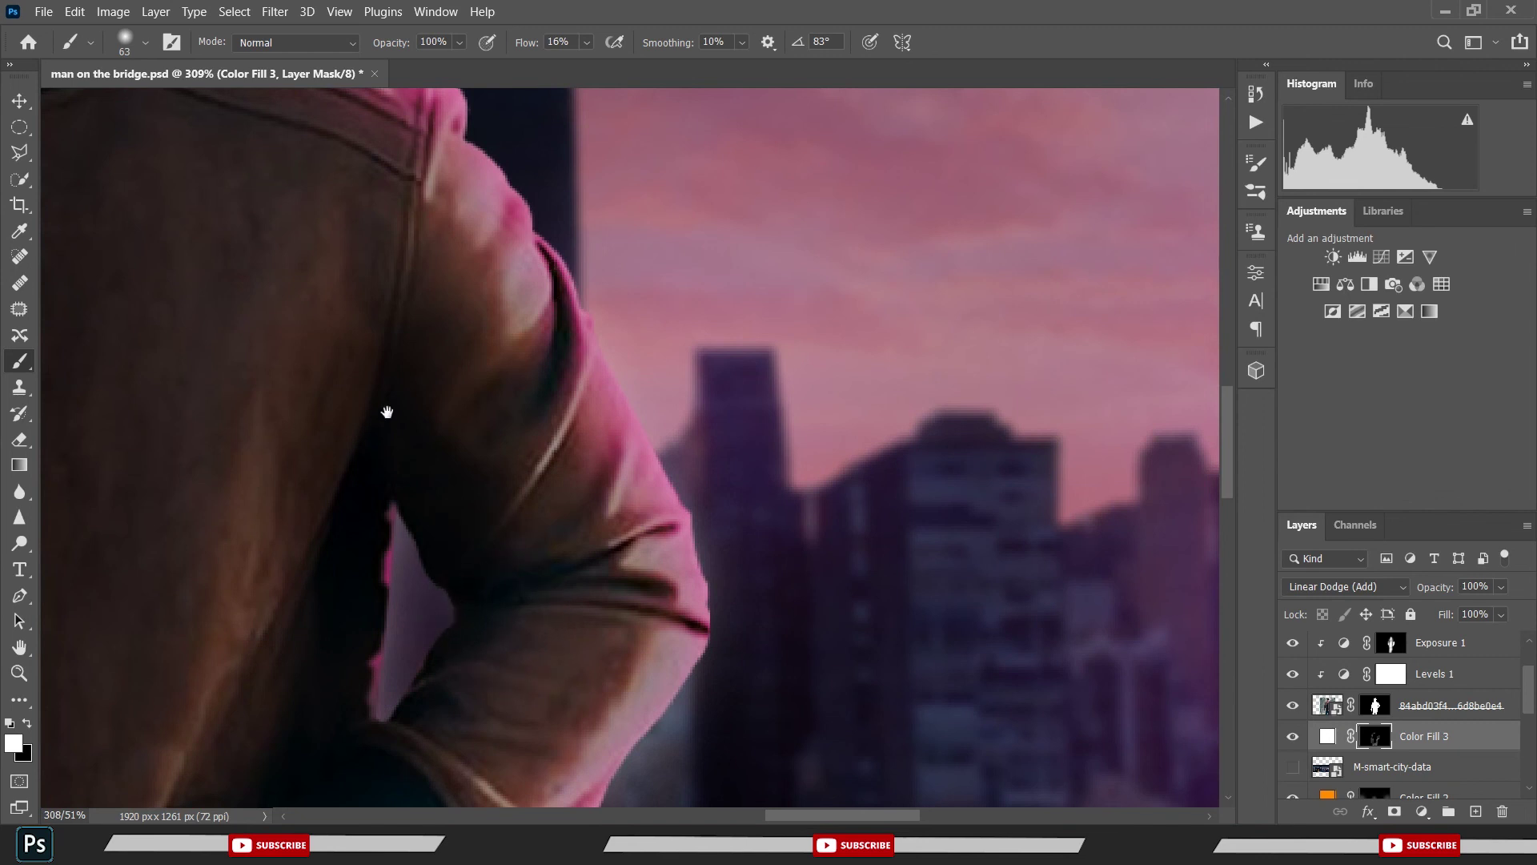
- Pan up to the collar and the man's head, and switch the painting colour to black
{"action": "left_click_drag", "start_coordinate": [387, 411], "coordinate": [542, 652]}
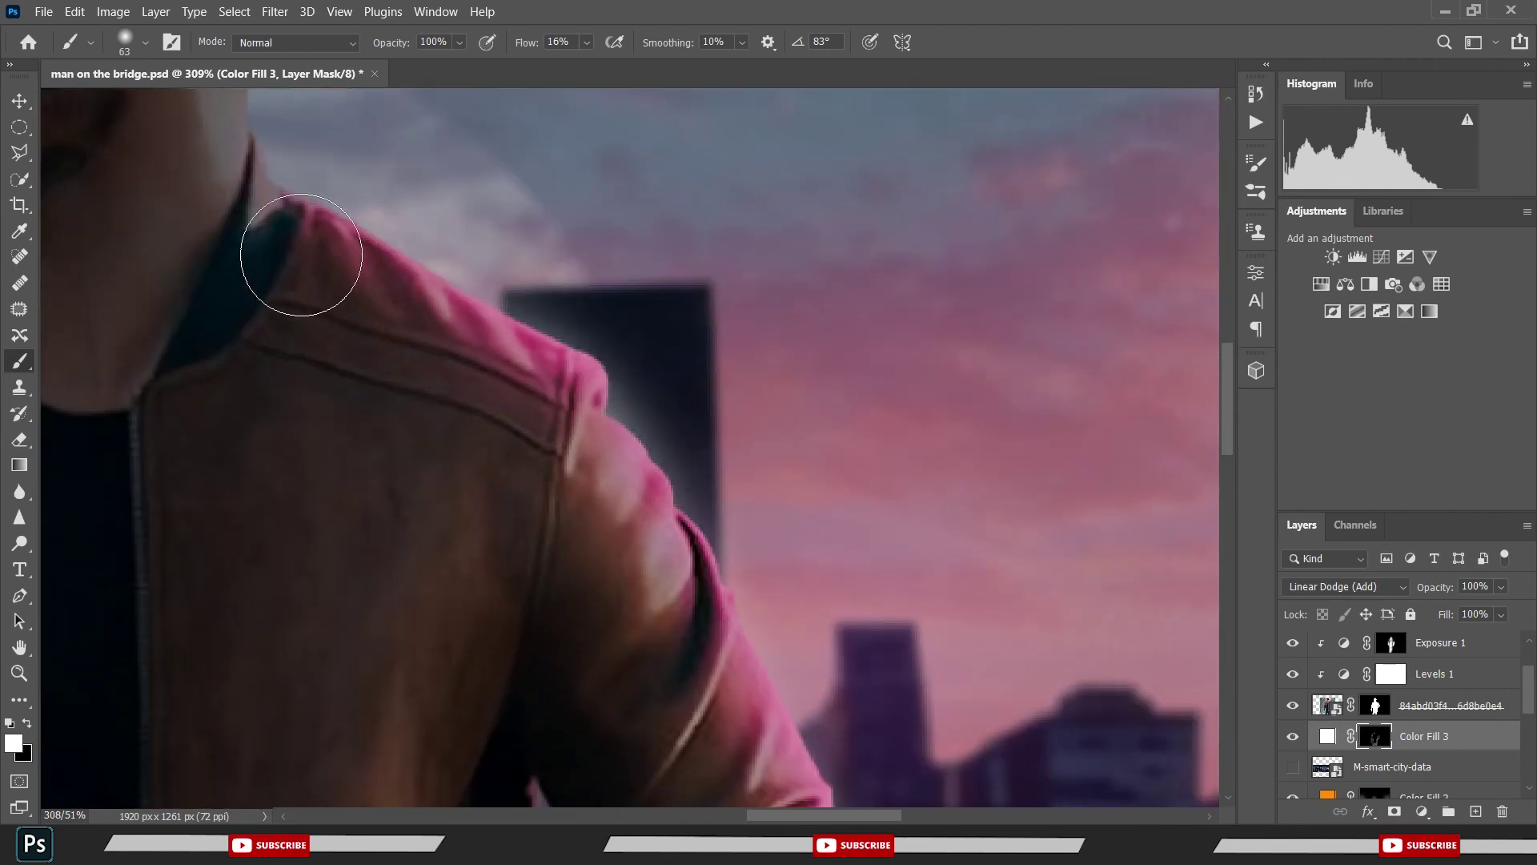
{"action": "mouse_move", "coordinate": [233, 224]}
{"action": "left_mouse_down"}
{"action": "mouse_move", "coordinate": [454, 674]}
{"action": "mouse_move", "coordinate": [450, 661]}
{"action": "left_mouse_up"}
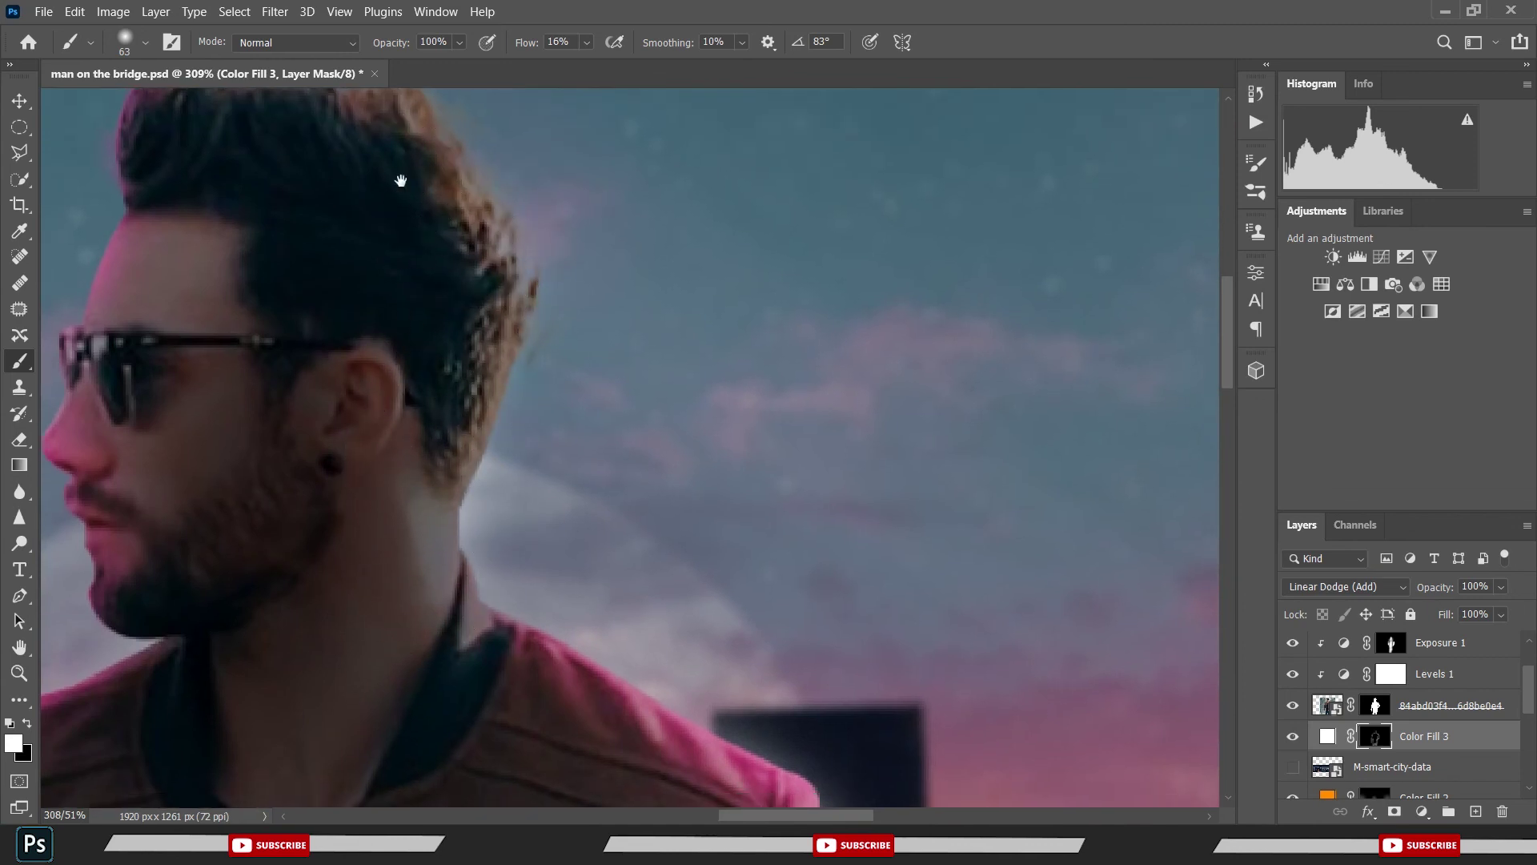
{"action": "left_click_drag", "start_coordinate": [405, 165], "coordinate": [484, 361]}
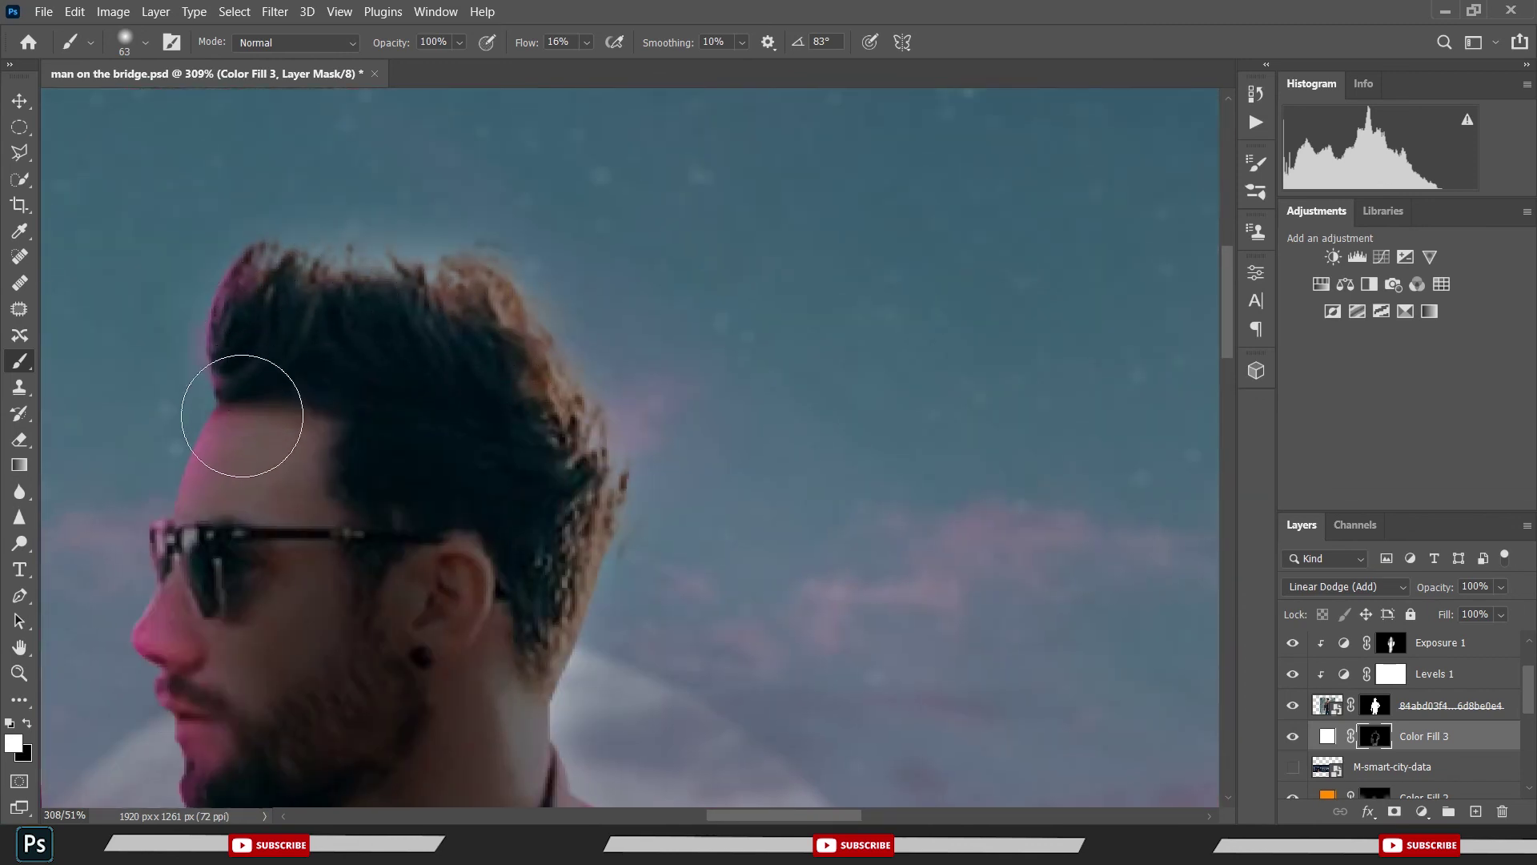
{"action": "scroll", "coordinate": [329, 431], "scroll_direction": "down", "scroll_amount": 3}
{"action": "scroll", "coordinate": [329, 432], "scroll_direction": "down", "scroll_amount": 2}
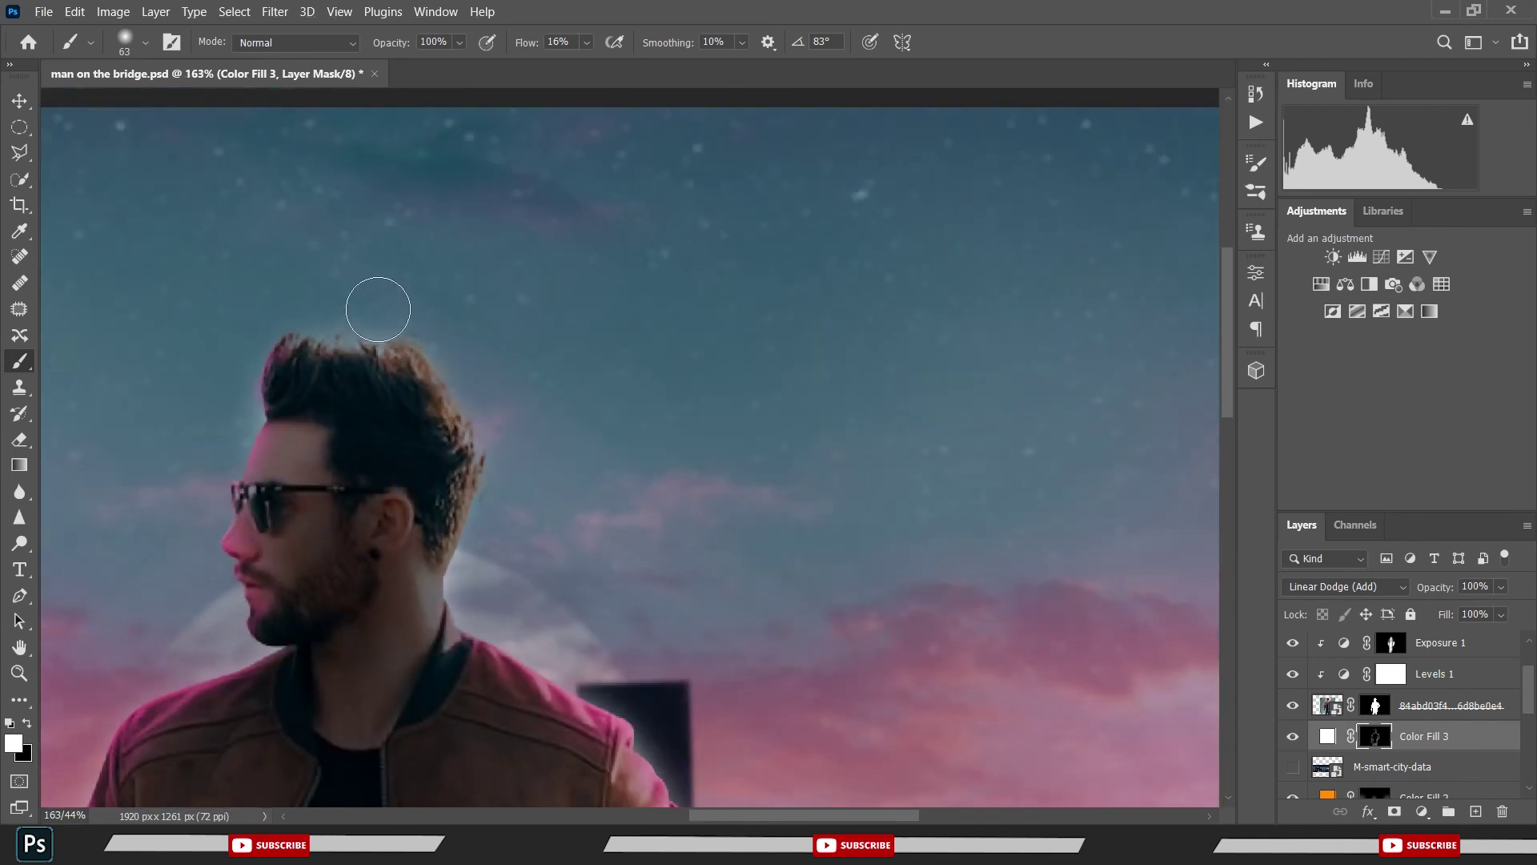
{"action": "key", "text": "x"}
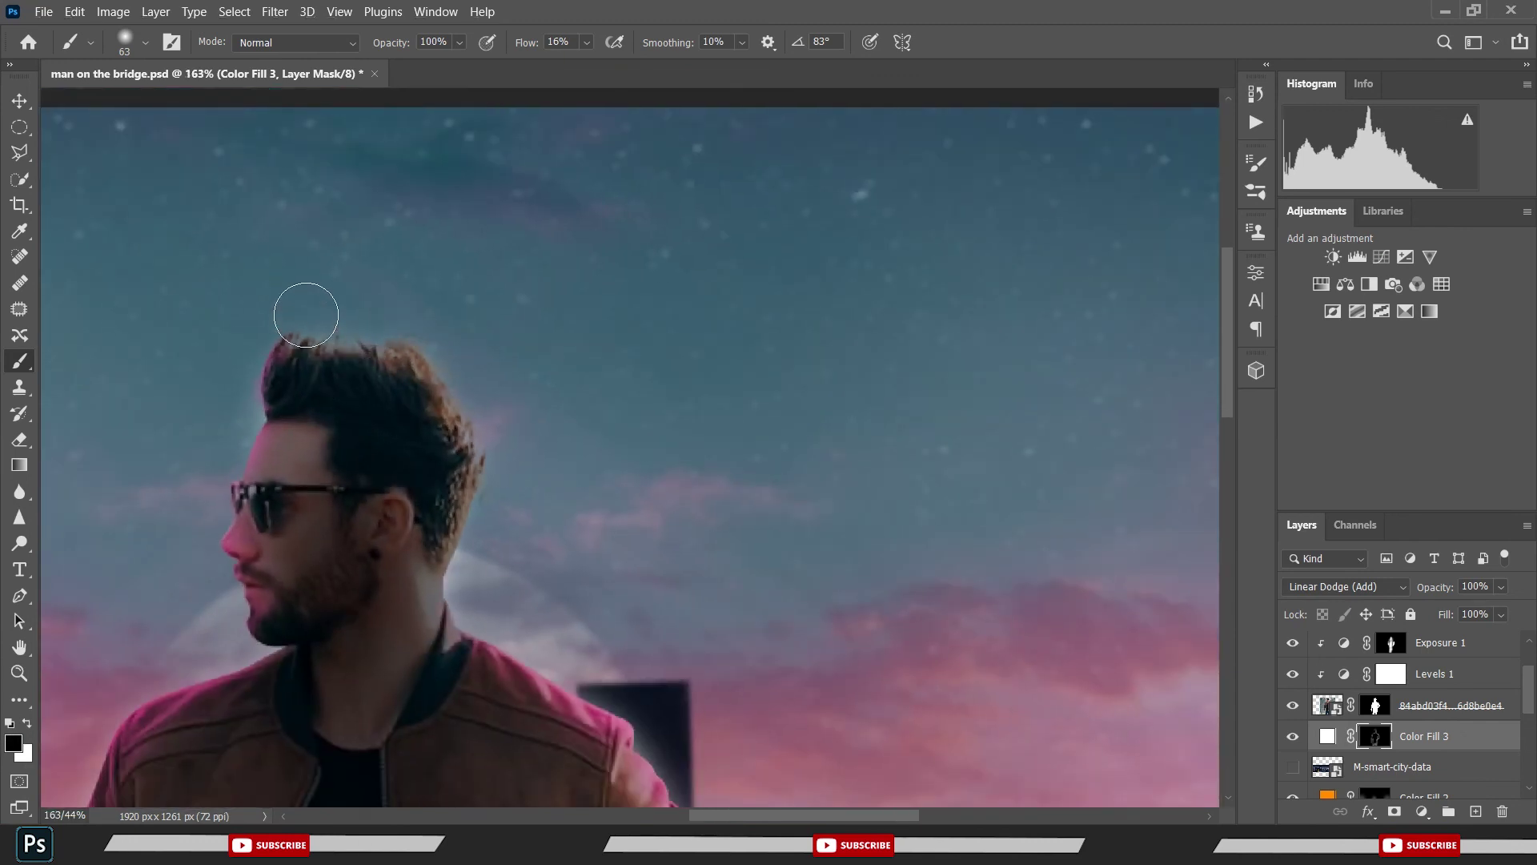
{"action": "scroll", "coordinate": [316, 304], "scroll_direction": "down", "scroll_amount": 2}
{"action": "scroll", "coordinate": [329, 299], "scroll_direction": "down", "scroll_amount": 1}
{"action": "scroll", "coordinate": [330, 298], "scroll_direction": "down", "scroll_amount": 2}
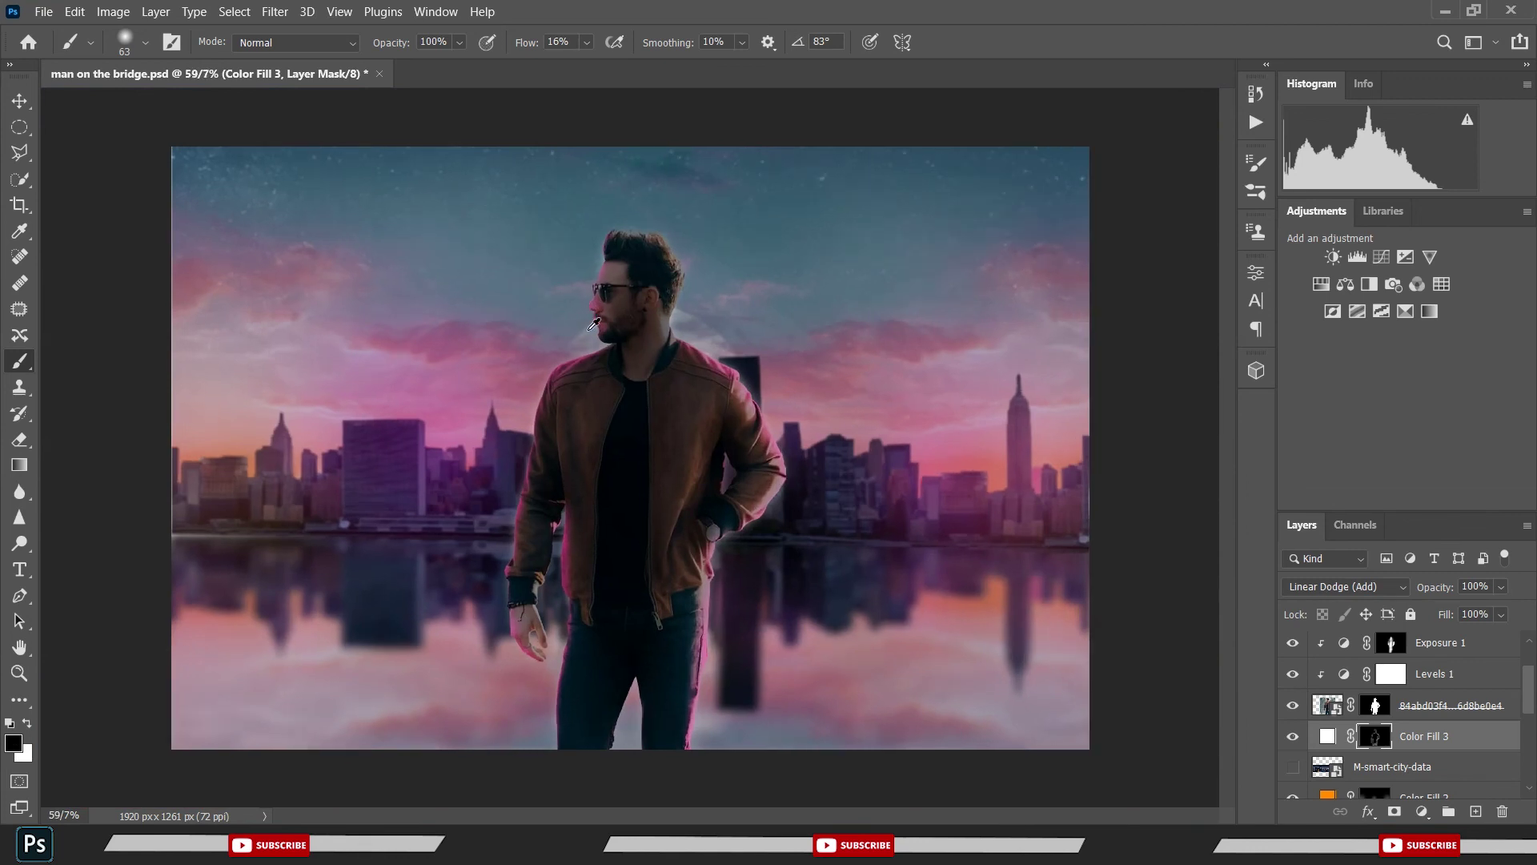
- Save and toggle the glow layer off and on to compare
{"action": "key", "text": "ctrl+s"}
{"action": "left_click", "coordinate": [1293, 736]}
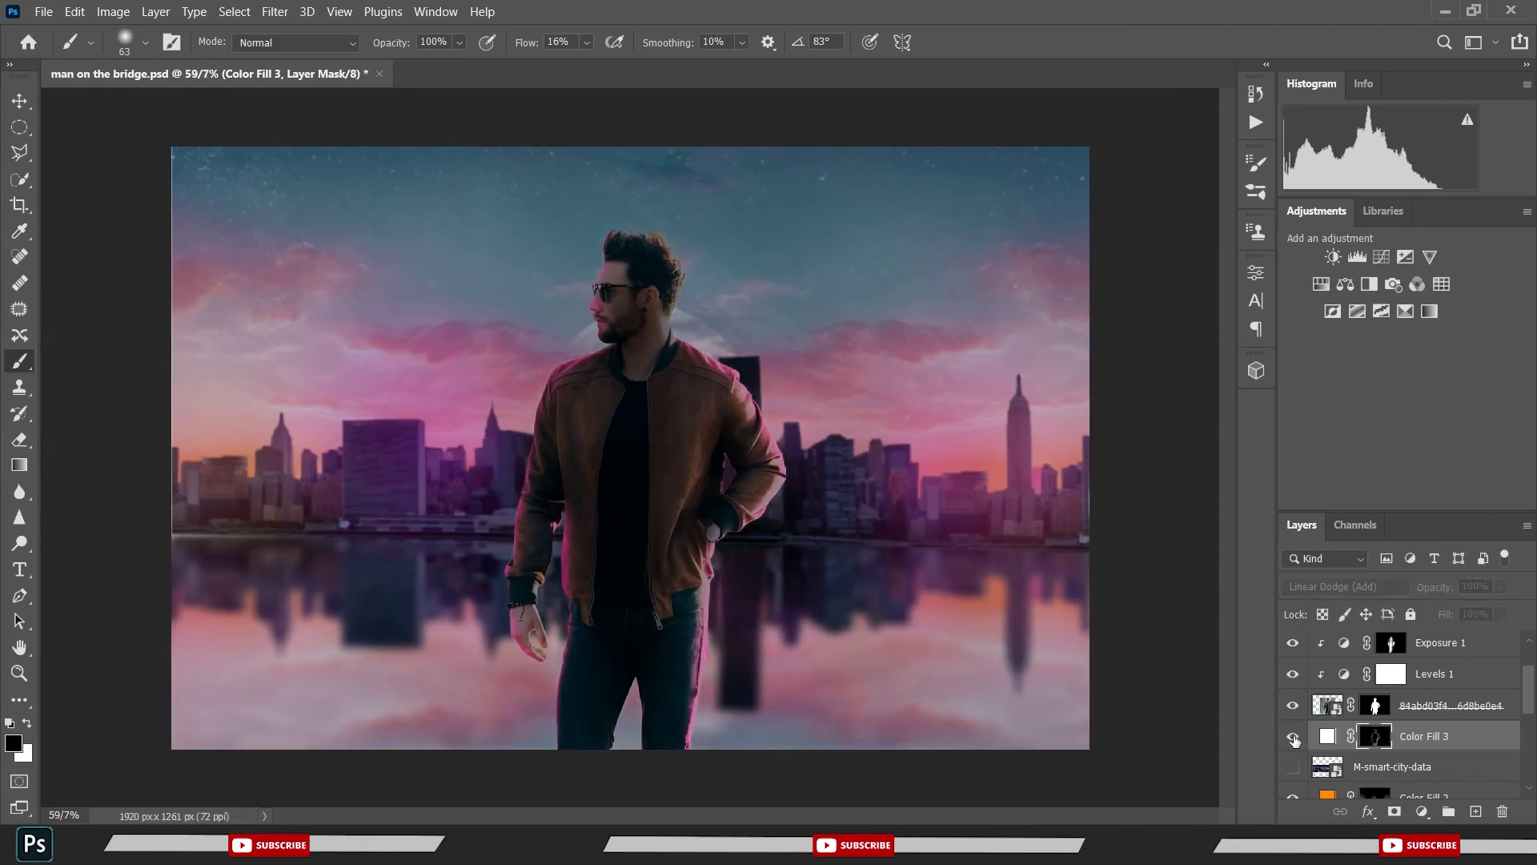
{"action": "left_click", "coordinate": [1293, 735]}
{"action": "key", "text": "ctrl+s"}
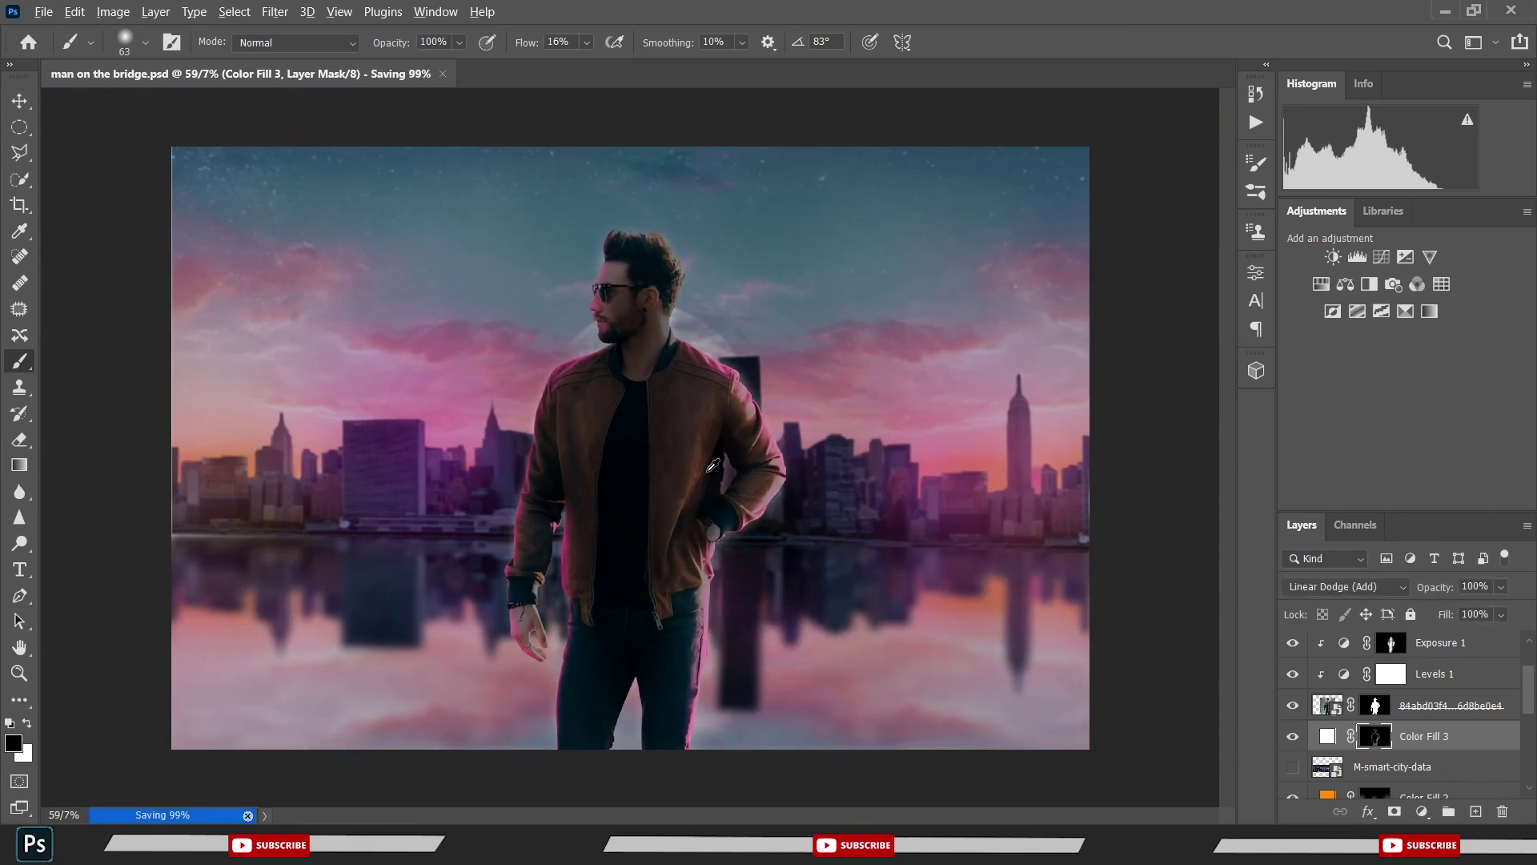
- Select Layer 0 and move M-smart-city-data near the top of the layer stack
{"action": "scroll", "coordinate": [648, 465], "scroll_direction": "up", "scroll_amount": 1}
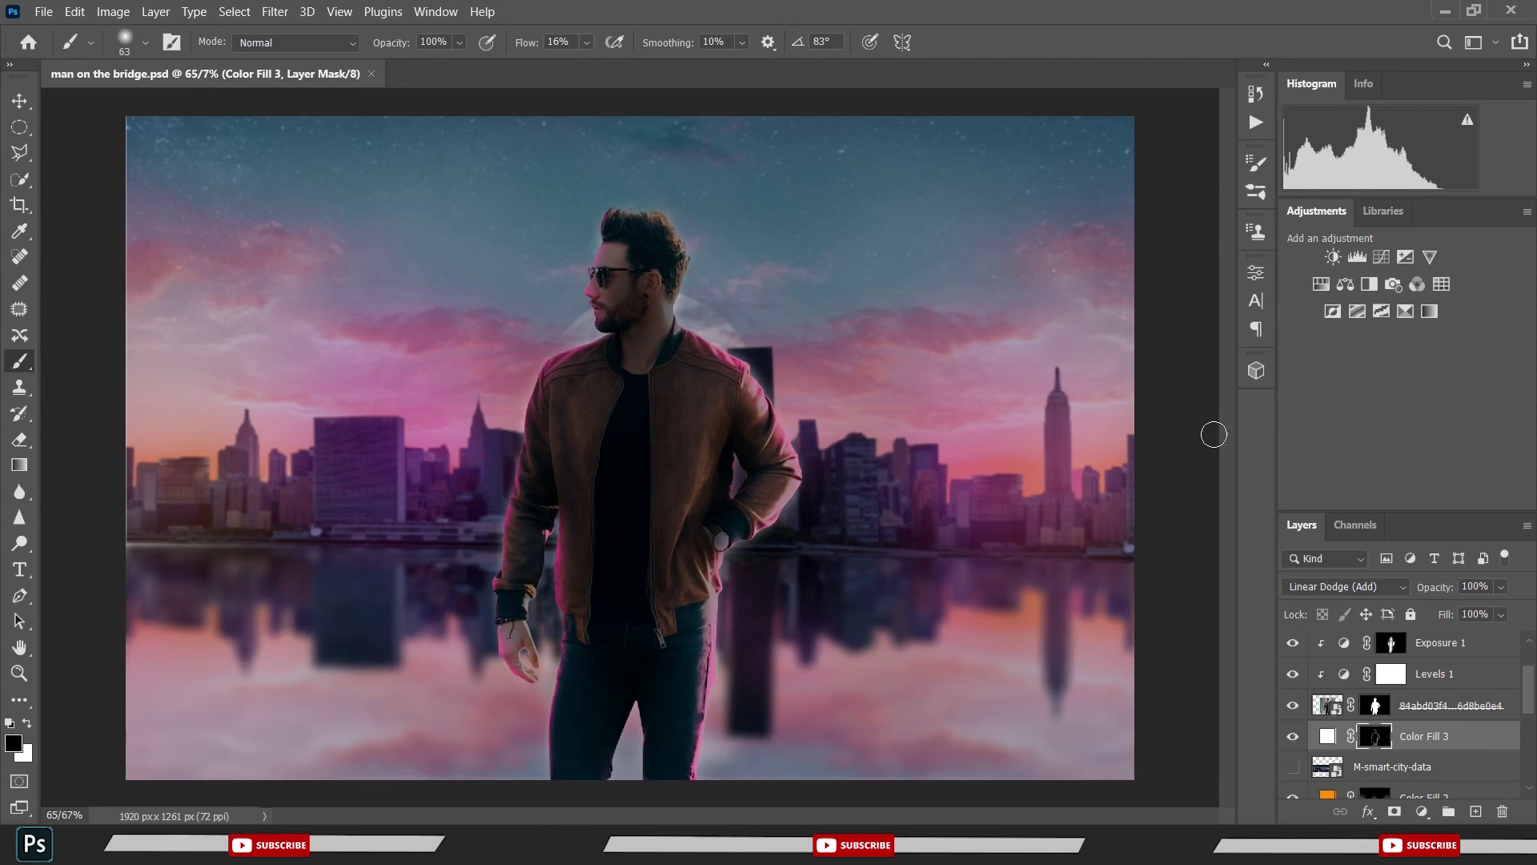
{"action": "scroll", "coordinate": [1373, 617], "scroll_direction": "down", "scroll_amount": 2}
{"action": "scroll", "coordinate": [1375, 681], "scroll_direction": "down", "scroll_amount": 3}
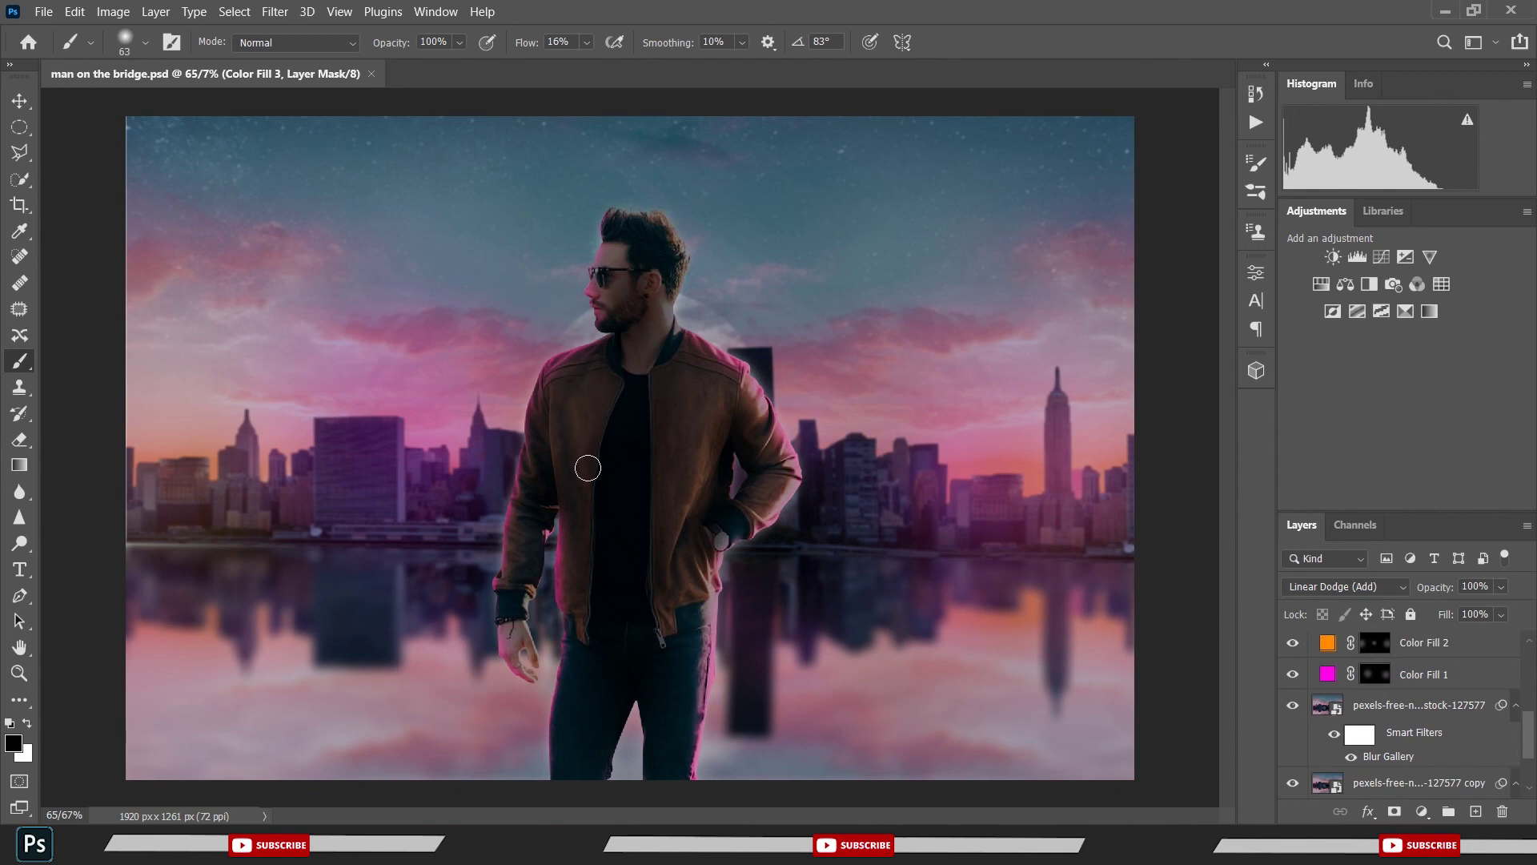
{"action": "scroll", "coordinate": [588, 468], "scroll_direction": "down", "scroll_amount": 3}
{"action": "scroll", "coordinate": [593, 462], "scroll_direction": "up", "scroll_amount": 3}
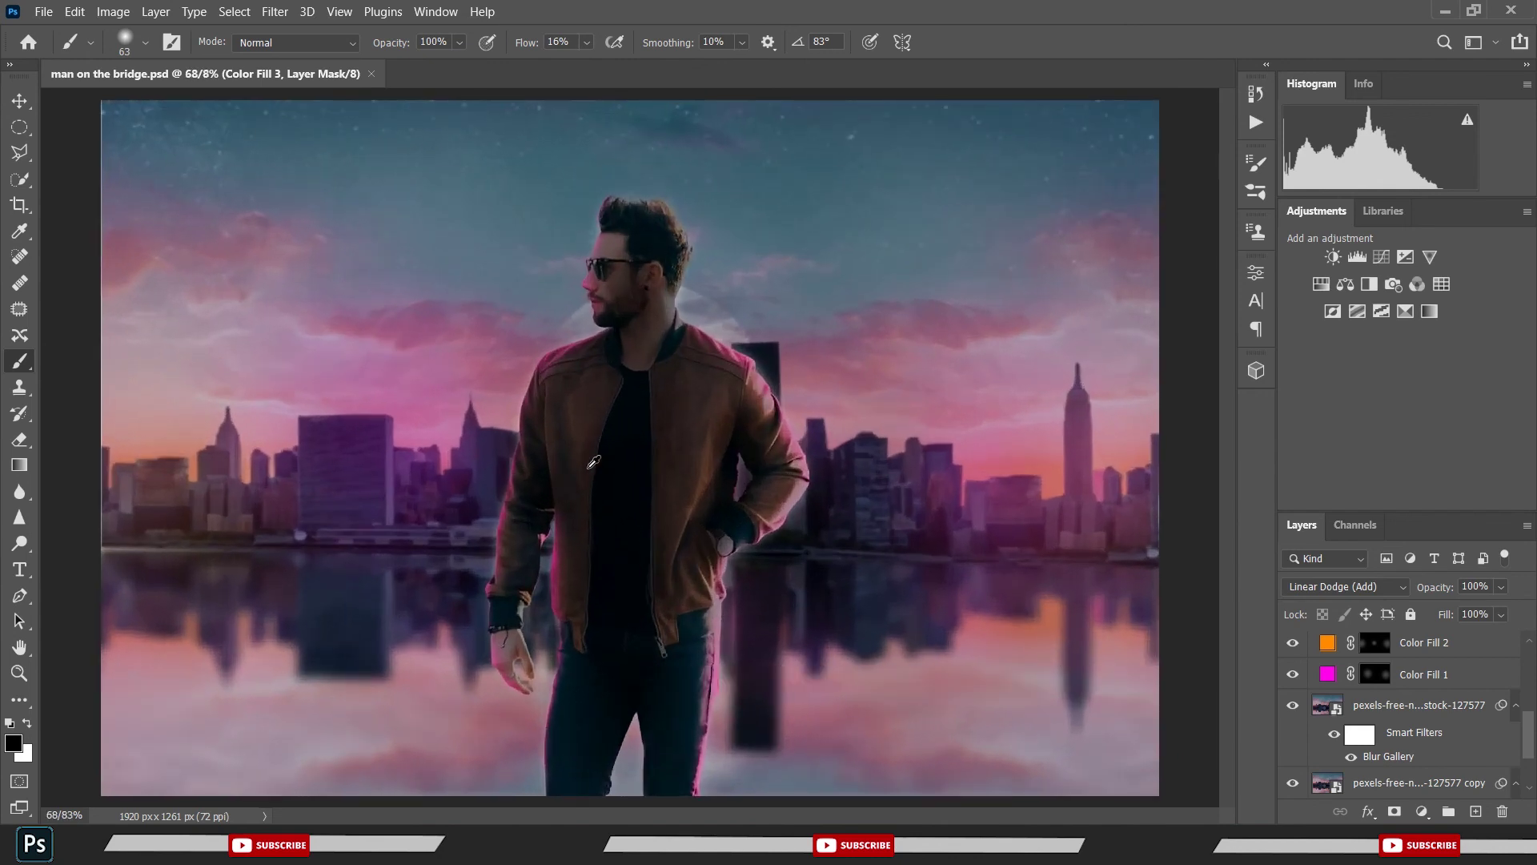
{"action": "scroll", "coordinate": [593, 462], "scroll_direction": "up", "scroll_amount": 1}
{"action": "scroll", "coordinate": [593, 462], "scroll_direction": "up", "scroll_amount": 1}
{"action": "scroll", "coordinate": [588, 468], "scroll_direction": "down", "scroll_amount": 2}
{"action": "scroll", "coordinate": [1397, 738], "scroll_direction": "down", "scroll_amount": 2}
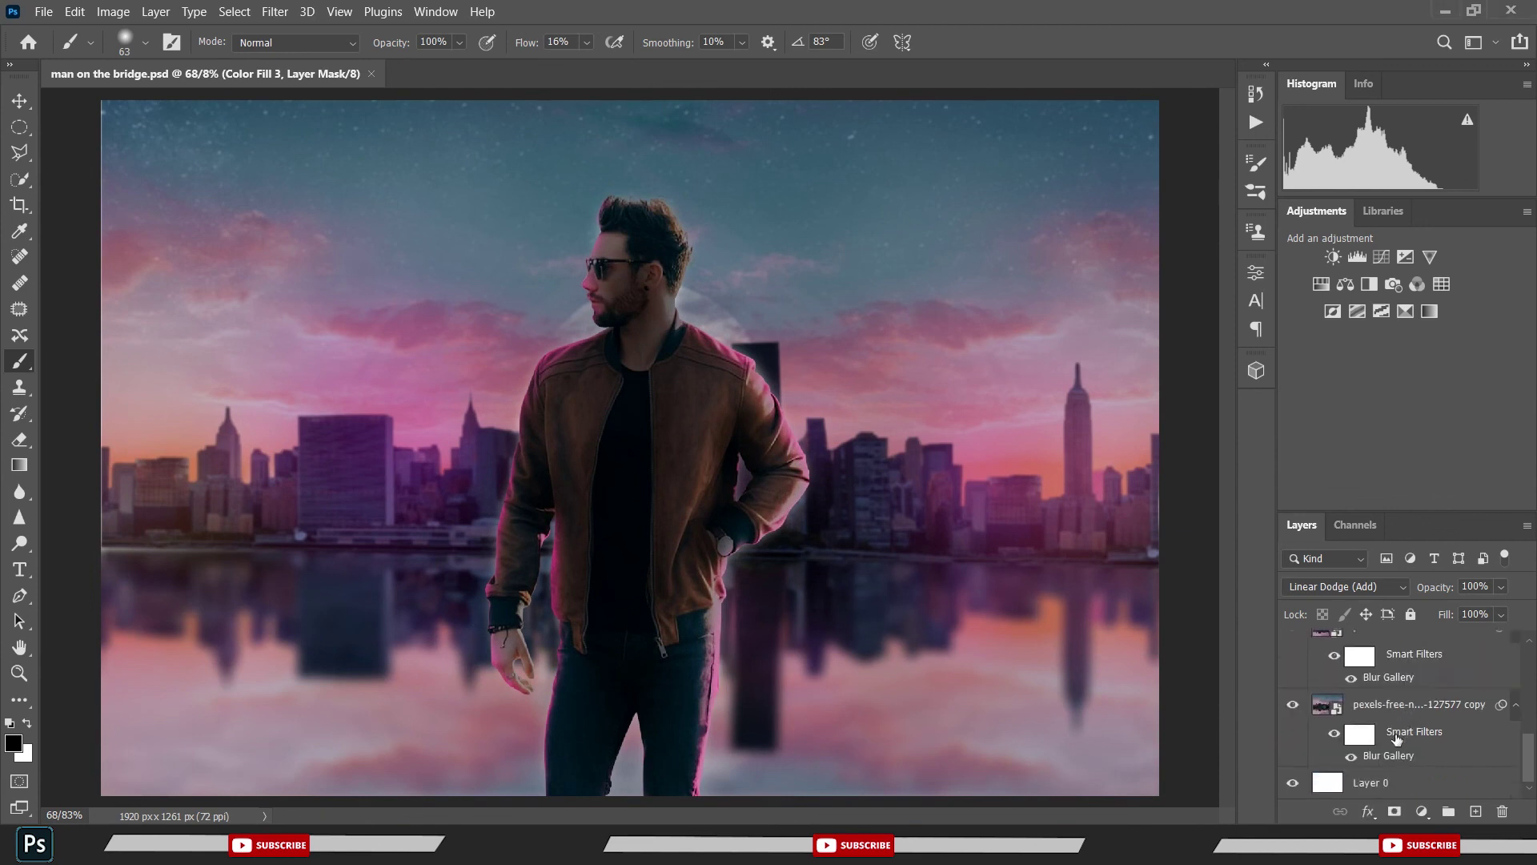
{"action": "left_click", "coordinate": [1380, 784]}
{"action": "scroll", "coordinate": [1376, 736], "scroll_direction": "up", "scroll_amount": 3}
{"action": "scroll", "coordinate": [1371, 698], "scroll_direction": "up", "scroll_amount": 3}
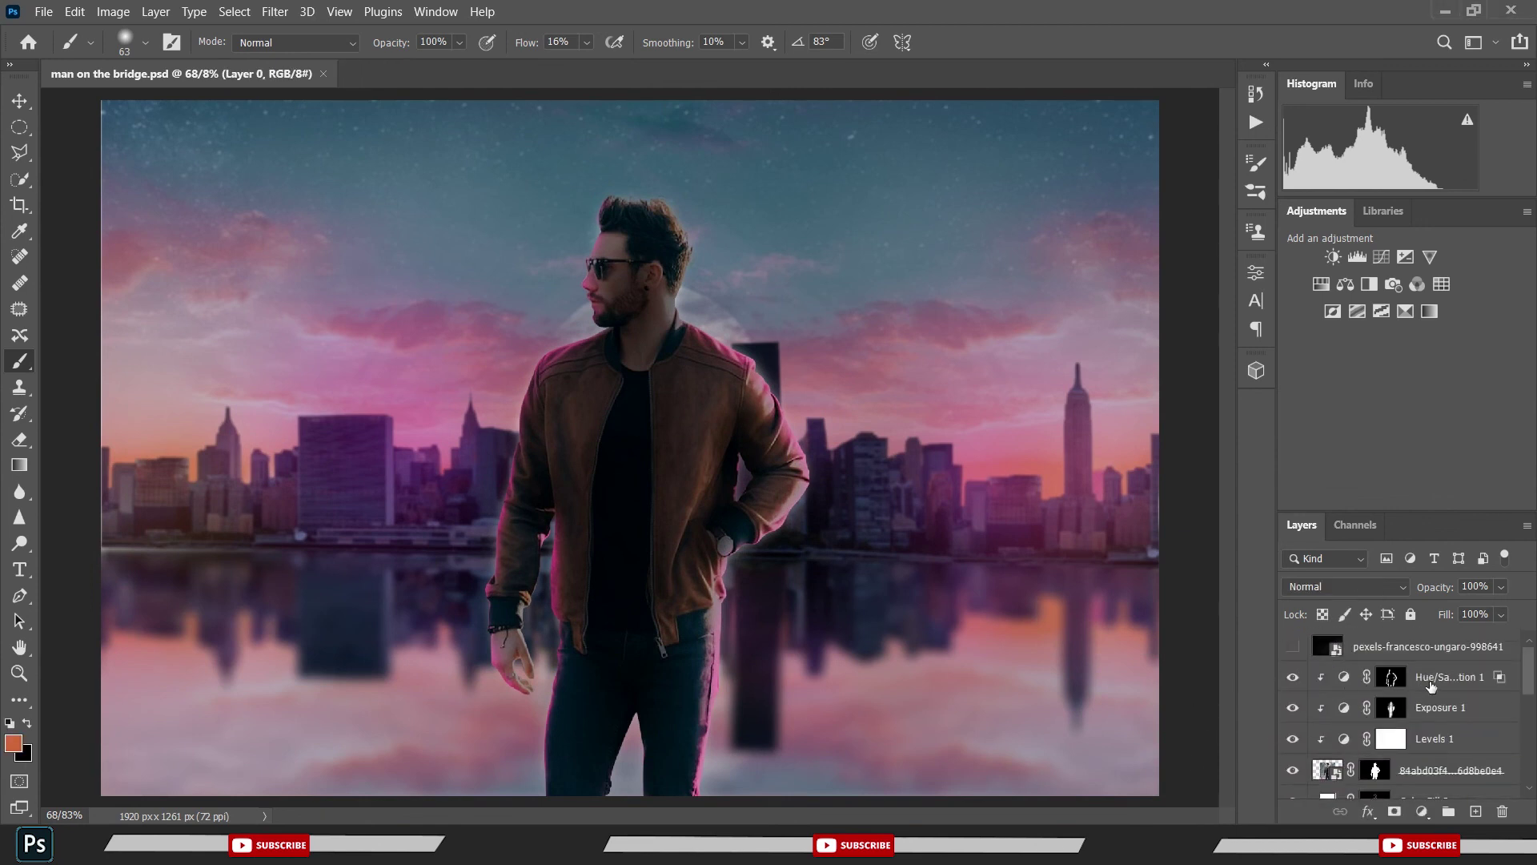
{"action": "scroll", "coordinate": [1431, 684], "scroll_direction": "down", "scroll_amount": 3}
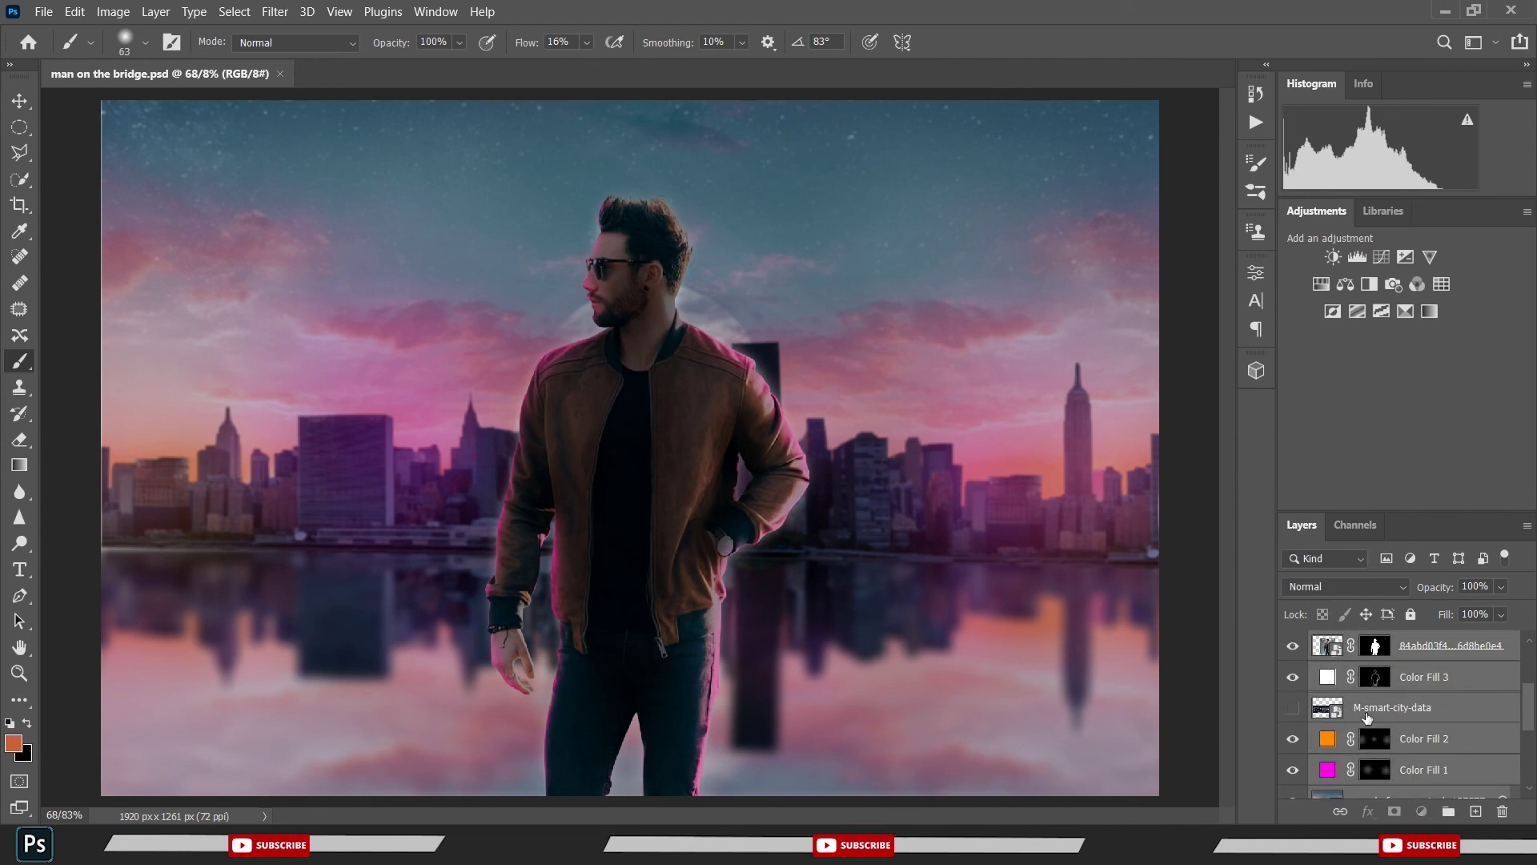
{"action": "mouse_move", "coordinate": [1367, 715]}
{"action": "left_mouse_down"}
{"action": "mouse_move", "coordinate": [1372, 601]}
{"action": "mouse_move", "coordinate": [1386, 686]}
{"action": "left_mouse_up"}
- Duplicate all layers from Hue/Saturation 1 down to Layer 0
{"action": "left_click", "coordinate": [1454, 708]}
{"action": "scroll", "coordinate": [1433, 728], "scroll_direction": "down", "scroll_amount": 5}
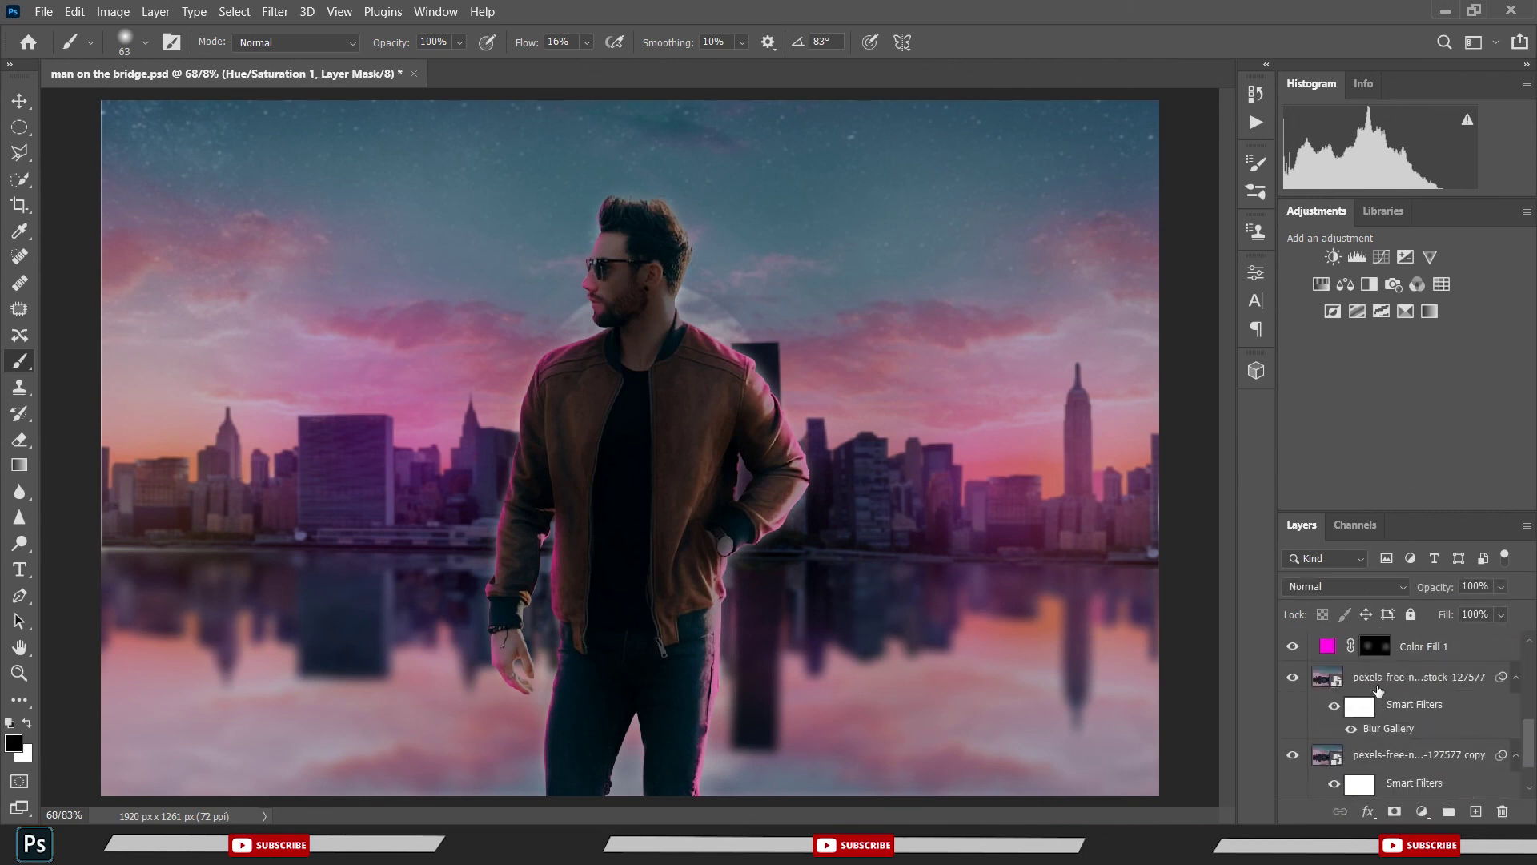
{"action": "left_click", "coordinate": [1378, 792], "text": "shift"}
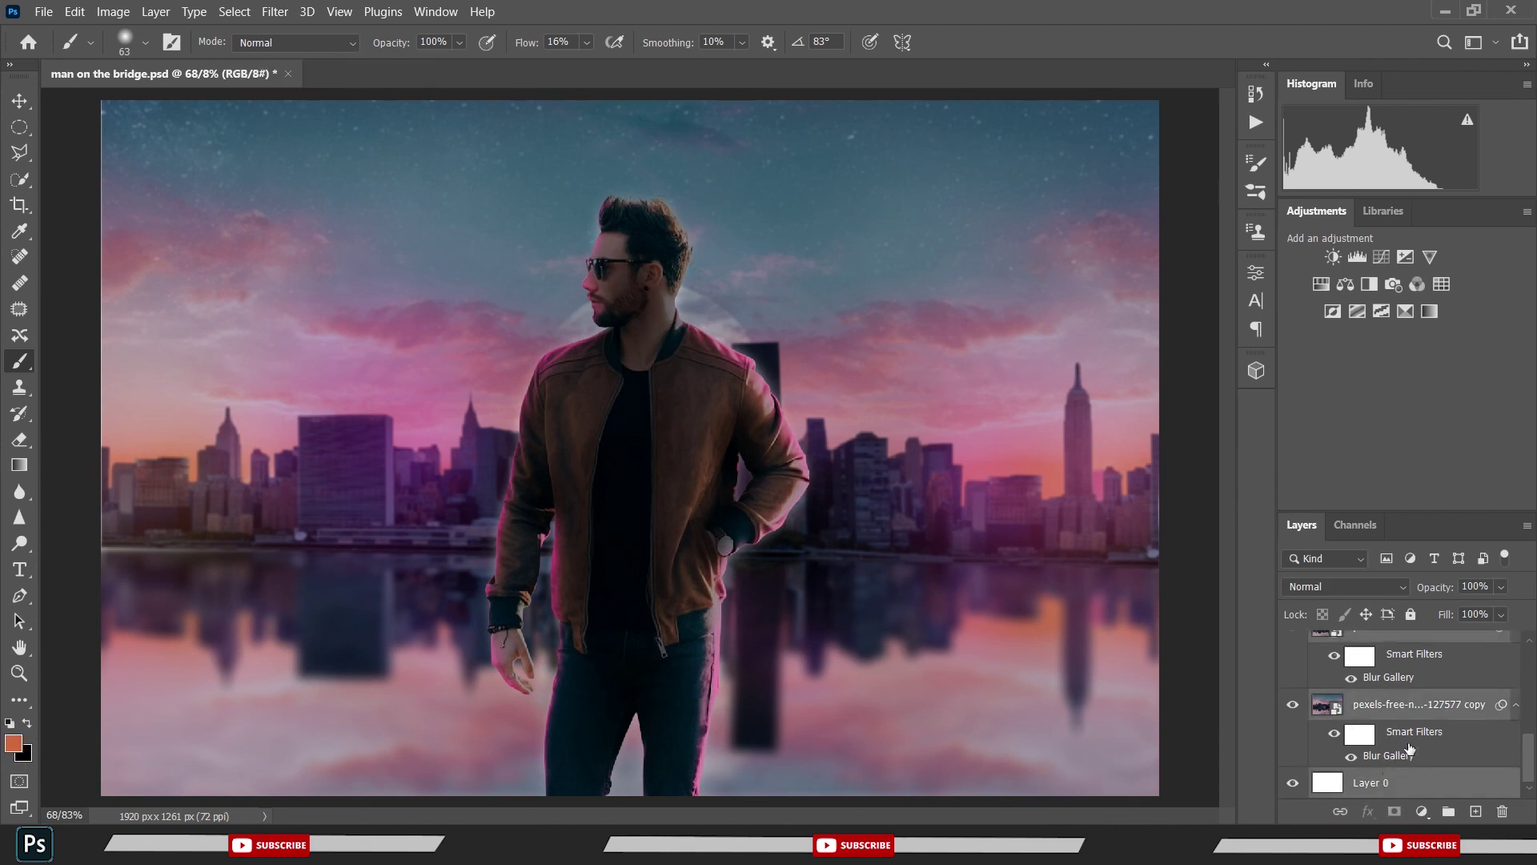
{"action": "scroll", "coordinate": [1411, 740], "scroll_direction": "up", "scroll_amount": 5}
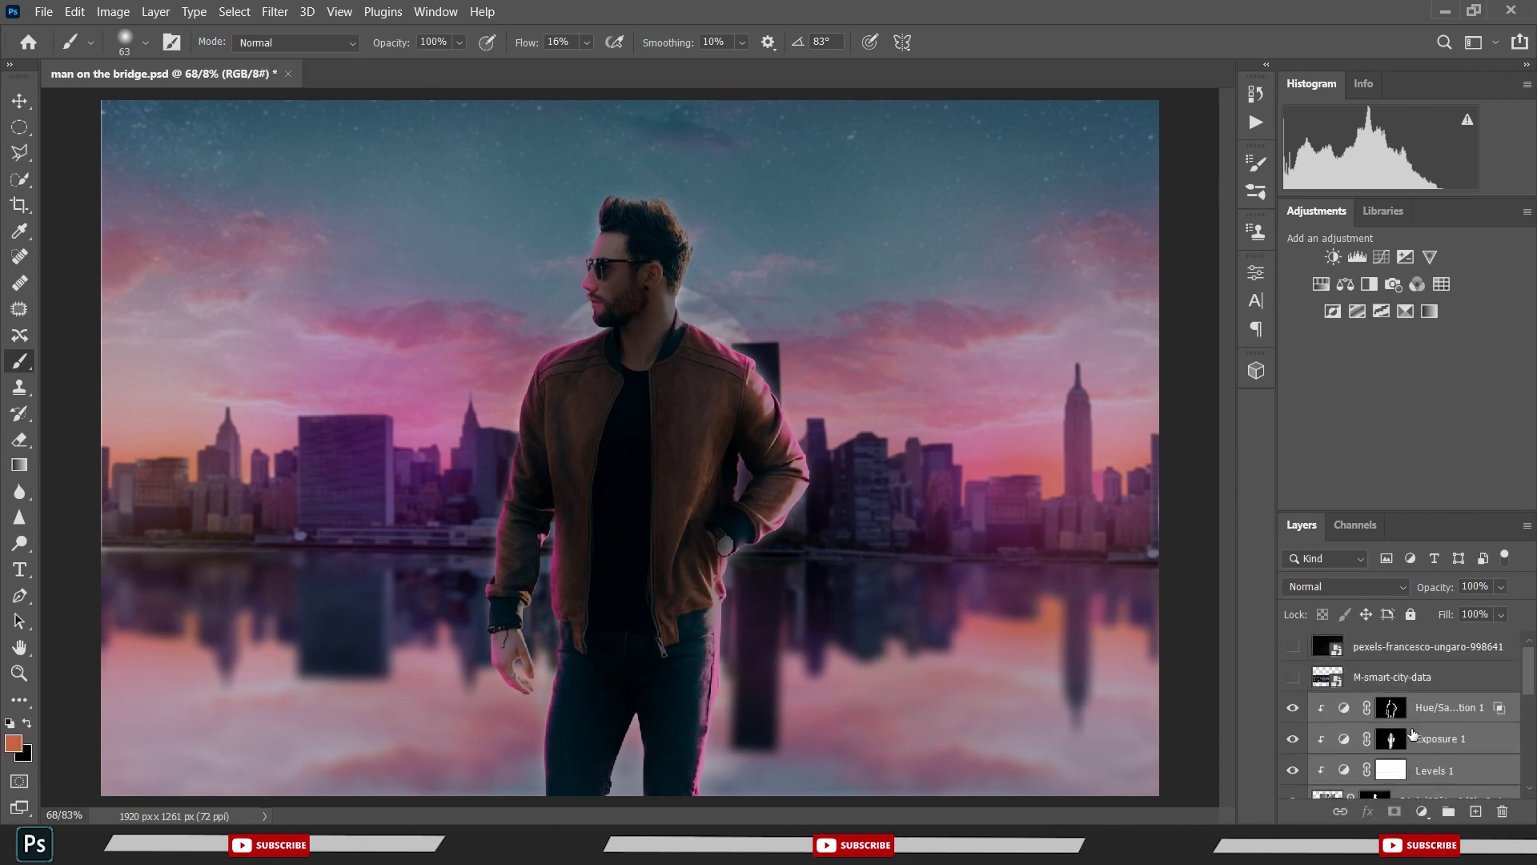
{"action": "left_click_drag", "start_coordinate": [1413, 734], "coordinate": [1414, 725]}
- Merge the duplicated layers into one Hue/Saturation 1 copy layer and save
{"action": "right_click", "coordinate": [1443, 723]}
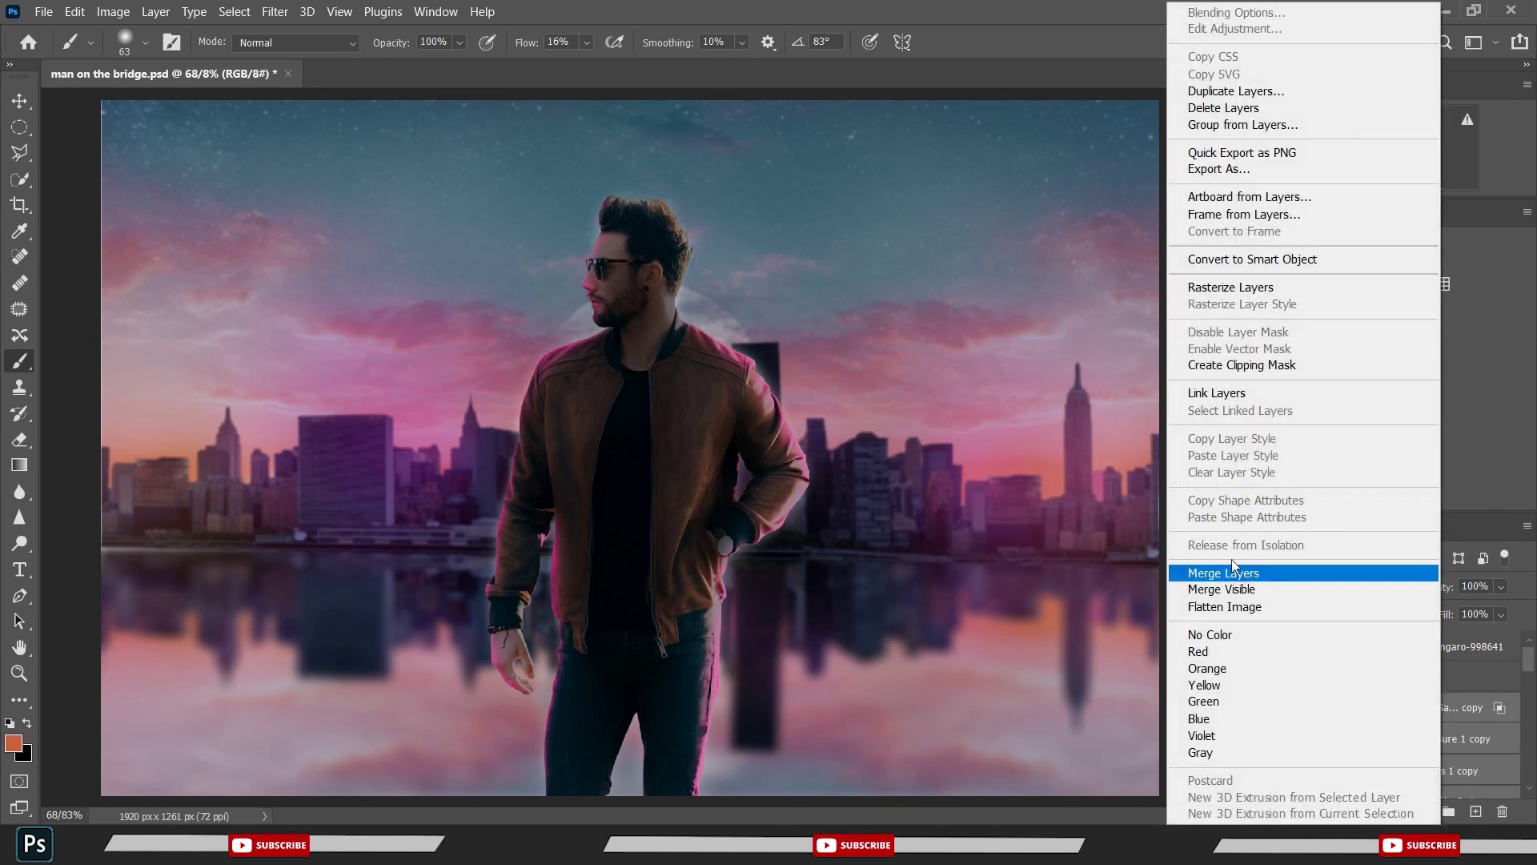
{"action": "left_click", "coordinate": [1221, 260]}
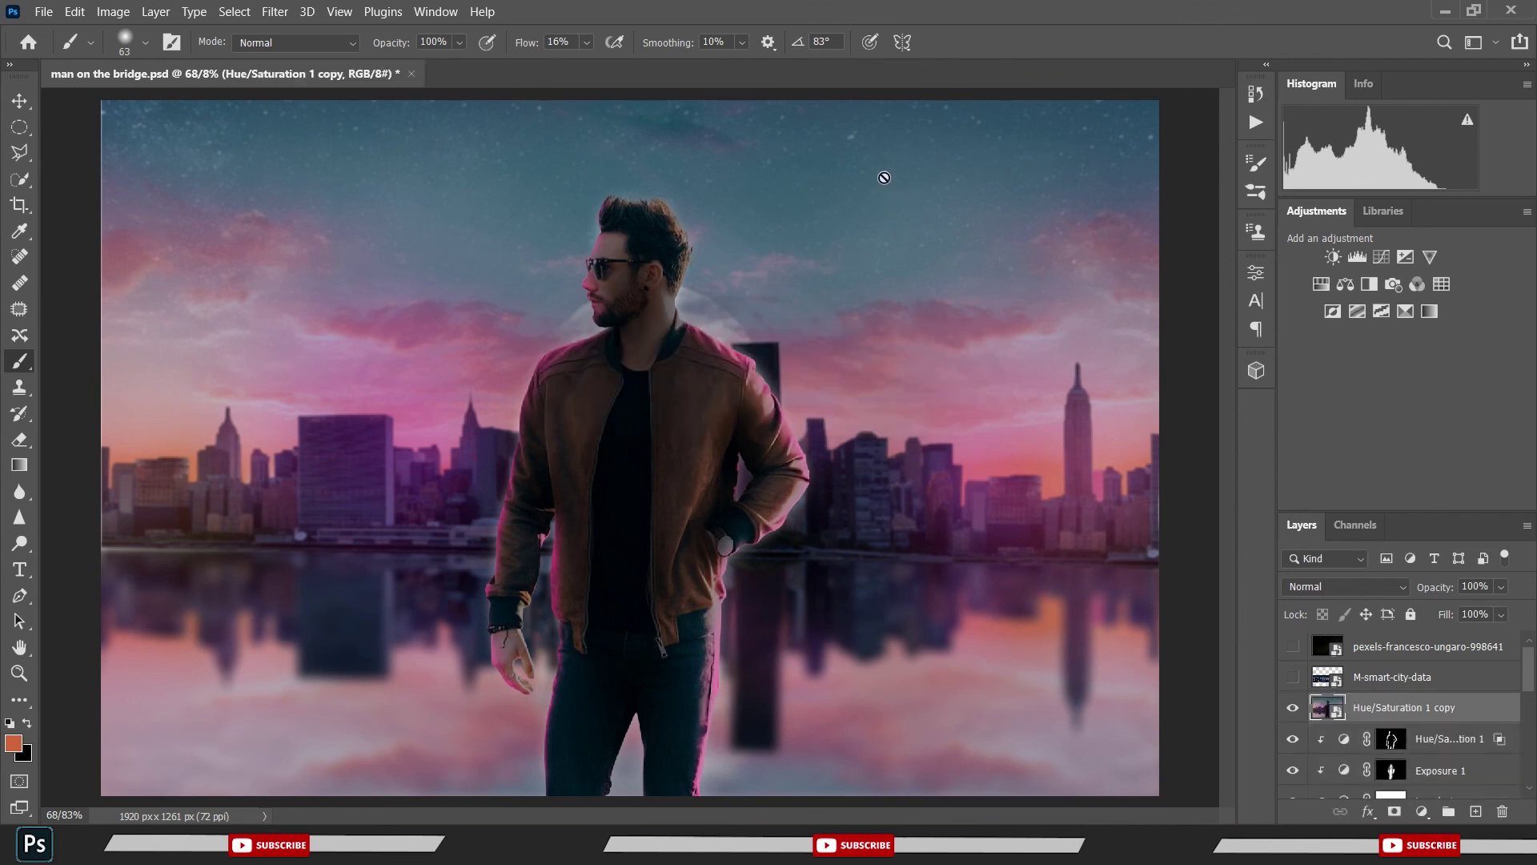
{"action": "key", "text": "ctrl+s"}
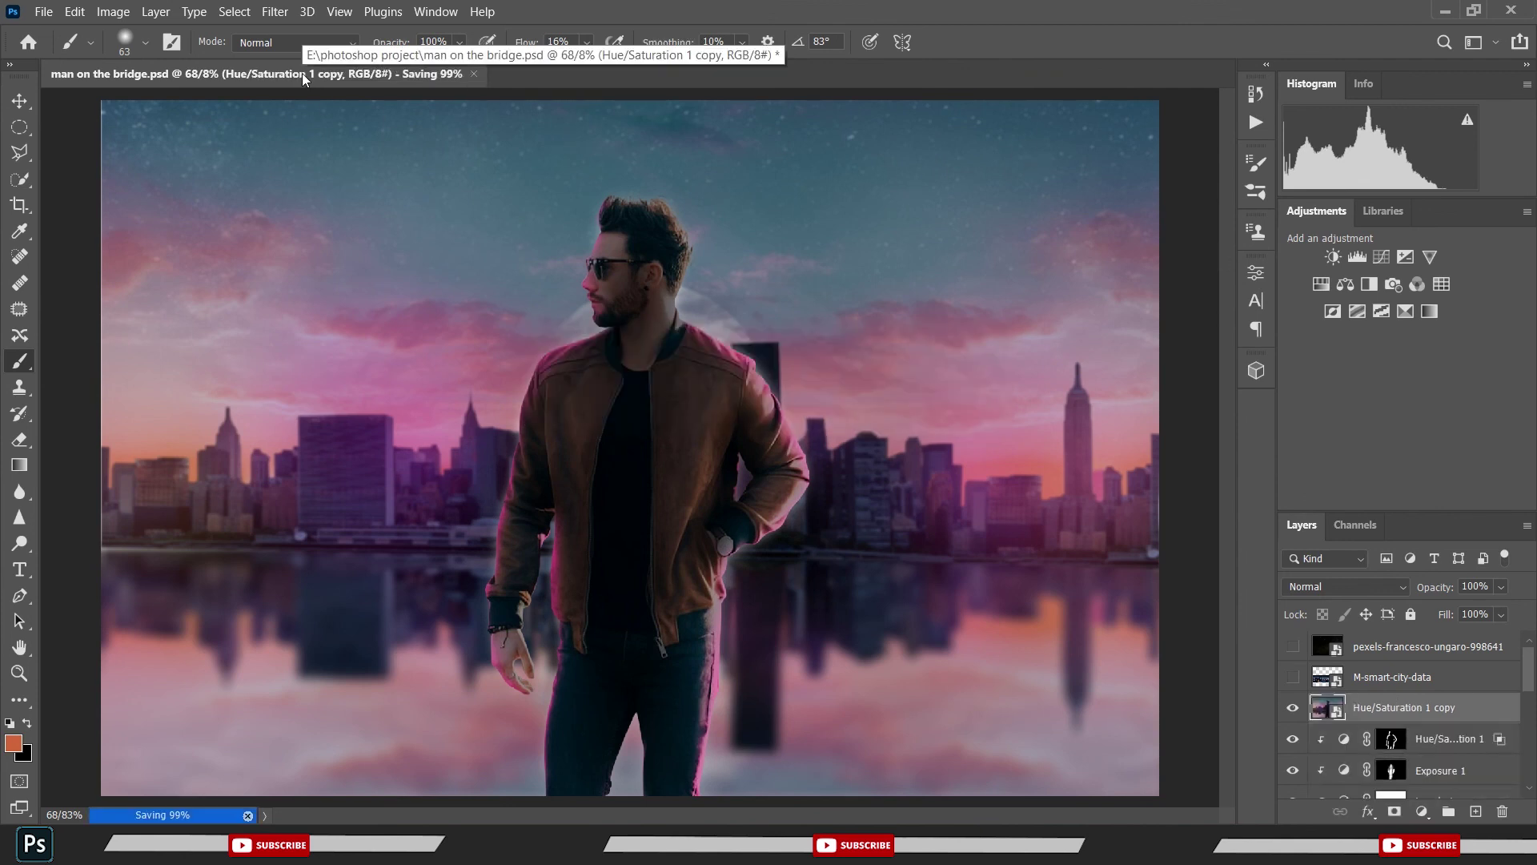
- Open the Camera Raw Filter and raise Calibration primary saturations to about Red +15, Green +13, Blue +14
{"action": "left_click", "coordinate": [274, 11]}
{"action": "mouse_move", "coordinate": [234, 11]}
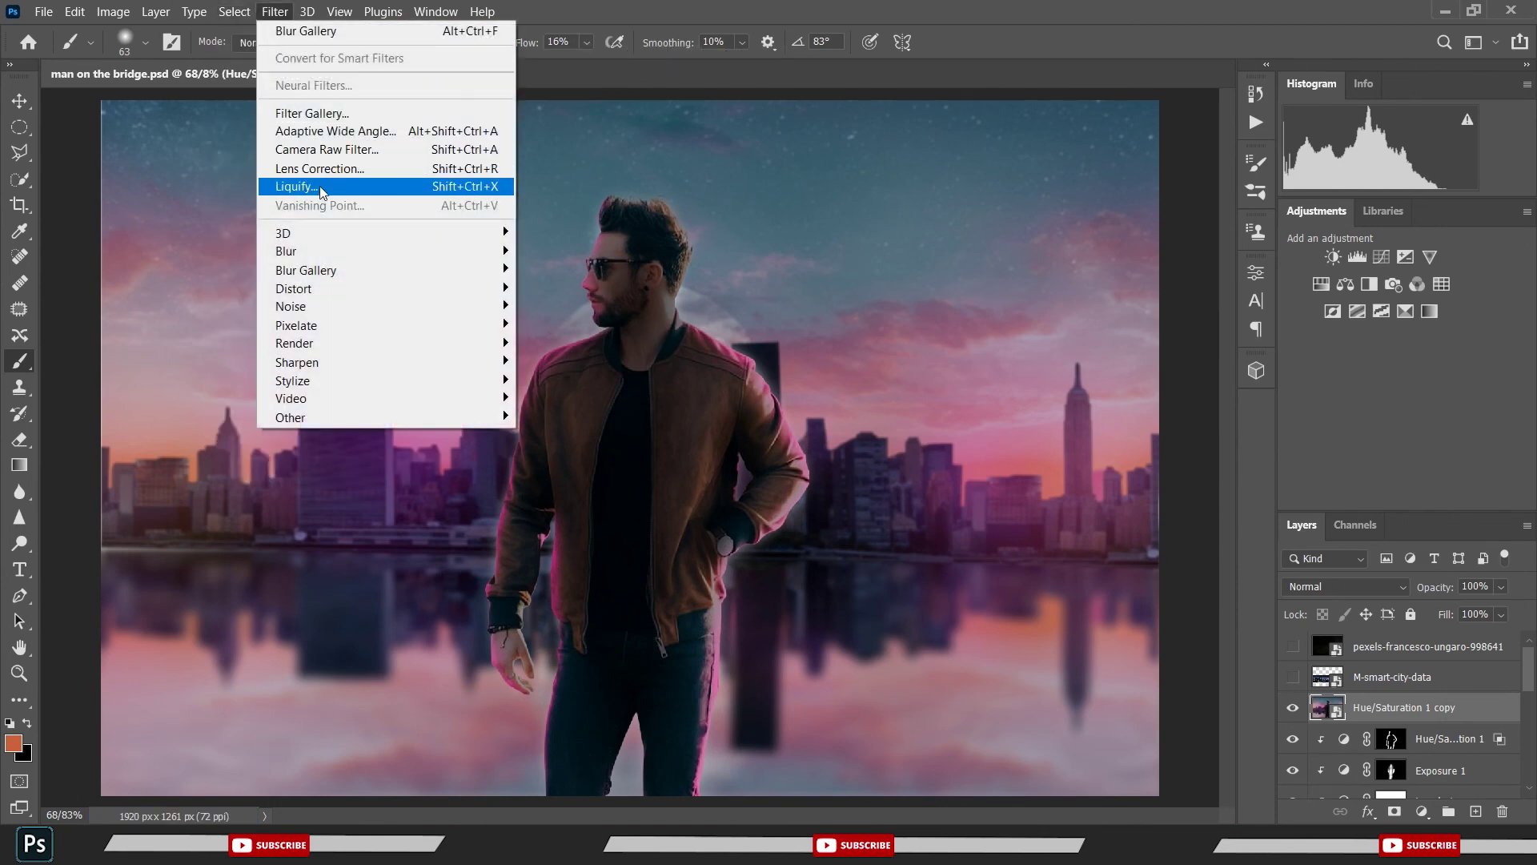
{"action": "left_click", "coordinate": [331, 147]}
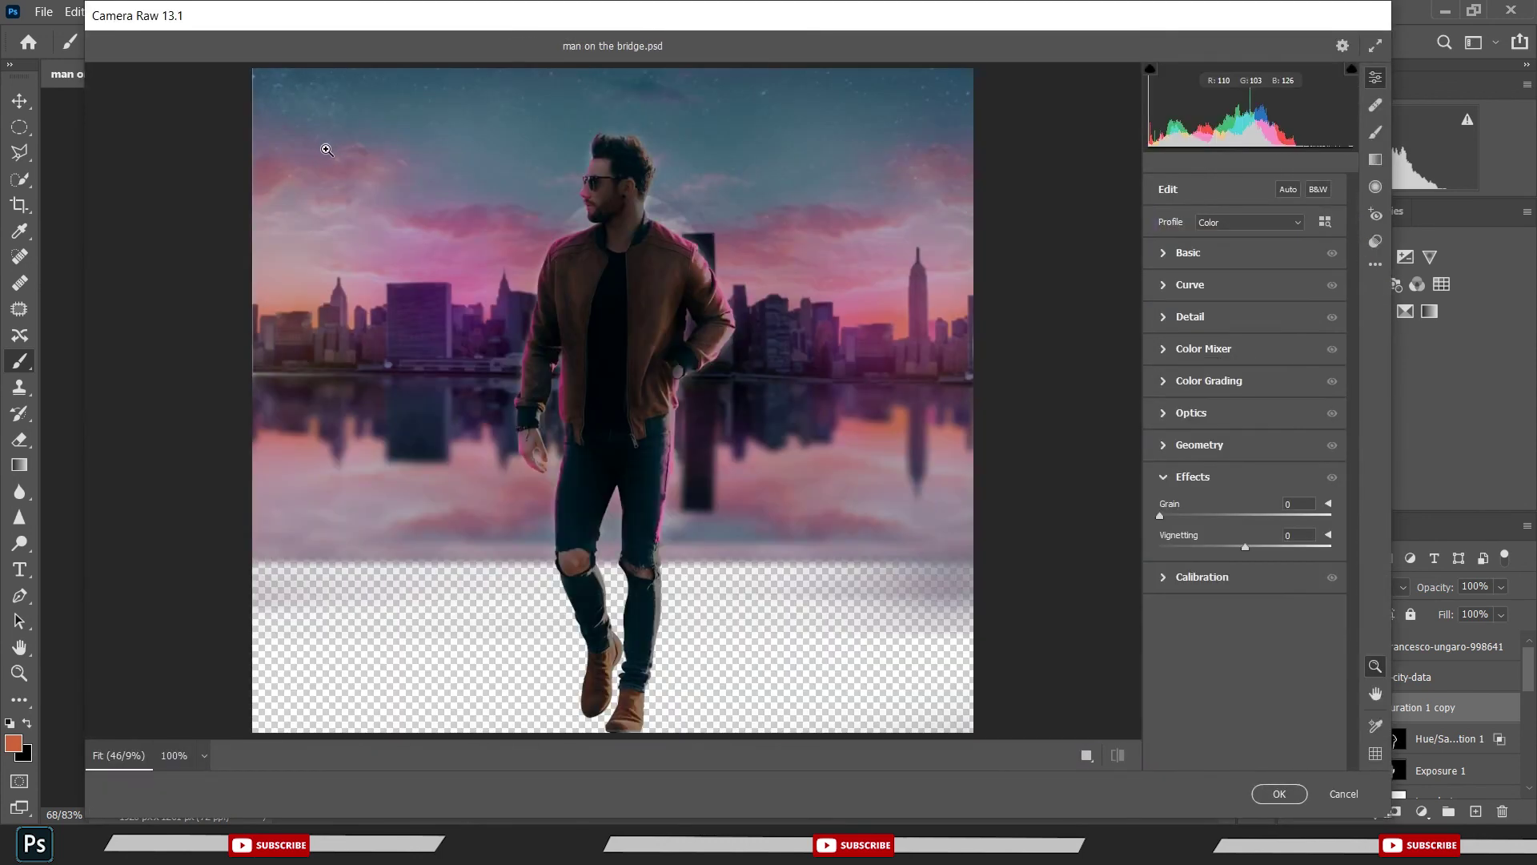
{"action": "left_click", "coordinate": [1246, 580]}
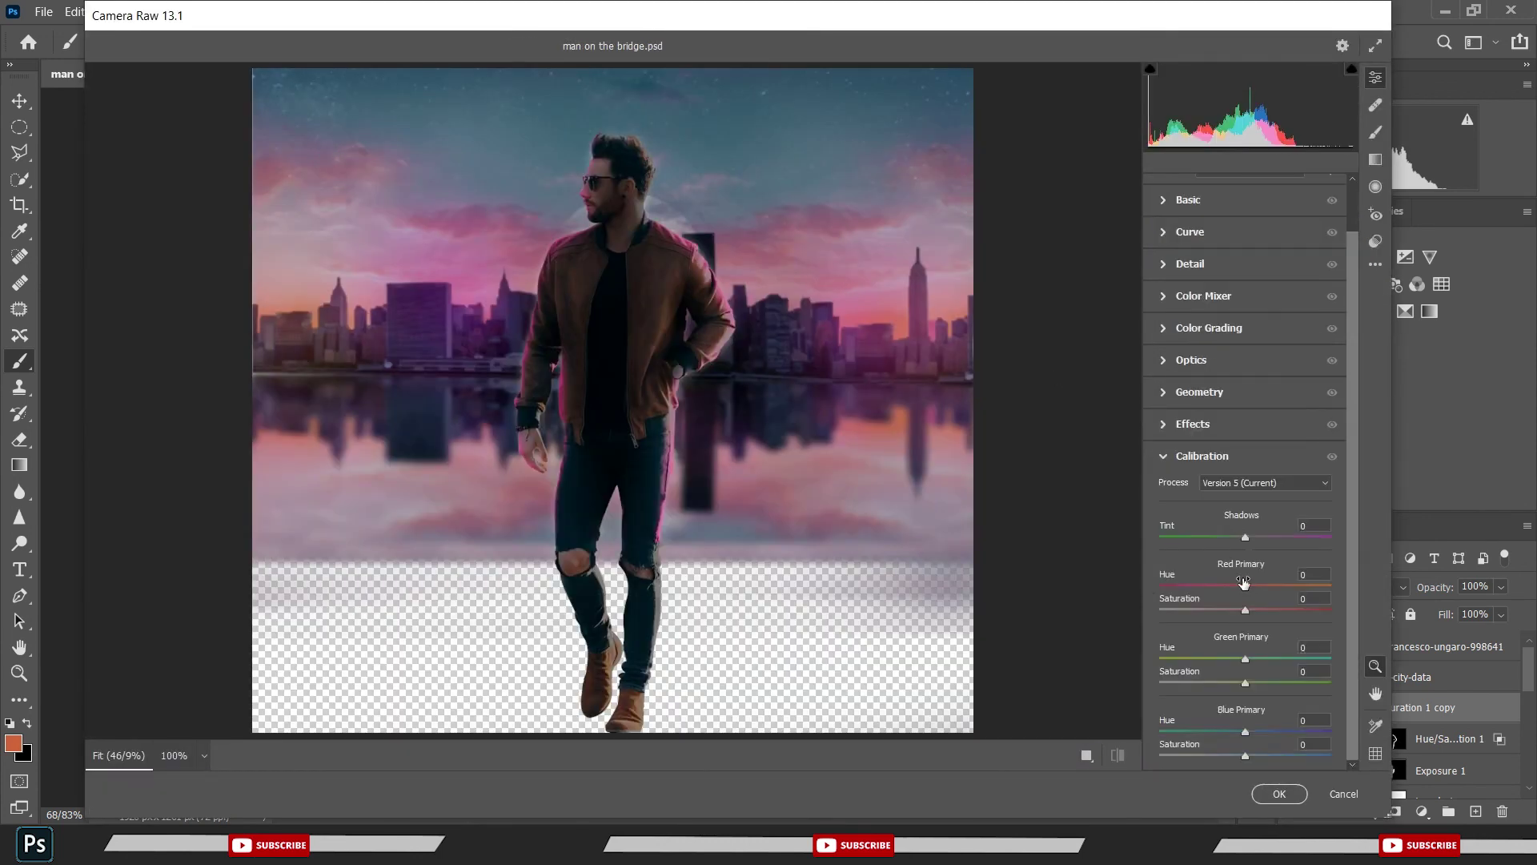
{"action": "mouse_move", "coordinate": [1248, 611]}
{"action": "left_mouse_down"}
{"action": "mouse_move", "coordinate": [1270, 610]}
{"action": "mouse_move", "coordinate": [1256, 610]}
{"action": "left_mouse_up"}
{"action": "left_click_drag", "start_coordinate": [1245, 755], "coordinate": [1253, 756]}
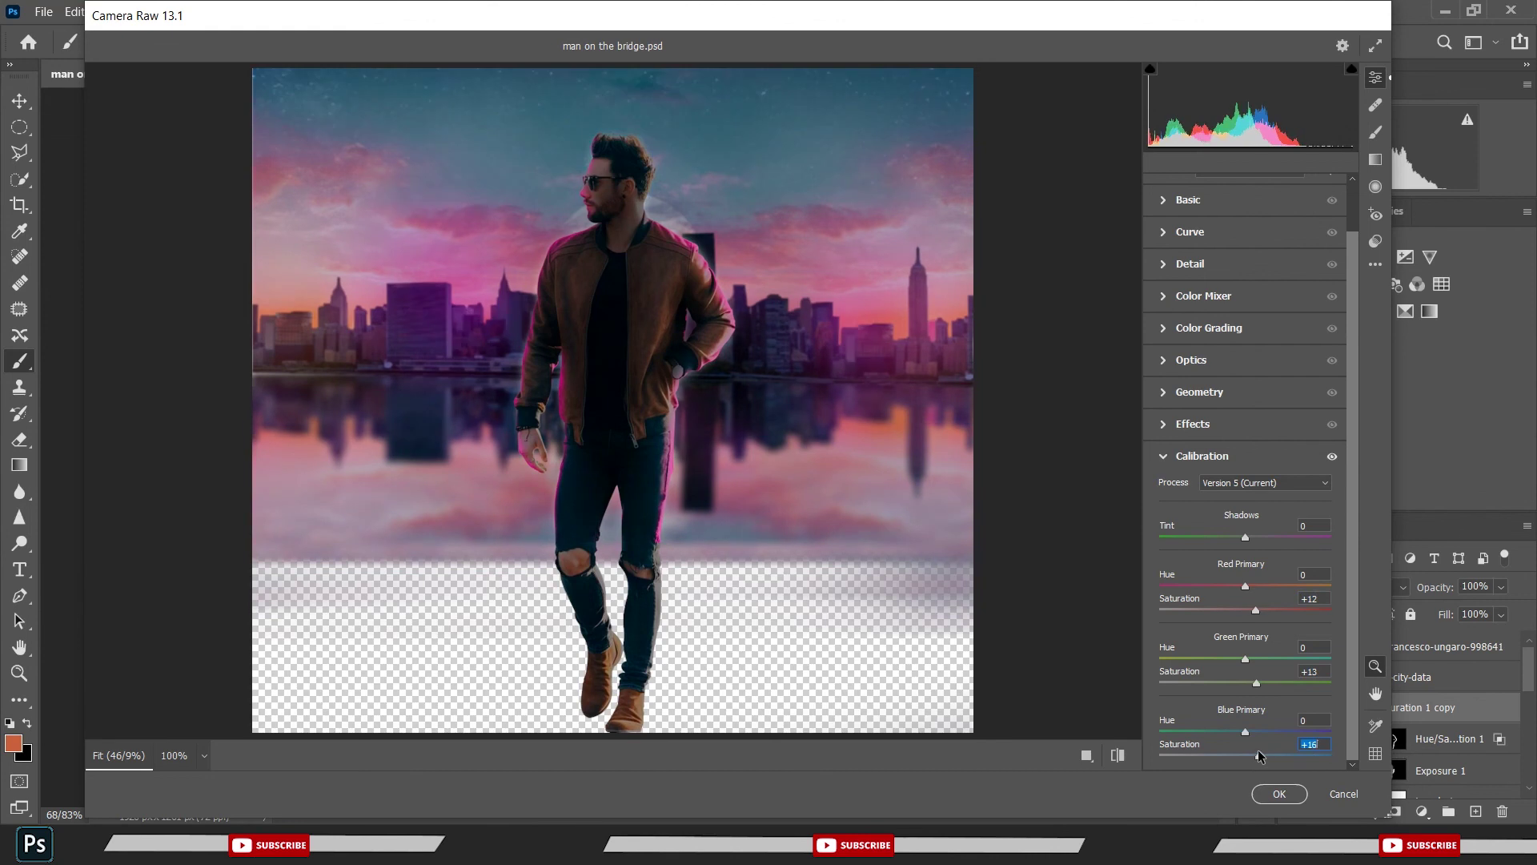
- Toggle the Calibration adjustments off and on to compare before and after
{"action": "left_click", "coordinate": [1333, 456]}
{"action": "left_click", "coordinate": [1332, 457]}
{"action": "left_click", "coordinate": [1333, 456]}
{"action": "left_click", "coordinate": [1332, 456]}
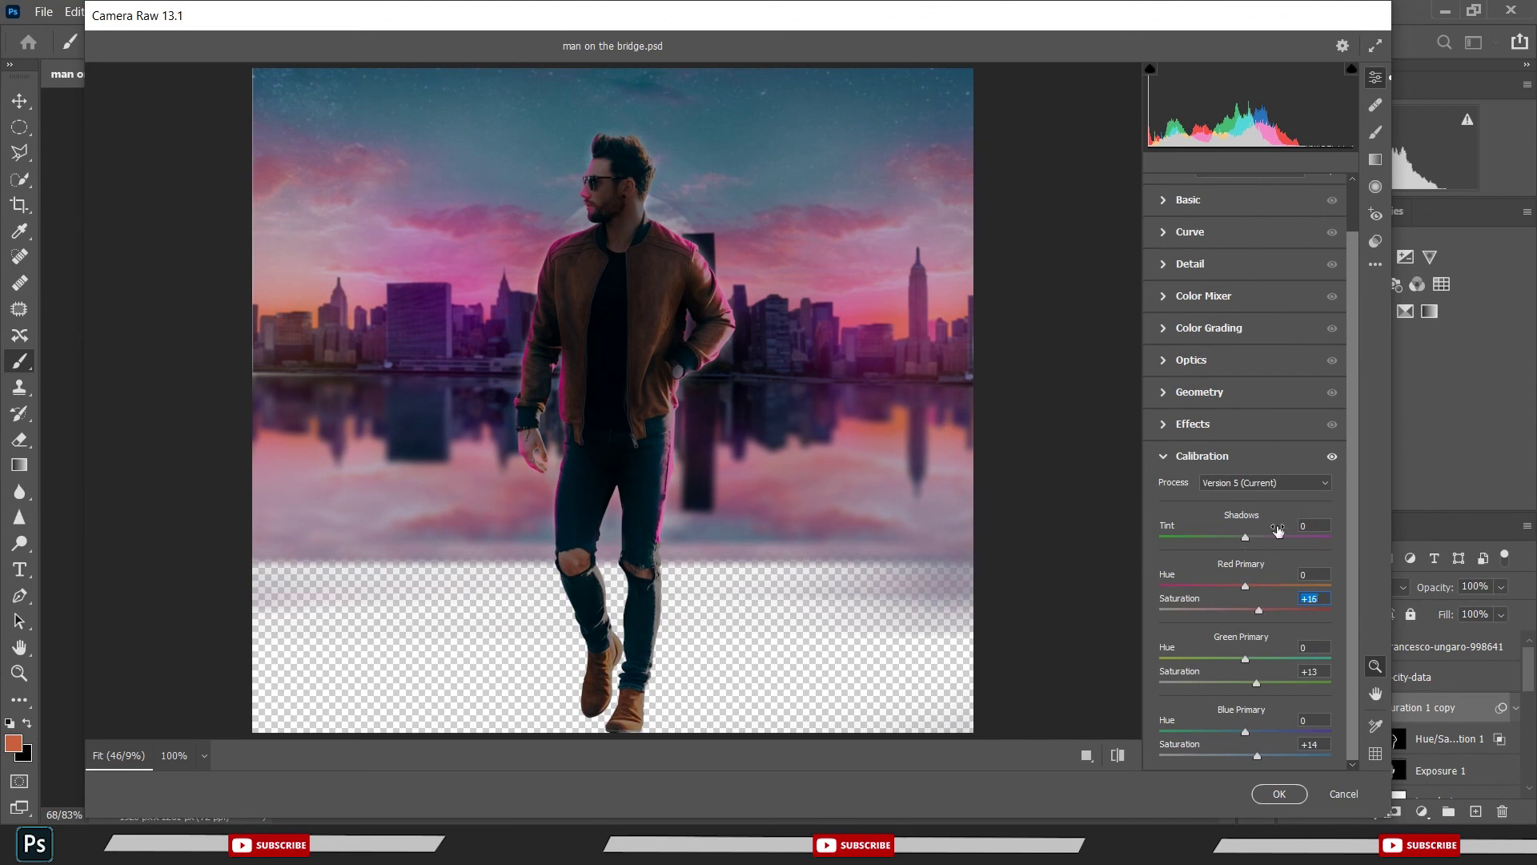
{"action": "left_click", "coordinate": [1332, 457]}
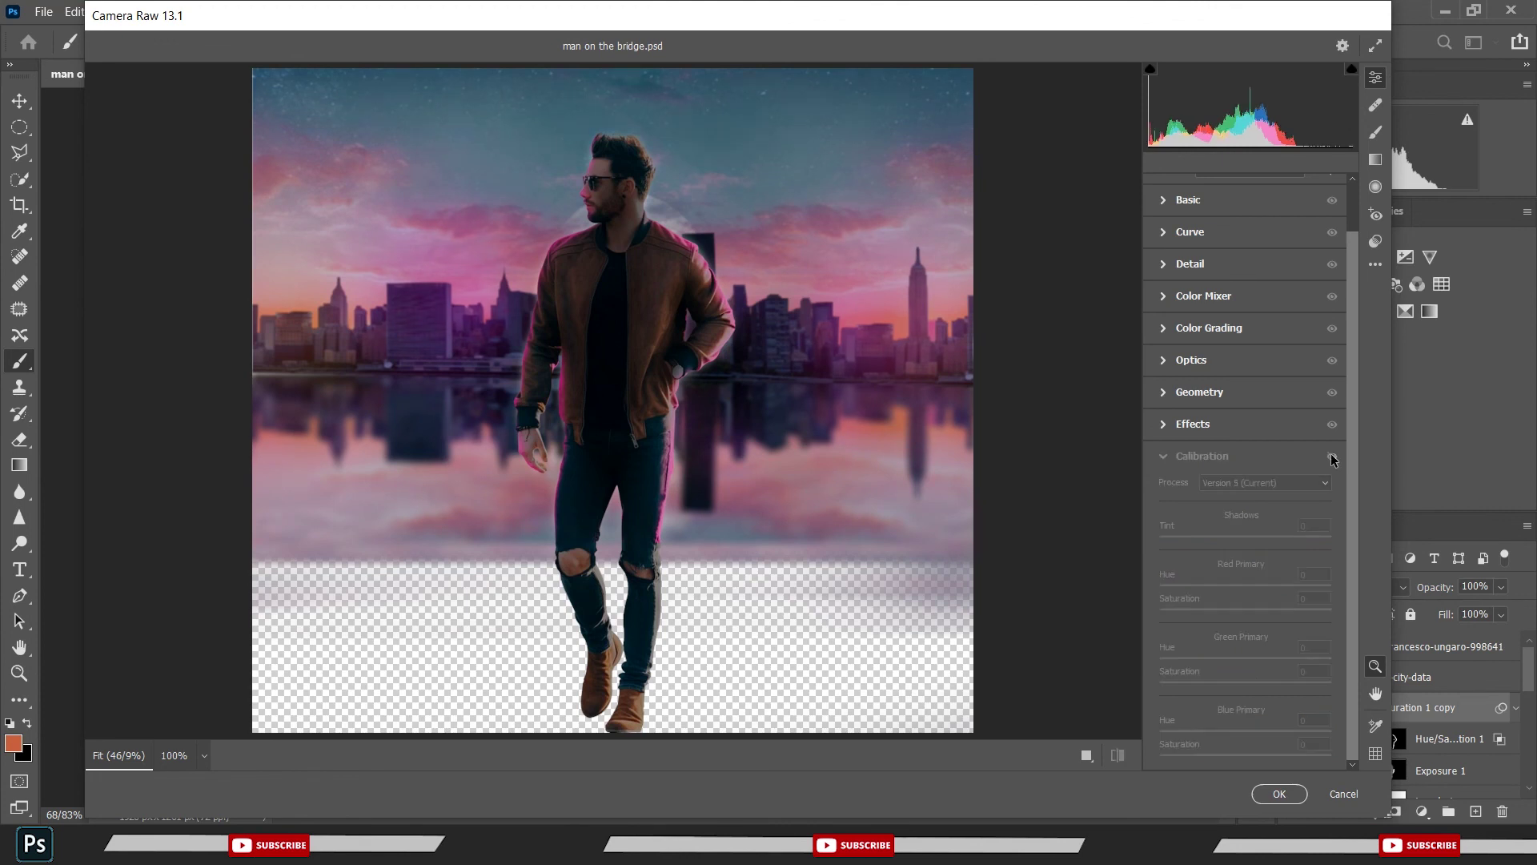
- Tint the Color Grading shadows toward teal and compare the result
{"action": "left_click", "coordinate": [1212, 329]}
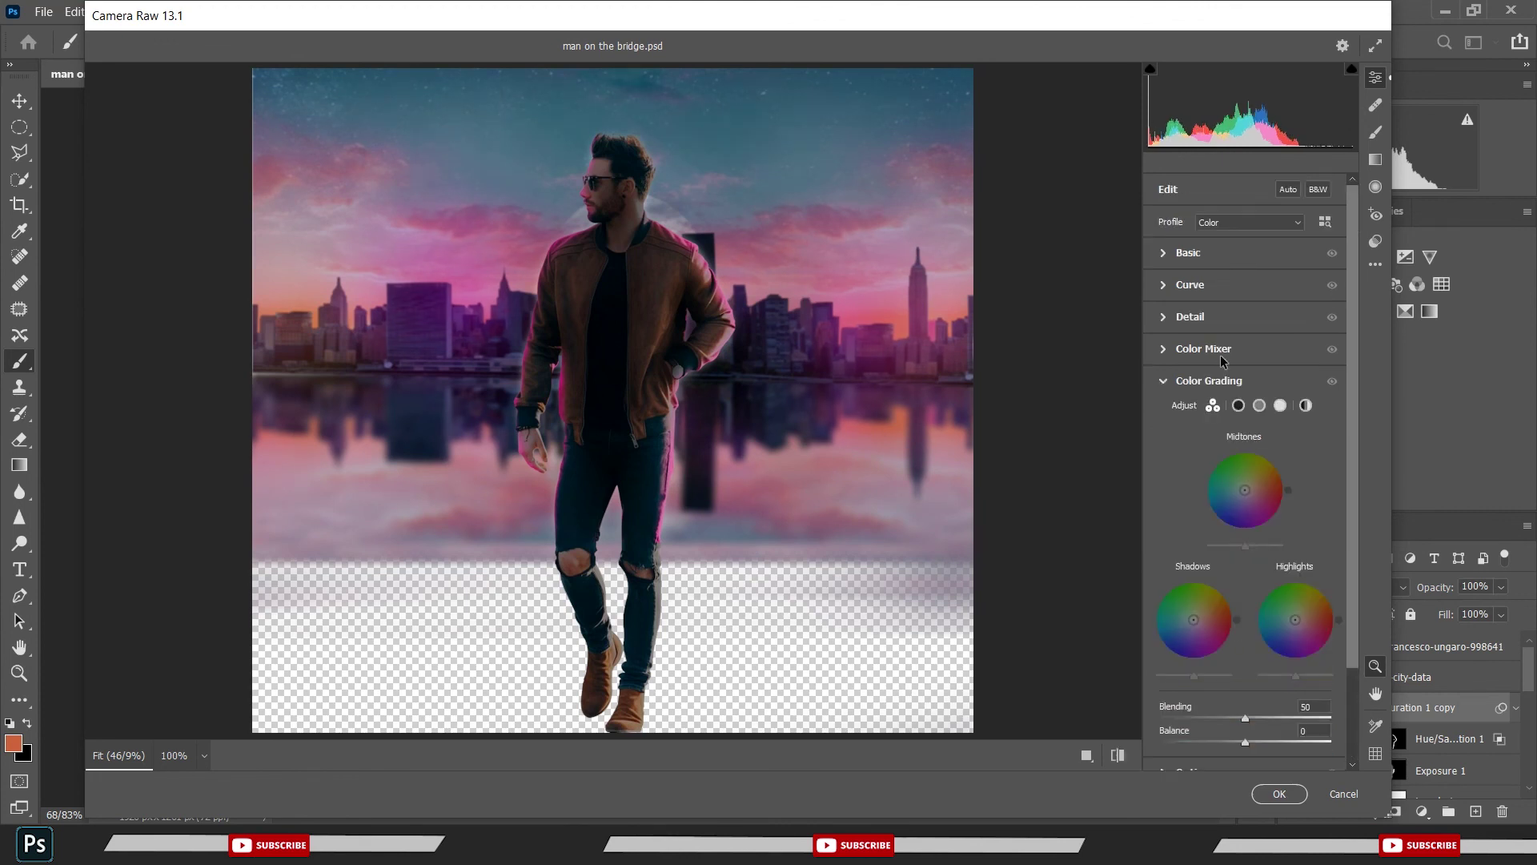
{"action": "left_click_drag", "start_coordinate": [1195, 624], "coordinate": [1178, 623]}
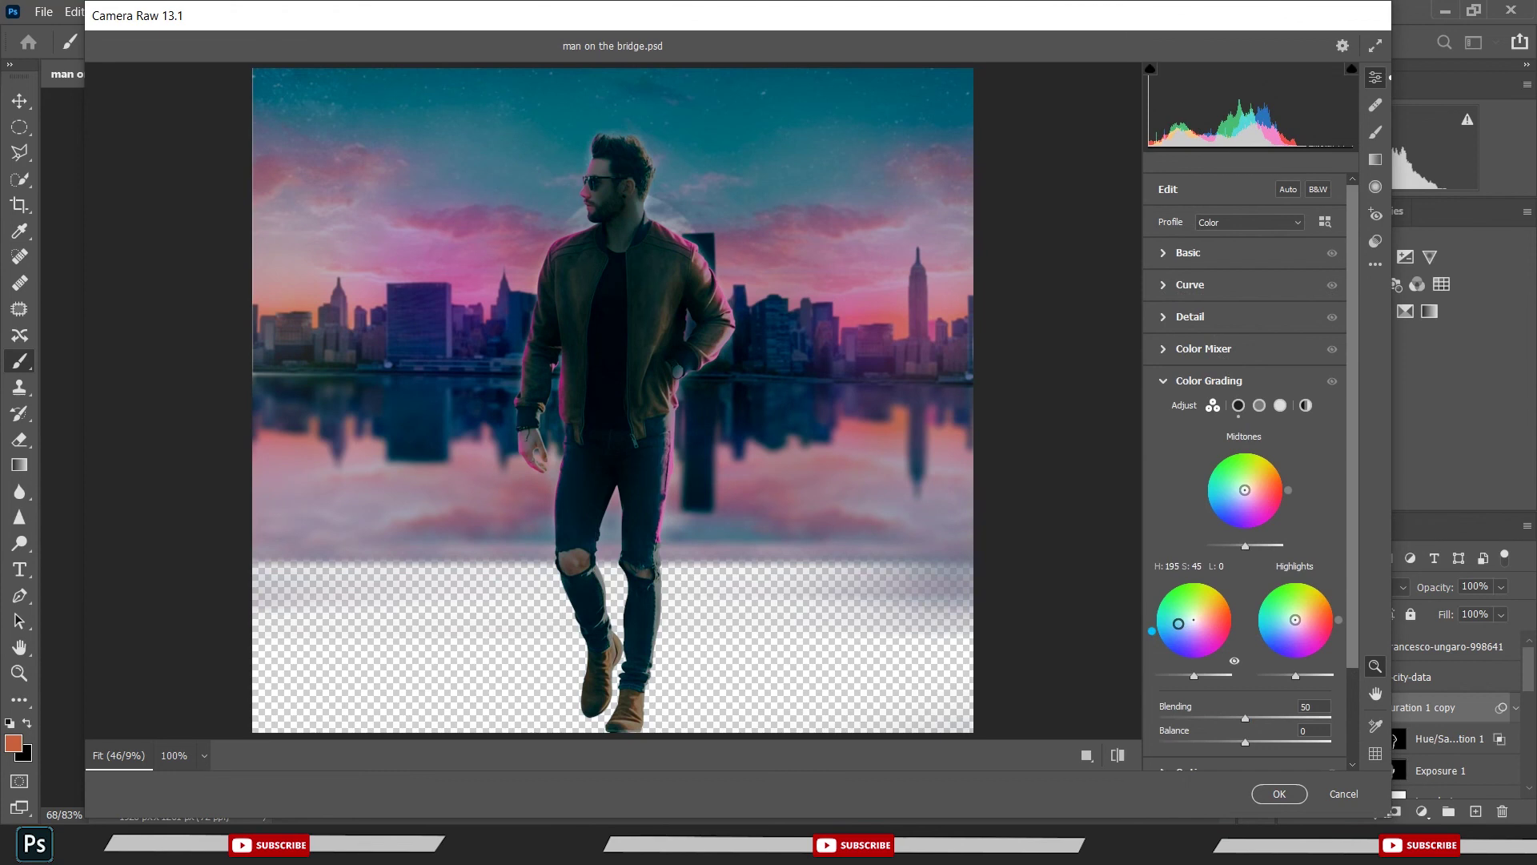
{"action": "left_click", "coordinate": [1332, 380]}
{"action": "left_click", "coordinate": [1199, 320]}
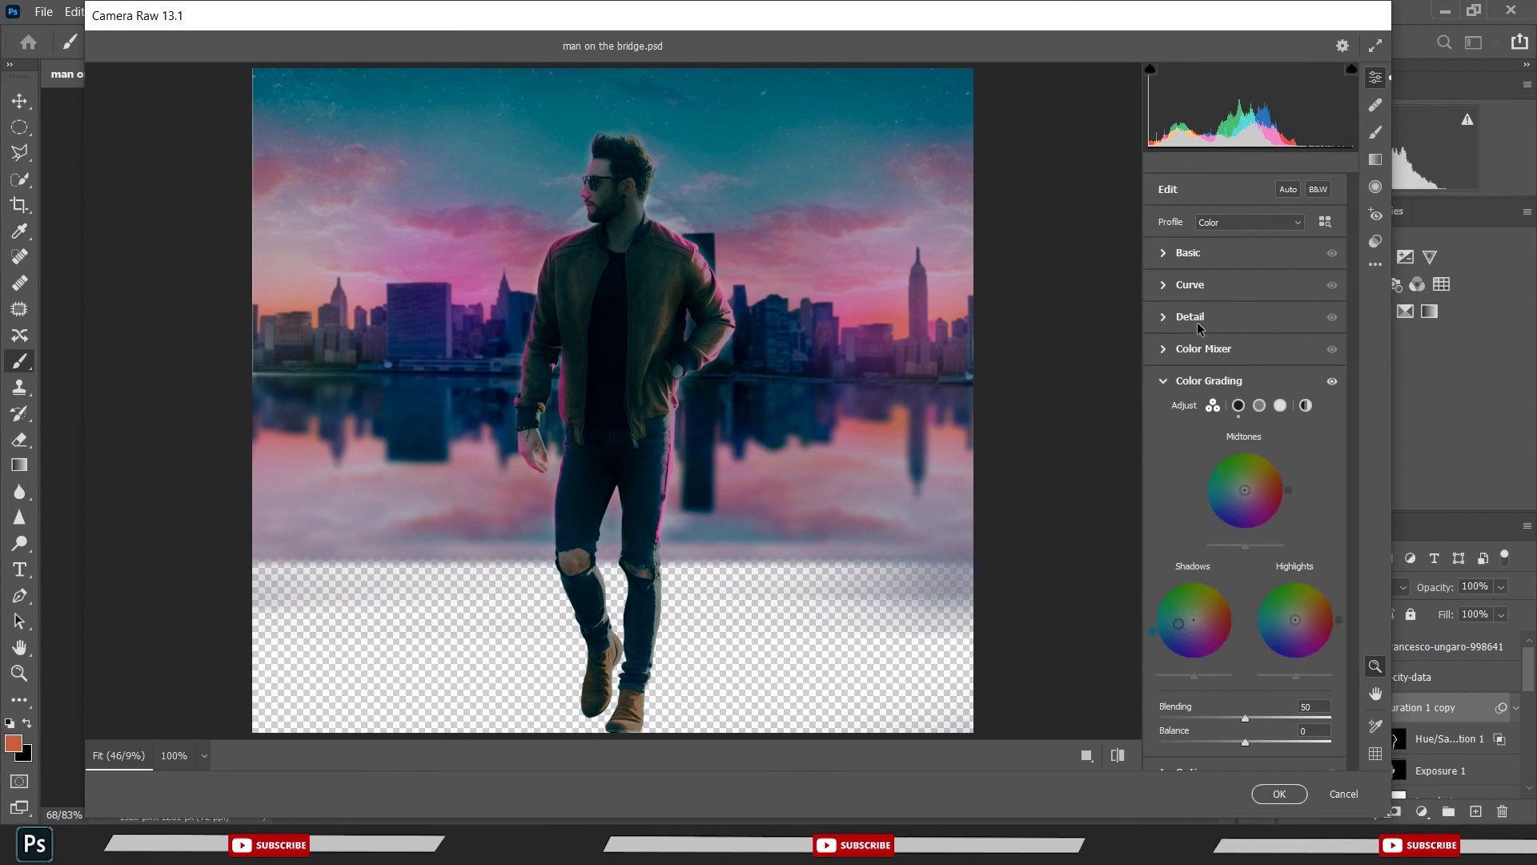
{"action": "left_click", "coordinate": [1189, 356]}
- Pull the curve's Shadows down slightly and lift the Lights, then compare
{"action": "left_click", "coordinate": [1190, 285]}
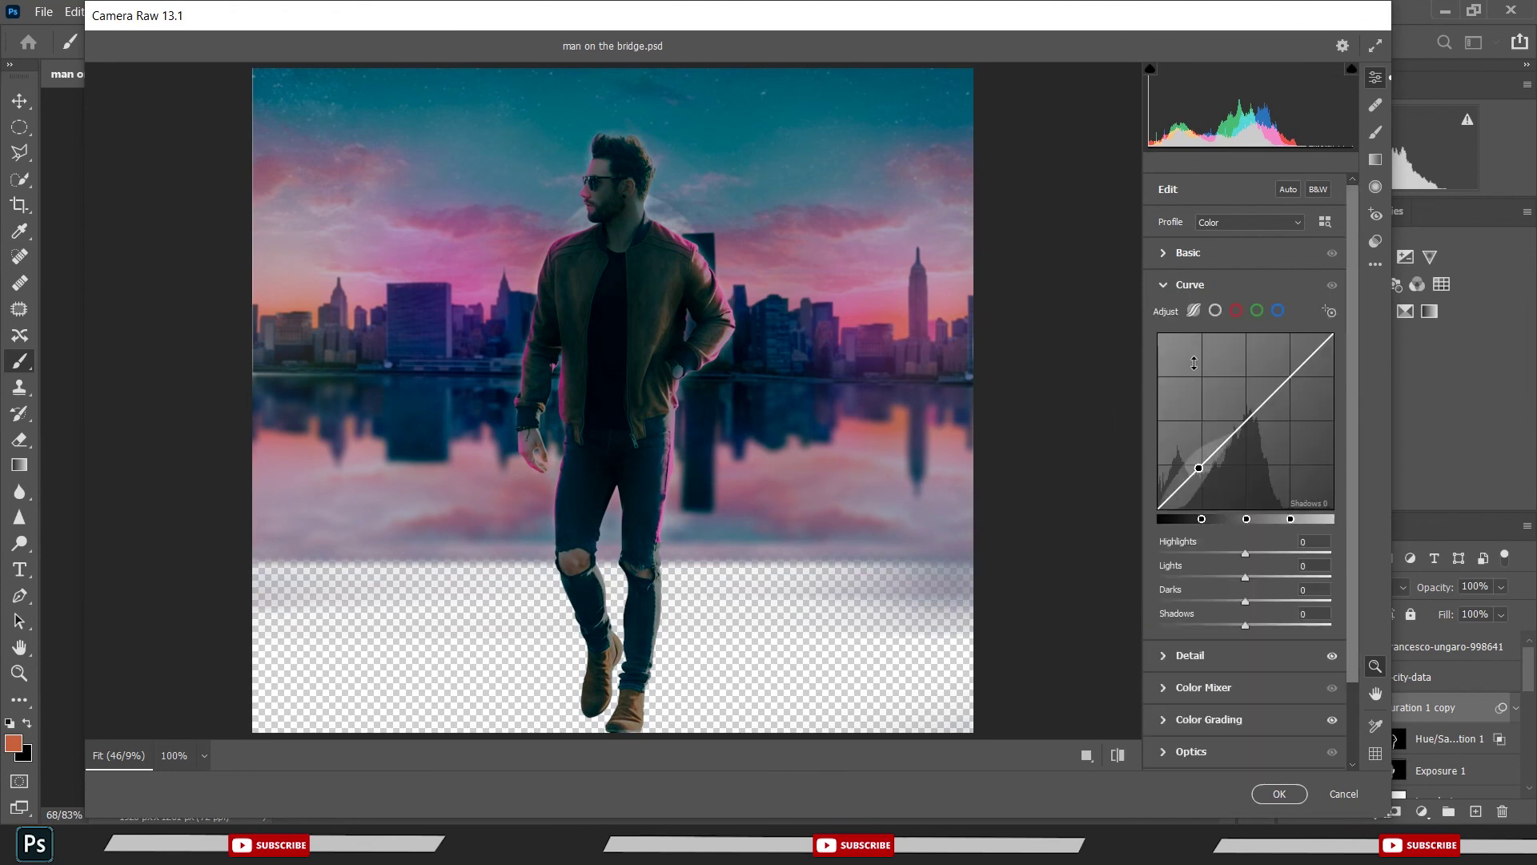
{"action": "left_click_drag", "start_coordinate": [1192, 474], "coordinate": [1196, 470]}
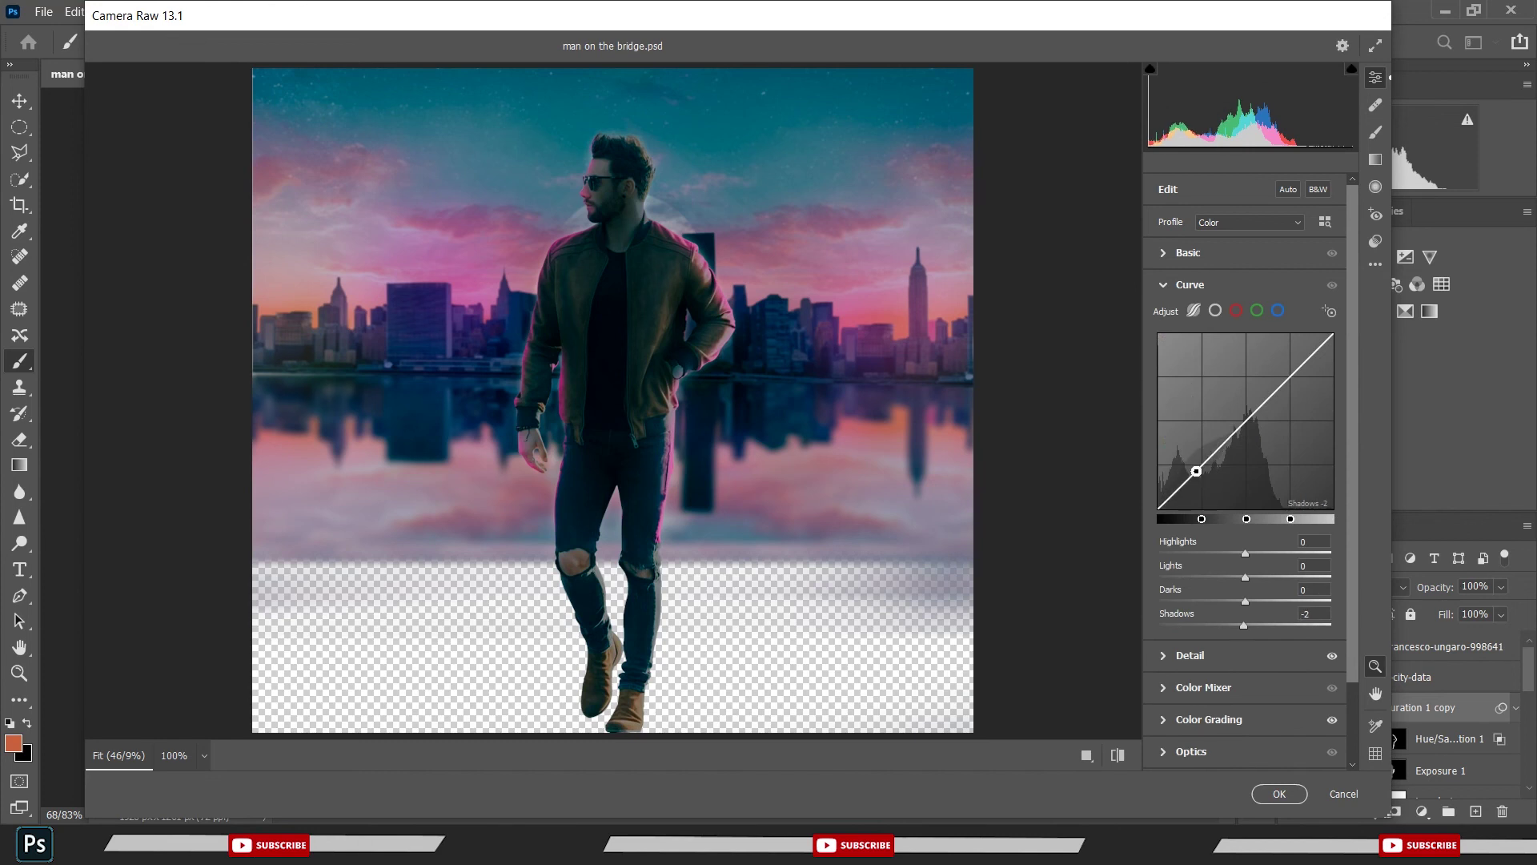
{"action": "left_click_drag", "start_coordinate": [1277, 390], "coordinate": [1277, 385]}
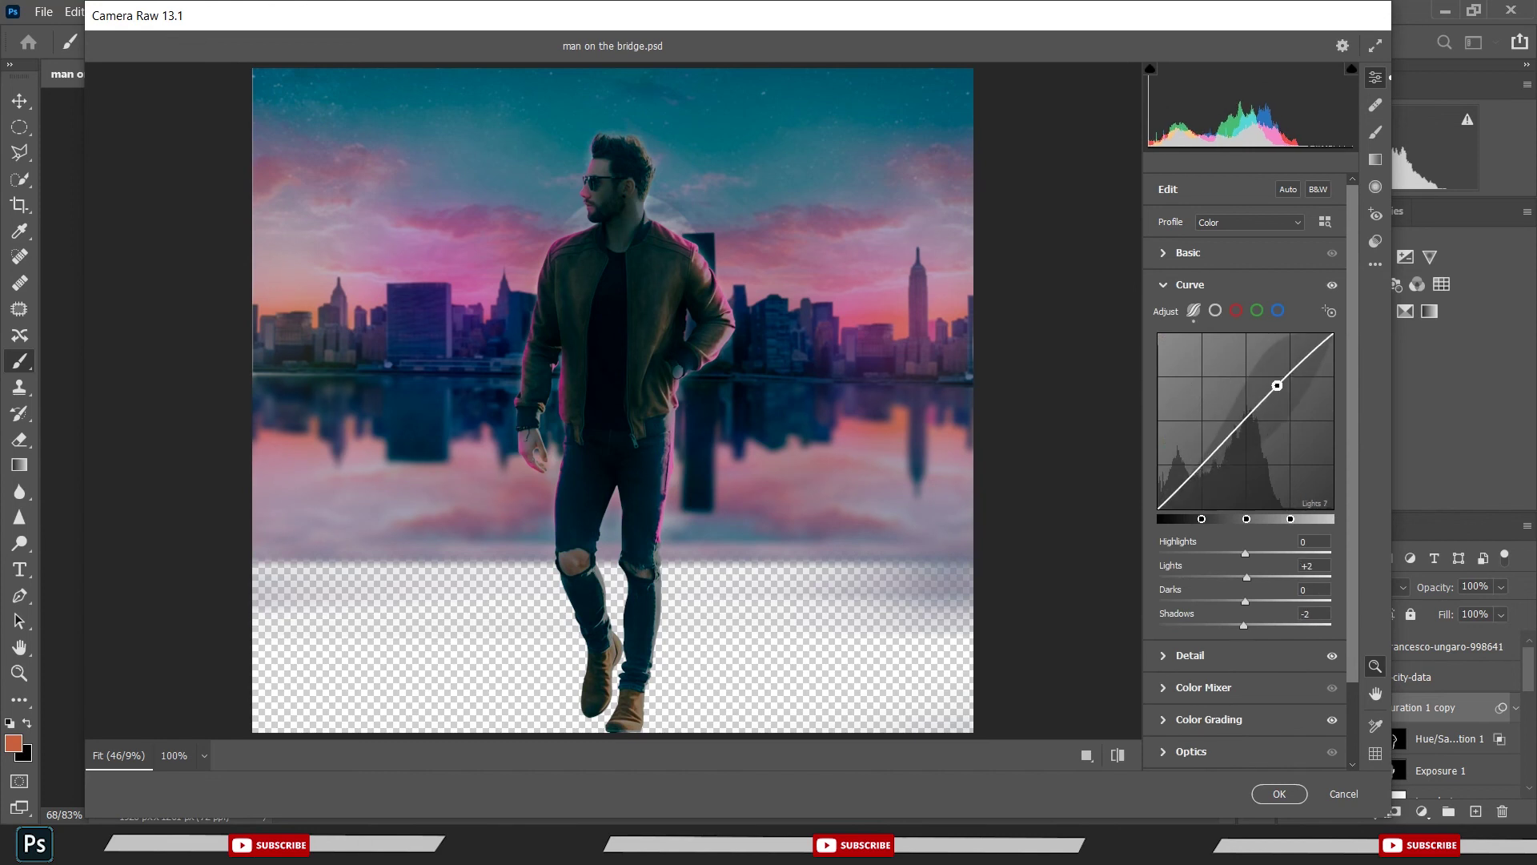
{"action": "left_click", "coordinate": [1333, 285]}
{"action": "left_click", "coordinate": [1332, 285]}
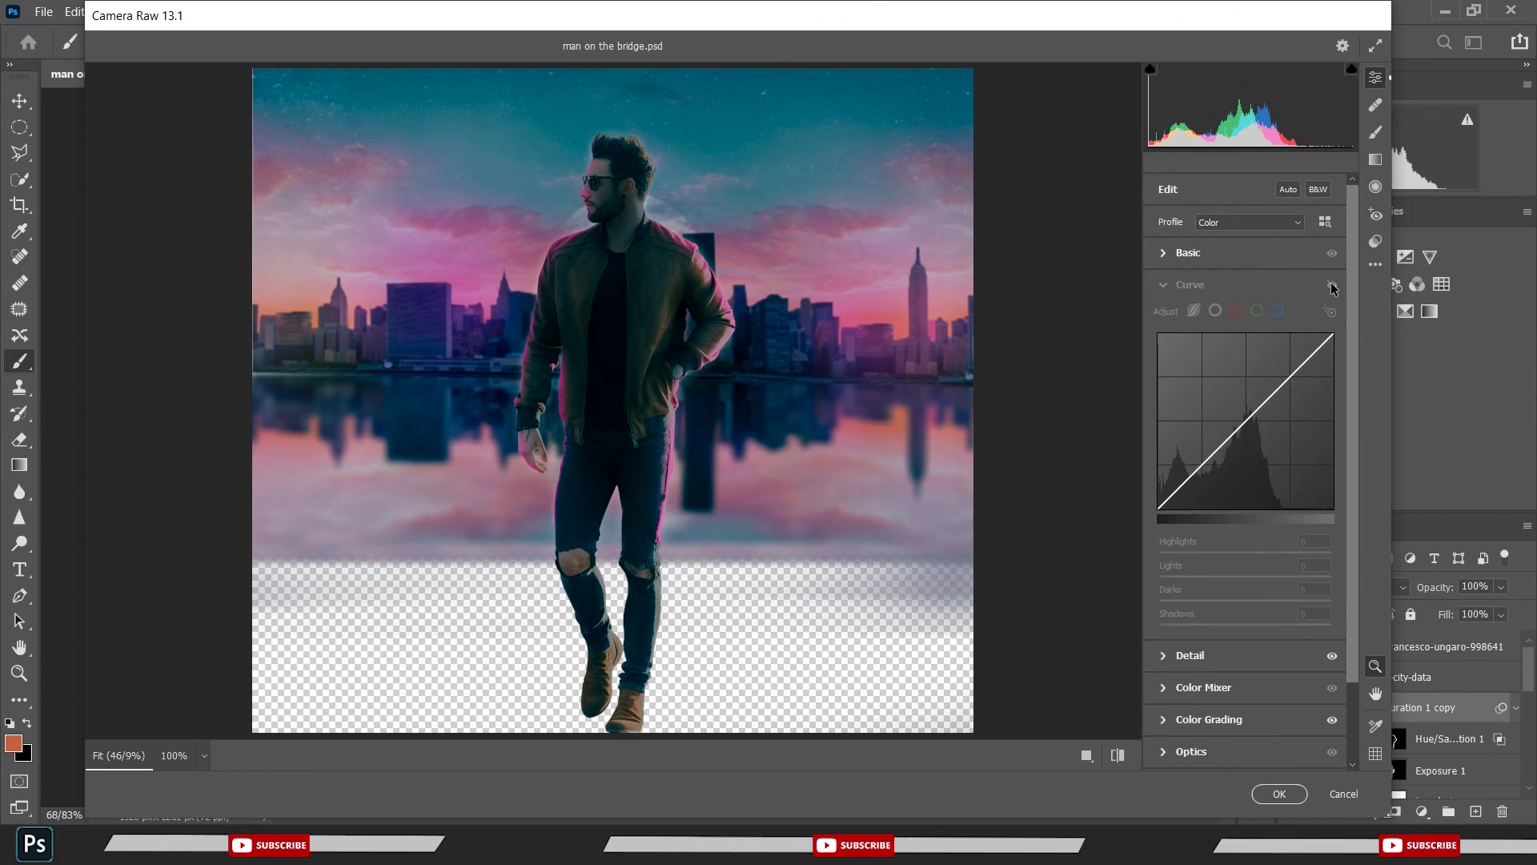
- Set Texture to +7 in Basic and apply the Camera Raw edits as a smart filter
{"action": "left_click", "coordinate": [1205, 251]}
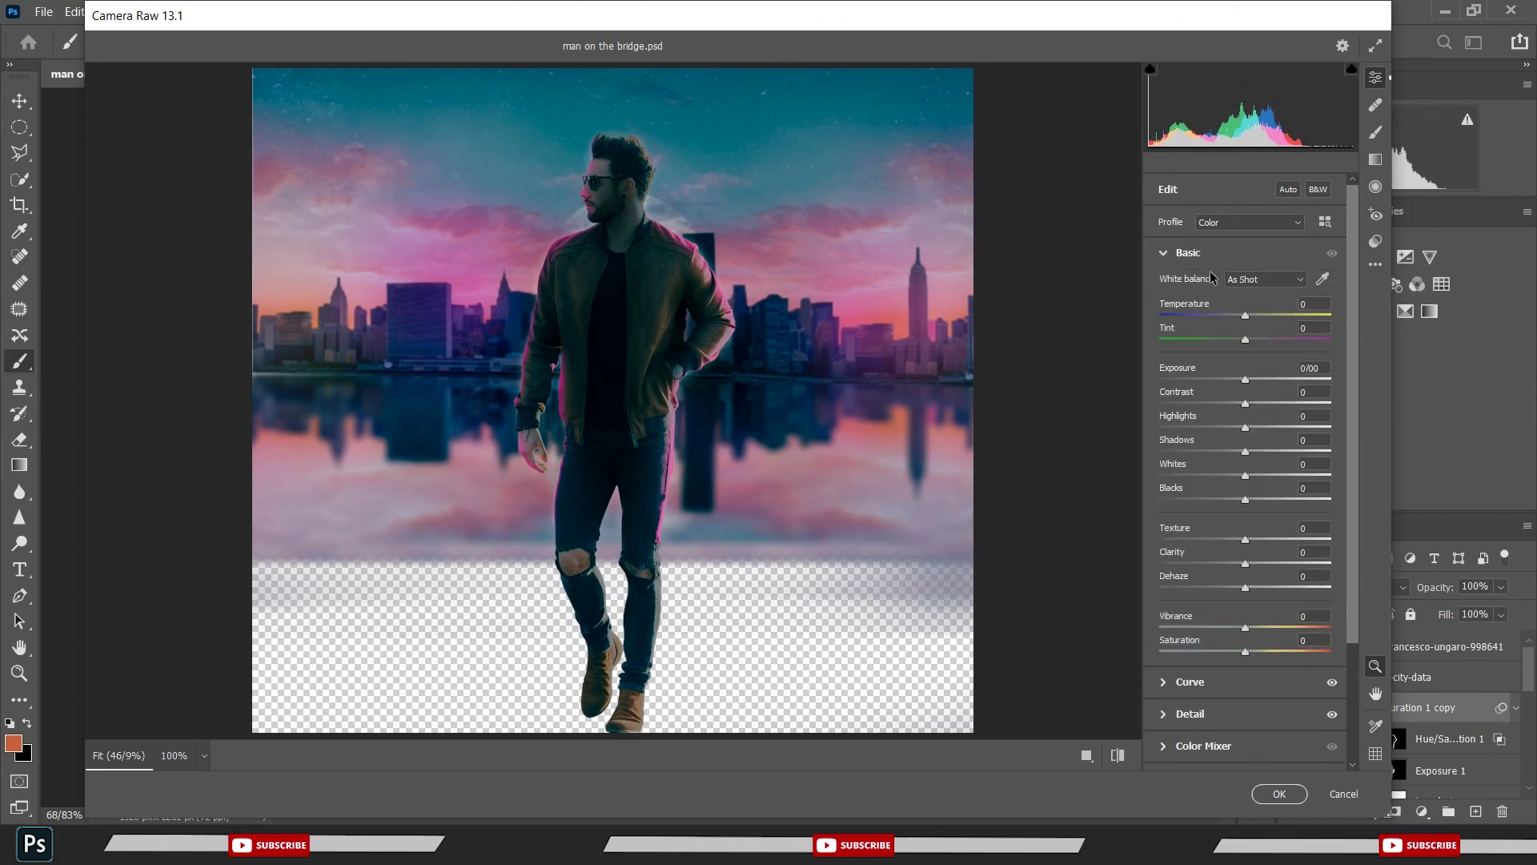
{"action": "left_click", "coordinate": [1250, 541]}
{"action": "type", "text": "-7"}
{"action": "left_click", "coordinate": [1332, 255]}
{"action": "left_click", "coordinate": [1332, 255]}
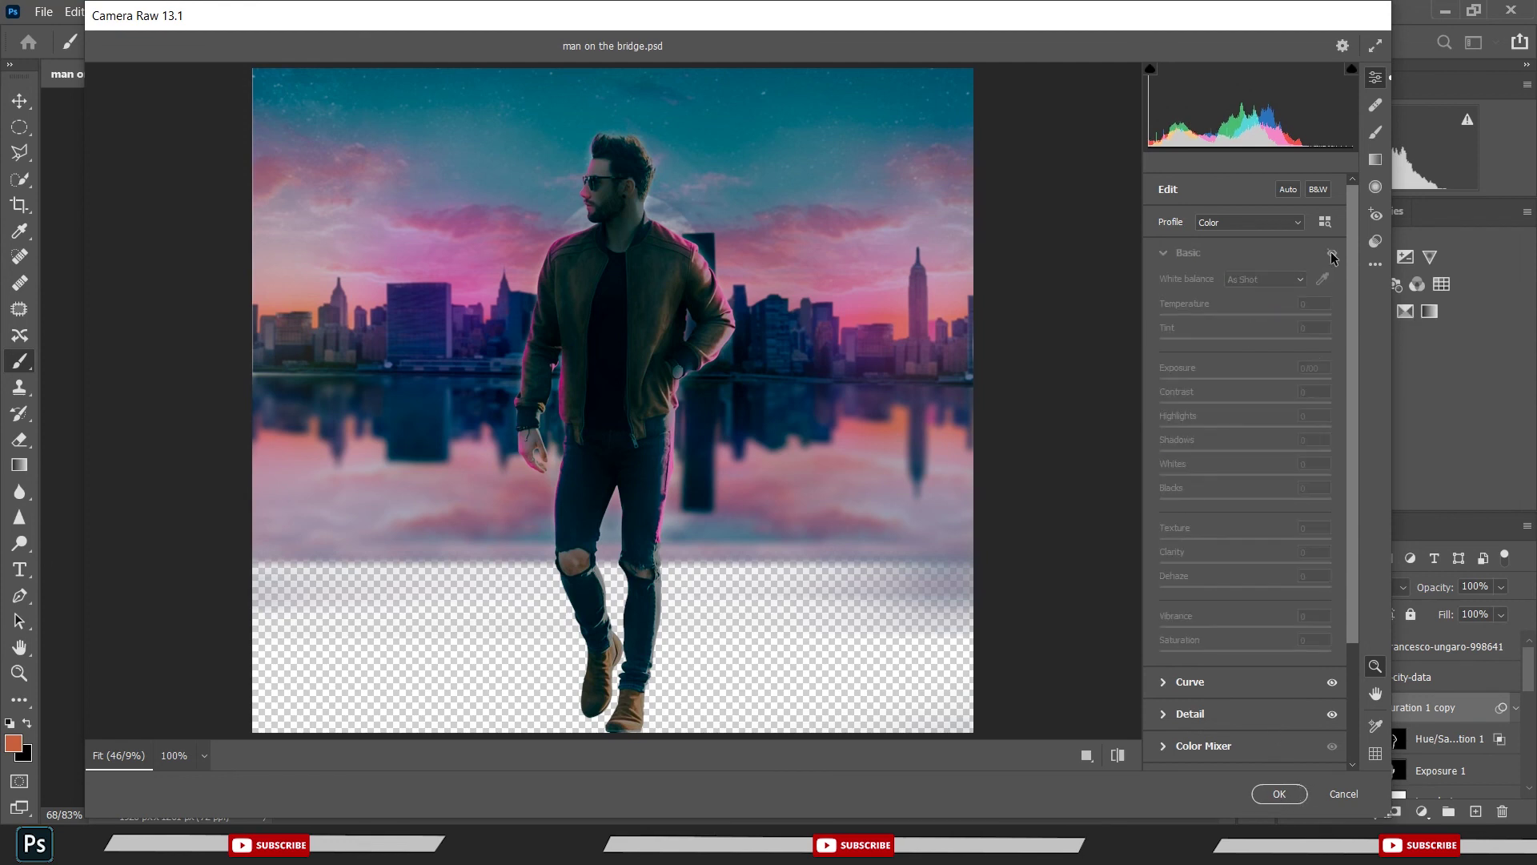
{"action": "left_click", "coordinate": [1278, 794]}
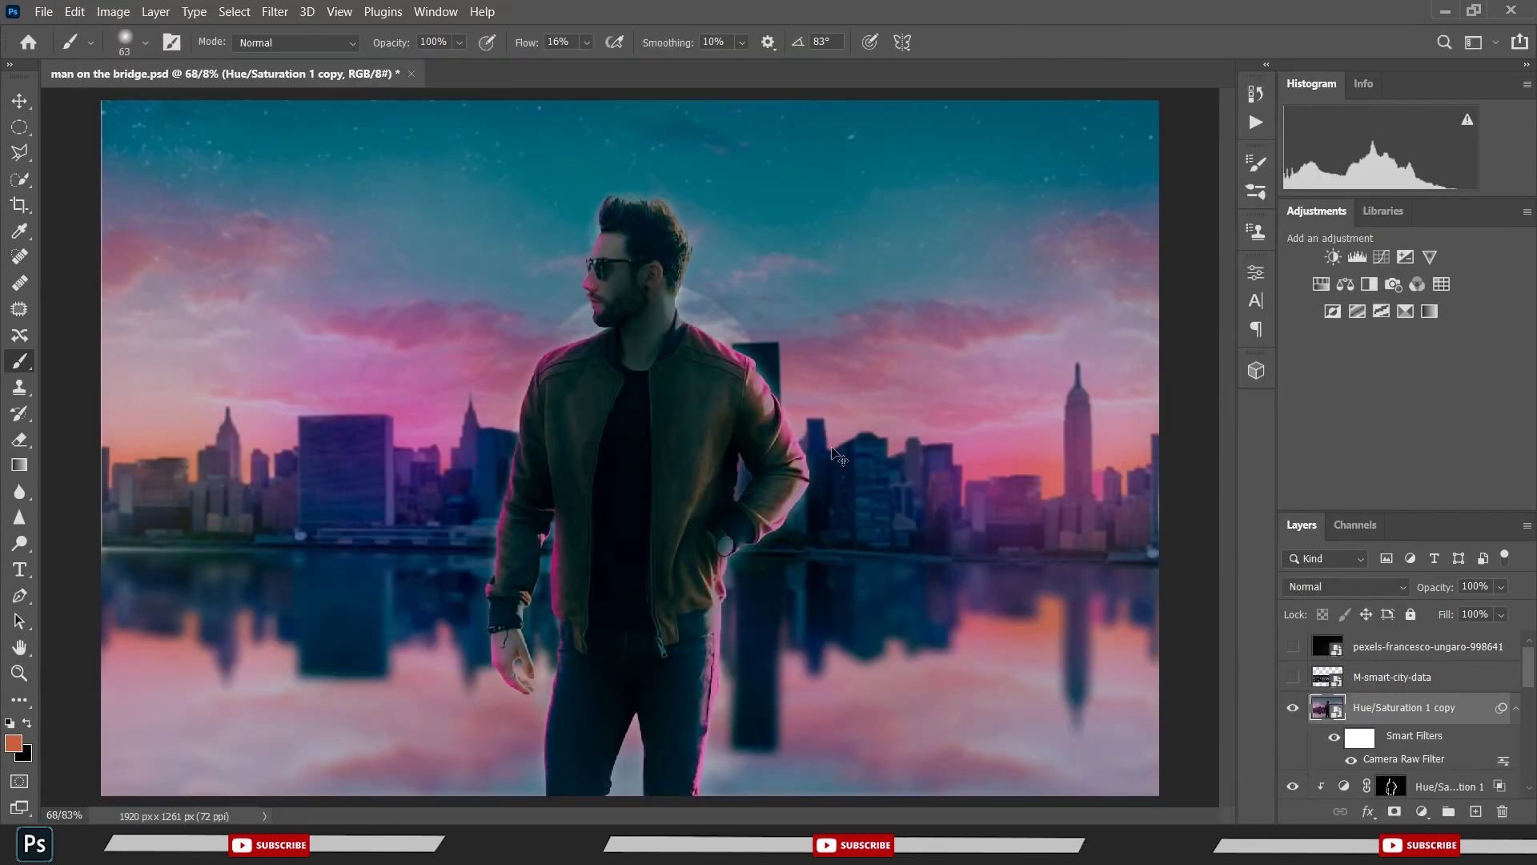
- Save, then hide and reshow Hue/Saturation 1 copy to compare the teal grade
{"action": "key", "text": "ctrl+s"}
{"action": "scroll", "coordinate": [700, 240], "scroll_direction": "down", "scroll_amount": 2}
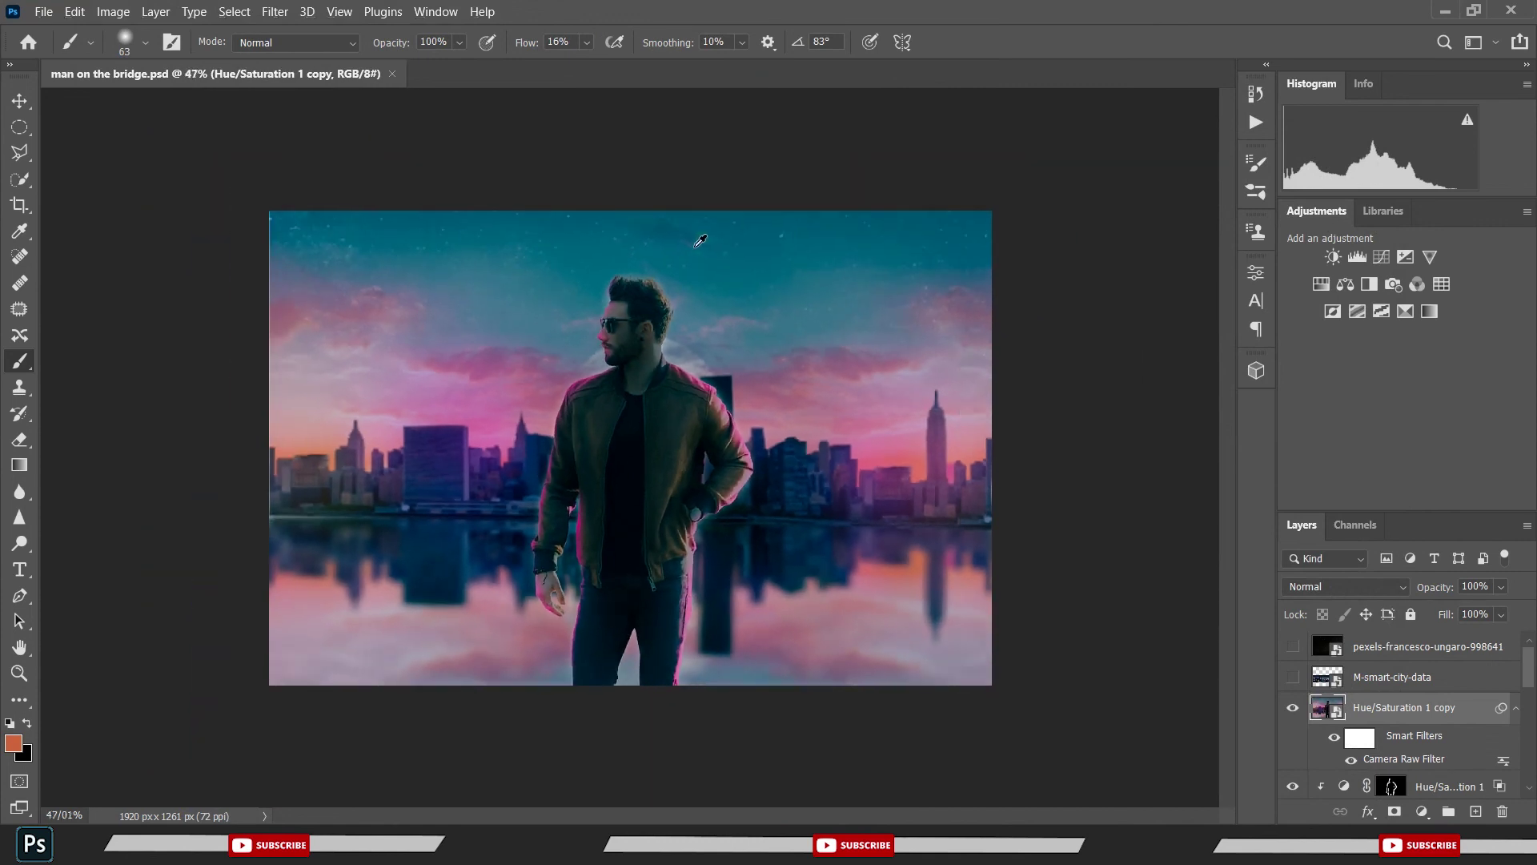
{"action": "scroll", "coordinate": [701, 240], "scroll_direction": "up", "scroll_amount": 2}
{"action": "left_click", "coordinate": [1292, 707]}
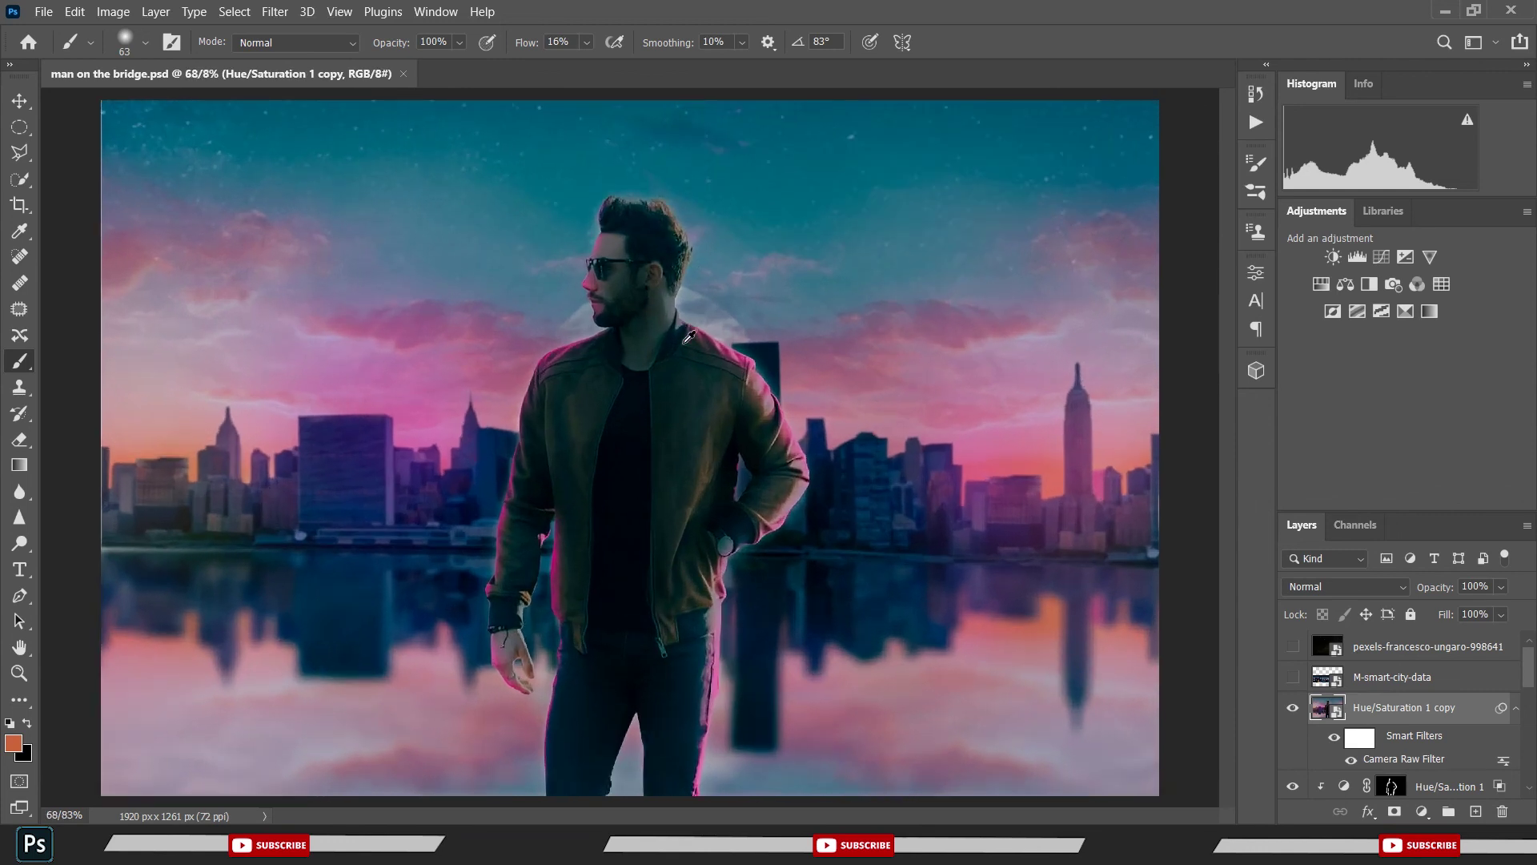
{"action": "left_click", "coordinate": [1293, 708]}
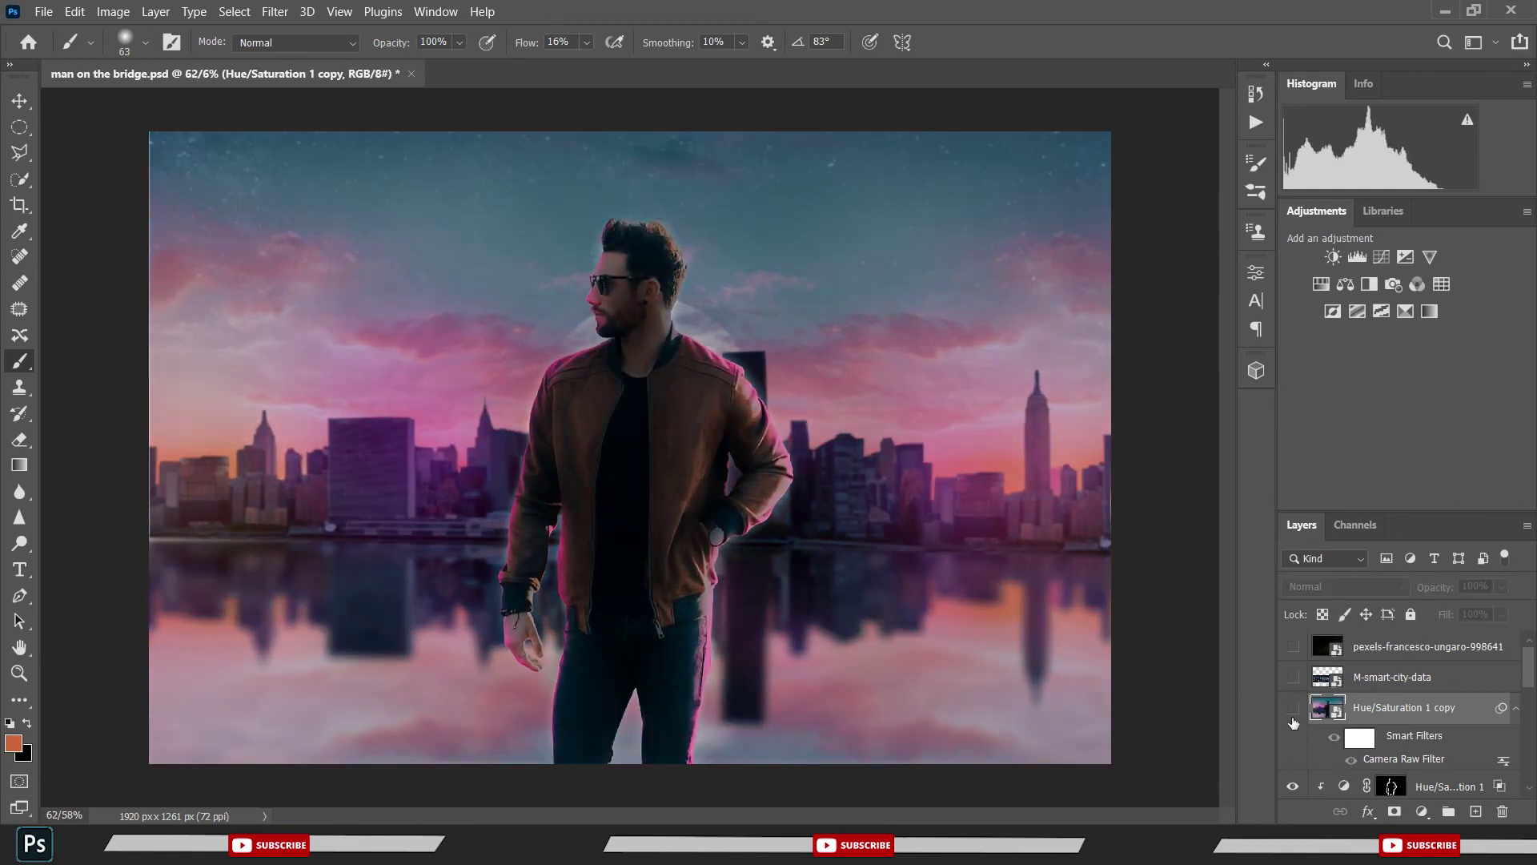
{"action": "left_click", "coordinate": [1293, 708]}
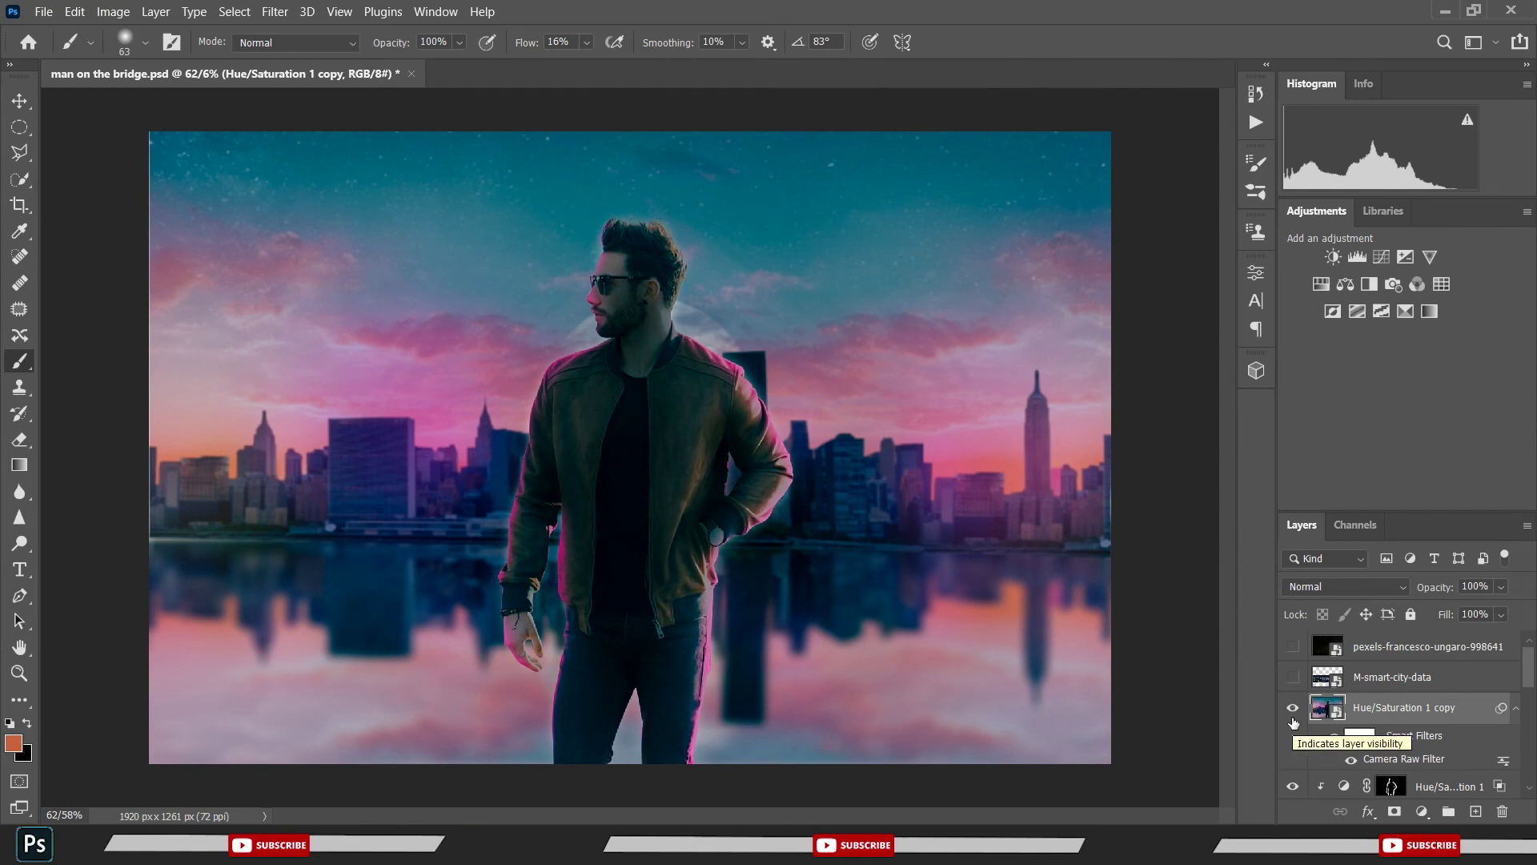